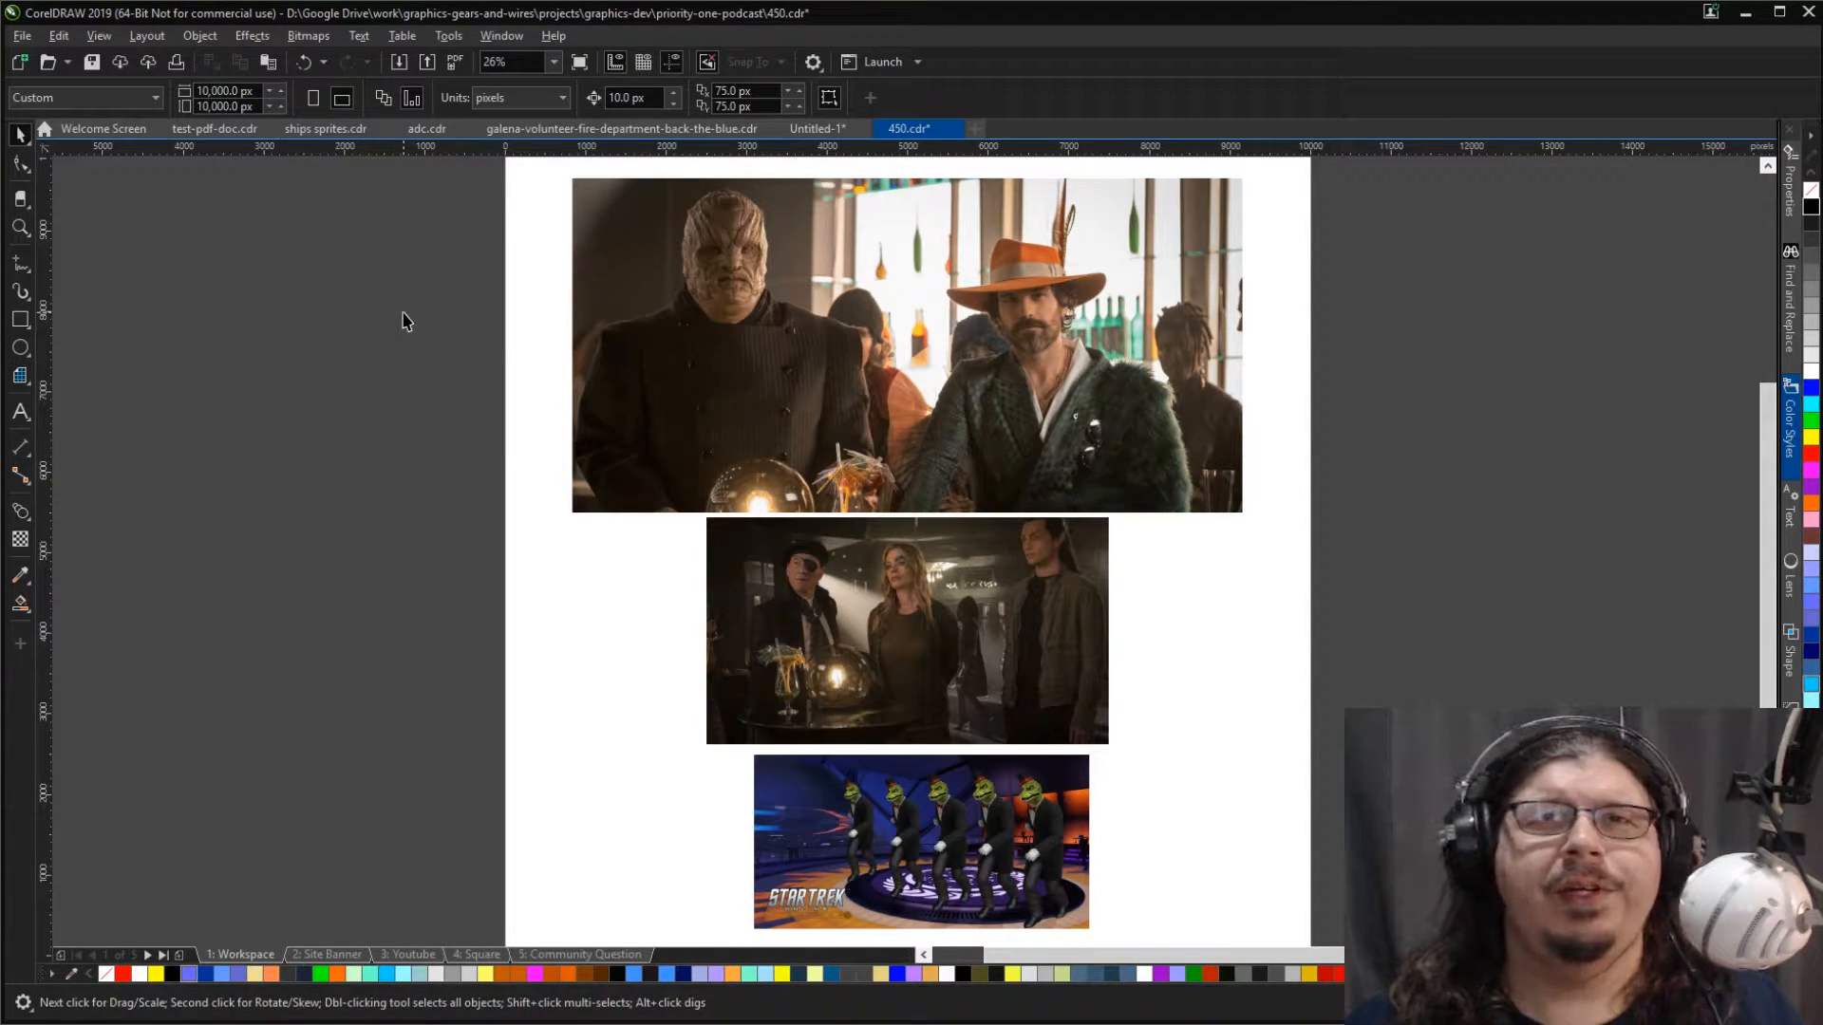
Step: Examine the previous episode's artwork on the Site Banner page and return to the Workspace page
key("Page_Down")
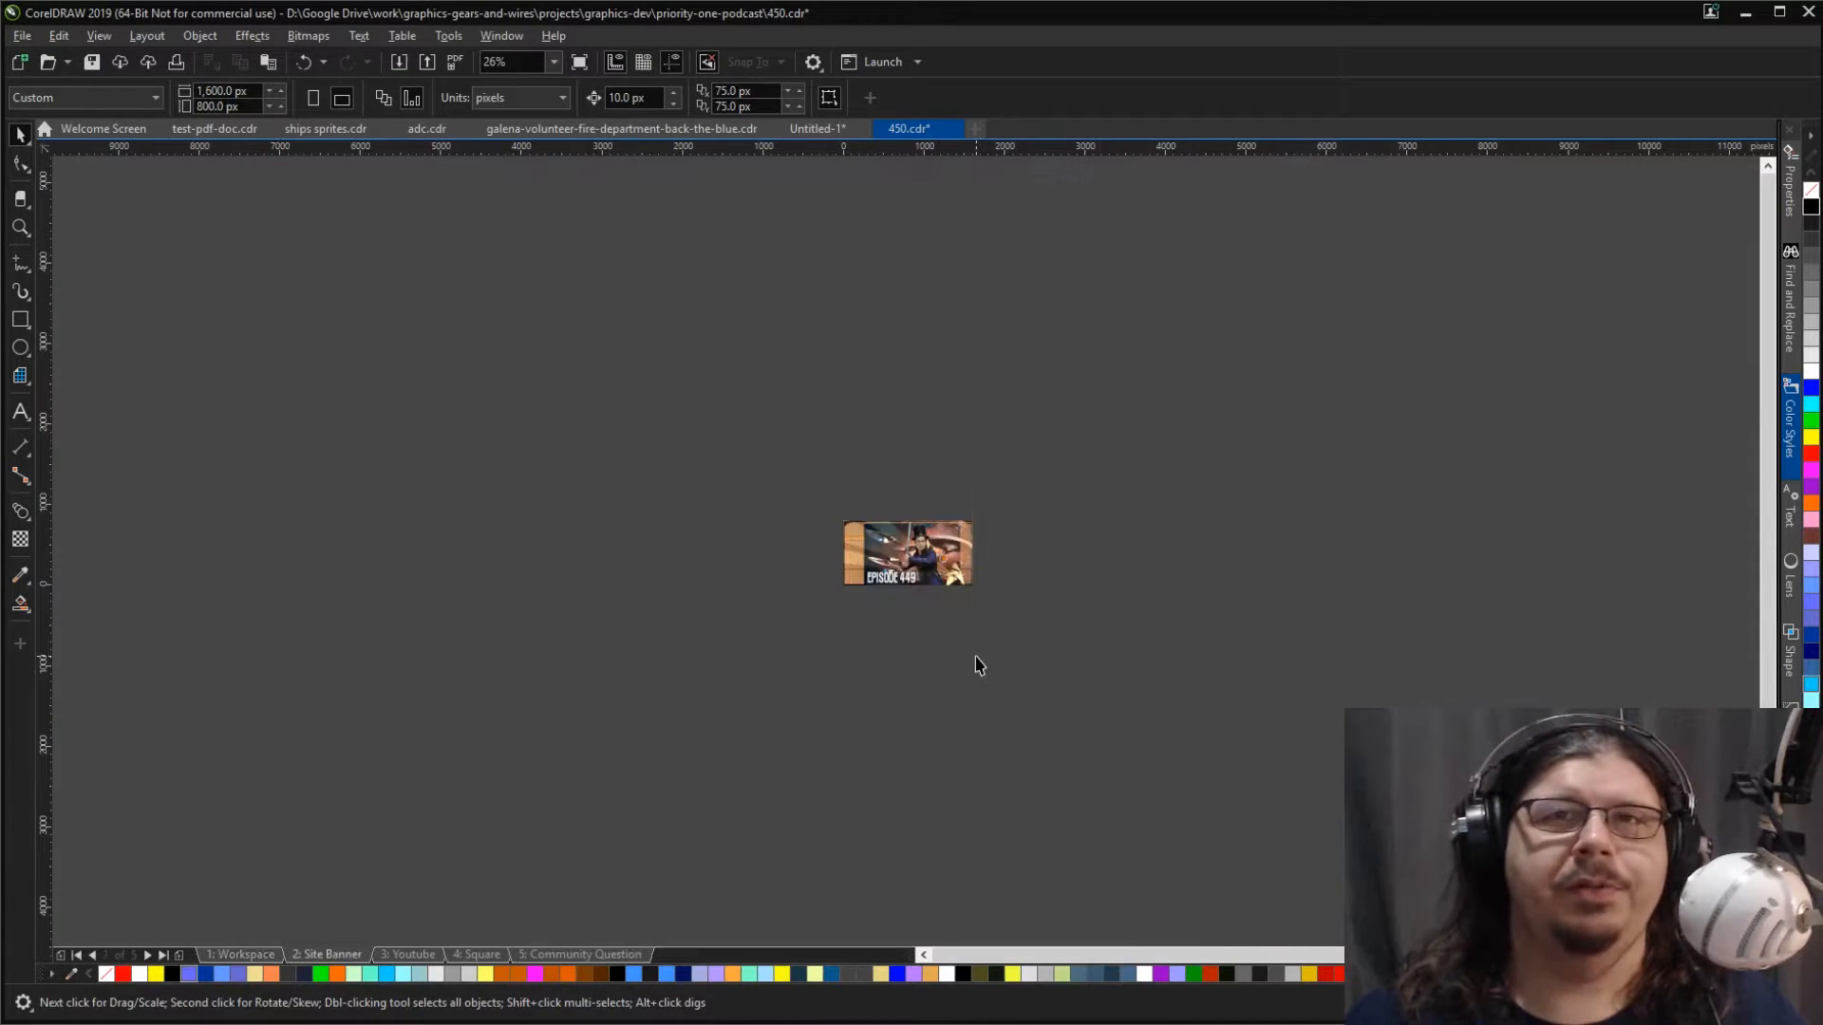
key("shift+F4")
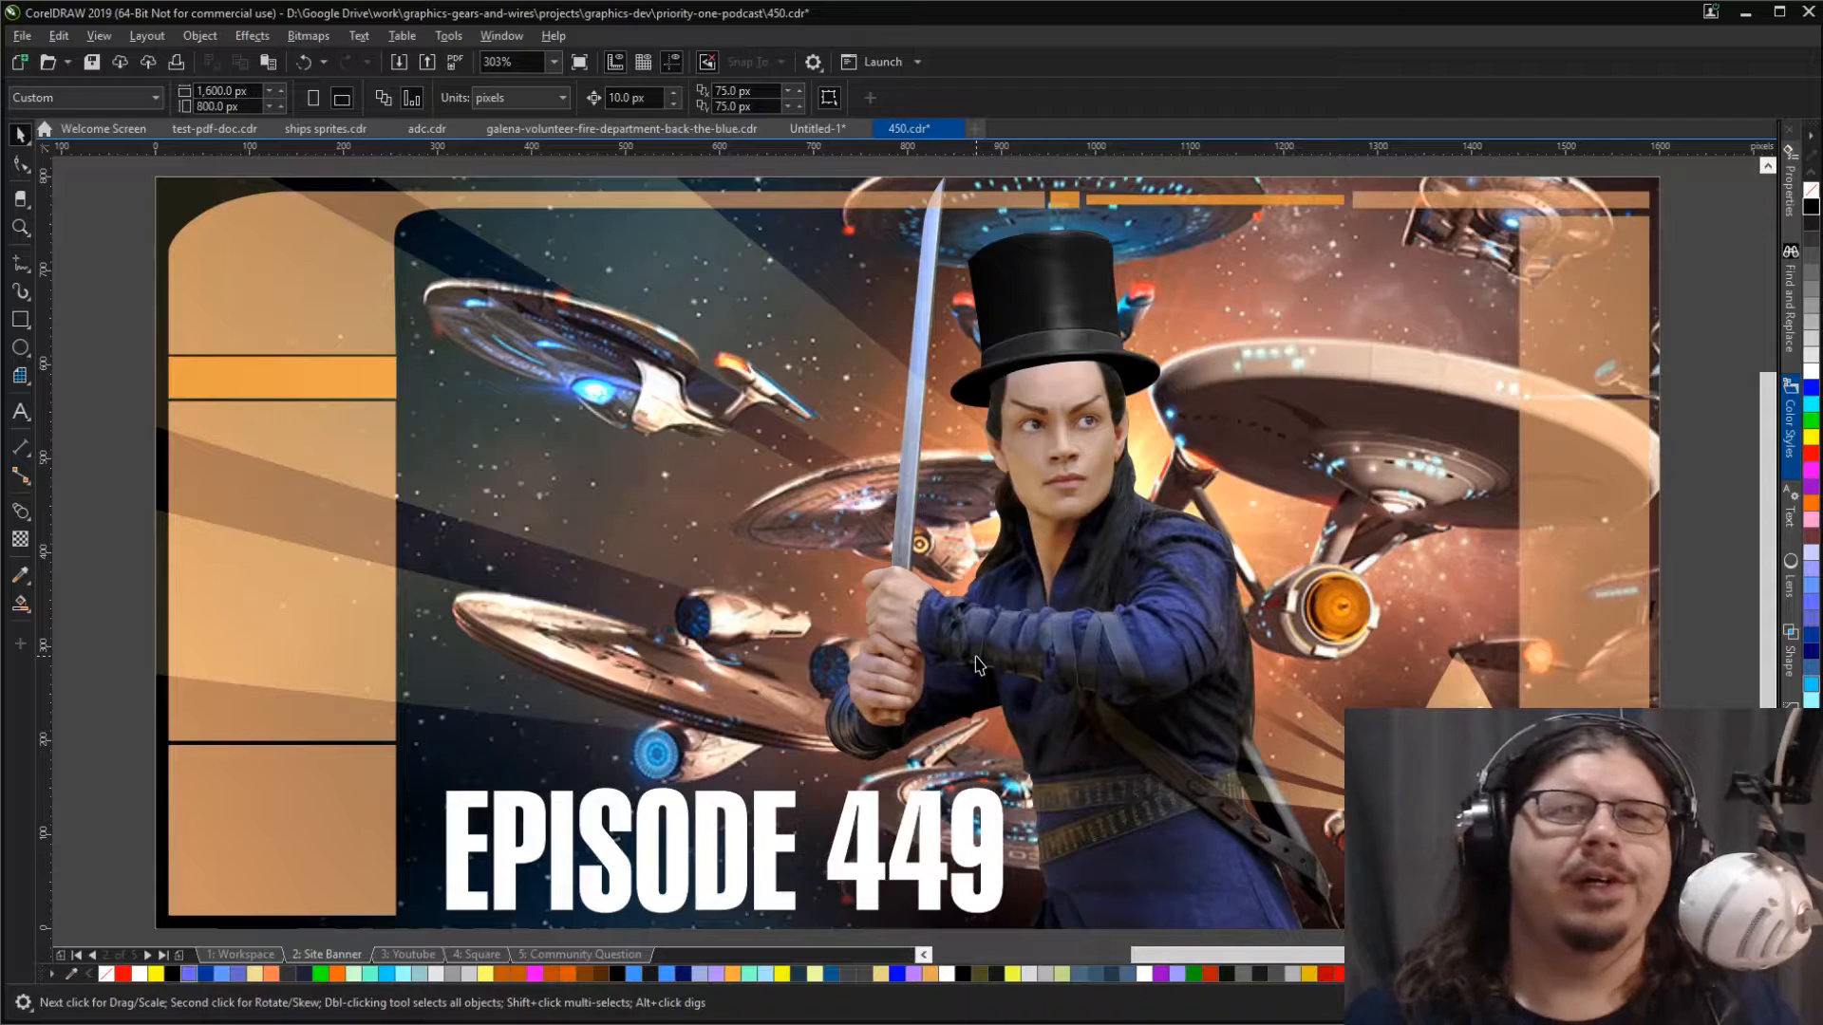
key("Page_Up")
key("shift+F4")
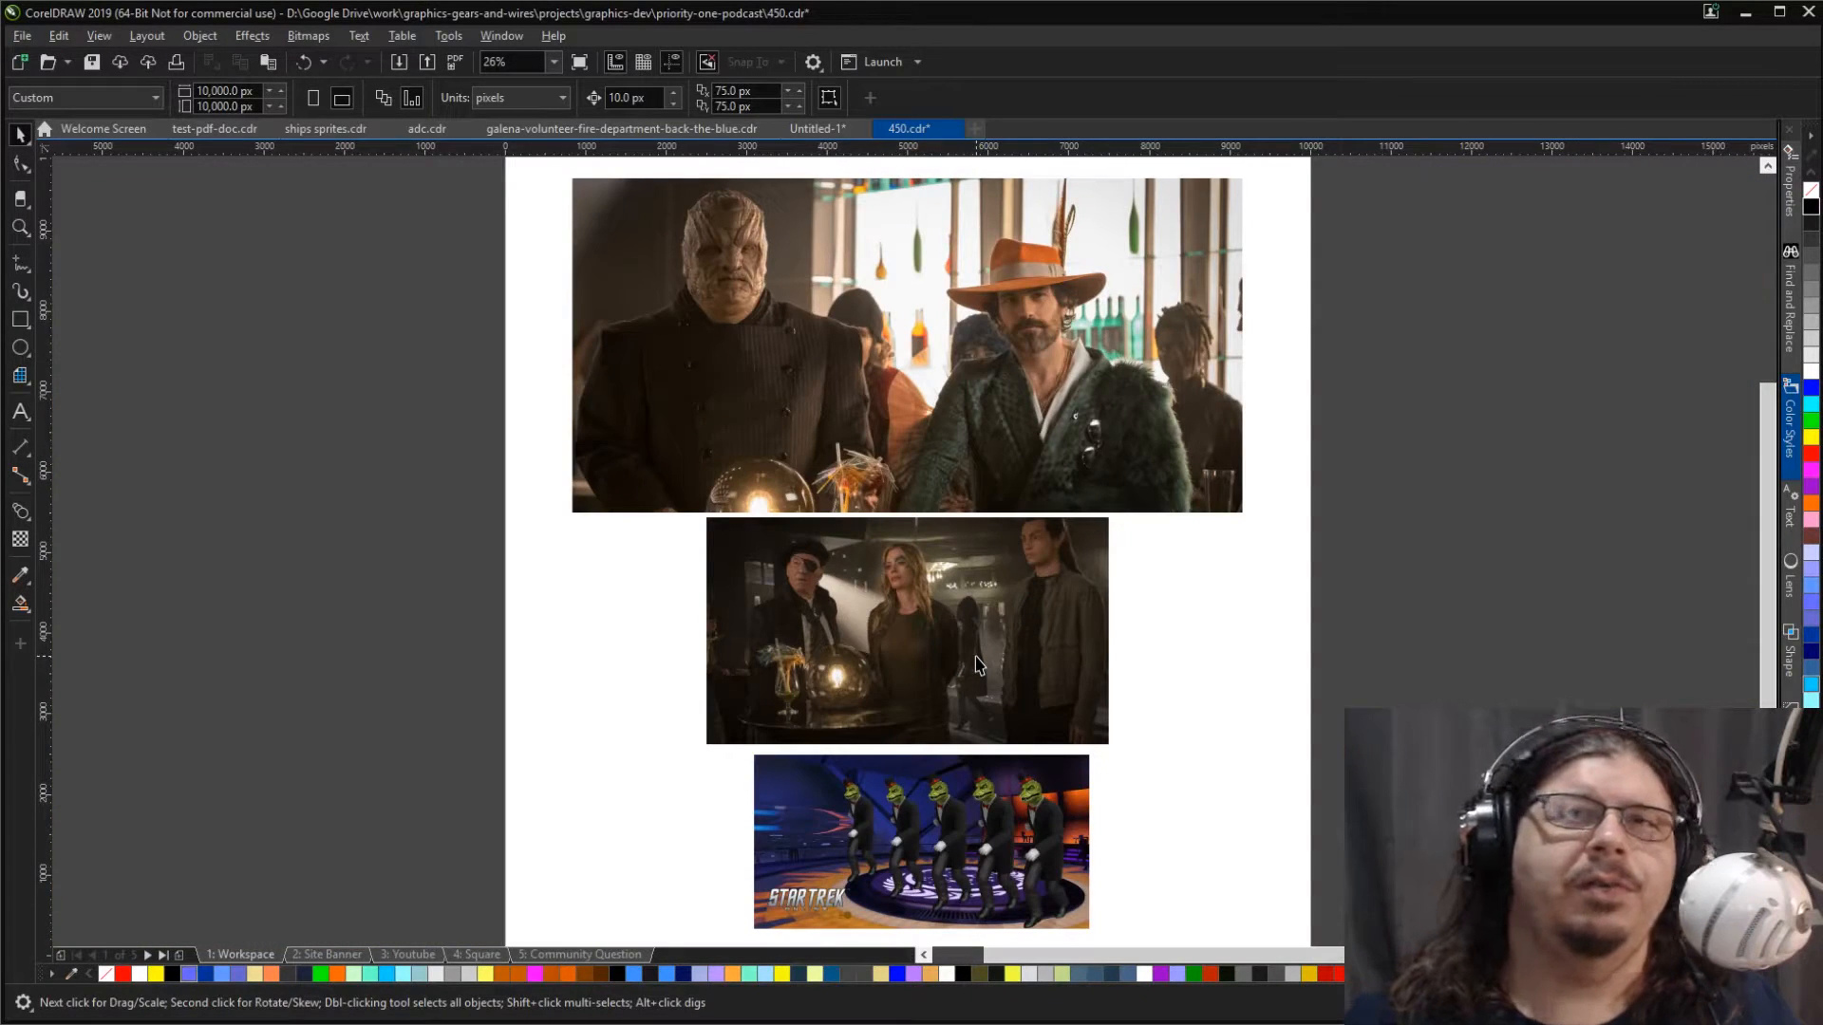
Step: Move the group of three reference pictures down and slightly left on the Workspace page
left_click_drag(1030, 265, 989, 348)
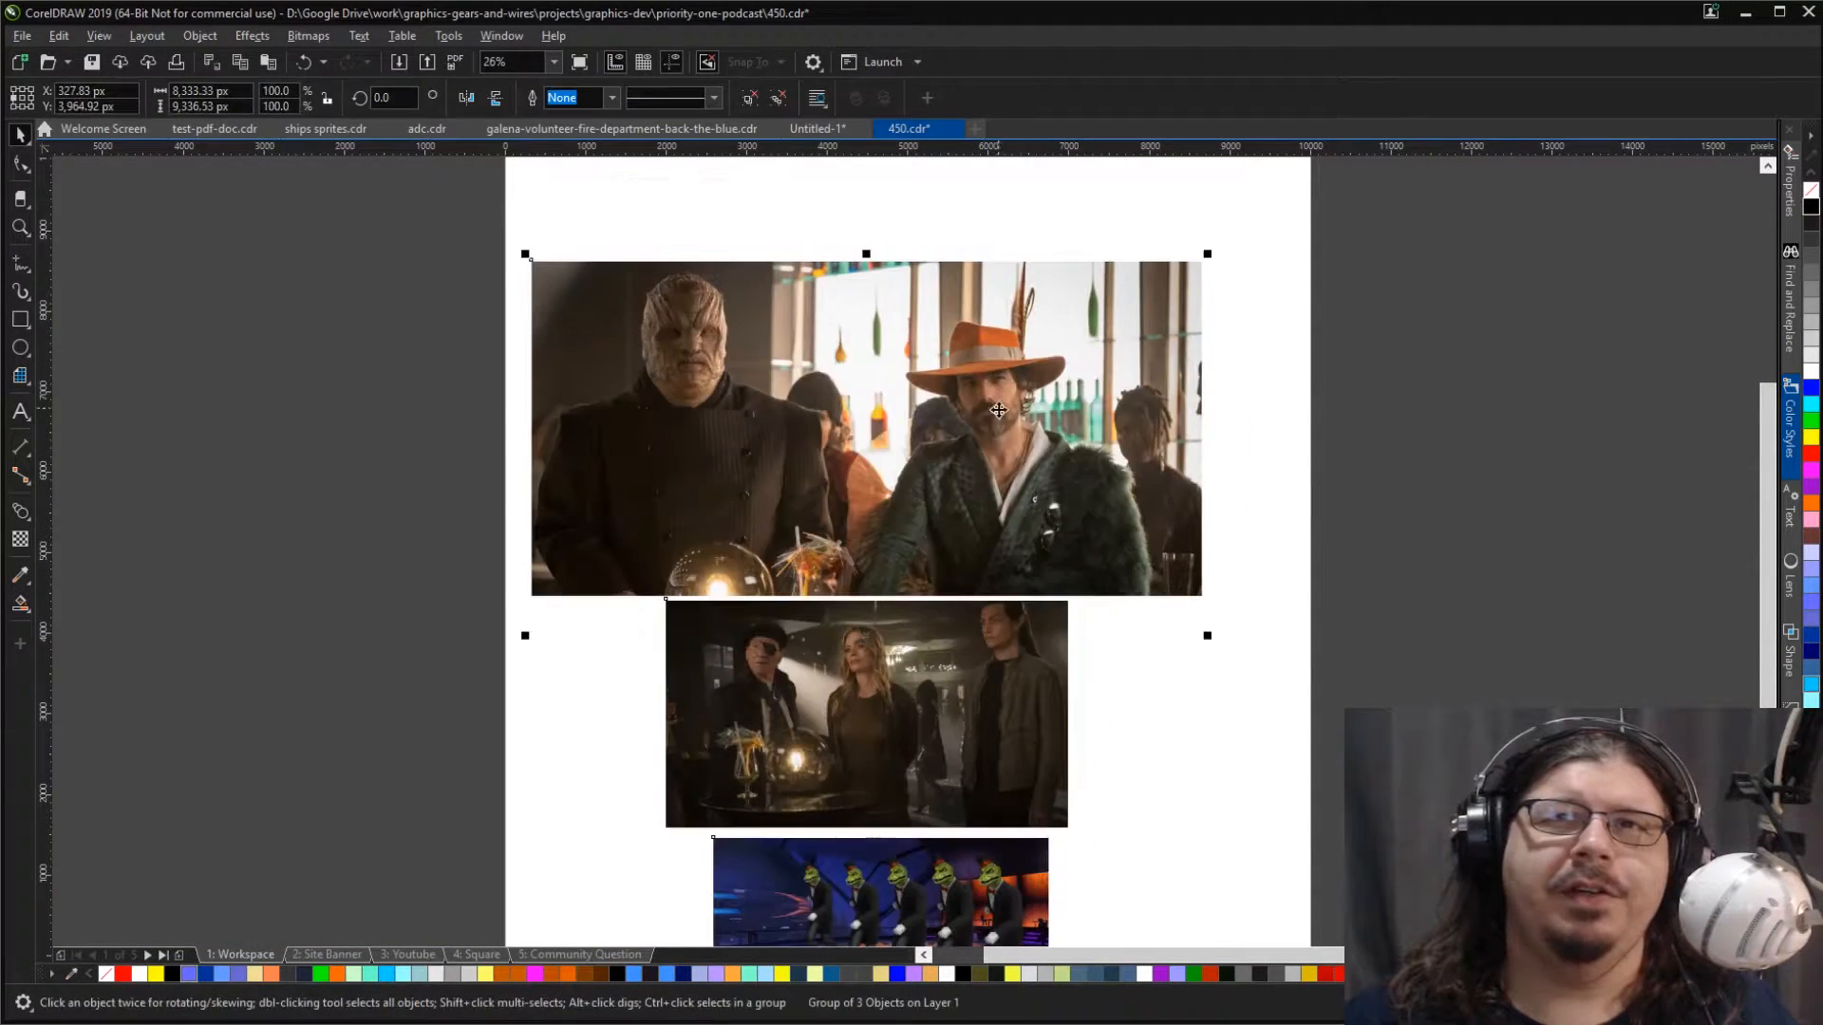
scroll(995, 417, "up", 2)
scroll(996, 418, "down", 2)
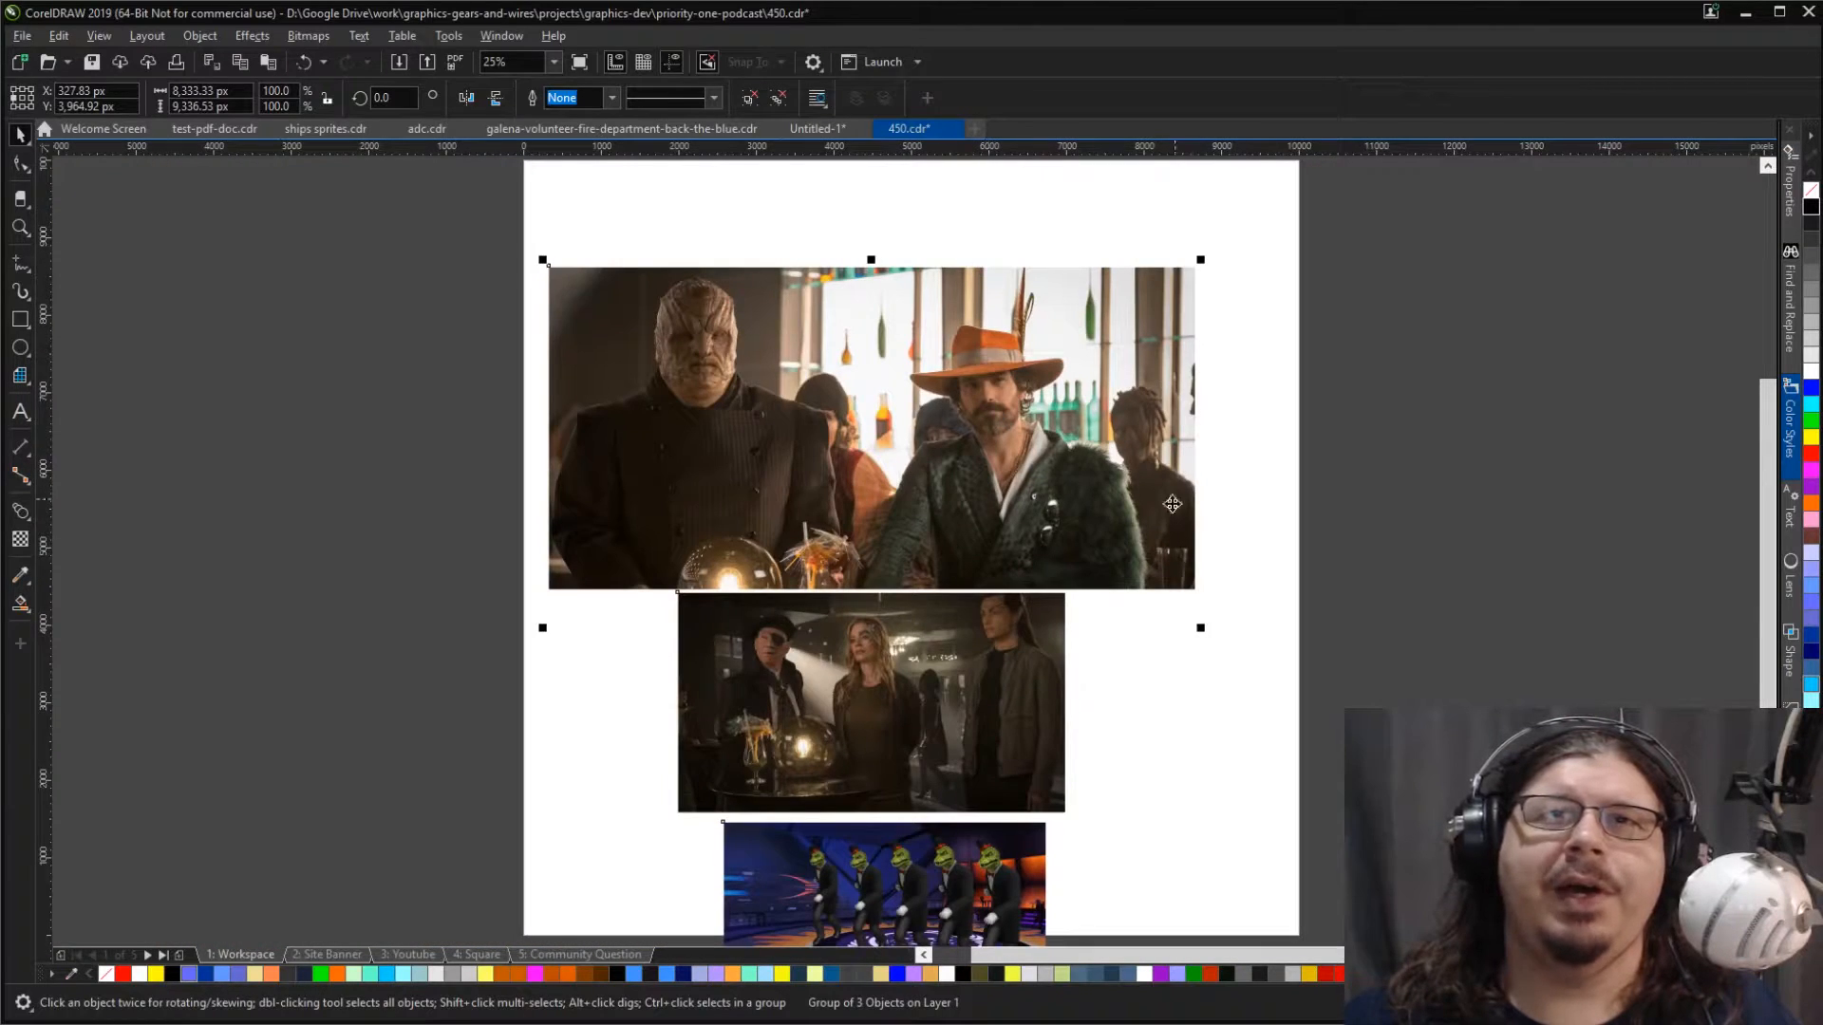
Step: Examine the middle bar-scene picture and the dancing lizard picture up close, ending with nothing selected
key("z")
left_click_drag(664, 592, 989, 832)
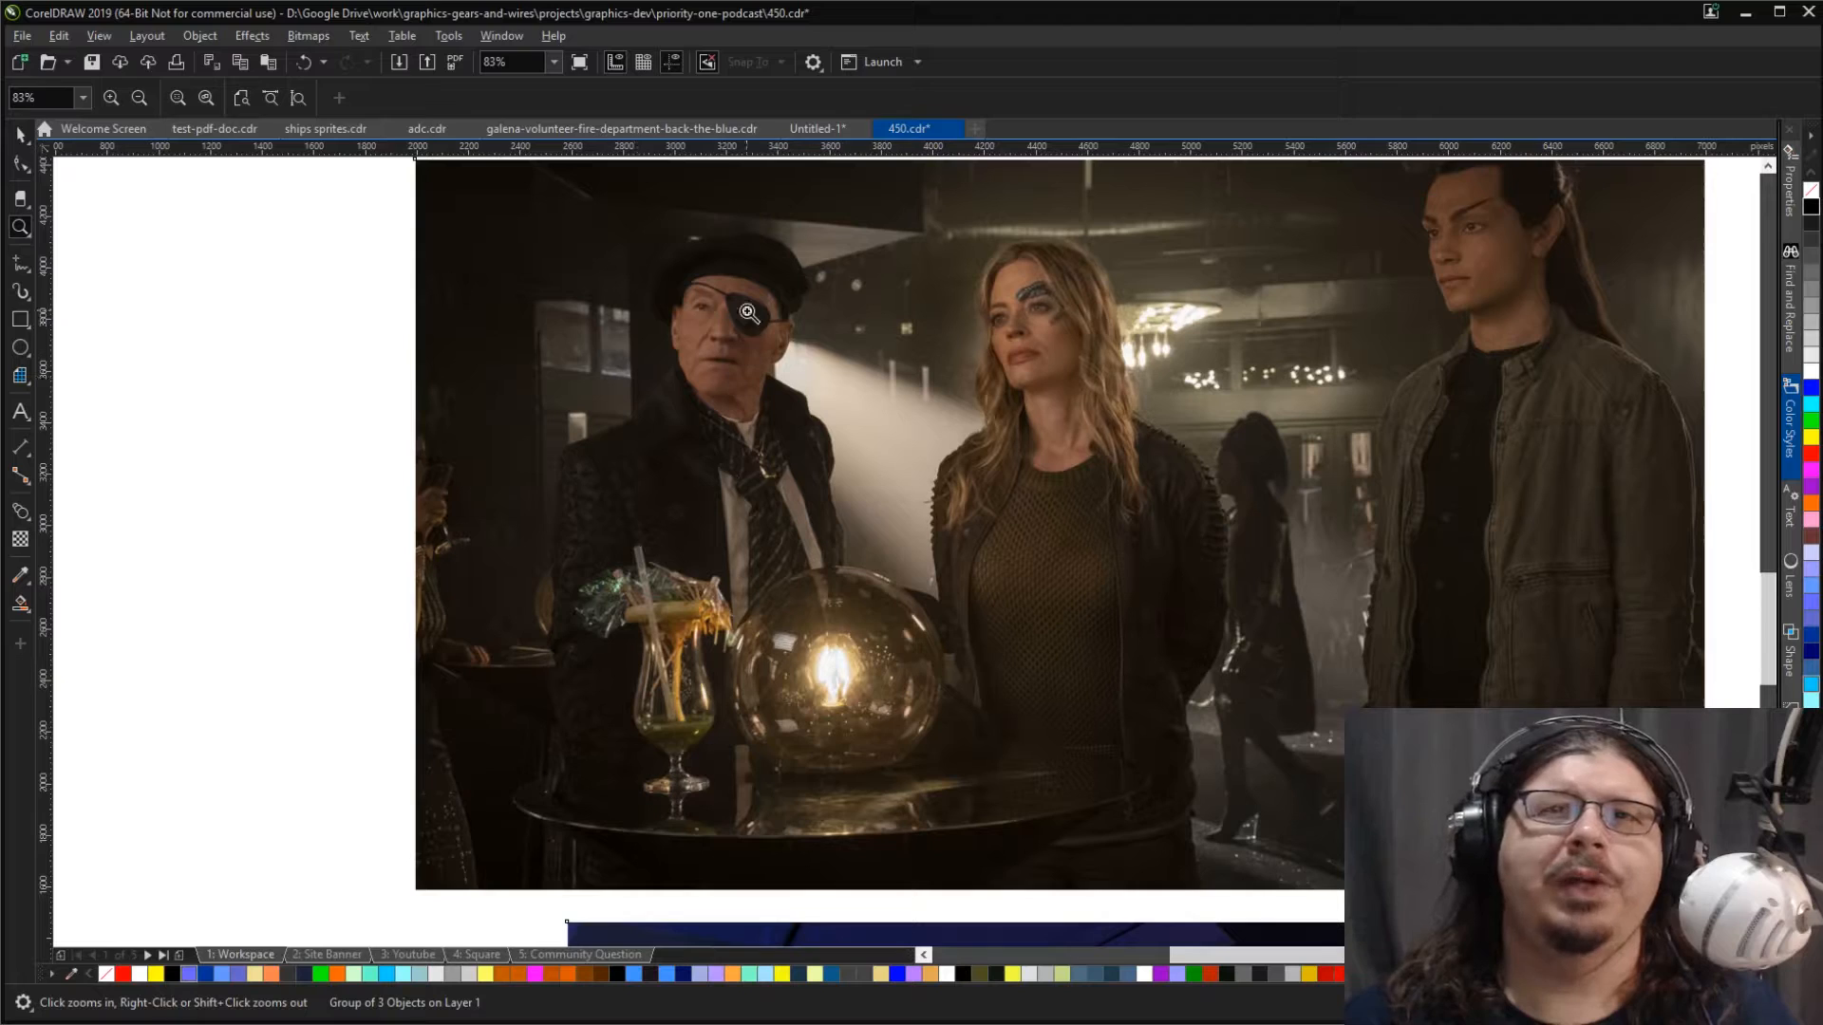
scroll(1158, 457, "down", 2)
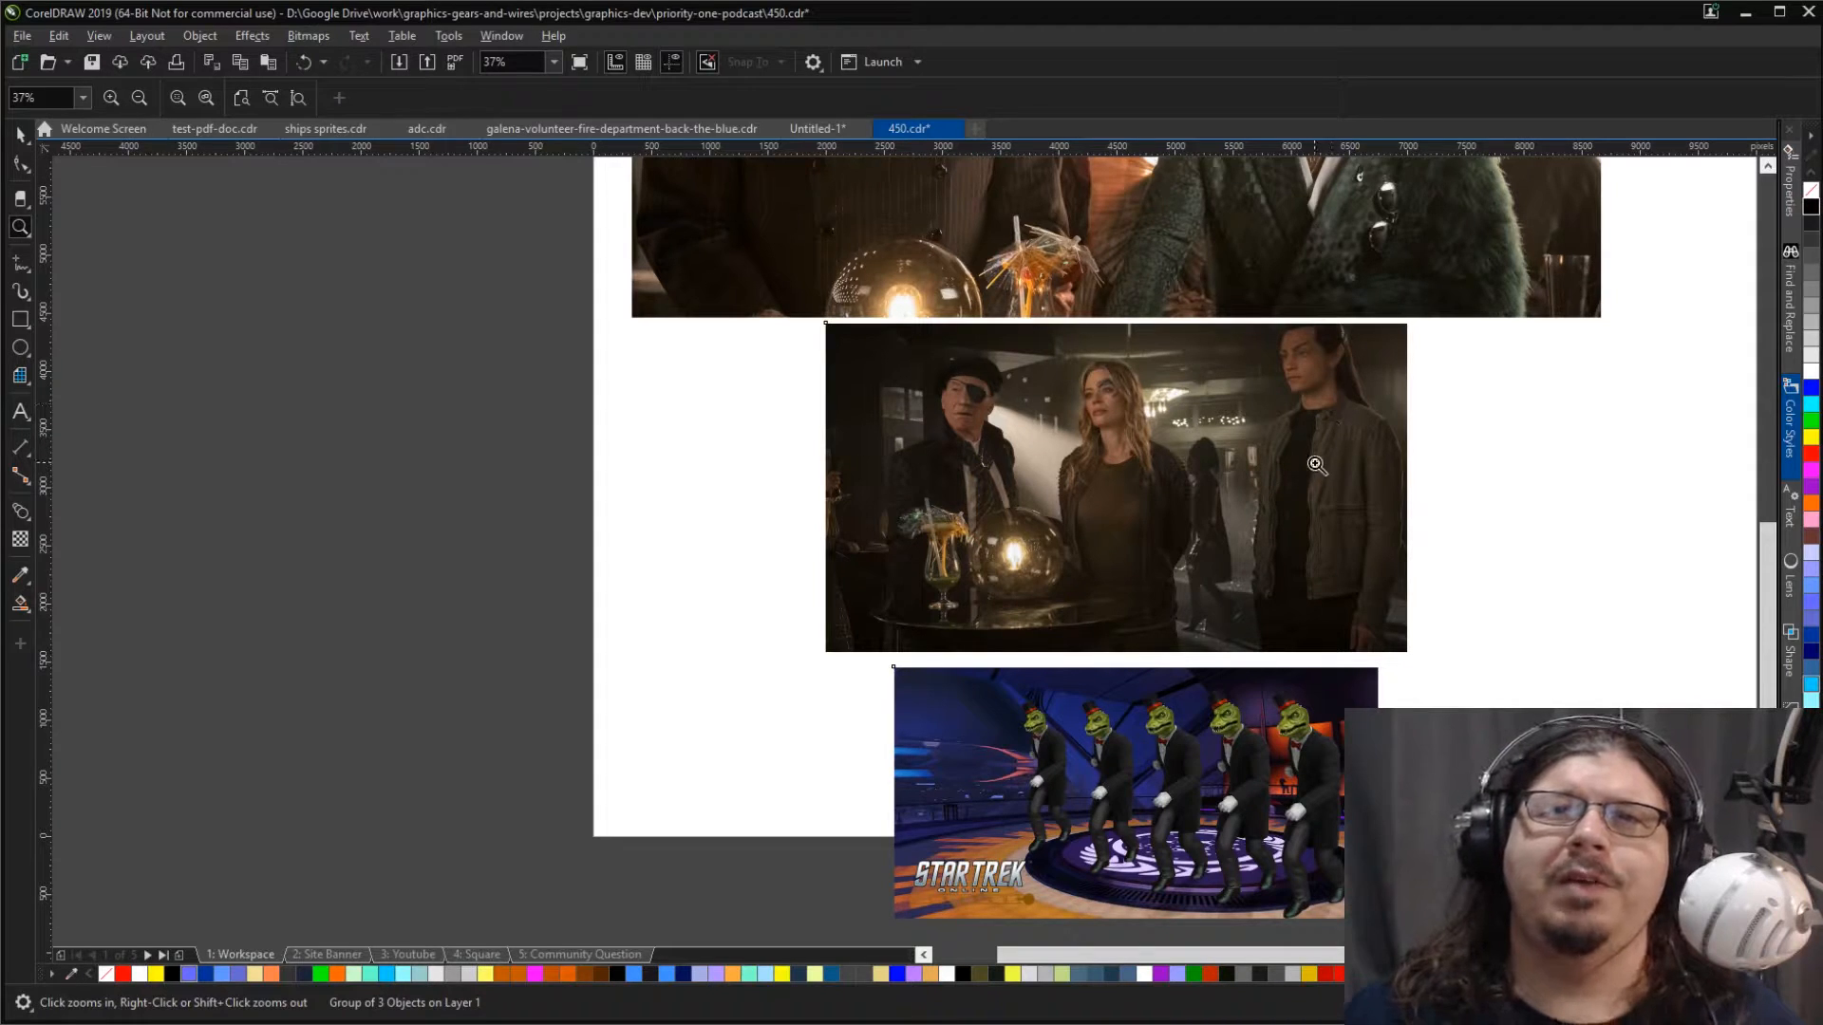
left_click(1307, 761)
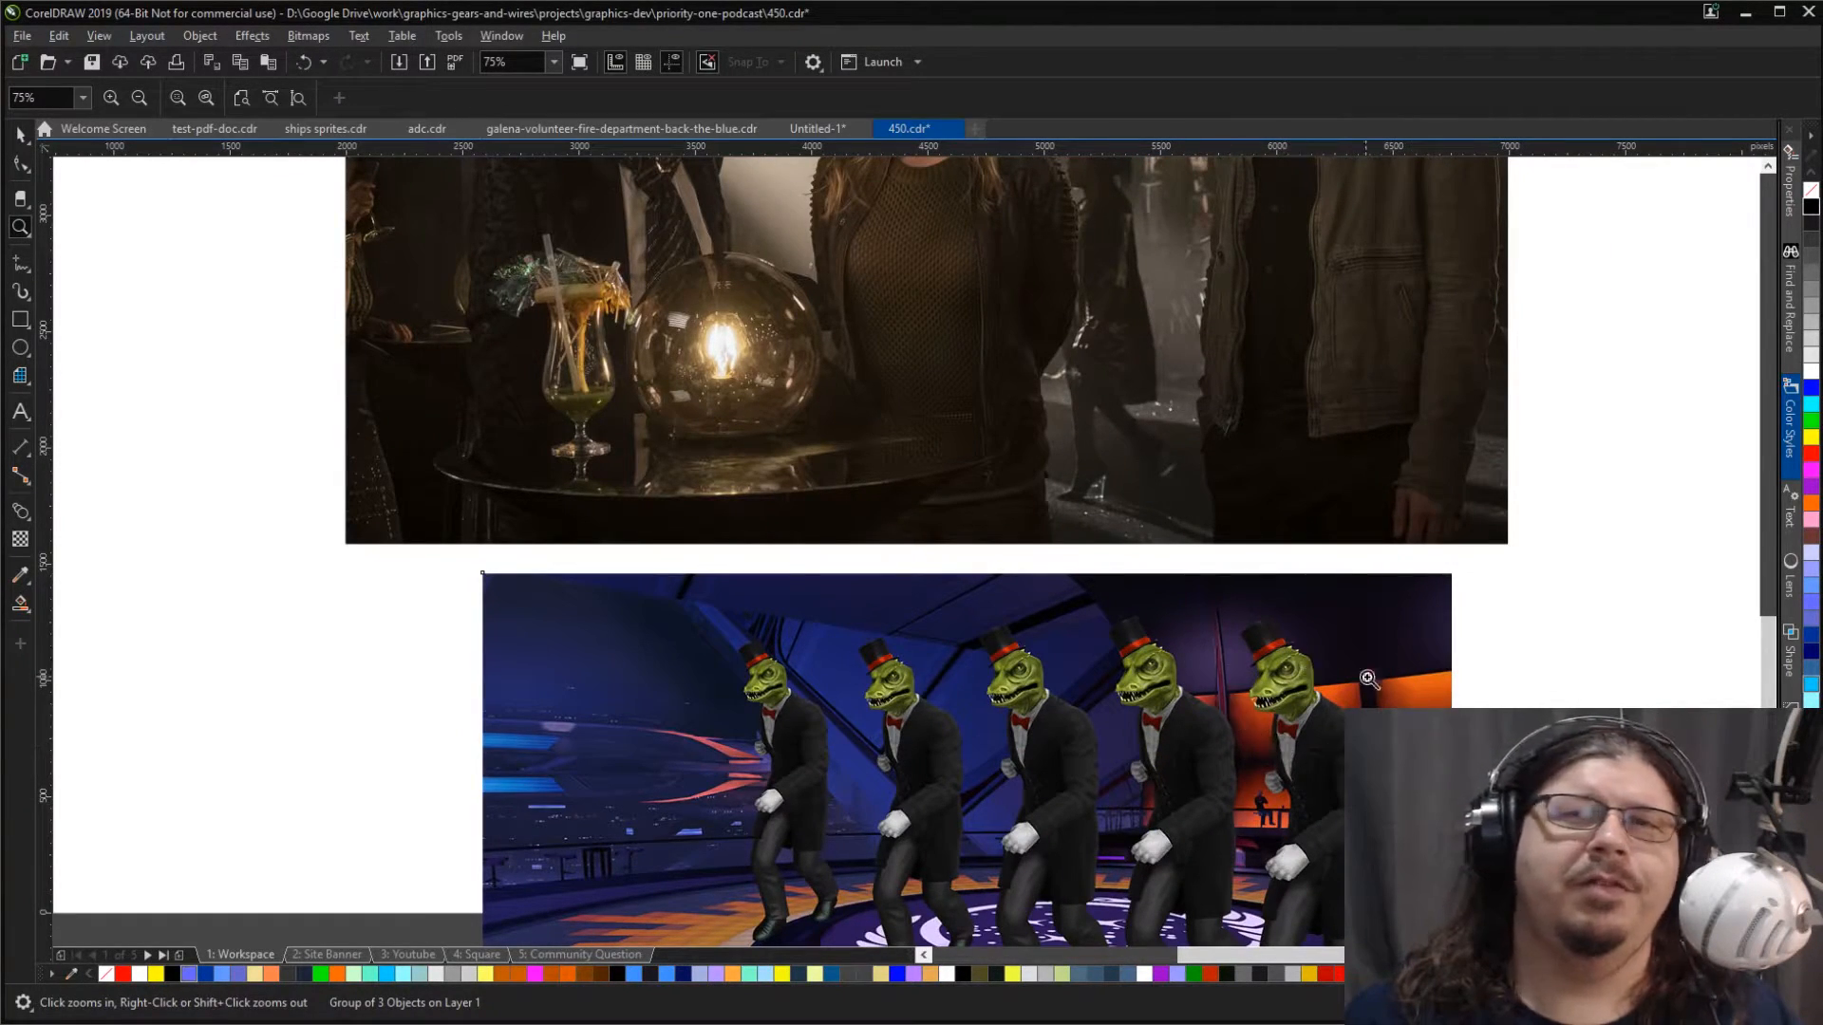
right_click(1303, 719)
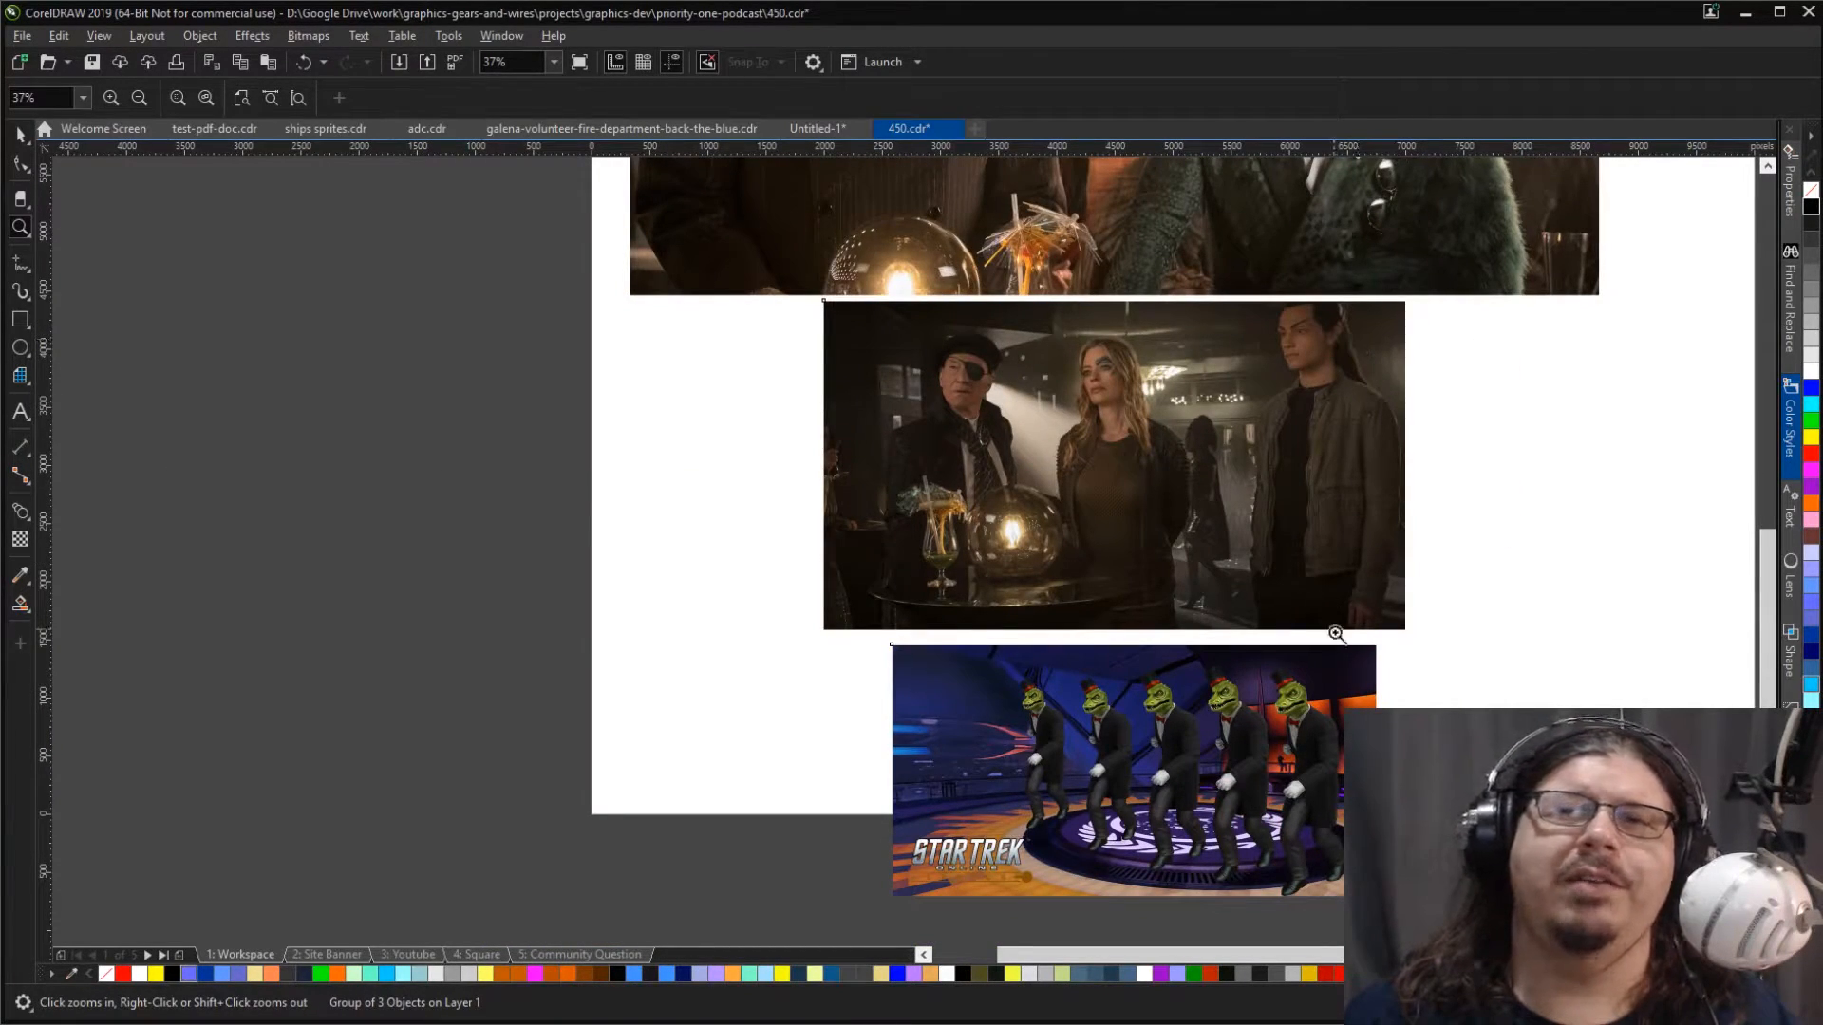
left_click(1307, 700)
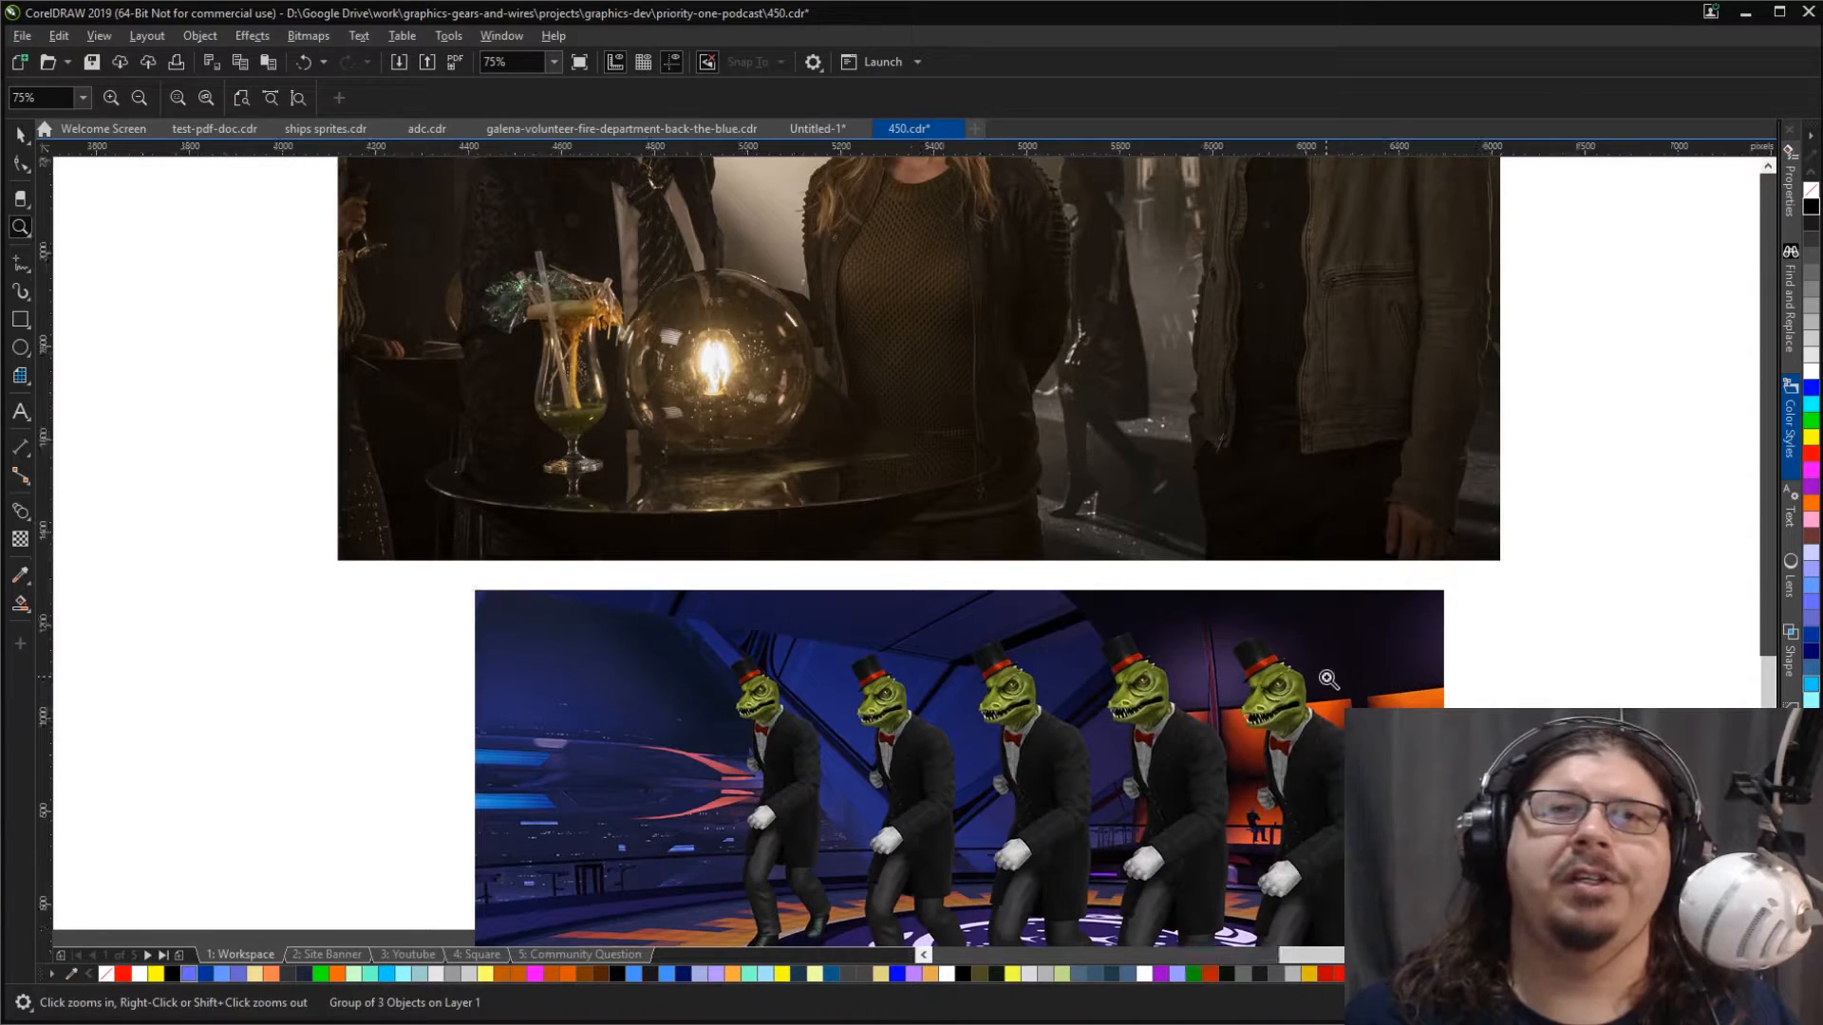
left_click(1329, 676)
right_click(1227, 673)
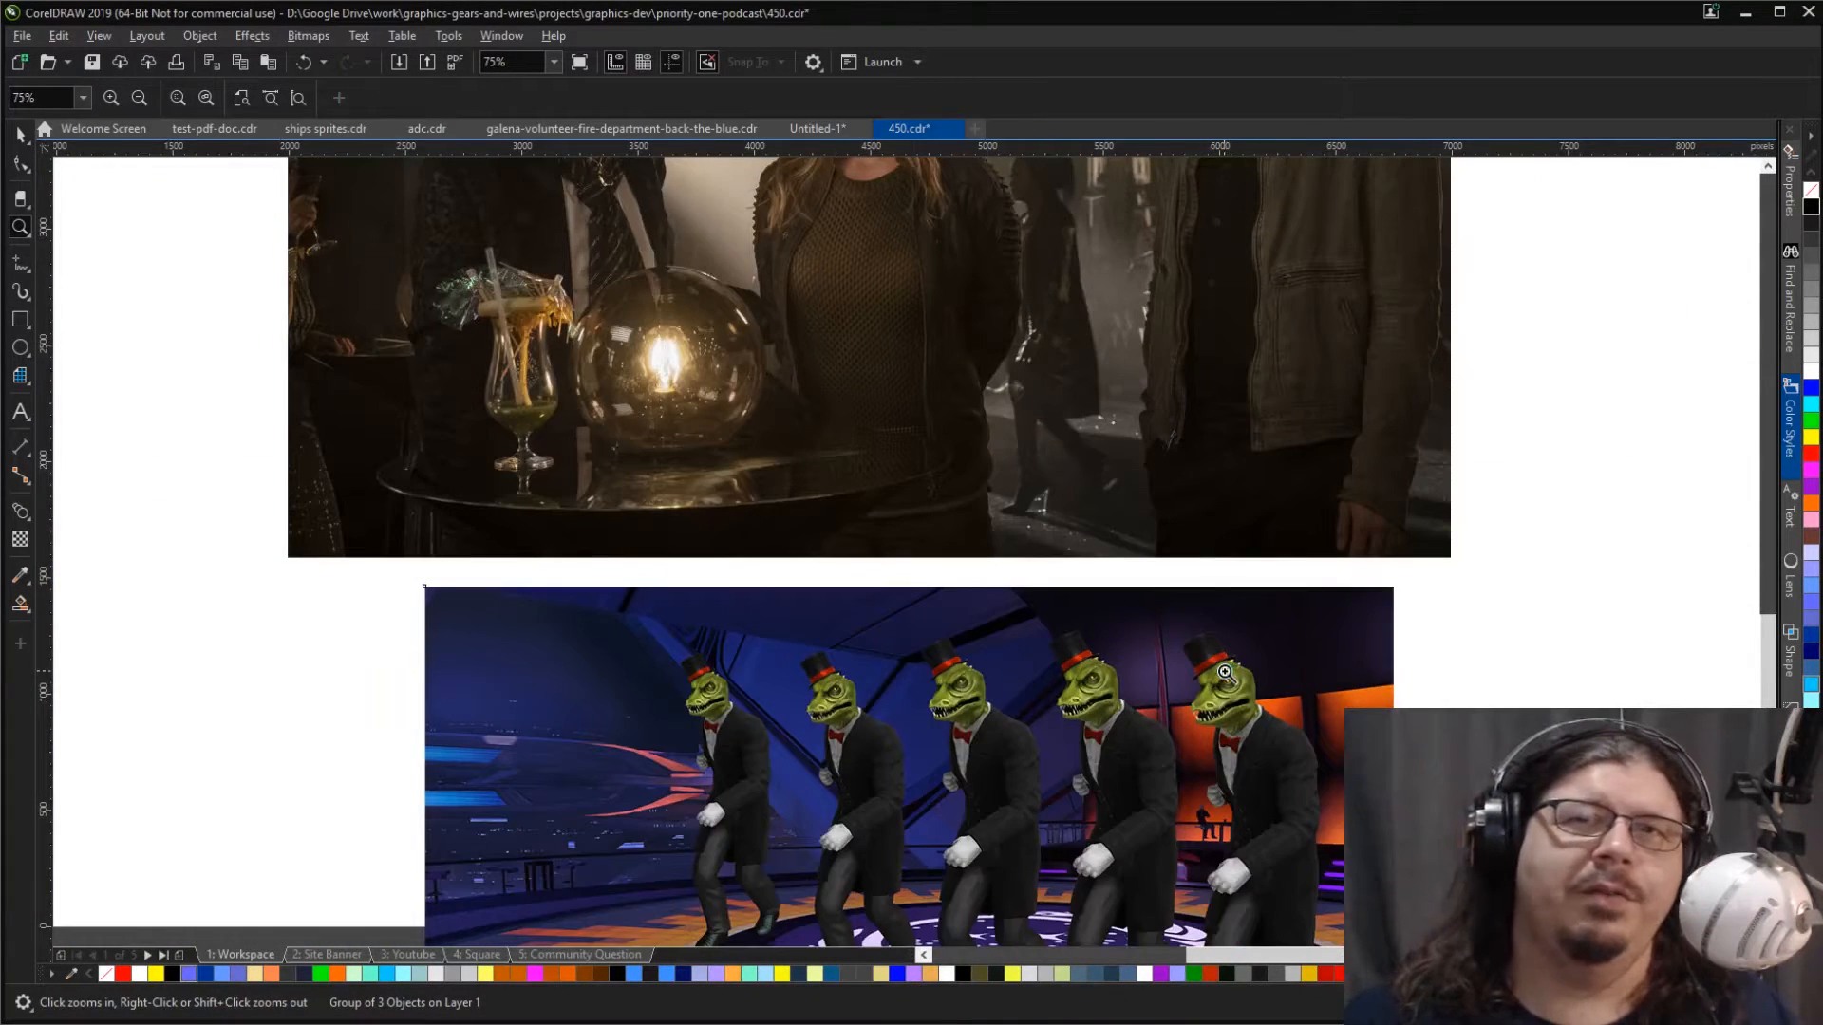
right_click(1227, 672)
scroll(1223, 674, "down", 2)
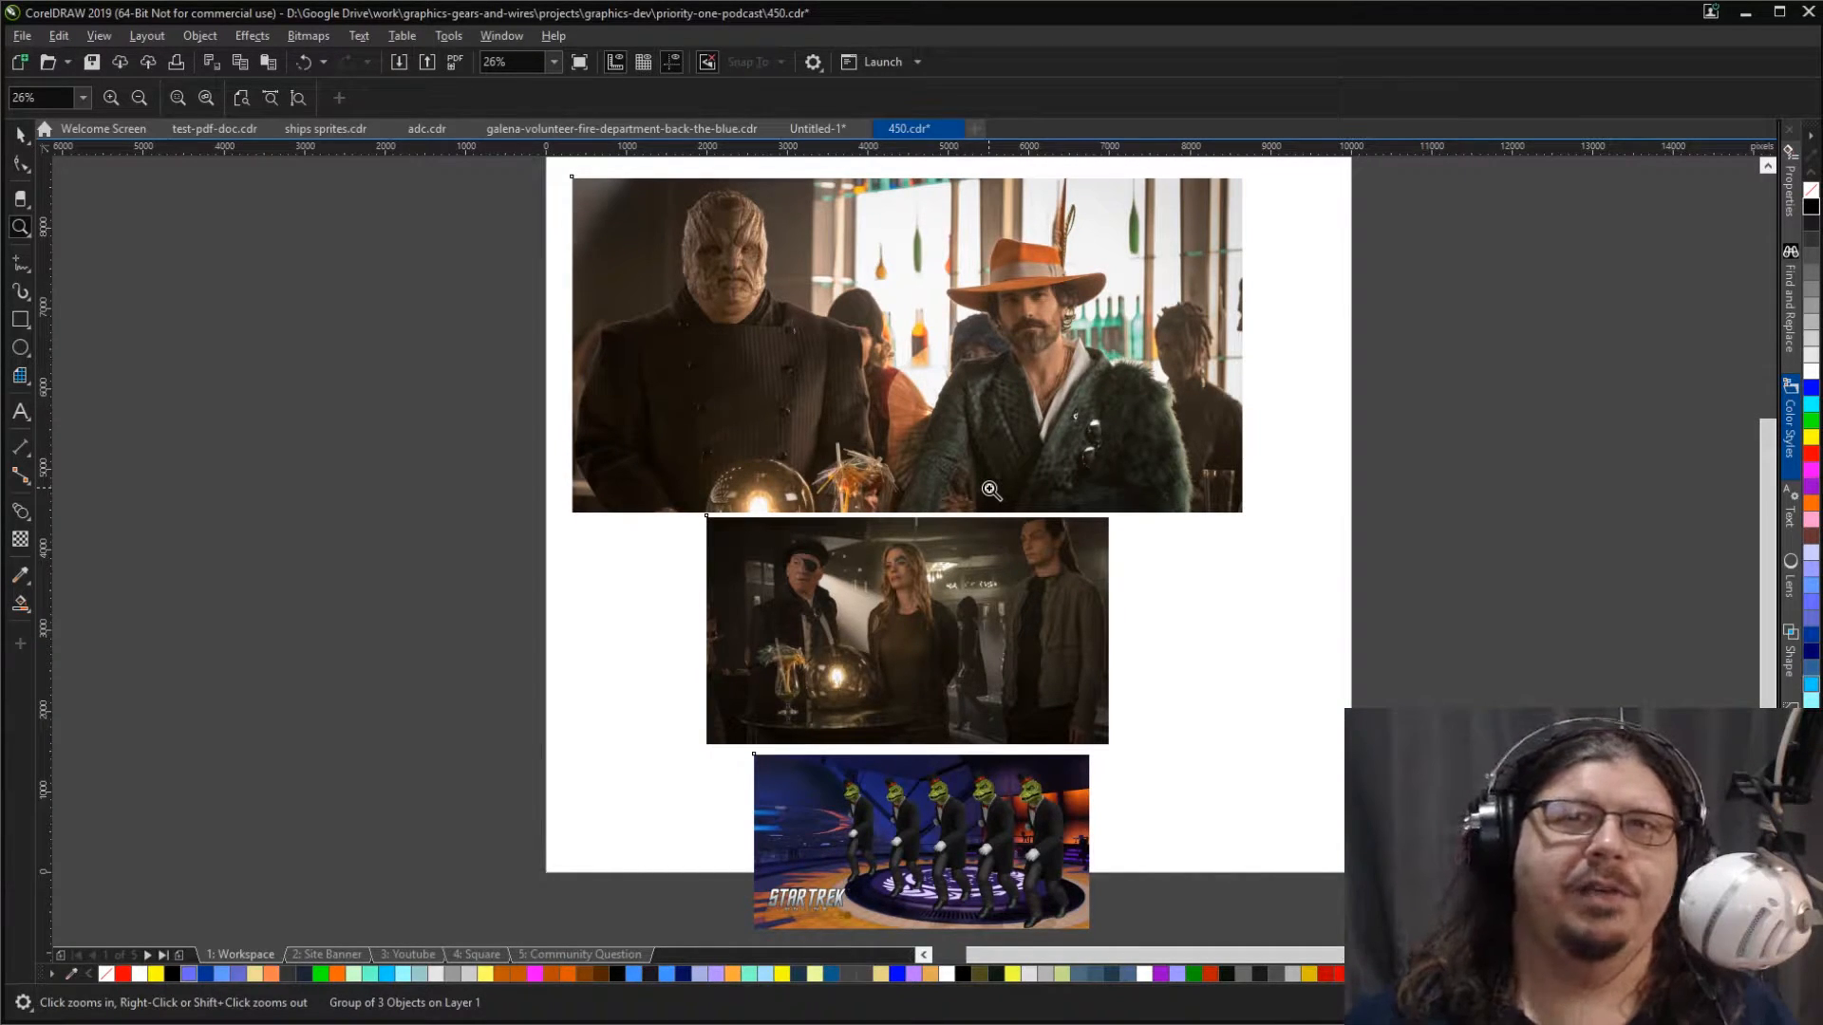
left_click(17, 140)
left_click(468, 304)
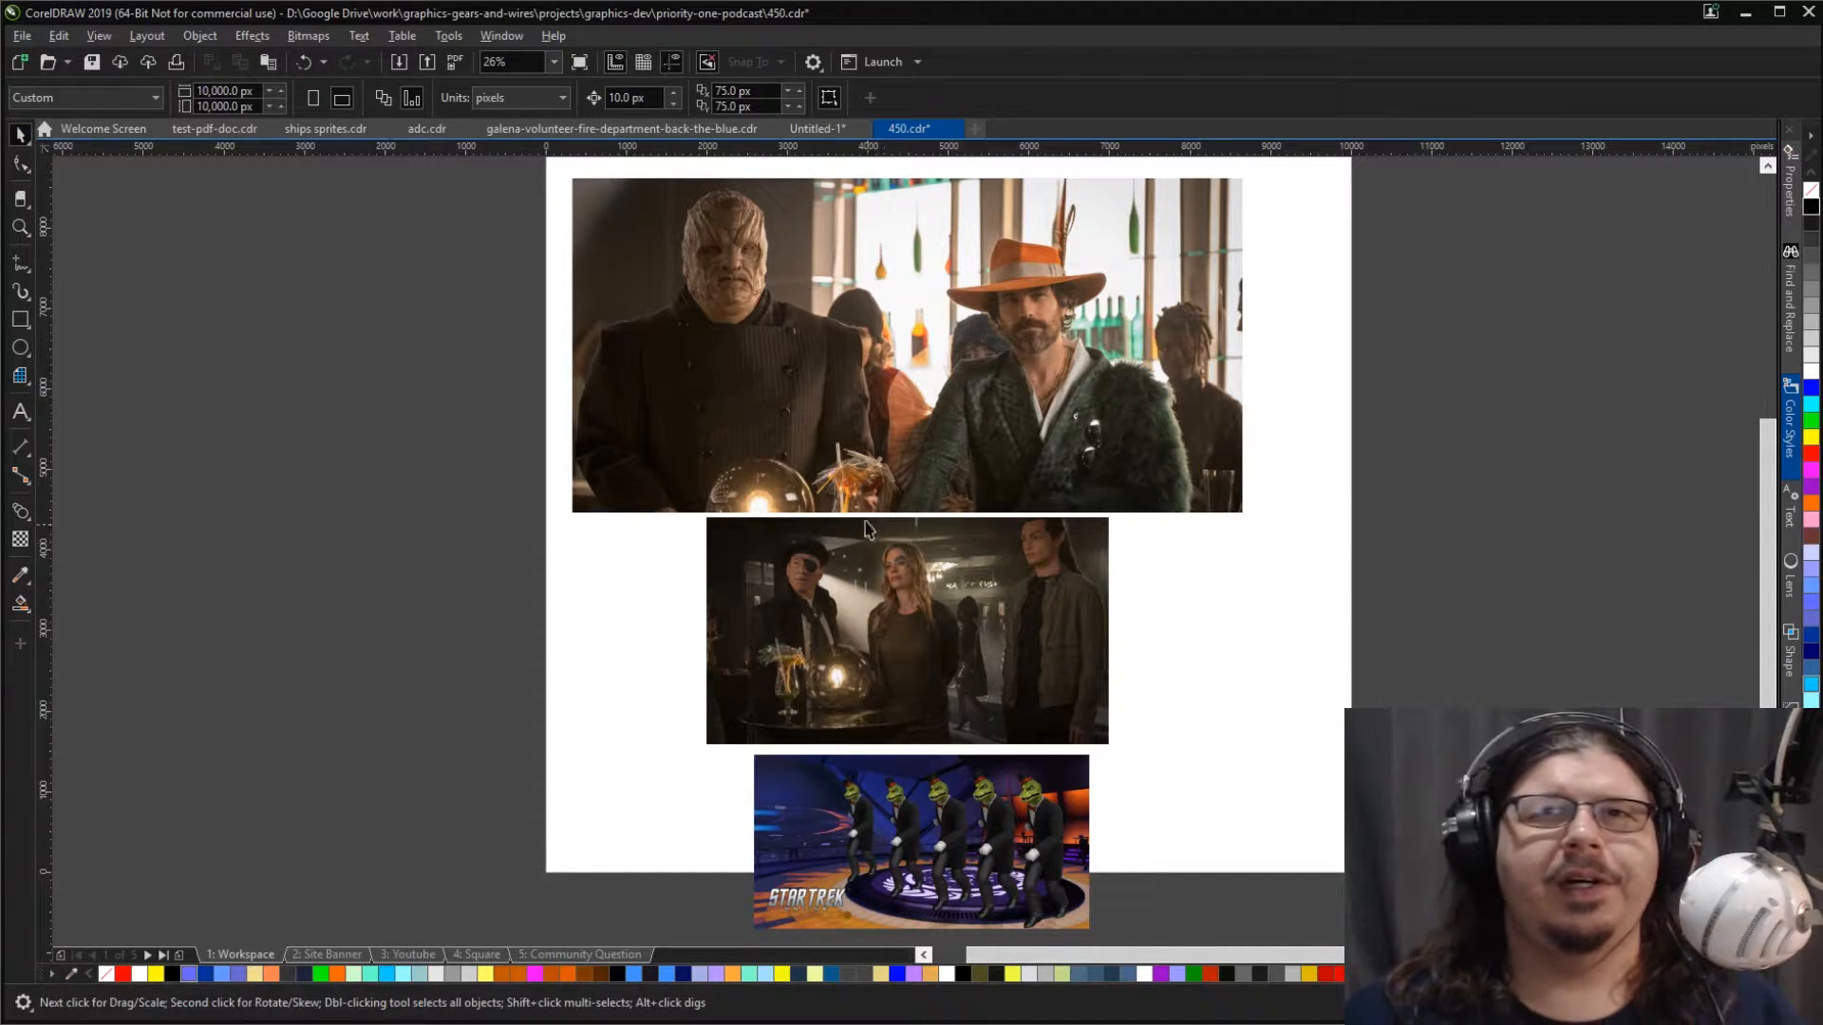
Step: Start a Bézier outline of the man in the orange hat, tracing his jacket from the collar to the sleeve-side shoulder
left_click(978, 367)
key("z")
left_click_drag(835, 208, 1127, 439)
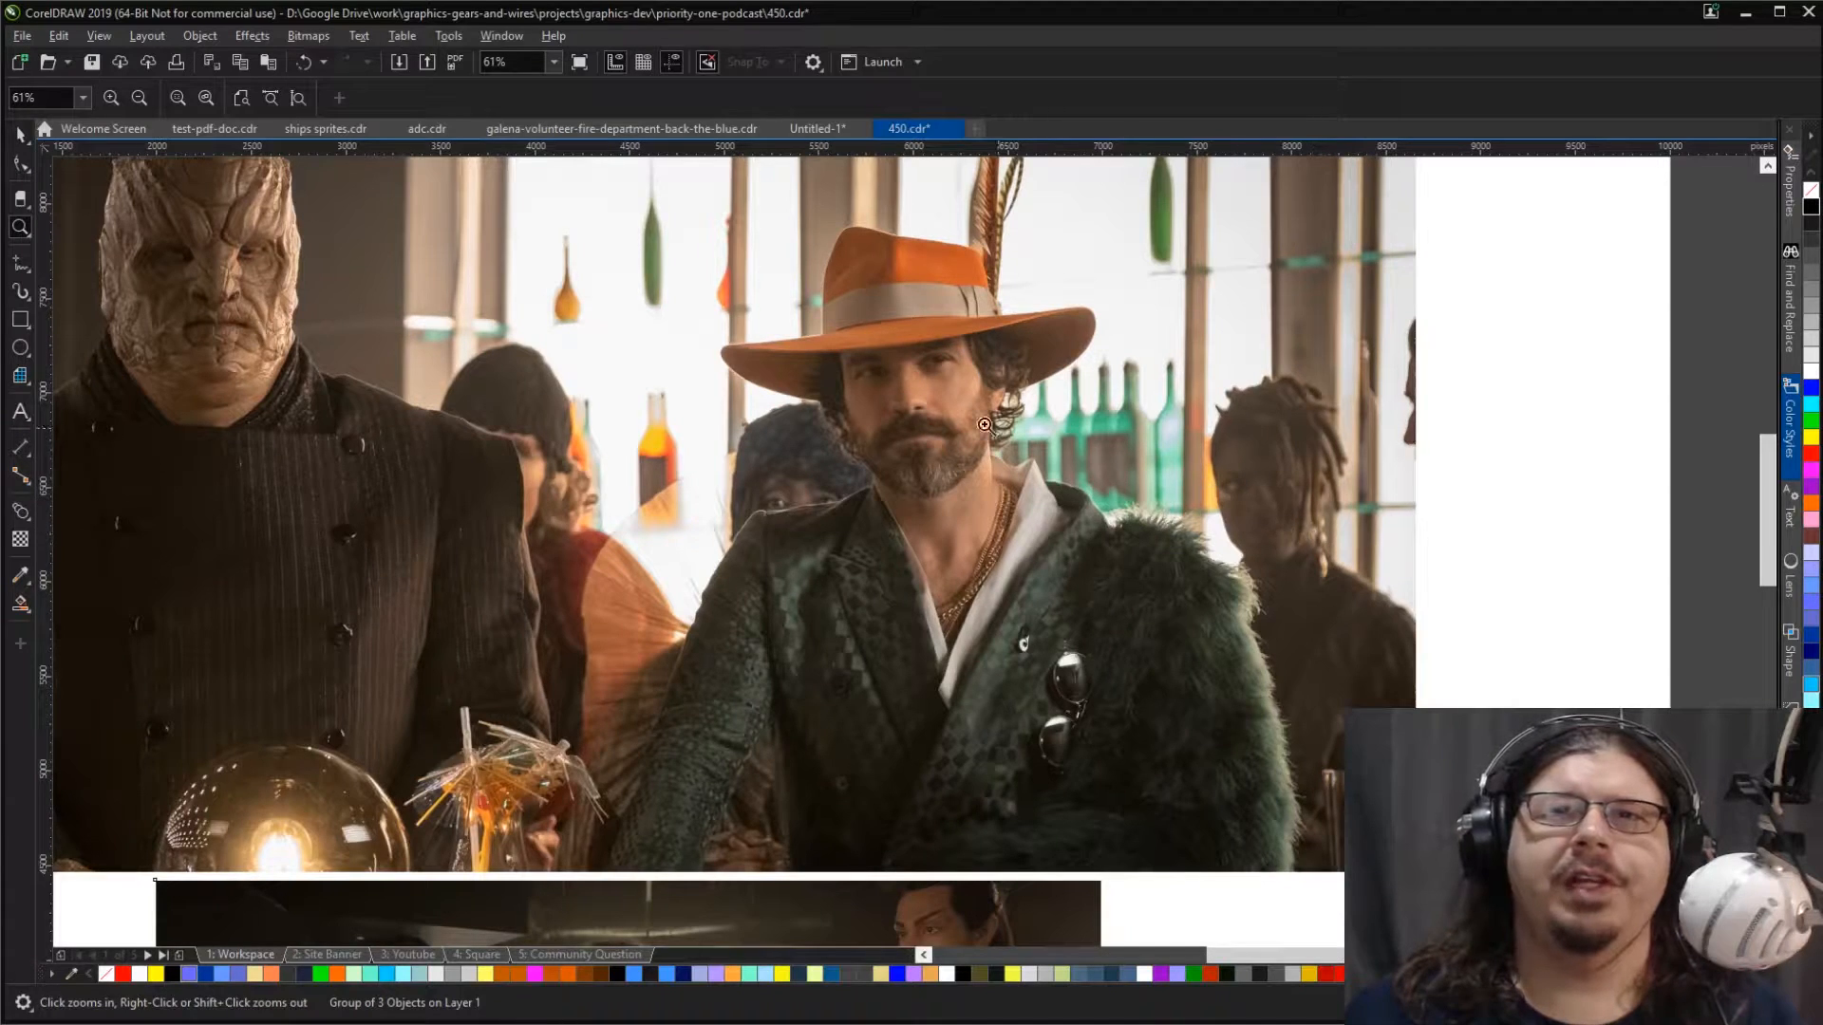
key("space")
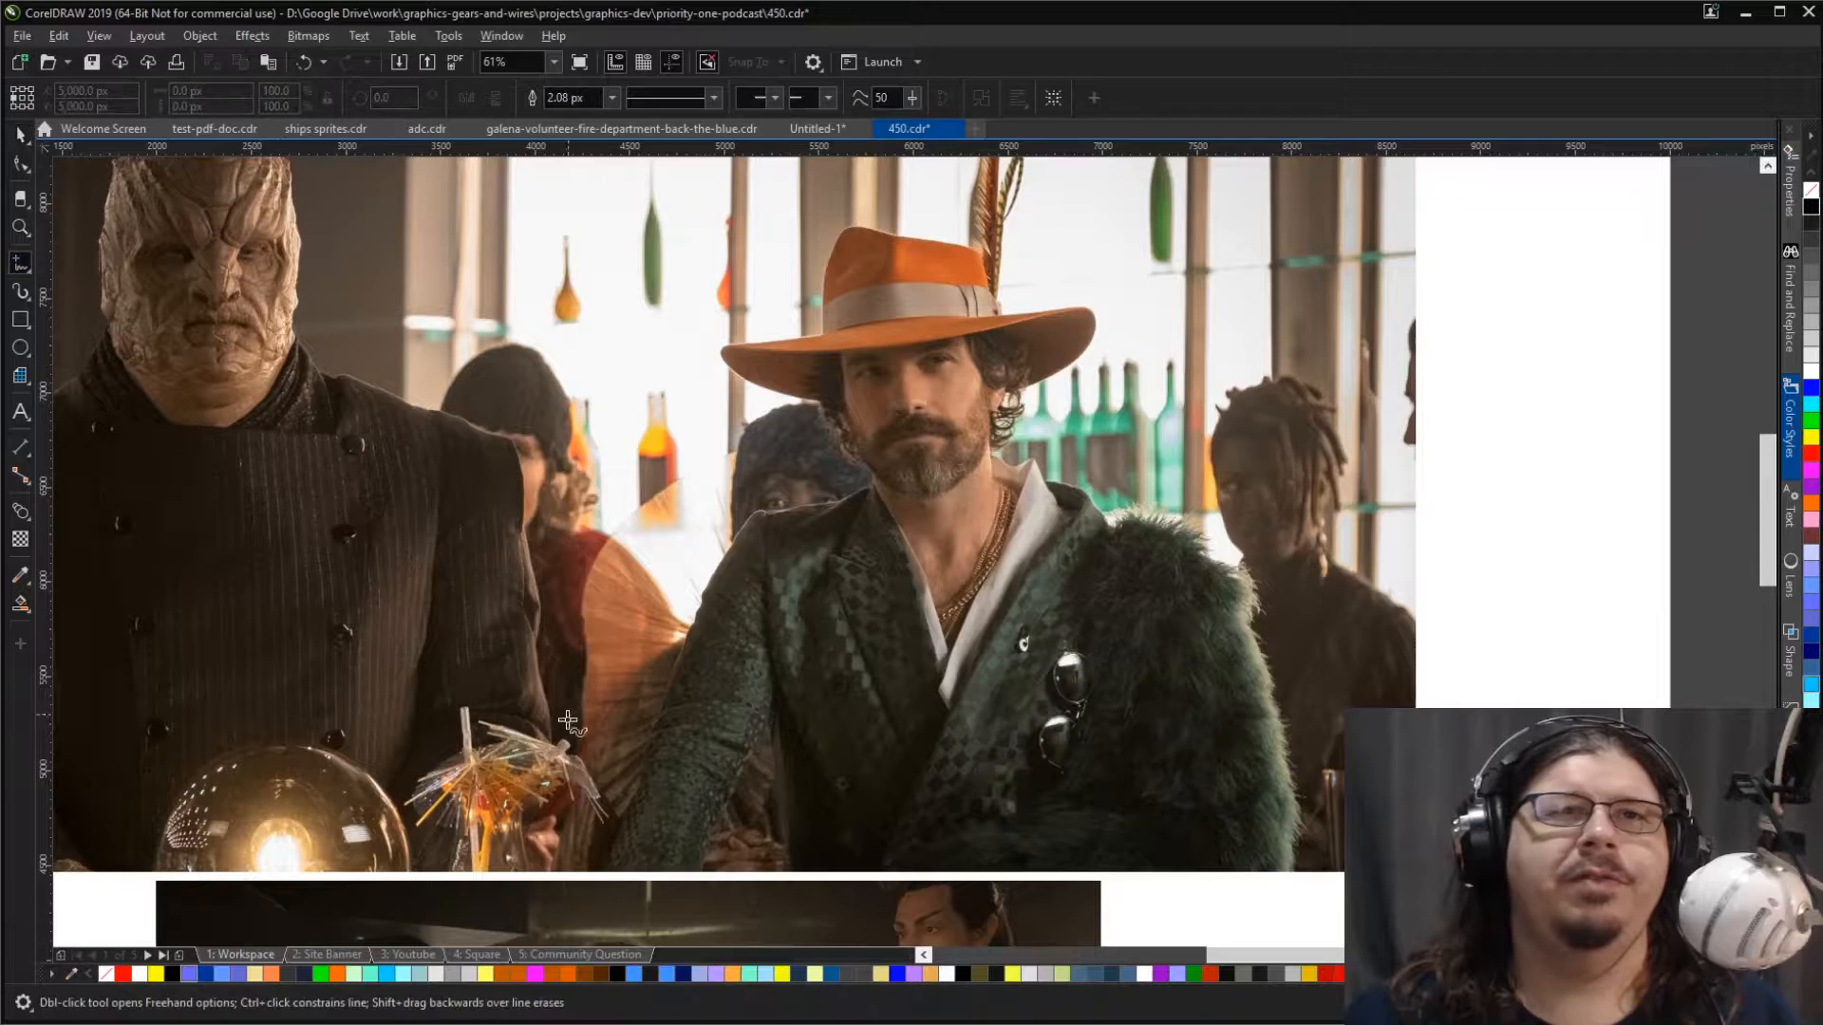
key("z")
left_click_drag(579, 881, 903, 472)
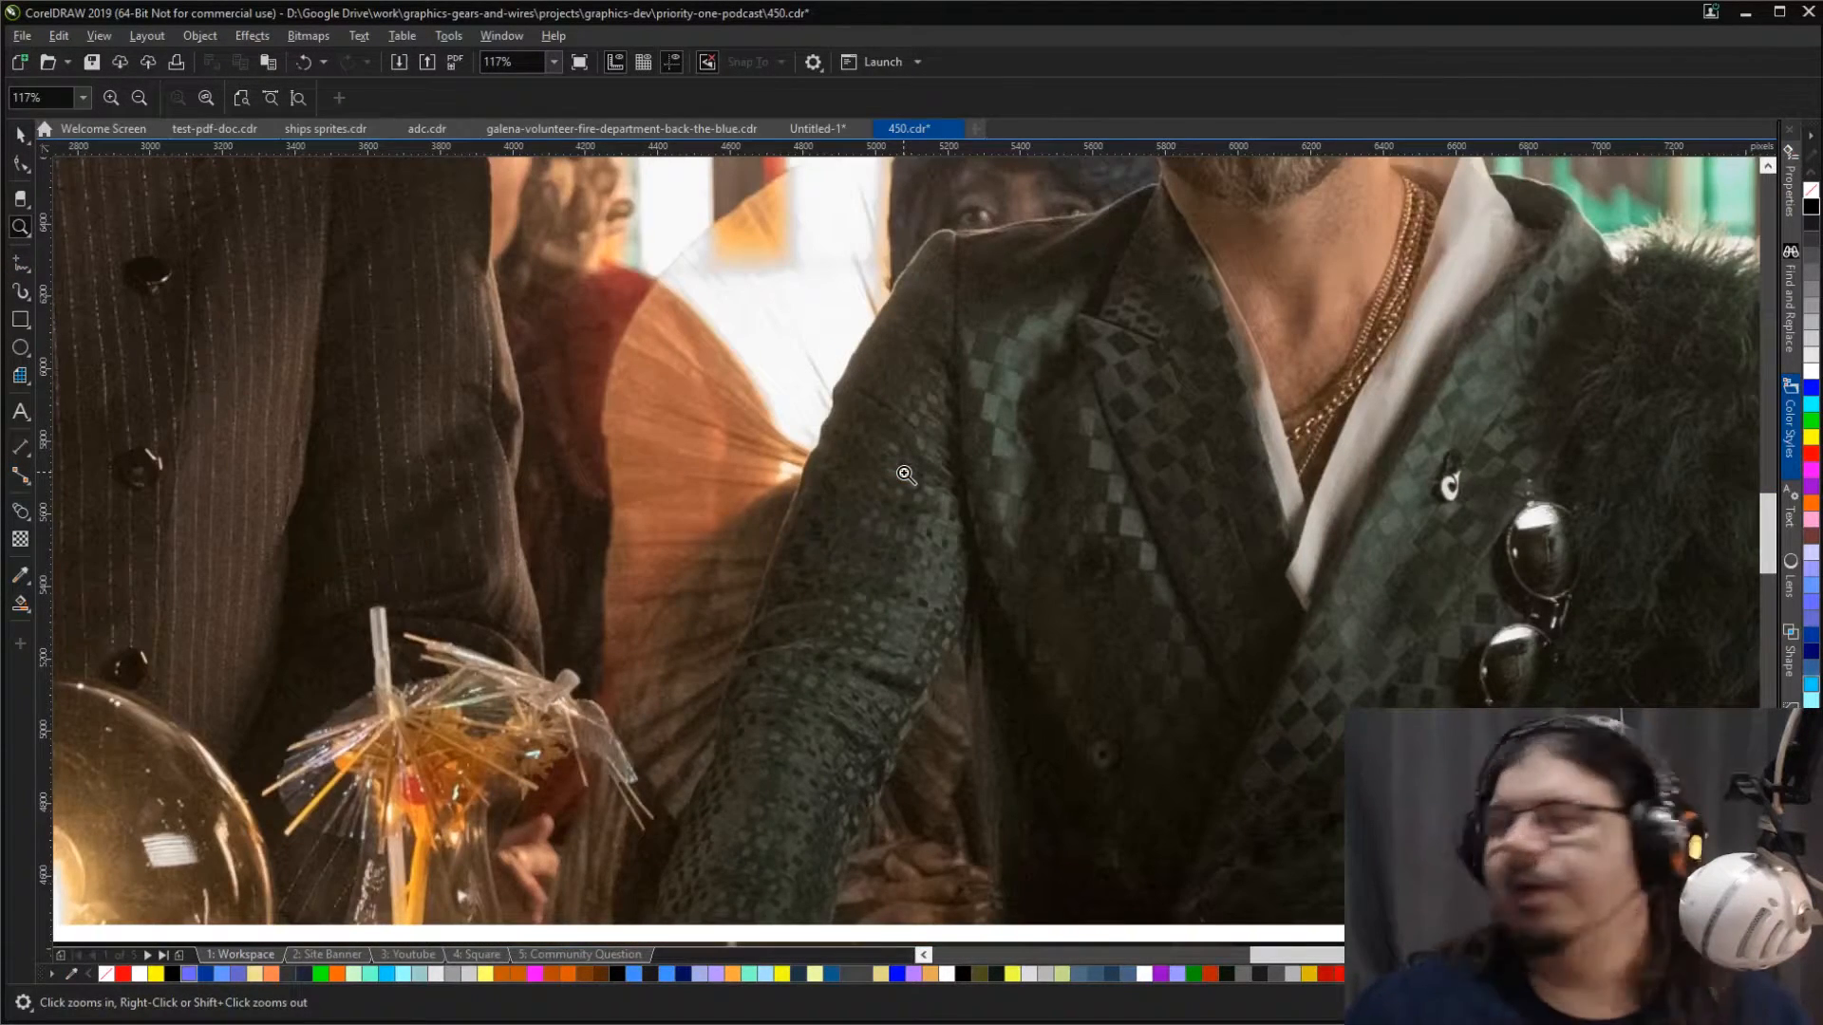
left_click(19, 262)
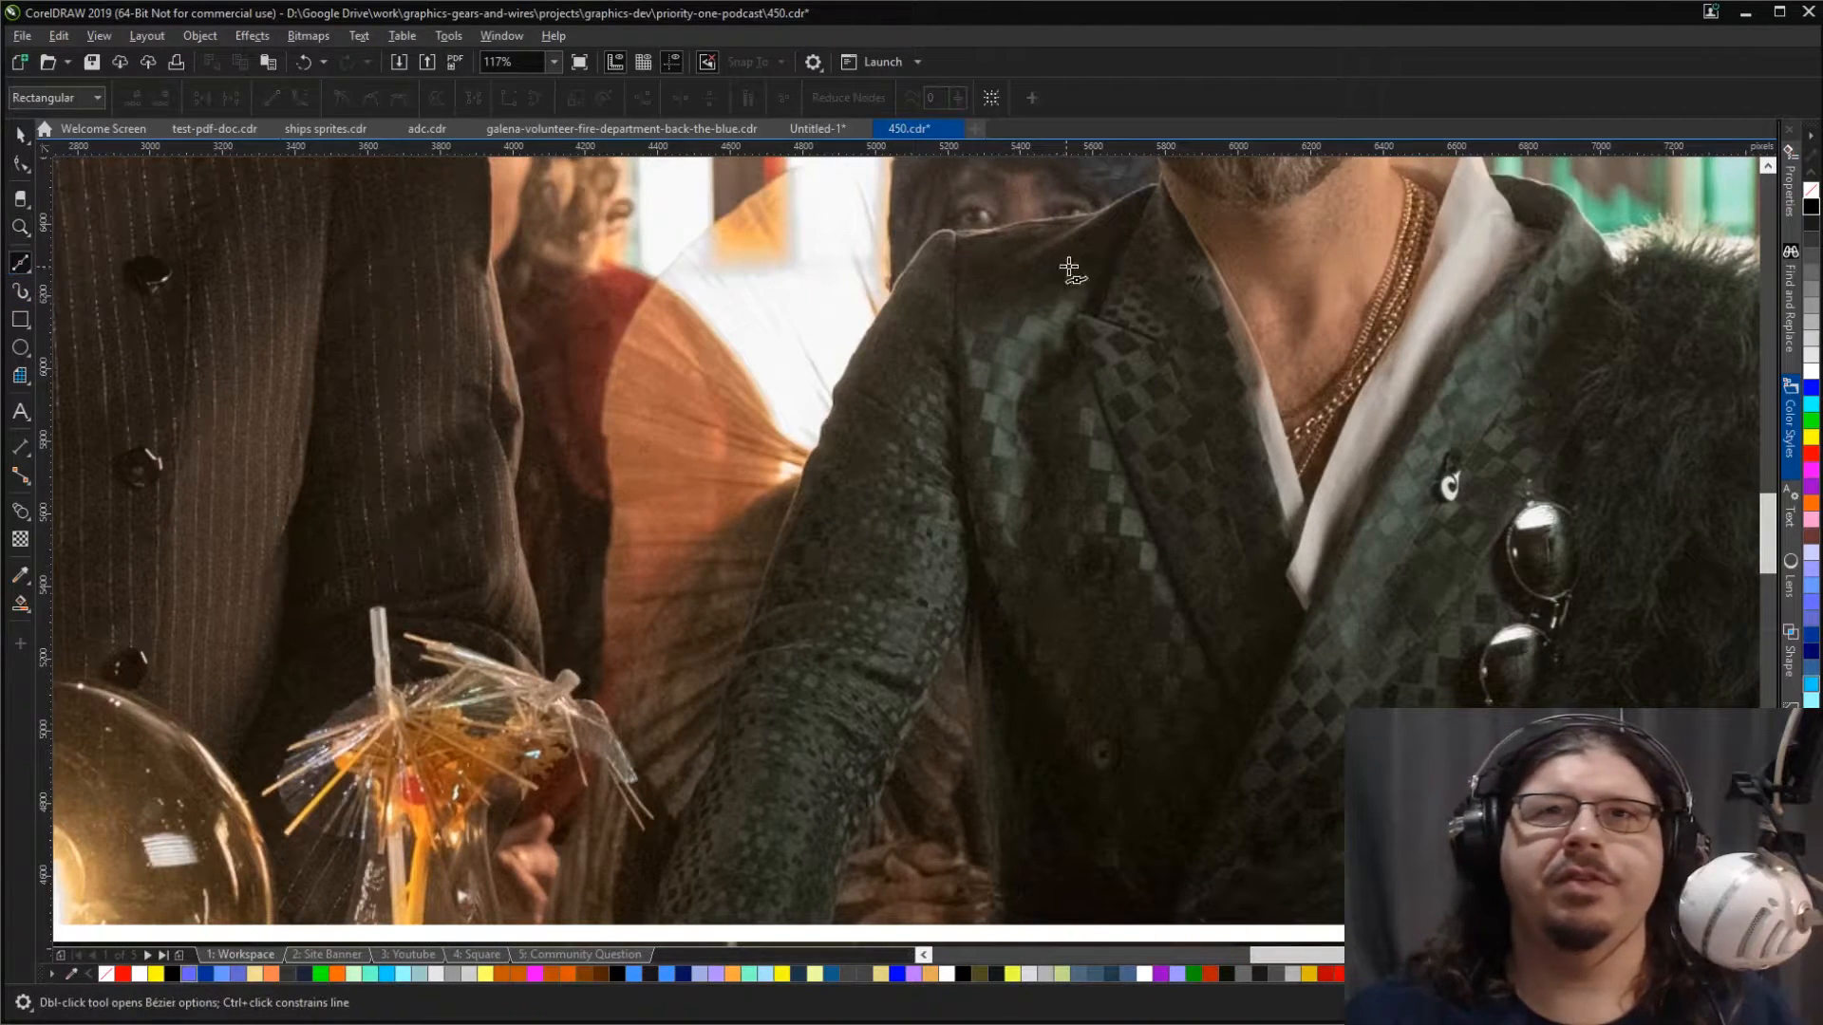
left_click_drag(1162, 183, 1129, 193)
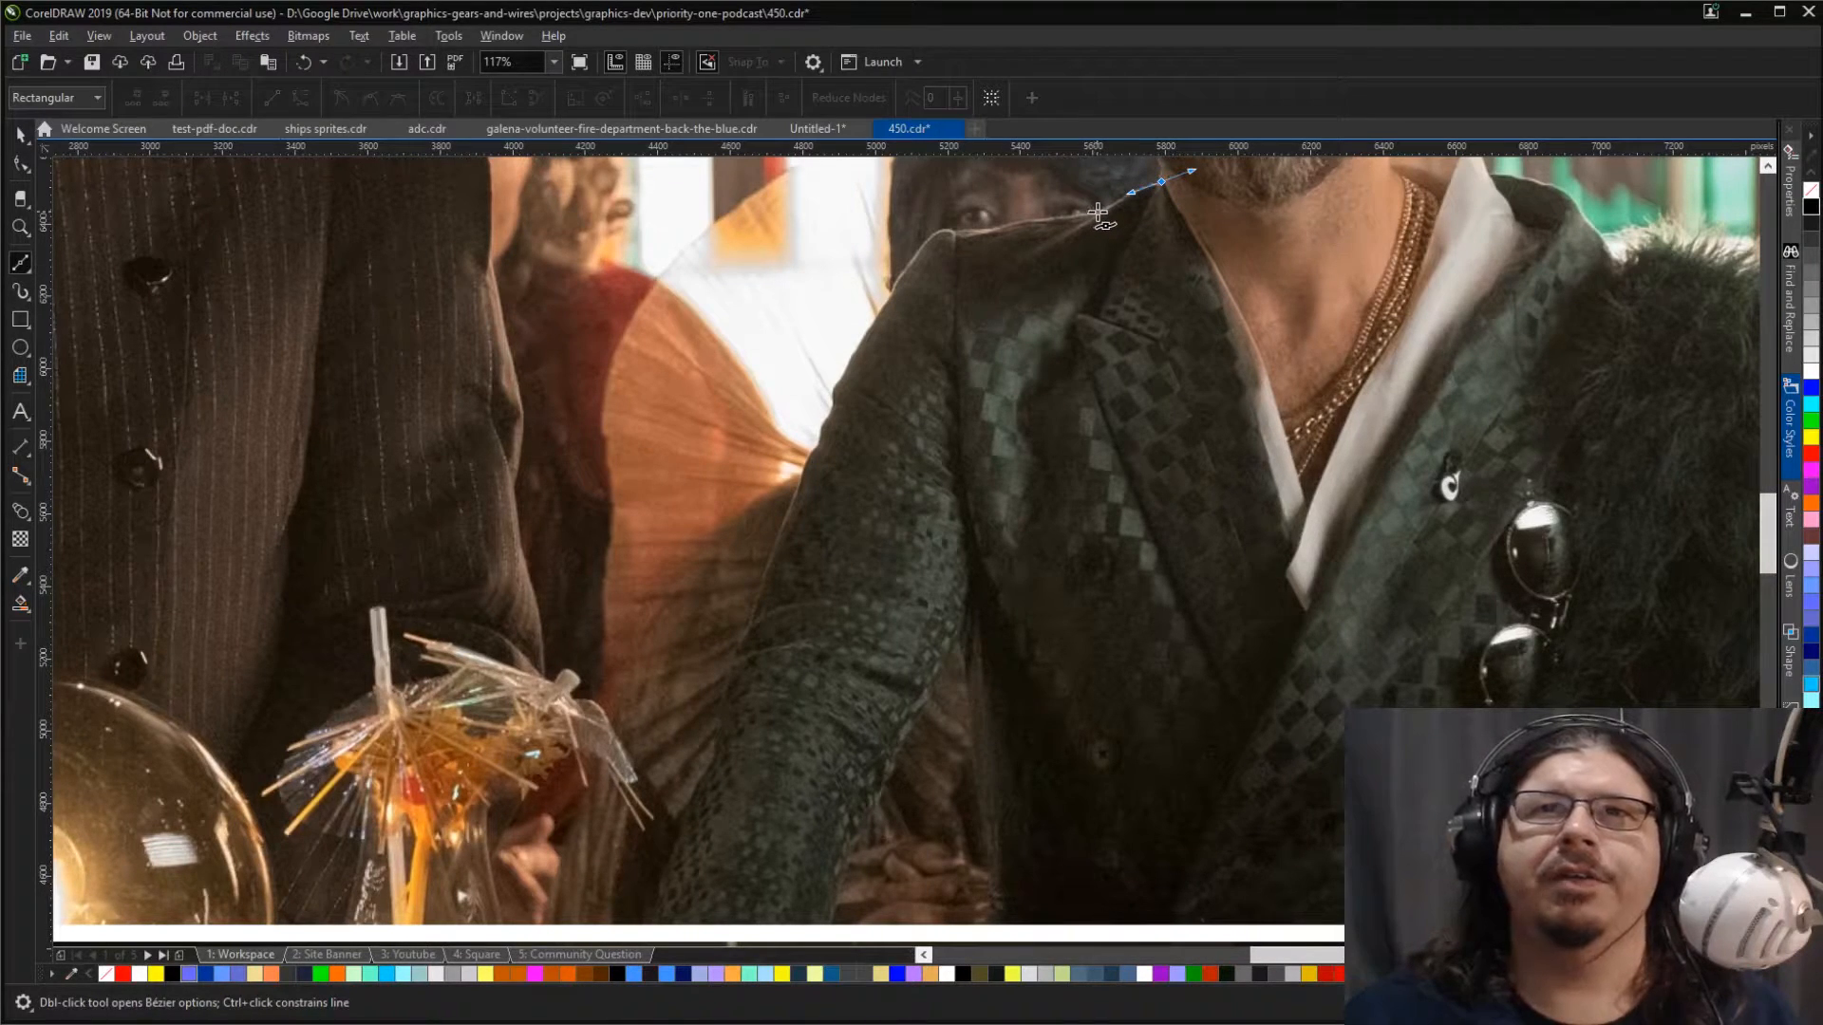
left_click(1097, 213)
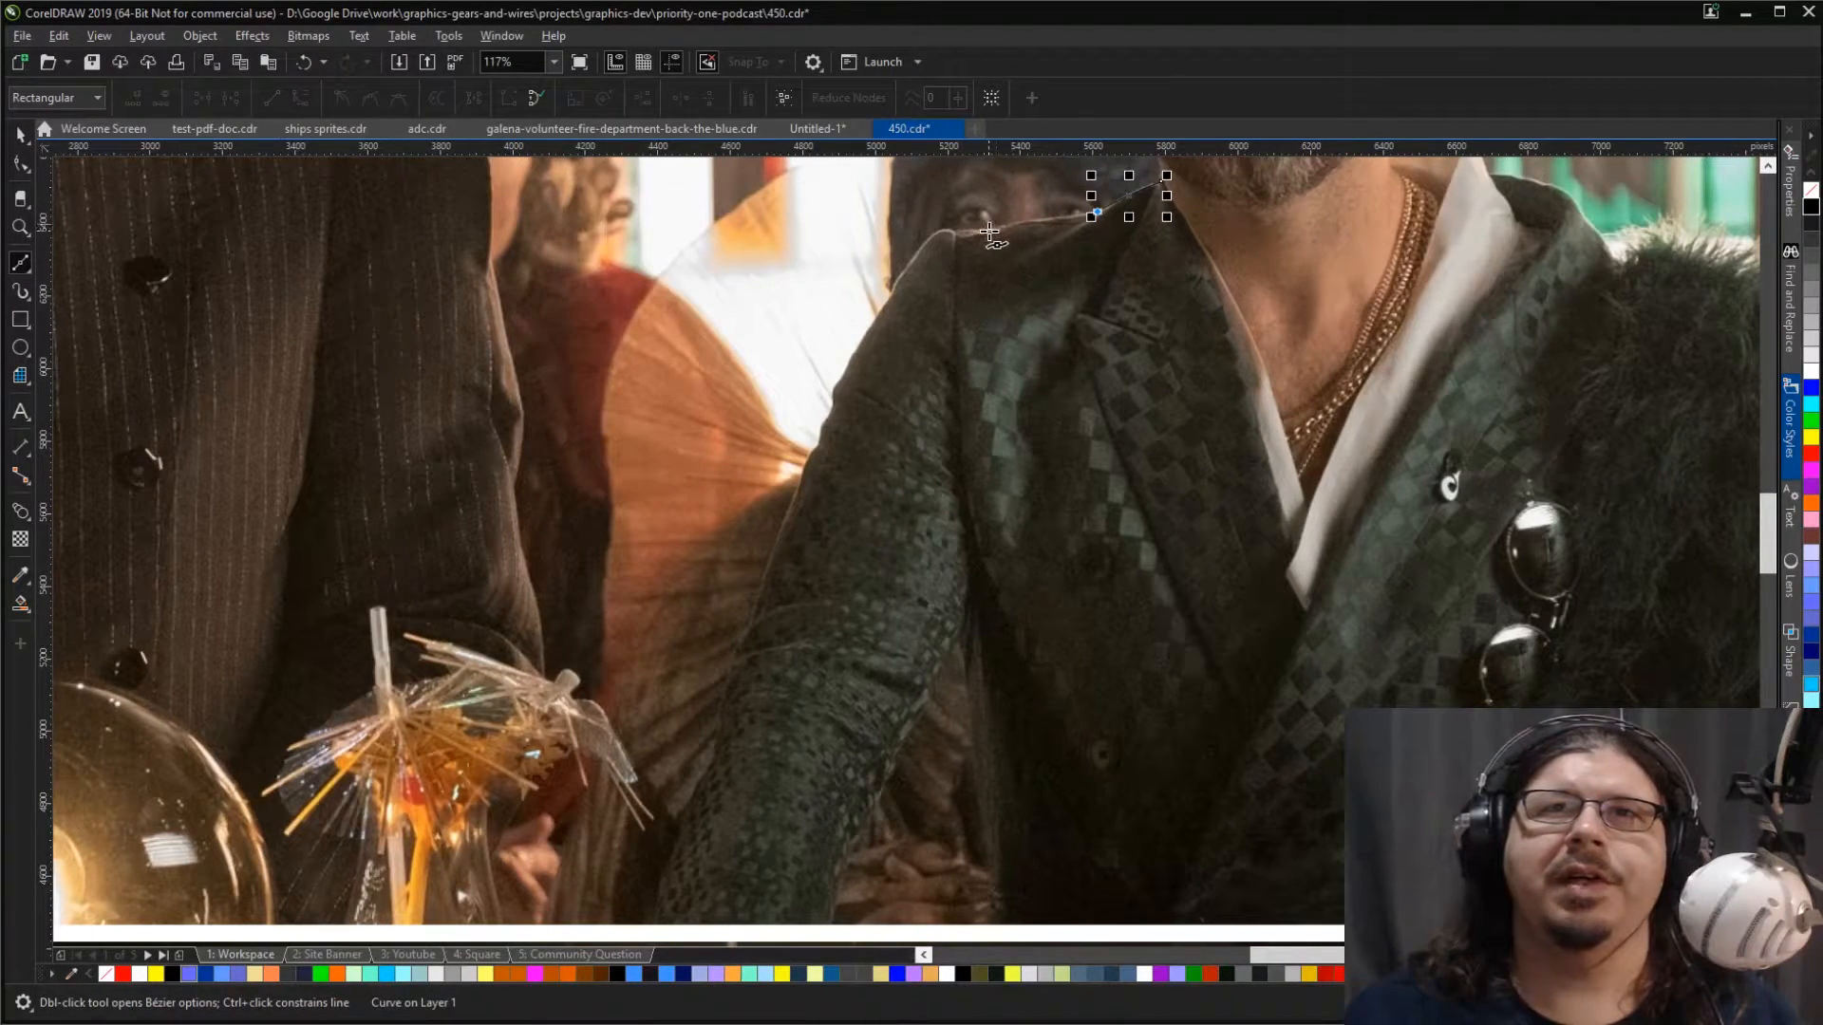
left_click(990, 229)
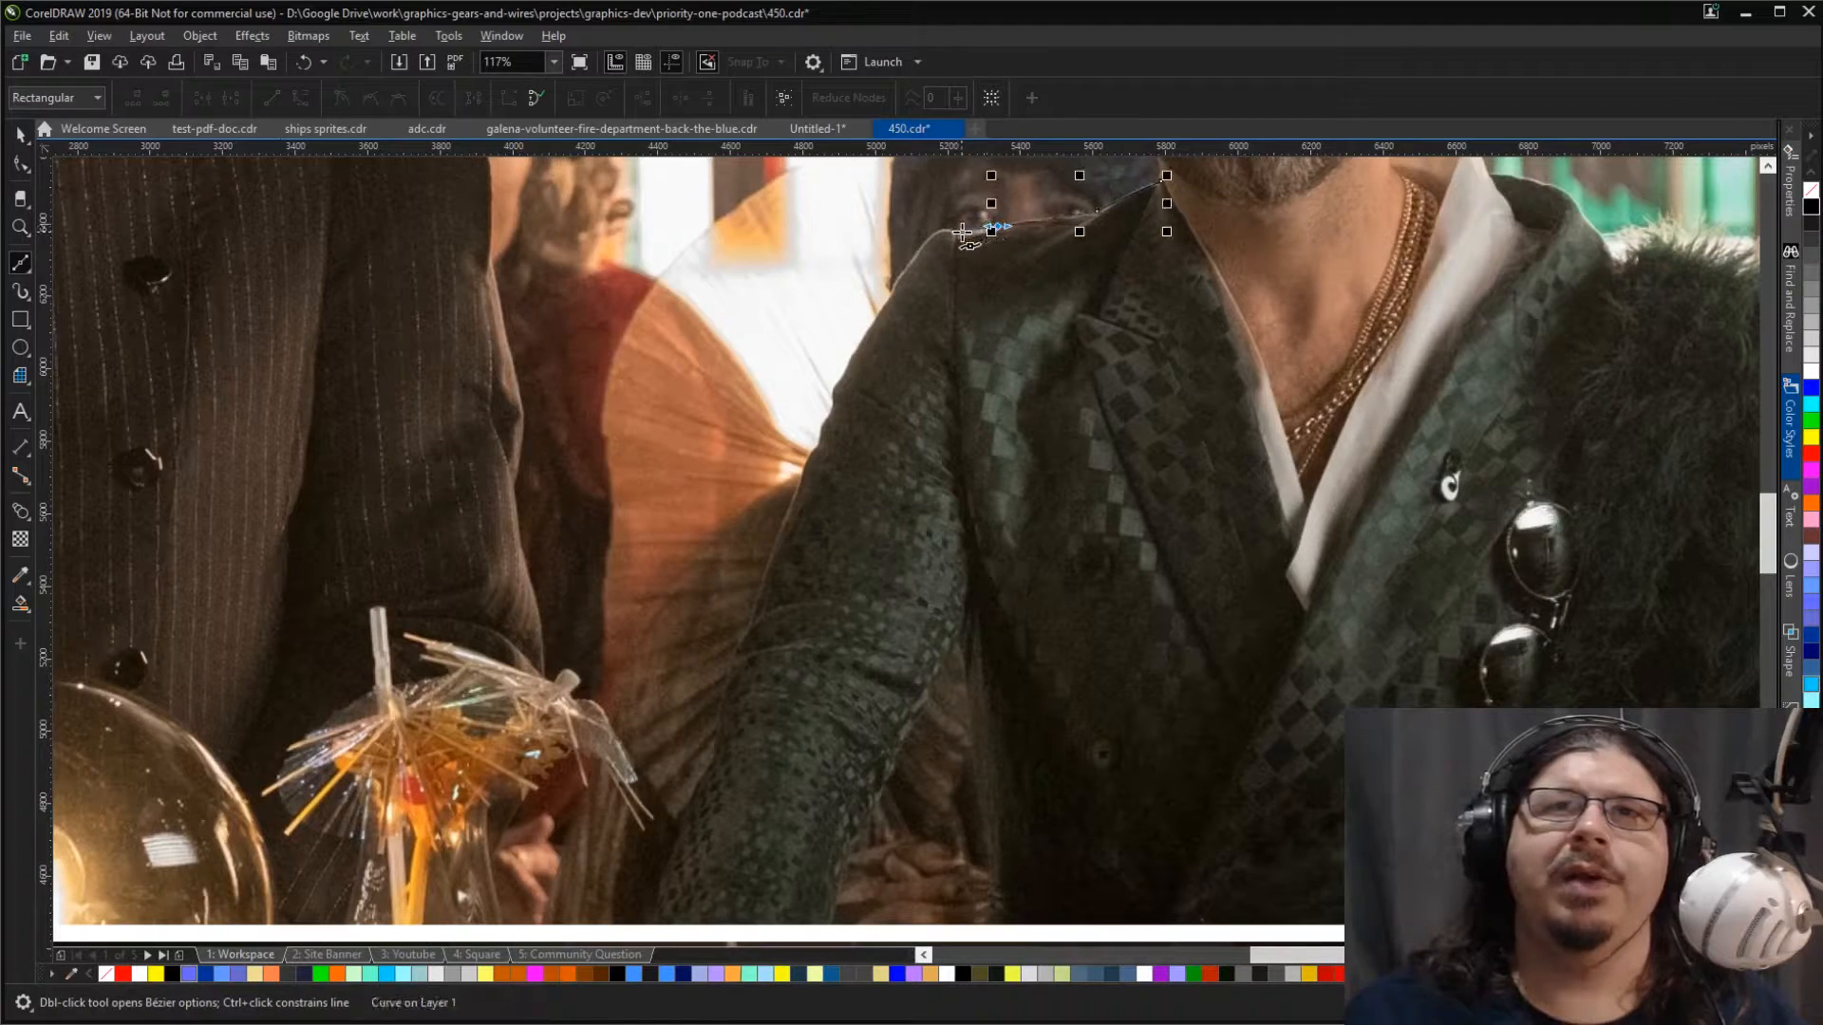
left_click(949, 234)
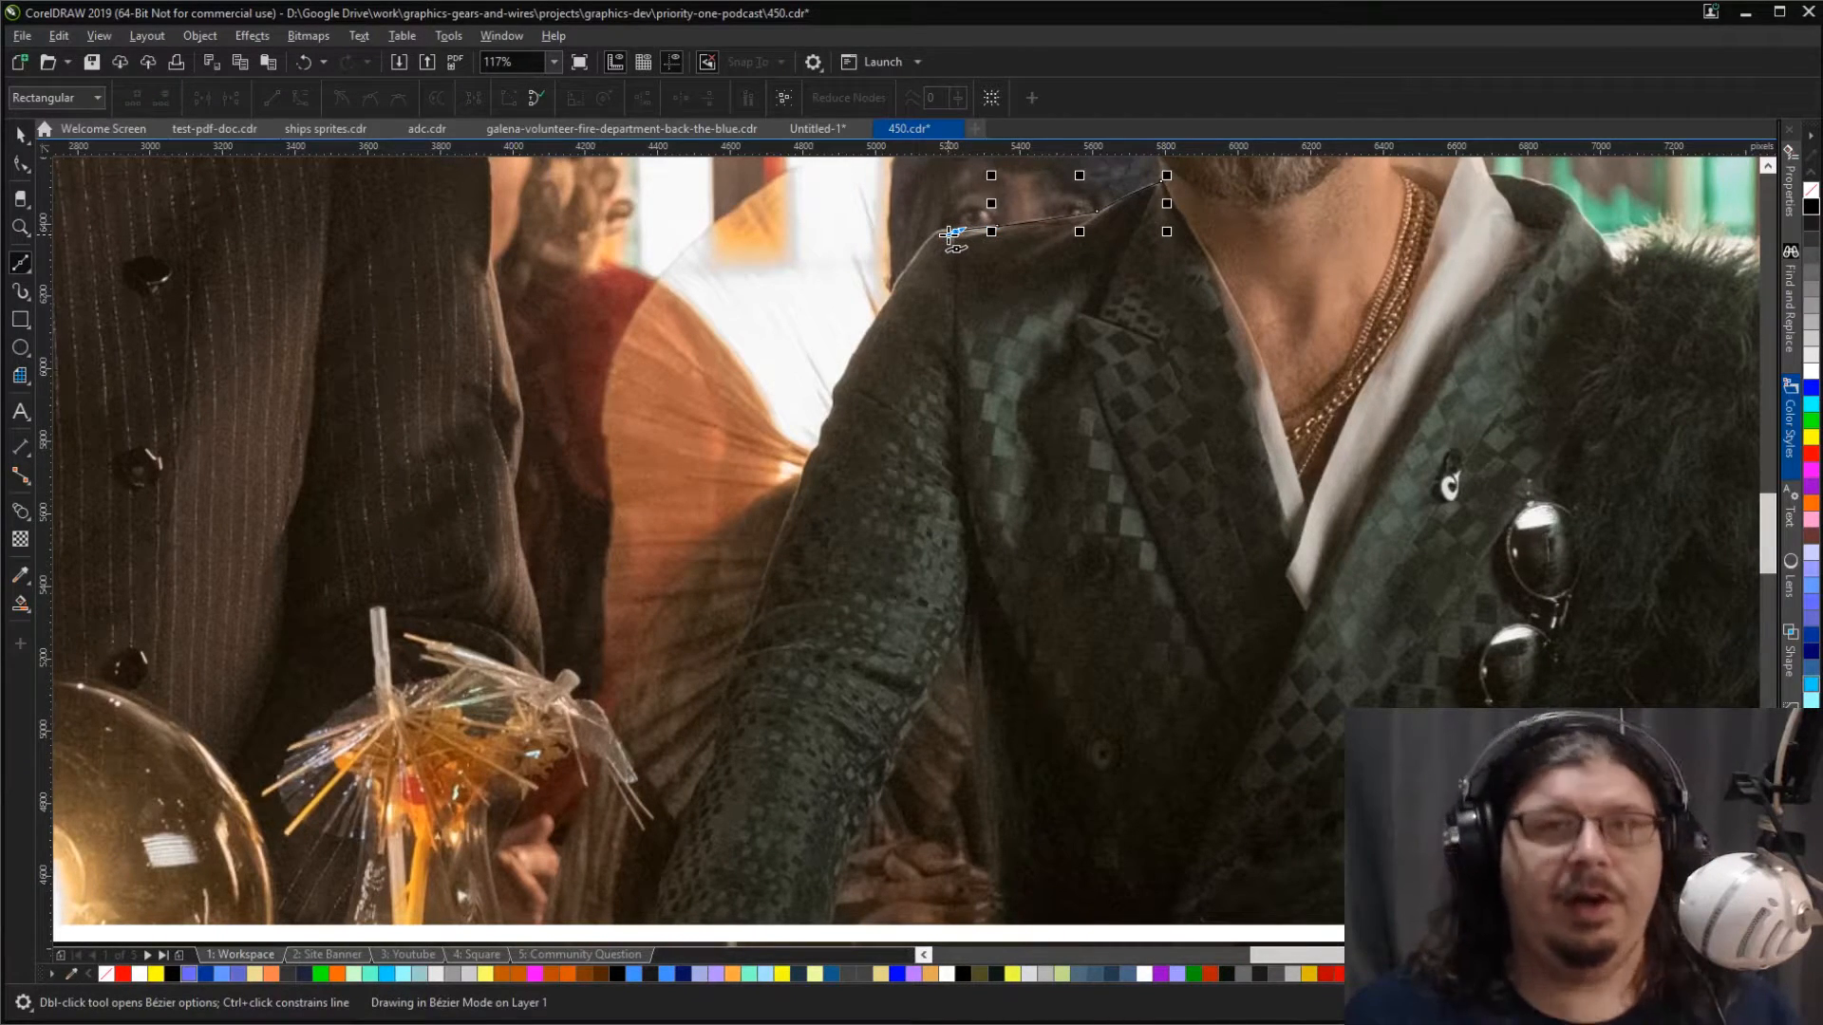
Step: Continue the Bézier outline down the outer edge of the man's checkered jacket sleeve
left_click_drag(890, 294, 823, 440)
left_click_drag(818, 450, 797, 495)
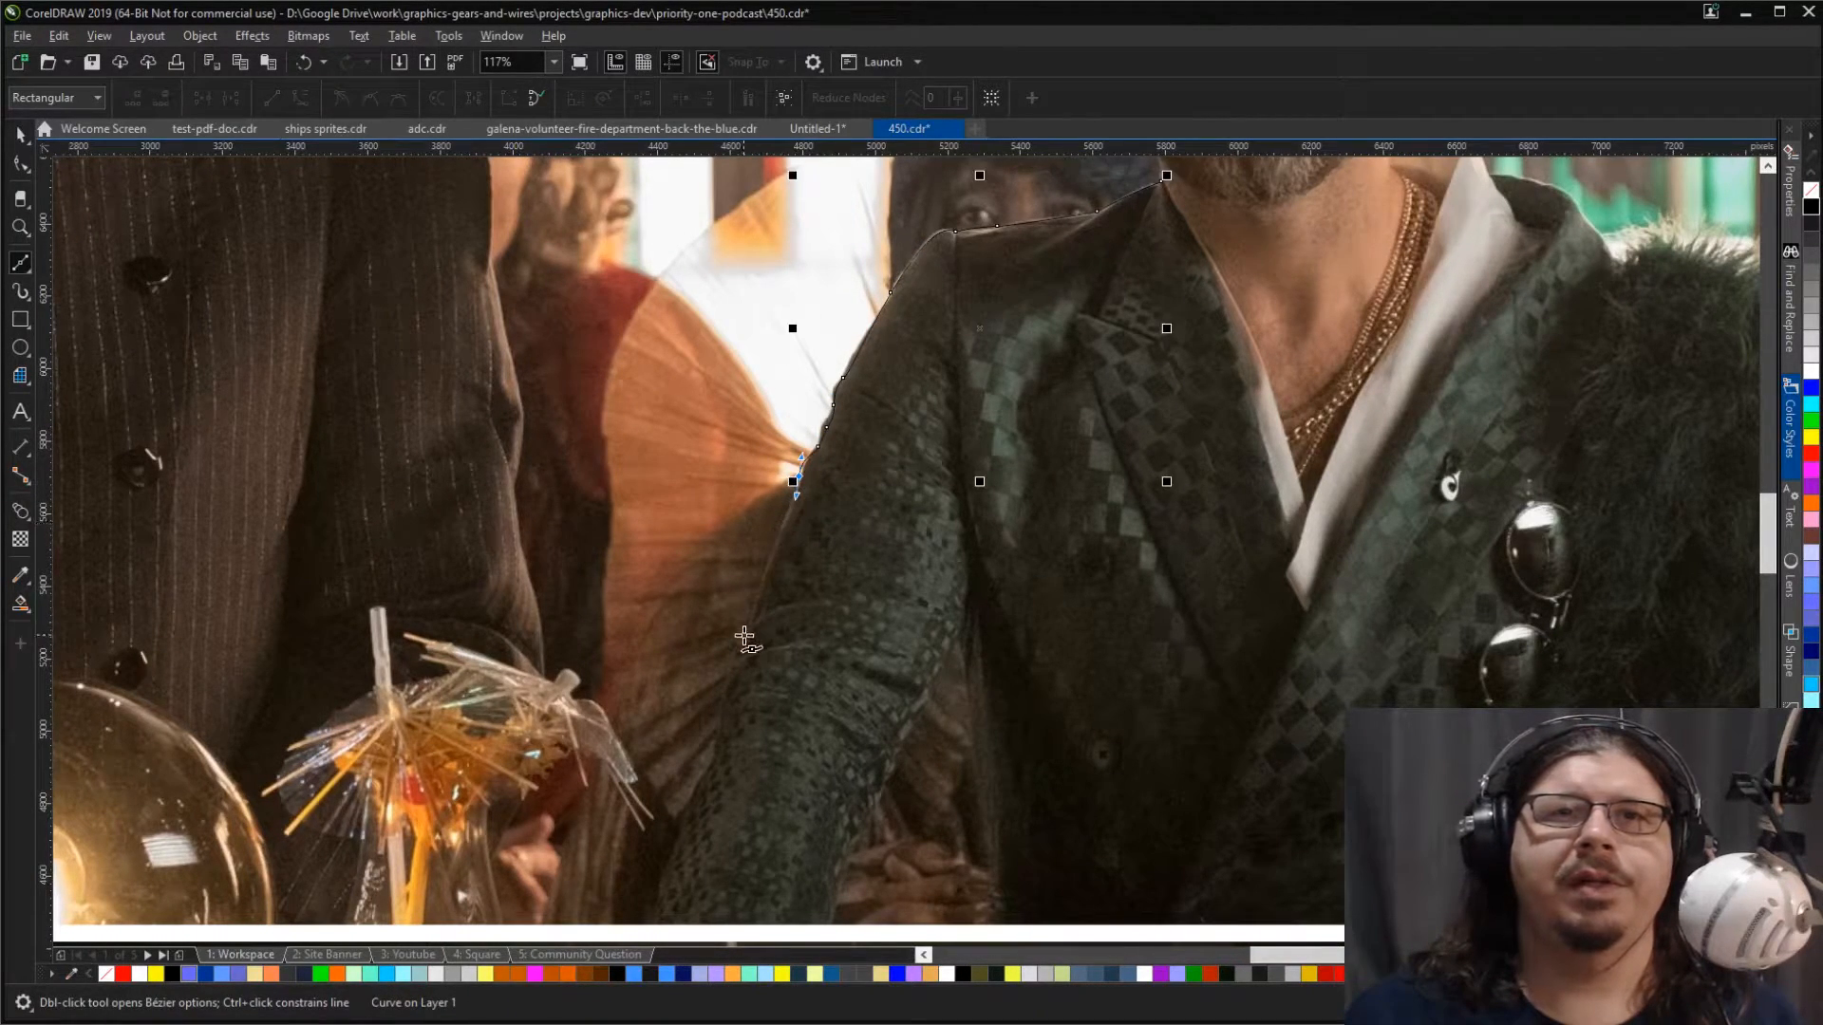
left_click_drag(751, 621, 700, 793)
scroll(701, 793, "down", 2)
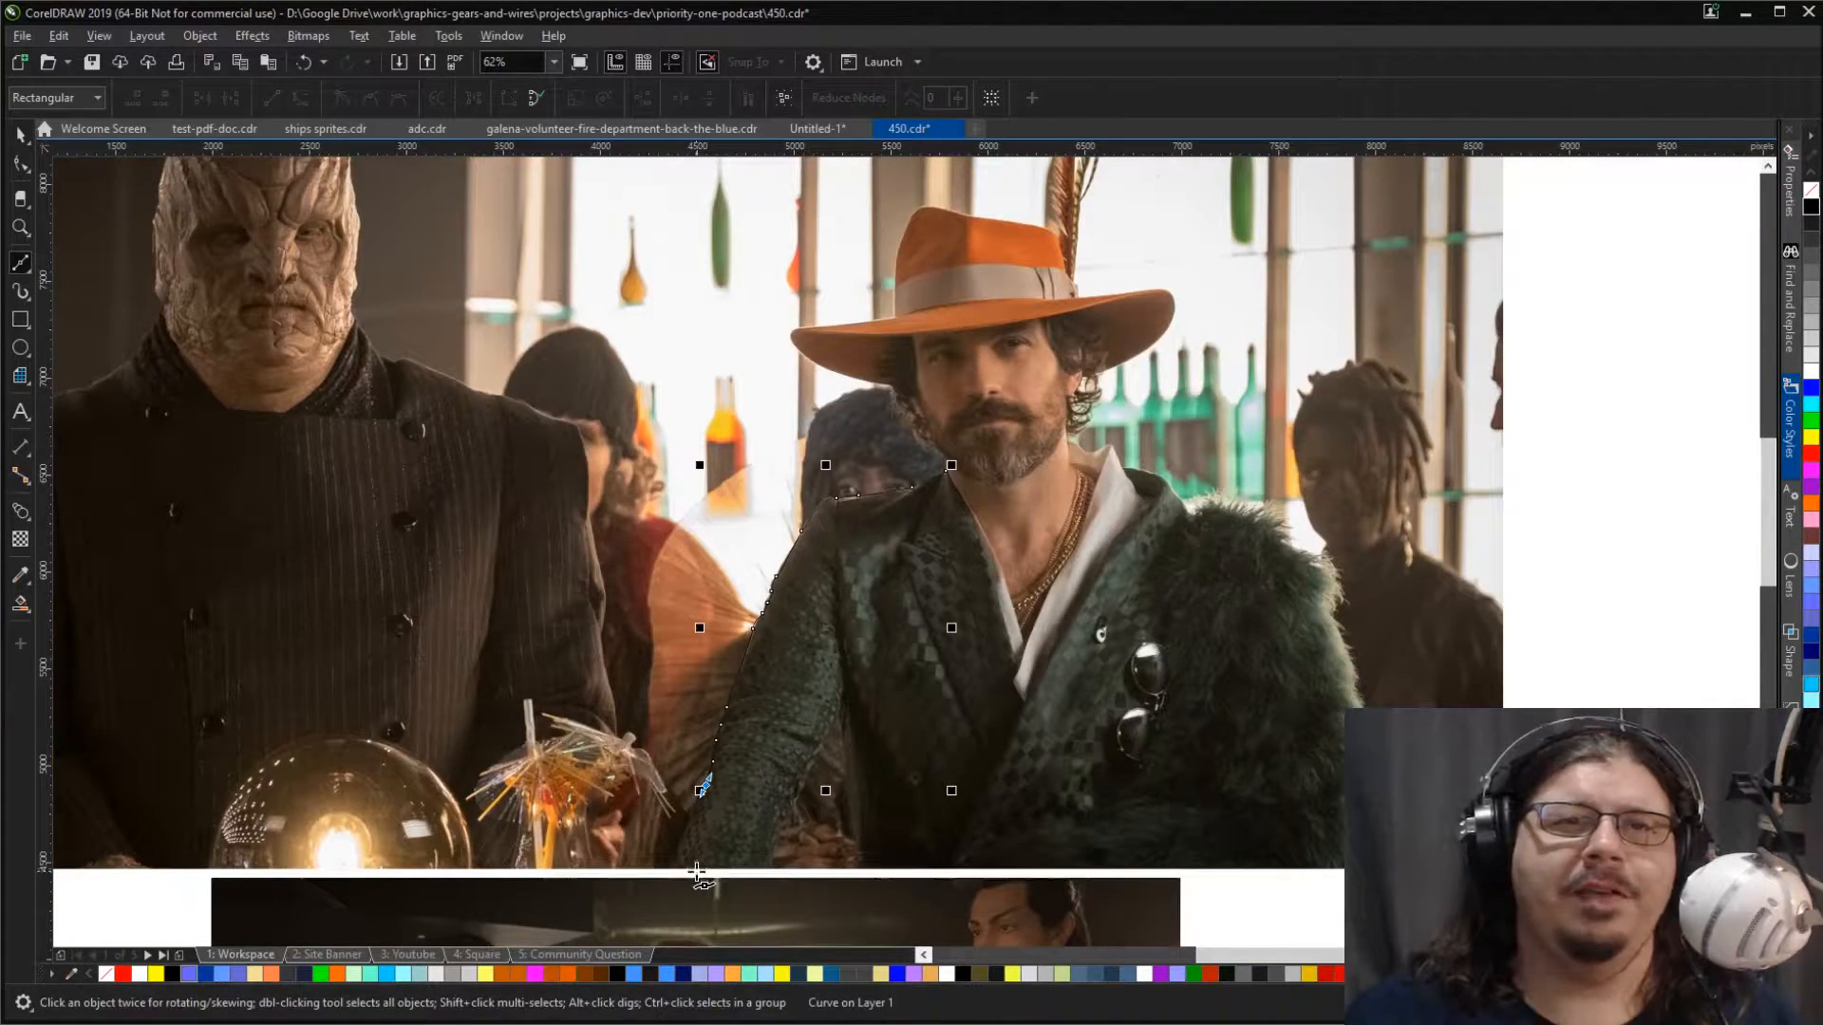
scroll(697, 872, "up", 2)
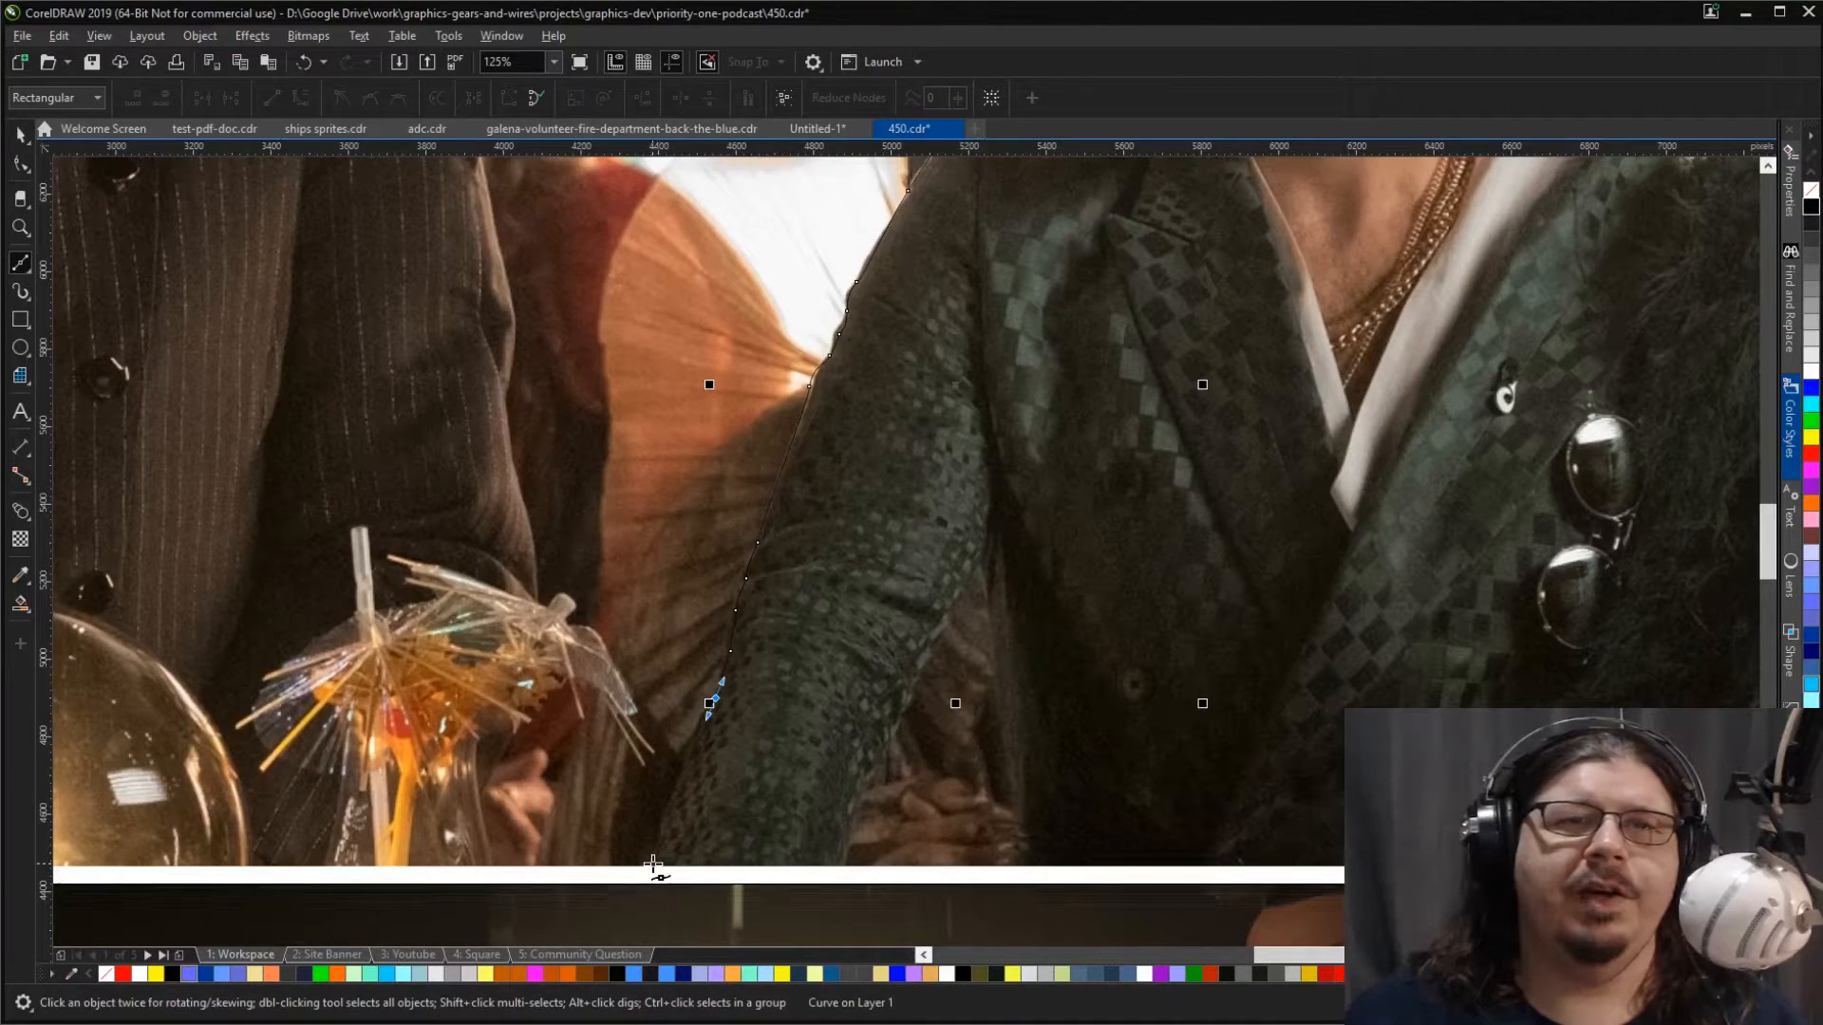
Step: Trace across the sleeve's lower end, up its inner edge to the armpit, and down the jacket side to the picture's bottom edge
mouse_move(656, 864)
left_mouse_down()
mouse_move(651, 913)
mouse_move(720, 857)
mouse_move(856, 834)
mouse_move(972, 560)
mouse_move(992, 614)
left_mouse_up()
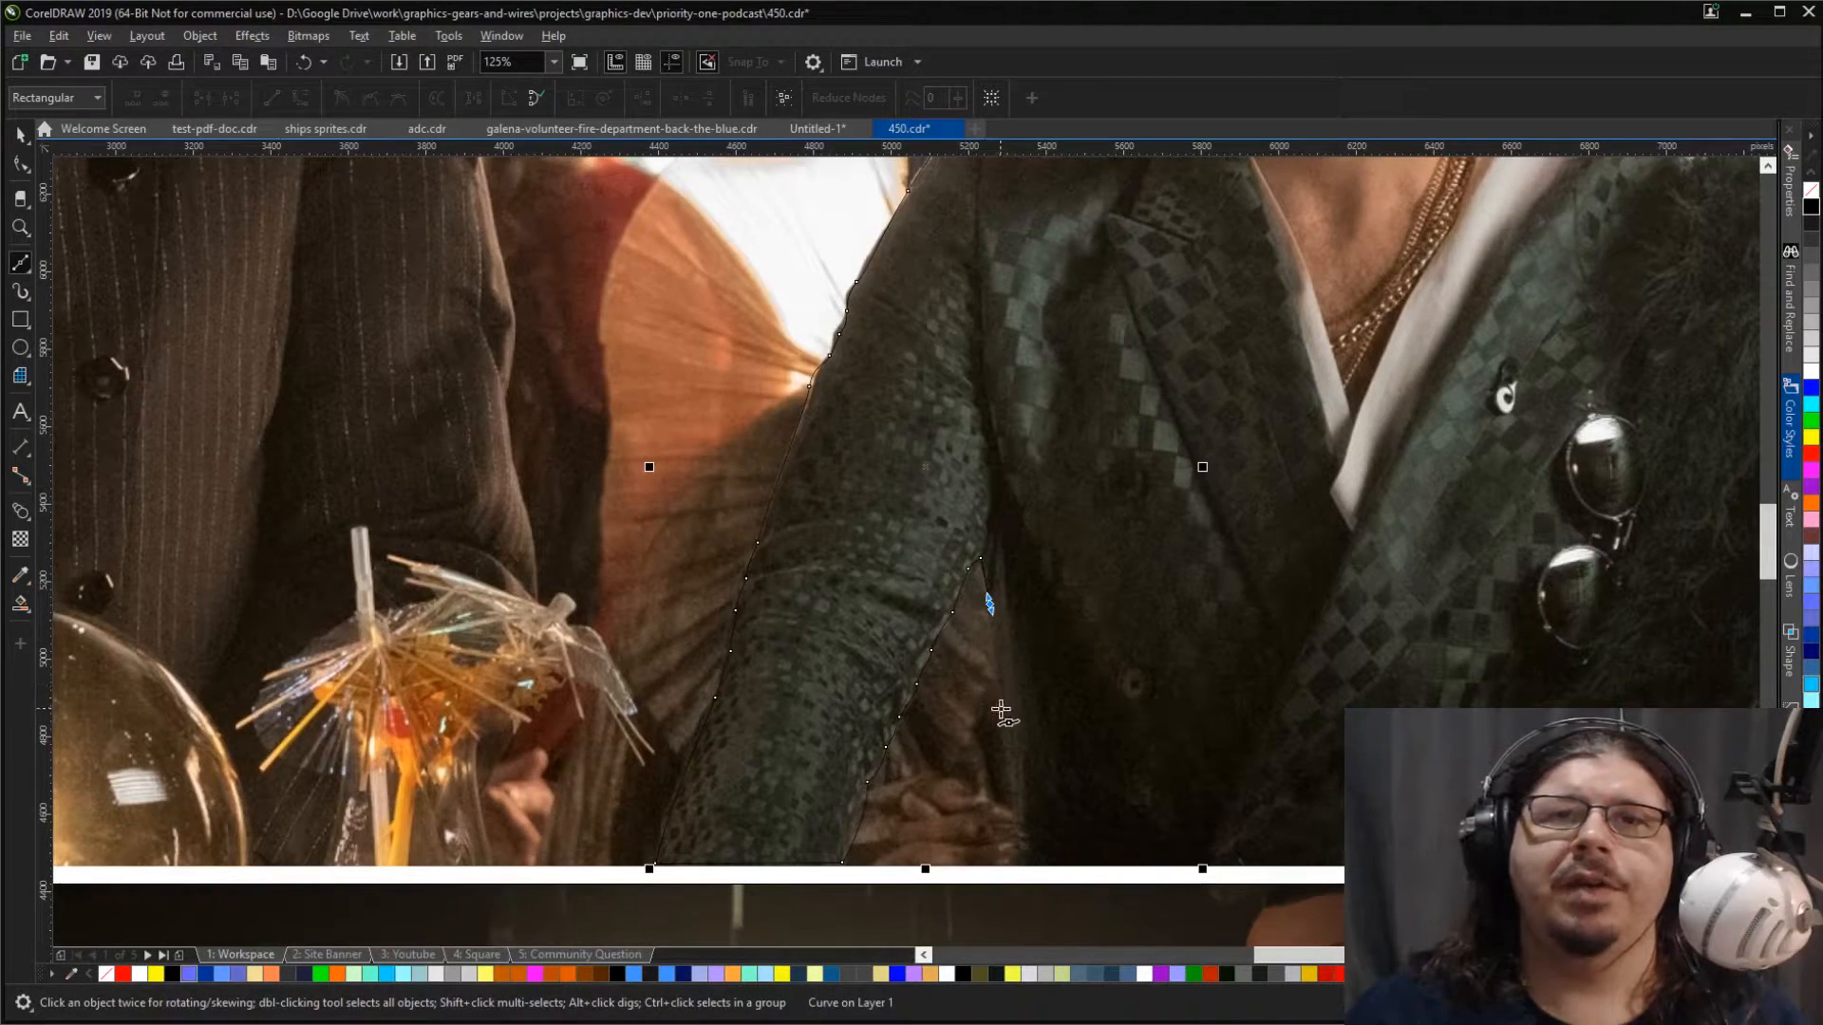
left_click_drag(1025, 793, 1018, 849)
left_click(1015, 856)
left_click(1009, 868)
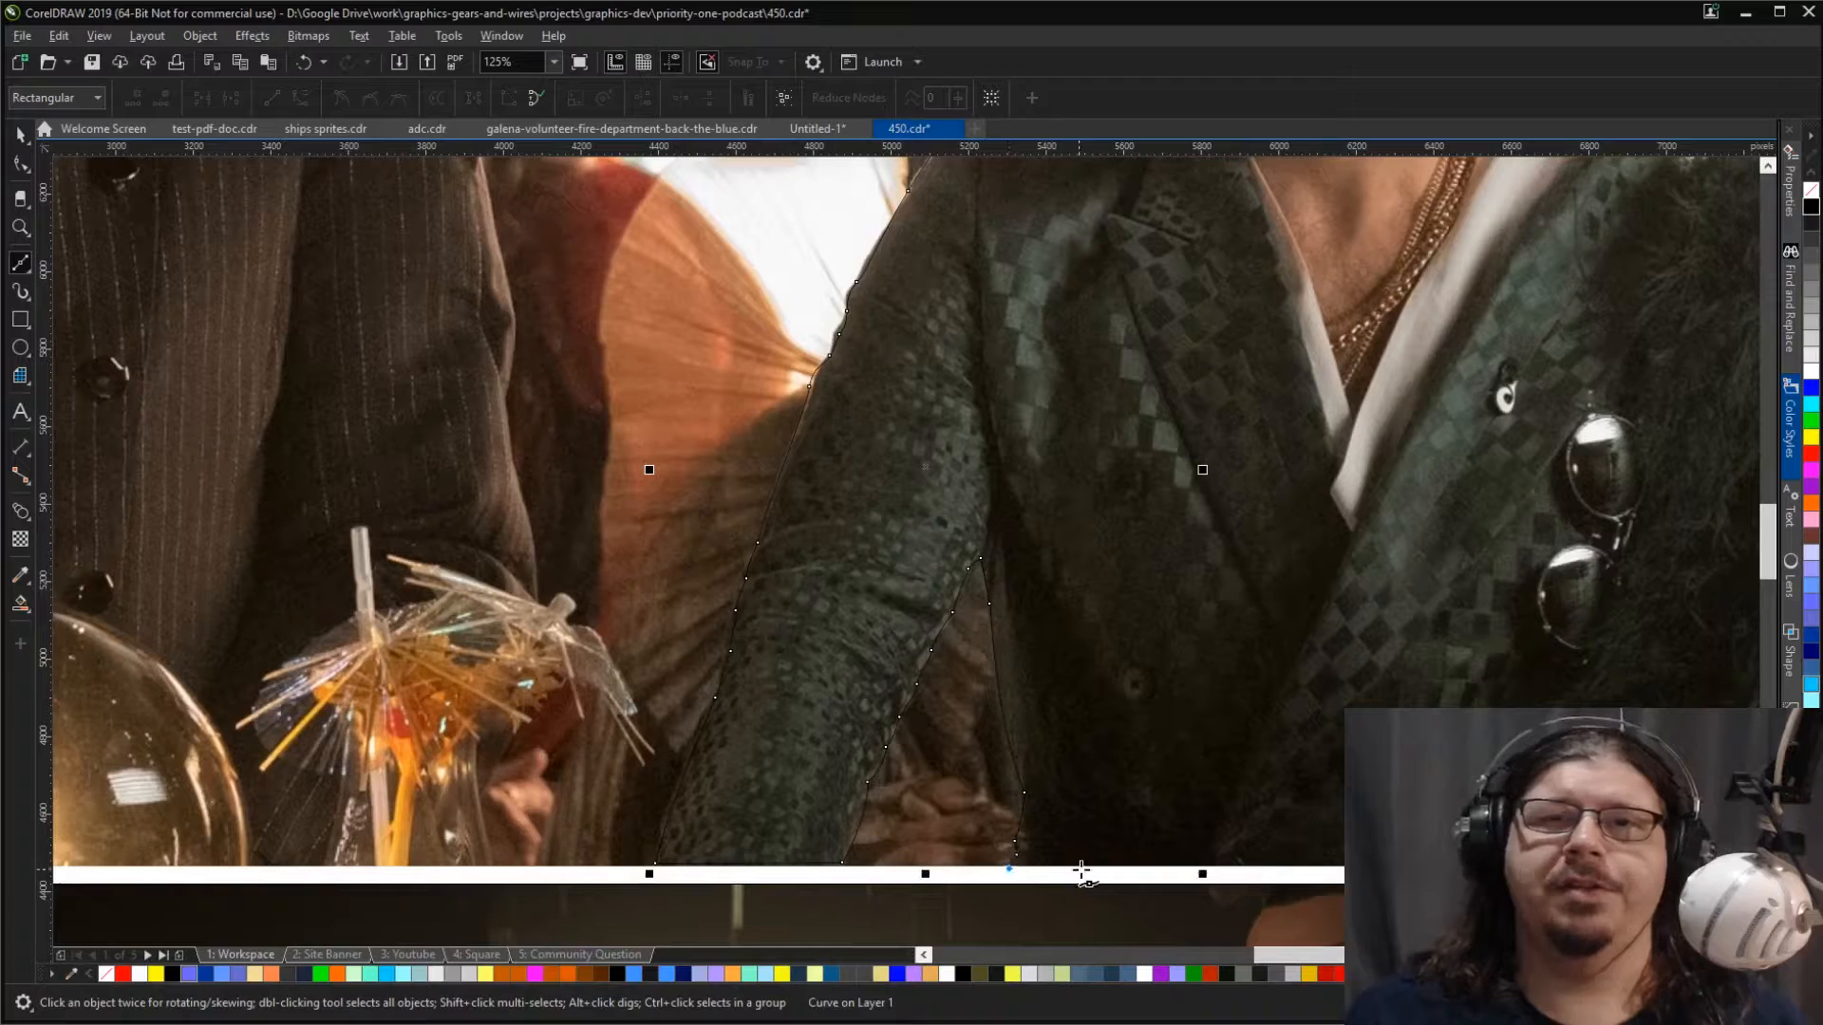
Step: Extend the Bézier outline along the picture's bottom edge to the far corner of the fur coat and end the segment
scroll(1172, 873, "right", 1)
scroll(1171, 873, "right", 10)
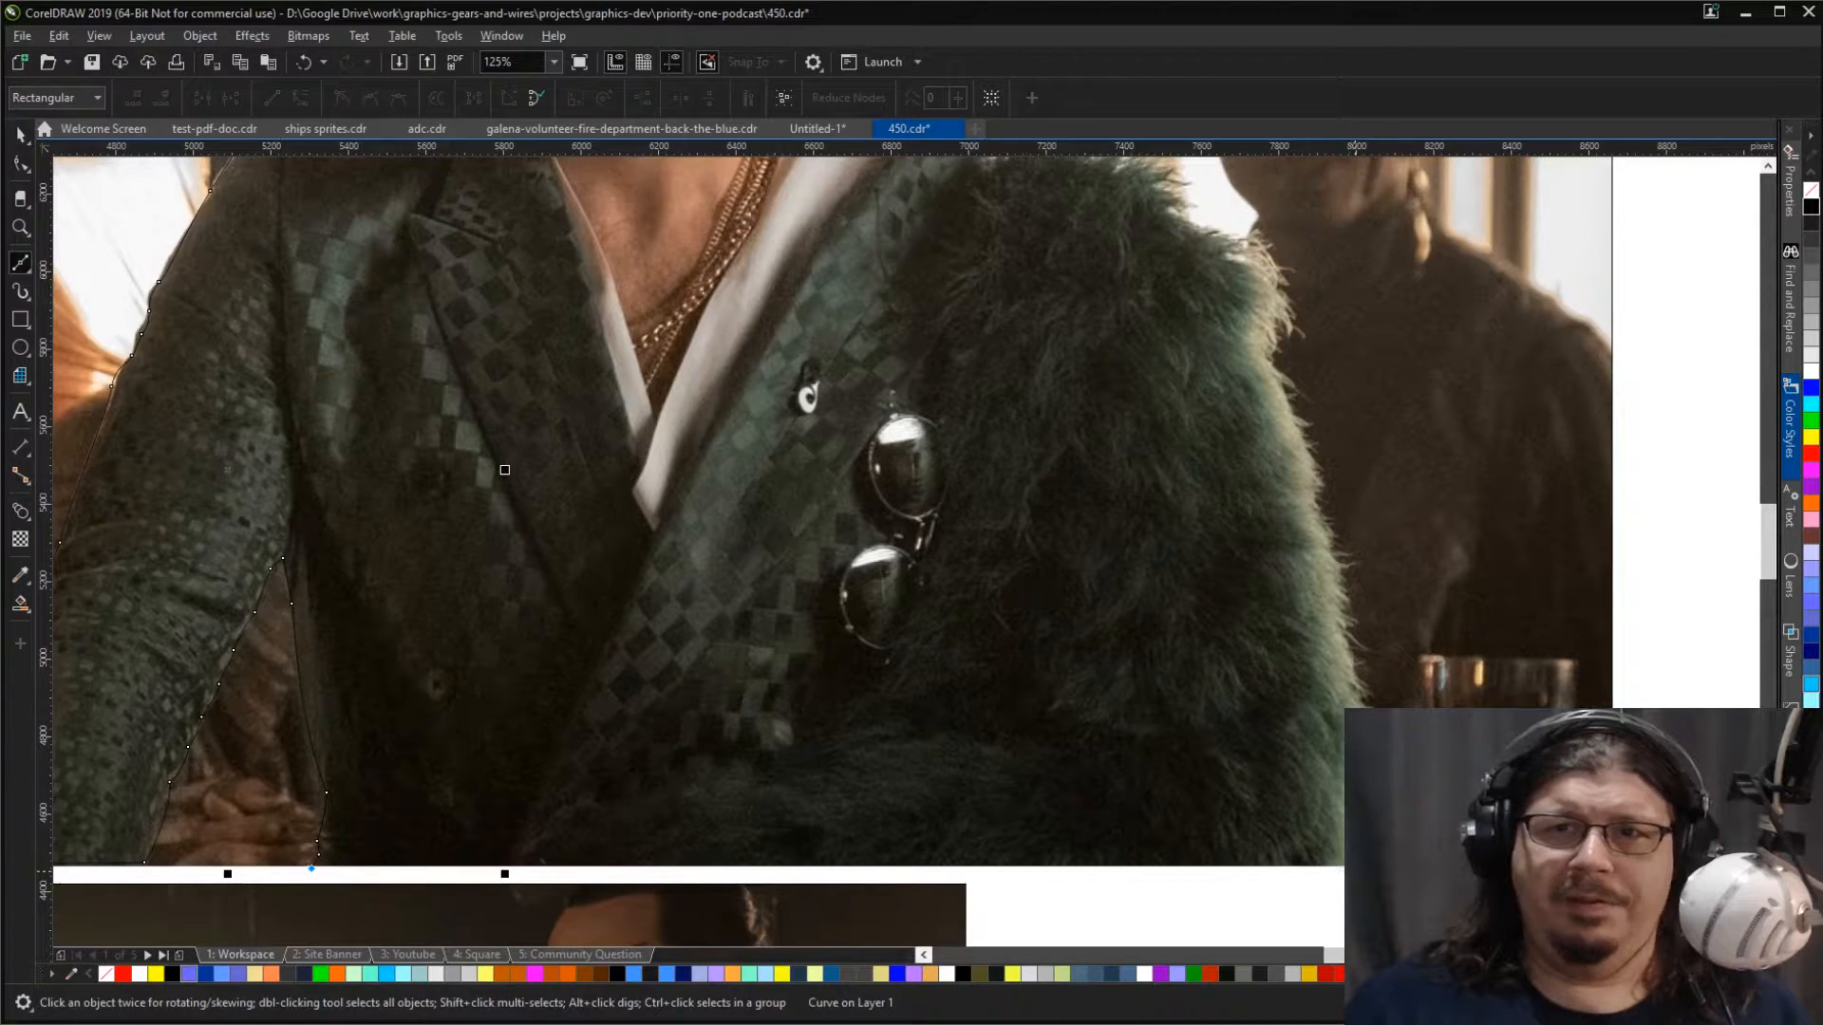
left_click(1353, 870)
left_click(1353, 859)
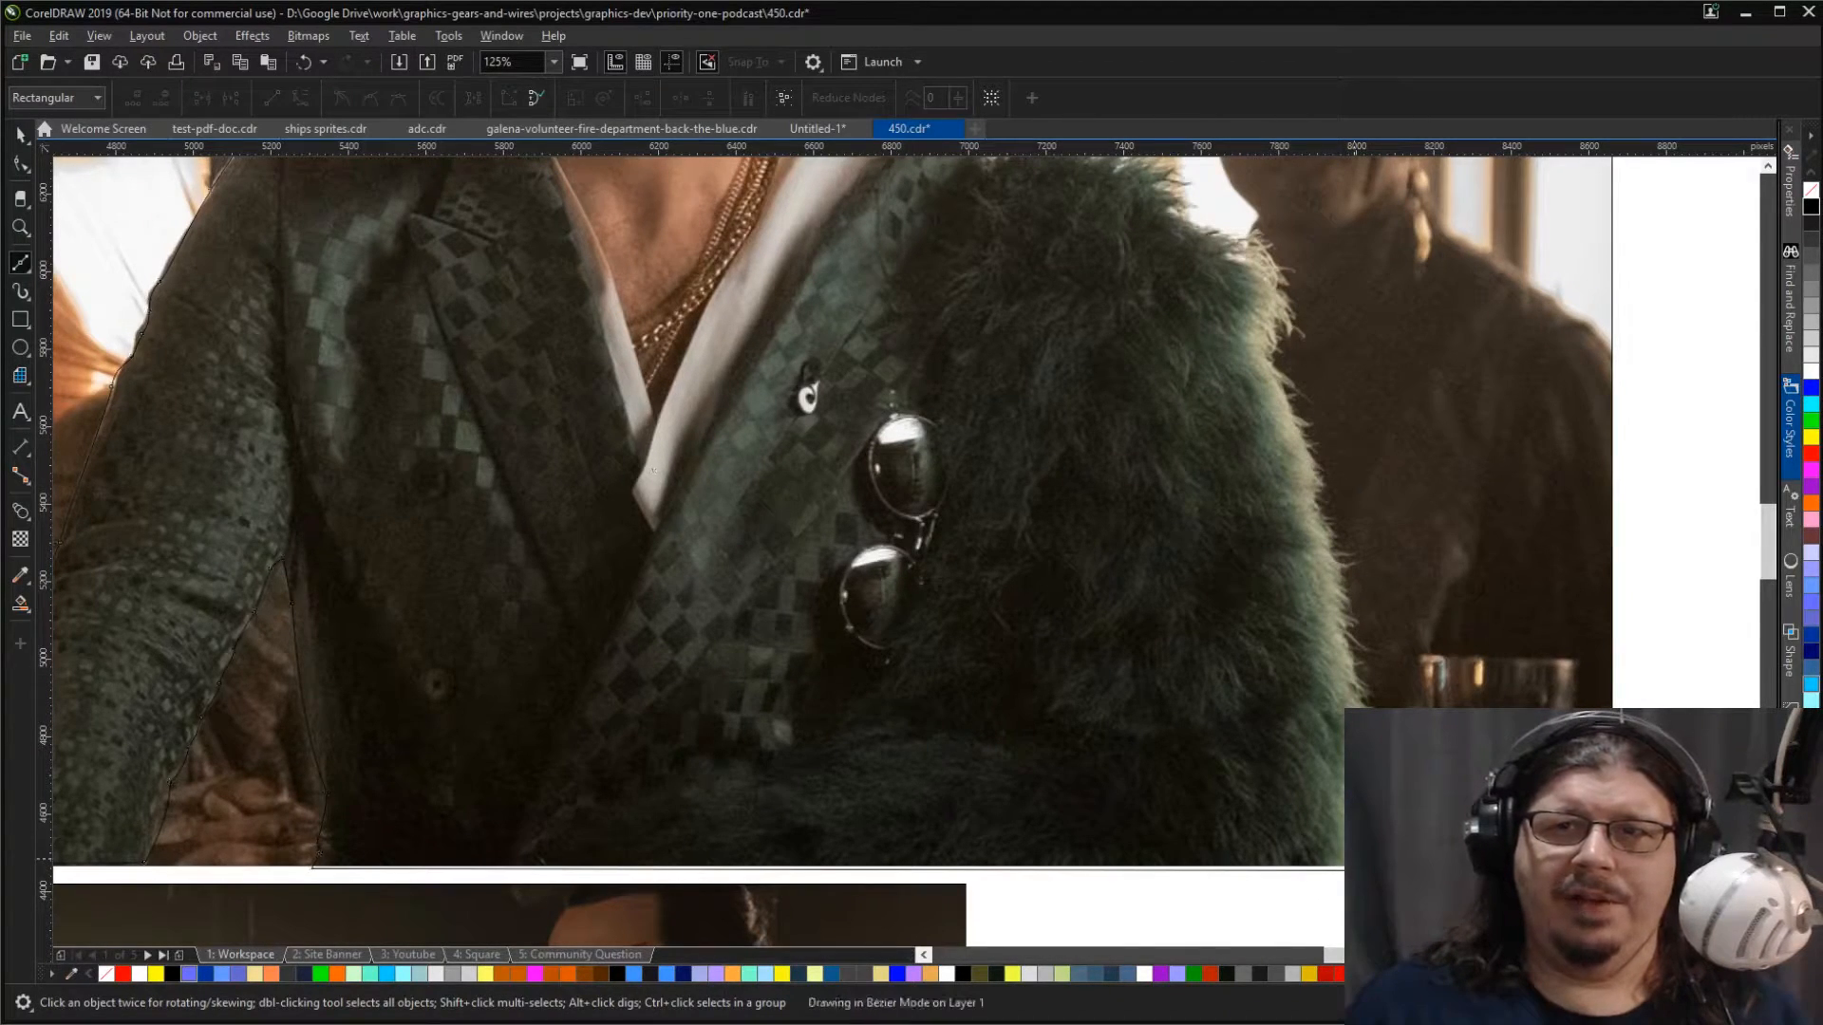
key("space")
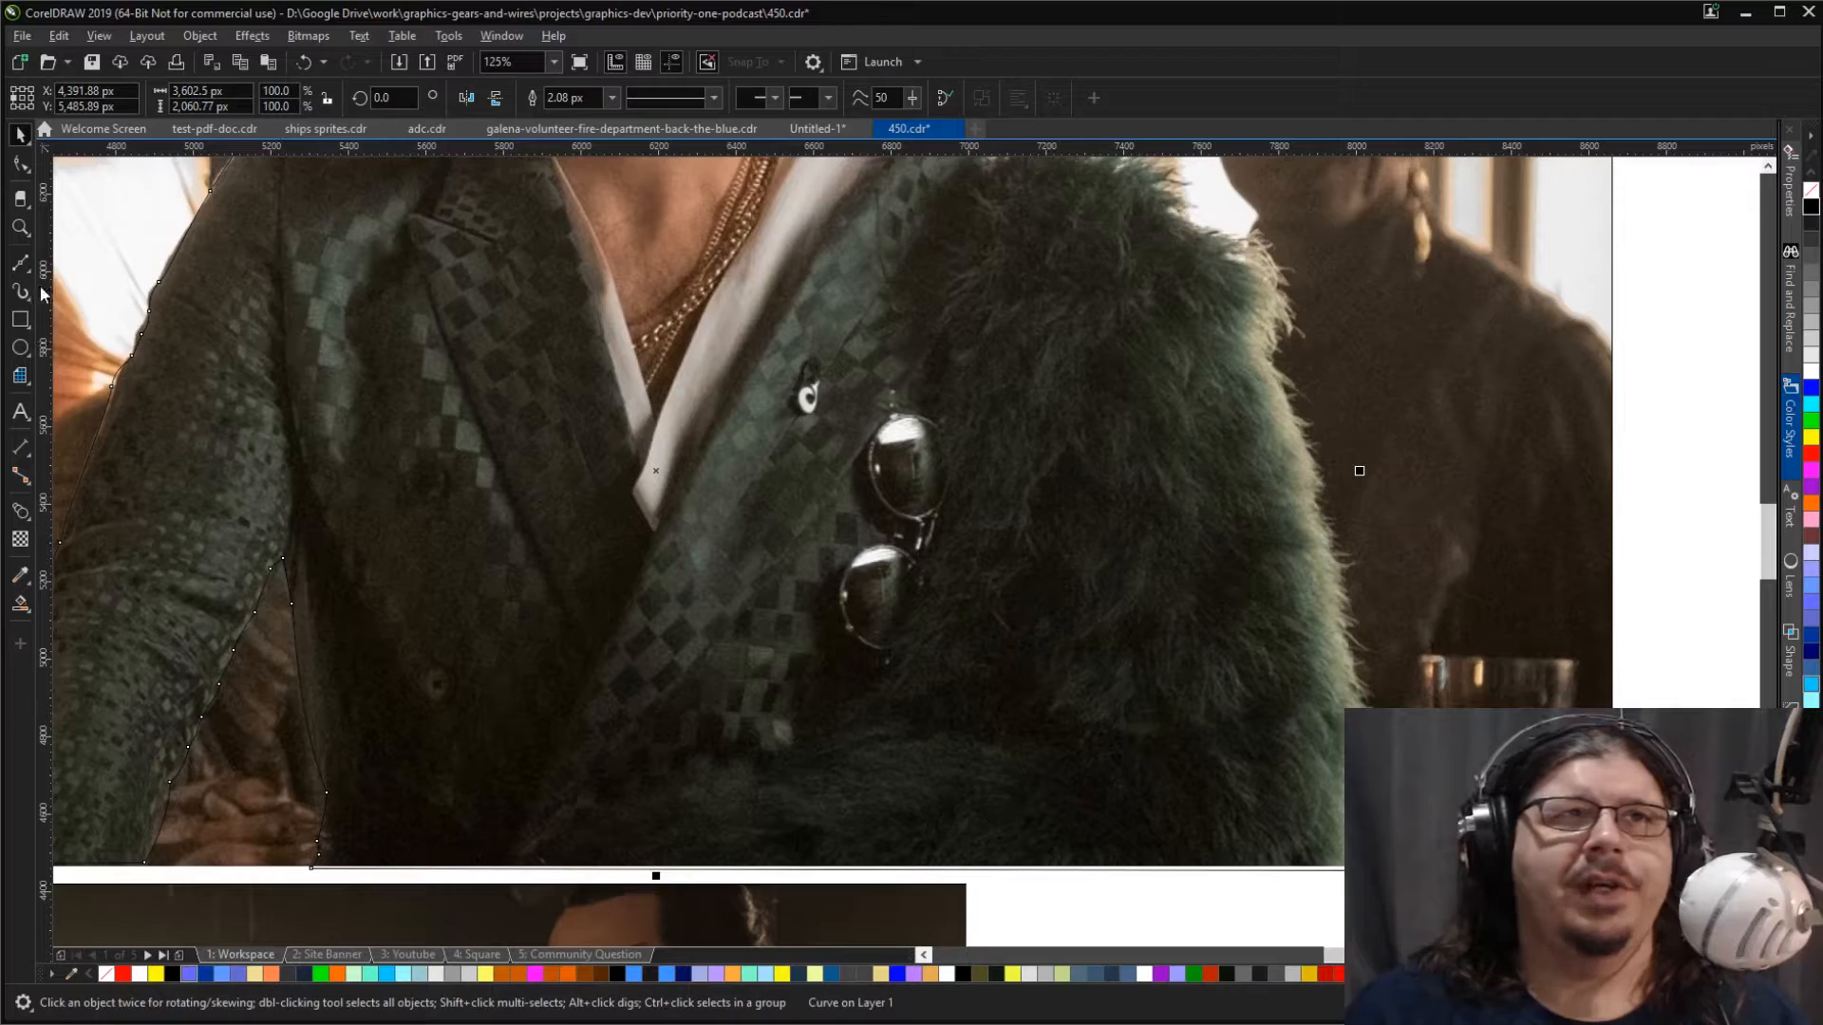
Step: Continue the outline with the Freehand tool along the lower outer edge of the green fur coat
key("F5")
left_click(1360, 471)
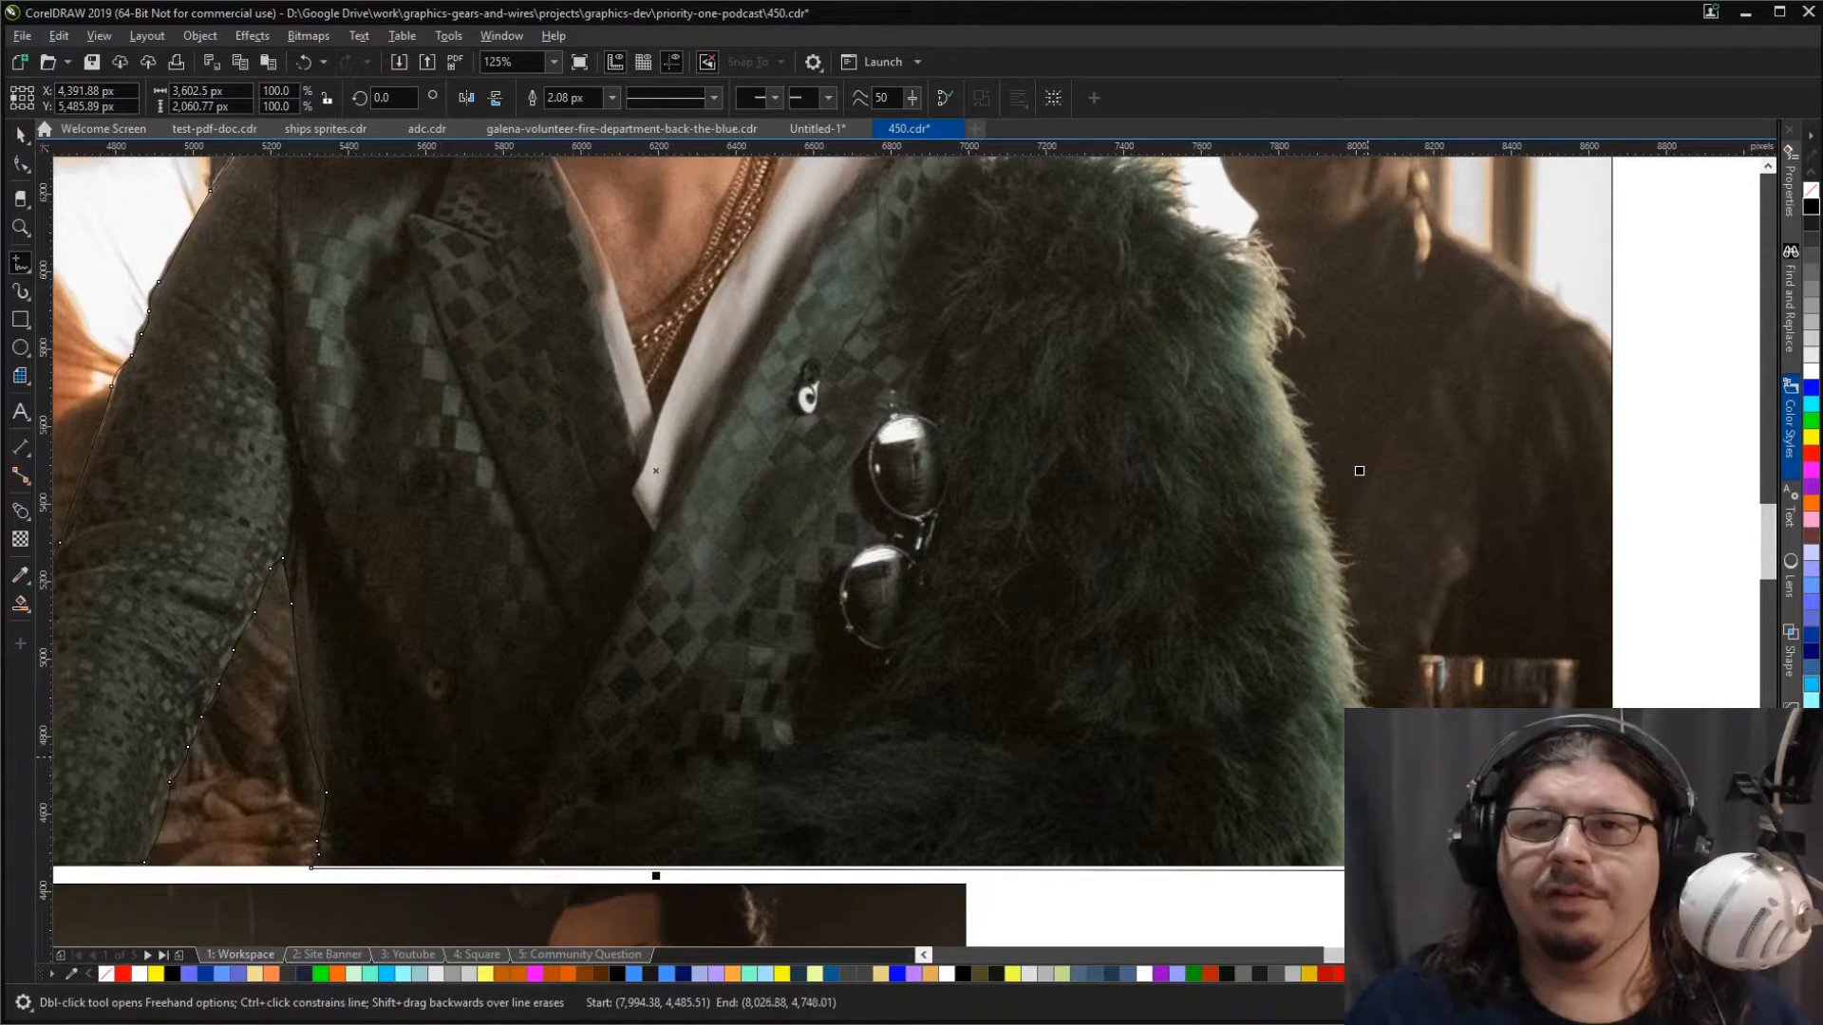
left_click(1348, 699)
left_click(1350, 690)
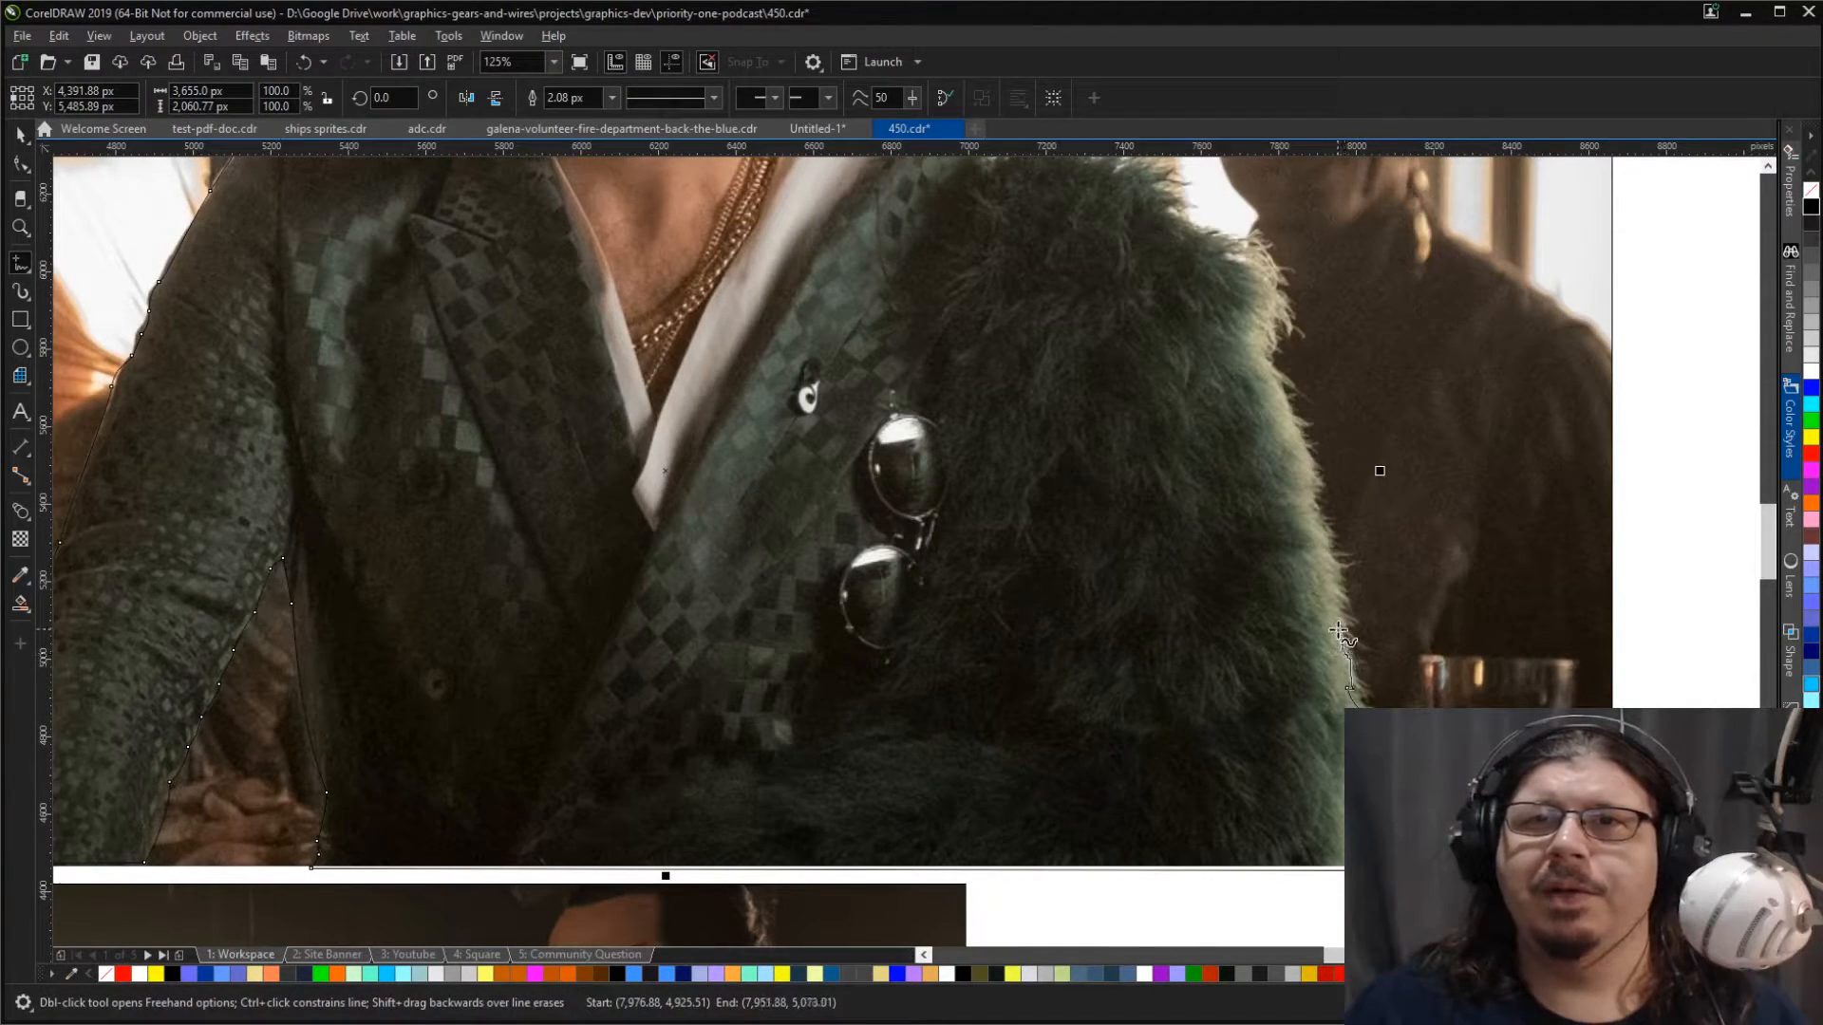
left_click(1335, 585)
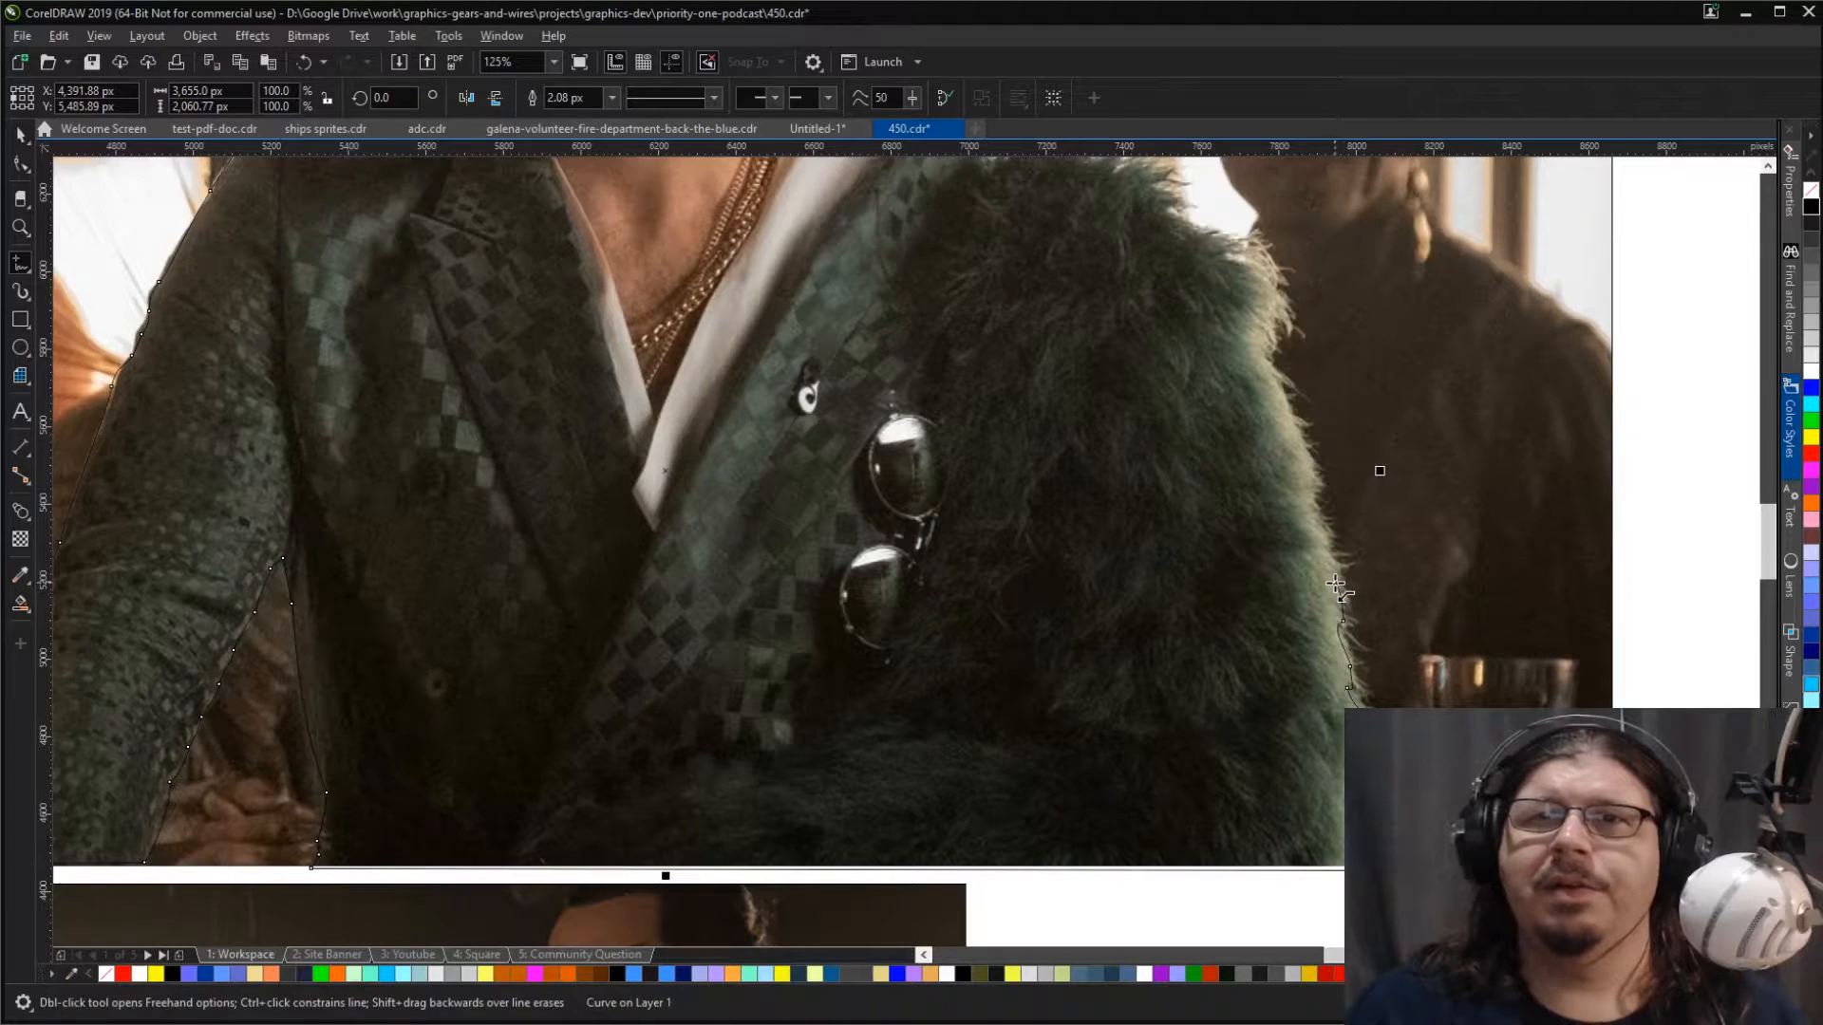
Step: Continue the Freehand outline up the outer edge of the green fur coat to just below its shoulder
scroll(1336, 586, "up", 2)
left_click_drag(1330, 596, 1239, 240)
scroll(1239, 240, "down", 2)
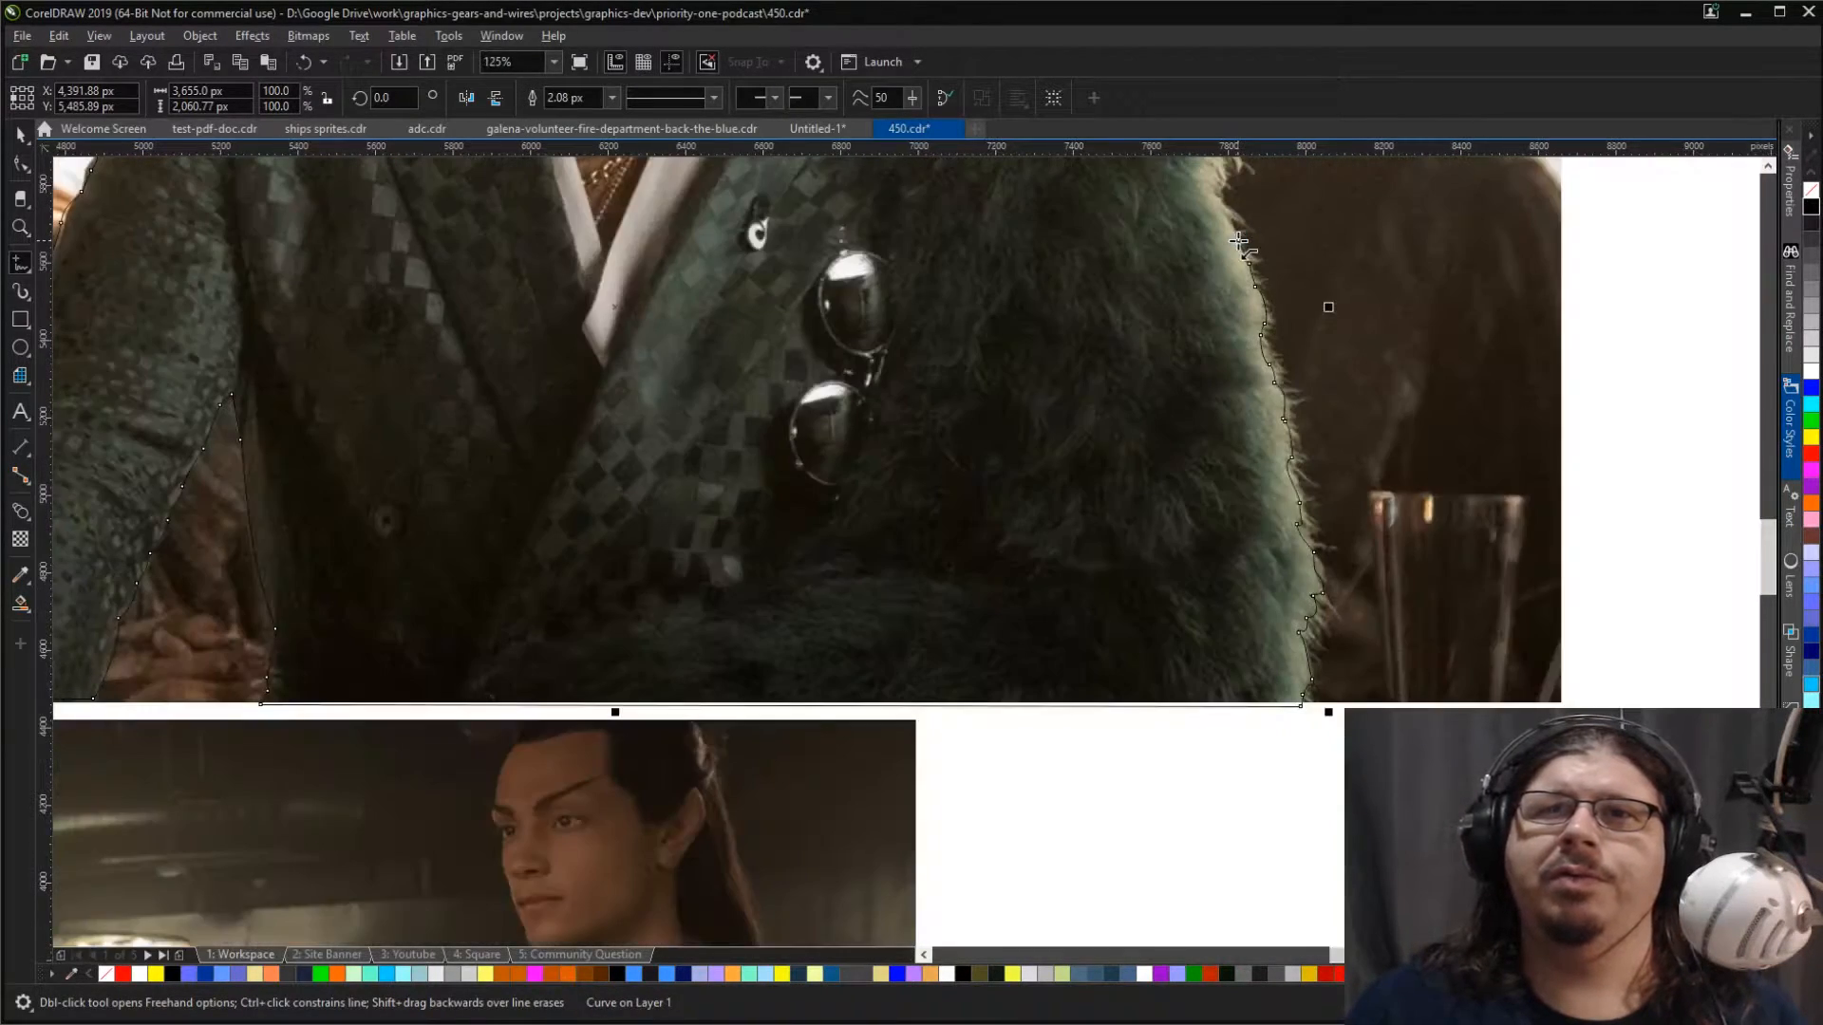
scroll(1239, 240, "up", 5)
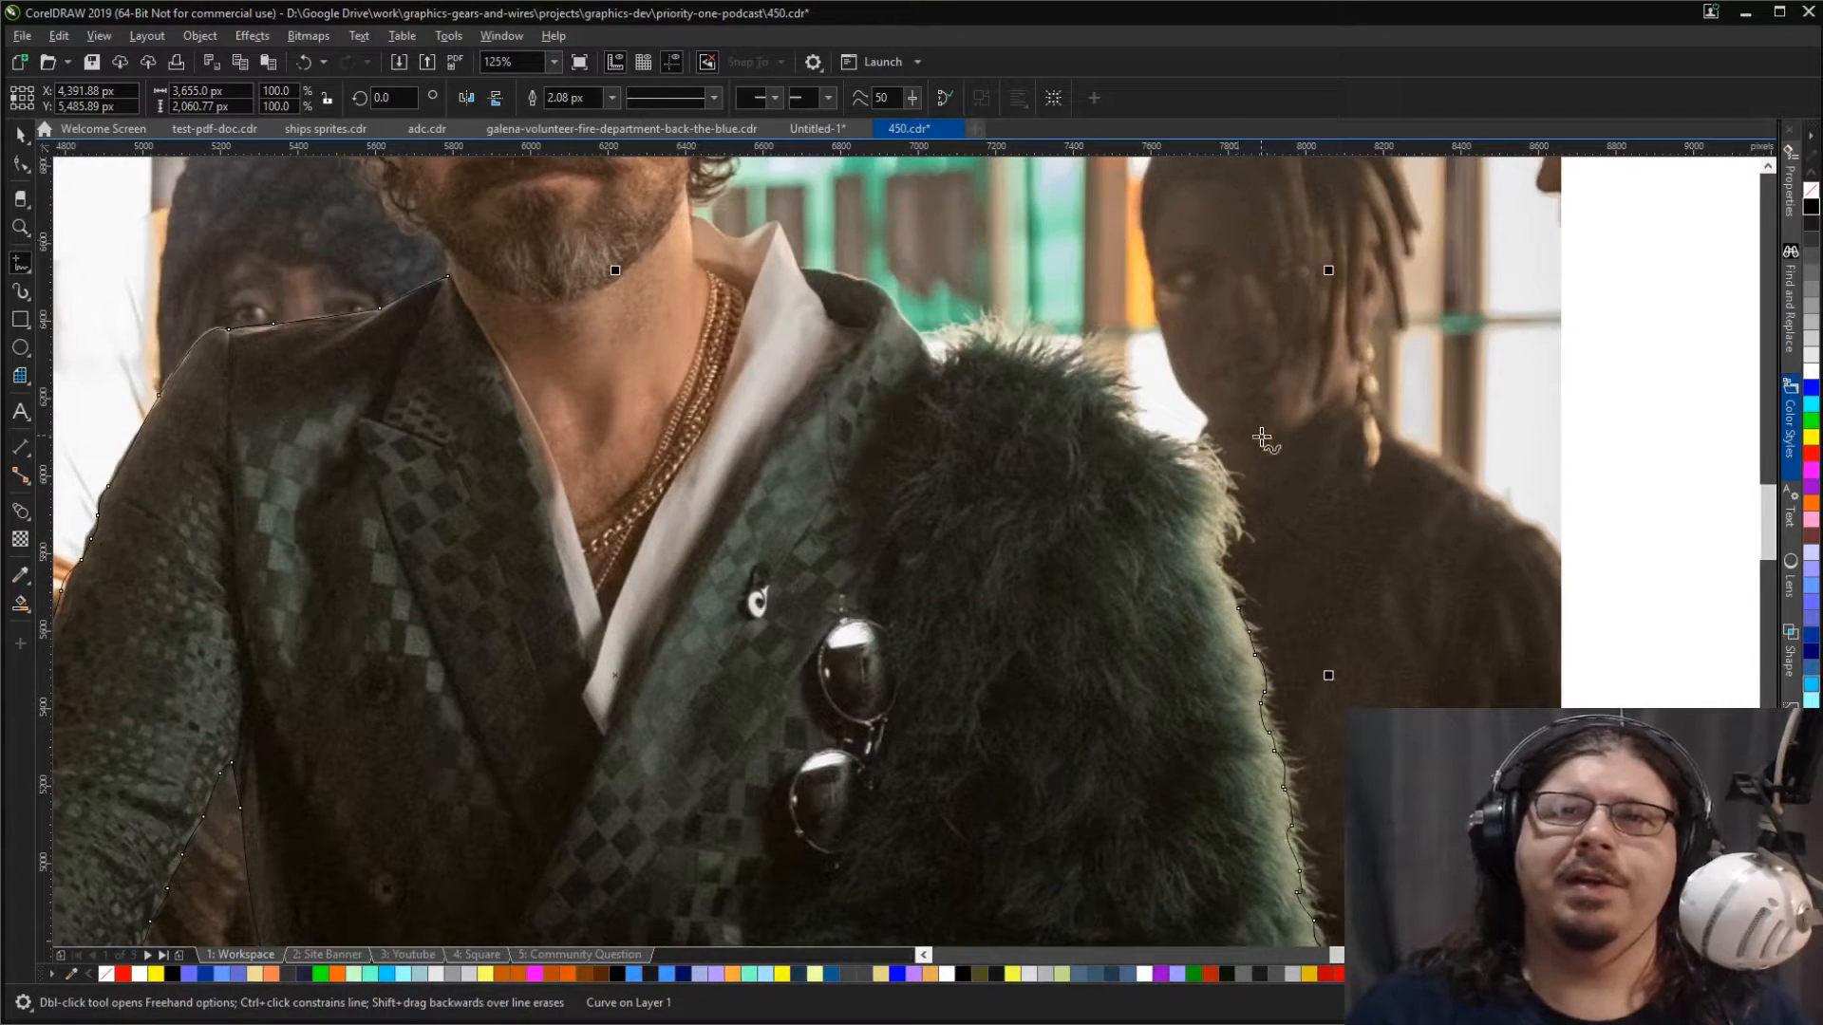
scroll(1172, 556, "up", 2)
left_click(1312, 669)
mouse_move(1280, 612)
left_mouse_down()
mouse_move(1258, 560)
mouse_move(1277, 435)
mouse_move(1228, 374)
left_mouse_up()
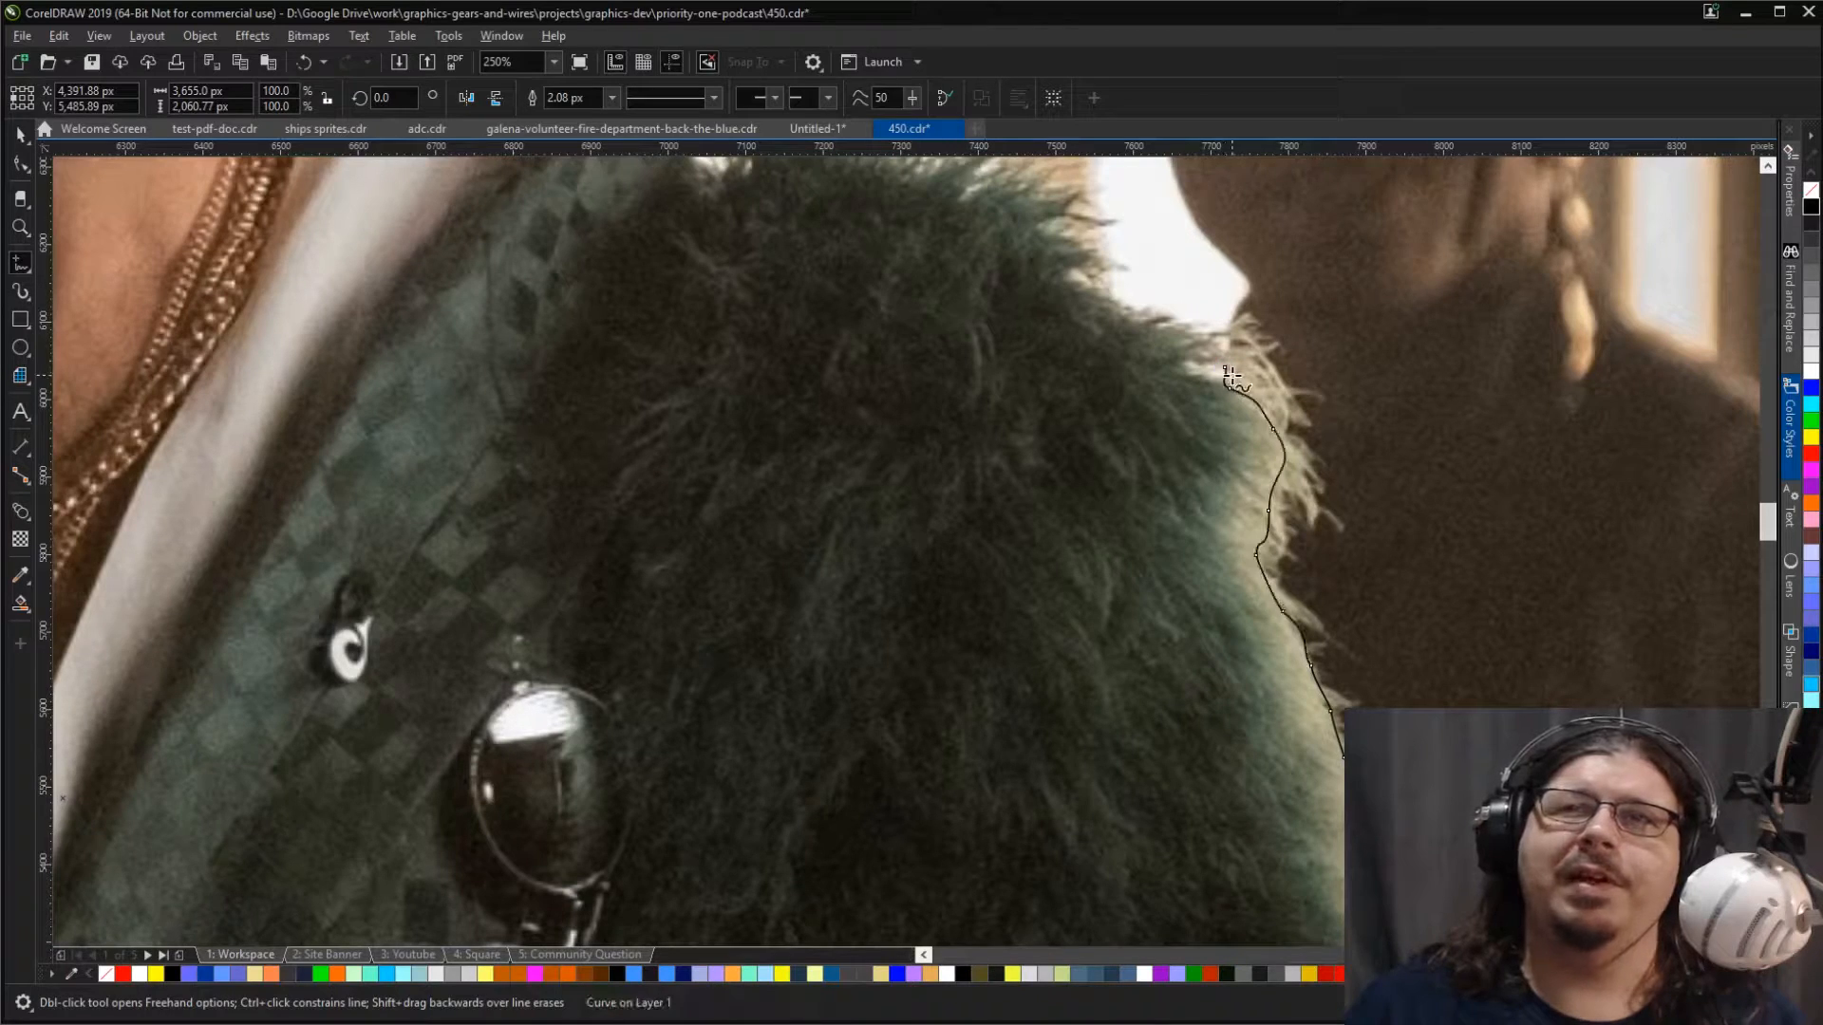
key("ctrl+z")
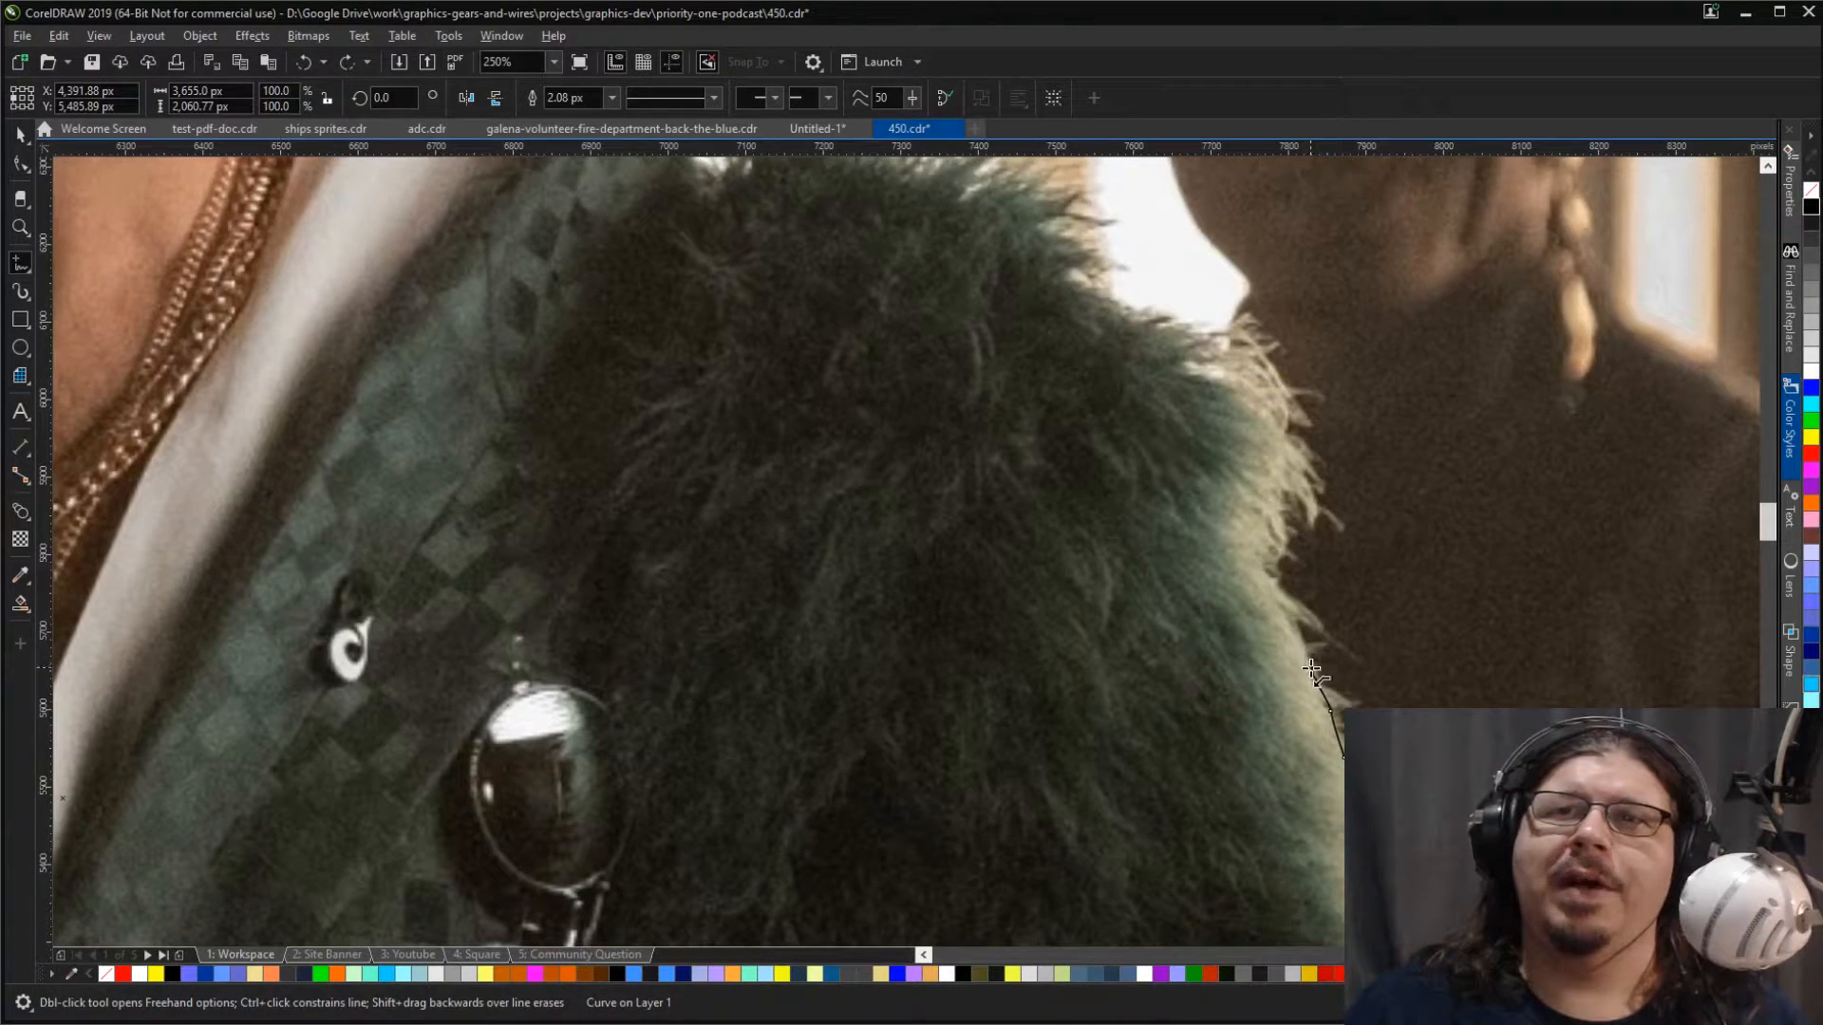
mouse_move(1311, 670)
left_mouse_down()
mouse_move(1260, 563)
mouse_move(1290, 445)
mouse_move(1261, 371)
mouse_move(1226, 347)
mouse_move(1243, 286)
left_mouse_up()
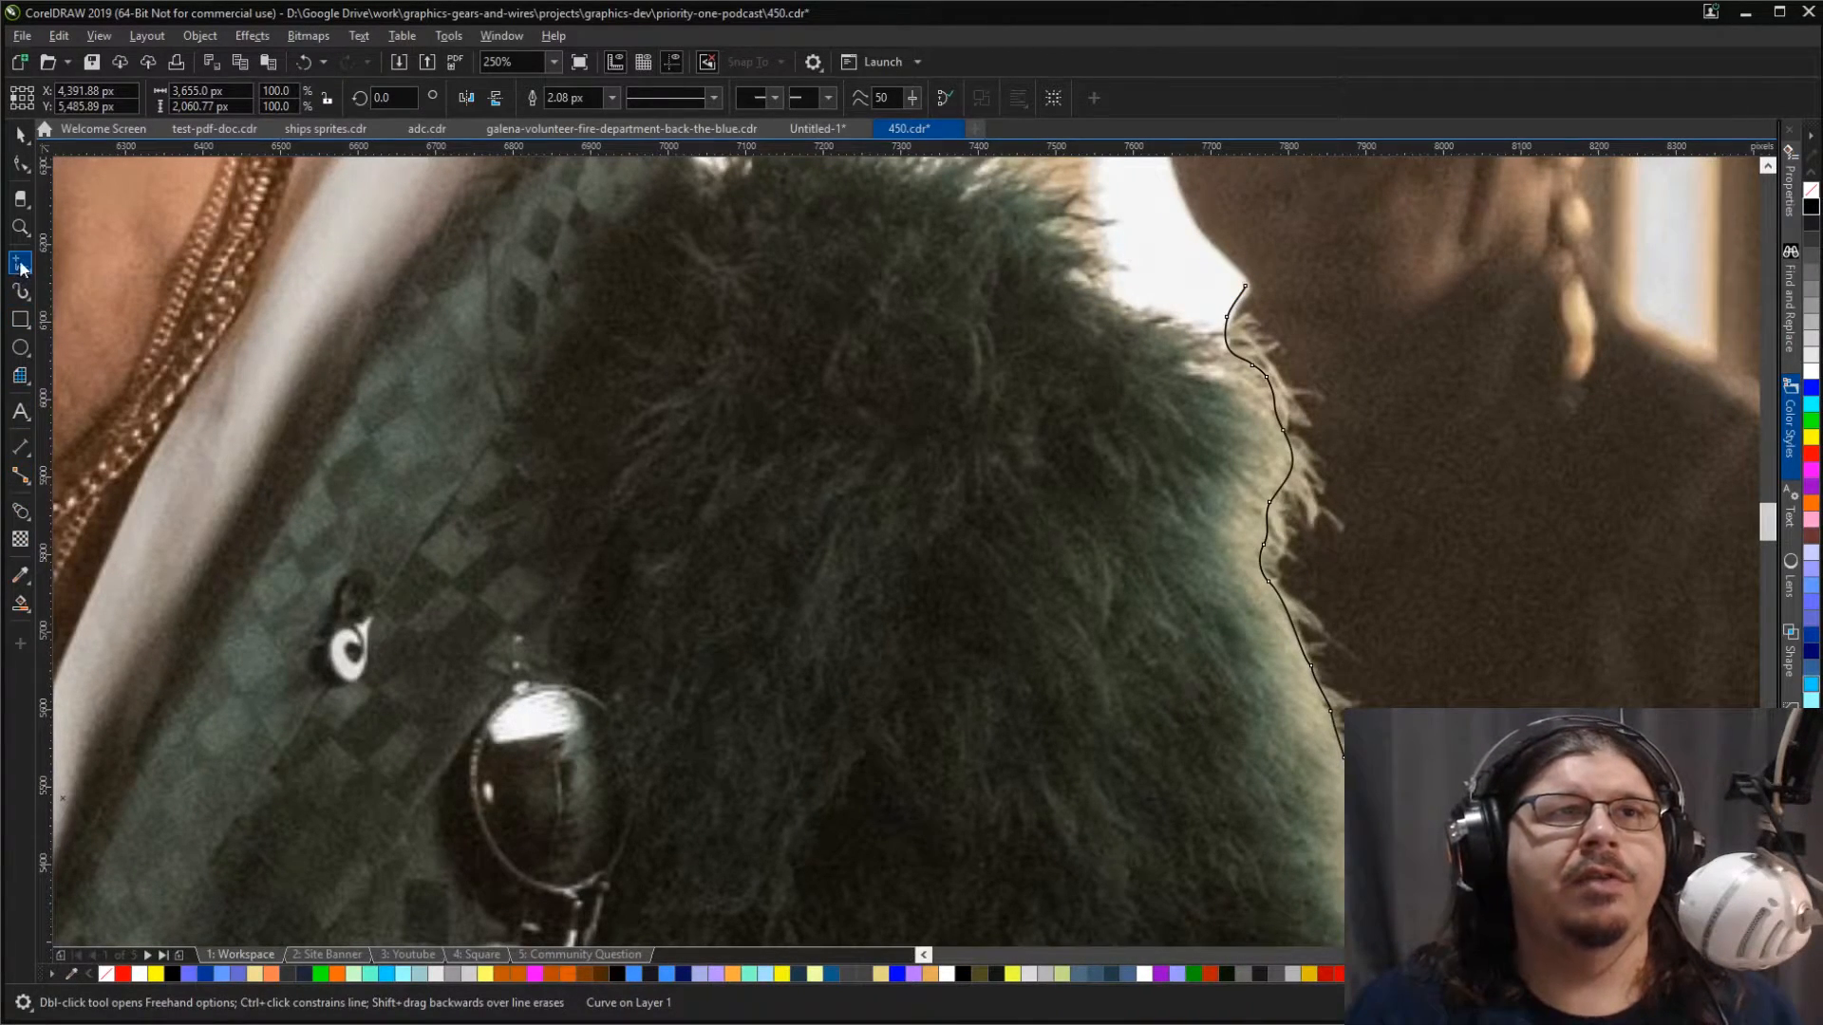
left_click(95, 310)
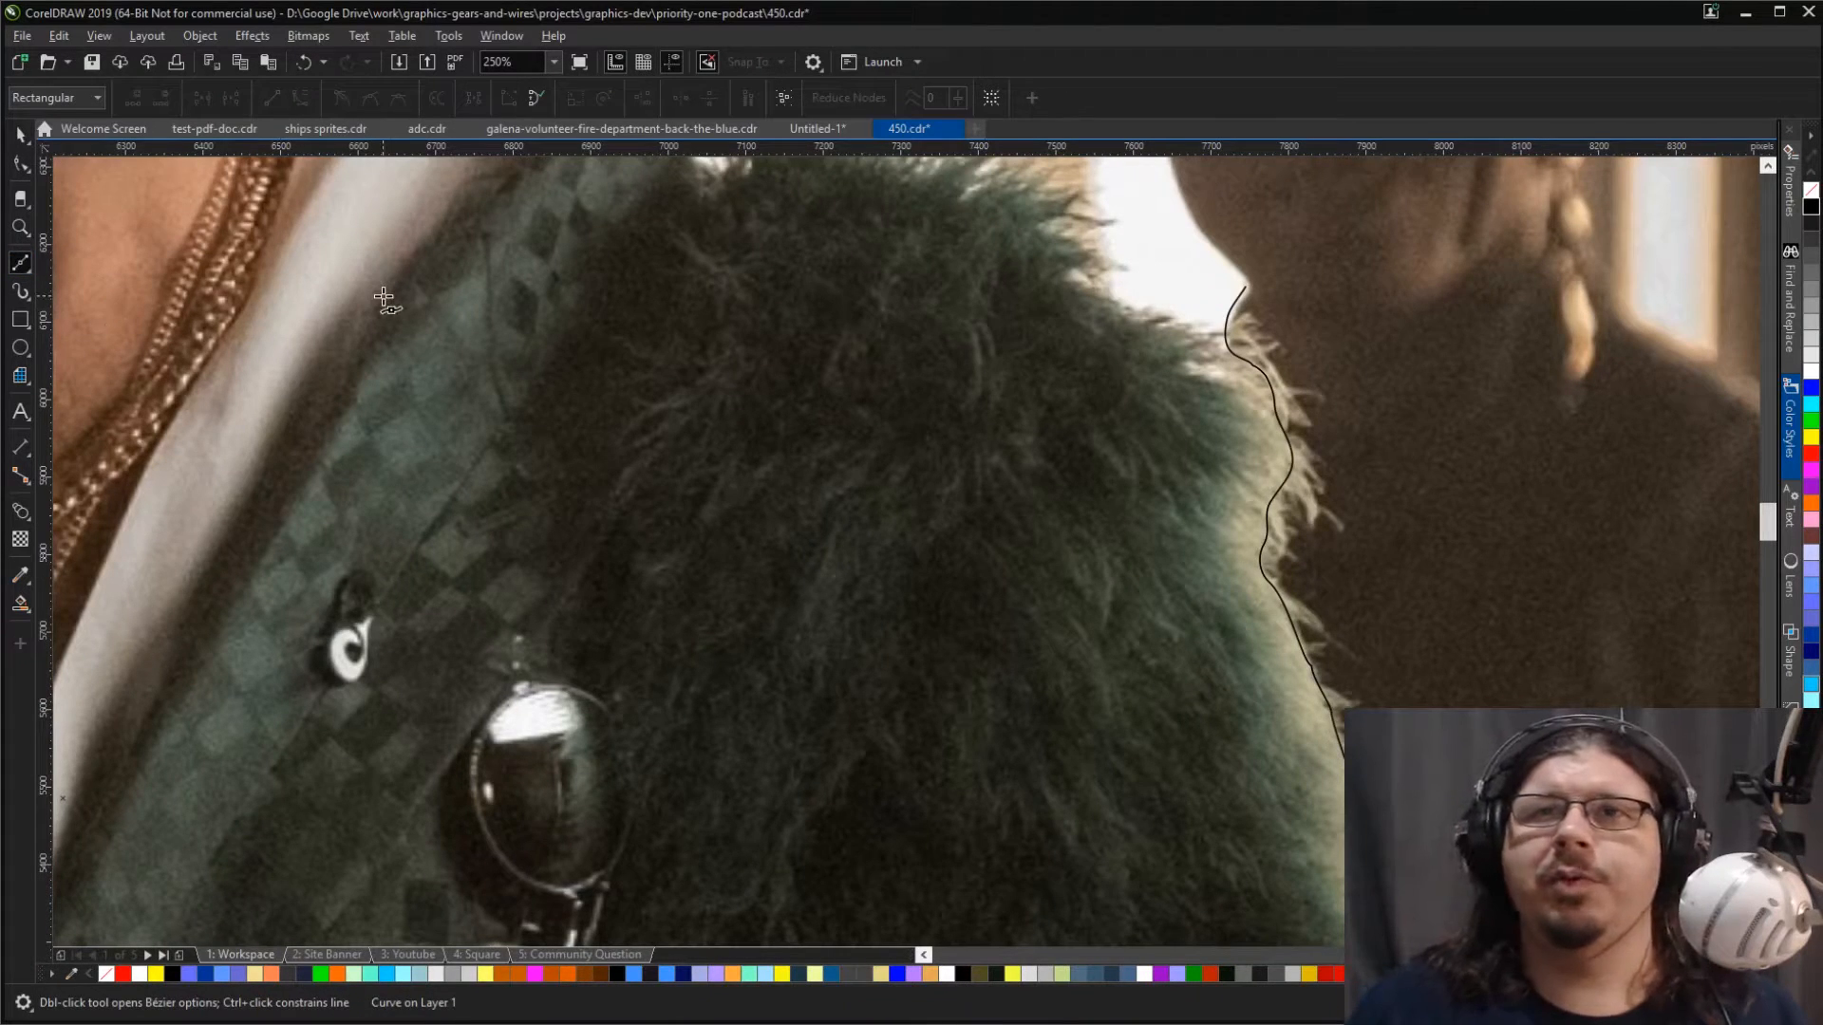
scroll(383, 296, "up", 4)
scroll(383, 297, "up", 8)
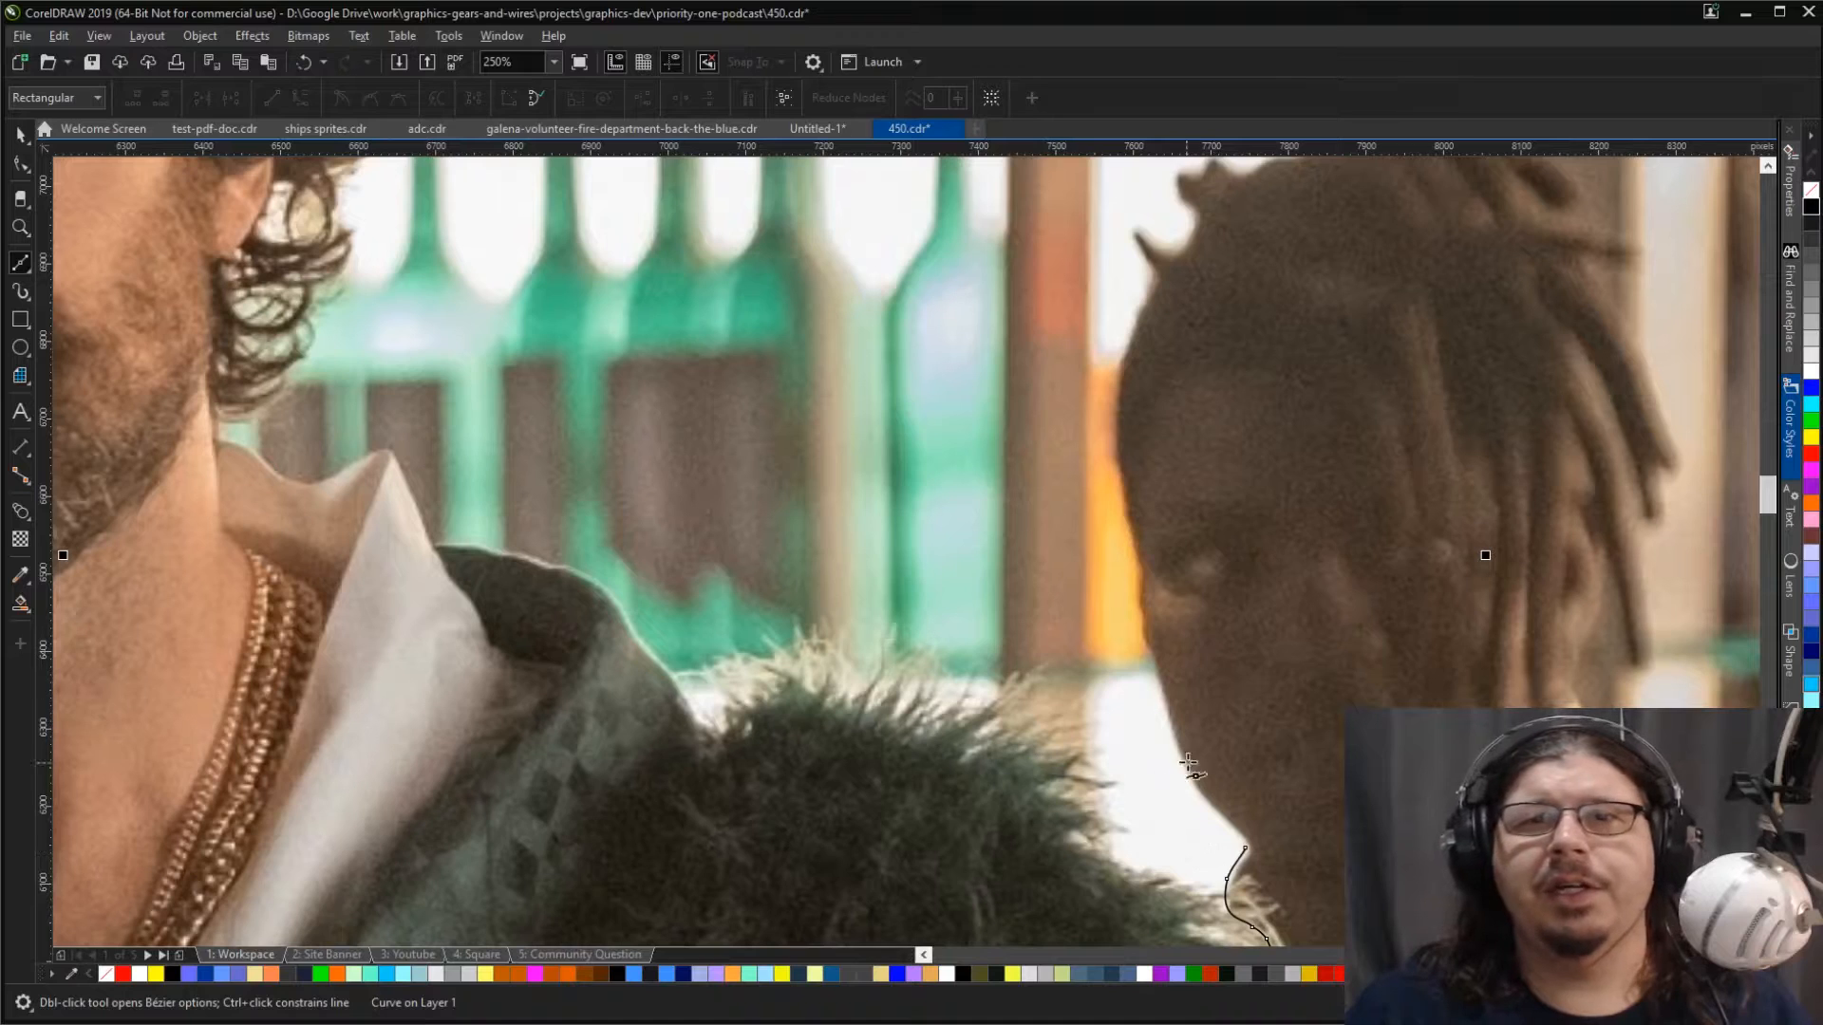
key("ctrl+z")
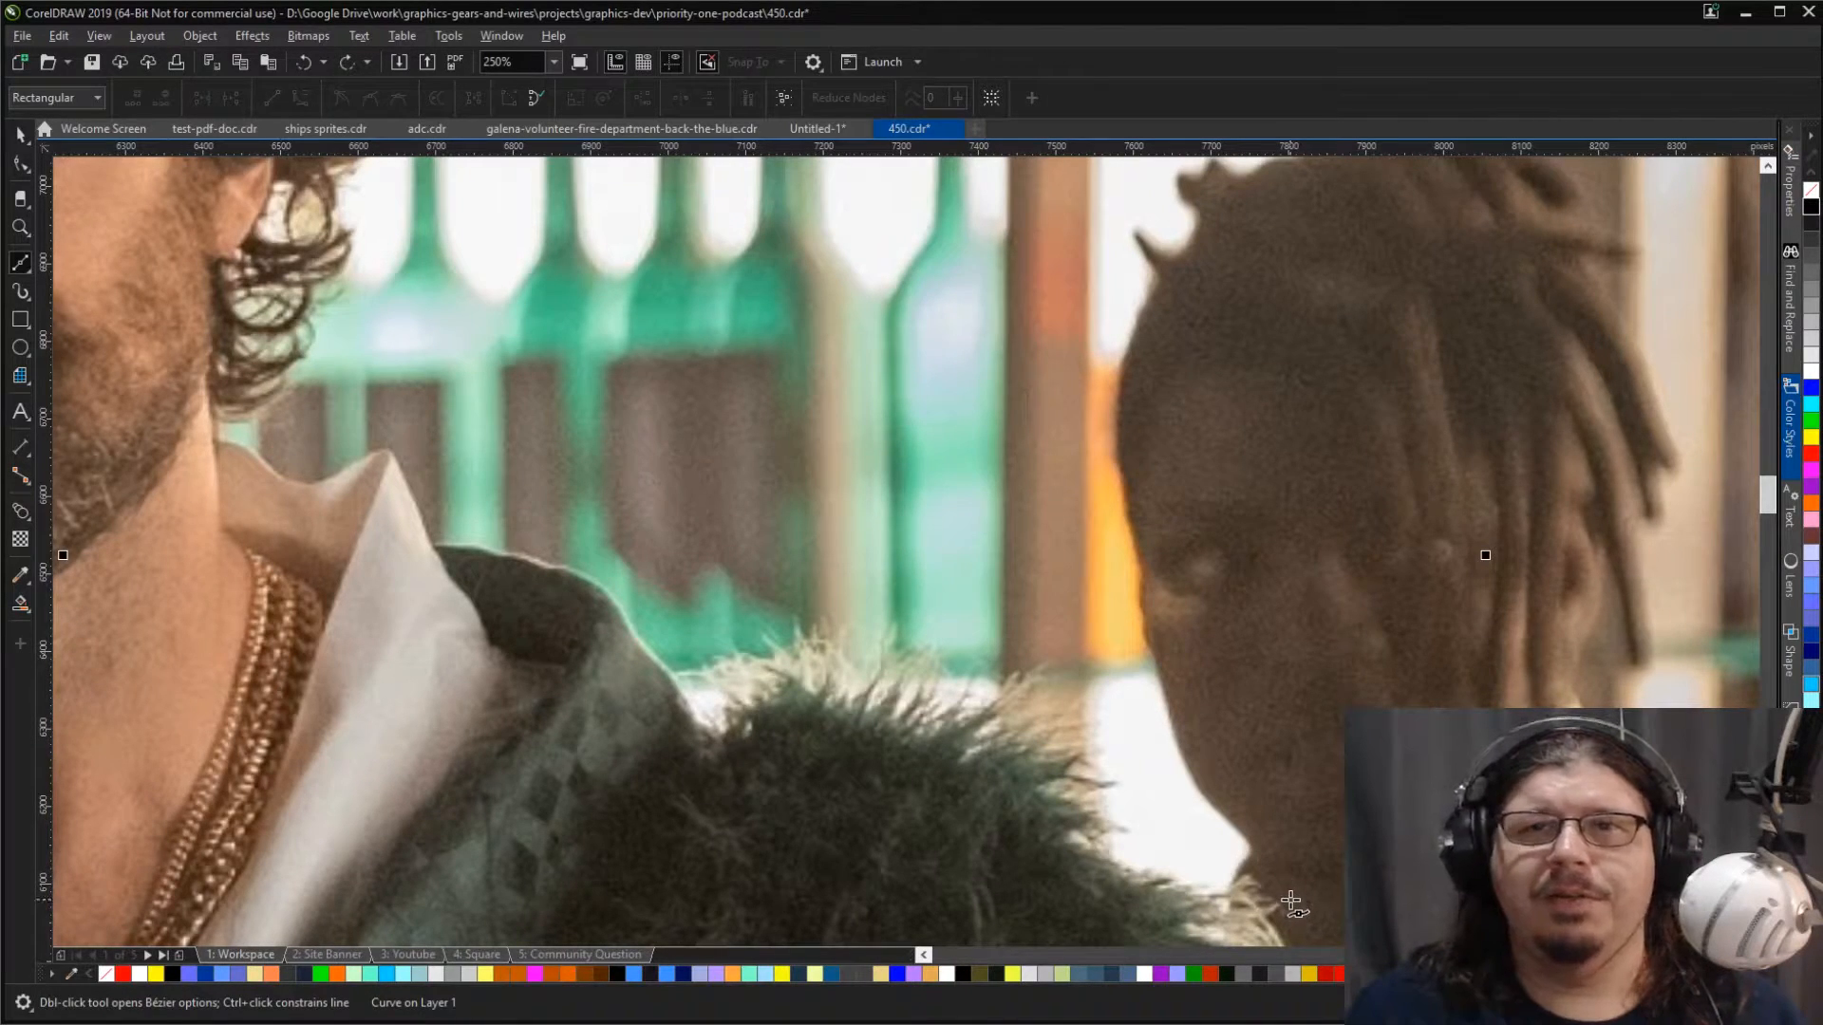
Step: Trace the fur coat's outer shoulder and fluffy upper edge with the Freehand tool, ending where it meets the checkered jacket collar
scroll(1291, 902, "down", 7)
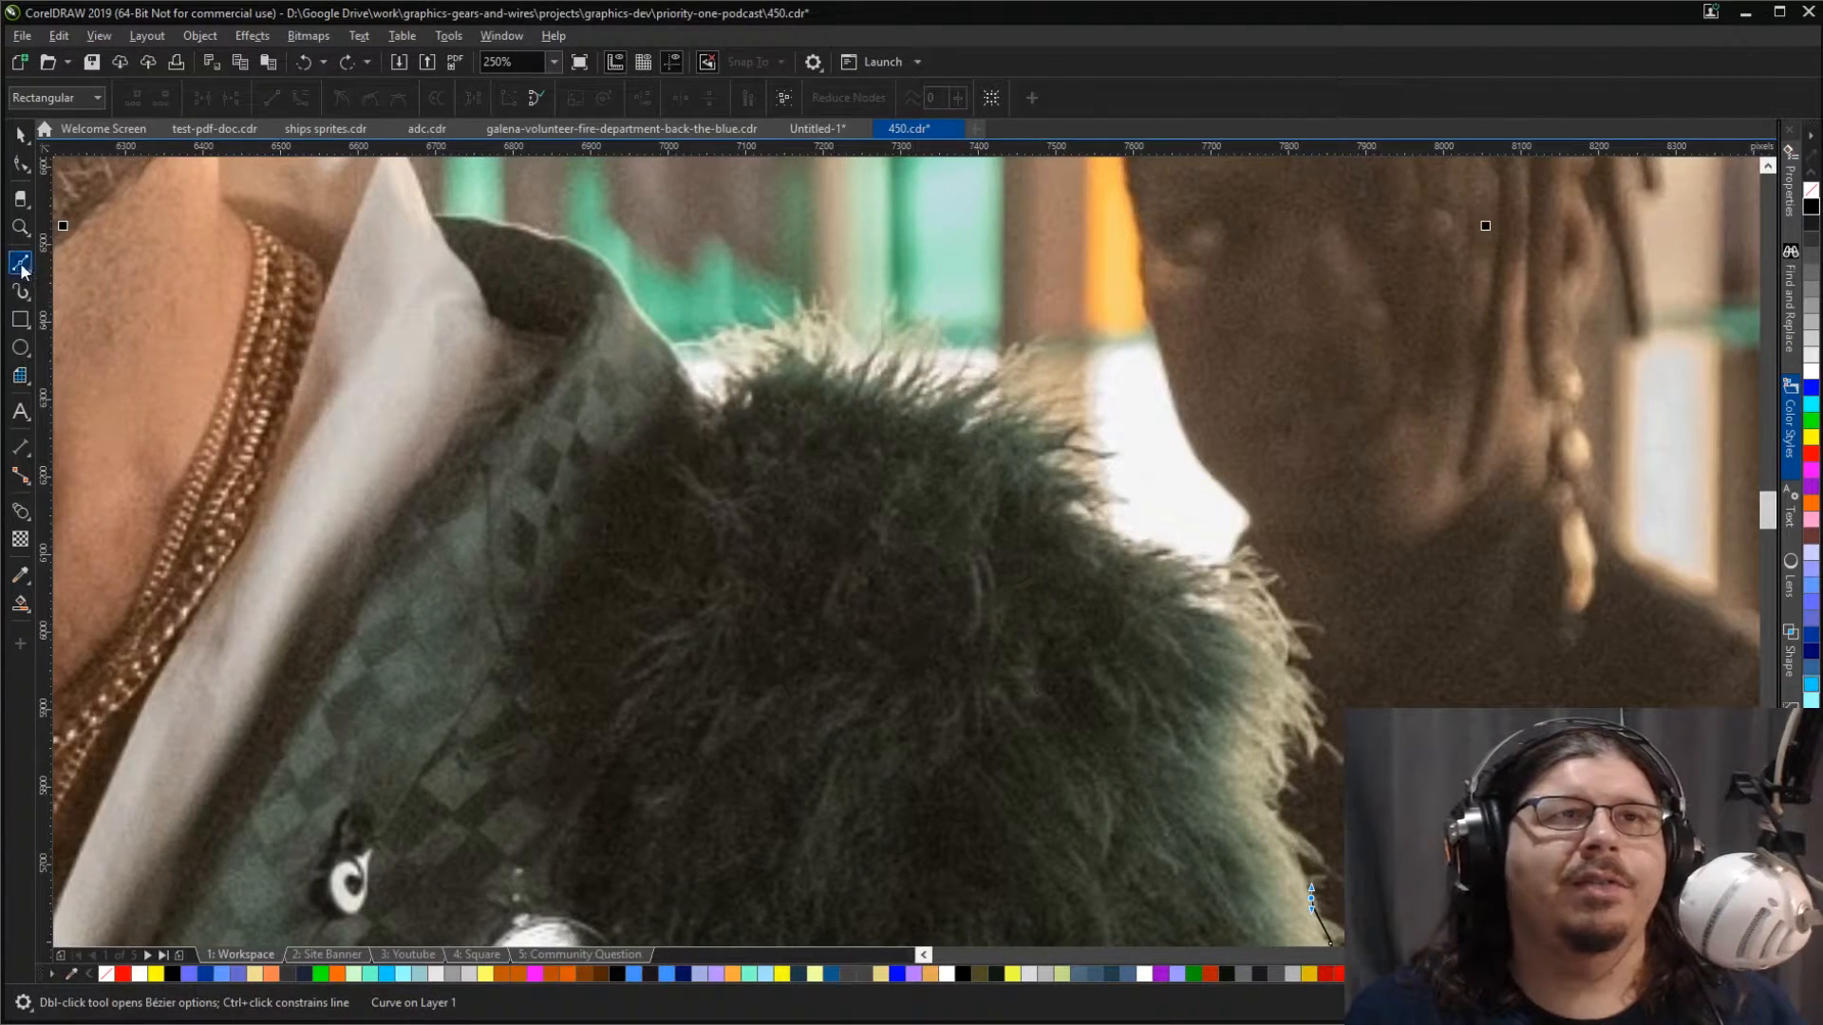
key("F5")
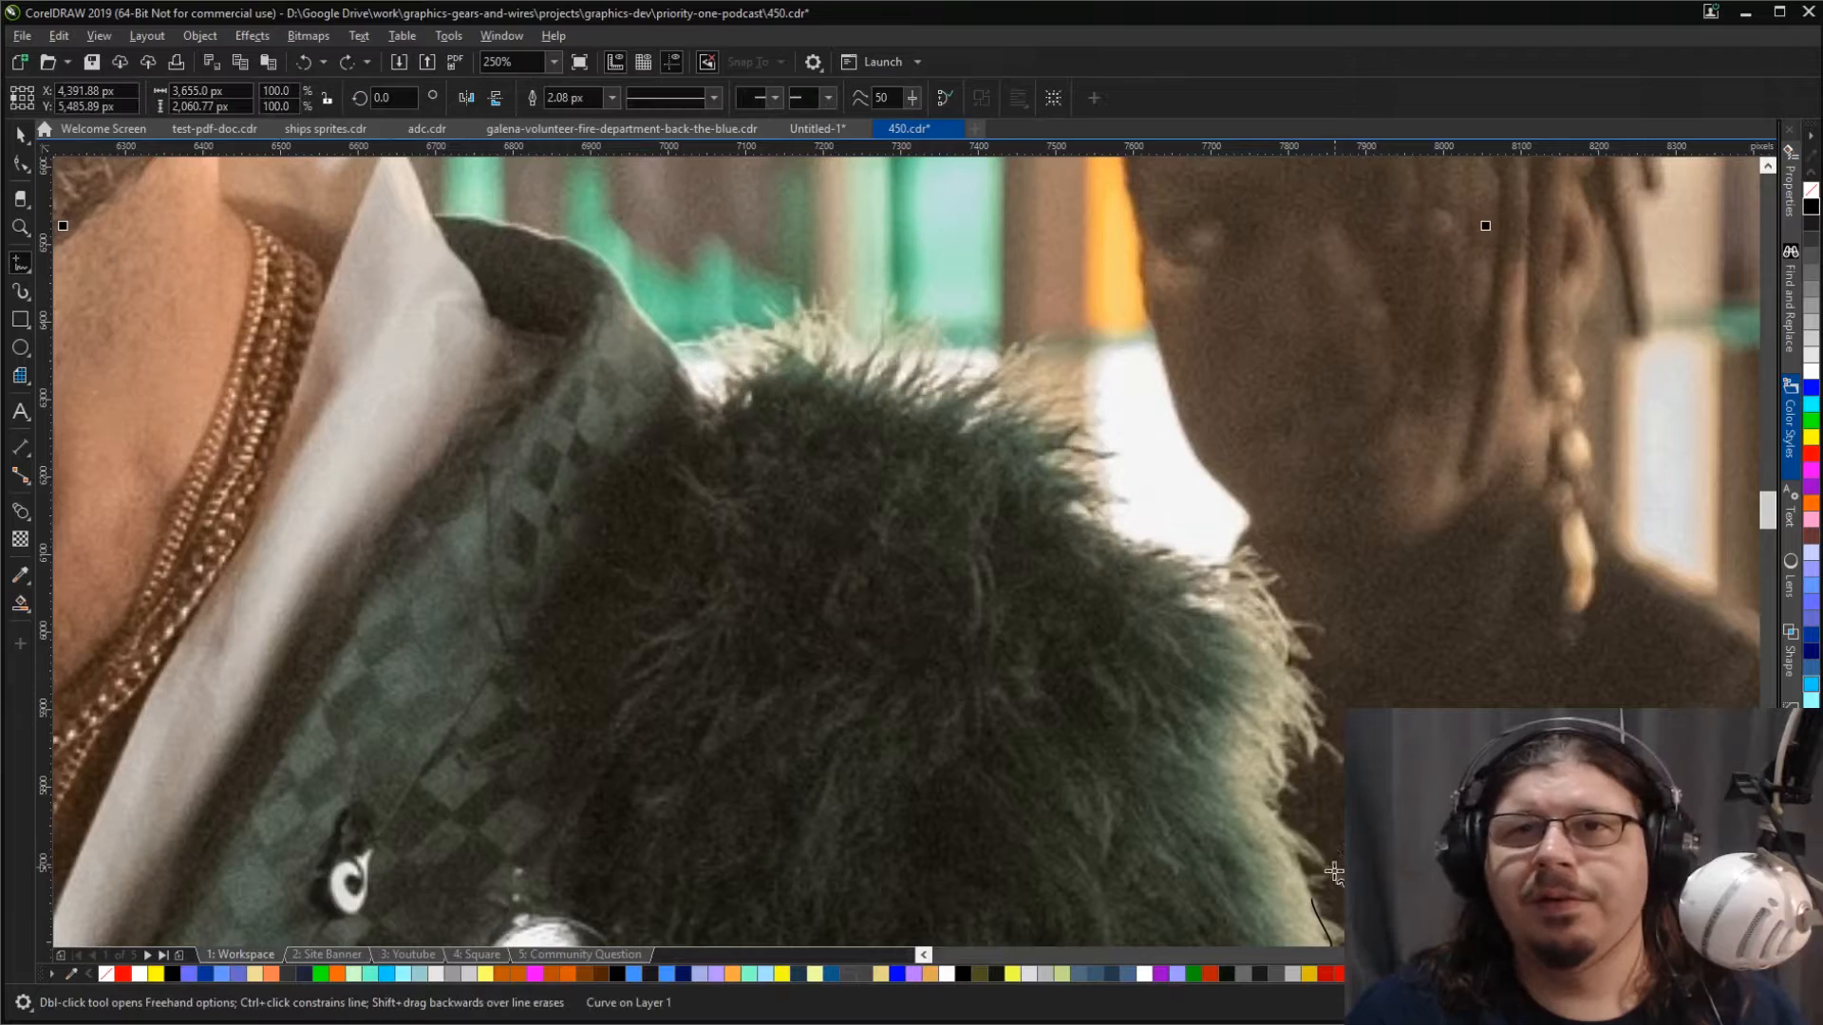
mouse_move(1314, 896)
left_mouse_down()
mouse_move(1254, 777)
mouse_move(1279, 675)
mouse_move(1249, 628)
mouse_move(1184, 605)
mouse_move(1184, 570)
mouse_move(1060, 527)
mouse_move(1047, 515)
mouse_move(1071, 488)
mouse_move(1012, 446)
mouse_move(942, 438)
mouse_move(942, 414)
mouse_move(785, 365)
mouse_move(692, 391)
left_mouse_up()
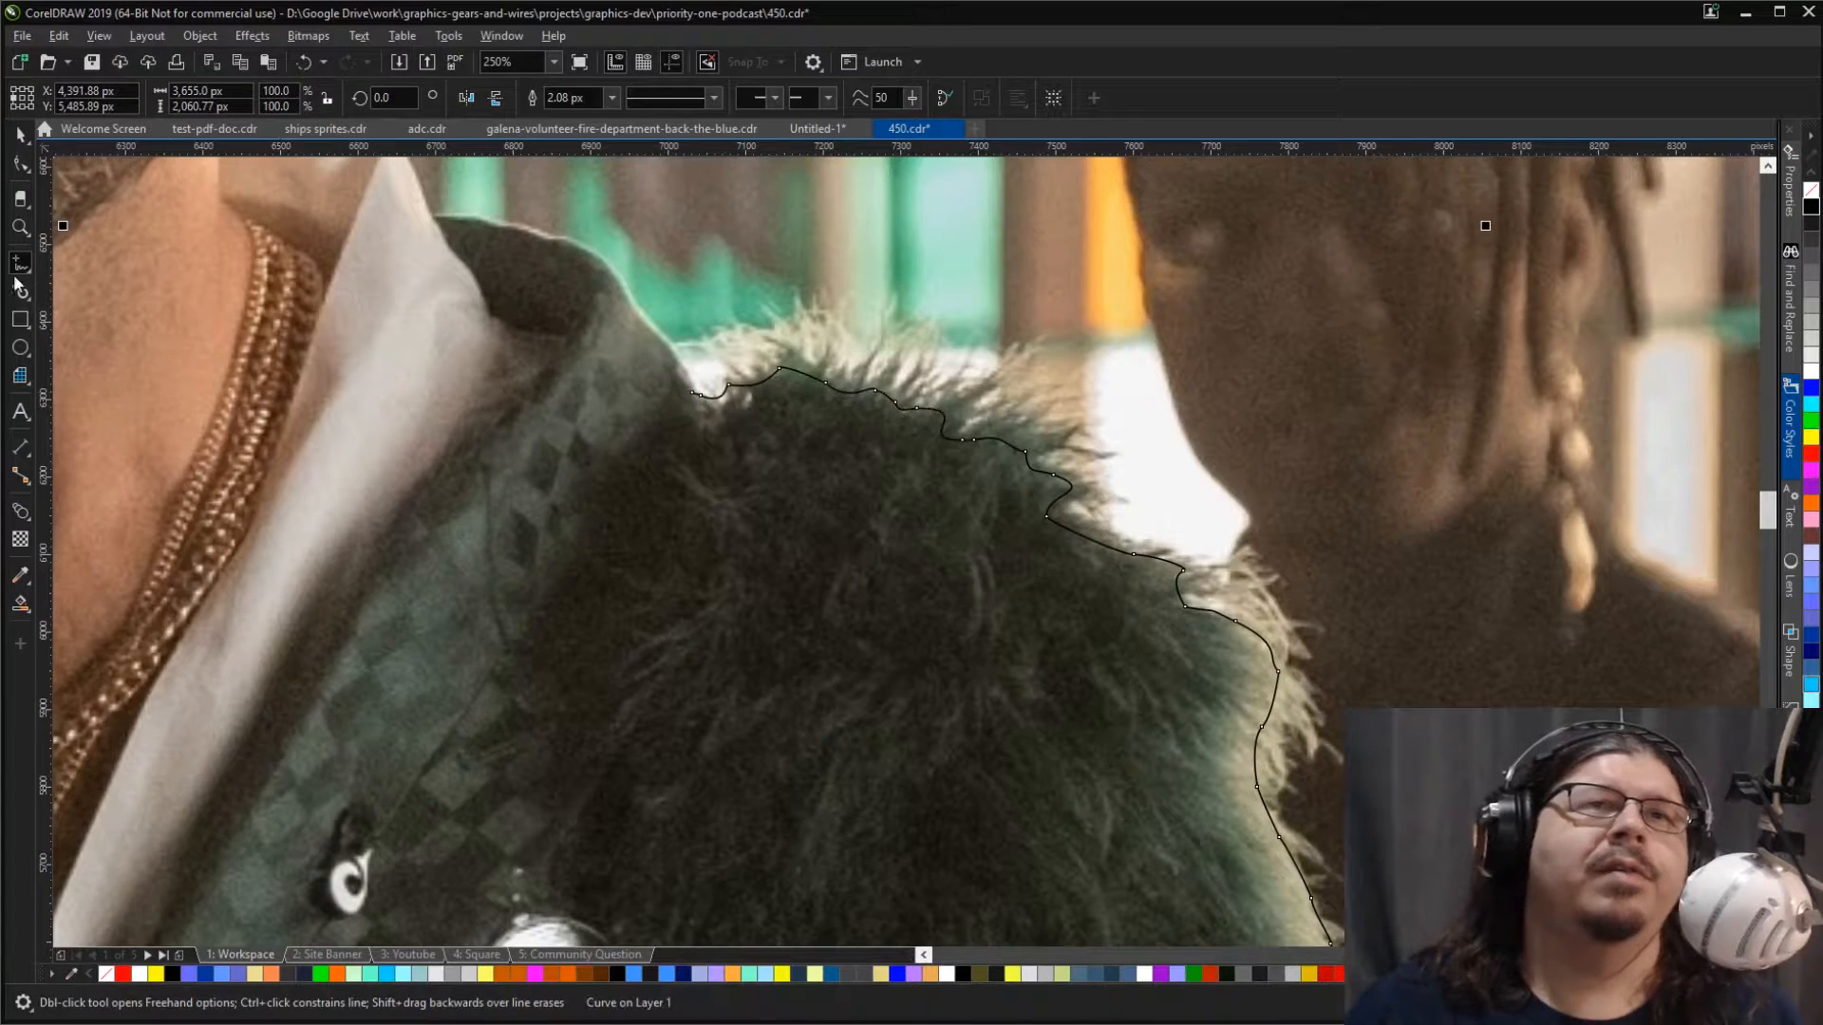
Step: Switch to the Bézier tool and trace up the jacket collar and the white shirt collar to its pointed tip
left_click(94, 311)
left_click_drag(693, 394, 682, 372)
left_click(669, 339)
key("ctrl+z")
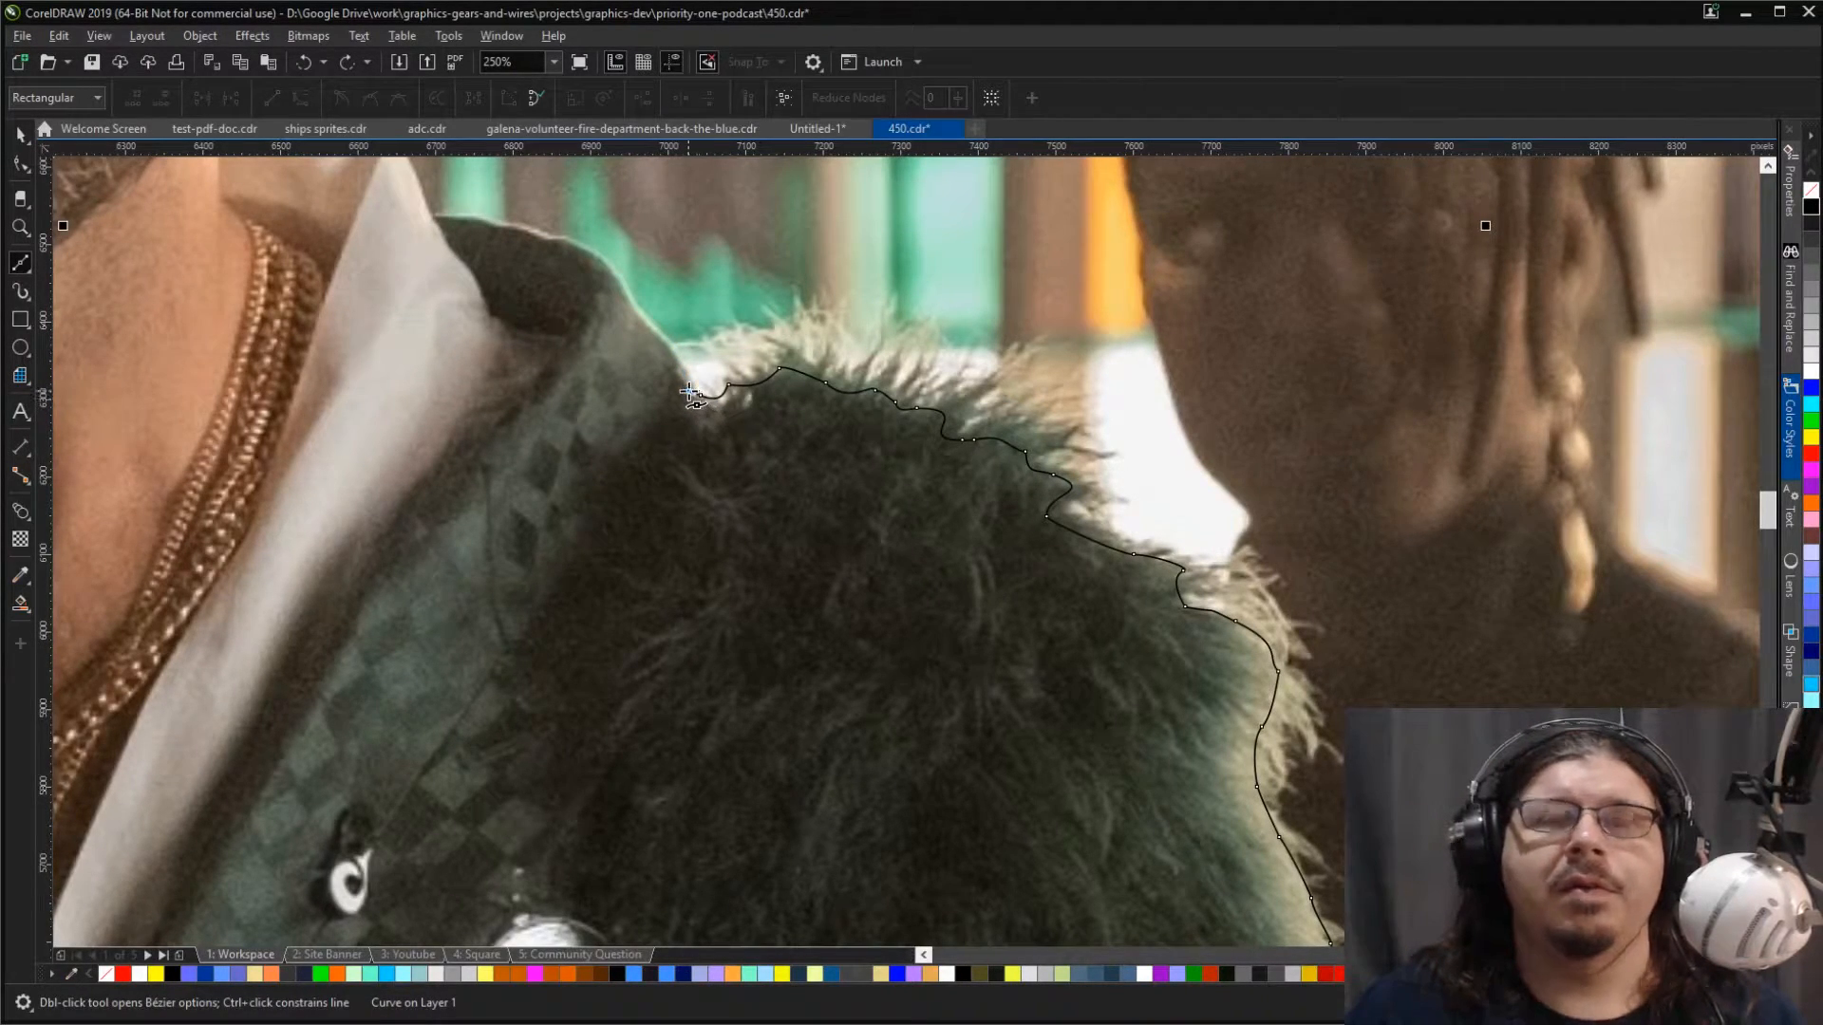
left_click_drag(689, 391, 661, 331)
mouse_move(650, 321)
left_mouse_down()
mouse_move(600, 252)
mouse_move(401, 212)
mouse_move(408, 164)
mouse_move(419, 338)
mouse_move(378, 300)
mouse_move(339, 328)
left_mouse_up()
key("ctrl+z")
left_click(385, 303)
left_click(359, 311)
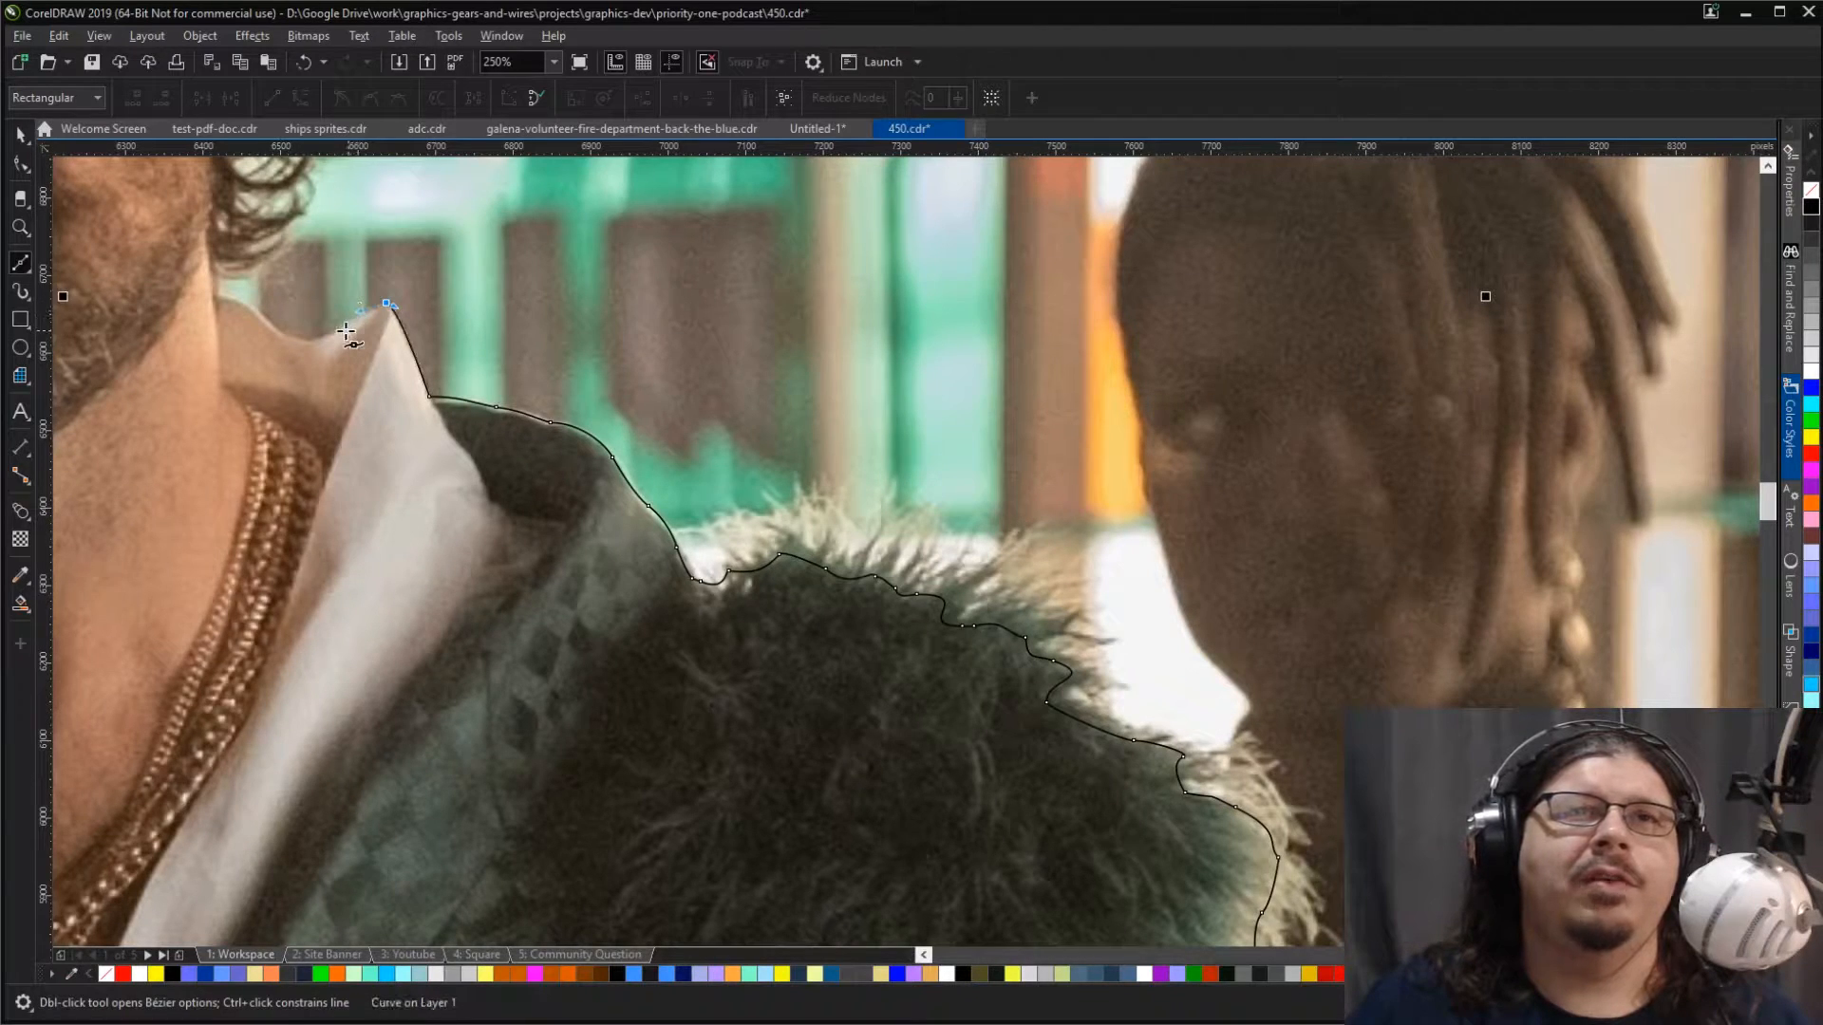
Step: Trace the dip of the shirt collar from its tip to the man's neck
left_click(335, 330)
left_click_drag(322, 340, 217, 292)
left_click(217, 277)
Step: Continue the Bézier outline from the neck around the lowest hair curls behind the beard
scroll(217, 277, "up", 6)
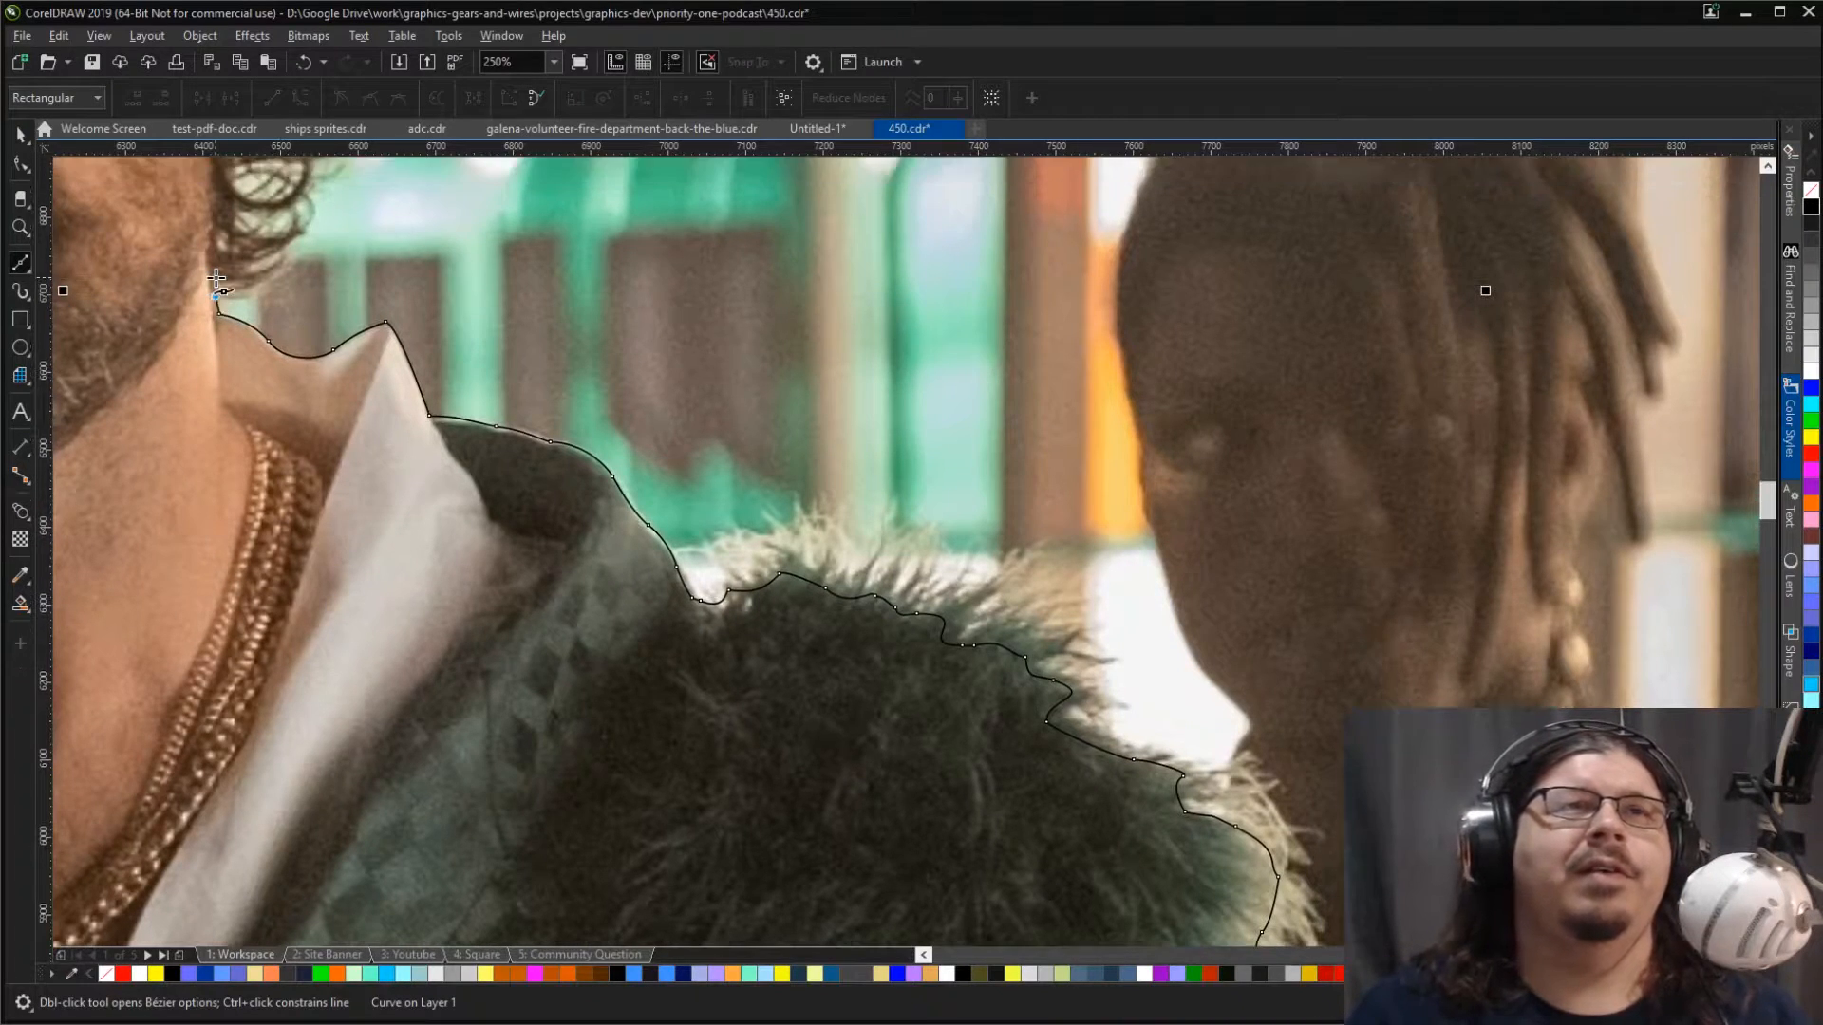
scroll(215, 276, "up", 1)
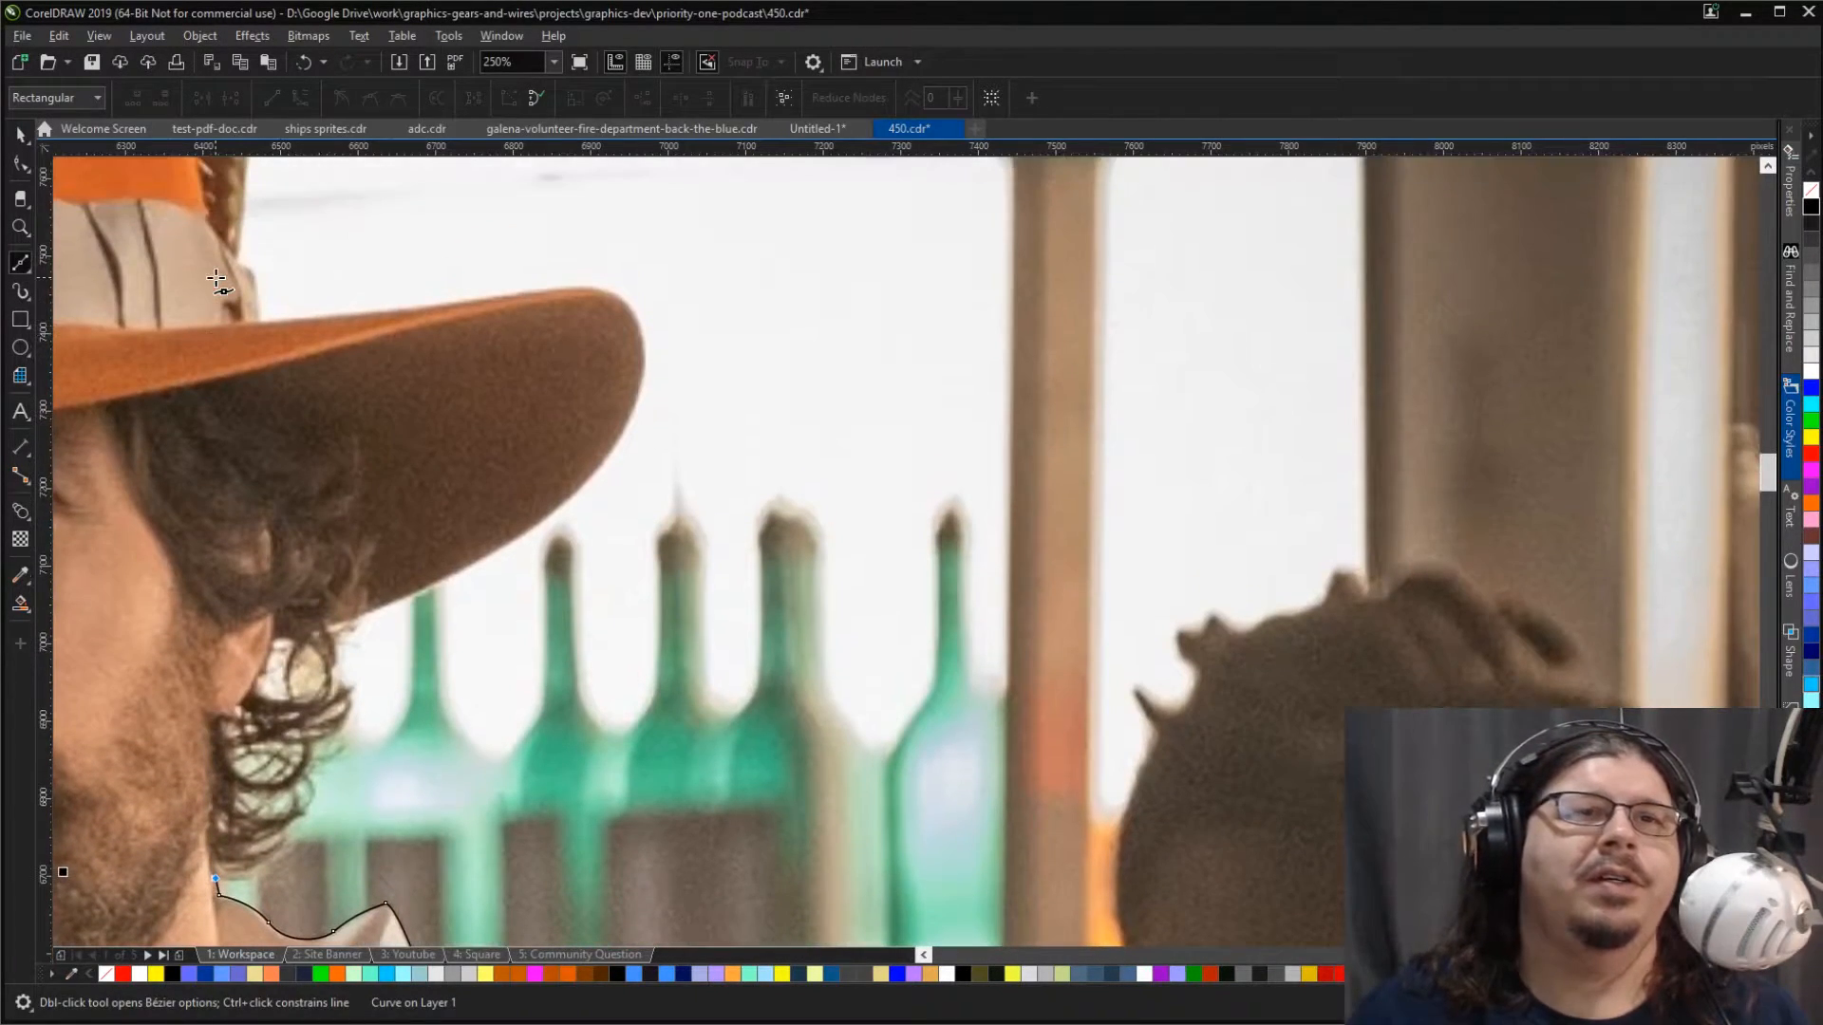
left_click_drag(281, 864, 309, 790)
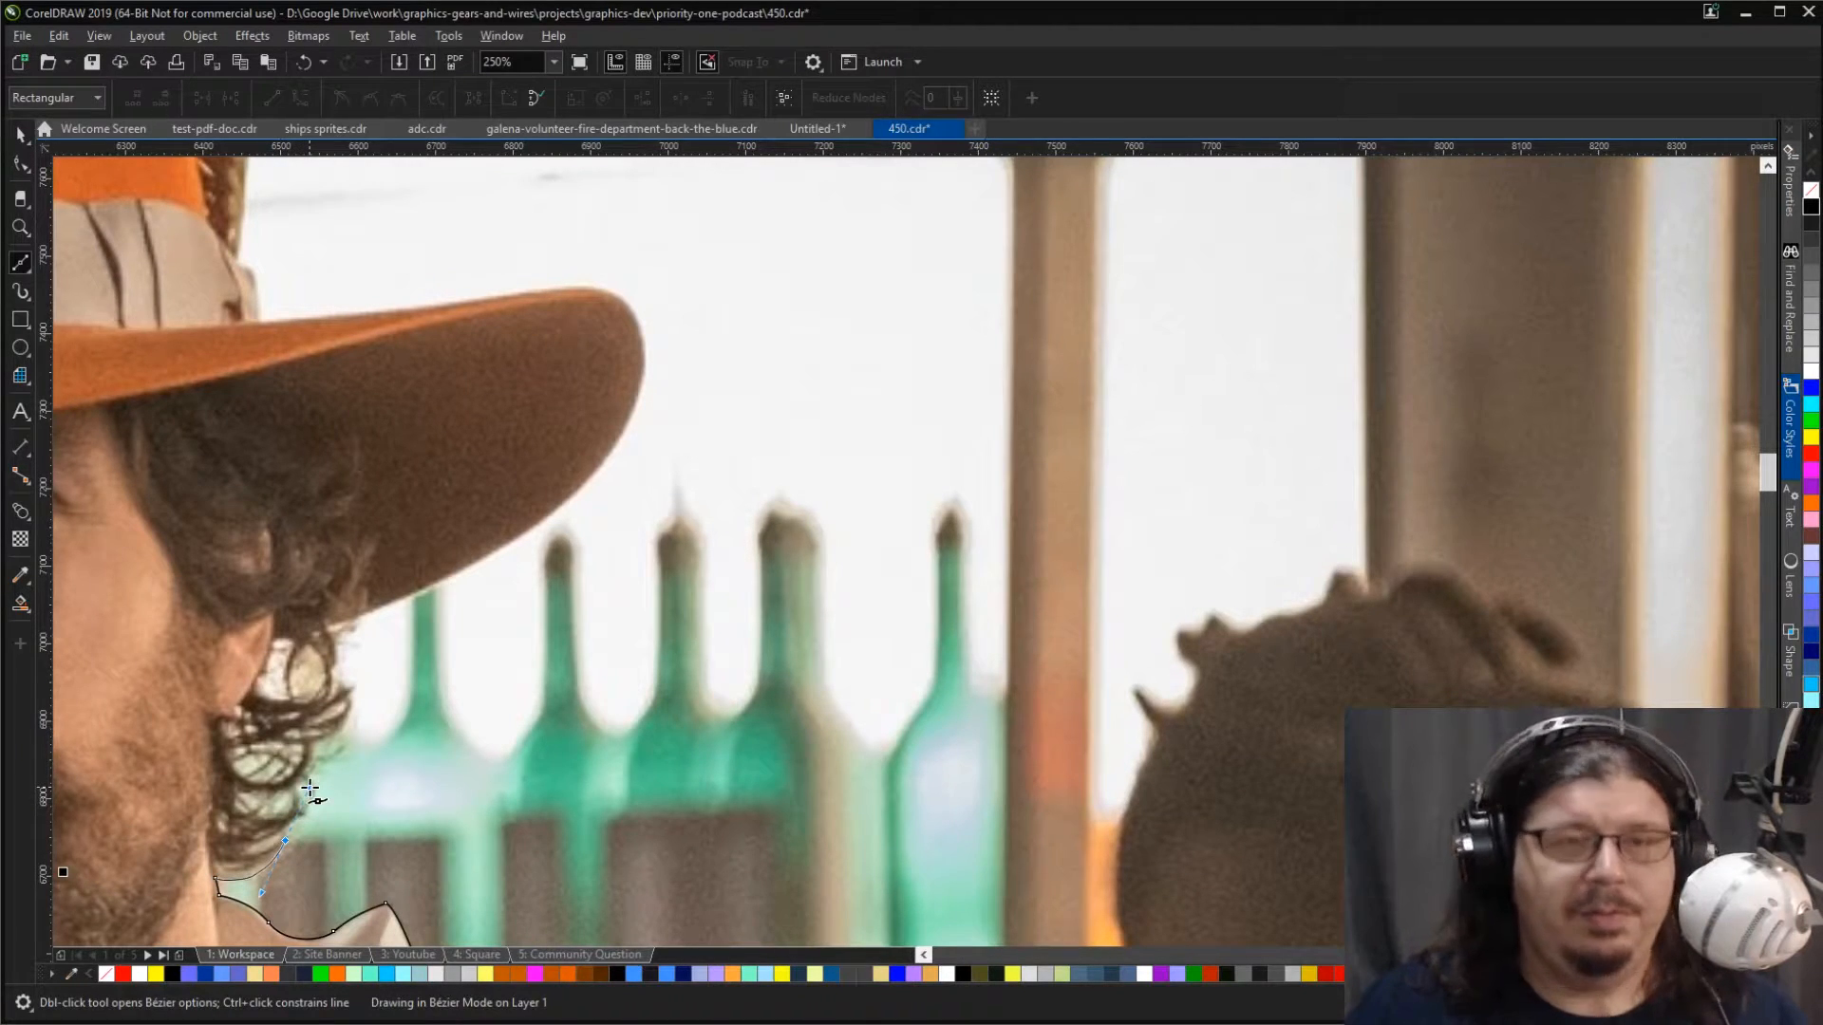
mouse_move(269, 853)
left_mouse_down()
mouse_move(237, 841)
mouse_move(304, 809)
mouse_move(249, 816)
left_mouse_up()
left_click(292, 805)
left_click(294, 789)
left_click_drag(264, 808, 231, 799)
left_click_drag(234, 792, 252, 794)
Step: Trace the outer edge of the upper hair curls up to the underside of the orange hat brim
mouse_move(311, 738)
left_mouse_down()
mouse_move(302, 676)
mouse_move(348, 700)
left_mouse_up()
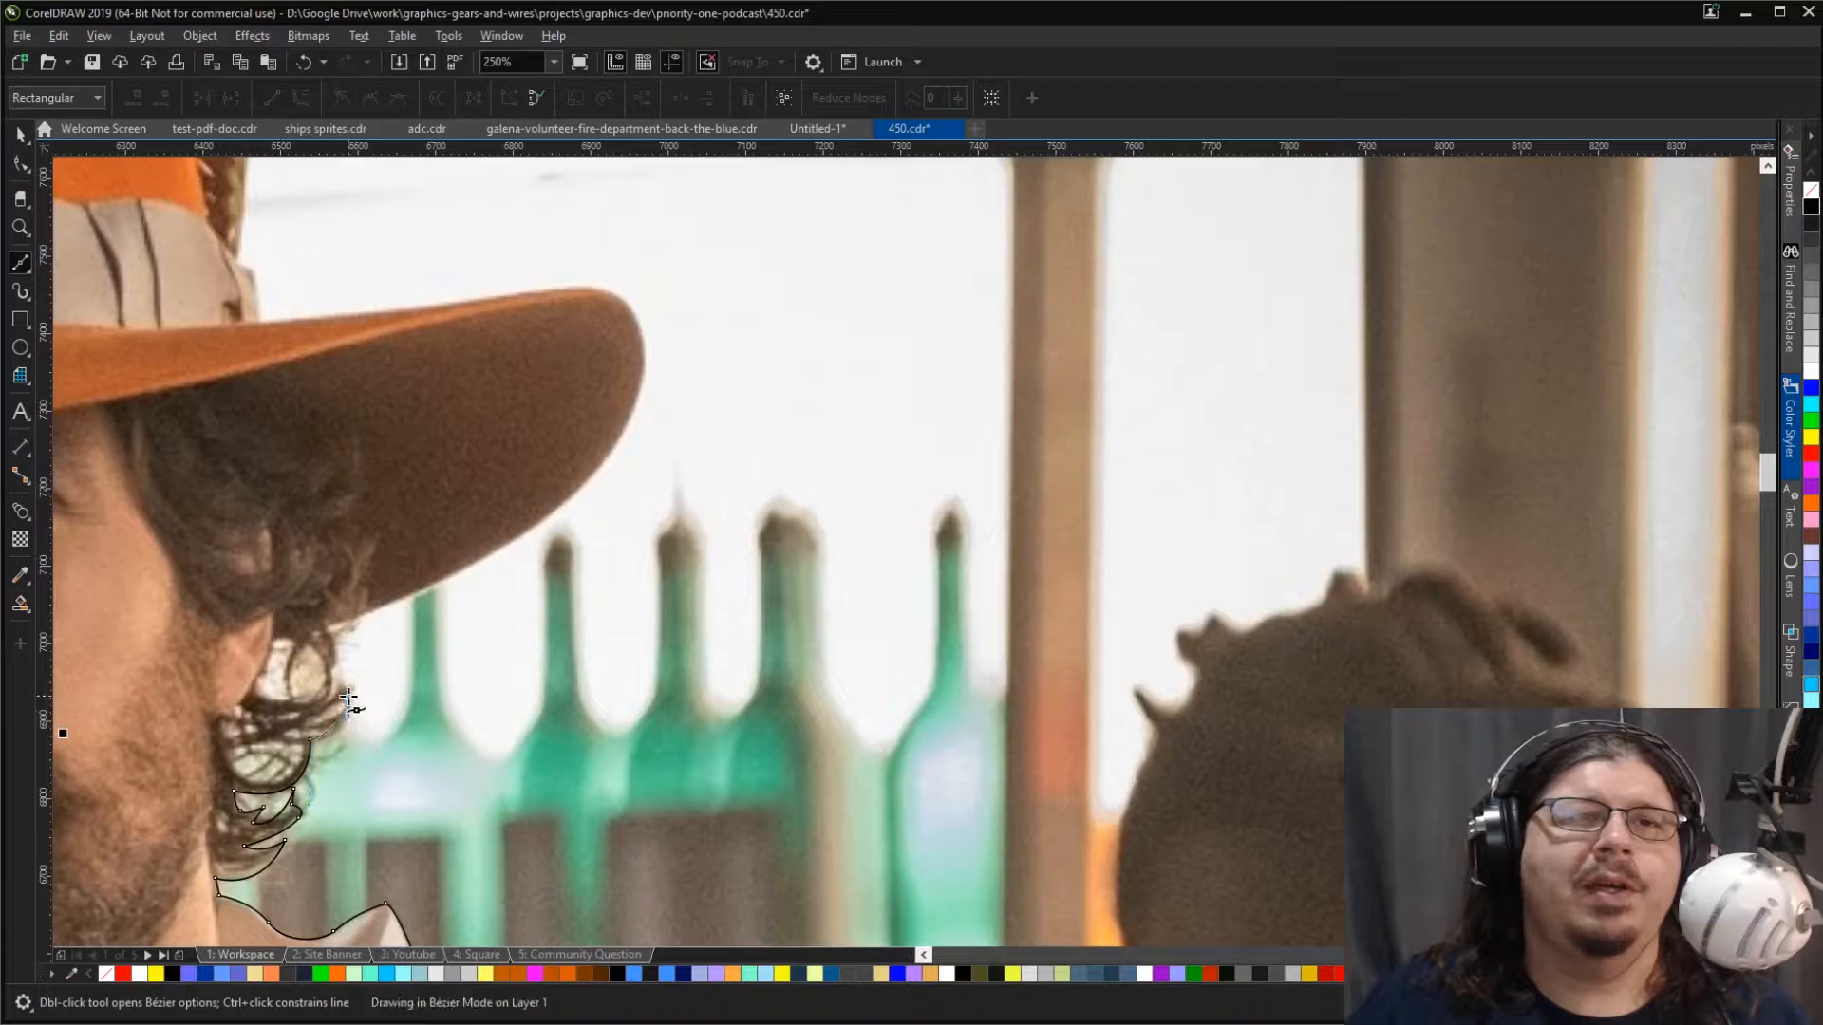
left_click(339, 692)
left_click(334, 685)
left_click(330, 676)
left_click(330, 665)
left_click_drag(337, 645, 415, 598)
left_click(331, 621)
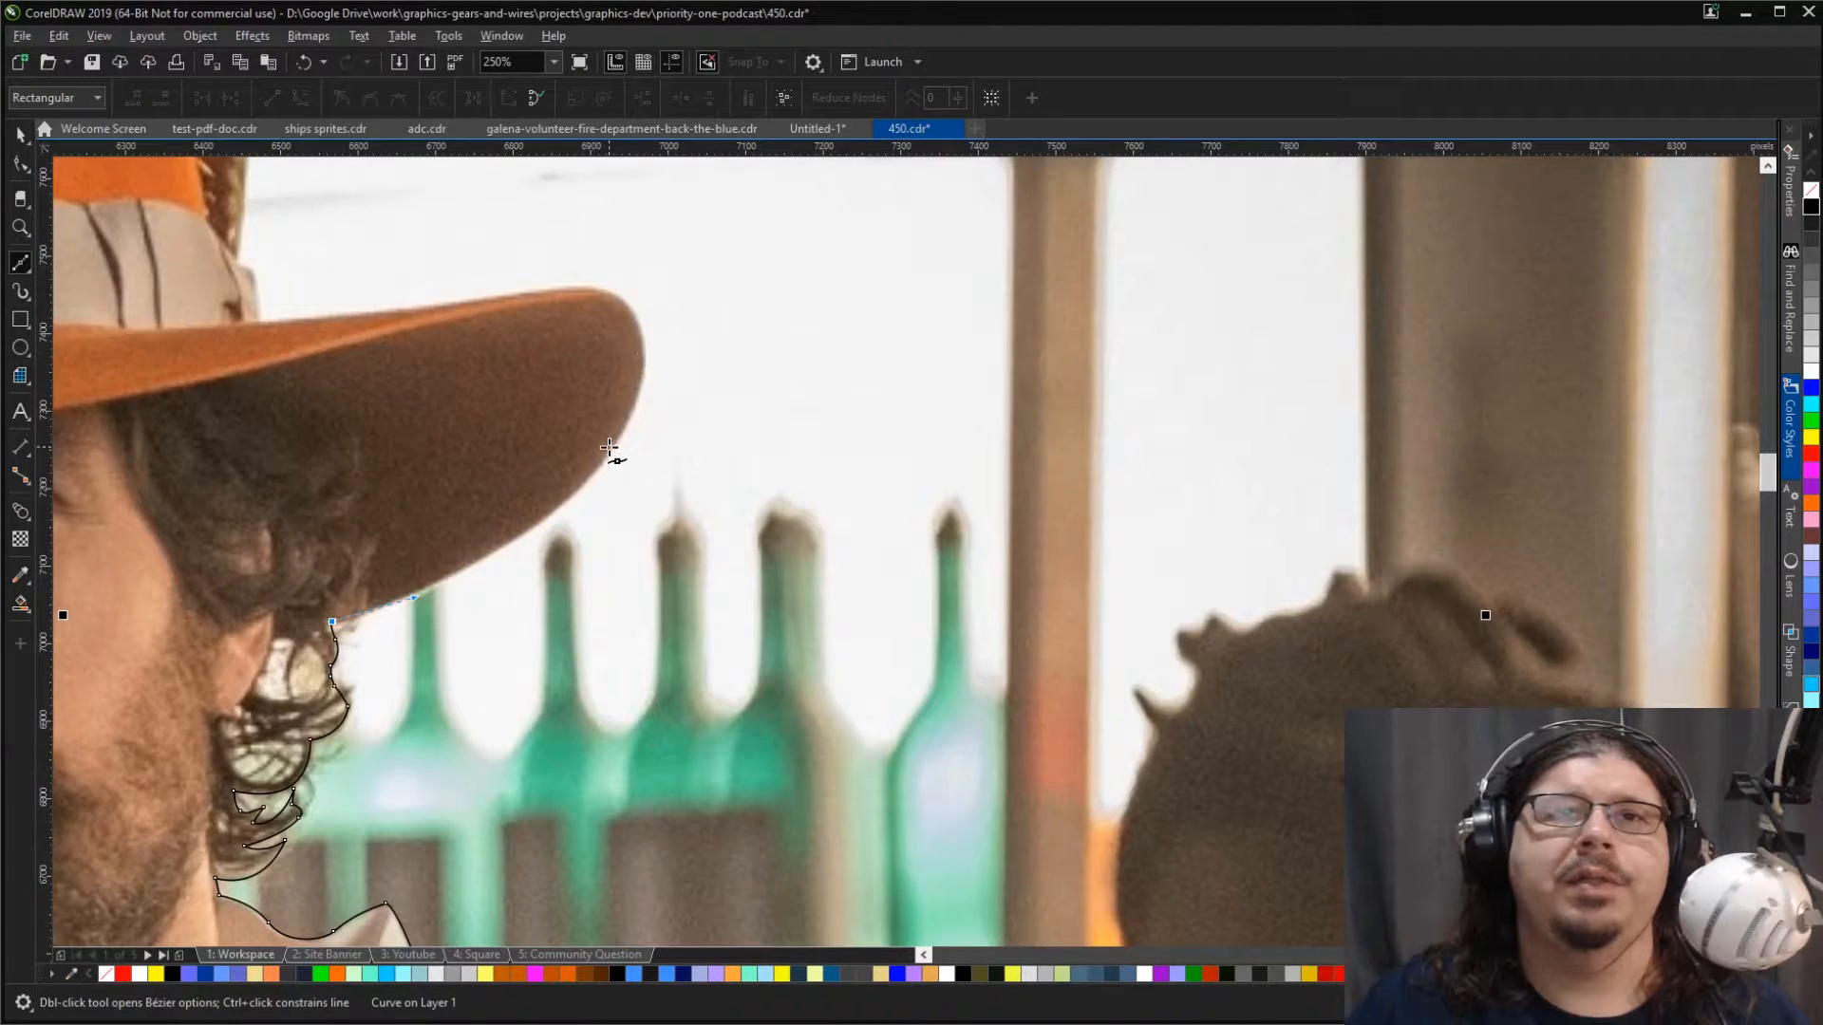
Step: Trace around the hat brim's rounded end and back along its upper edge to the hat band
left_click_drag(605, 459, 652, 384)
left_click(633, 414)
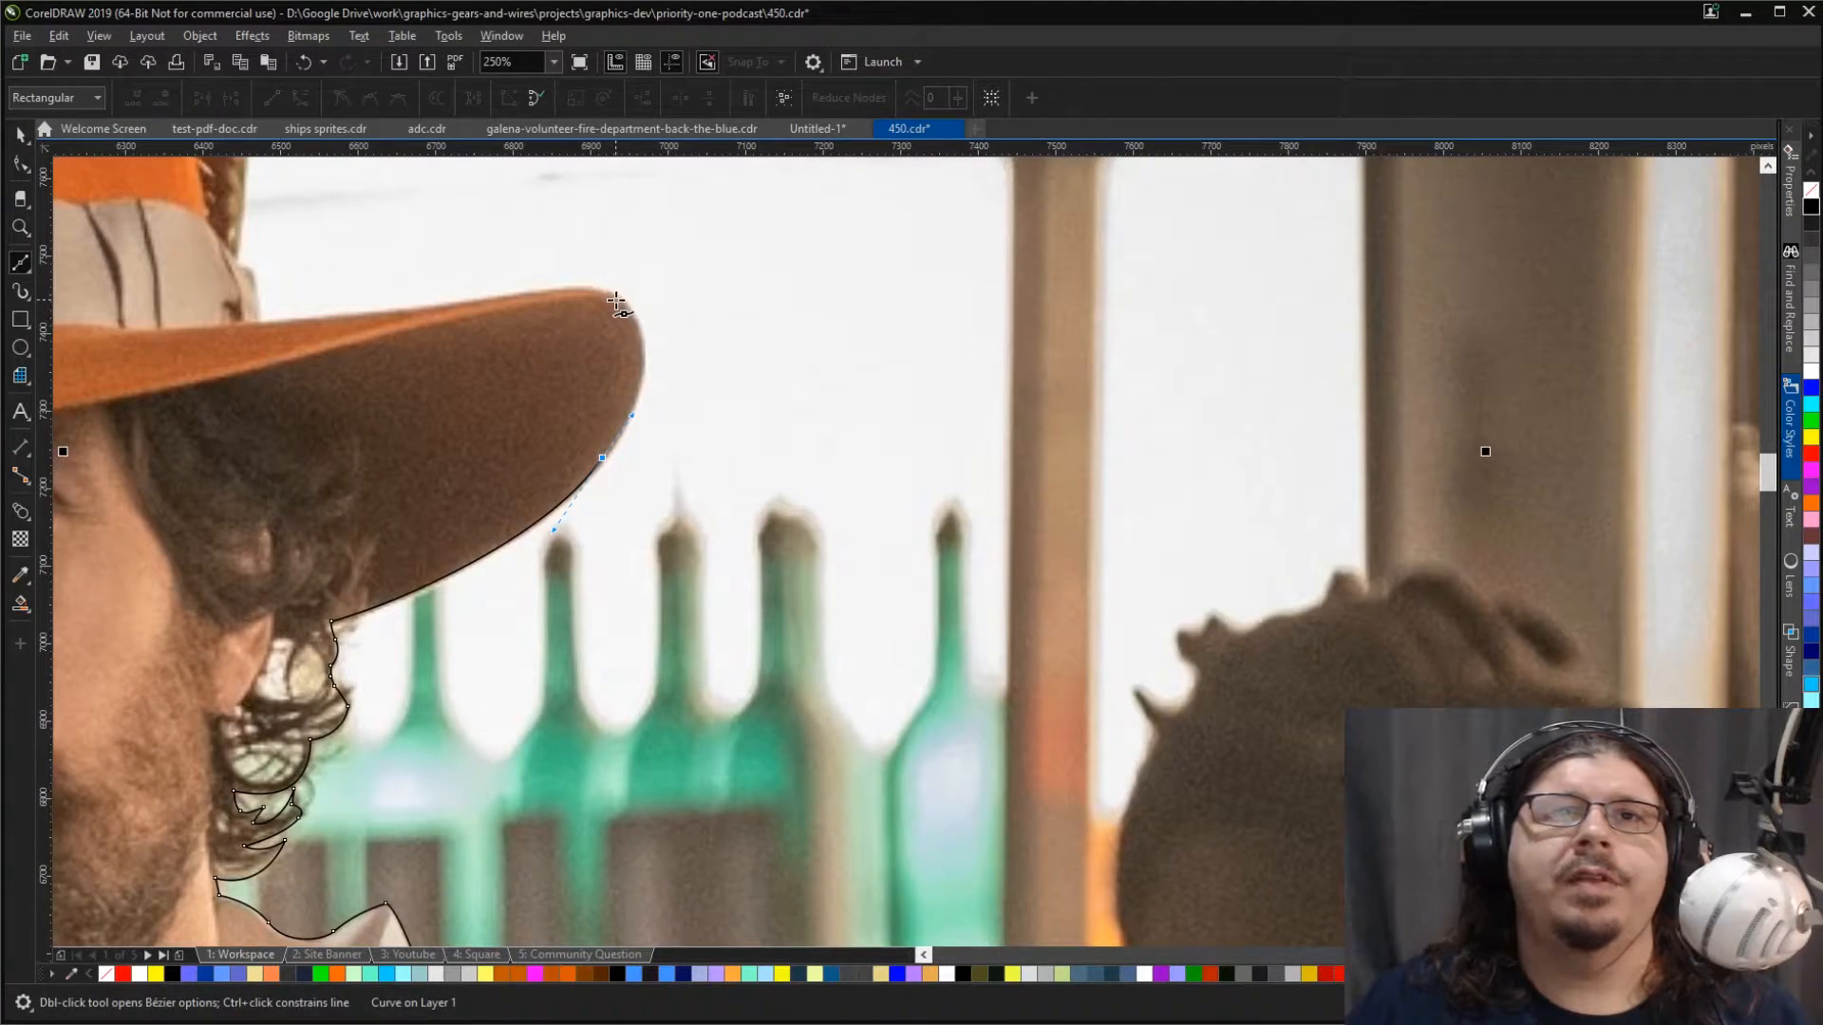
mouse_move(616, 298)
left_mouse_down()
mouse_move(566, 244)
mouse_move(604, 287)
left_mouse_up()
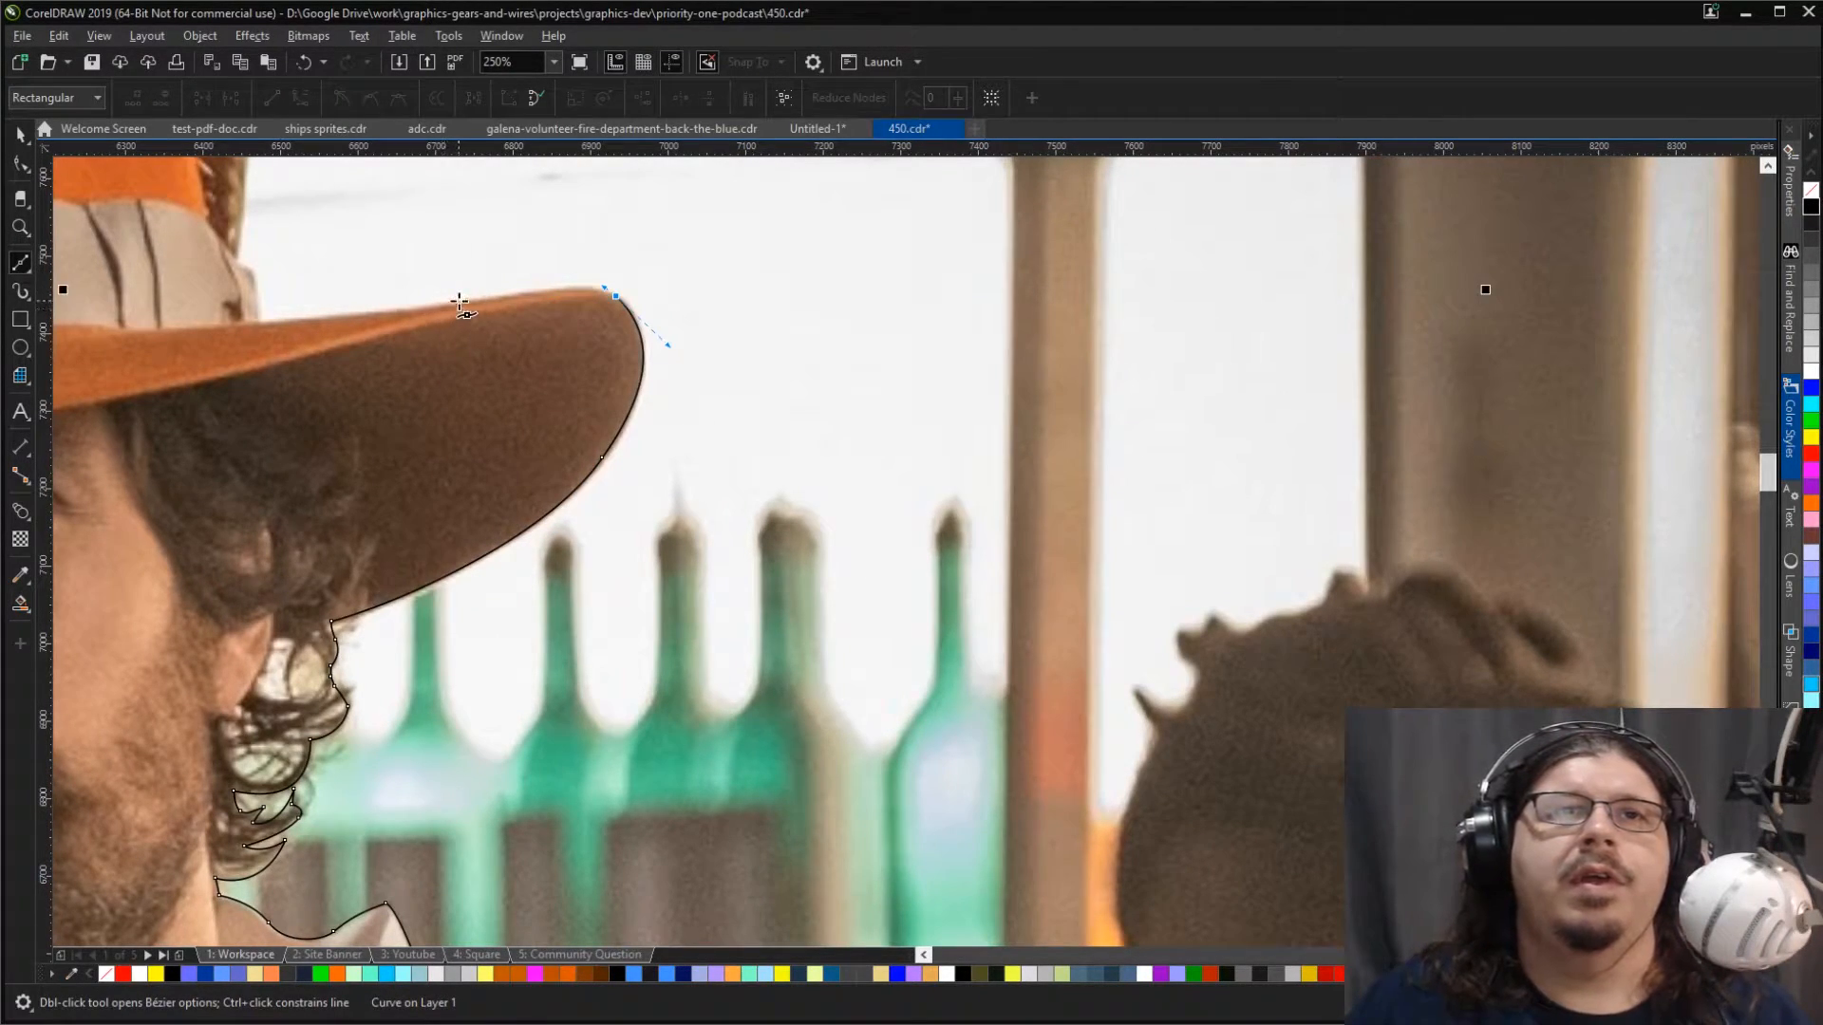
mouse_move(459, 307)
left_mouse_down()
mouse_move(351, 336)
mouse_move(383, 326)
mouse_move(260, 316)
mouse_move(235, 240)
left_mouse_up()
left_click(250, 275)
Step: Extend the outline from the hat band up the striped feather's stem to where its curled tip hangs down
scroll(236, 242, "up", 5)
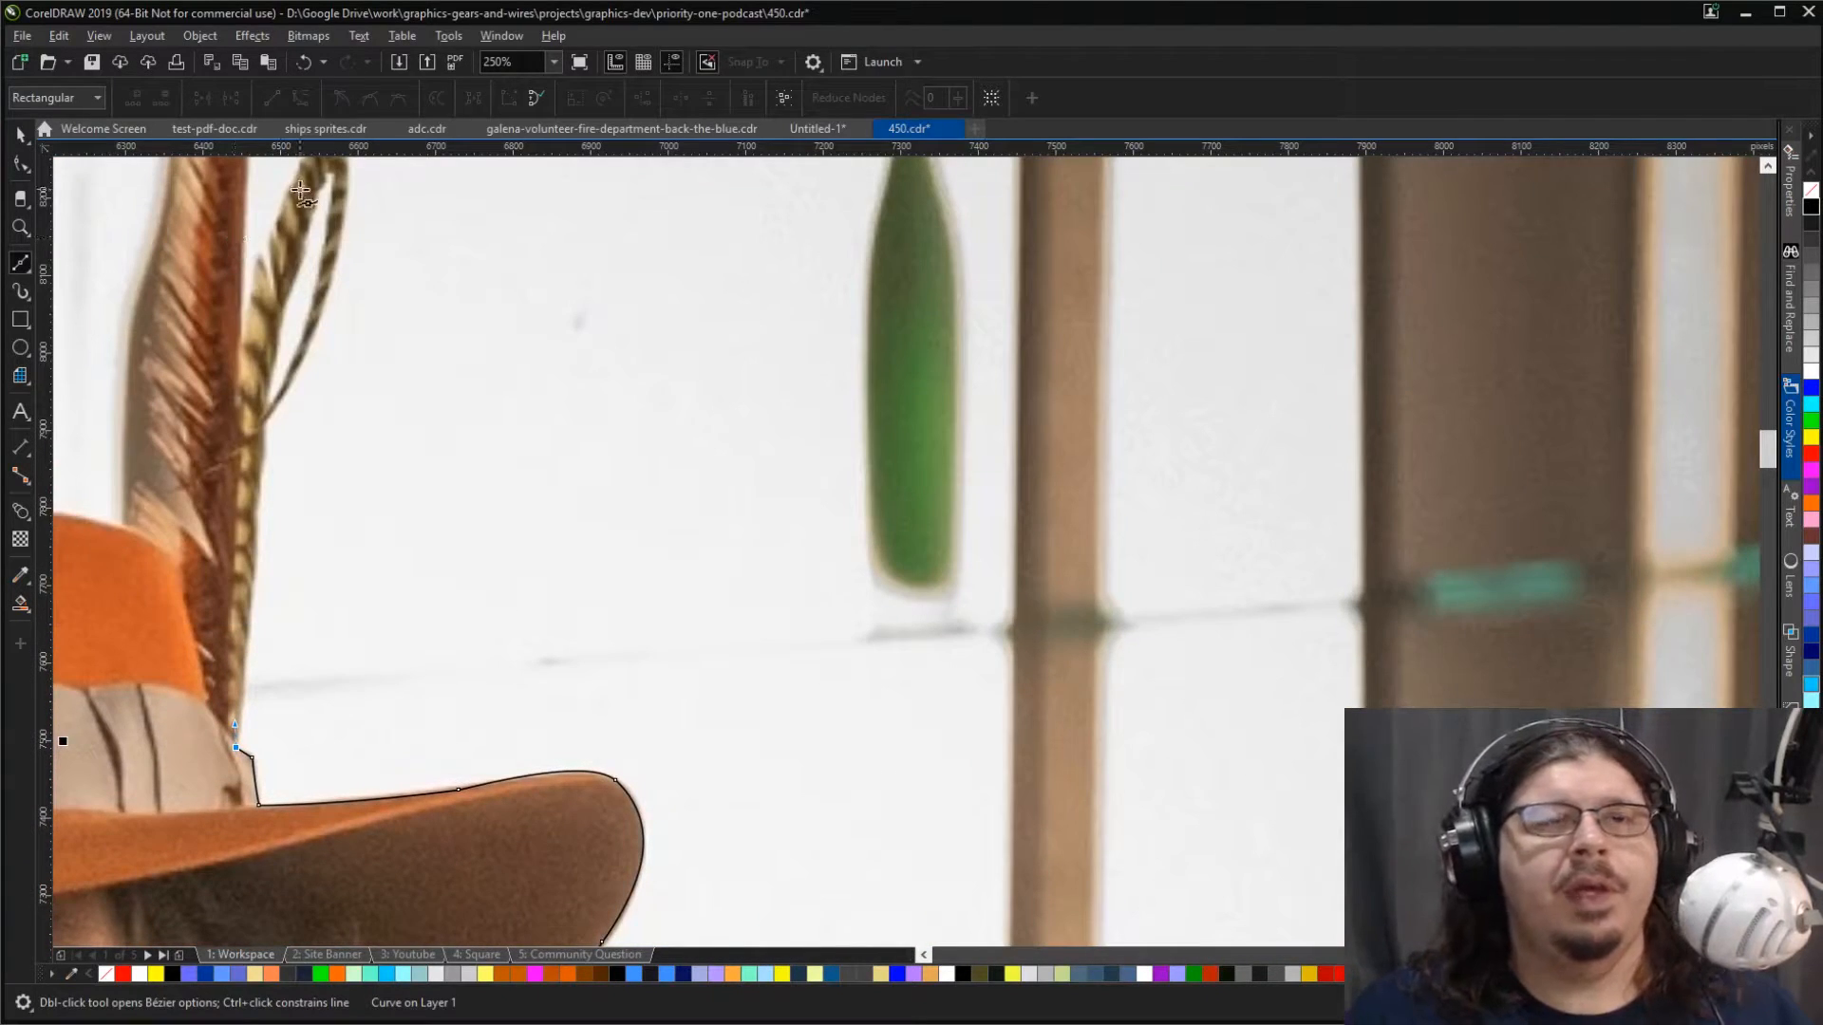
scroll(206, 580, "down", 1)
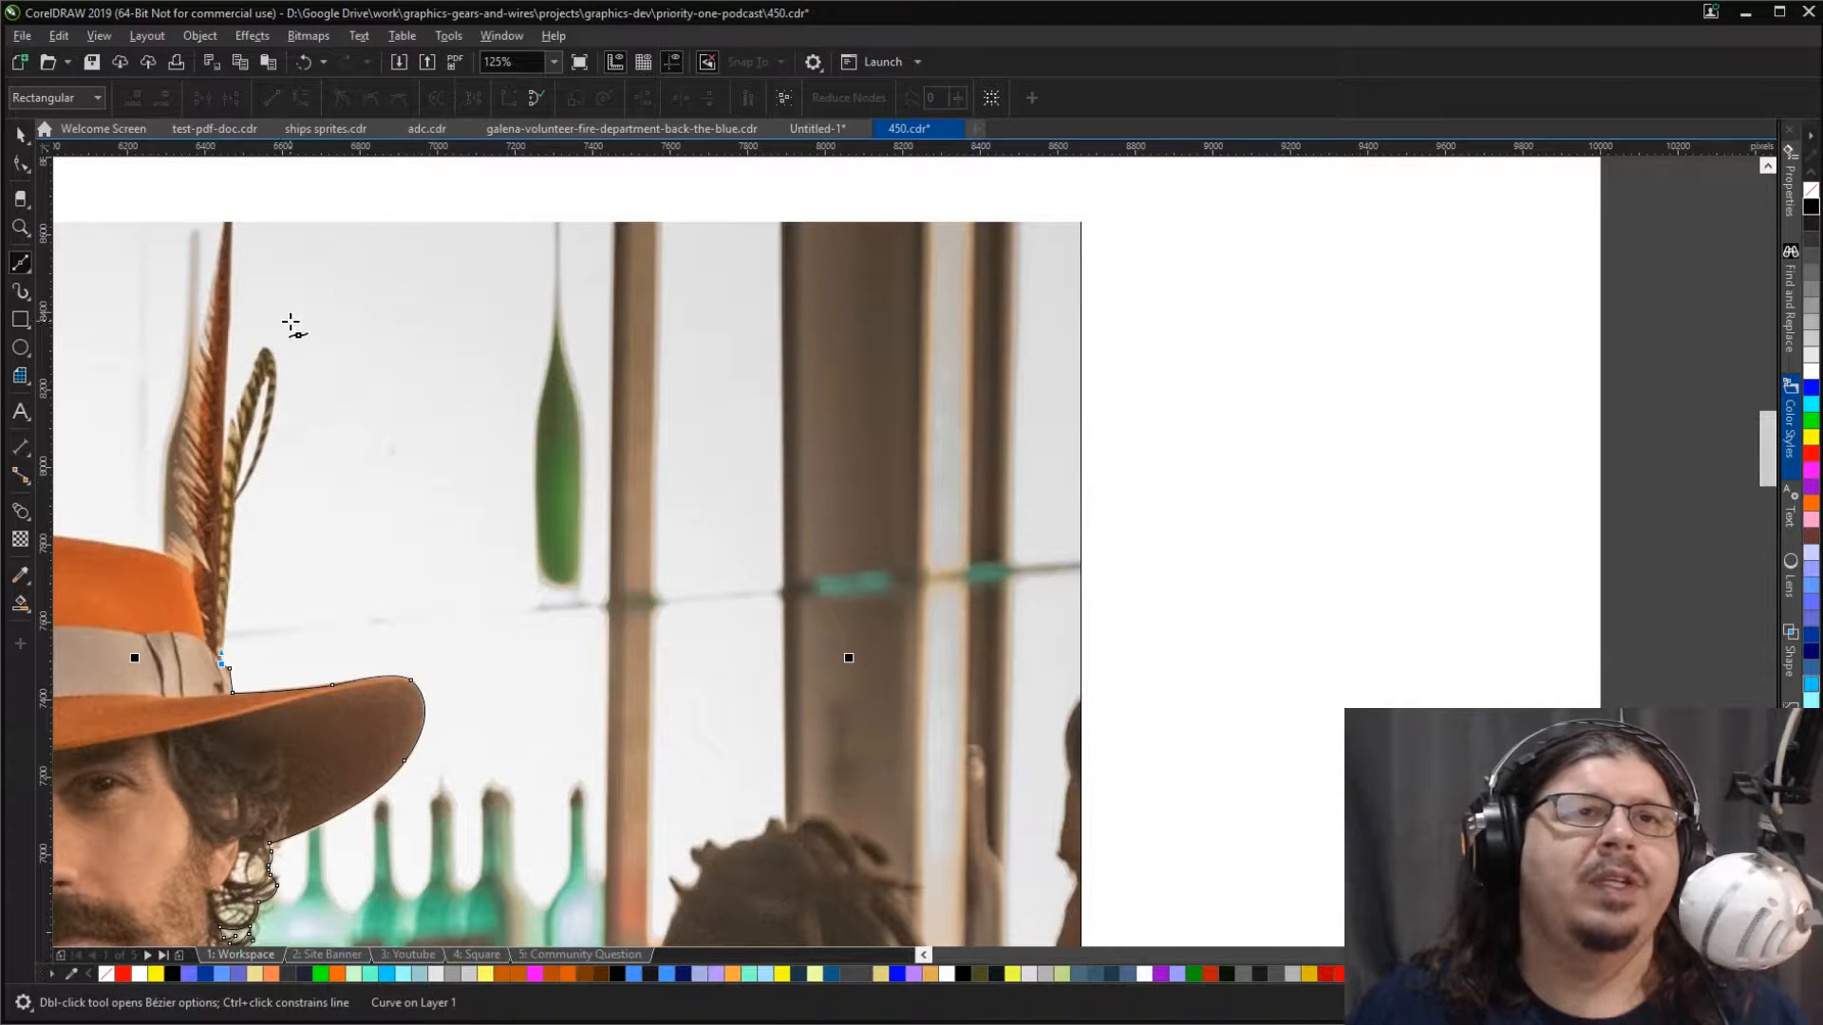
scroll(285, 325, "up", 1)
scroll(179, 738, "down", 2)
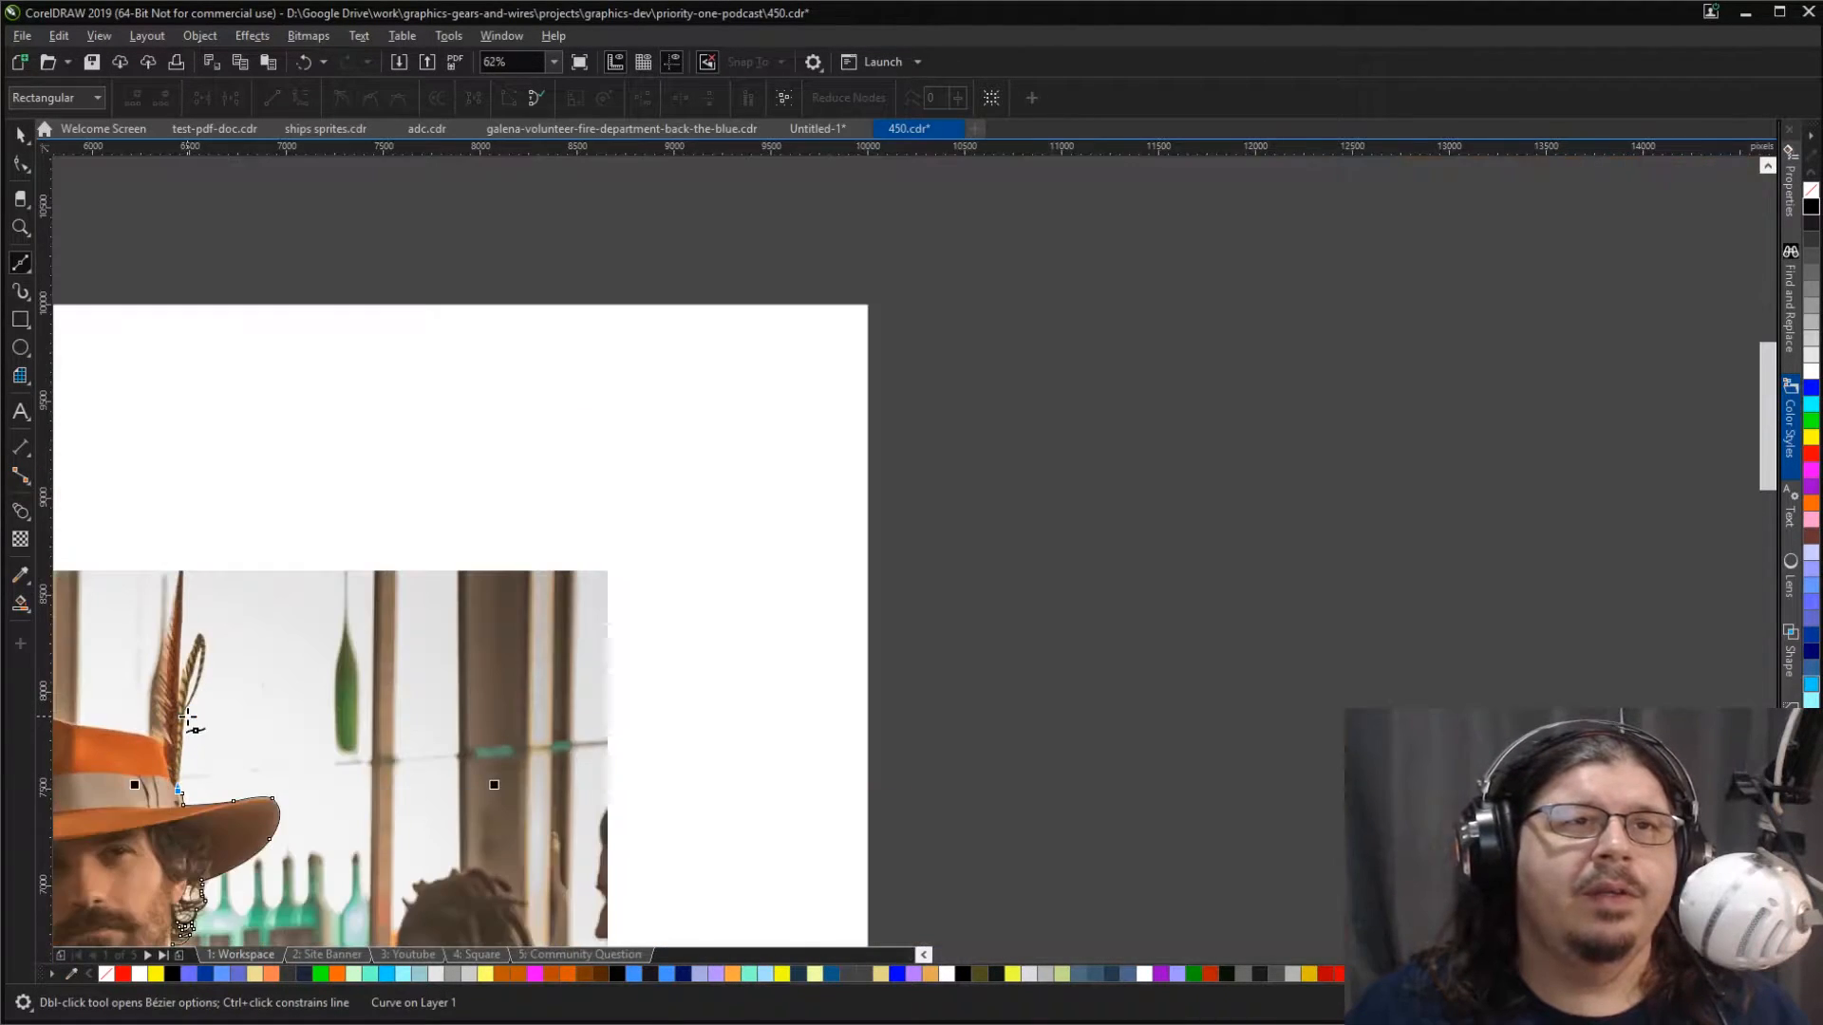
scroll(163, 771, "up", 1)
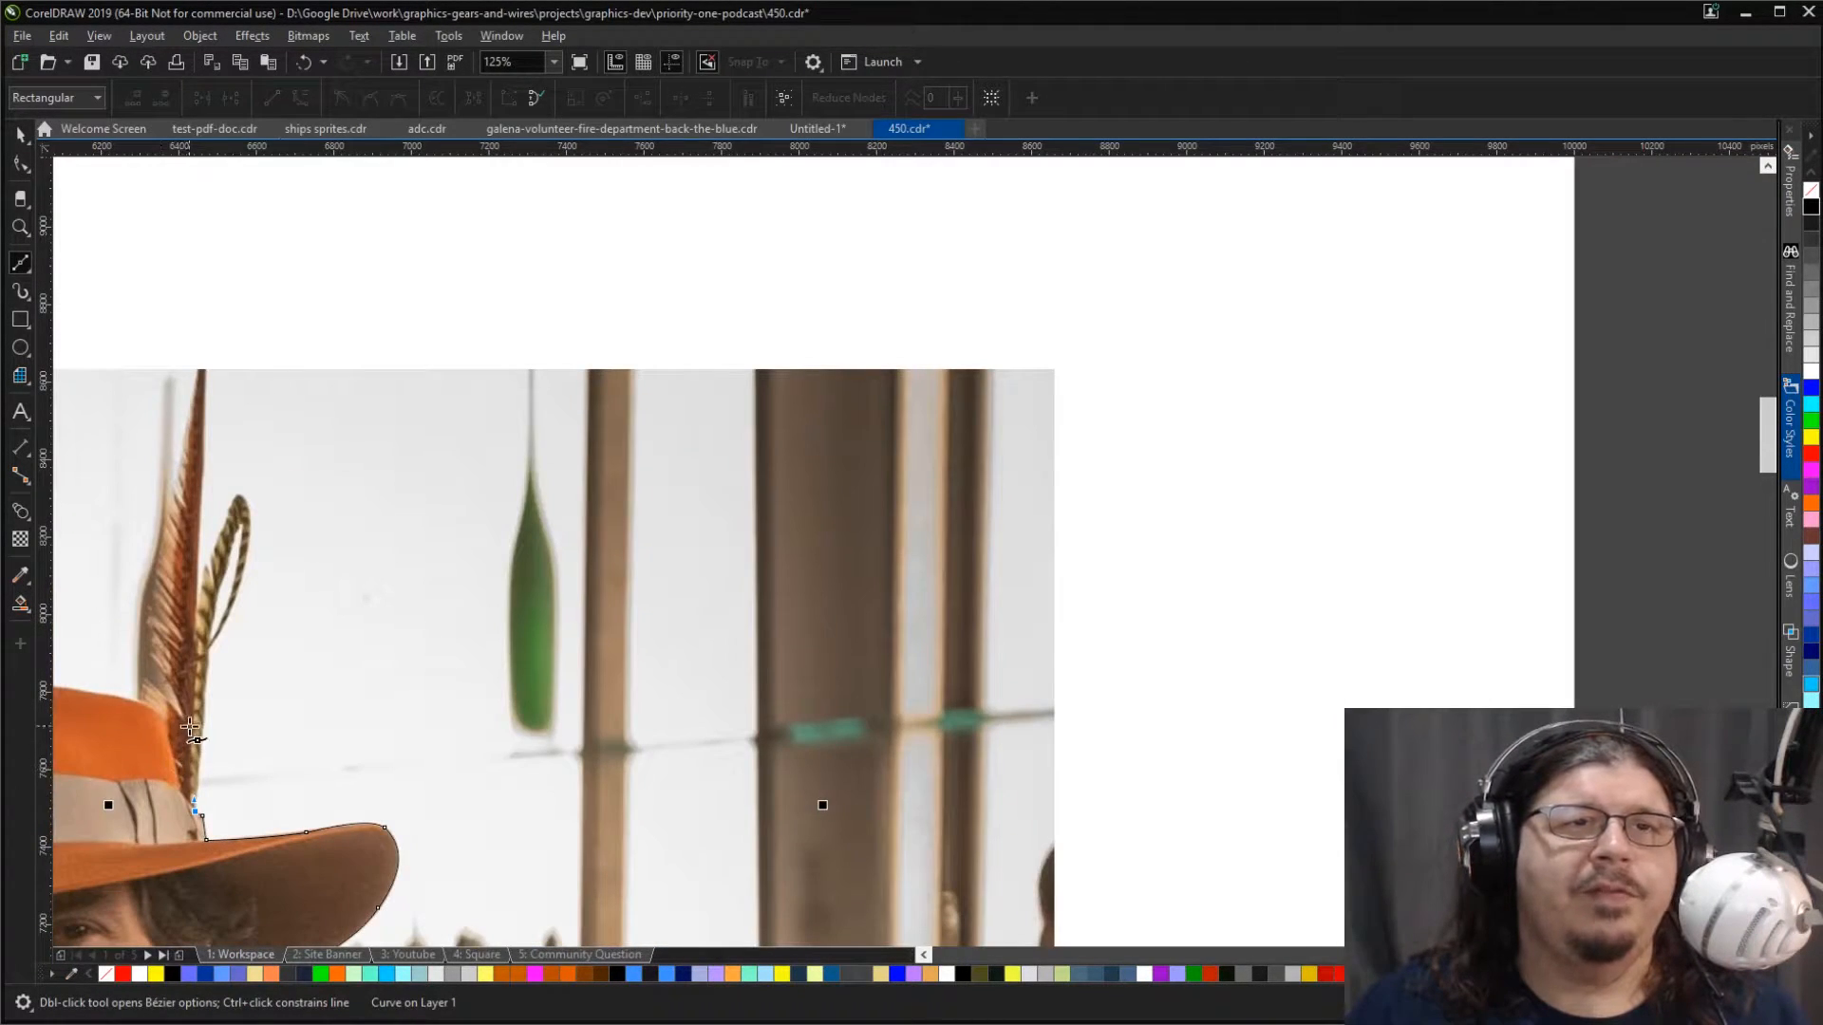
scroll(193, 732, "up", 1)
left_click_drag(199, 896, 200, 873)
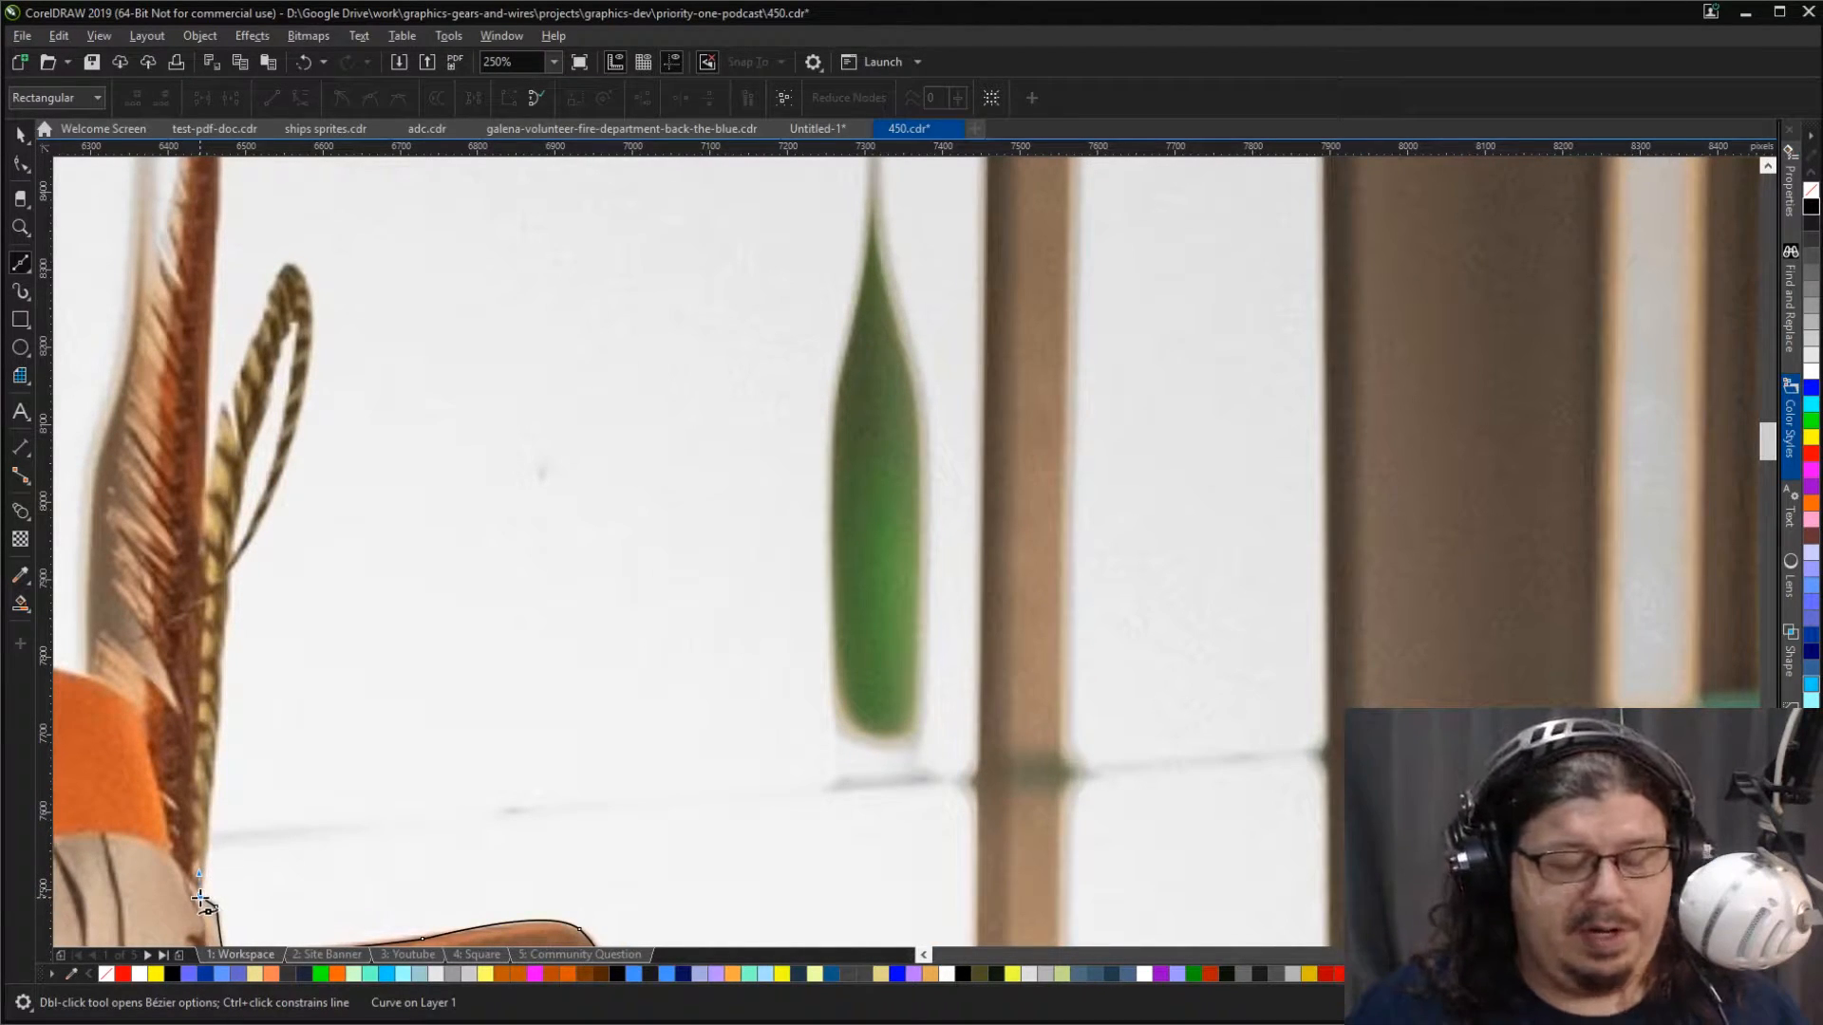
left_click(199, 897)
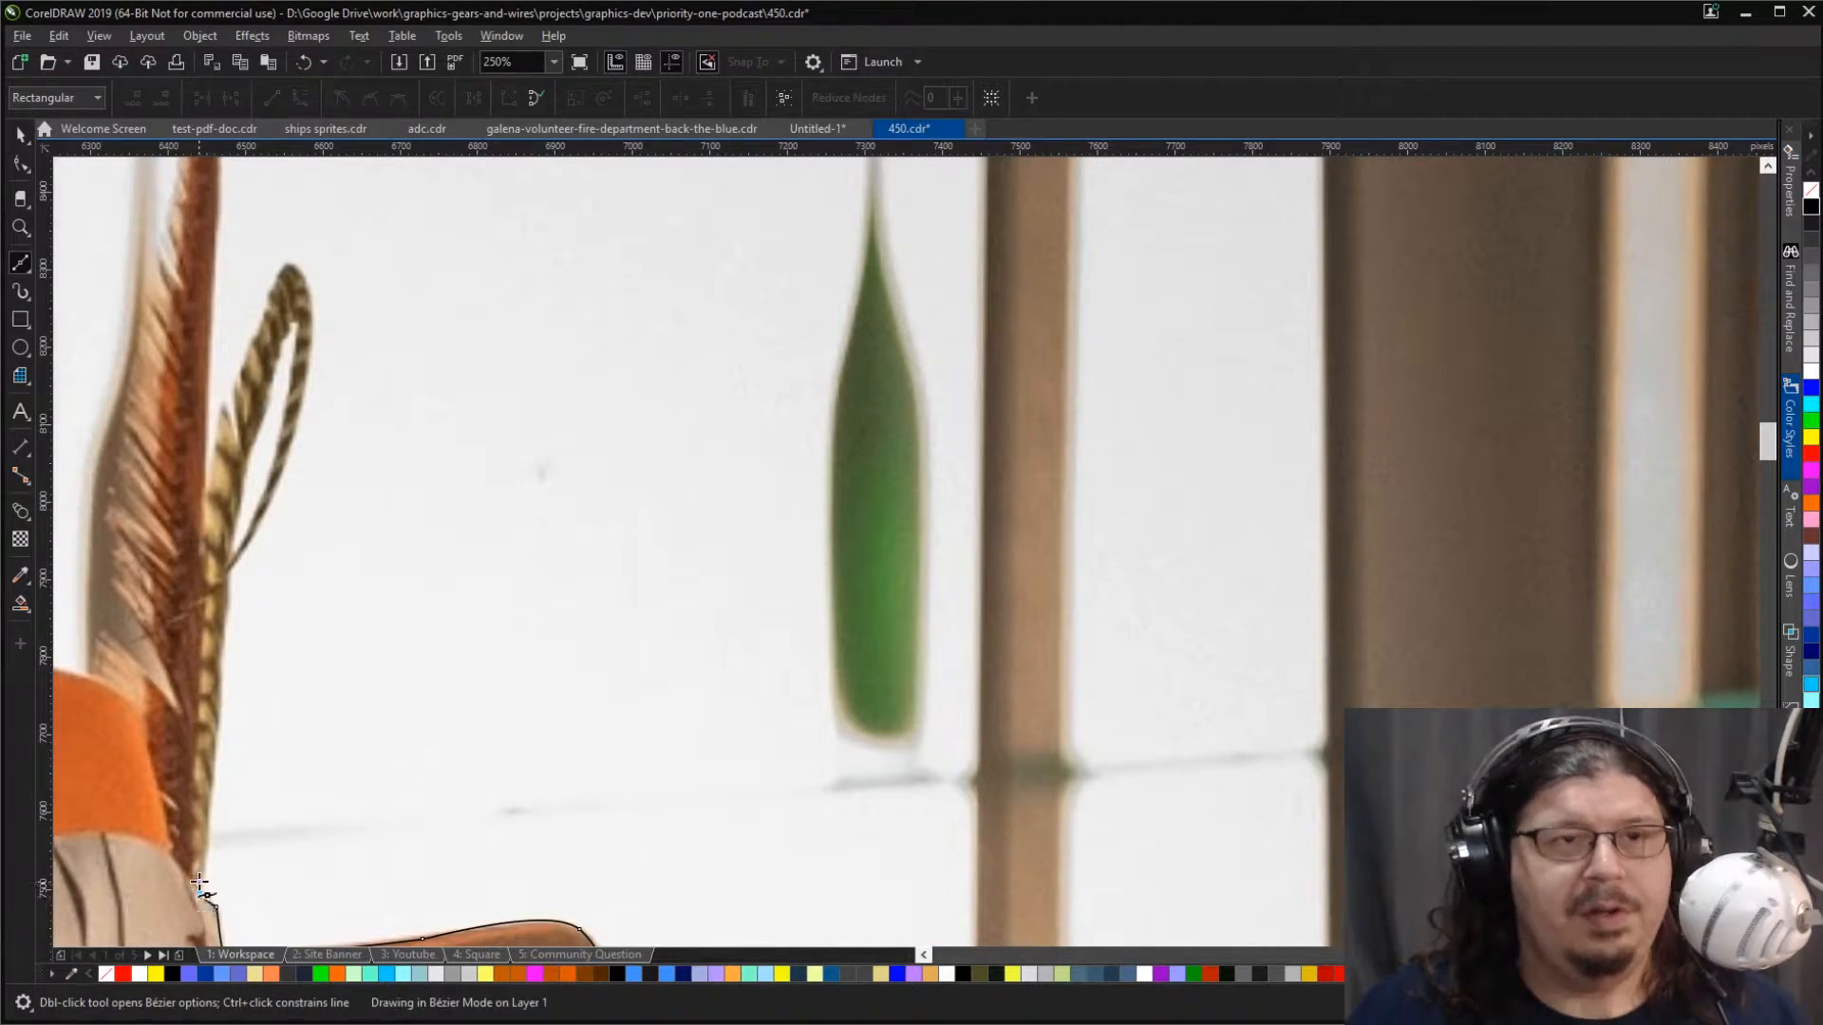
left_click(209, 821)
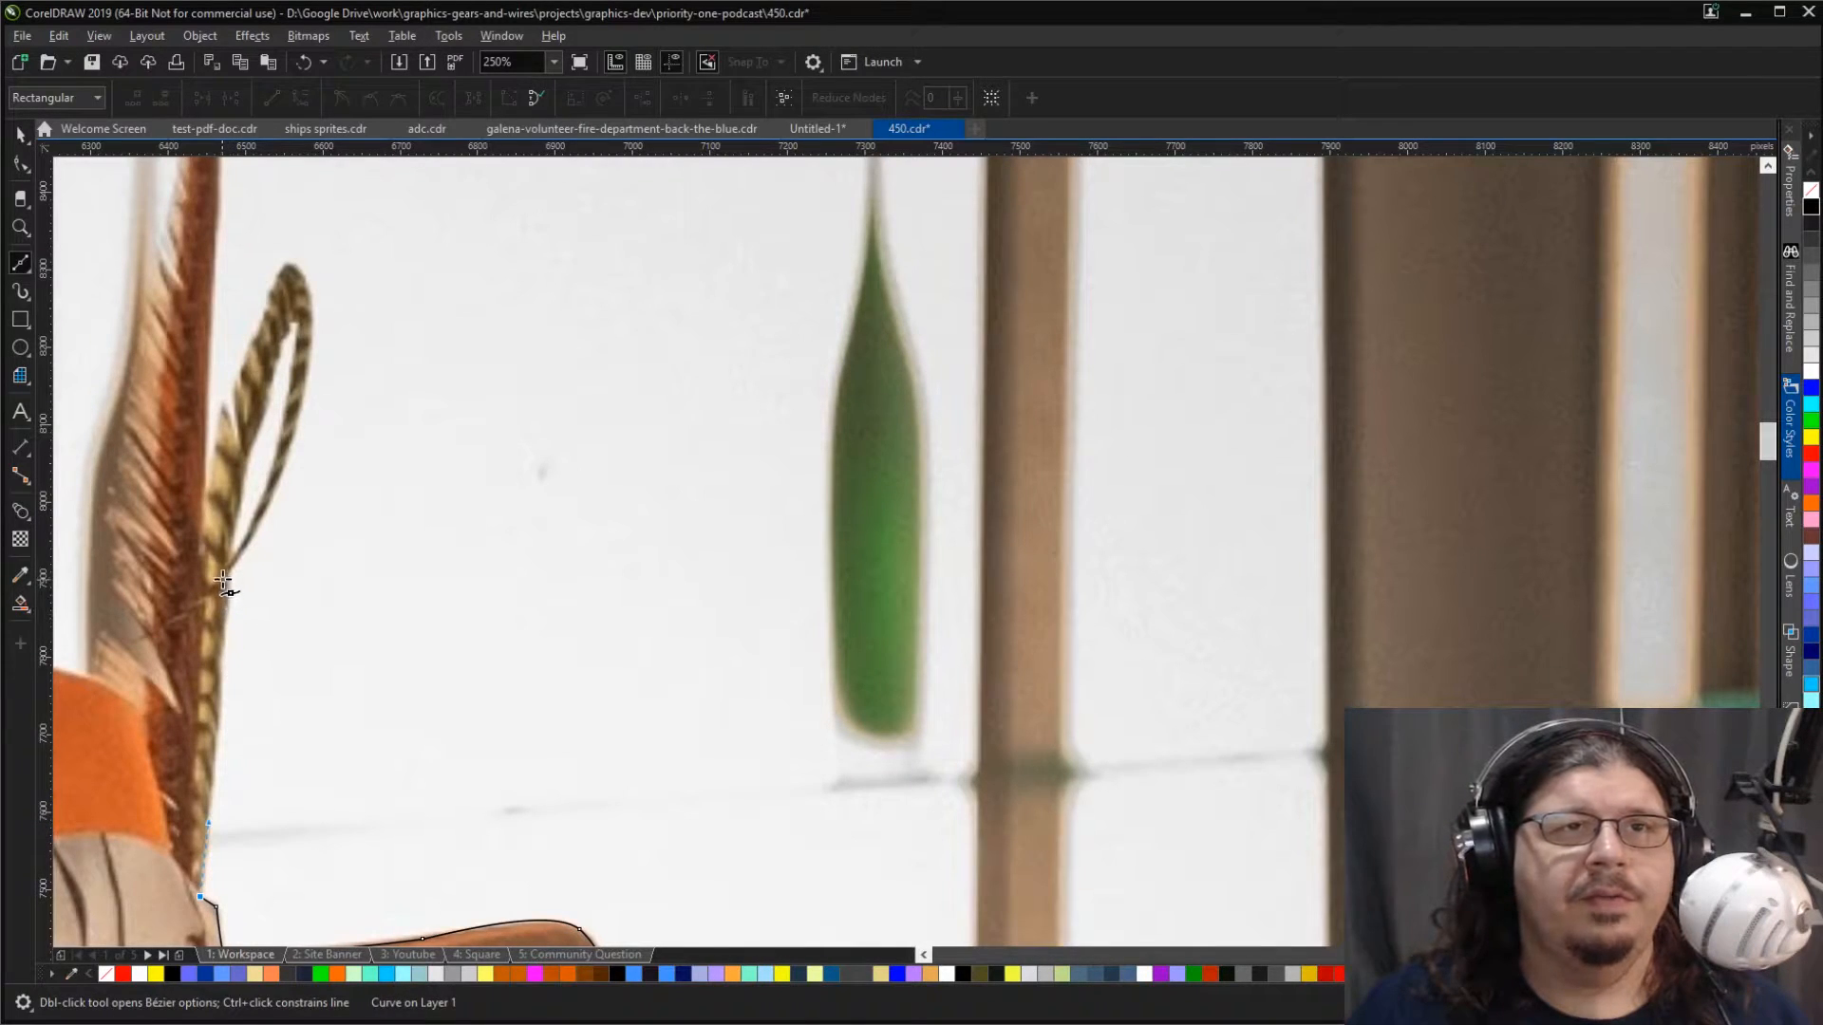
left_click_drag(225, 574, 230, 461)
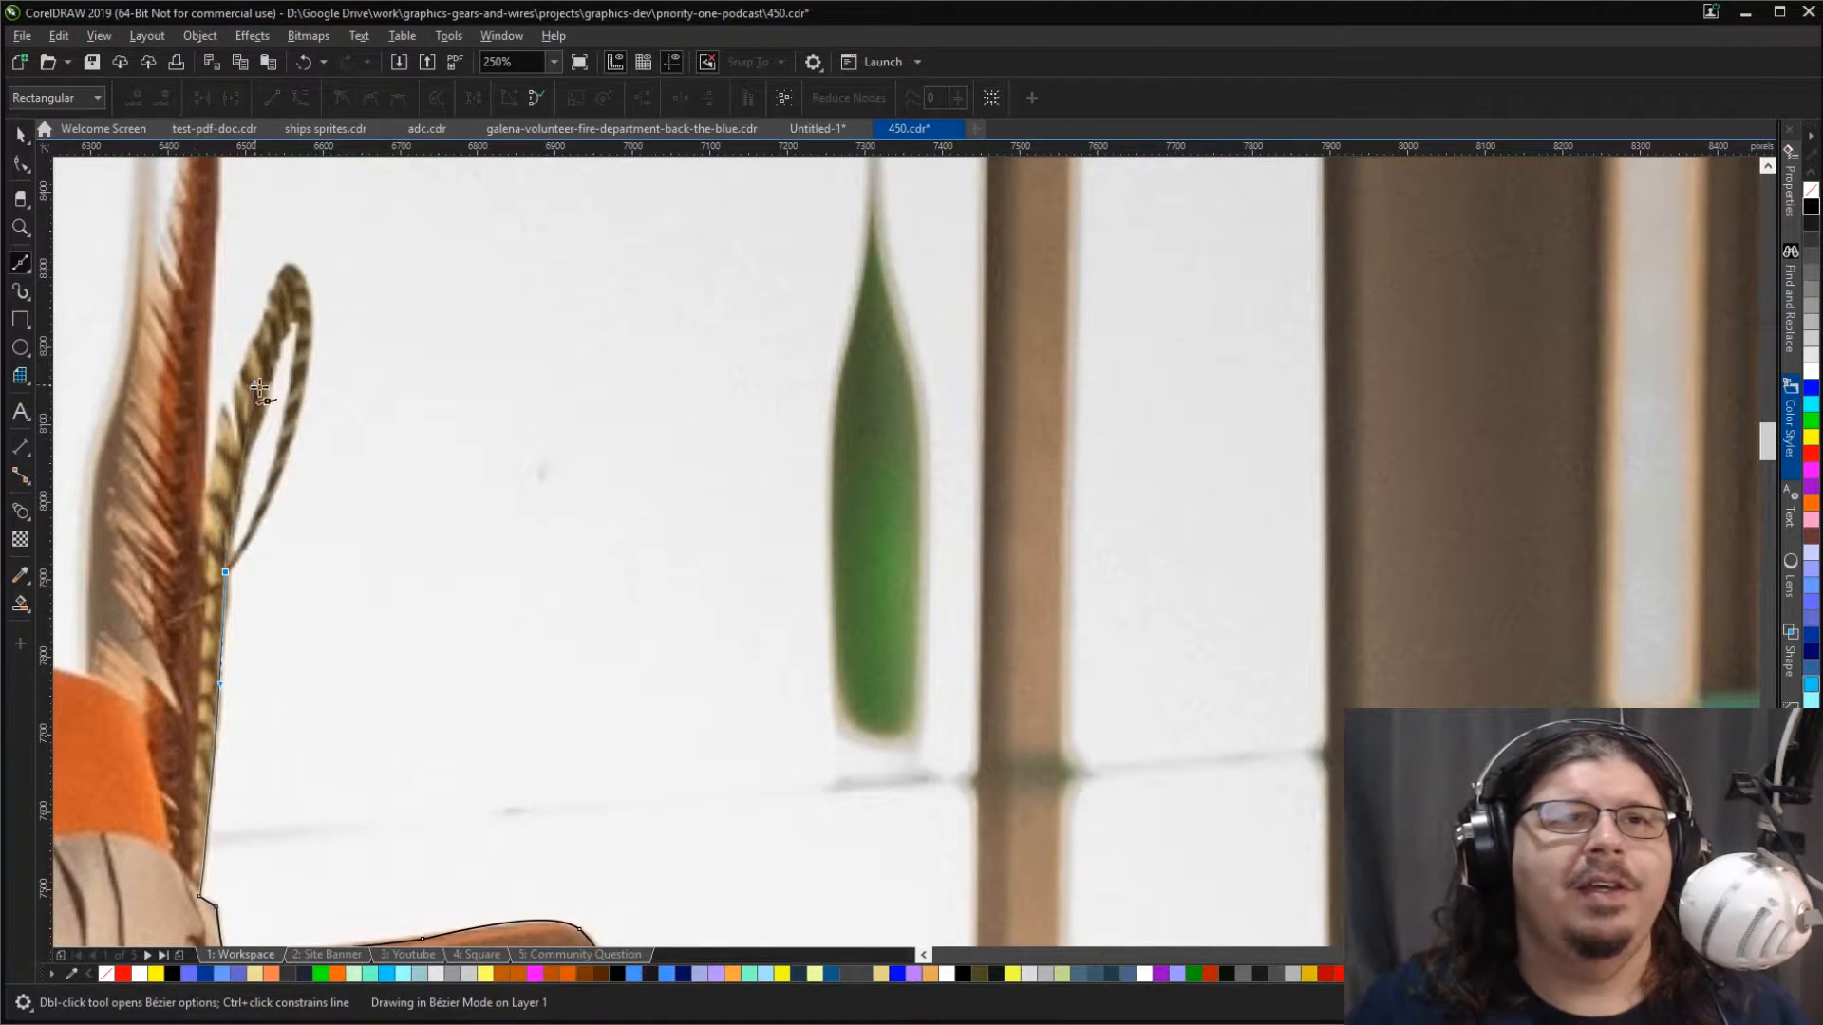
Step: Trace around the curled striped feather, over its top and down its inner edge to the tall red feather
left_click_drag(241, 562, 240, 562)
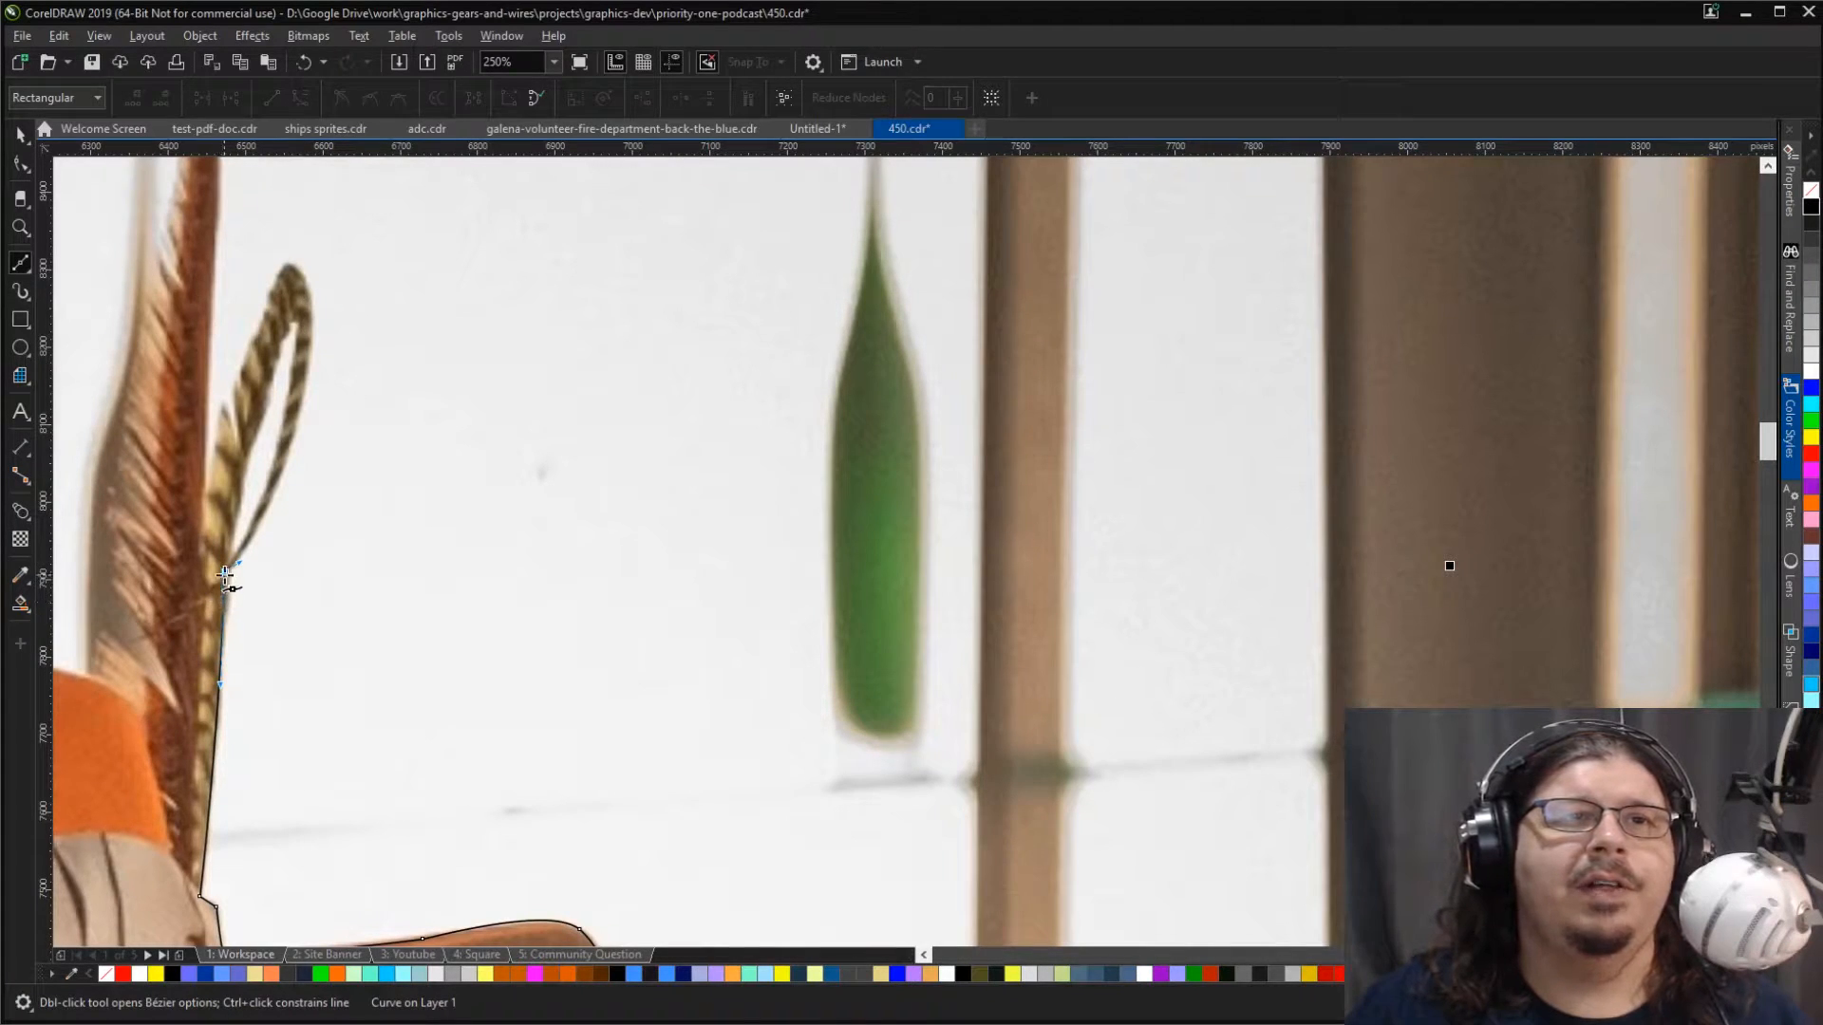
left_click(225, 573)
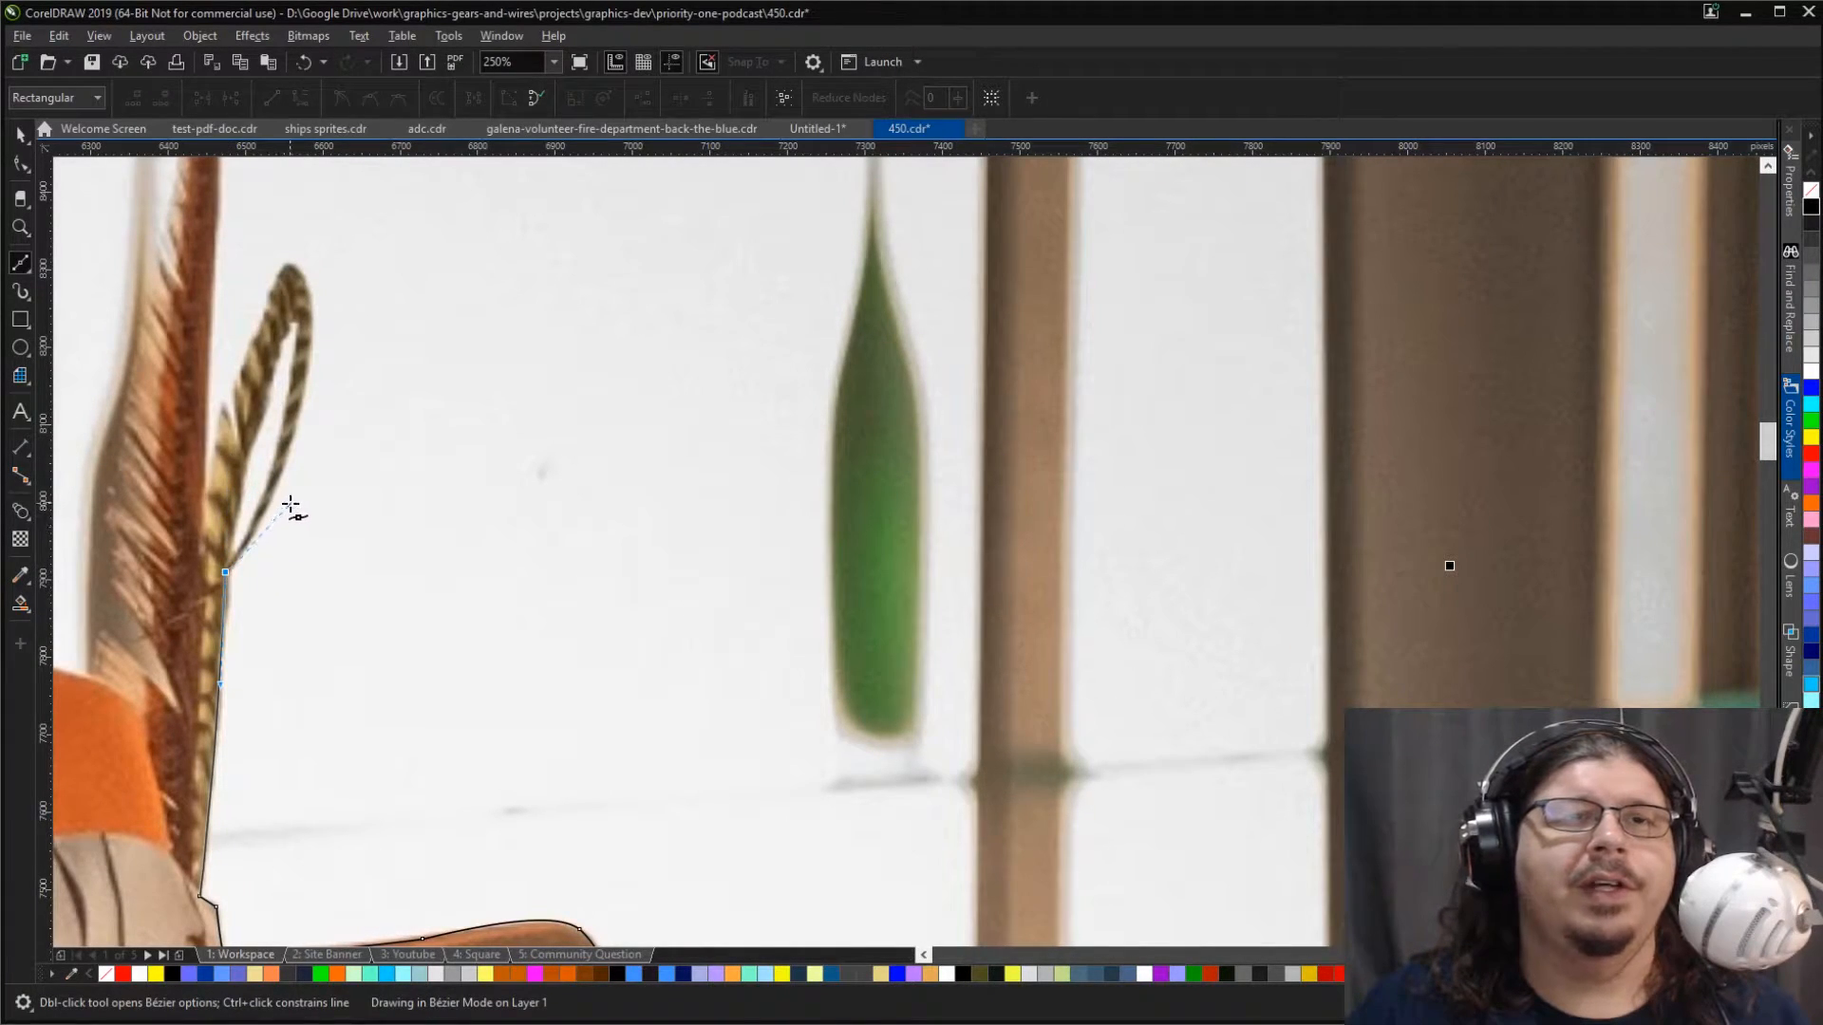
left_click_drag(291, 503, 290, 502)
mouse_move(310, 301)
left_mouse_down()
mouse_move(293, 212)
mouse_move(306, 292)
left_mouse_up()
left_click_drag(308, 284, 308, 283)
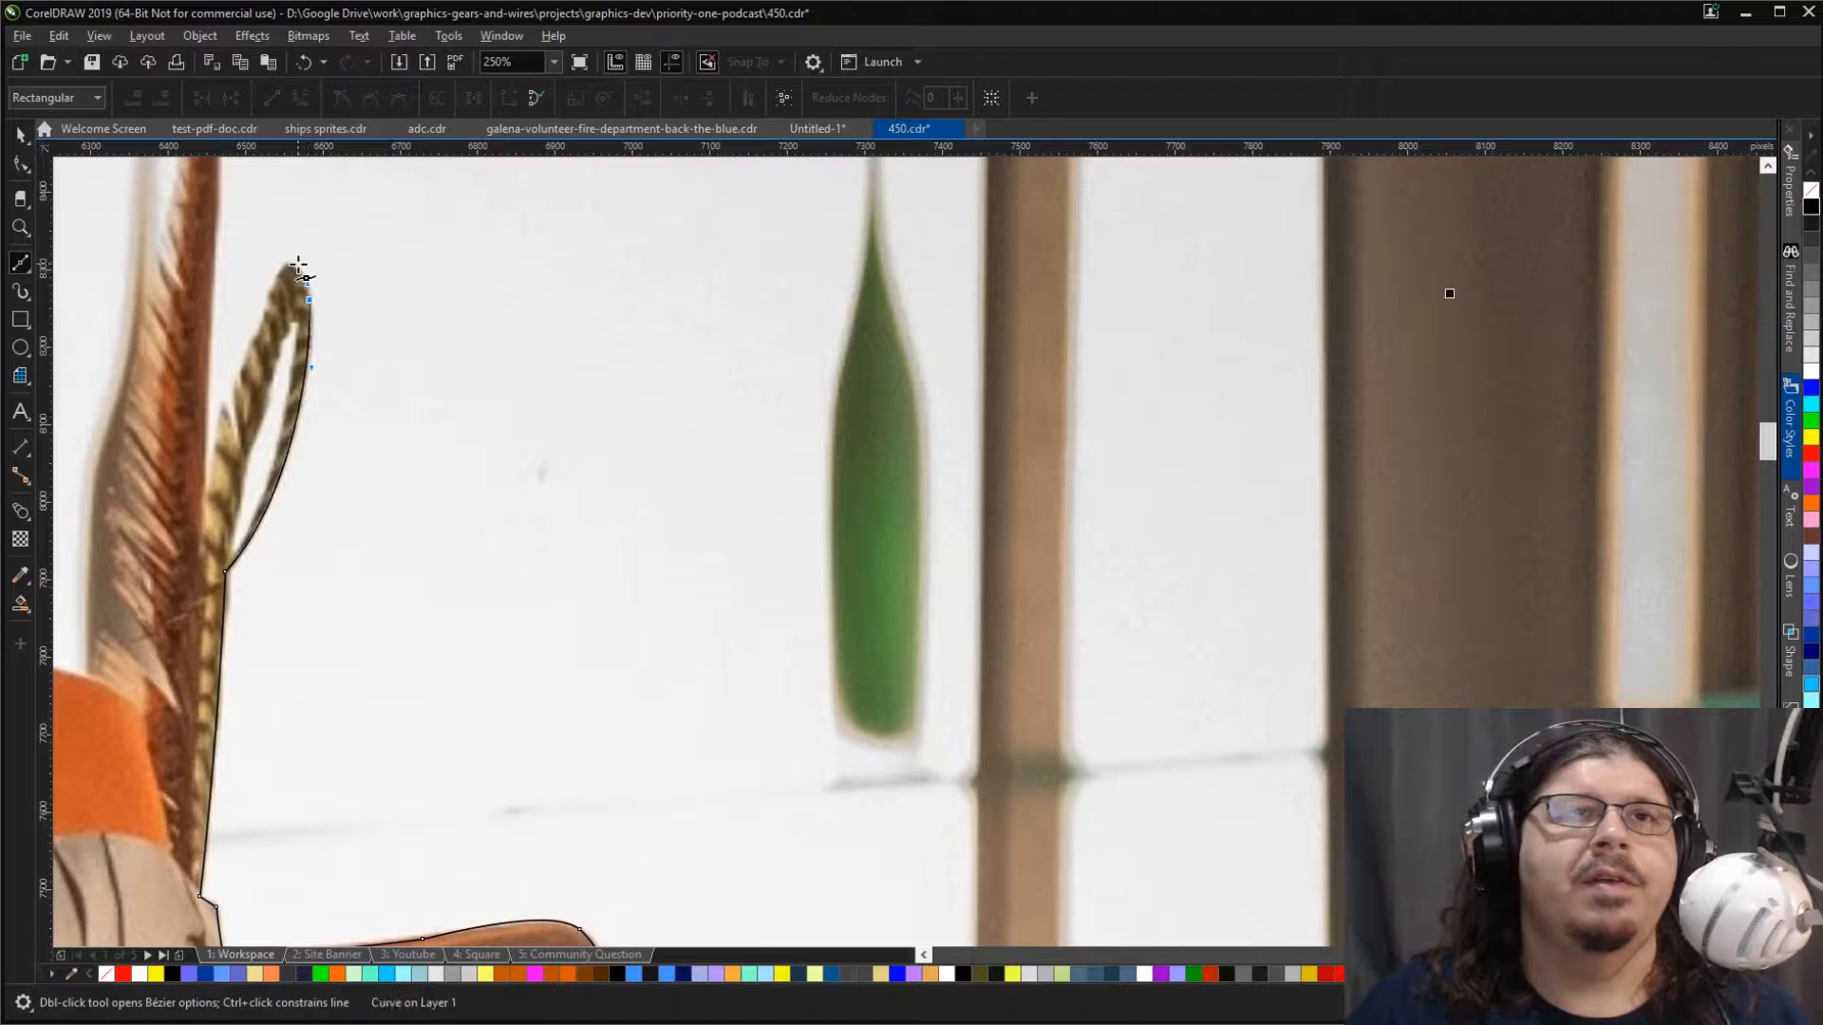
left_click(289, 265)
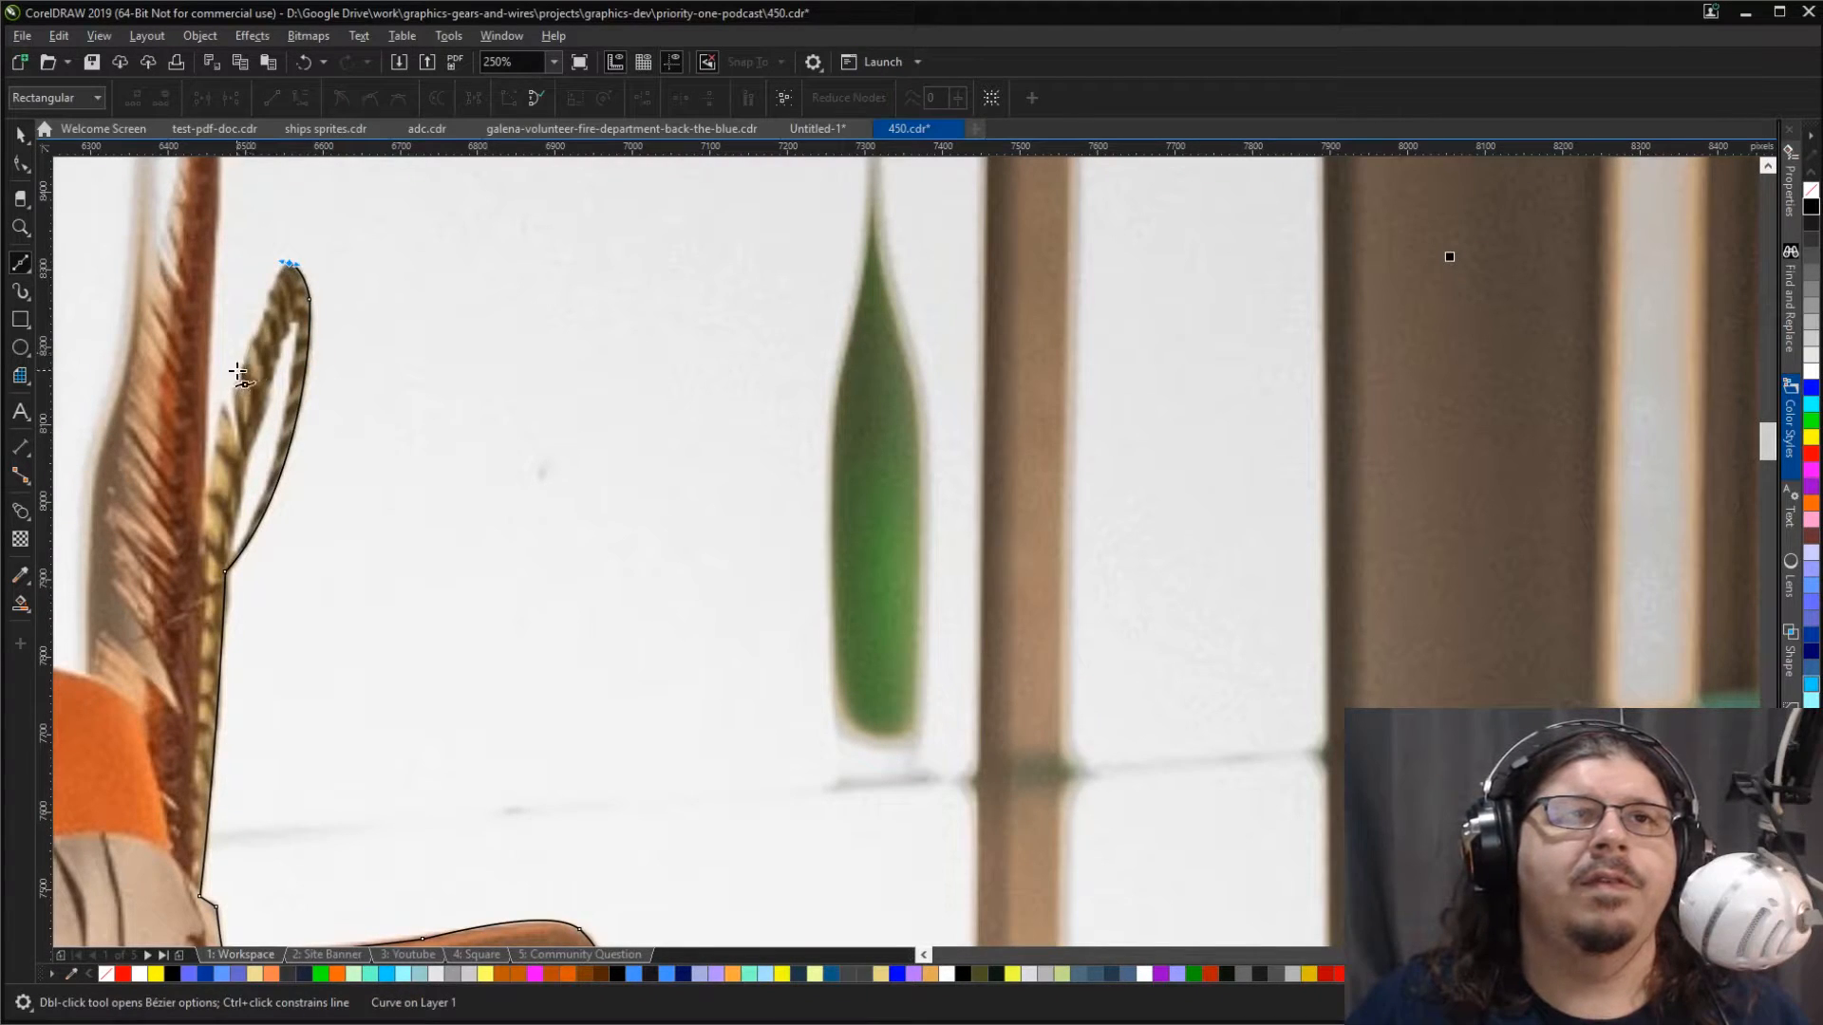
mouse_move(265, 323)
left_mouse_down()
mouse_move(234, 431)
mouse_move(213, 408)
mouse_move(202, 541)
mouse_move(201, 491)
left_mouse_up()
Step: Trace up the edge of the tall red feather to the picture's top edge
scroll(202, 491, "up", 4)
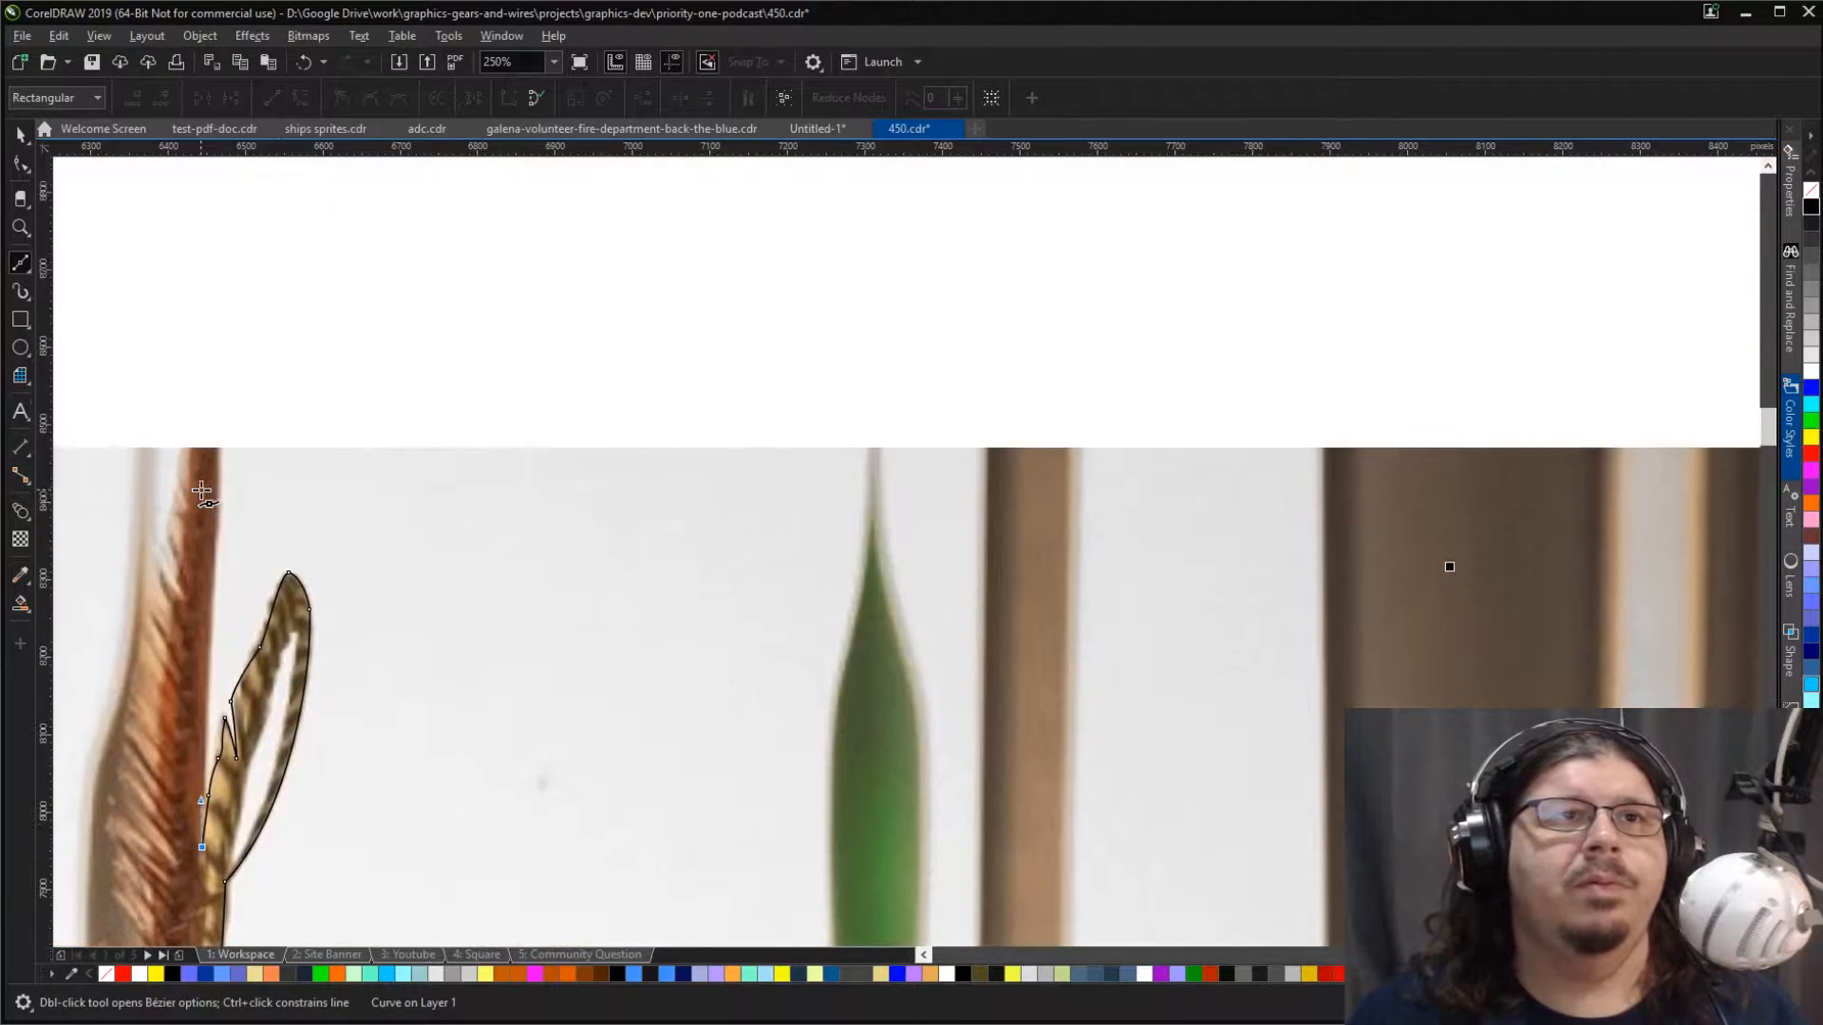
left_click_drag(214, 564, 217, 525)
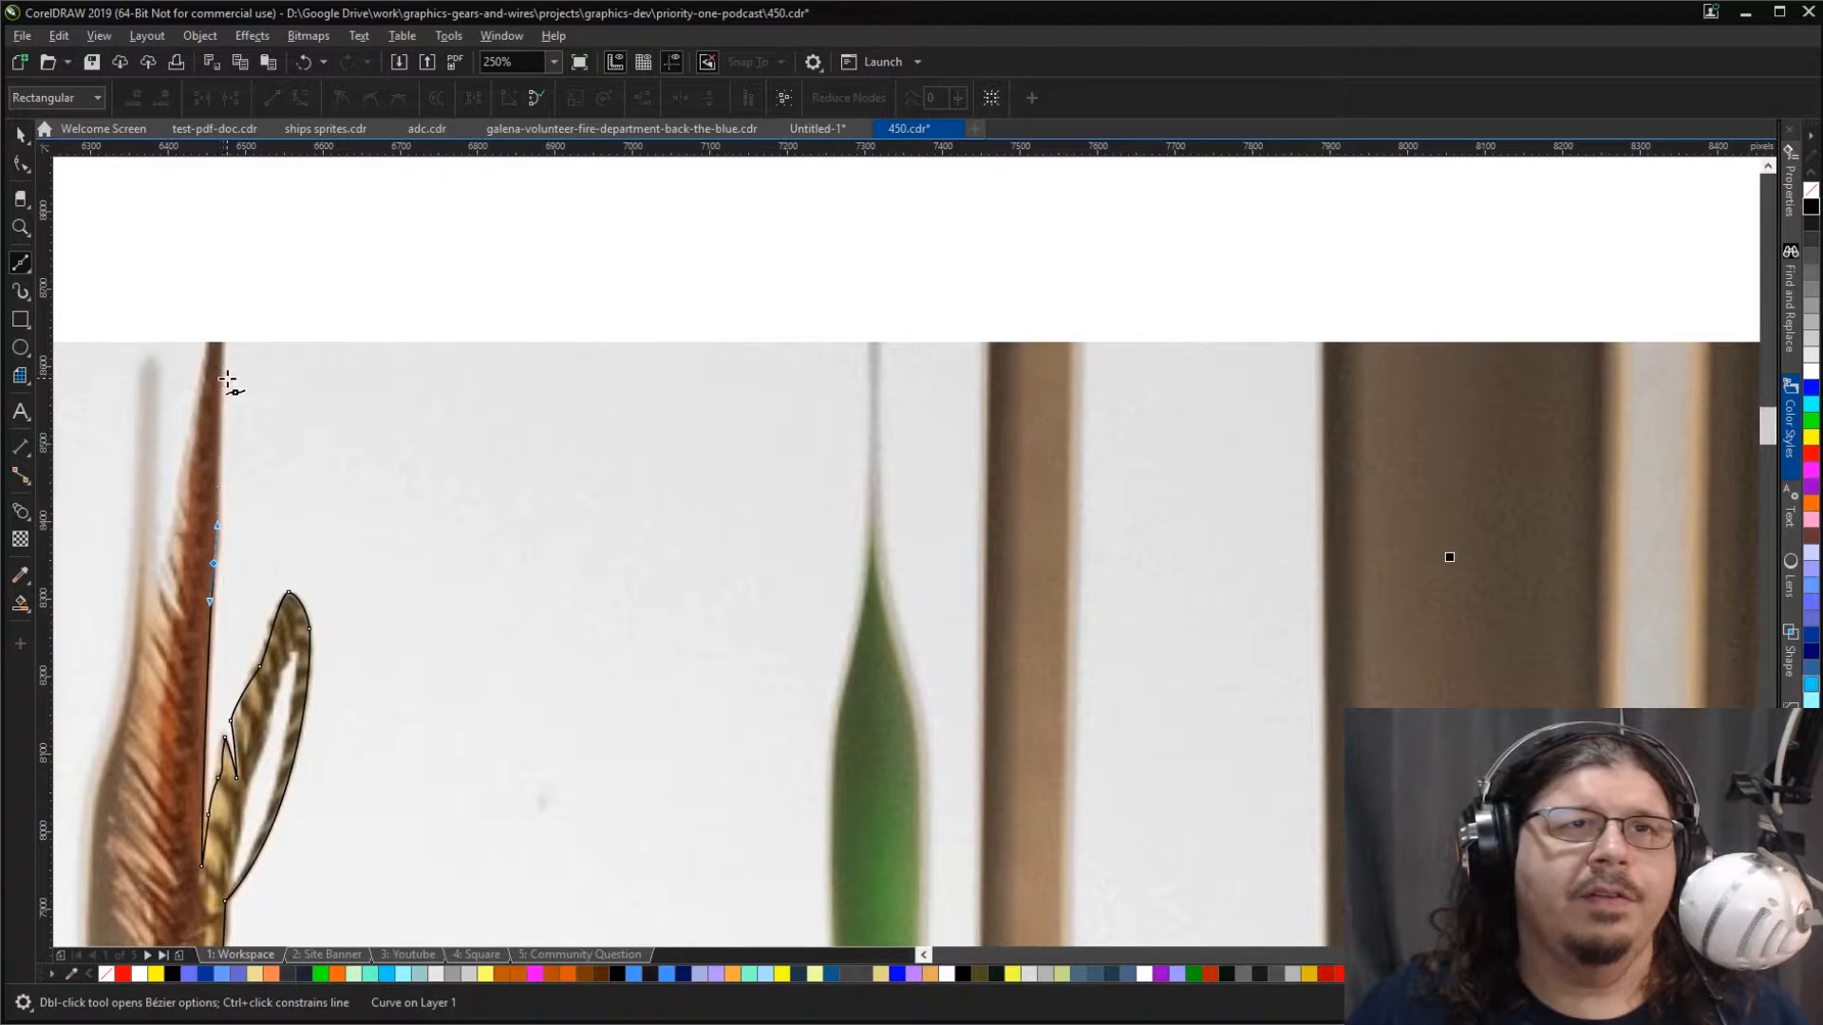
left_click(219, 345)
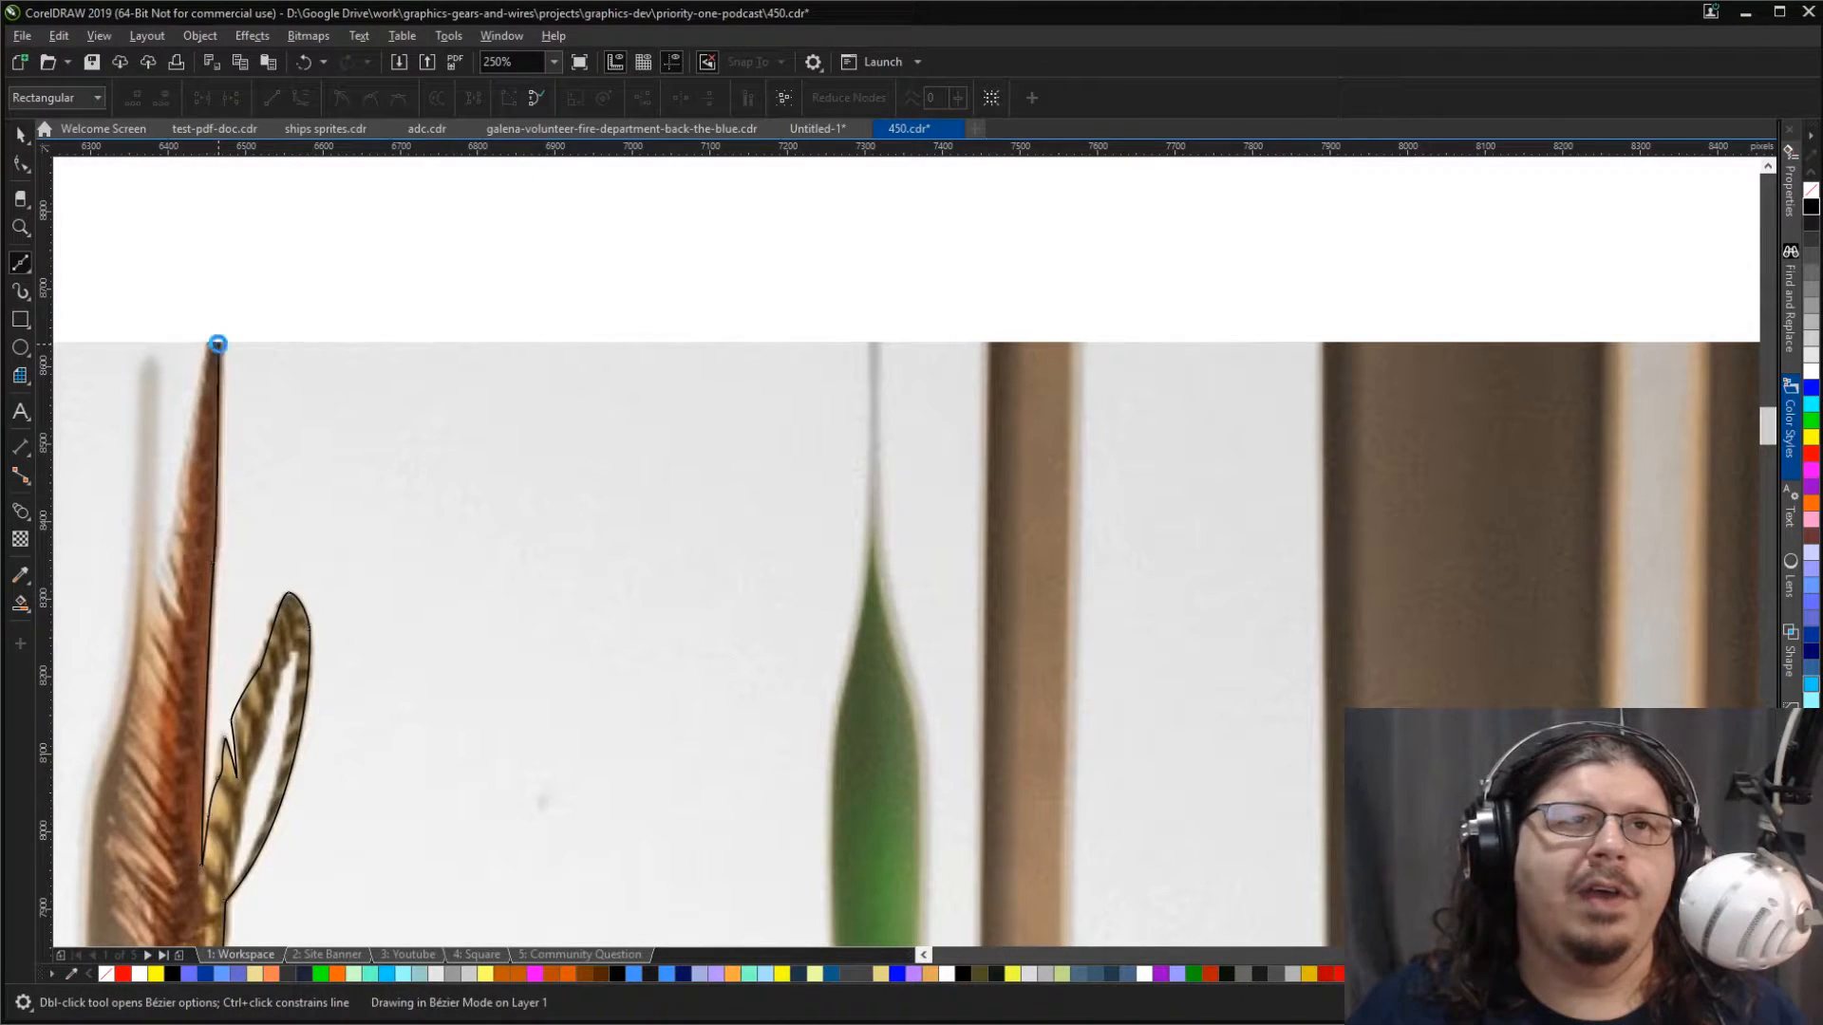
Step: Trace down the tall red feather's outer edge from its tip, following the notch in its barbs
left_click(207, 361)
left_click_drag(183, 495, 183, 607)
left_click(167, 582)
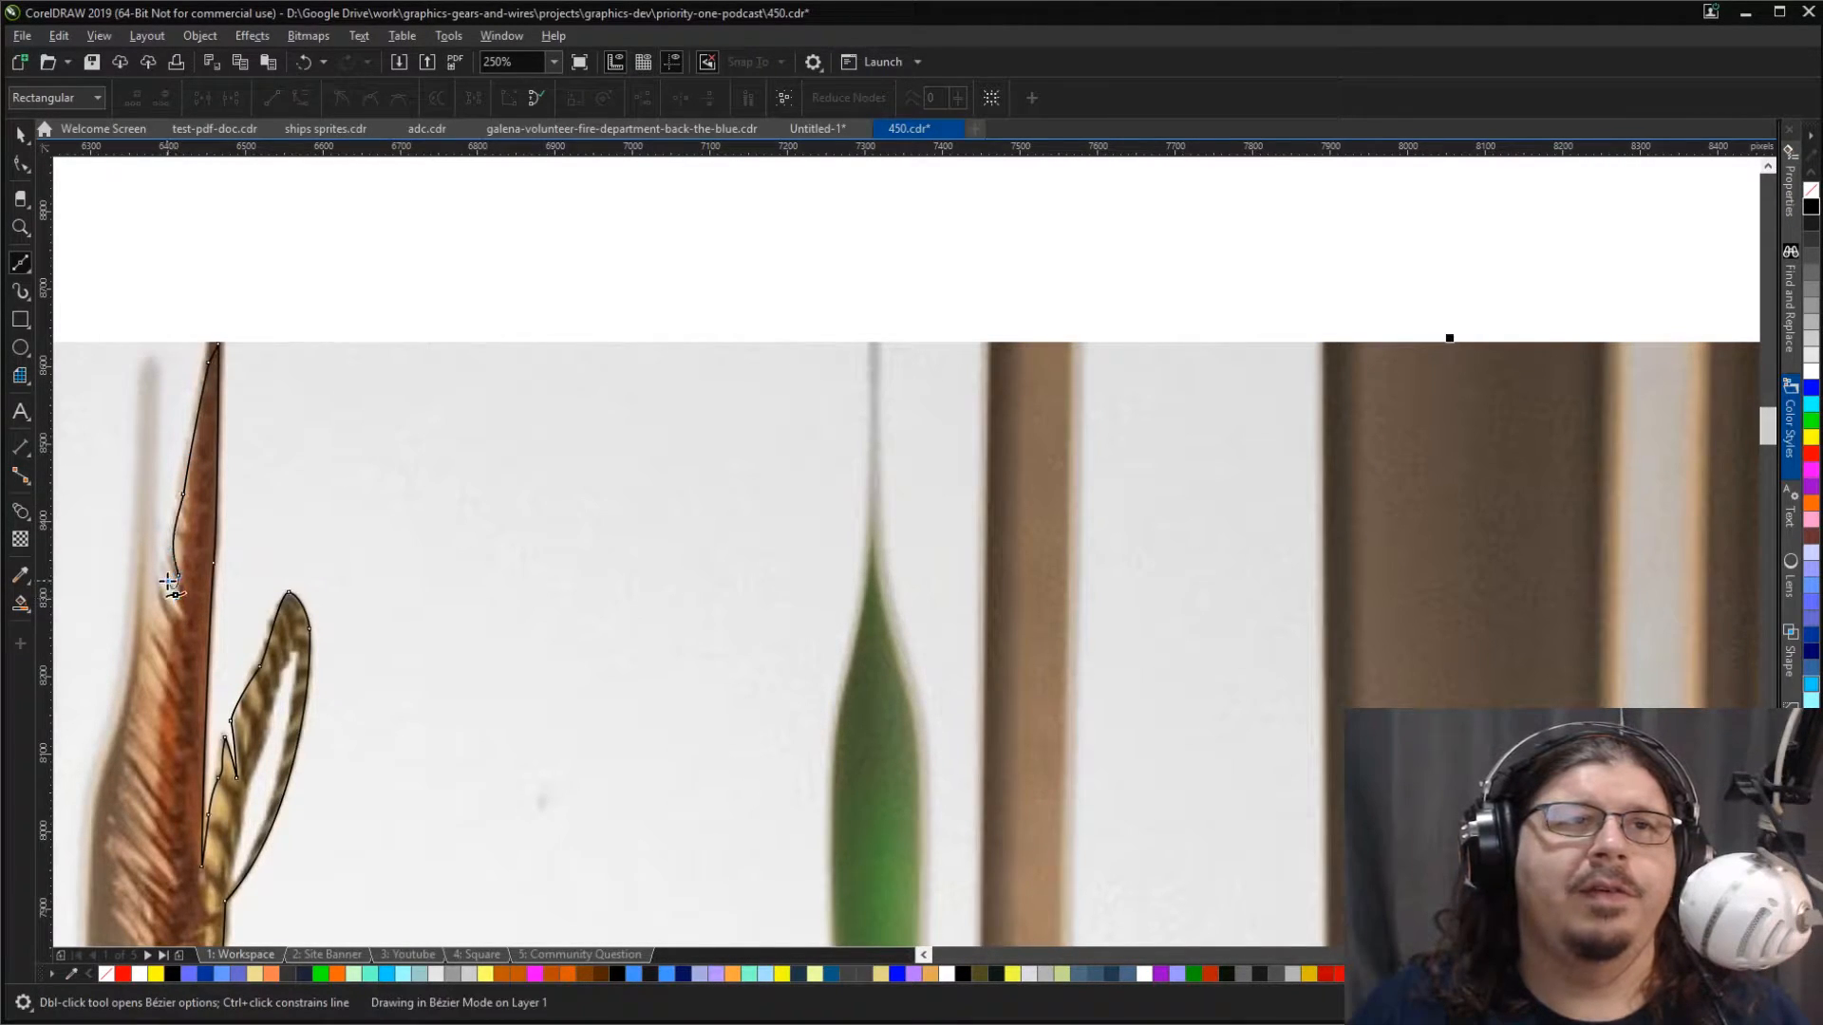
left_click(175, 611)
left_click(148, 567)
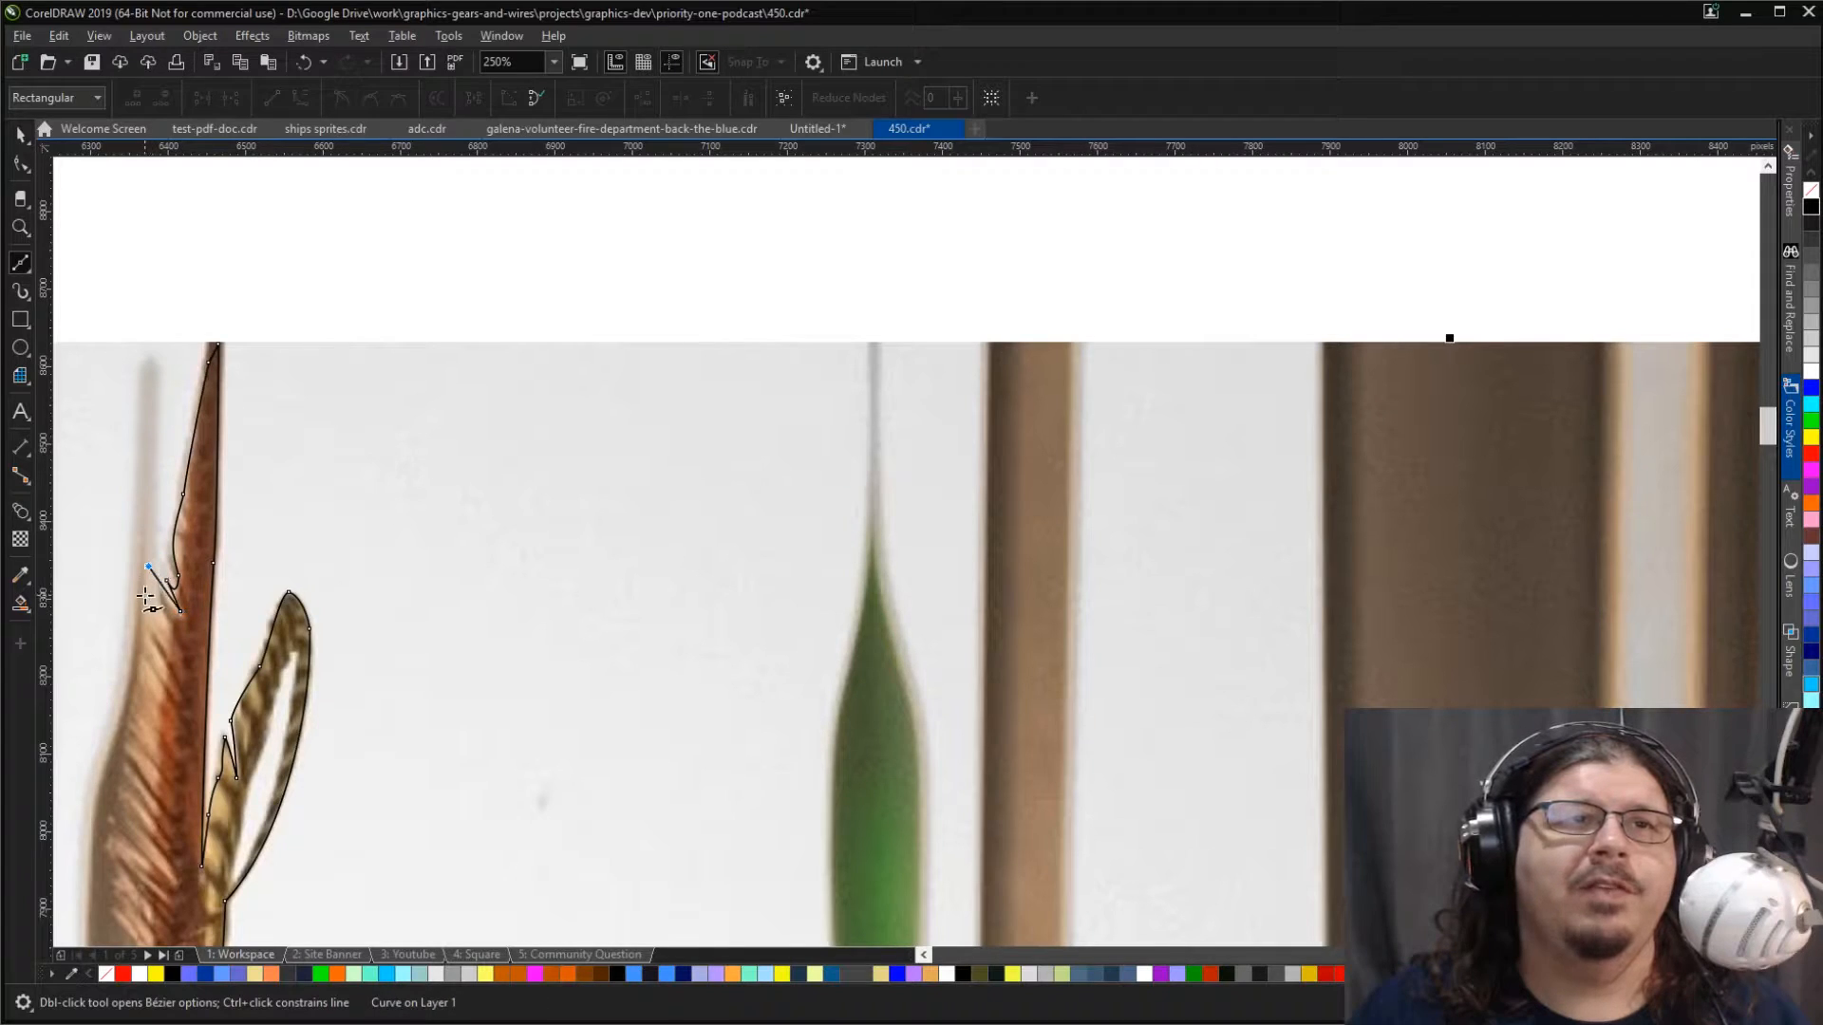
left_click(145, 638)
left_click_drag(125, 745, 114, 895)
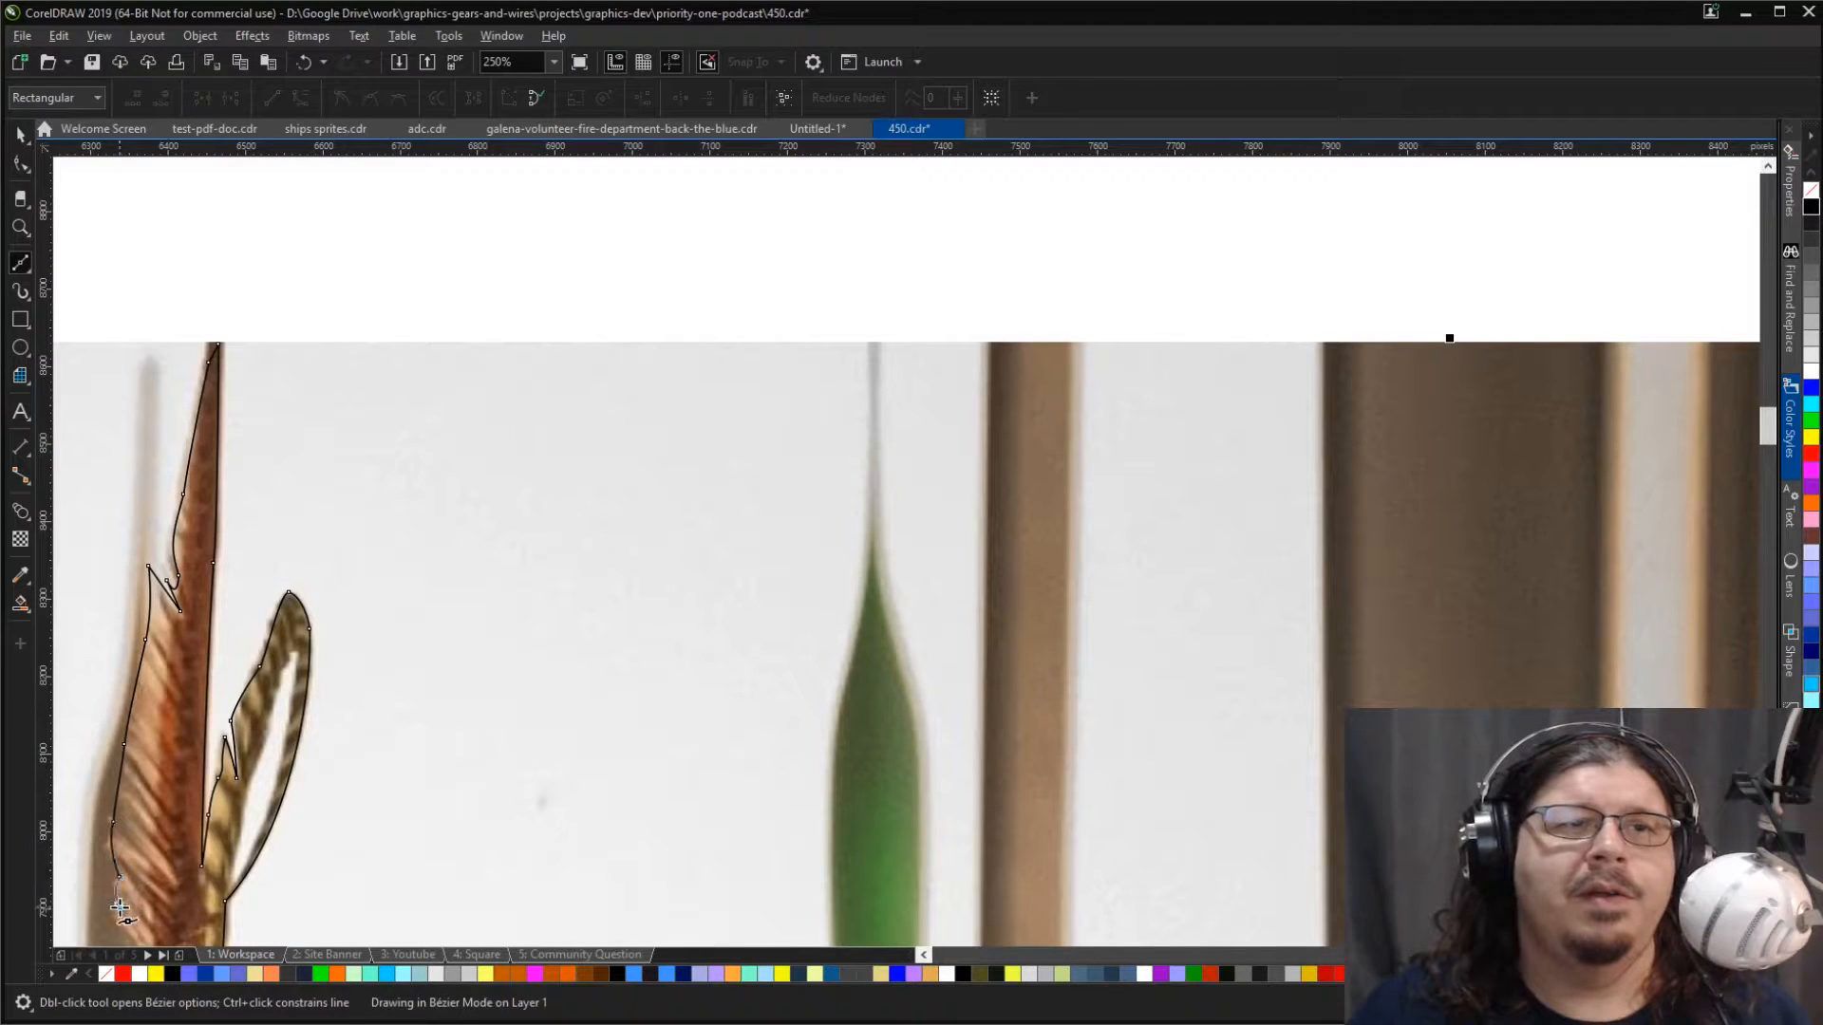
Step: Continue the outline around the red feather's lower barbs to where they meet the hat crown
scroll(114, 912, "down", 3)
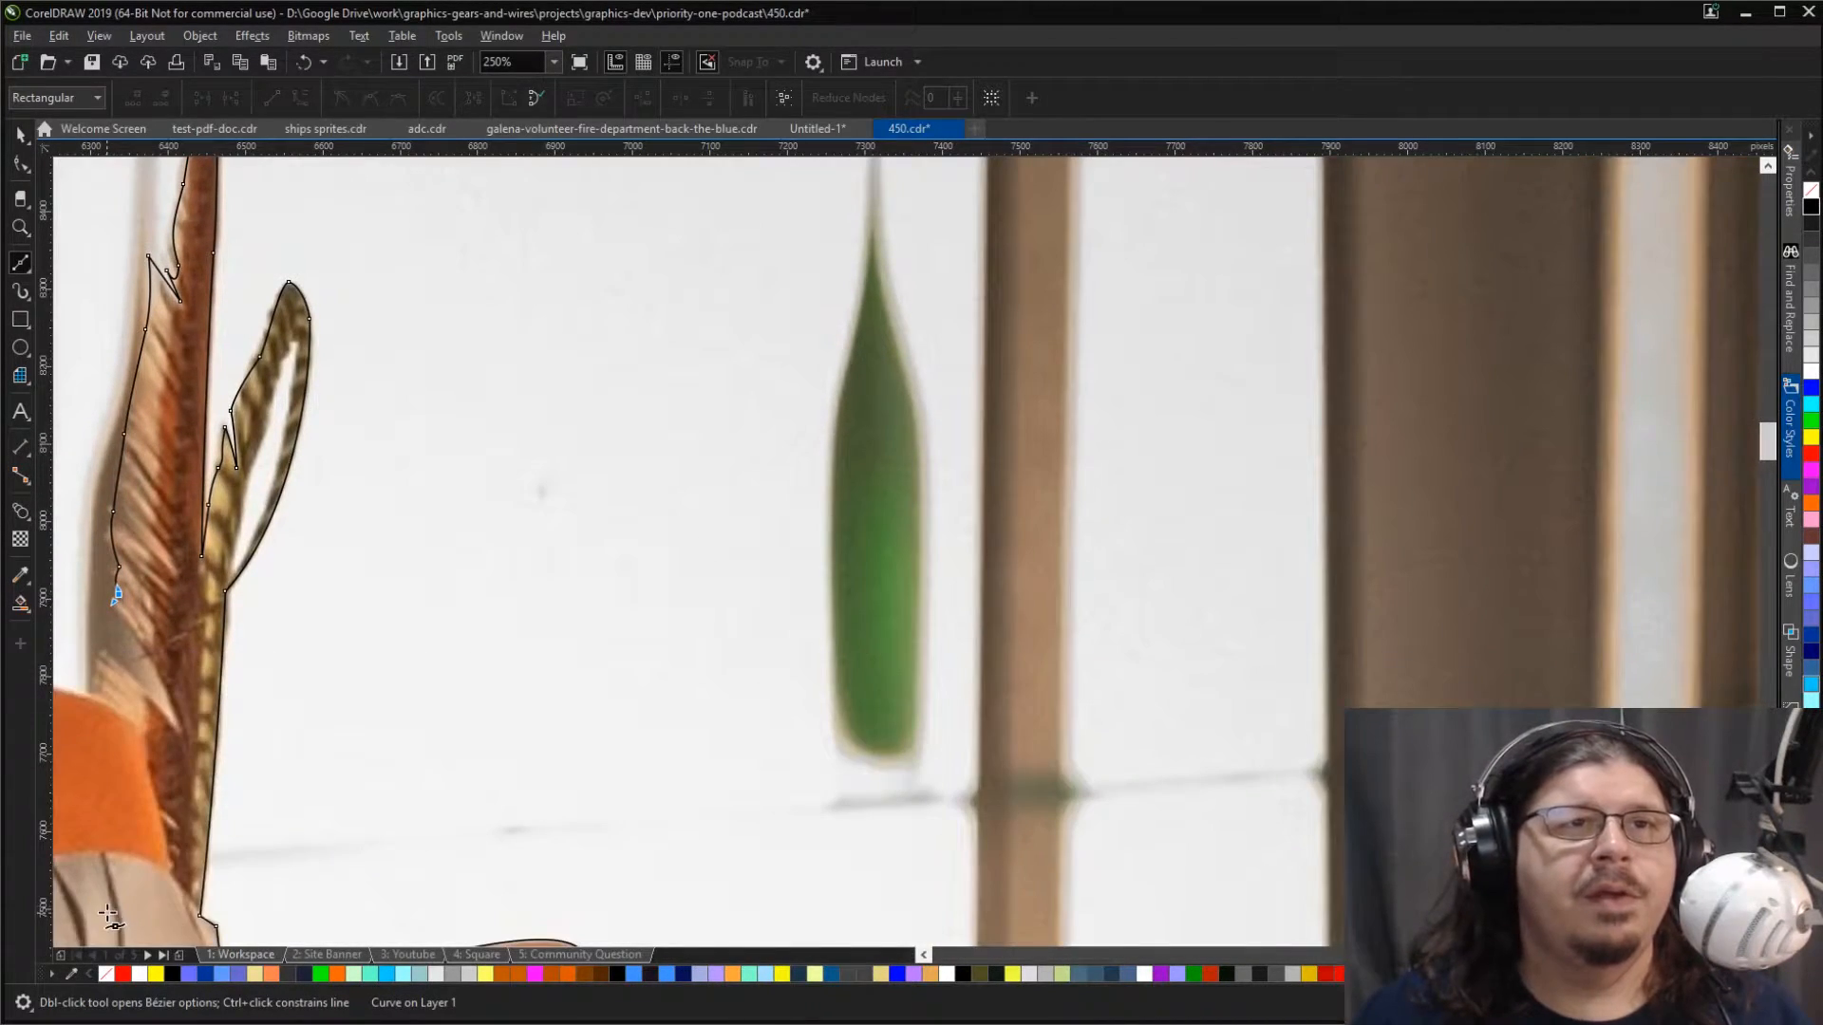
left_click_drag(129, 630, 145, 653)
left_click_drag(179, 733, 188, 763)
double_click(179, 733)
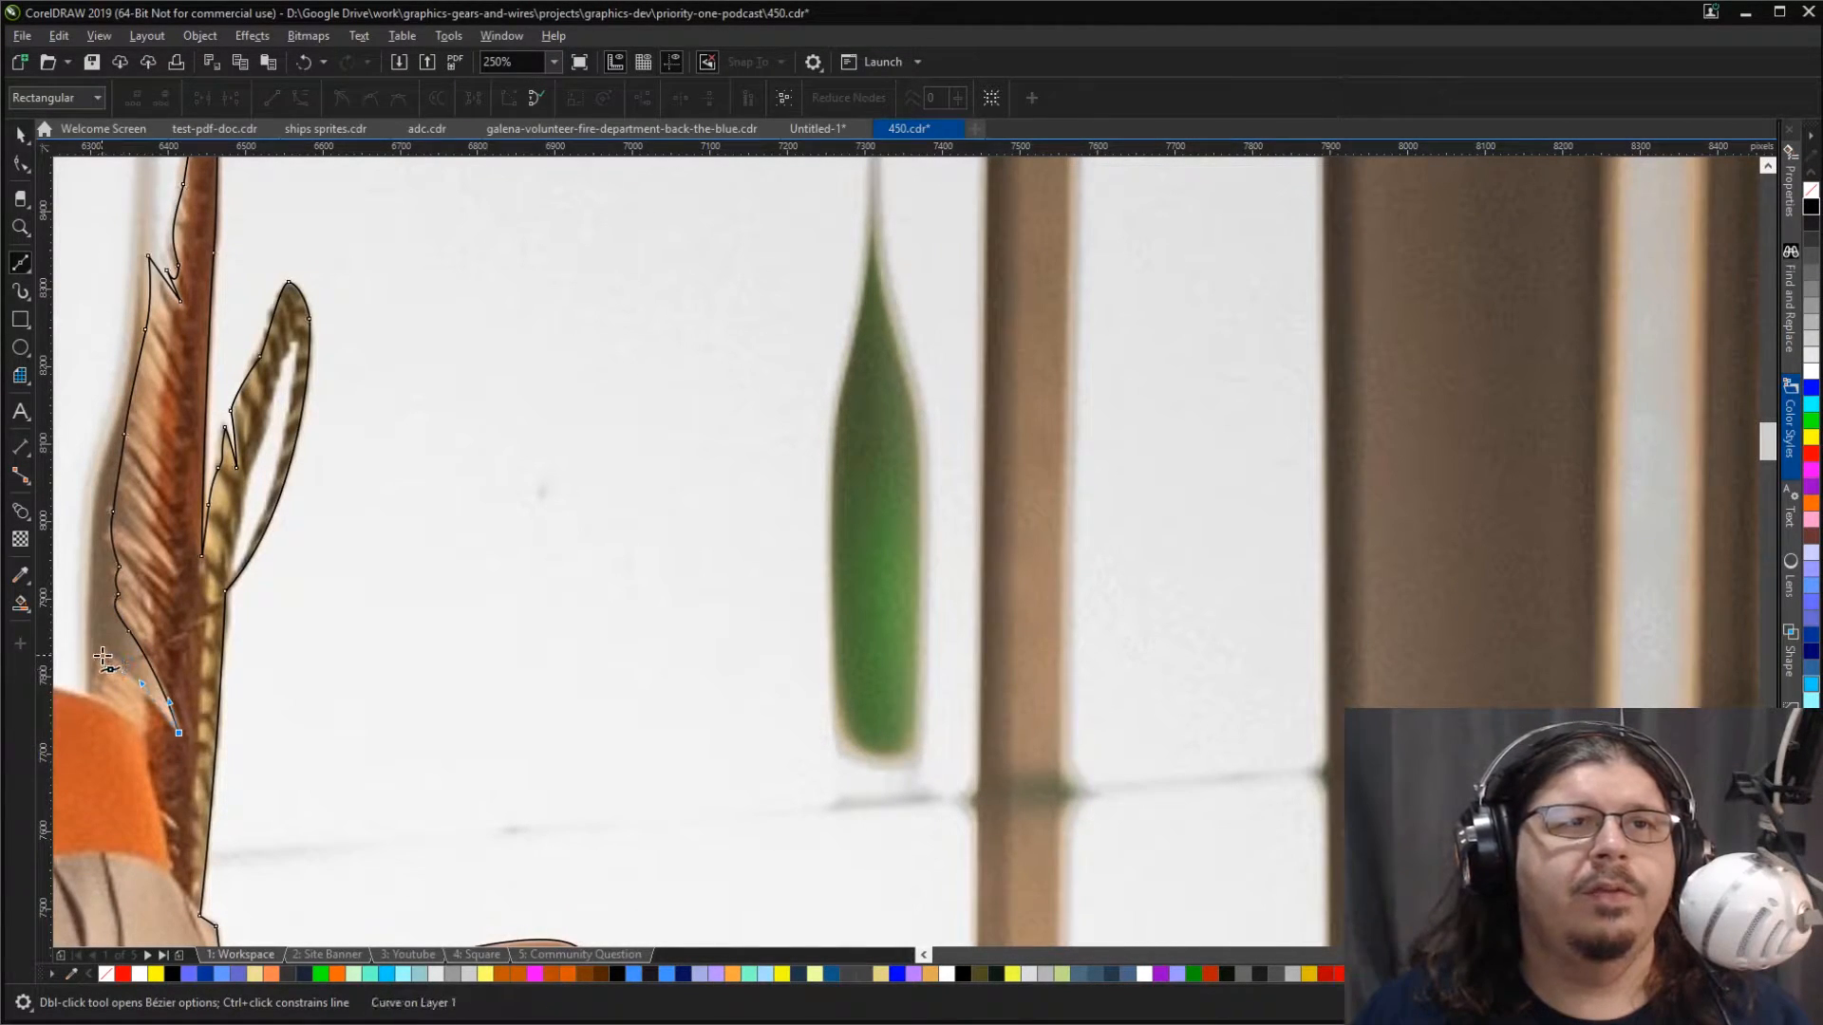
left_click_drag(98, 655, 92, 687)
left_click(91, 692)
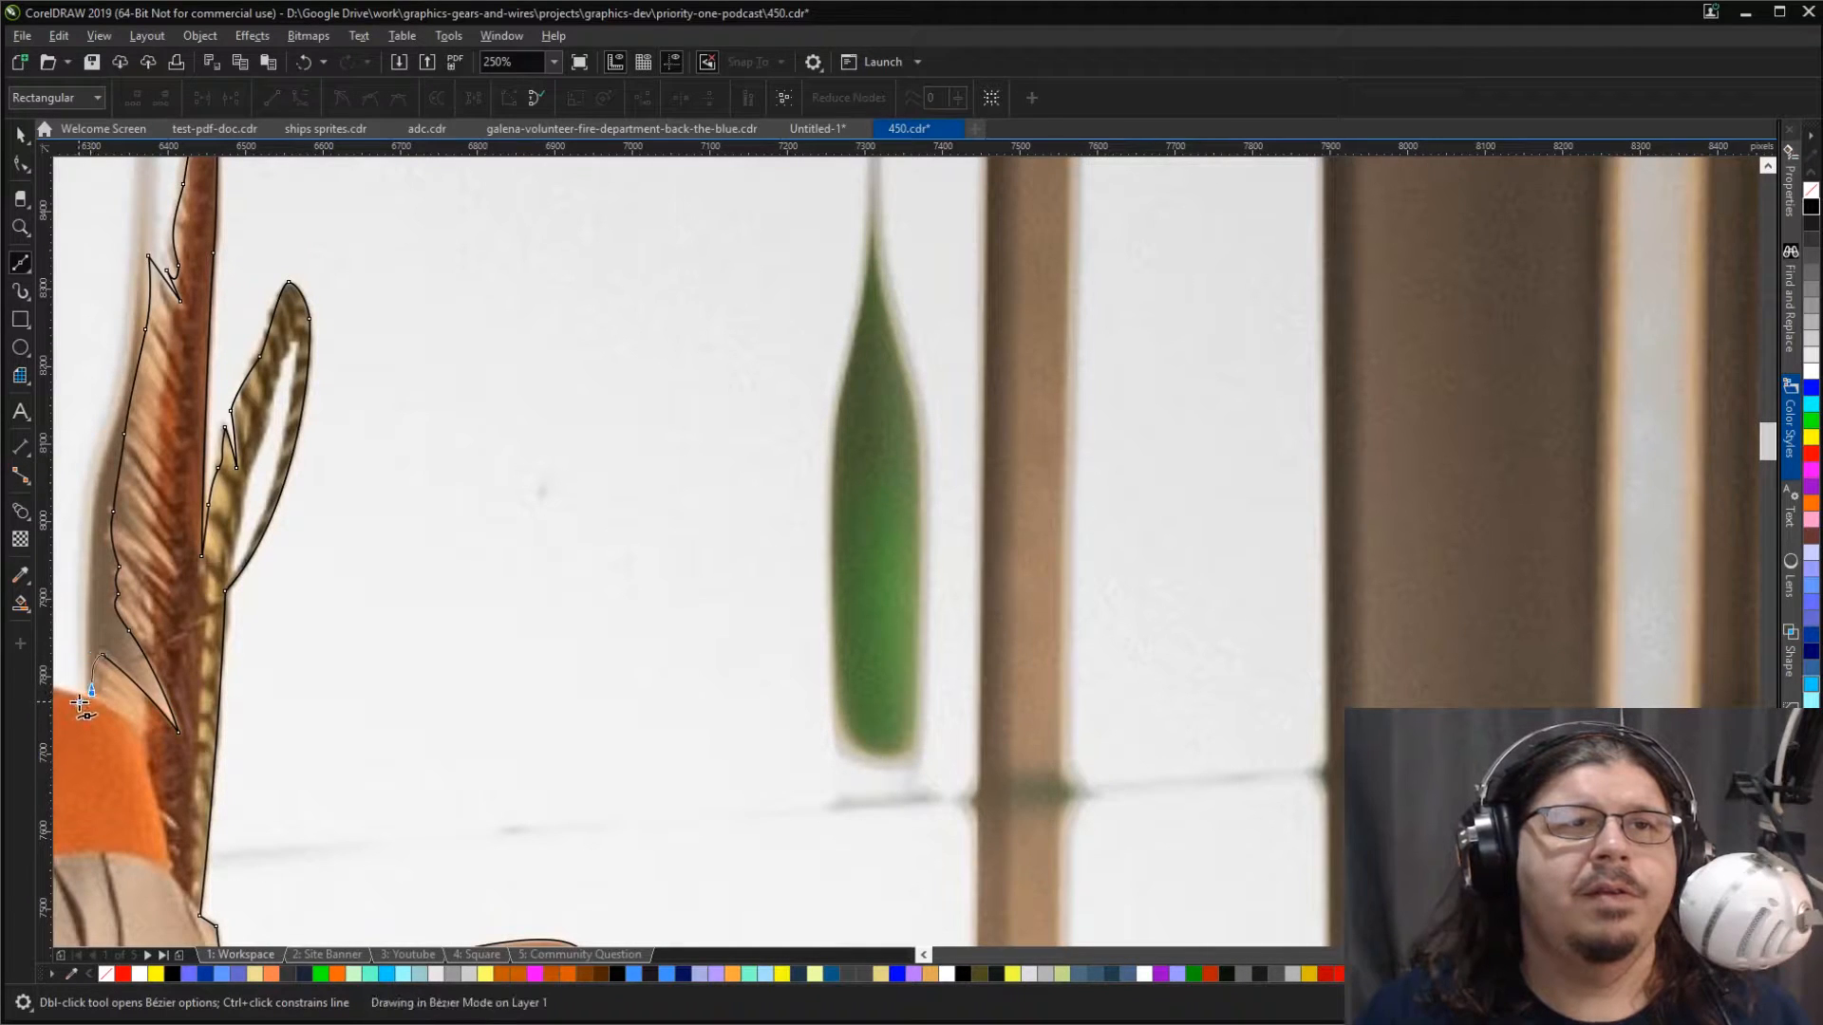
Step: Turn the outline sharply at the feather's base and trace along the crown's top edge to its rounded peak
scroll(66, 686, "left", 20)
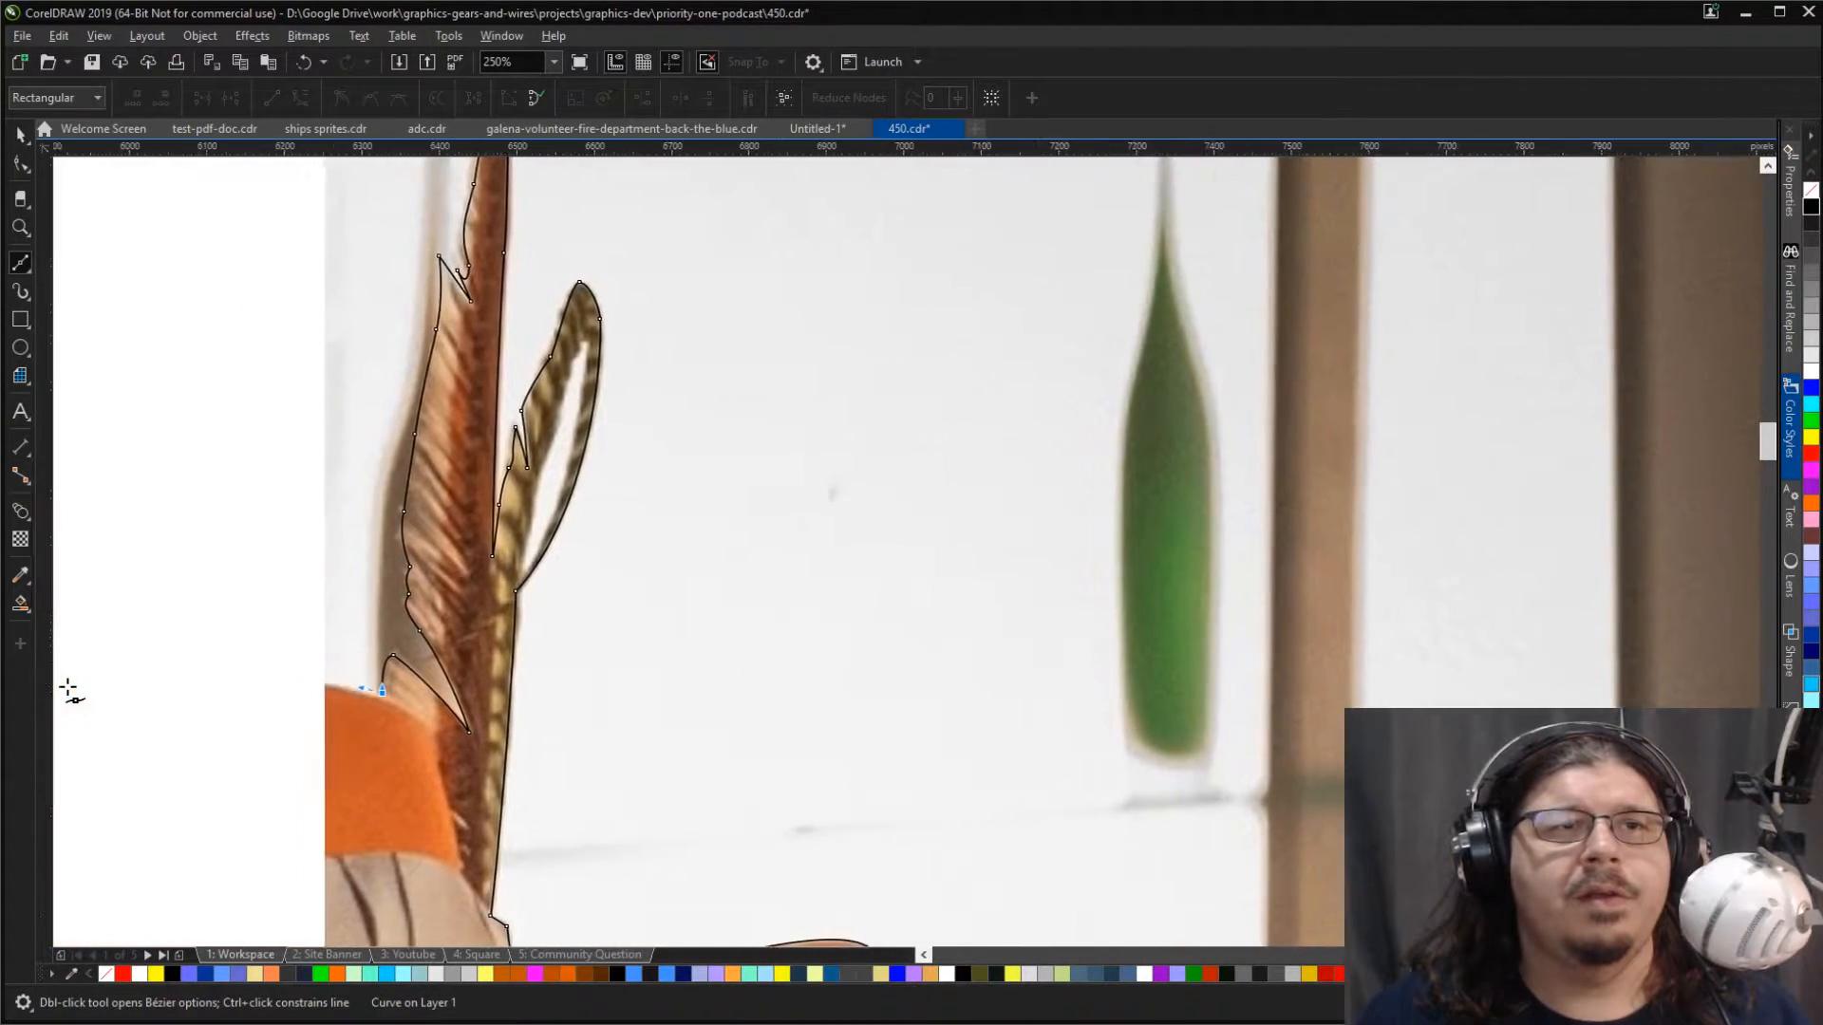
scroll(67, 686, "left", 12)
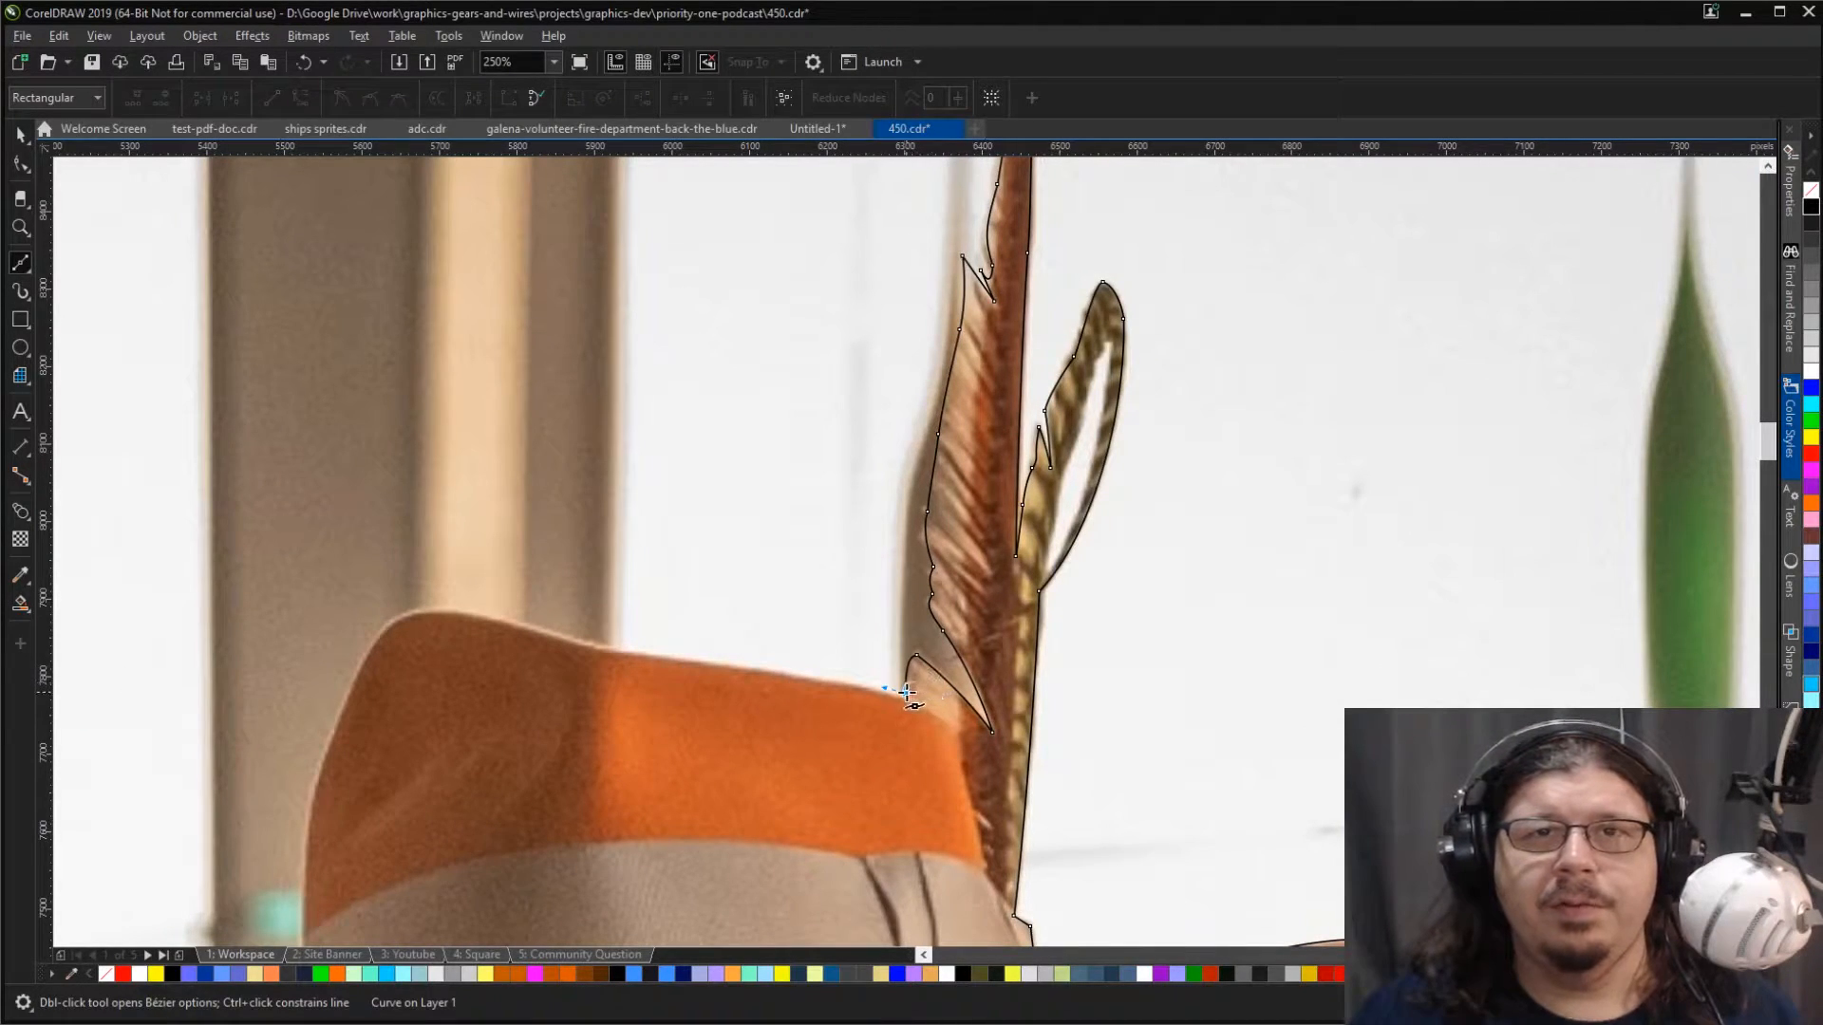
left_click(905, 690)
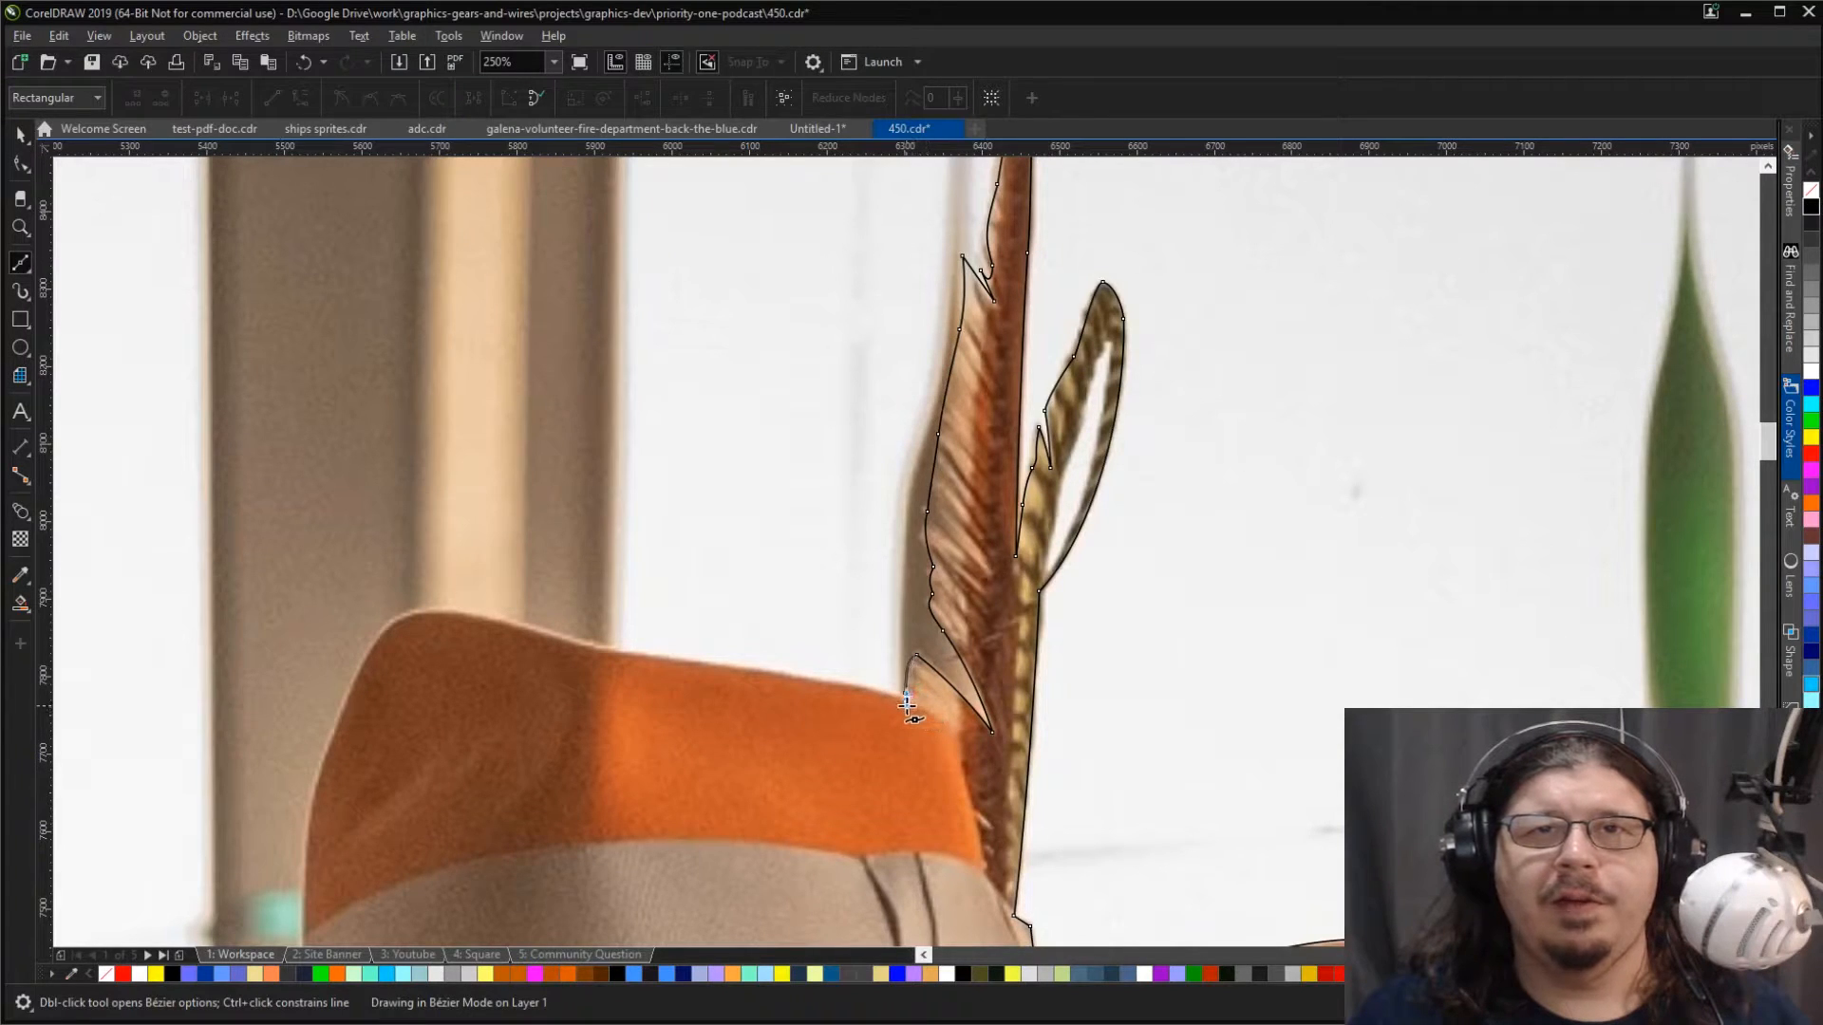
left_click(904, 703)
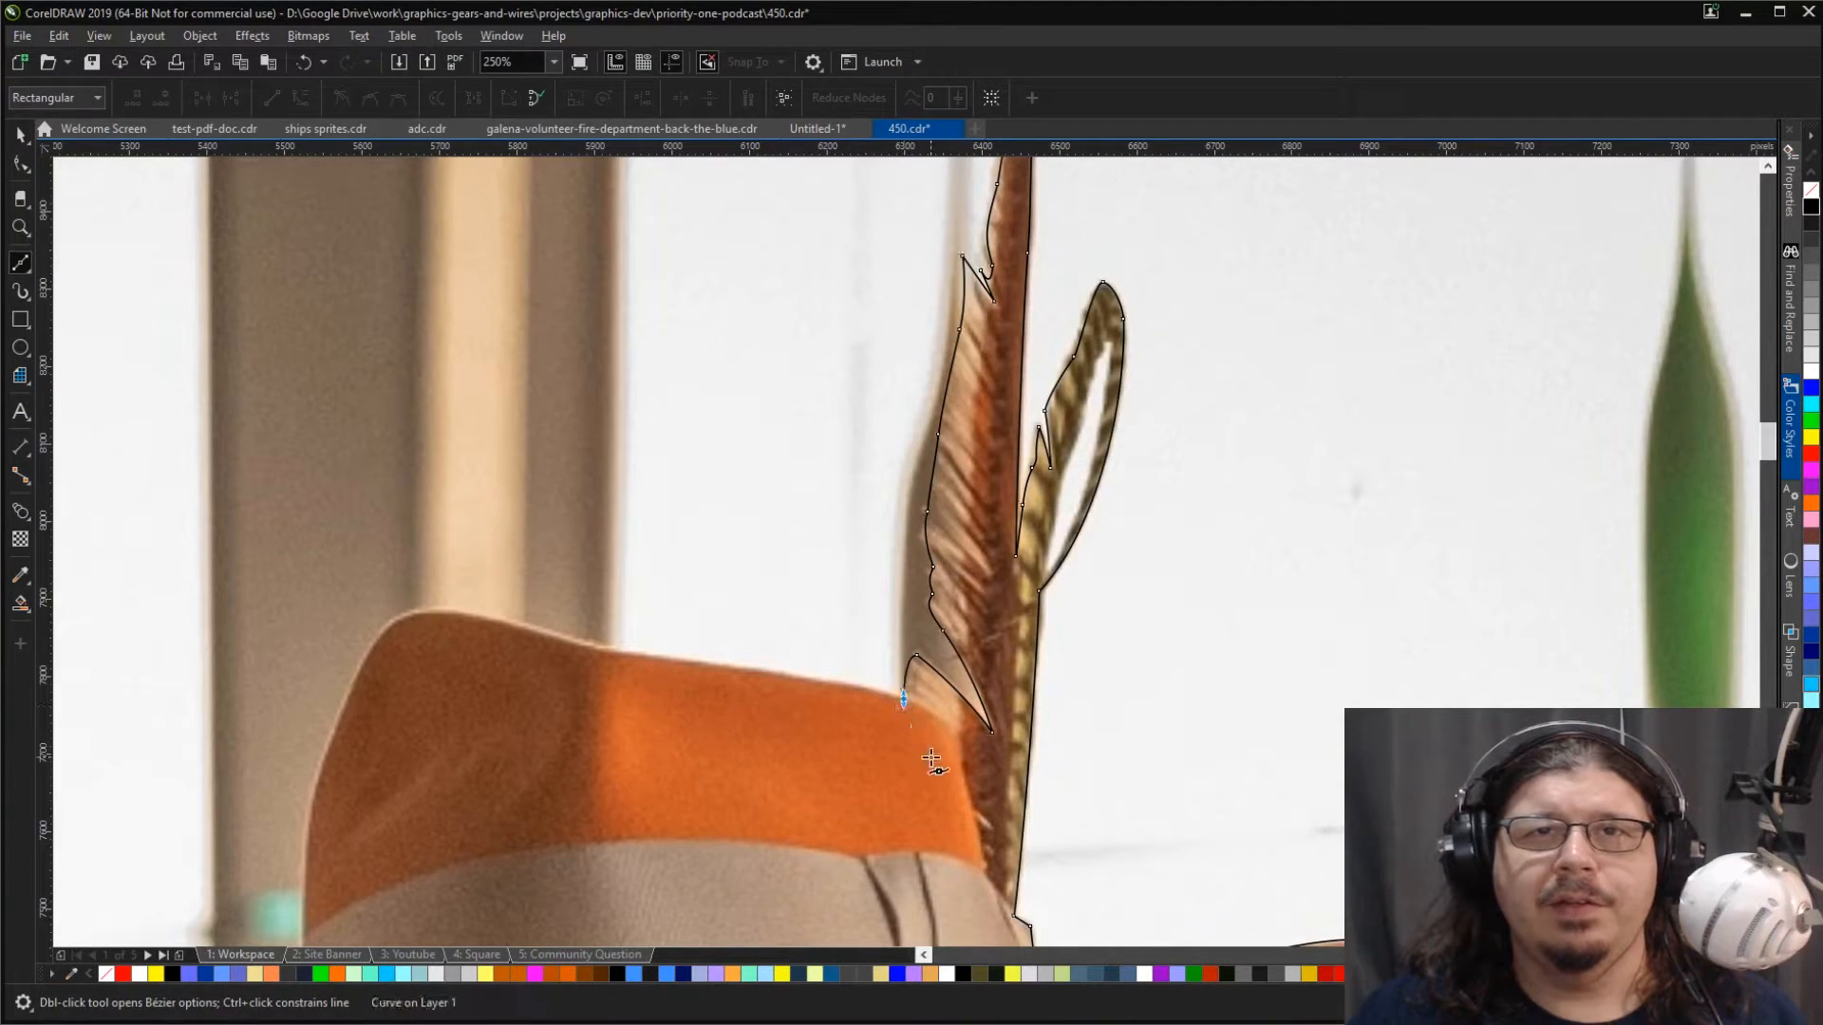
left_click(905, 699)
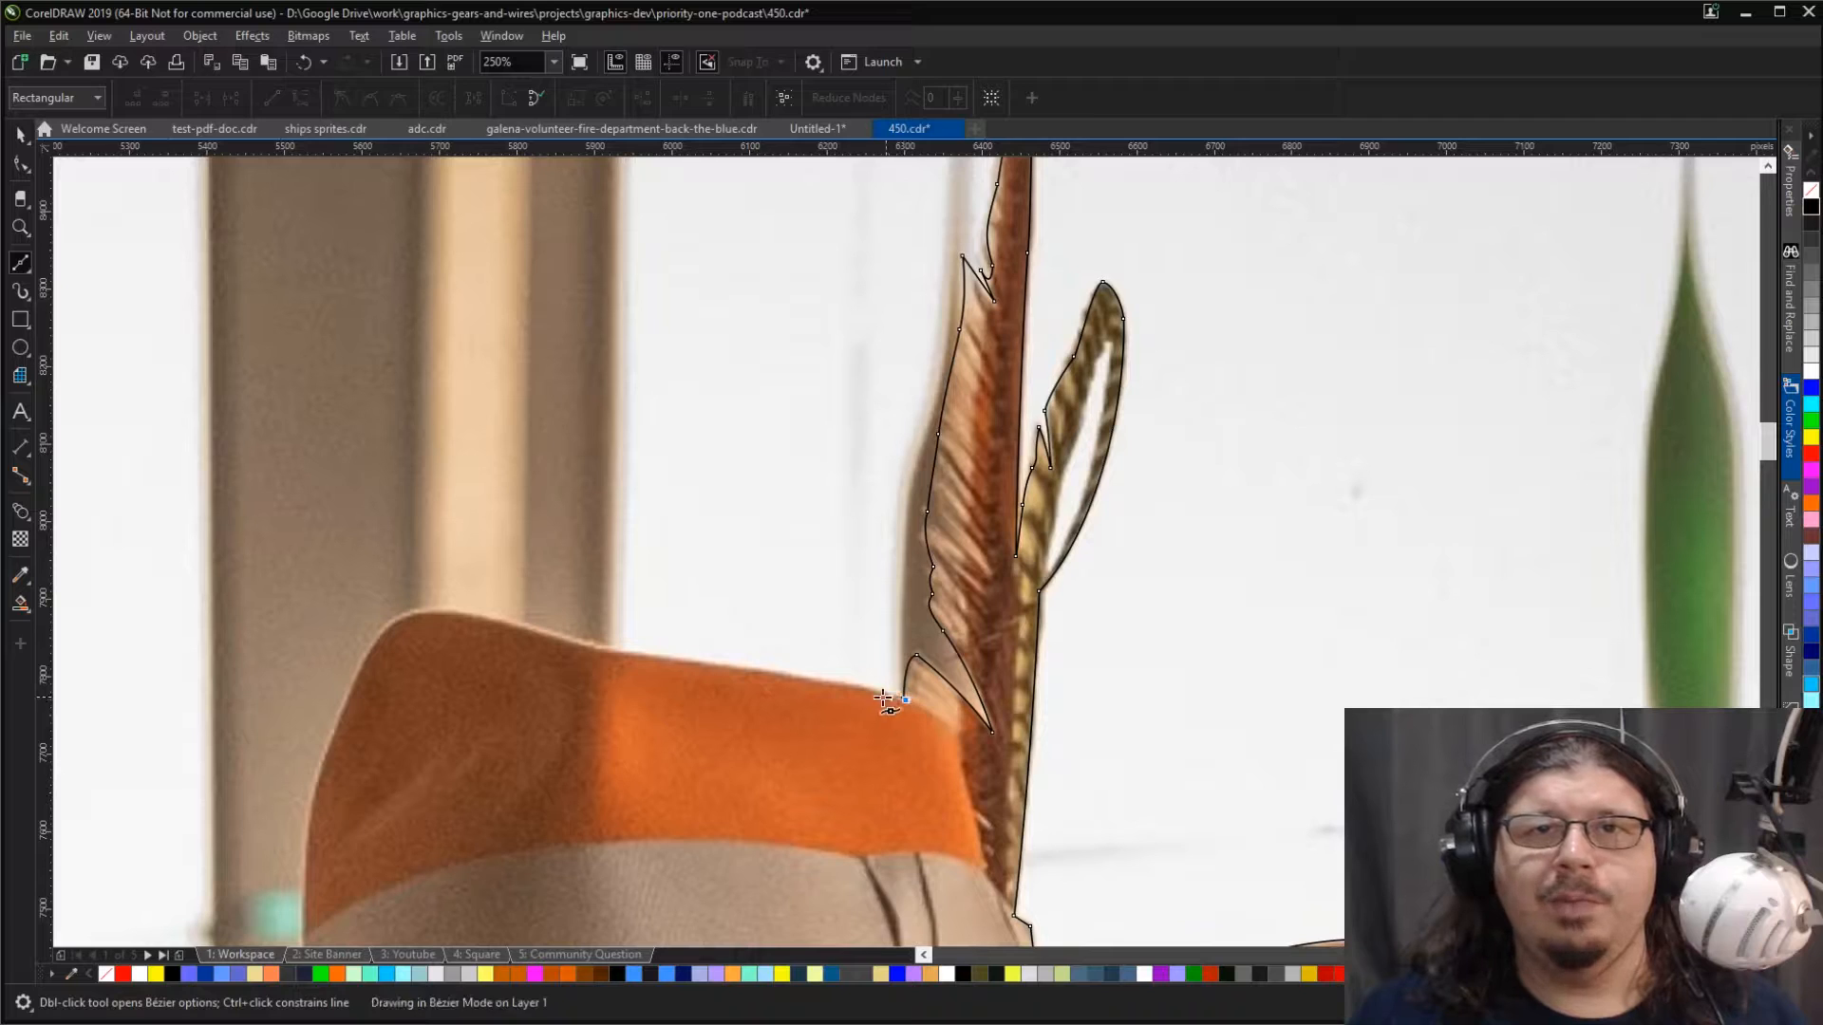
left_click_drag(609, 651, 577, 647)
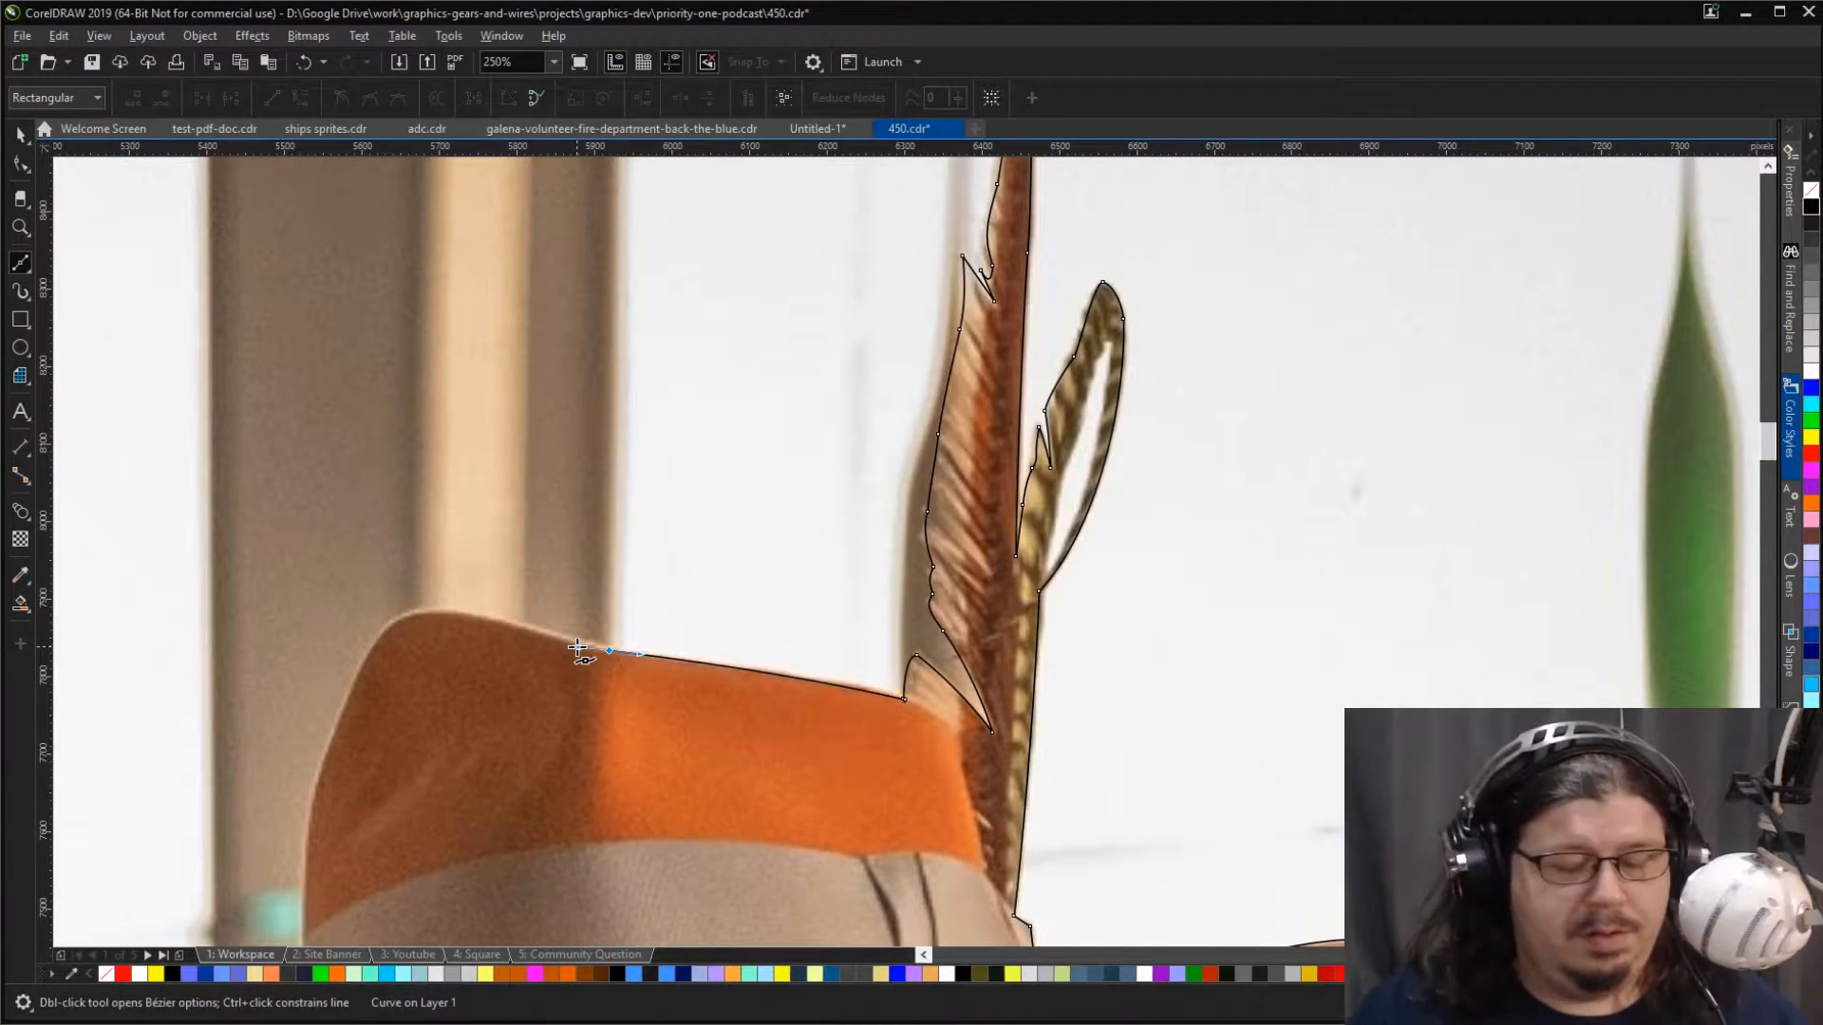
left_click_drag(417, 612, 386, 623)
Step: Trace down the crown's far side and past the hat band to the brim, shortening the curve handle for a close fit
left_click_drag(323, 765, 287, 875)
left_click_drag(308, 937, 304, 937)
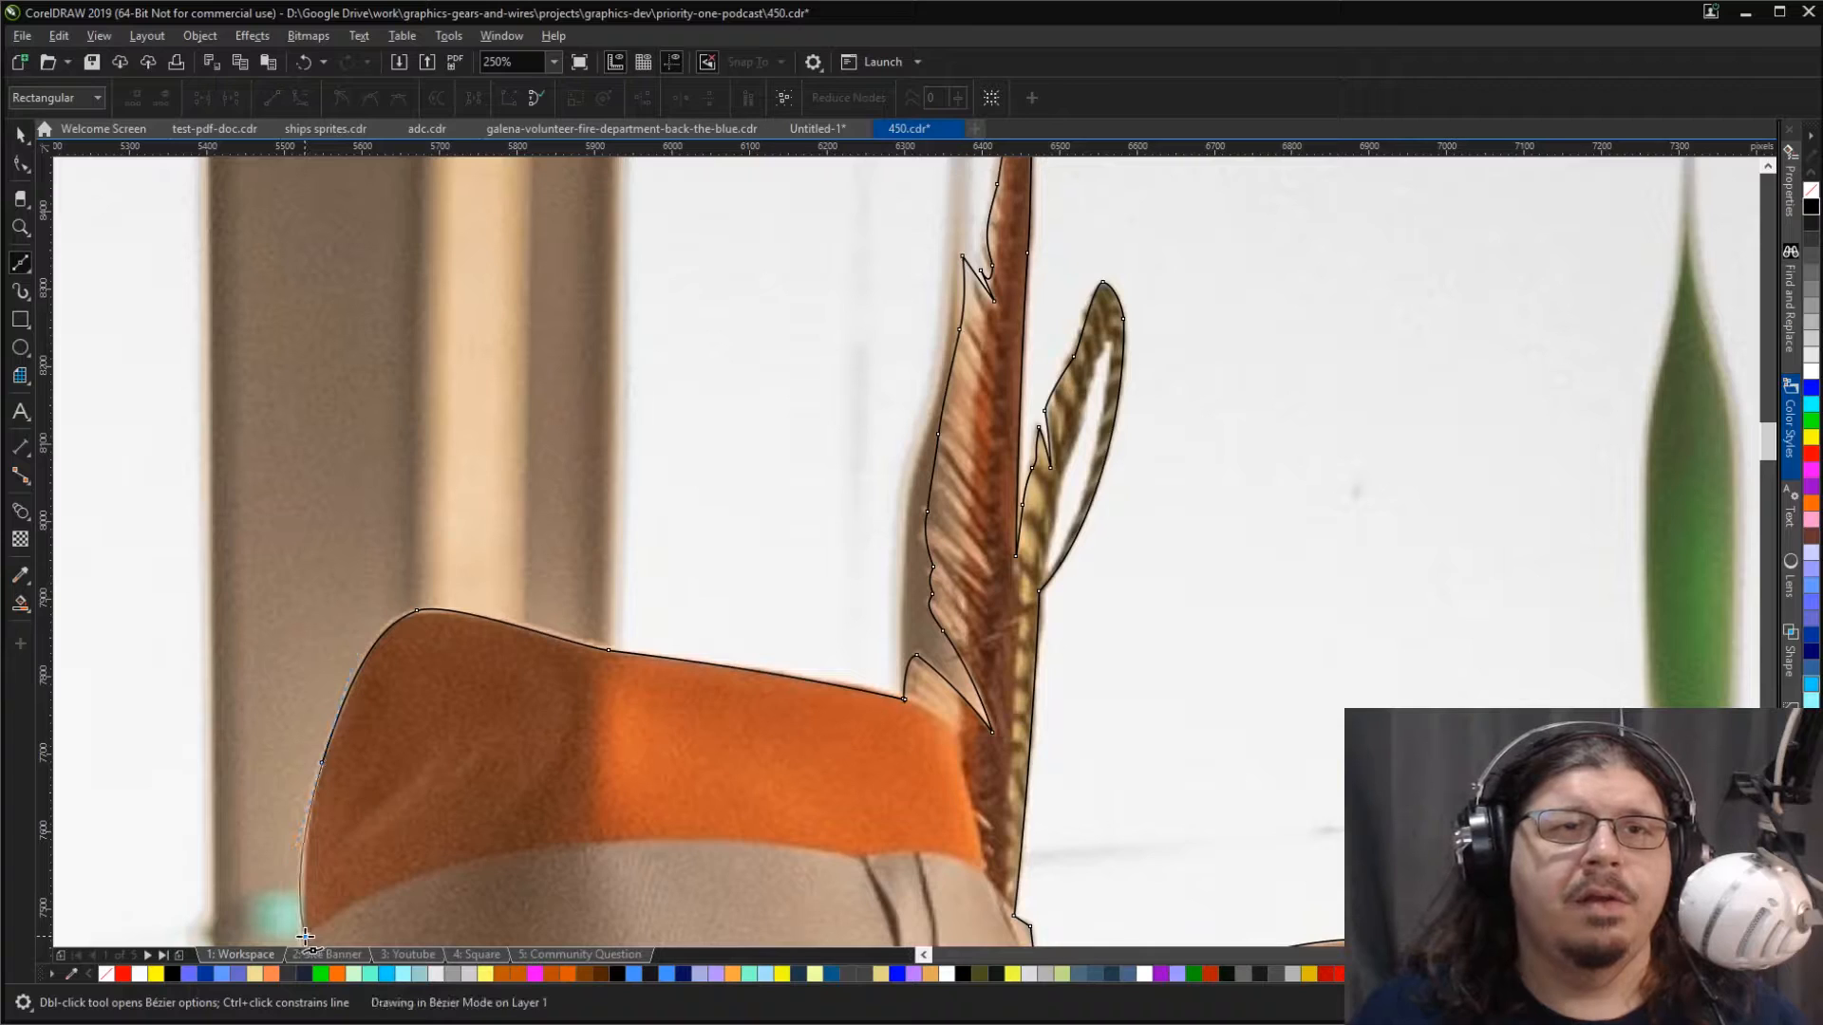
key("ctrl+z")
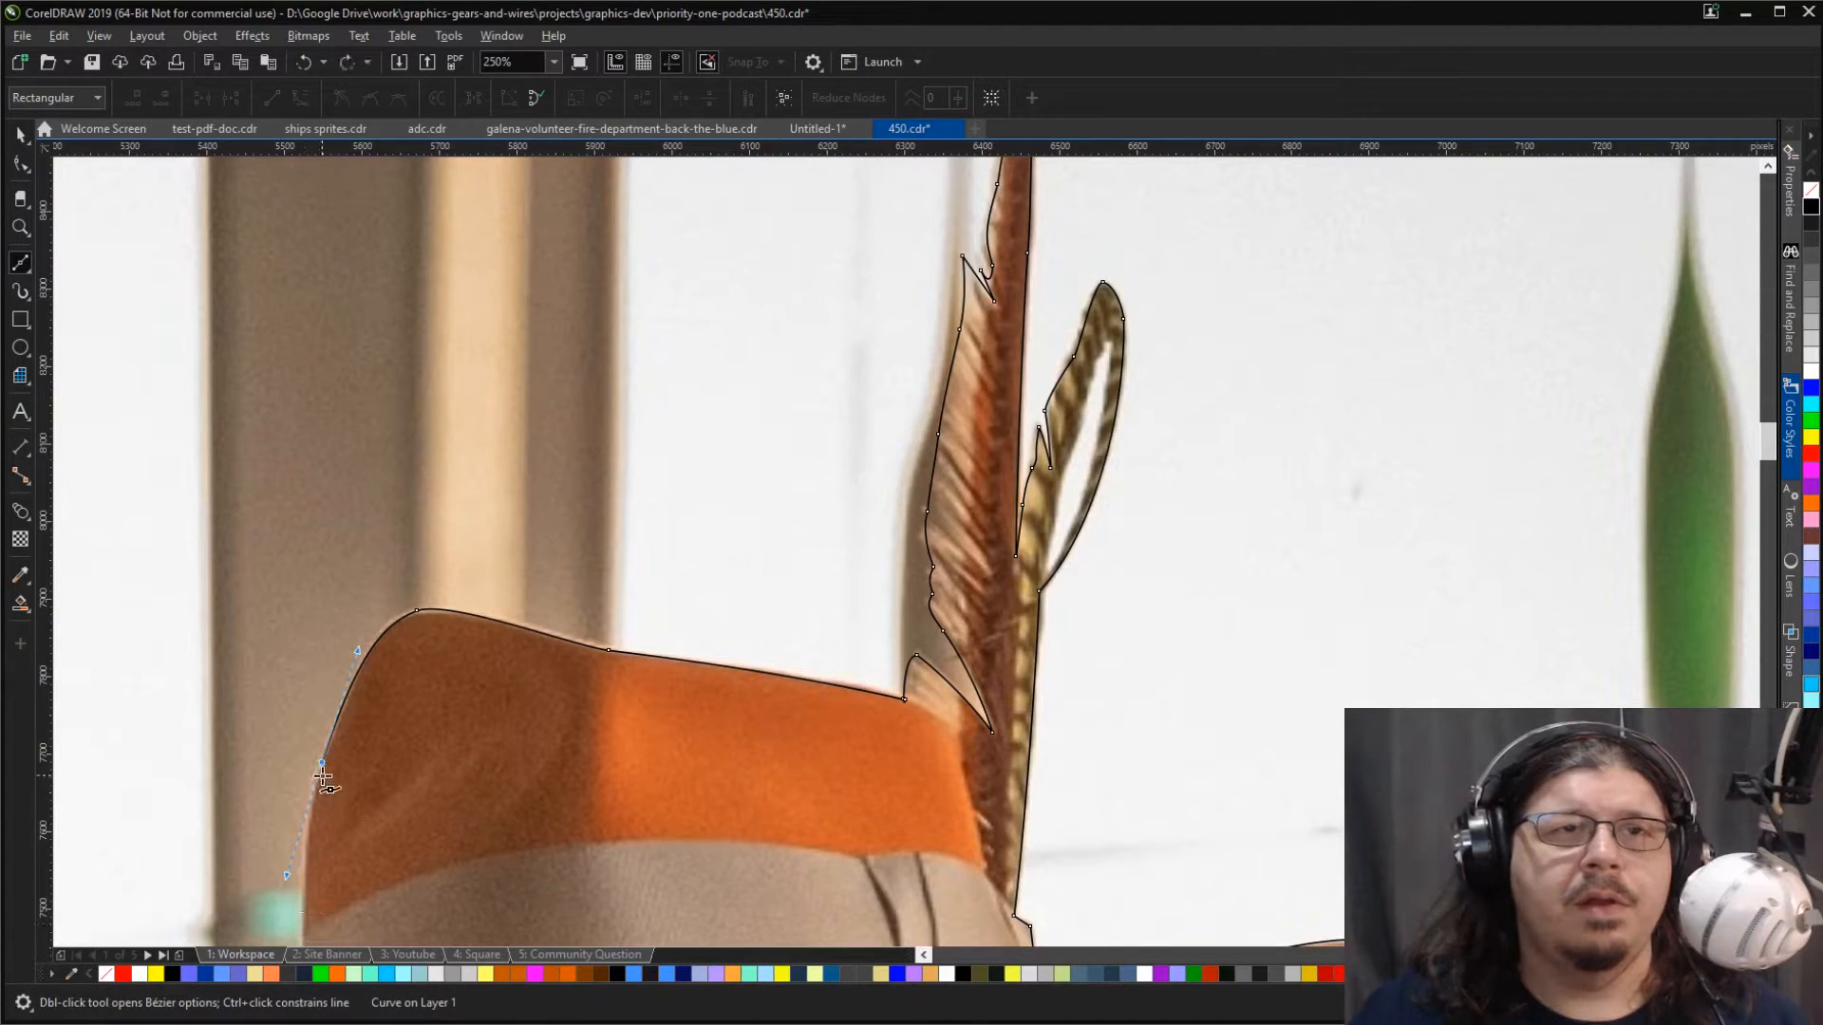
left_click_drag(323, 764, 312, 814)
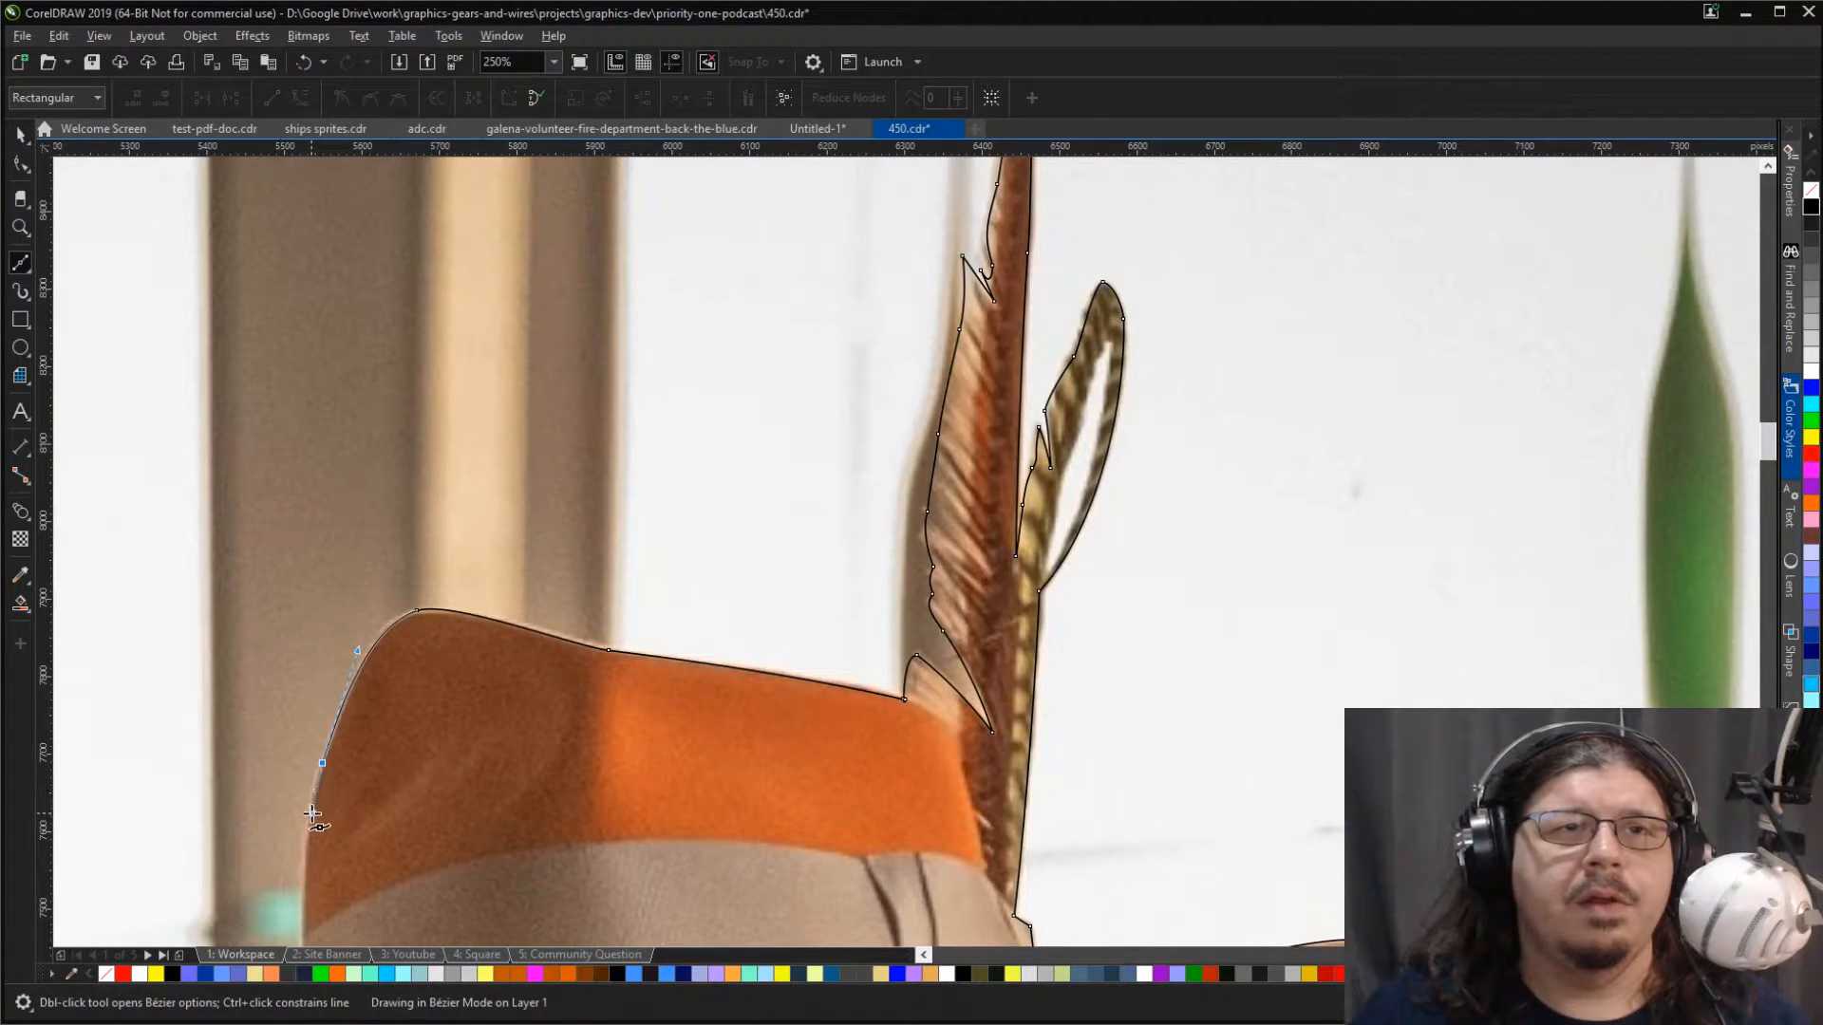
left_click(307, 938)
scroll(318, 855, "down", 3)
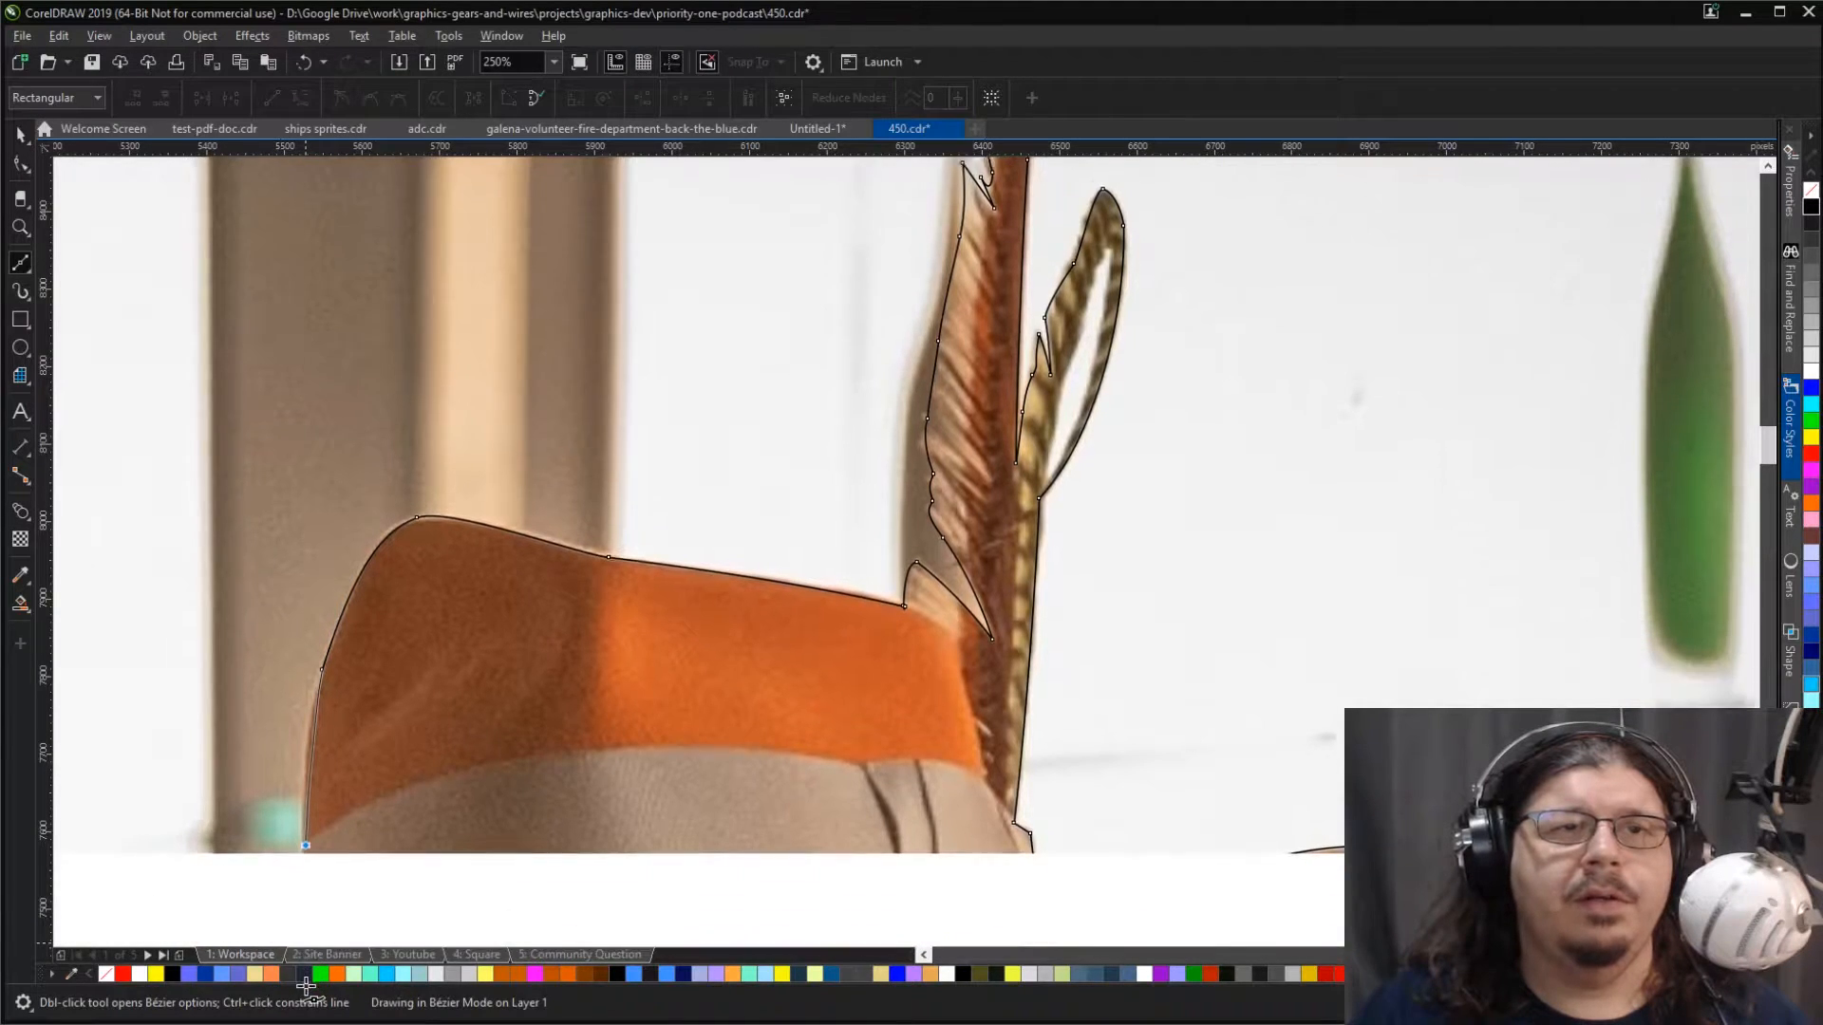
key("ctrl+z")
left_click(323, 605)
left_click_drag(322, 610, 308, 683)
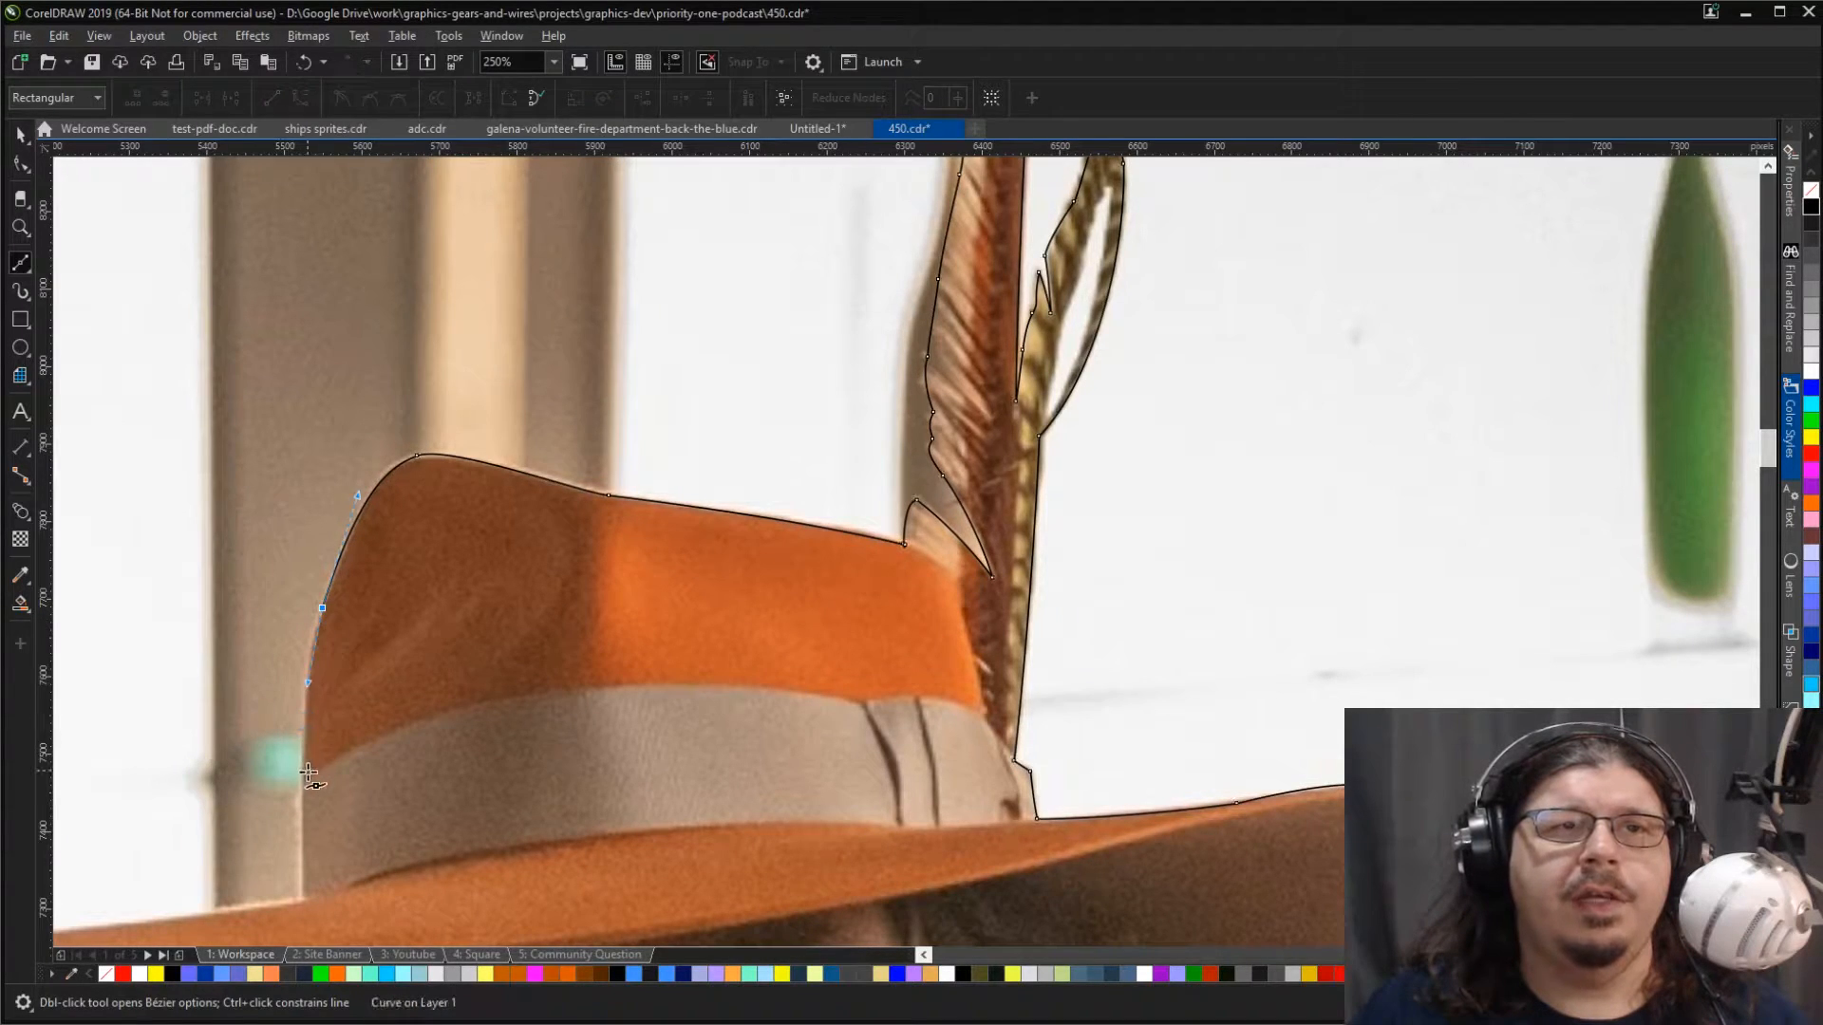
left_click_drag(304, 787, 301, 836)
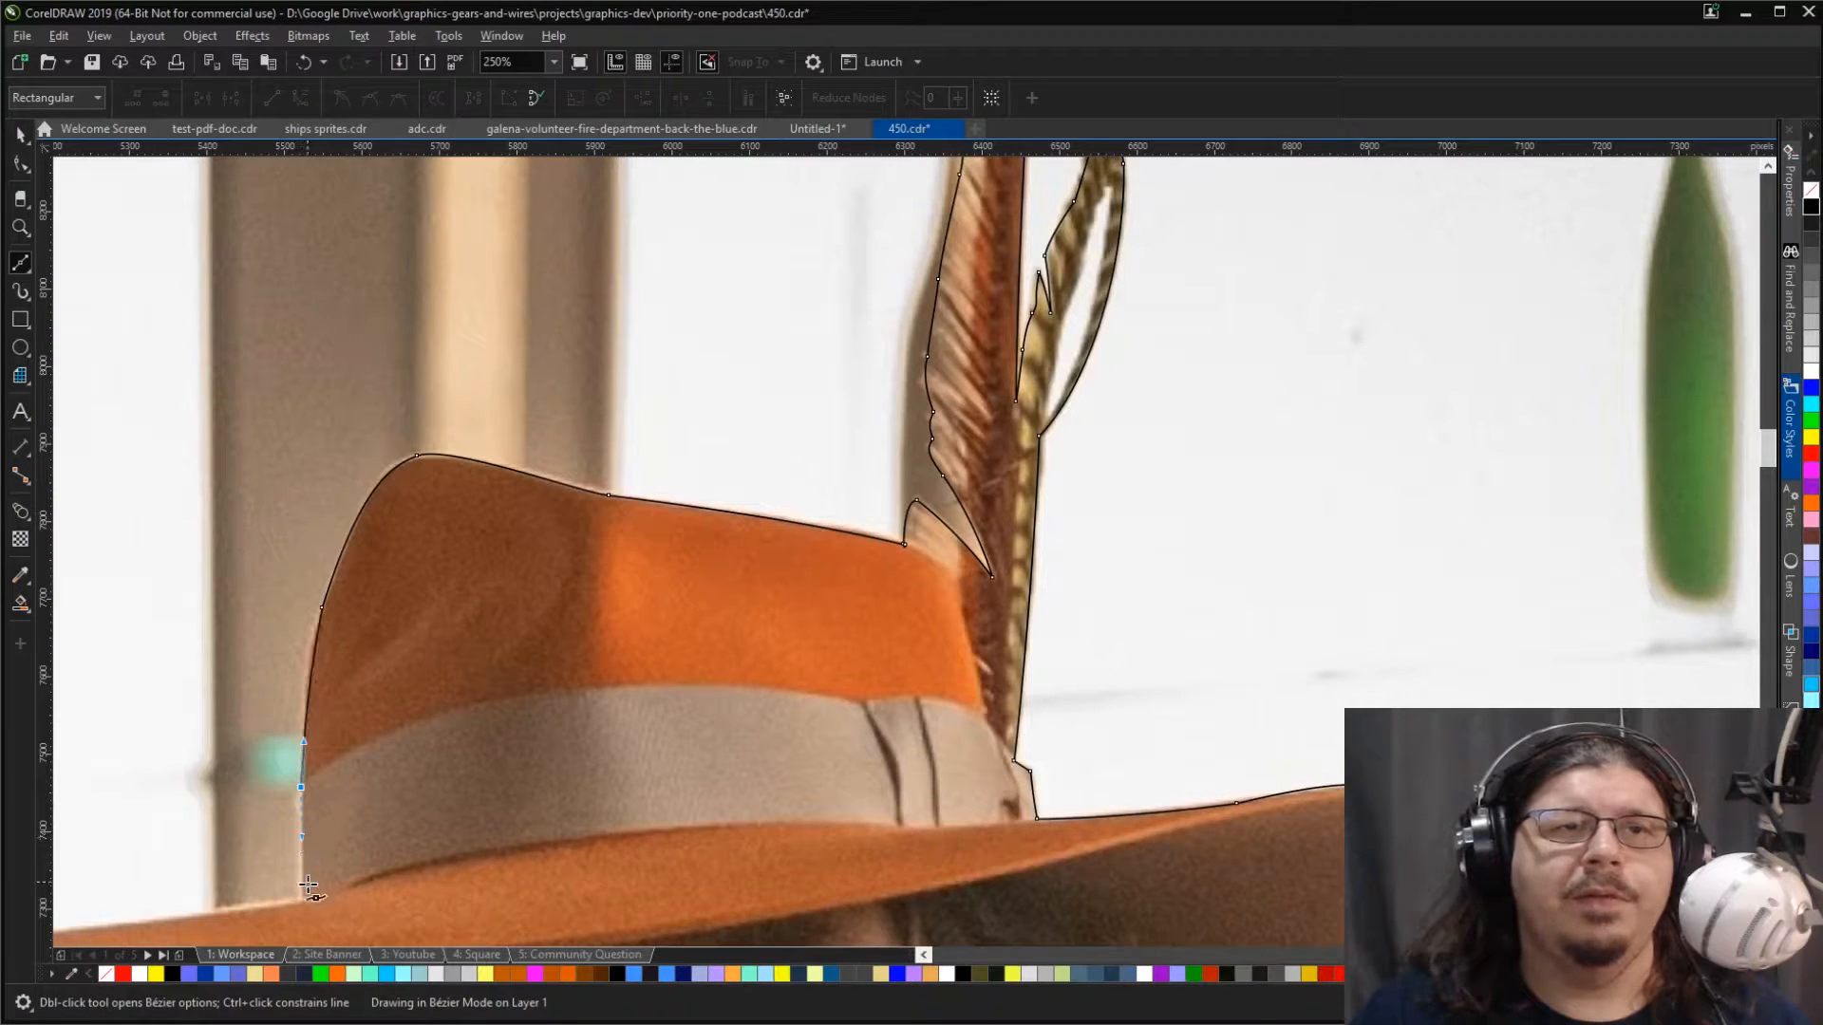
left_click(302, 900)
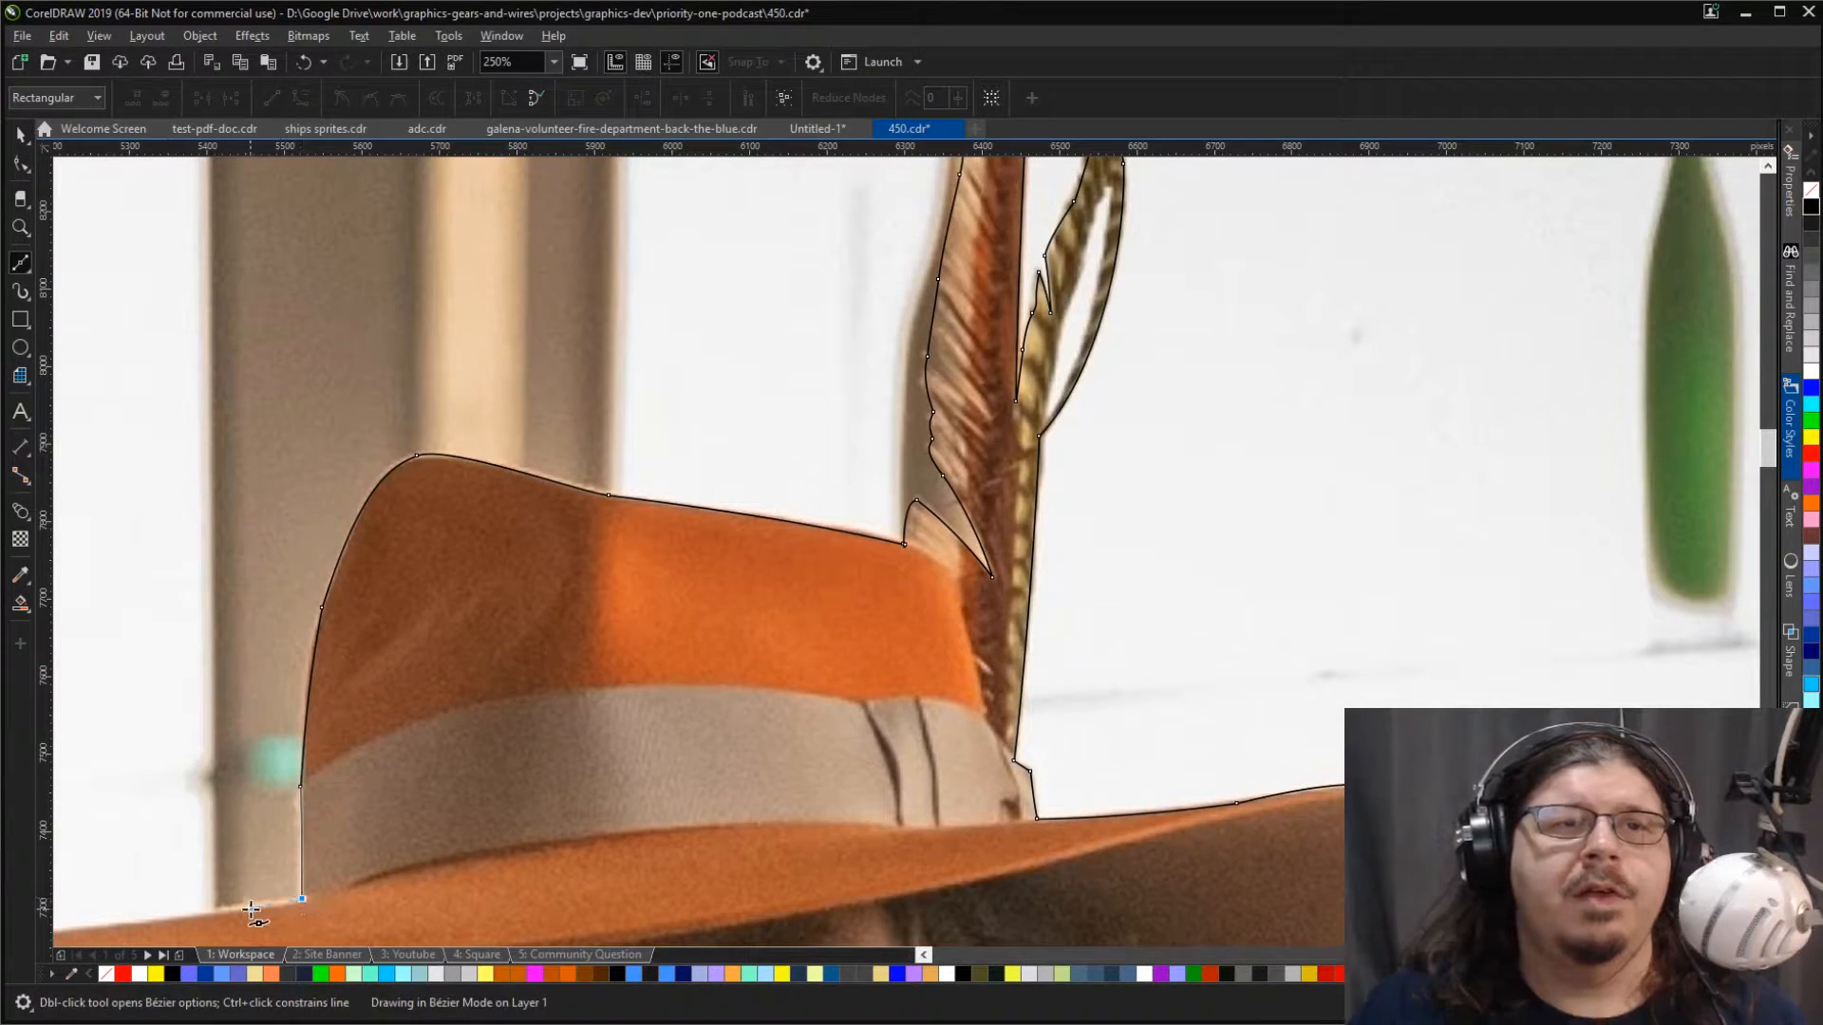
Step: Trace the brim's upper edge from the hat band outward to its tip and shorten the outgoing curve handle
scroll(246, 910, "left", 5)
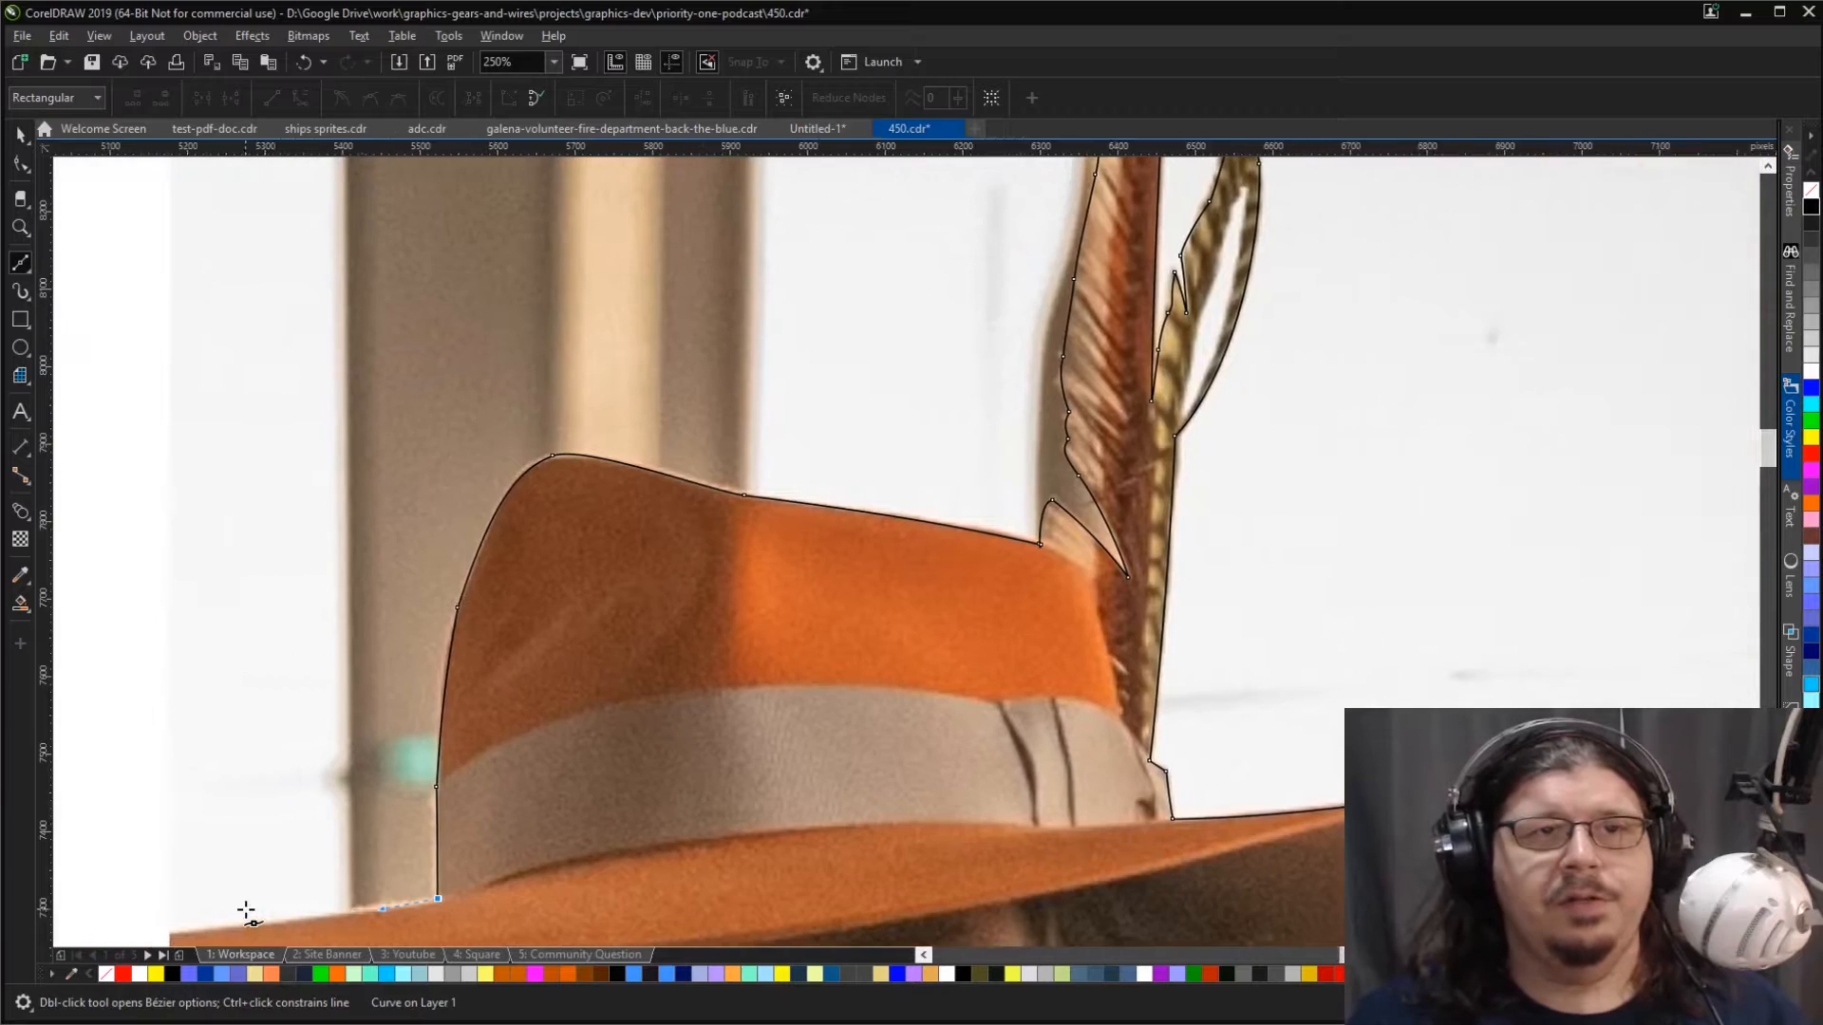
scroll(246, 910, "left", 3)
scroll(245, 910, "down", 3)
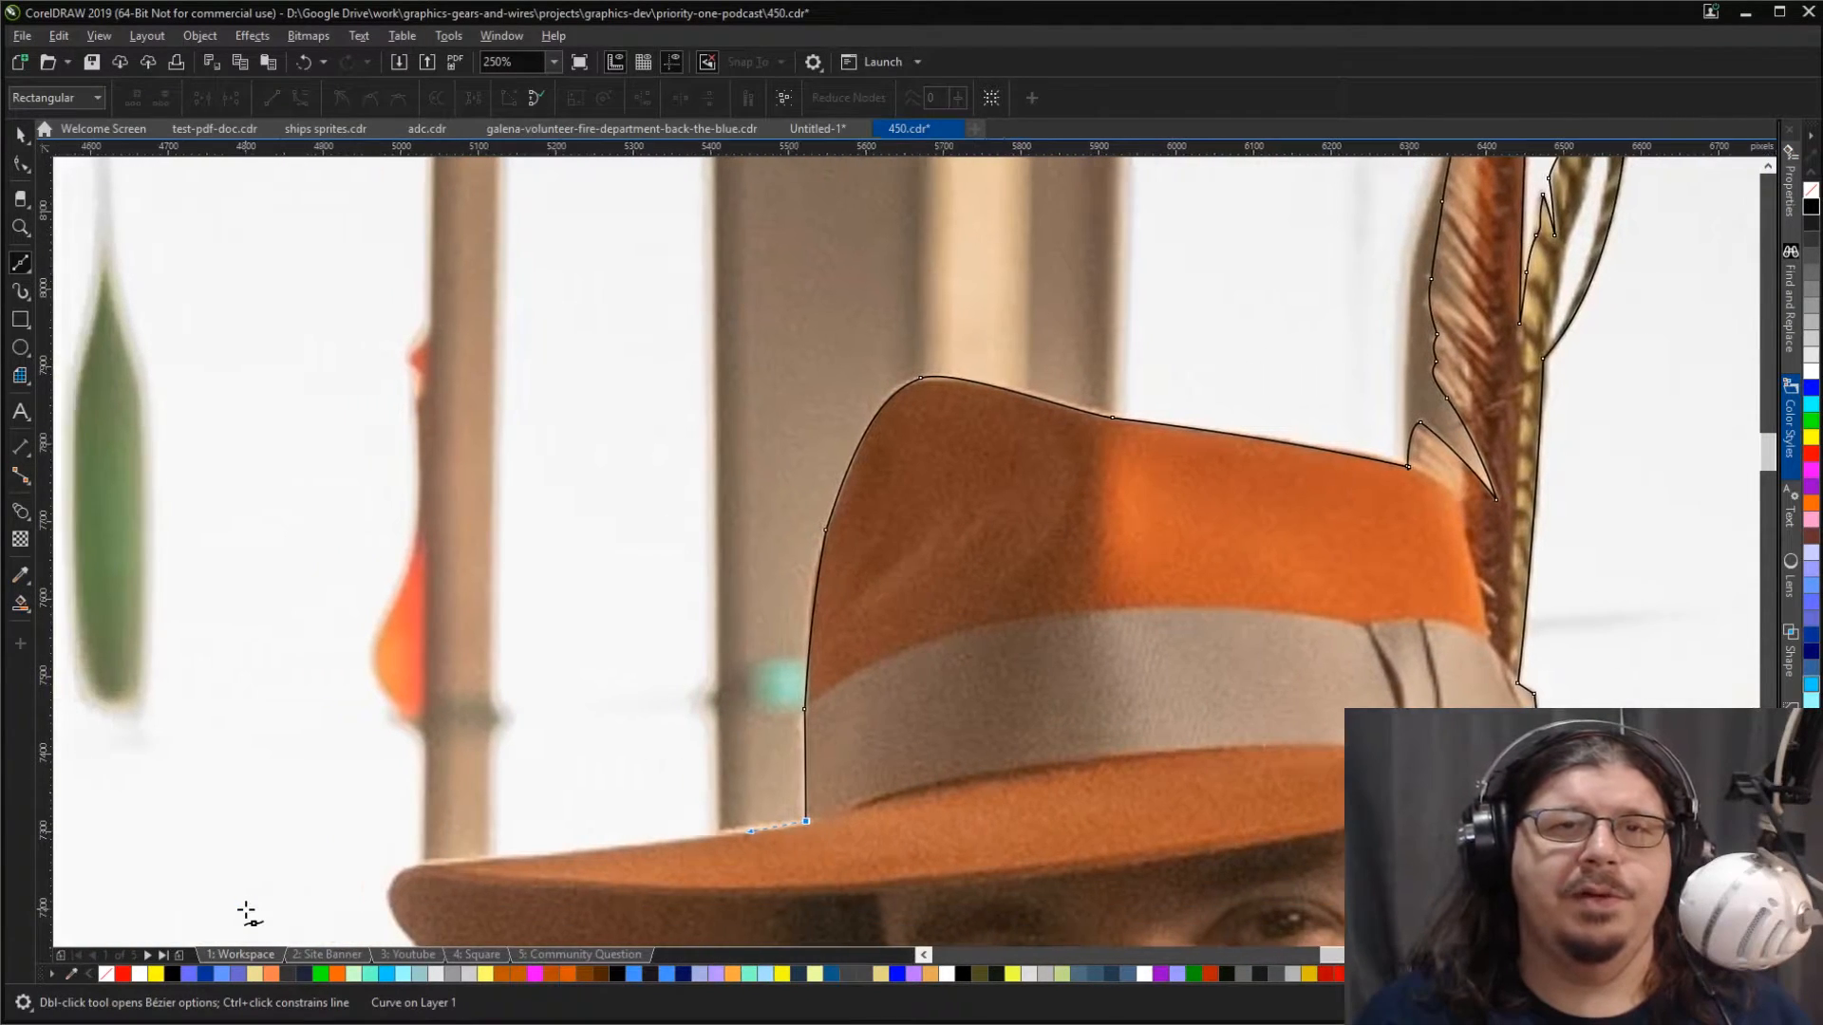
scroll(245, 908, "down", 3)
scroll(245, 909, "left", 2)
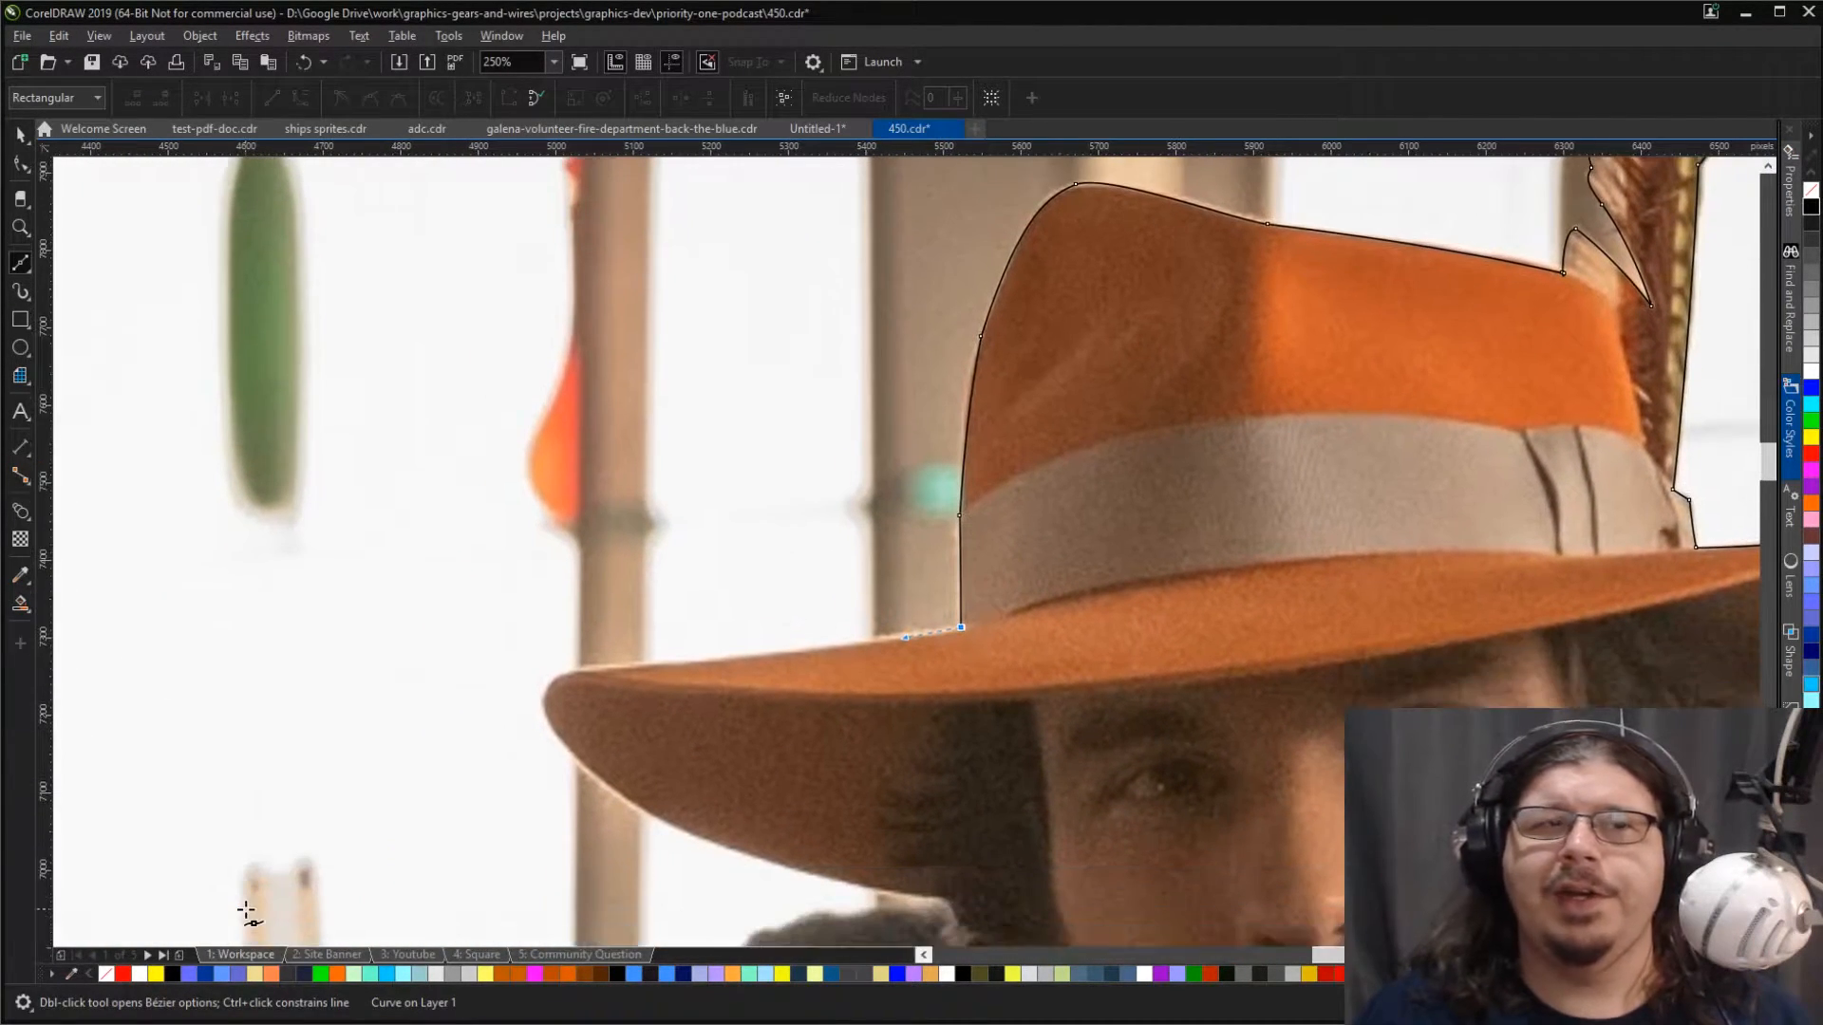
left_click(585, 669)
left_click_drag(570, 670, 492, 670)
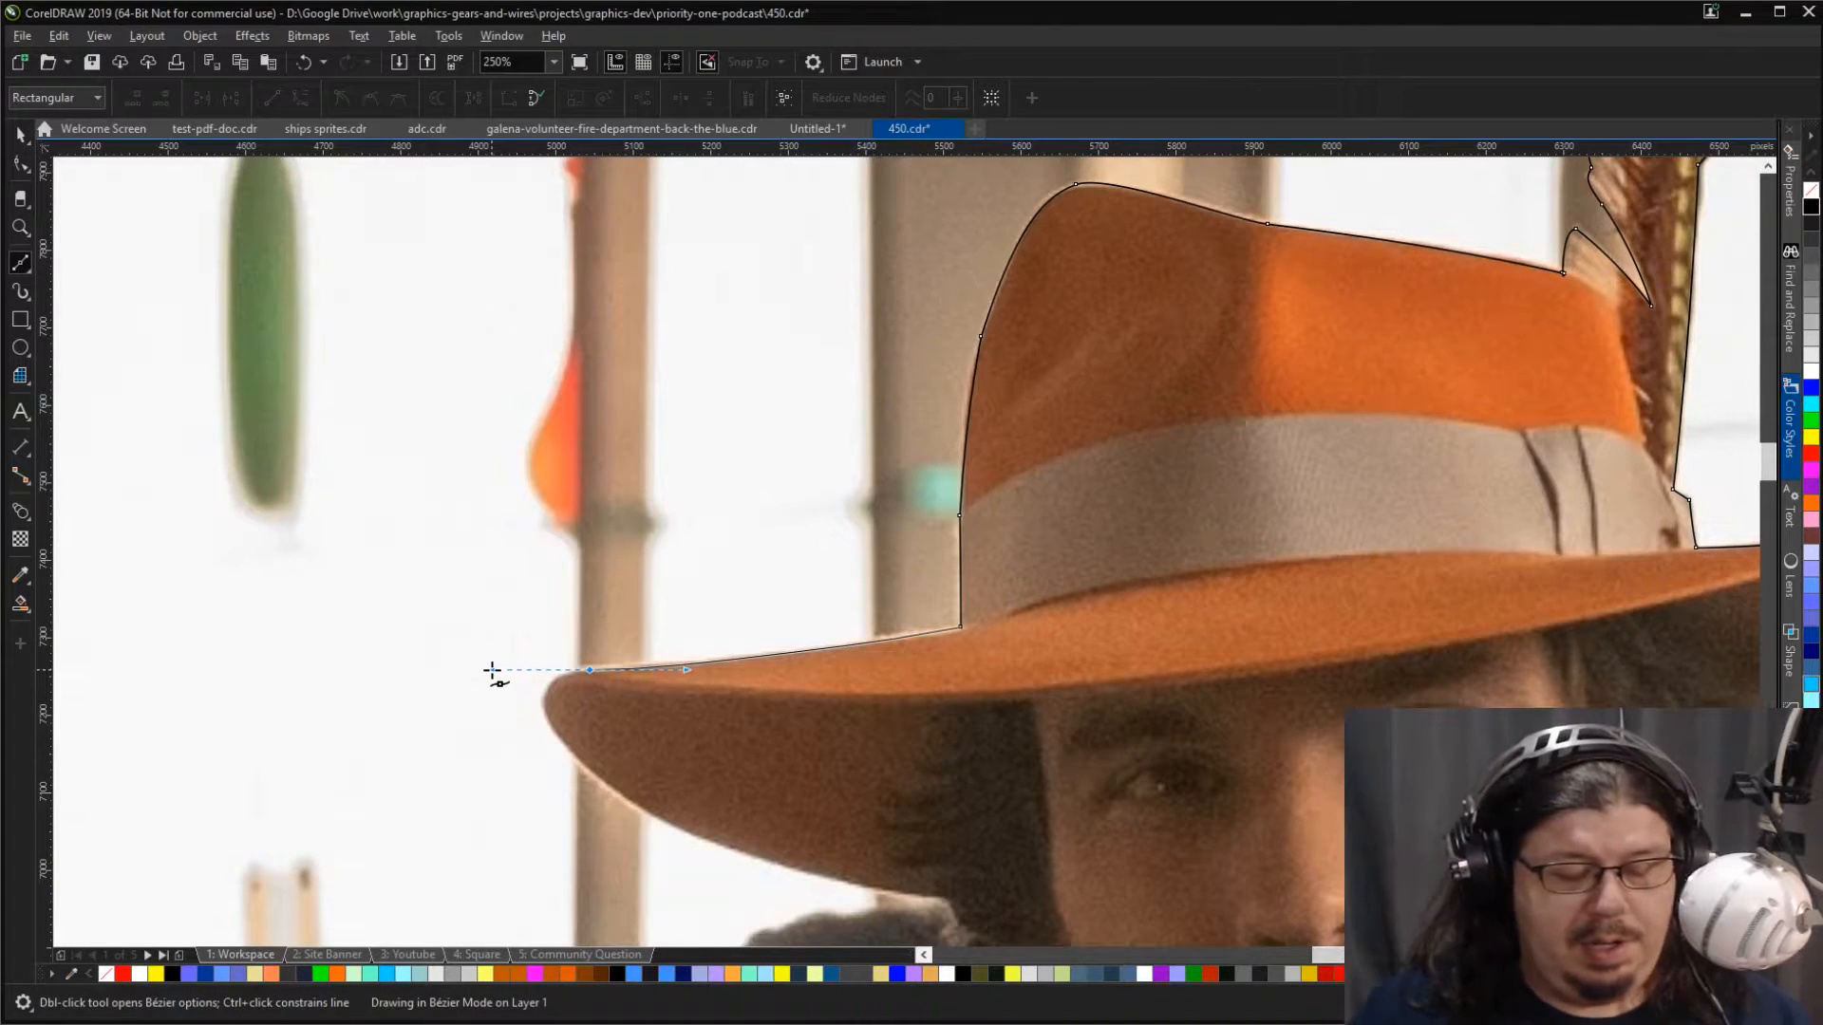
left_click_drag(512, 673, 566, 670)
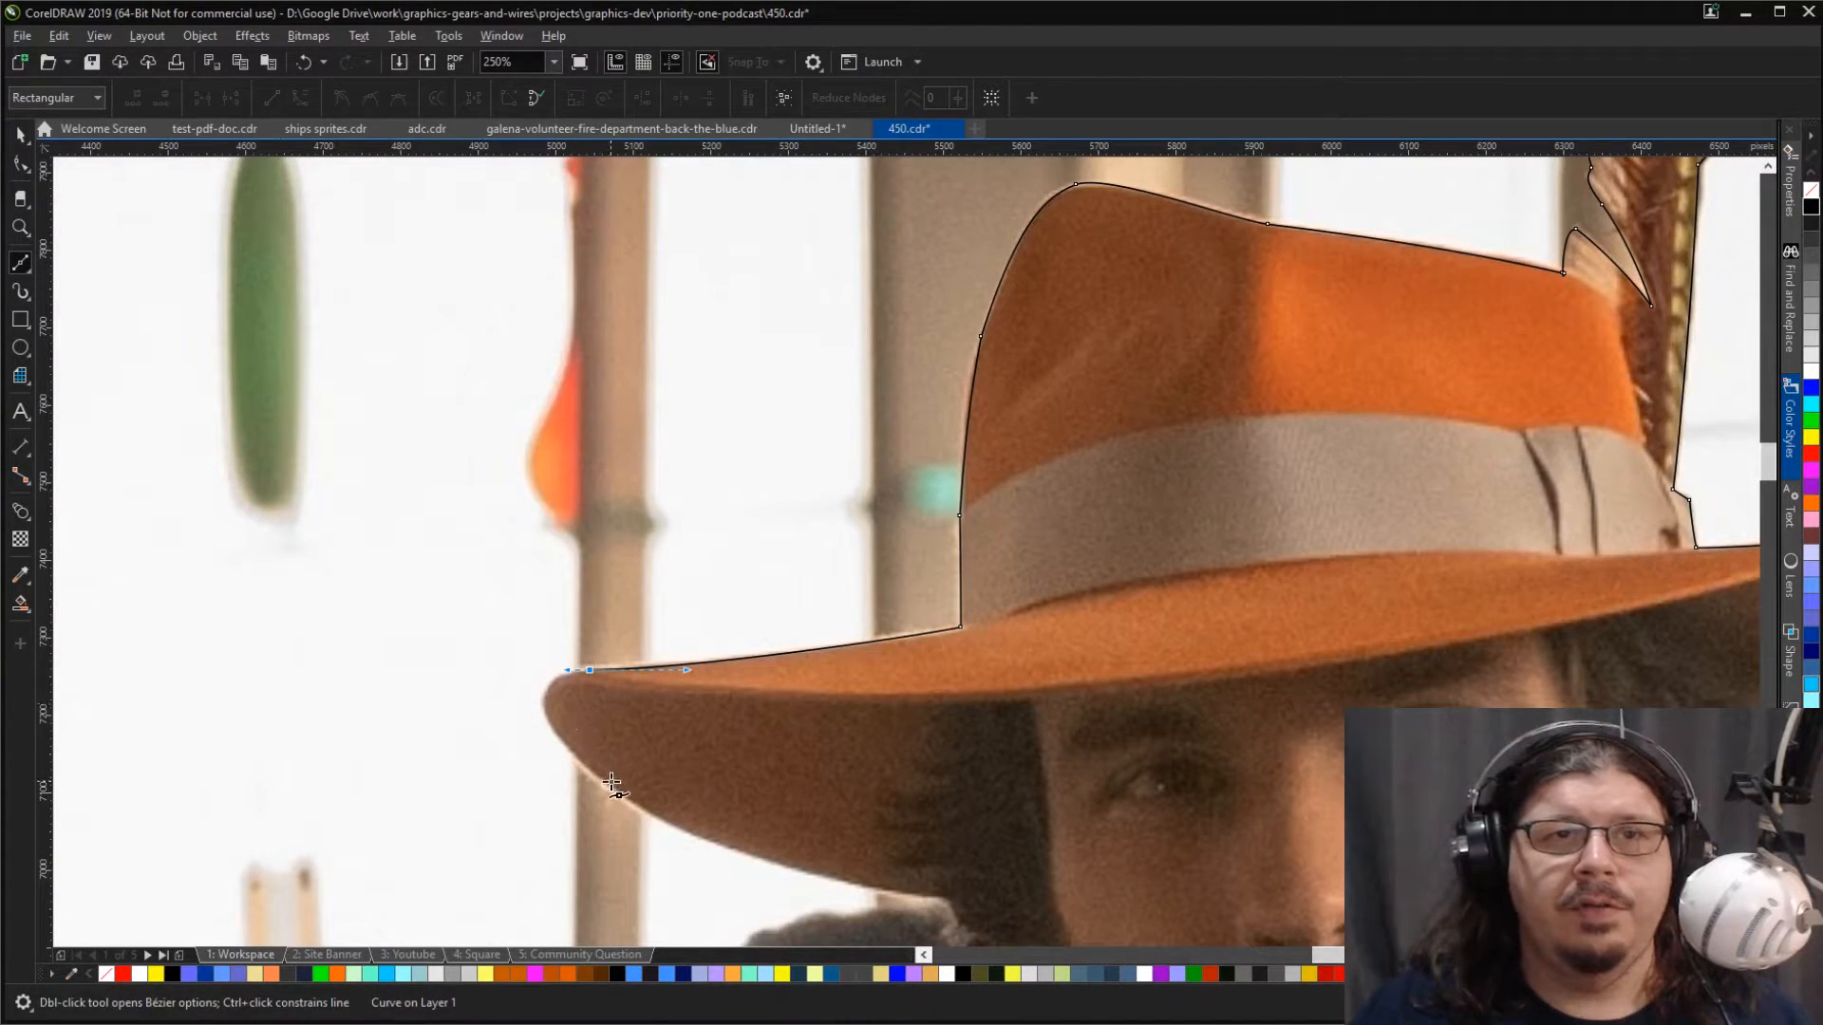
Step: Trace around the brim's rounded tip and back along its underside to the man's hair
left_click_drag(619, 796, 750, 898)
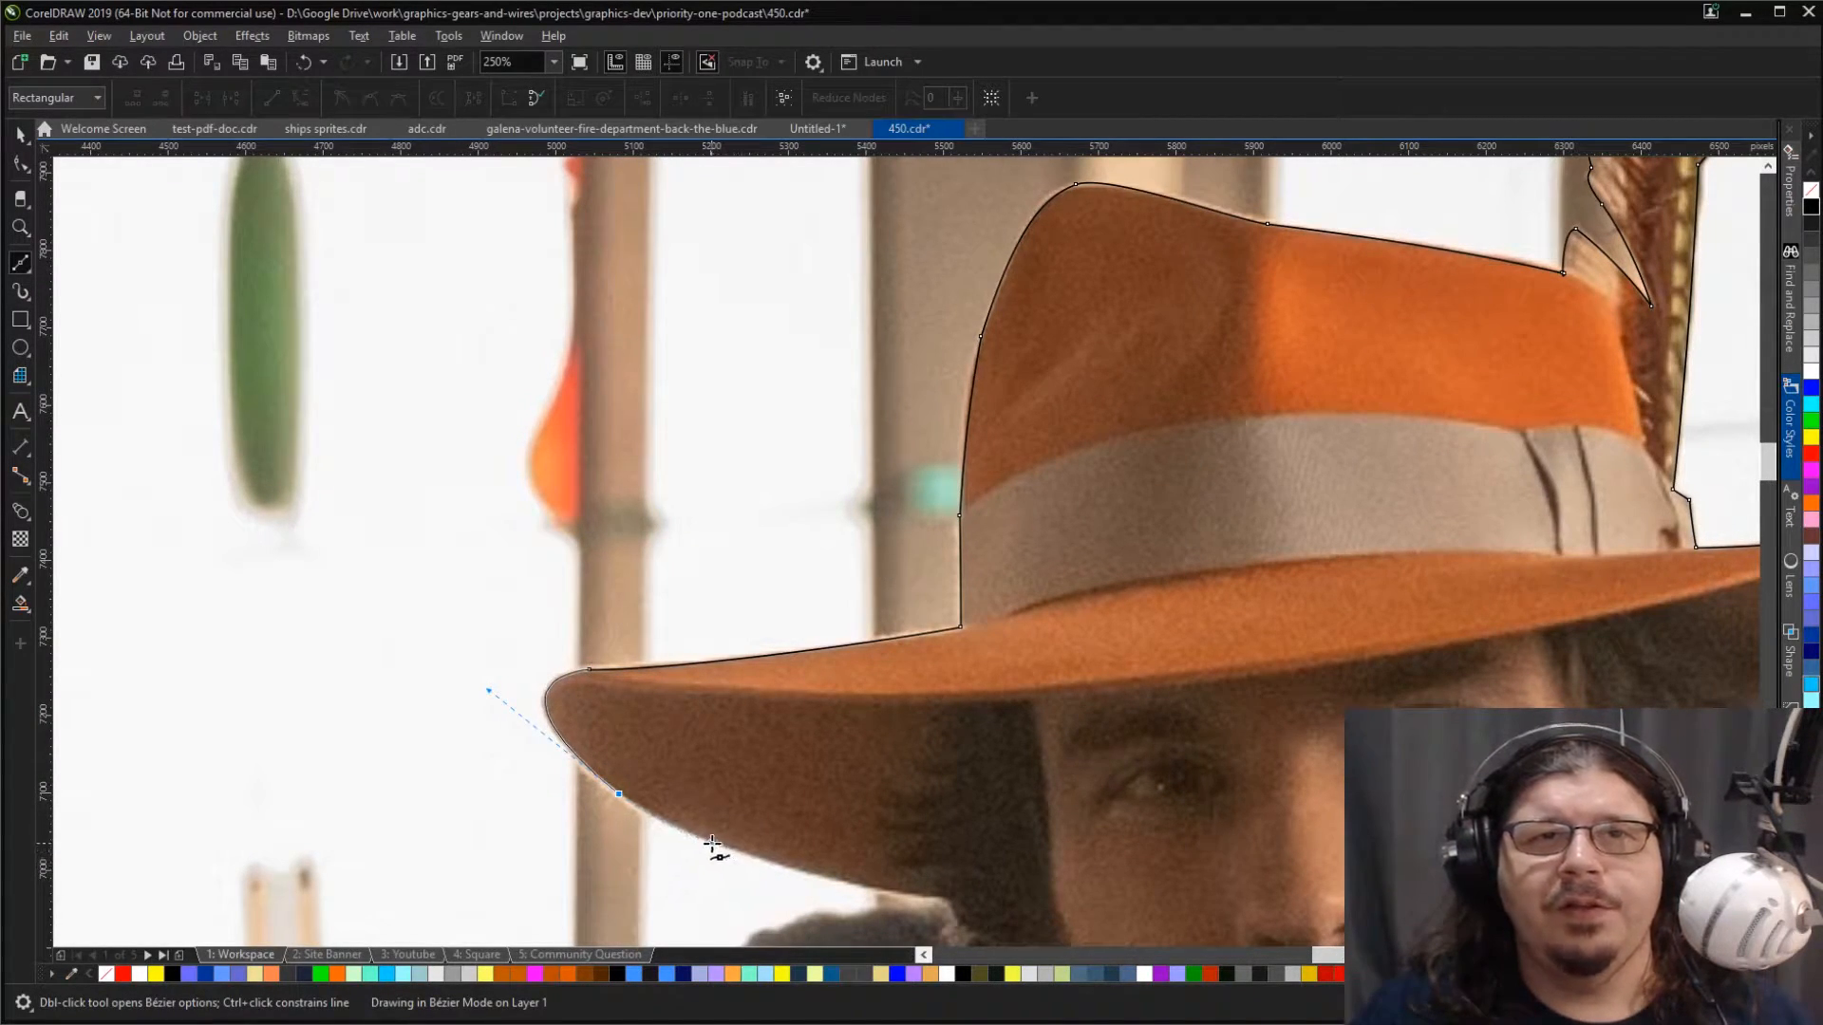
left_click_drag(690, 833, 683, 832)
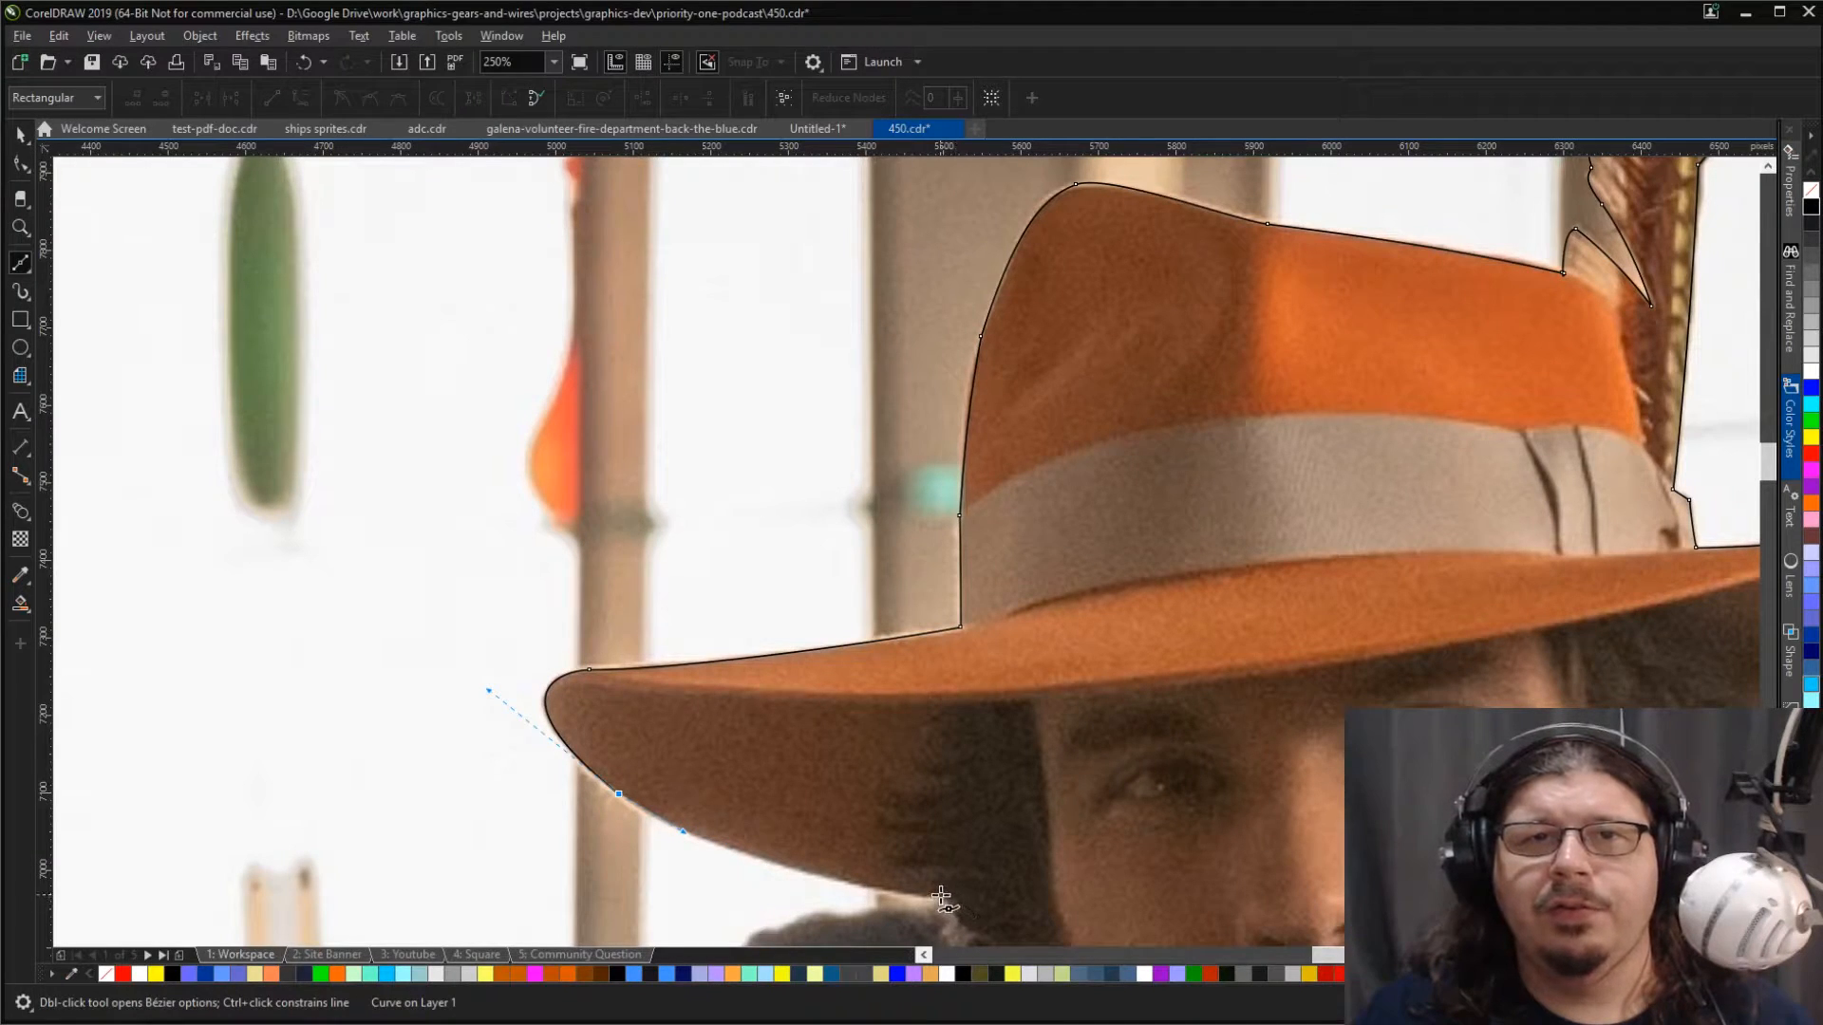
mouse_move(944, 896)
left_mouse_down()
mouse_move(1066, 903)
mouse_move(952, 910)
left_mouse_up()
scroll(954, 926, "down", 3)
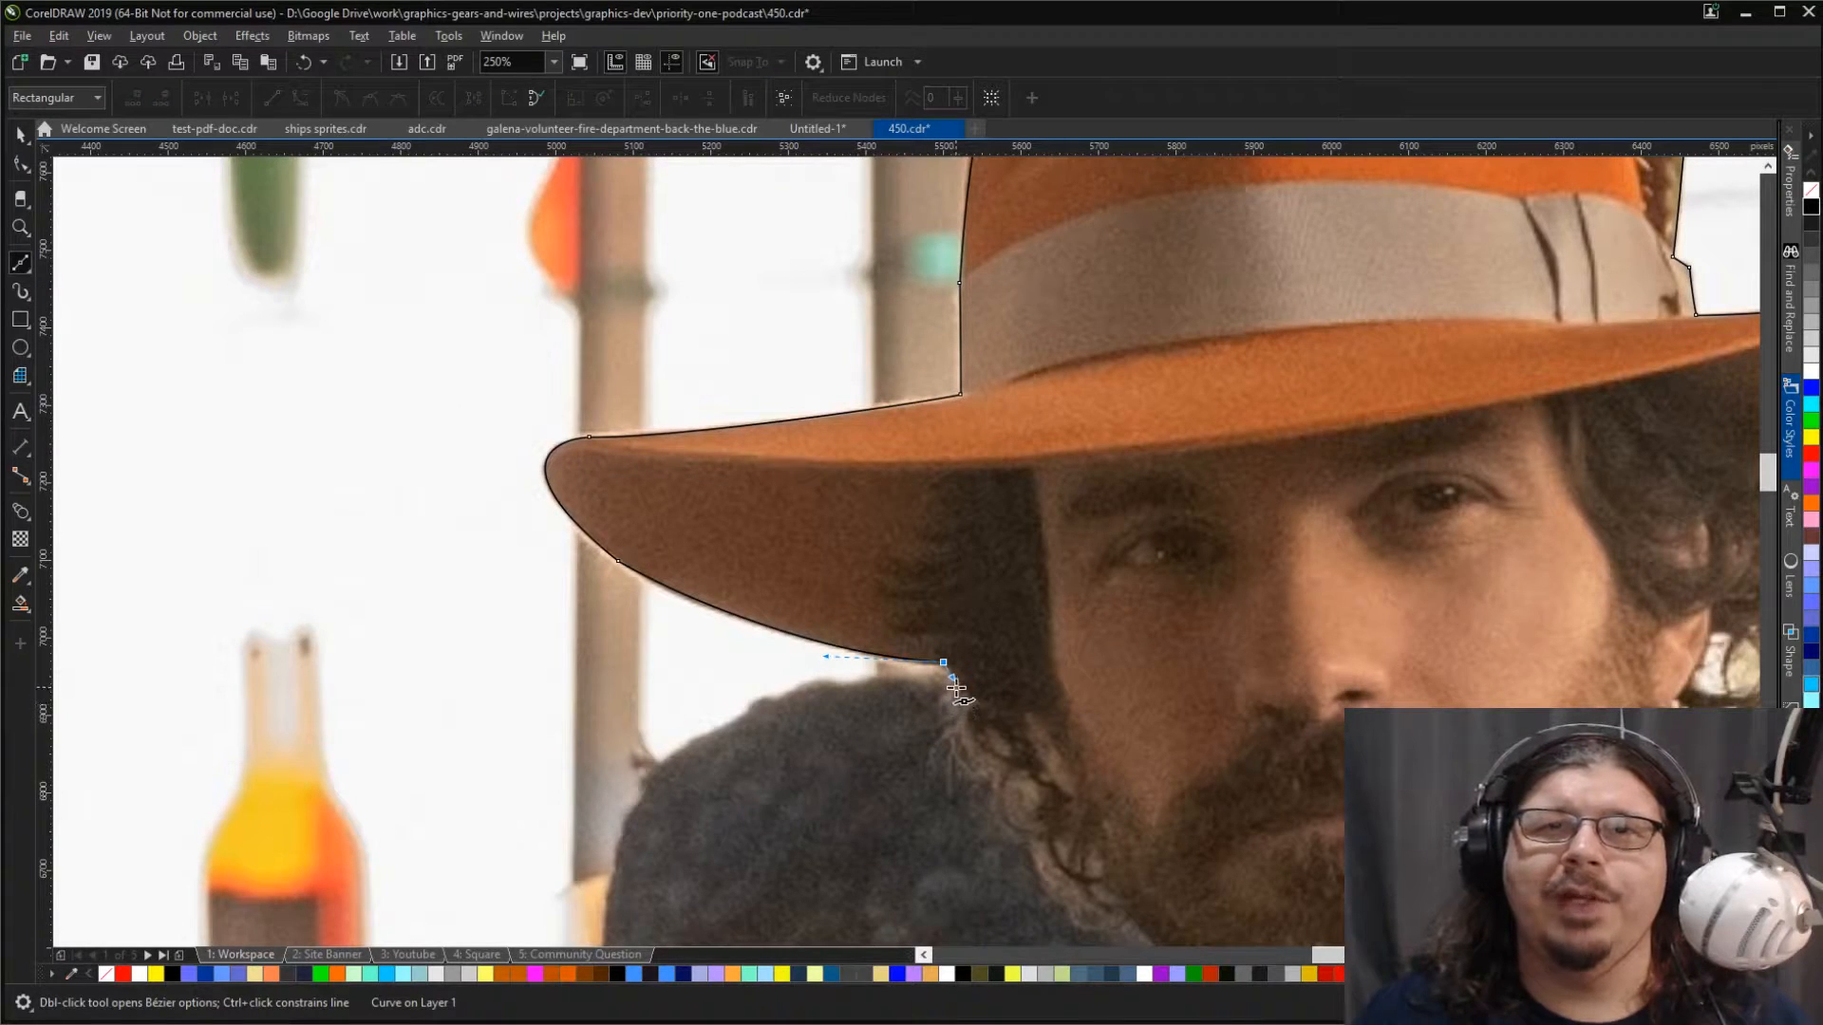
Step: Outline the curly hair with short scalloped curves from the brim down to the beard
left_click(956, 687)
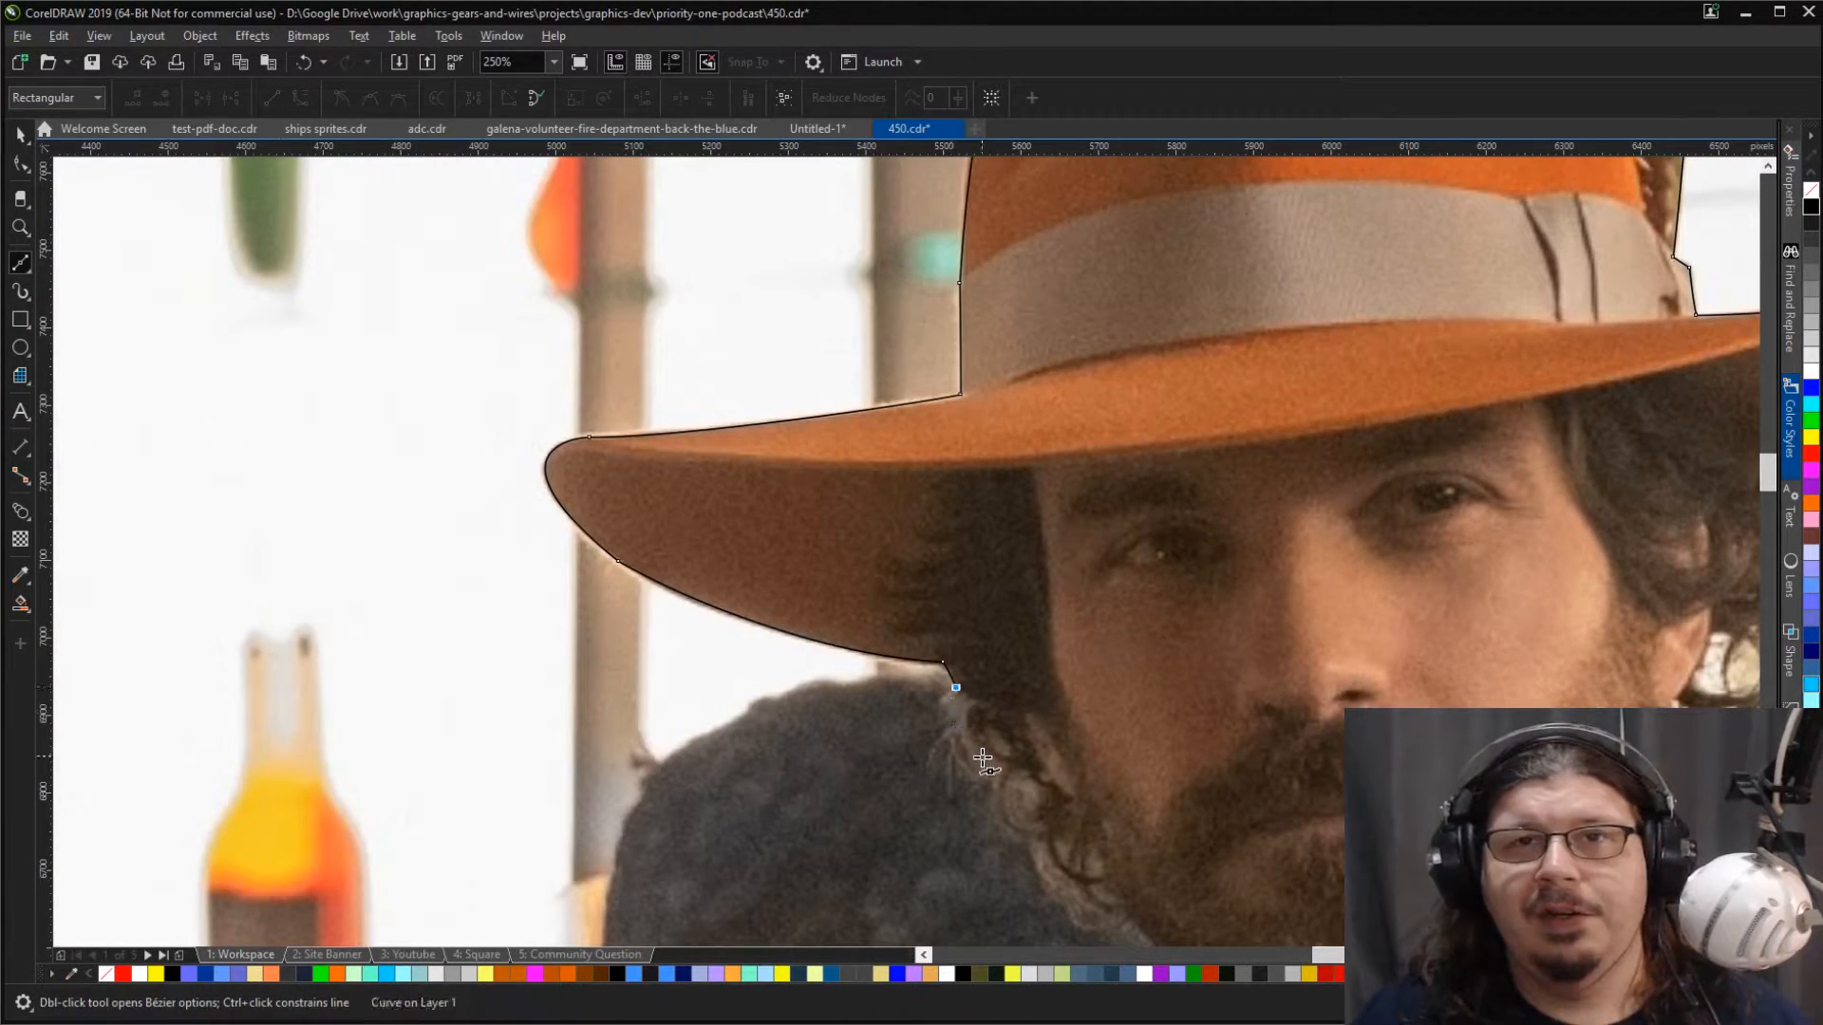
left_click_drag(1004, 762, 1149, 925)
key("c")
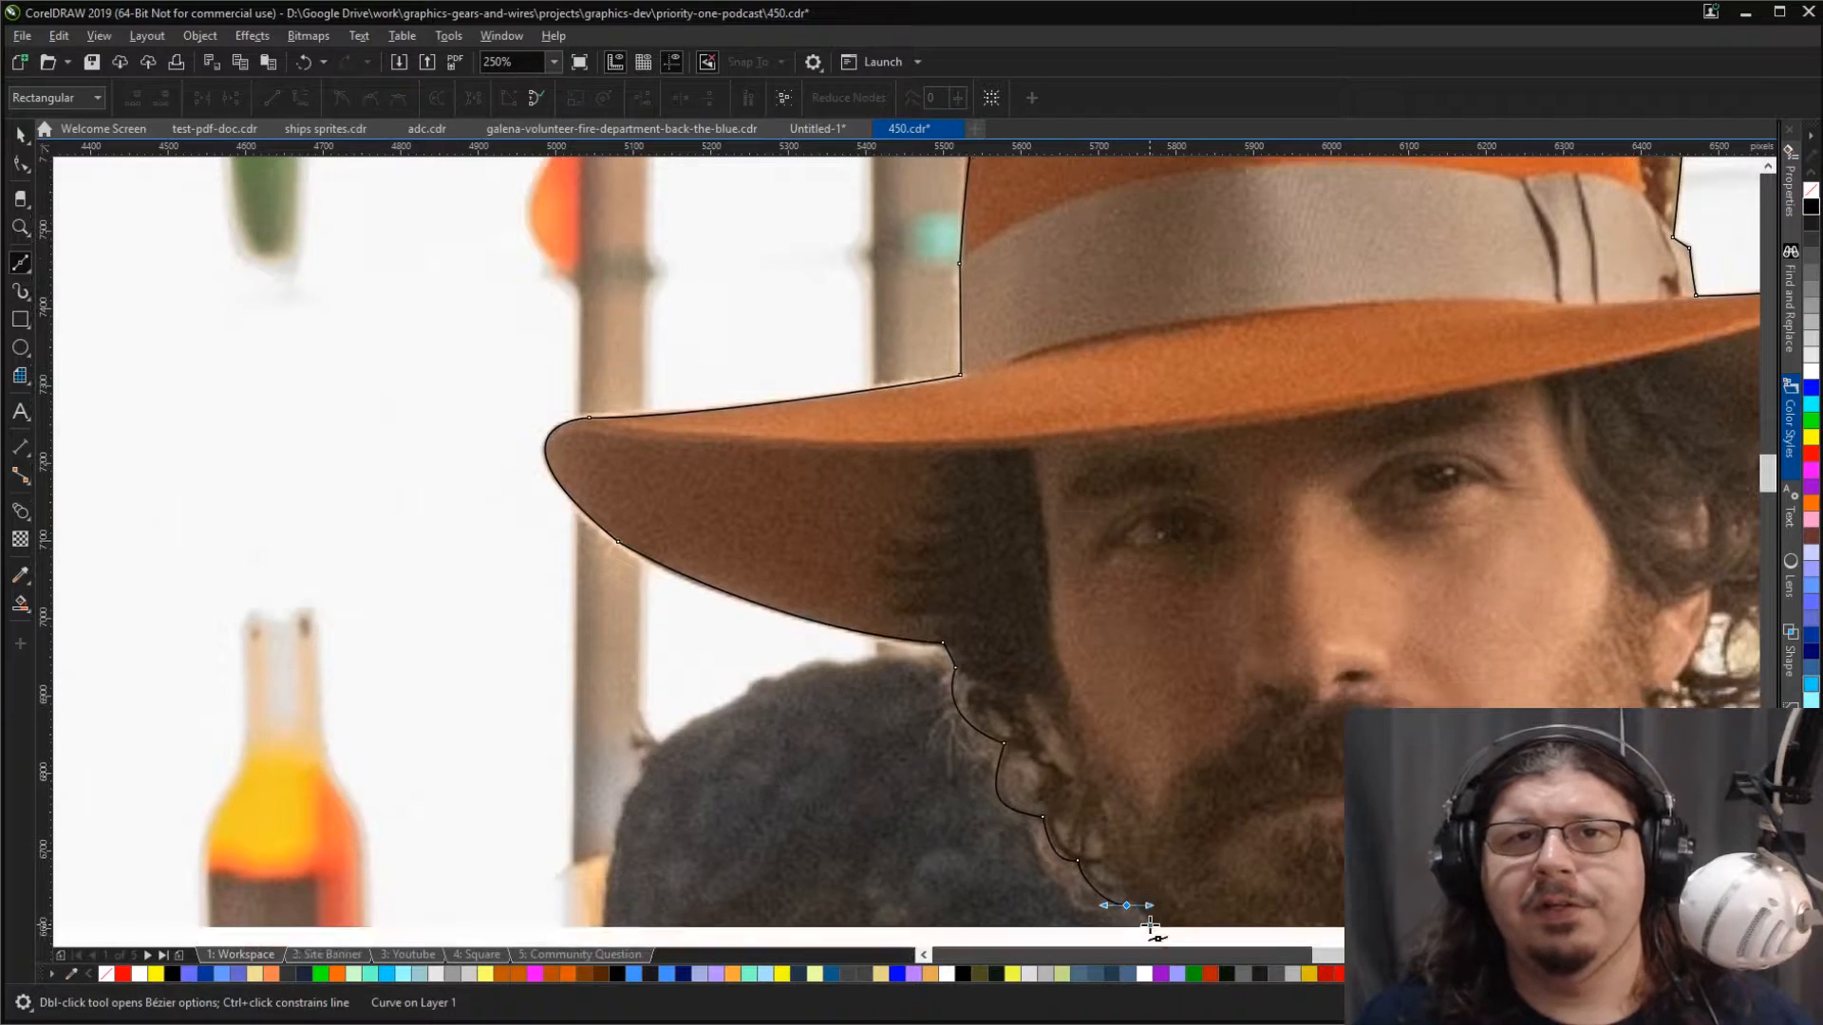
Step: Extend the outline down the beard's edge and close it at its starting point on the jacket collar
scroll(1150, 925, "down", 2)
scroll(1149, 926, "down", 8)
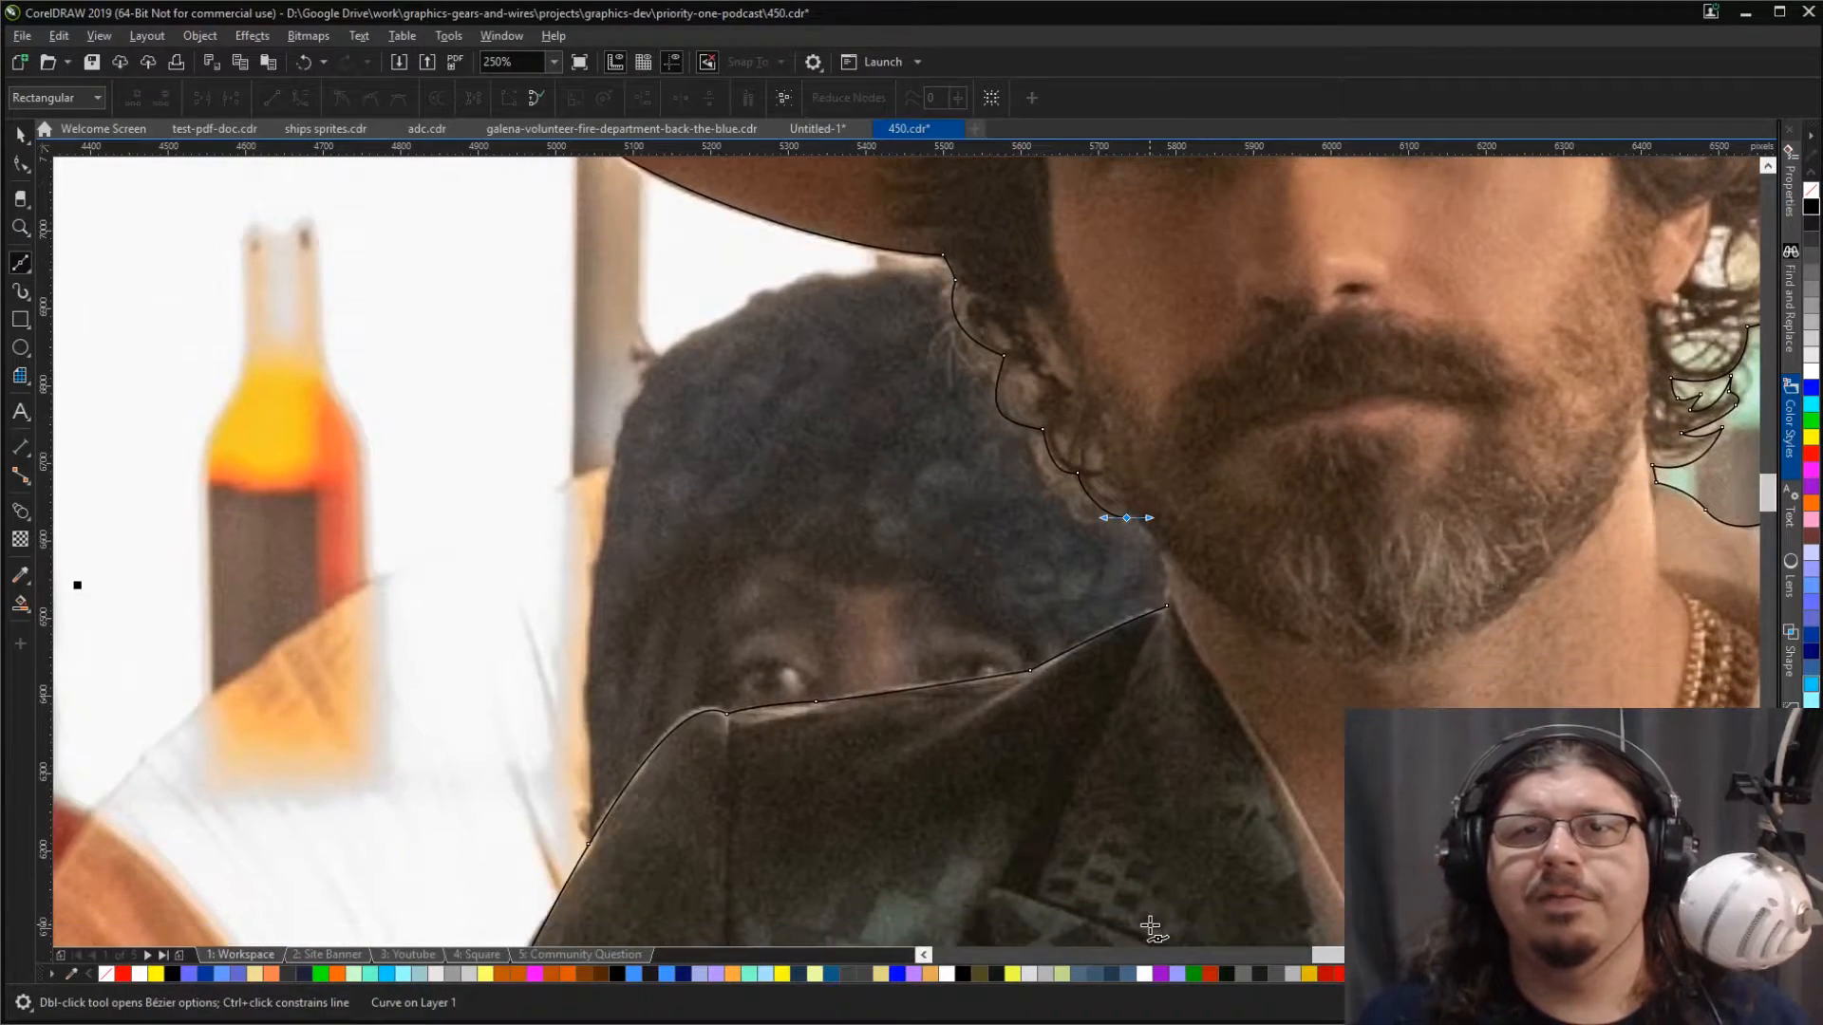
left_click(1127, 518)
left_click(1155, 548)
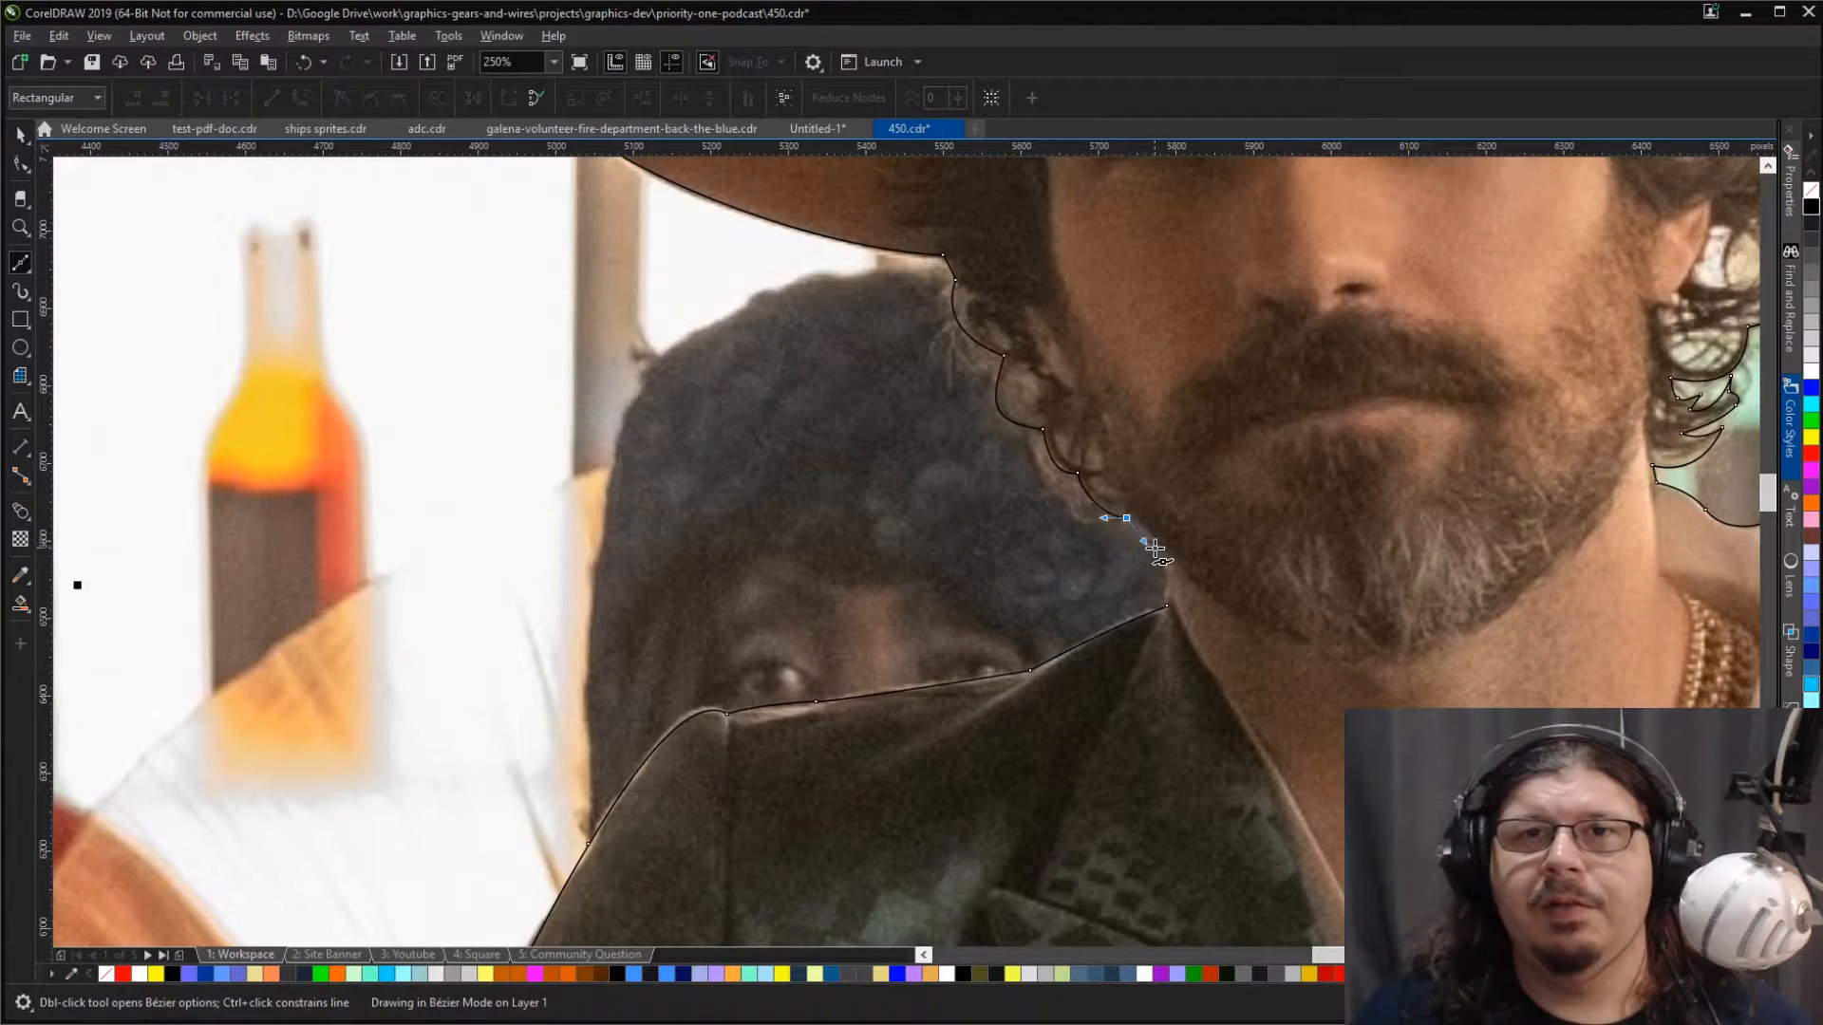
left_click(1171, 606)
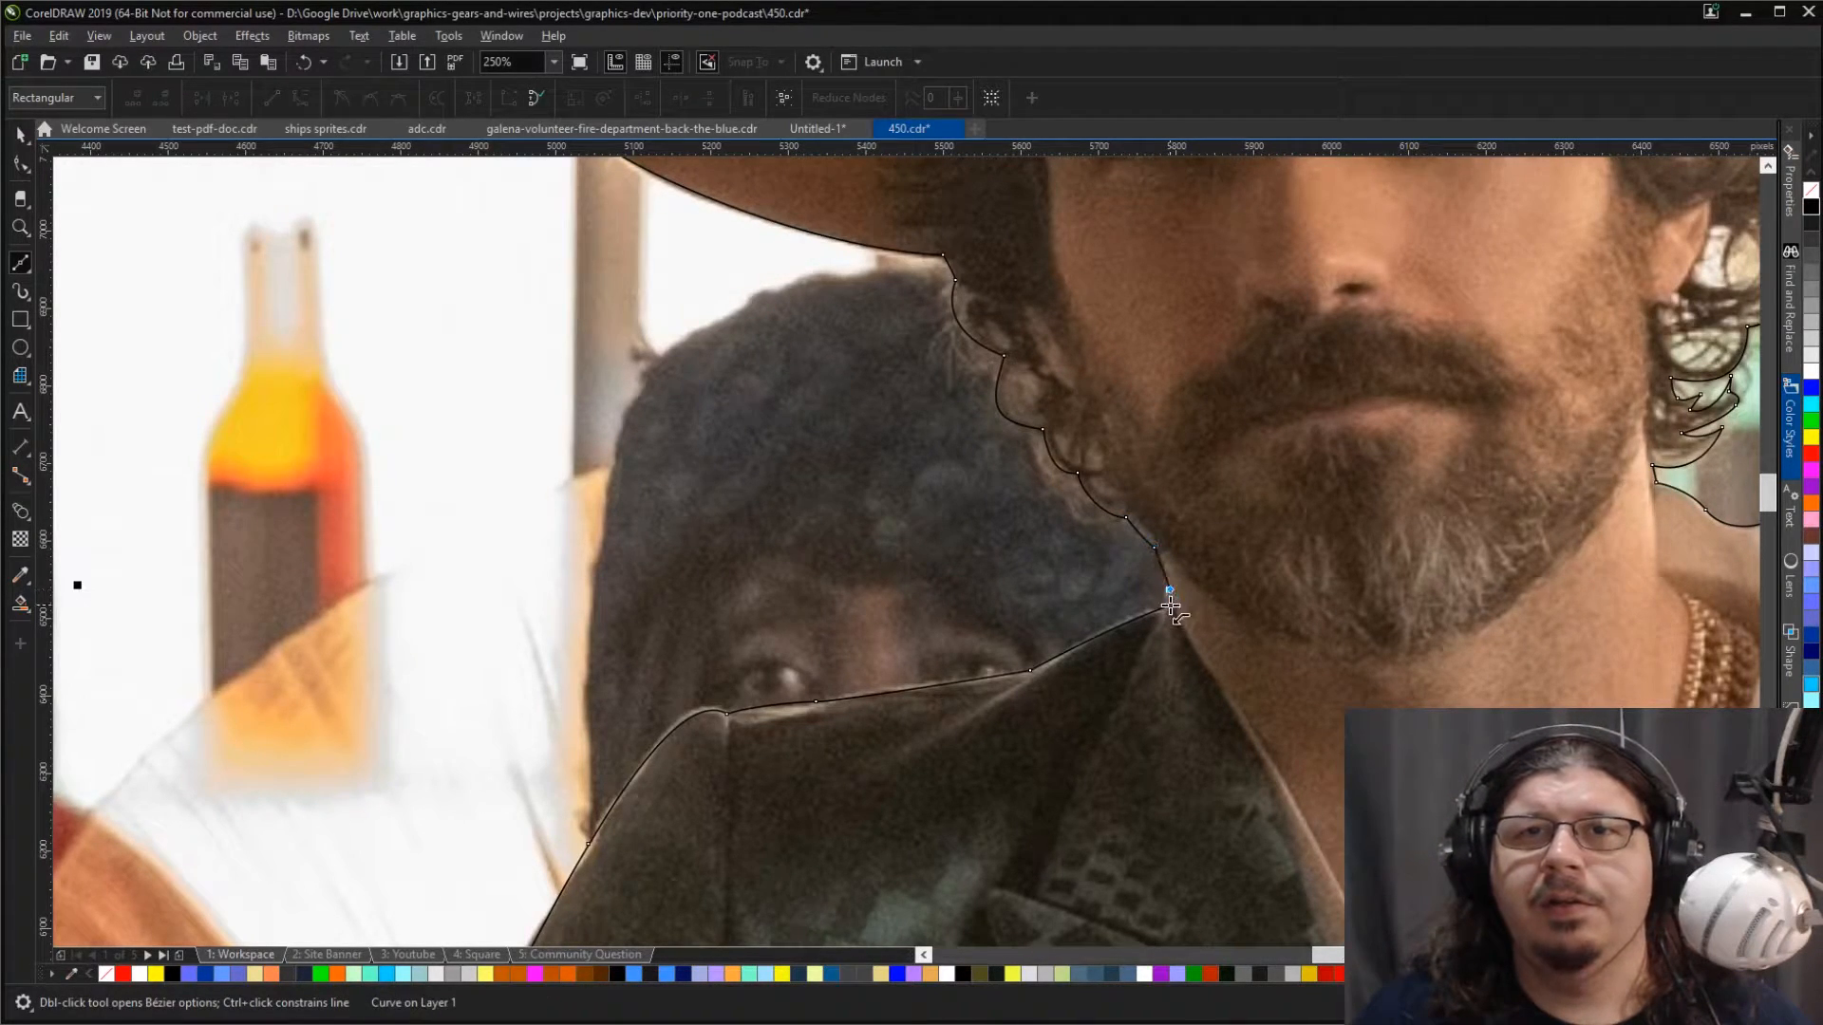
key("space")
Step: Frame the whole man in the orange hat in view and examine the completed outline
scroll(1205, 676, "down", 2)
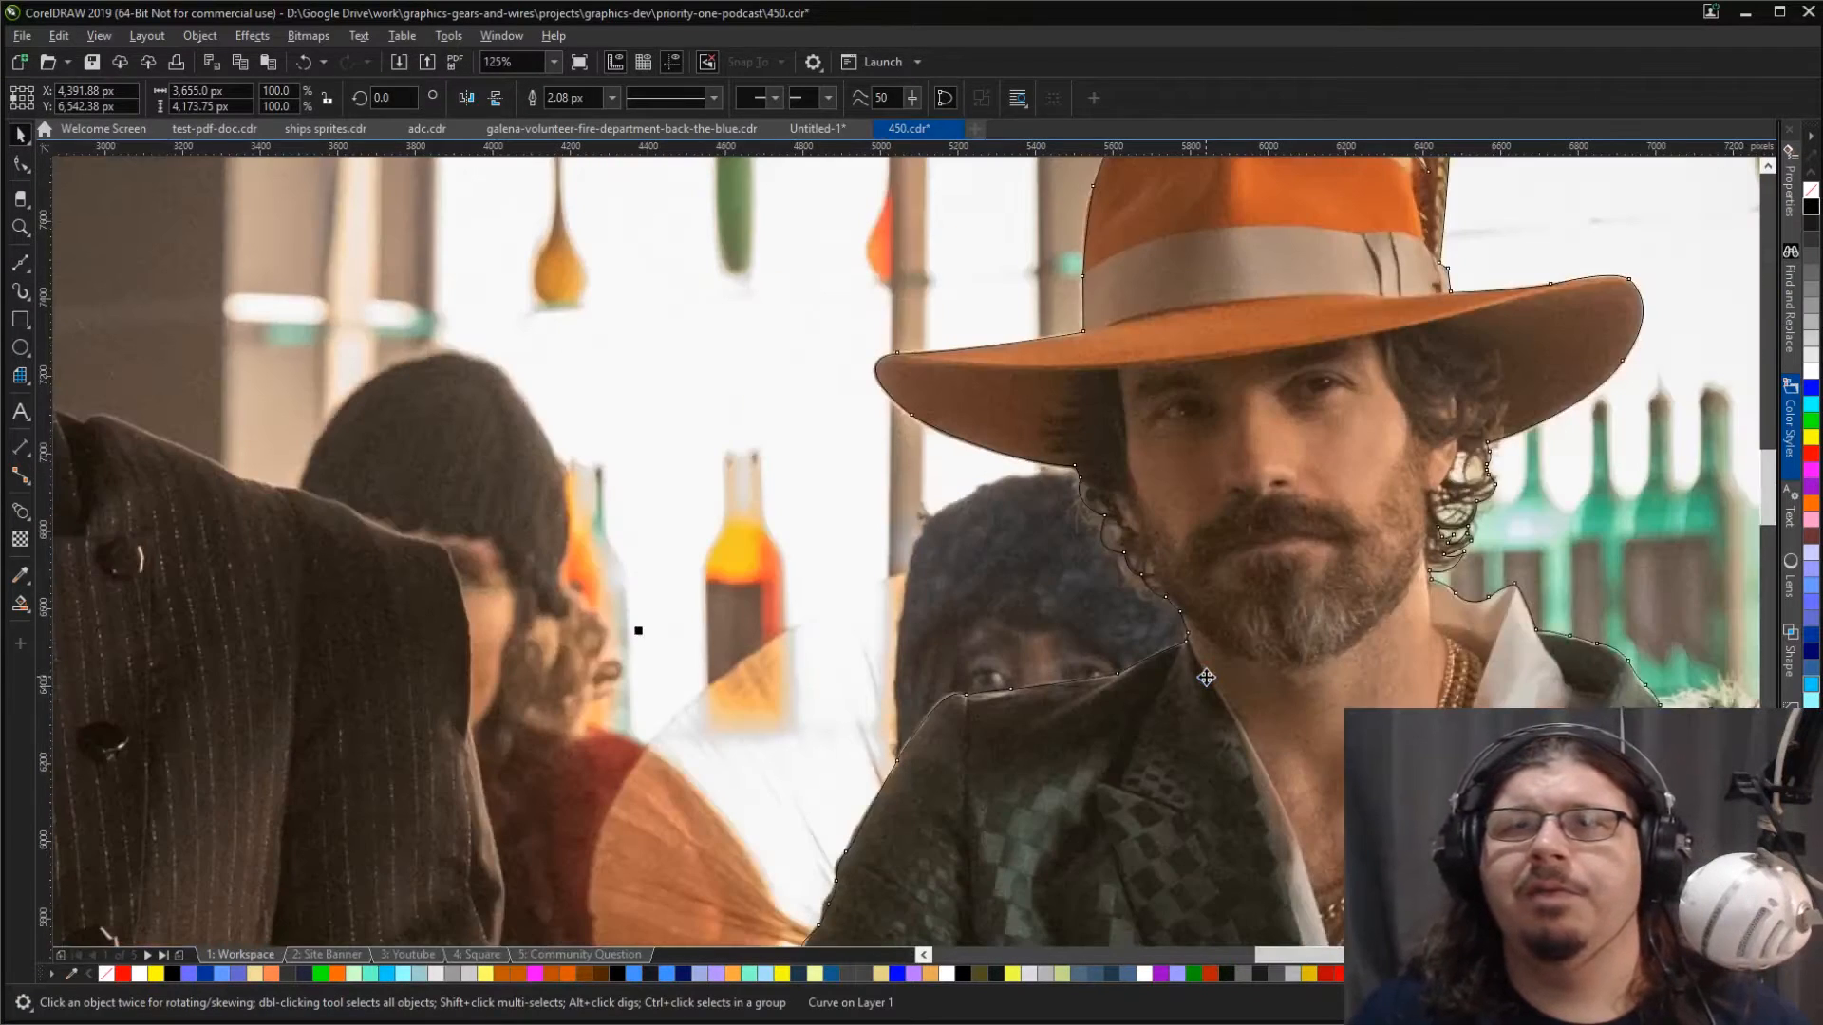
key("F4")
key("z")
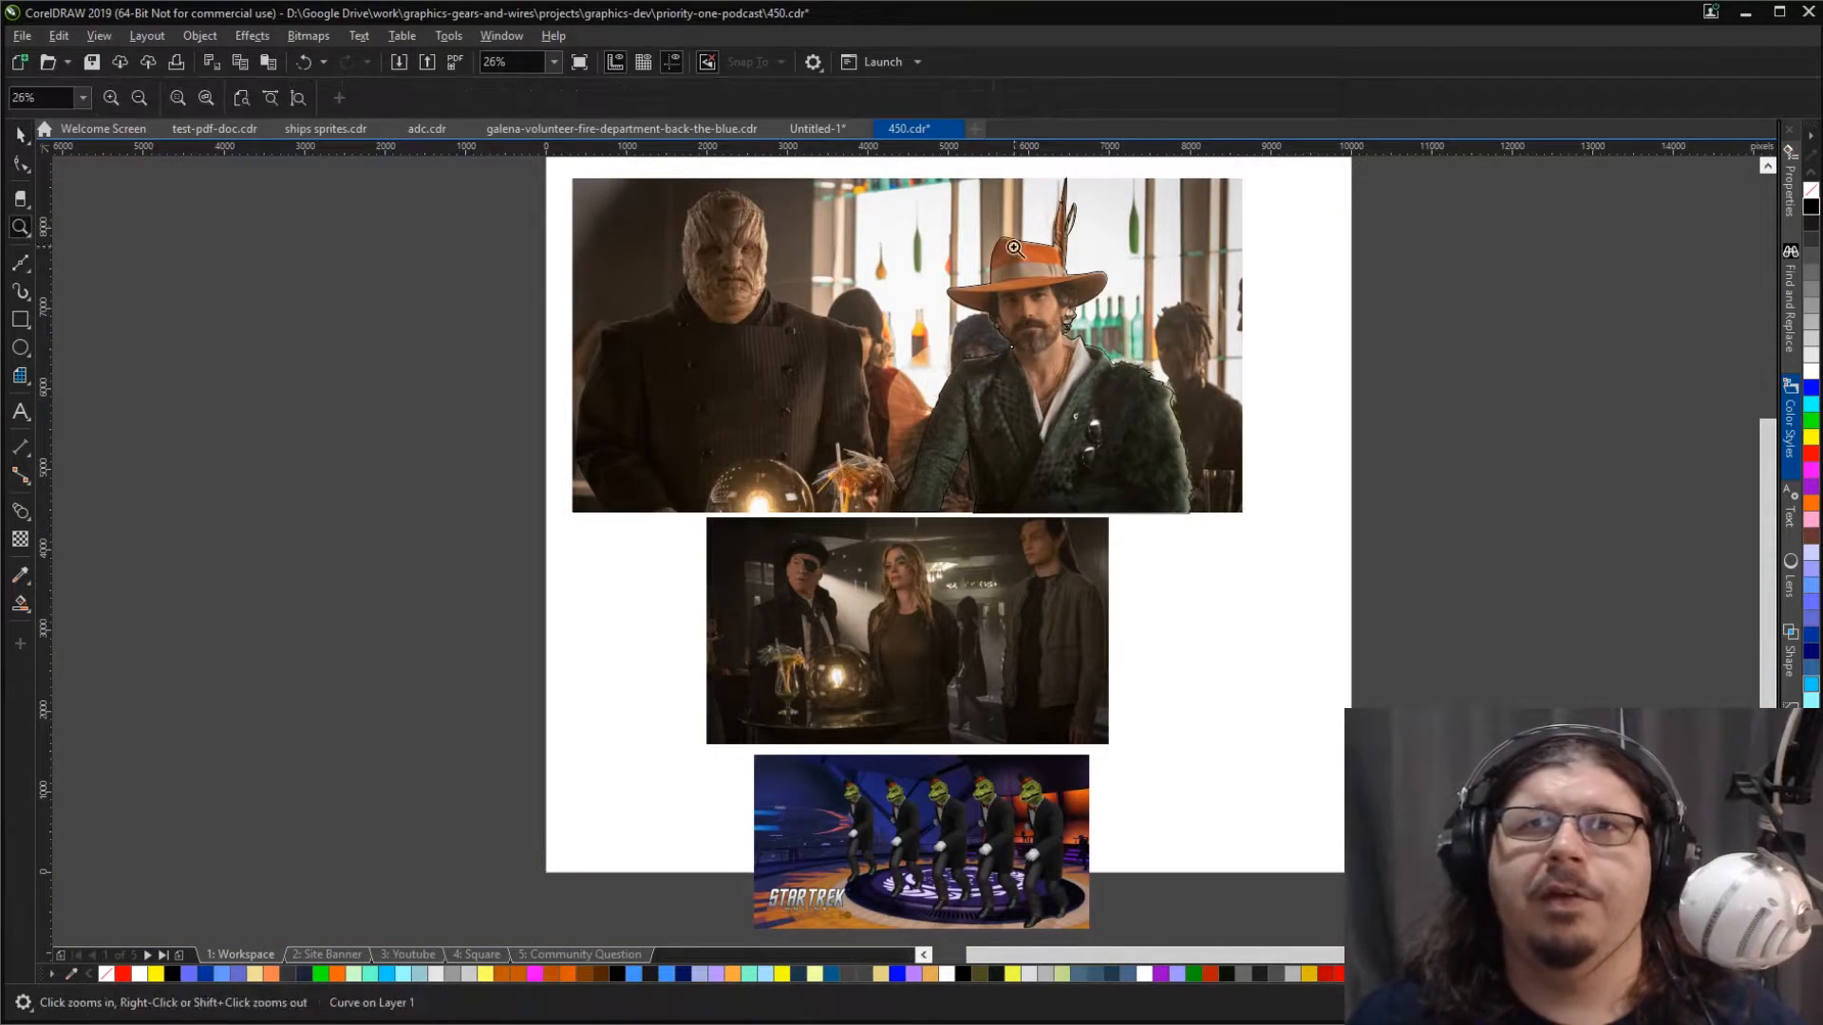
left_click_drag(1272, 555, 816, 203)
key("space")
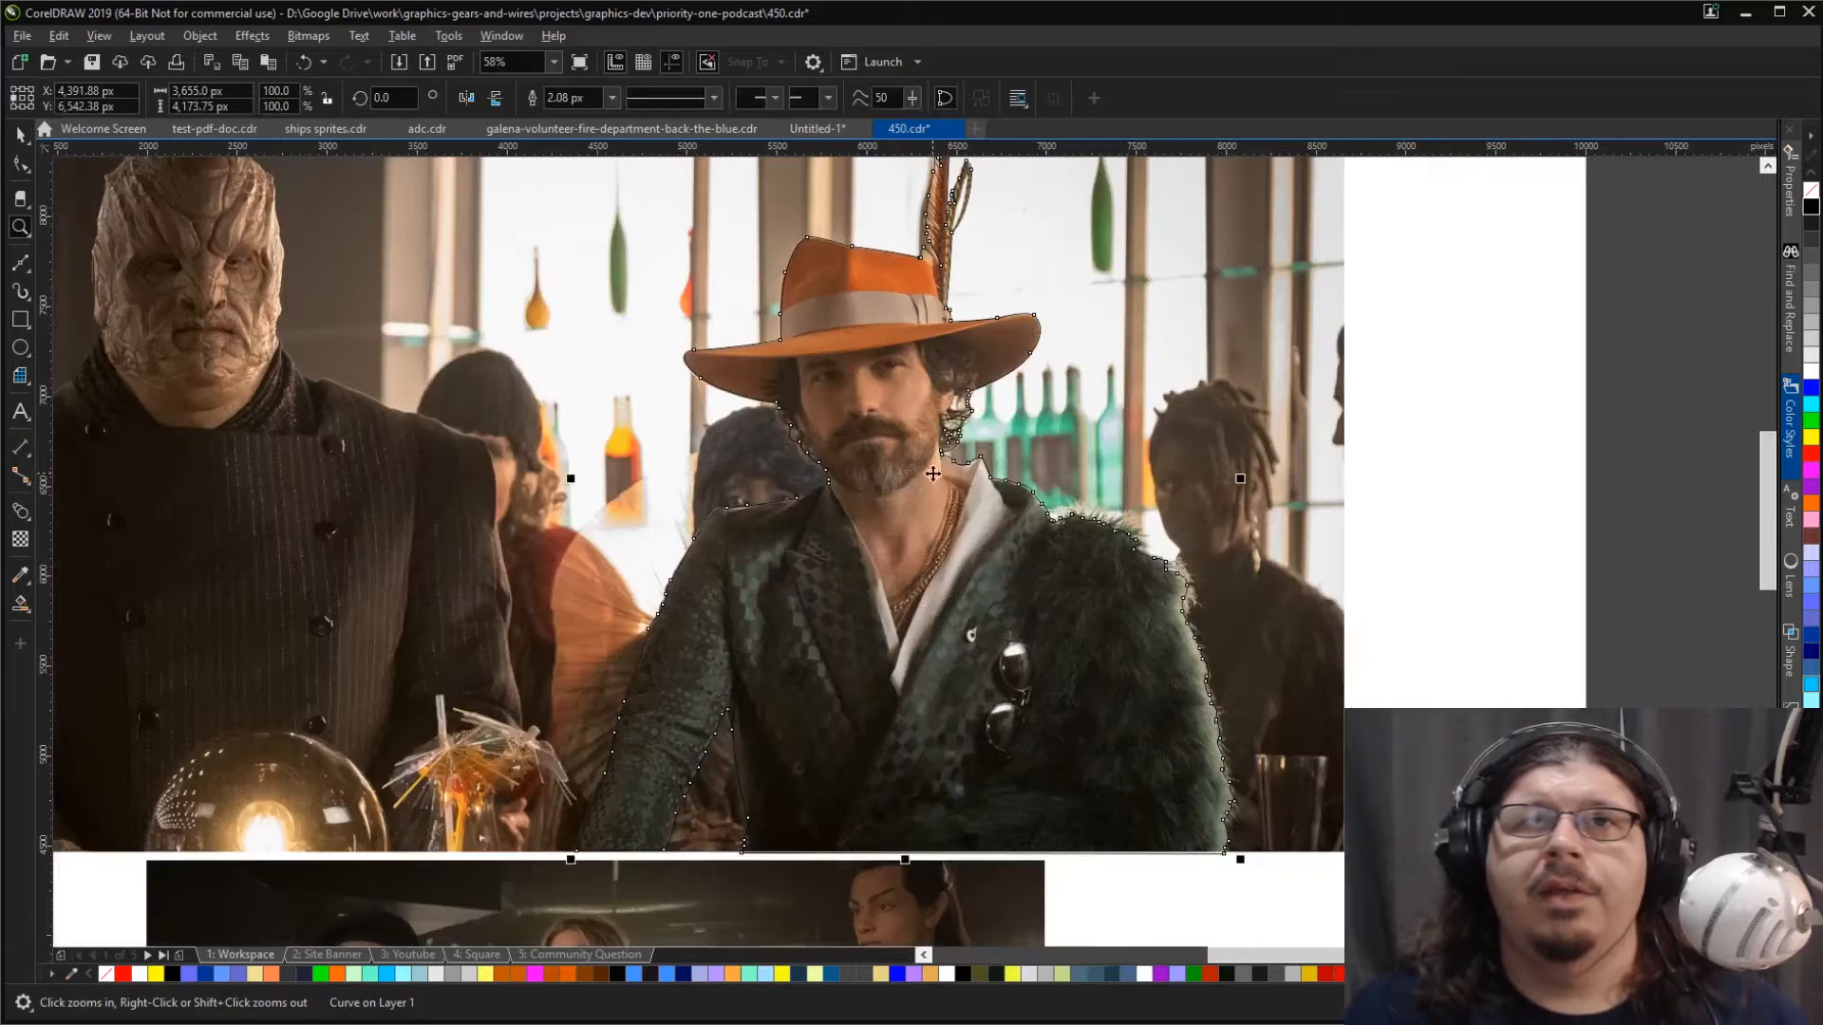
Step: Cut the photo of the man in the orange hat out of the picture group and paste it back in place
left_click(1186, 312)
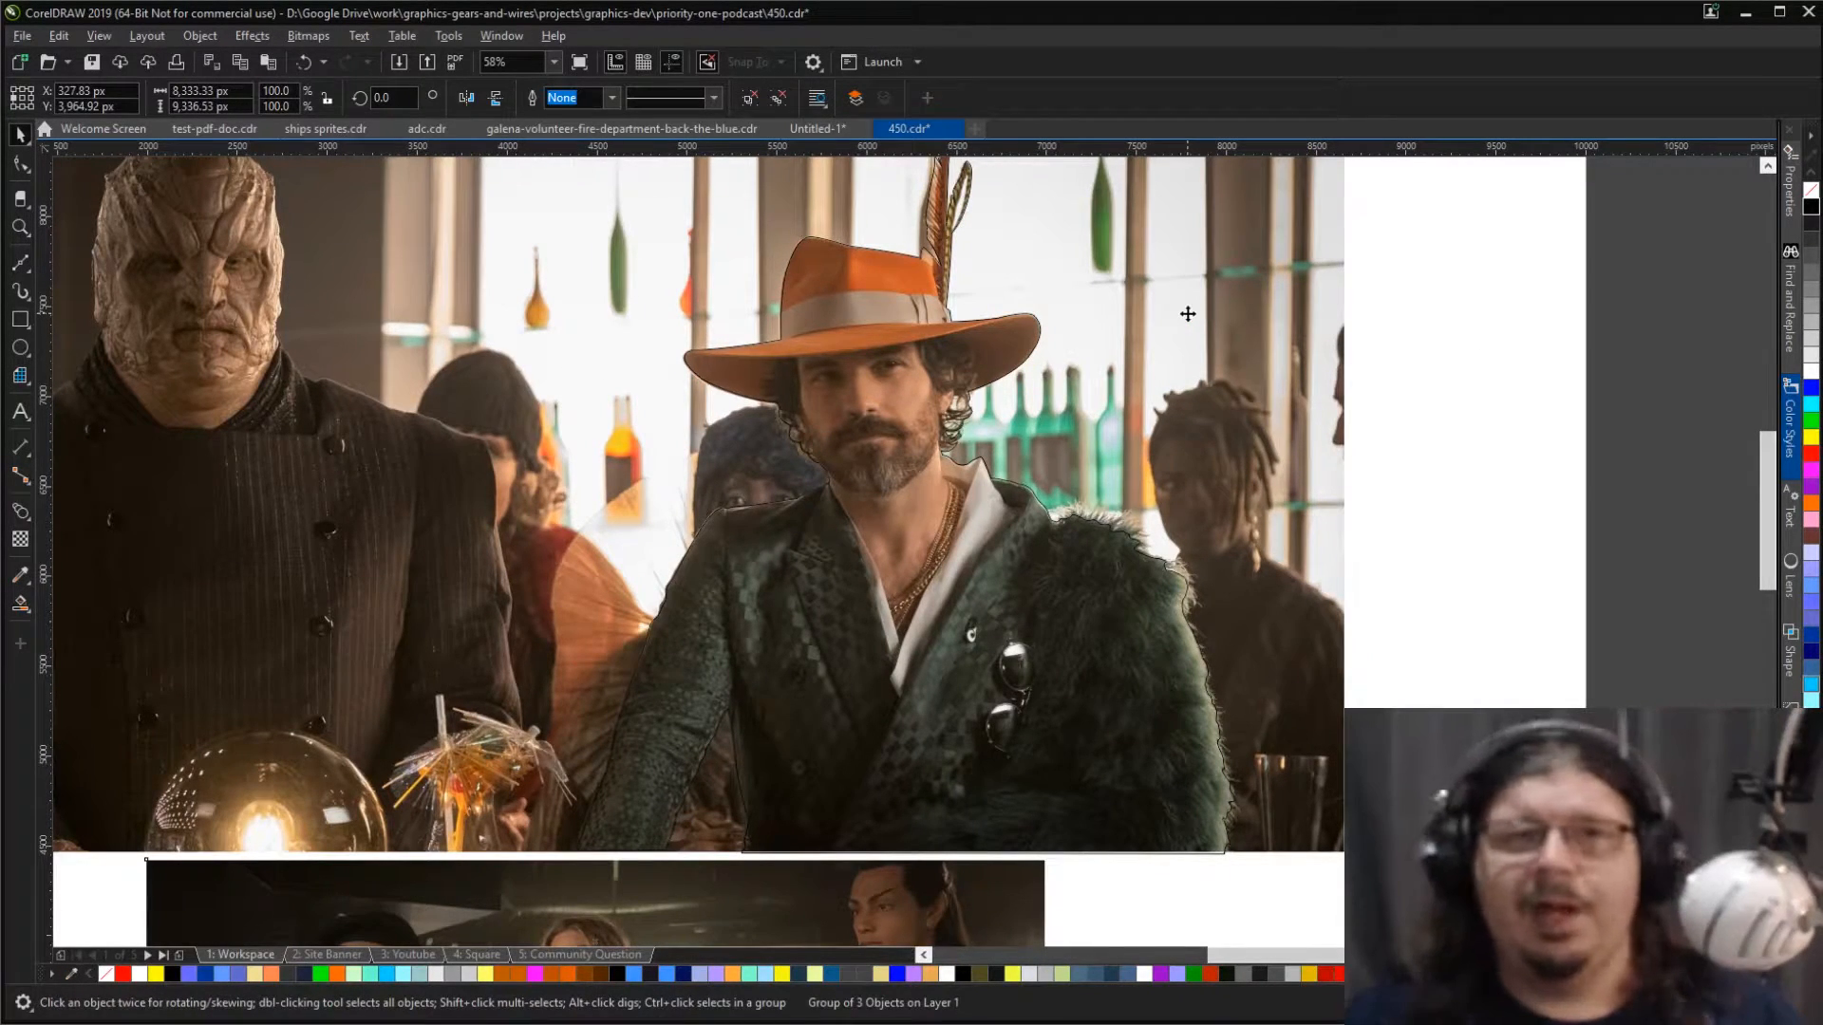
left_click(1186, 313, "ctrl")
left_click(1444, 459)
left_click(1264, 458)
key("ctrl+x")
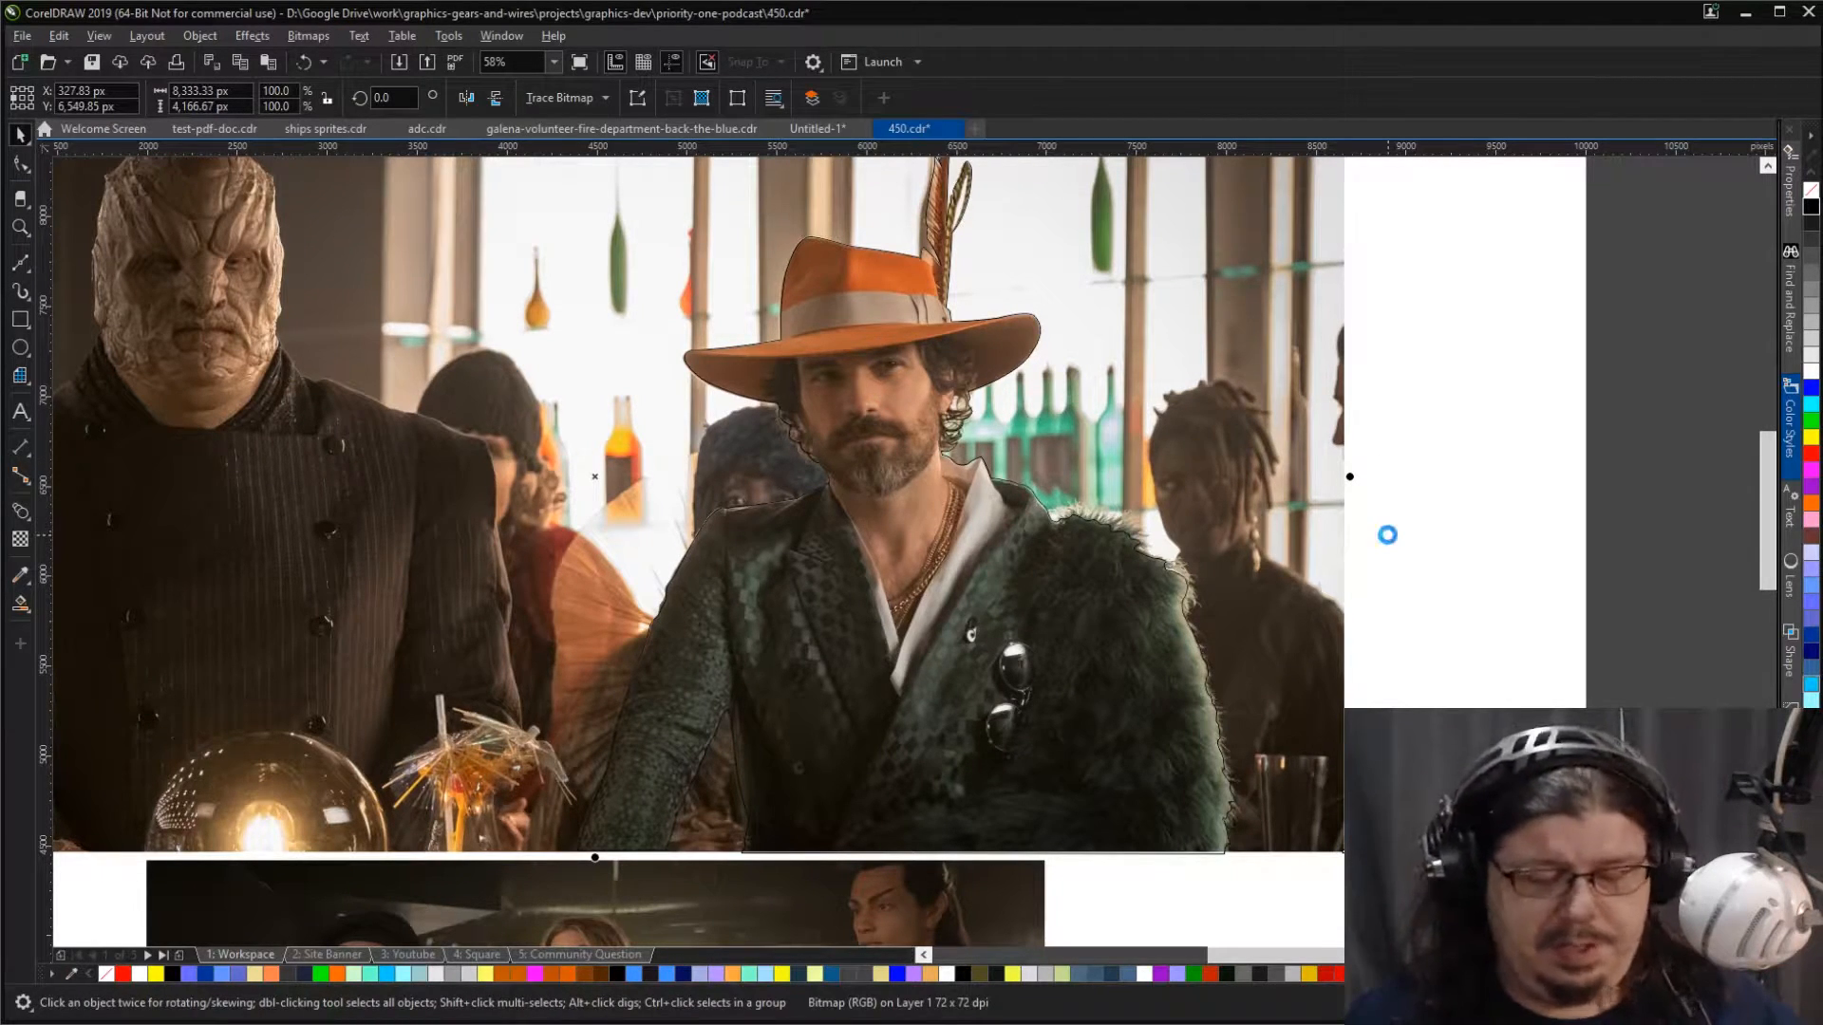
key("ctrl+v")
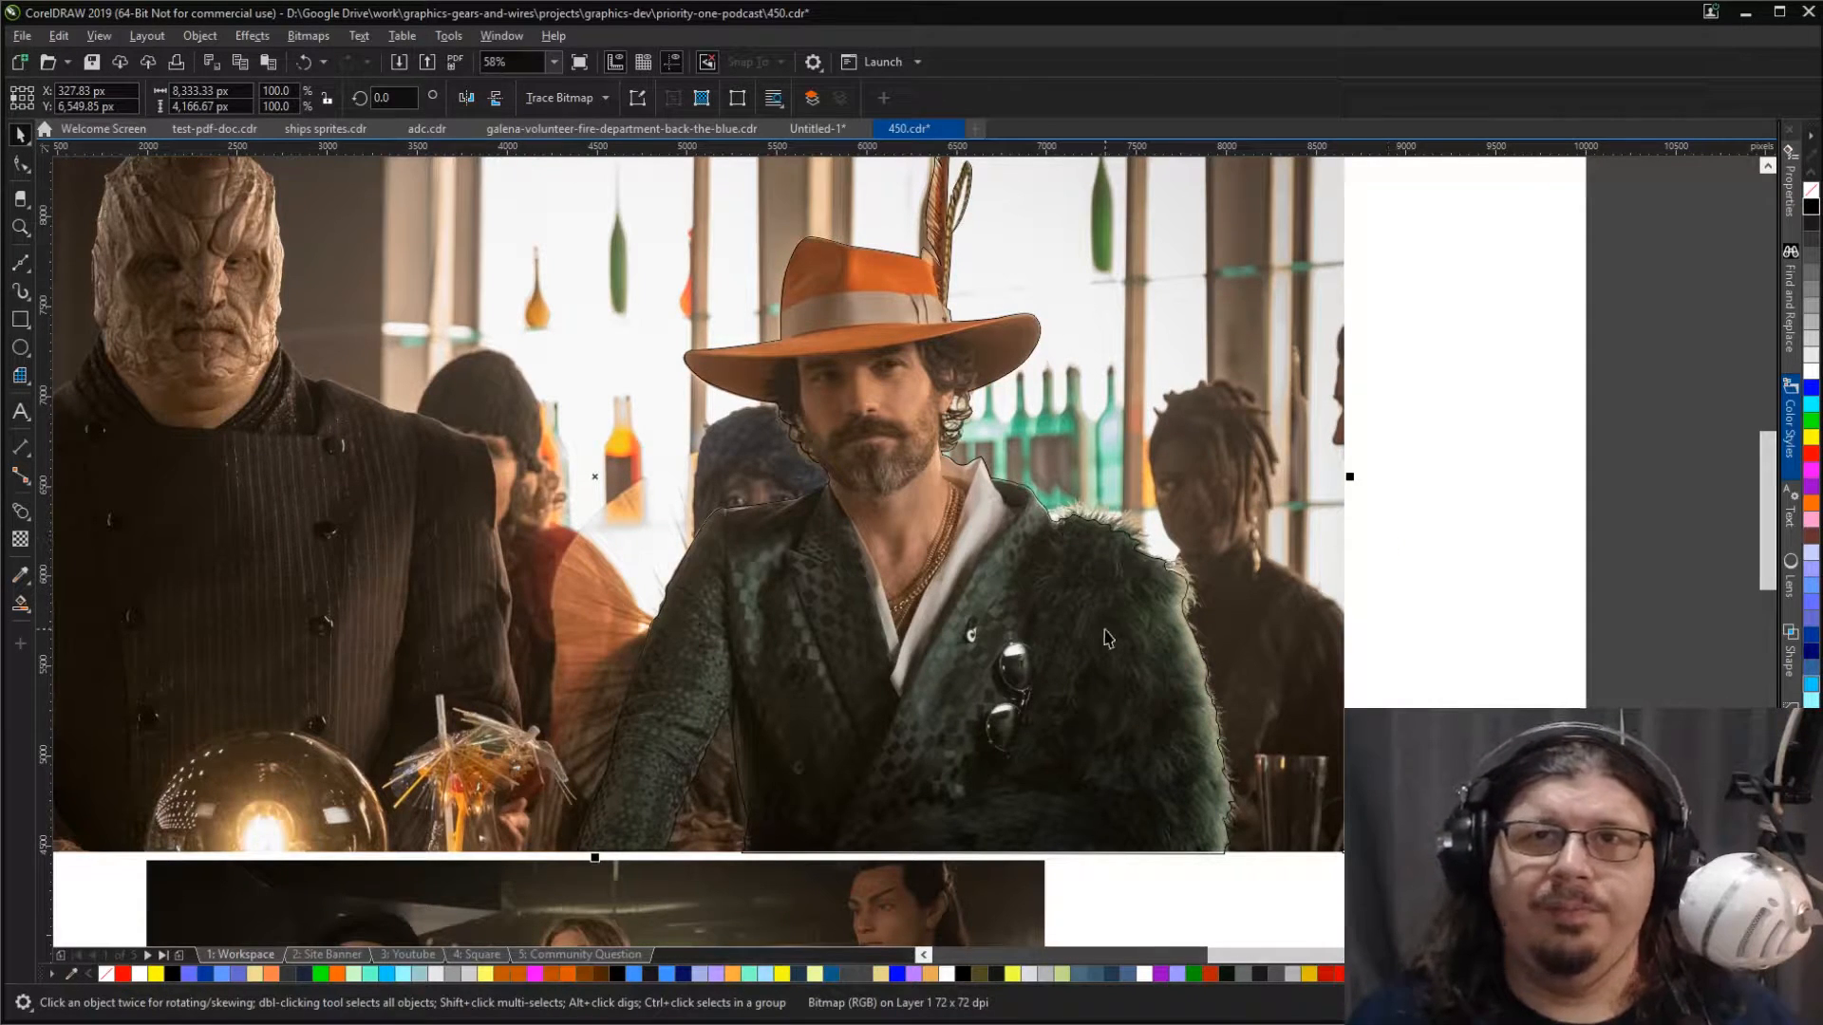
key("Escape")
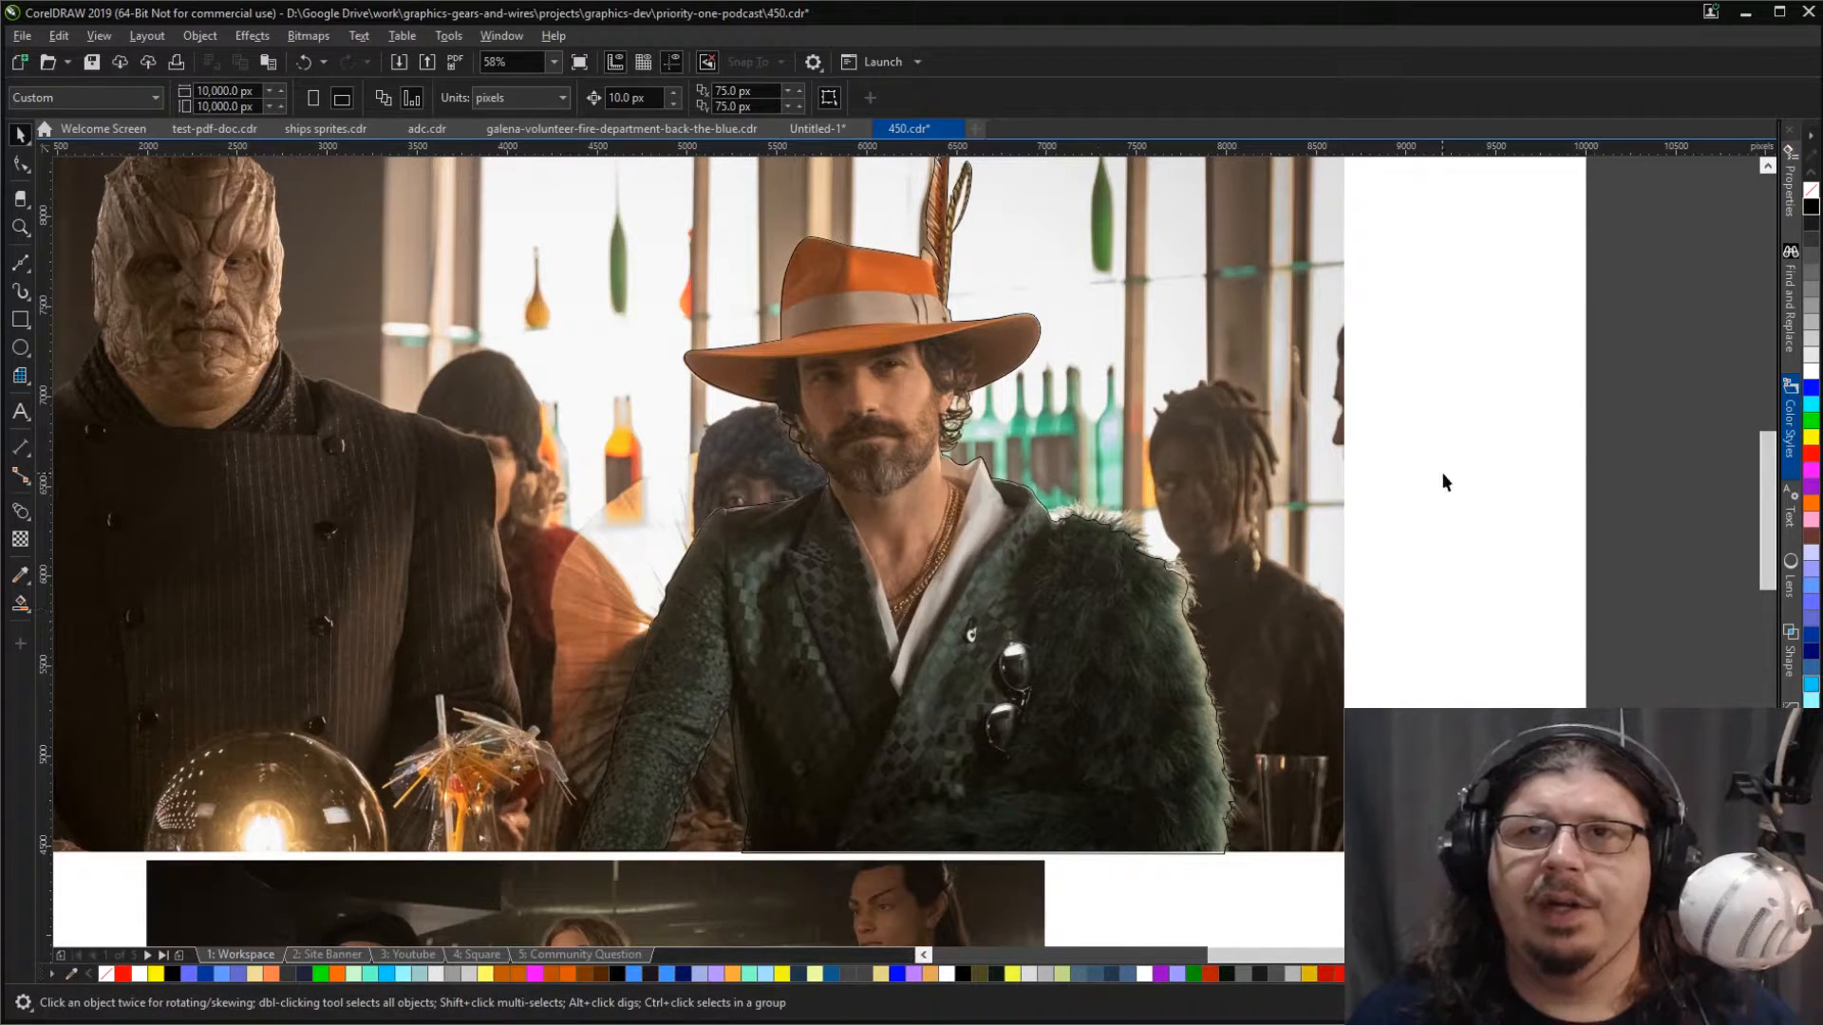
Step: PowerClip the photo of the man in the orange hat inside his traced outline
left_click(1289, 446)
left_click_drag(1290, 445, 1132, 646)
left_click_drag(1168, 705, 1172, 704)
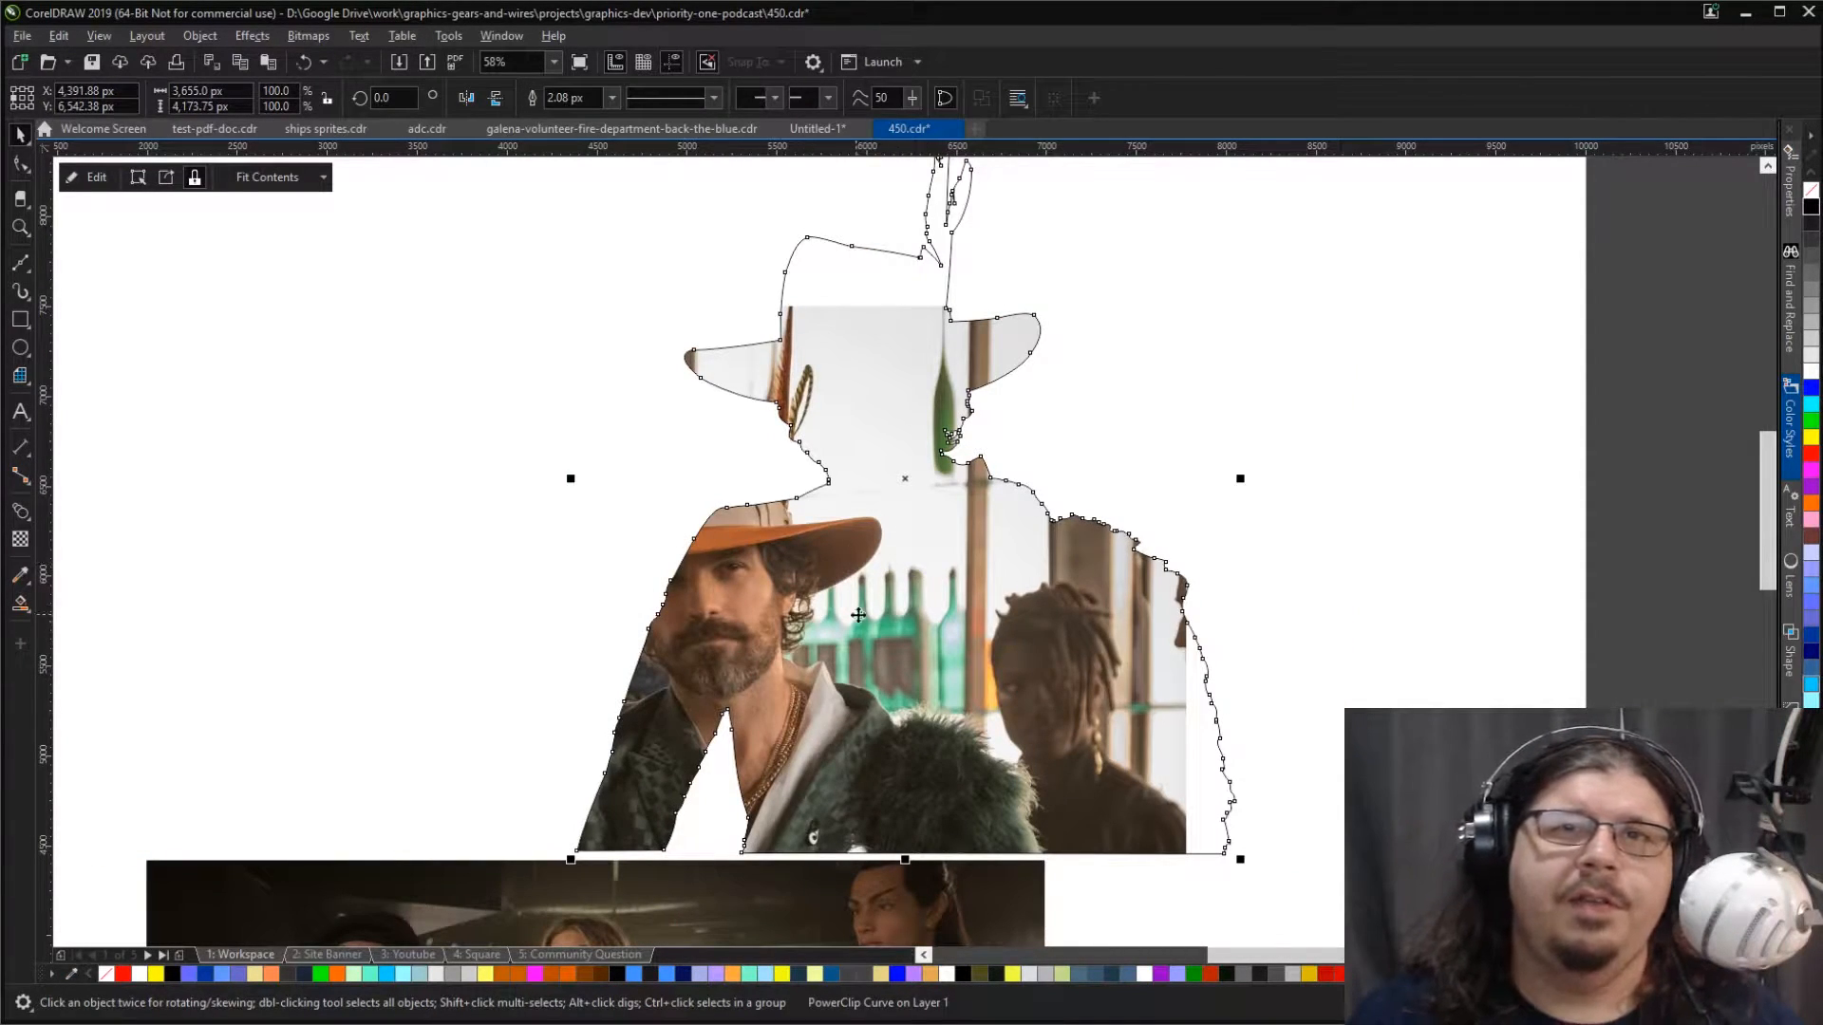
Step: Replace the misaligned photo inside the PowerClip with the copied one at its original position and finish editing the contents
double_click(969, 629)
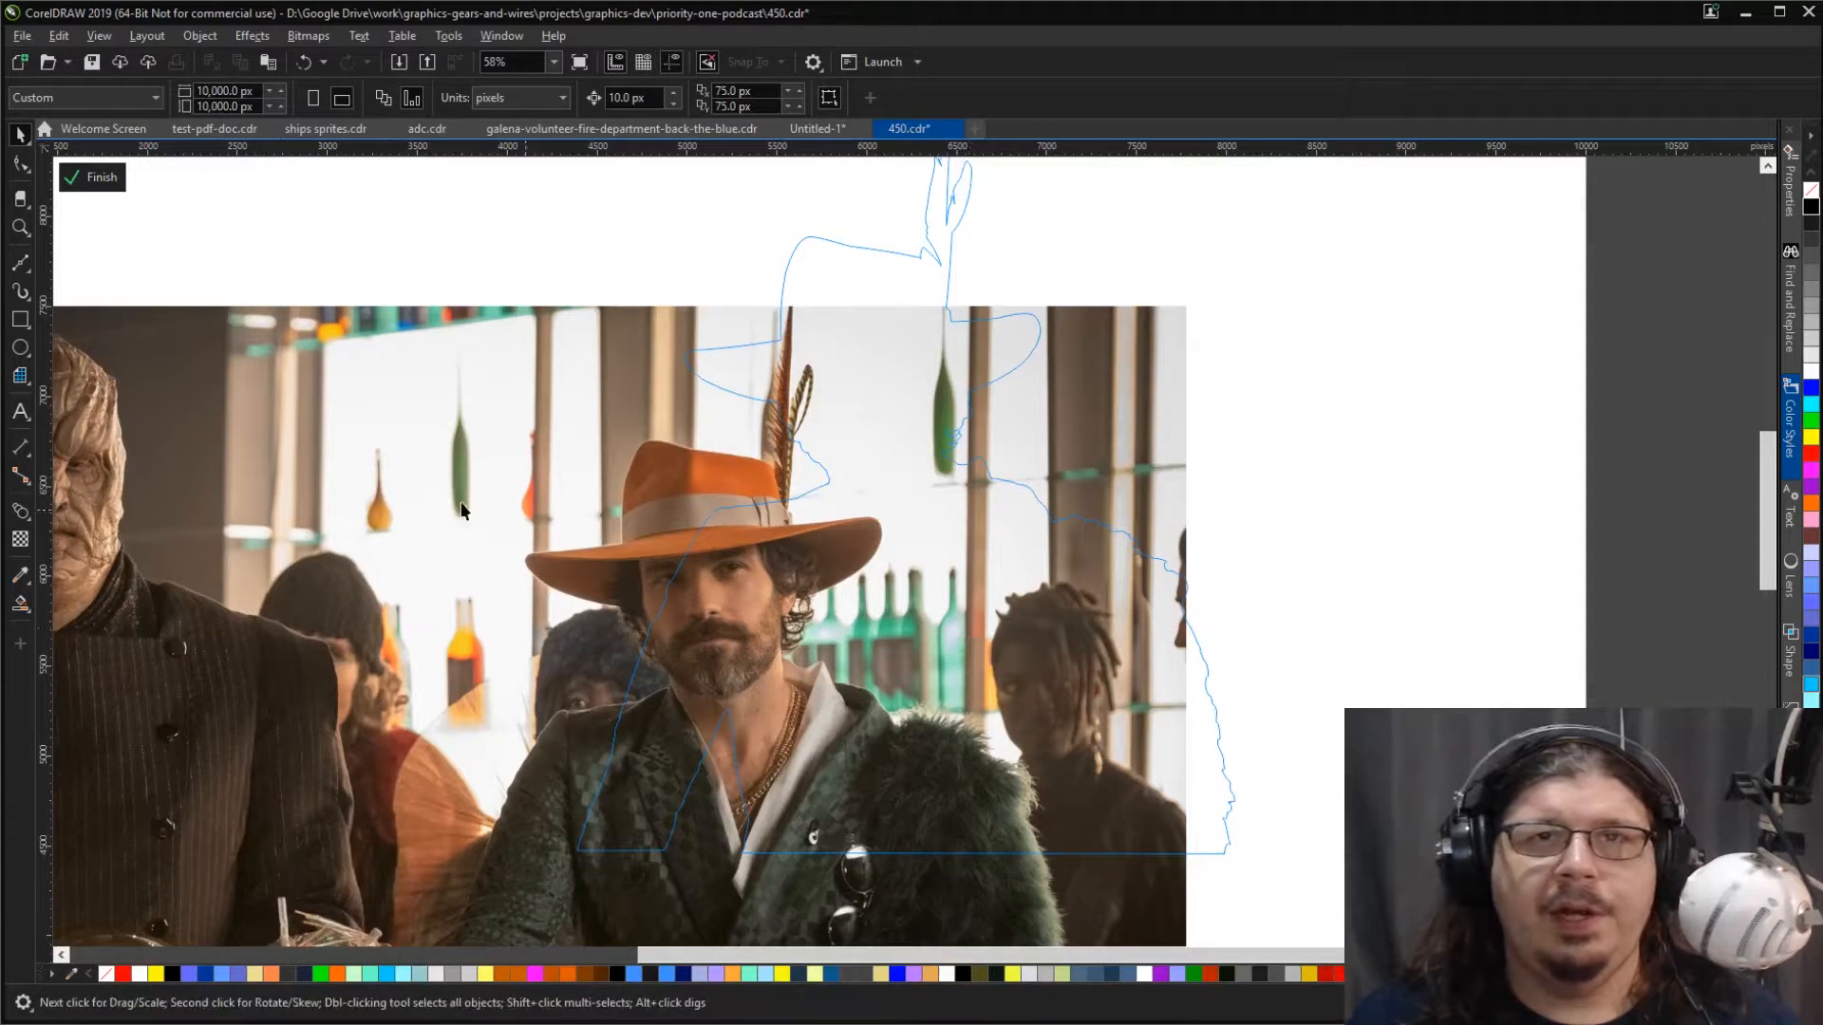
left_click(424, 493)
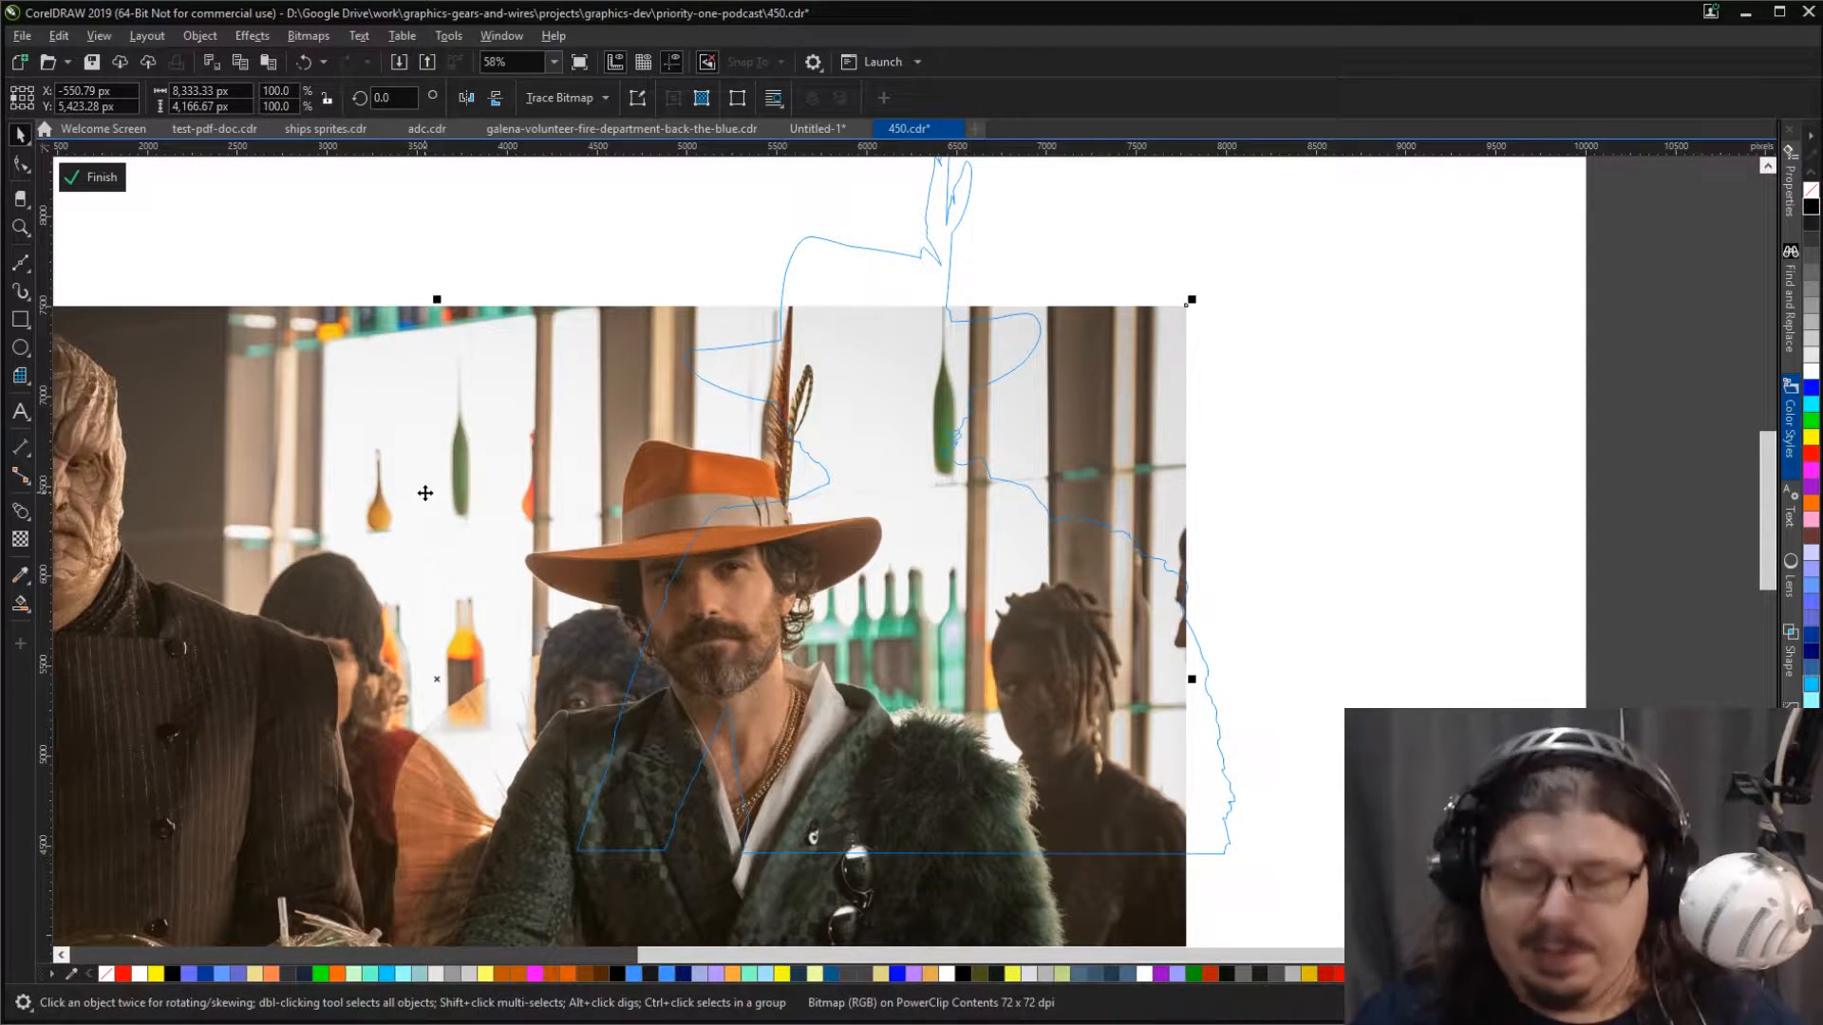
key("Delete")
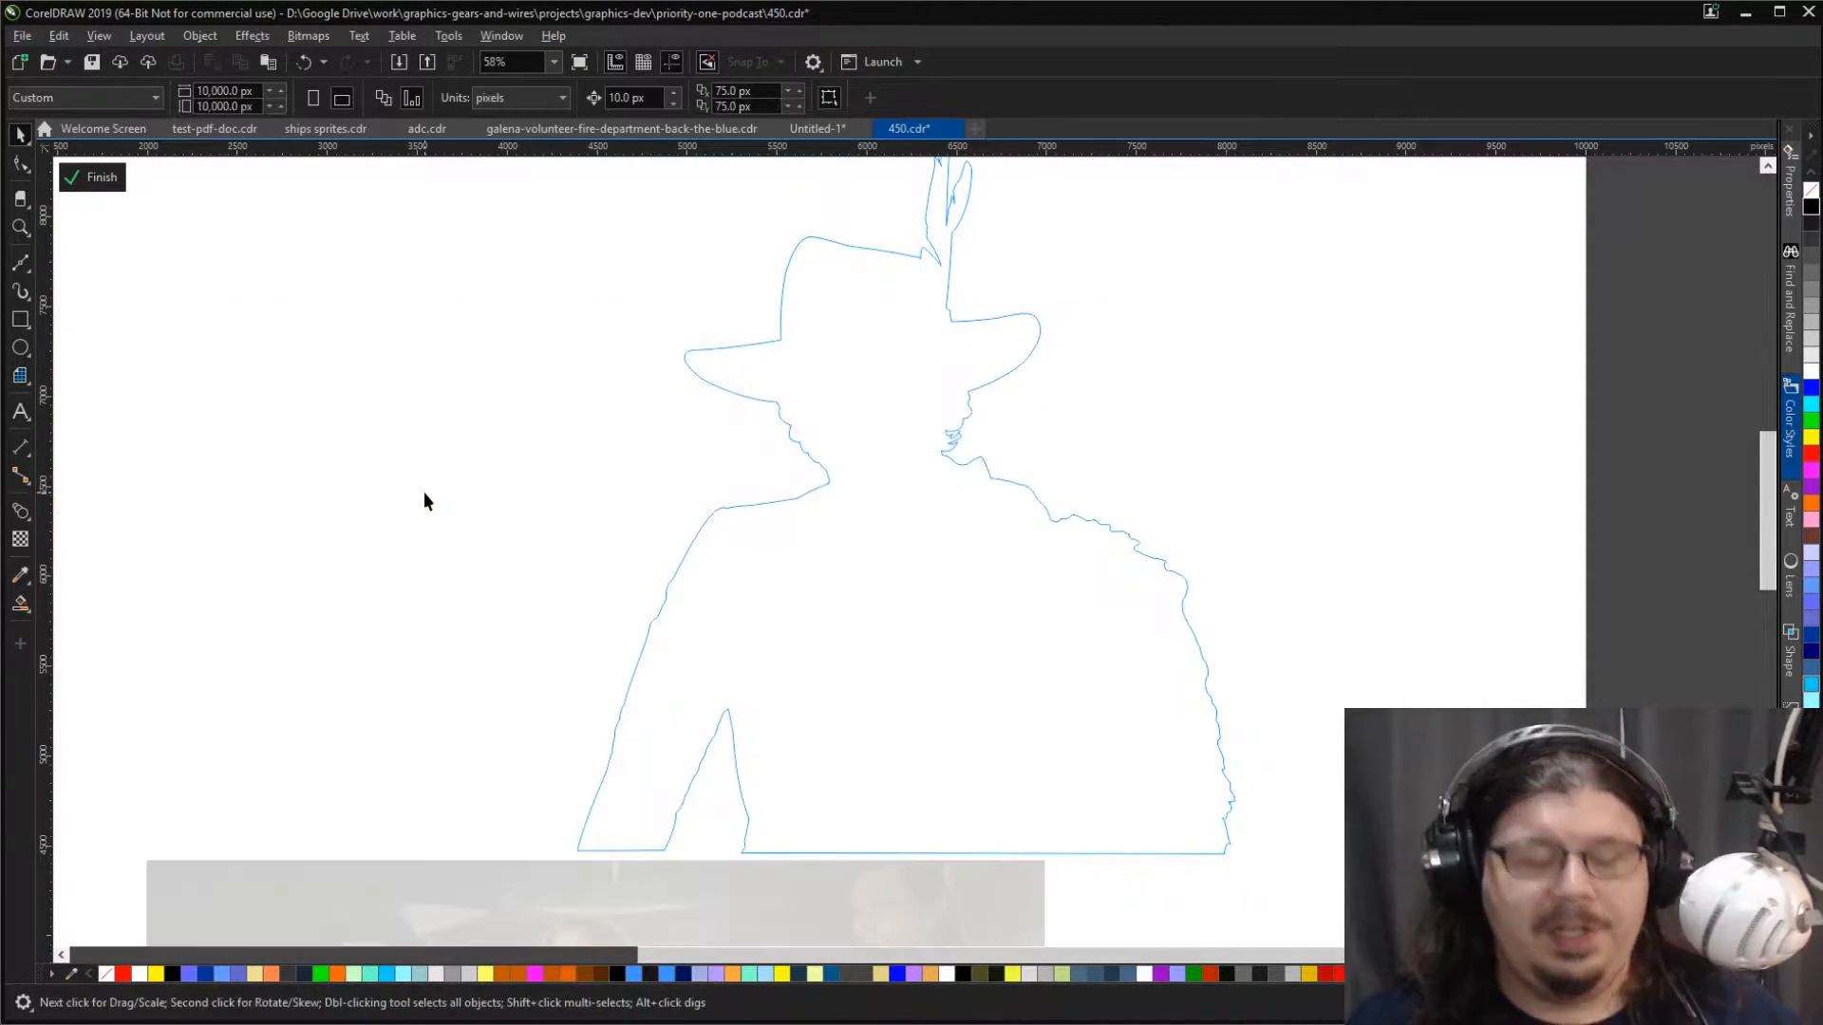
key("ctrl+v")
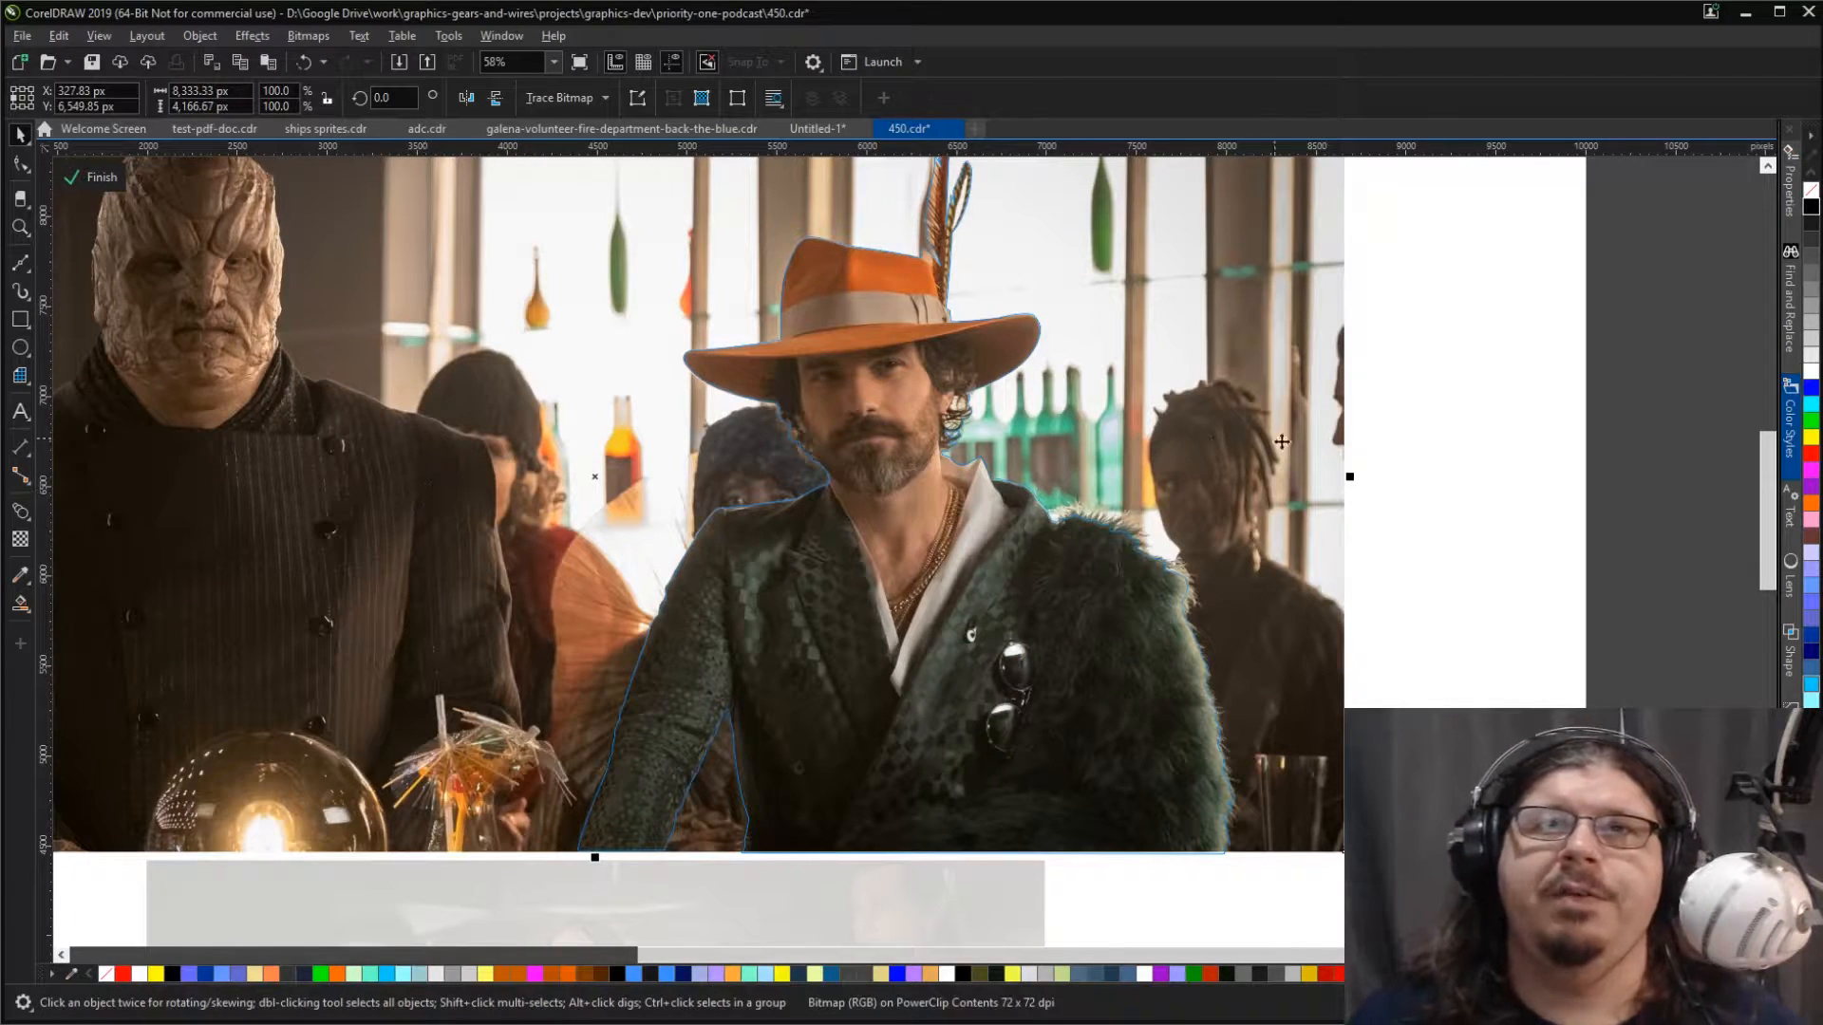
left_click(1464, 468, "ctrl")
left_click(1464, 468)
Step: Remove the outline stroke from the cutout of the man in the orange hat
left_click(919, 668)
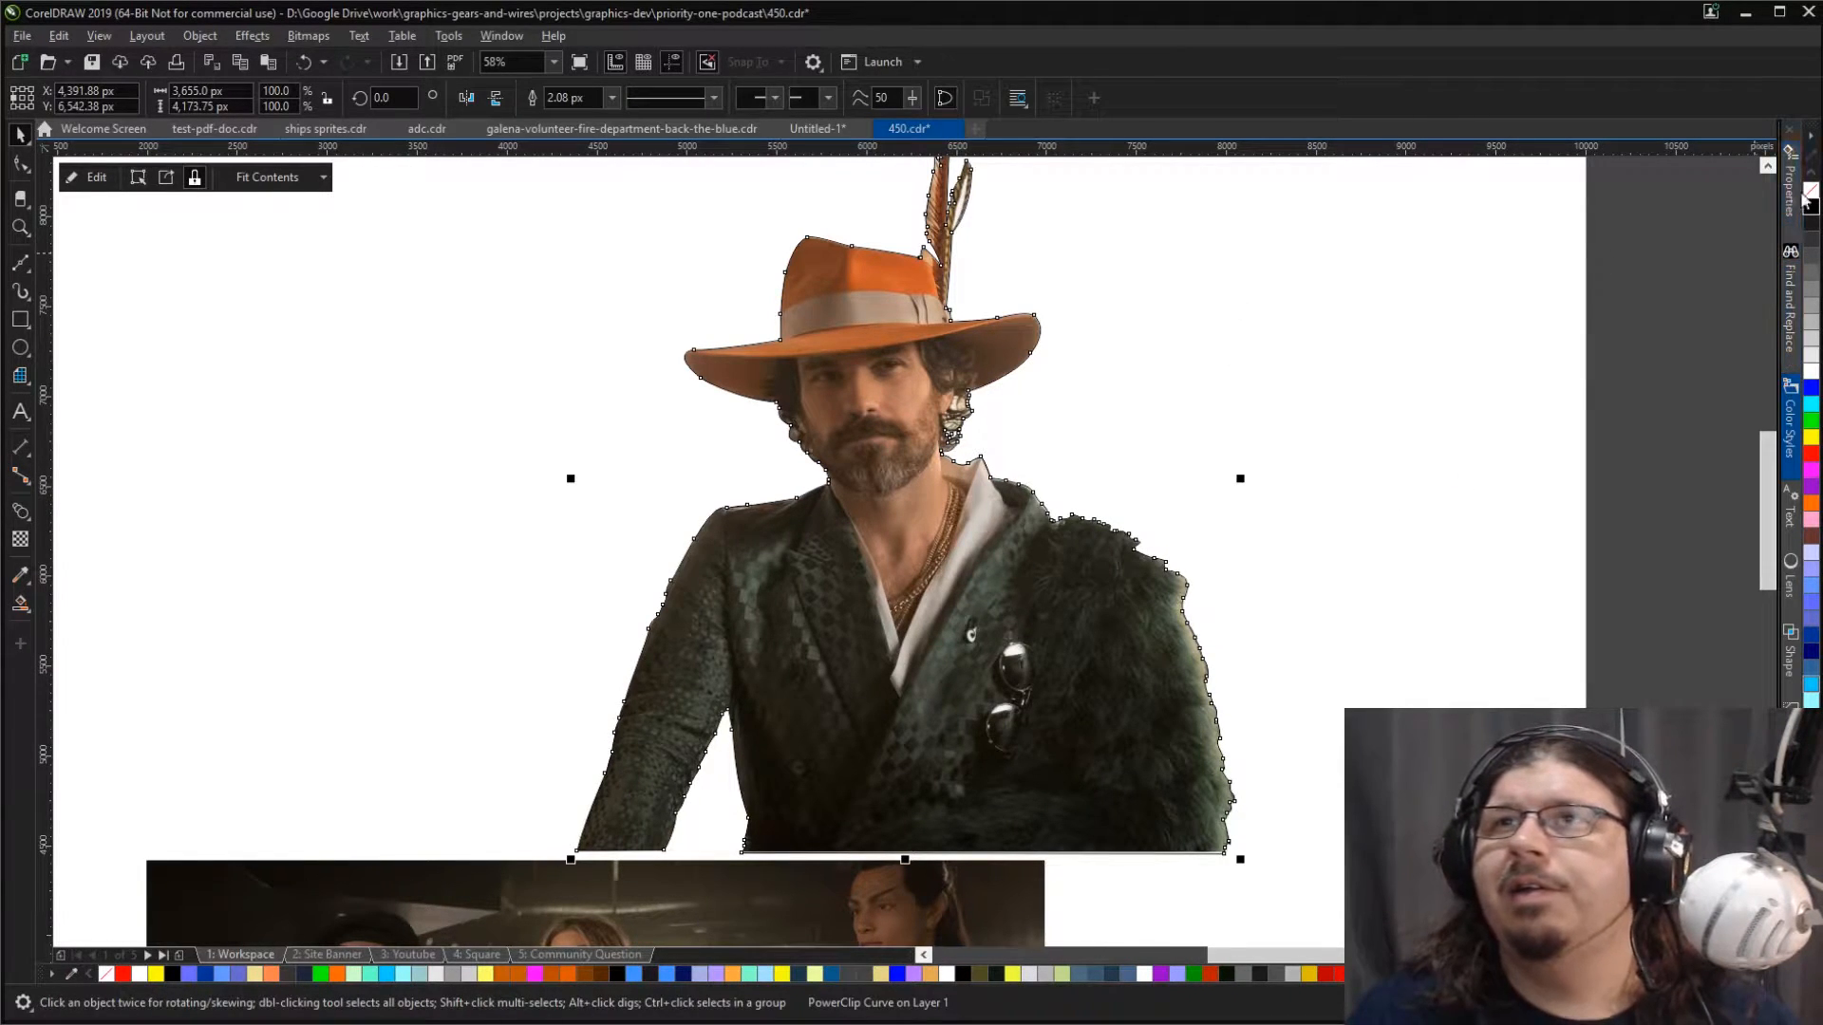
left_click(1249, 442)
scroll(1149, 476, "down", 4)
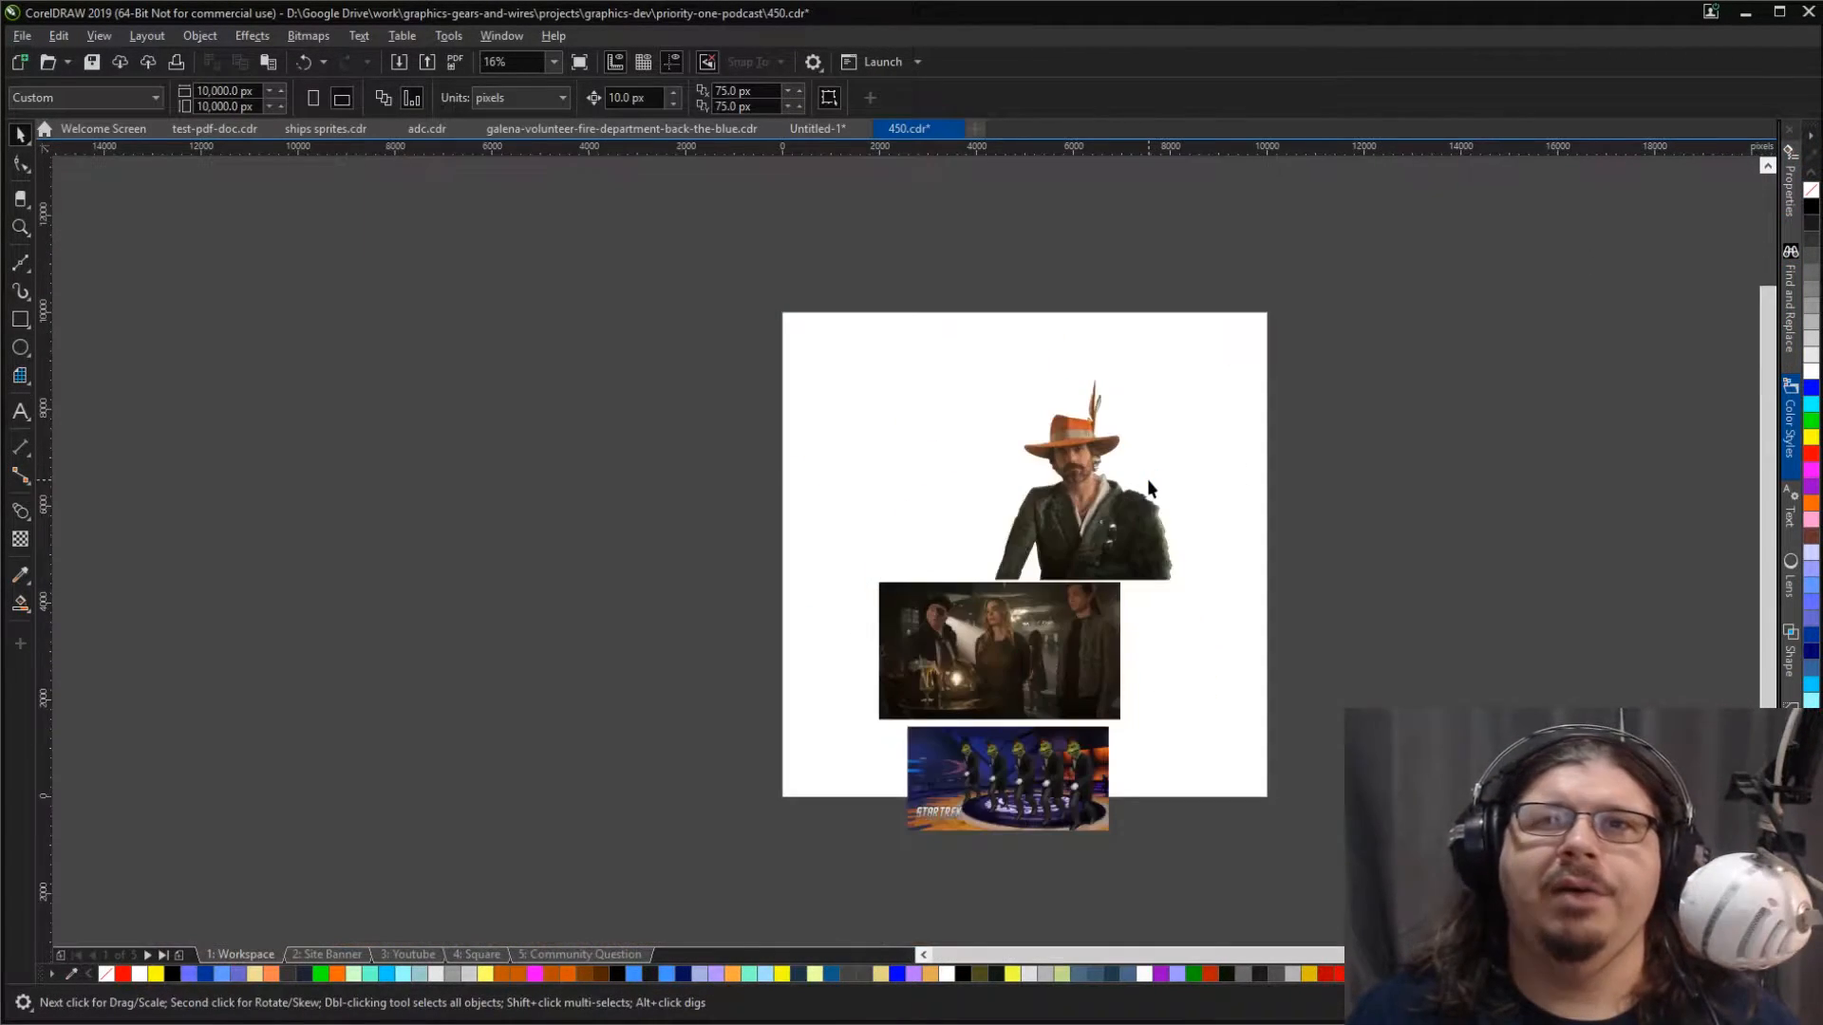
scroll(1123, 548, "up", 2)
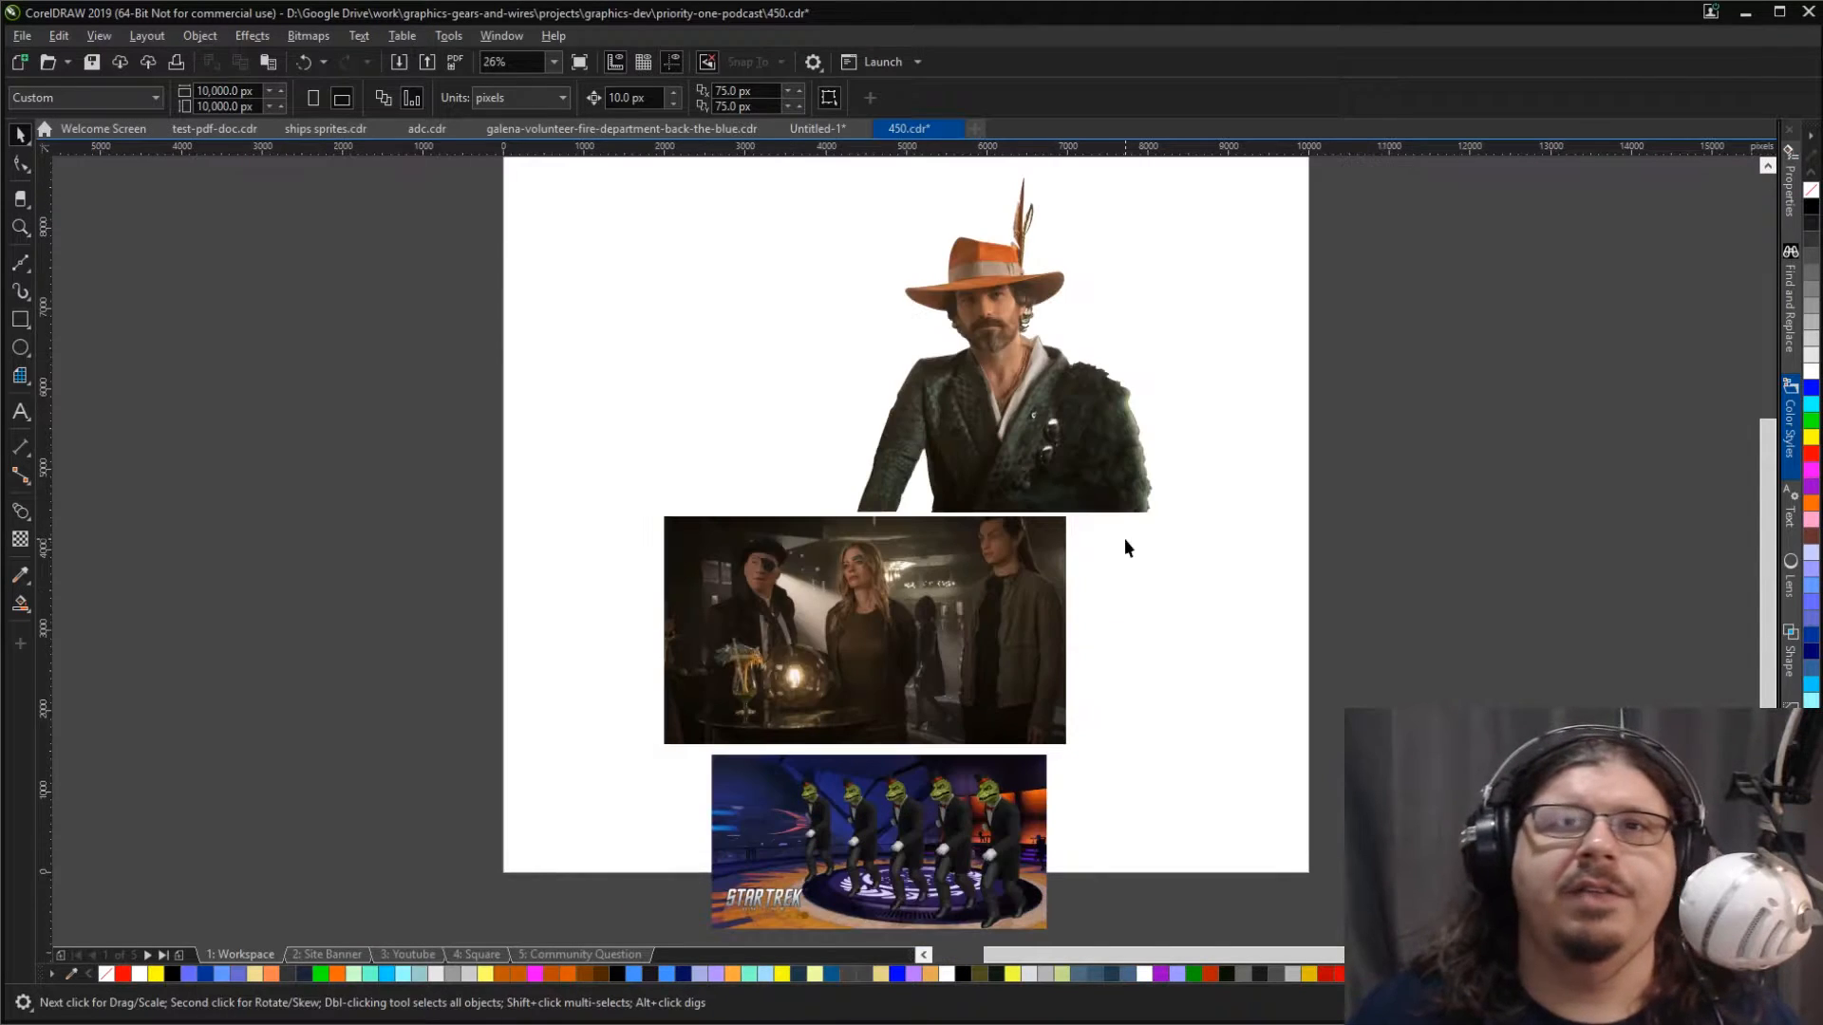
Step: Move the cutout onto the dark bar photo, in front of the man with the eye patch, and scale it to 53.9%
left_click(1050, 393)
left_click_drag(1003, 331, 838, 554)
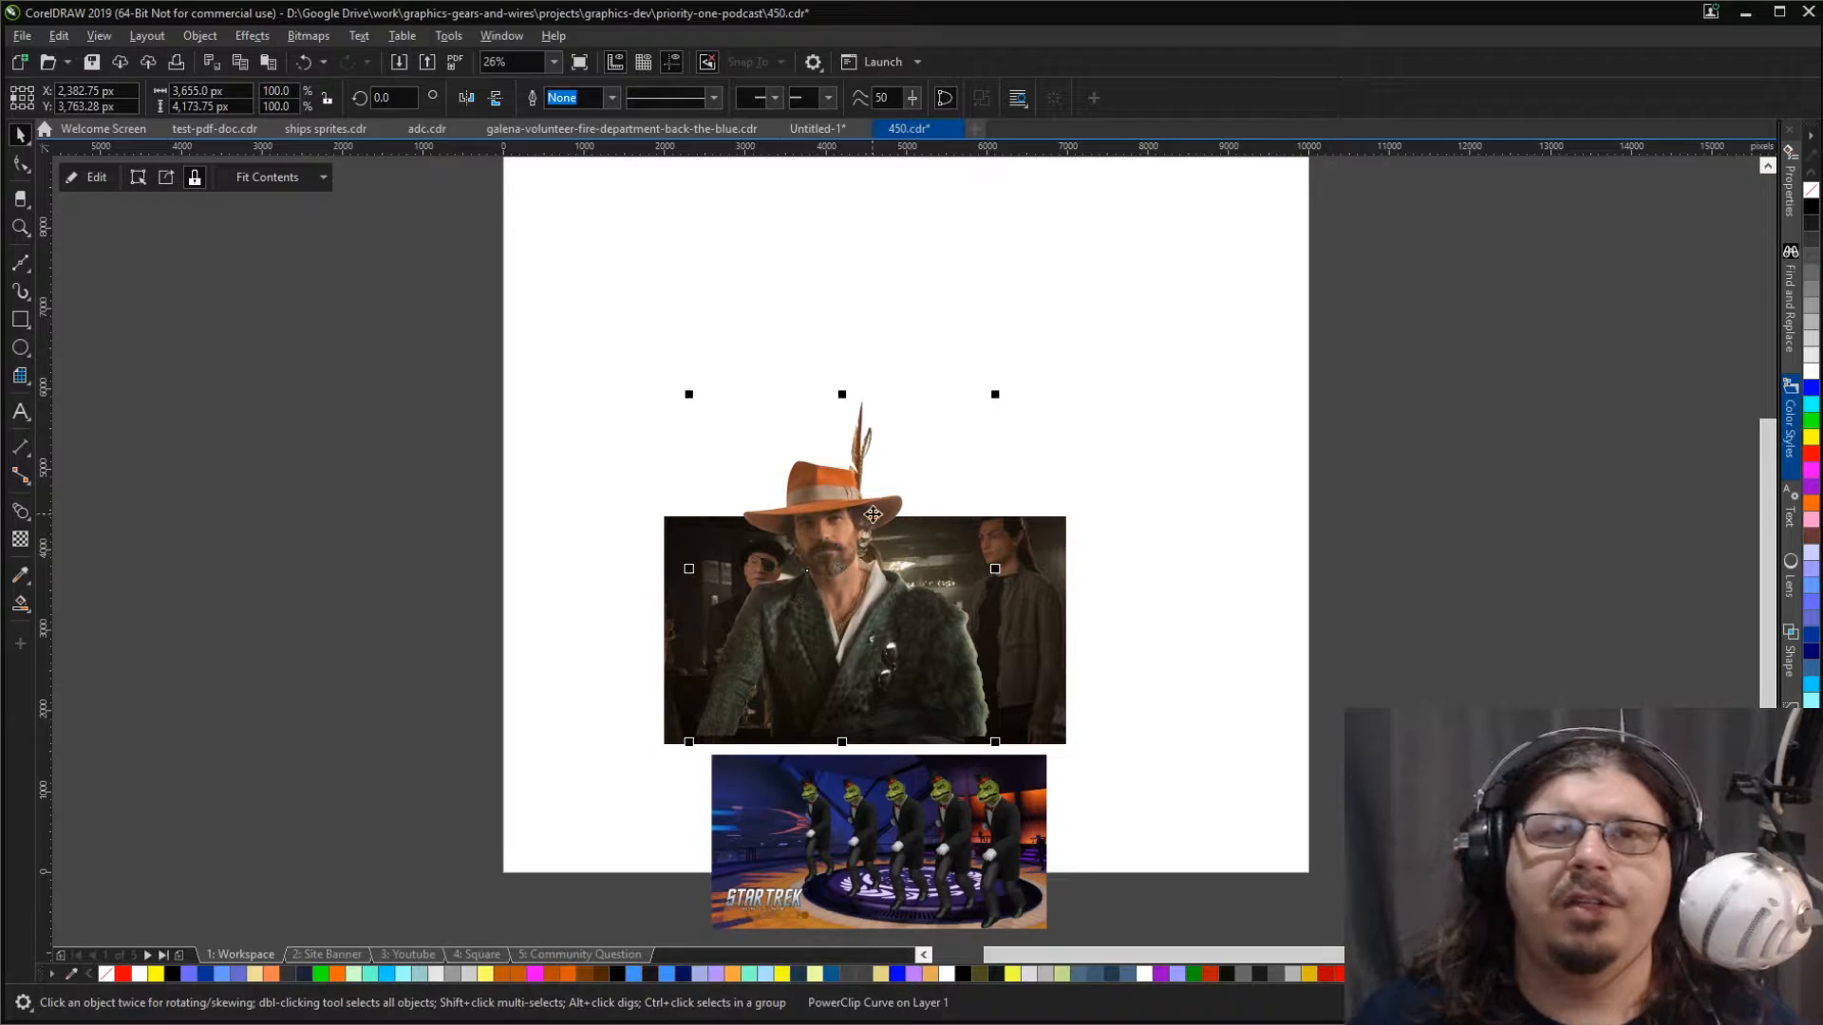
left_click_drag(993, 396, 853, 553)
left_click_drag(781, 698, 951, 700)
left_click_drag(1018, 550, 1031, 536)
left_click_drag(932, 637, 808, 635)
mouse_move(714, 536)
left_mouse_down()
mouse_move(735, 561)
mouse_move(713, 537)
left_mouse_up()
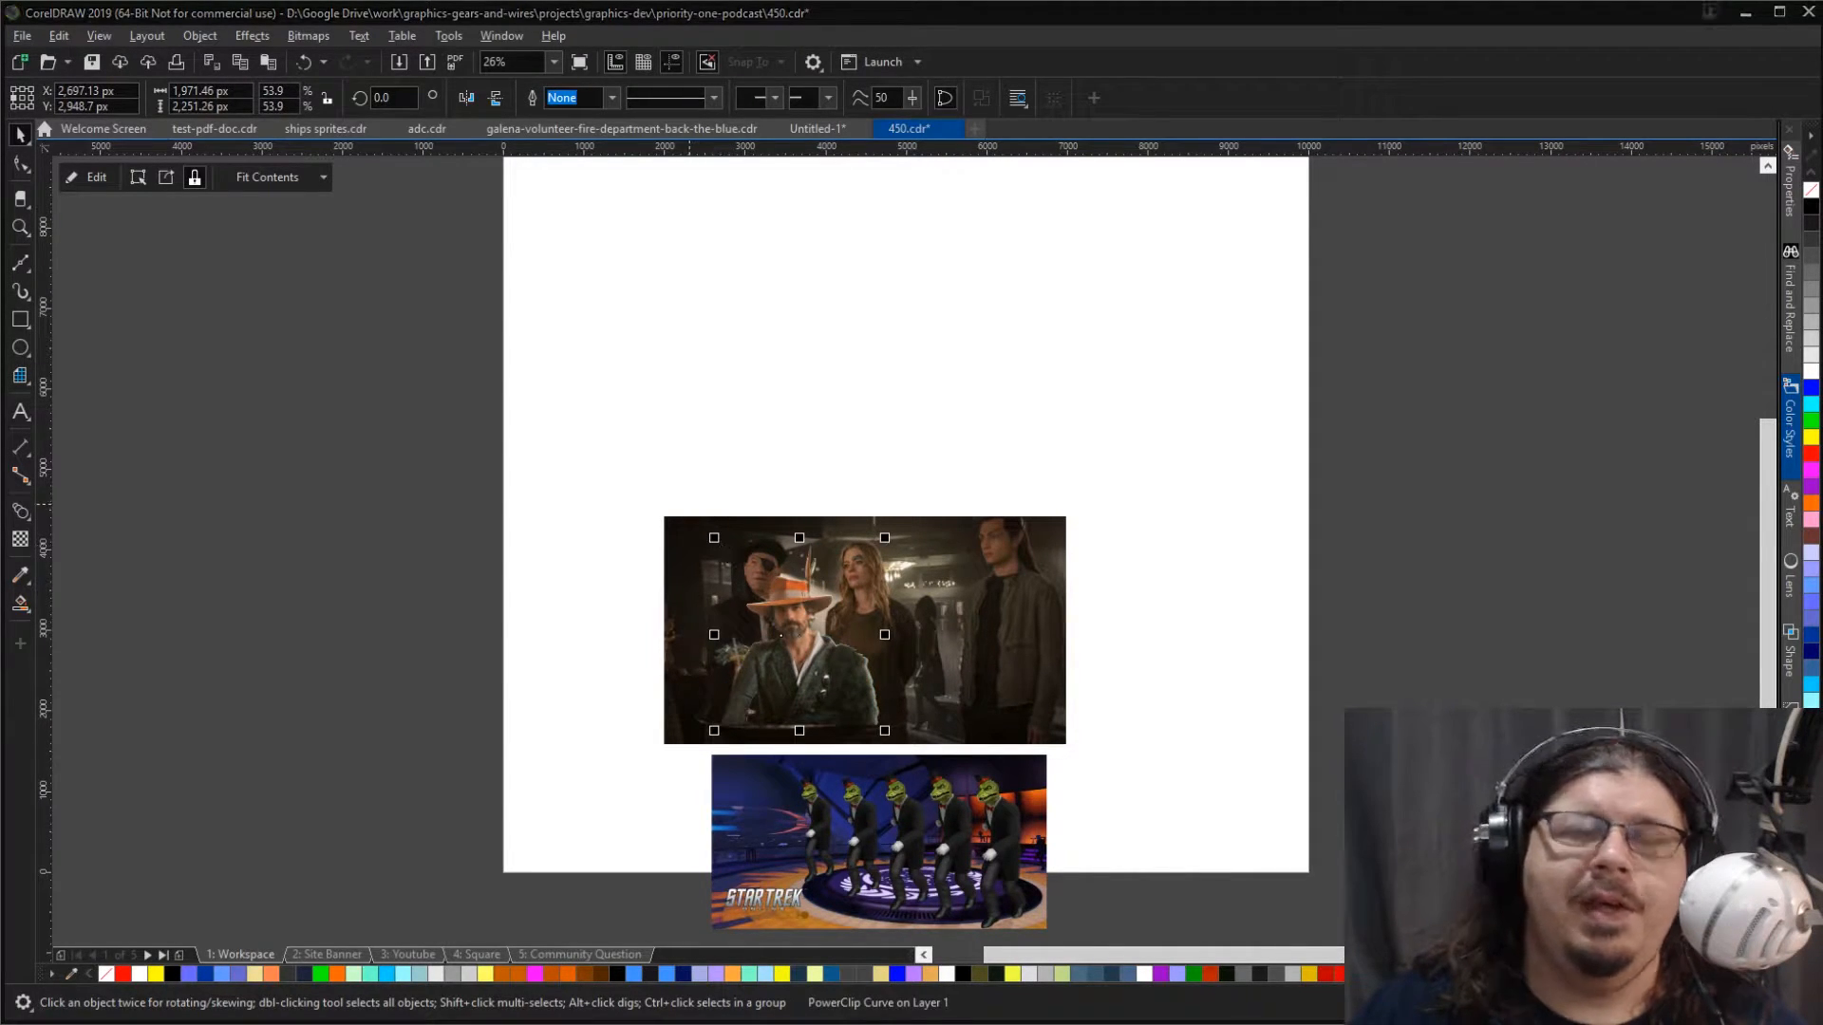
Step: Enlarge the cutout to 58.3% and align its base with the lower edge of the bar photo
key("z")
left_click_drag(640, 507, 1070, 756)
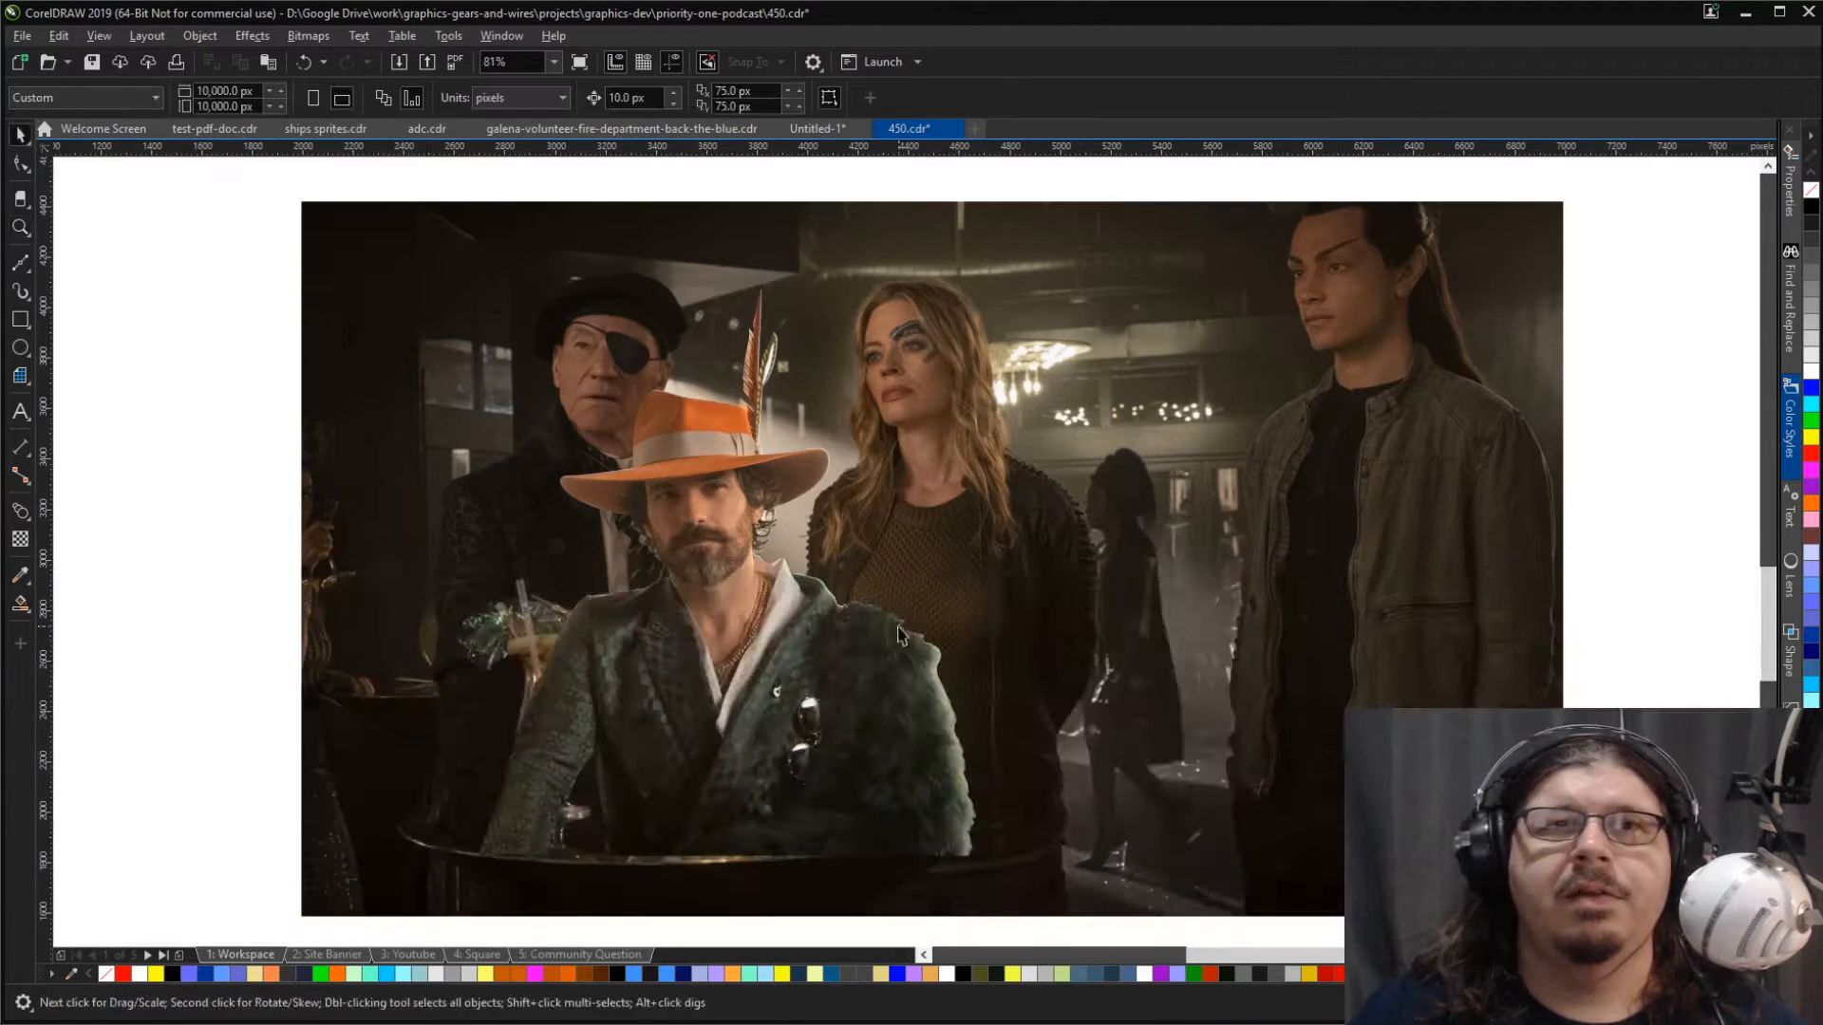
left_click(690, 538)
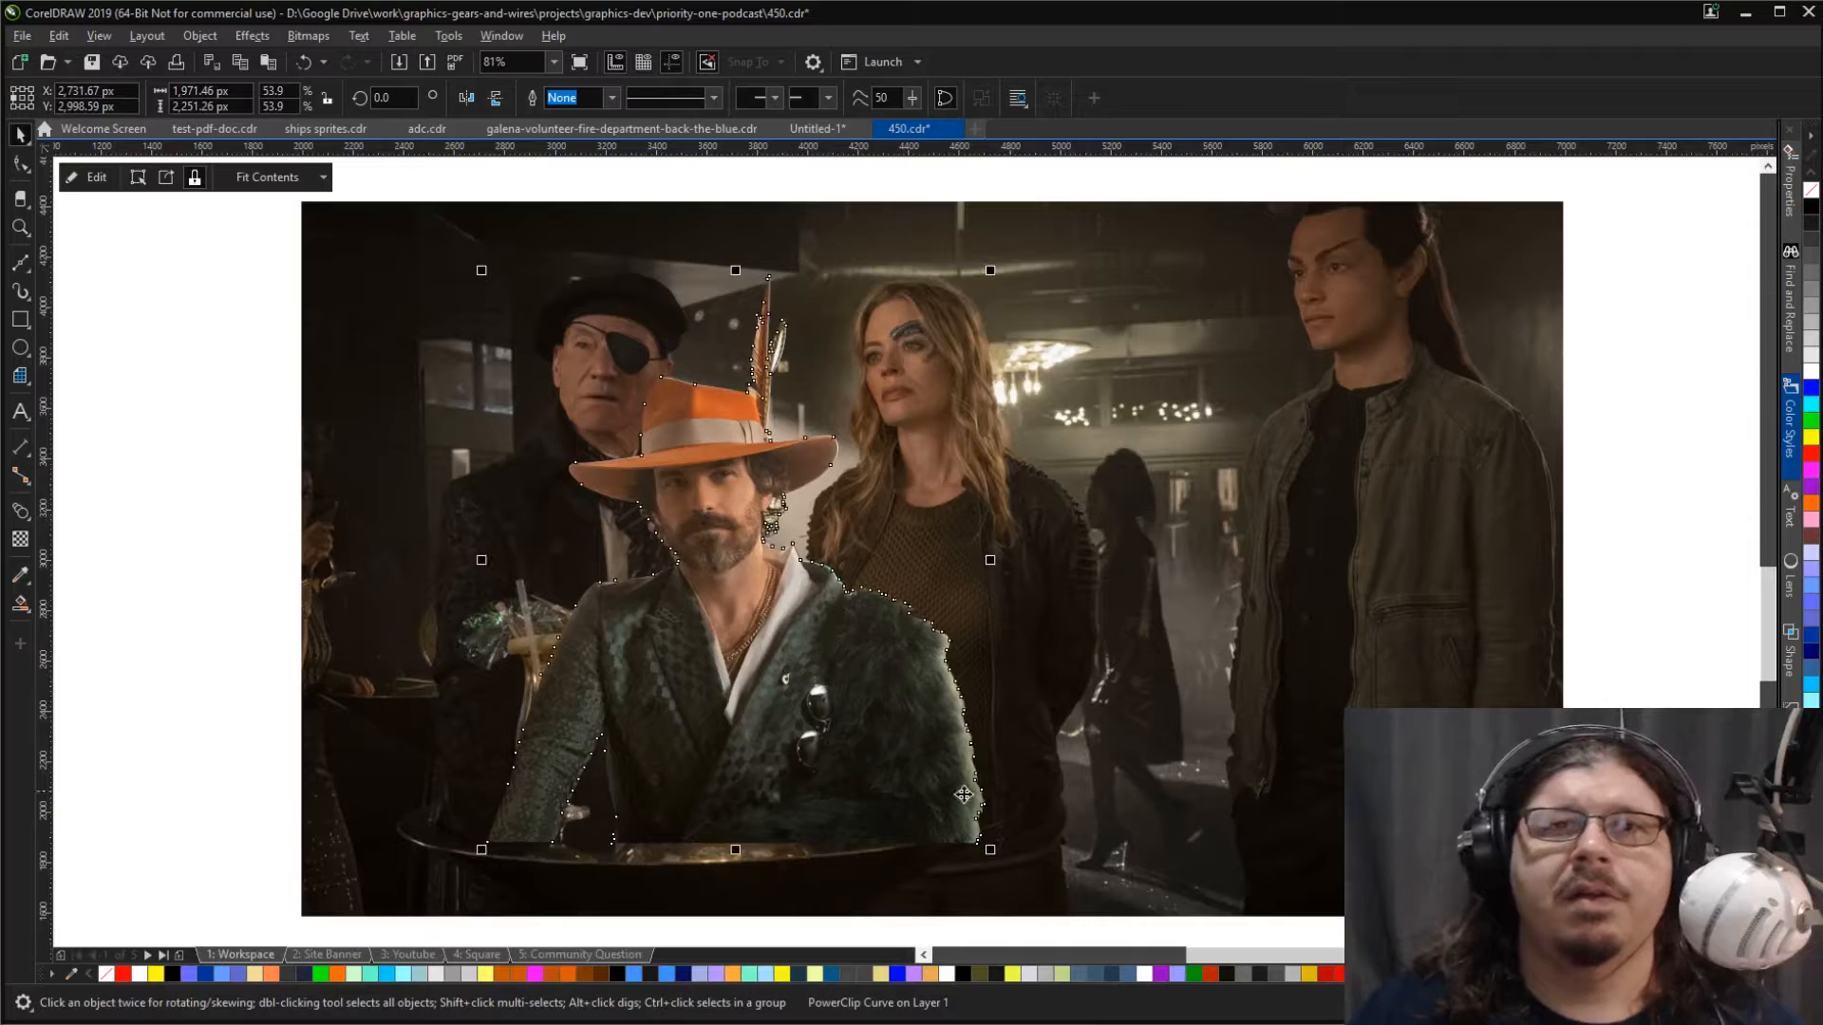
left_click_drag(990, 850, 1032, 898)
left_click_drag(881, 768, 885, 797)
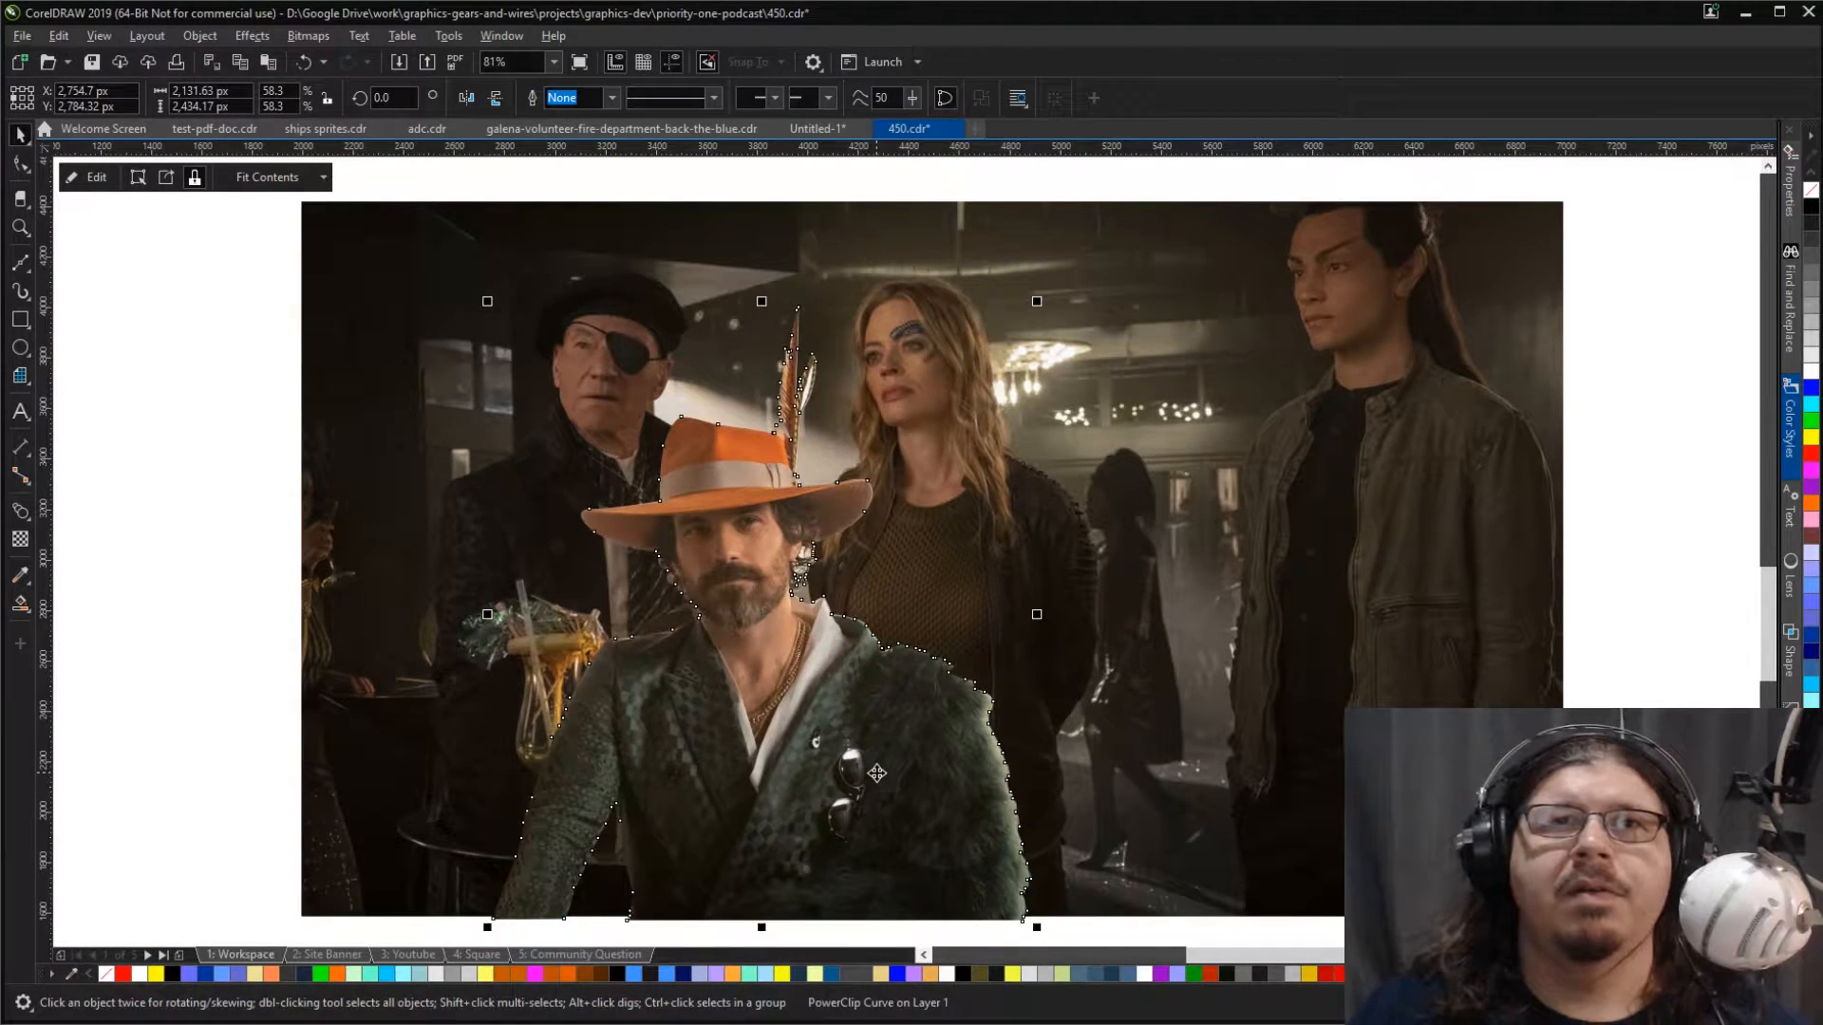
scroll(876, 774, "down", 4)
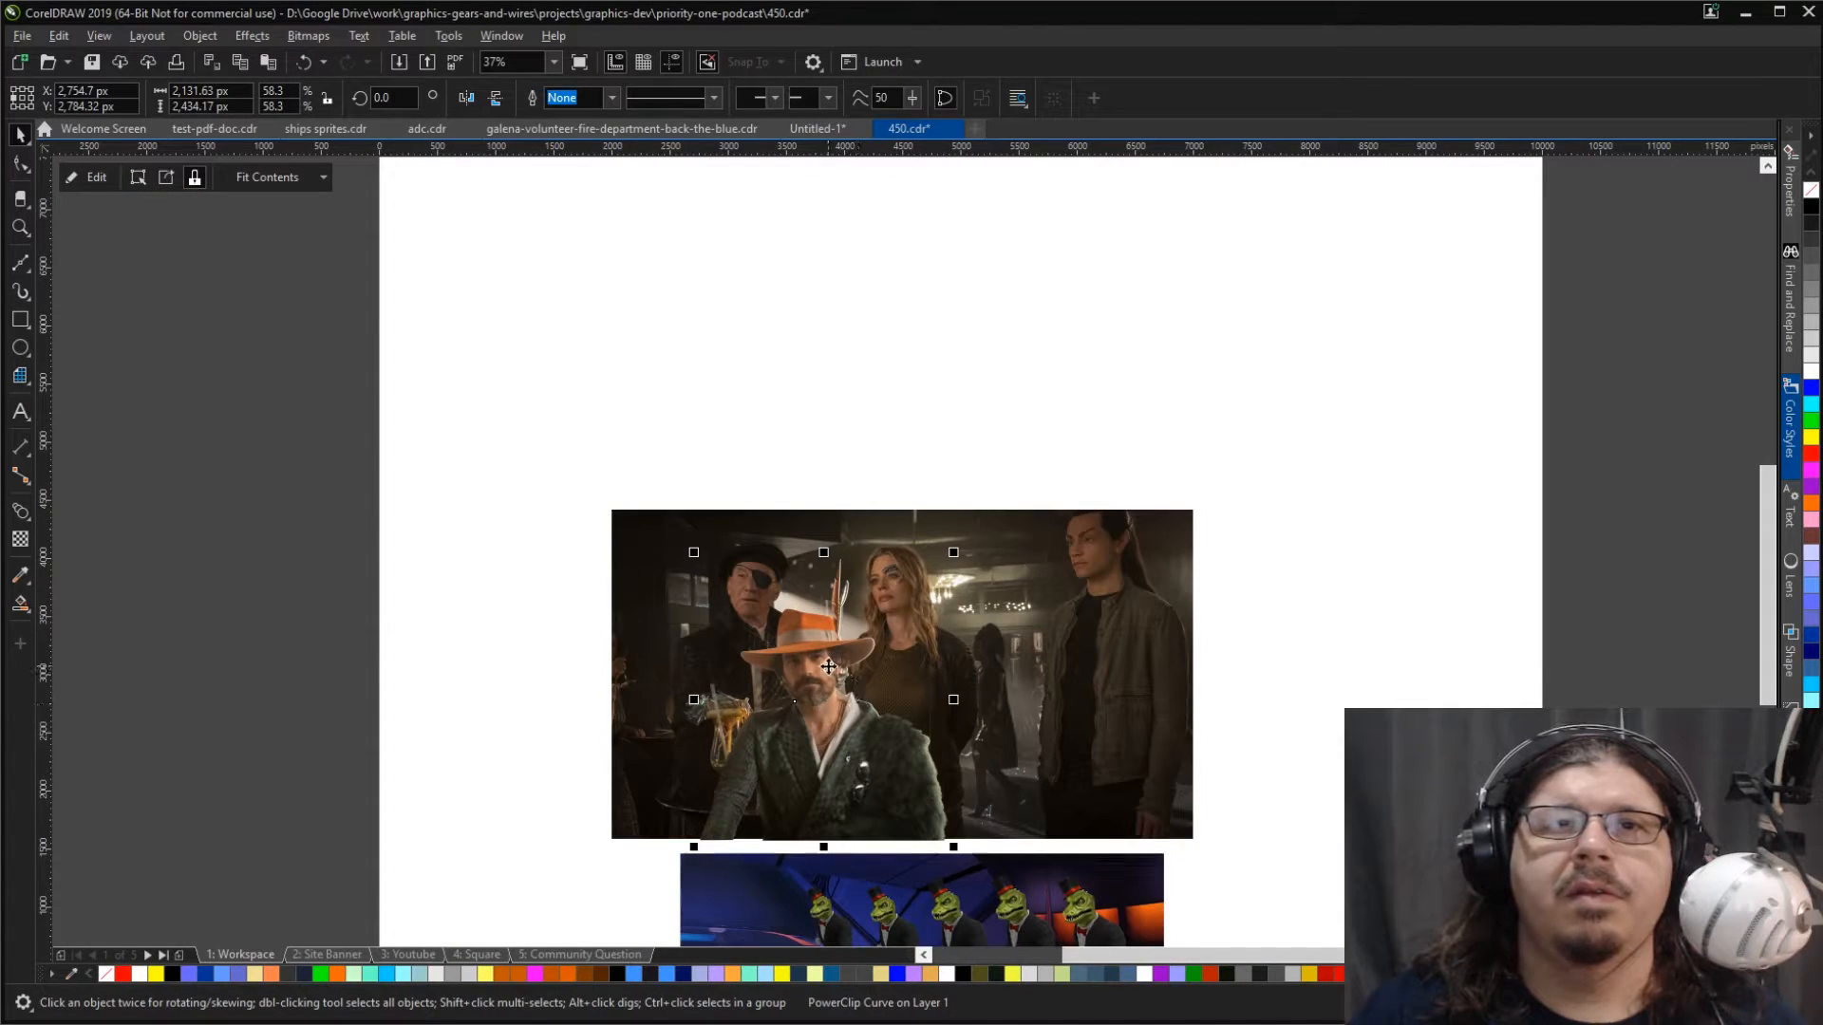
left_click_drag(827, 661, 835, 661)
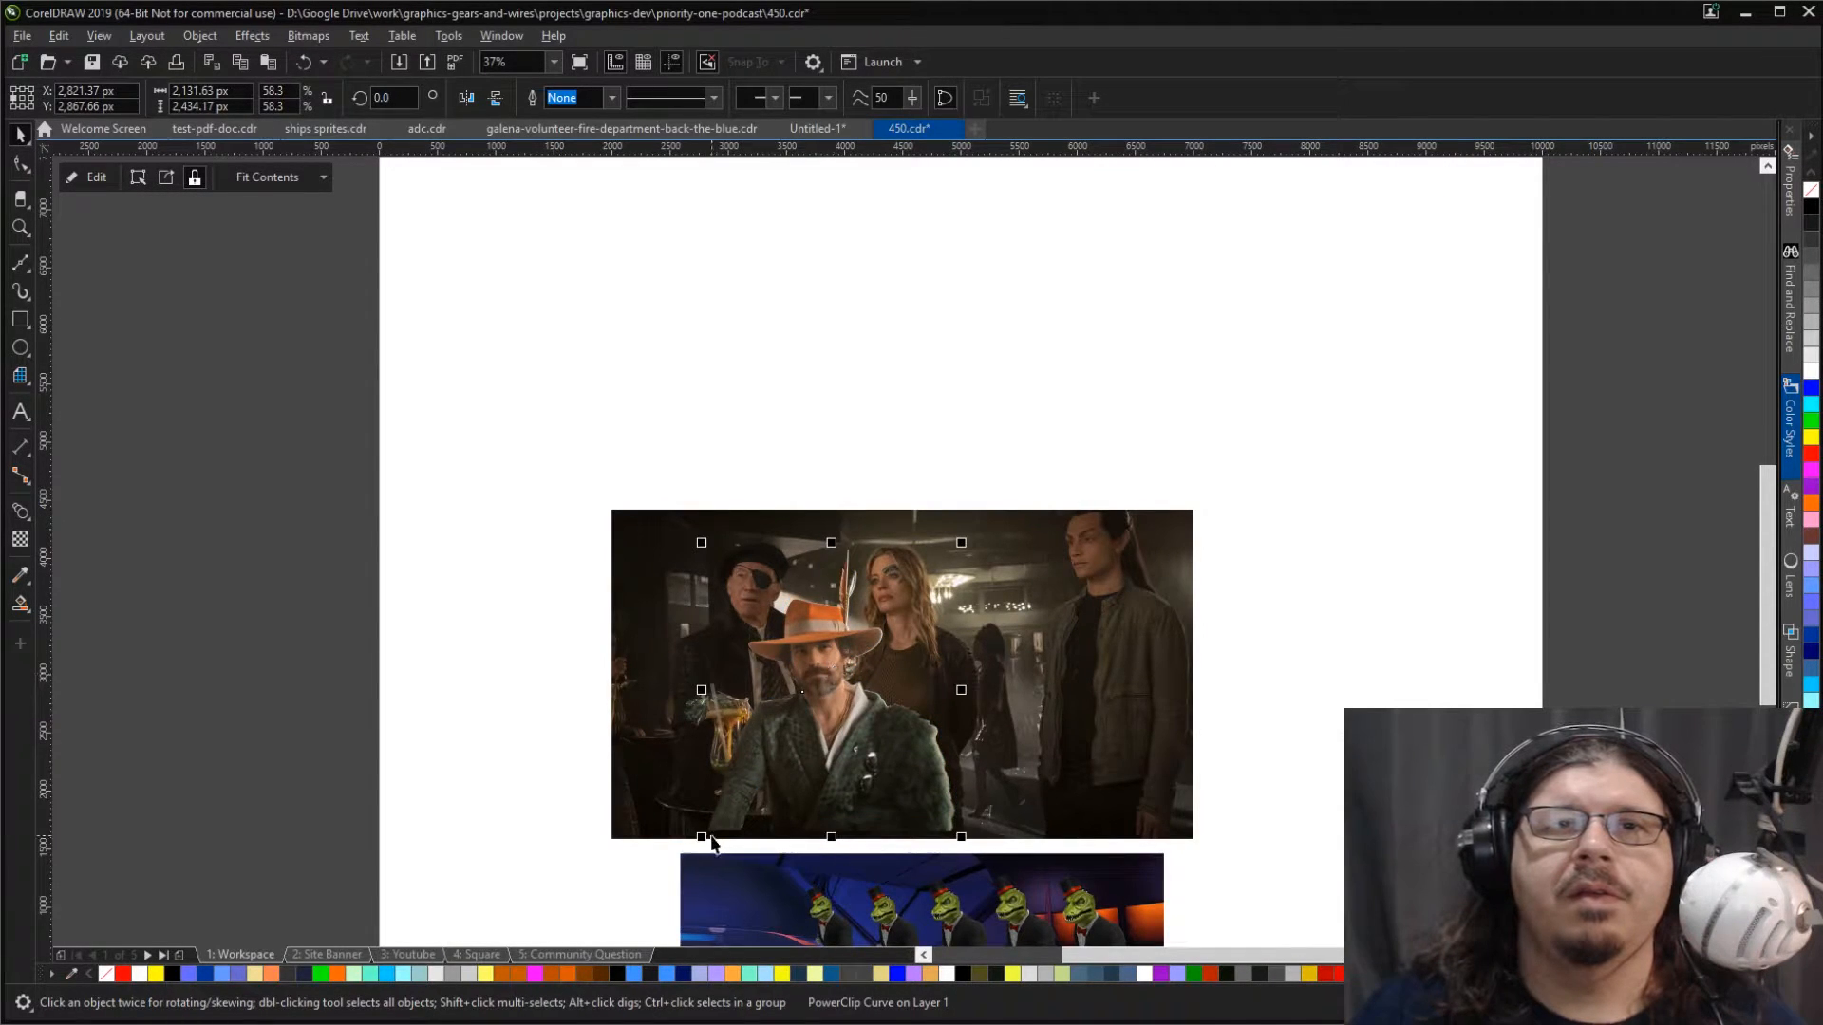
left_click_drag(770, 781, 775, 778)
Step: Examine how the cutout's hat, hair and shoulders blend with the bar photo, both close up and from a distance
key("z")
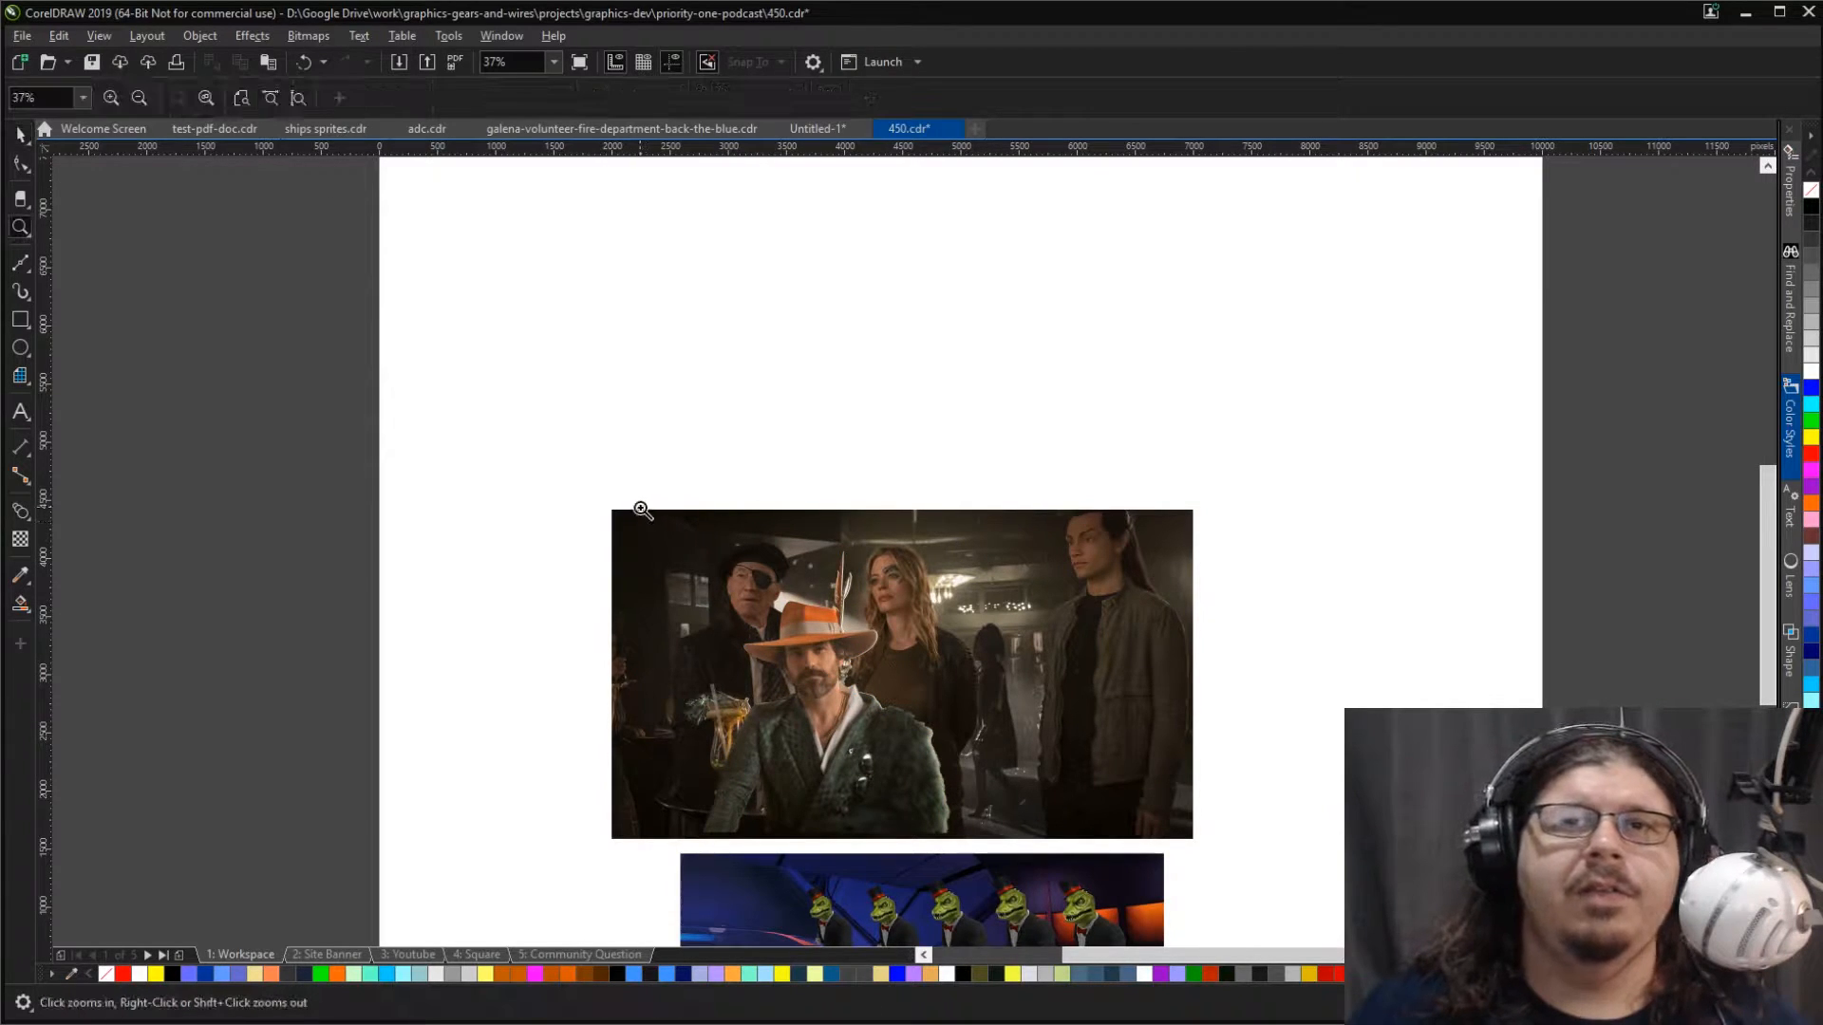
left_click_drag(610, 511, 1014, 835)
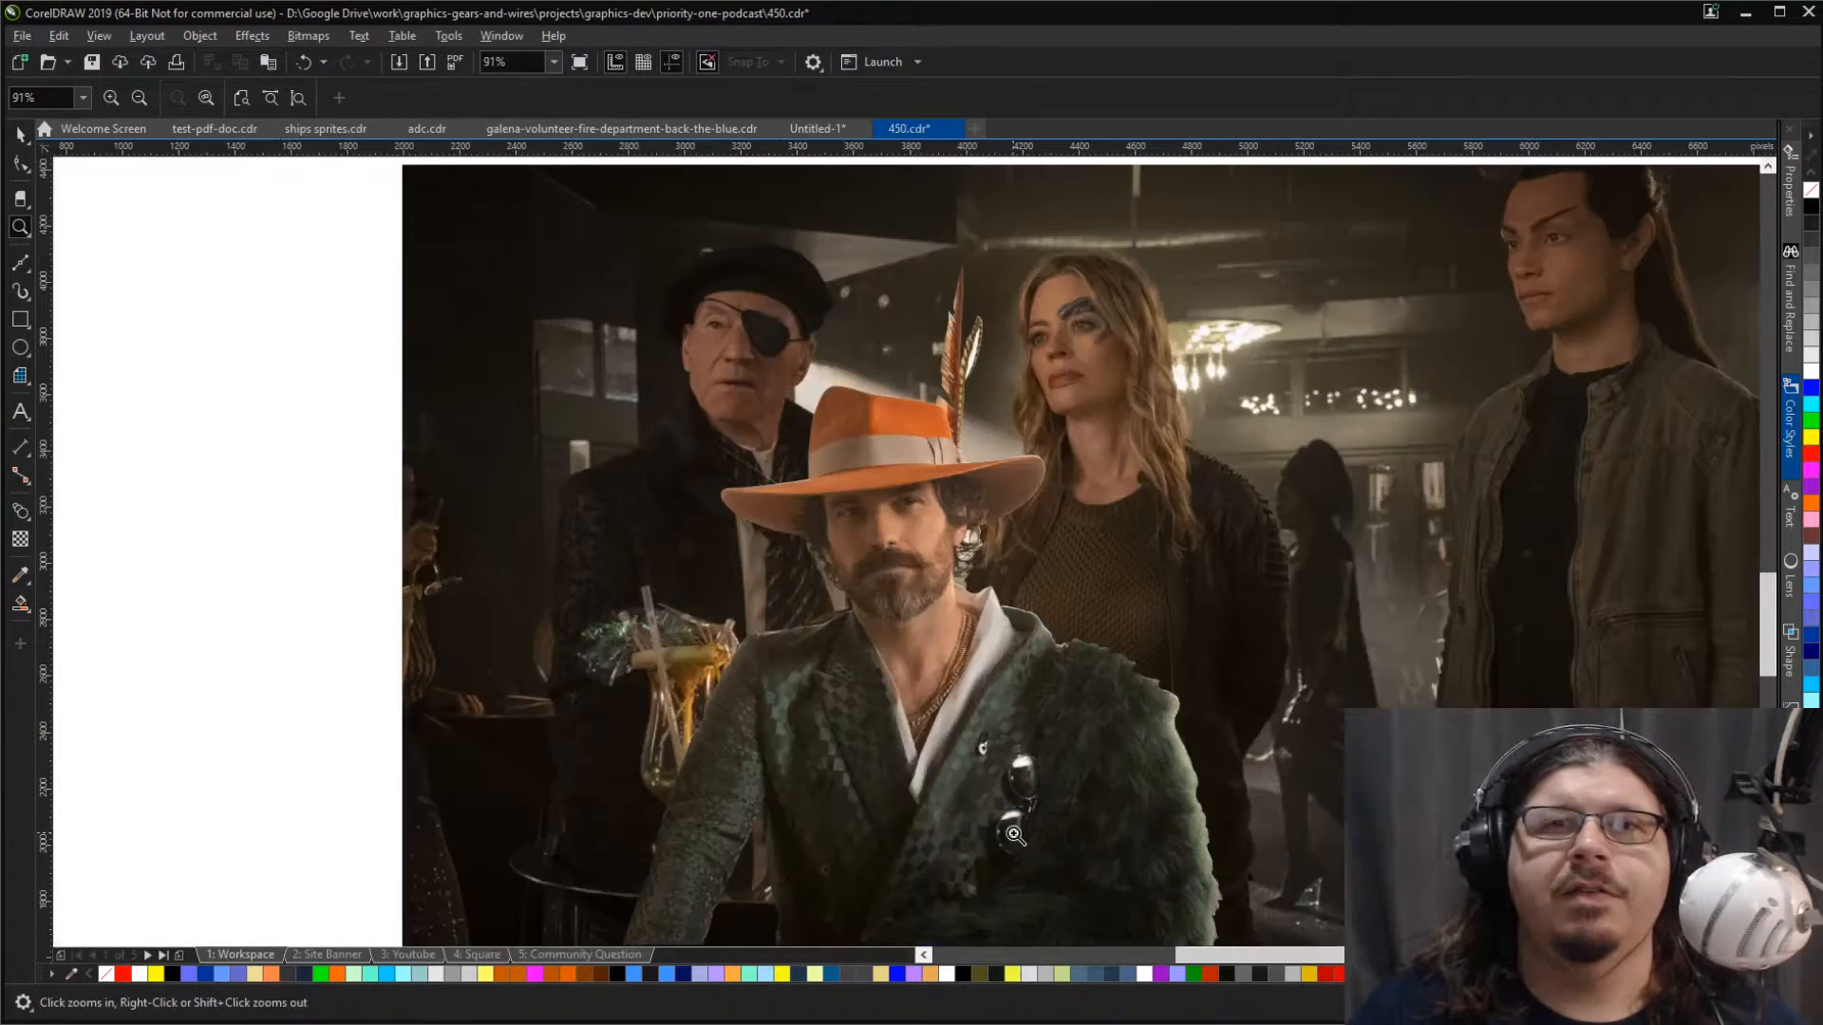
key("space")
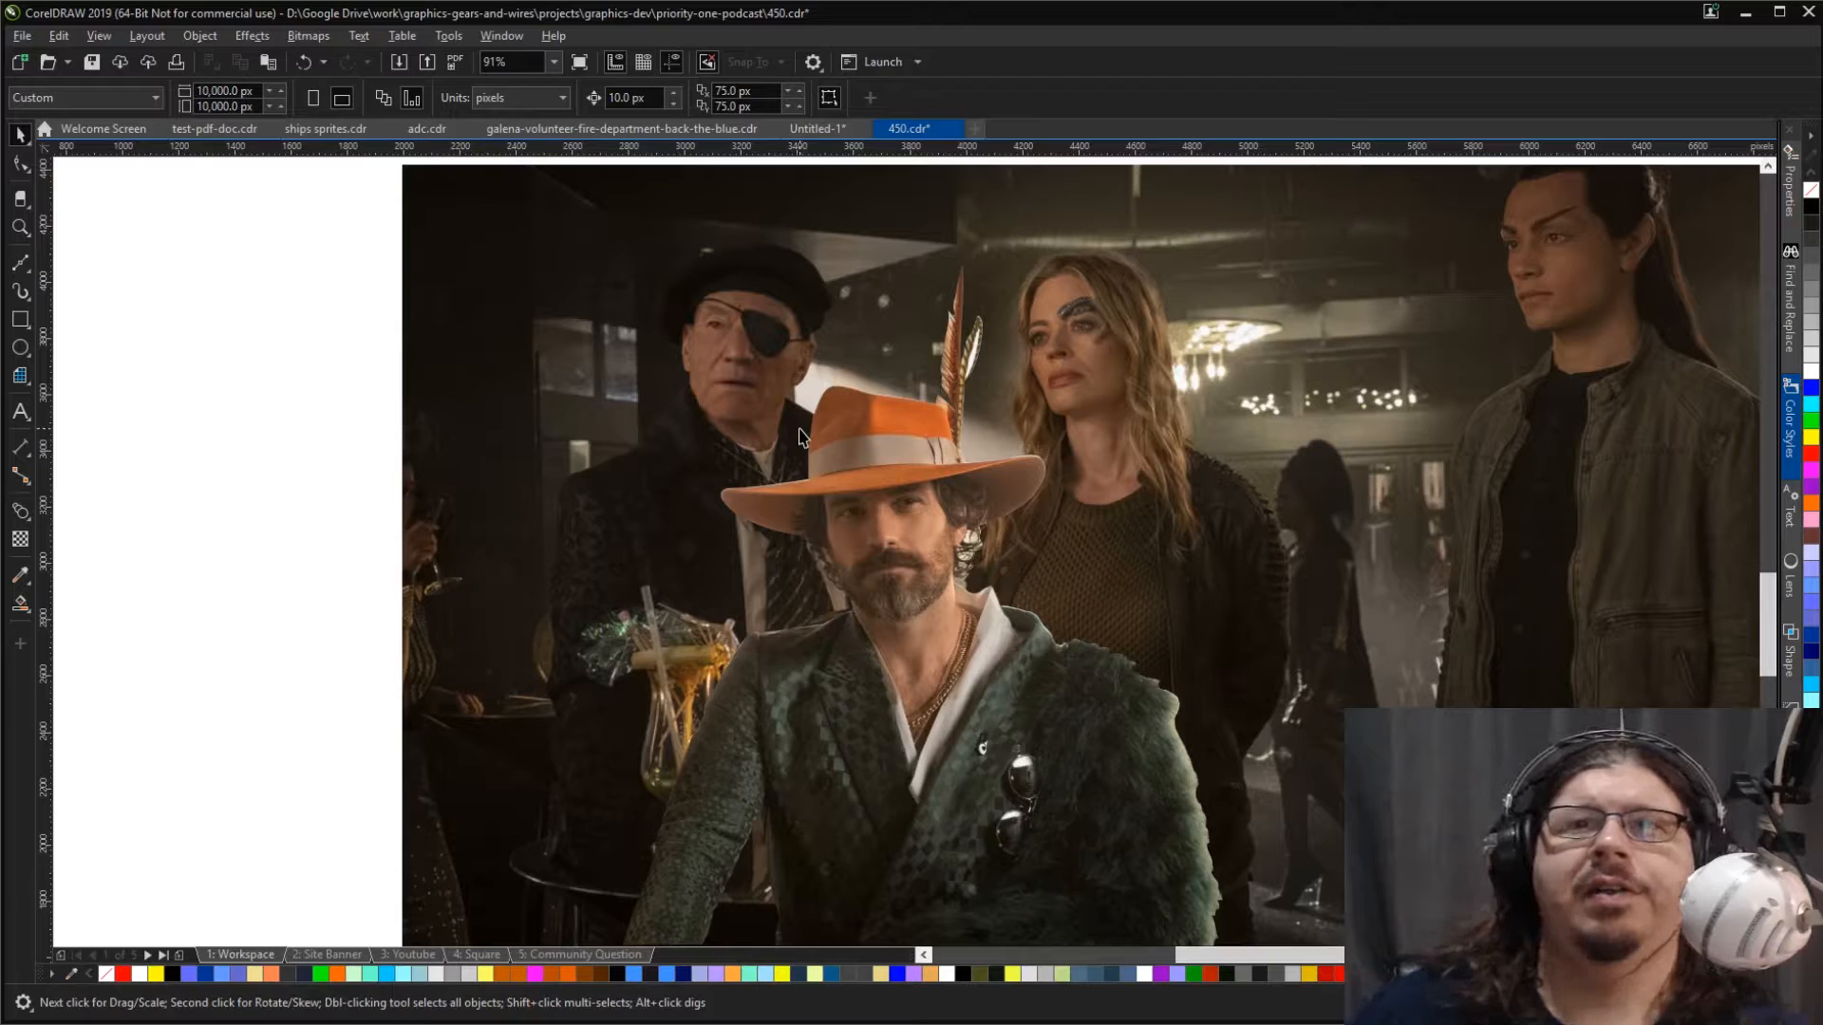
key("space")
left_click(866, 528)
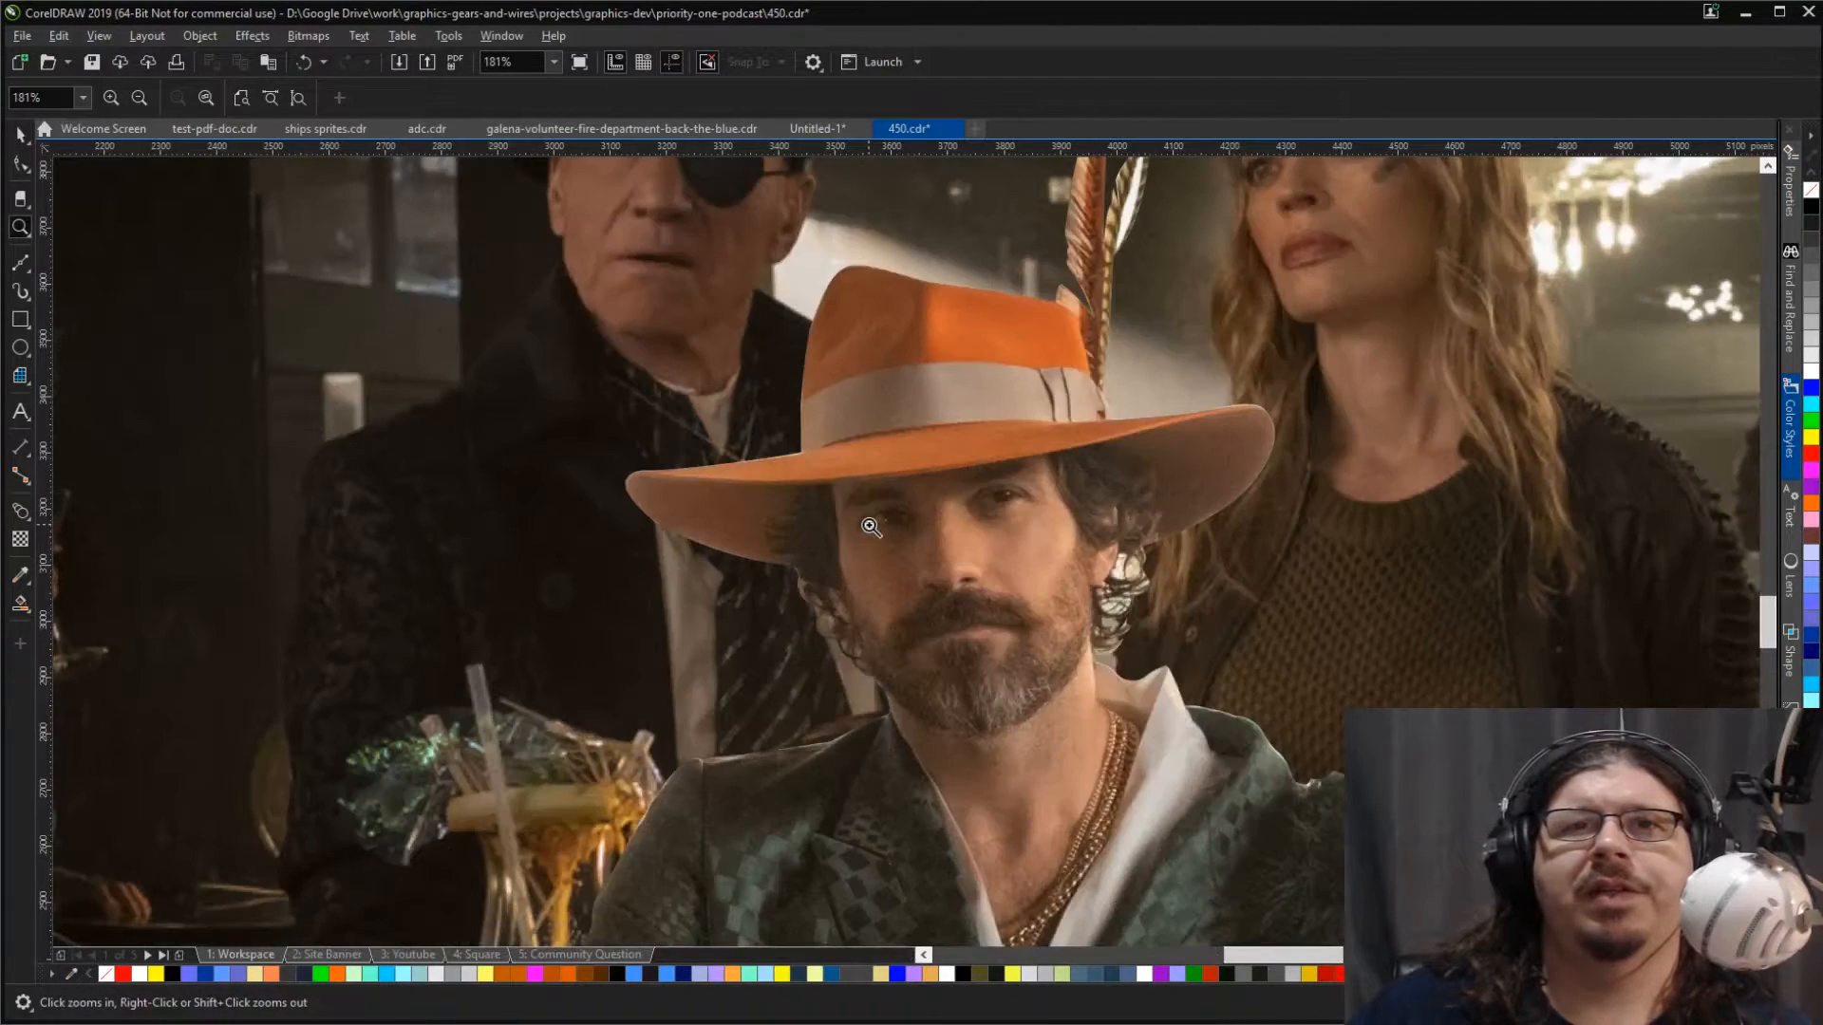
key("F4")
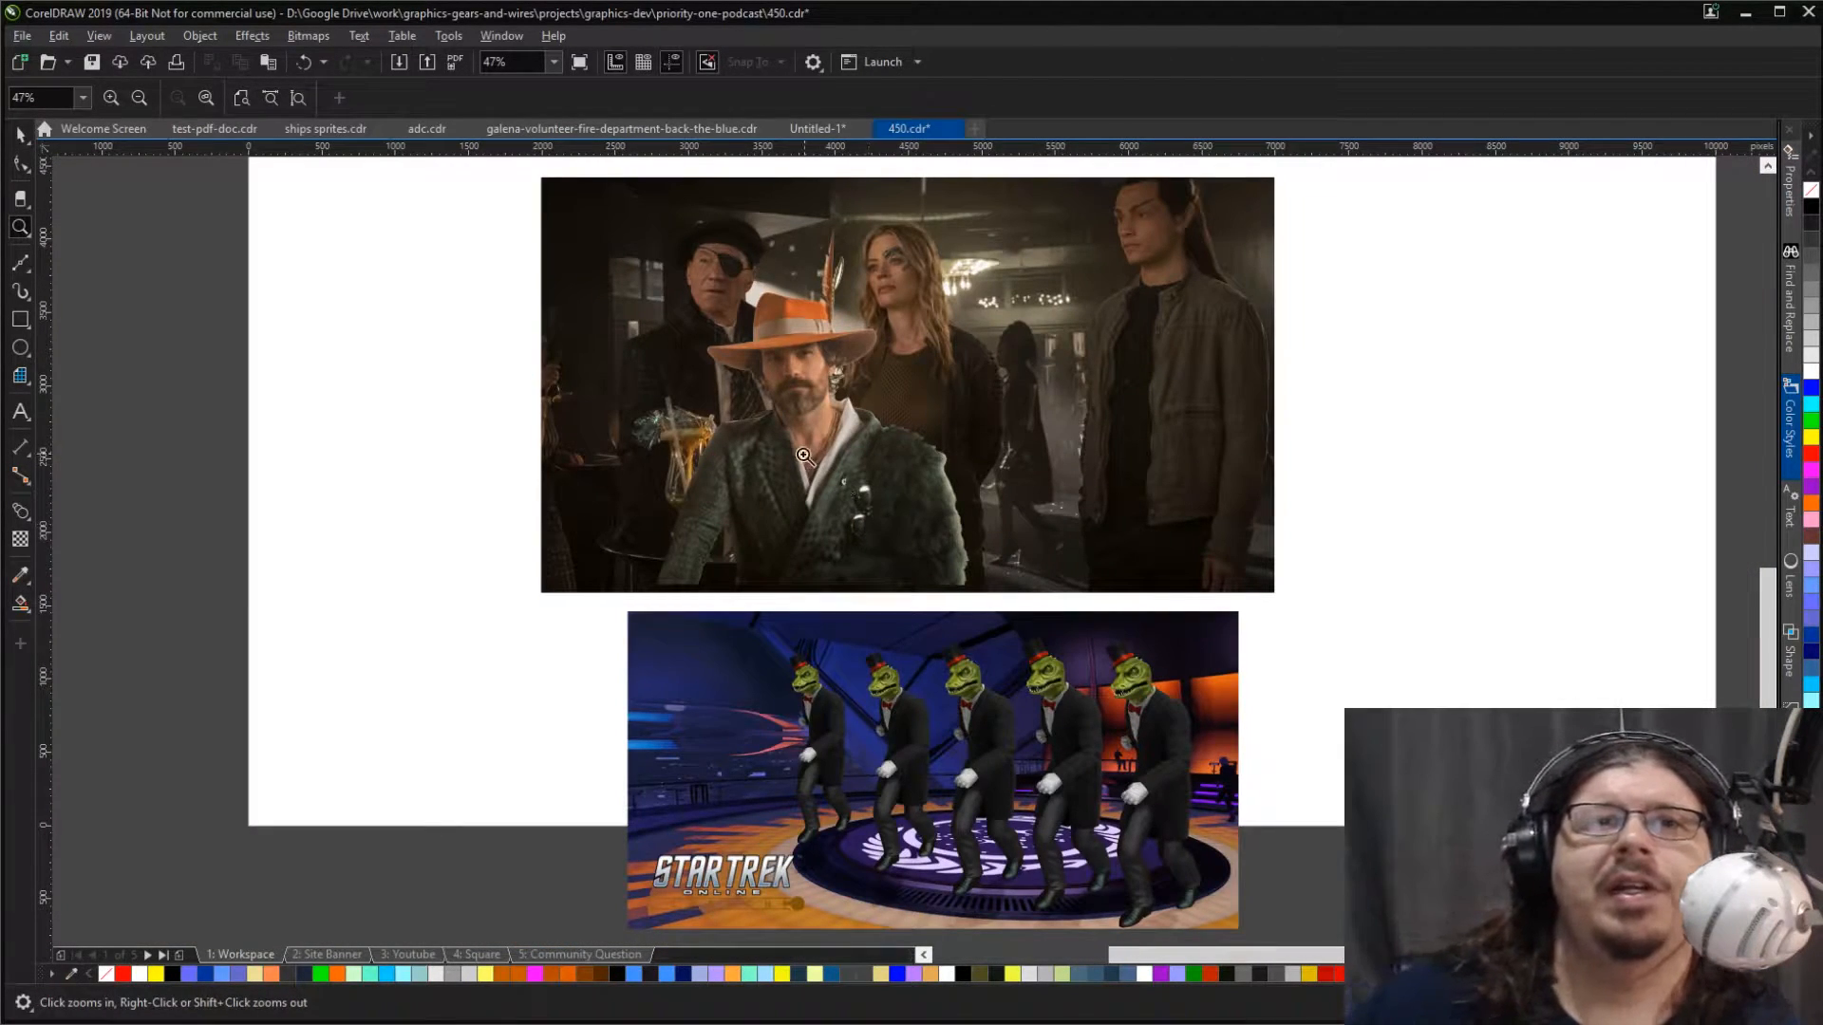
left_click(20, 134)
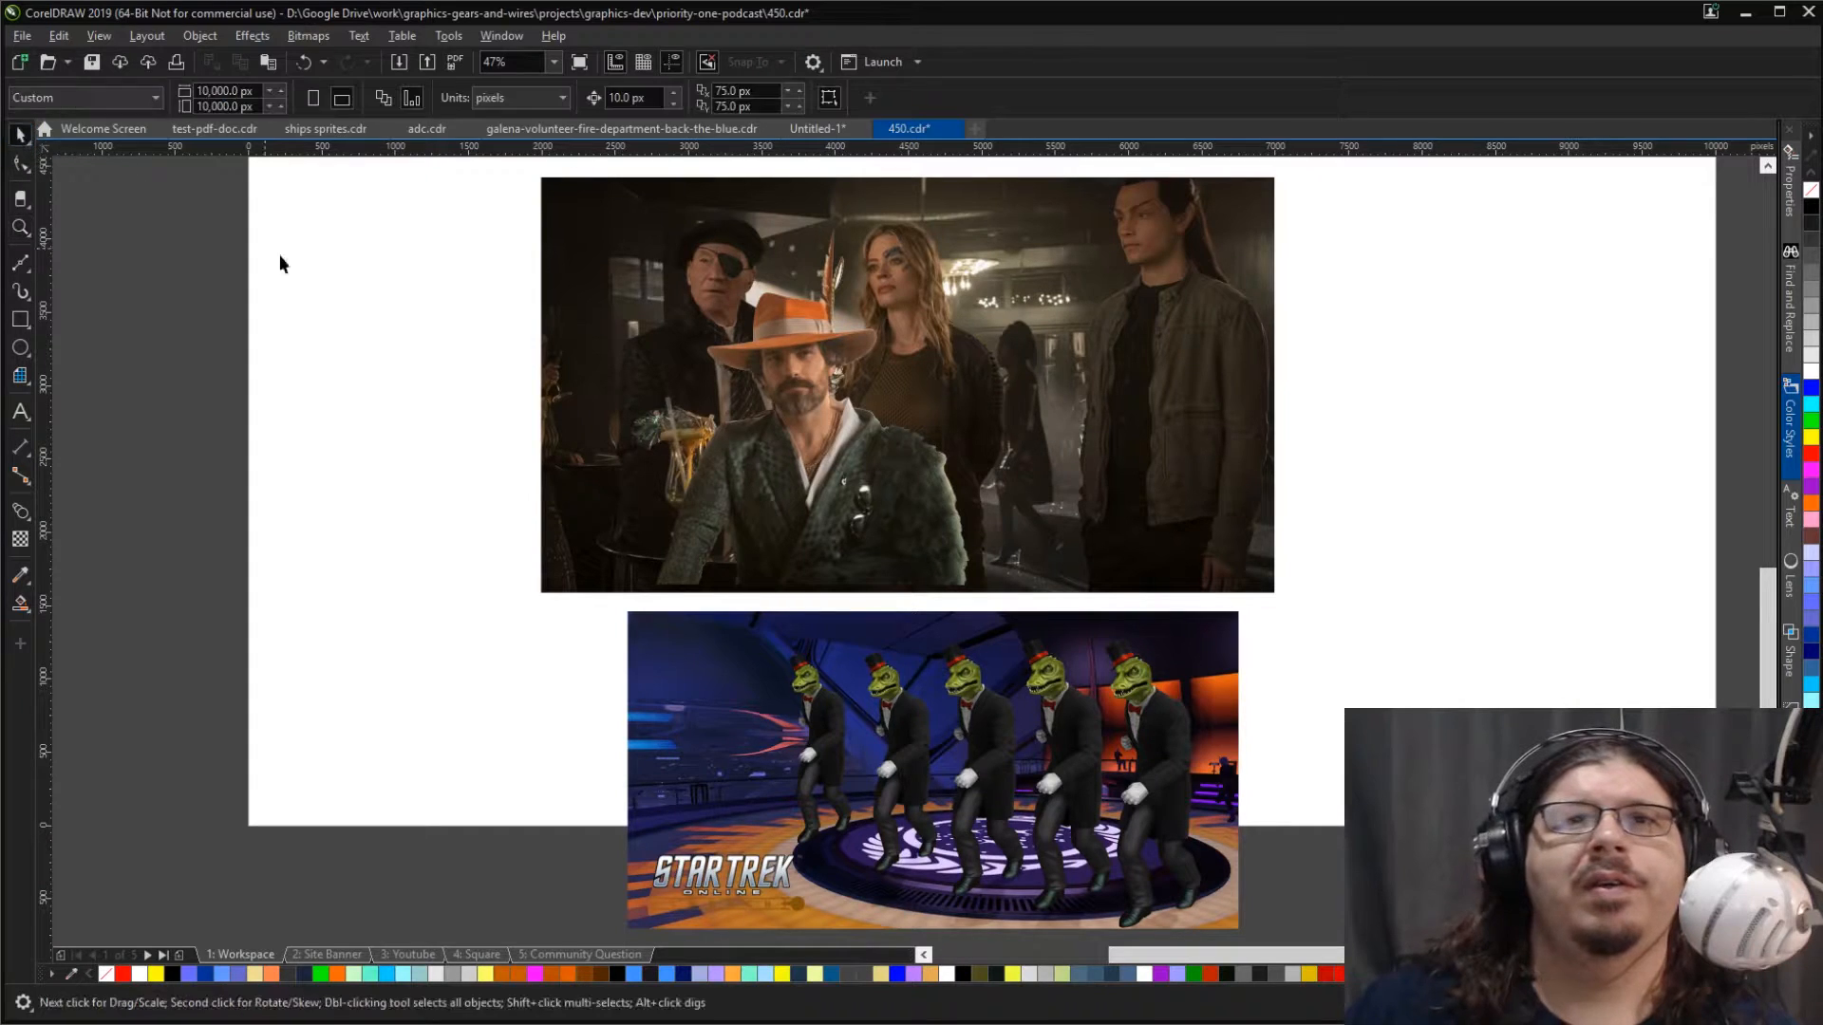
left_click(865, 479)
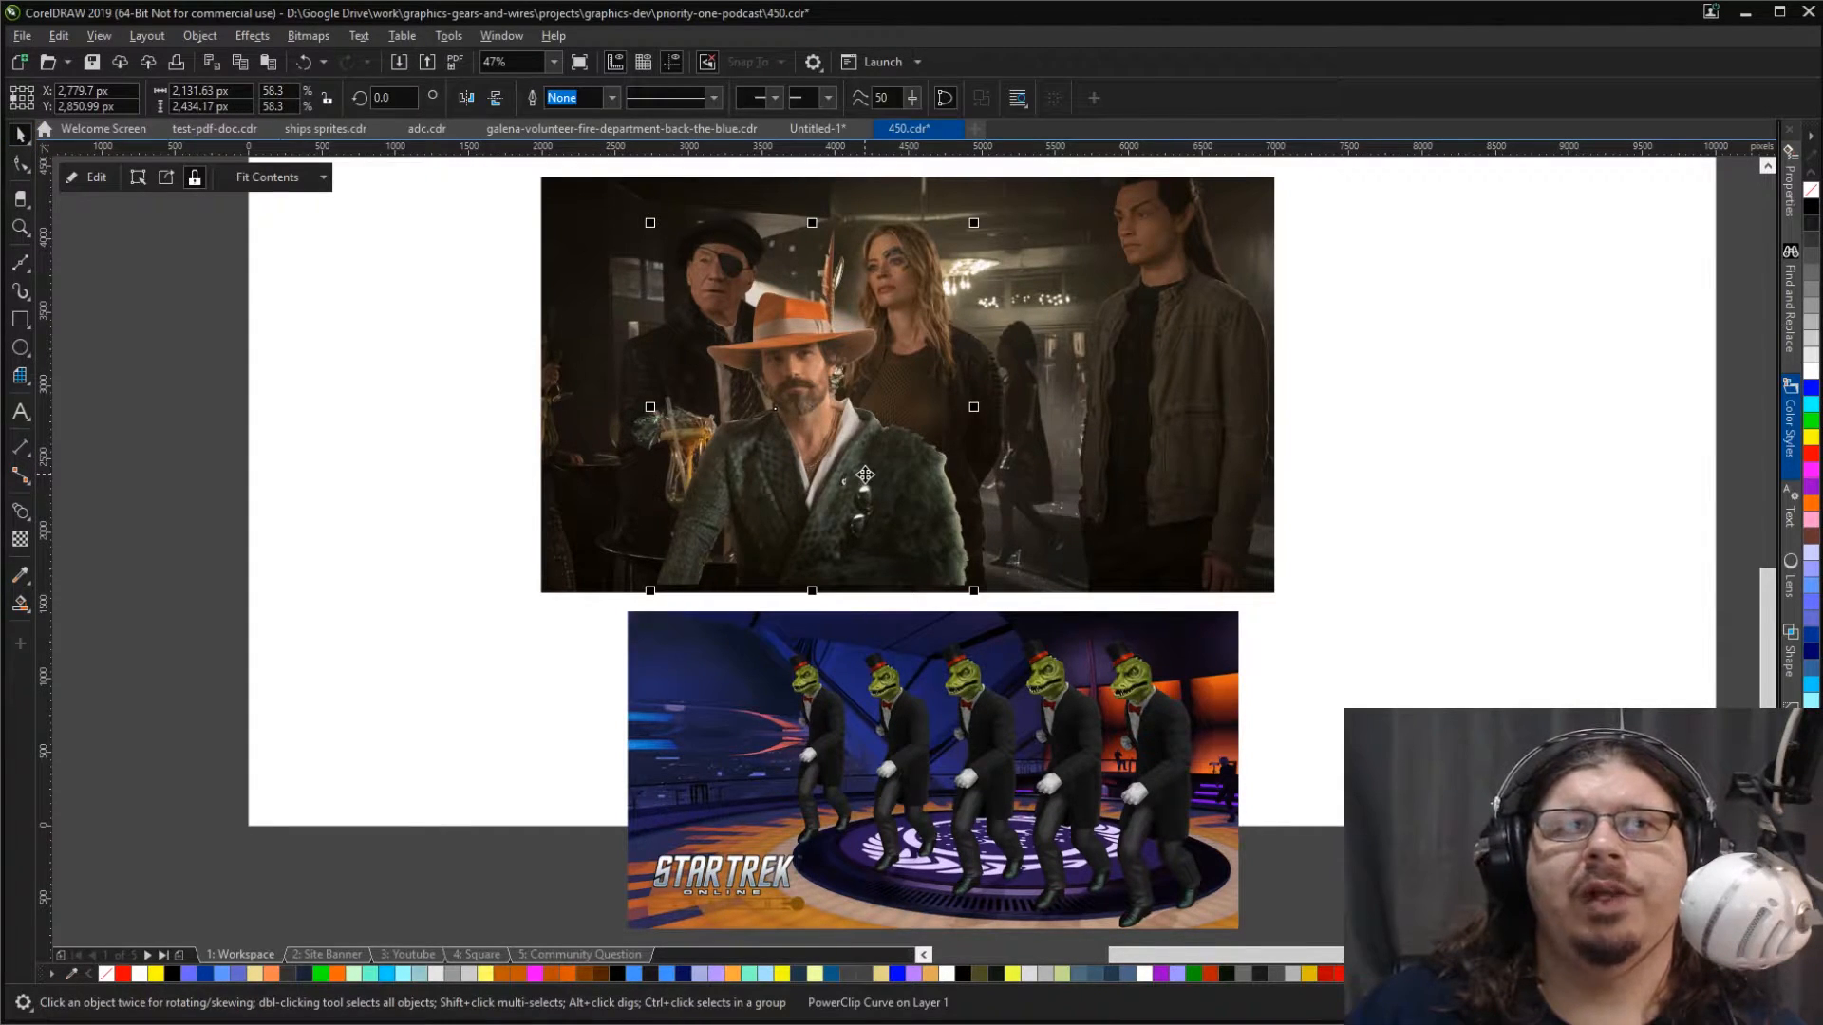
scroll(764, 330, "up", 2)
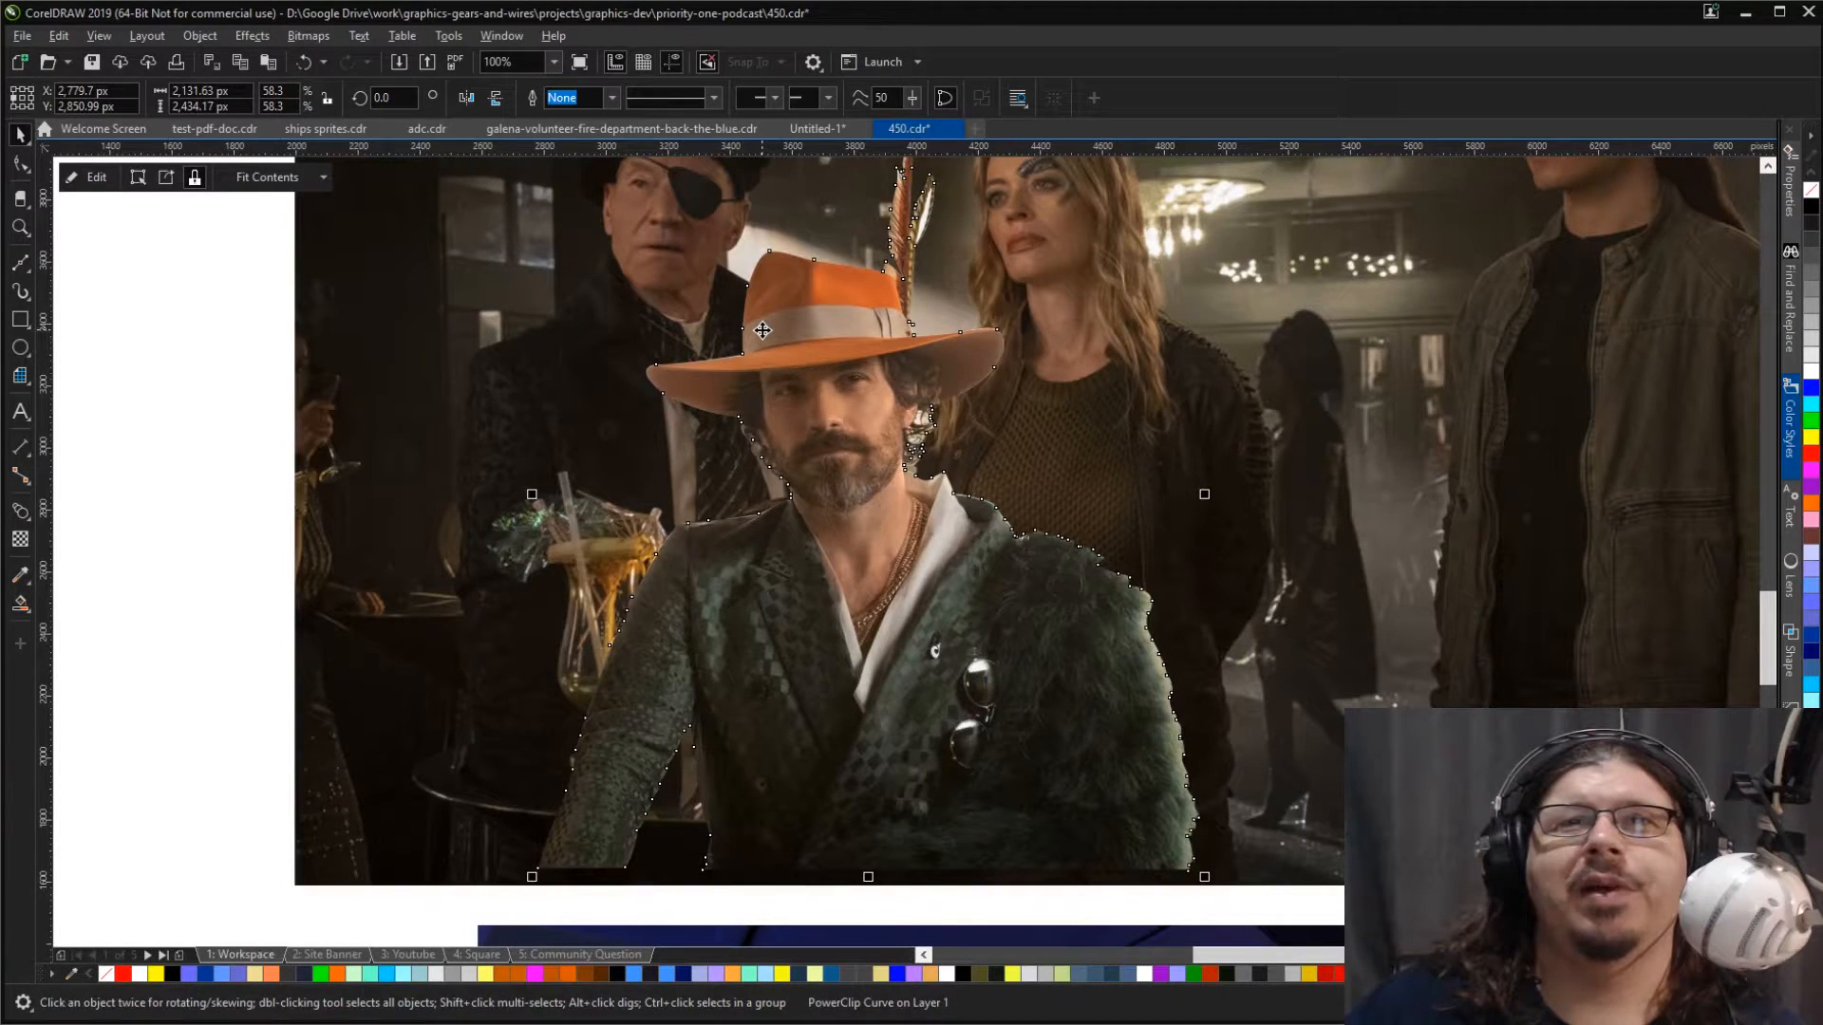
scroll(765, 364, "down", 1)
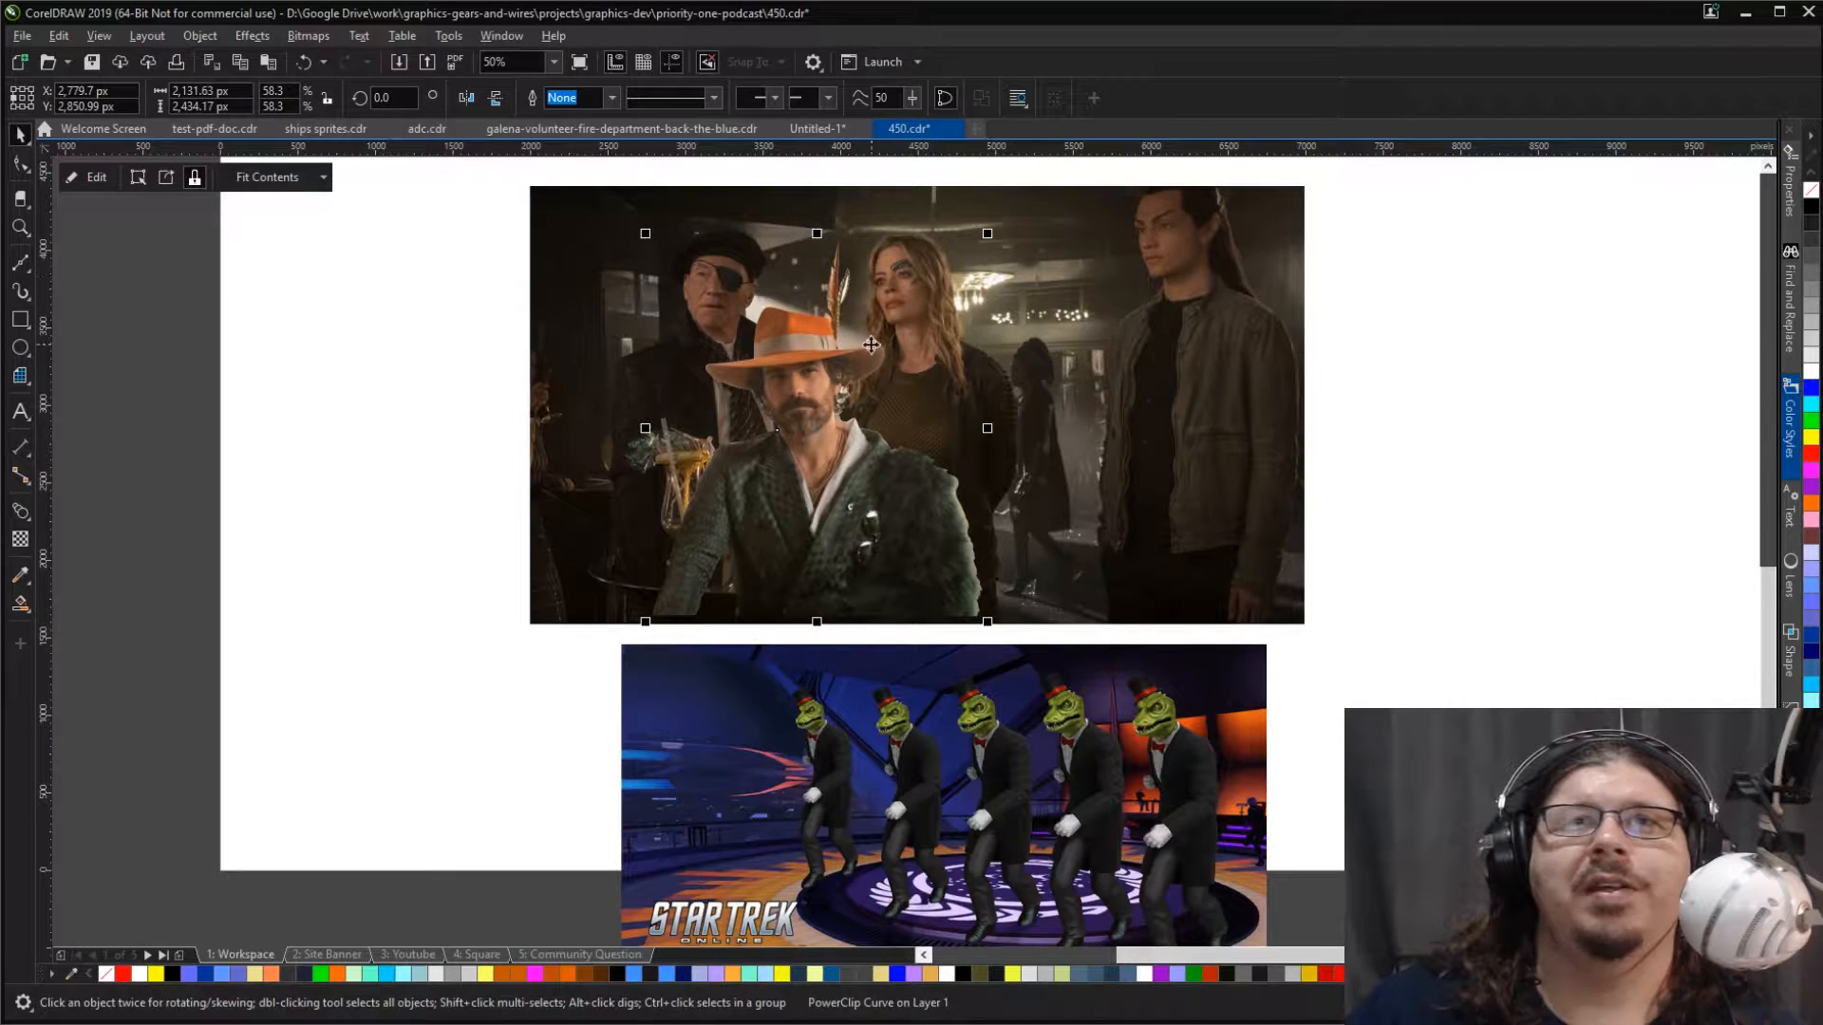
Step: Scale the cutout of the man in the orange hat down to 57.1%
left_click(441, 369)
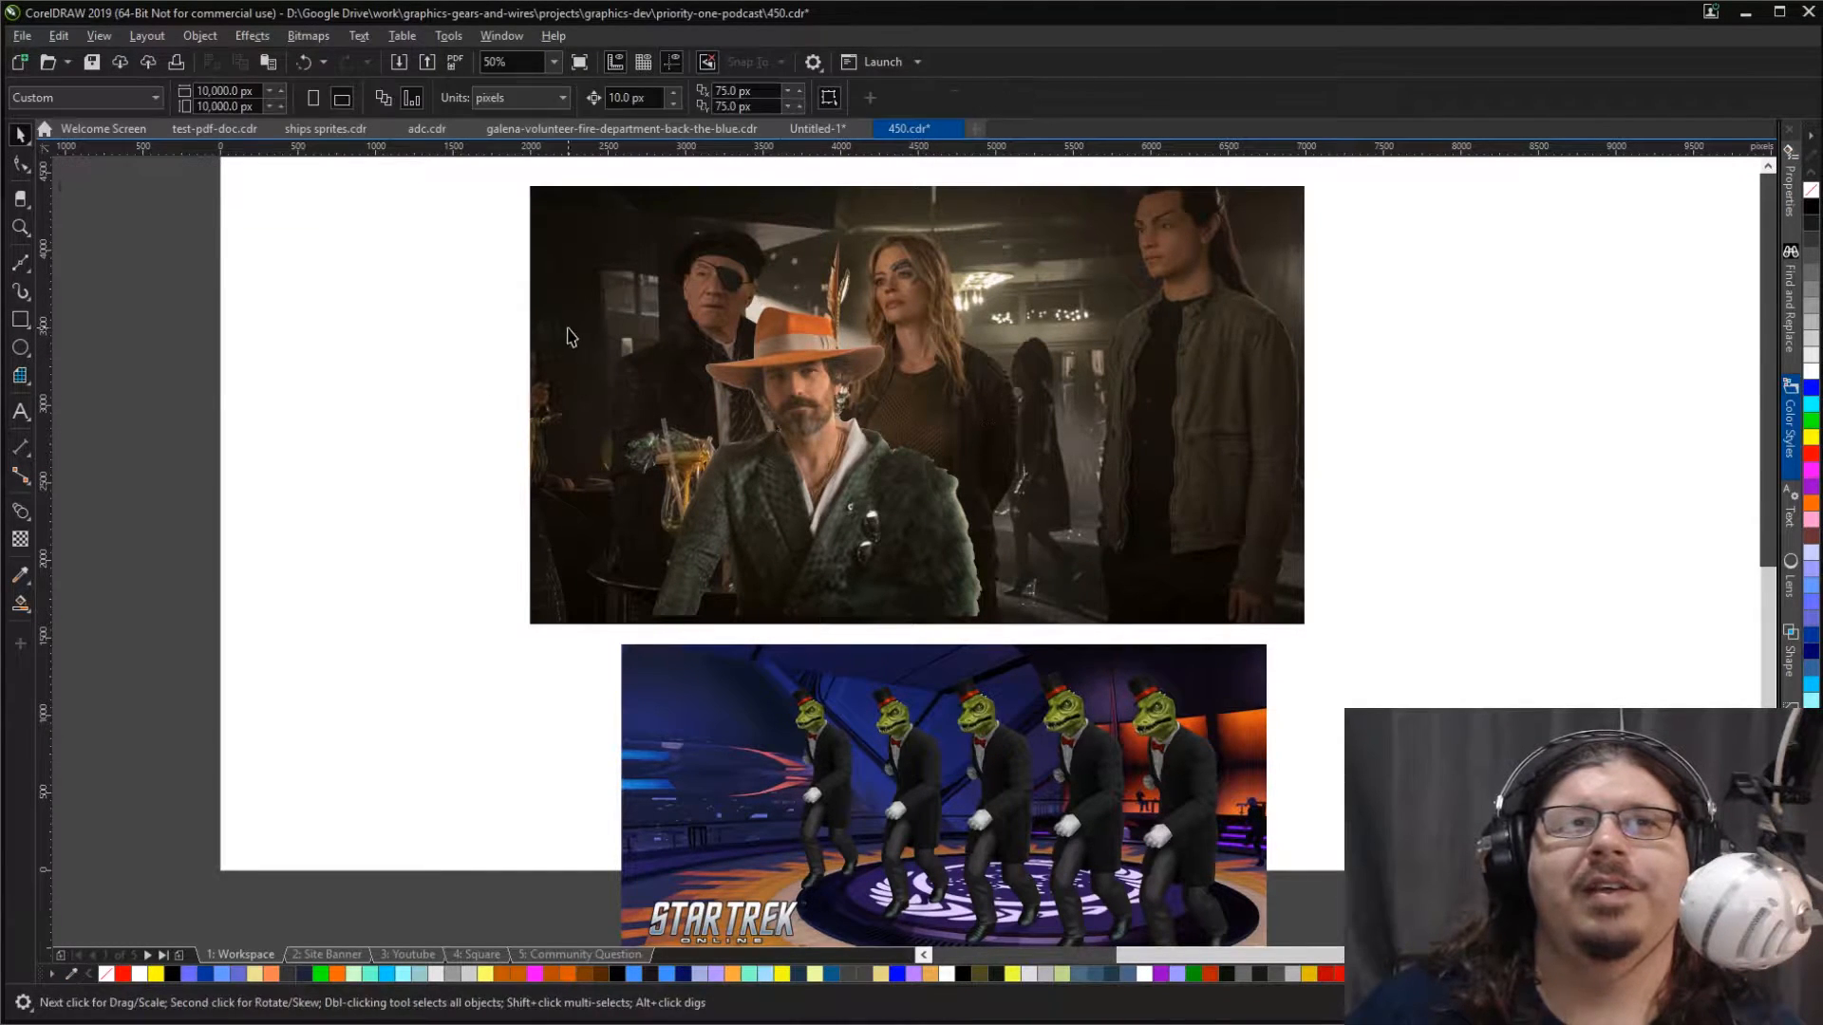
scroll(811, 344, "up", 1)
scroll(811, 344, "down", 1)
left_click(810, 427)
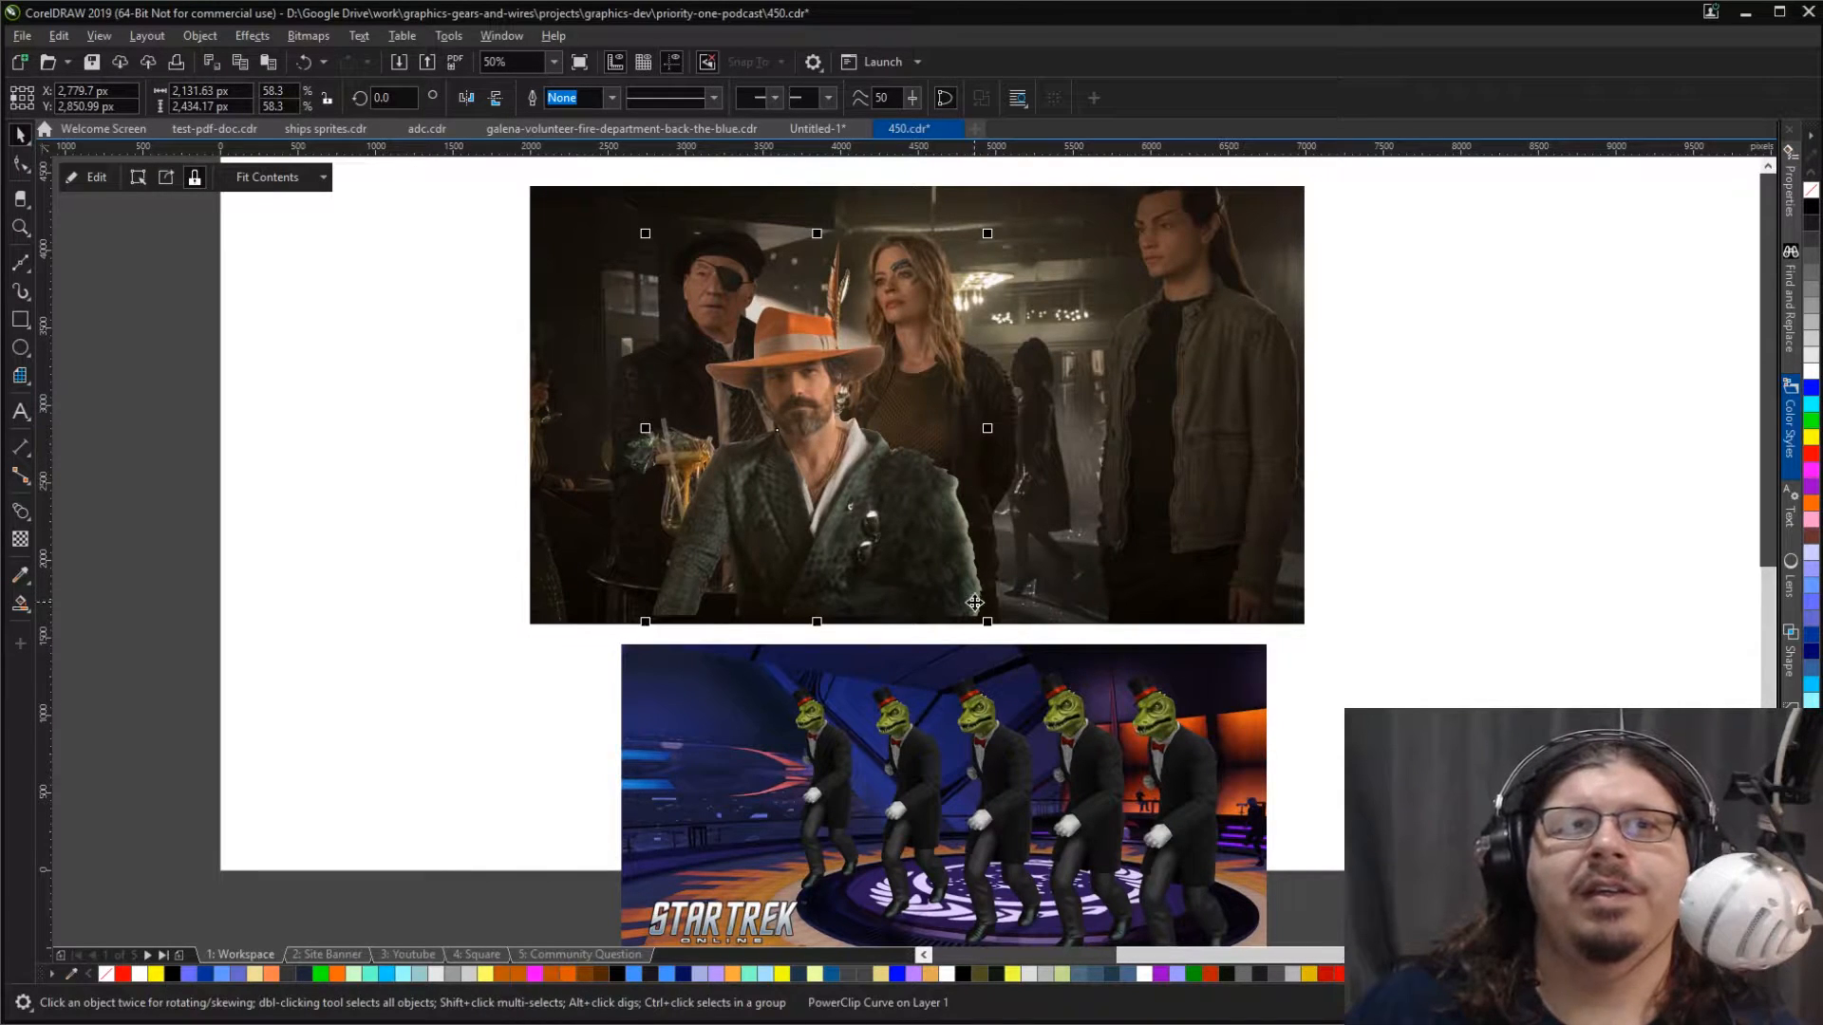
left_click_drag(986, 622, 981, 617)
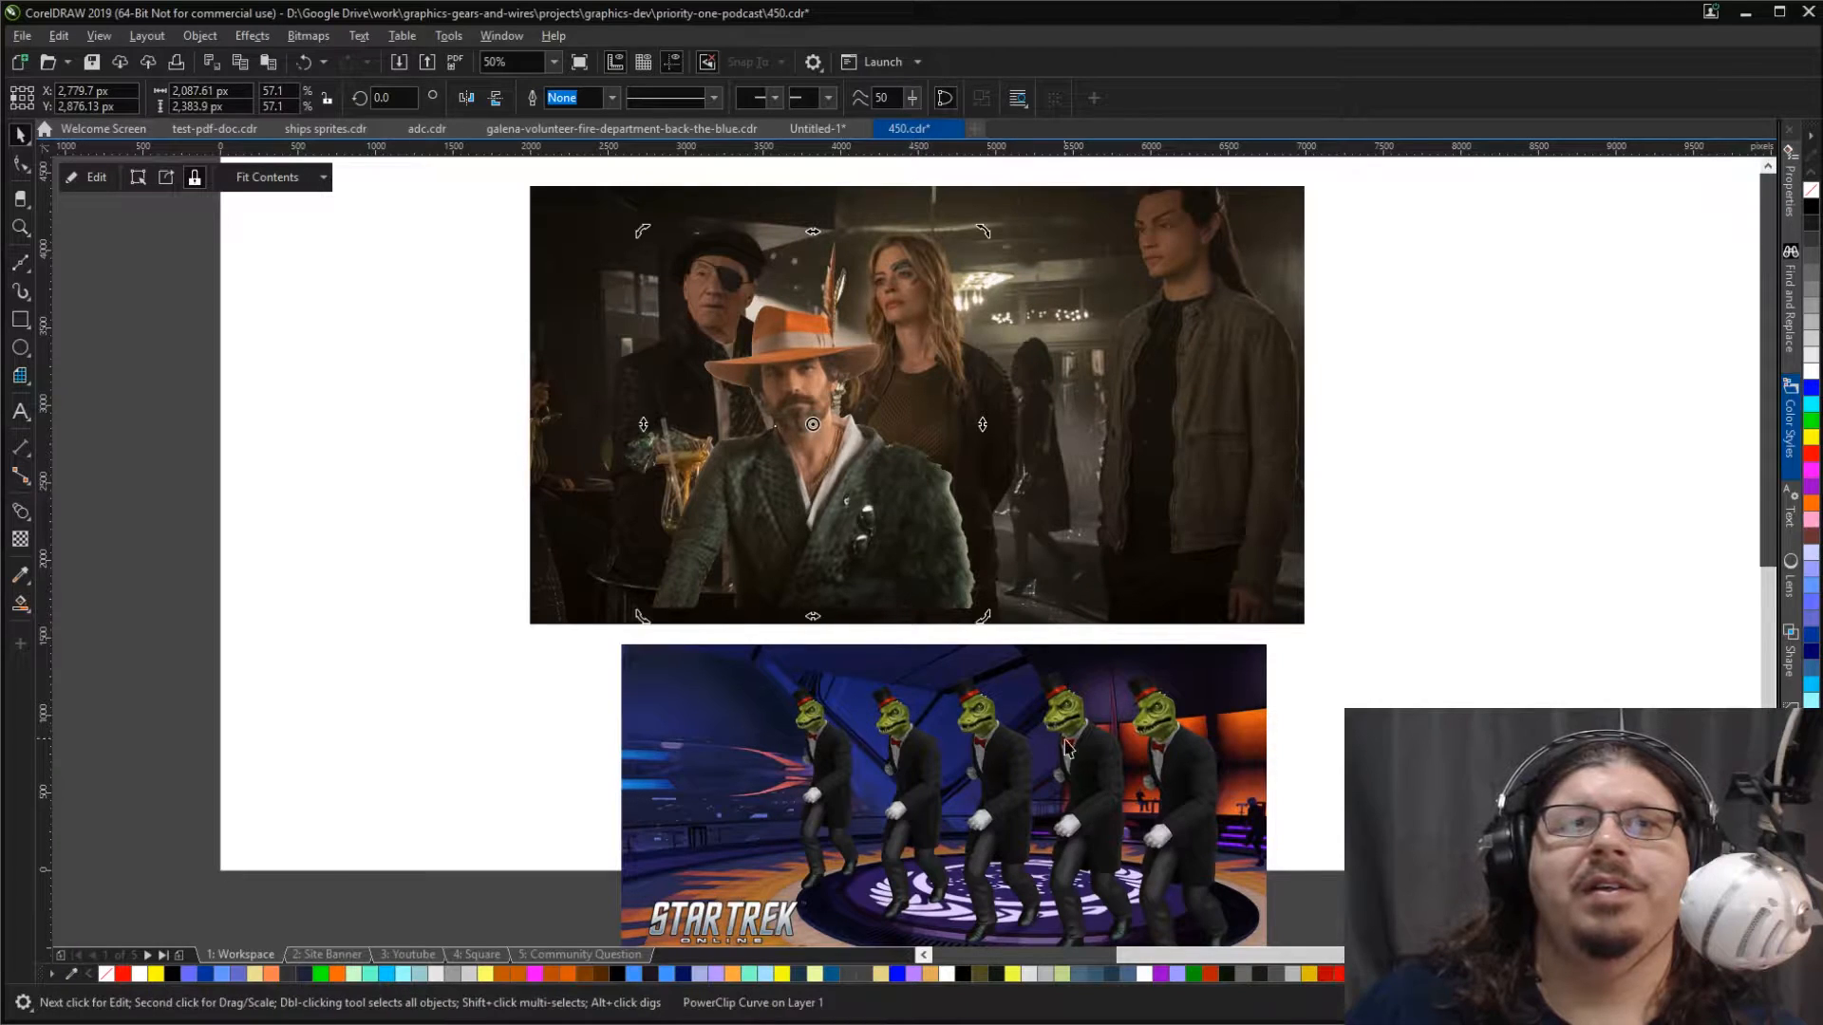
Step: Select the remaining picture group and examine the five top-hatted lizard figures in the Star Trek Online image
left_click(1090, 746)
left_click(1187, 774)
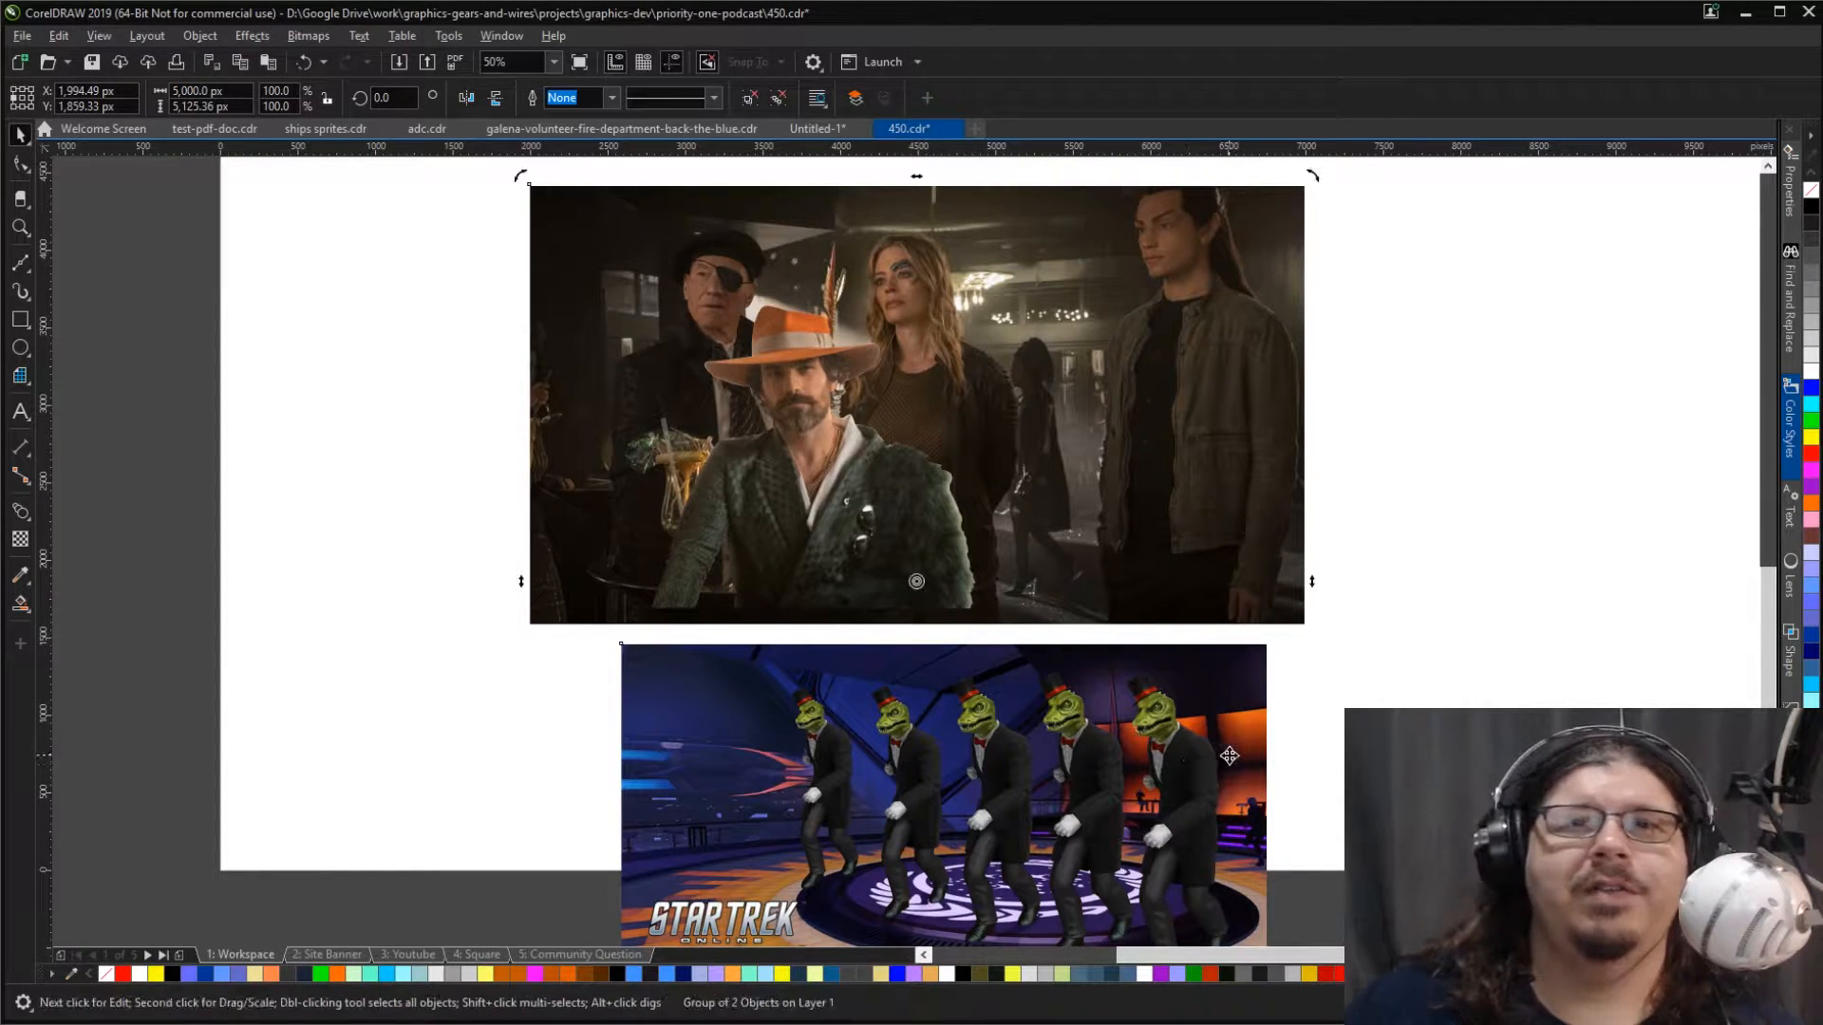
key("z")
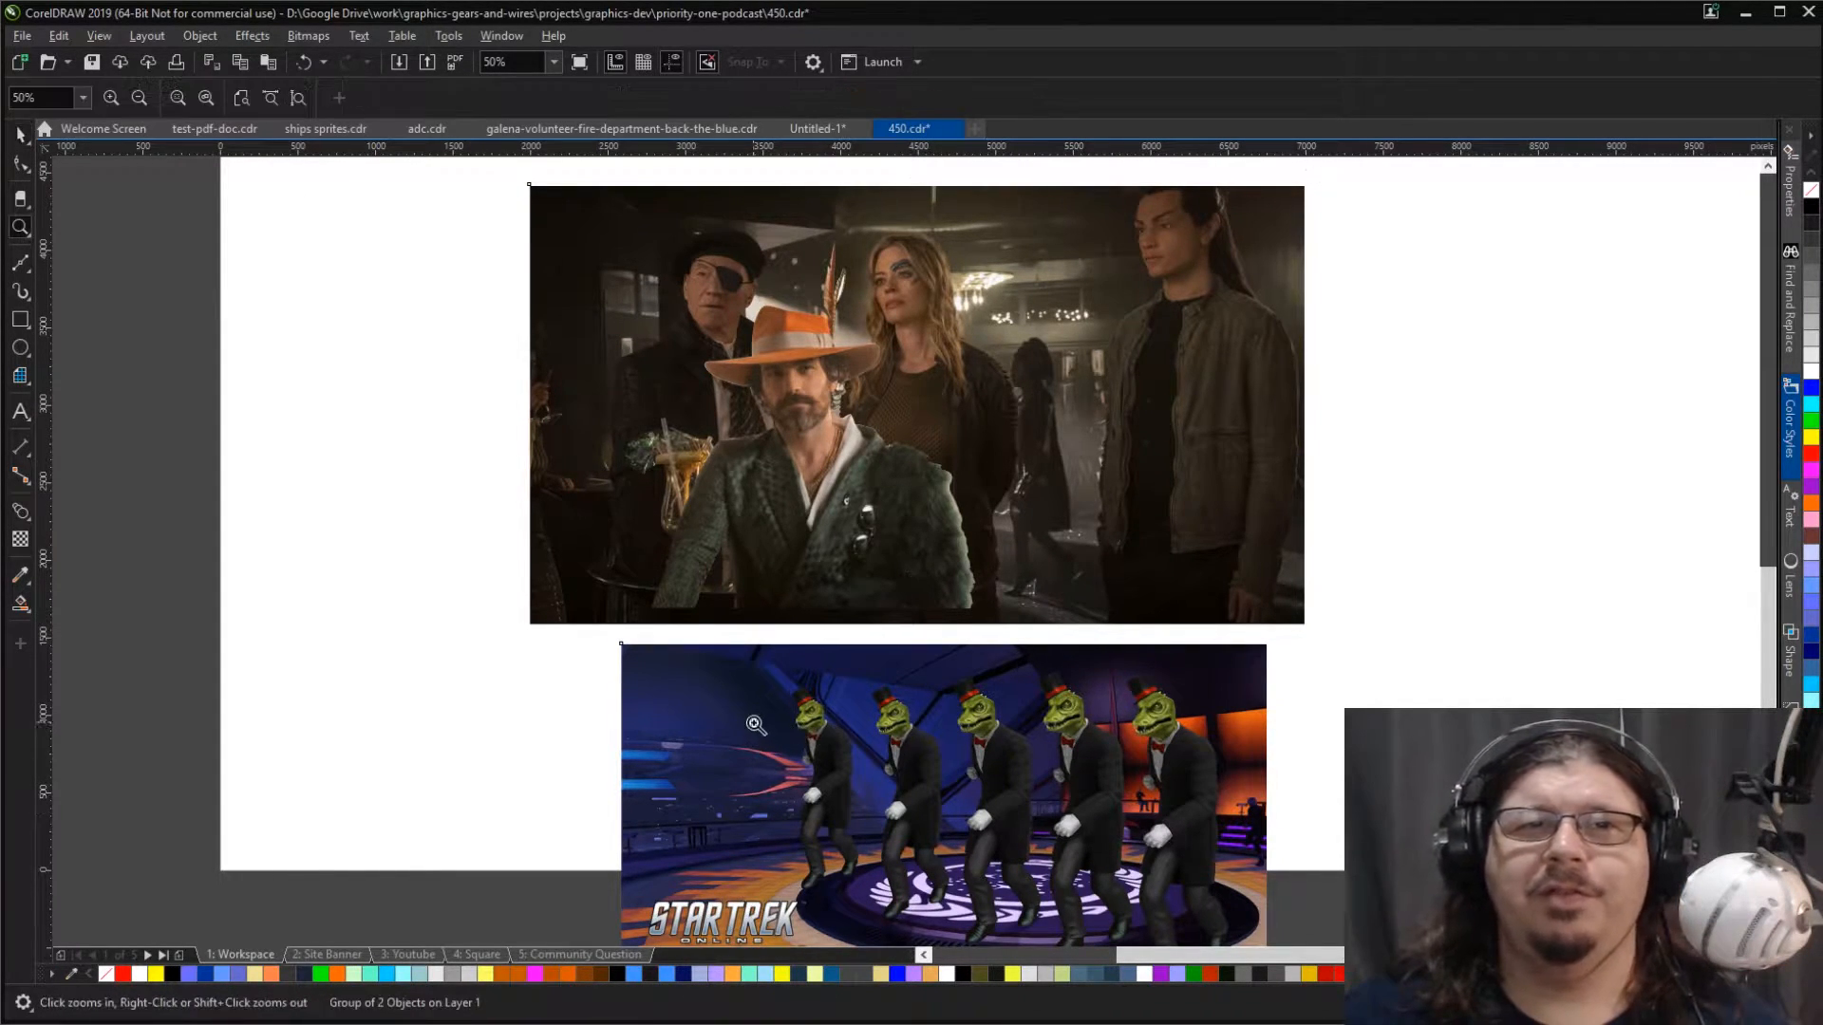
left_click_drag(755, 684, 1252, 926)
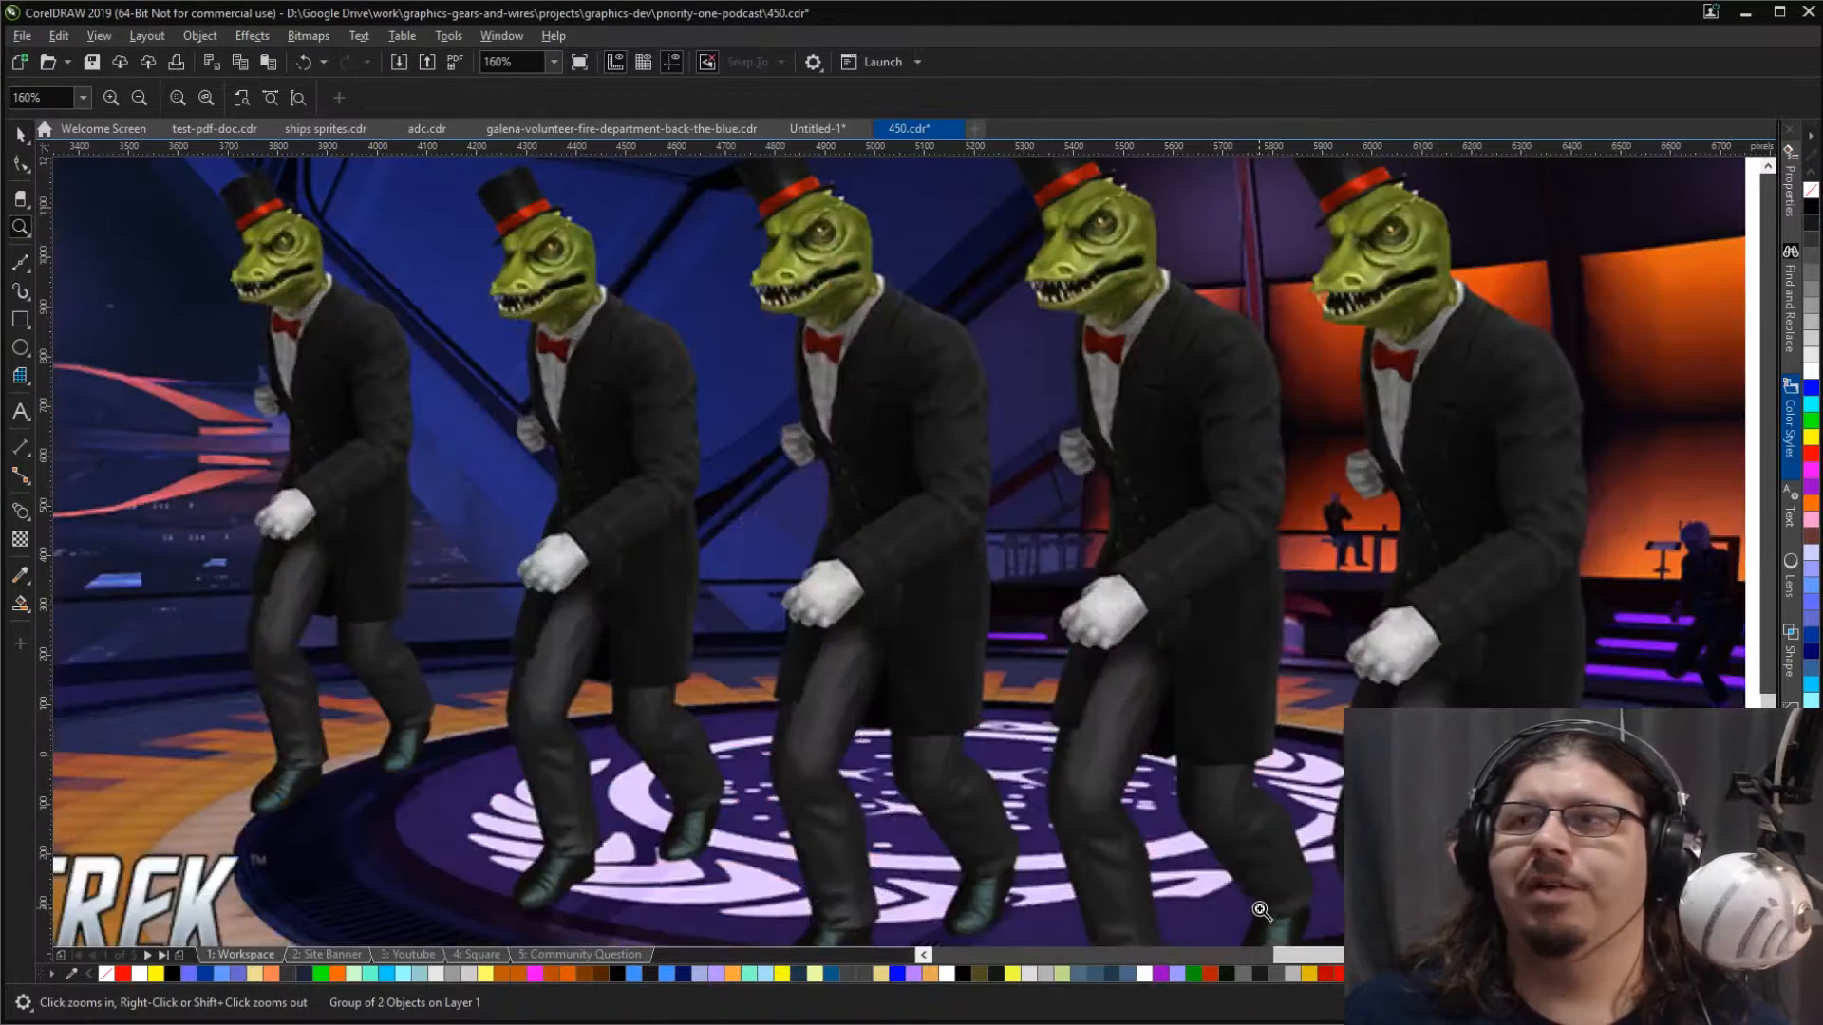
right_click(1018, 501)
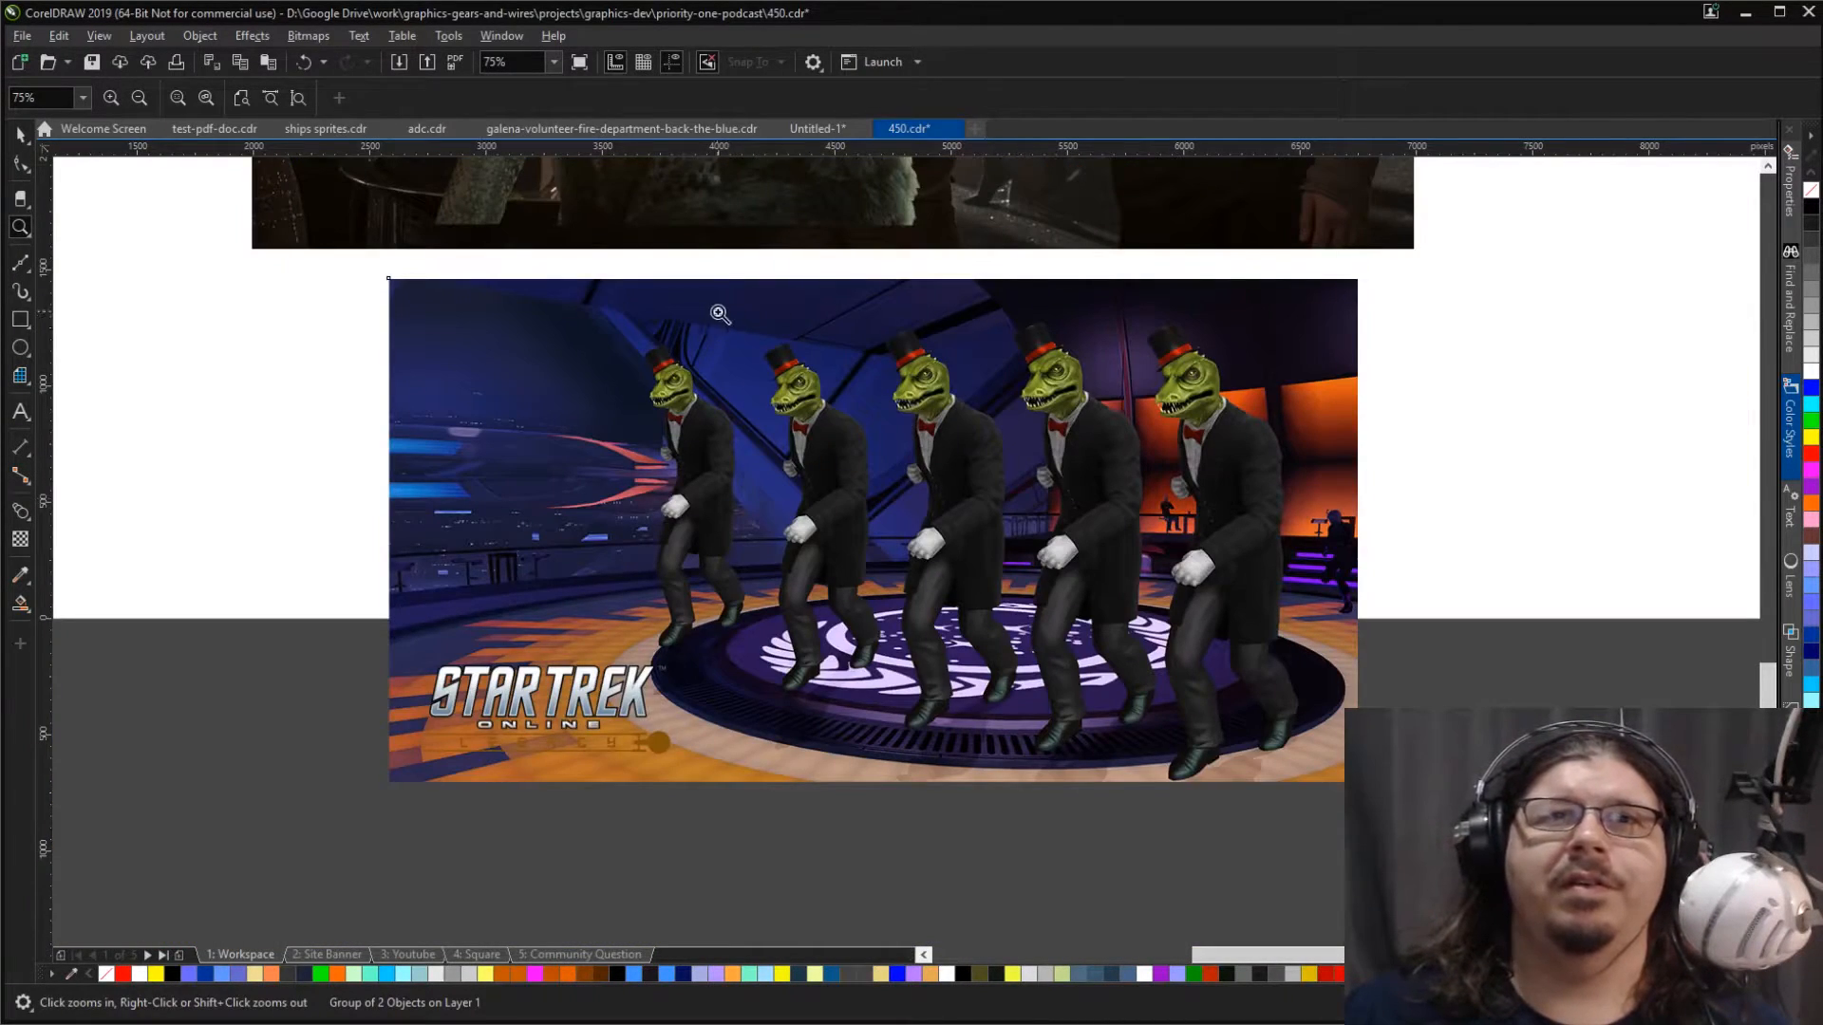
Step: Crop the Star Trek Online image to a tall frame around only the rightmost, nearest top-hatted lizard figure
left_click_drag(590, 269, 1344, 782)
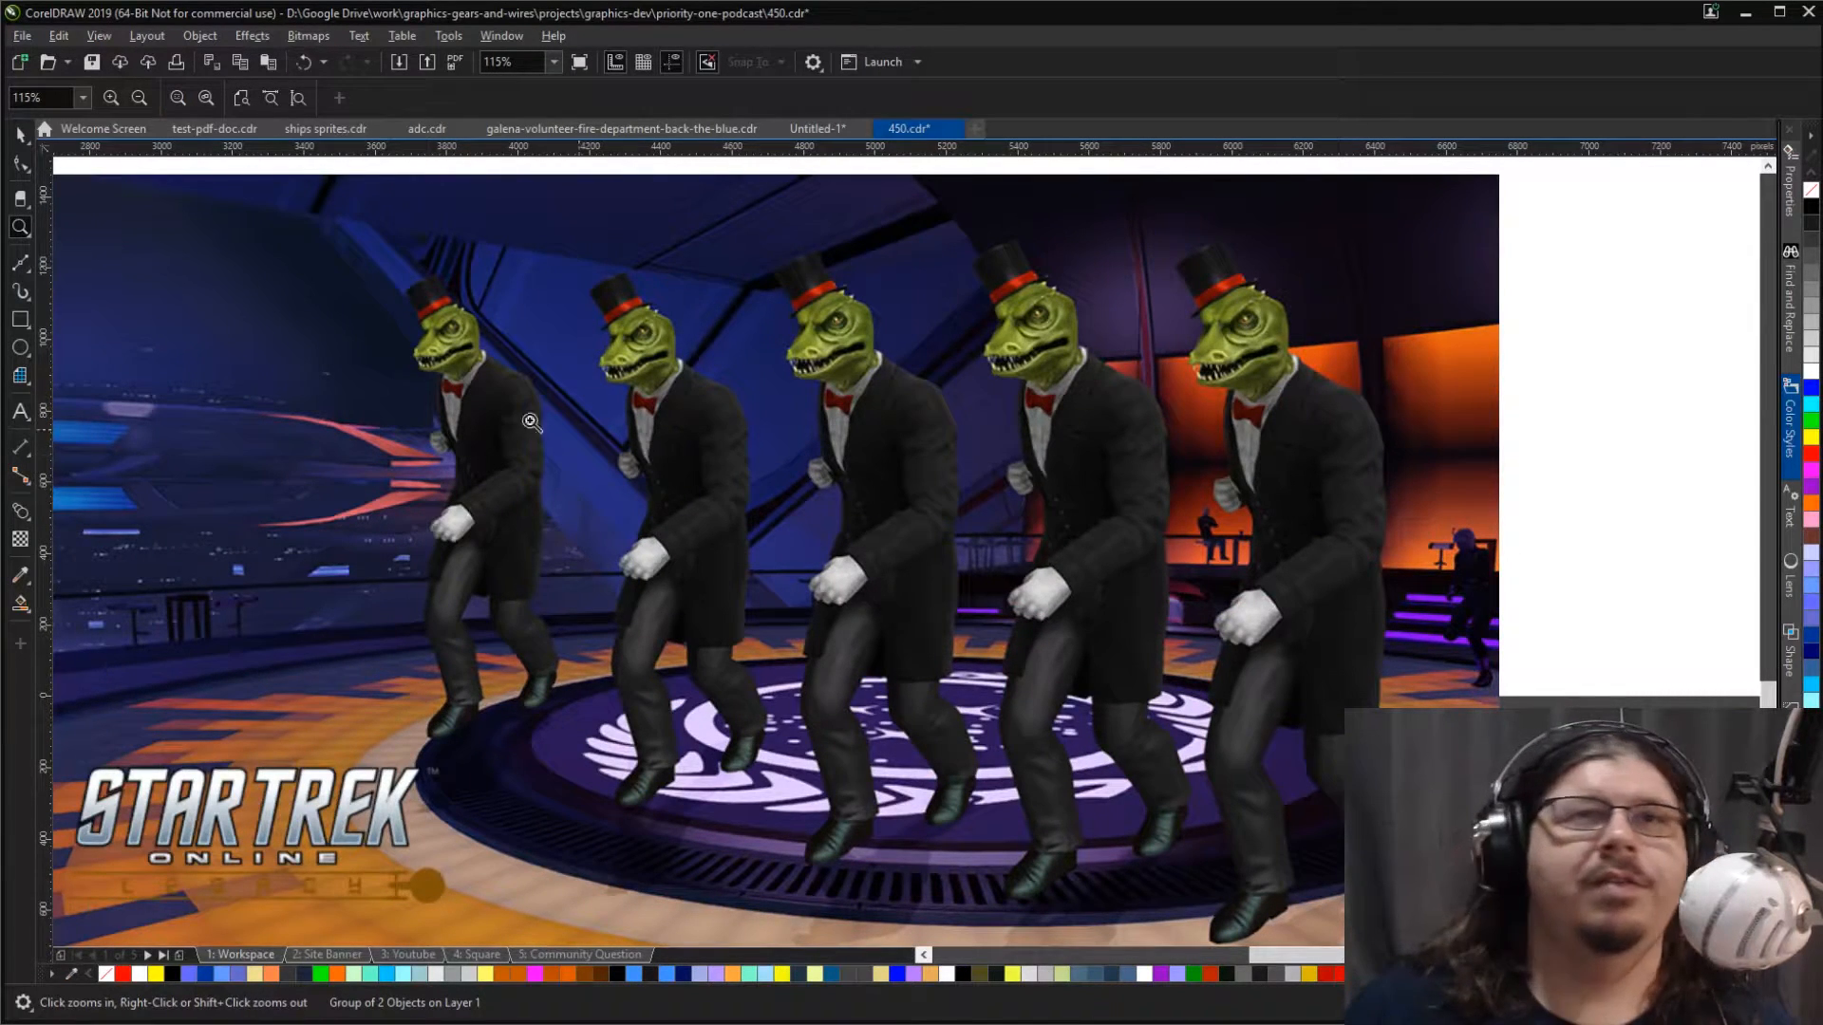
left_click(19, 136)
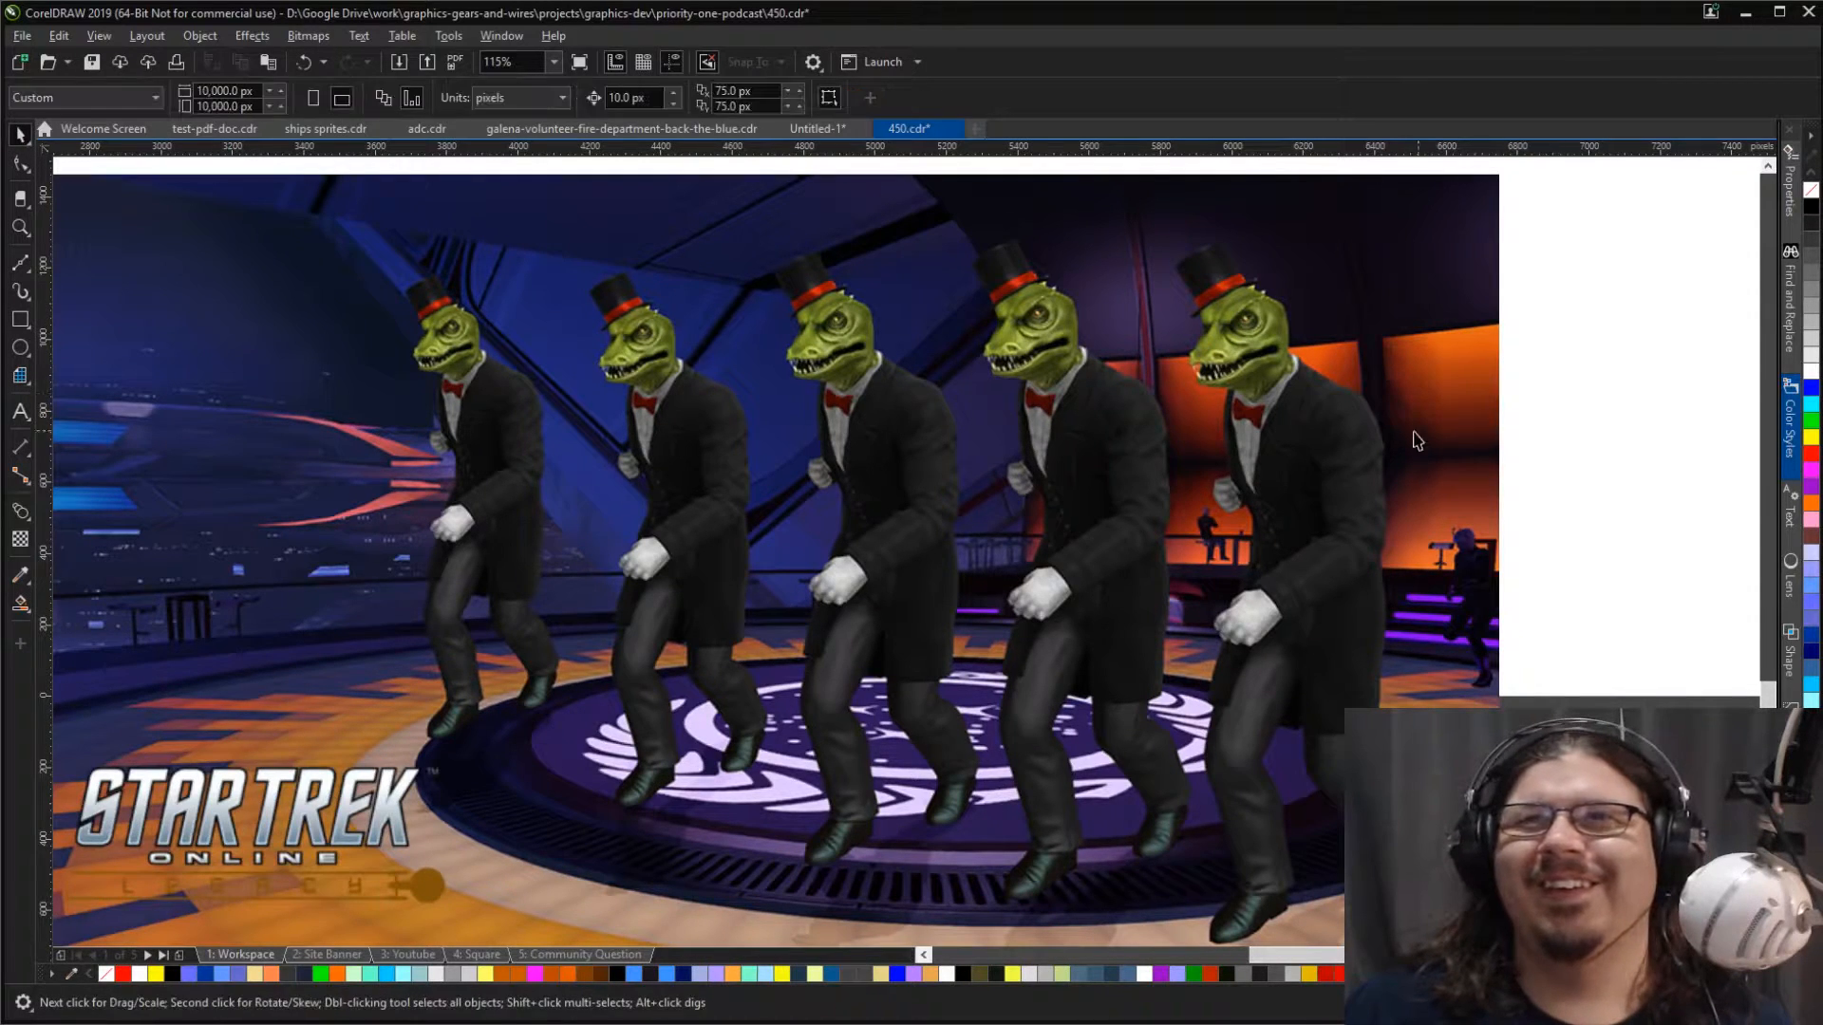
left_click(726, 399, "ctrl")
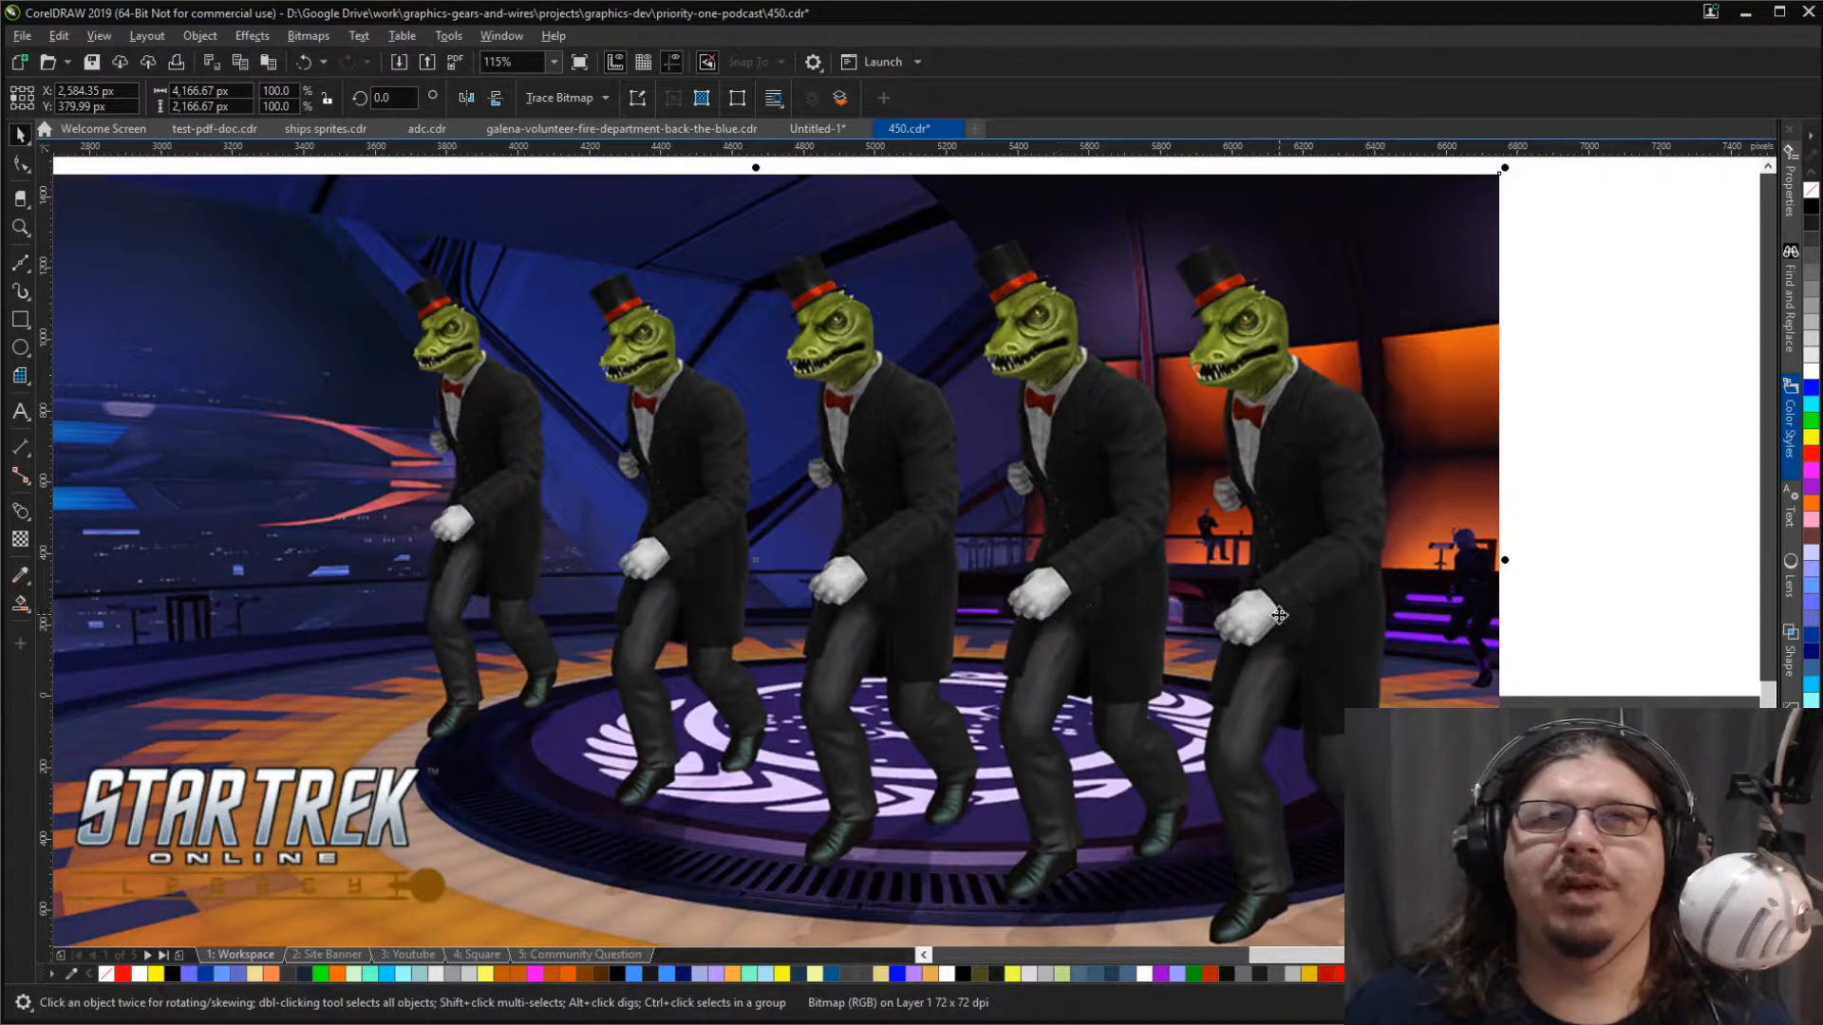
left_click(21, 201)
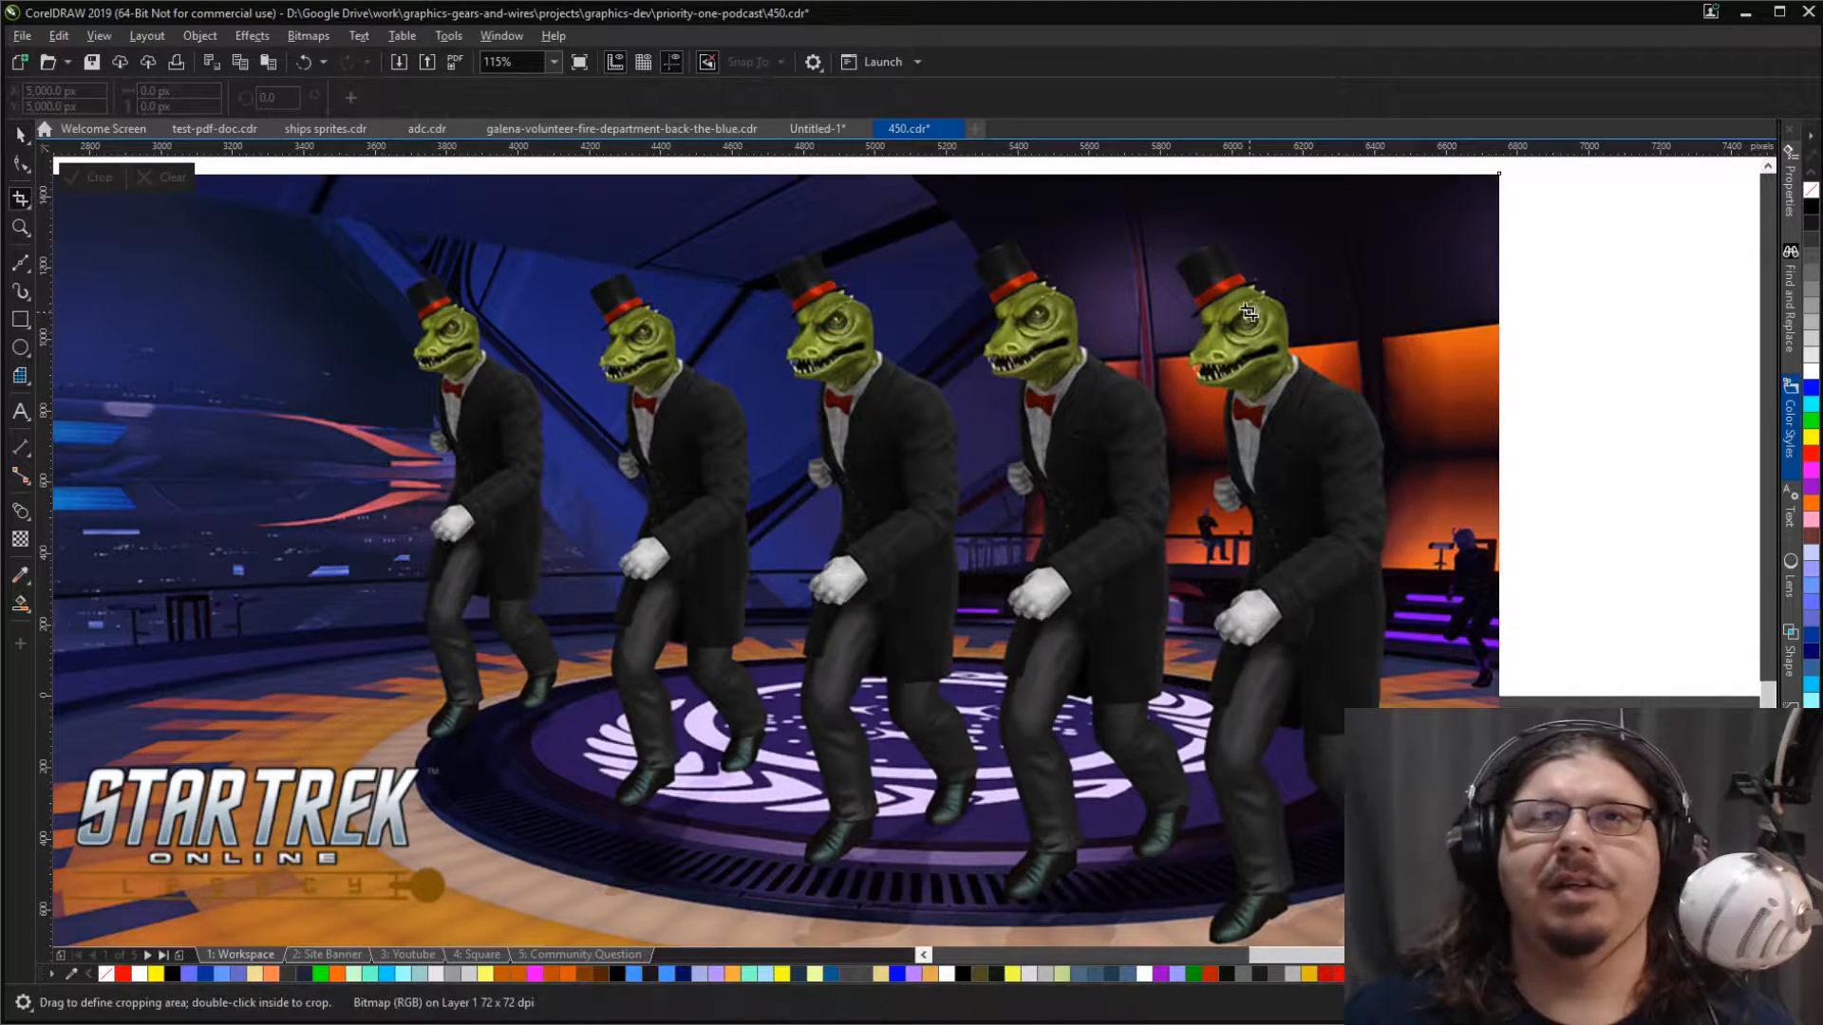
left_click_drag(1135, 217, 1468, 928)
double_click(1404, 836)
key("space")
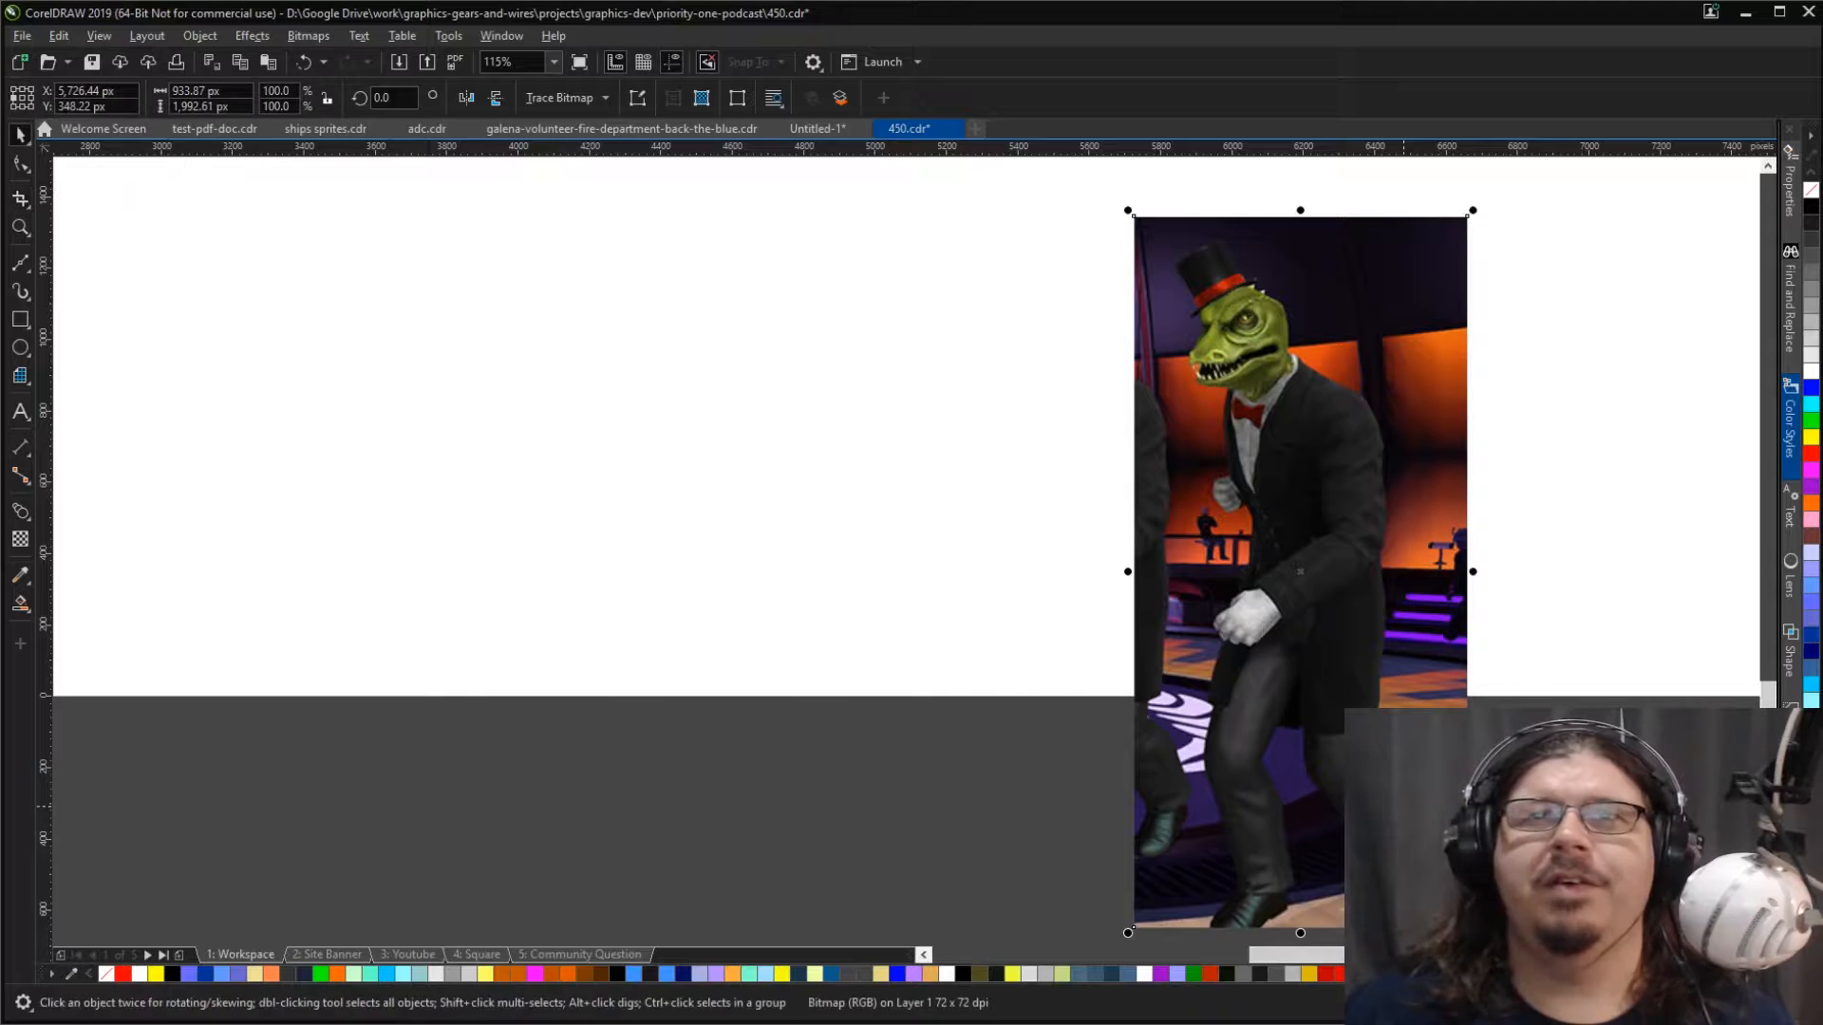
Step: Cut the cropped lizard picture out of its group and paste it back as a separate object
scroll(1403, 807, "down", 2)
left_click_drag(1185, 679, 984, 260)
key("ctrl+z")
left_click(1168, 713, "ctrl")
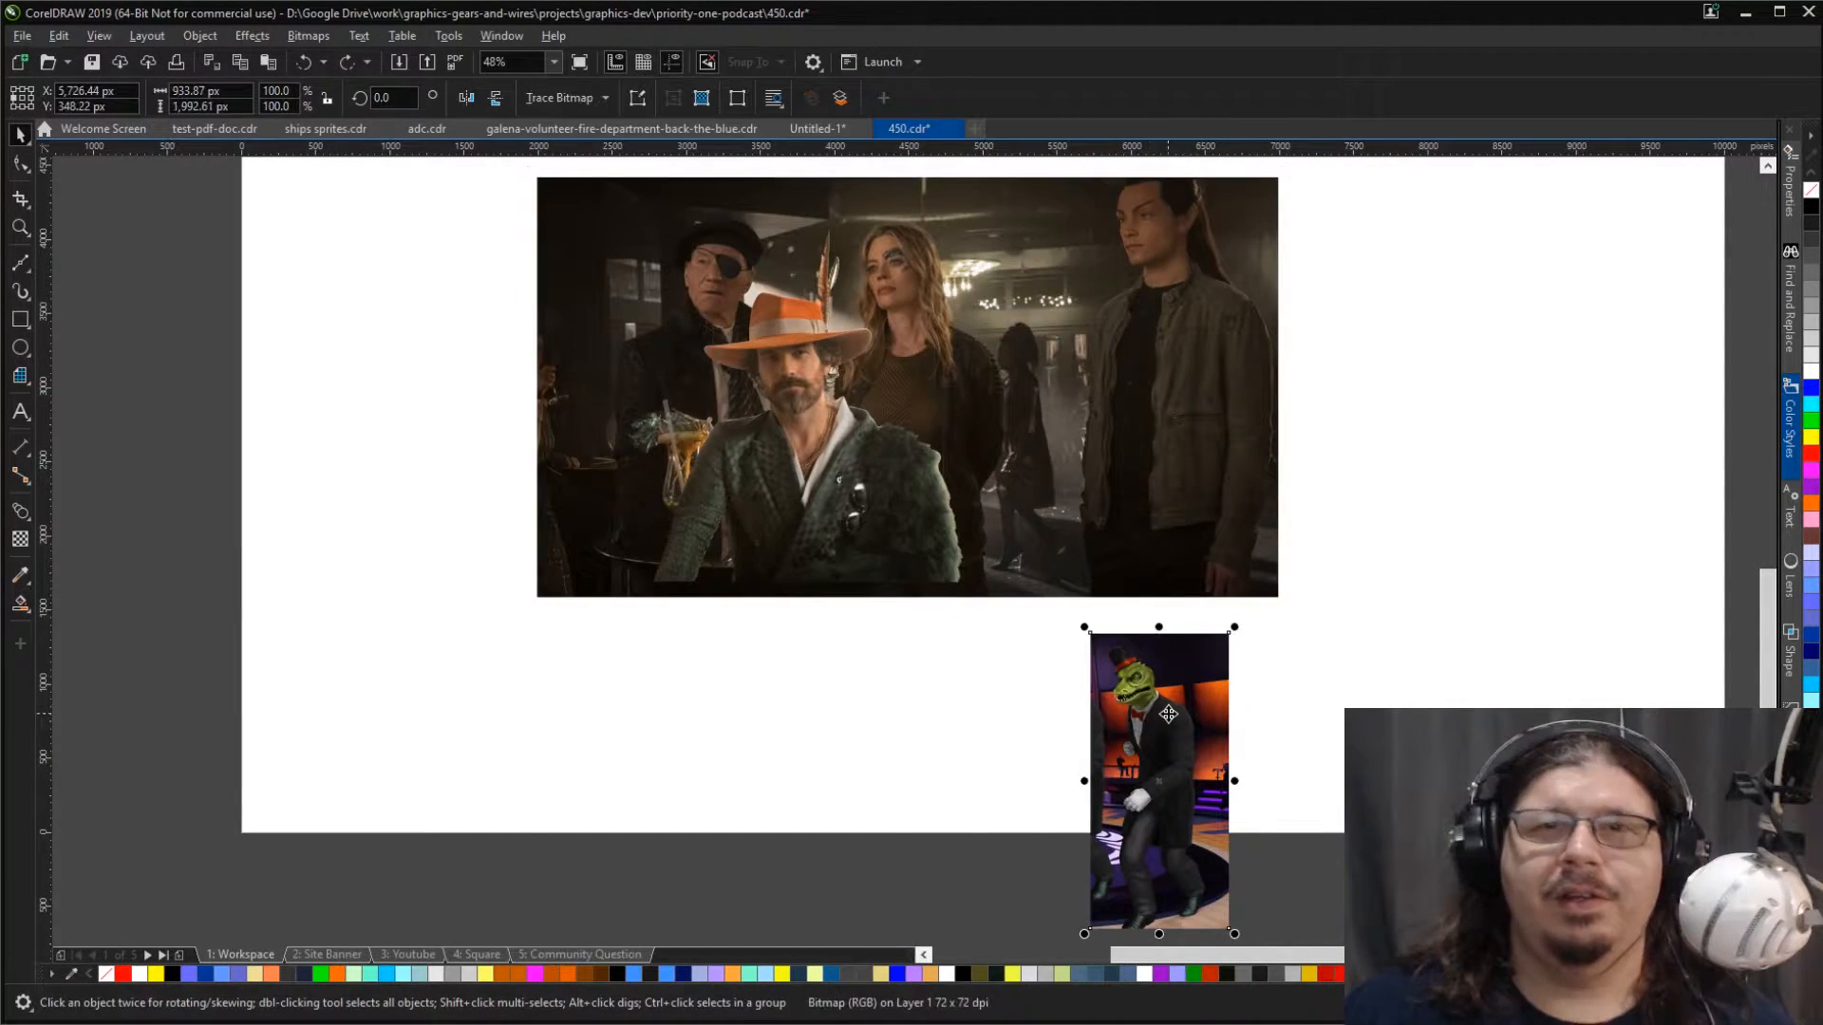
key("ctrl+x")
key("ctrl+v")
Step: Enlarge the lizard picture to 126.5% and layer it on the bar photo, directly behind the man in the orange hat
left_click_drag(1150, 704, 995, 310)
left_click_drag(1061, 516, 1099, 595)
left_click_drag(1013, 453, 814, 429)
left_click_drag(795, 306, 803, 321)
key("shift+Page_Down")
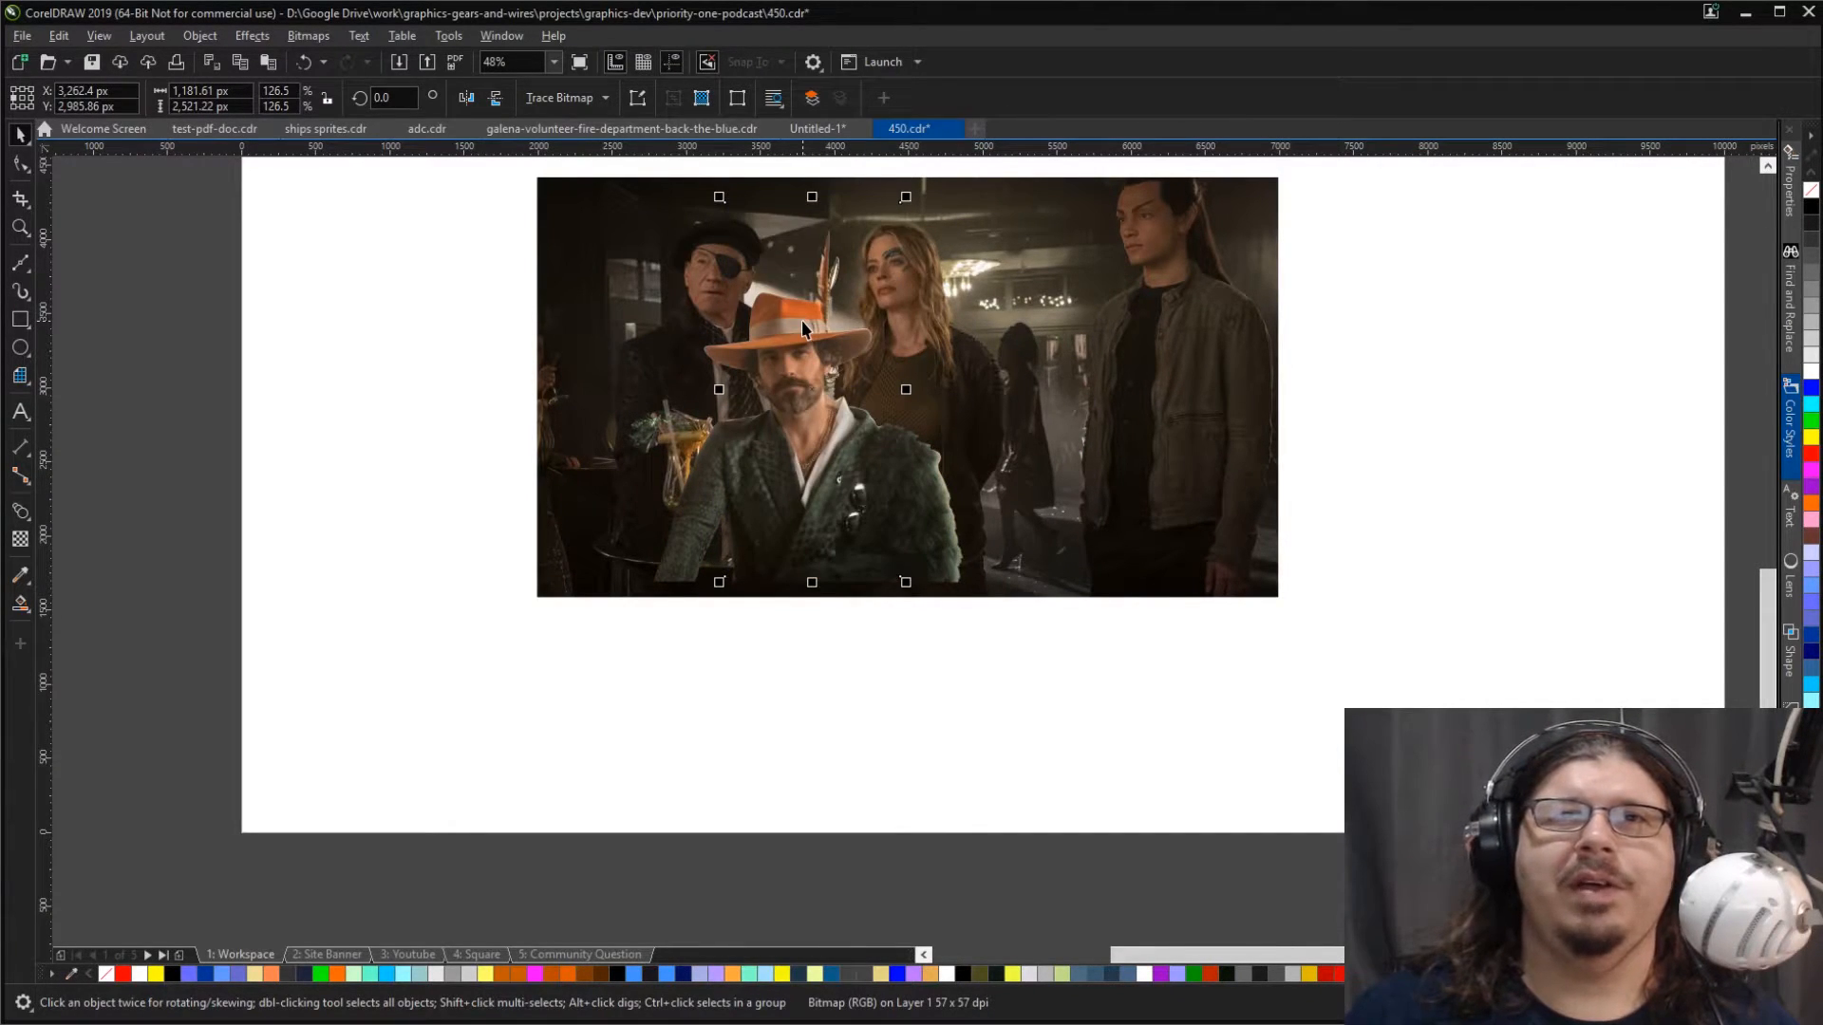
key("ctrl+Page_Up")
Step: Erase the background along both sides of the lizard and around its top hat with a 244 px round eraser
key("x")
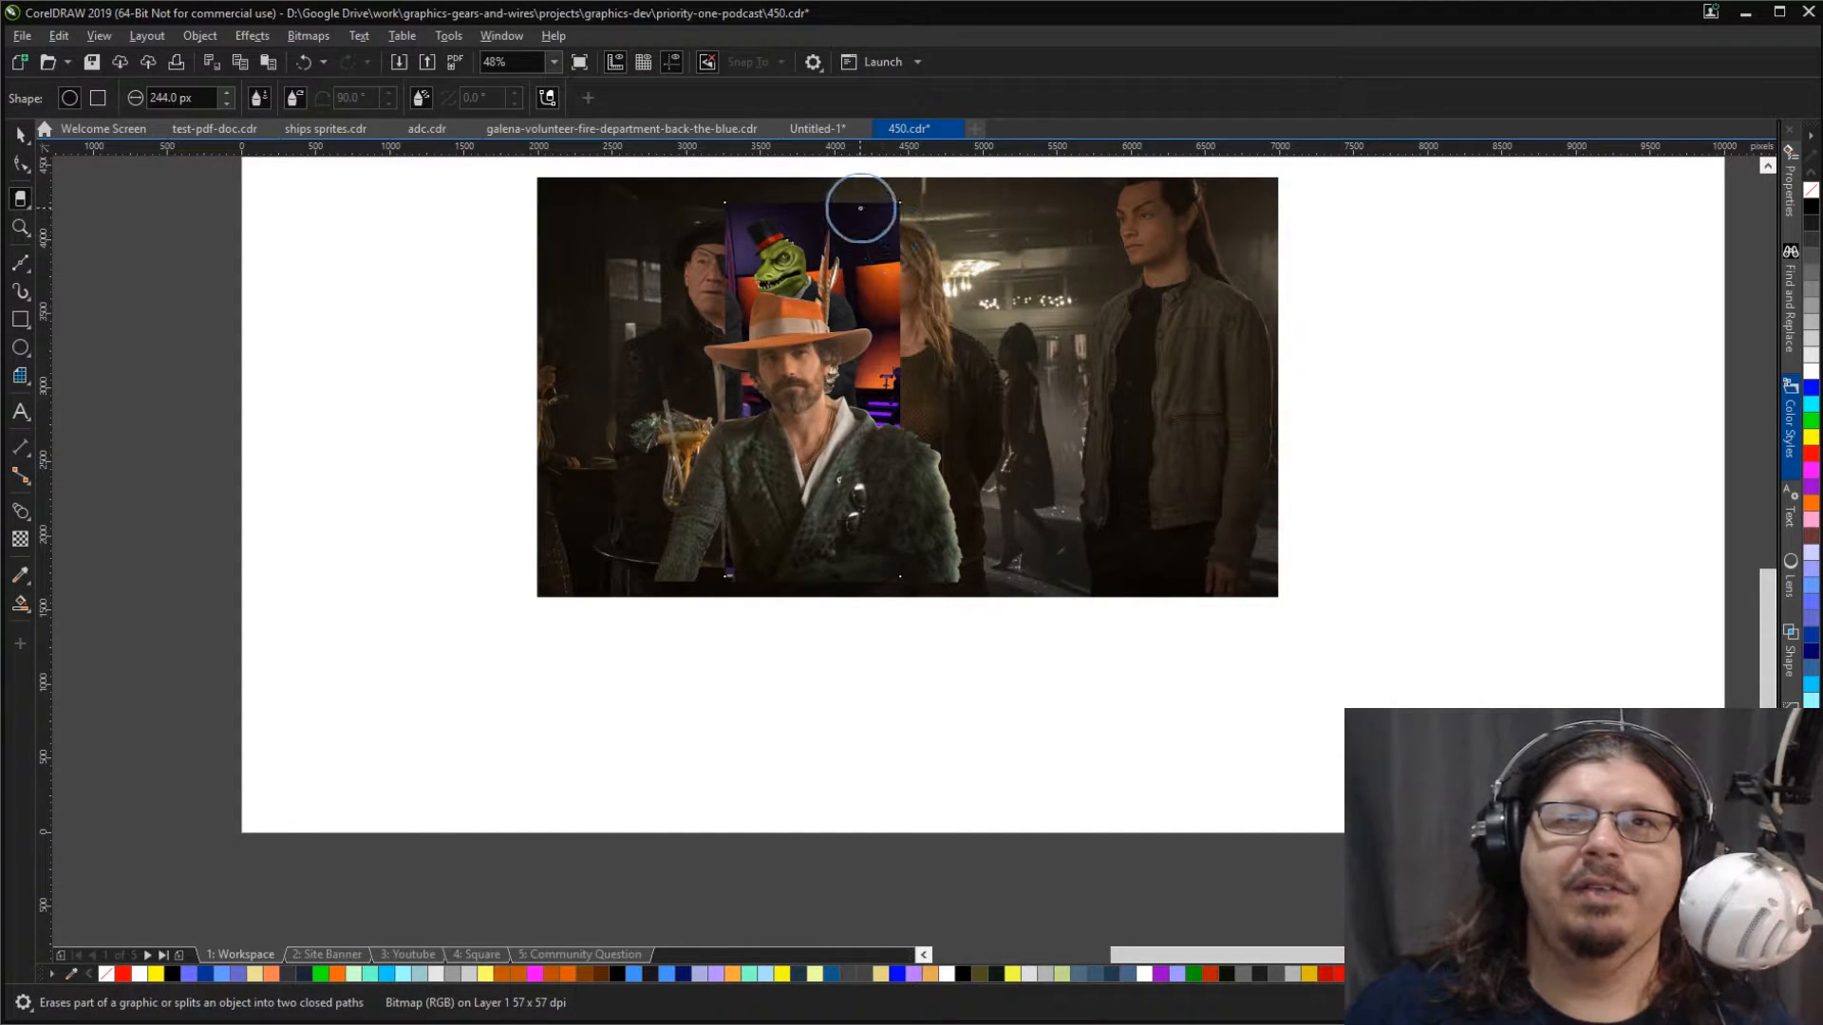
mouse_move(834, 191)
left_mouse_down()
mouse_move(902, 328)
mouse_move(900, 384)
mouse_move(917, 366)
mouse_move(879, 204)
mouse_move(745, 162)
mouse_move(717, 195)
mouse_move(806, 171)
mouse_move(830, 224)
mouse_move(793, 175)
mouse_move(728, 161)
mouse_move(701, 221)
mouse_move(702, 399)
mouse_move(739, 558)
left_mouse_up()
key("space")
key("space")
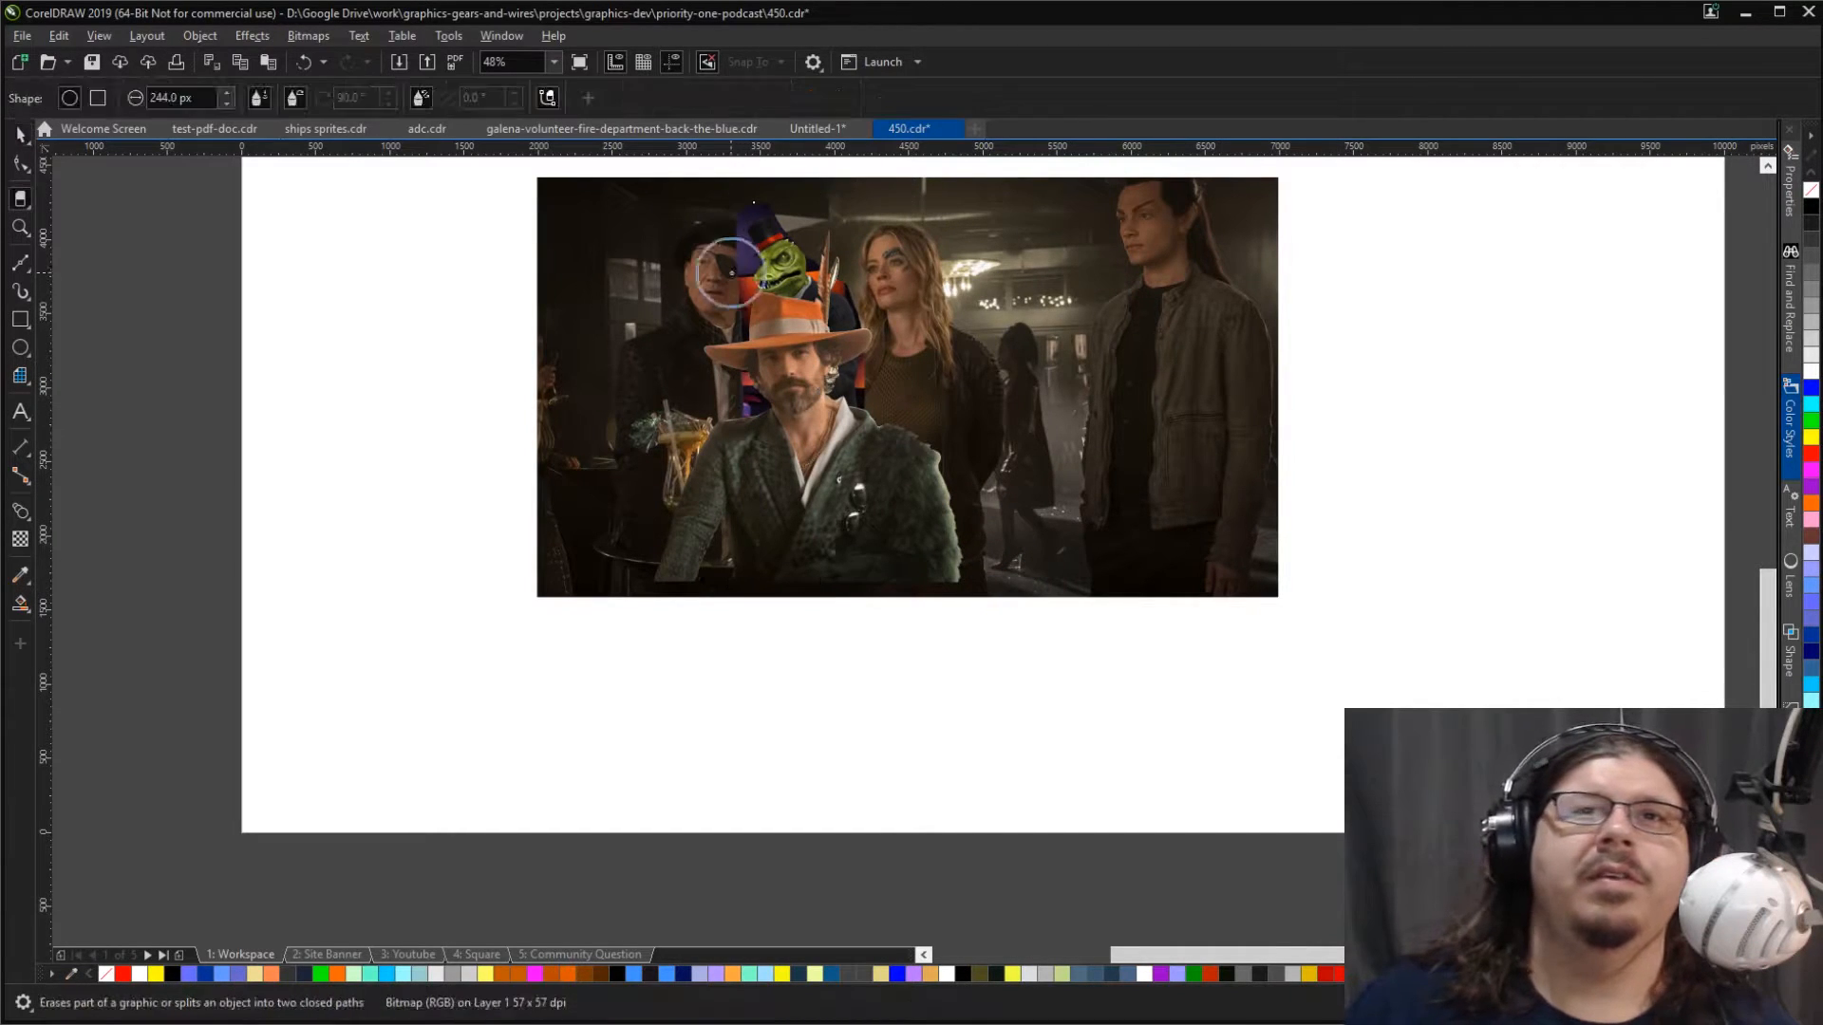
left_click_drag(703, 253, 718, 528)
key("space")
key("space")
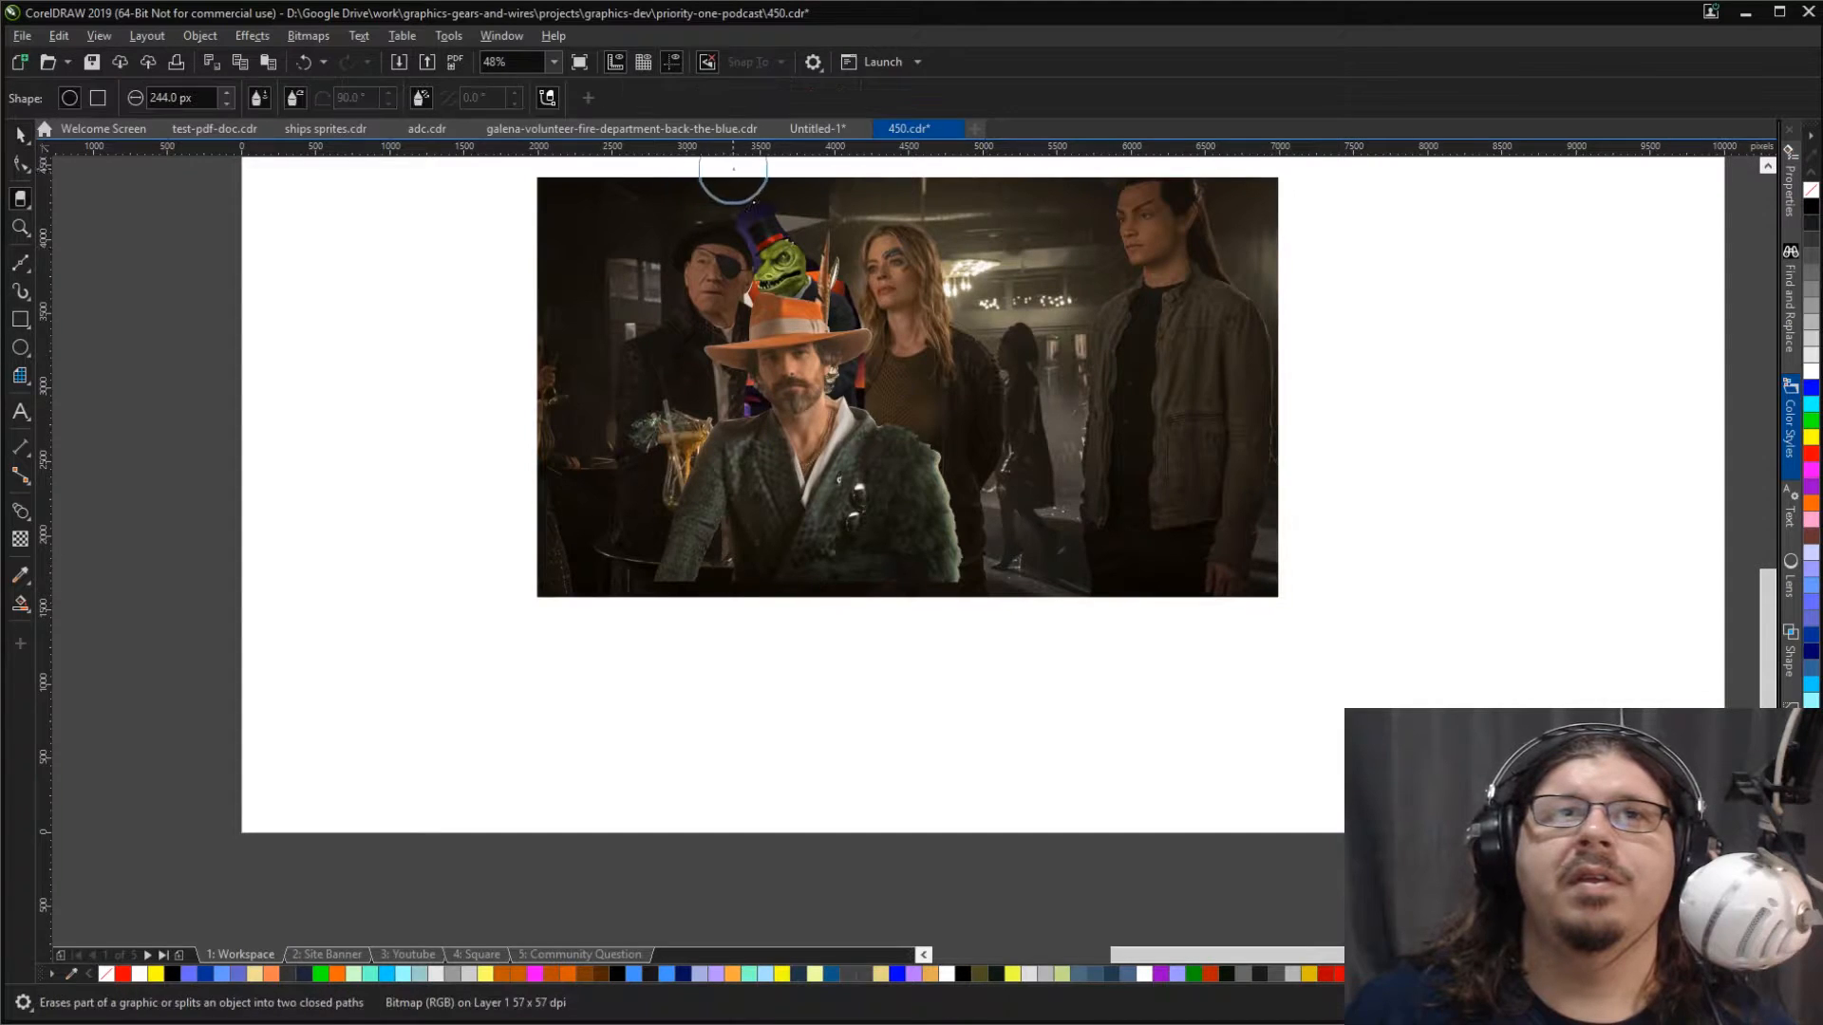
mouse_move(760, 183)
left_mouse_down()
mouse_move(703, 198)
mouse_move(693, 251)
left_mouse_up()
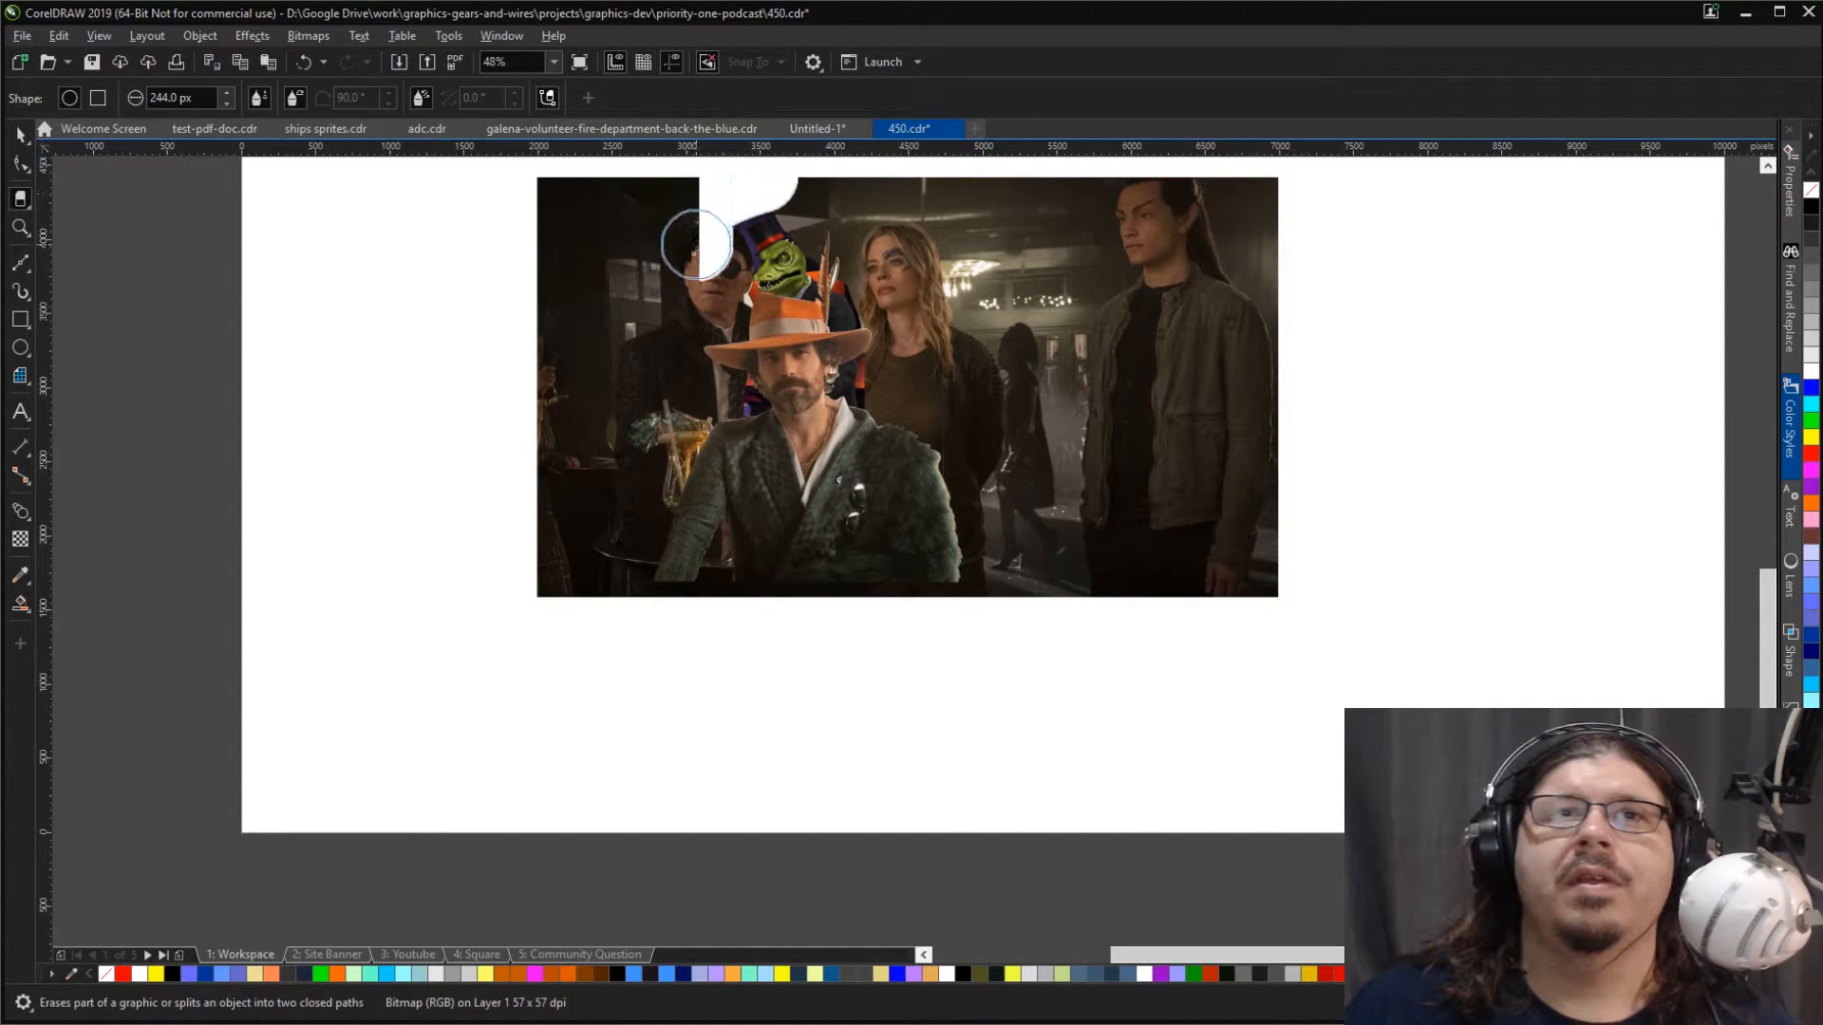
key("space")
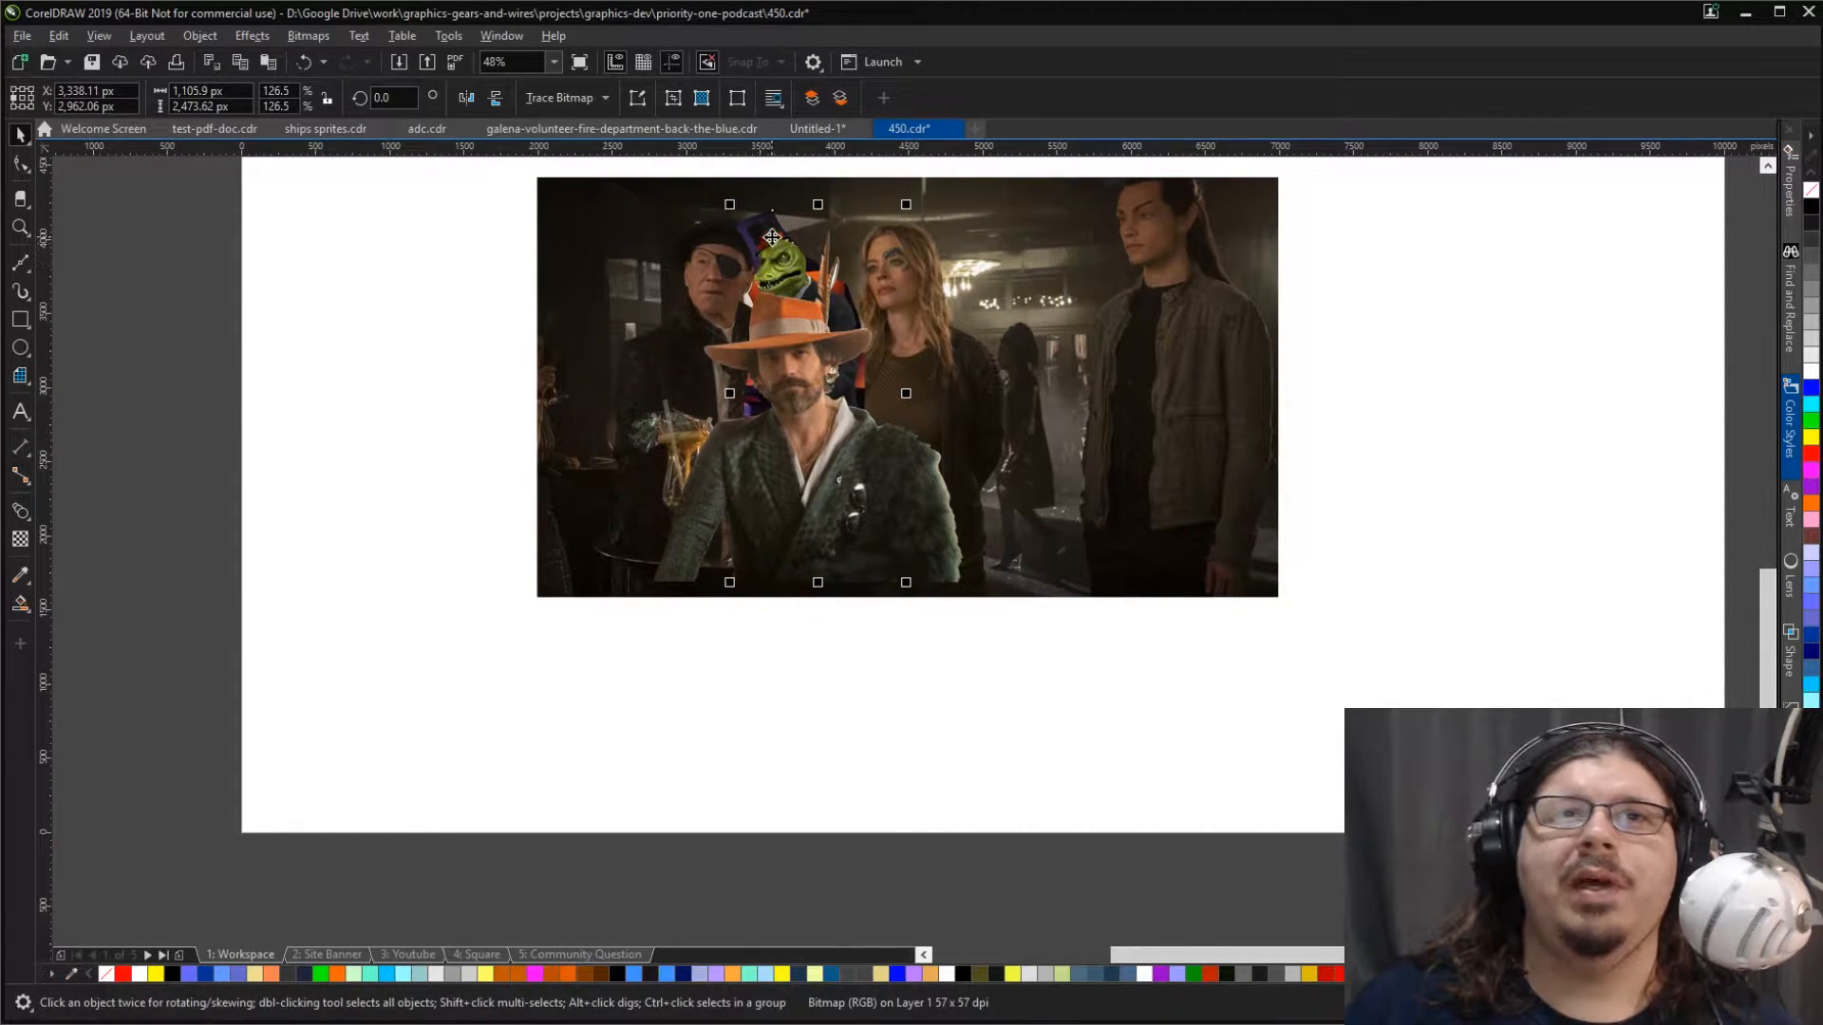
Step: Move the lizard between the blonde woman and the long-haired man, erasing its edge where it overlaps the woman's jacket
left_click_drag(772, 238, 987, 249)
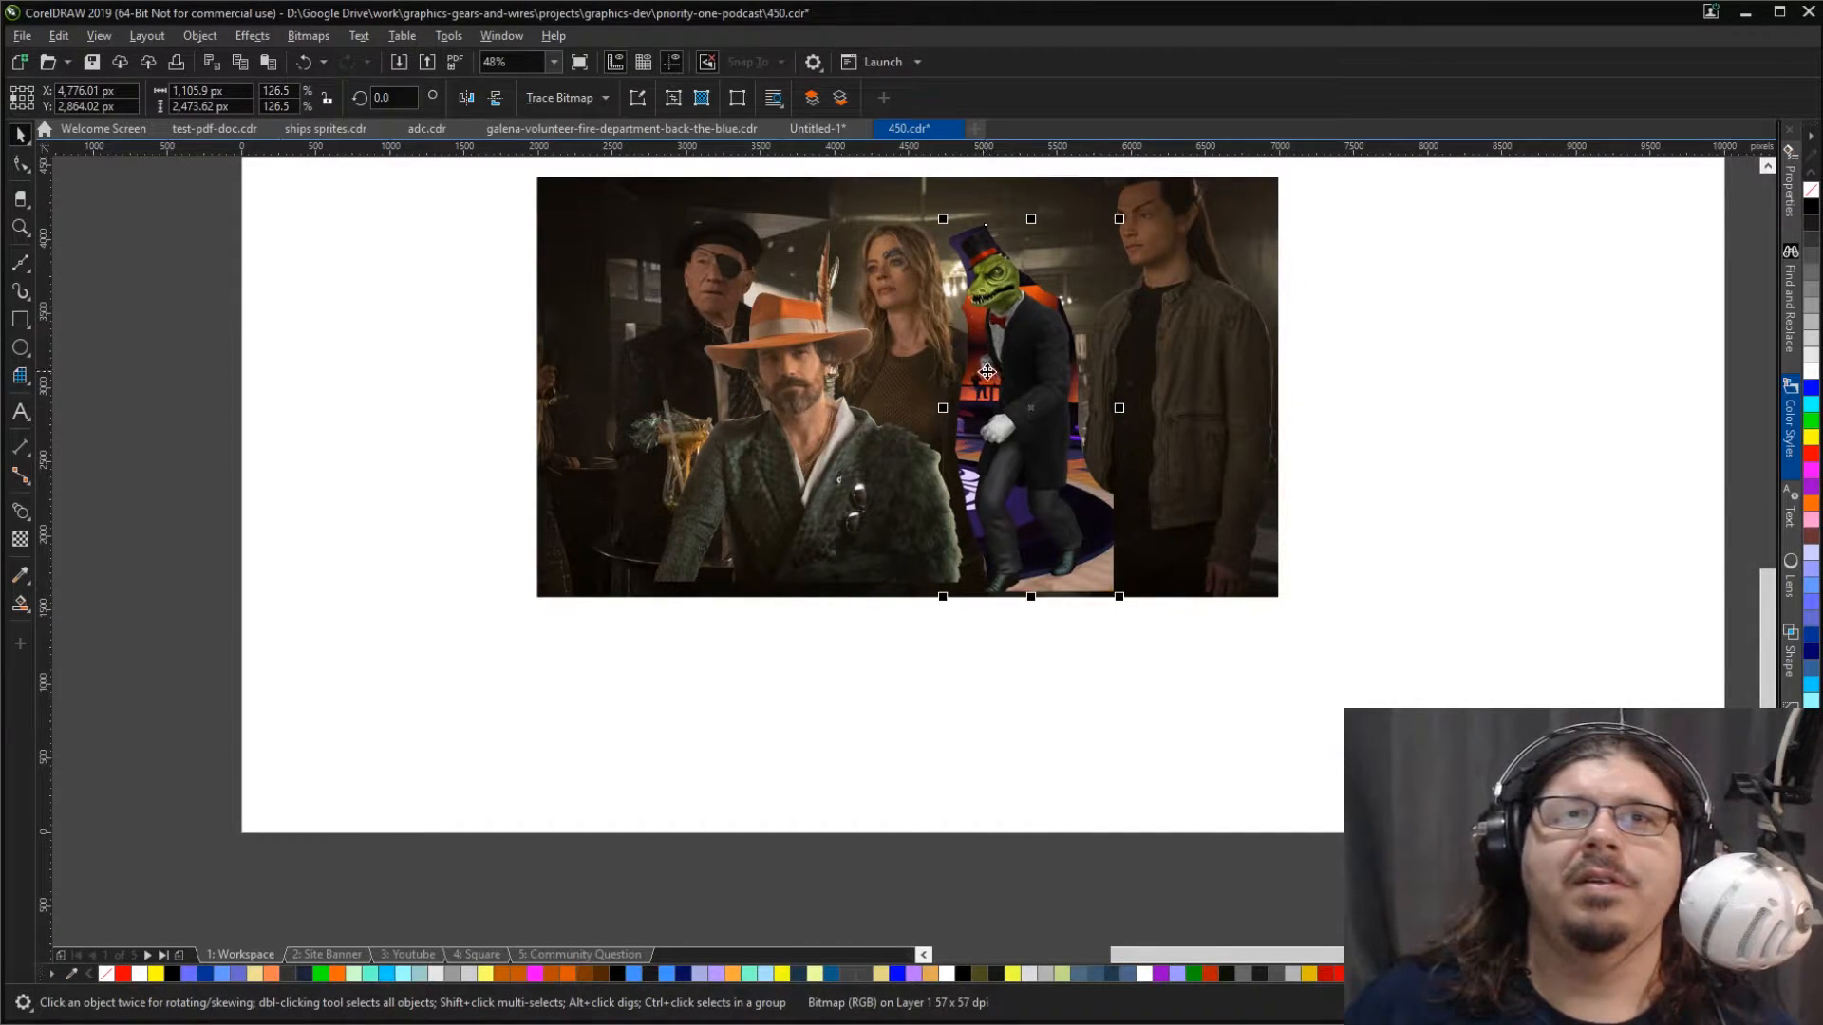
key("space")
left_click_drag(949, 370, 969, 639)
key("space")
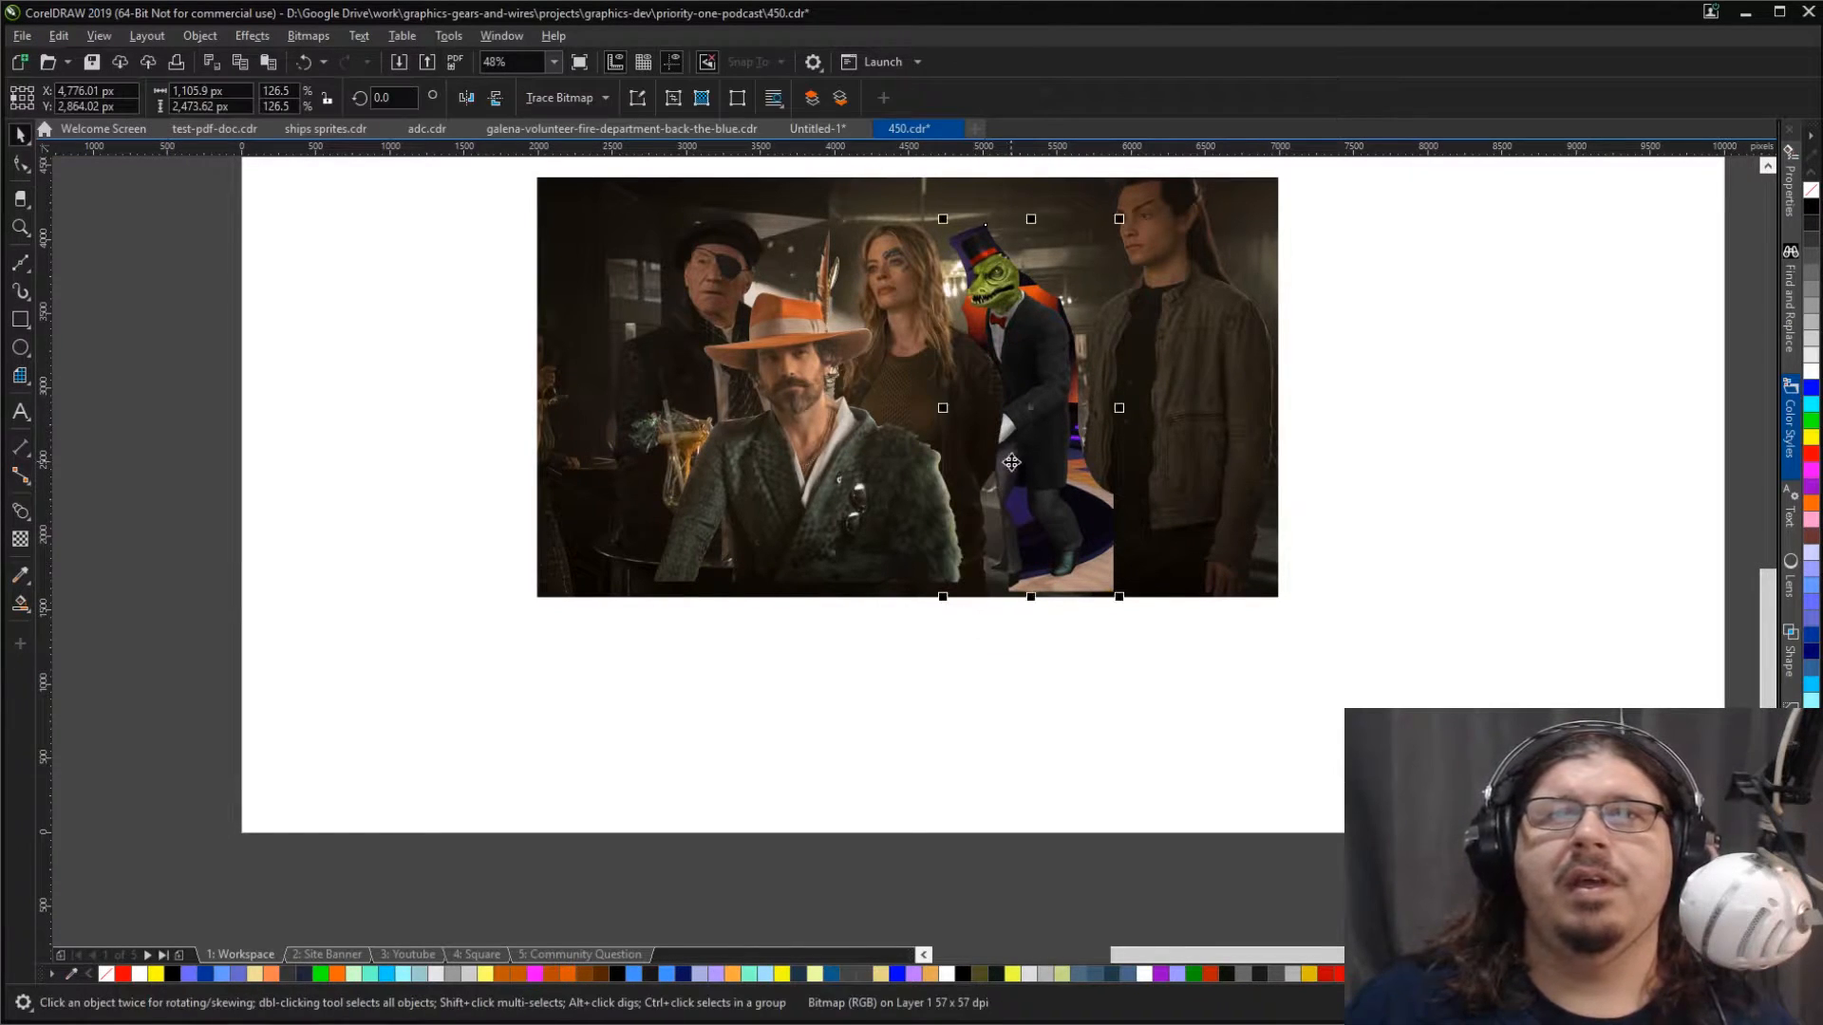
mouse_move(1044, 343)
left_mouse_down()
mouse_move(1045, 363)
mouse_move(1042, 342)
left_mouse_up()
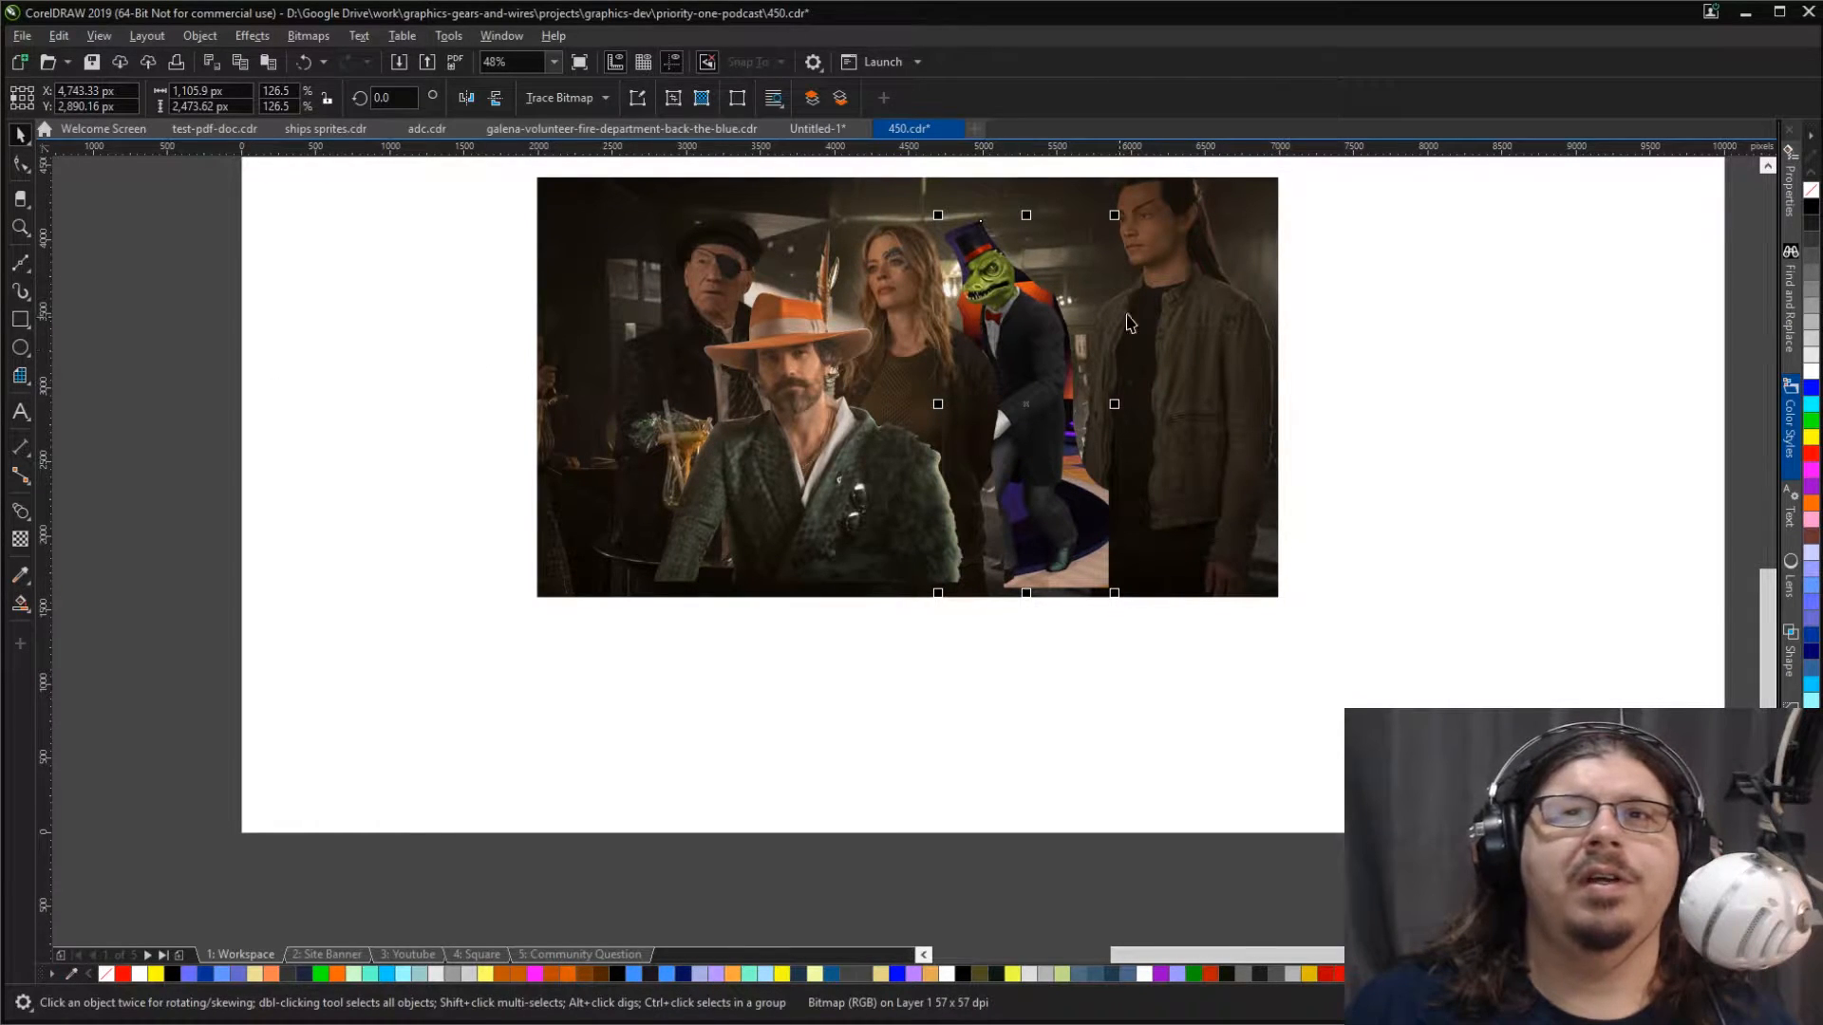
Step: Recolour the lizard in the Image Adjustment Lab with temperature 3,637, tint 0 and saturation -68
scroll(854, 219, "up", 3)
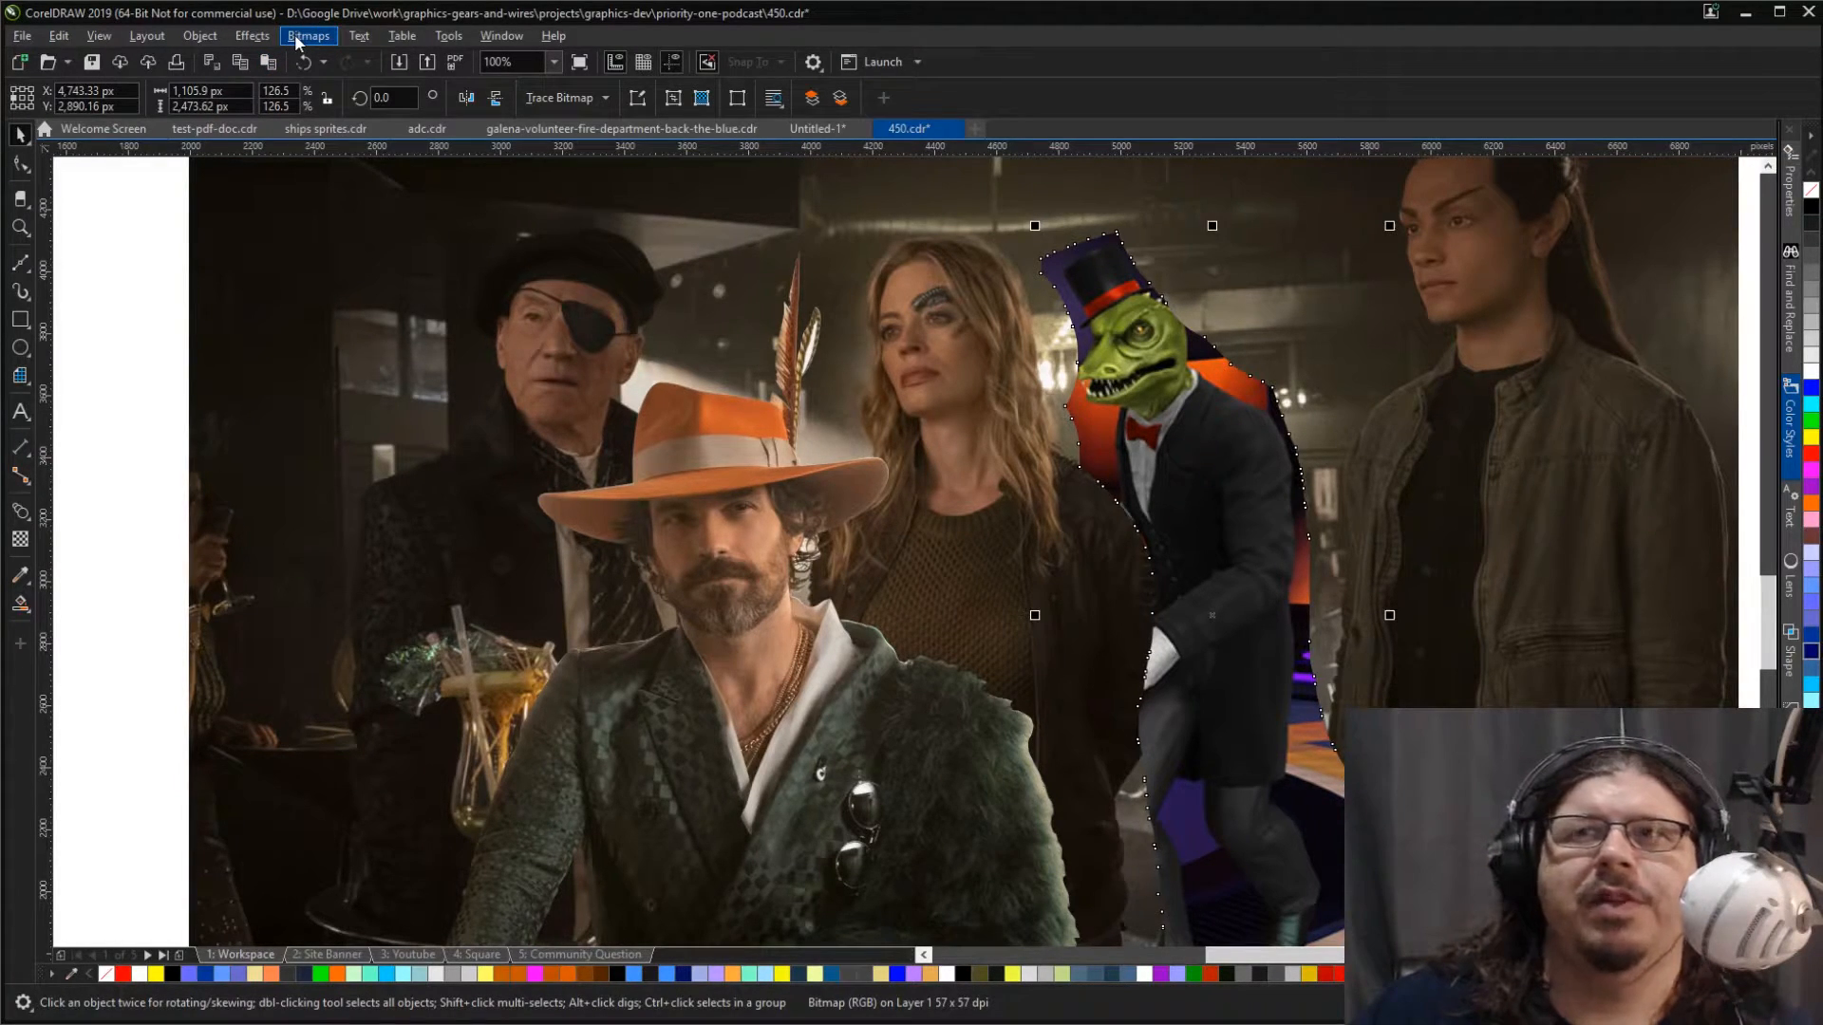
left_click(120, 307)
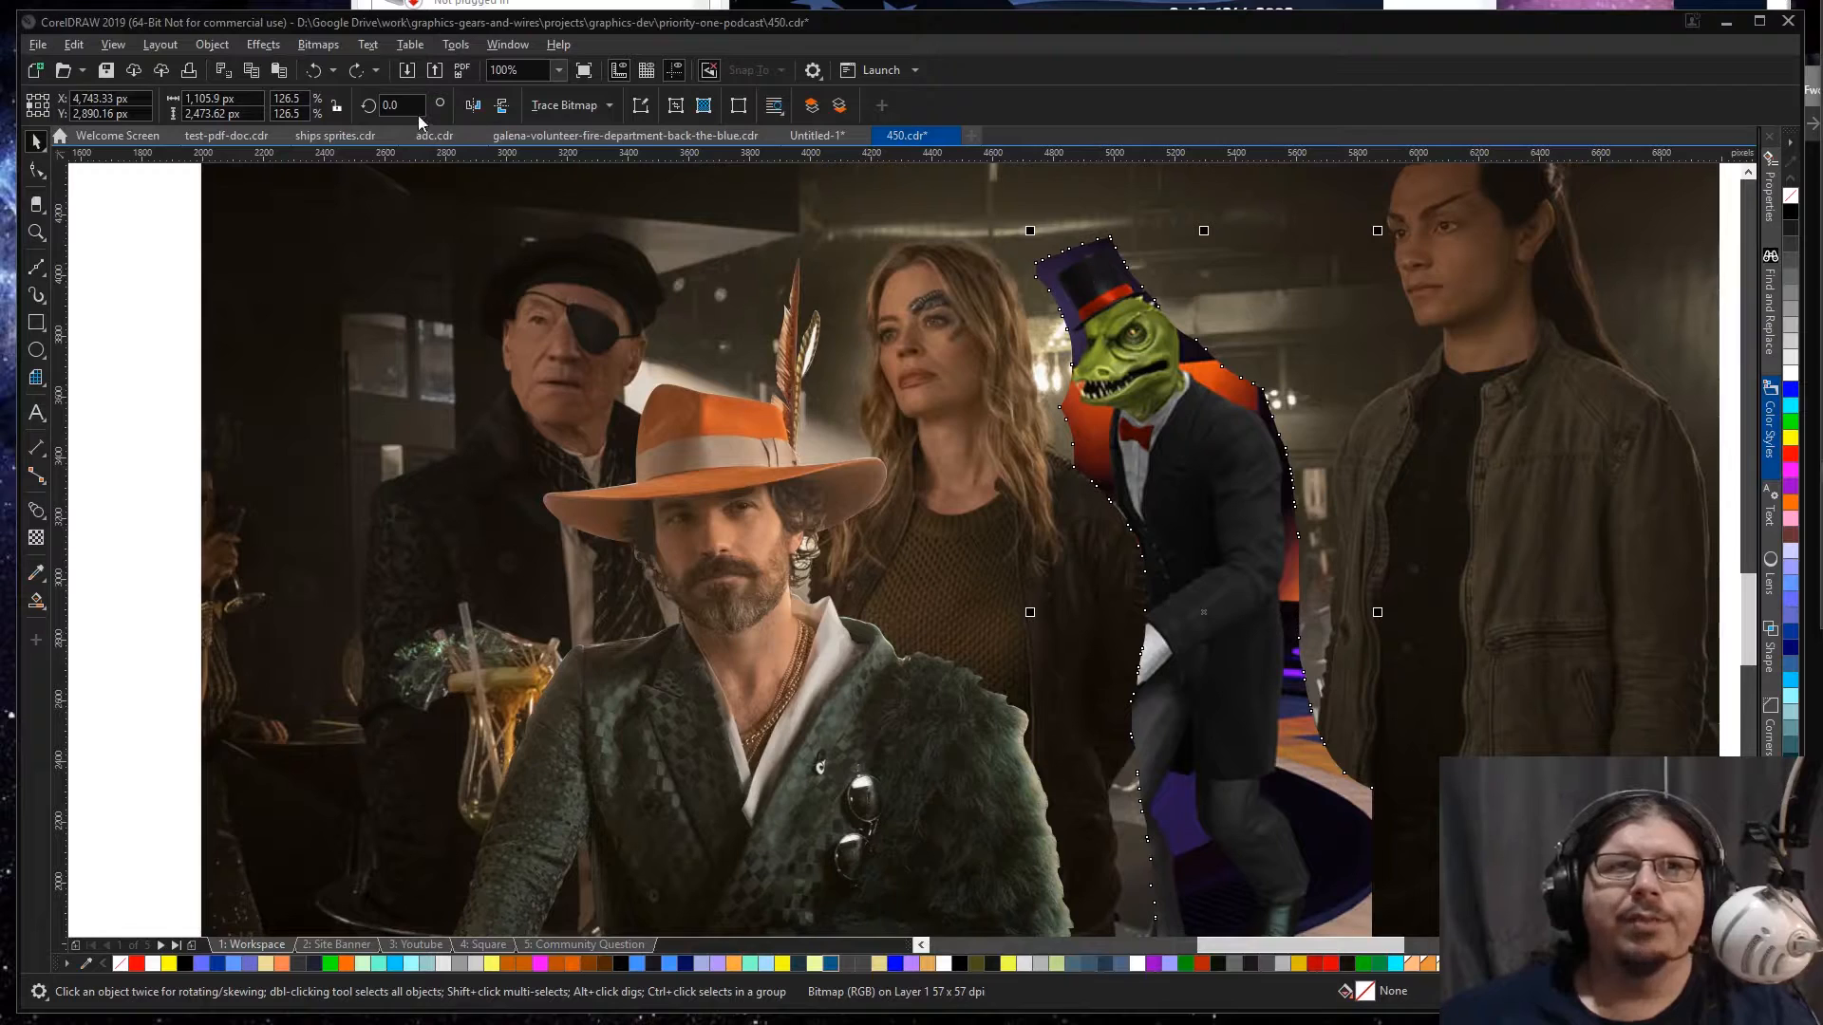
left_click(312, 44)
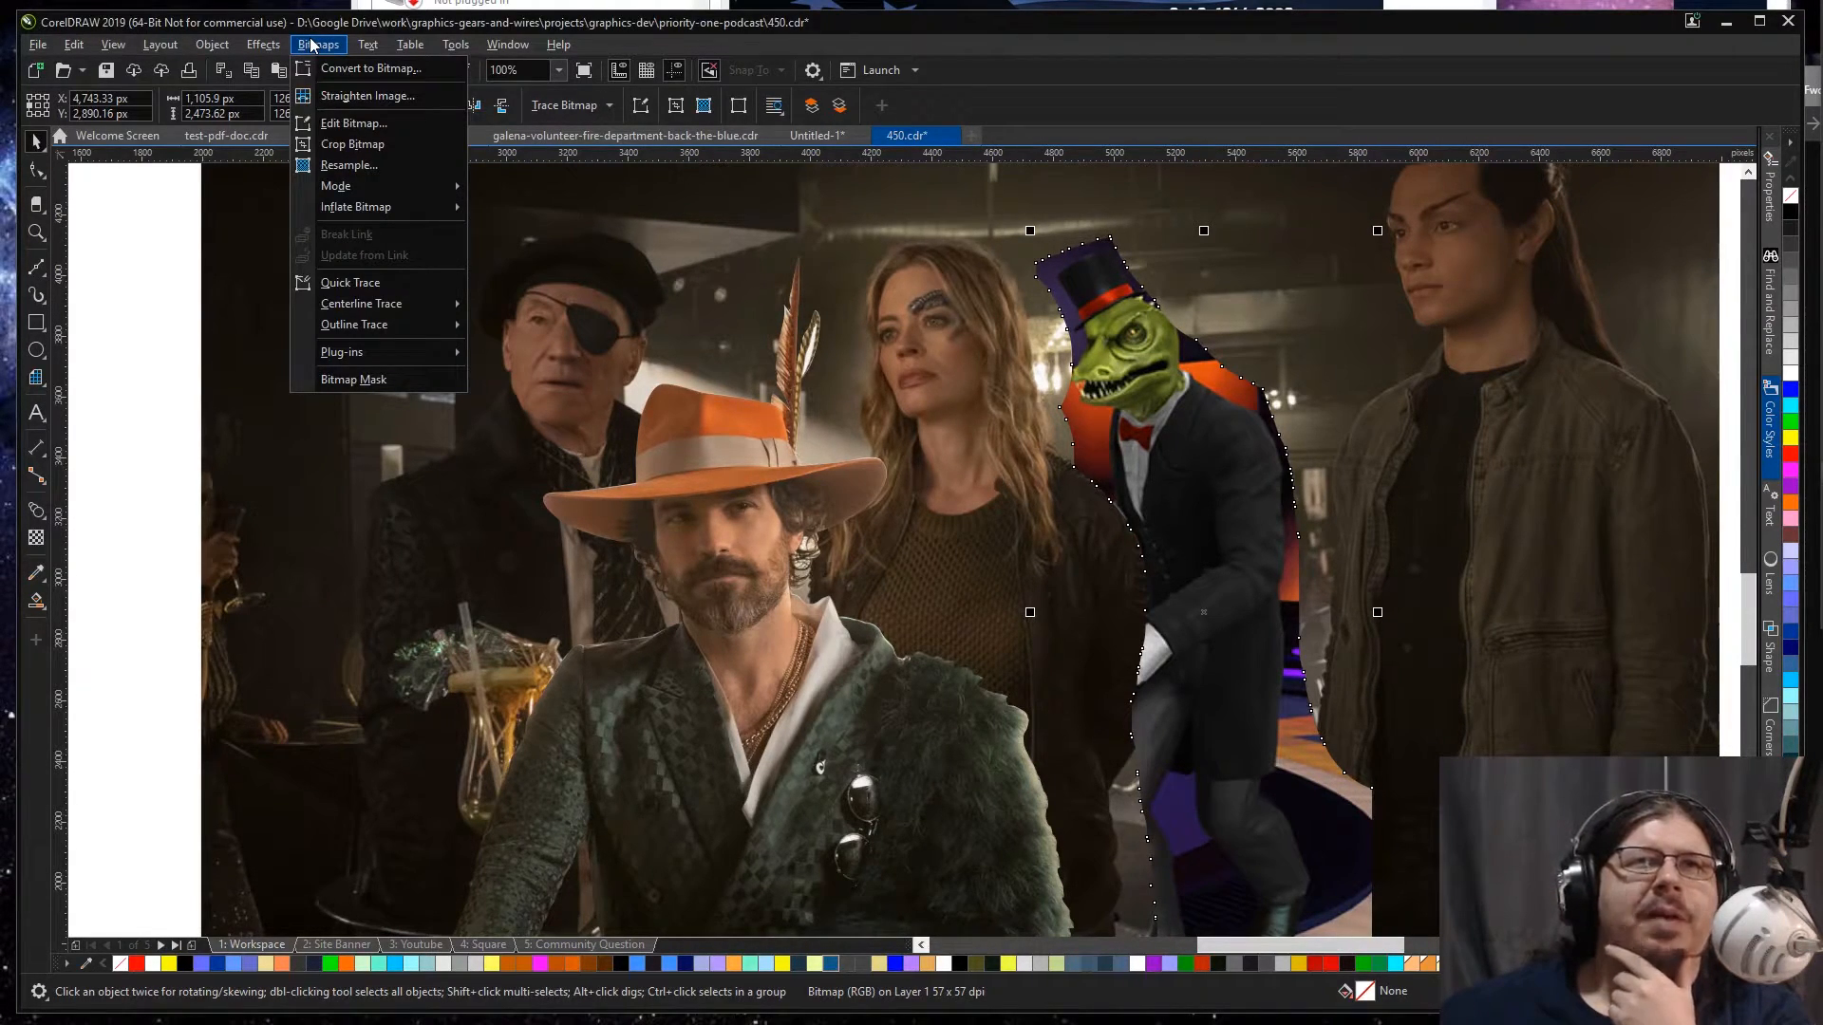
mouse_move(265, 49)
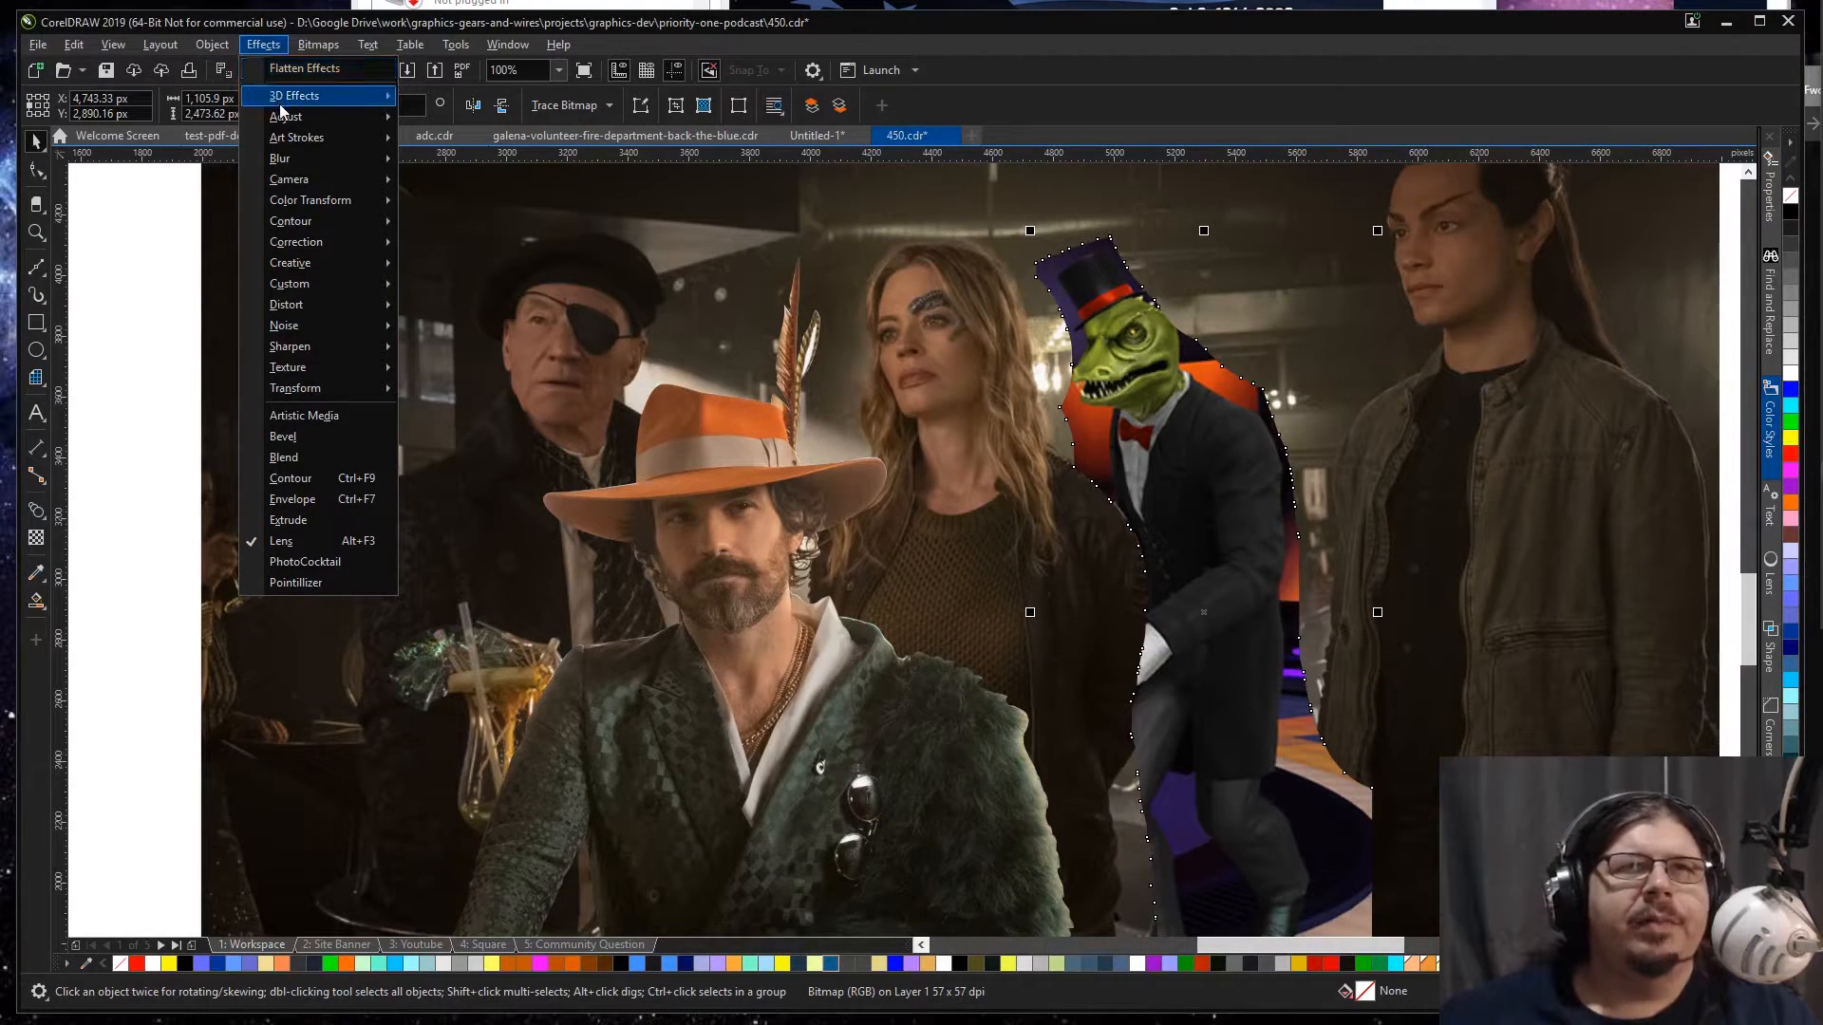
mouse_move(288, 121)
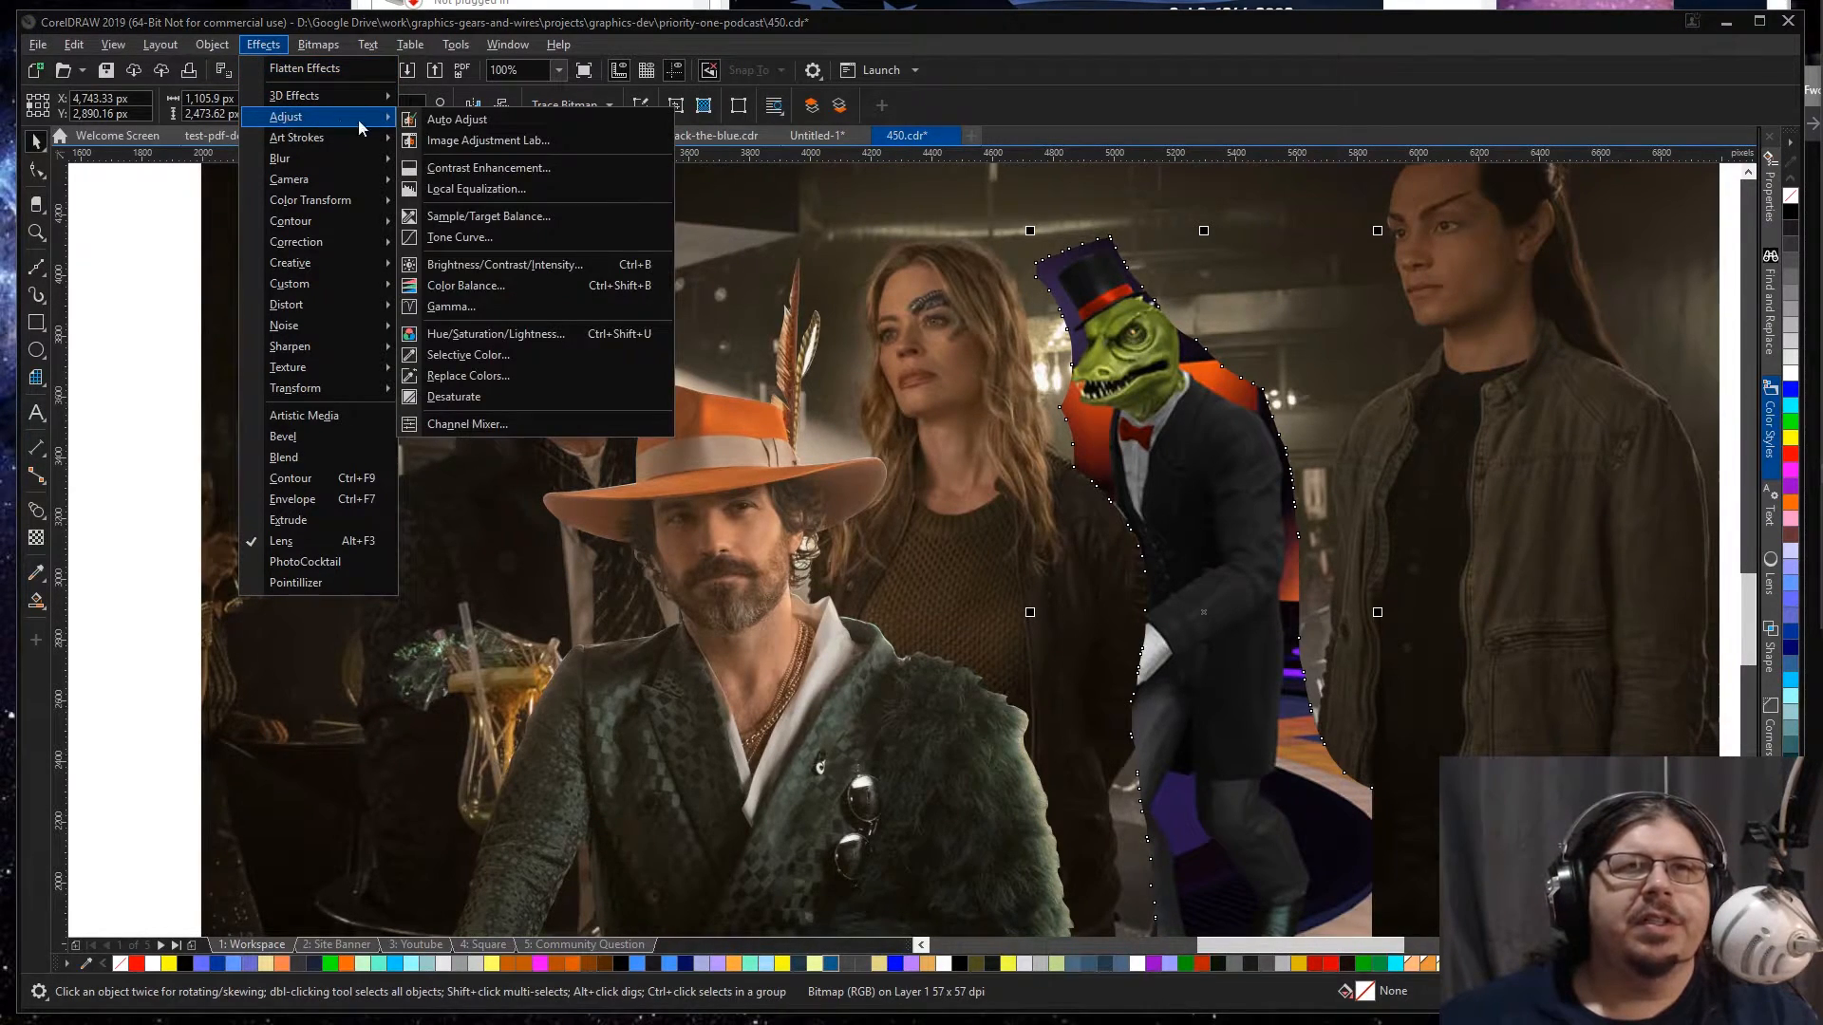
left_click(507, 142)
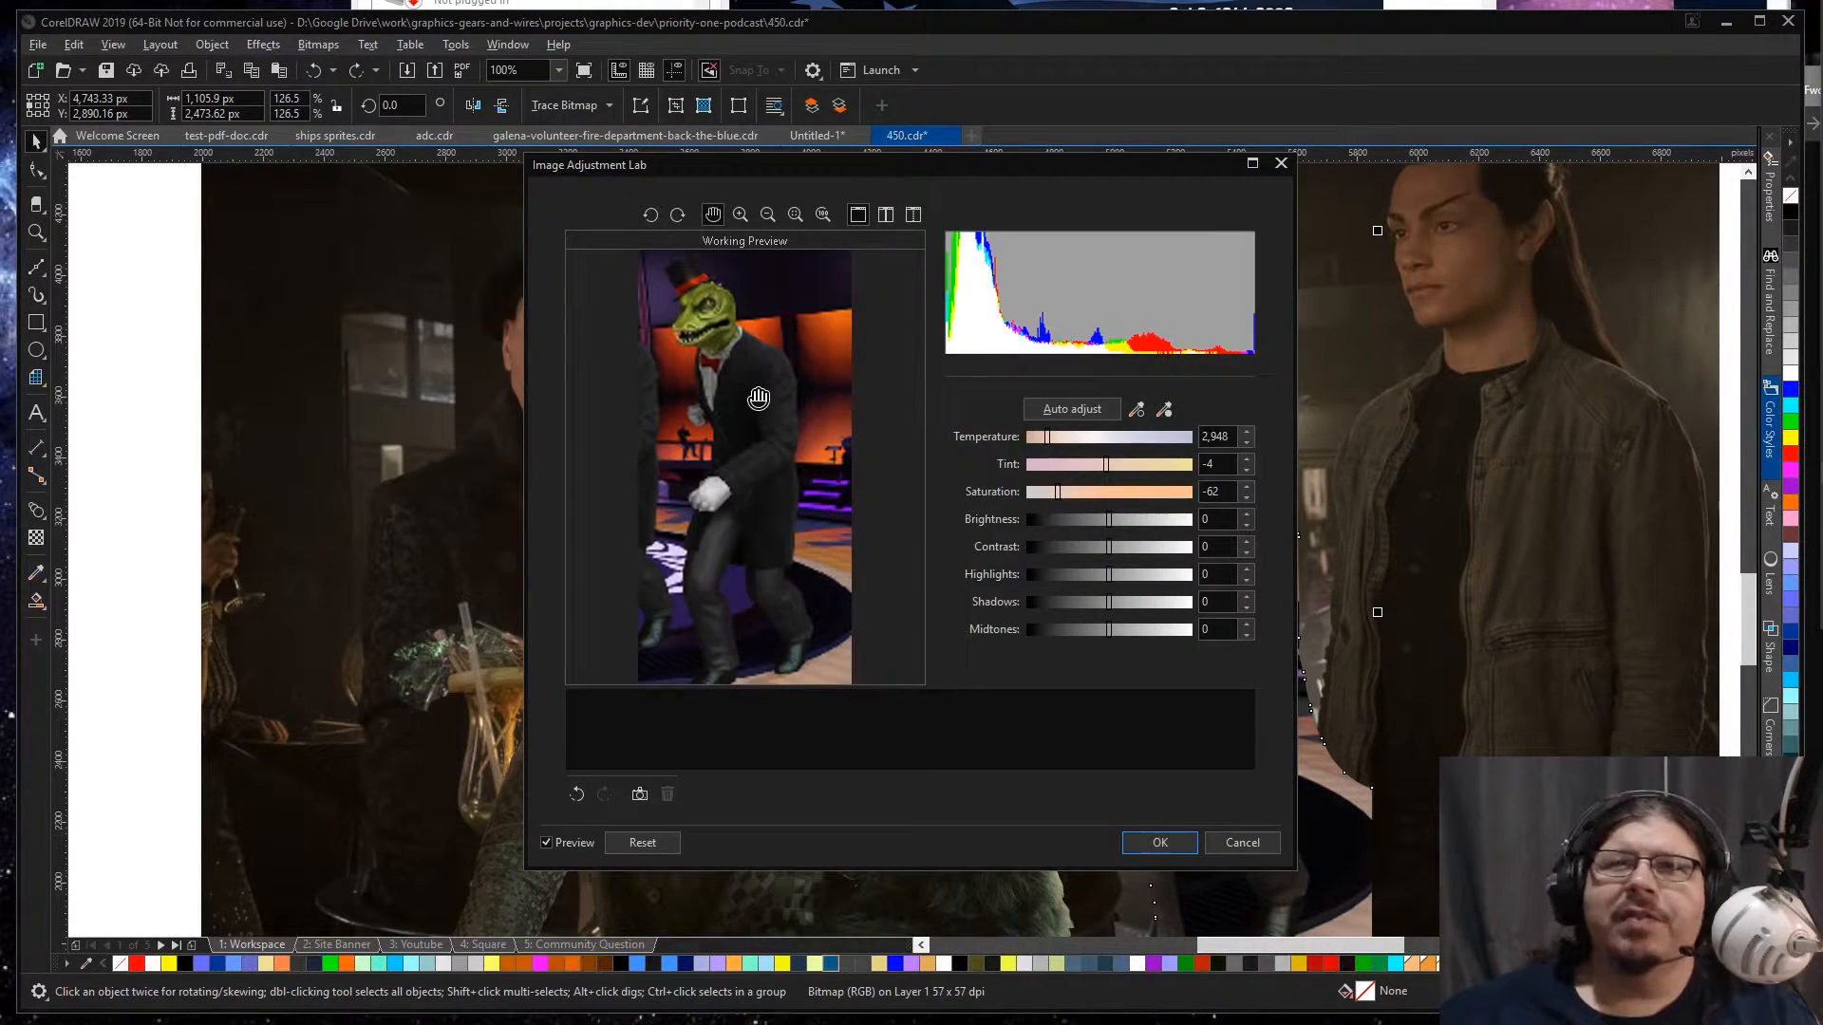
left_click_drag(766, 163, 1042, 193)
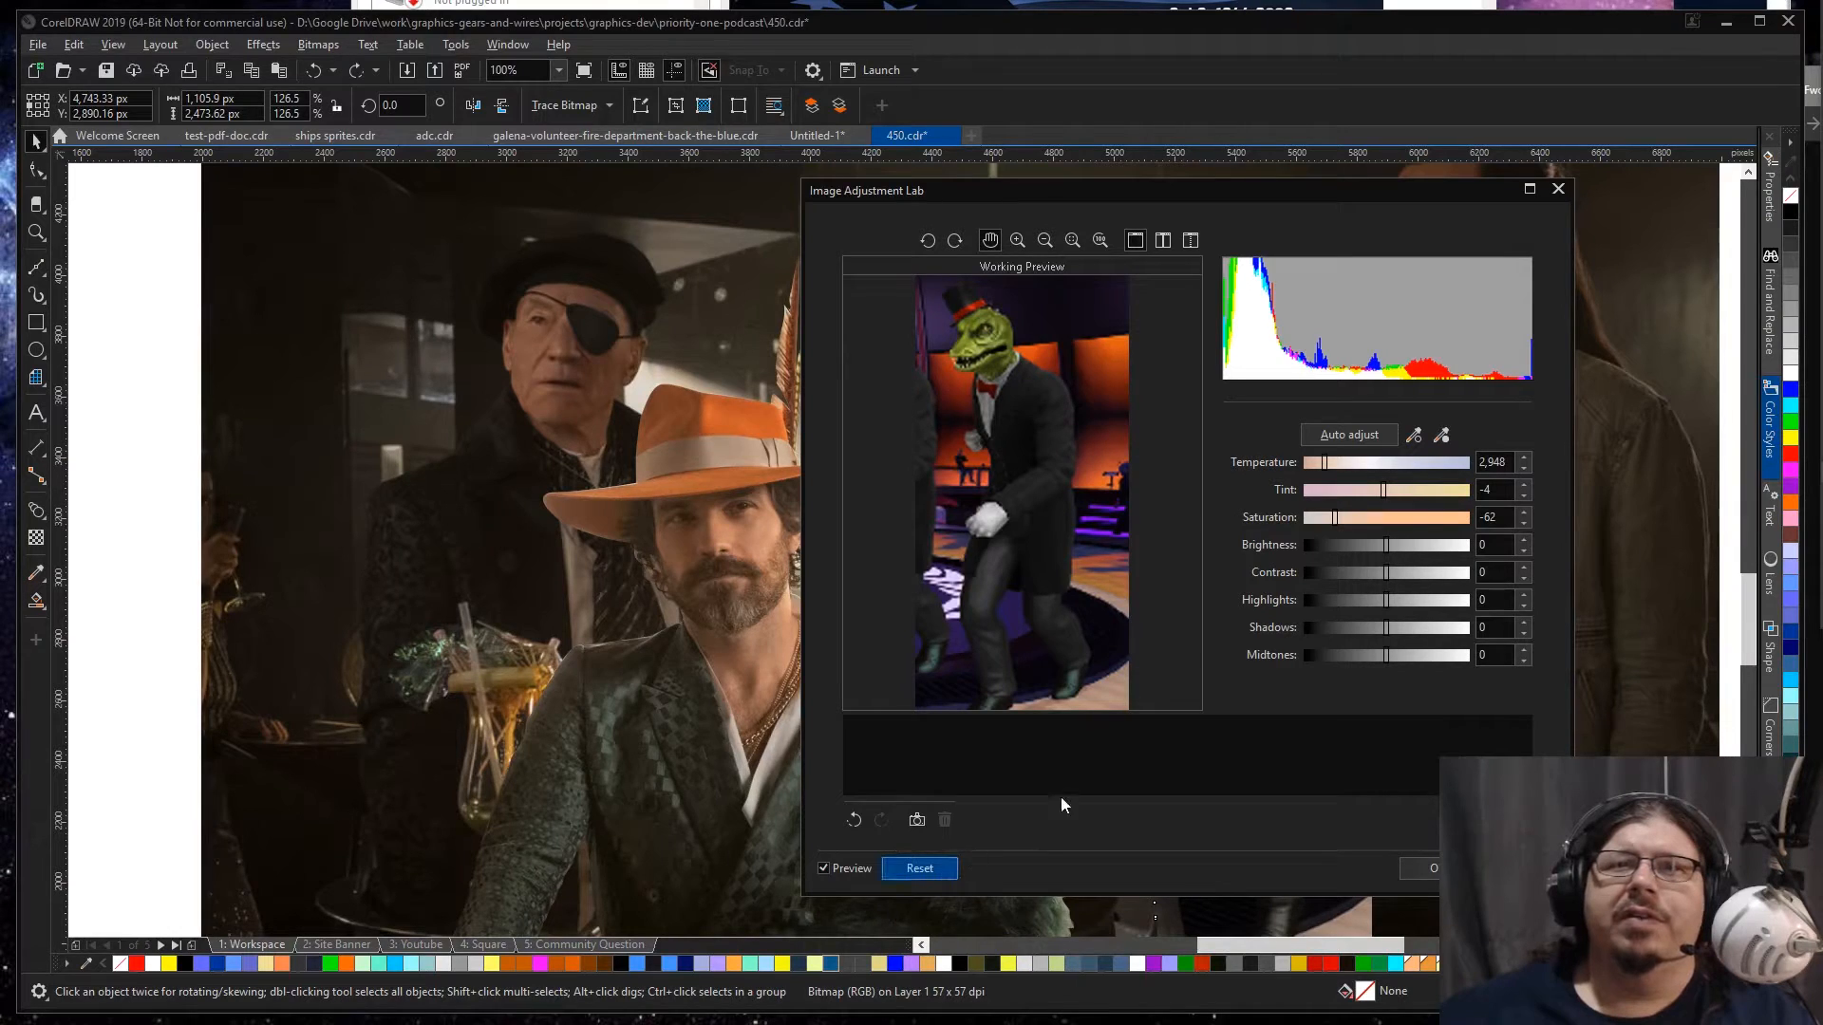
left_click_drag(1386, 522, 1357, 525)
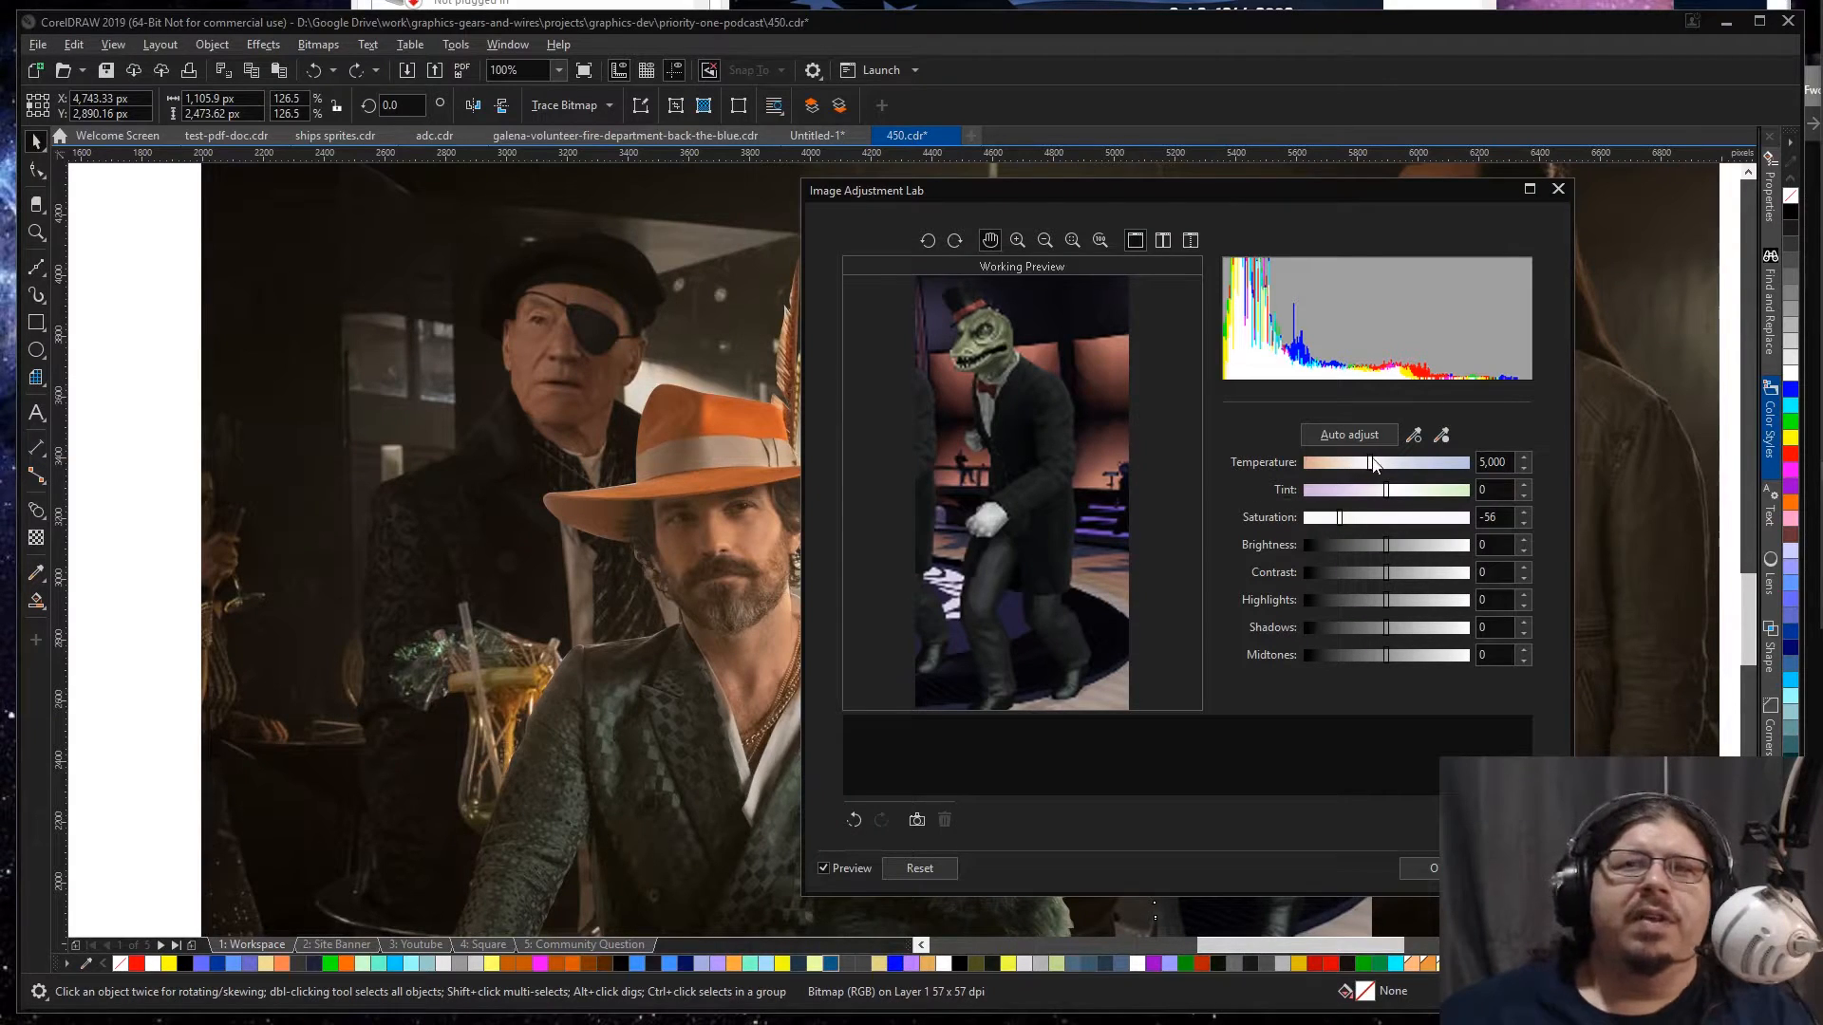
left_click_drag(1363, 464, 1346, 464)
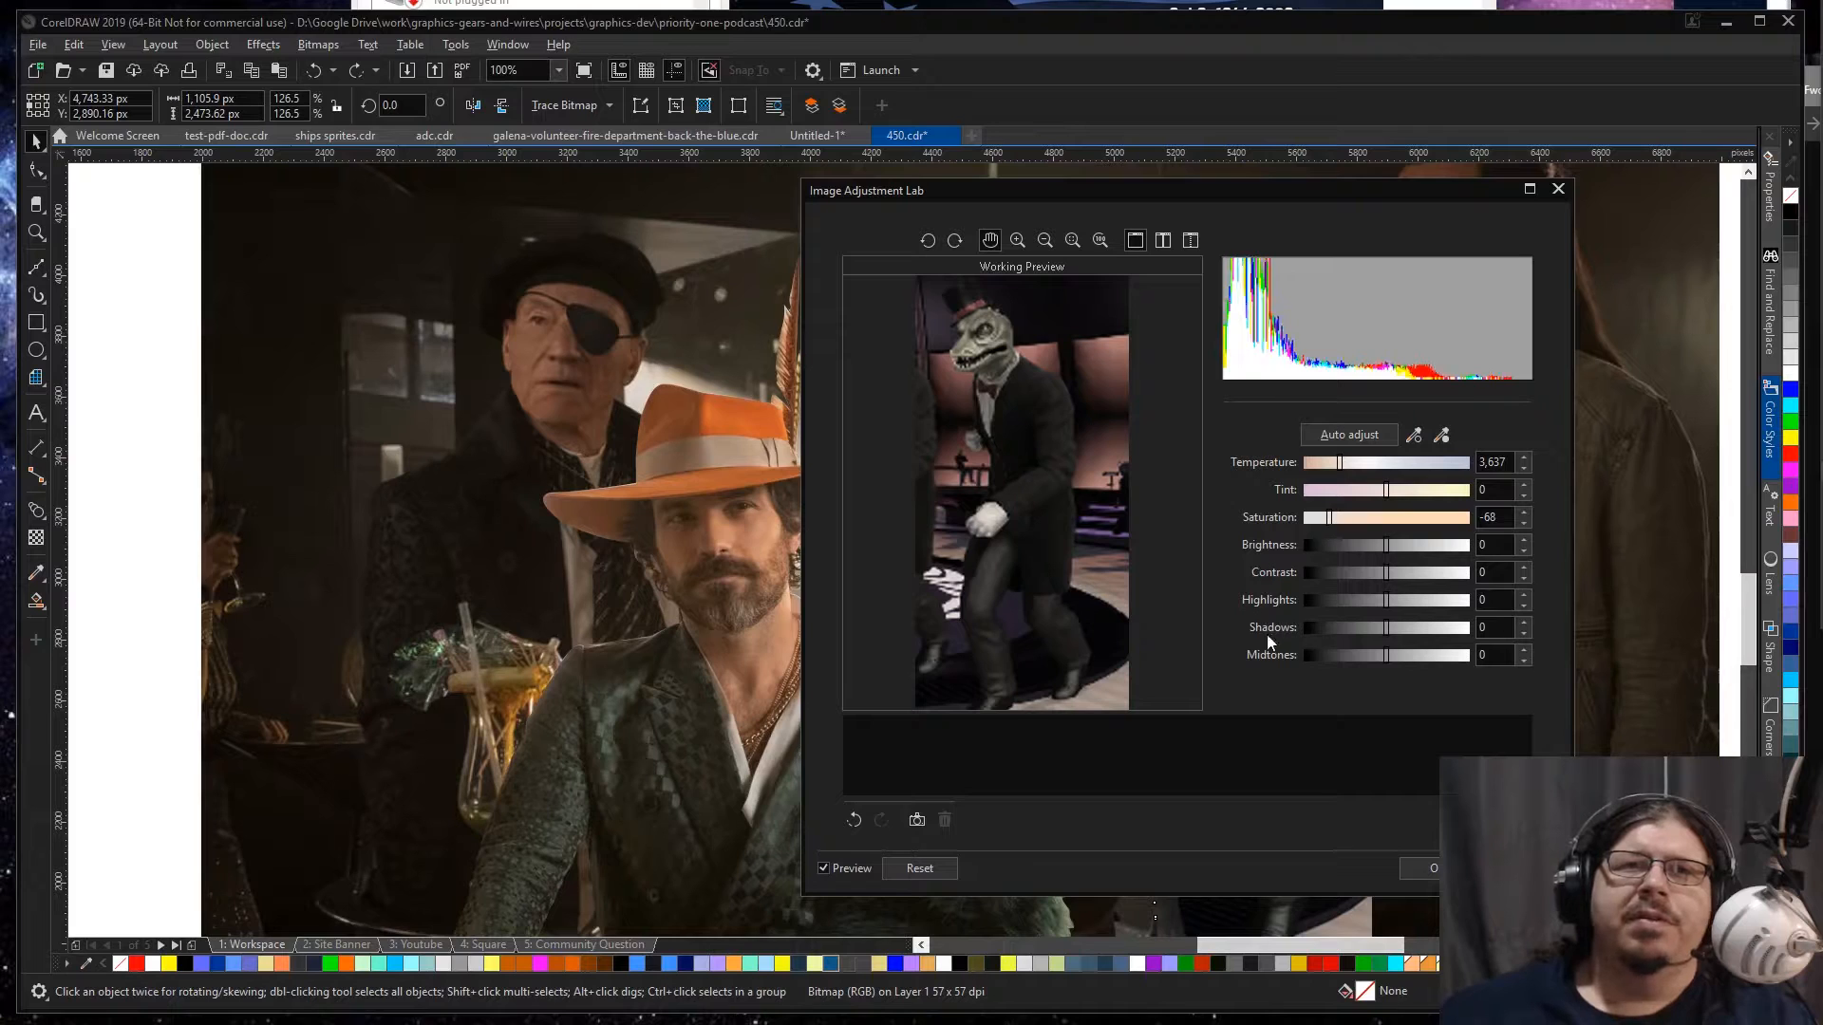
left_click(1419, 868)
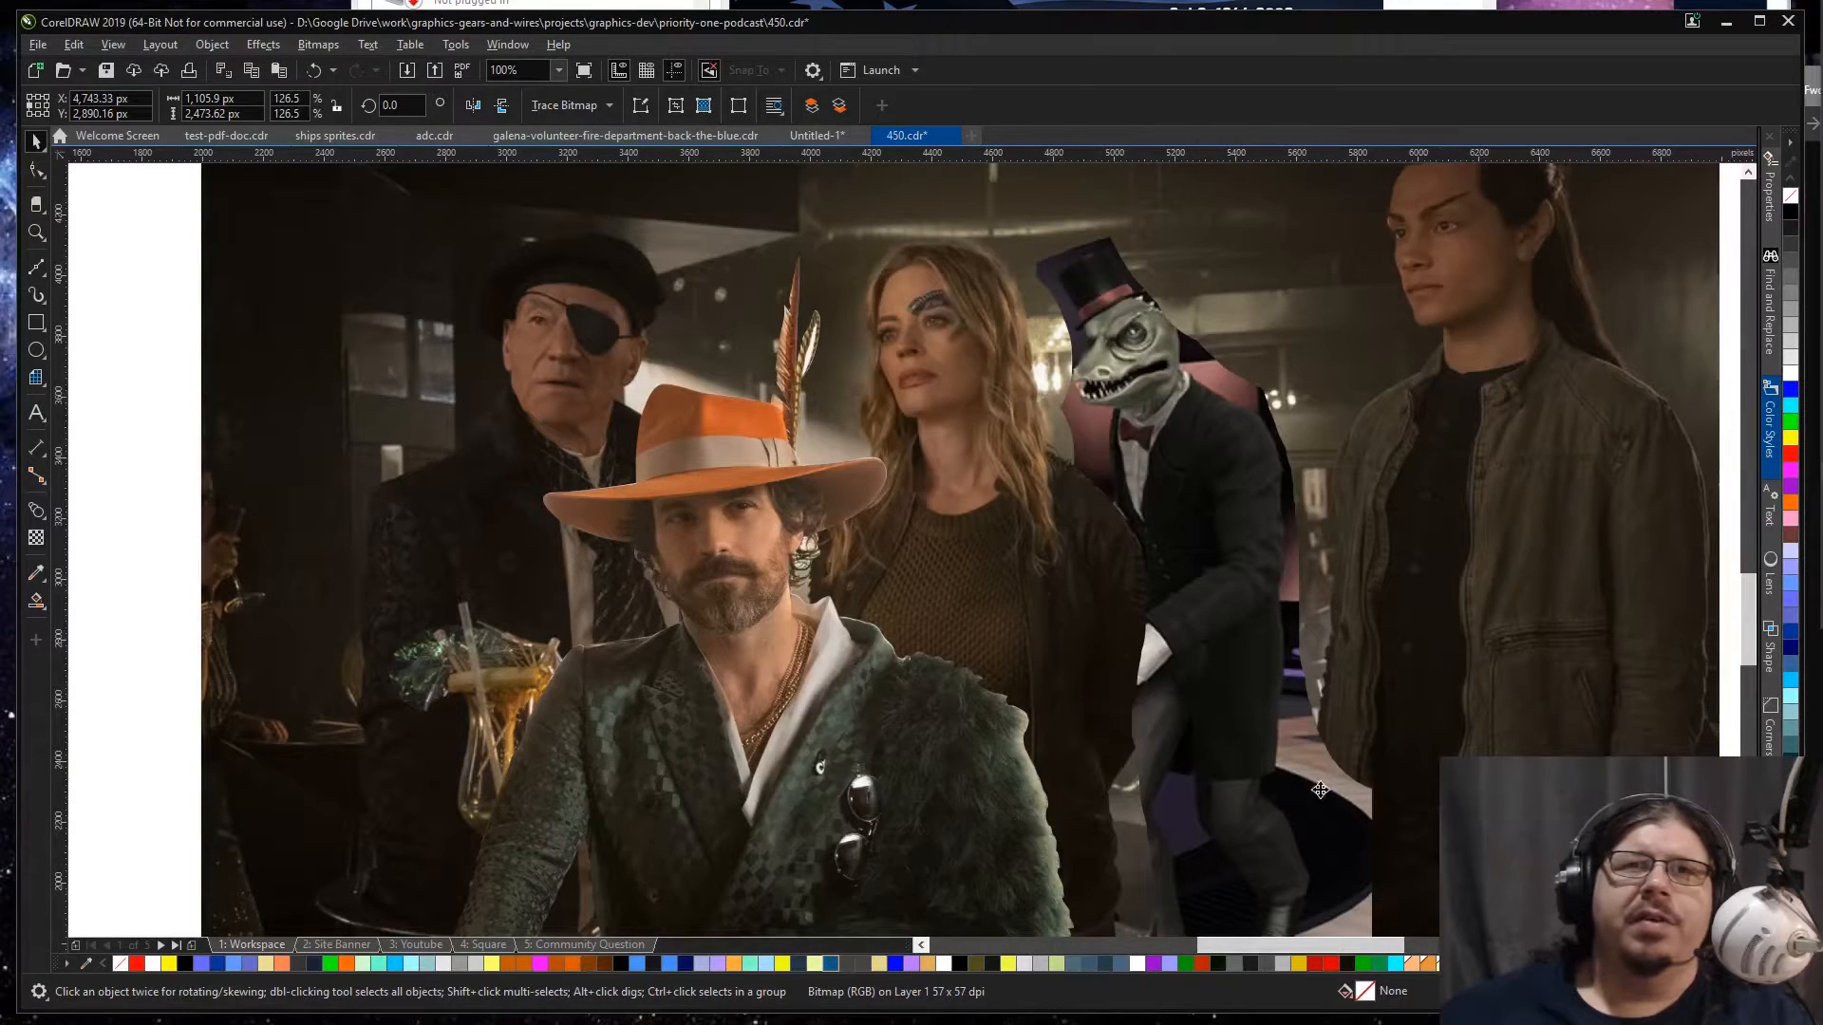
Step: Compare the lizard's adjusted and original colours by undoing, redoing and again undoing the image adjustment
left_click(1164, 415)
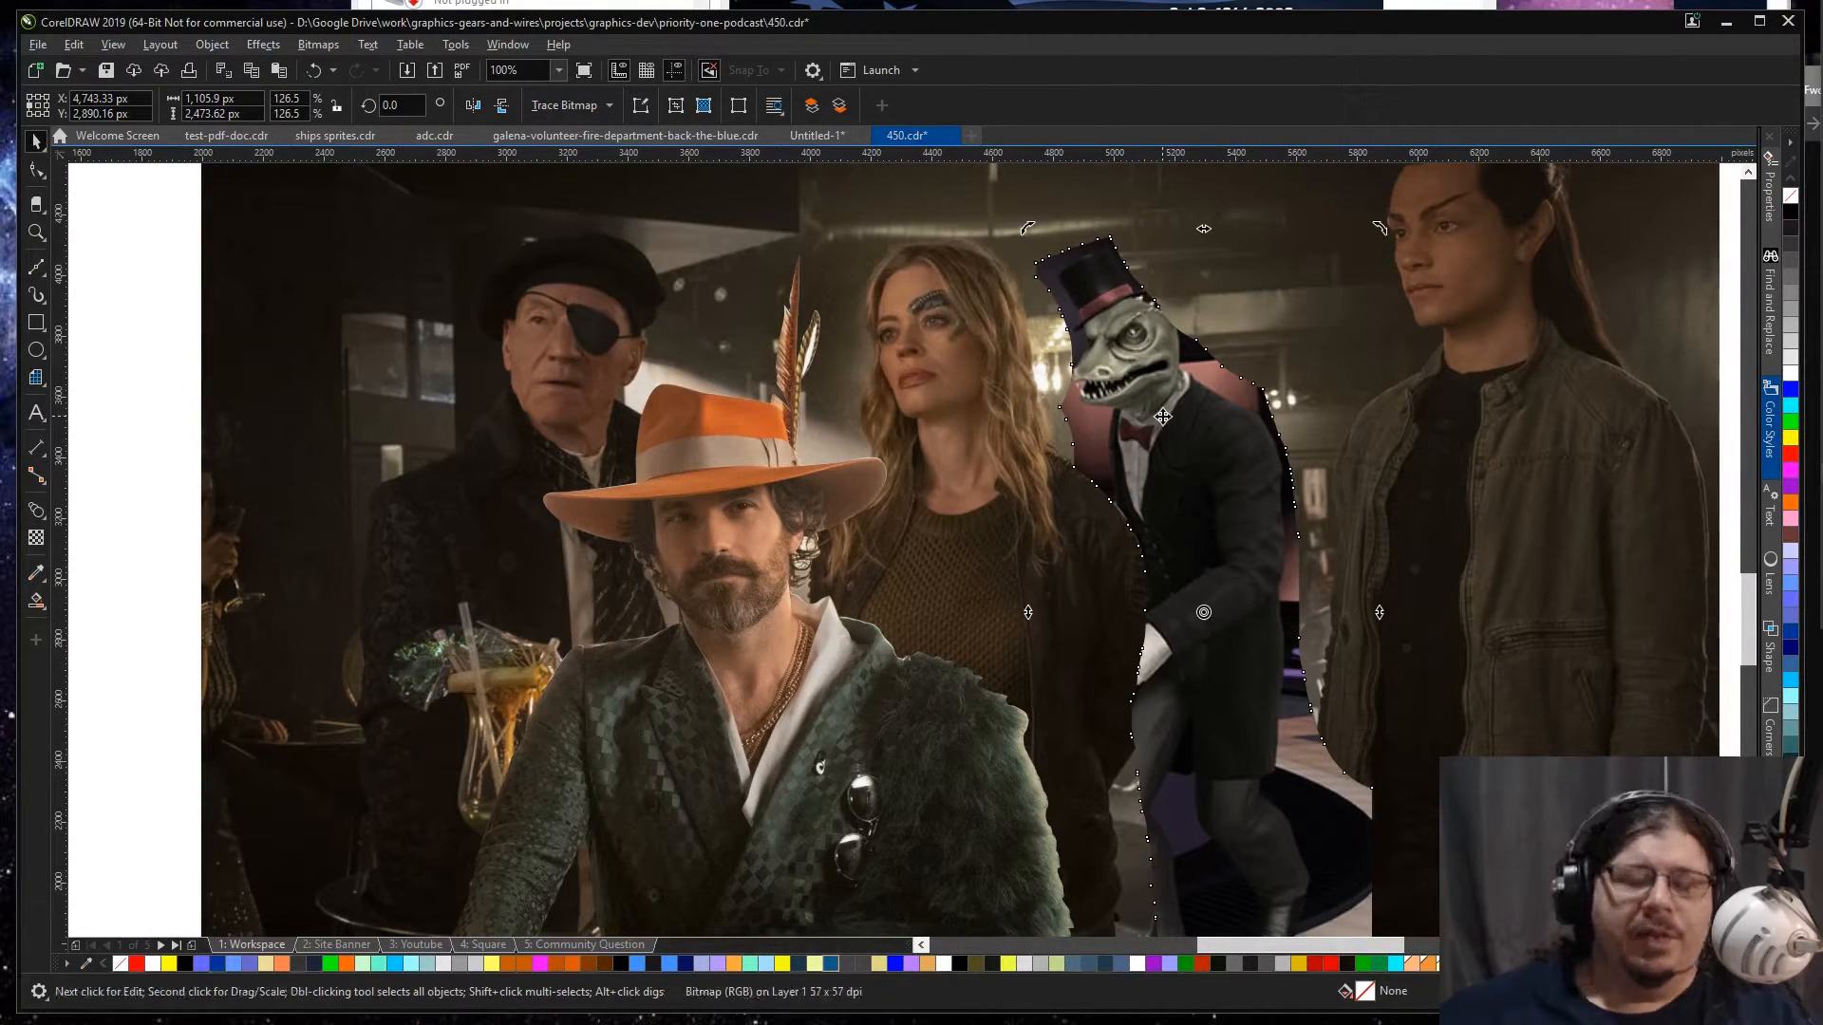
key("ctrl+z")
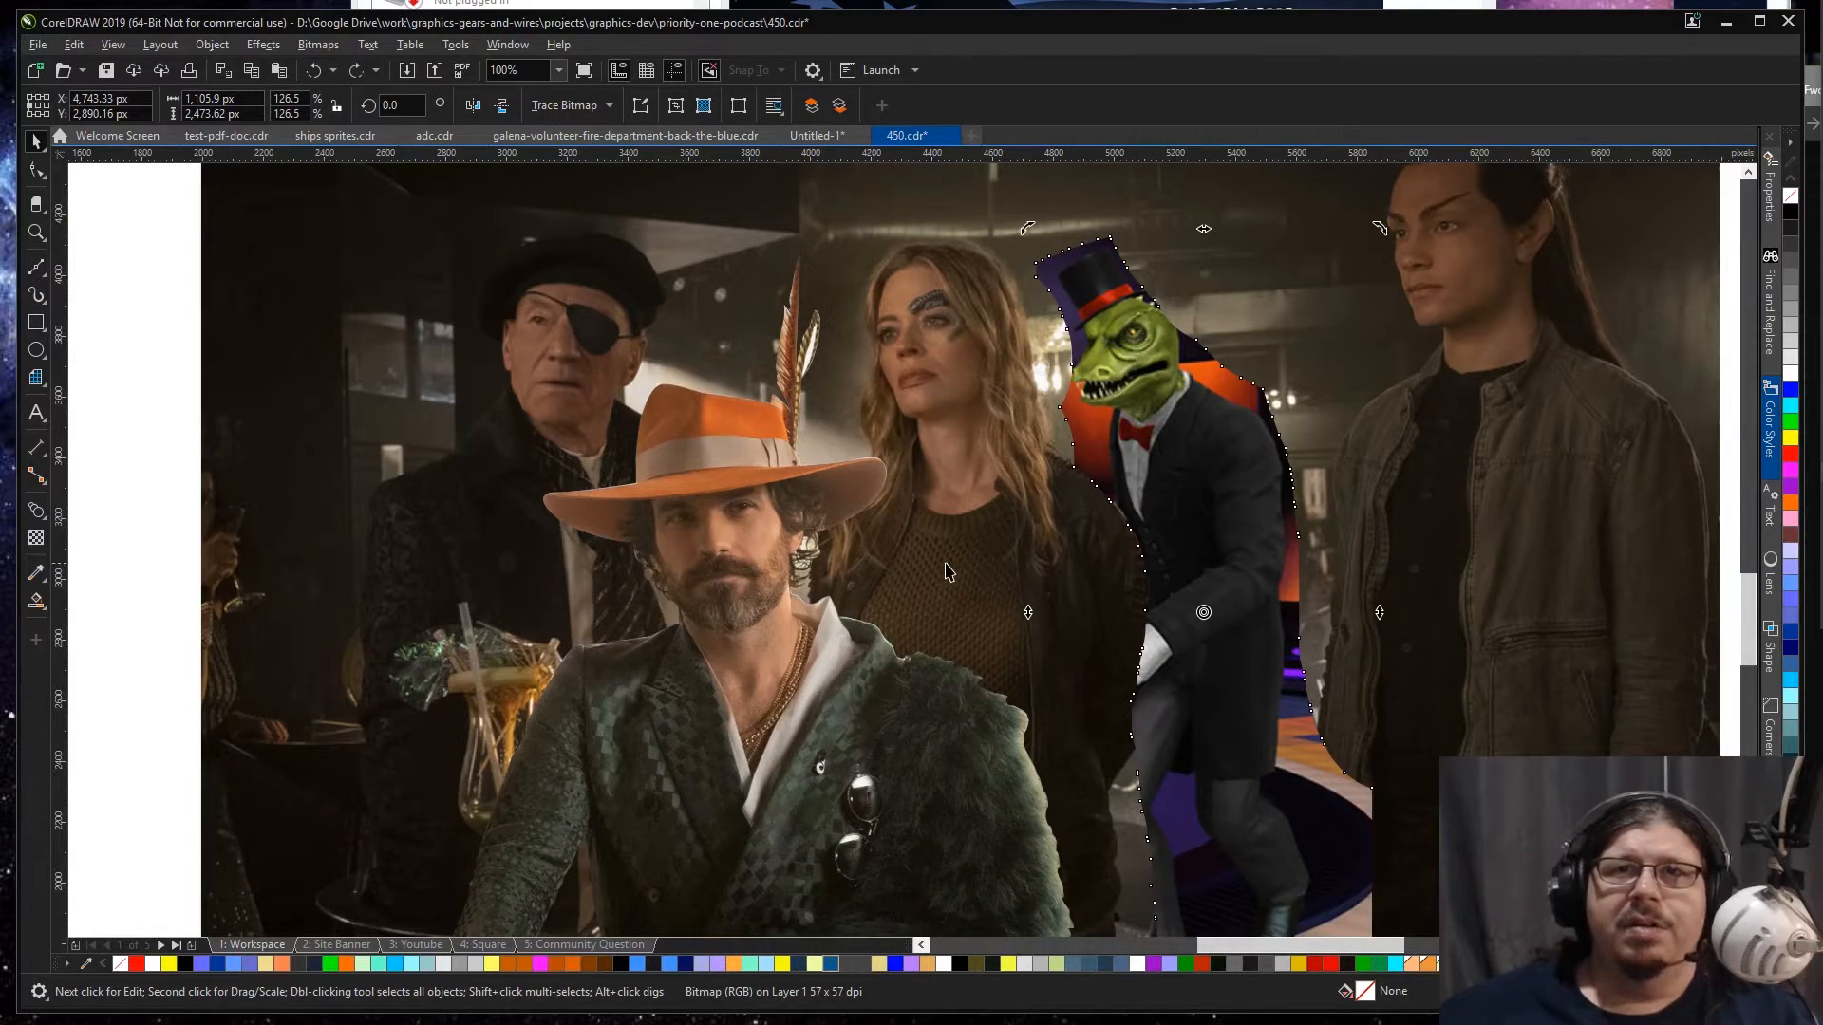
key("ctrl+shift+z")
key("ctrl+z")
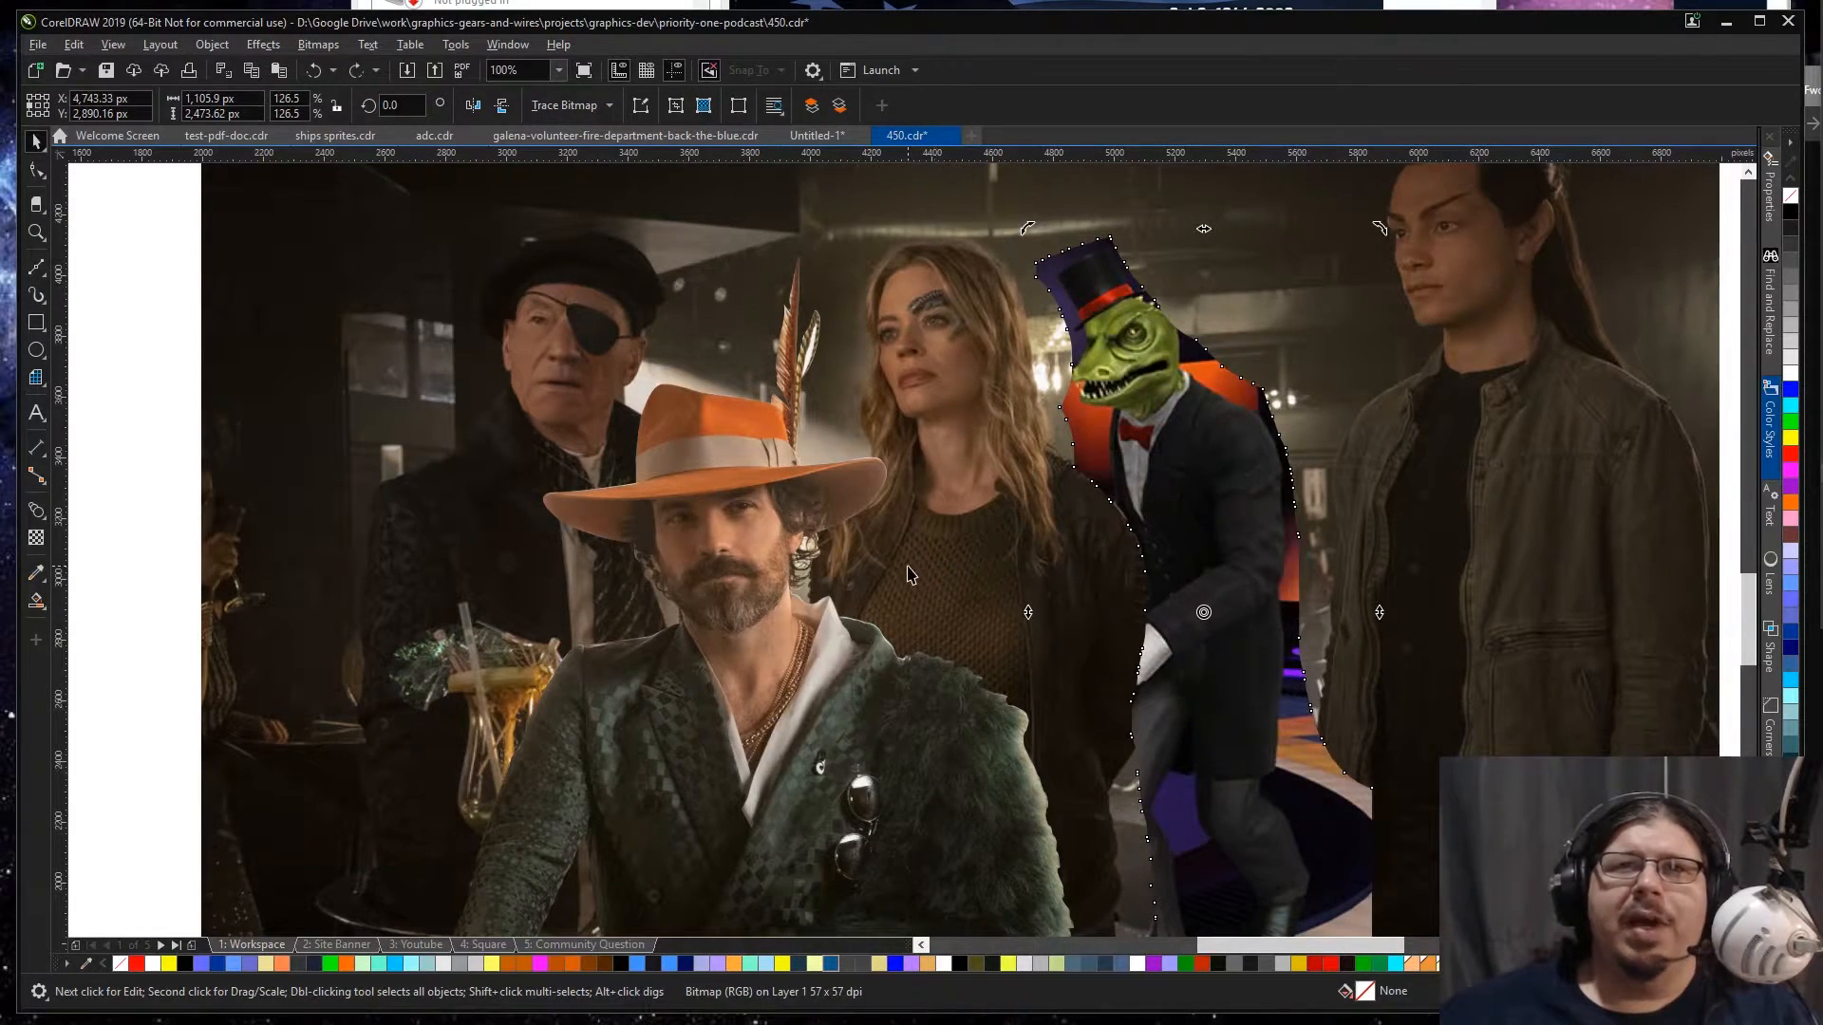
Step: Nudge the originally coloured lizard about 39 px right and 144 px down
key("Left")
key("Right")
key("Right")
key("Right")
key("Right")
key("Down")
key("Down")
key("Down")
key("Down")
key("Down")
key("Down")
key("Down")
key("Down")
key("Down")
key("Down")
key("Down")
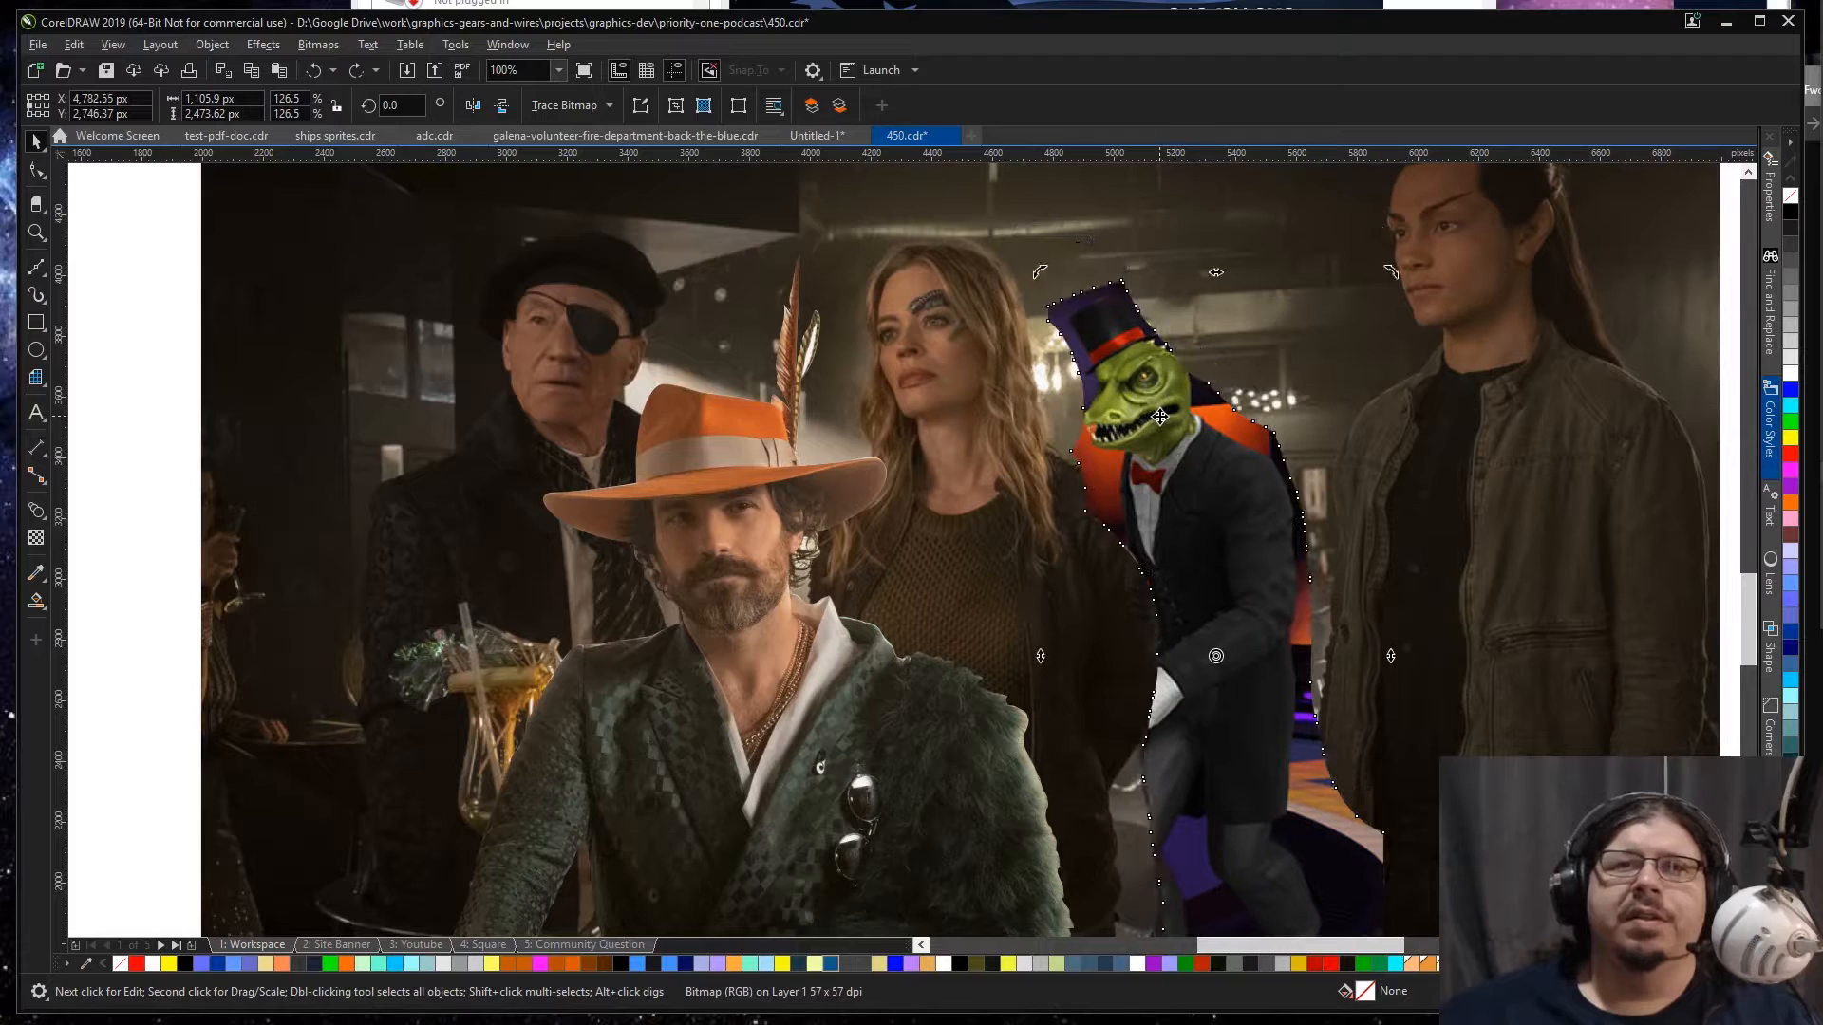
Step: Paste the recoloured lizard into the bar photo and delete the originally coloured one behind it
key("ctrl+v")
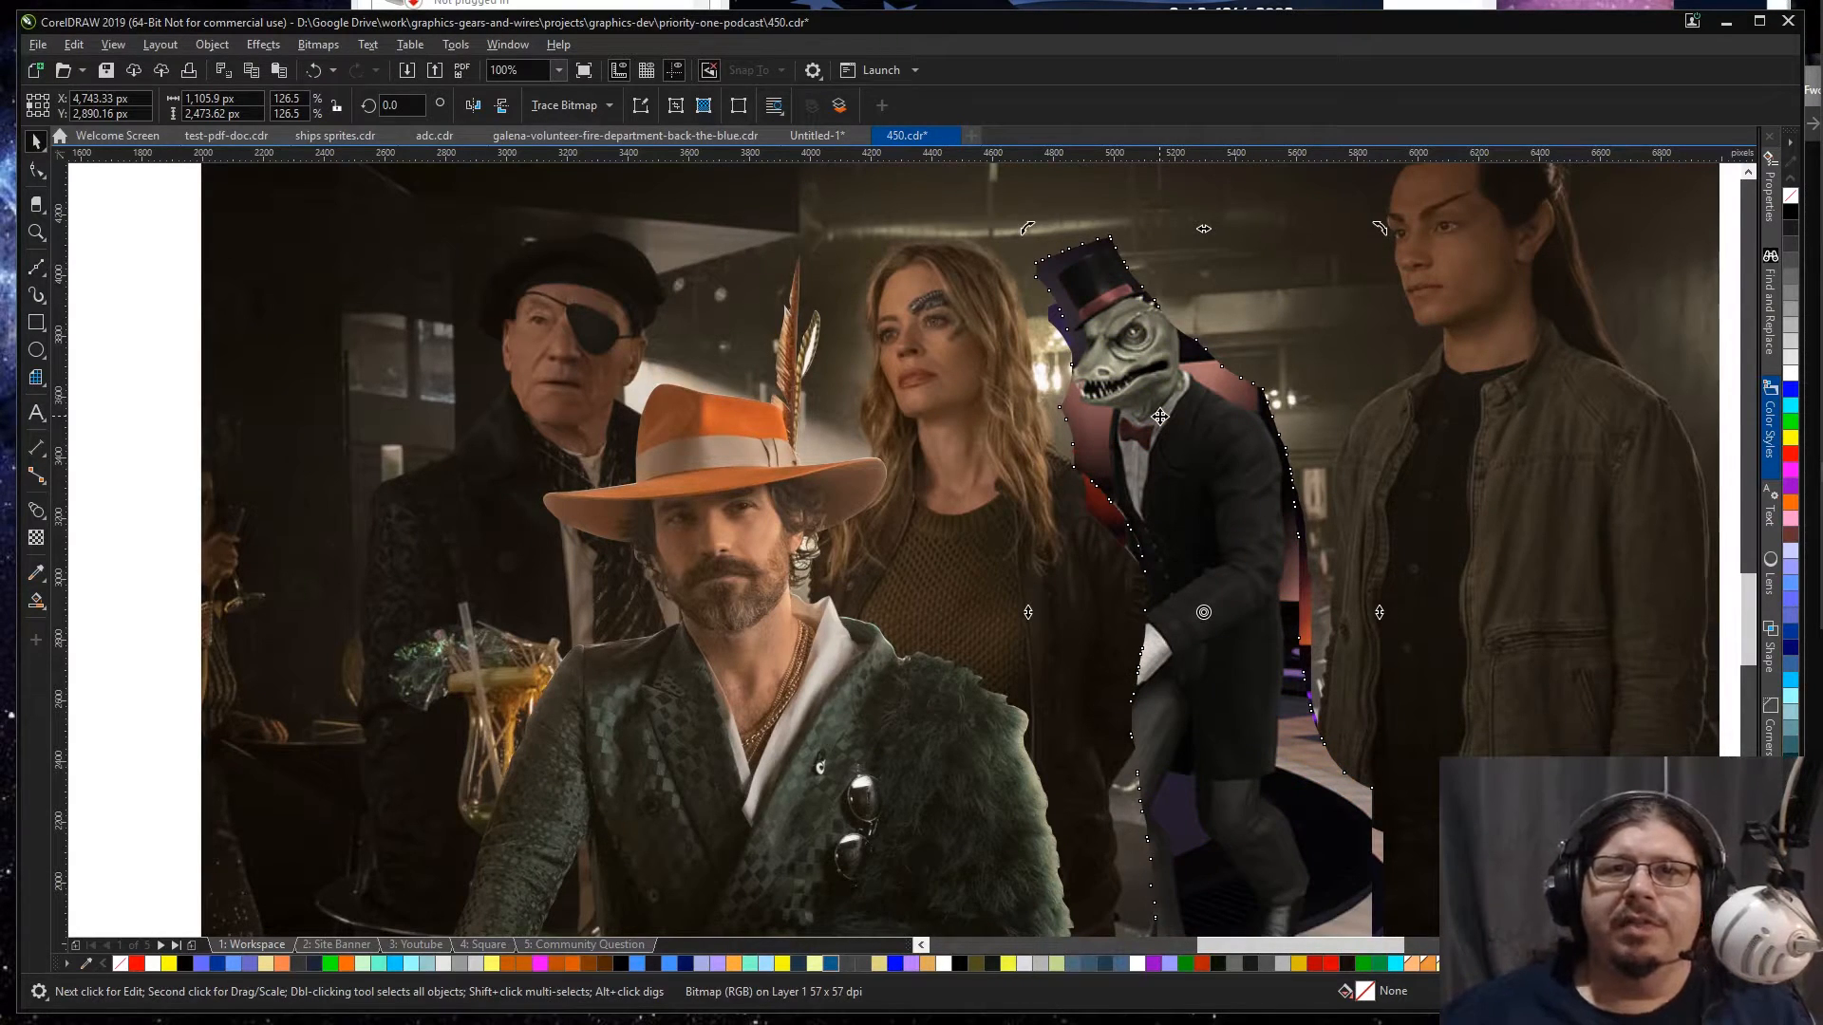
left_click_drag(1083, 493, 1315, 403)
key("Delete")
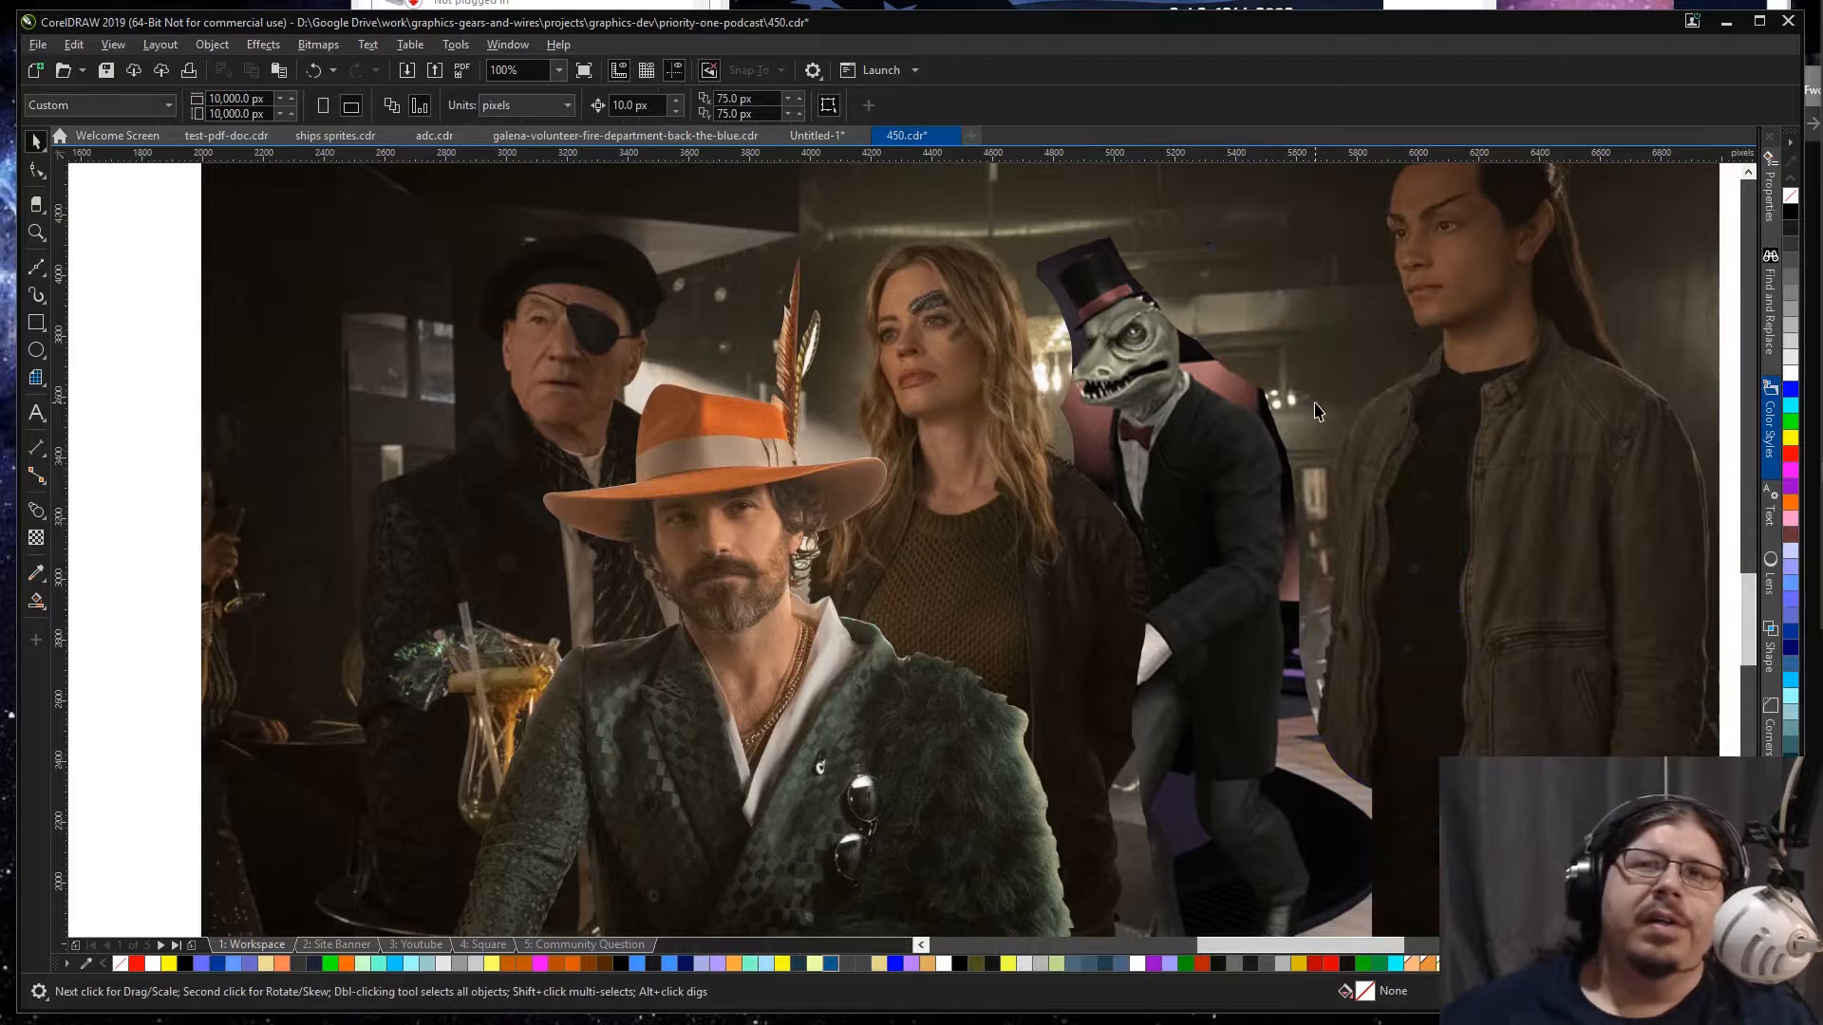
Step: Shift the recoloured lizard about 6 px to the right beside the blonde woman and check how it blends up close
left_click(1111, 308)
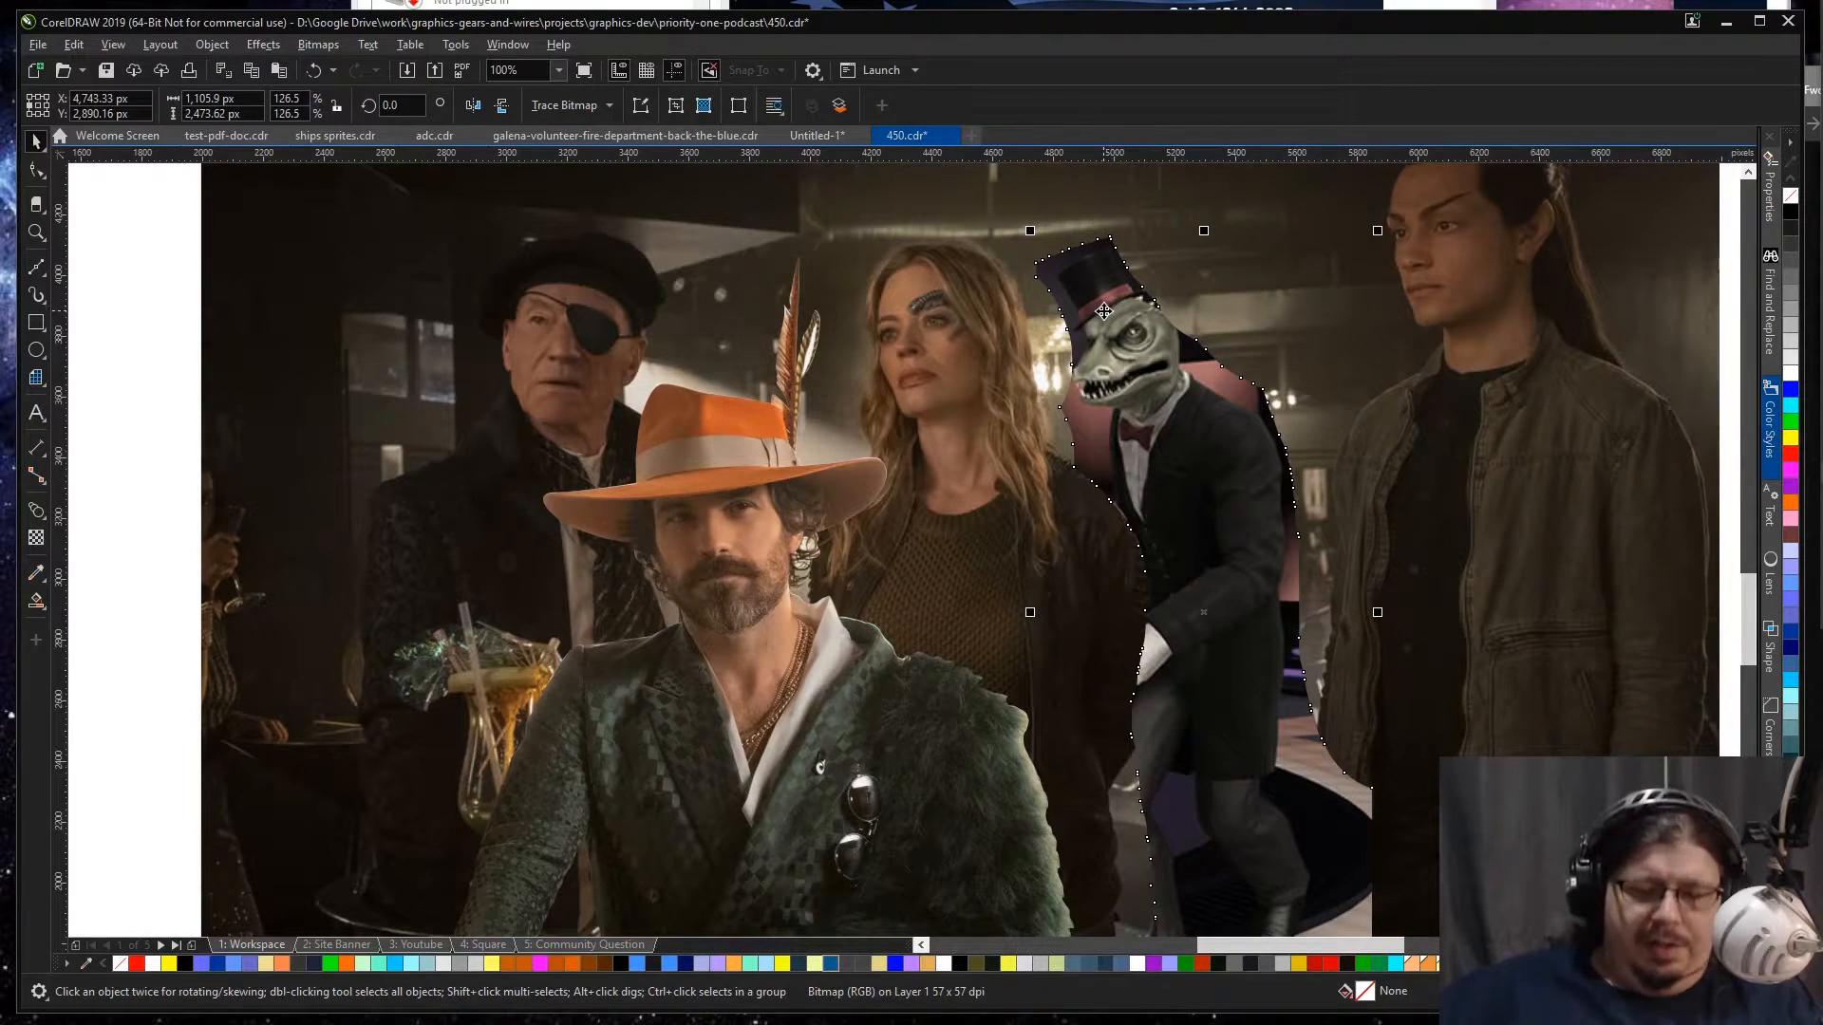
scroll(1153, 375, "down", 1)
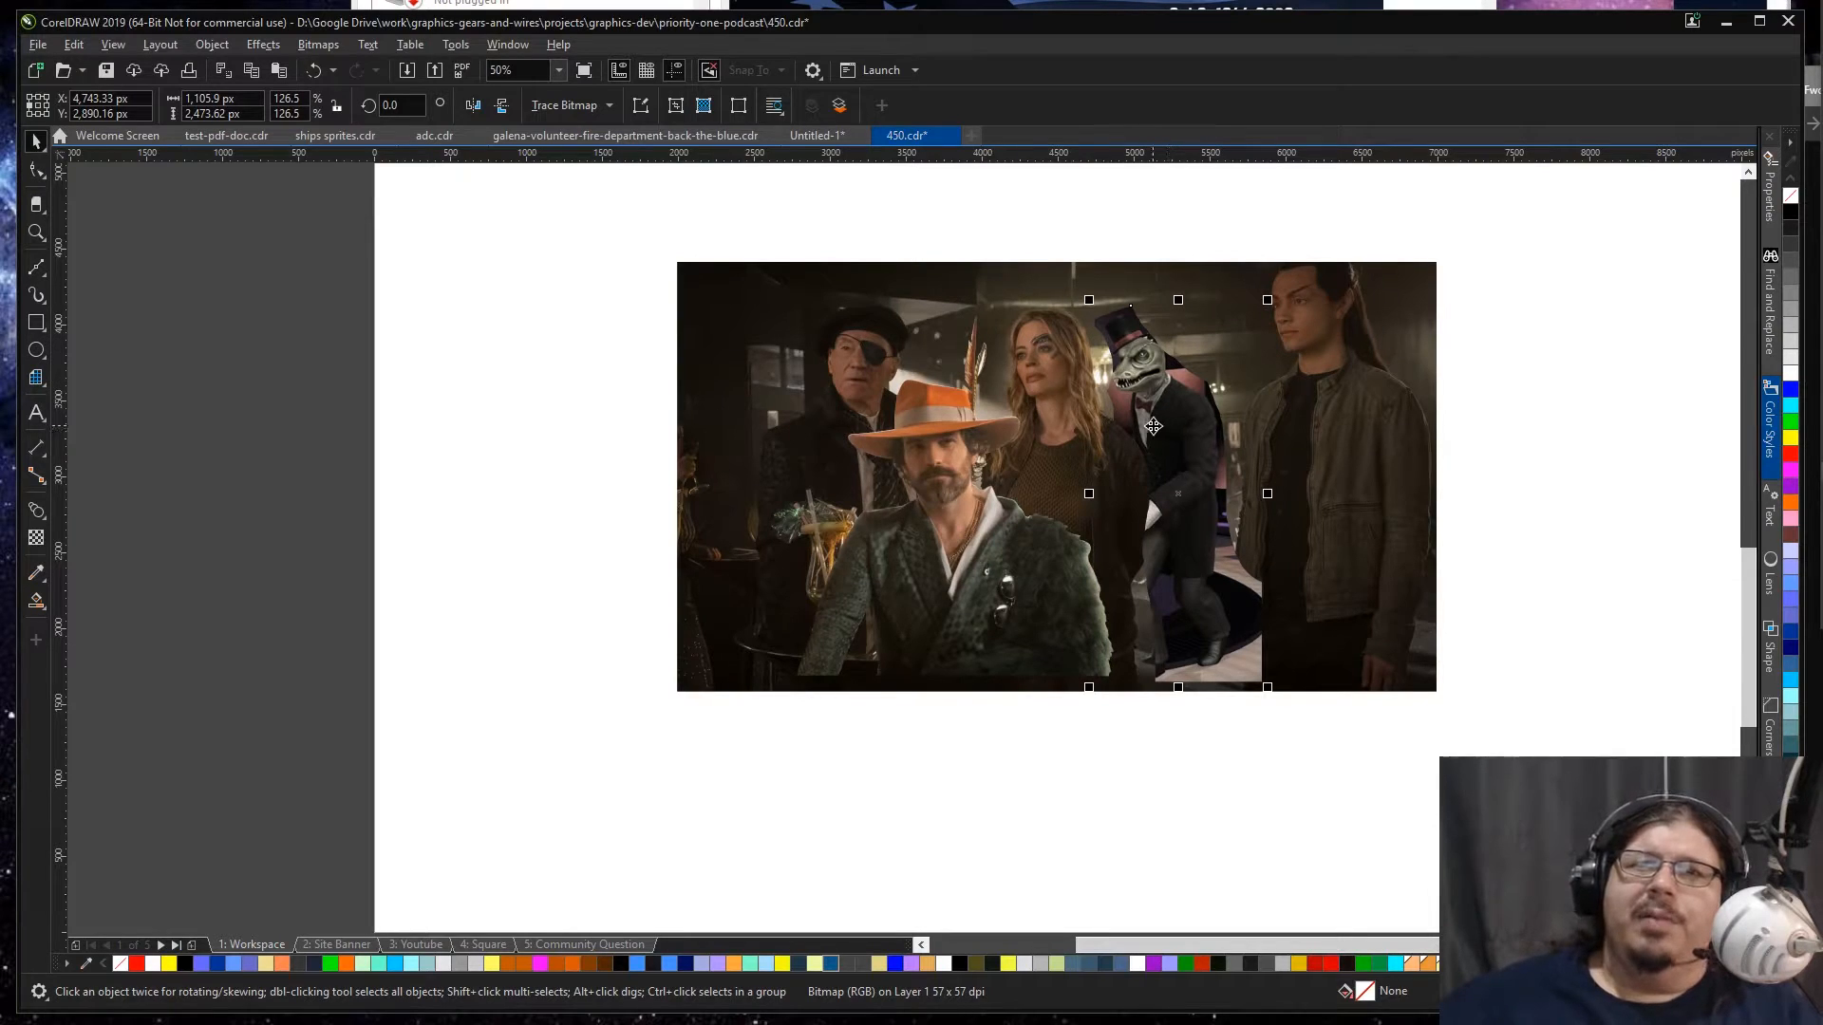
left_click_drag(1158, 415, 1162, 418)
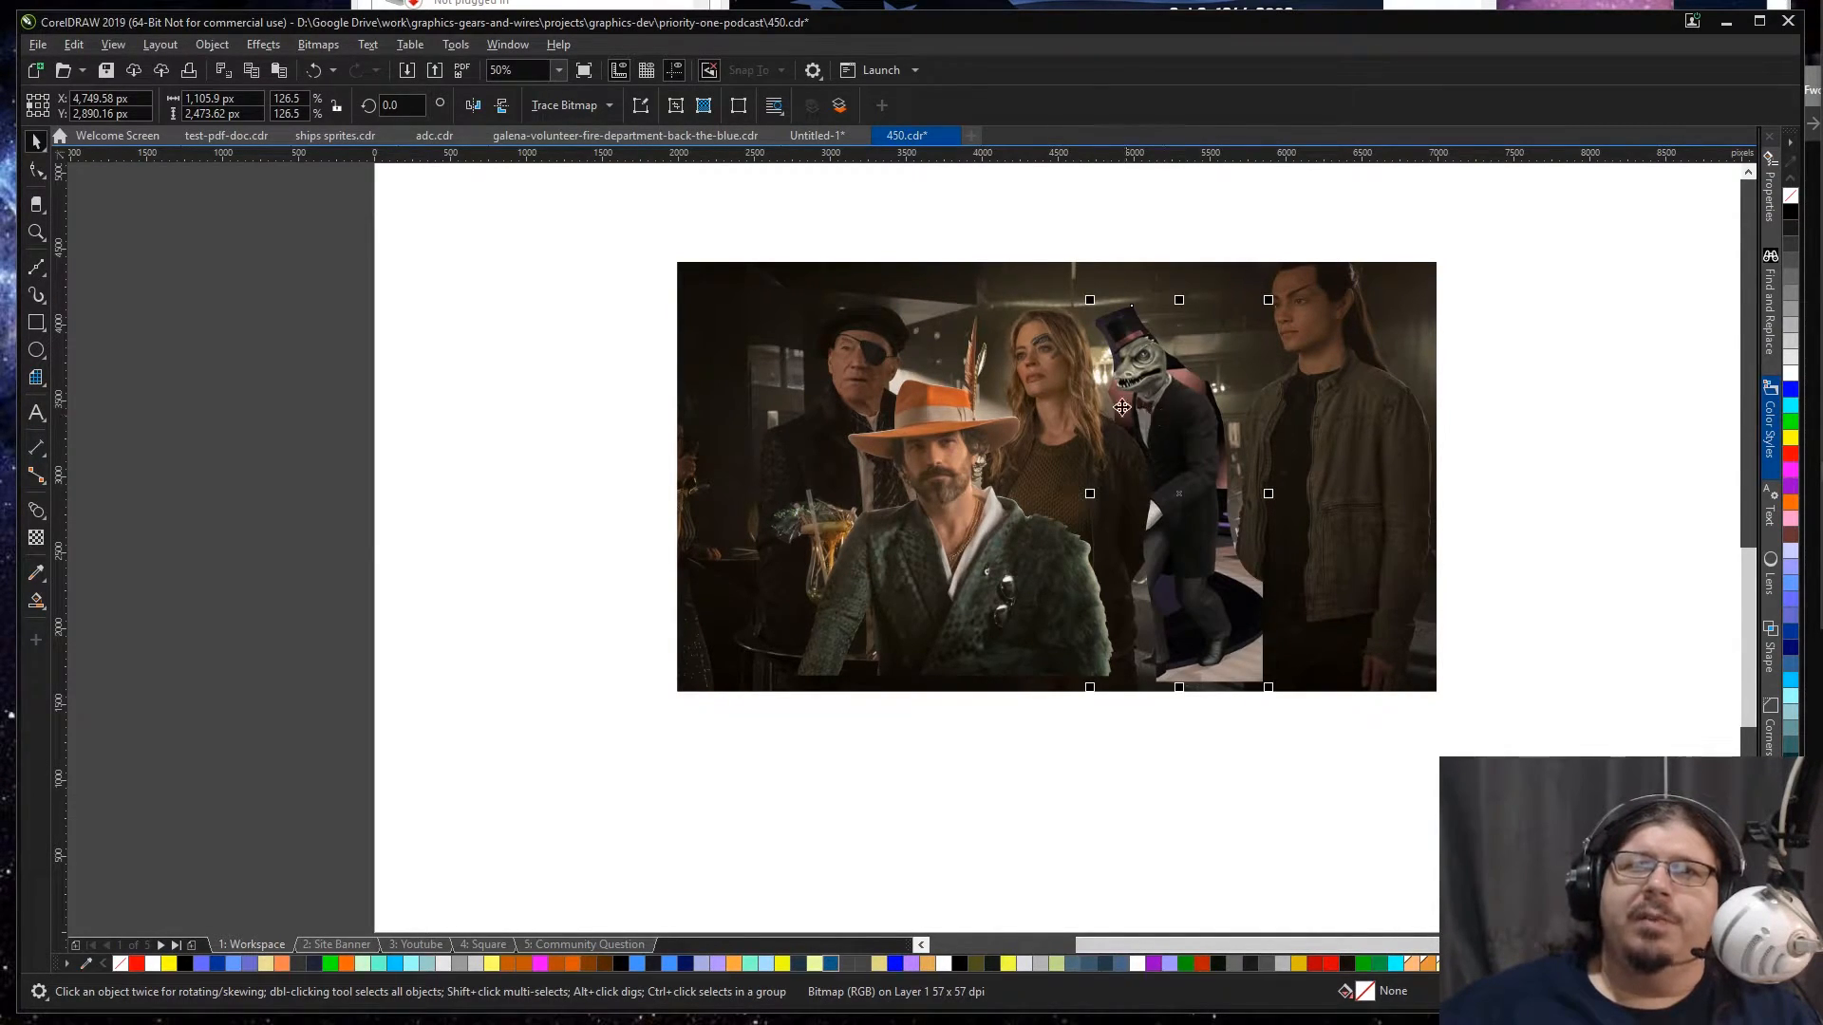
key("z")
left_click_drag(698, 263, 1387, 548)
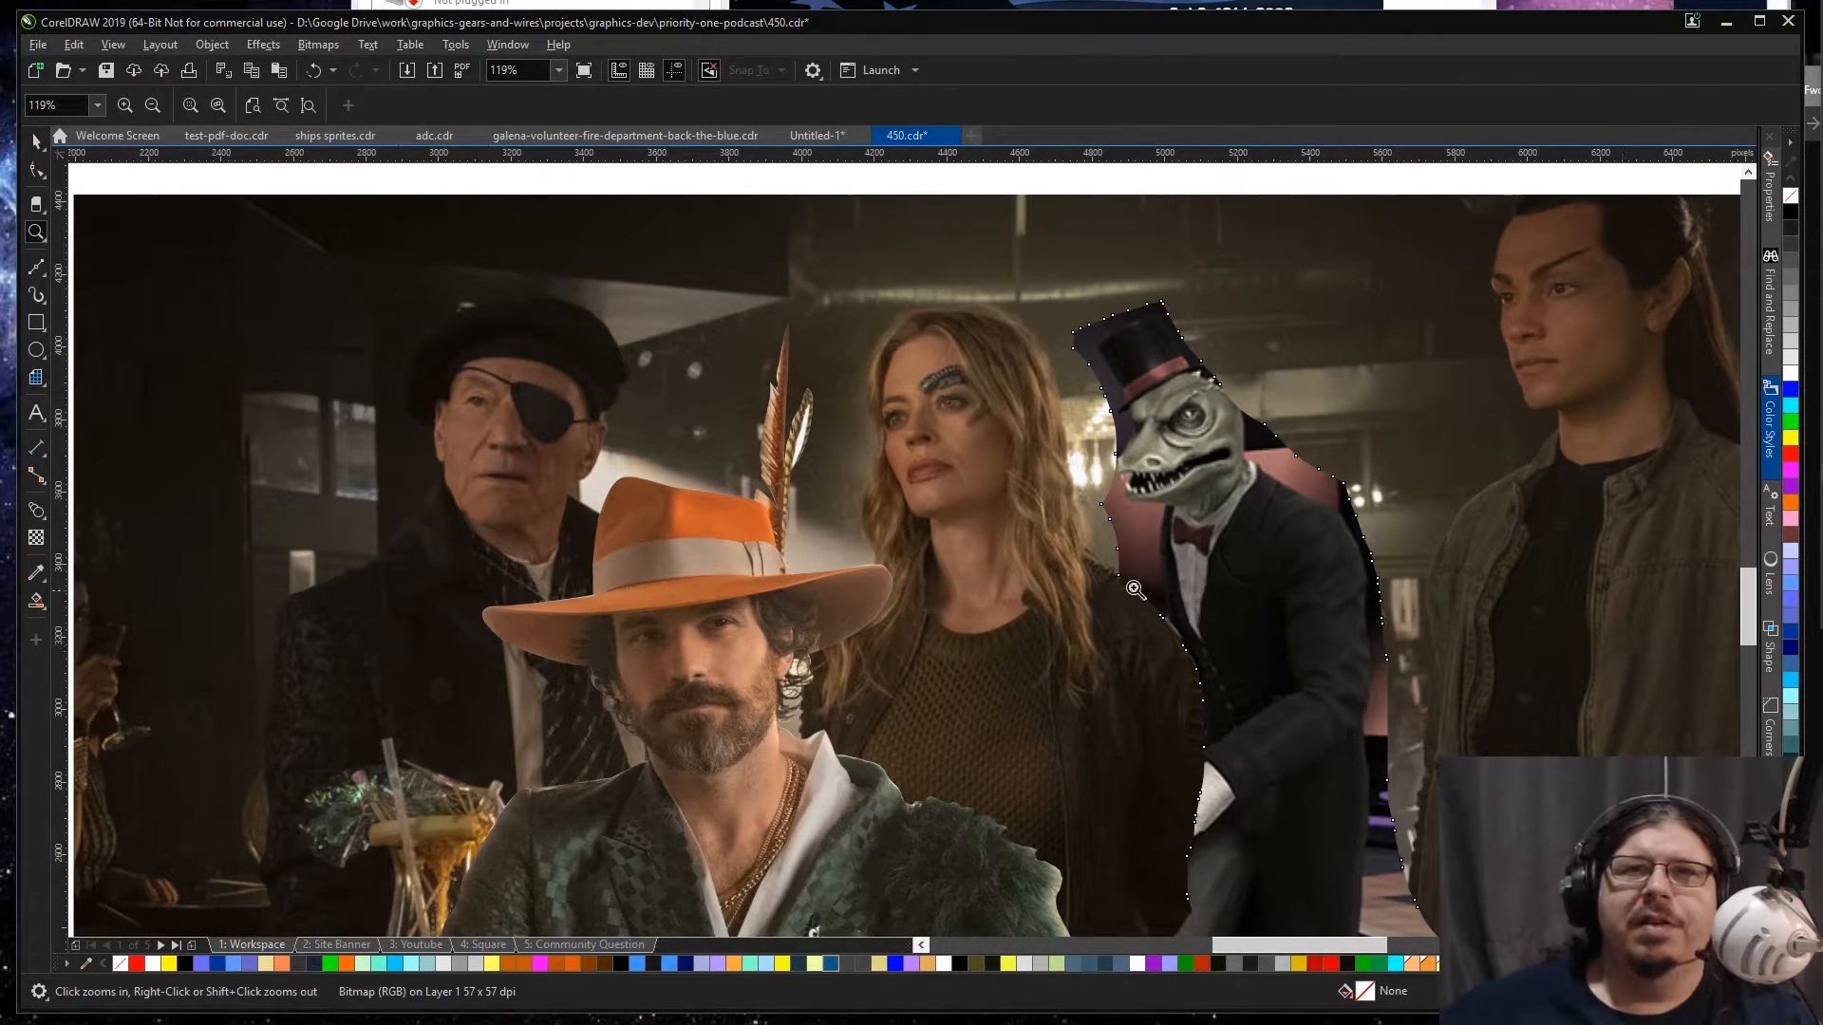
Step: Remove surplus nodes from the lizard cut-out's outline along the blonde woman's shoulder and upper arm
key("space")
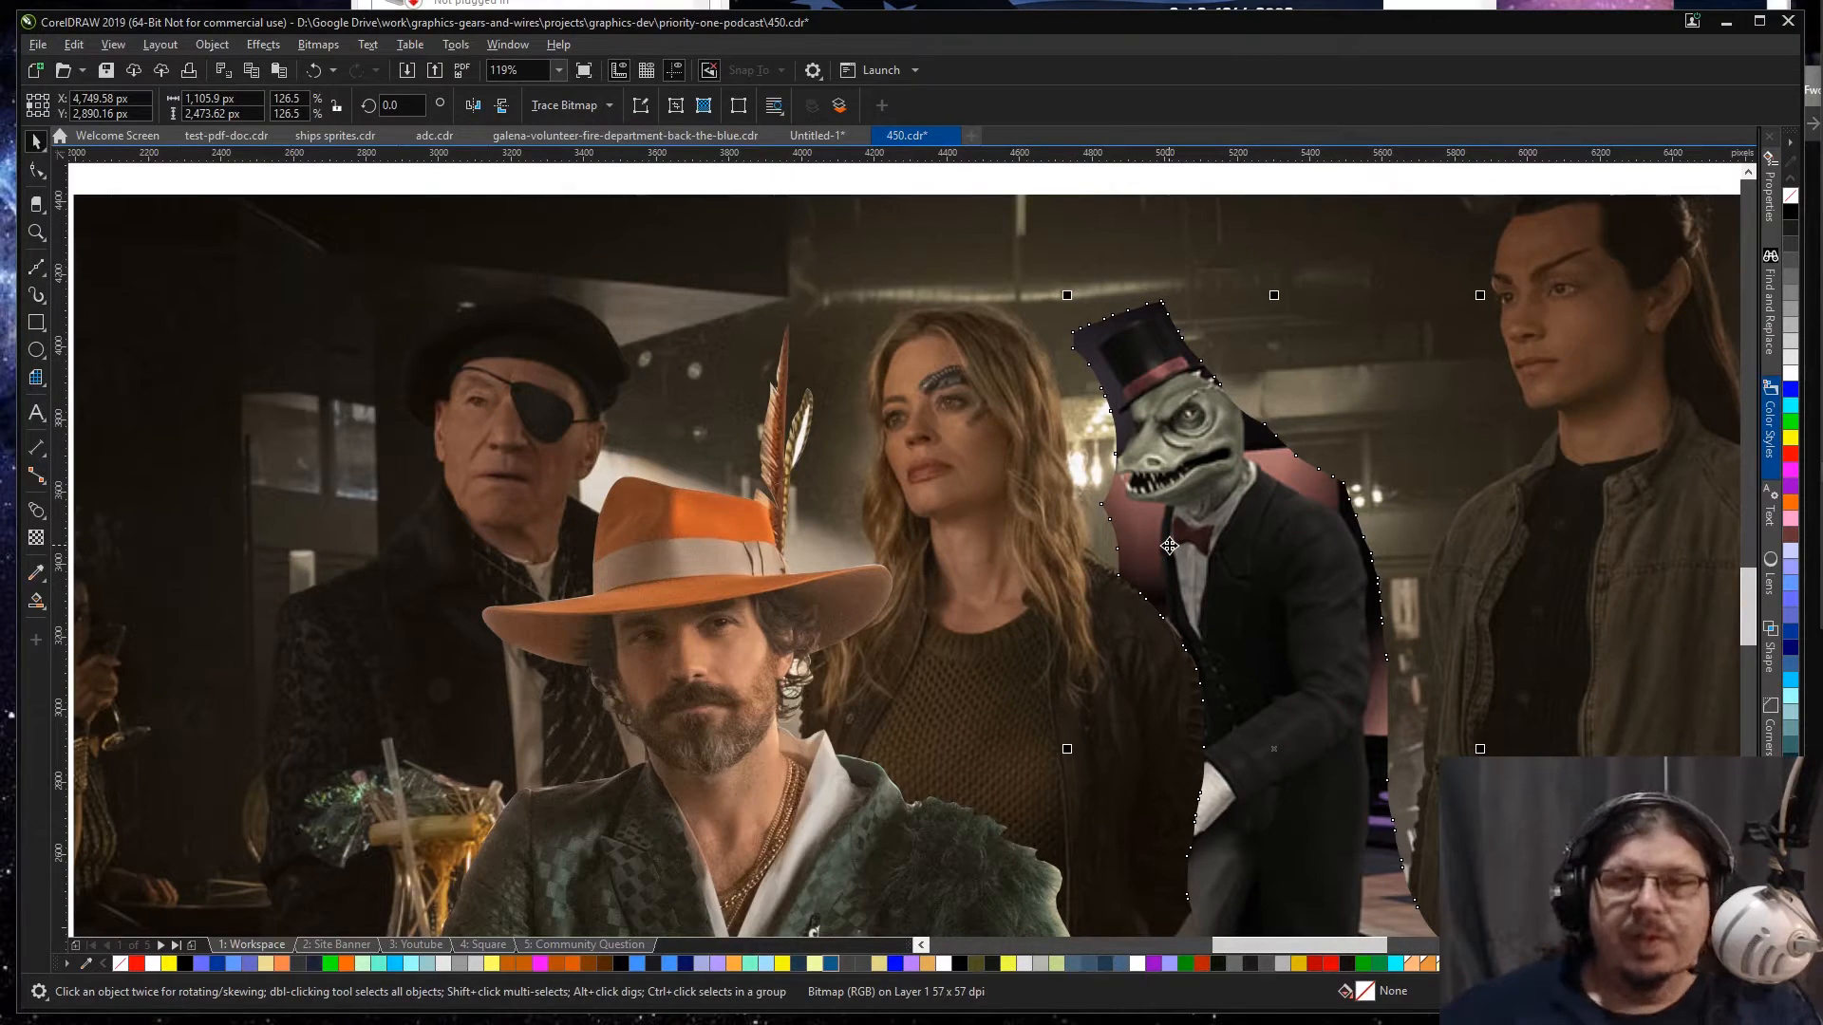
key("F10")
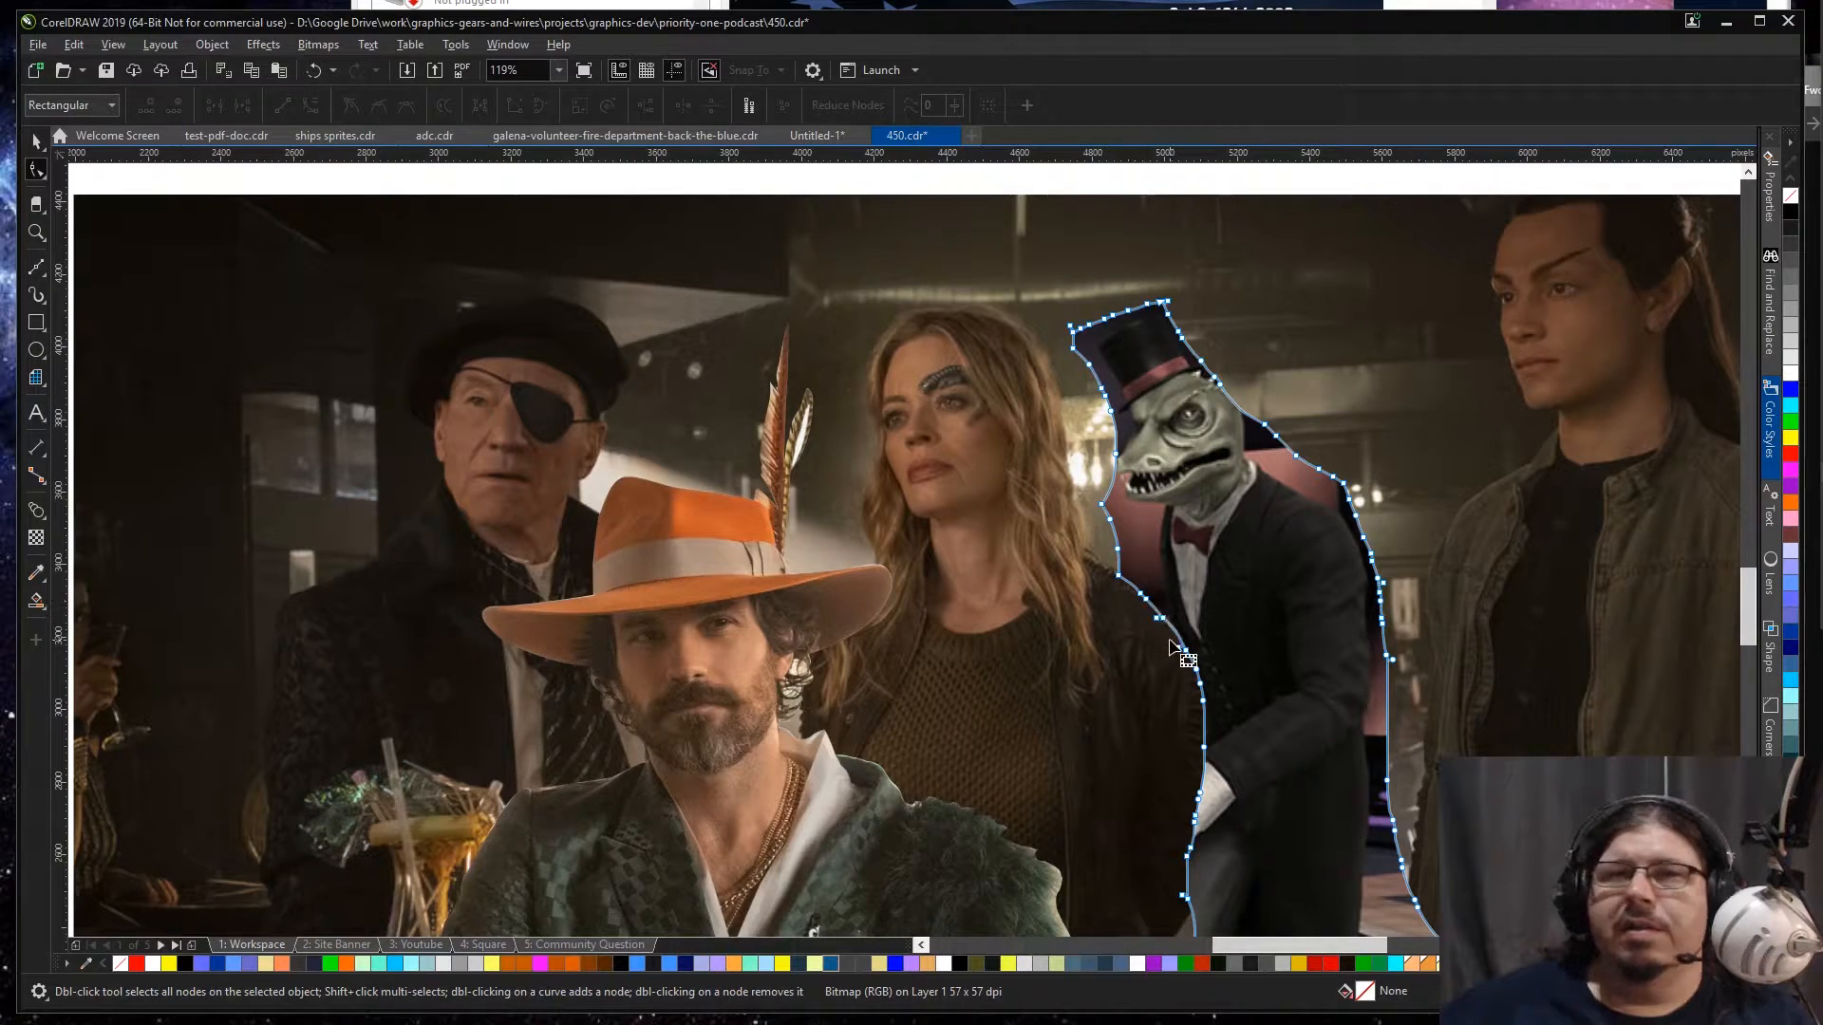
left_click_drag(1129, 574, 1178, 629)
key("Delete")
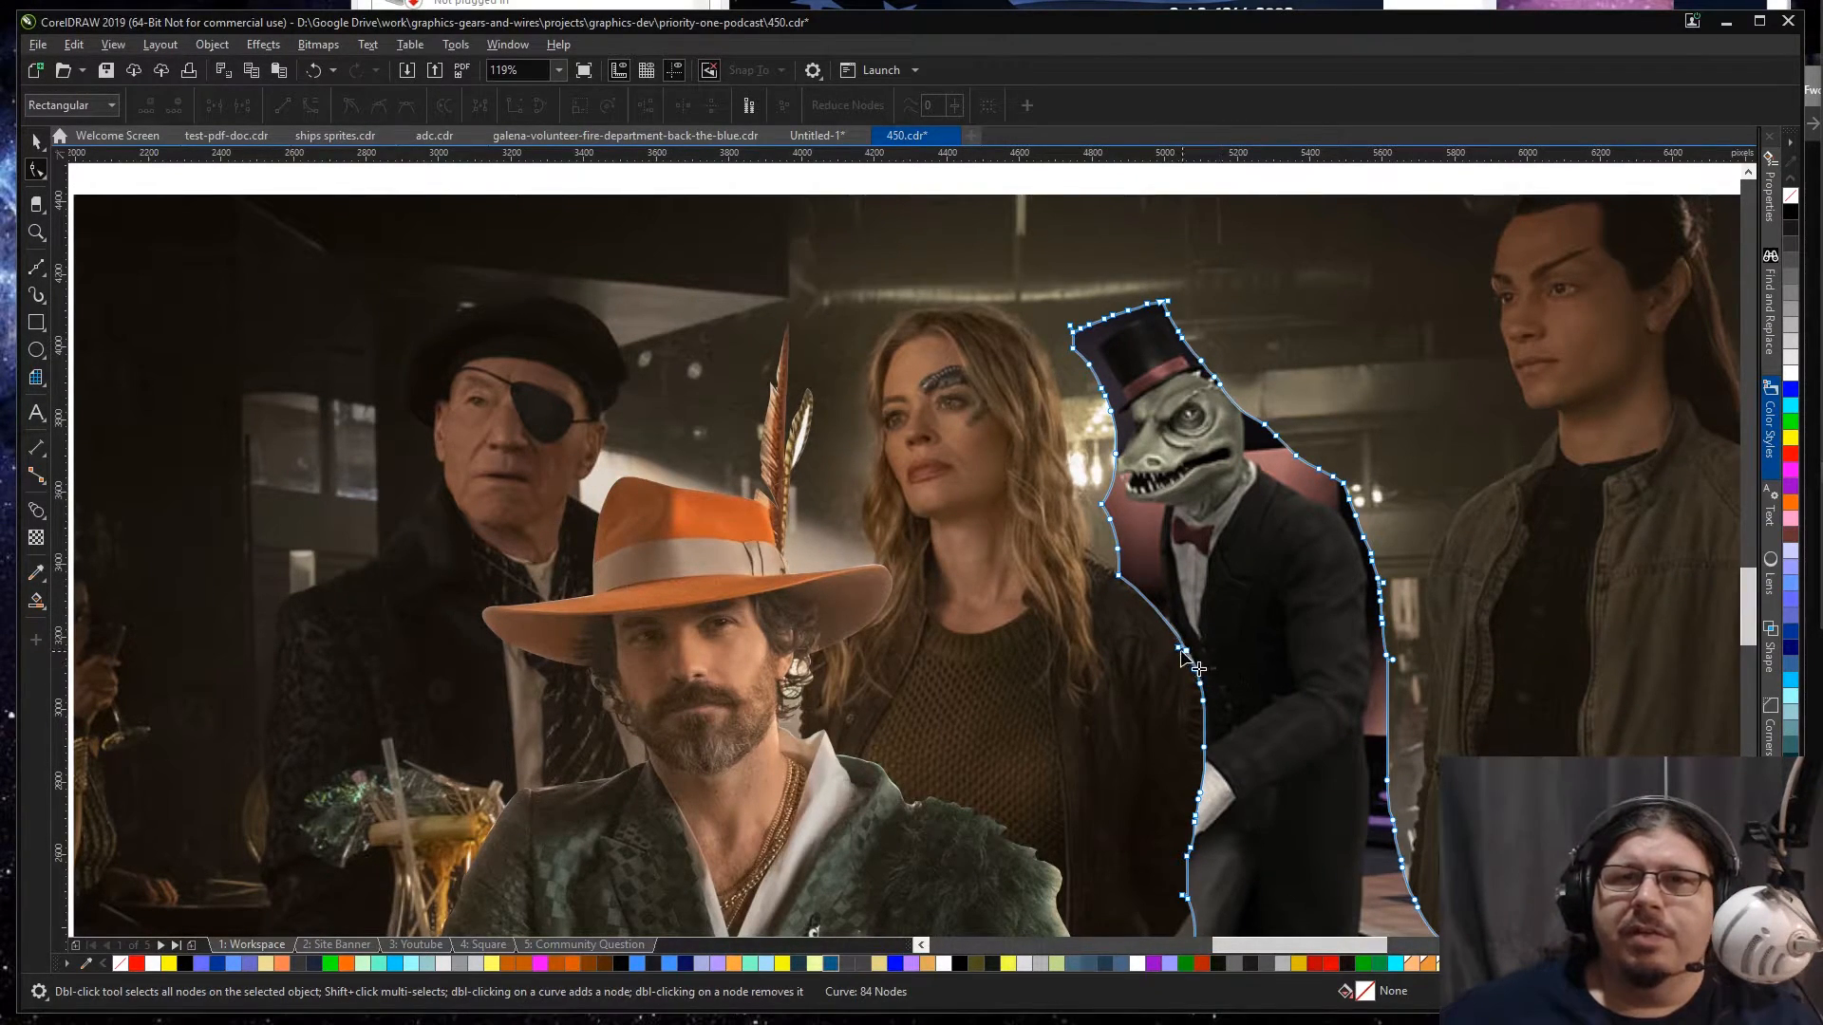
left_click_drag(1169, 660, 1246, 695)
key("Delete")
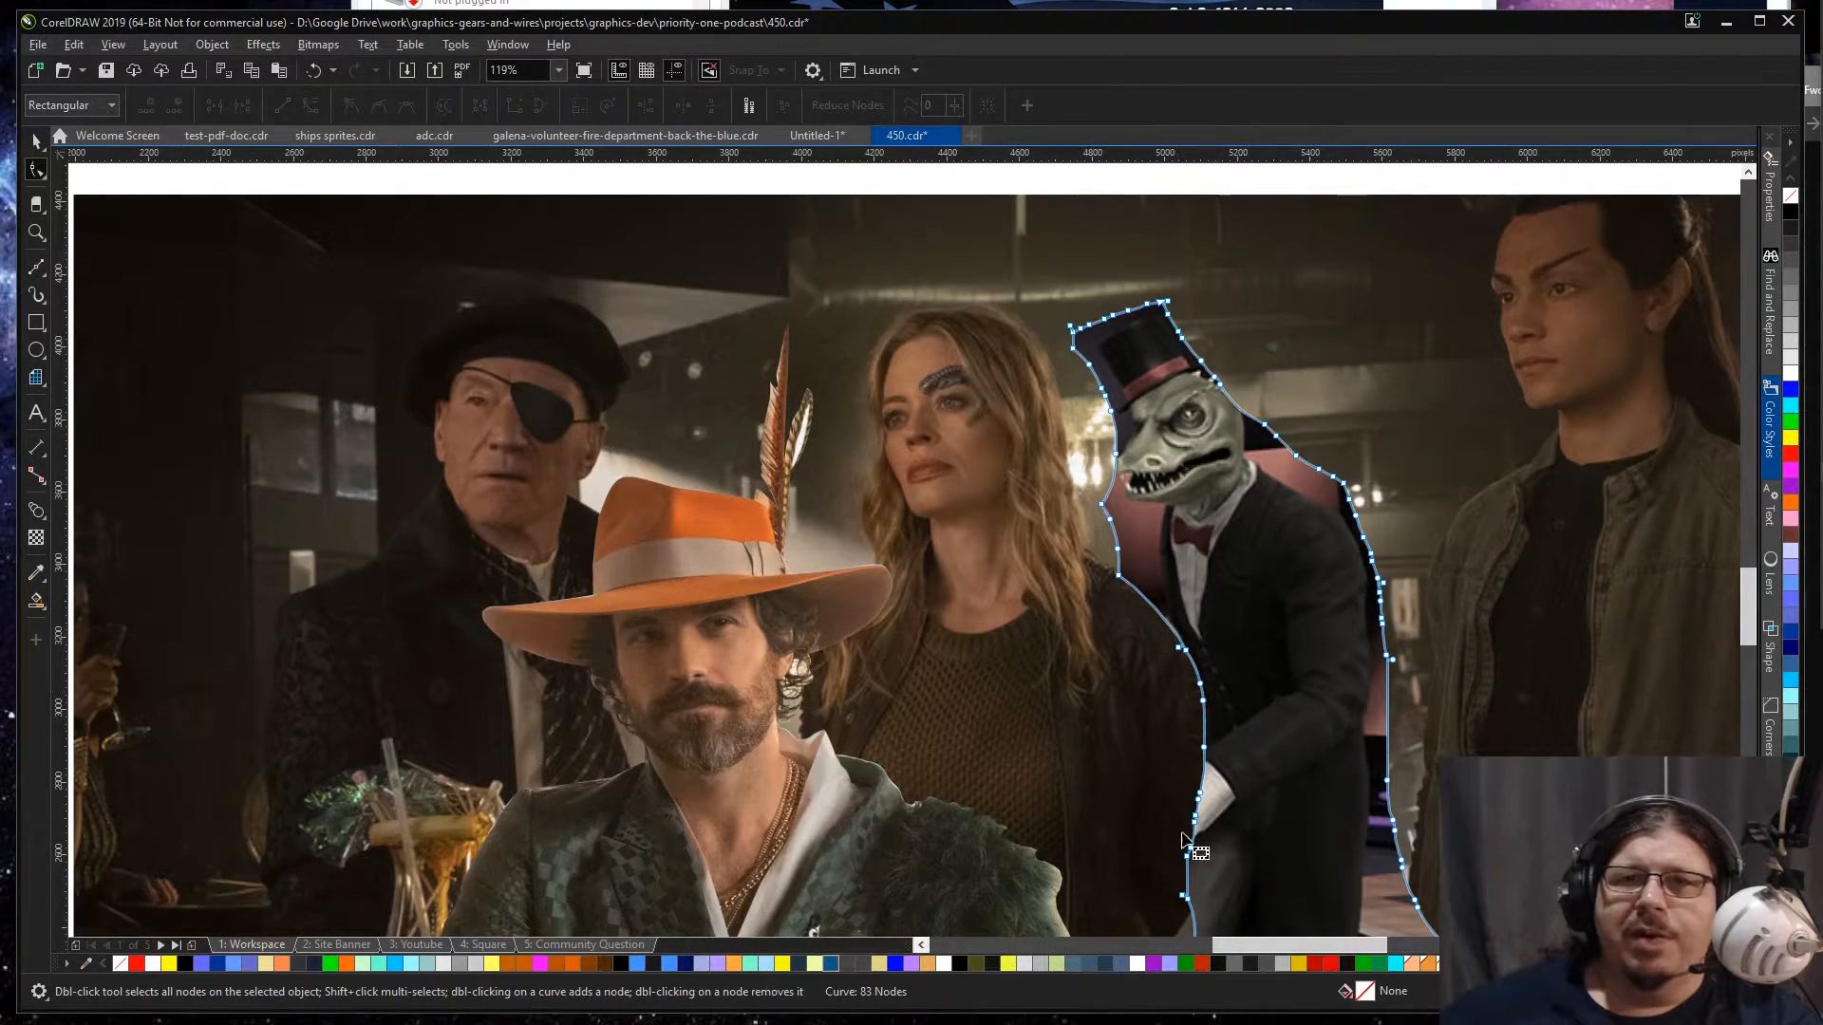
key("space")
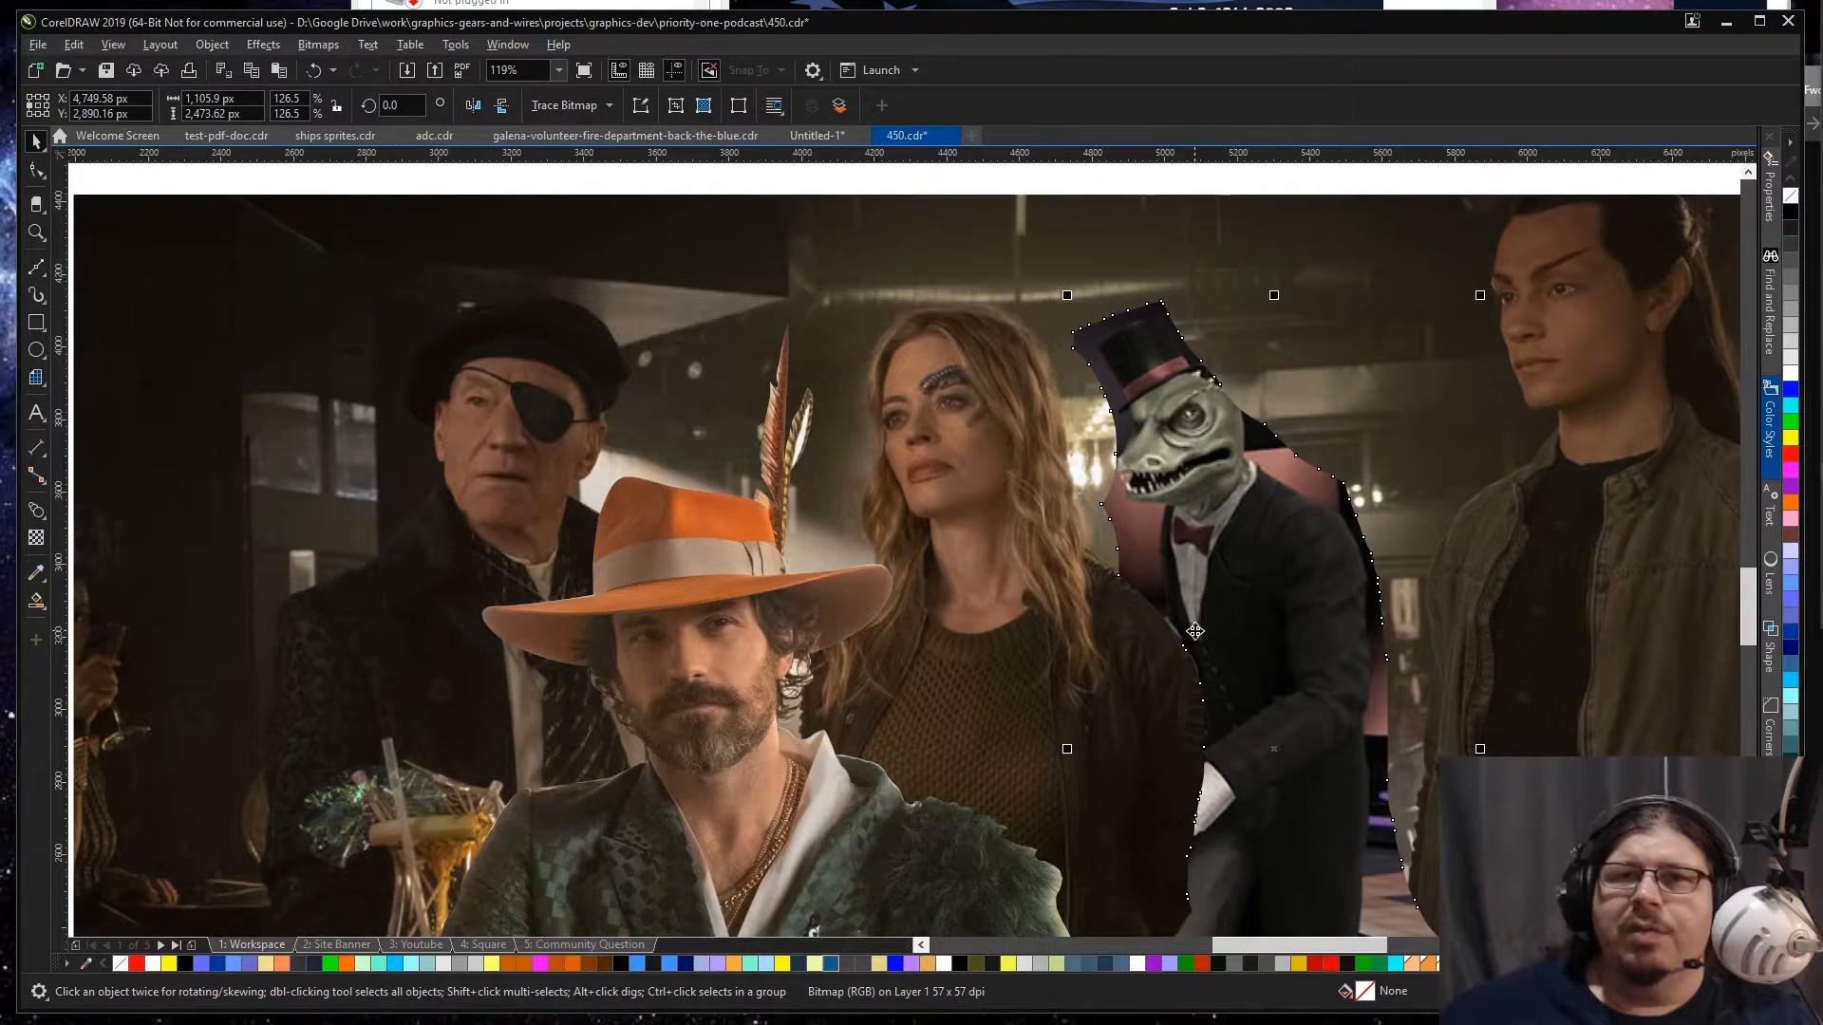
Step: Refine the lizard's outline beside its shirt front so the edge follows the blonde woman's leather sleeve
scroll(1195, 631, "up", 5)
key("space")
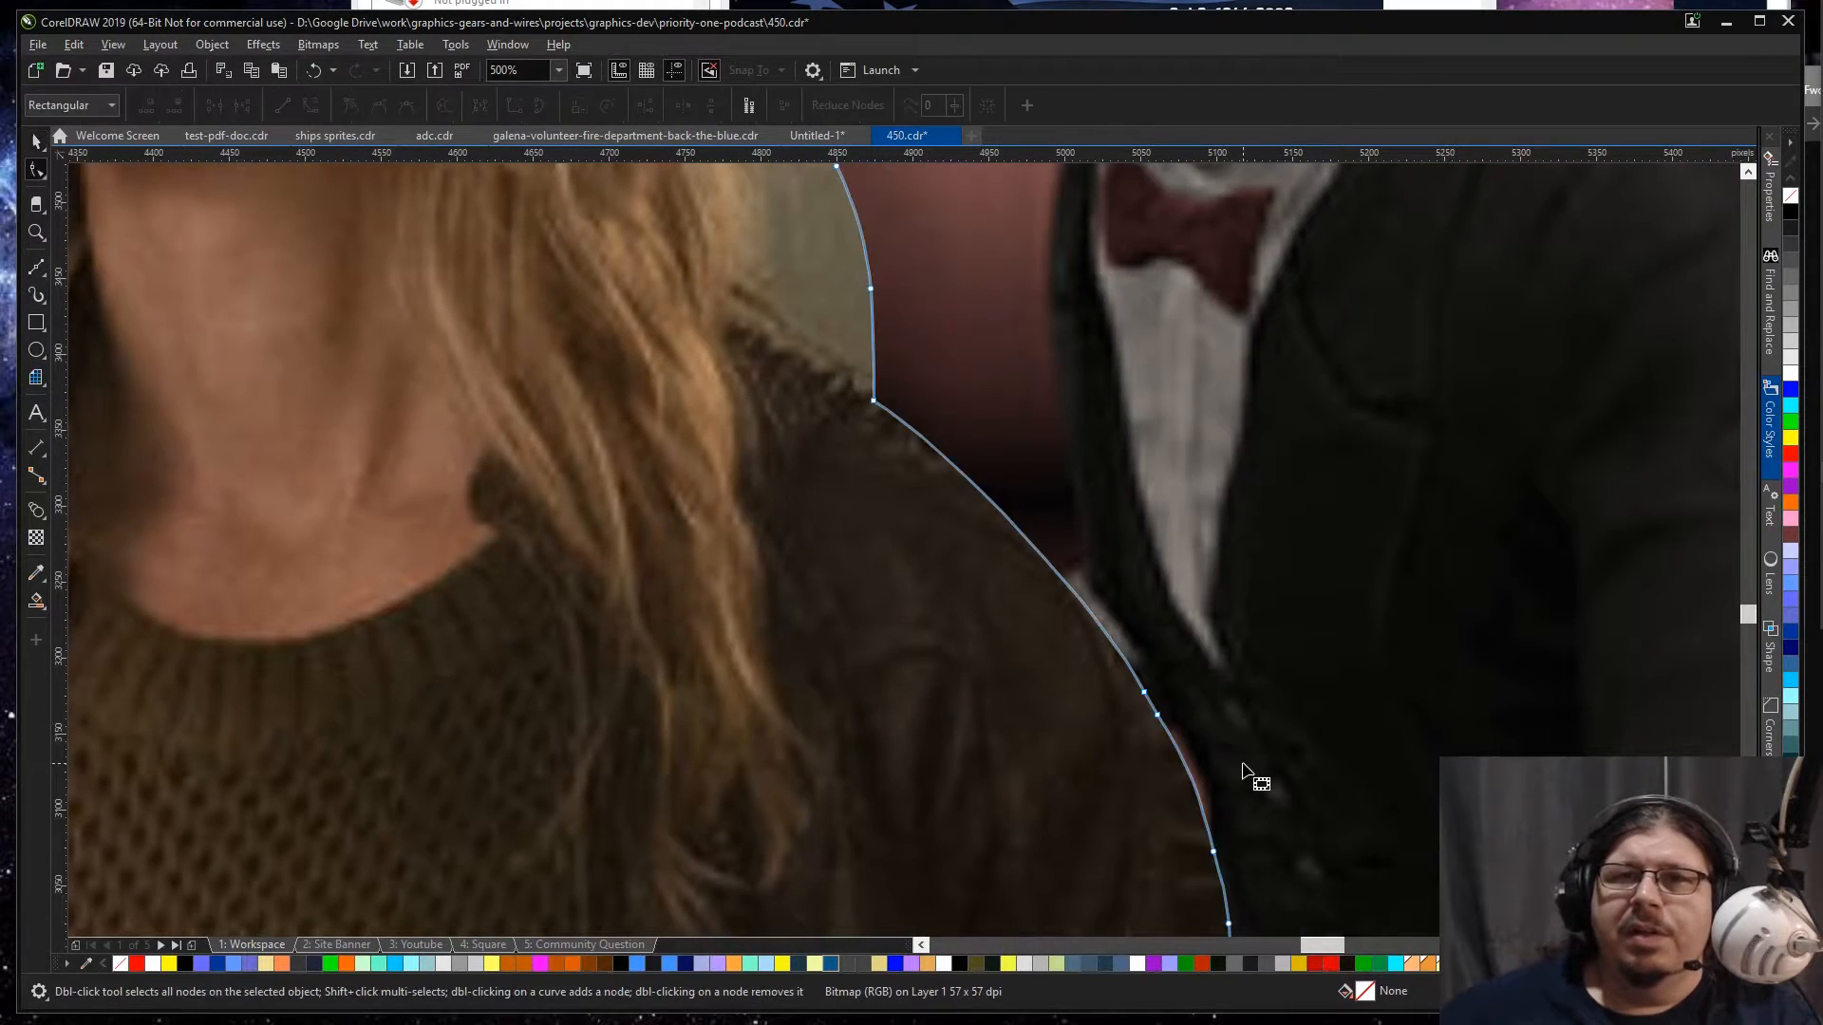
left_click(1177, 750)
left_click_drag(1180, 752, 1175, 725)
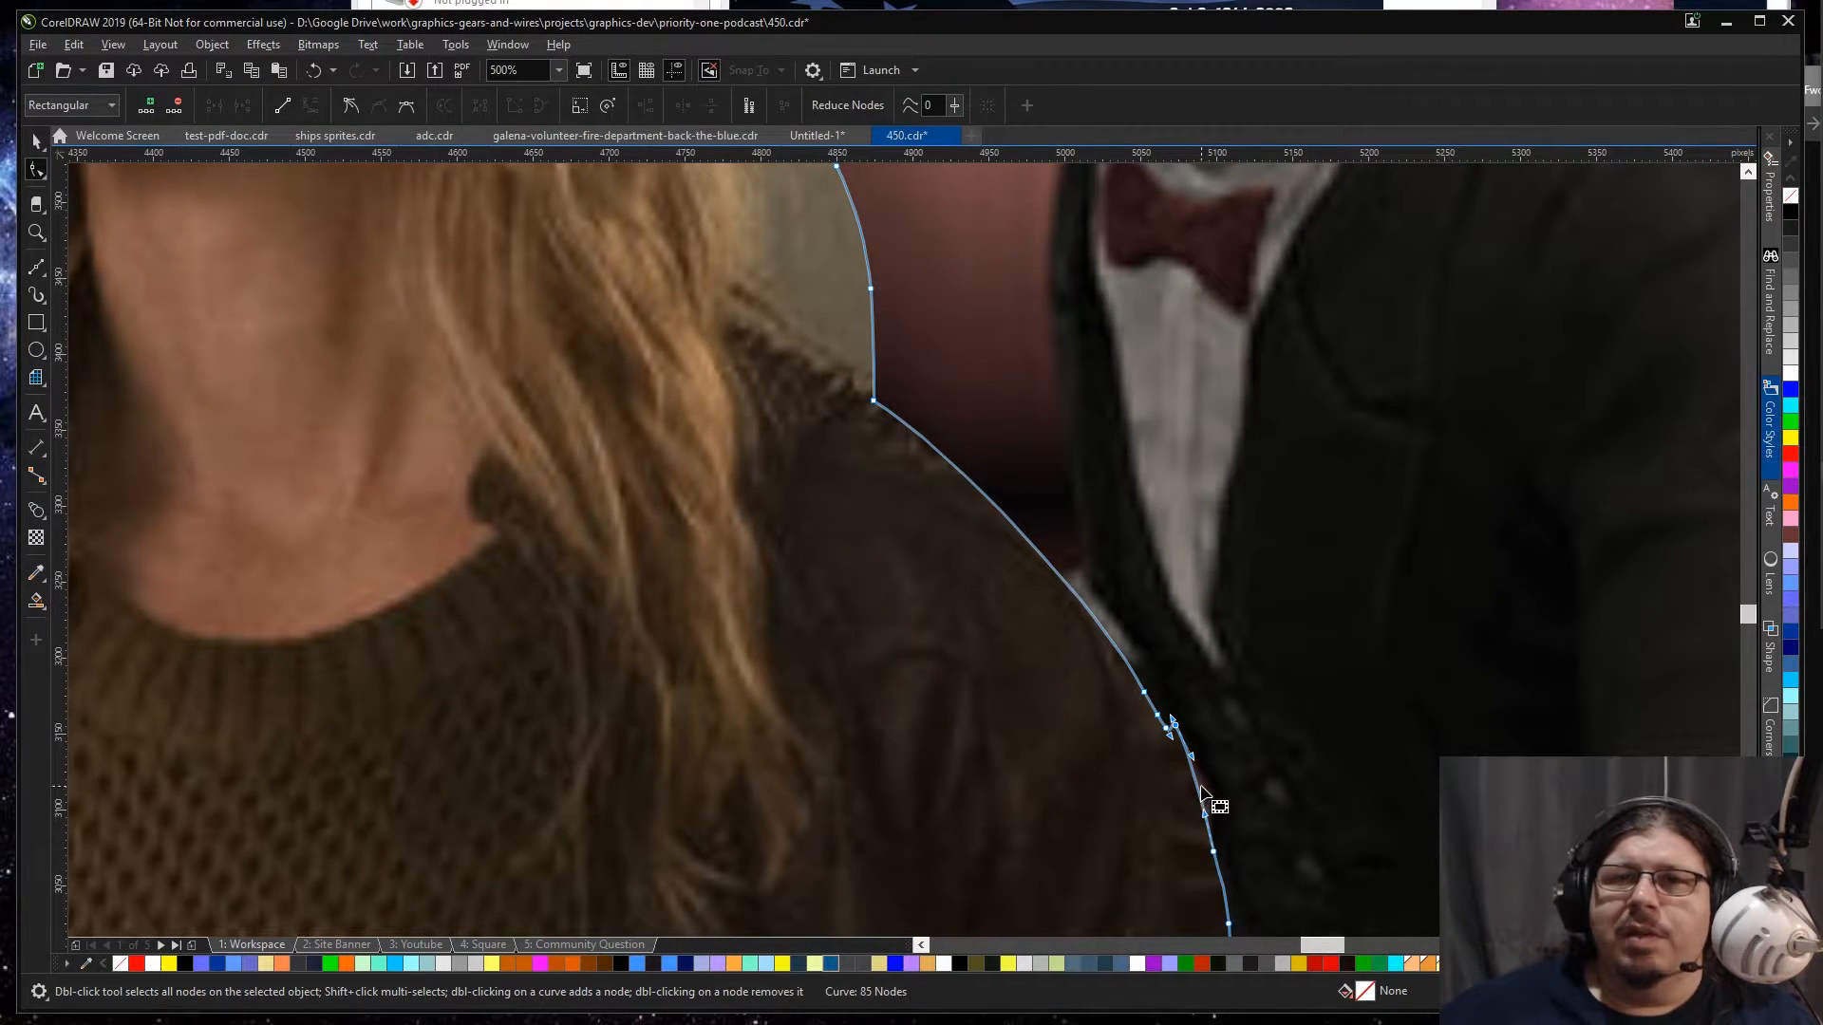
mouse_move(1202, 790)
left_mouse_down()
mouse_move(1212, 804)
mouse_move(1208, 790)
left_mouse_up()
key("space")
scroll(1212, 753, "down", 1)
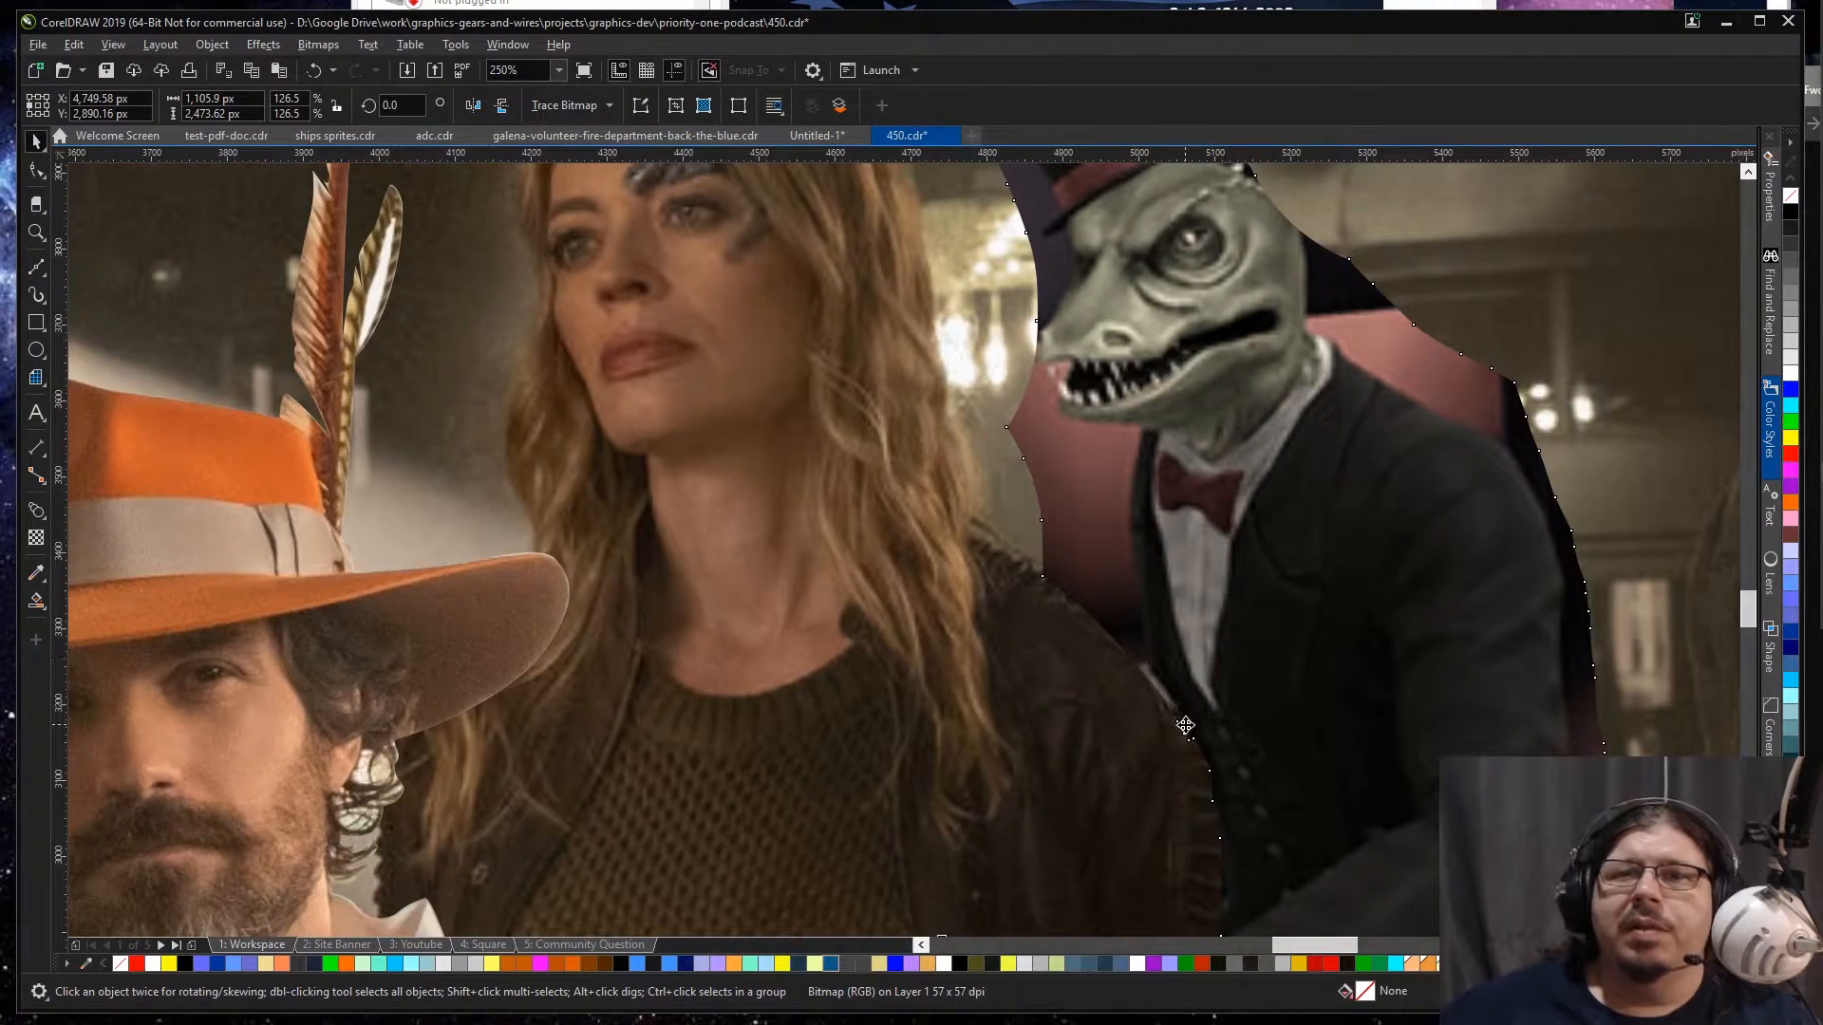
scroll(1185, 726, "up", 2)
key("space")
double_click(1199, 789)
key("Escape")
key("space")
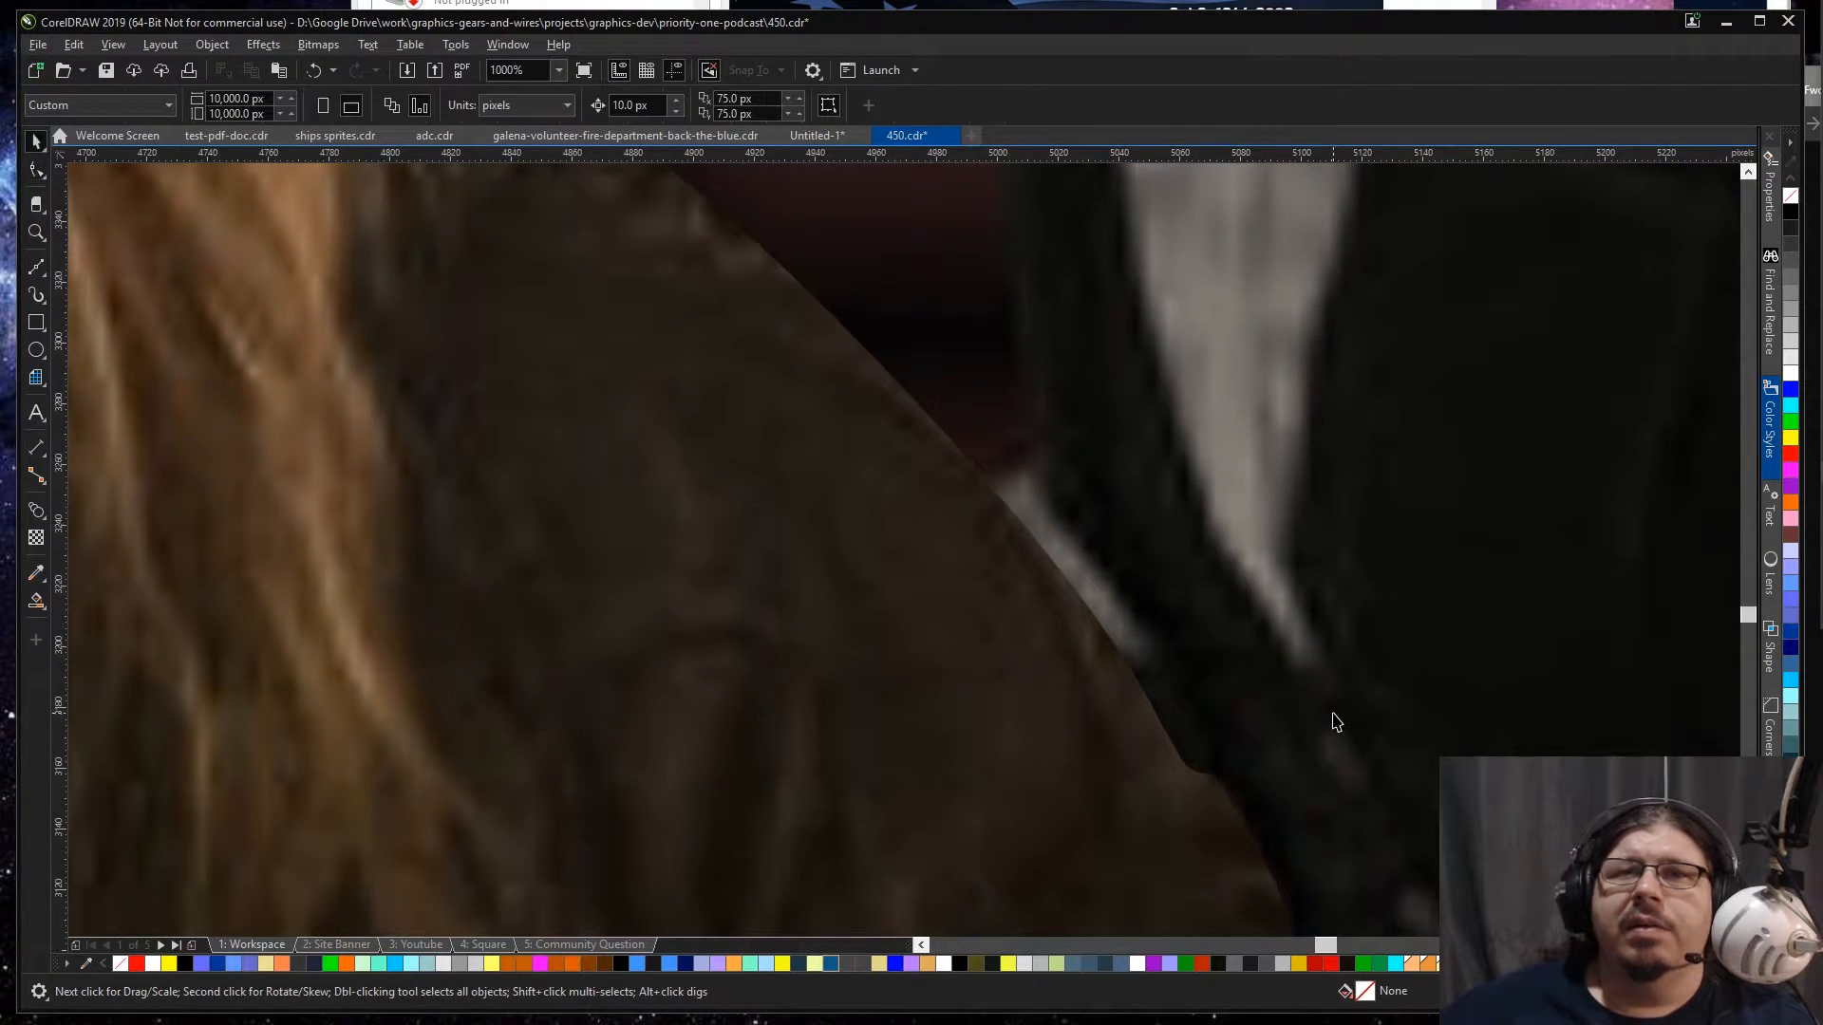
Step: Reshape the lizard's outline below its gloved hand, pulling nodes outward to uncover its front knee and deleting a surplus node
scroll(1333, 721, "down", 2)
scroll(1324, 722, "down", 1)
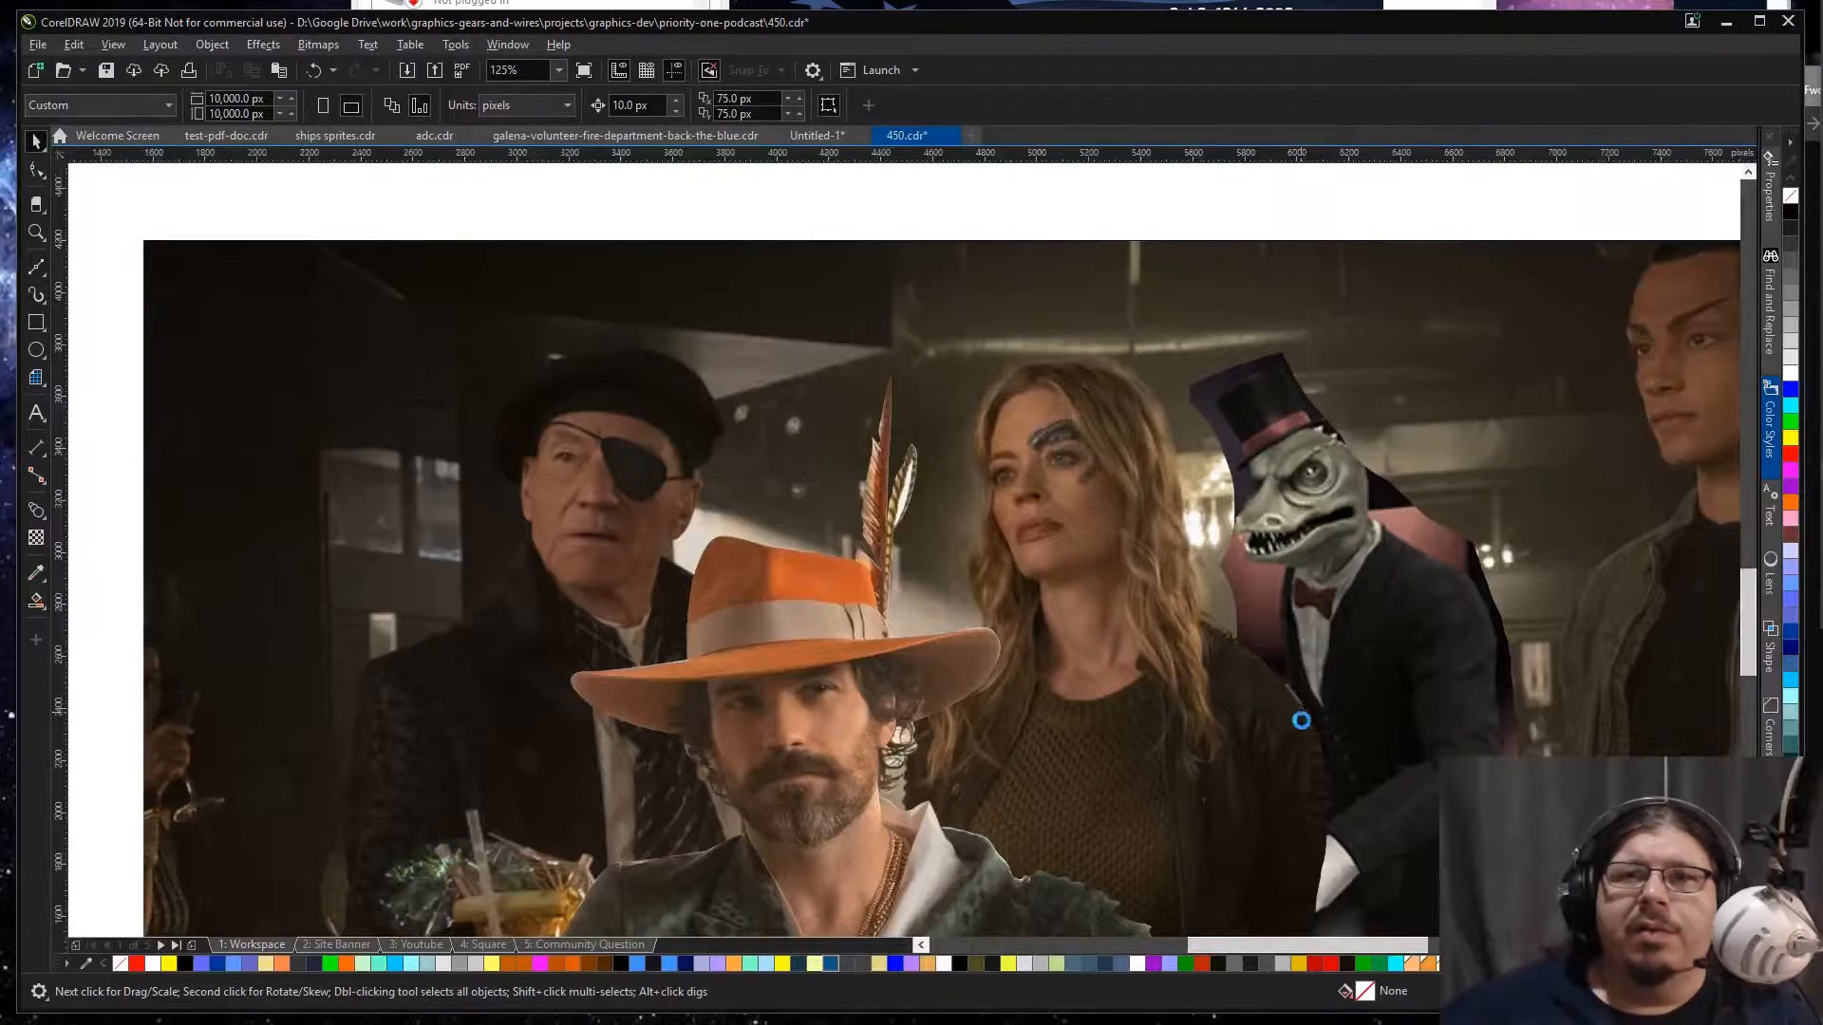
scroll(1324, 722, "down", 1)
left_click(1144, 585)
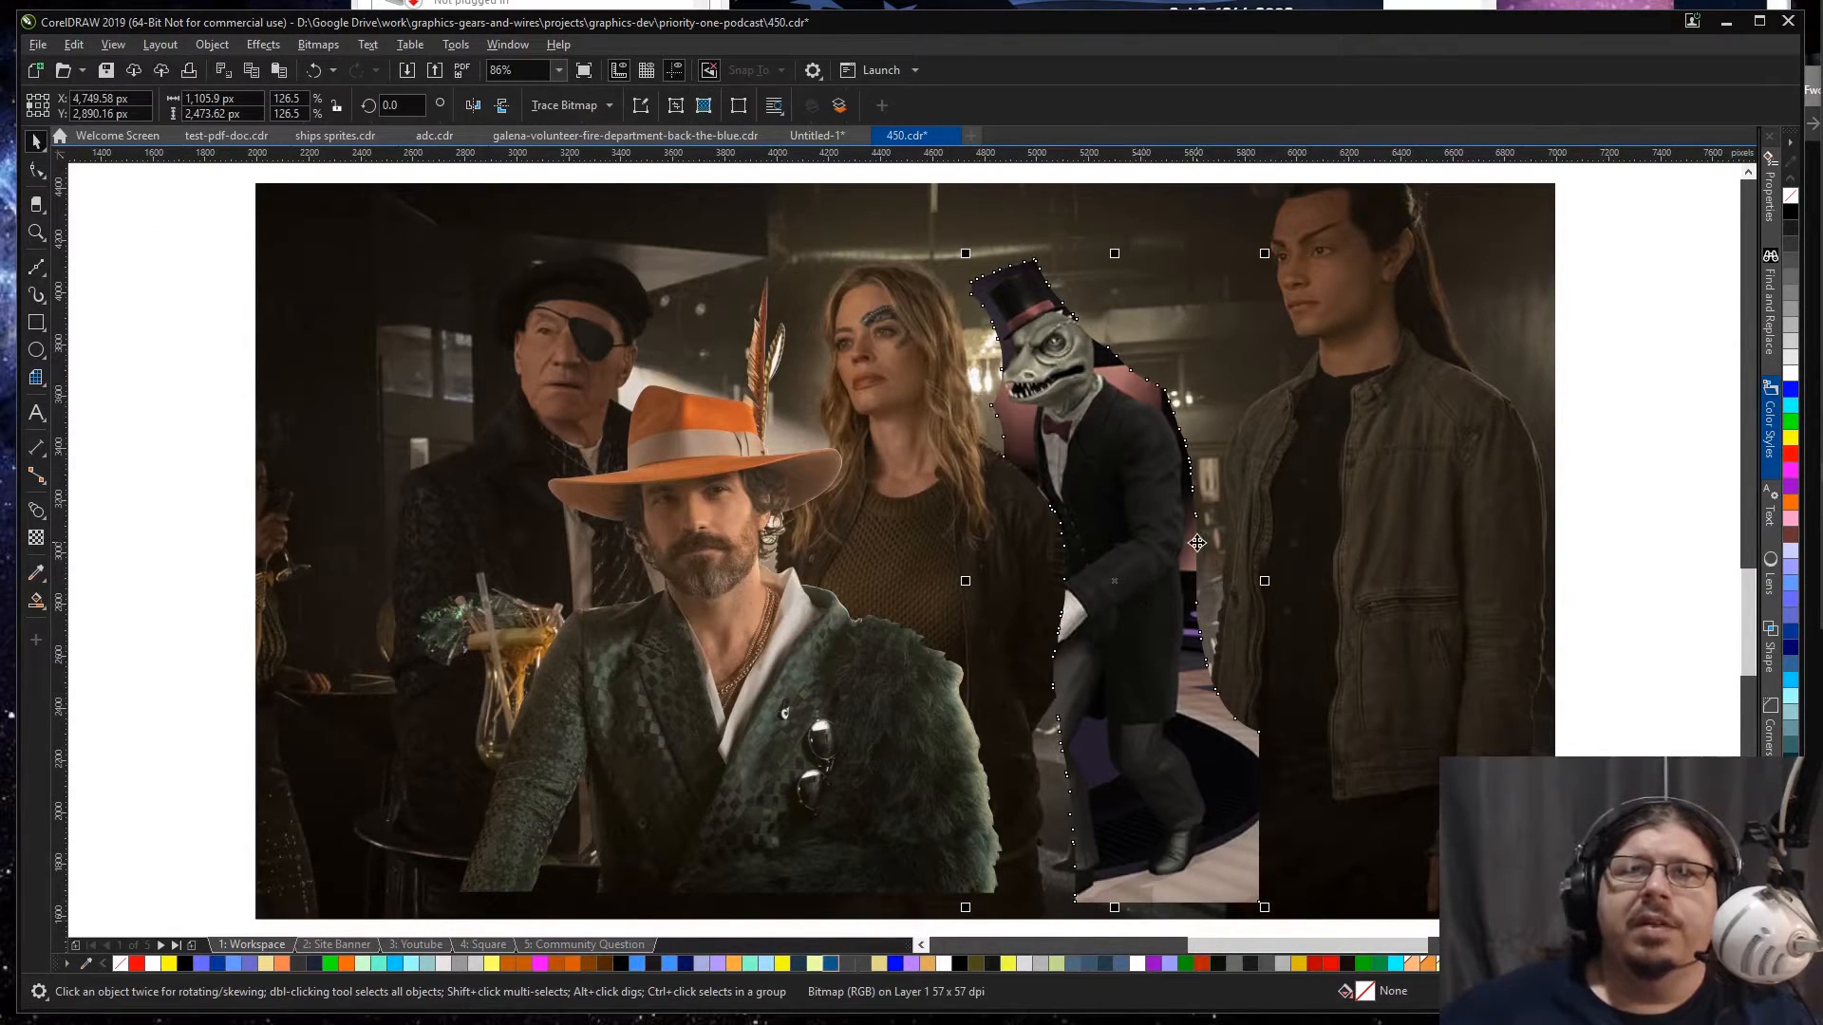
key("z")
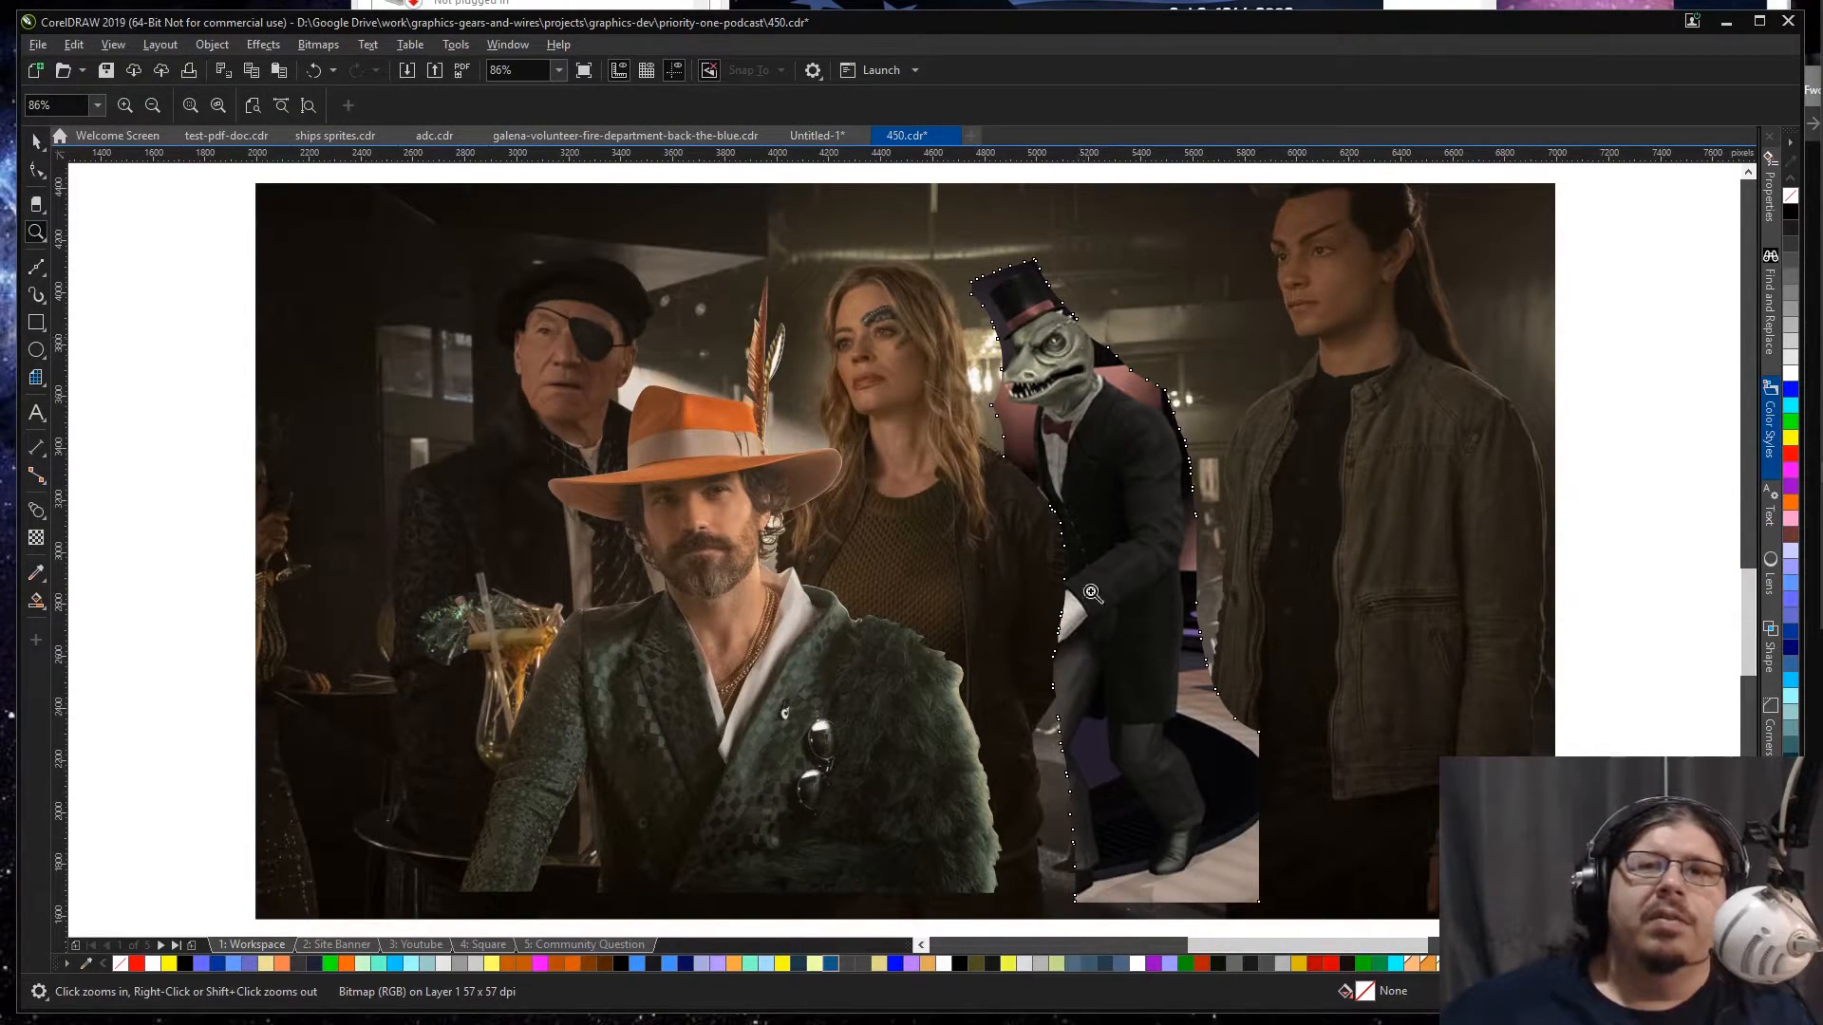
key("F10")
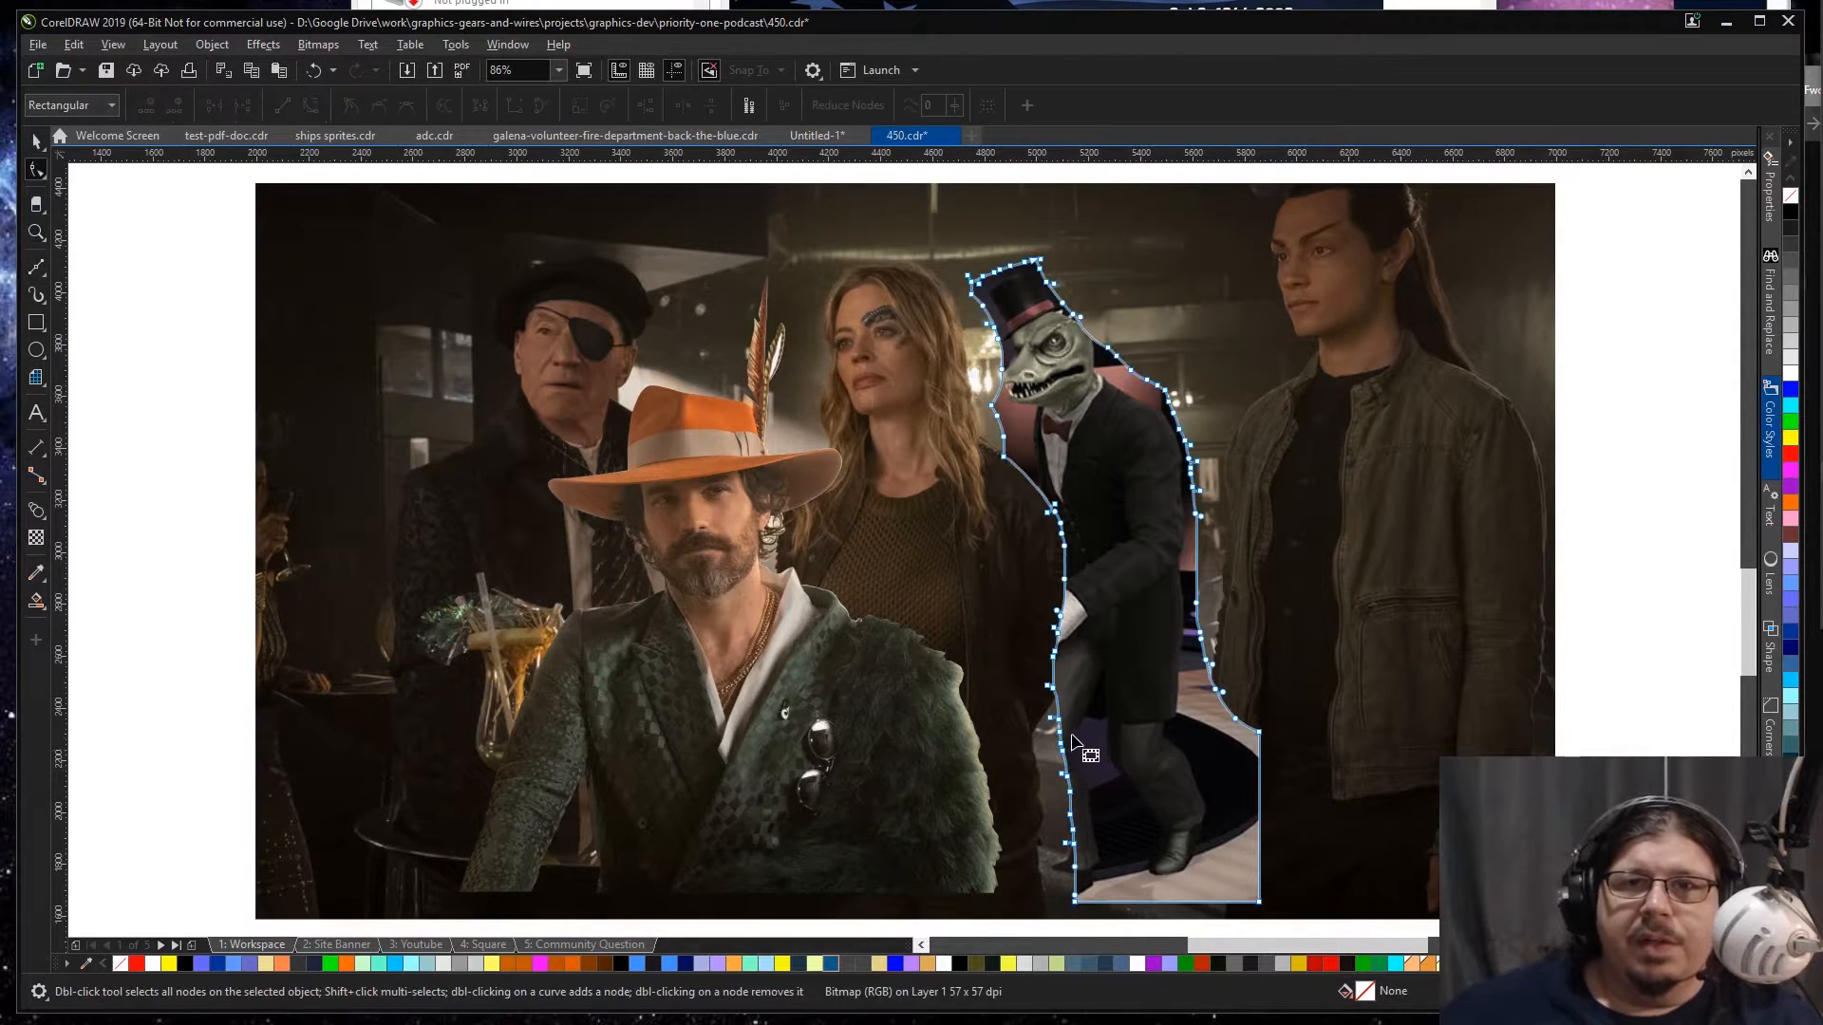
scroll(1014, 721, "up", 3)
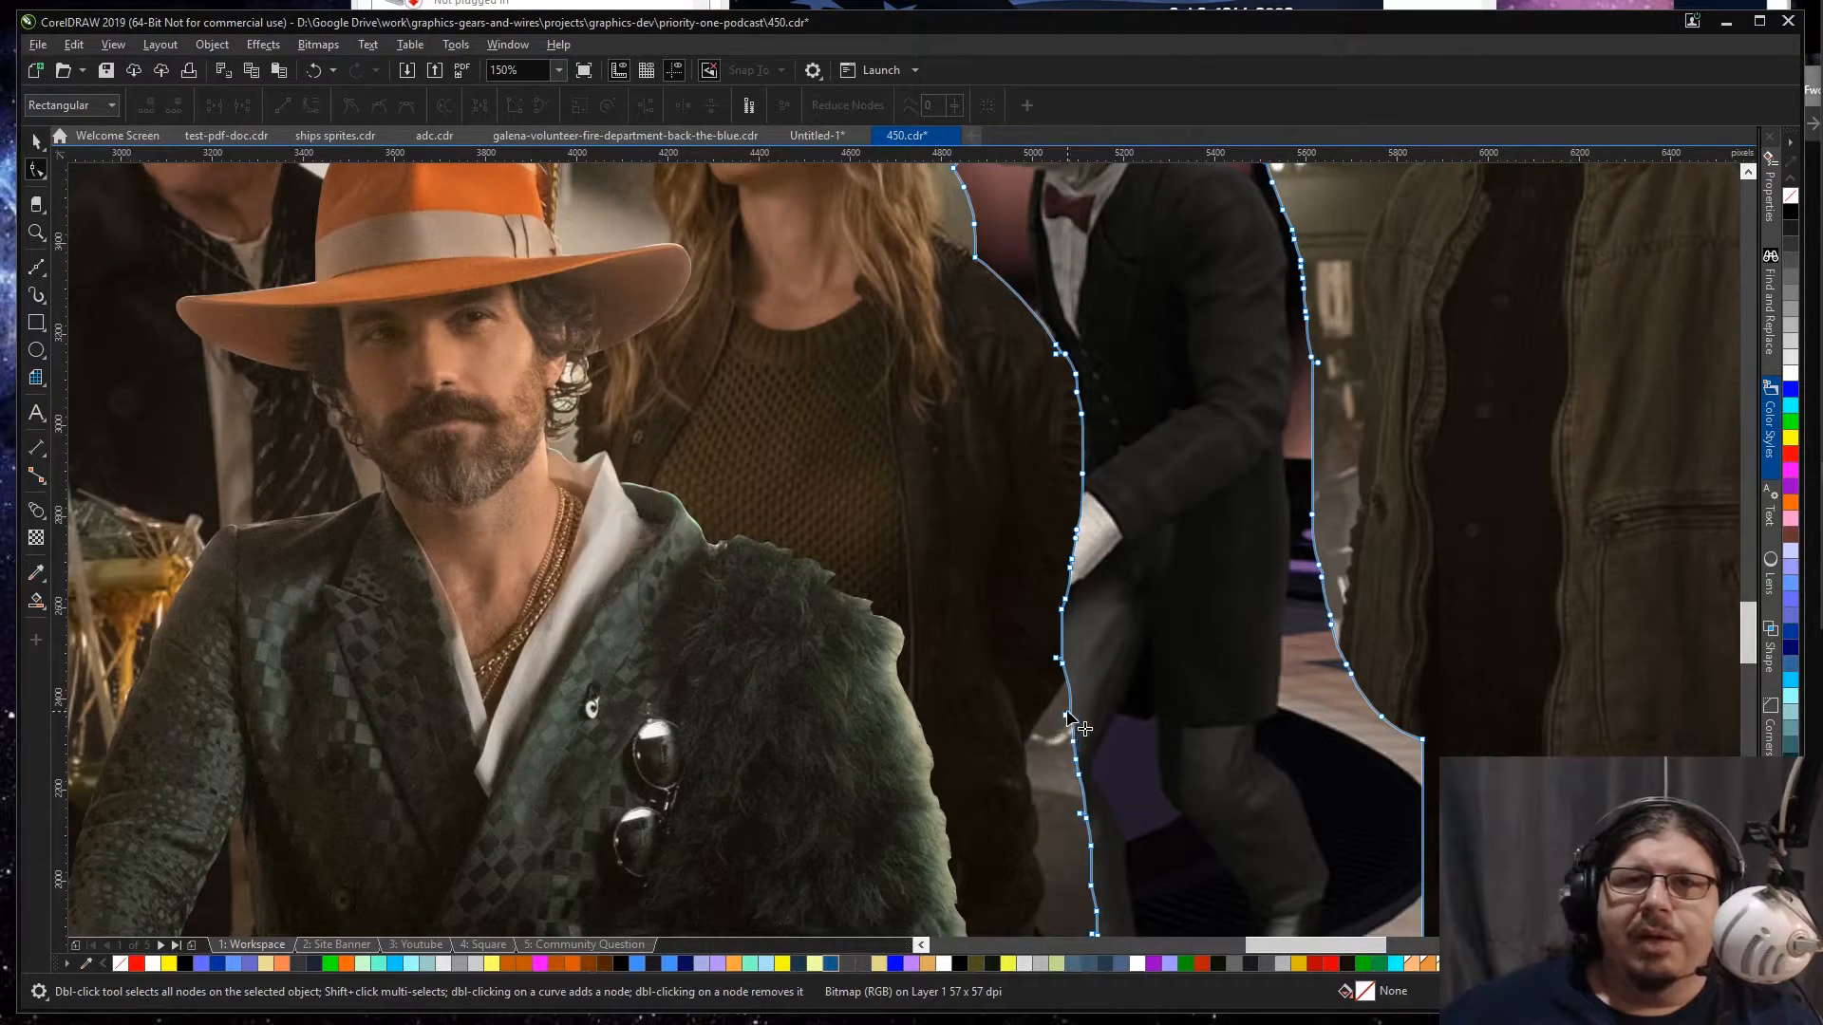
left_click_drag(1066, 711, 1026, 744)
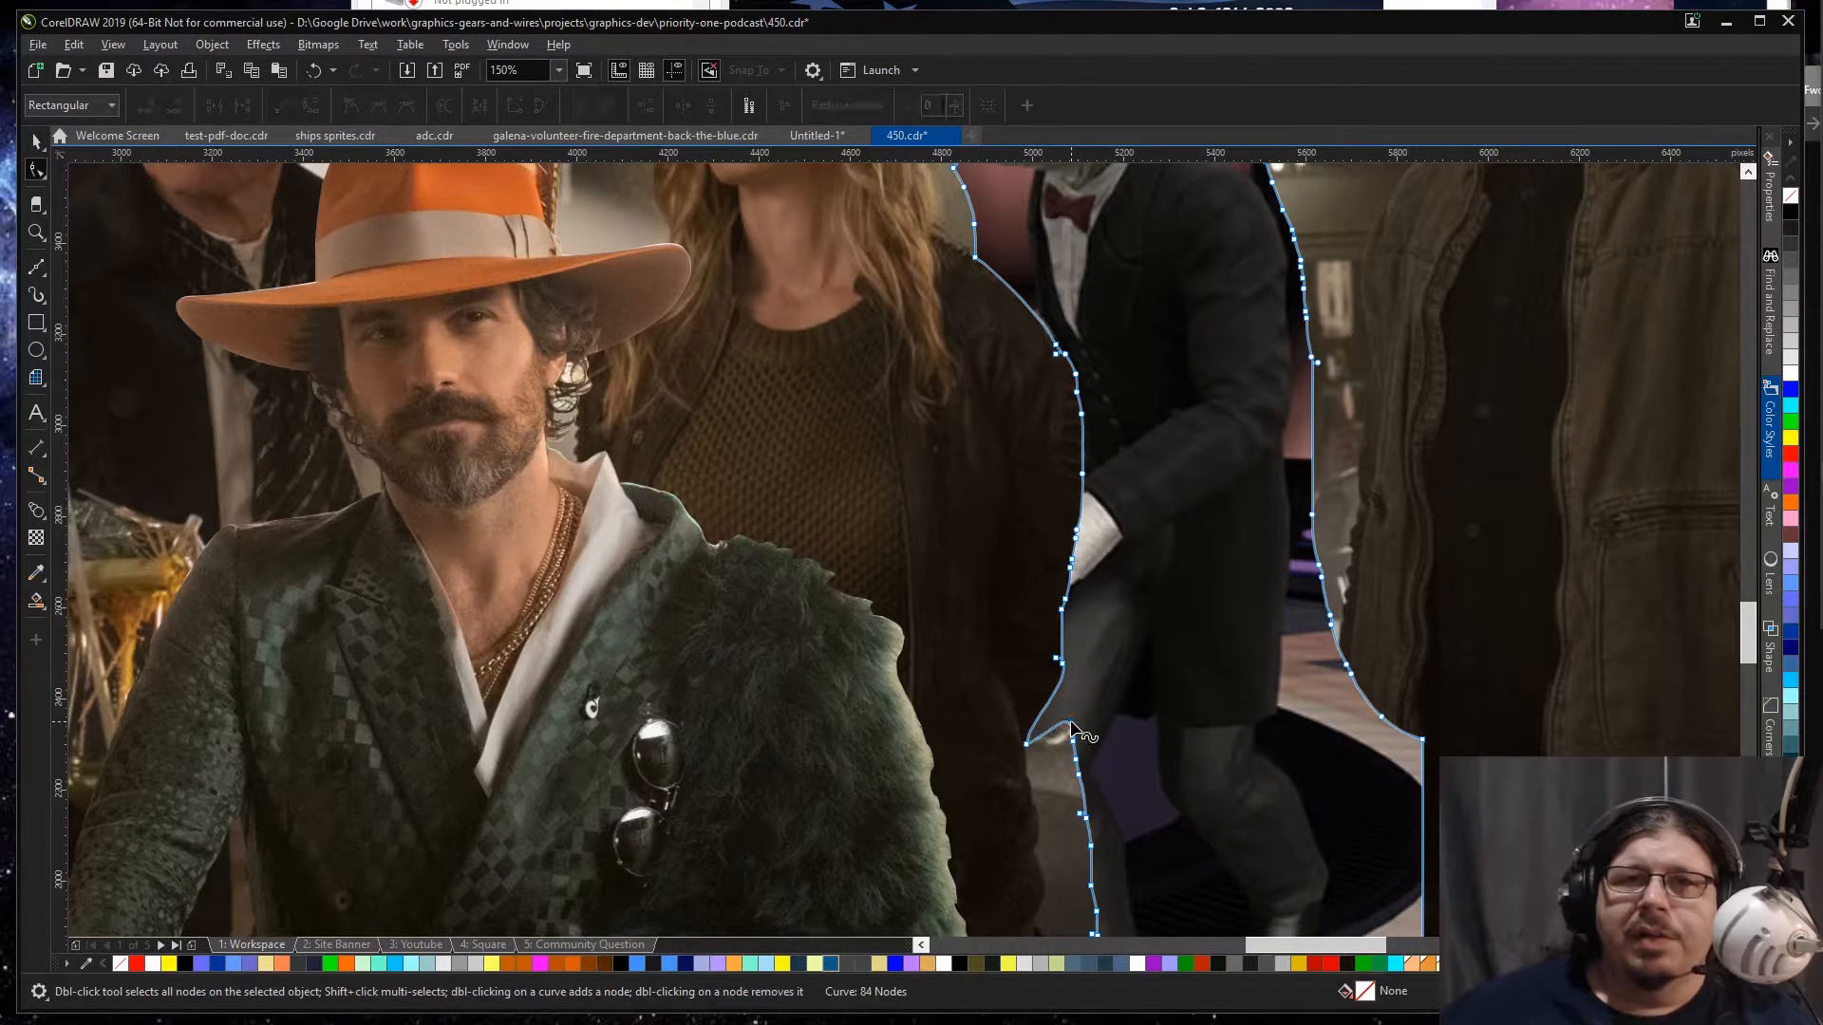
key("Delete")
left_click_drag(1079, 776, 1038, 833)
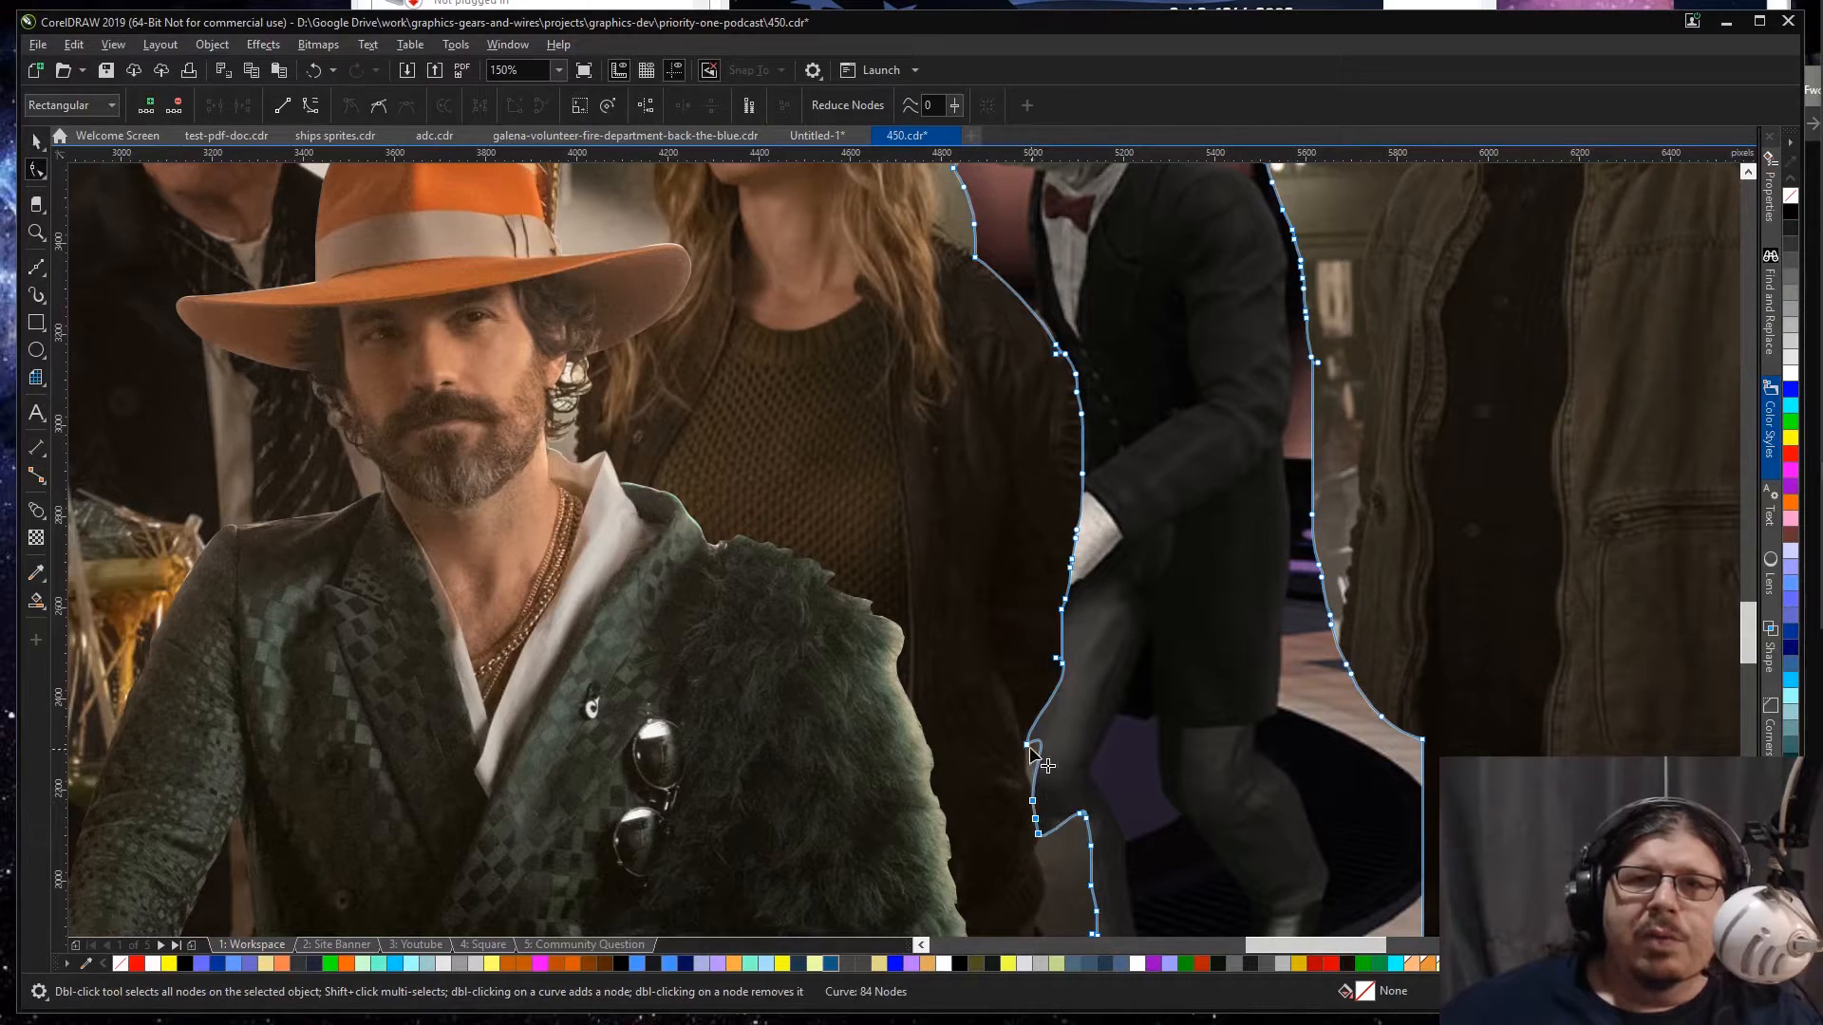
left_click_drag(1038, 744, 1029, 771)
Step: Extend the lizard's outline outward along its lower front leg and down to the shoe to uncover the whole foot
scroll(1125, 849, "down", 2)
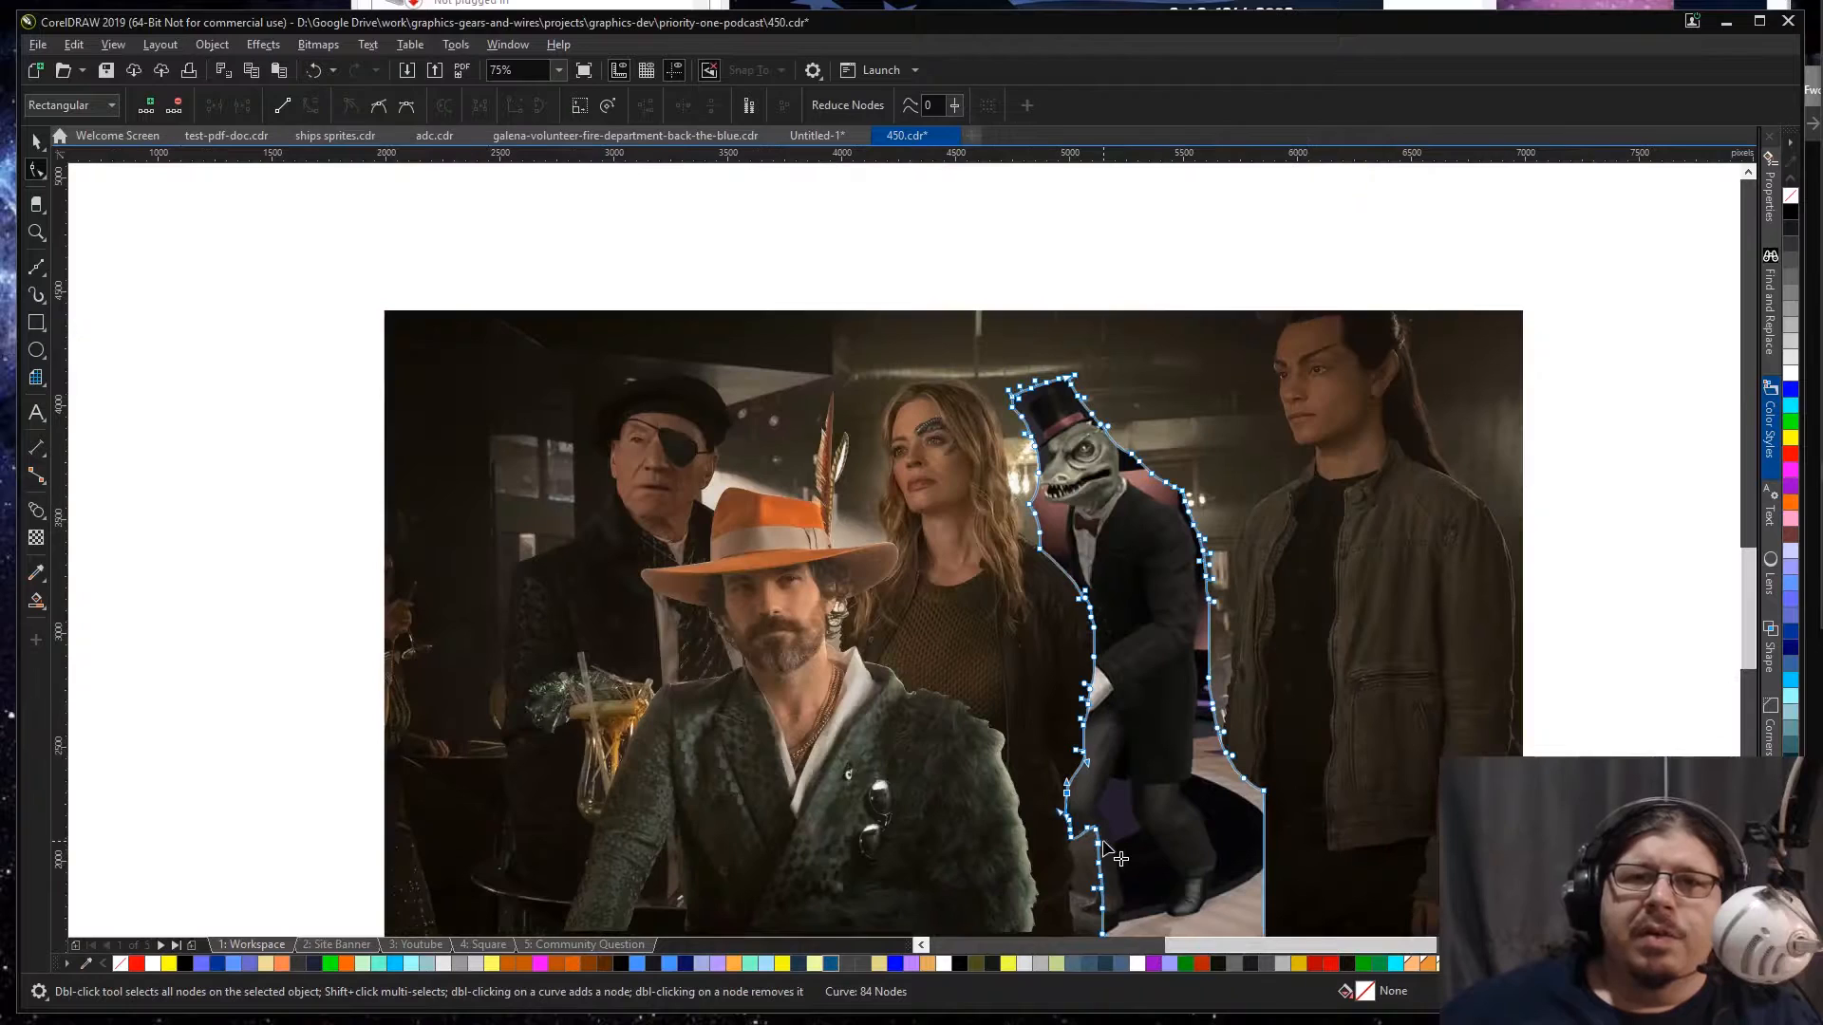
left_click_drag(1125, 816, 1084, 925)
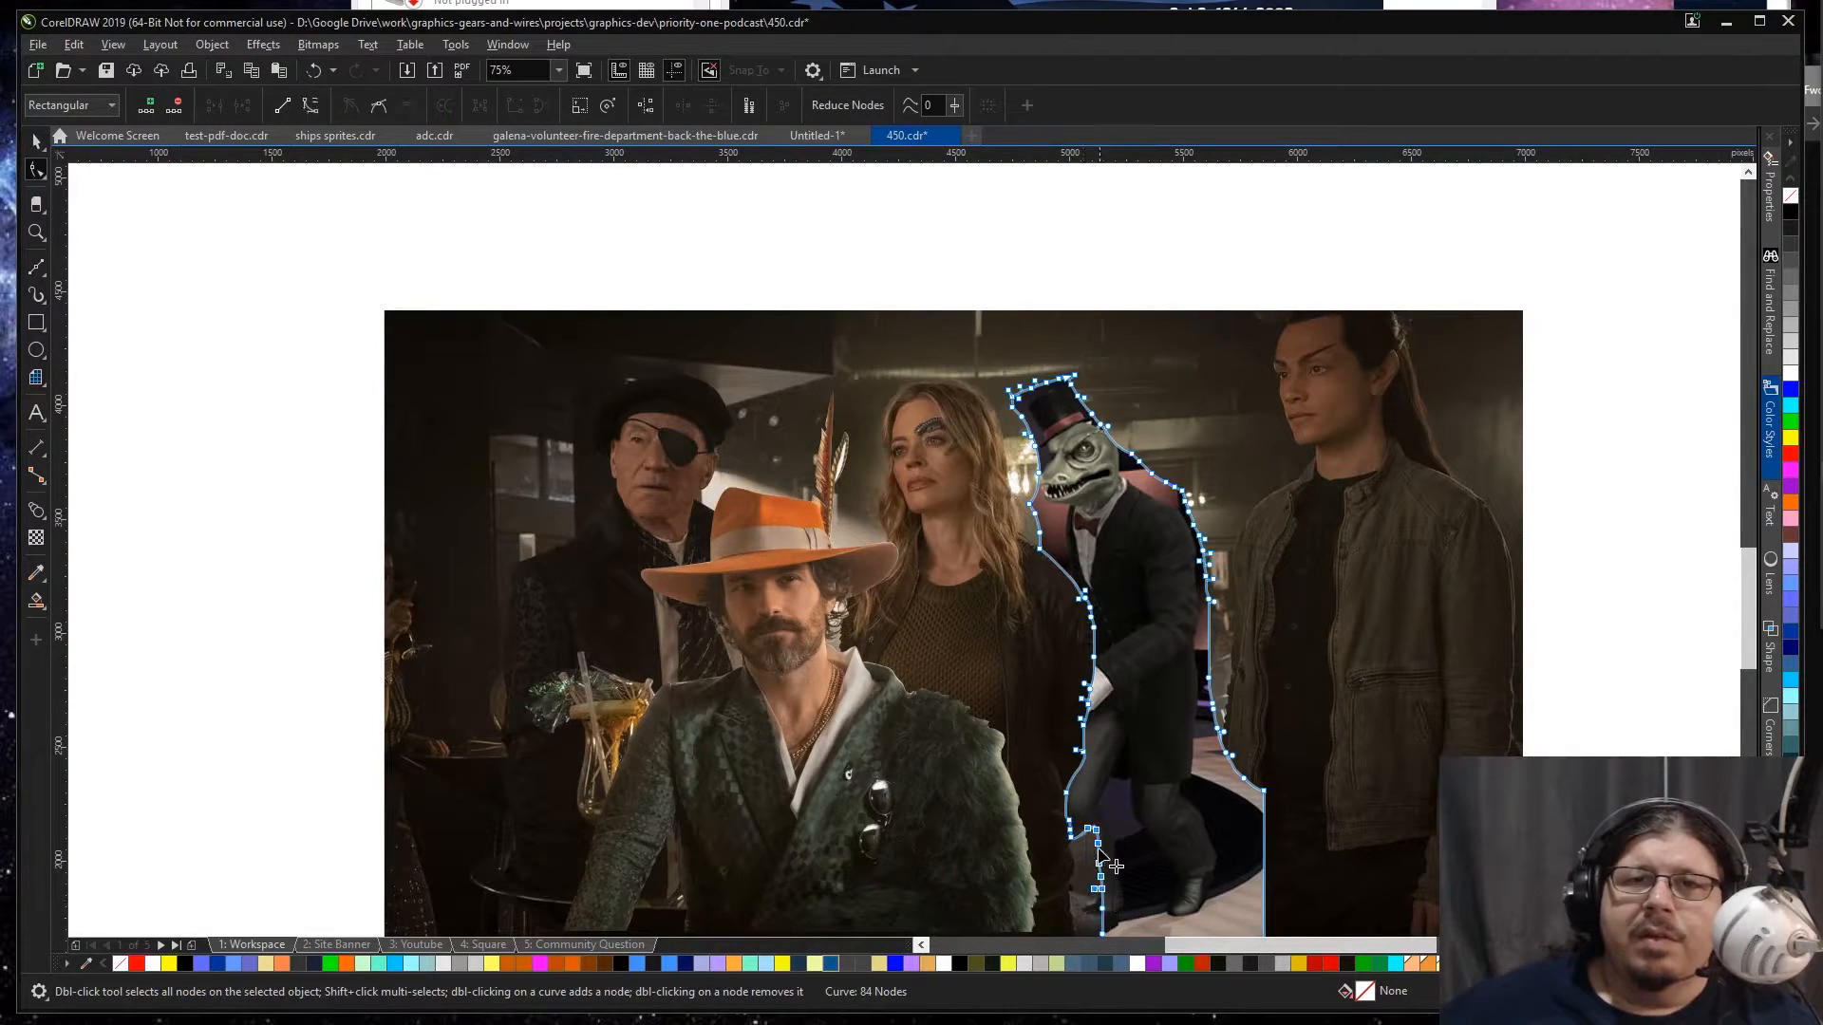
left_click_drag(1098, 845, 1068, 876)
key("space")
scroll(1130, 854, "down", 3)
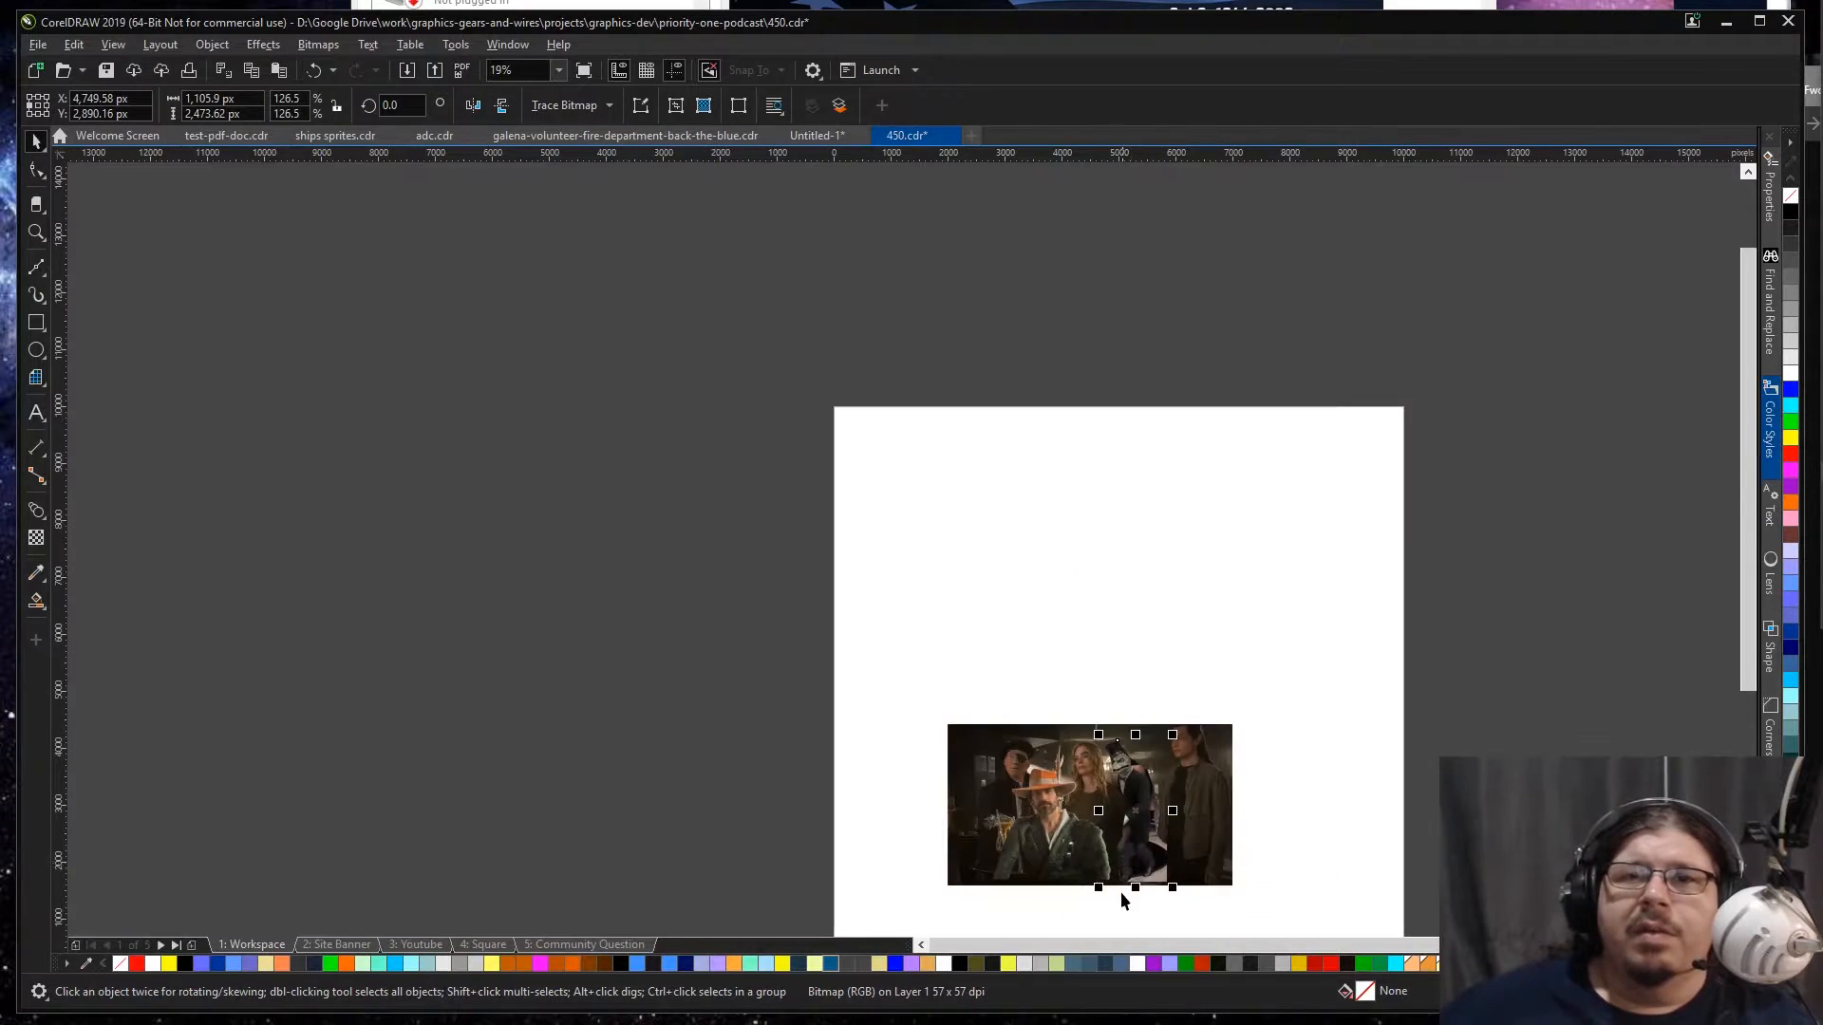
scroll(1123, 886, "up", 3)
key("space")
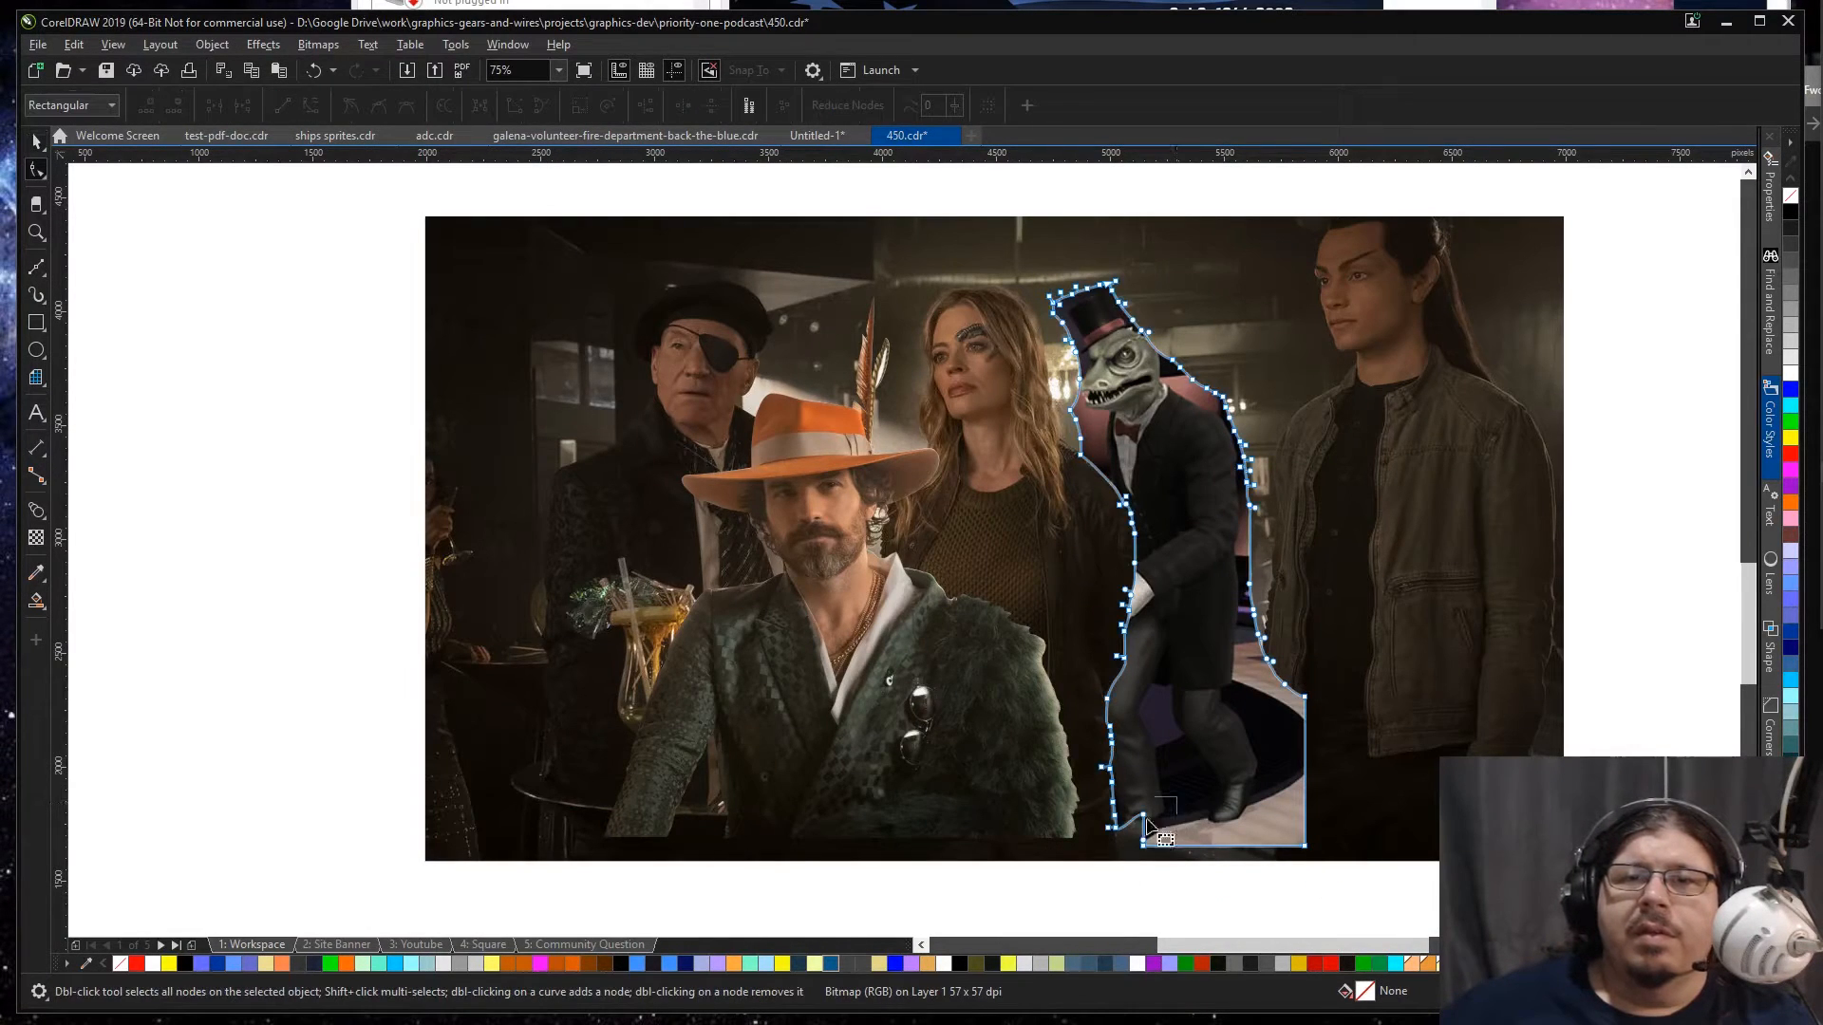
left_click_drag(1143, 816, 1106, 844)
key("space")
Step: Pull the lizard's outline outward in front of its snout to leave more background around the face
key("x")
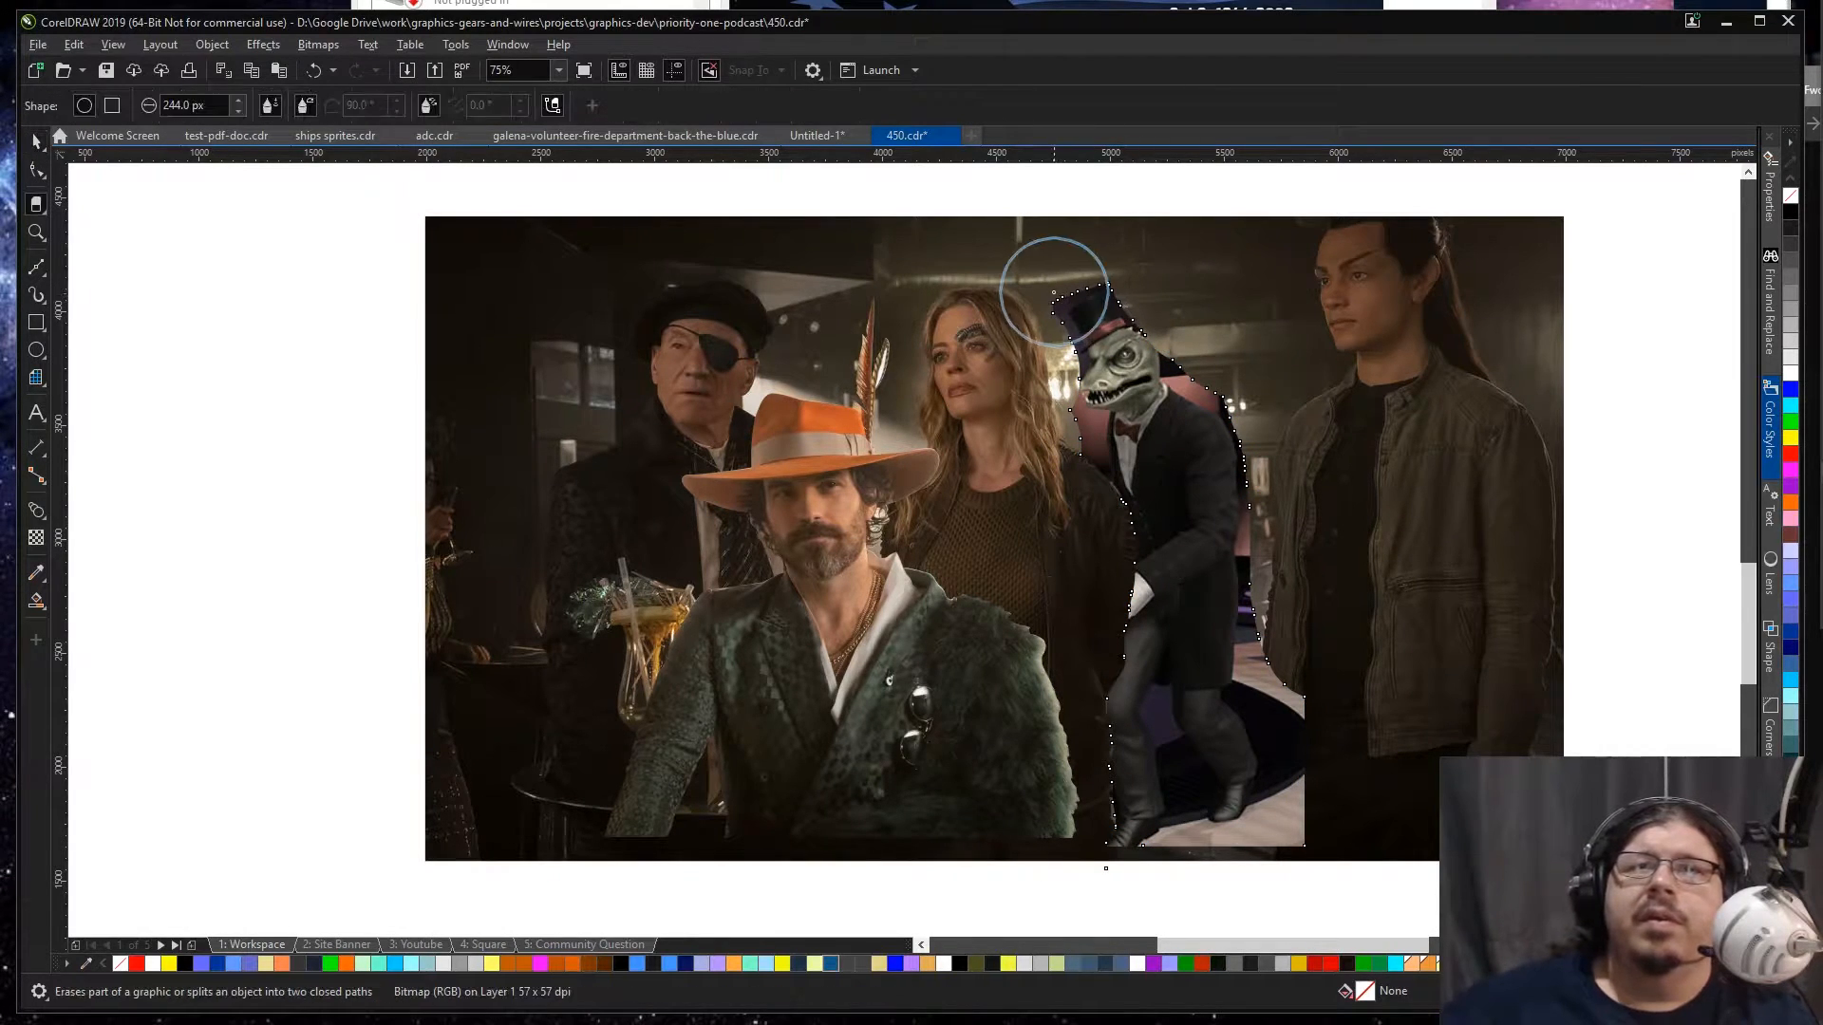
key("space")
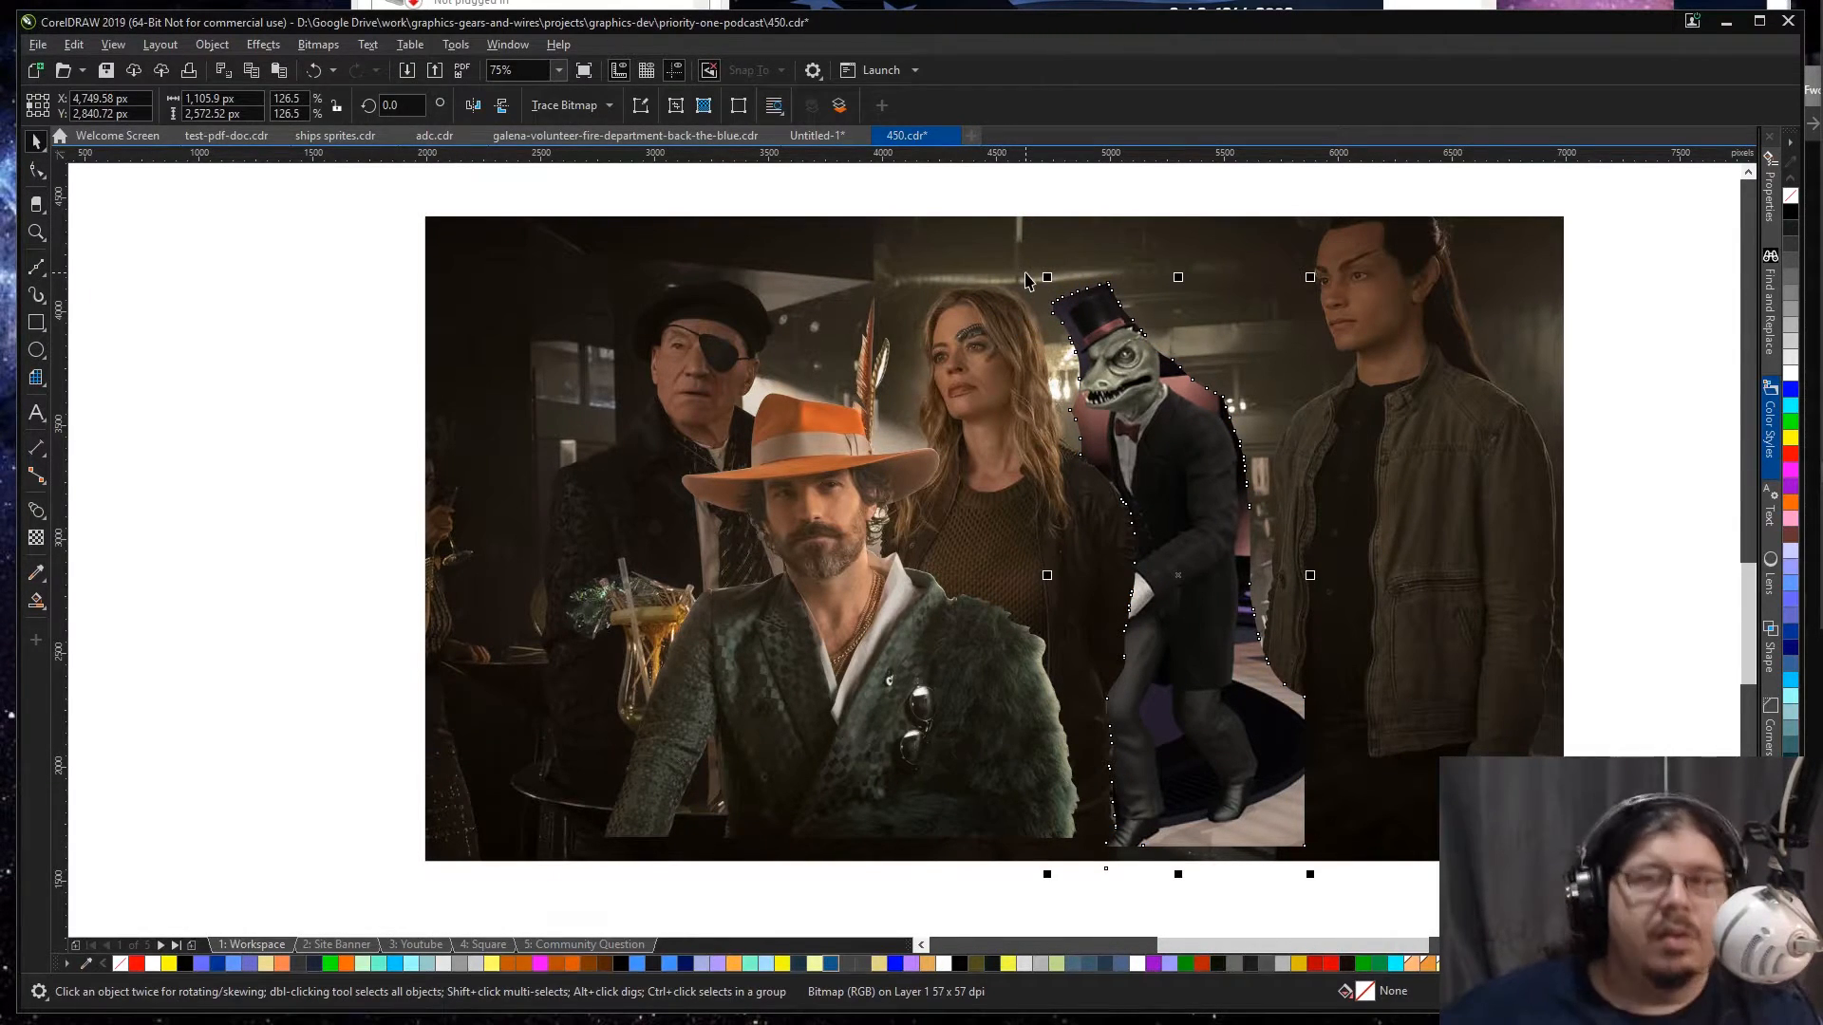
key("z")
left_click_drag(998, 256, 1352, 830)
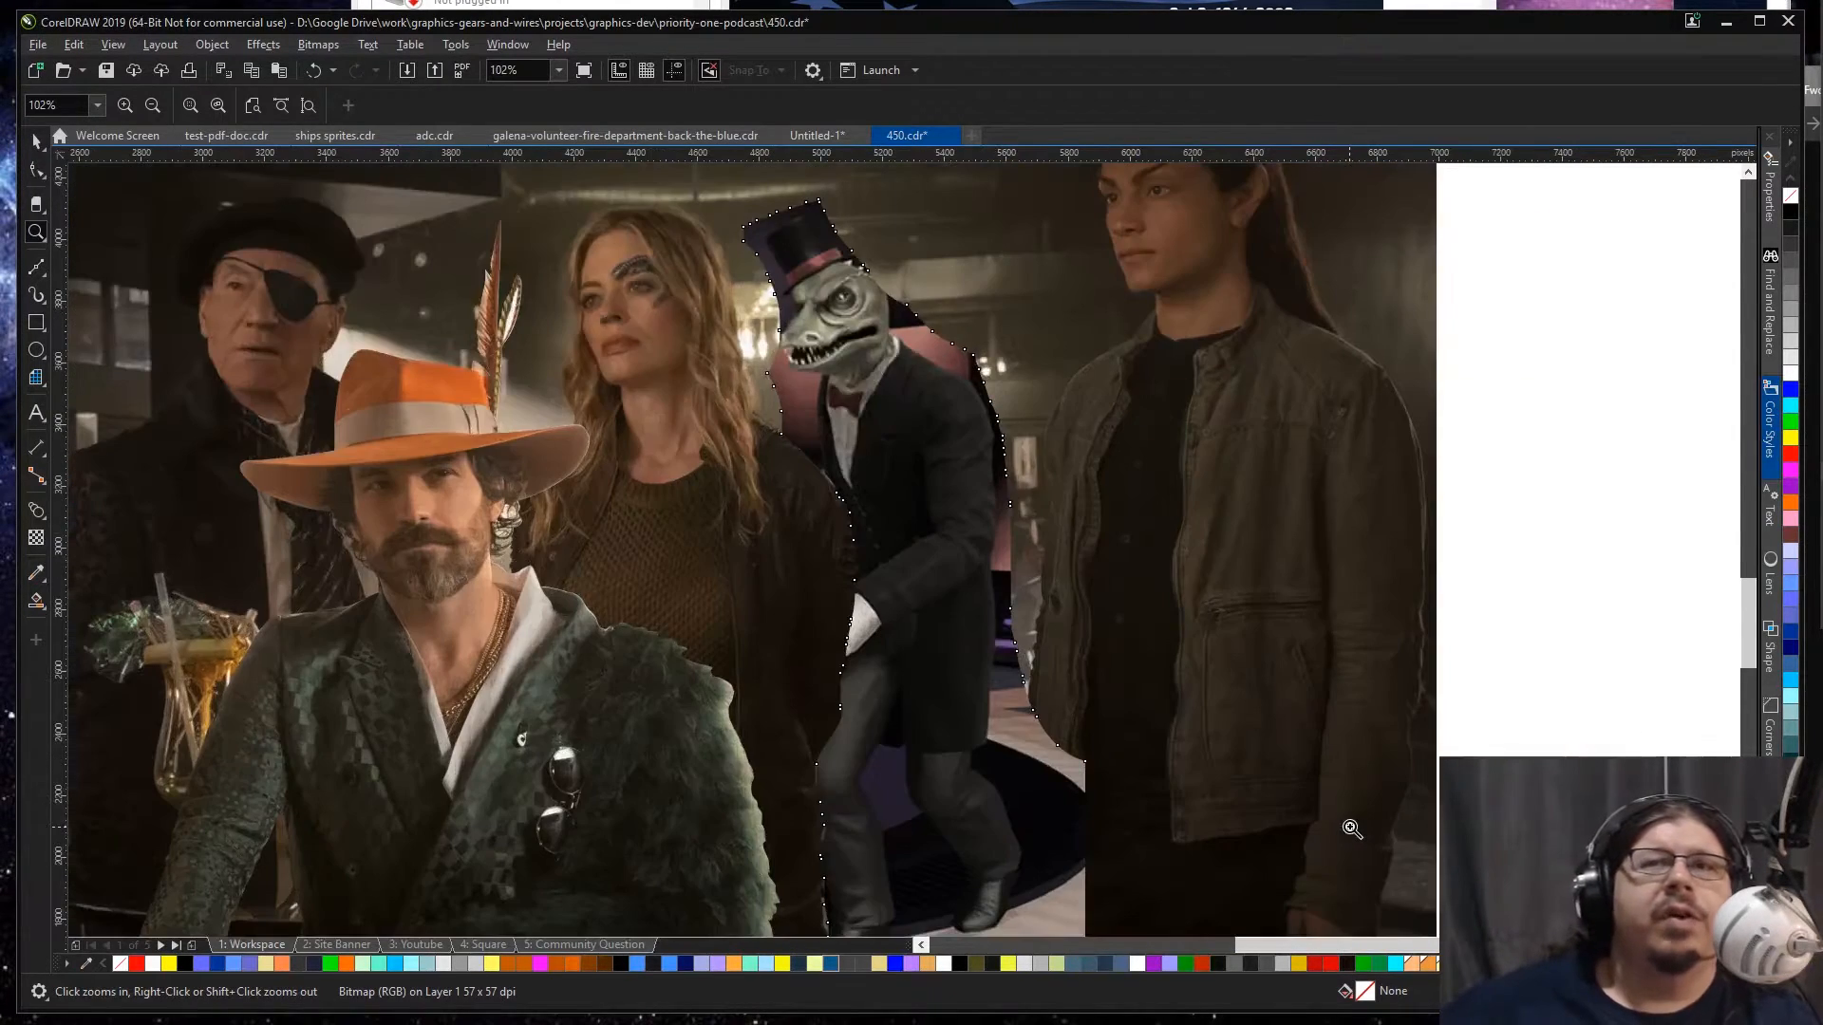
key("space")
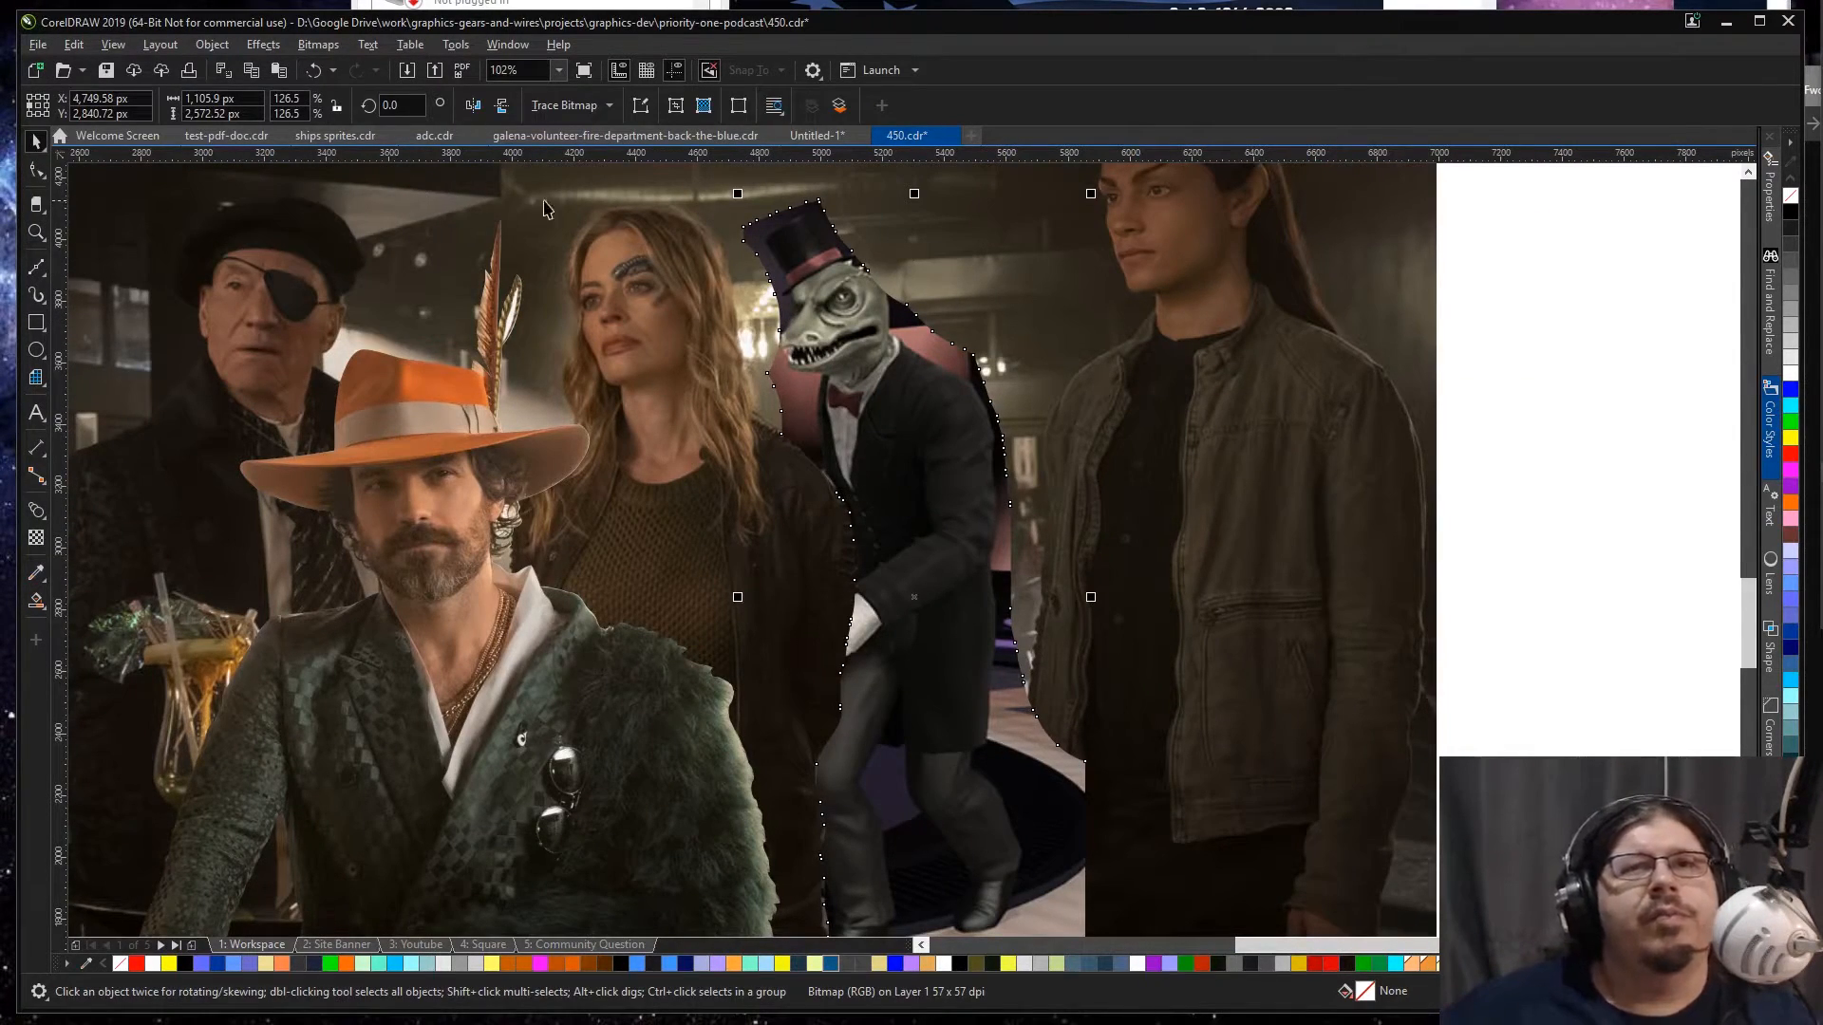
key("z")
left_click_drag(706, 179, 1028, 566)
key("space")
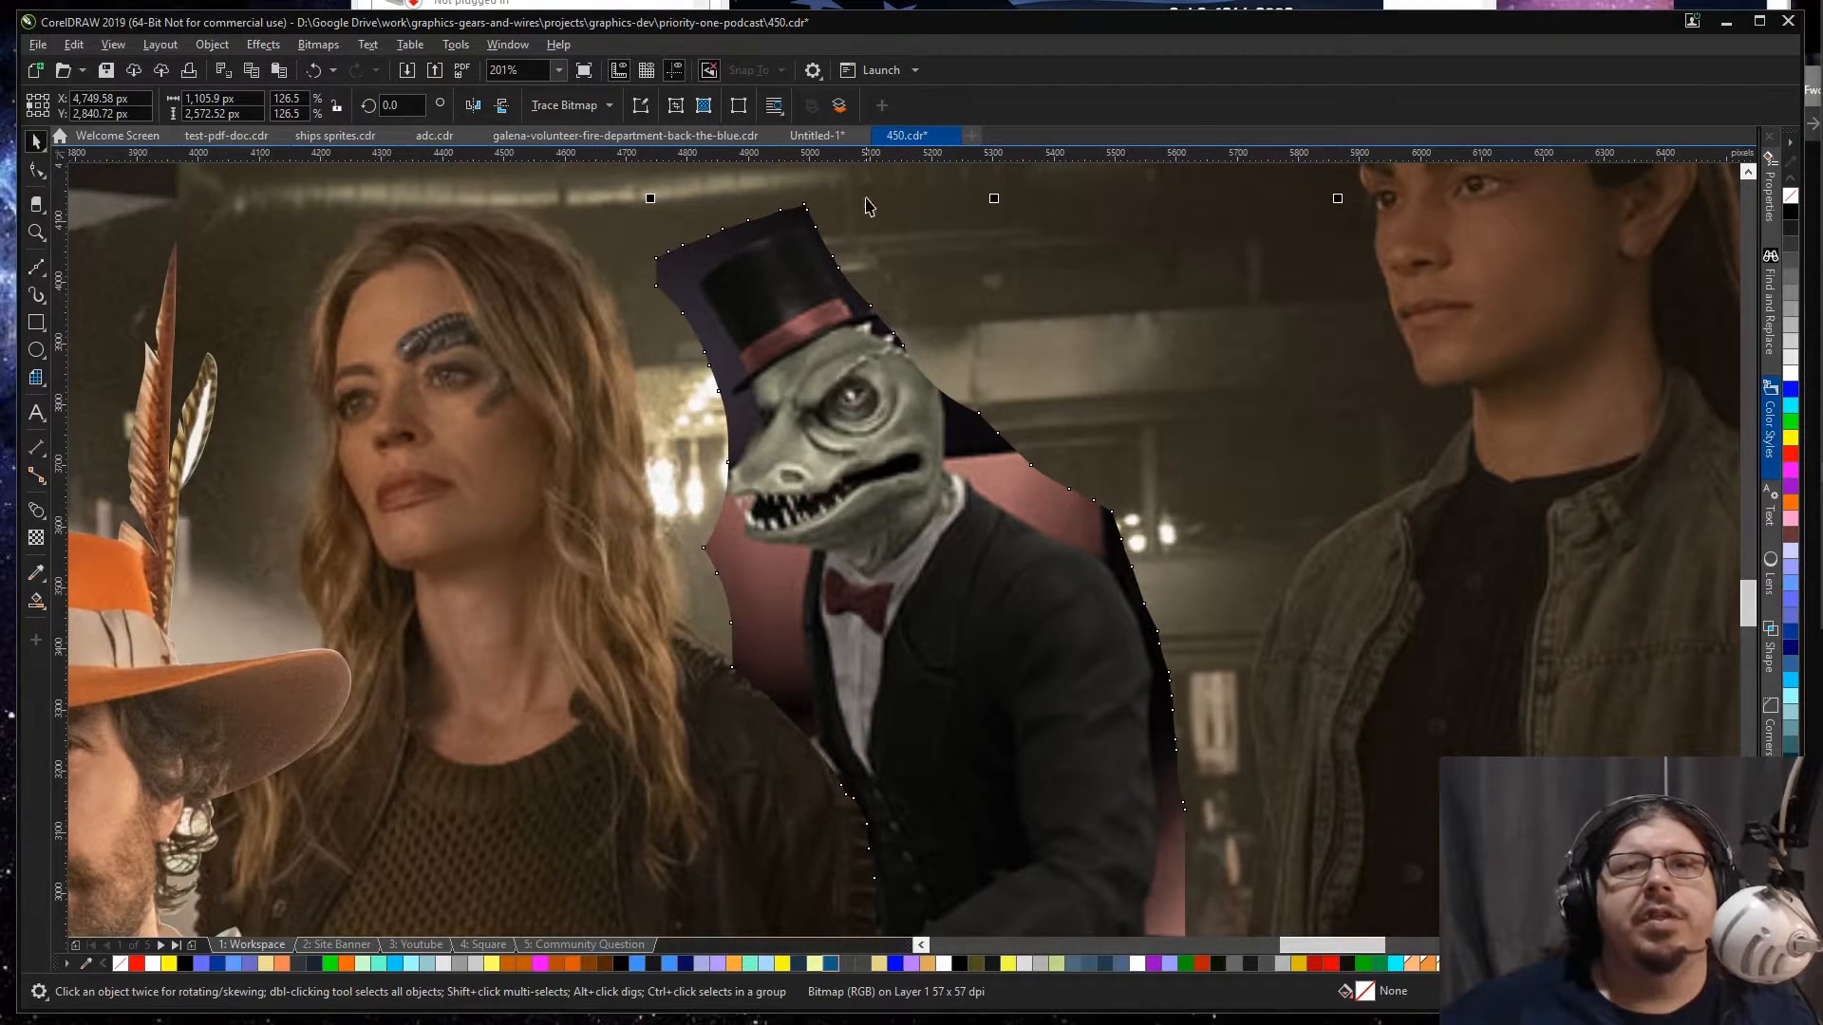
key("F10")
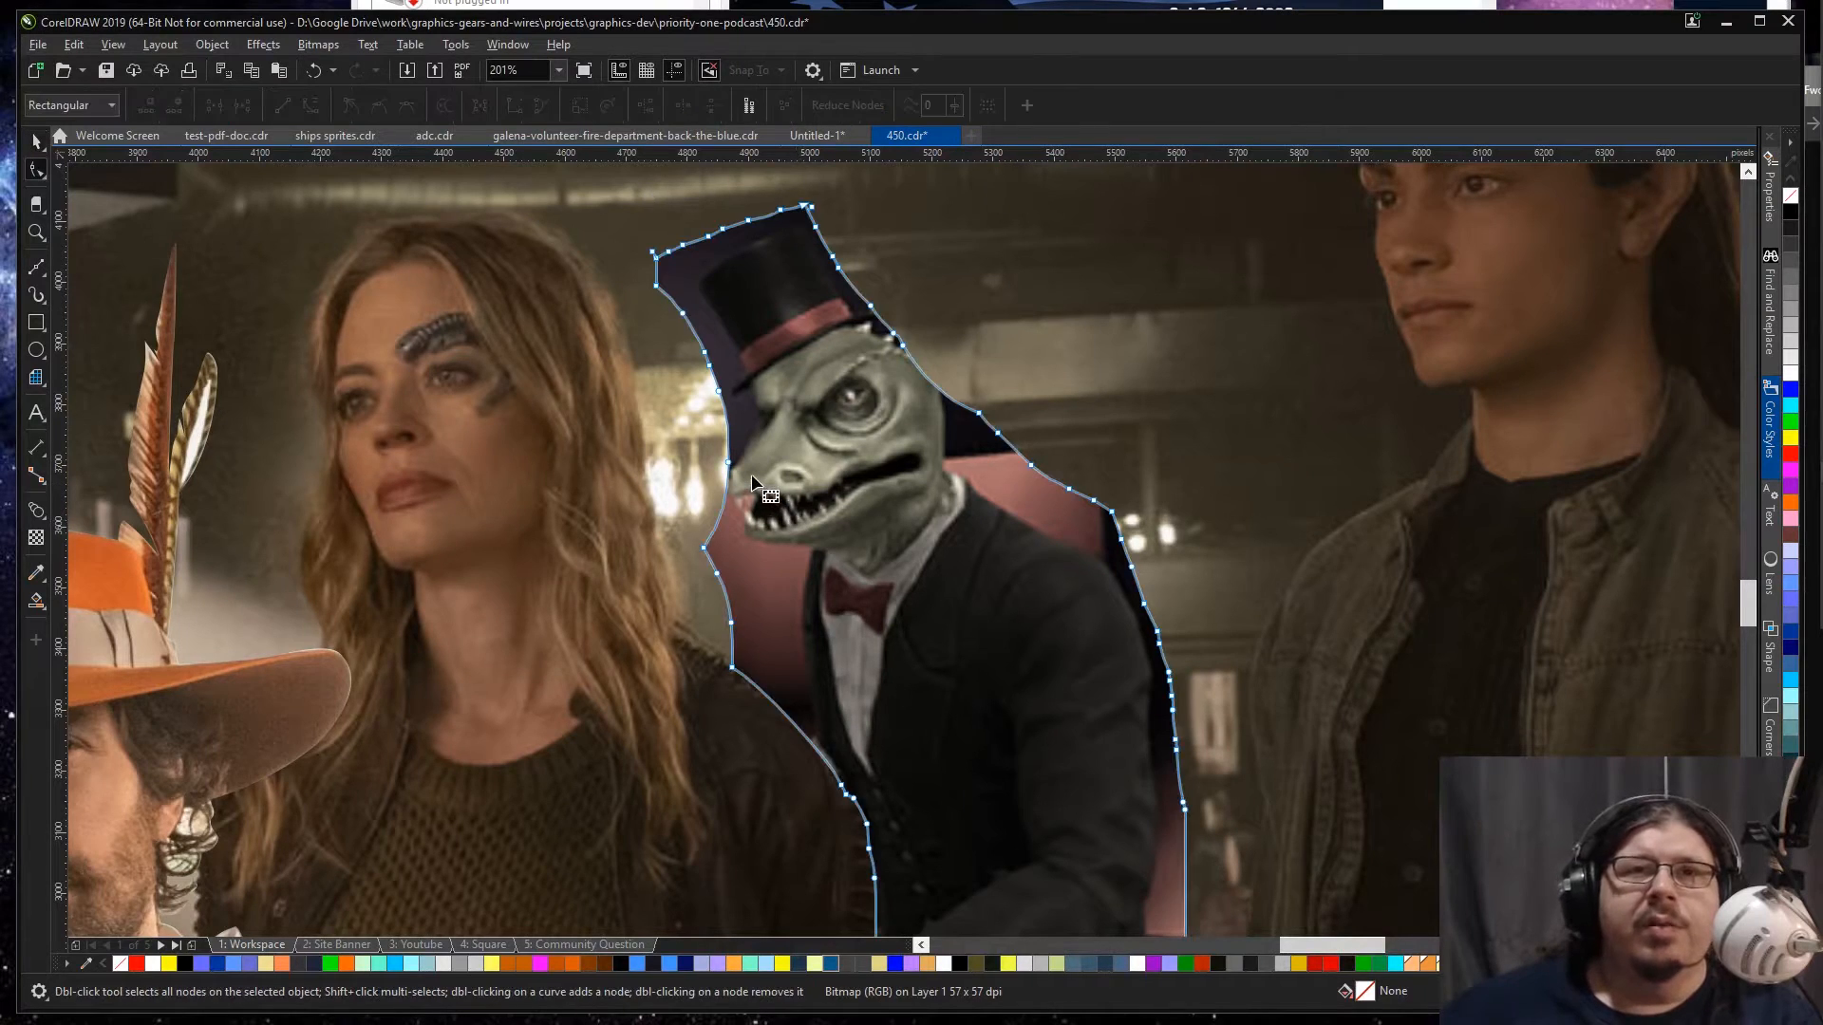
left_click_drag(729, 463, 686, 454)
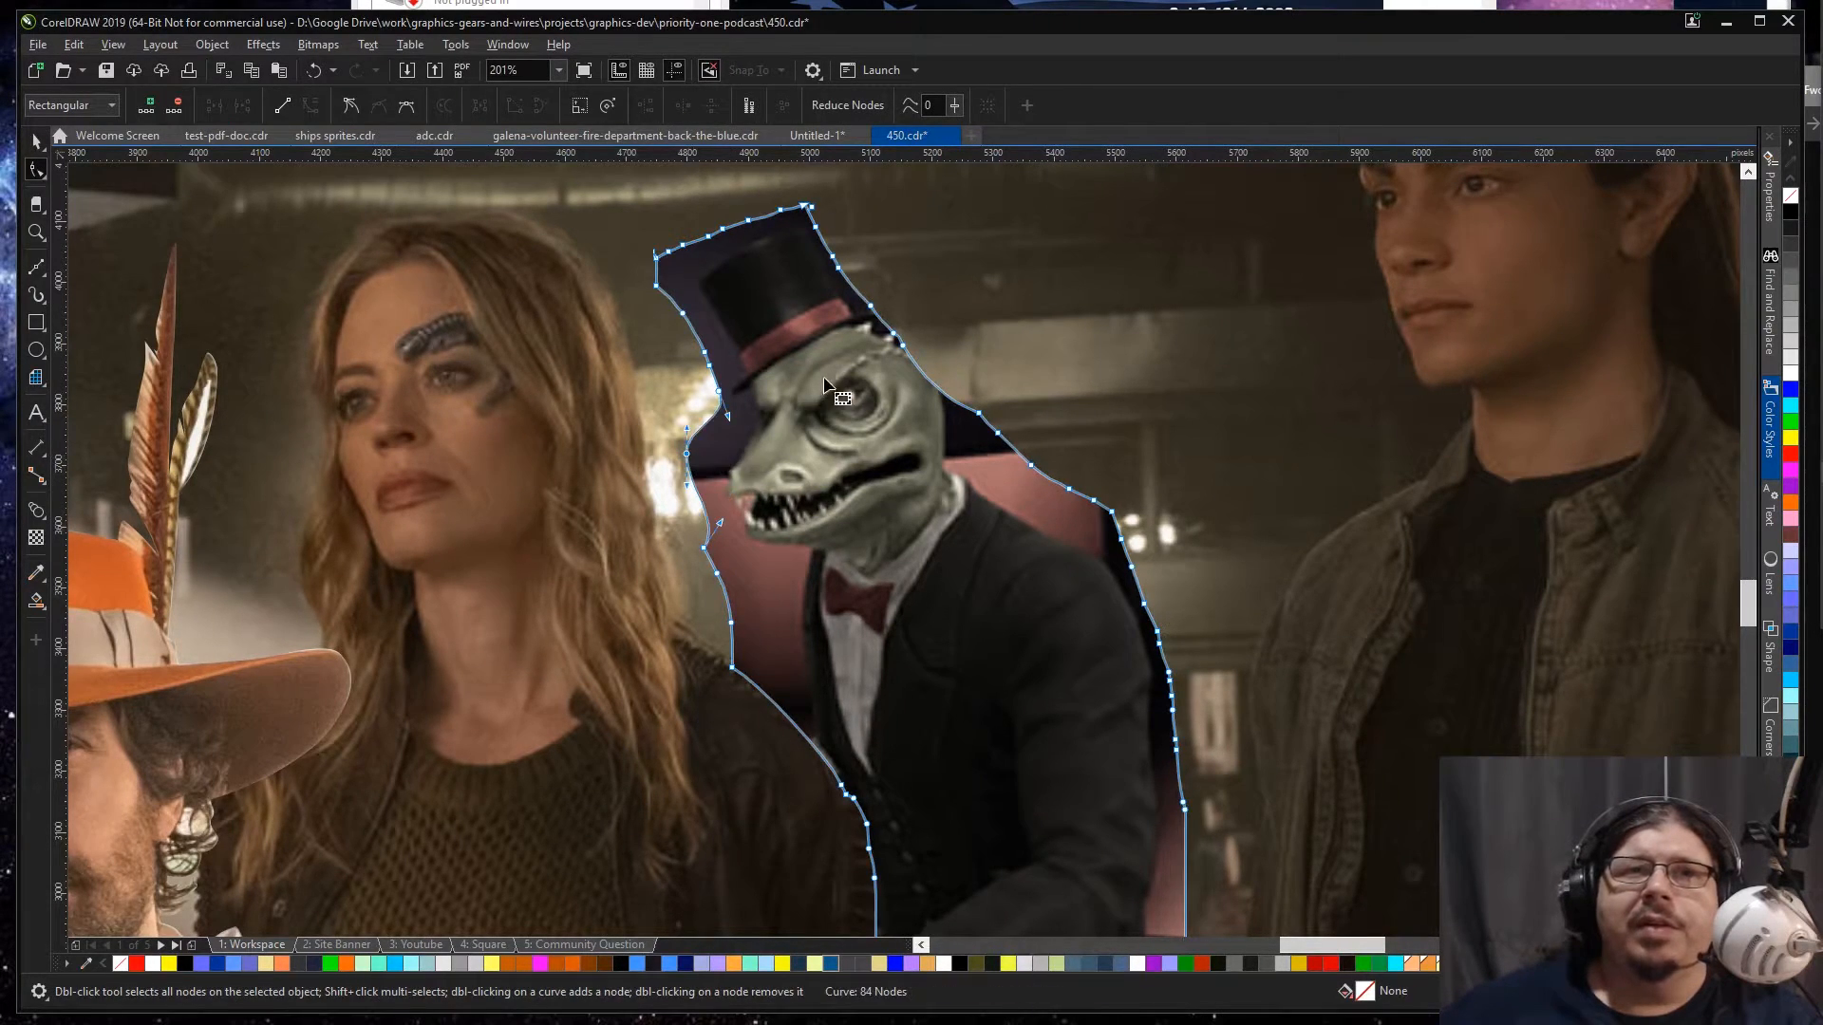
Step: Extend the lizard's outline outward behind its head and above the top hat to uncover the full hat and head
left_click_drag(907, 350, 1004, 336)
left_click_drag(893, 336, 903, 263)
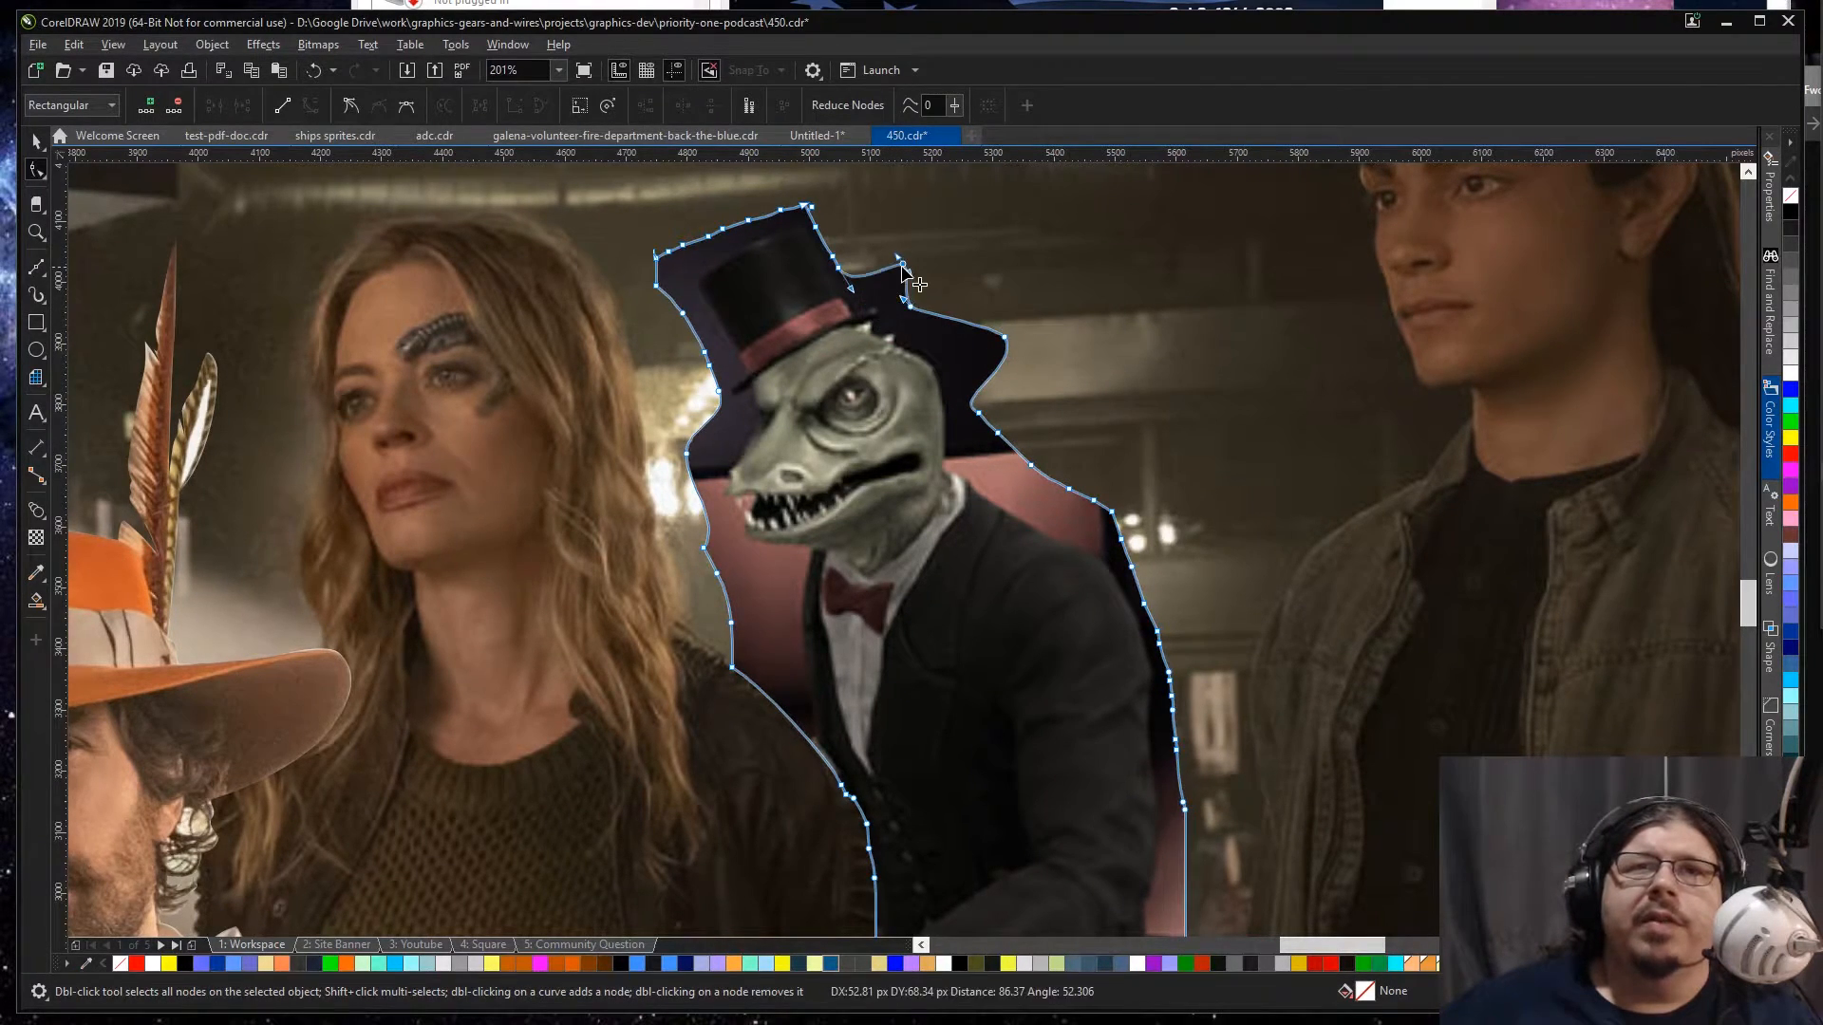
mouse_move(773, 188)
left_mouse_down()
mouse_move(867, 304)
mouse_move(843, 274)
mouse_move(877, 219)
left_mouse_up()
key("space")
Step: Start a Bézier path along the top hat's crown and down its front edge, past the red band to the brim
key("z")
left_click_drag(508, 172, 1259, 826)
key("space")
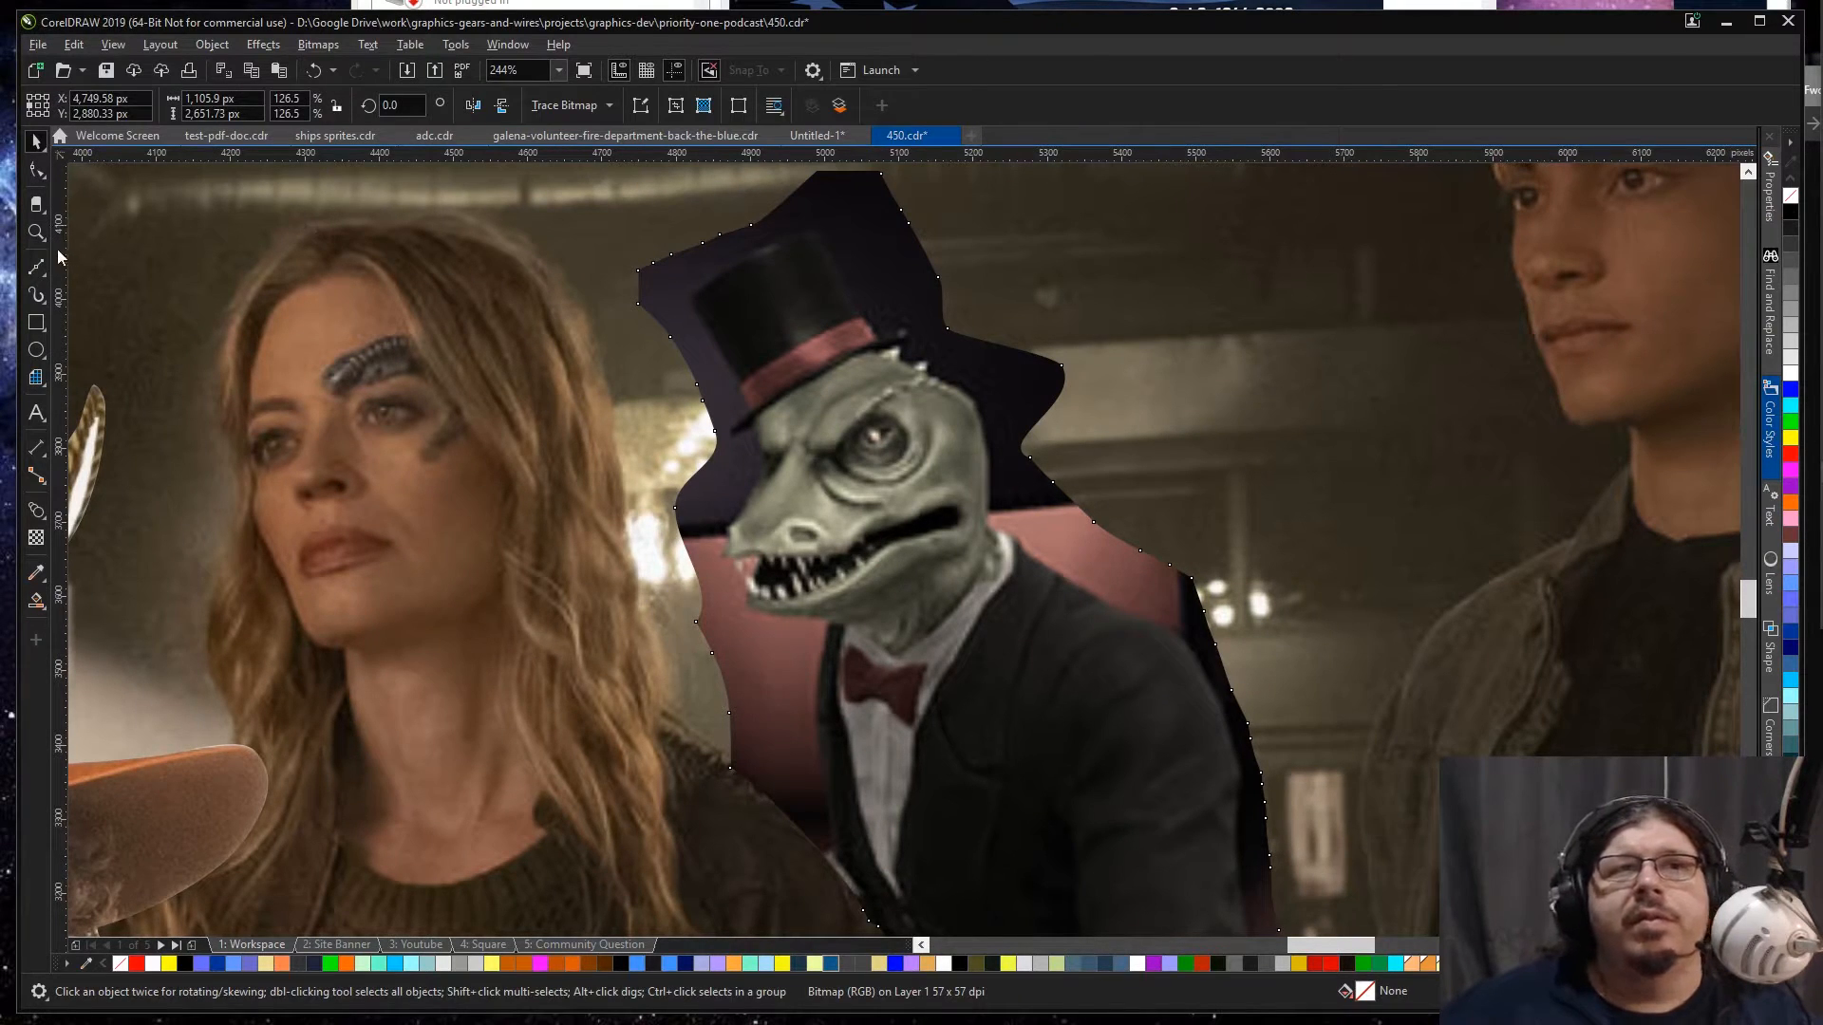
left_click(37, 268)
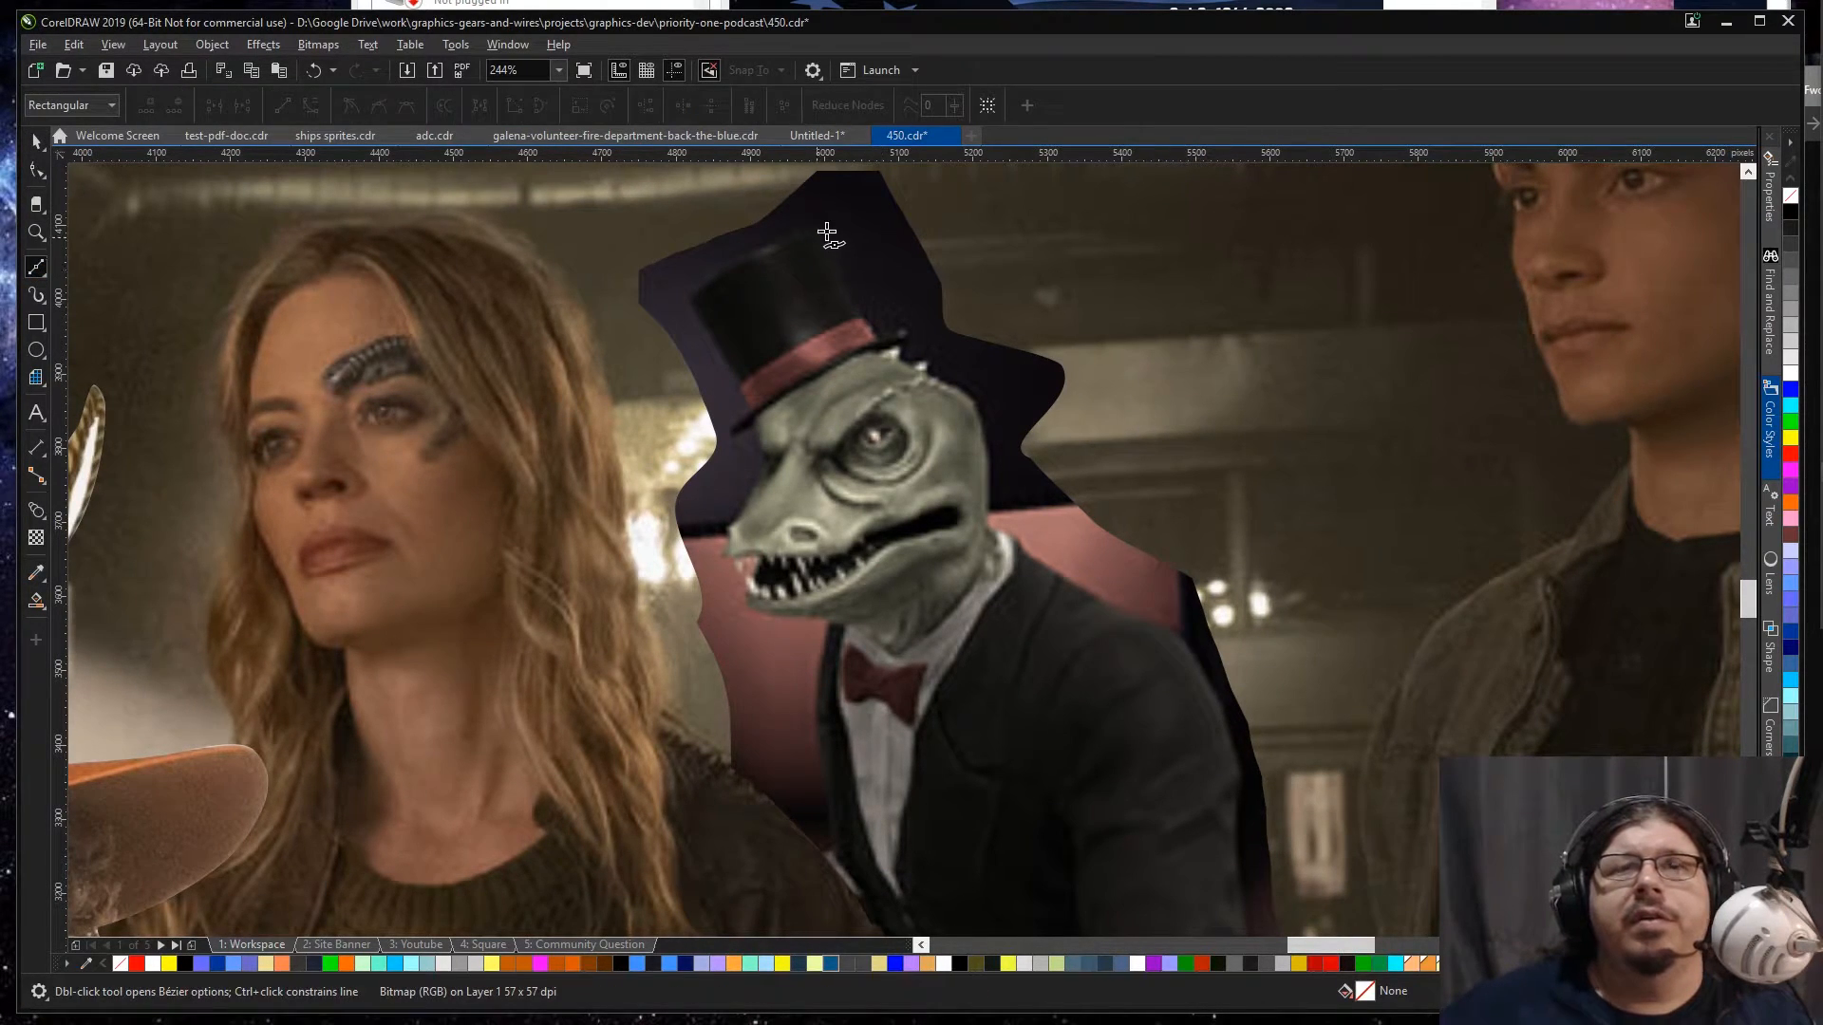
scroll(823, 235, "up", 3)
left_click_drag(799, 231, 728, 248)
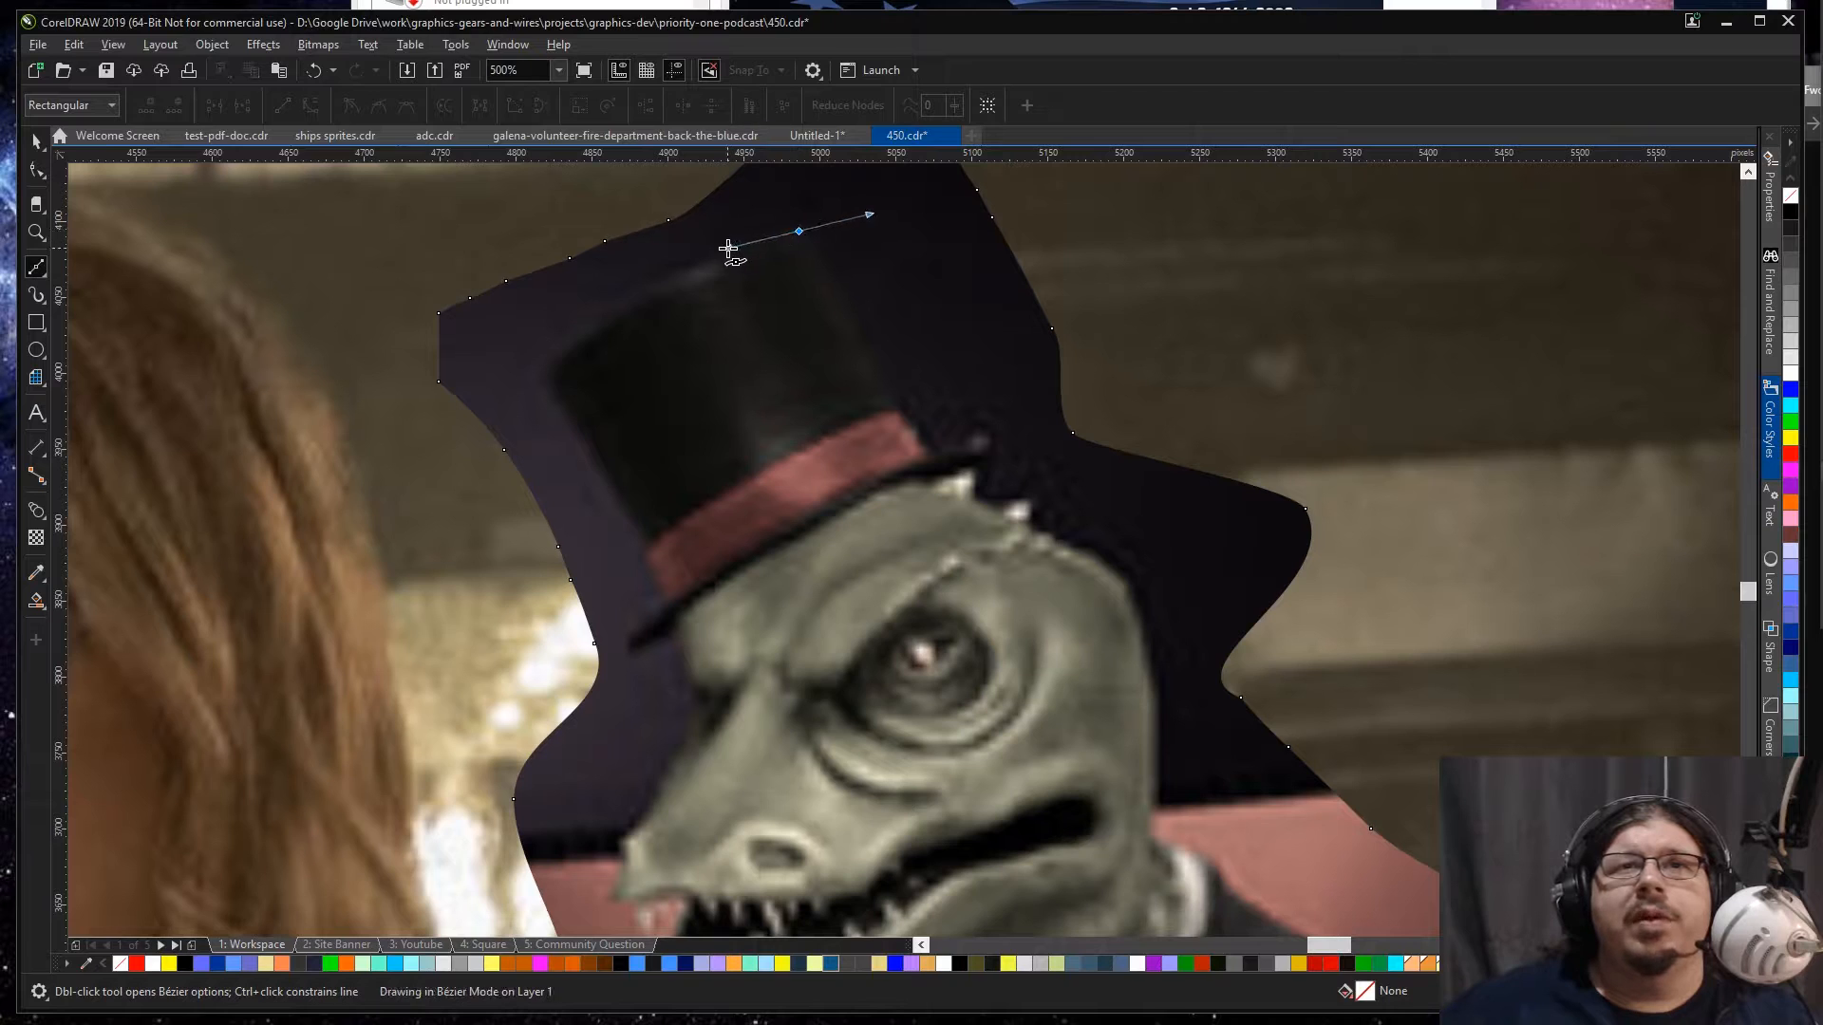
mouse_move(547, 365)
left_mouse_down()
mouse_move(500, 415)
mouse_move(531, 450)
mouse_move(574, 449)
mouse_move(563, 409)
mouse_move(577, 434)
left_mouse_up()
key("c")
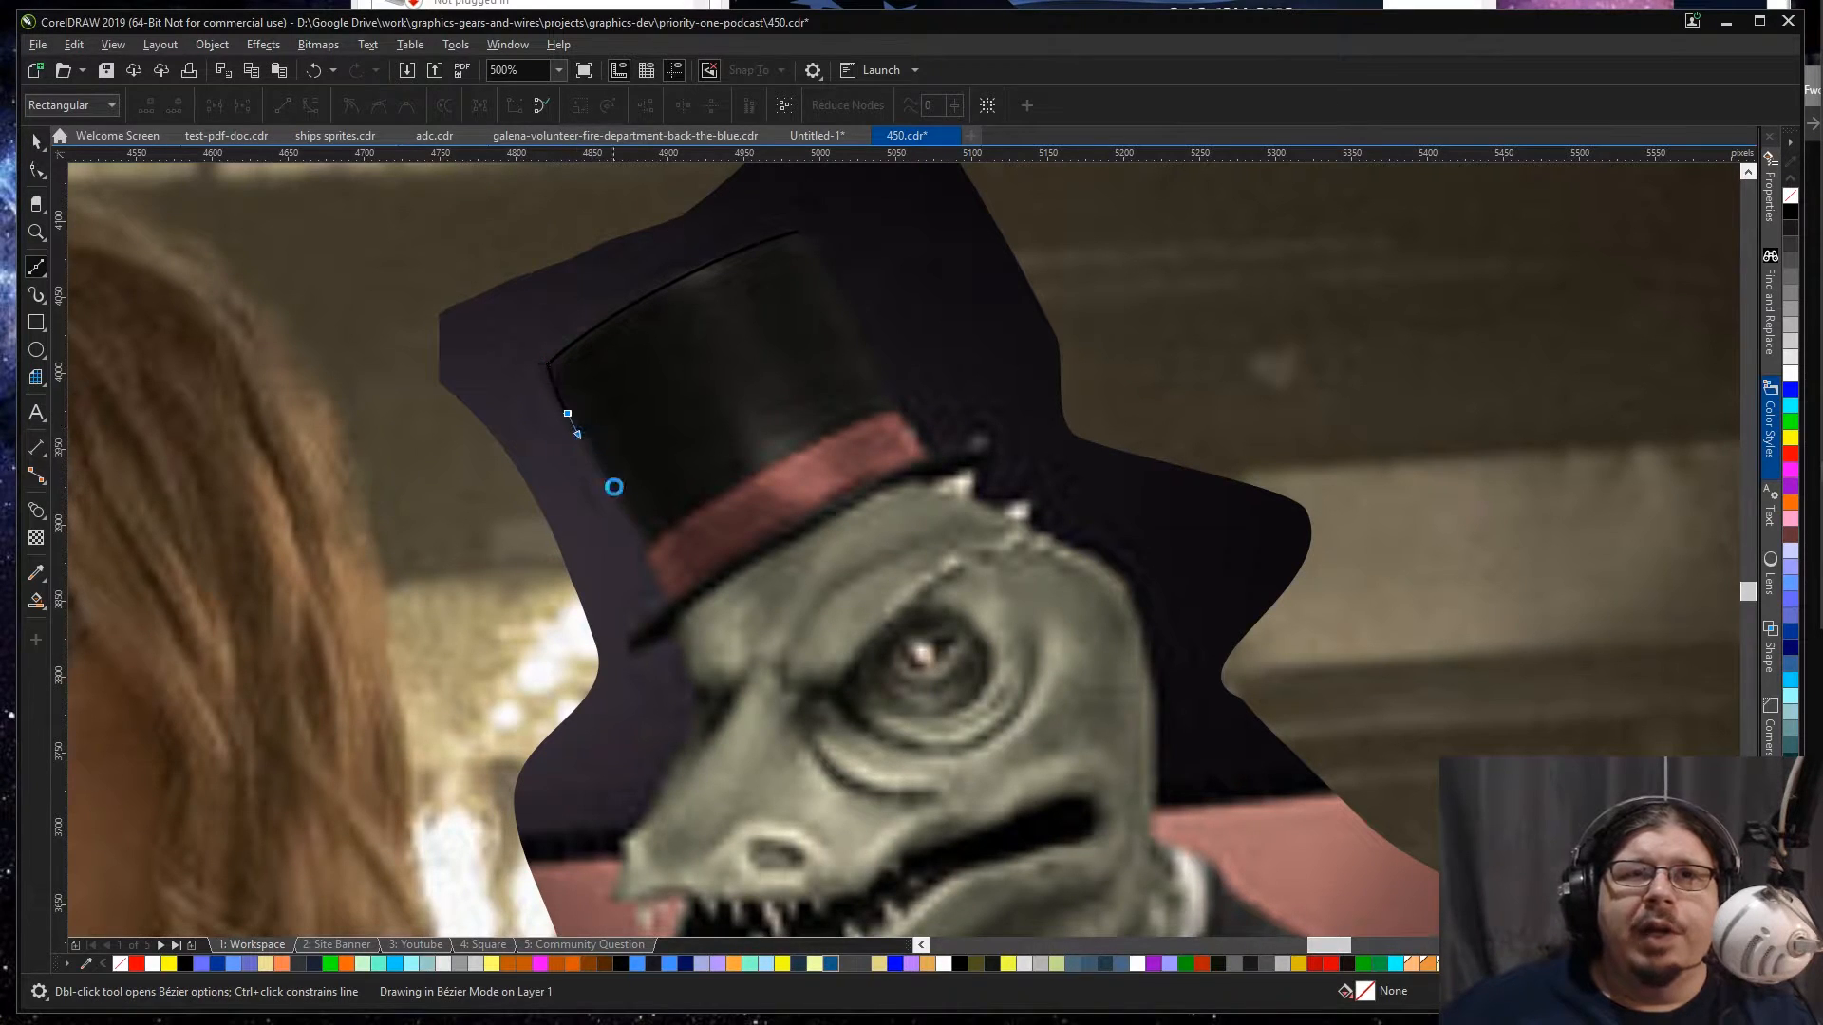
left_click(646, 545)
left_click(641, 554)
left_click(671, 602)
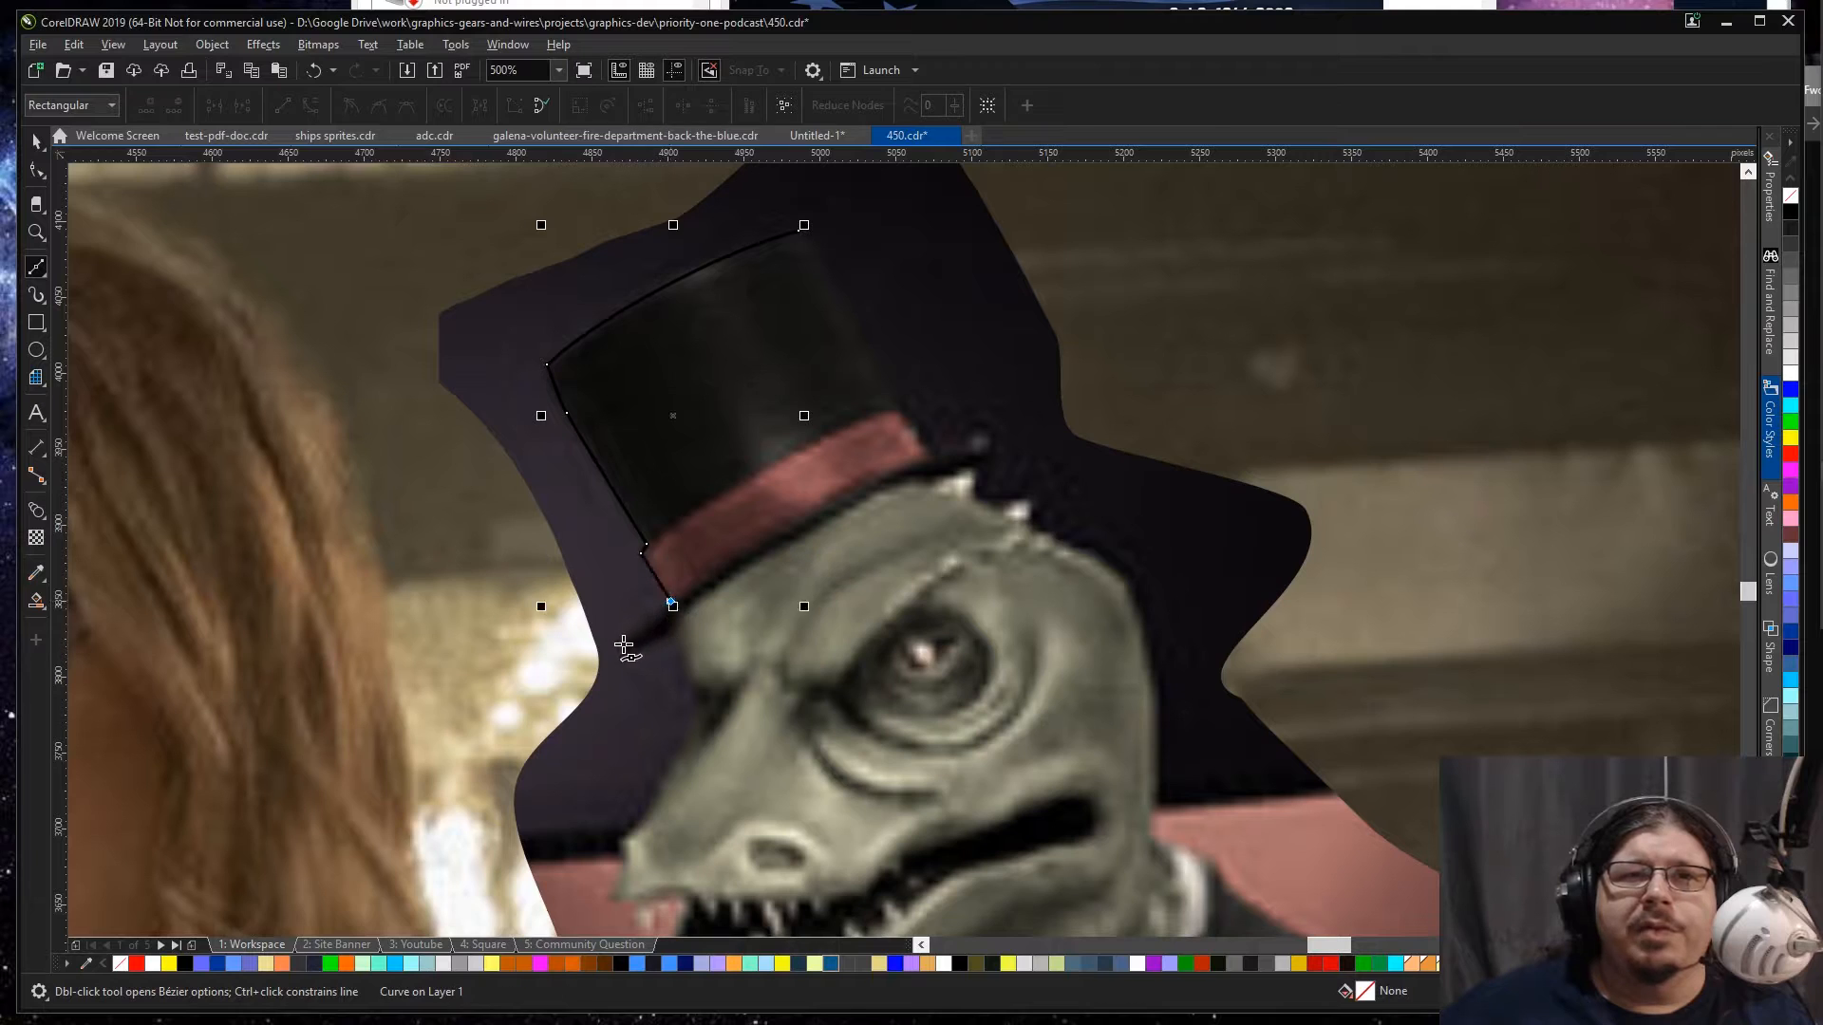
Step: Continue the Bézier path around the hat brim's front tip and down the lizard's brow and snout to the front of the upper jaw
left_click_drag(628, 651, 662, 640)
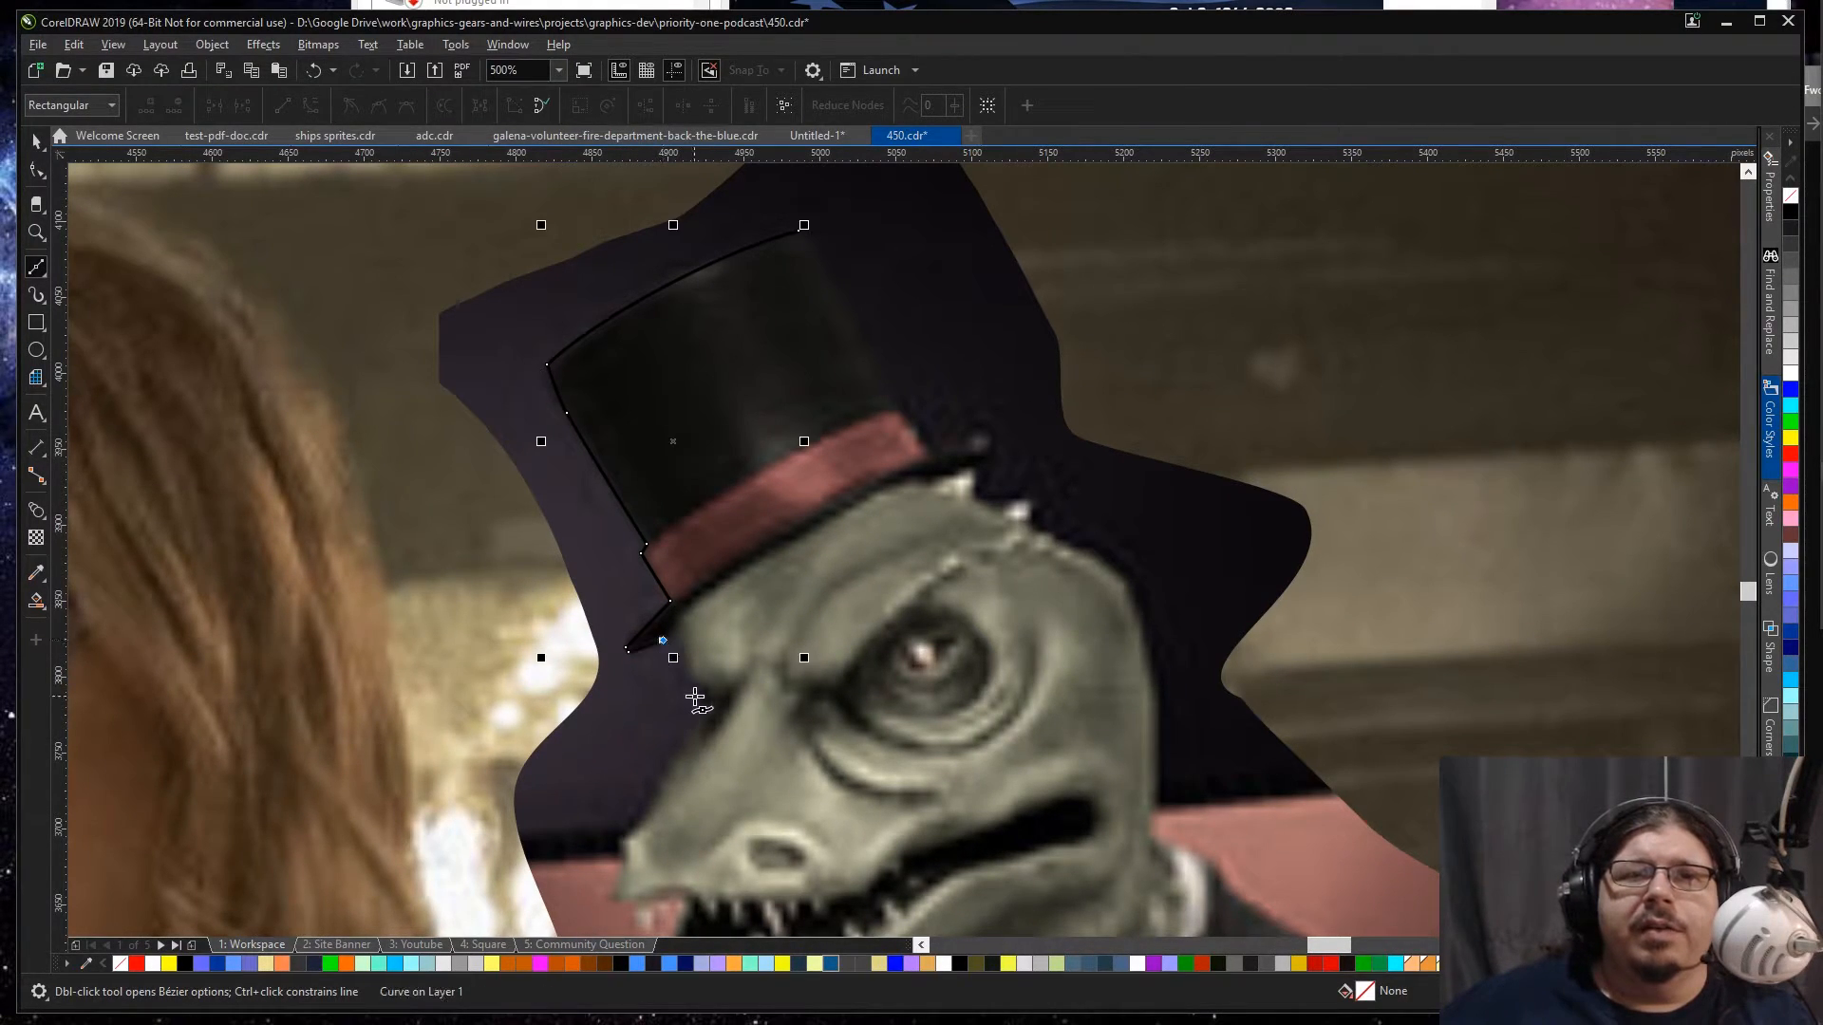
mouse_move(700, 700)
left_mouse_down()
mouse_move(724, 721)
mouse_move(690, 733)
left_mouse_up()
key("c")
left_click_drag(642, 822, 613, 901)
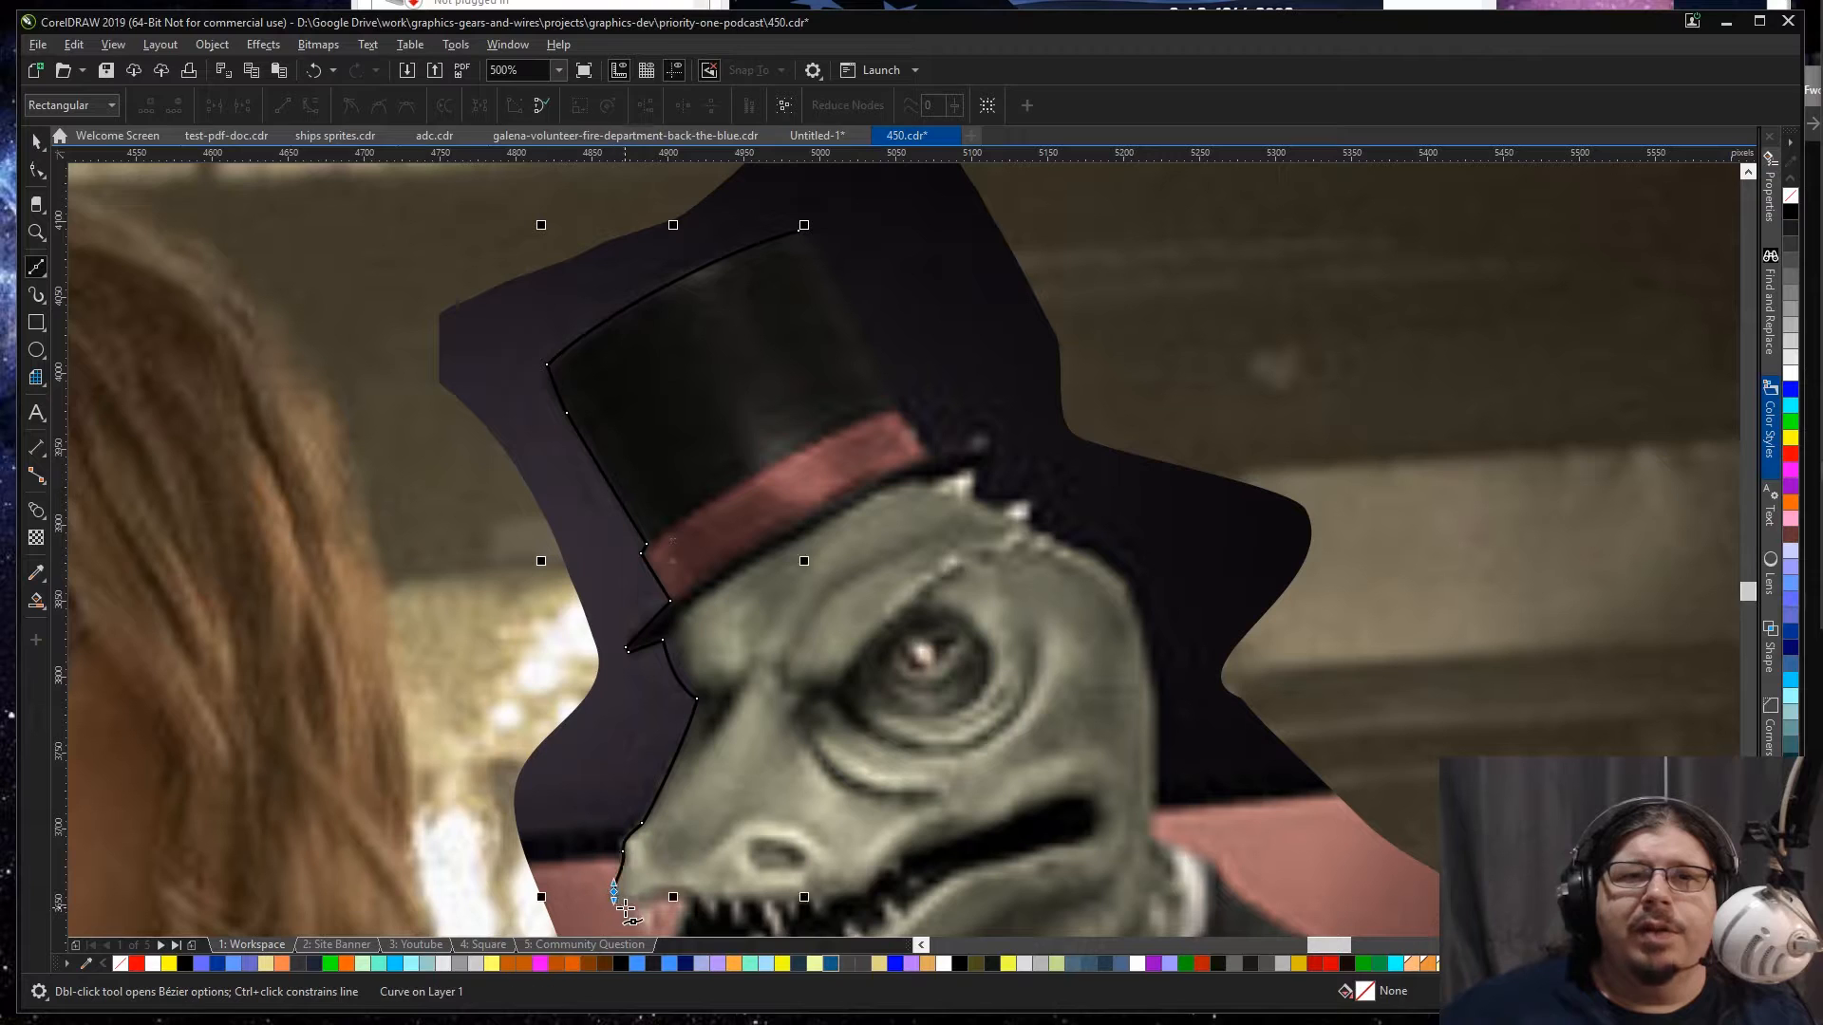
left_click(632, 909)
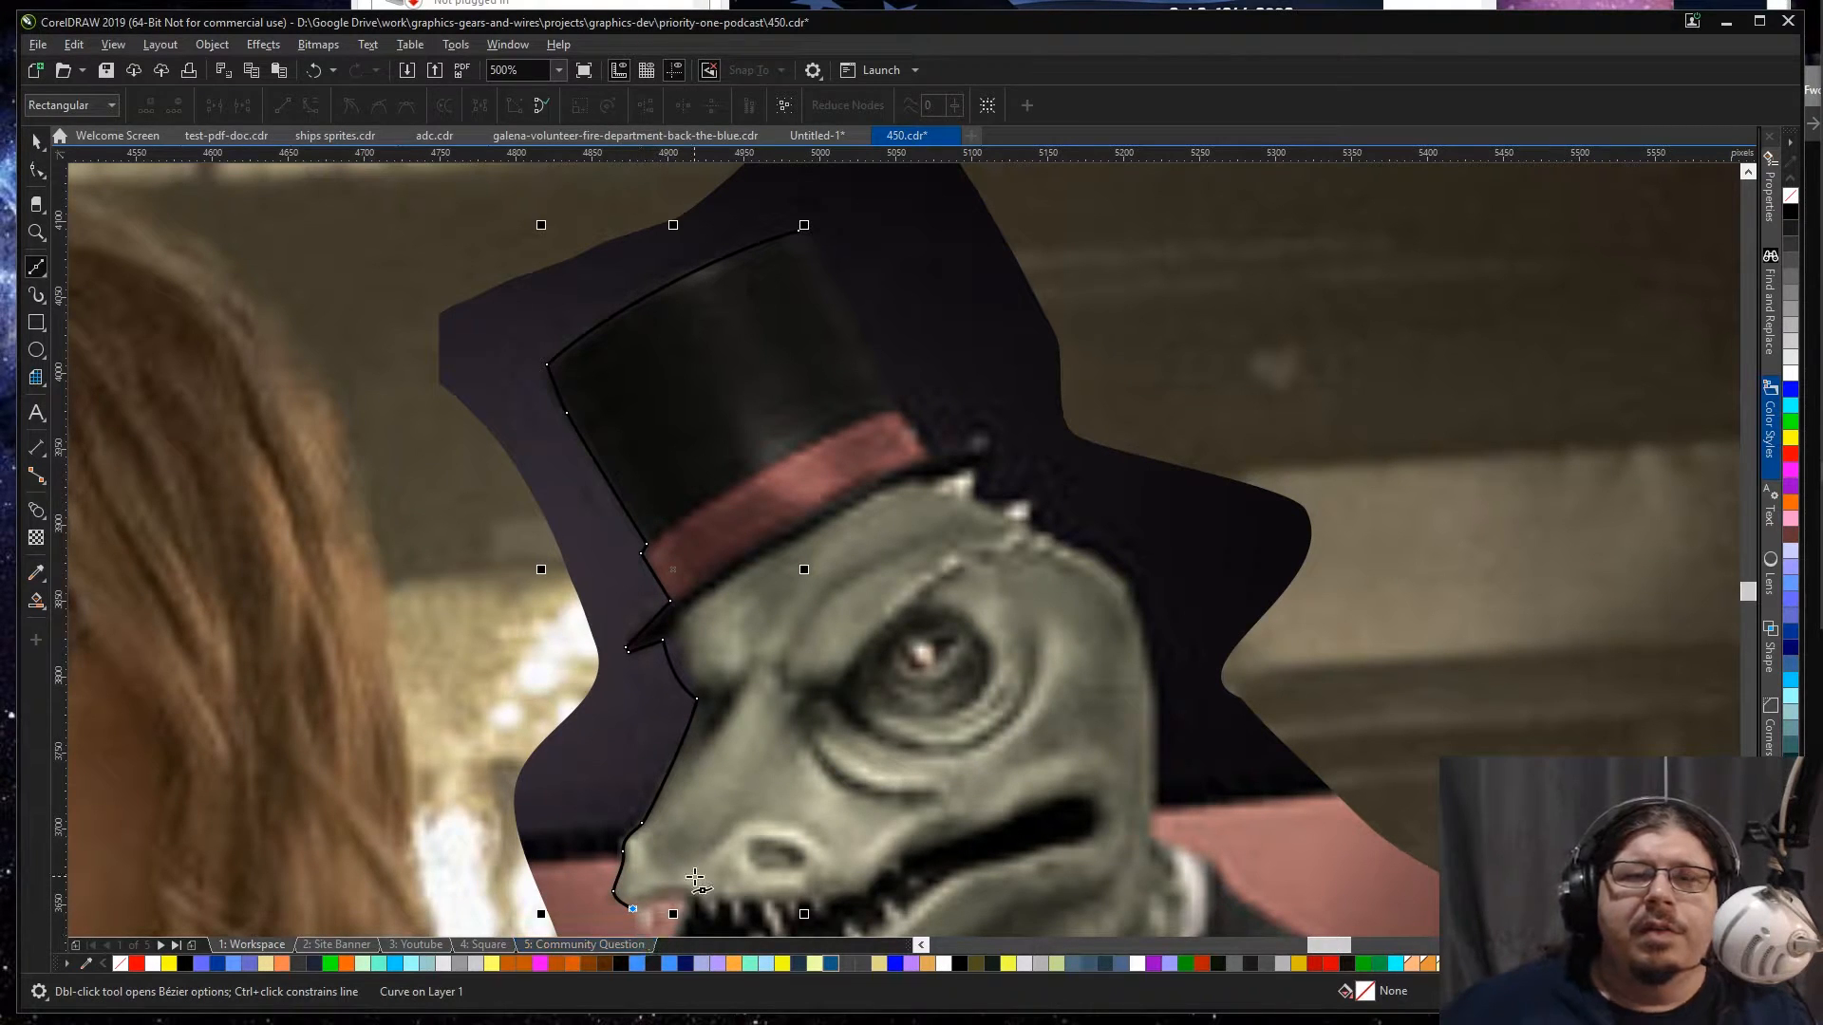
Step: Trace the zigzag outline of the lizard's front upper teeth with short path segments
scroll(695, 878, "down", 1)
scroll(695, 878, "down", 10)
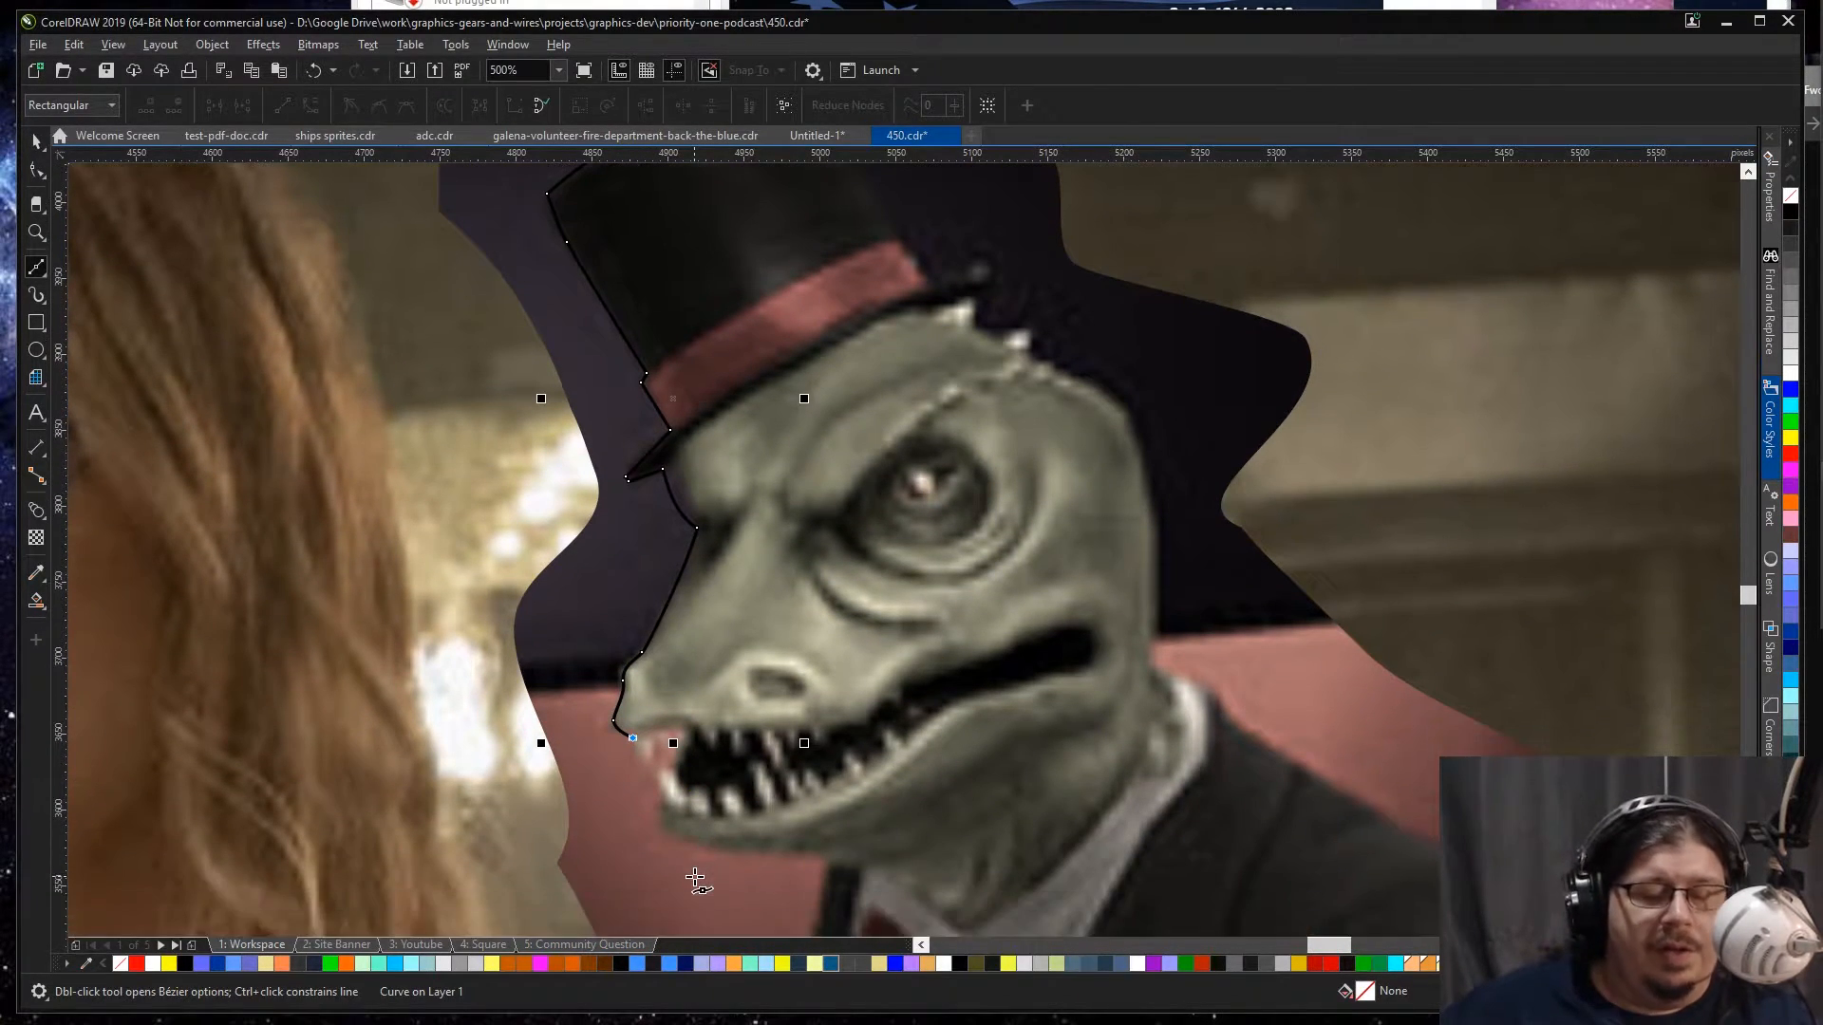
scroll(695, 878, "down", 3)
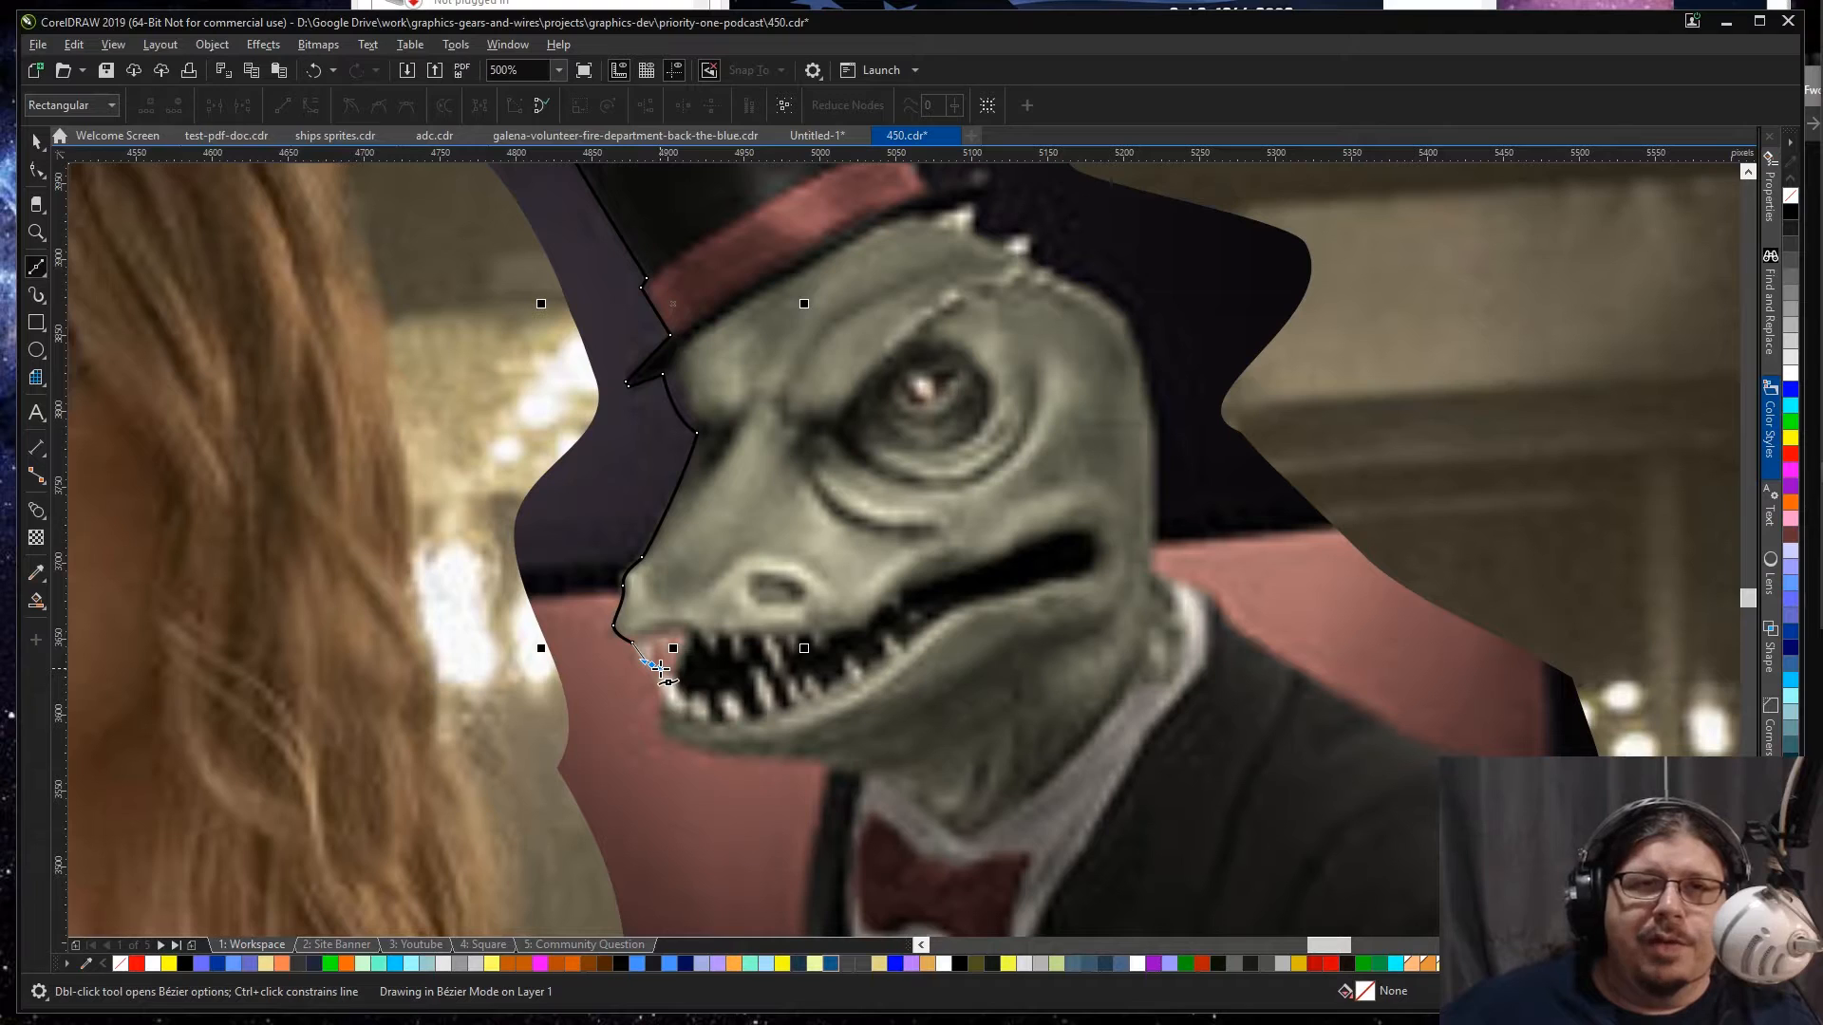
left_click_drag(656, 654, 653, 652)
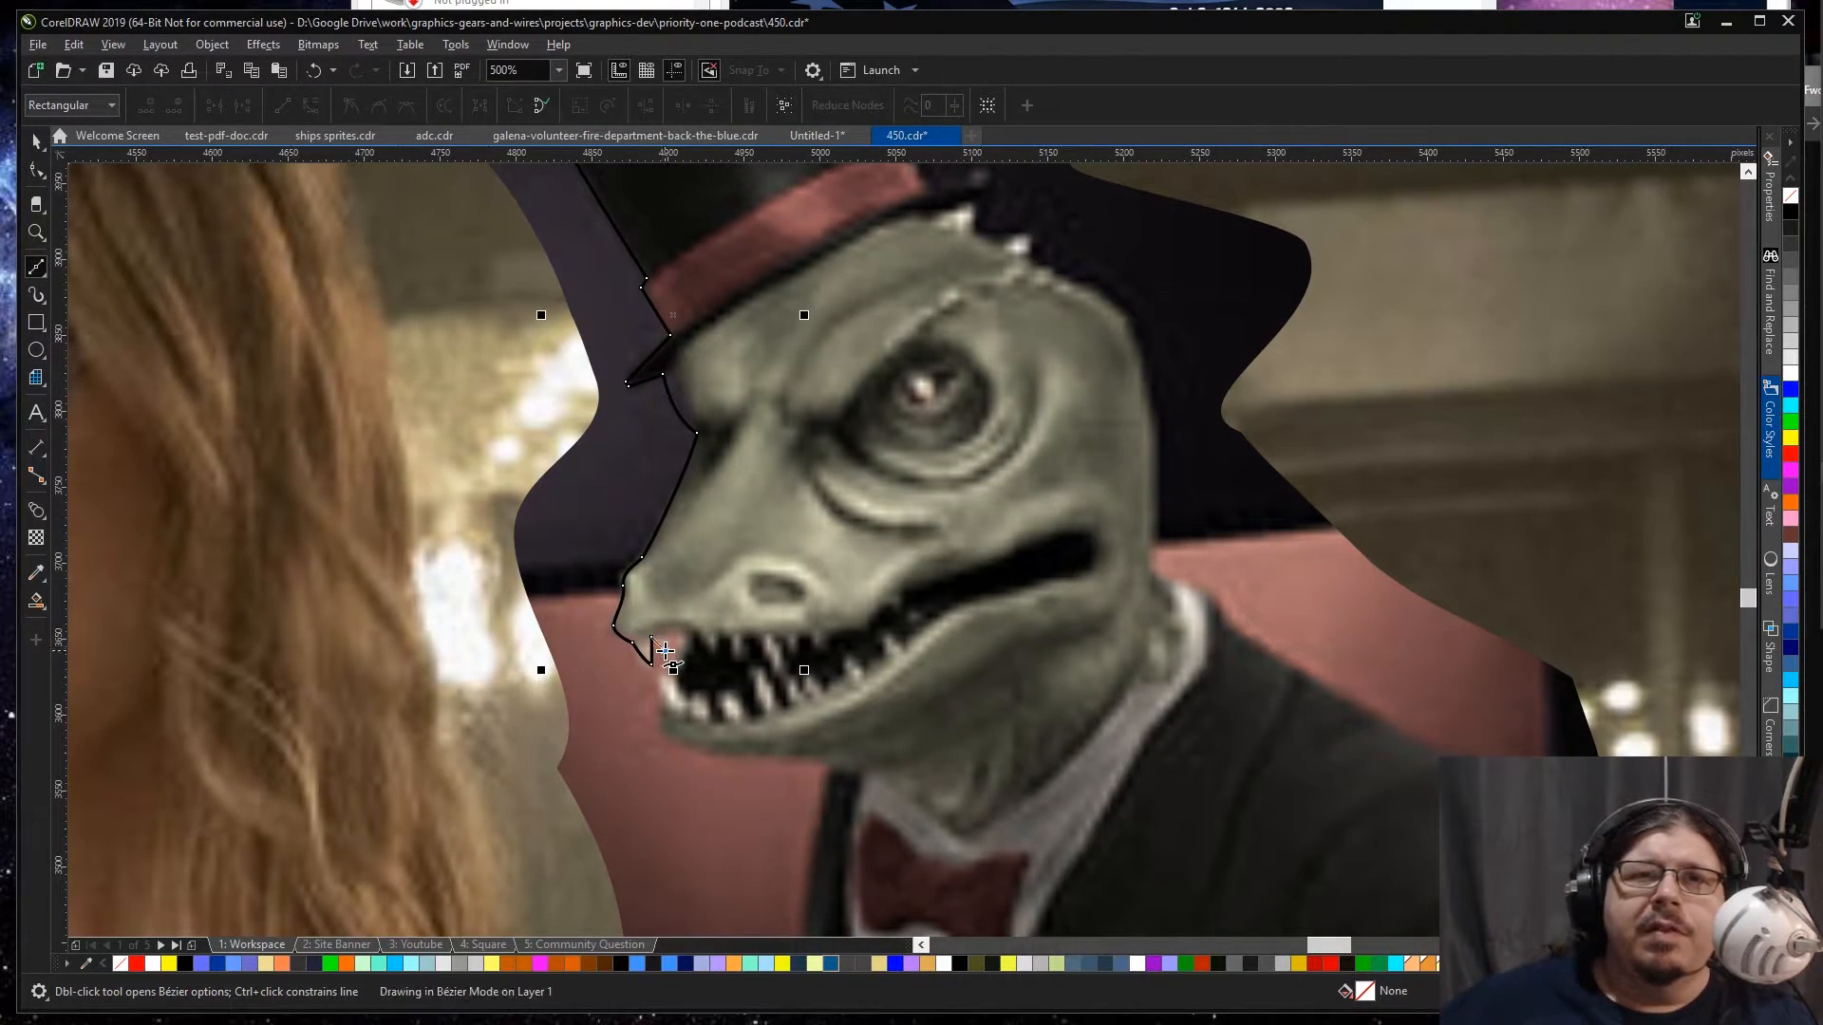
left_click(670, 631)
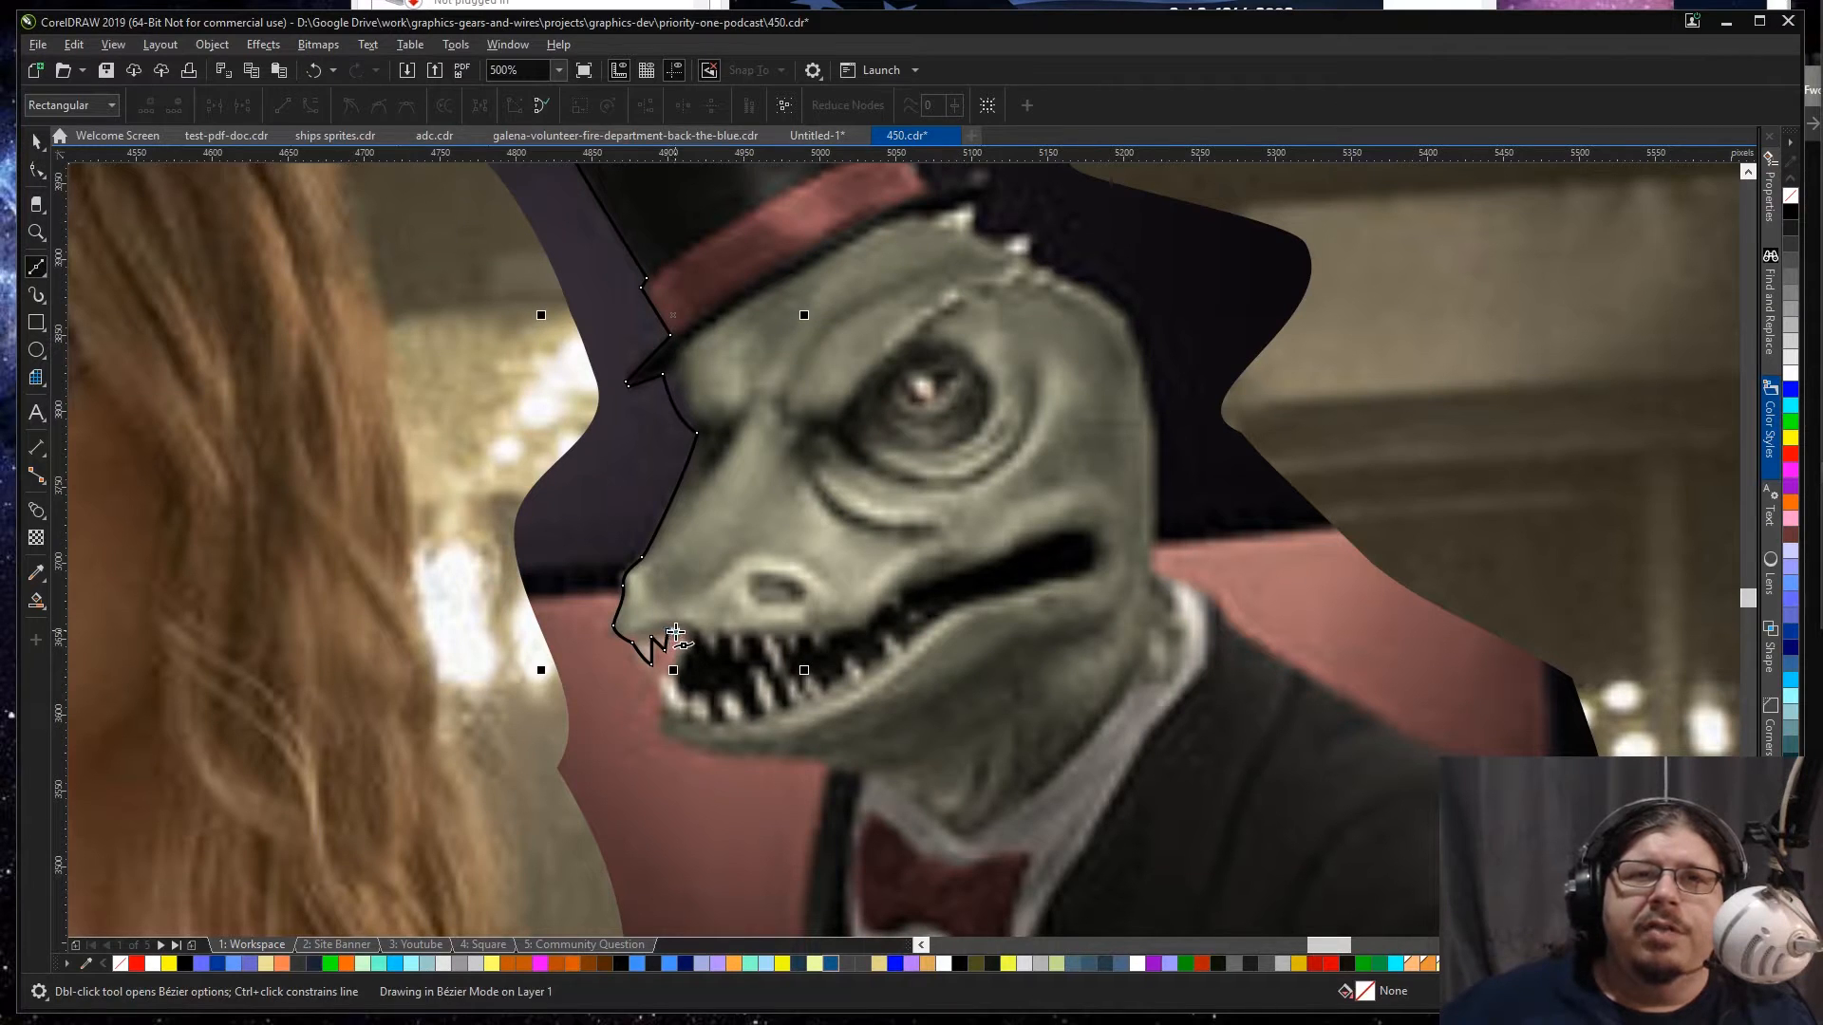
left_click(676, 645)
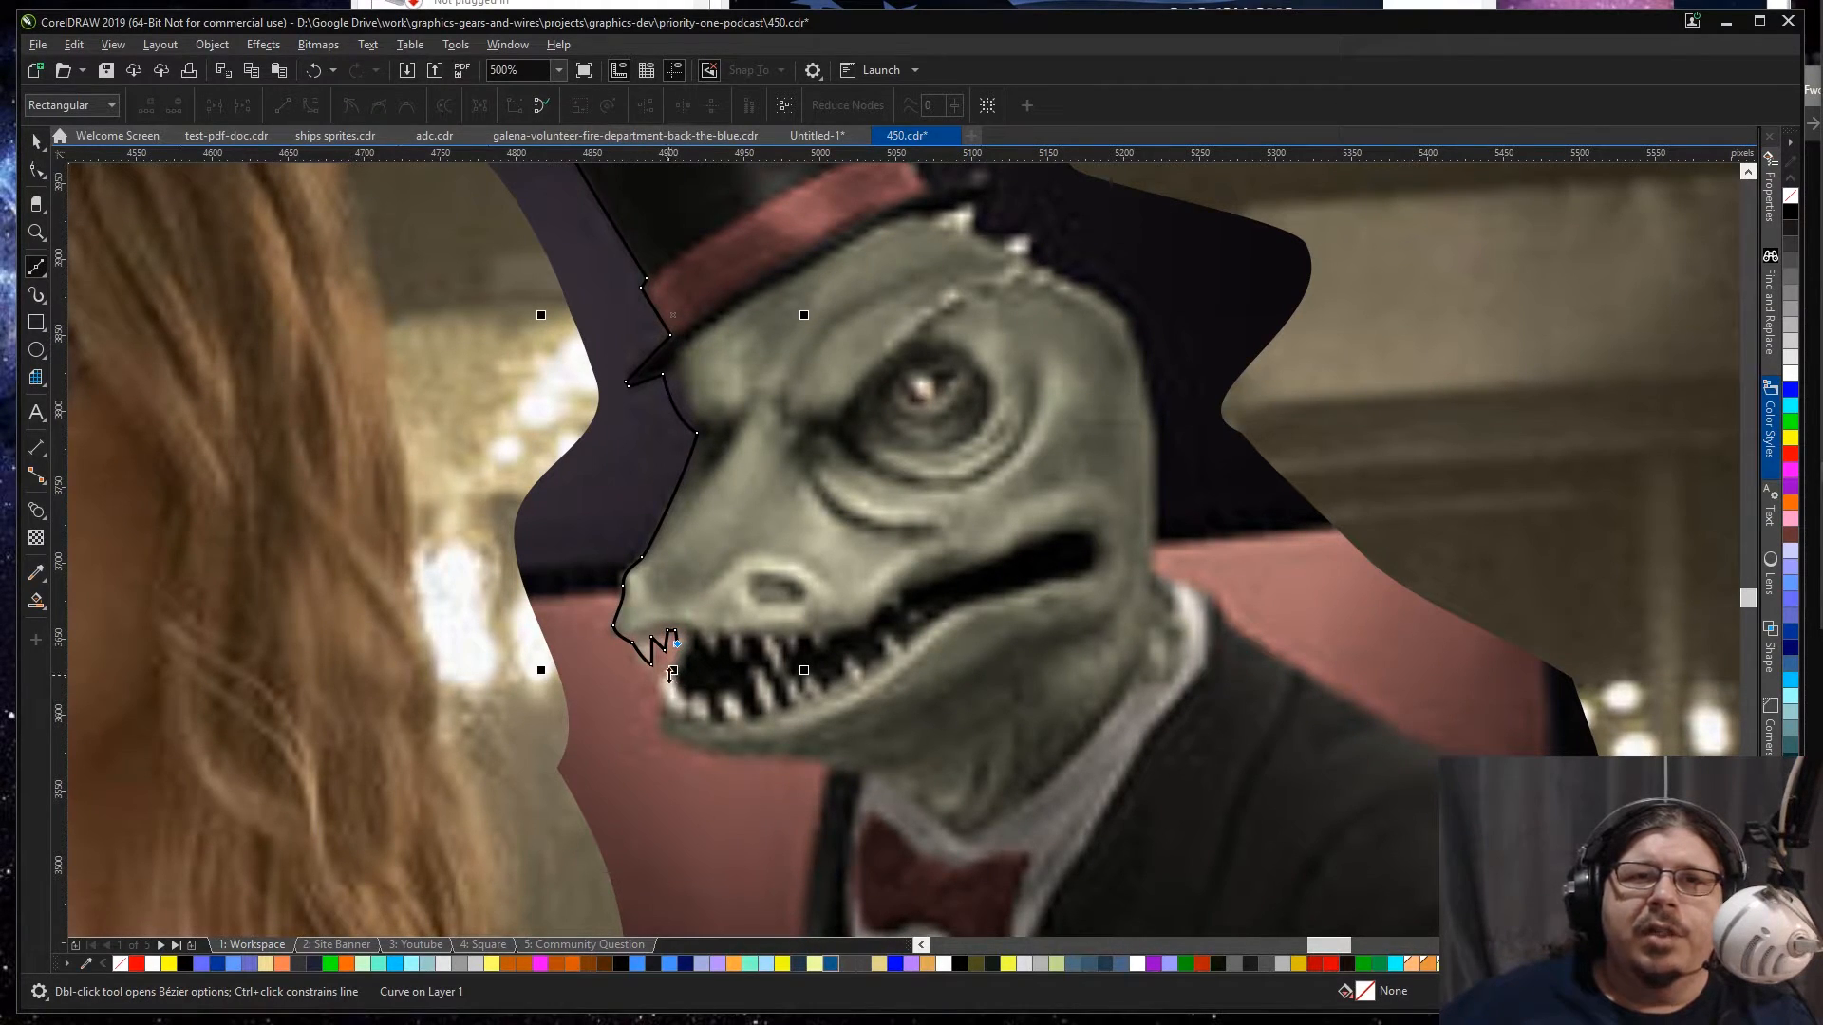
Step: Trace around the lower front teeth and chin, then along the underside of the jaw to the jacket collar
scroll(678, 682, "up", 2)
mouse_move(669, 667)
left_mouse_down()
mouse_move(669, 690)
mouse_move(643, 655)
mouse_move(658, 751)
mouse_move(641, 747)
mouse_move(710, 814)
mouse_move(693, 794)
left_mouse_up()
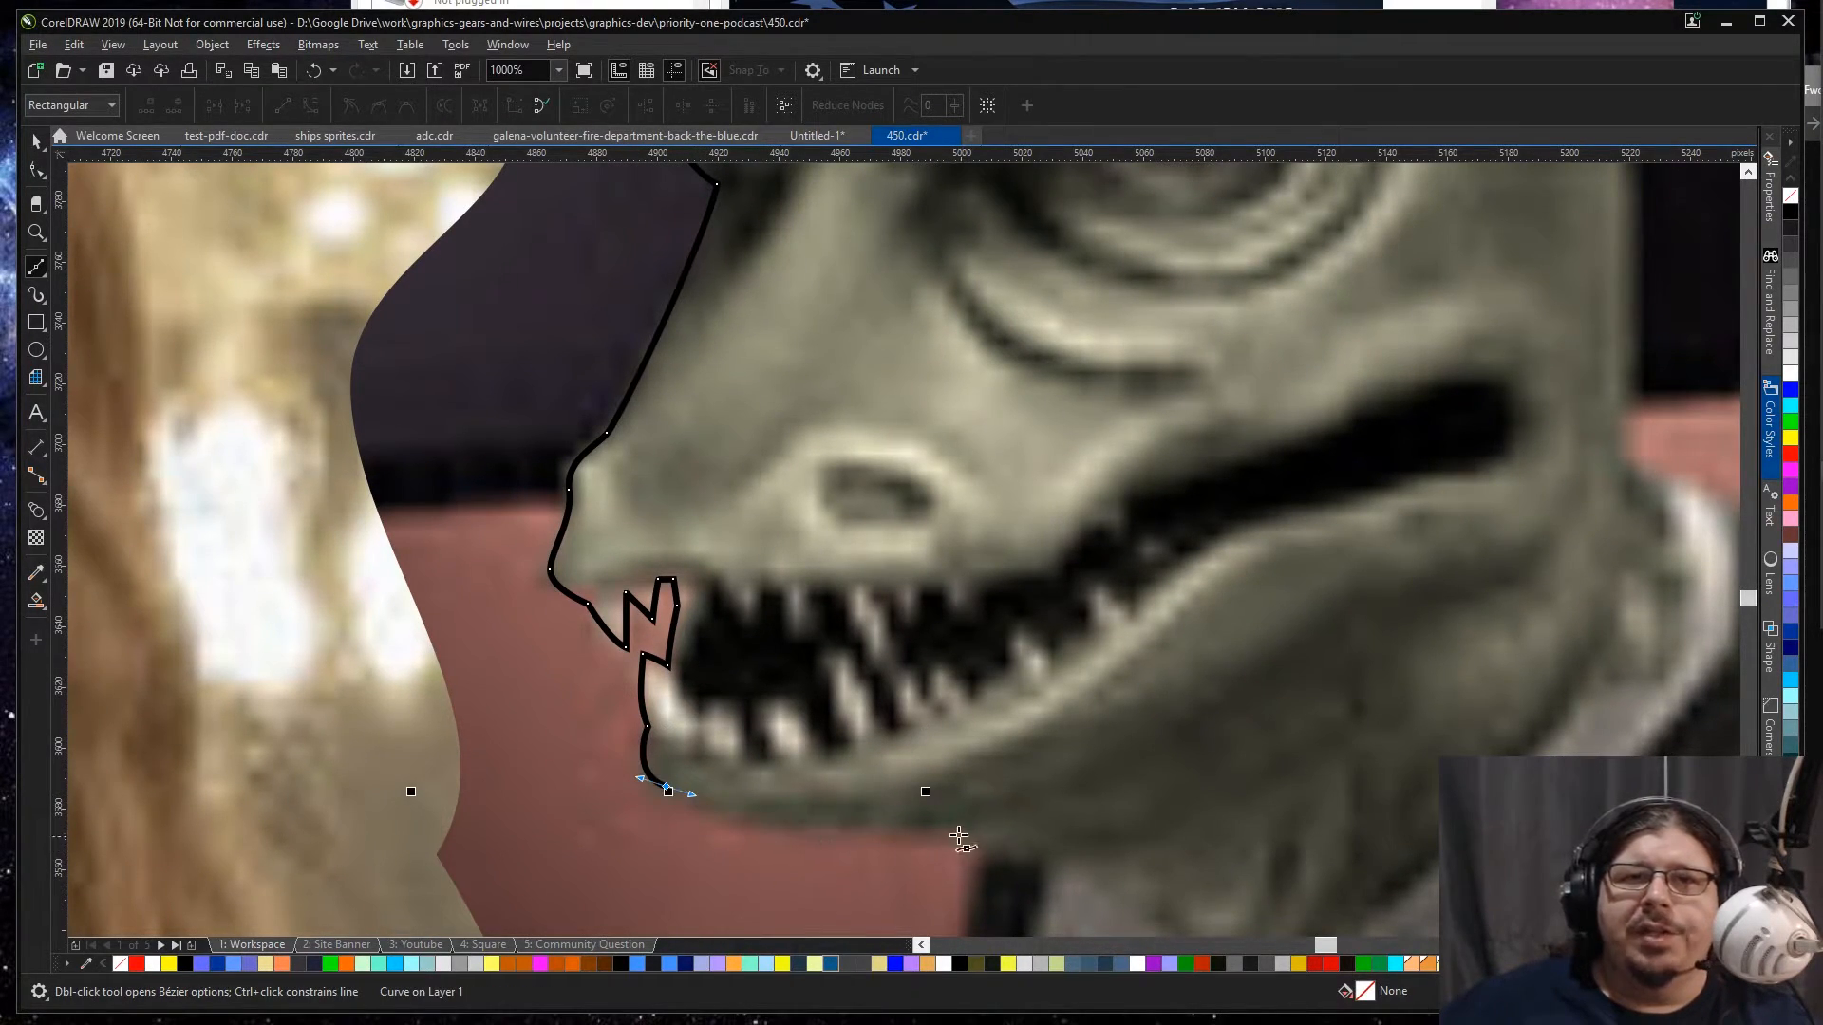
mouse_move(952, 831)
left_mouse_down()
mouse_move(1273, 845)
mouse_move(1273, 830)
mouse_move(964, 834)
mouse_move(989, 869)
mouse_move(974, 888)
left_mouse_up()
Step: Trace the jacket's front edge from the collar down to the blonde woman's shoulder, with corner nodes at the direction changes
scroll(974, 888, "down", 6)
scroll(976, 887, "down", 5)
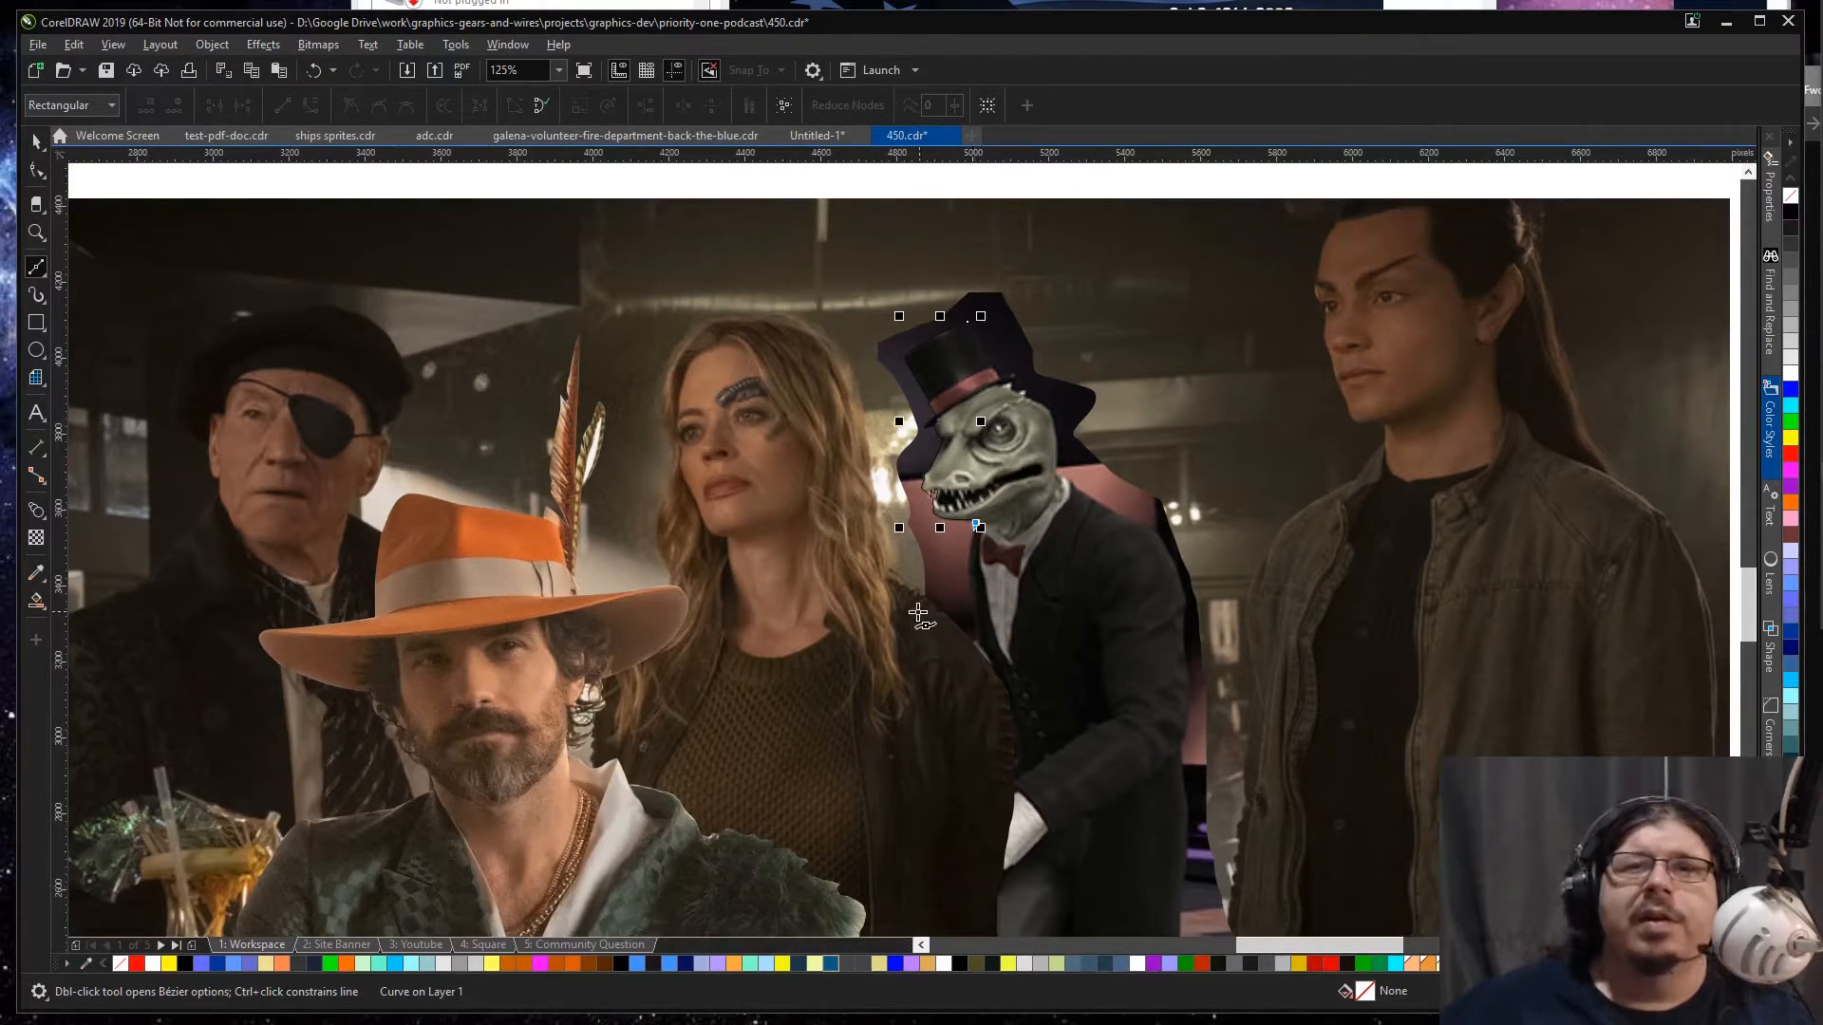
scroll(971, 626, "up", 4)
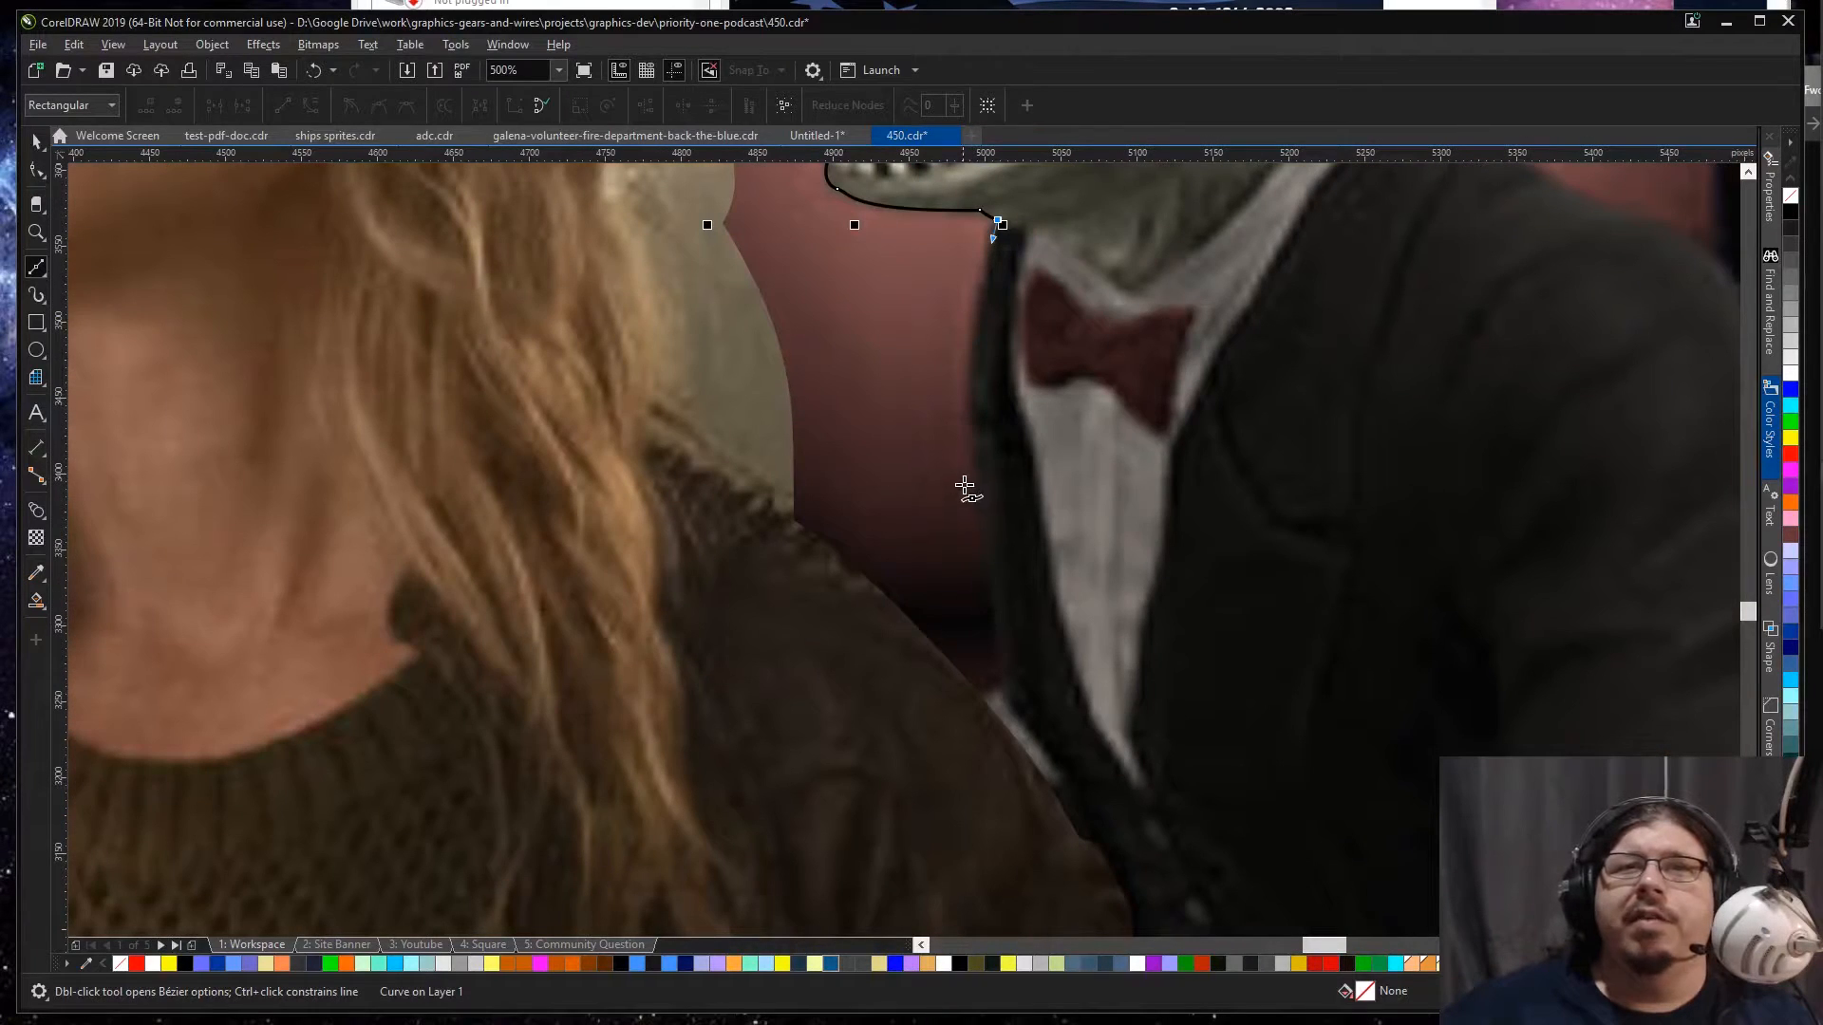
left_click_drag(980, 482, 985, 518)
key("c")
mouse_move(992, 604)
left_mouse_down()
mouse_move(993, 699)
mouse_move(967, 708)
left_mouse_up()
key("c")
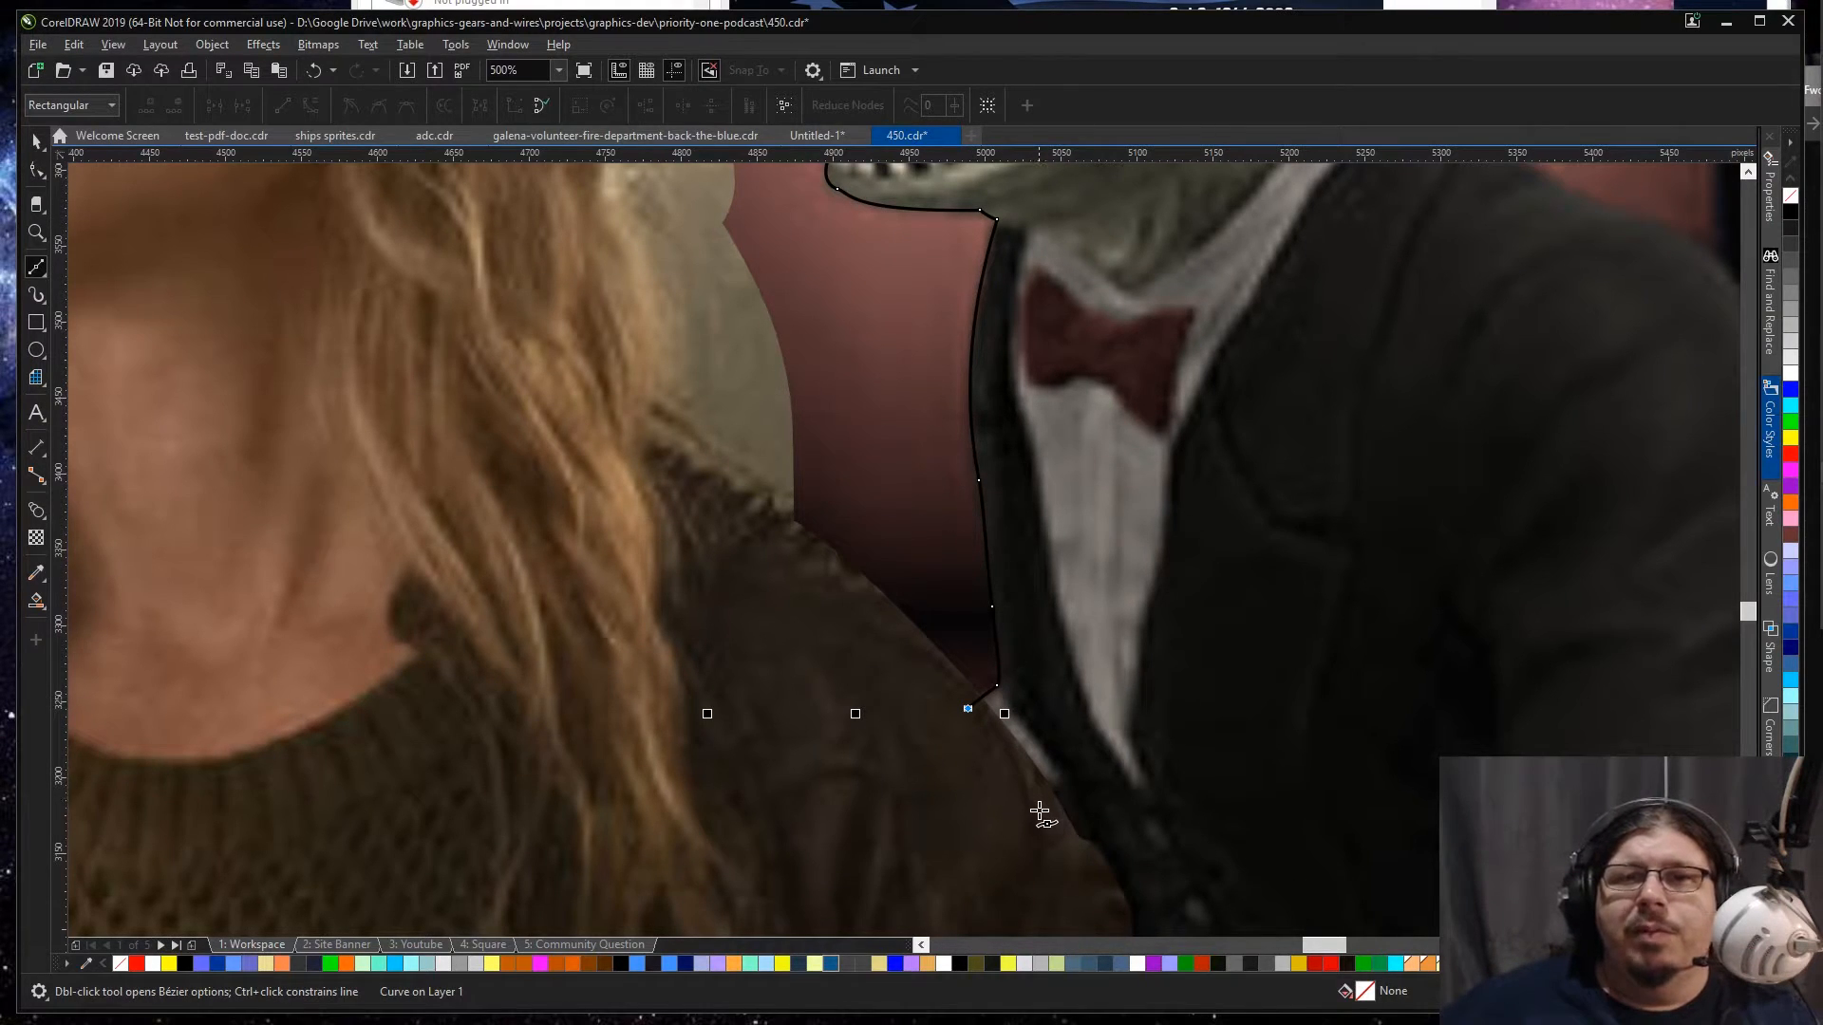
Step: Run the path loosely down over the blonde woman's dark coat to the bottom edge beside the lizard's front shoe
scroll(1044, 826, "down", 4)
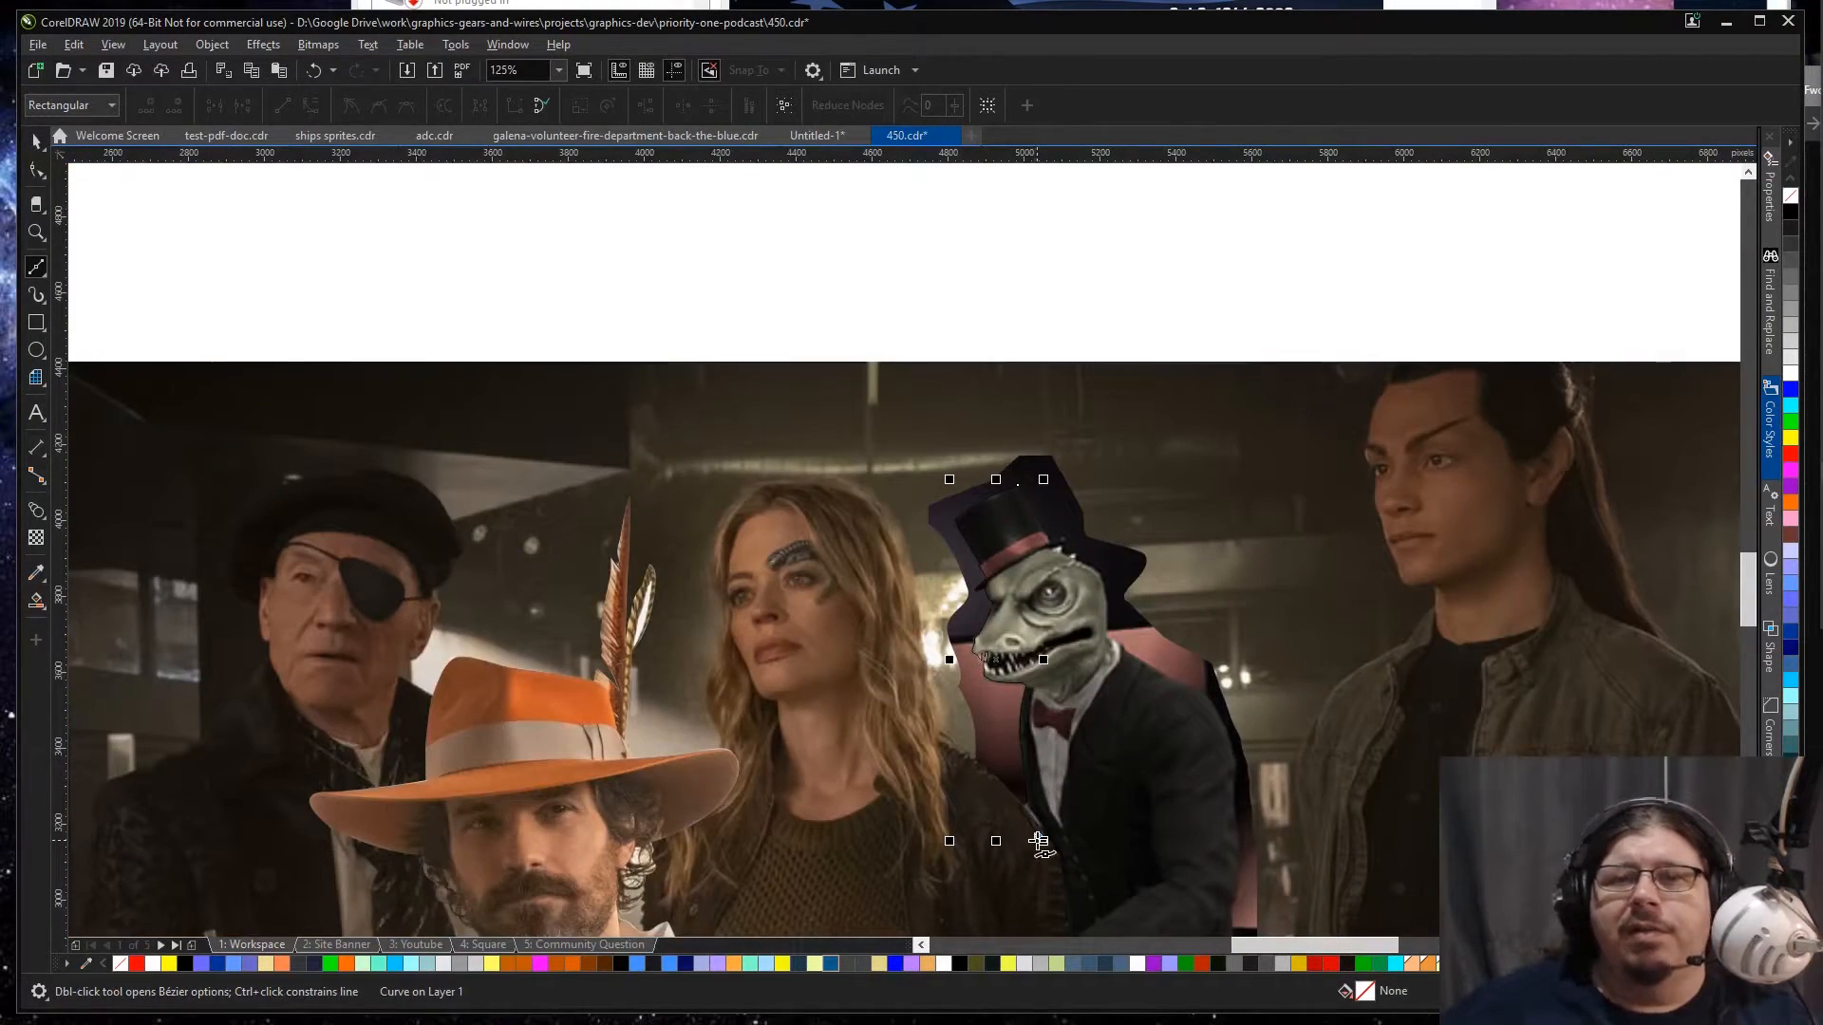
scroll(1039, 842, "down", 3)
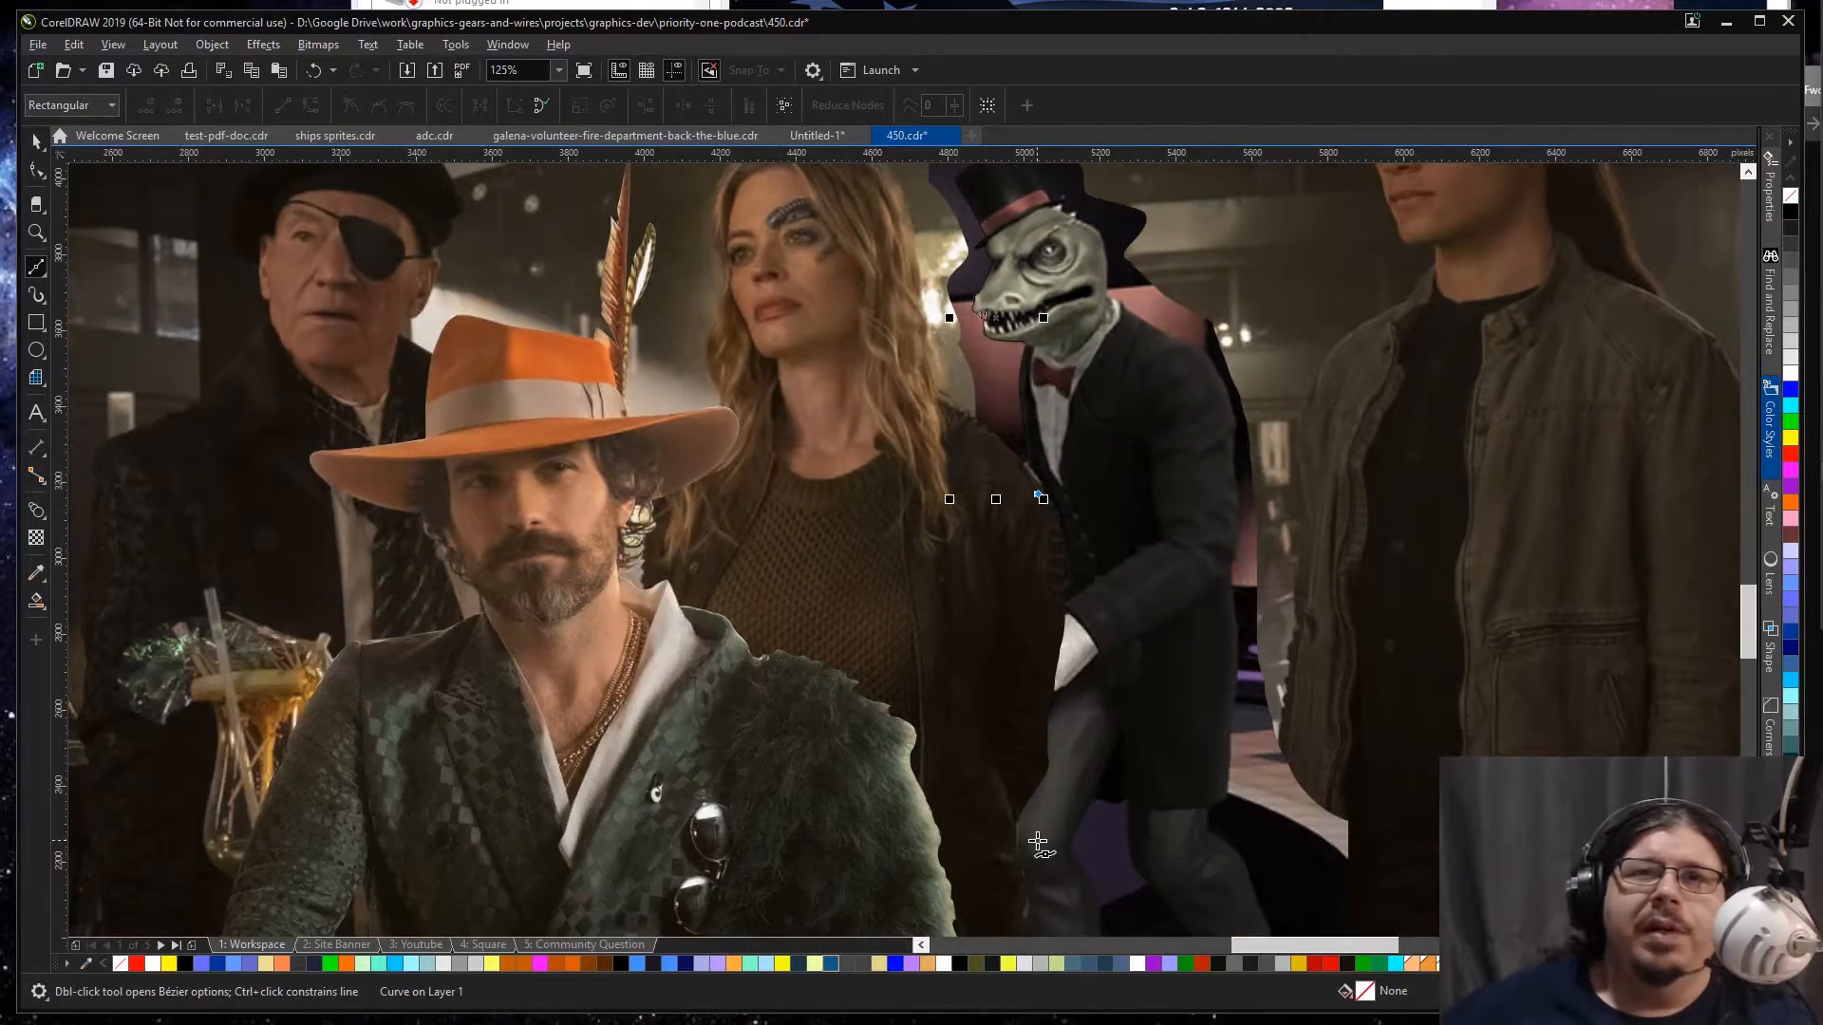
left_click(1007, 733)
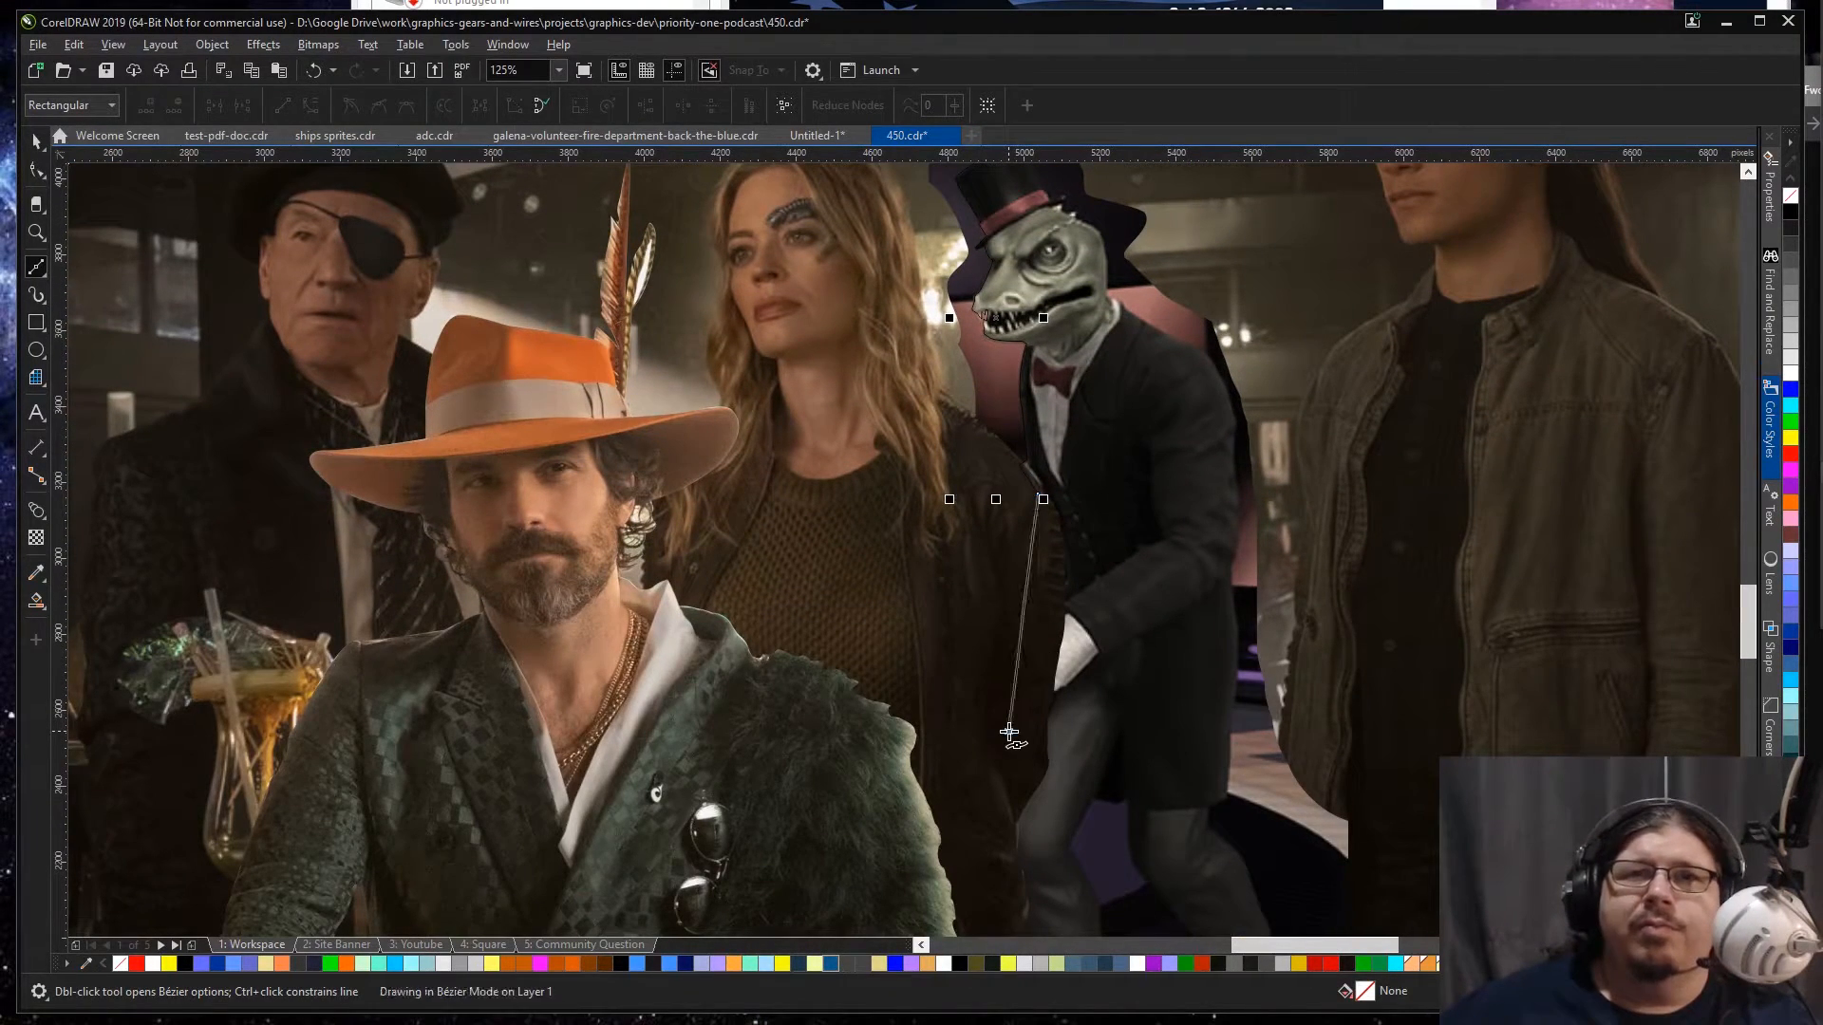
double_click(993, 854)
scroll(987, 873, "down", 2)
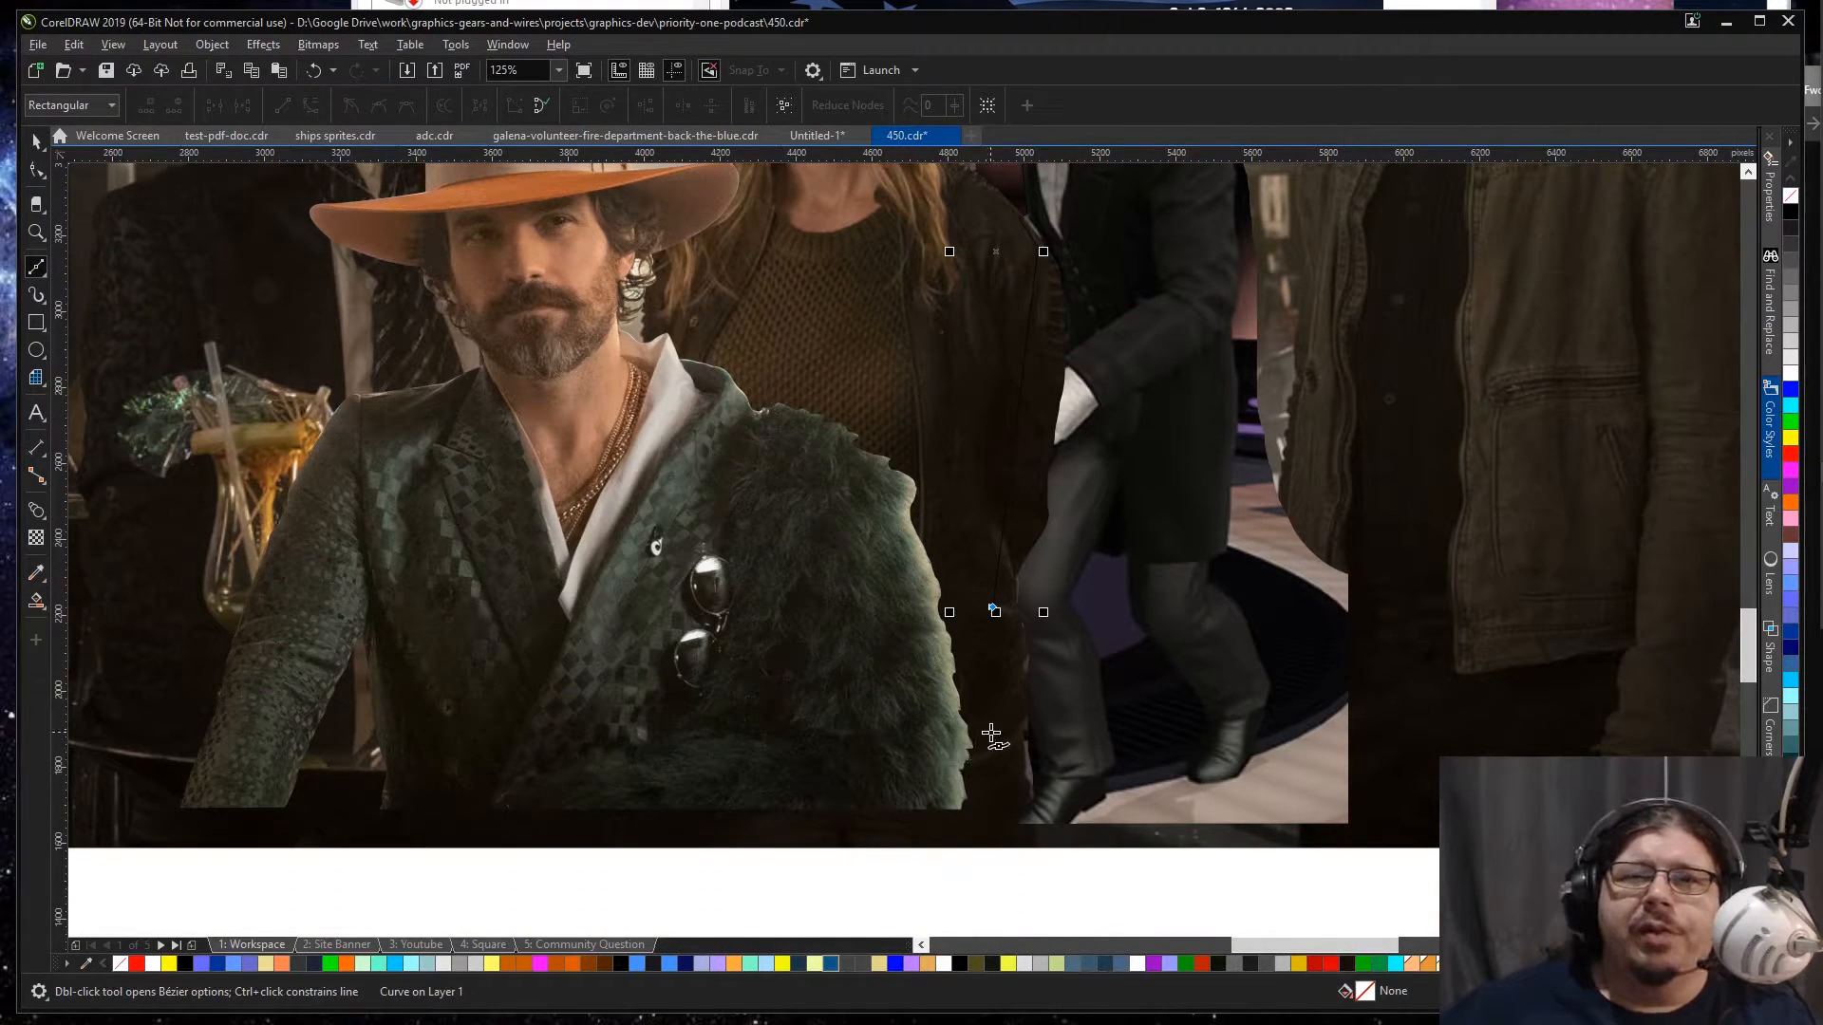
left_click(991, 732)
left_click(985, 795)
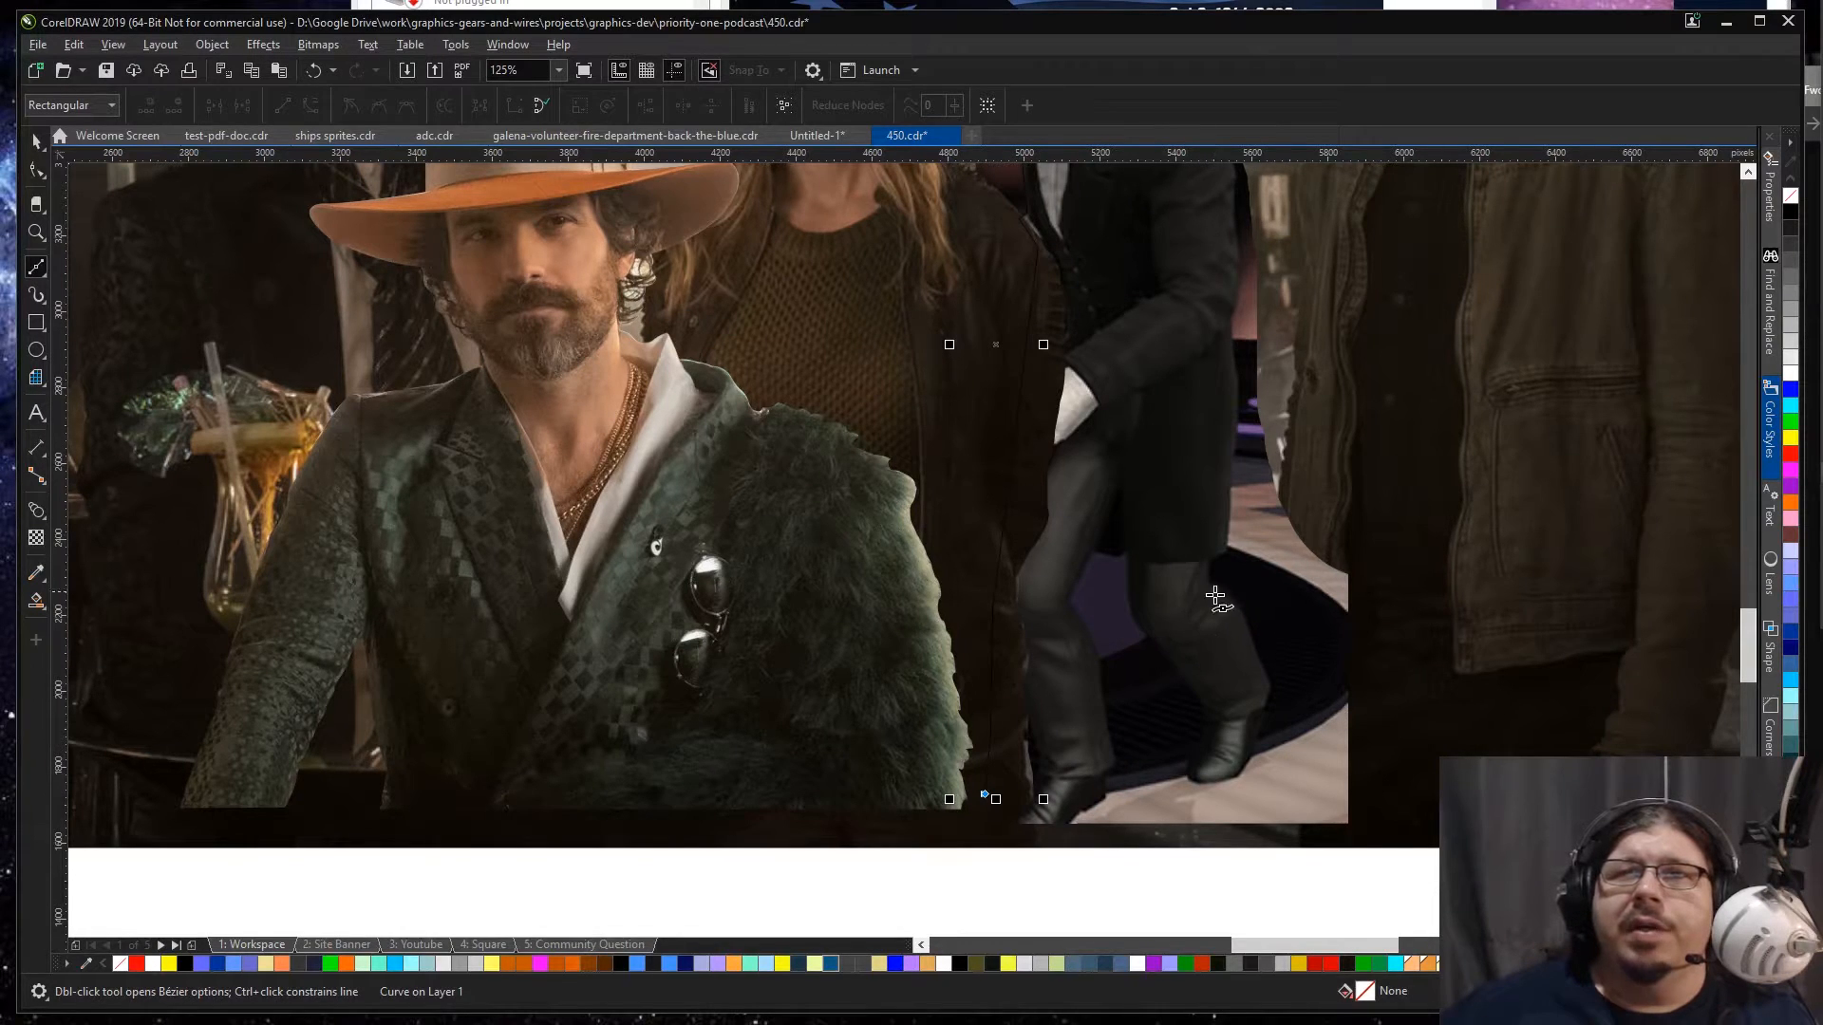
Step: Carry the path across the legs to the rear ankle and trace up the back of the calf to behind the knee
left_click(1260, 676)
scroll(1215, 608, "up", 4)
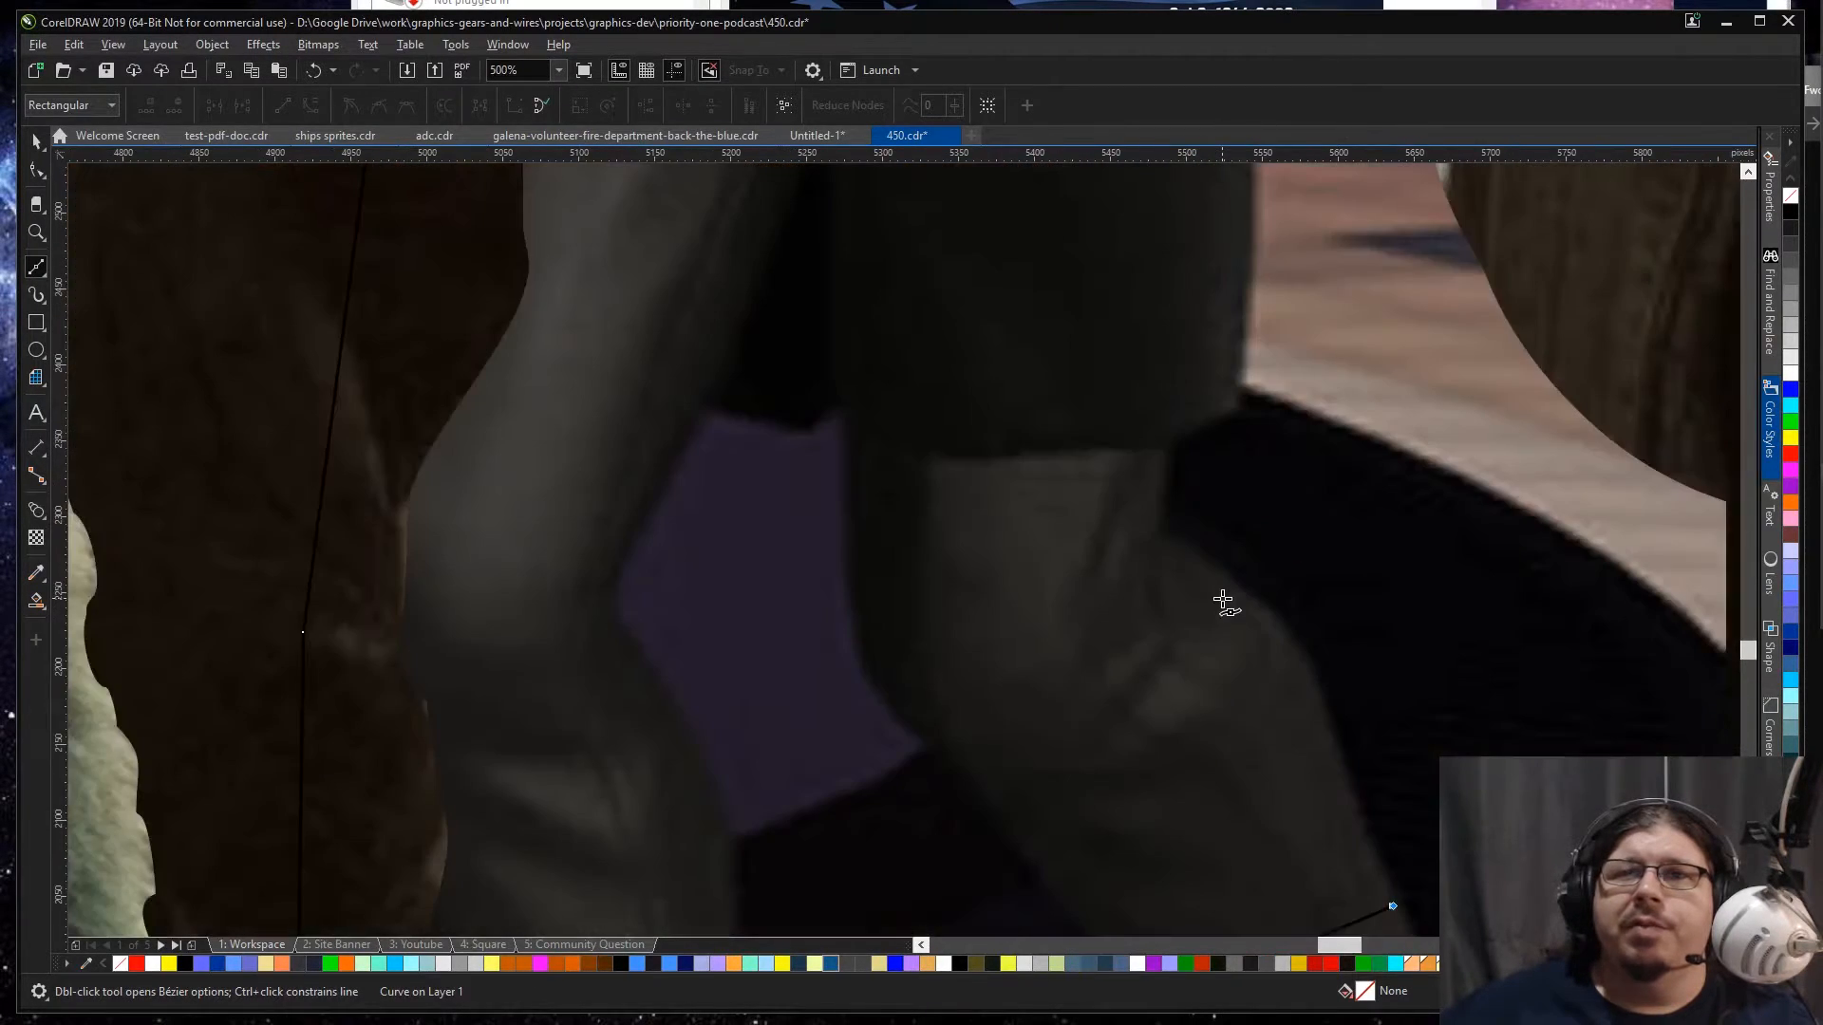
left_click_drag(1166, 538, 924, 402)
key("ctrl+z")
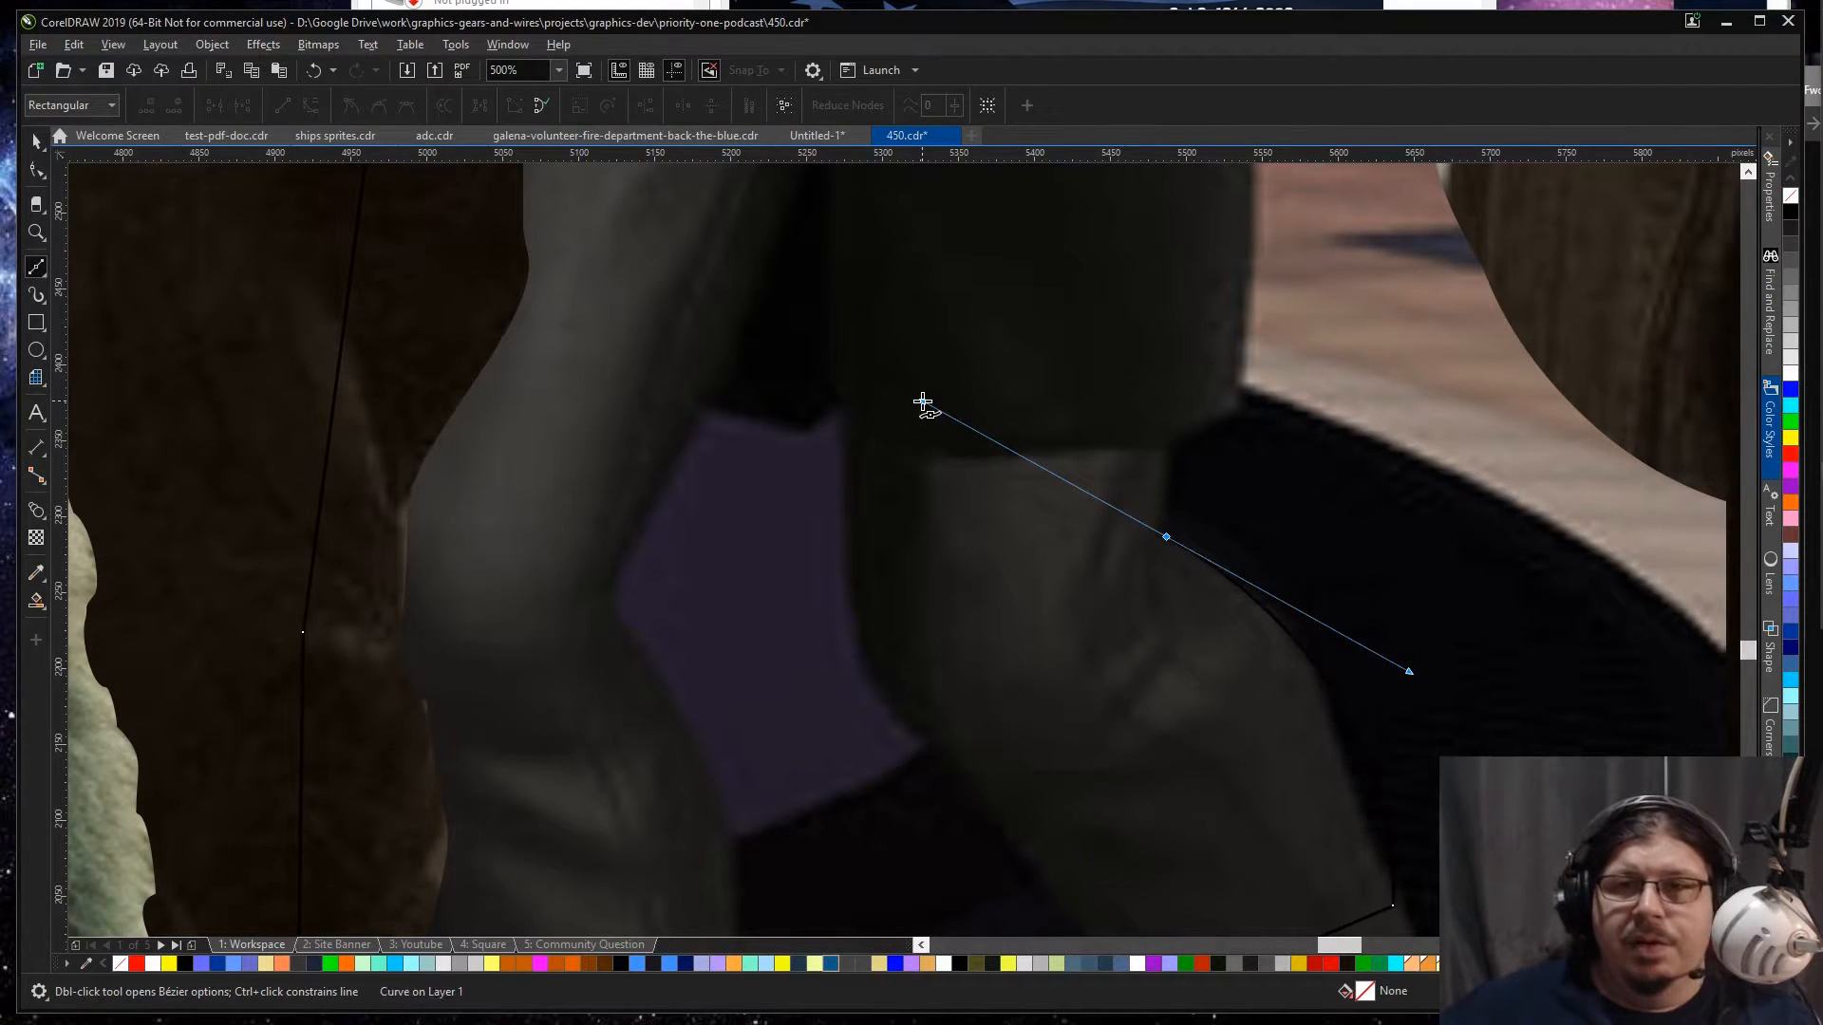
left_click_drag(1344, 776, 1333, 718)
left_click_drag(1153, 528, 968, 424)
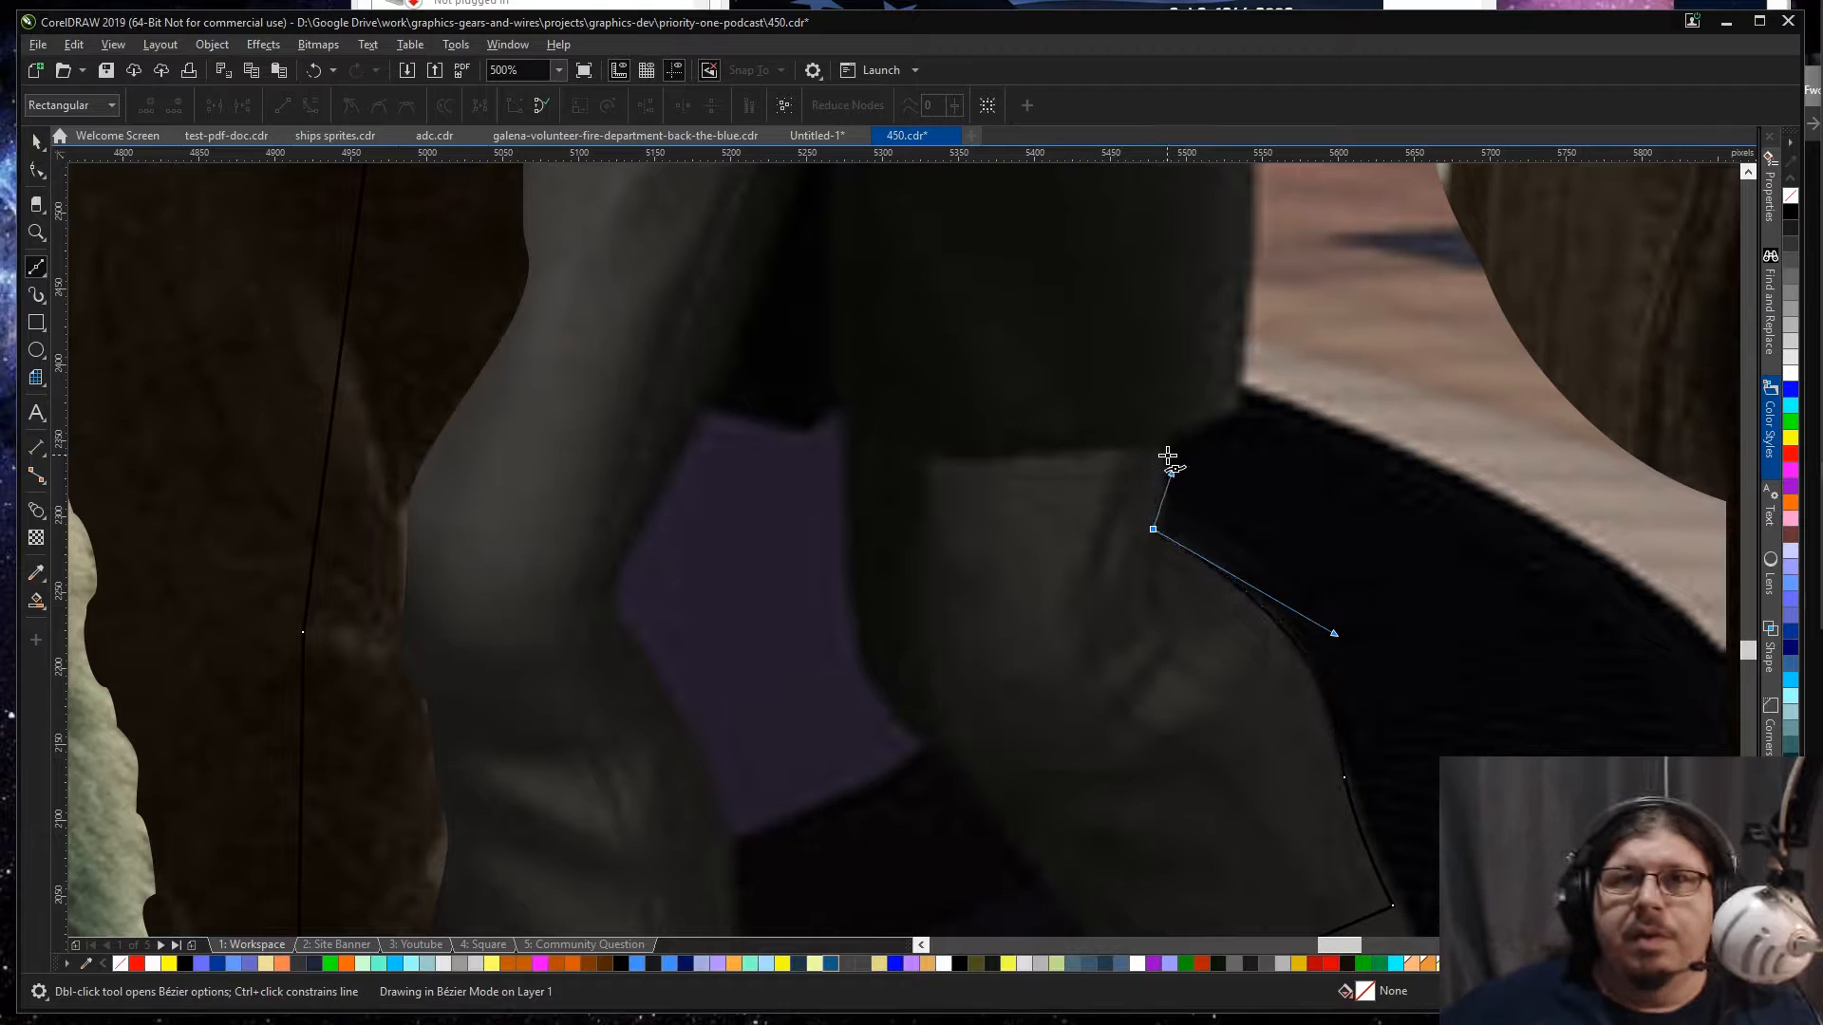
Step: Trace from behind the knee along the coat's hem and up the lower part of its back edge
left_click_drag(1174, 445, 1249, 311)
scroll(1249, 310, "up", 1)
scroll(1249, 310, "up", 5)
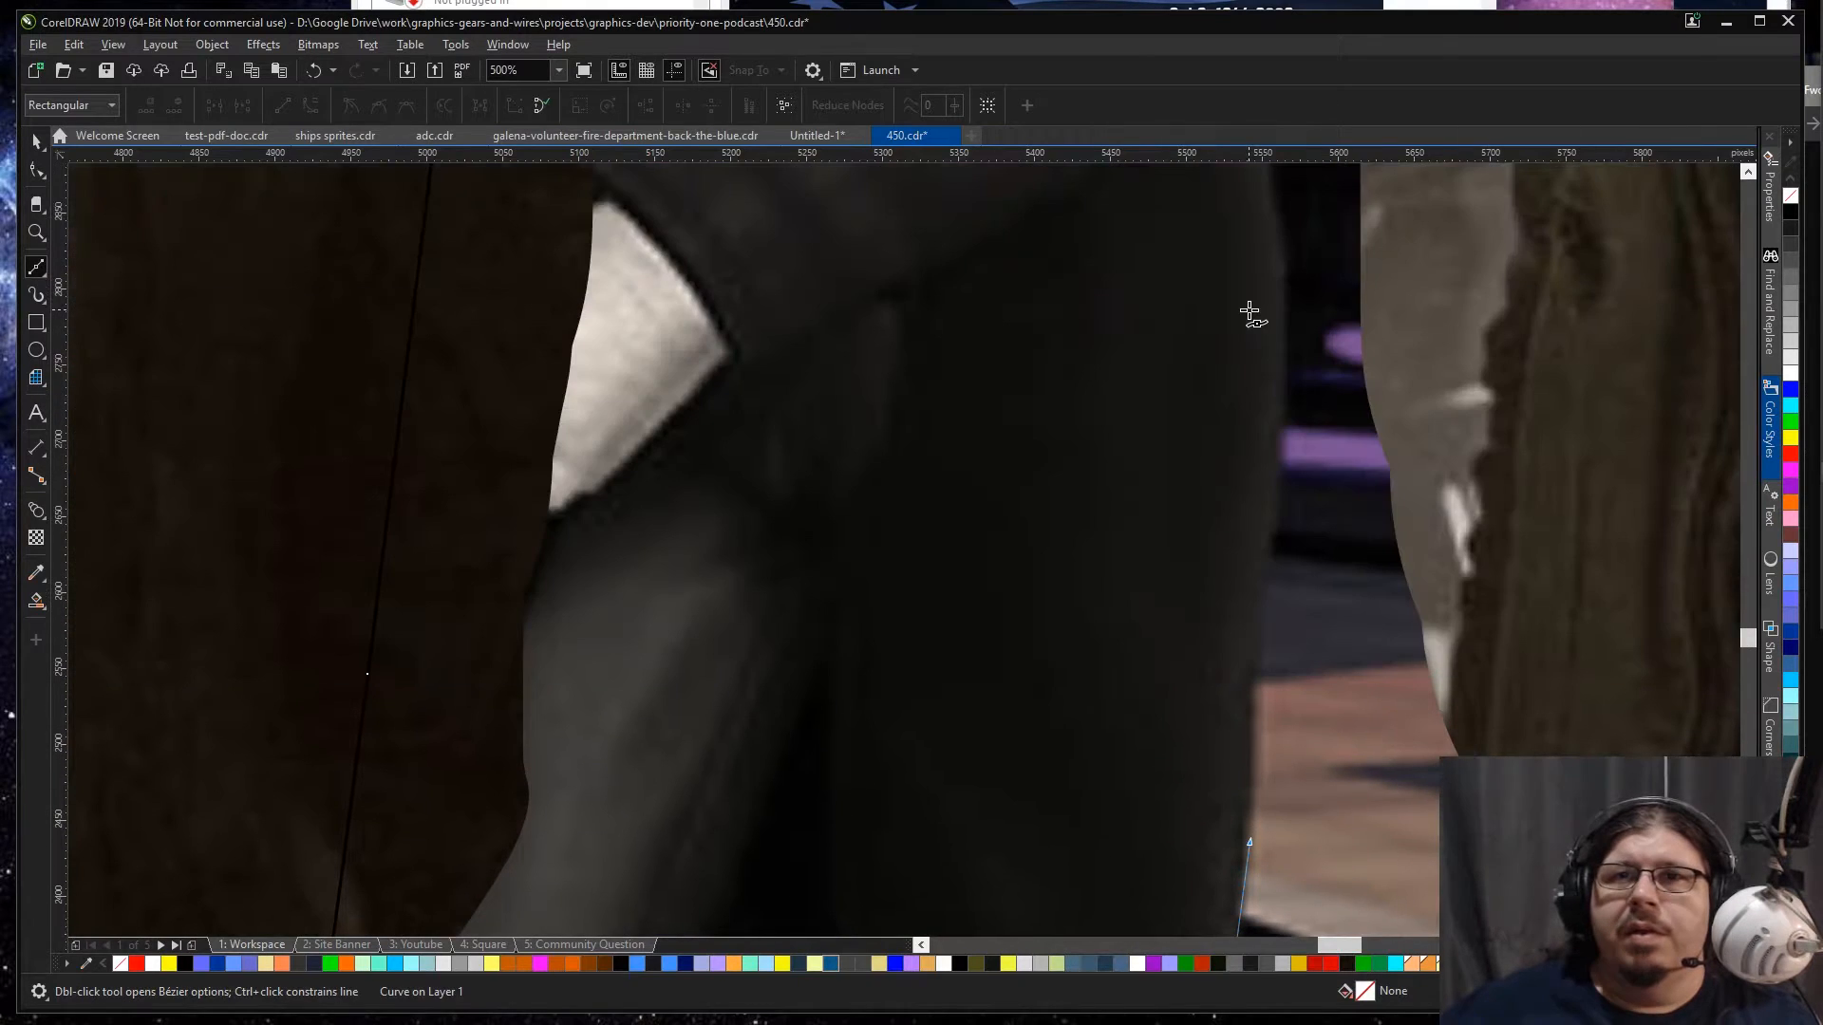
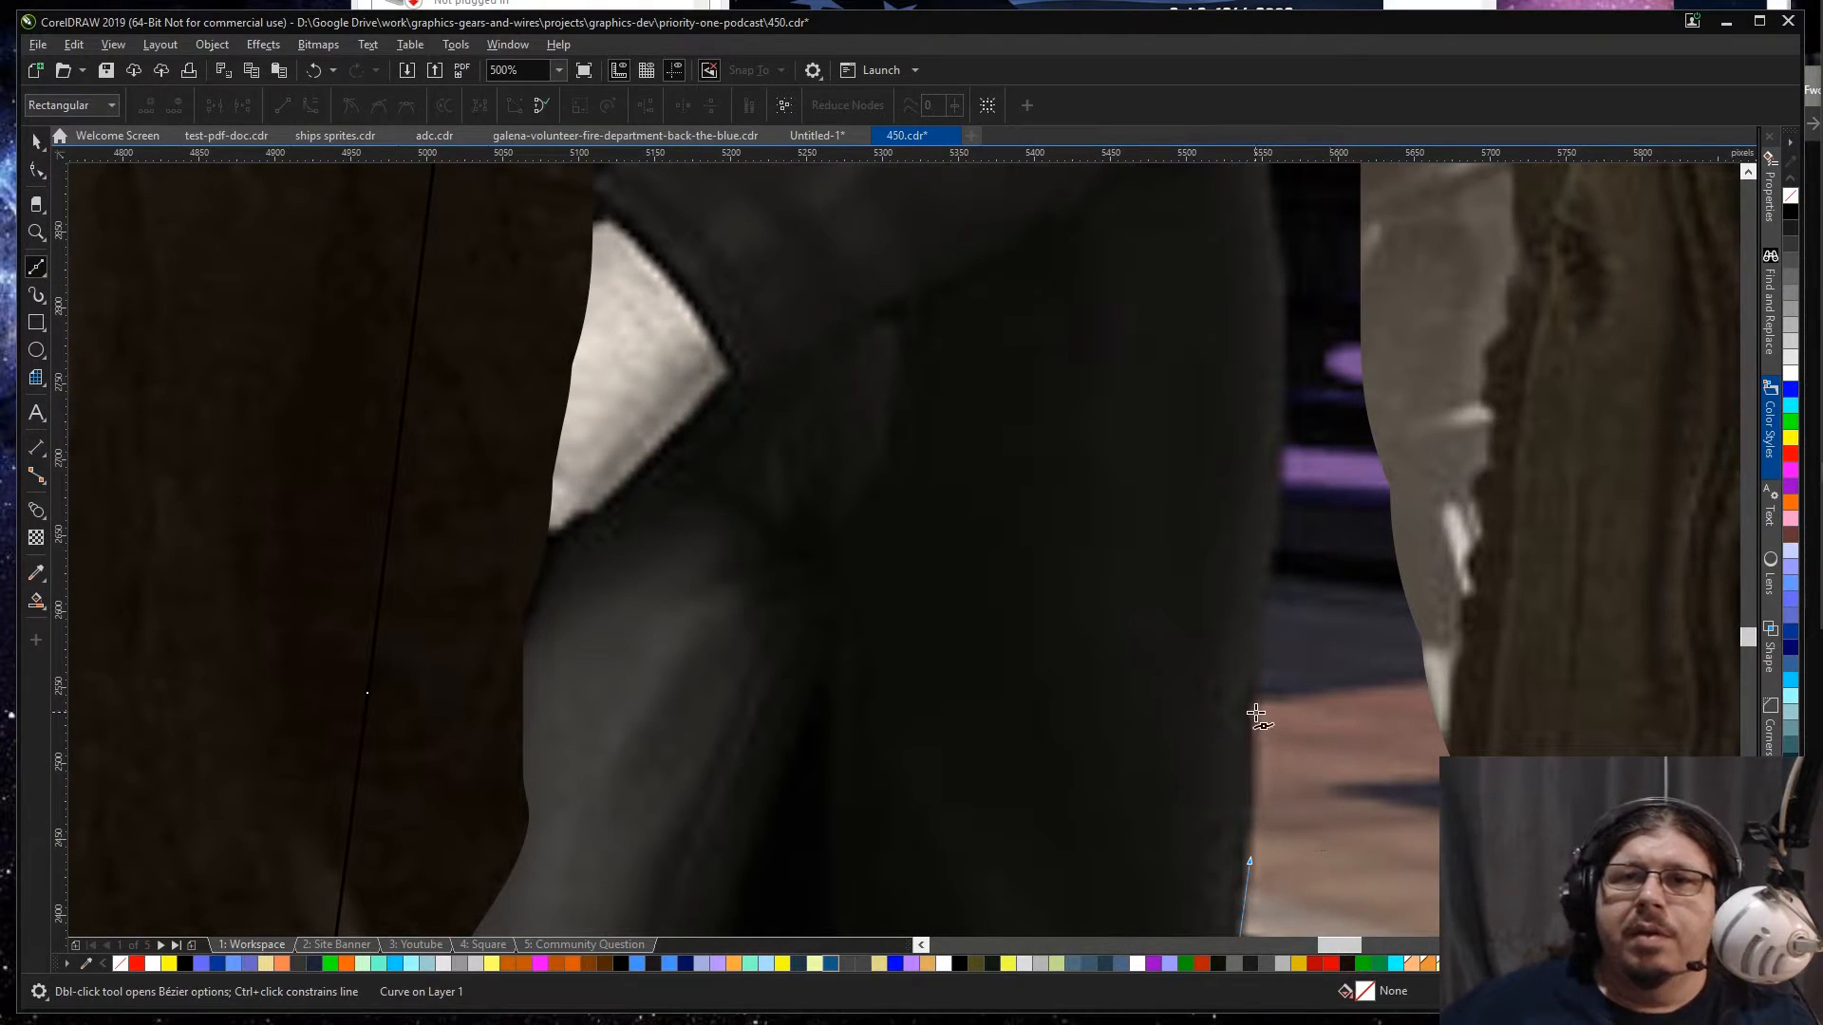
Step: Trace up the coat's back edge from below the sleeve, past the elbow, to the back of the upper arm
left_click_drag(1252, 712, 1269, 556)
scroll(1221, 411, "up", 2)
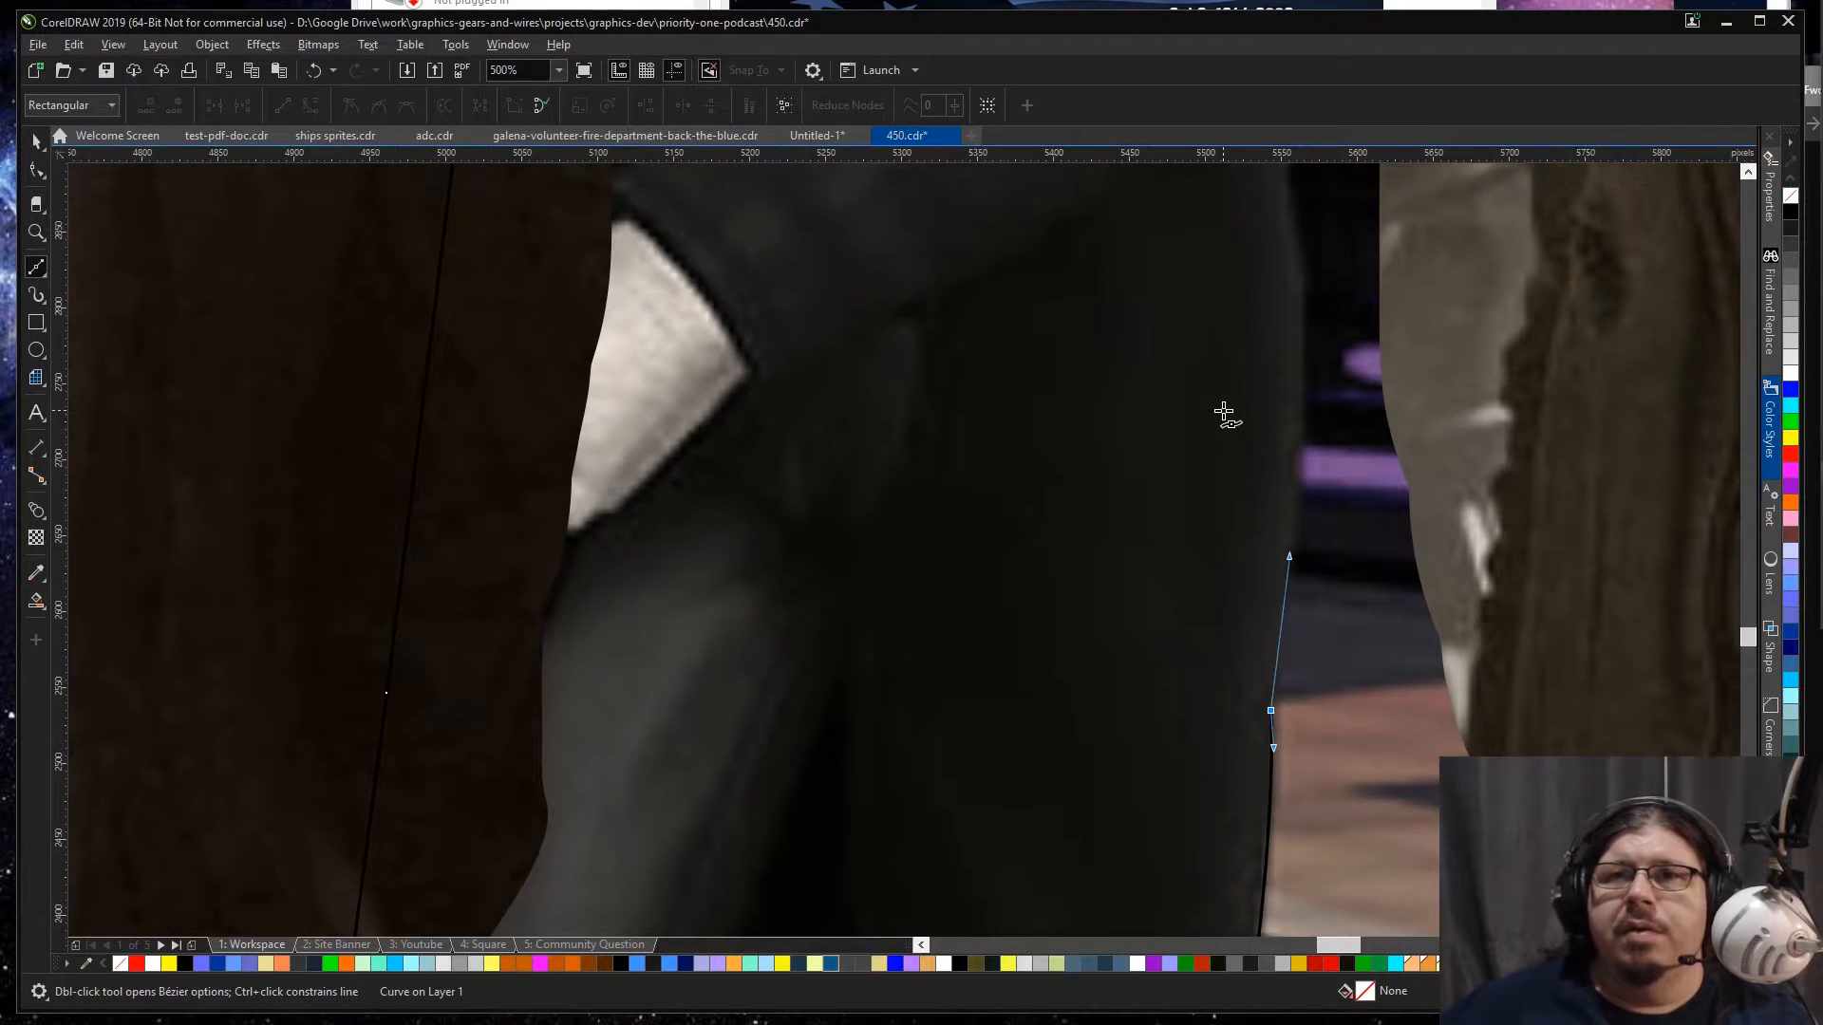
scroll(1223, 415, "up", 2)
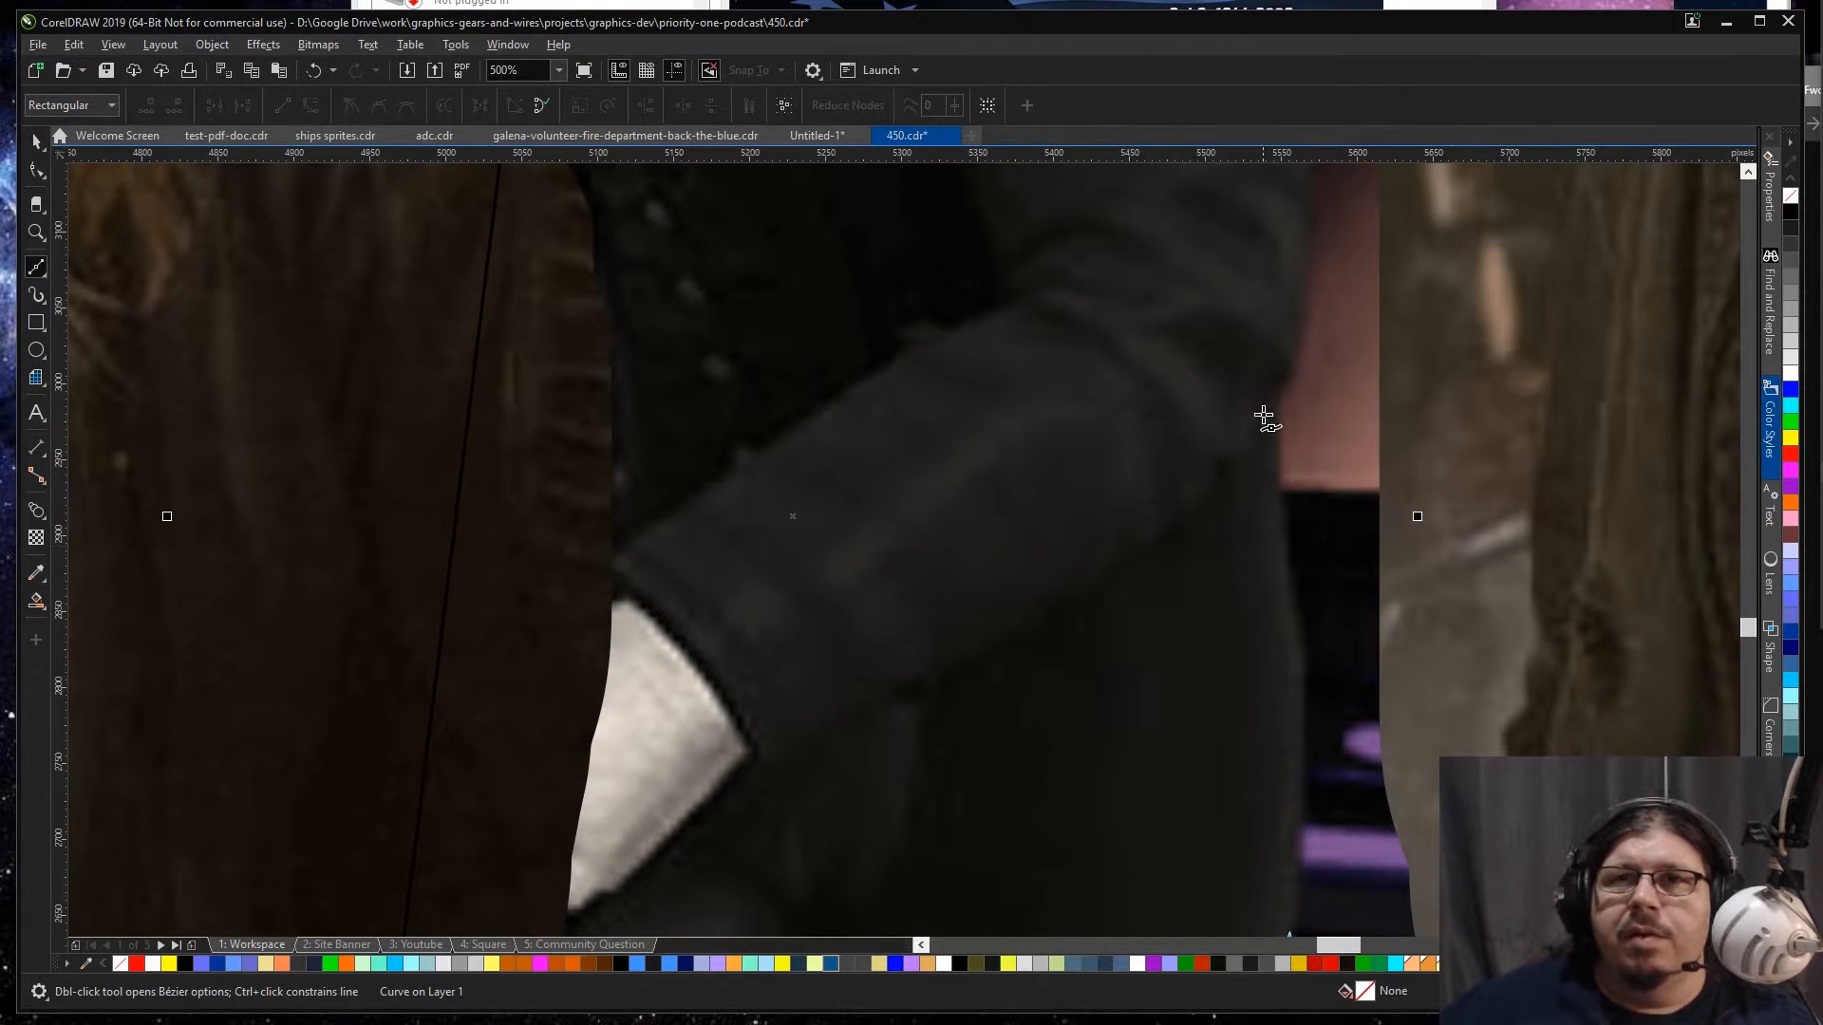
mouse_move(1273, 406)
left_mouse_down()
mouse_move(1237, 313)
mouse_move(1250, 143)
mouse_move(1236, 206)
mouse_move(1287, 510)
left_mouse_up()
left_click_drag(1305, 300, 1296, 228)
Step: Continue the path up the back of the upper arm and over the rounded shoulder of the jacket
scroll(1296, 228, "up", 5)
scroll(1296, 227, "up", 3)
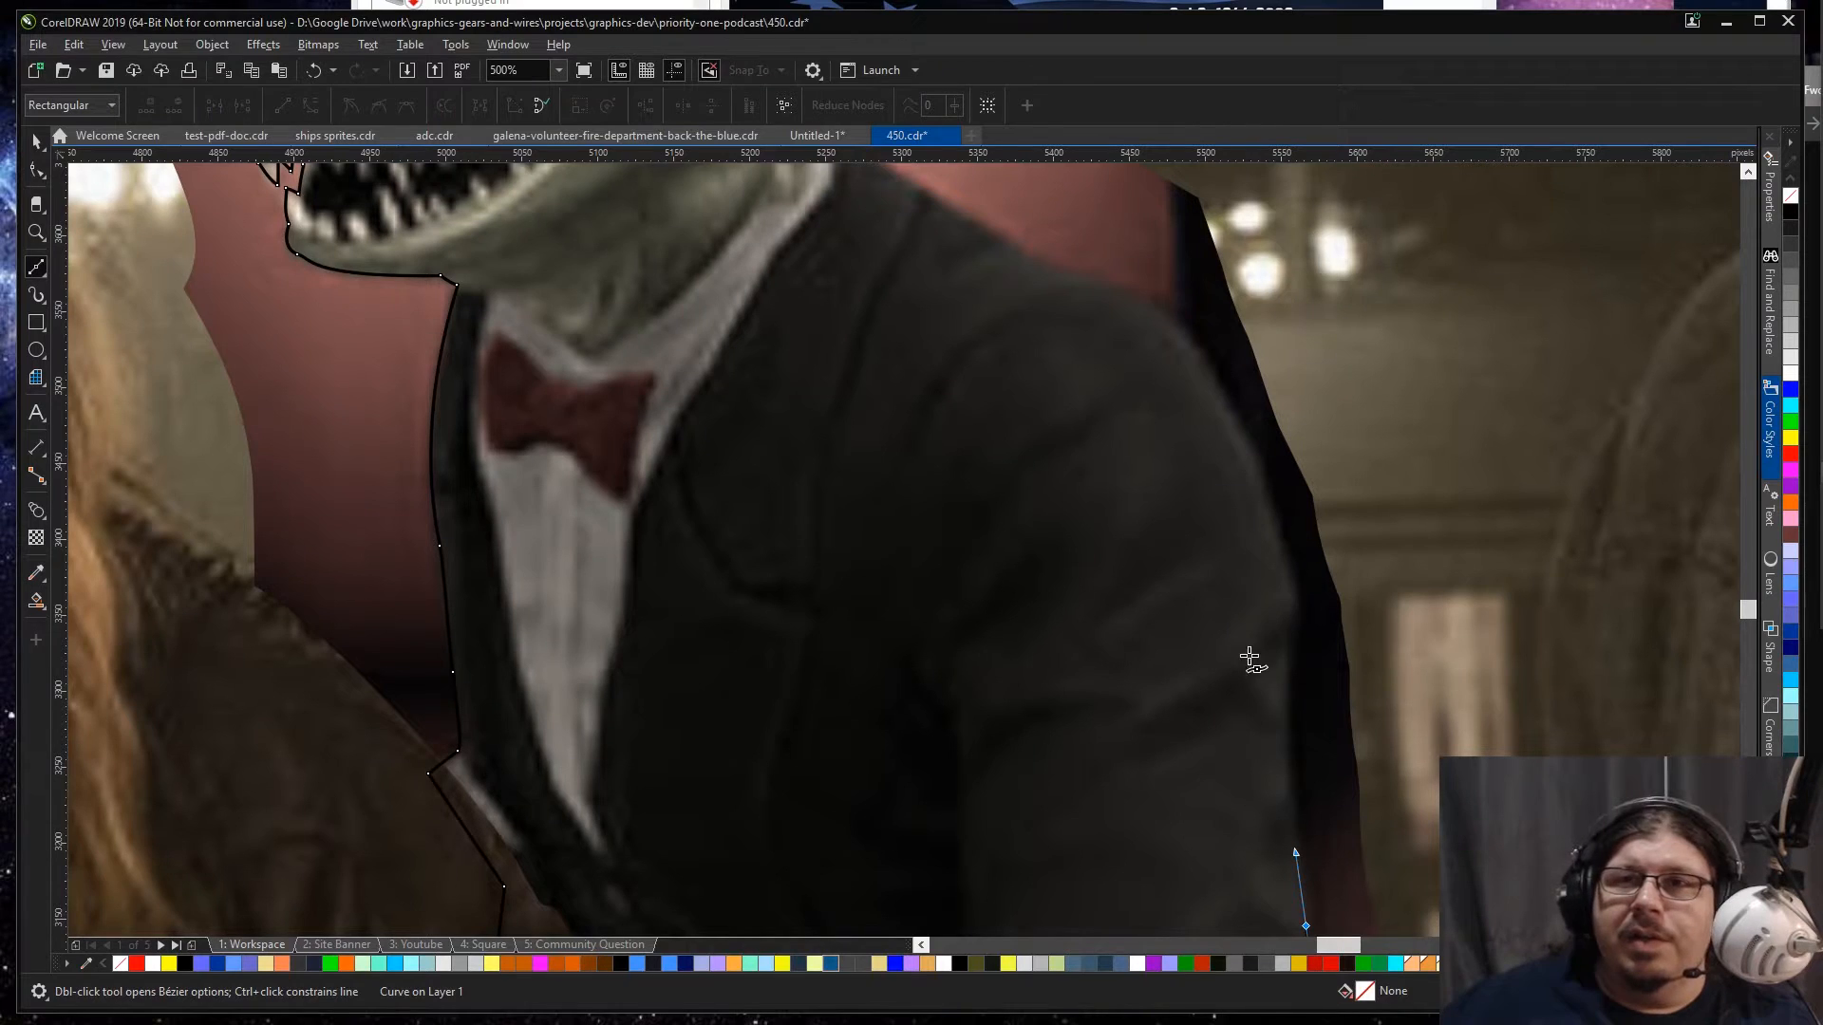
left_click_drag(1290, 626, 1262, 512)
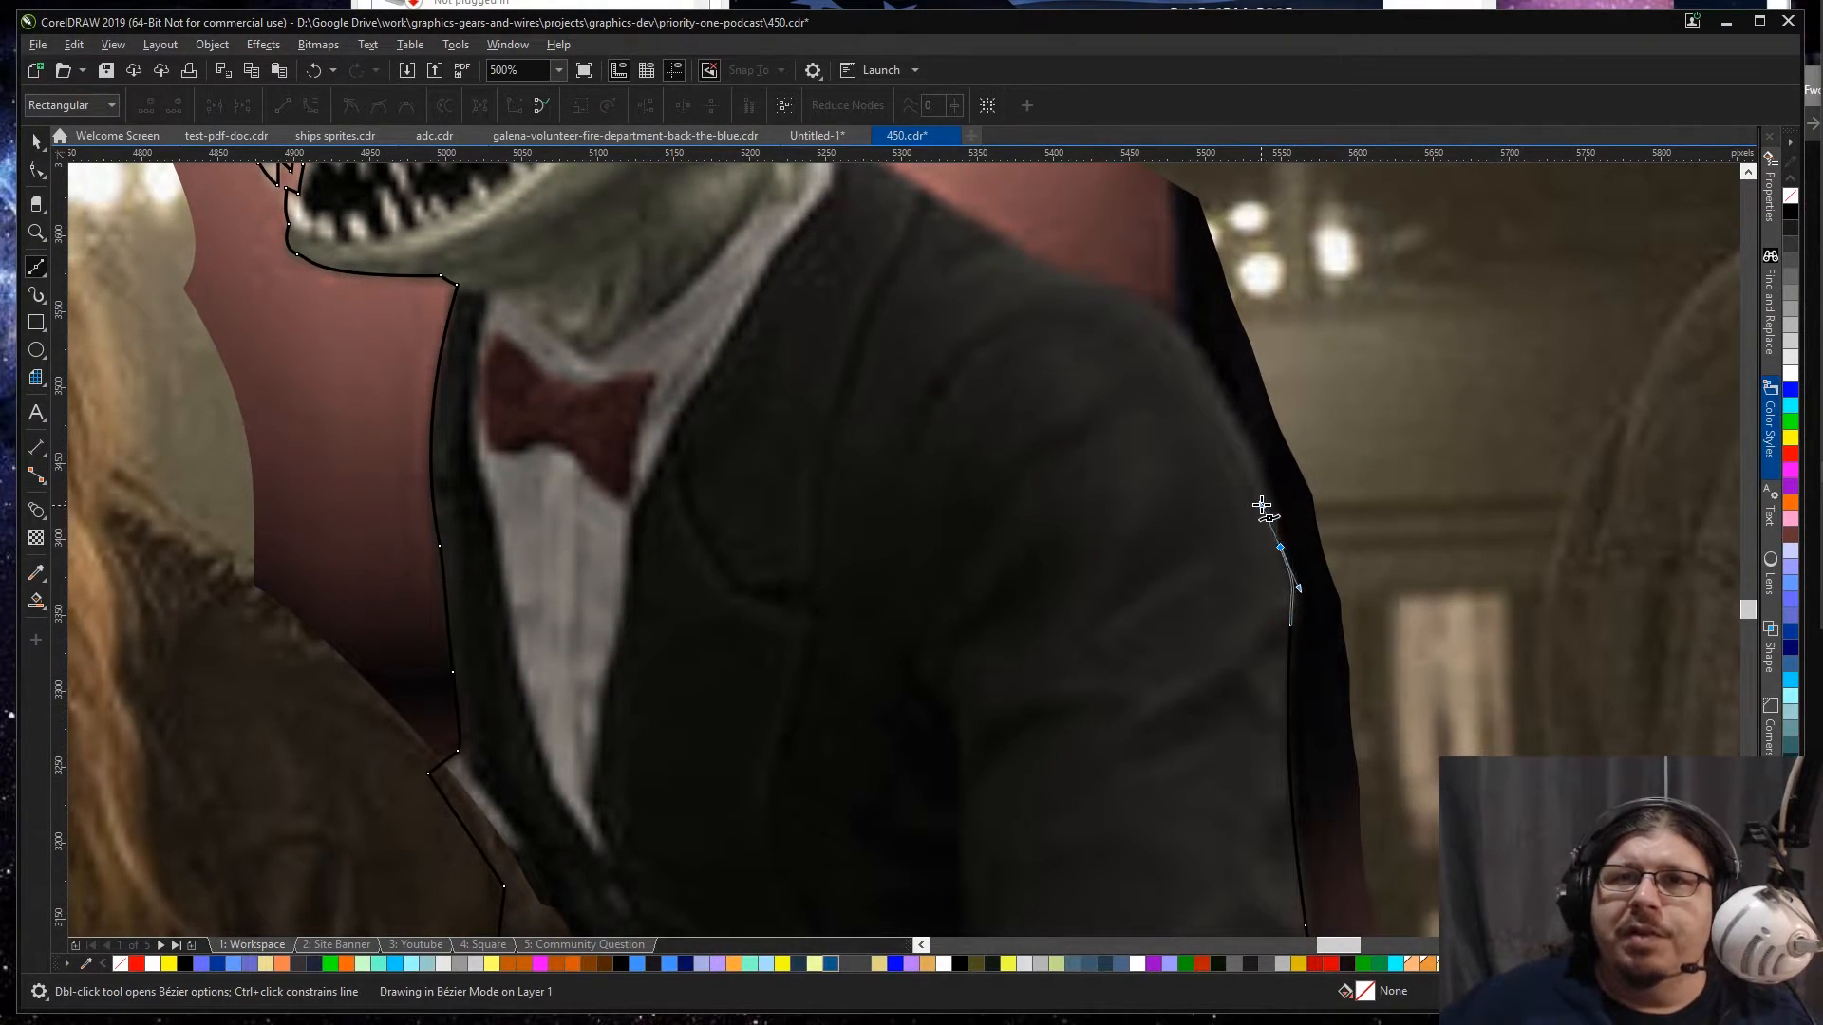
mouse_move(1202, 364)
left_mouse_down()
mouse_move(1167, 304)
mouse_move(1041, 272)
mouse_move(911, 182)
left_mouse_up()
Step: Trace from the shoulder slope over the jacket and shirt collar to the base of the lizard's head
scroll(911, 182, "up", 3)
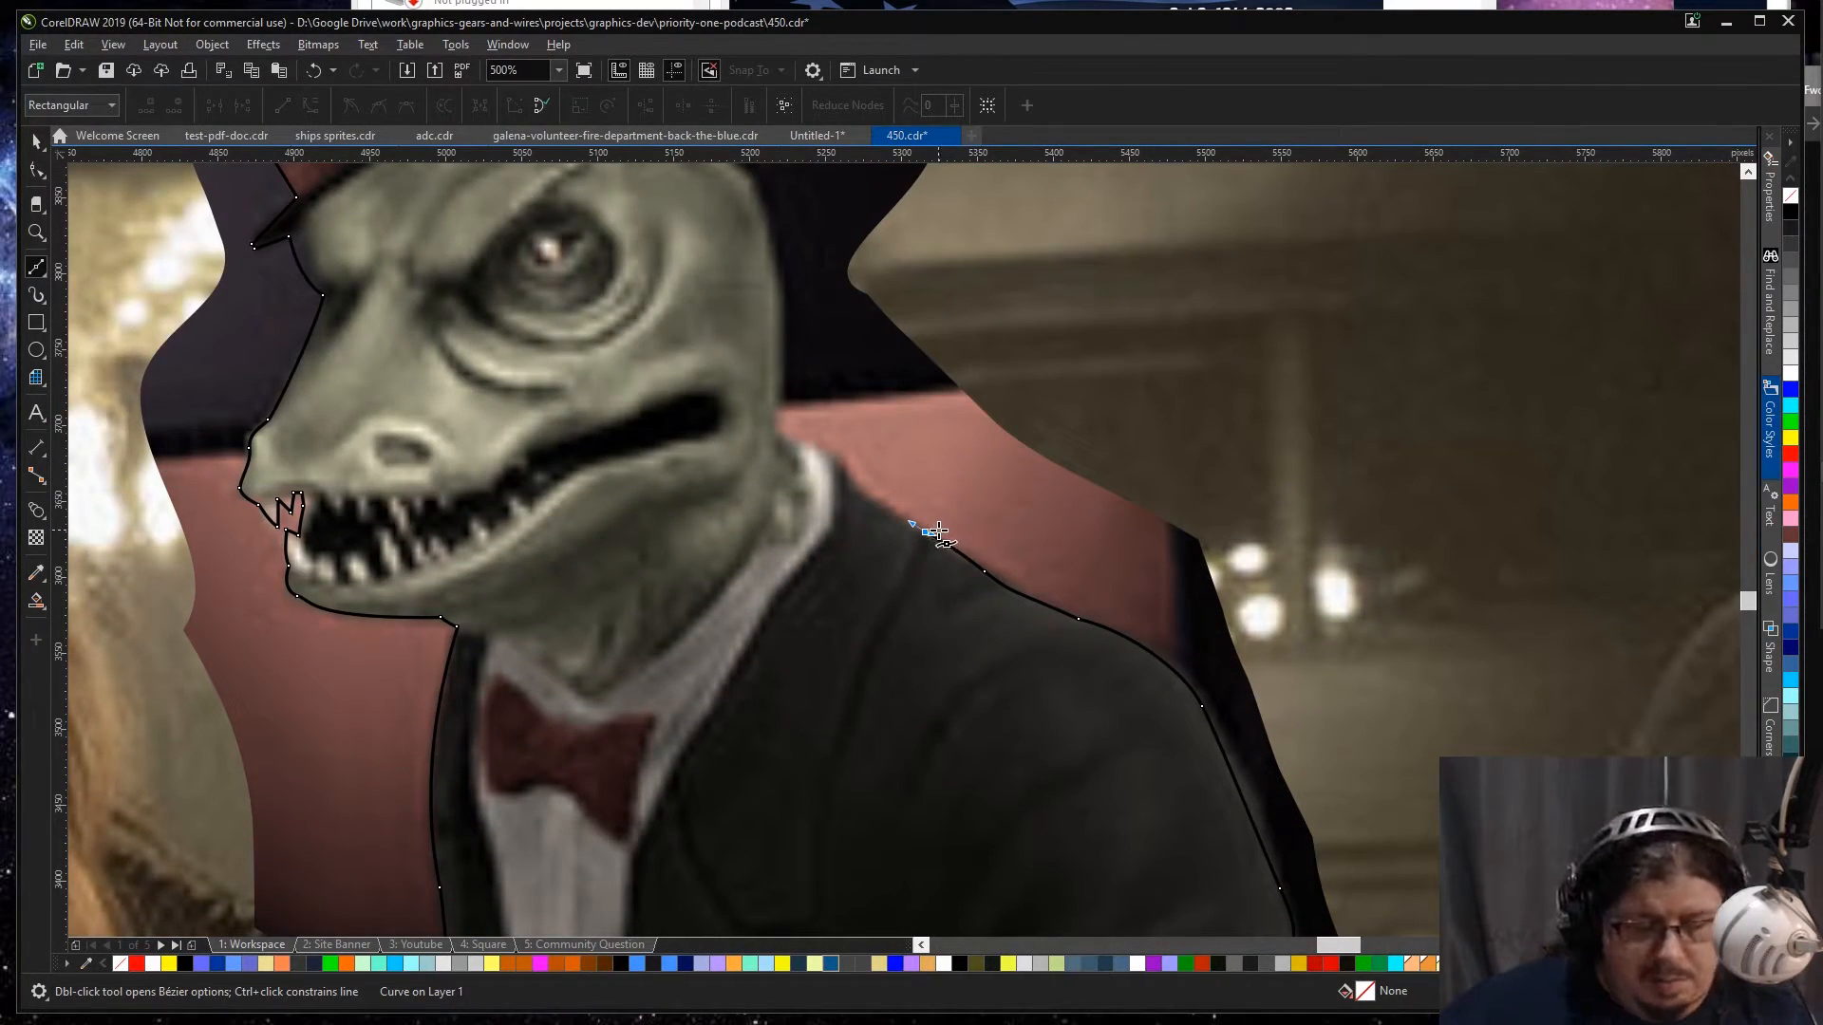
left_click(927, 533)
left_click_drag(923, 538, 844, 483)
left_click_drag(838, 465, 763, 452)
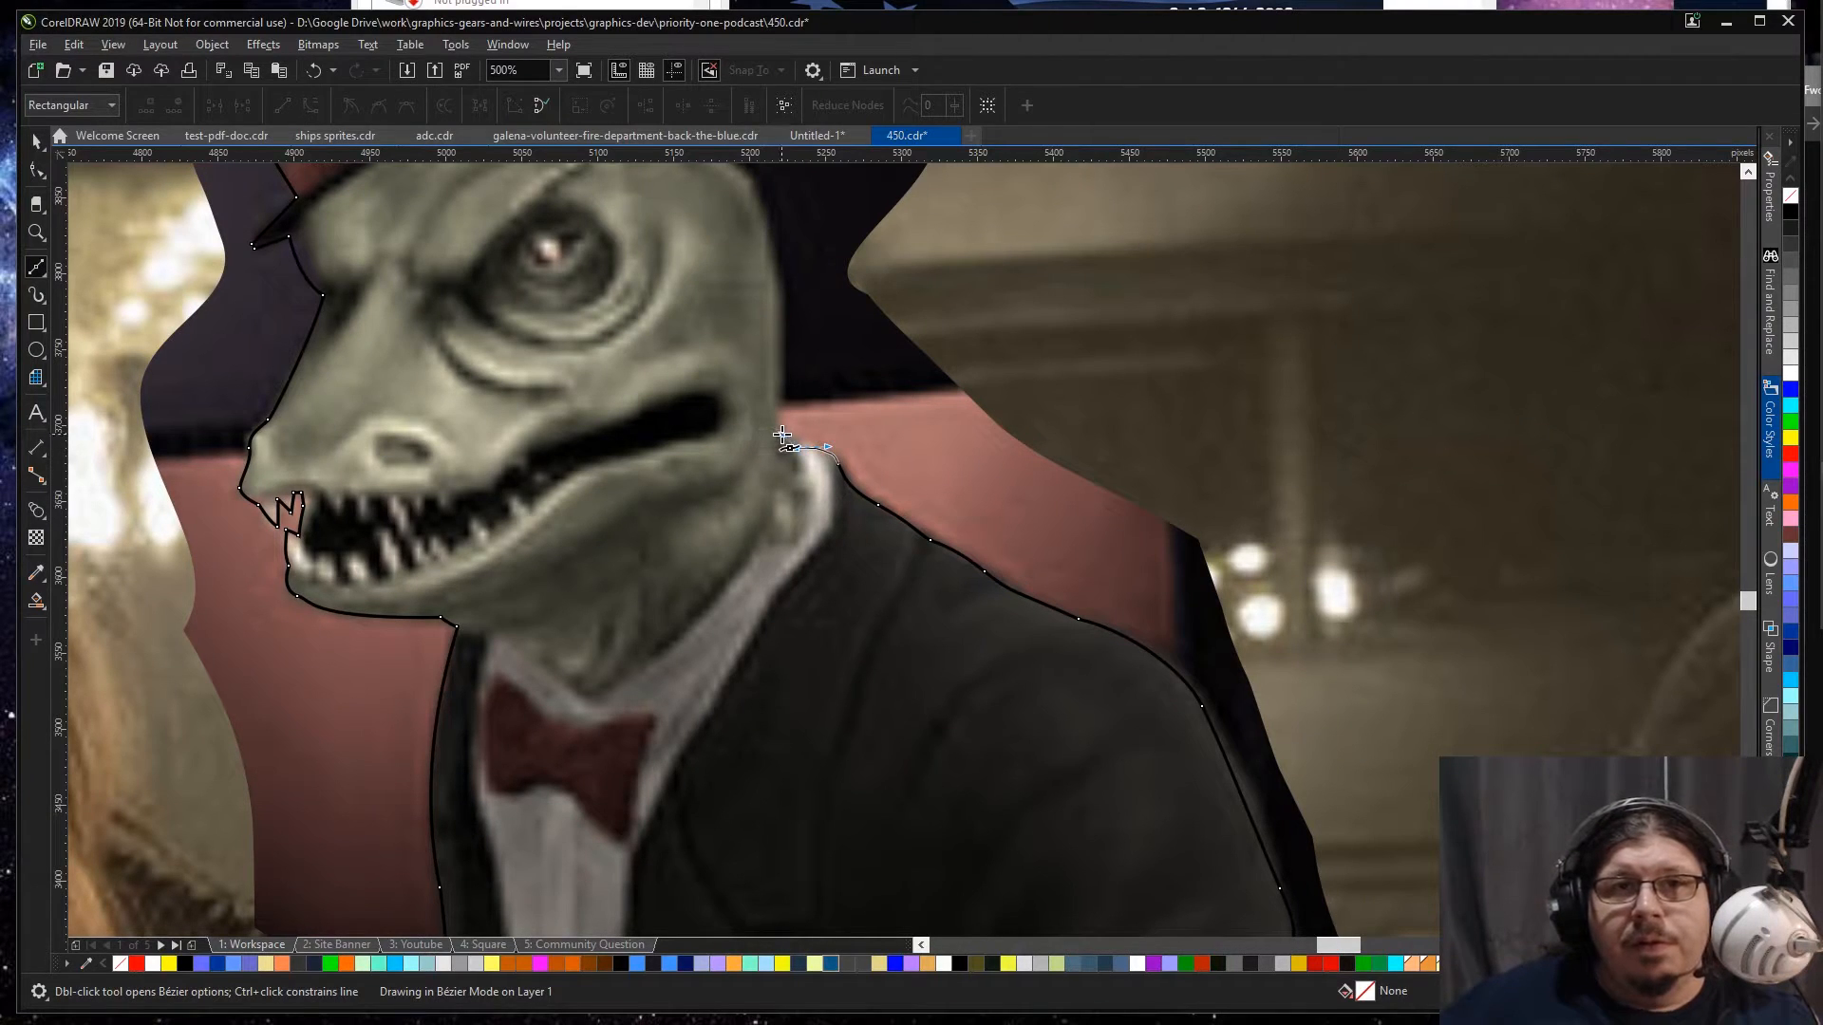
left_click(778, 434)
left_click(781, 408)
Step: Trace the back of the head, the spikes, the hat brim and the hat's back side, closing the path at the crown's corner
scroll(782, 408, "up", 5)
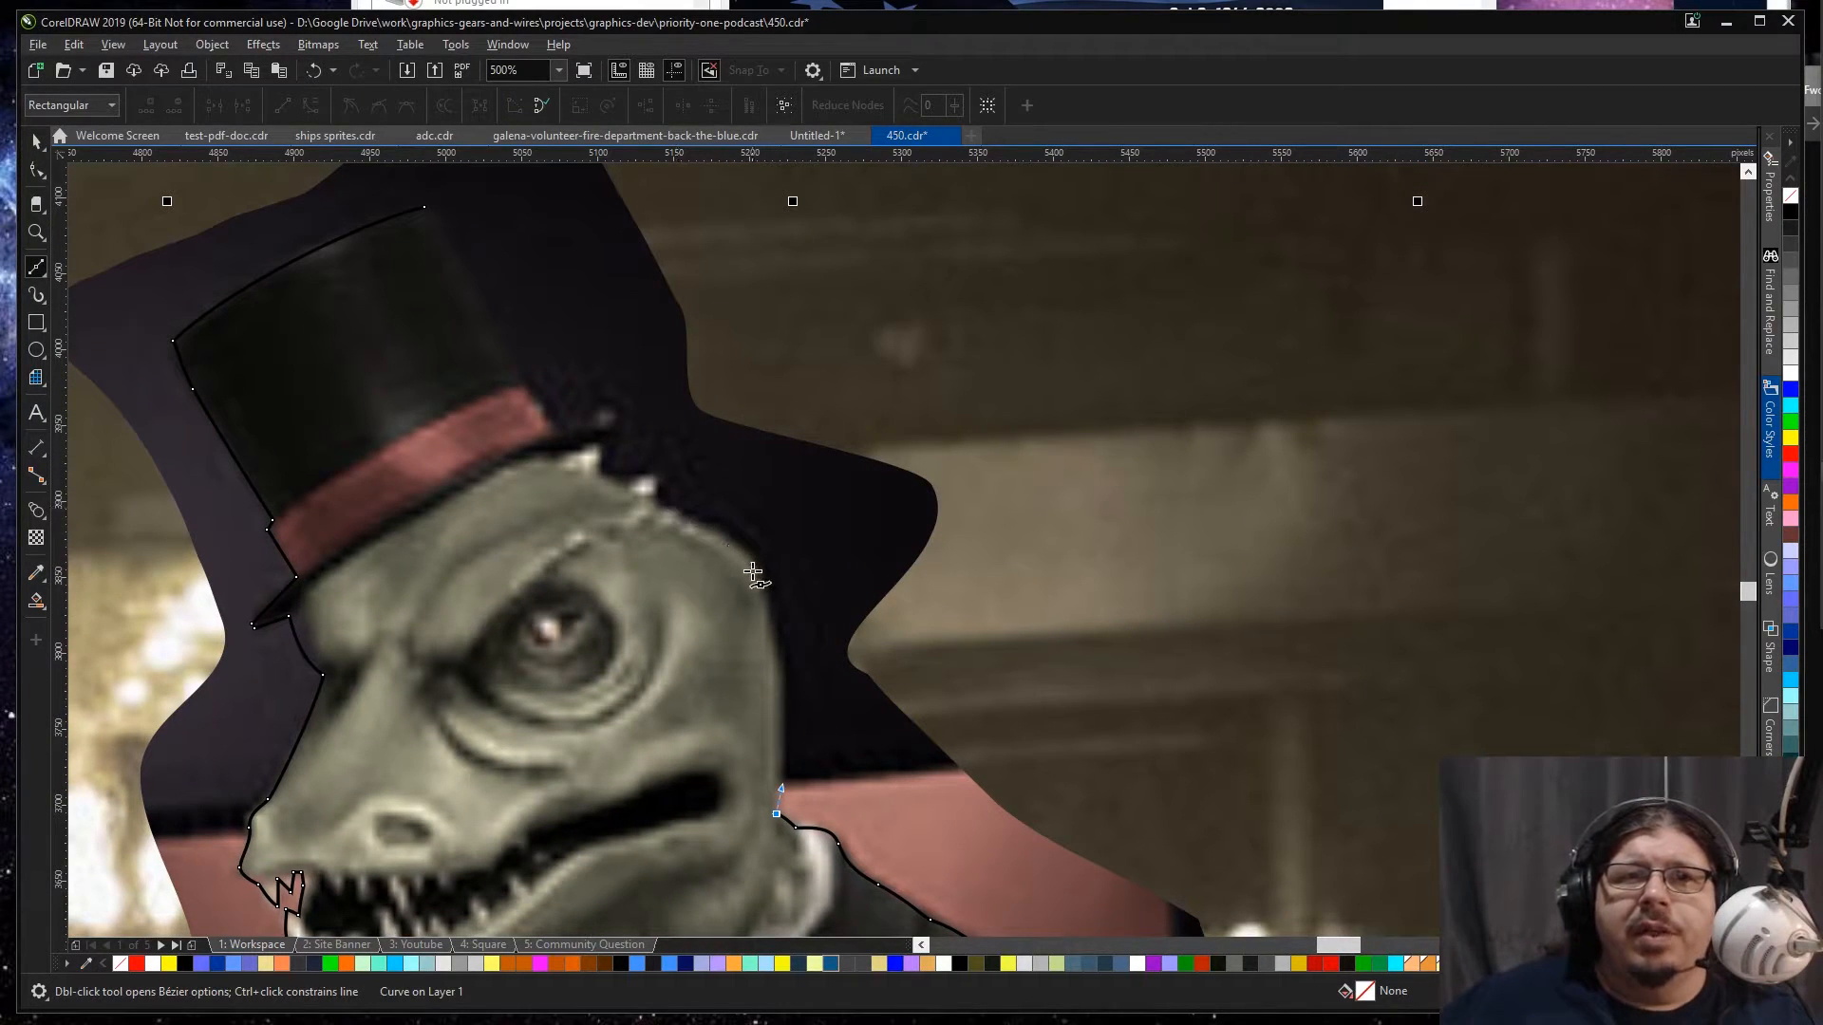
mouse_move(750, 565)
left_mouse_down()
mouse_move(745, 474)
mouse_move(663, 419)
mouse_move(688, 508)
mouse_move(702, 480)
mouse_move(741, 544)
mouse_move(614, 494)
mouse_move(658, 505)
mouse_move(645, 478)
mouse_move(597, 463)
mouse_move(610, 437)
left_mouse_up()
key("c")
left_click(621, 424)
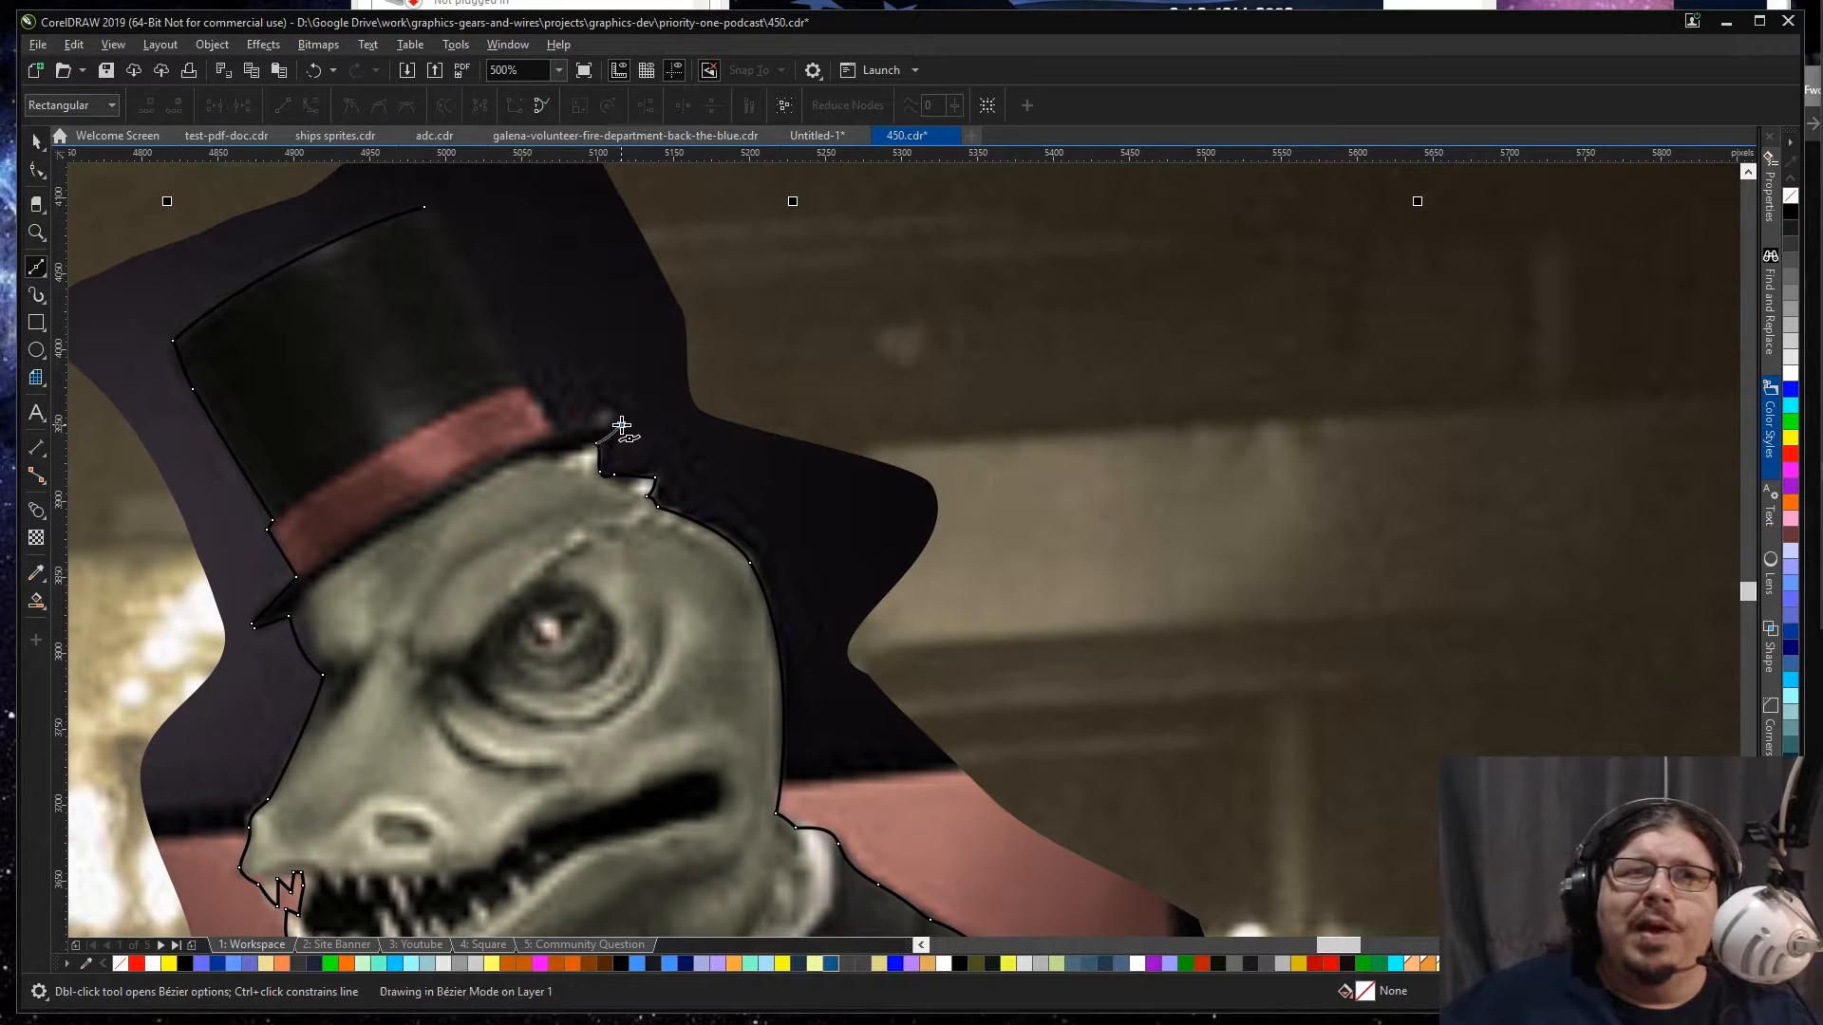
mouse_move(563, 429)
left_mouse_down()
mouse_move(533, 434)
mouse_move(536, 387)
mouse_move(504, 342)
left_mouse_up()
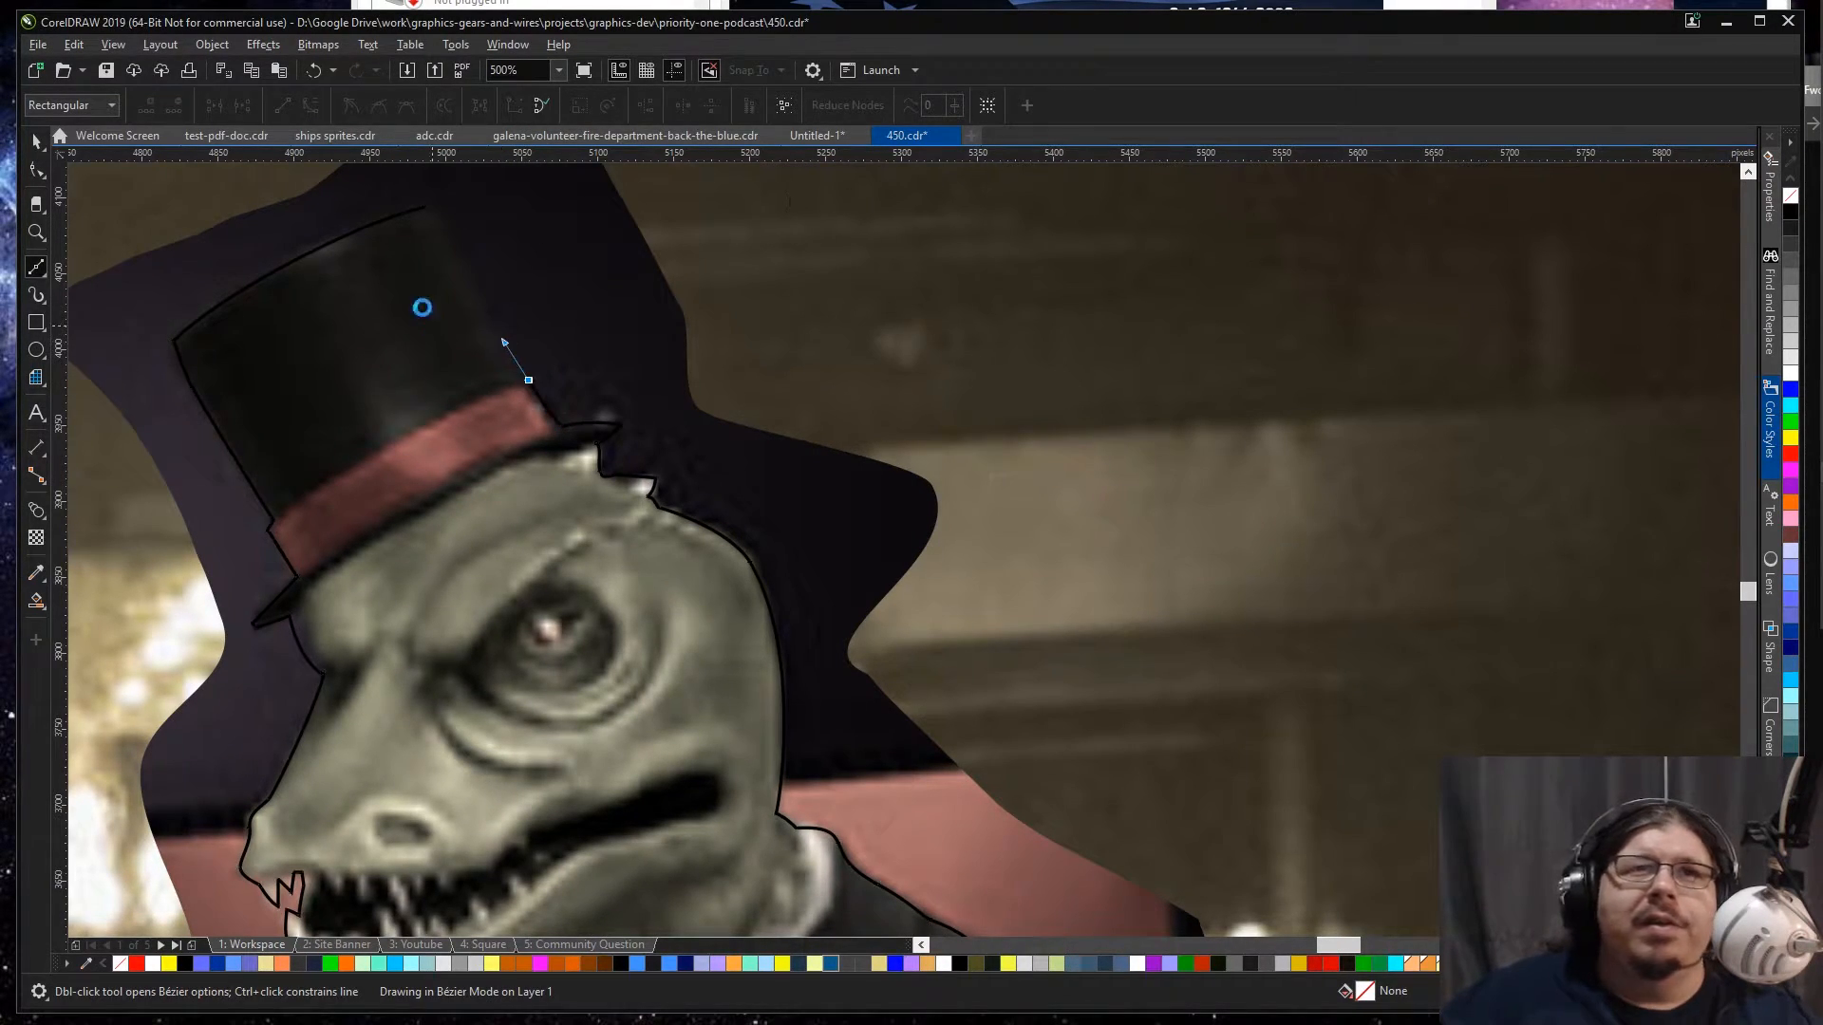
left_click(425, 208)
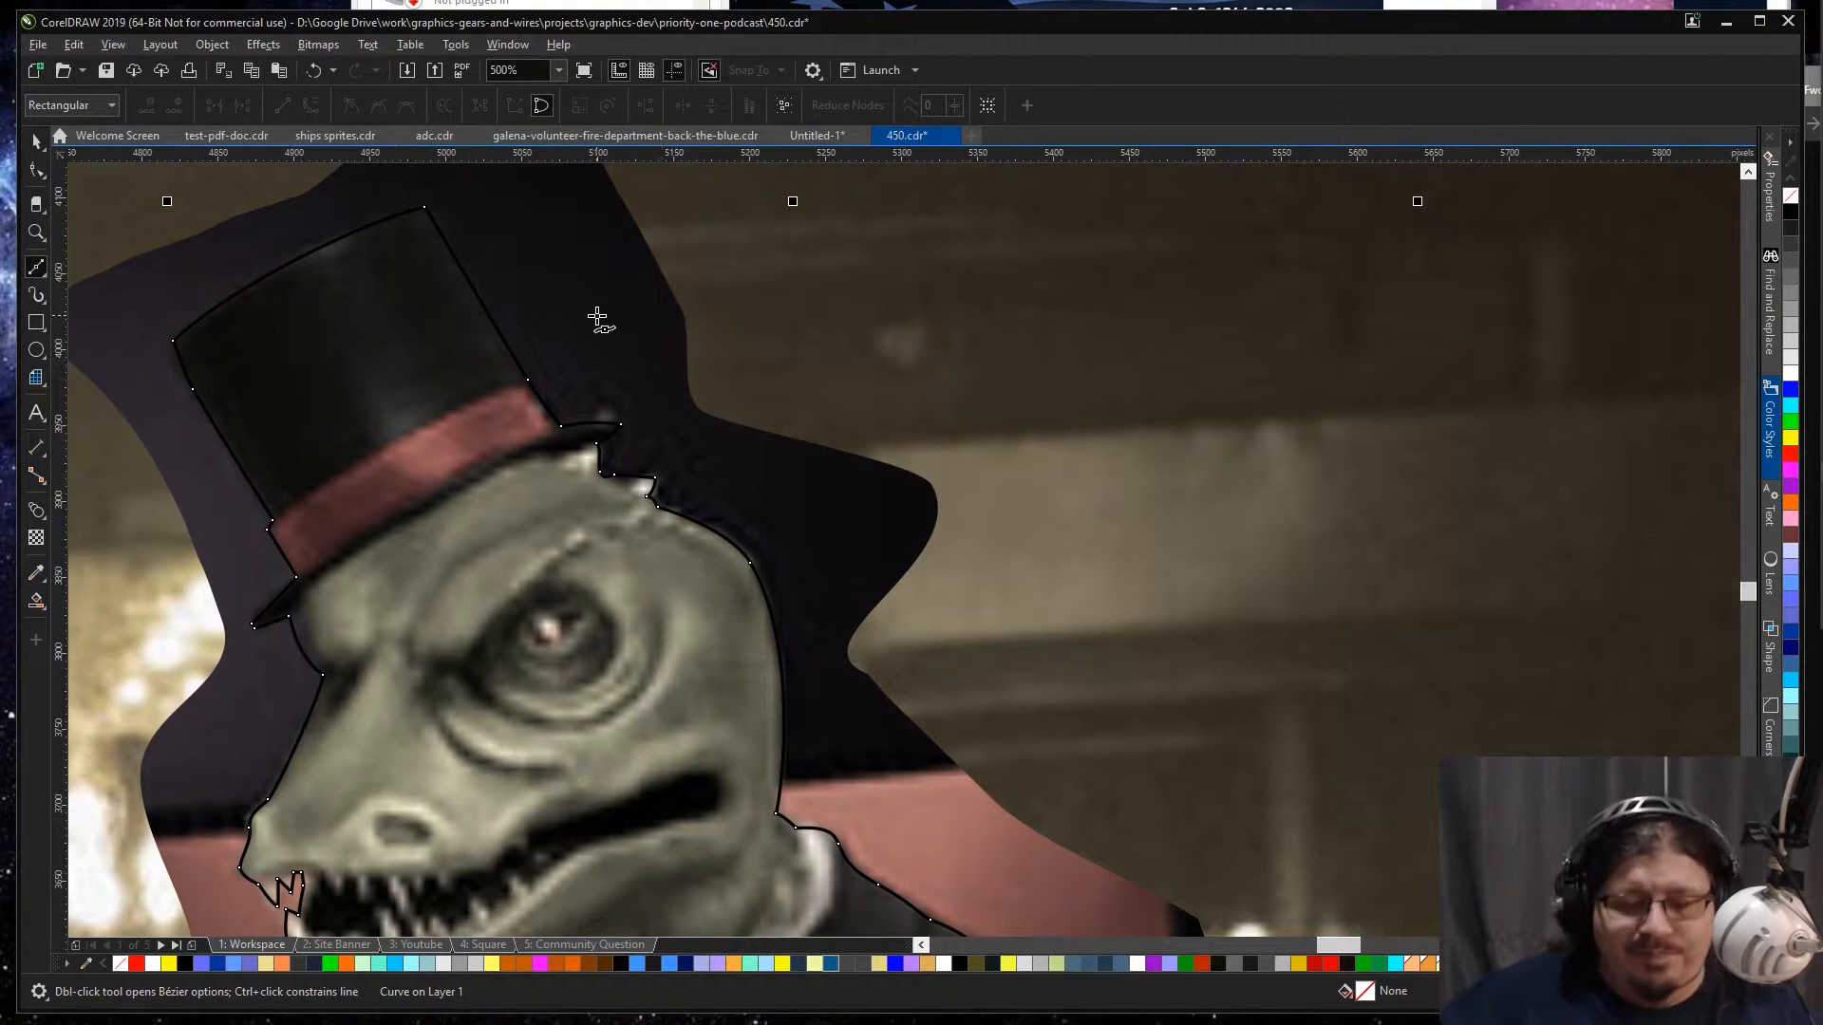
Step: Clean up the outline's nodes at the hat crown's back corner so the corner is slightly rounded
key("F6")
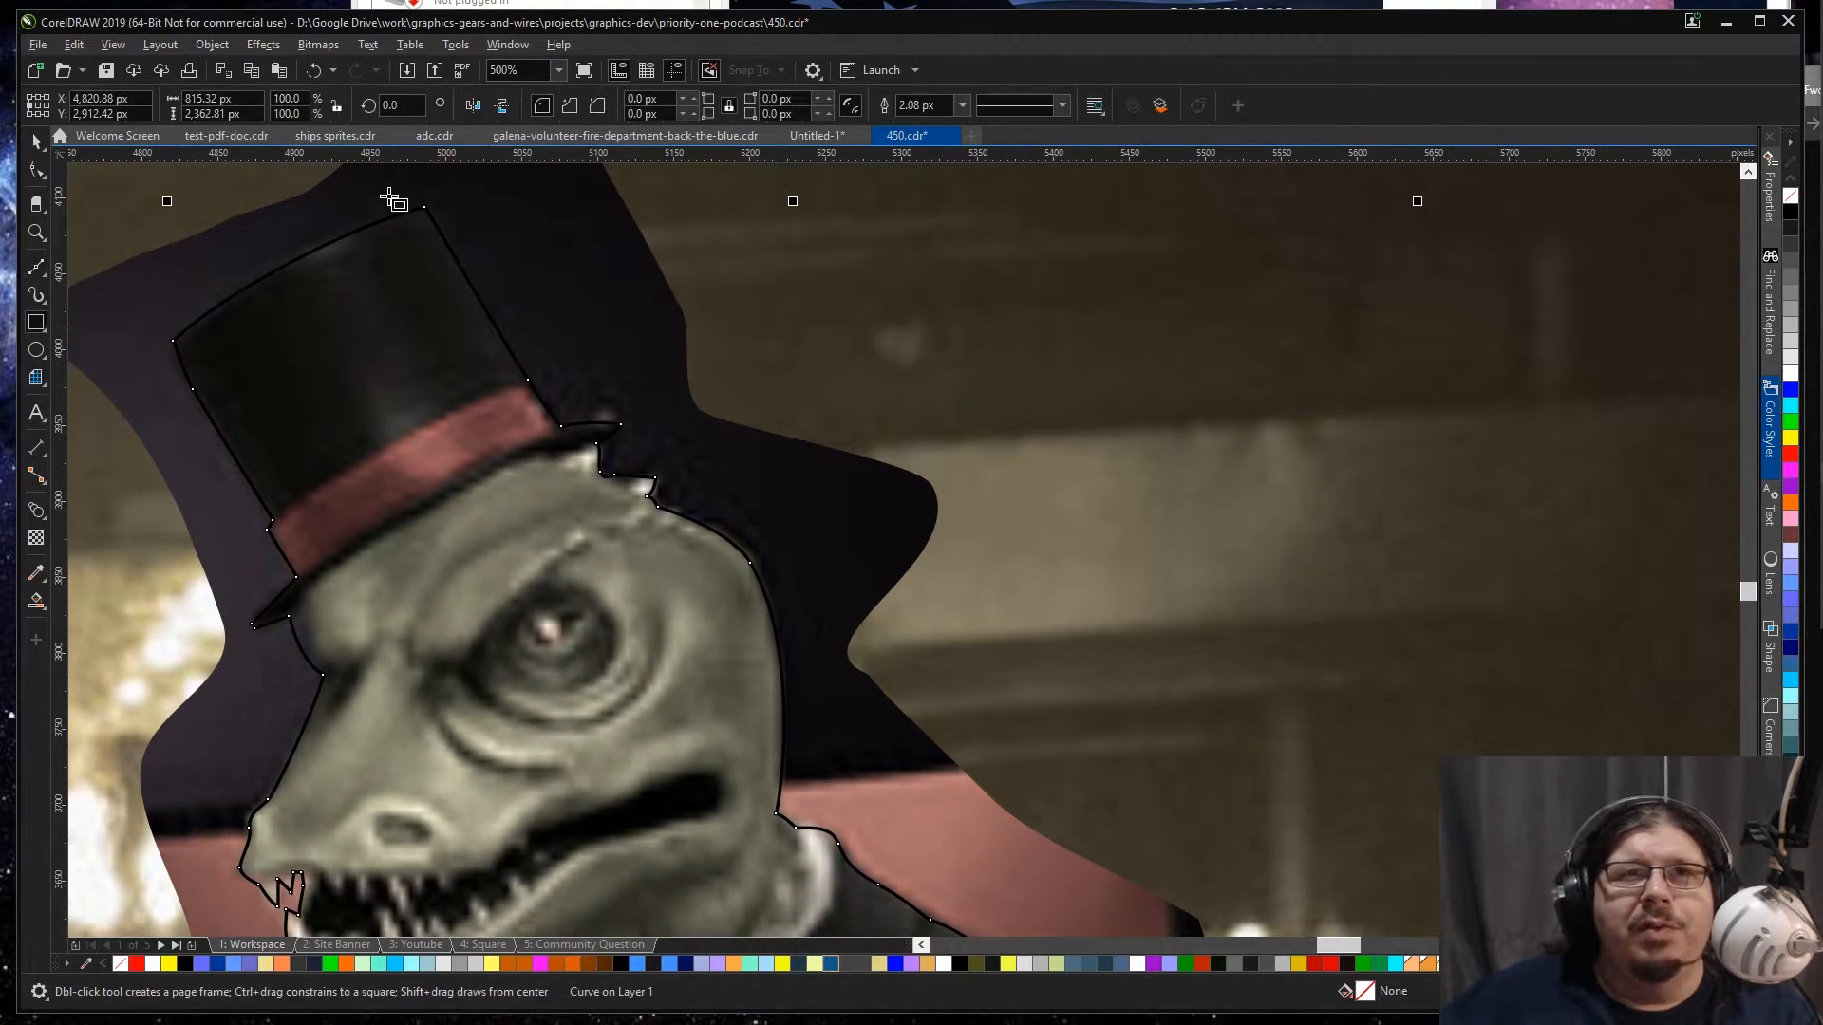
scroll(390, 202, "up", 2)
key("F10")
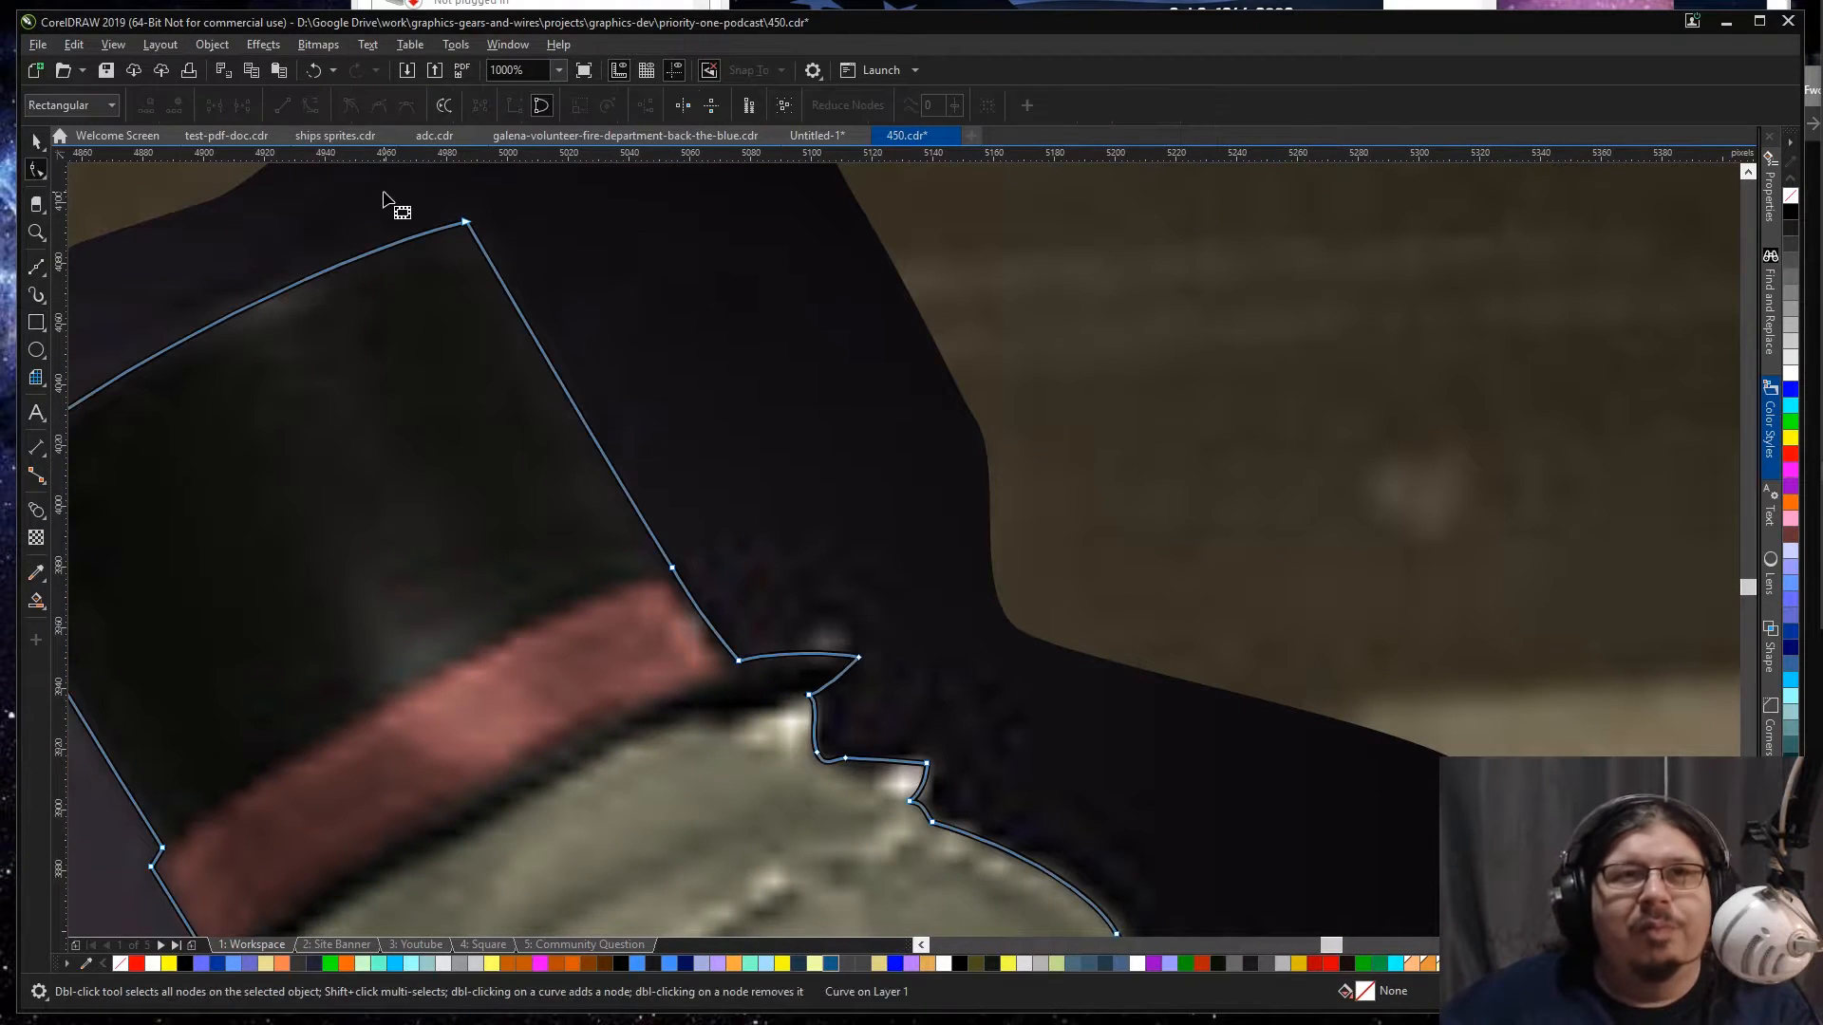
left_click(466, 225)
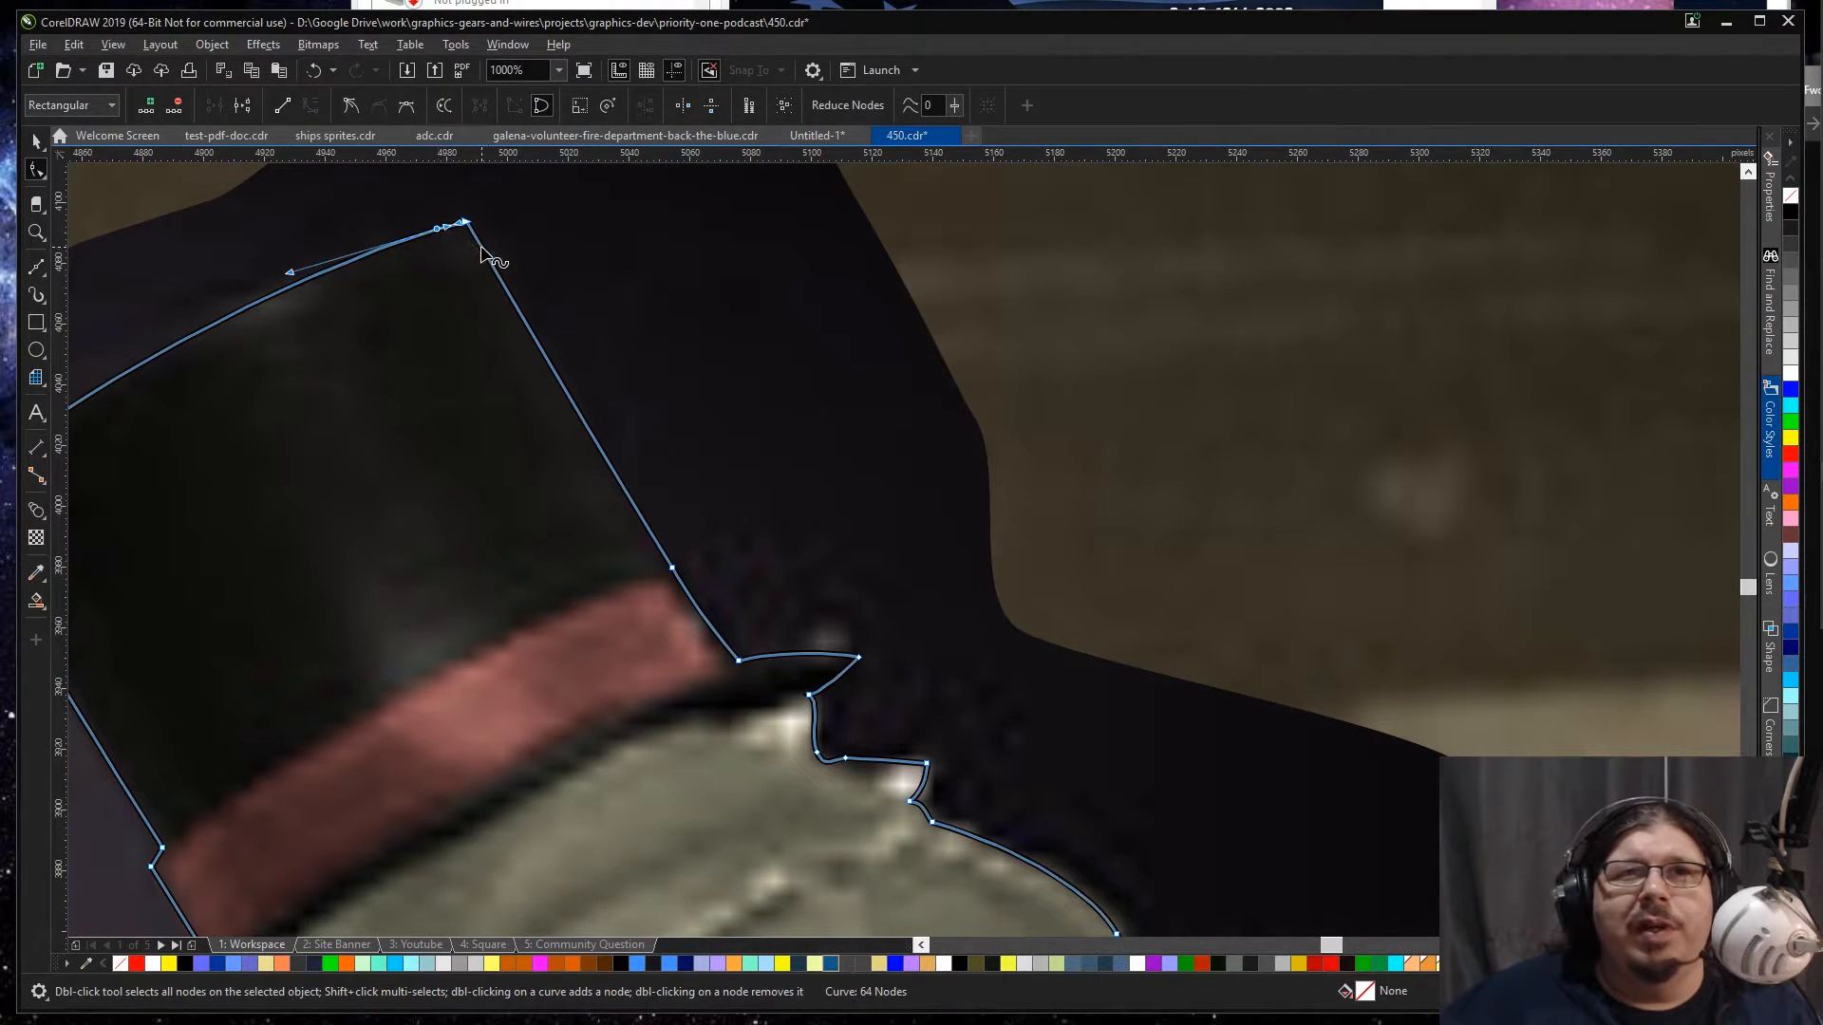
double_click(466, 225)
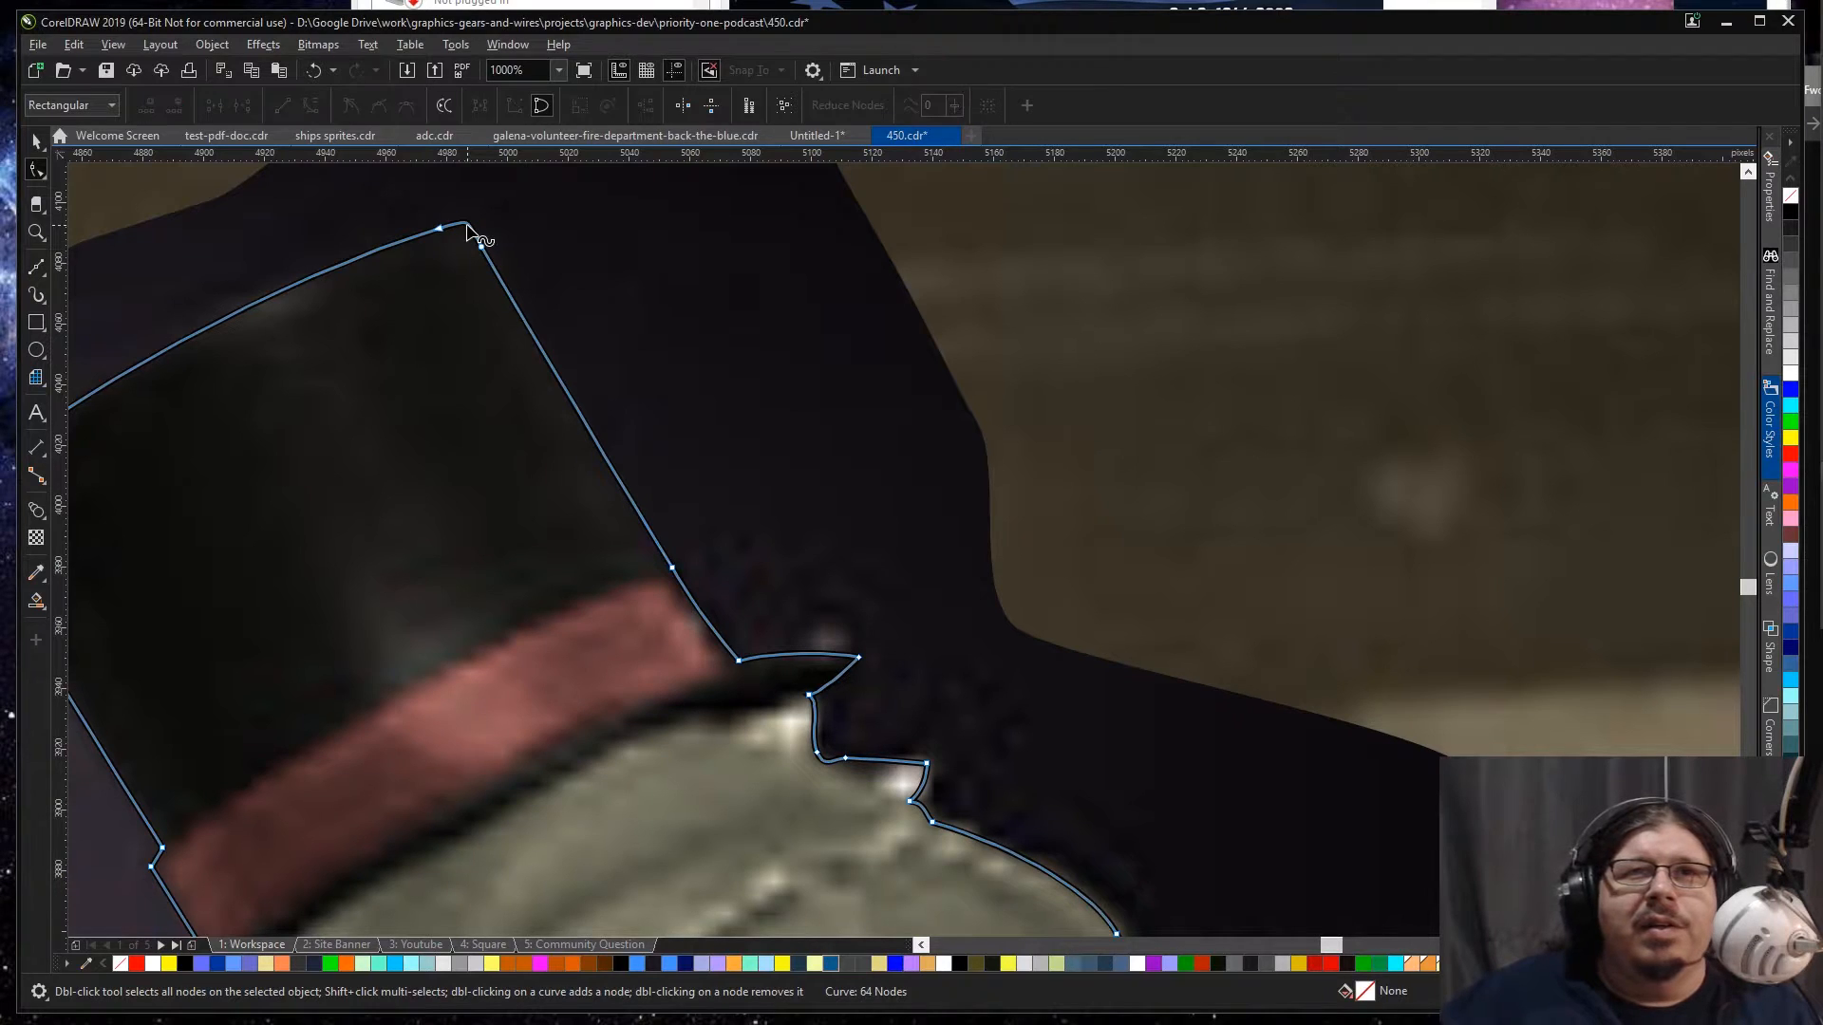
left_click_drag(483, 247, 490, 257)
scroll(491, 257, "down", 1)
key("space")
Step: Move the traced outline onto a new page inserted before the Workspace page
scroll(503, 271, "down", 2)
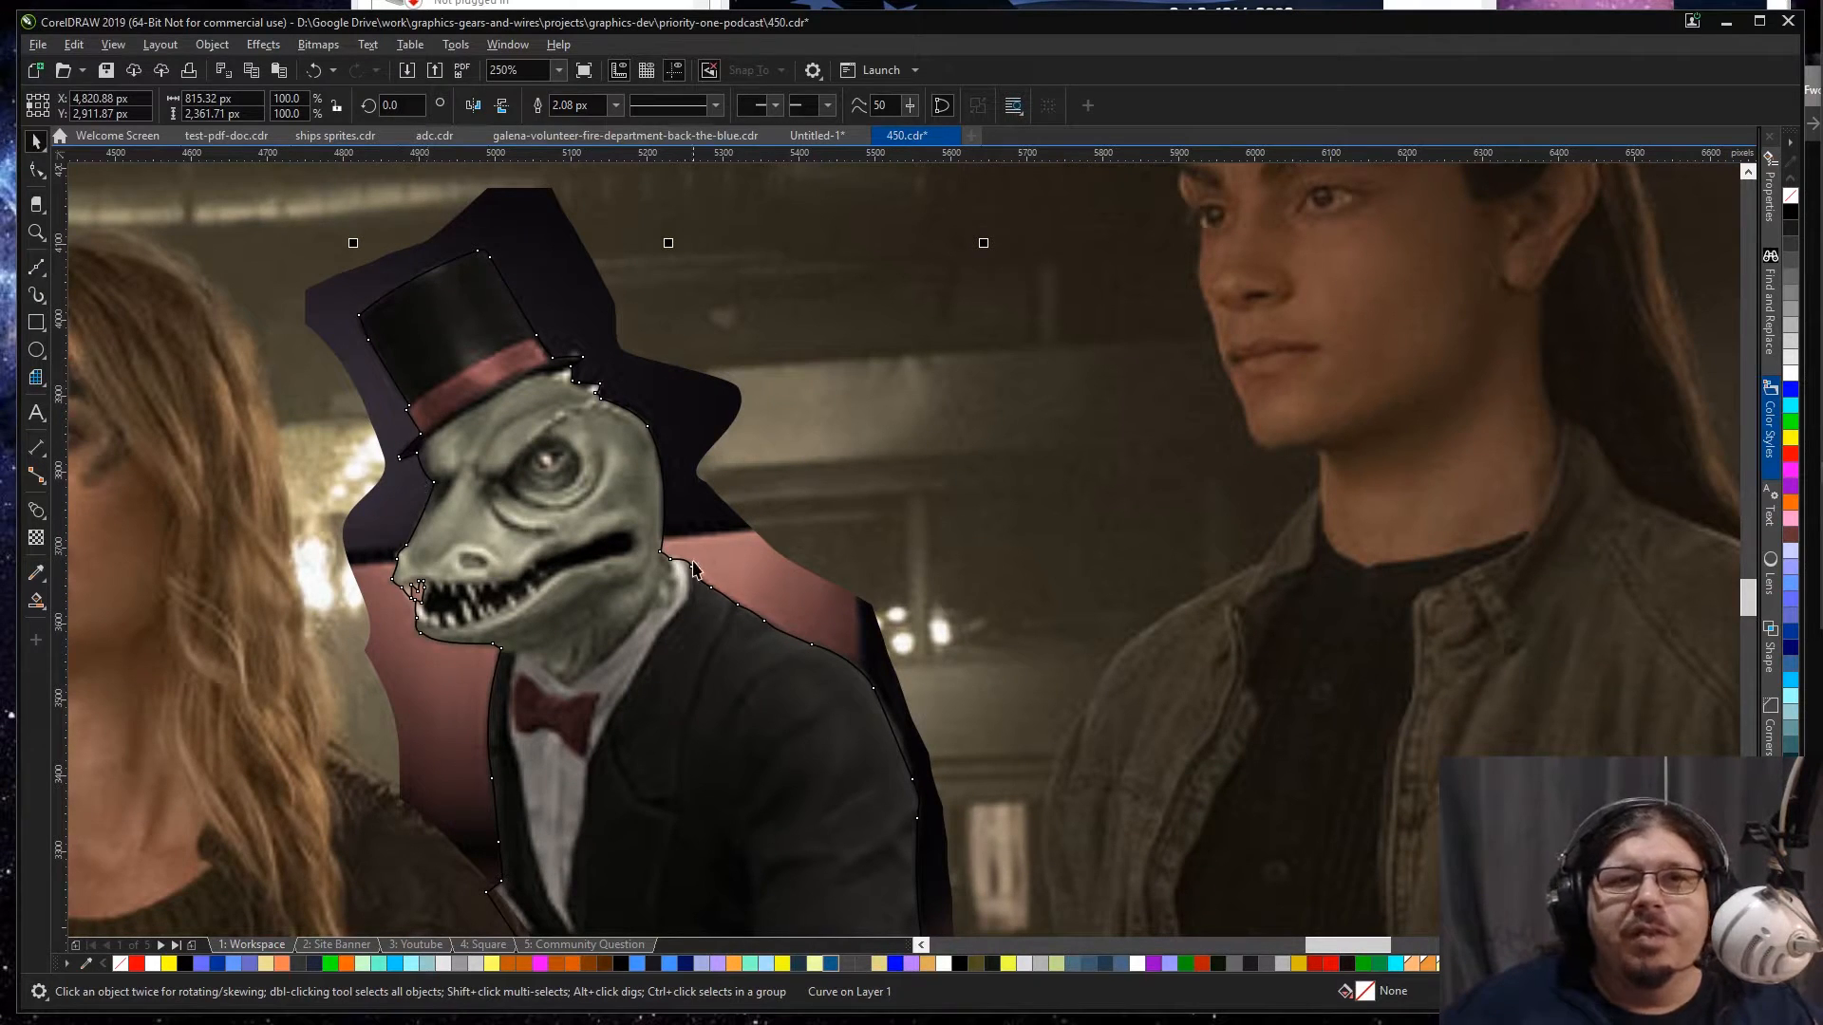
scroll(693, 561, "down", 4)
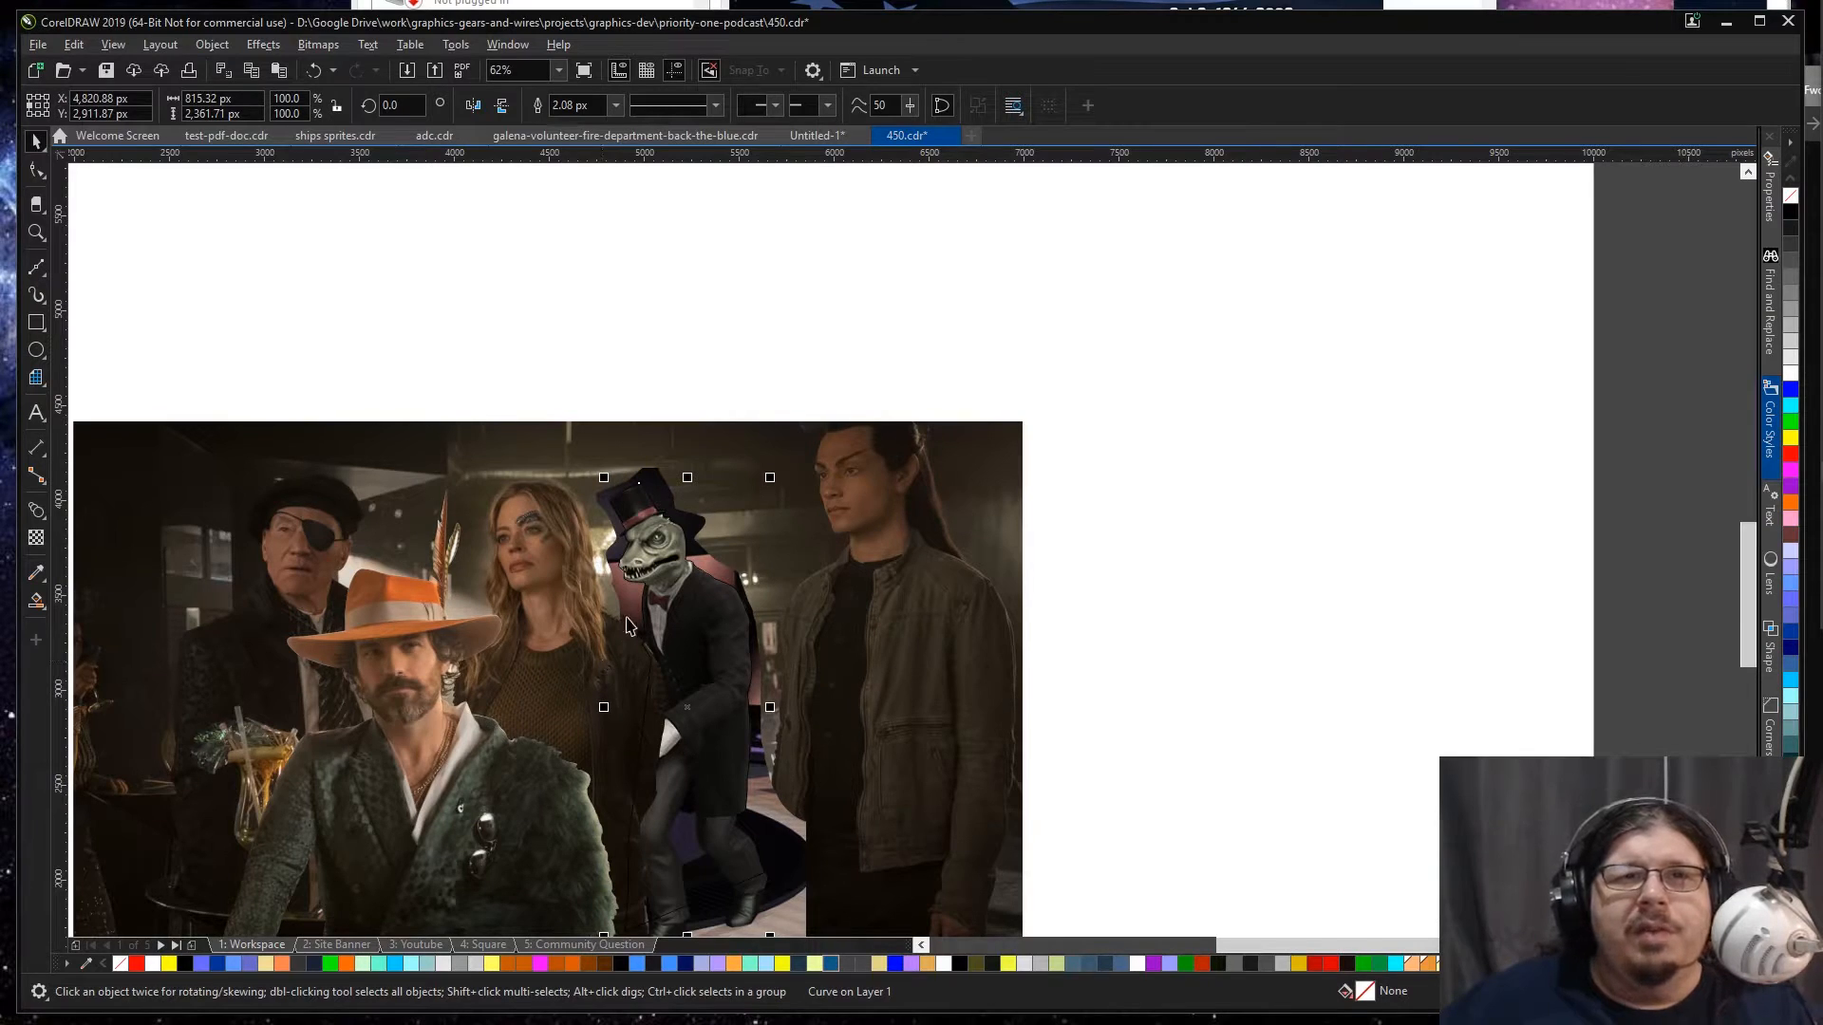
key("Escape")
key("Page_Up")
key("Return")
key("ctrl+v")
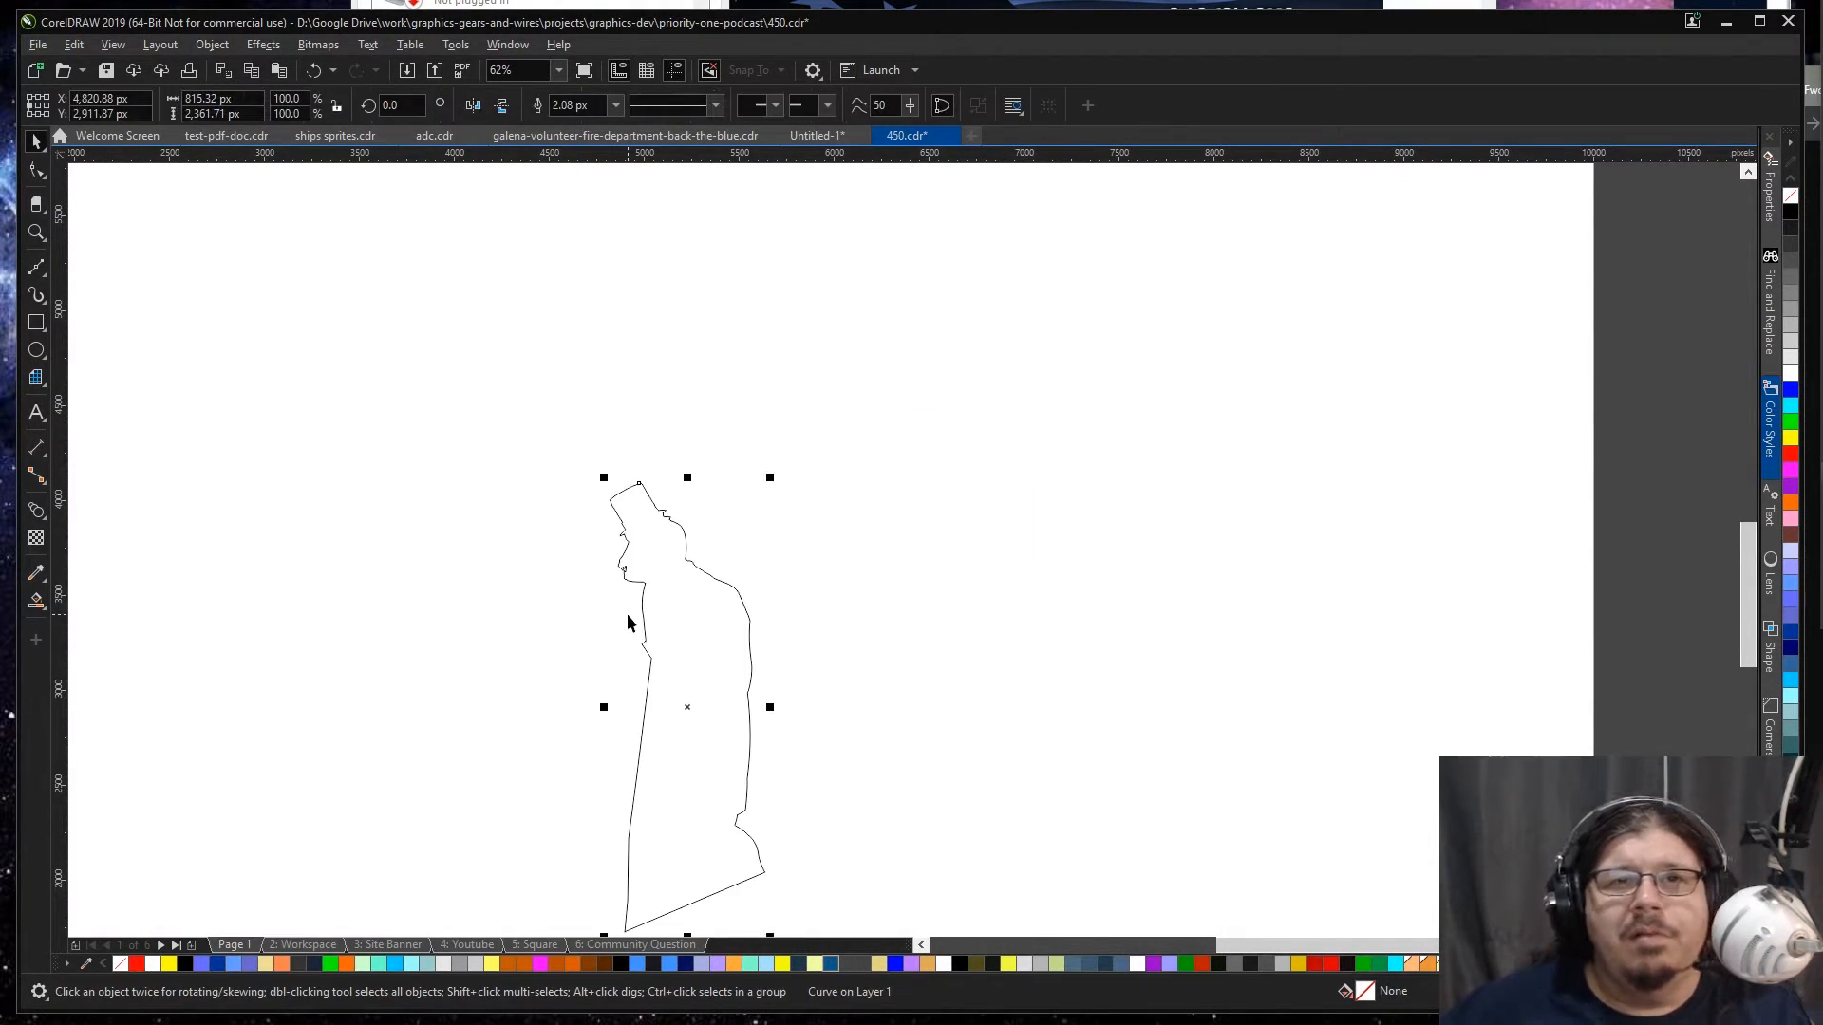
Step: Move the lizard bitmap from the Workspace page onto Page 1 with its traced outline
key("Page_Down")
left_click(683, 572)
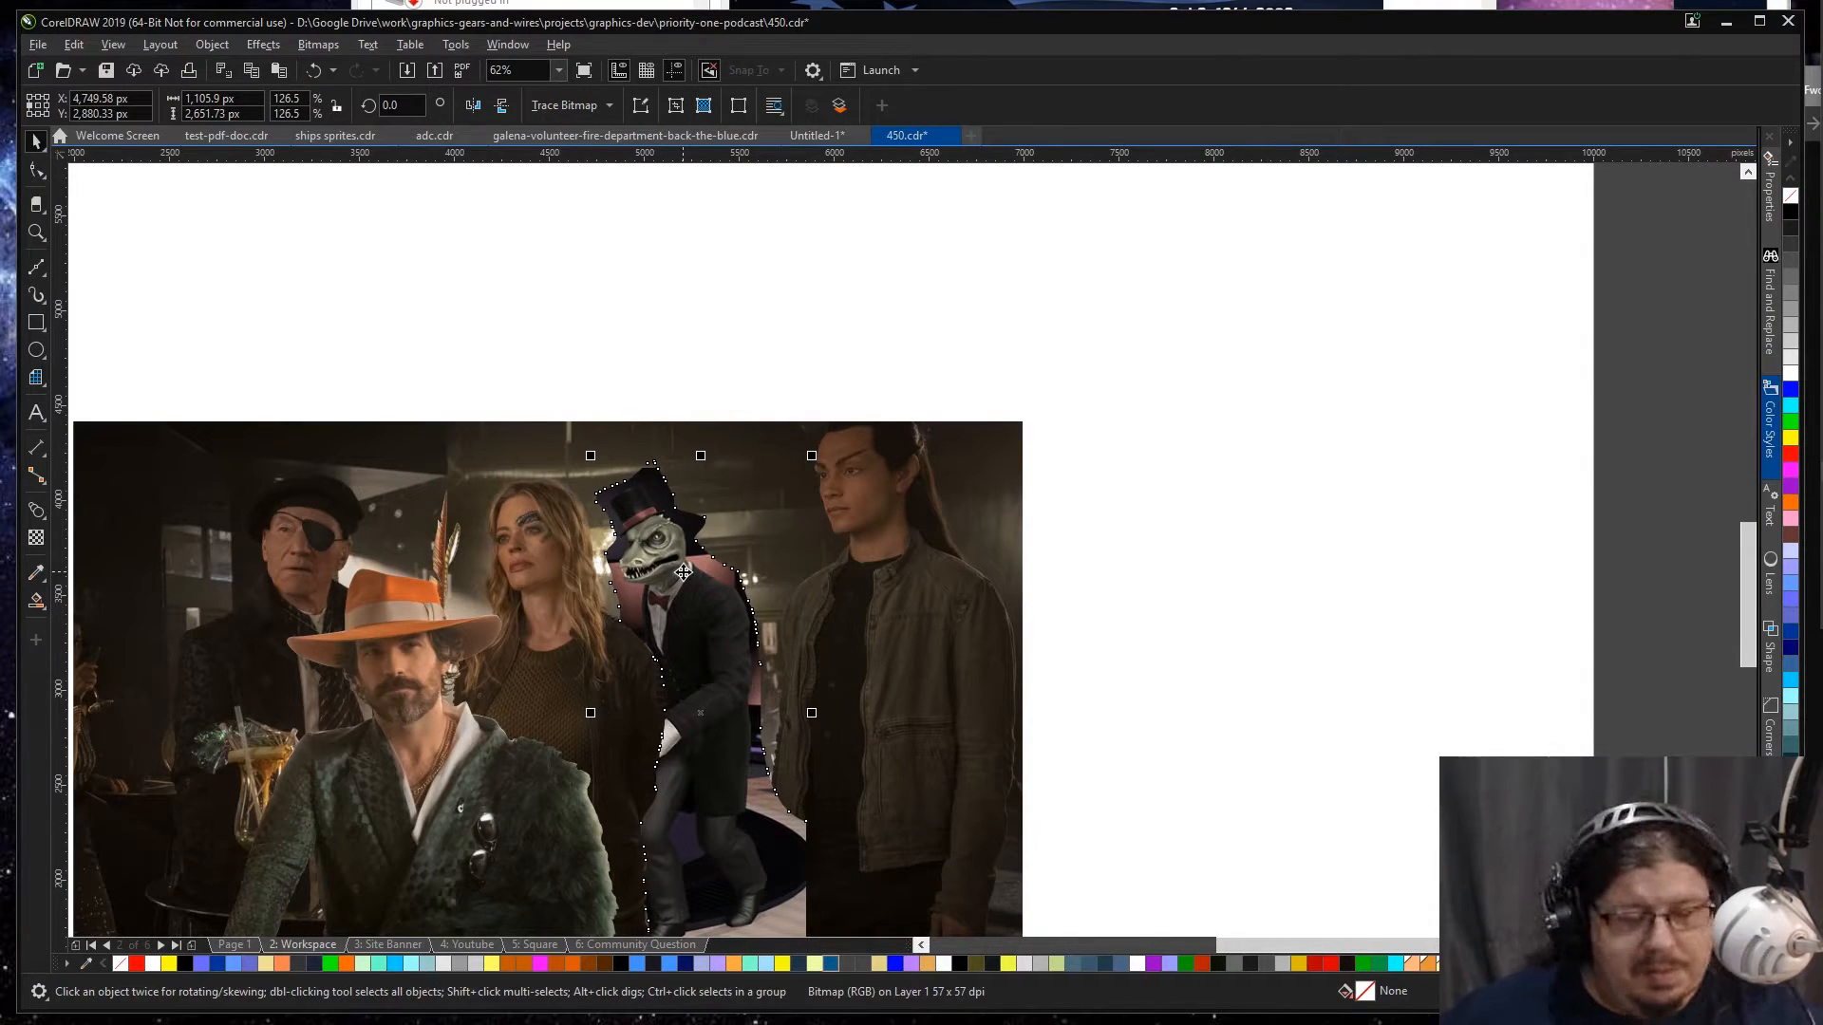
key("ctrl+x")
key("Page_Up")
key("ctrl+v")
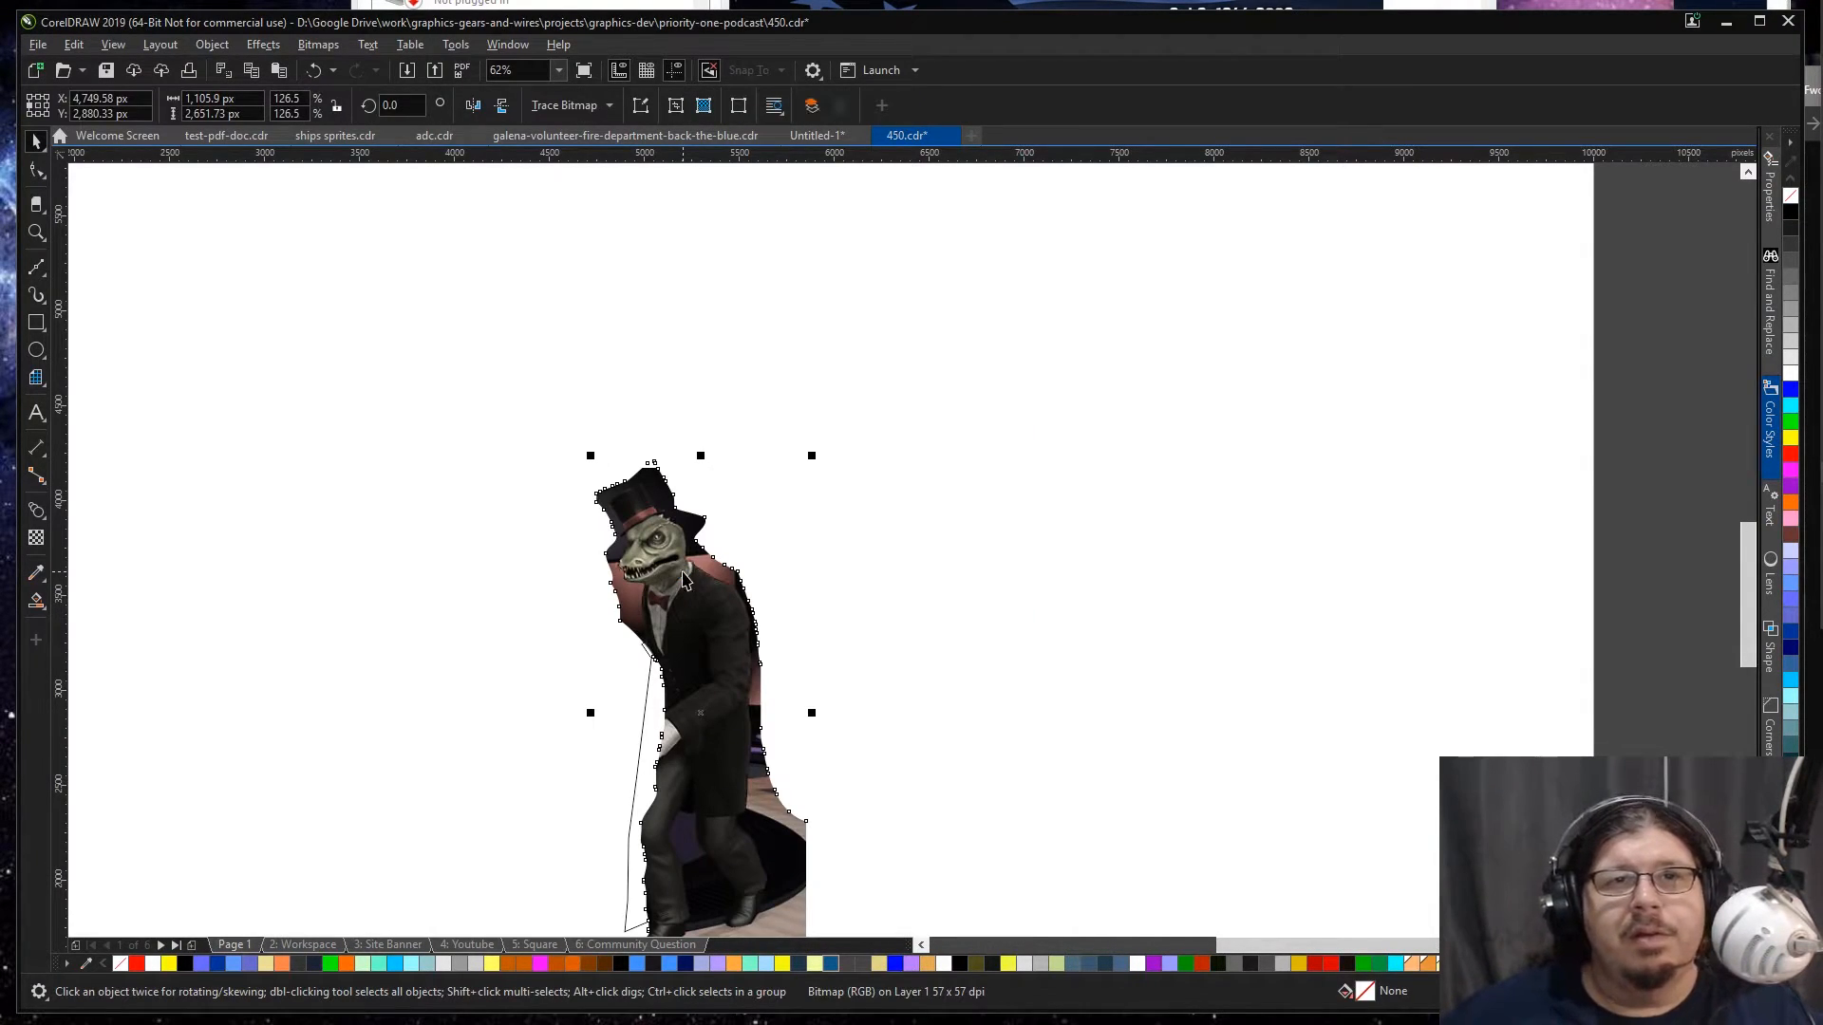
Step: Try moving the traced outline away from the lizard bitmap, and undo the move
left_click(131, 511)
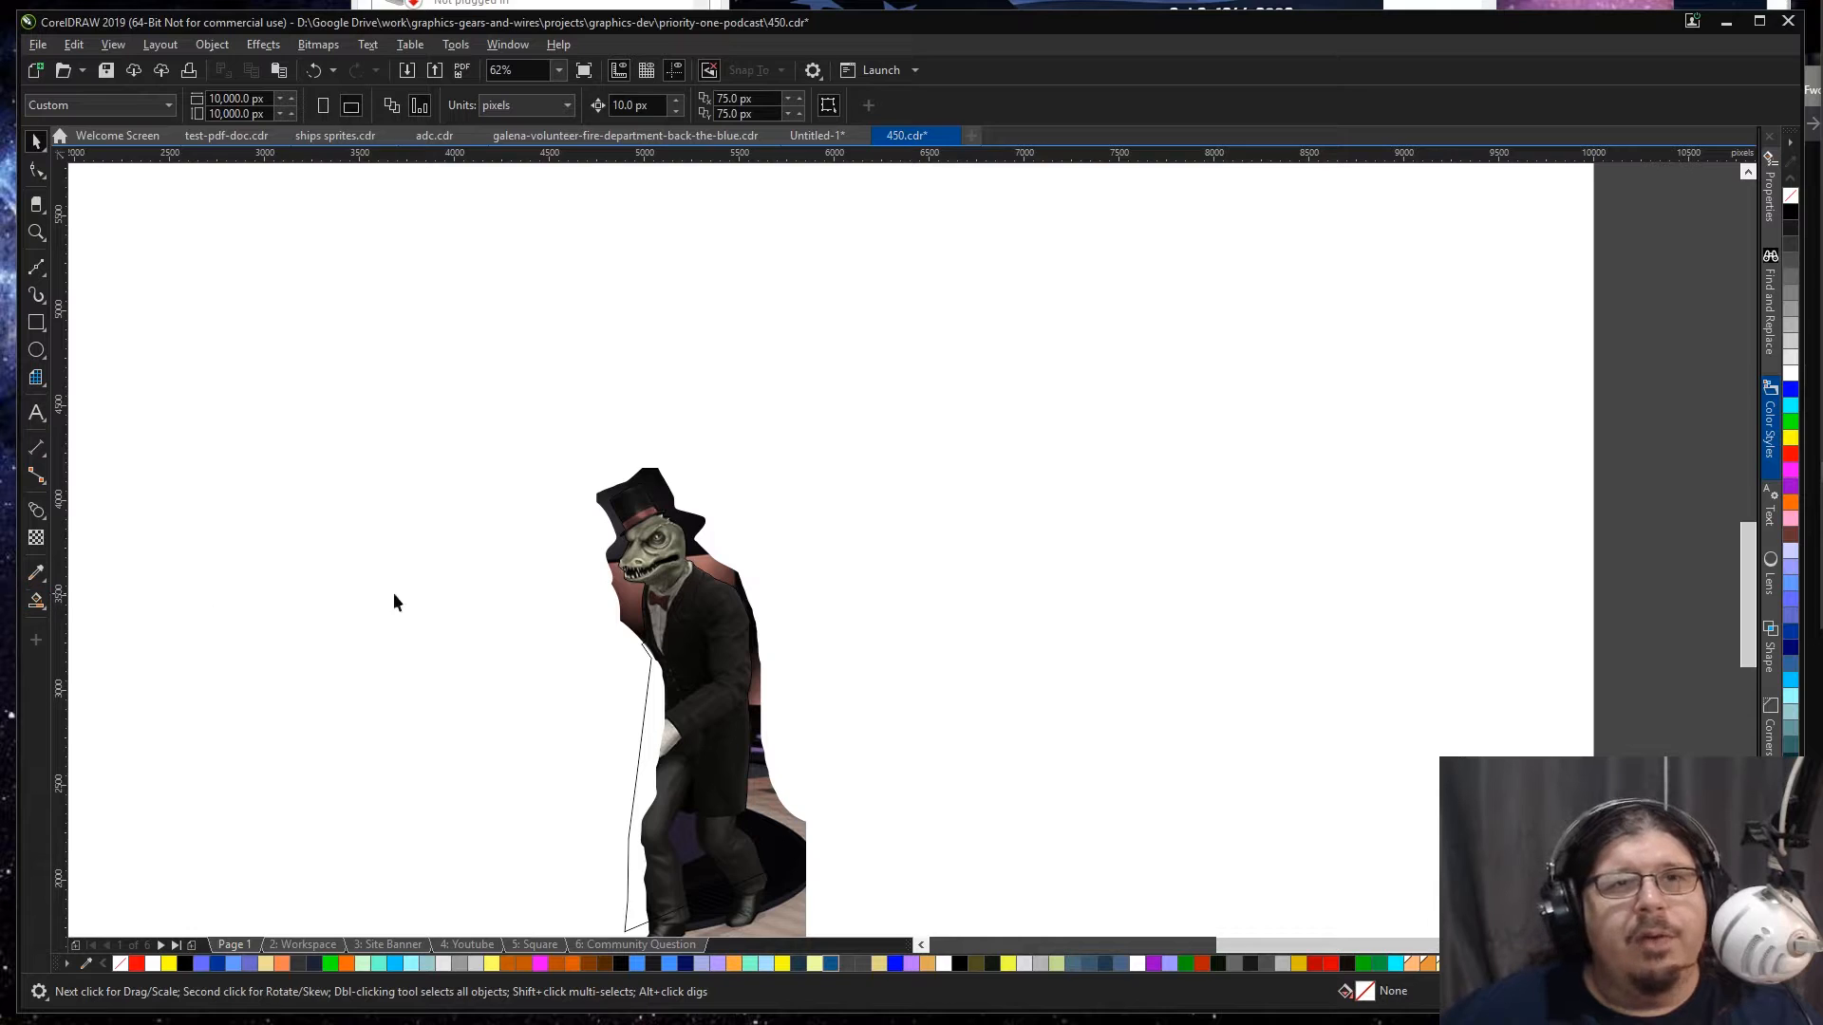
left_click_drag(658, 510, 1119, 426)
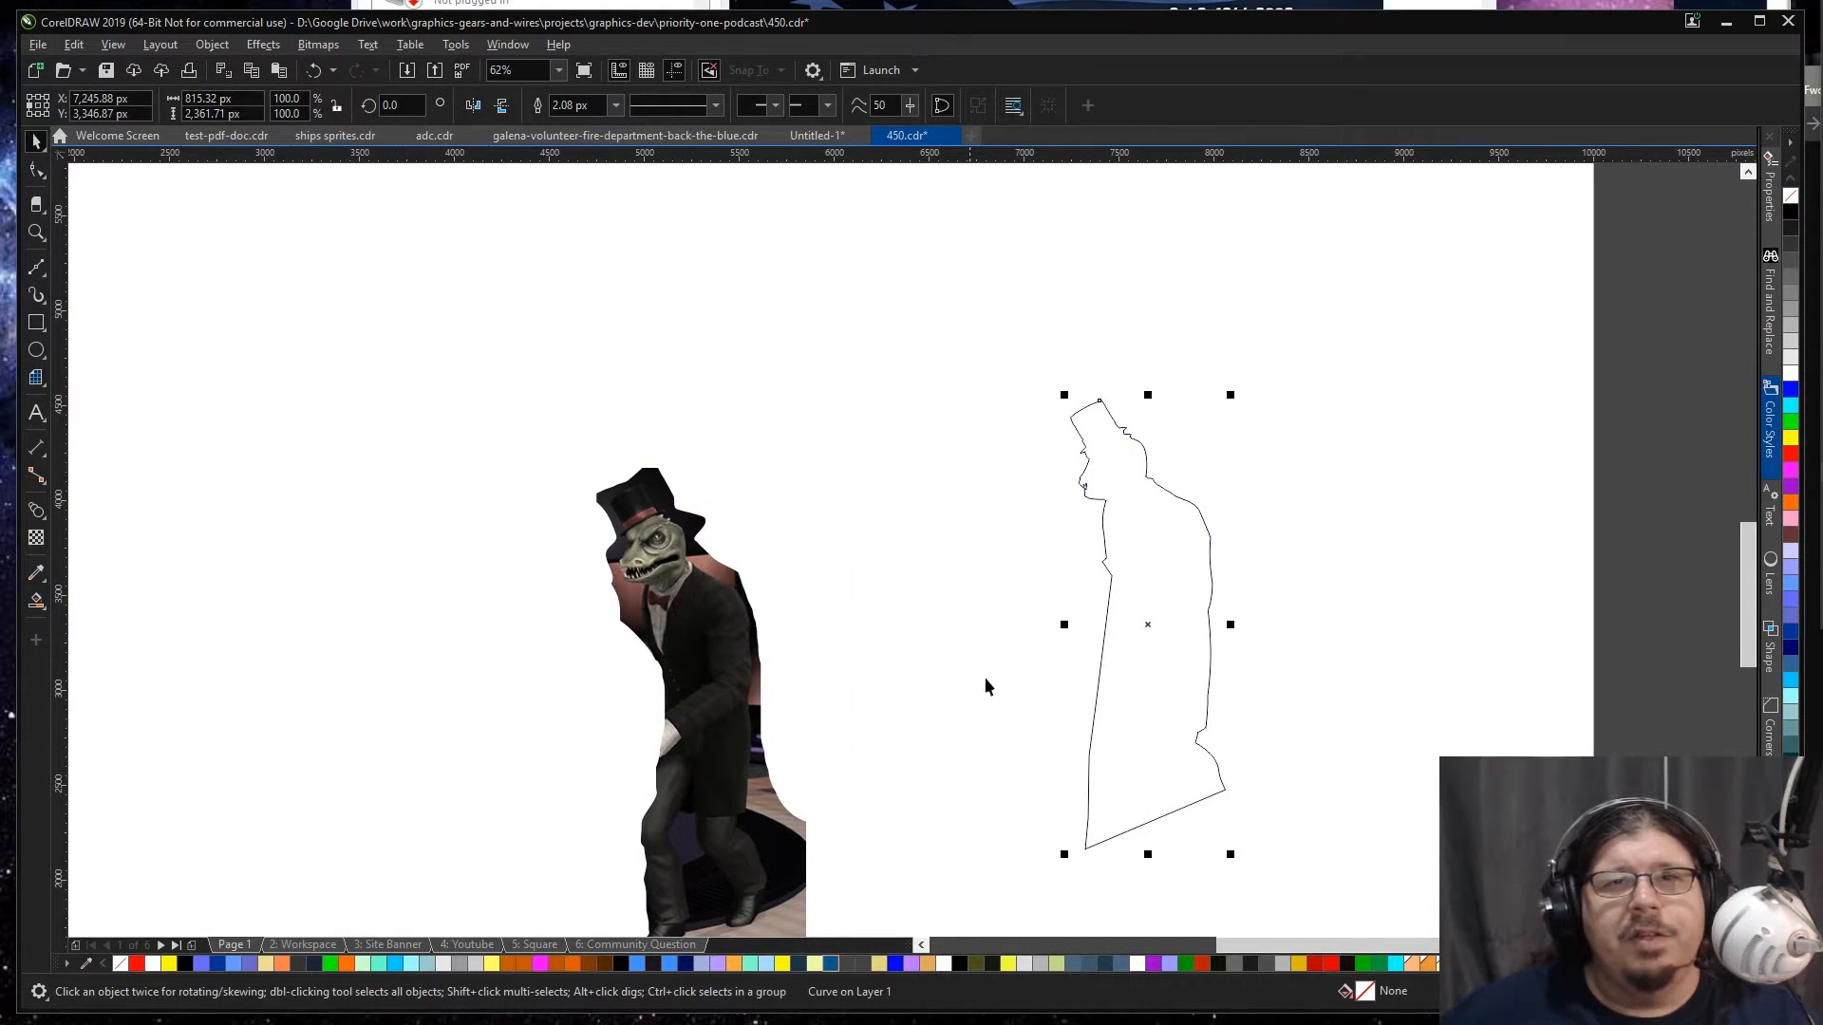
key("ctrl+z")
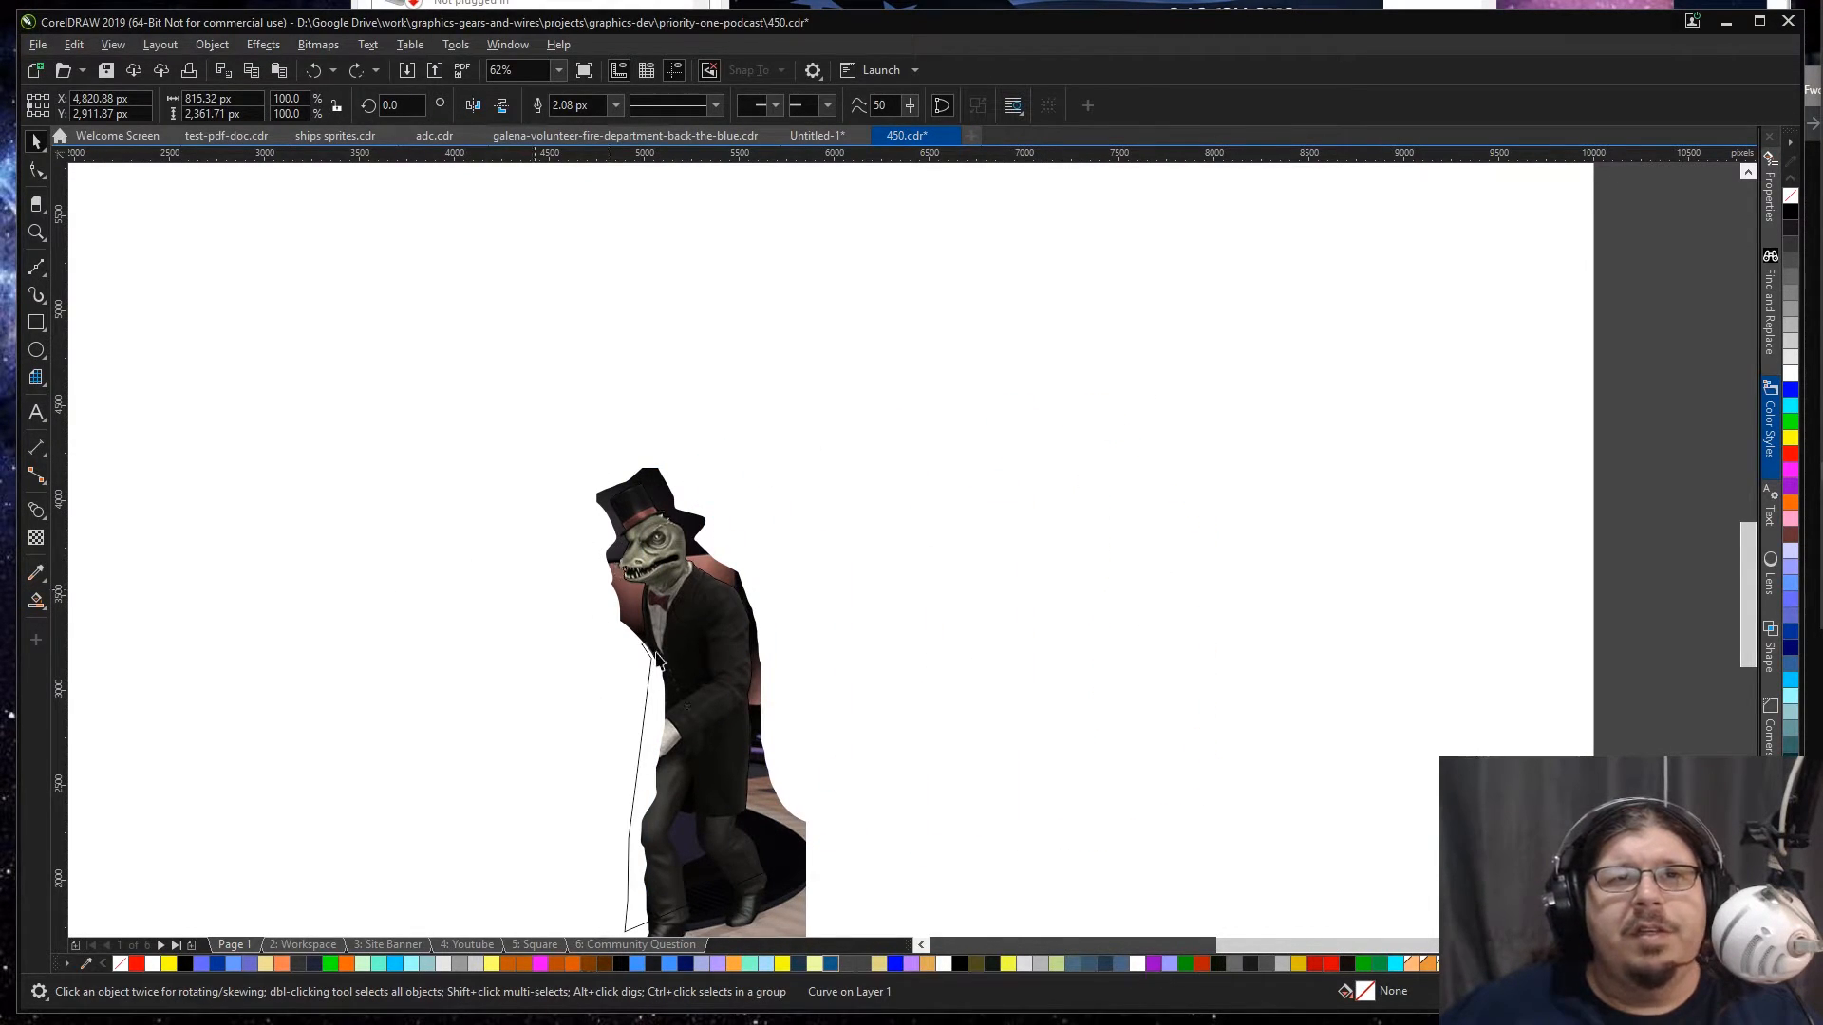
Step: Try a red fill on the traced outline and sending it behind the lizard, and restore its order and empty fill
left_click(611, 638)
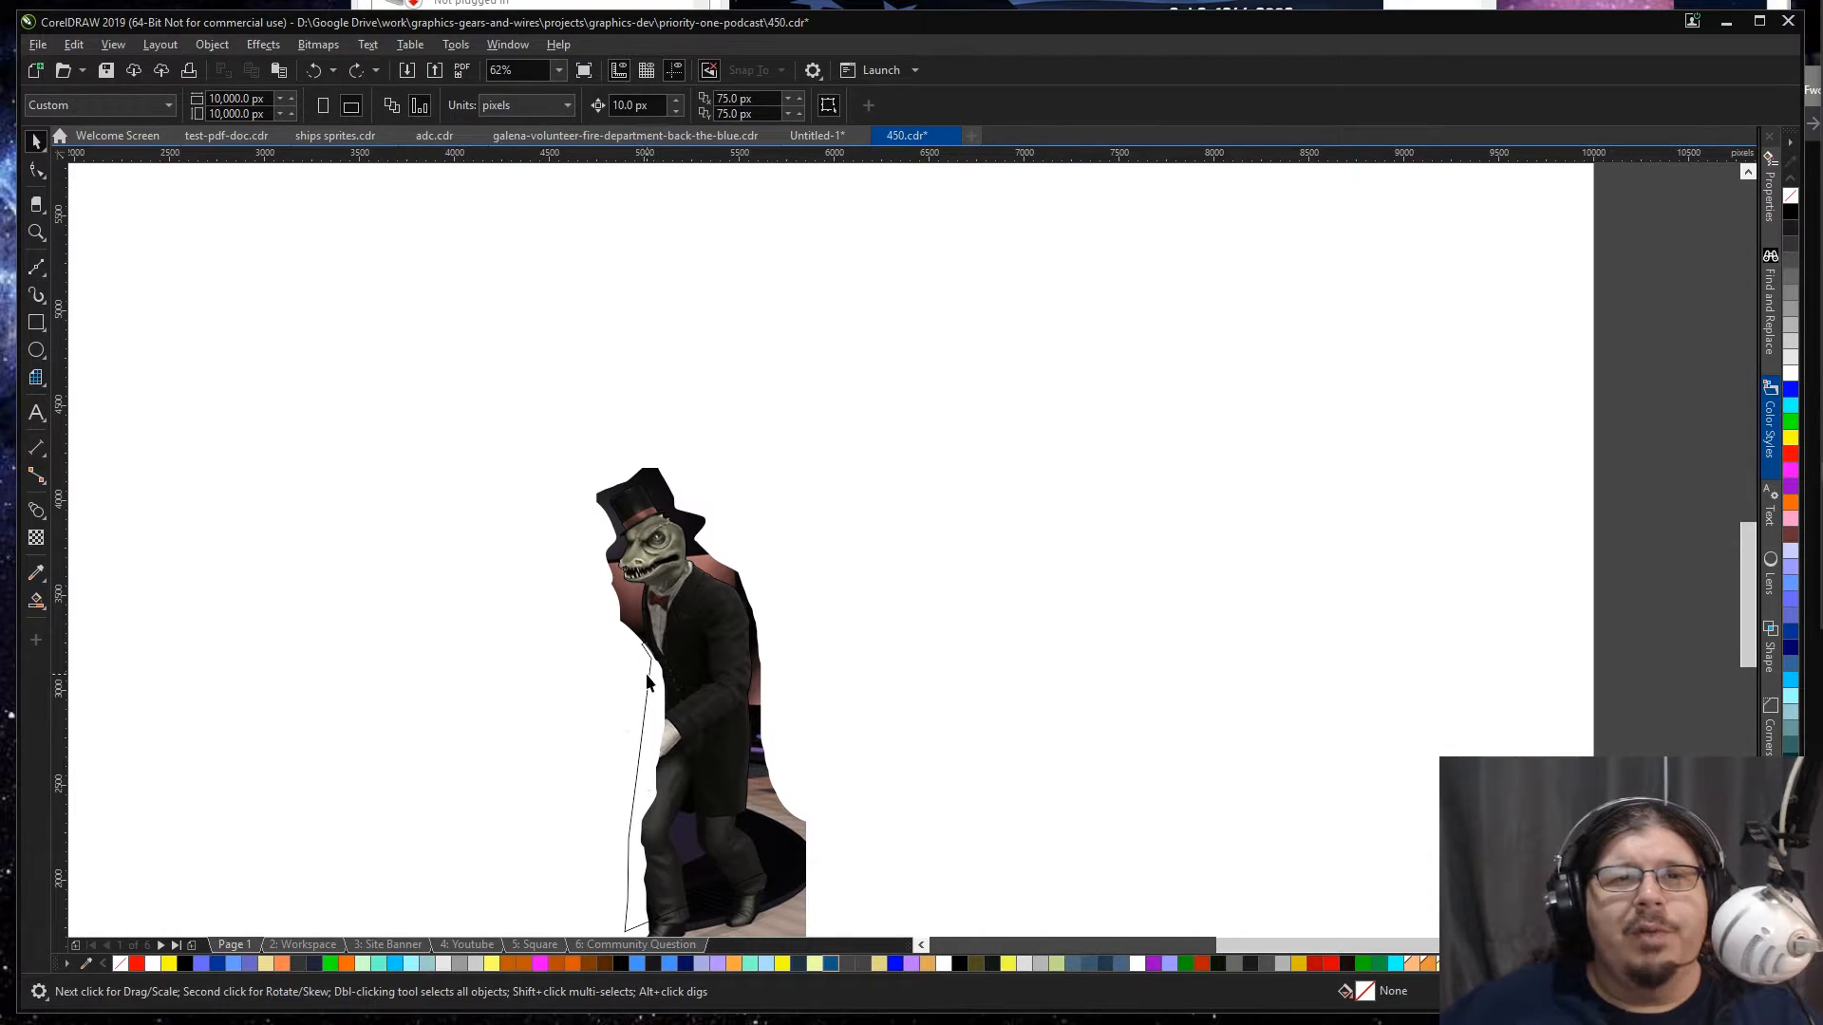
left_click(646, 678)
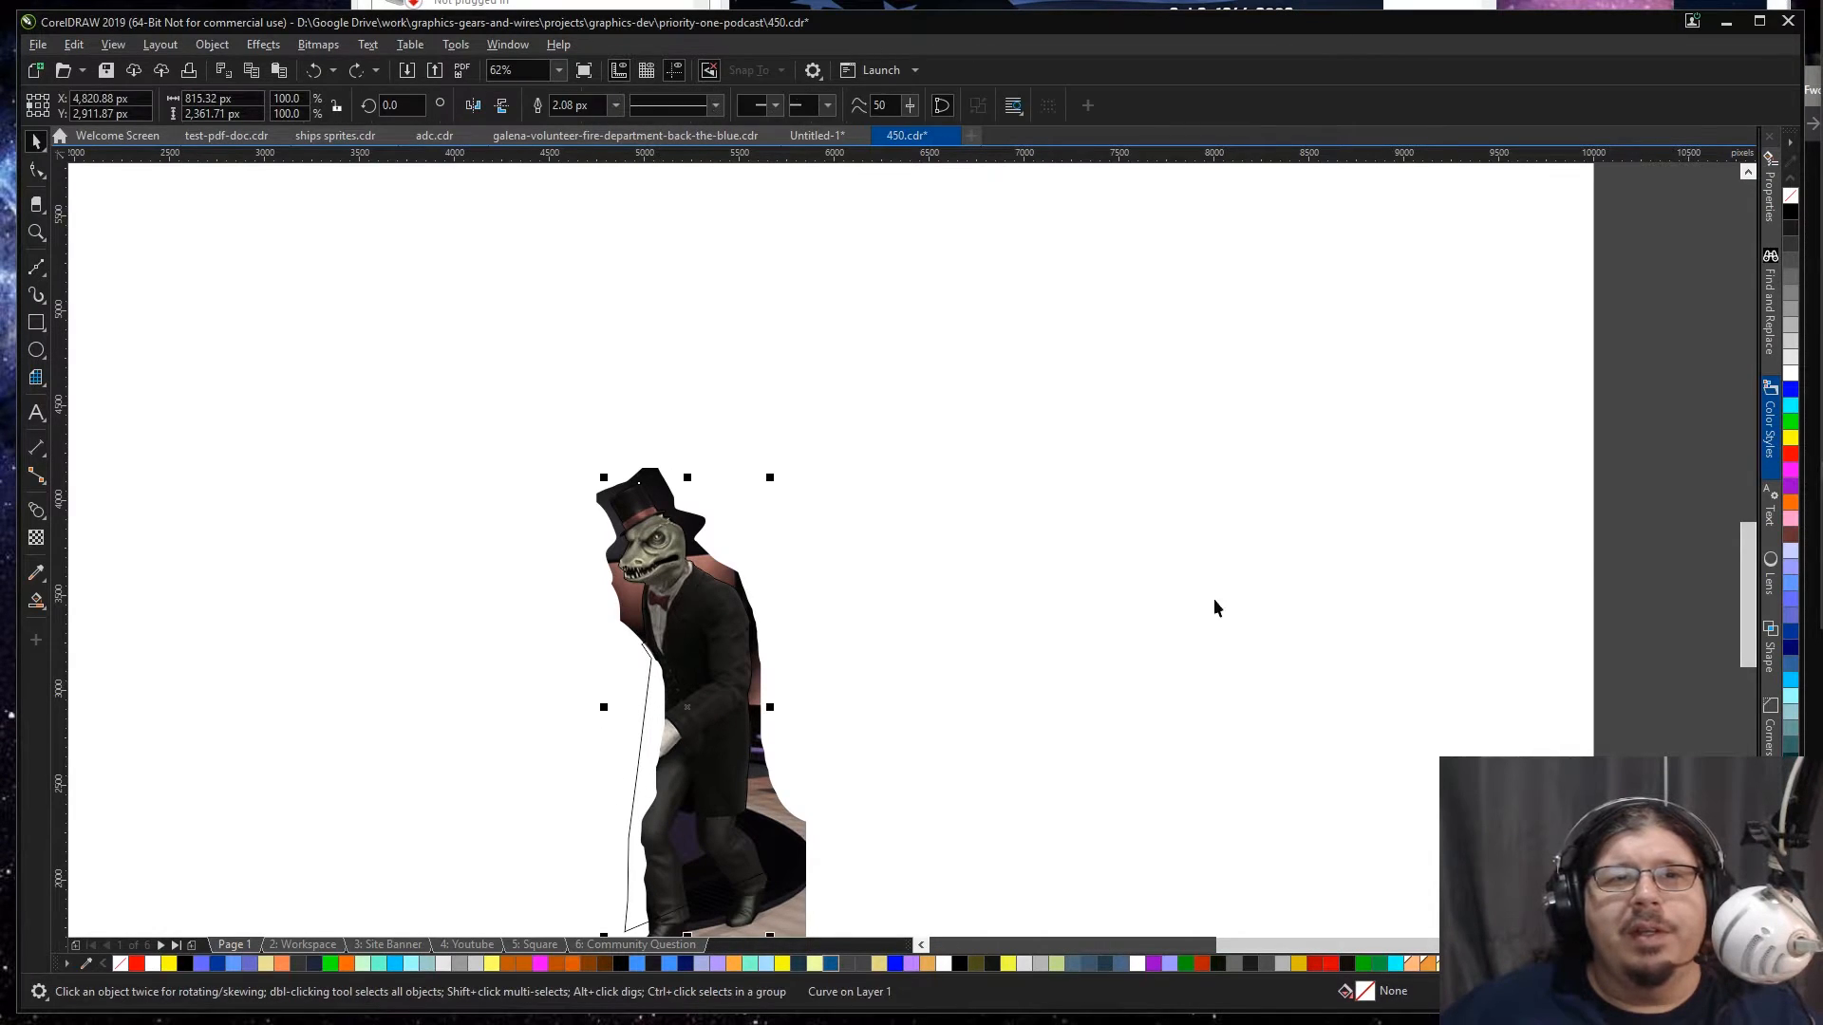
left_click(1793, 455)
key("shift+Page_Down")
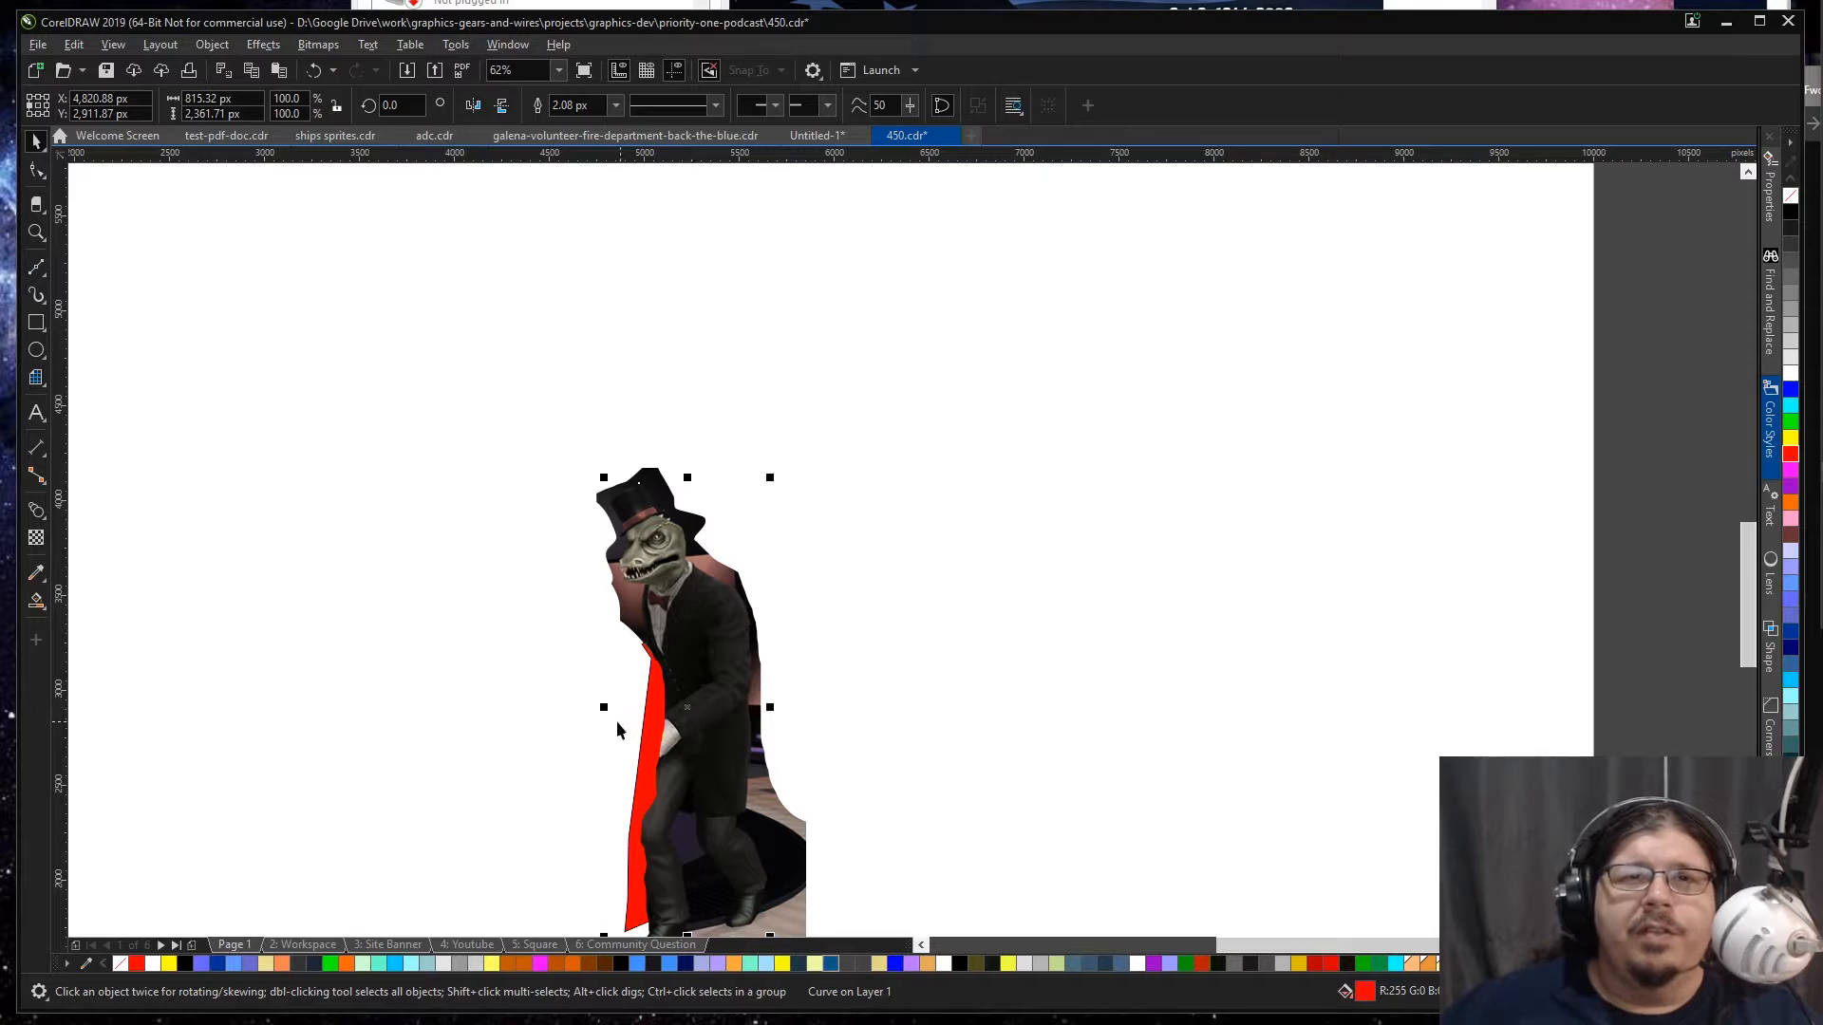
key("ctrl+z")
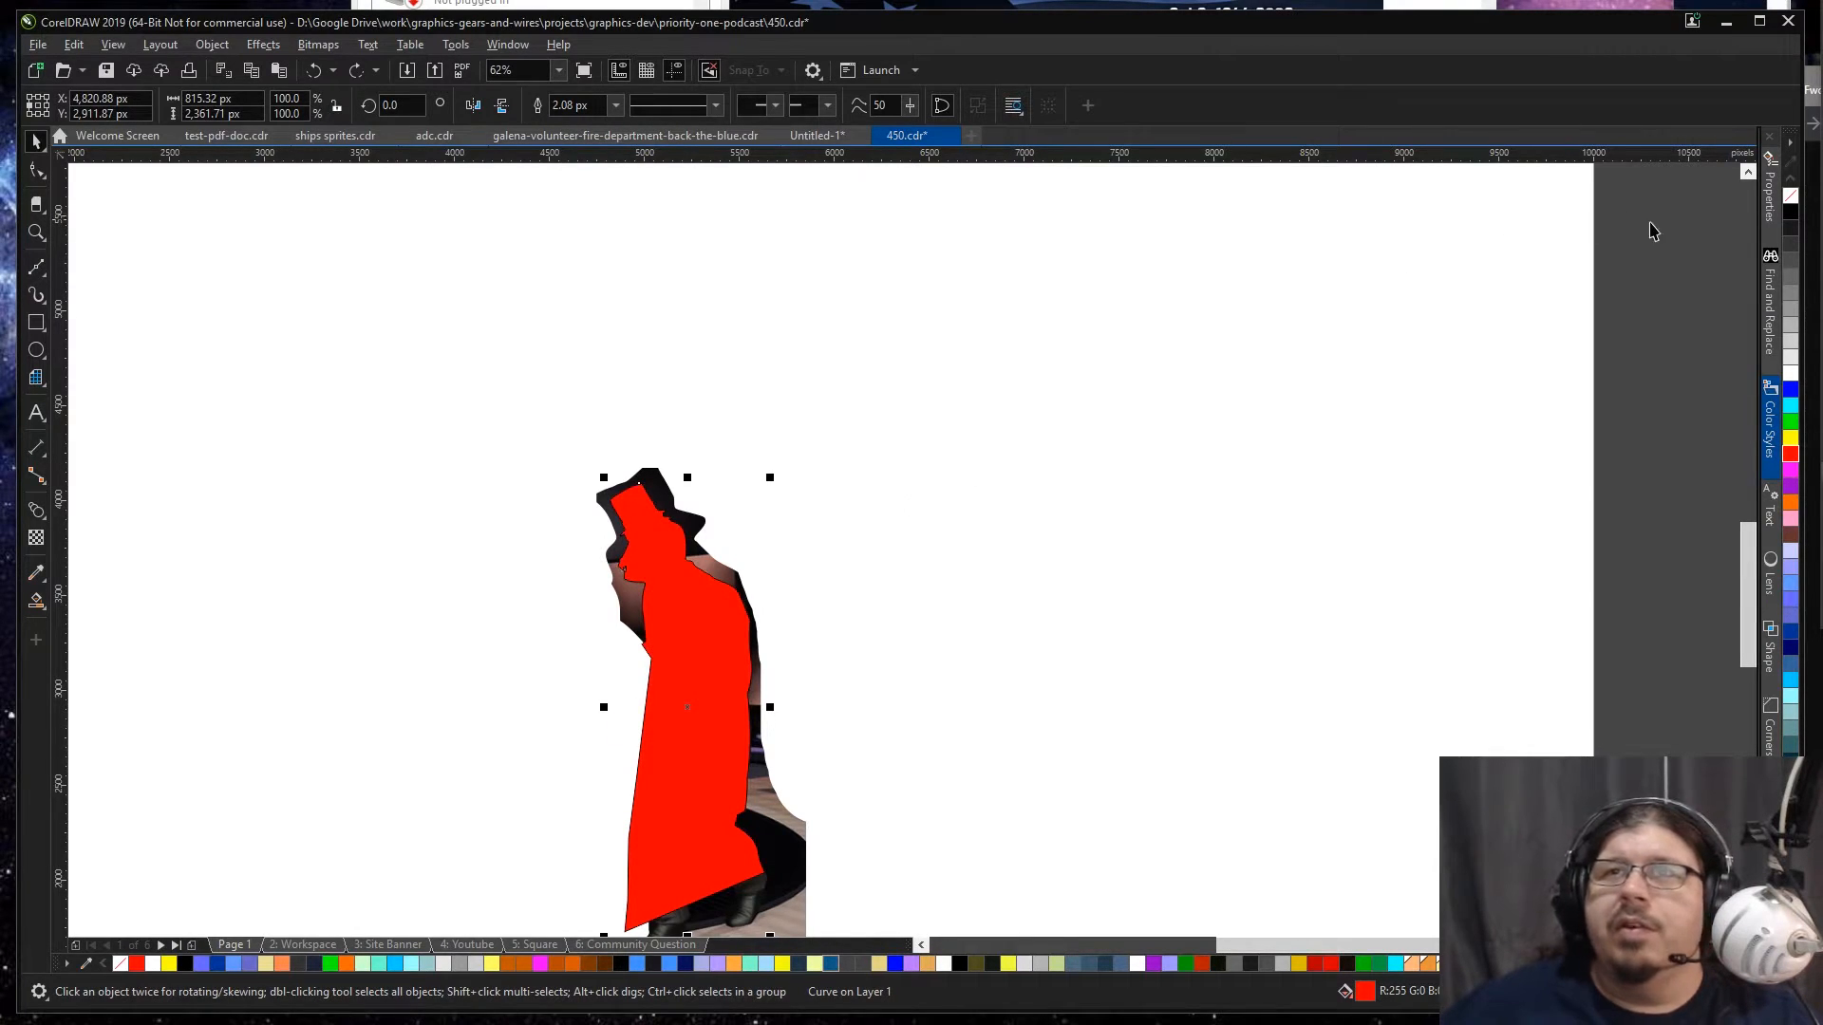
left_click(1789, 198)
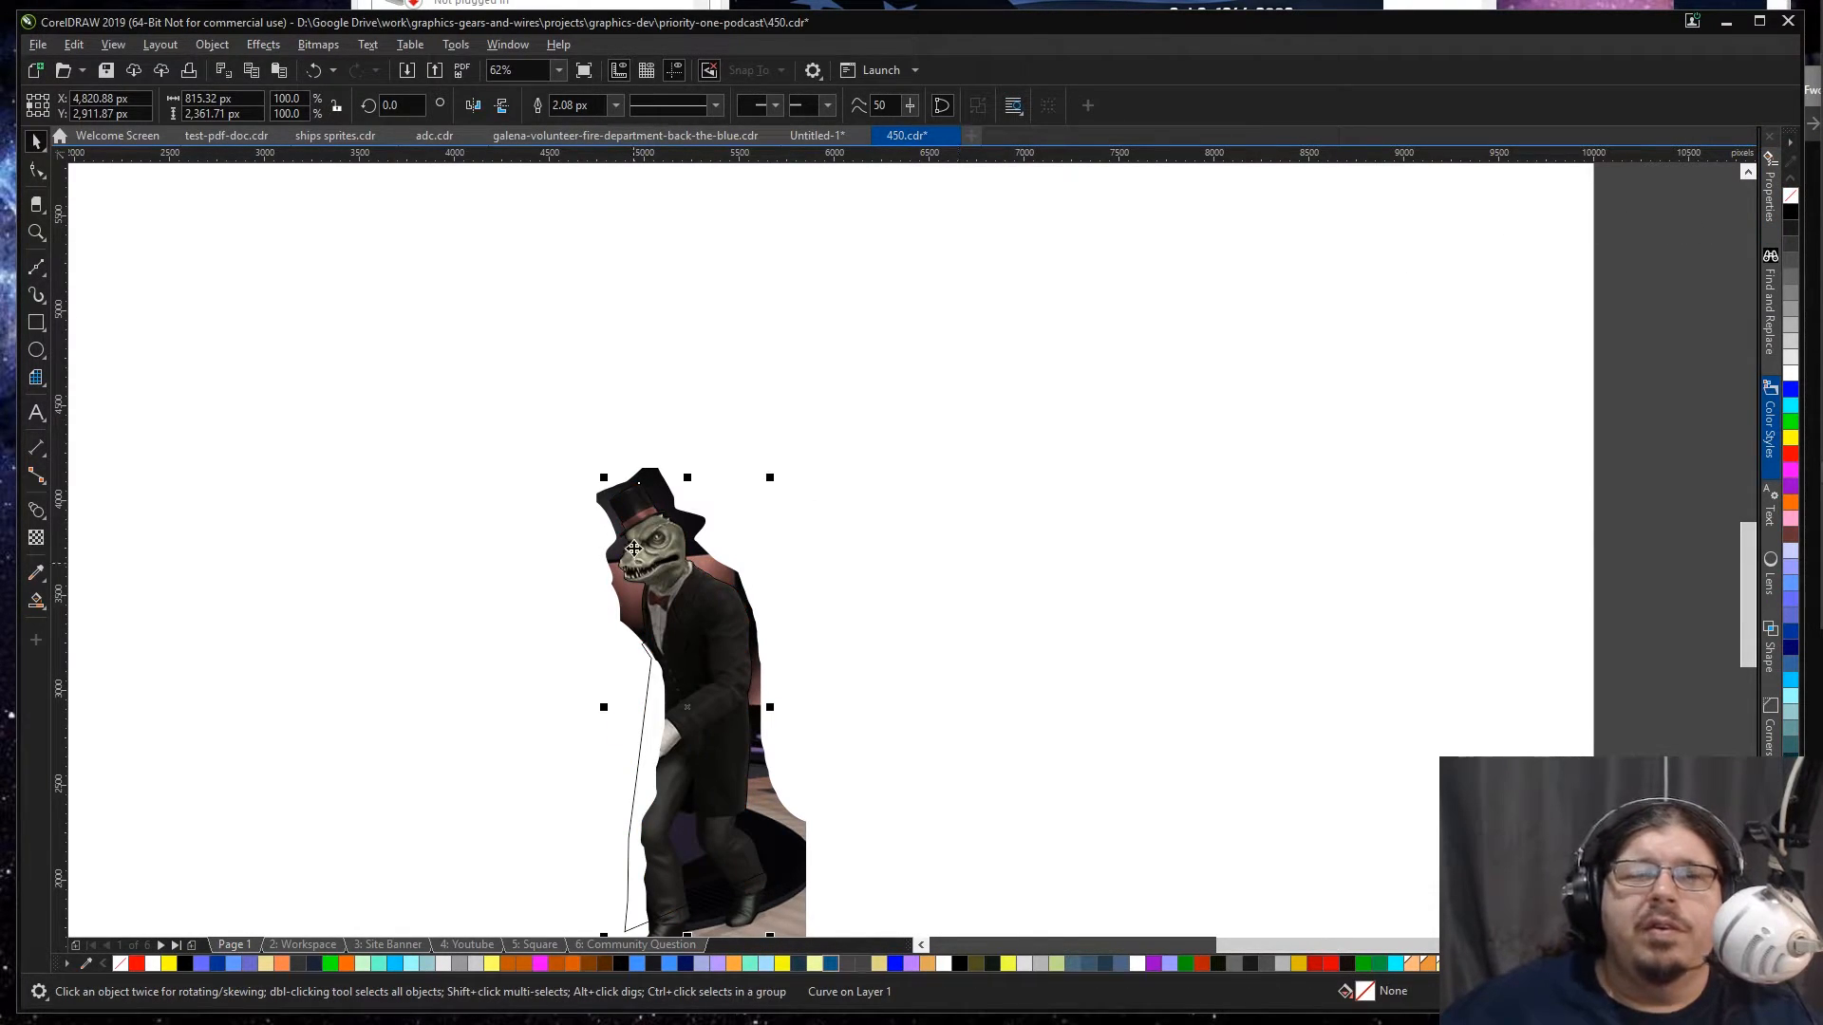
Step: Smart Fill the area where the outline overlaps the lizard bitmap in orange, and delete the original traced outline
left_click(283, 416)
left_click(35, 601)
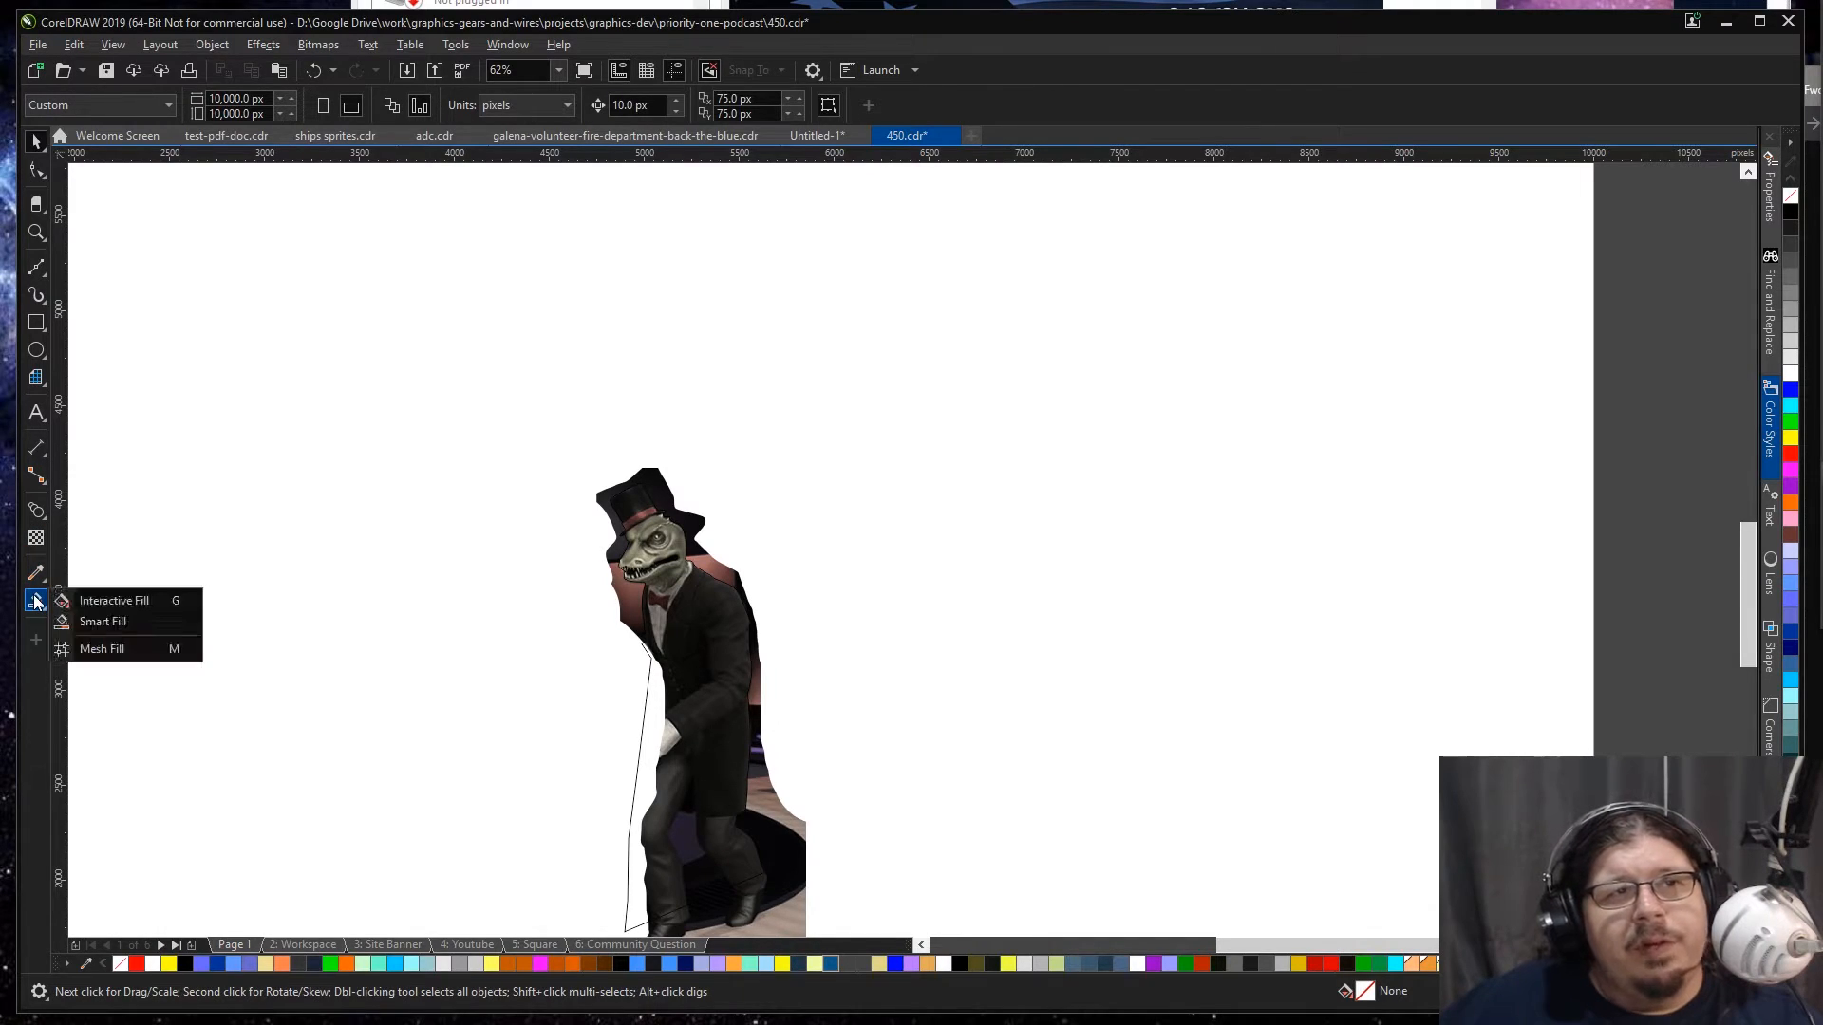
left_click(100, 621)
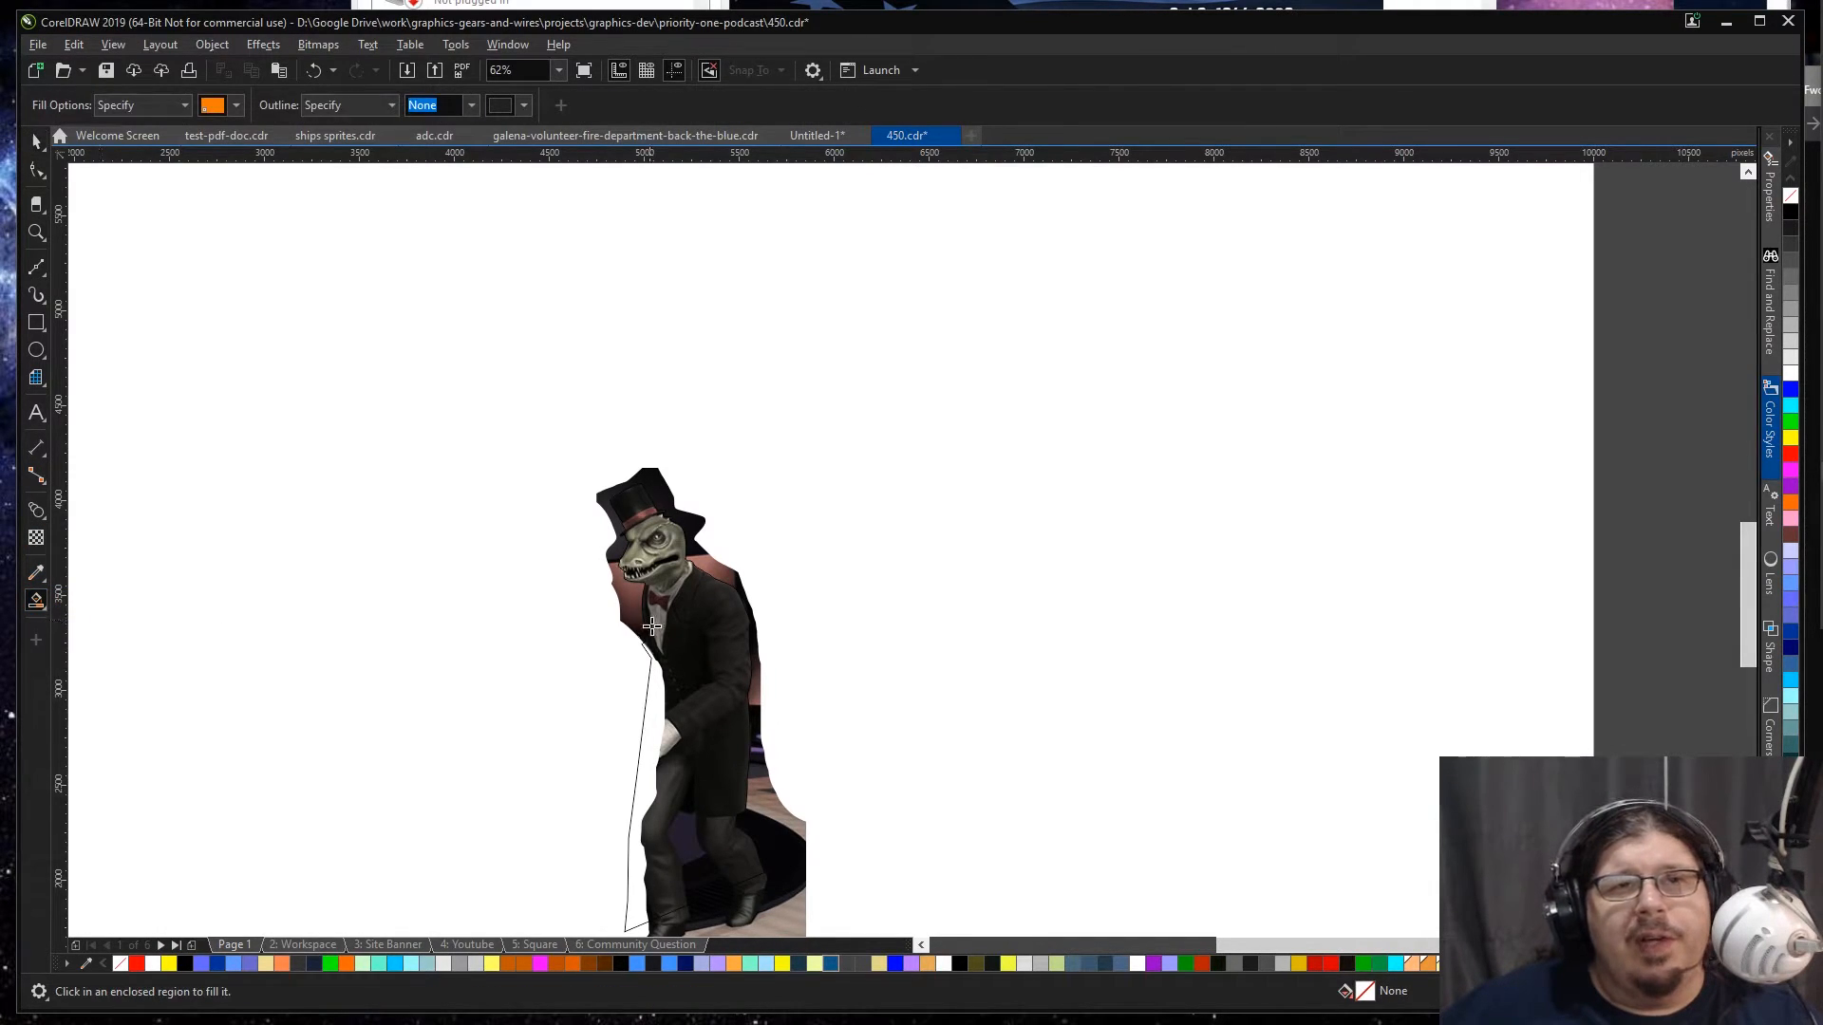
left_click(658, 546)
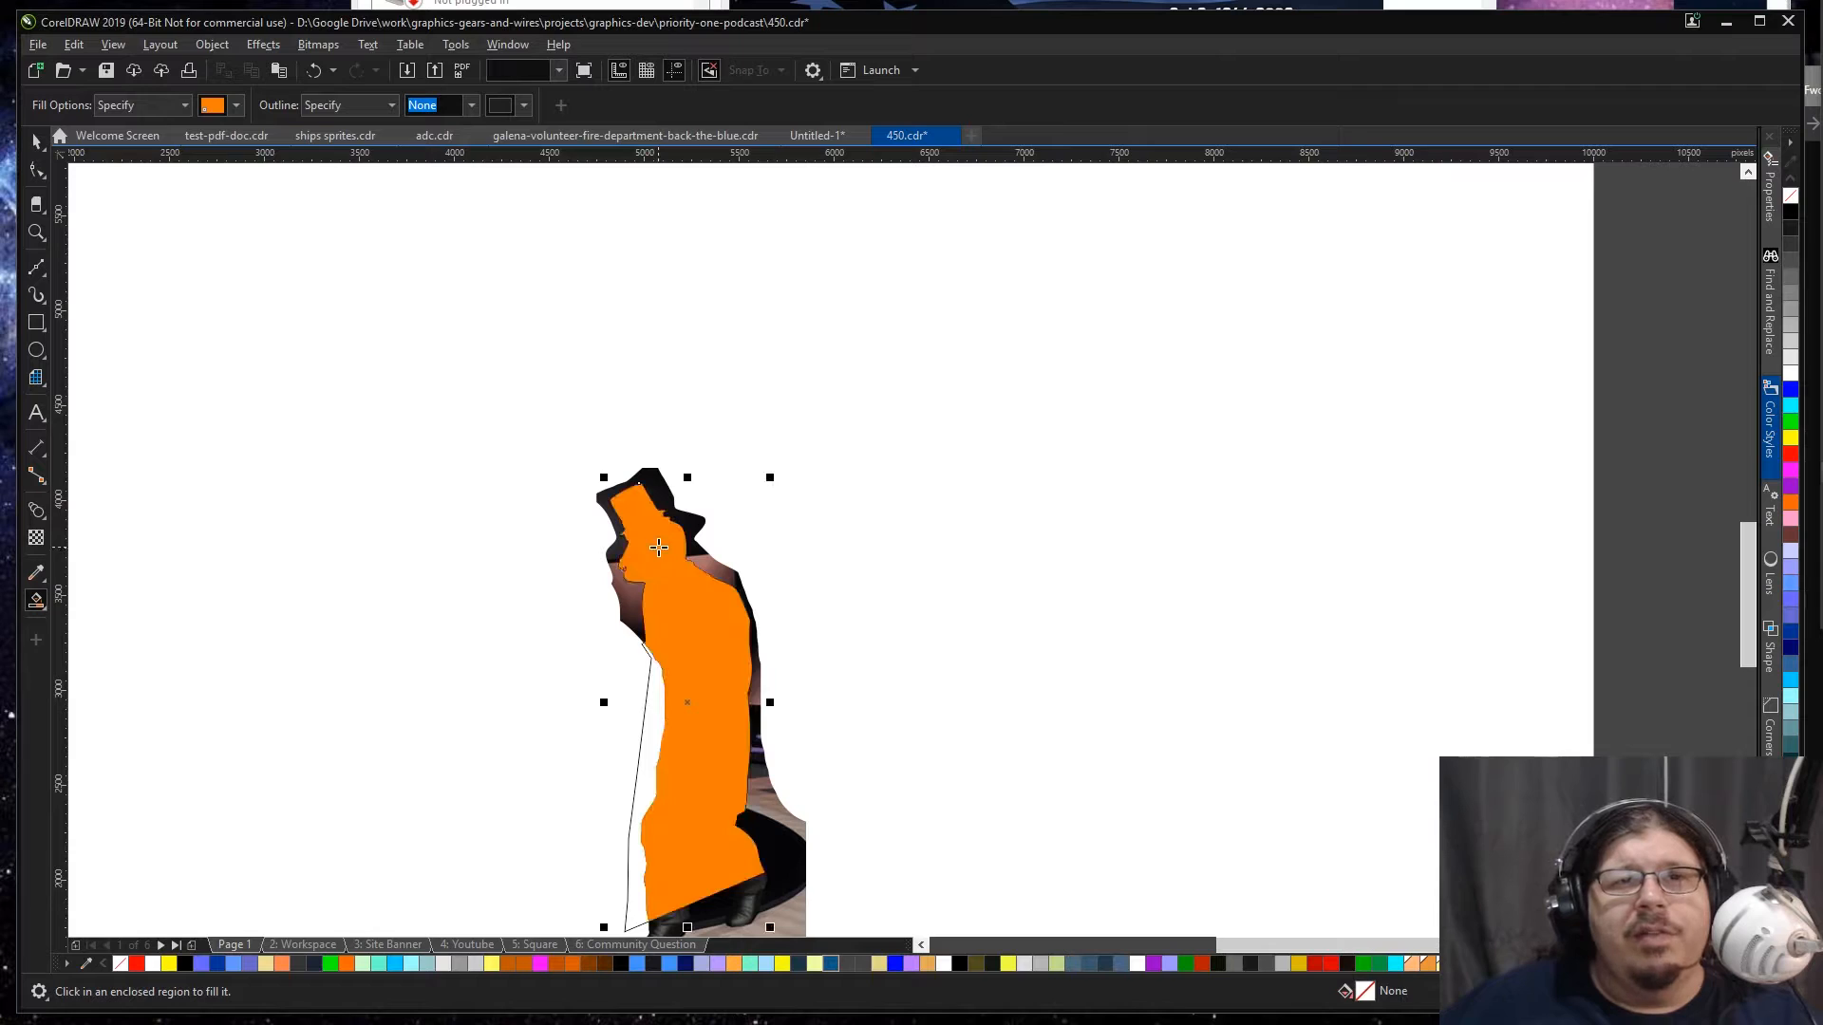
key("space")
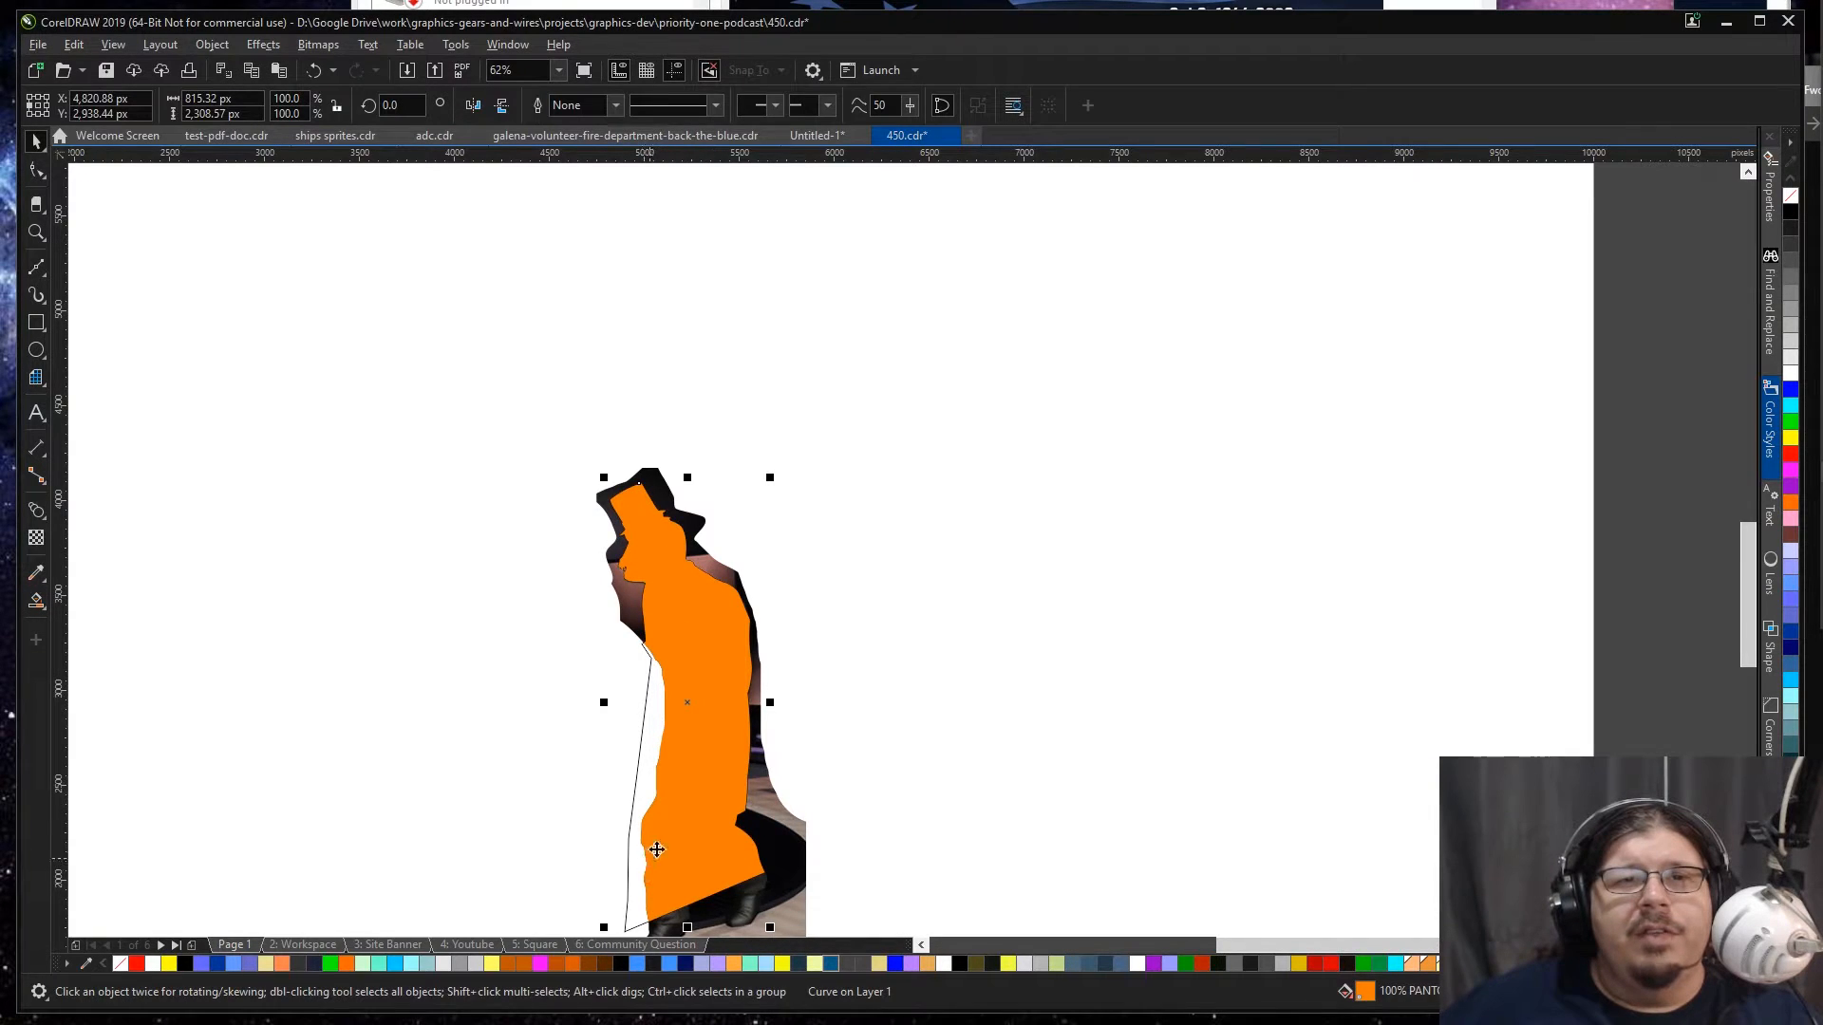
left_click(632, 900)
key("Delete")
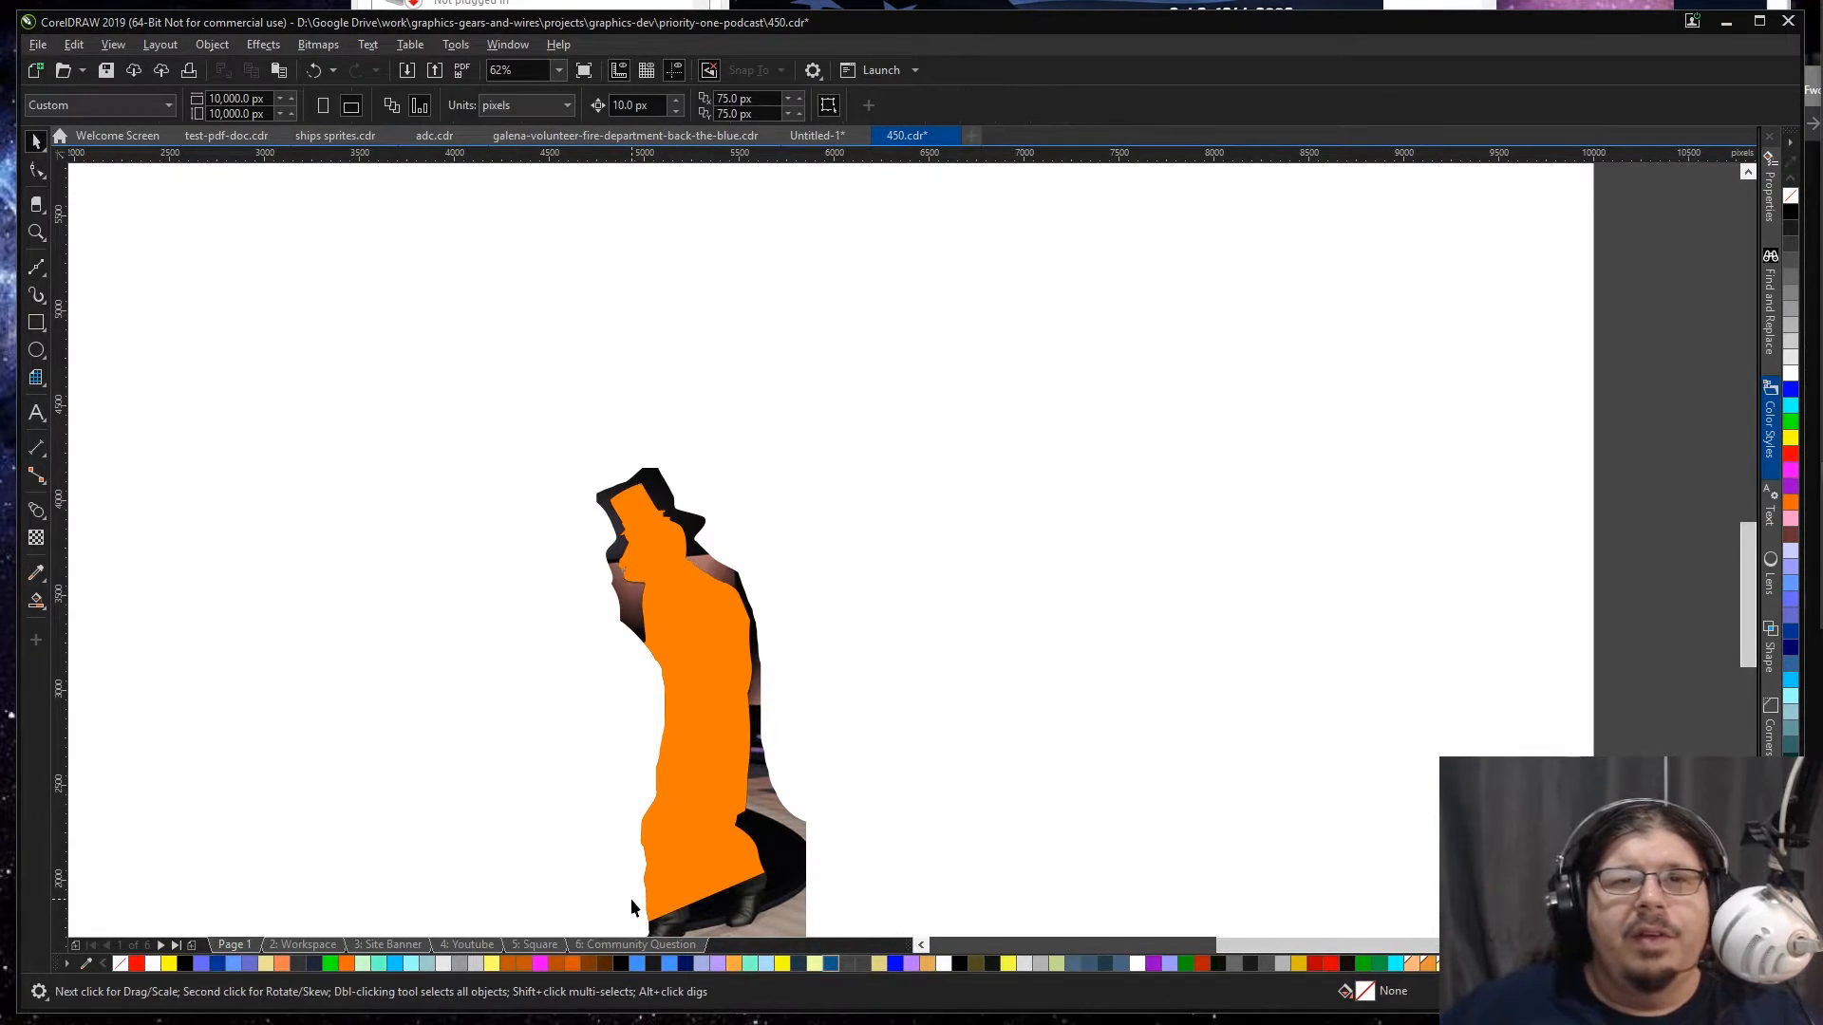
Step: Remove the orange silhouette's fill and give it a black outline
left_click(698, 850)
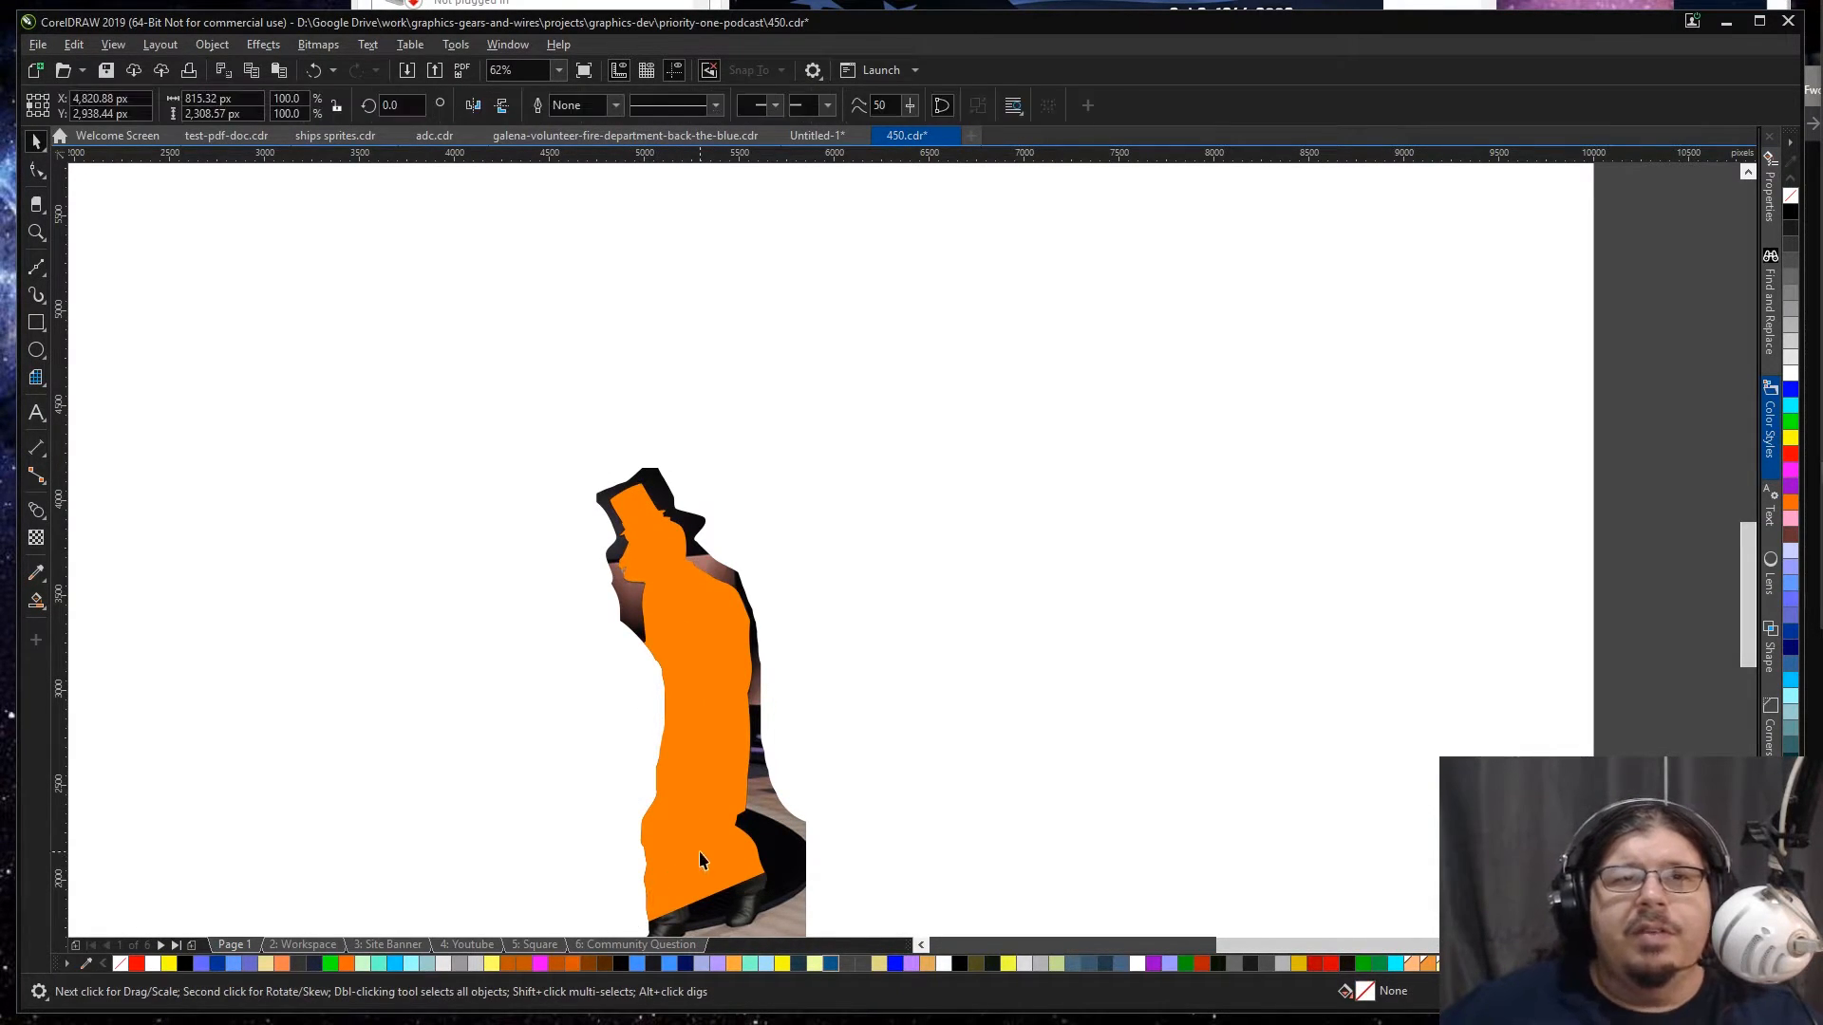
left_click(1791, 195)
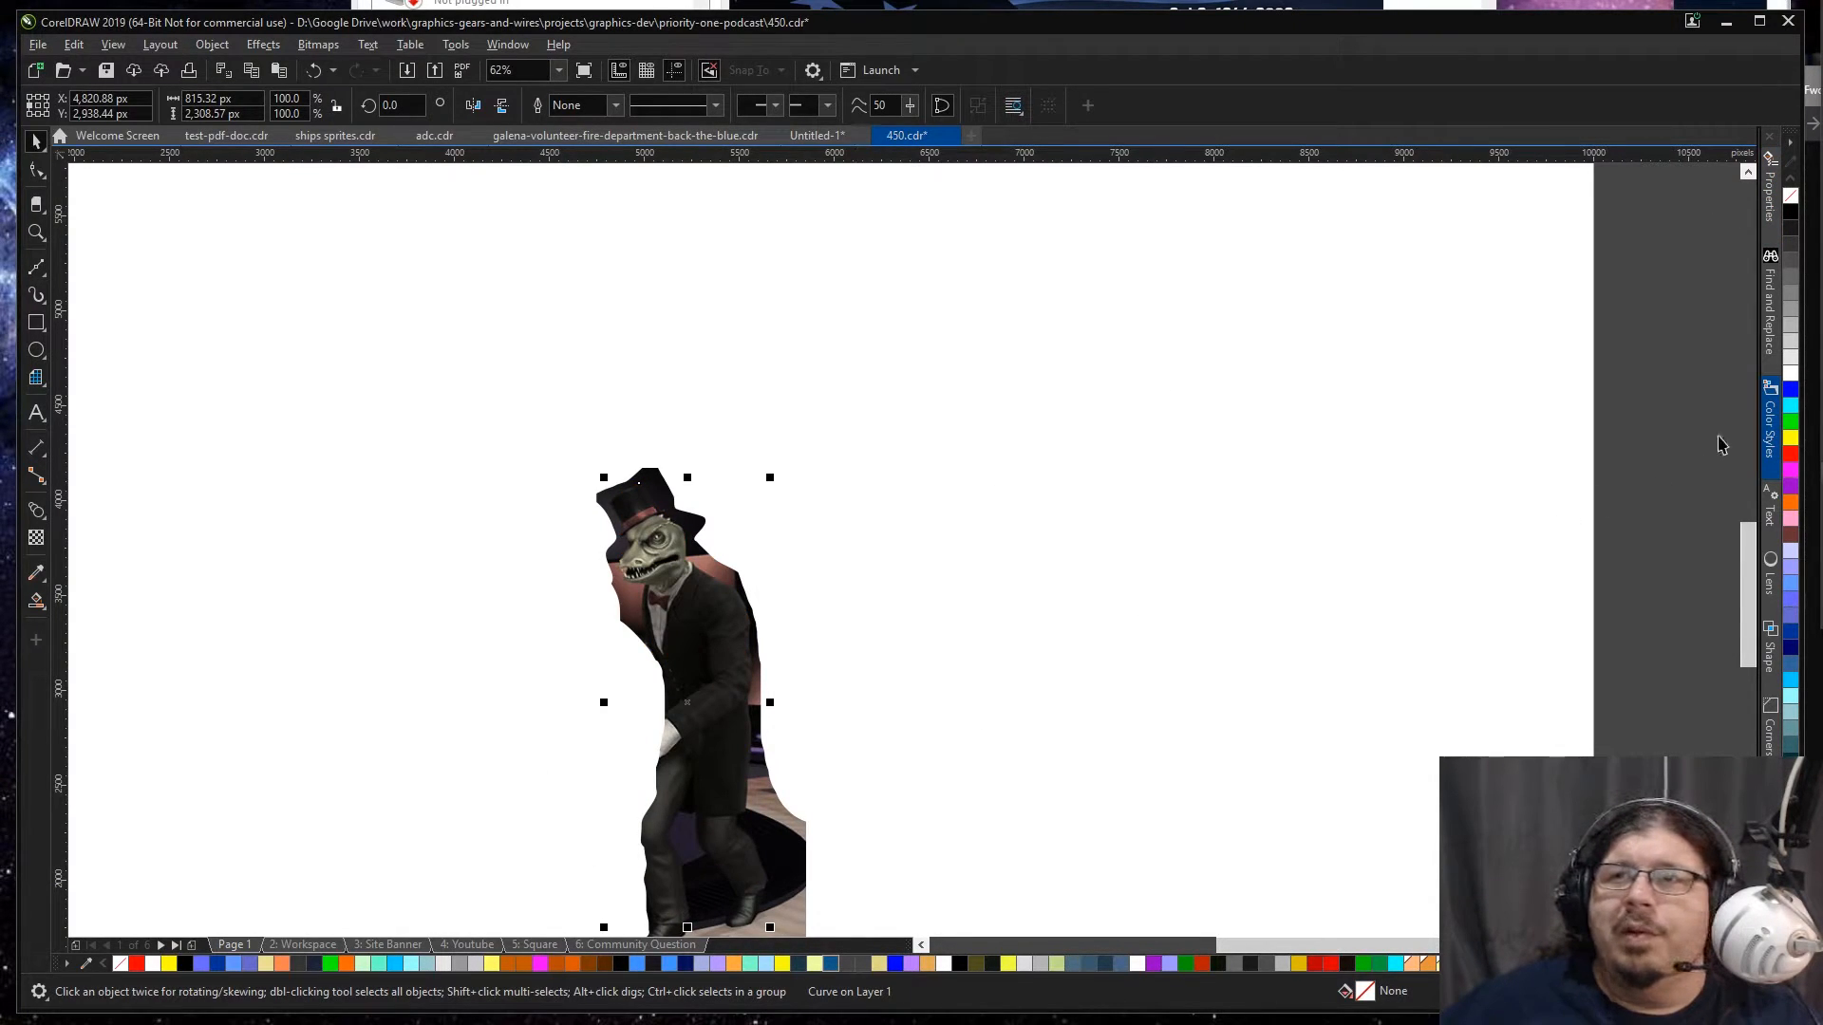
right_click(1790, 211)
Step: PowerClip the lizard bitmap inside the black silhouette outline
left_click(797, 868)
left_click_drag(796, 841, 717, 766)
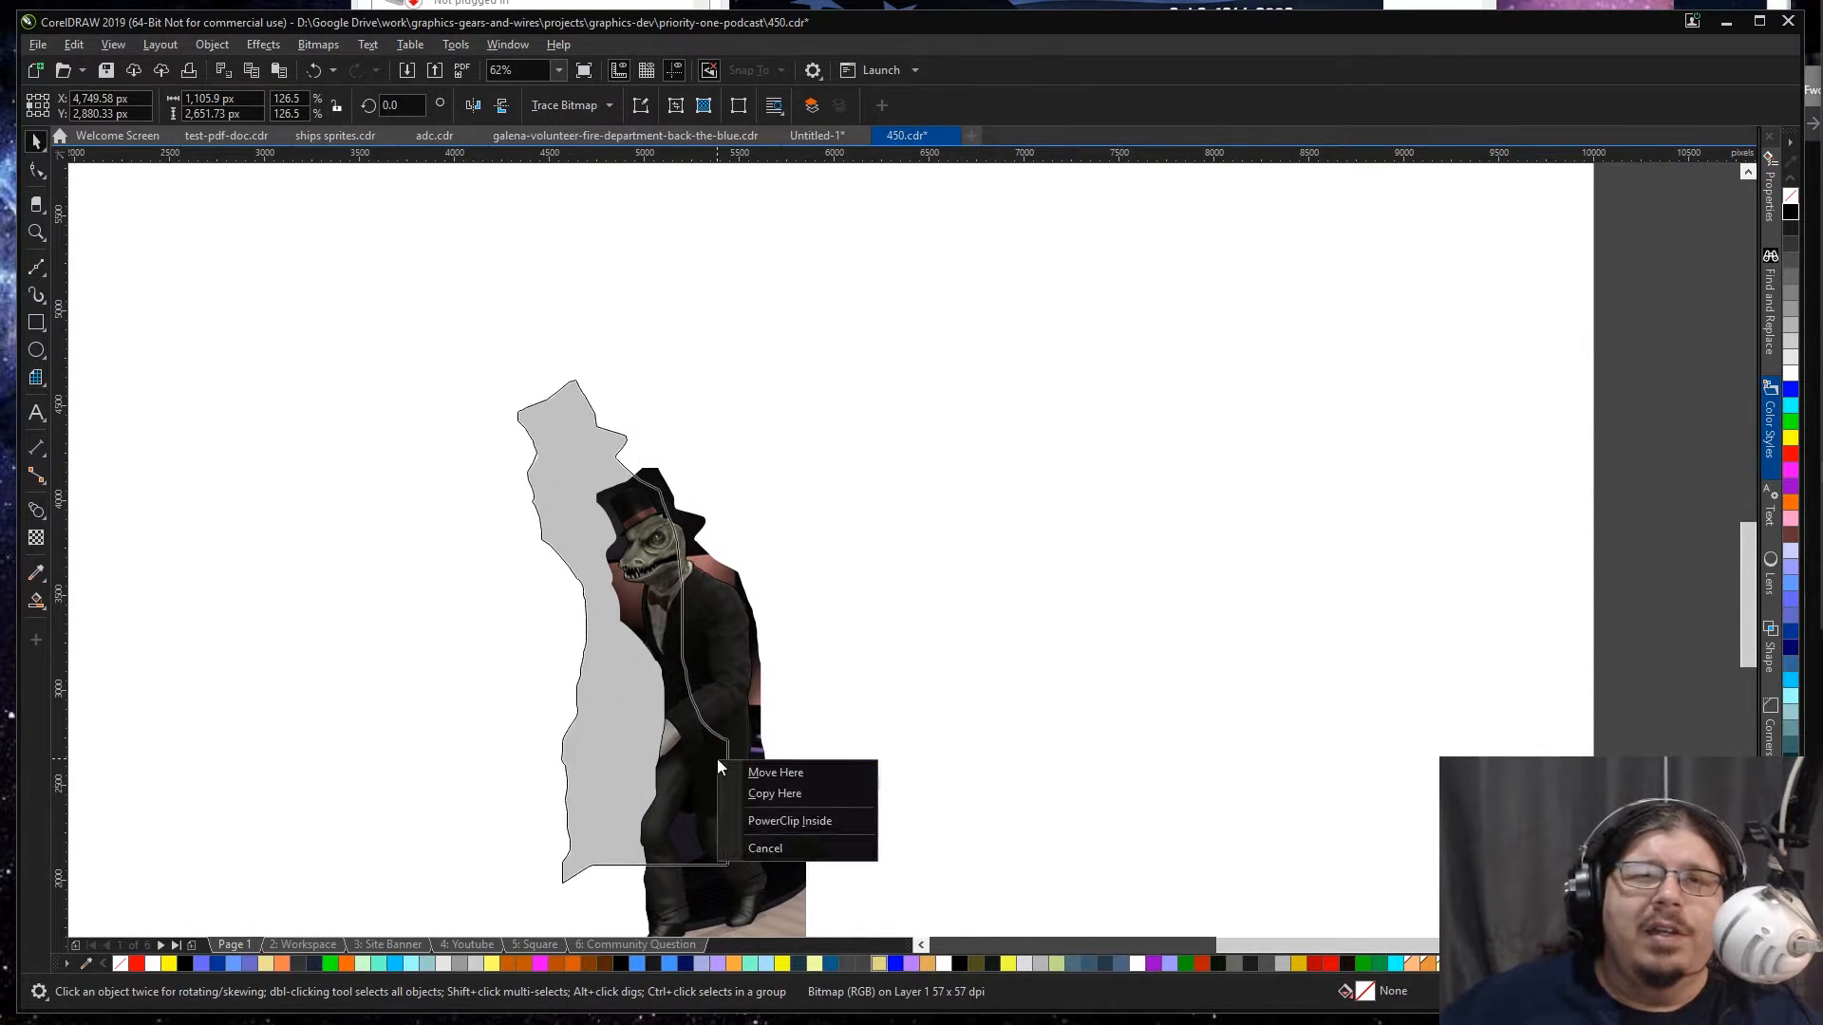
left_click(783, 819)
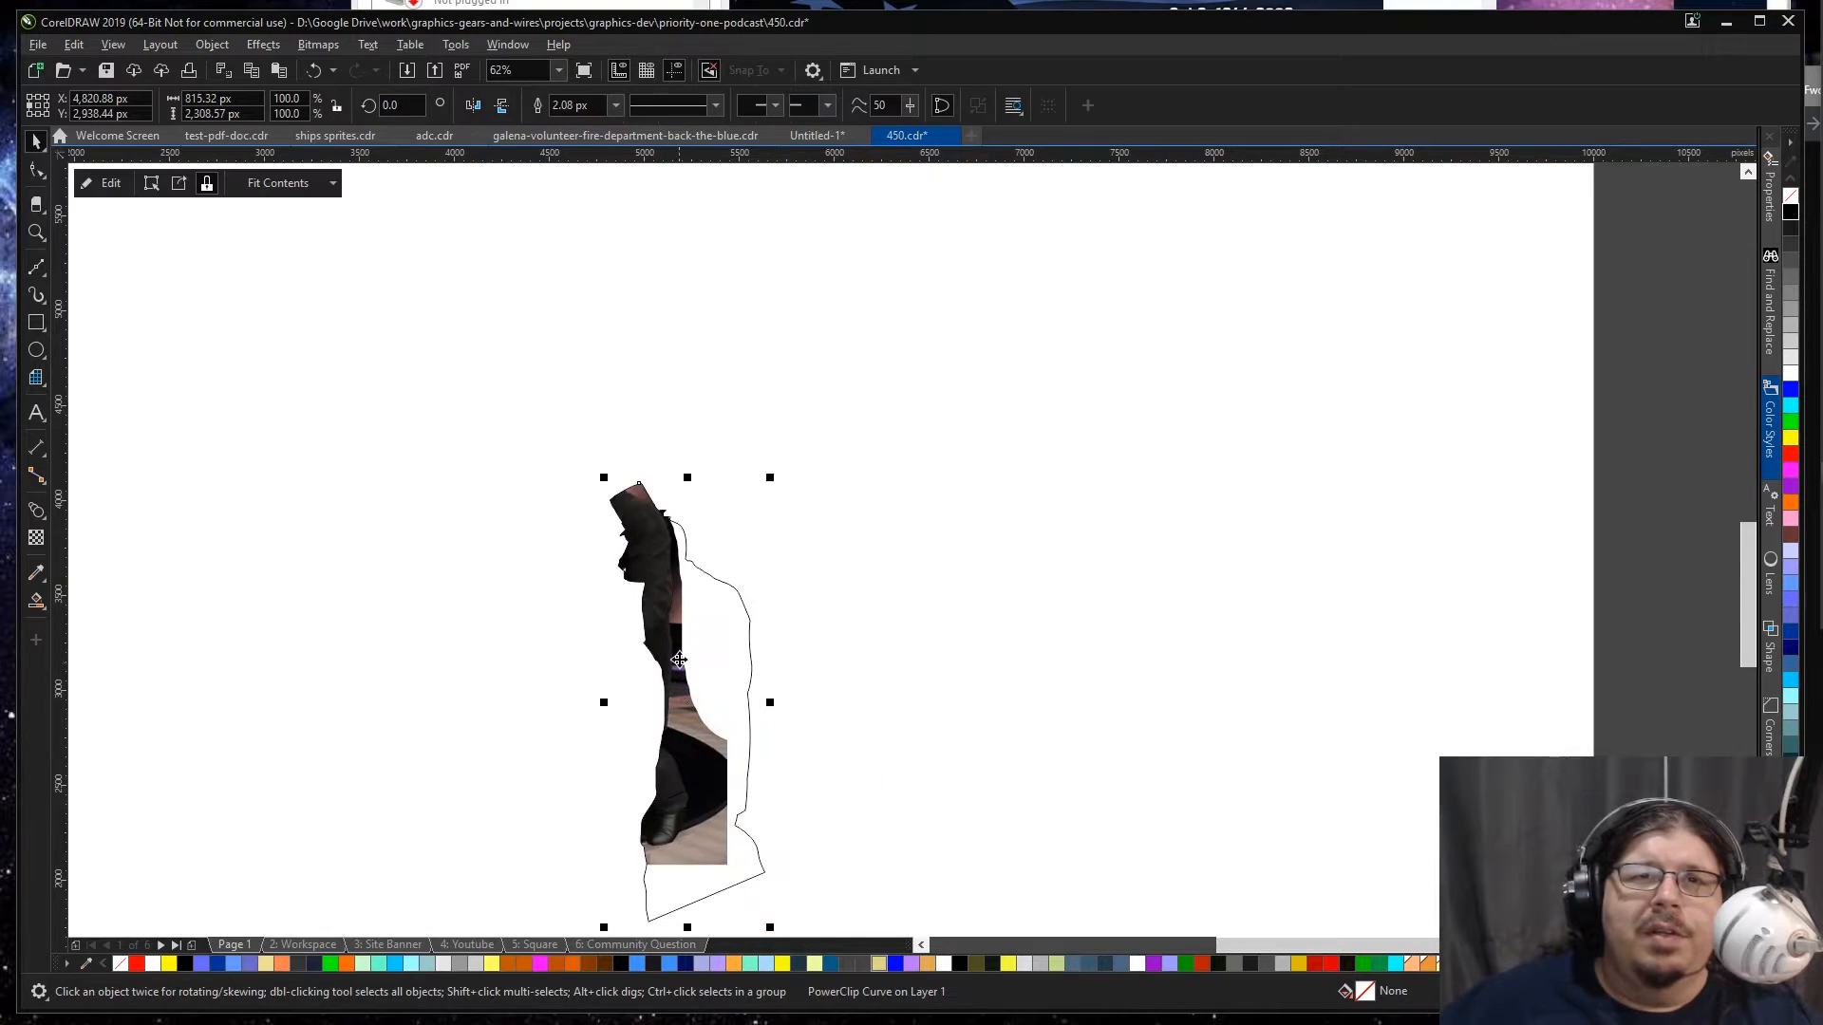
Step: Edit the PowerClip contents, realign the lizard bitmap with the silhouette outline, and finish editing
left_click(686, 630, "ctrl")
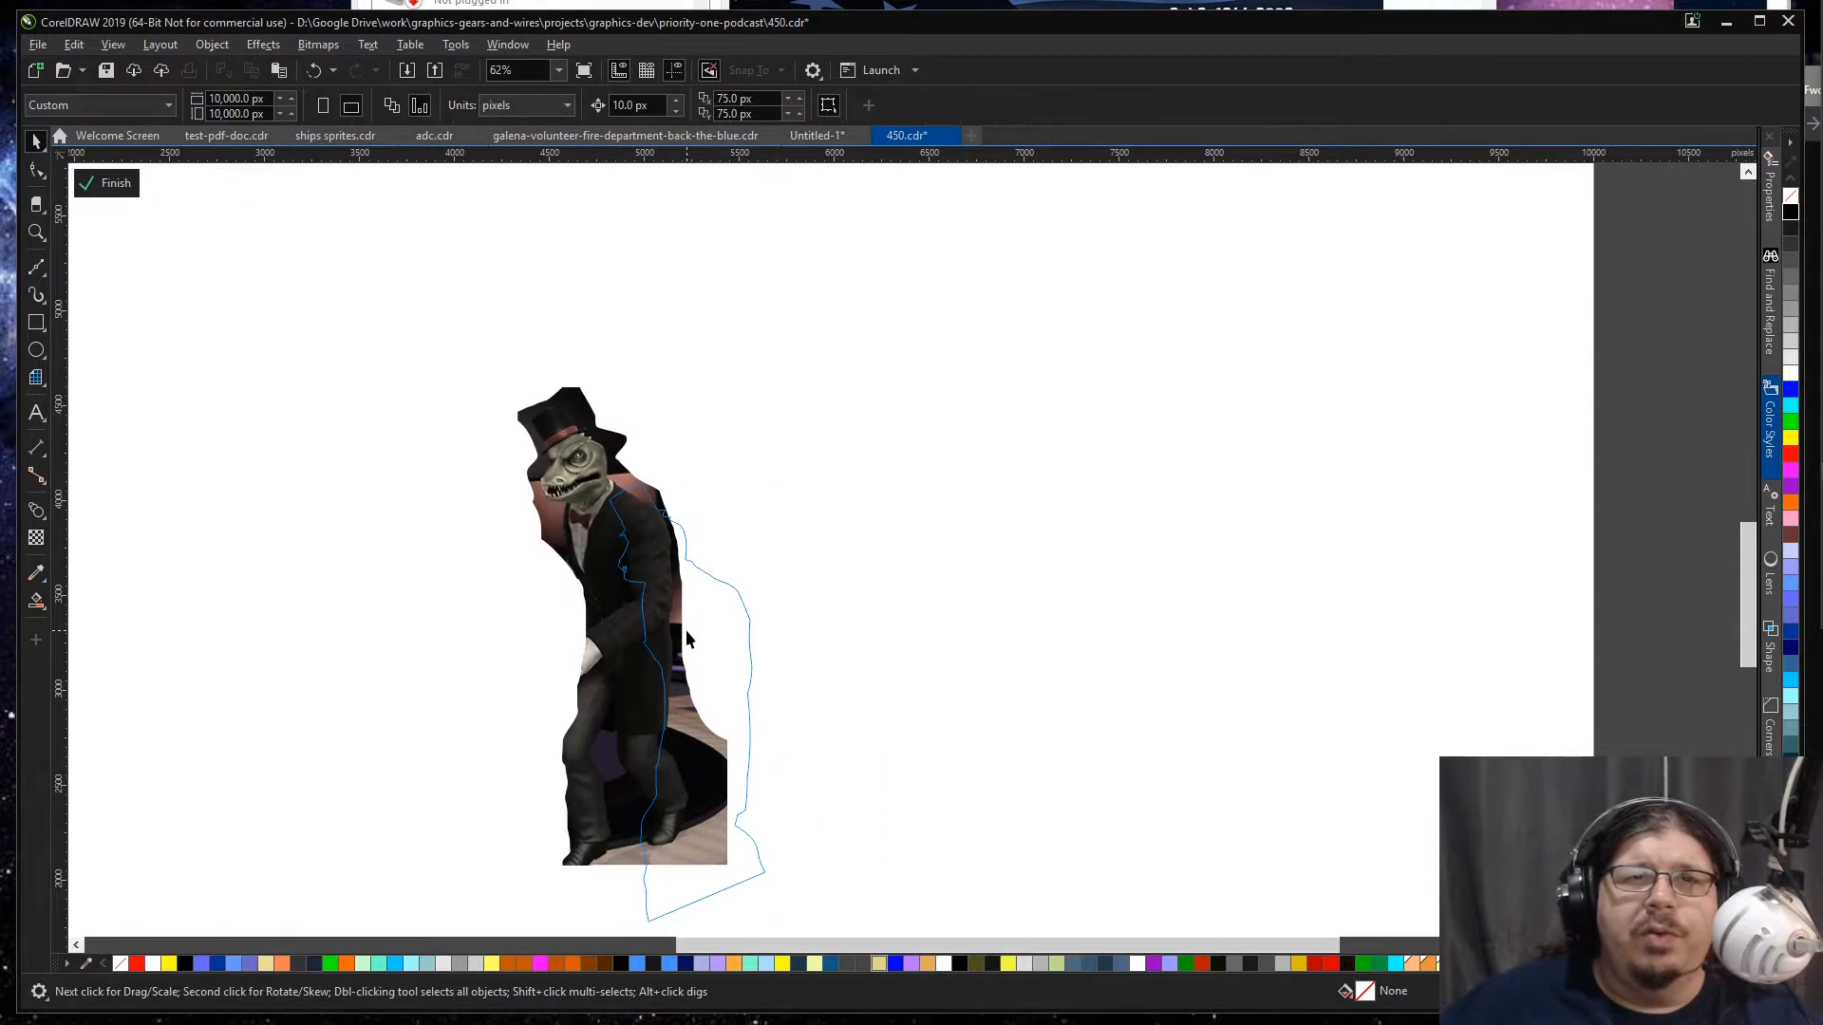
left_click(687, 638)
key("p")
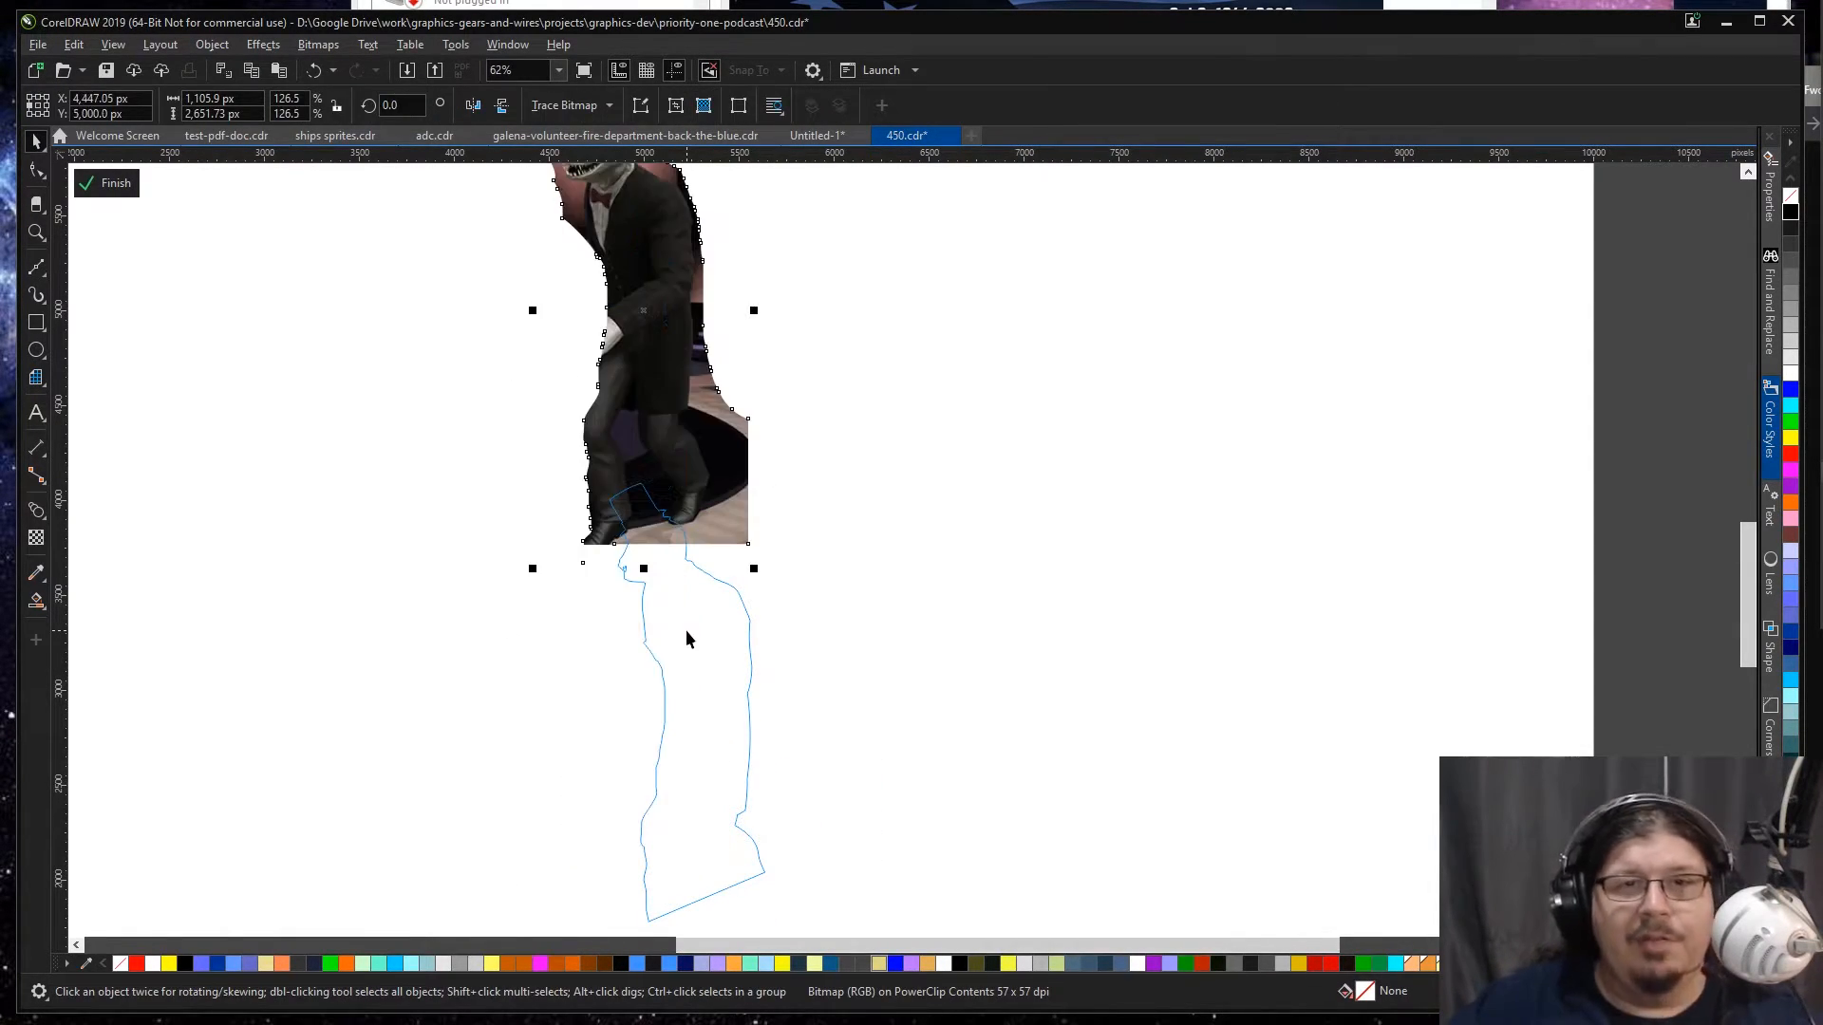
key("ctrl+z")
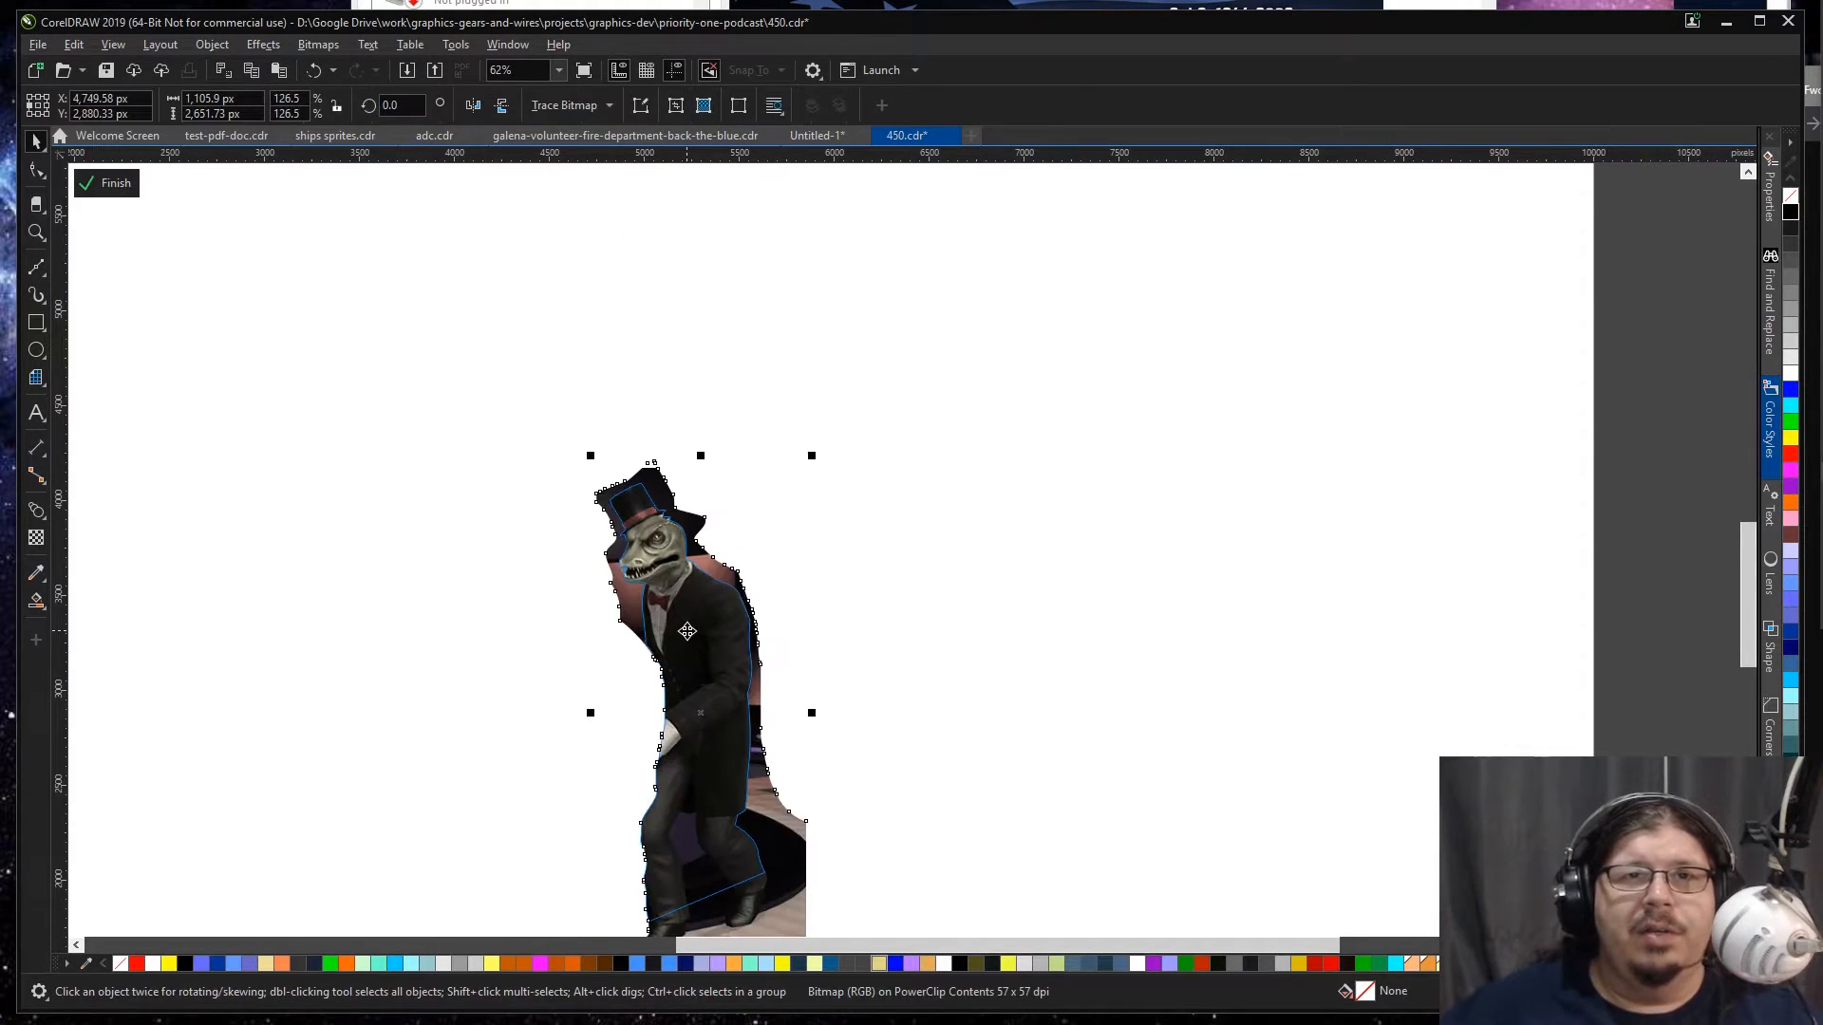
left_click(988, 520)
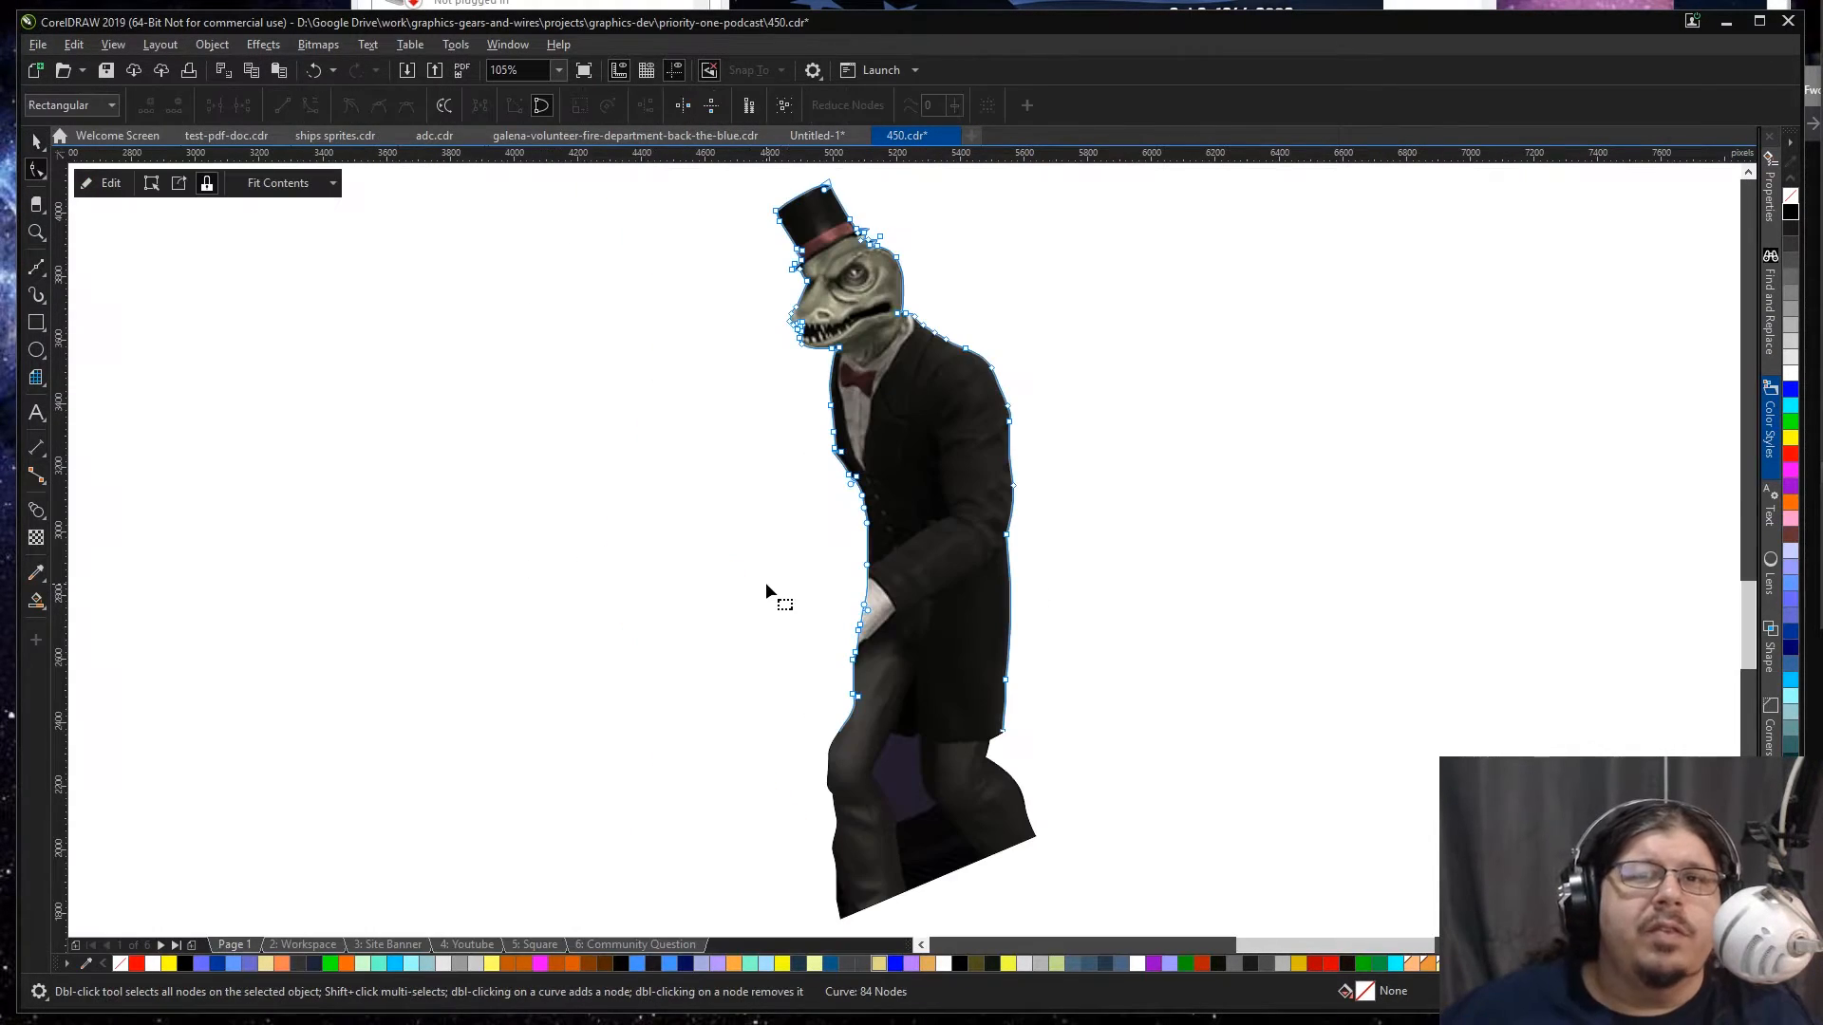
Step: Place the clipped lizard over the bar photo on the Workspace page and remove its outline
key("space")
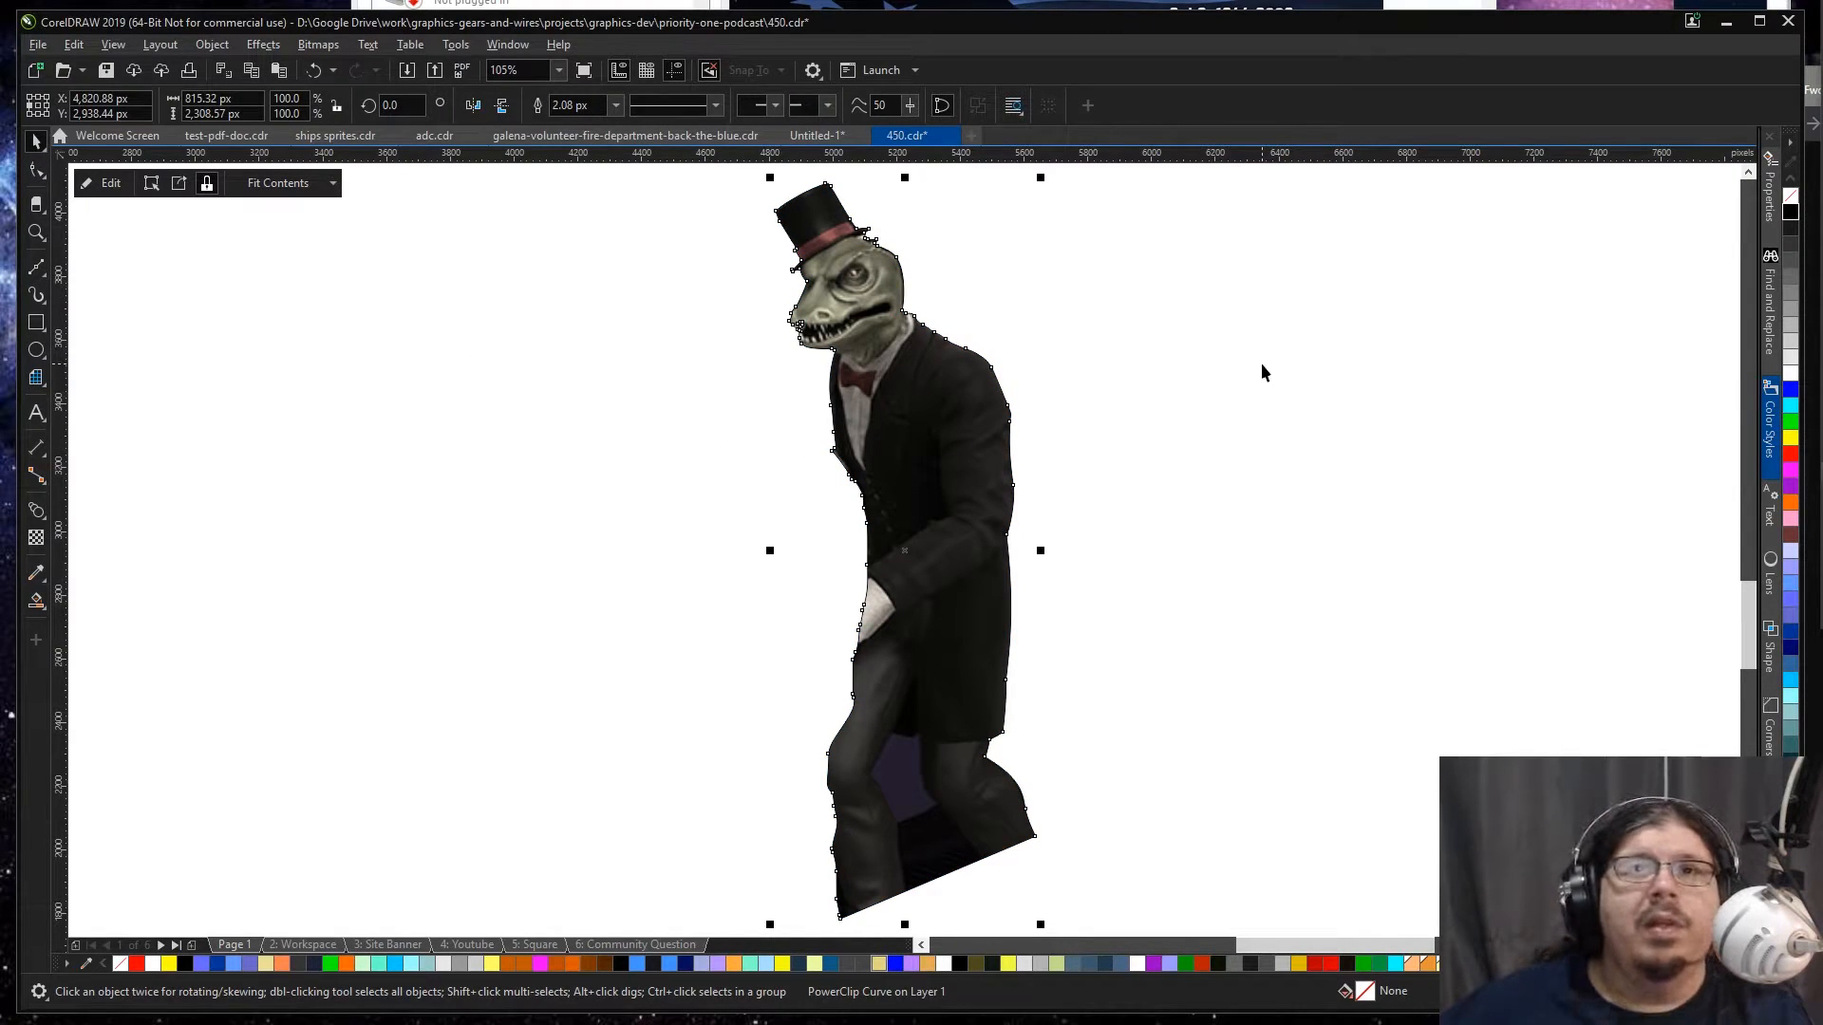
key("Page_Down")
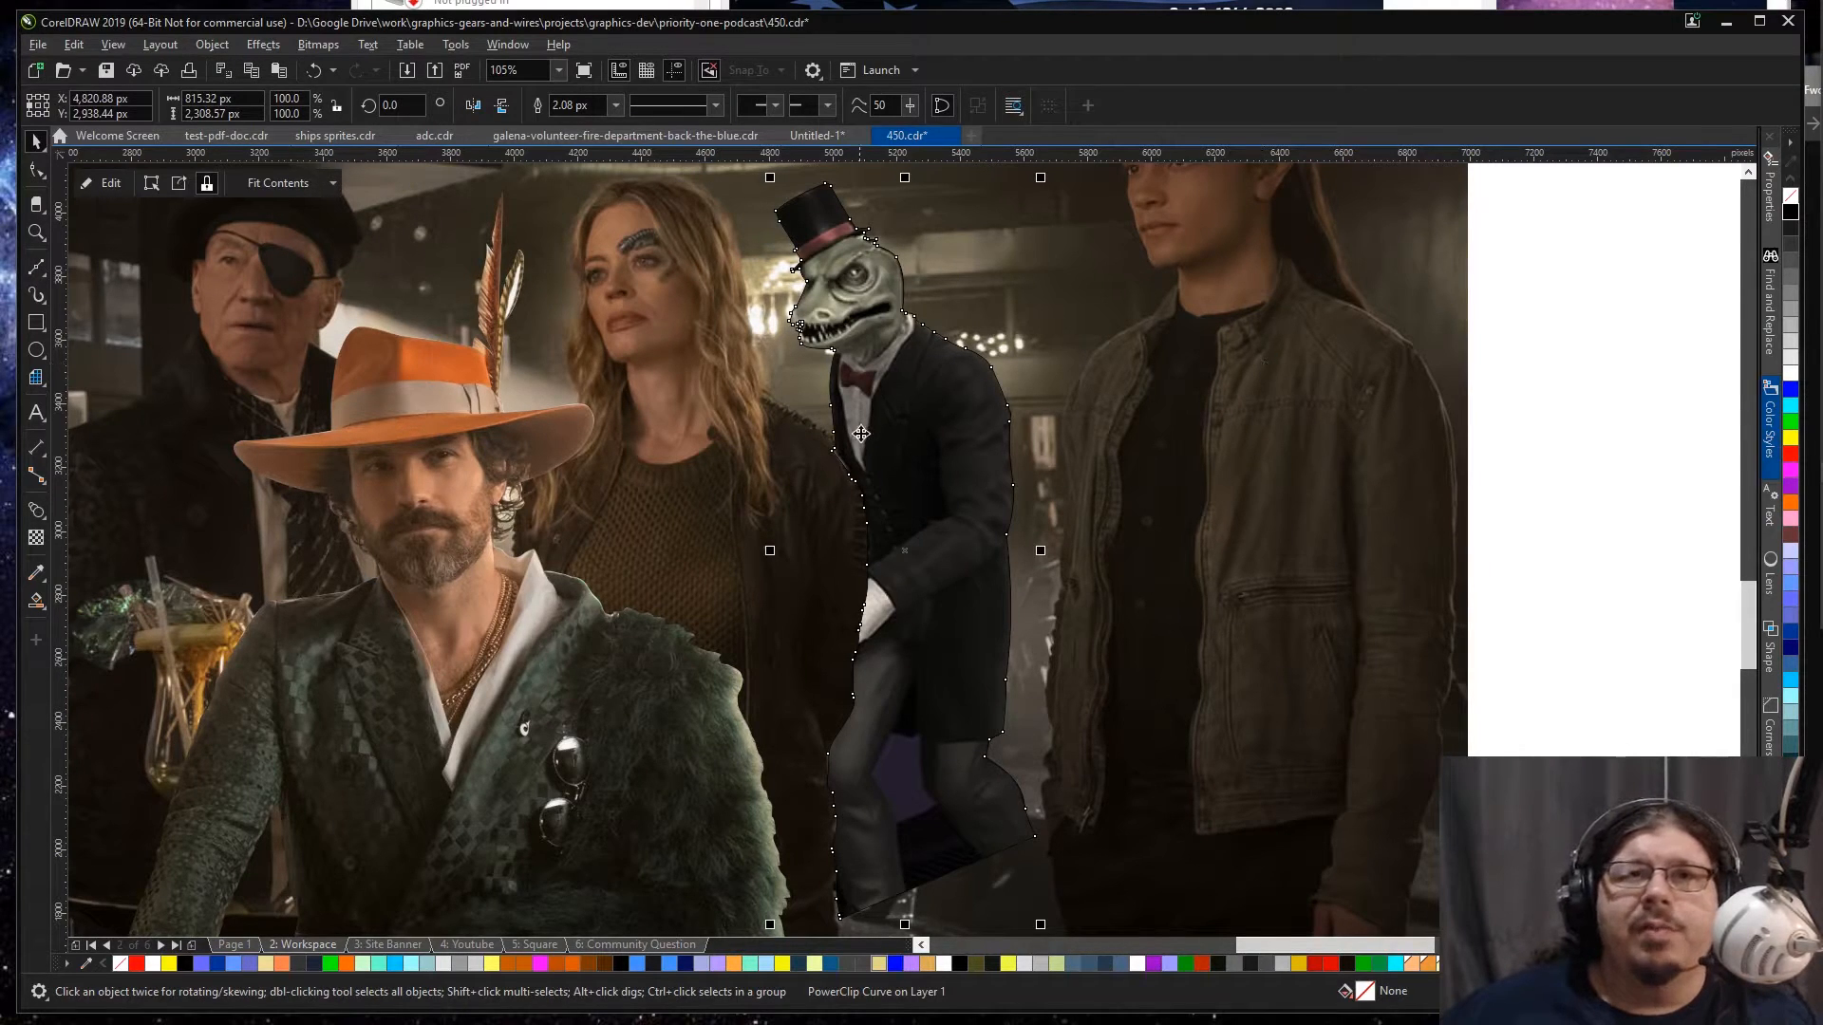
scroll(855, 427, "up", 2)
scroll(786, 488, "up", 3)
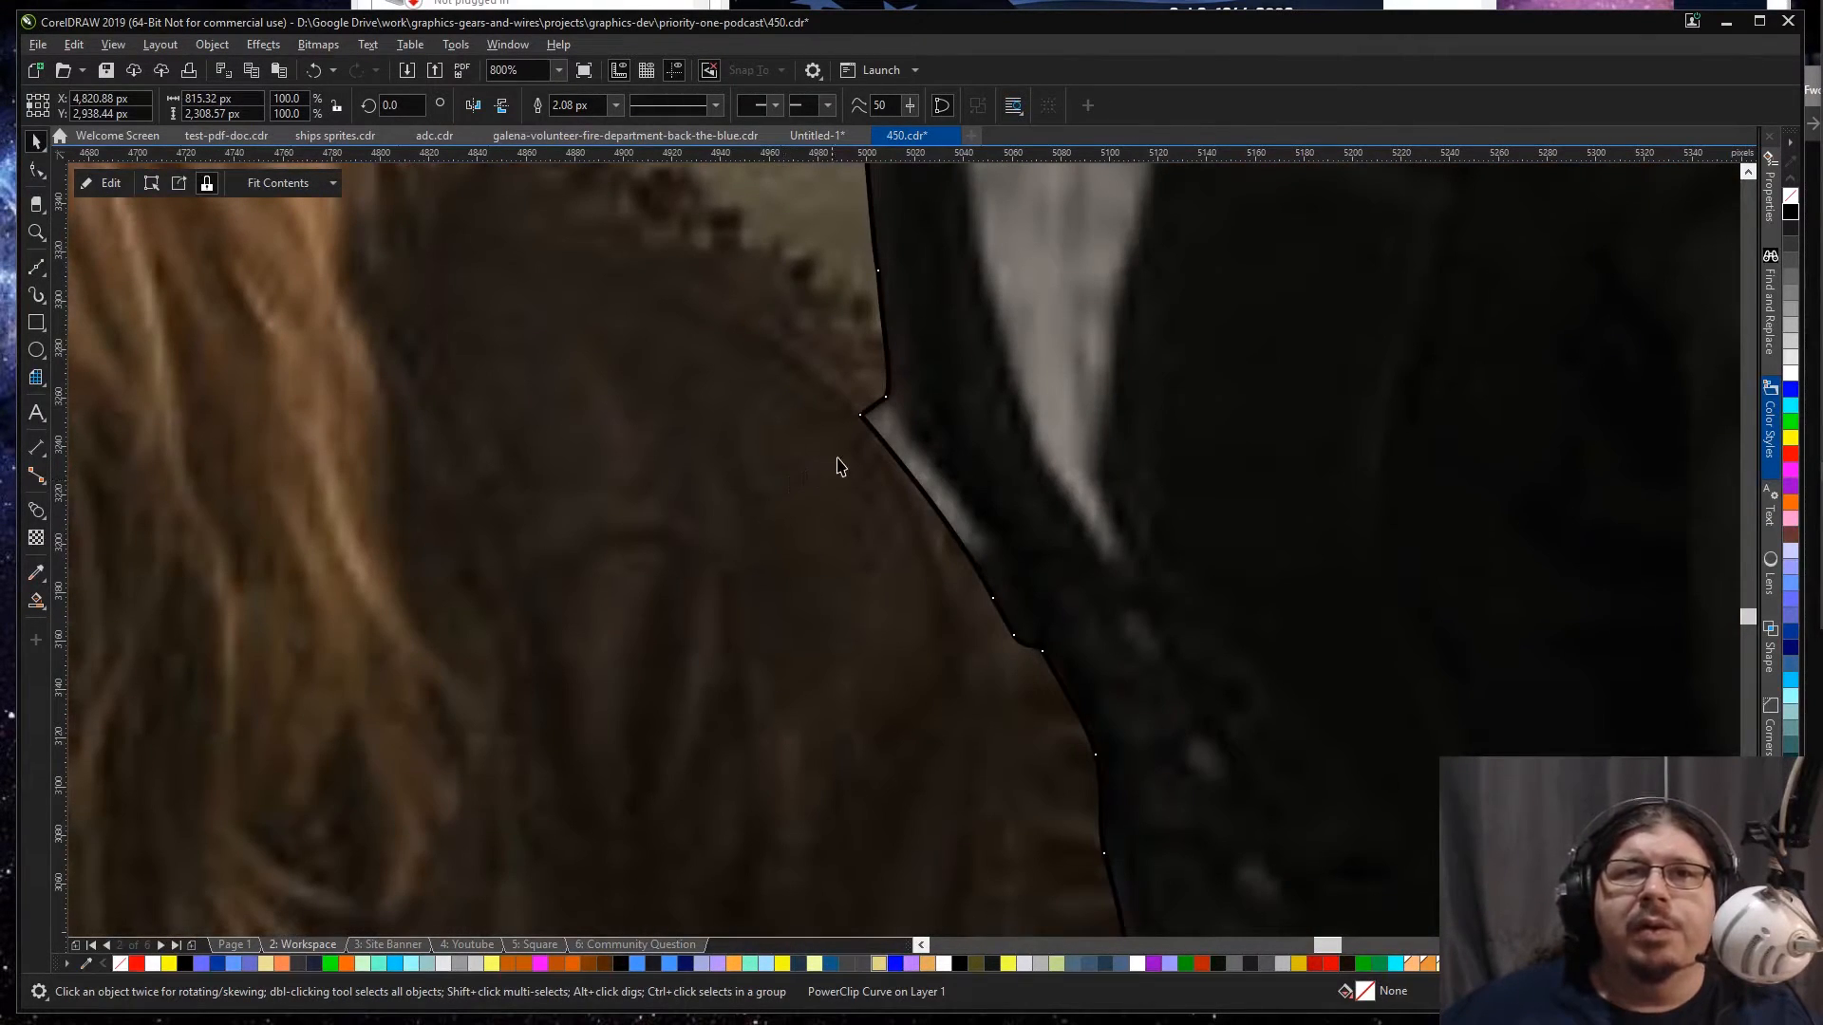
scroll(1021, 434, "down", 2)
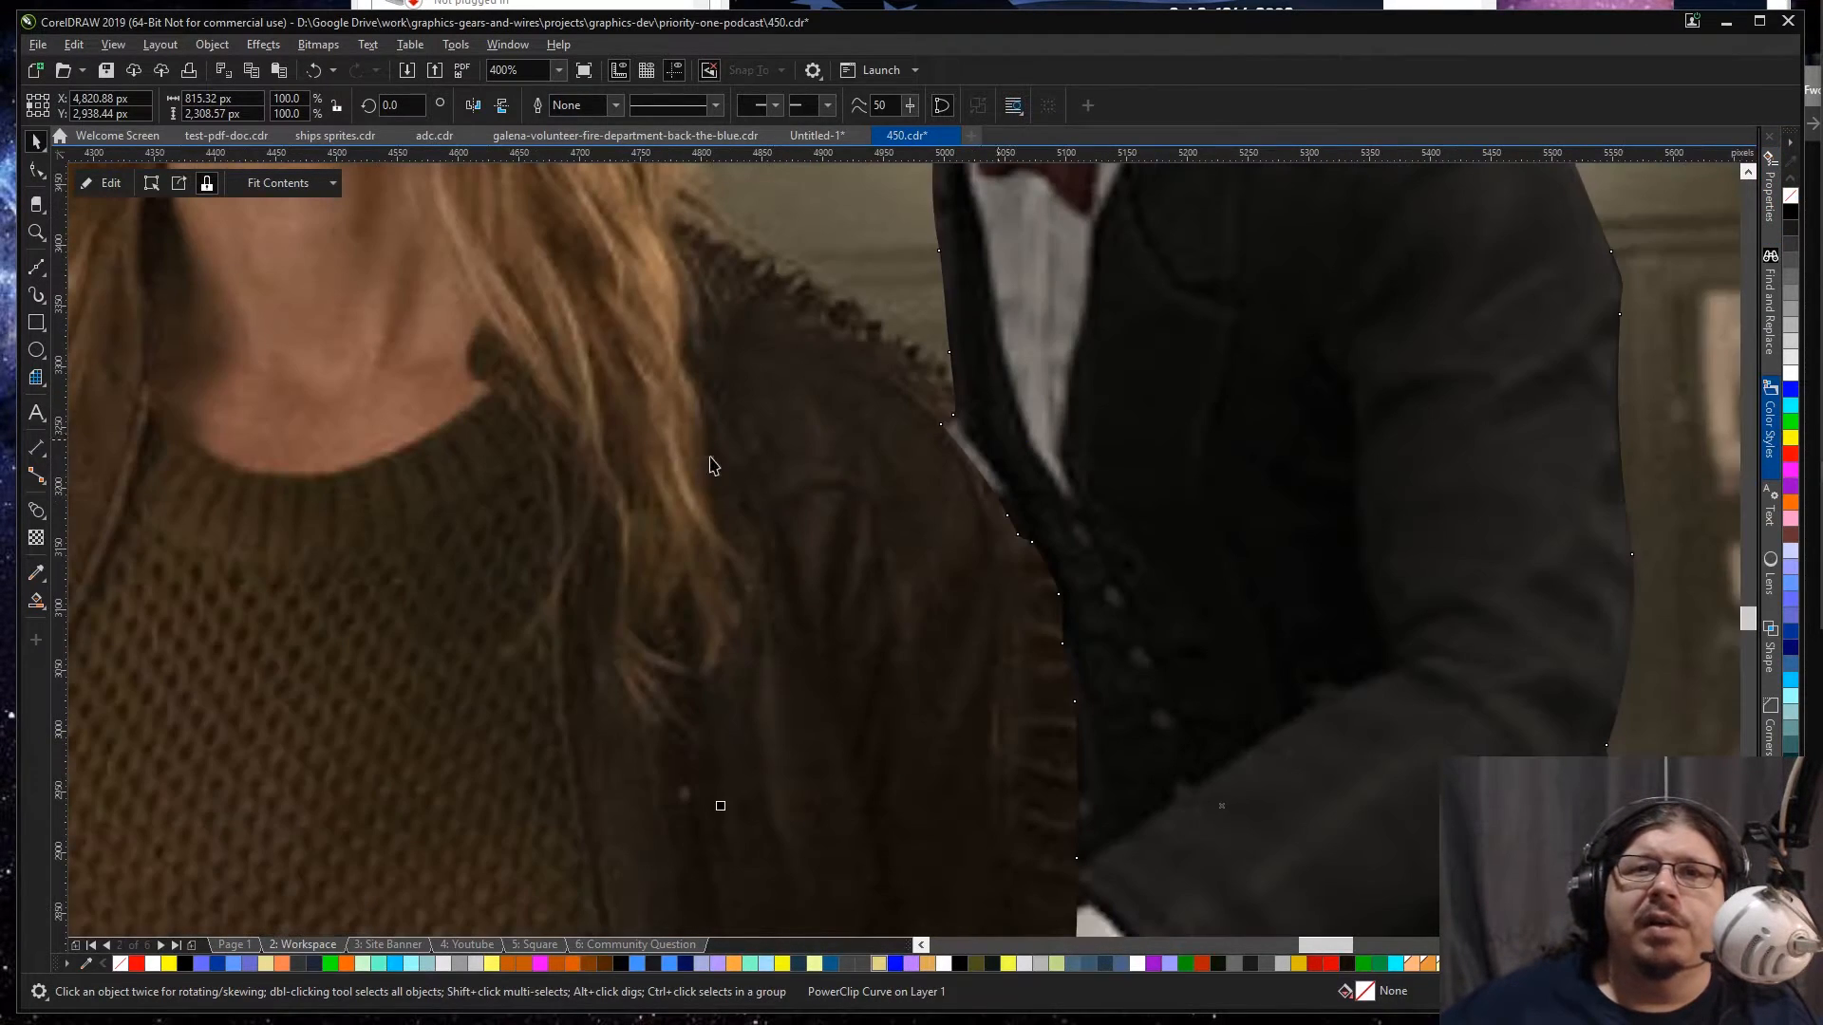
scroll(918, 439, "down", 2)
Step: Delete the protruding node beside the lizard's jacket lapel and bend the clip edge inward to follow the jacket
scroll(927, 436, "up", 4)
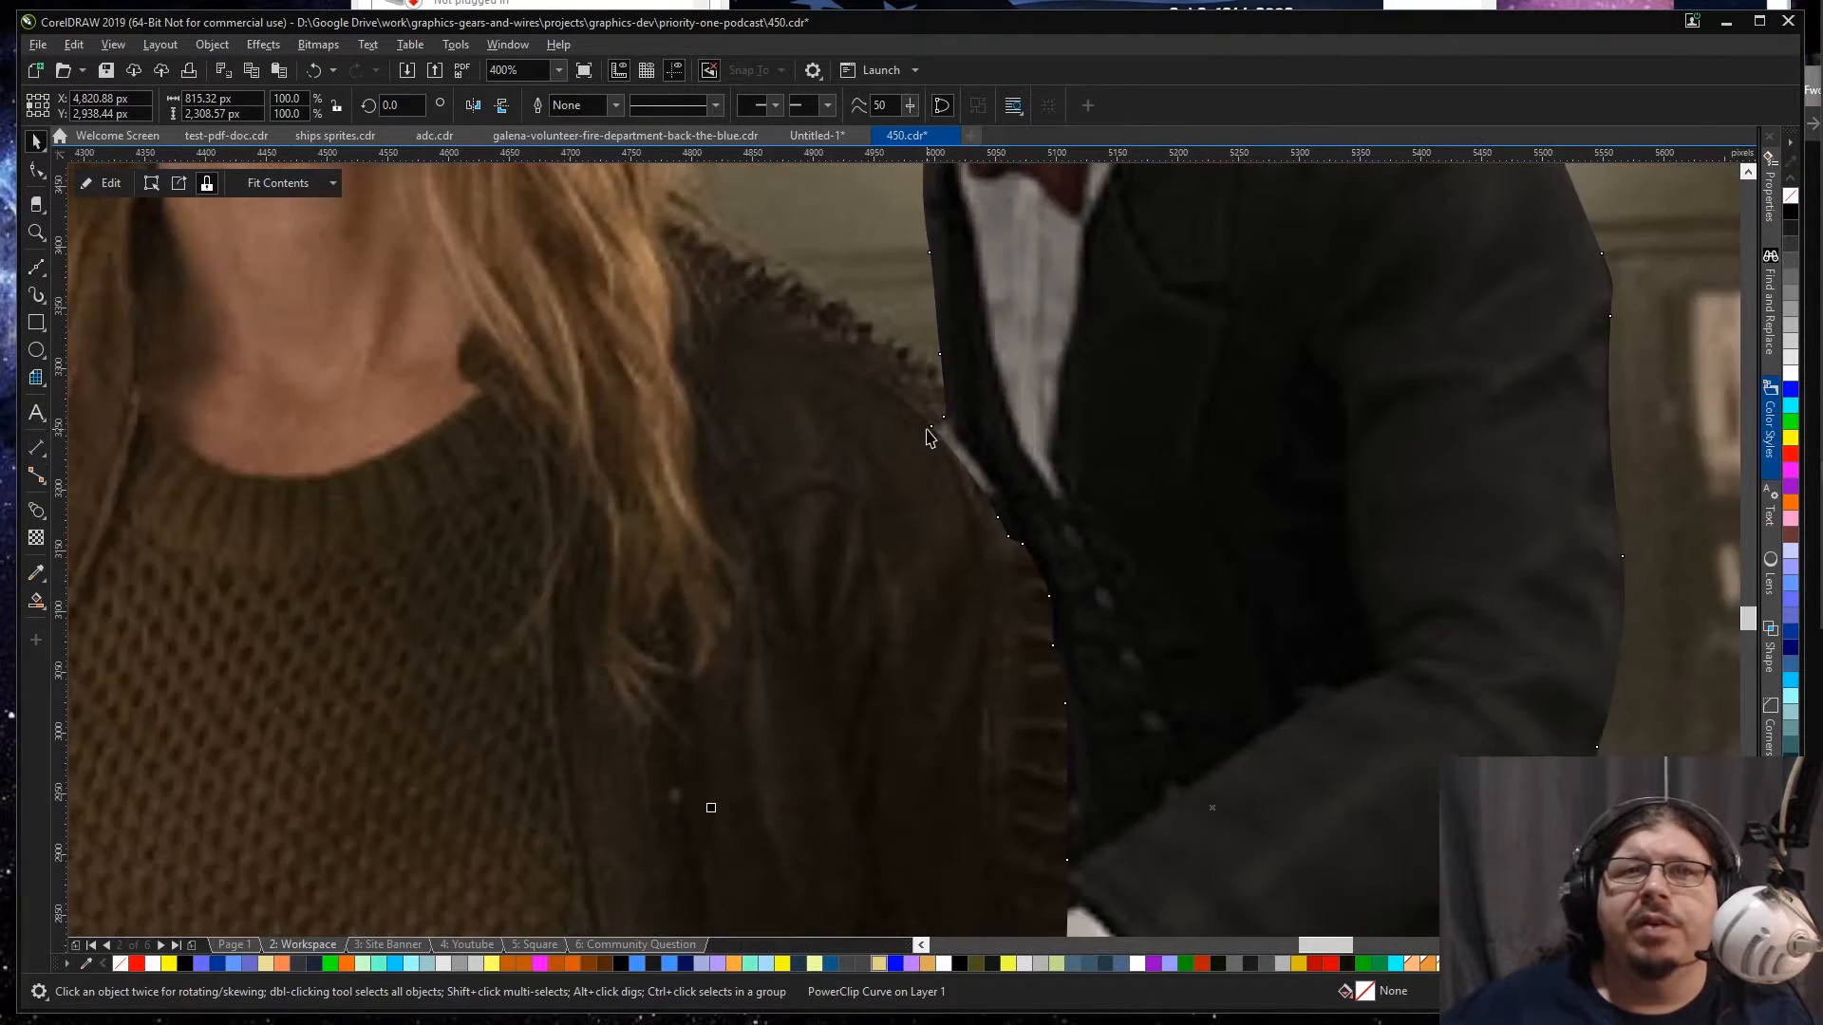
key("F10")
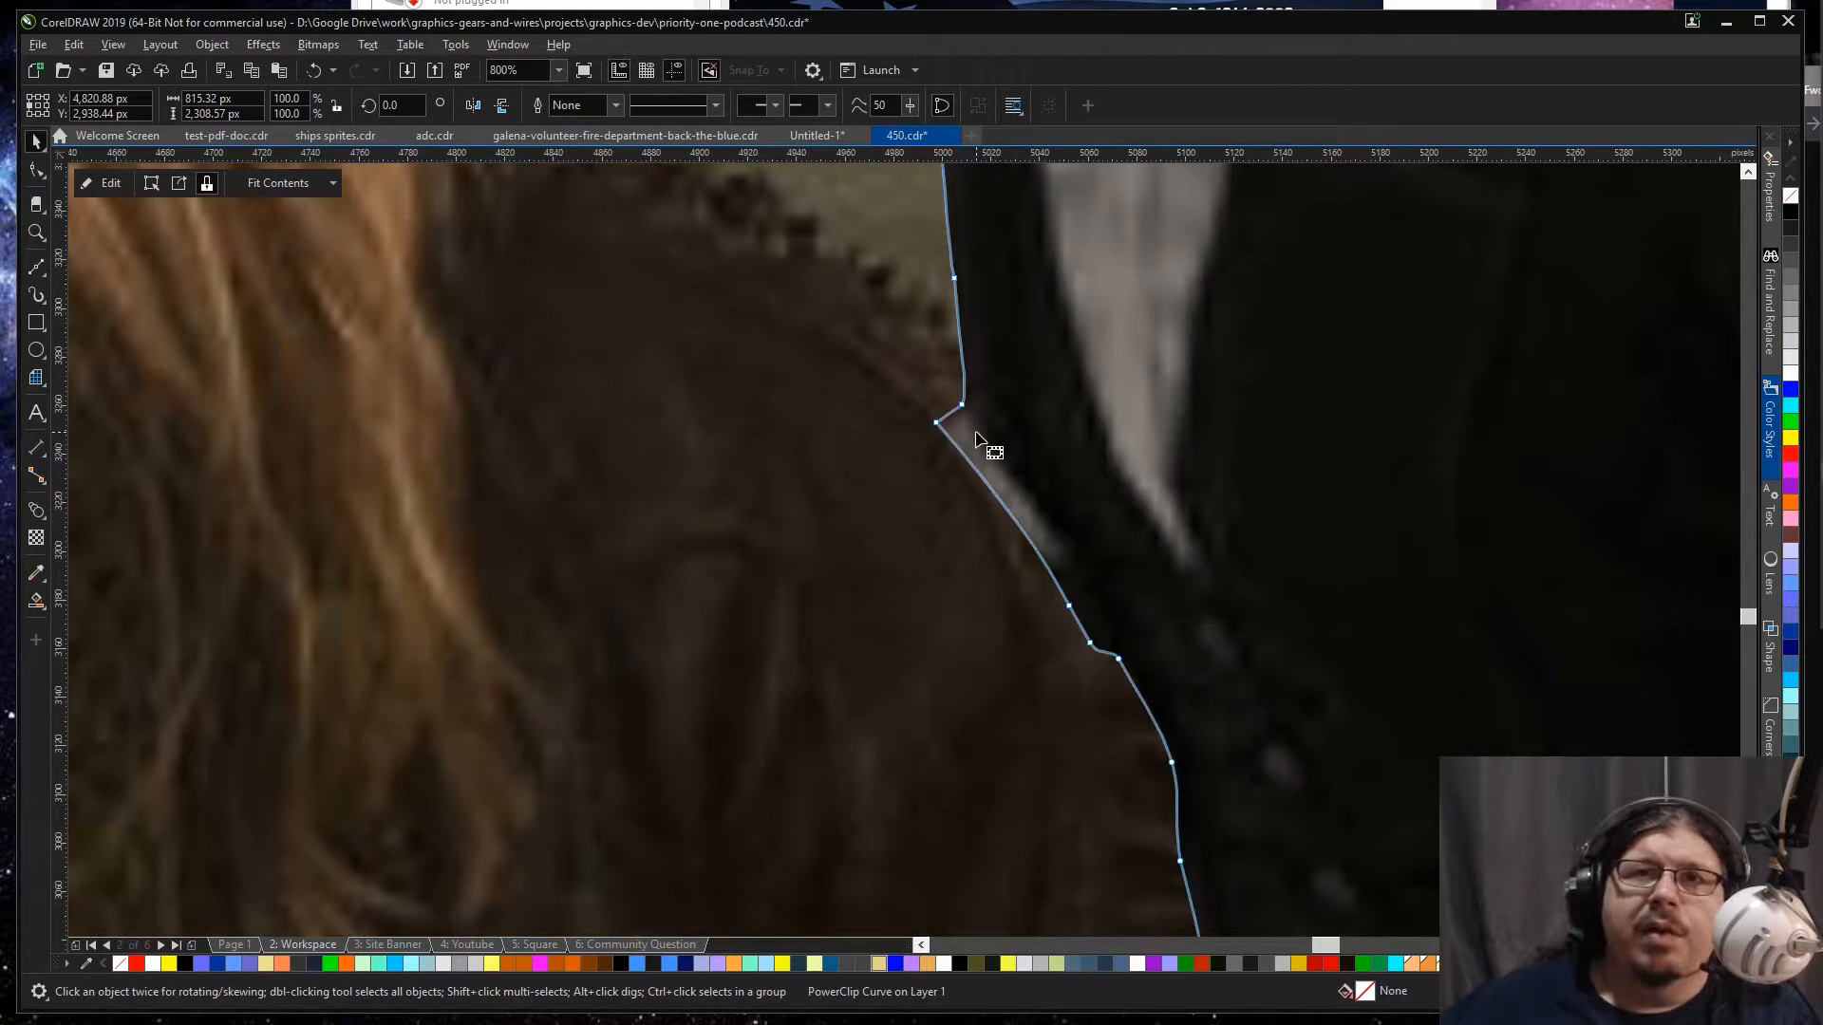
double_click(935, 421)
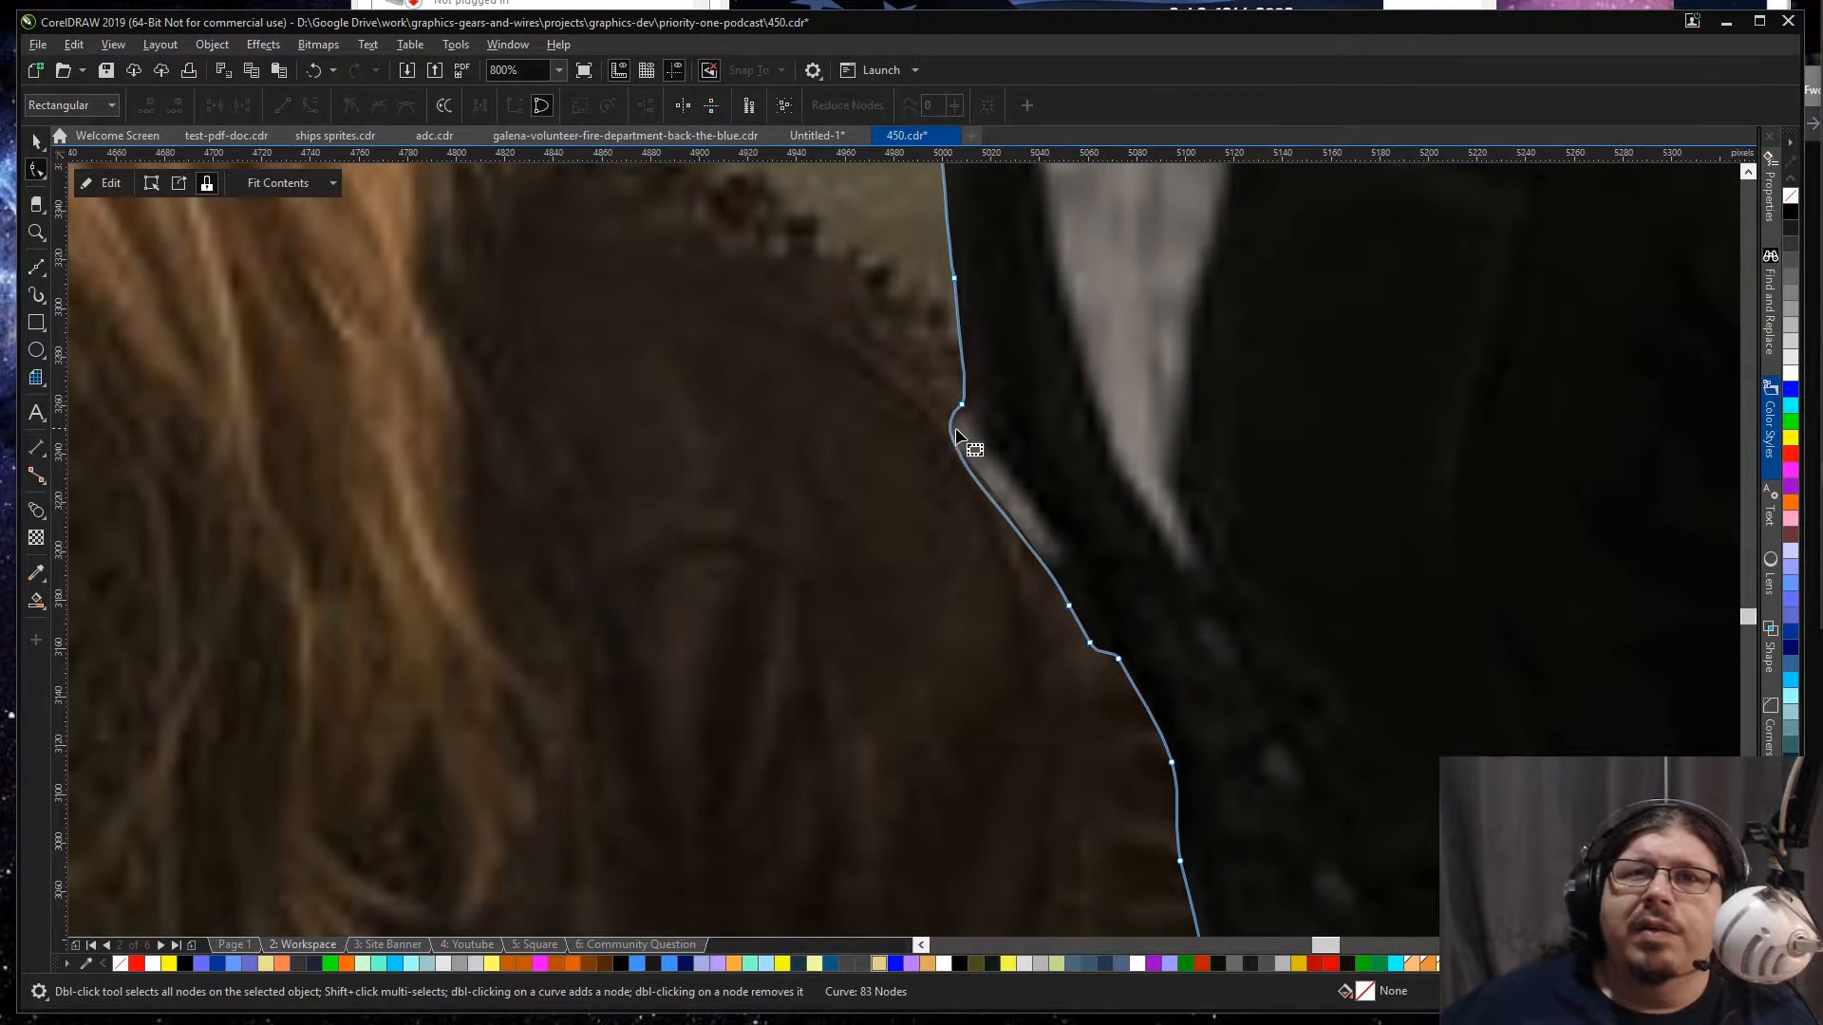
left_click_drag(952, 429, 993, 444)
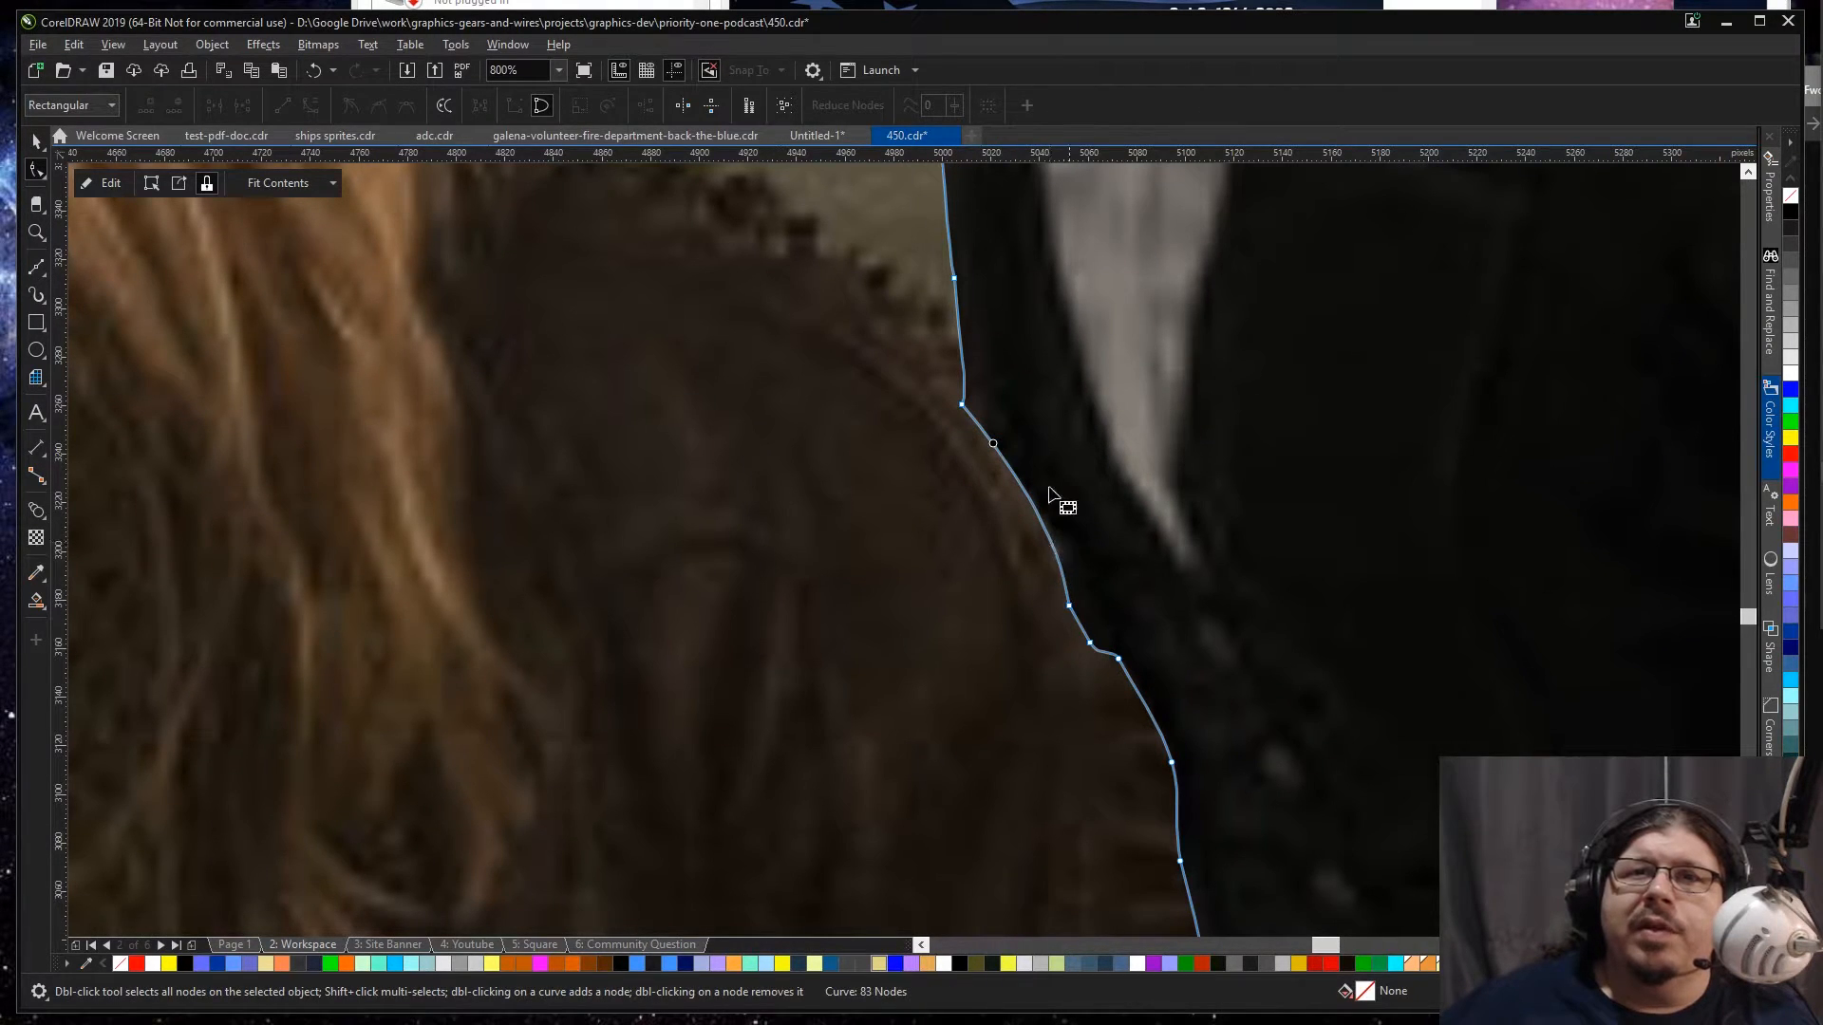
key("space")
scroll(1147, 411, "down", 1)
key("F4")
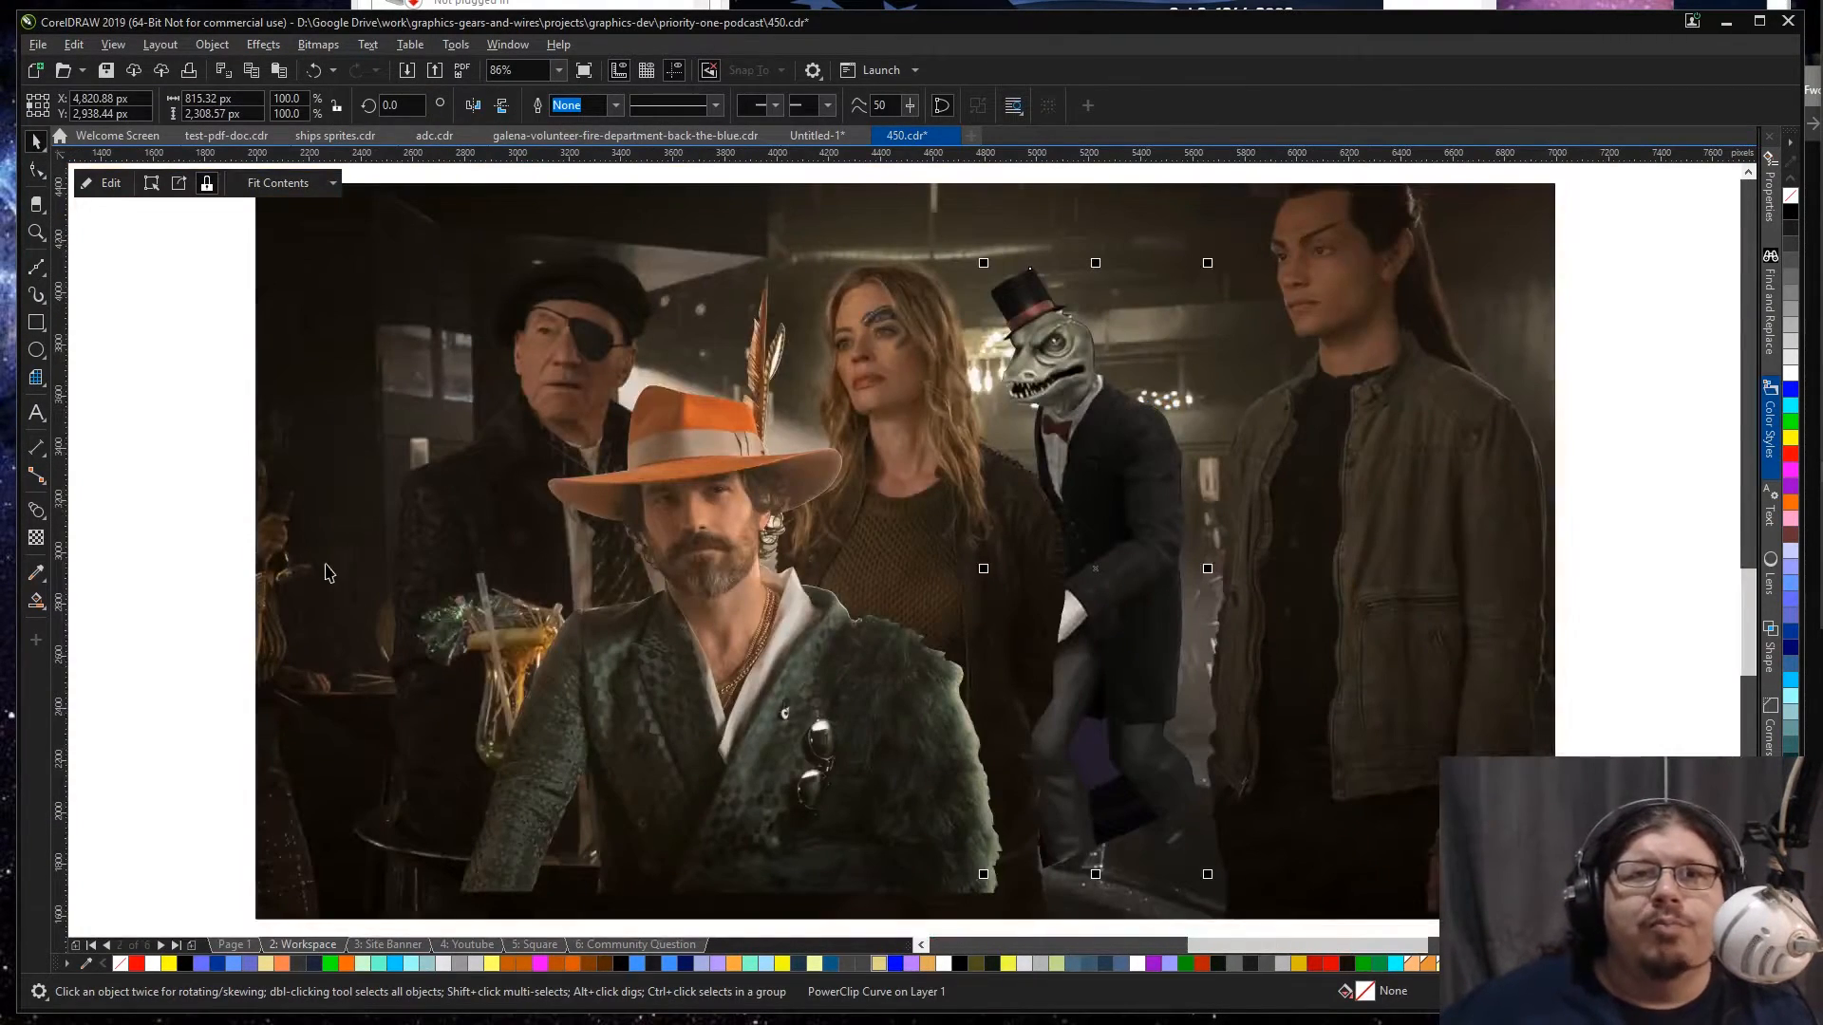
left_click(208, 435)
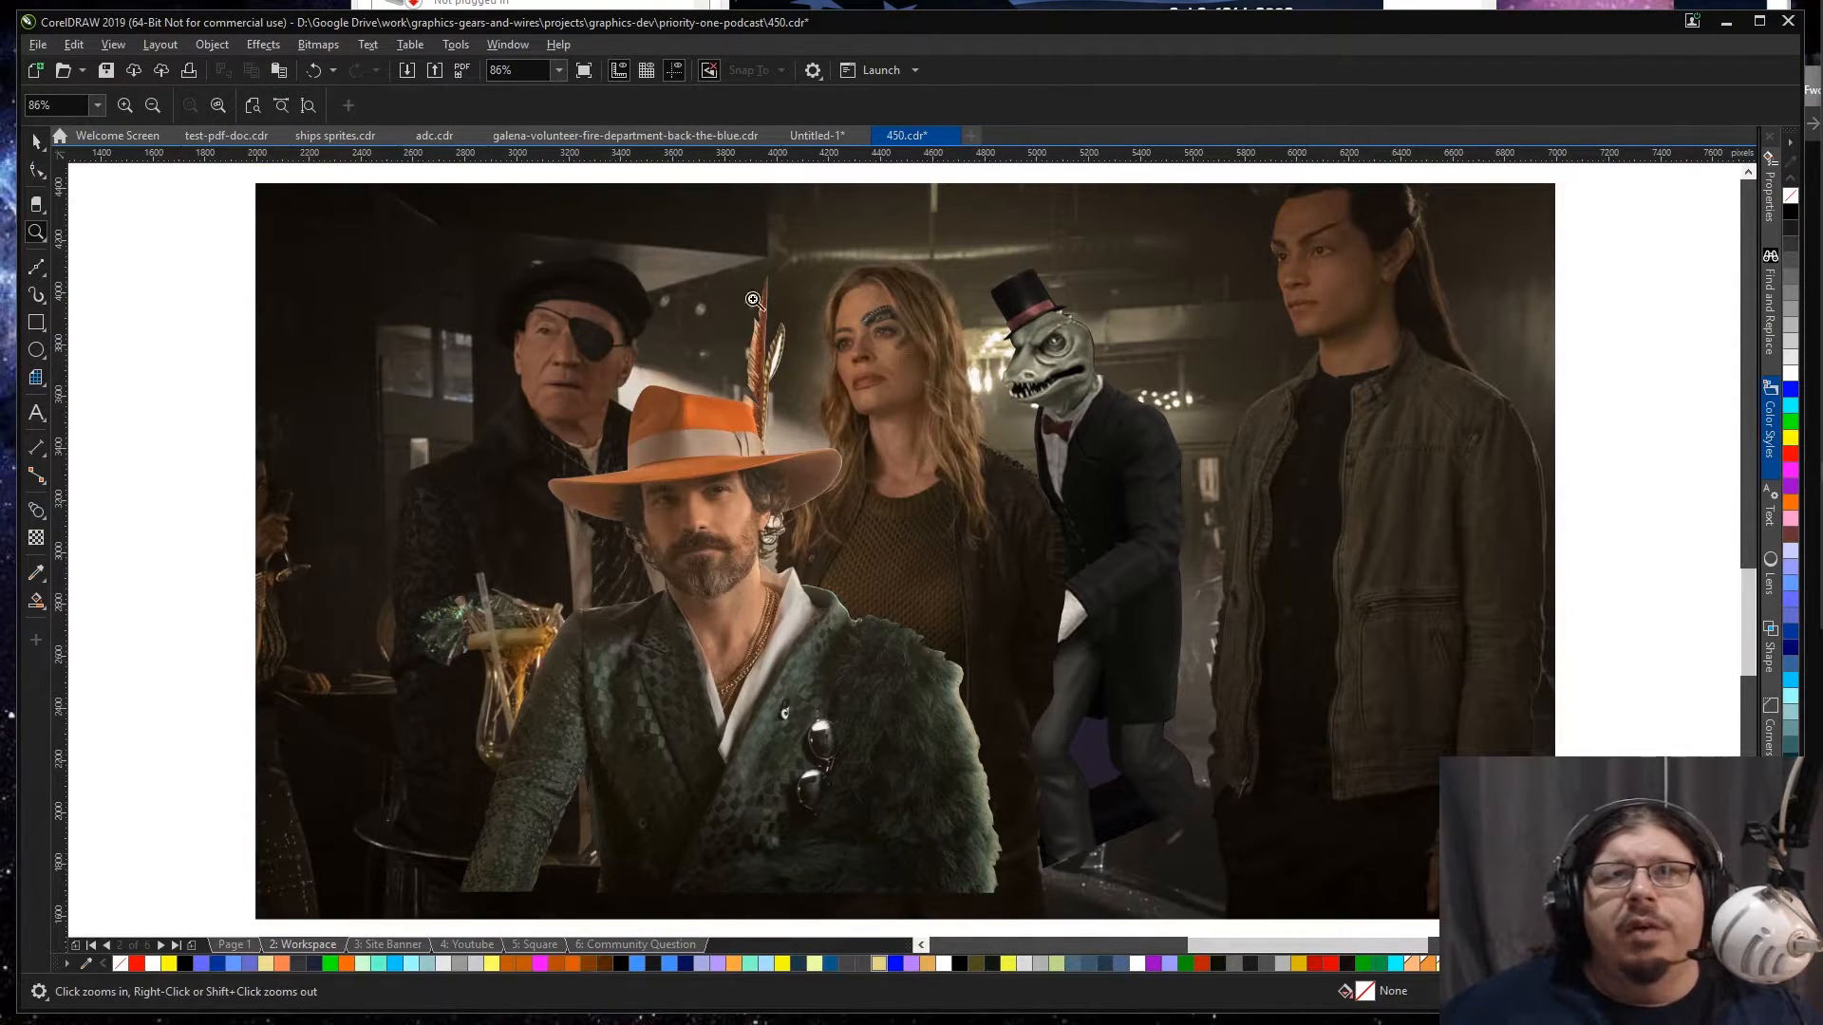
left_click(1052, 357)
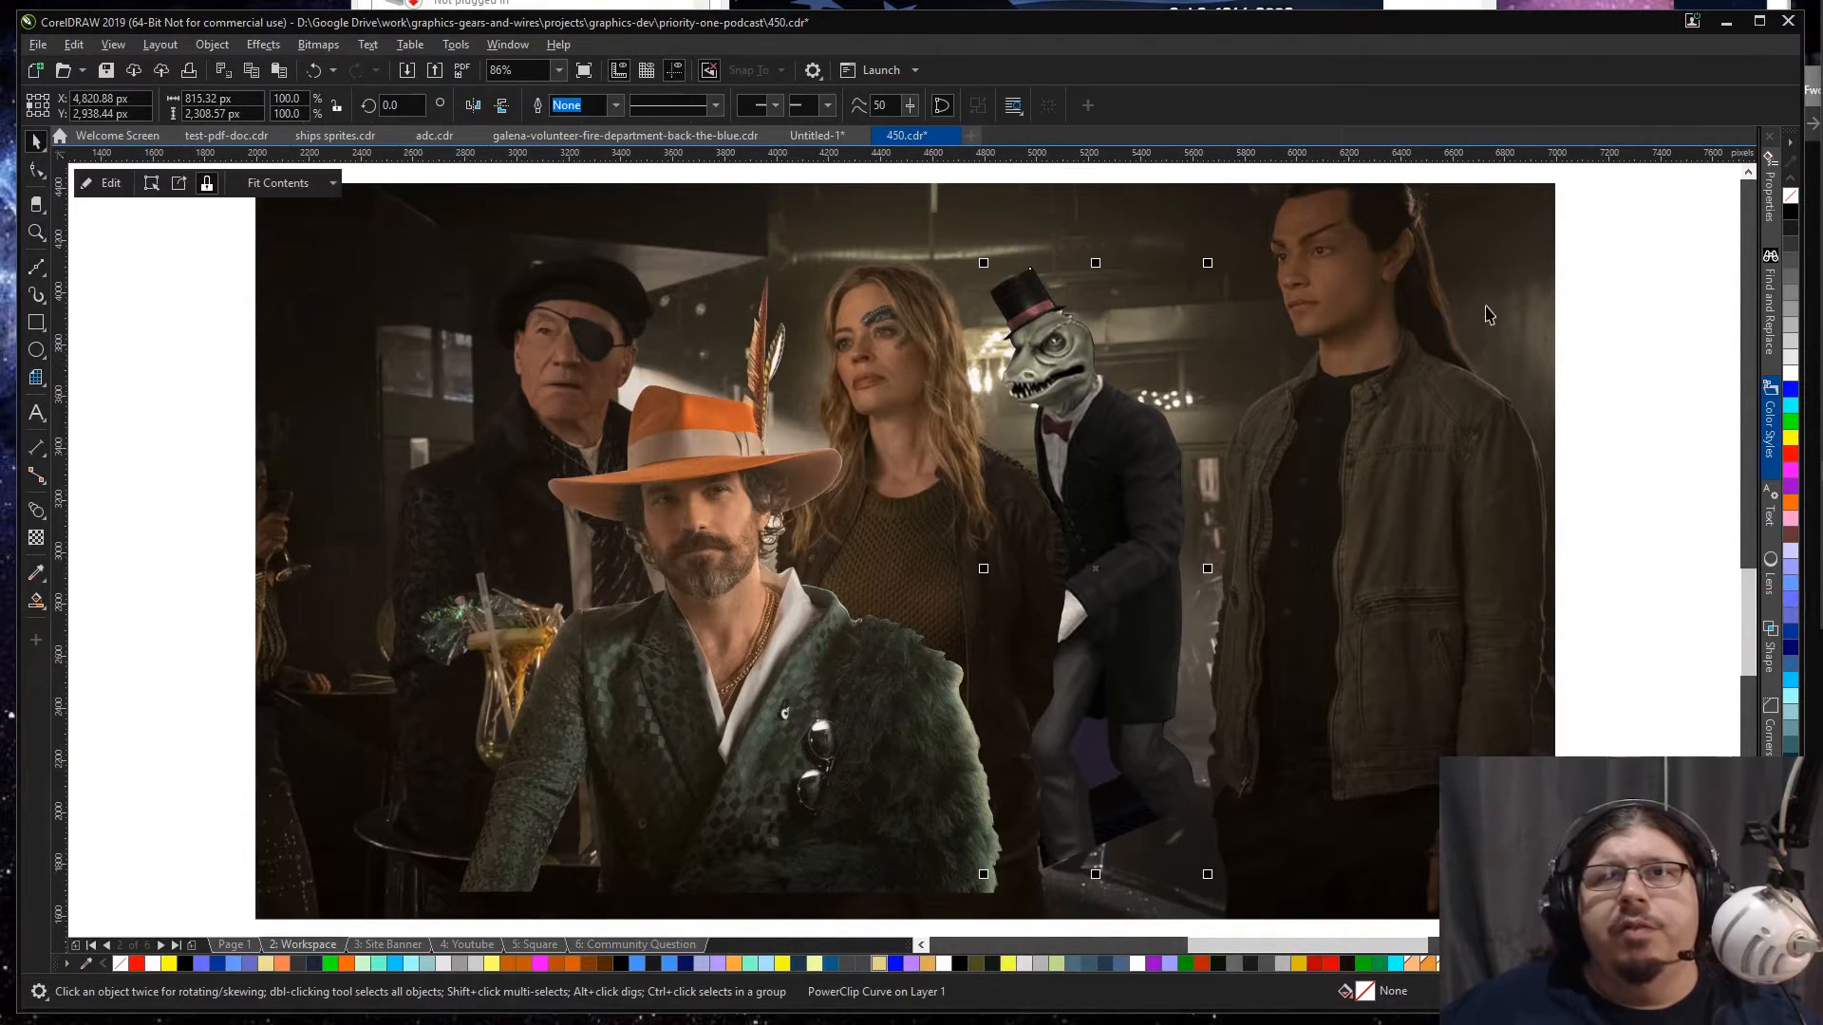
left_click(859, 653, "shift")
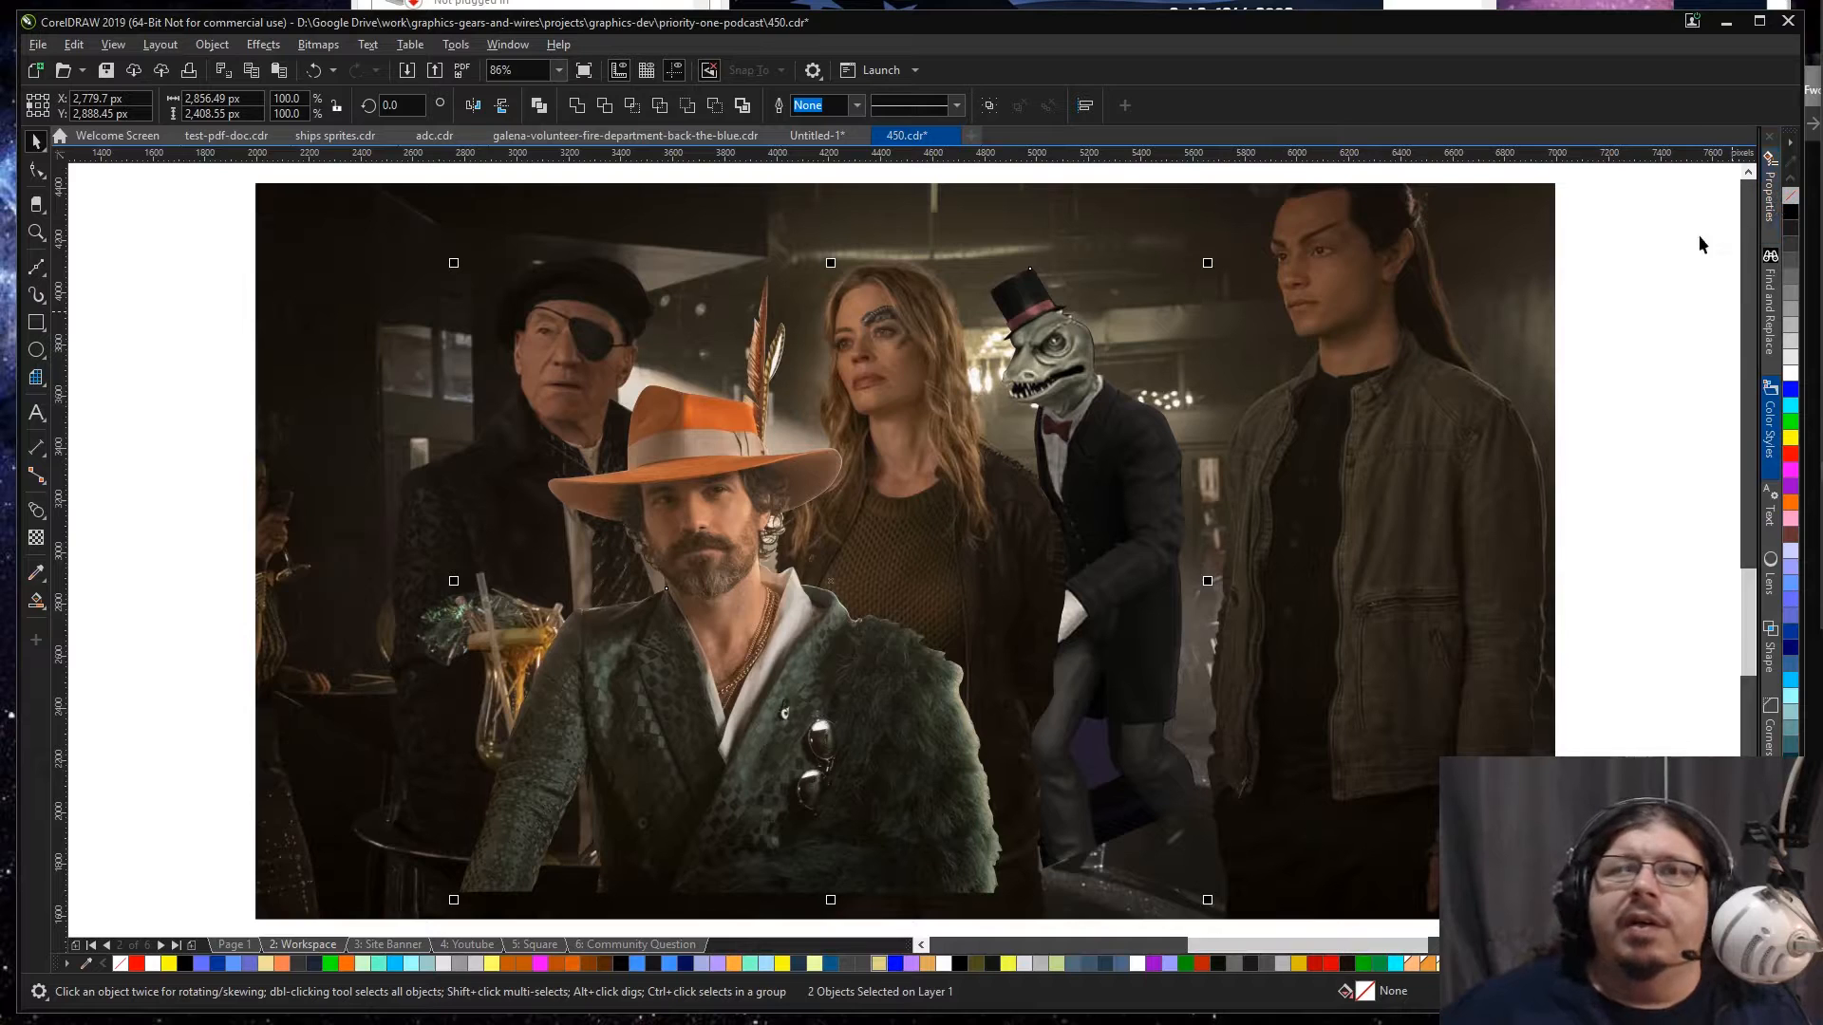
left_click(199, 366)
Step: Nudge the clip outline's nodes and curve along the lizard's snout so the edge hugs the nose
key("z")
left_click_drag(341, 224, 1224, 792)
key("space")
left_click(1279, 372)
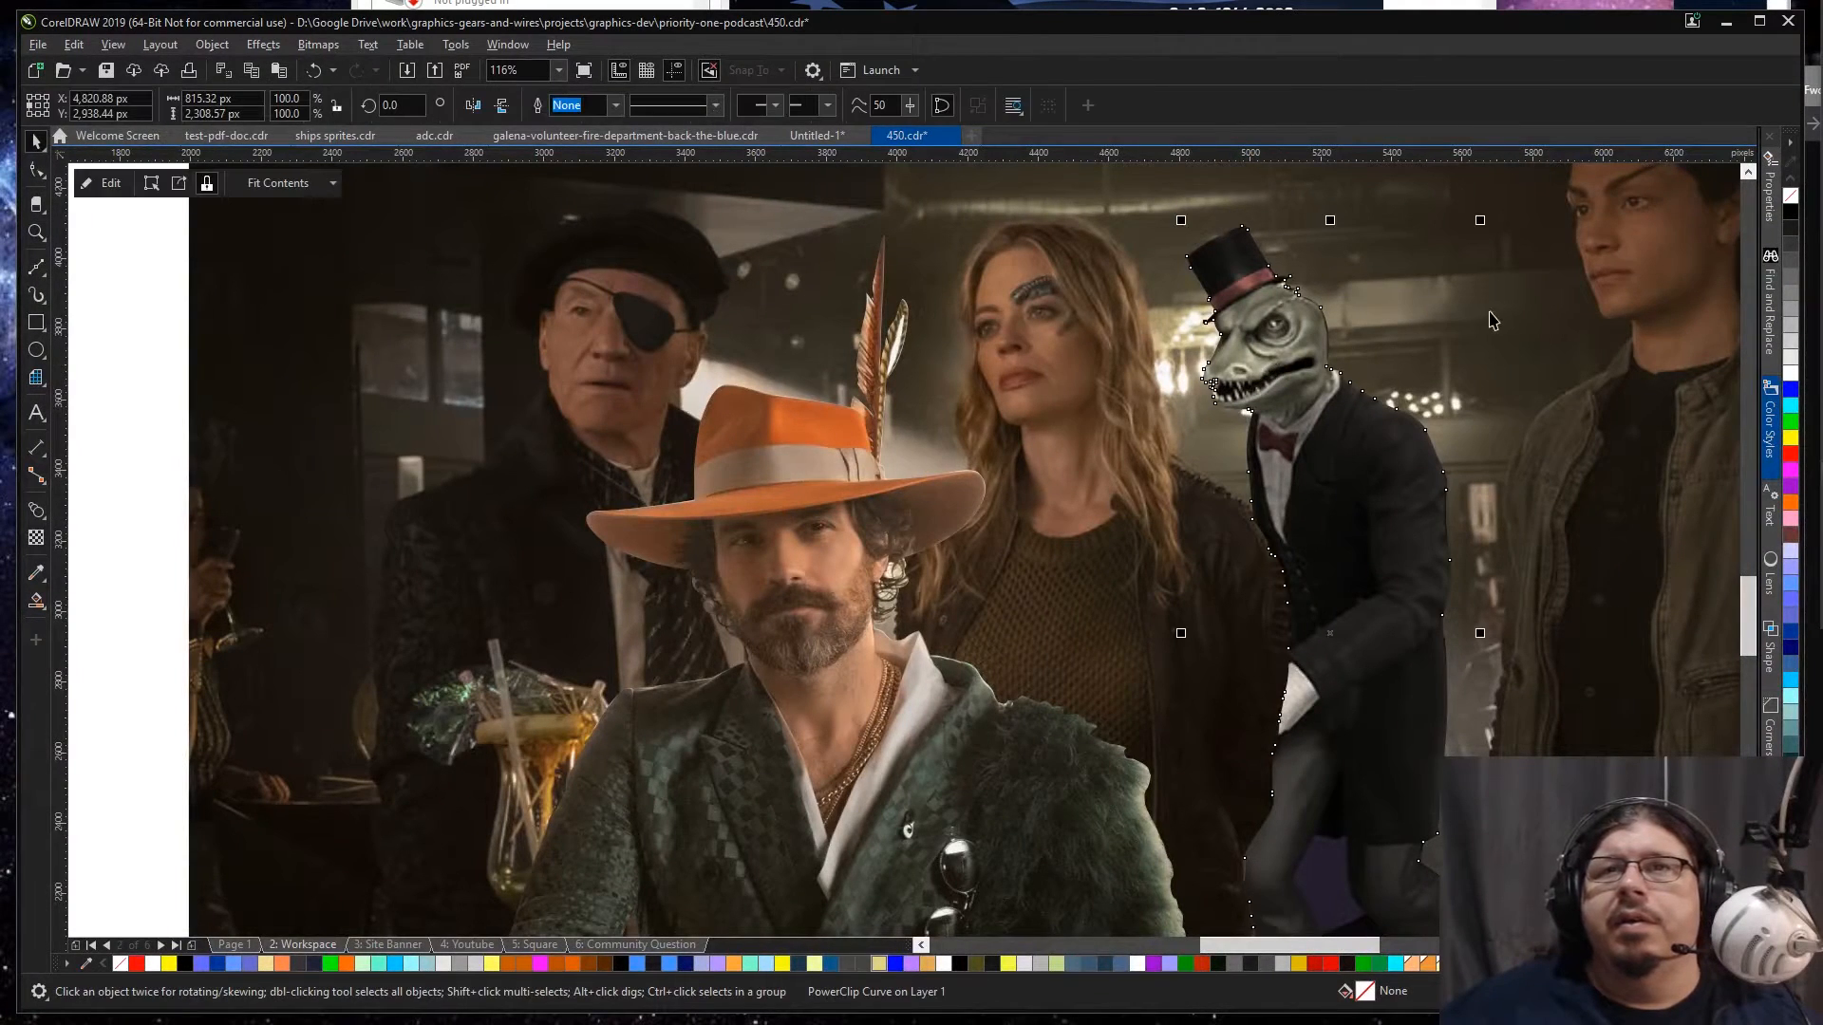
scroll(1329, 304, "up", 3)
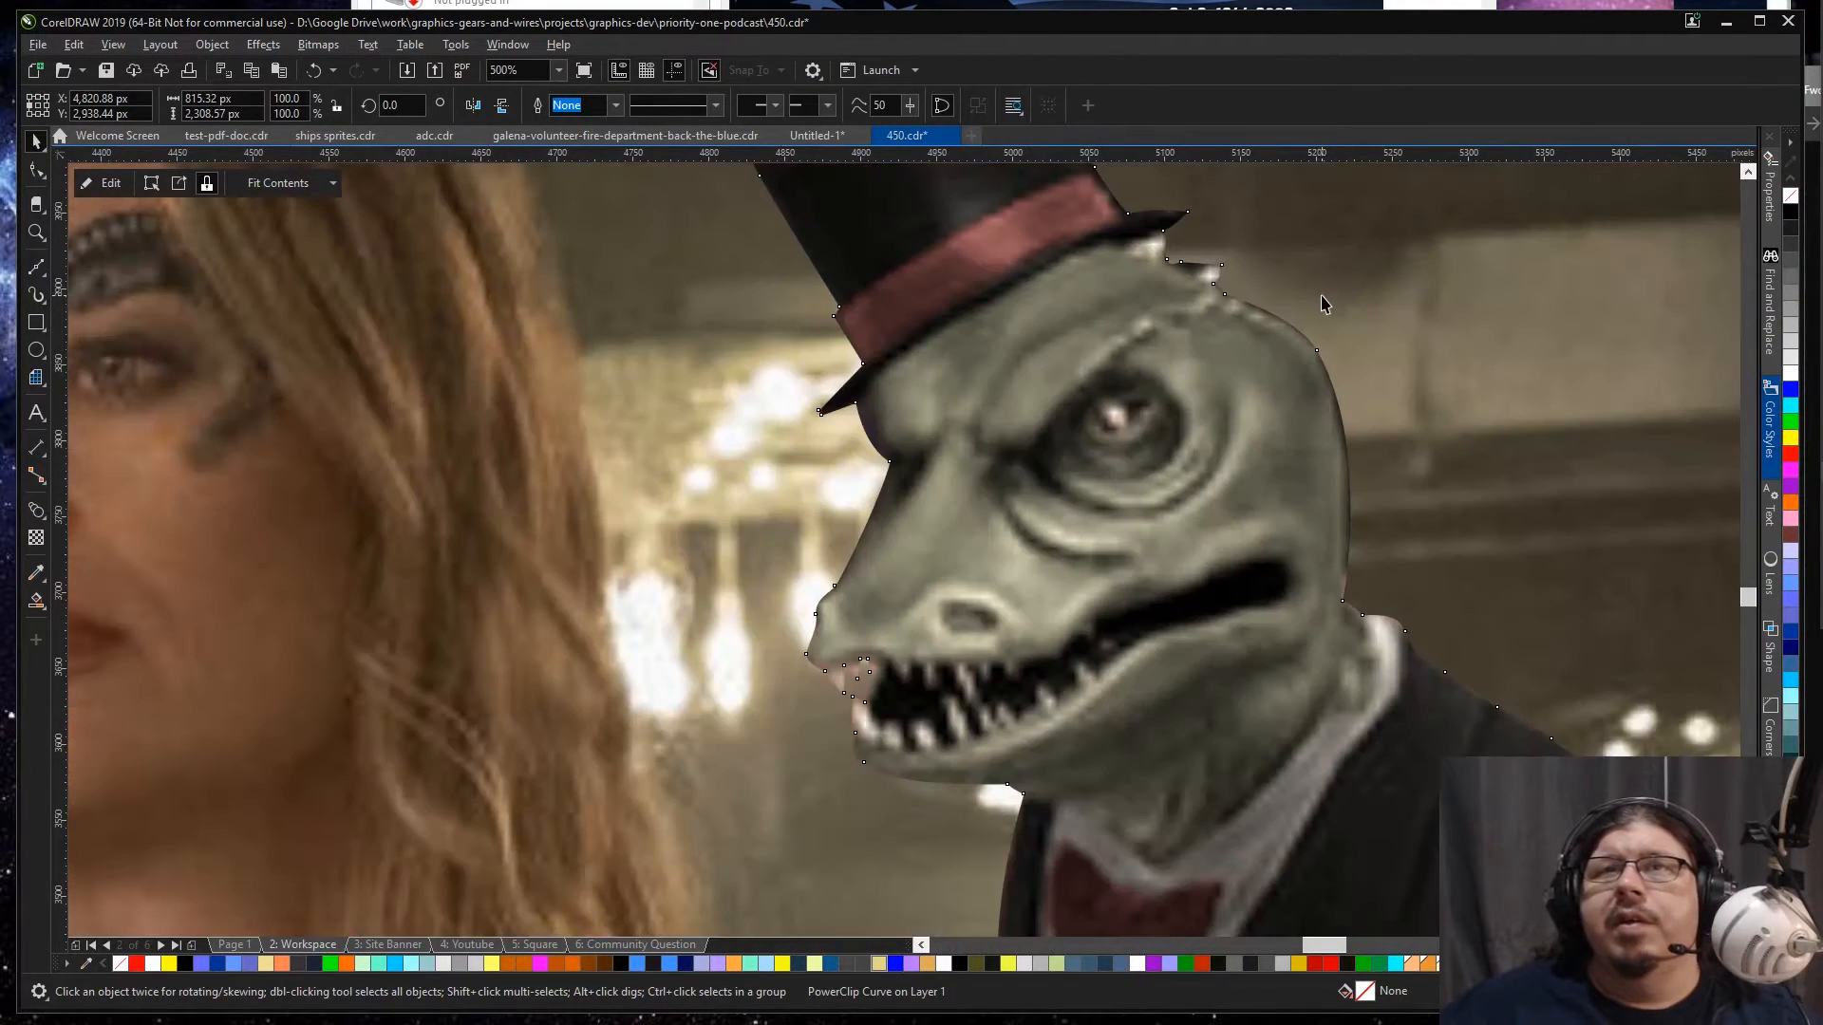
key("F10")
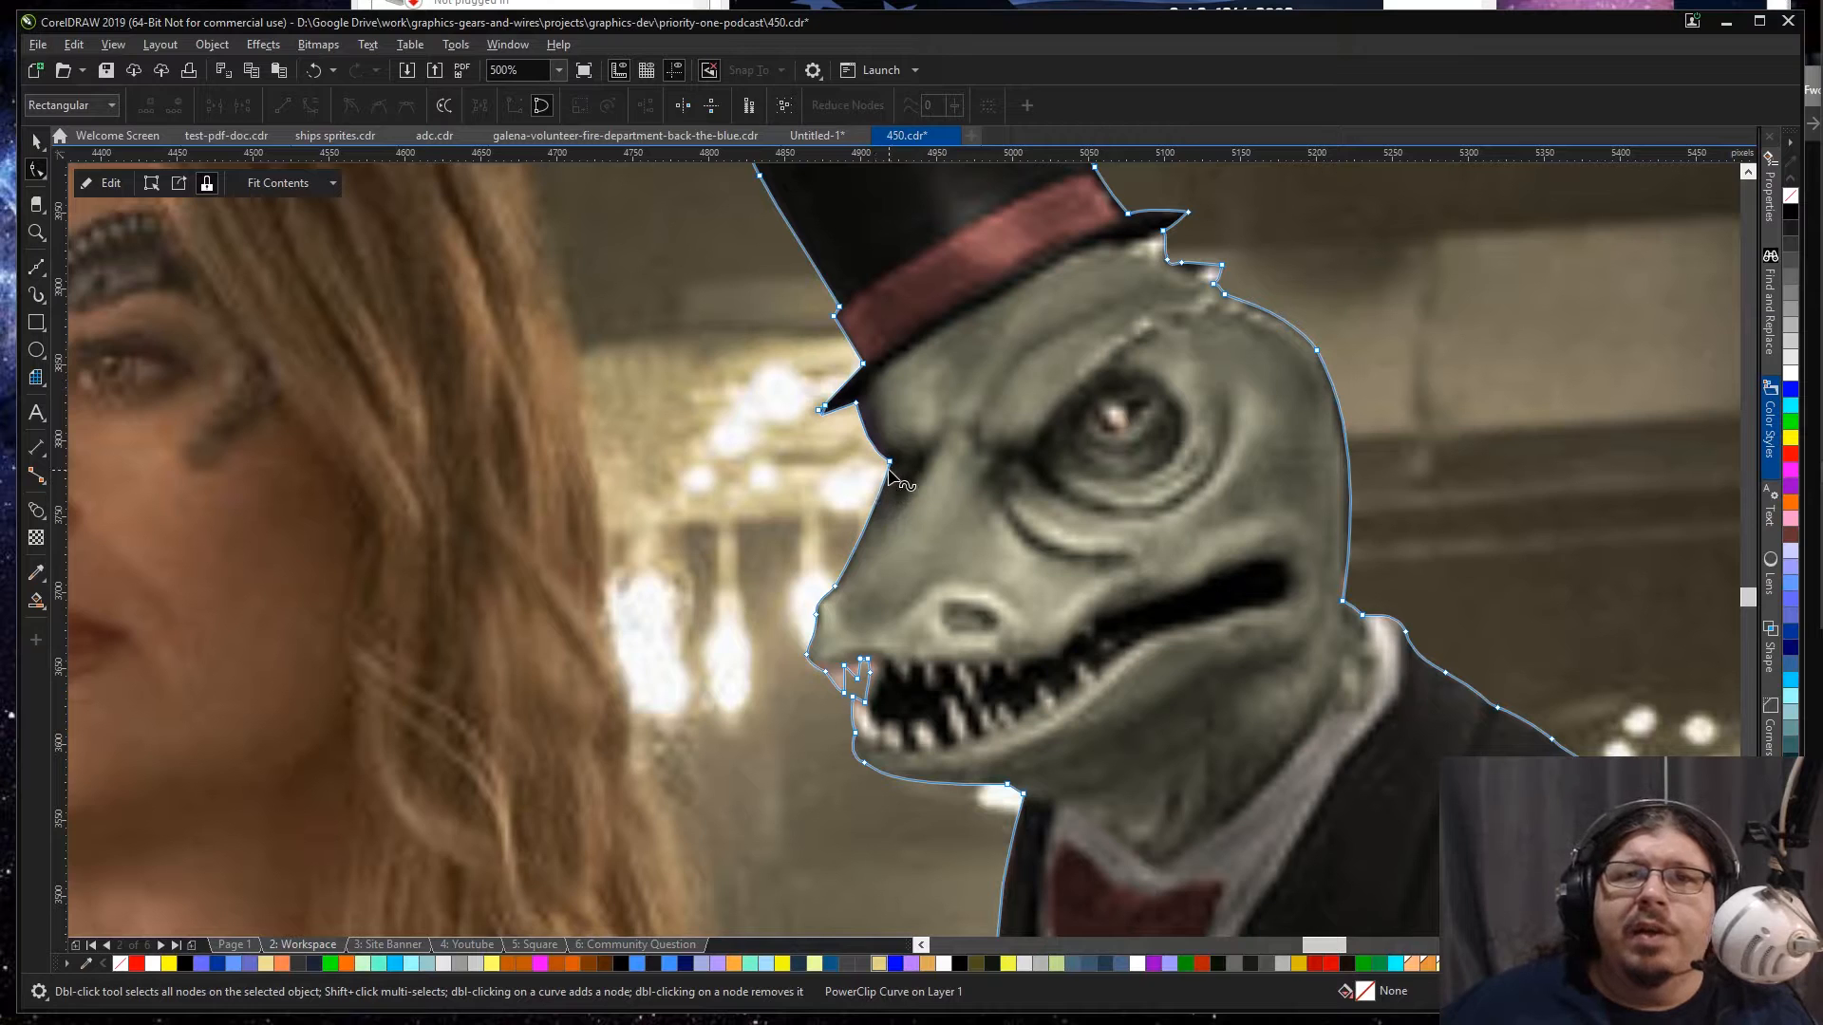
left_click(840, 584)
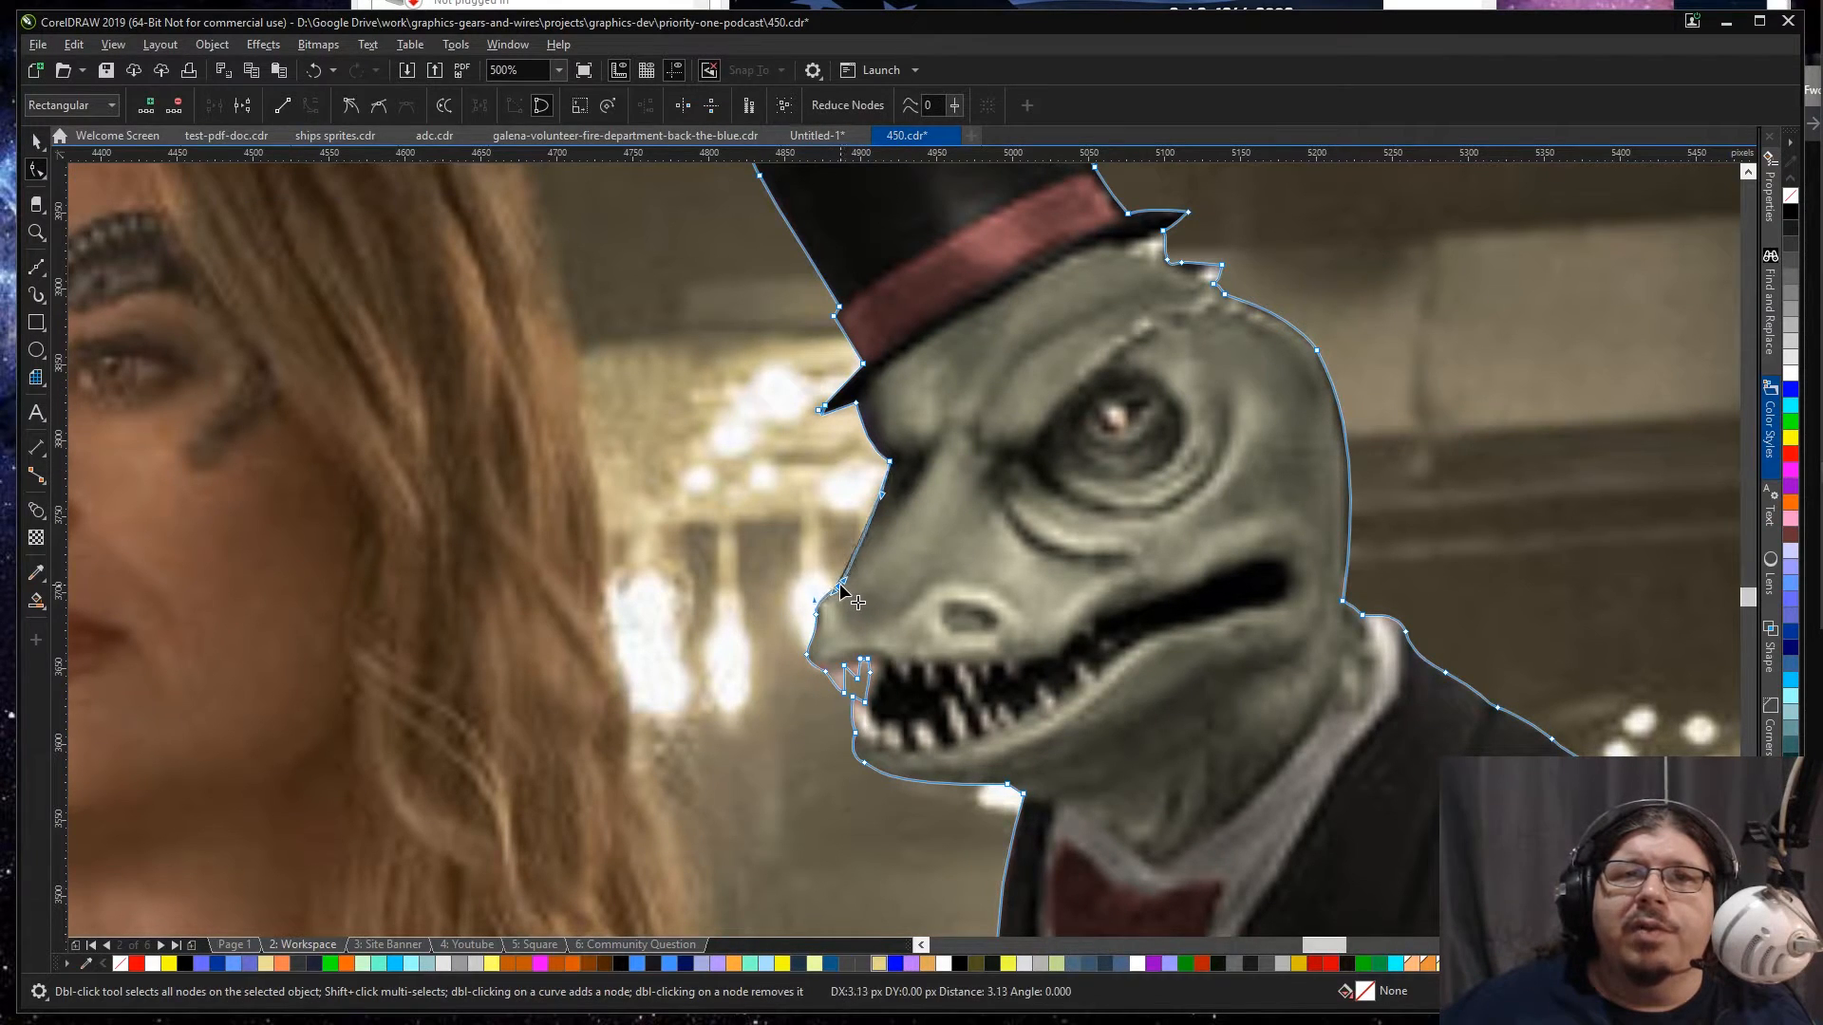
left_click_drag(815, 614, 819, 614)
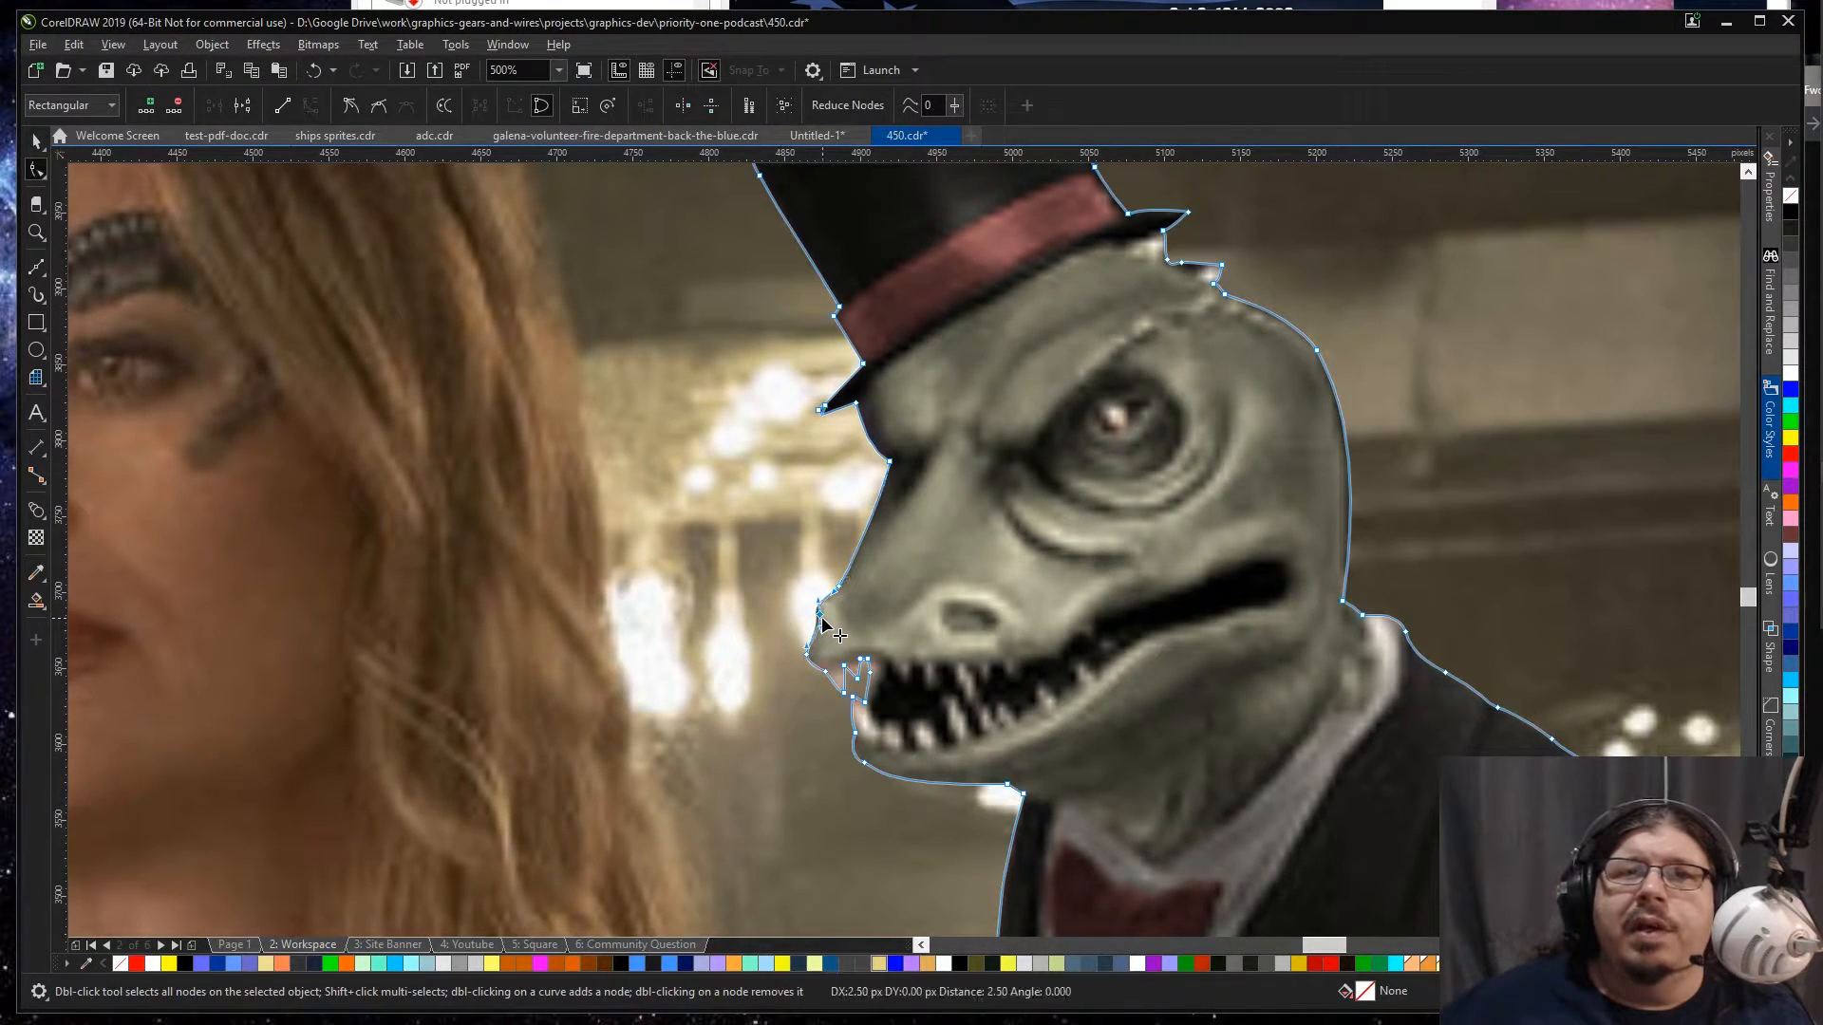
left_click(1120, 529)
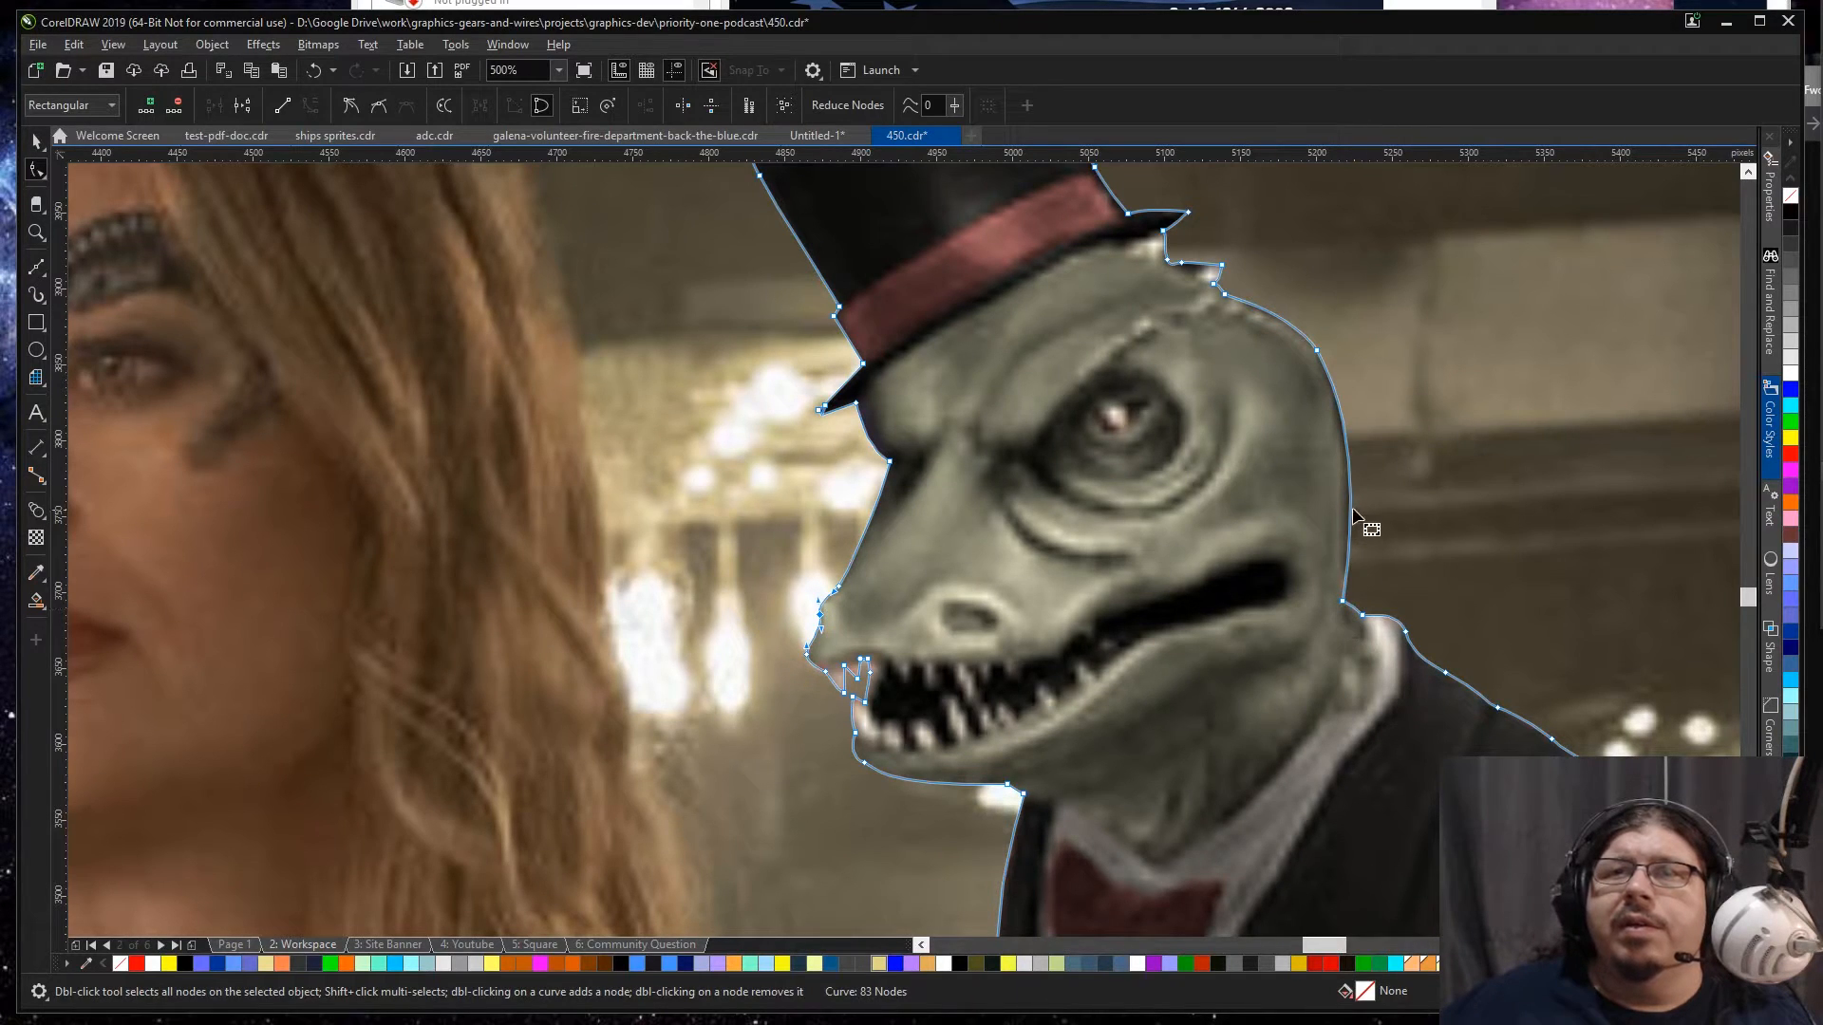
Step: Tighten the clip outline around the back of the lizard's head, adding a node below the rear crest
left_click(1343, 458)
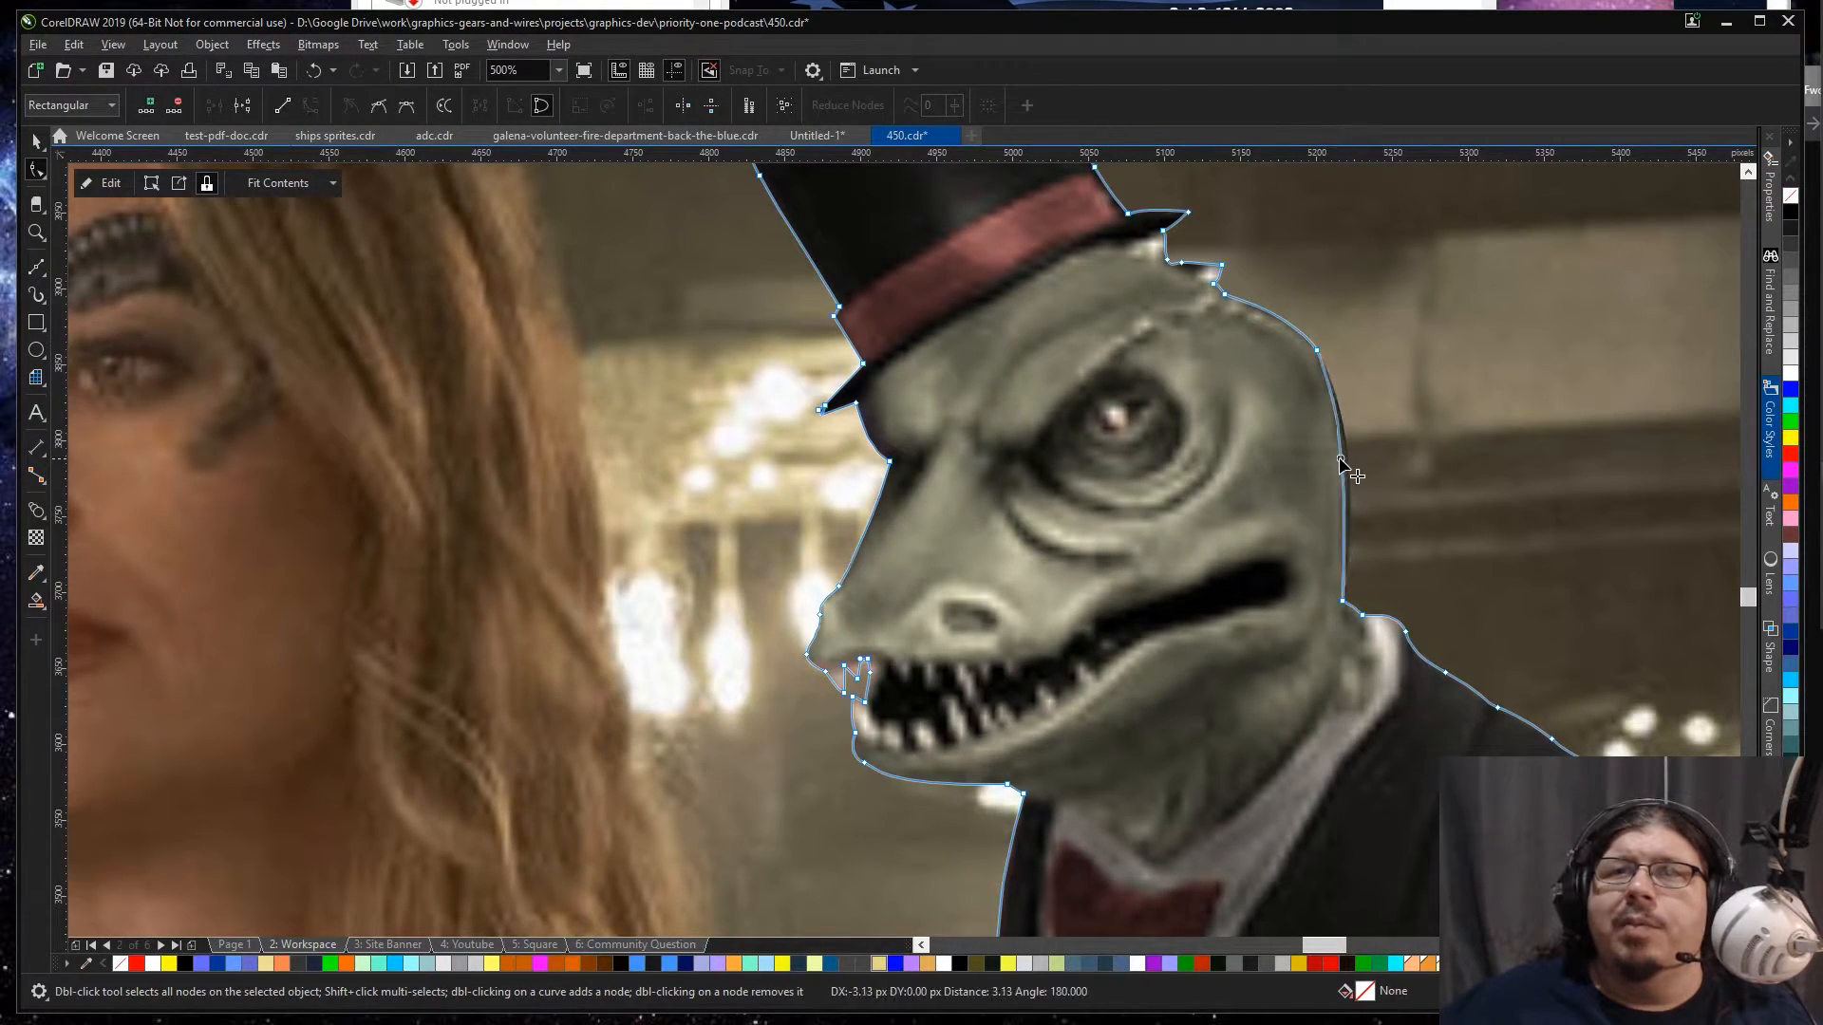
left_click(1310, 351)
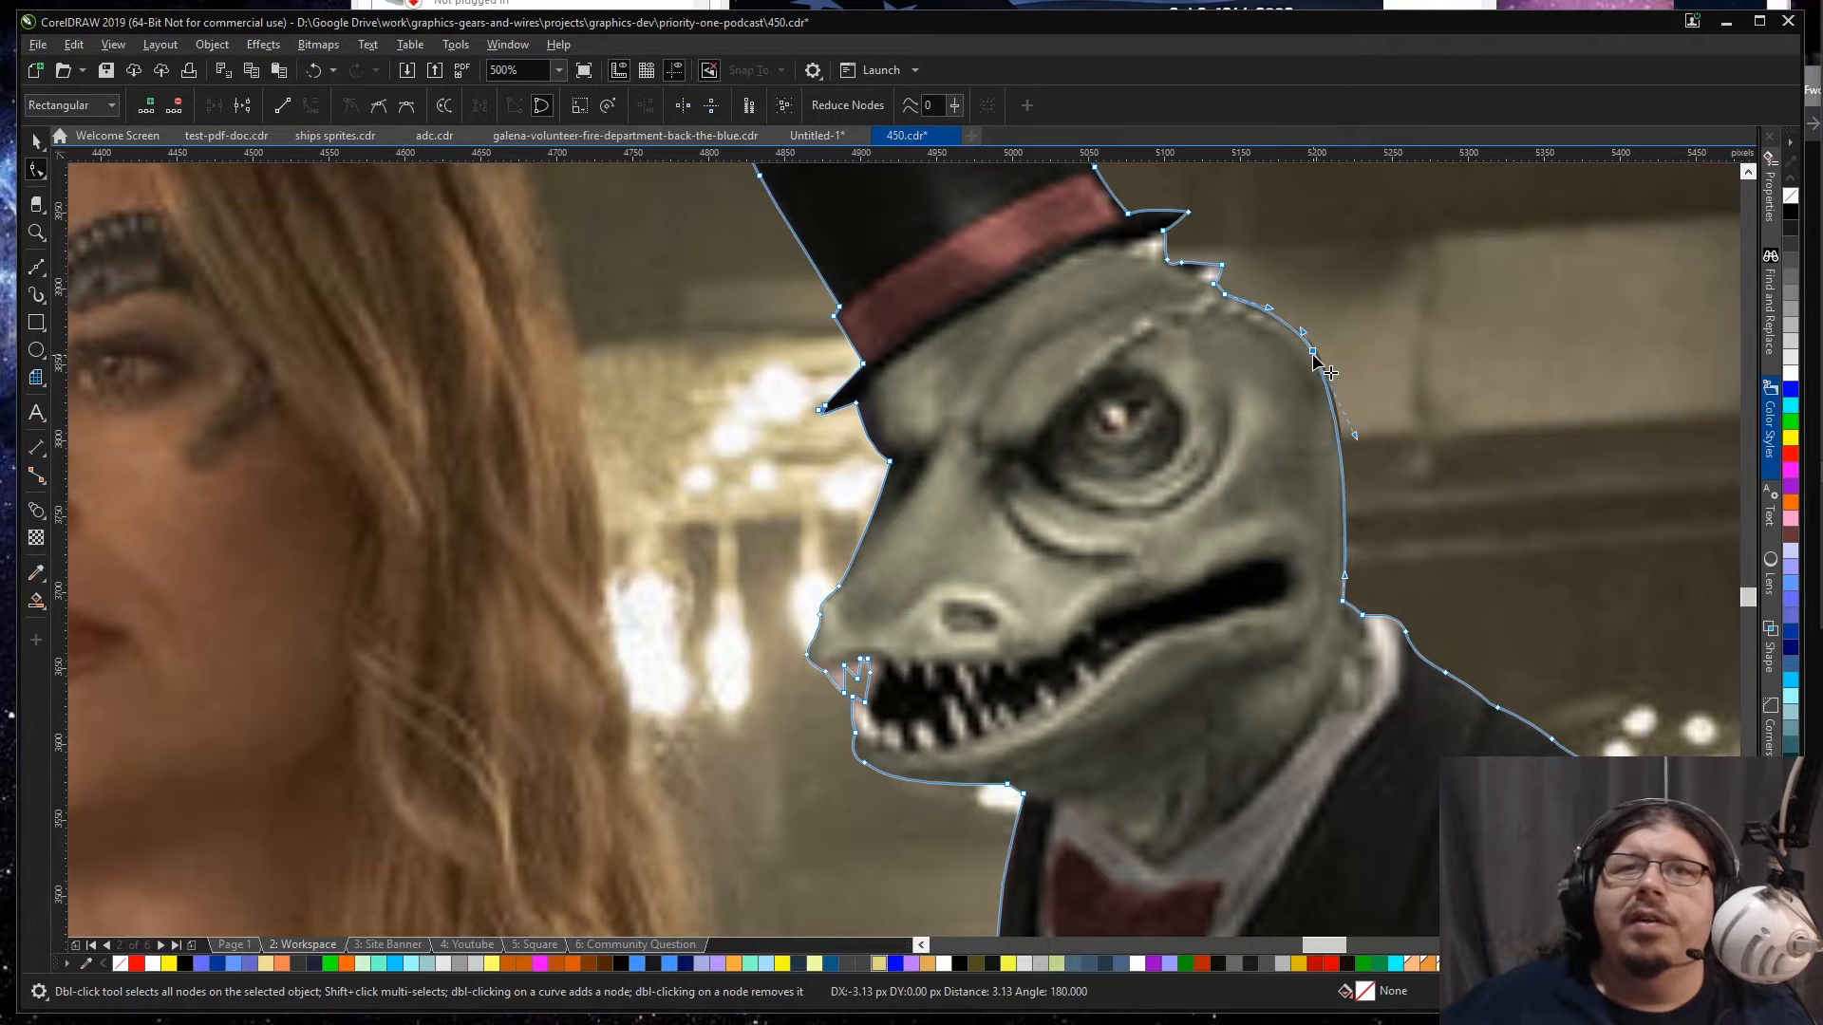
double_click(1261, 310)
left_click_drag(1260, 310, 1257, 312)
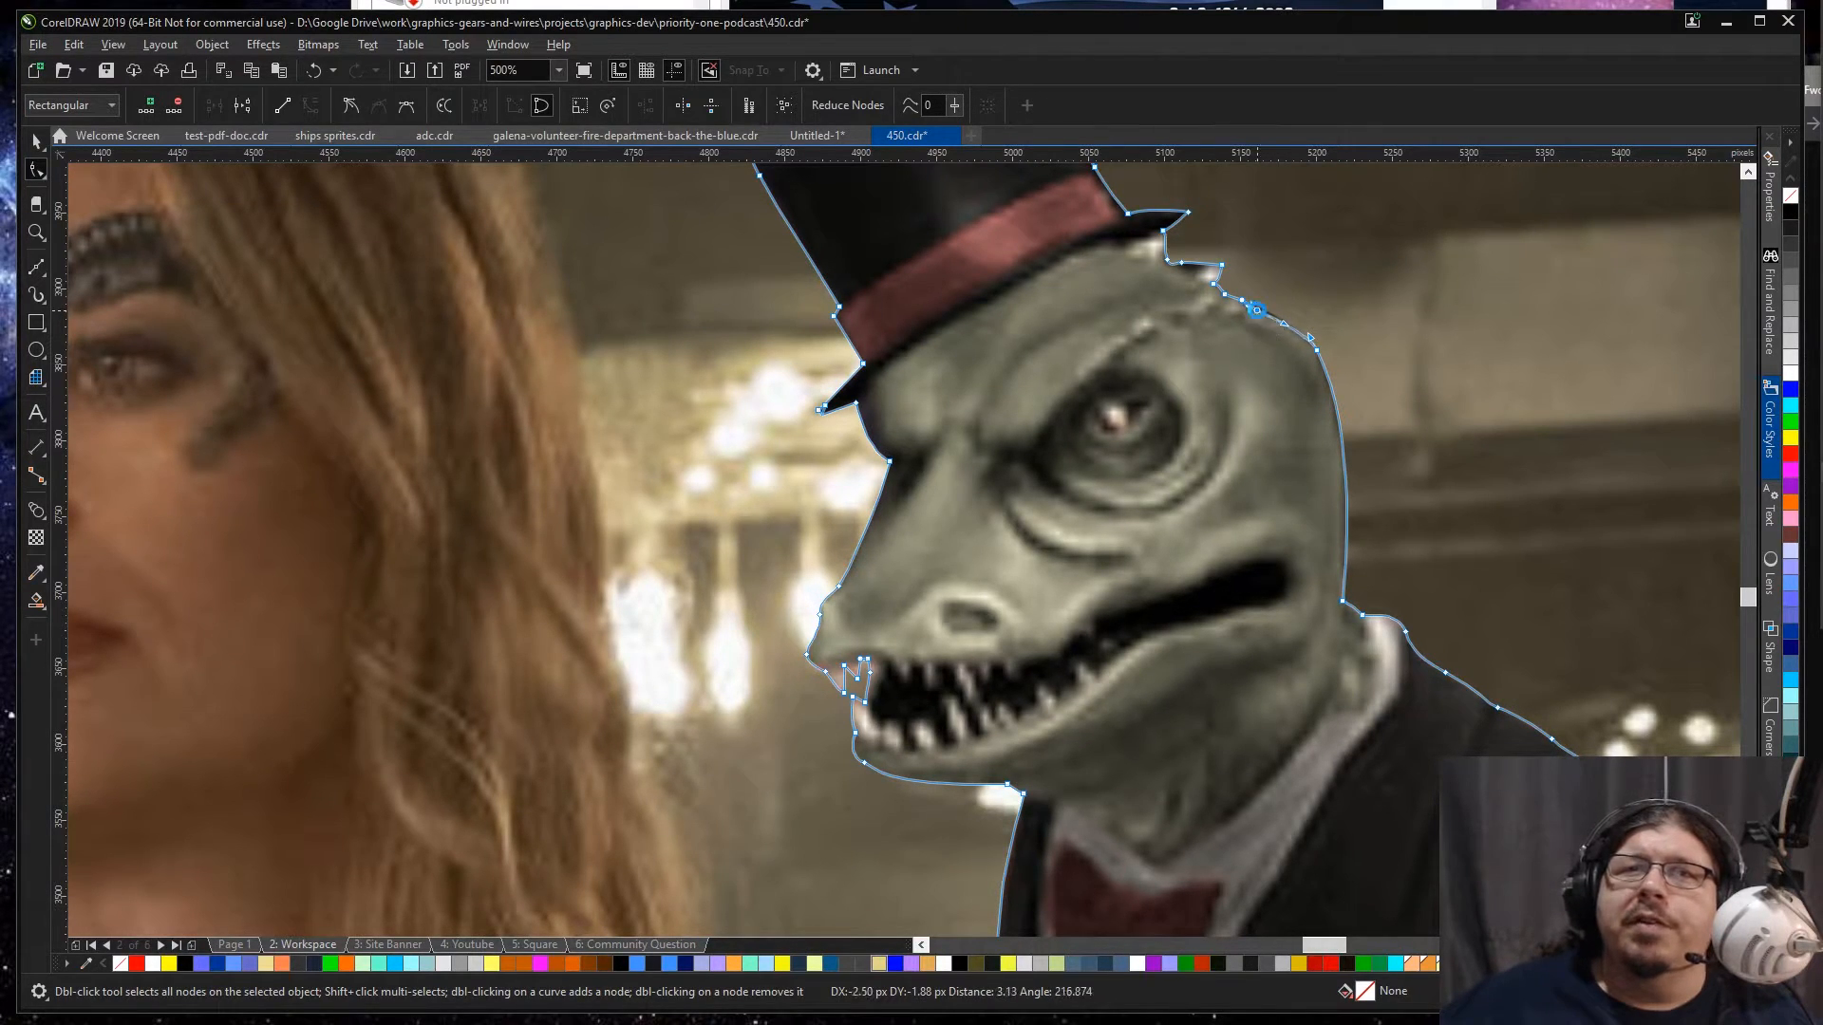
key("space")
scroll(1369, 337, "down", 2)
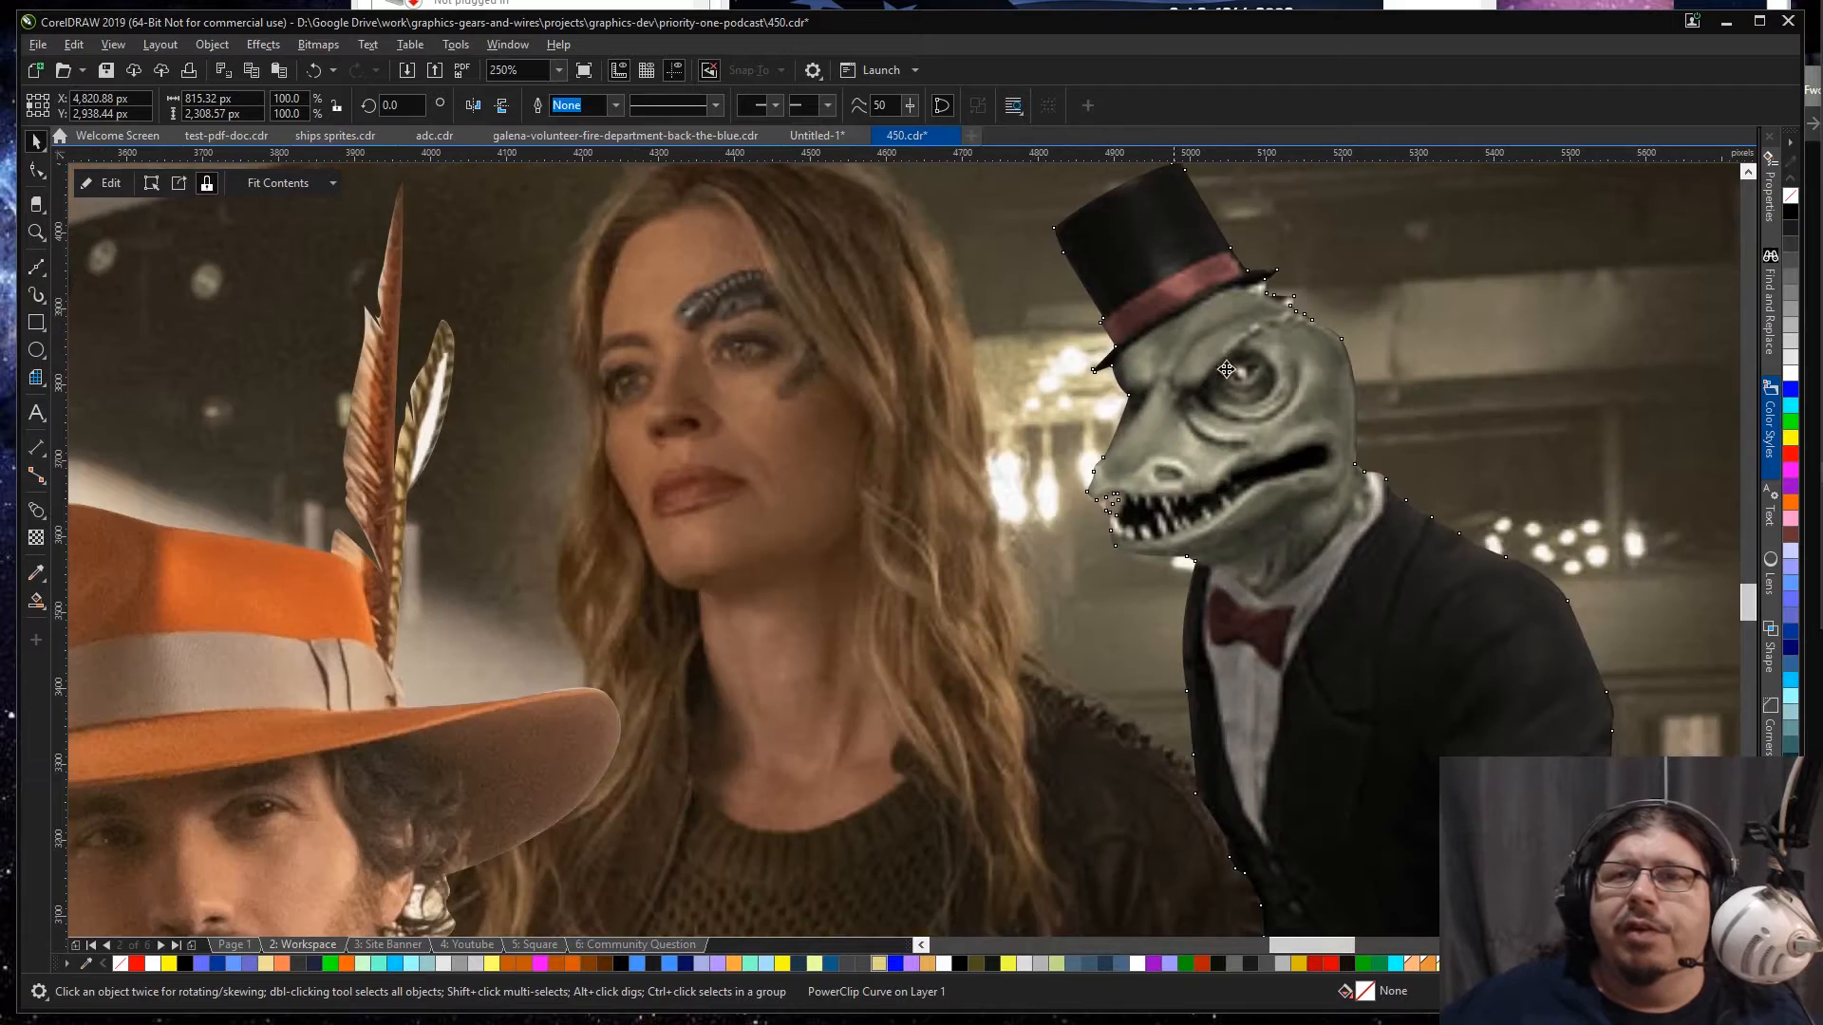
Step: Reshape the clip outline along the lizard's shoulder just behind the white collar
scroll(1332, 475, "up", 2)
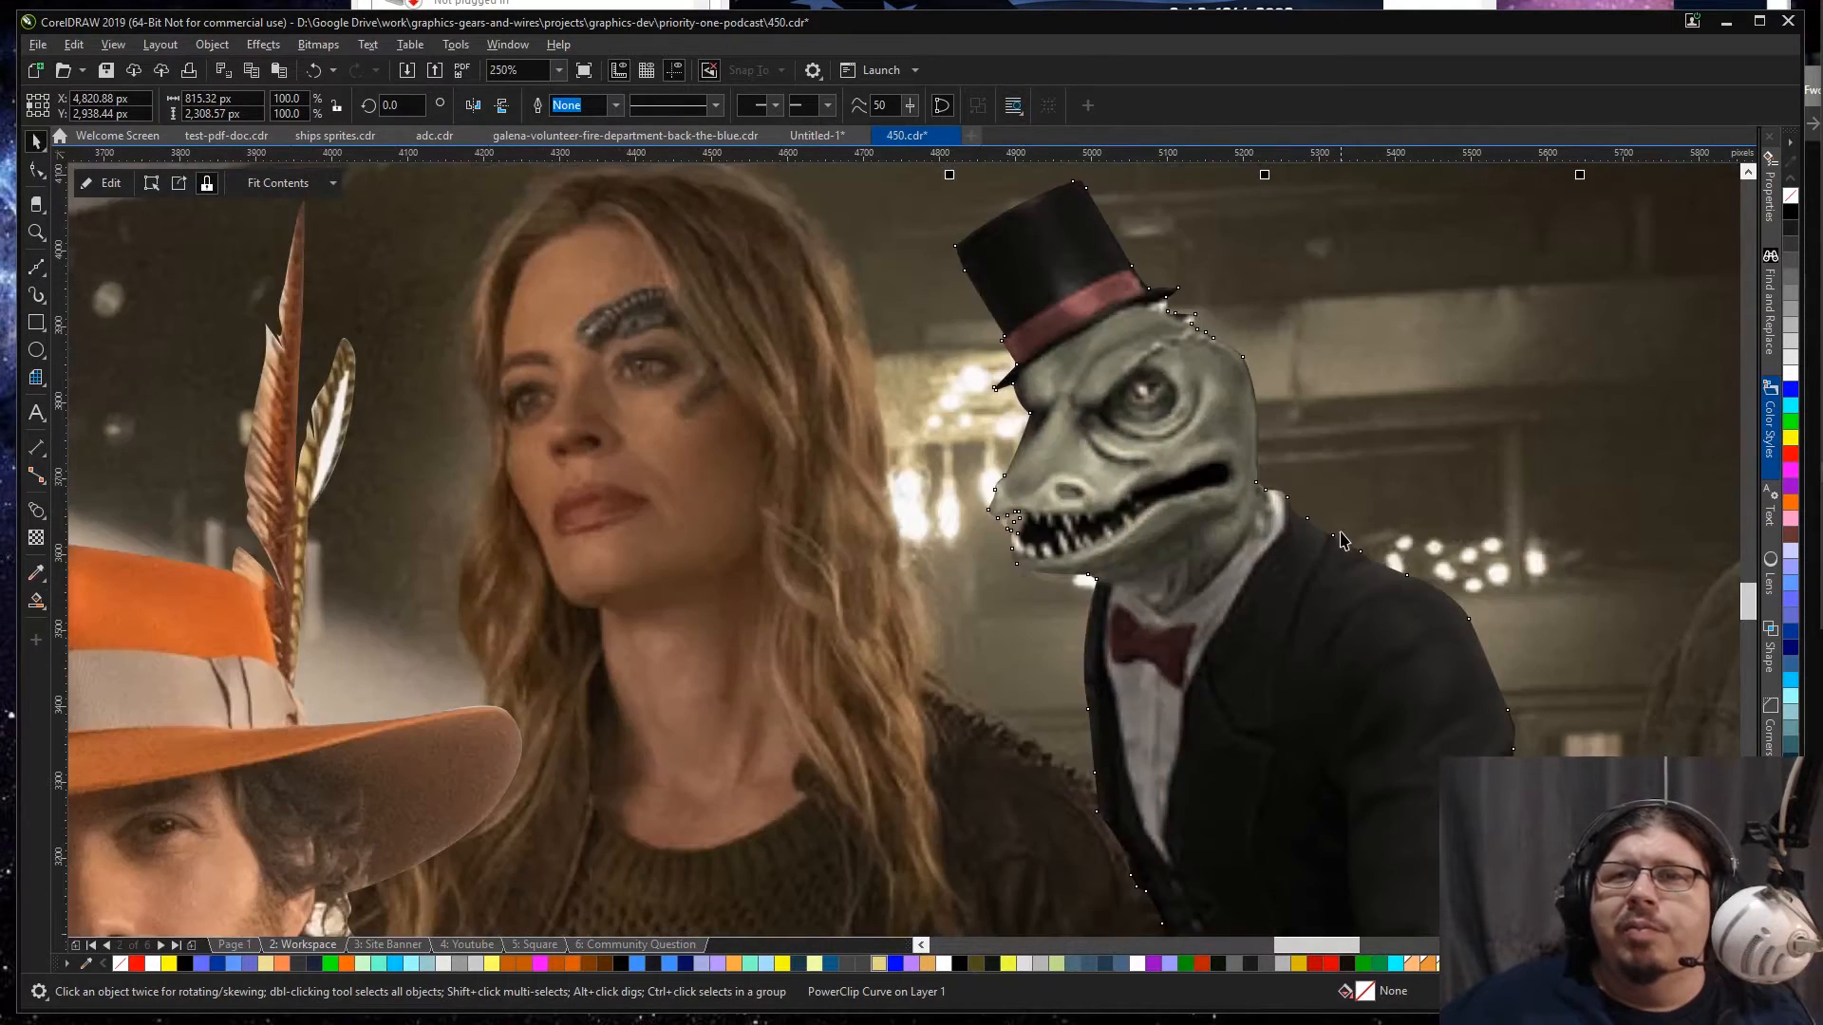
key("space")
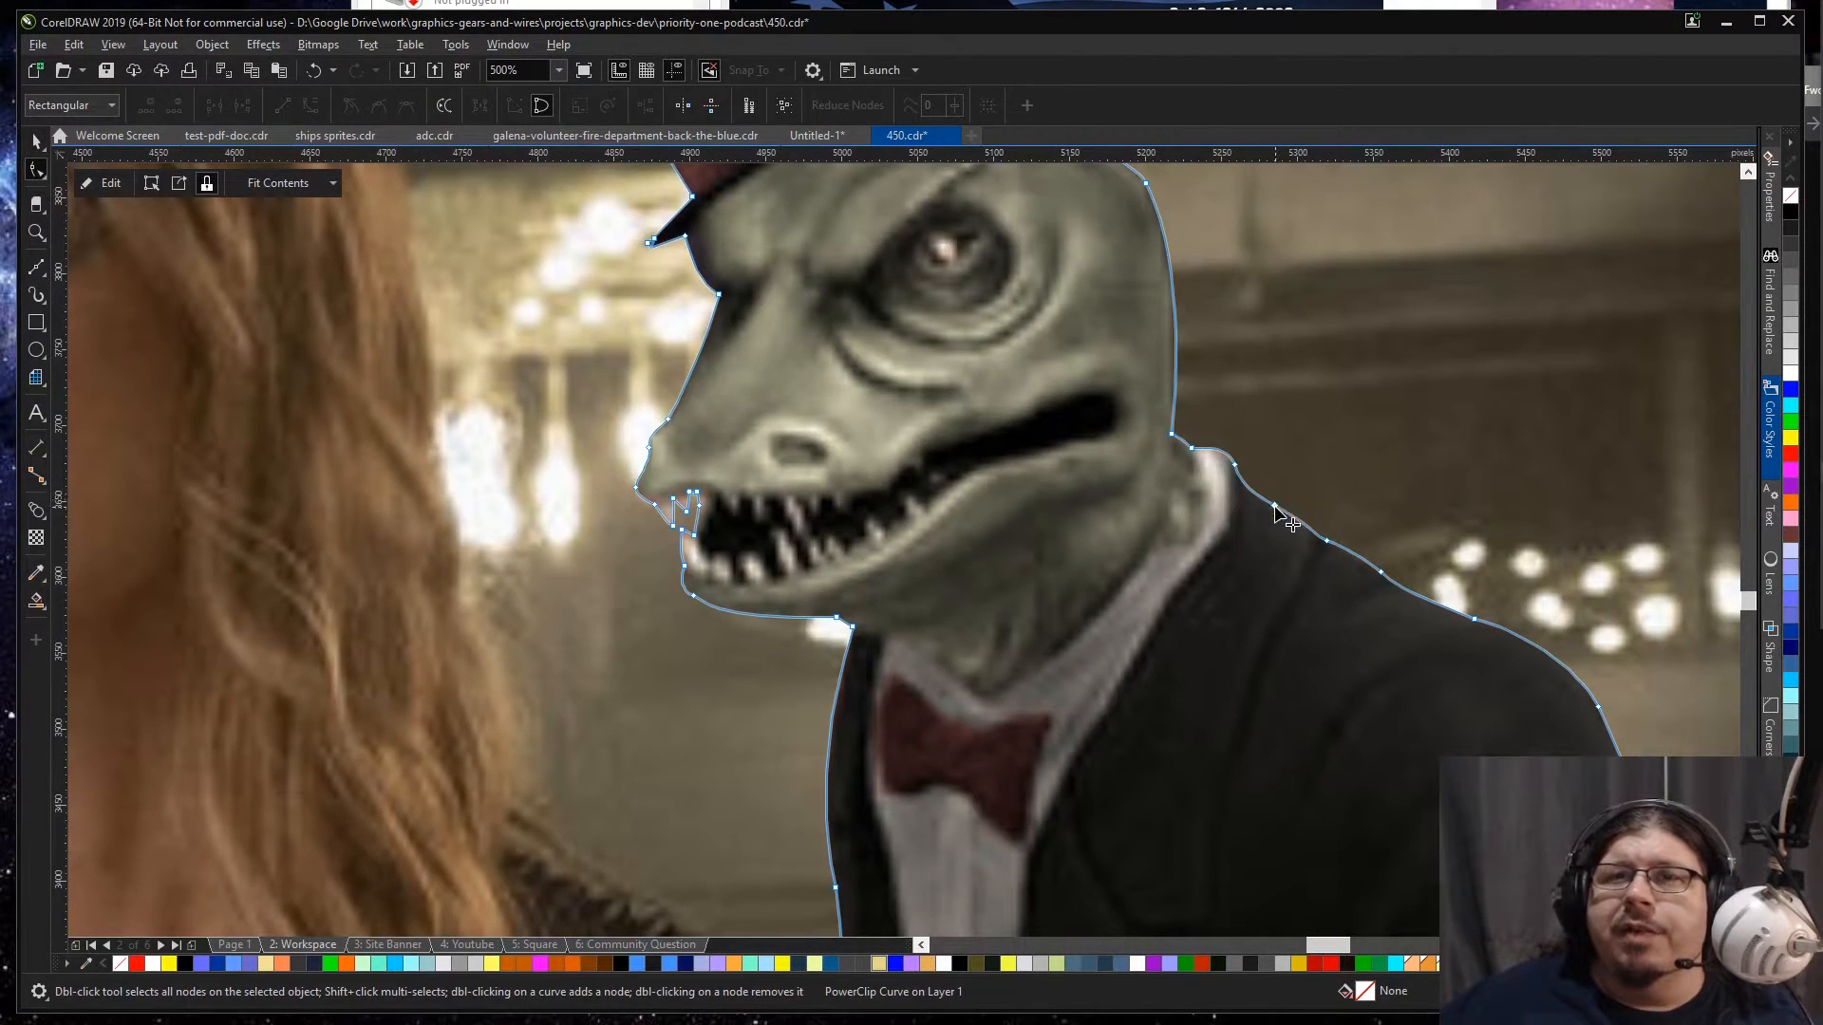
left_click(1274, 507)
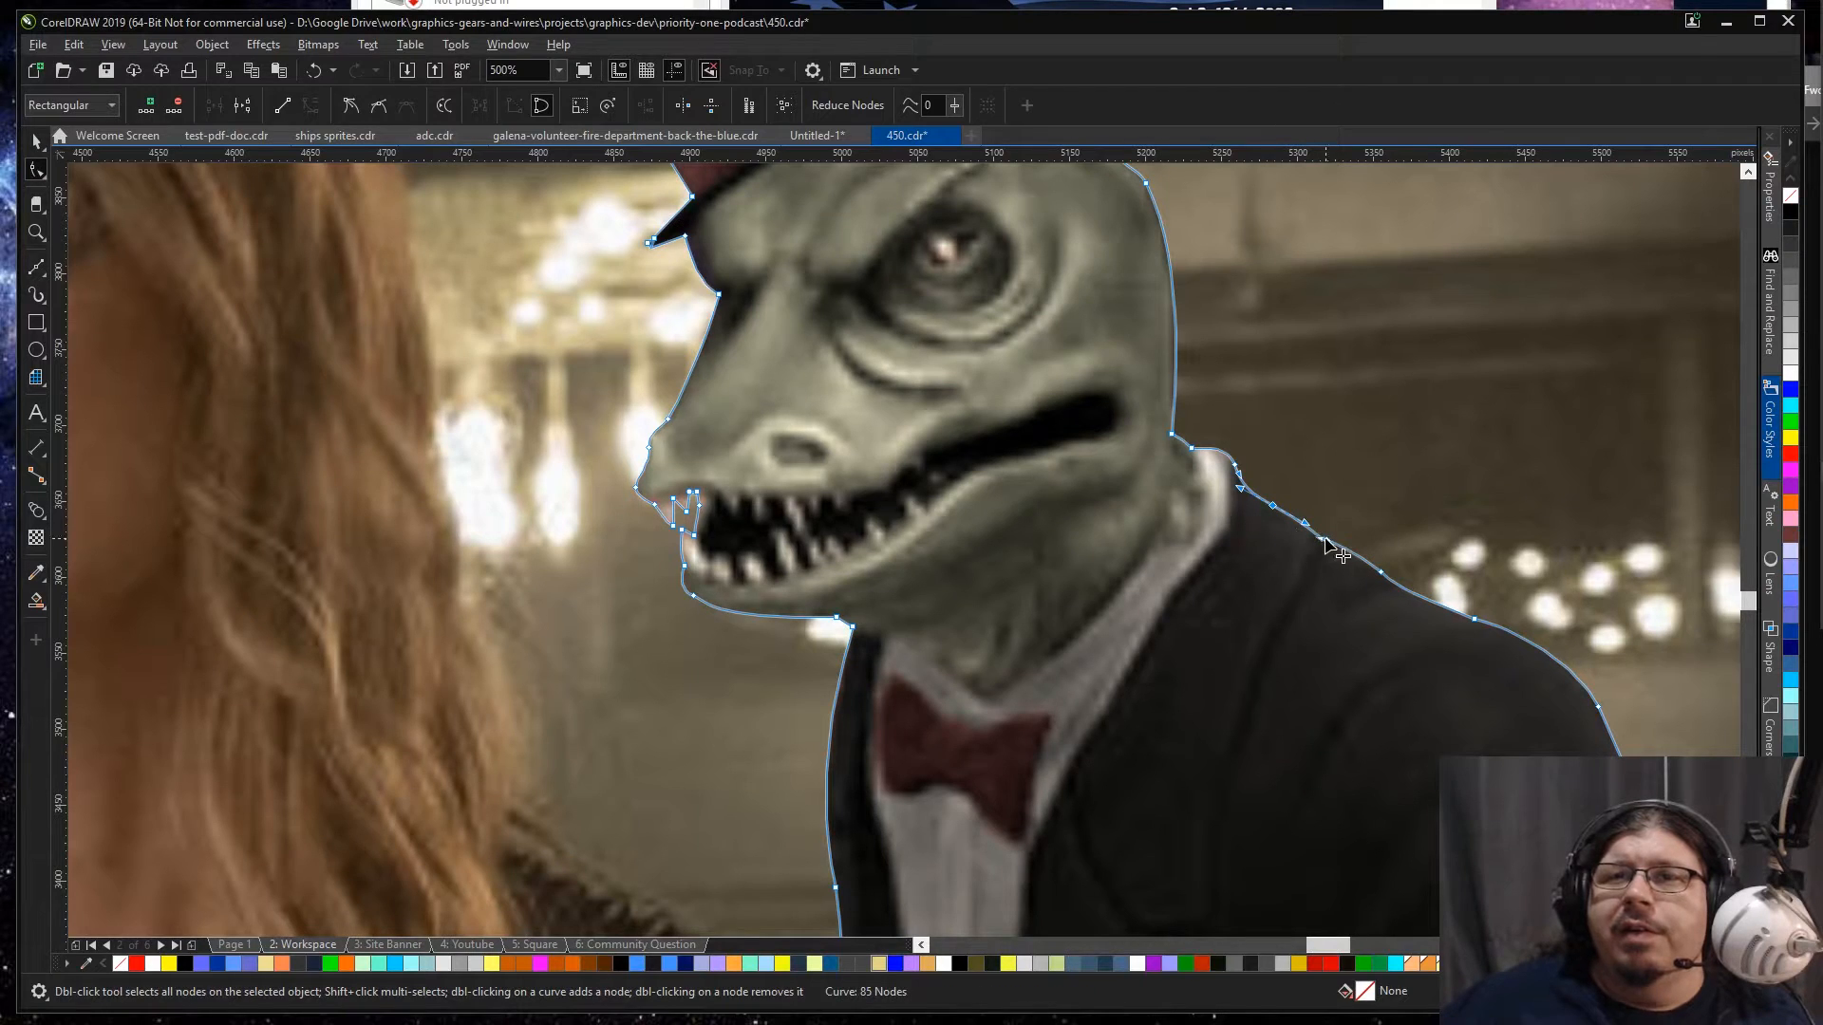
key("space")
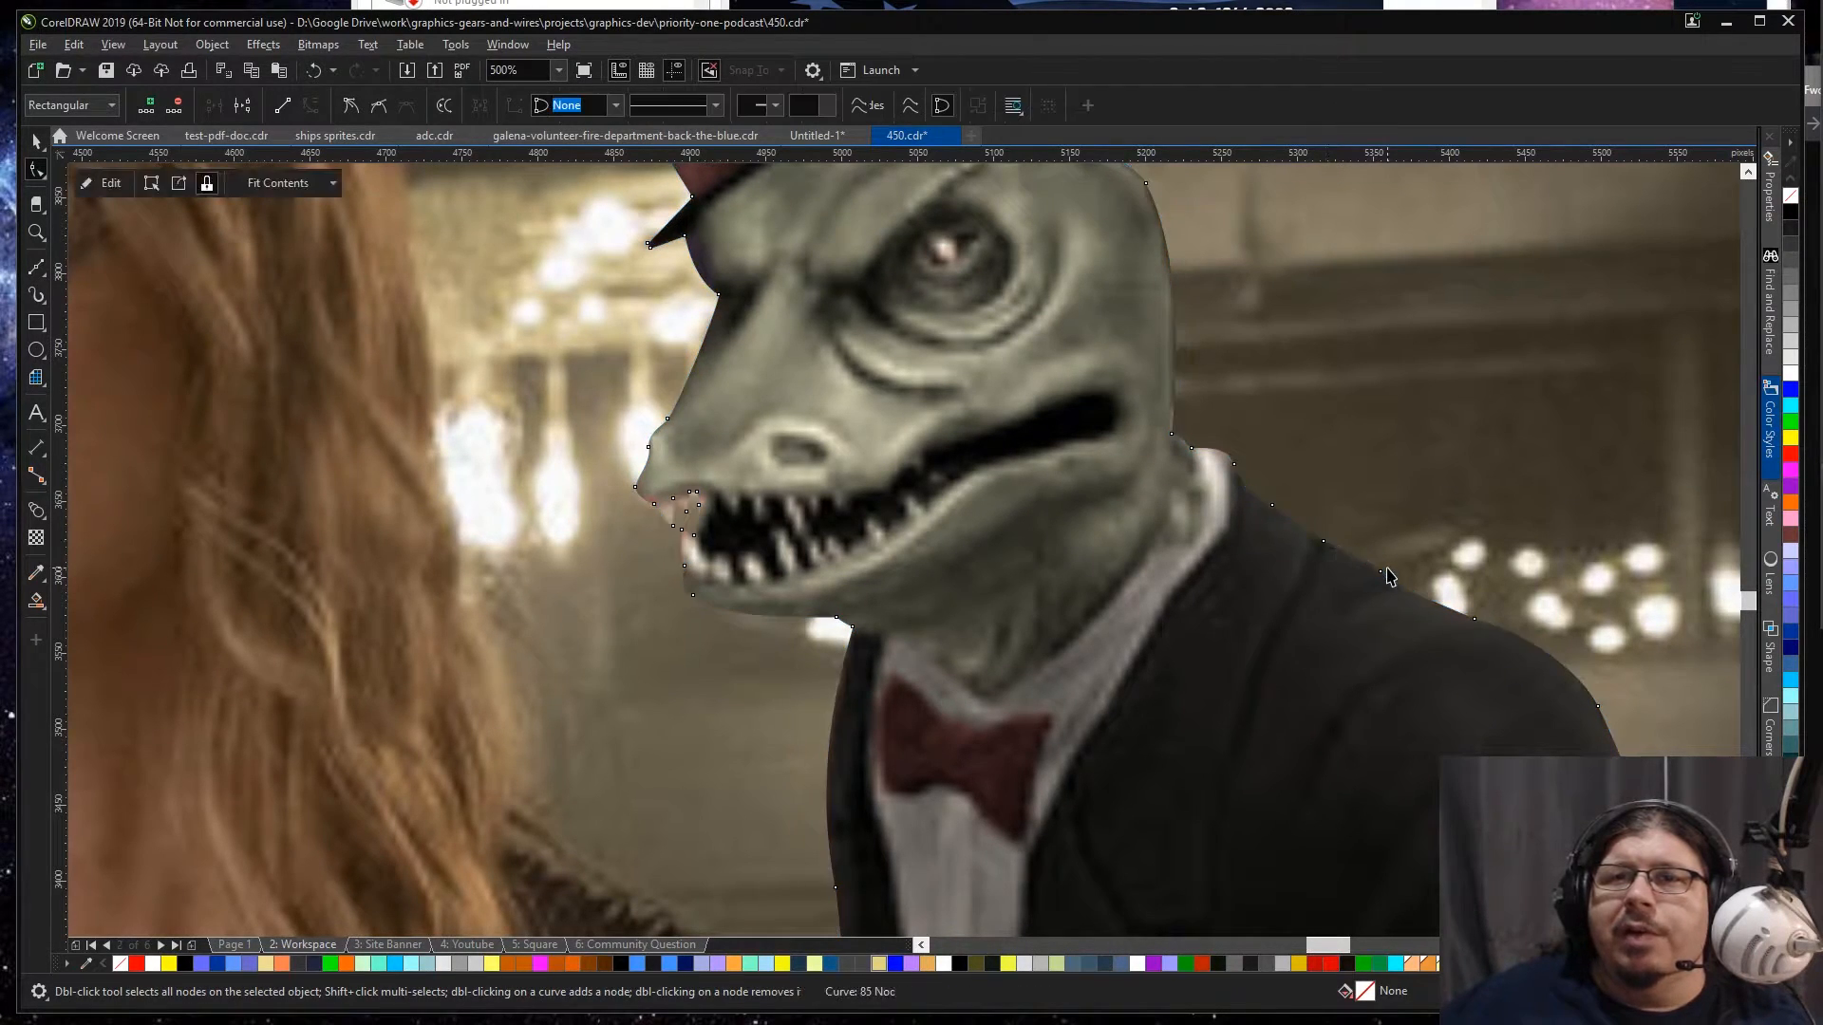
scroll(1407, 582, "down", 2)
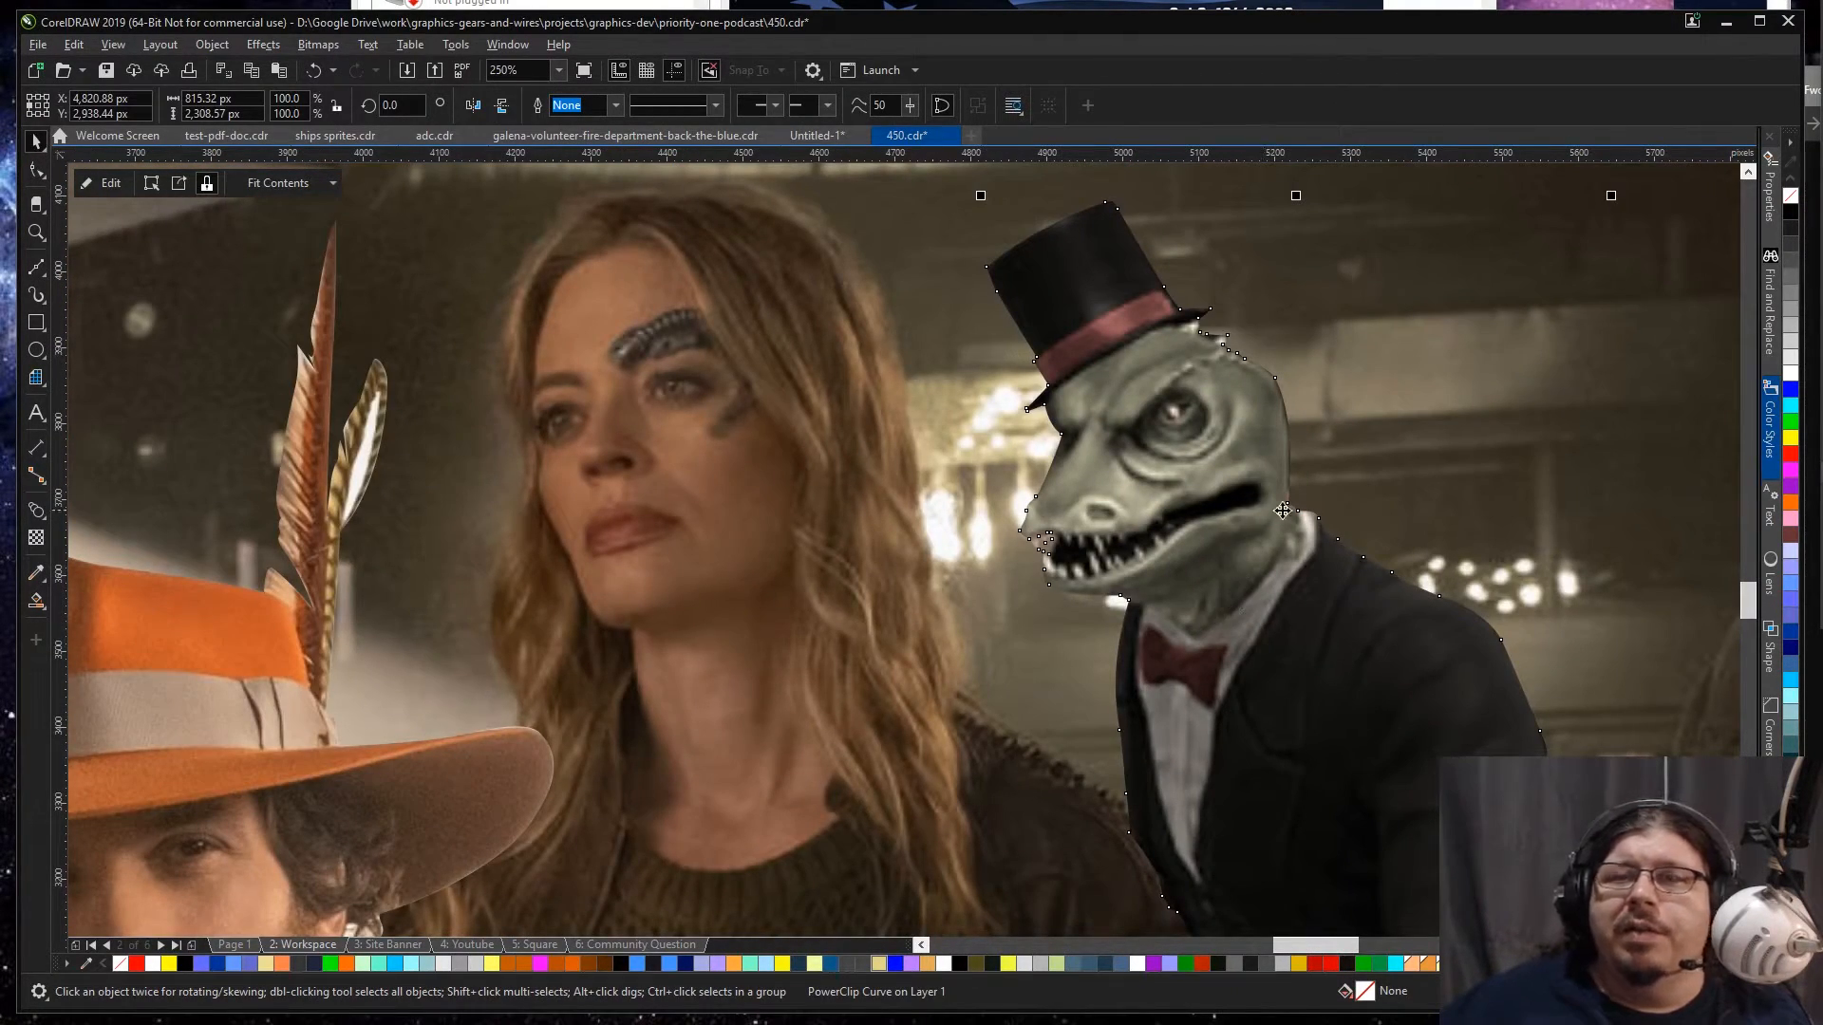
Step: Adjust the clip outline where the back of the lizard's neck meets the white collar
scroll(1272, 511, "up", 4)
key("space")
left_click_drag(1279, 551, 1356, 565)
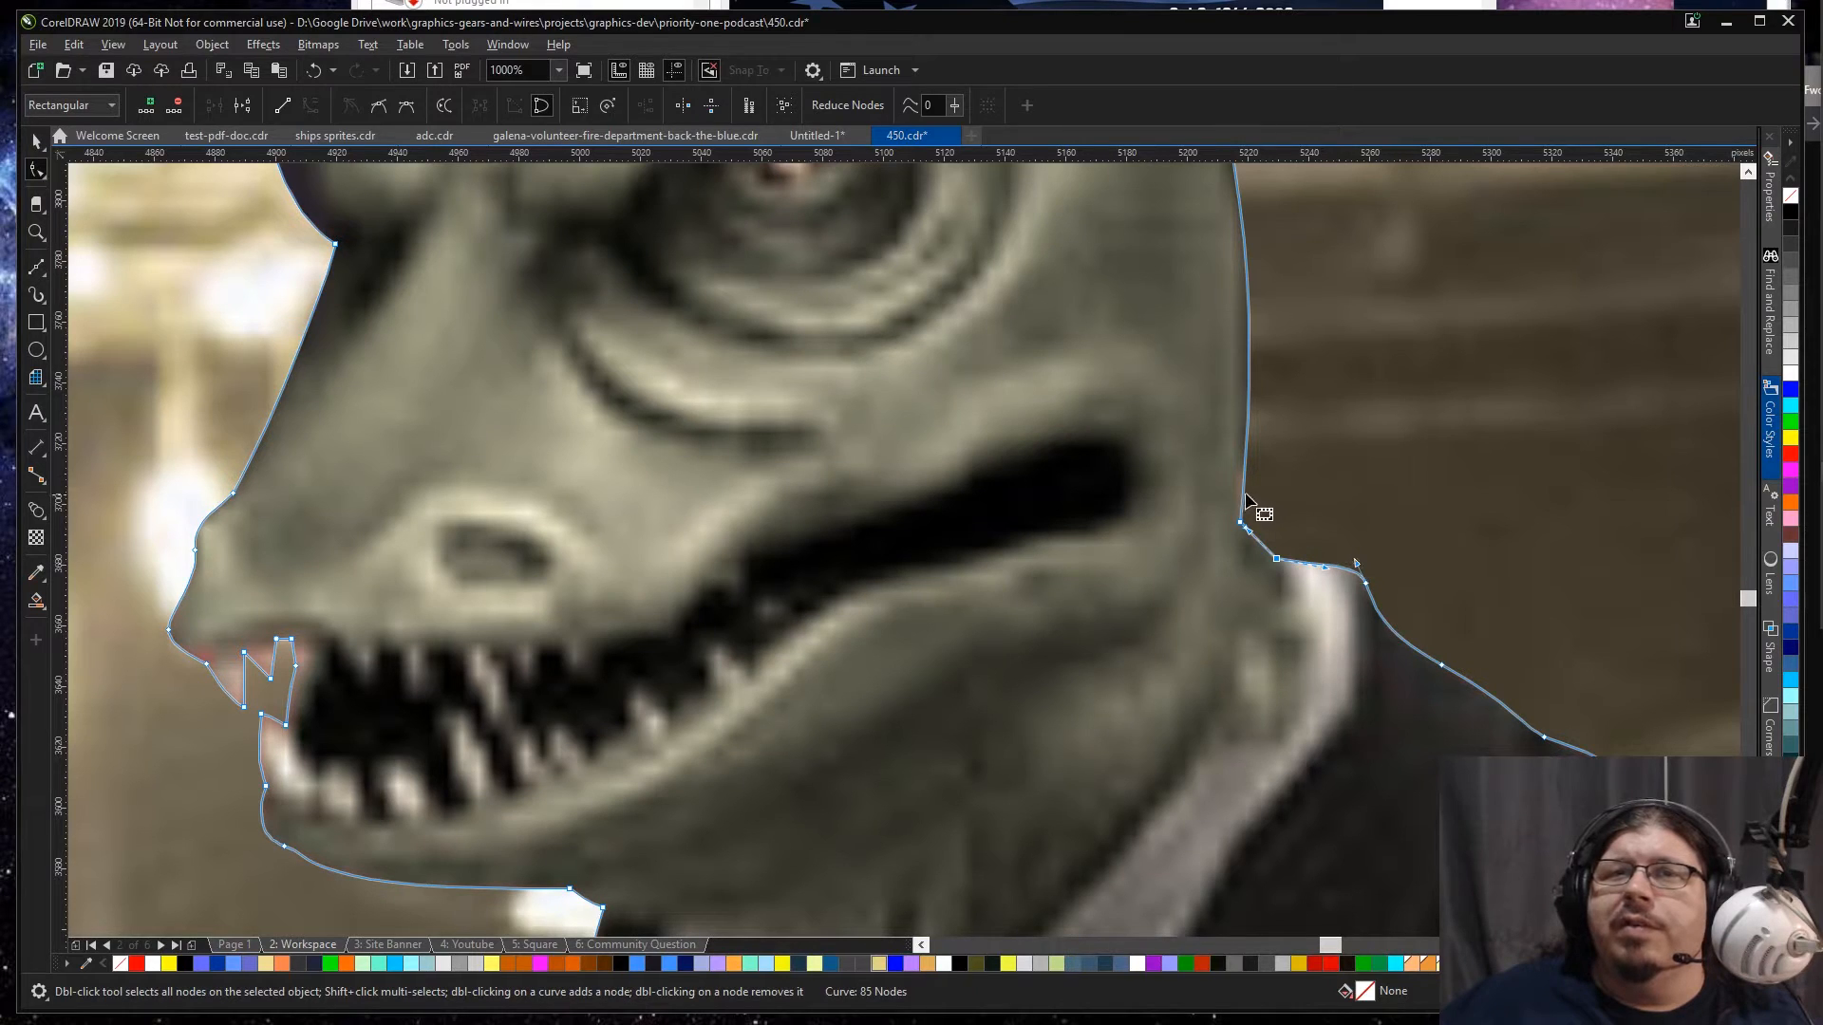
scroll(1246, 501, "down", 2)
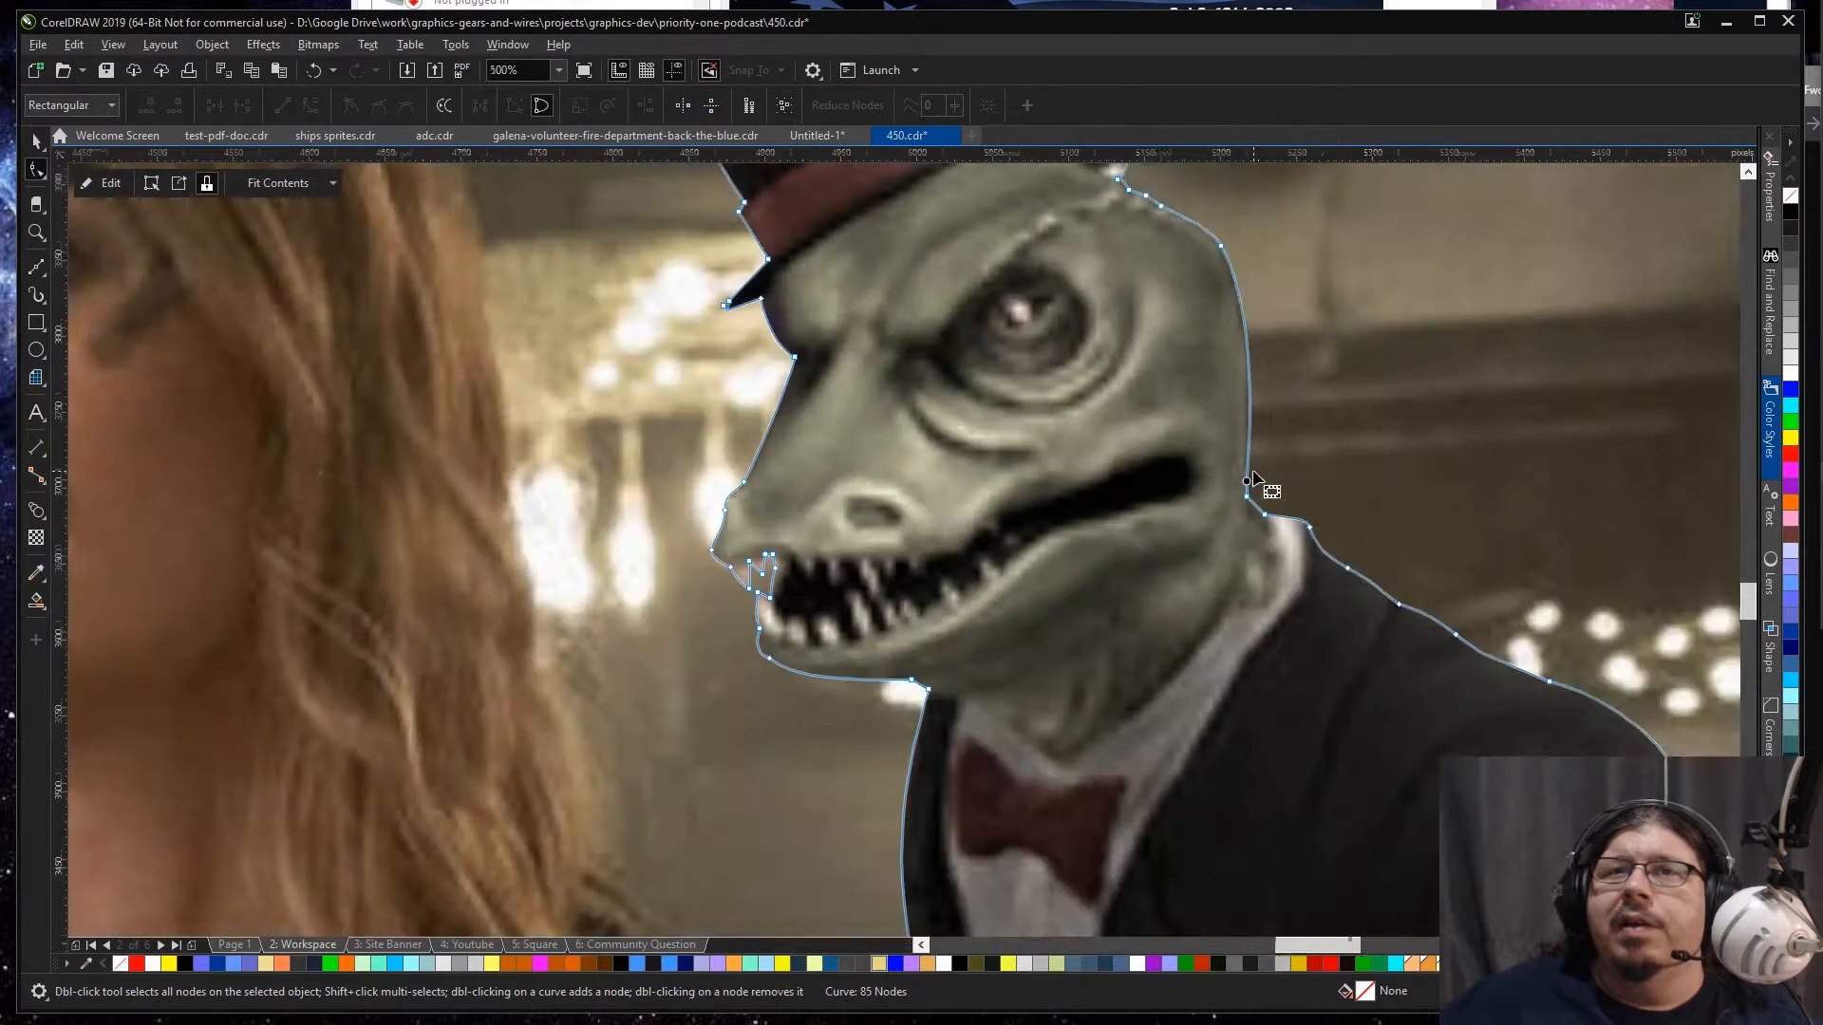
Step: Group the bar photo with the orange-hatted man and the top-hatted lizard
scroll(1253, 480, "down", 2)
key("space")
scroll(1098, 549, "down", 3)
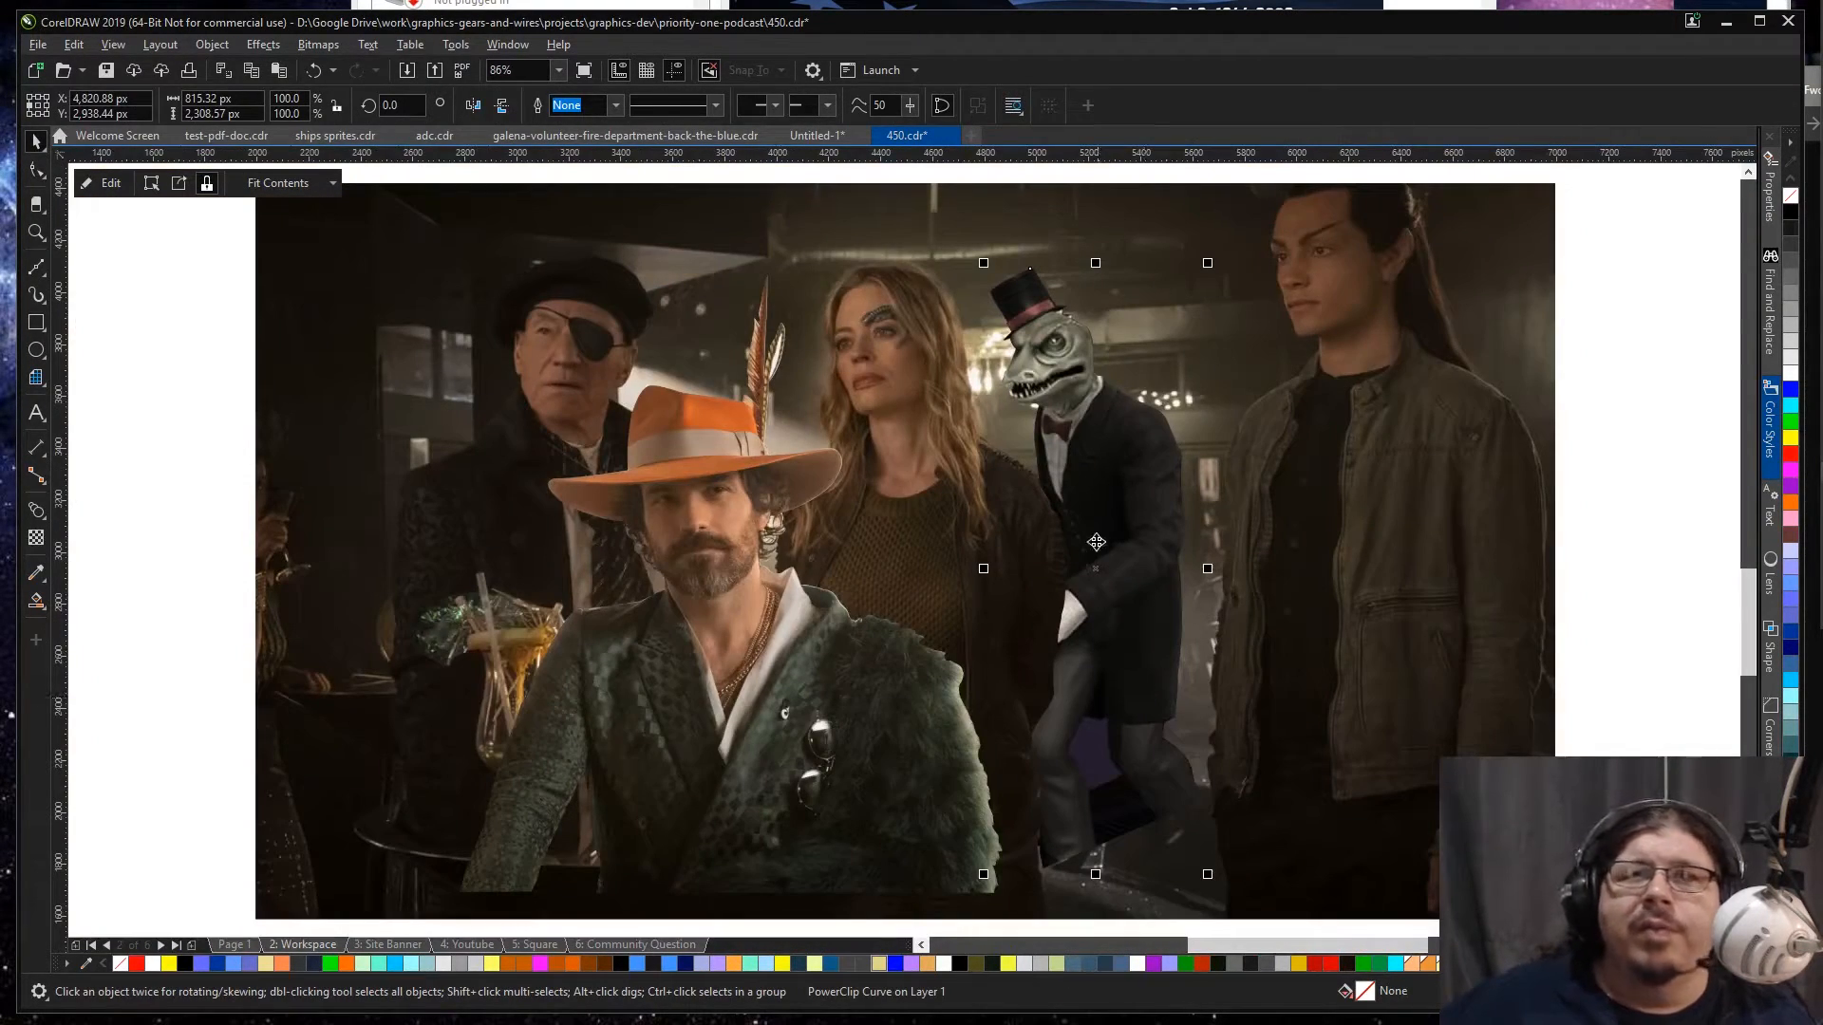
left_click(91, 382)
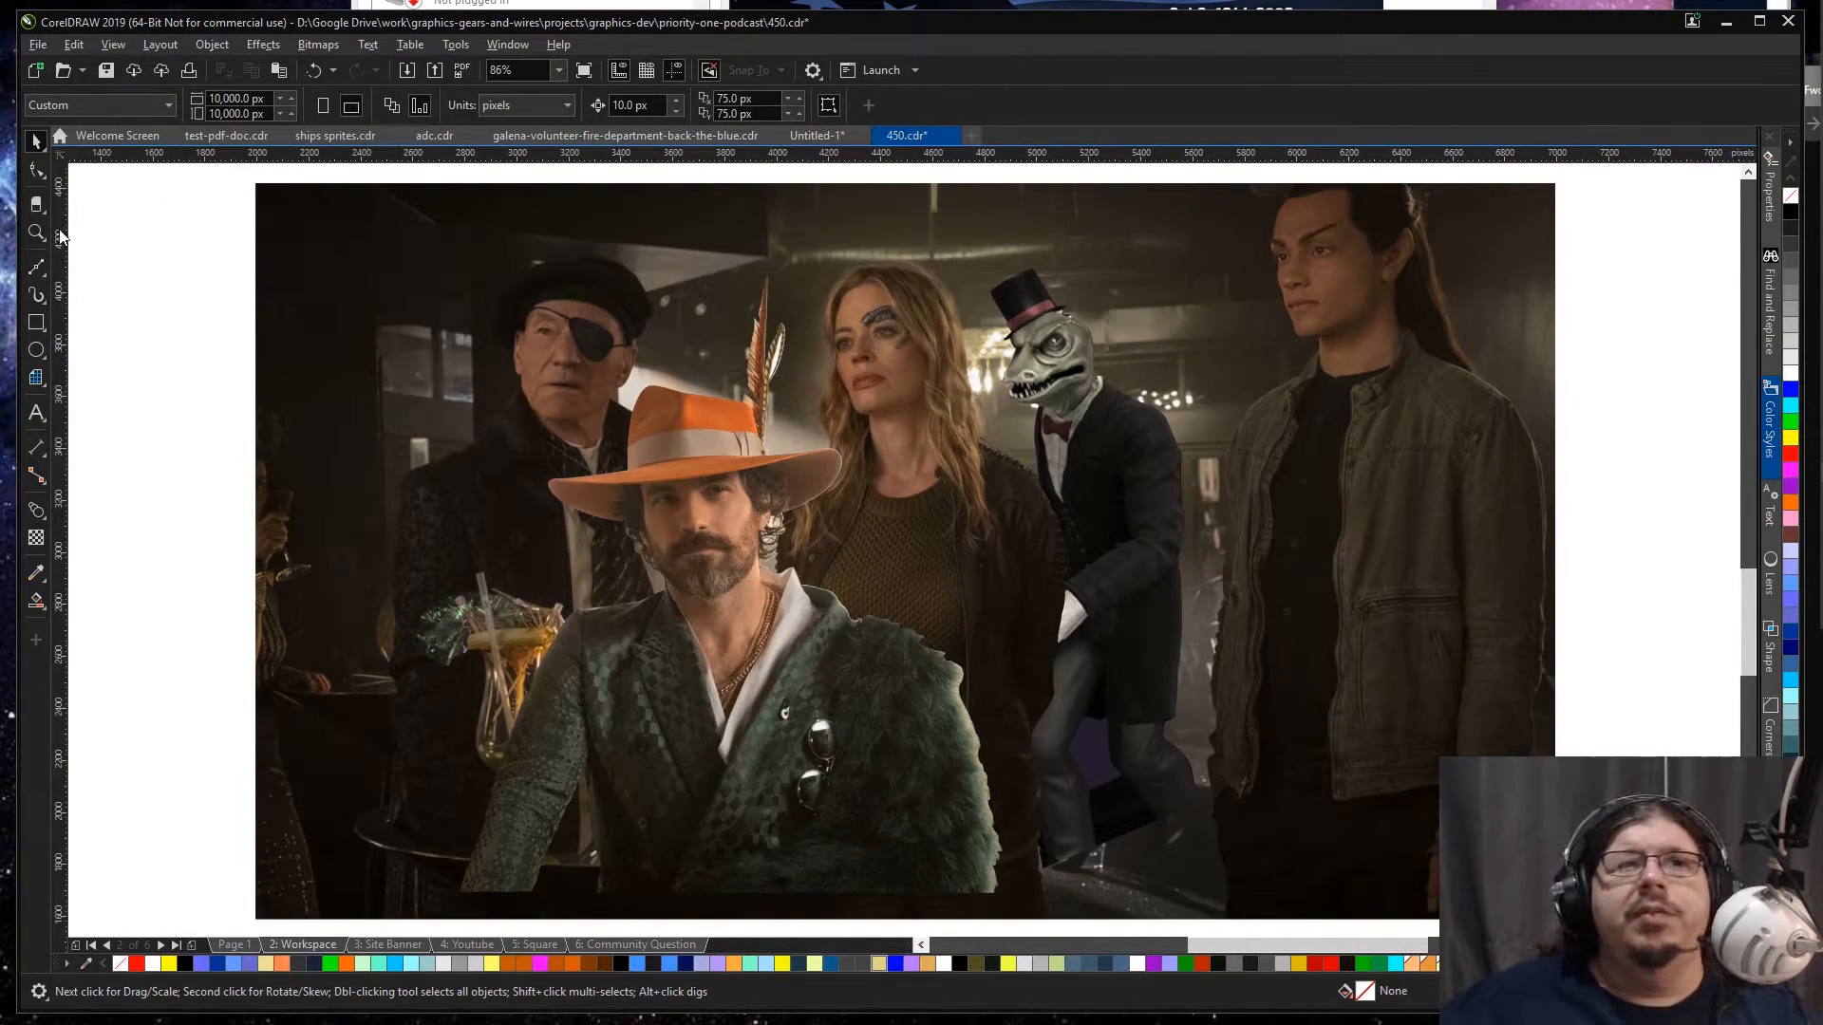
key("ctrl+a")
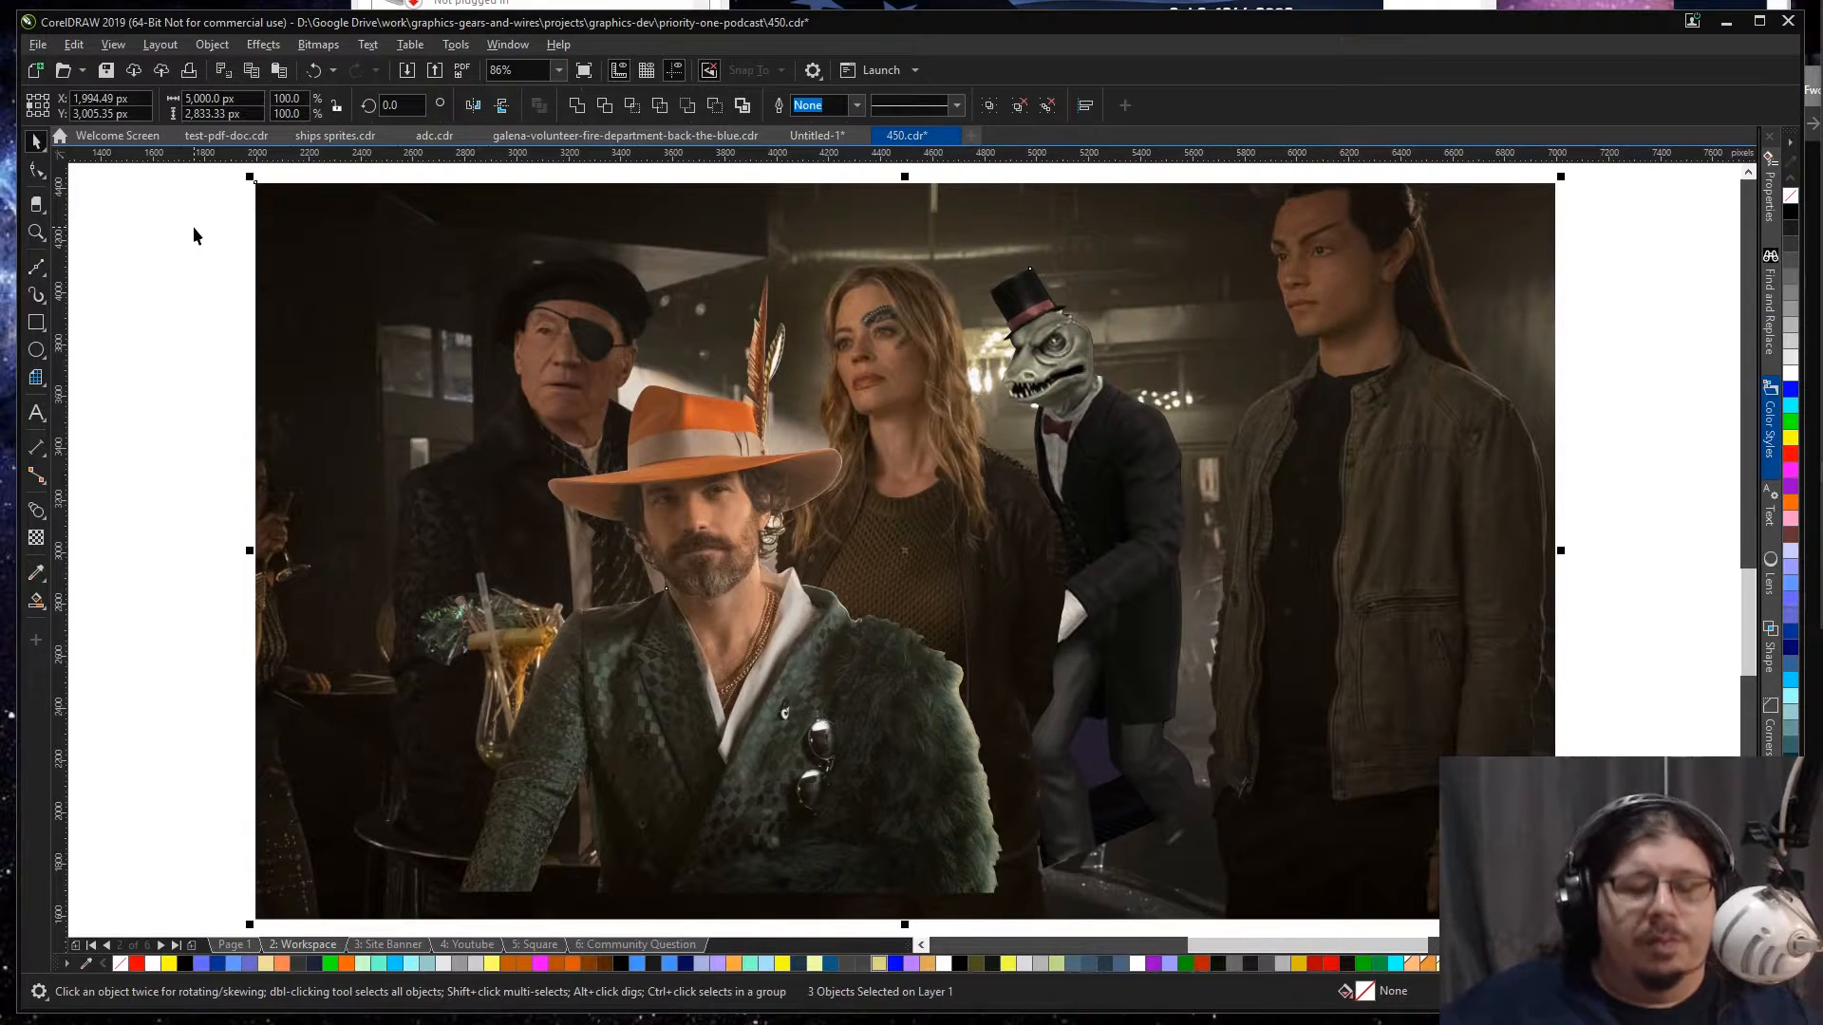
key("ctrl+g")
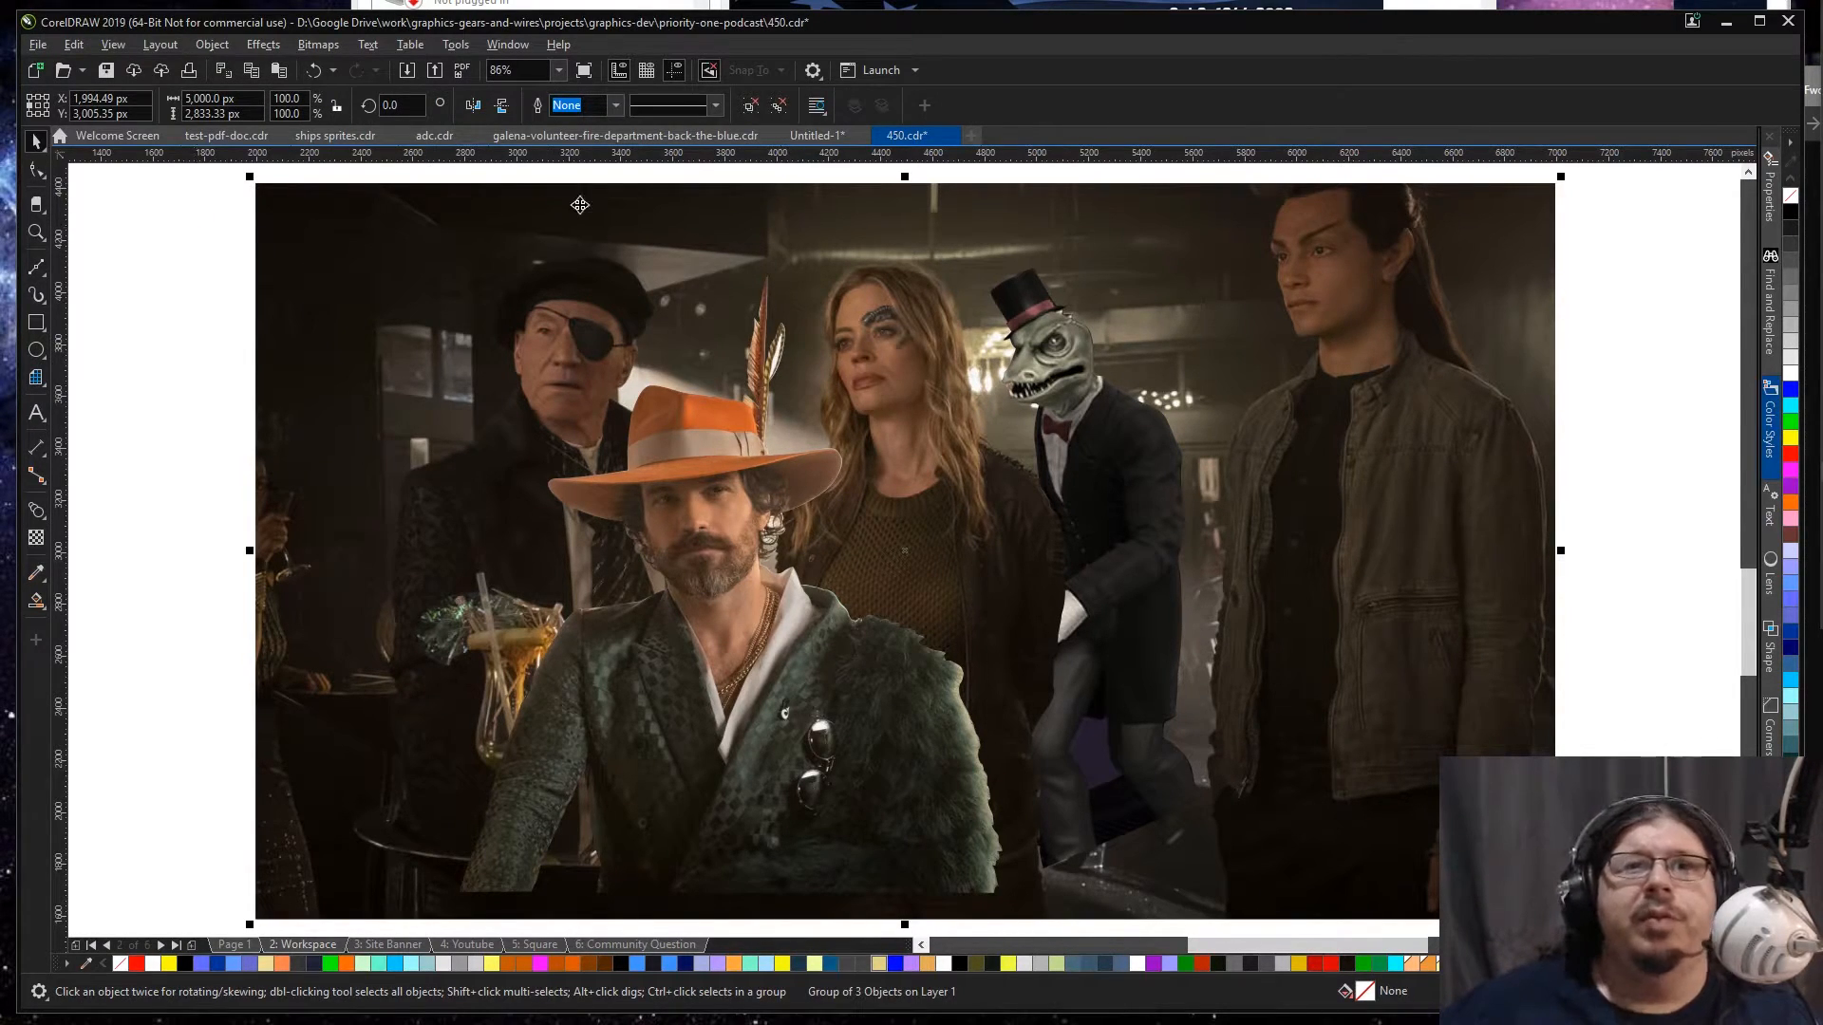
left_click_drag(569, 199, 875, 309)
key("ctrl+z")
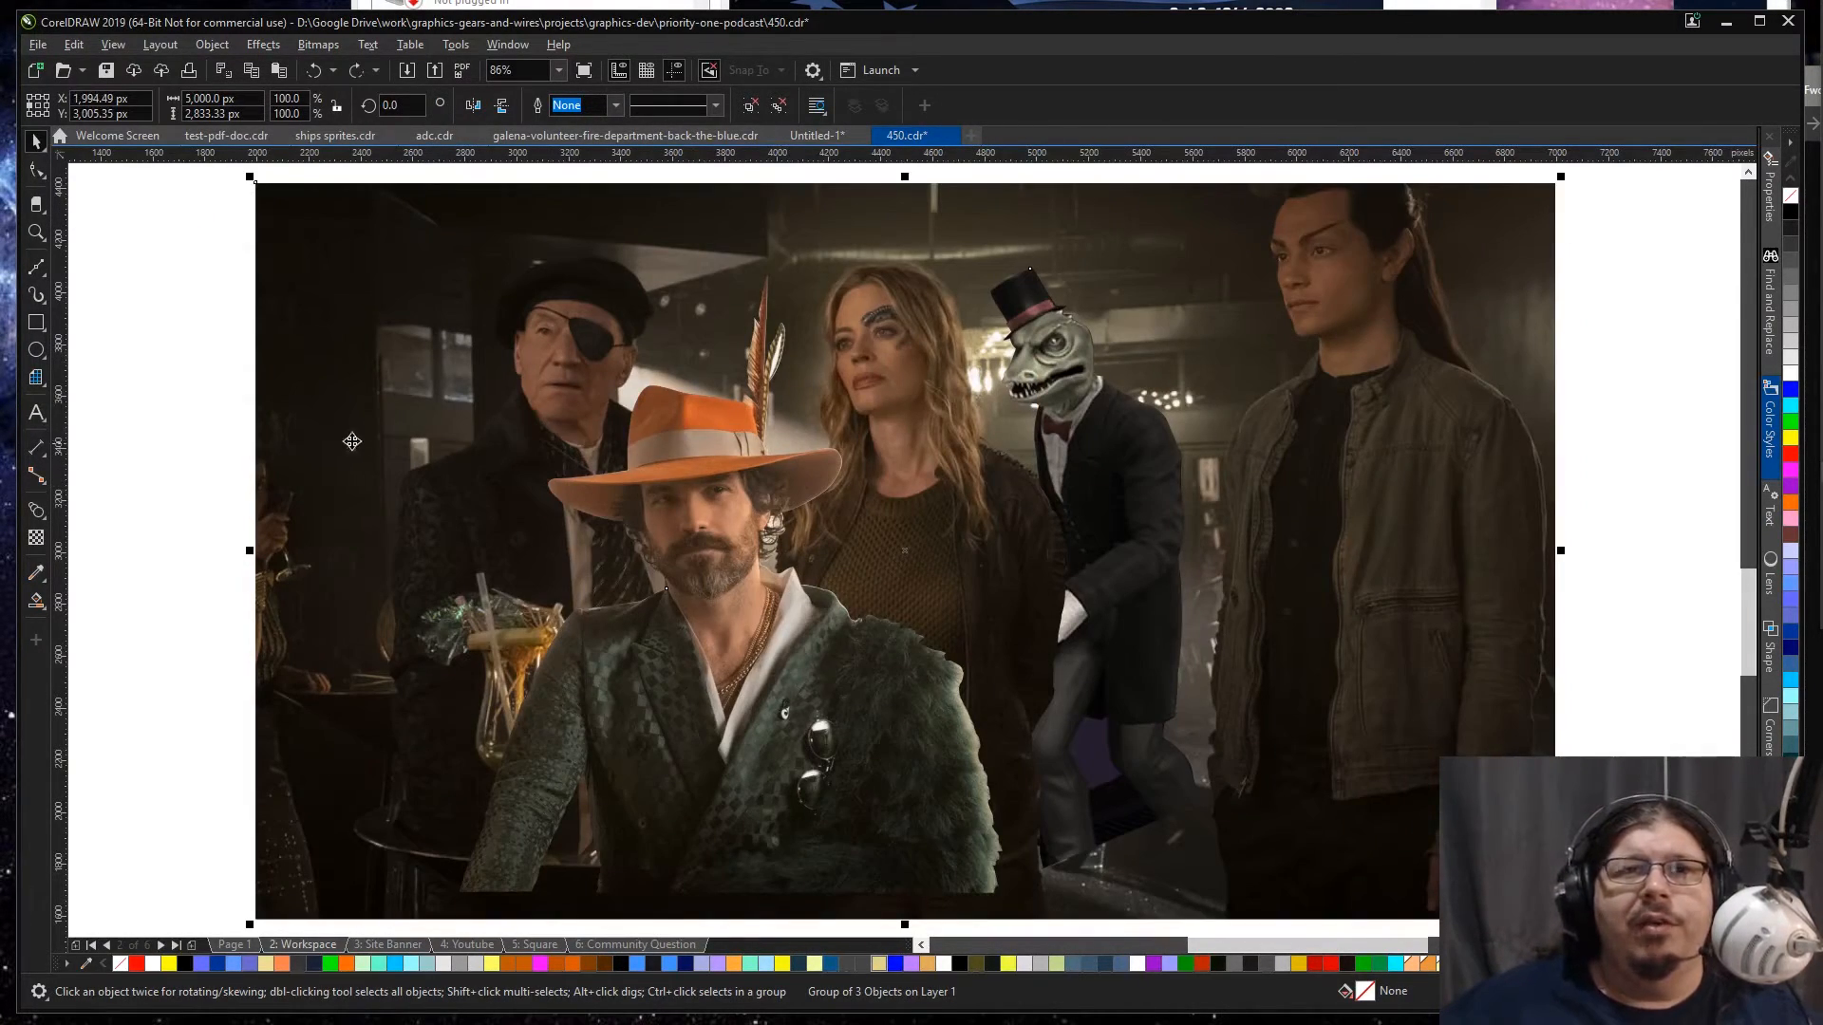
left_click(213, 397)
Step: Trace the beret-wearing man's eyepatch as a closed Bézier shape
key("z")
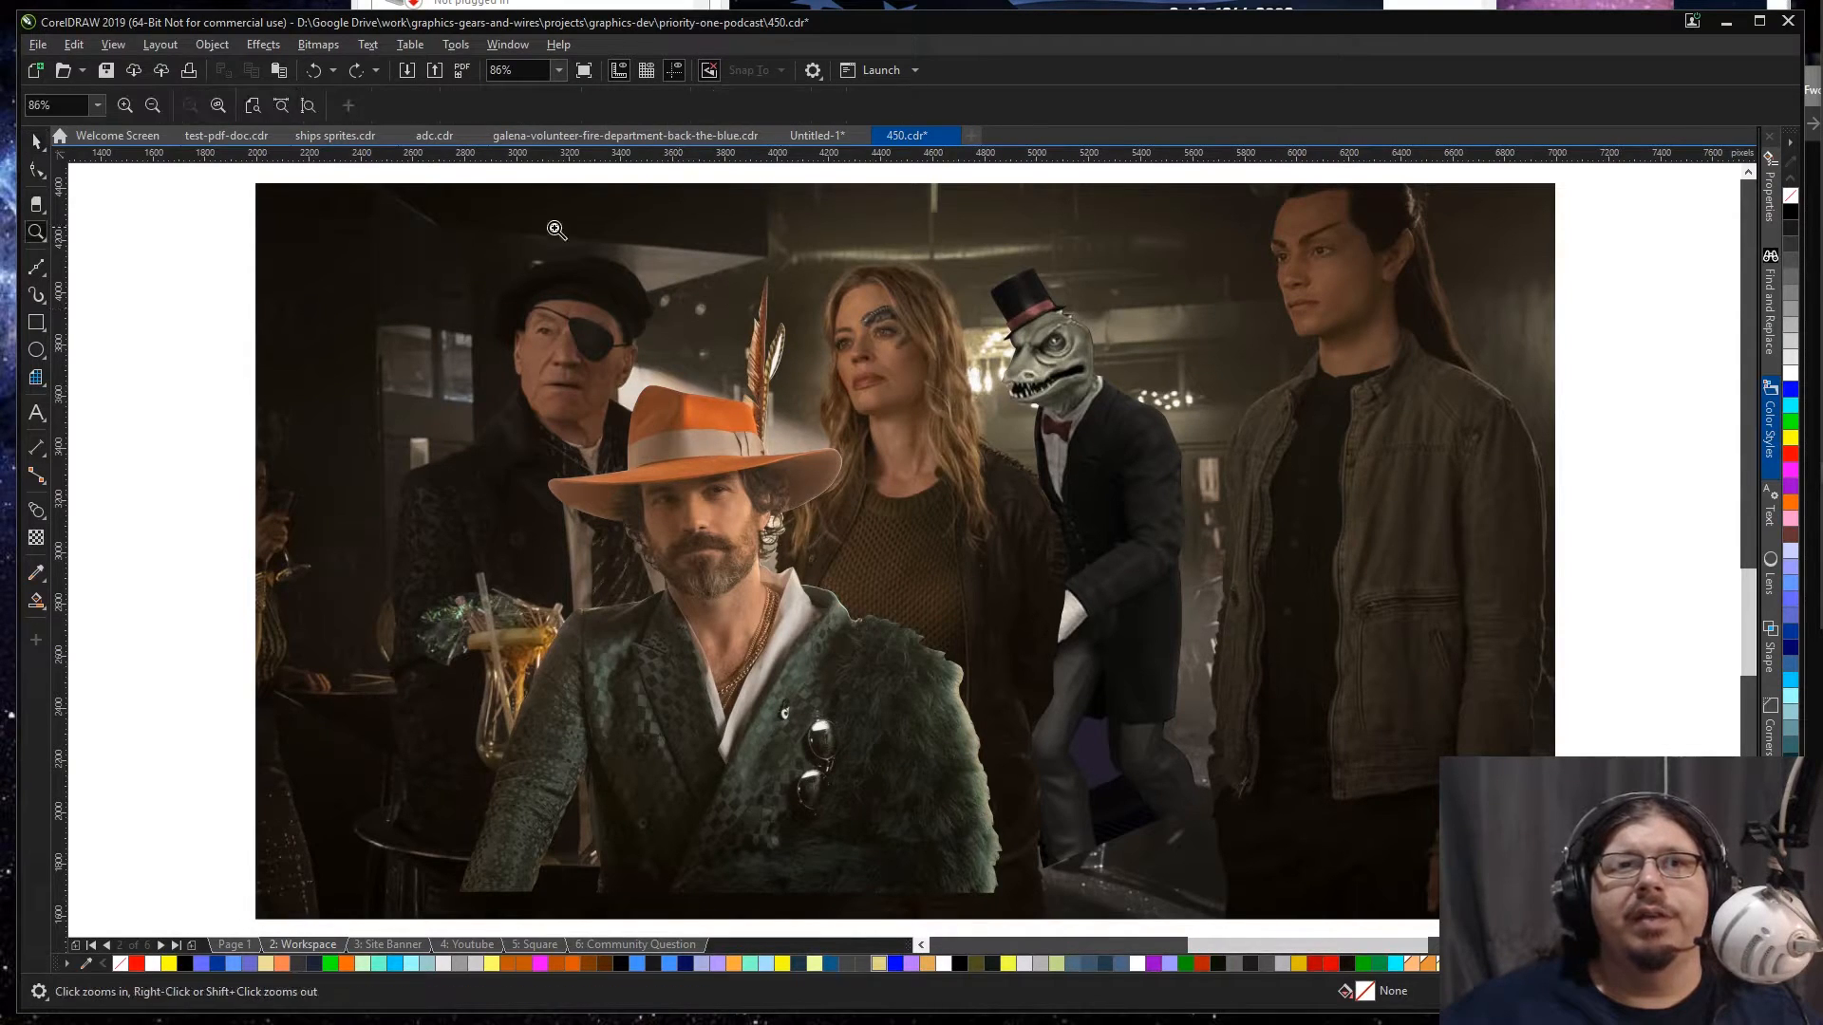
left_click_drag(347, 215, 1249, 617)
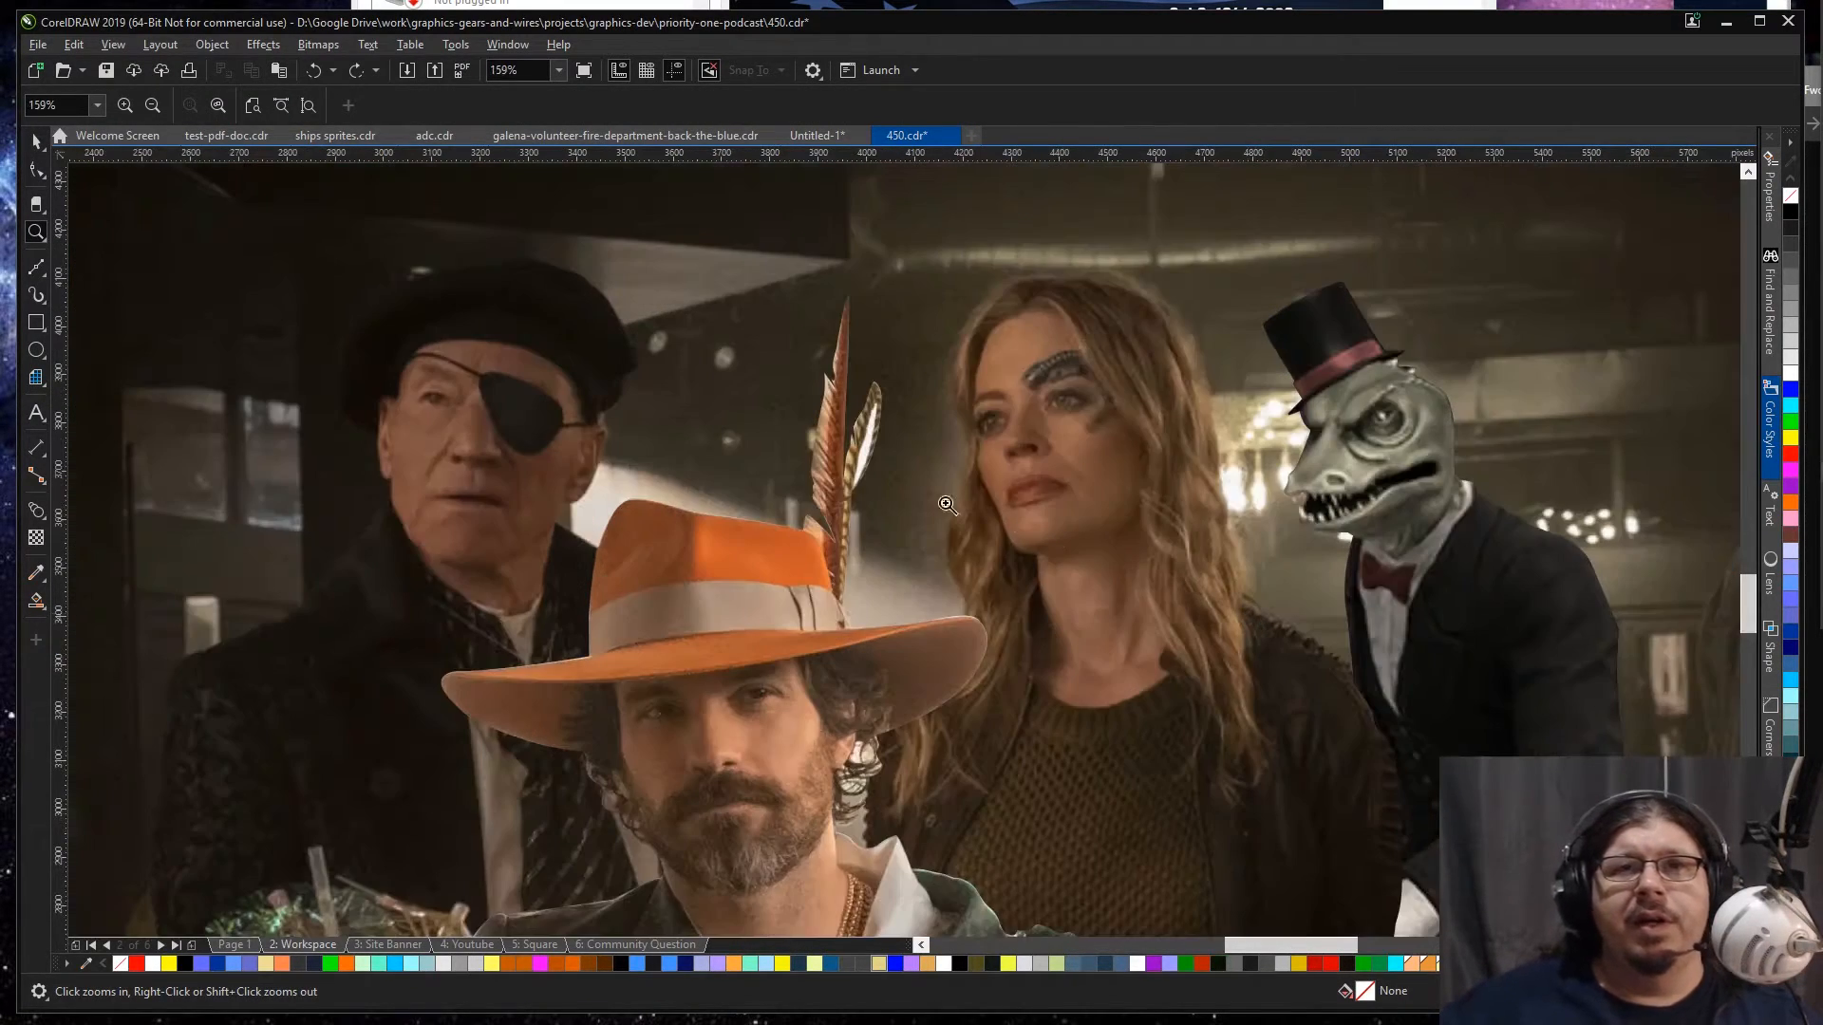
key("space")
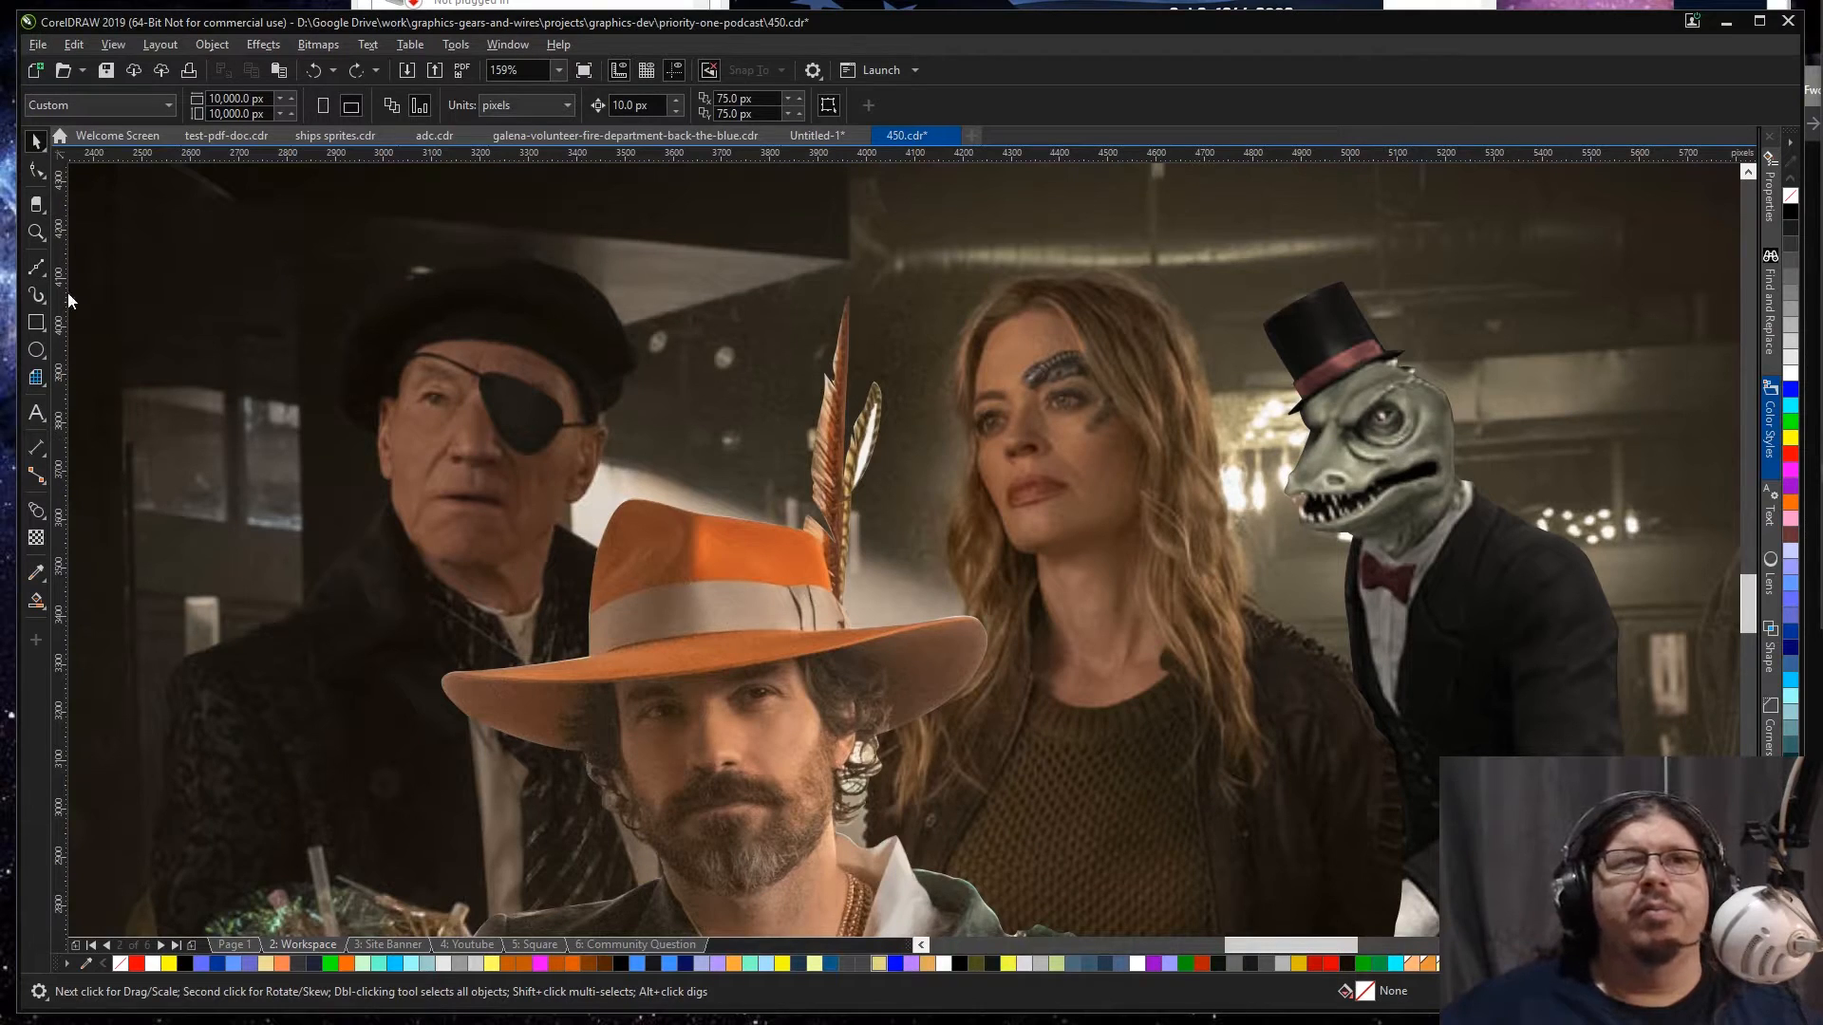
left_click(33, 271)
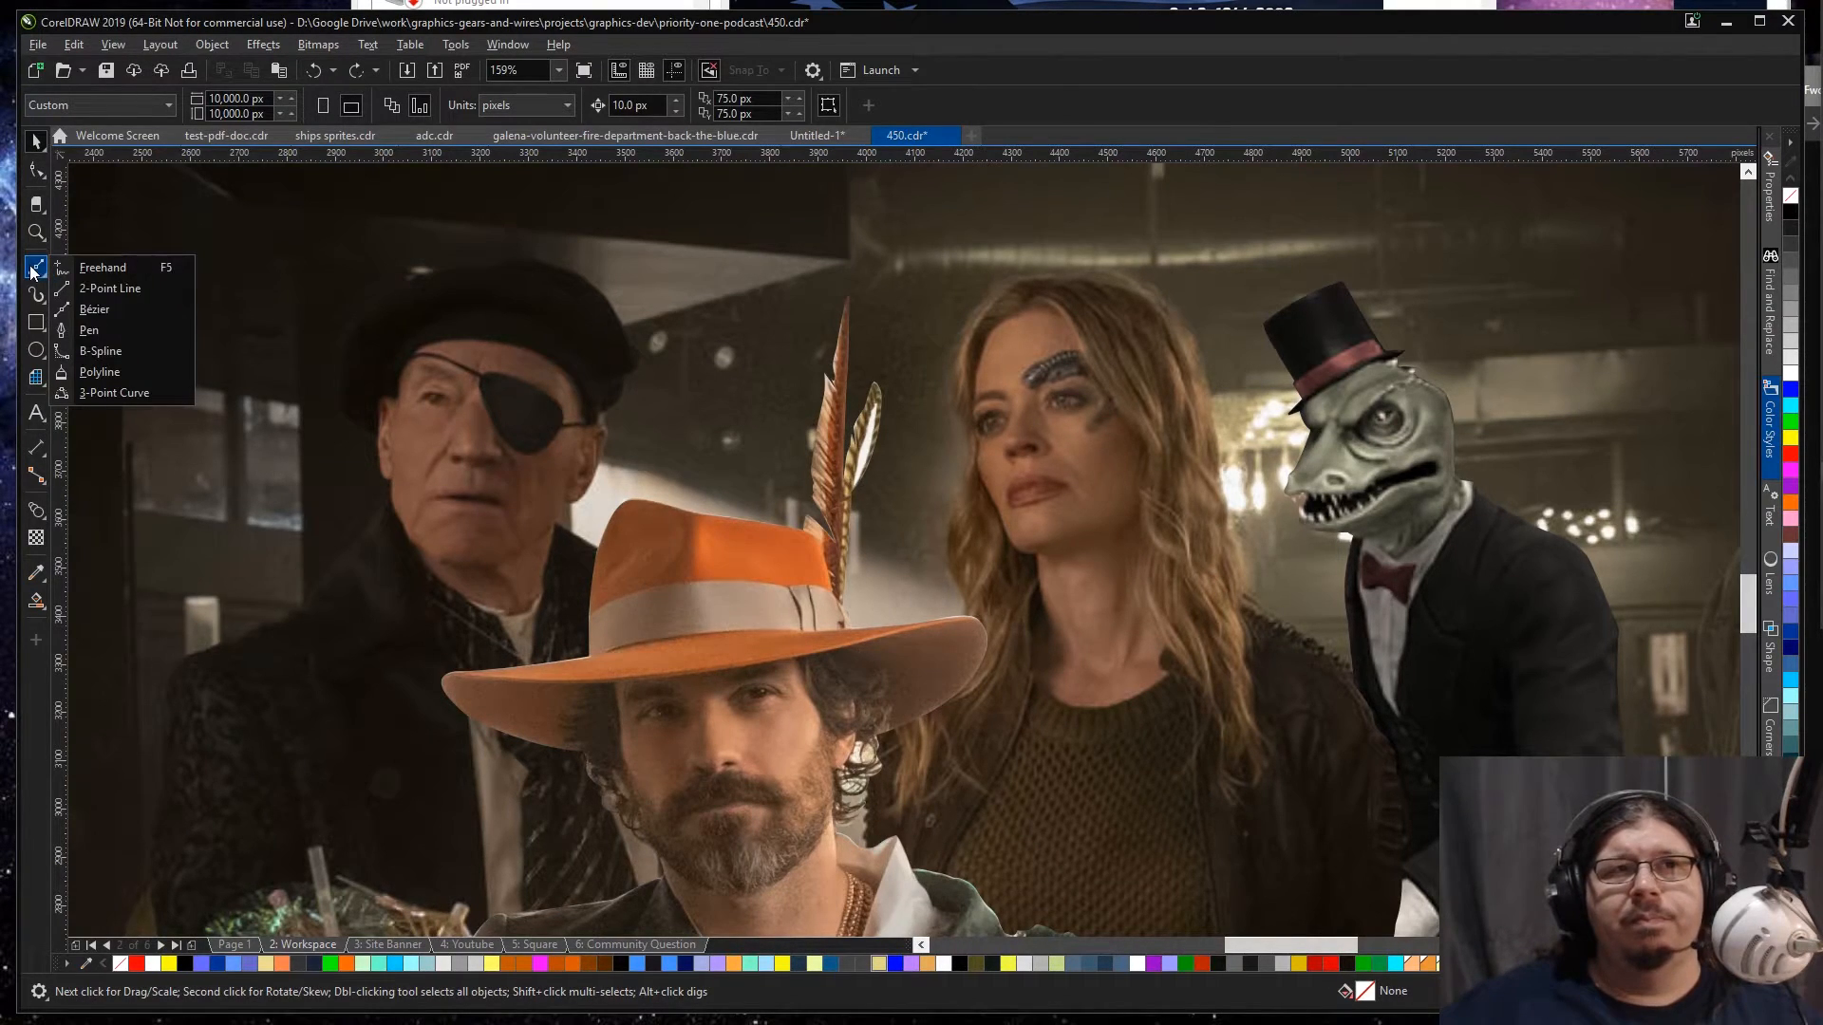
left_click(99, 309)
scroll(418, 372, "up", 2)
left_click_drag(611, 387, 664, 412)
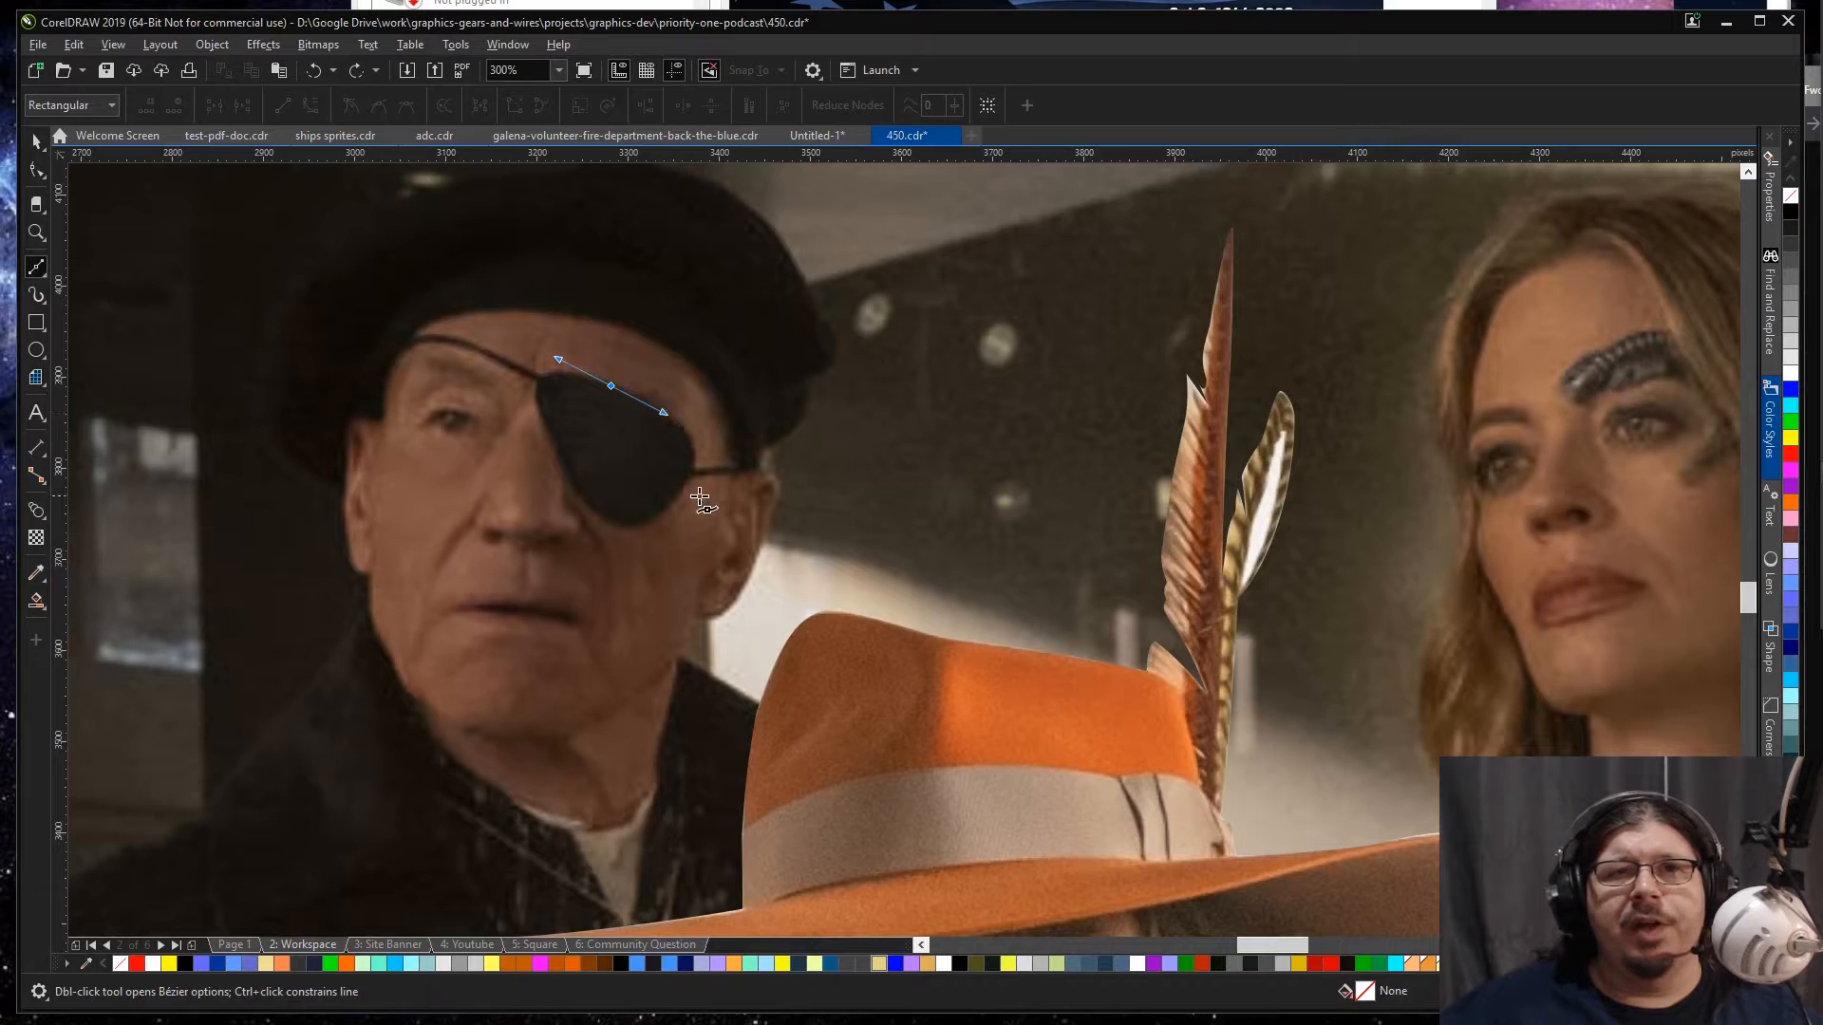
left_click_drag(689, 483, 580, 503)
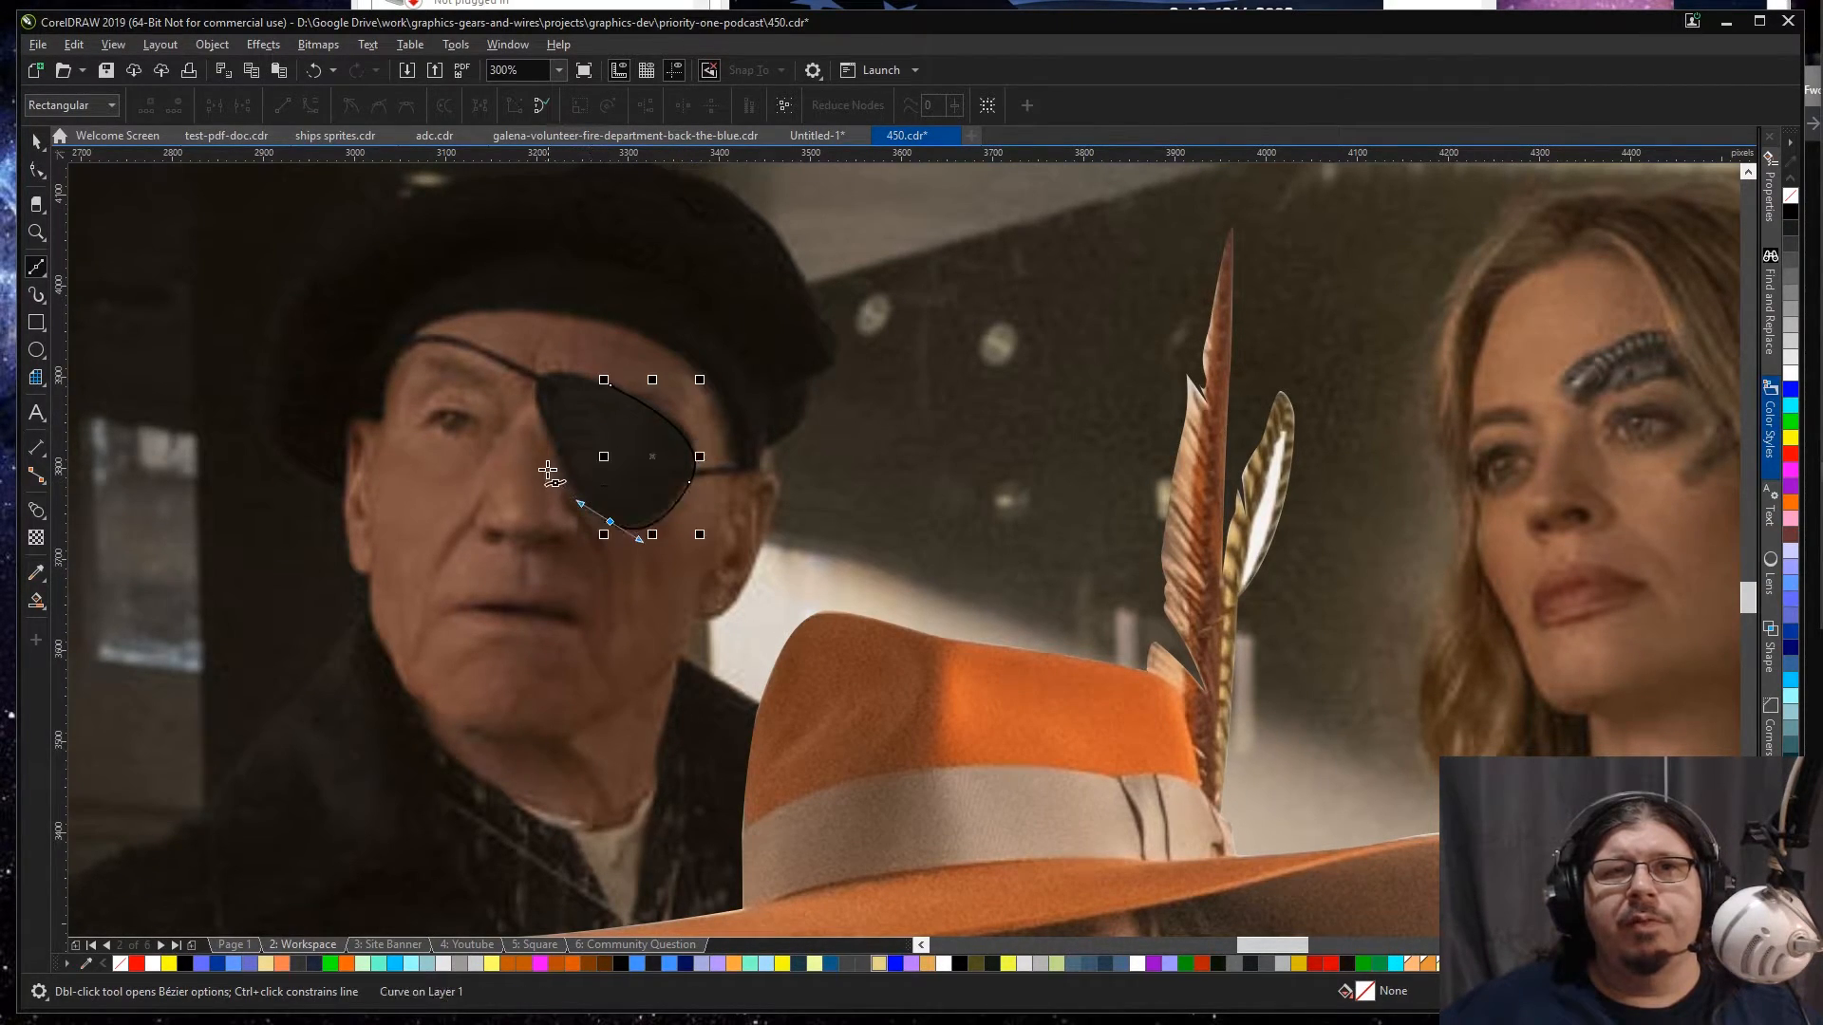
left_click_drag(553, 443, 596, 385)
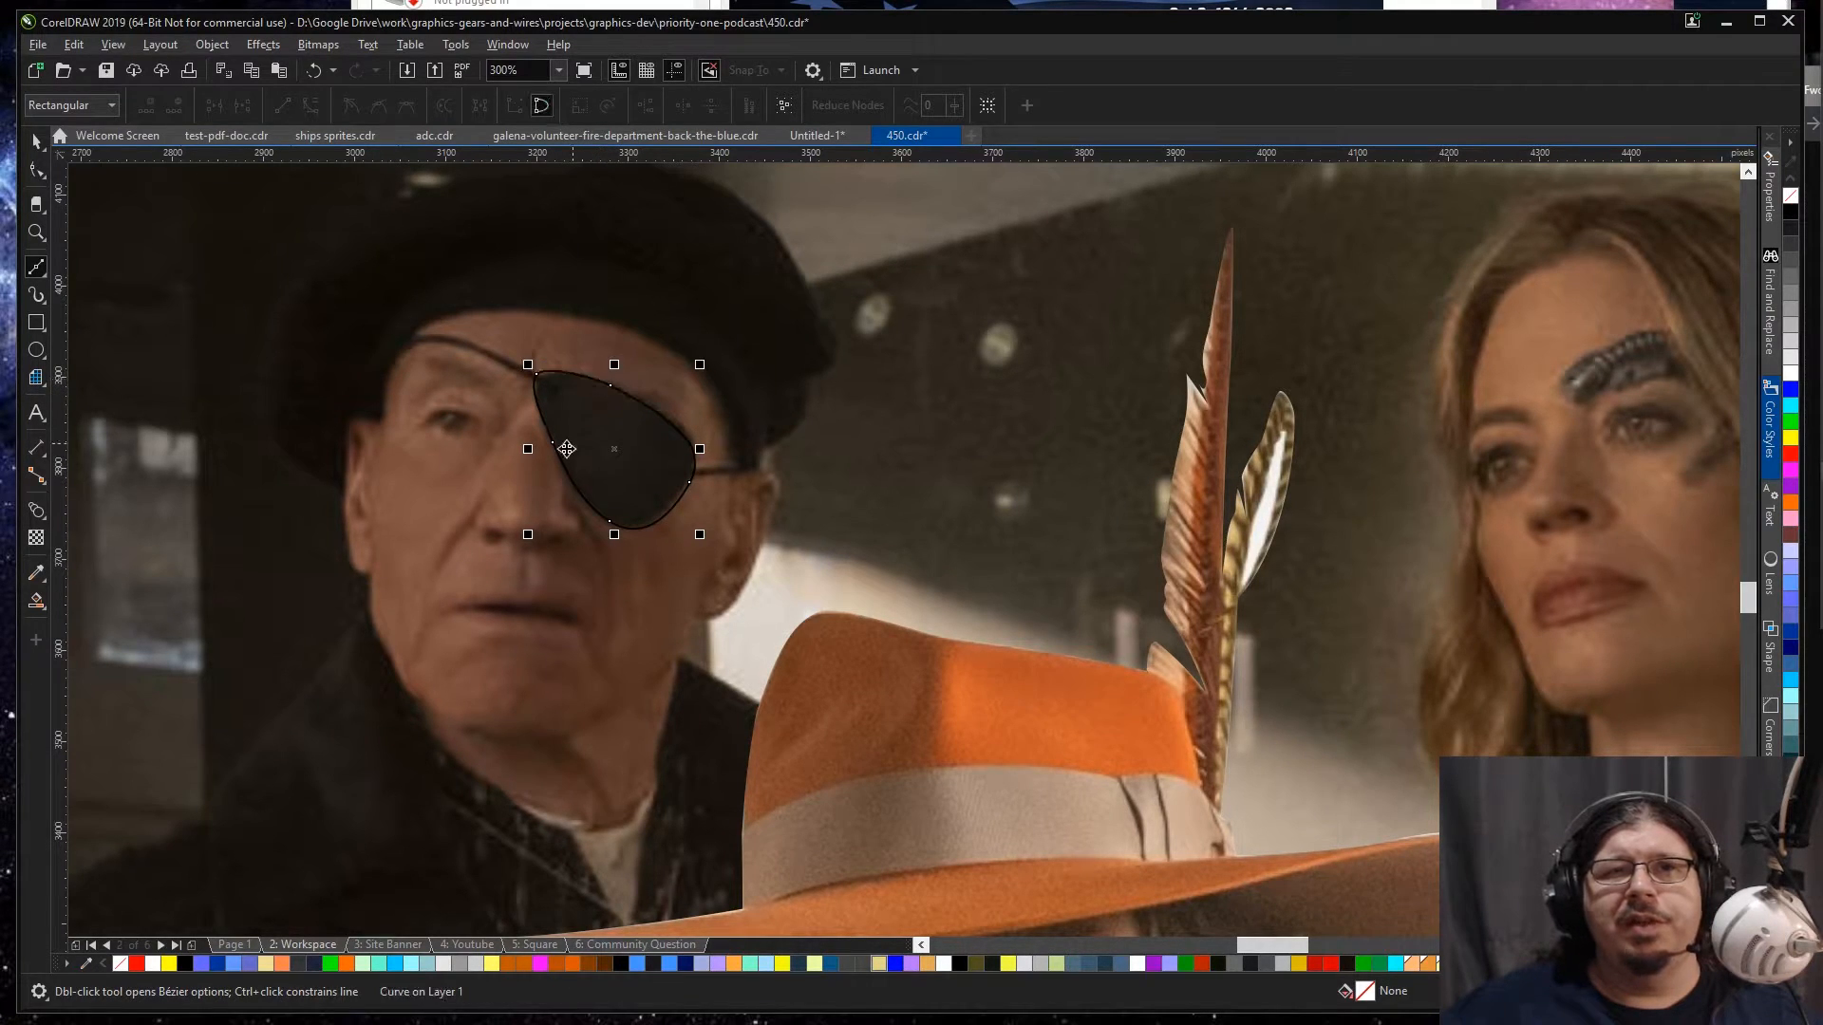
Step: Adjust the traced shape's upper inner corner and outer-edge nodes so it fits the eyepatch more closely
key("space")
scroll(541, 392, "up", 1)
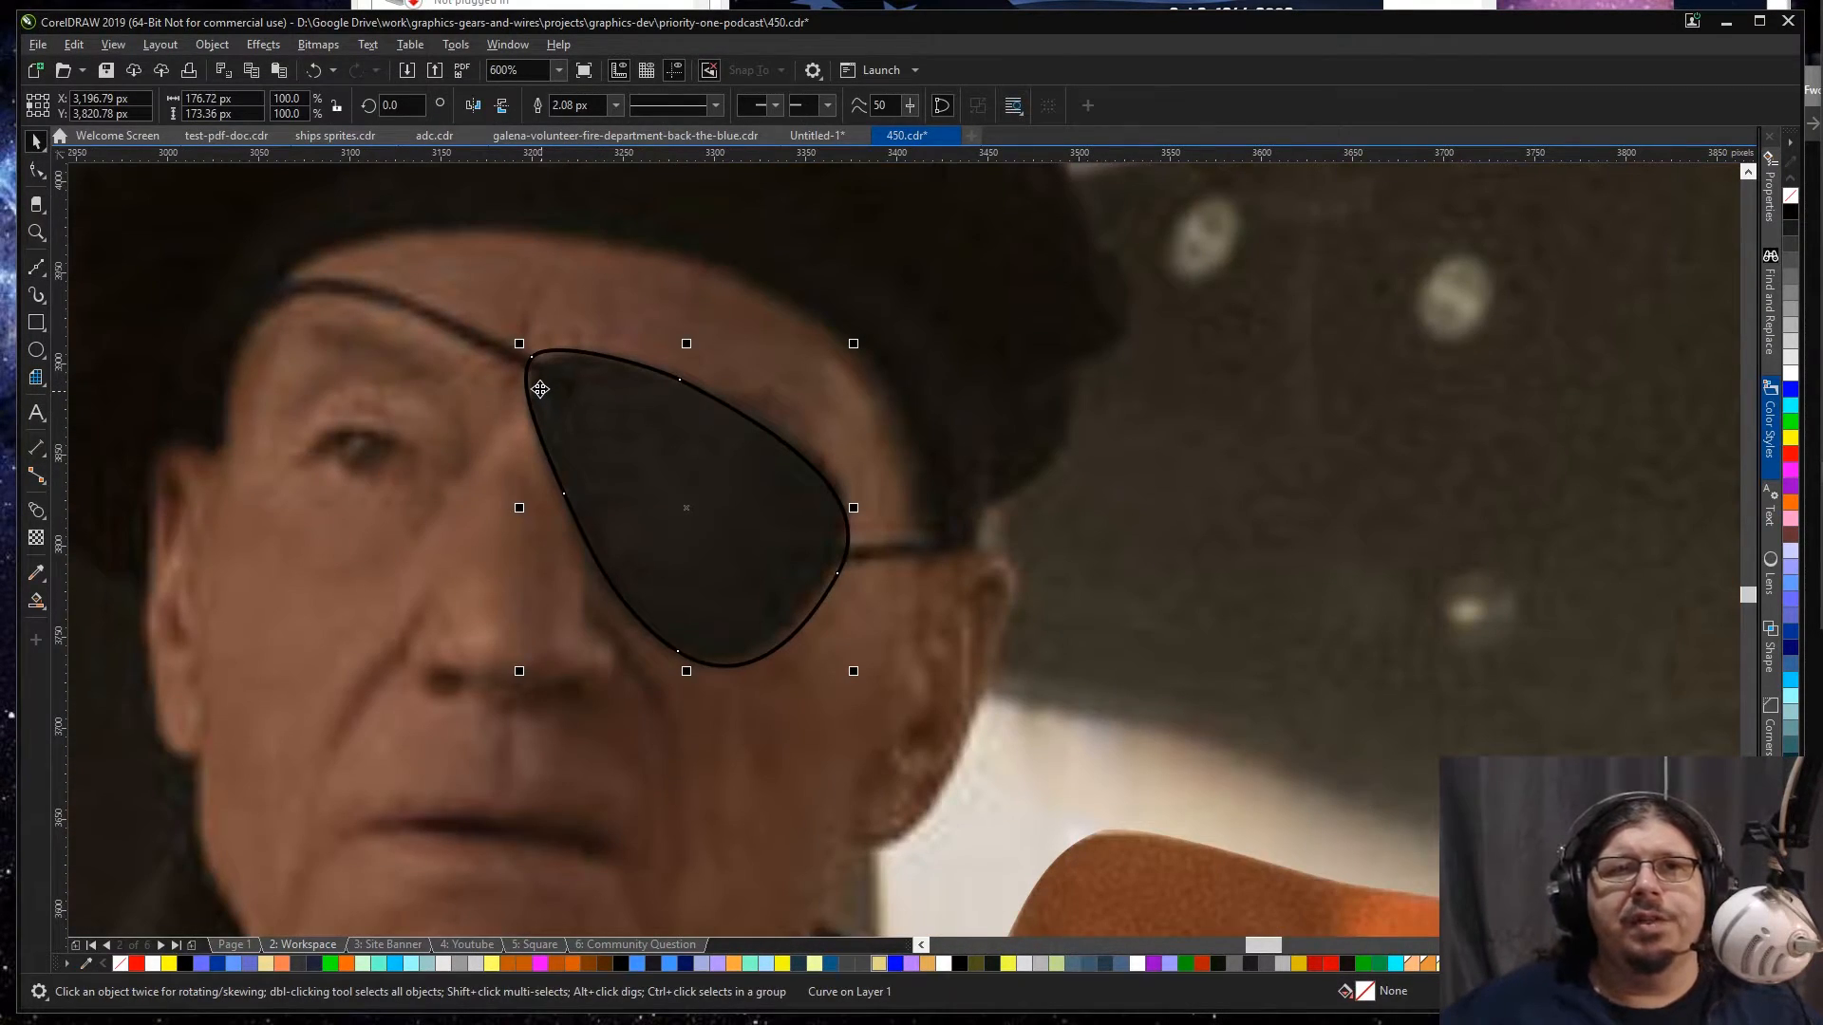
key("F10")
left_click_drag(536, 359, 548, 375)
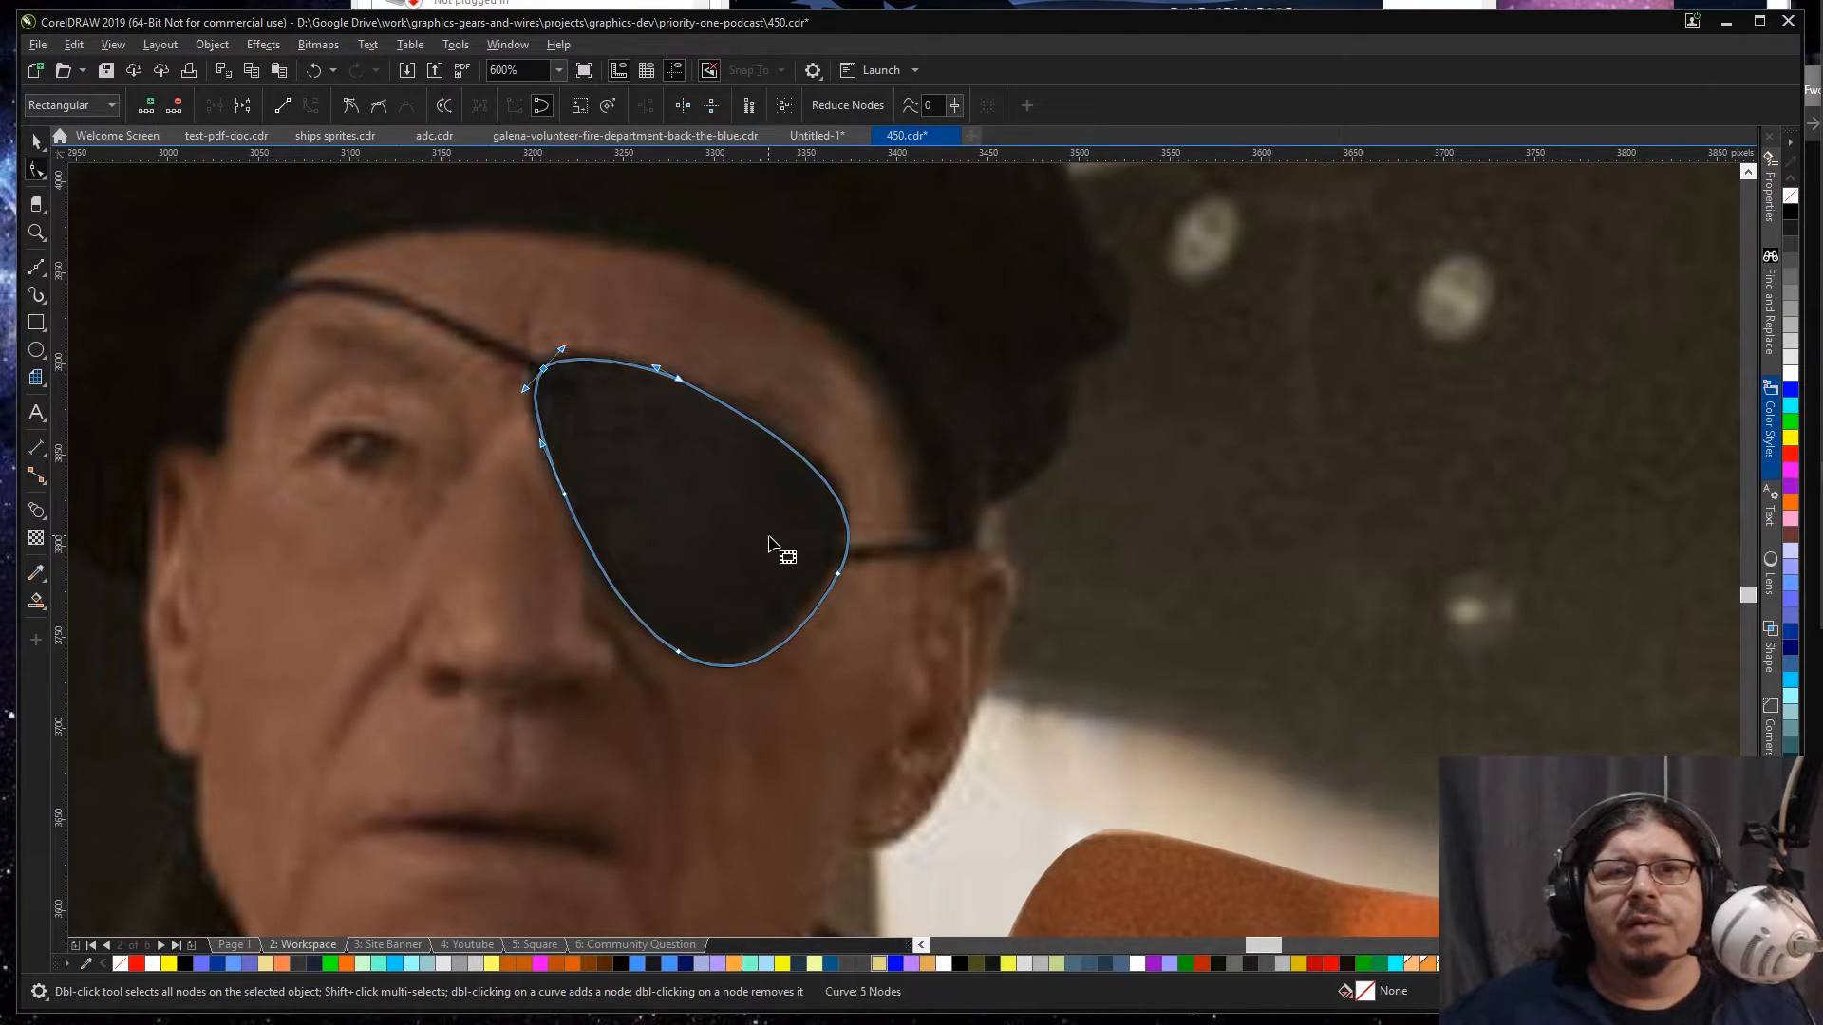
left_click_drag(837, 574, 833, 574)
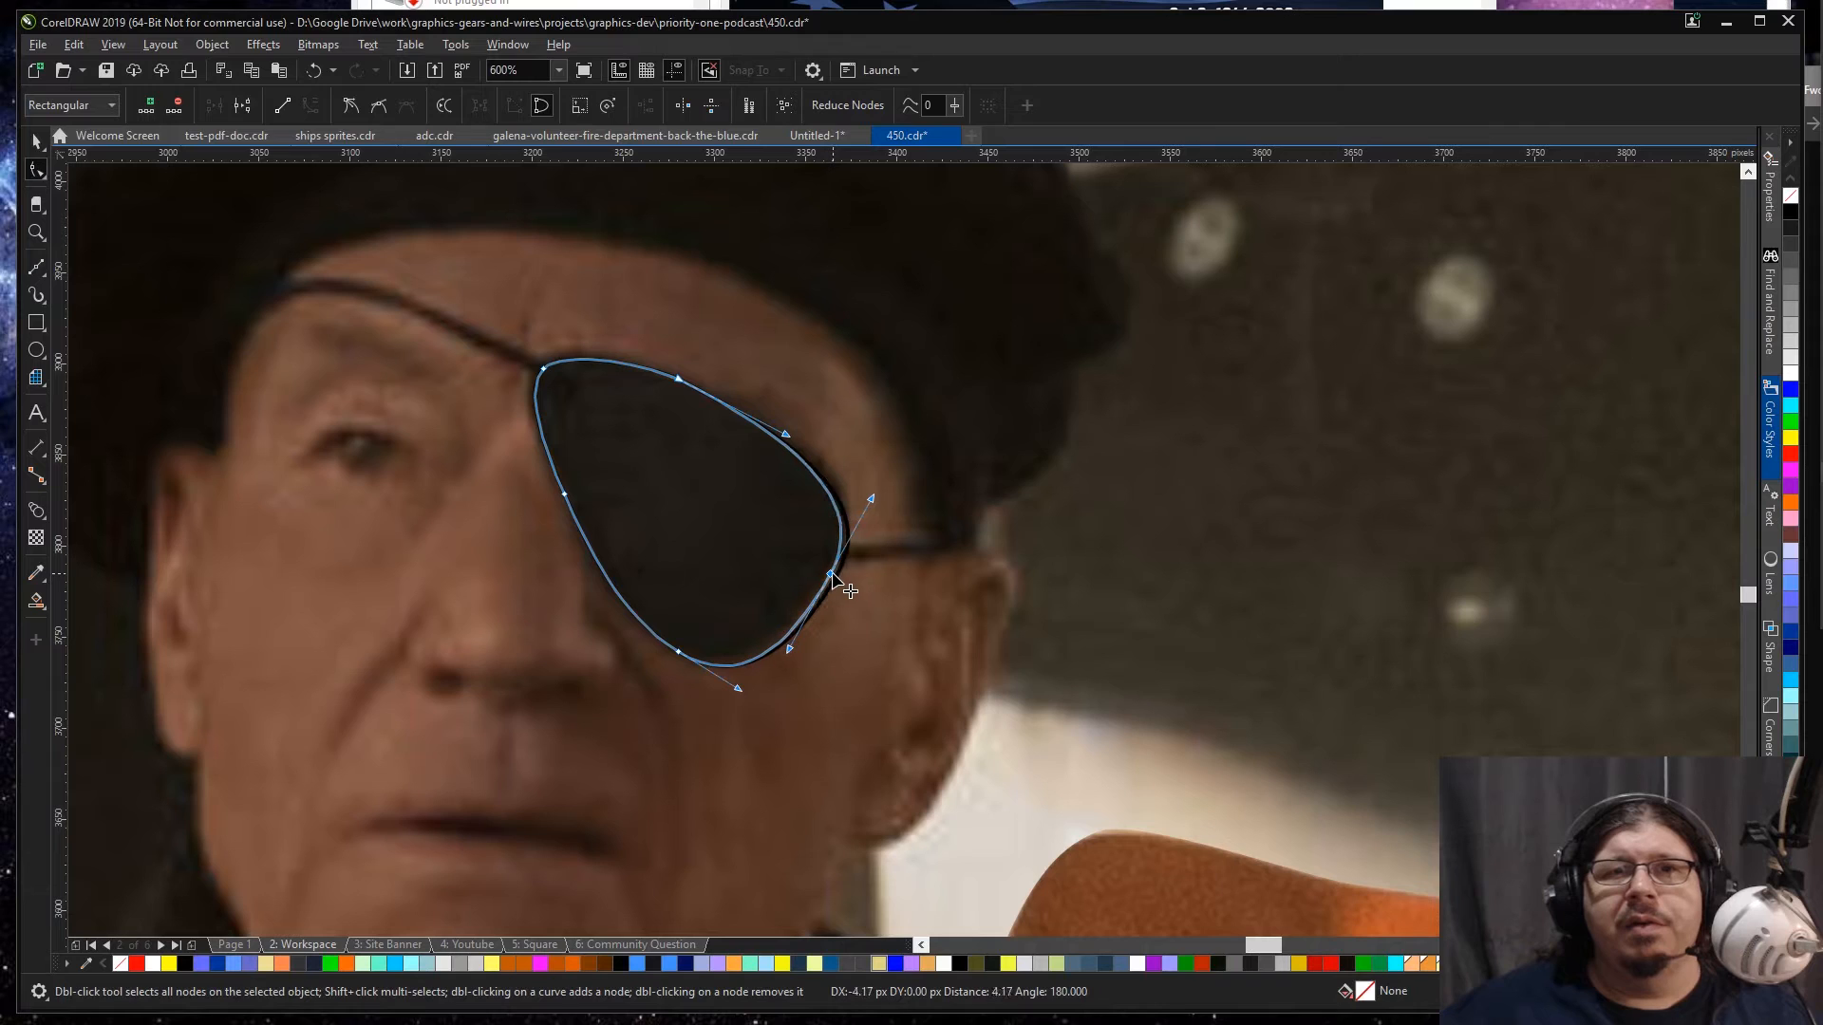
Step: Move the eyepatch shape onto the lizard's eye, rotated to about 42.5° and scaled to about 77%
key("space")
scroll(936, 570, "down", 1)
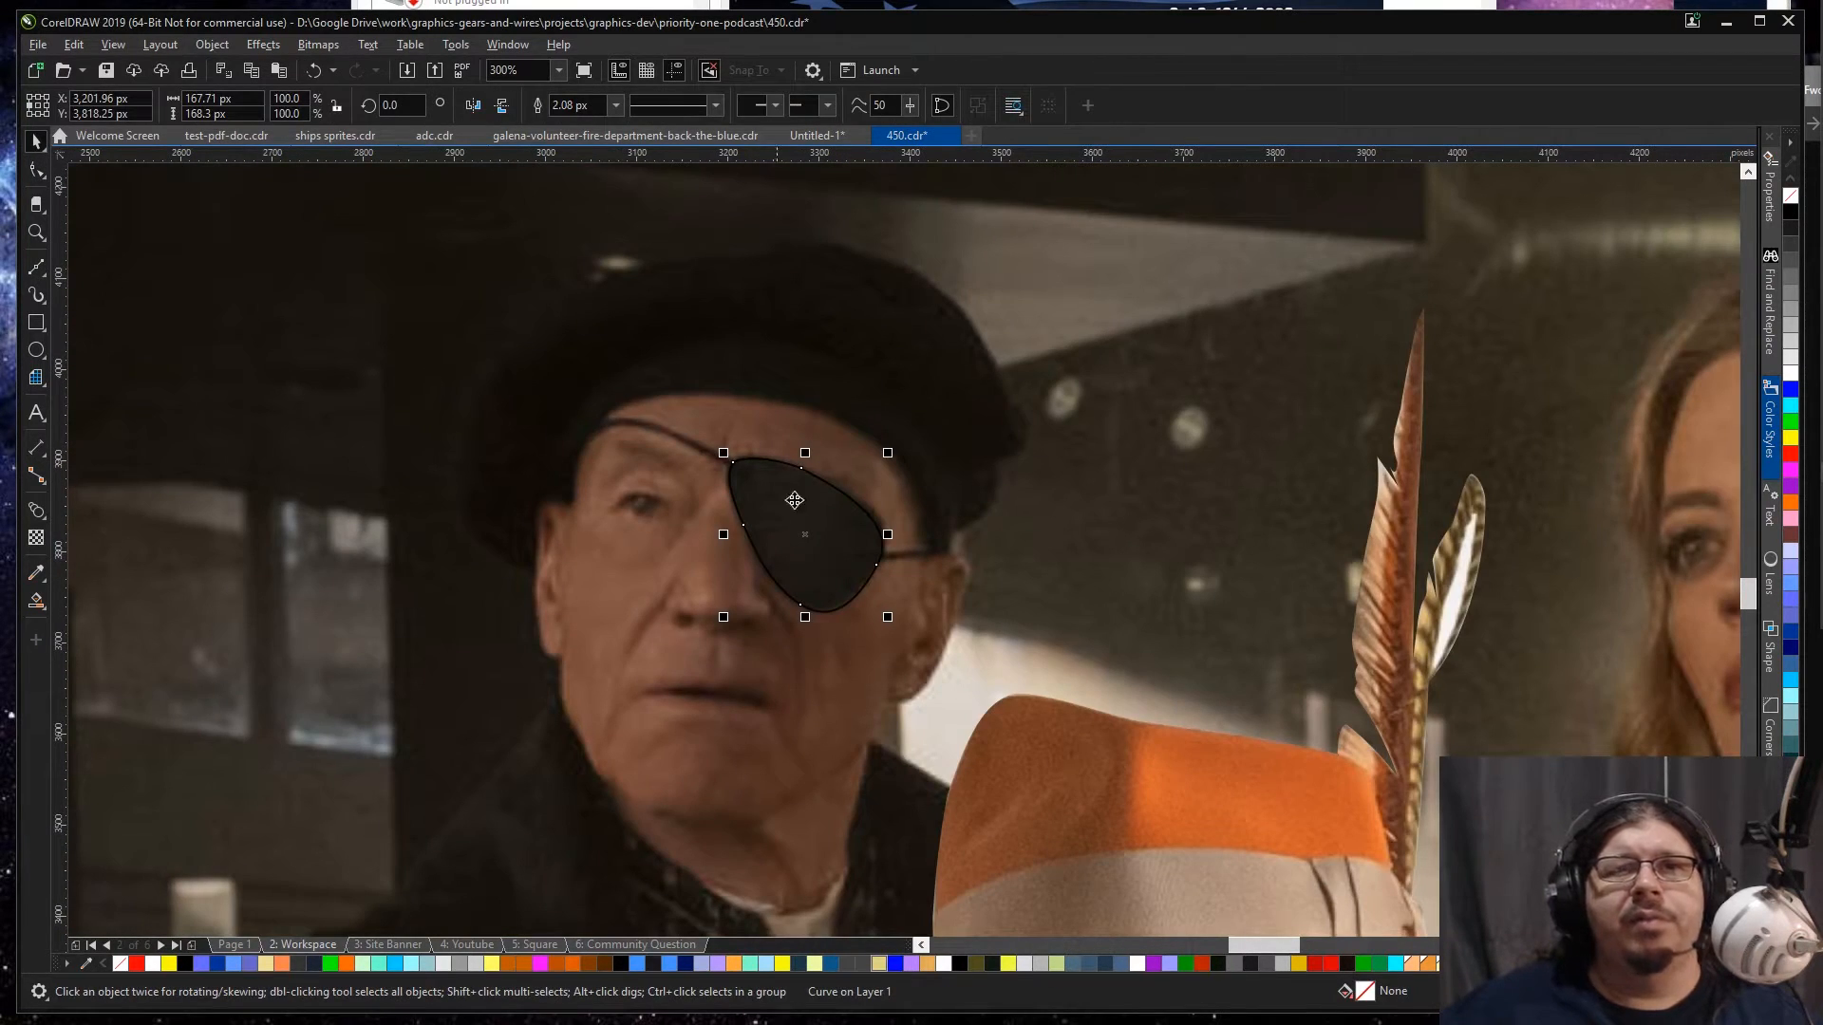
scroll(867, 522, "down", 1)
left_click_drag(829, 521, 1659, 470)
left_click(1671, 514)
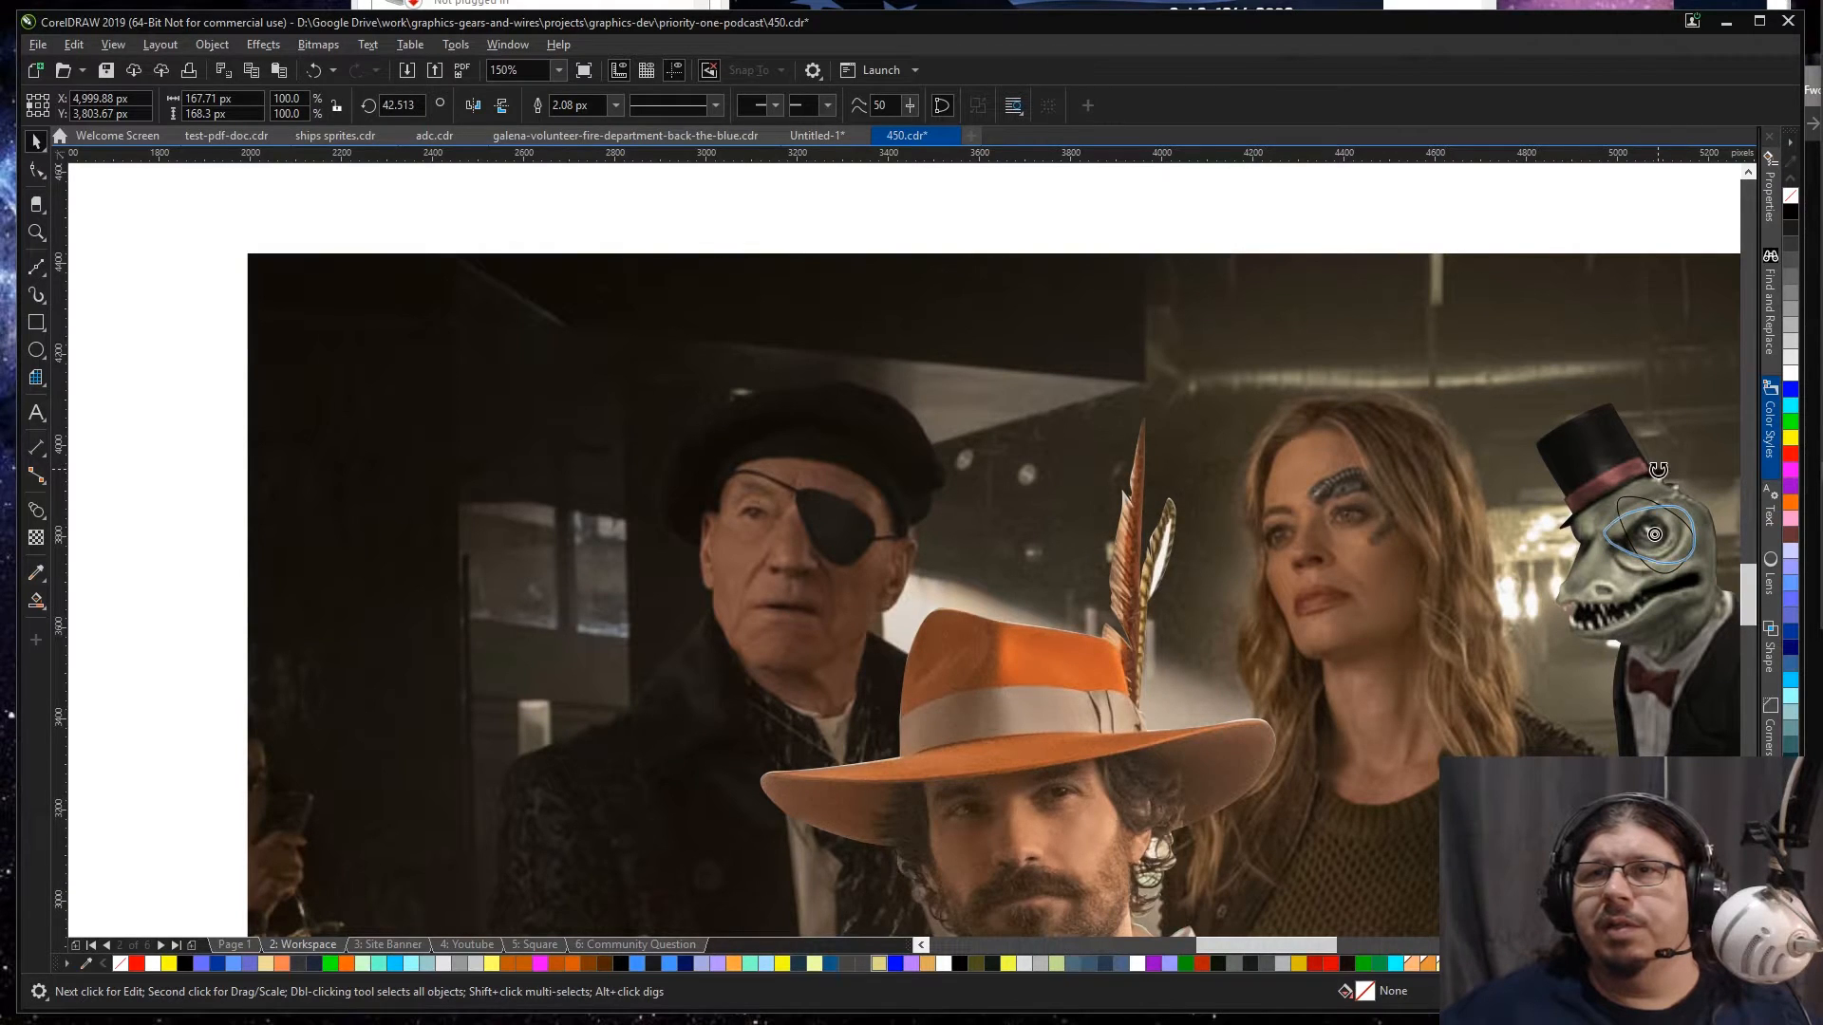
left_click(1686, 520)
left_click_drag(1699, 499, 1660, 528)
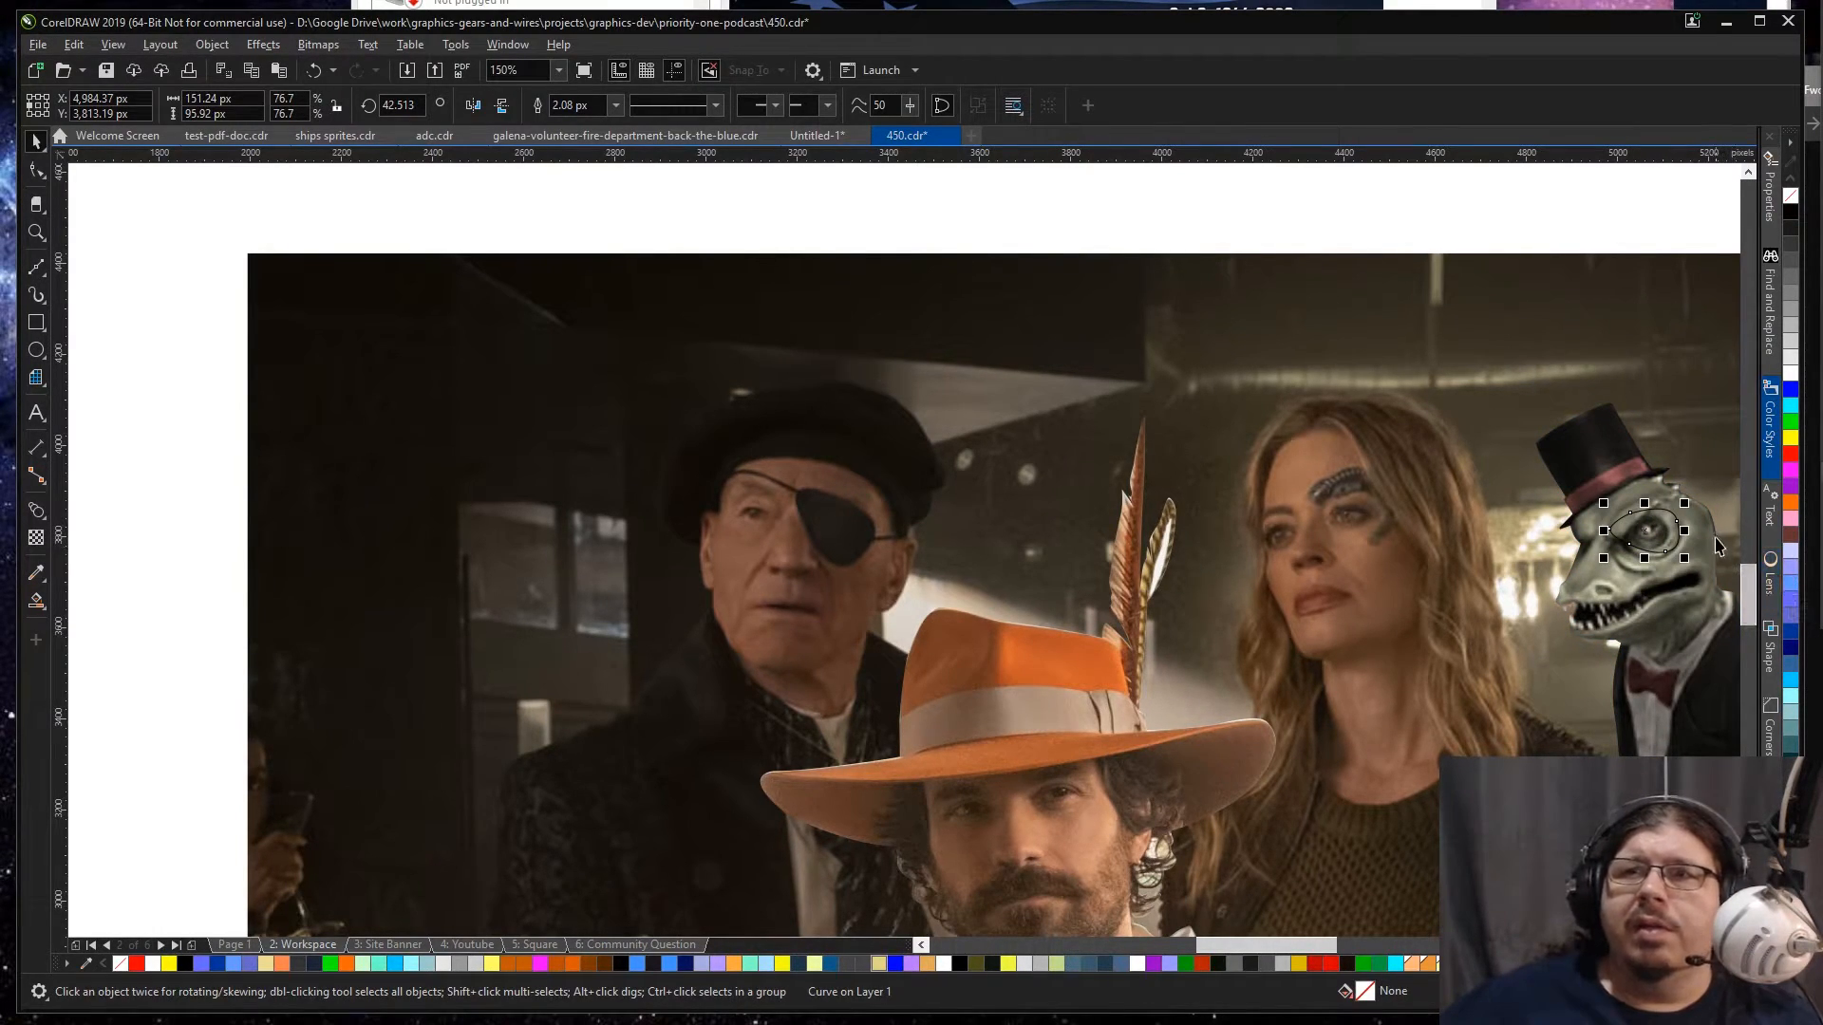
Step: Remove the eyepatch shape's outline and fill it with red
left_click(1790, 231)
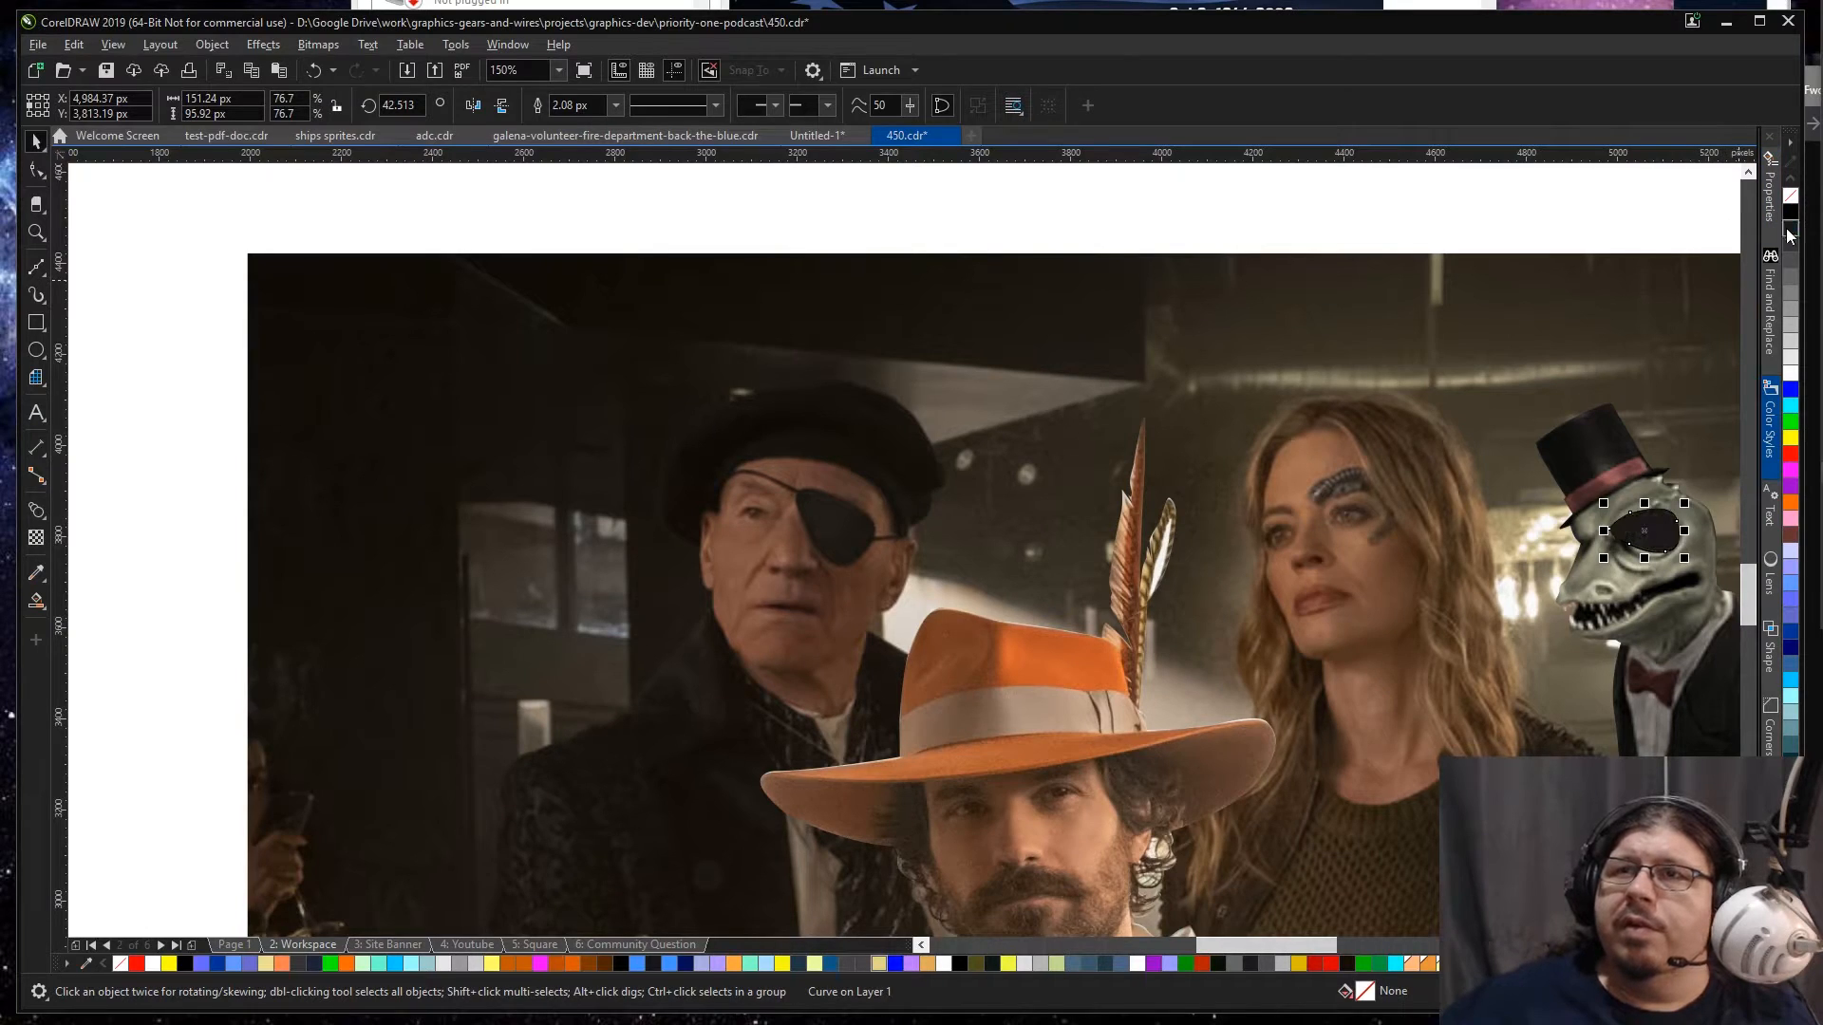
right_click(1791, 196)
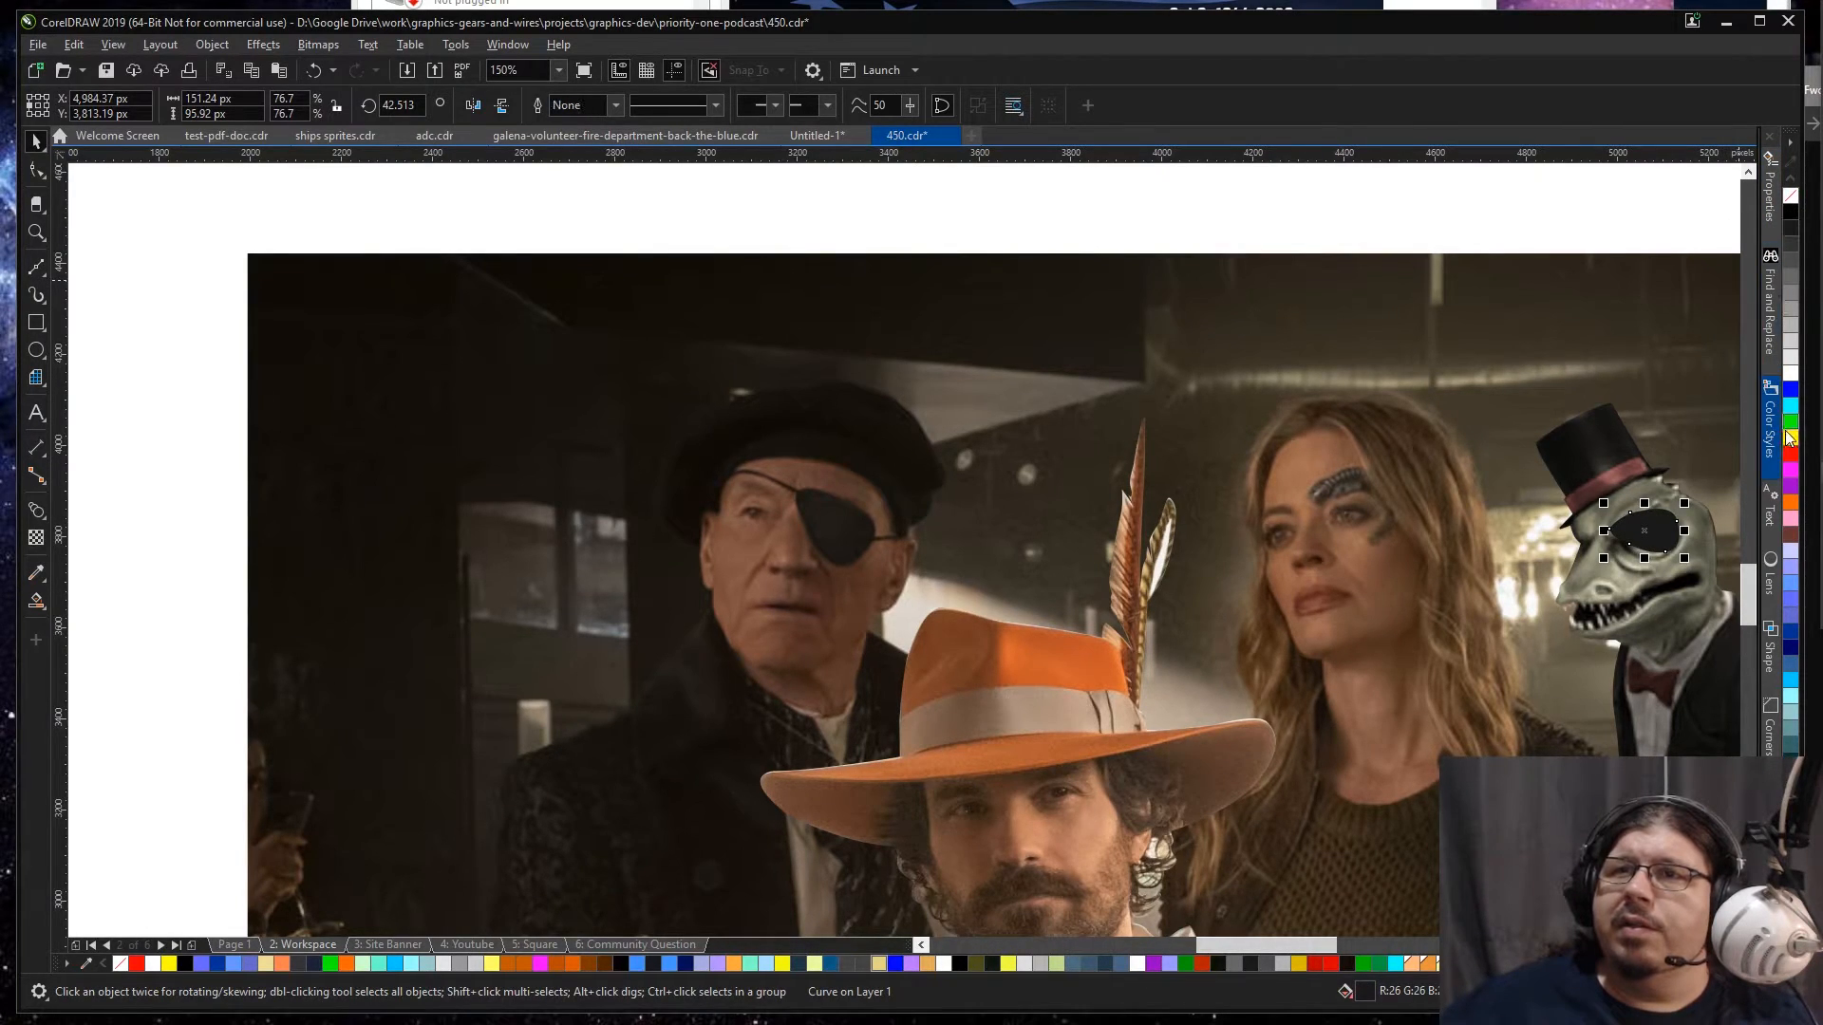
left_click(1789, 453)
left_click(1631, 435)
Step: Scale the red eyepatch to about 73.5% and rotate it to 35° over the lizard's eye
left_click(1645, 532)
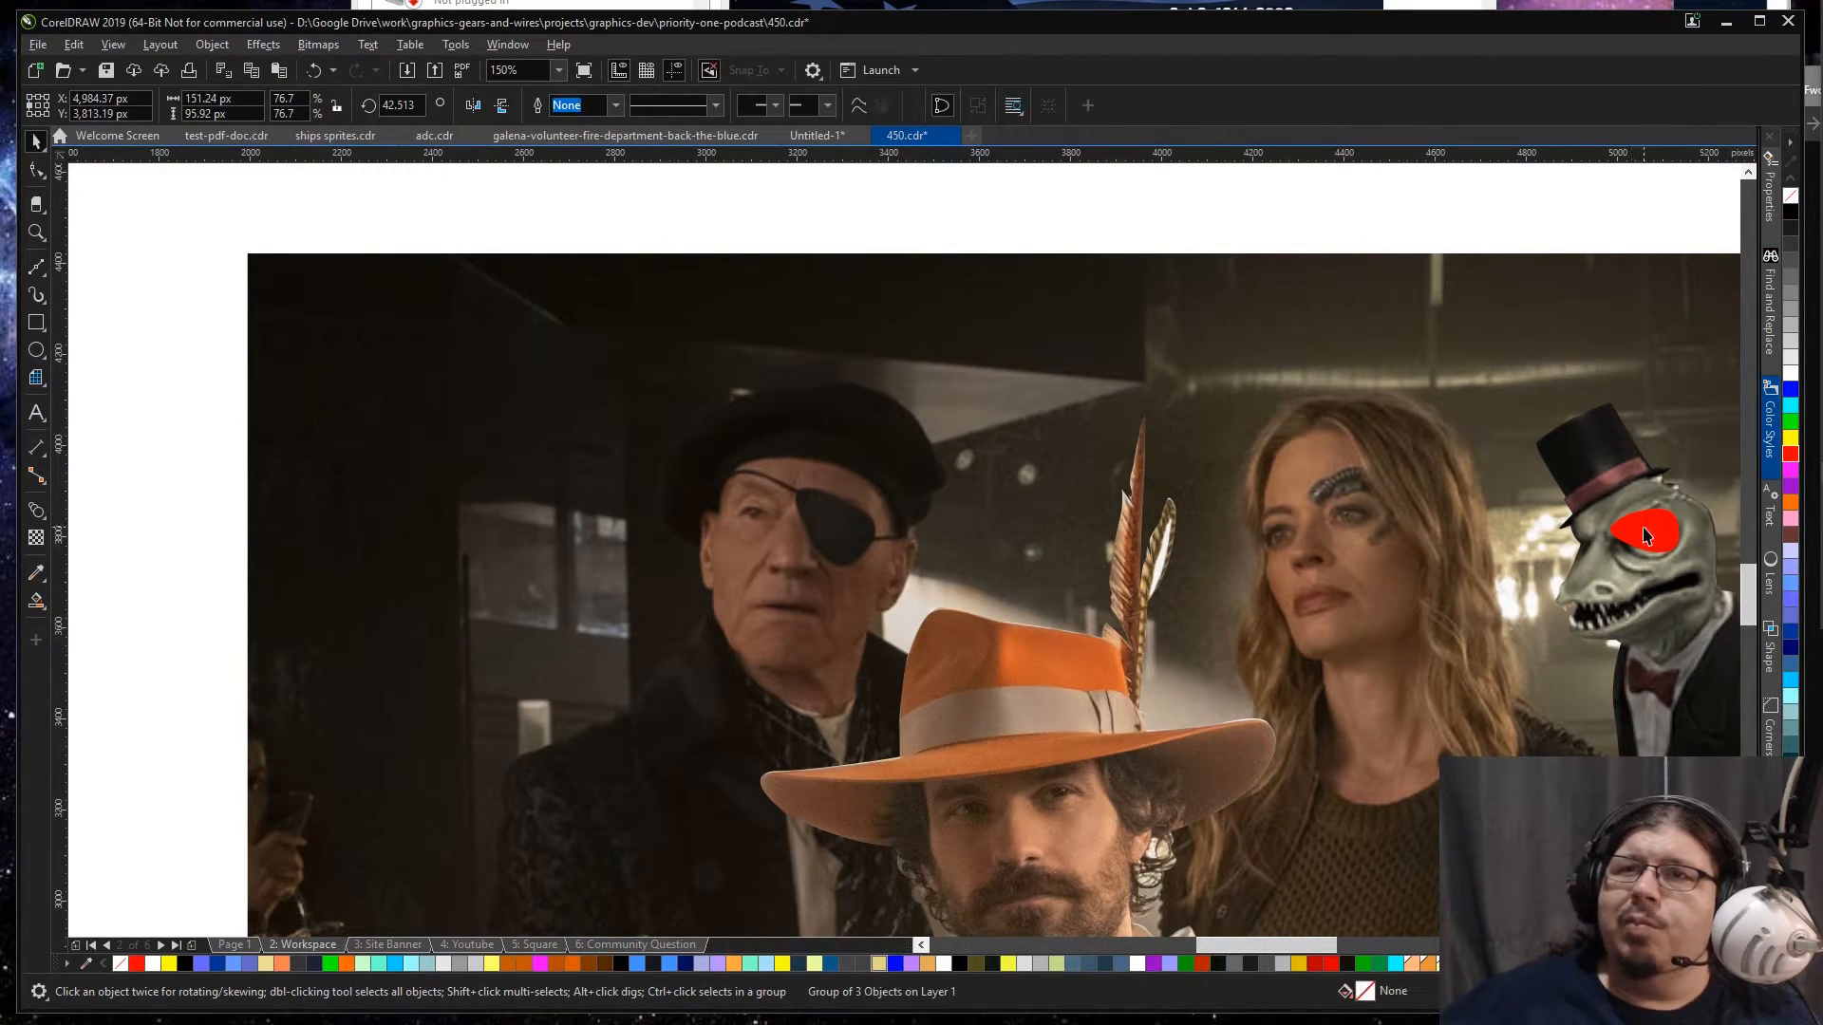
mouse_move(1648, 529)
left_mouse_down()
mouse_move(1663, 548)
mouse_move(1680, 518)
left_mouse_up()
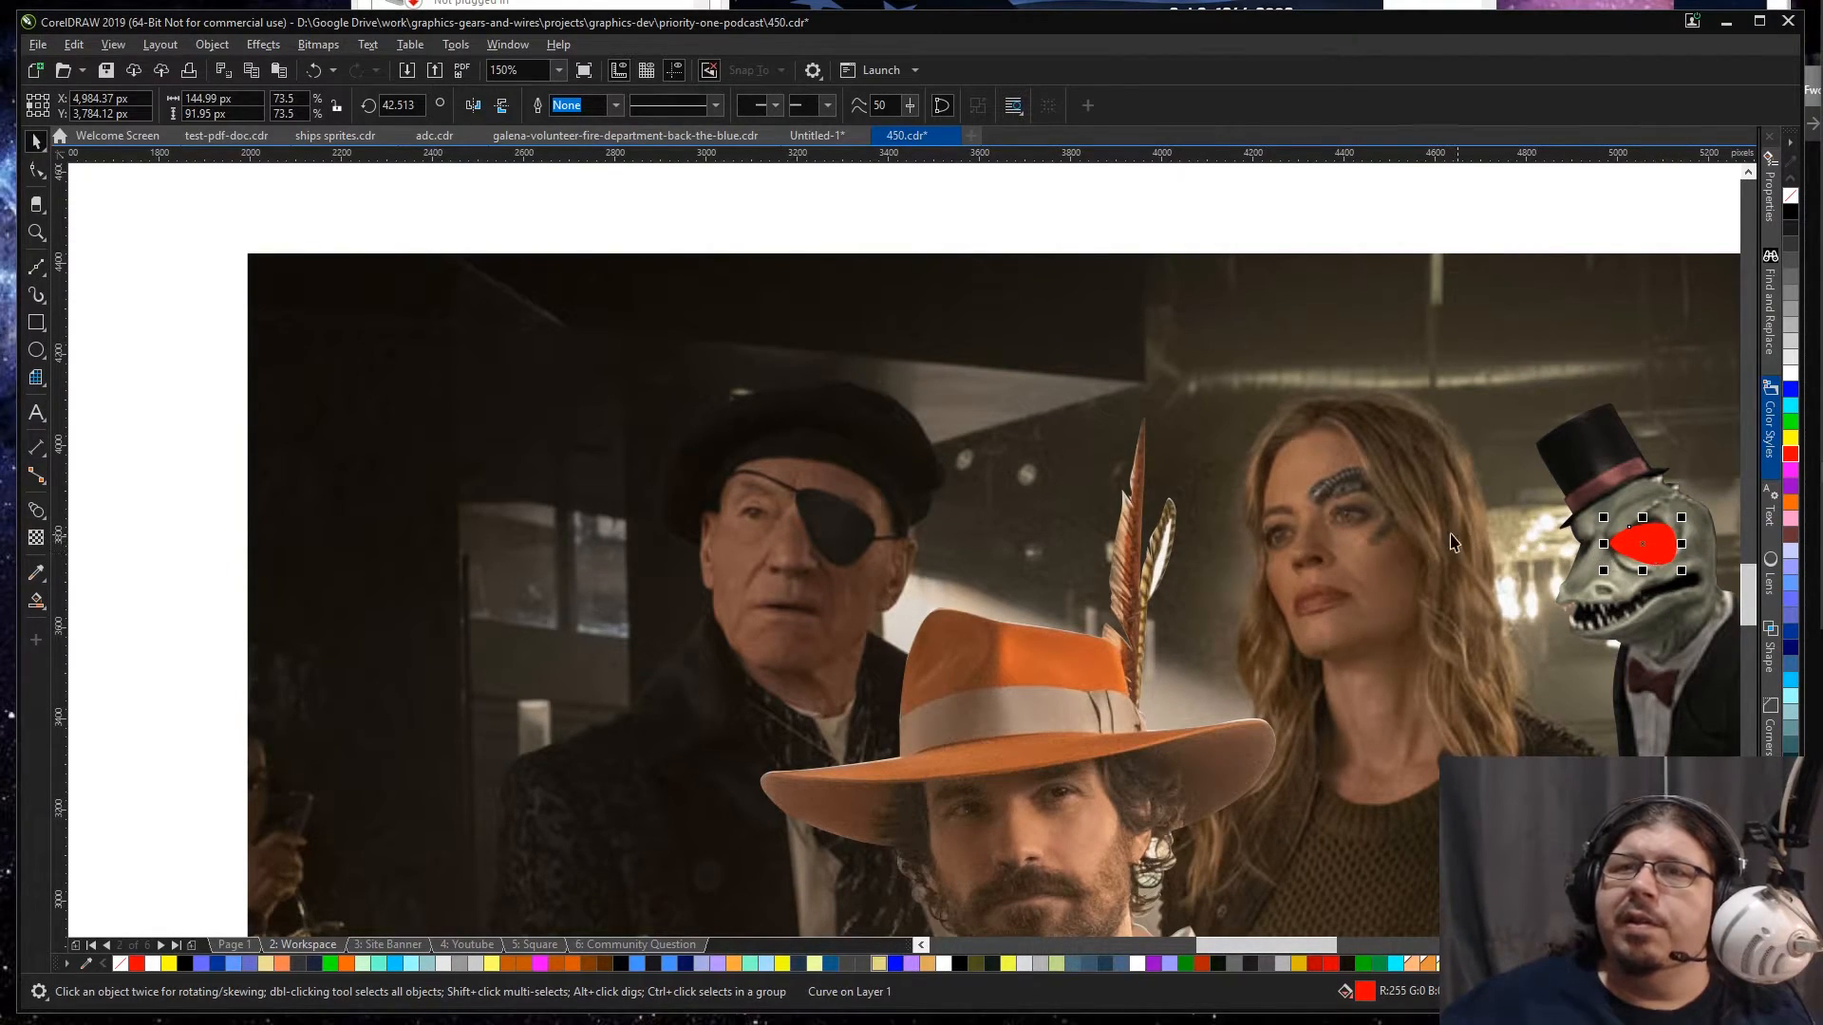
left_click(1643, 543)
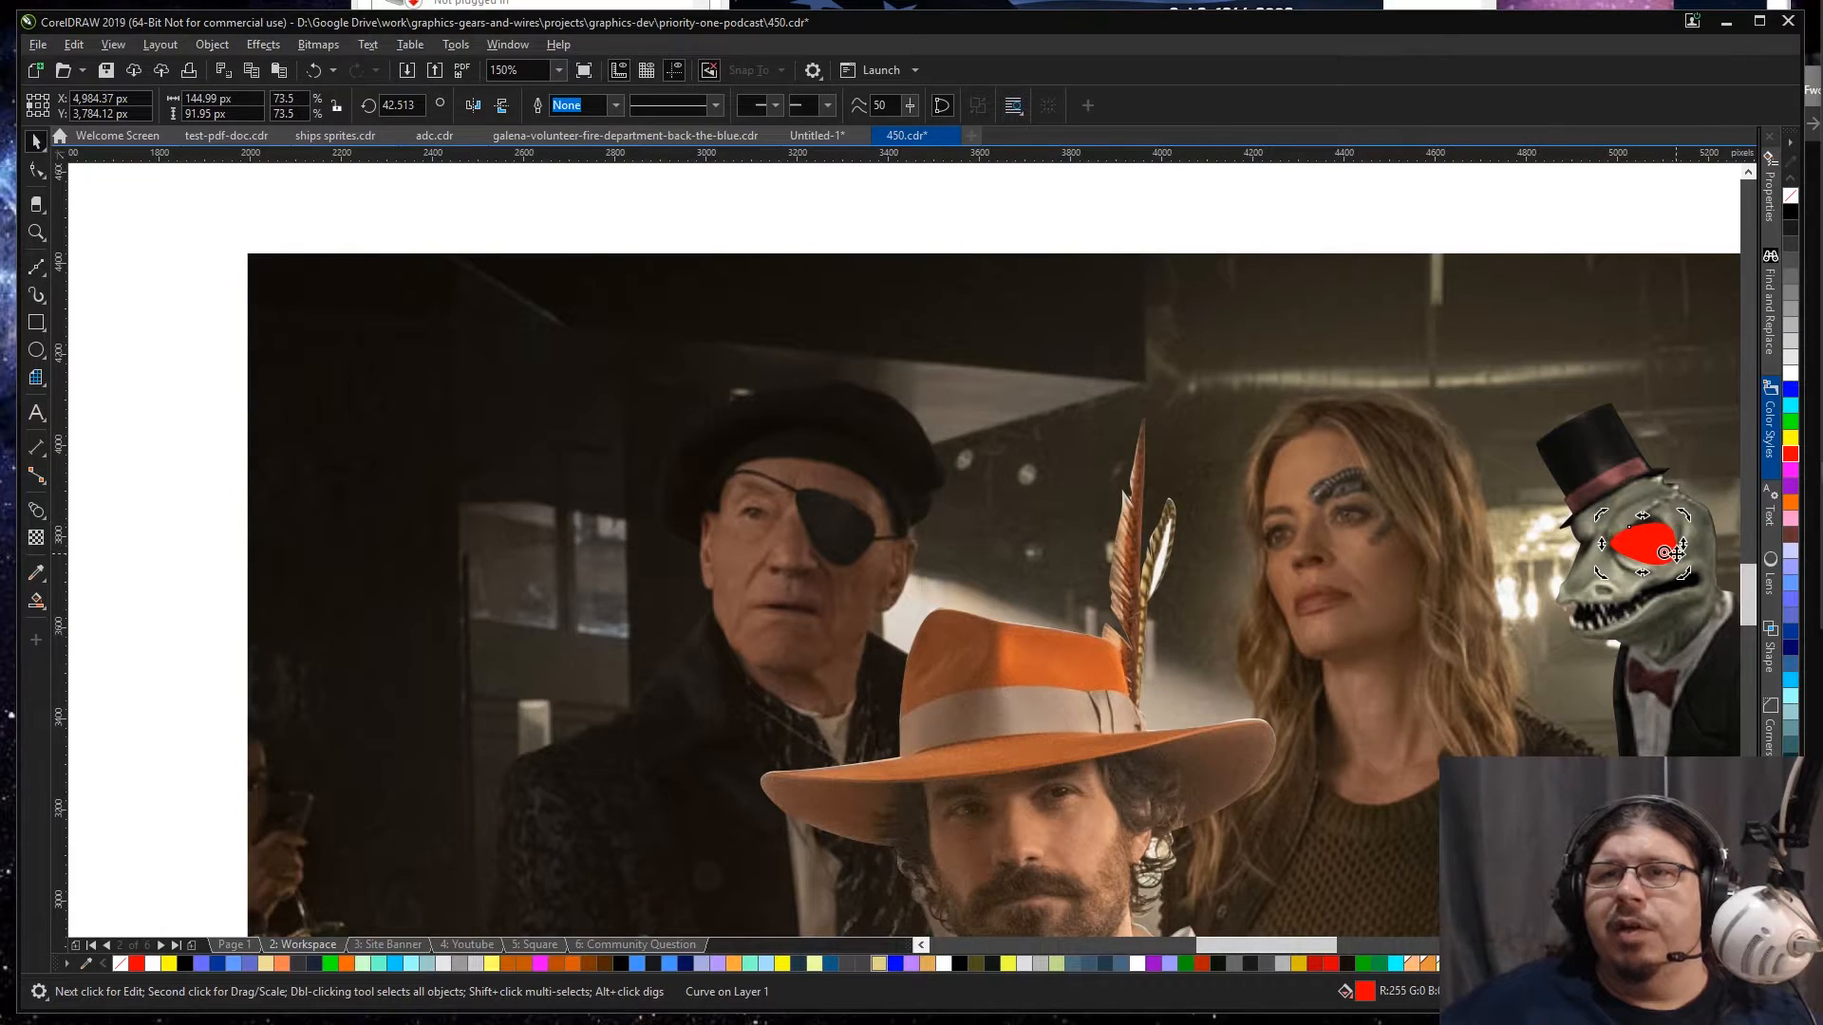
scroll(1700, 556, "up", 2)
left_click(1583, 521)
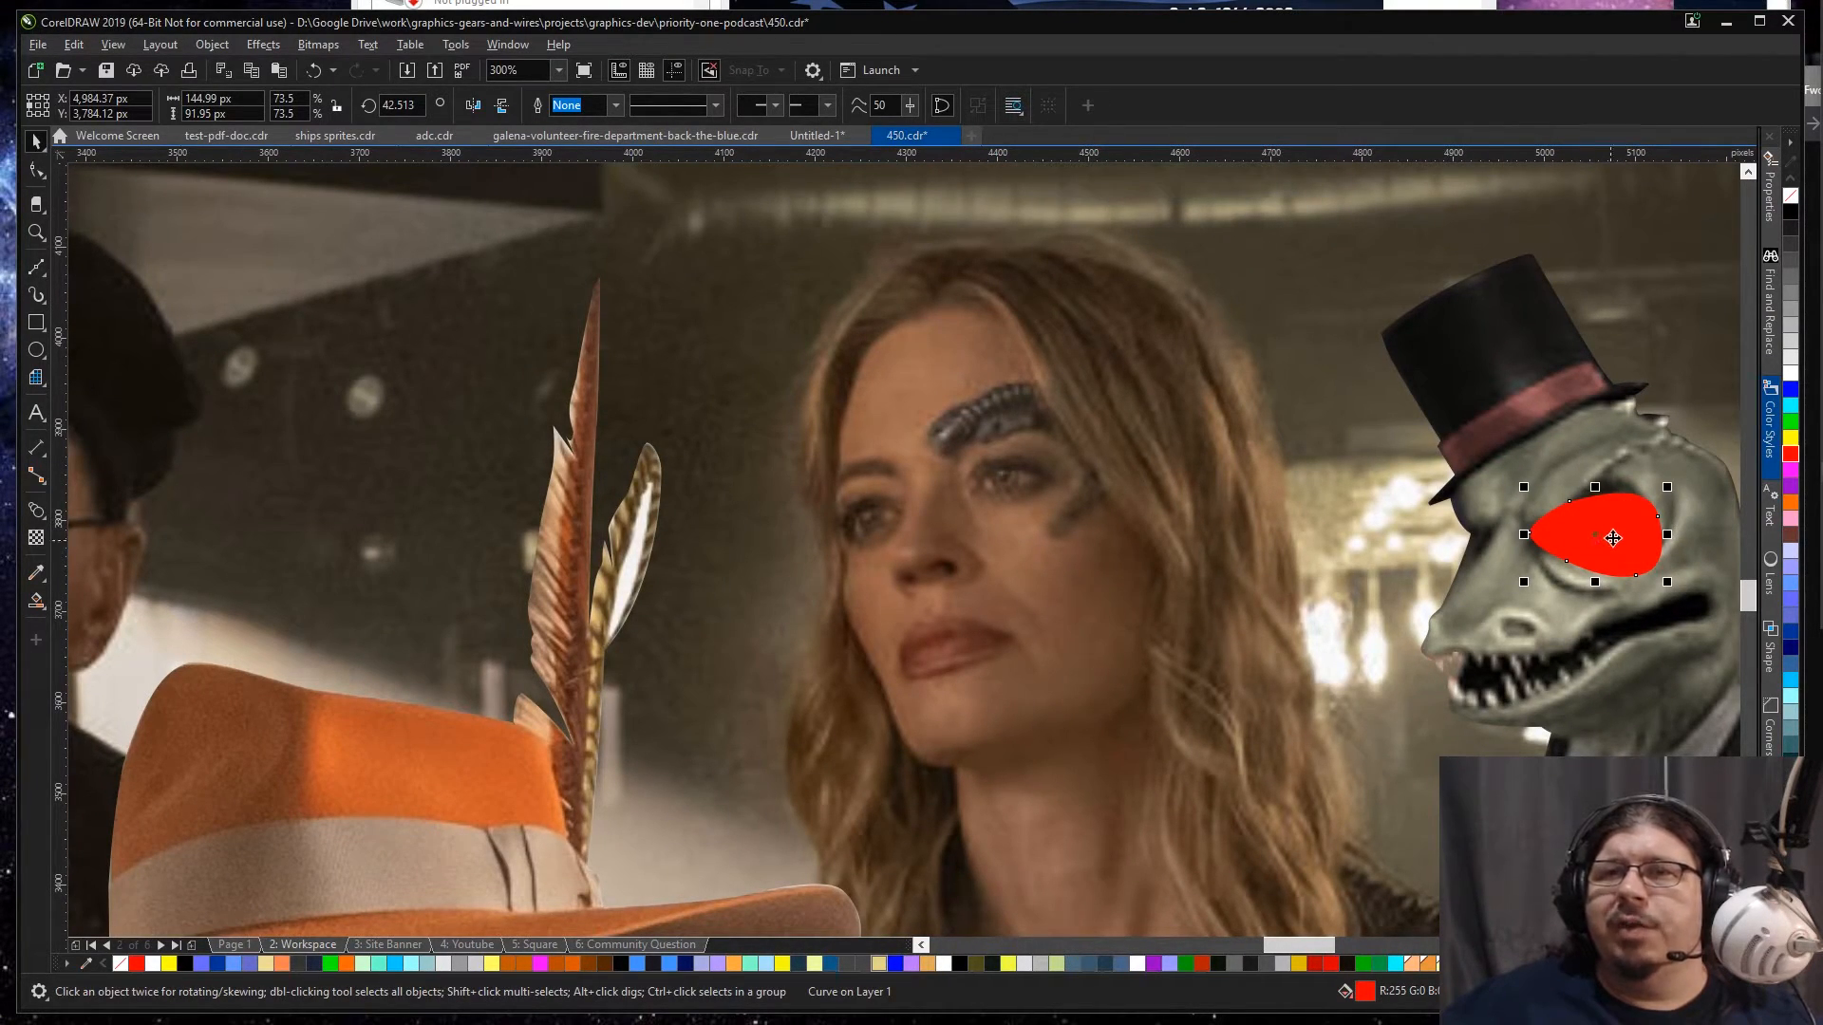
left_click(1611, 541)
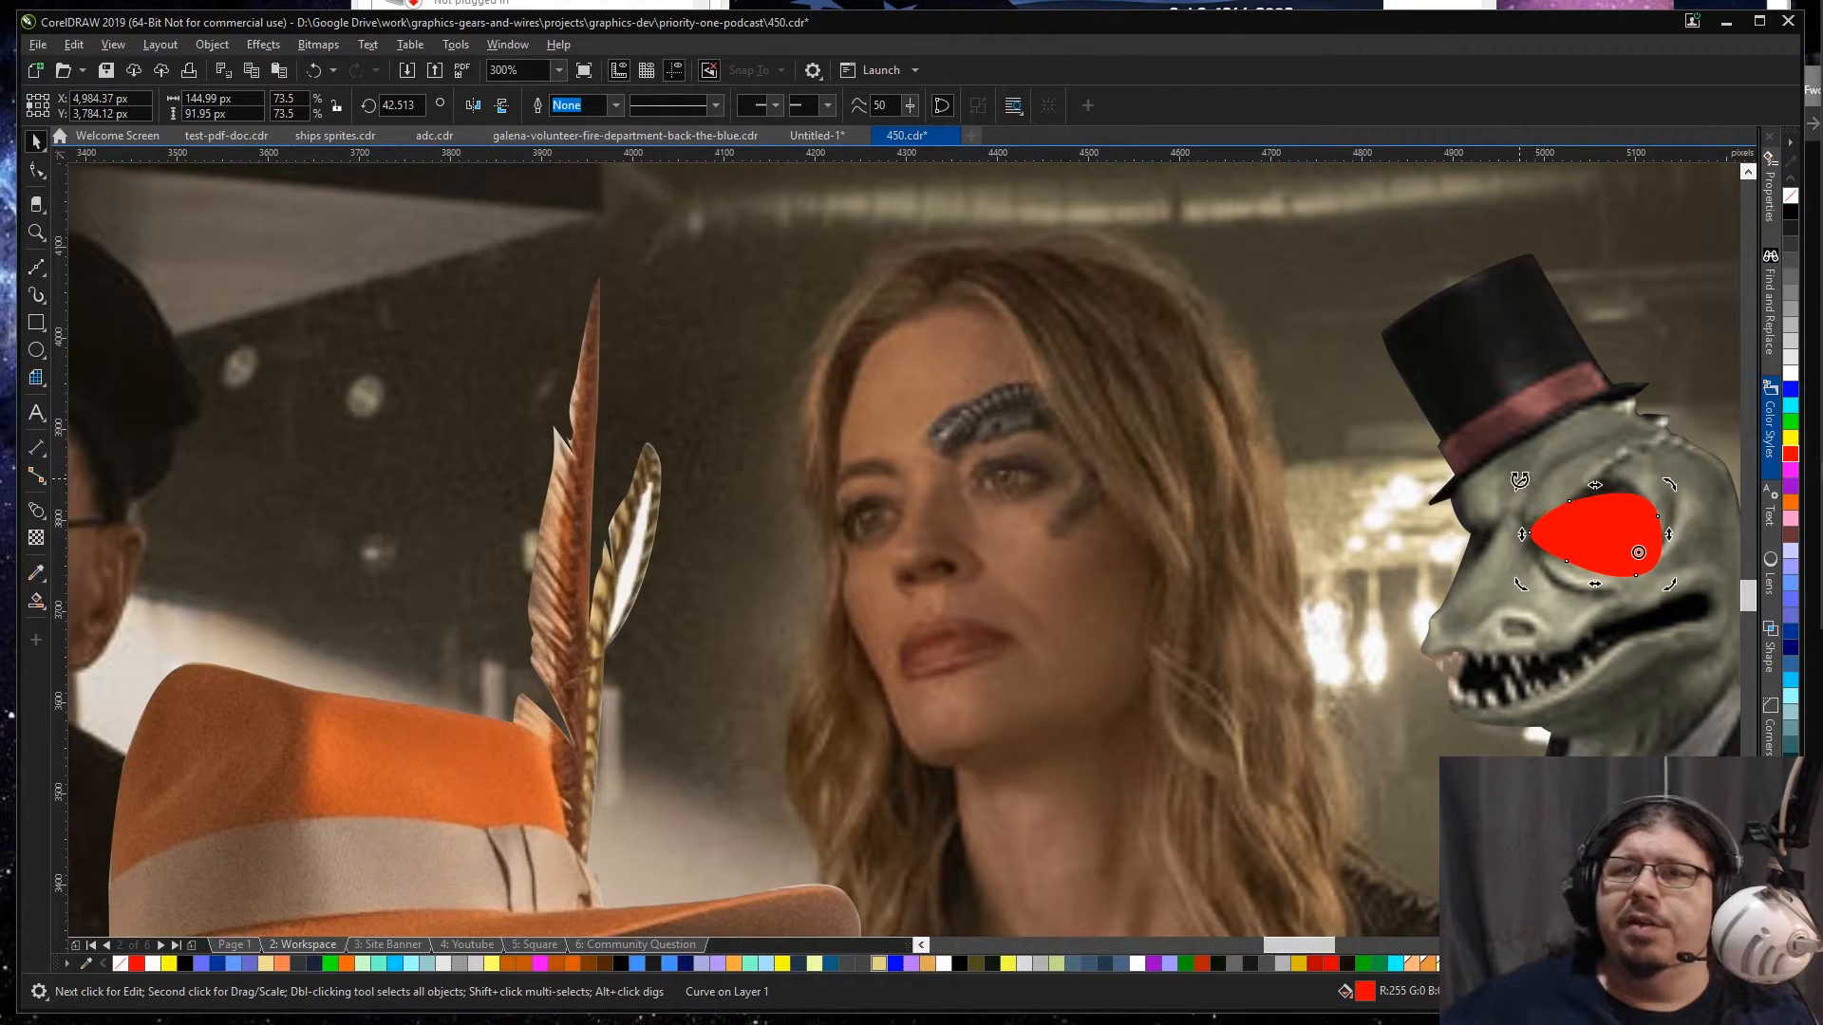
left_click_drag(1524, 488, 1529, 475)
left_click_drag(1609, 544, 1612, 528)
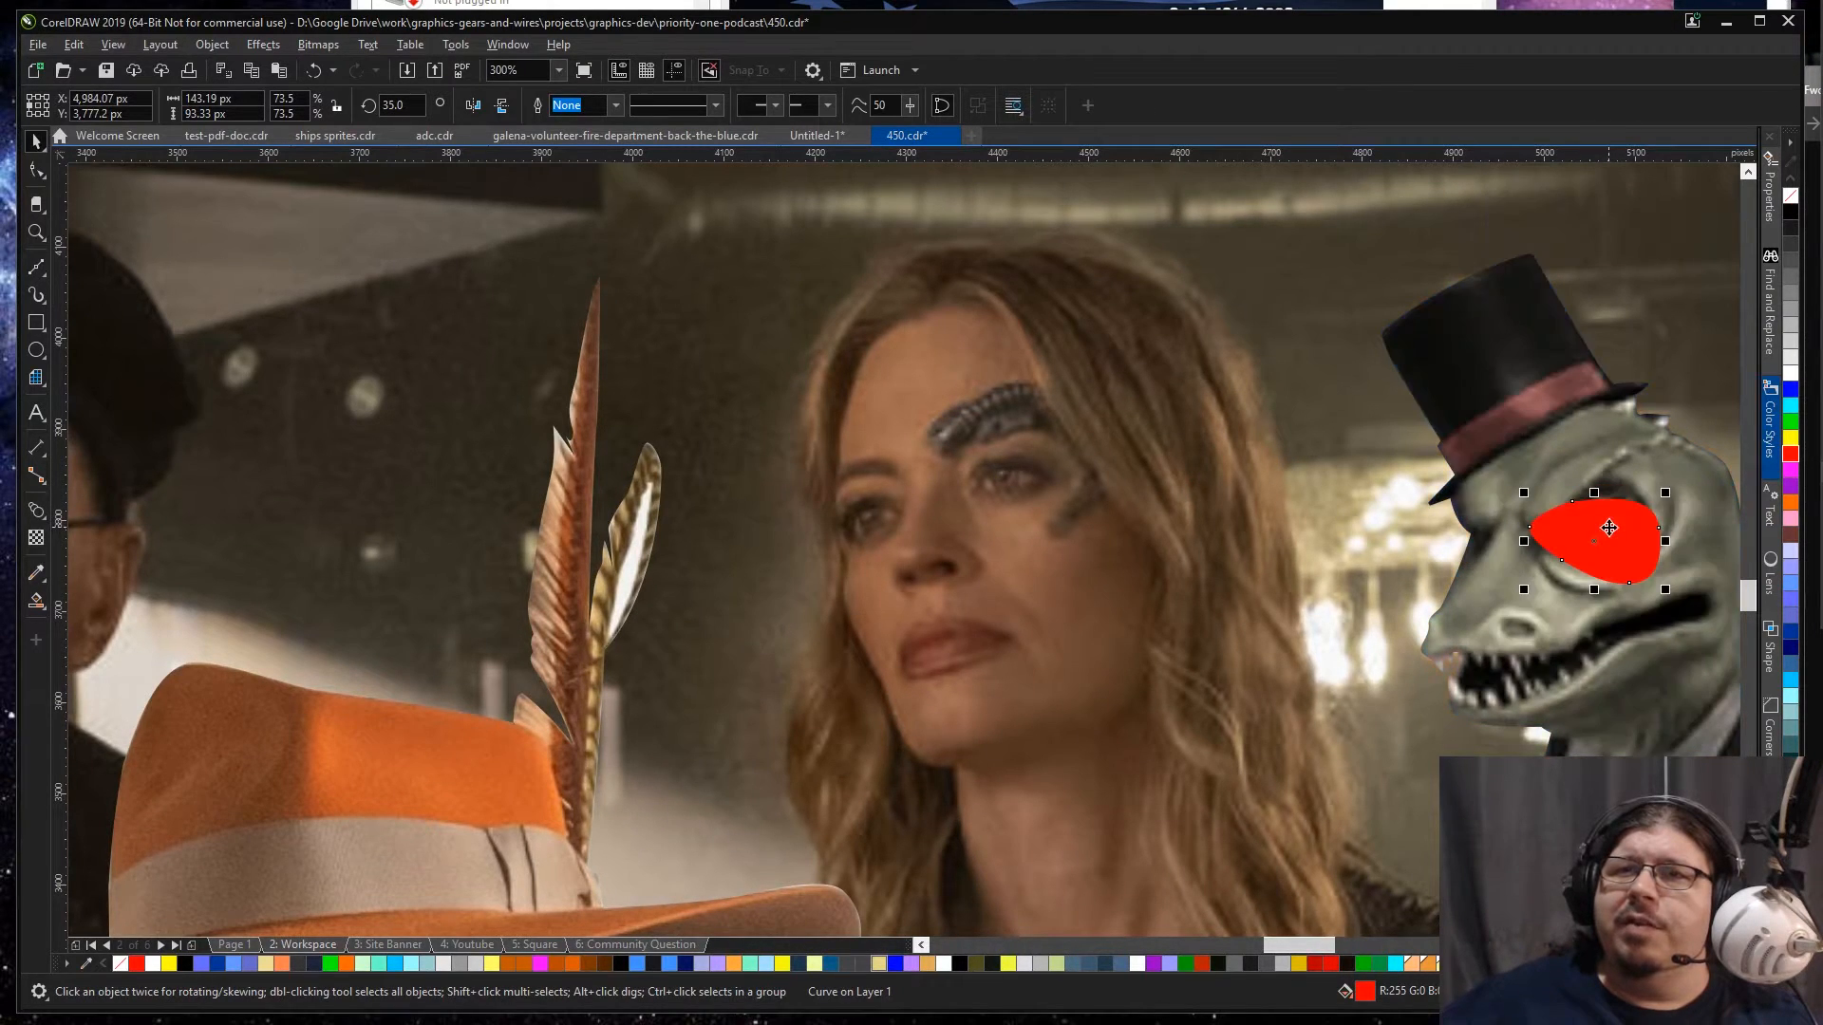
Step: Shift the red eyepatch up over the lizard's eye, rotate it to about 46° and scale it to about 69%
mouse_move(1592, 530)
left_mouse_down()
mouse_move(1535, 568)
mouse_move(1591, 505)
left_mouse_up()
left_click_drag(1522, 568, 1512, 577)
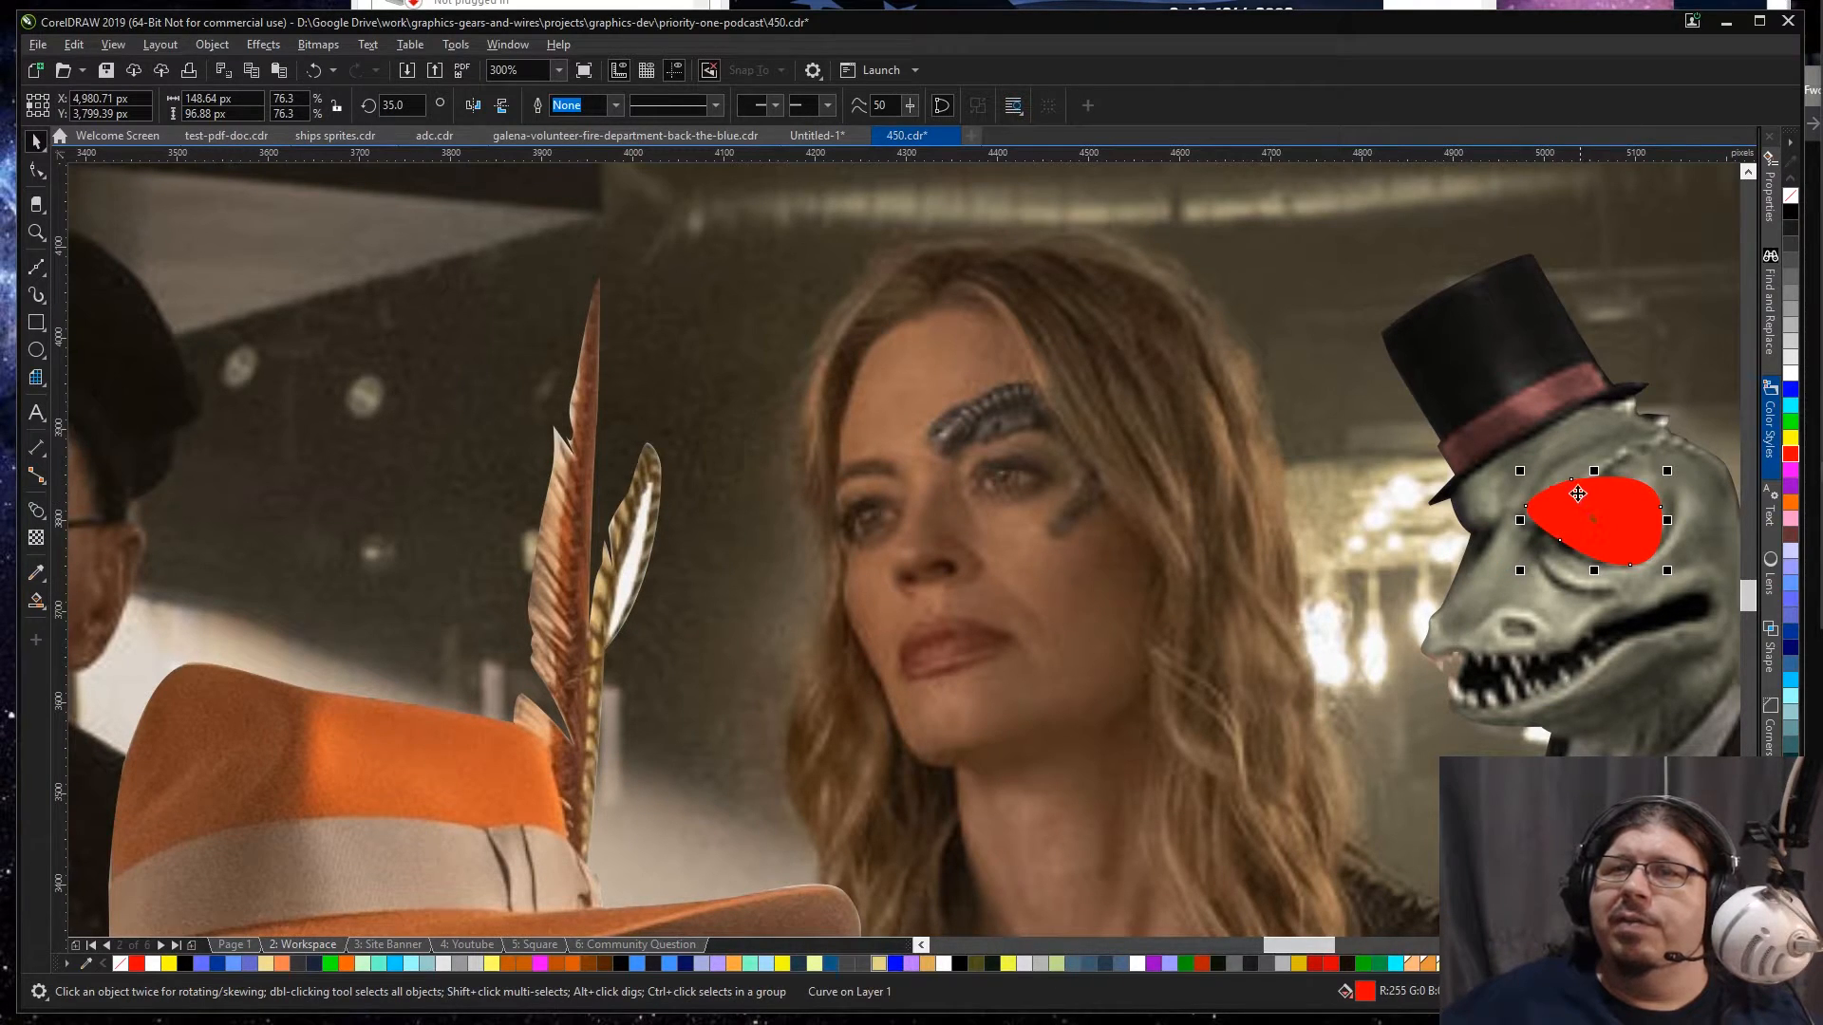
left_click_drag(1520, 471, 1528, 478)
left_click(1613, 524)
left_click_drag(1666, 571, 1618, 530)
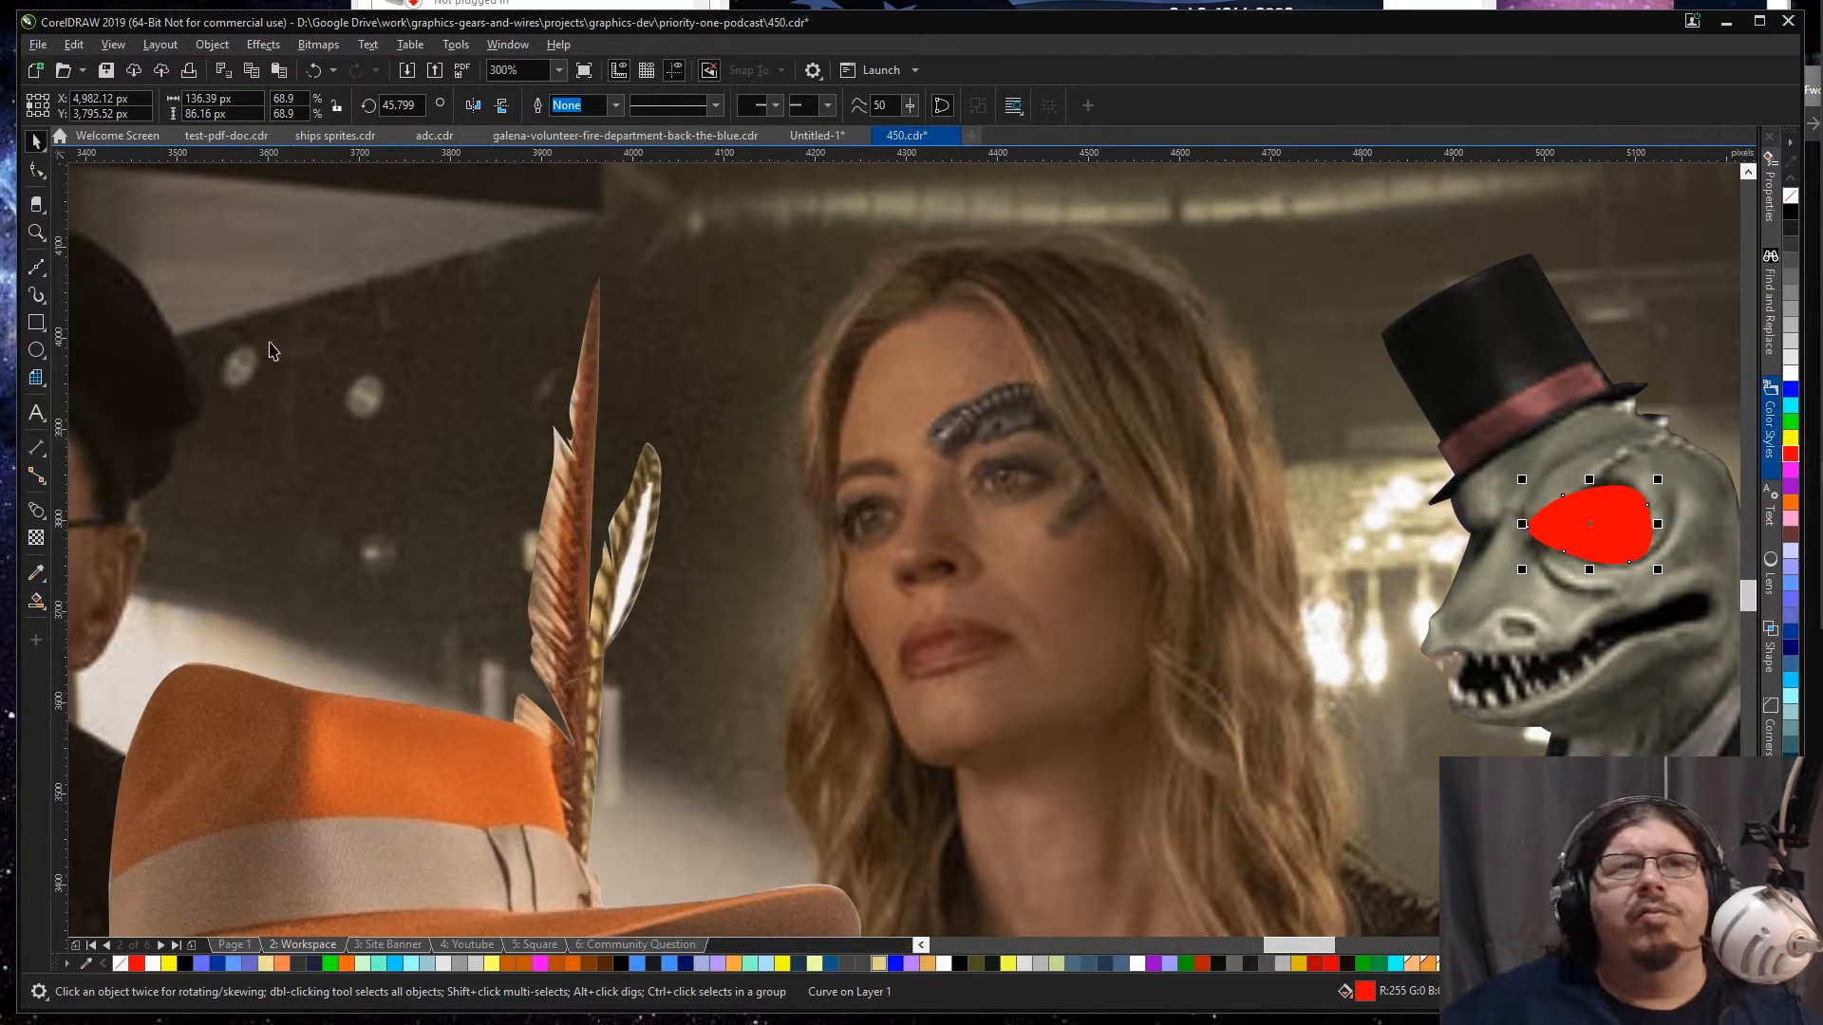
Step: Try to draw a curved Bézier strap from the lizard's hat brim to the red eyepatch
left_click(34, 271)
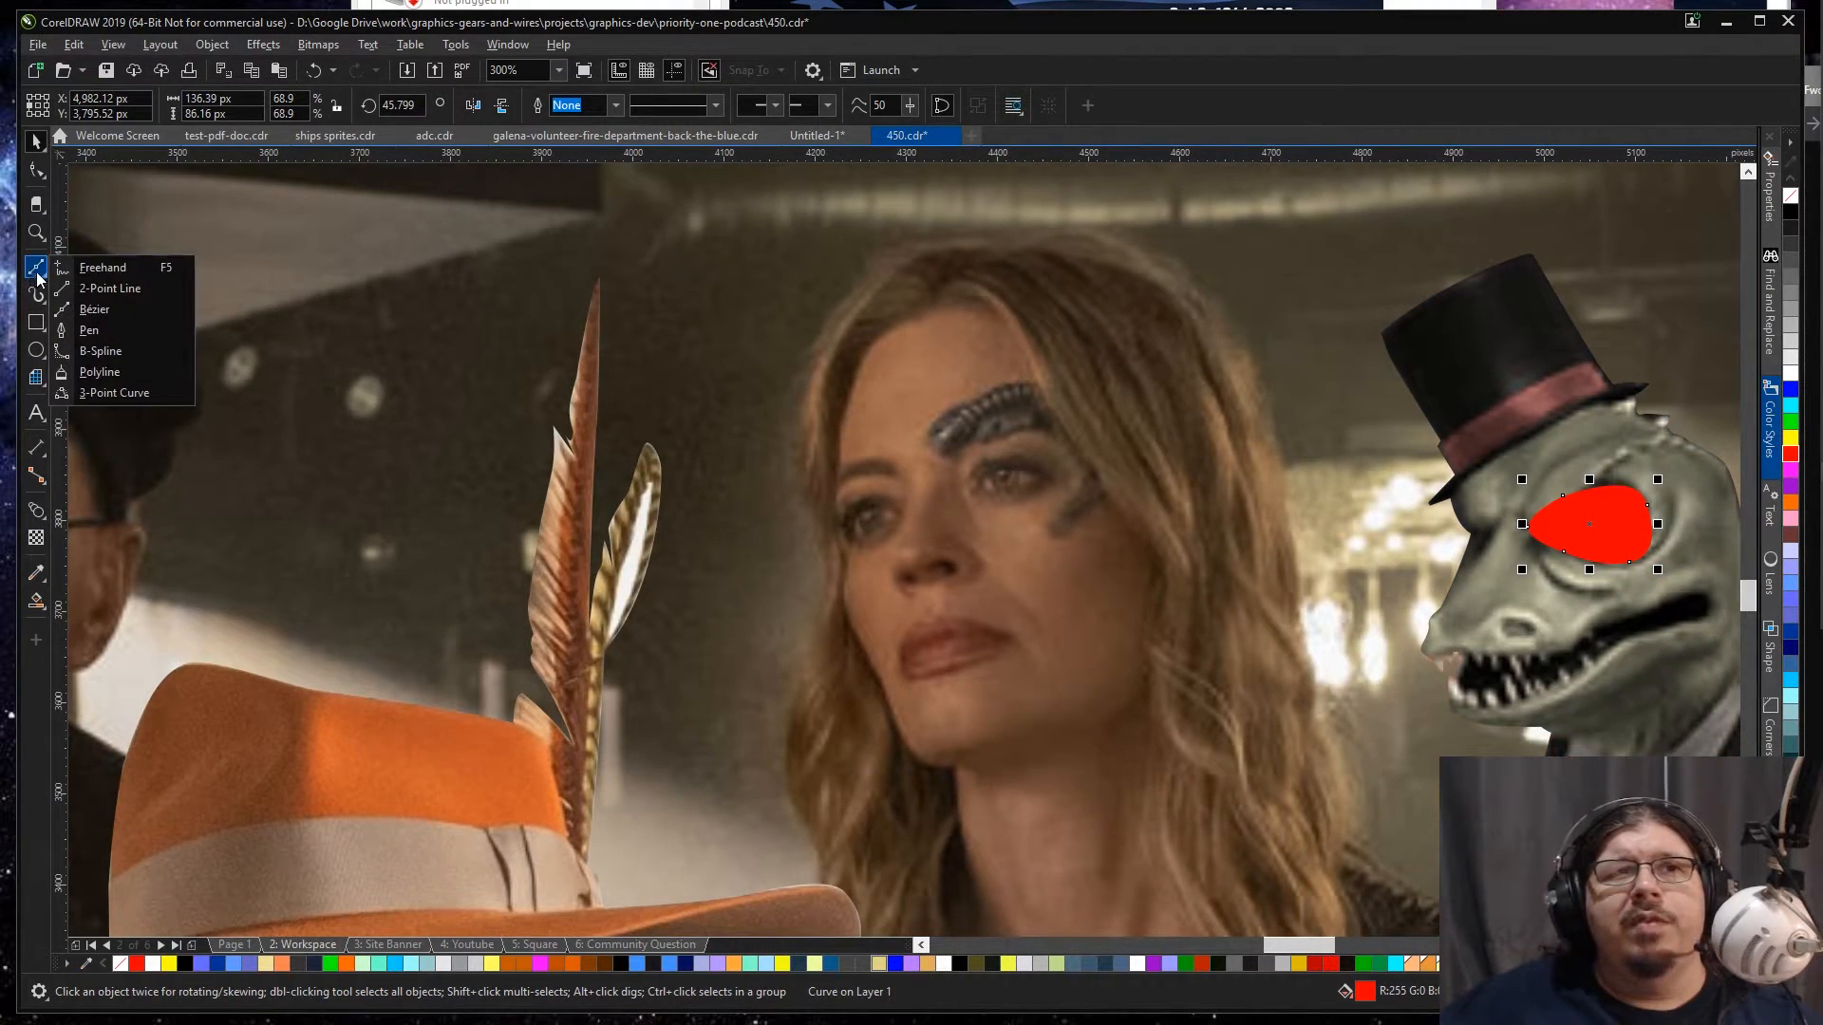
left_click(92, 307)
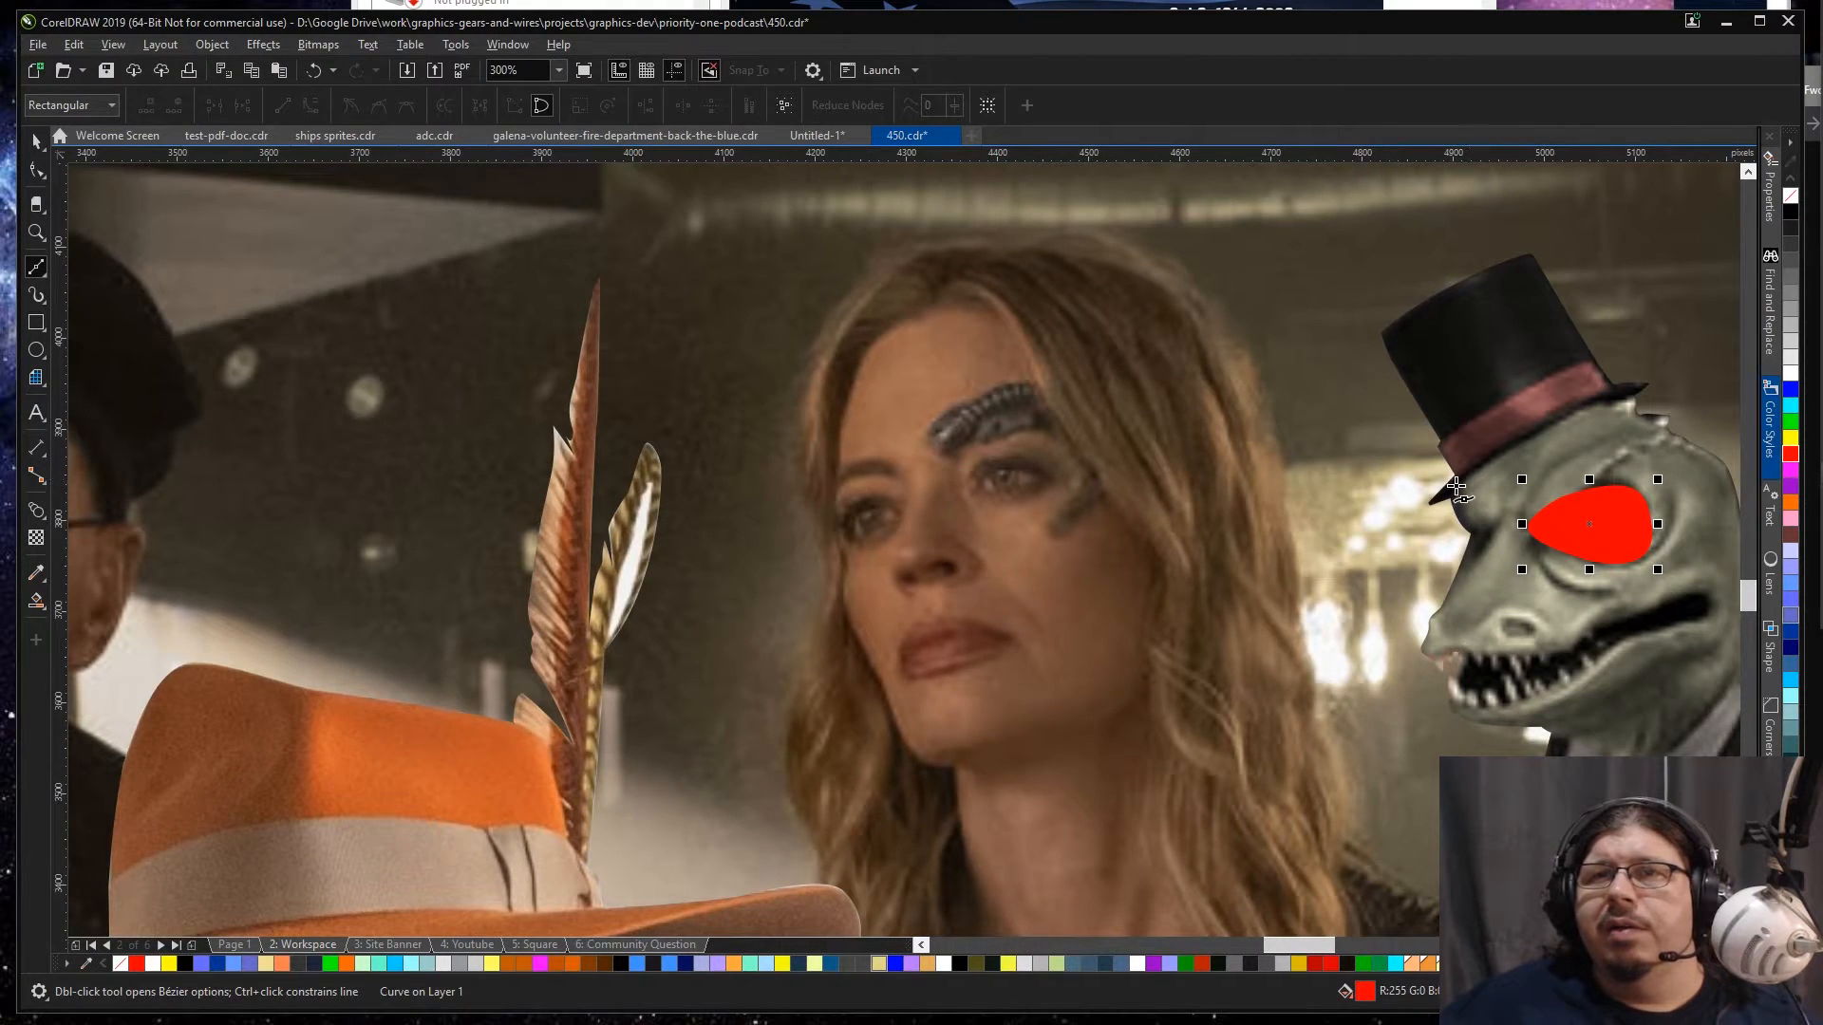
left_click_drag(1454, 488, 1625, 528)
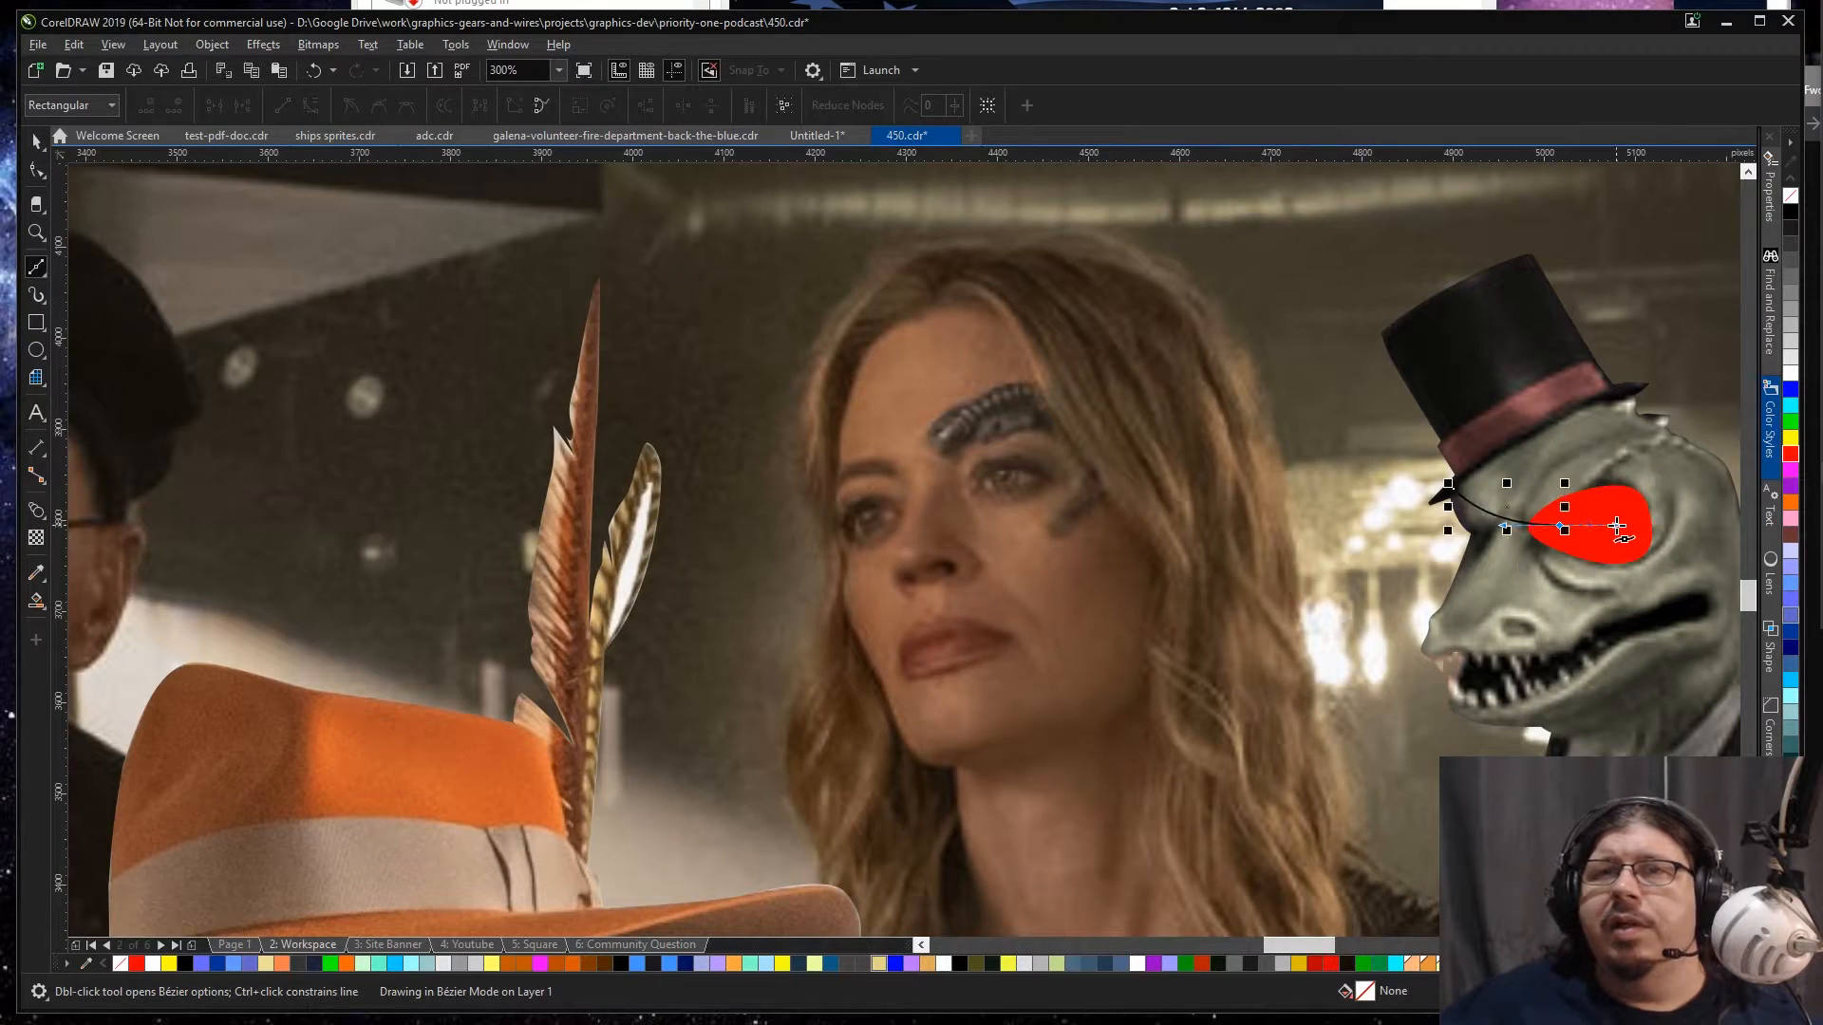
key("space")
scroll(1655, 514, "down", 2)
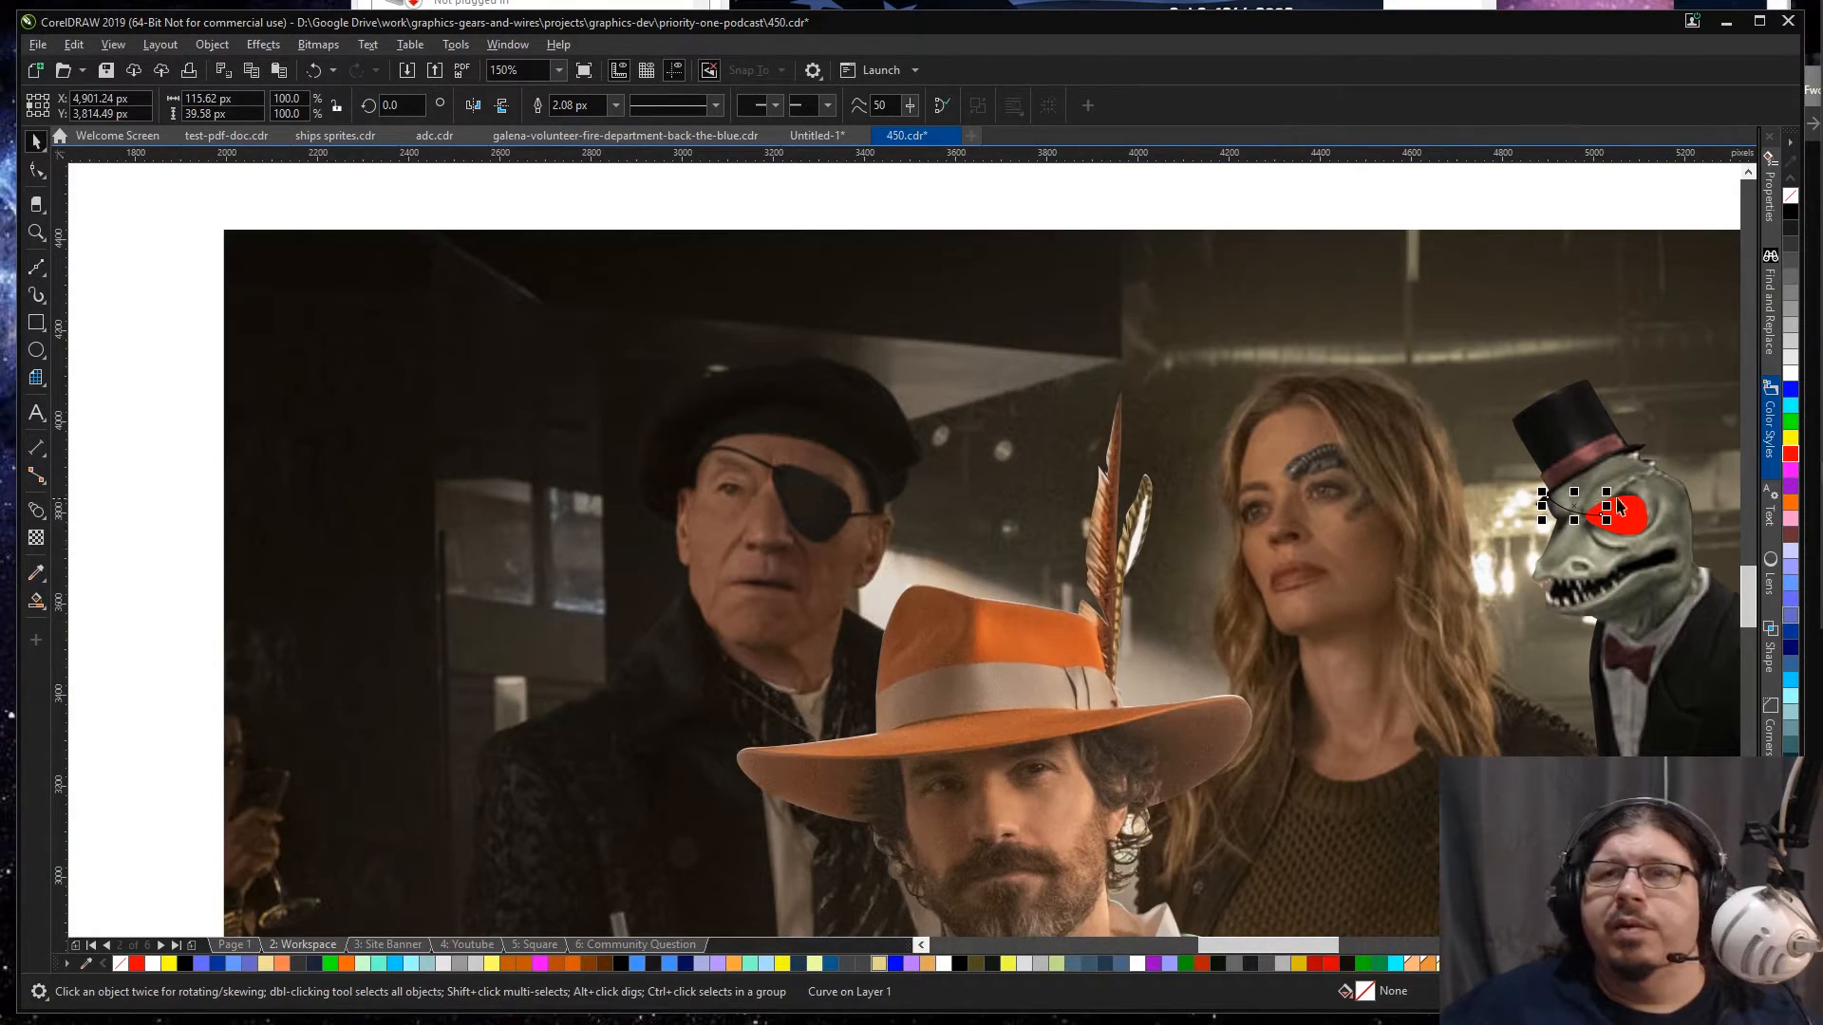
key("Escape")
scroll(1573, 517, "up", 2)
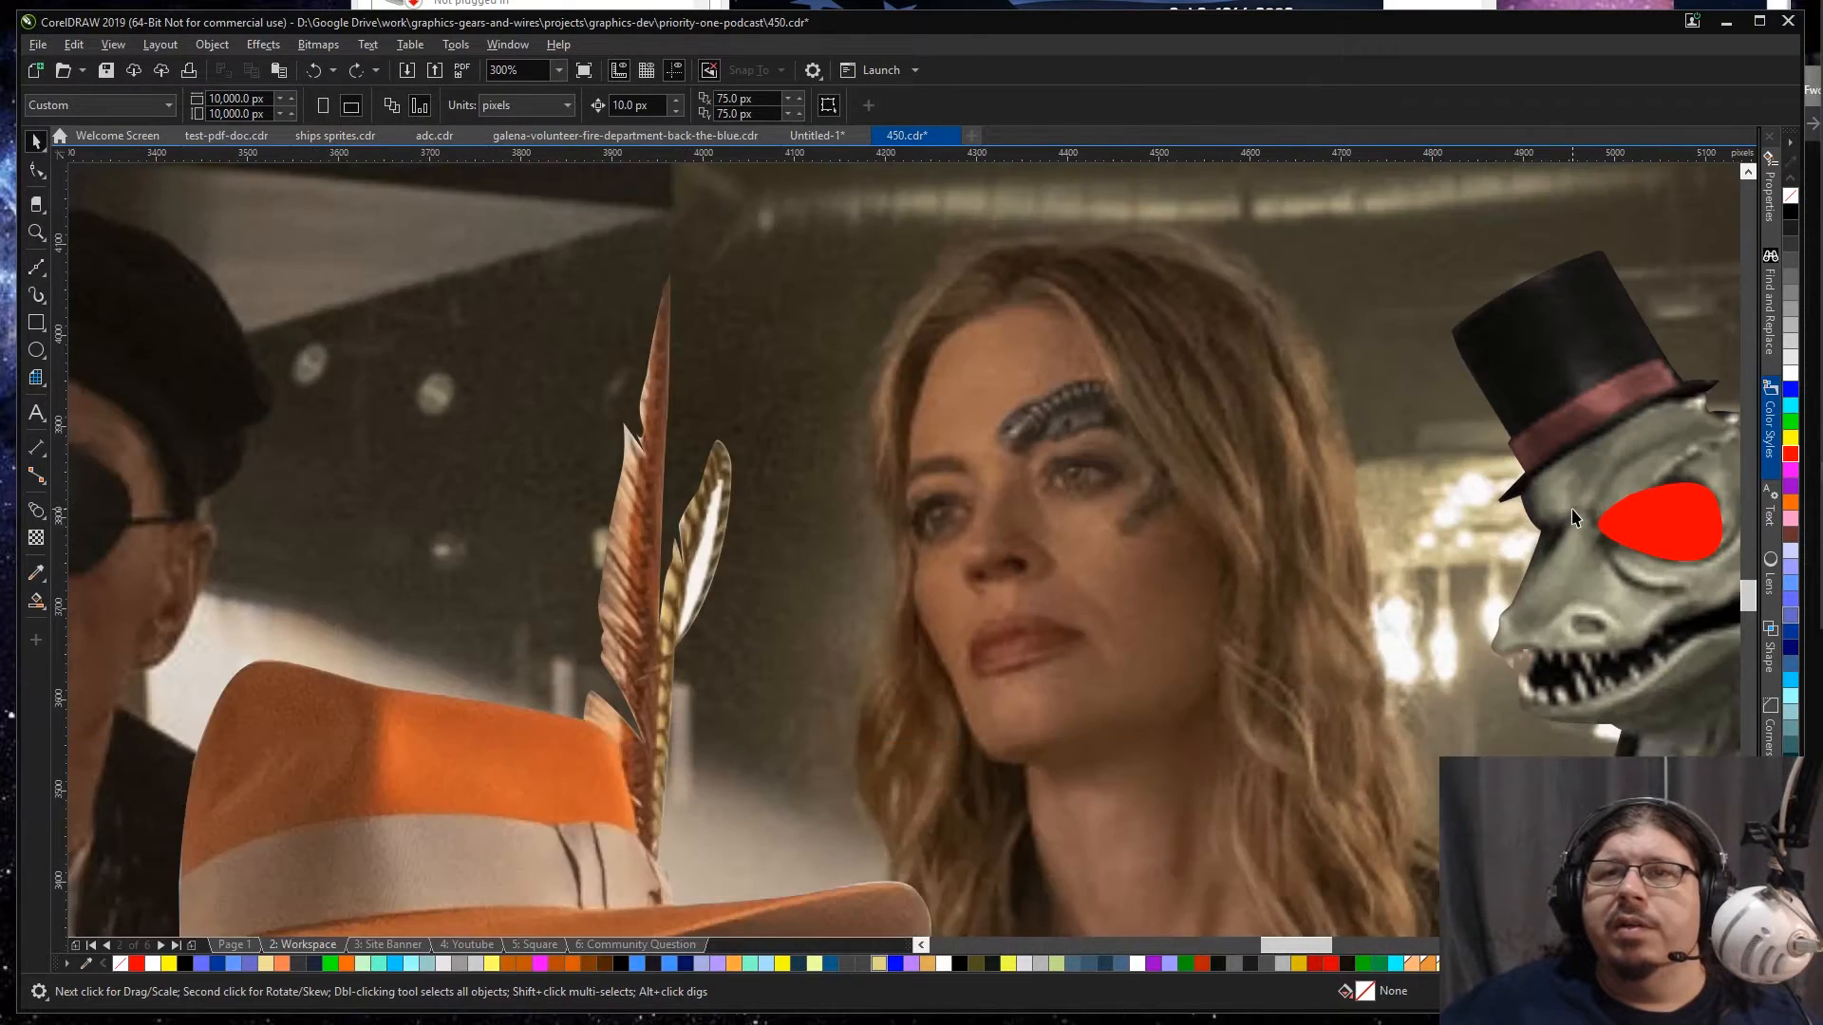
Step: Draw the strap curve from the hat brim to the red eyepatch and bend it upward near the brim
key("space")
left_click_drag(1517, 492, 1688, 527)
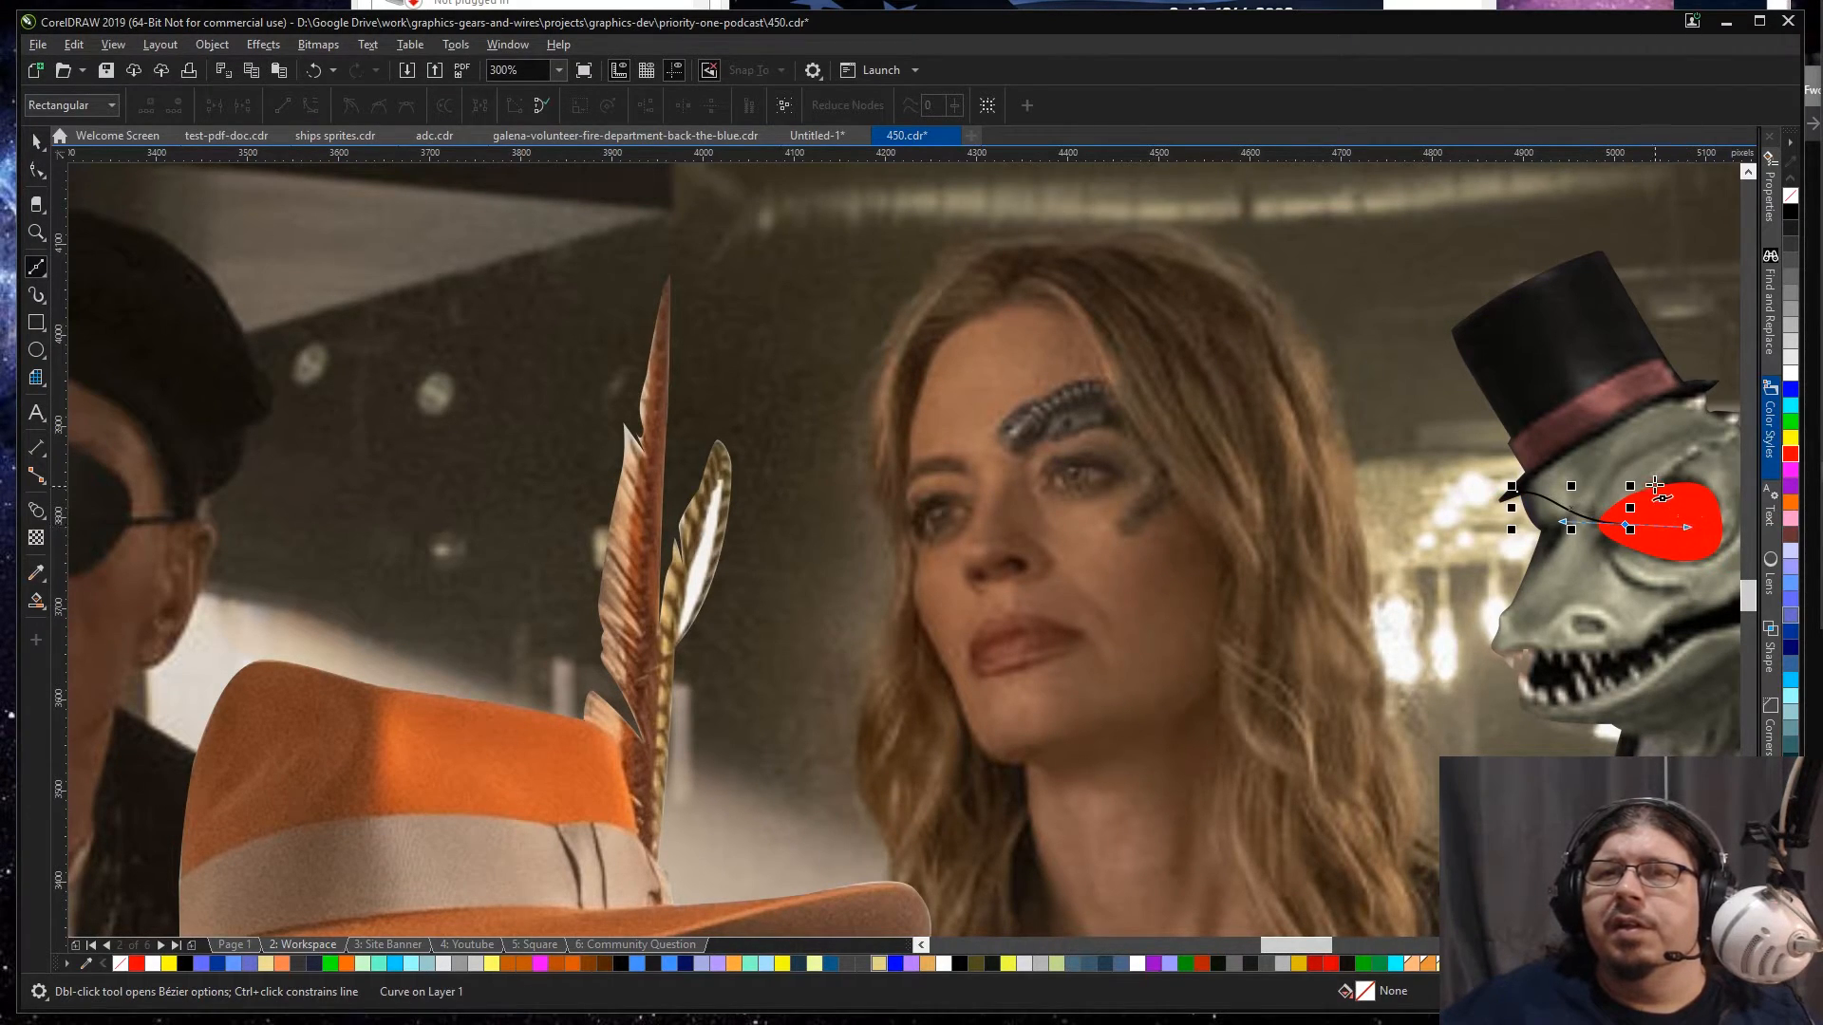
key("F10")
left_click(1540, 489)
left_click_drag(1554, 492, 1565, 469)
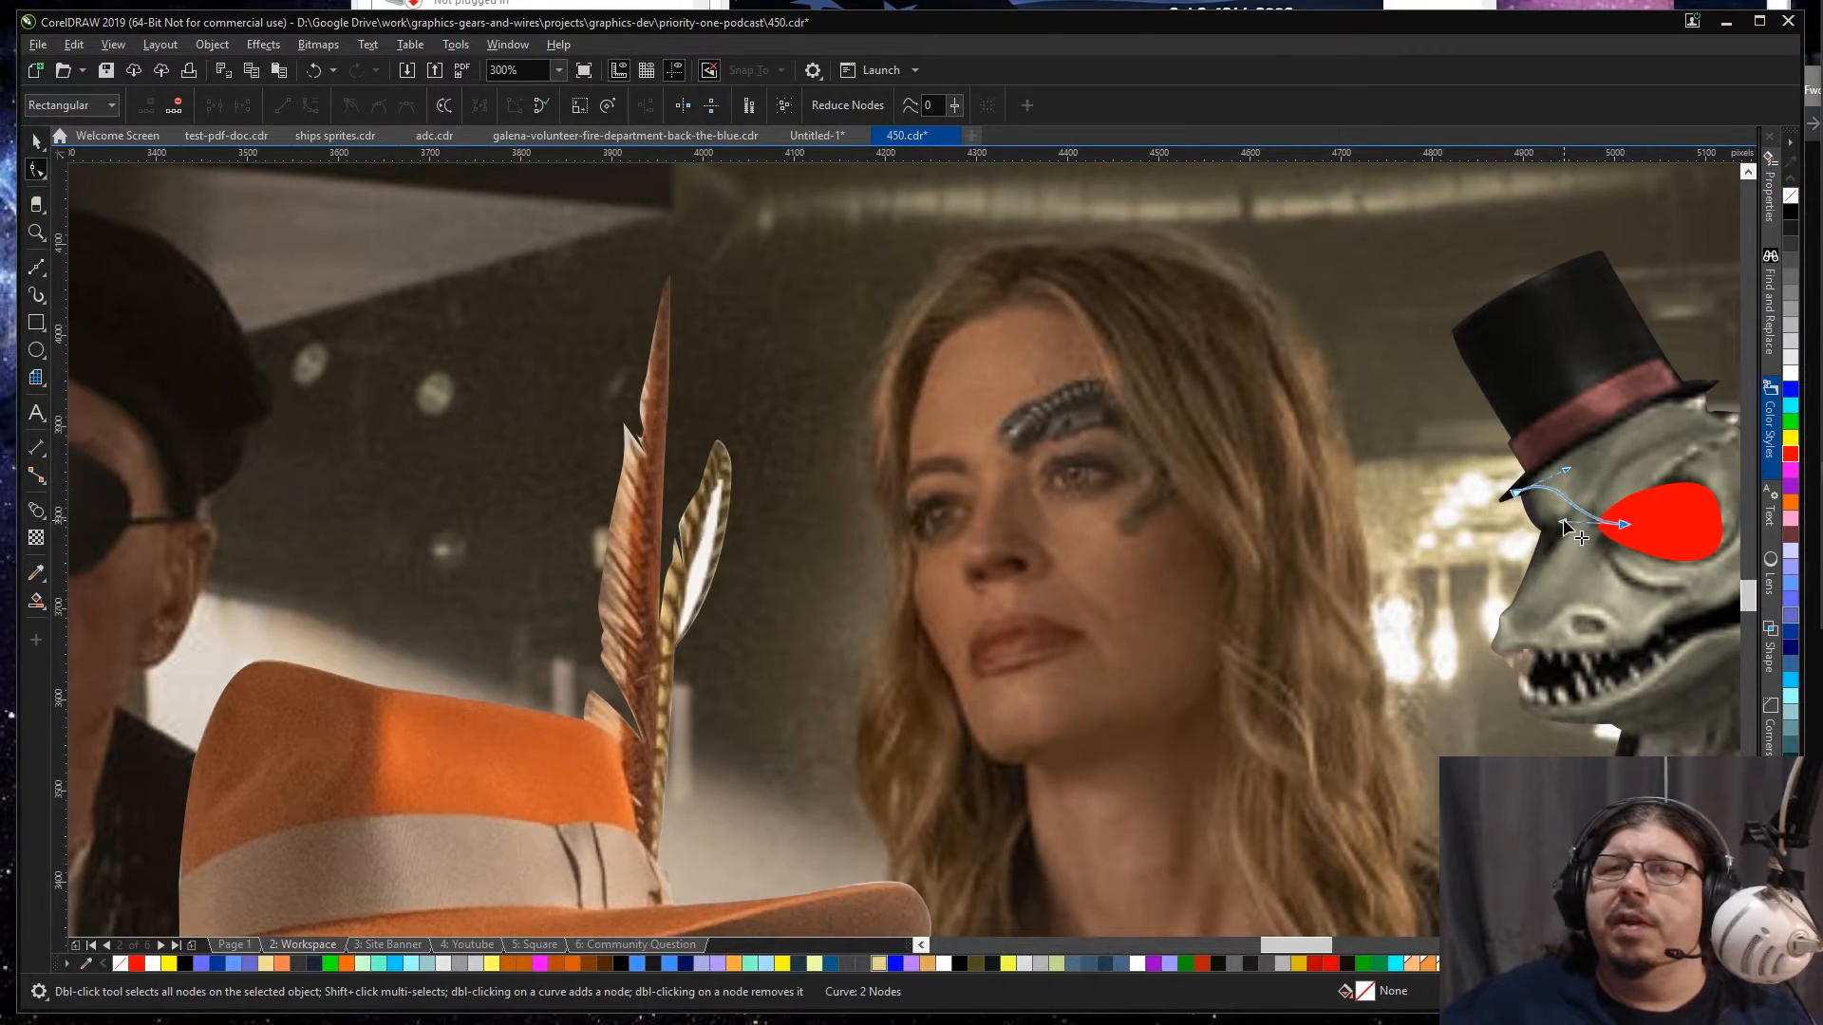
Step: Set the outline width of the strap curve between the hat brim and the eyepatch to 10 px
key("space")
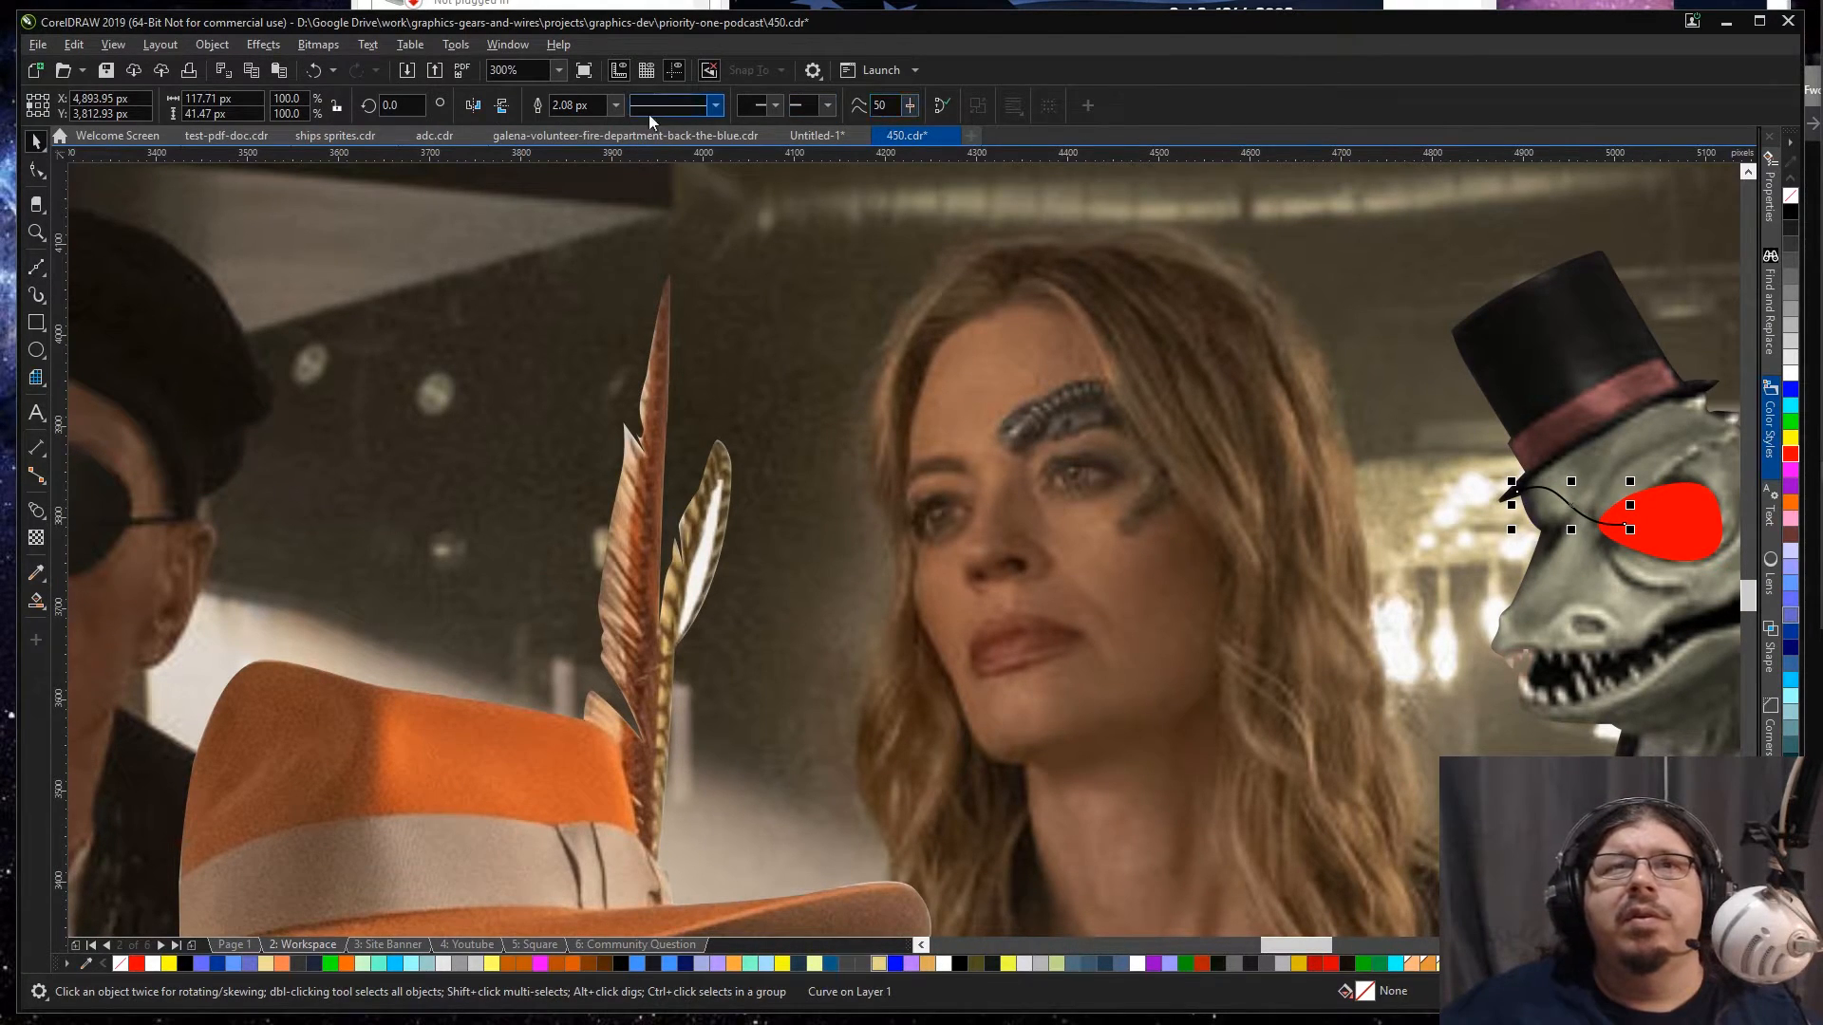
left_click(587, 105)
type("20")
key("Return")
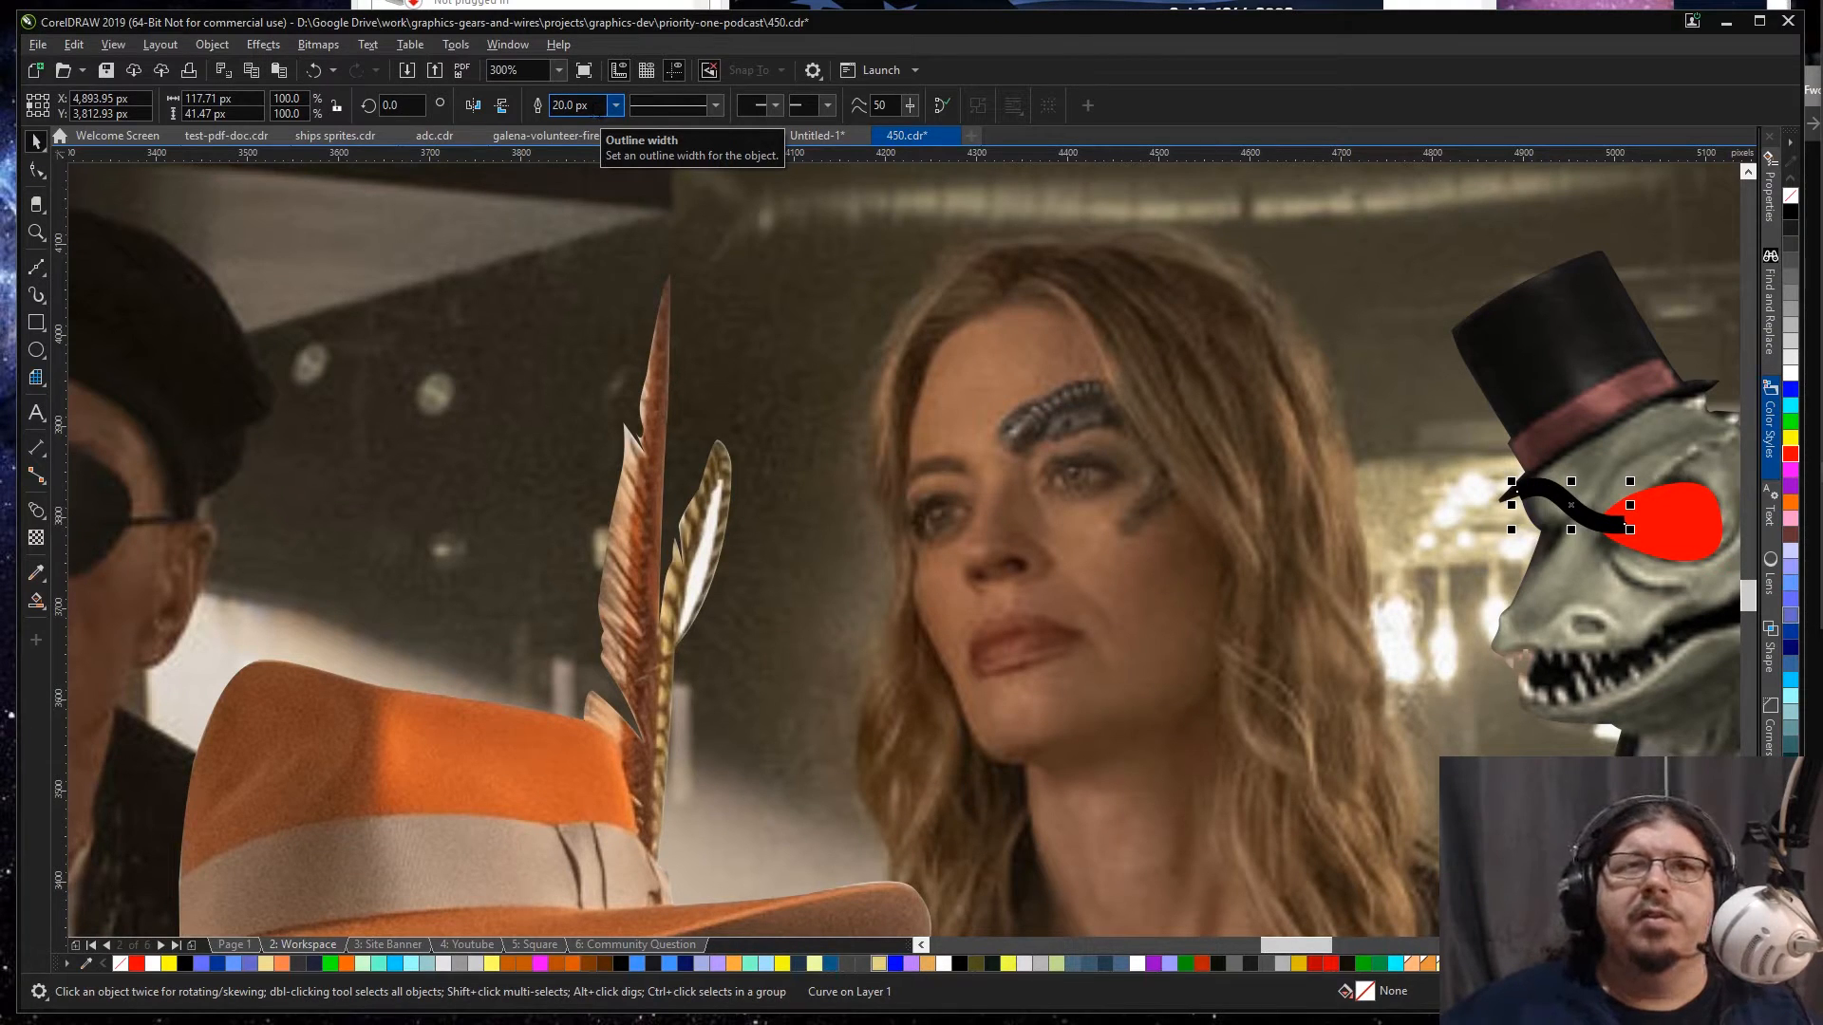
left_click(574, 105)
type("1")
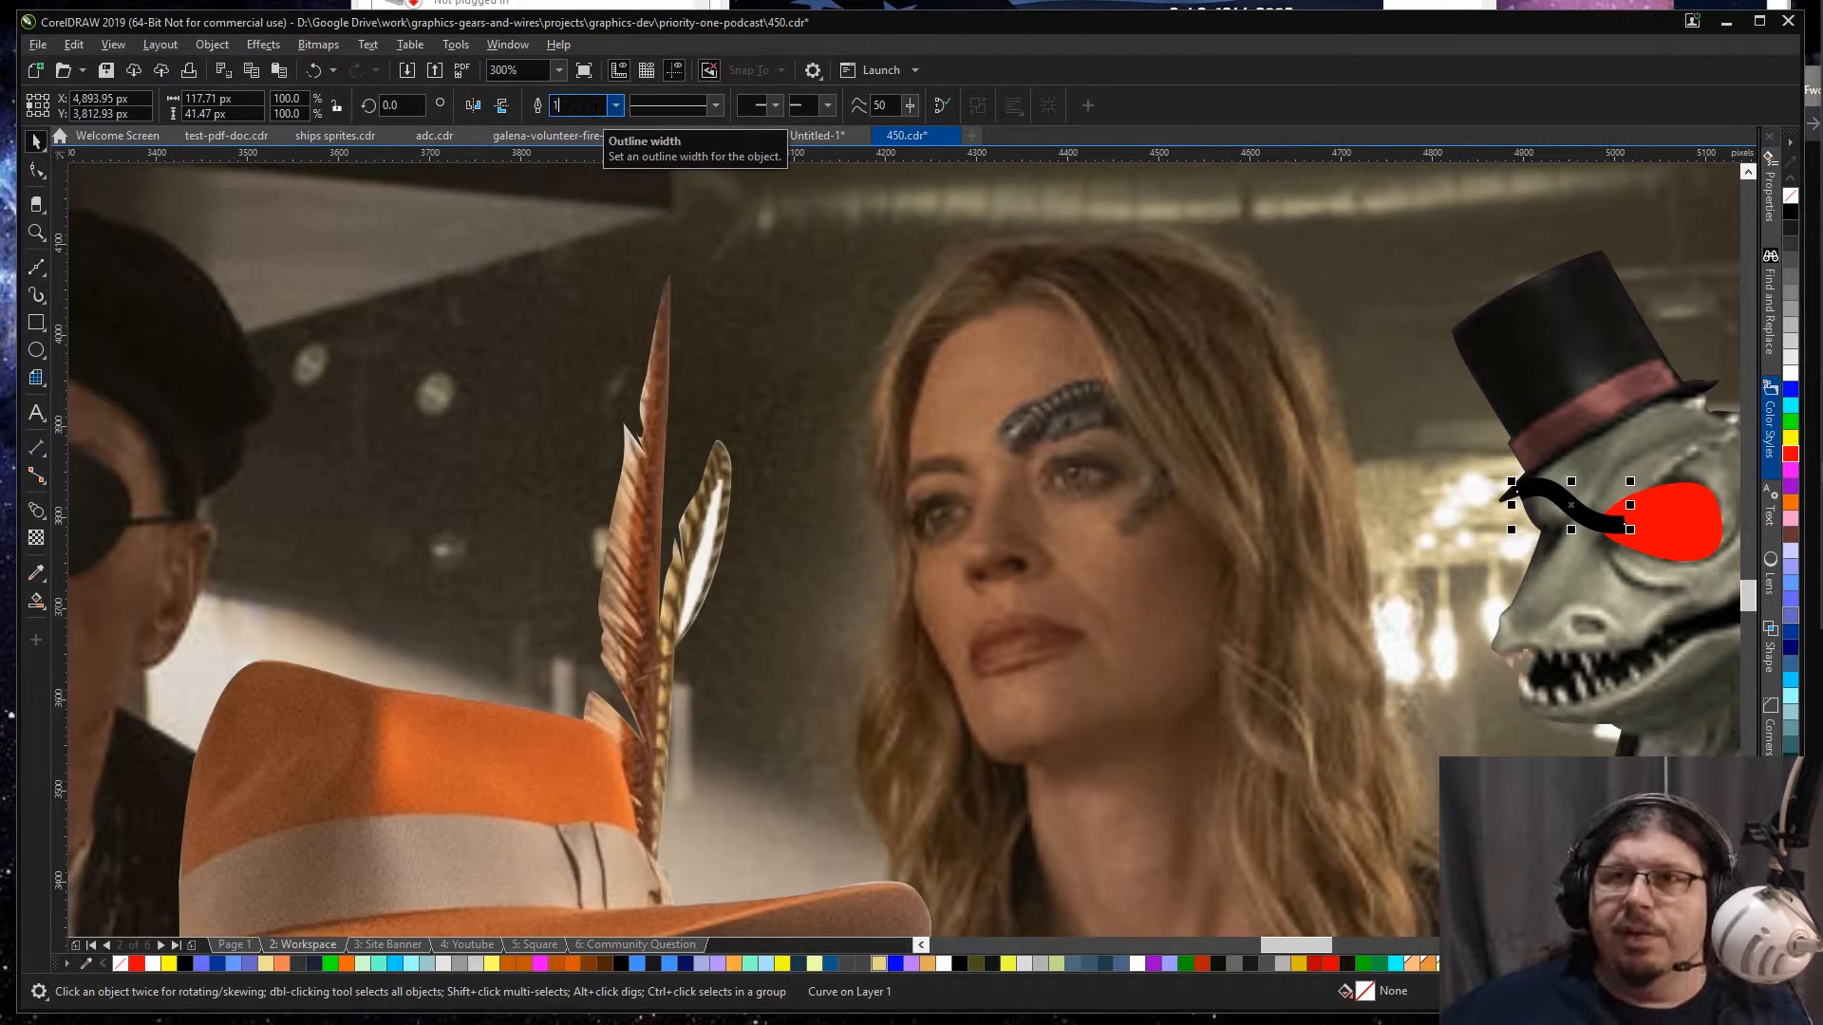
type("0.")
key("Return")
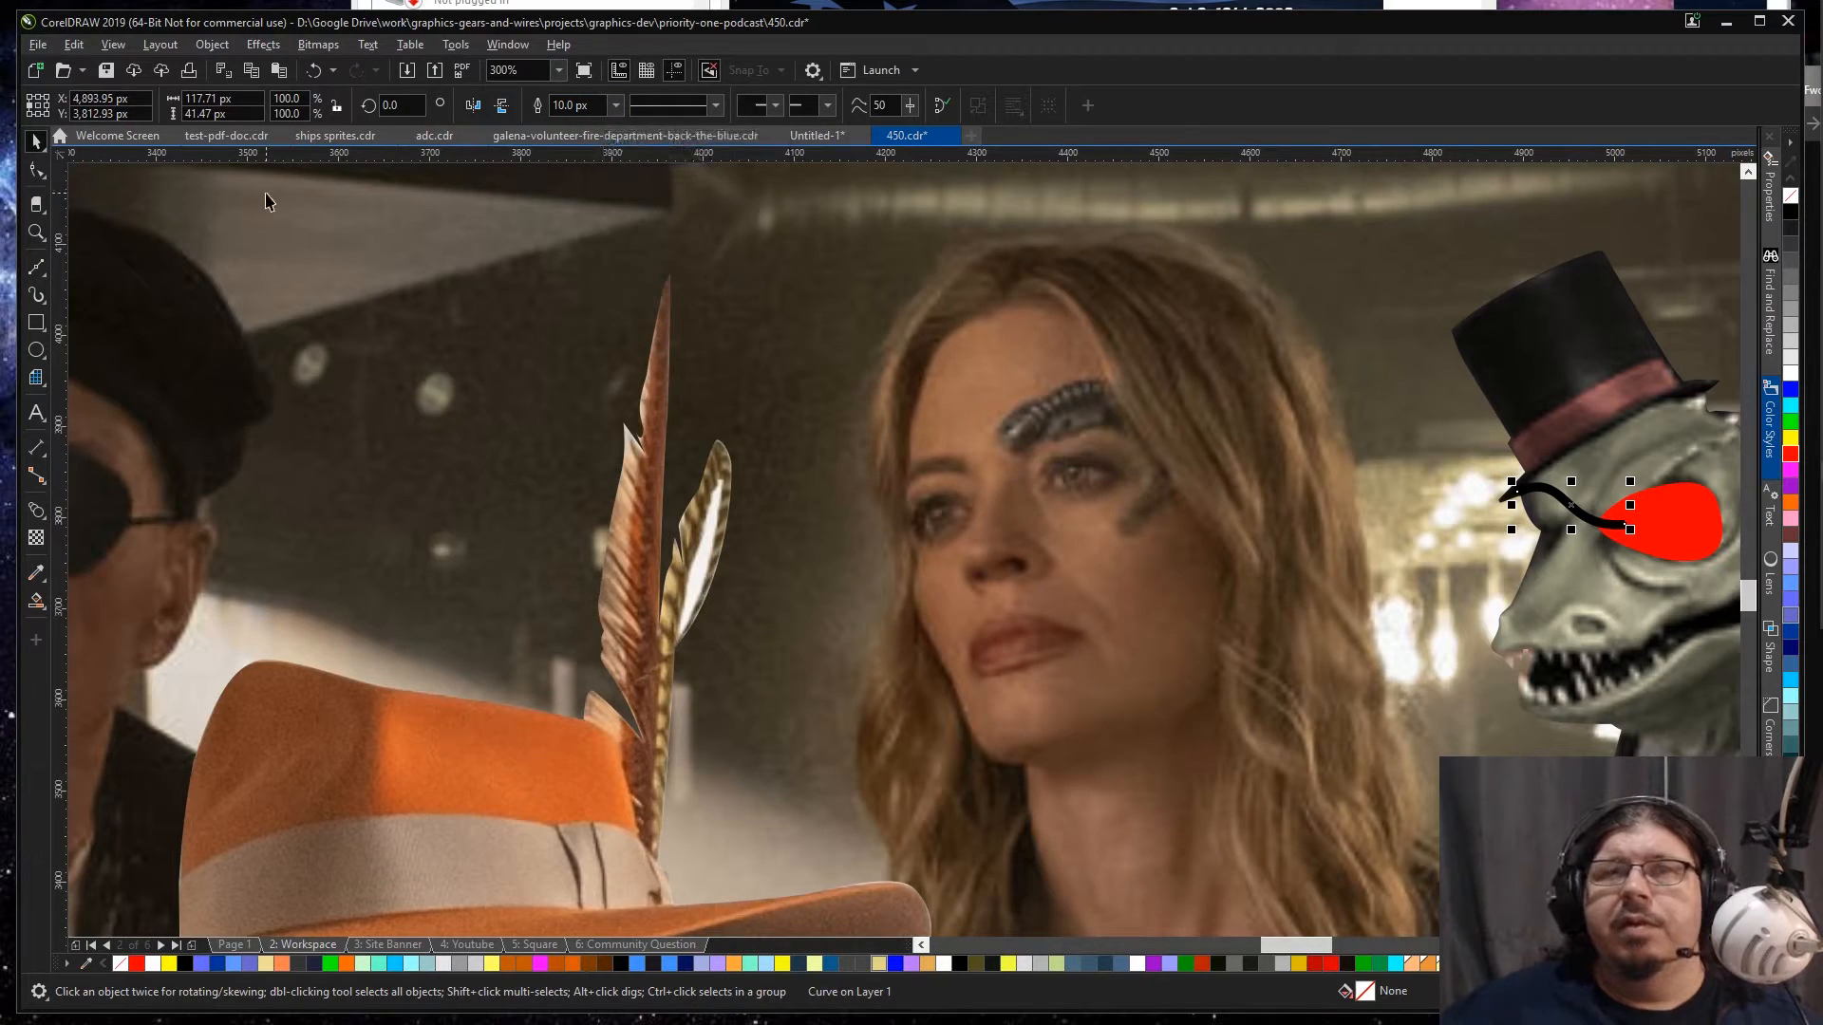
left_click(1530, 504)
left_click(1545, 491)
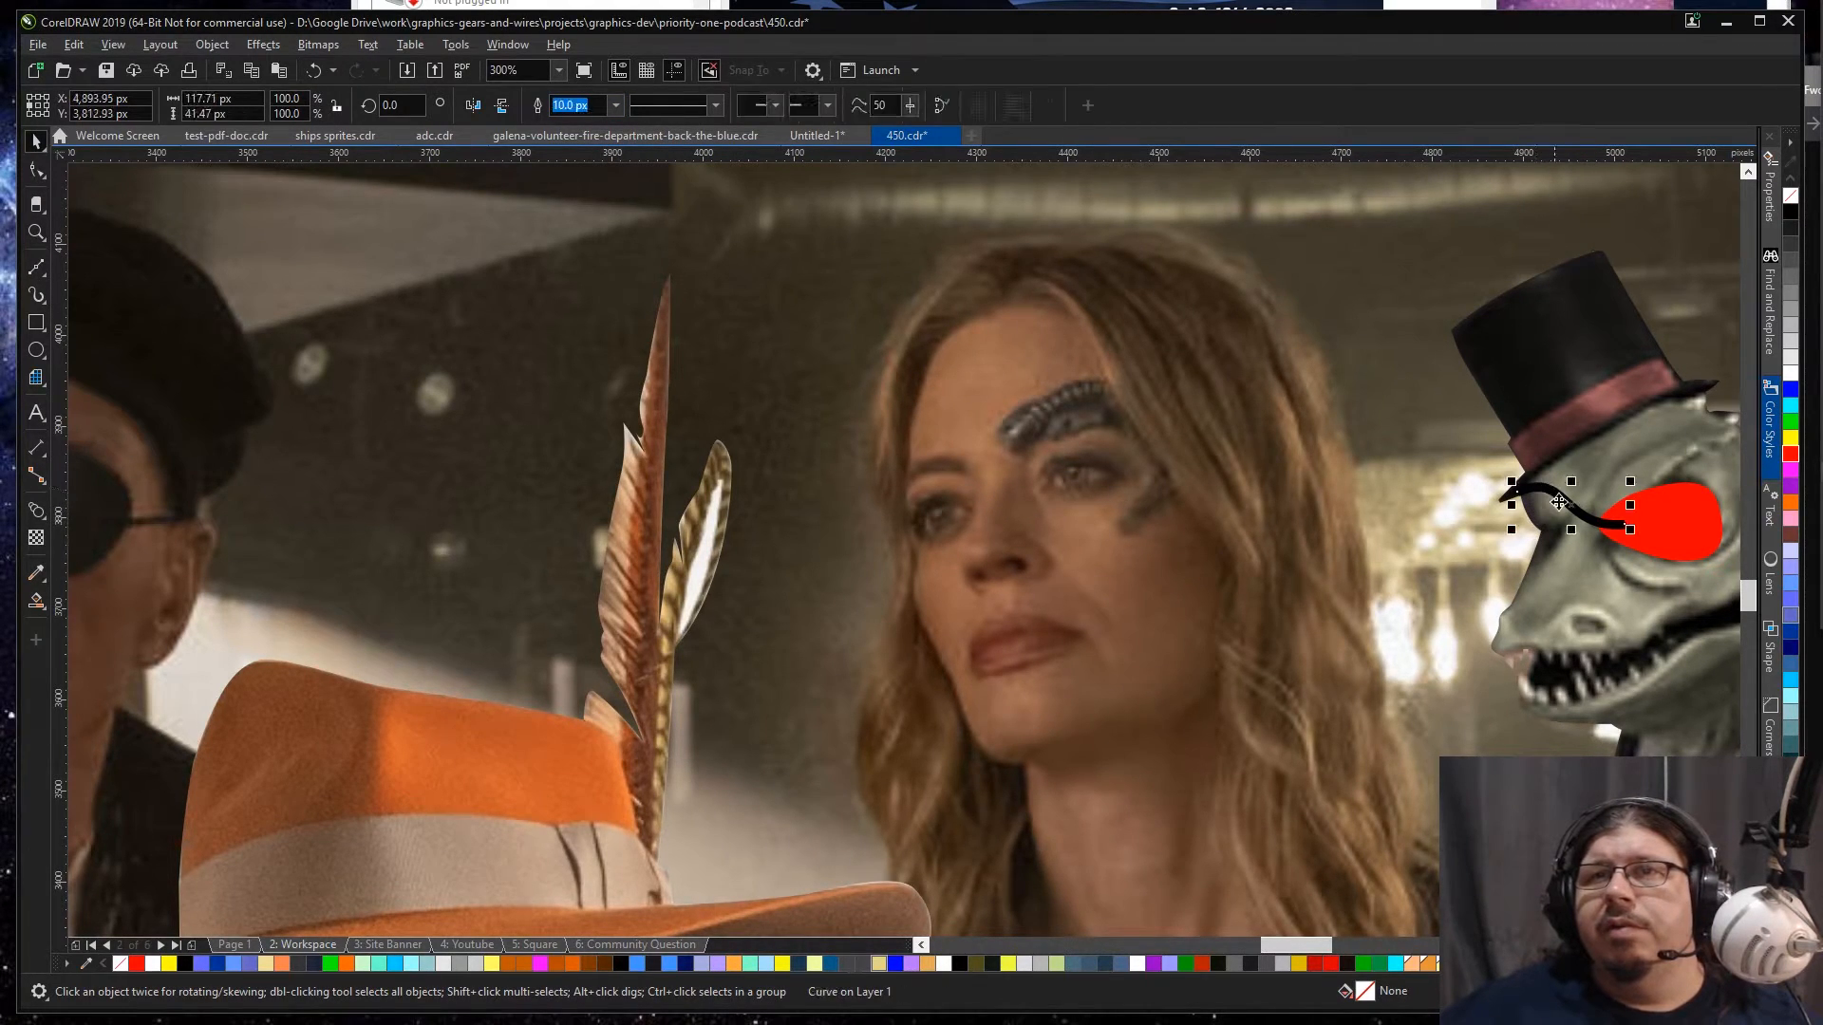
Step: Draw a second Bézier strap about 109 px wide from the red eyepatch's rear edge to the back of the lizard's head
scroll(1654, 542, "down", 2)
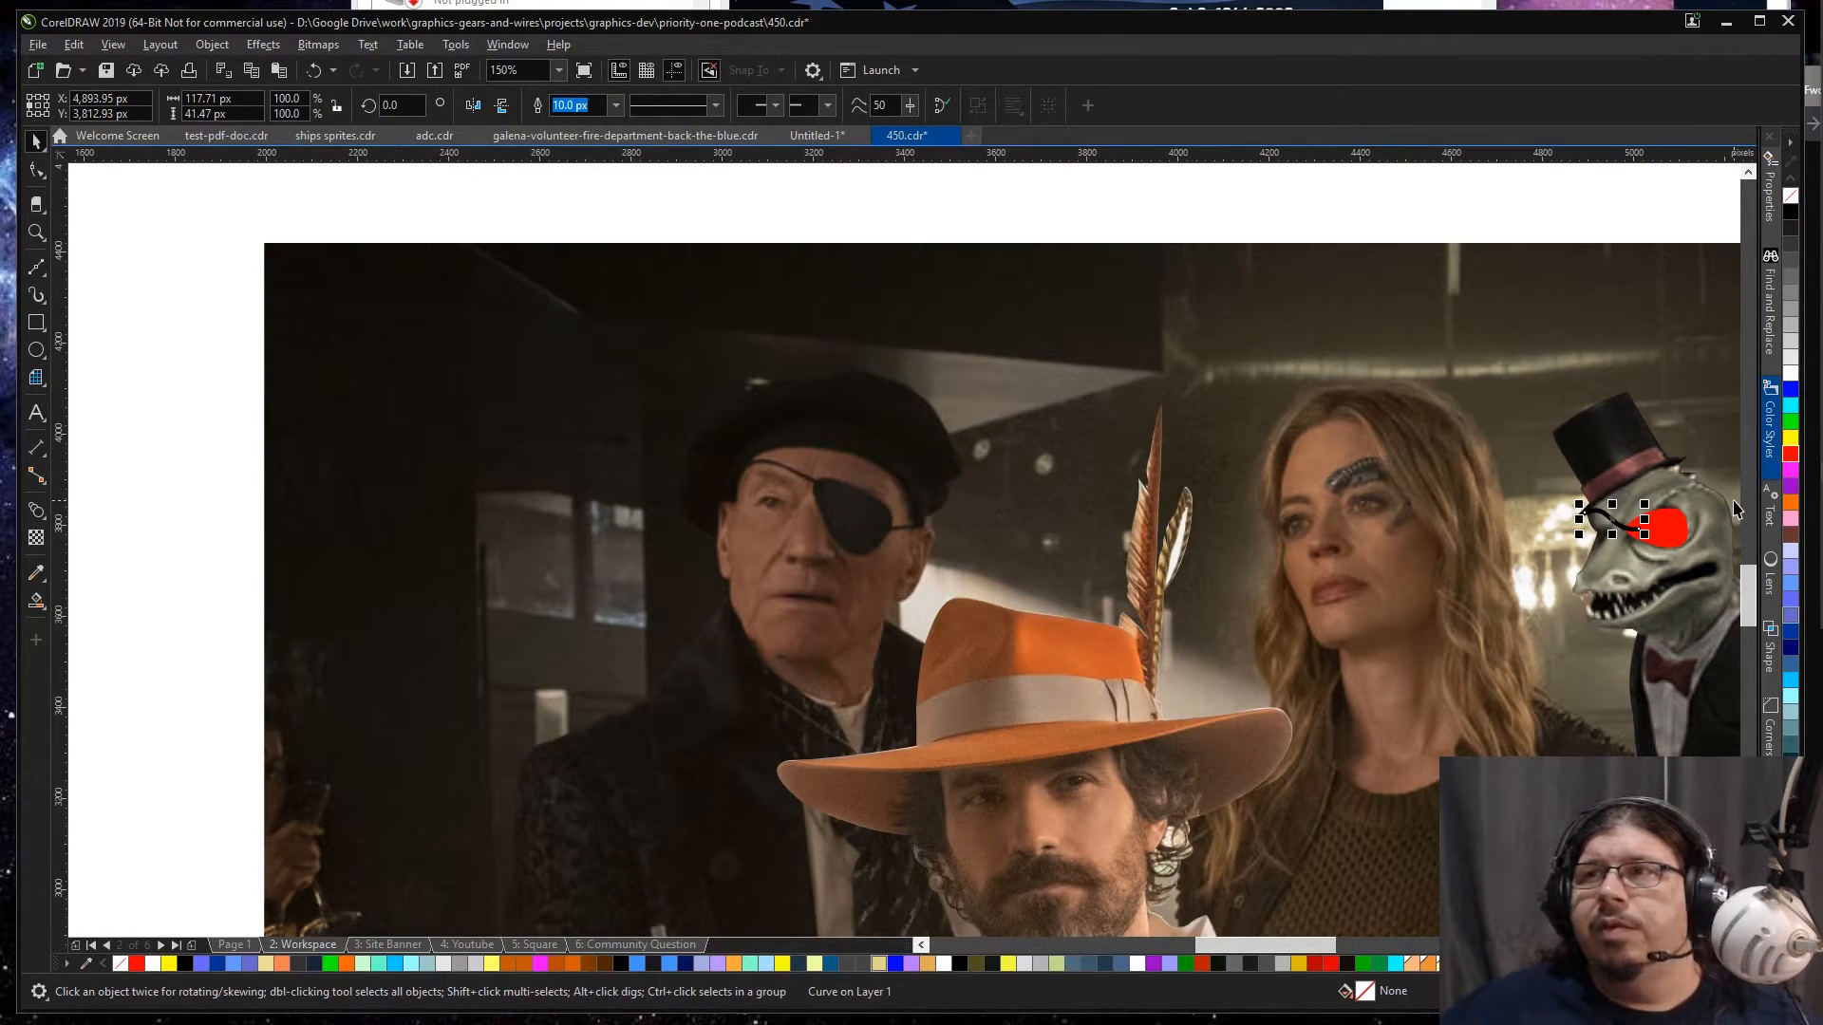
scroll(1733, 510, "right", 5)
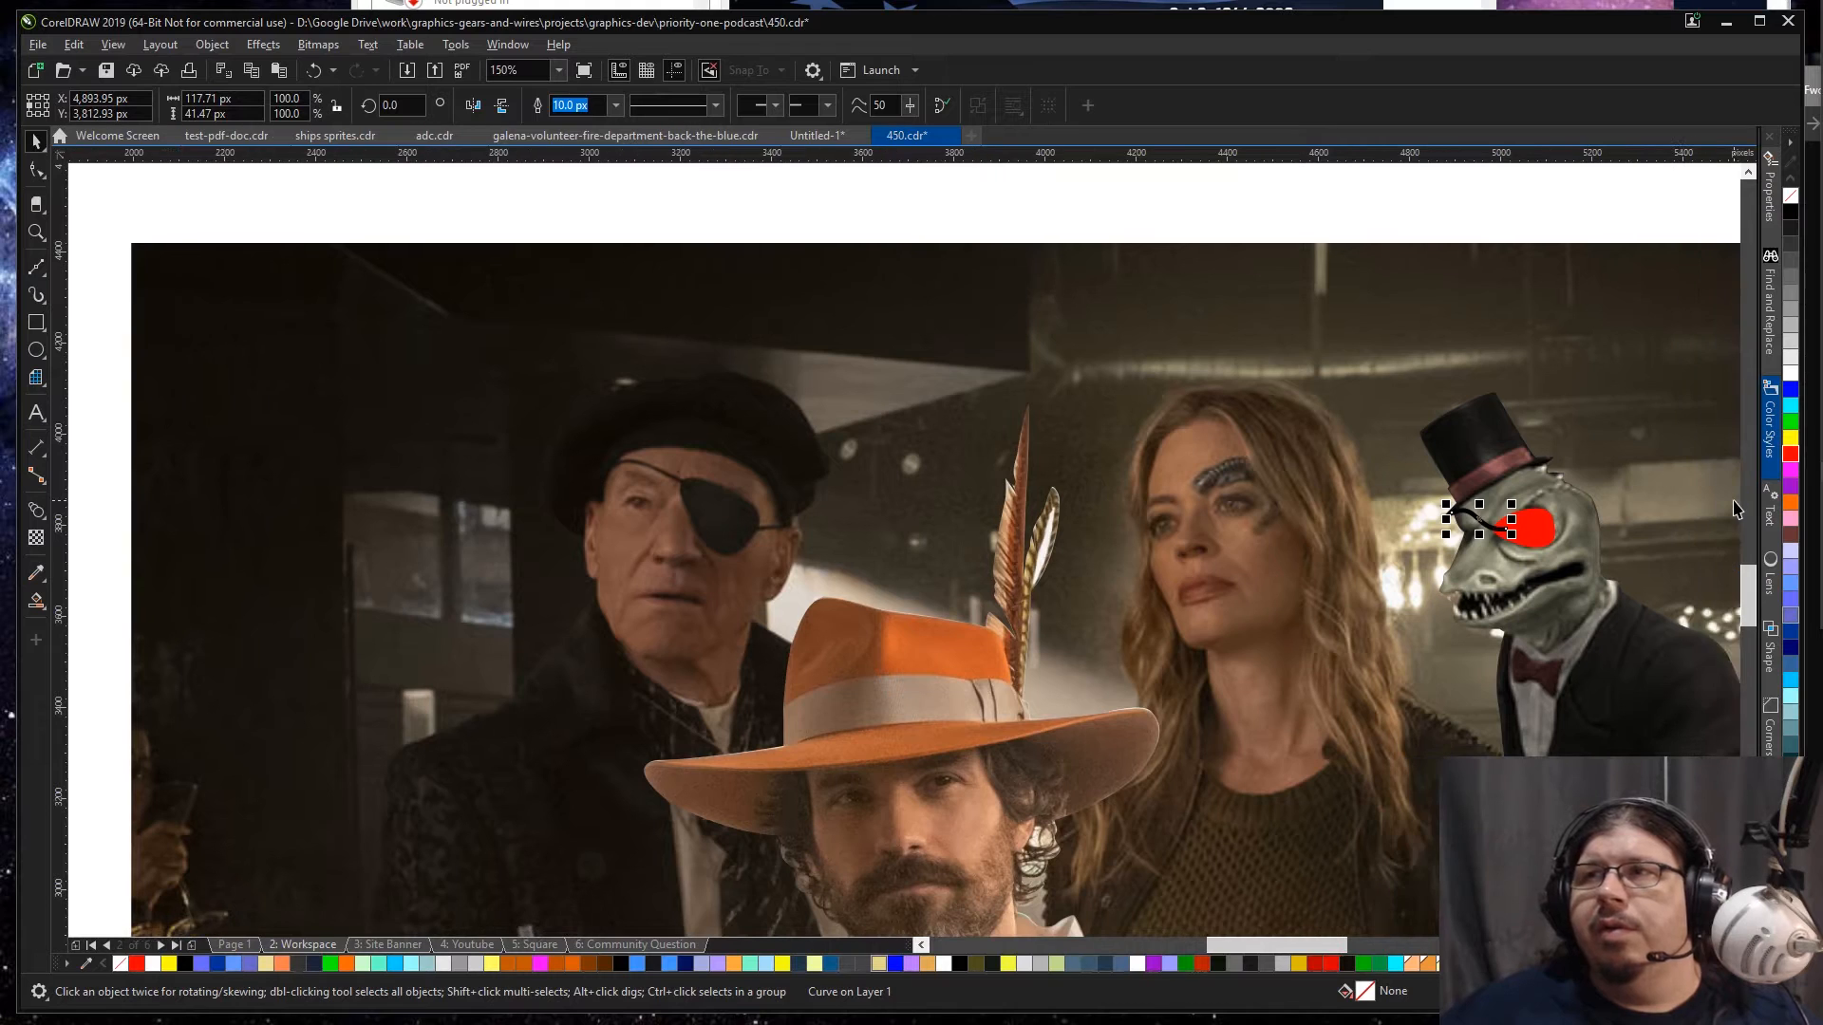
scroll(1623, 570, "up", 2)
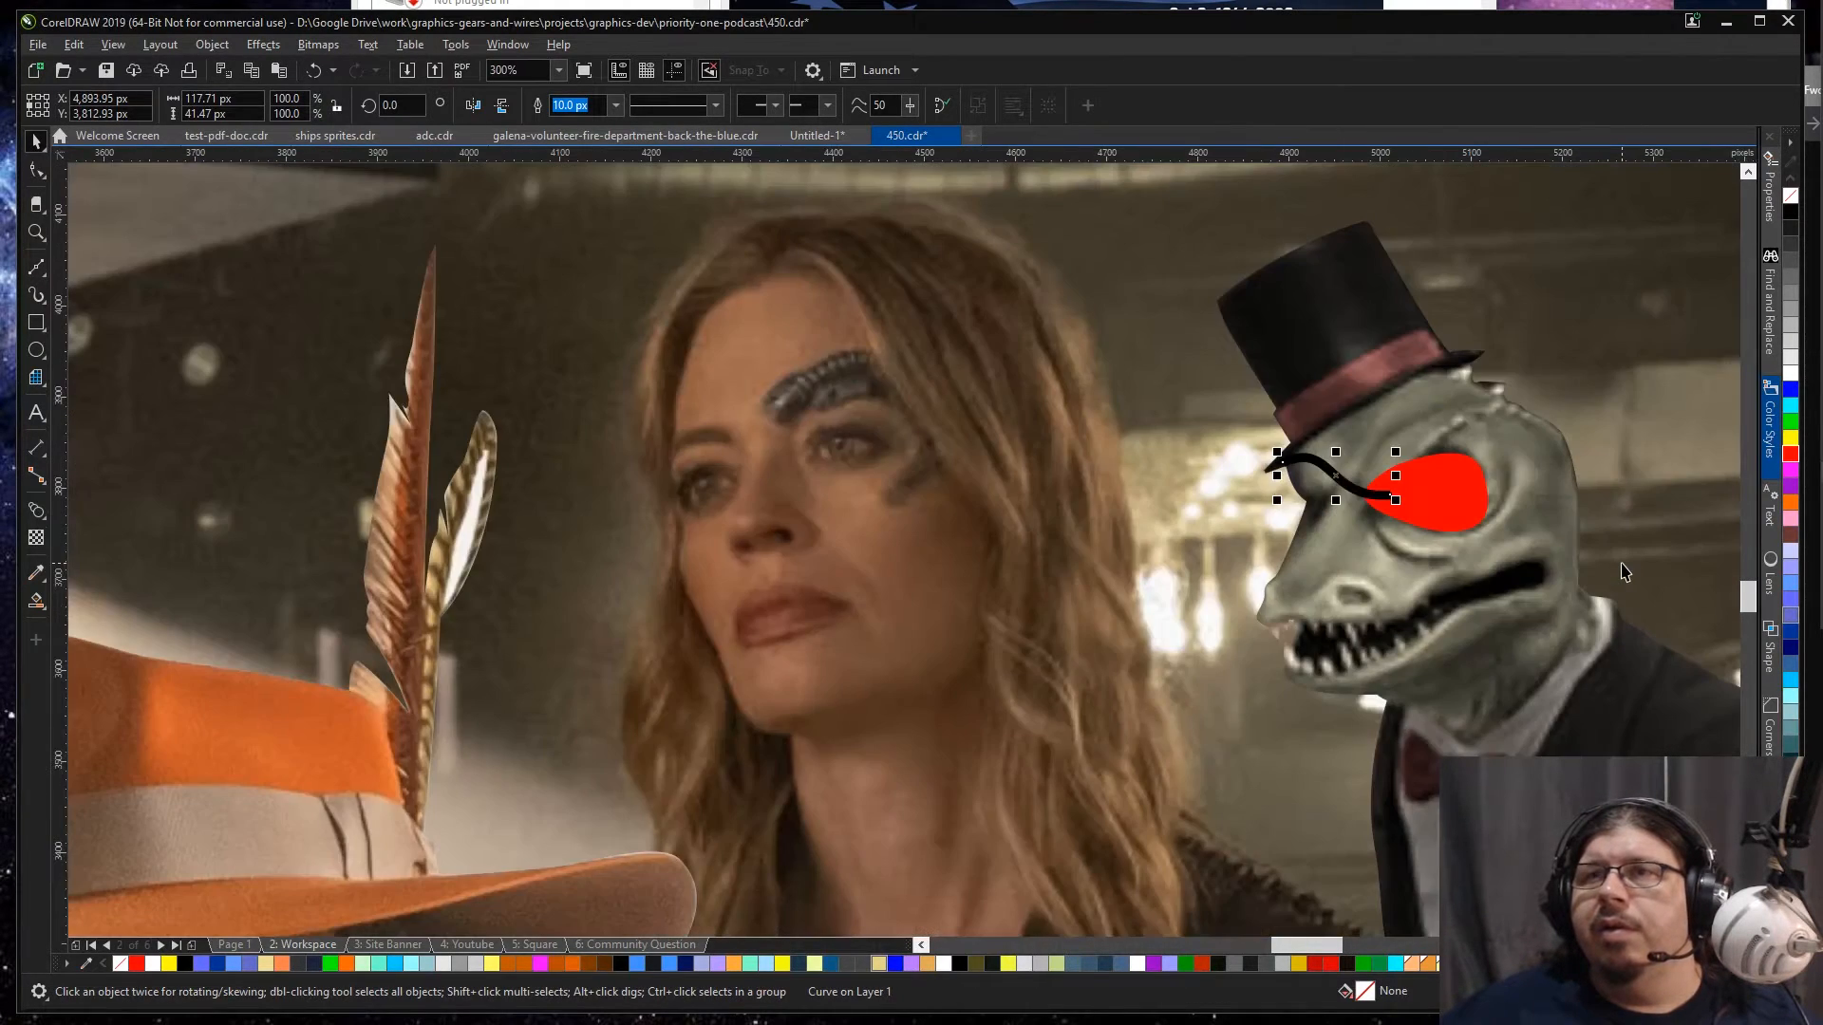
scroll(1626, 465, "up", 1)
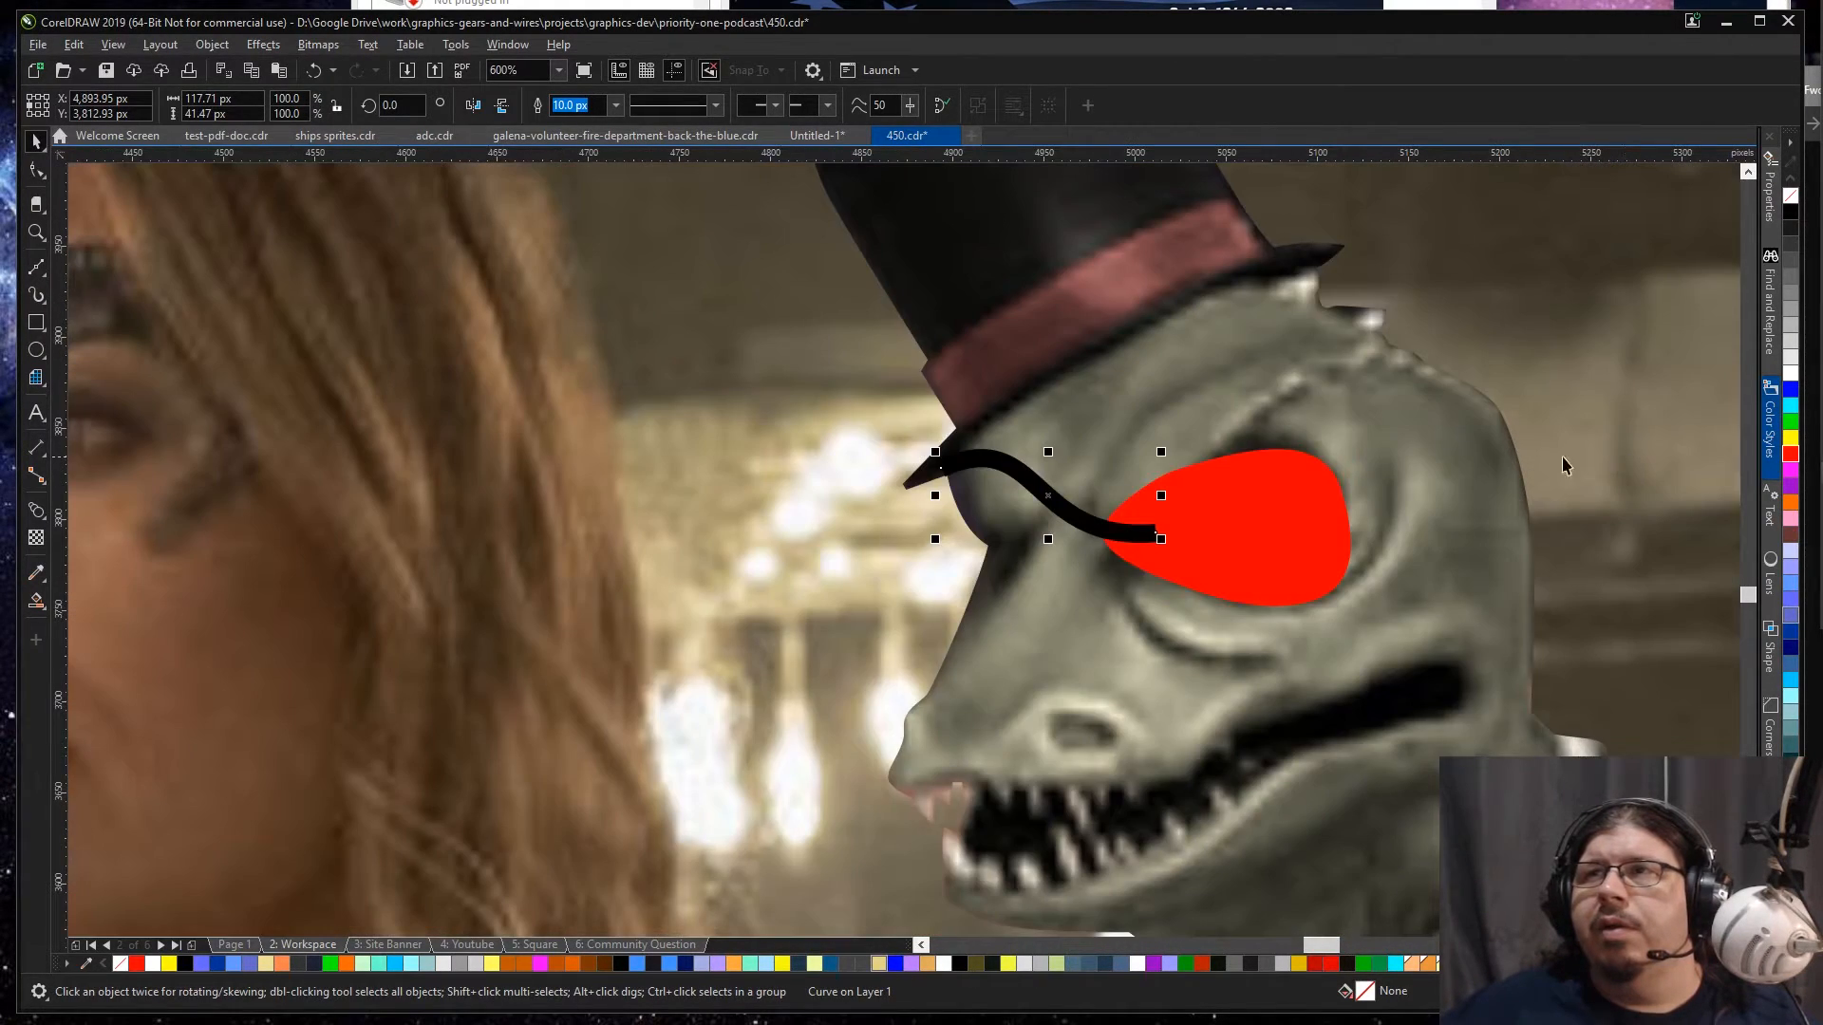
left_click(36, 267)
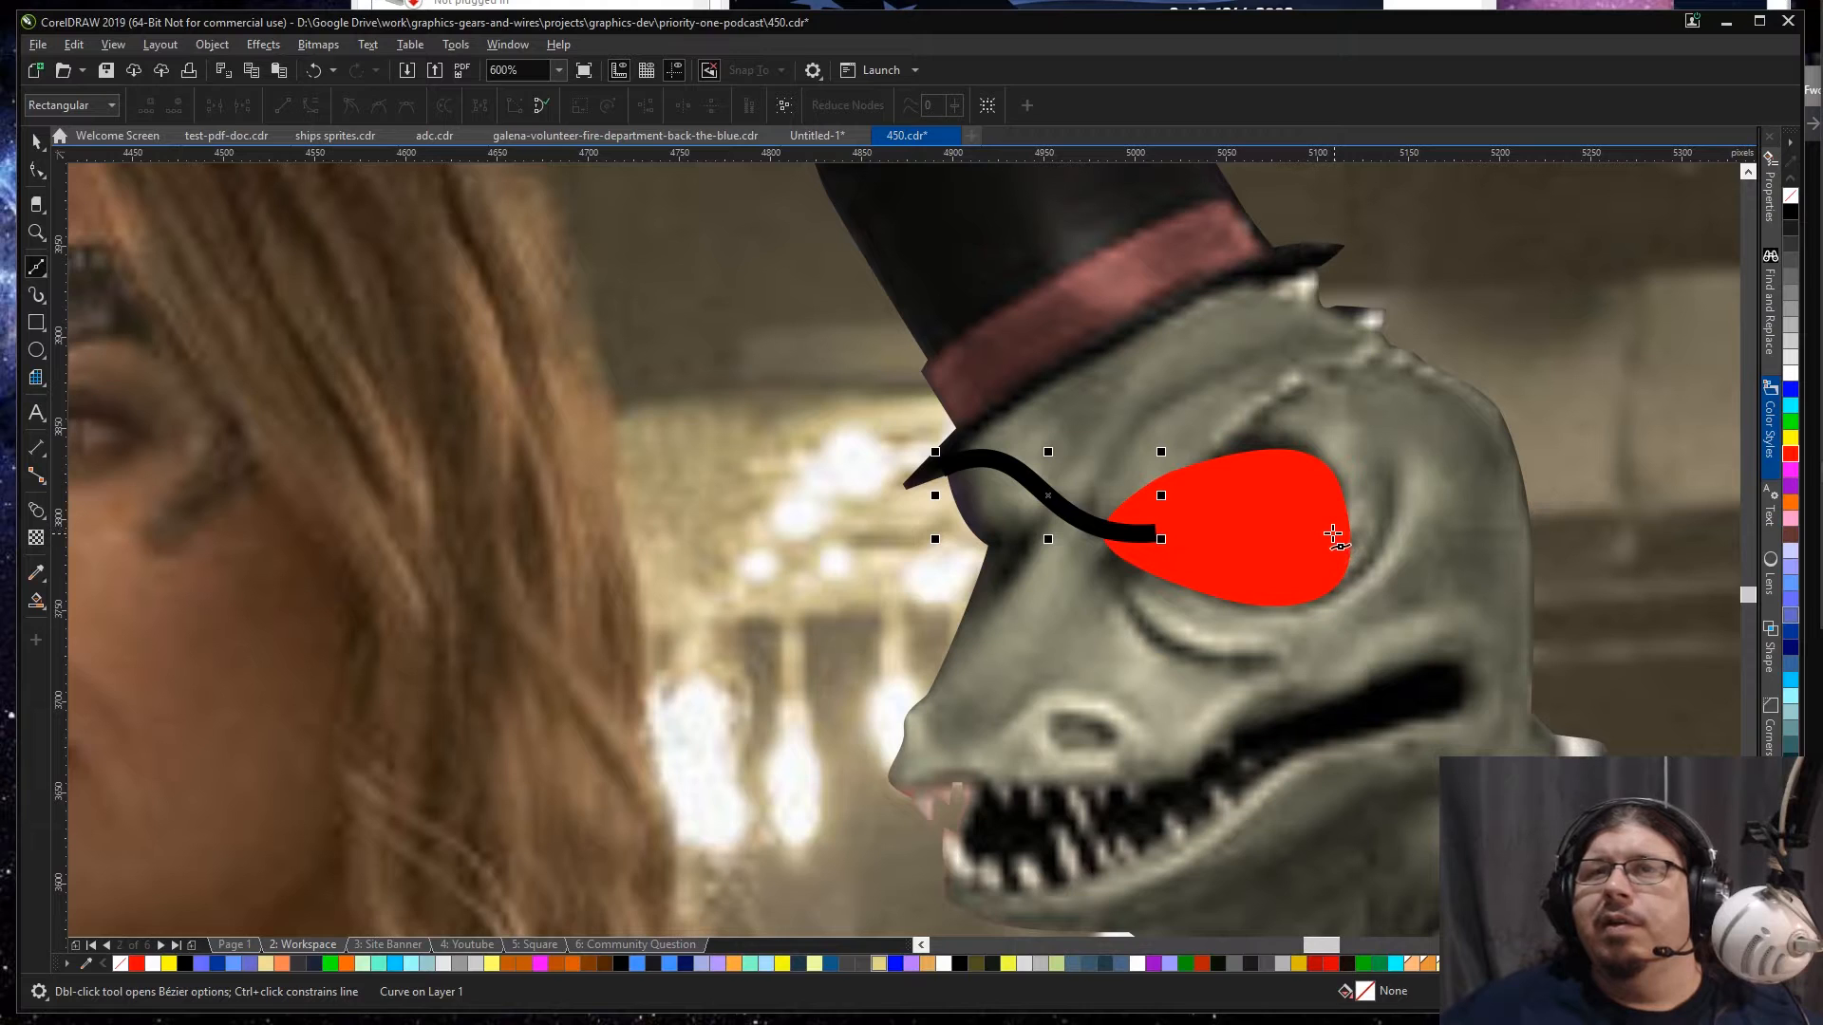
left_click_drag(1333, 533, 1382, 524)
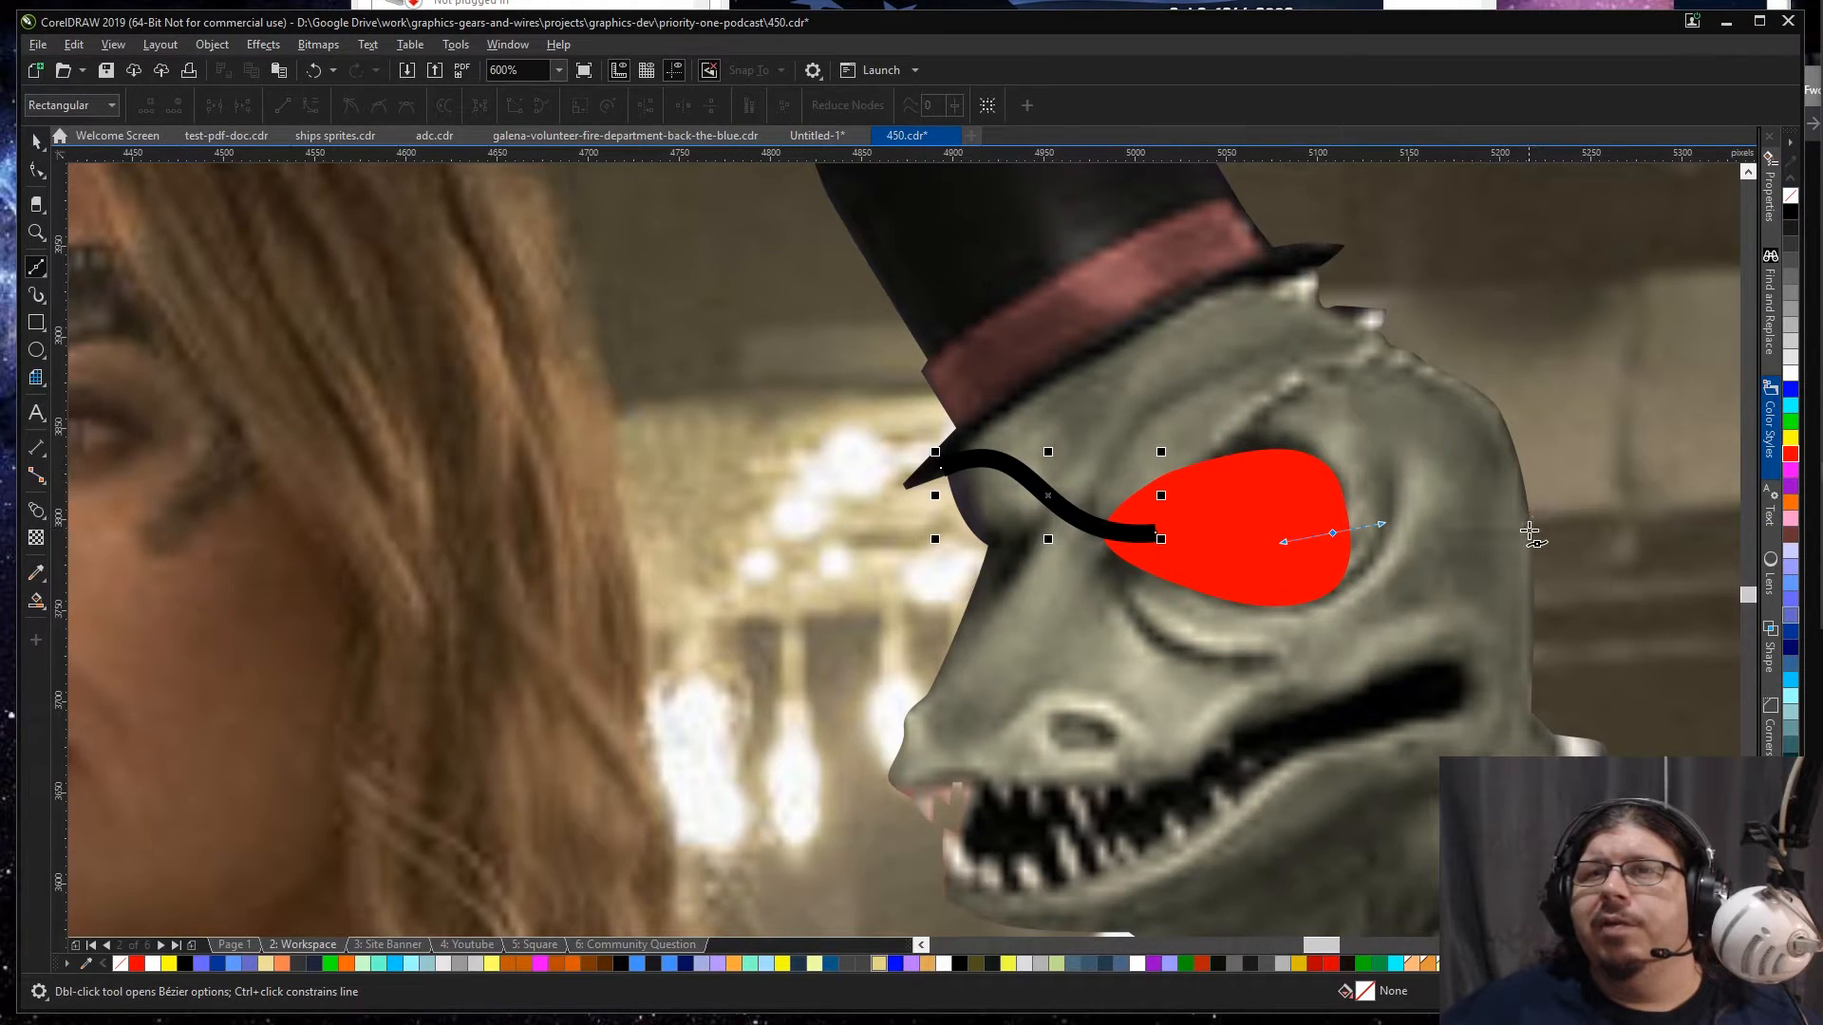
mouse_move(1467, 526)
left_mouse_down()
mouse_move(1530, 536)
mouse_move(1551, 515)
mouse_move(1536, 528)
left_mouse_up()
key("space")
key("space")
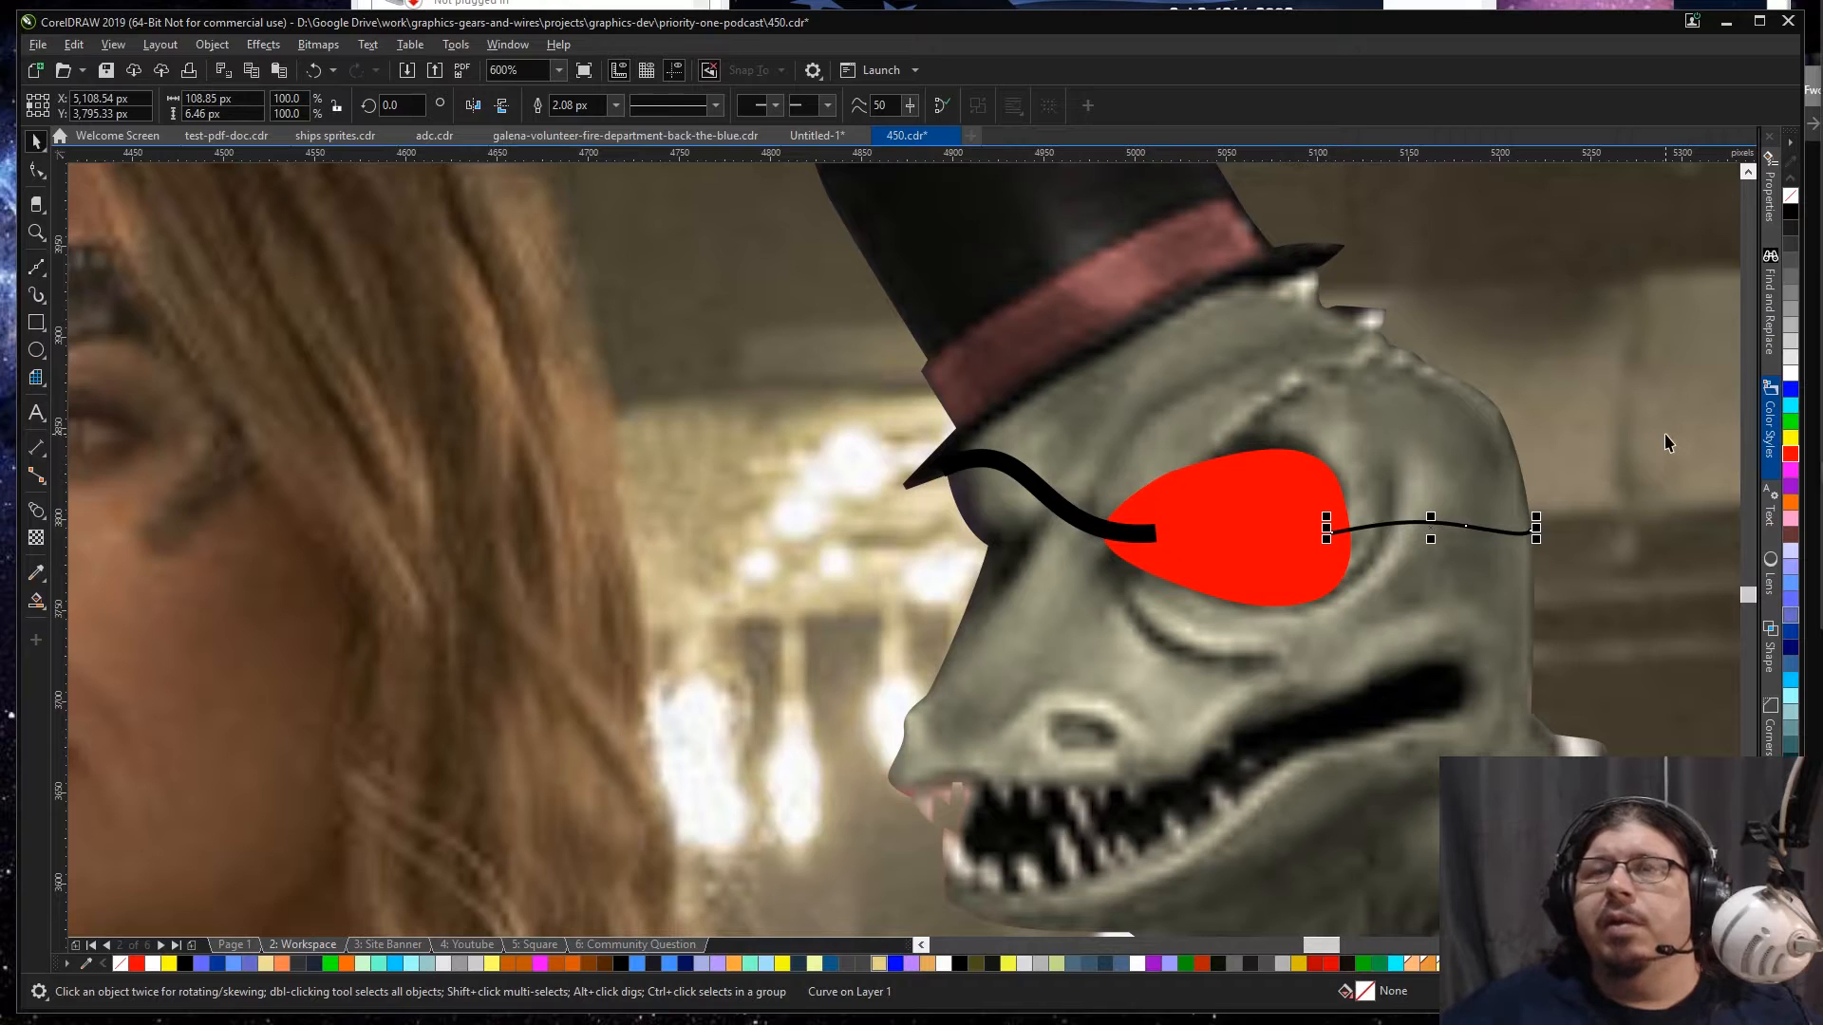
Step: Lower the rear strap's end at the back of the lizard's head and bend the curve into a gentle arch
key("F10")
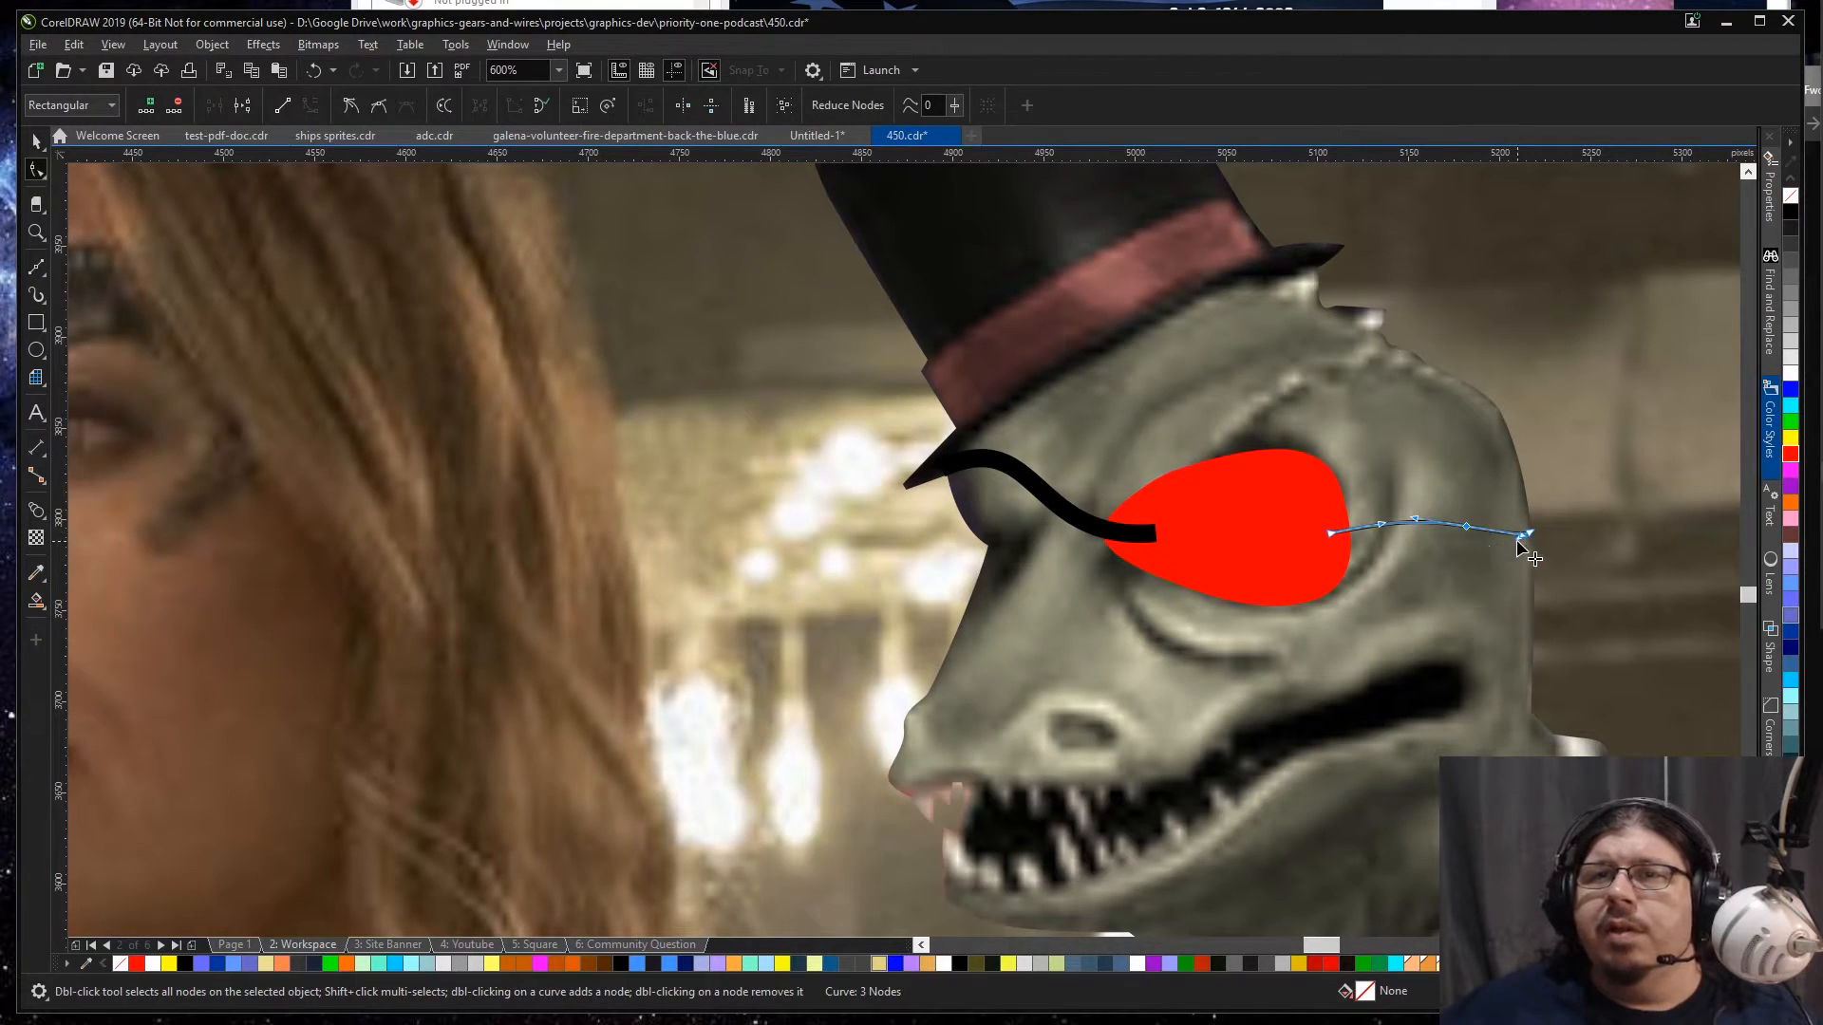
left_click_drag(1522, 540, 1386, 516)
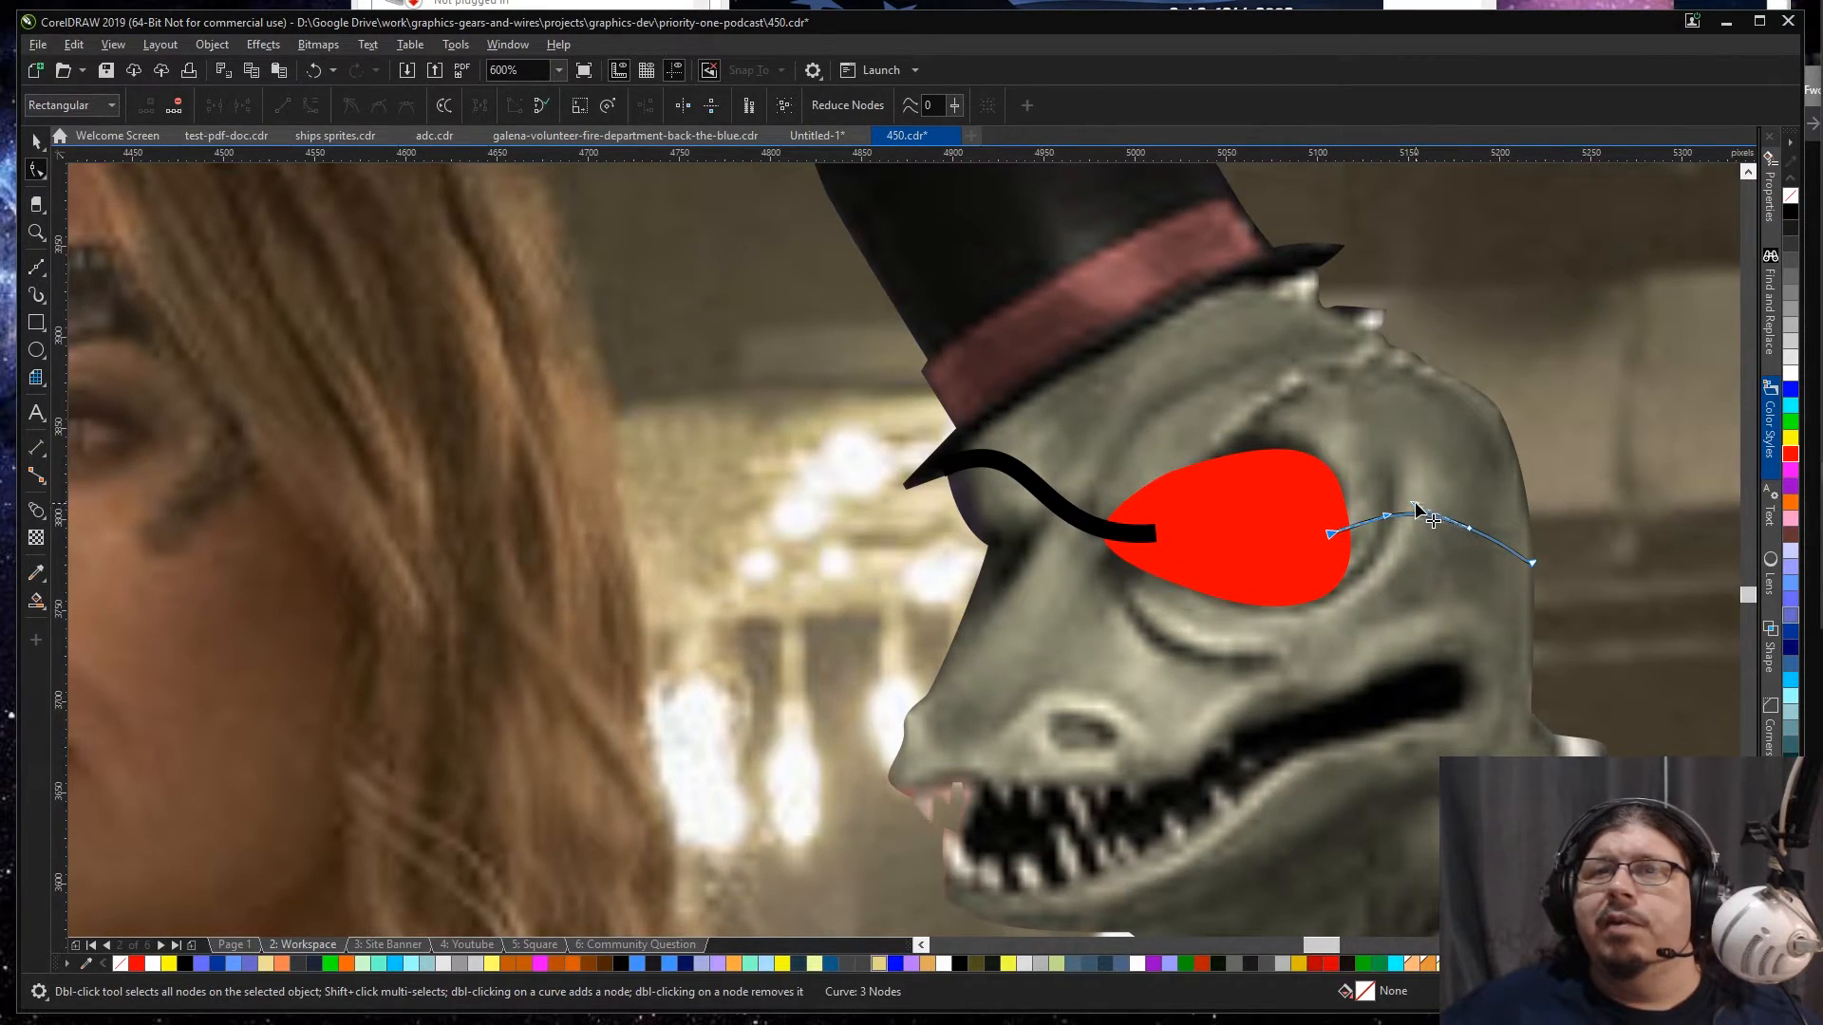
left_click(1529, 562)
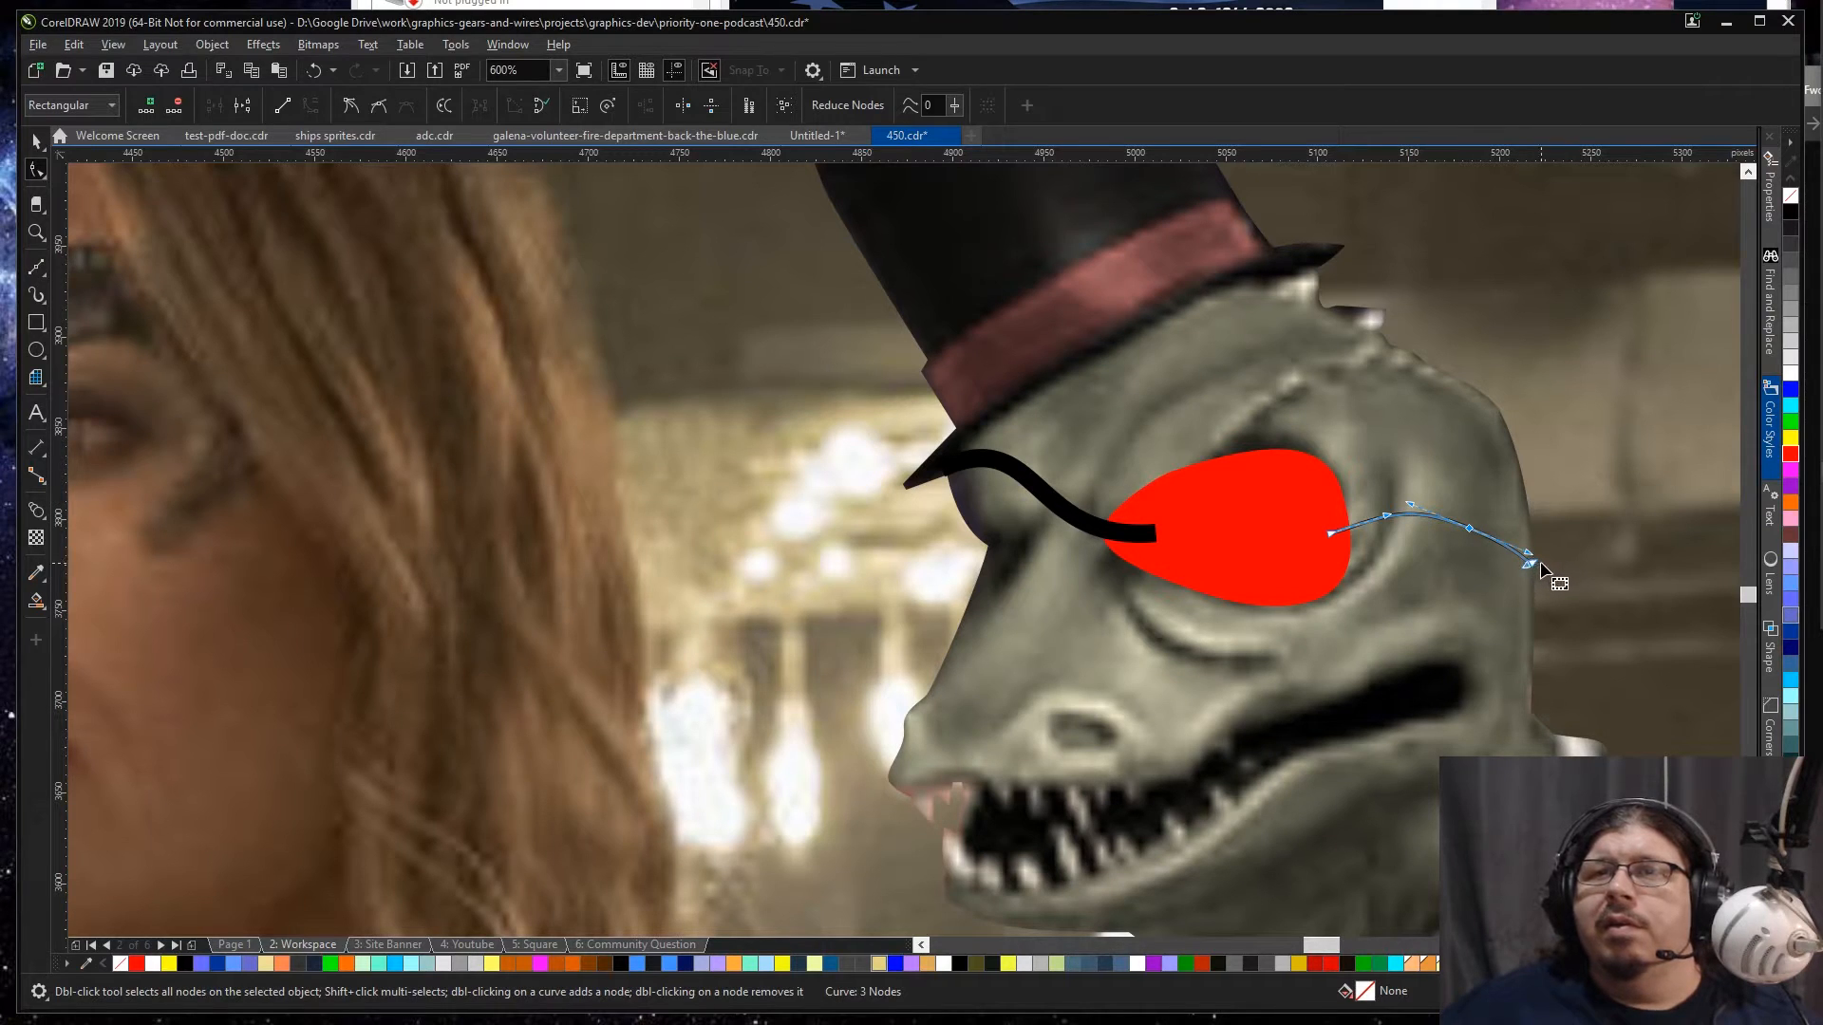
key("space")
Step: Set the rear strap's outline width to 10 px and fill the red eyepatch with near-black grey
scroll(1559, 446, "down", 2)
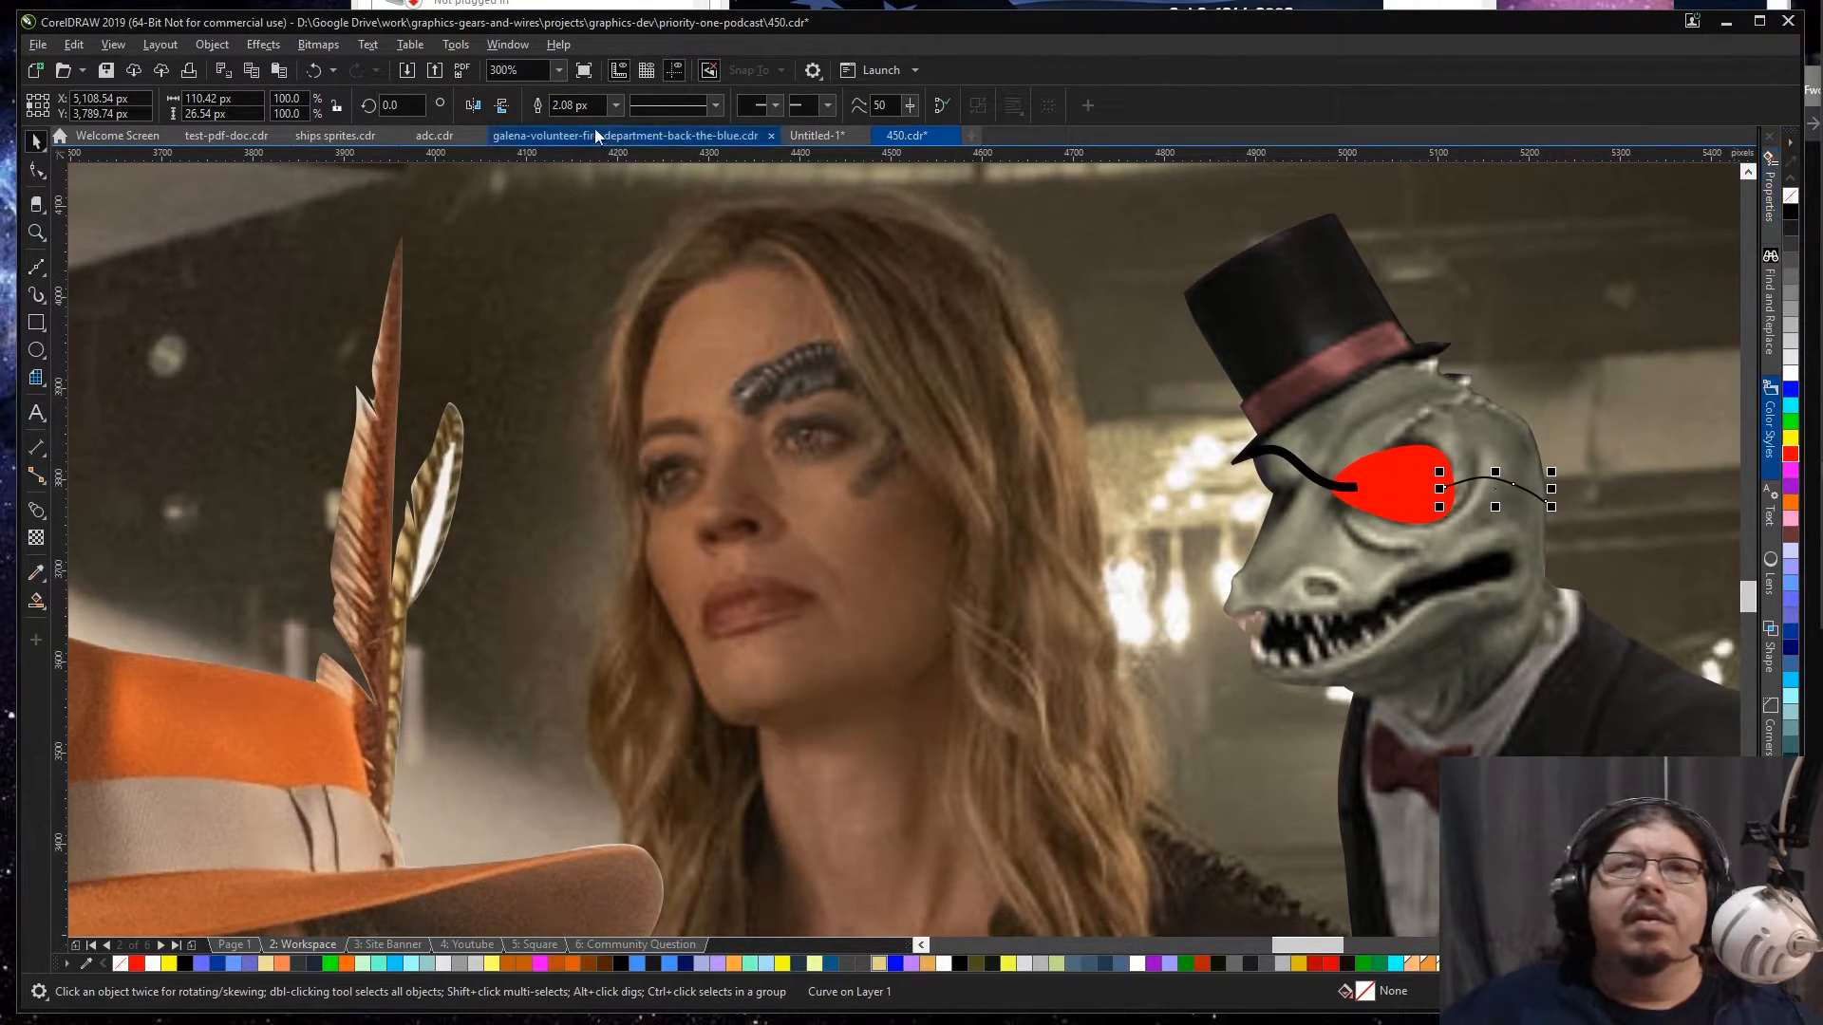
double_click(577, 106)
type("10")
key("Return")
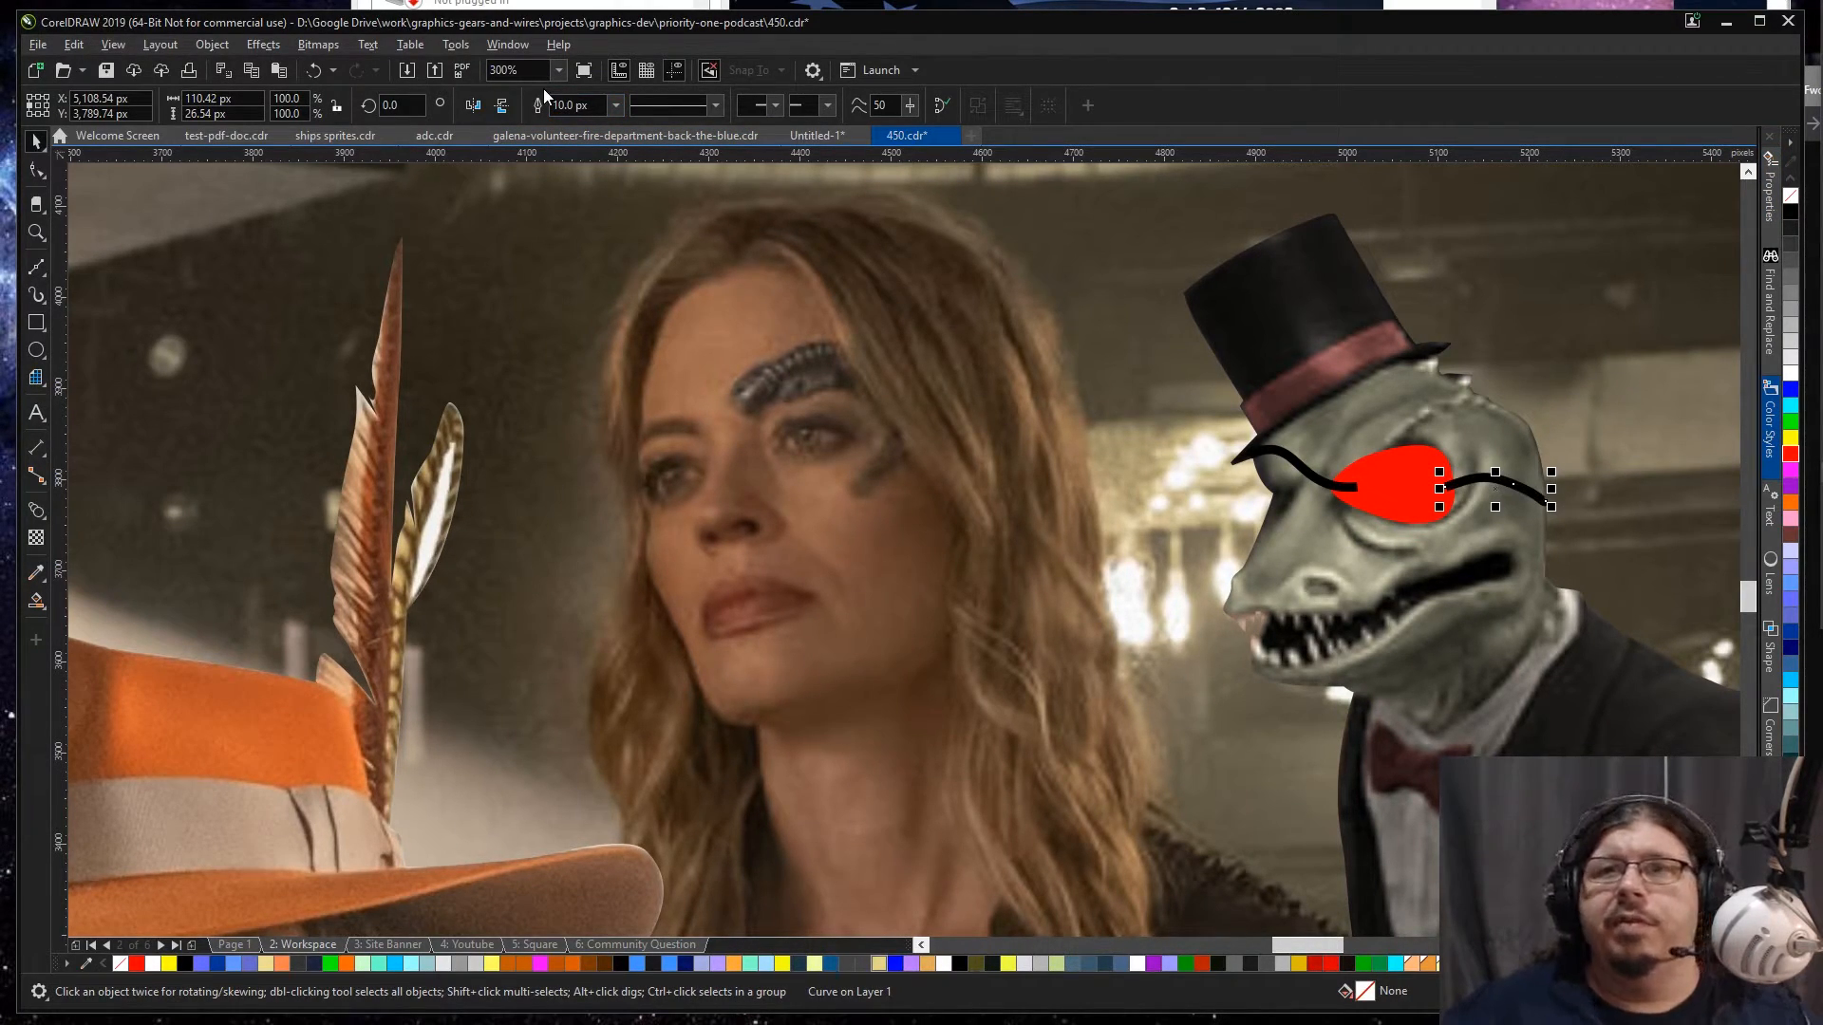
left_click(1391, 482)
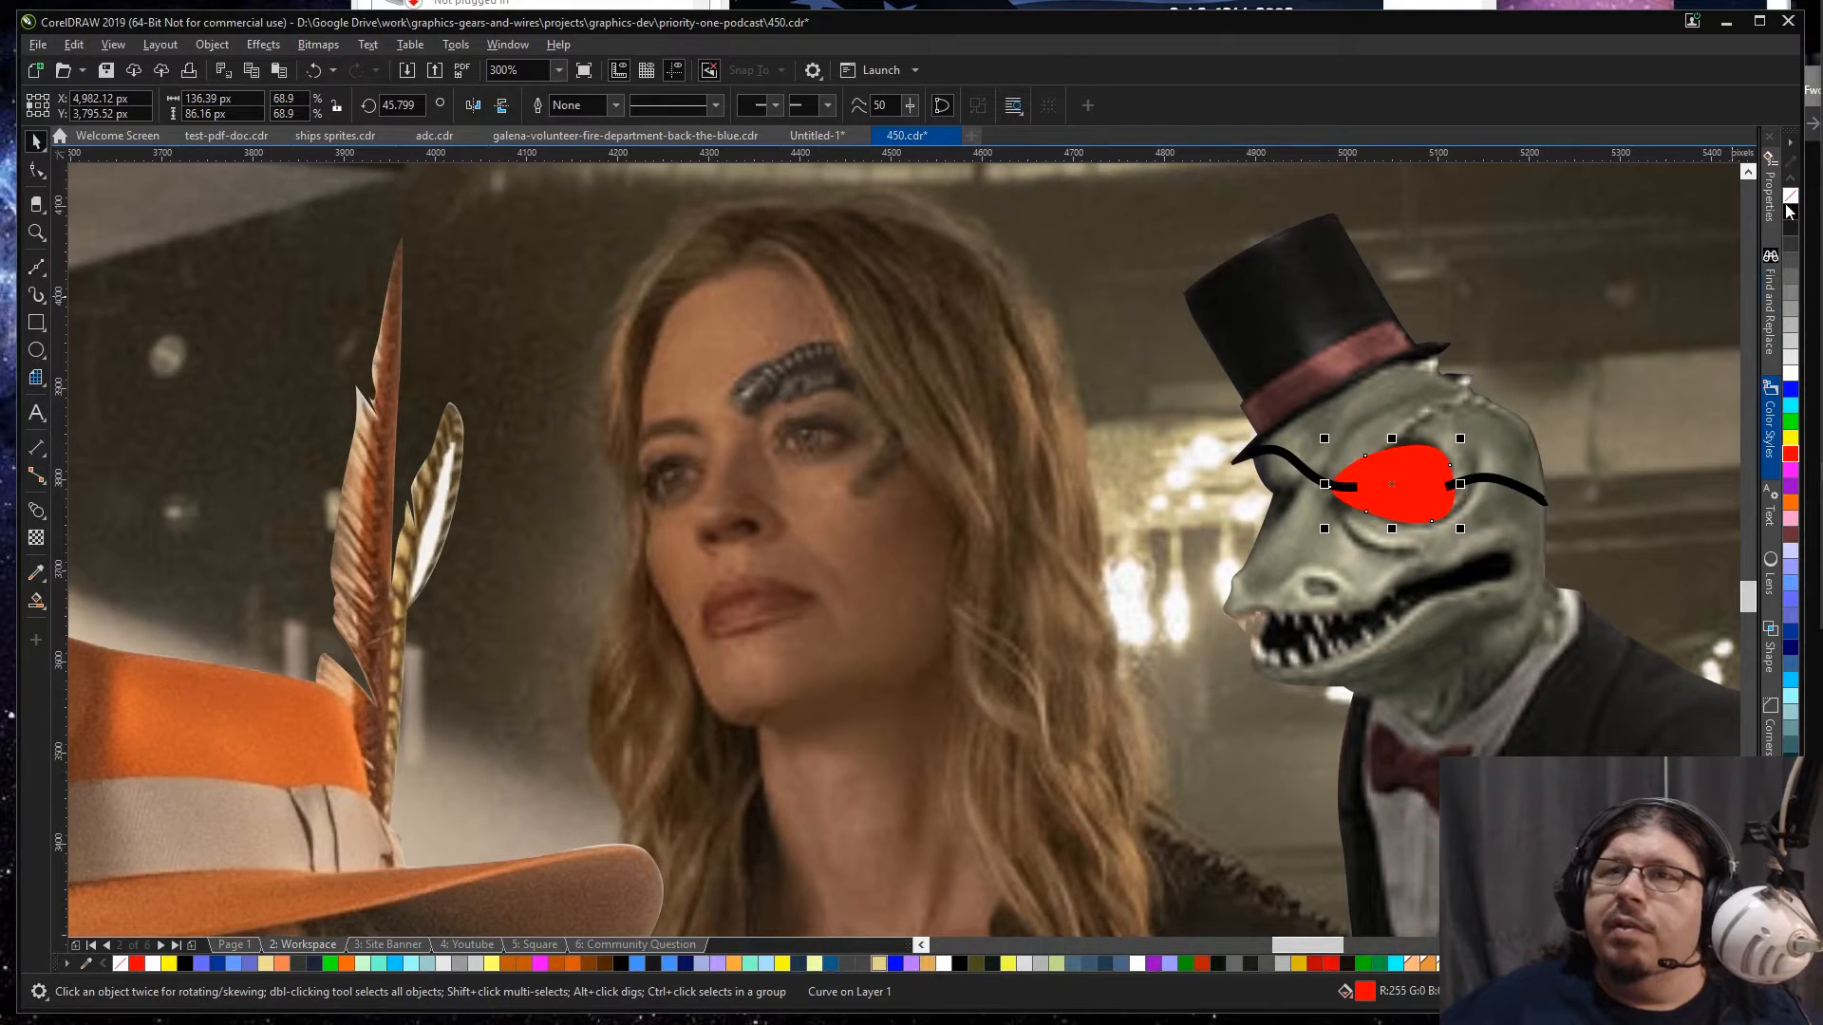
left_click(1790, 229)
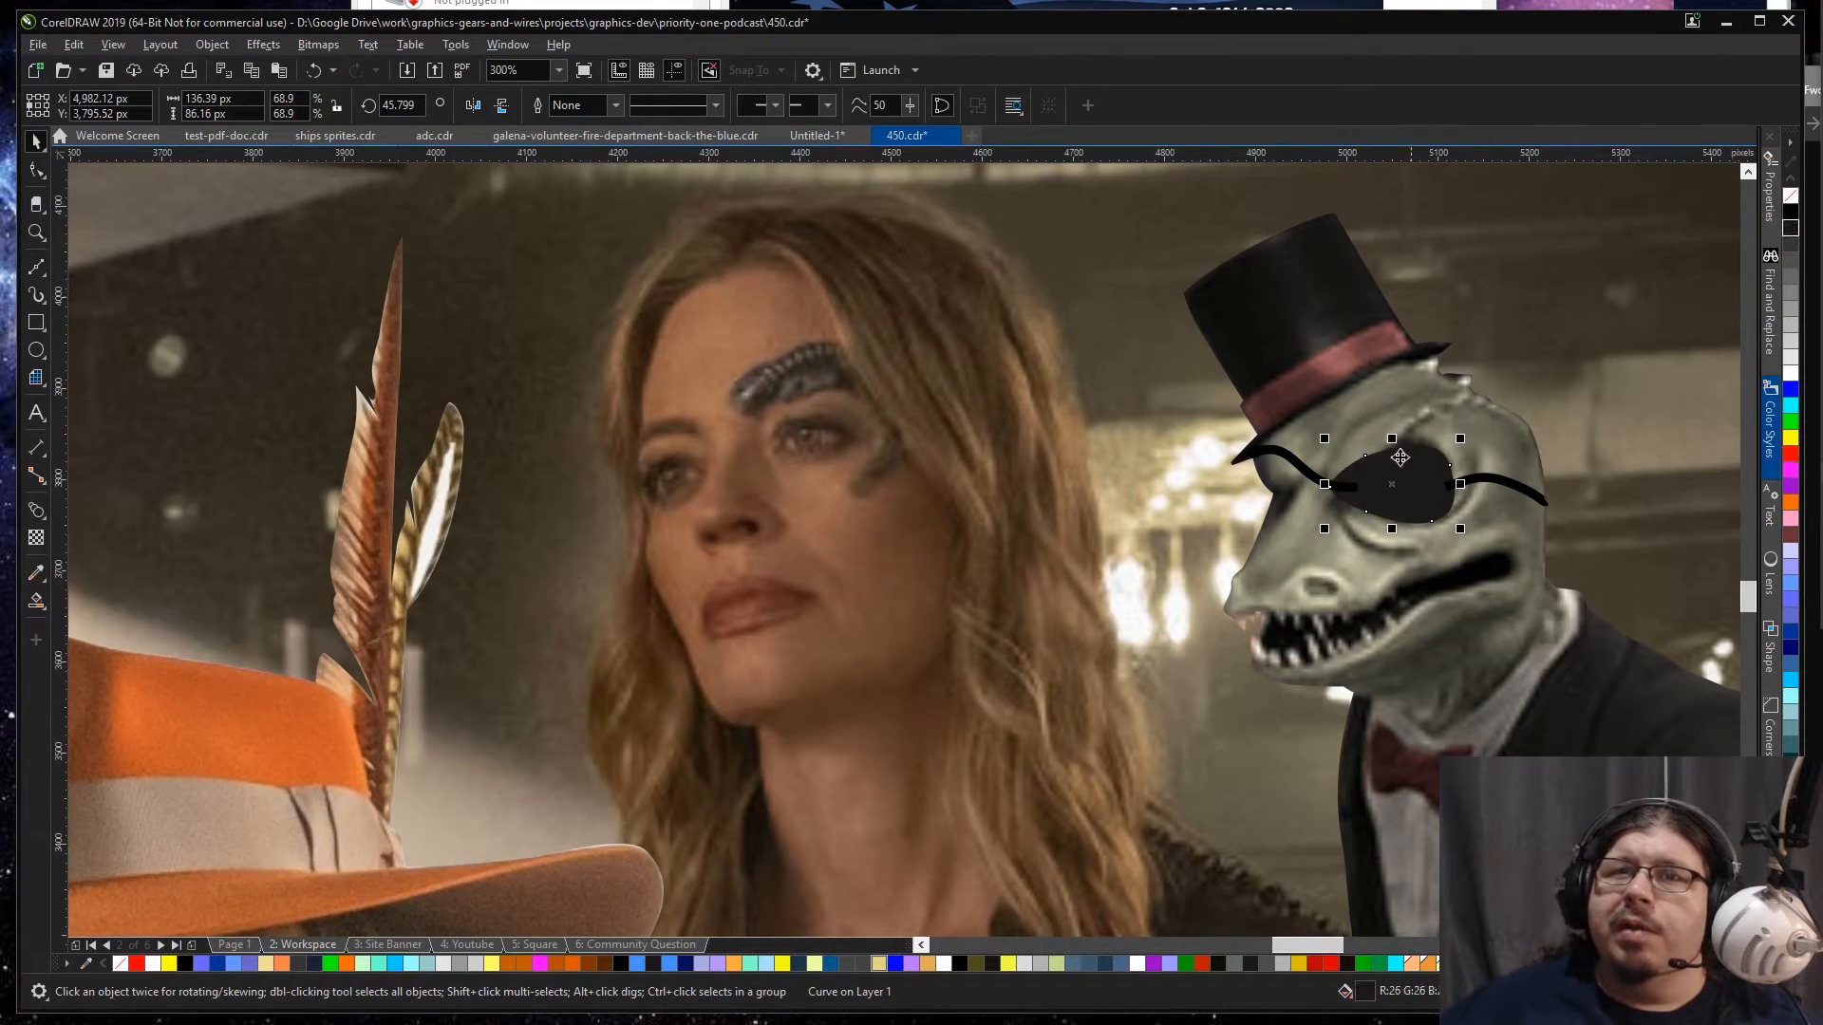
left_click(1307, 471)
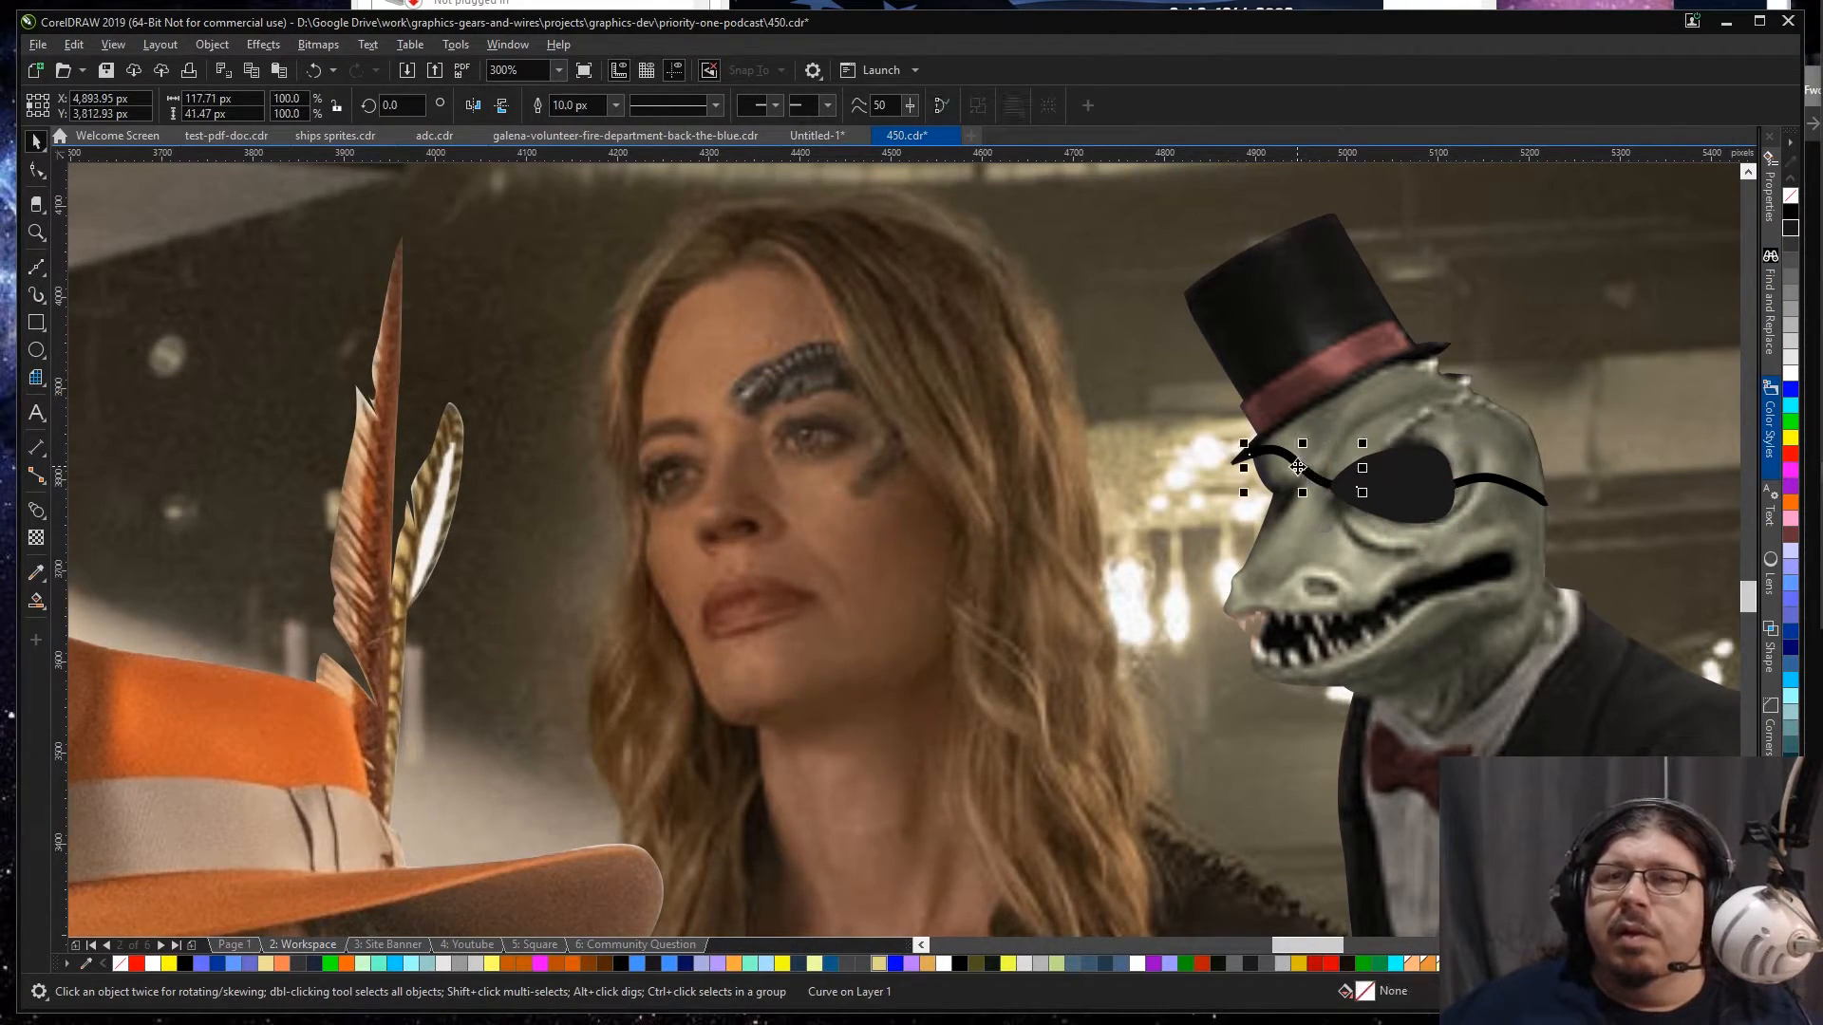
left_click(36, 573)
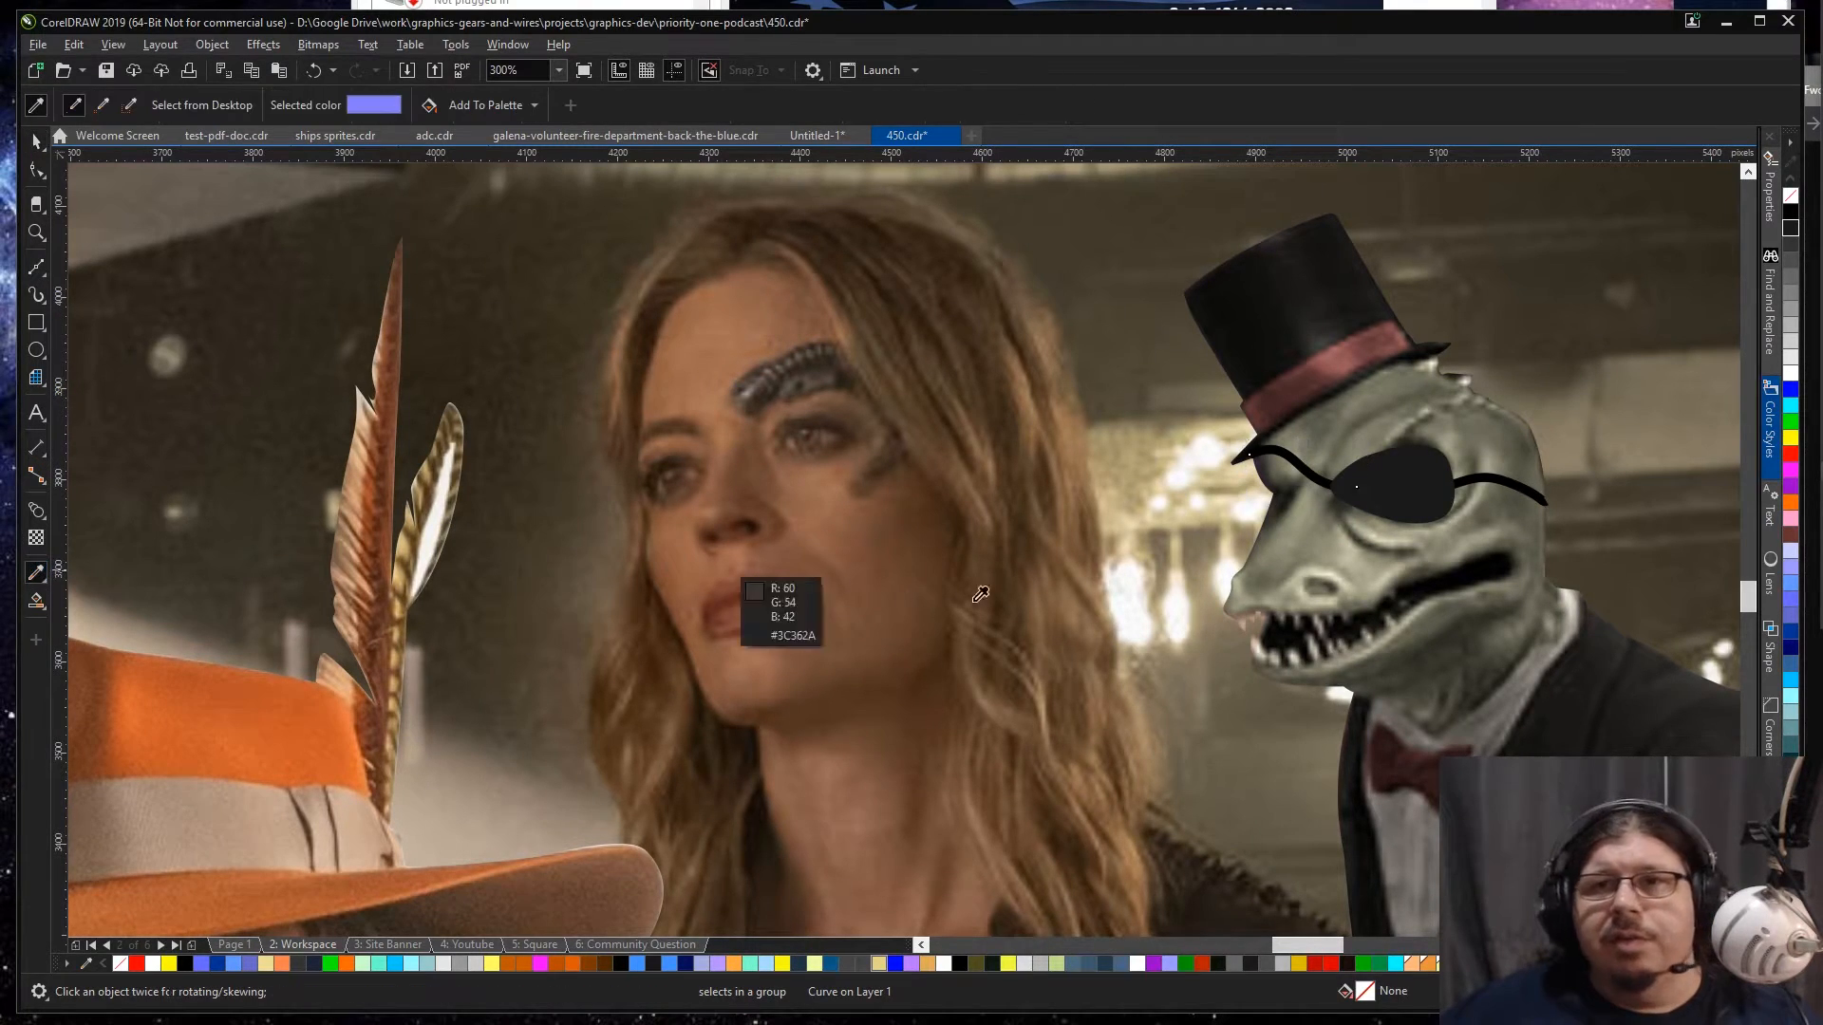
left_click(1614, 696)
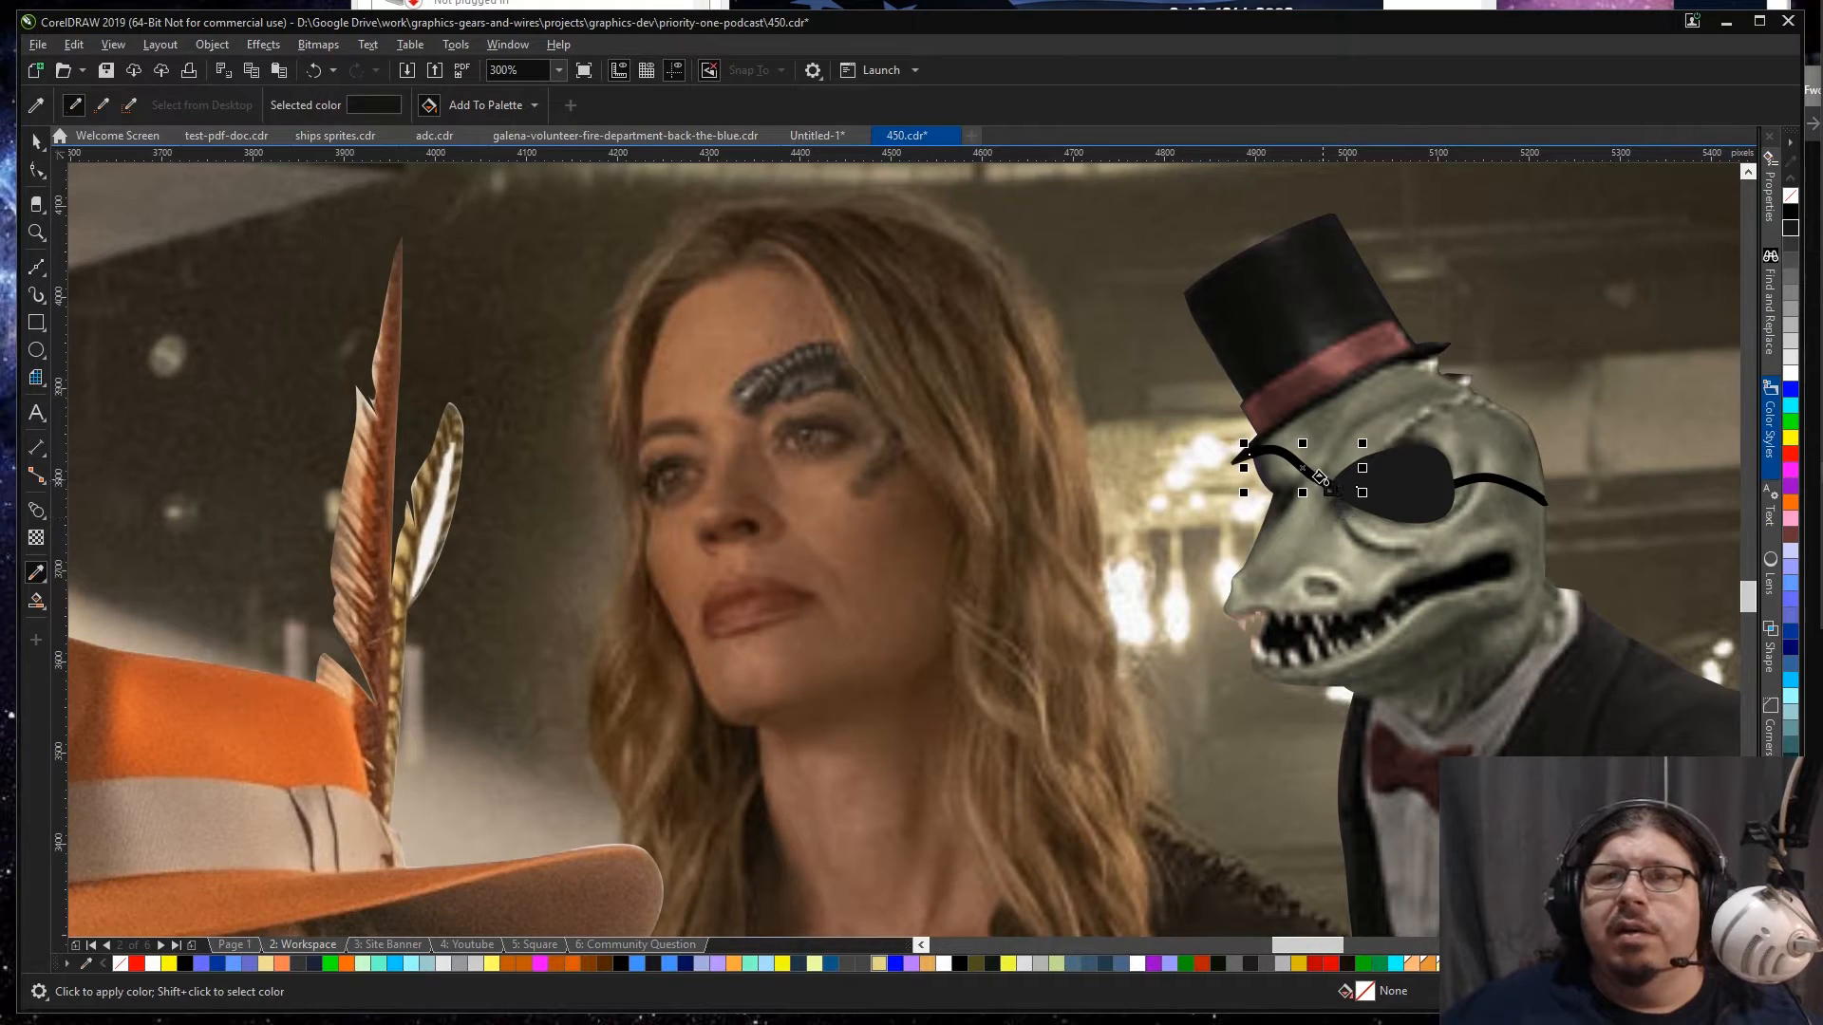
key("space")
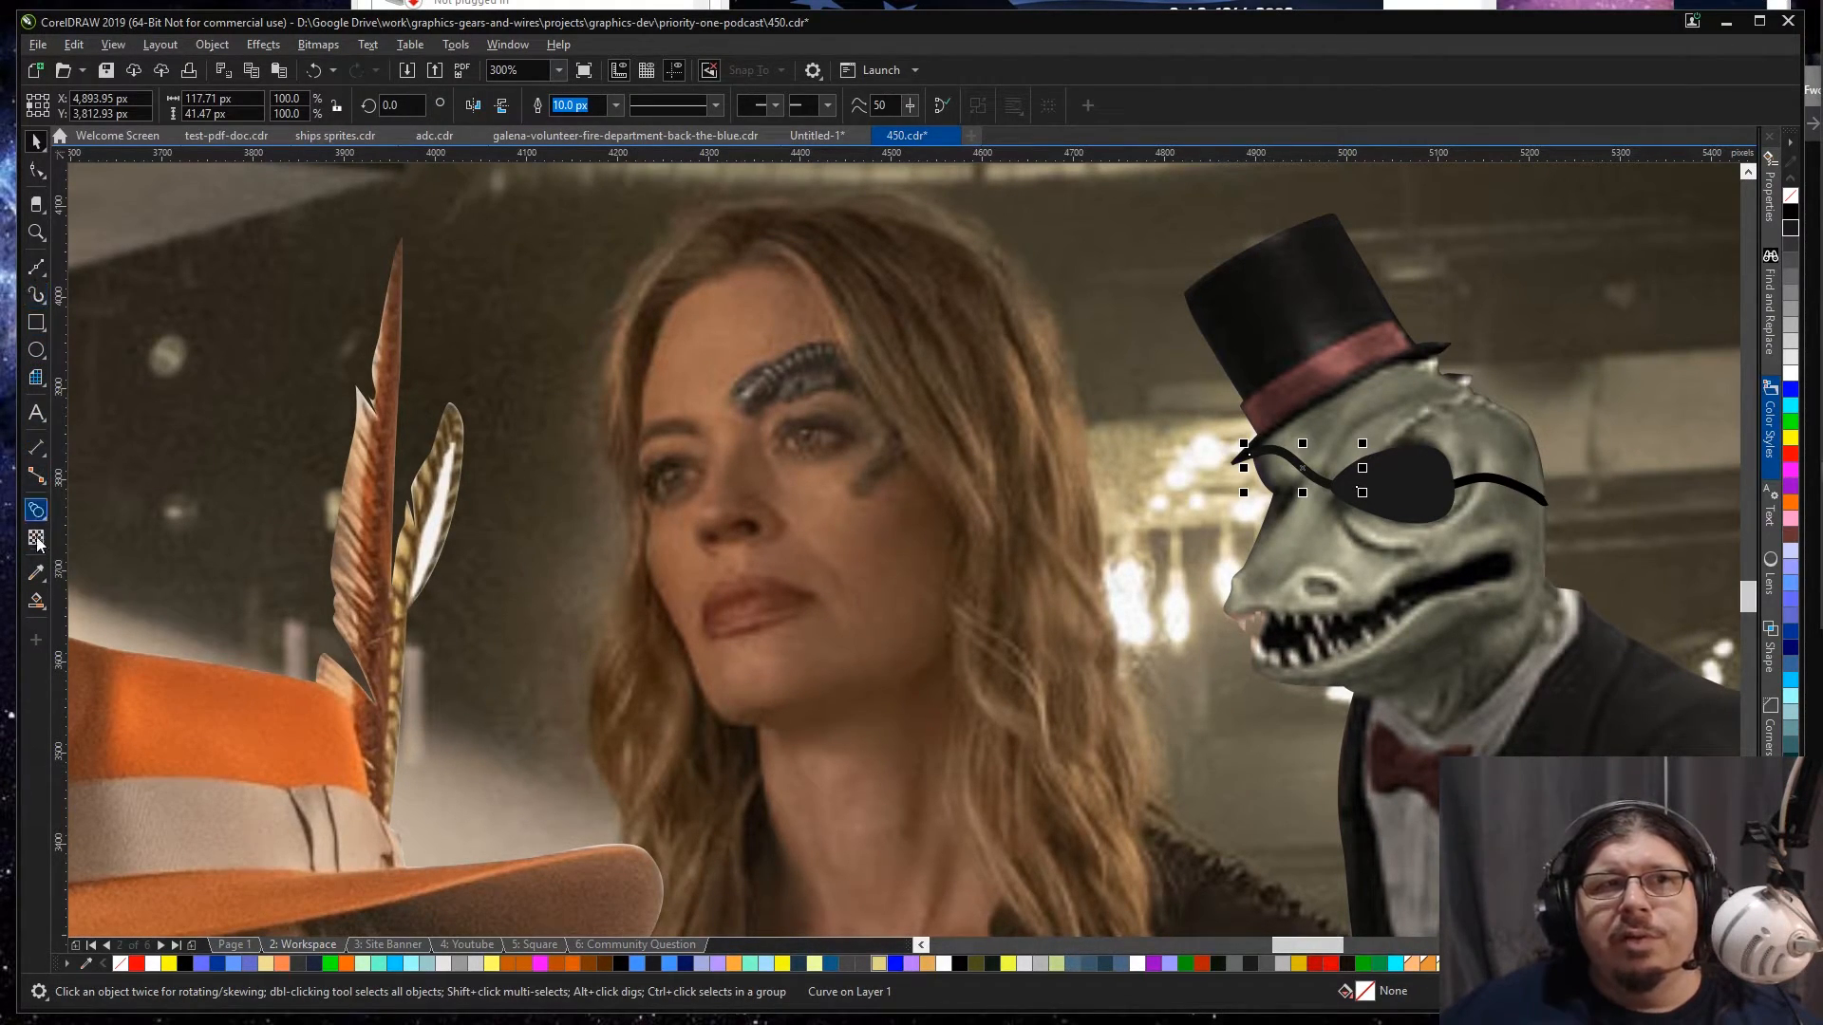
Step: Sample the dark colour of the lizard's jacket and apply it to both strap outlines and the eyepatch fill
left_click(30, 580)
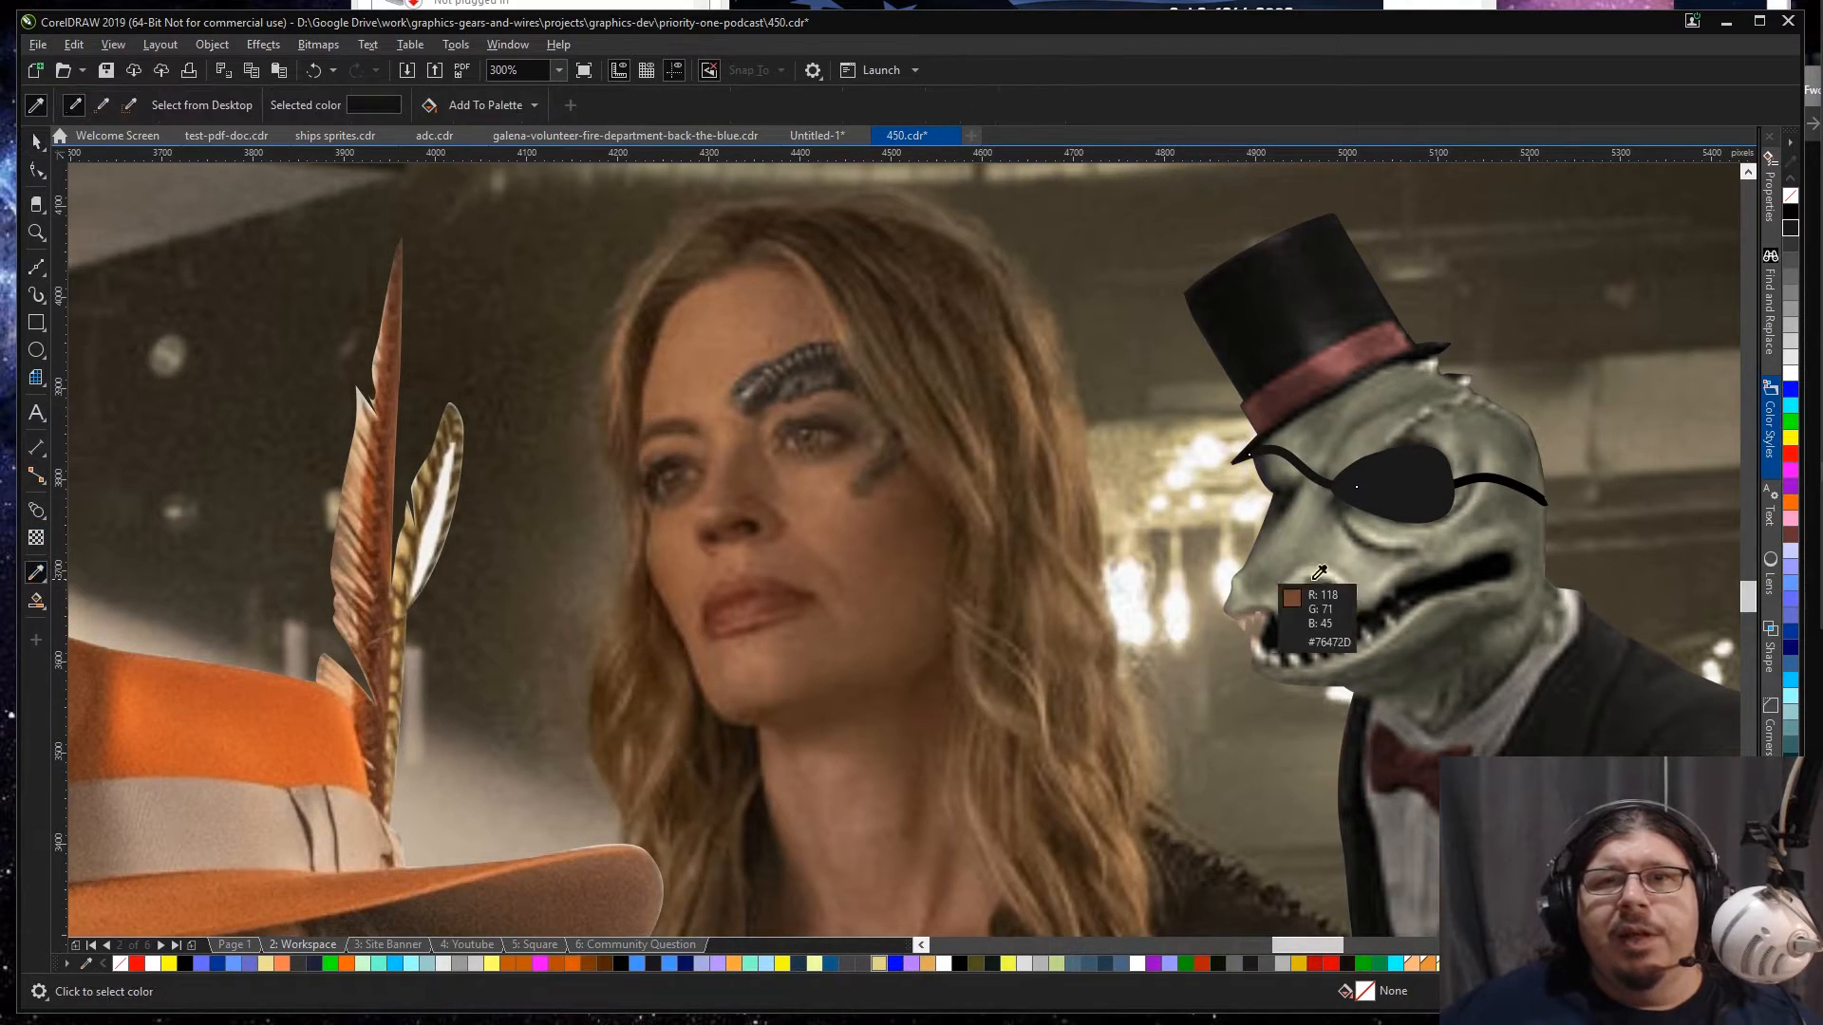
left_click(1620, 676)
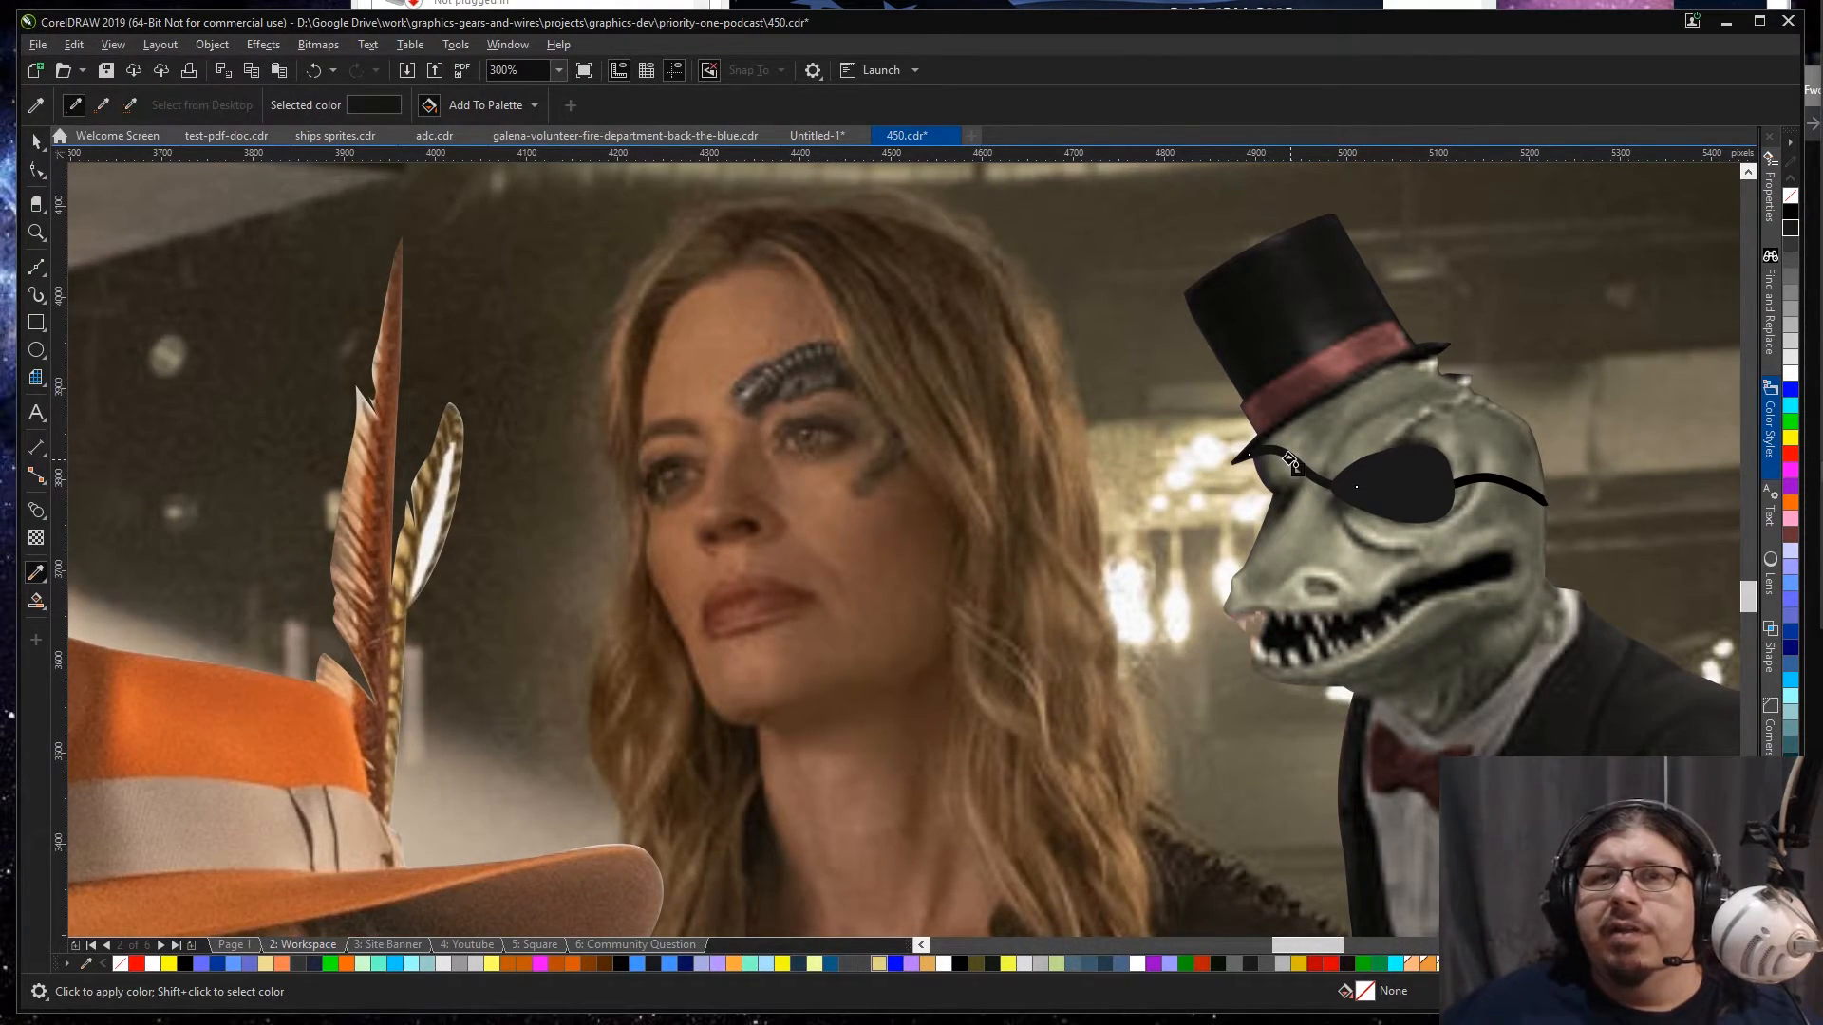
scroll(1291, 463, "up", 2)
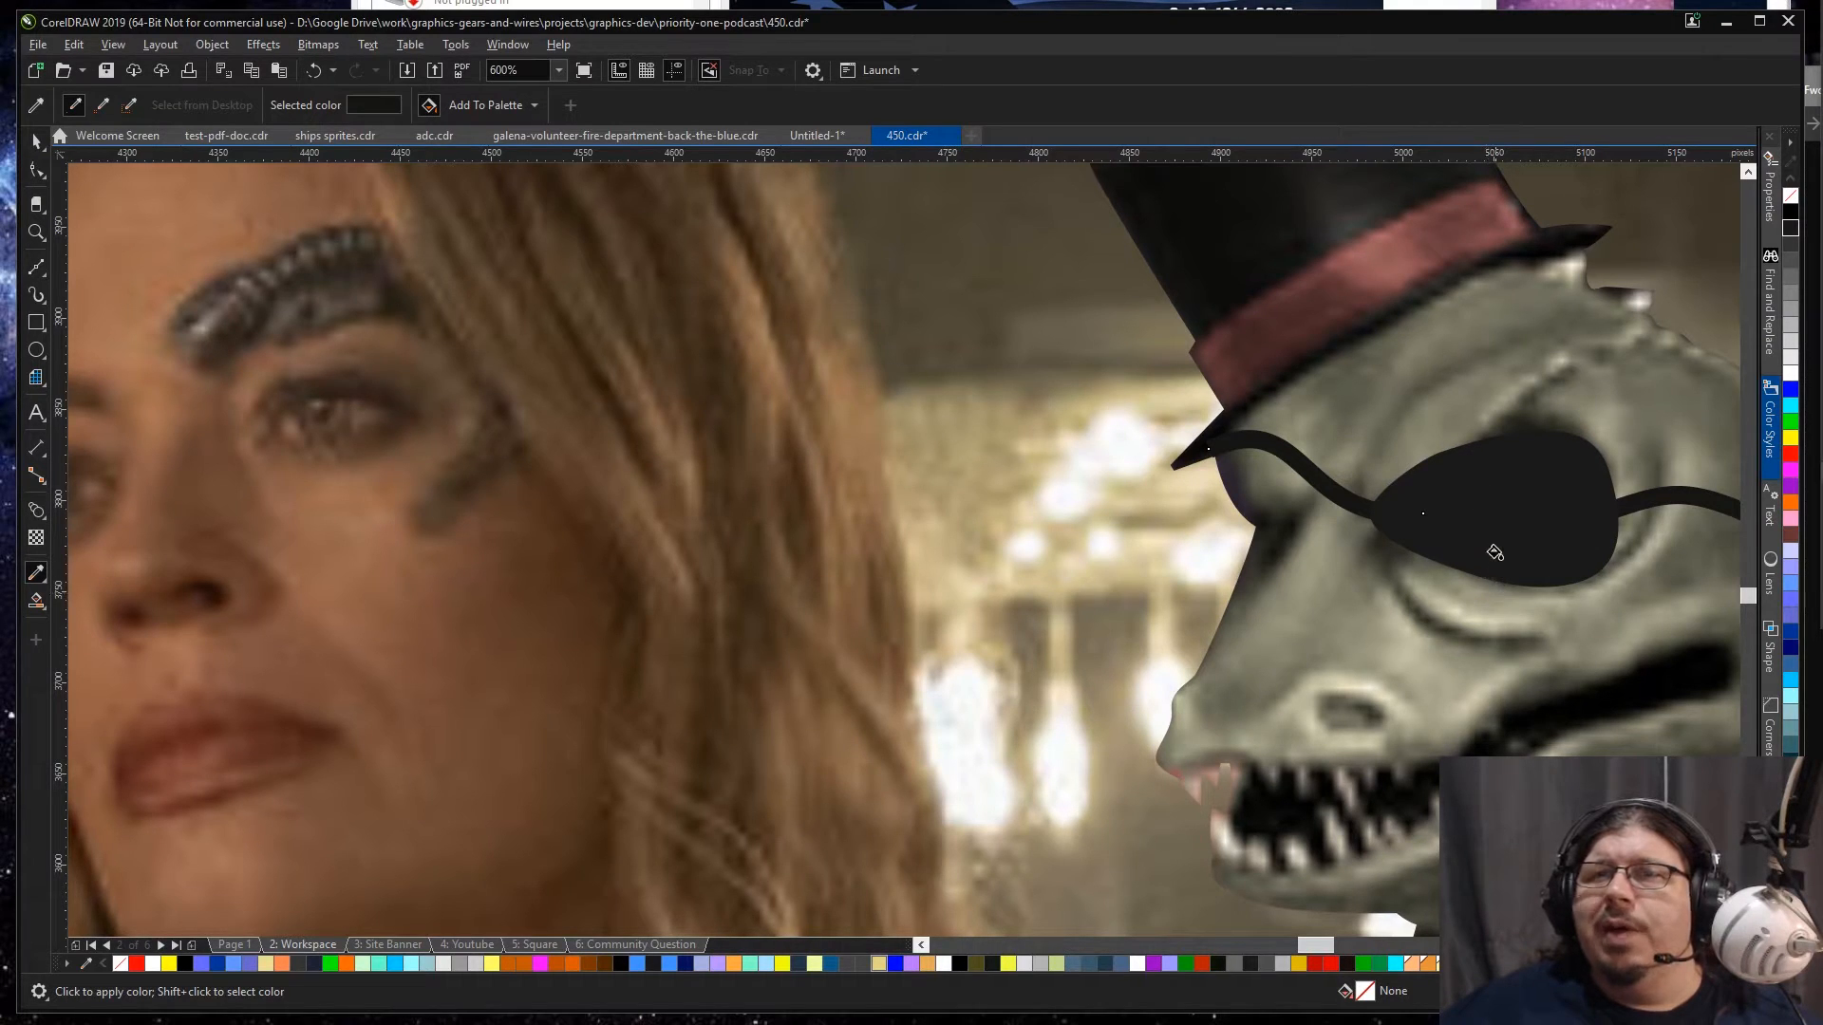
key("space")
scroll(1497, 561, "down", 2)
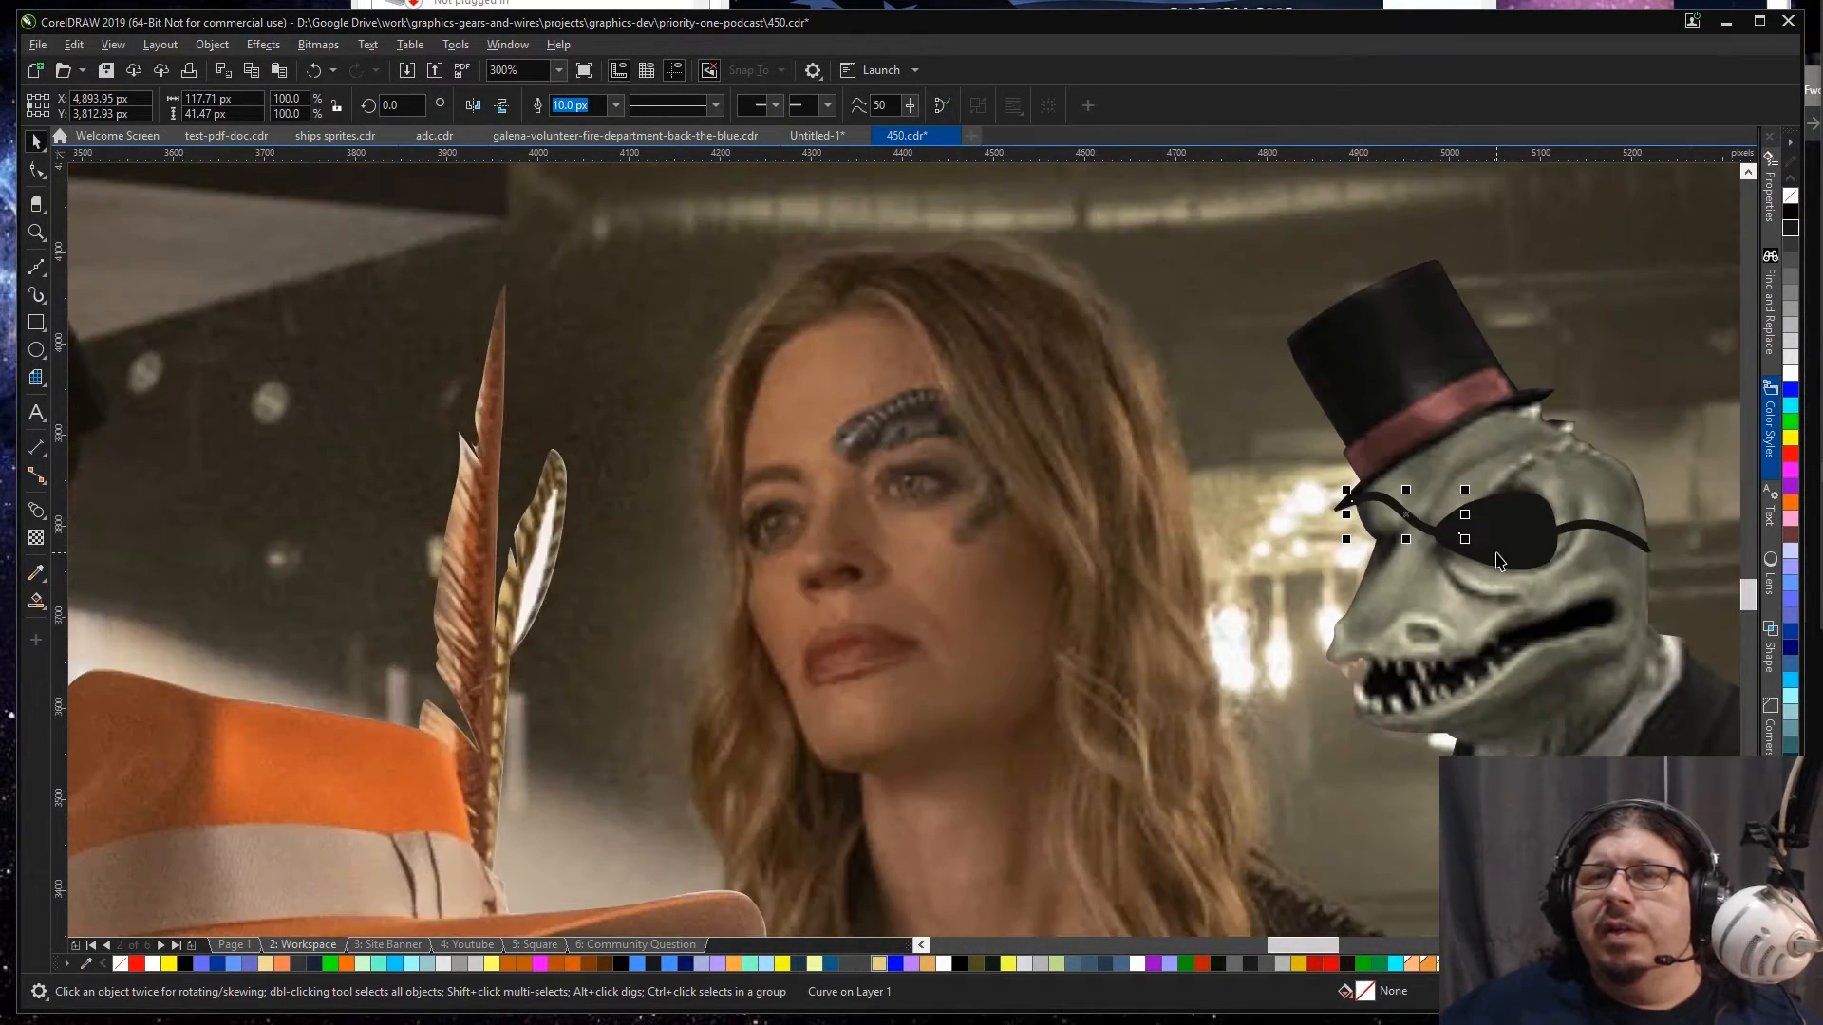
Step: Scale the lizard's eyepatch down to about 64.5% so its edges meet the two straps
left_click(1541, 539)
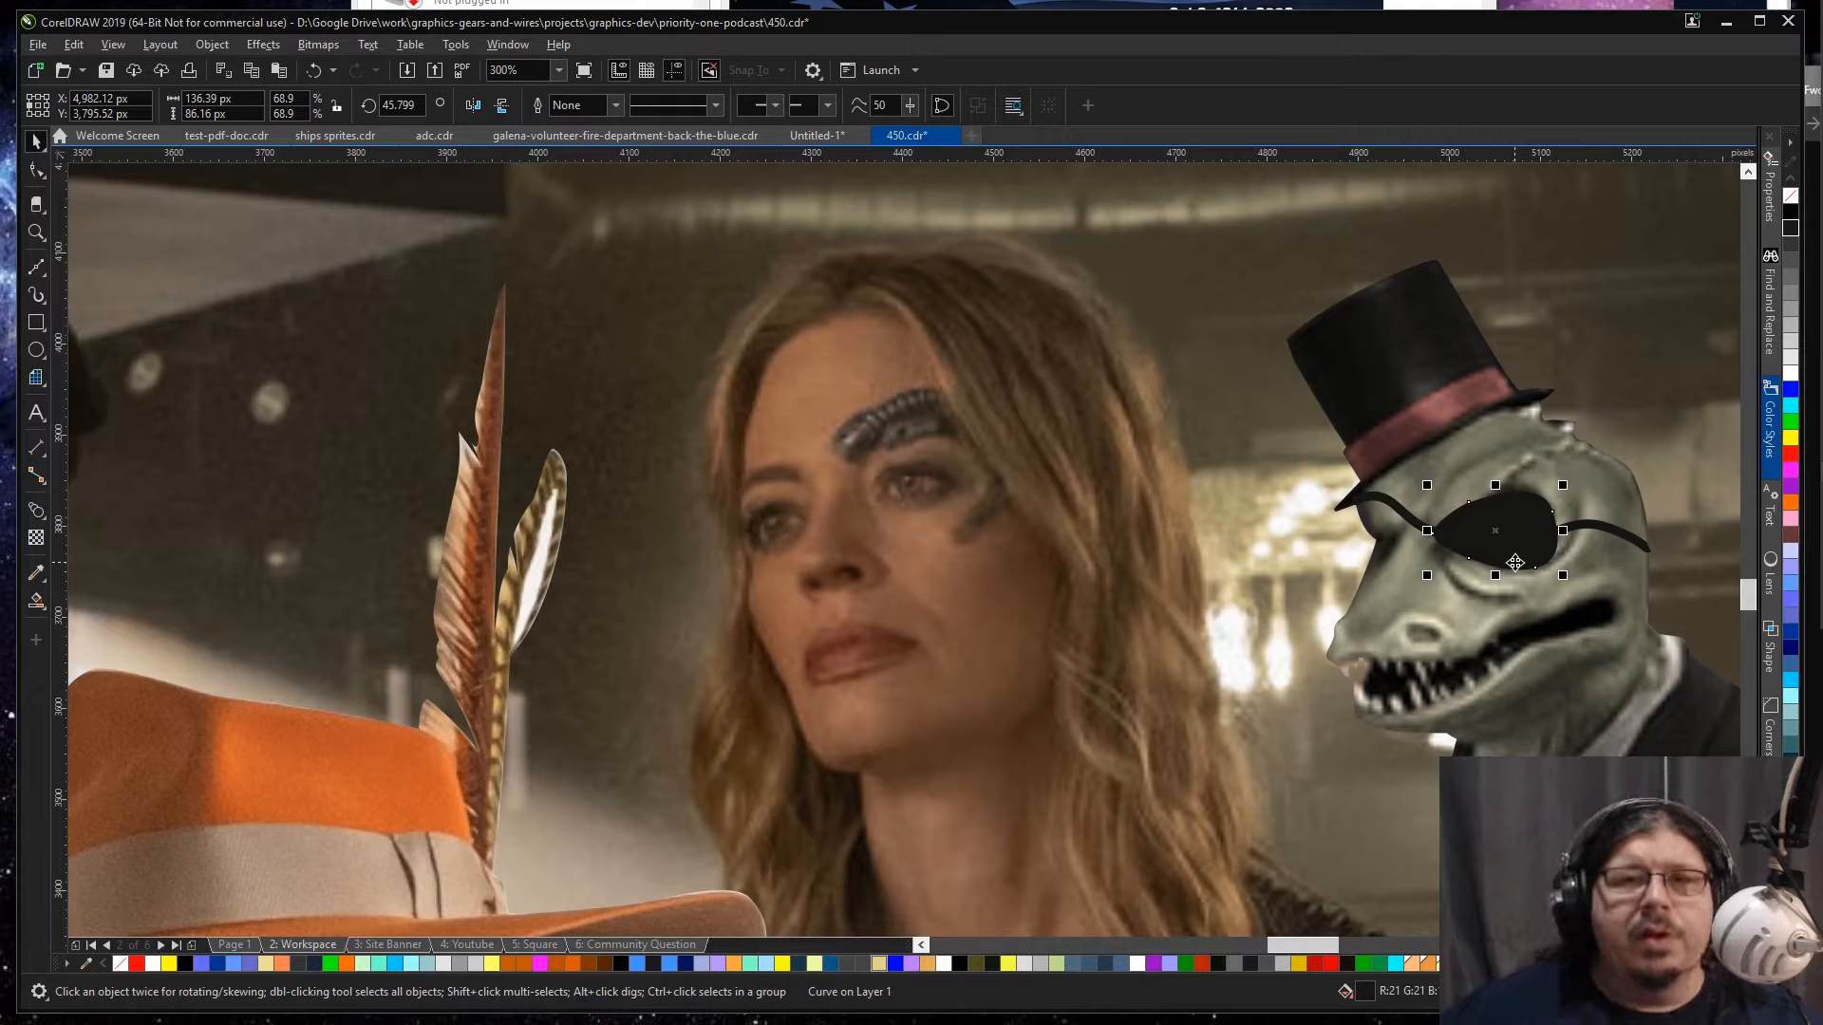
scroll(1533, 515, "up", 2)
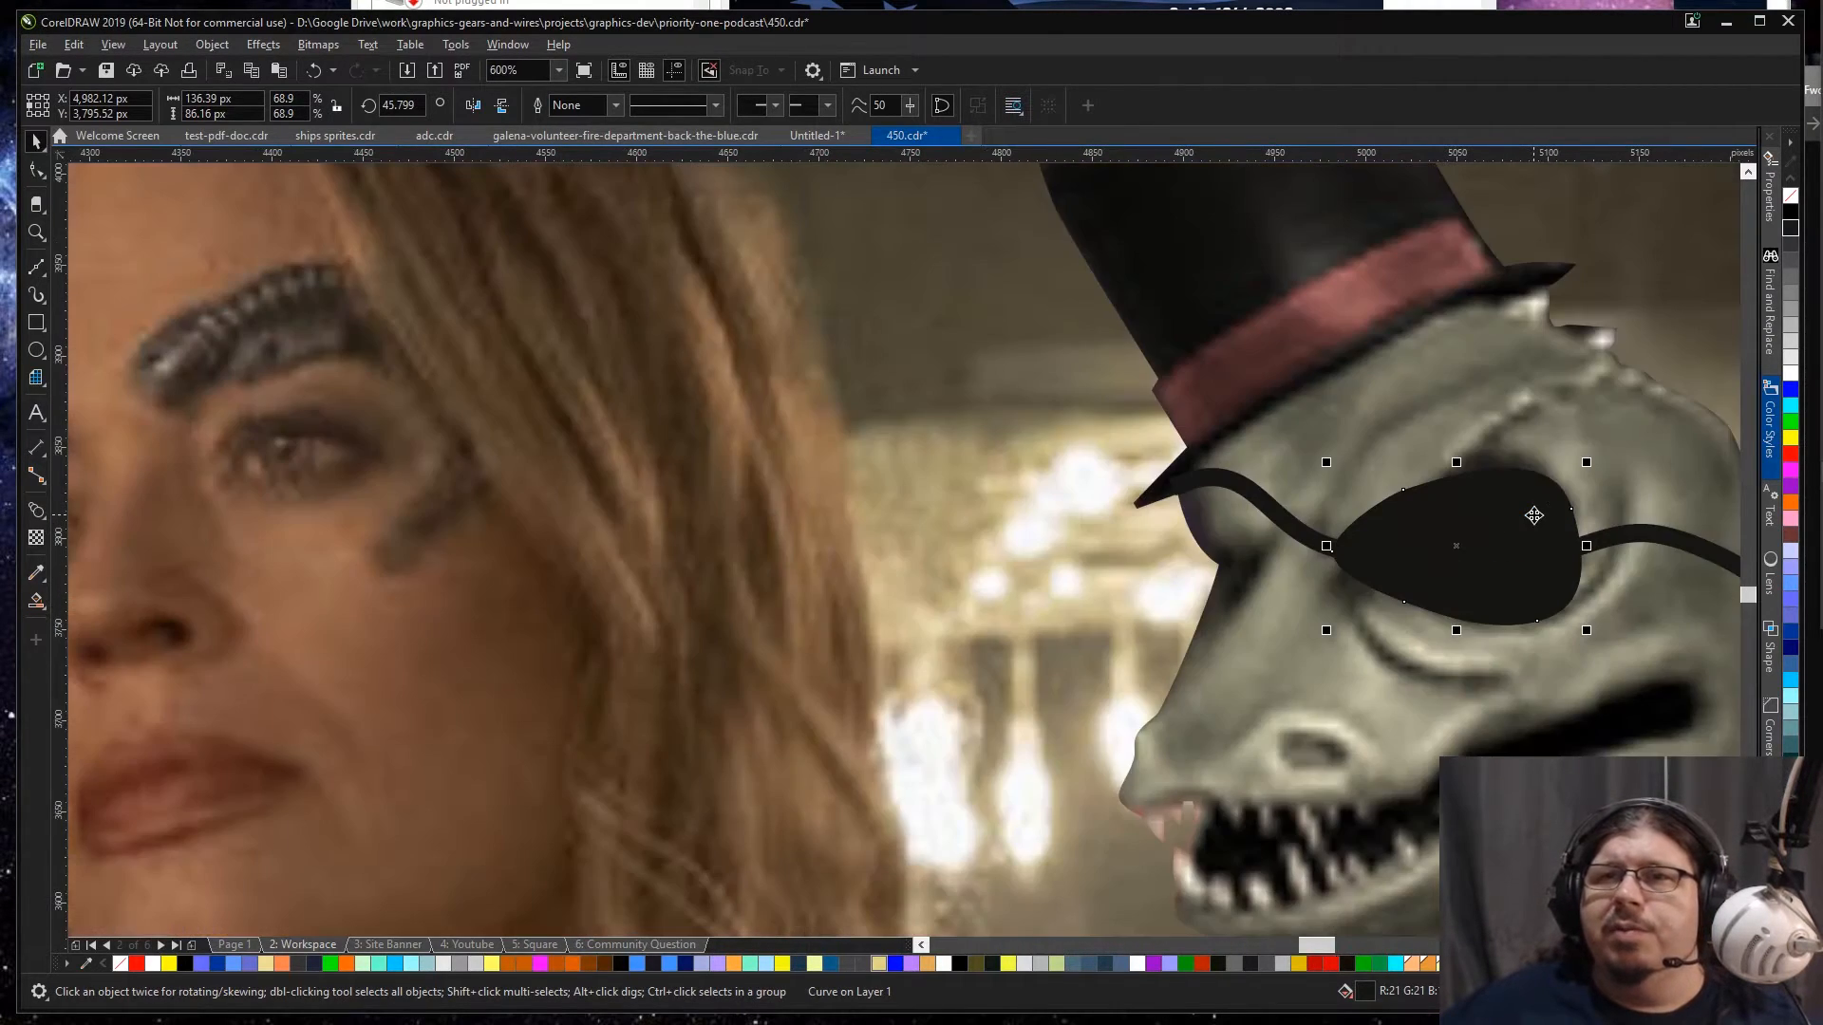
left_click_drag(1587, 630, 1576, 624)
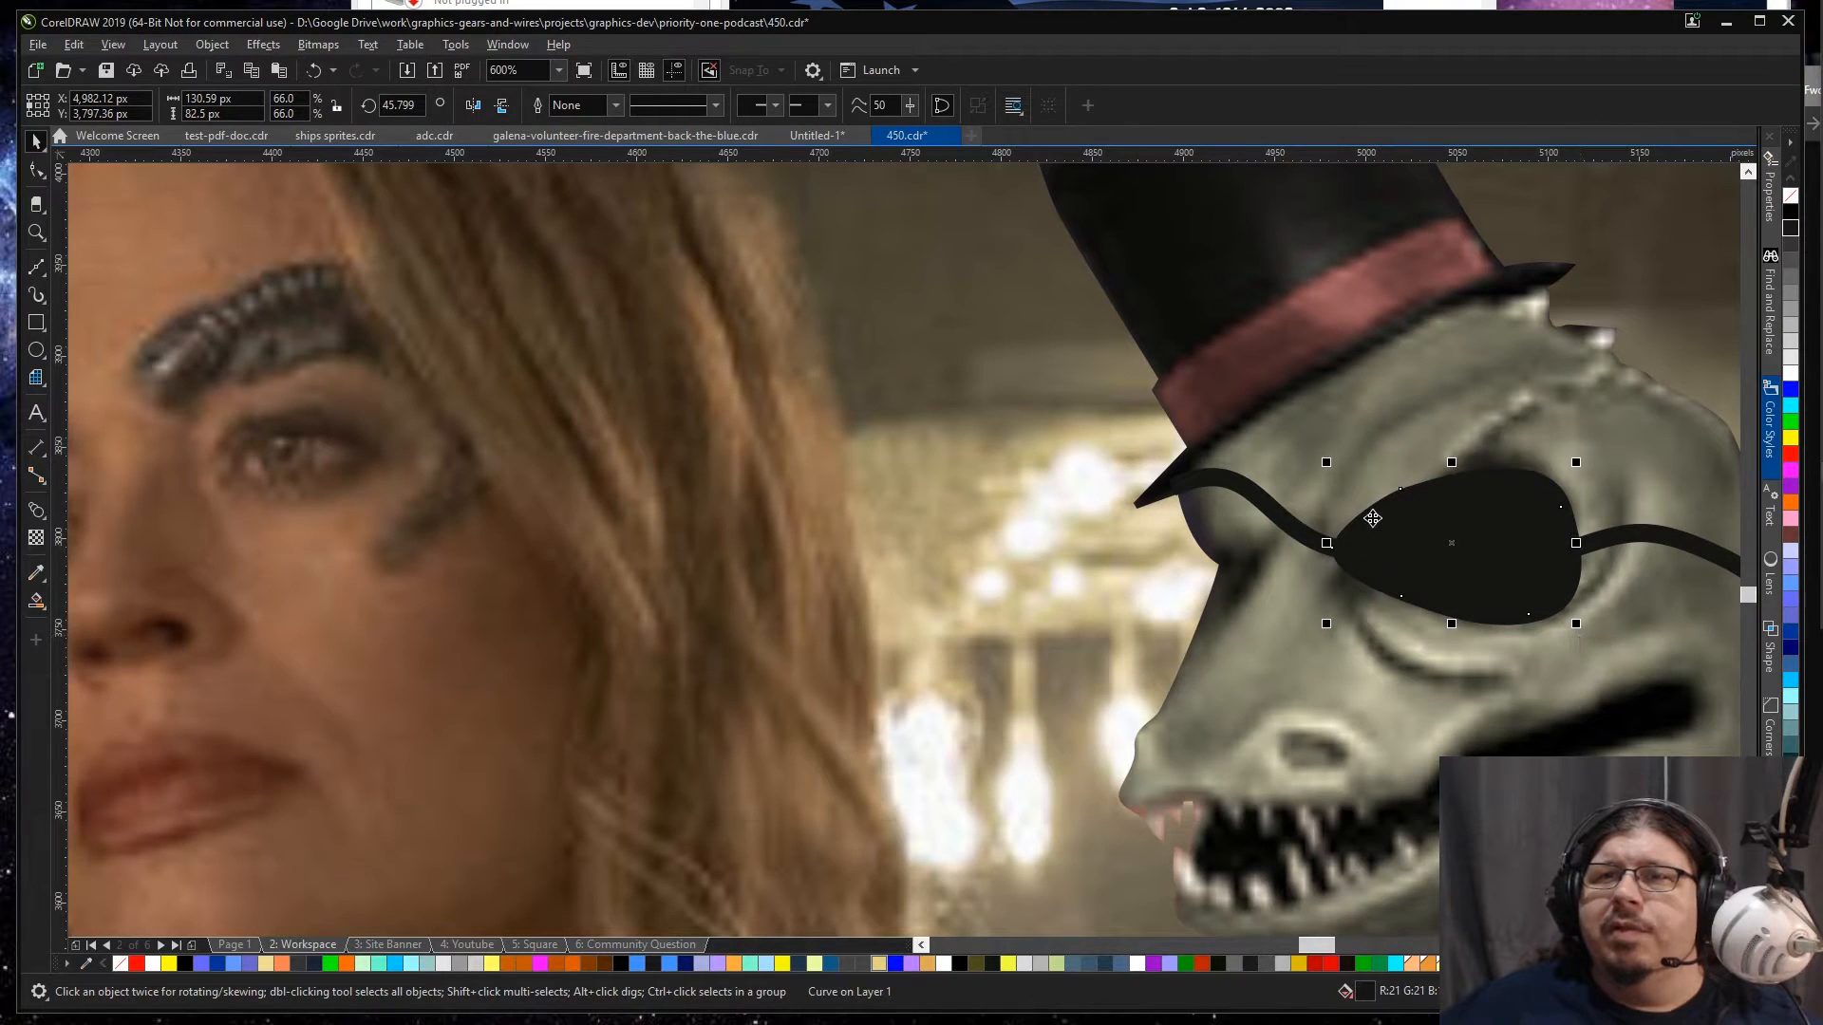
left_click_drag(1326, 463, 1332, 466)
scroll(1378, 584, "down", 2)
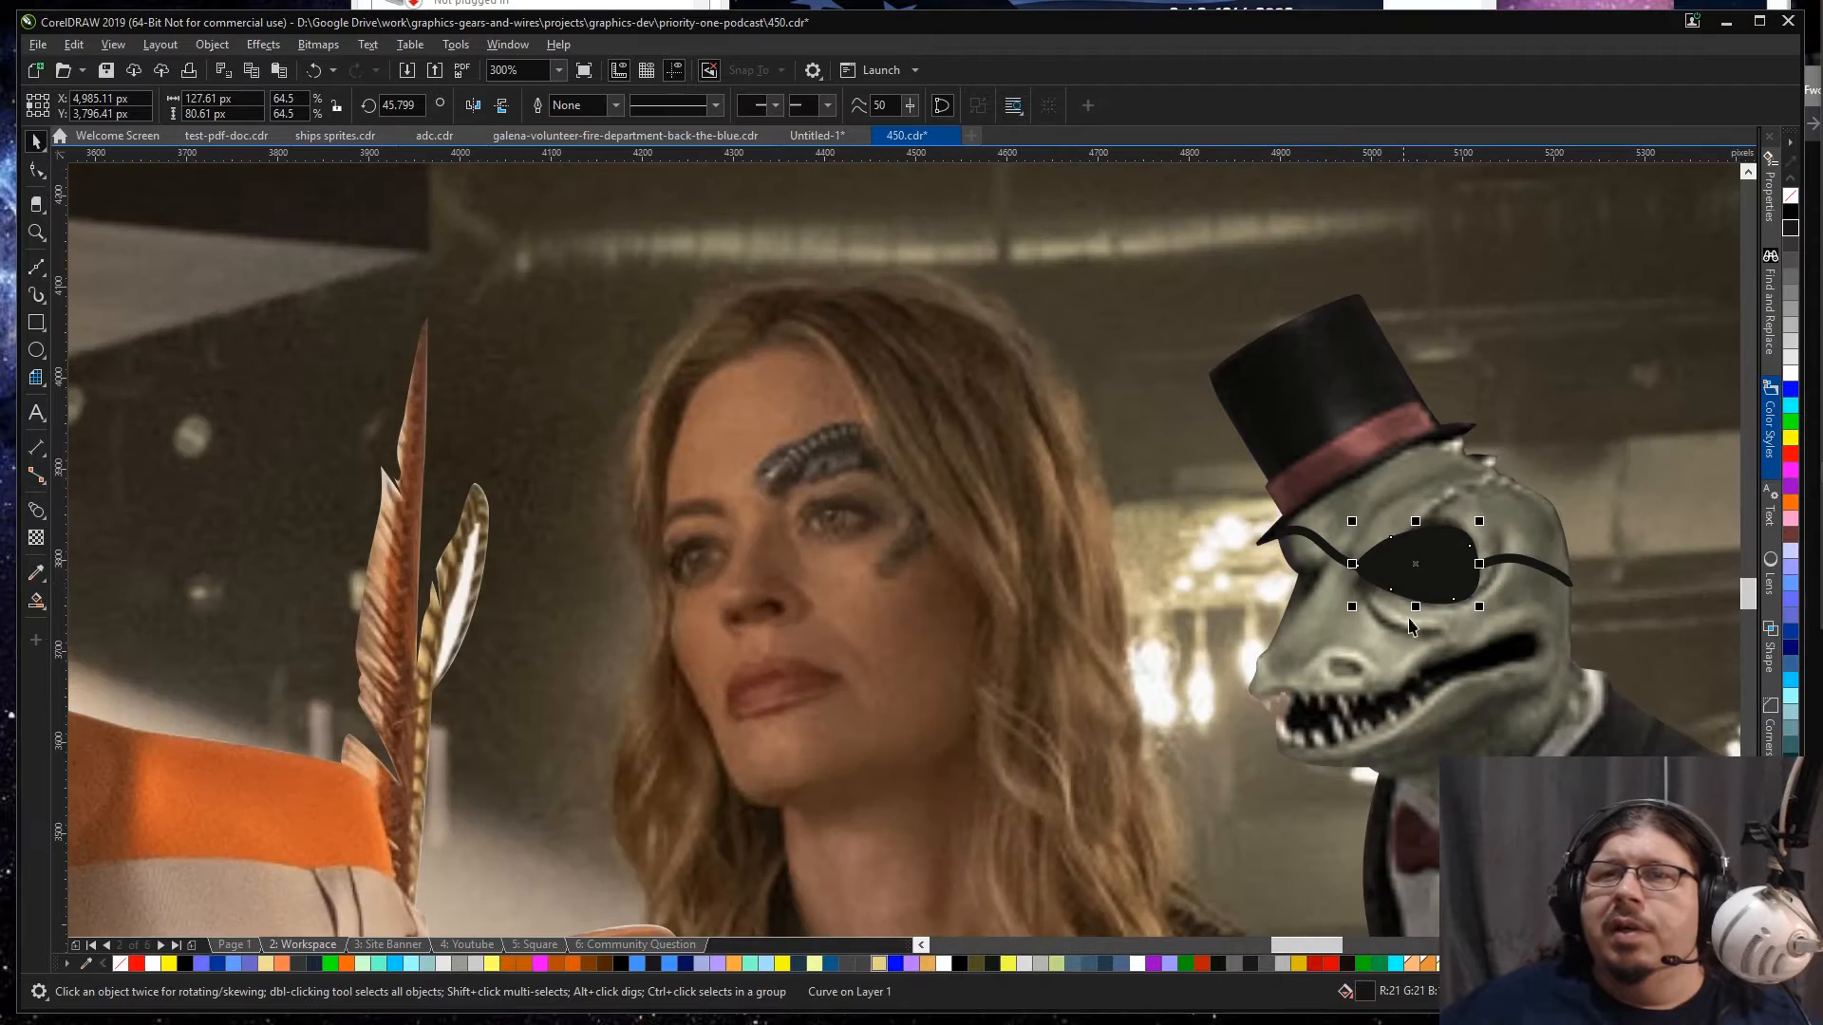
Step: Refill the eyepatch with a slightly lighter sampled dark grey (R 31, G 30)
key("i")
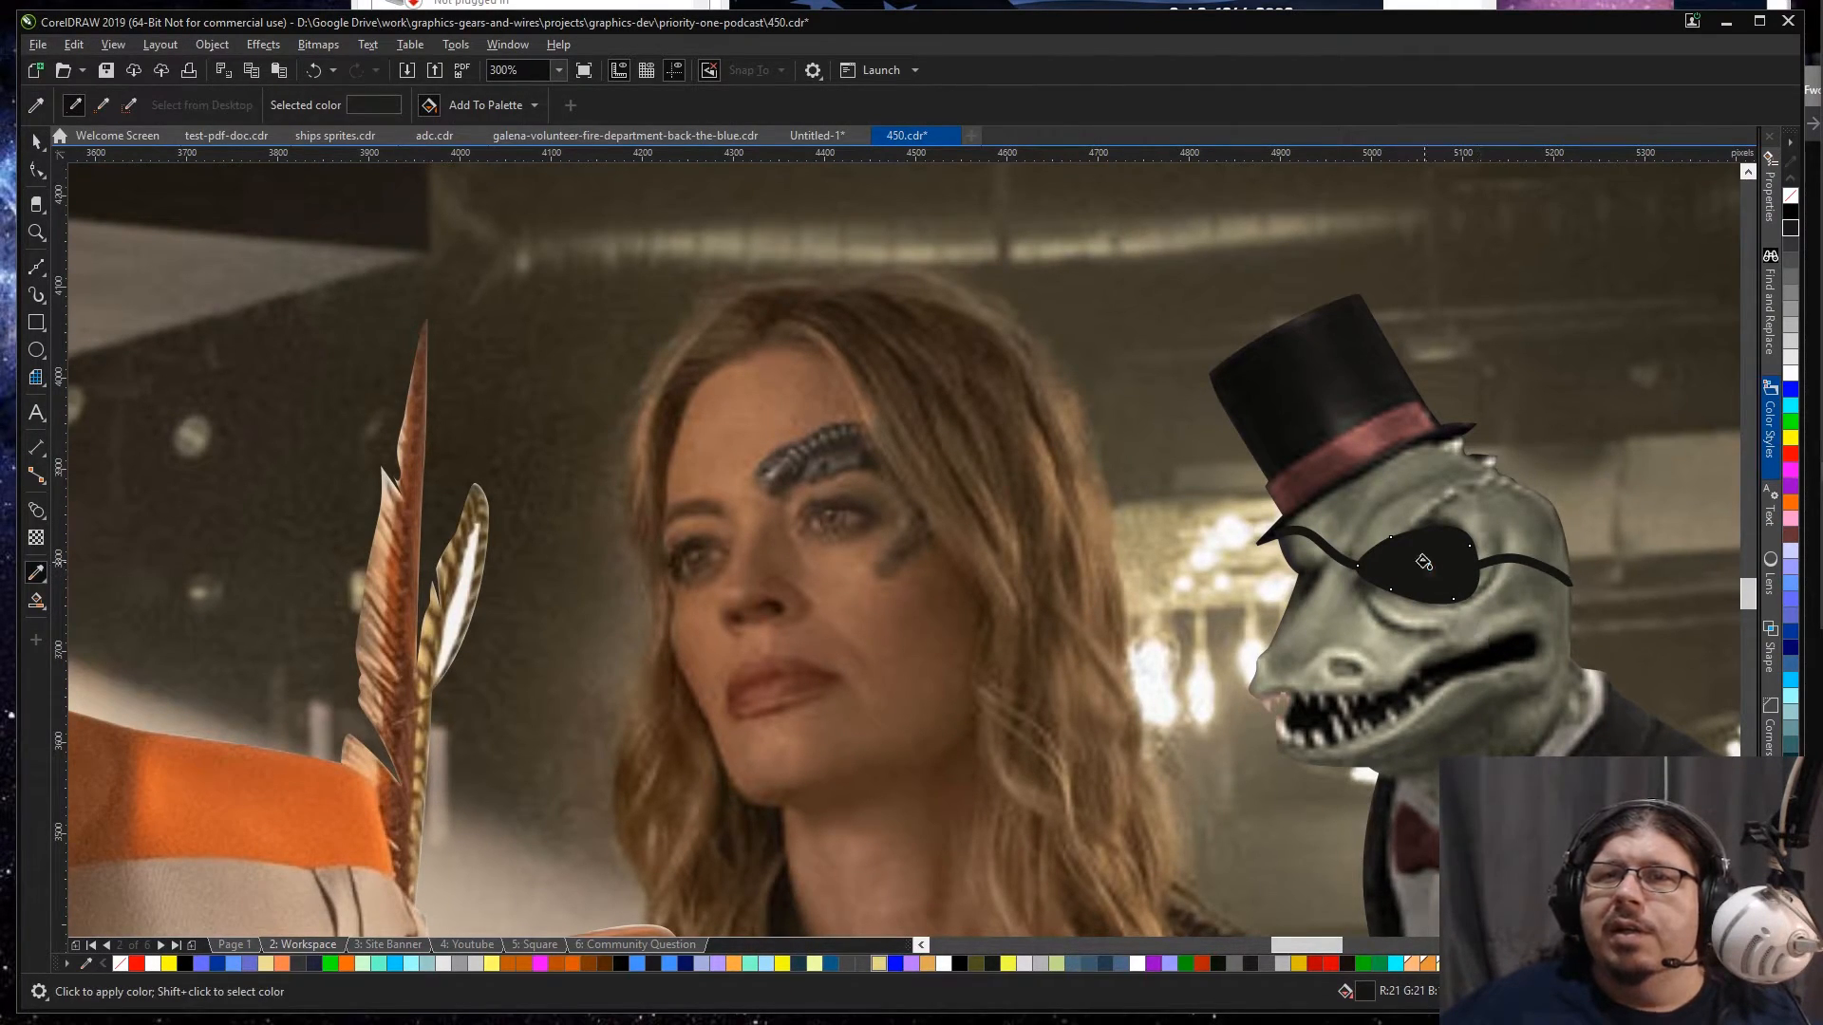
key("space")
scroll(1489, 517, "up", 2)
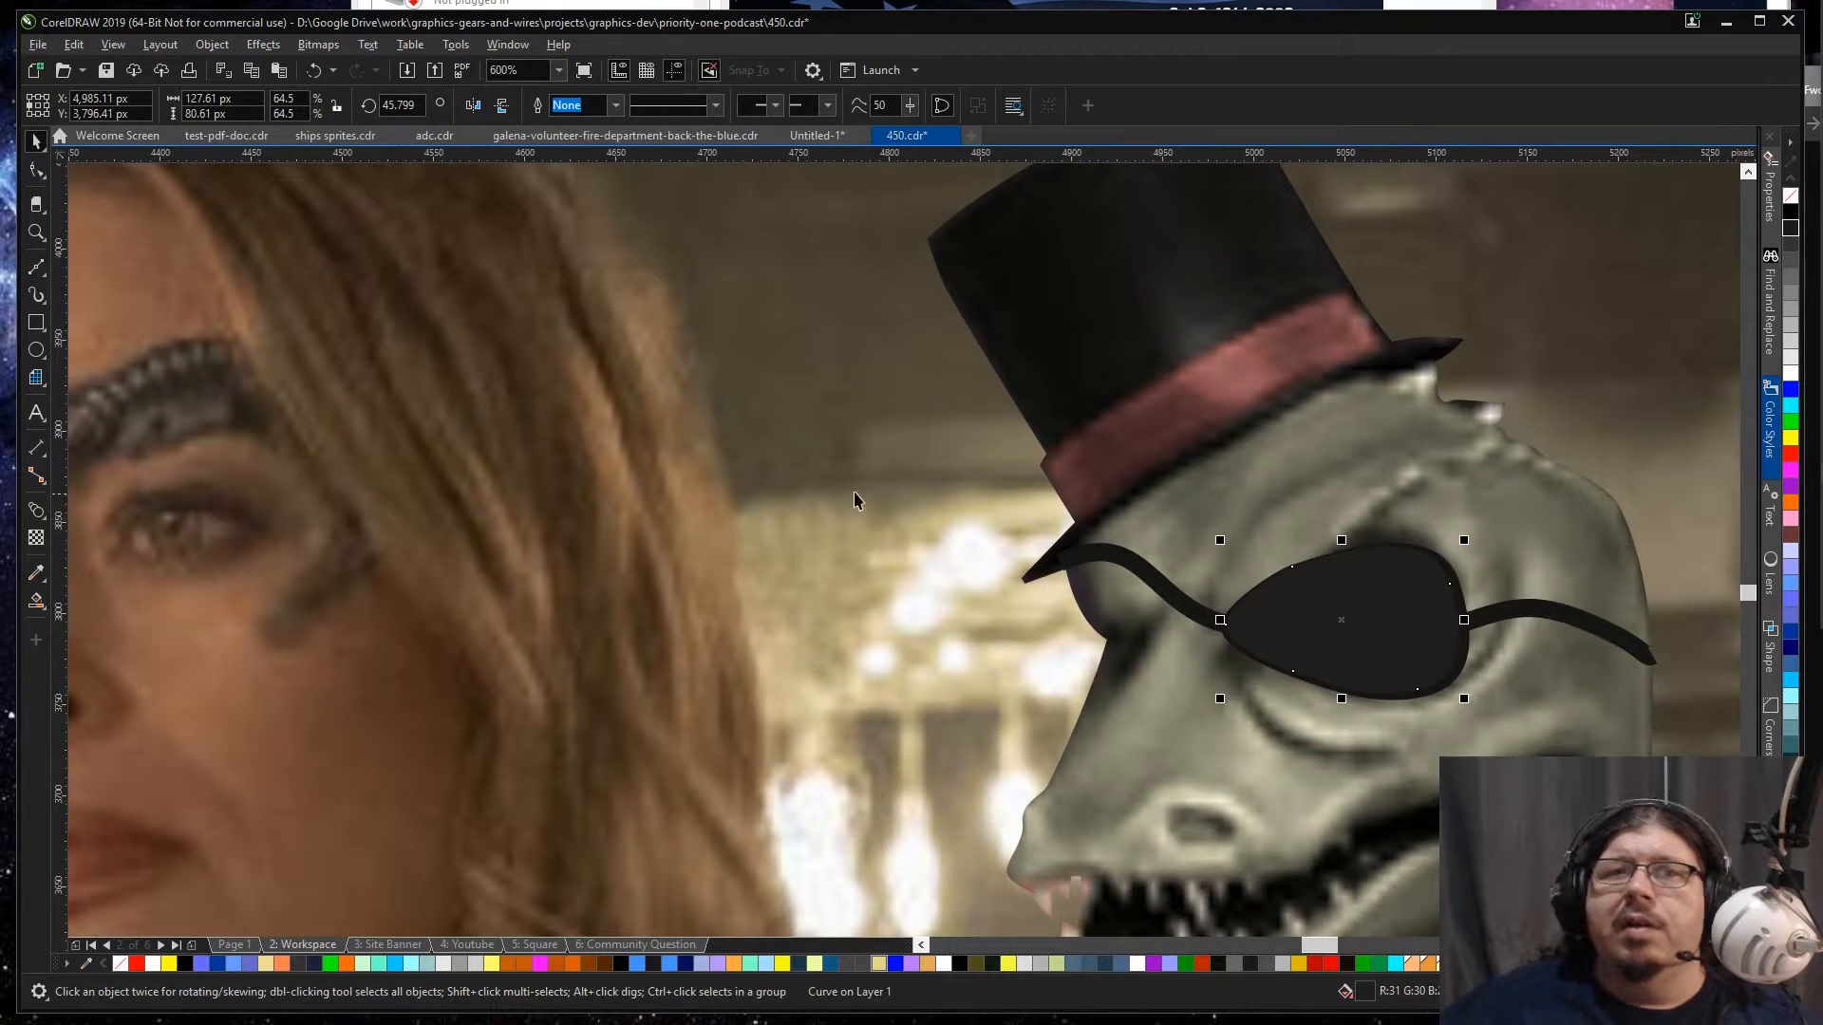
Step: Apply a fountain transparency running diagonally across the eyepatch, from solid near its upper front edge to transparent at its lower rear edge
left_click(36, 537)
left_click_drag(1255, 552, 1360, 676)
mouse_move(1254, 552)
left_mouse_down()
mouse_move(1332, 626)
mouse_move(1304, 589)
left_mouse_up()
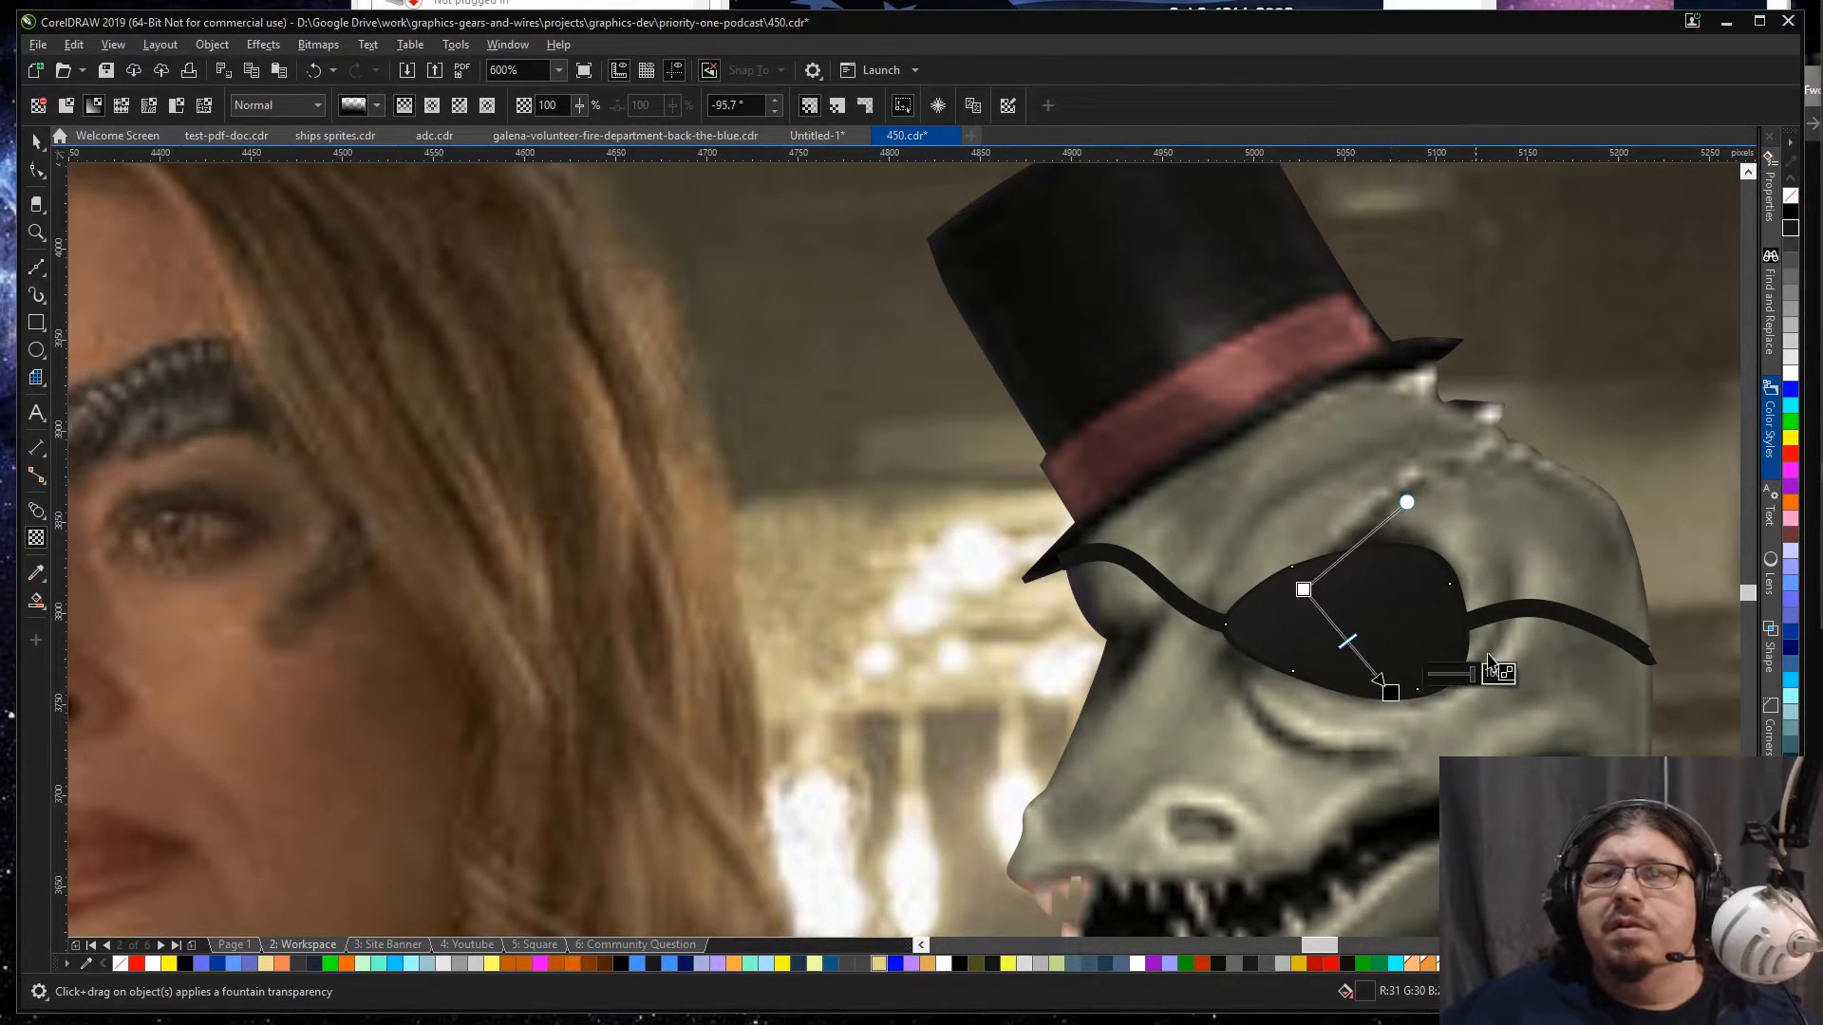
key("space")
scroll(1598, 628, "down", 2)
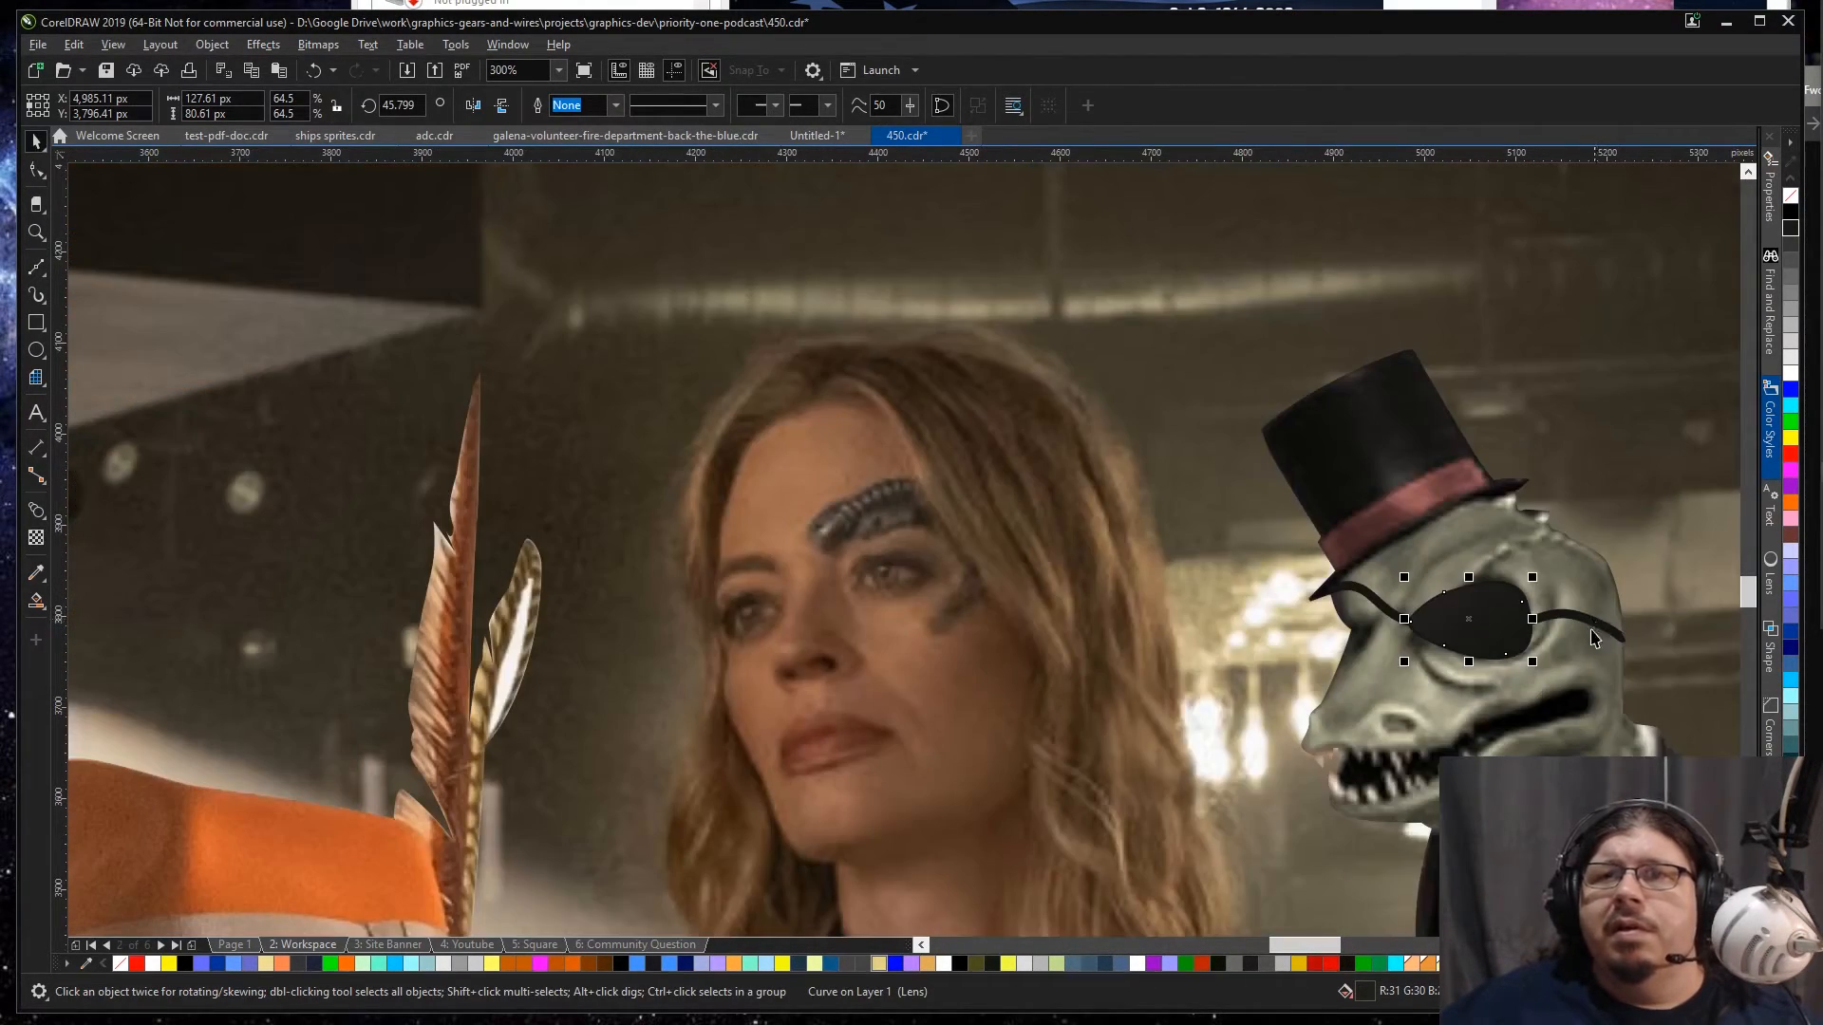
Step: Combine the lizard's two eyepatch straps into one curve and convert its outline to an object
left_click(1593, 631)
left_click(1358, 604, "shift")
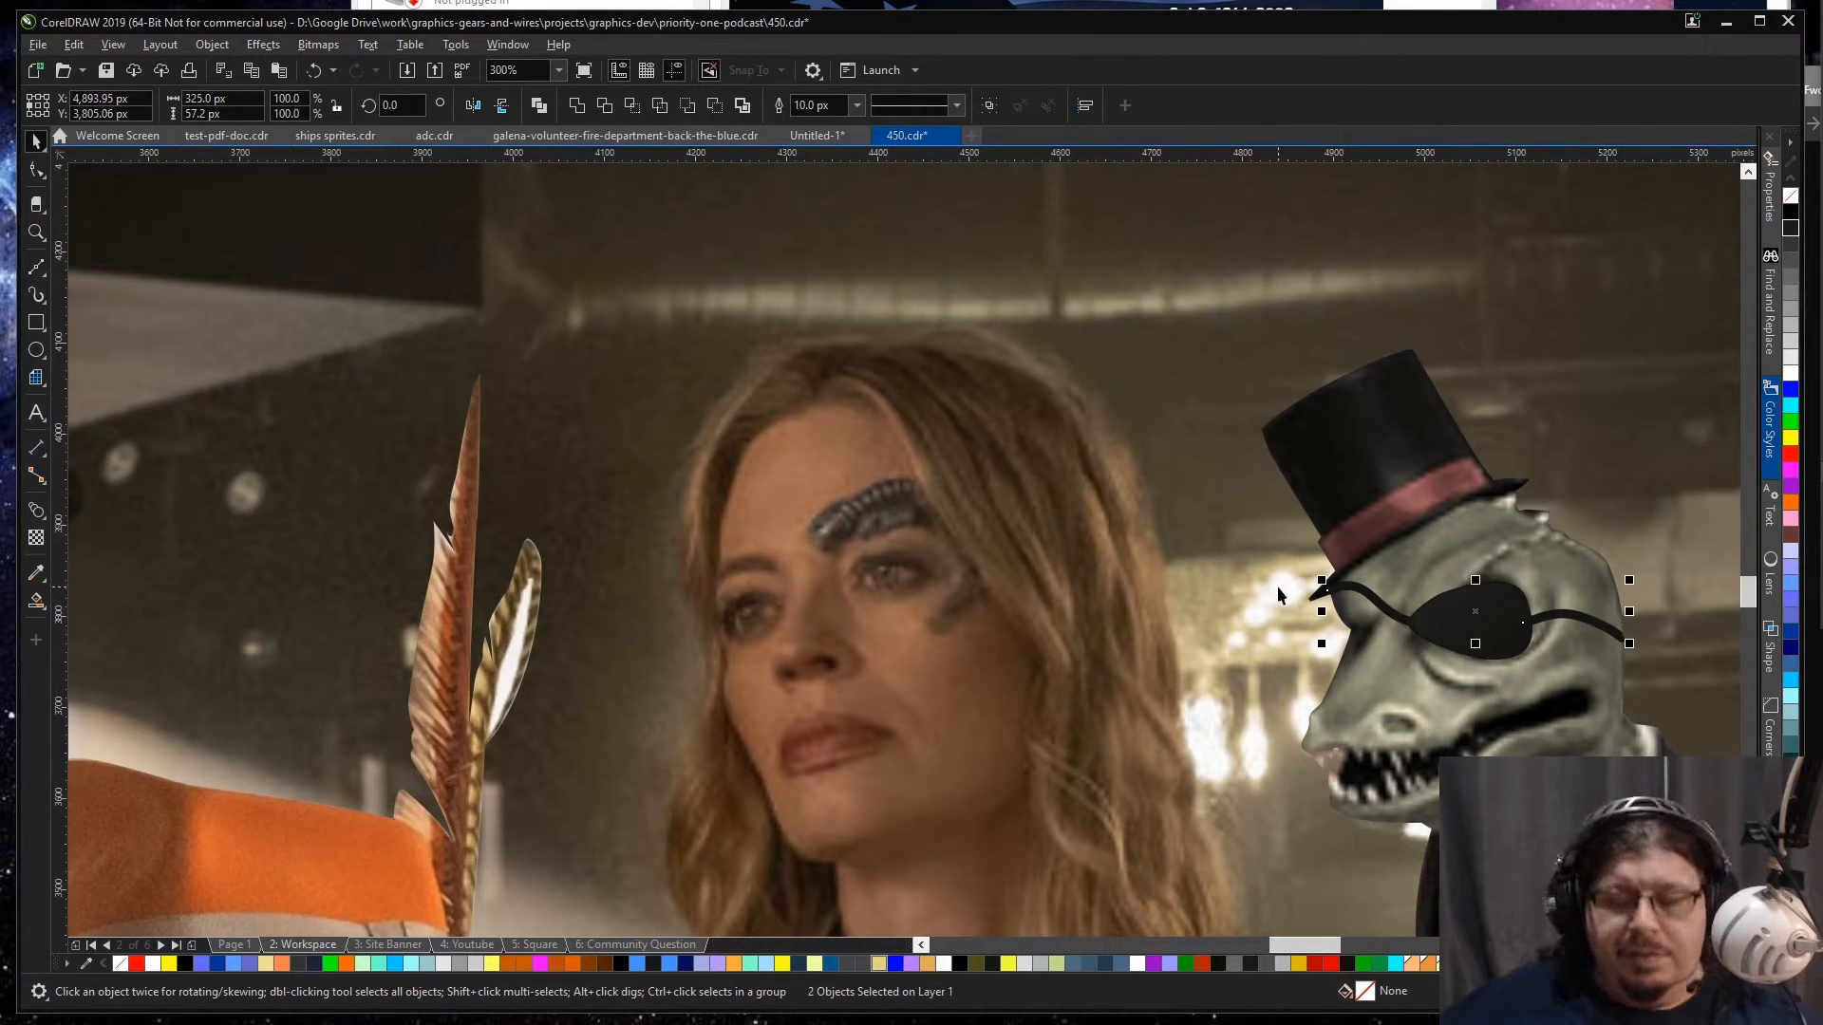
key("ctrl+l")
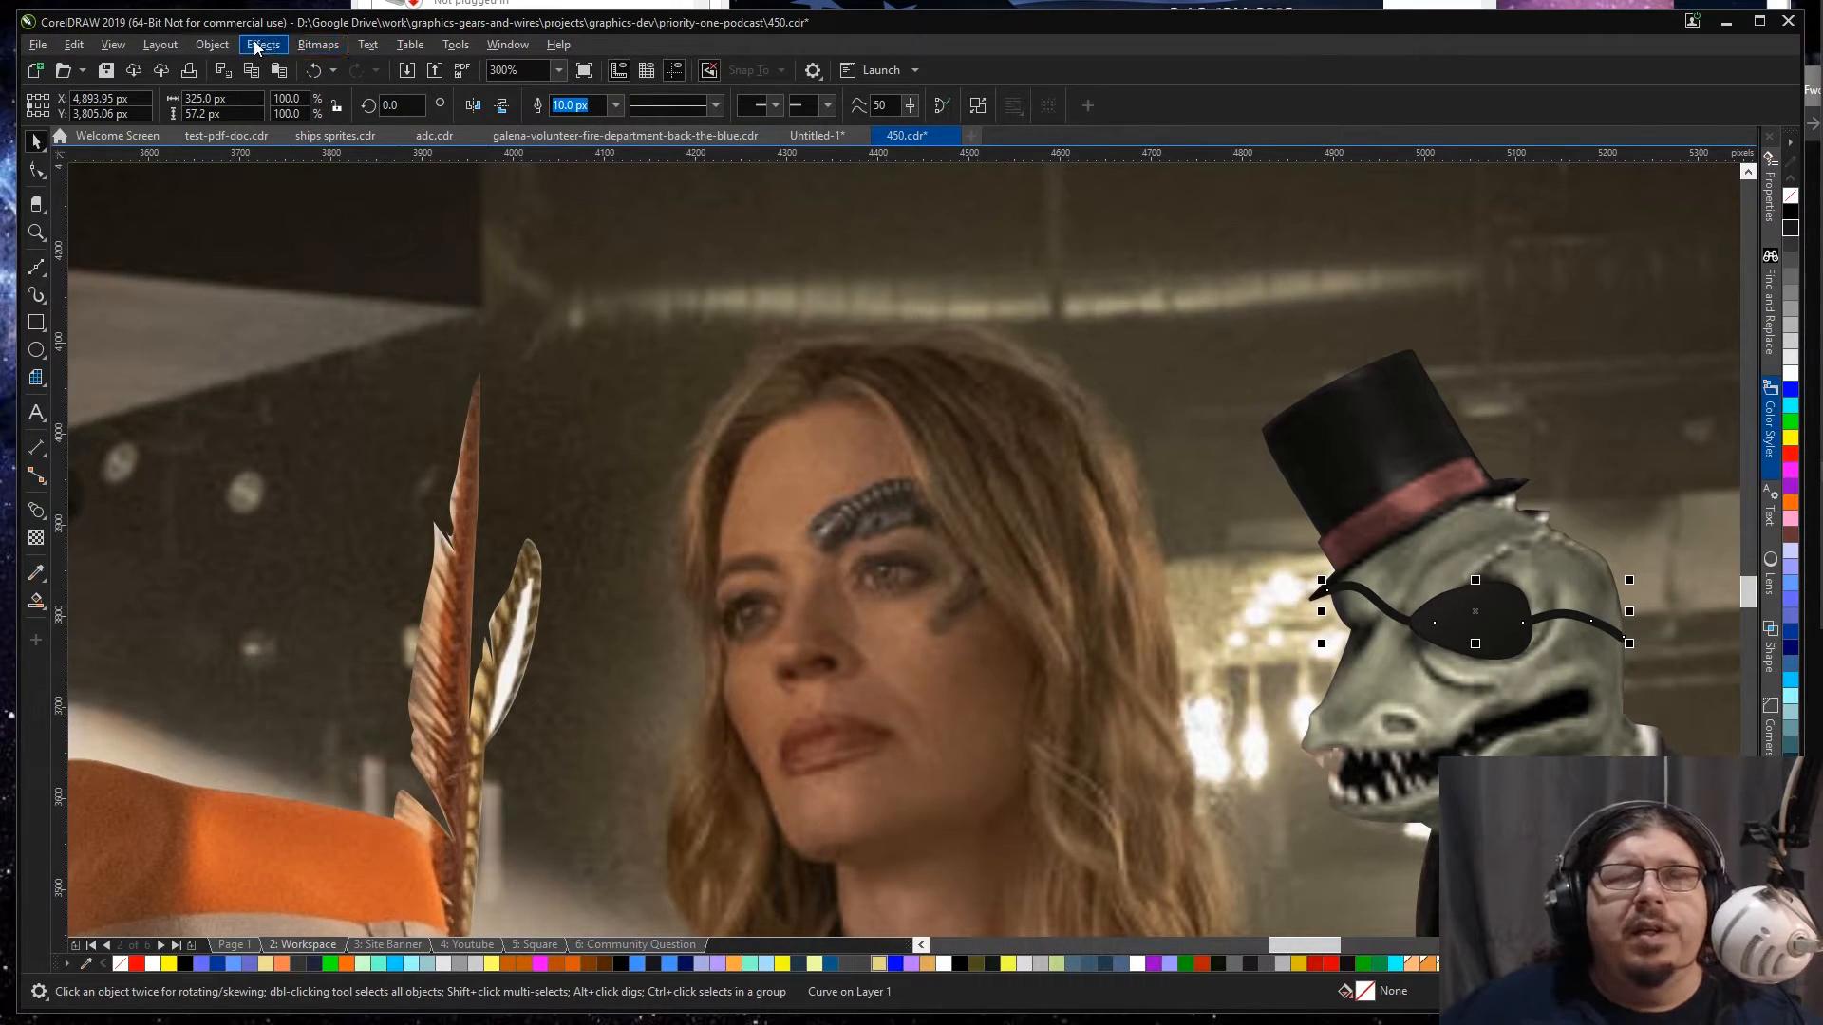
left_click(204, 44)
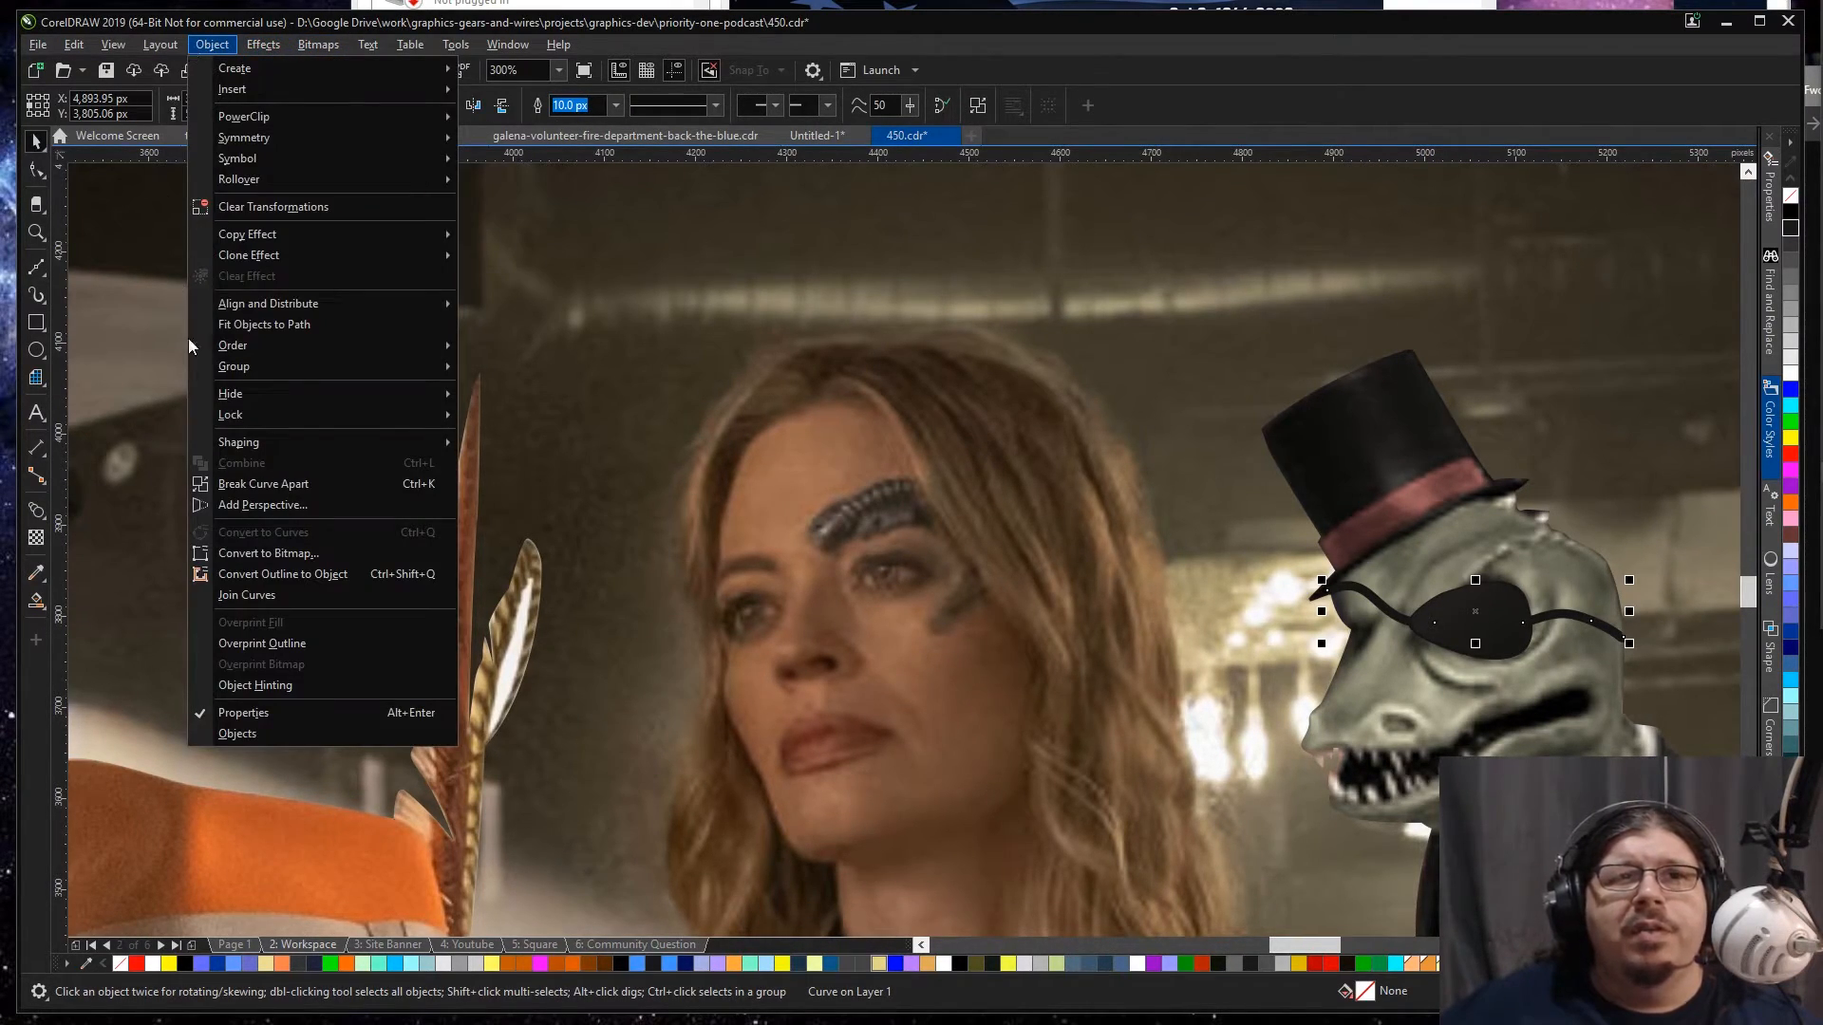
left_click(304, 576)
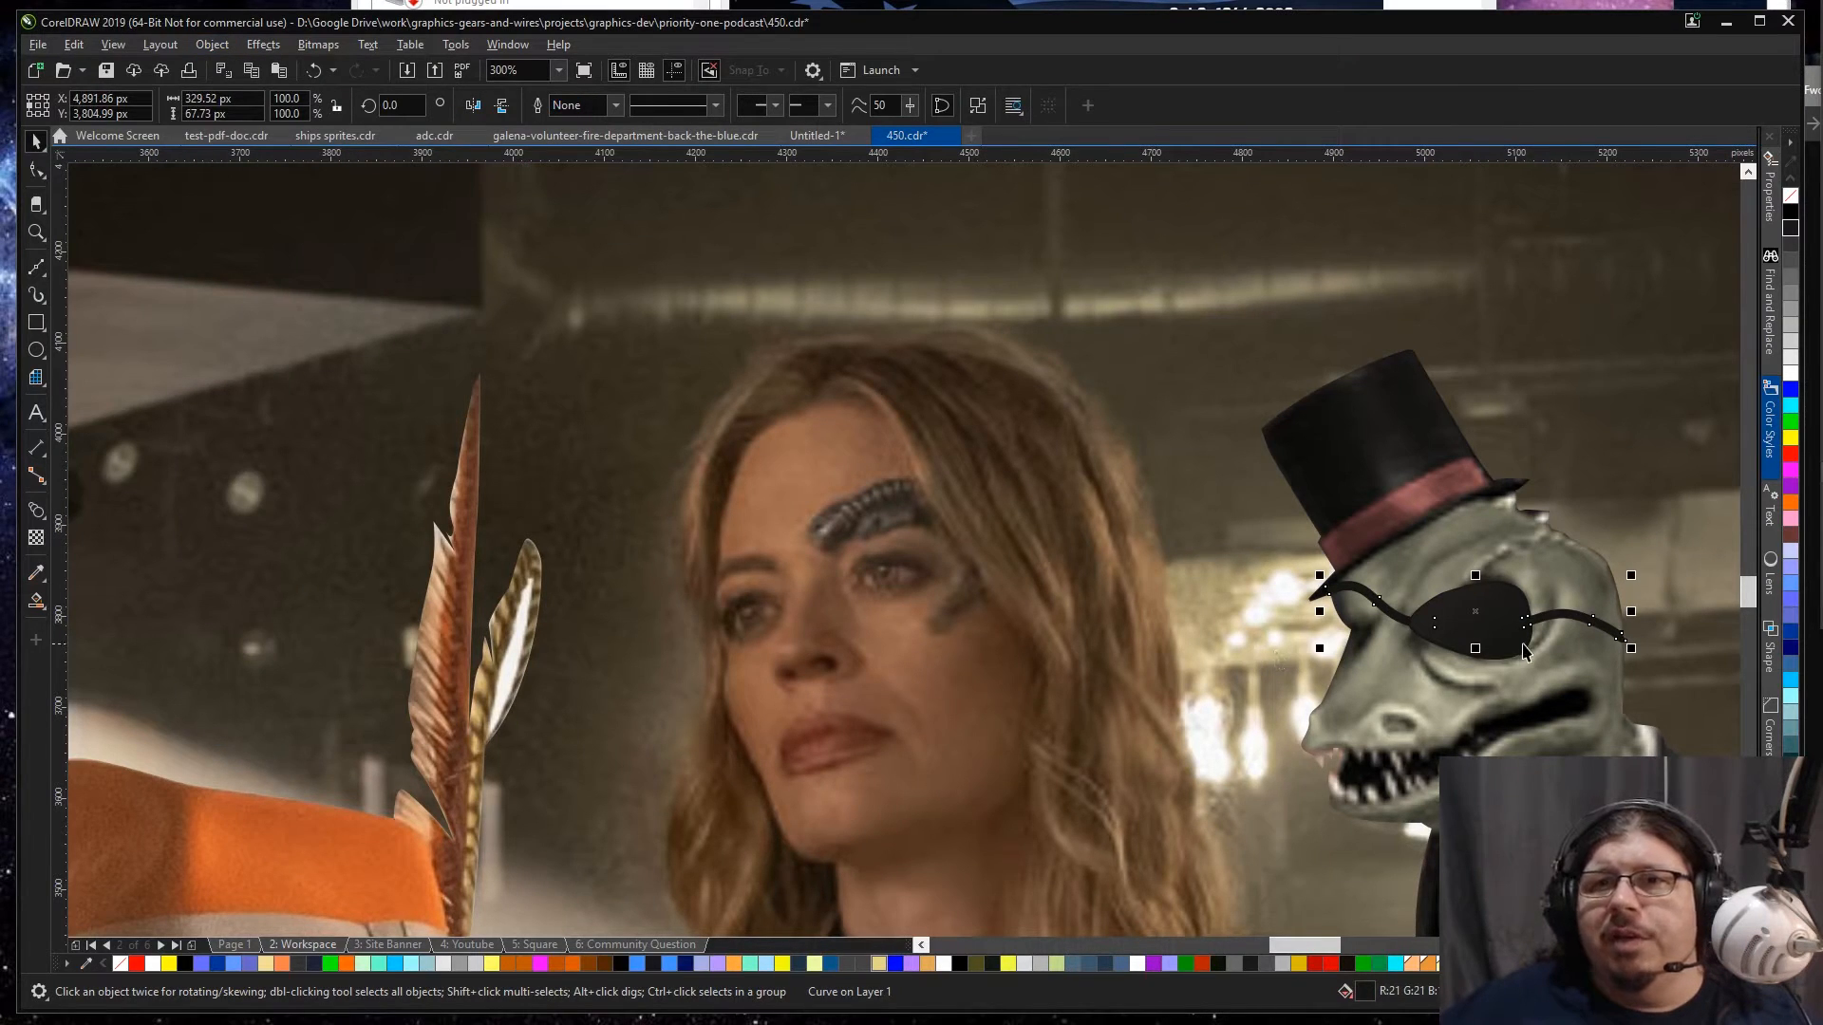
Step: Apply a linear fountain fill to the straps, running from the hat brim to the front part of the eyepatch
scroll(1523, 650, "up", 2)
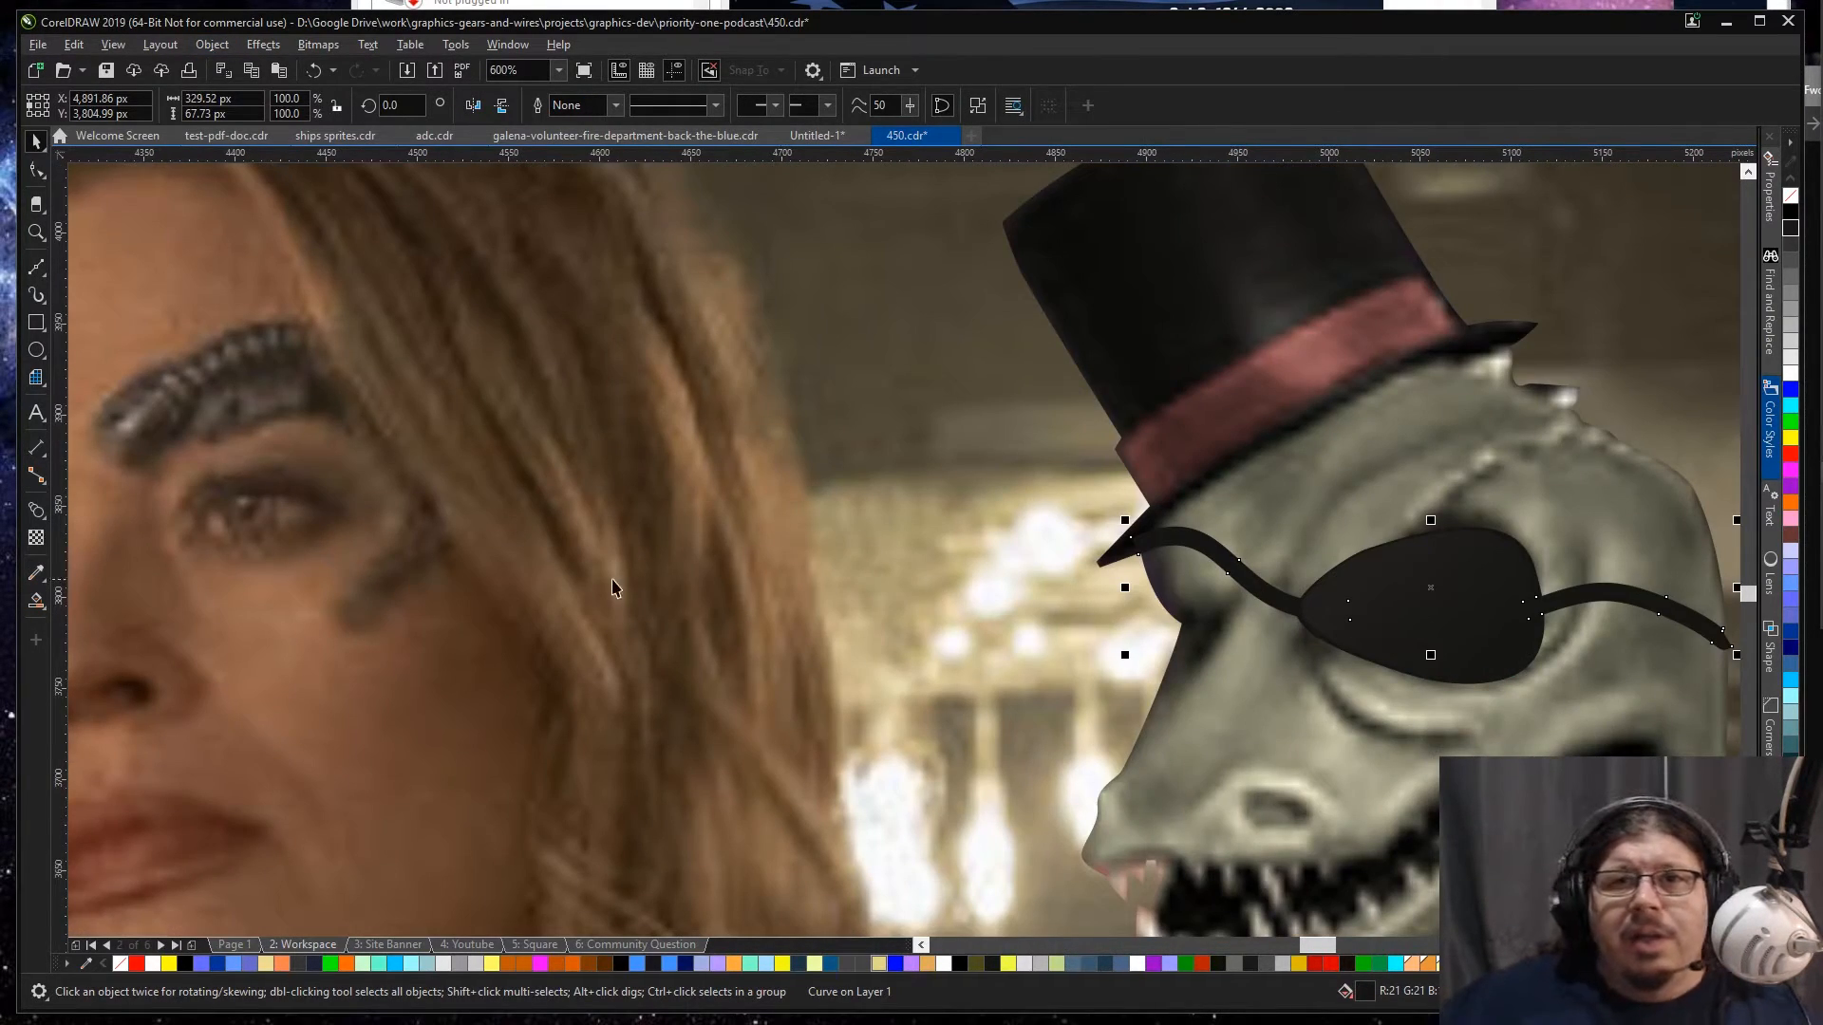
left_click(1070, 547)
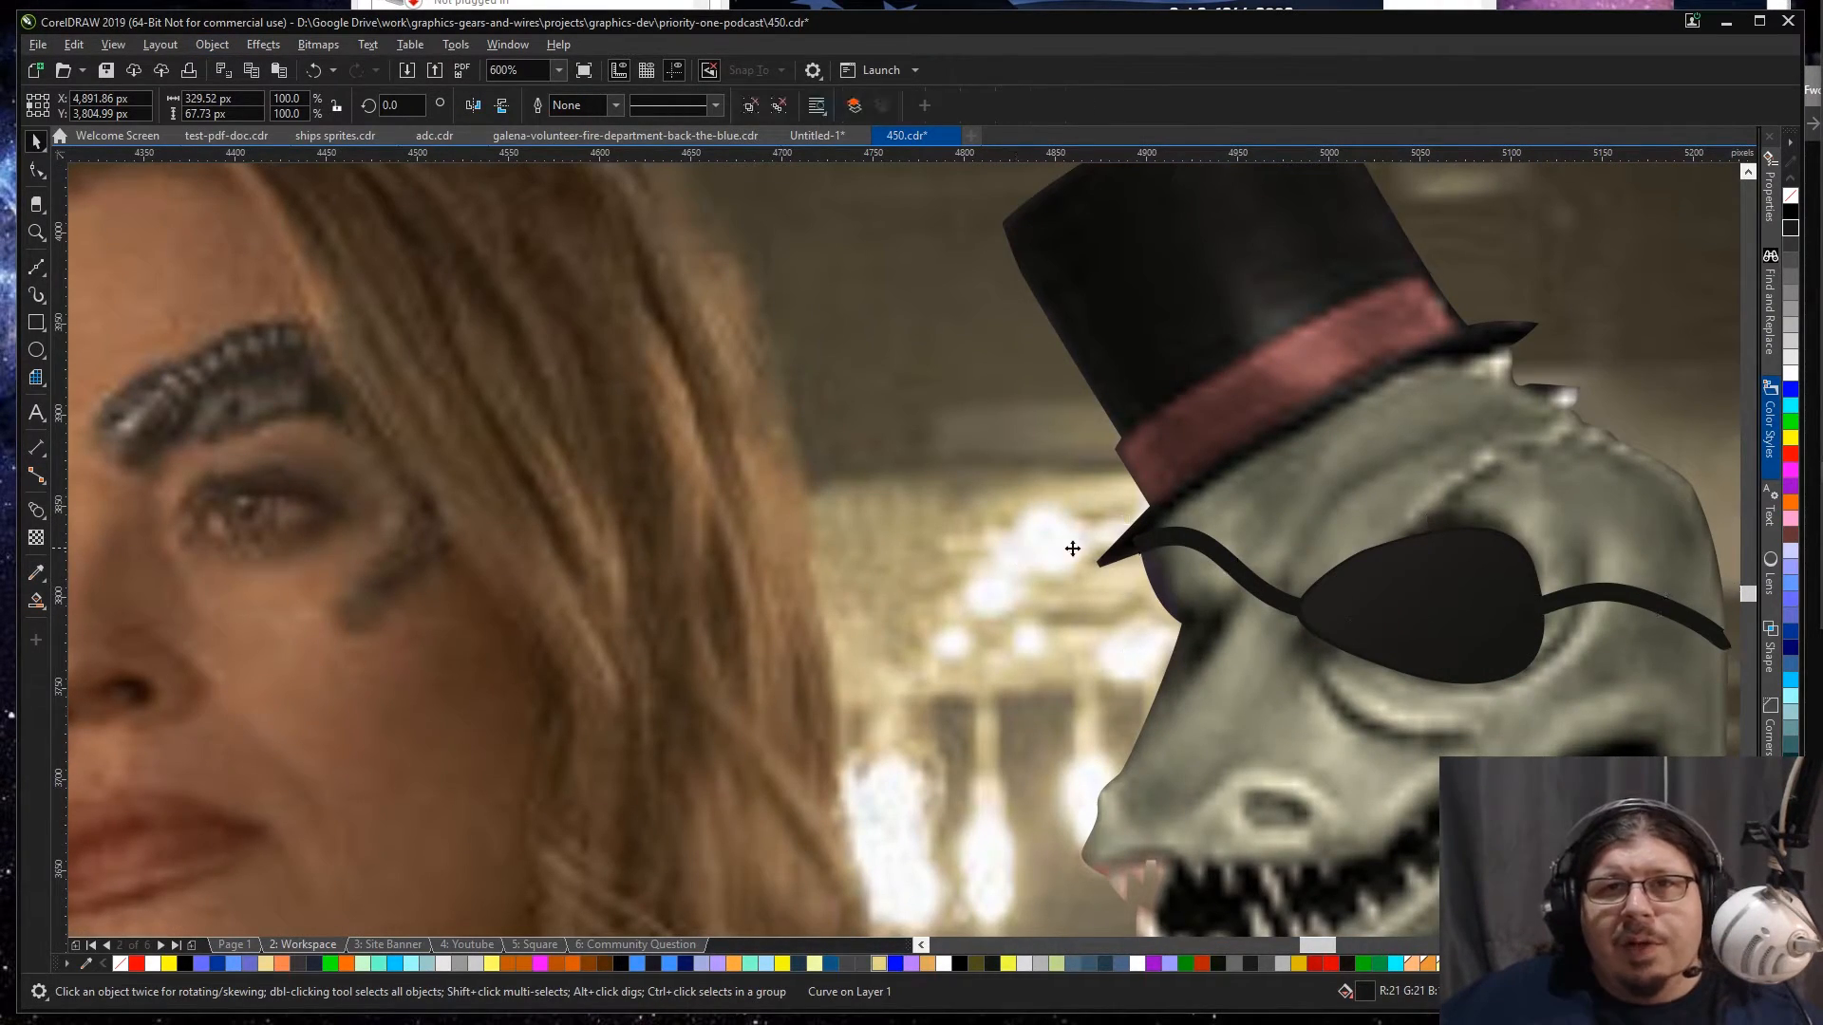
left_click(1175, 549)
left_click(33, 600)
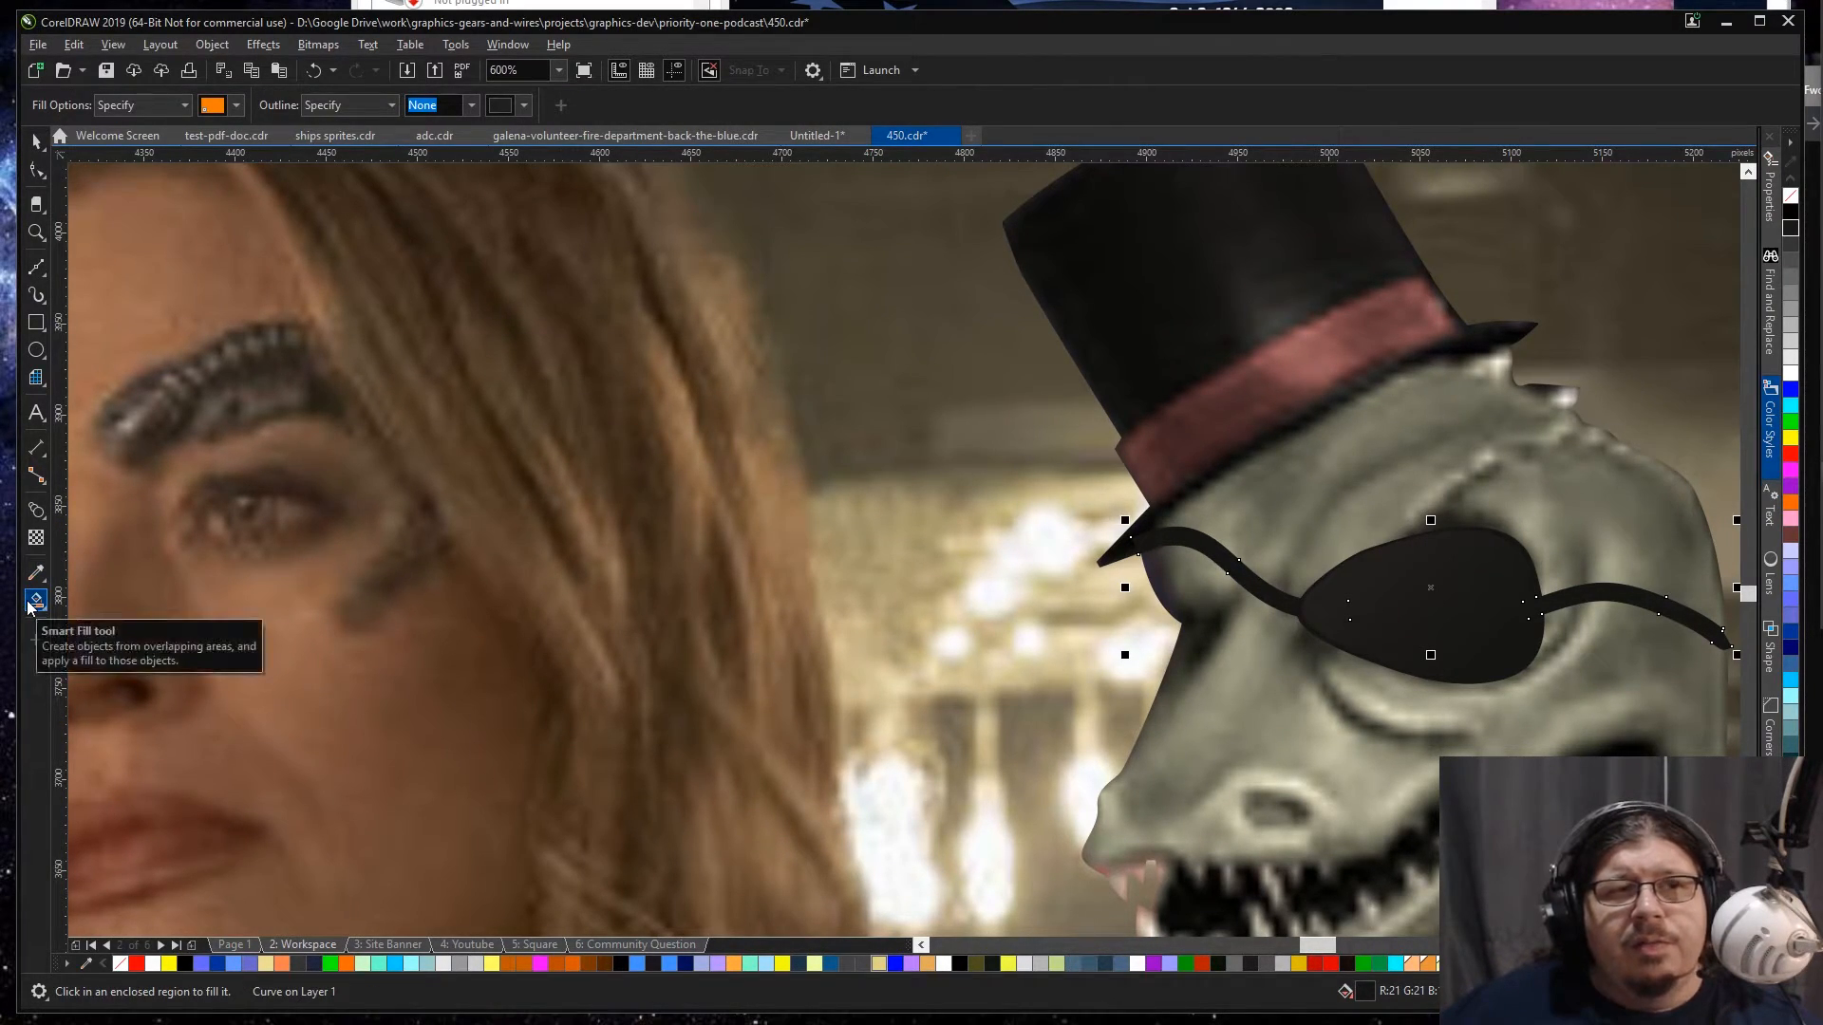
left_click(31, 604)
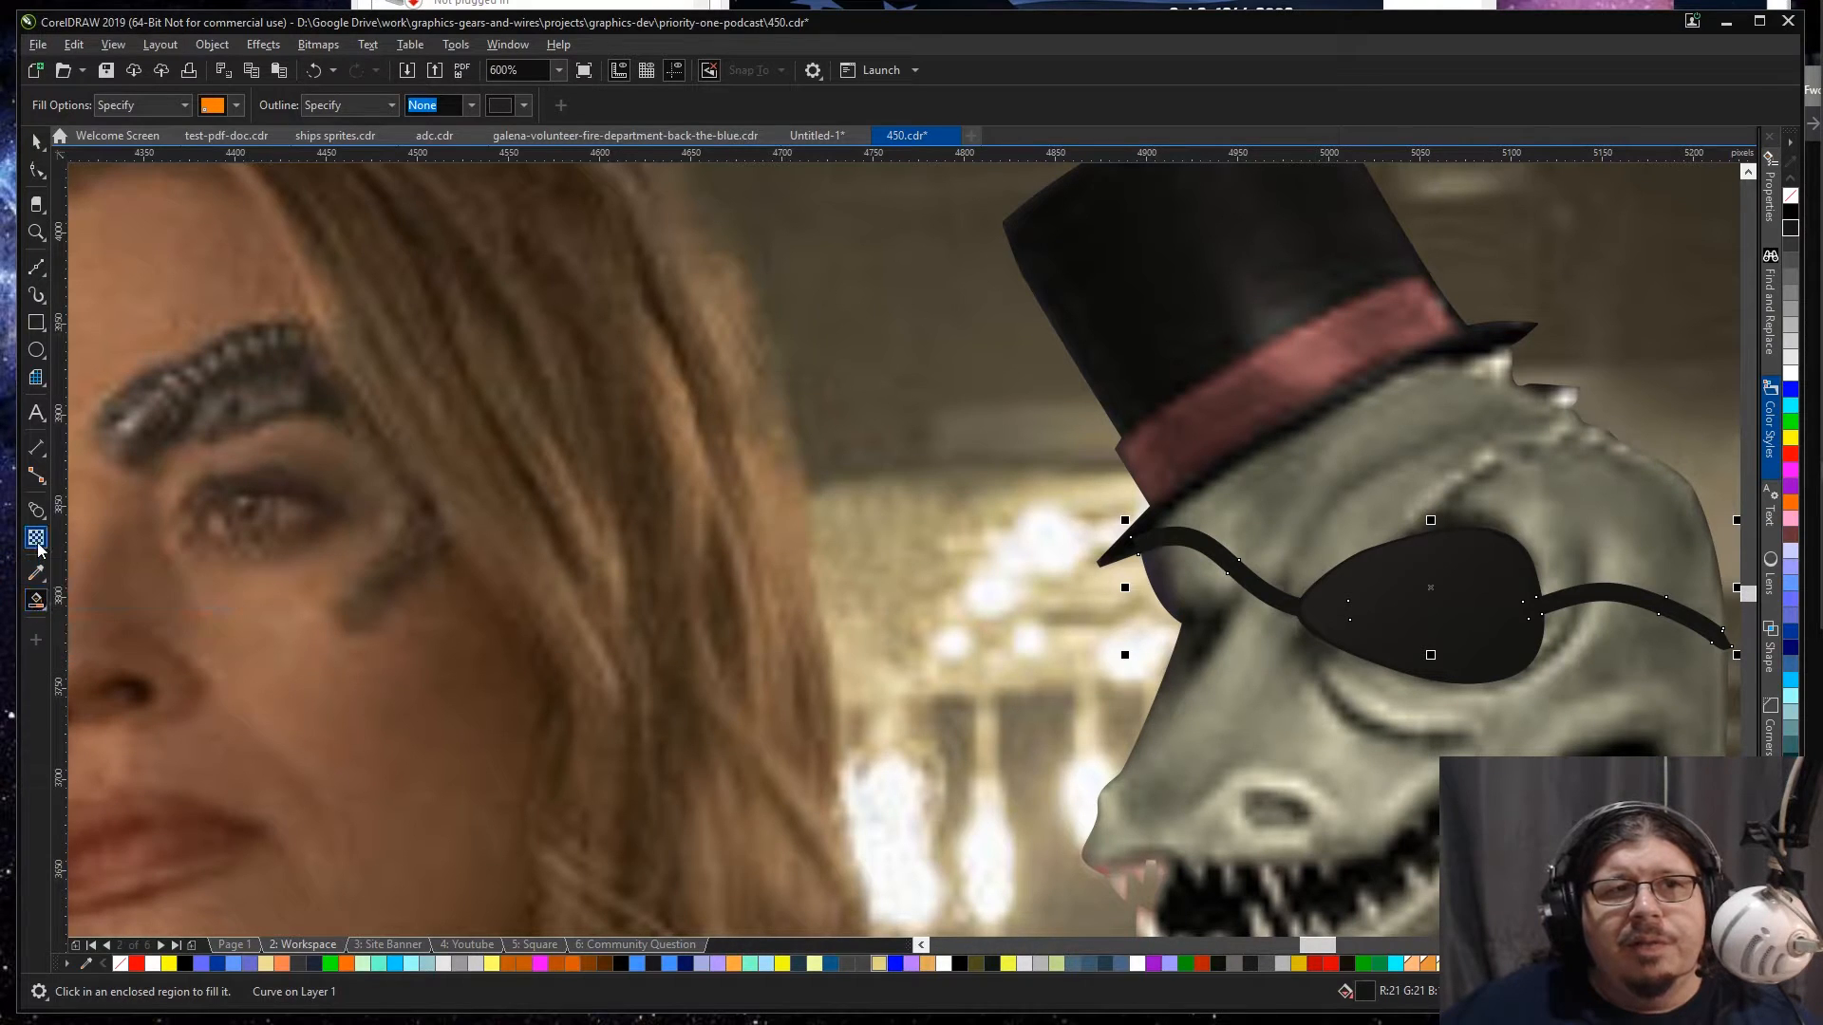
left_click(36, 538)
left_click(37, 604)
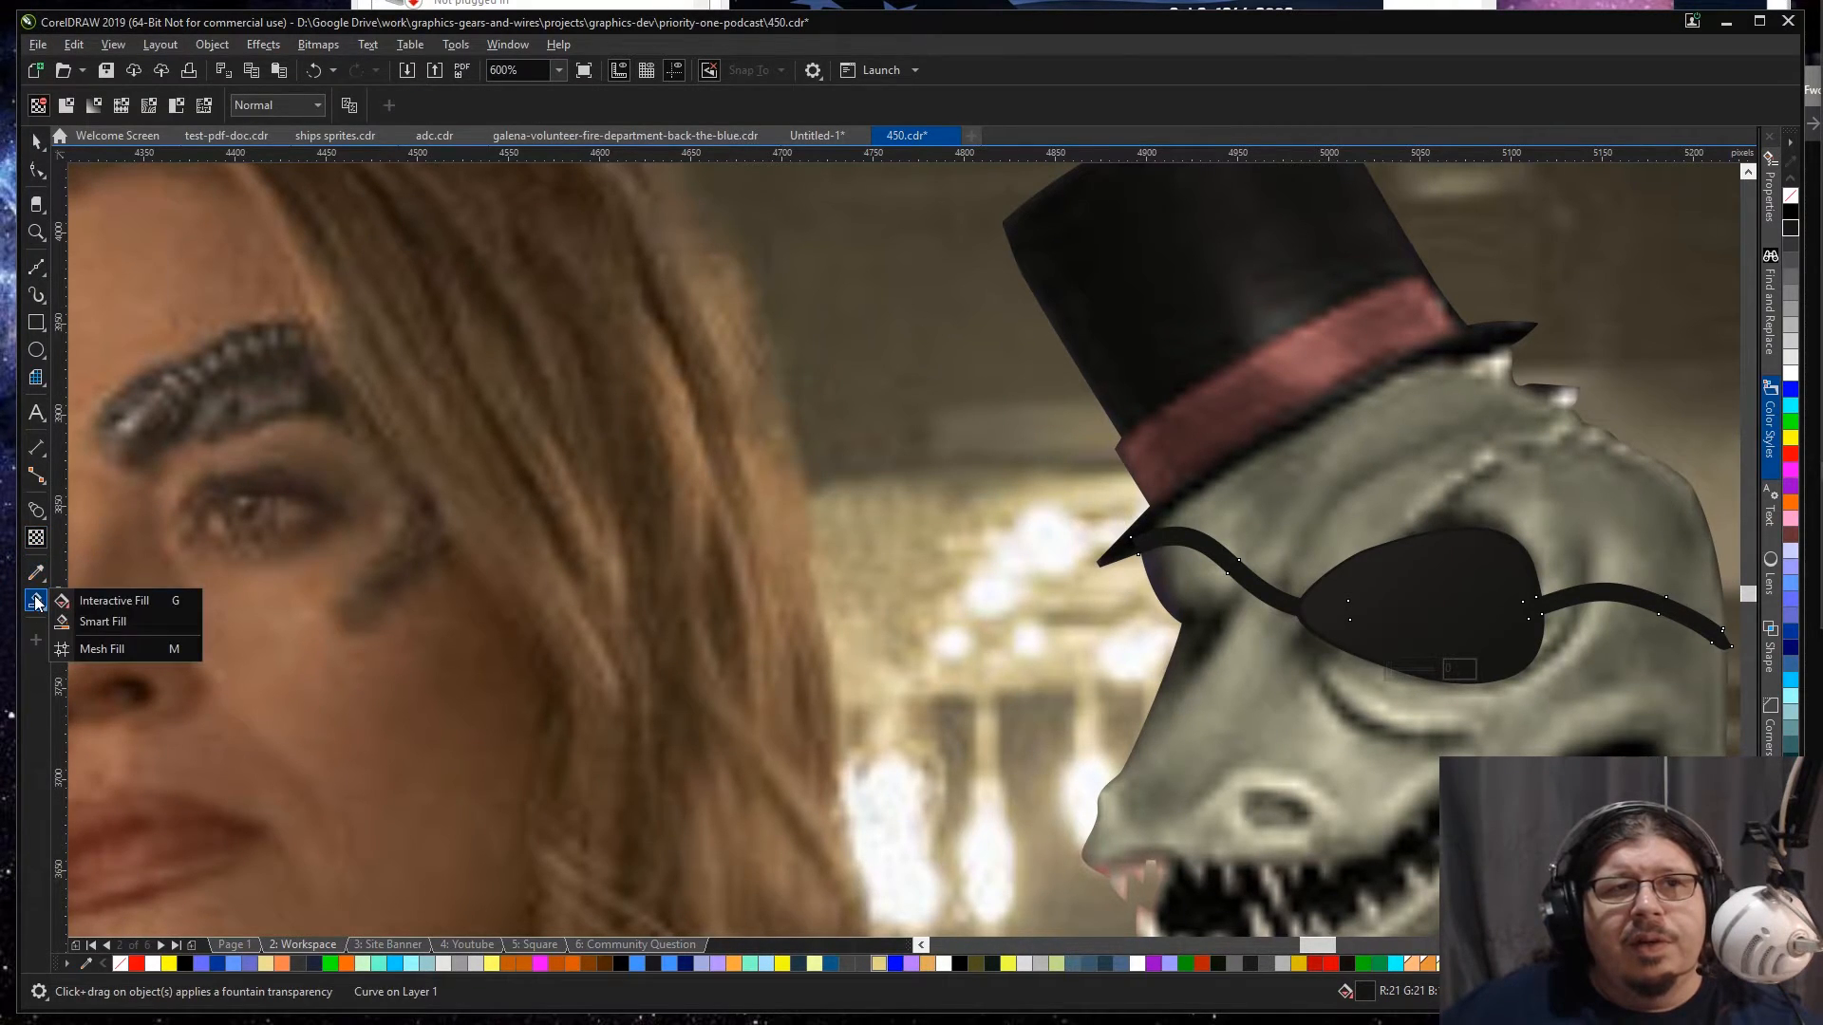
left_click(106, 601)
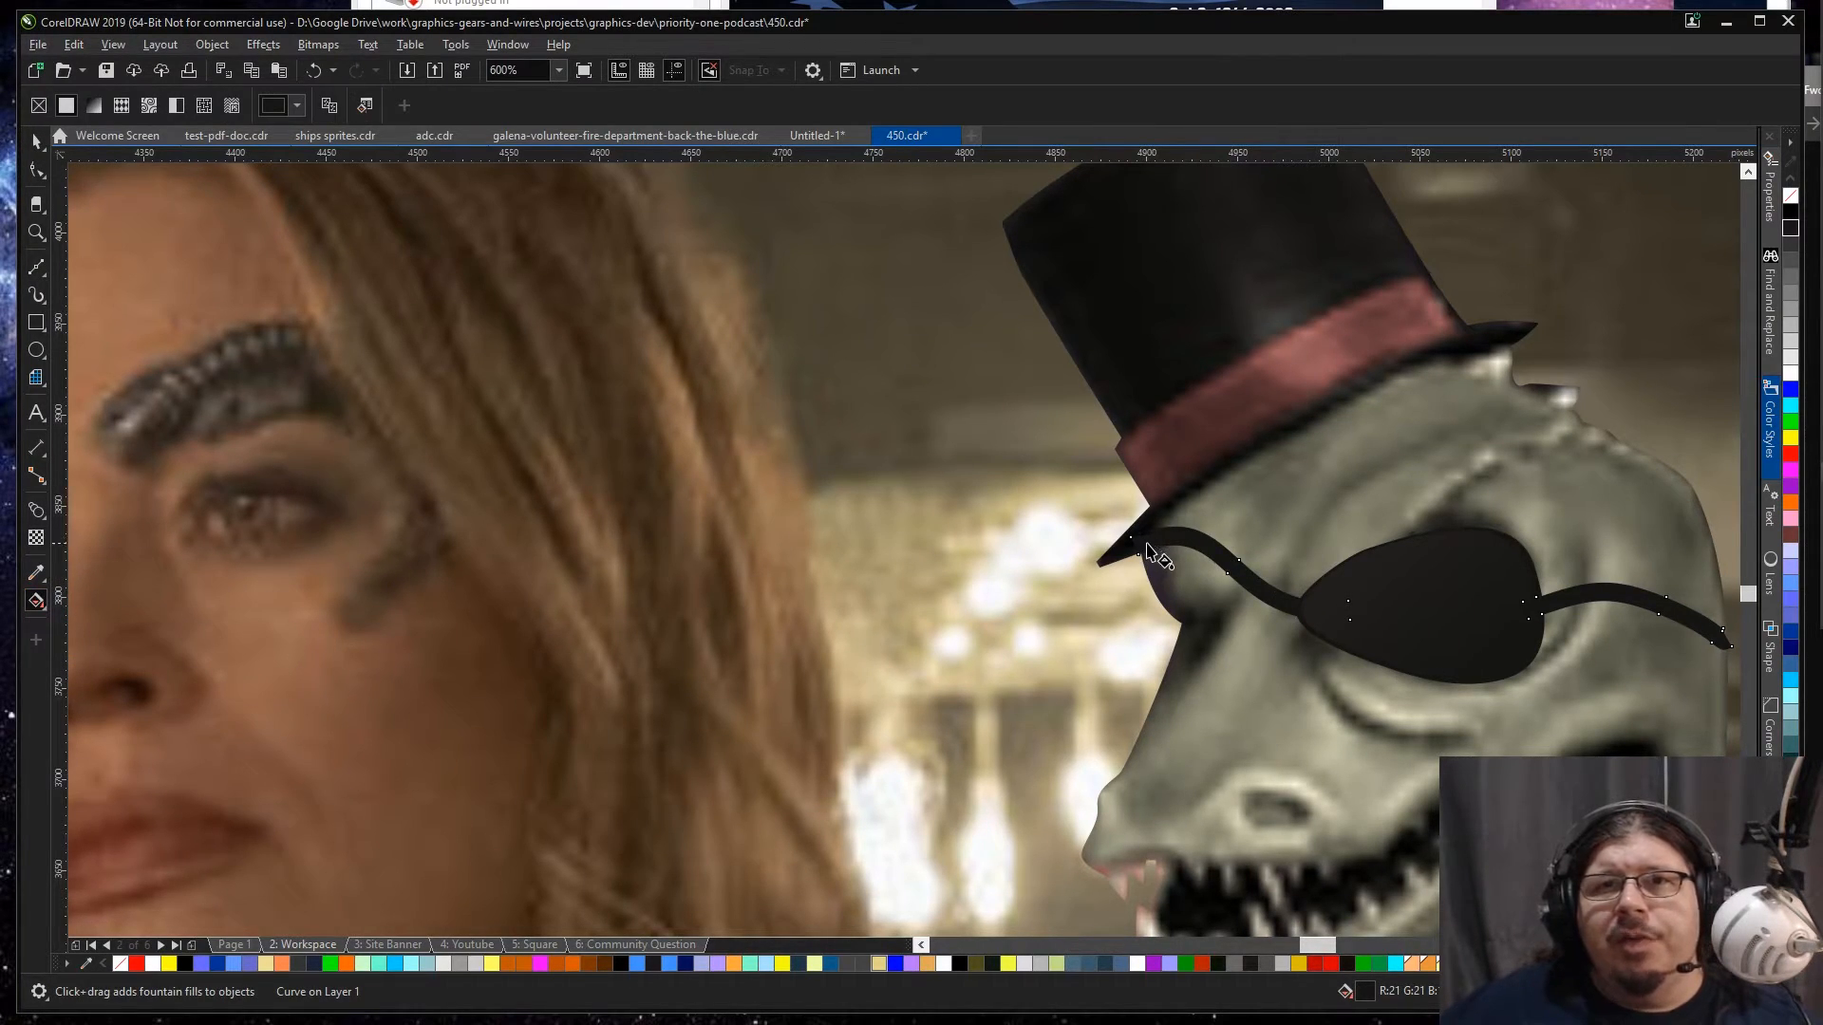
left_click_drag(1142, 541, 1354, 618)
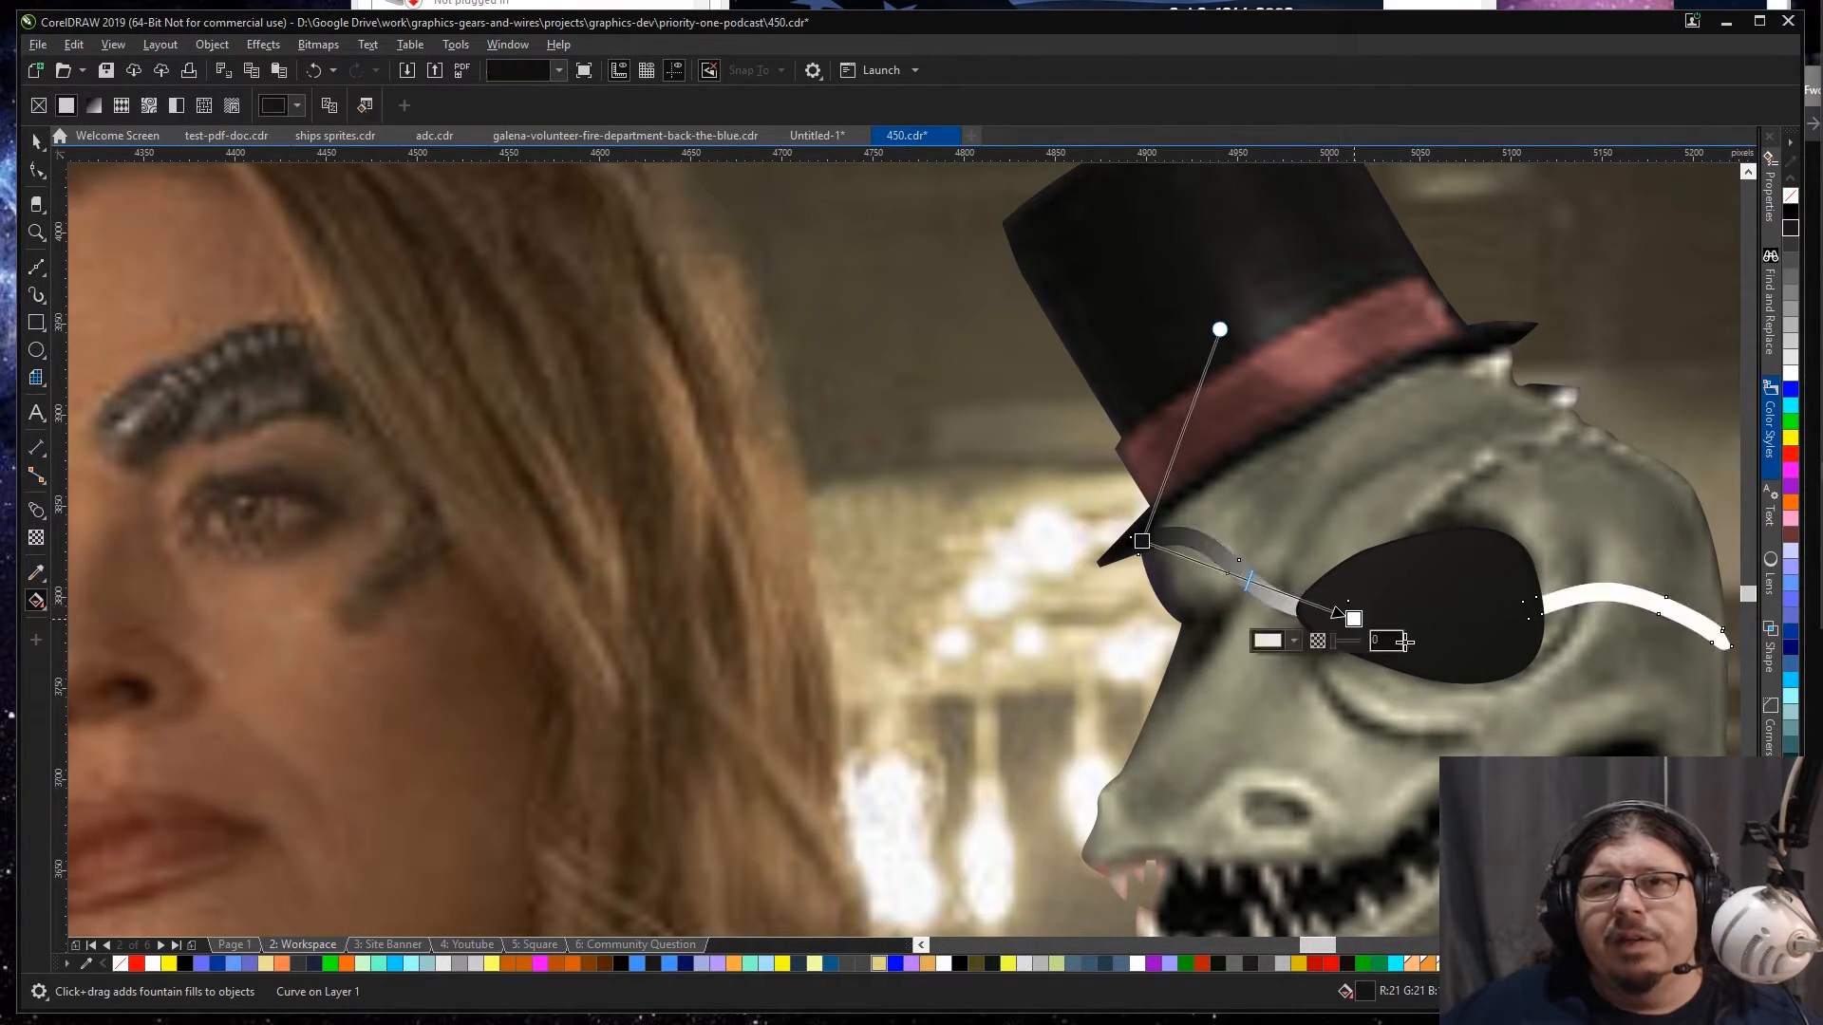
Step: Set the fill's end colour to the eyepatch's sampled dark grey (#1F1E1C) and shorten the gradient to the eyepatch's front edge
left_click(1294, 645)
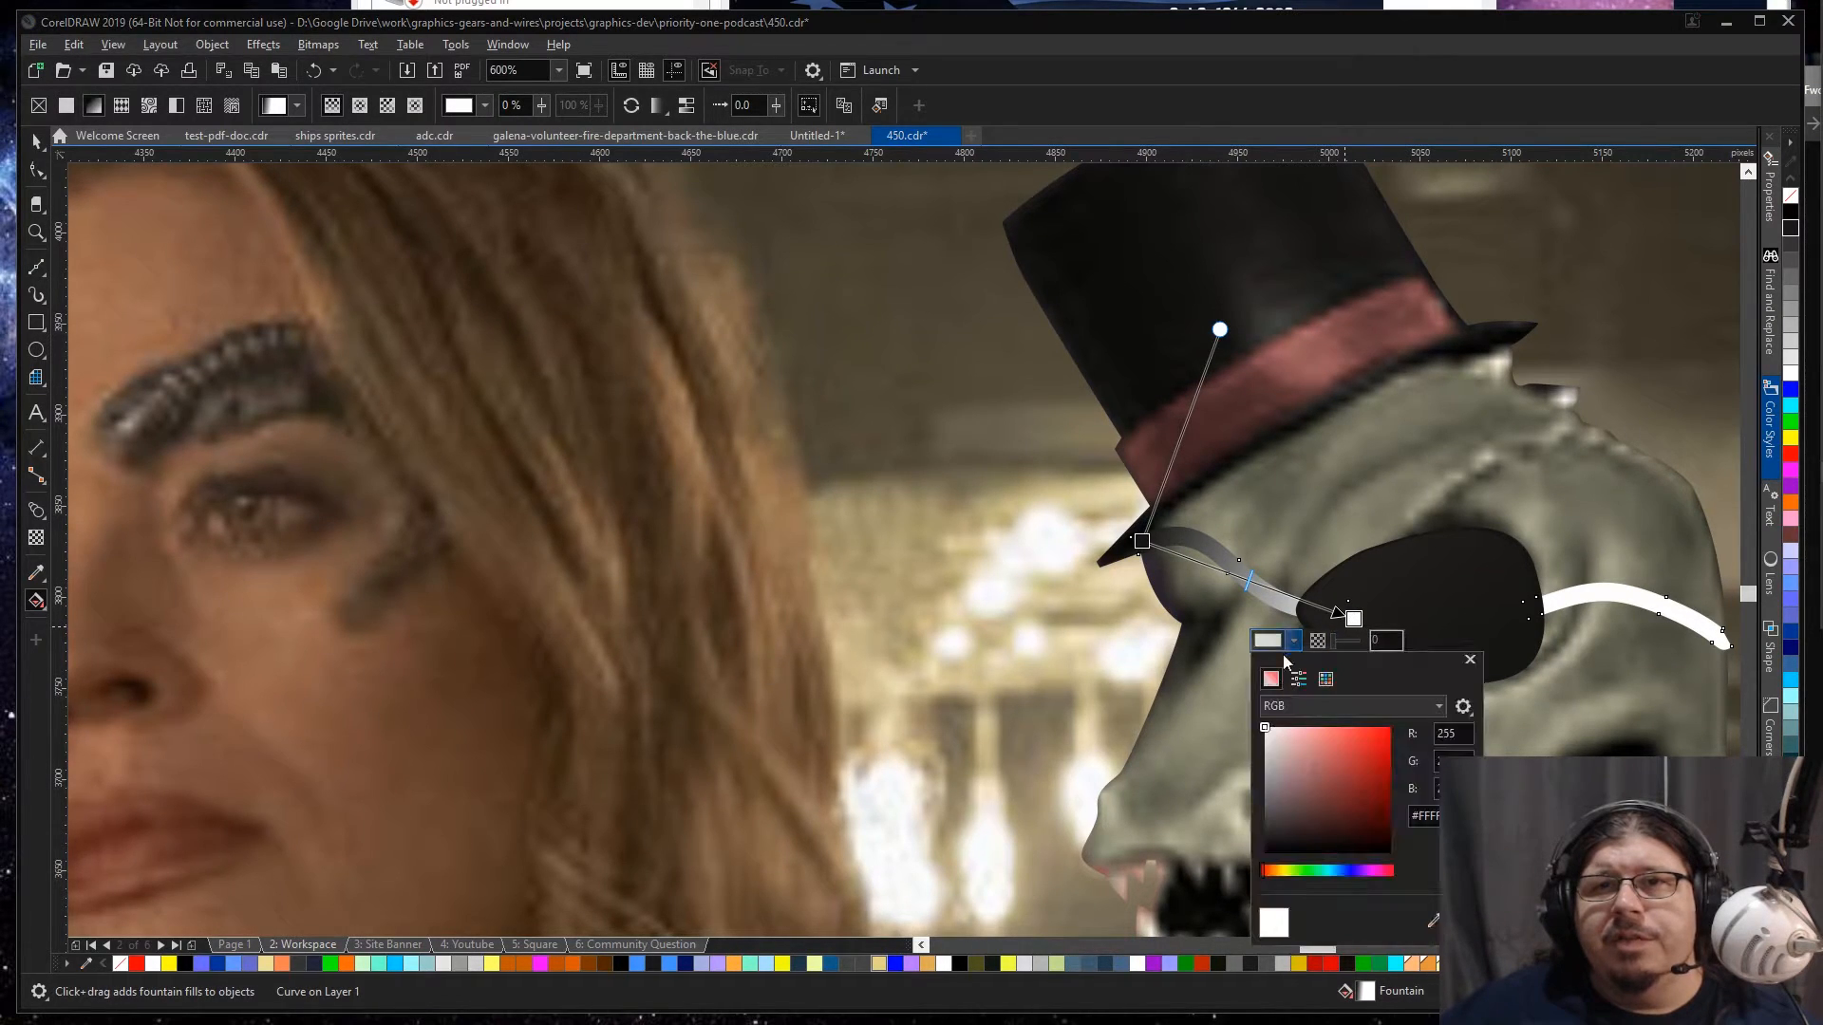
left_click(1435, 921)
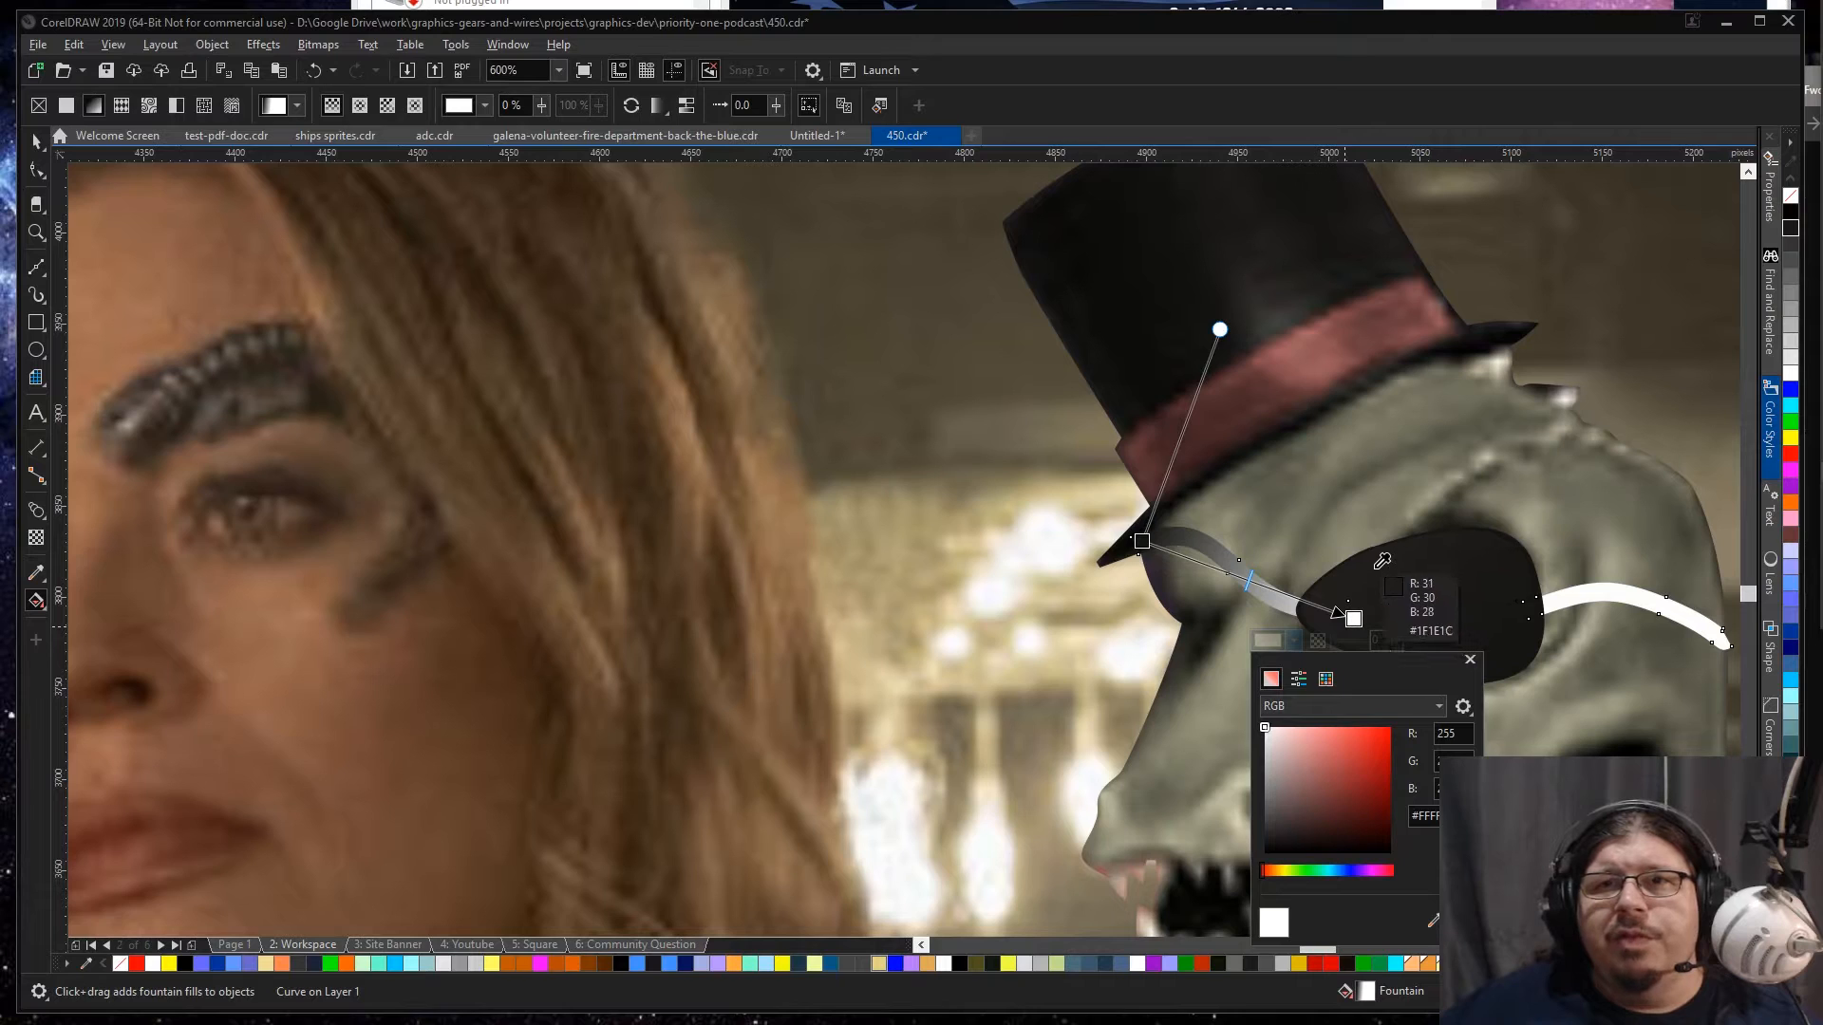
left_click(1374, 569)
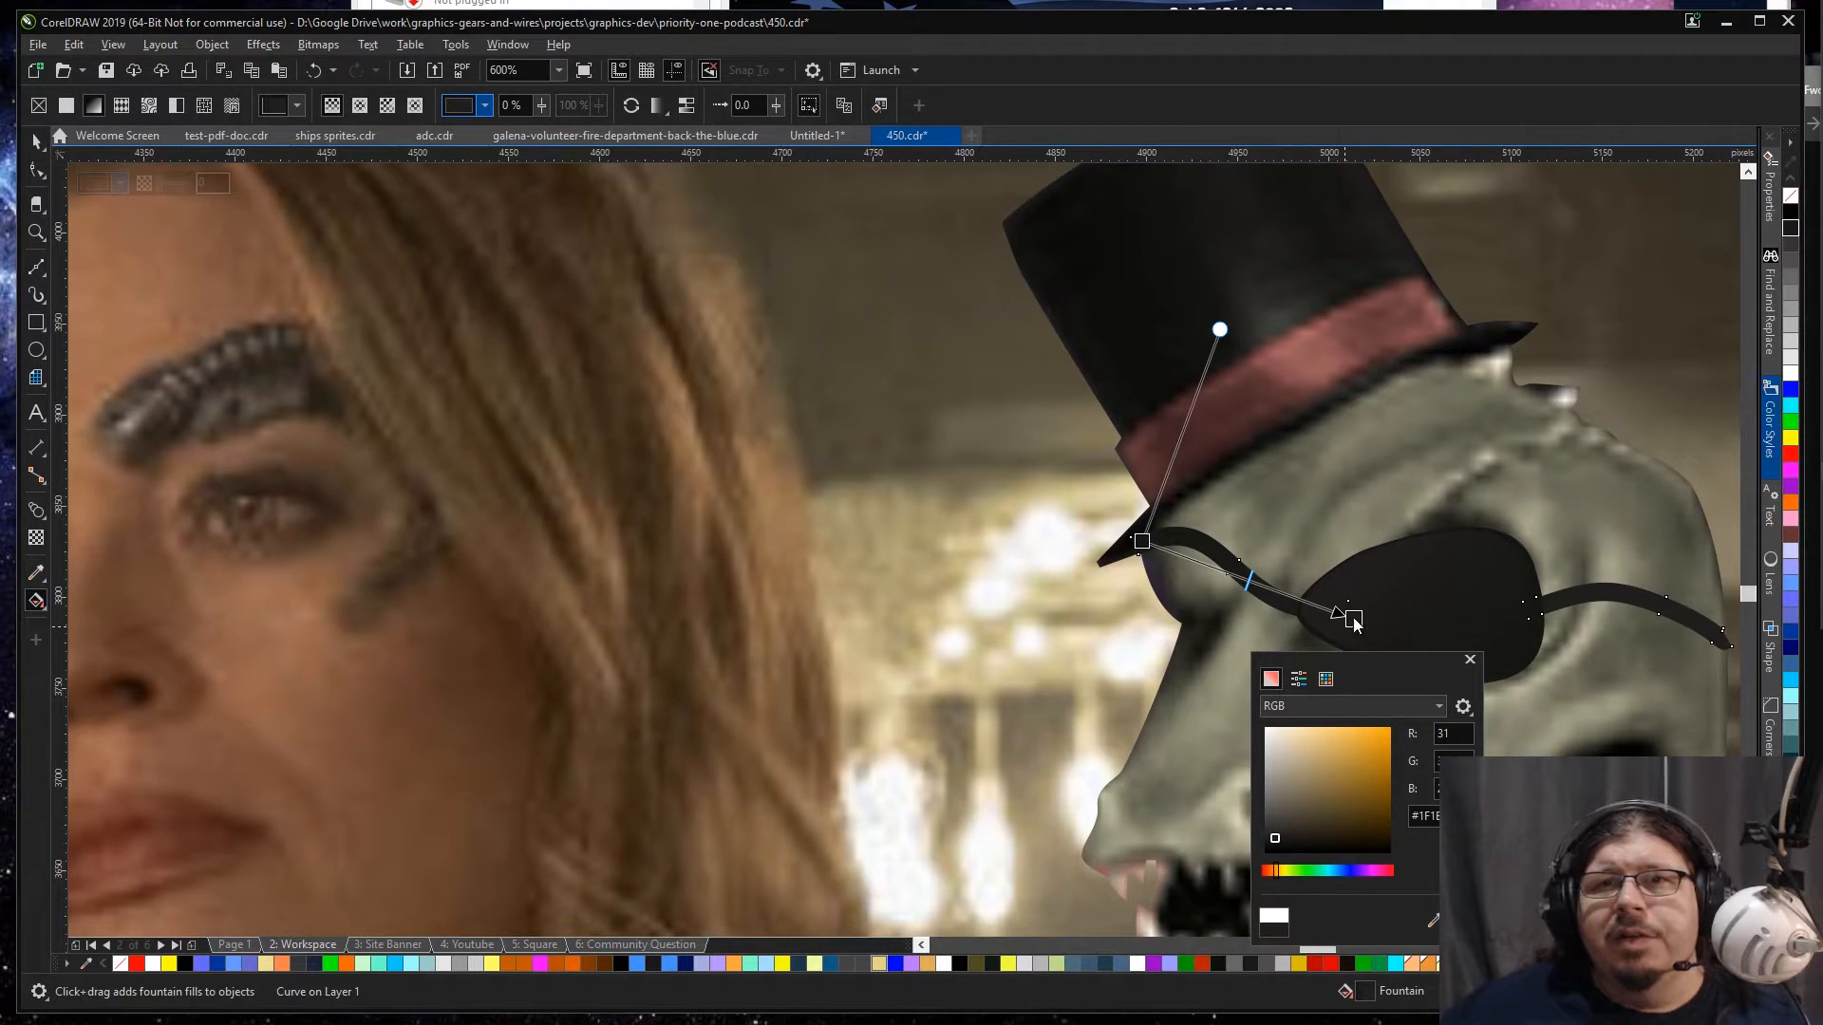
left_click(1353, 619)
left_click_drag(1352, 618, 1327, 613)
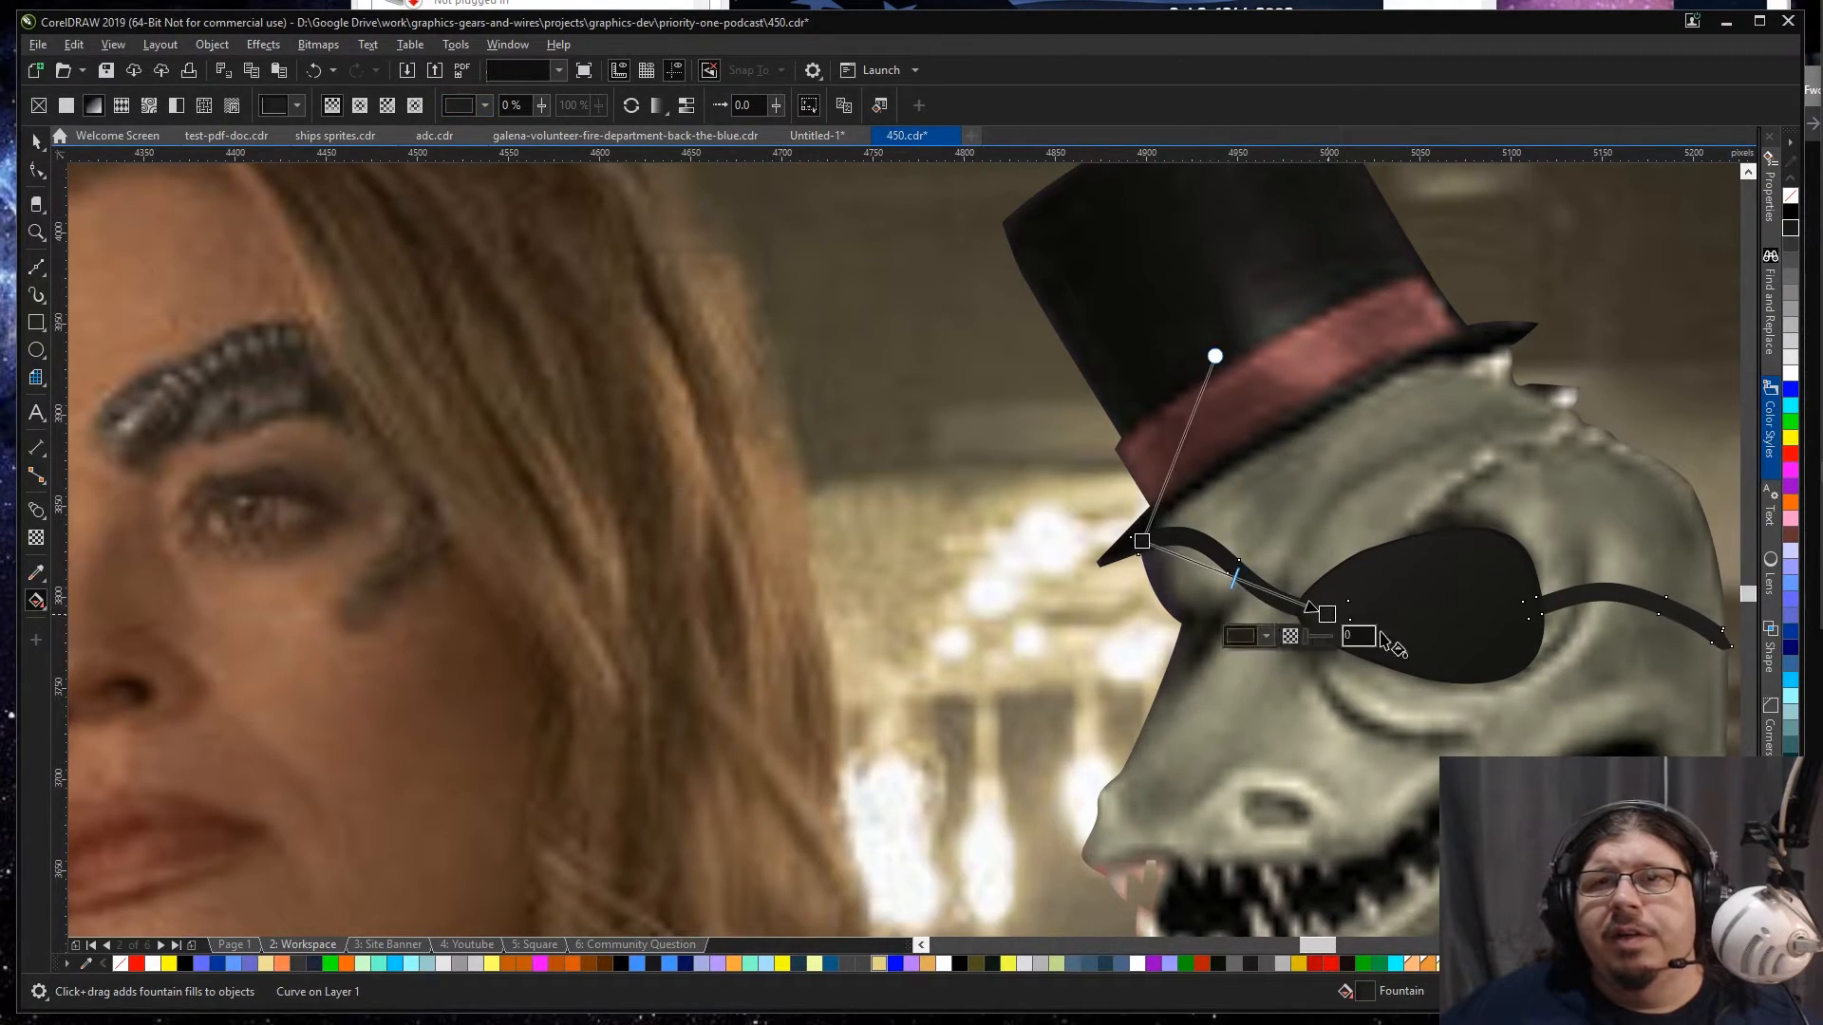
key("space")
scroll(1557, 622, "down", 1)
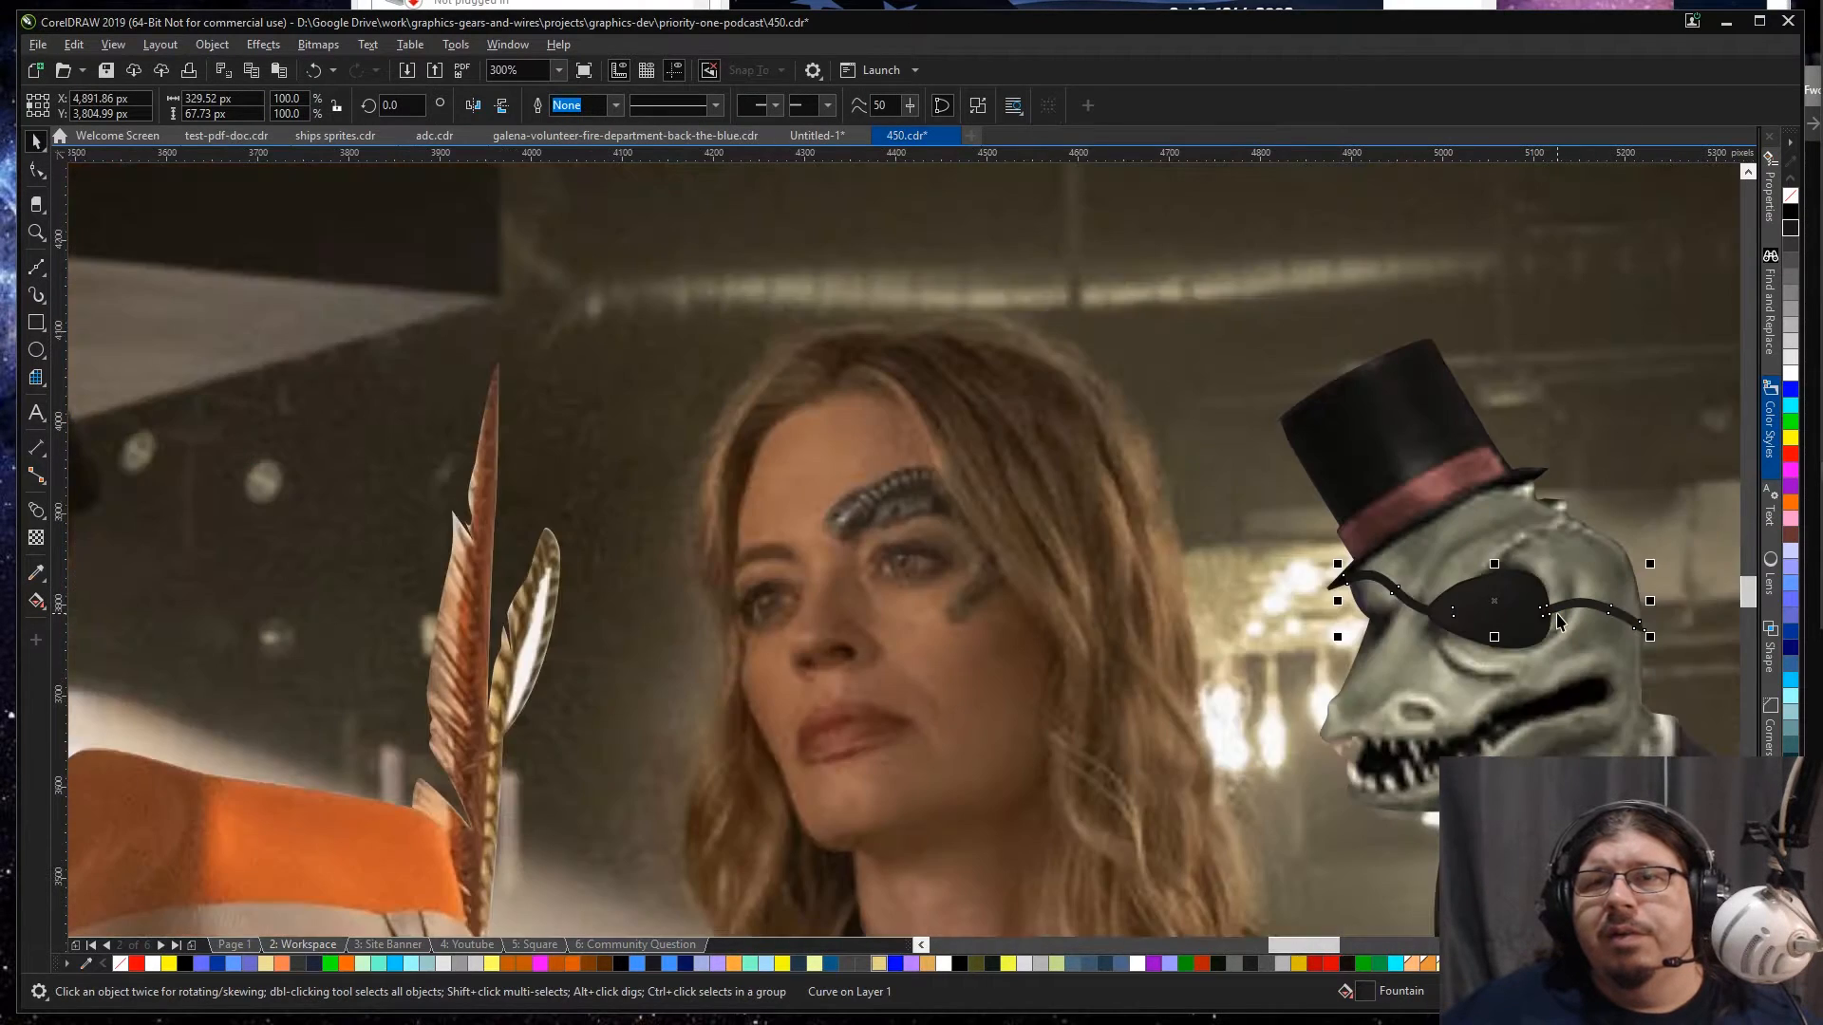
Step: Review the eyepatch and straps within the whole composition and close up on the lizard's head
left_click(1641, 592)
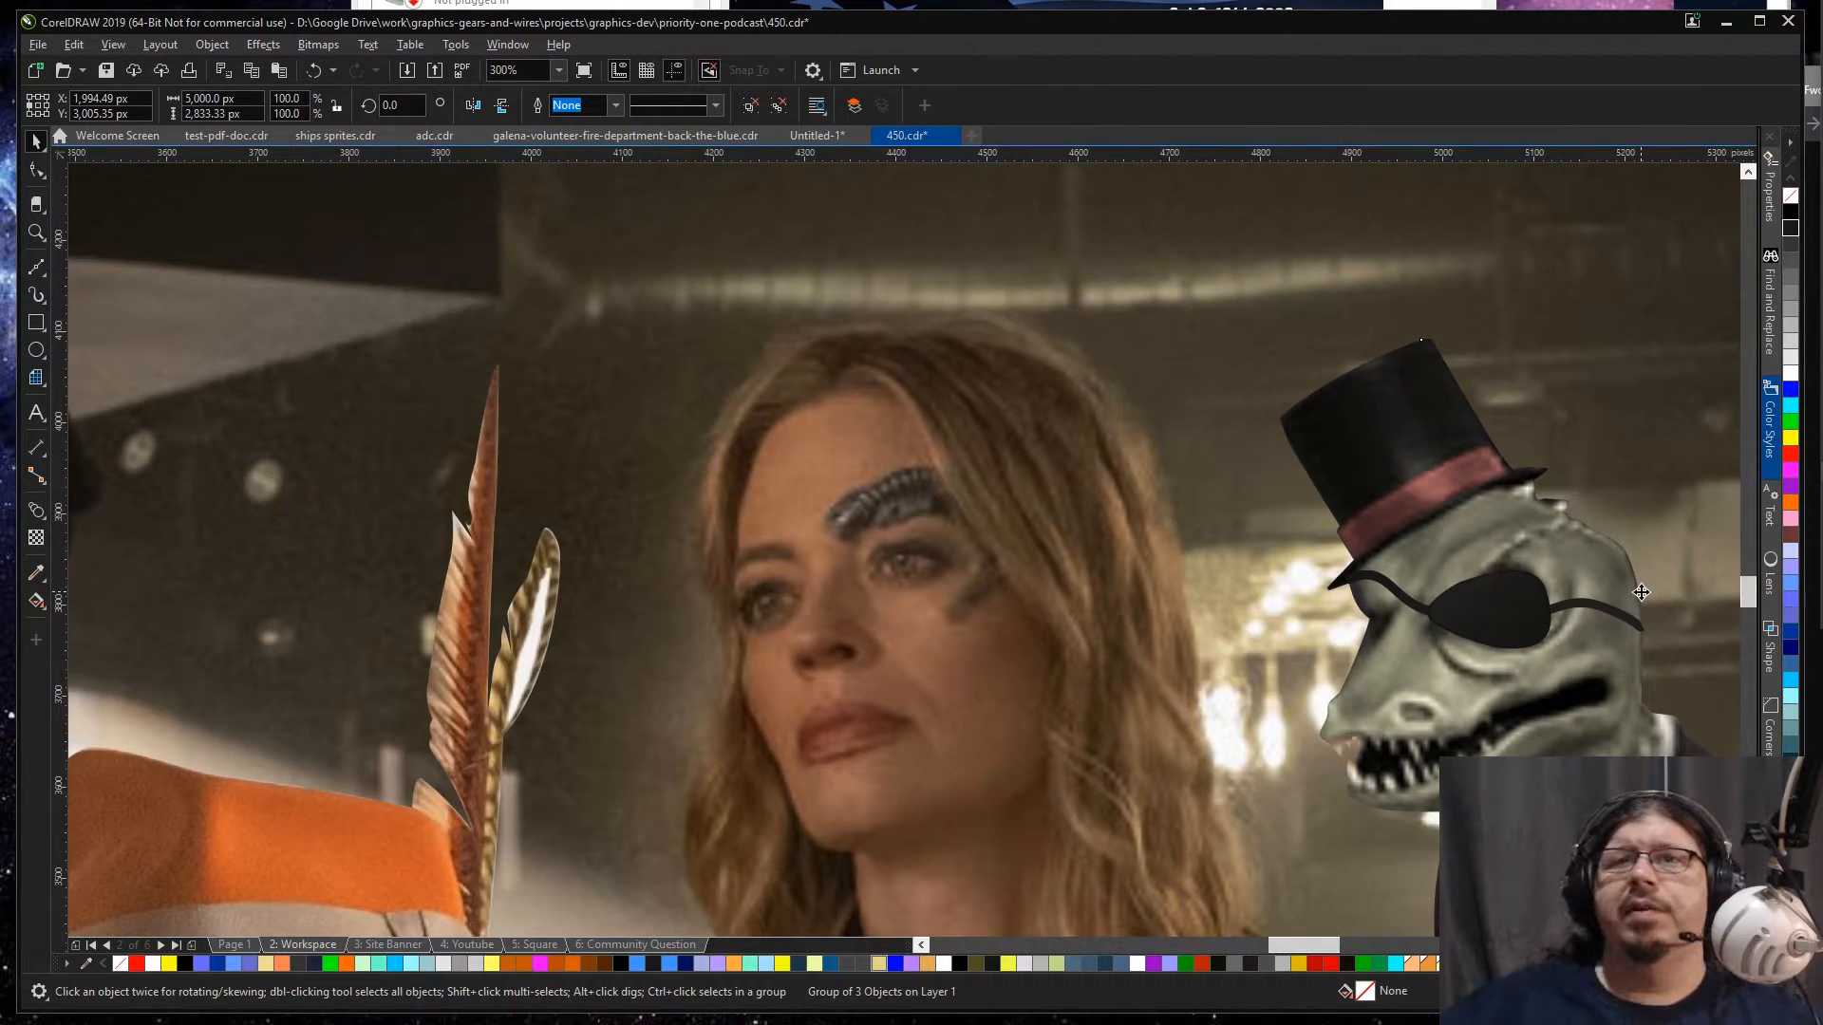
key("shift+F2")
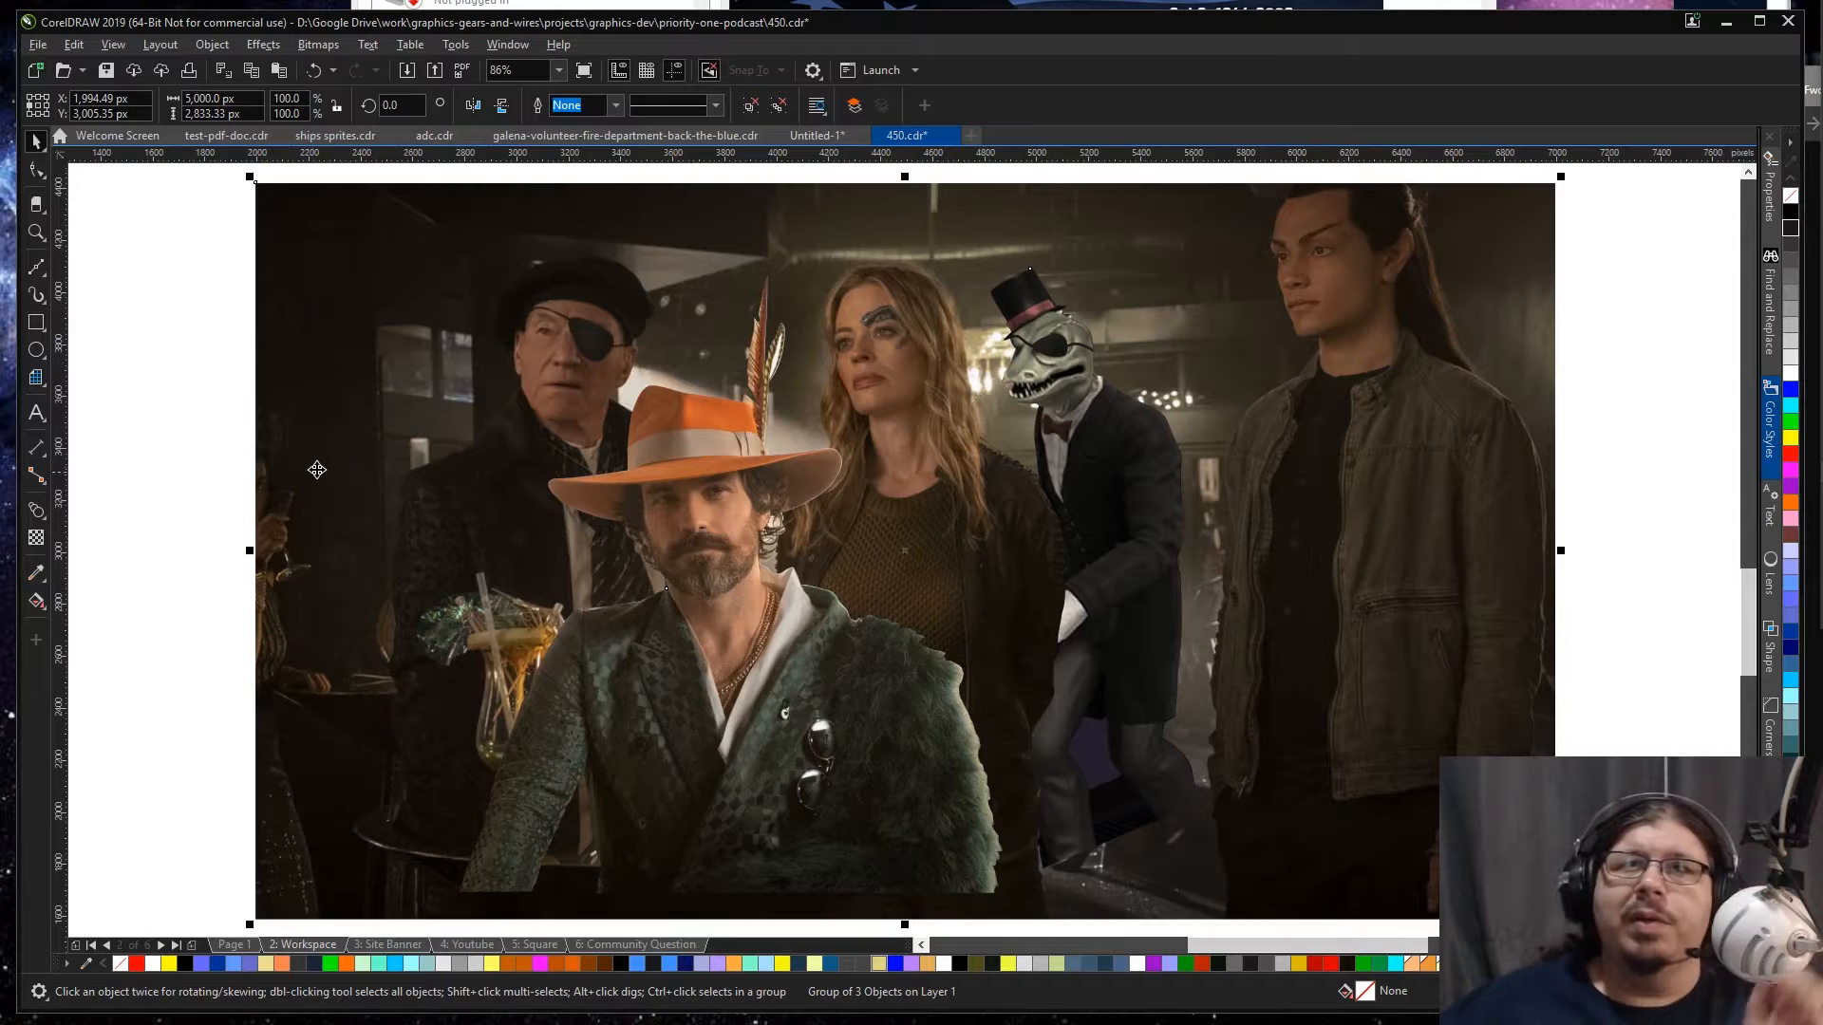
left_click(207, 426)
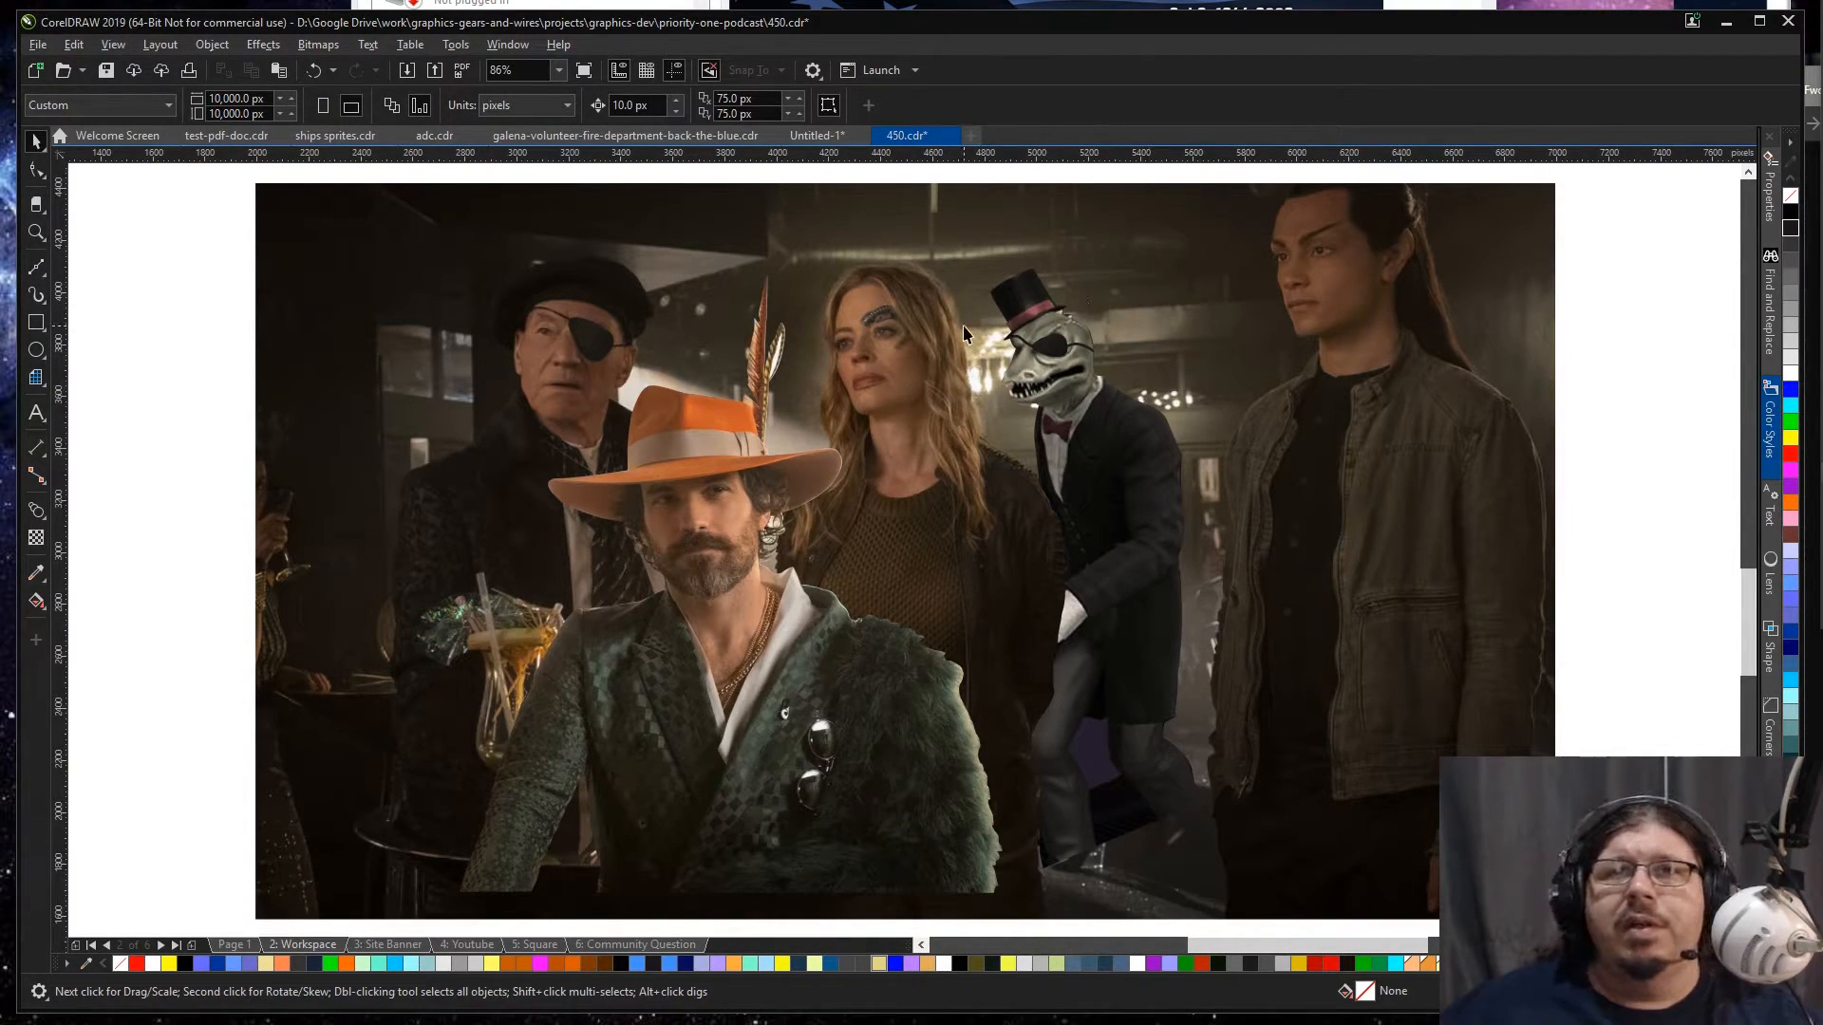
key("z")
left_click_drag(921, 271, 1158, 443)
key("space")
Step: Select both stacked eyepatch shapes and rotate them clockwise to about 28.7°, keeping them seated between the straps
left_click(1002, 510)
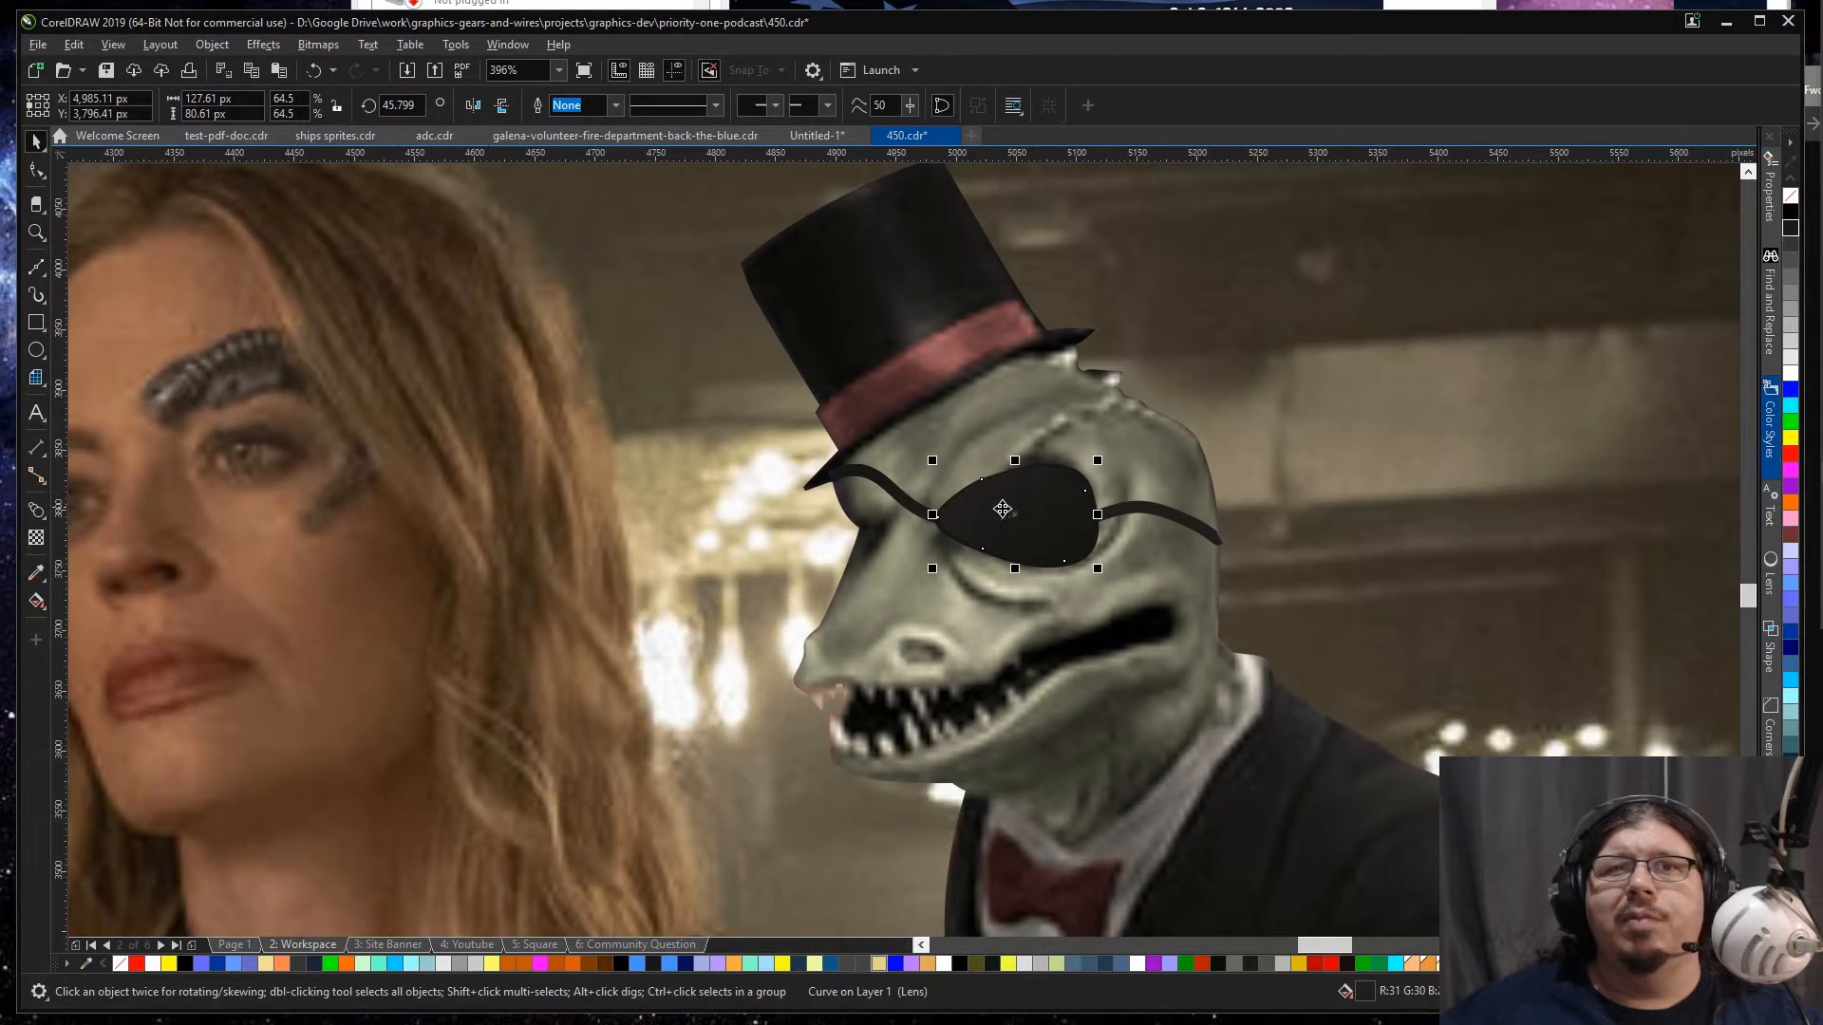
scroll(940, 541, "up", 4)
left_click(929, 509, "shift")
scroll(1009, 495, "down", 3)
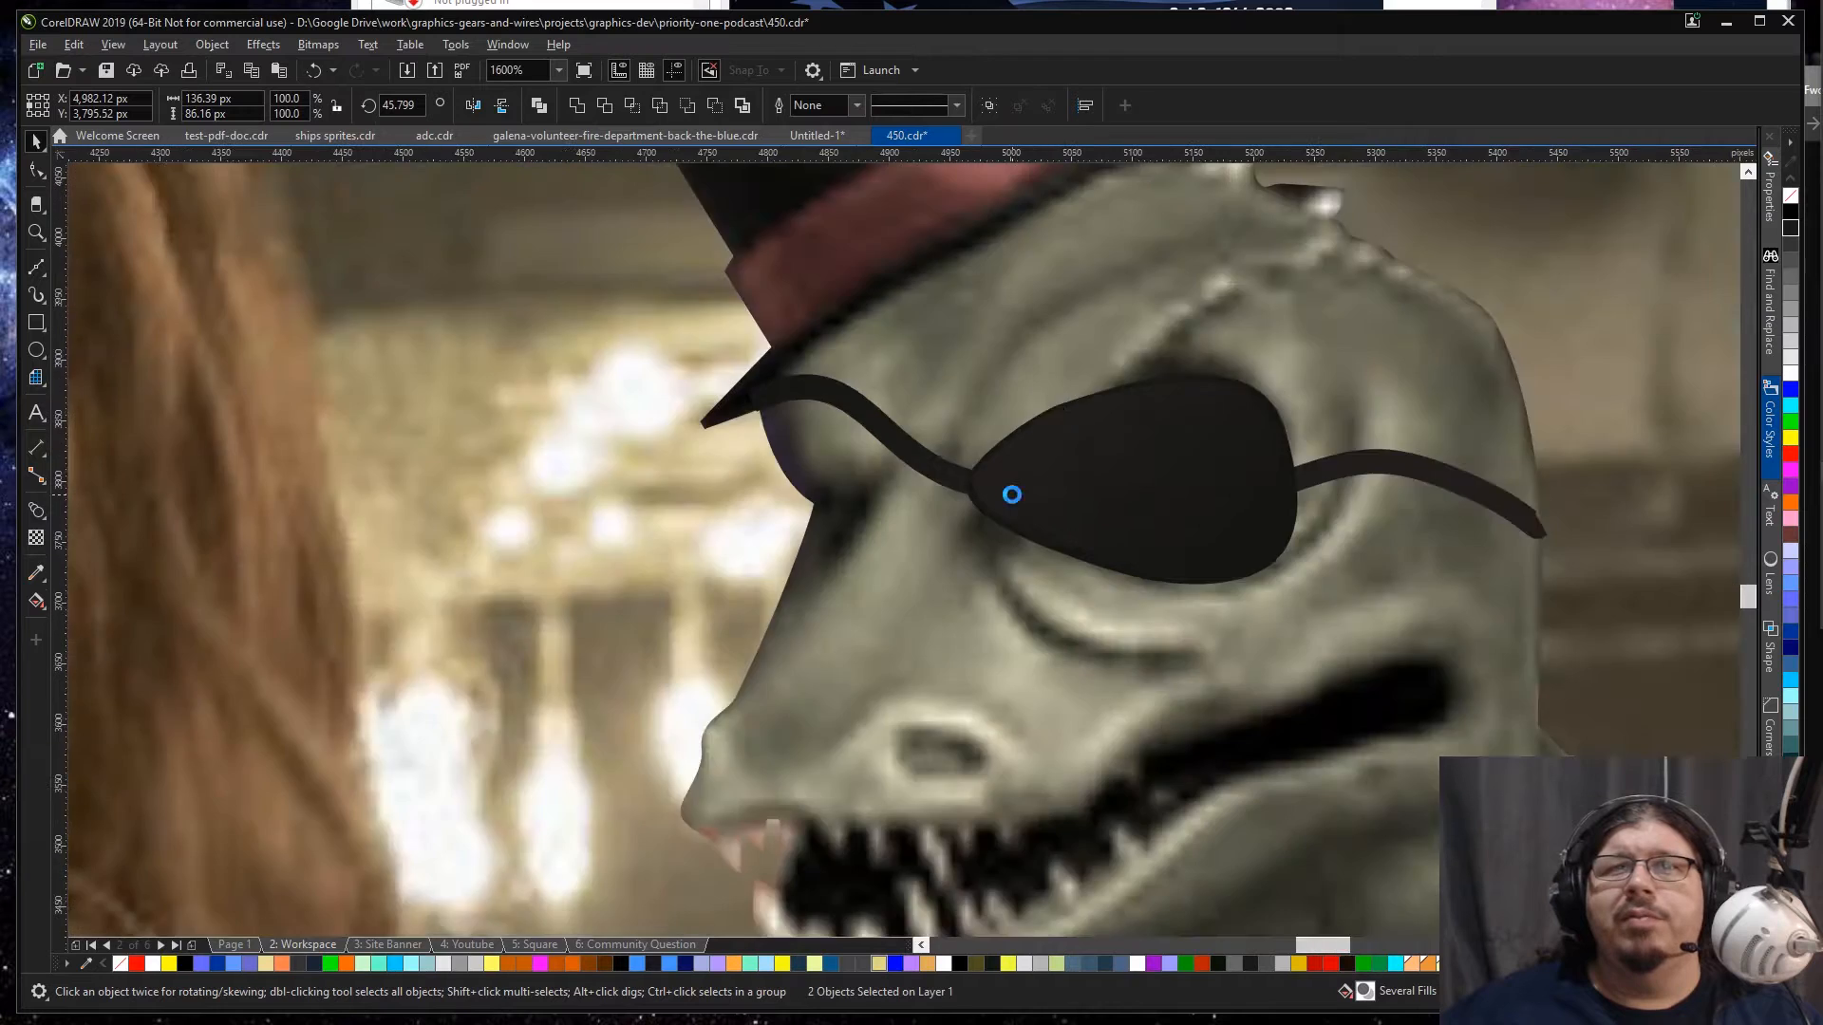
scroll(1013, 495, "down", 1)
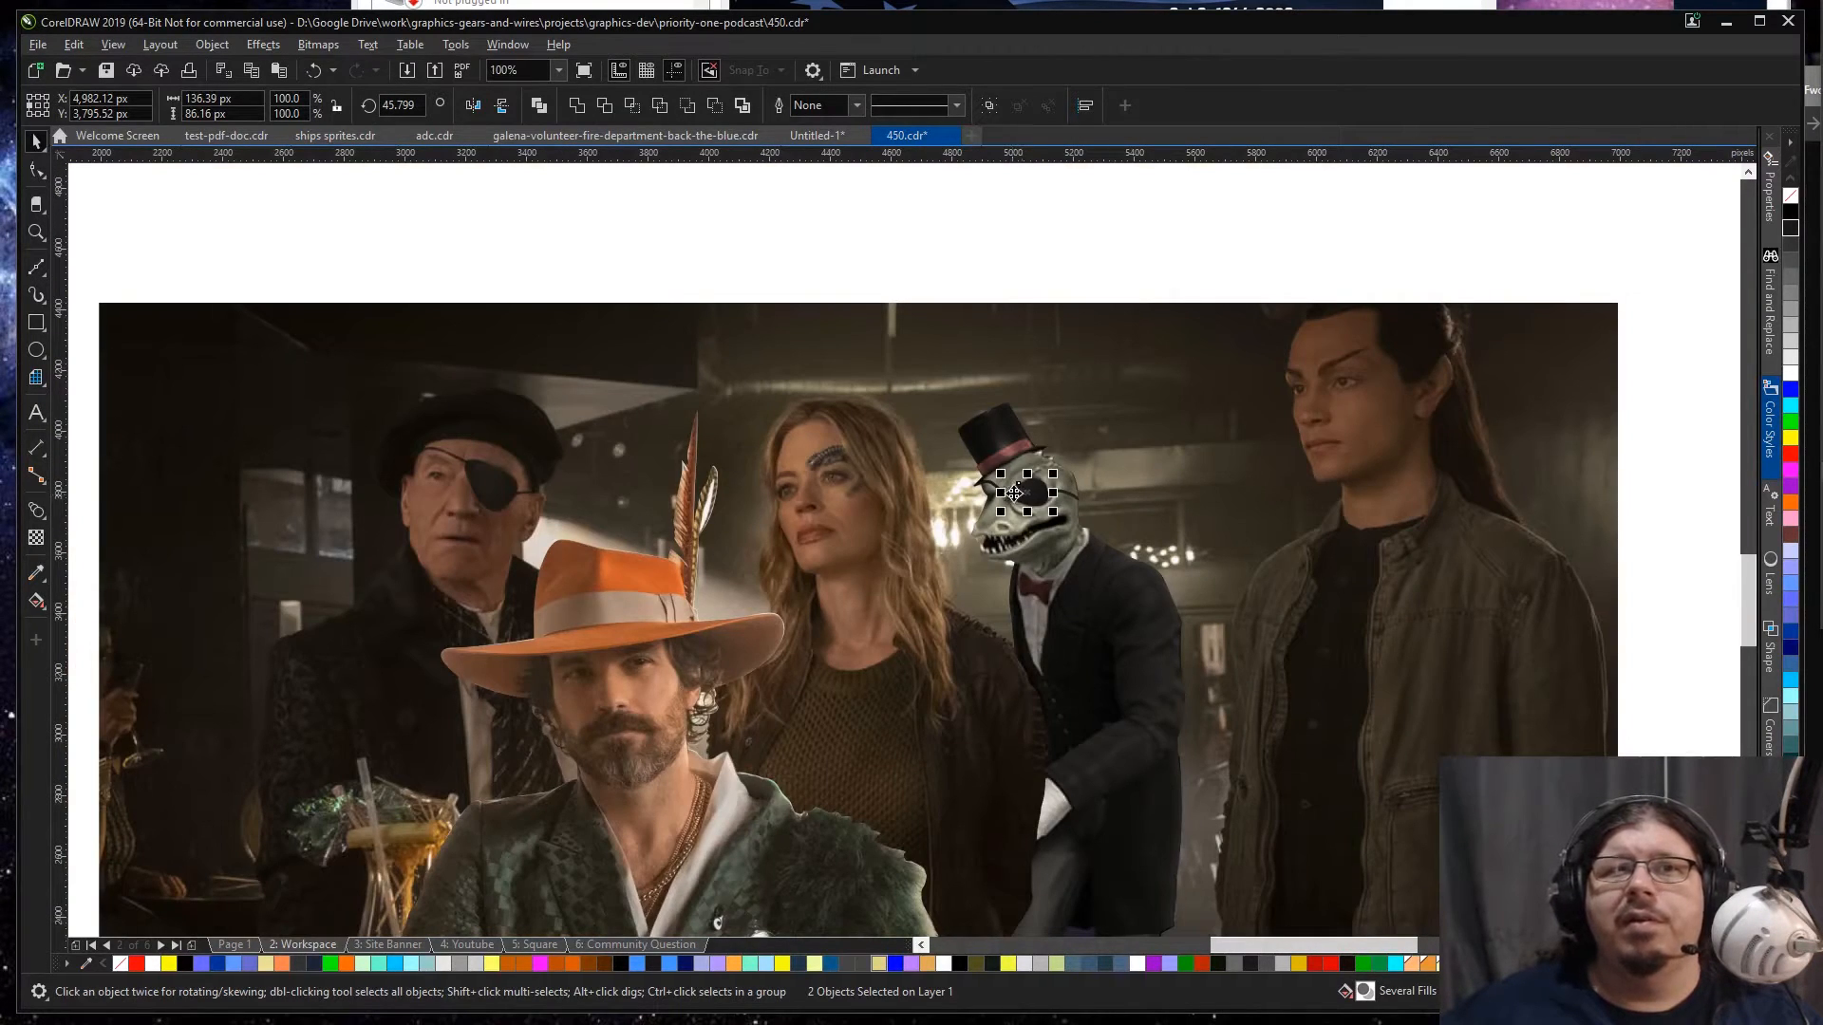
key("z")
left_click_drag(299, 344, 1178, 691)
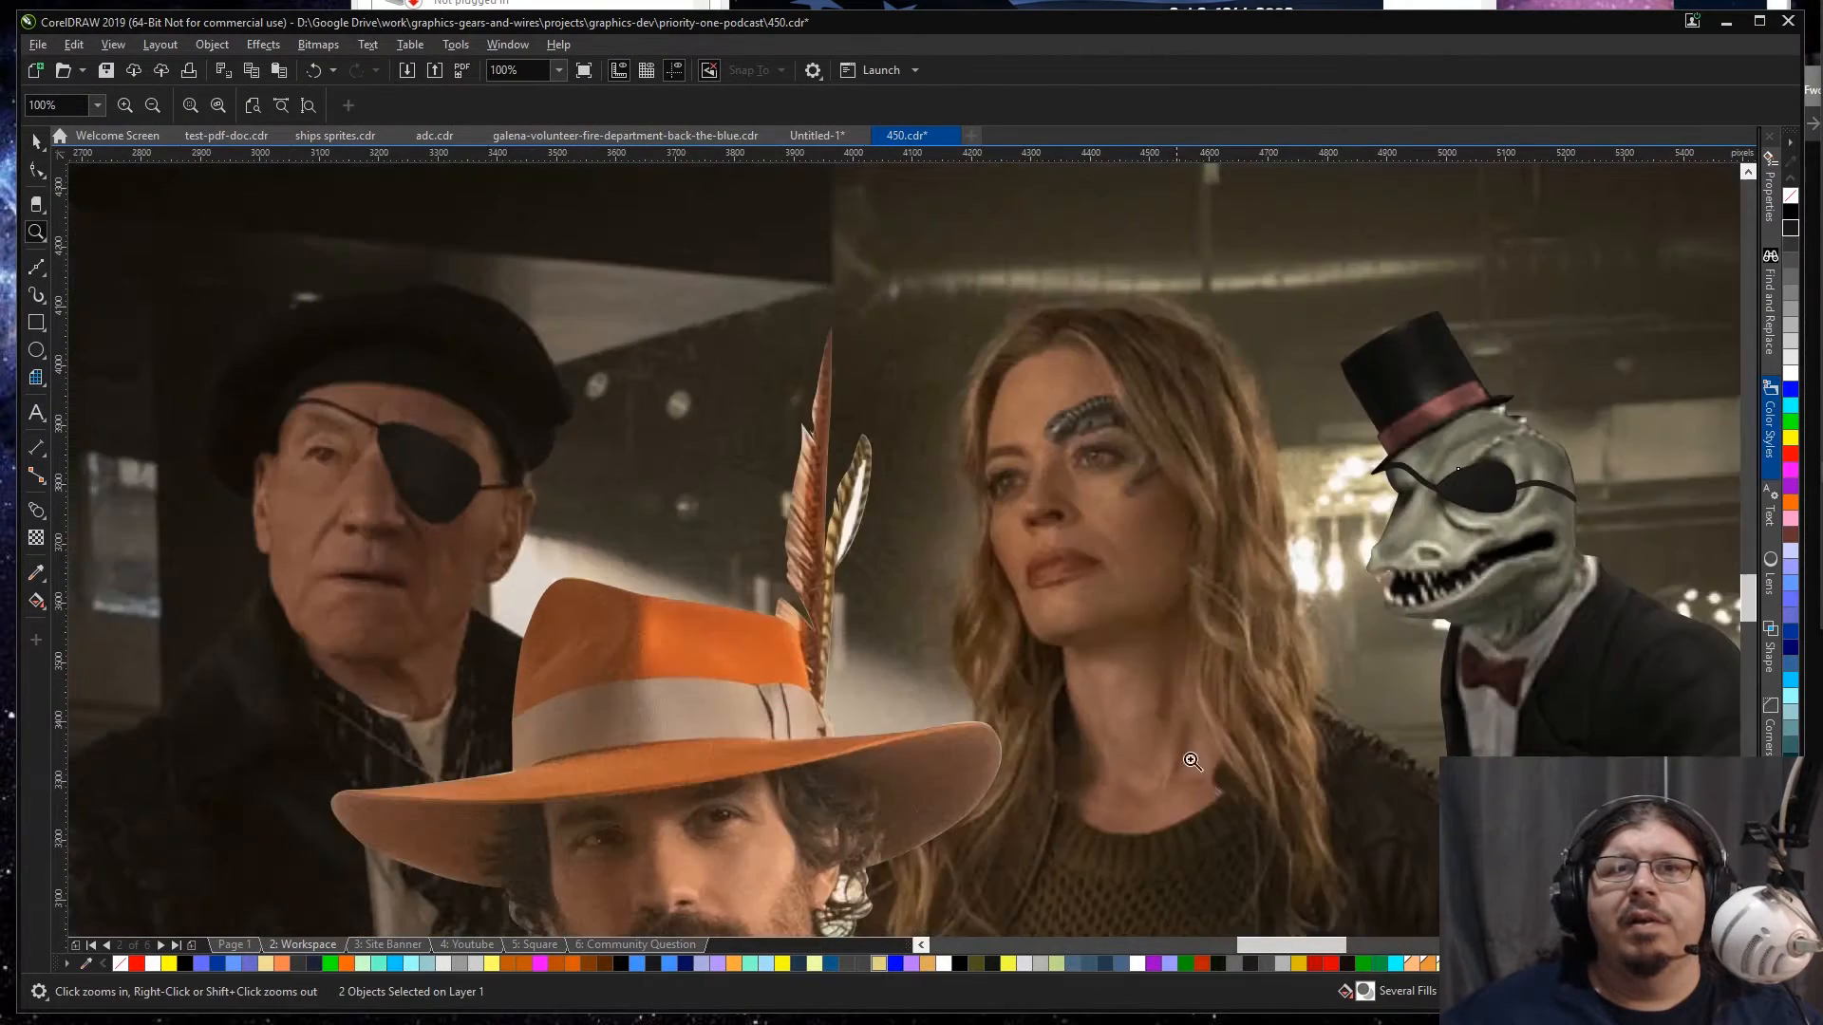
key("space")
left_click(1500, 489)
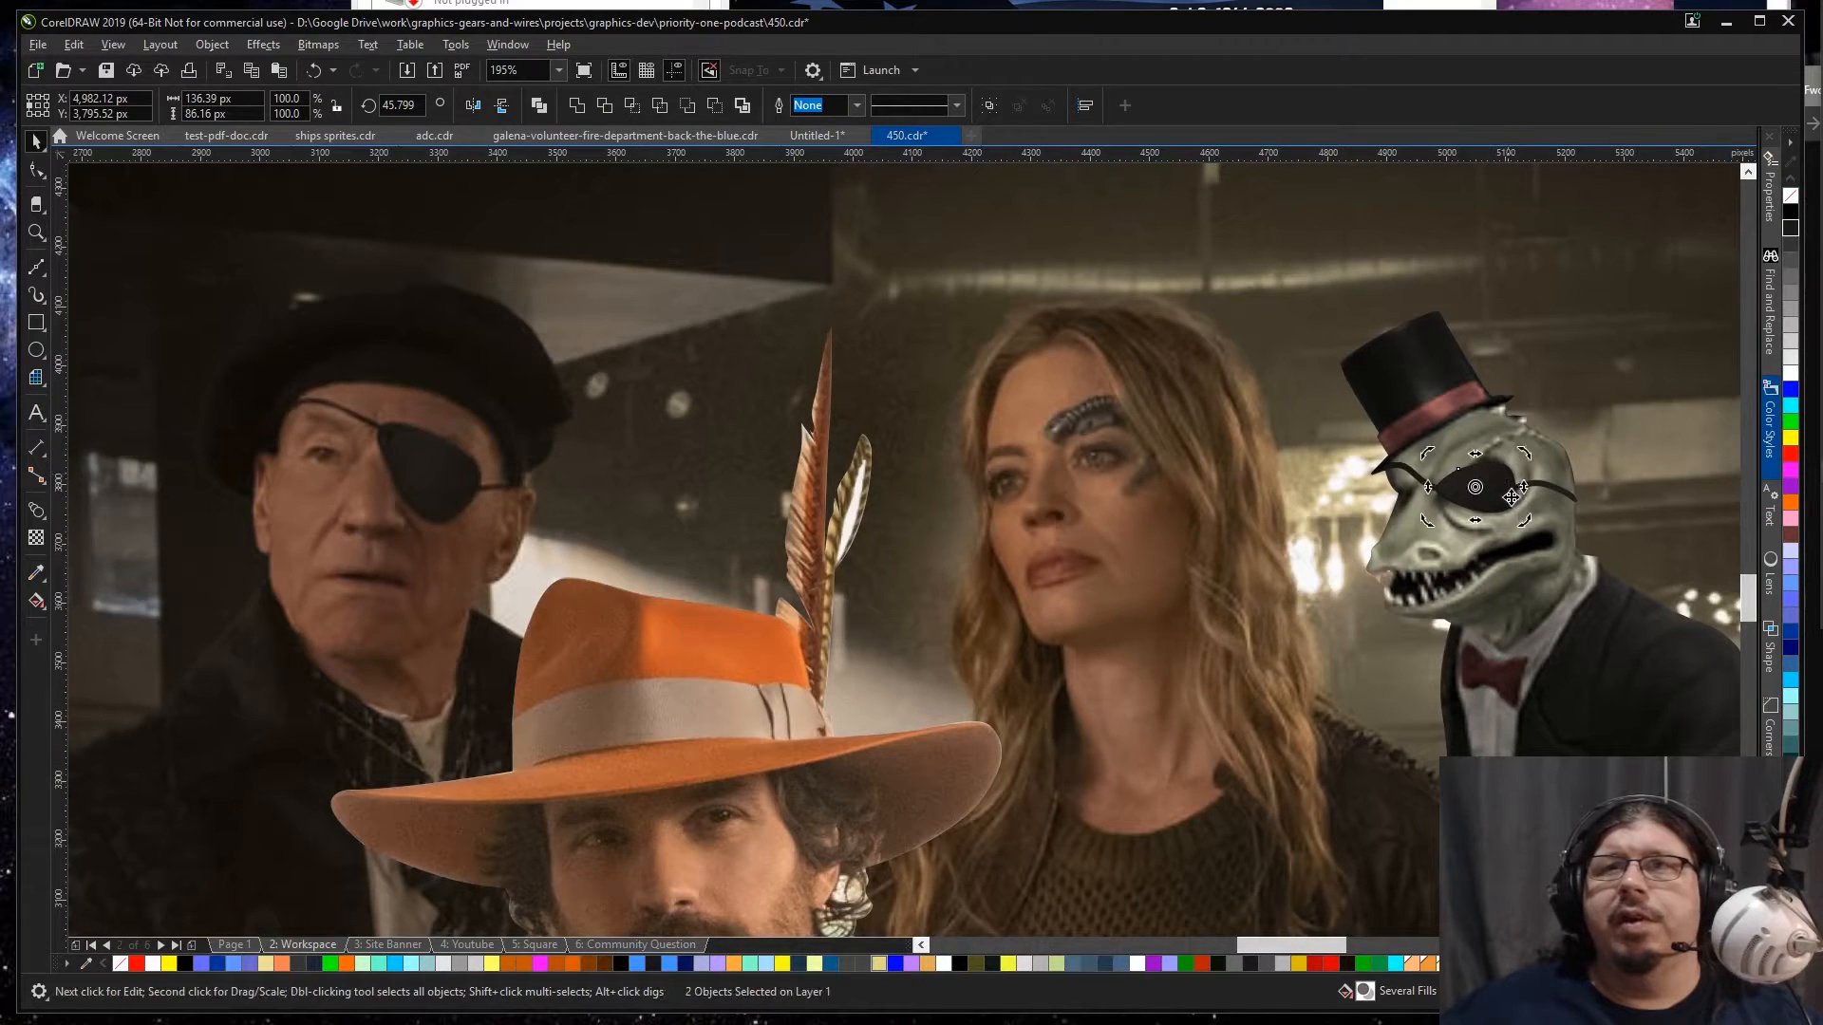
left_click_drag(1528, 525, 1516, 544)
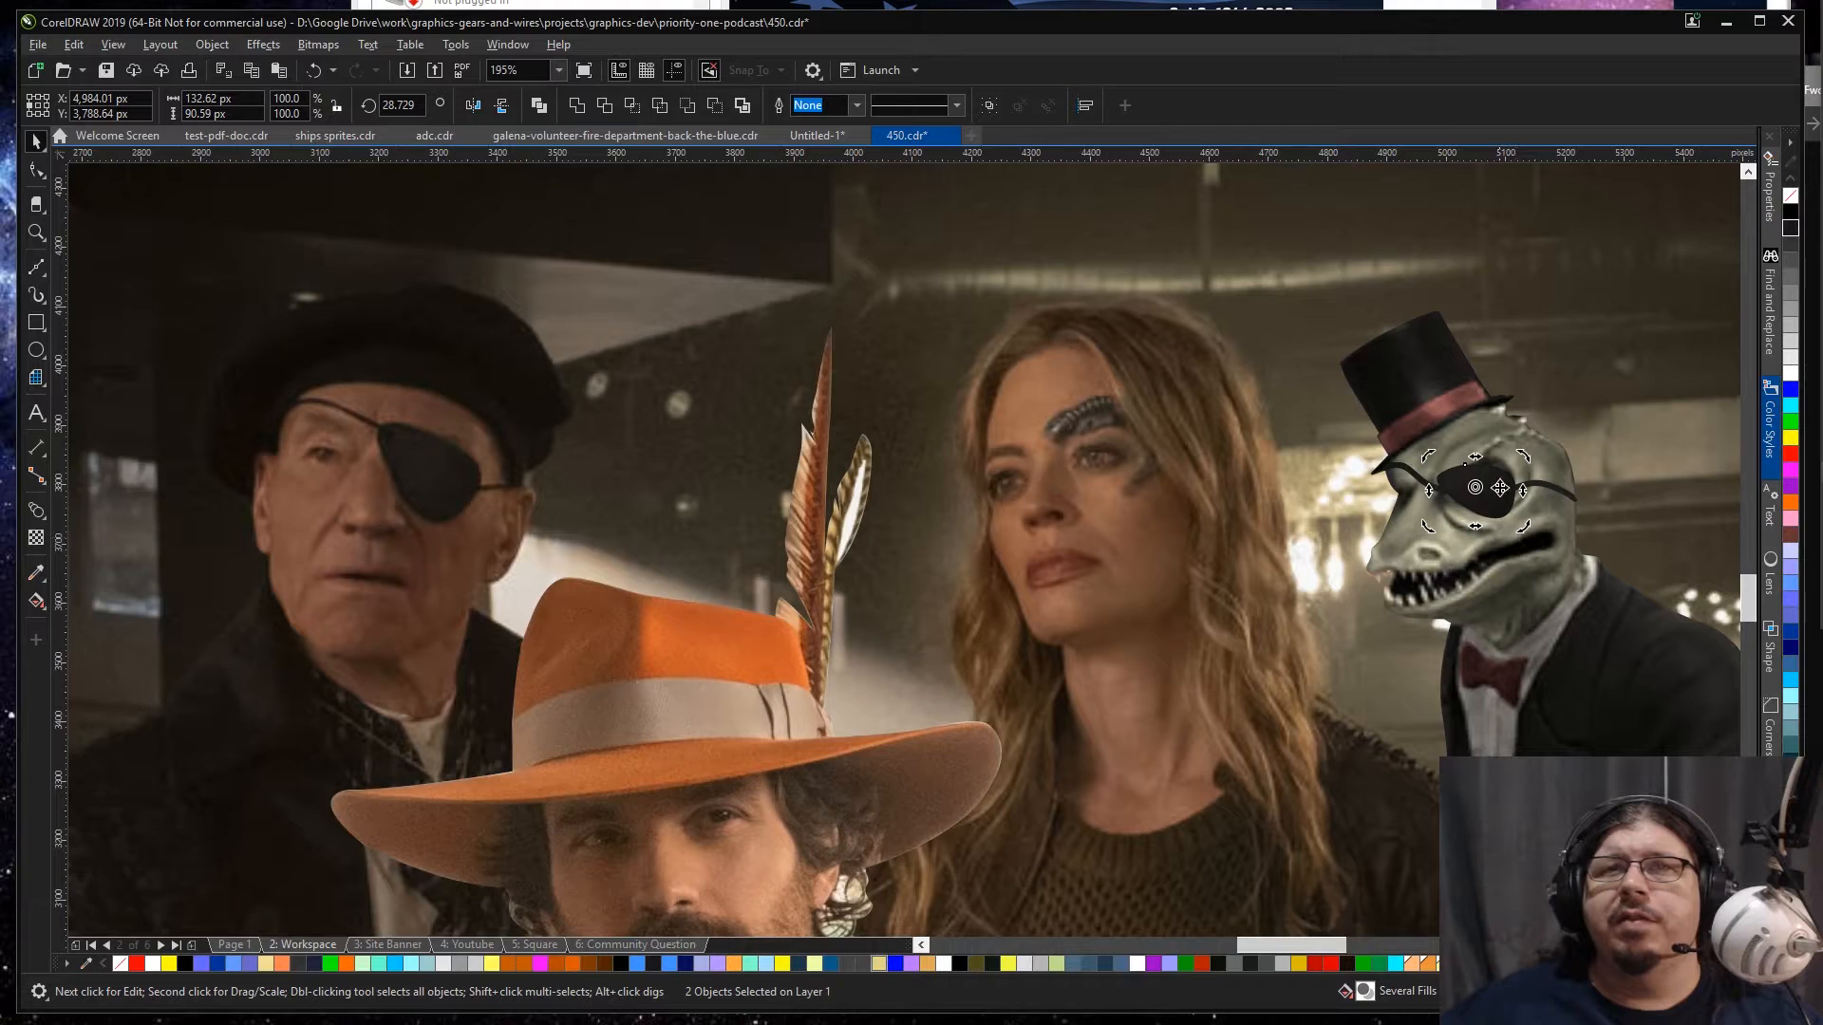
left_click_drag(1502, 489, 1500, 486)
Step: Put an envelope around the lizard's combined strap curve with the Envelope tool
left_click(1414, 481)
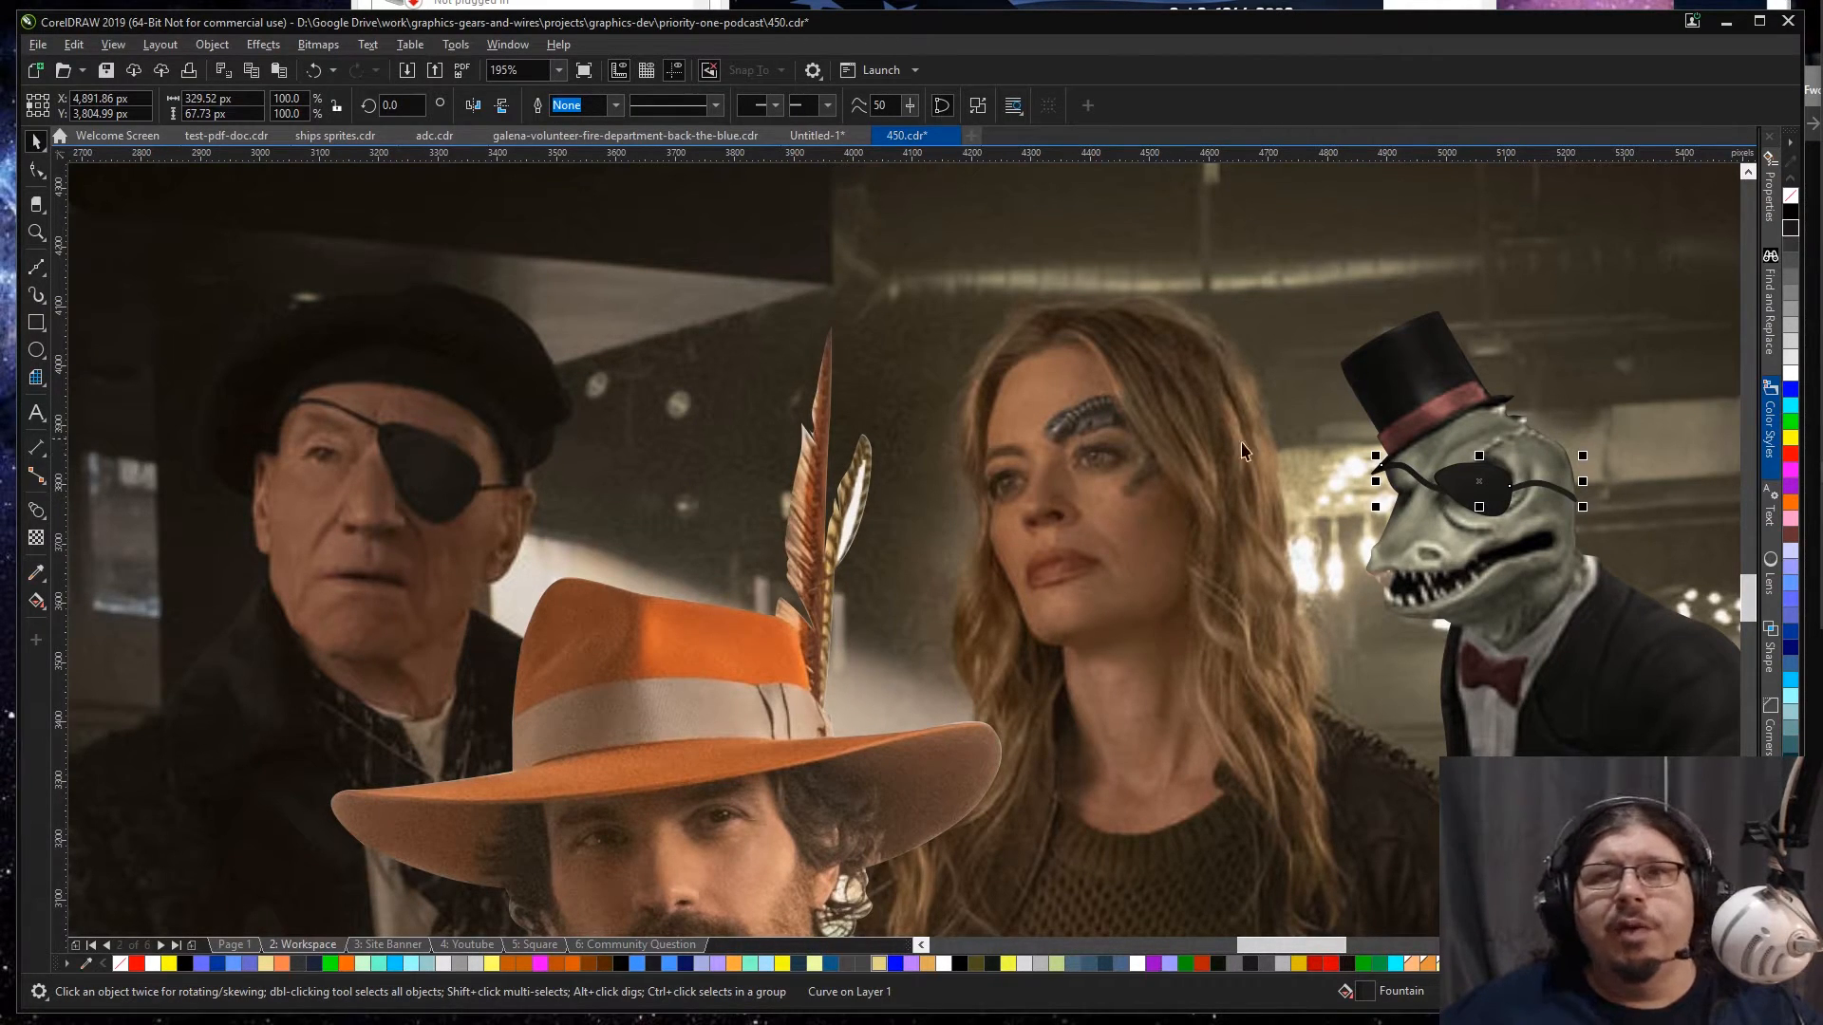
scroll(1660, 501, "up", 2)
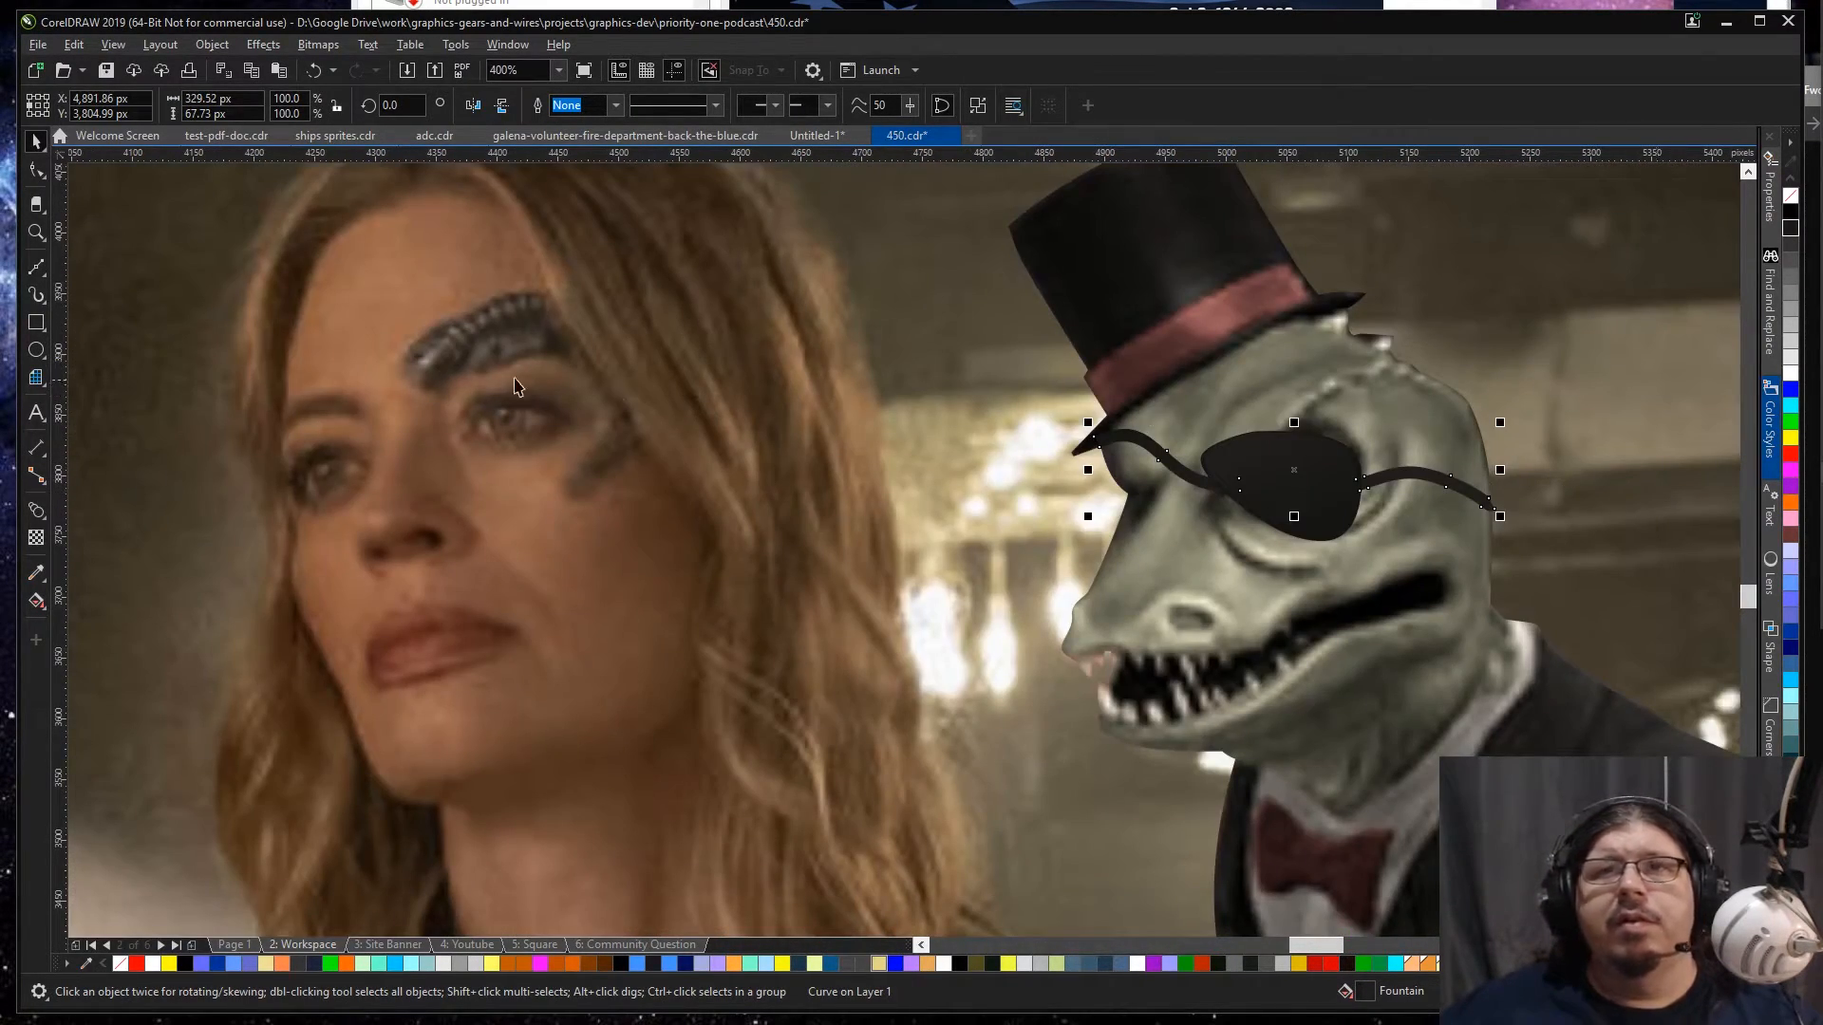
left_click(40, 520)
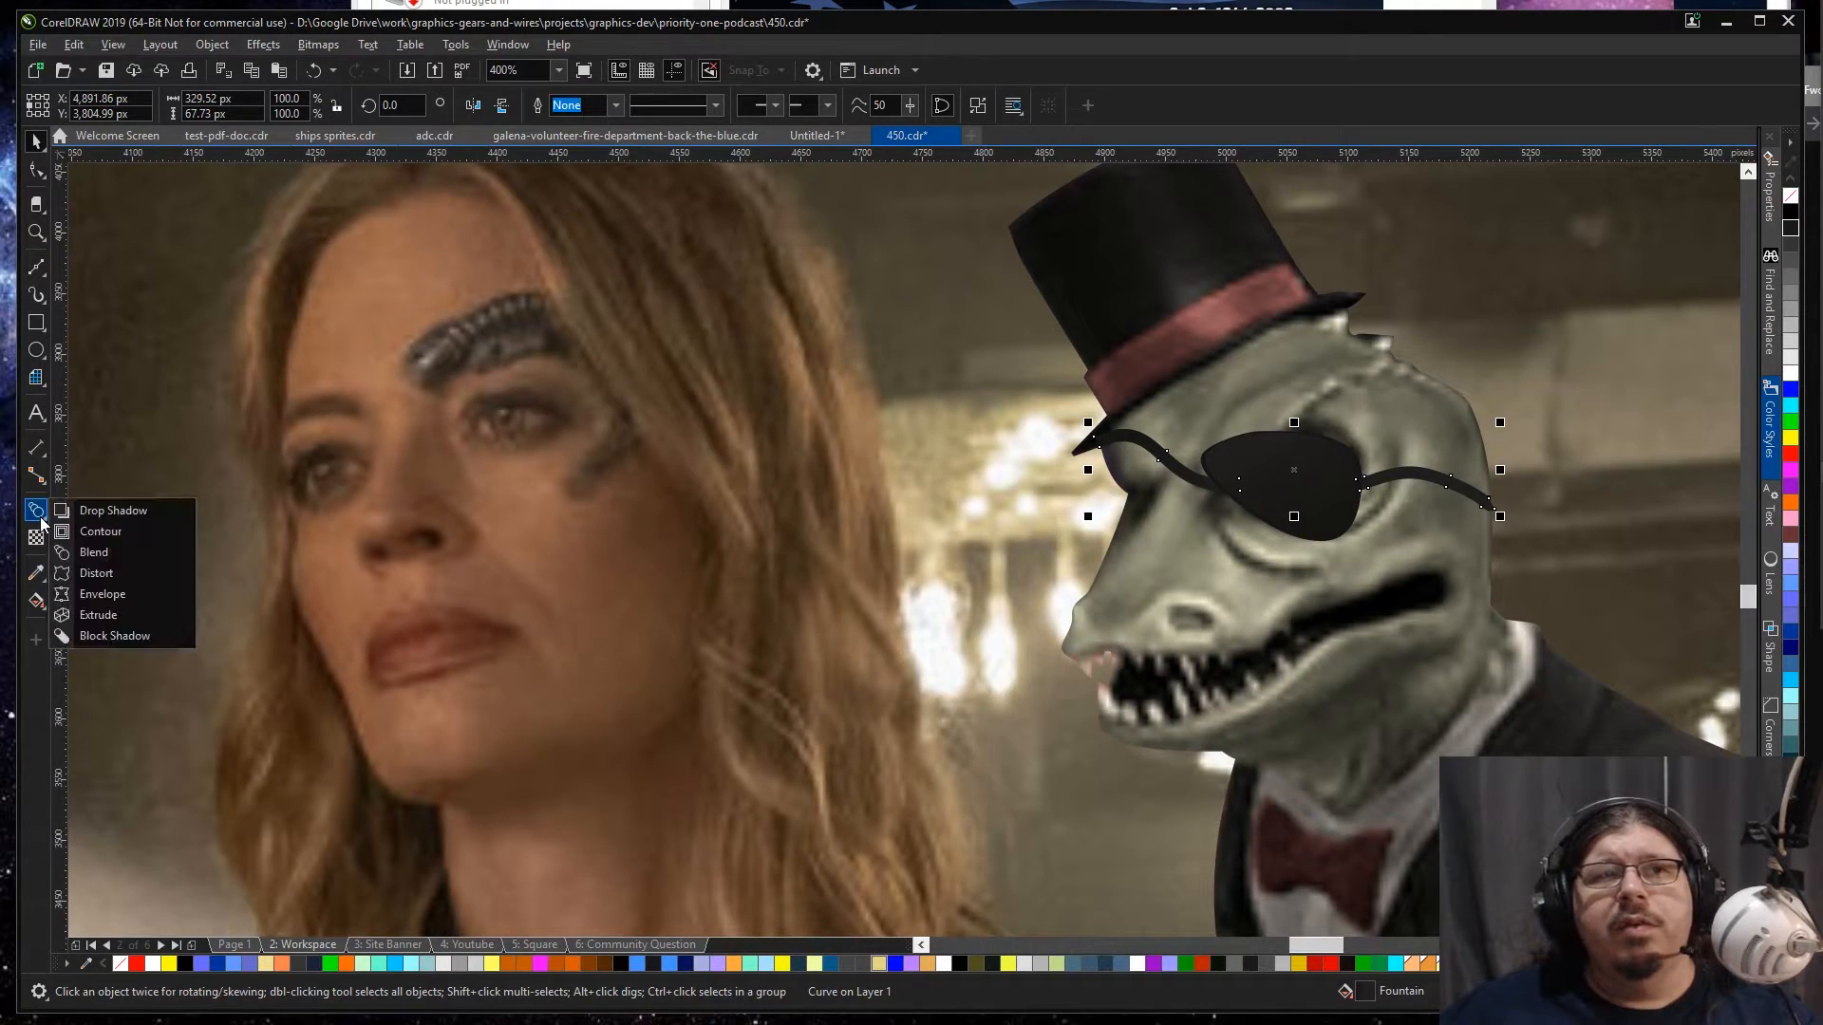
left_click(99, 596)
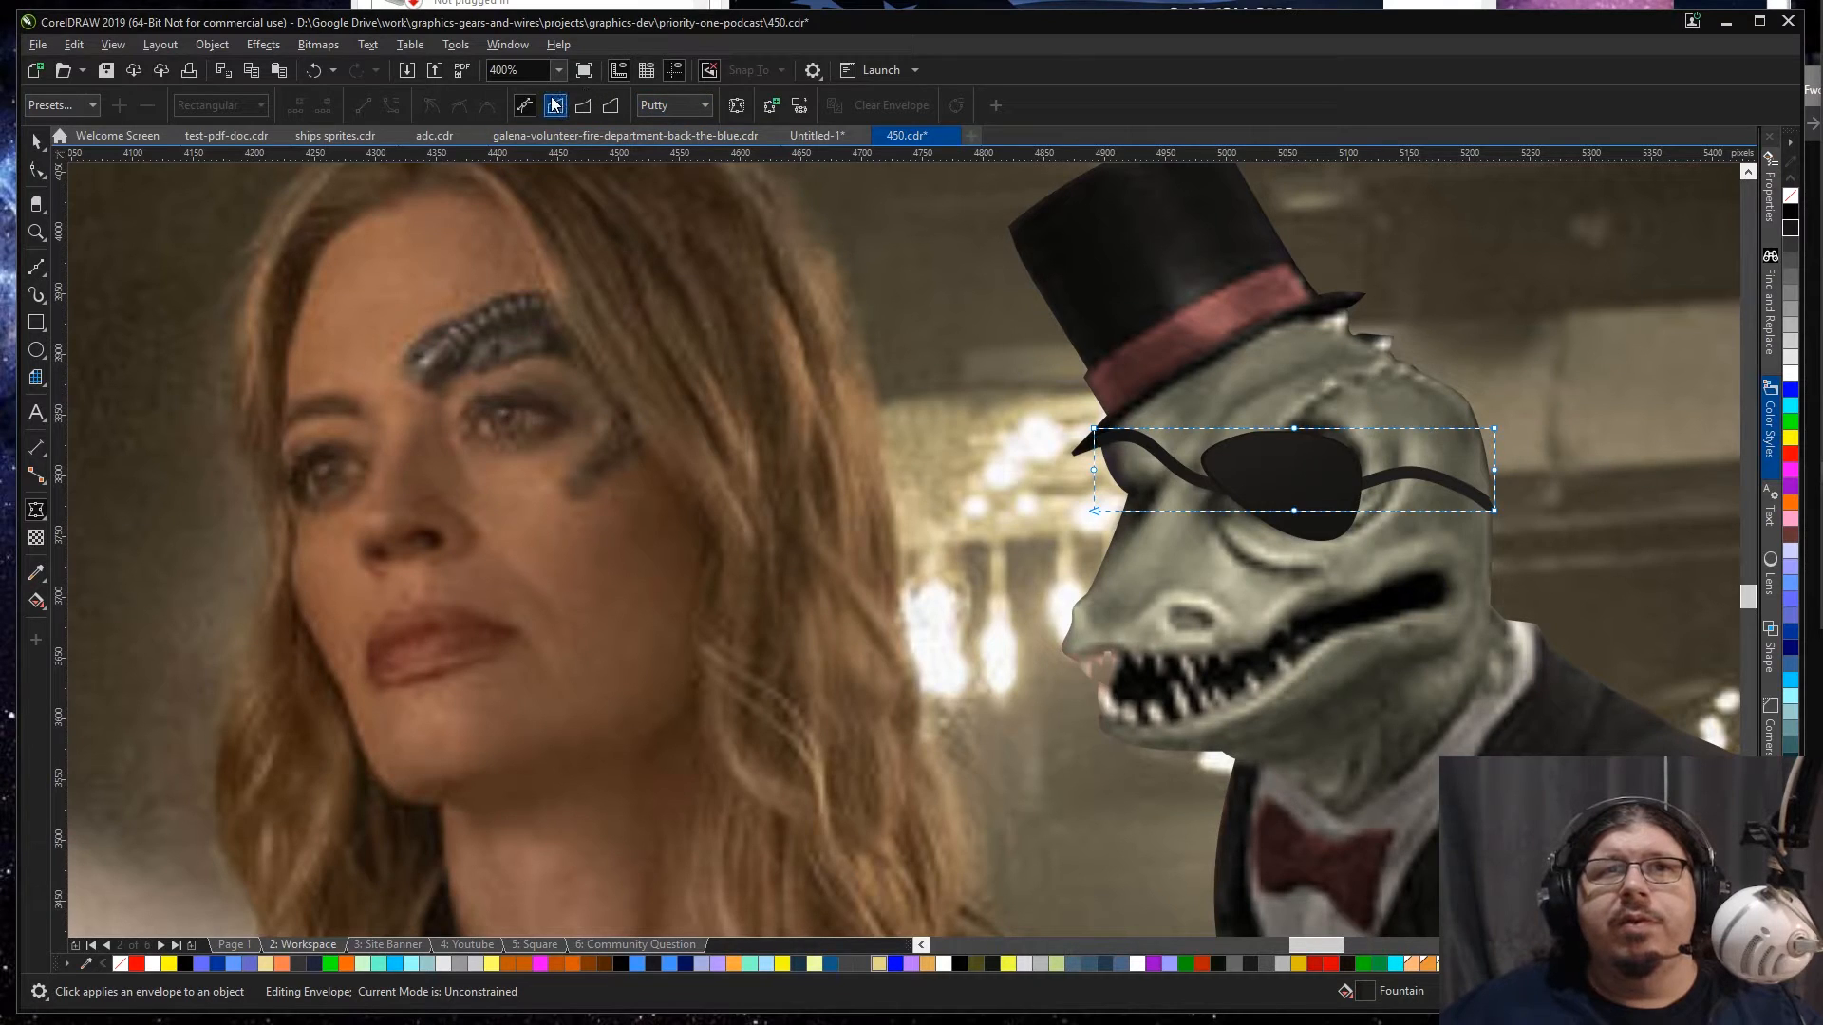
left_click(583, 106)
left_click_drag(1295, 512, 1295, 495)
key("ctrl+z")
key("ctrl+z")
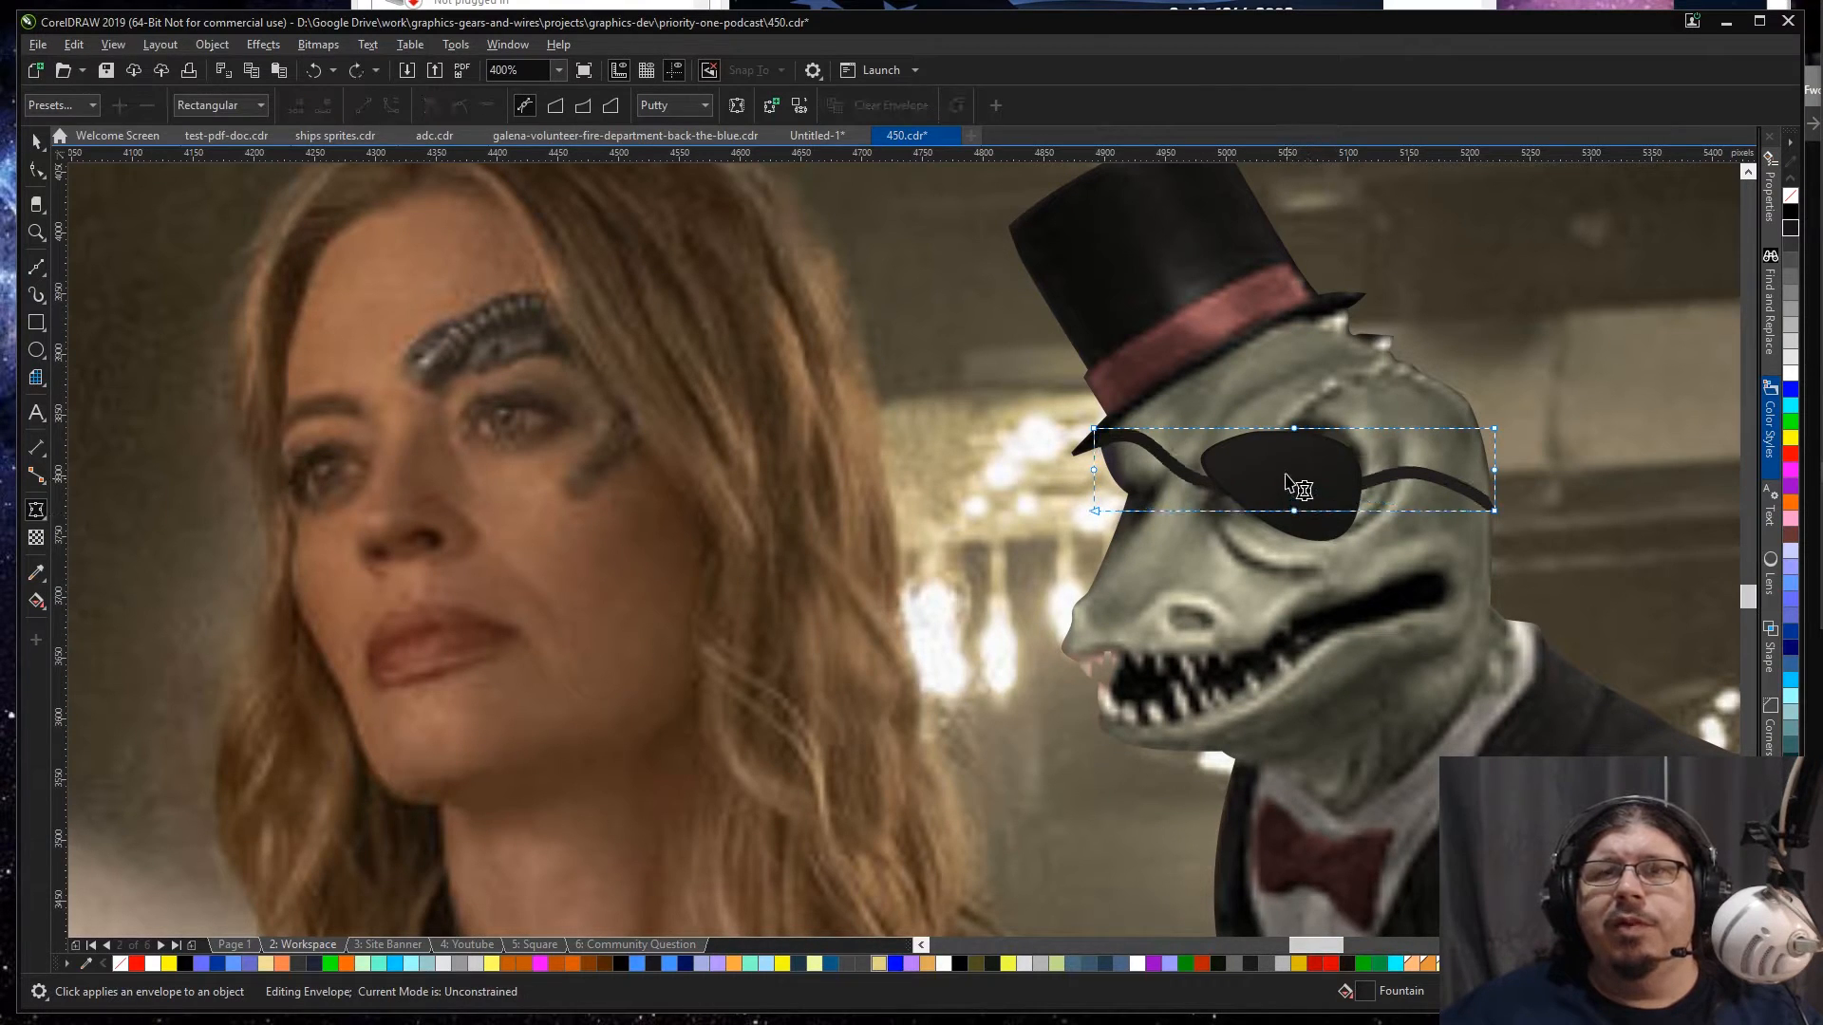
Step: Bend the straps with a single-arc envelope, bowing its upper and lower edges slightly upward at the middle
left_click(578, 111)
left_click(585, 112)
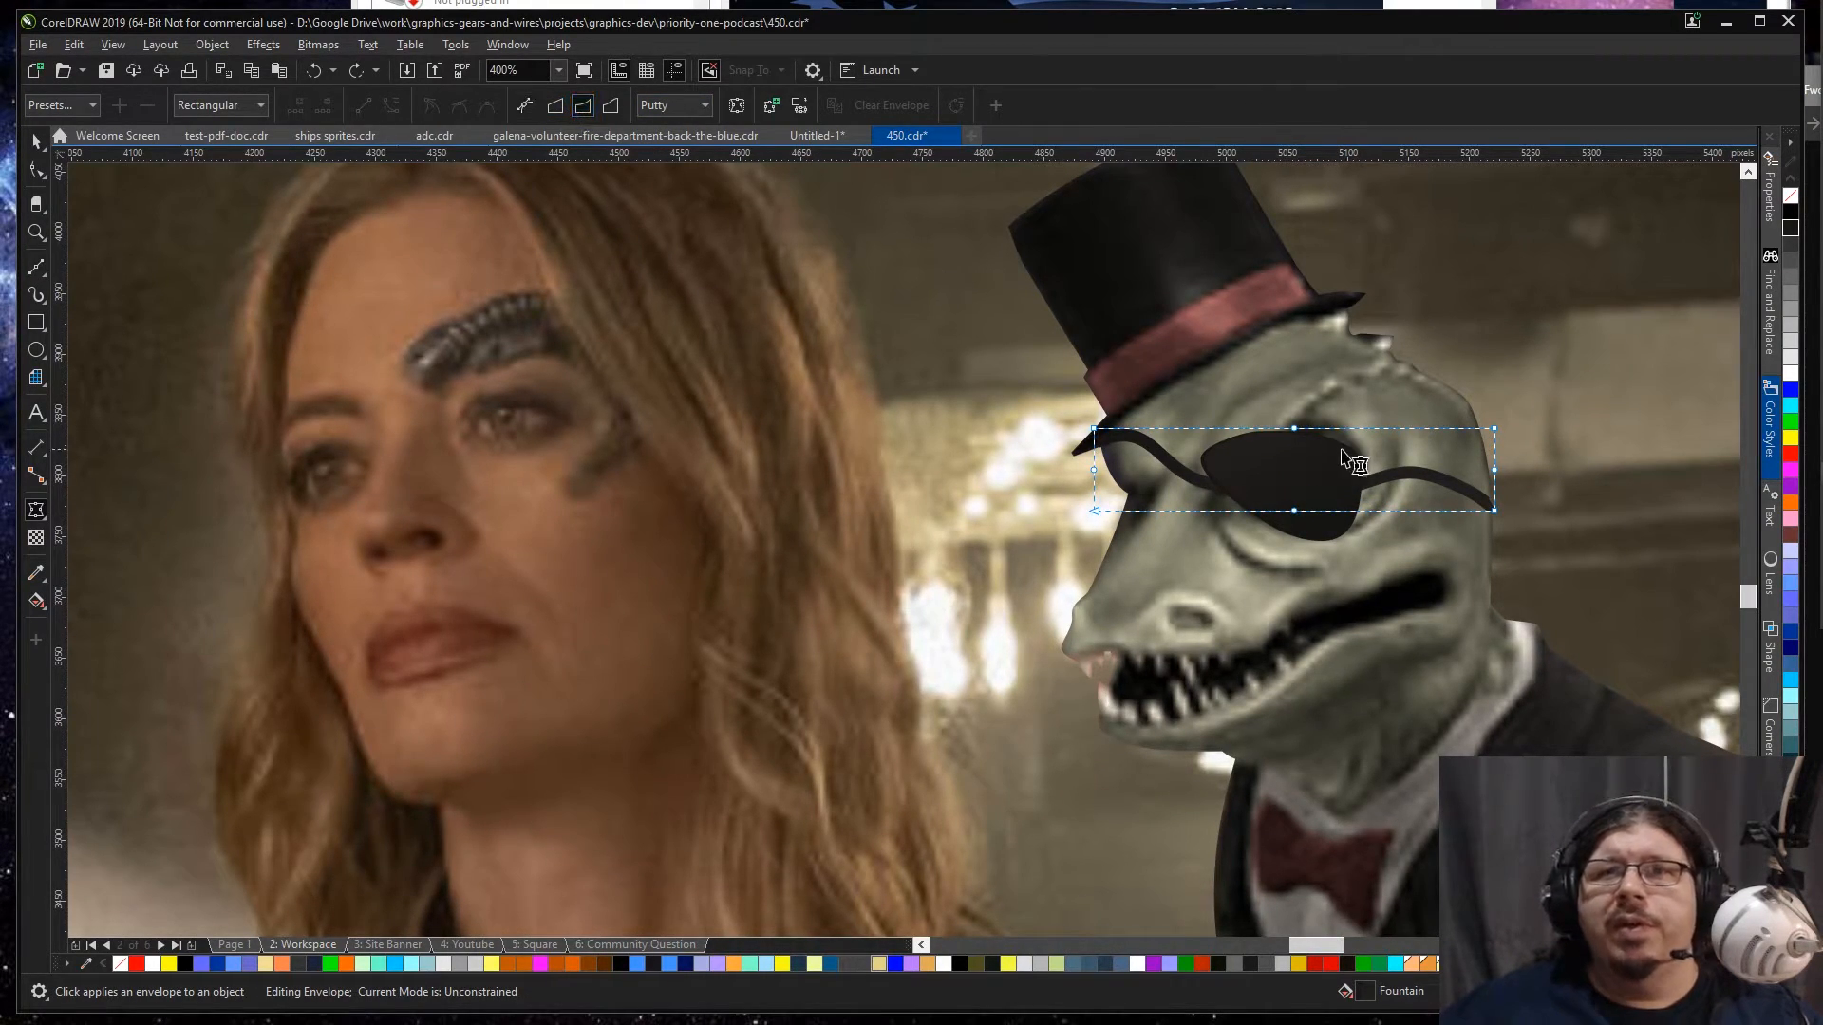
mouse_move(1293, 429)
left_mouse_down()
mouse_move(1299, 380)
mouse_move(1296, 414)
left_mouse_up()
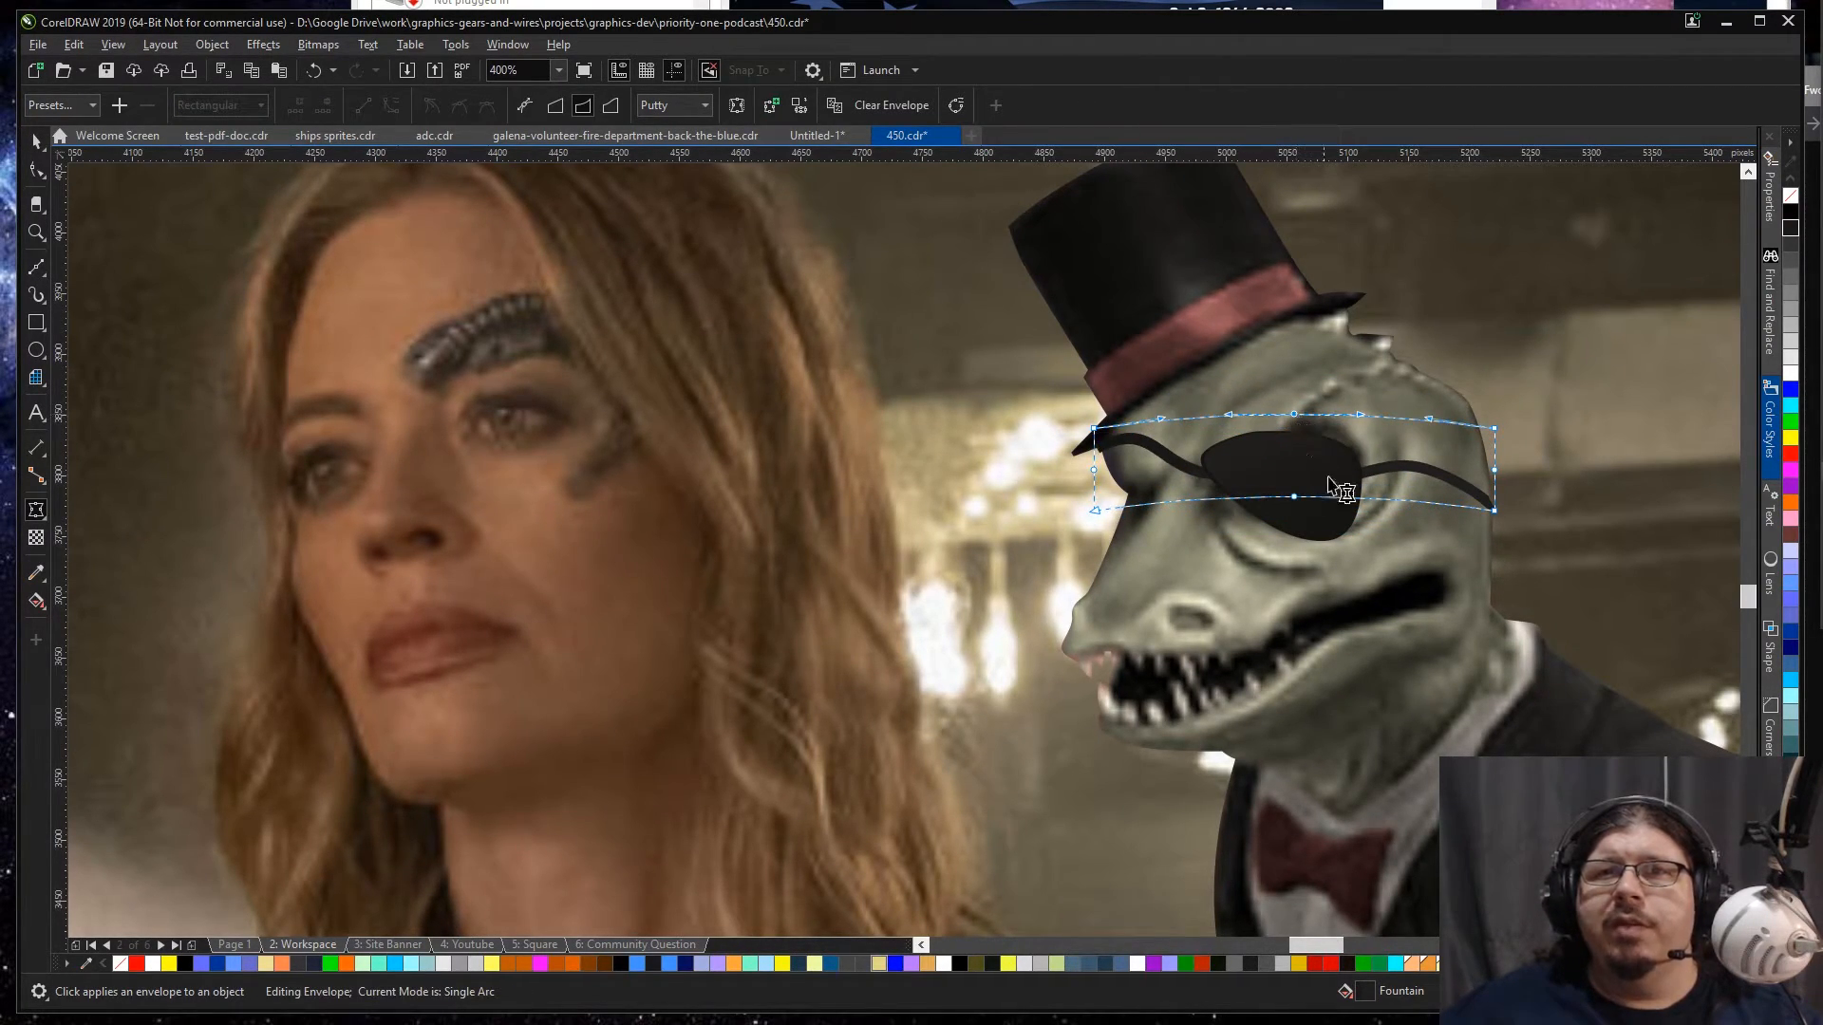
Step: Skew the strap curve vertically so its rear end sits higher on the back of the lizard's head
key("space")
left_click(1495, 498)
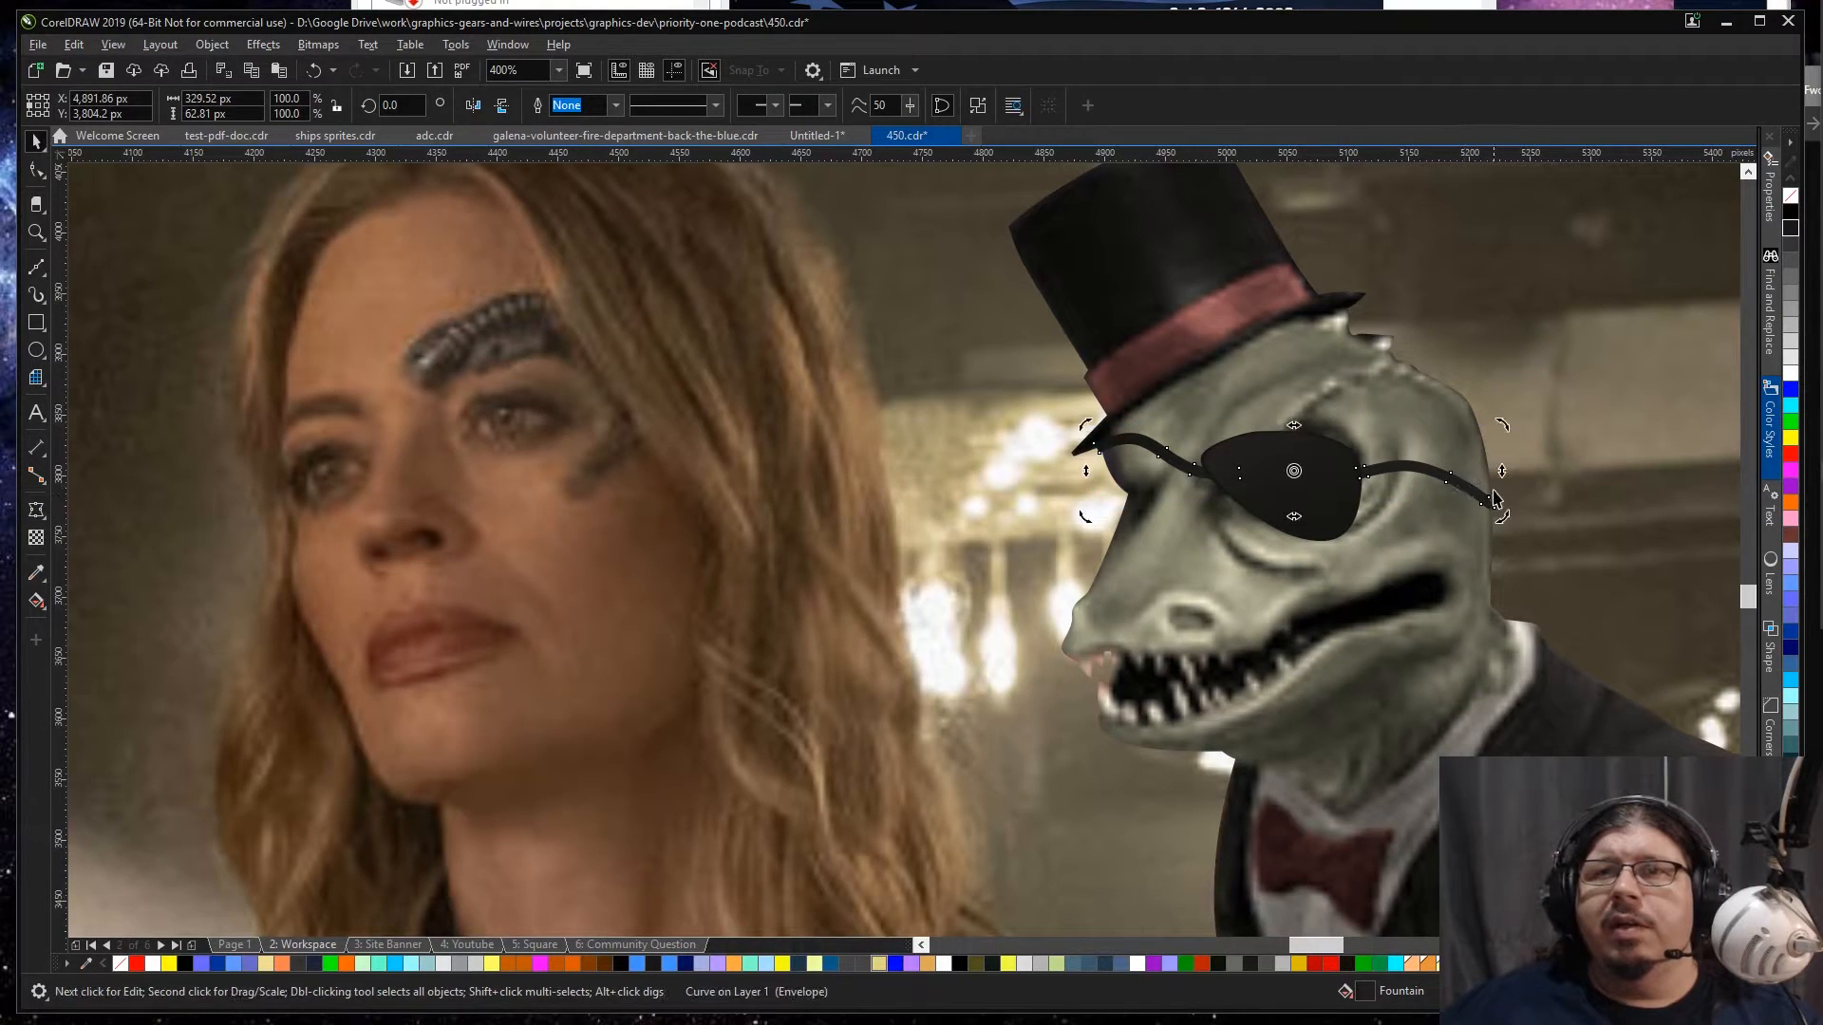
left_click_drag(1501, 471, 1501, 454)
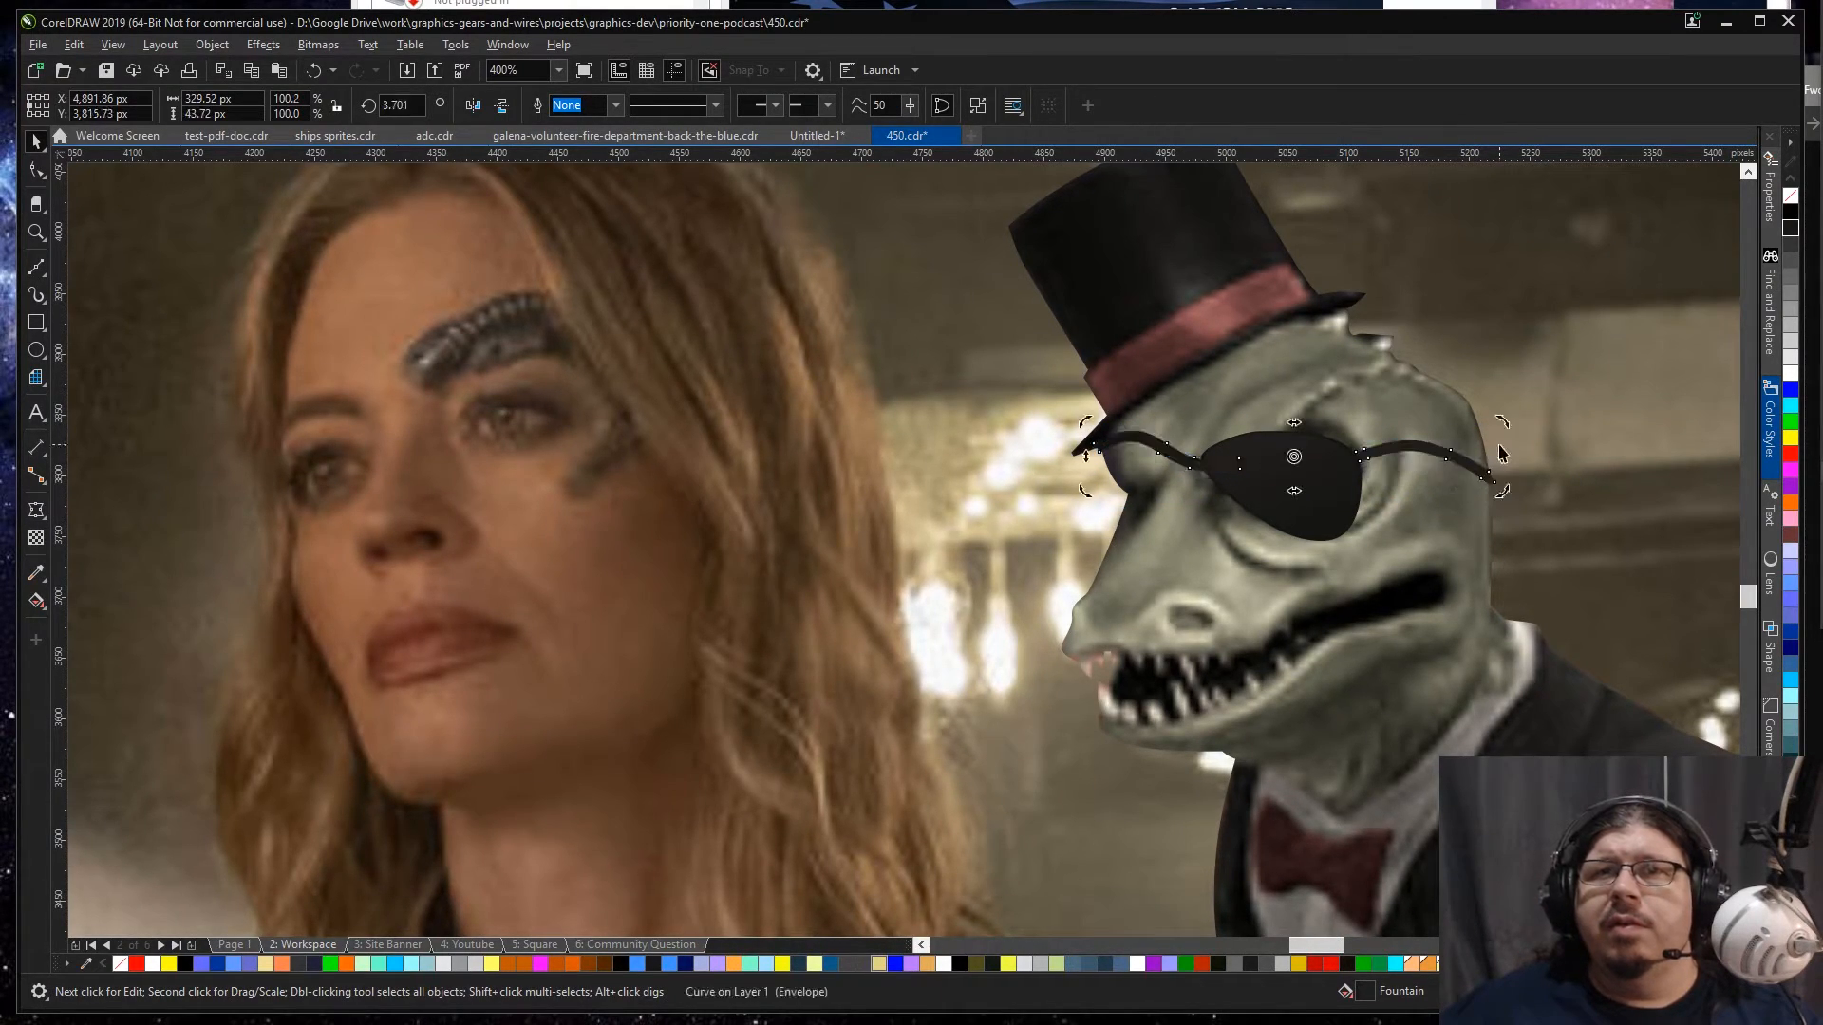
left_click(1368, 449, "shift")
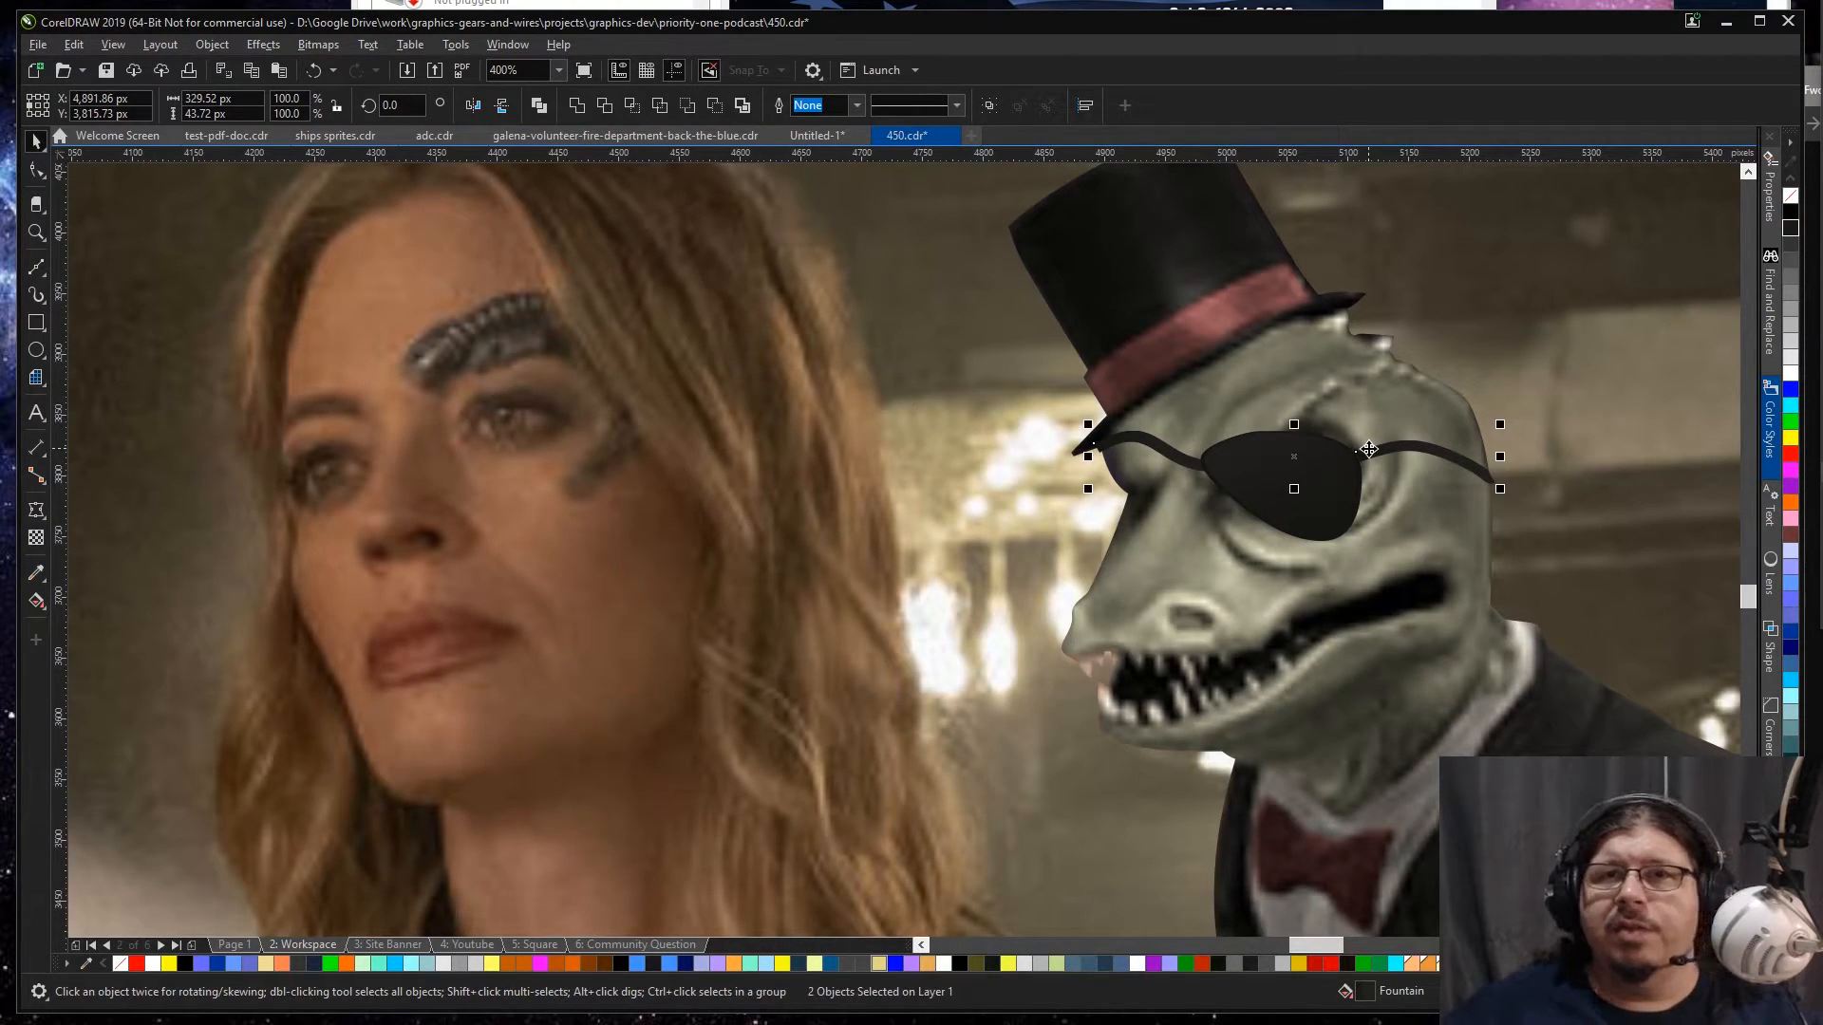
Step: Mirror the lizard's rear eyepatch strap vertically and fit it between the patch and the back of the head, rotated about 4.2°
left_click(1408, 456)
left_click(1403, 493, "ctrl")
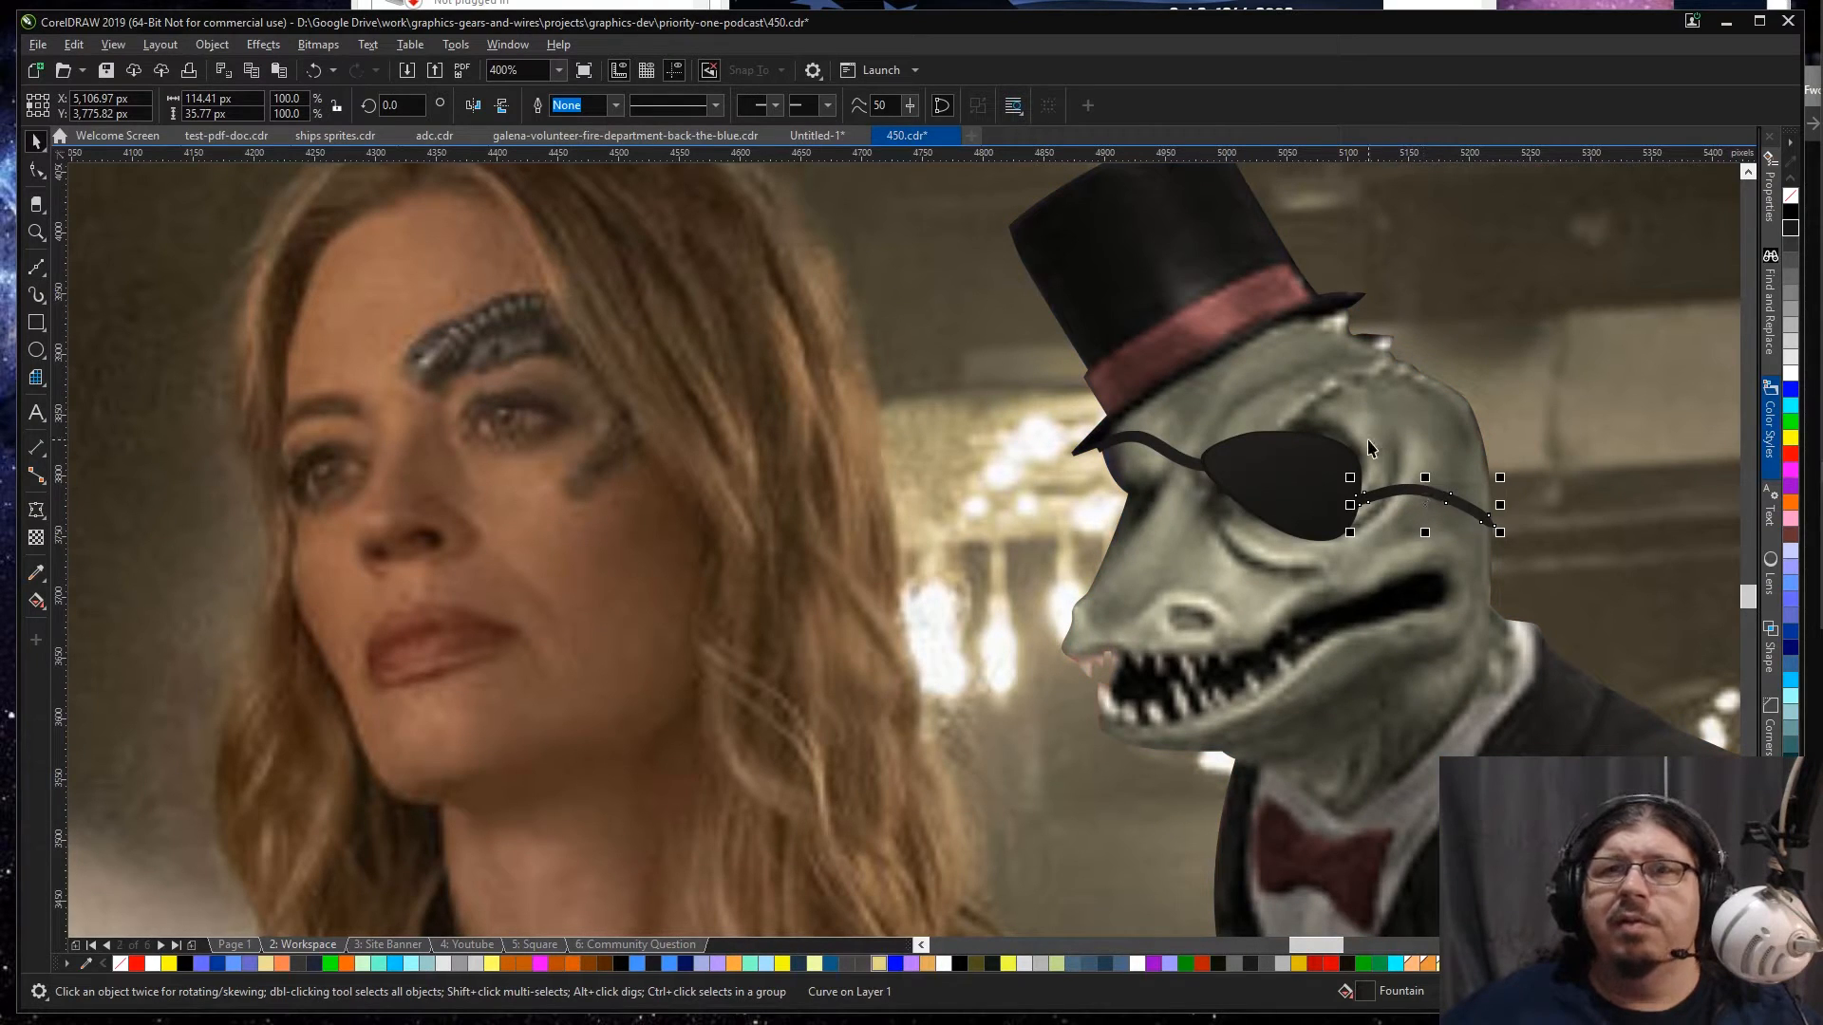
scroll(1370, 447, "down", 2)
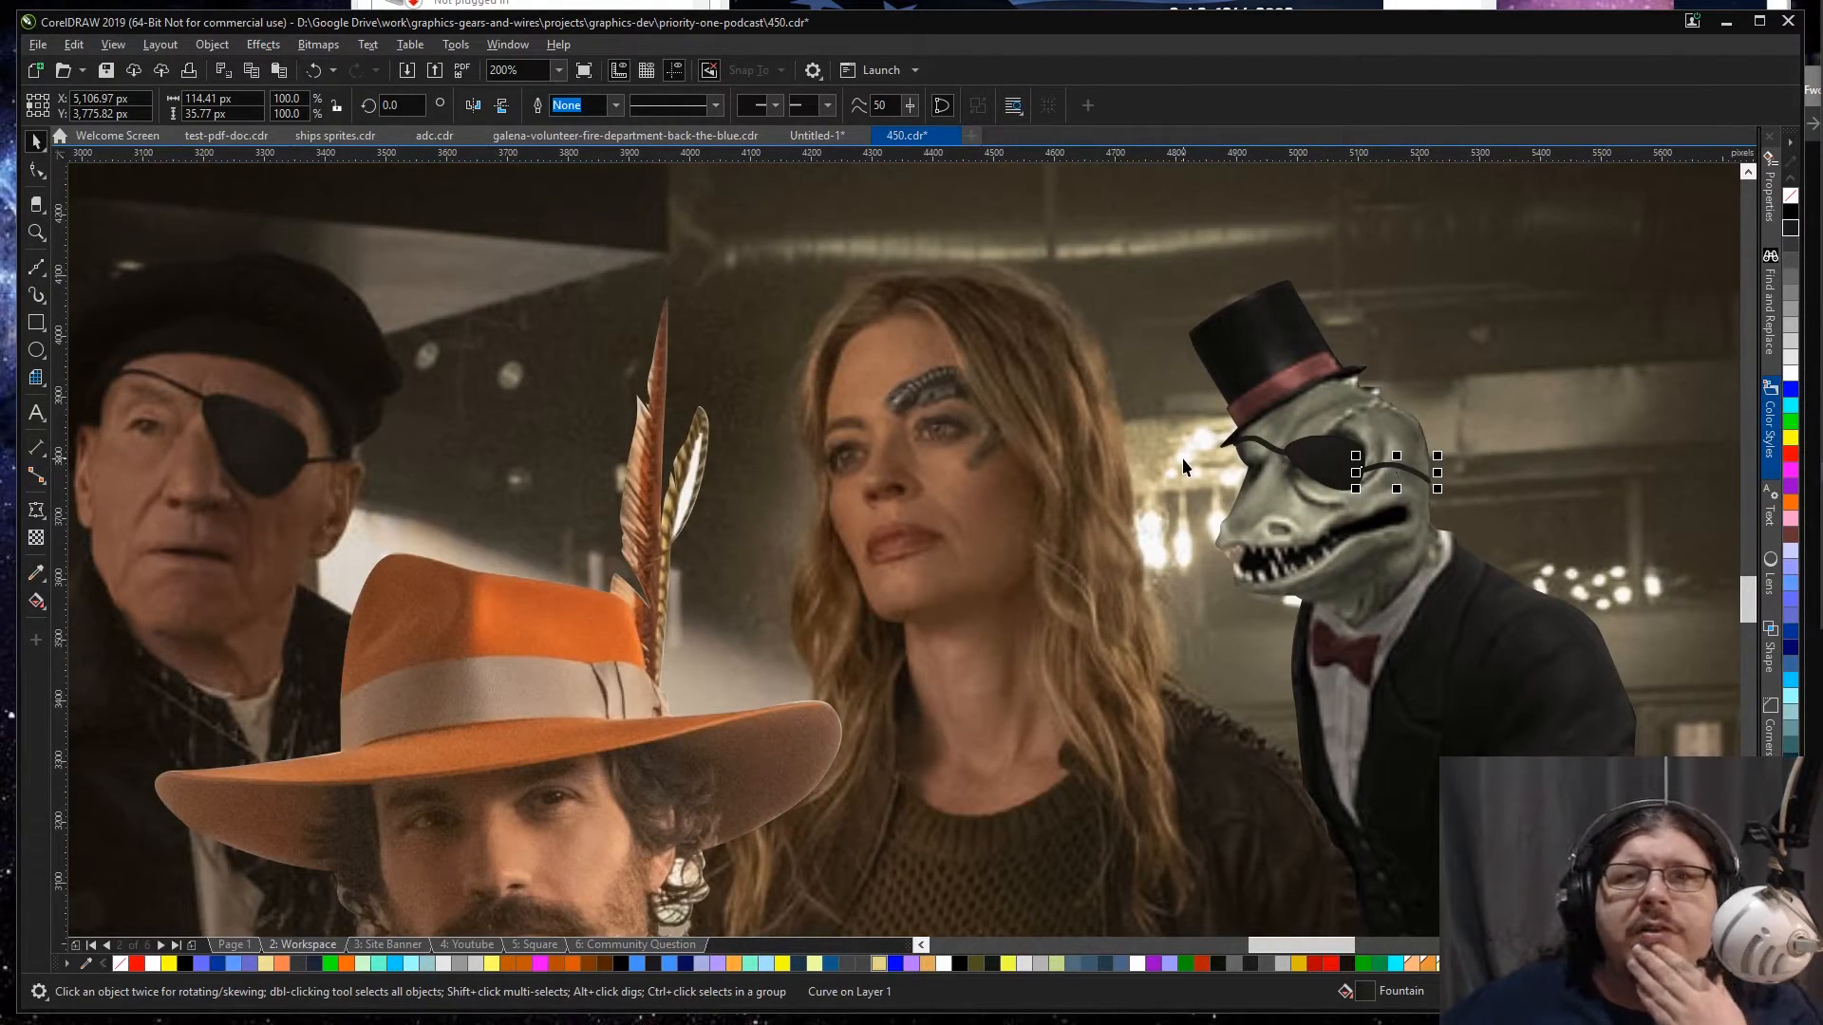
left_click(500, 110)
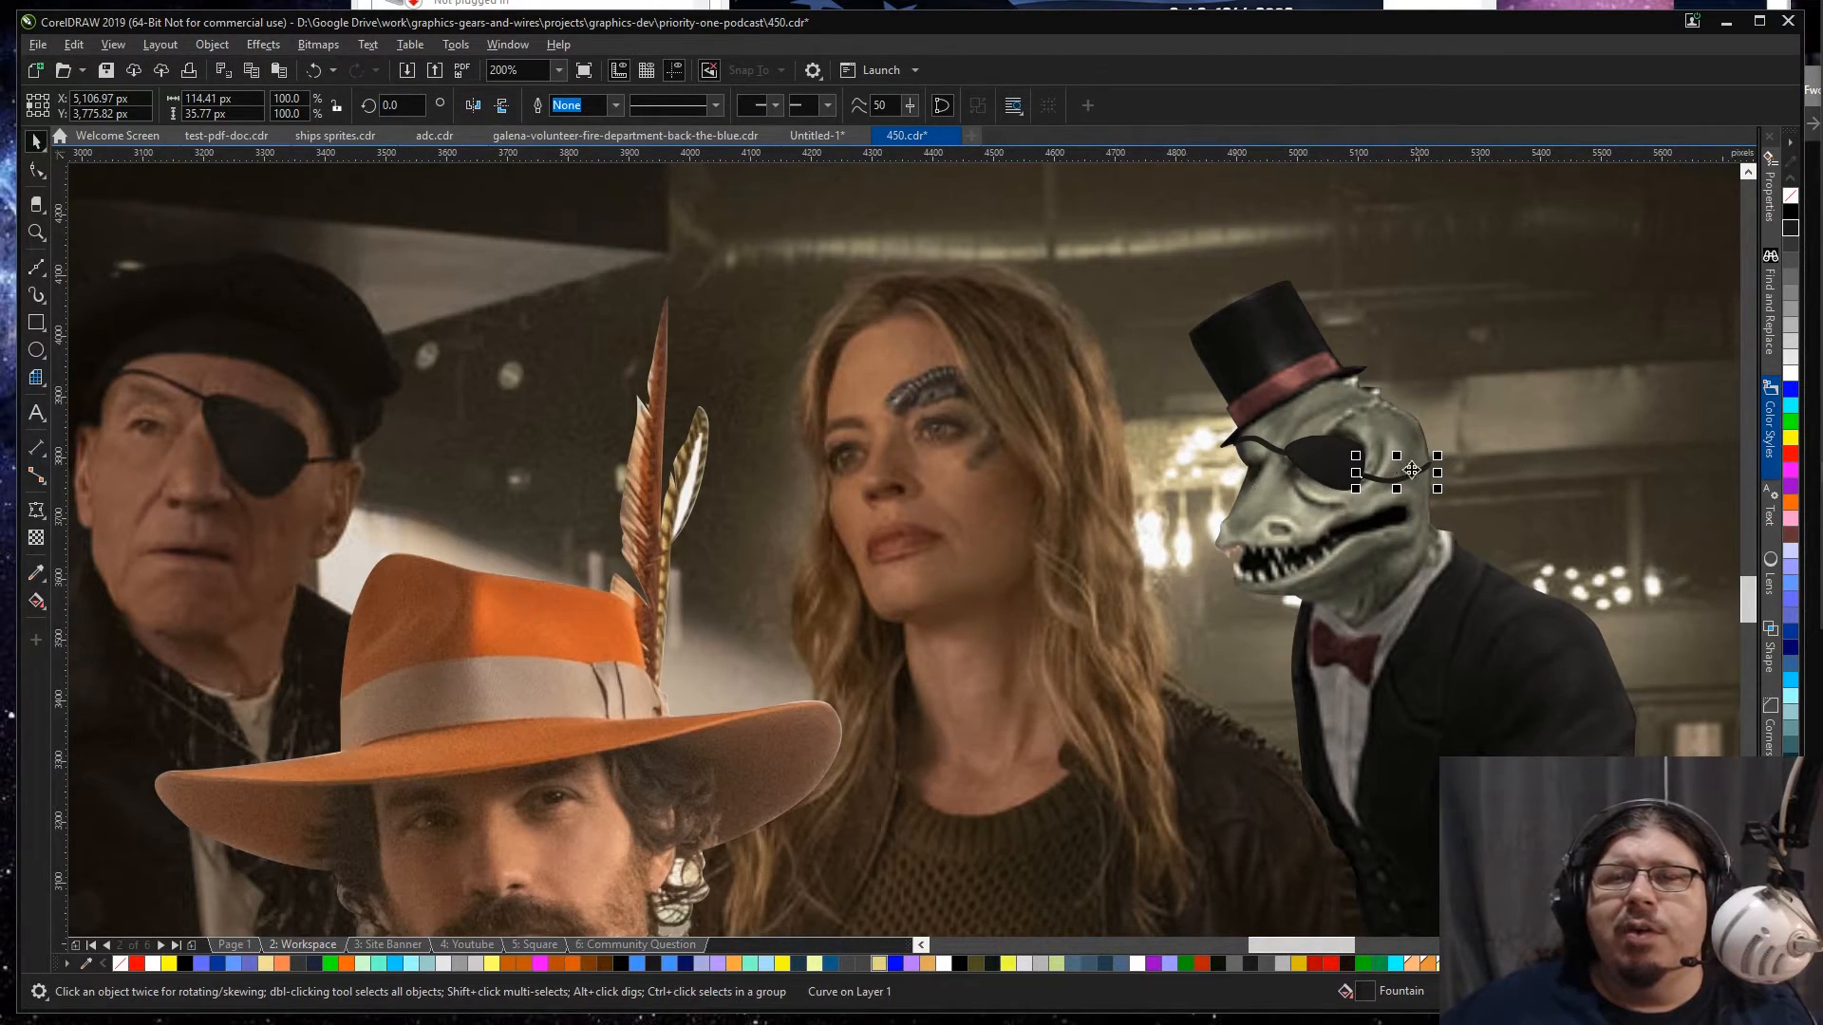
scroll(1415, 471, "up", 2)
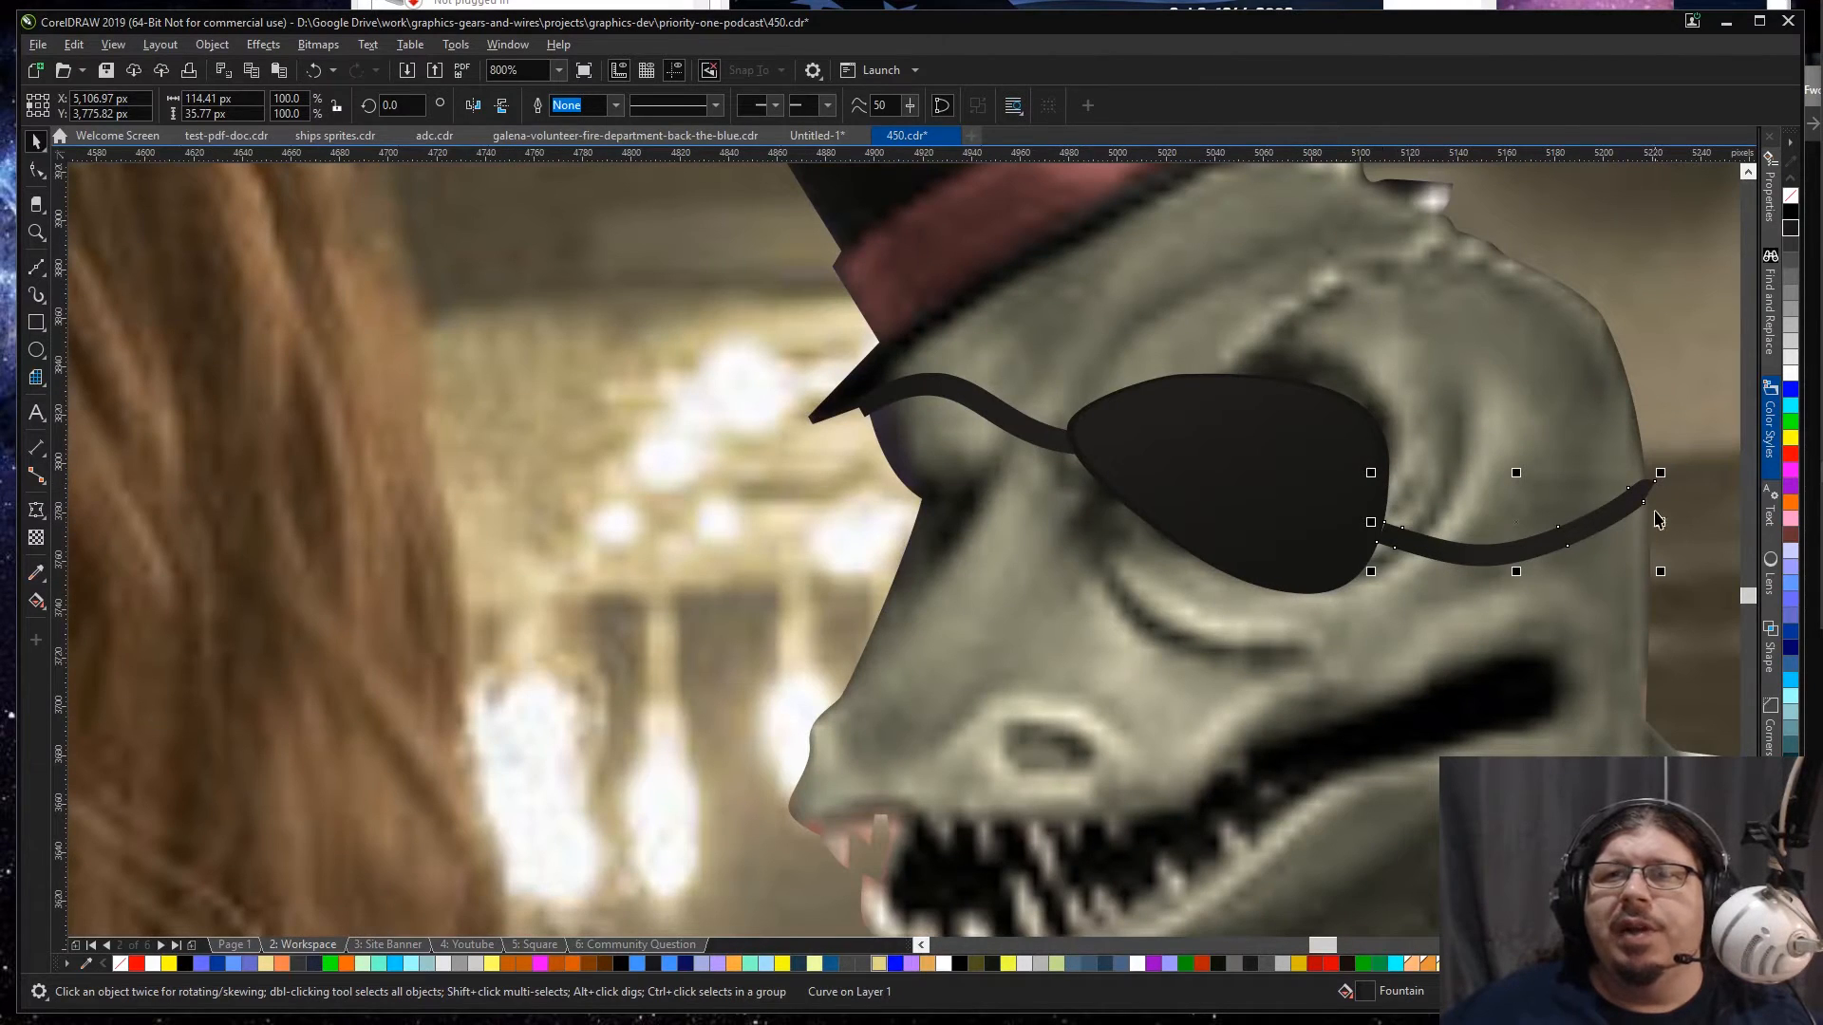
left_click_drag(1638, 495, 1591, 492)
left_click(1626, 492)
Step: Extend the rear strap's end nodes outward past the back edge of the lizard's head with the Shape tool
key("F10")
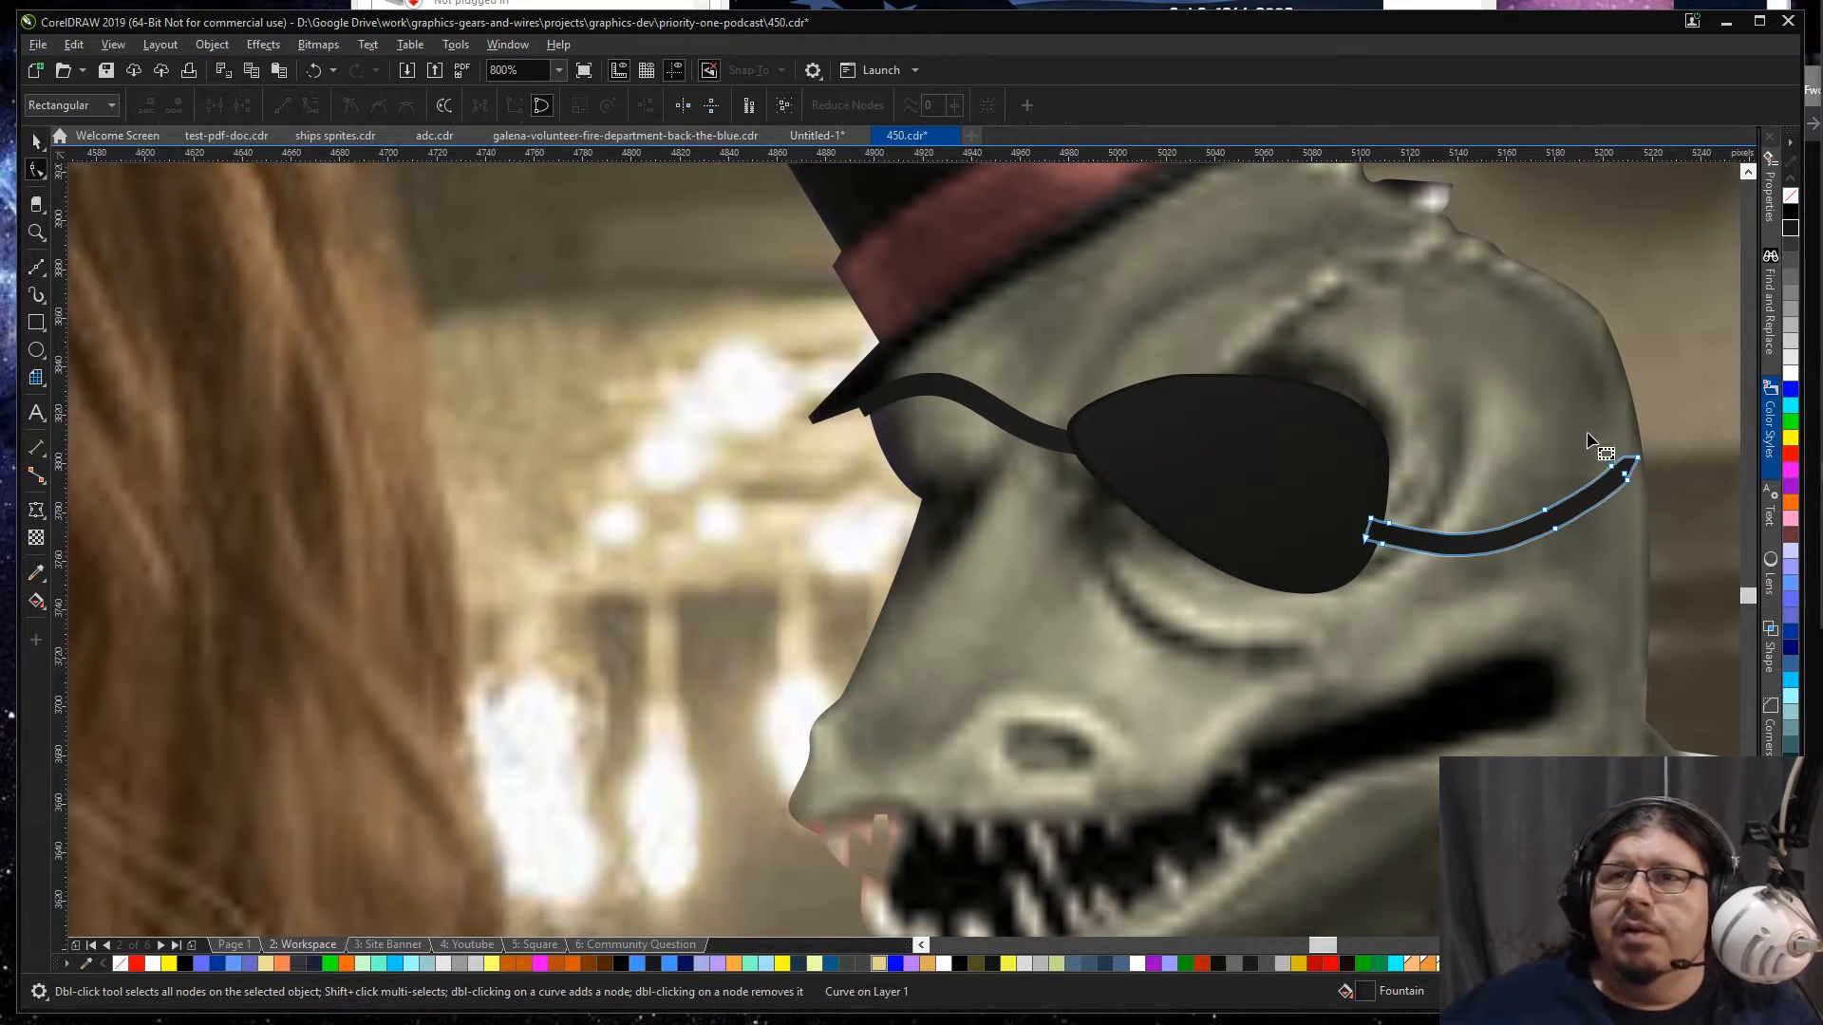
left_click_drag(1619, 483, 1650, 485)
left_click_drag(1495, 492, 1554, 538)
left_click(1659, 446)
left_click(1661, 448)
scroll(1656, 472, "up", 2)
left_click(1629, 463)
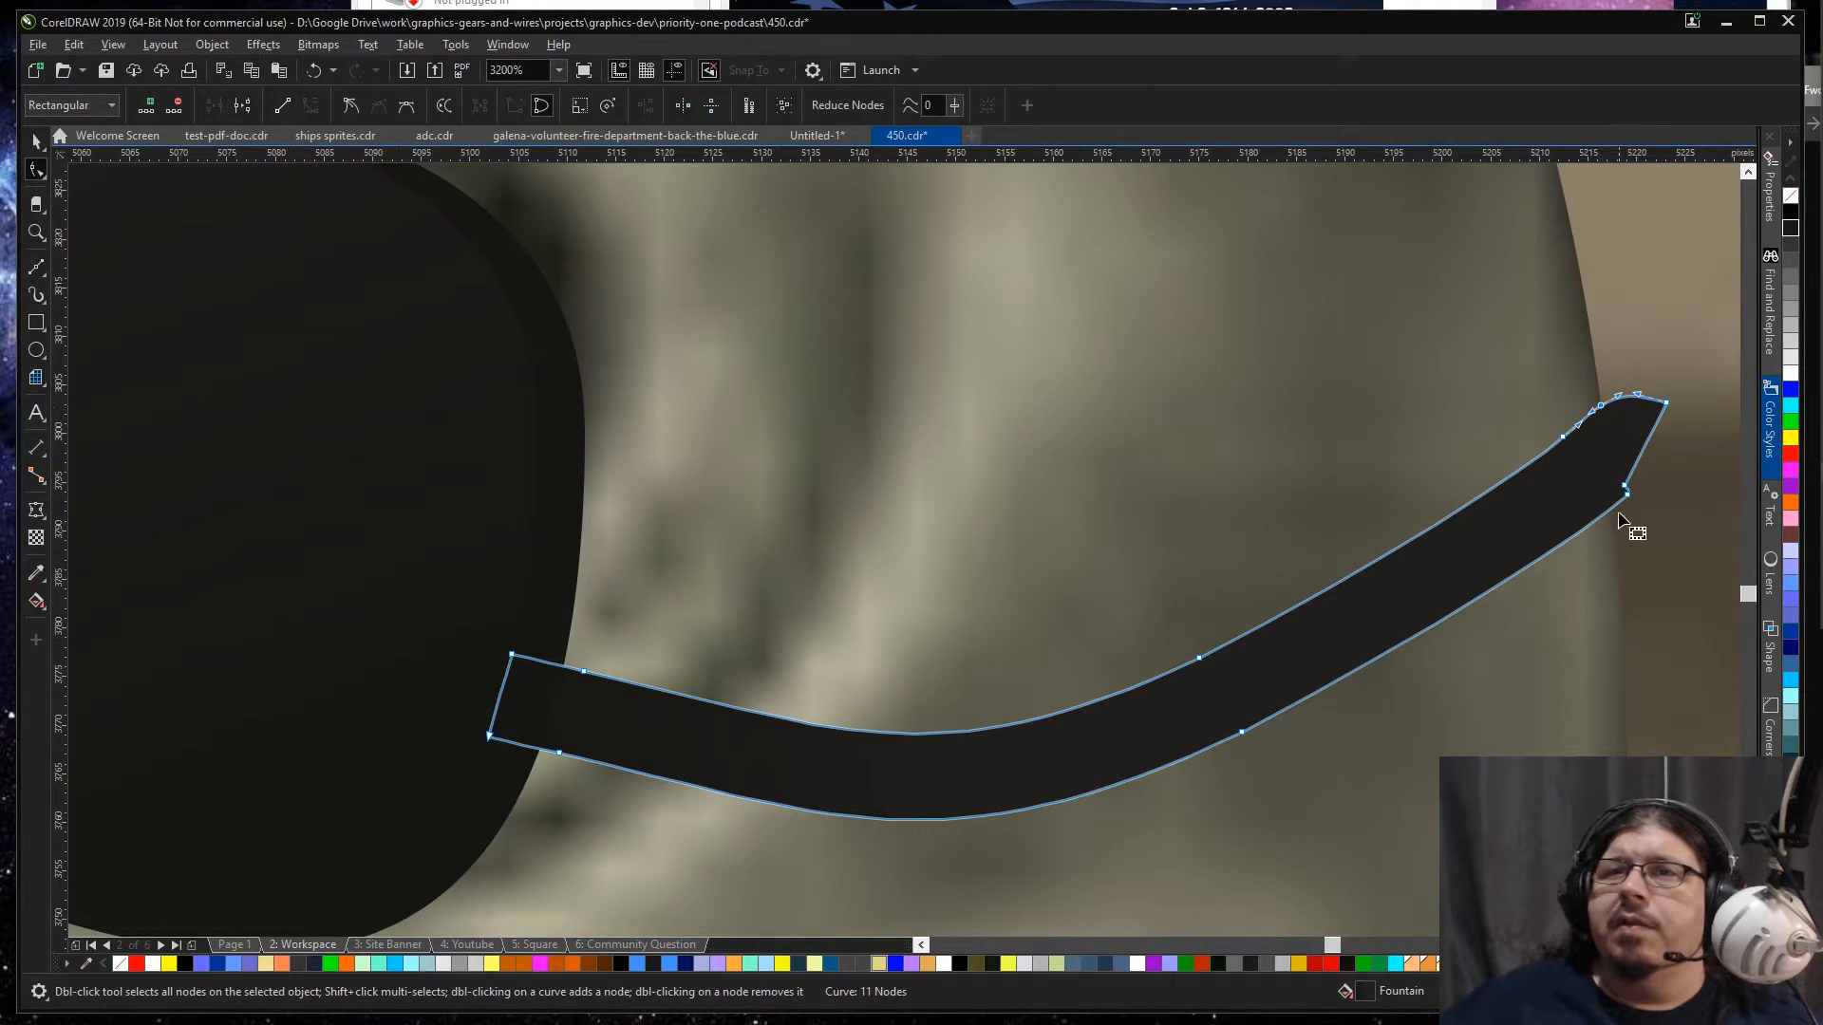
Step: Add a node on the rear strap's lower edge at the head outline and delete the surplus nodes at its overhanging tip
left_click(1619, 510)
left_click(1619, 510)
left_click(1612, 507)
left_click(1609, 508)
double_click(1611, 510)
left_click_drag(1611, 379, 1681, 507)
key("Delete")
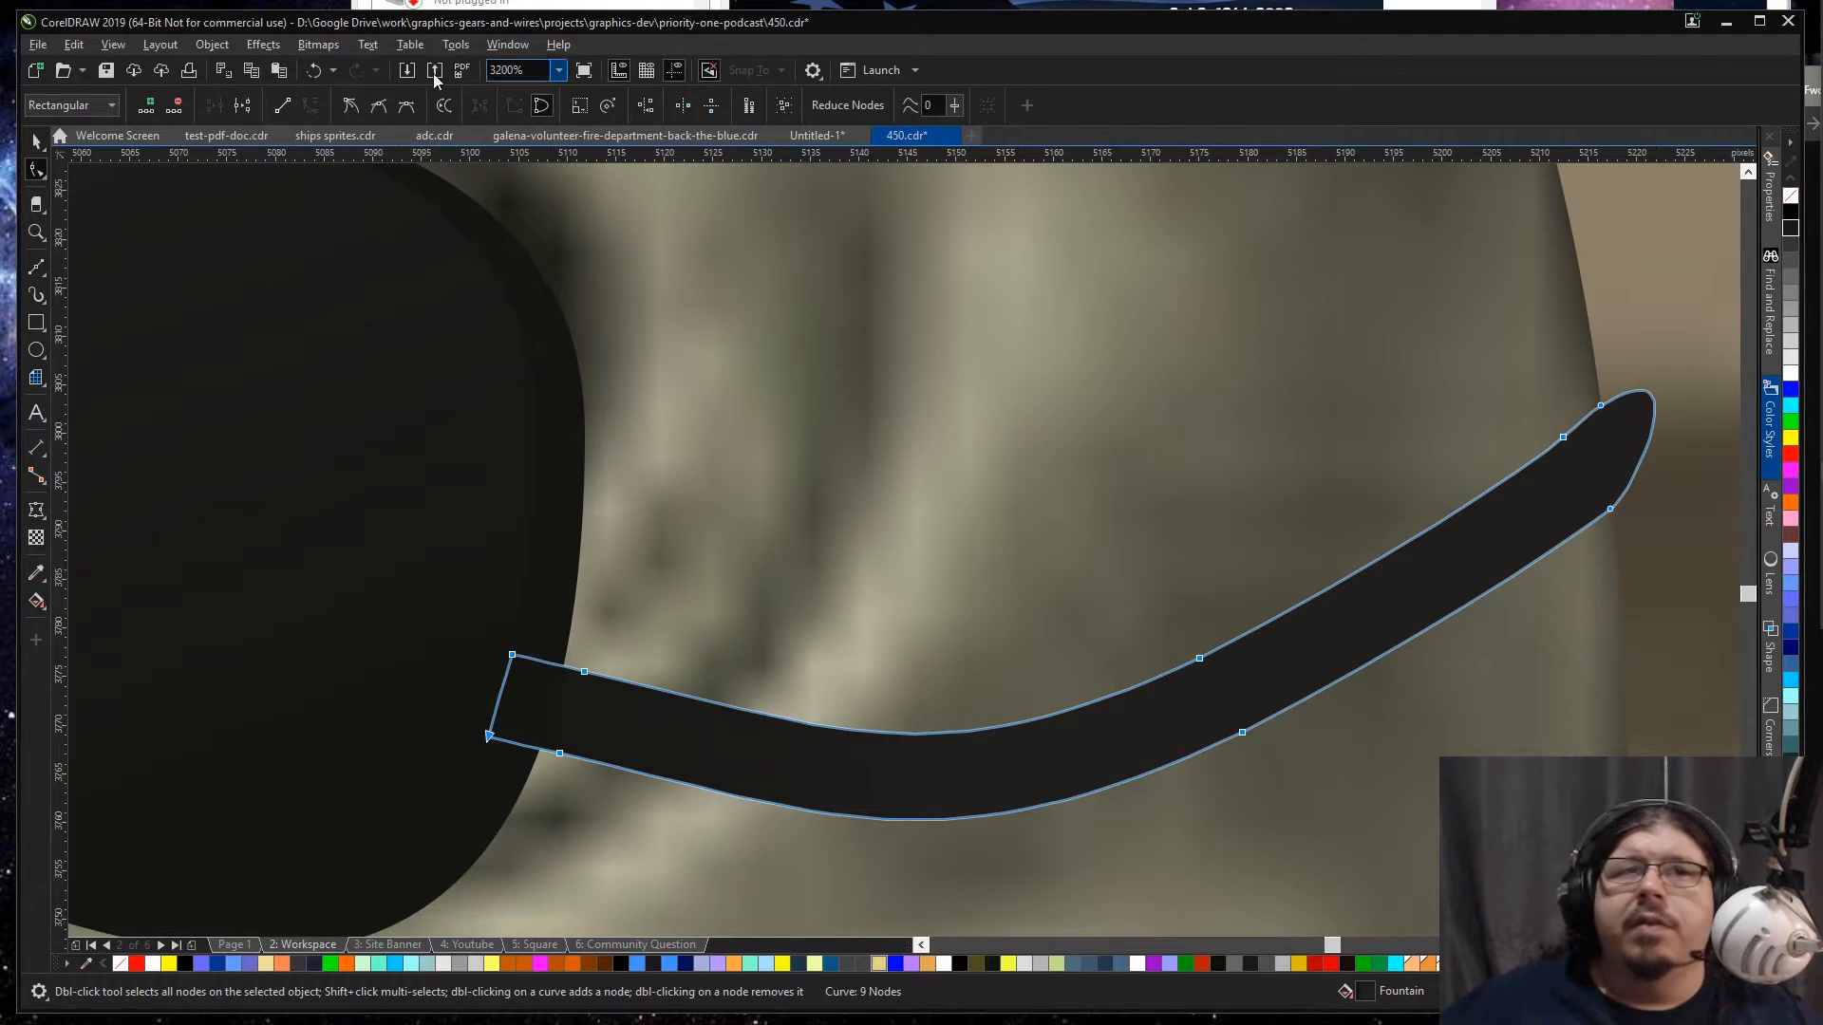
Step: Trim the rear strap's rounded tip to a straight end segment that follows the back edge of the head
left_click(352, 107)
left_click(1668, 430)
left_click(1651, 397)
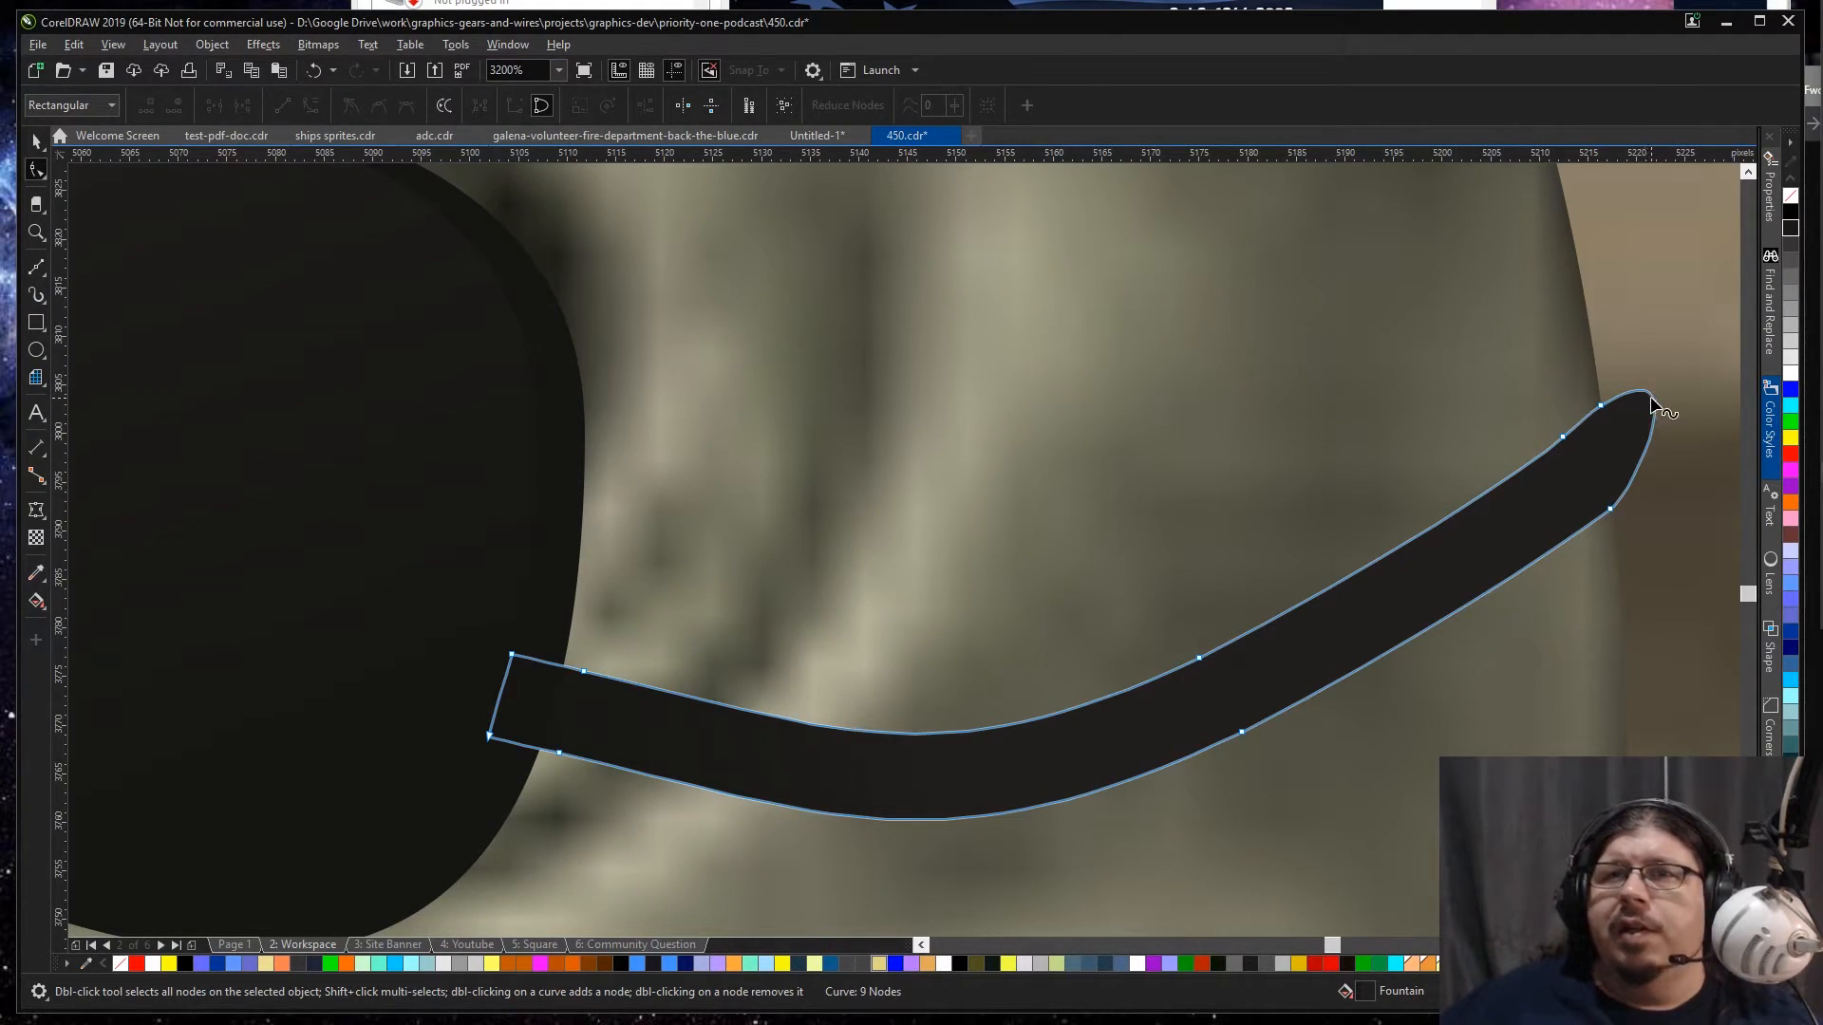
left_click(281, 107)
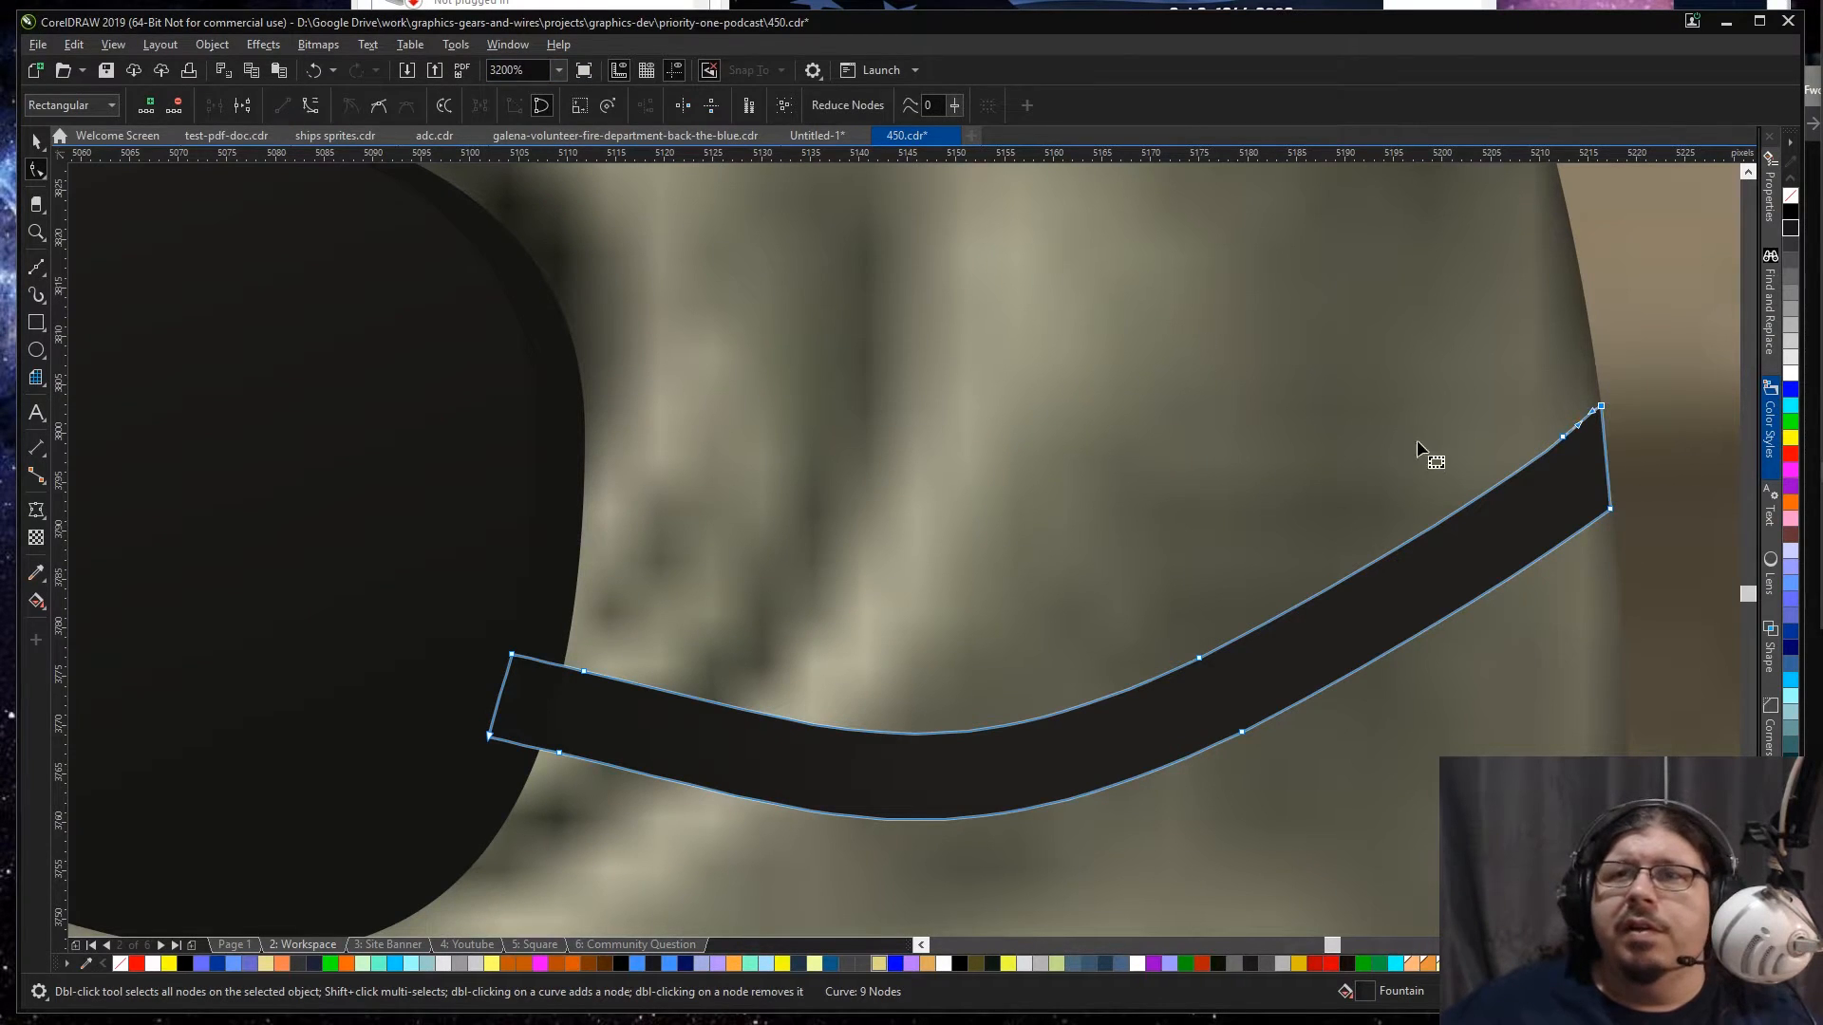
left_click(1657, 414)
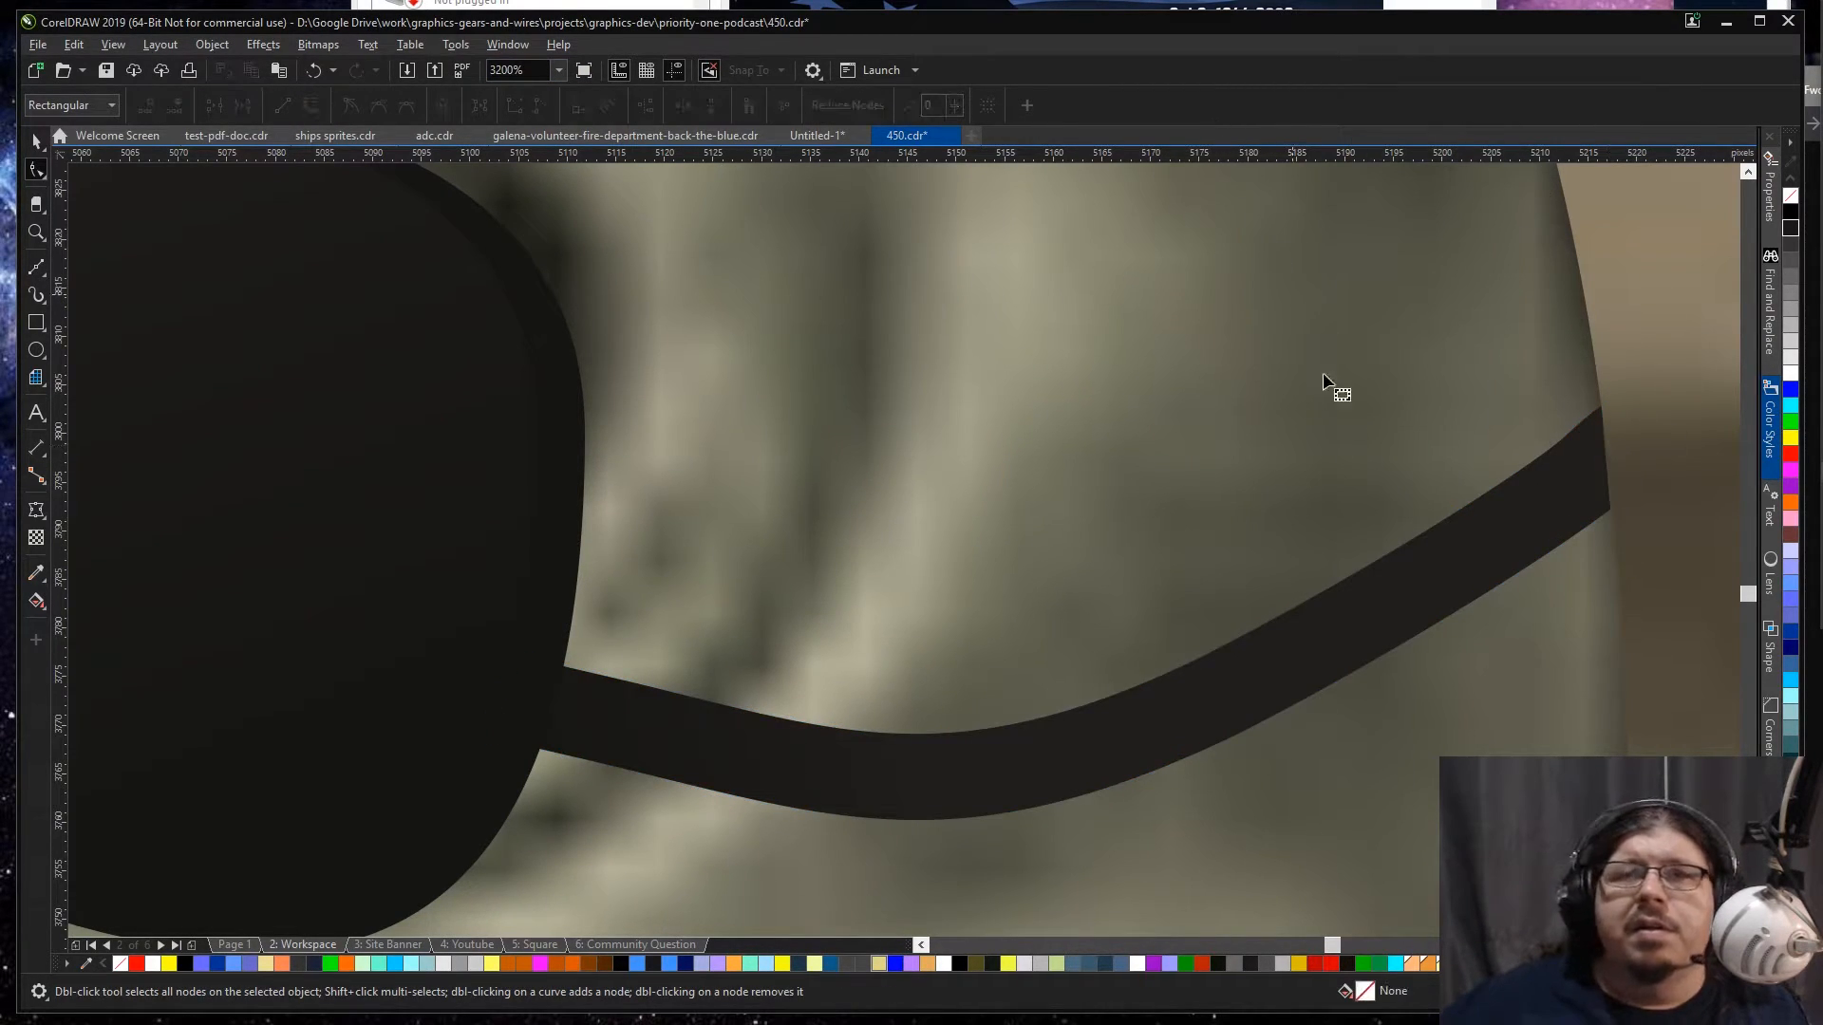
Step: Convert the rear strap's end segment to a curve and bow it slightly outward beyond the head outline
left_click(1586, 488)
left_click(1605, 453)
left_click(1603, 448)
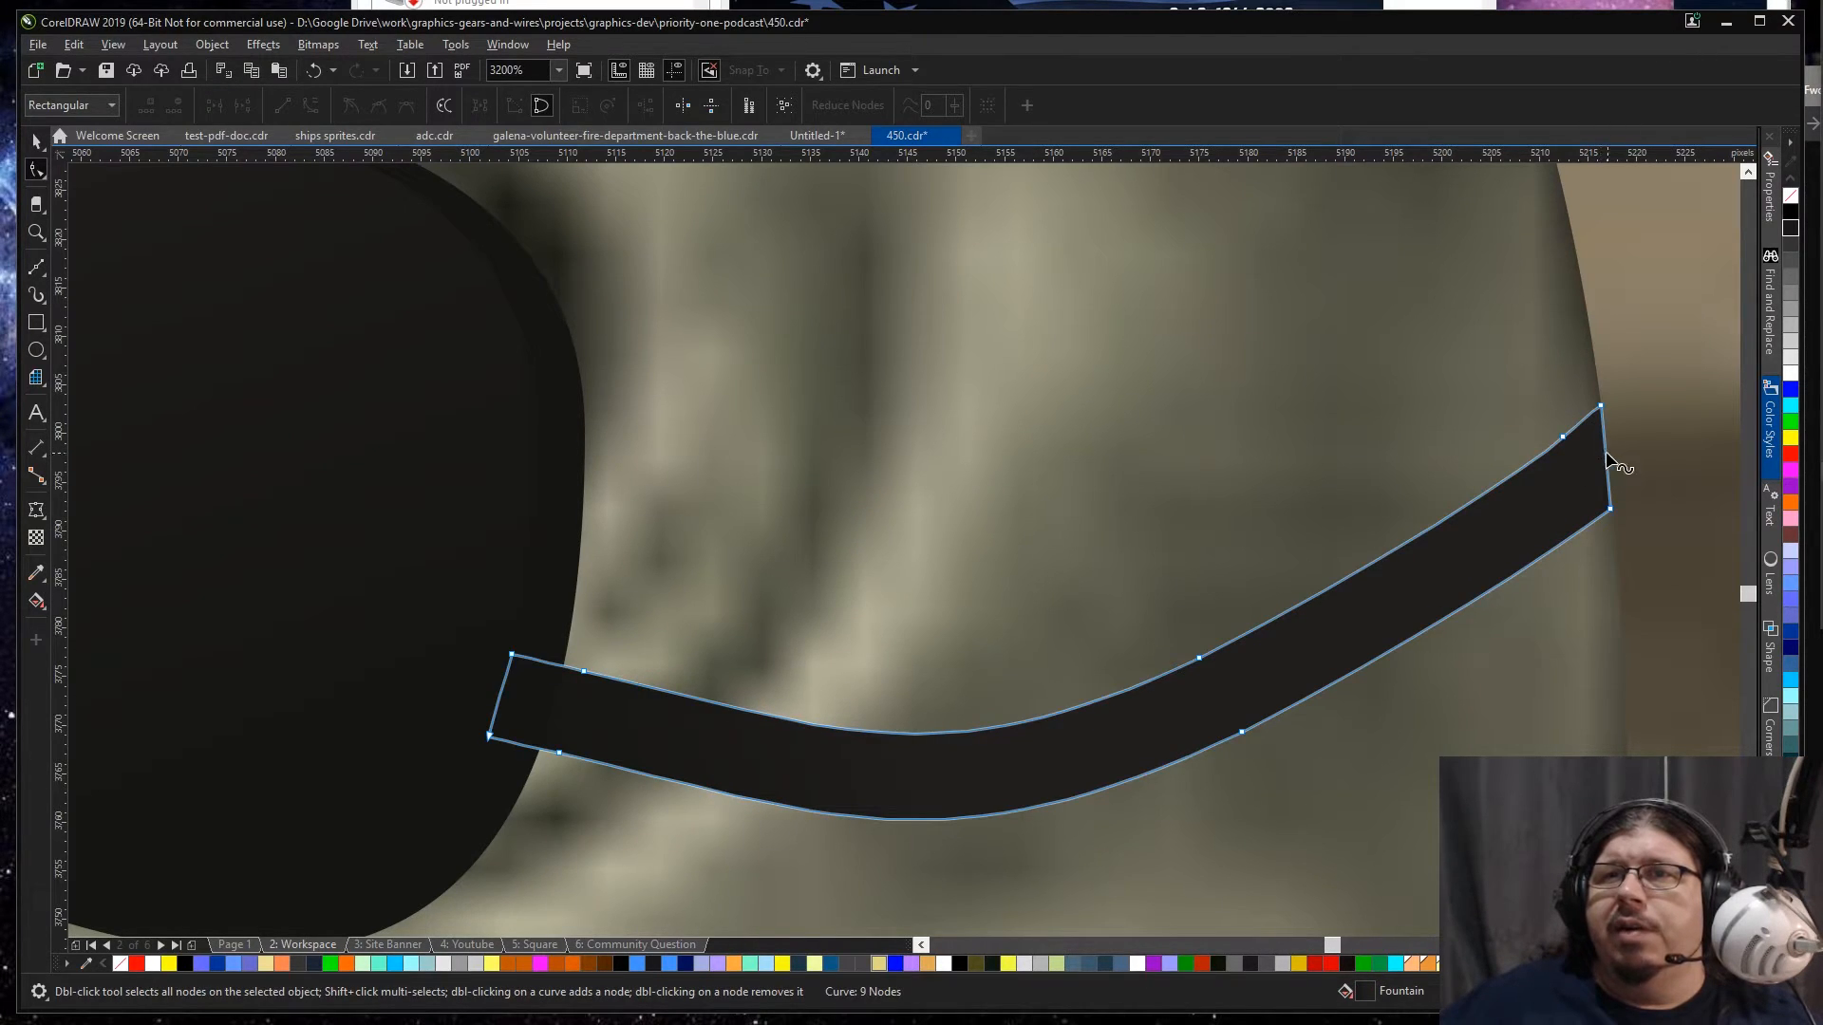
left_click(1604, 453)
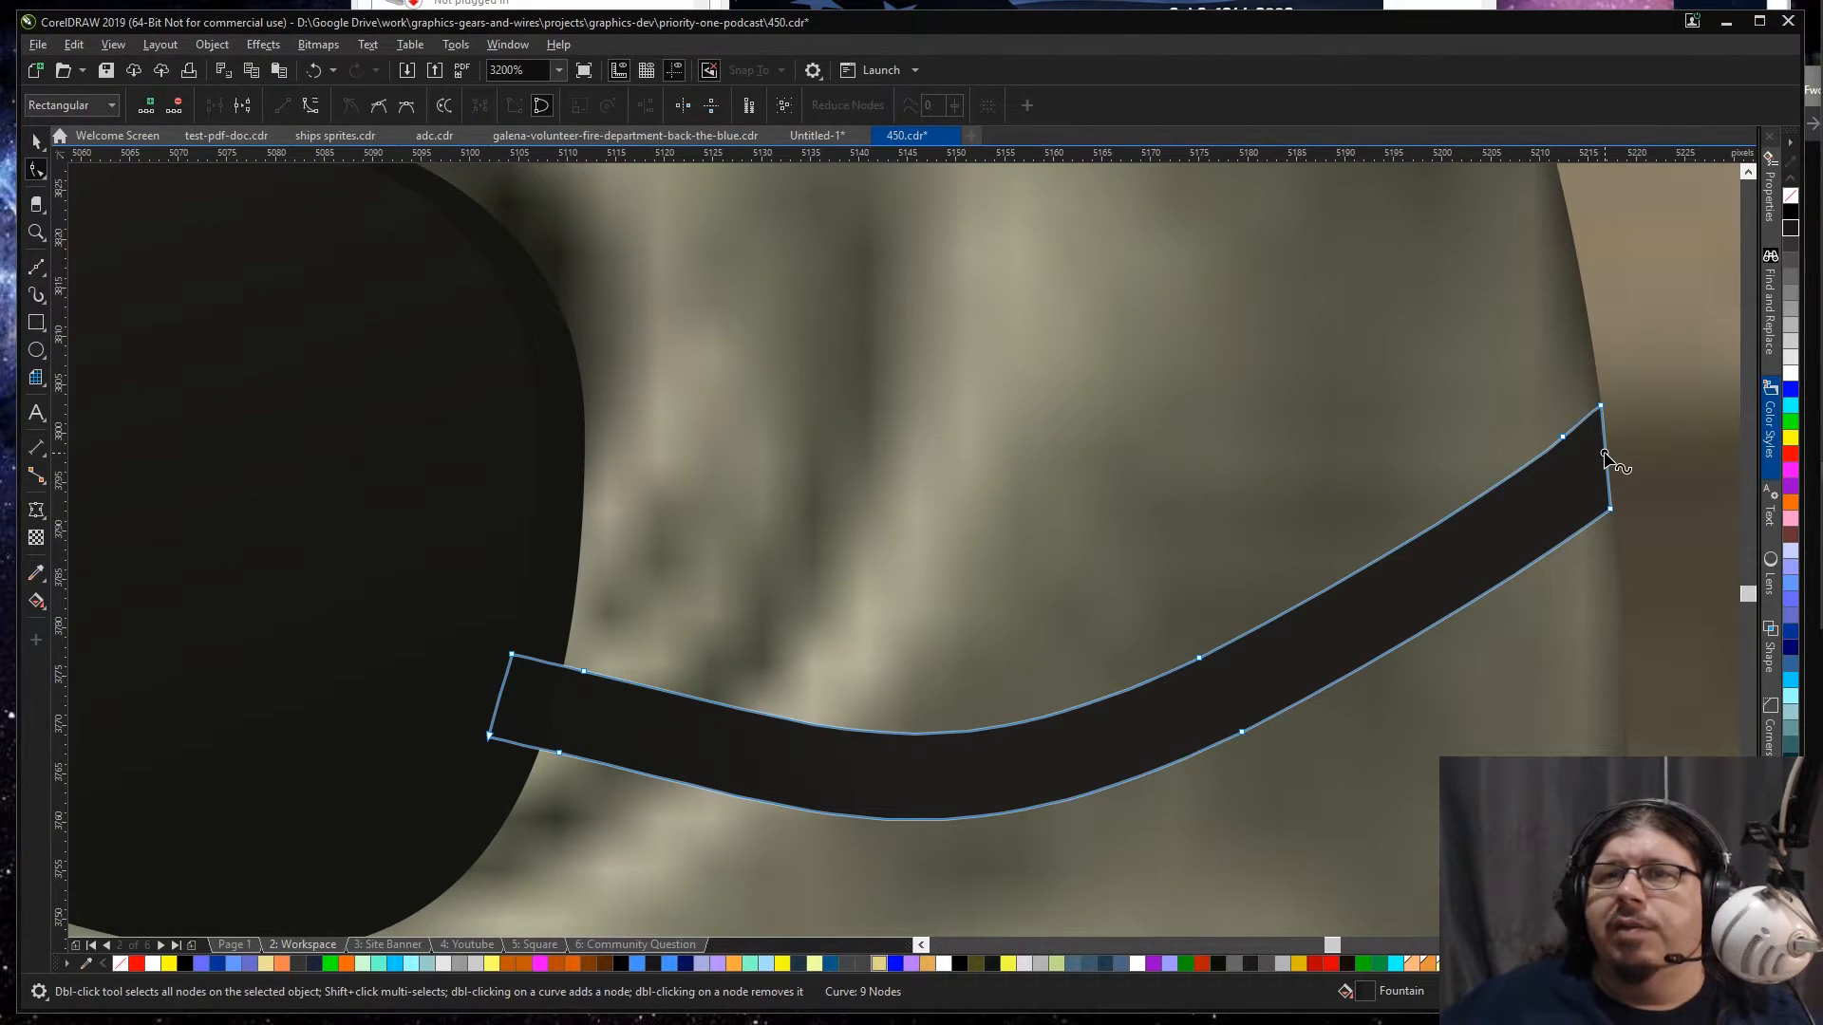
left_click(305, 109)
left_click_drag(1601, 461, 1625, 413)
left_click(1601, 408)
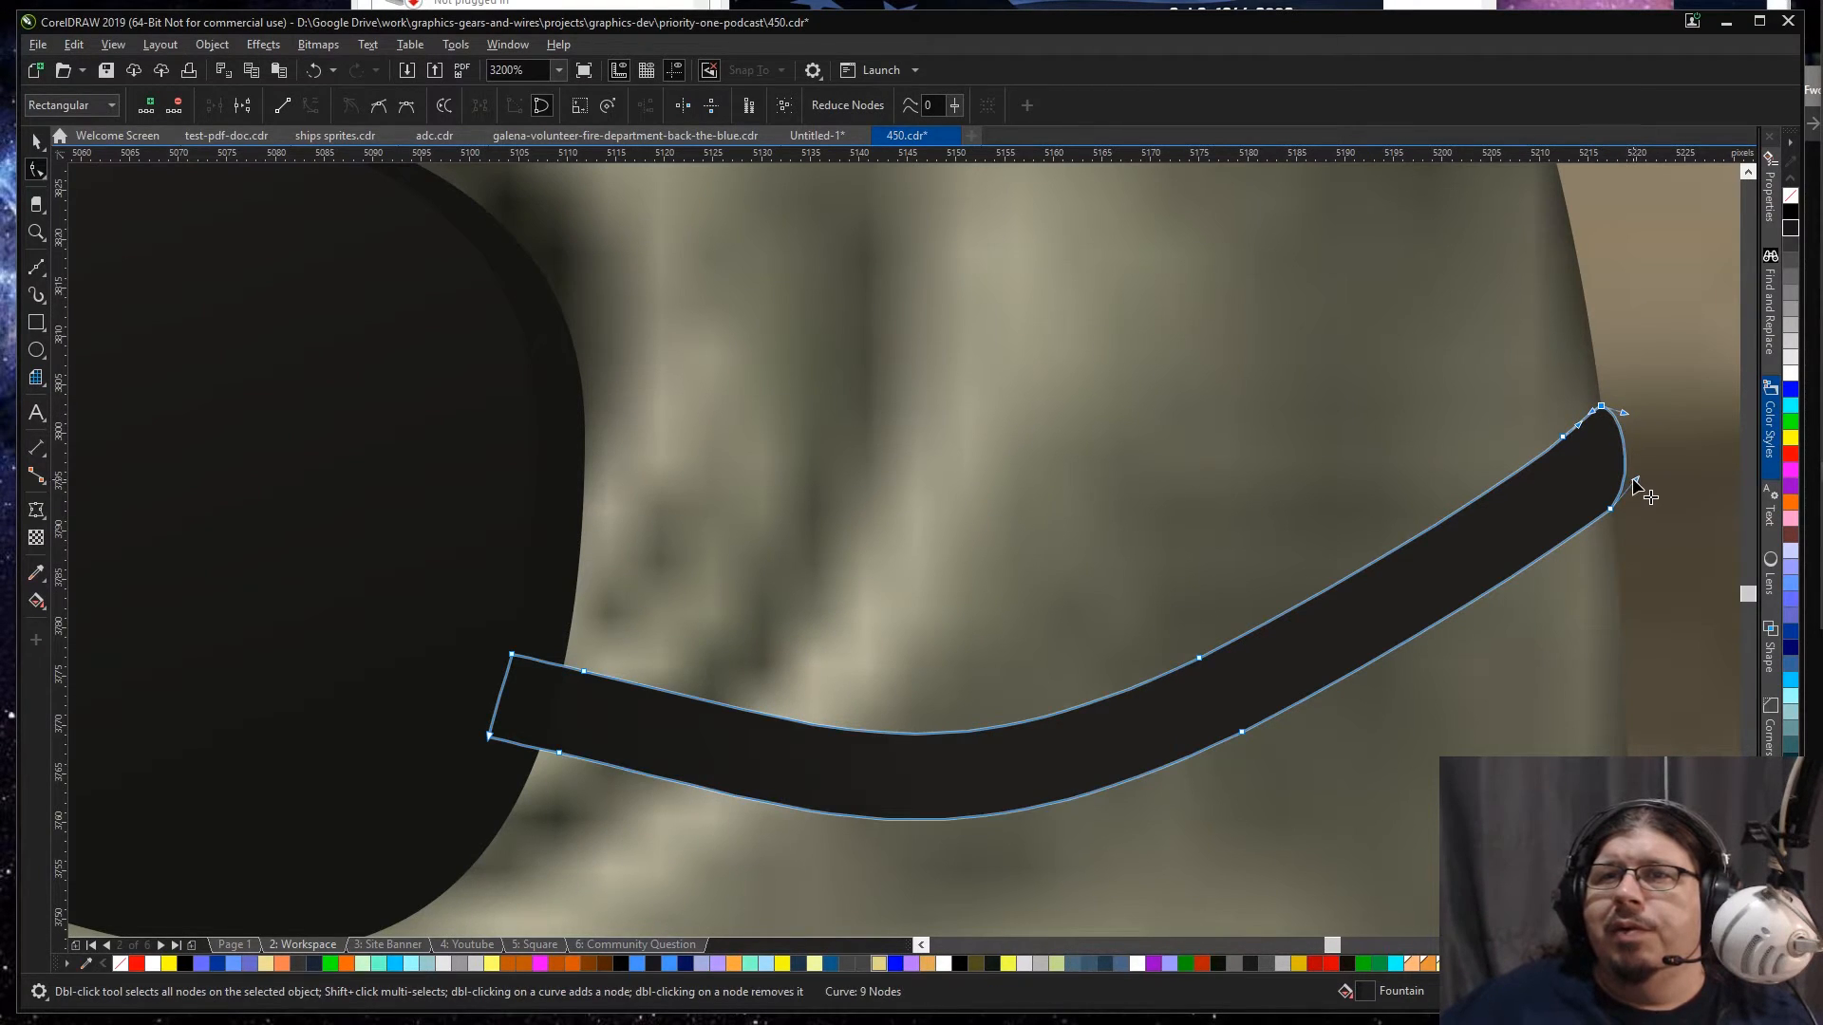
key("space")
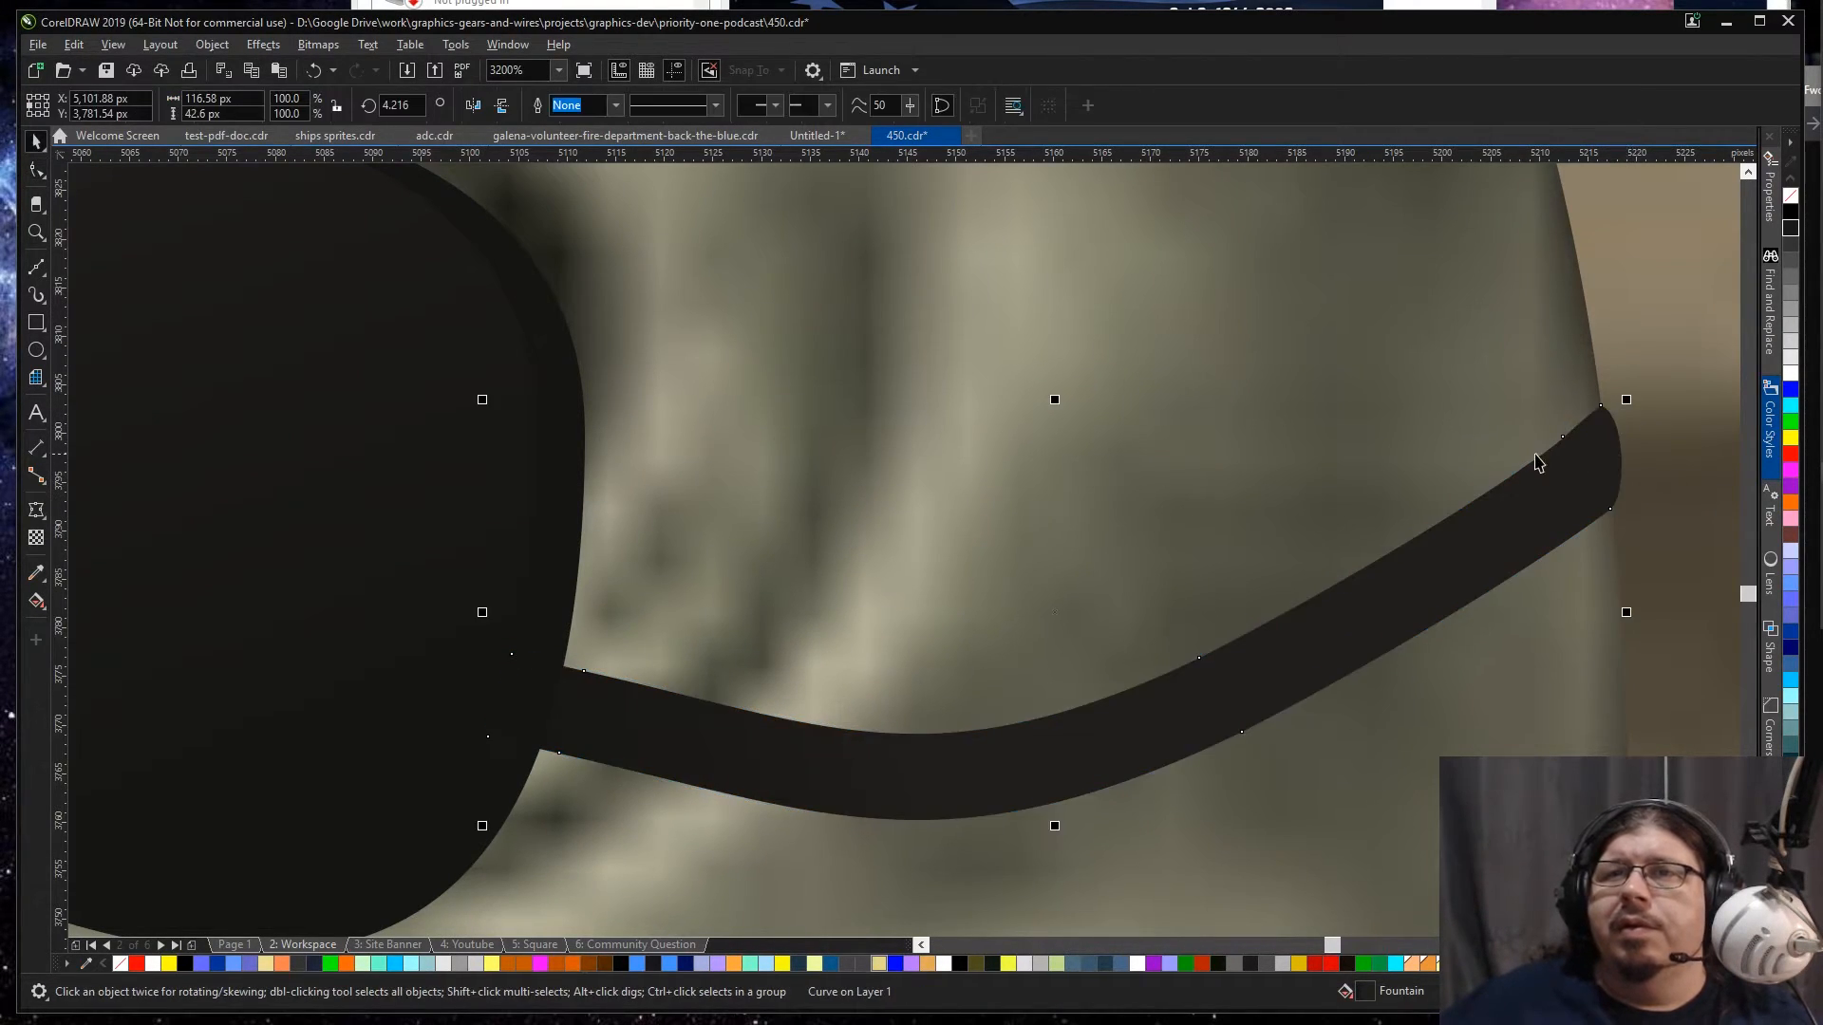
Step: Group the bar photo, characters and all other artwork on the Workspace page and copy the group
scroll(1488, 472, "down", 3)
key("F4")
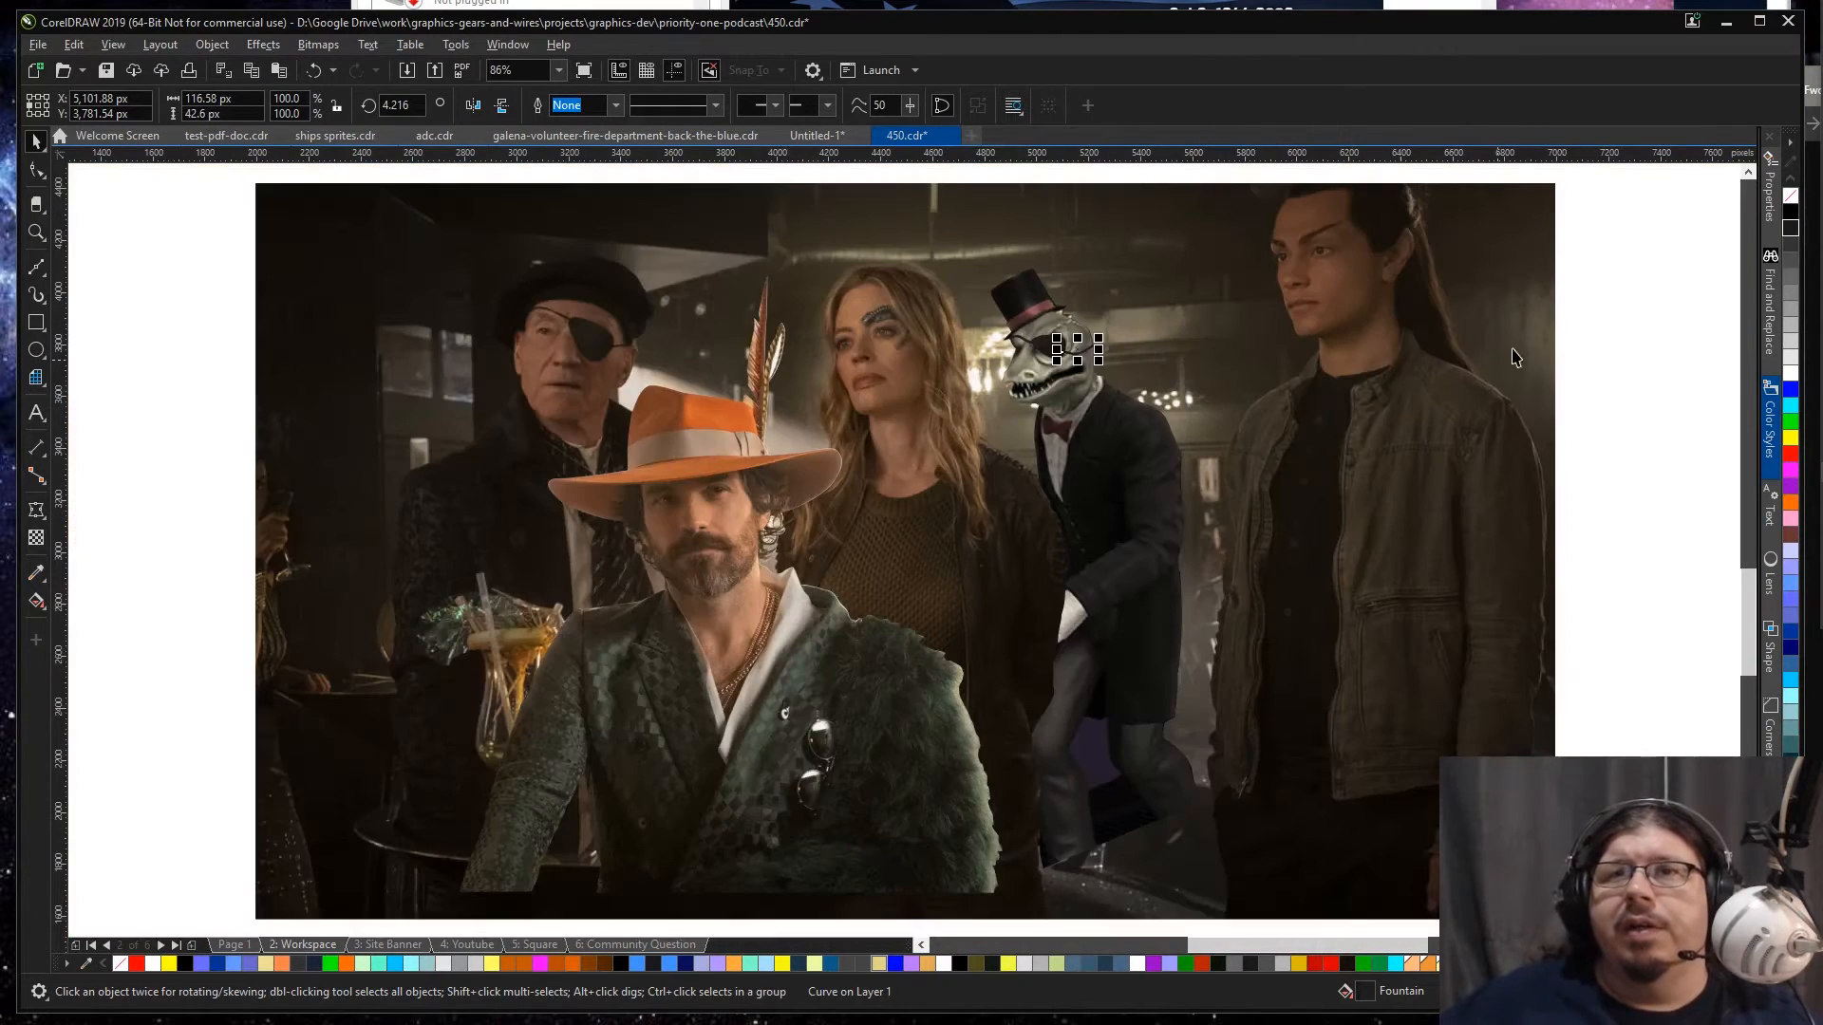
left_click(1597, 283)
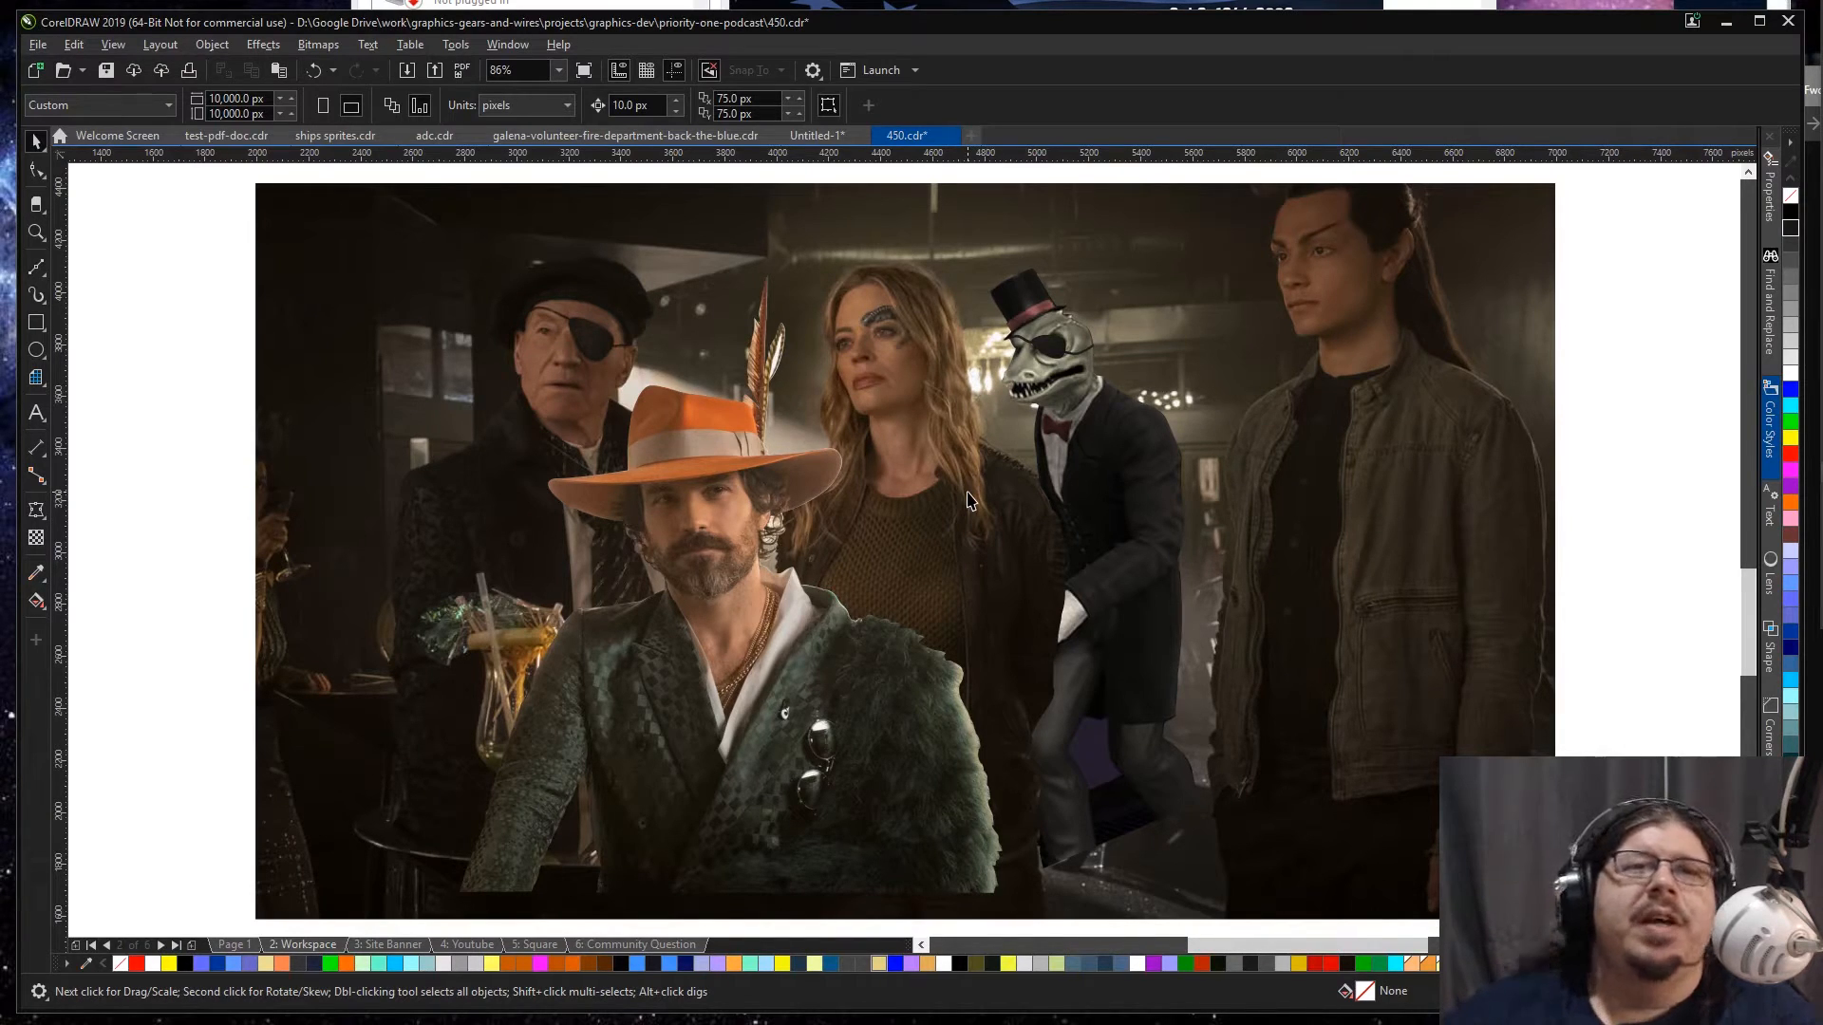
key("ctrl+a")
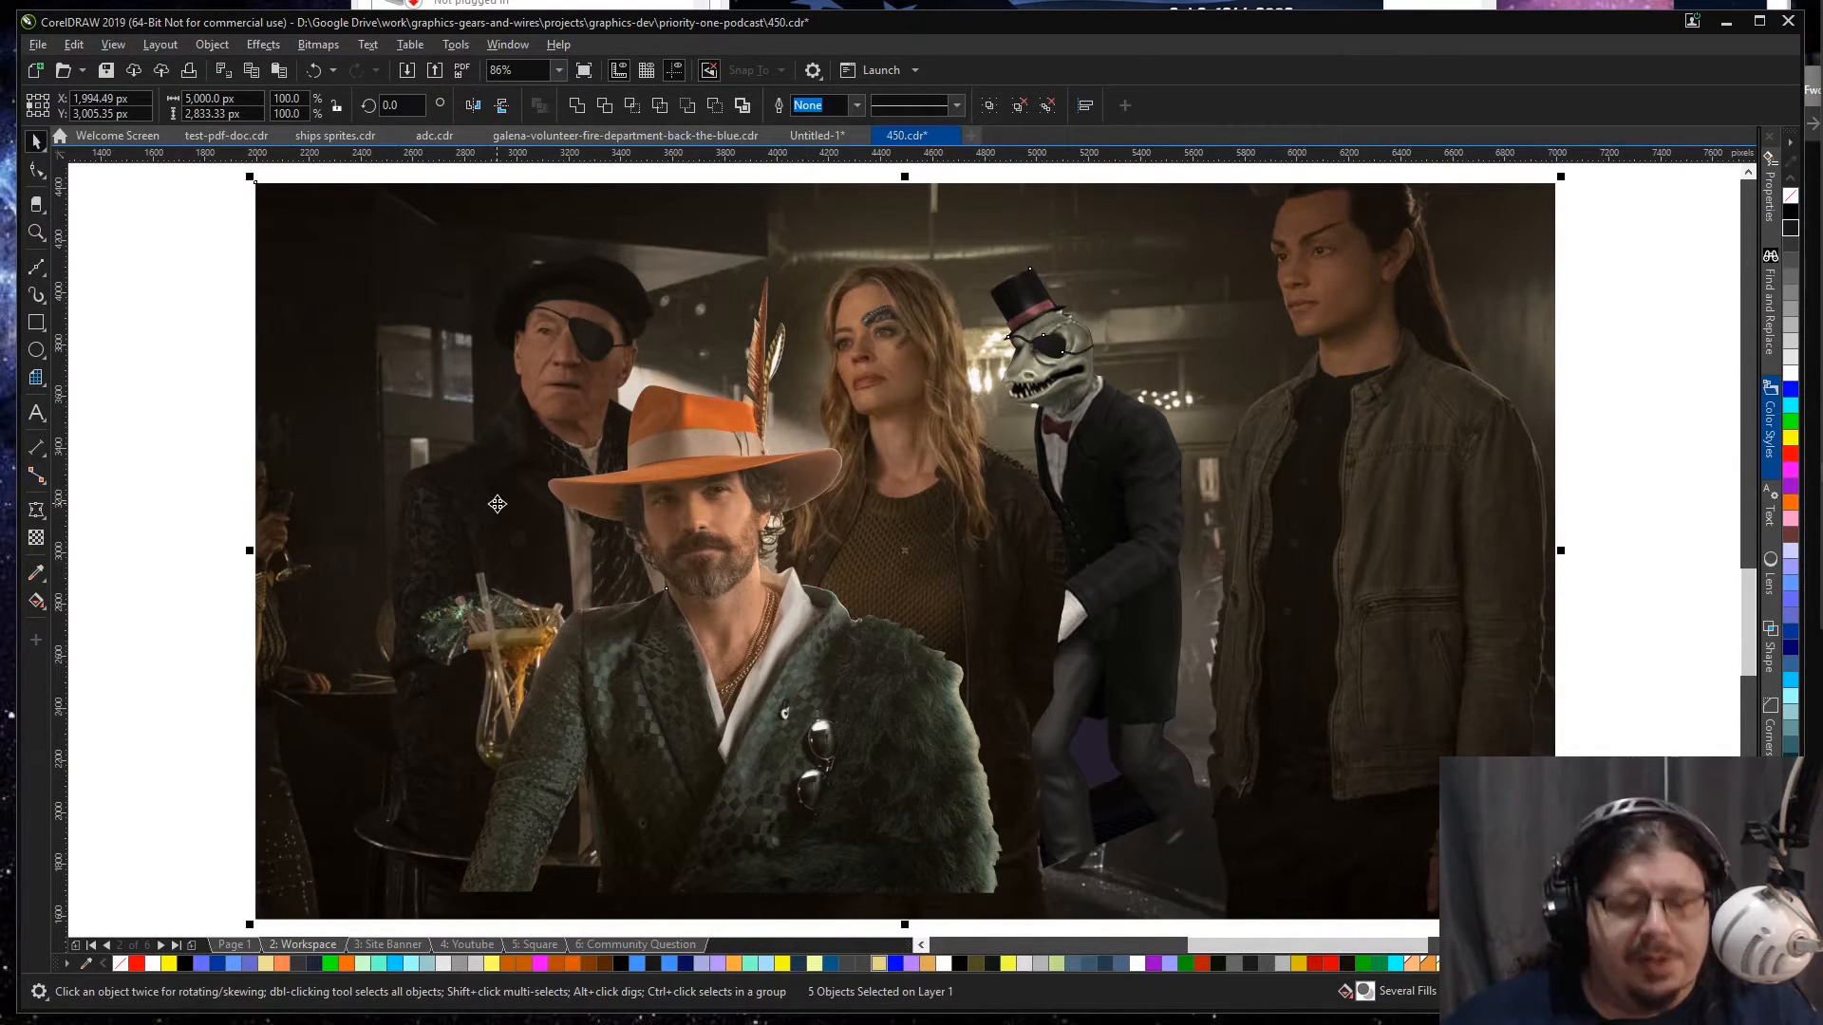
key("ctrl+g")
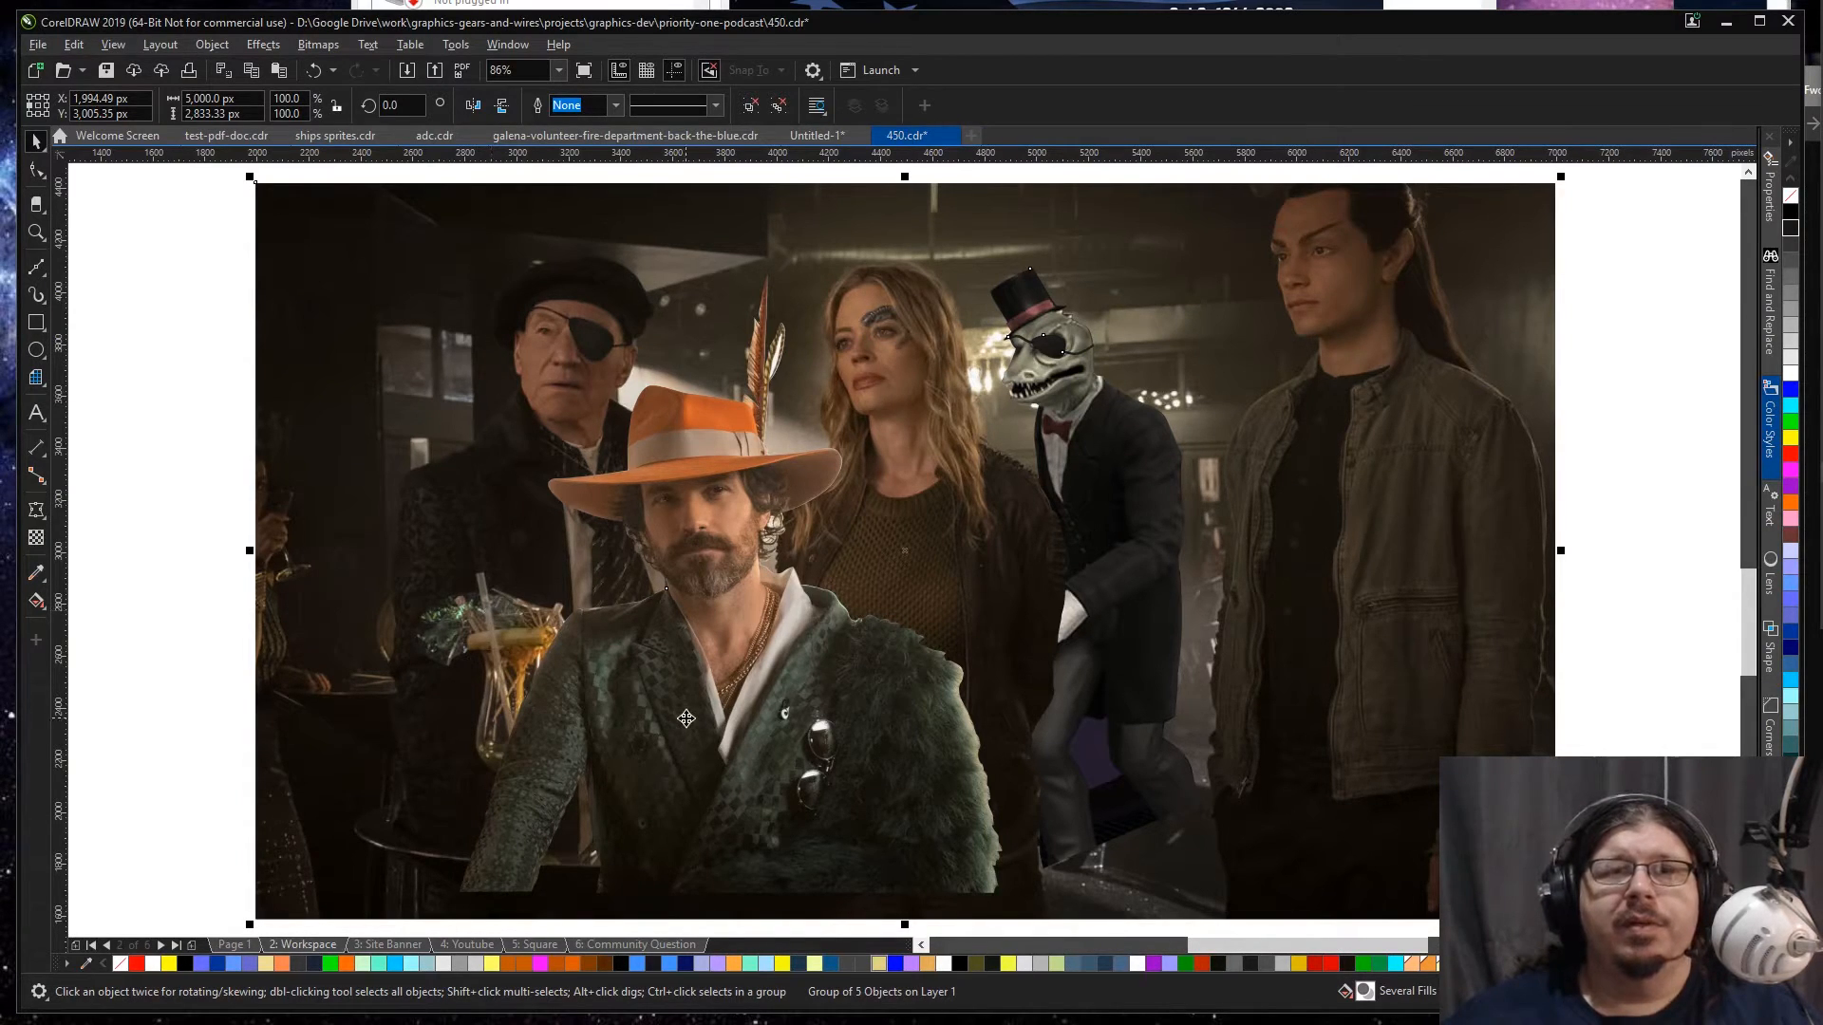
left_click(203, 623)
left_click(751, 639)
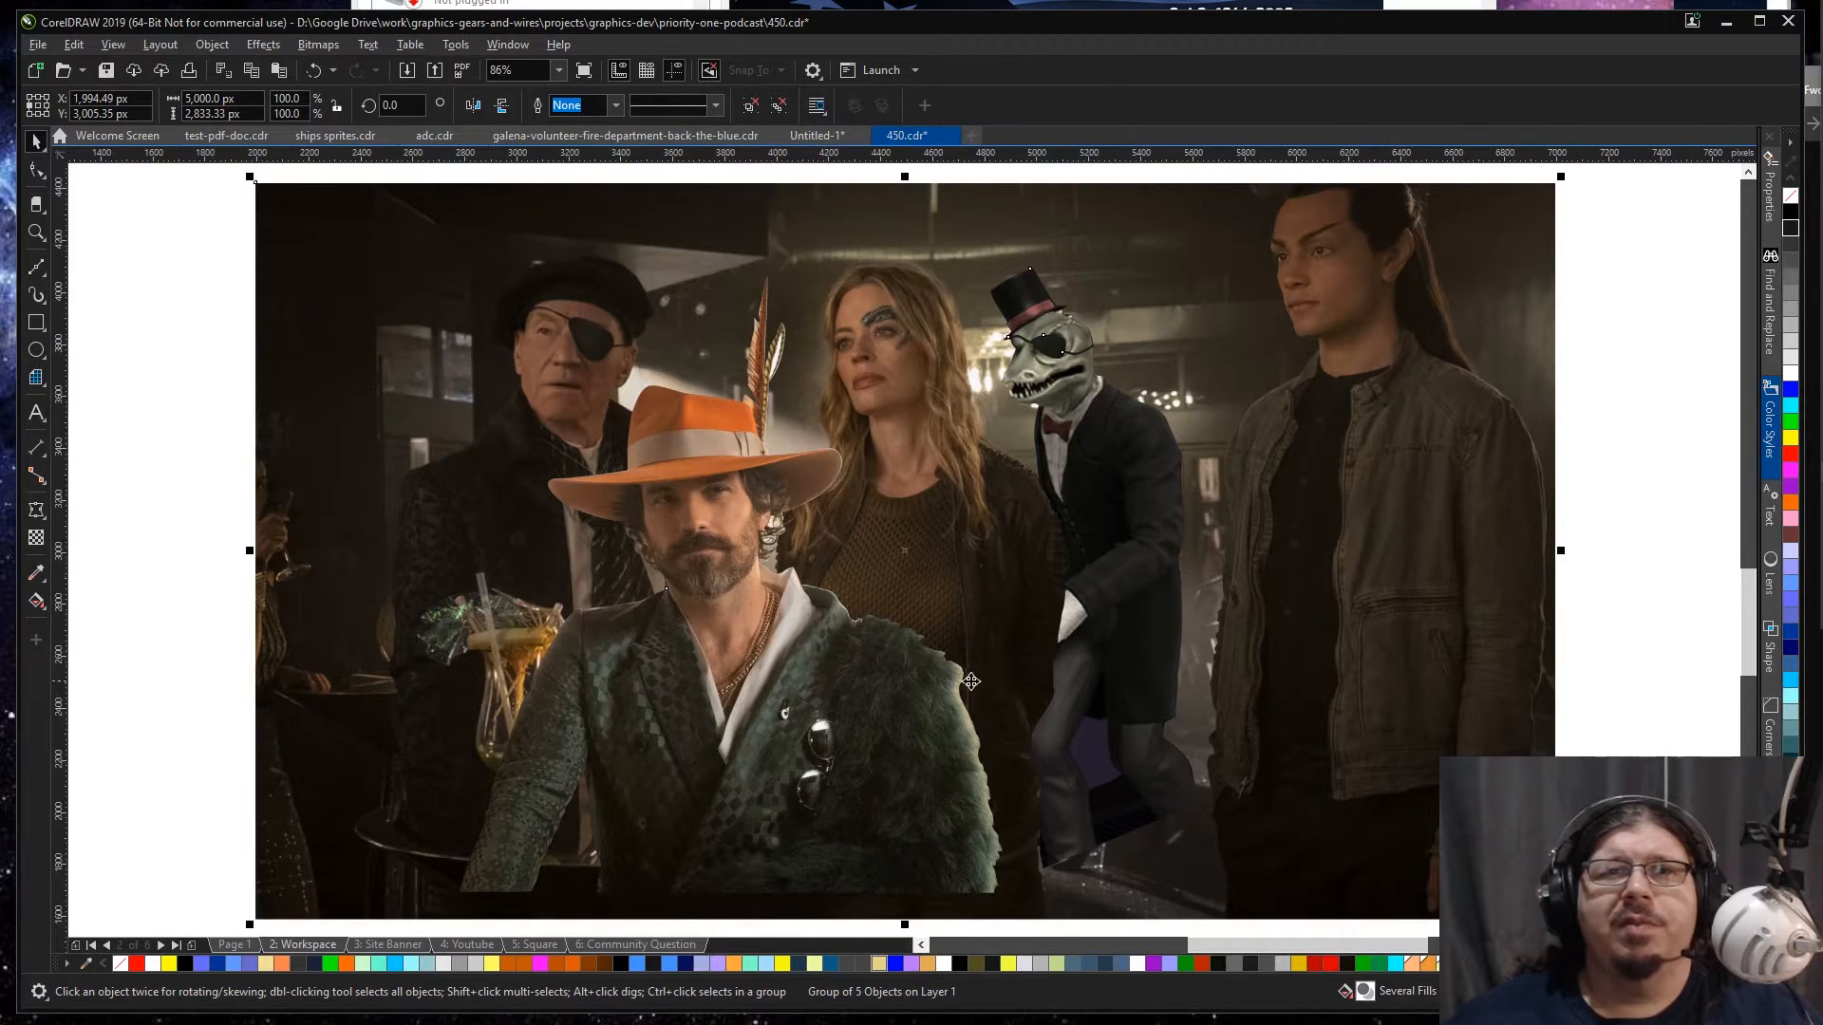
left_click(203, 618)
left_click(591, 610)
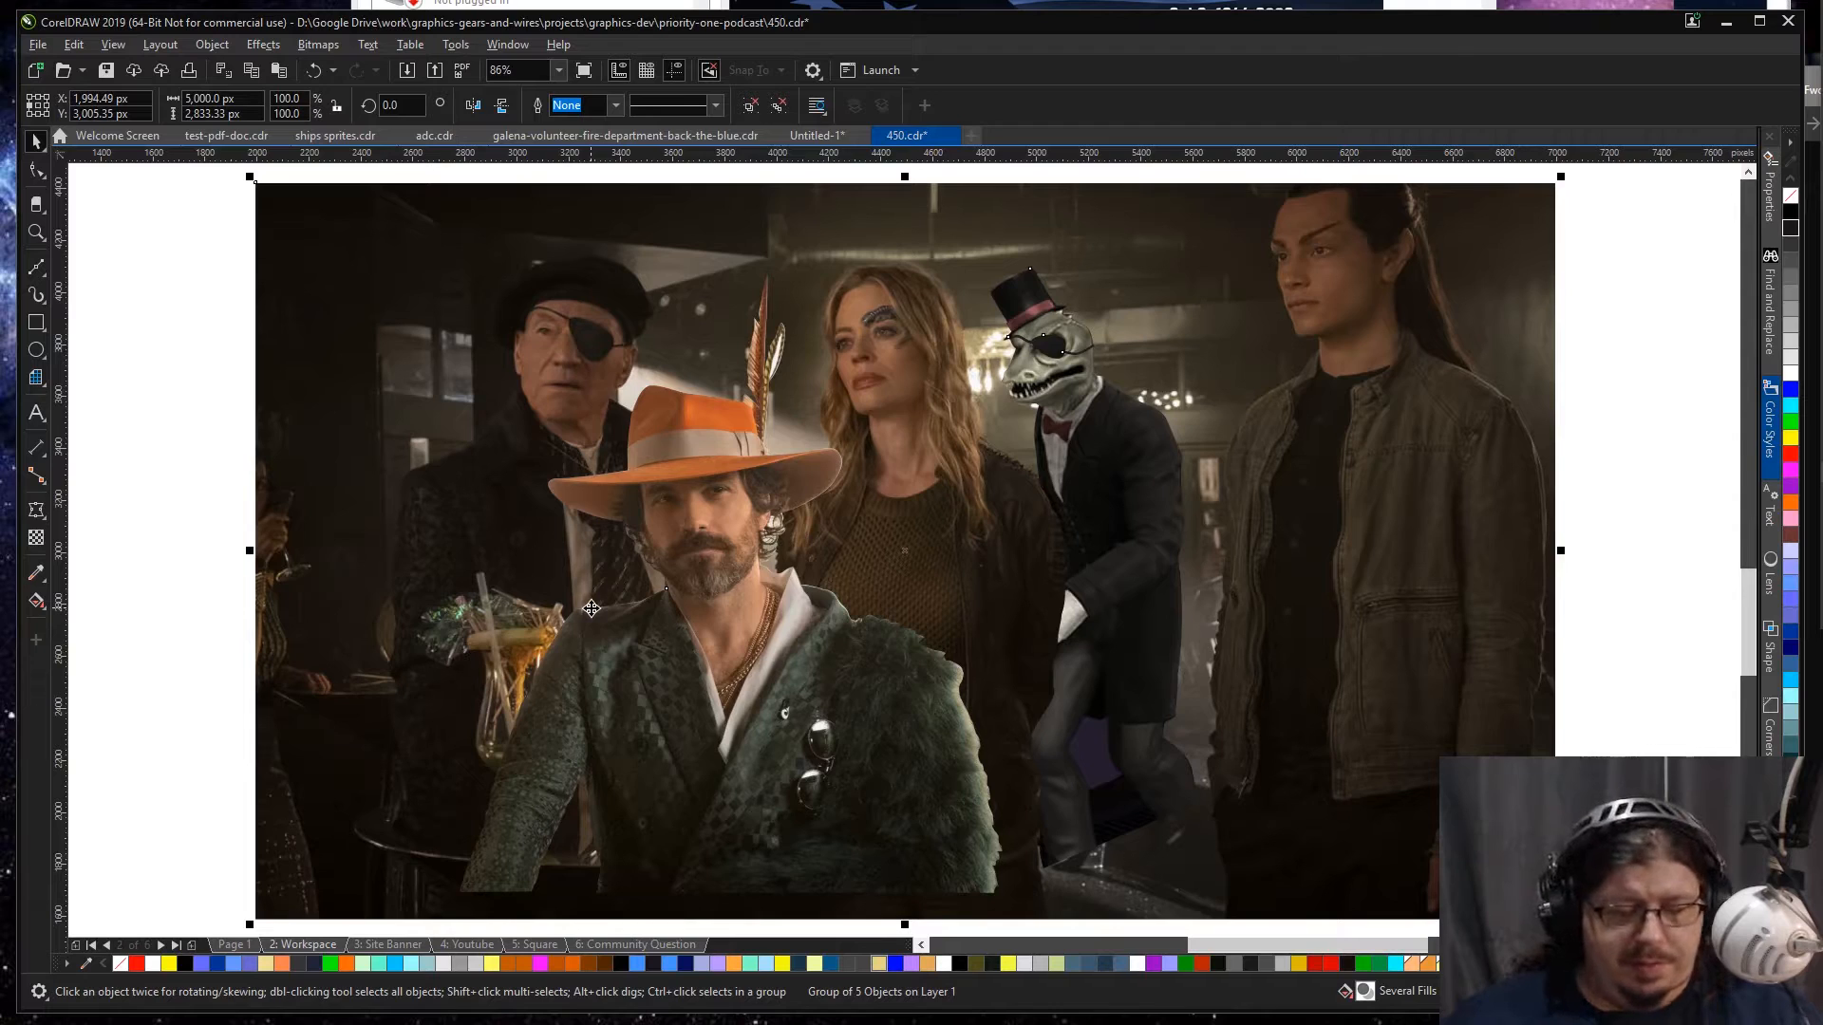
Step: Go to the Site Banner page and open the contents of the Episode 449 banner's PowerClip for editing
key("Page_Down")
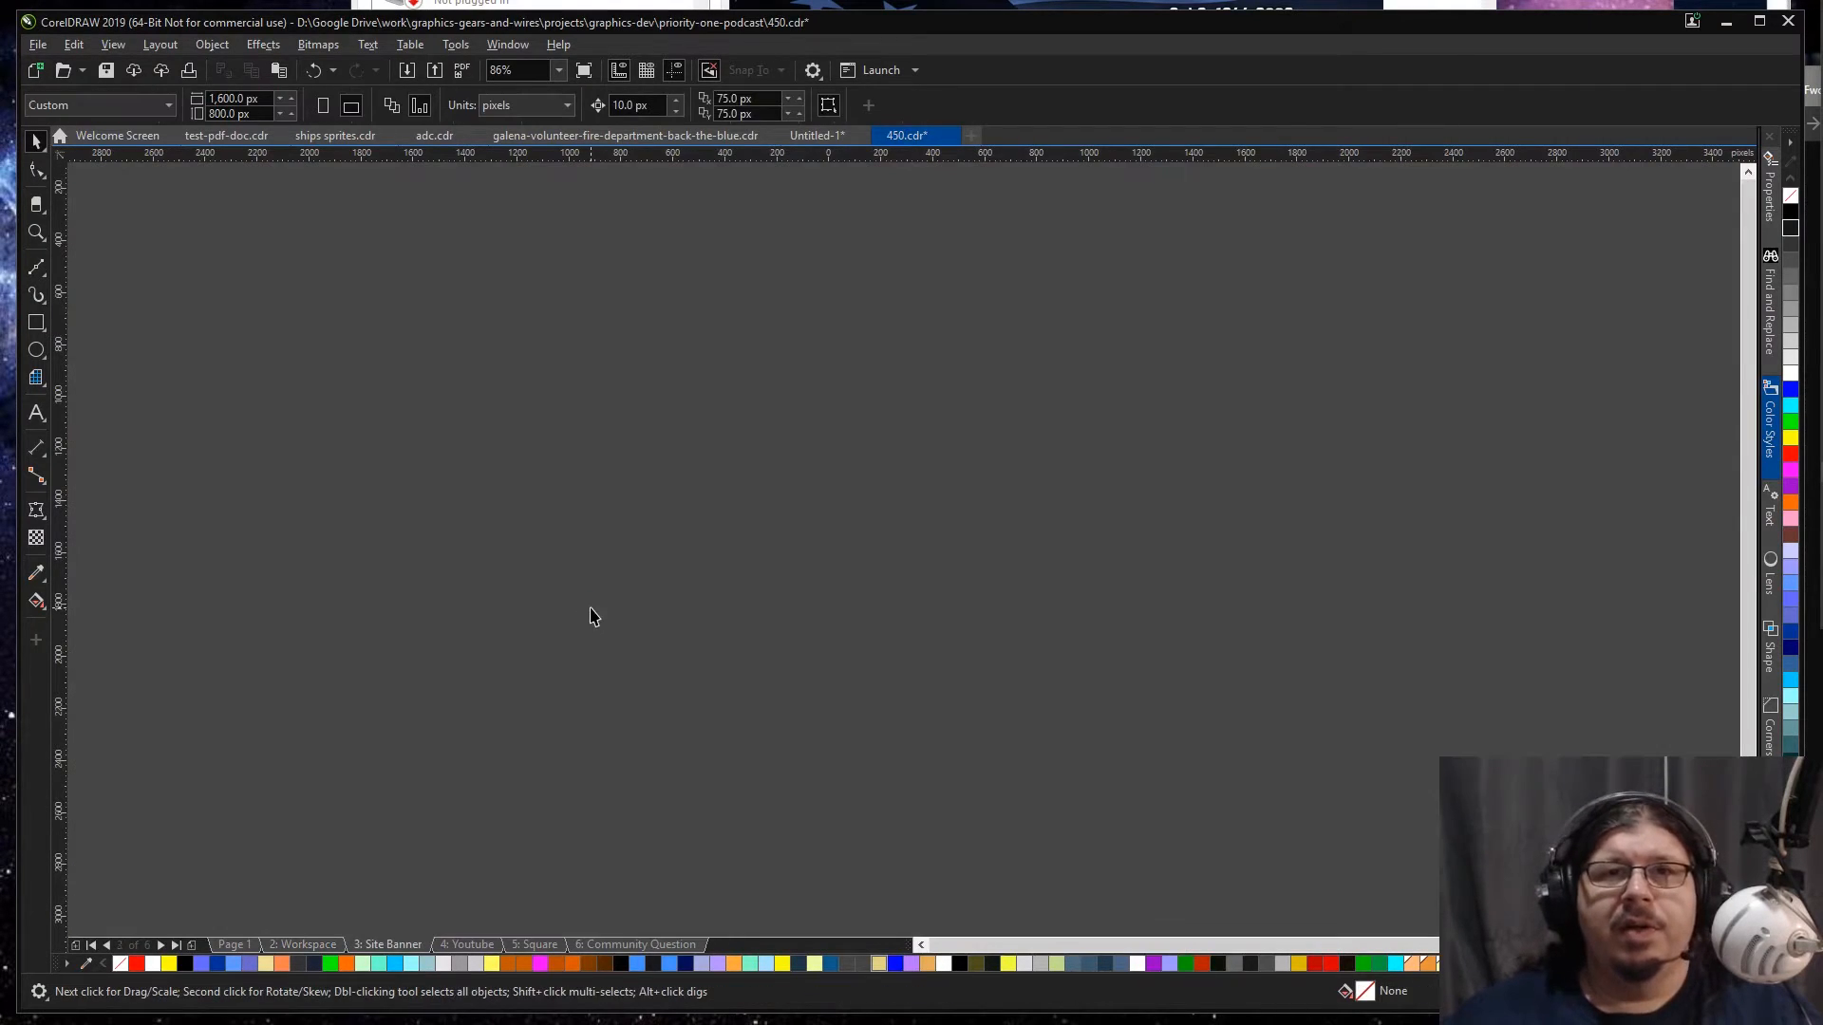
key("Page_Up")
key("Page_Down")
key("F4")
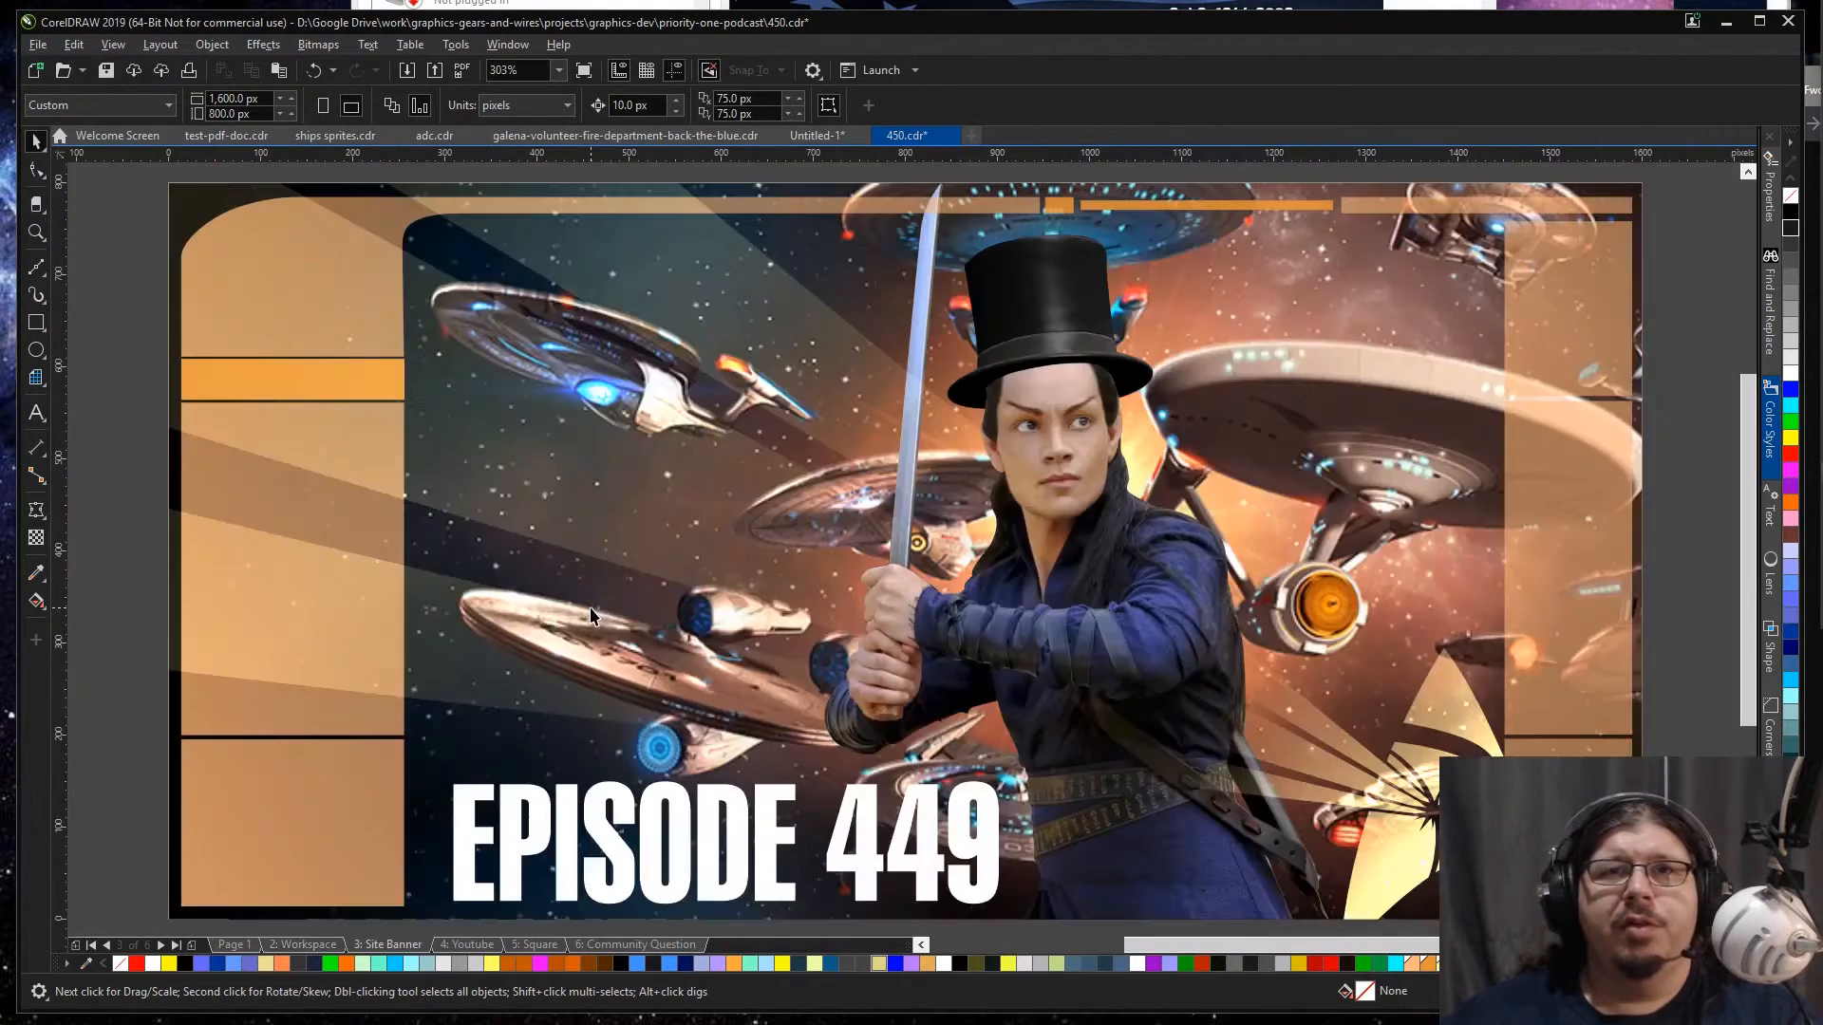
left_click(715, 711)
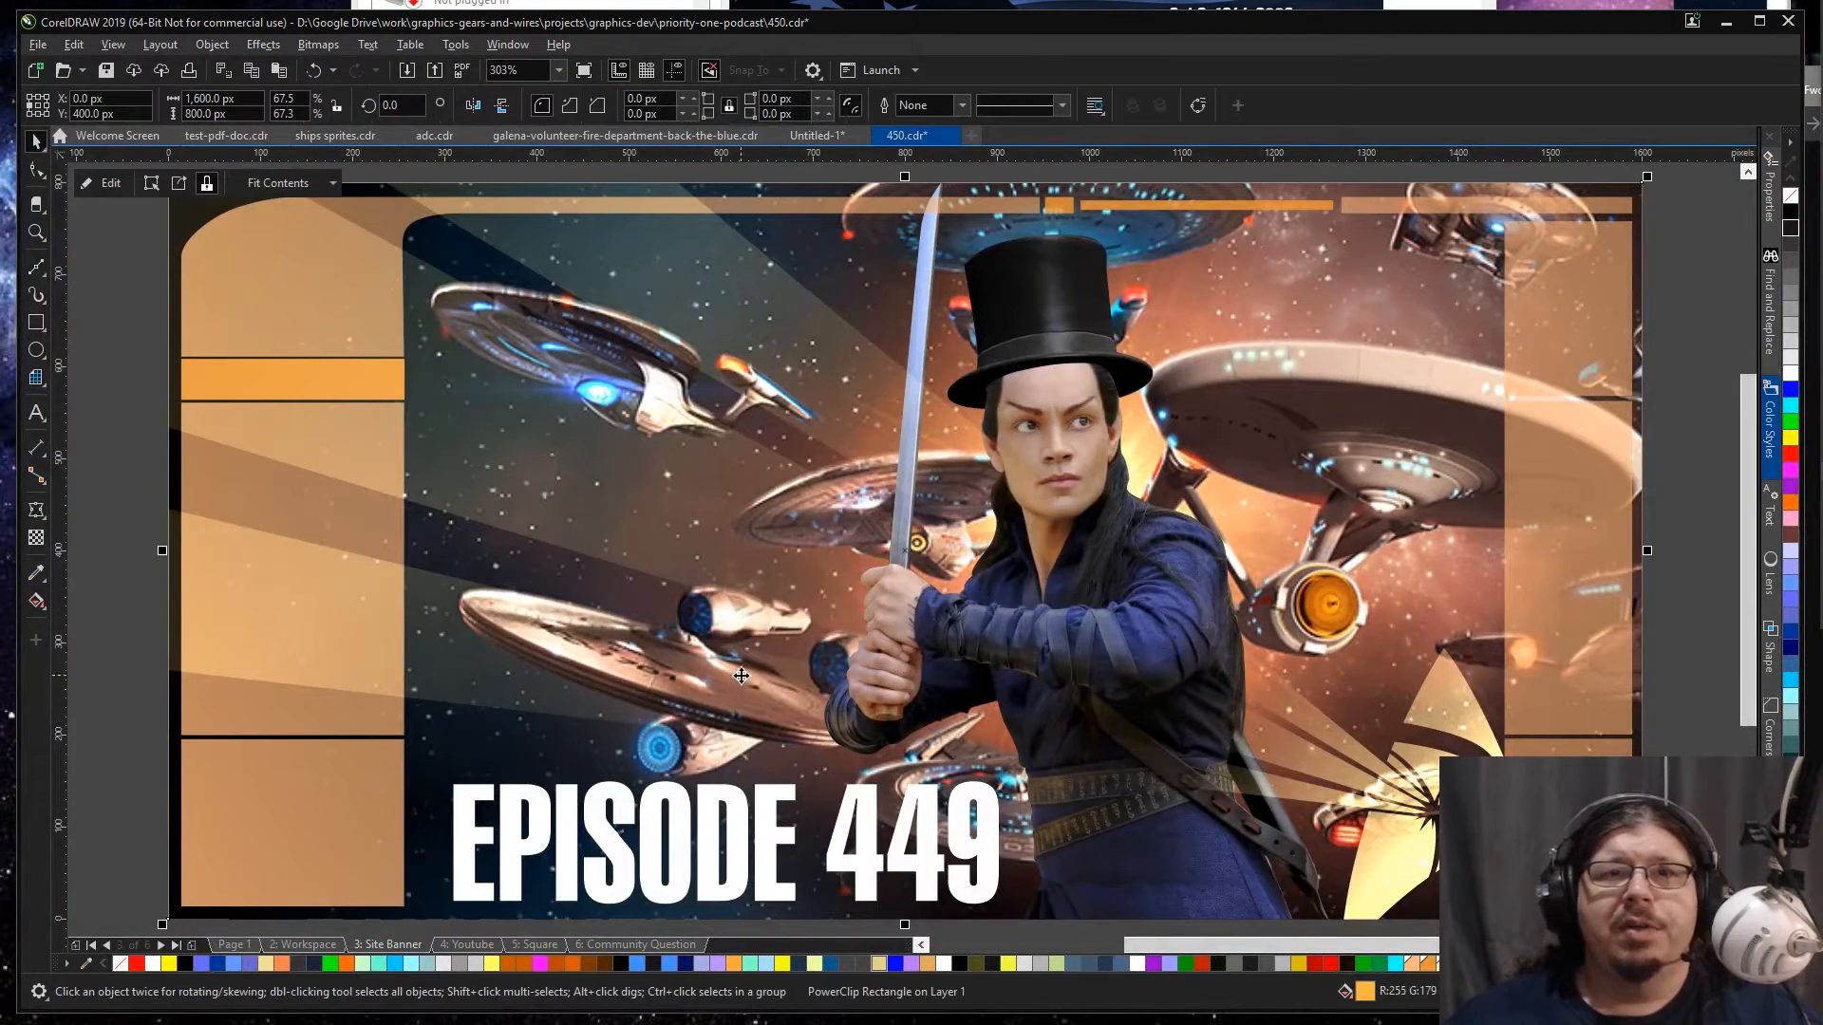
double_click(735, 551)
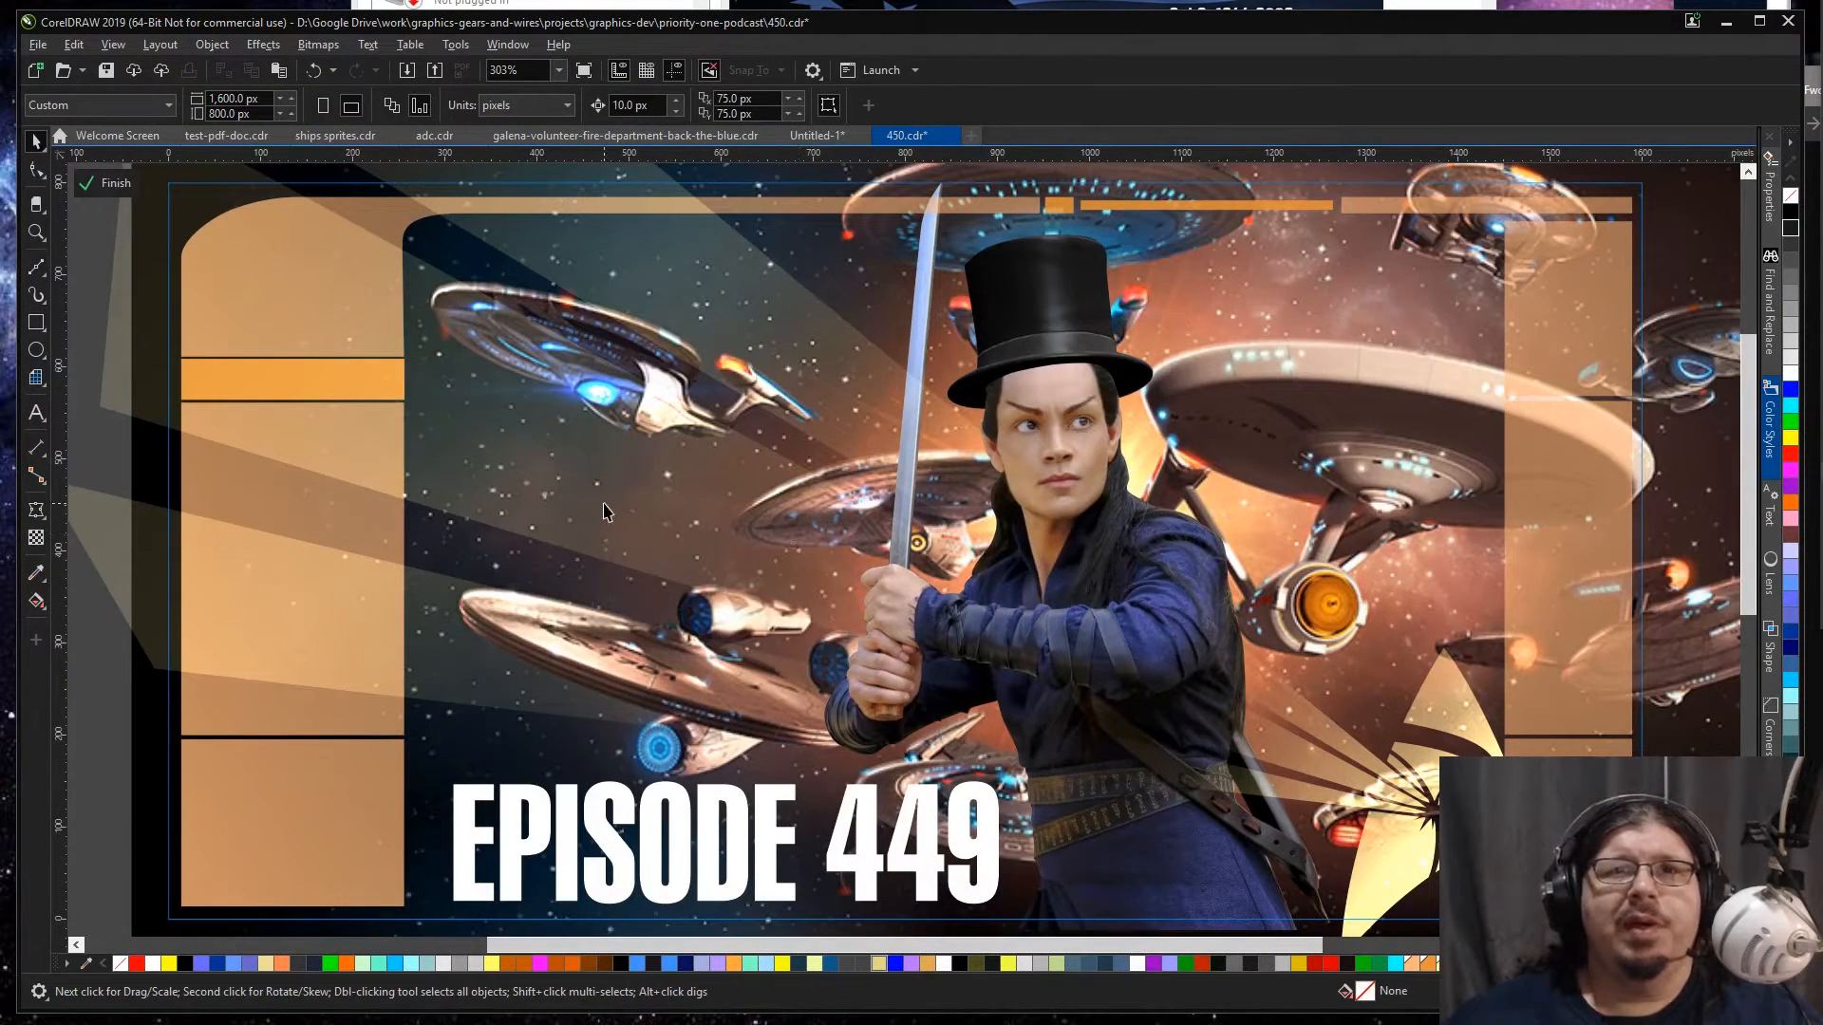
Step: Delete the old starship backgrounds and the top-hatted sword holder from the banner, keeping the frame, title and insignia
key("F4")
left_click(1279, 422)
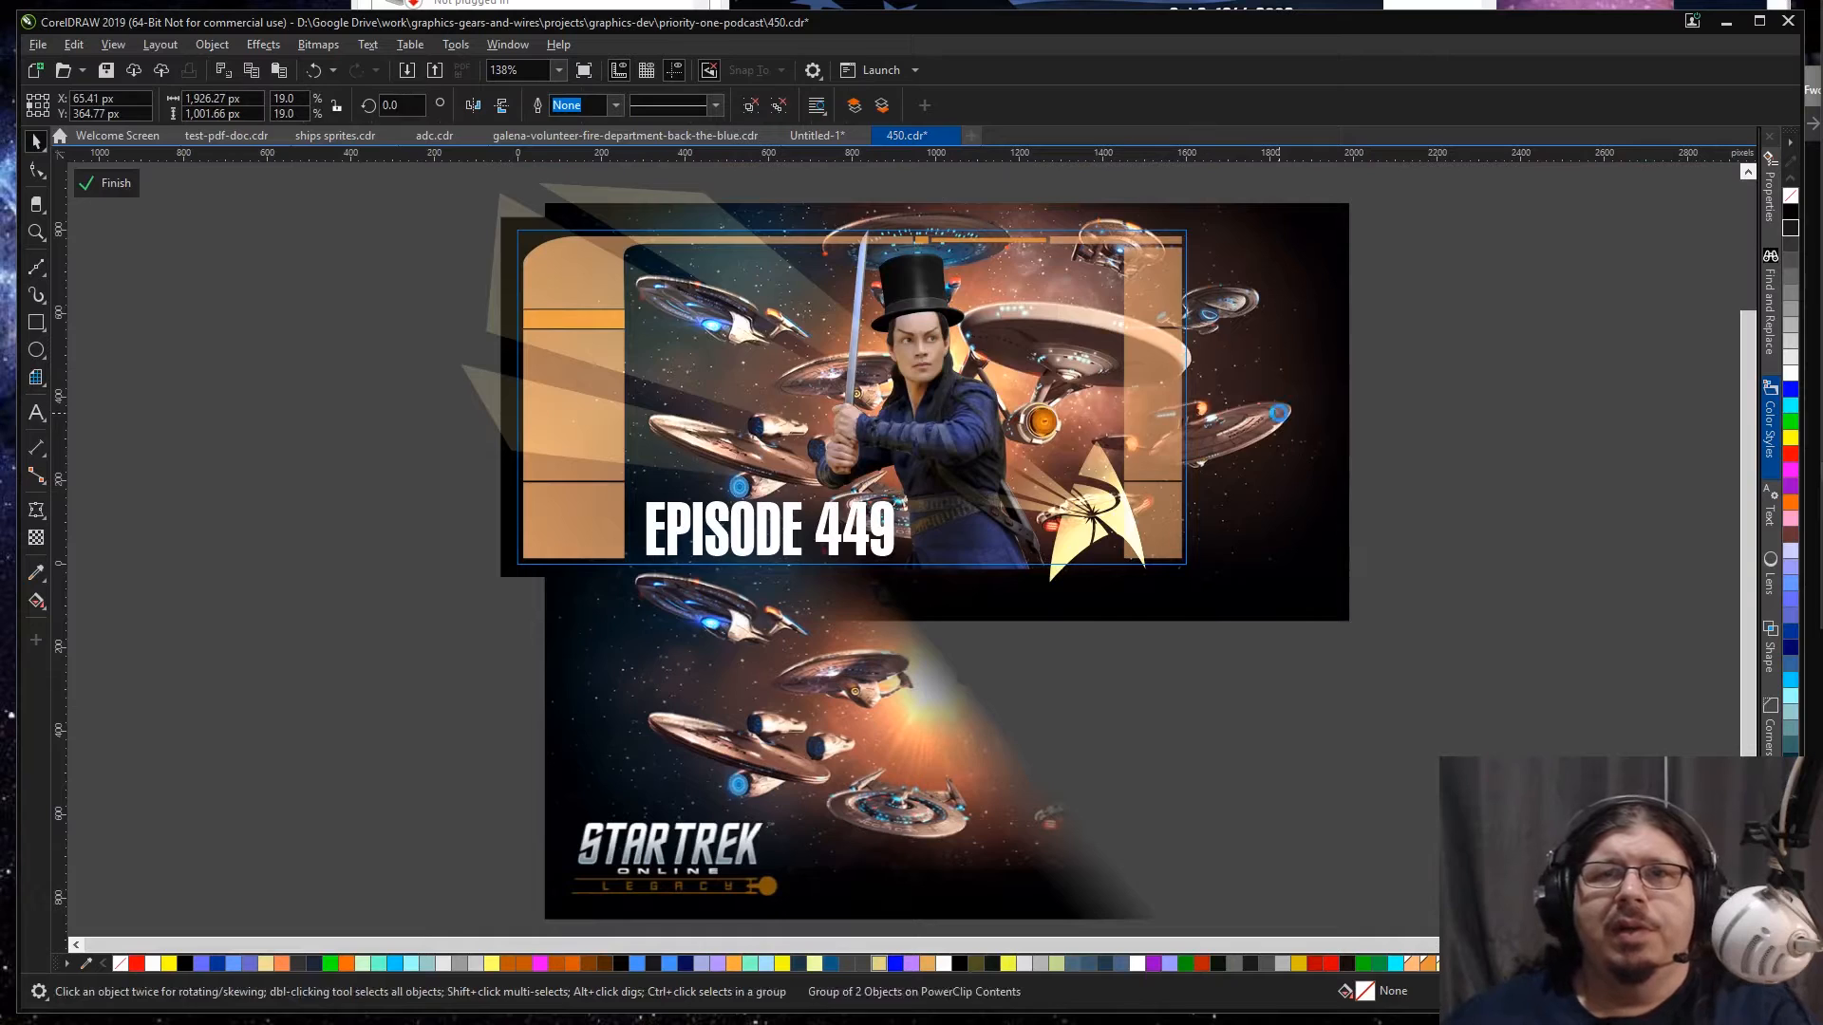
key("Delete")
left_click(763, 760)
key("Delete")
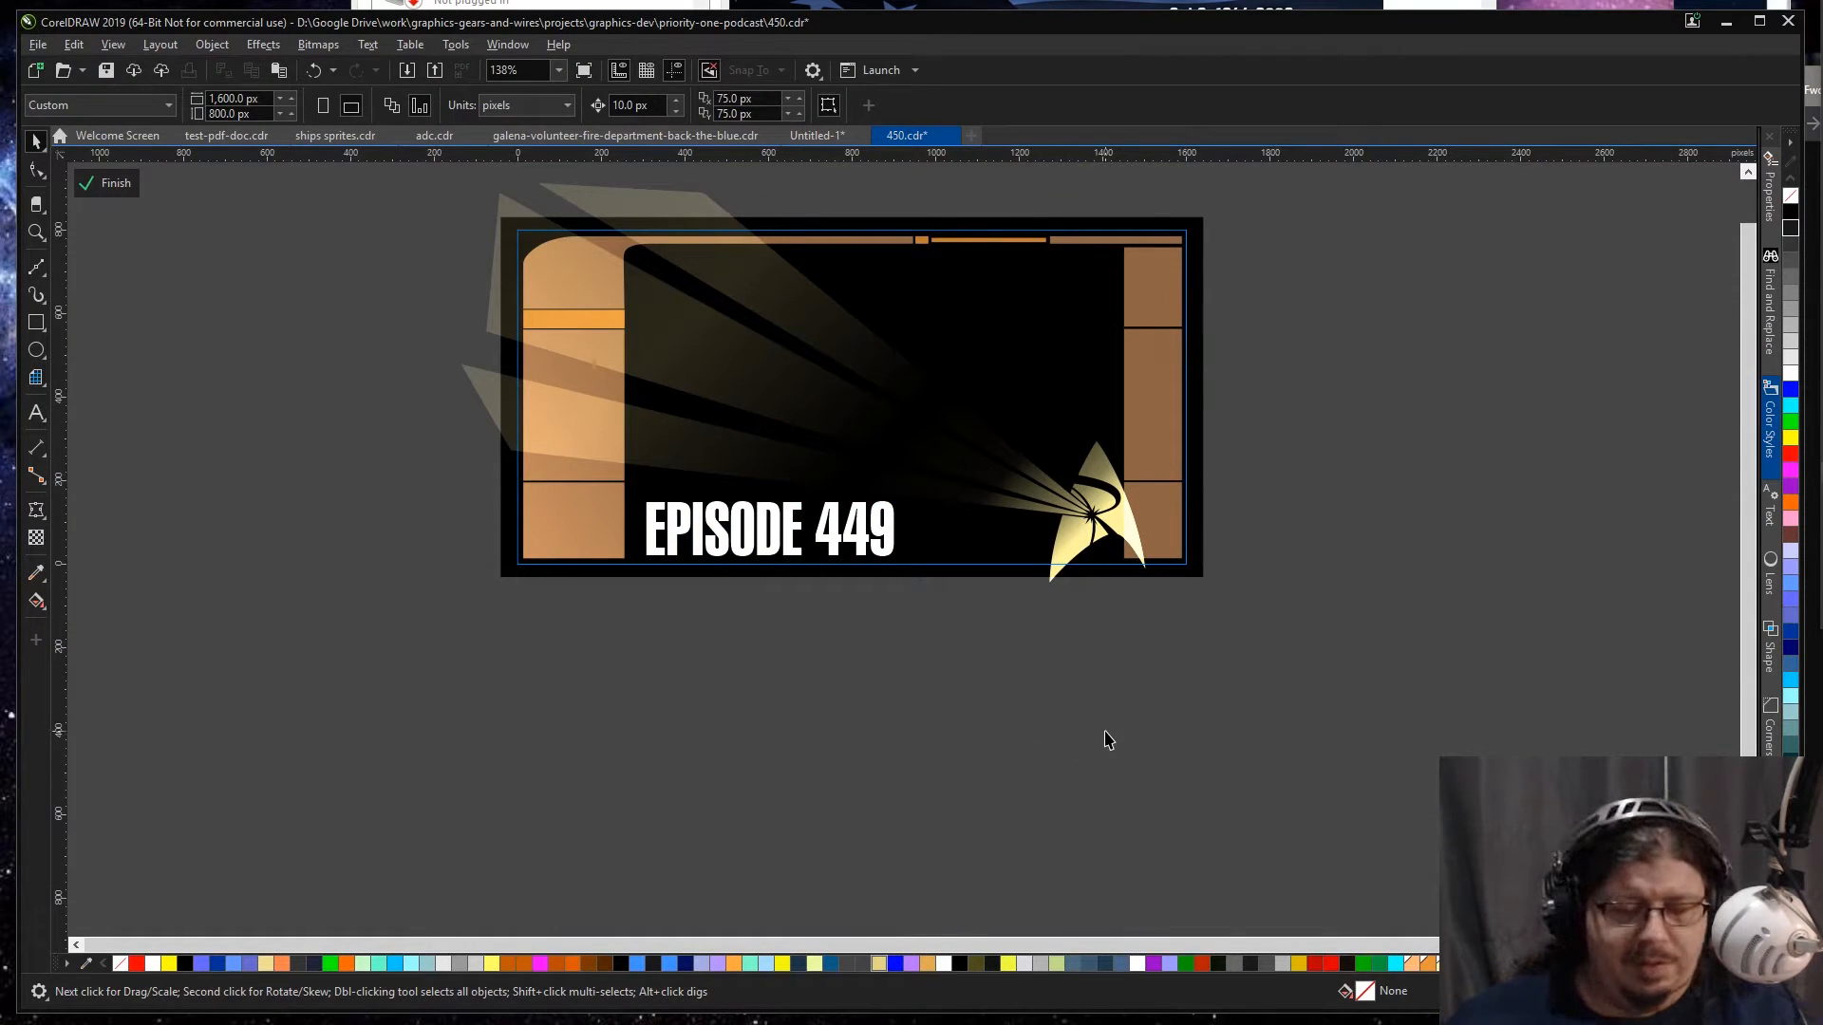
Step: Paste the grouped bar scene centred in the banner and stack it behind the frame, just above the black background
key("ctrl+v")
key("p")
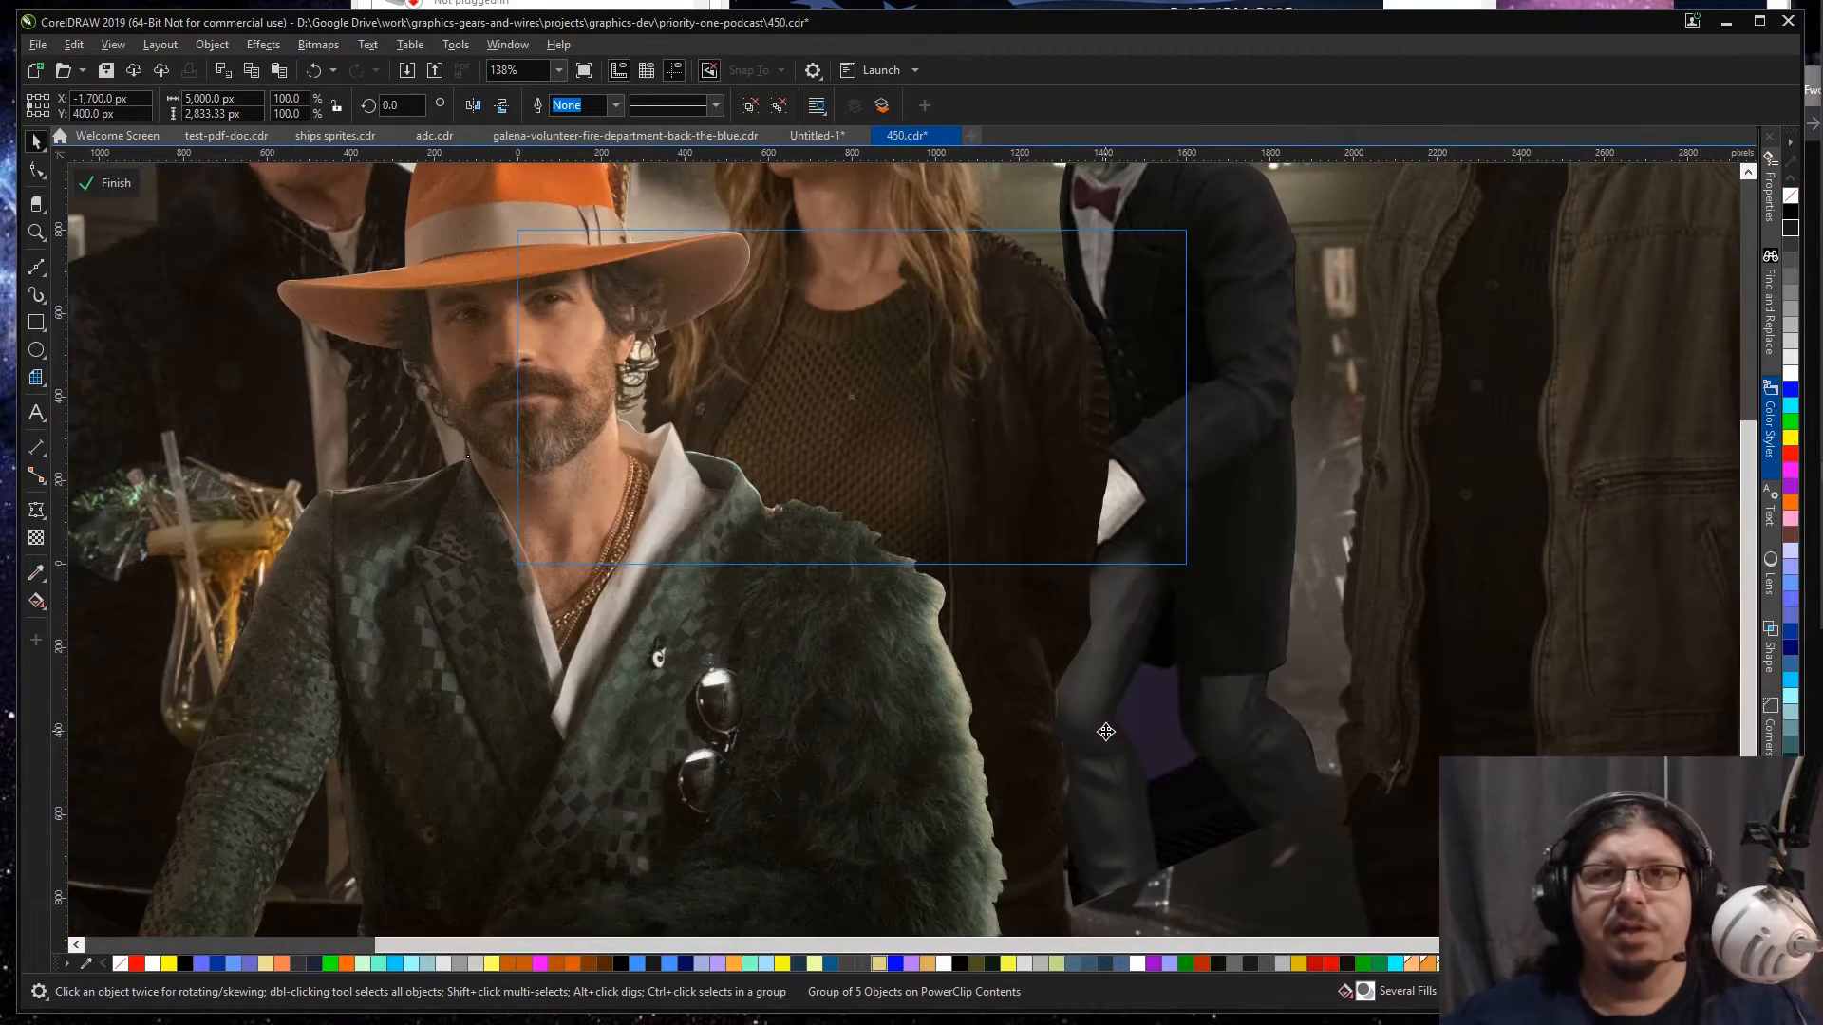
key("shift+F2")
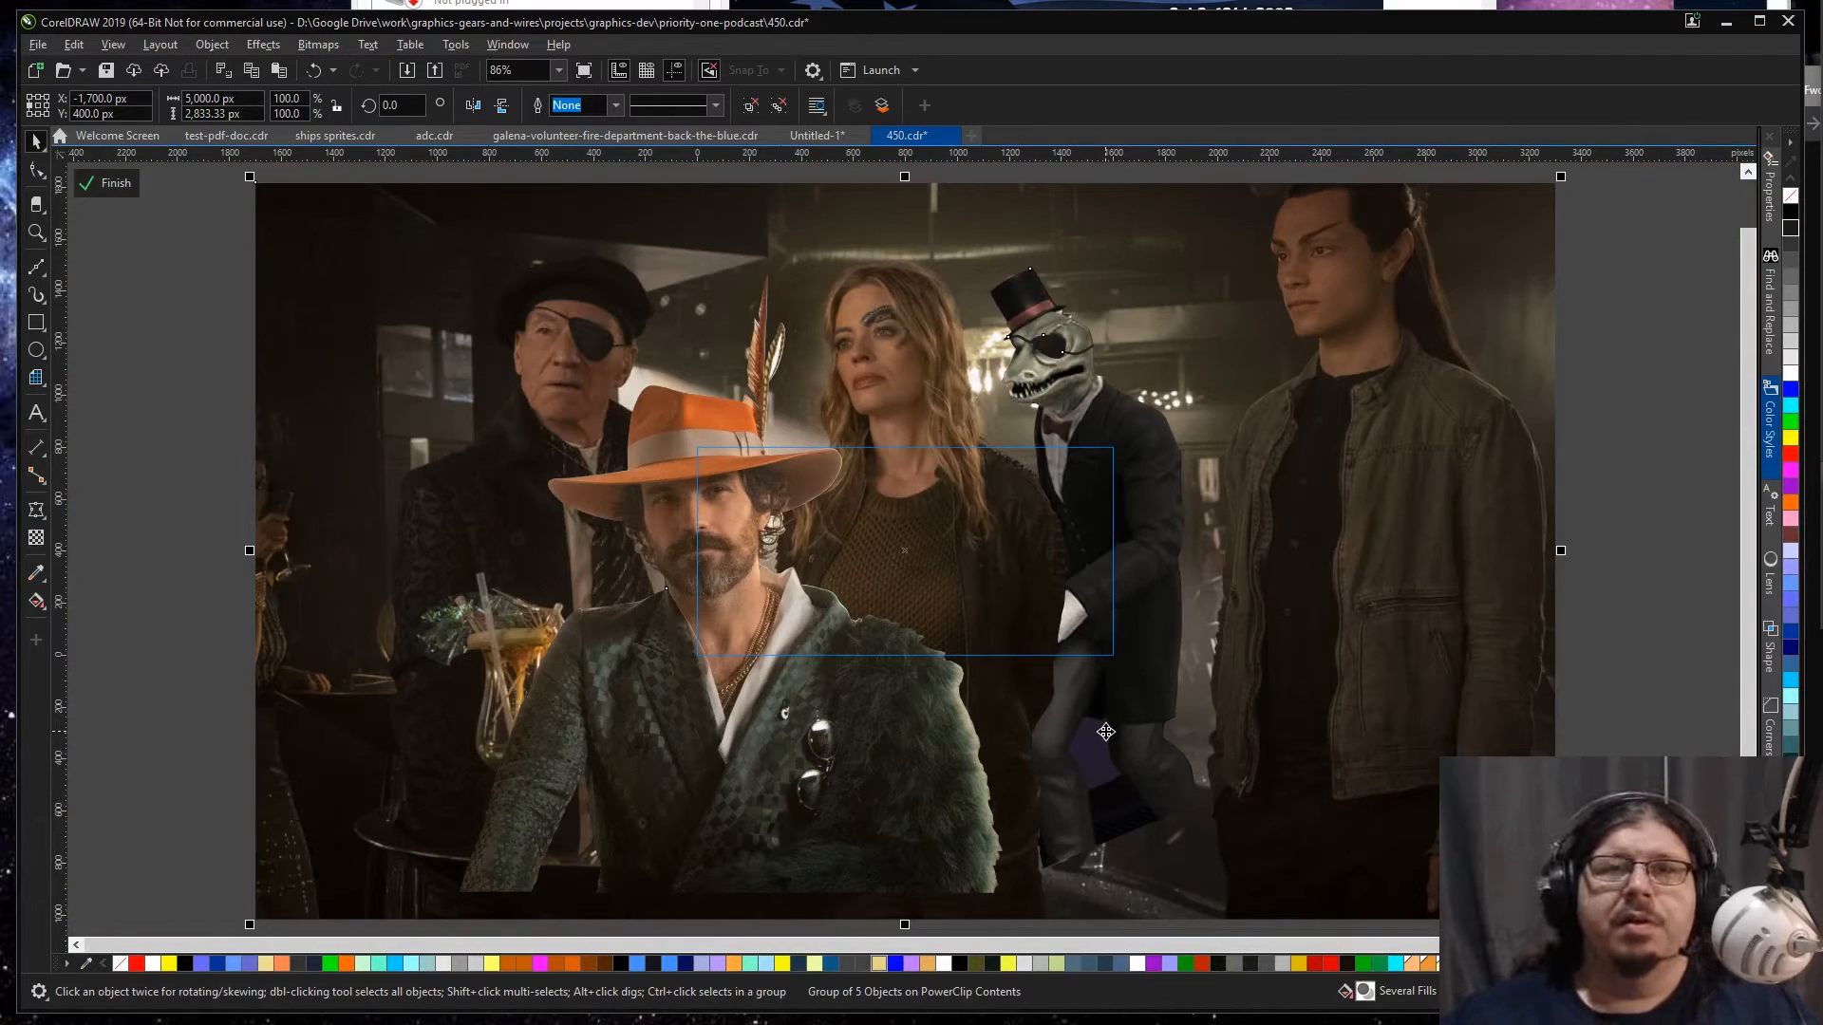
key("shift+Page_Down")
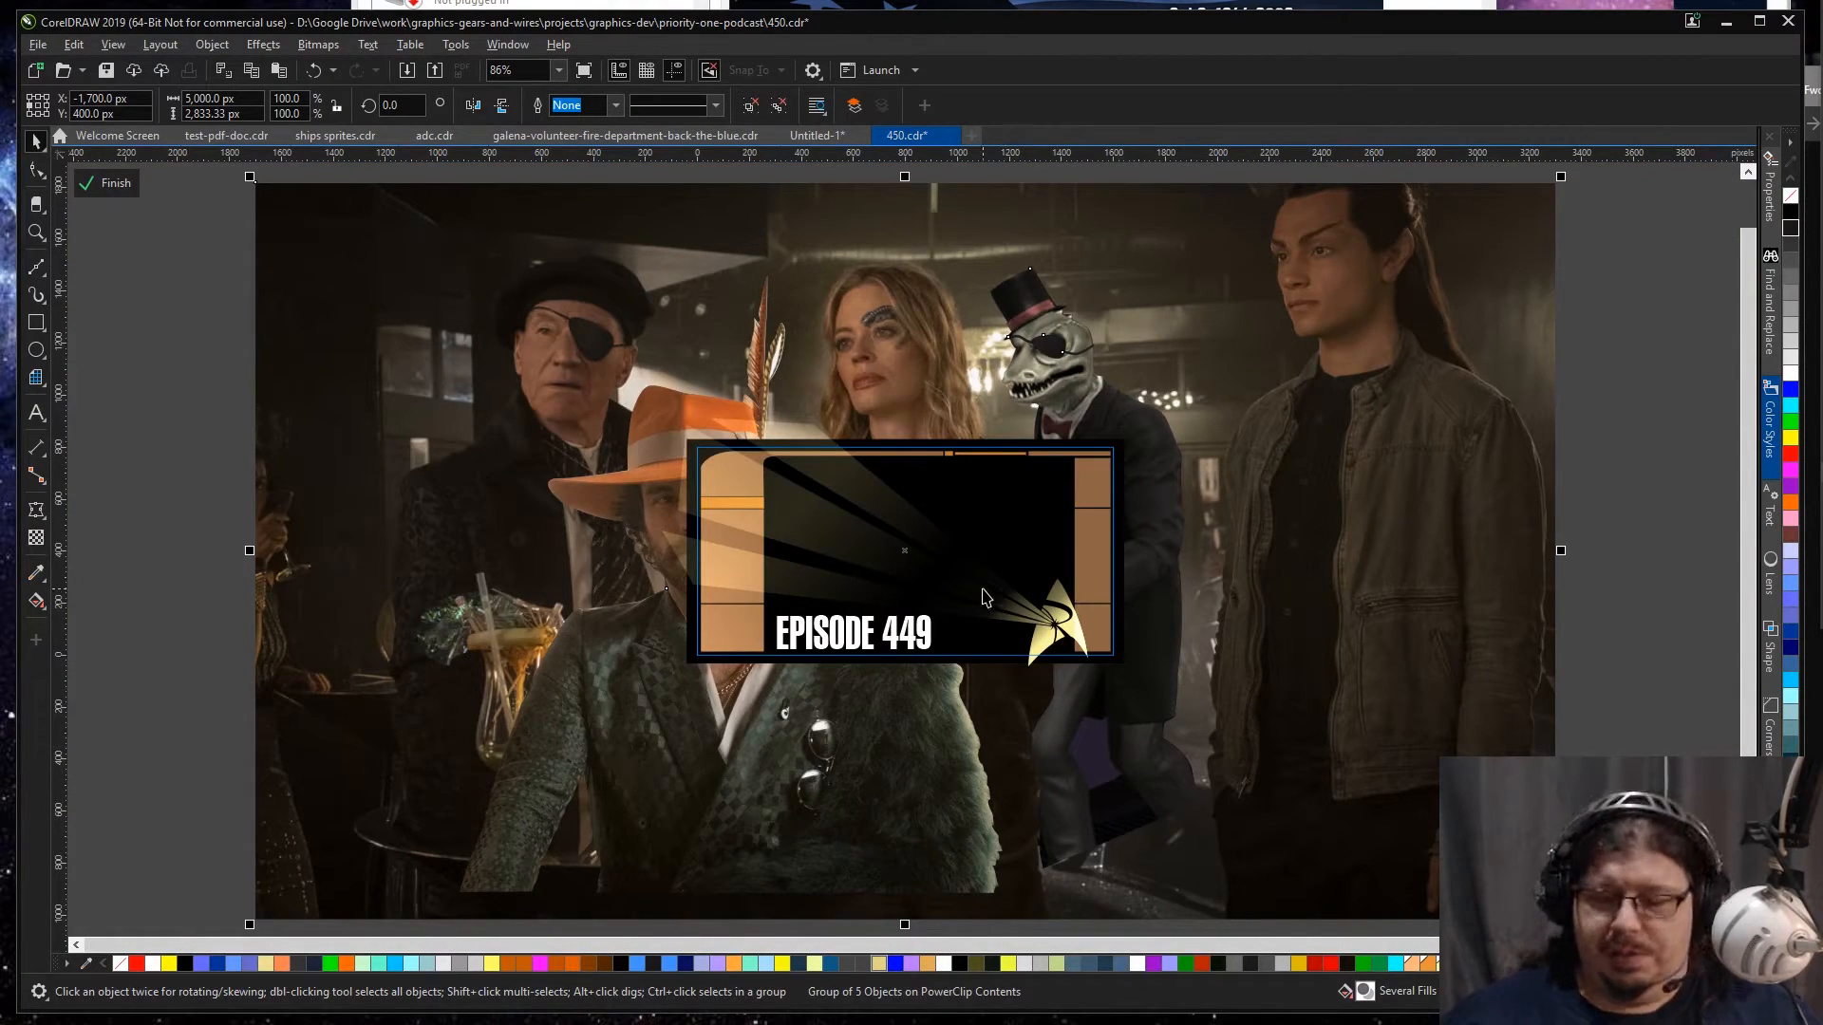
key("ctrl+Page_Up")
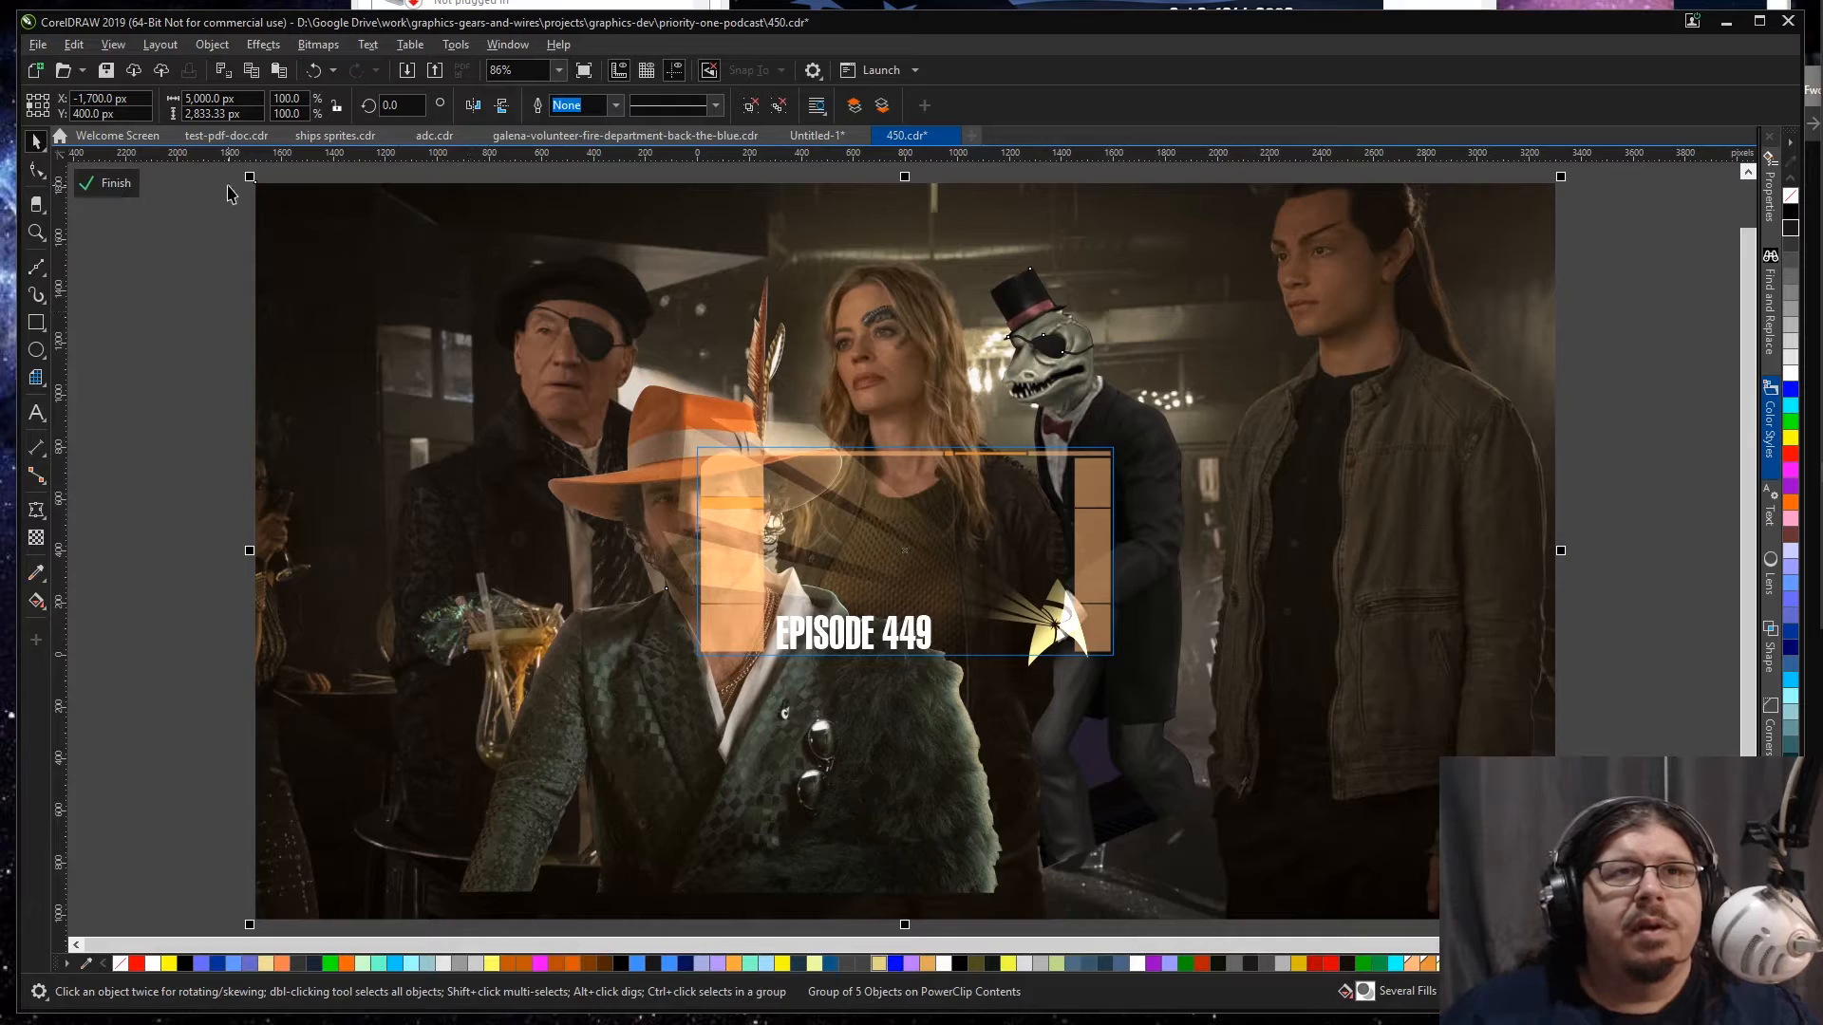
Step: Scale the pasted bar scene down to about 1,556 × 882 px so it roughly matches the banner frame
left_click_drag(250, 178, 699, 418)
key("z")
left_click_drag(613, 367, 1270, 761)
key("space")
Step: Resize the bar scene to about 1,644 × 932 px, extending it past the banner's right edge and clear of the left panel
scroll(1413, 712, "down", 2)
scroll(1413, 712, "up", 1)
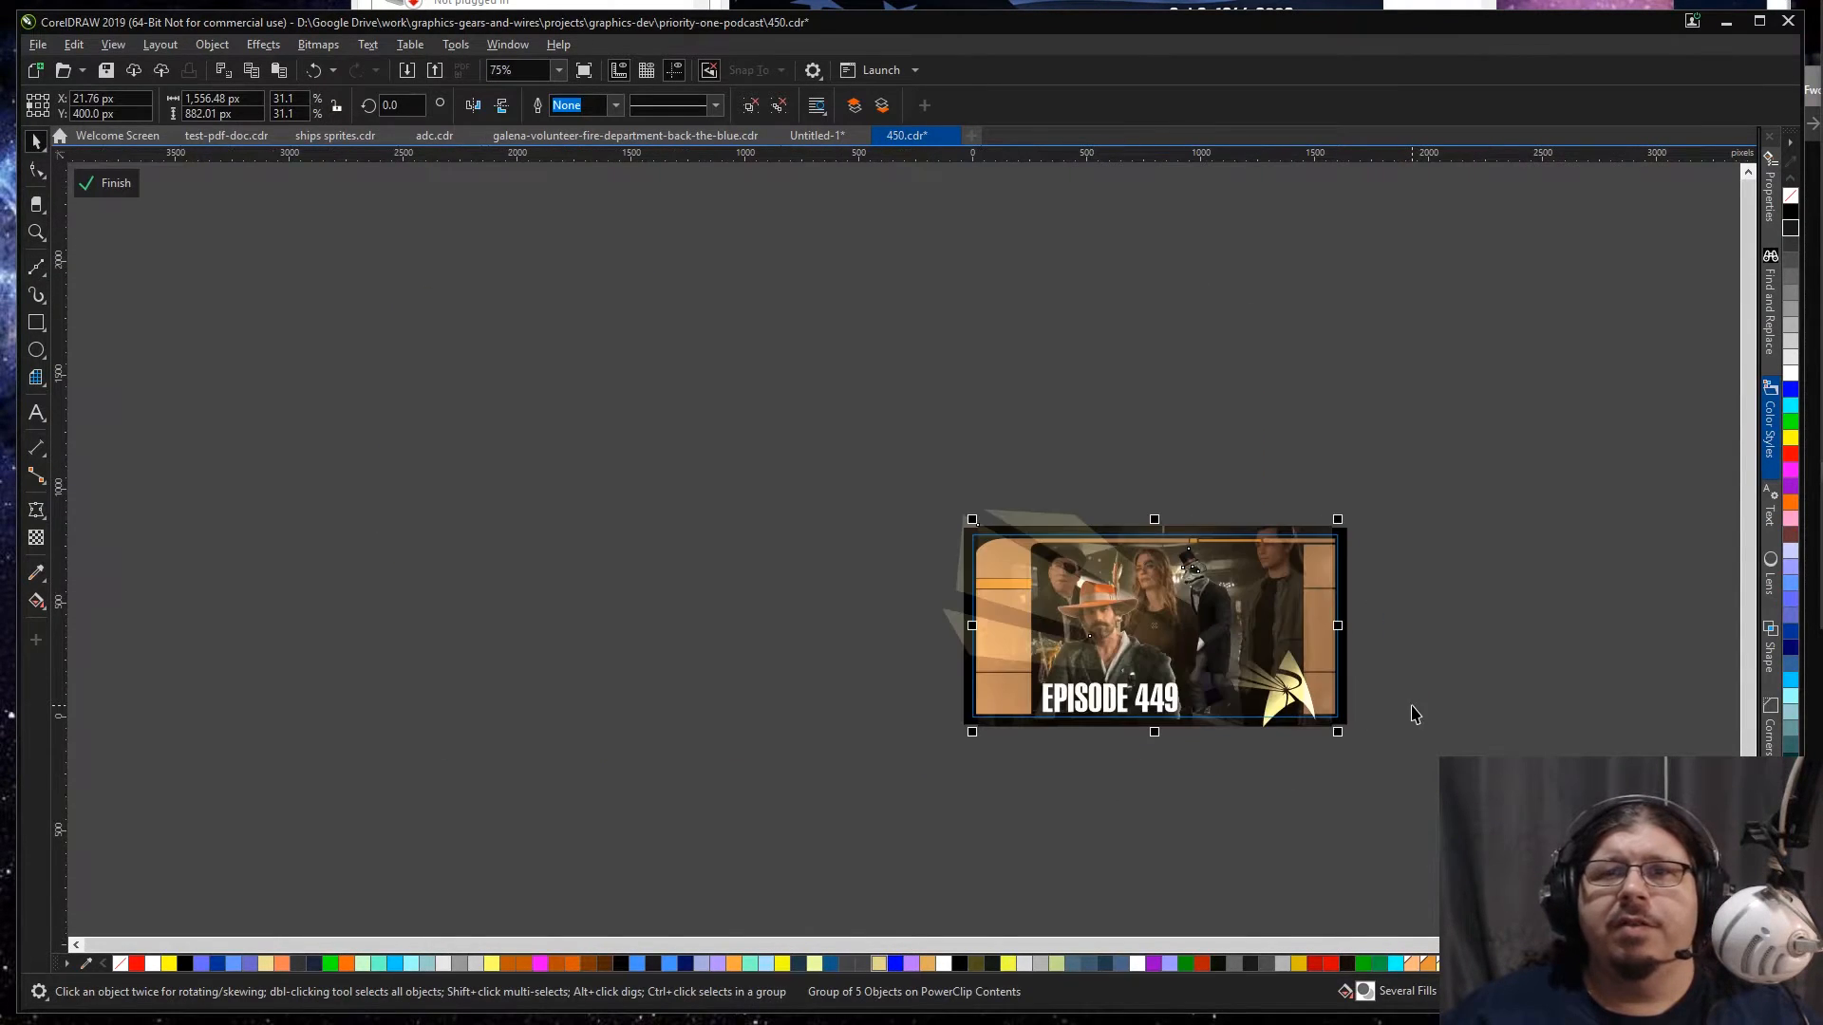
left_click_drag(1342, 732, 1424, 786)
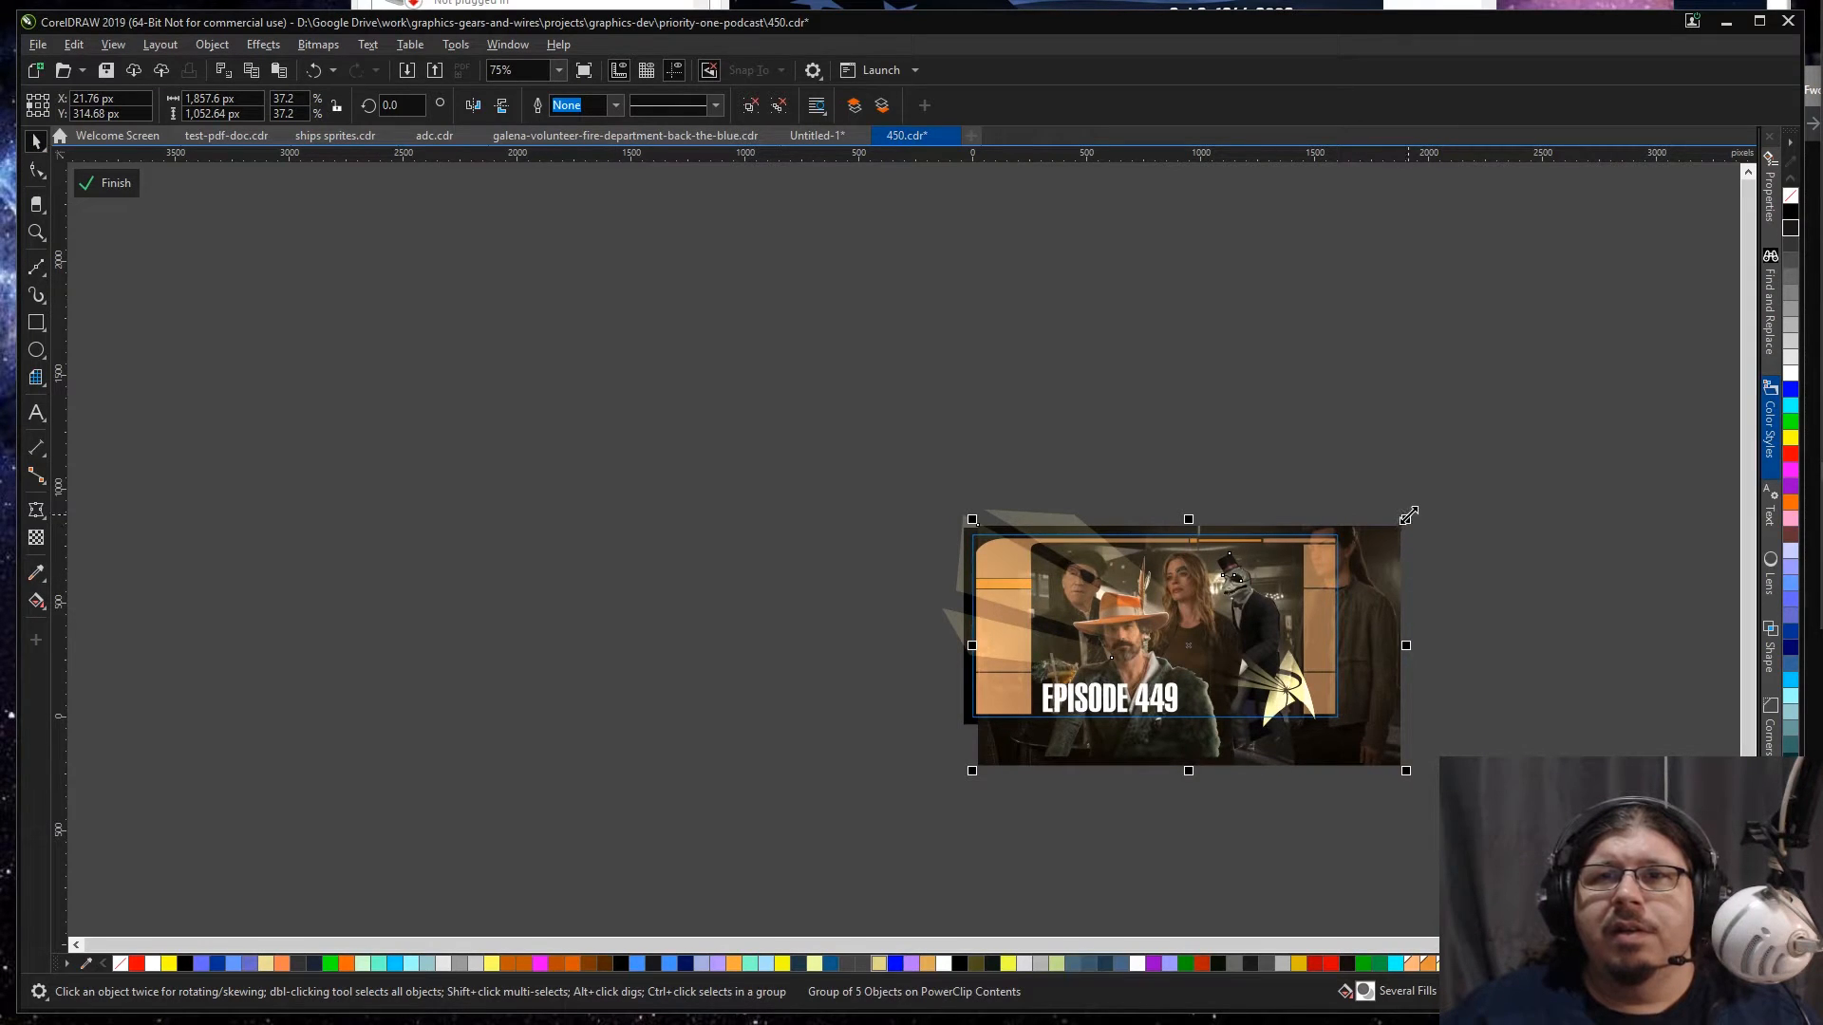
left_click_drag(972, 770, 1021, 743)
left_click_drag(1393, 679, 1383, 680)
Step: Fine-tune the bar scene's placement to about X 190, Y 380 px and scale it to 33.1%, framing the characters between the side panels
key("z")
left_click_drag(934, 490, 1396, 744)
key("space")
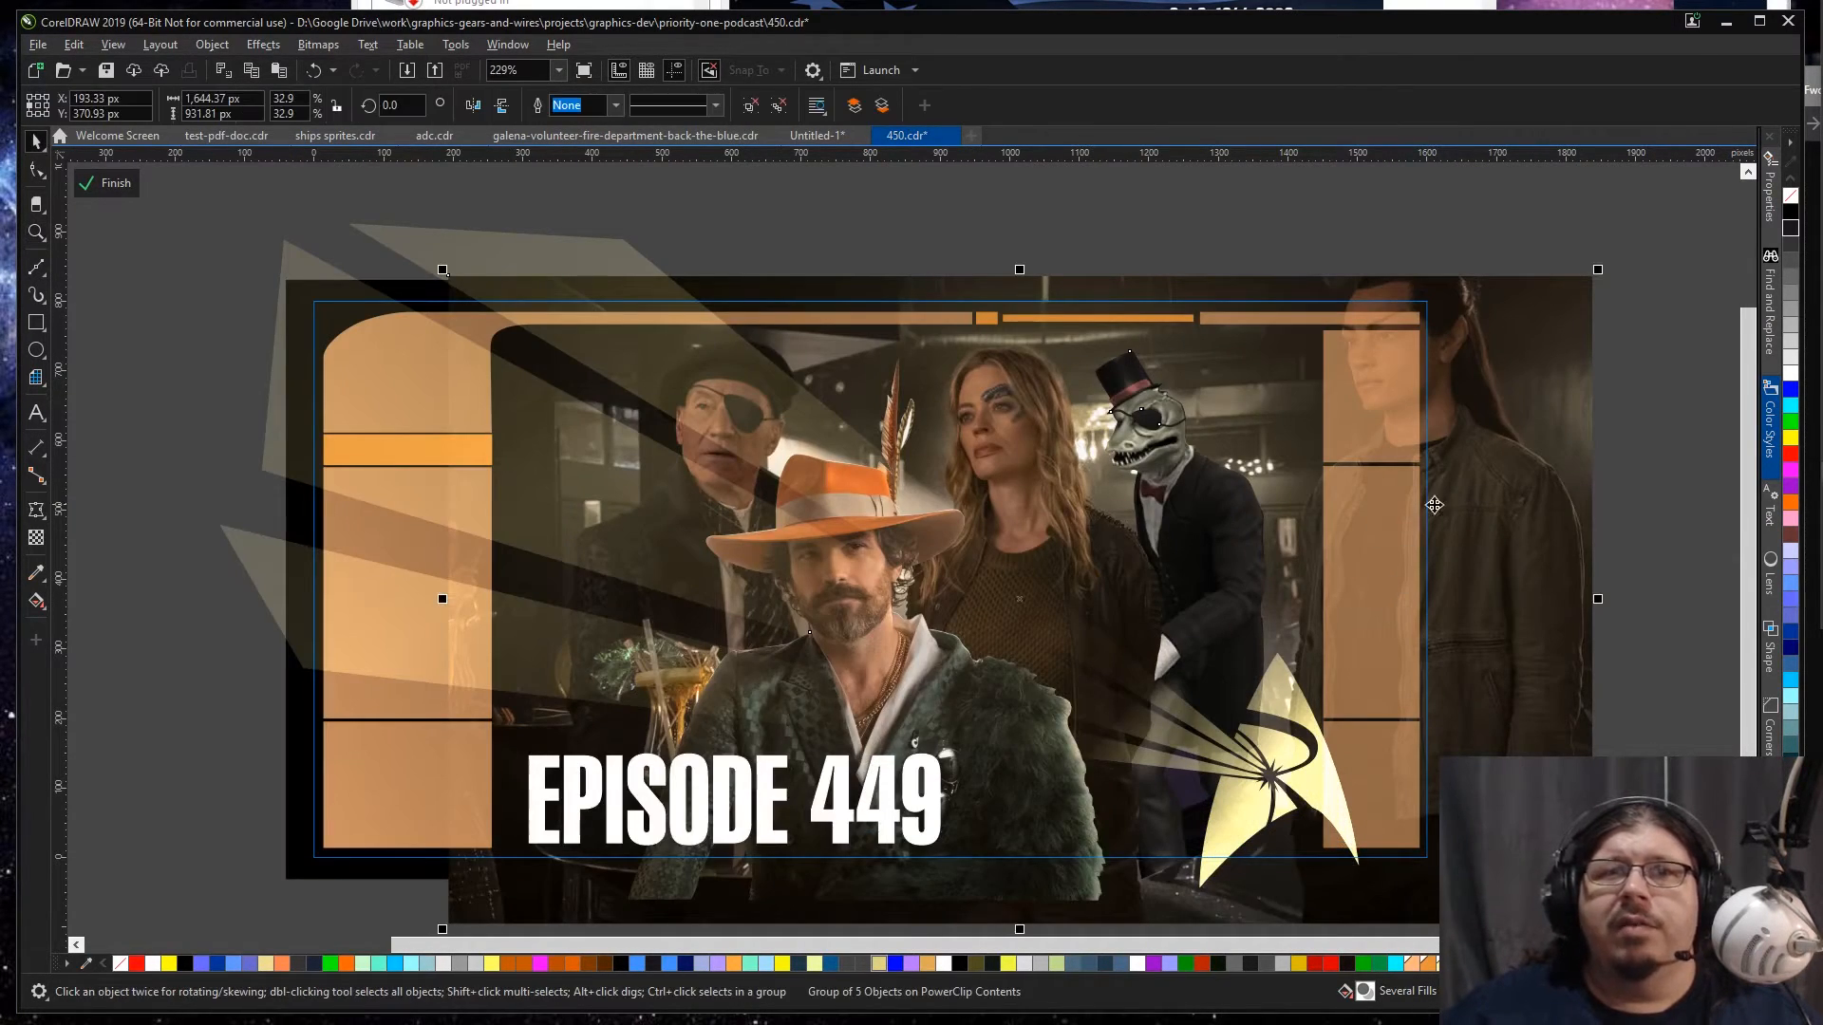
left_click_drag(1530, 504, 1549, 490)
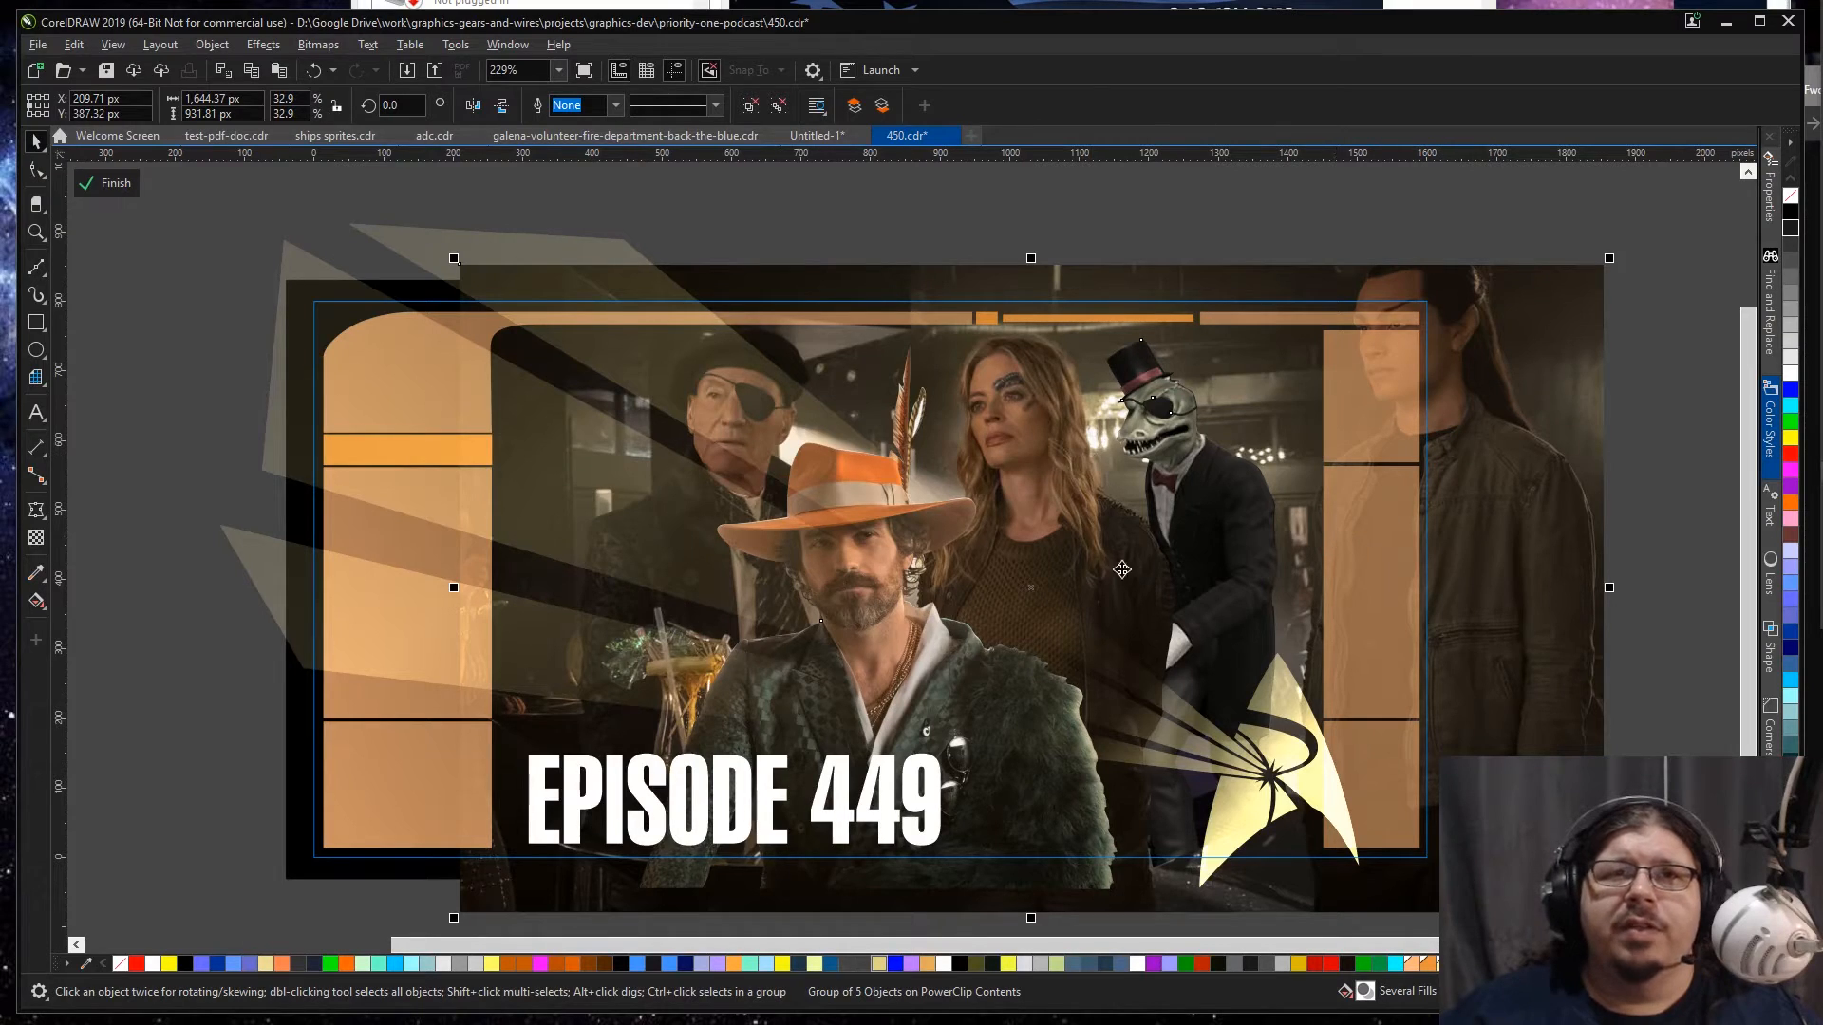
scroll(1084, 573, "down", 3)
mouse_move(736, 764)
left_mouse_down()
mouse_move(701, 786)
mouse_move(733, 765)
left_mouse_up()
left_click_drag(981, 755, 986, 758)
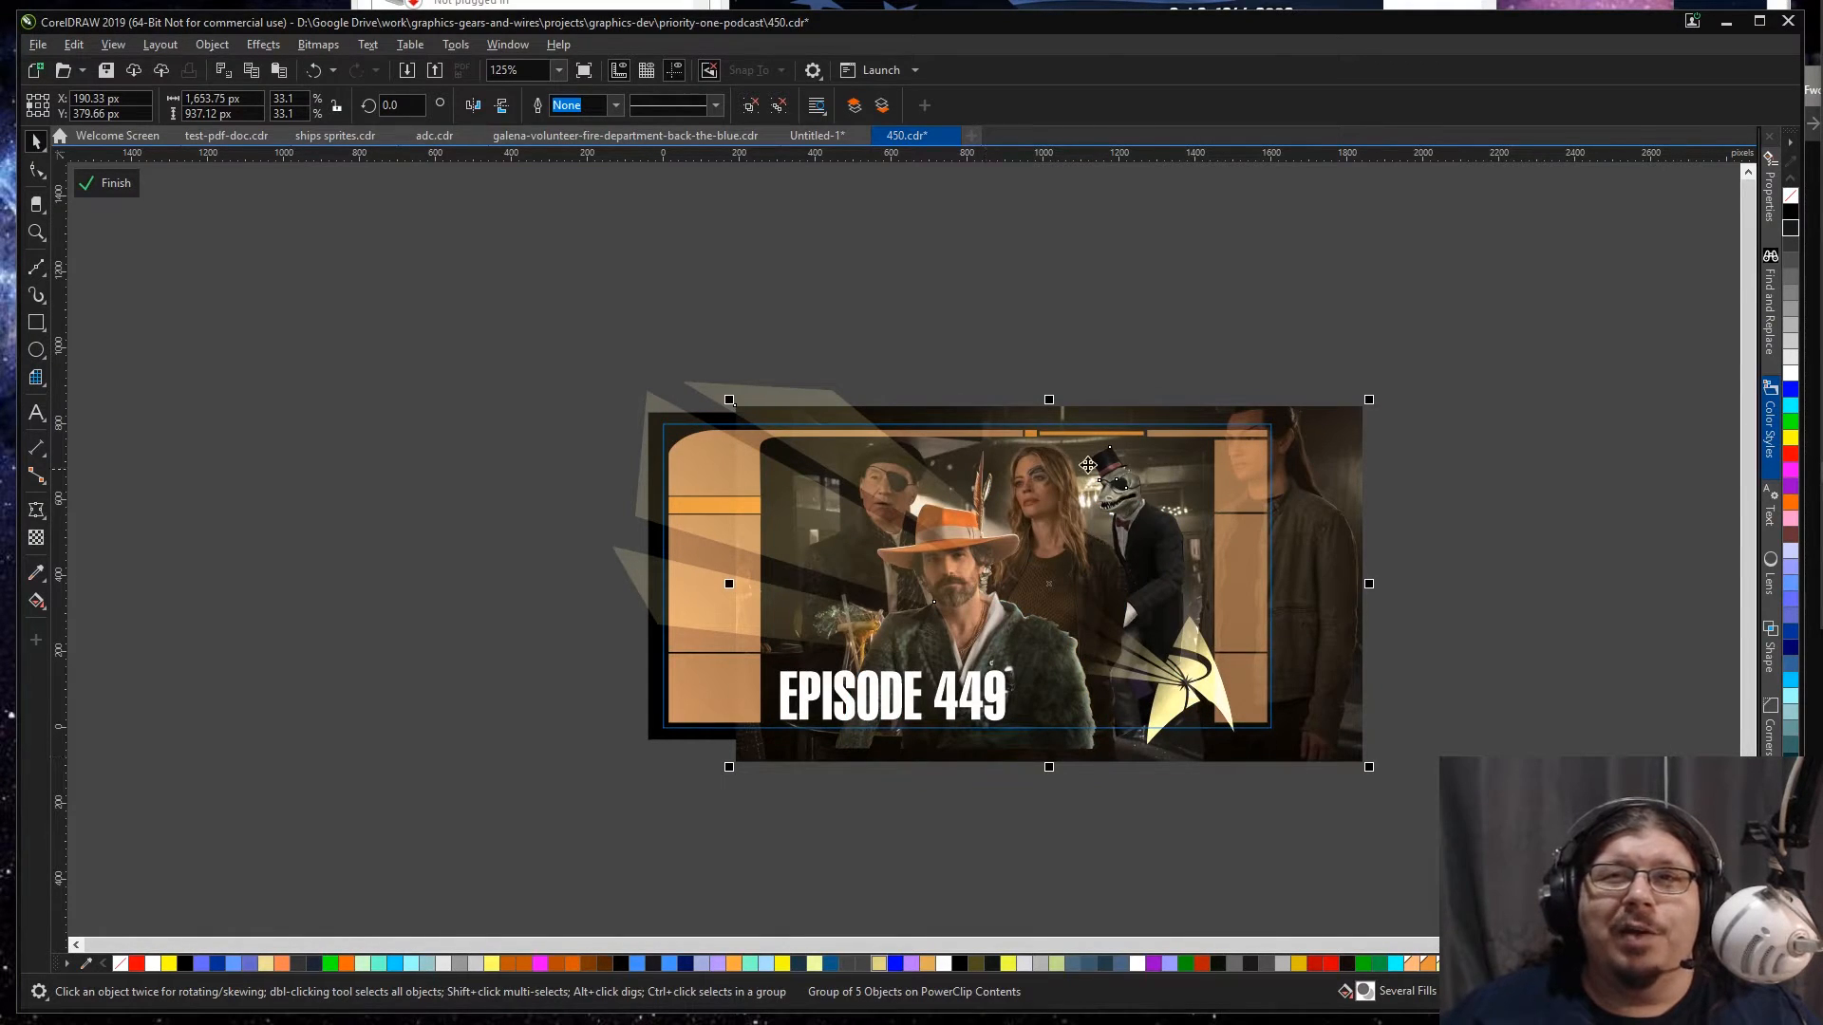
Step: Draw a rectangle about 239 × 836 px over the banner's right panel and fill it black with no outline
left_click(930, 341)
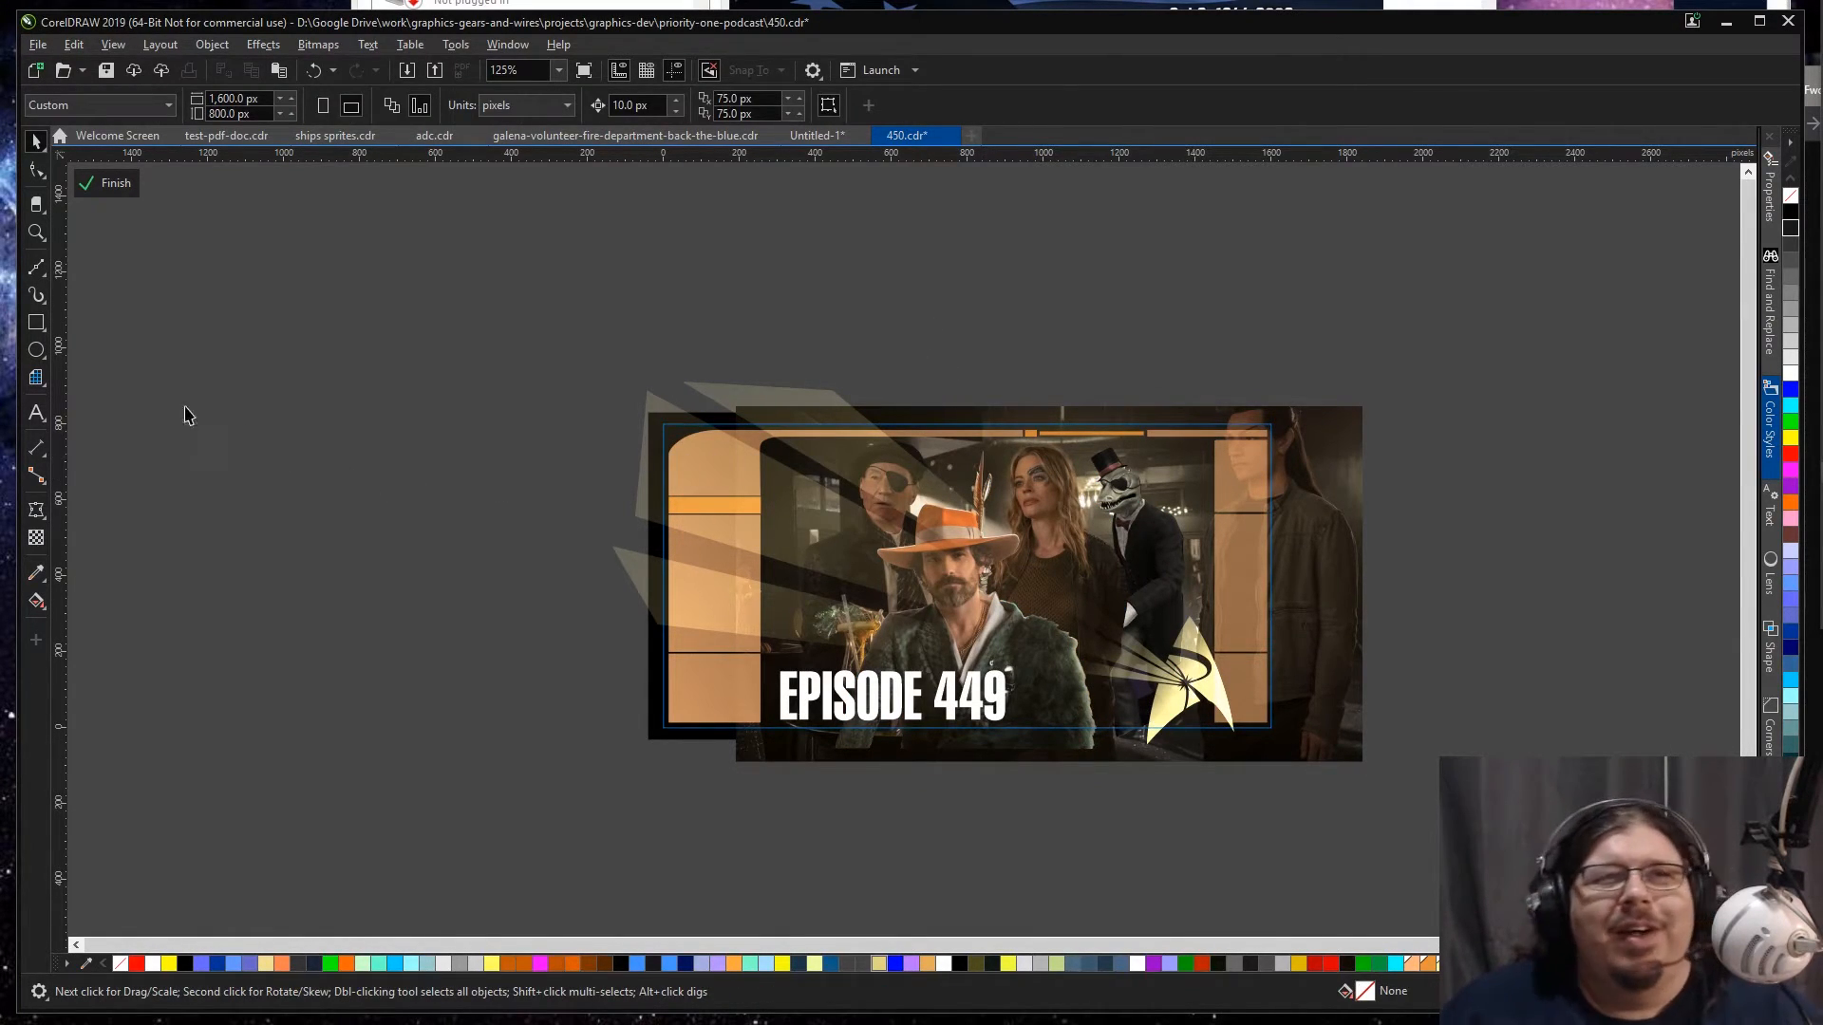
left_click(36, 322)
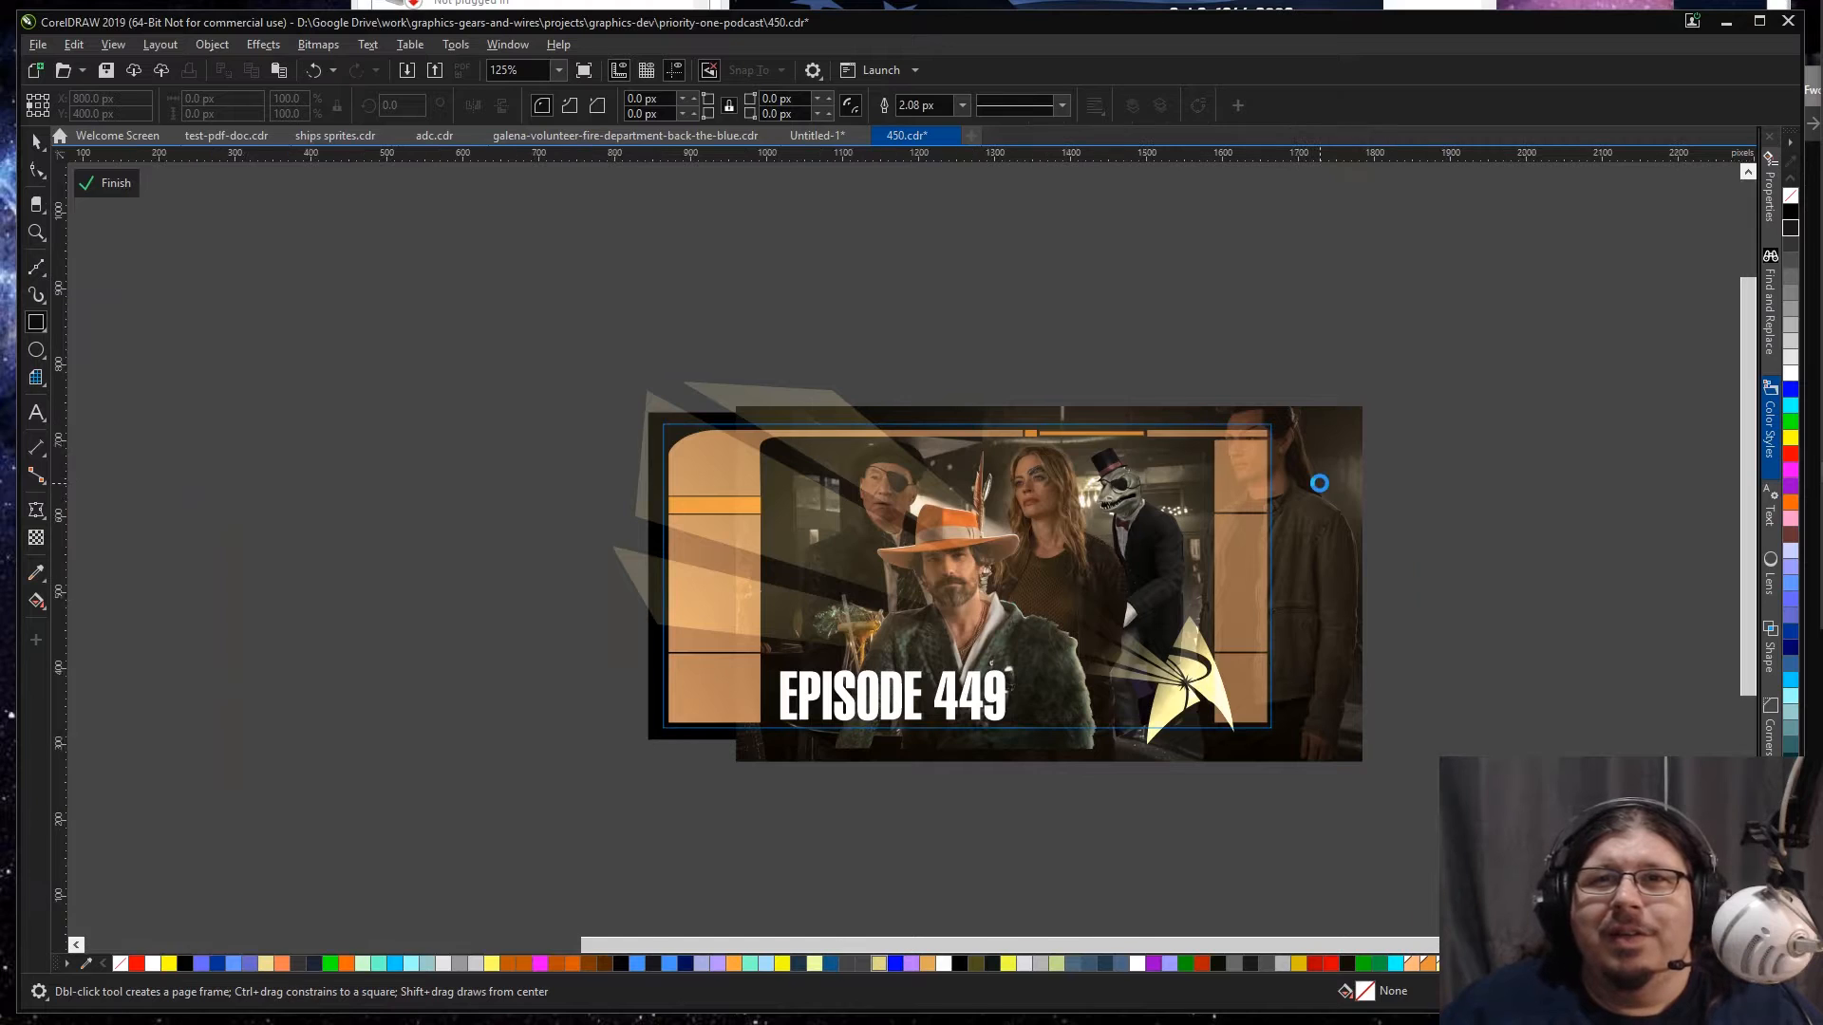
scroll(1319, 479, "up", 2)
key("F4")
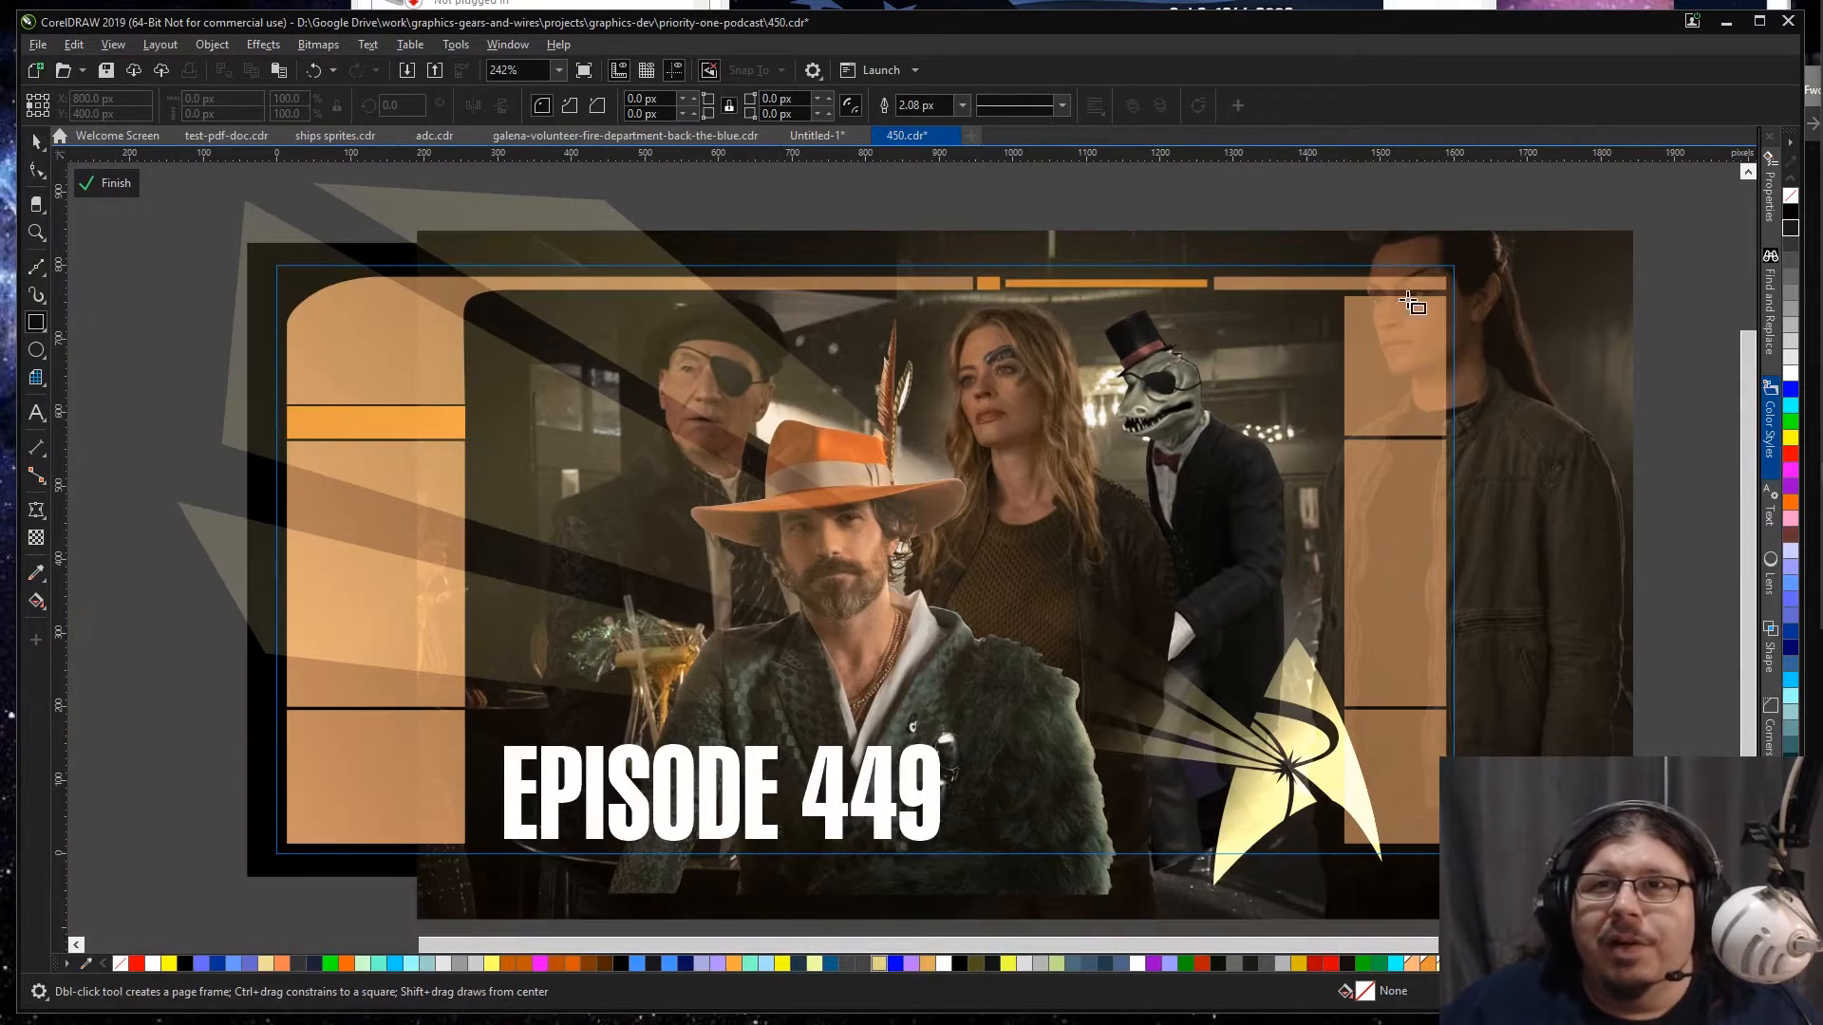
left_click_drag(1460, 255, 1284, 868)
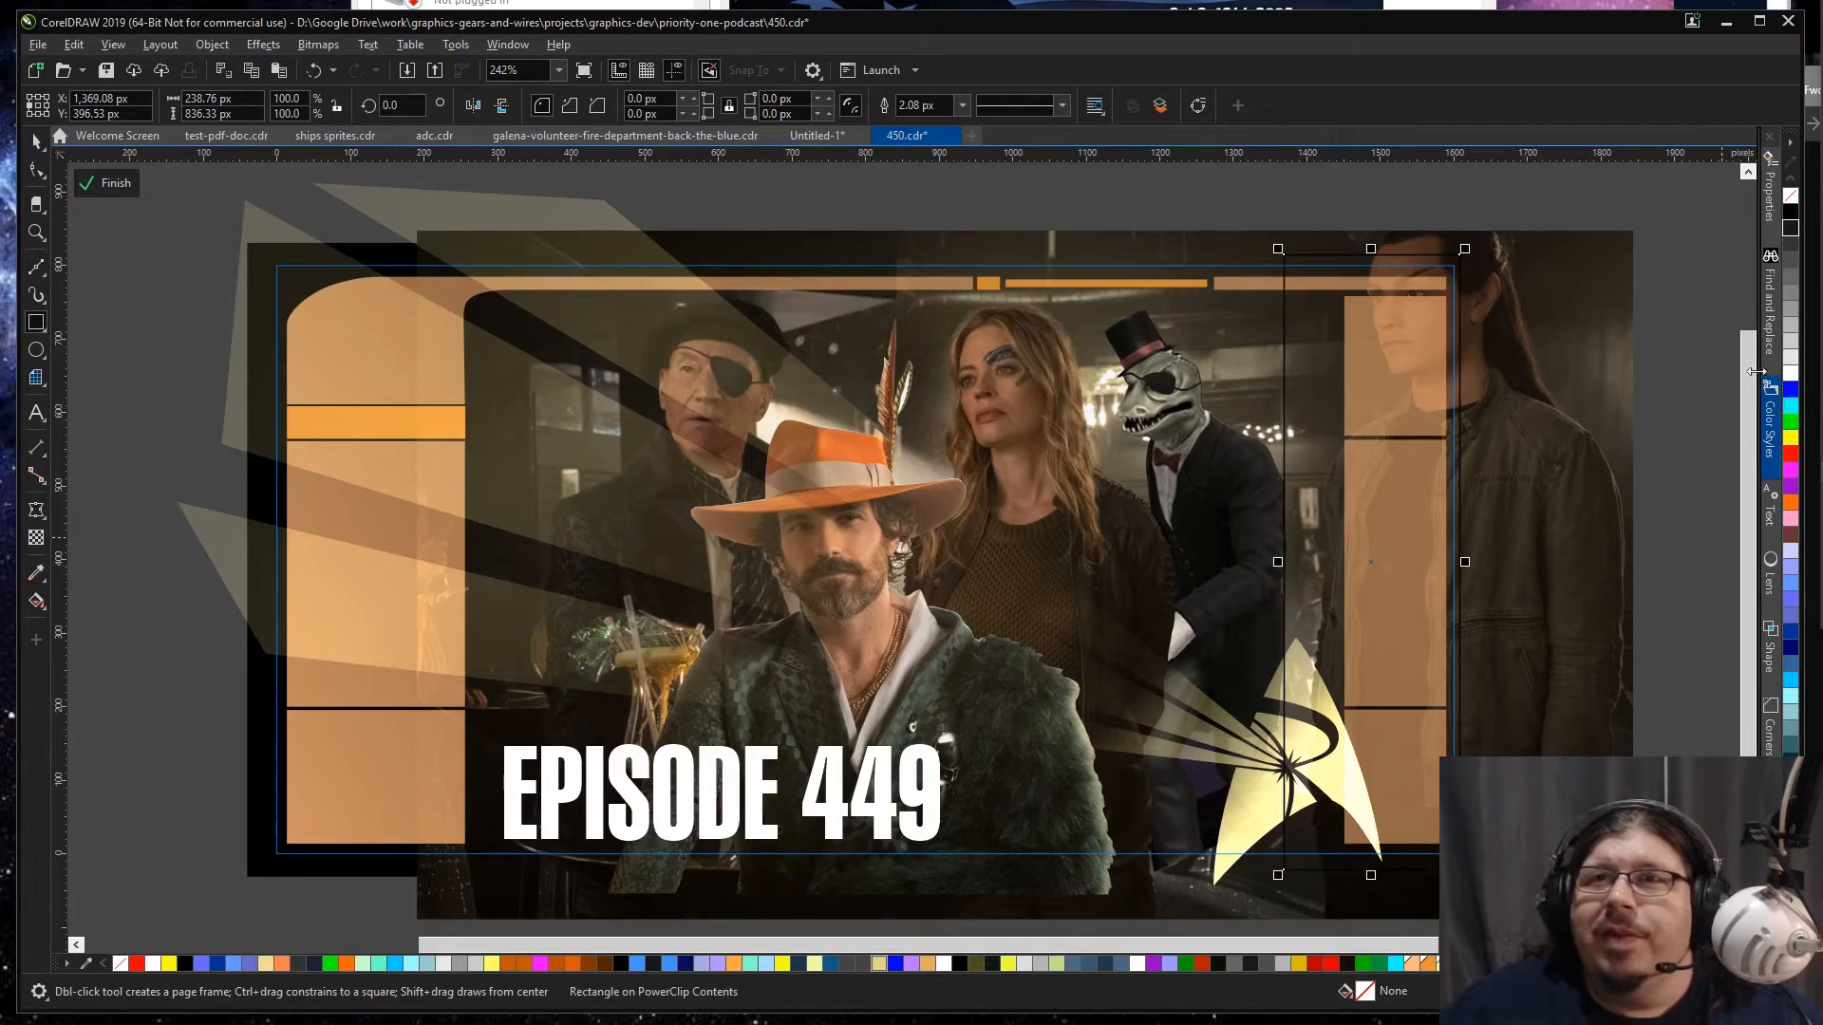
left_click(1791, 204)
right_click(1791, 202)
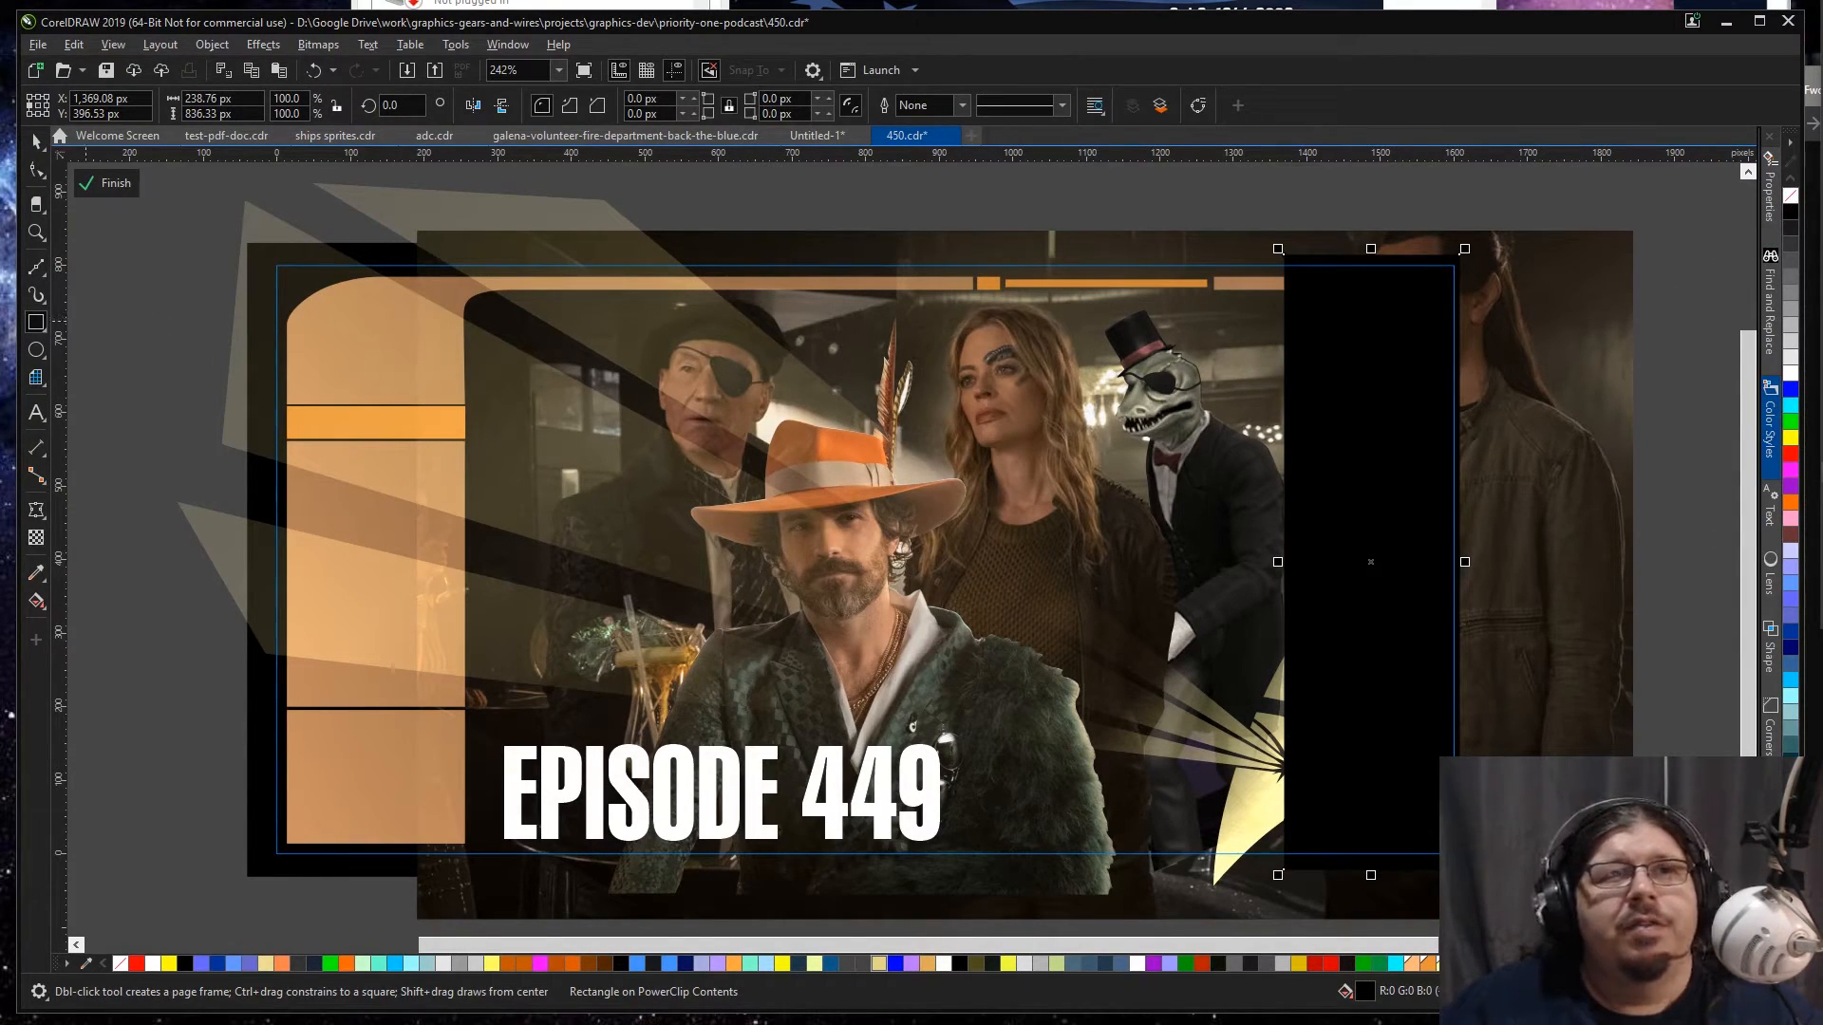
Step: Apply a linear fountain transparency to the black rectangle, fading out towards the characters, and stack it behind the frame panels
left_click(36, 537)
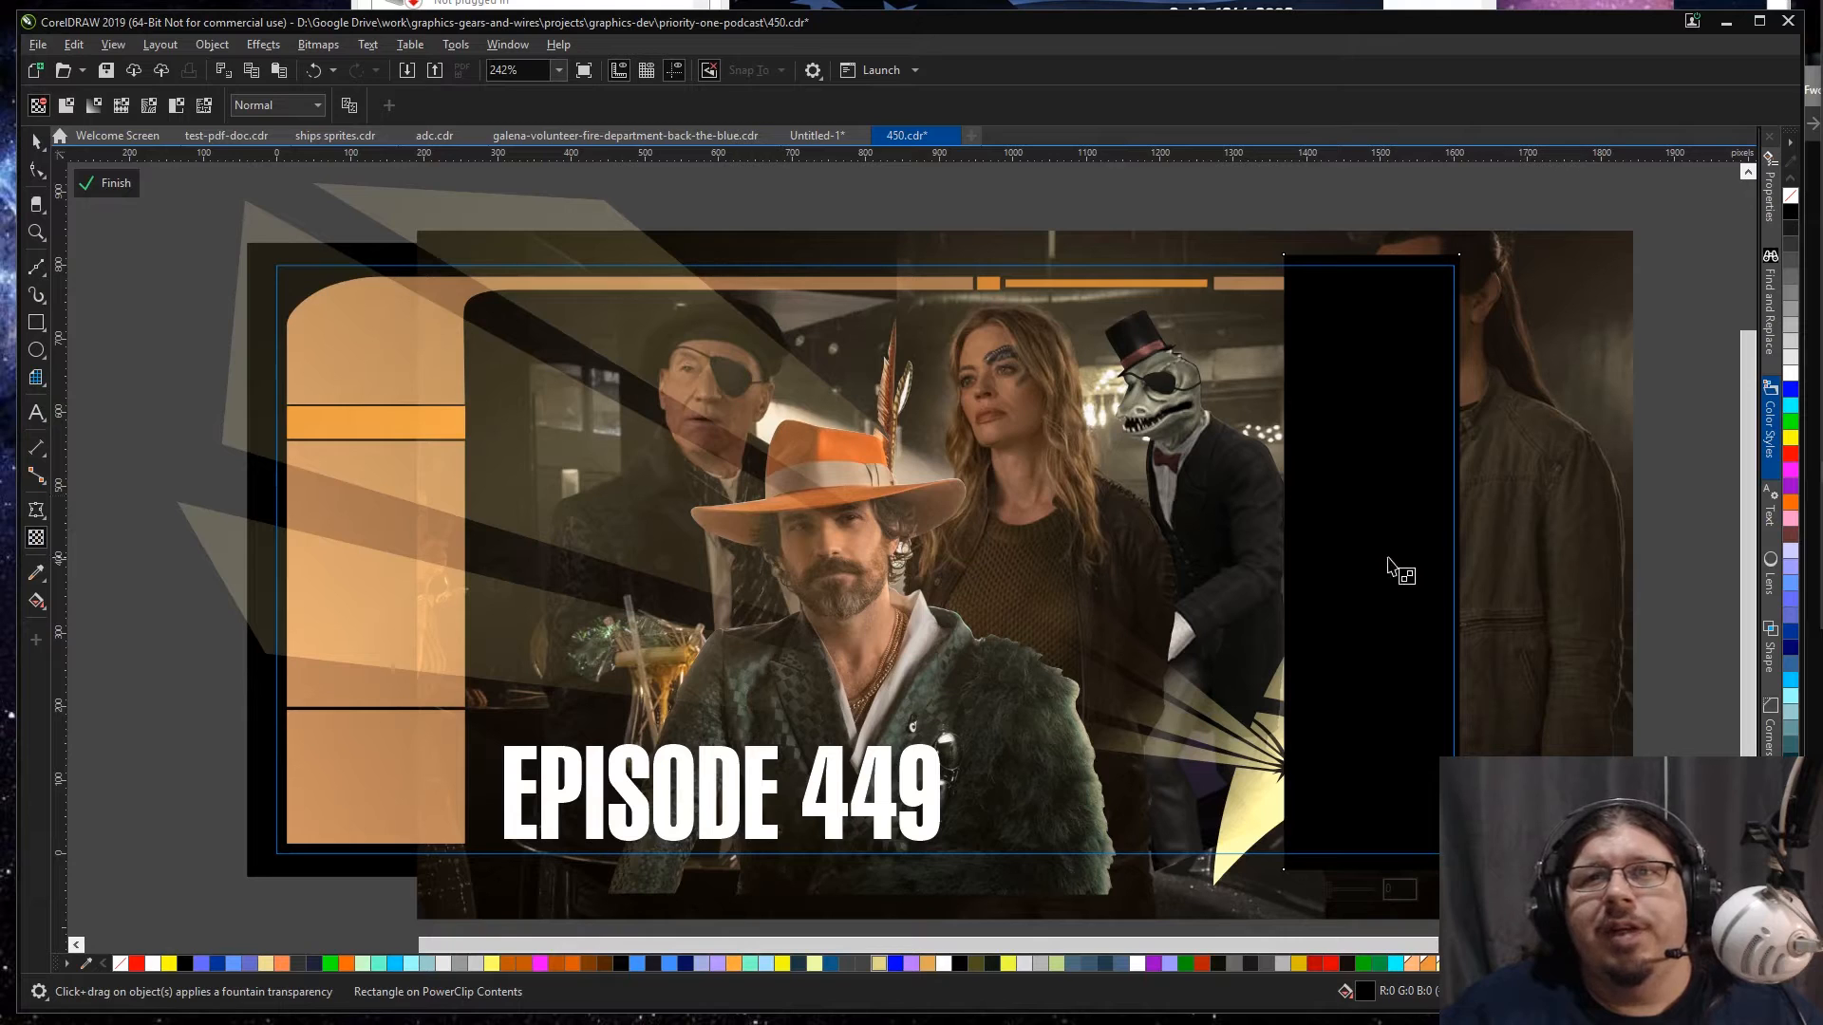
left_click_drag(1414, 564, 1300, 562)
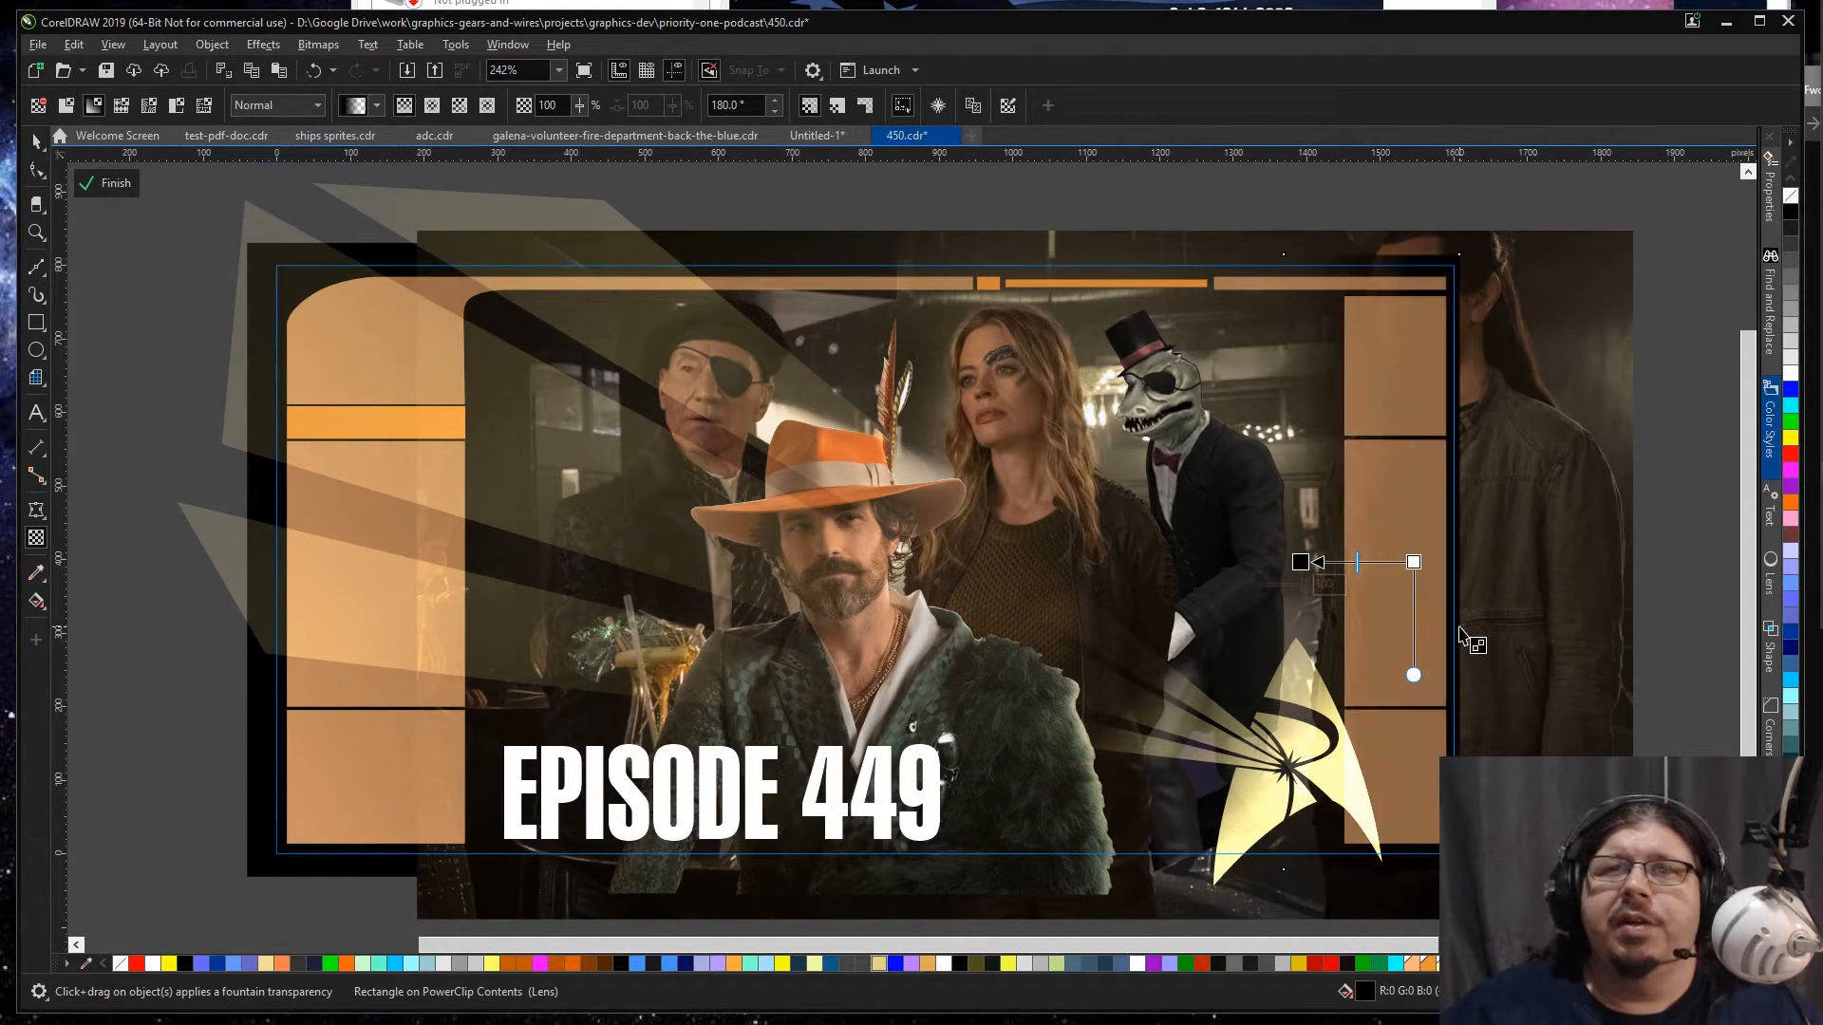
key("space")
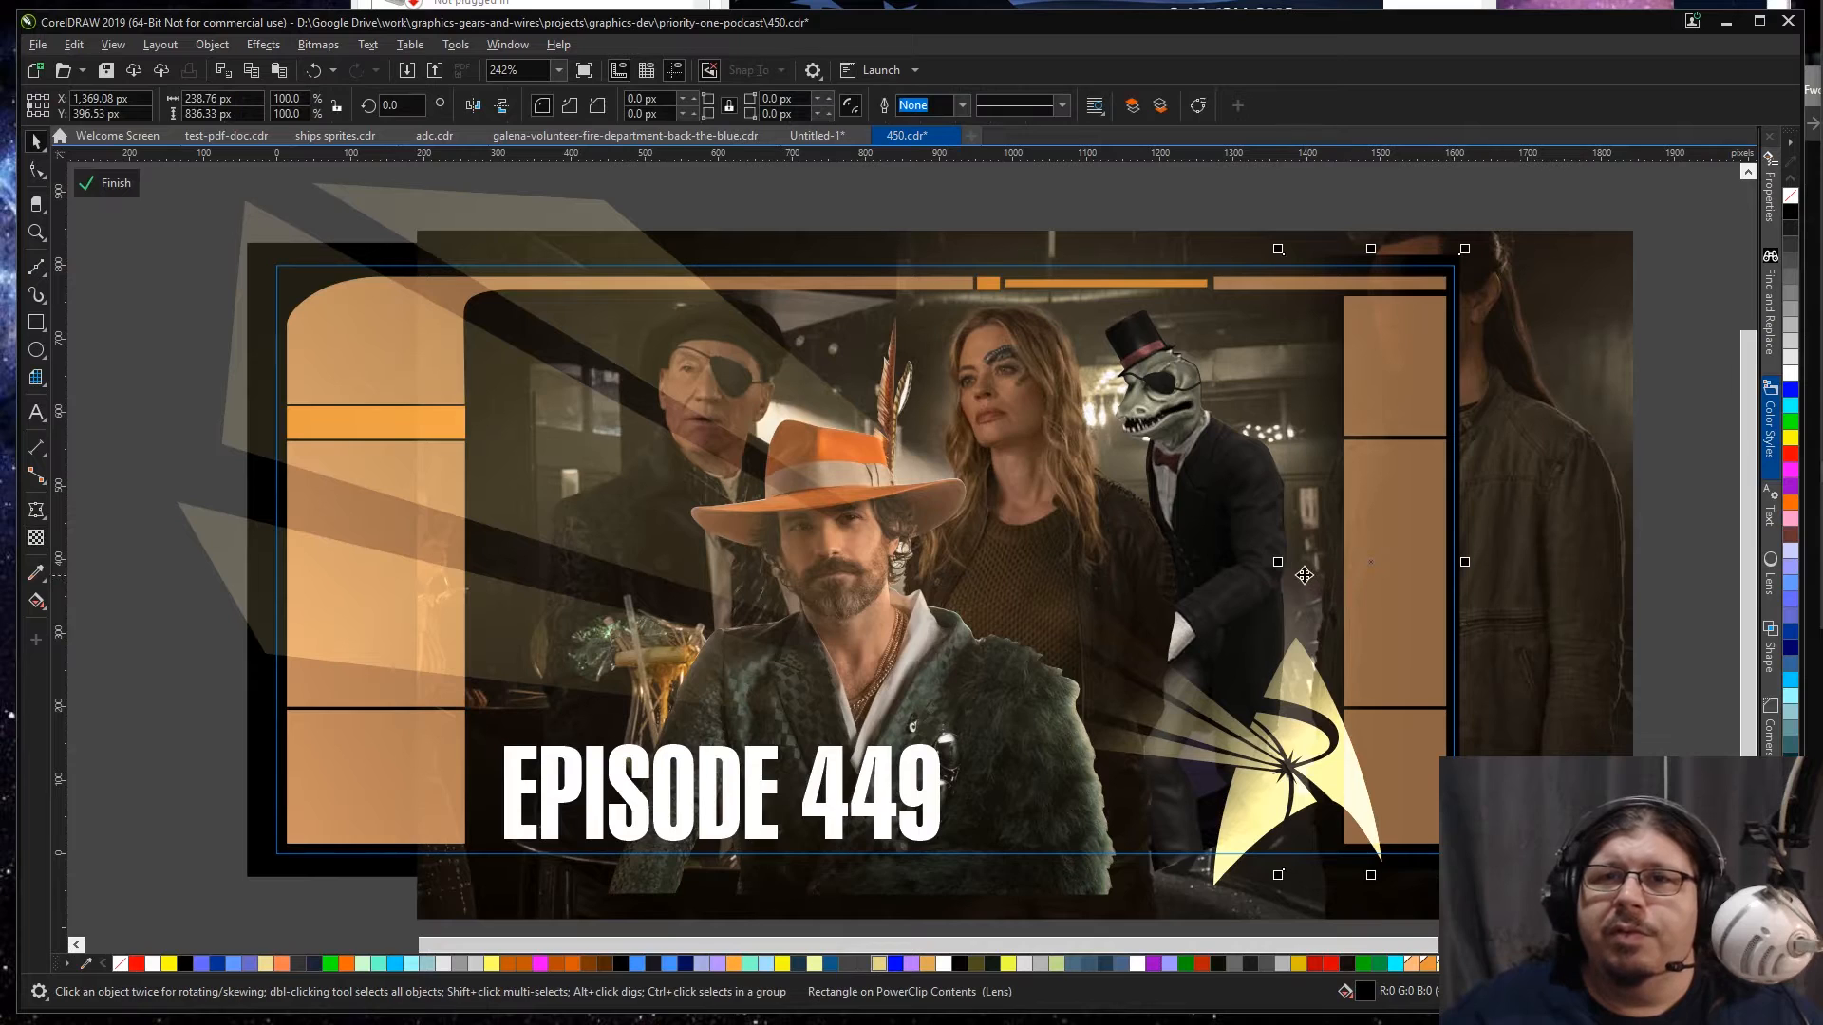
Step: Widen the faded rectangle to about 294 px towards the lizard character and strengthen its fade beside the right panel
left_click_drag(1280, 562, 1237, 562)
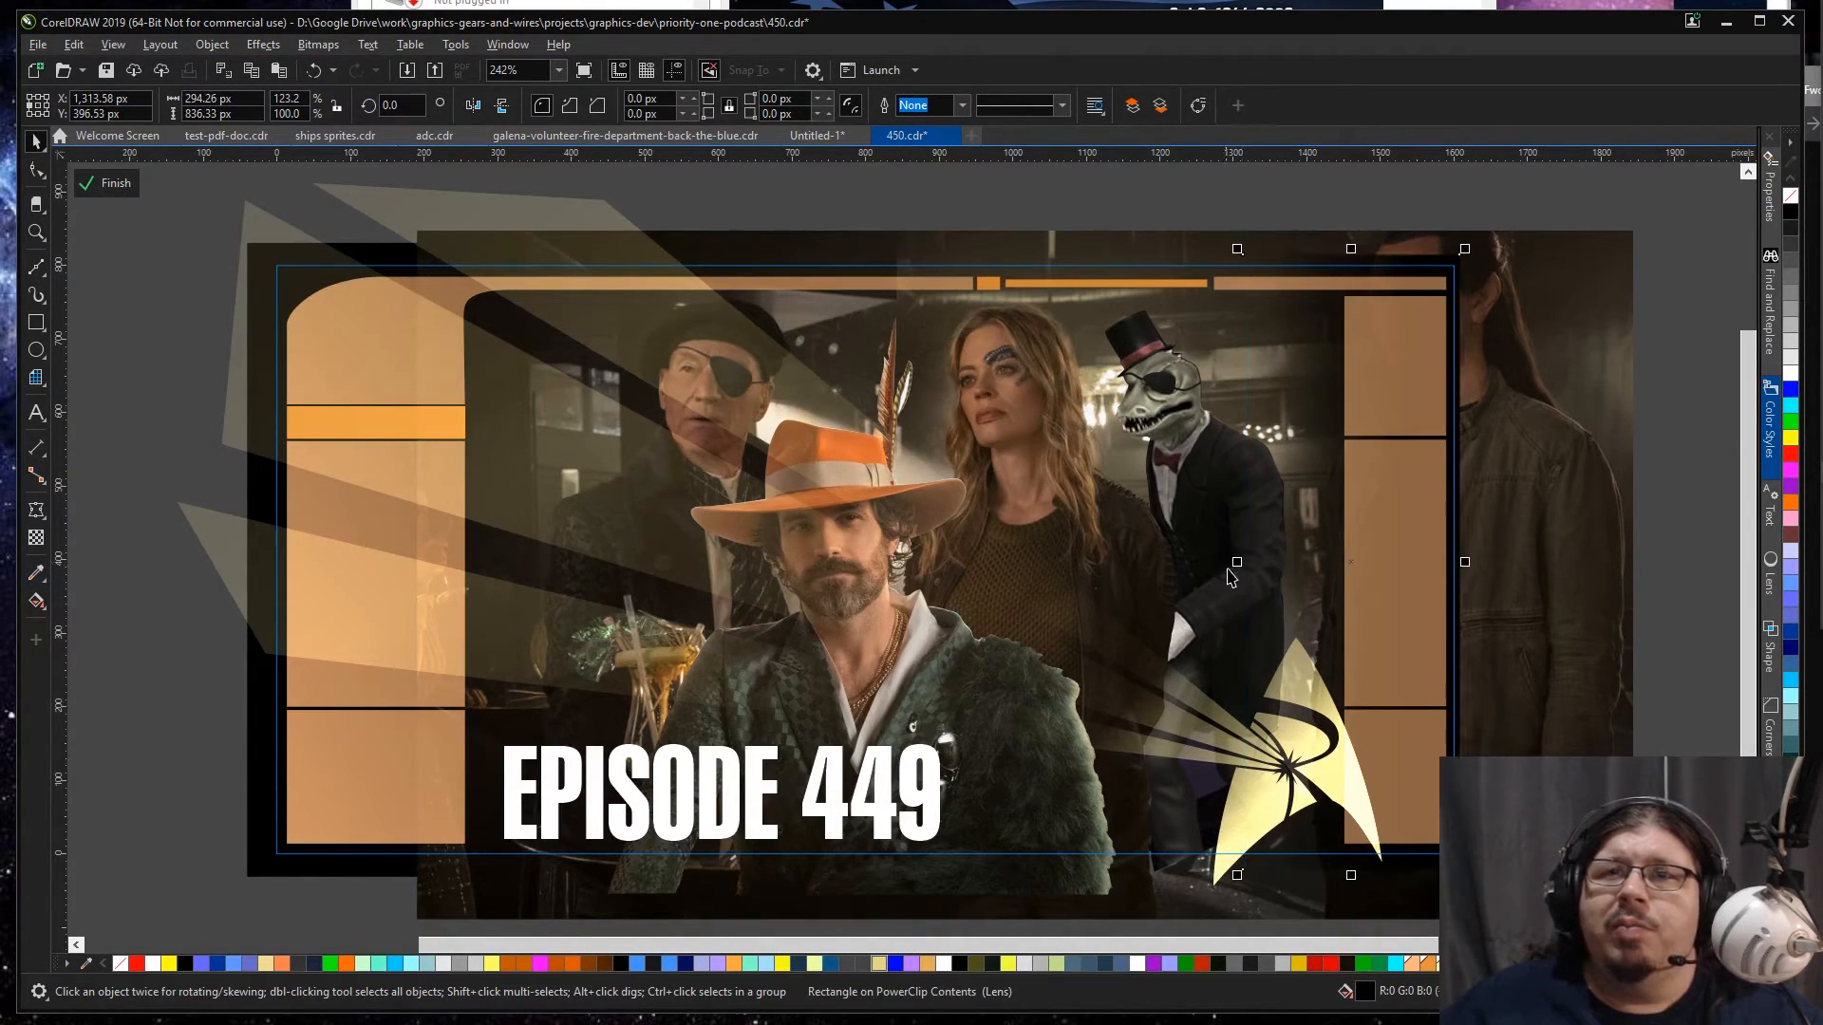
key("space")
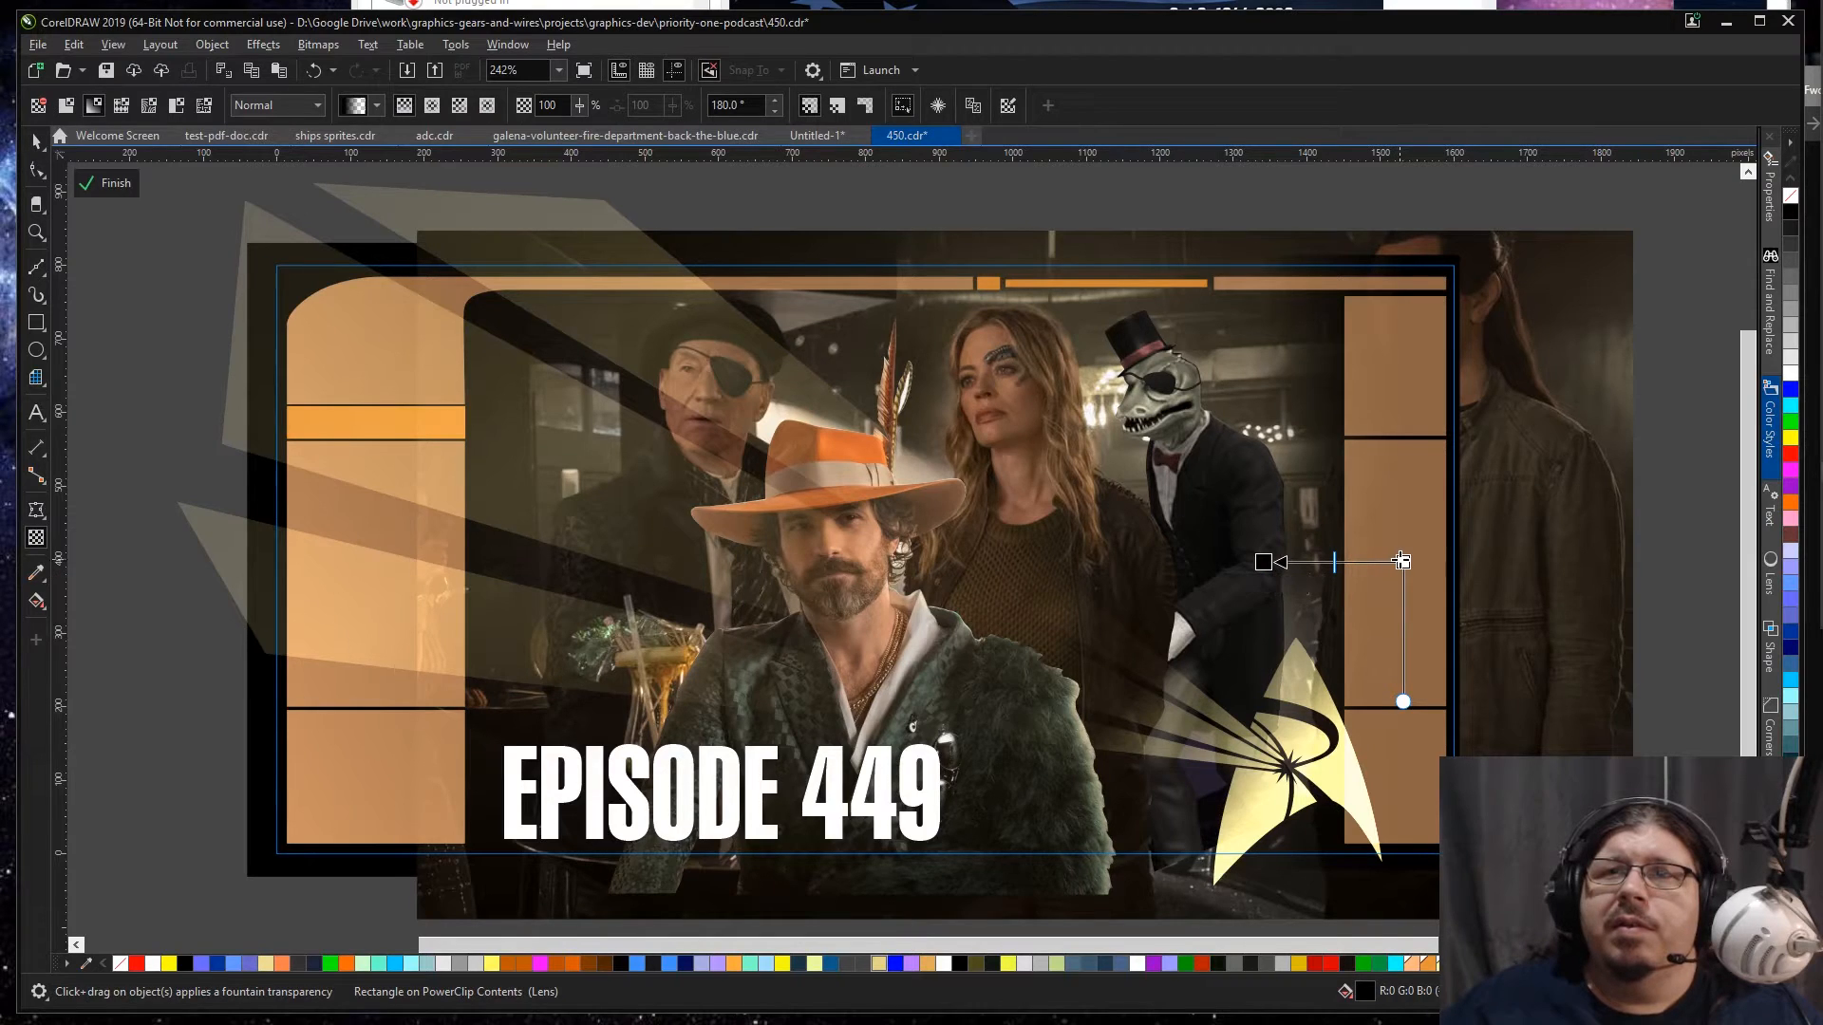
key("space")
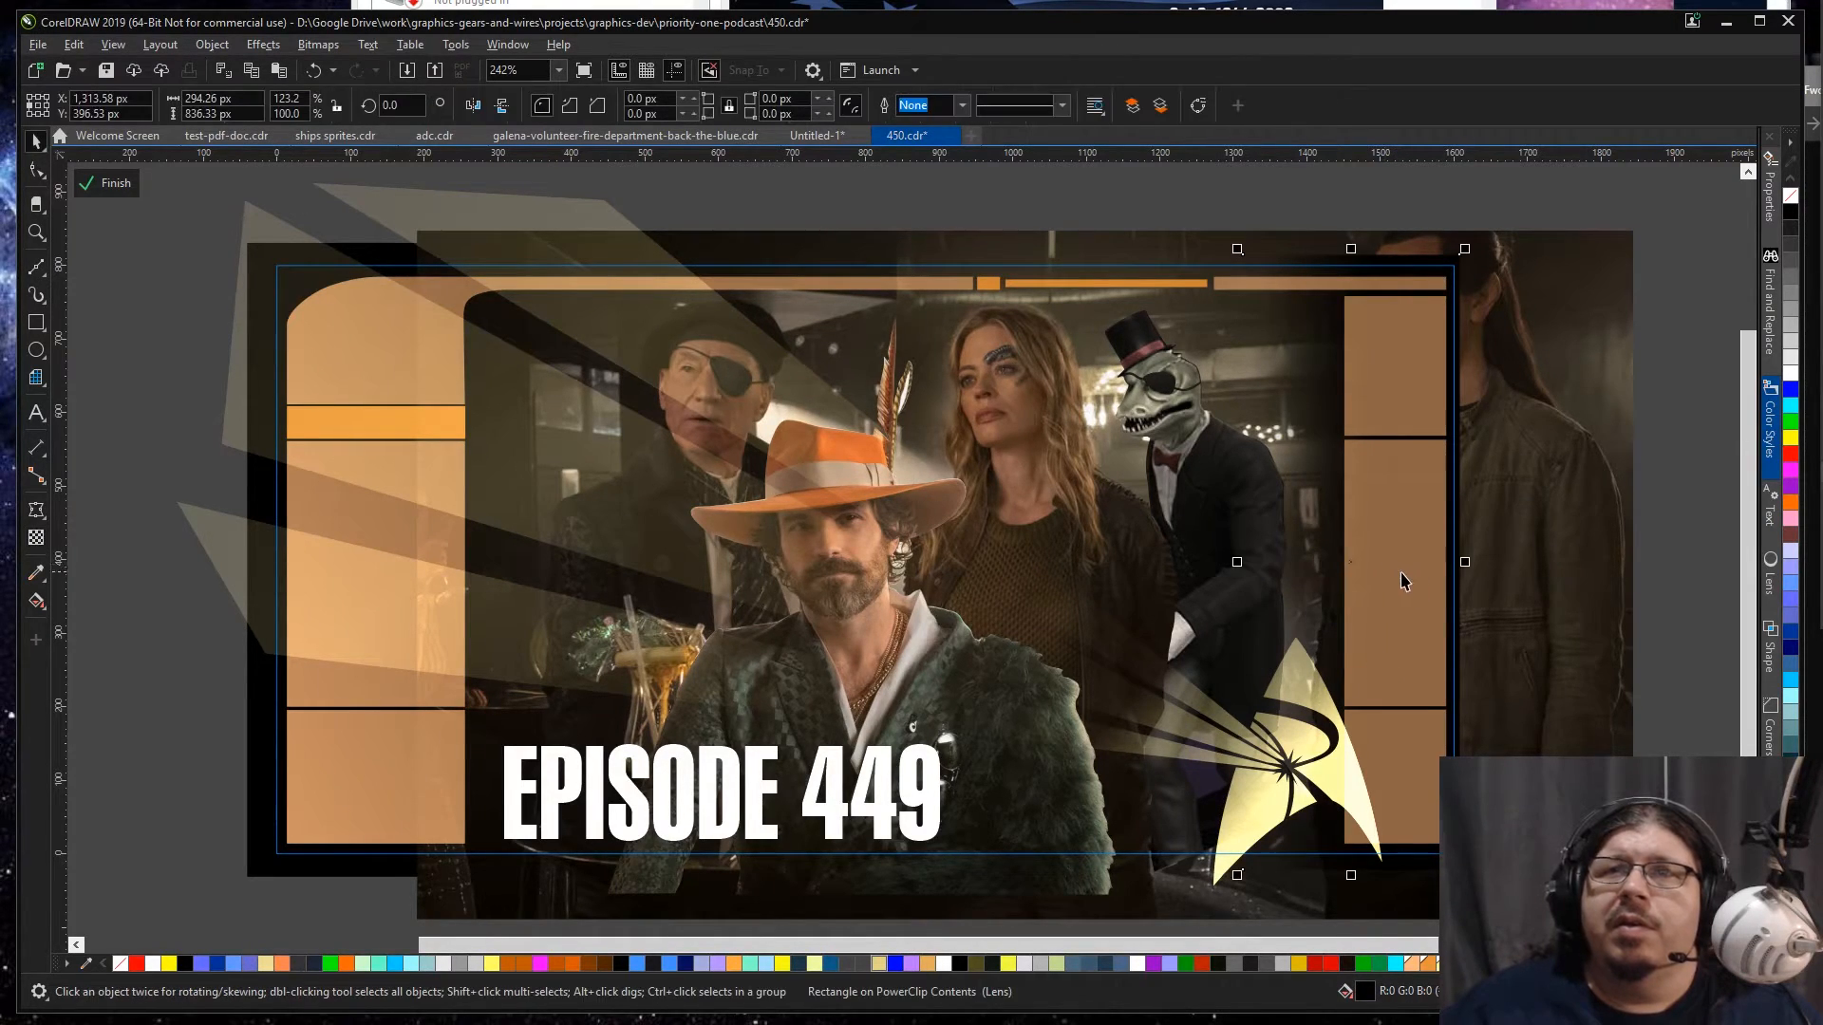
Step: Change the faded rectangle's fill to the dark tone #090808 sampled from the lizard's suit
double_click(1365, 992)
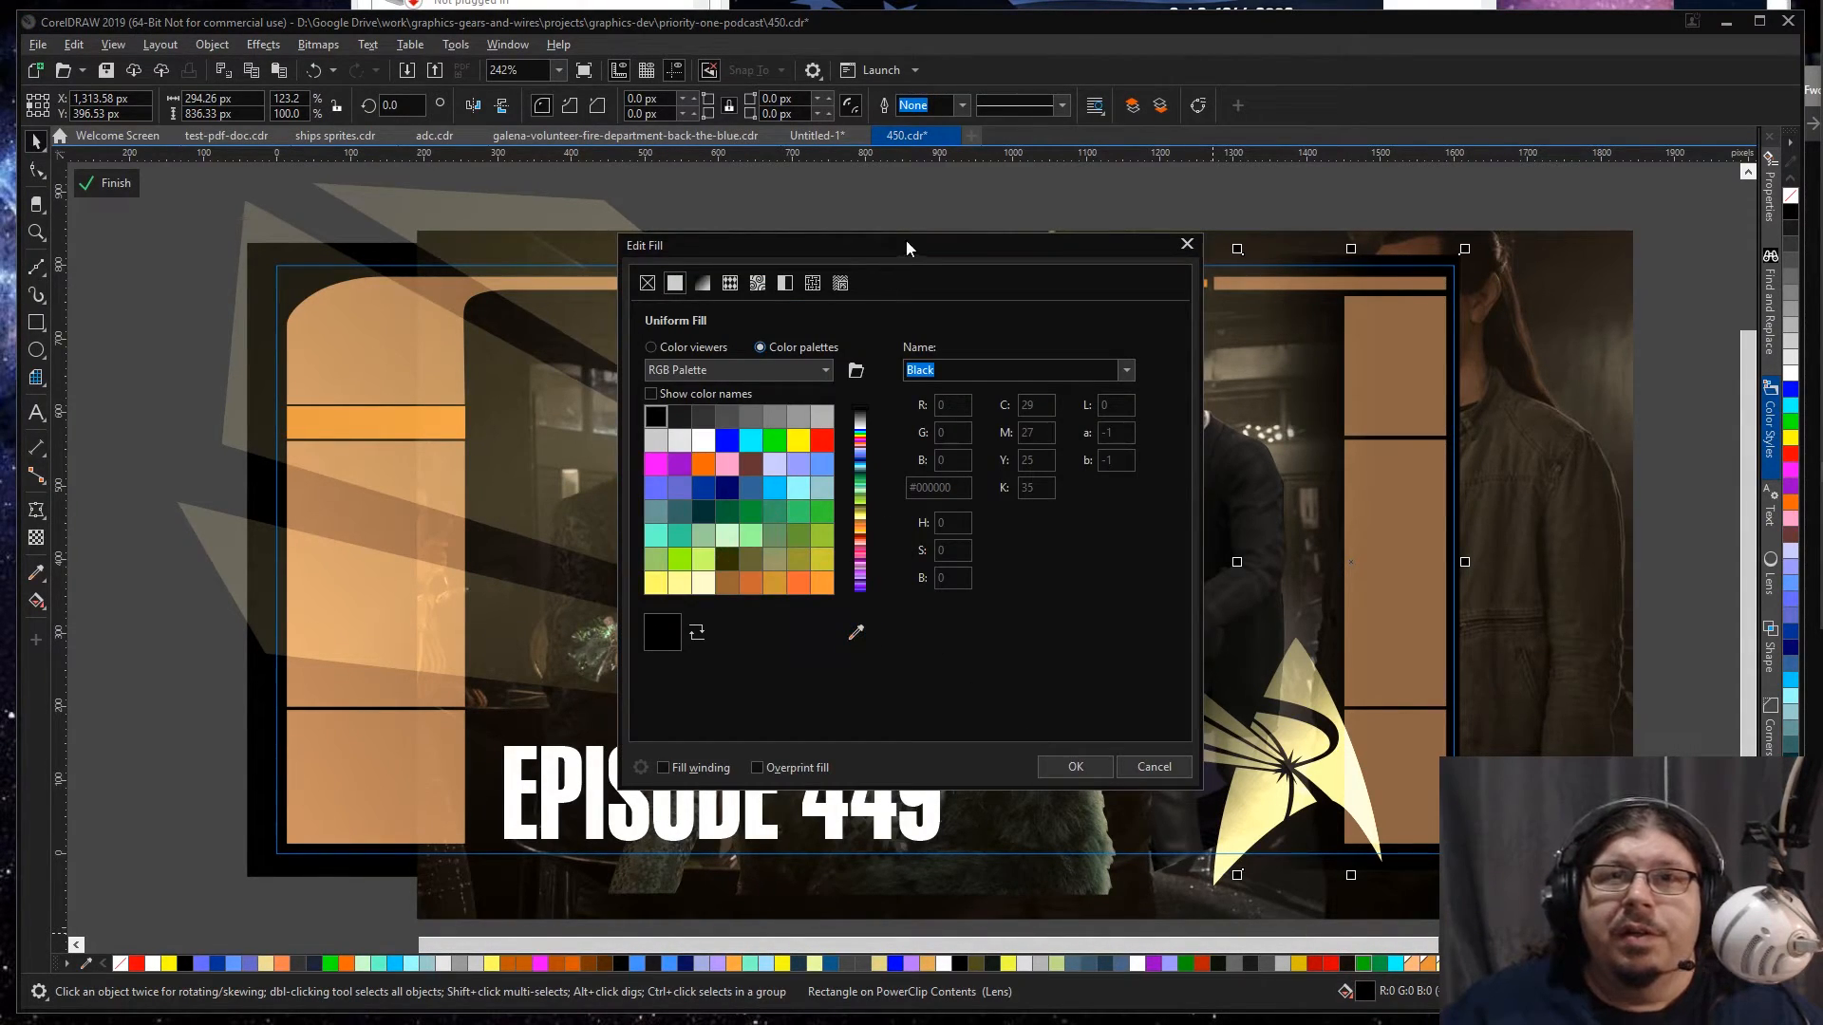
left_click_drag(913, 253, 507, 186)
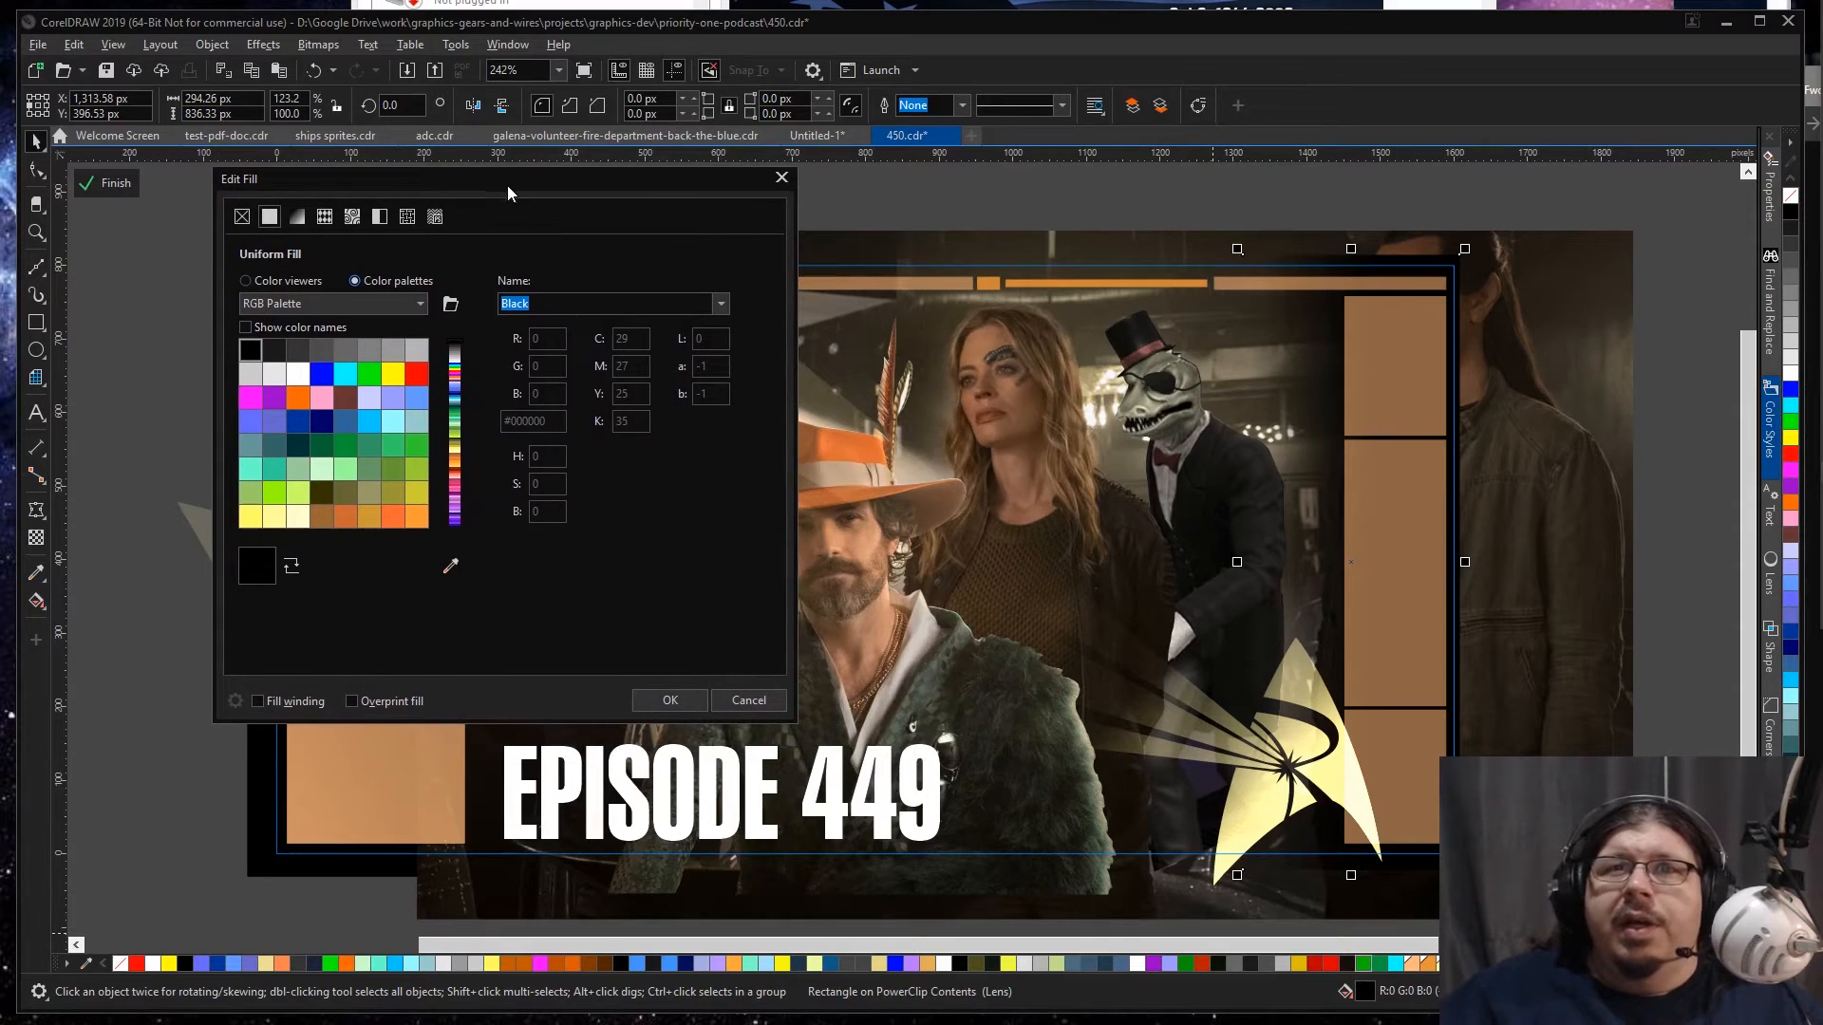
left_click(451, 566)
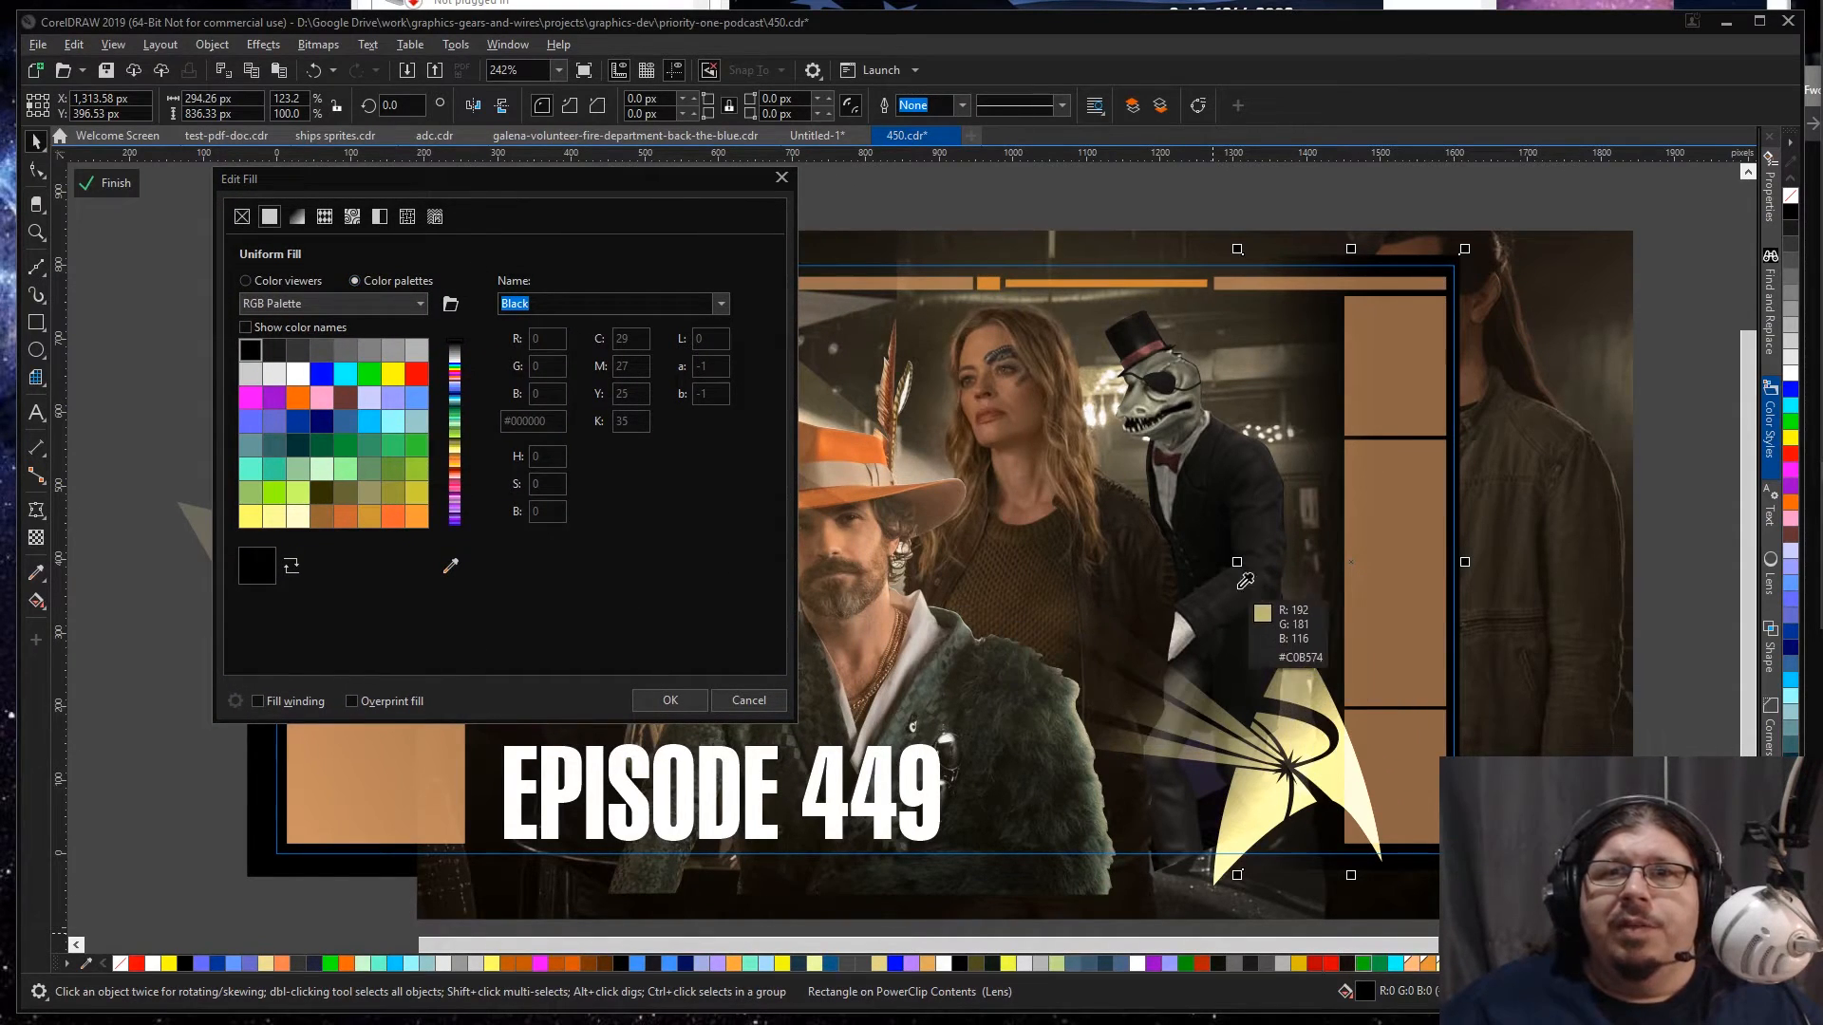
left_click(1220, 545)
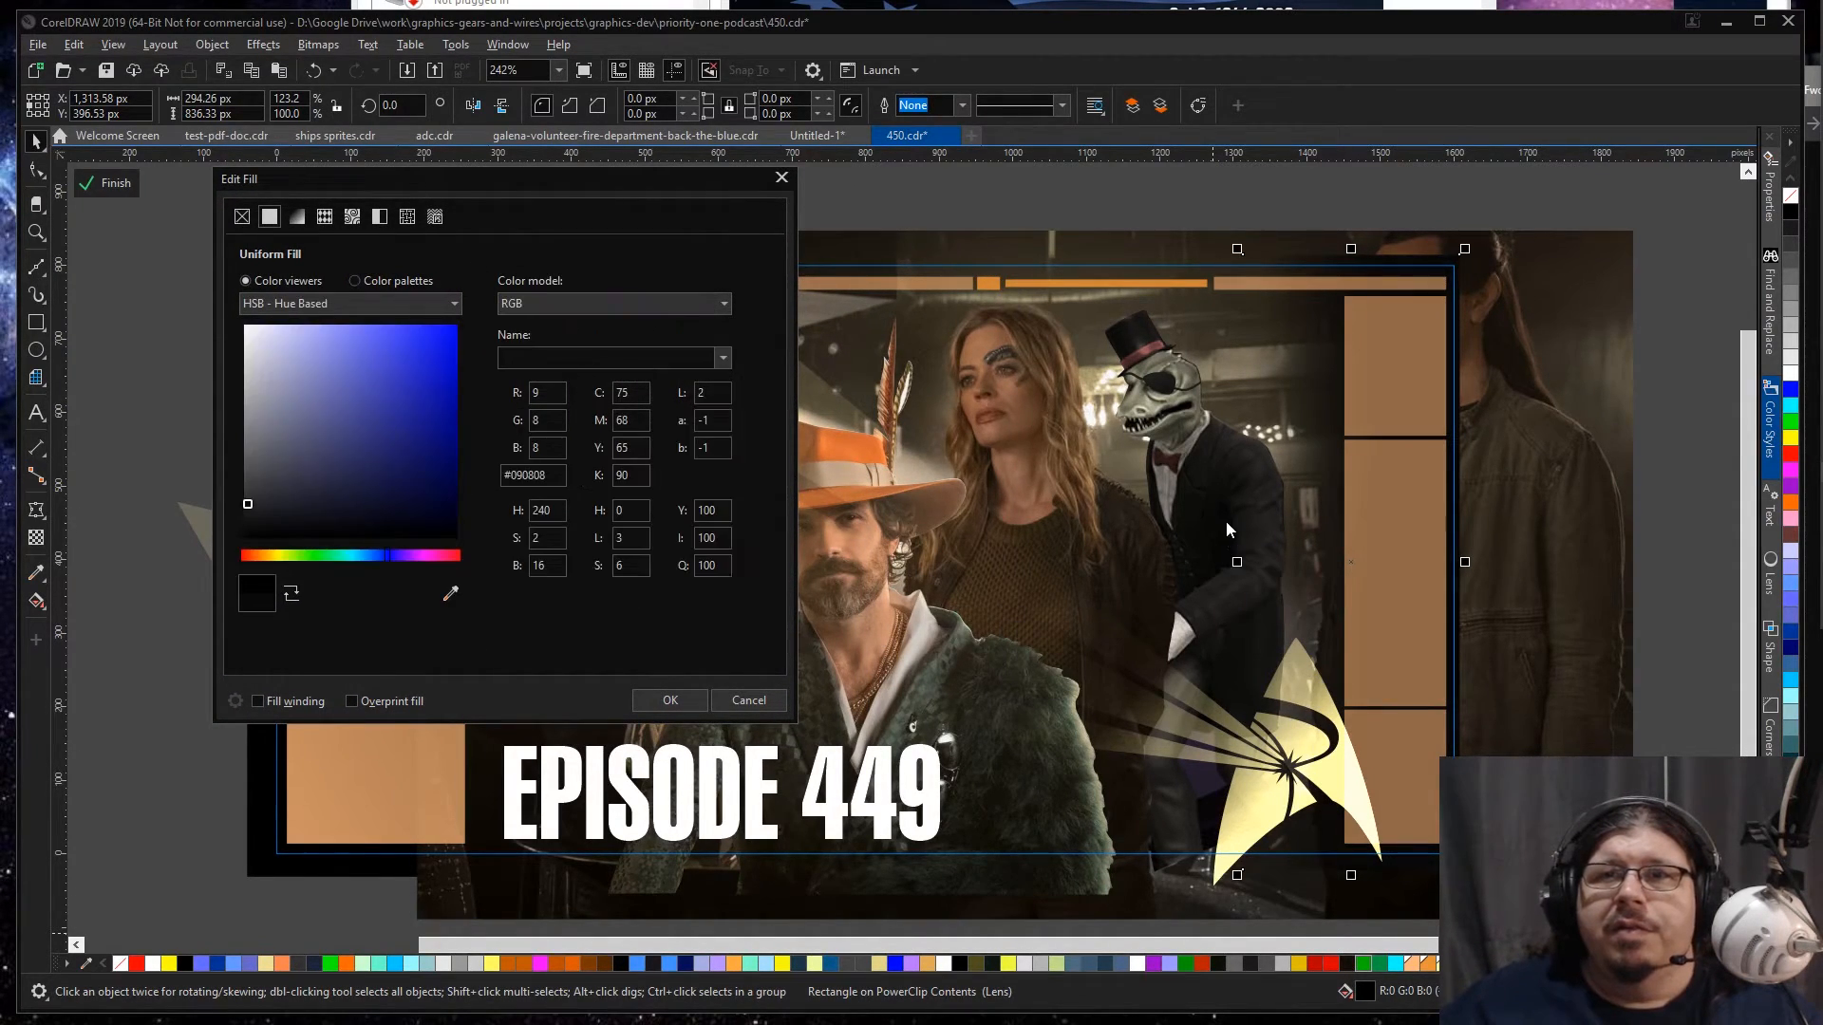
left_click(663, 700)
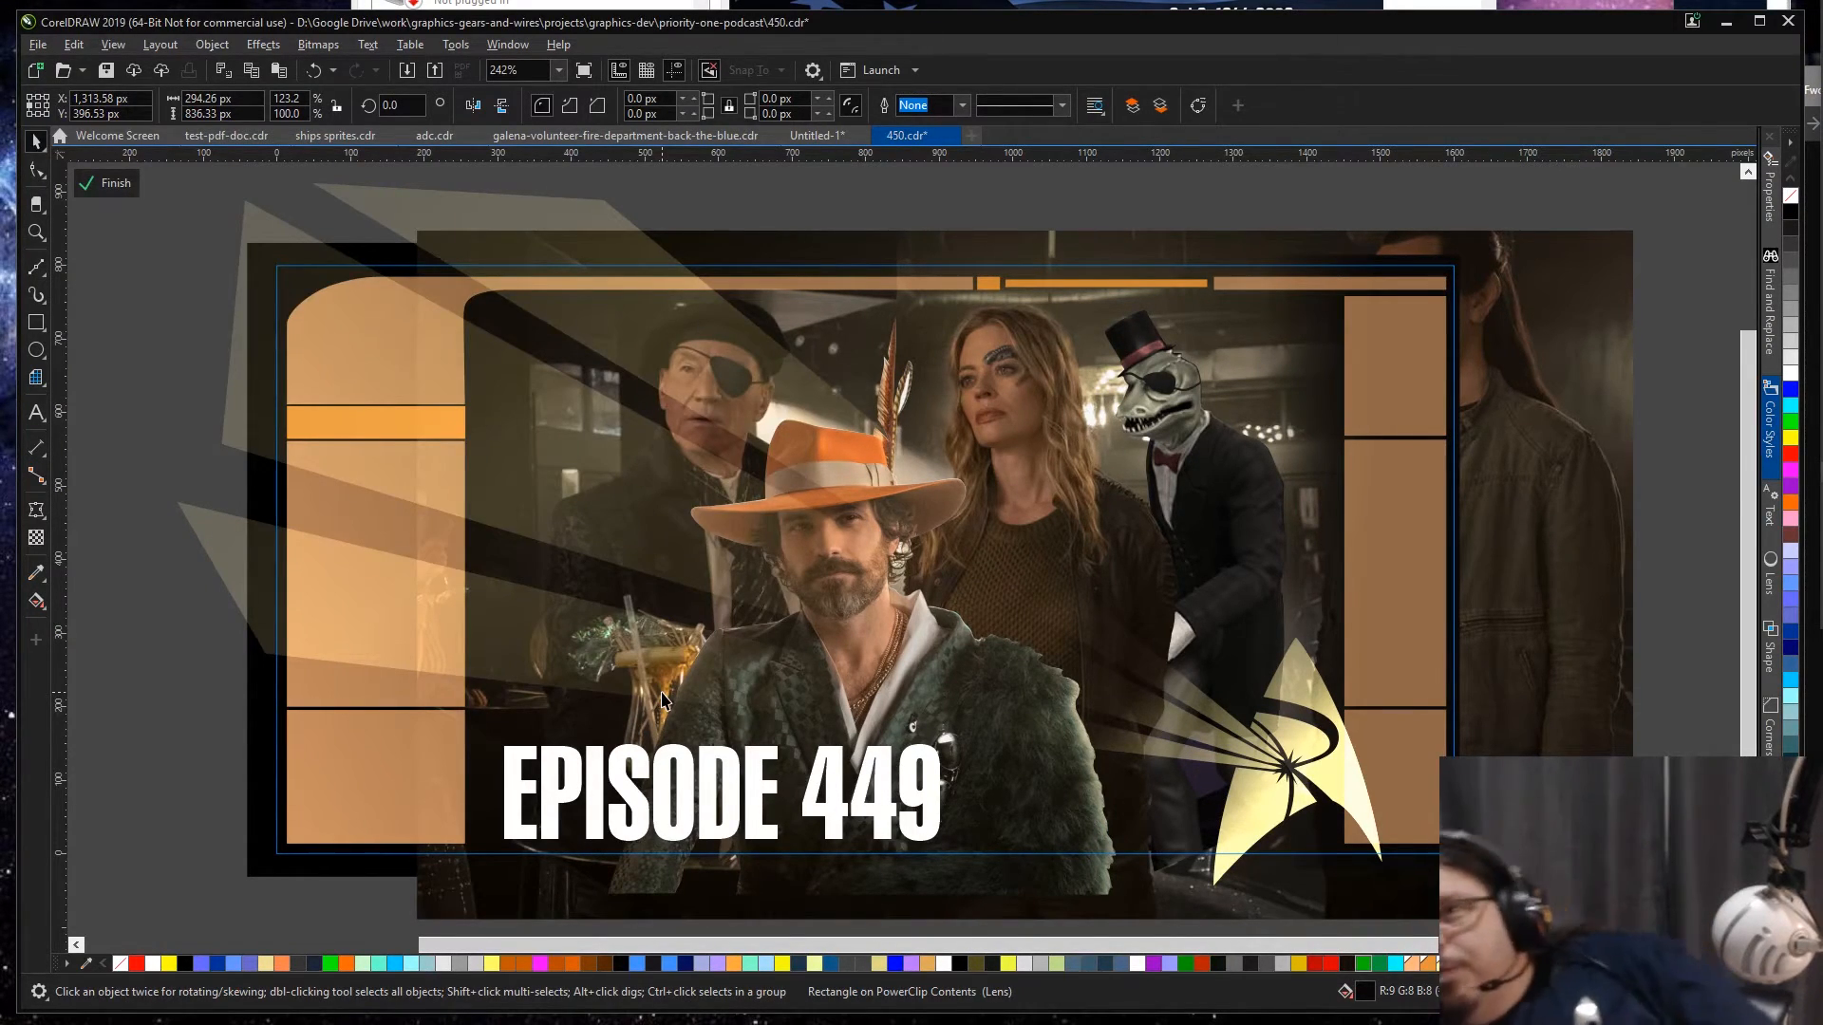
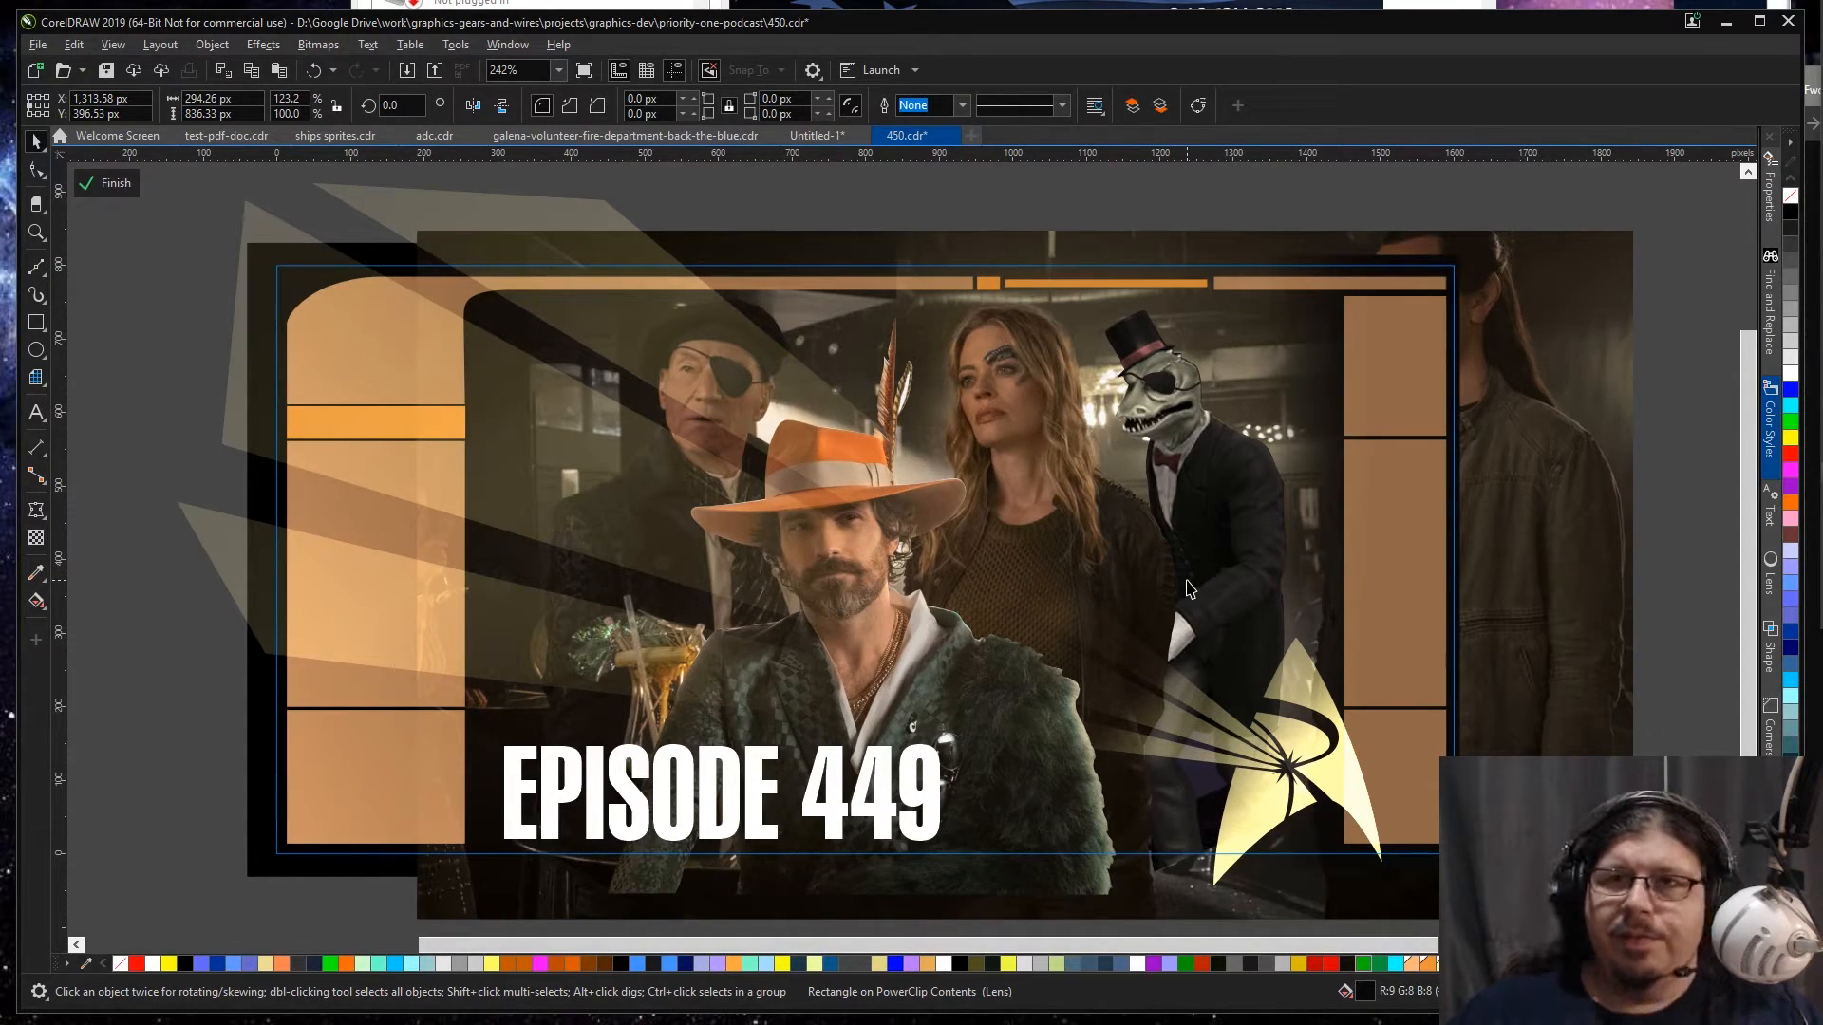
Step: Try widening the faded rectangle to about 712 px and angling its transparency diagonally, darkest around the banner's lower-right corner
left_click(1314, 562)
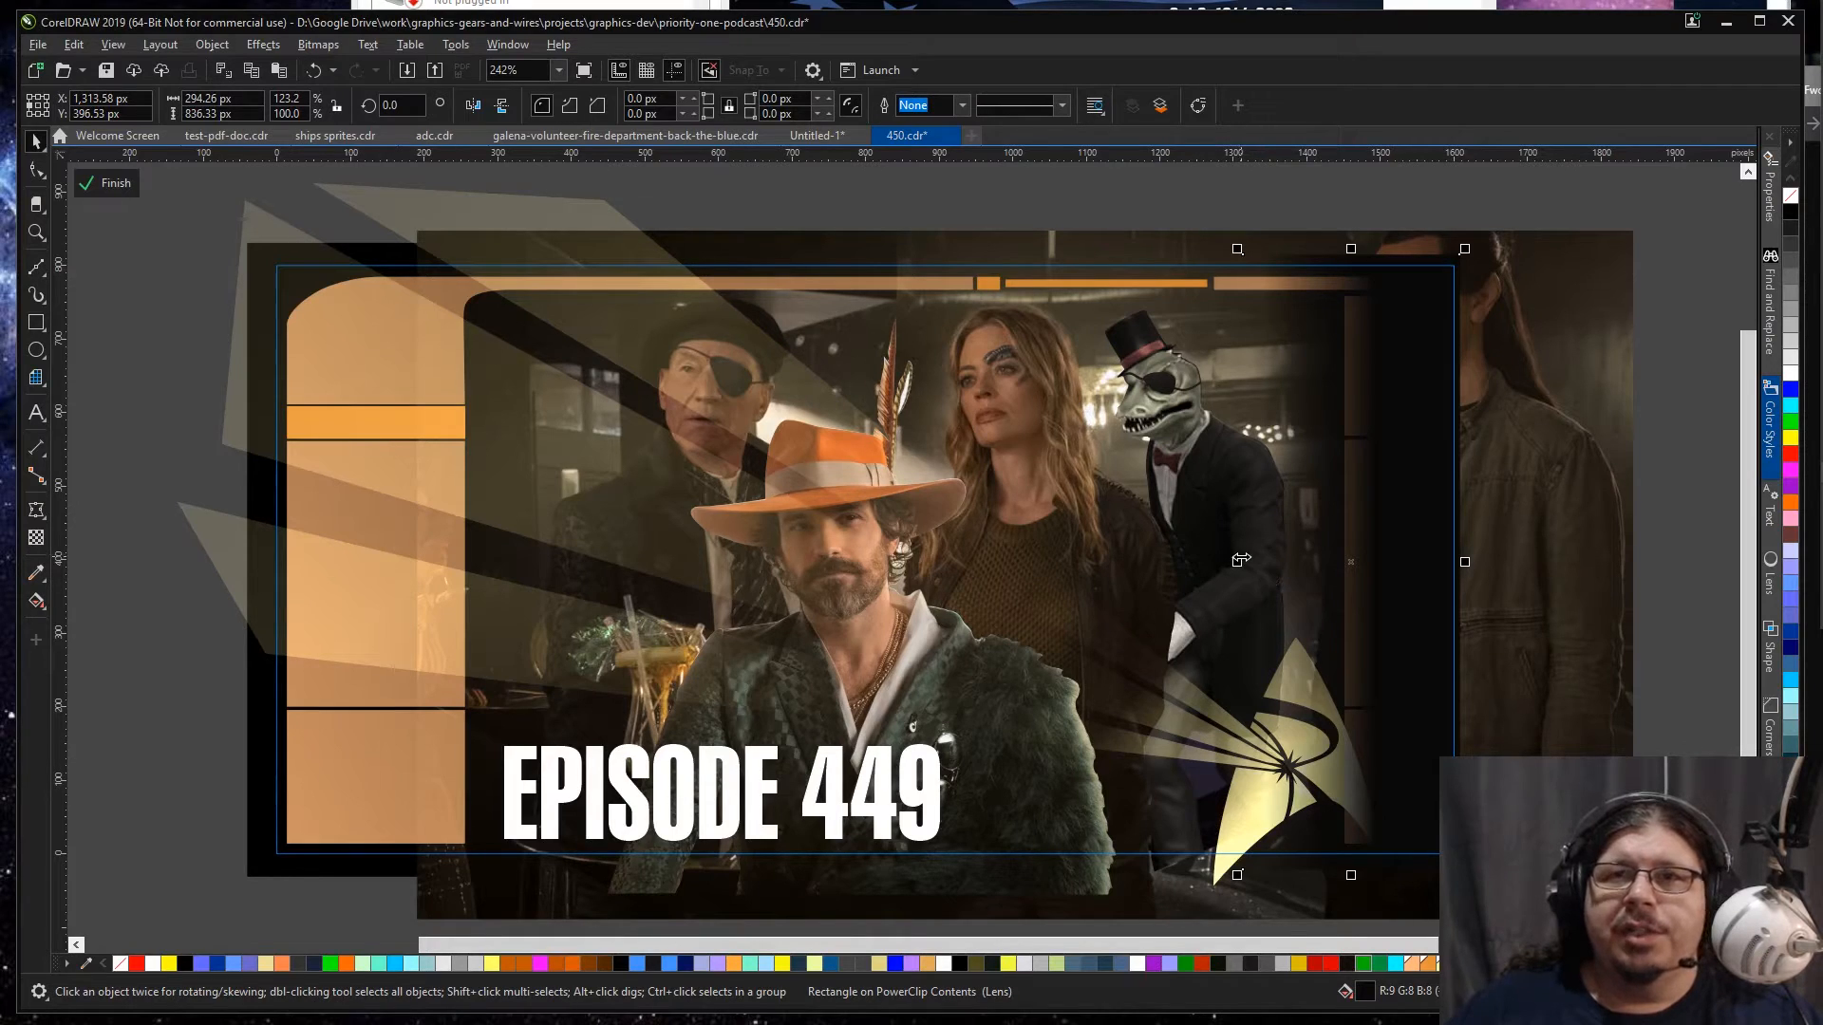
left_click_drag(1237, 562, 930, 561)
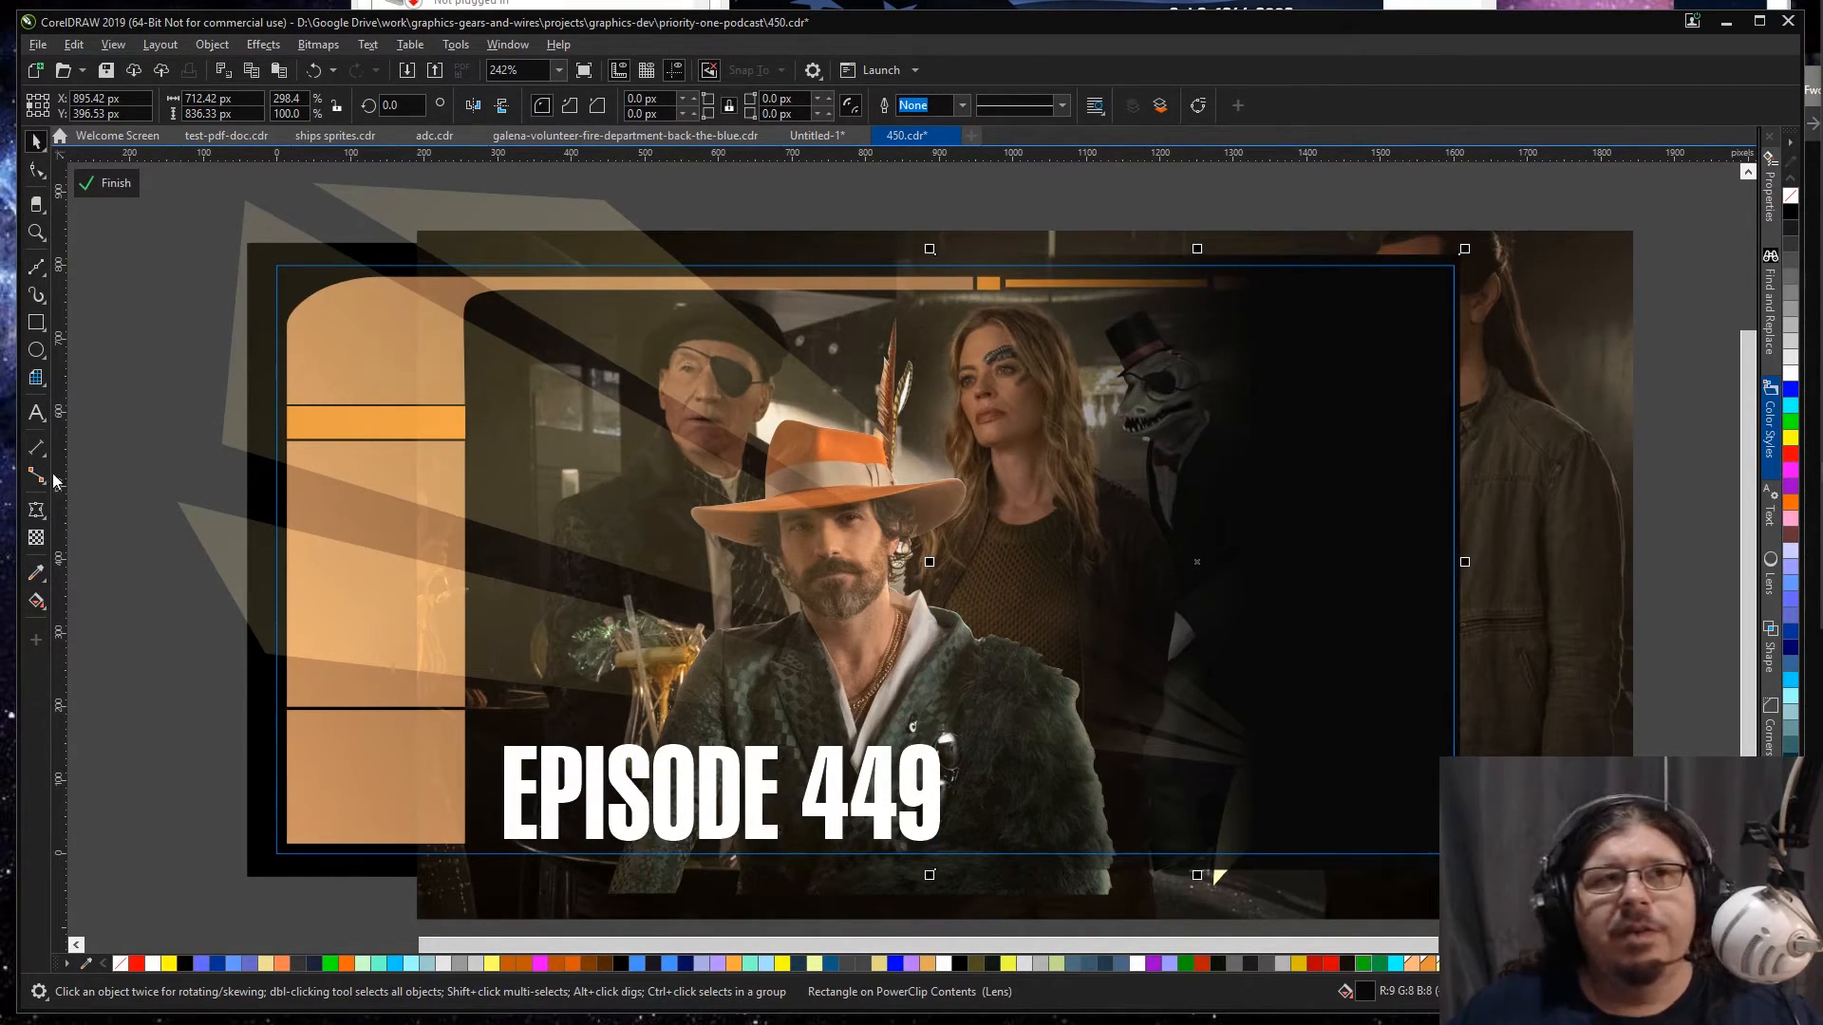
left_click(37, 537)
left_click_drag(1307, 787, 1162, 615)
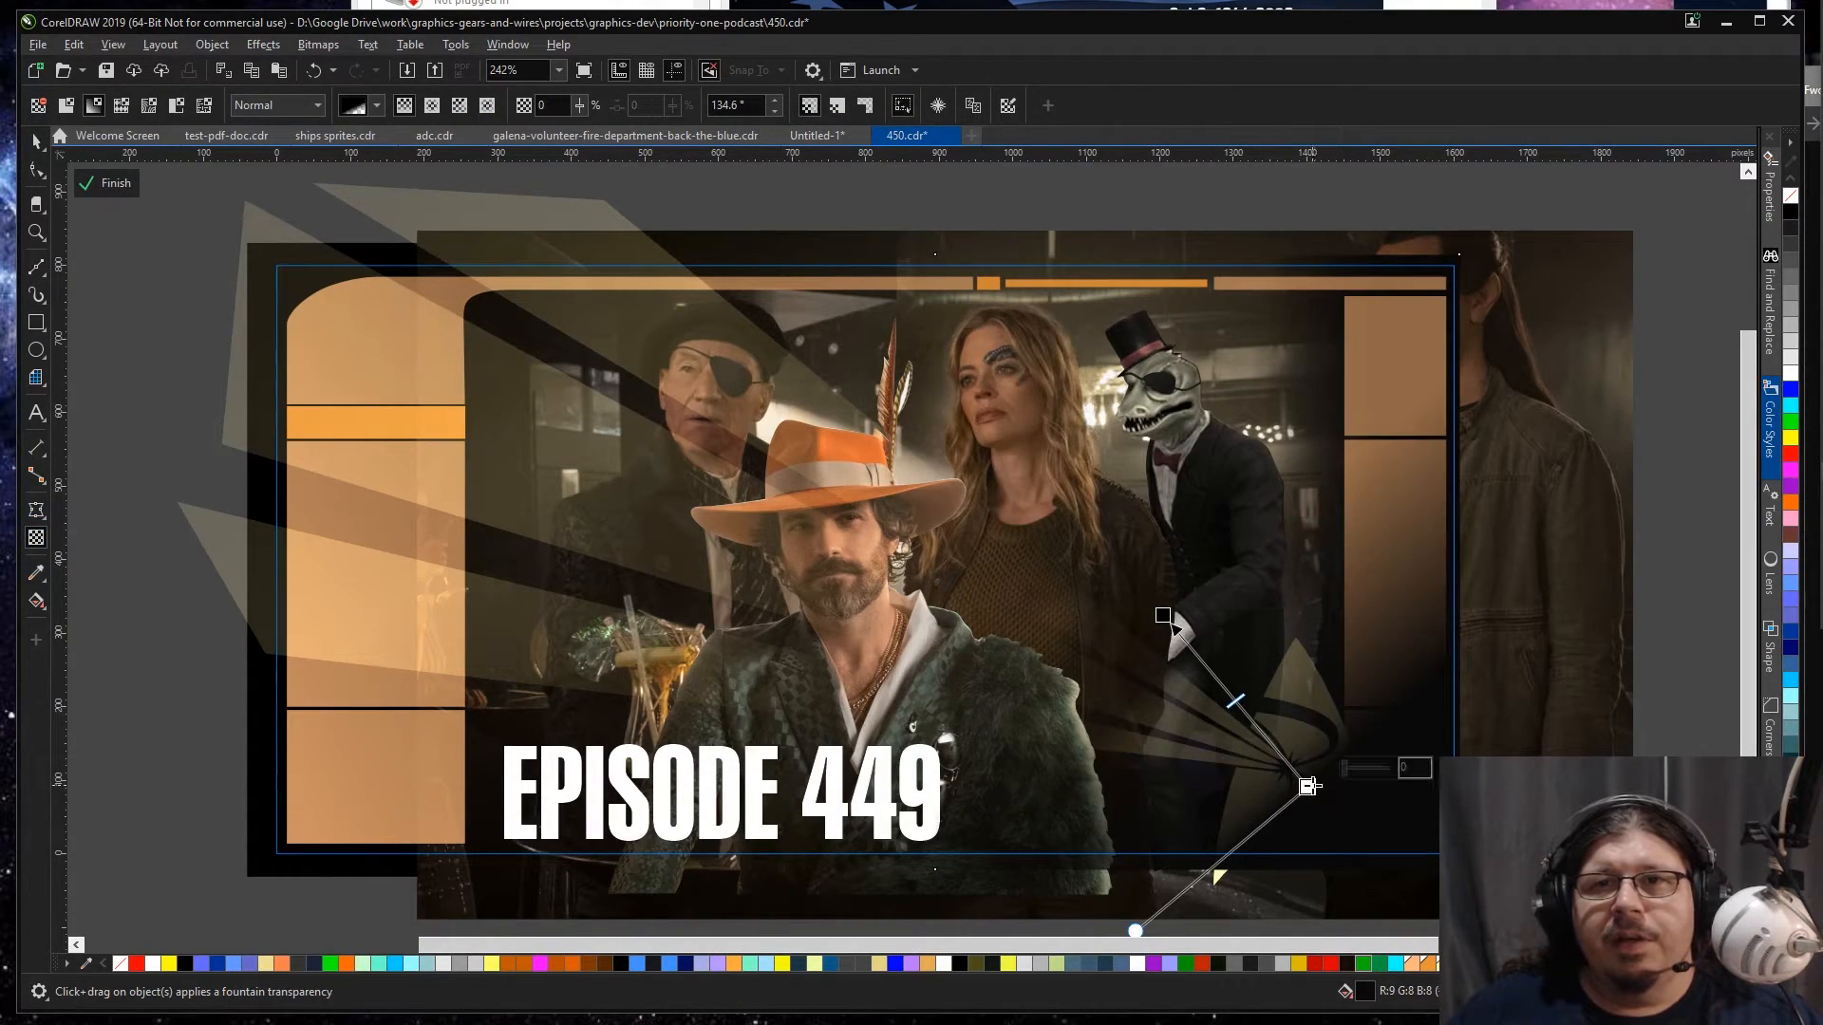
left_click_drag(1307, 787, 1261, 711)
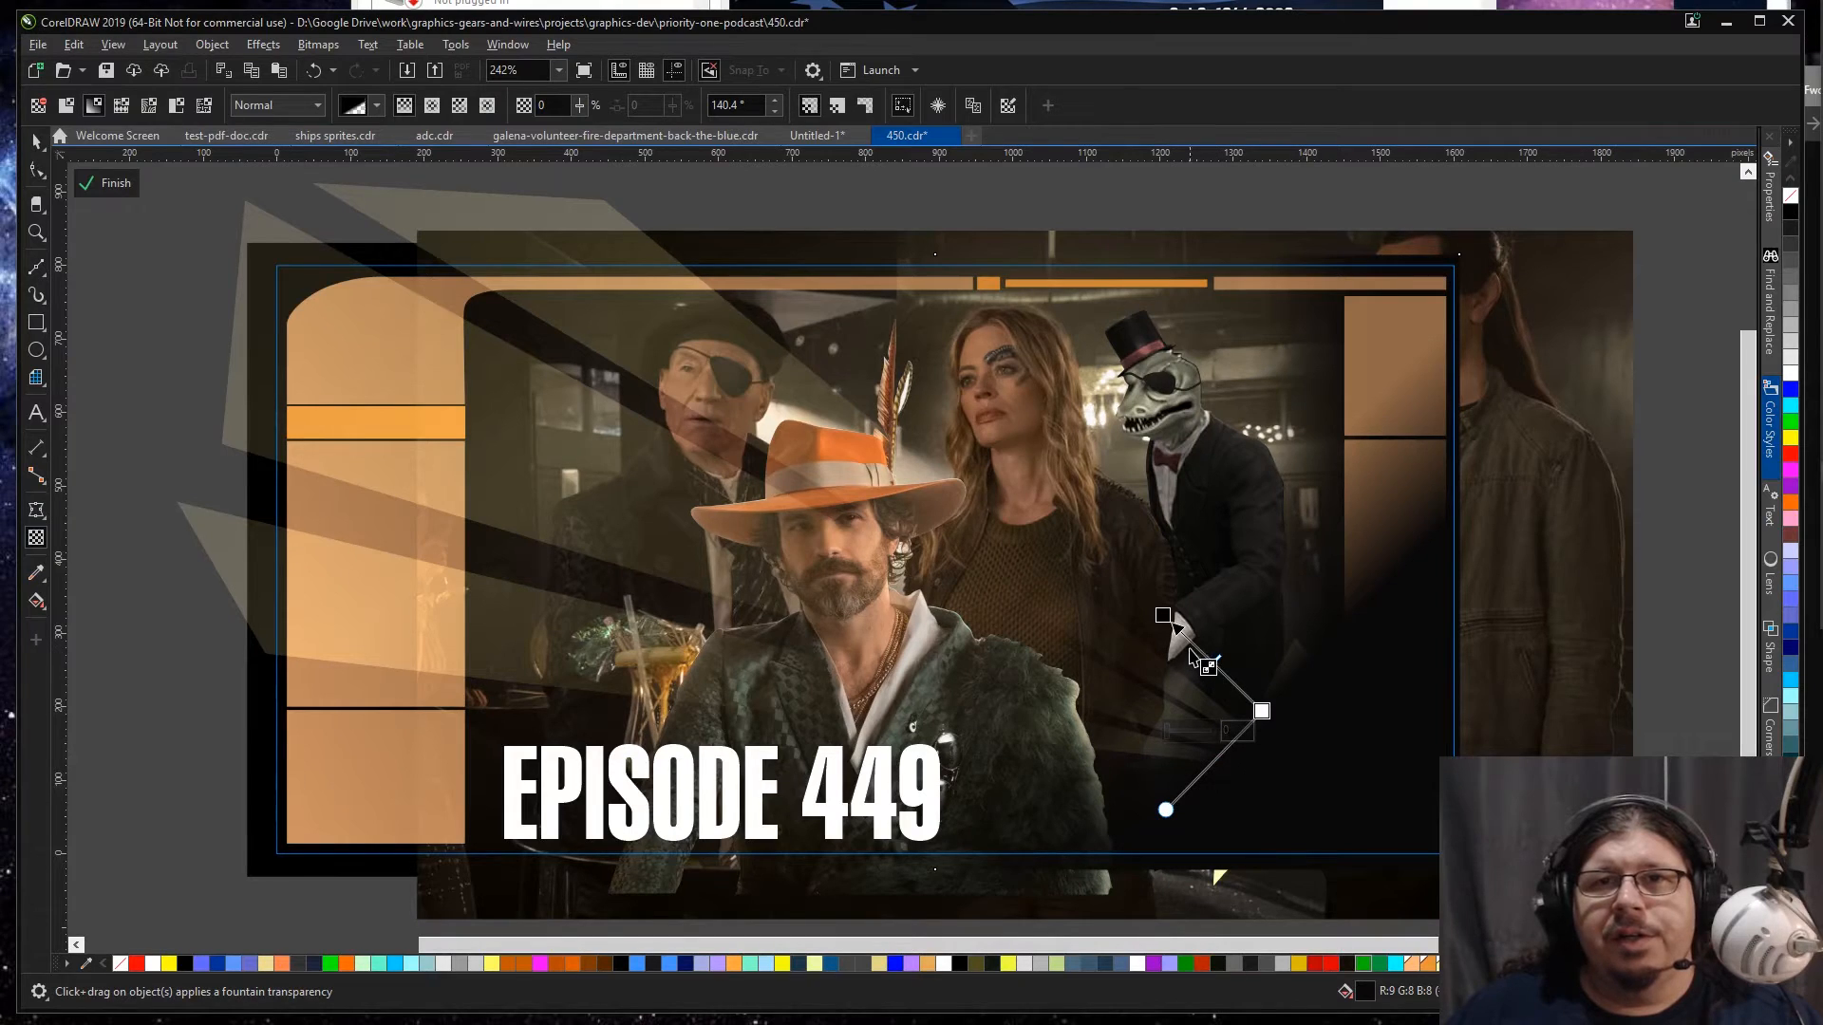
left_click_drag(1189, 646, 1184, 642)
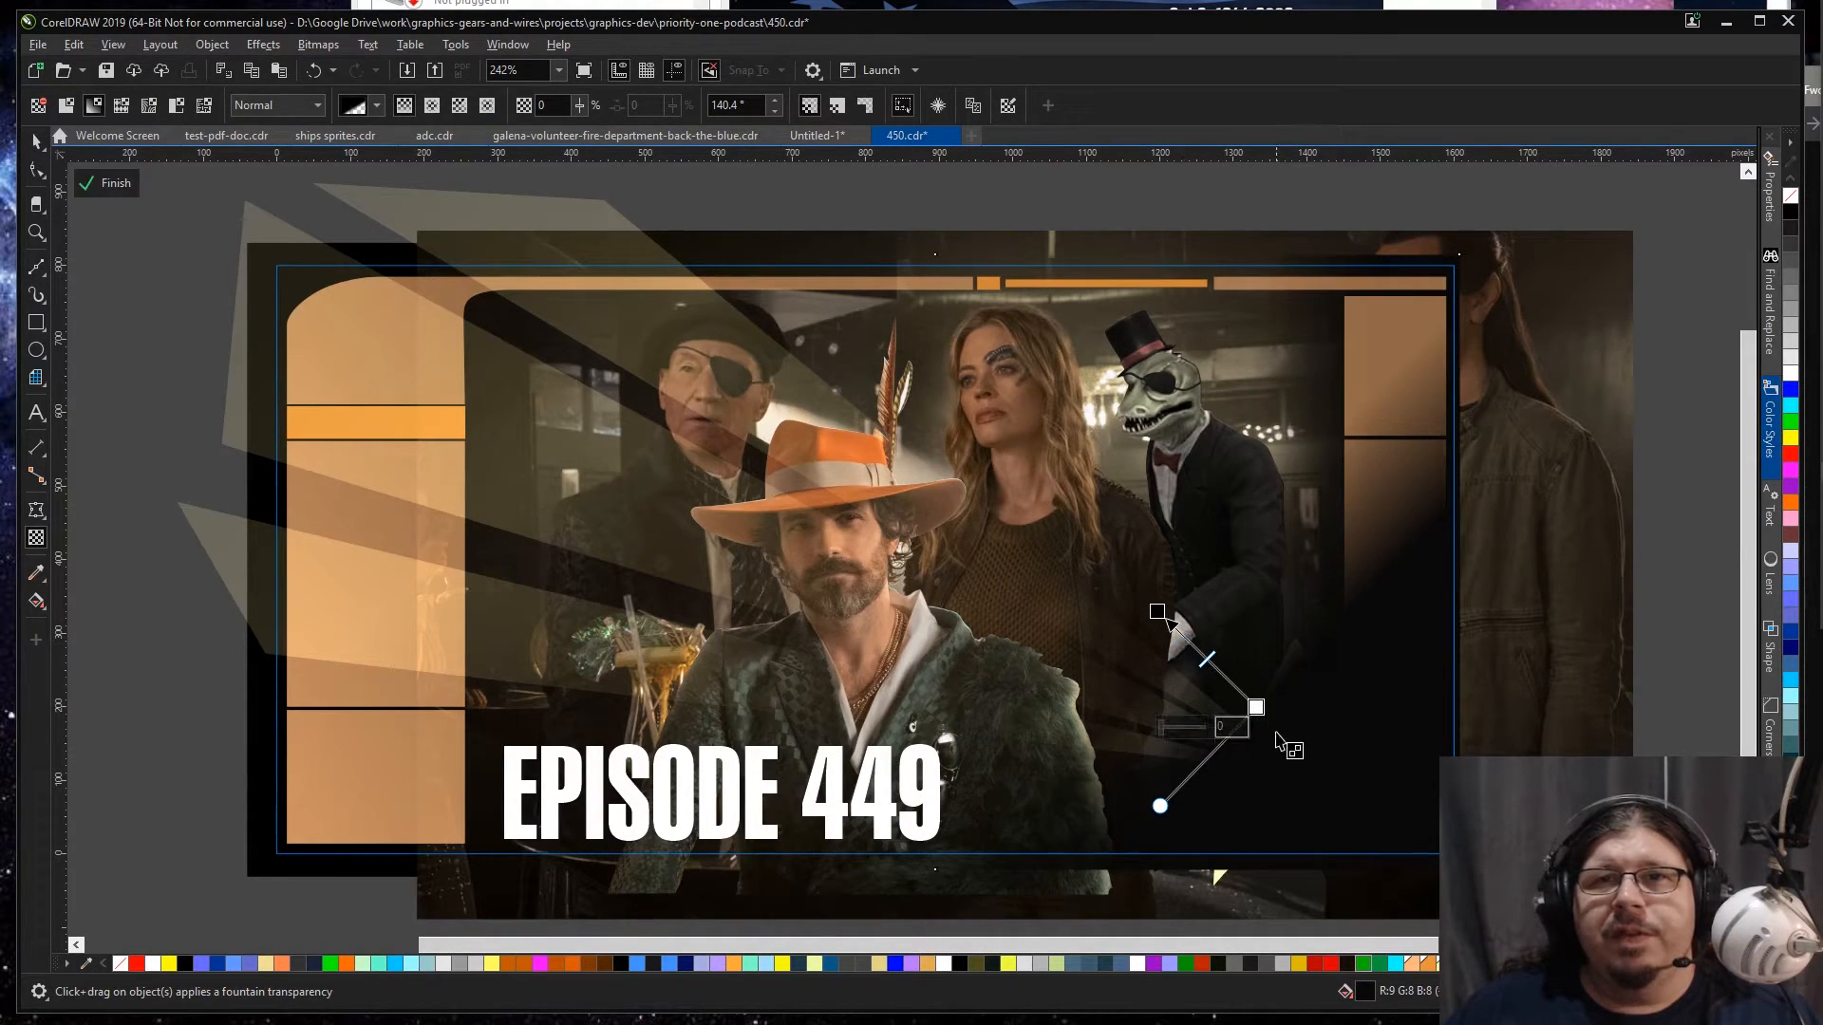
left_click_drag(1257, 705, 1217, 696)
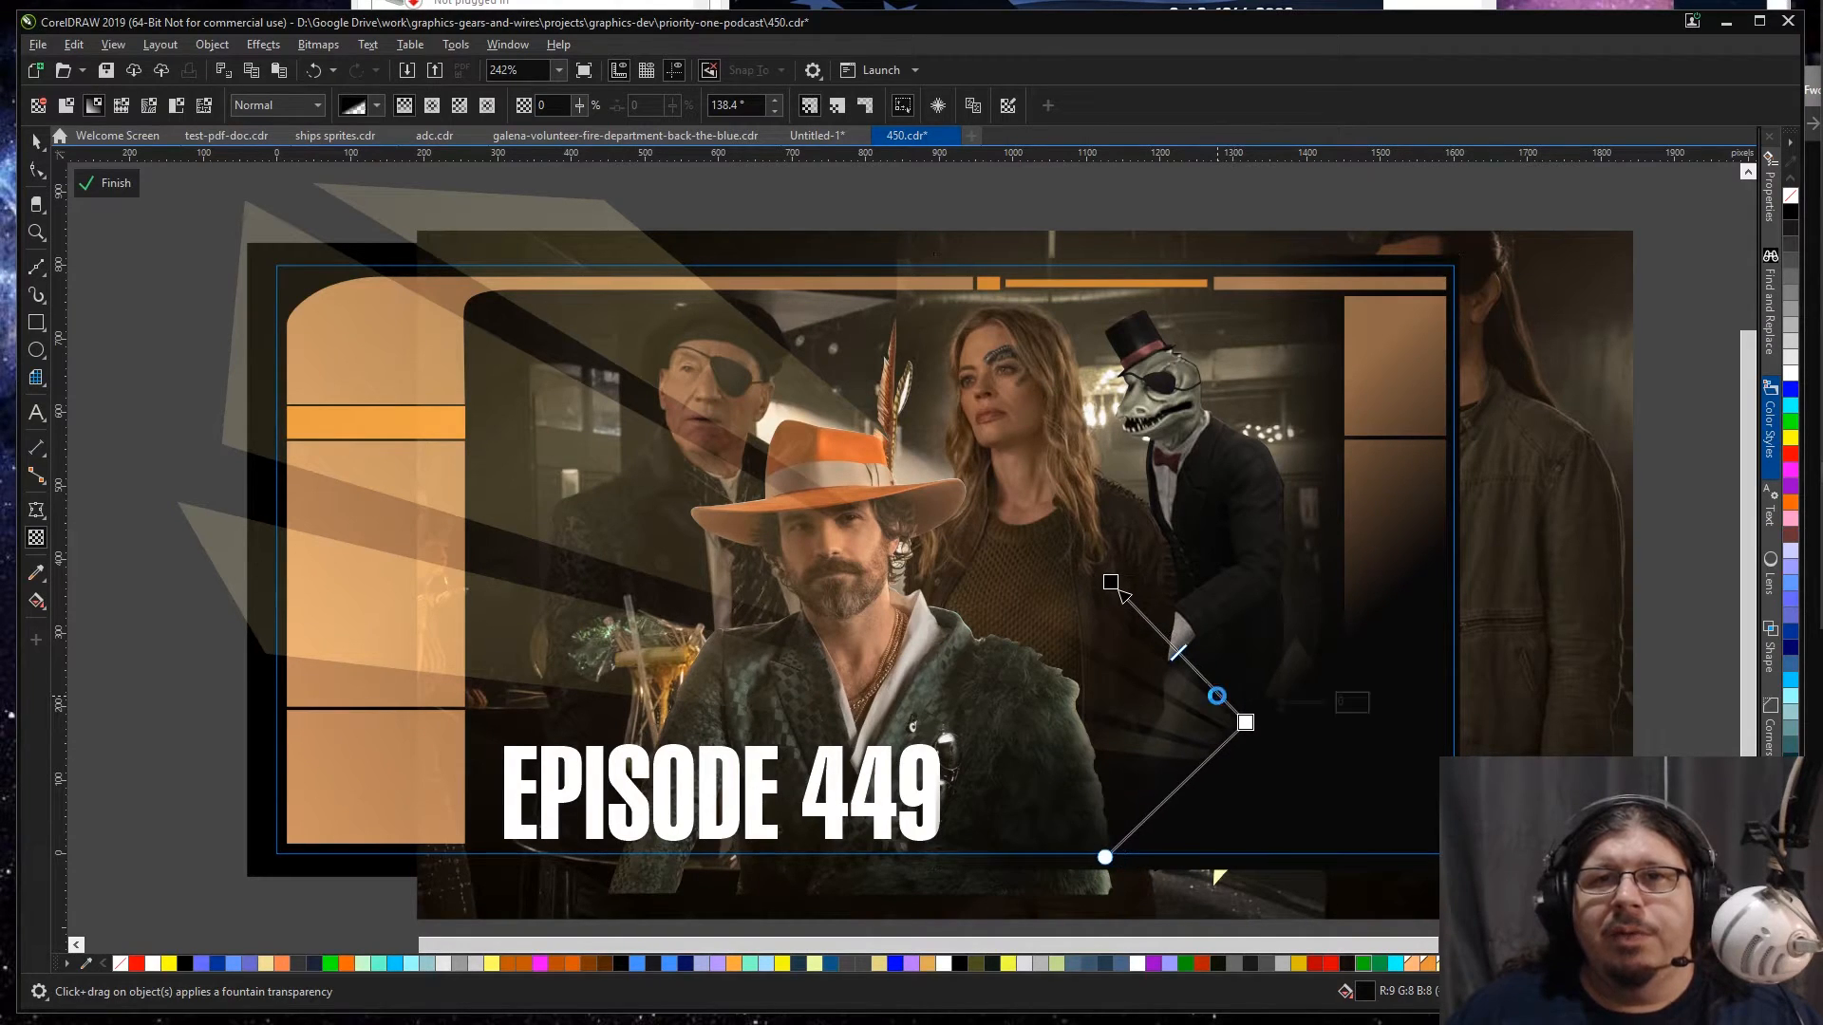
Step: Try re-pasting the faded rectangle and sending it behind the bar scene, then undo the diagonal fade changes
key("space")
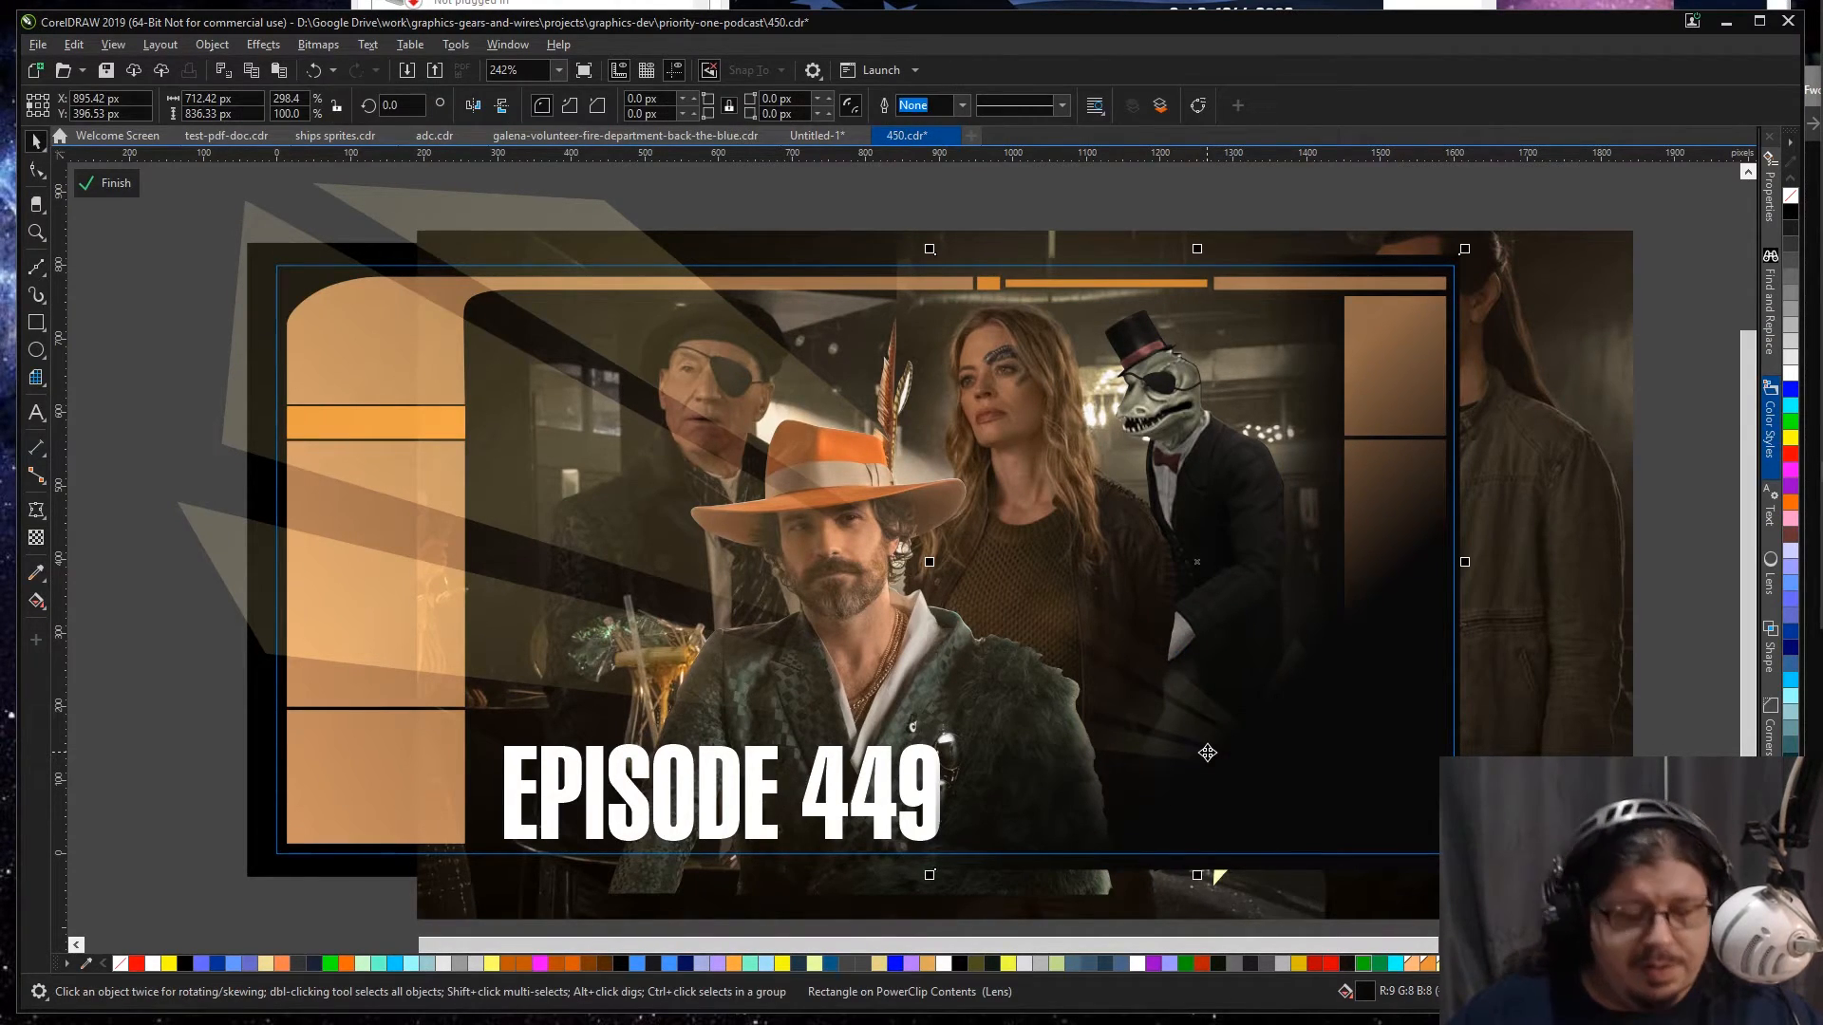
key("Delete")
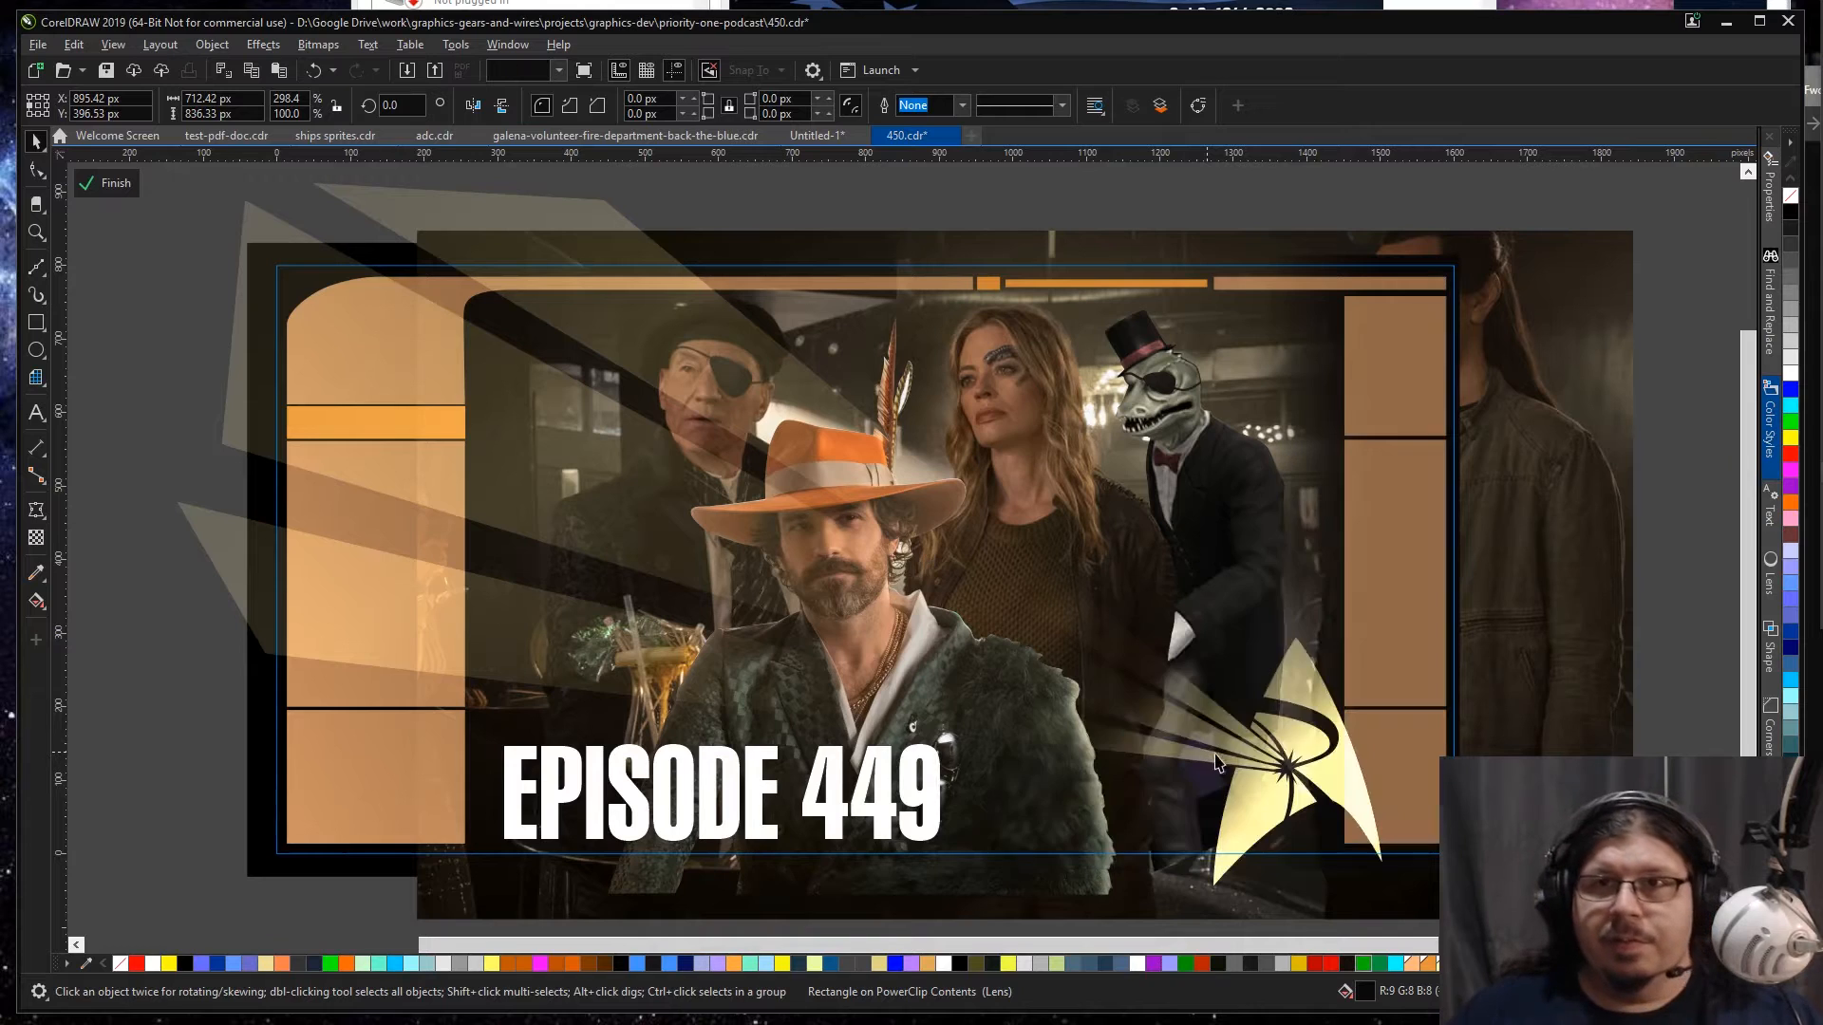
left_click(1521, 600)
key("Escape")
left_click_drag(1521, 600, 1520, 536)
key("ctrl+z")
key("ctrl+a")
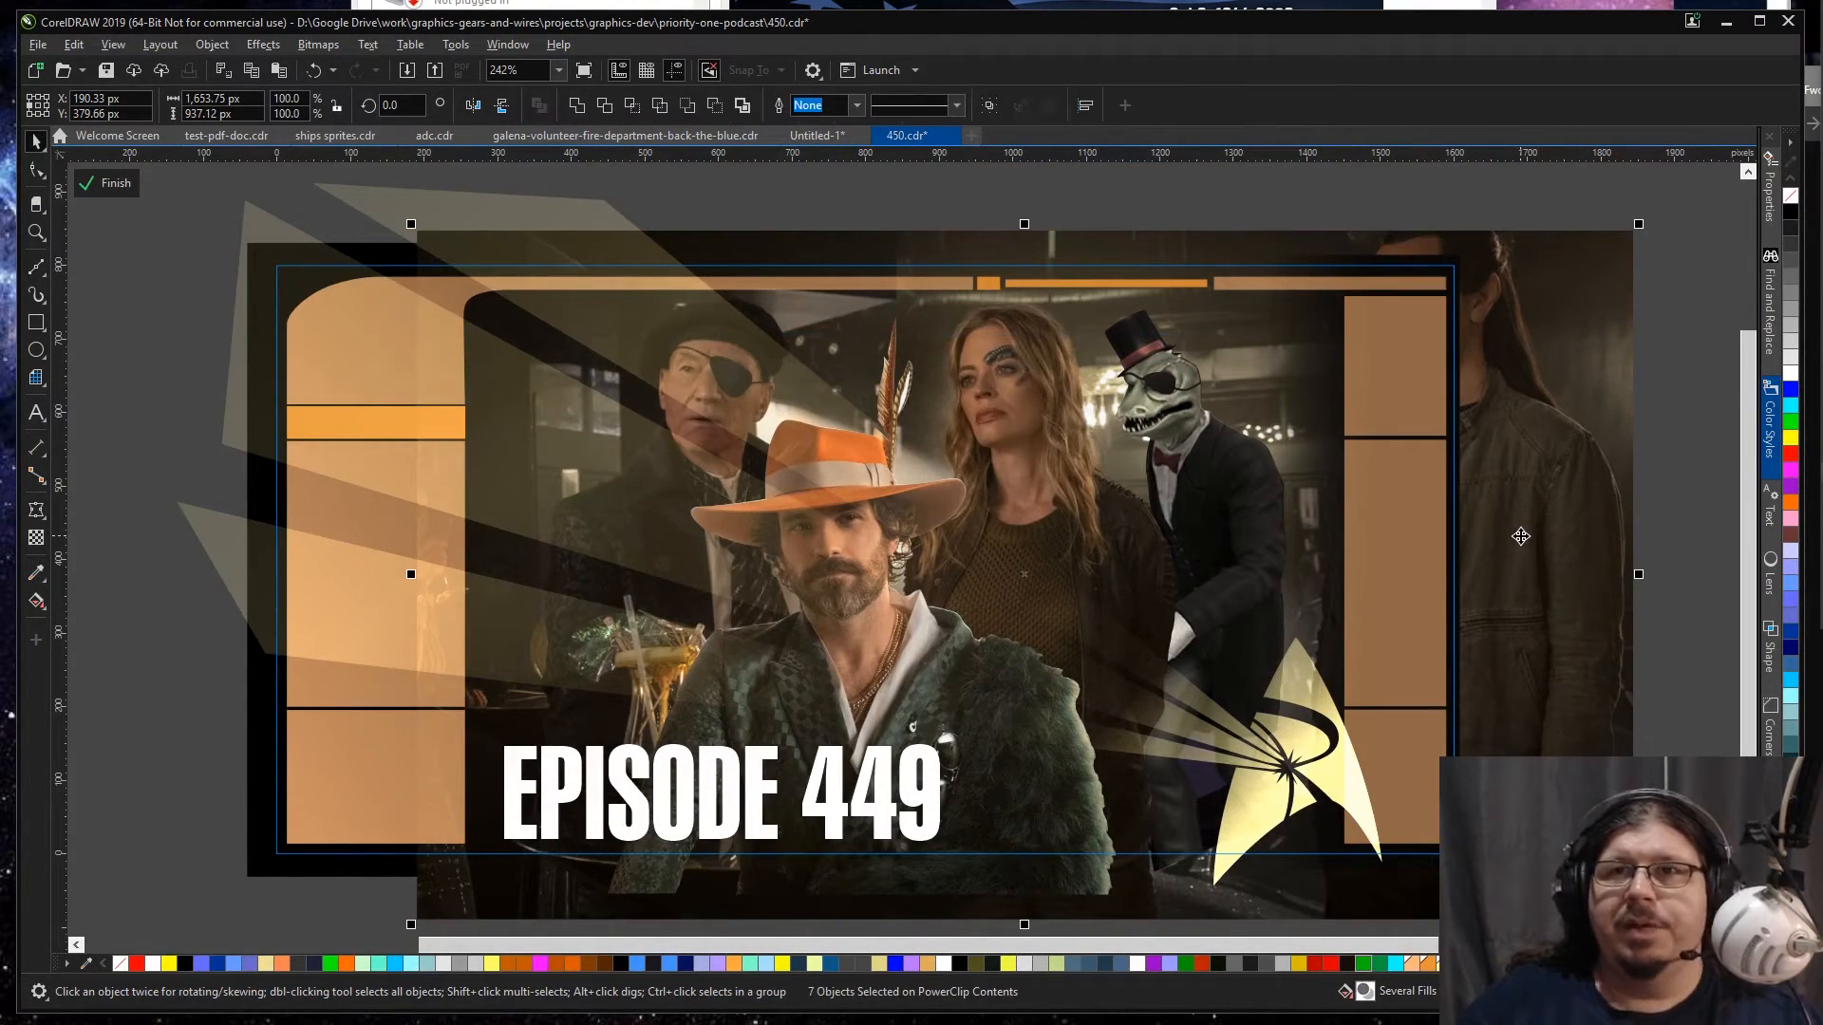
left_click(1661, 521)
key("ctrl+v")
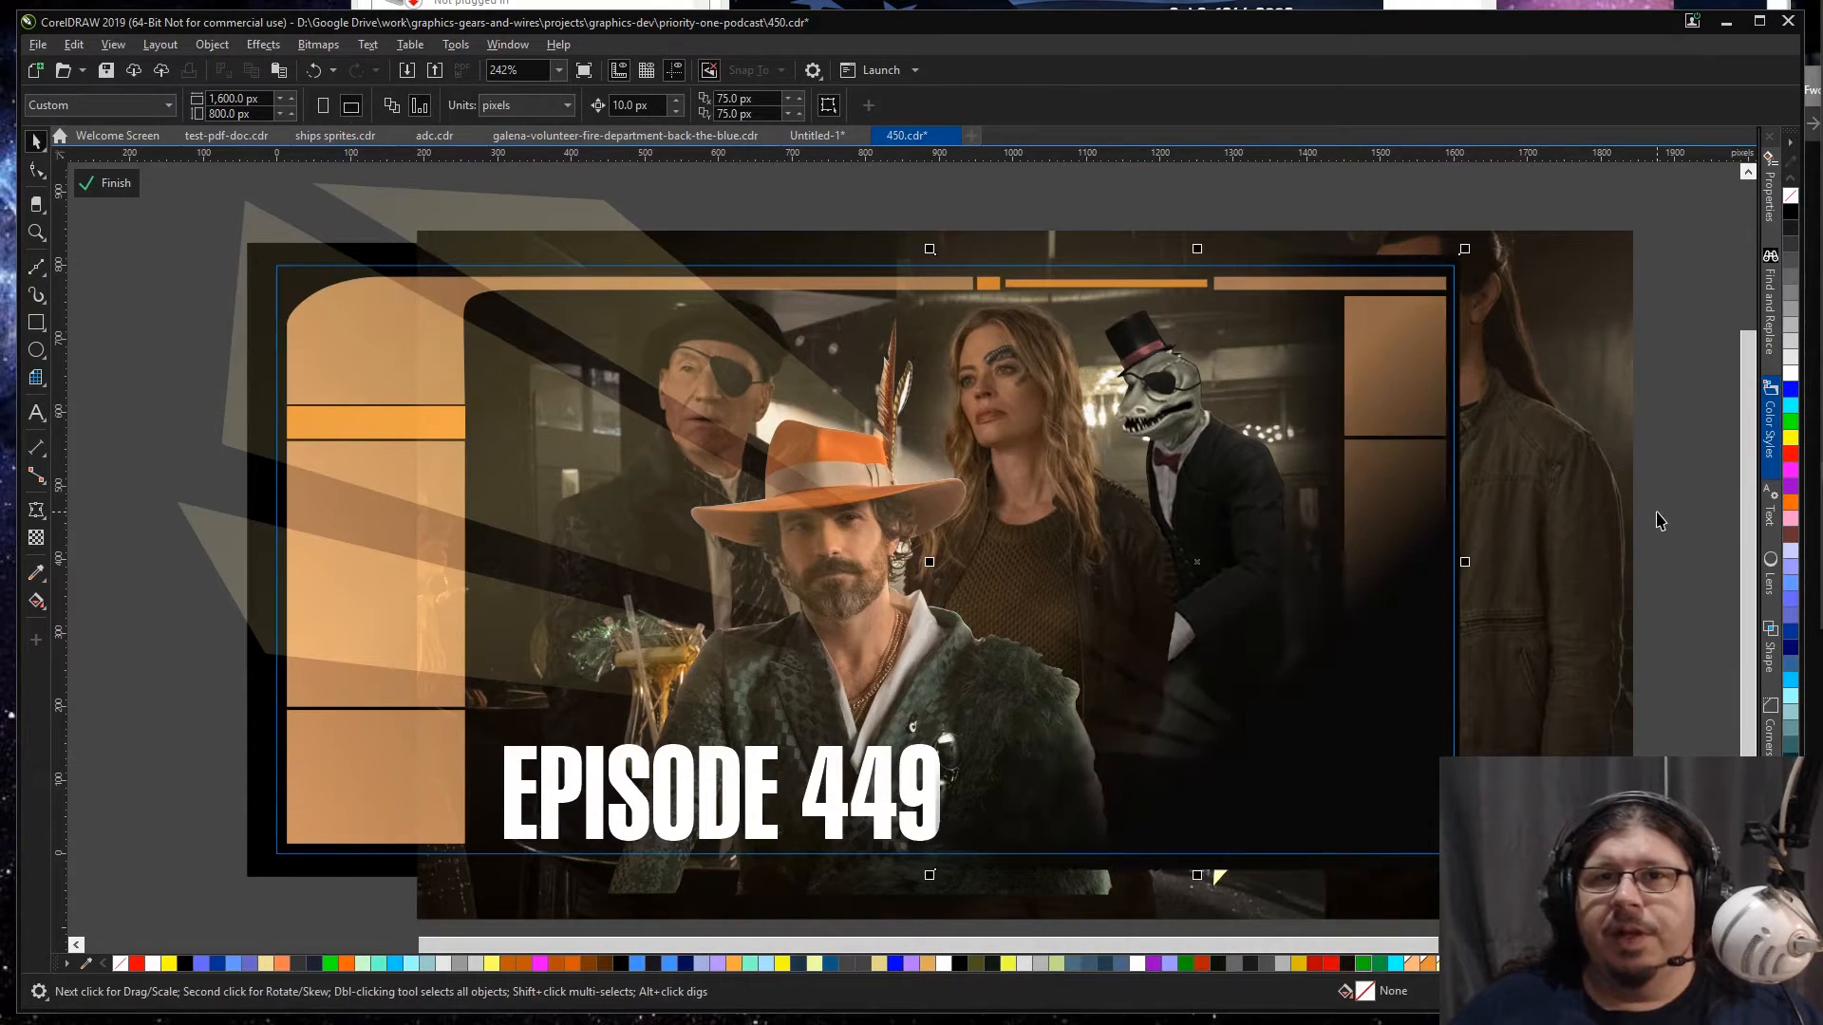
key("shift+Page_Down")
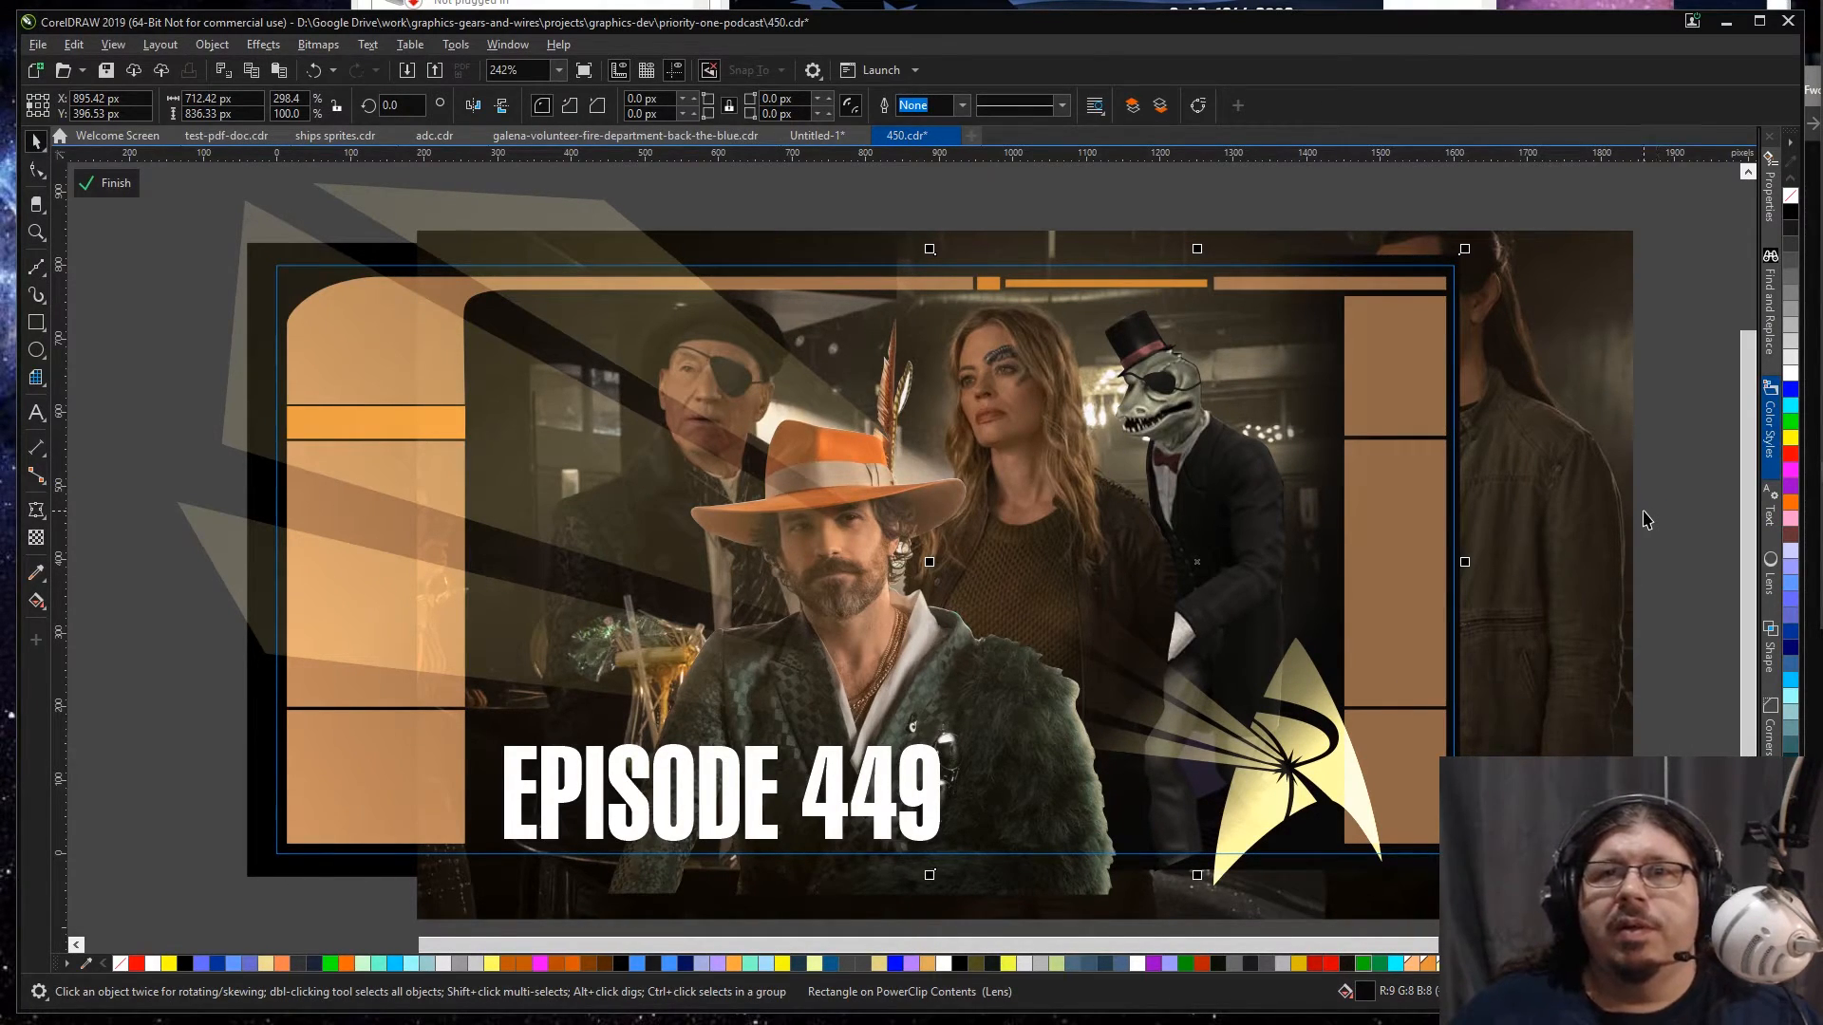
left_click(1634, 512)
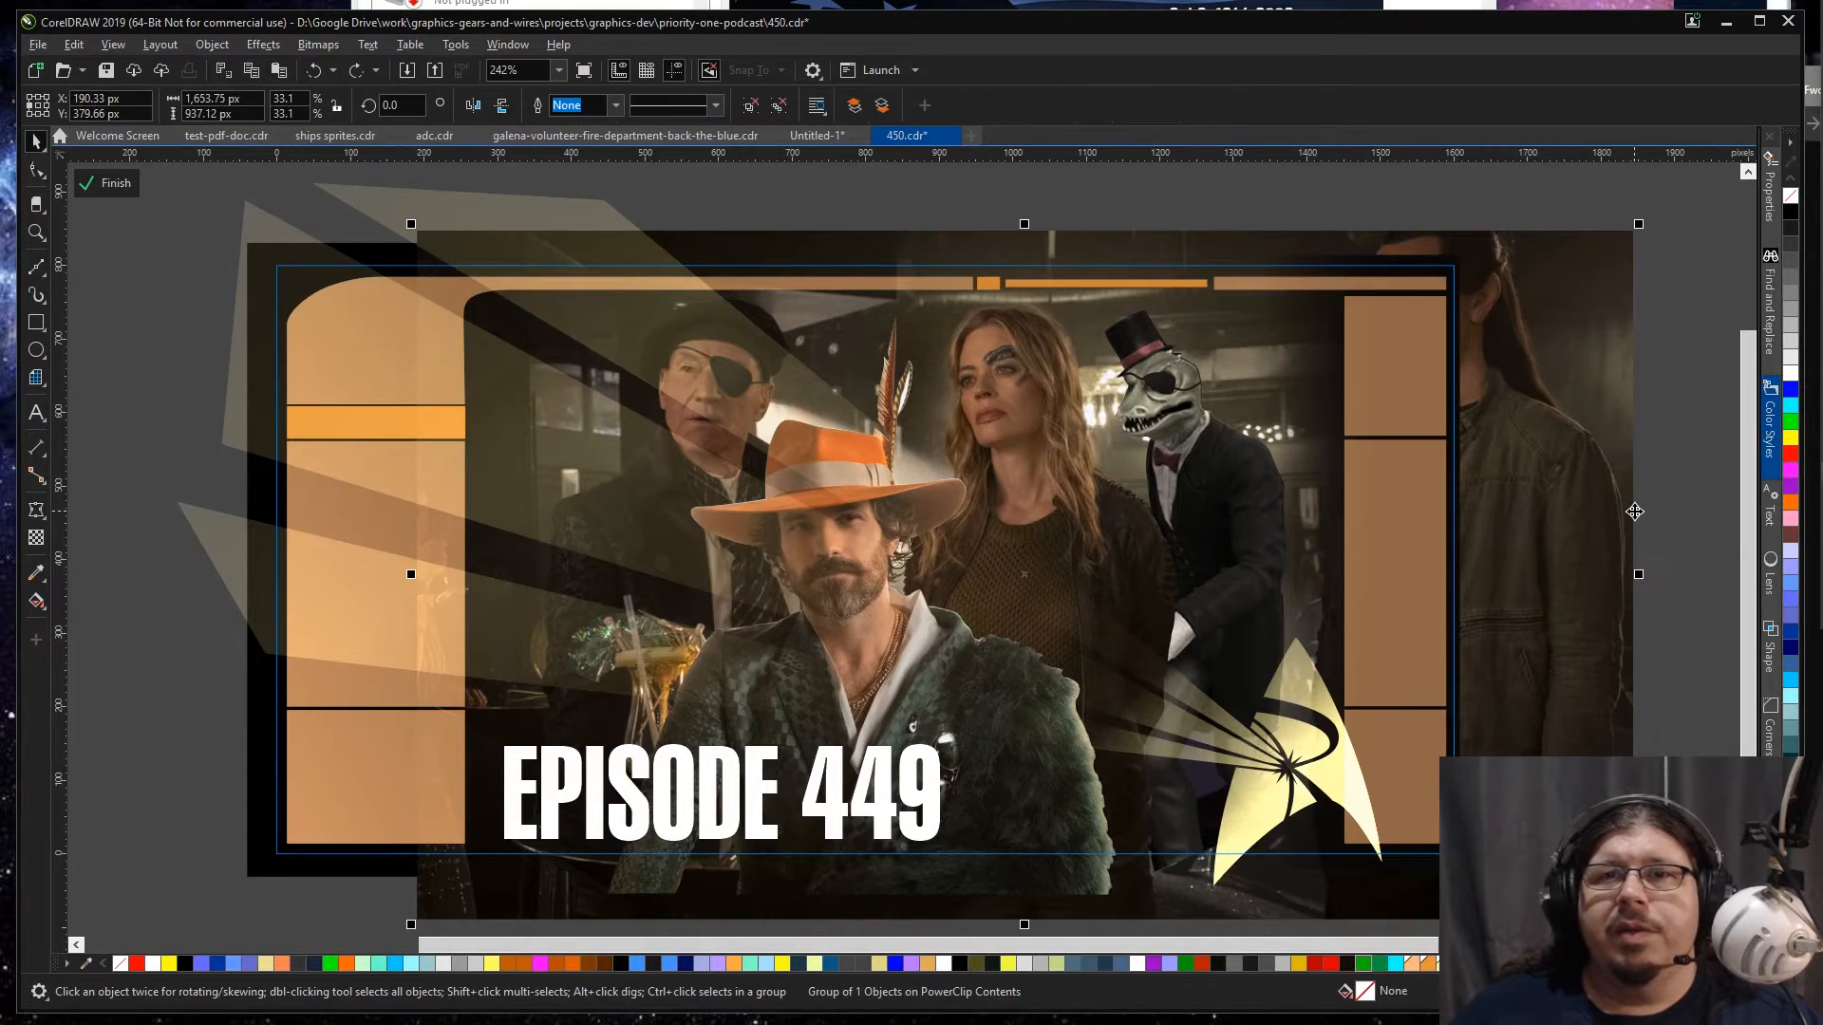
key("ctrl+z")
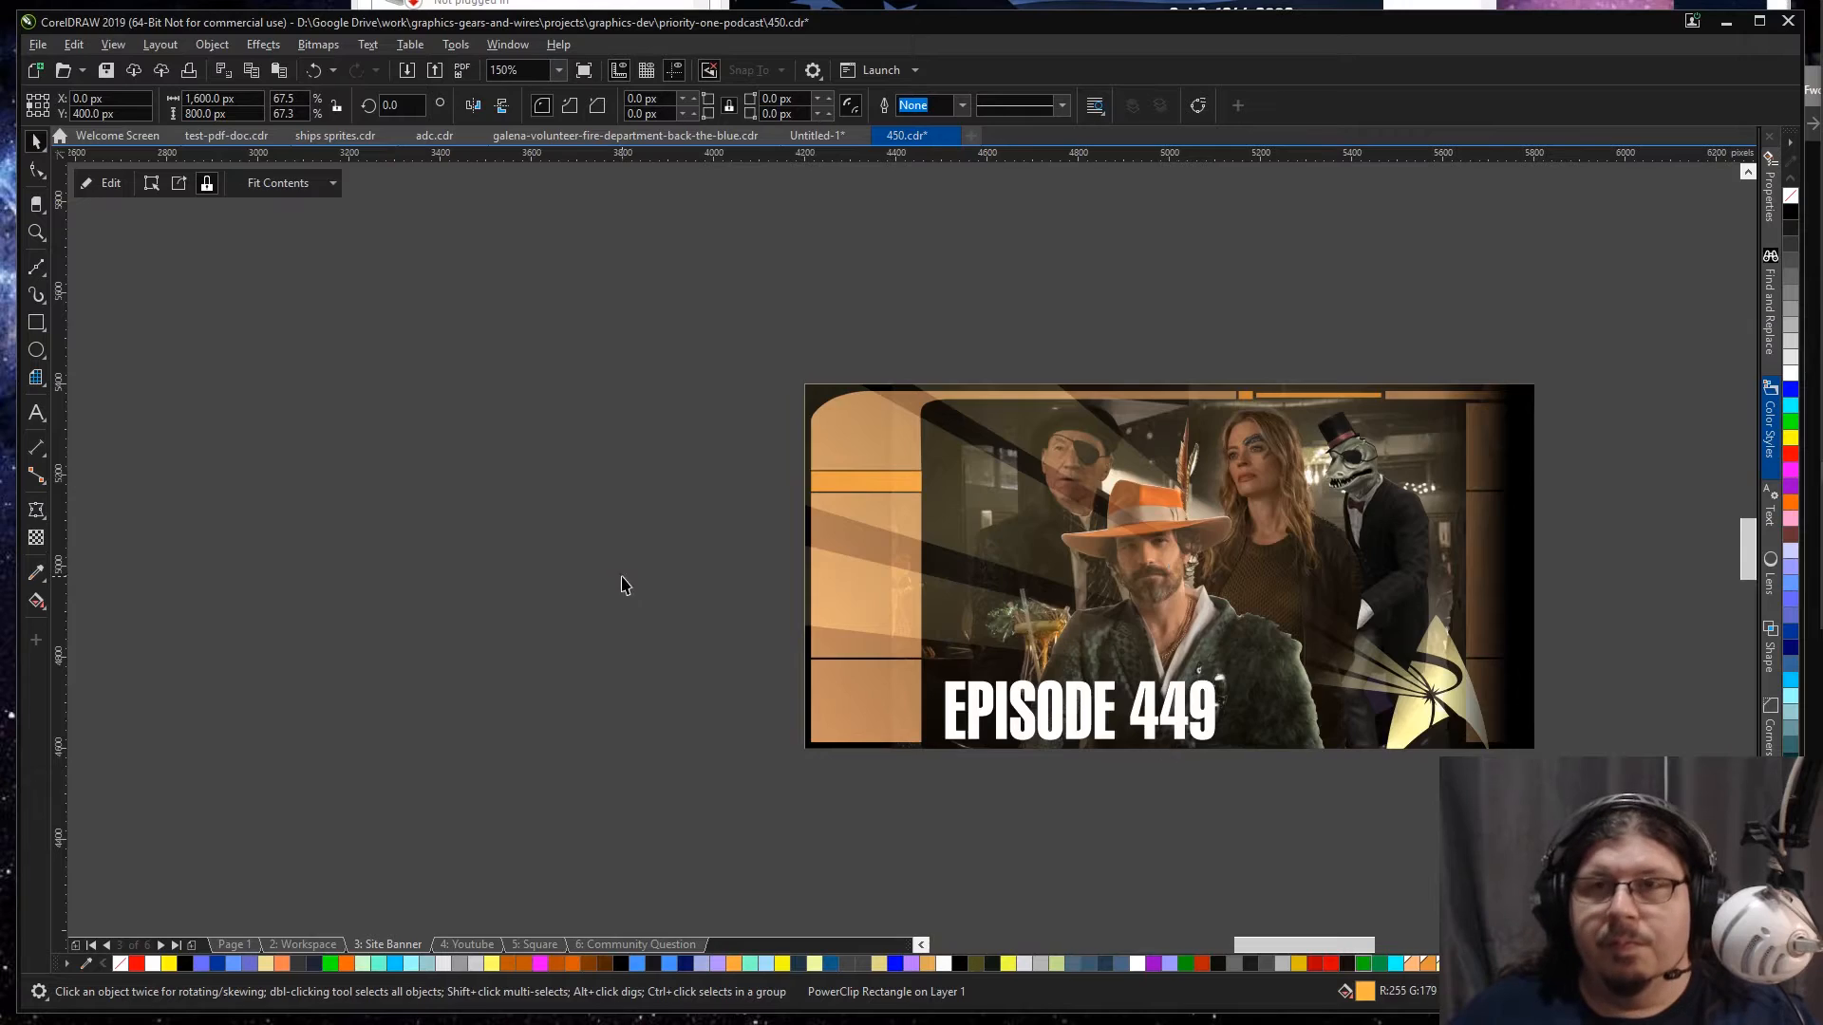
Step: On the Workspace page, trace the purple gap between the lizard character's legs with a closed straight-sided Bézier shape
key("Page_Up")
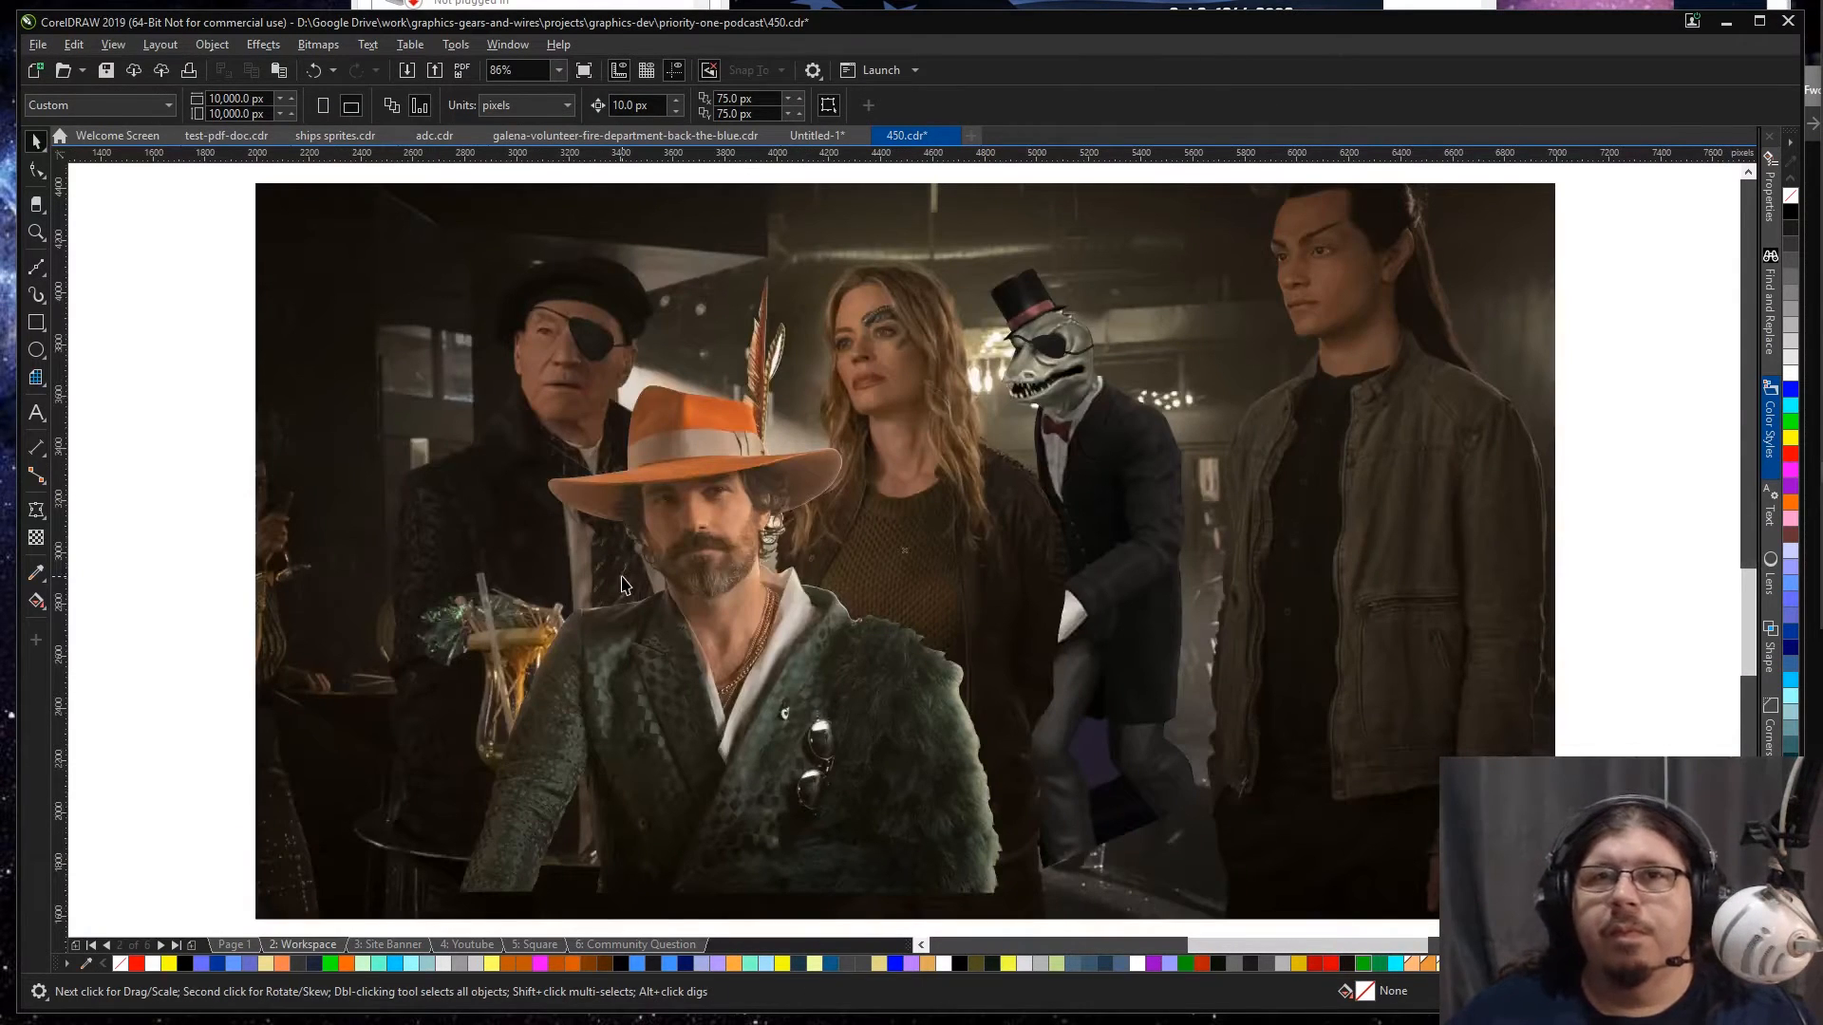
left_click(622, 577)
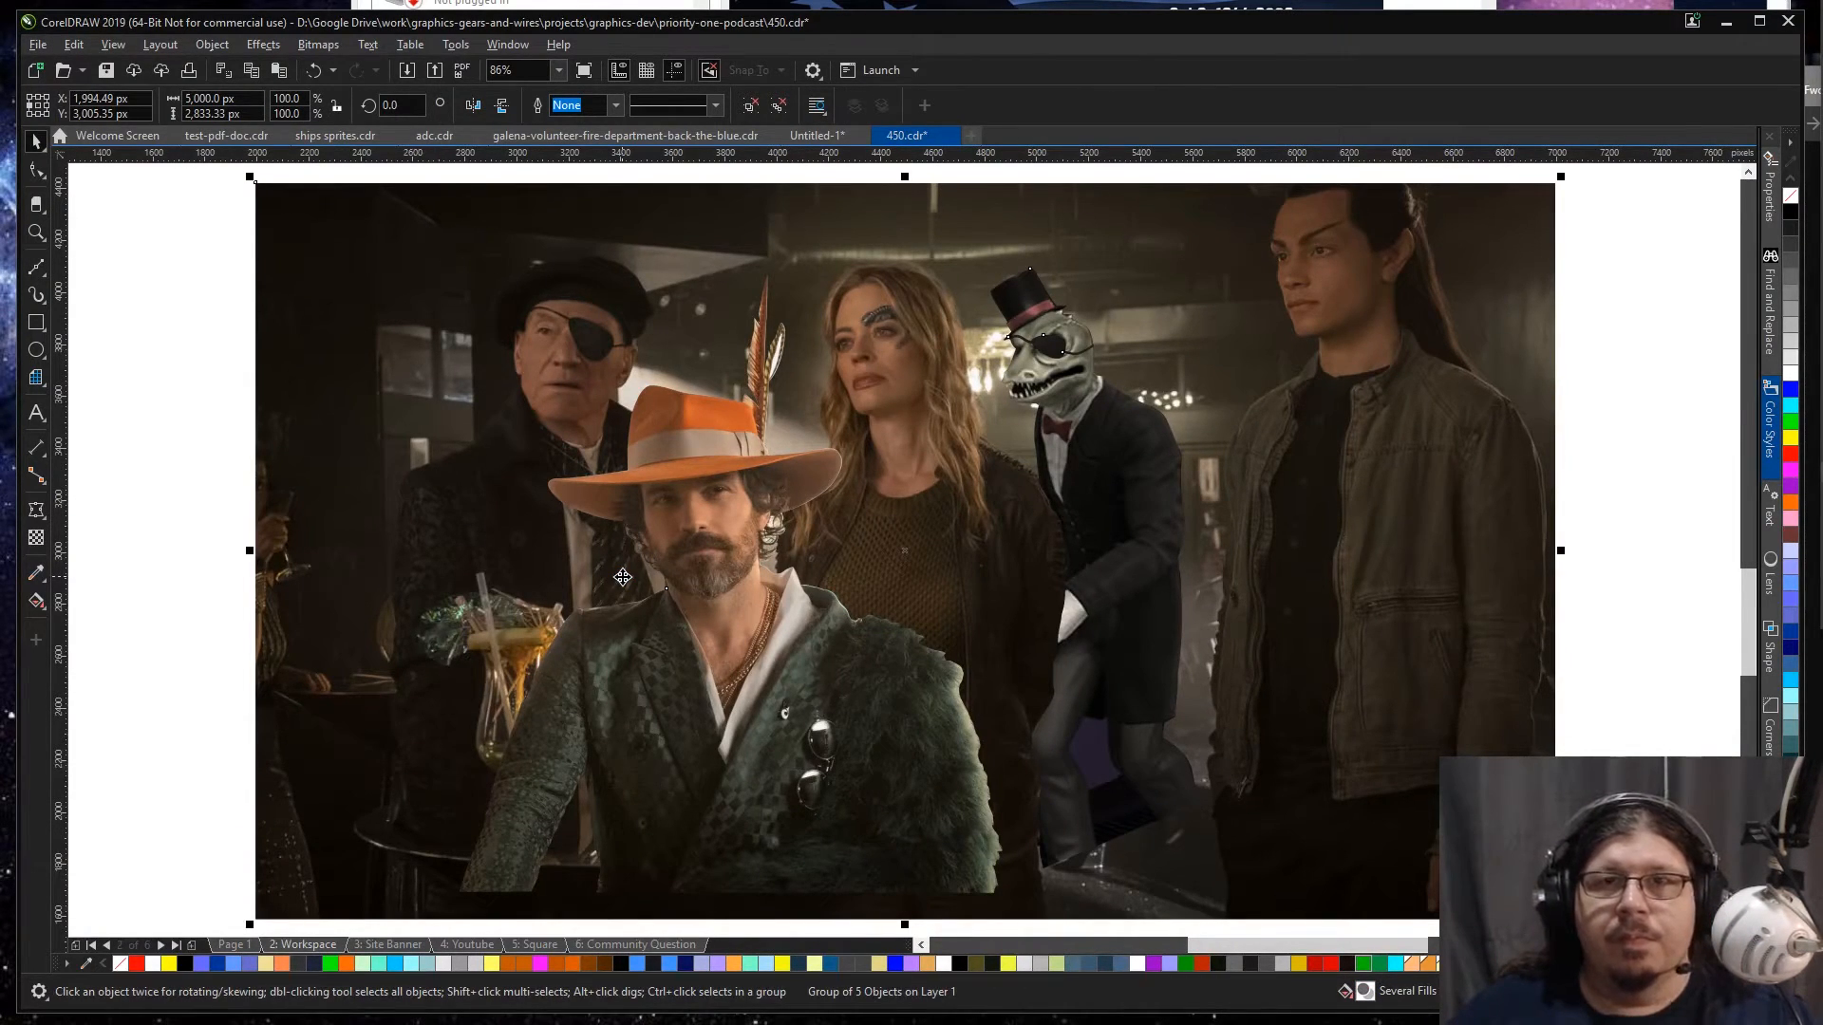
left_click(1102, 700, "ctrl")
key("F2")
left_click_drag(965, 618, 1229, 869)
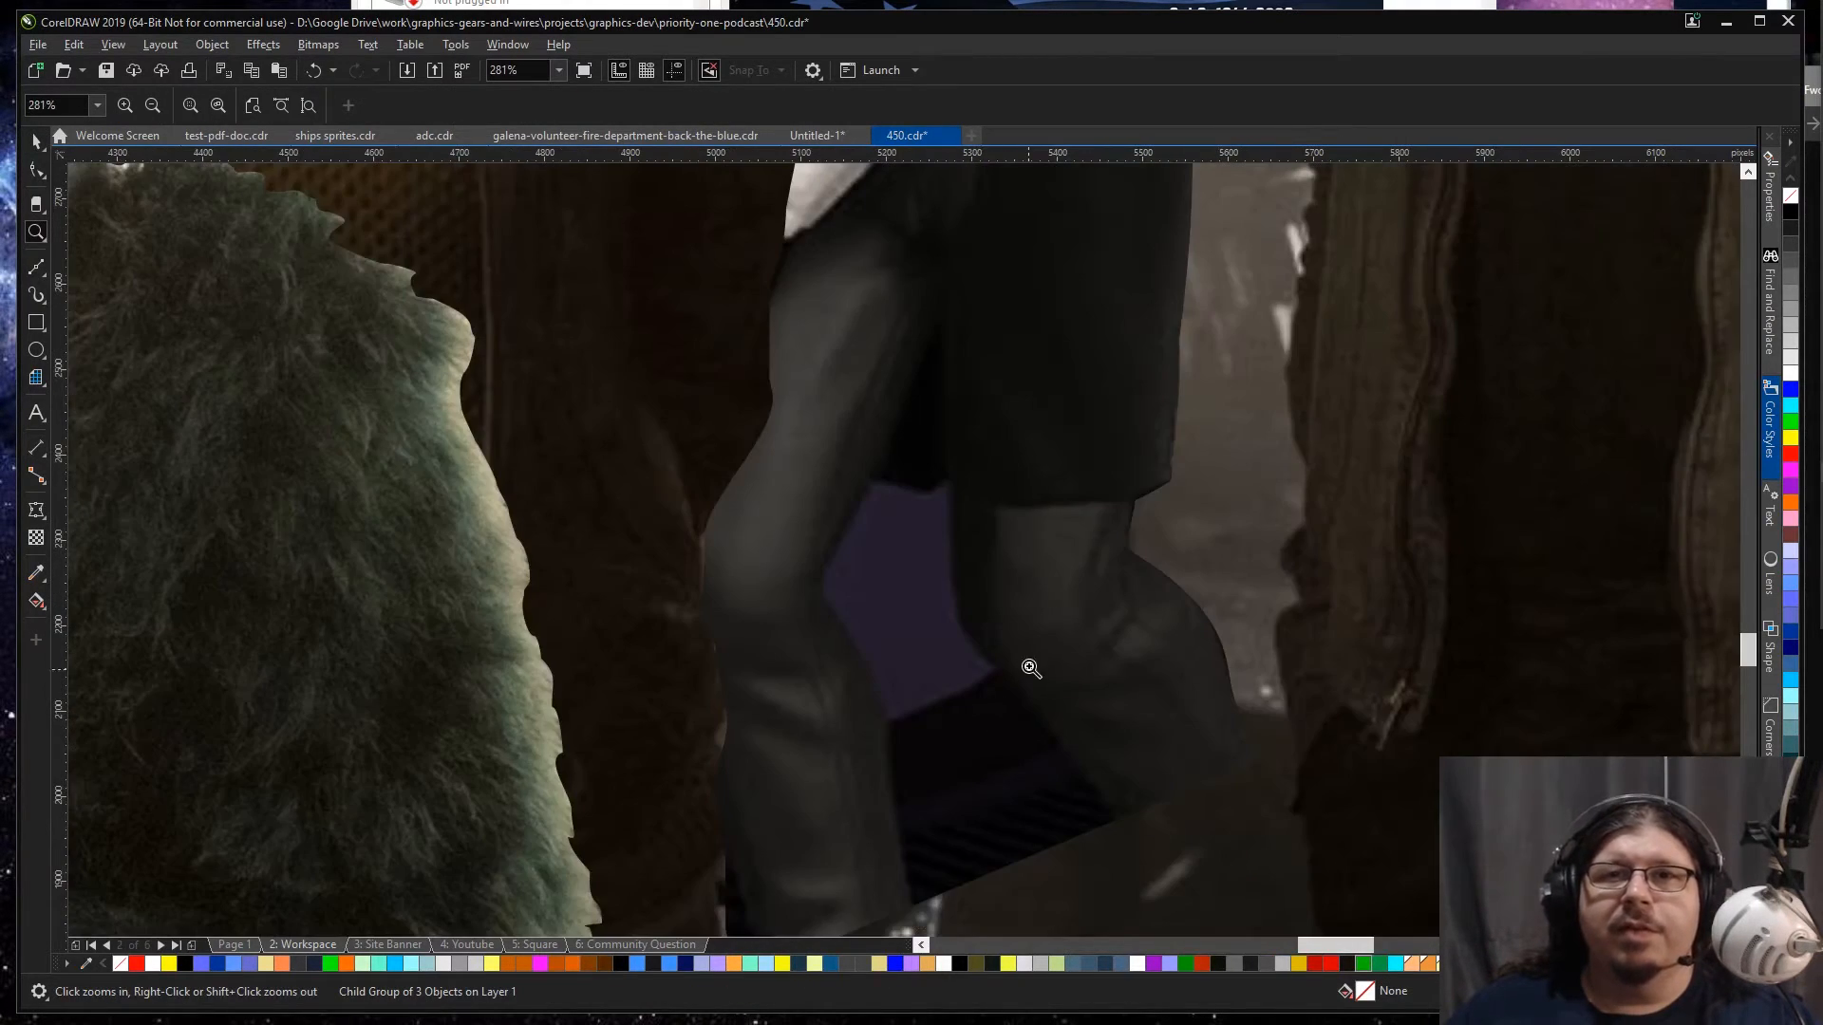
left_click(36, 267)
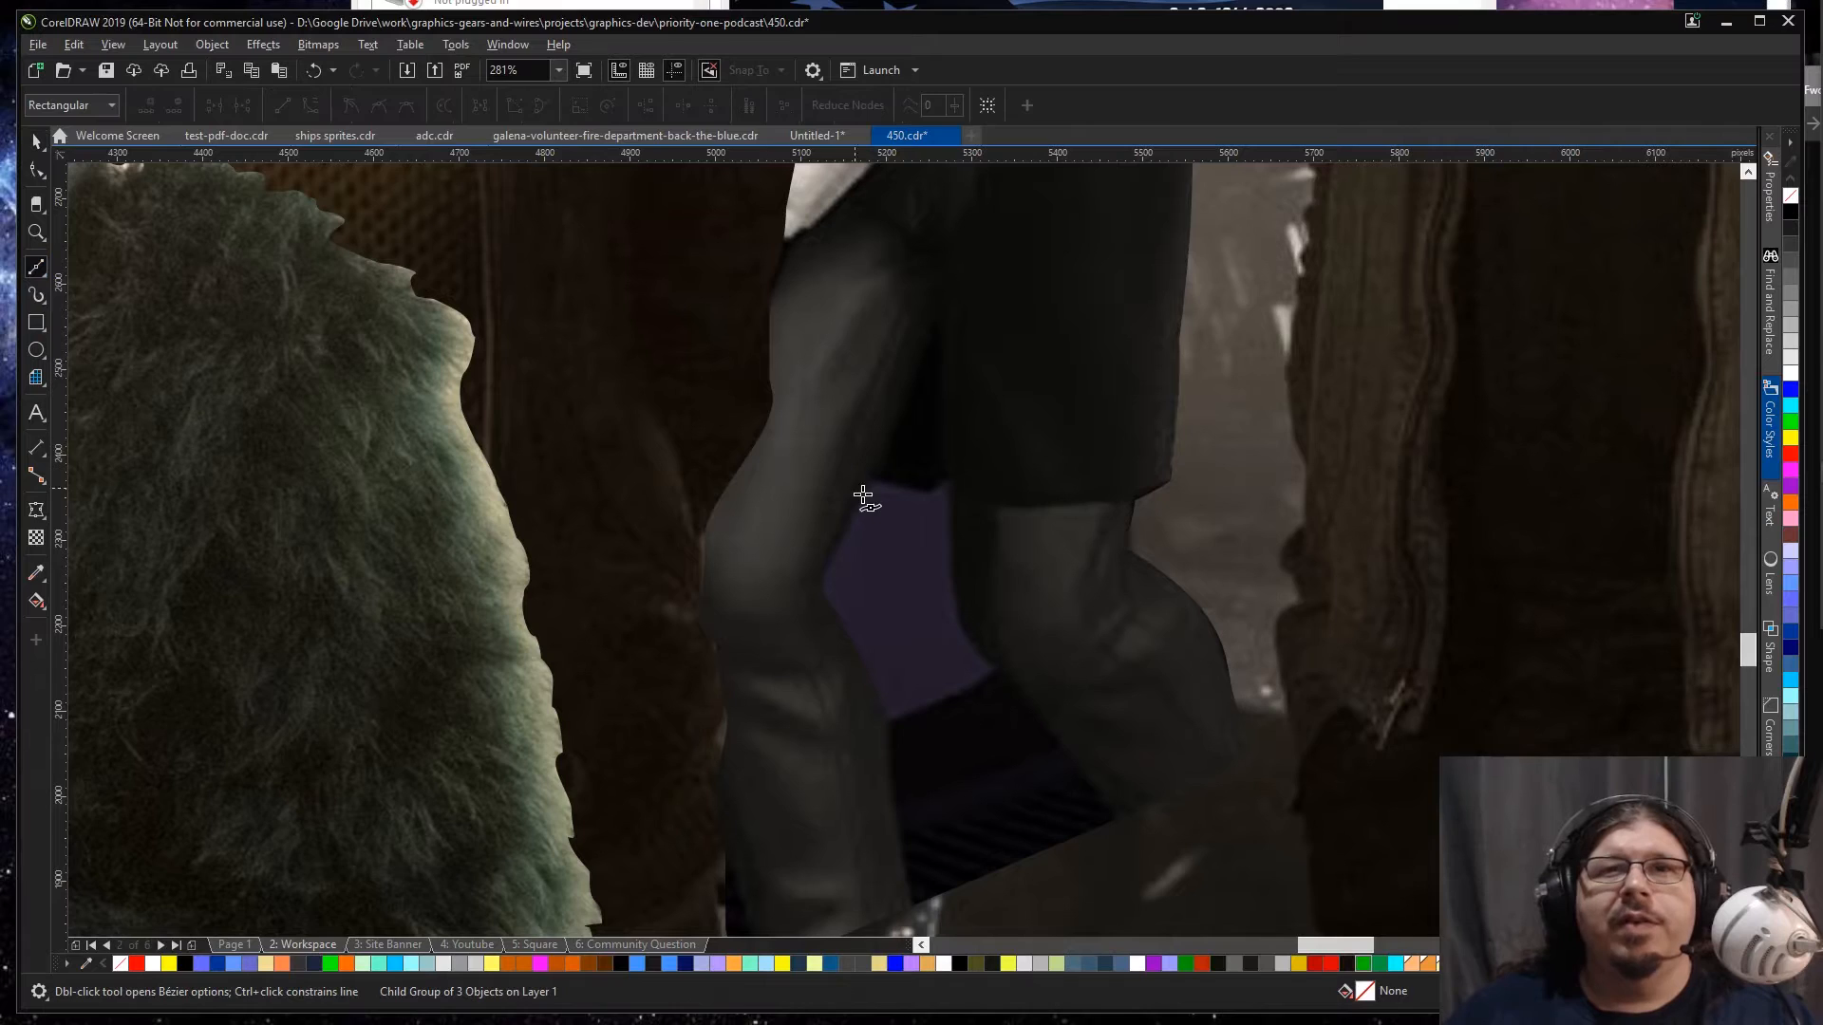
left_click(874, 471)
left_click(821, 576)
left_click(826, 603)
left_click(849, 634)
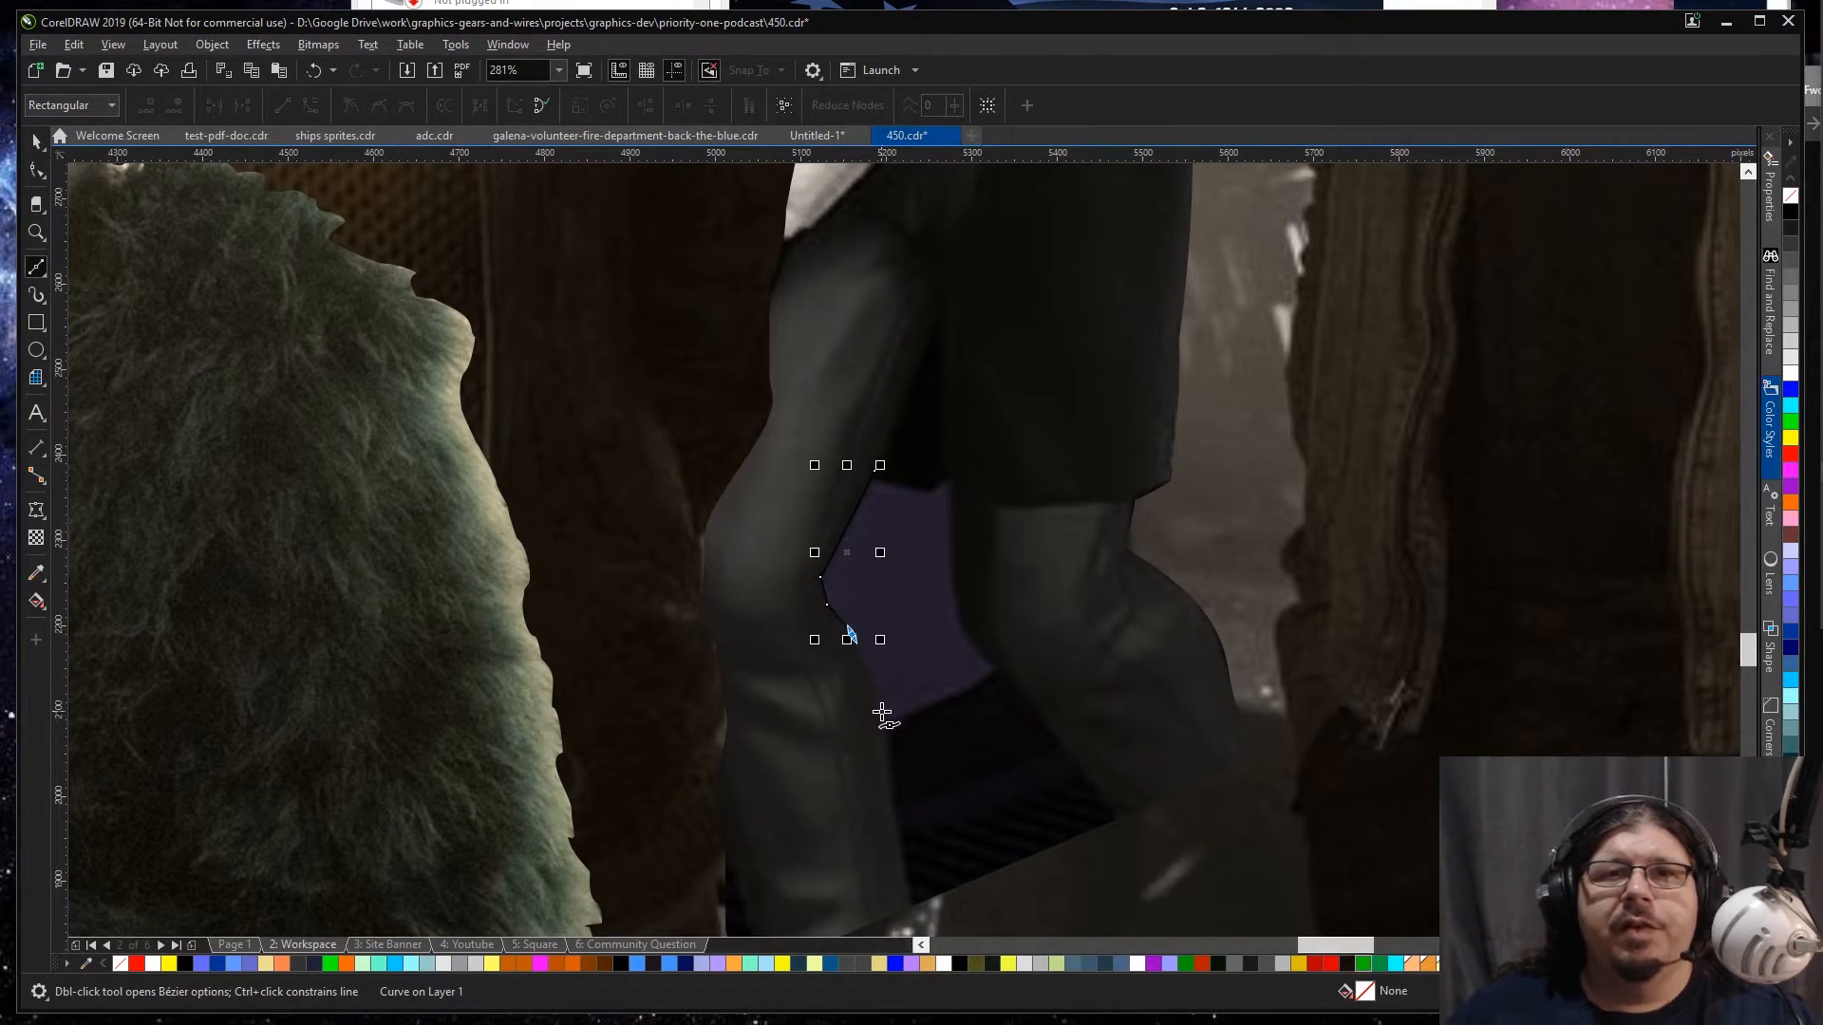
left_click(884, 724)
left_click(1002, 674)
left_click(980, 653)
left_click(957, 617)
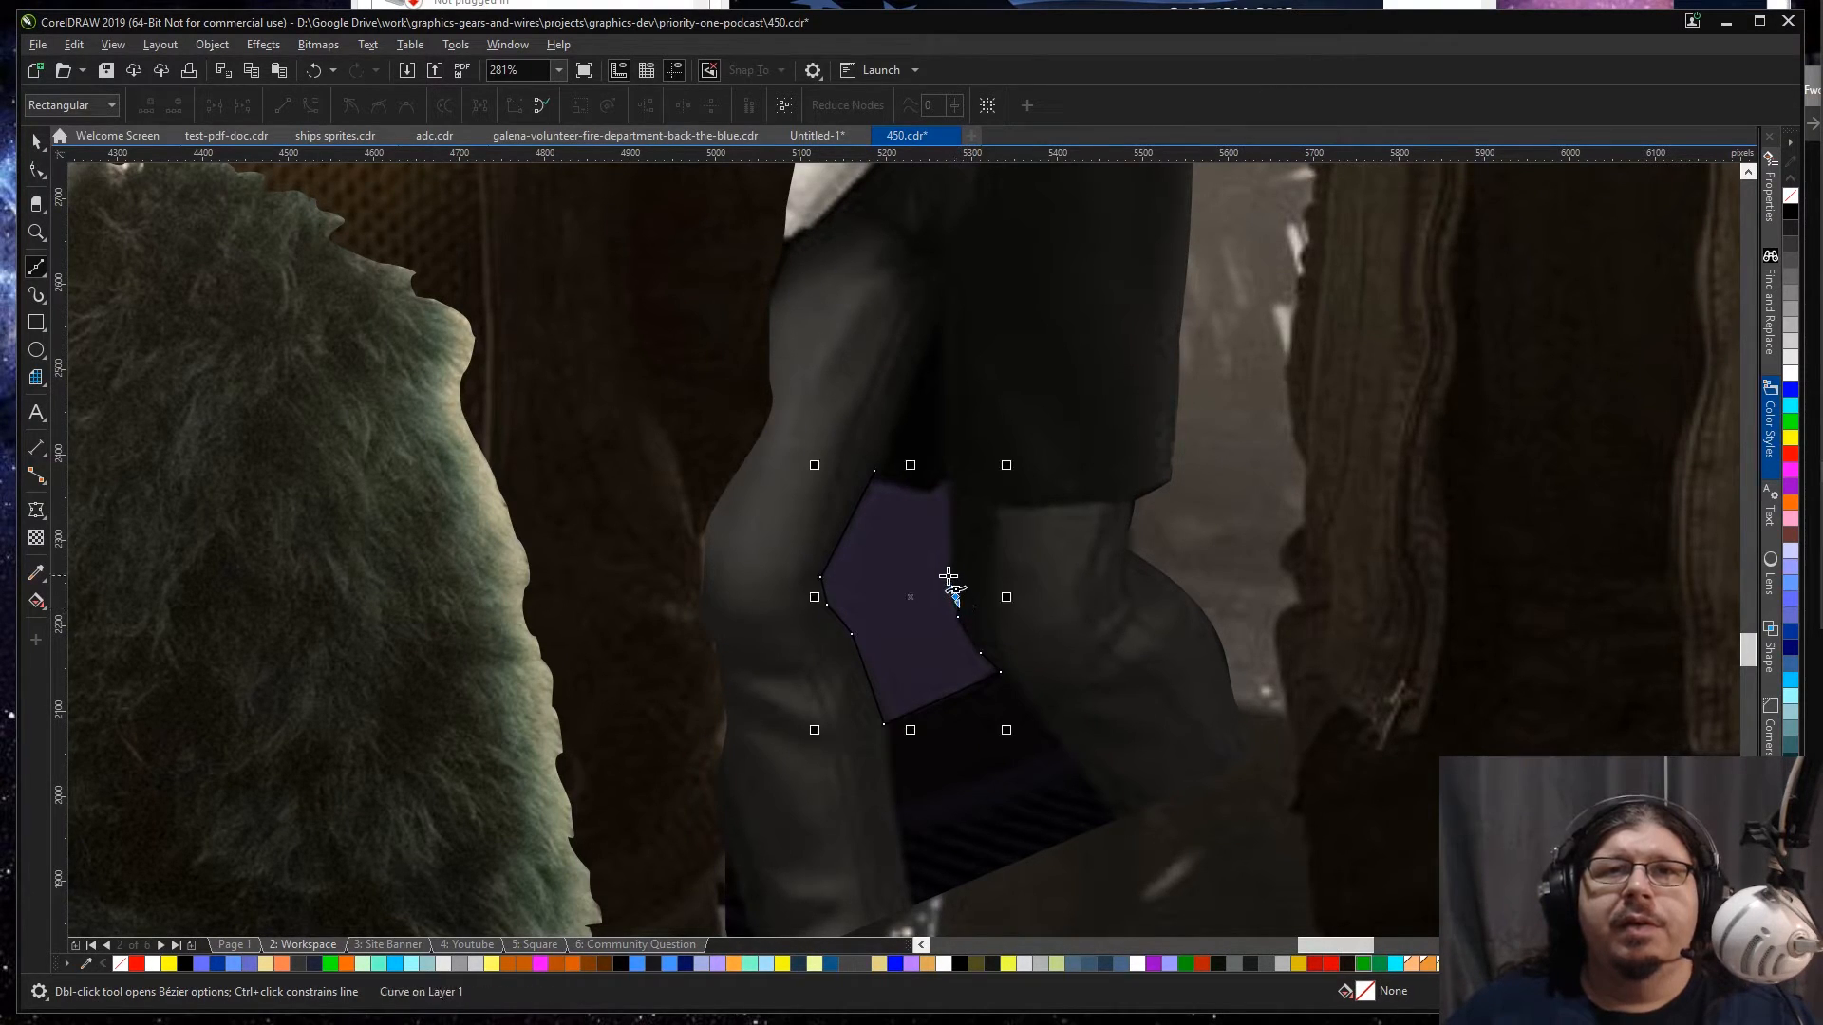
left_click(951, 492)
left_click(939, 473)
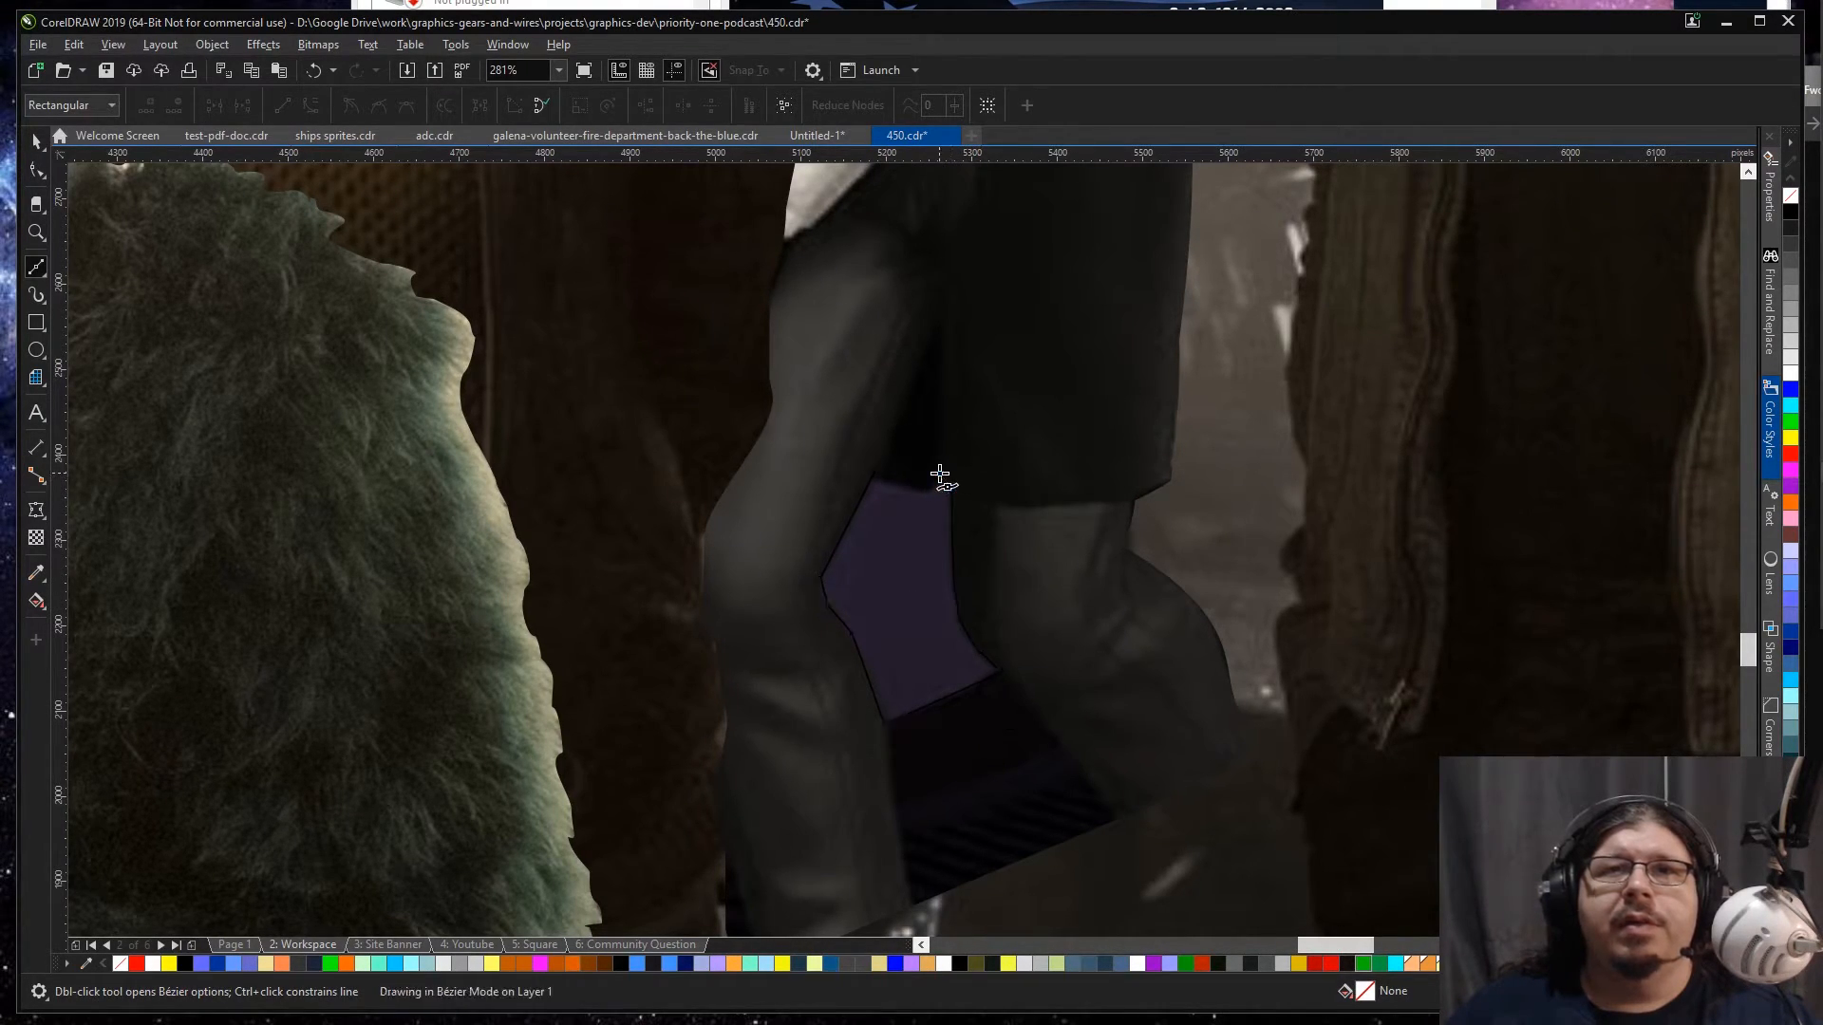
left_click(875, 472)
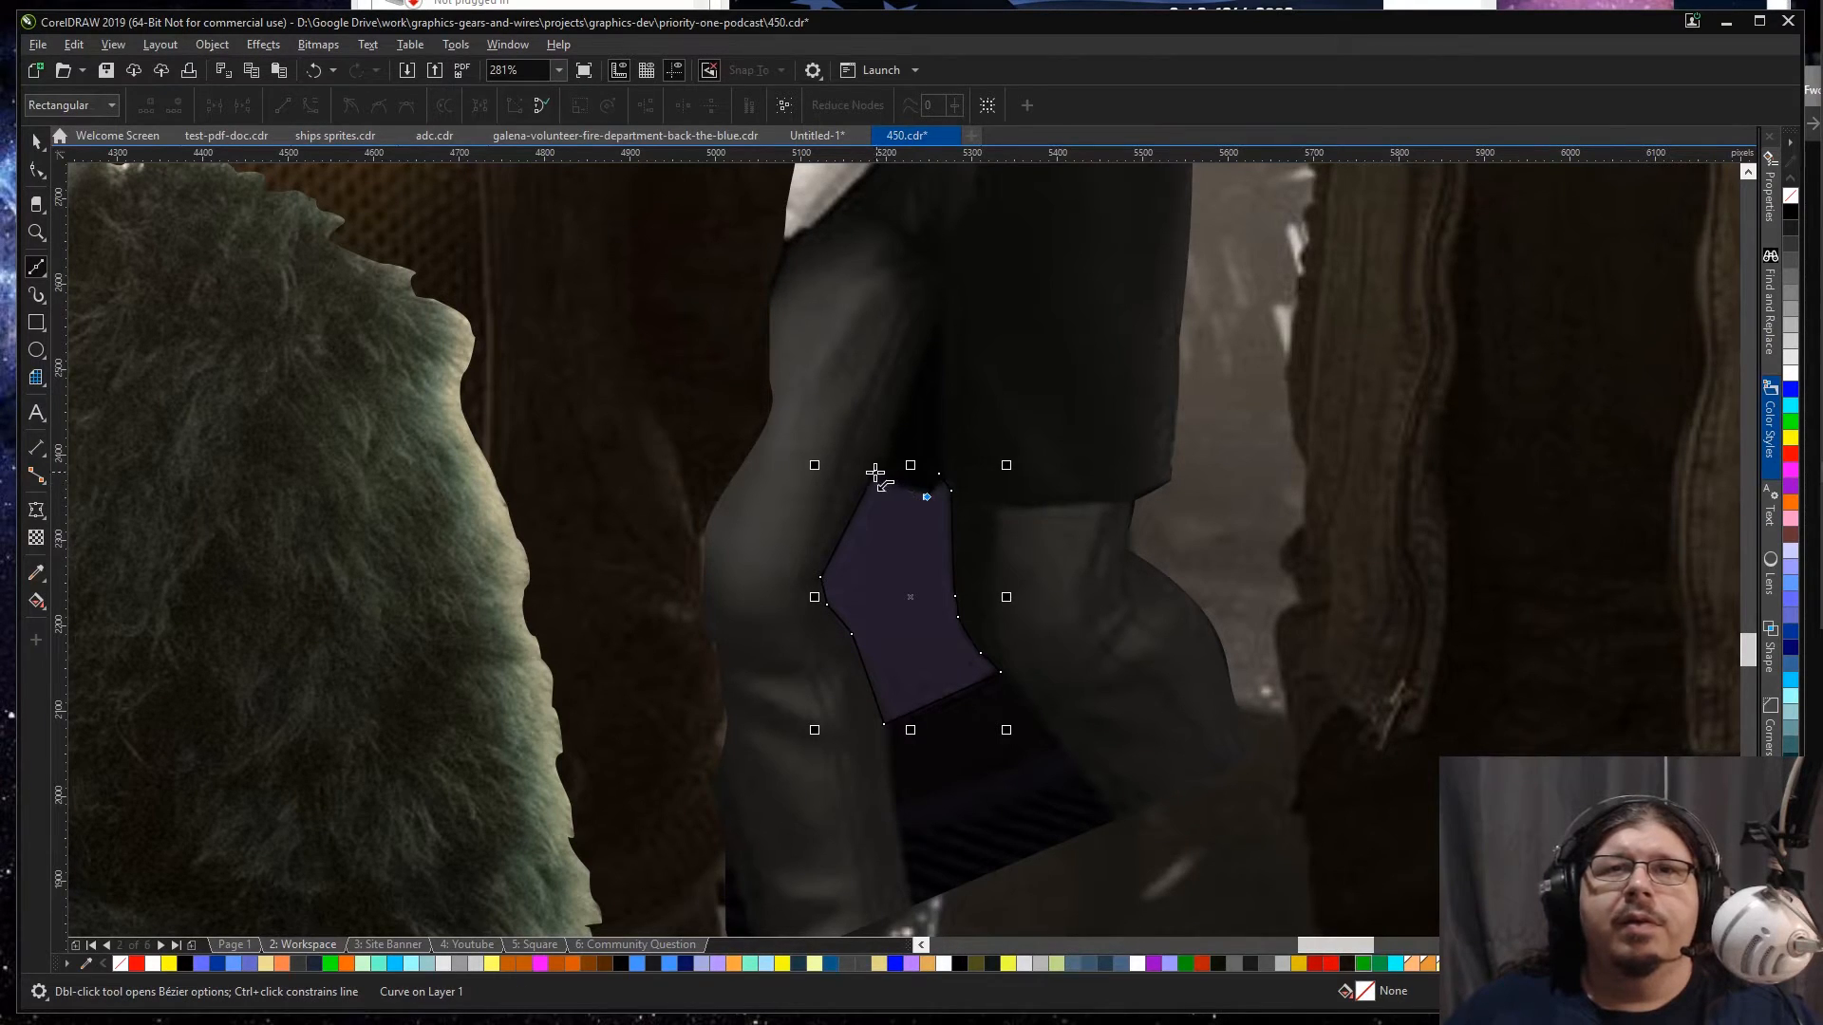
Step: Reshape the traced patch by nudging its stray upper-edge node towards the coat's hem
key("space")
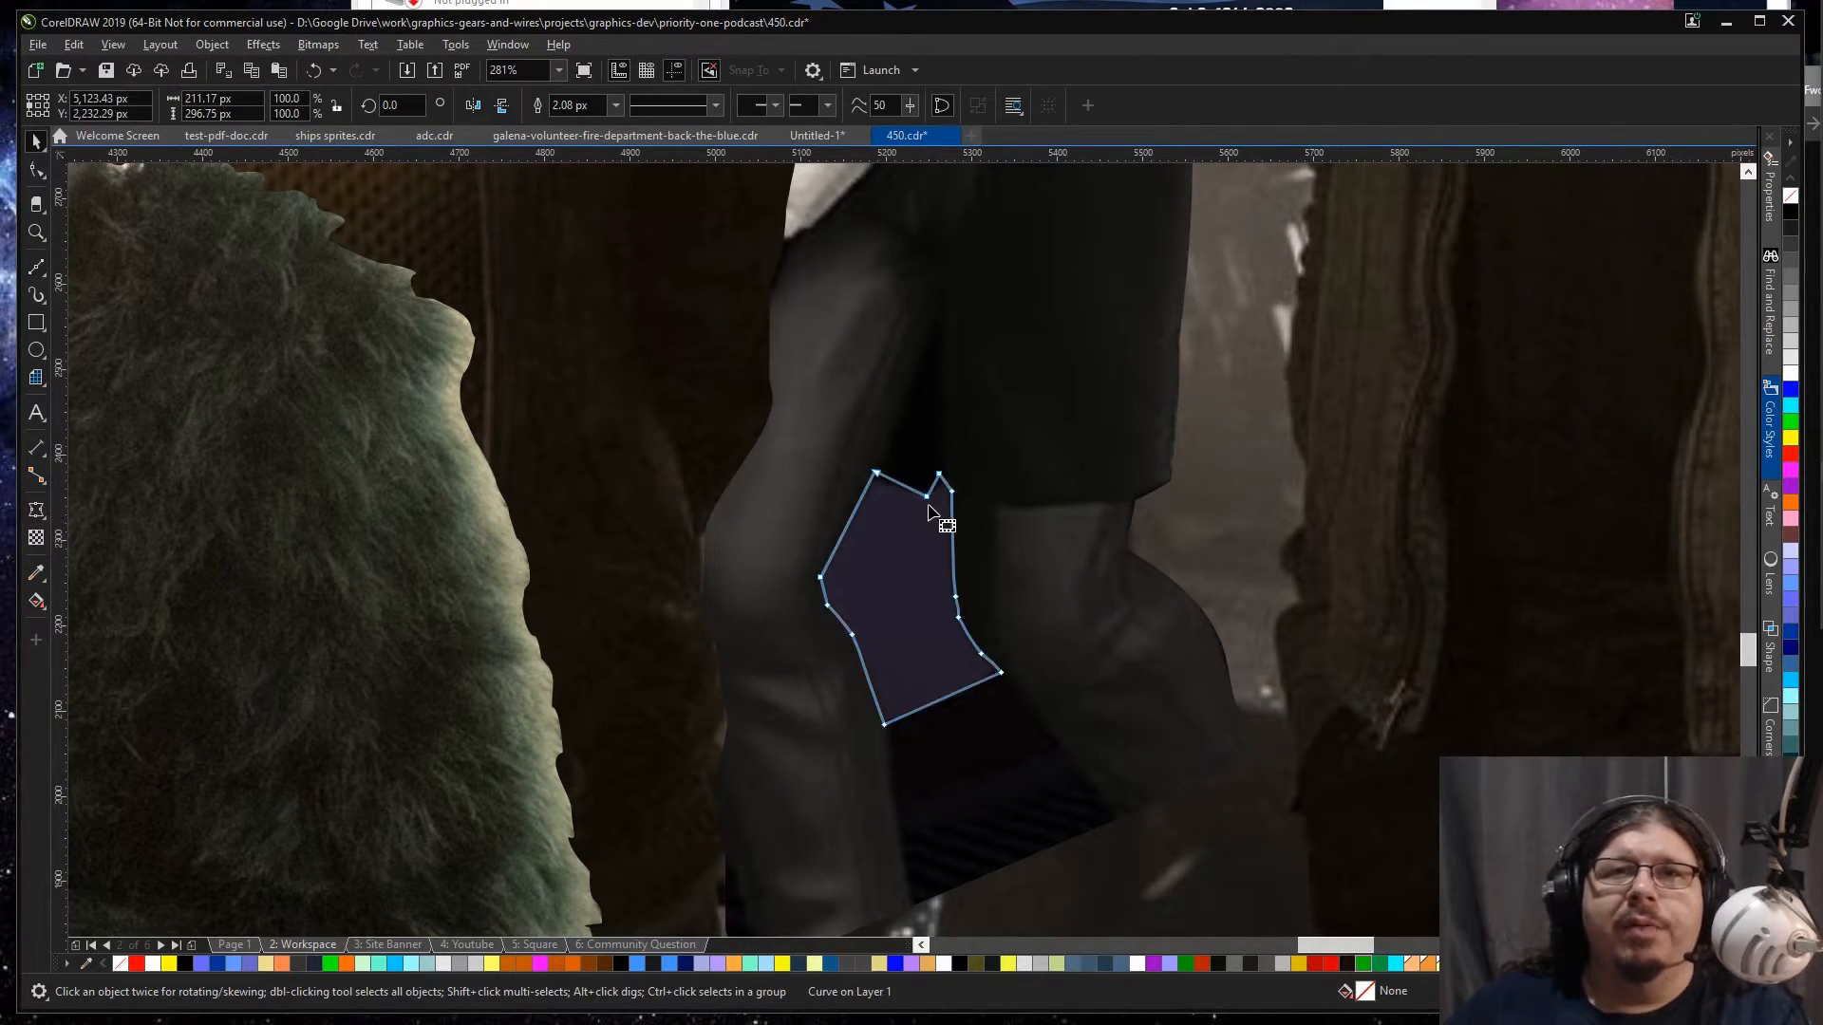
key("F10")
left_click_drag(927, 497, 926, 495)
key("space")
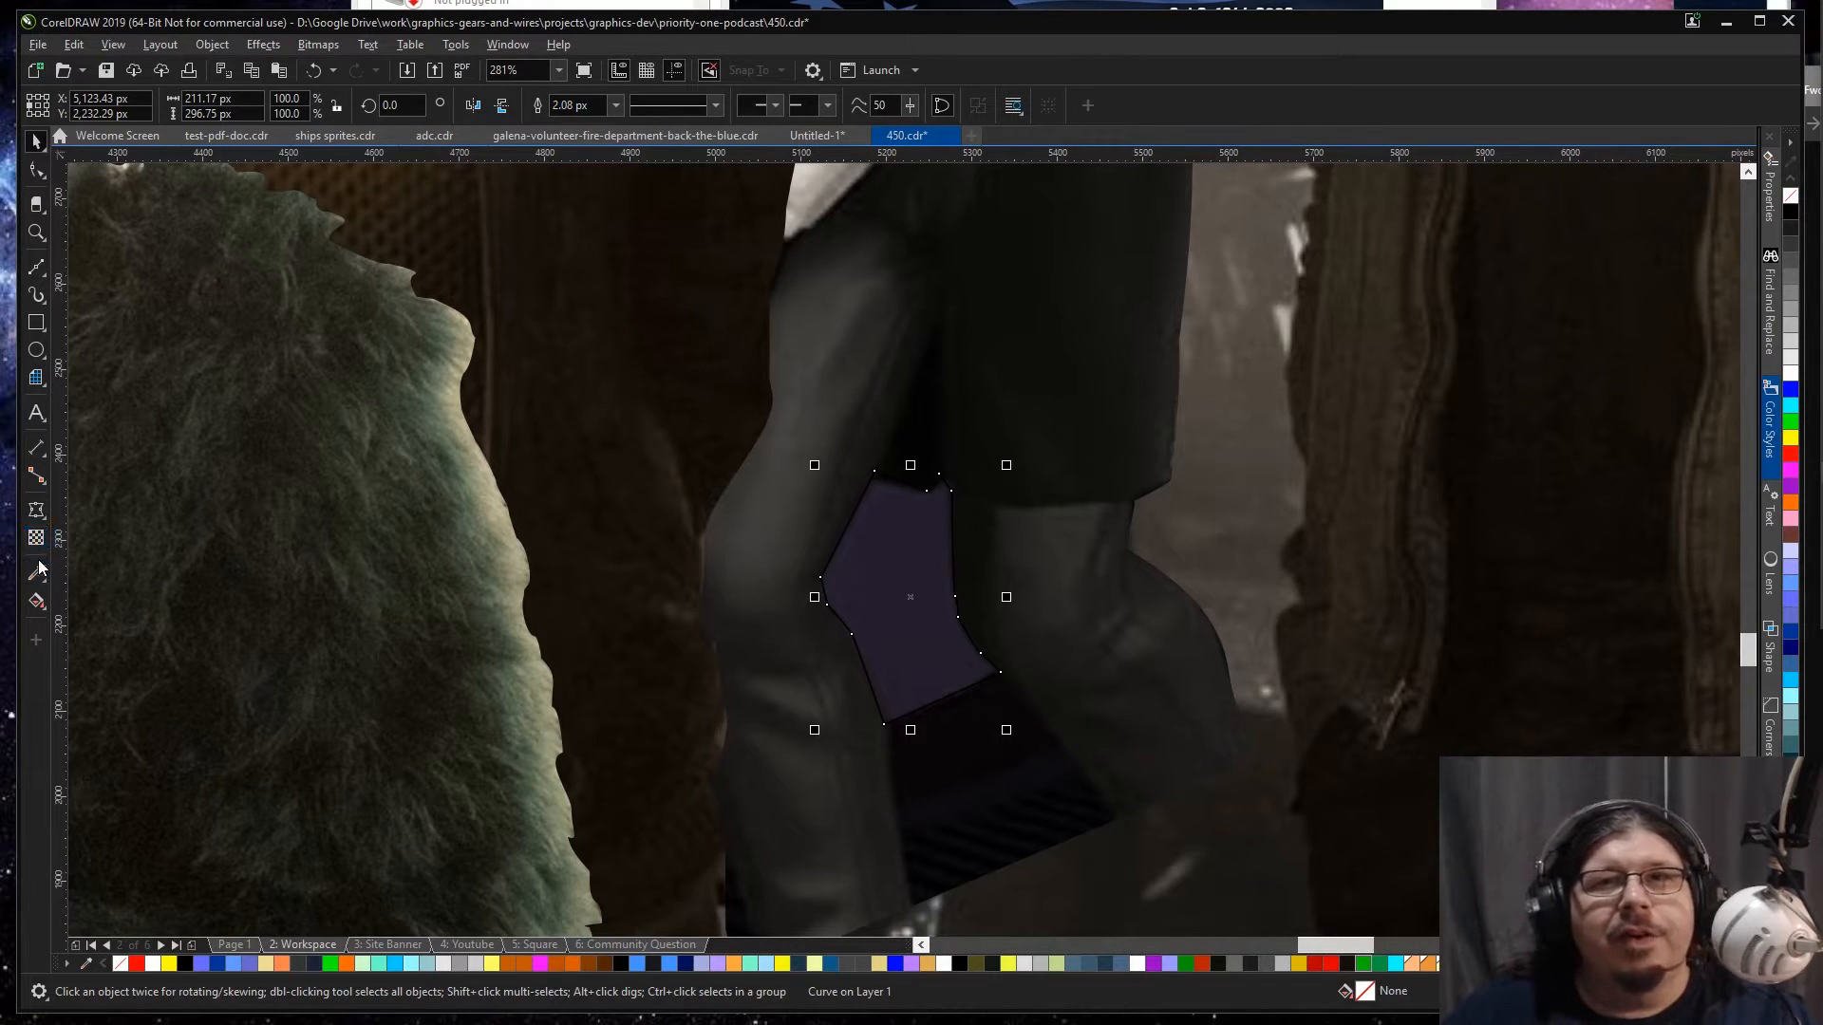
Step: Fill the traced patch with magenta, then recolour it with the dark tone already sampled by the eyedropper
left_click(1788, 470)
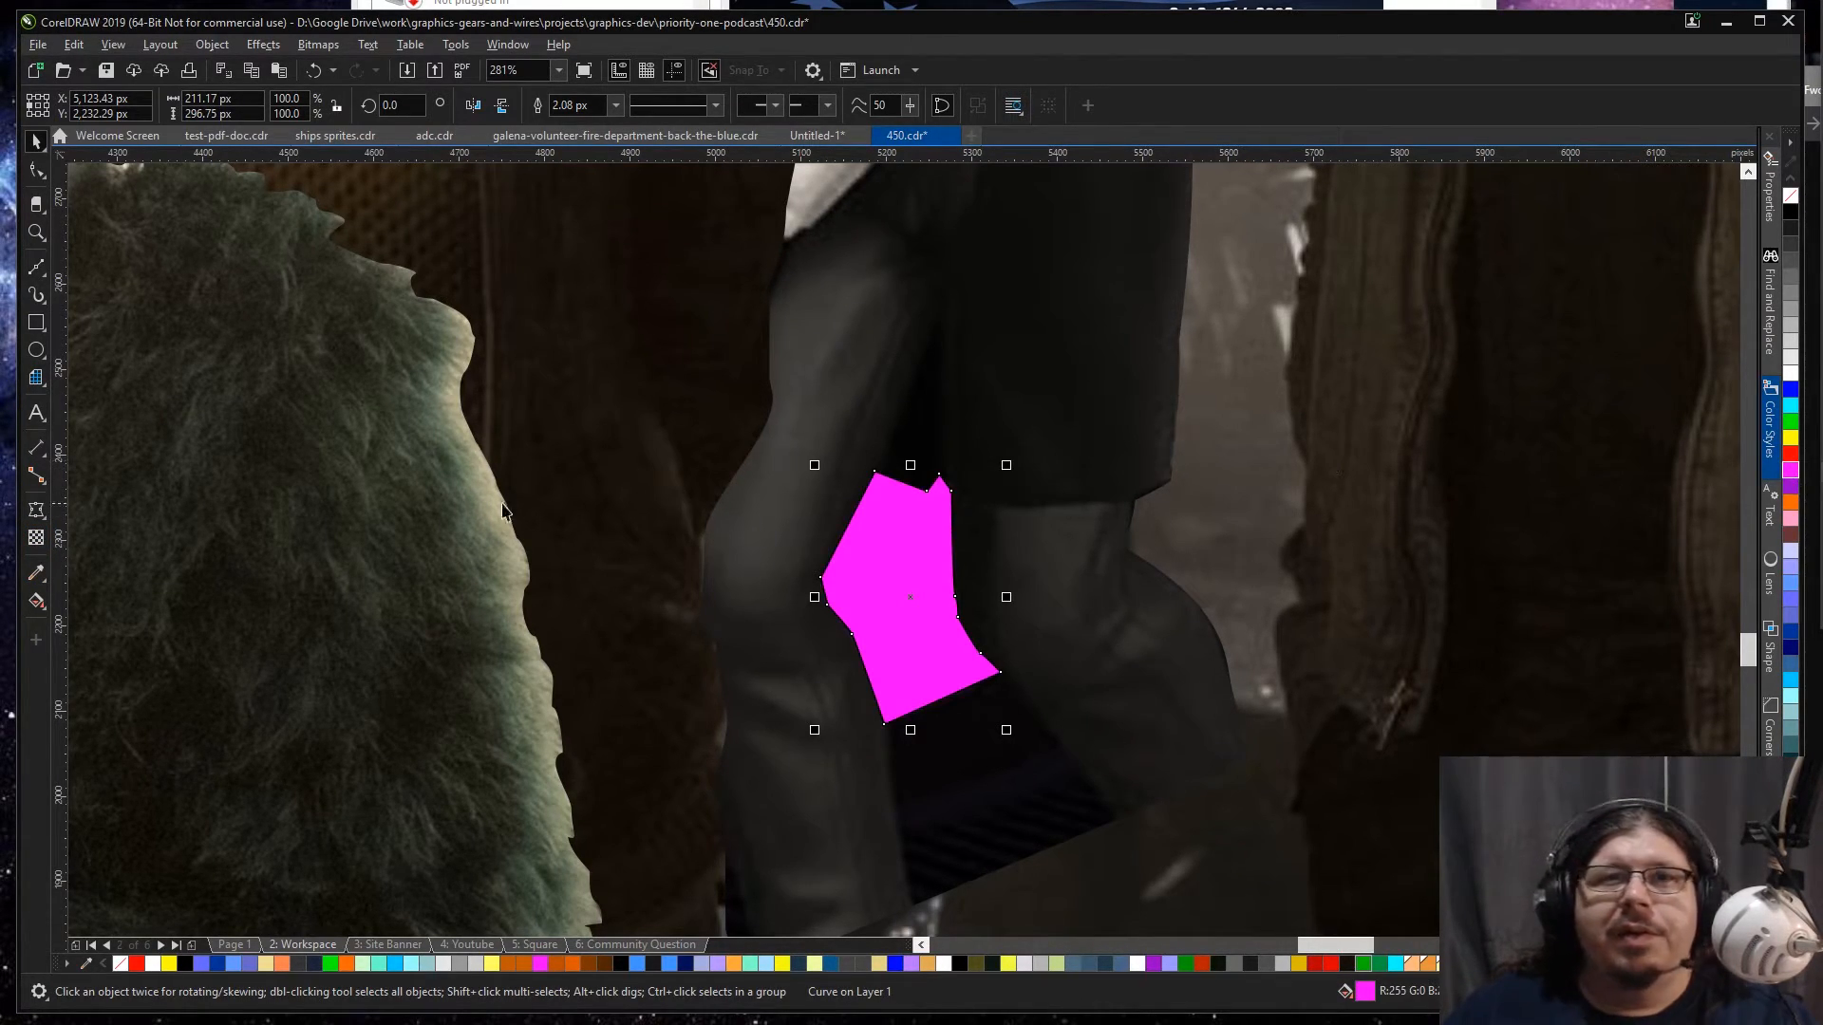
left_click(36, 573)
left_click(907, 586)
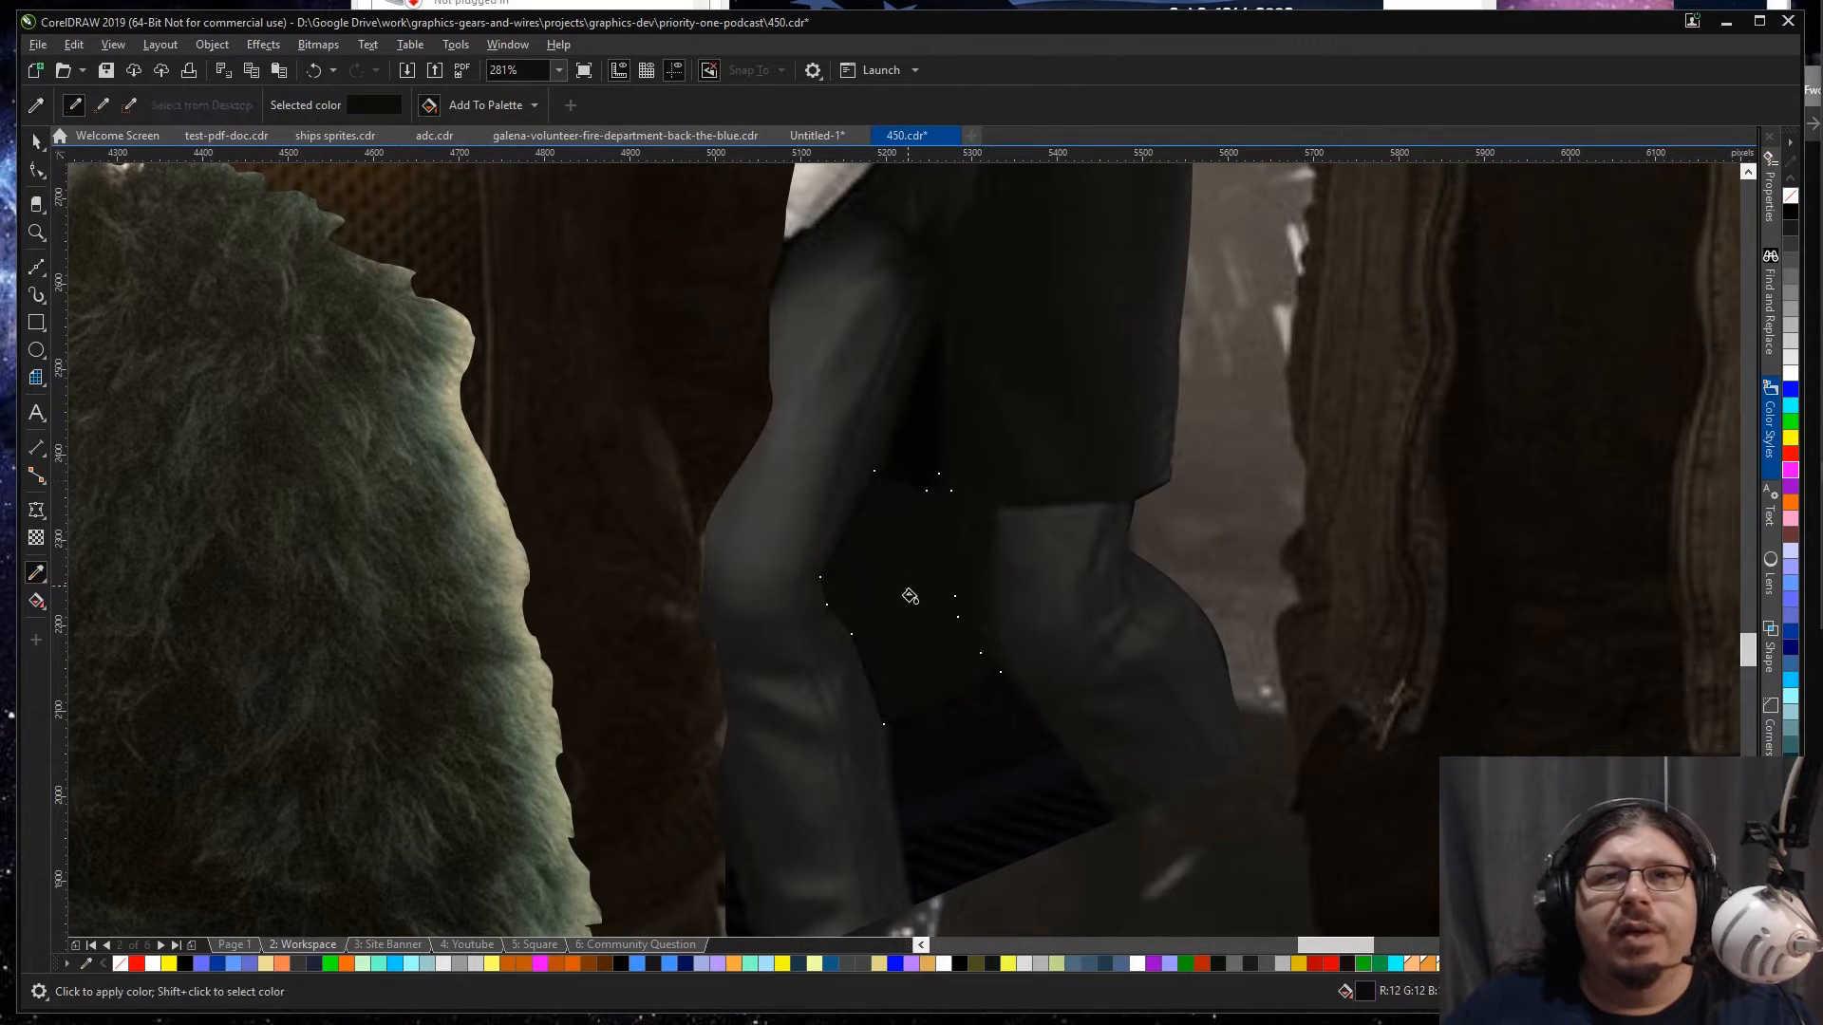
key("space")
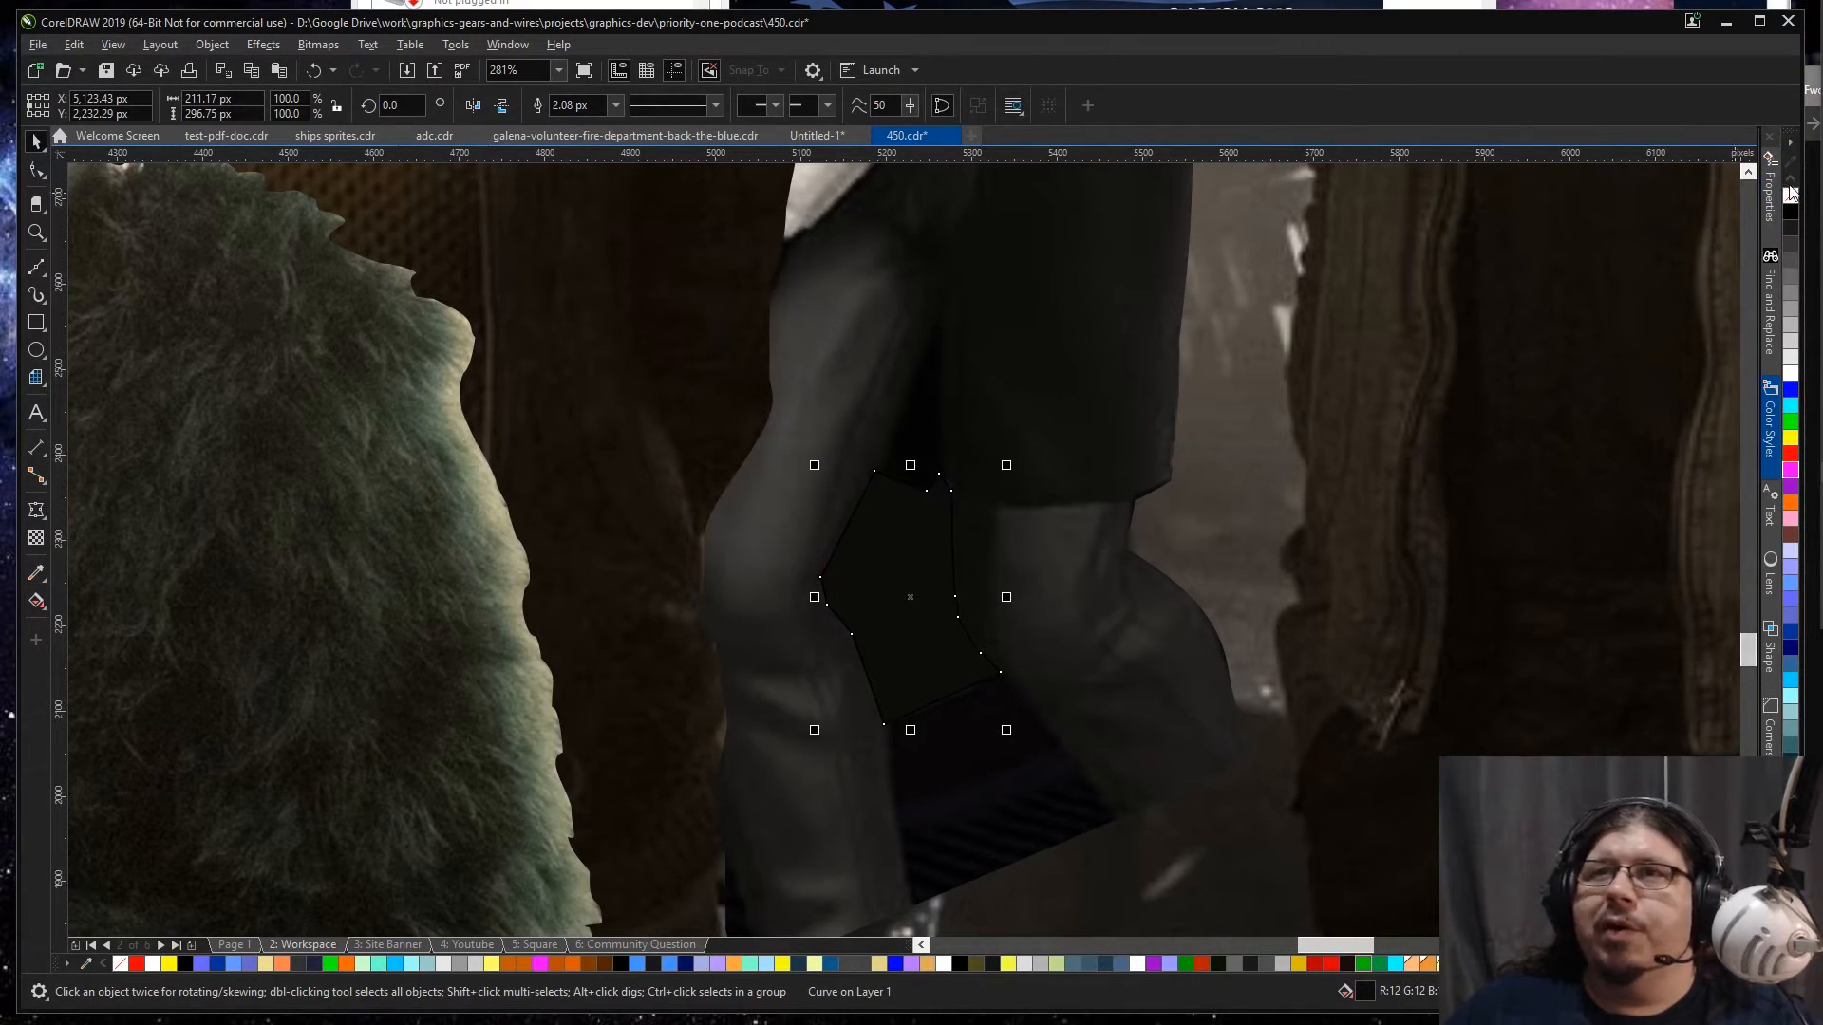
Step: Refill the leg-gap patch with a near-black tone sampled from the shadow just above it and remove its outline
key("space")
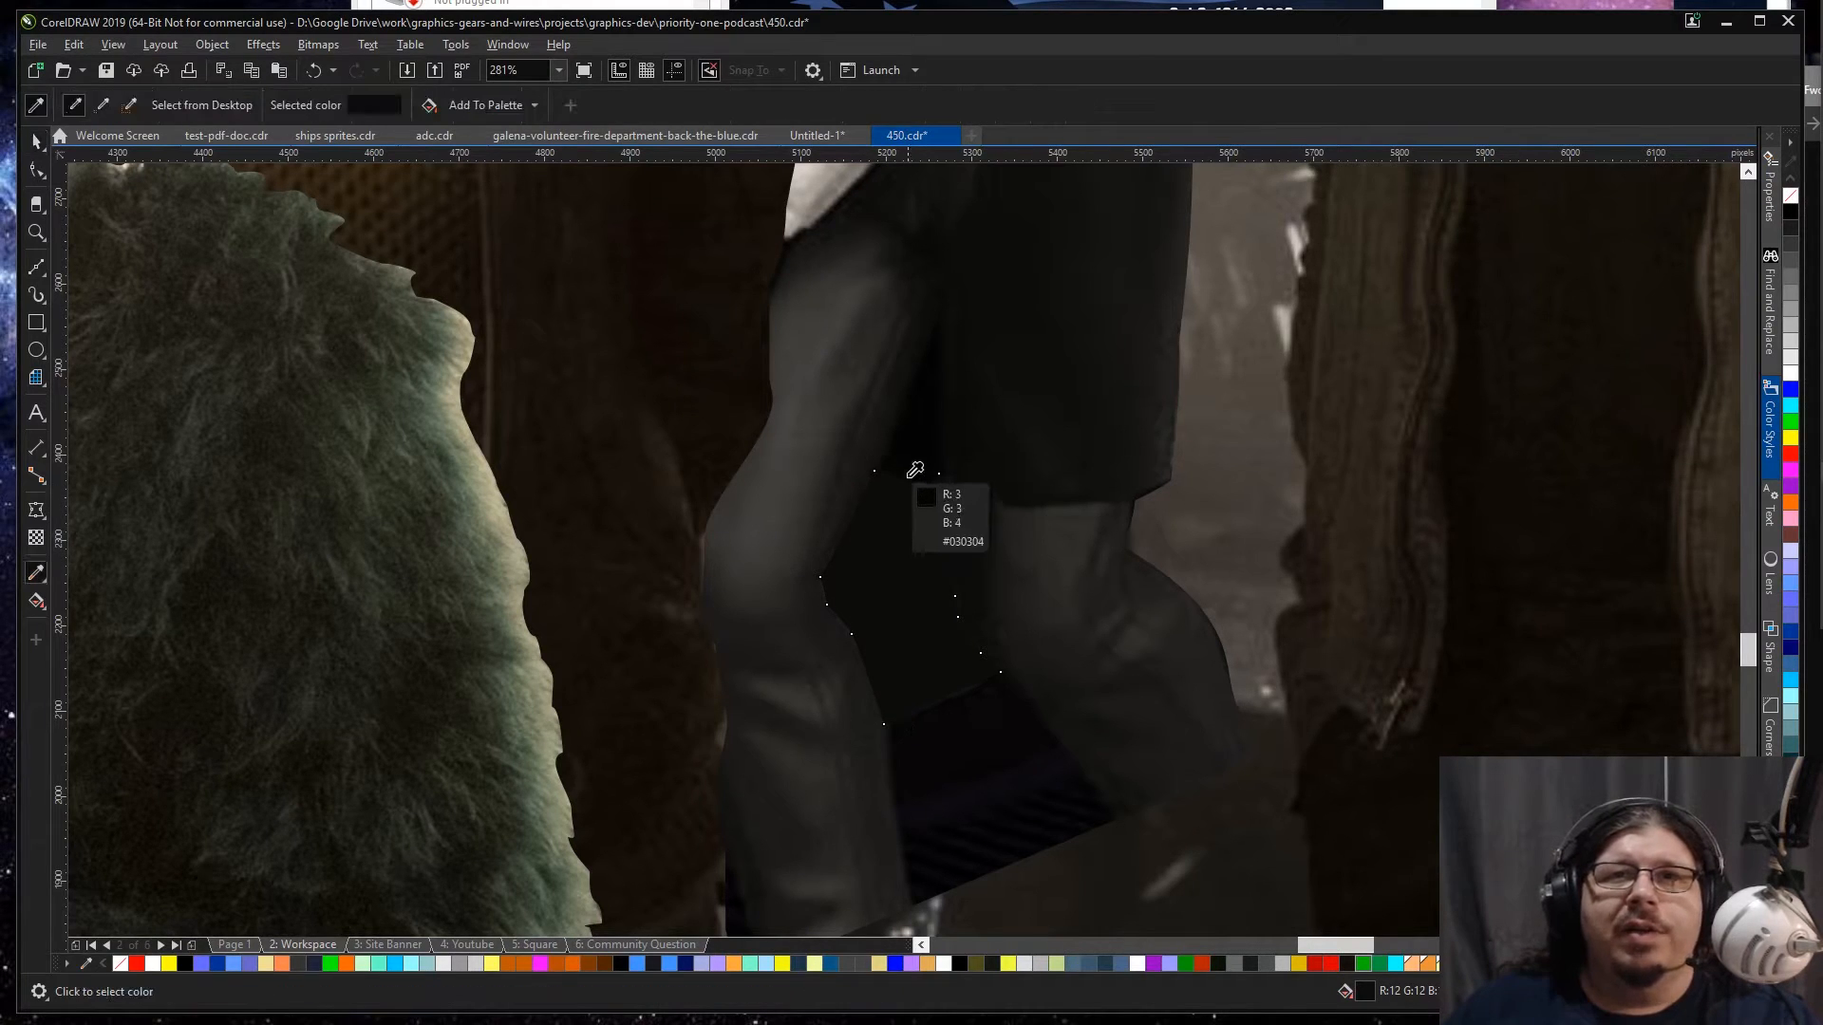
left_click(906, 486)
left_click(926, 512)
key("space")
key("space")
left_click(923, 484)
key("space")
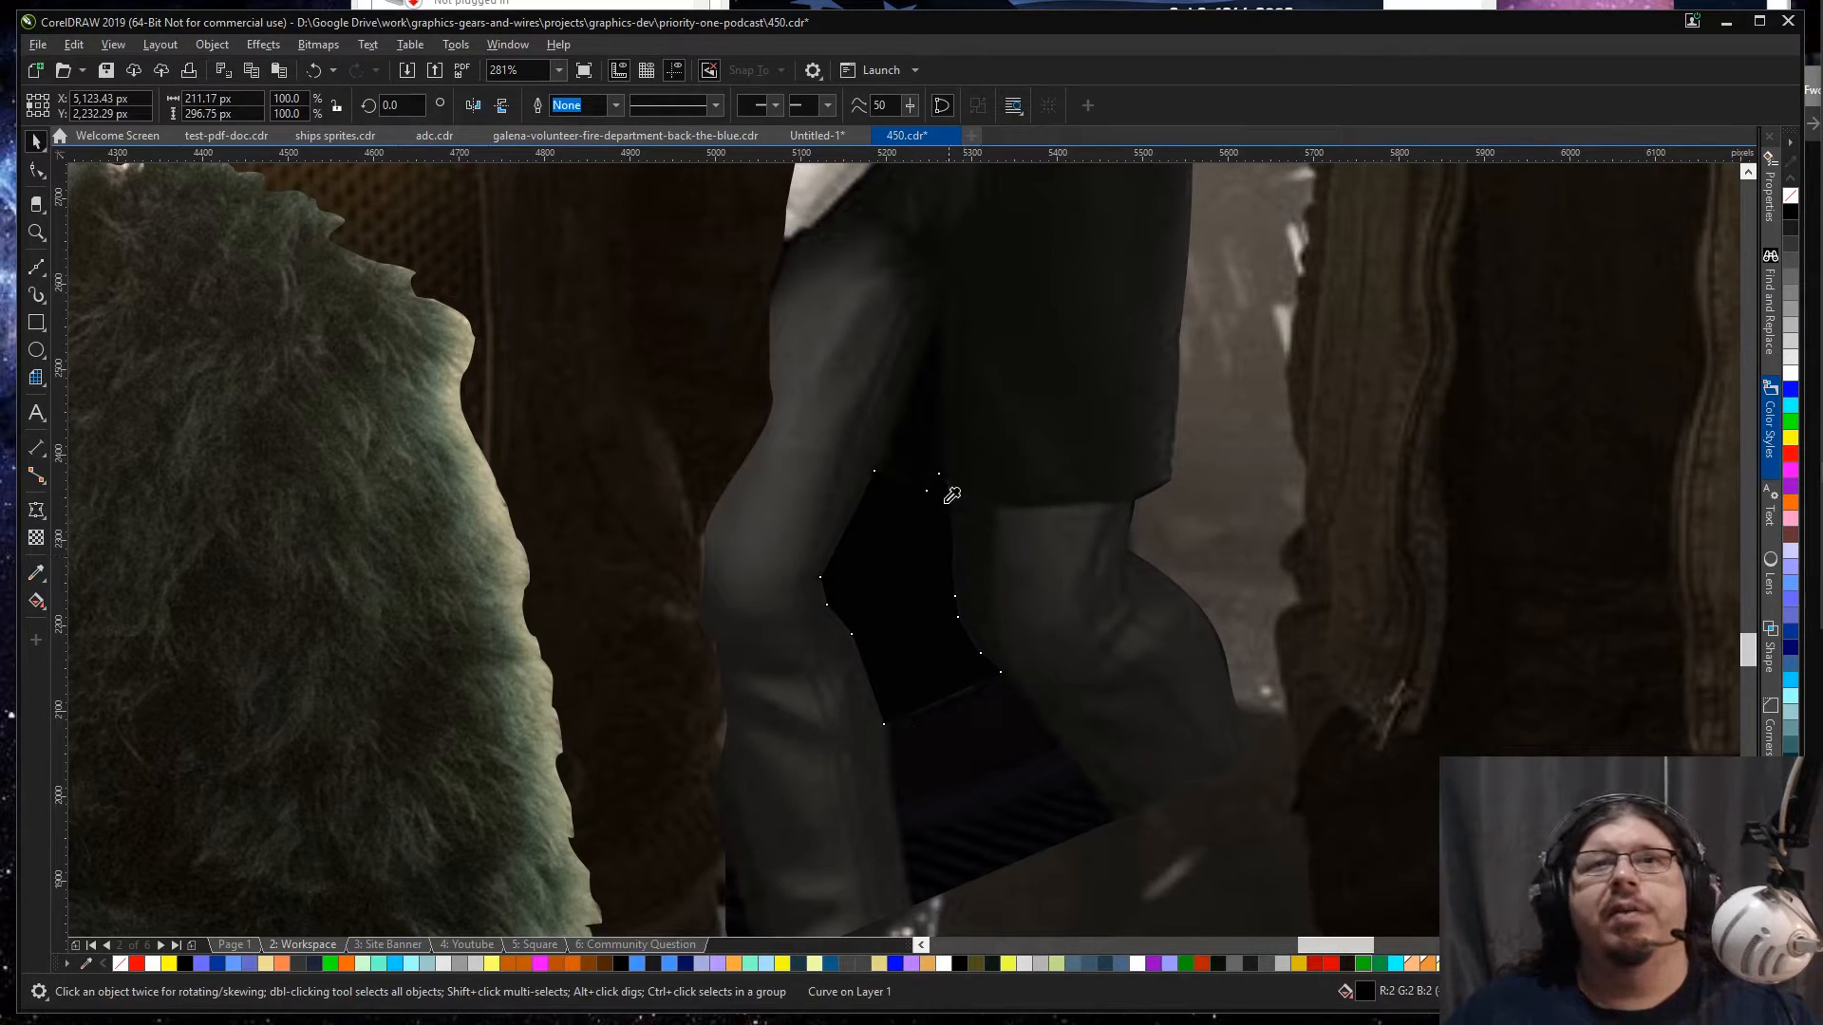
key("space")
left_click(928, 494)
key("space")
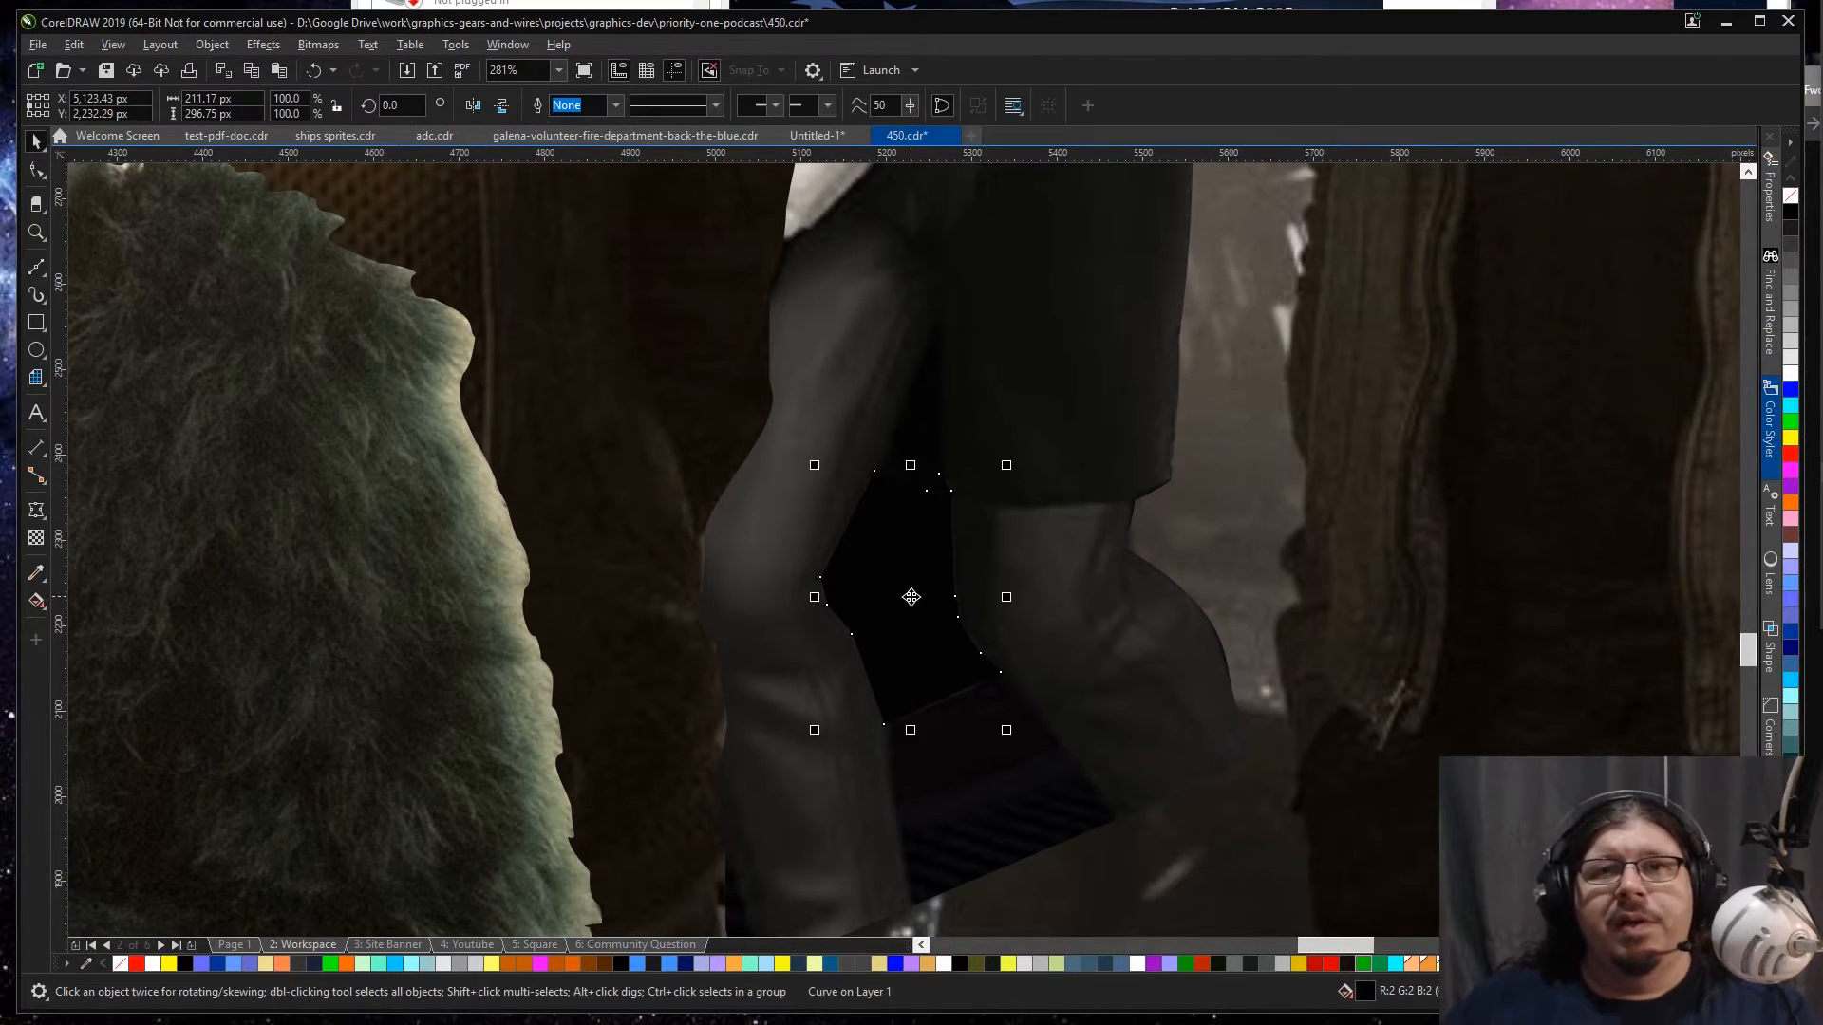
Step: Copy the bar scene from the Workspace page and open the Site Banner page's PowerClip contents for editing
key("F4")
key("ctrl+a")
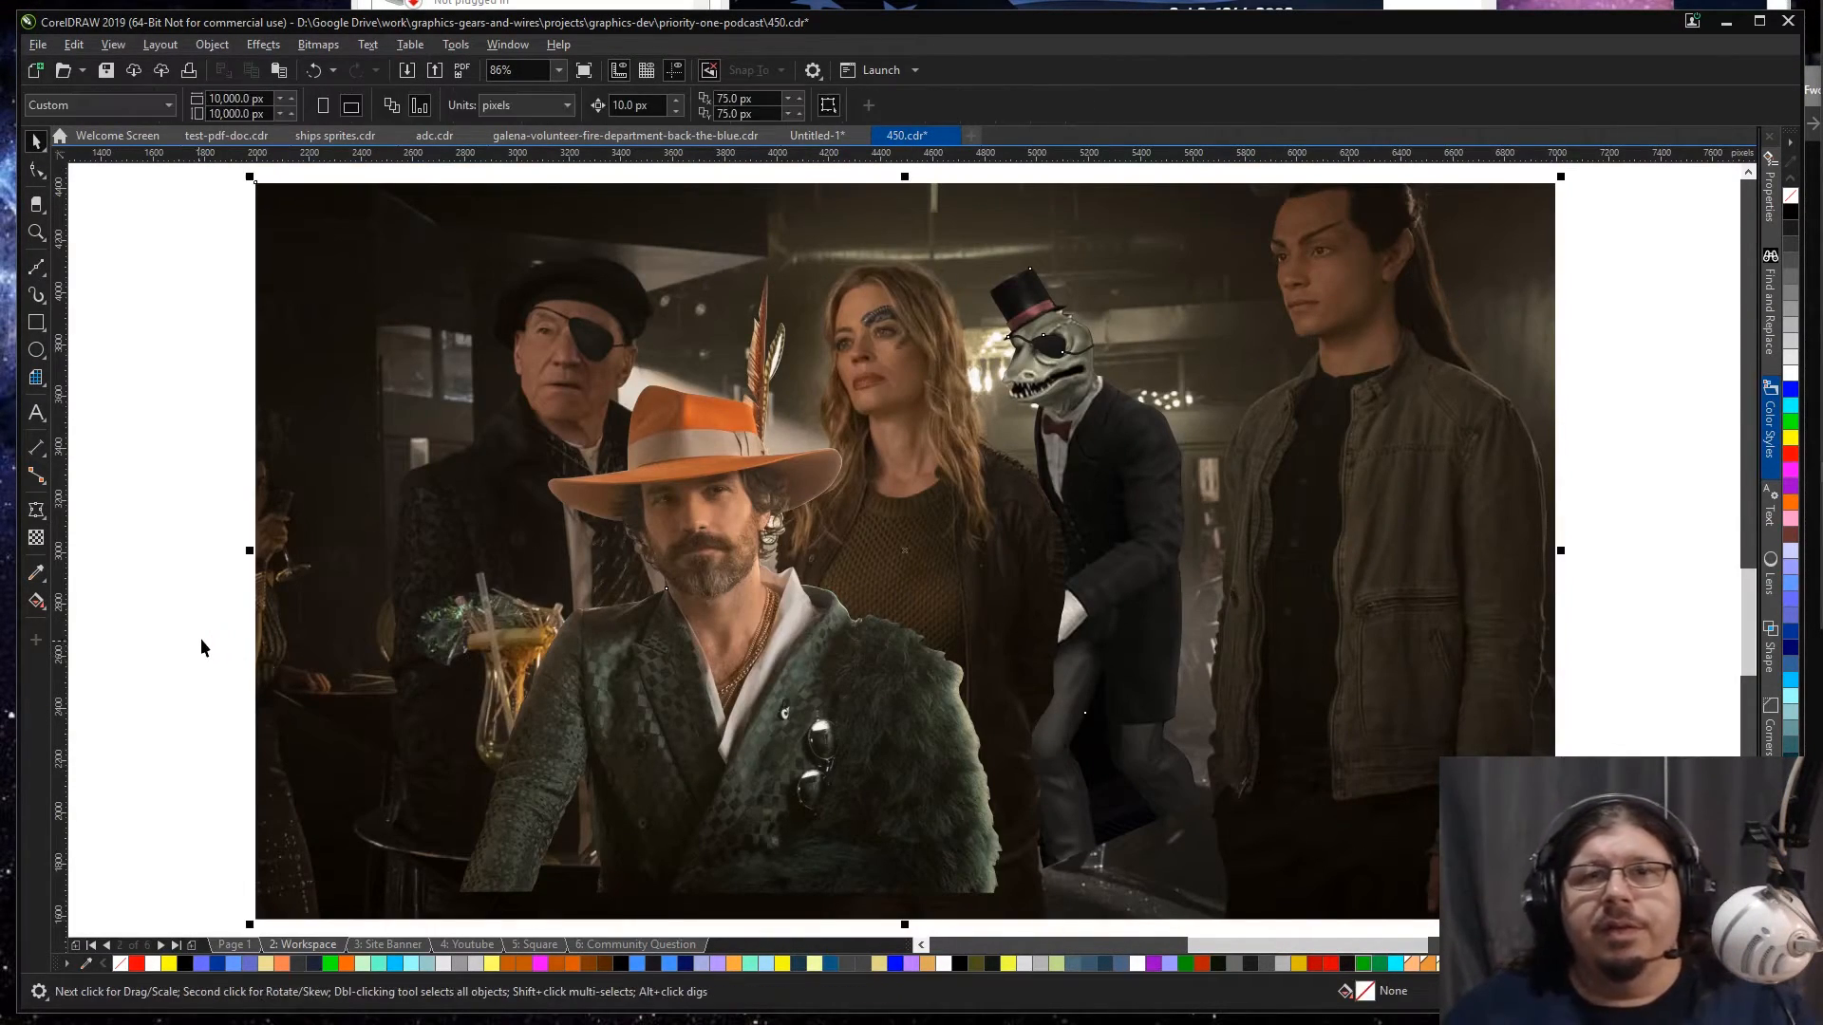
key("Page_Down")
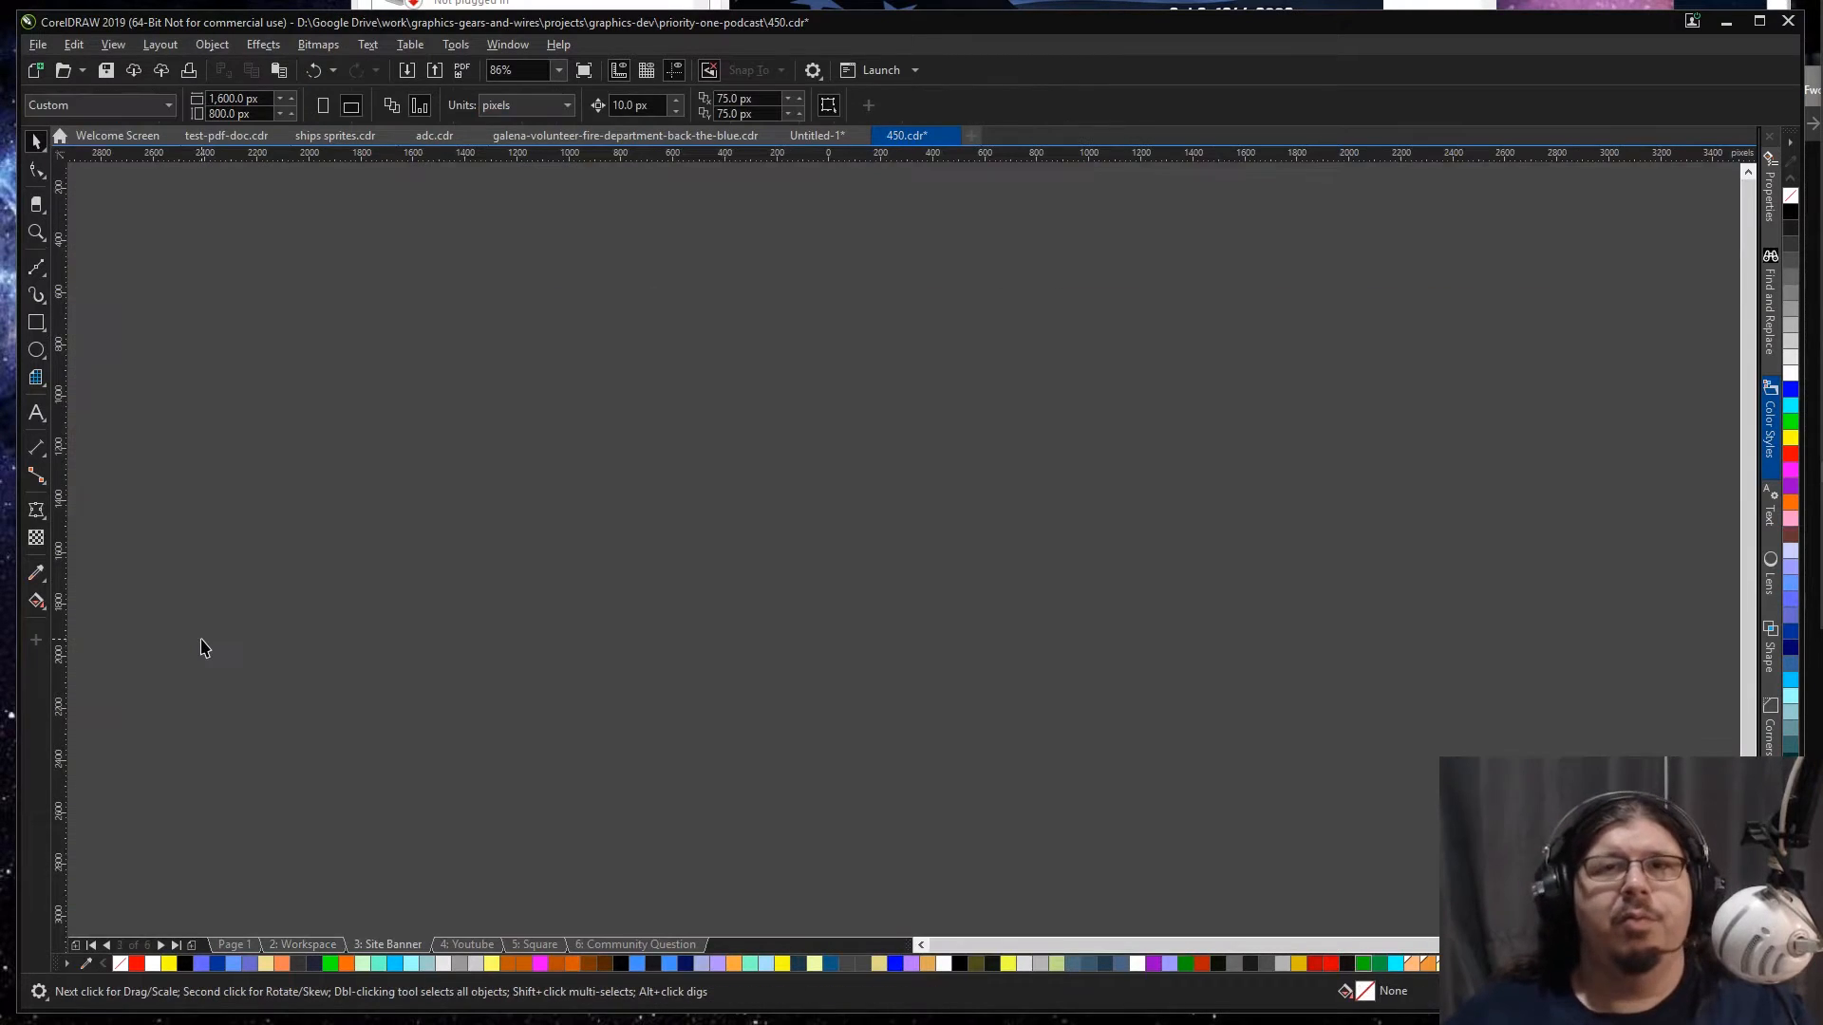
key("F4")
double_click(824, 566)
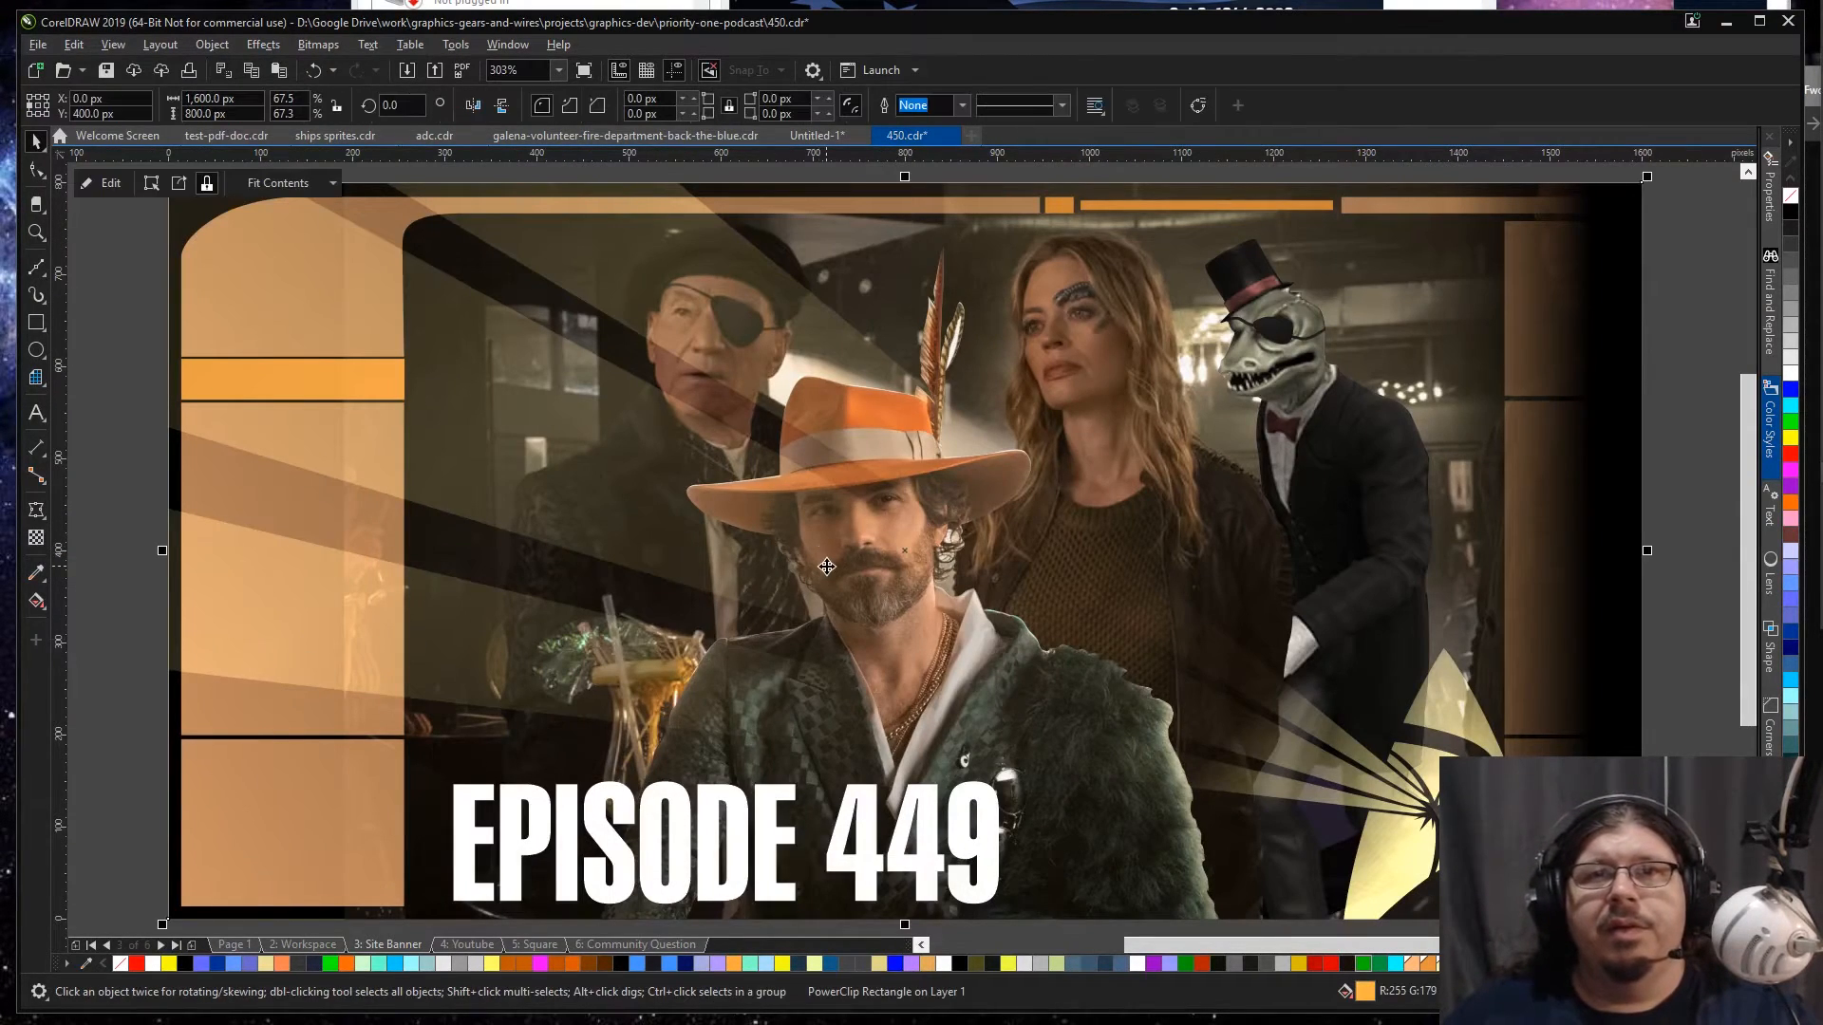
Step: Delete the old bar scene inside the banner, paste the copied scene in its place and centre it on the page
scroll(824, 567, "down", 2)
left_click(1264, 546)
key("Delete")
left_click(1066, 538)
key("ctrl+v")
key("p")
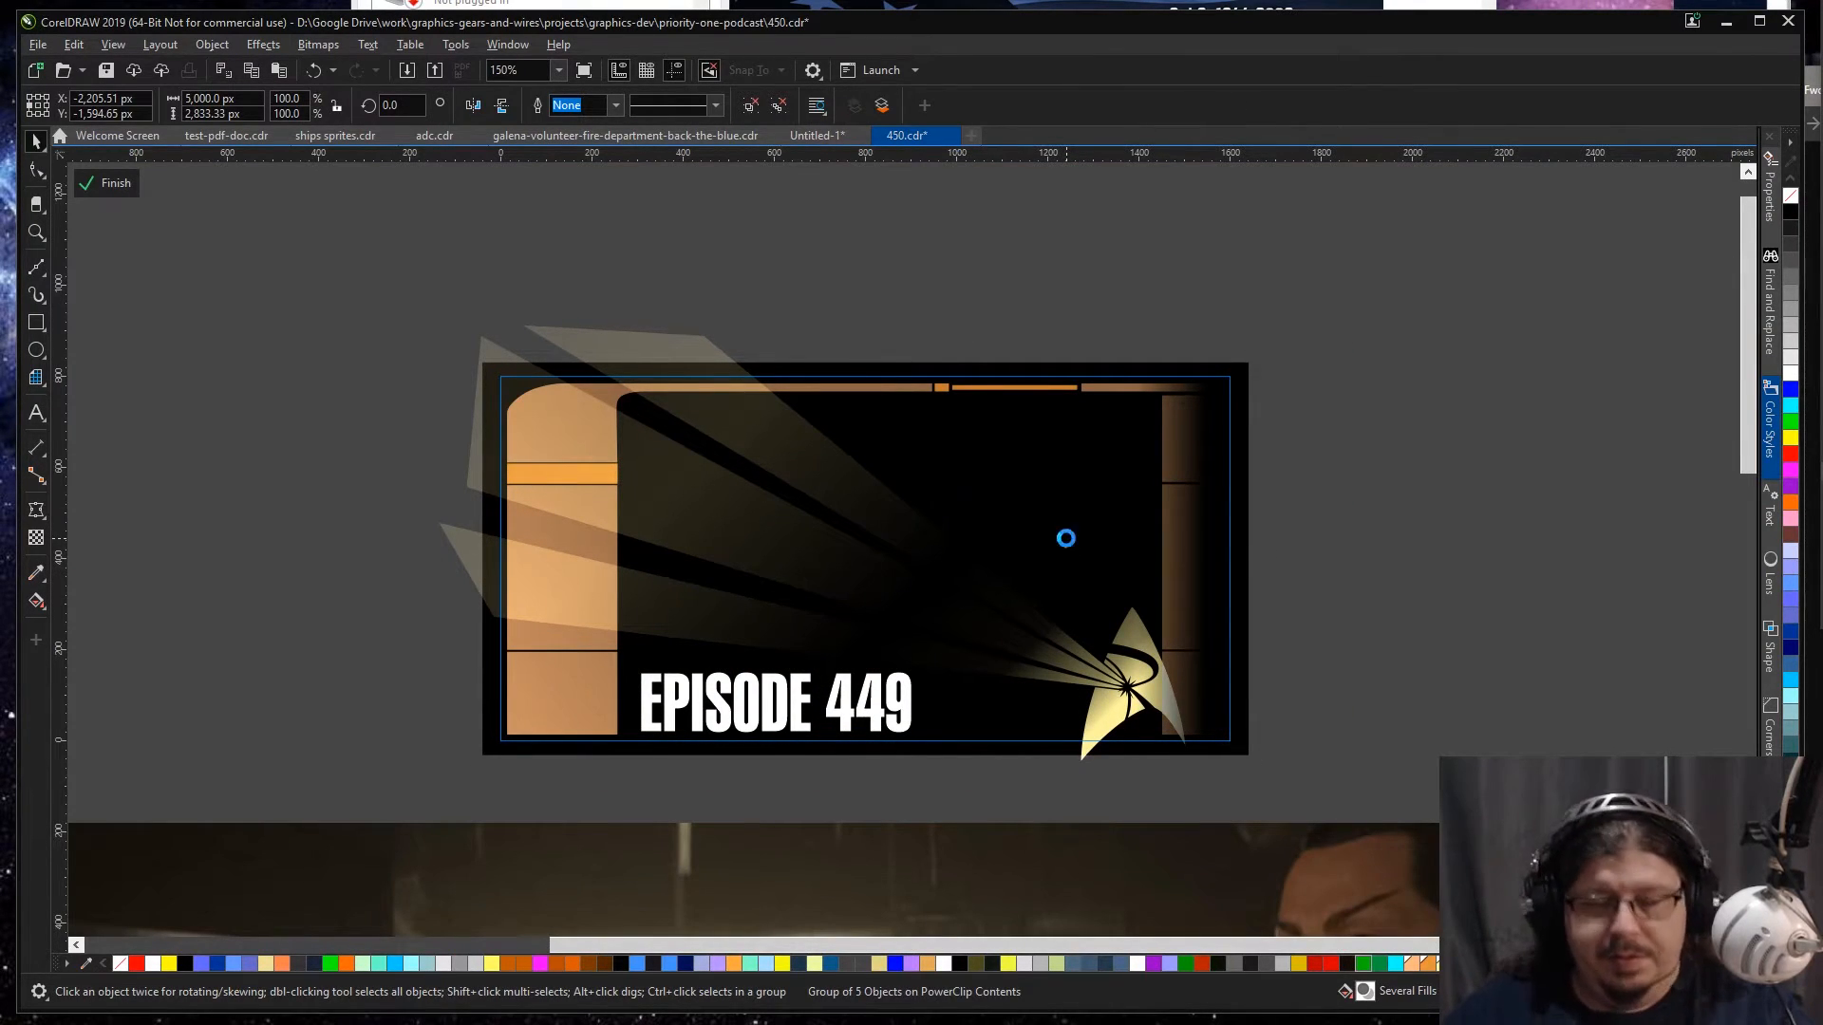
Step: Try to scale the pasted bar scene down from its upper-left corner, then undo the resize
key("F4")
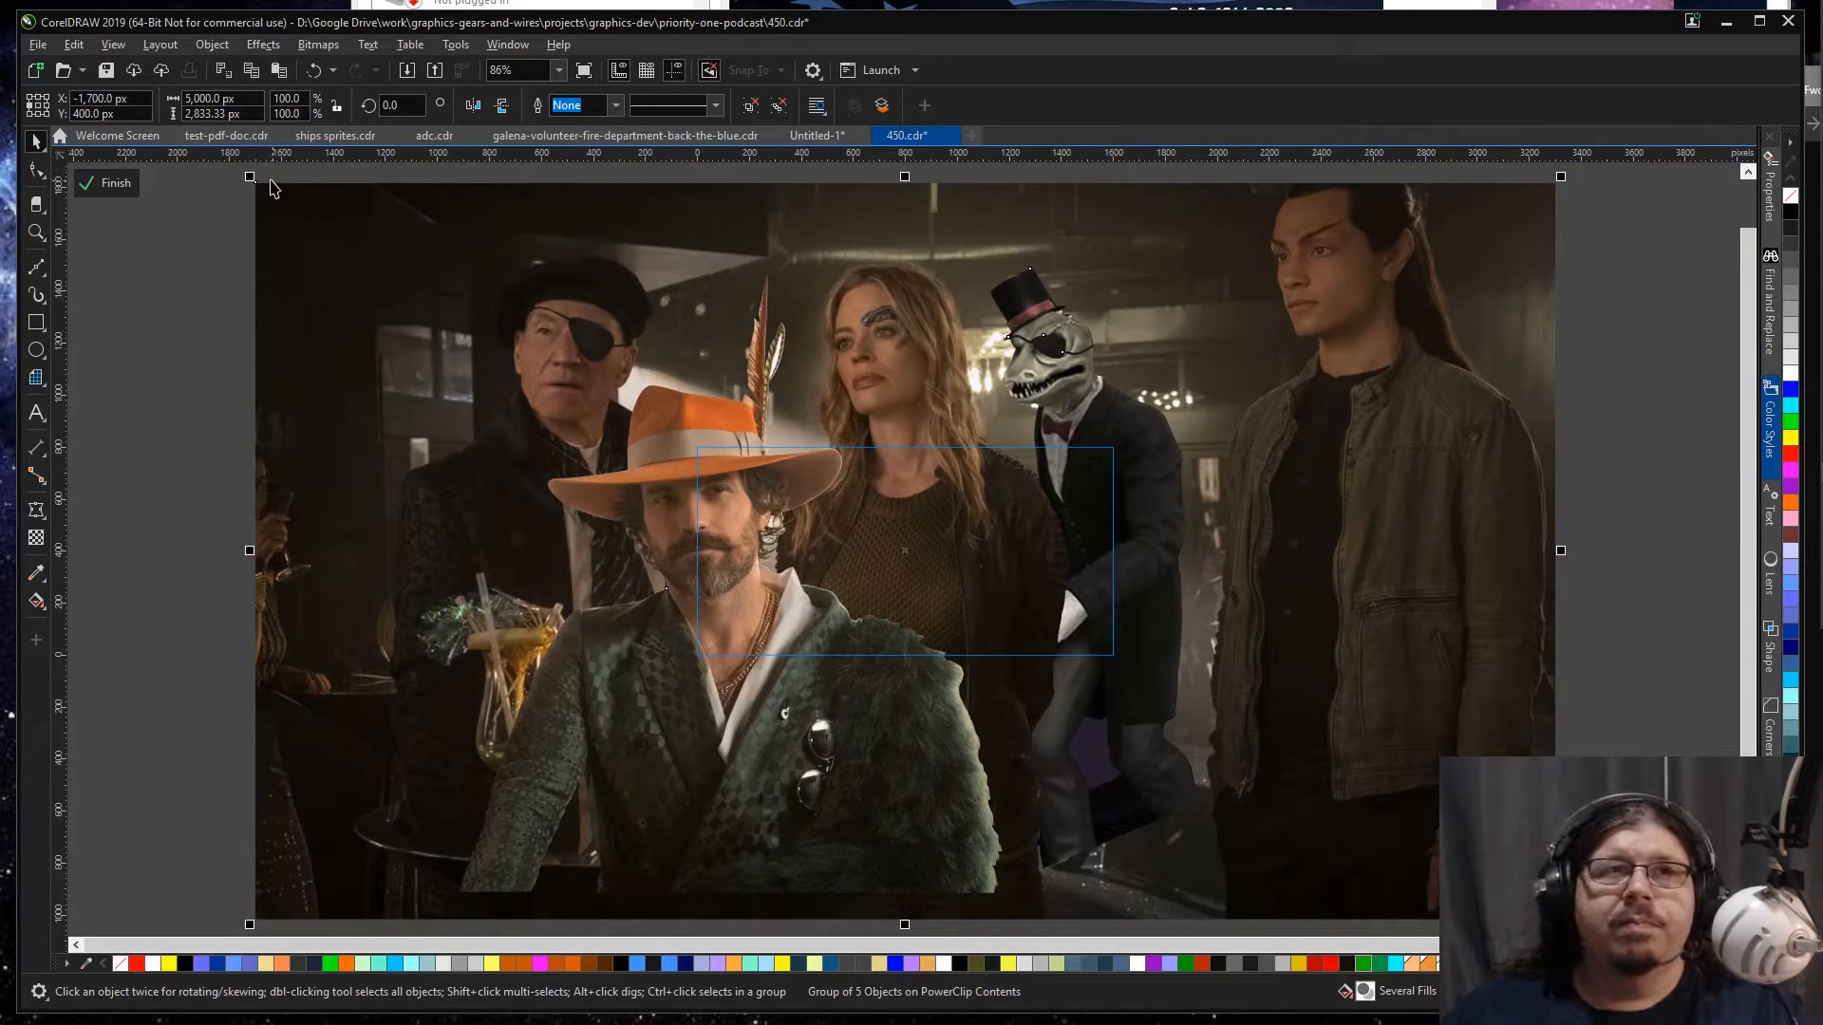
left_click_drag(249, 179, 477, 379)
key("ctrl+z")
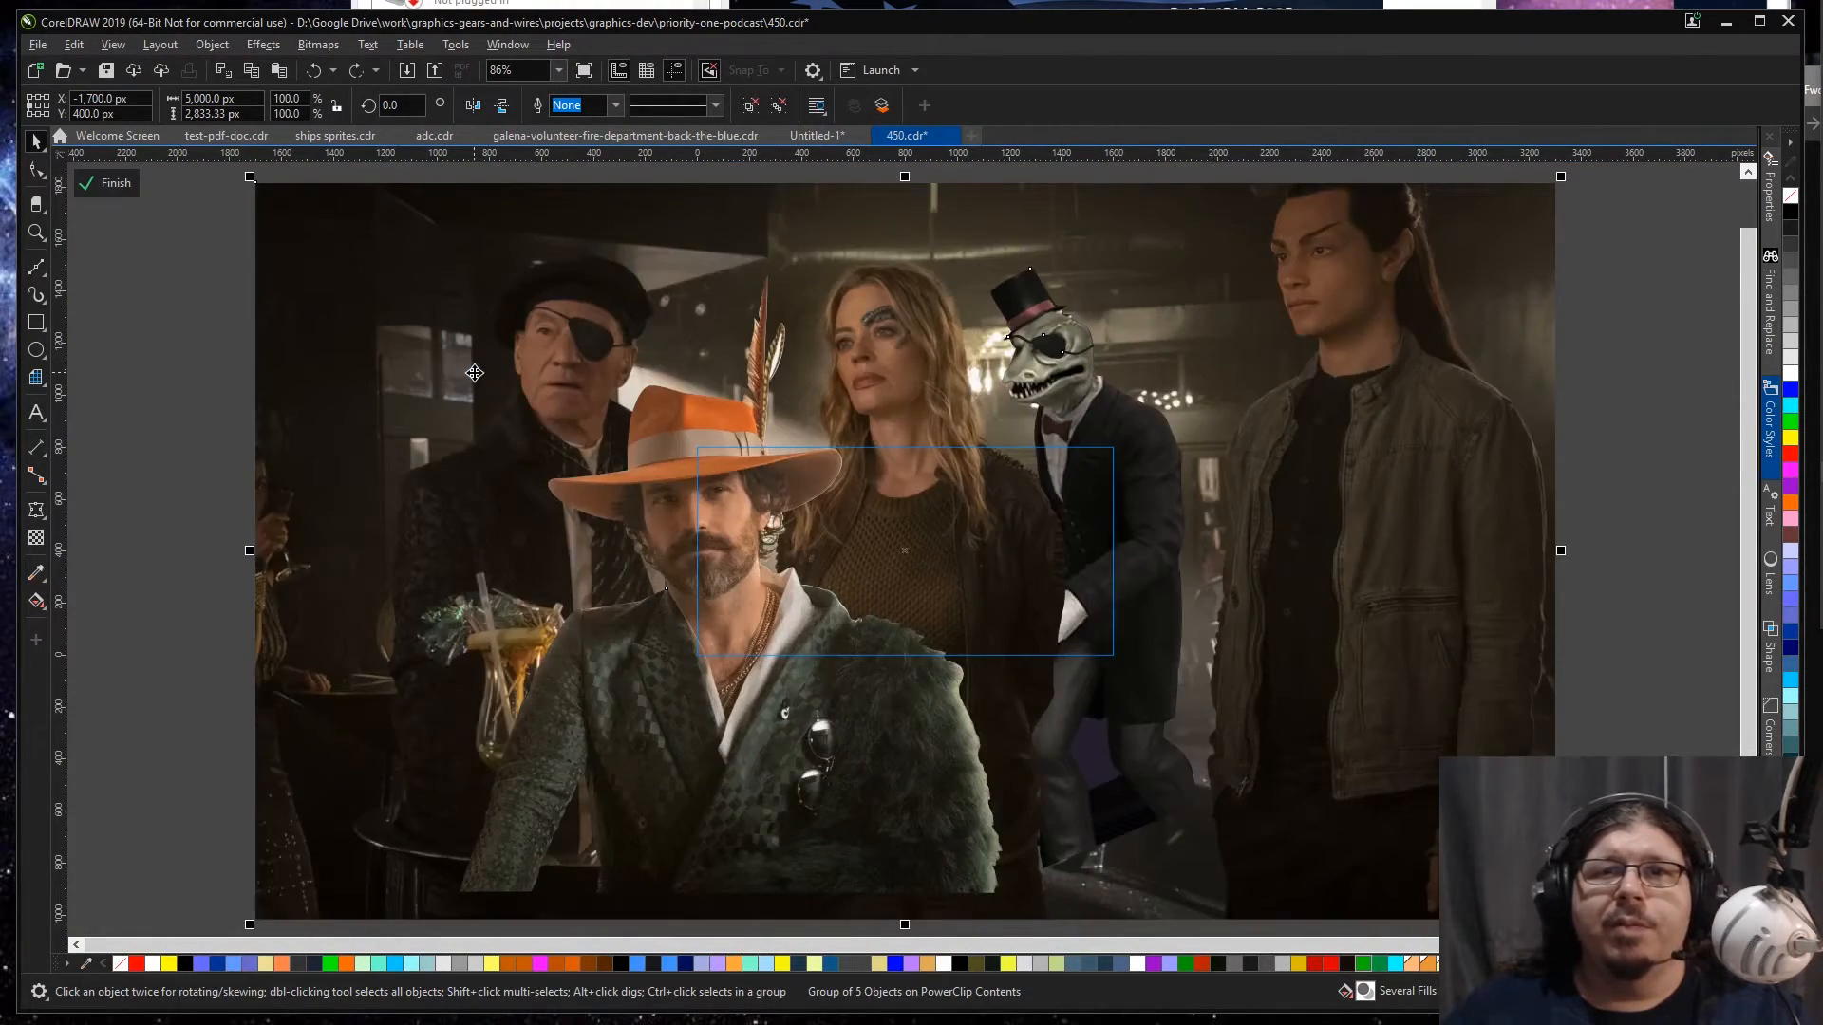
Step: Remove the pasted bar scene from the banner's PowerClip and bring the Workspace page's scene onto the Site Banner page, centred on the page
key("ctrl+x")
left_click(416, 411, "ctrl")
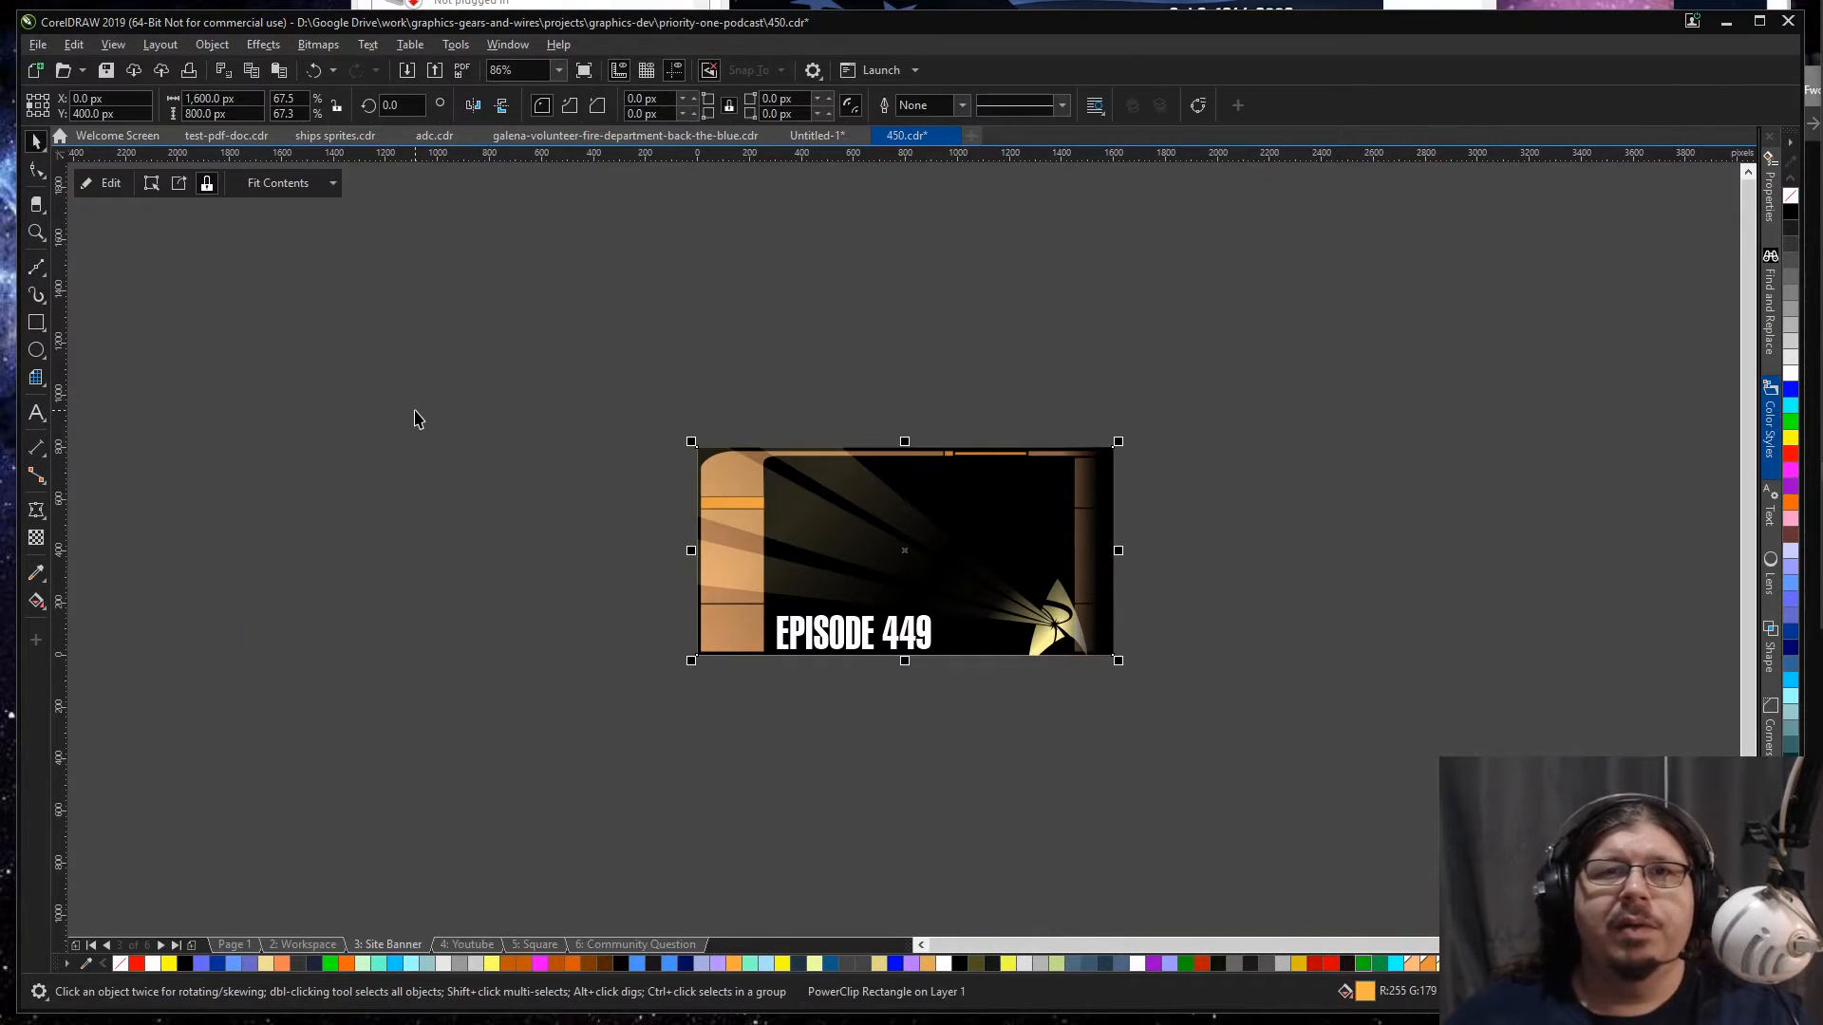
key("ctrl+v")
key("Page_Up")
key("F4")
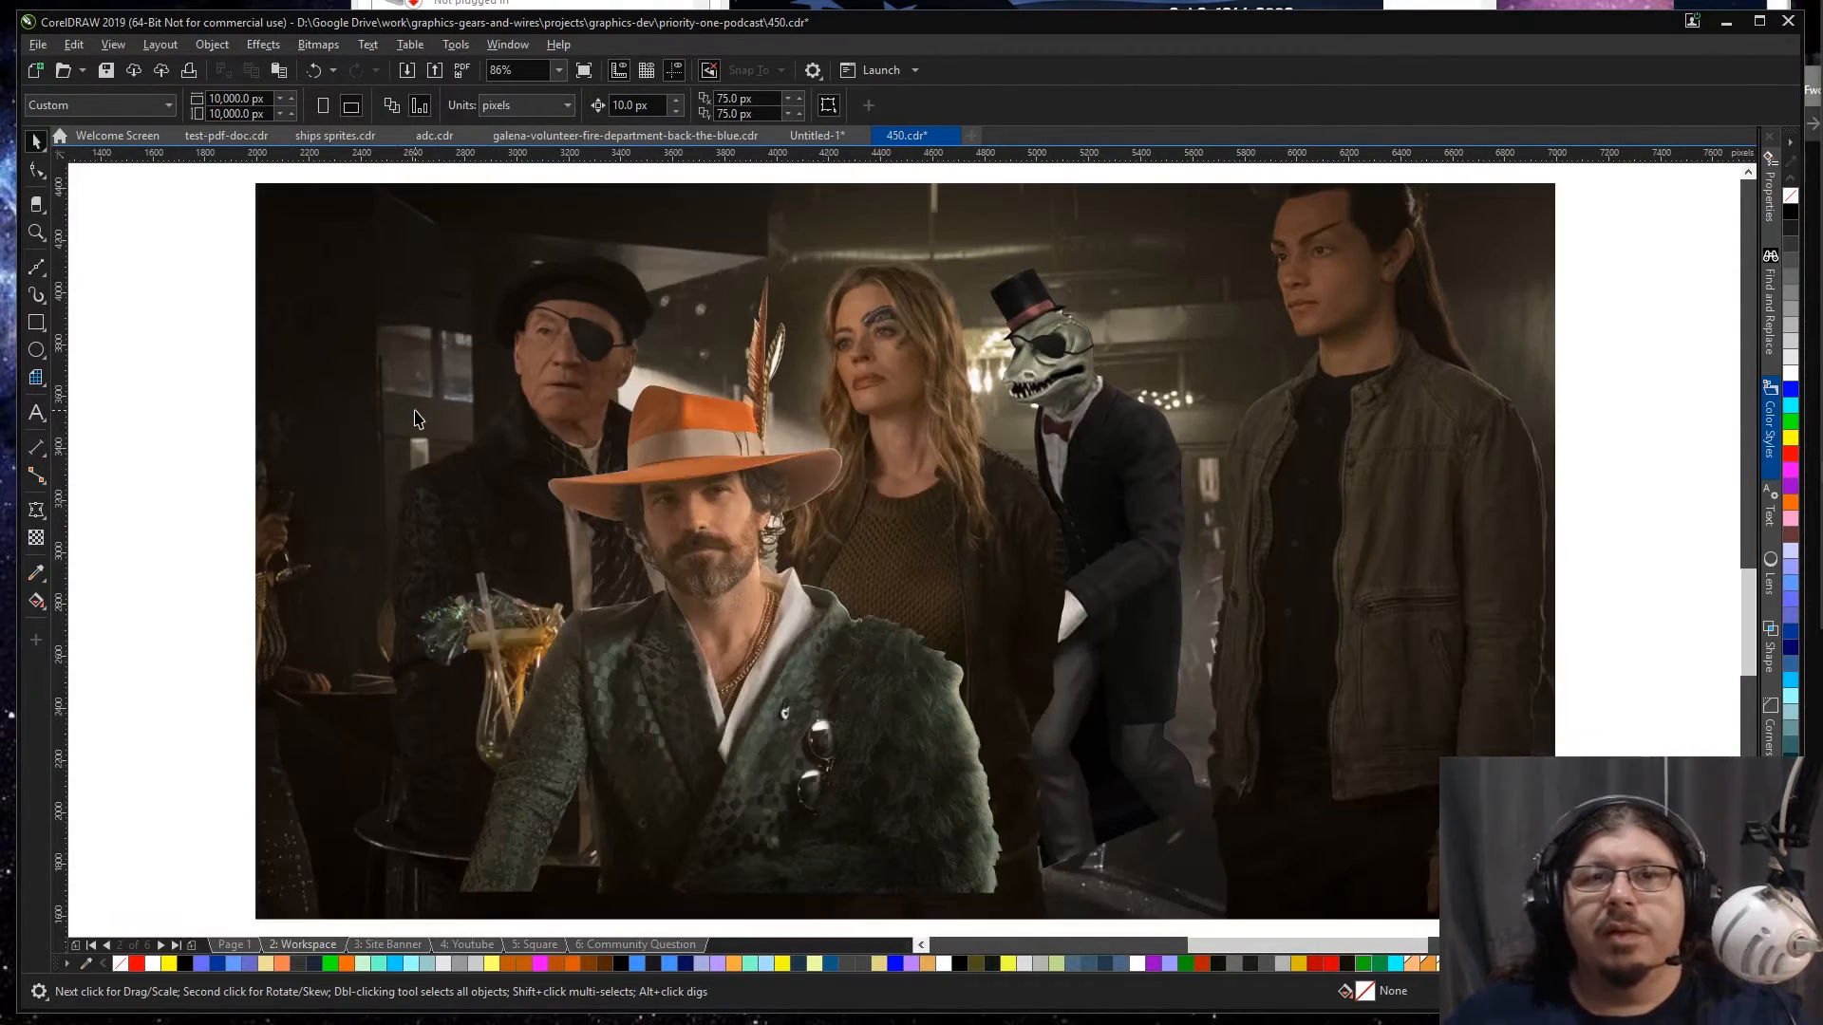
left_click(416, 412)
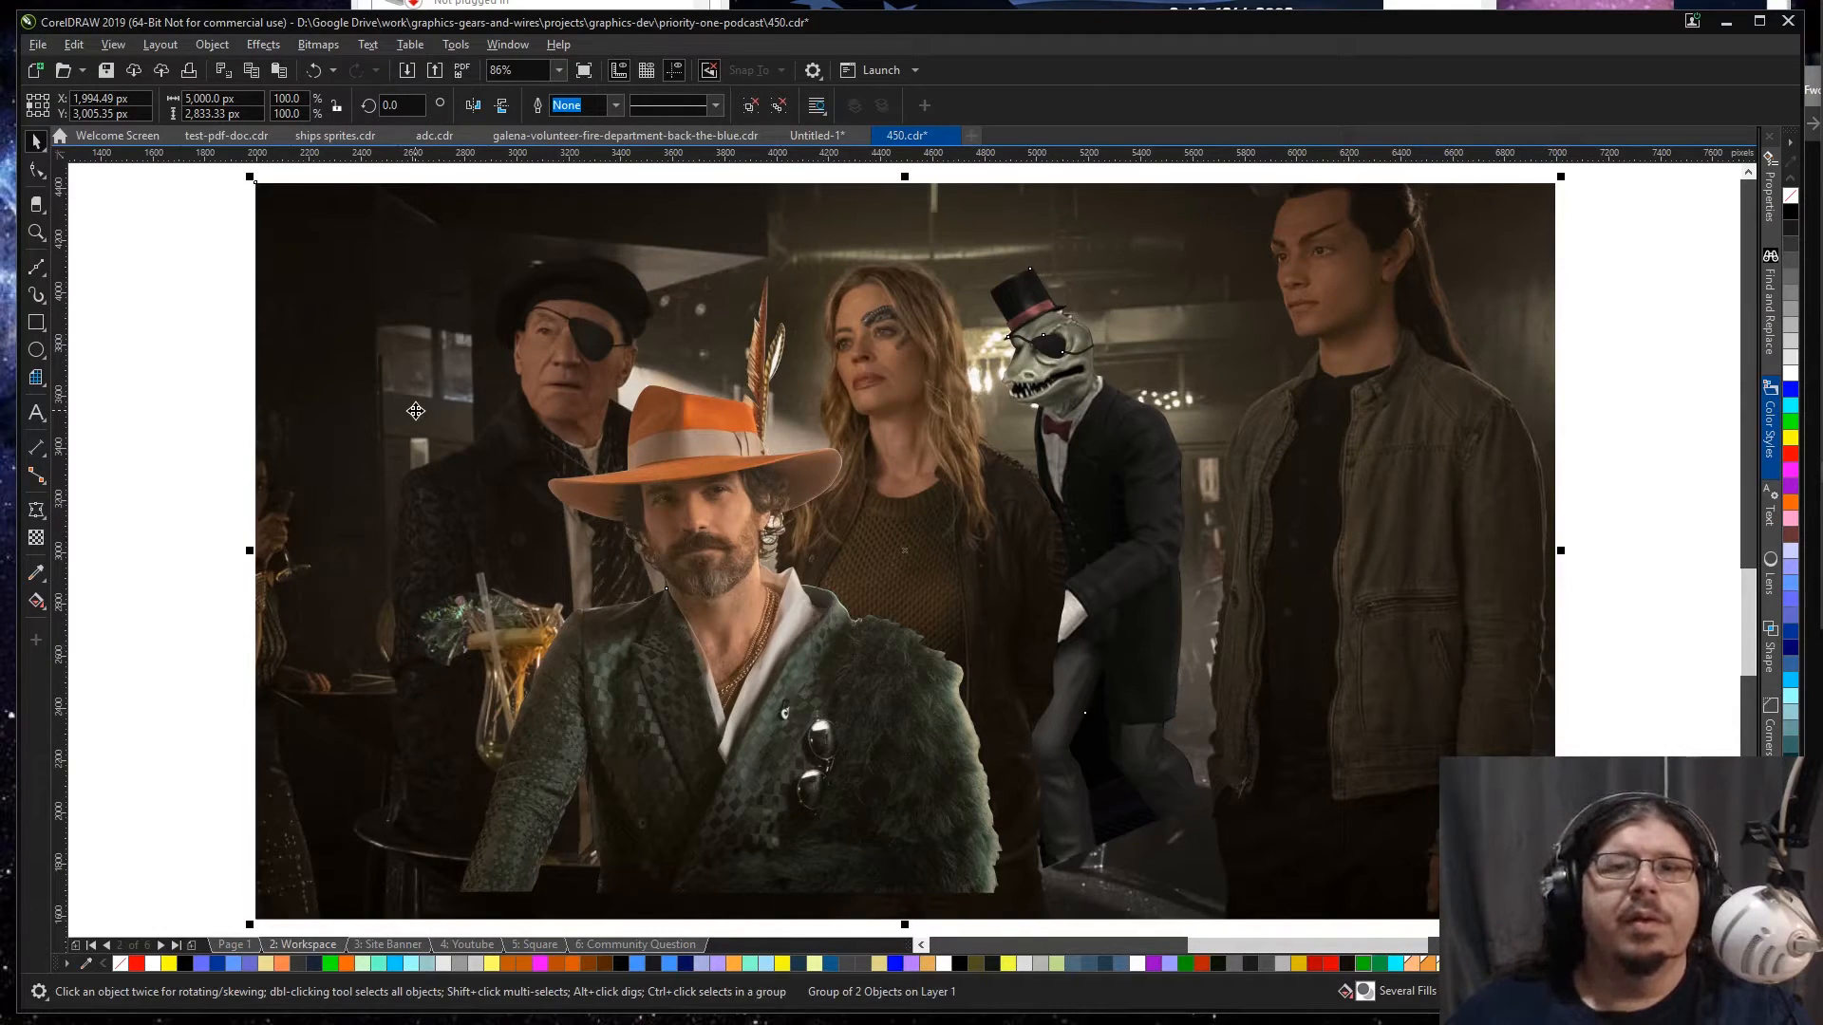
key("Page_Down")
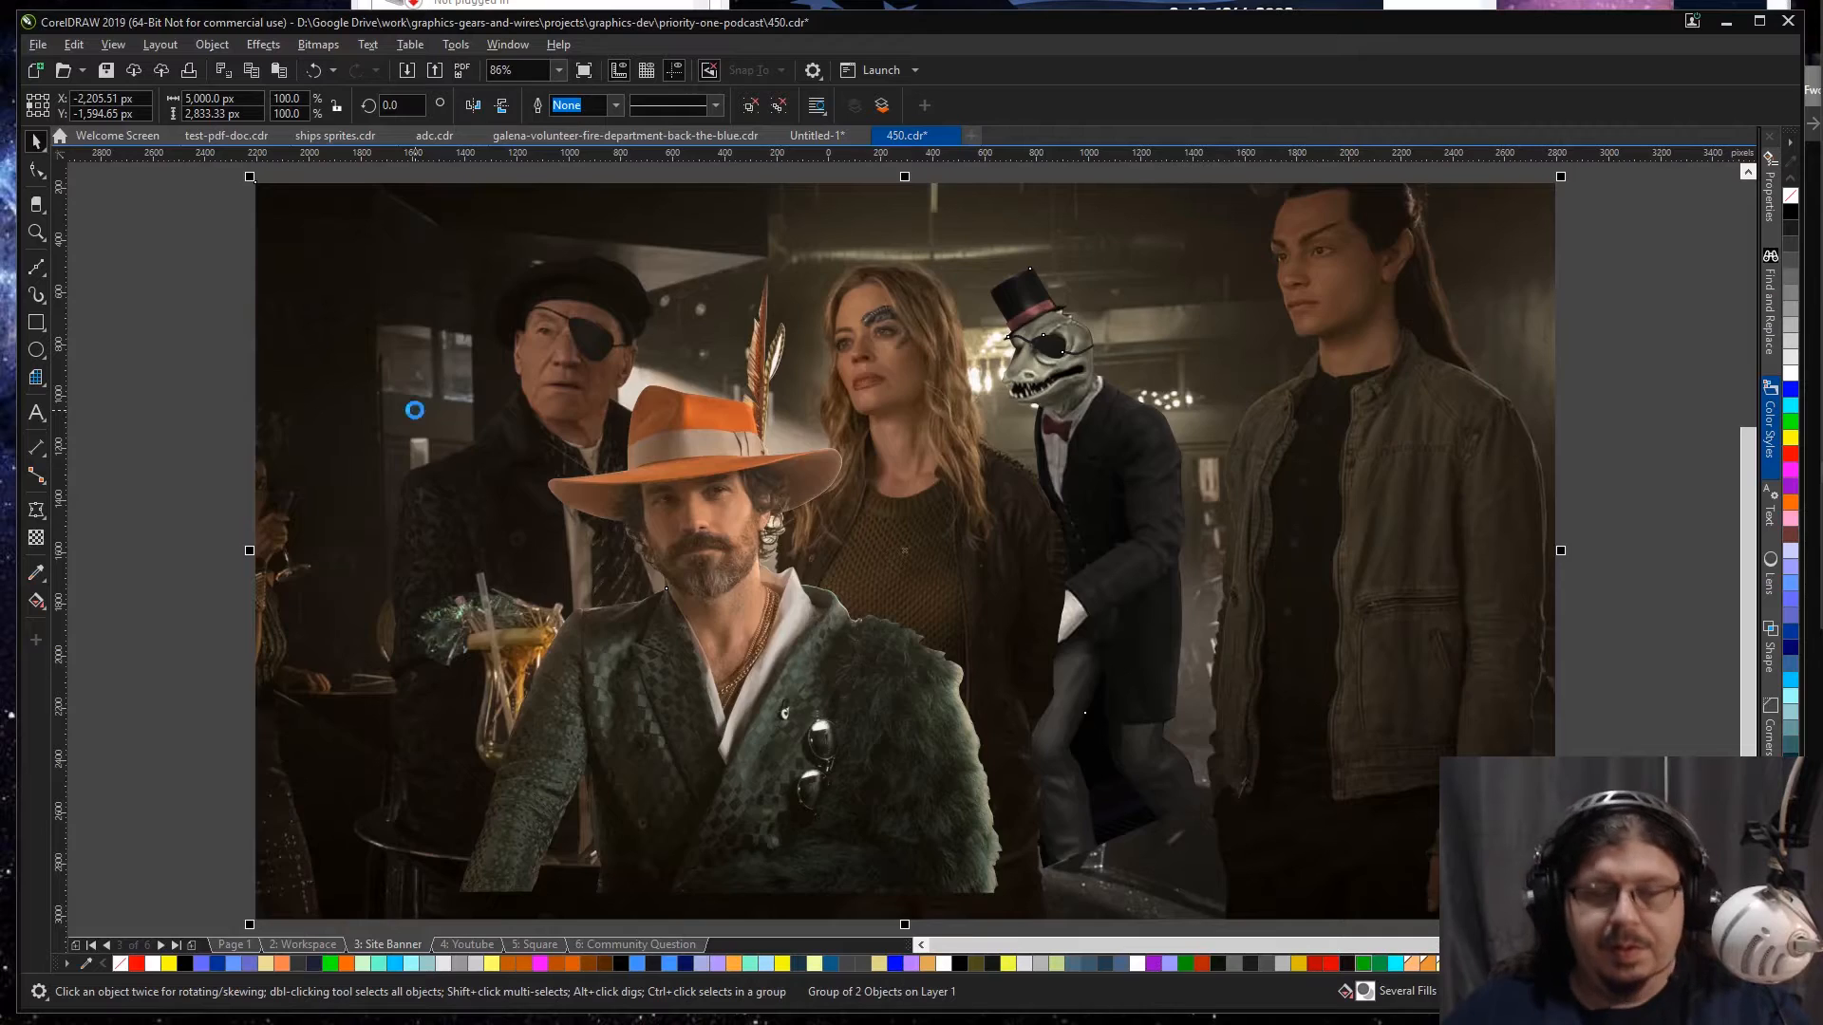
key("p")
key("F4")
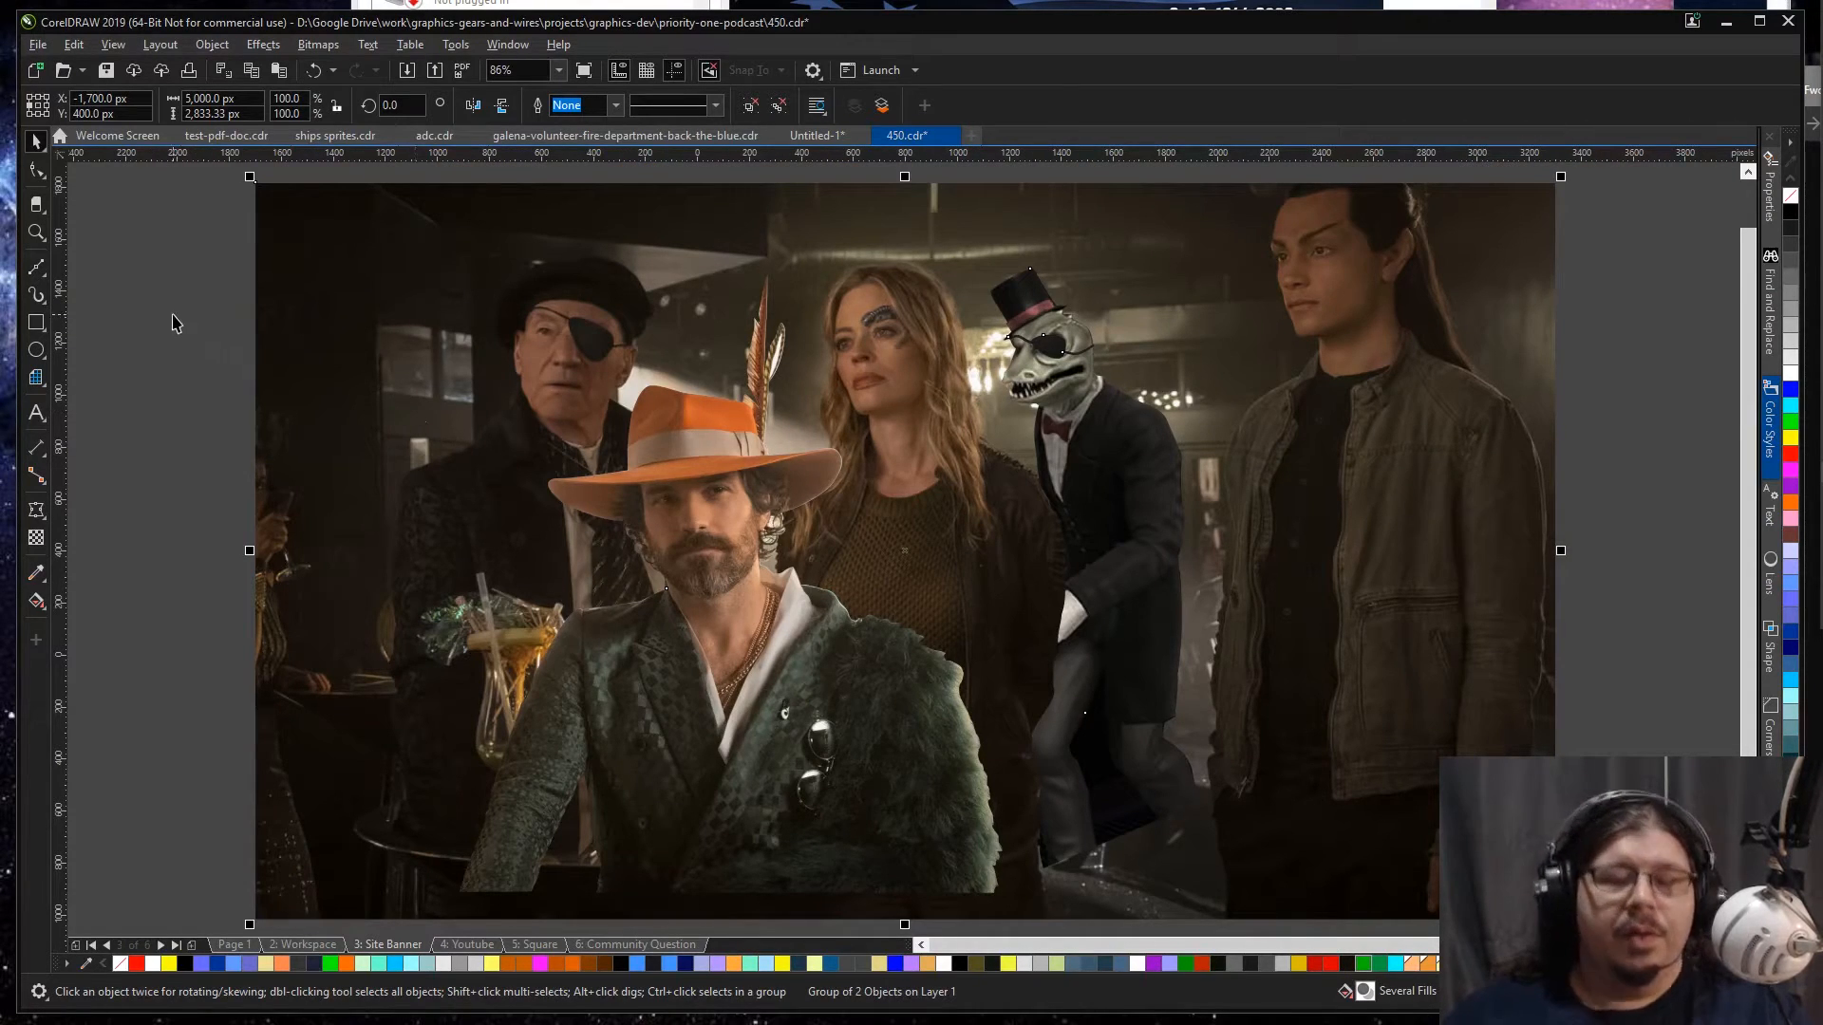
Step: Cut the centred bar scene and paste it into the site banner's PowerClip contents
key("ctrl+x")
double_click(875, 571)
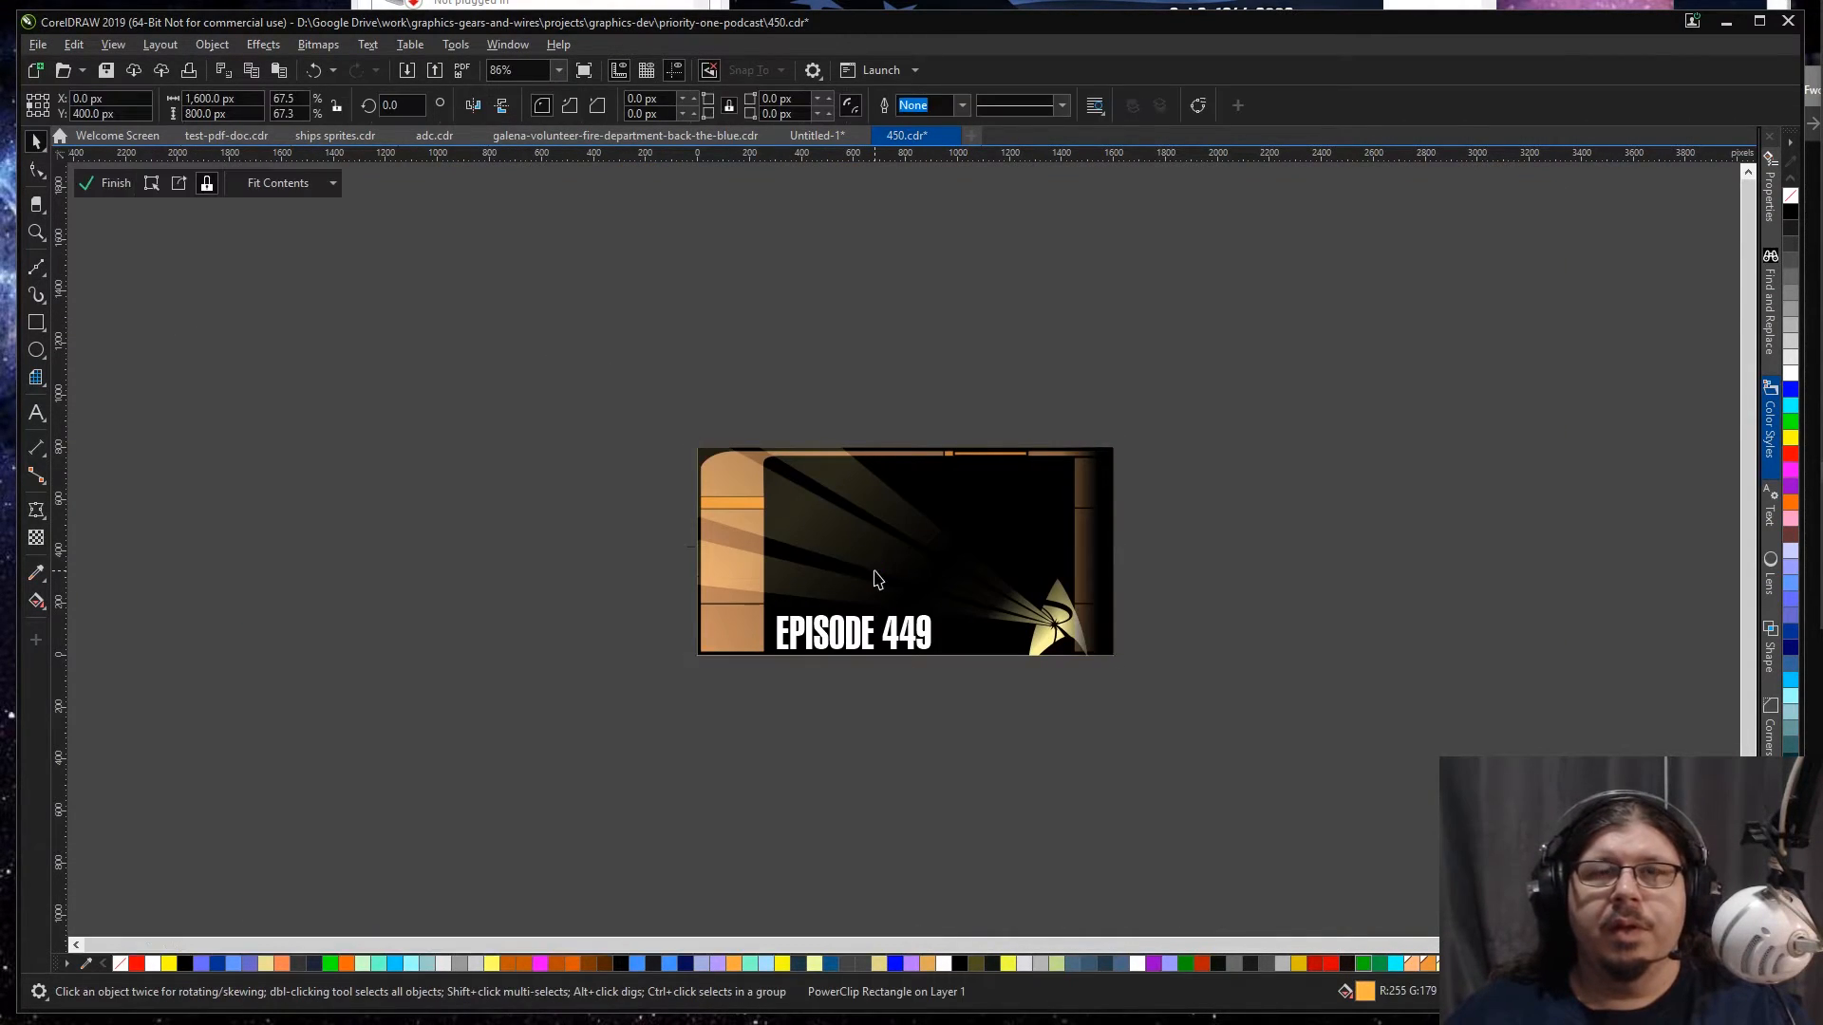
key("ctrl+v")
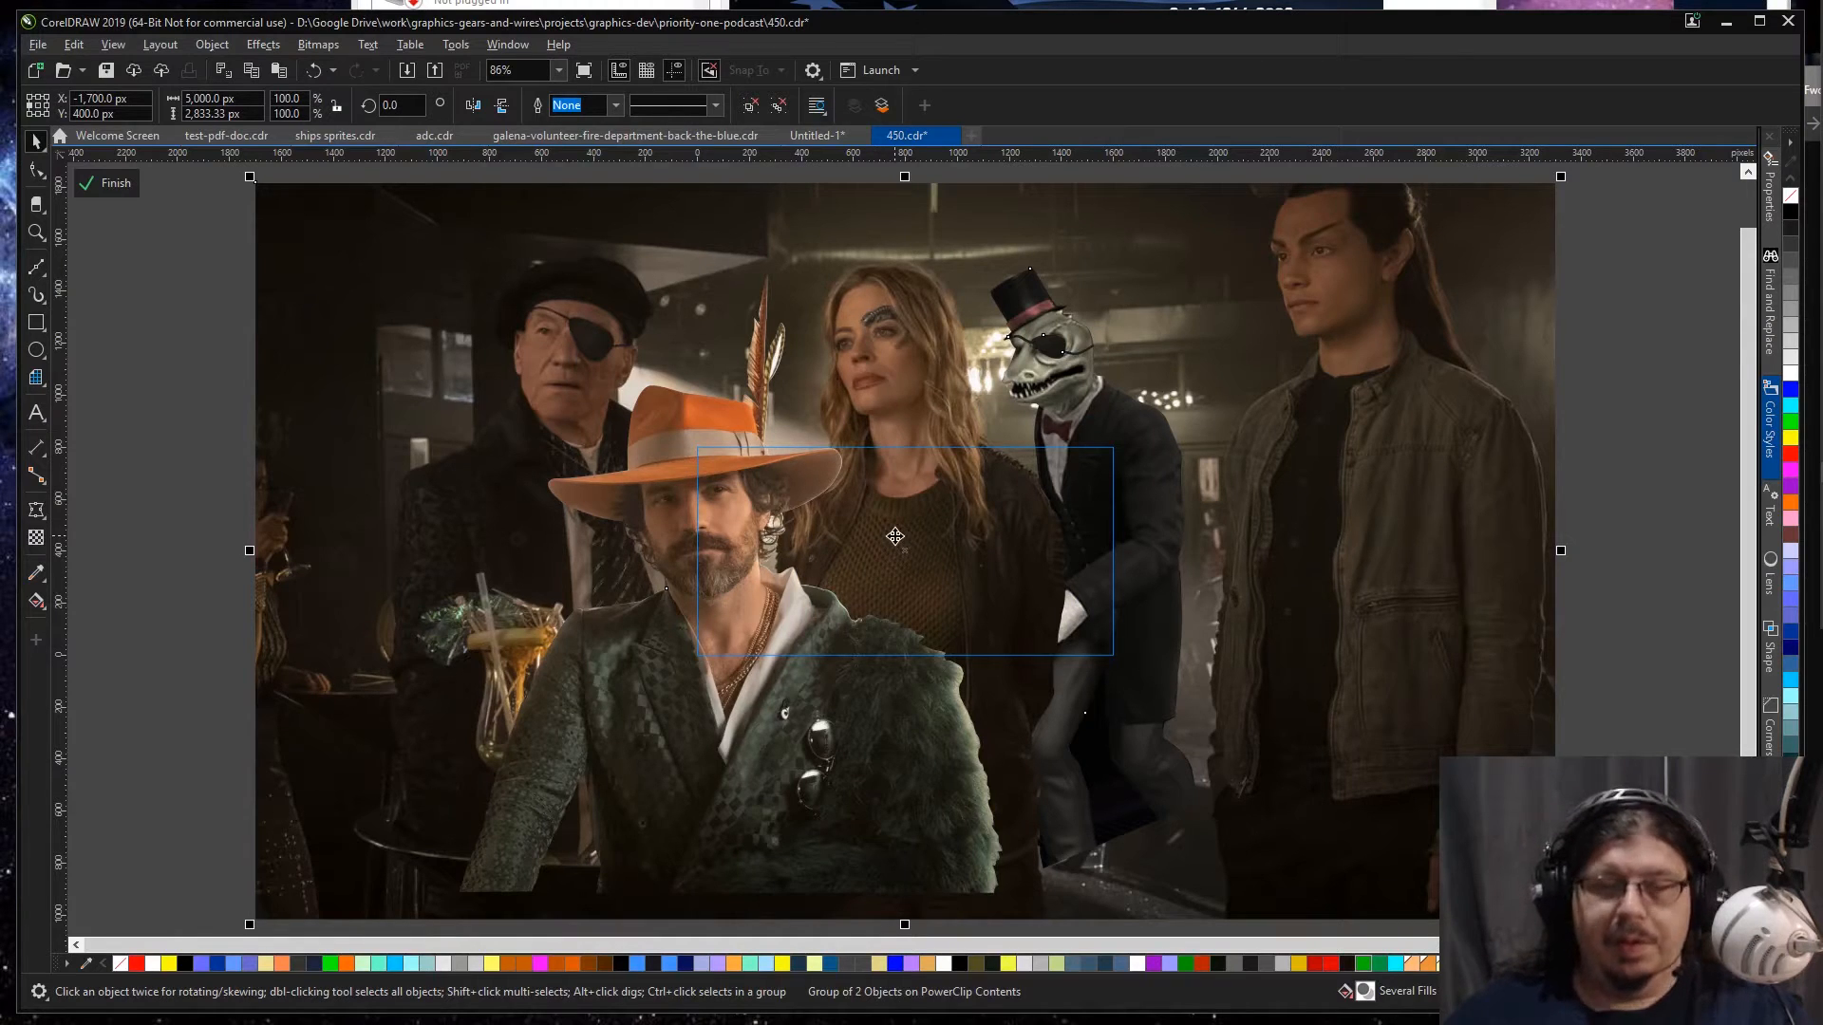
Step: Send the bar scene behind the banner frame, size it to about 2,143 px wide and nudge it into the frame opening
left_click_drag(250, 176, 681, 498)
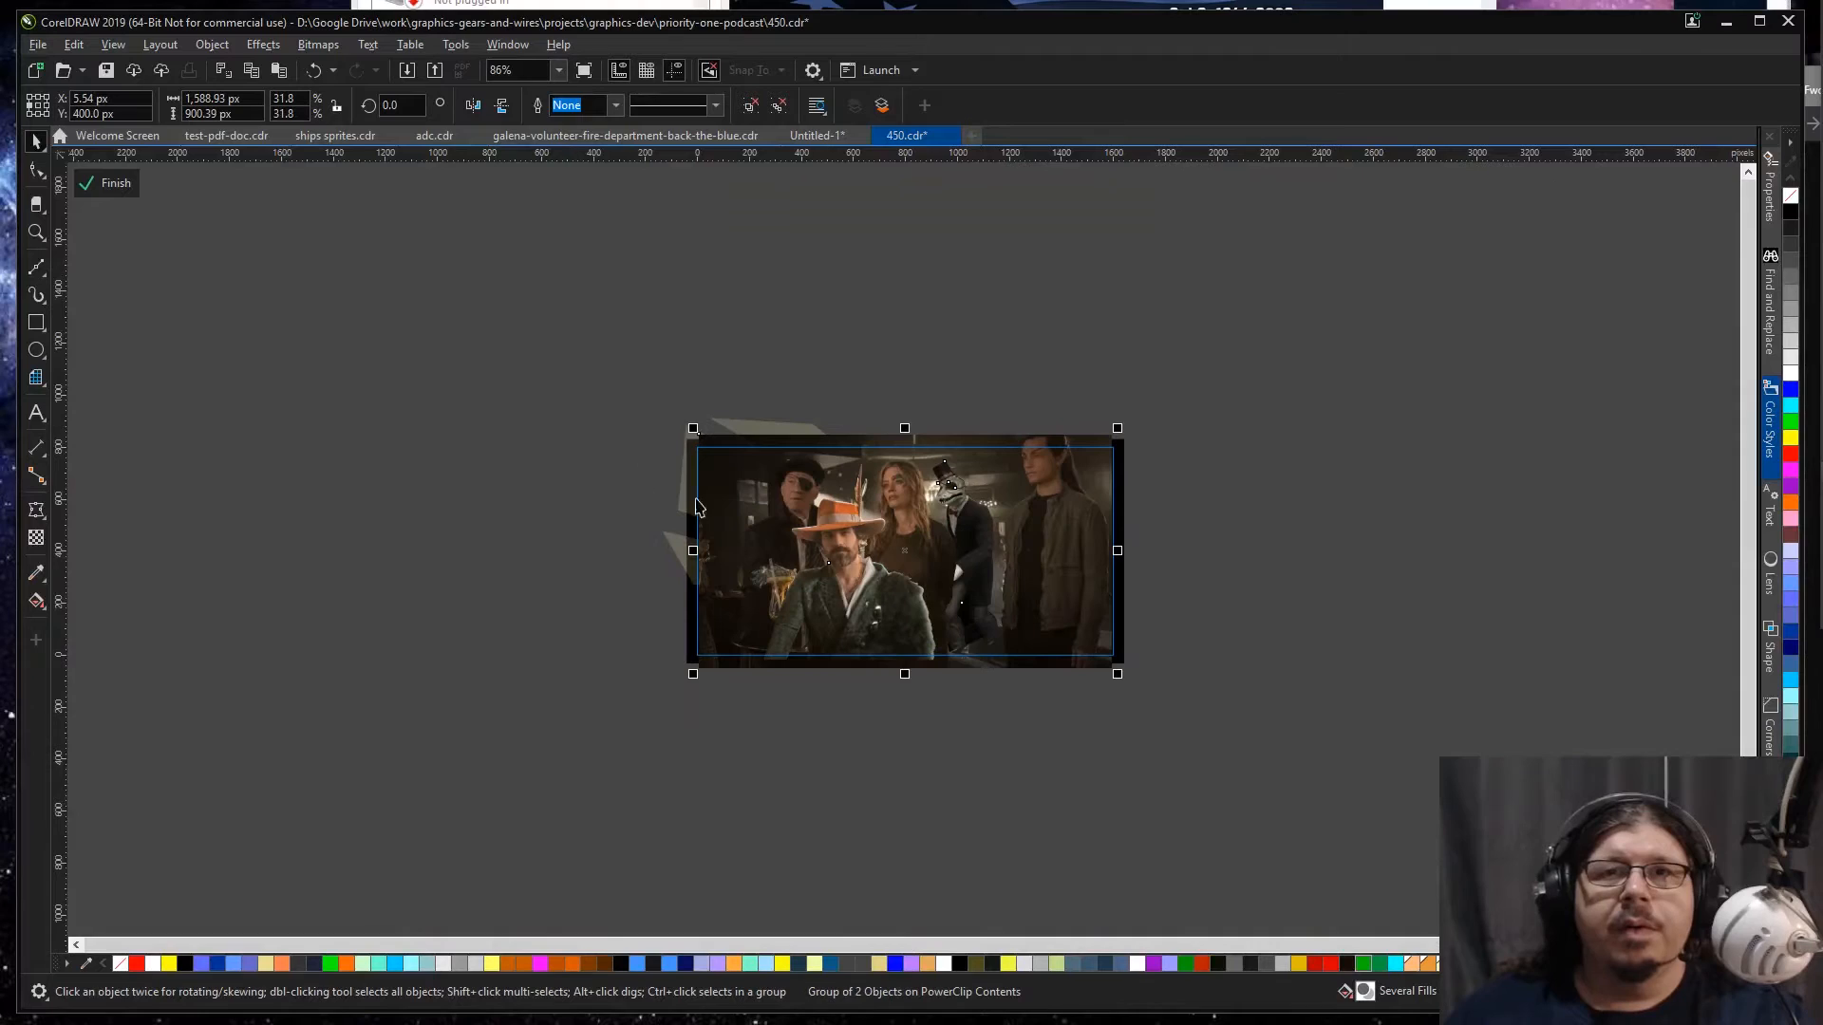
key("shift+Page_Down")
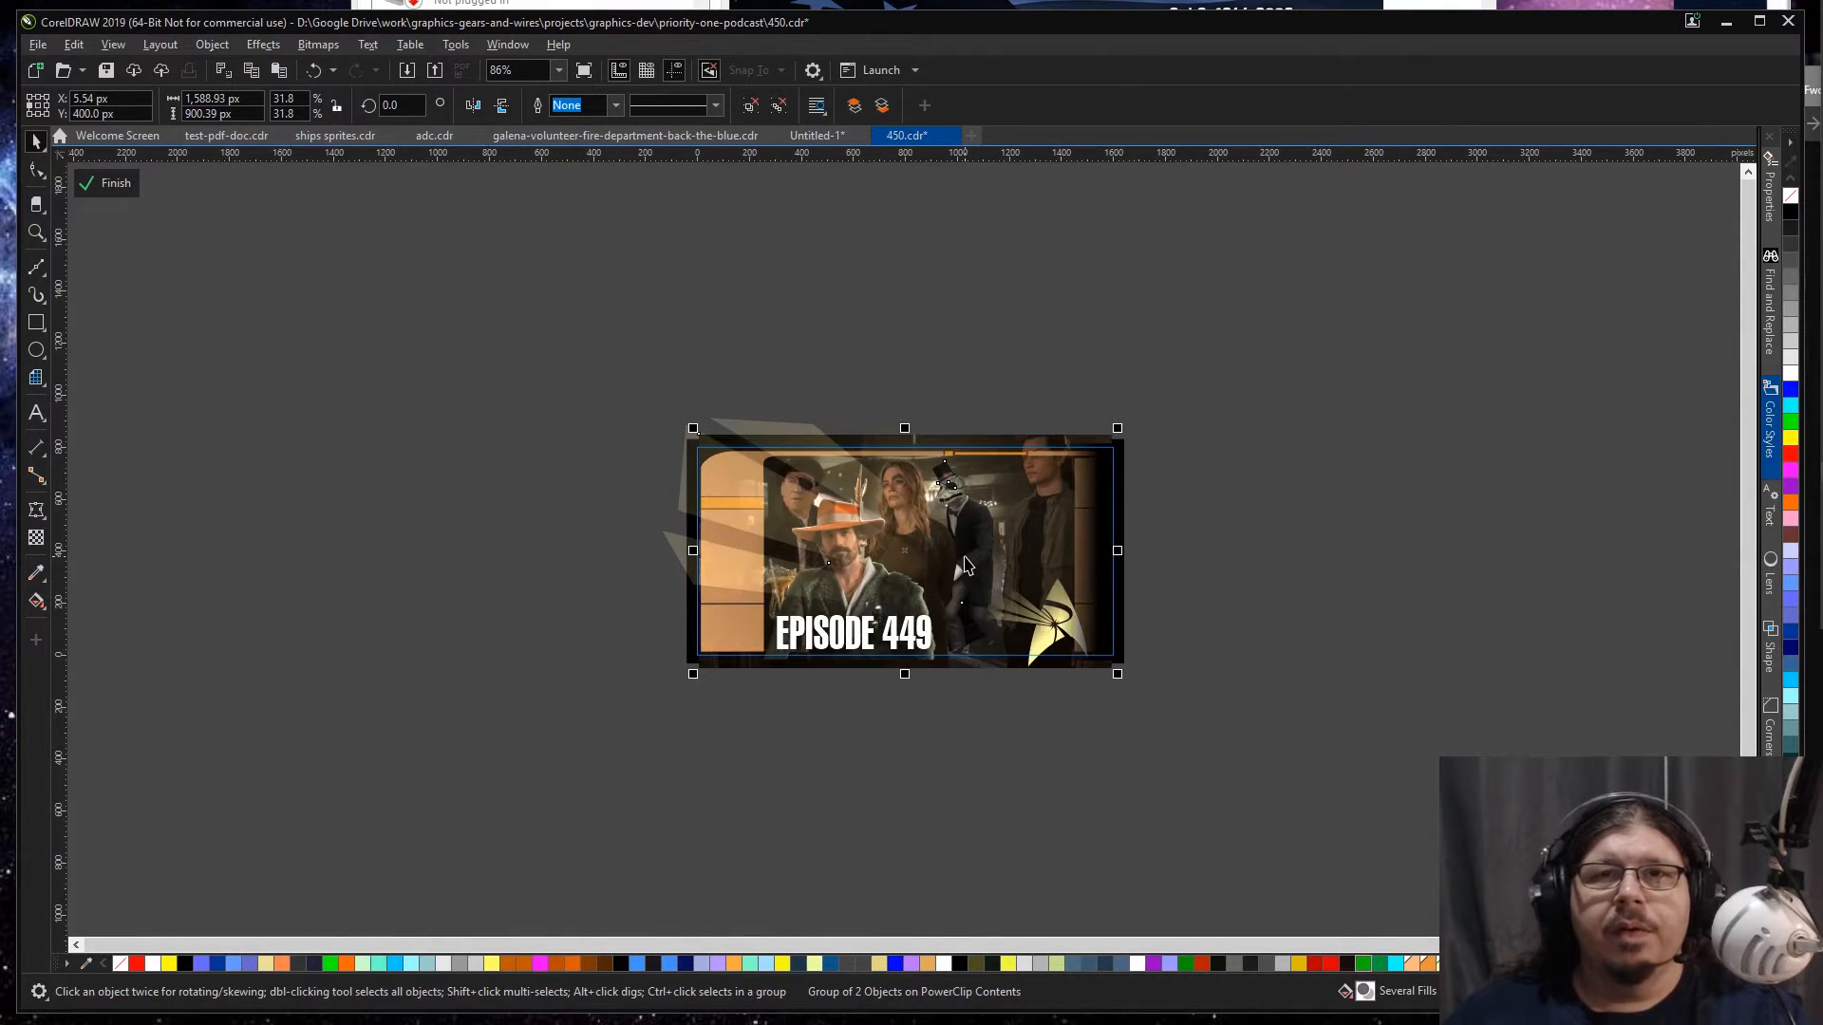
left_click_drag(1120, 429, 1195, 388)
key("Right")
key("Right")
key("Right")
key("Down")
key("Down")
key("Down")
key("Down")
key("Down")
key("Down")
key("Down")
key("Down")
key("Down")
key("Down")
key("Down")
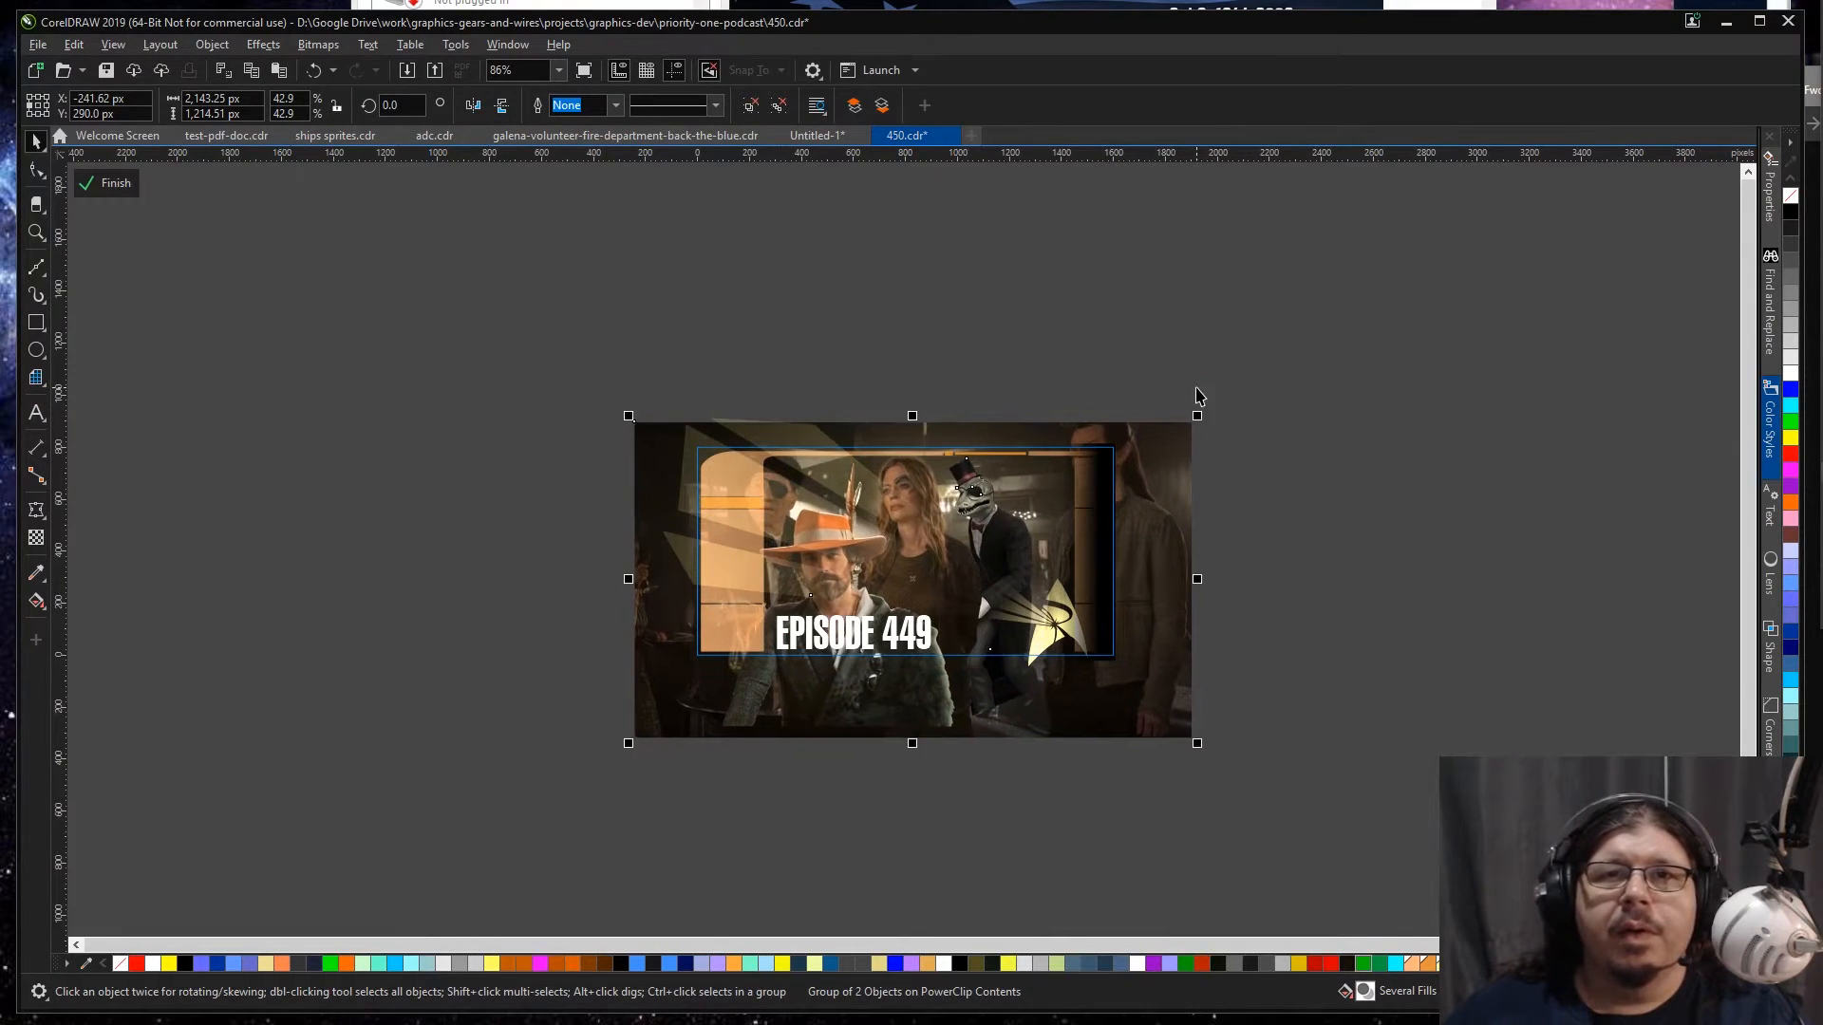
key("Right")
key("Right")
key("Right")
key("Right")
key("Right")
key("Right")
key("Right")
key("Right")
key("Right")
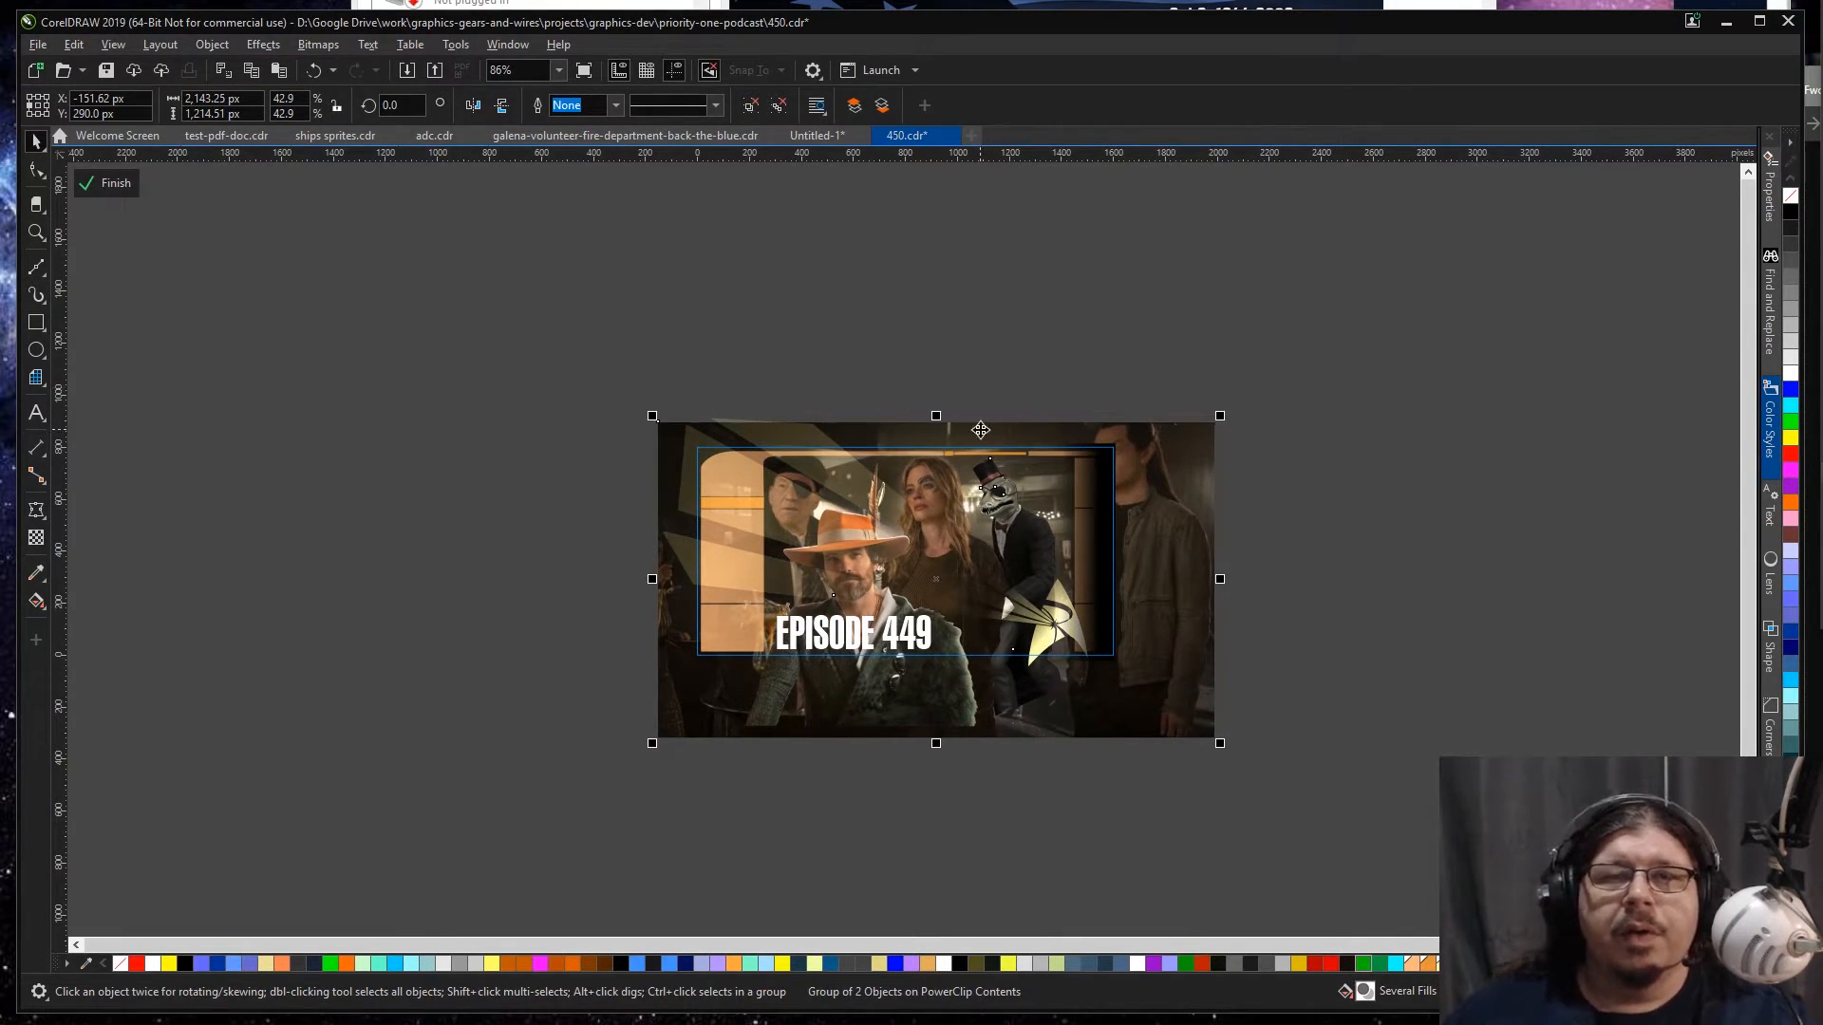
Step: Resize the bar scene to about 1,863 px wide and reposition it so the four nearest characters fit inside the frame opening
key("shift+F2")
left_click_drag(256, 924, 366, 813)
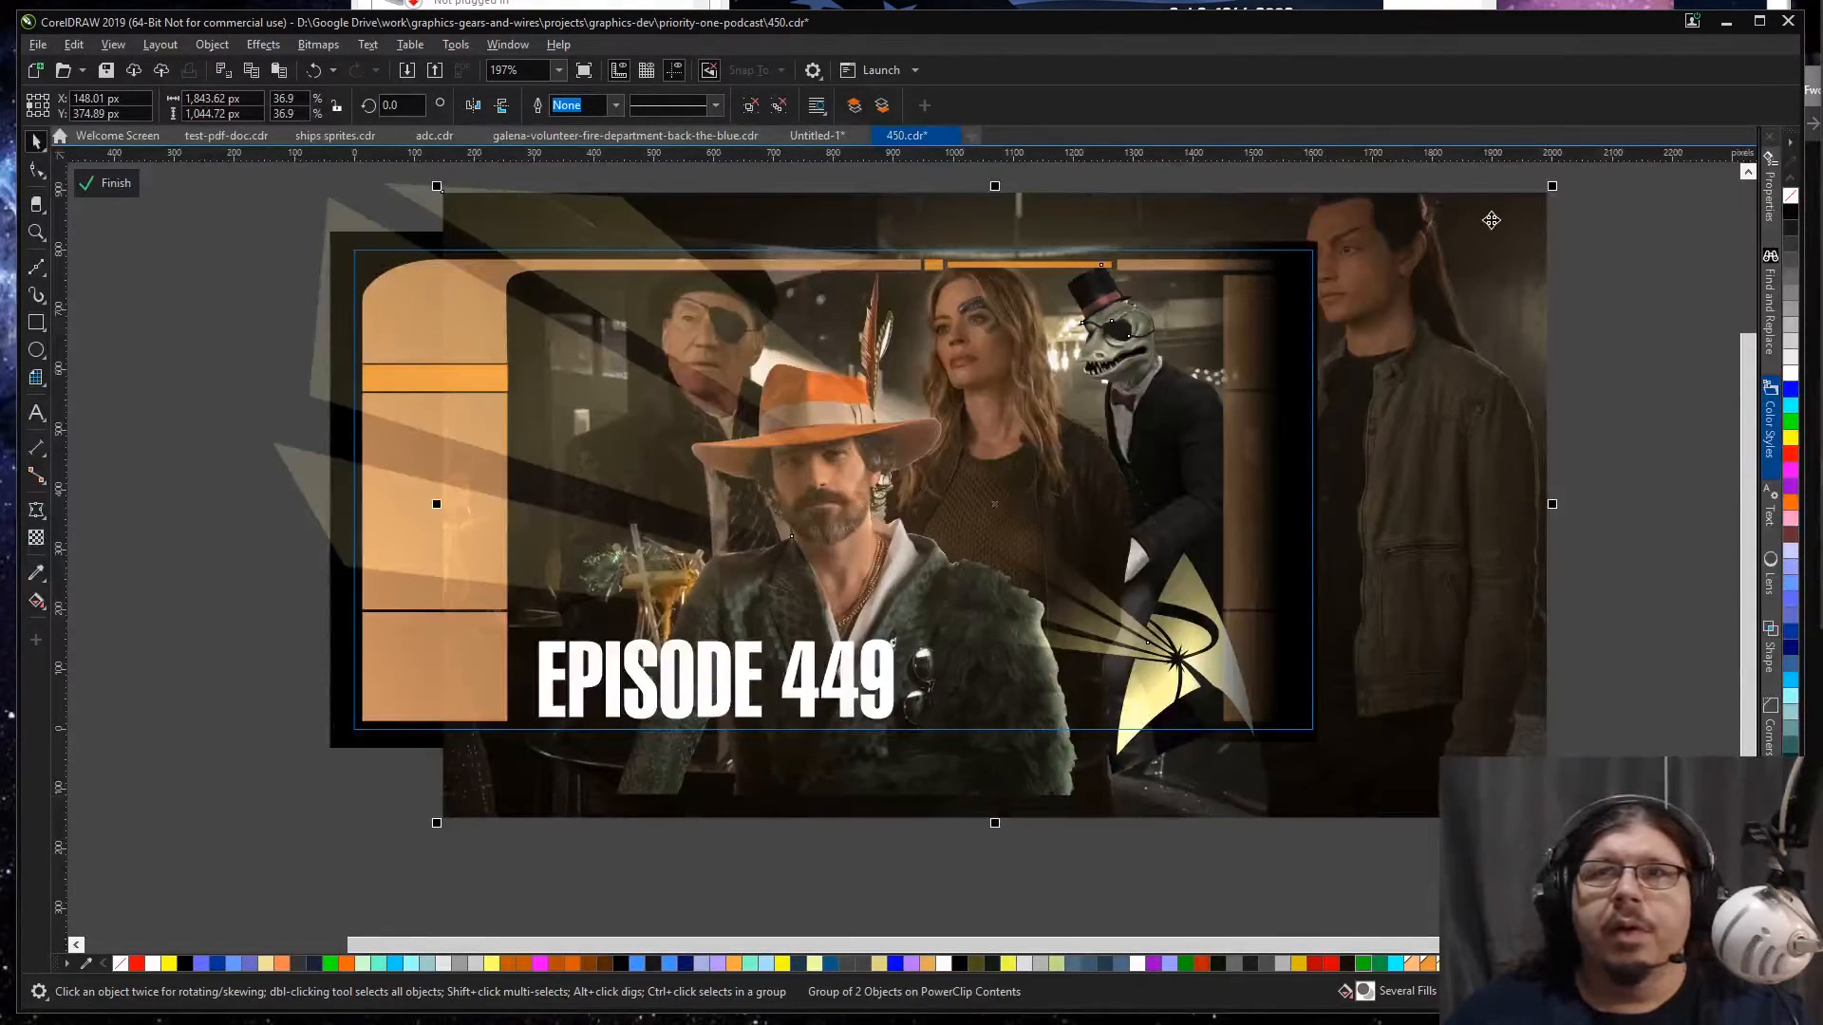
left_click_drag(1551, 189, 1508, 217)
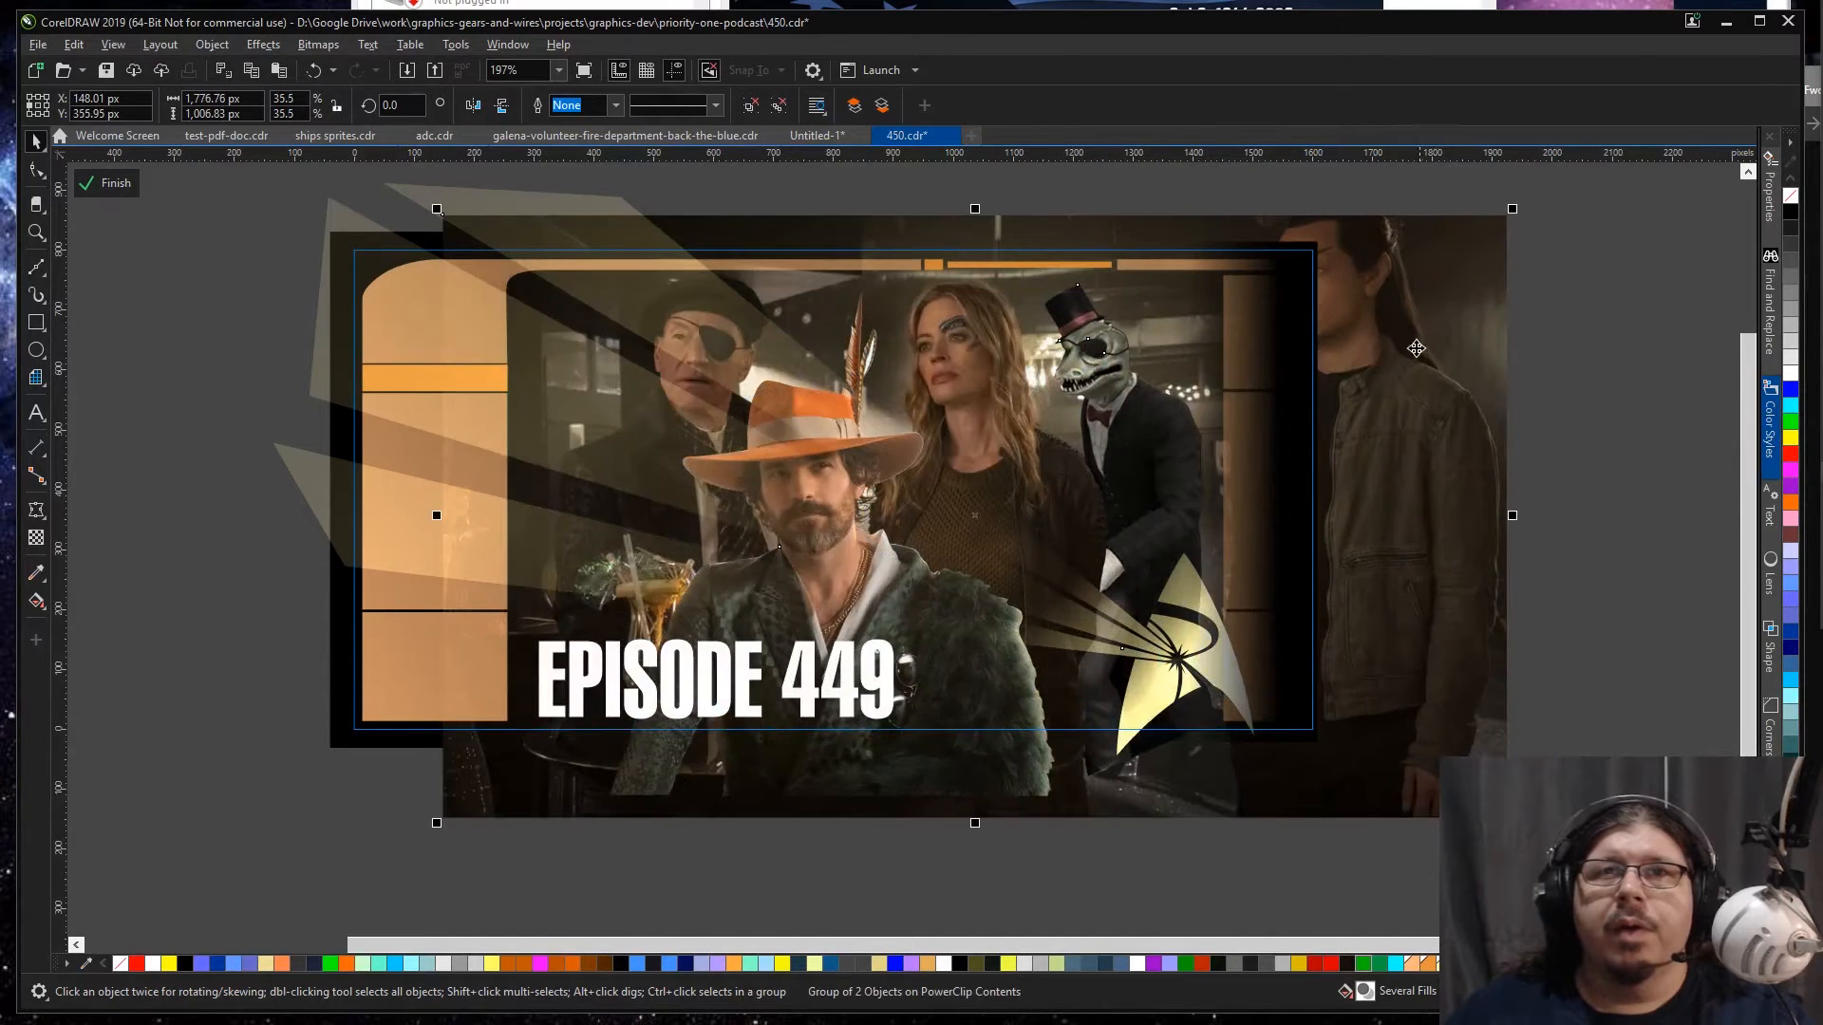
mouse_move(1407, 370)
left_mouse_down()
mouse_move(1384, 380)
mouse_move(1418, 390)
left_mouse_up()
left_click_drag(907, 630, 923, 622)
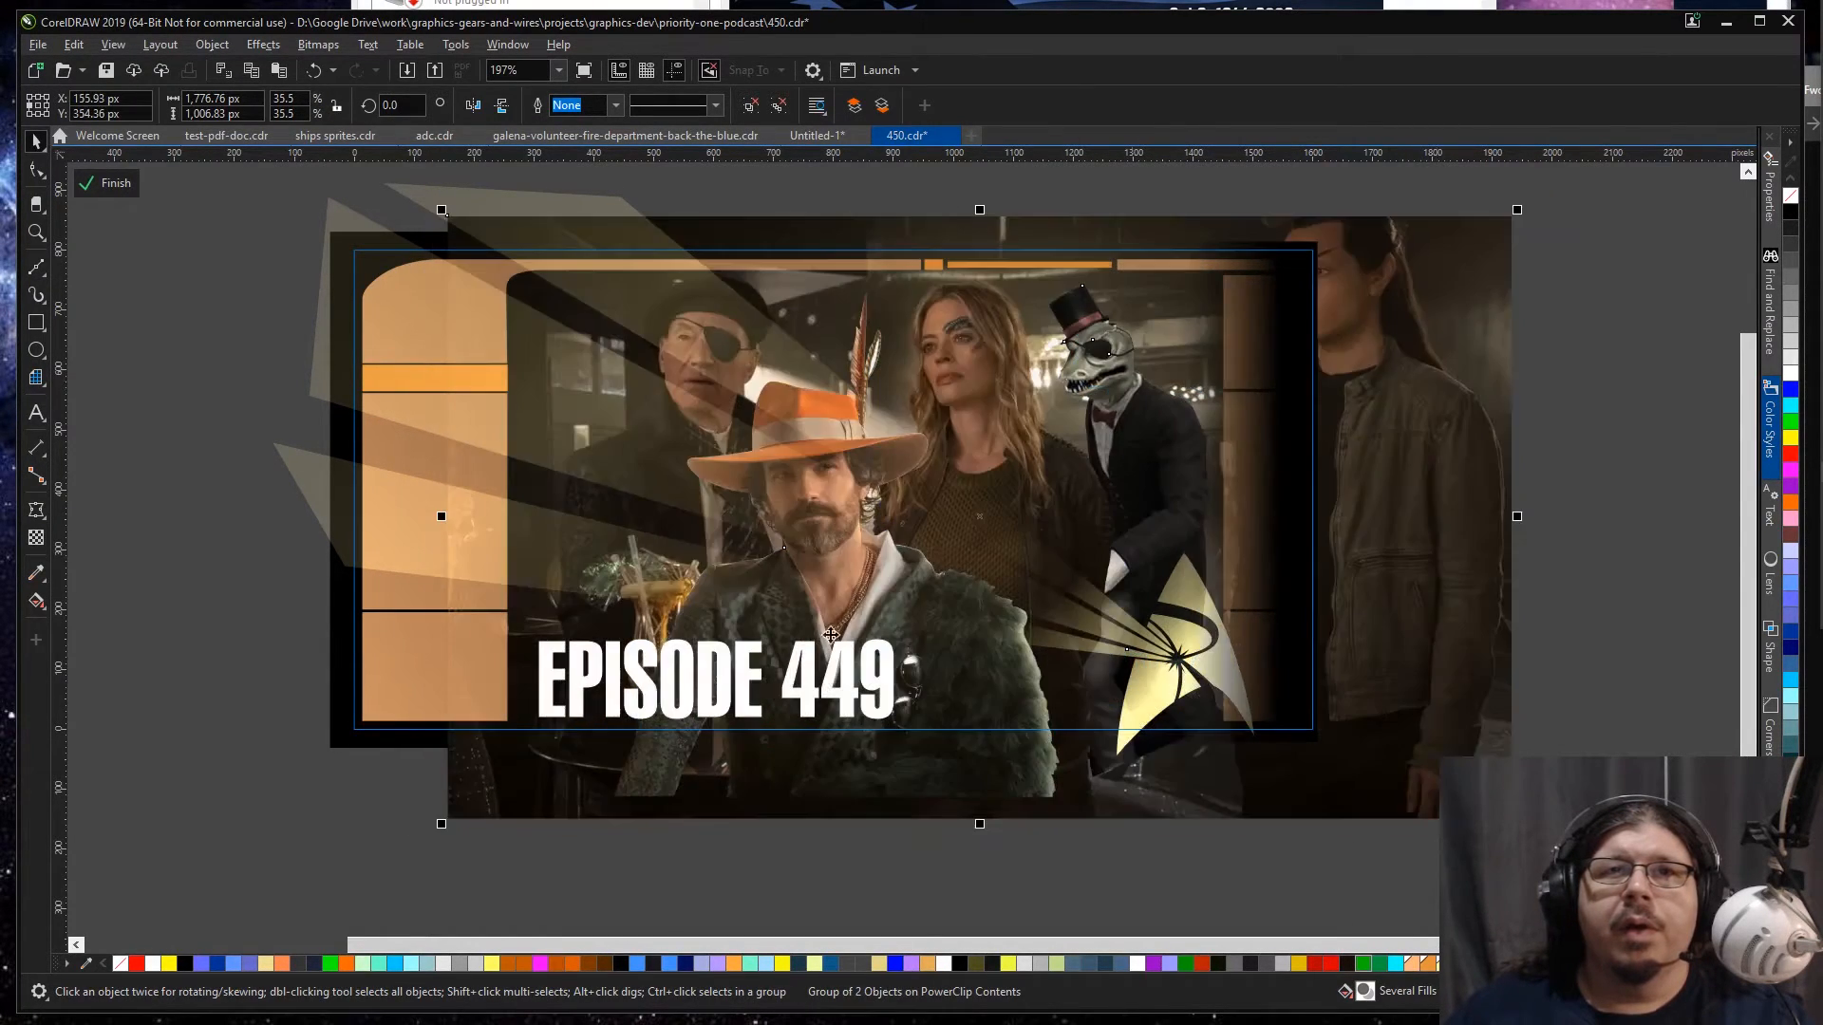
left_click_drag(442, 823, 389, 854)
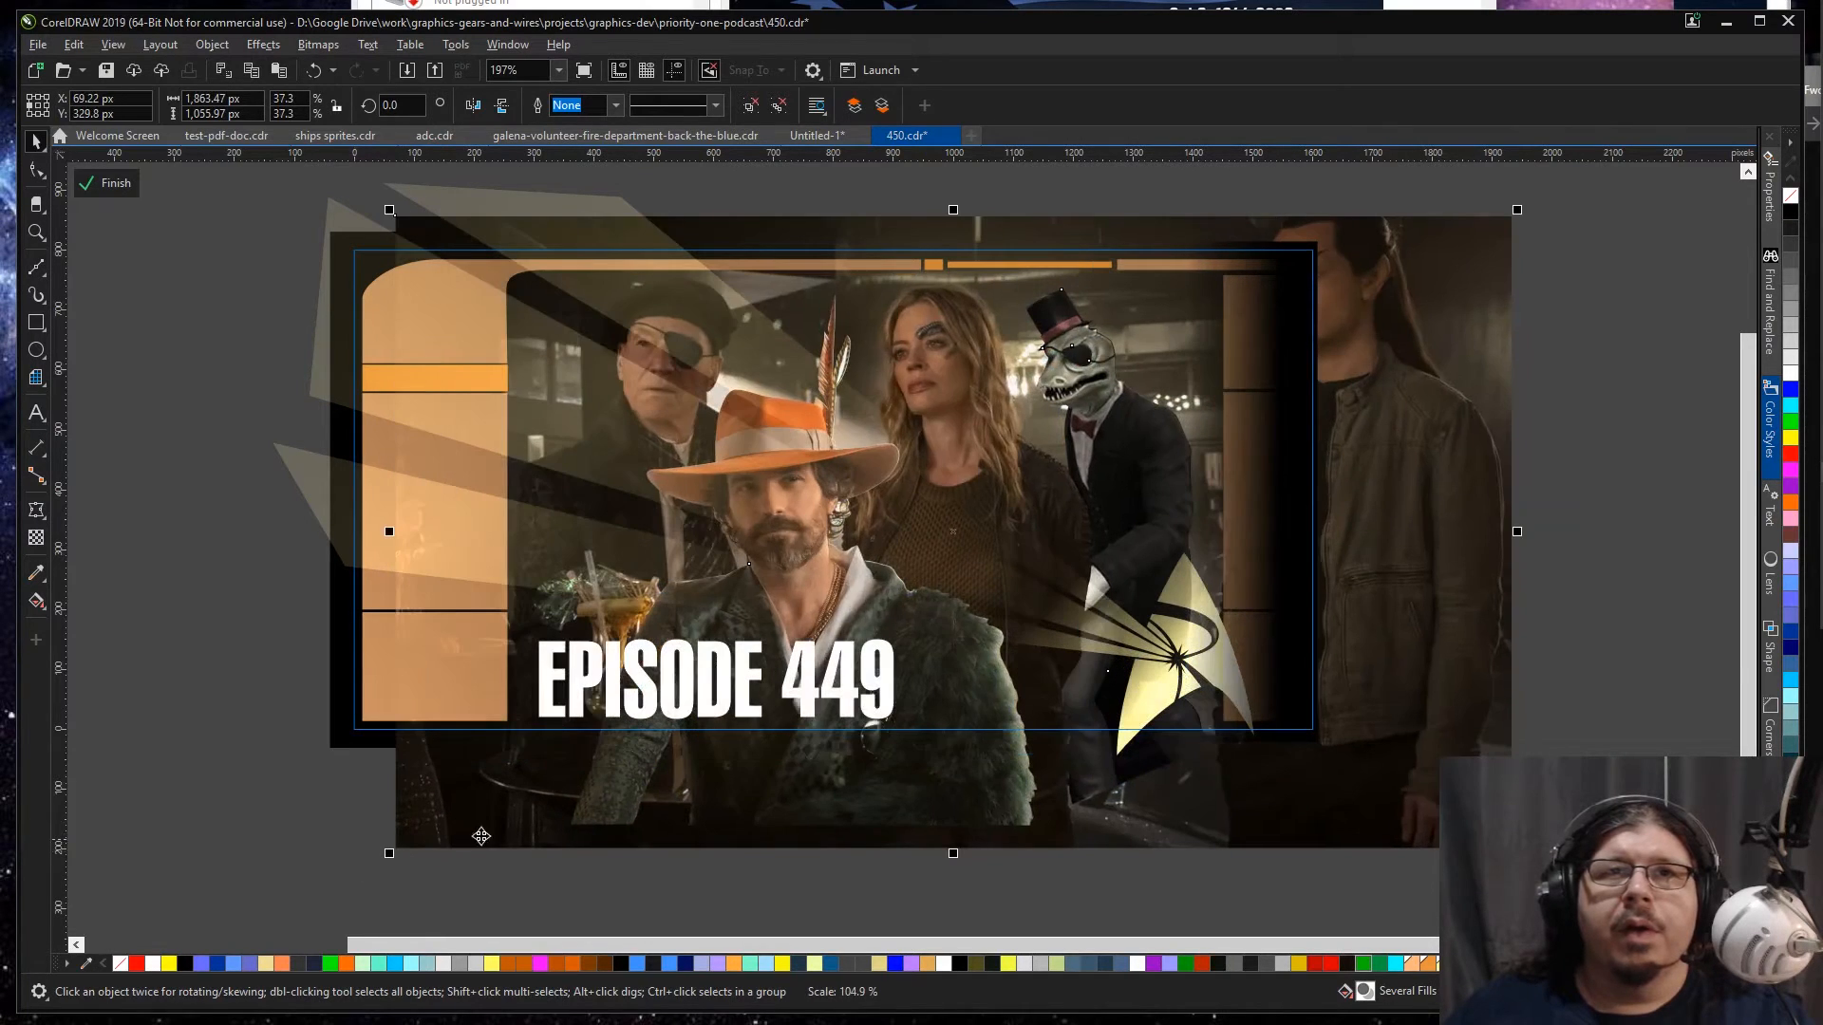
left_click_drag(1433, 638, 1430, 643)
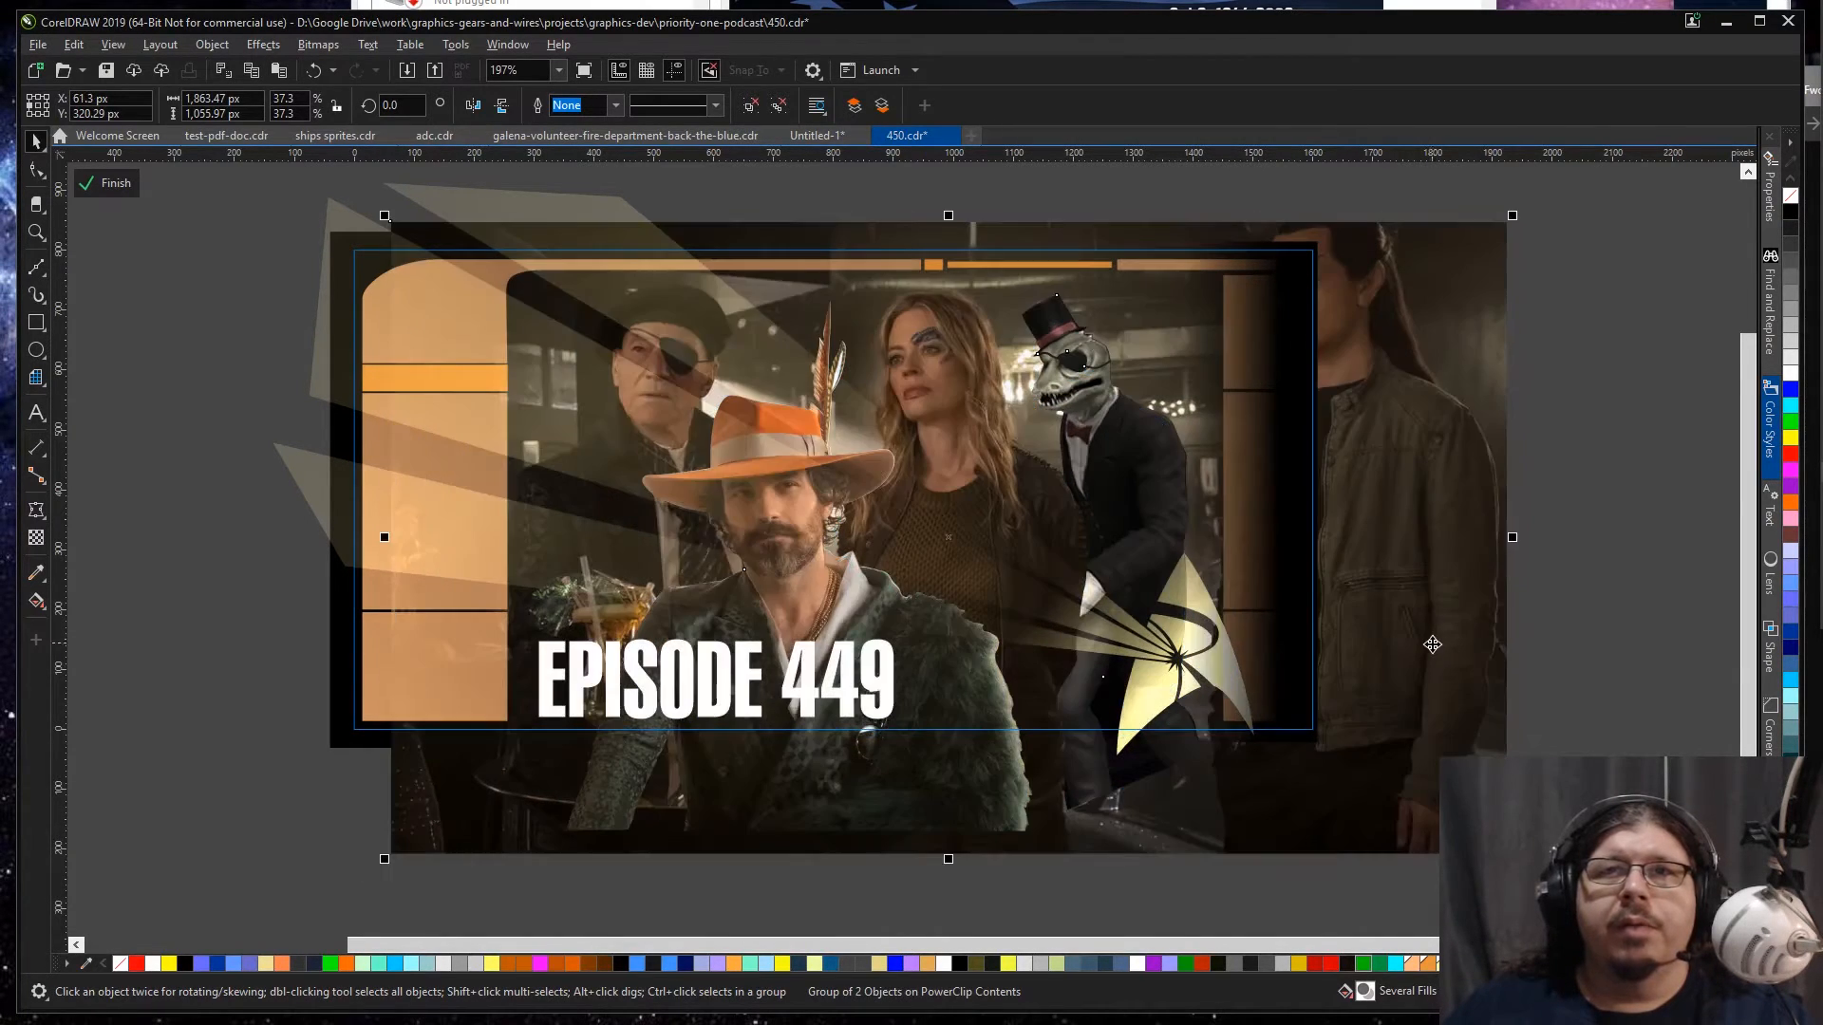
left_click(1437, 644)
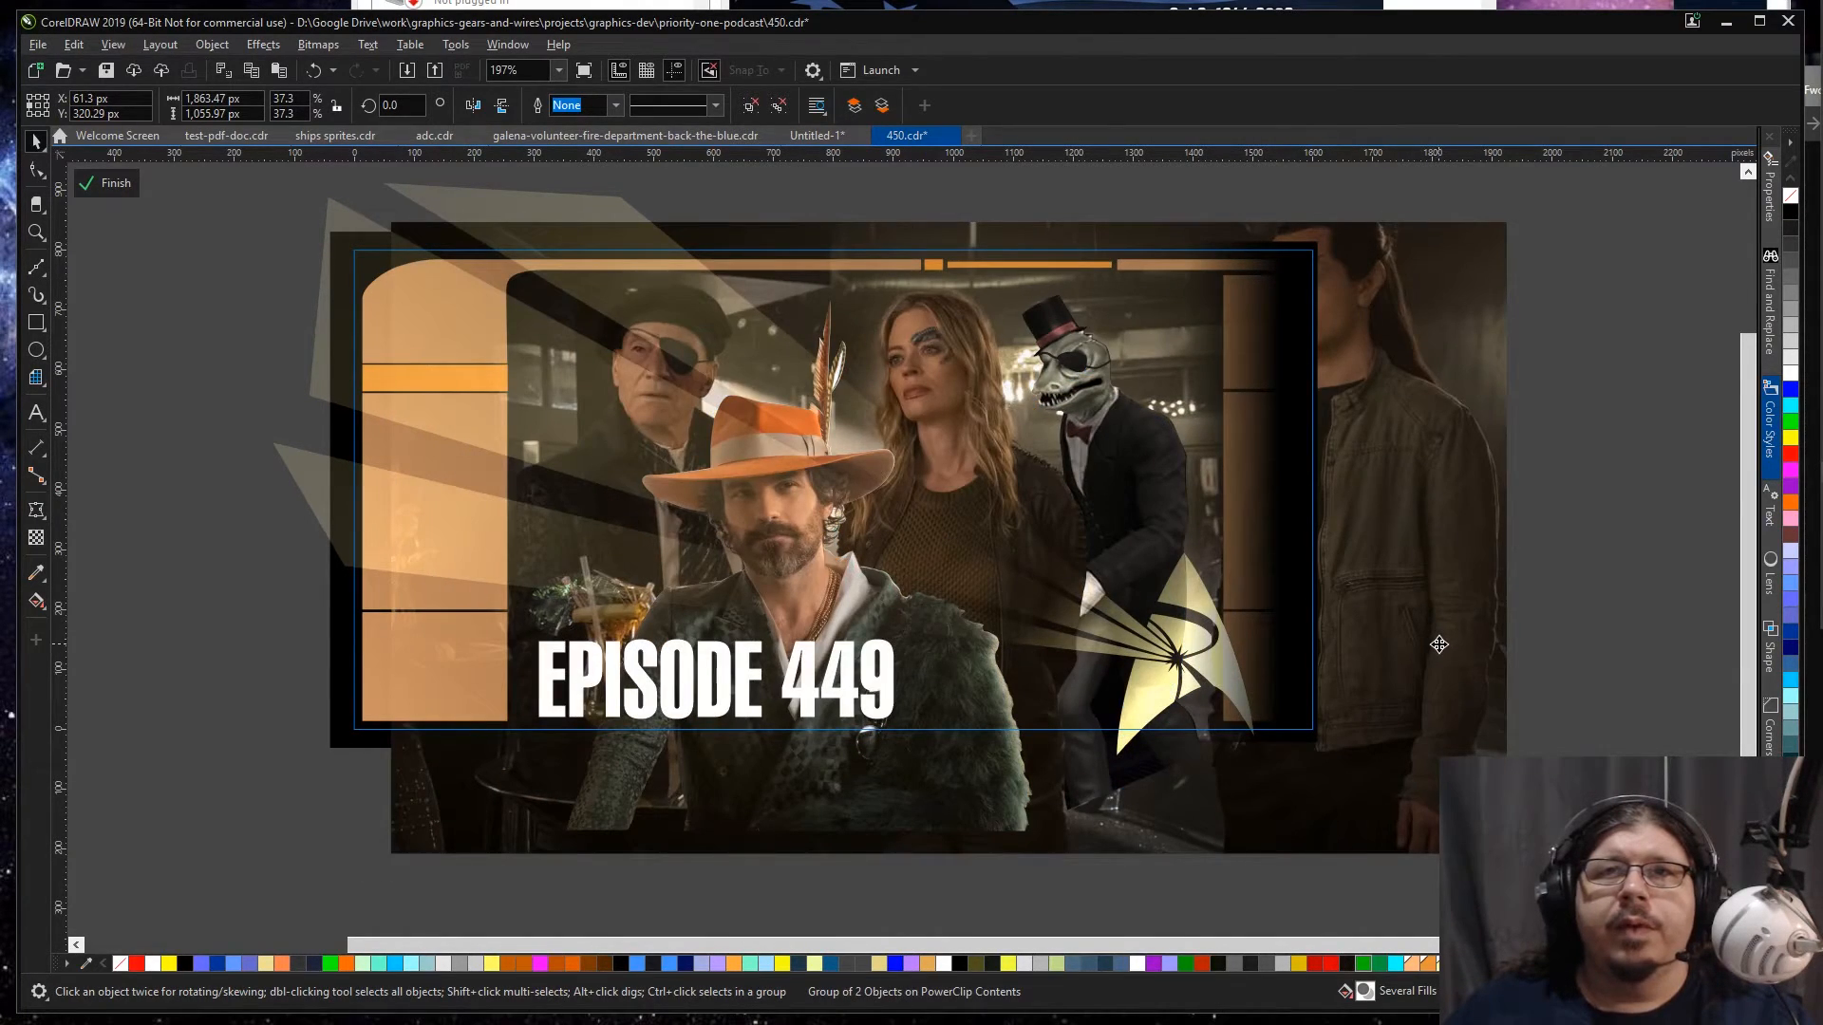
Step: Fill the dark fade rectangle at the banner's right edge with near-black #070606 sampled from the scene's shadows
left_click(1299, 459)
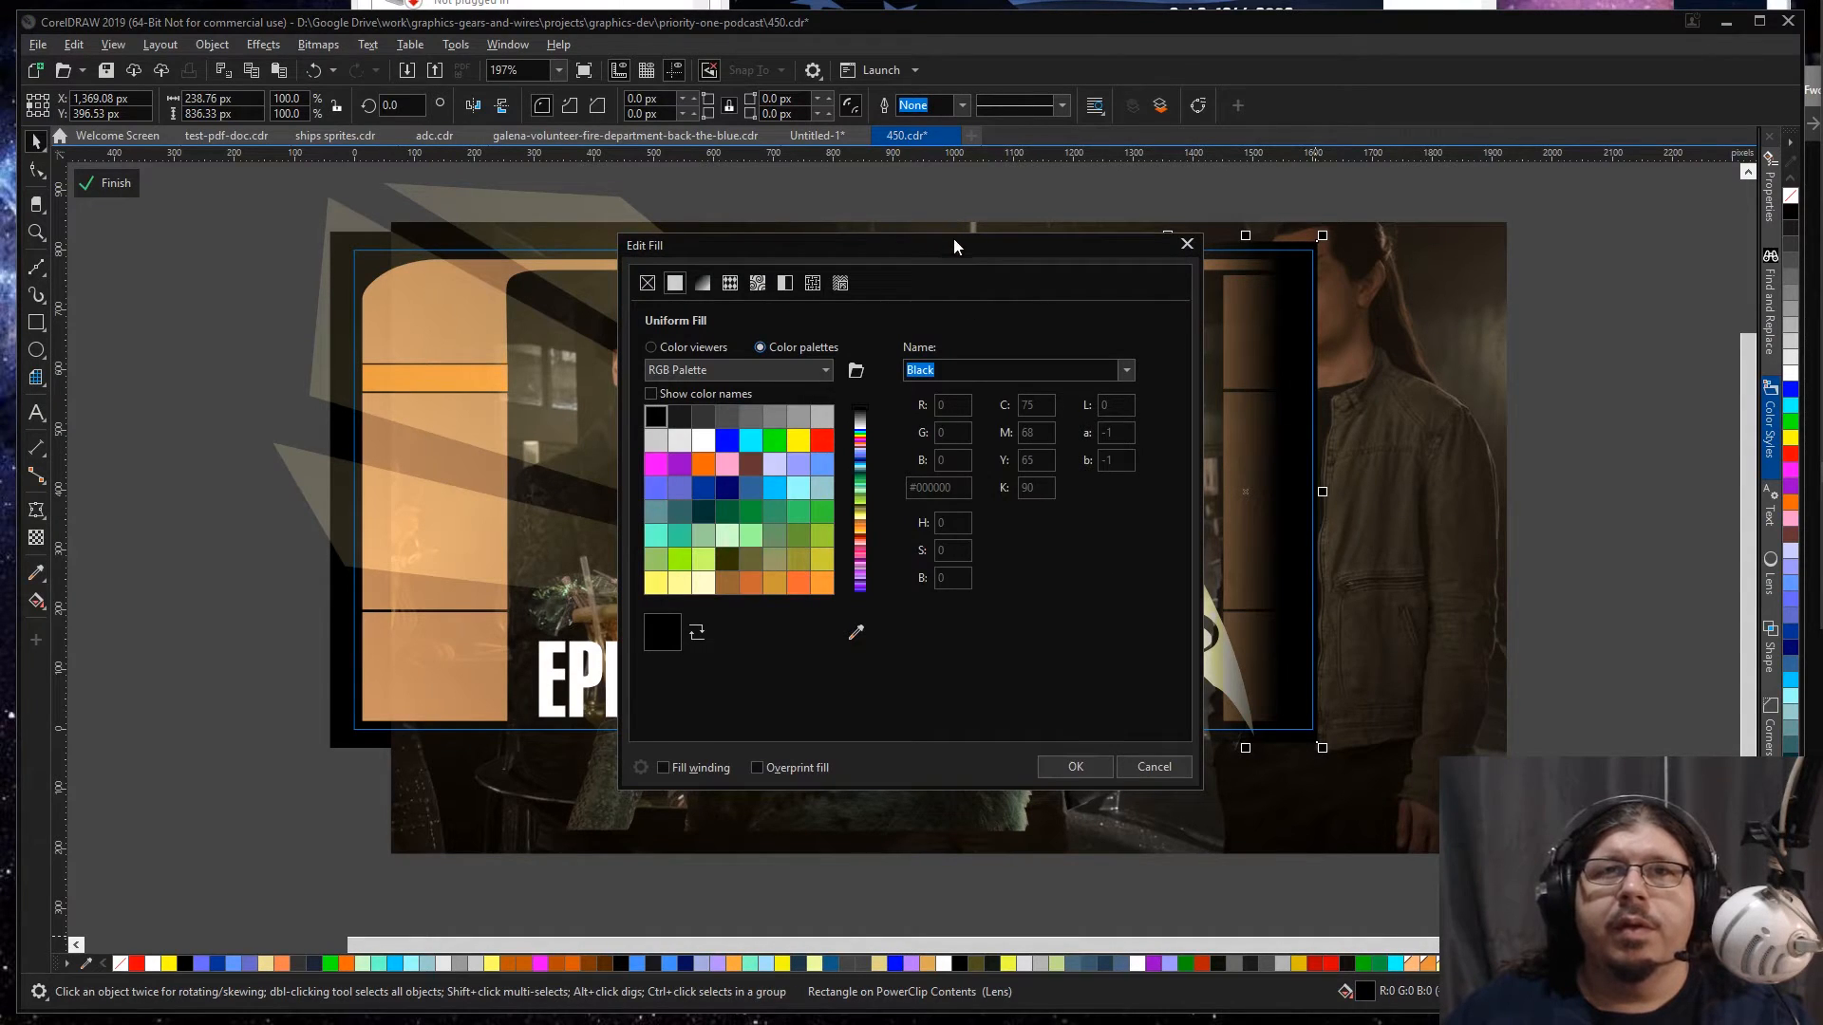
left_click_drag(953, 245, 791, 247)
left_click(695, 634)
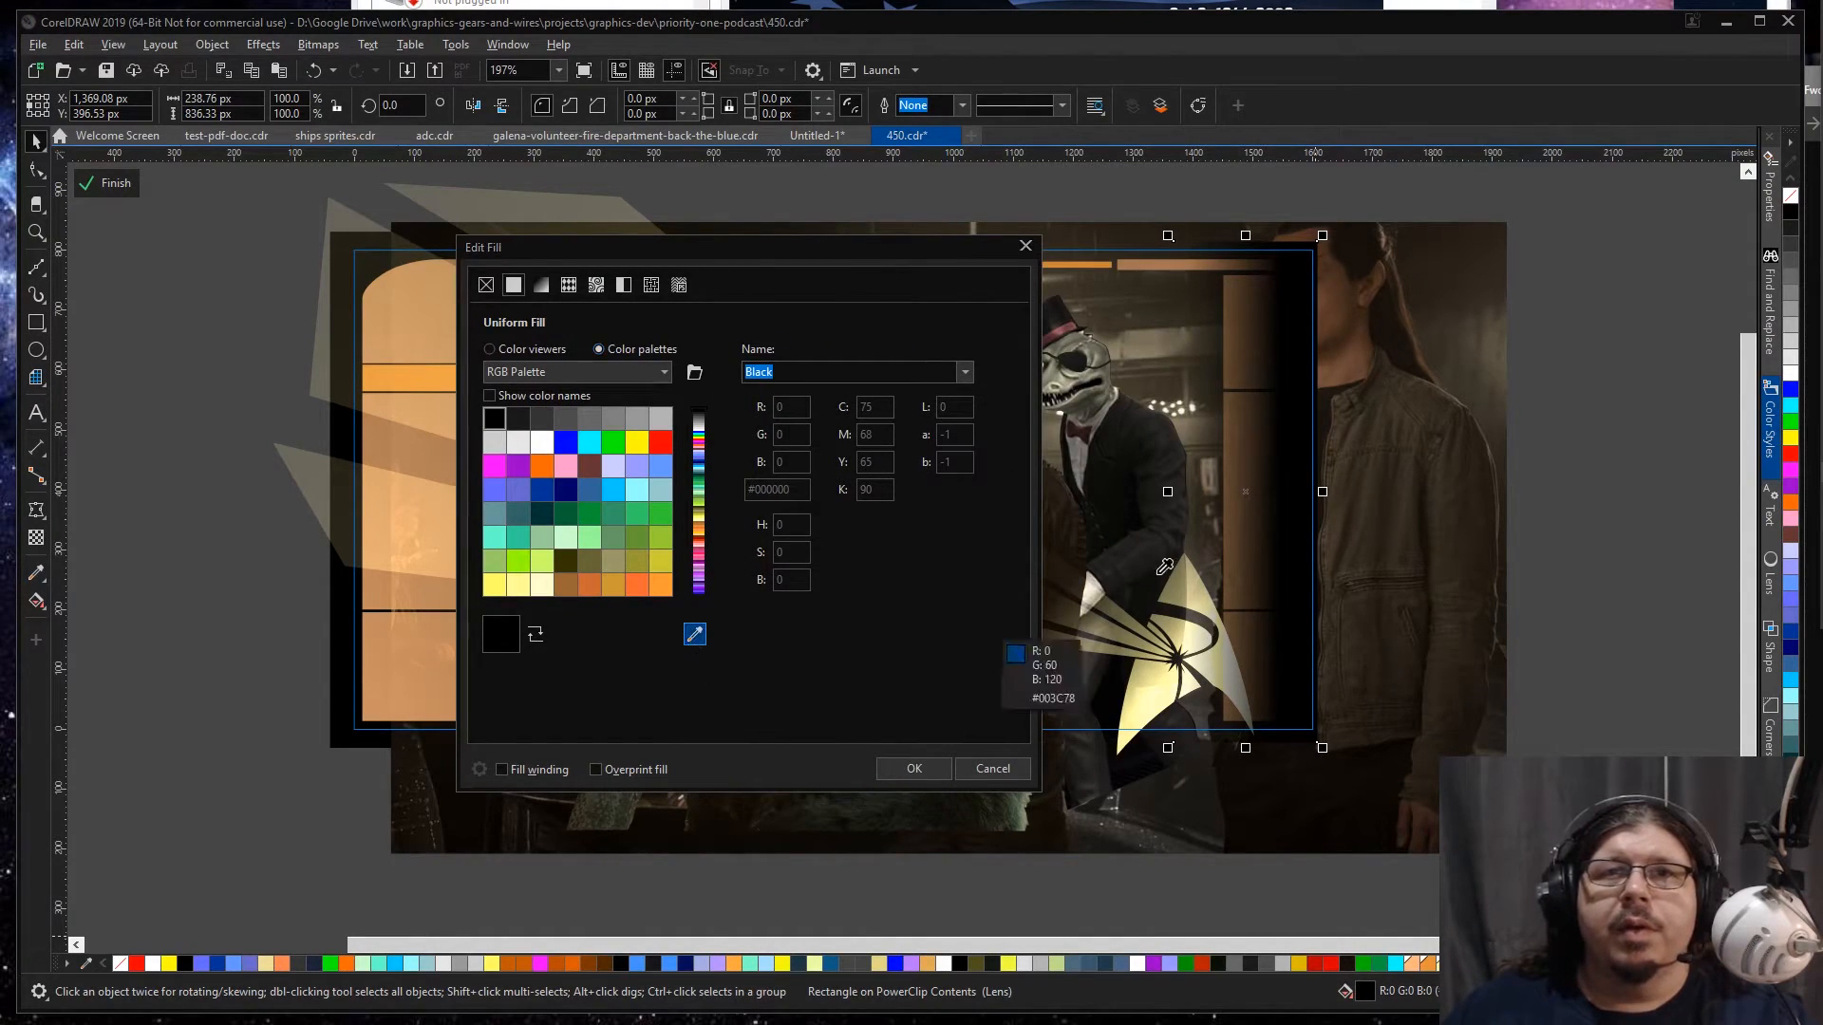
left_click(1126, 493)
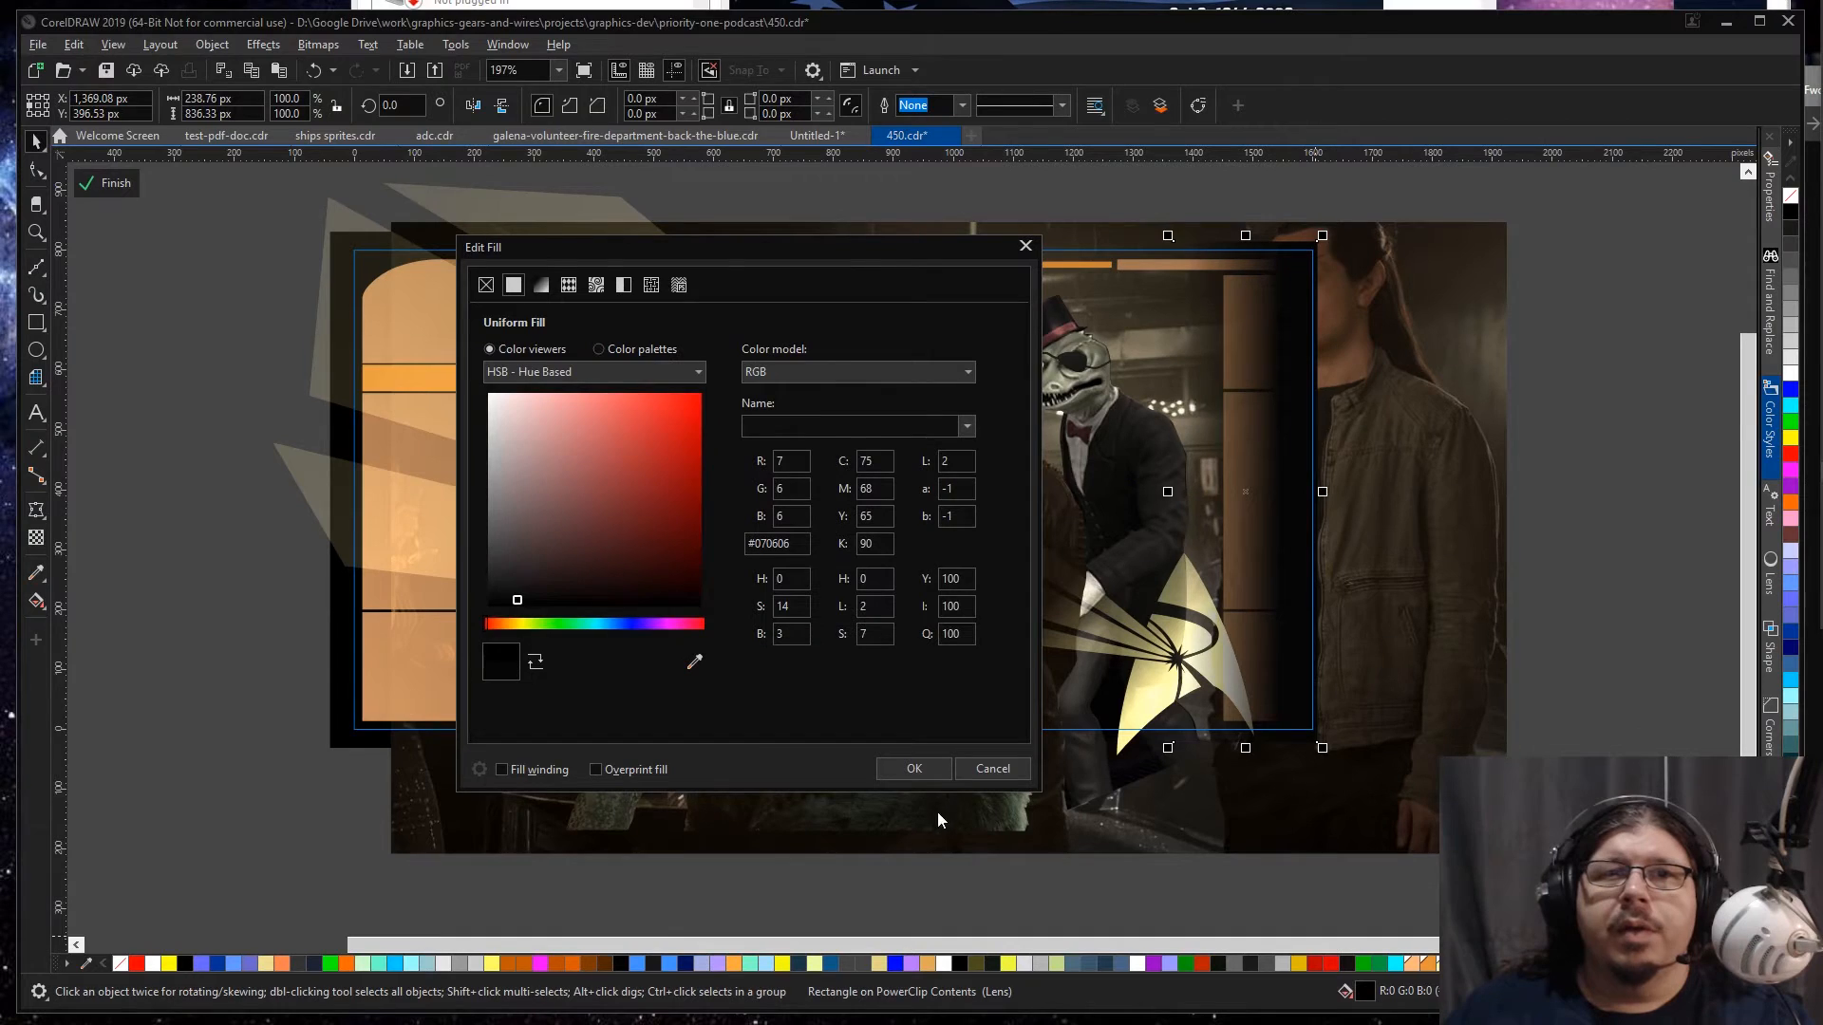
left_click(914, 769)
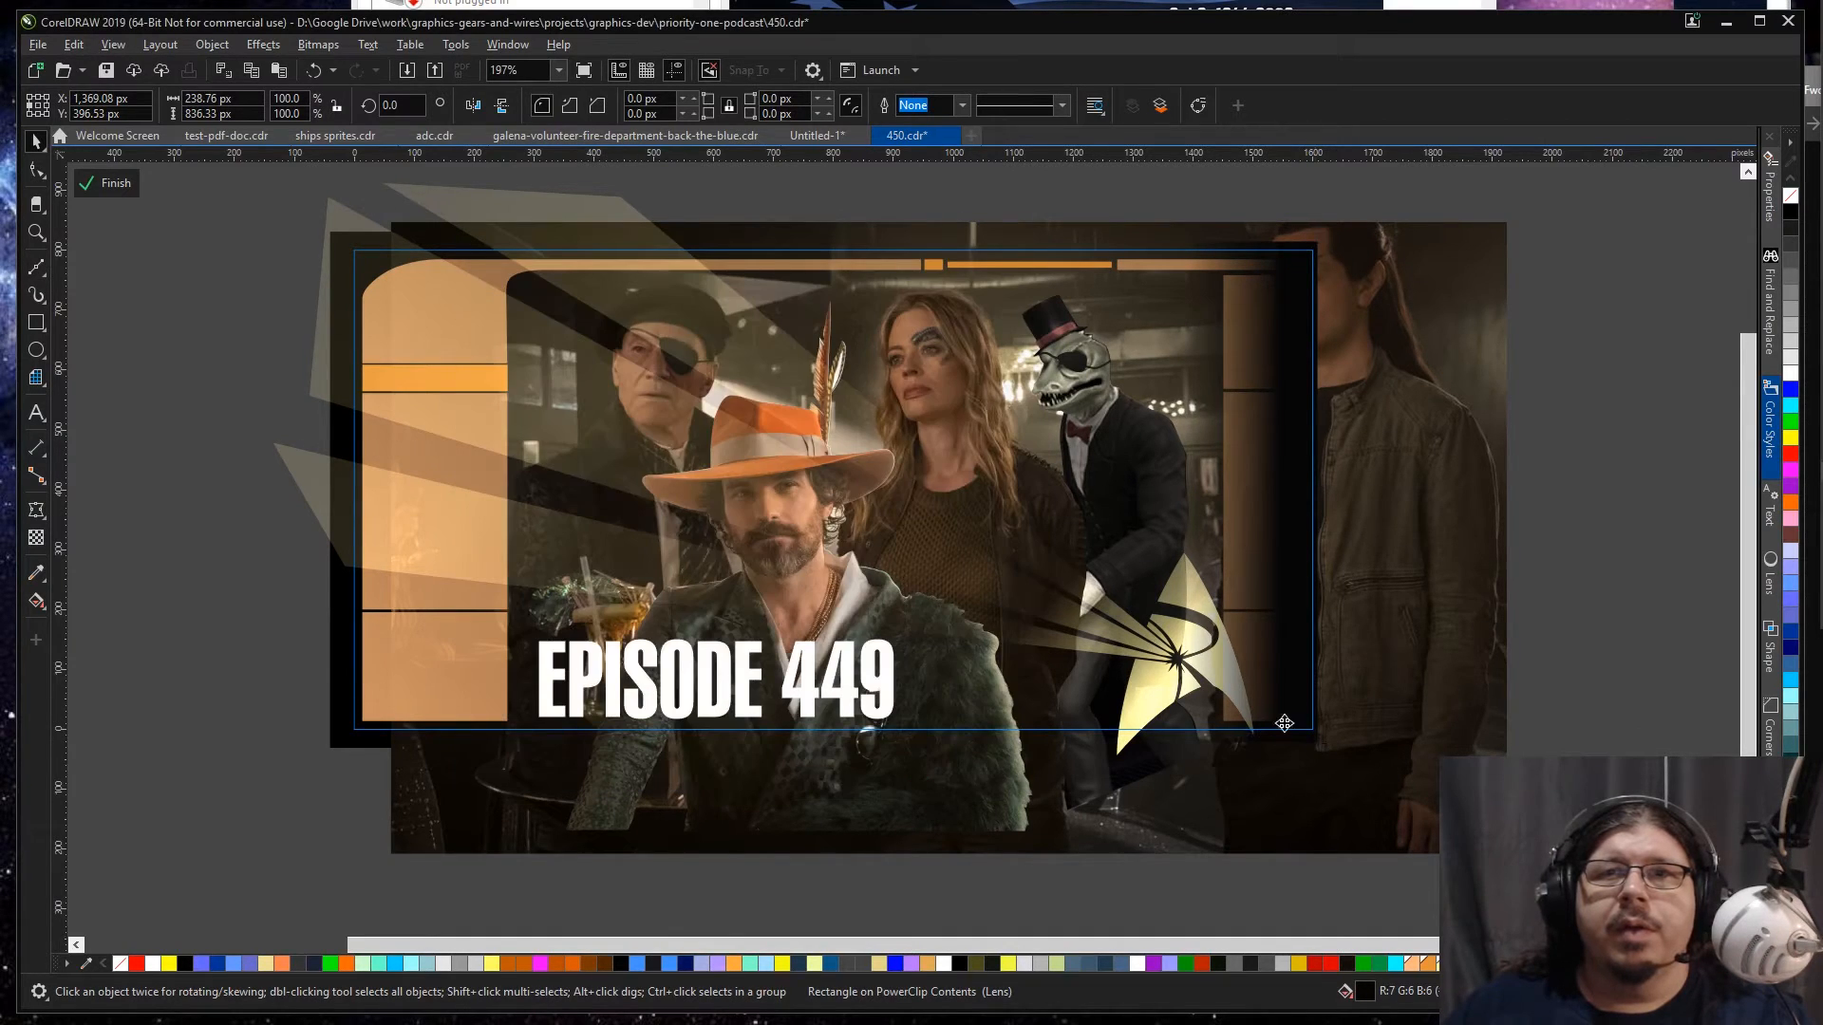
left_click(1514, 283)
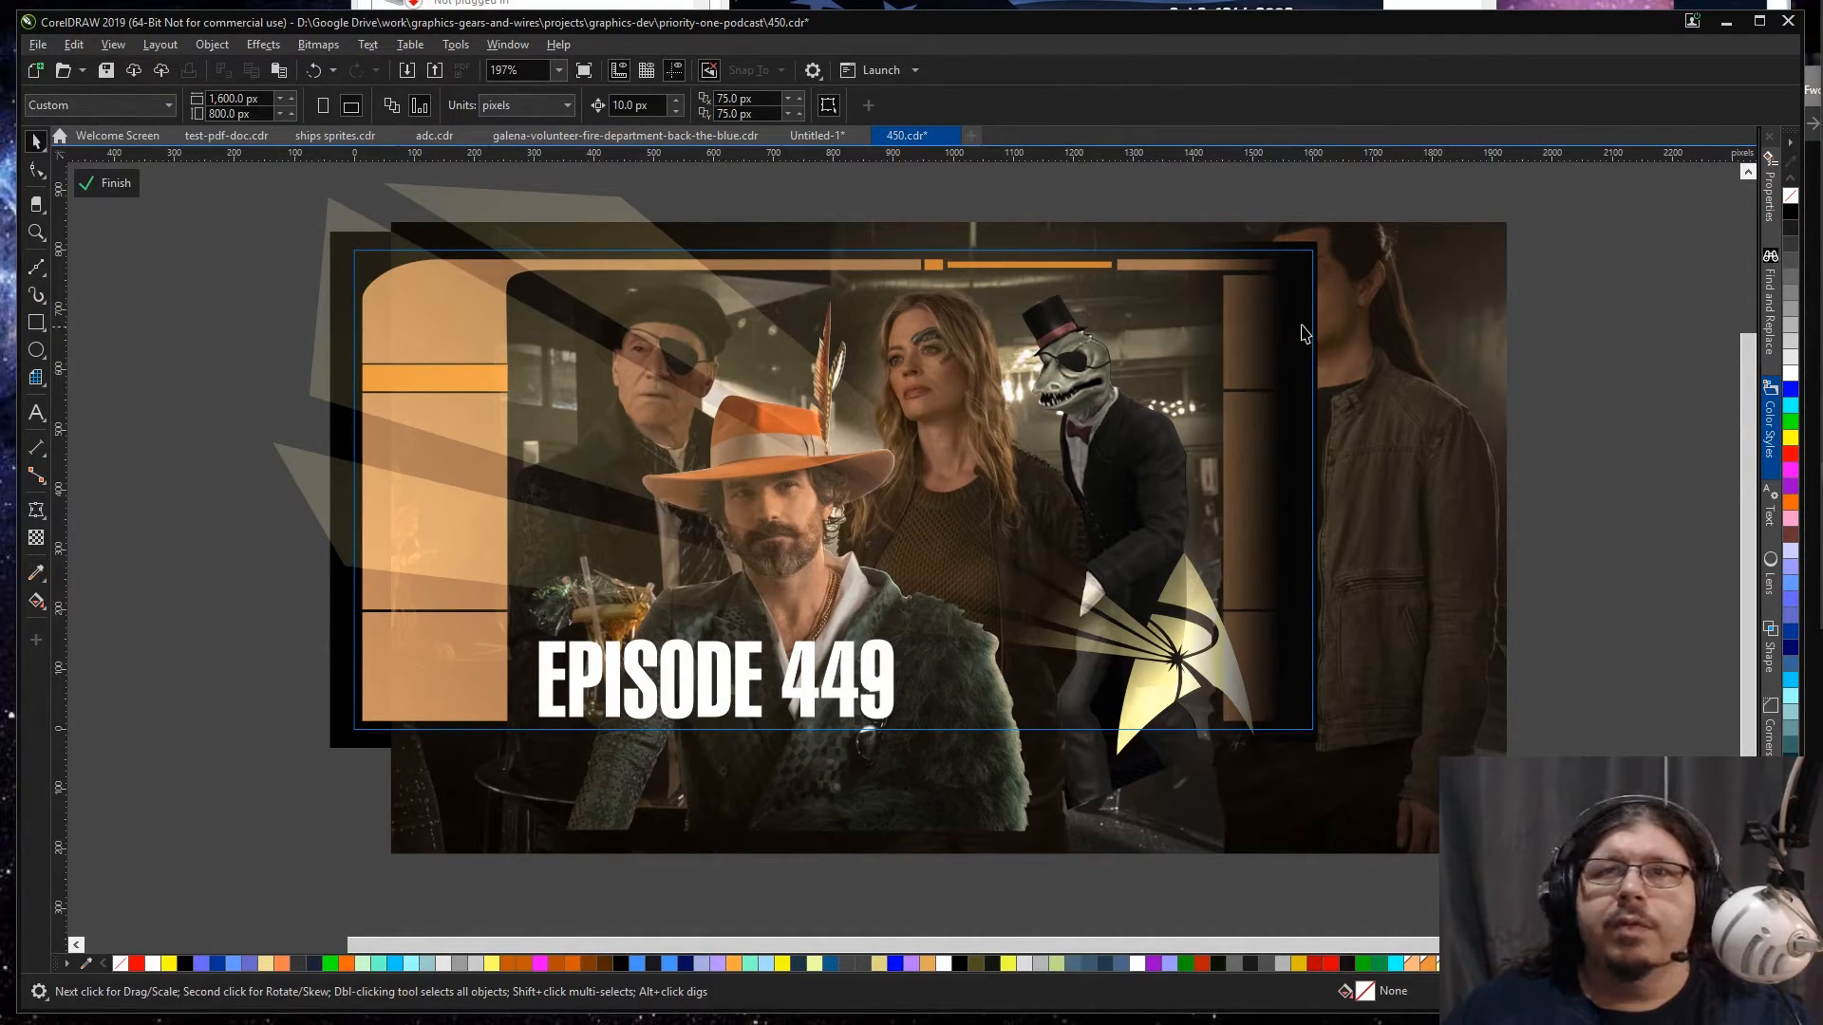
Step: Mirror the fade rectangle horizontally, place it behind the banner's left frame panel and widen it to about 359 px
left_click(1316, 315)
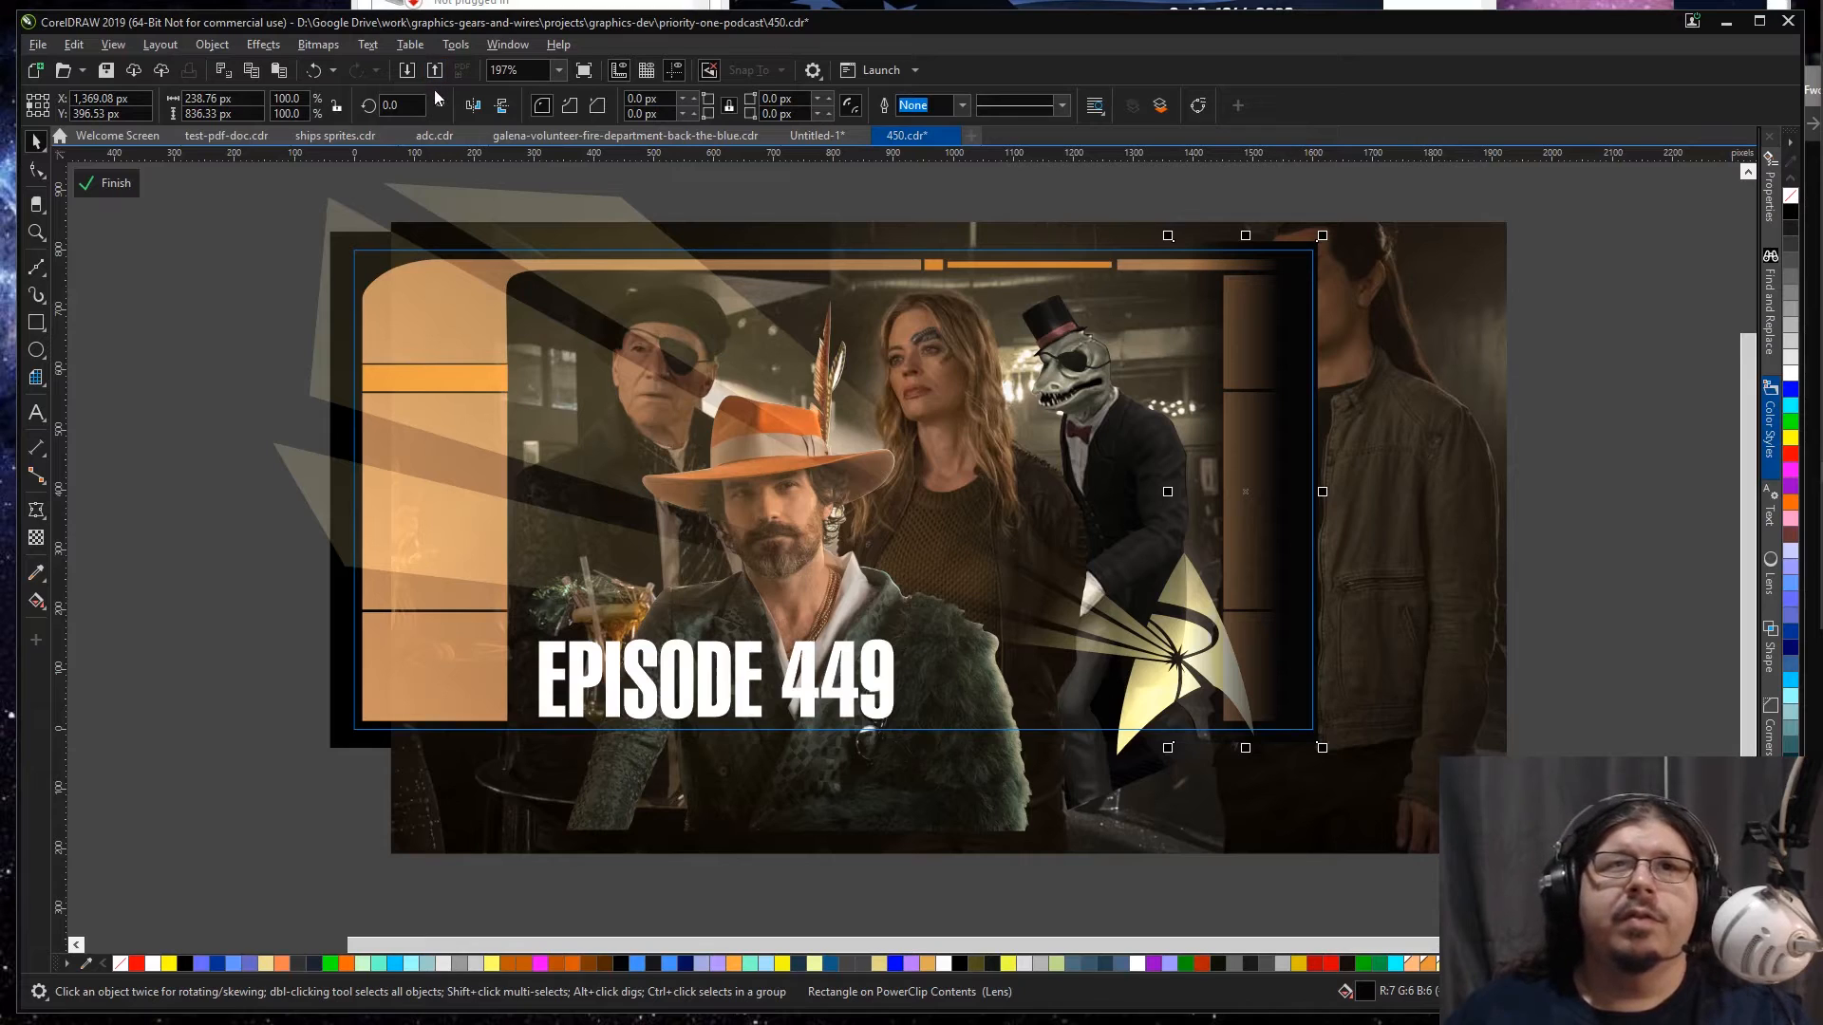
left_click(473, 106)
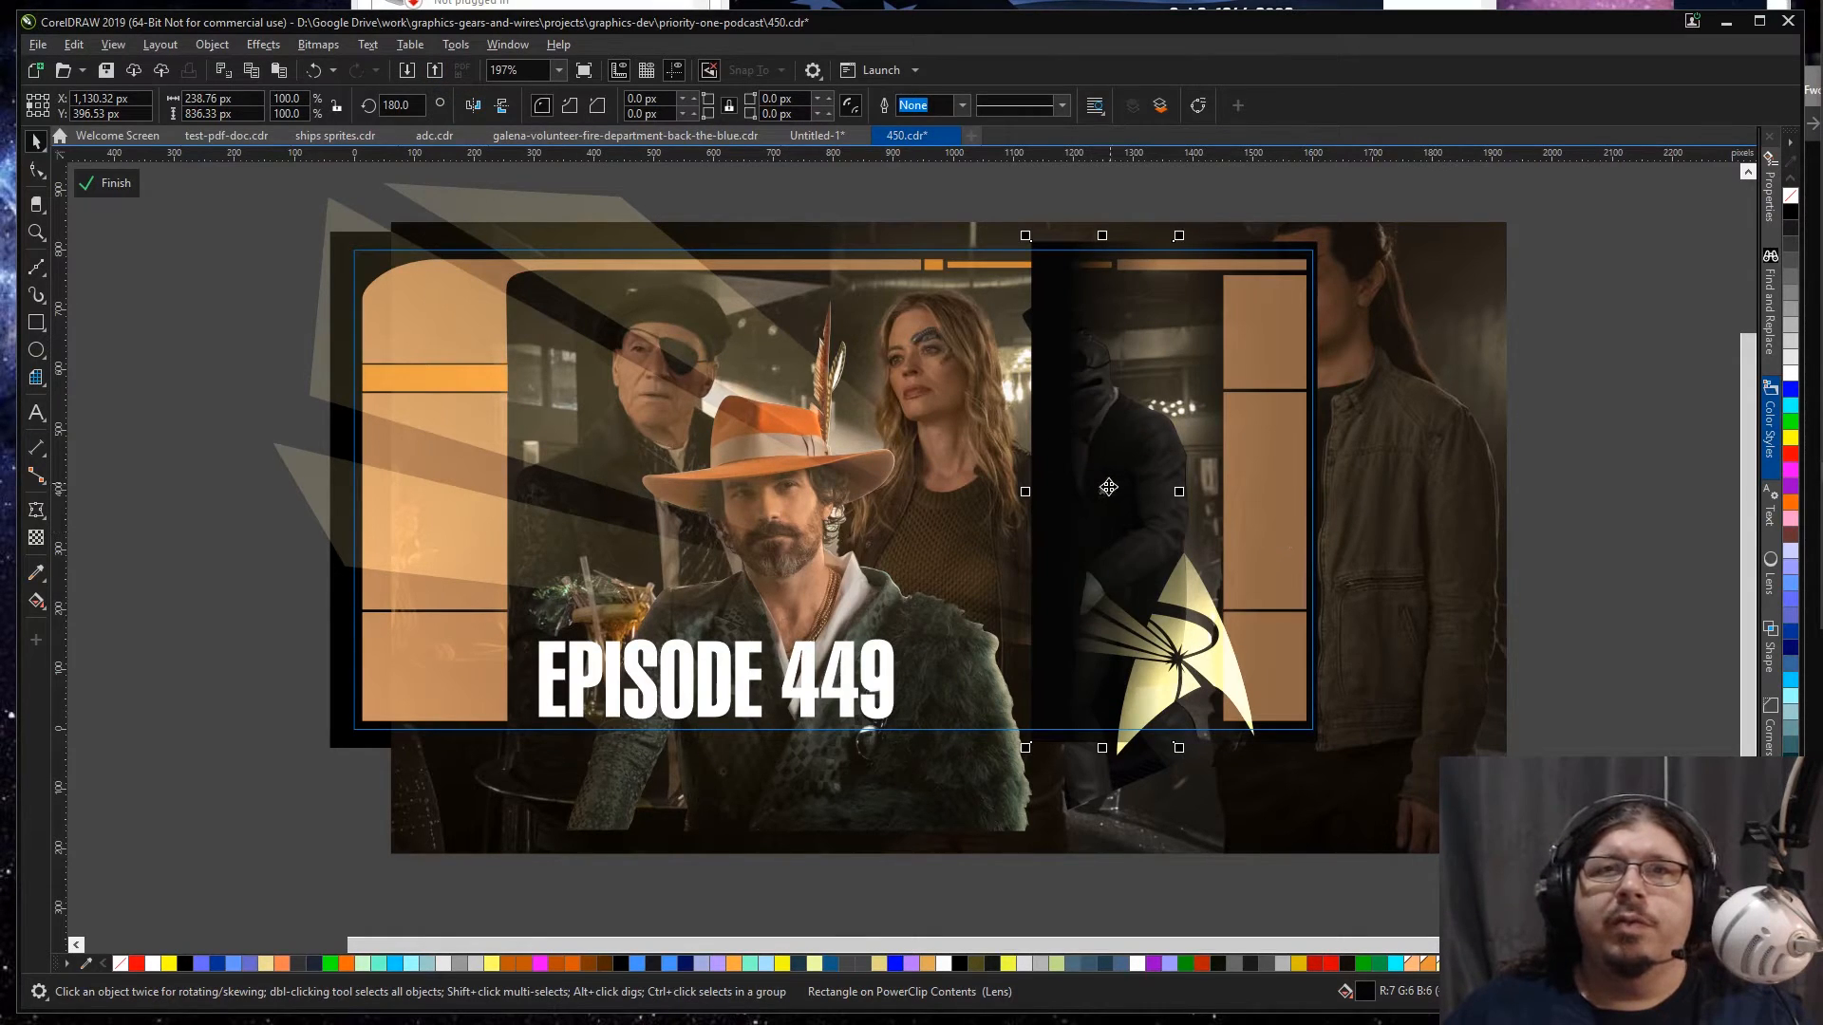
left_click_drag(1104, 494, 421, 542)
left_click_drag(493, 491, 535, 491)
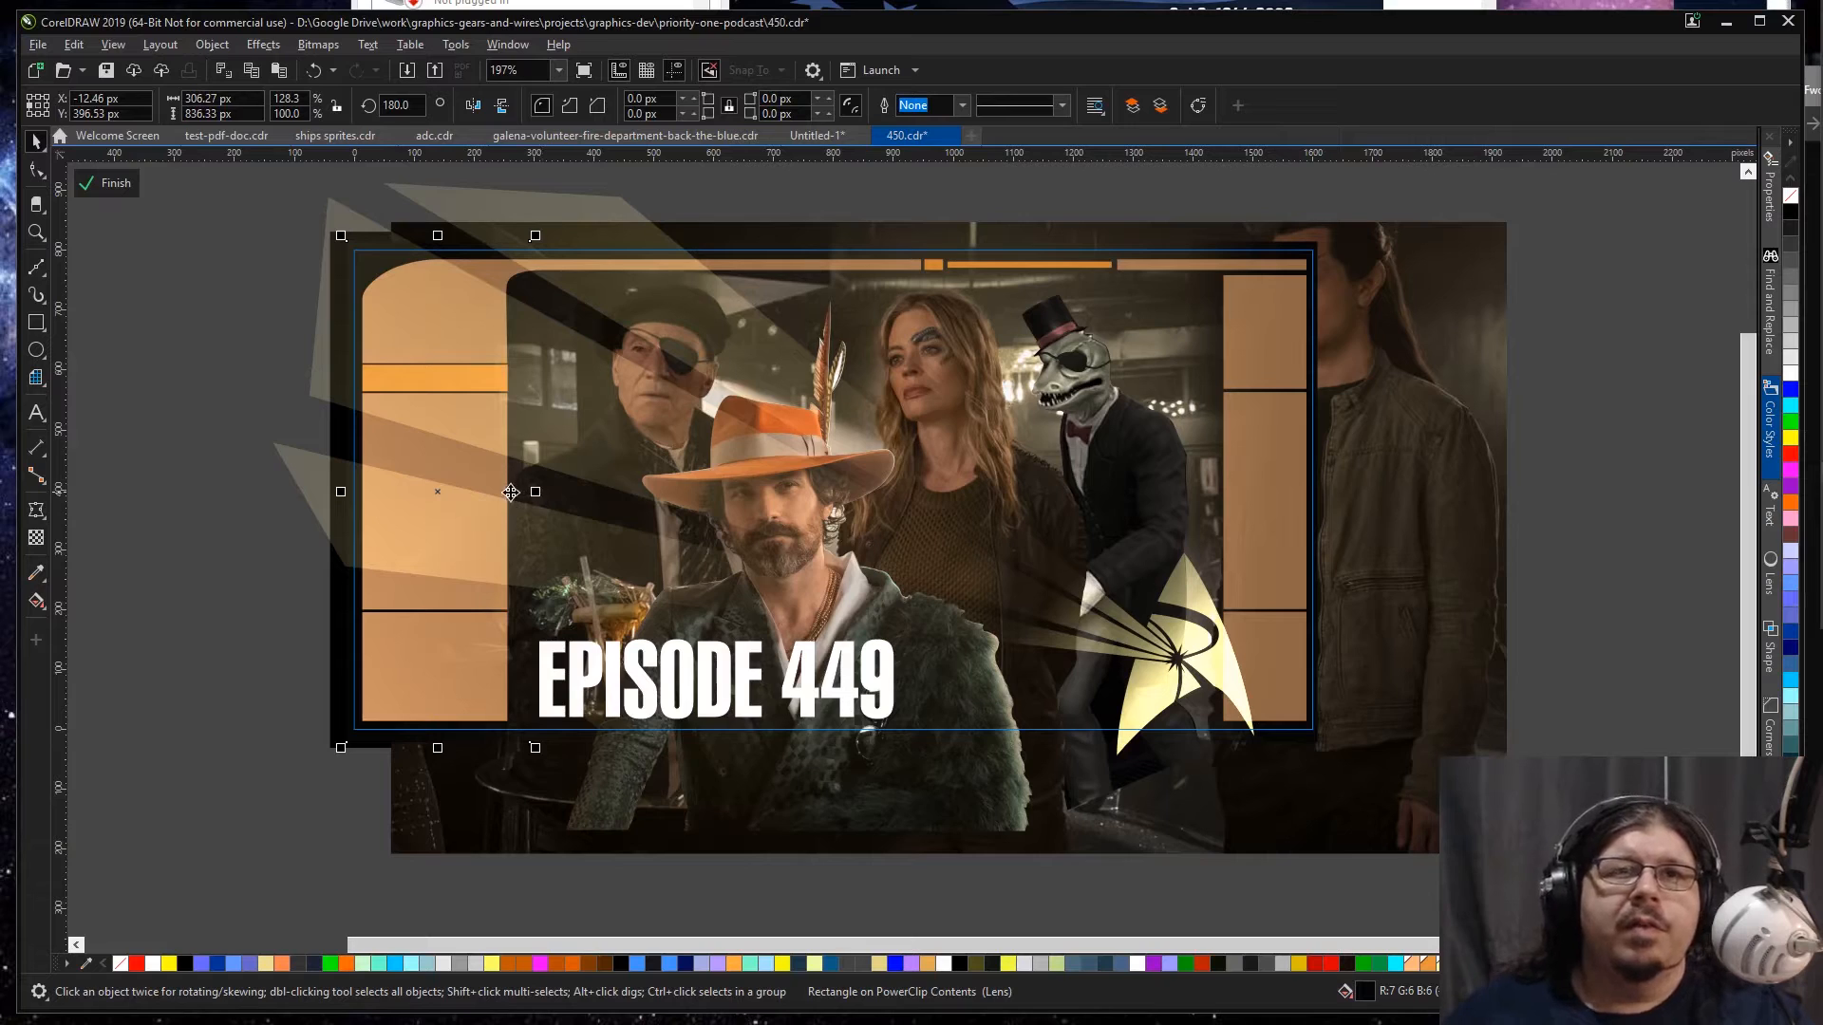
key("space")
key("space")
left_click_drag(537, 489, 567, 490)
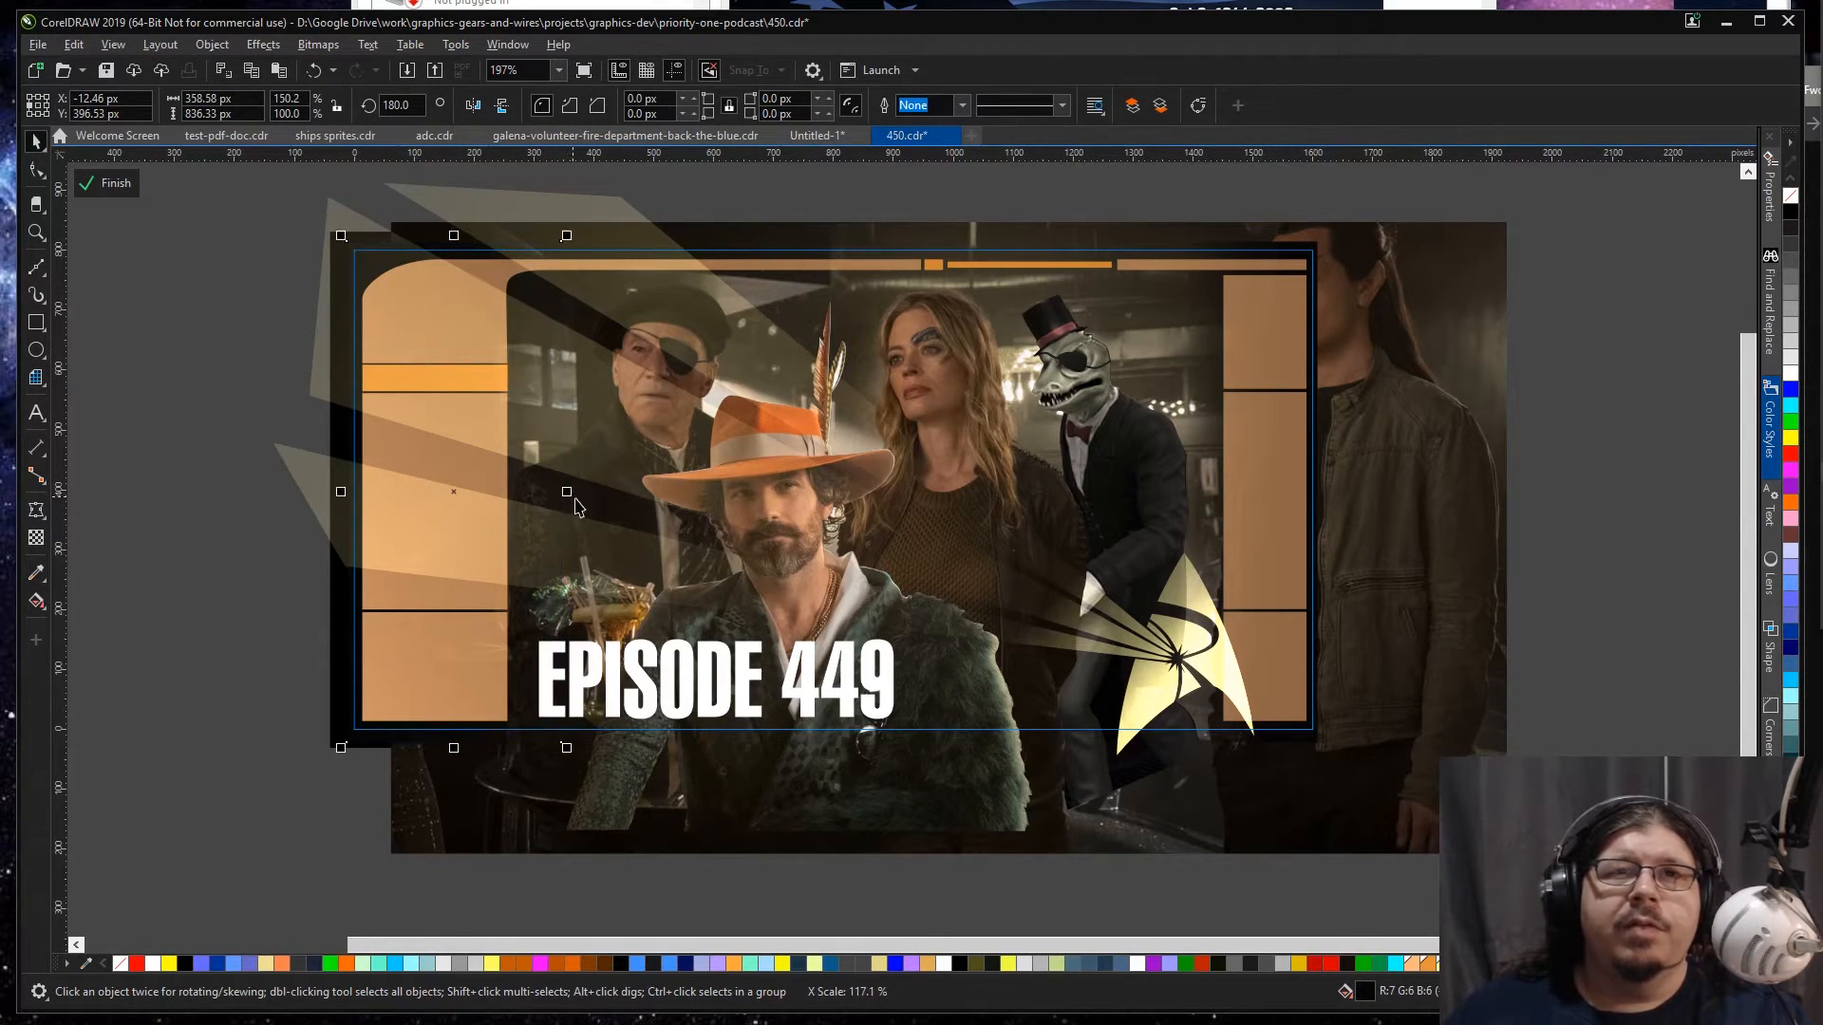
left_click(183, 436)
Step: Scale the bar scene down to about 1,781 px wide and fine-tune its position inside the frame opening
left_click(871, 788)
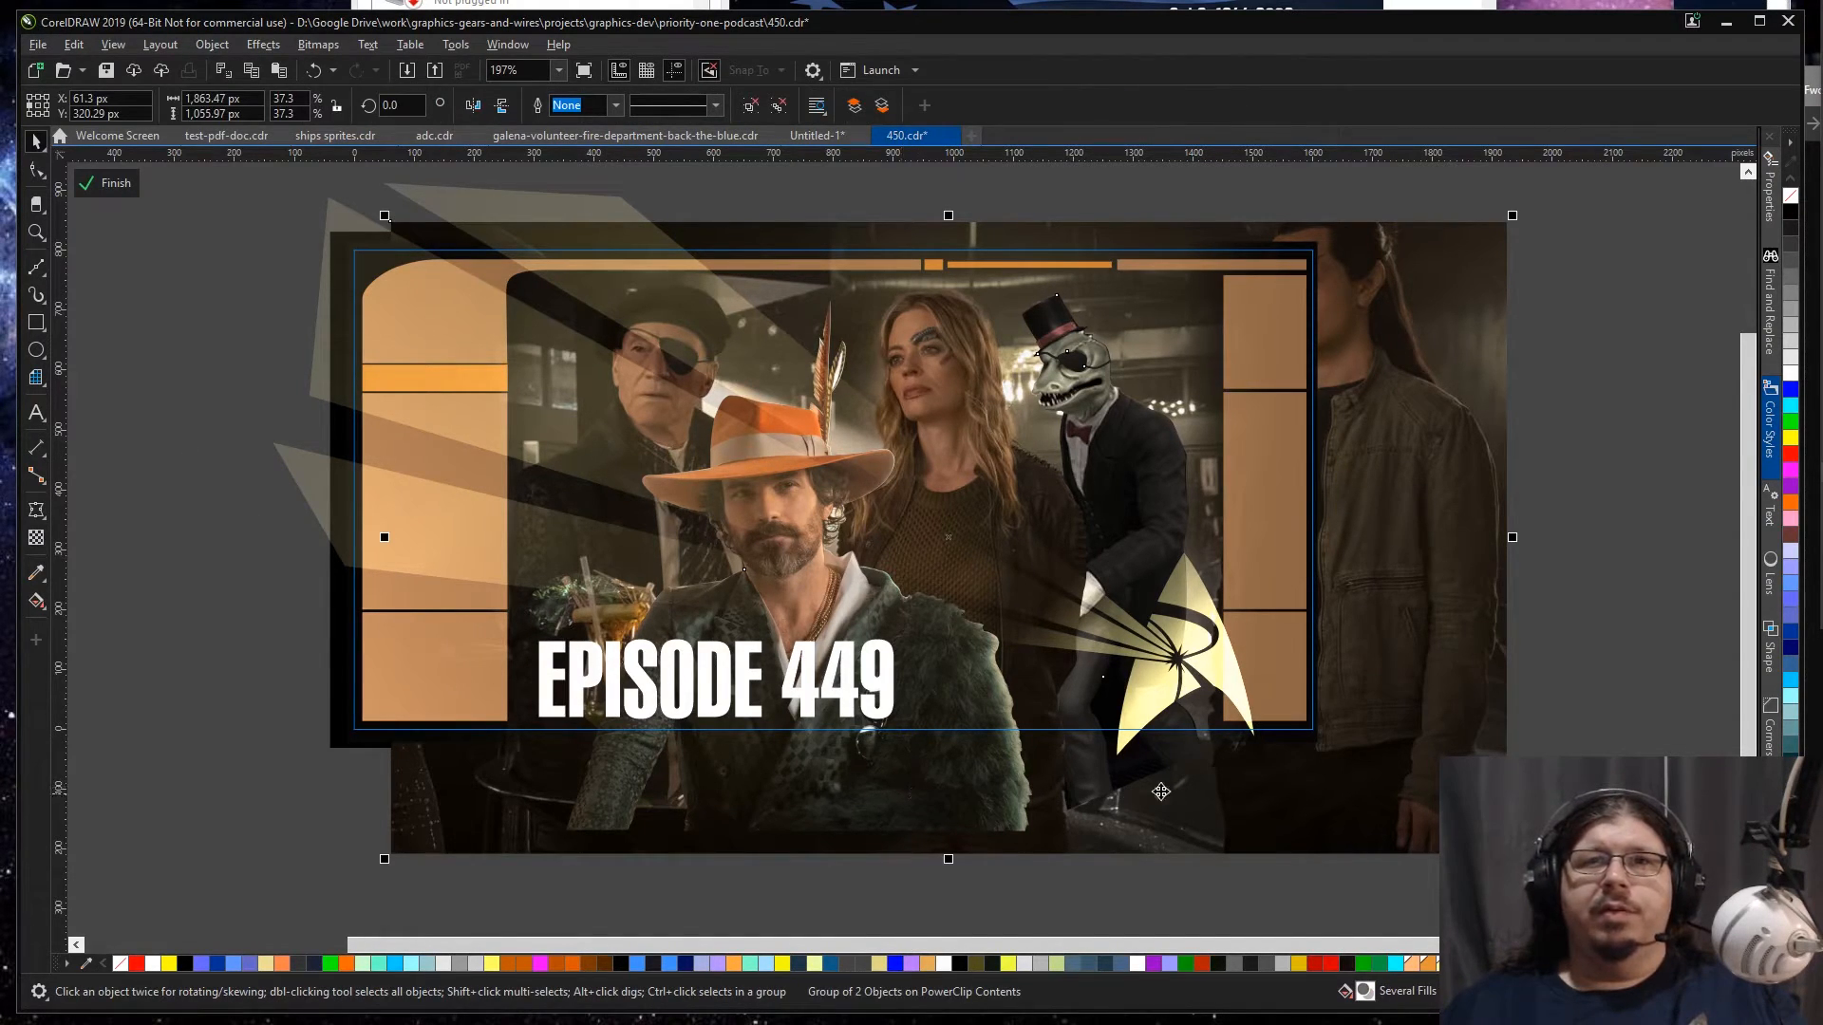
left_click_drag(1373, 812, 1387, 786)
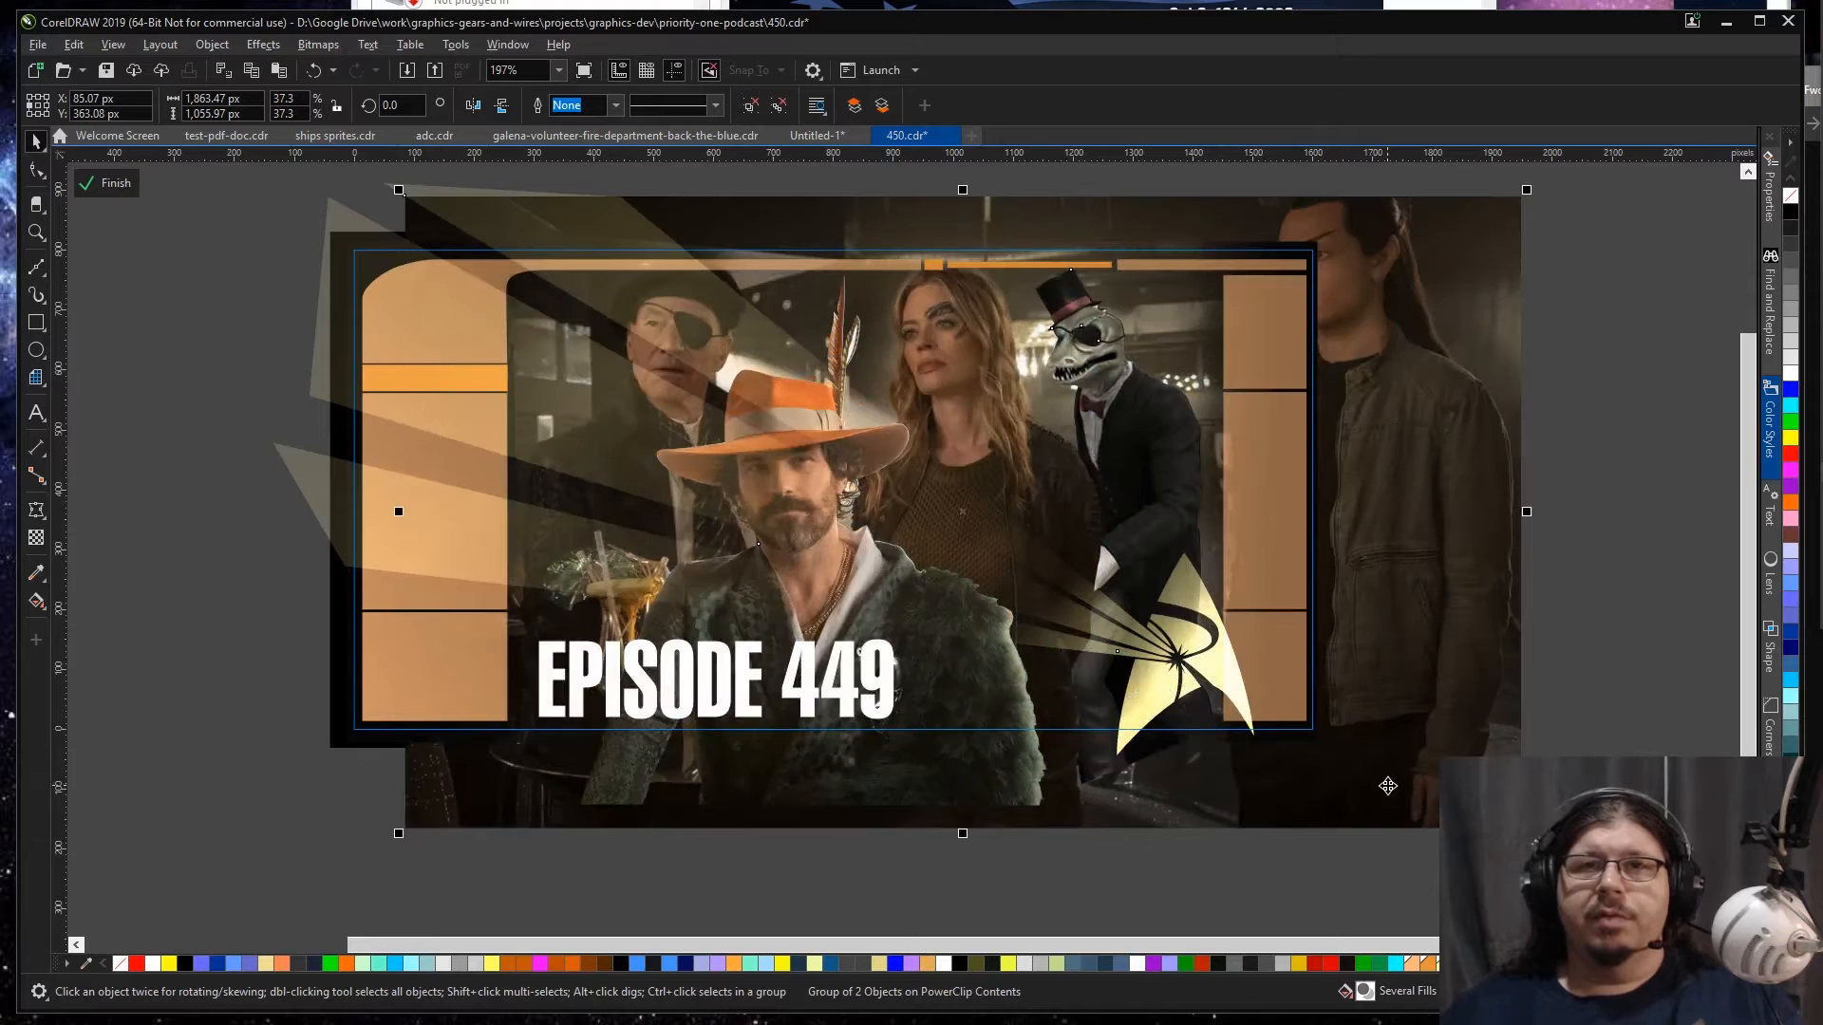
key("ctrl+z")
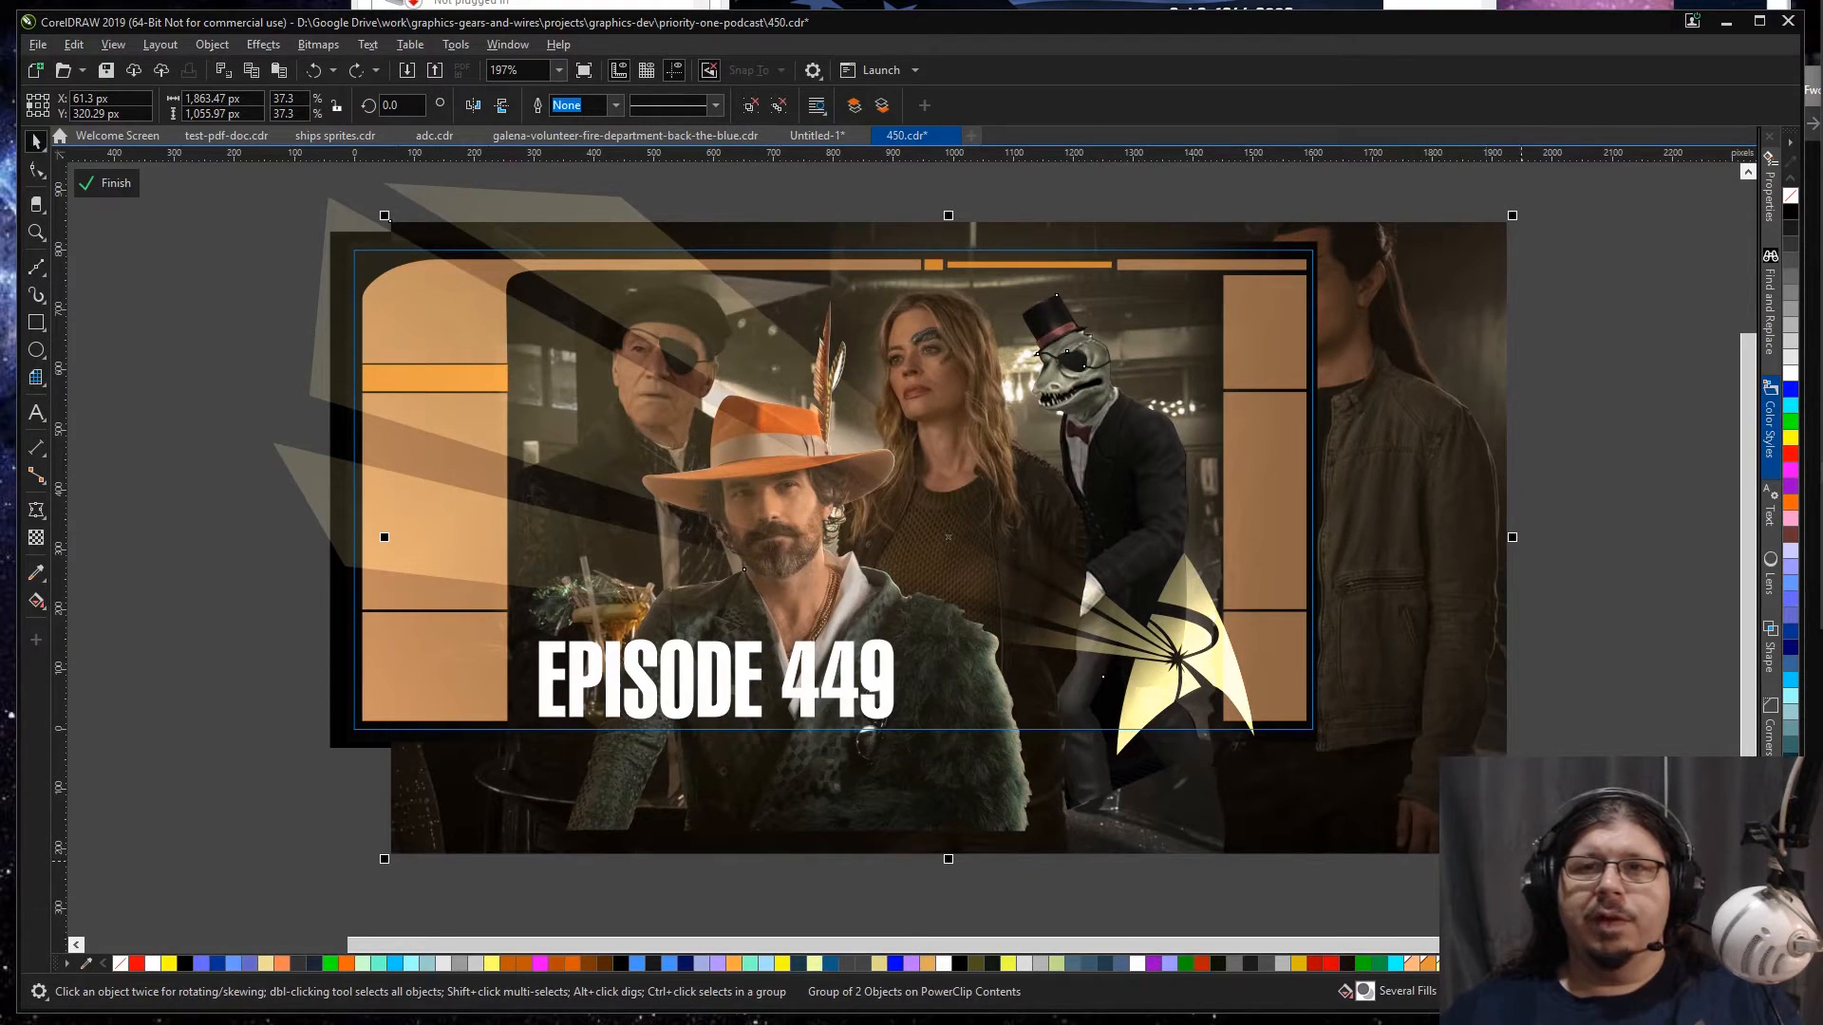
left_click_drag(1515, 860, 1423, 826)
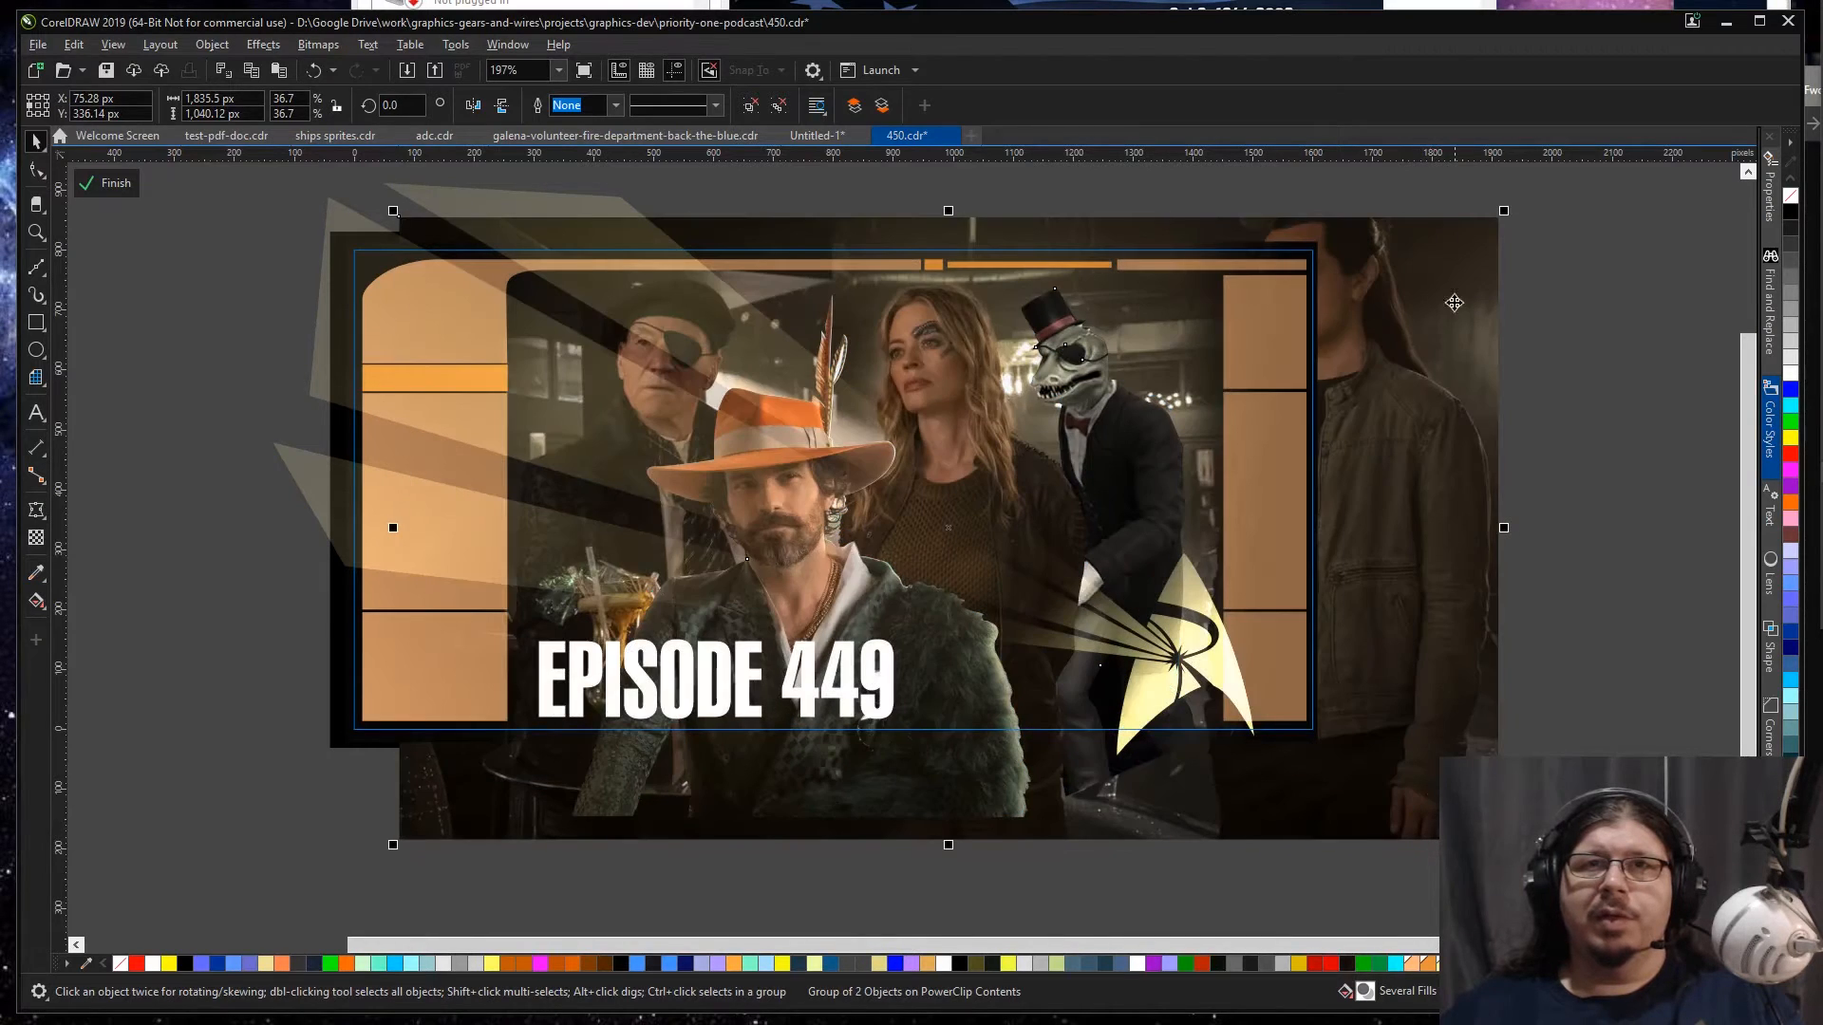
left_click_drag(1510, 205, 1488, 221)
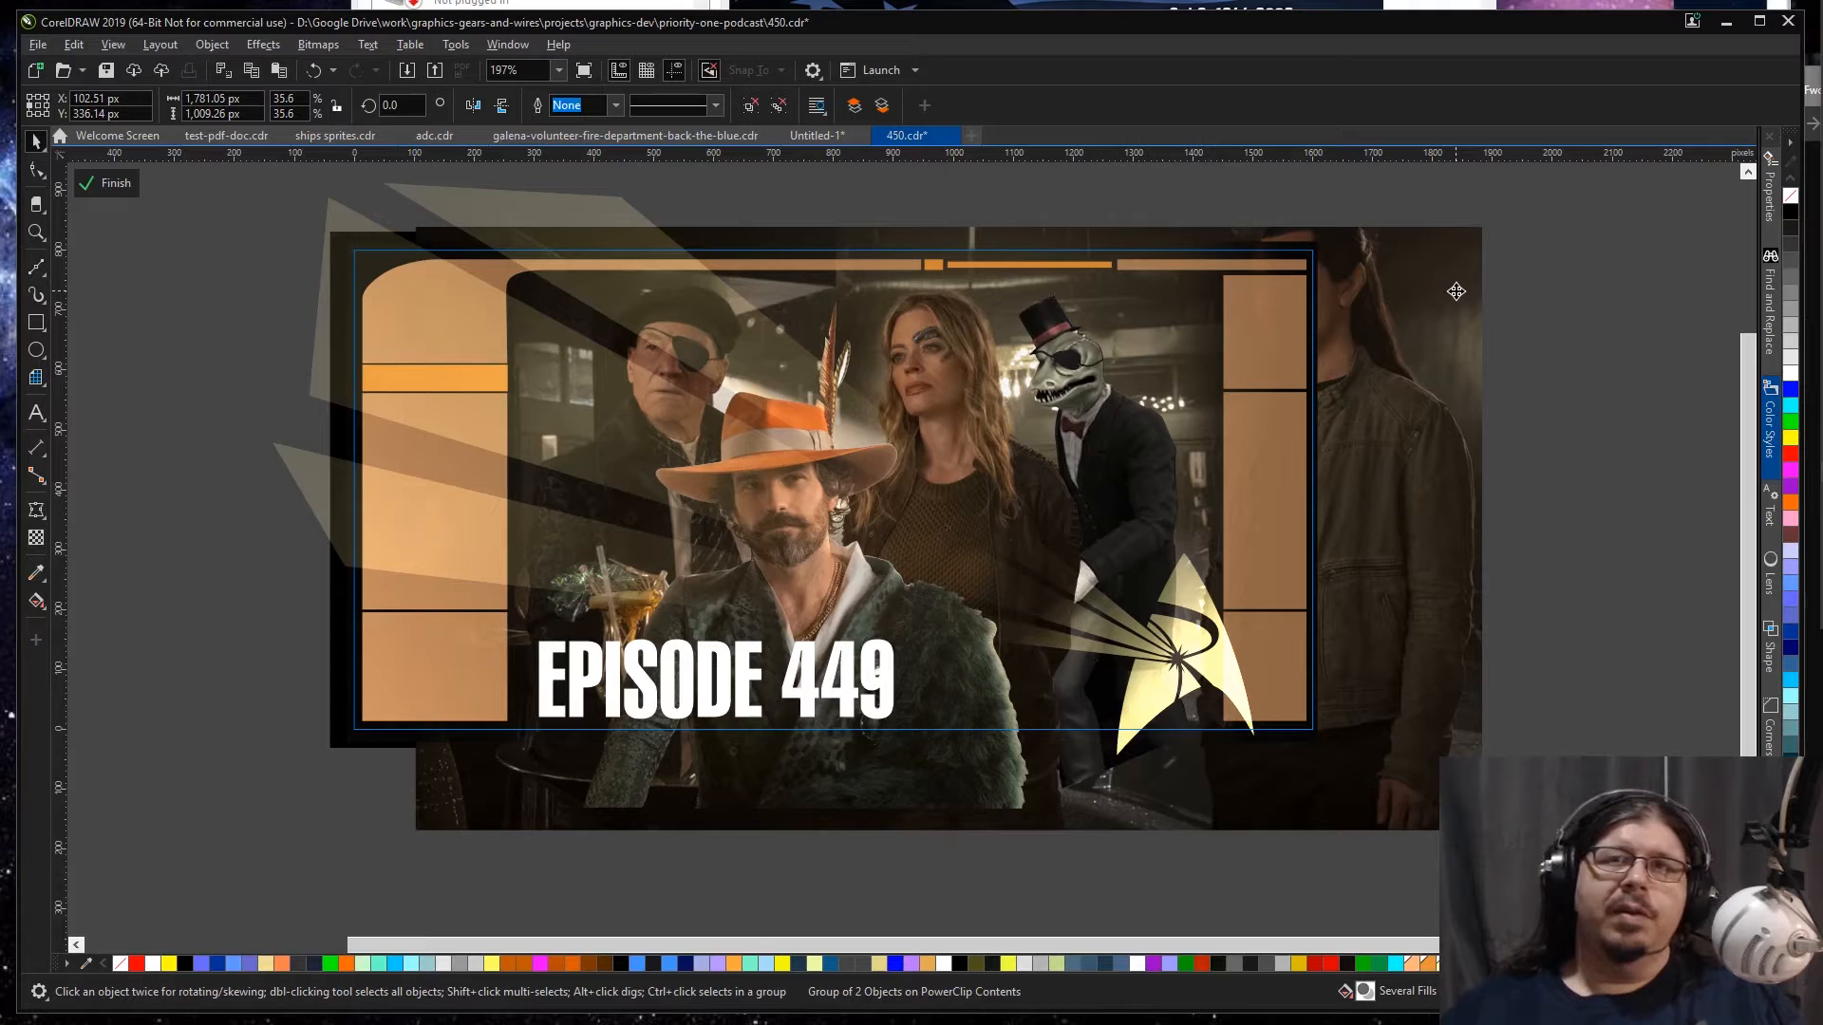
left_click_drag(1455, 292, 1450, 294)
Step: Finish editing the banner's PowerClip contents and examine how the bar scene fits within the frame
left_click(1516, 374)
left_click(1582, 380, "ctrl")
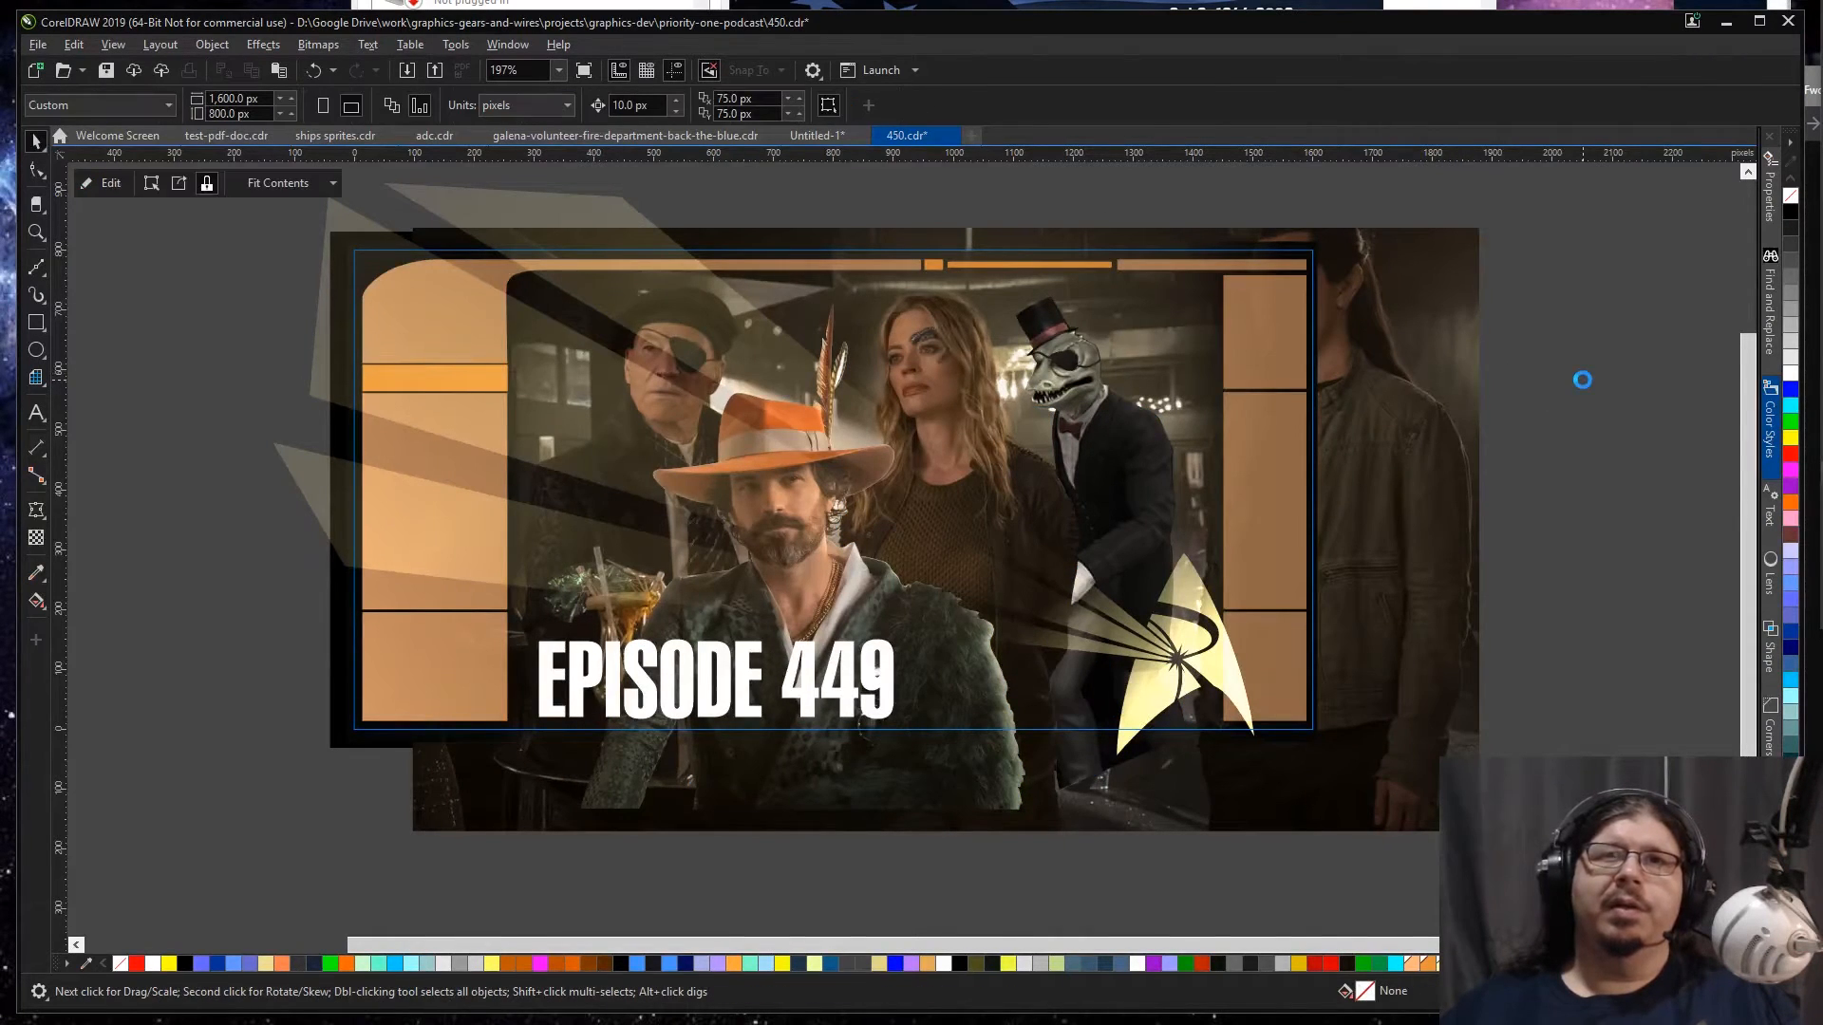
key("shift+F2")
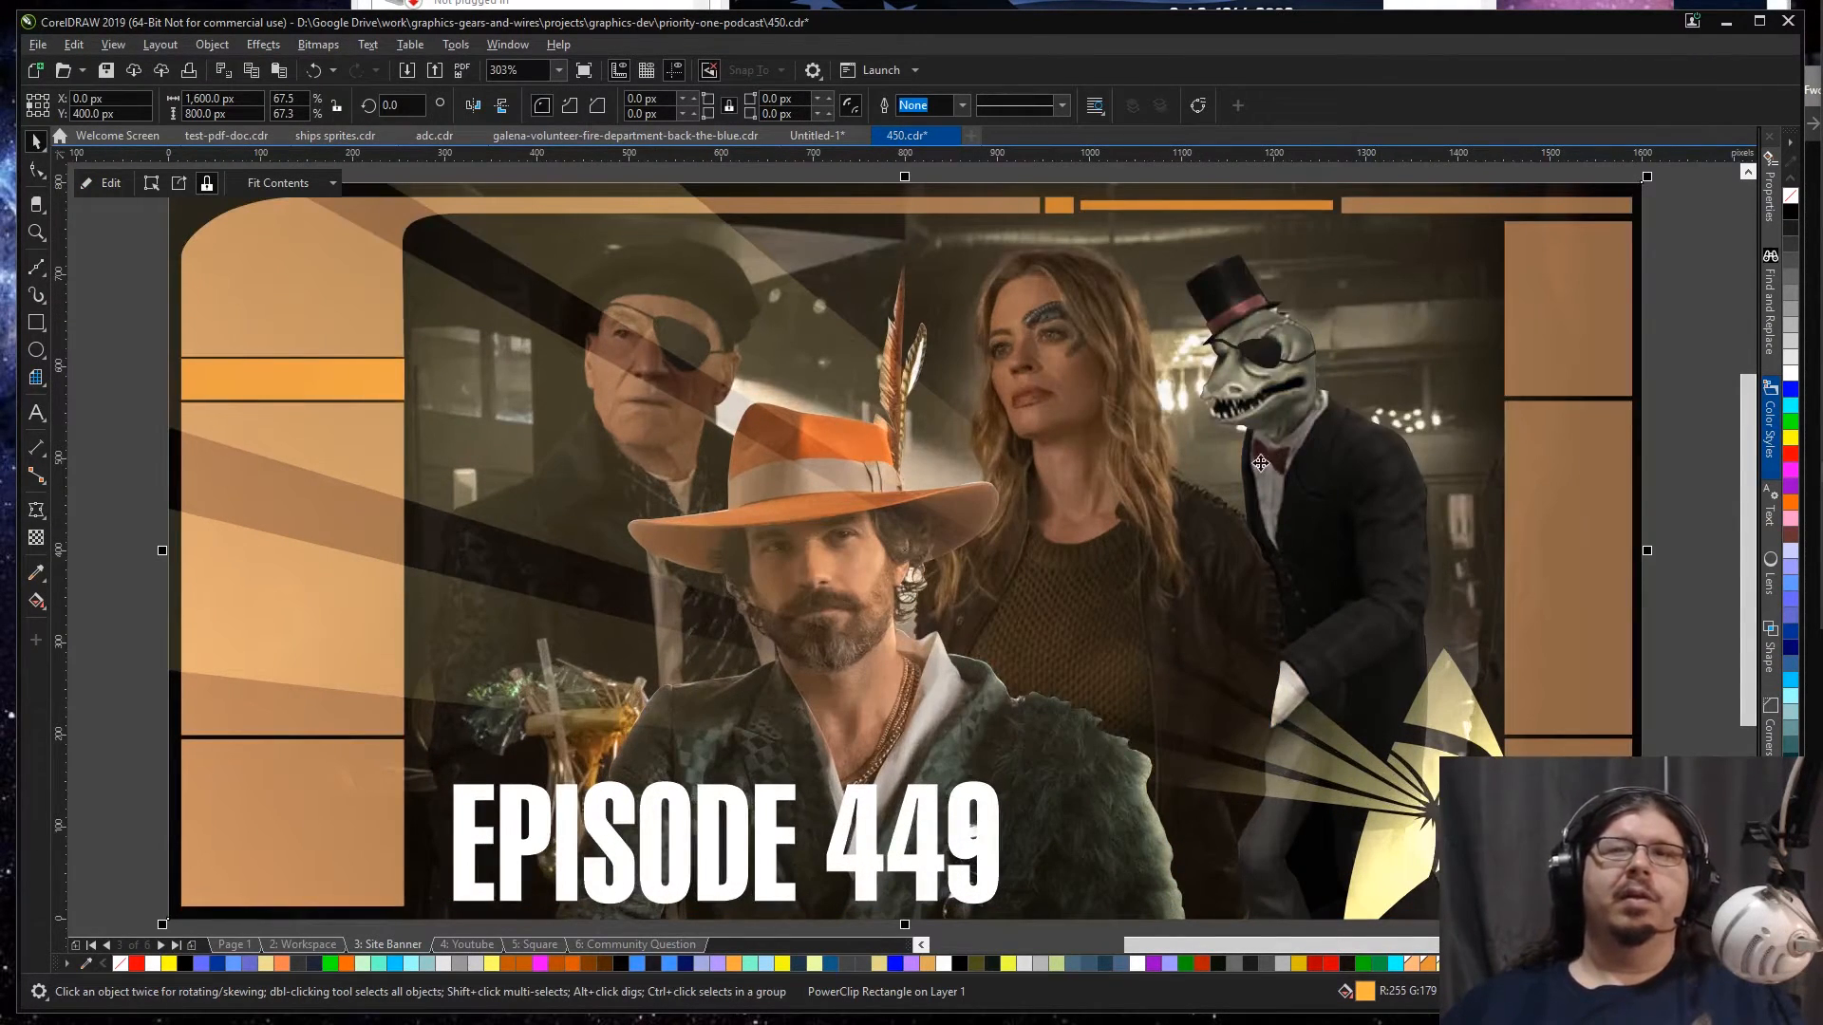
scroll(1206, 479, "down", 2)
left_click(563, 568)
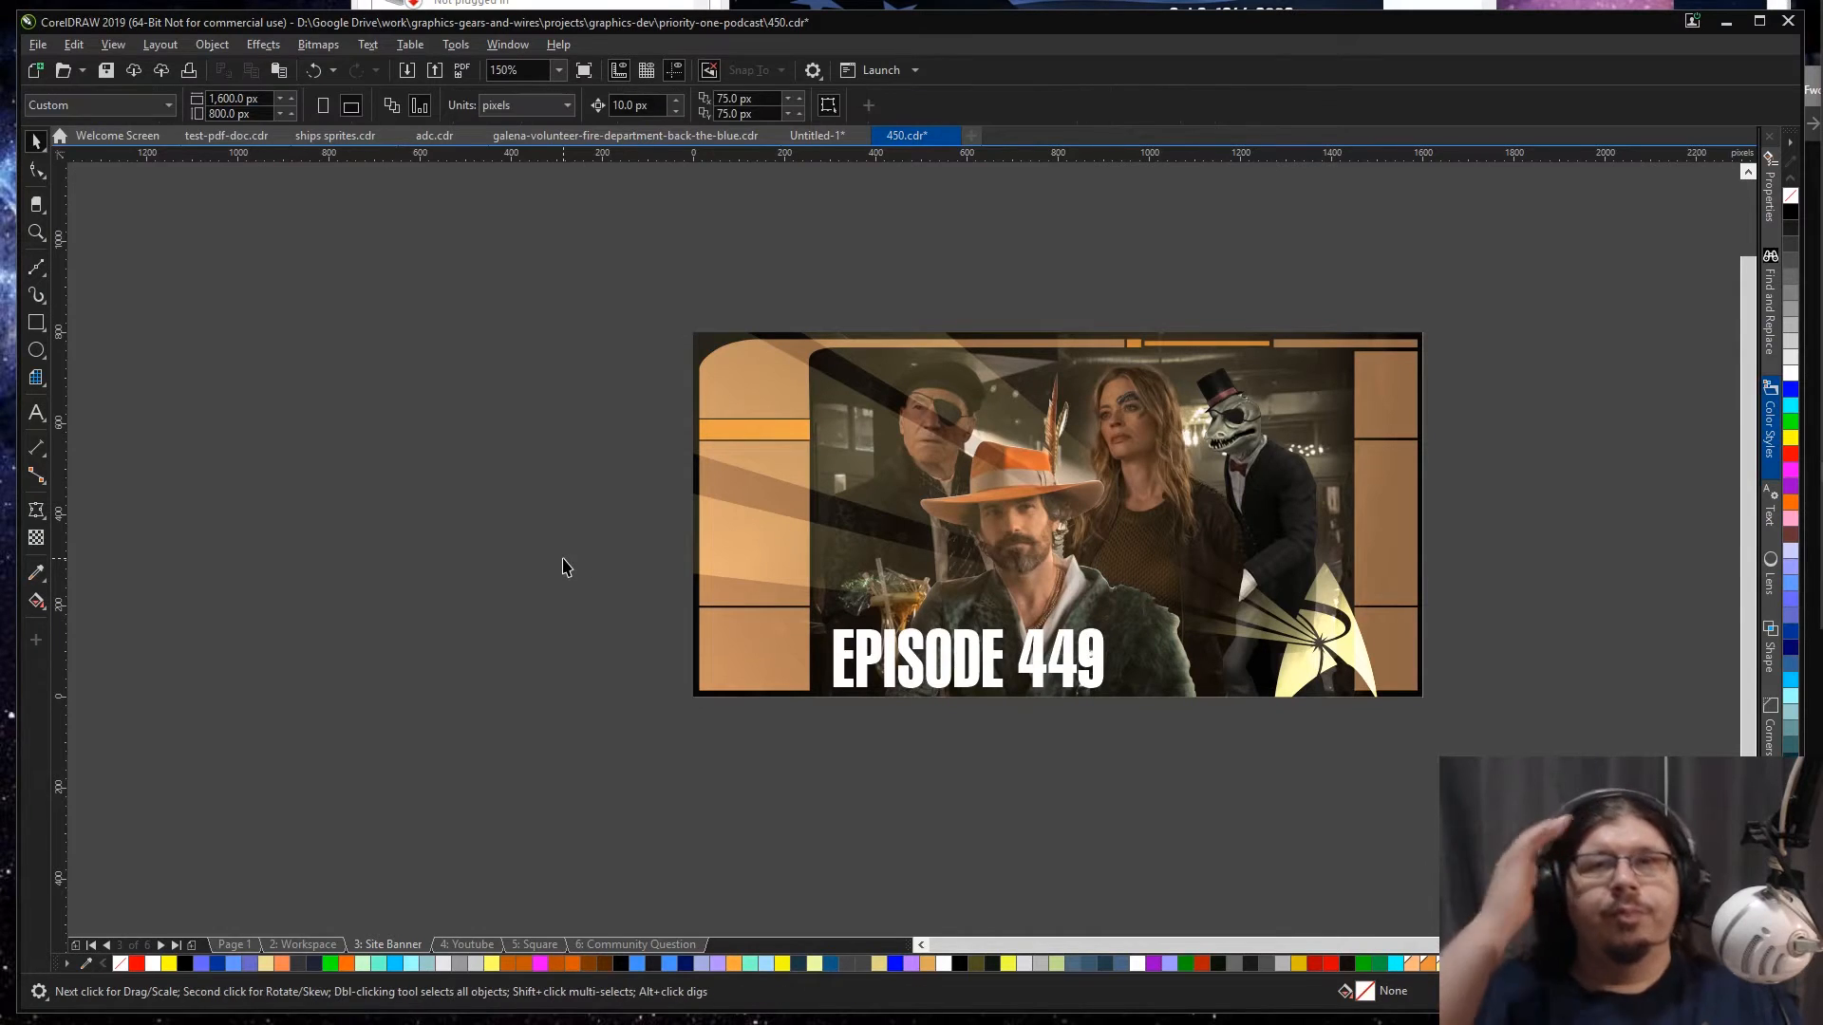
left_click(1150, 663)
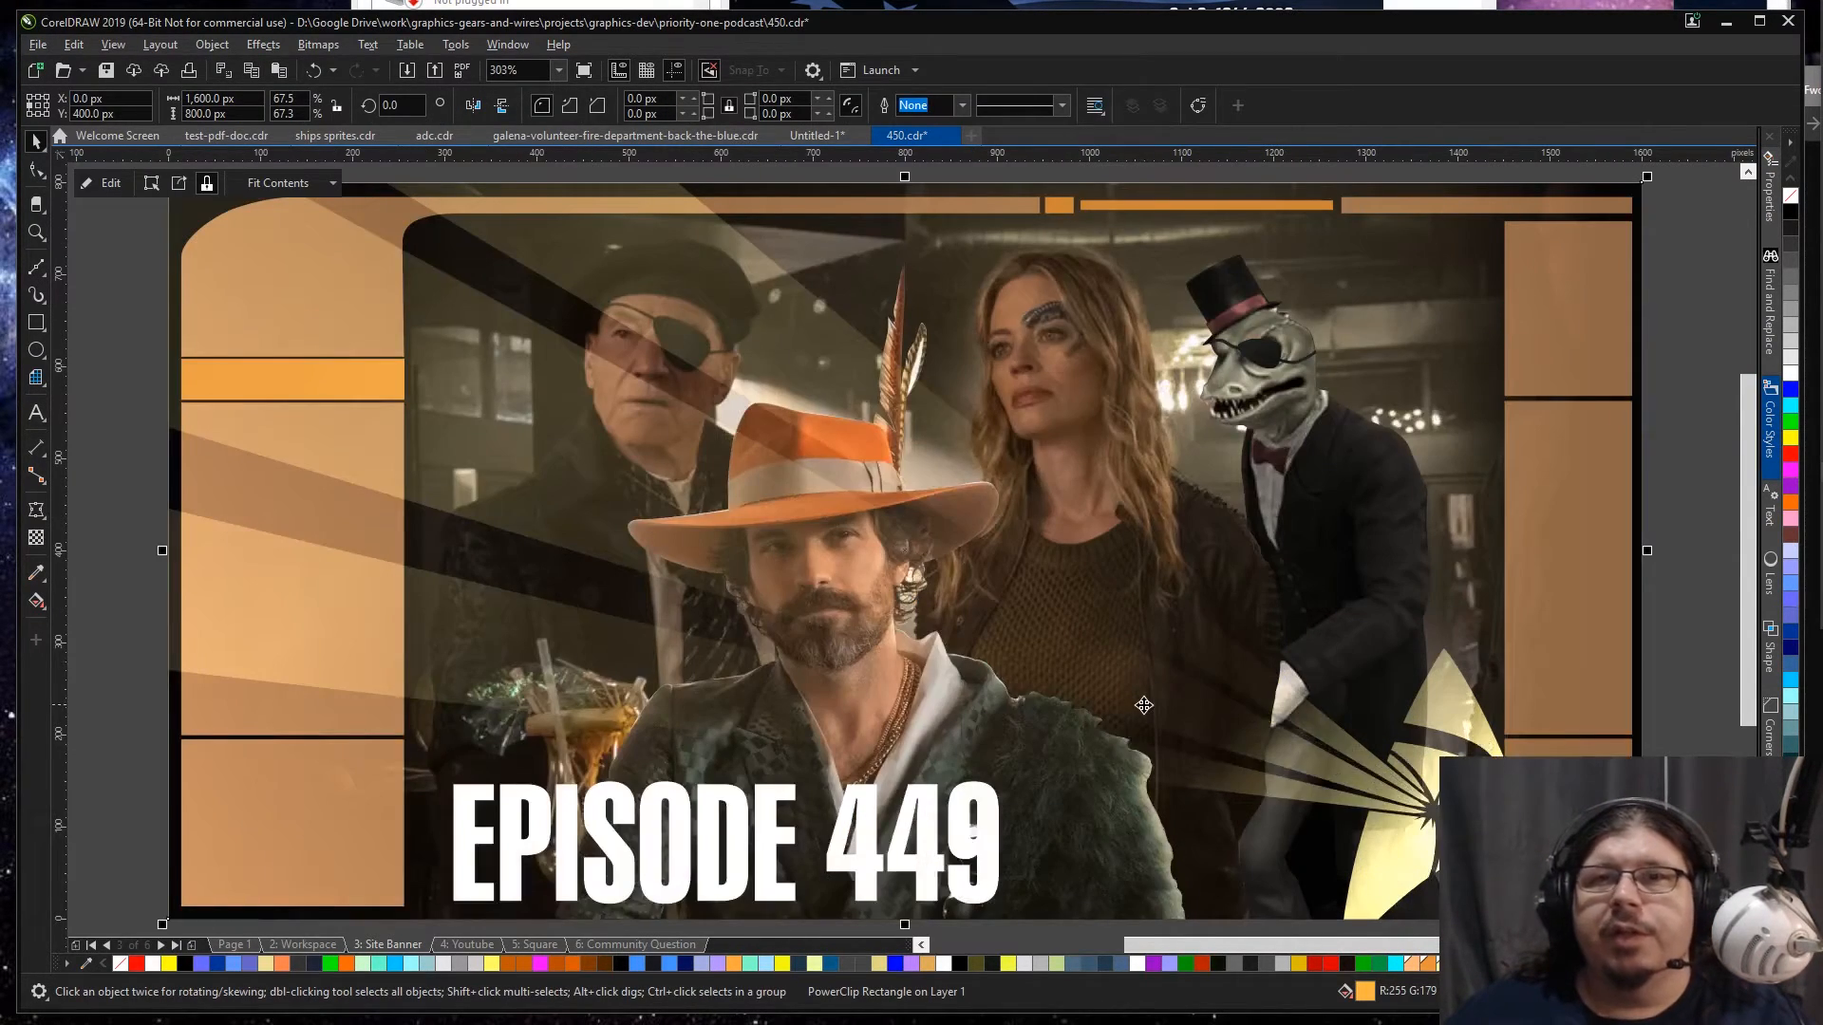
double_click(1149, 664)
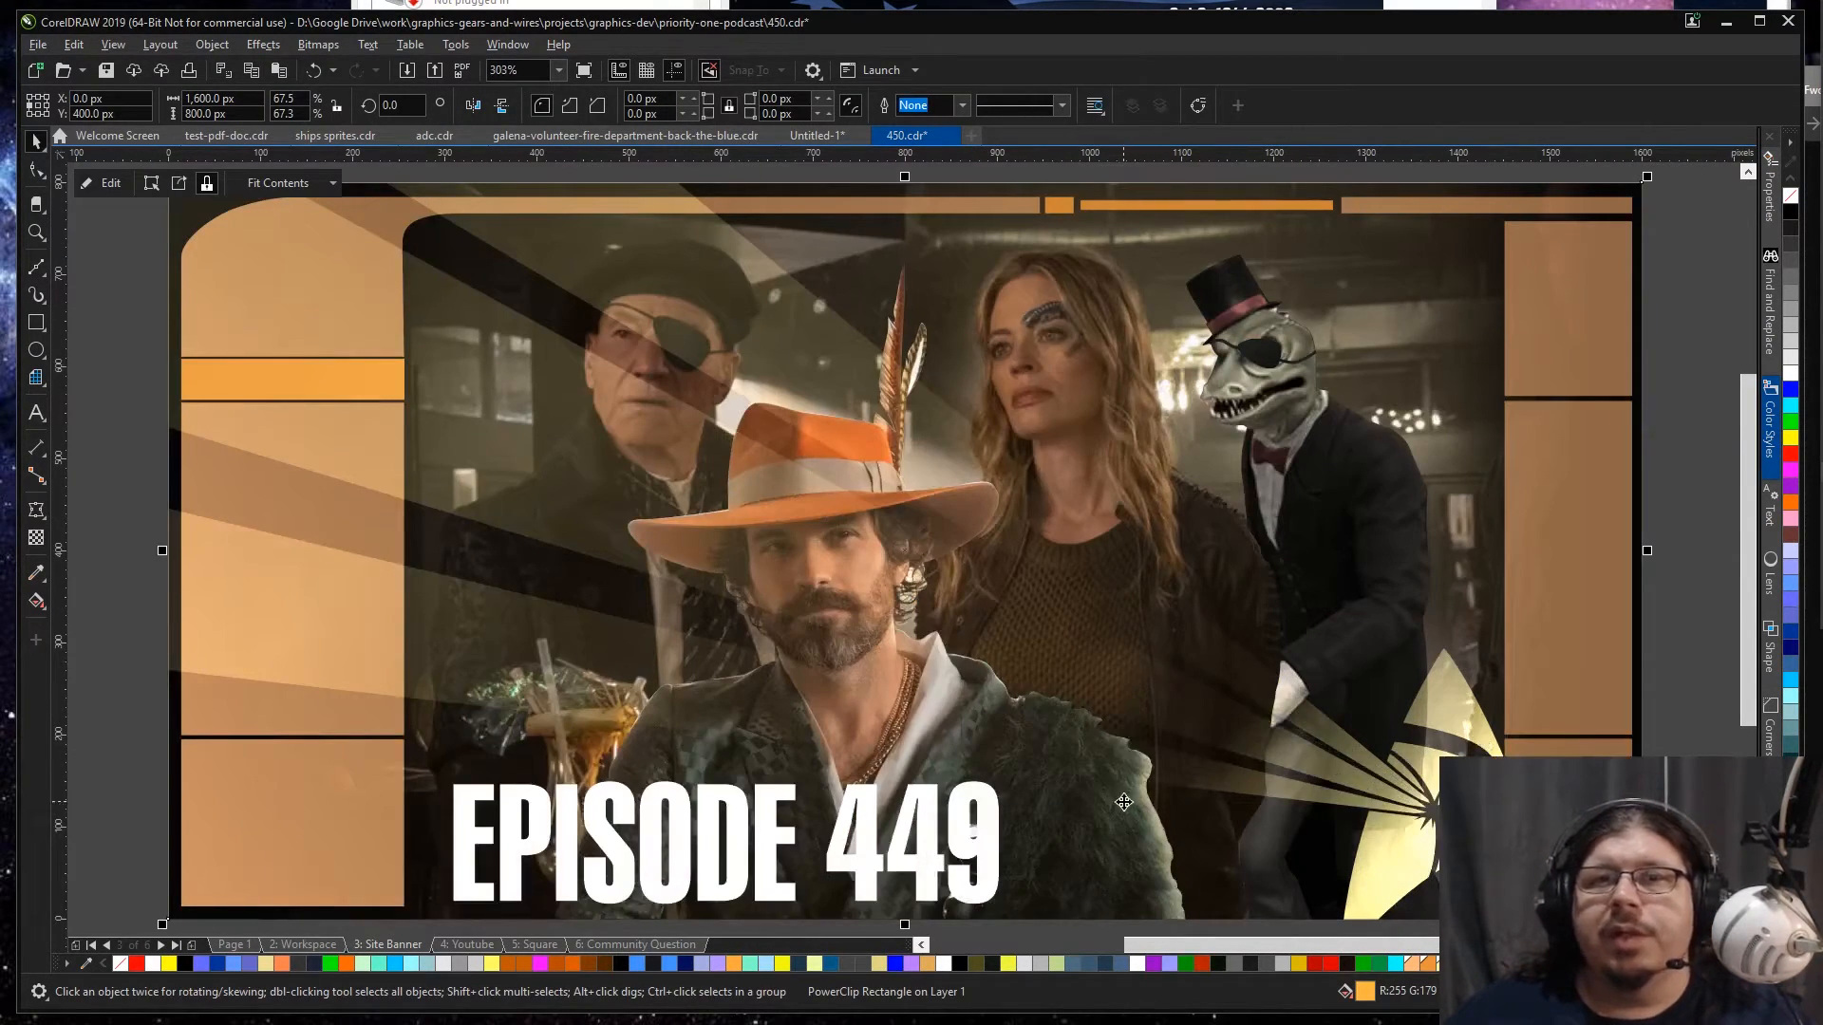
Step: Select the cutout of the man in the orange hat within the banner's bar scene group
left_click(1151, 877)
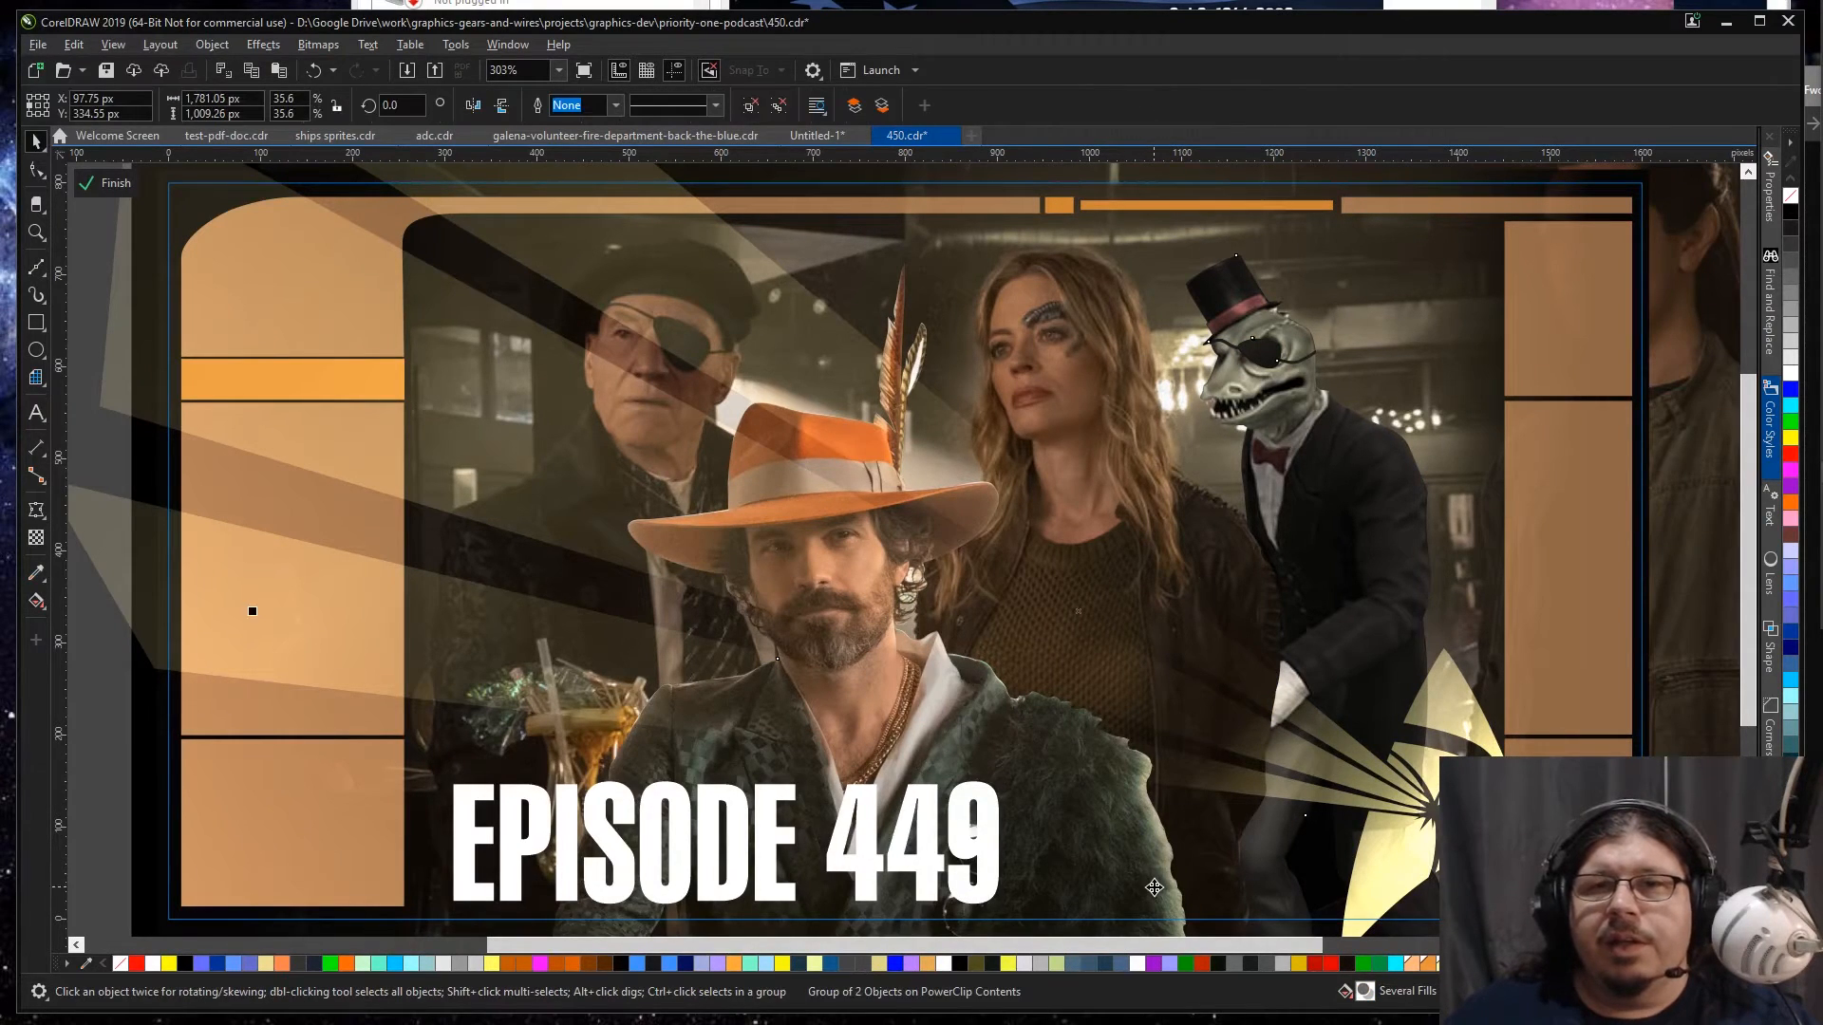
left_click(1126, 897, "ctrl")
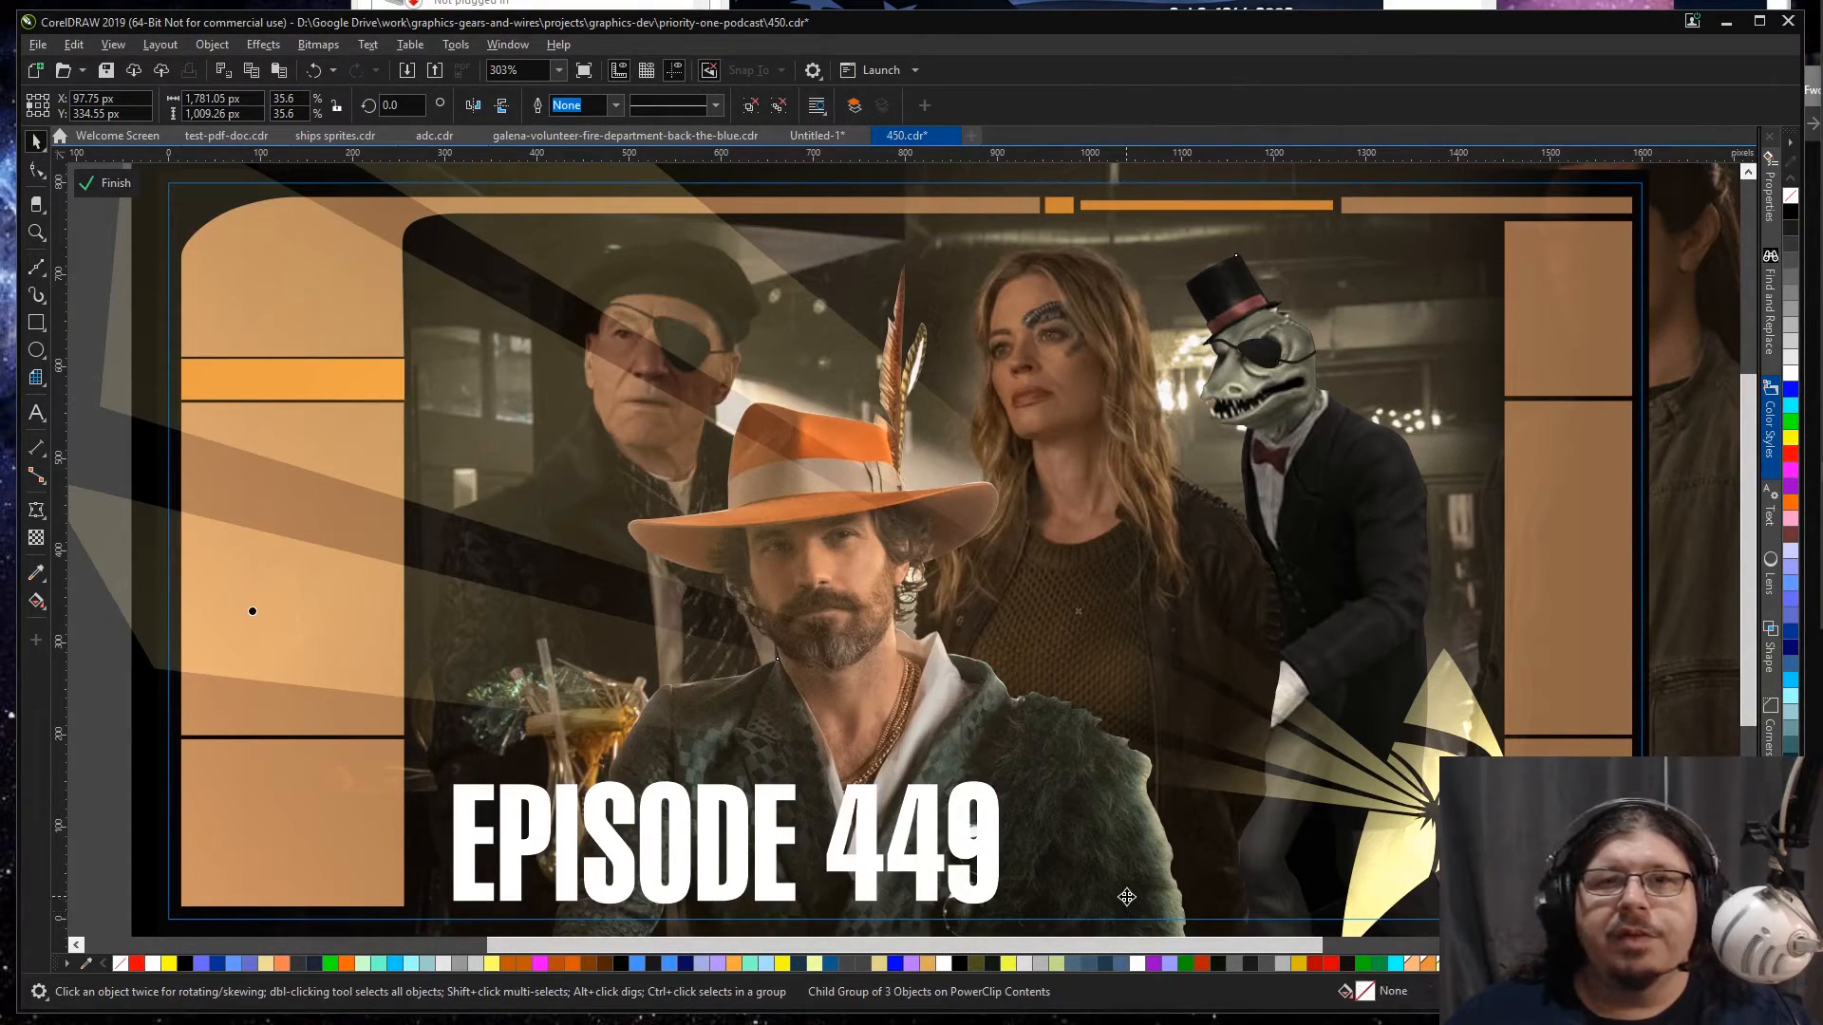
left_click(1128, 928, "ctrl")
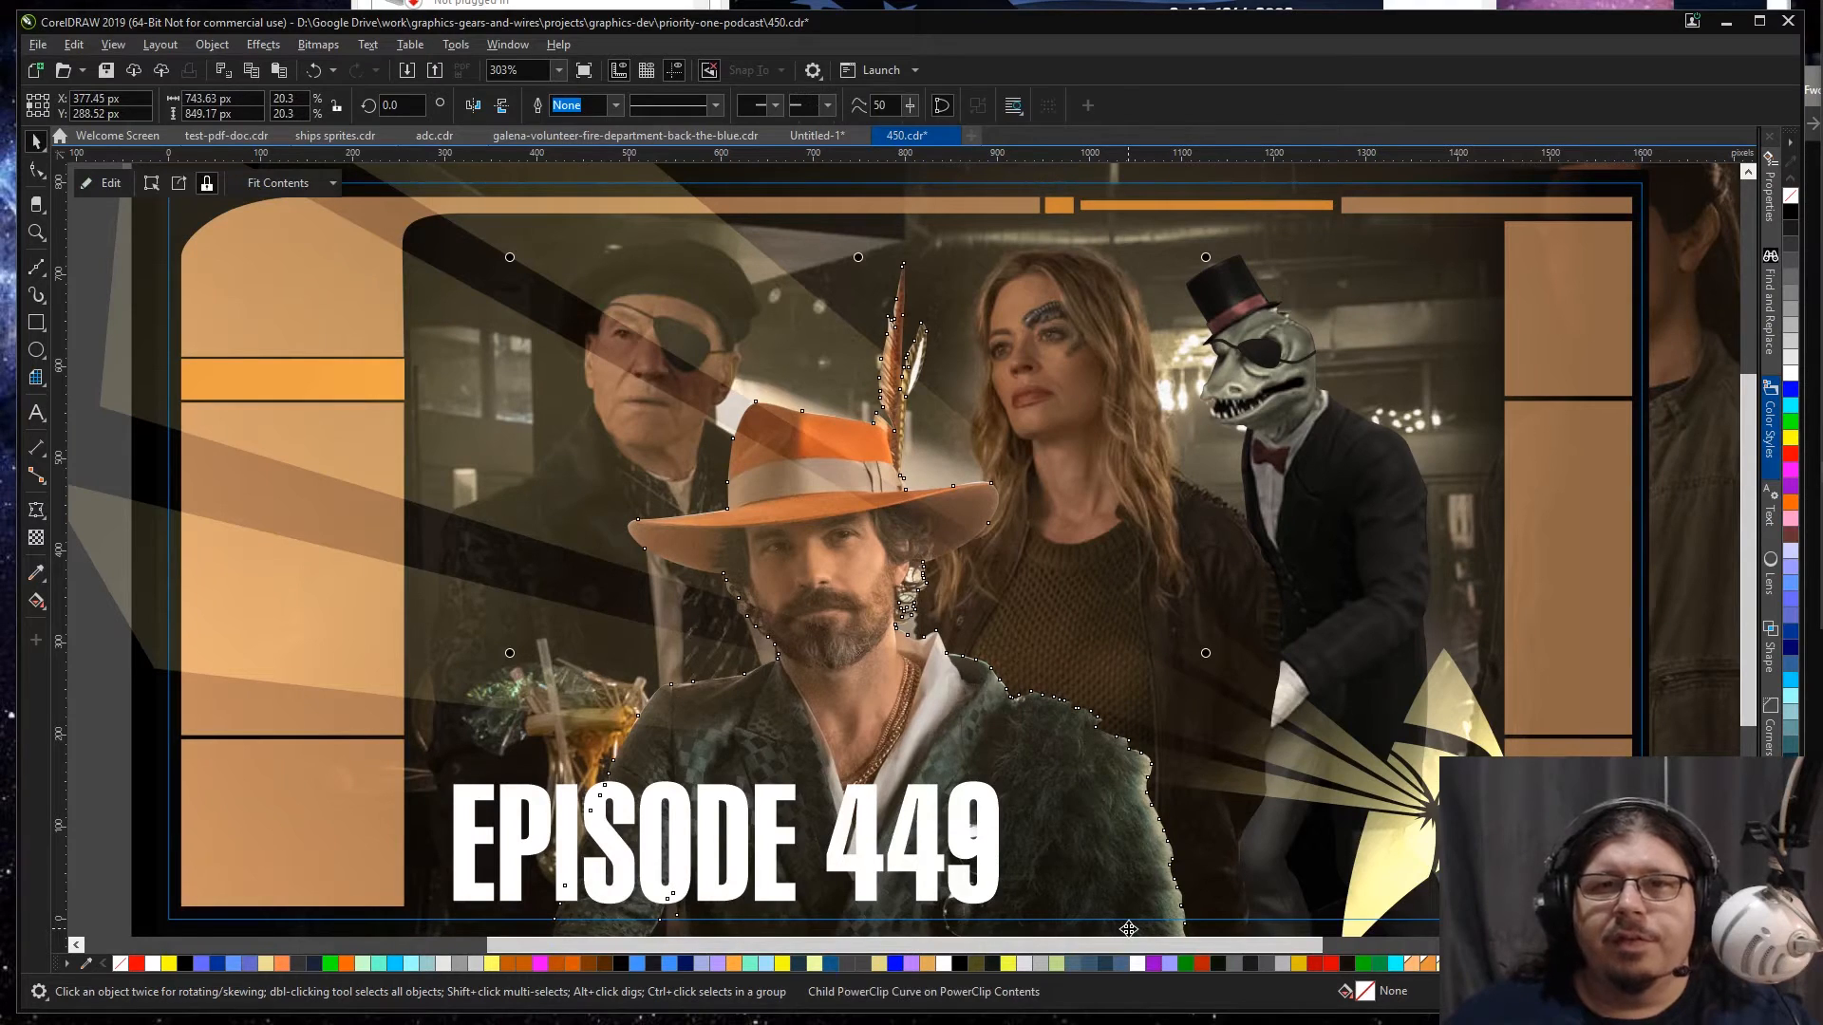
key("z")
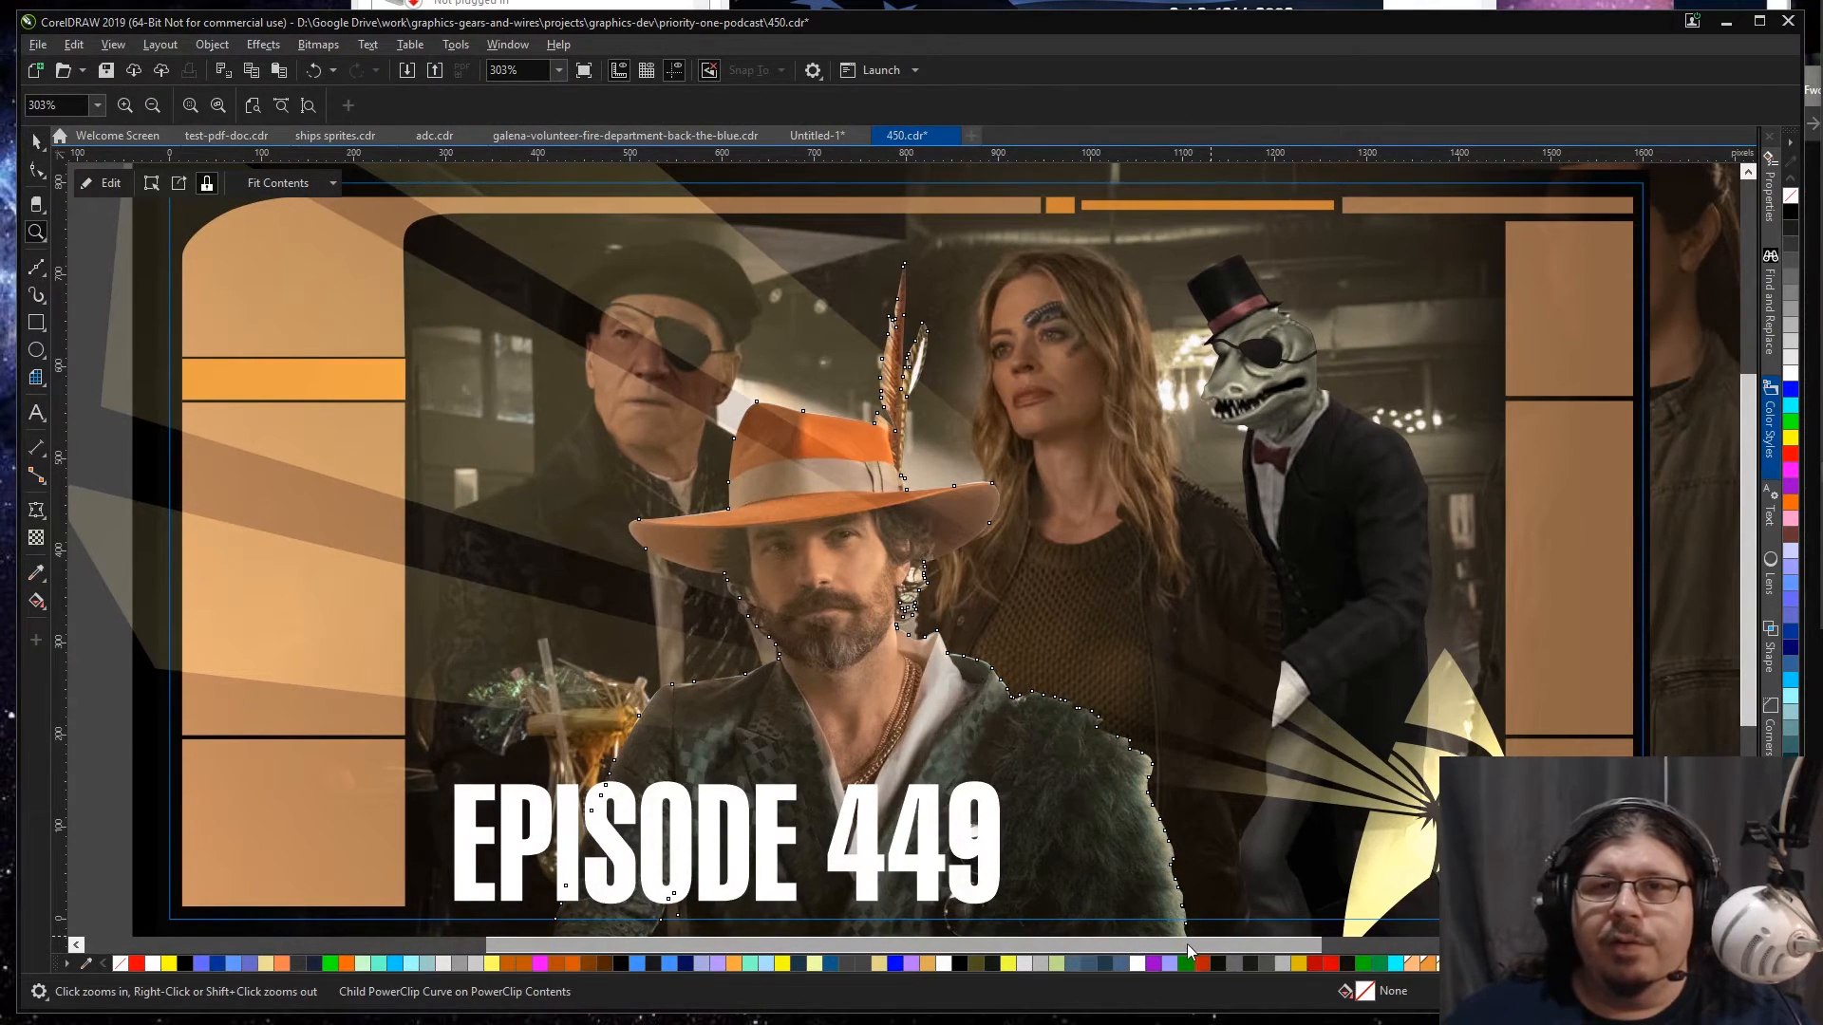
left_click_drag(1749, 704, 1730, 738)
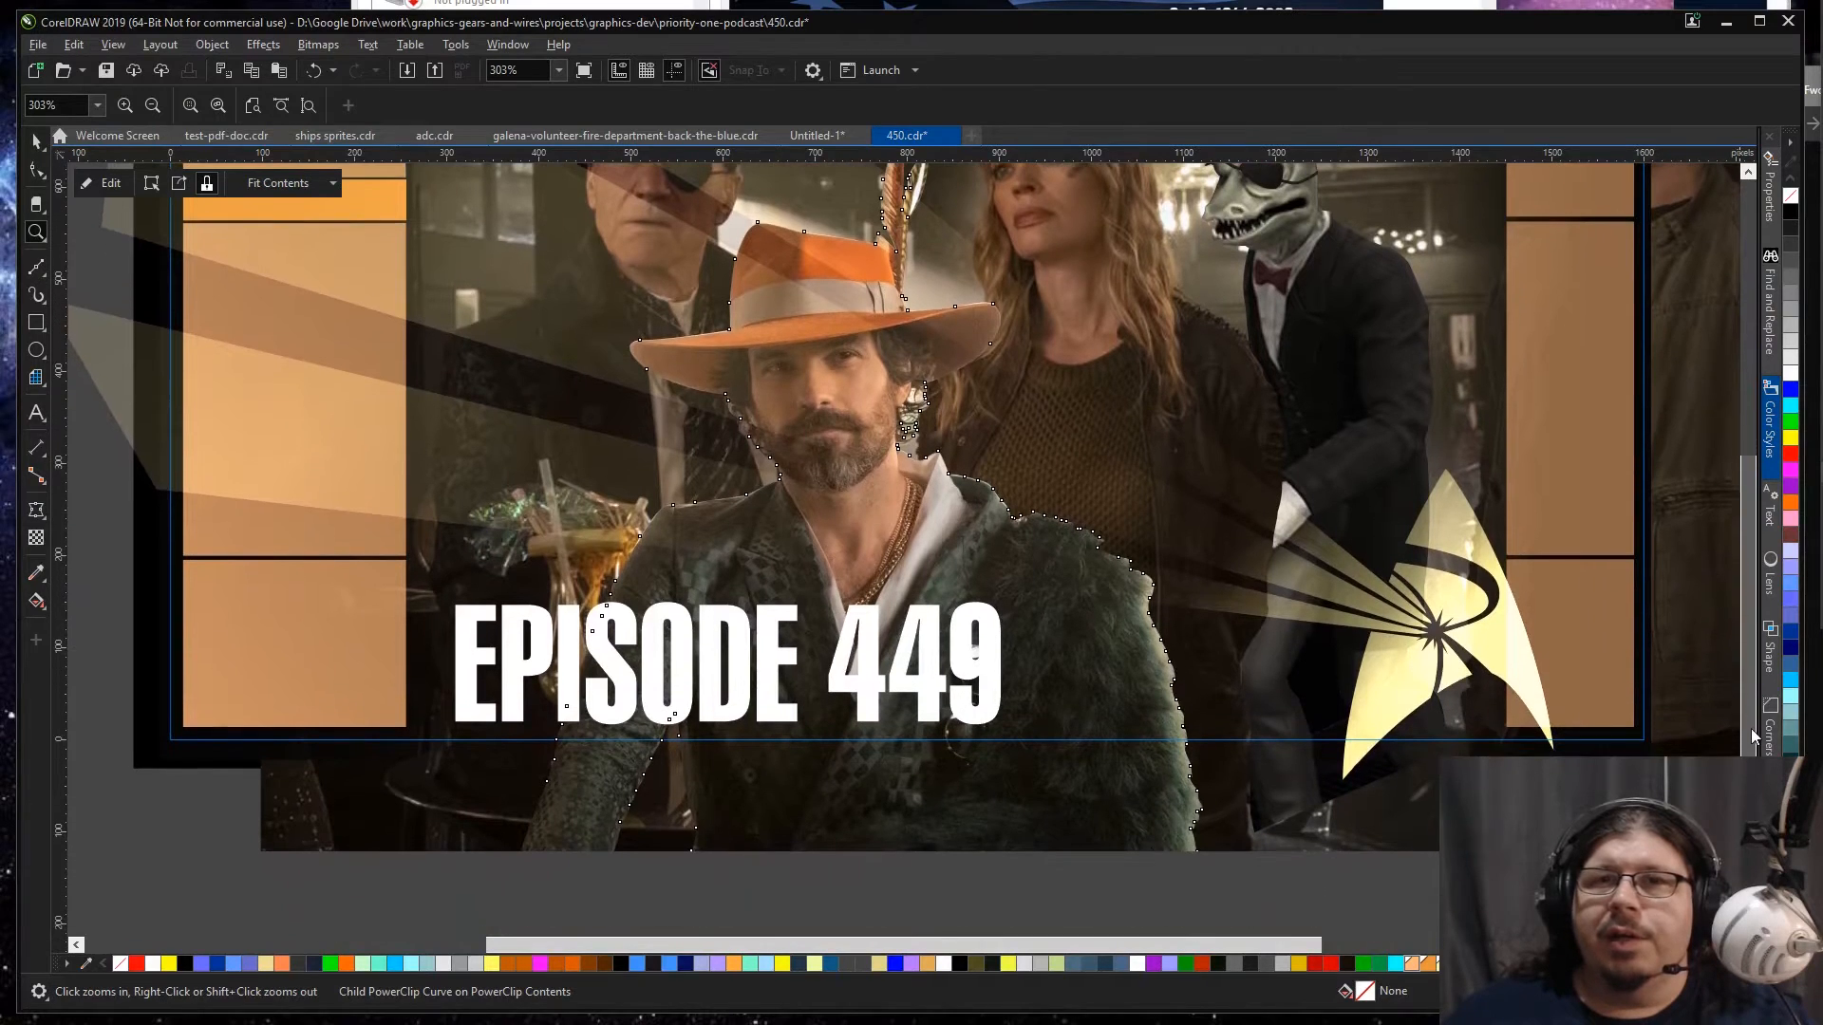
left_click_drag(1263, 883, 890, 412)
key("space")
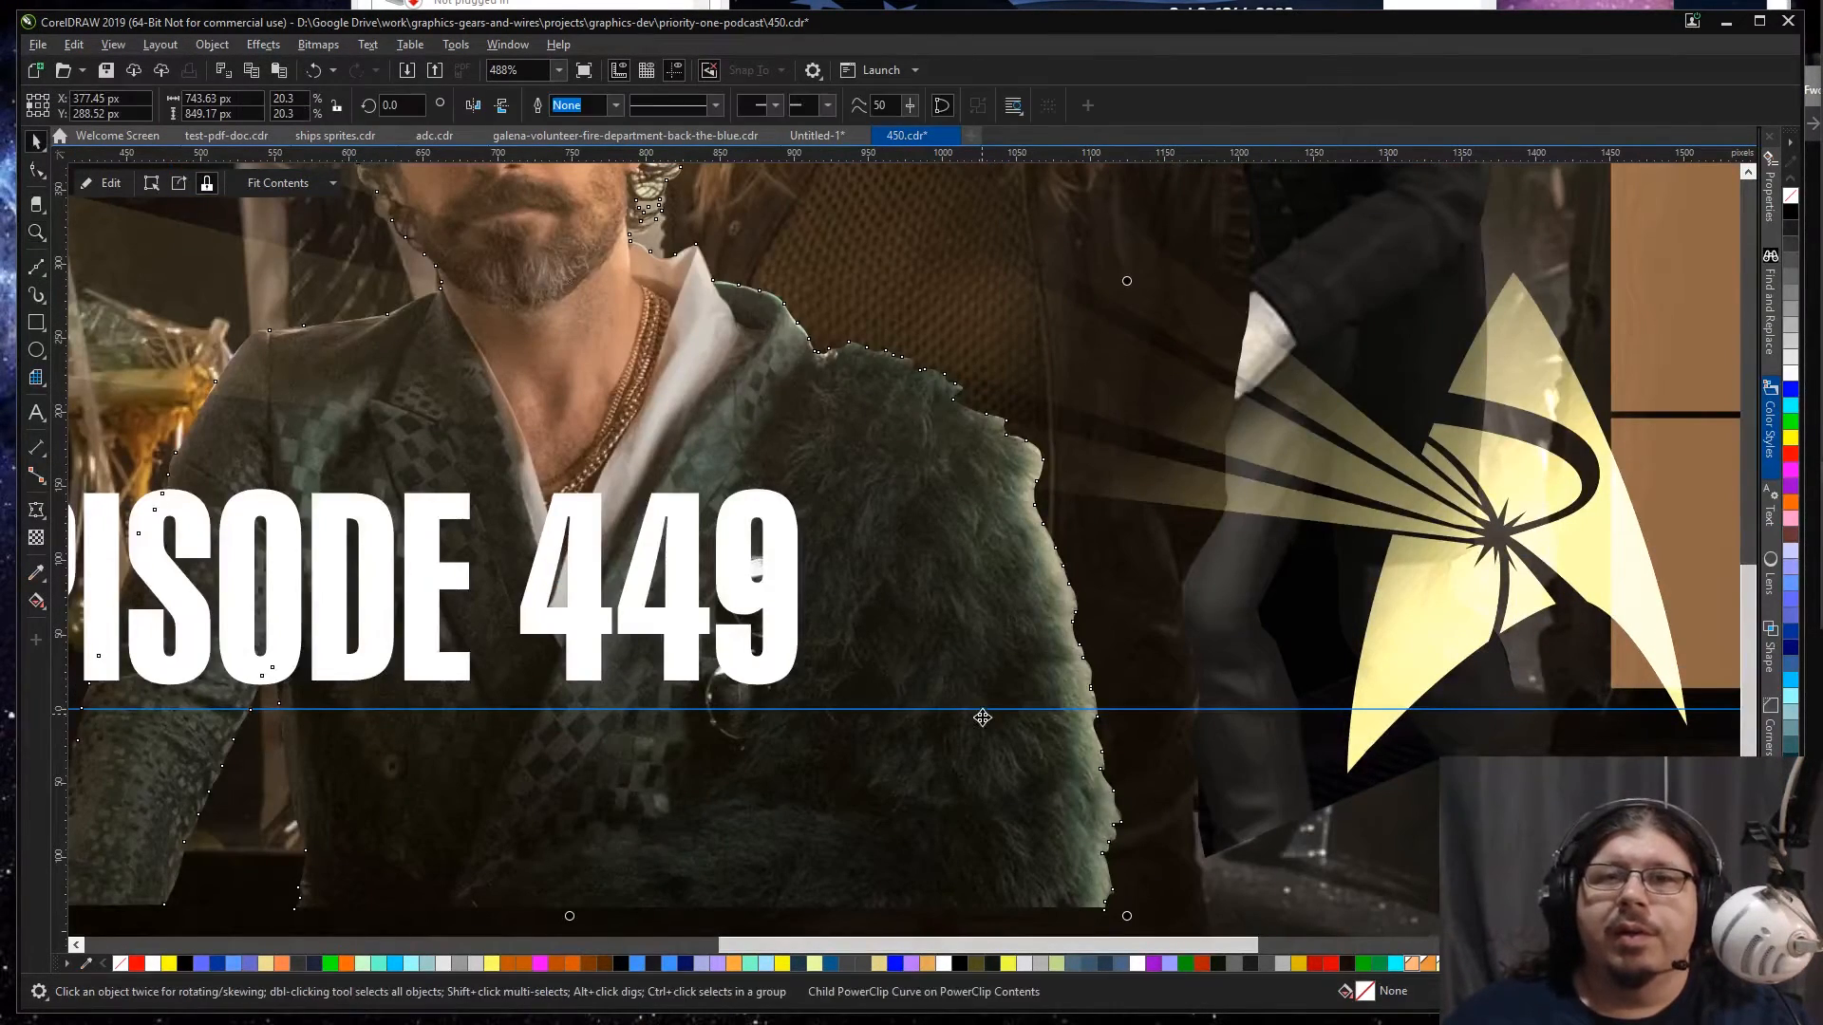
Step: Check the cutout's outline nodes around the fur coat and open its PowerClip contents for editing
key("F10")
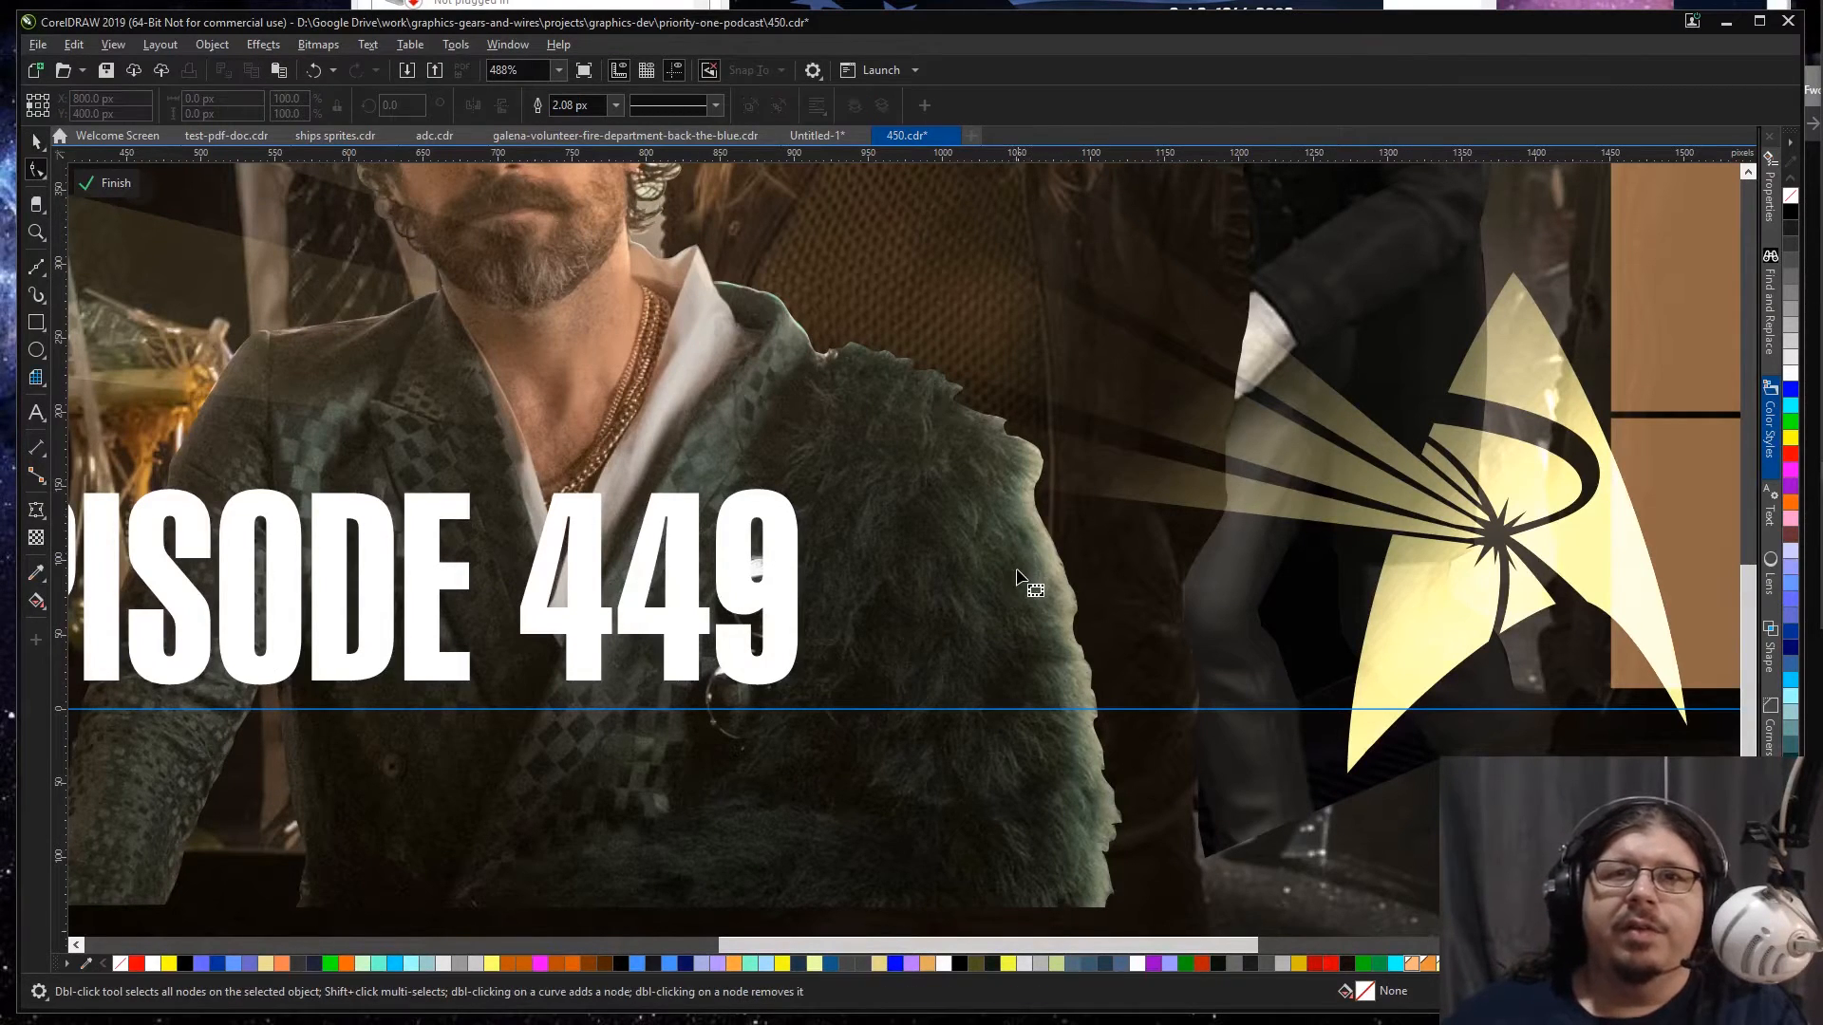
left_click(997, 600)
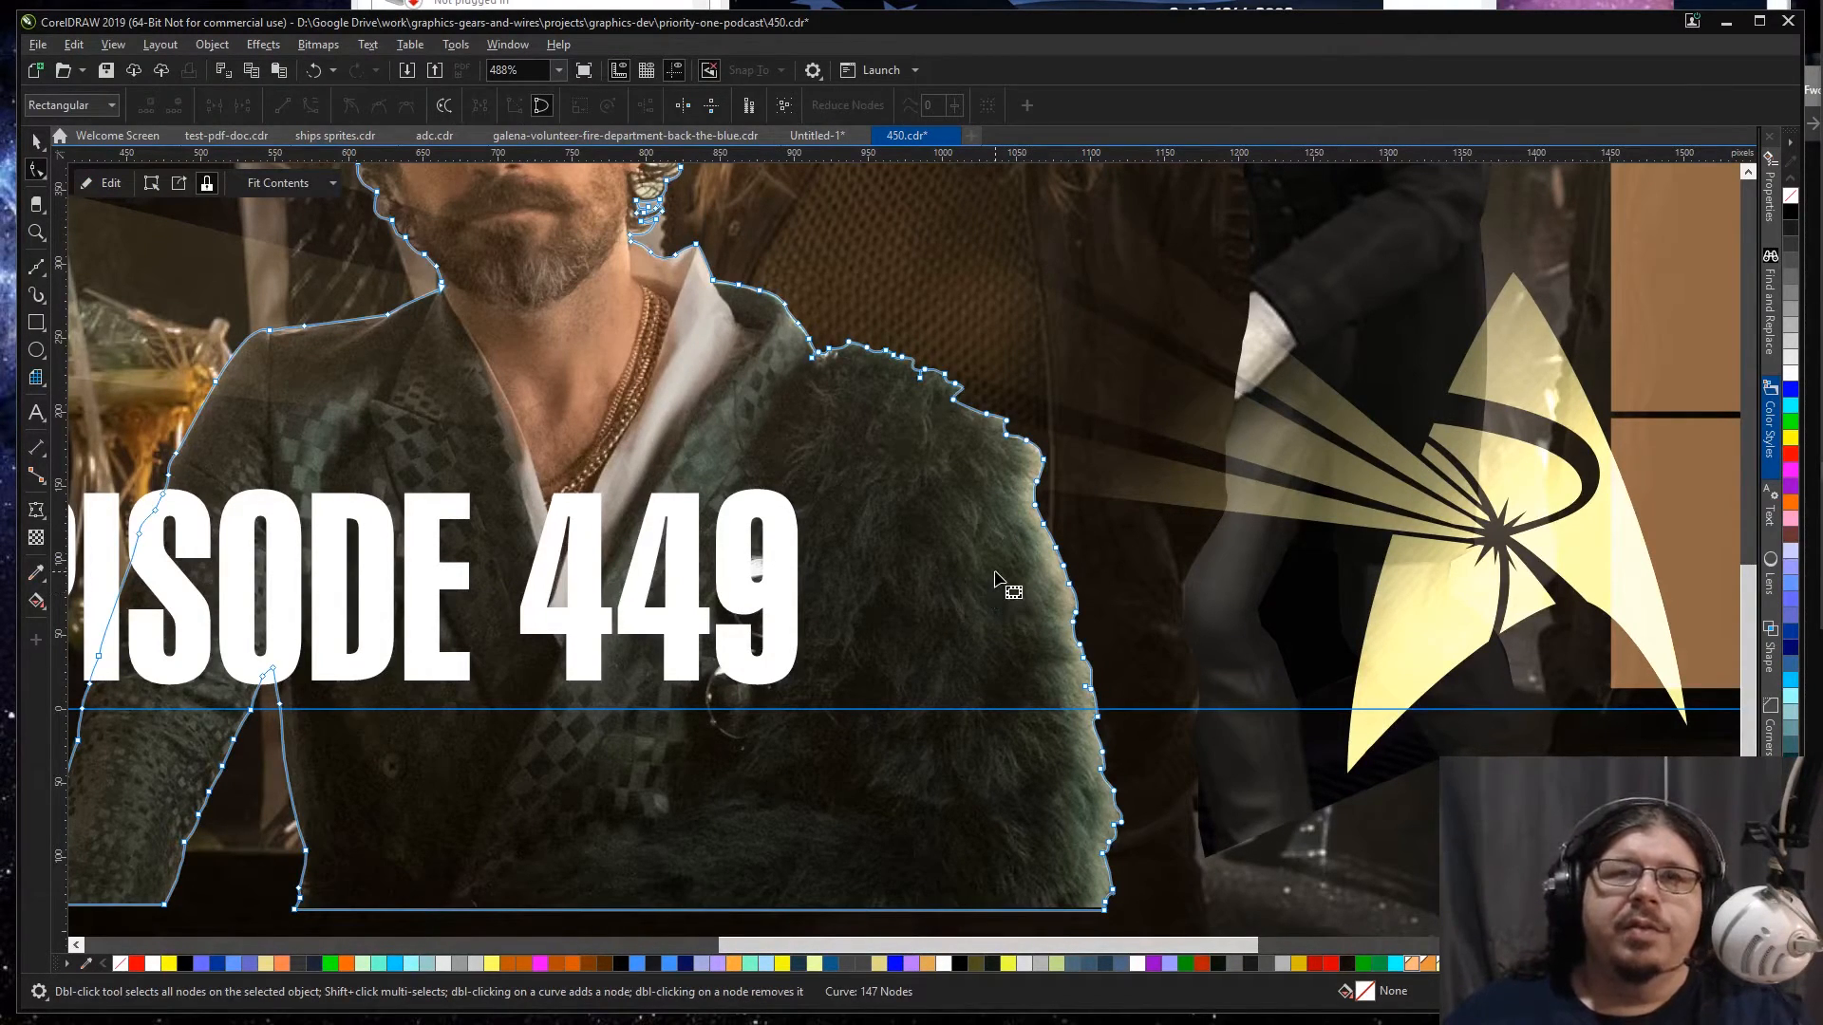
key("space")
left_click(705, 824)
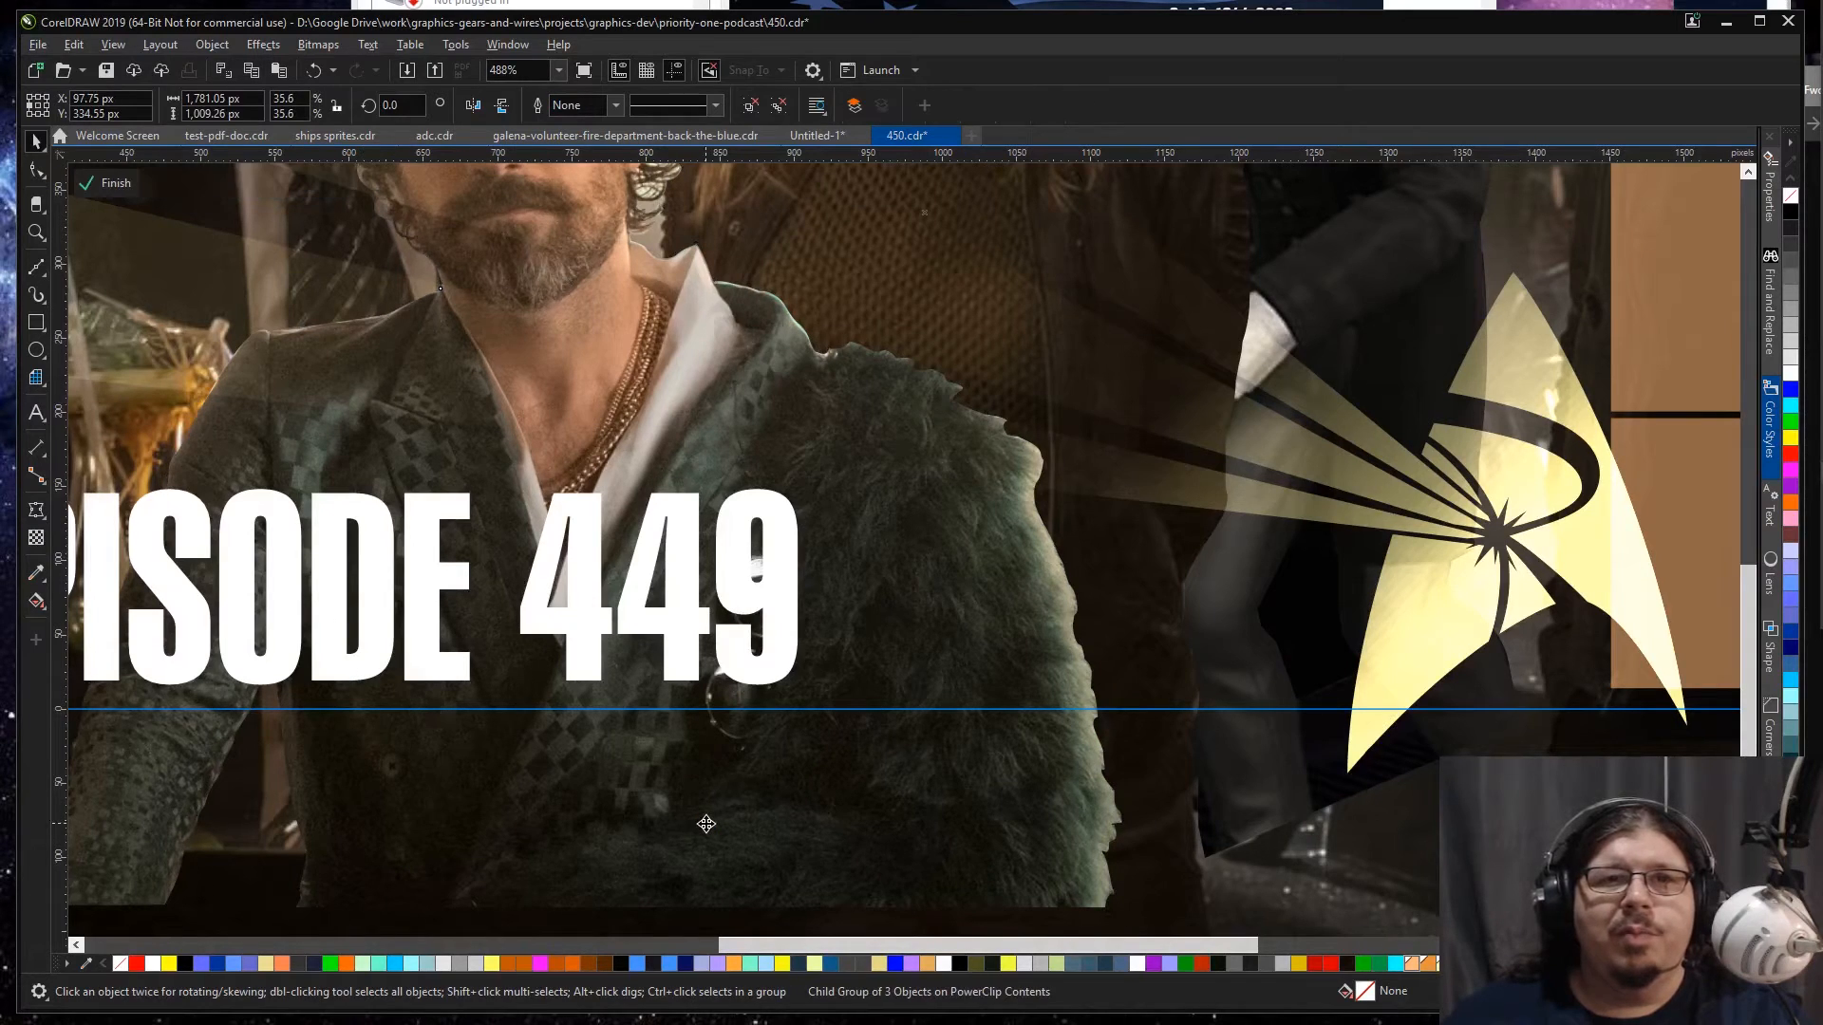
left_click(724, 825, "ctrl")
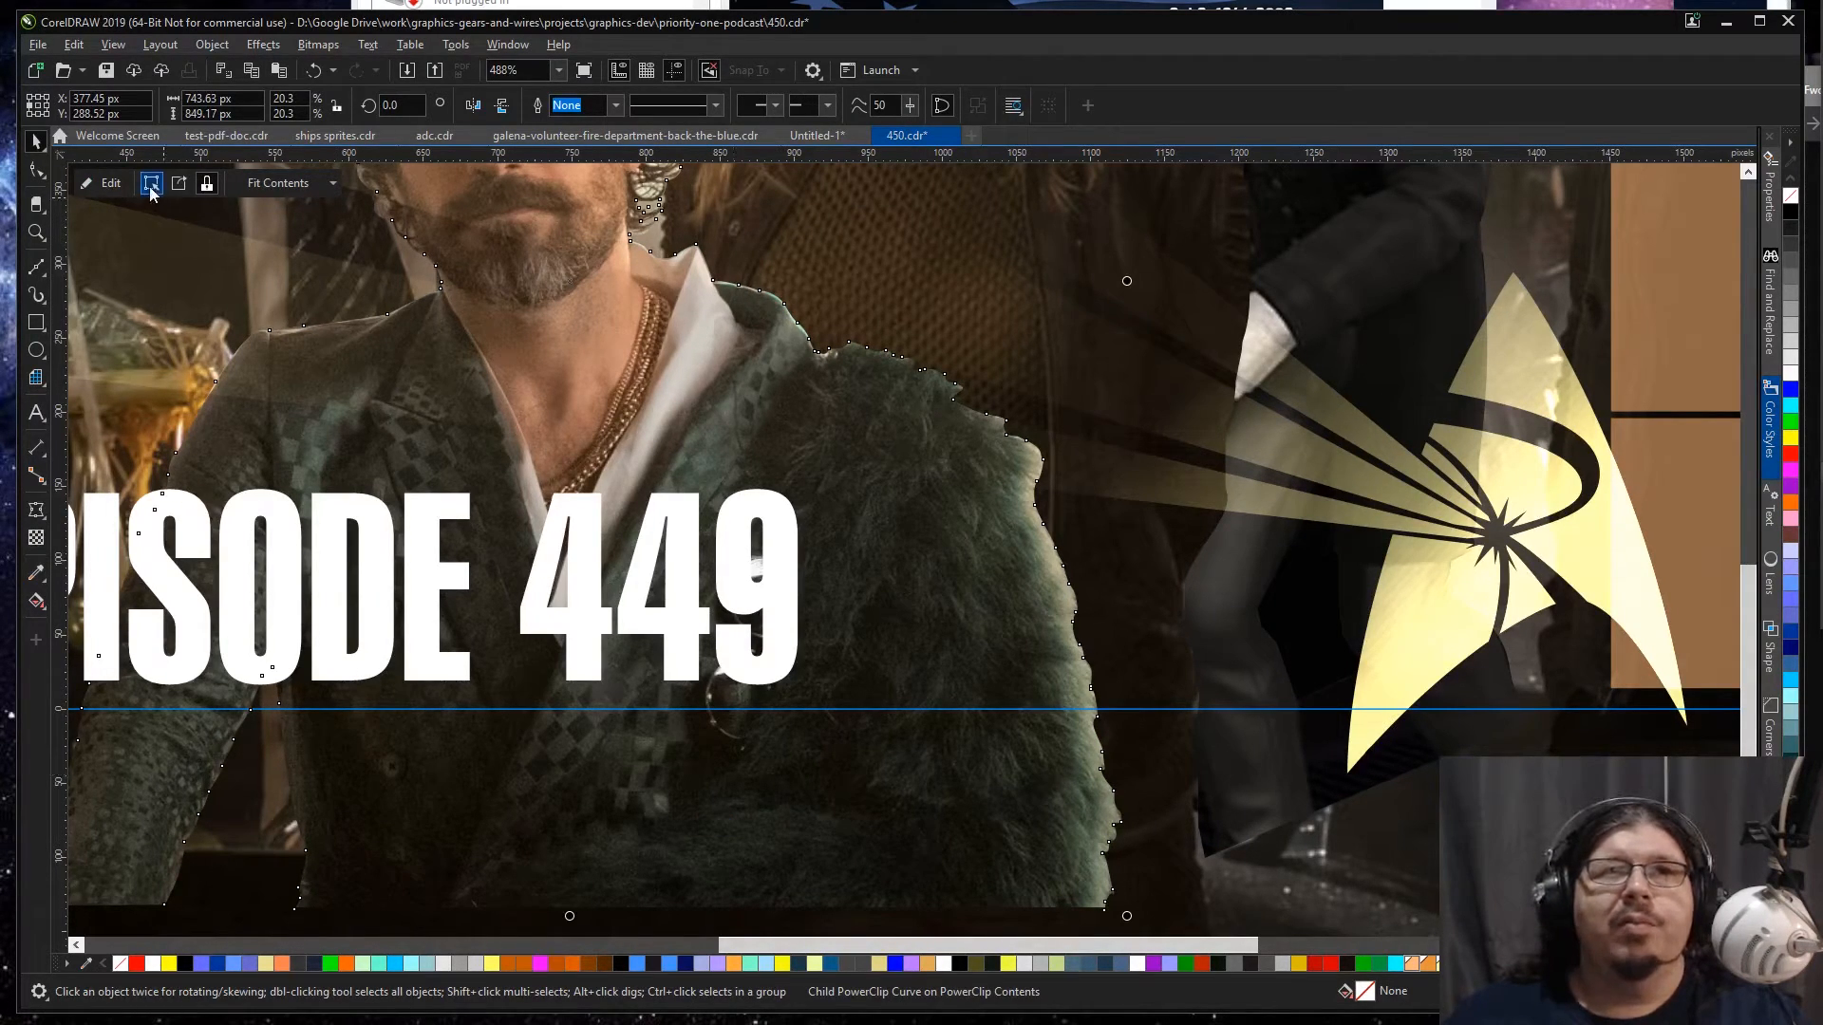
left_click(109, 195)
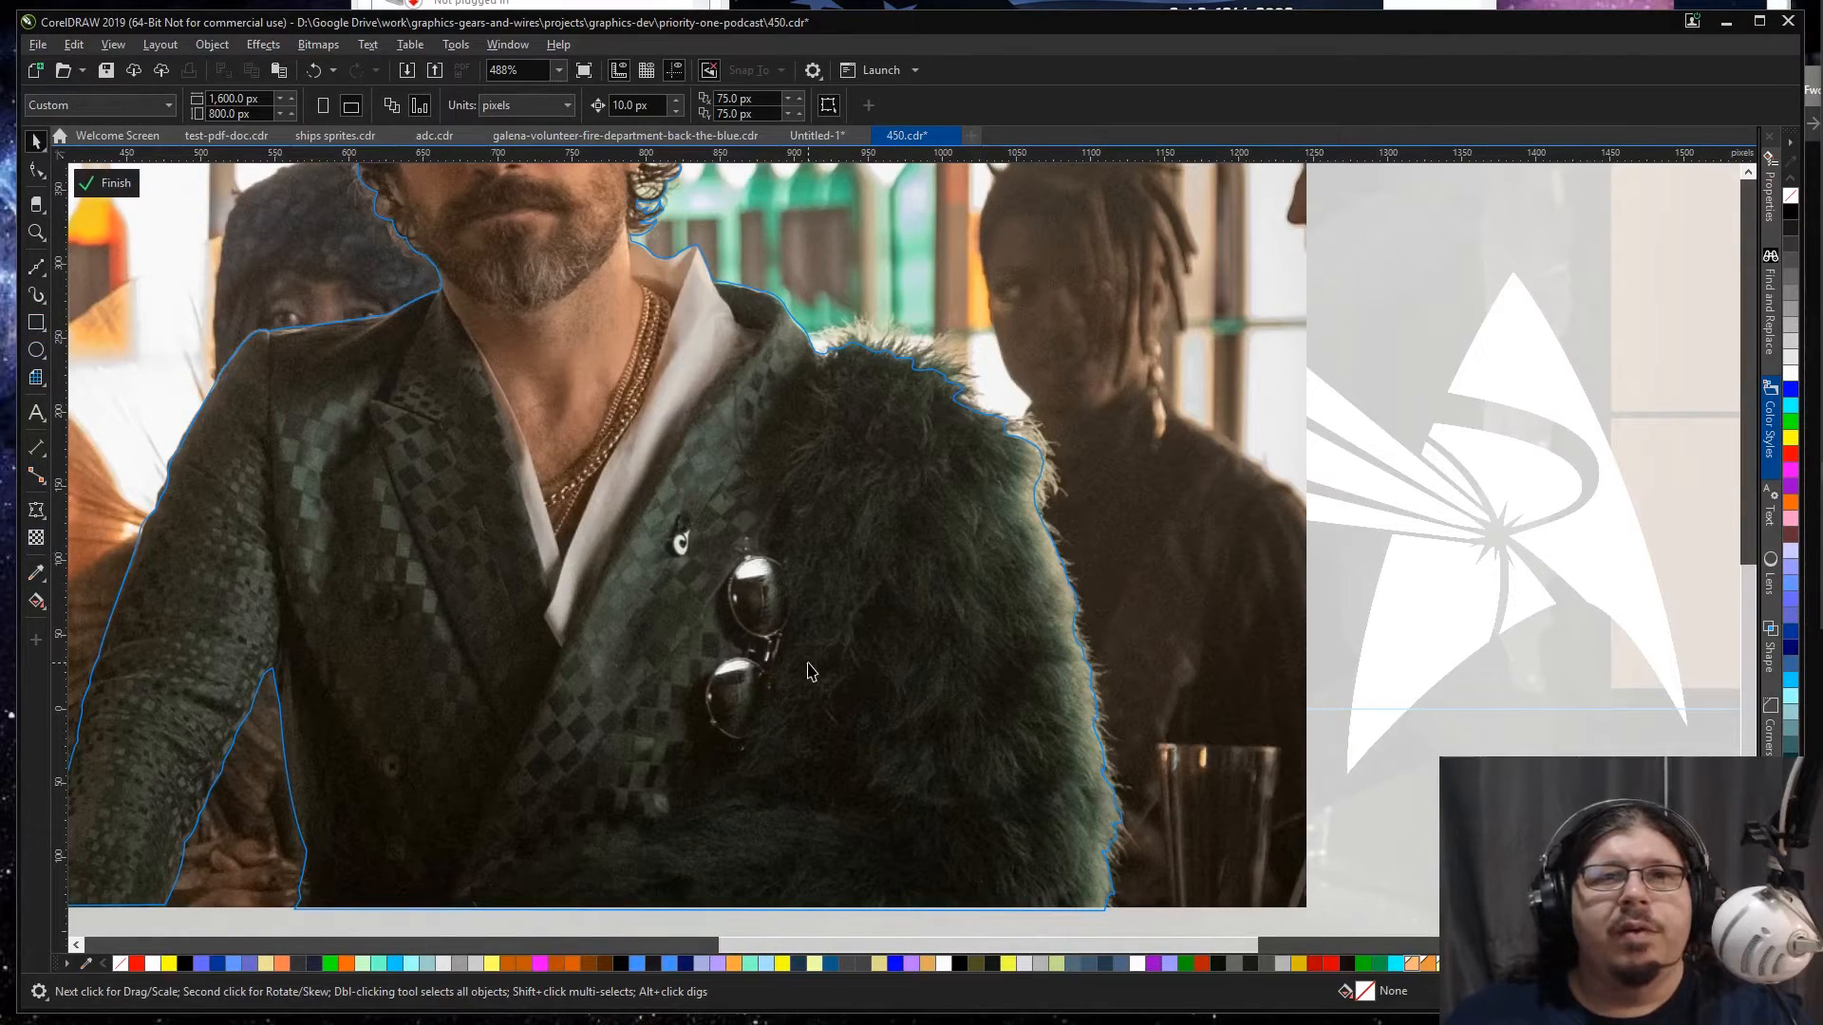
Step: Draw a rectangle about 222 by 416 px over the fur coat's outer edge, with no outline and a black fill
left_click(36, 321)
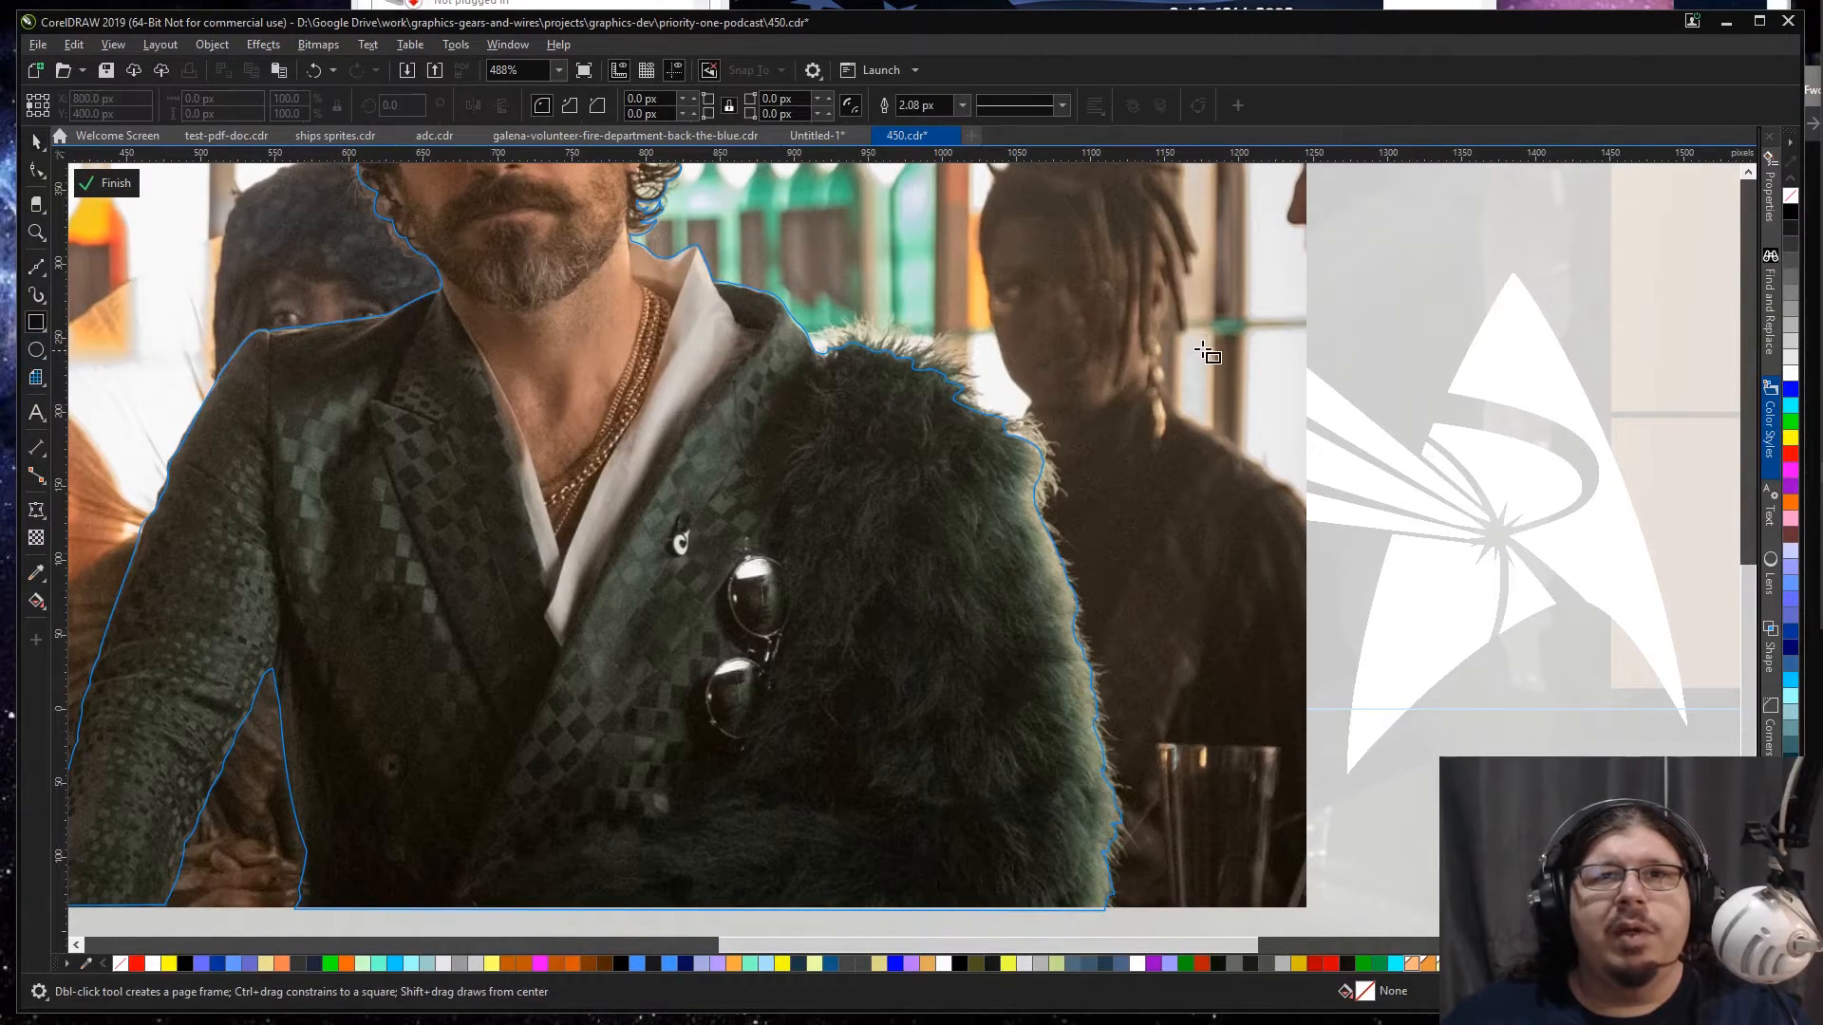
left_click_drag(1243, 298, 909, 915)
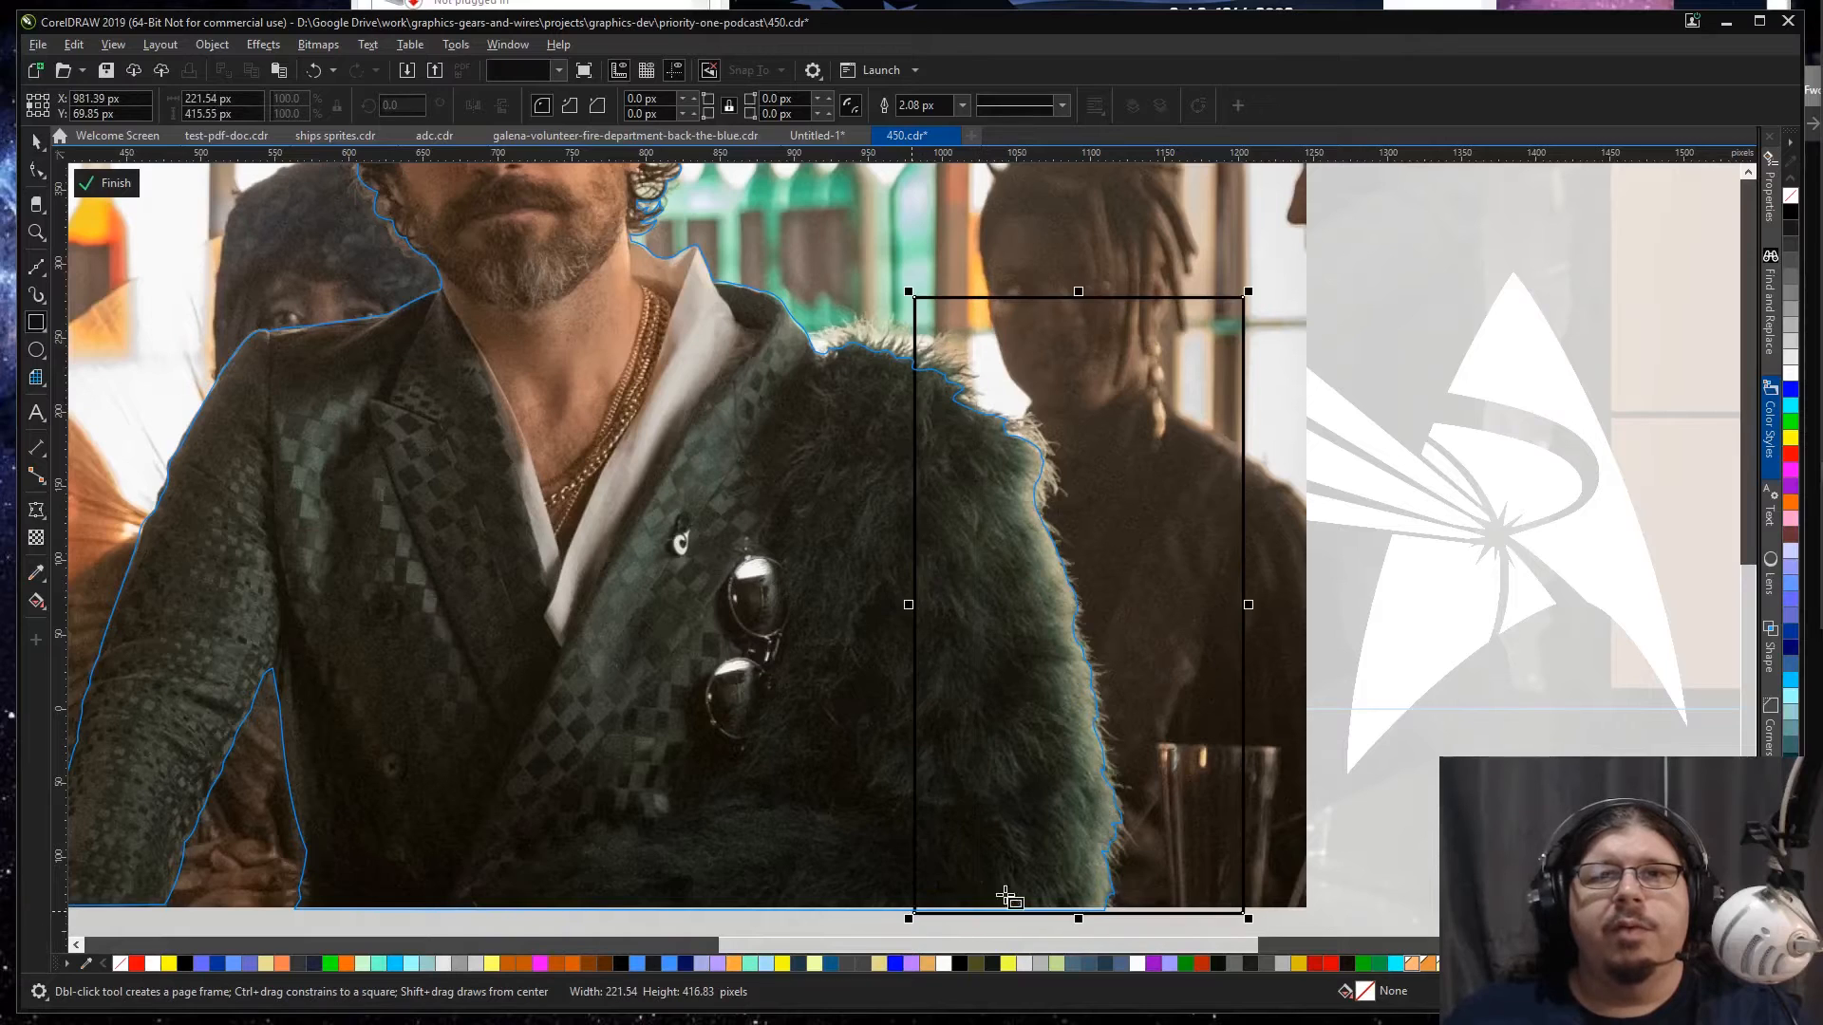
key("space")
right_click(1789, 195)
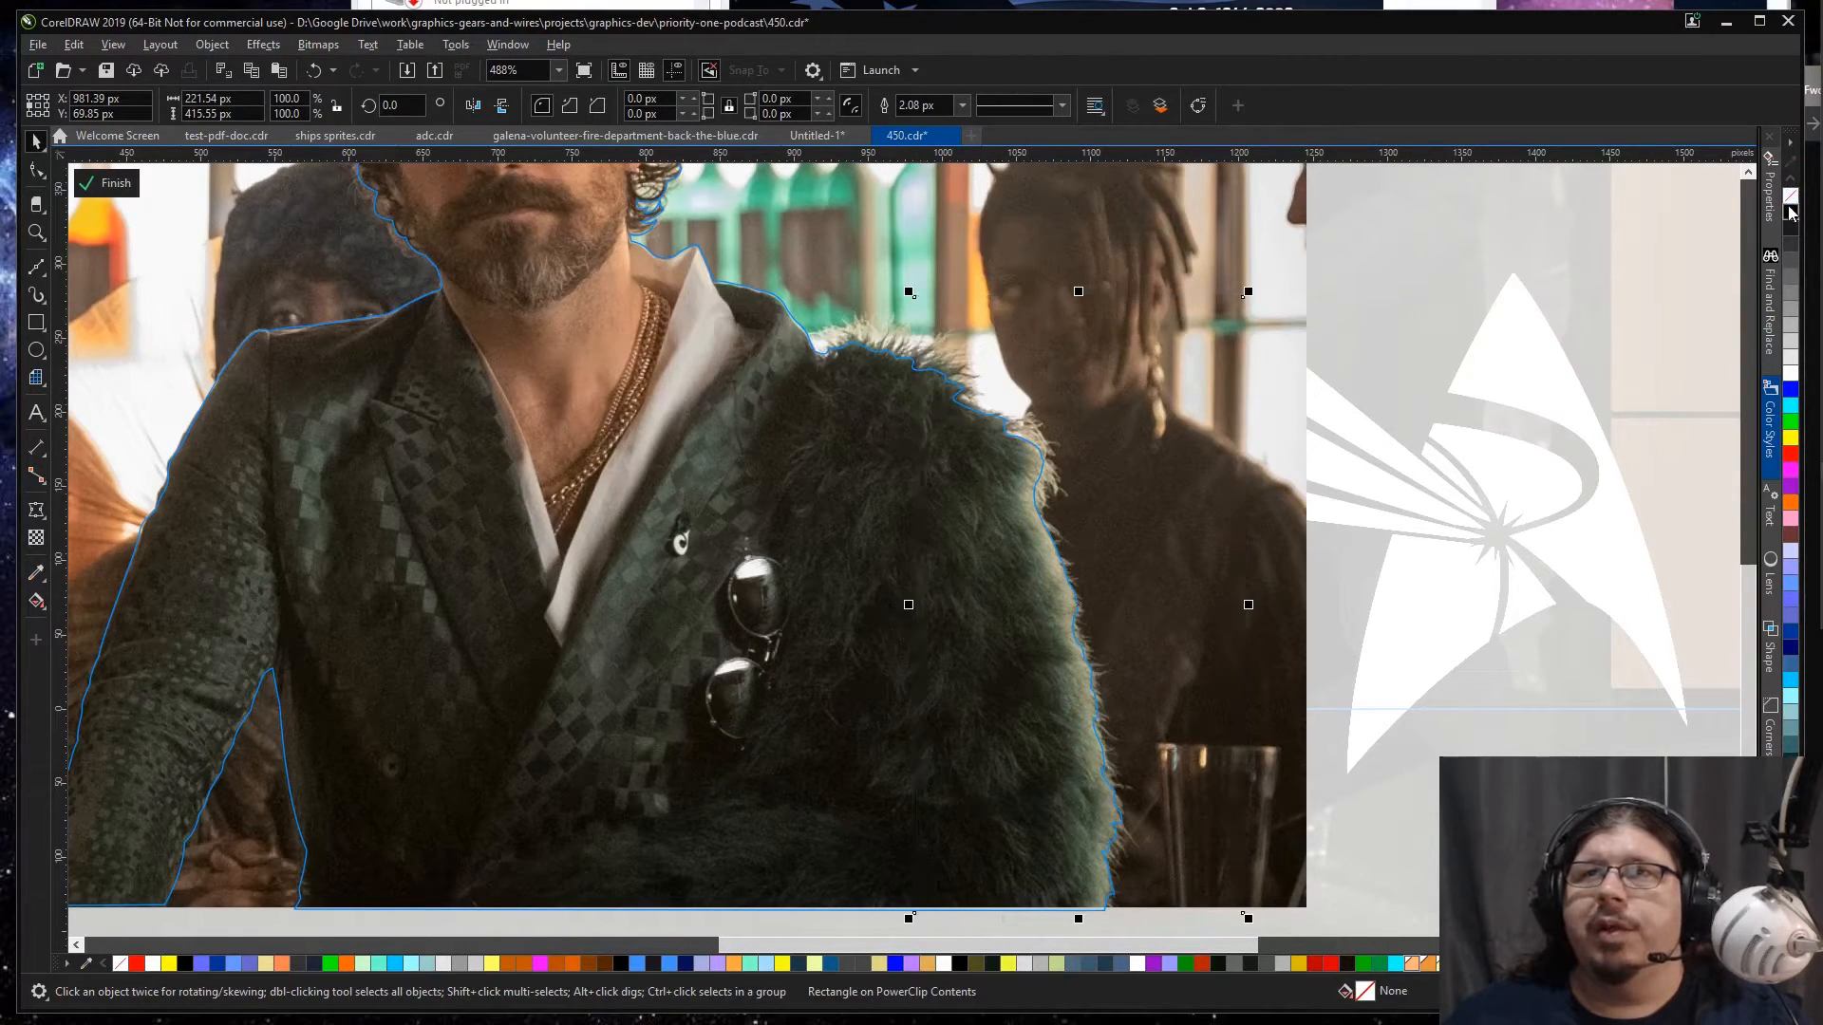
left_click(1790, 212)
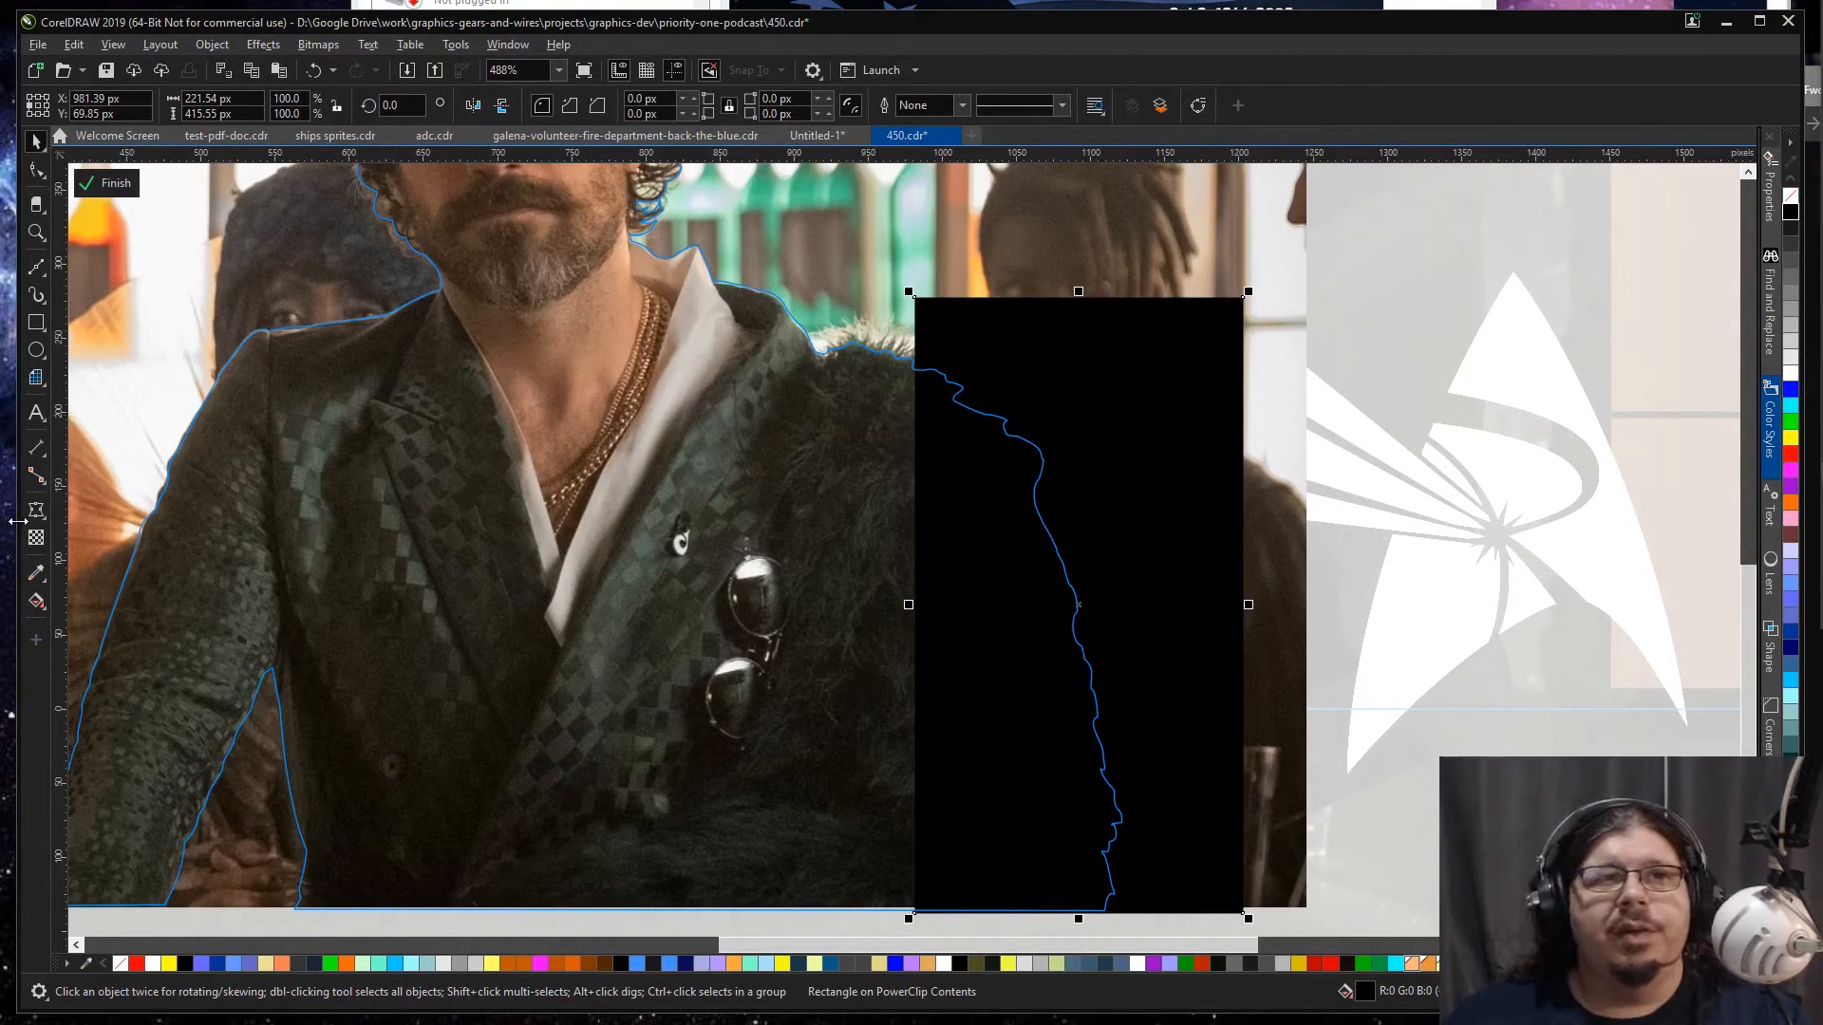
Step: Fill the rectangle over the coat's edge with a dark tone sampled from the fur
left_click(36, 570)
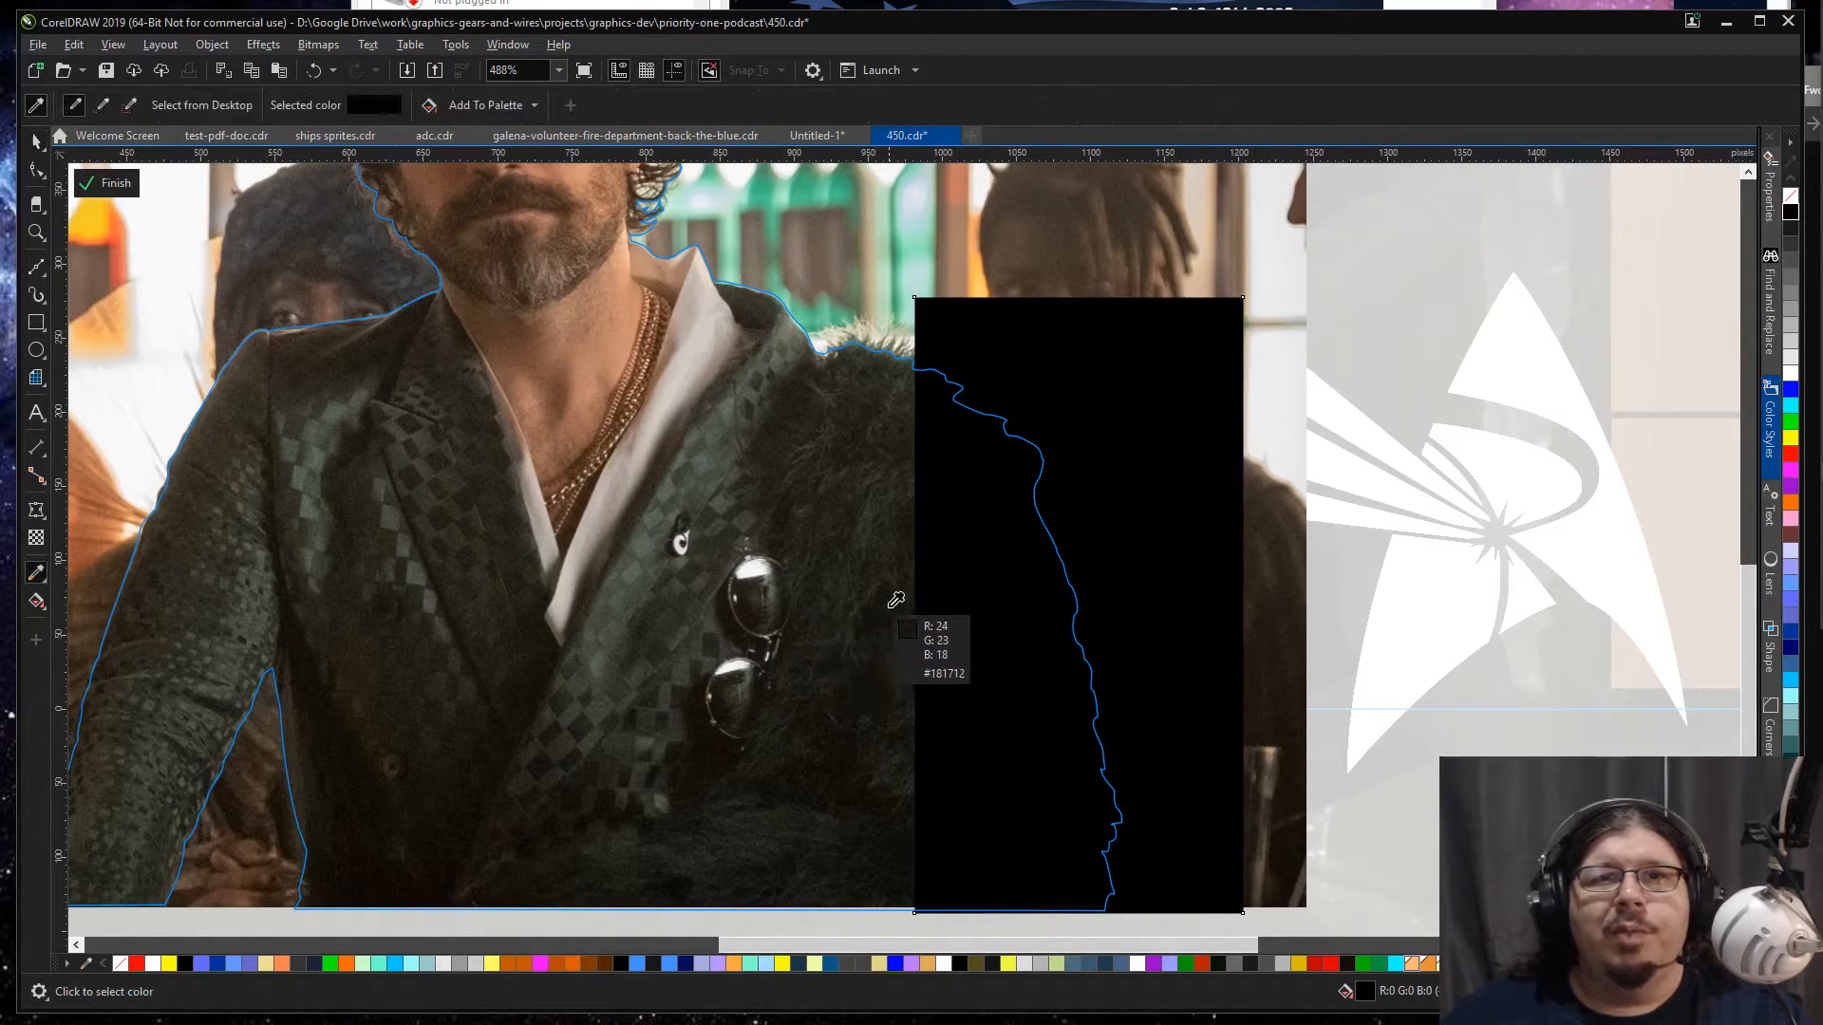
left_click(906, 580)
left_click(1055, 612)
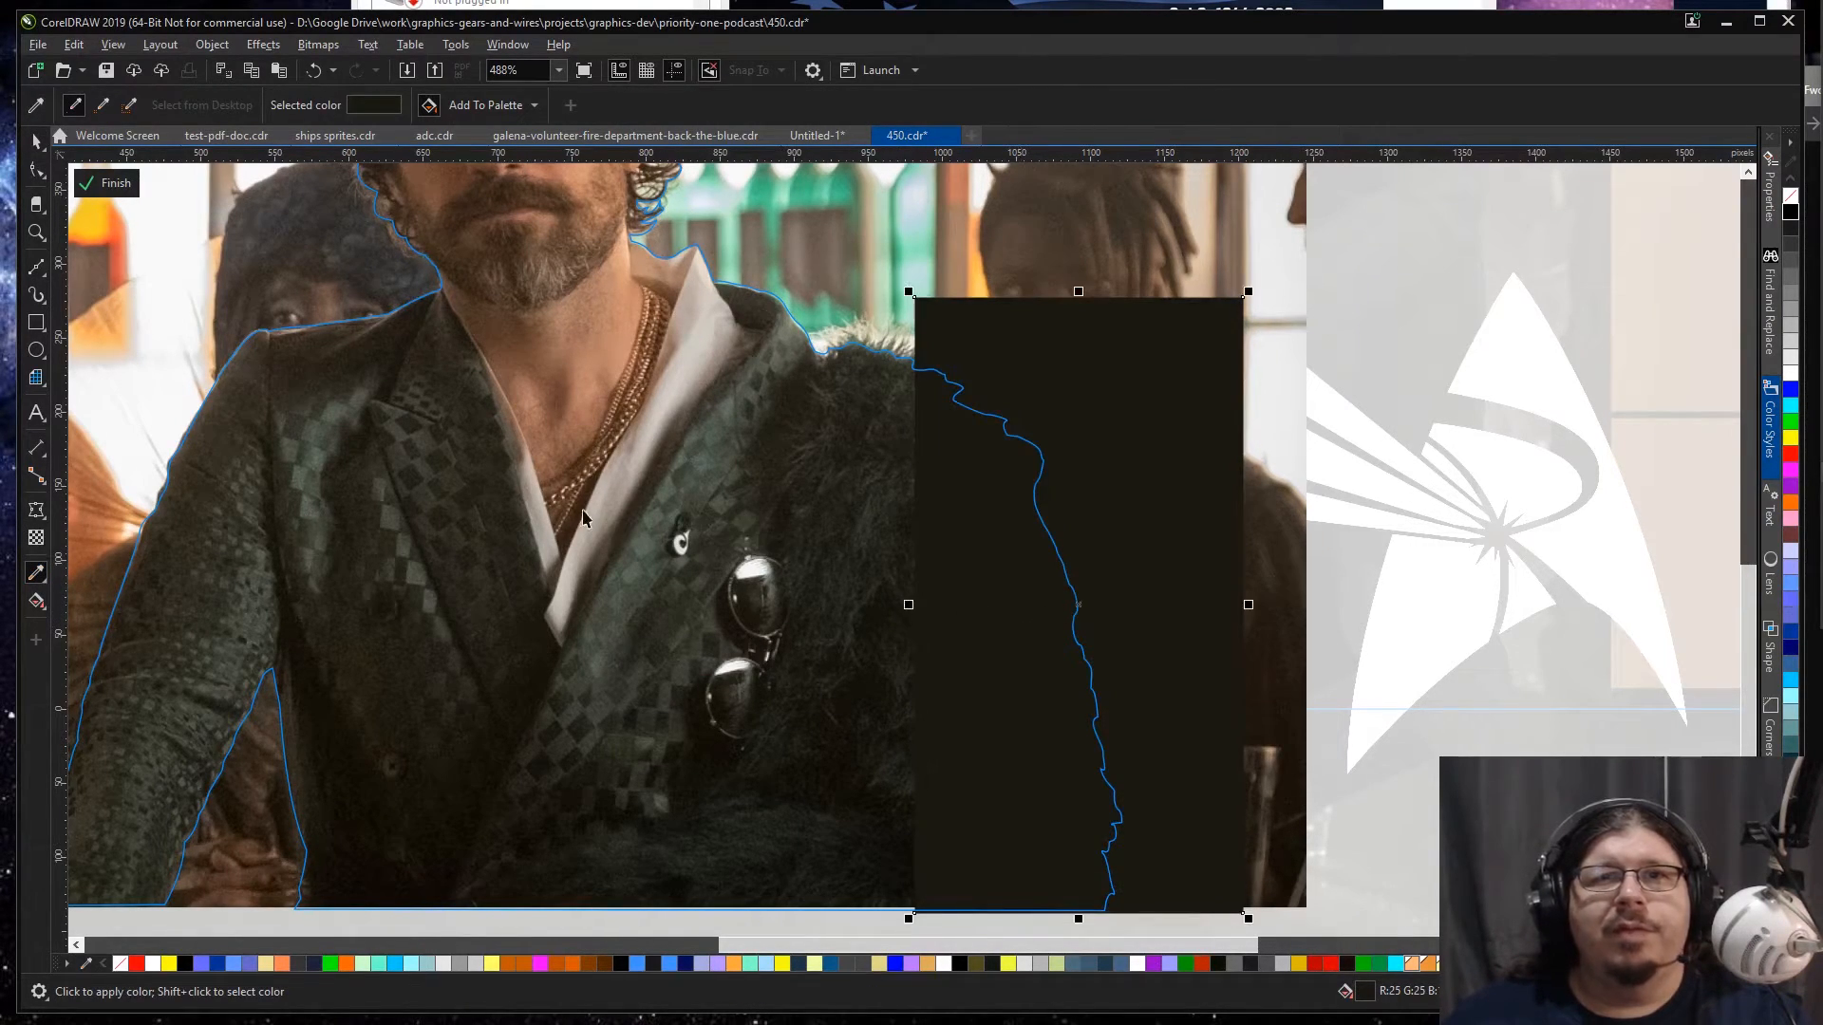
key("space")
Step: Apply a linear fountain transparency fading the rectangle into the fur coat, and widen it to about 244 px
left_click(36, 538)
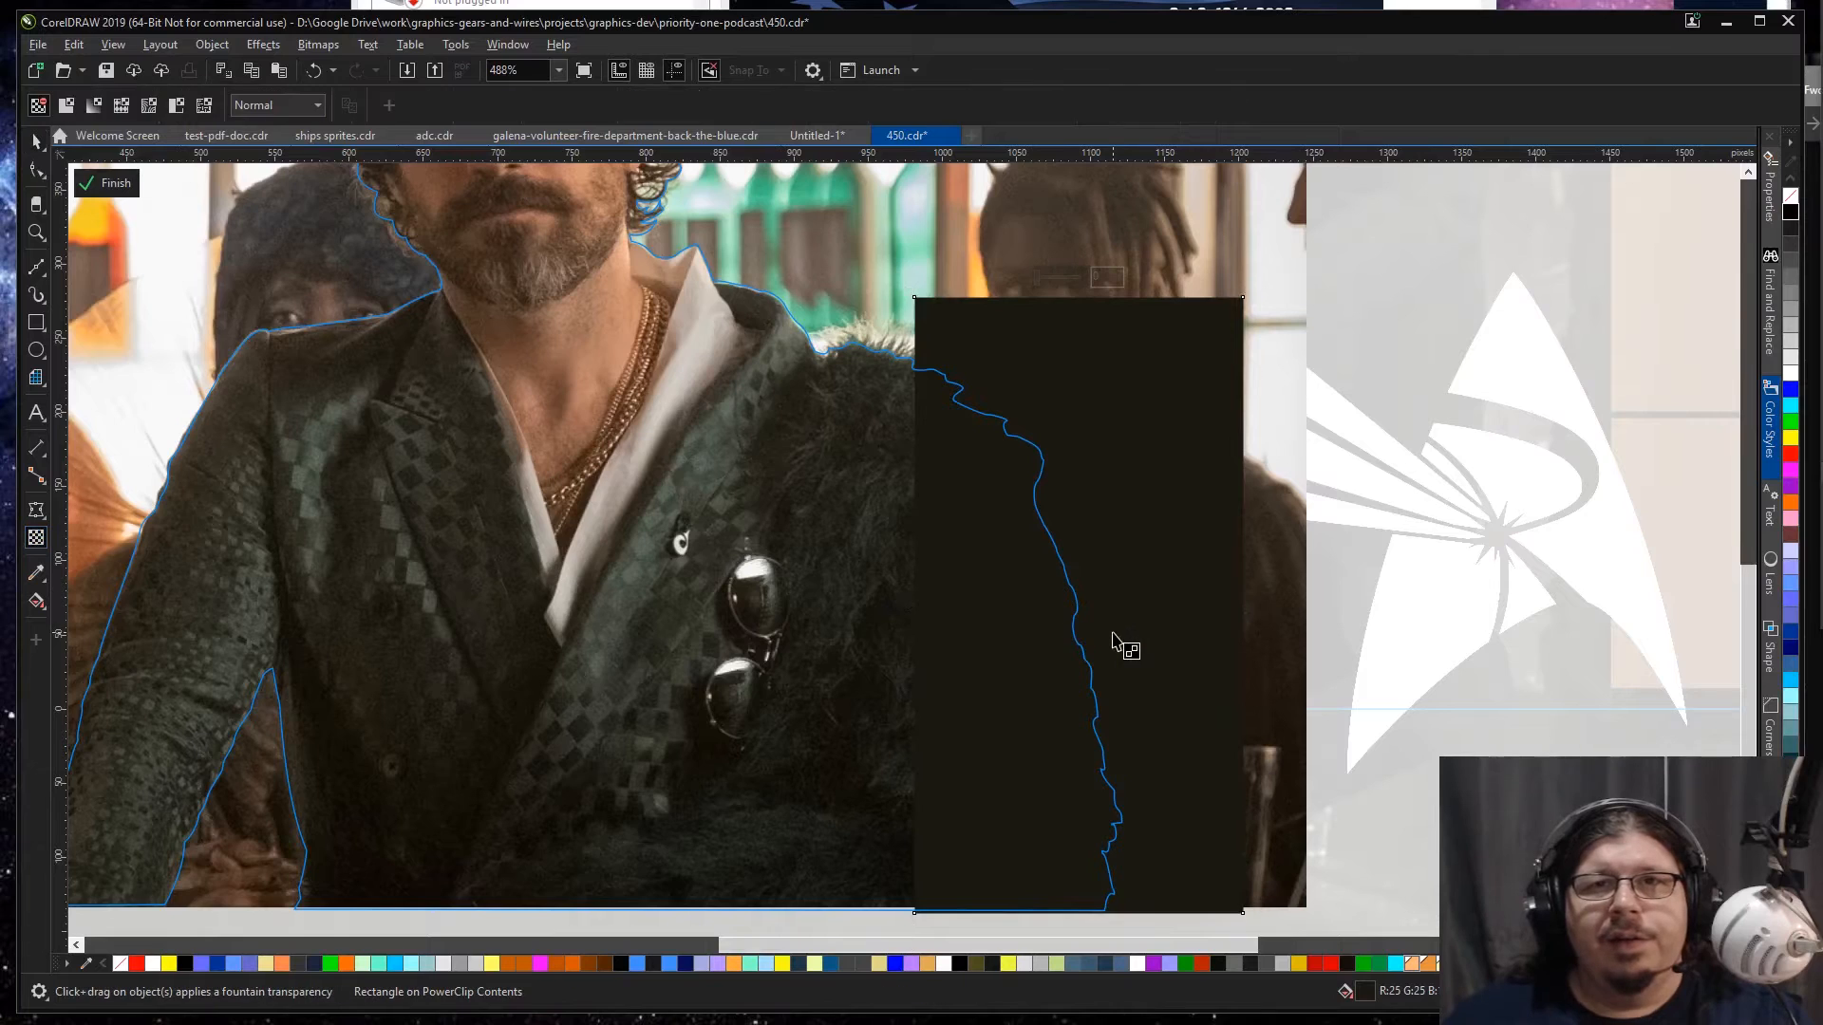
mouse_move(999, 676)
left_mouse_down()
mouse_move(1091, 641)
mouse_move(1023, 663)
mouse_move(1073, 658)
left_mouse_up()
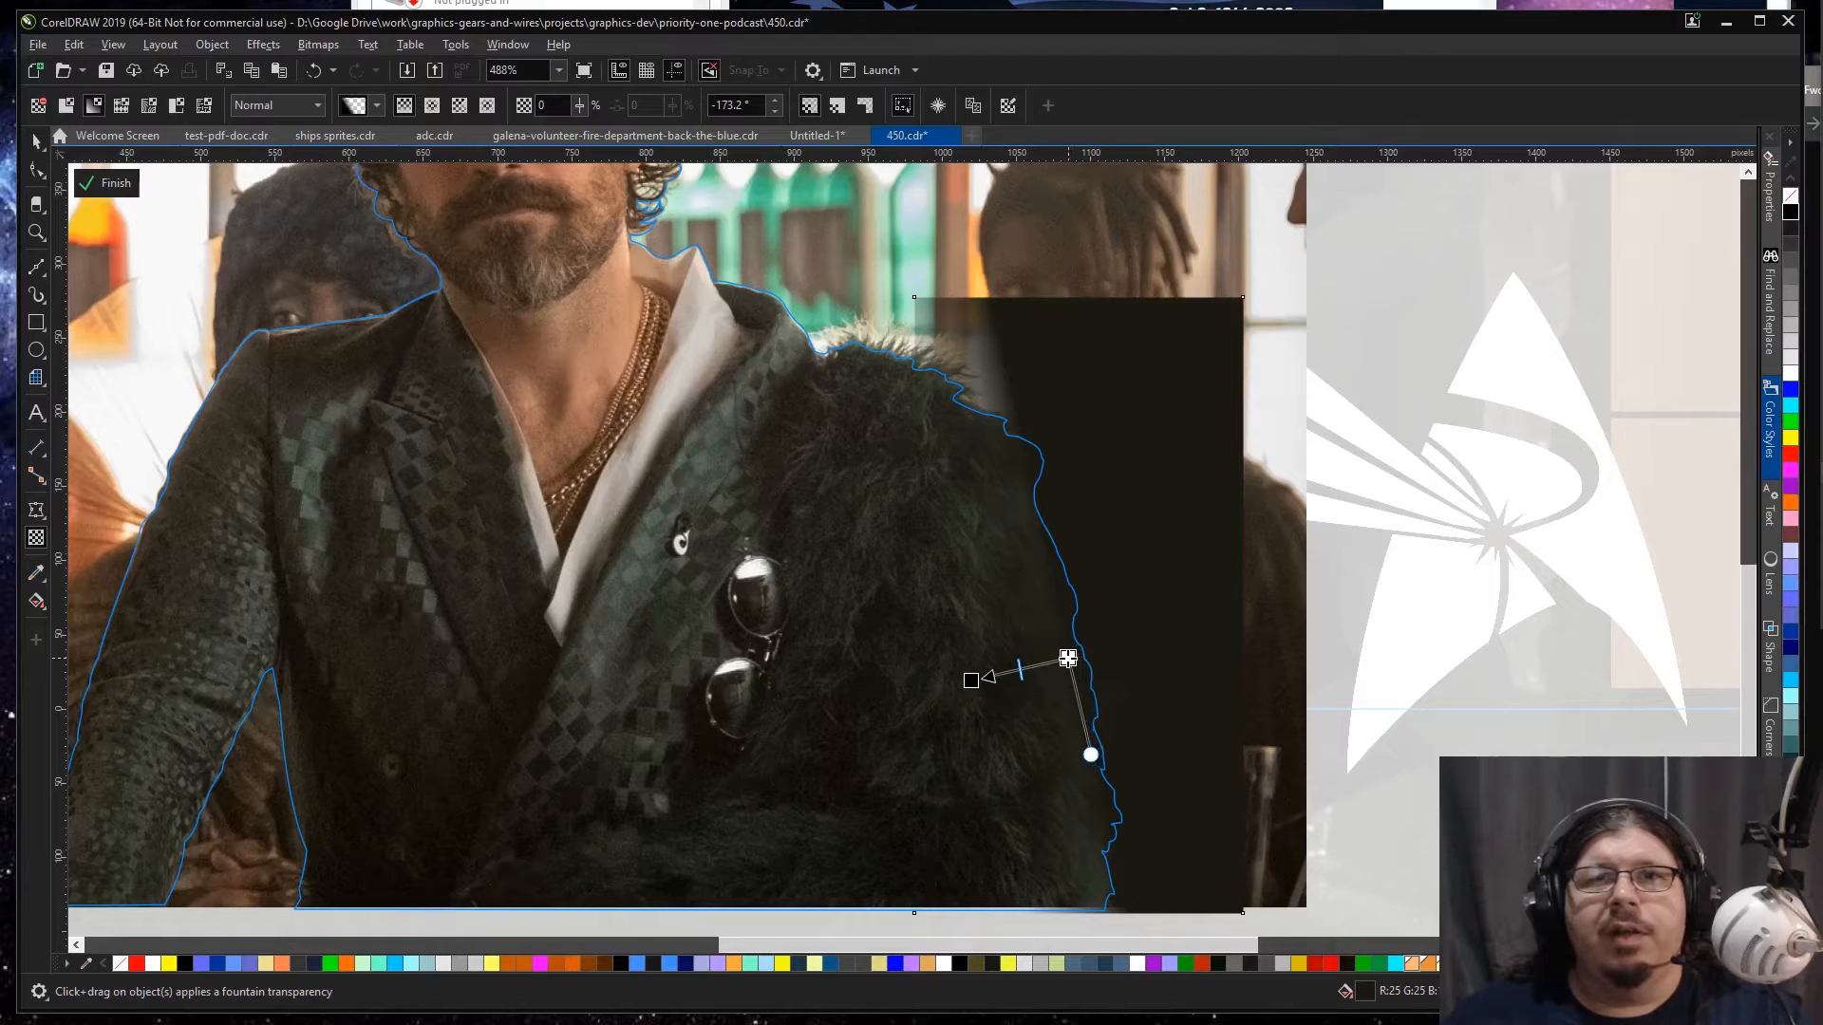
key("space")
left_click_drag(908, 605, 875, 606)
key("space")
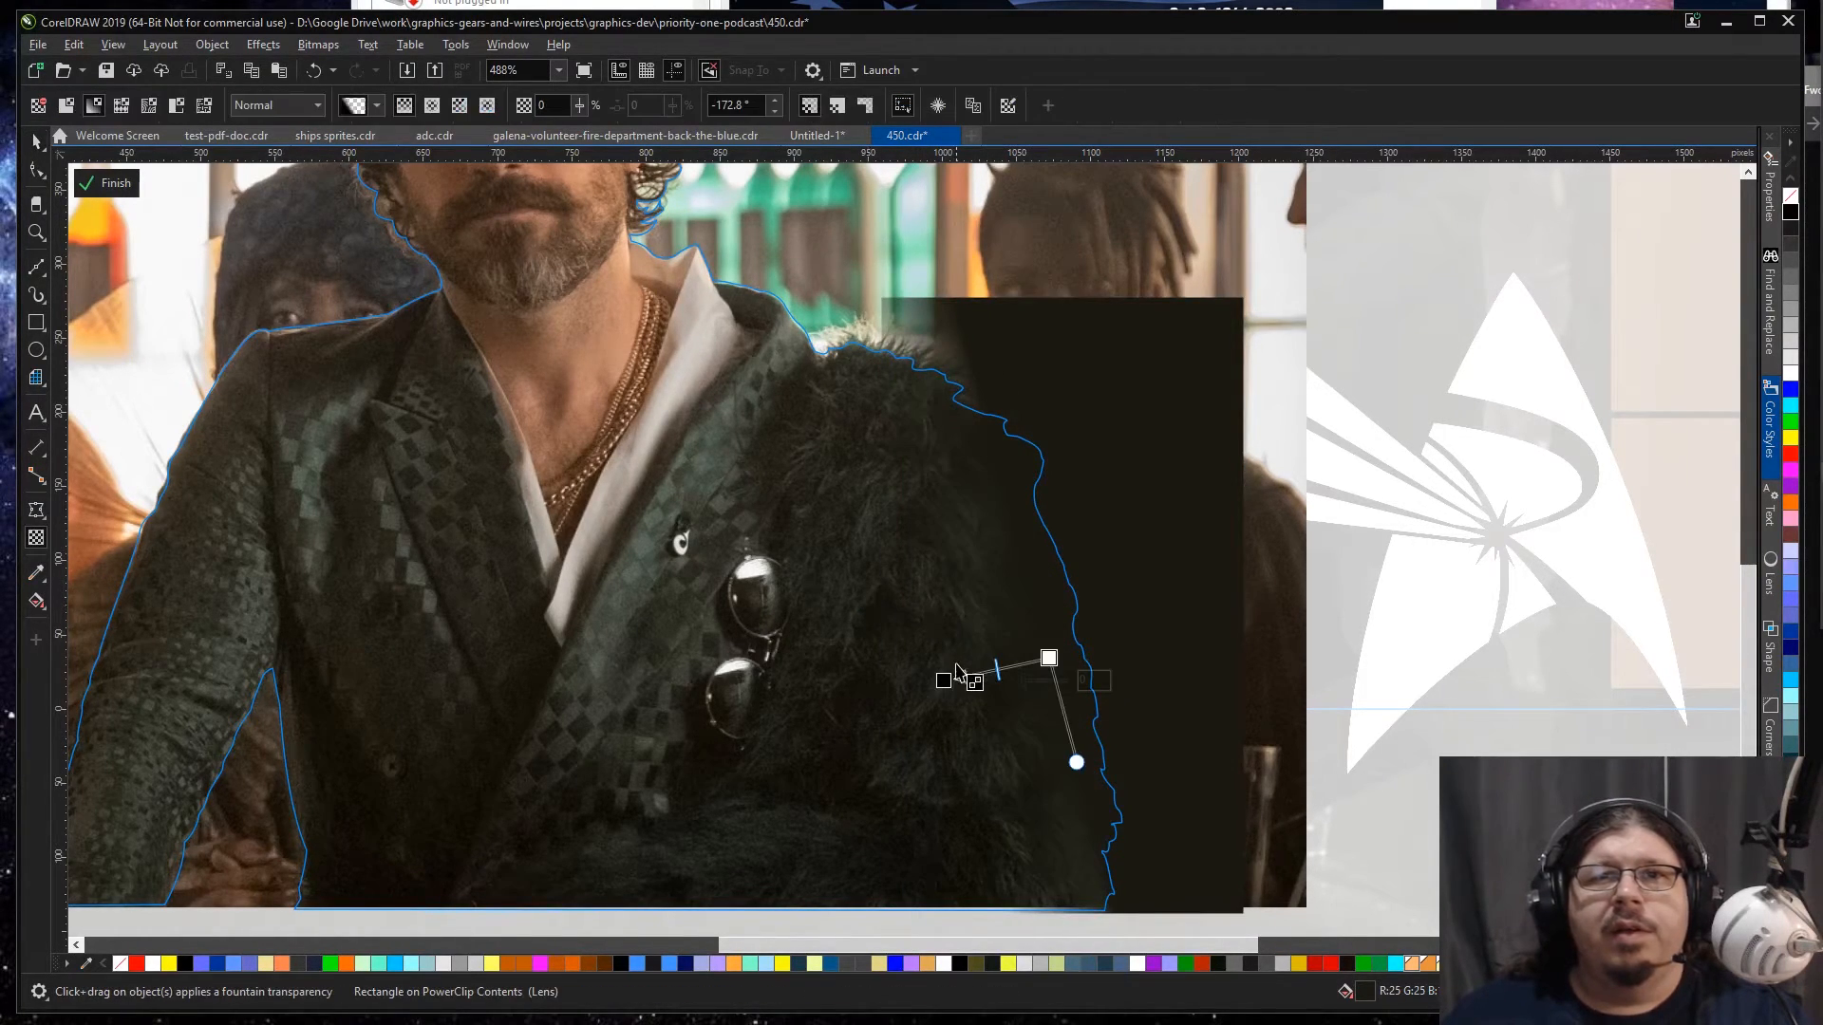
left_click_drag(943, 680, 1052, 649)
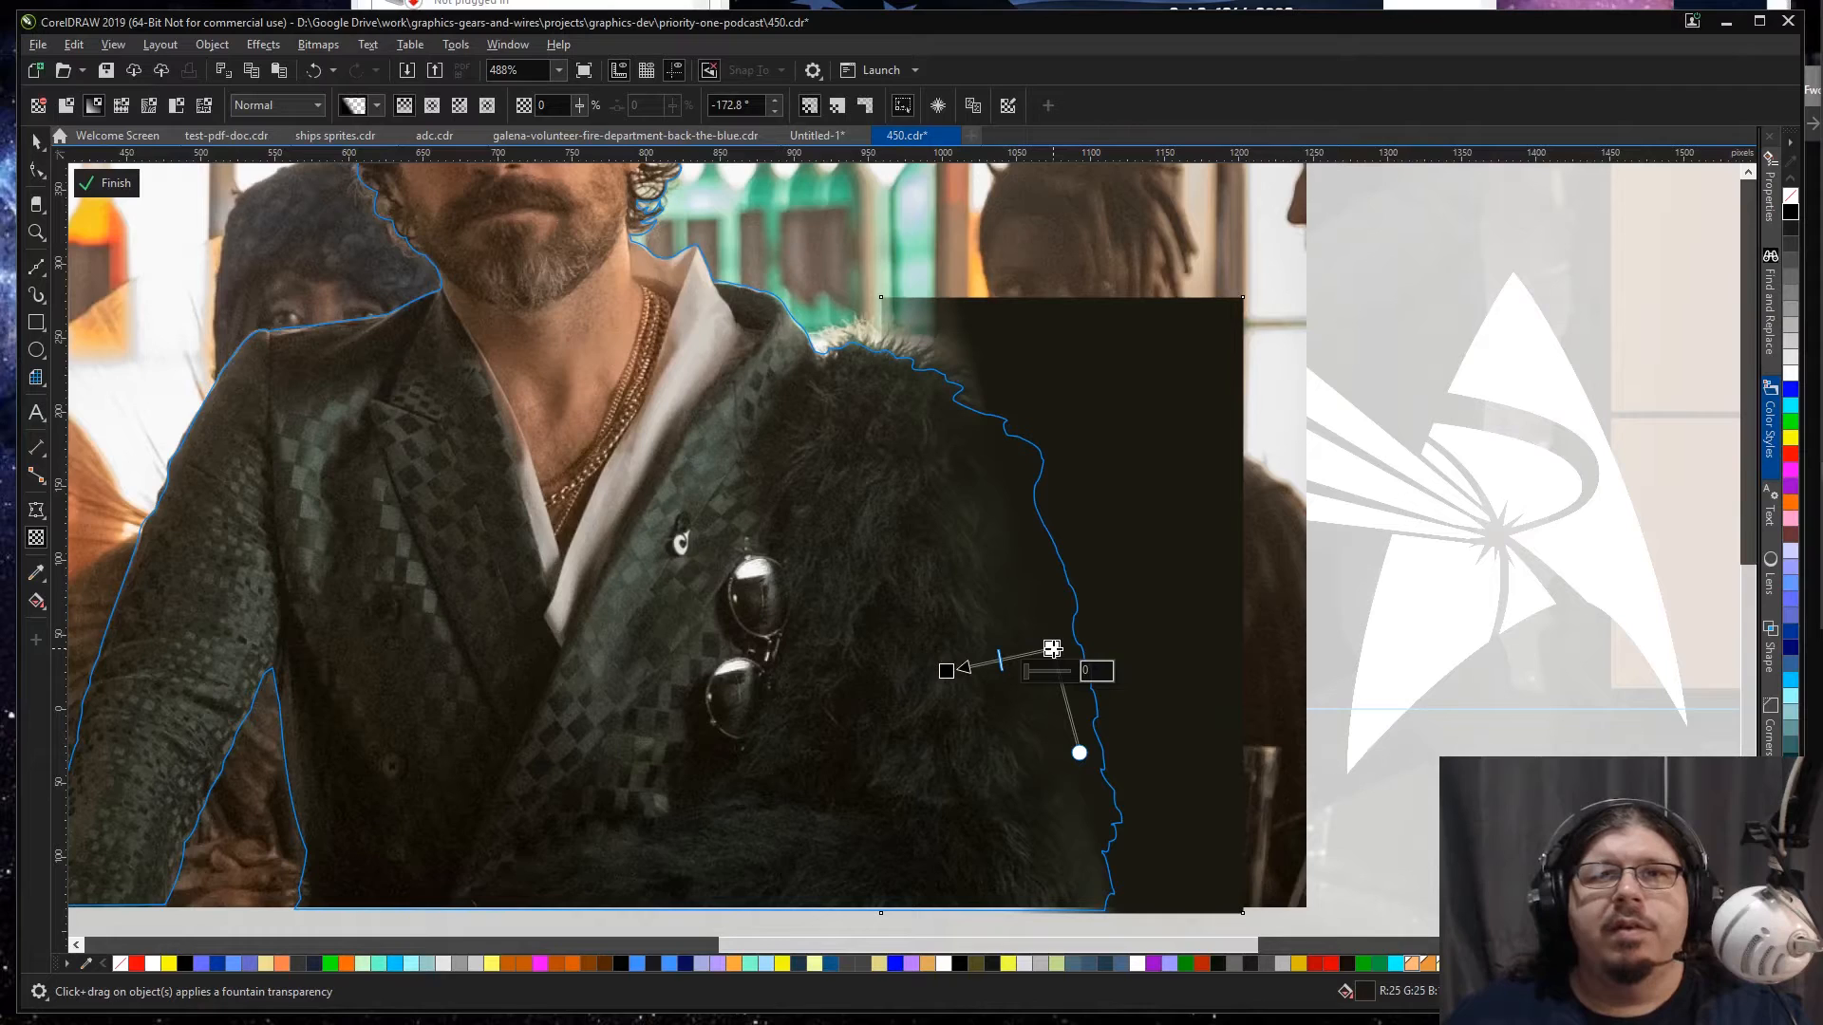
key("space")
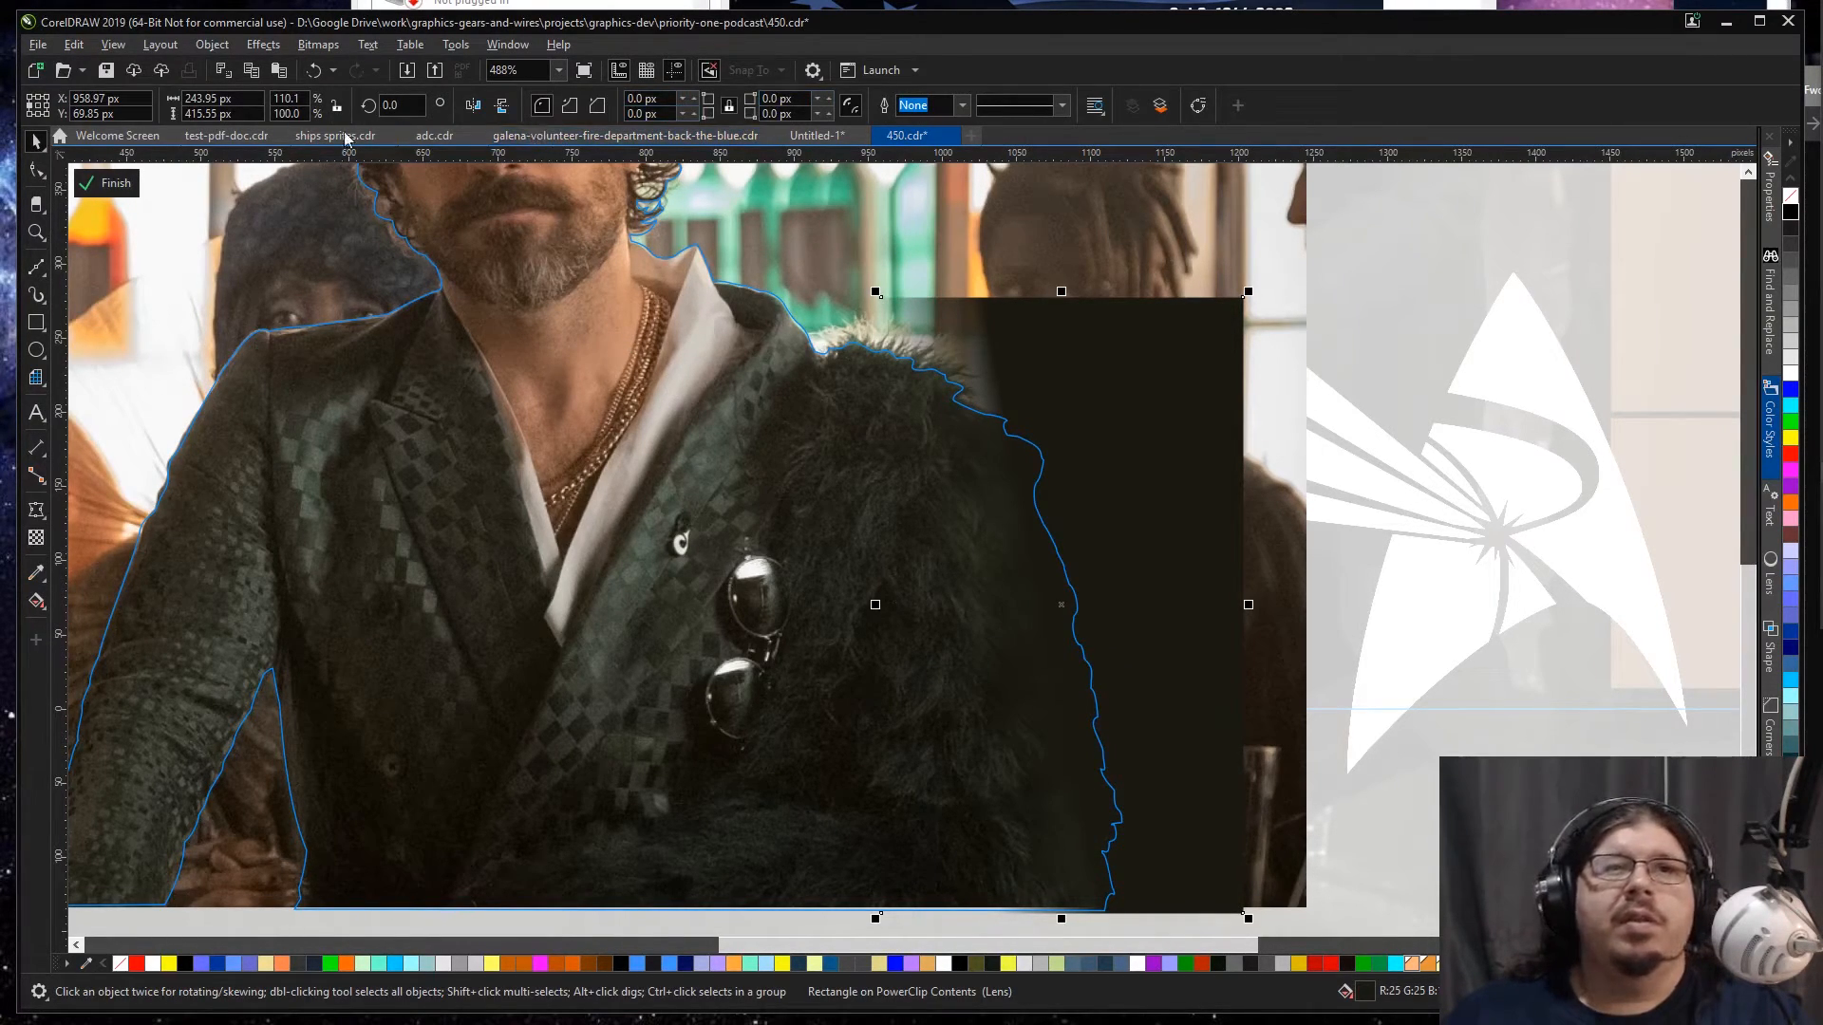
Step: Set the shading rectangle's transparency merge mode to Multiply
key("space")
left_click(272, 109)
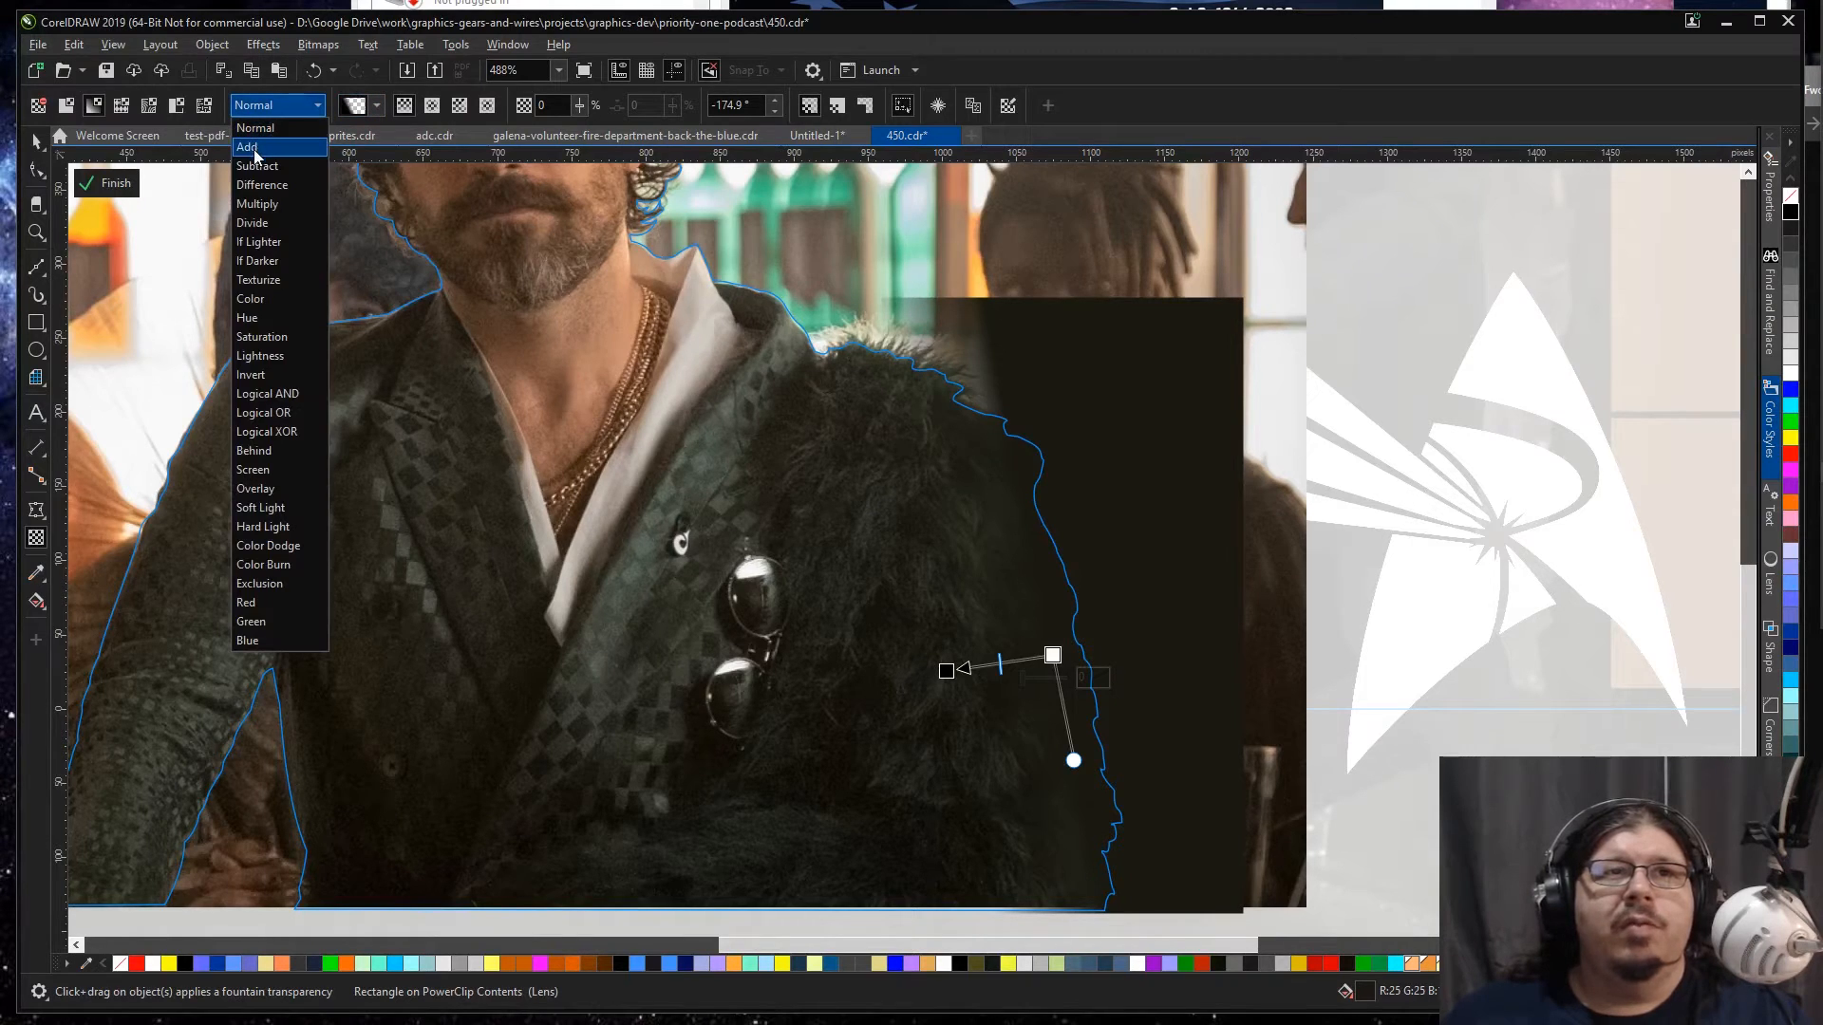
left_click(267, 205)
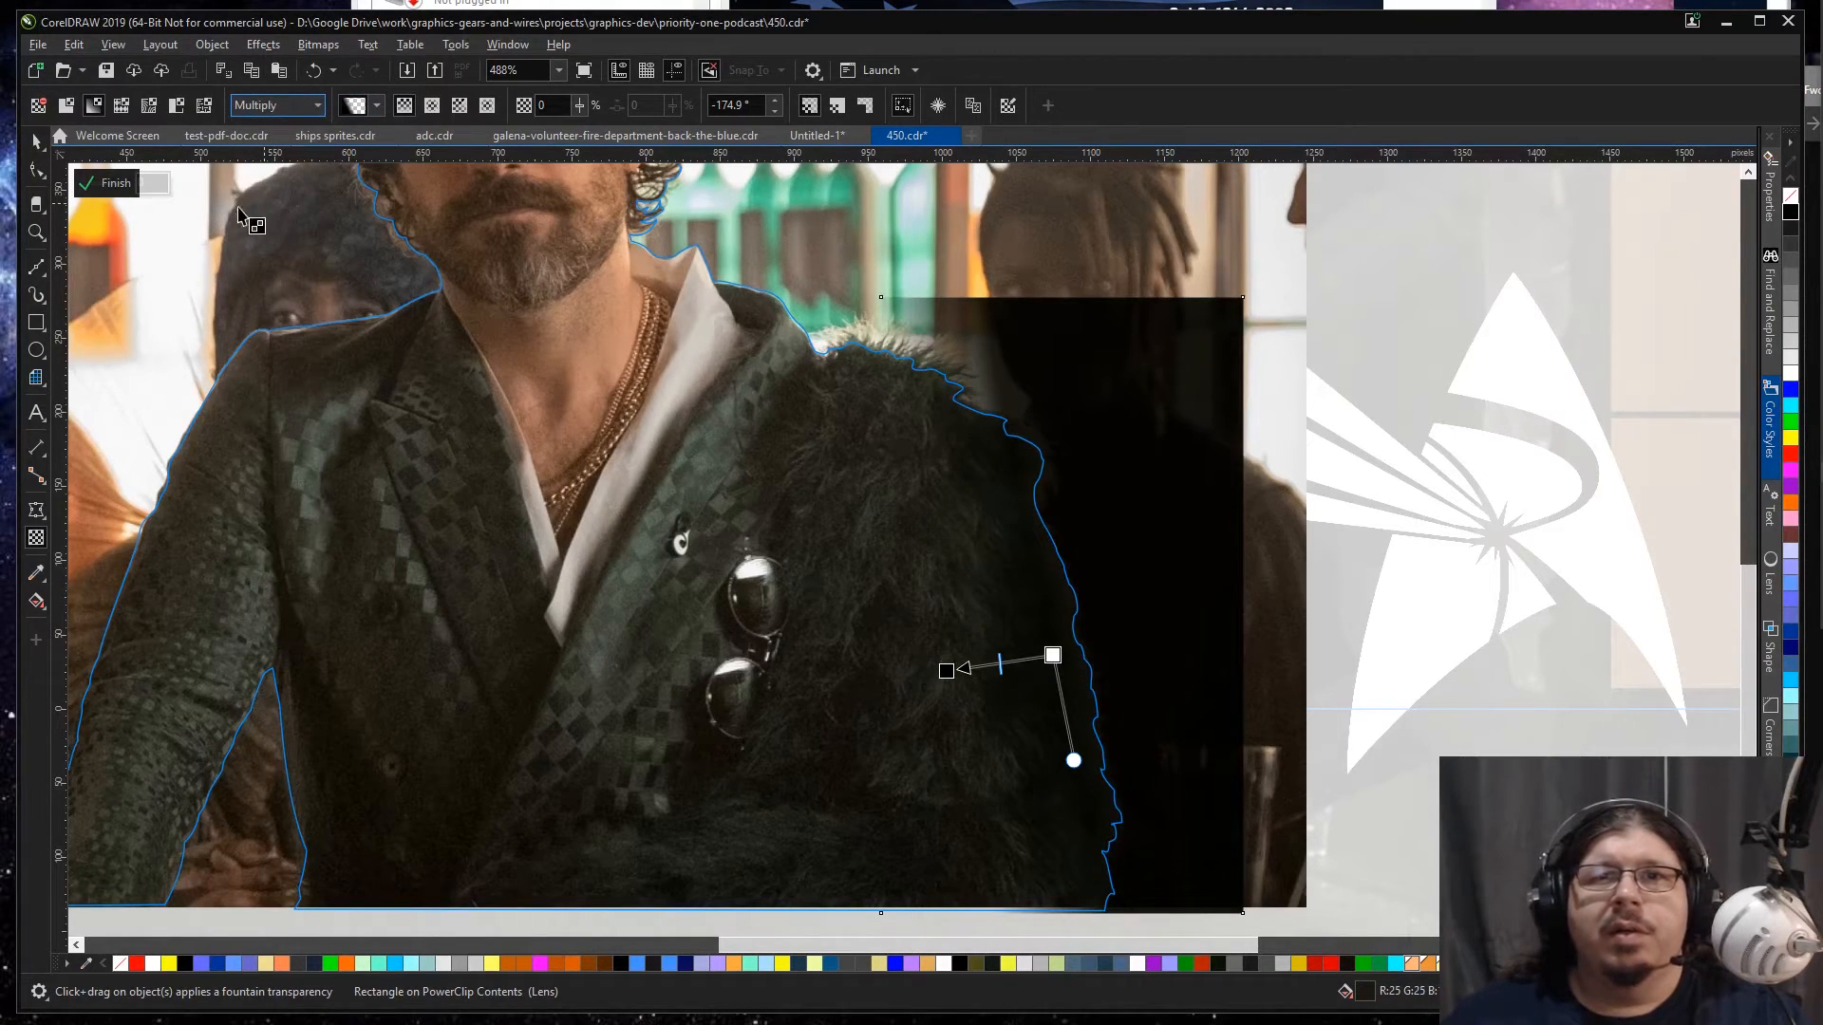
left_click(37, 142)
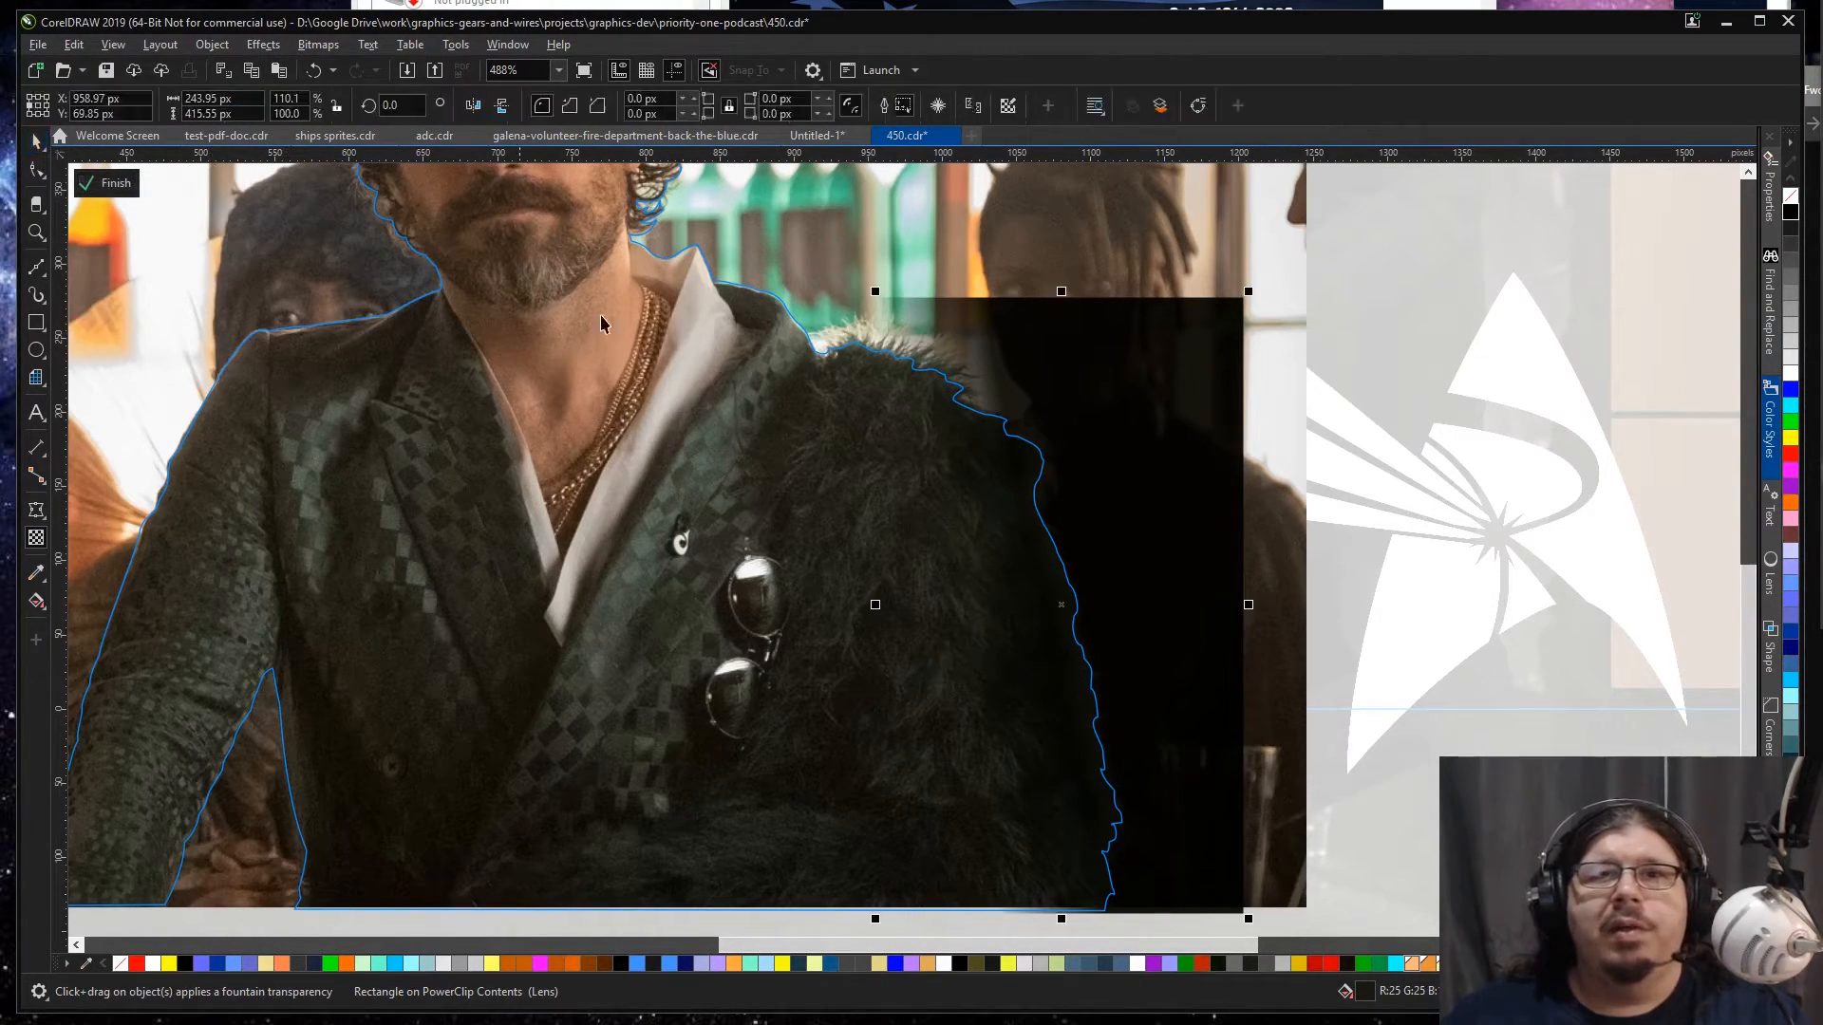
Step: Leave the cutout's contents and examine how the shaded coat edge blends into the banner scene
scroll(1221, 558, "down", 2)
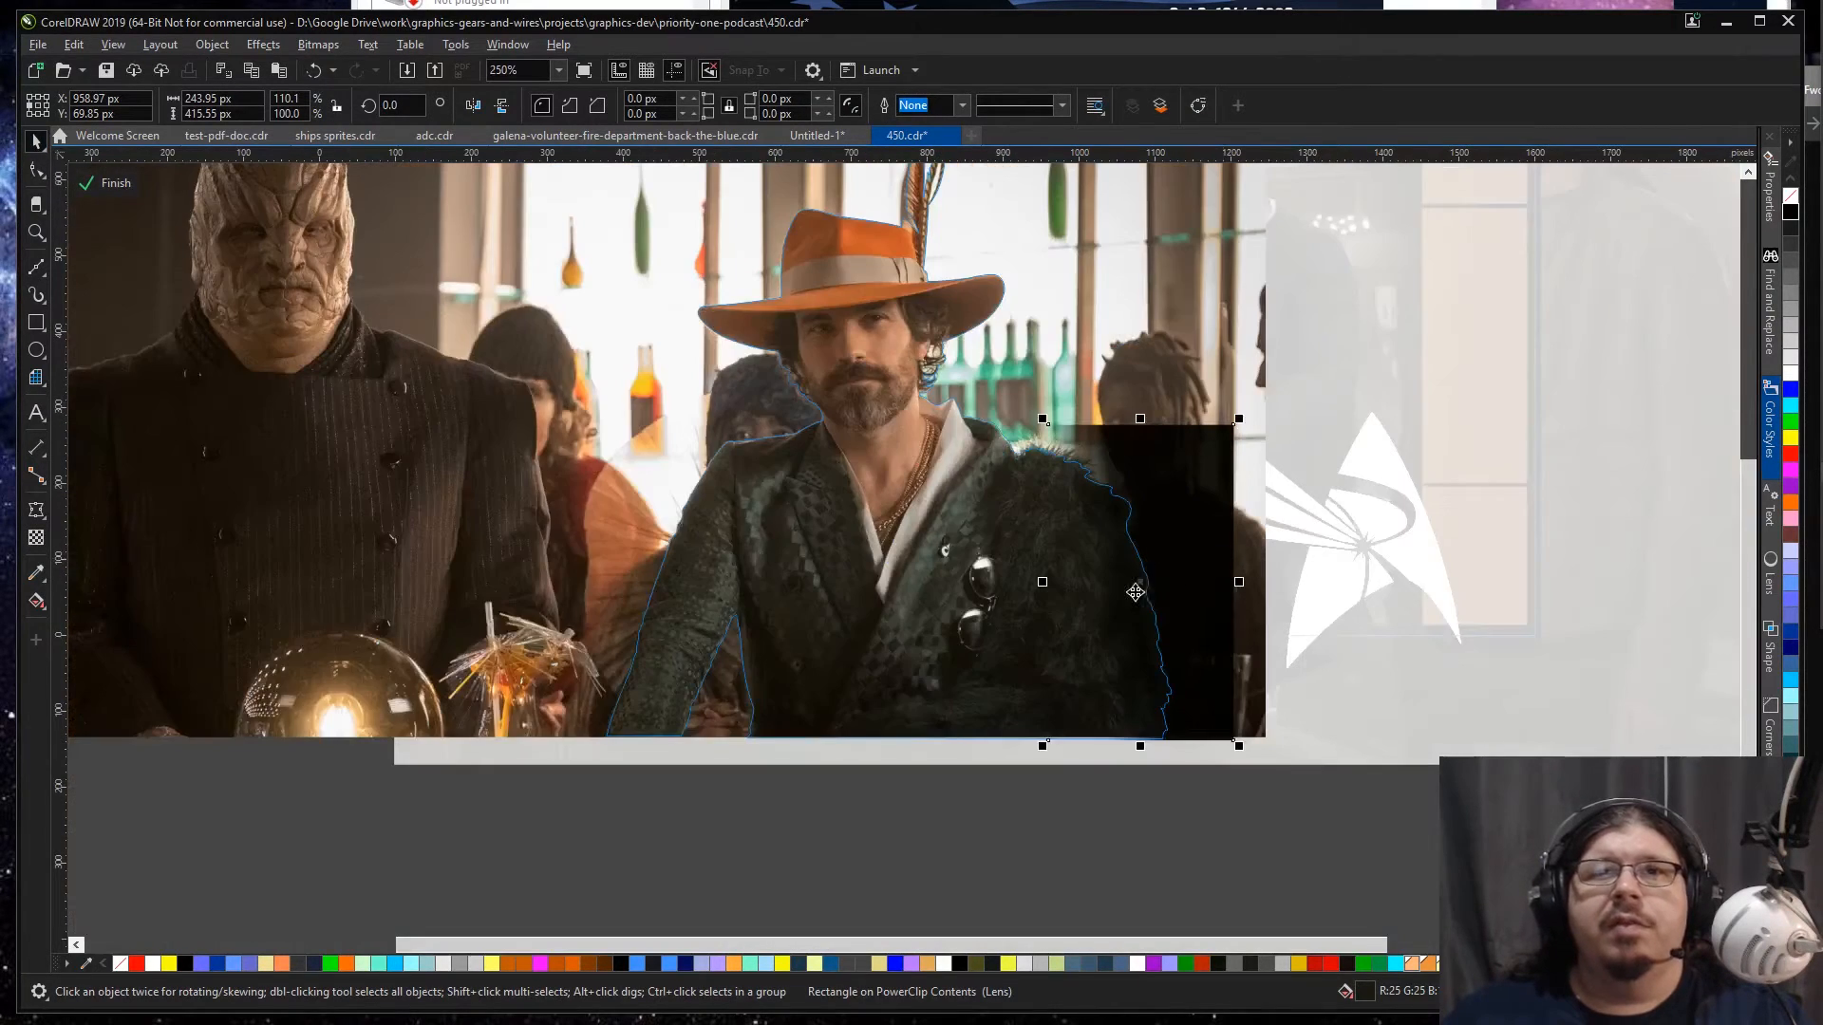
left_click(808, 795, "ctrl")
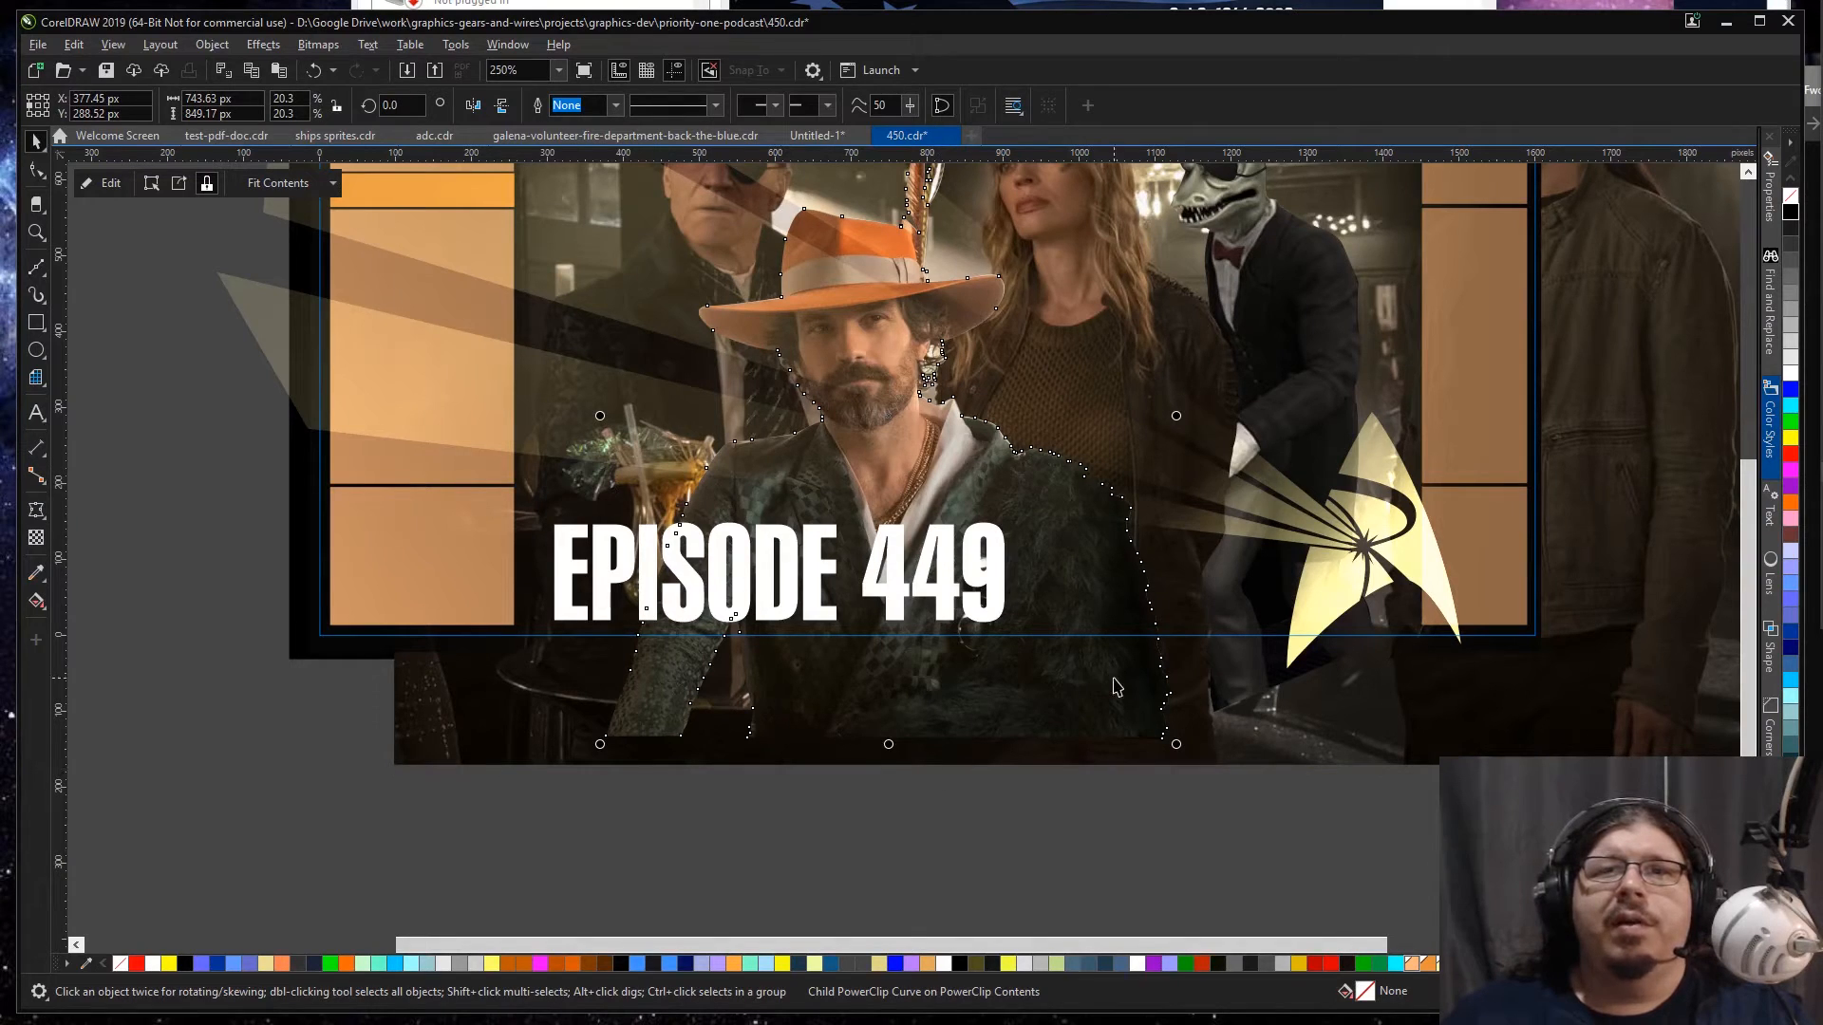
left_click(1081, 820)
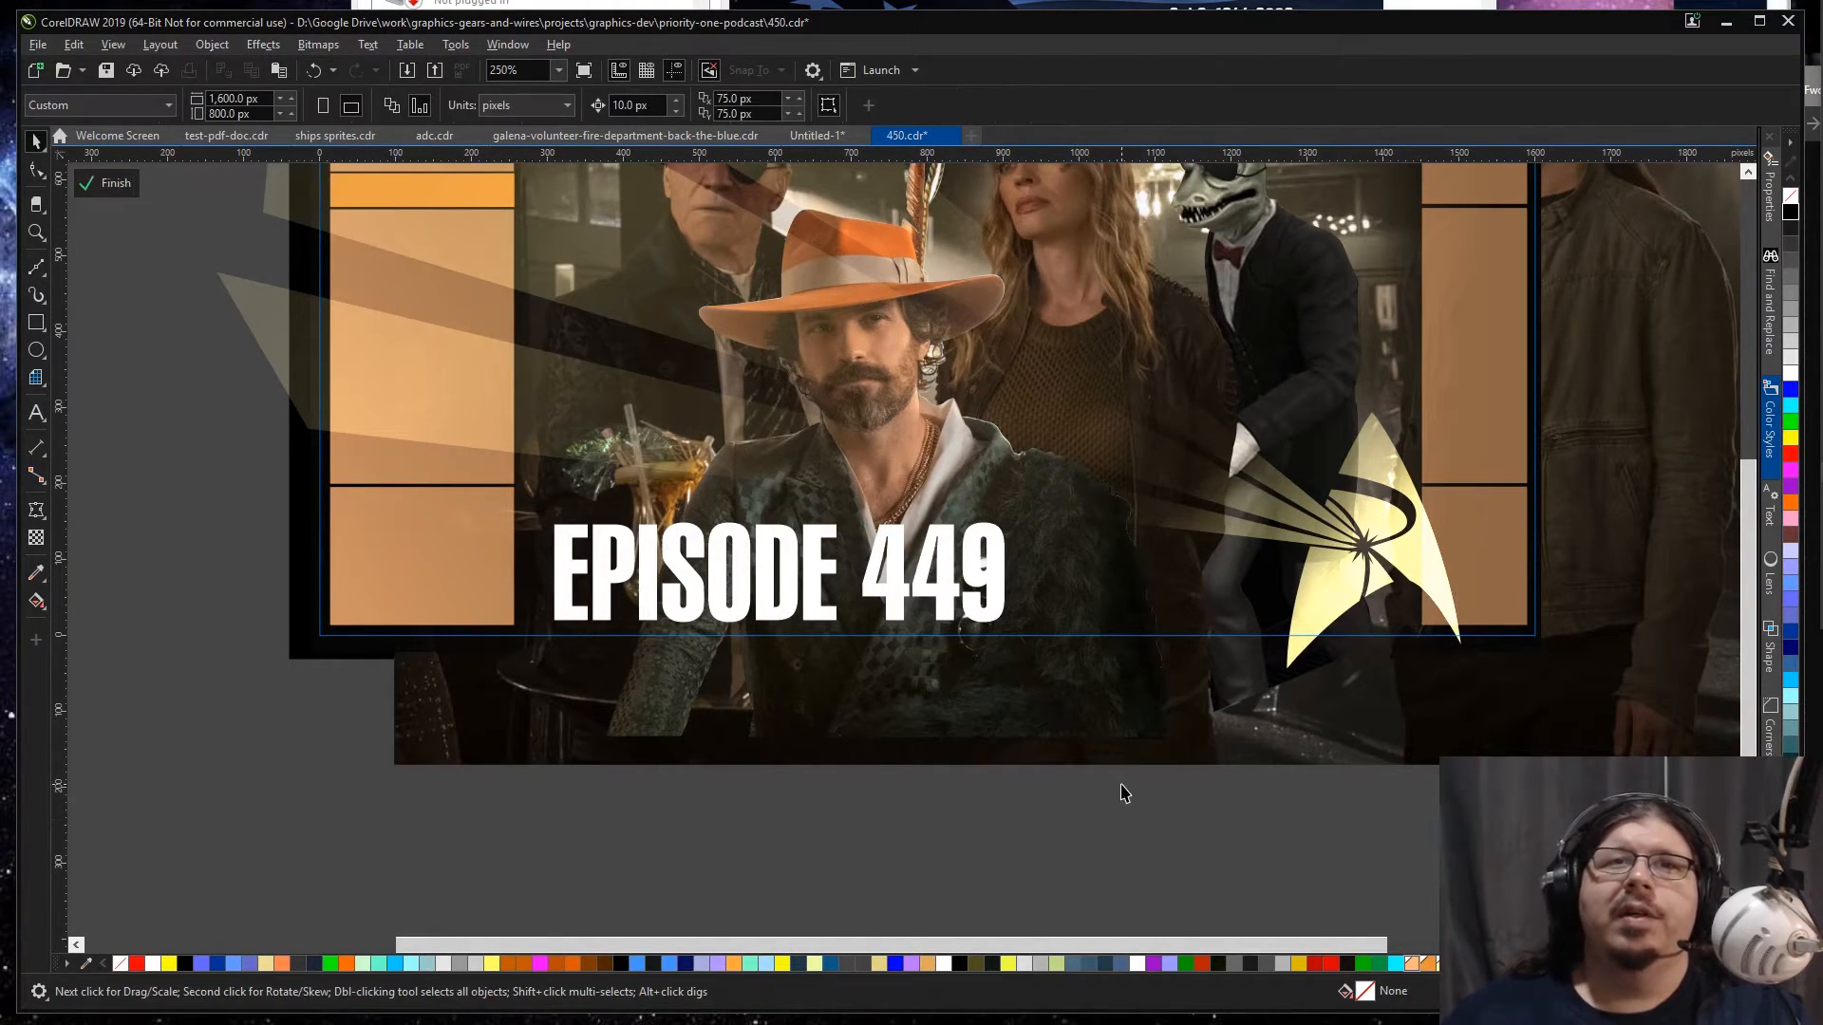
left_click(1097, 663)
key("ctrl+z")
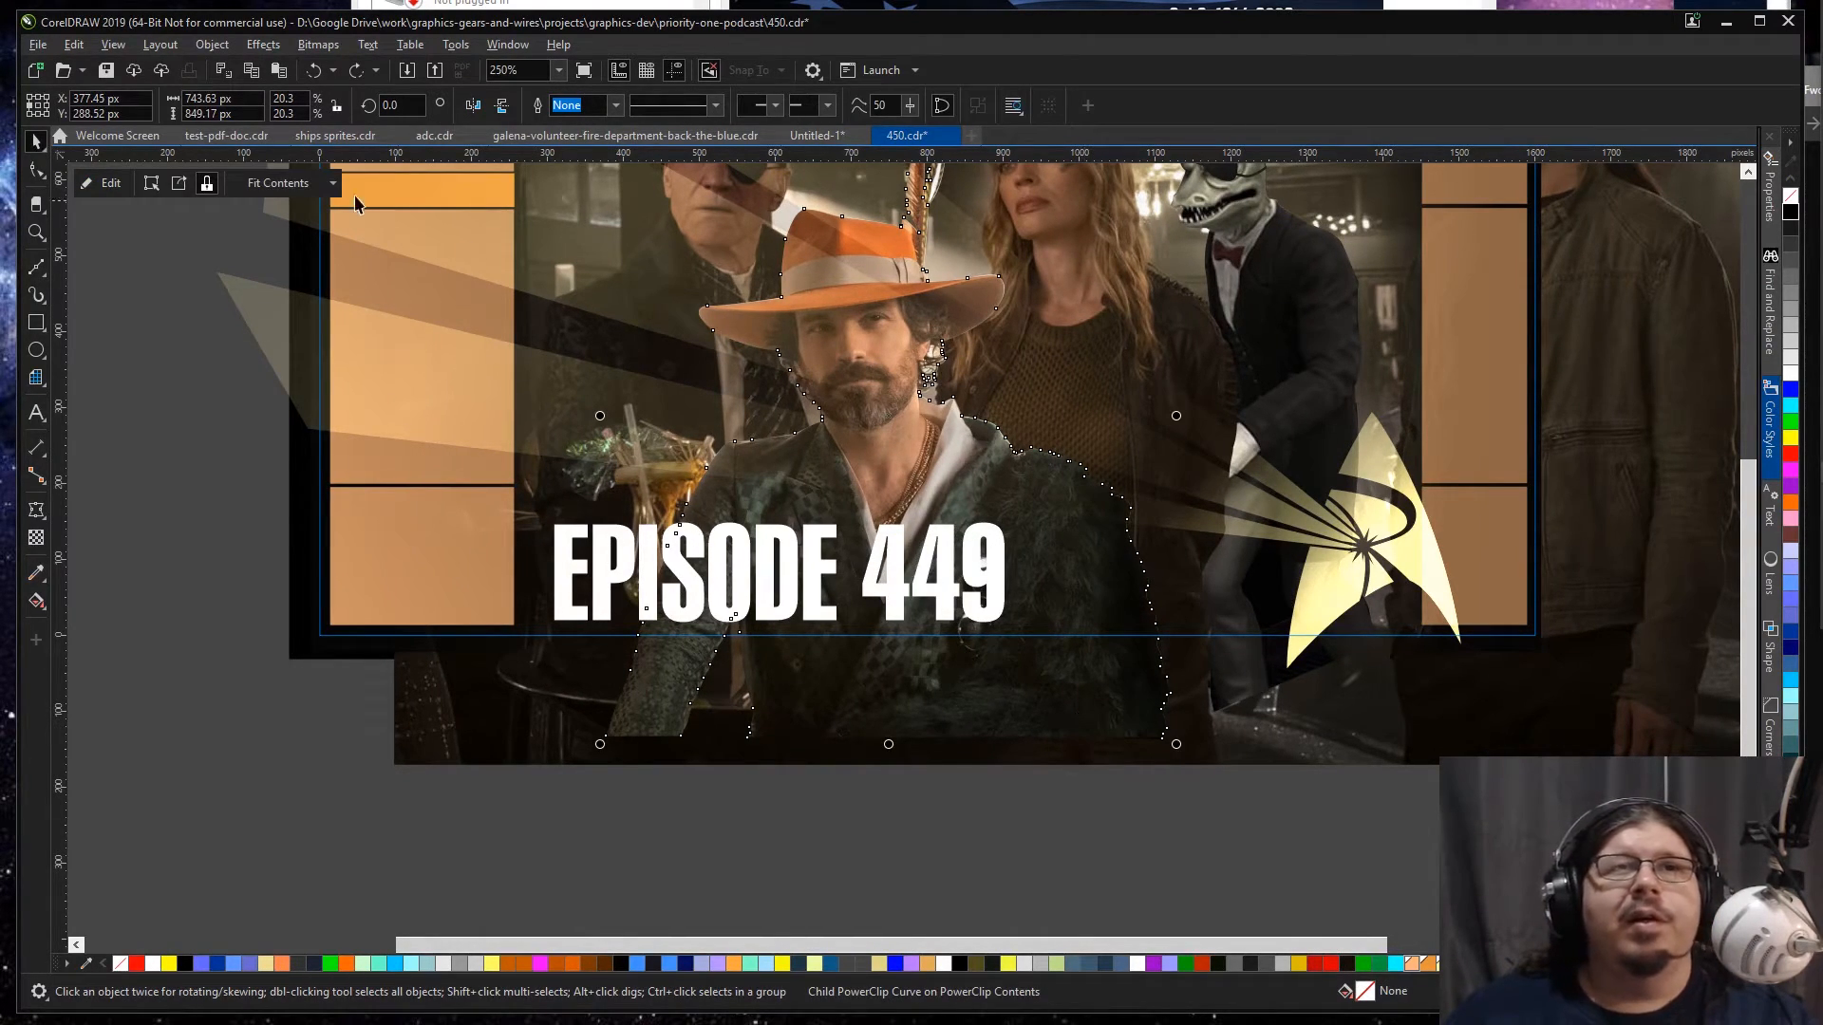
Step: Open the front man's cutout contents and refill the shading rectangle with a dark tone sampled from the fur coat
left_click(112, 183)
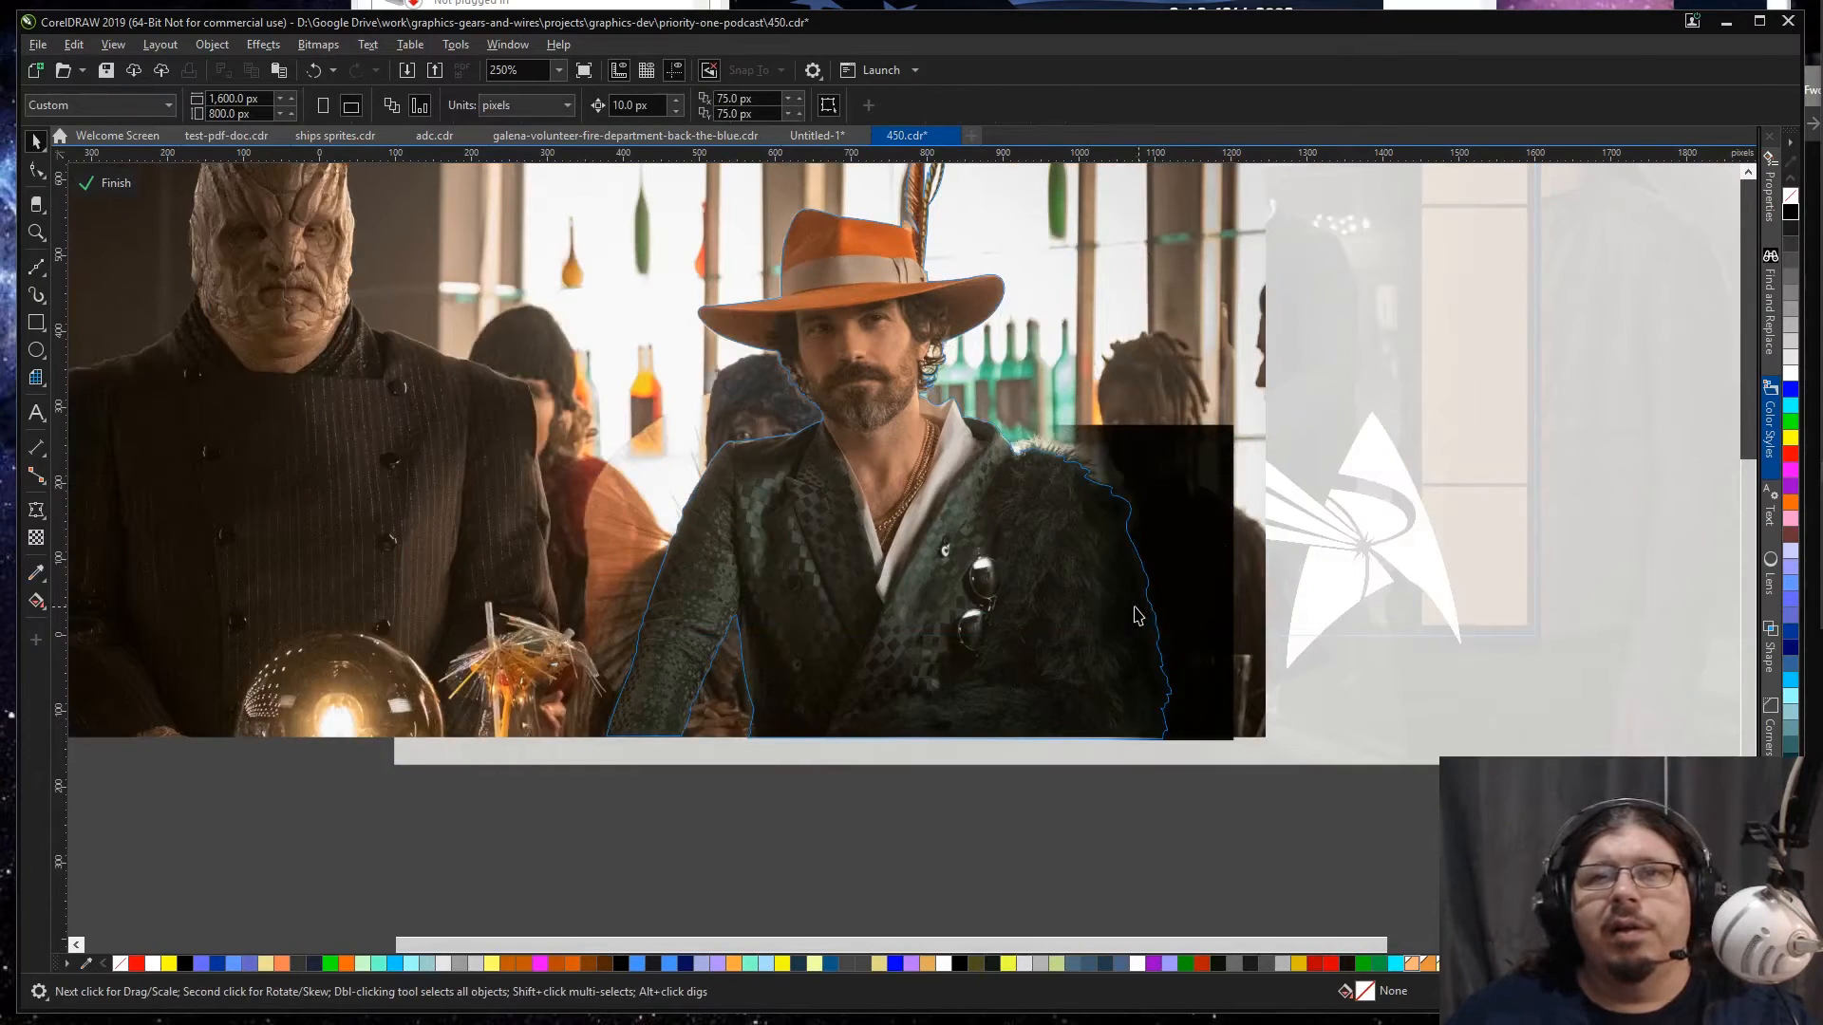
left_click(1138, 610)
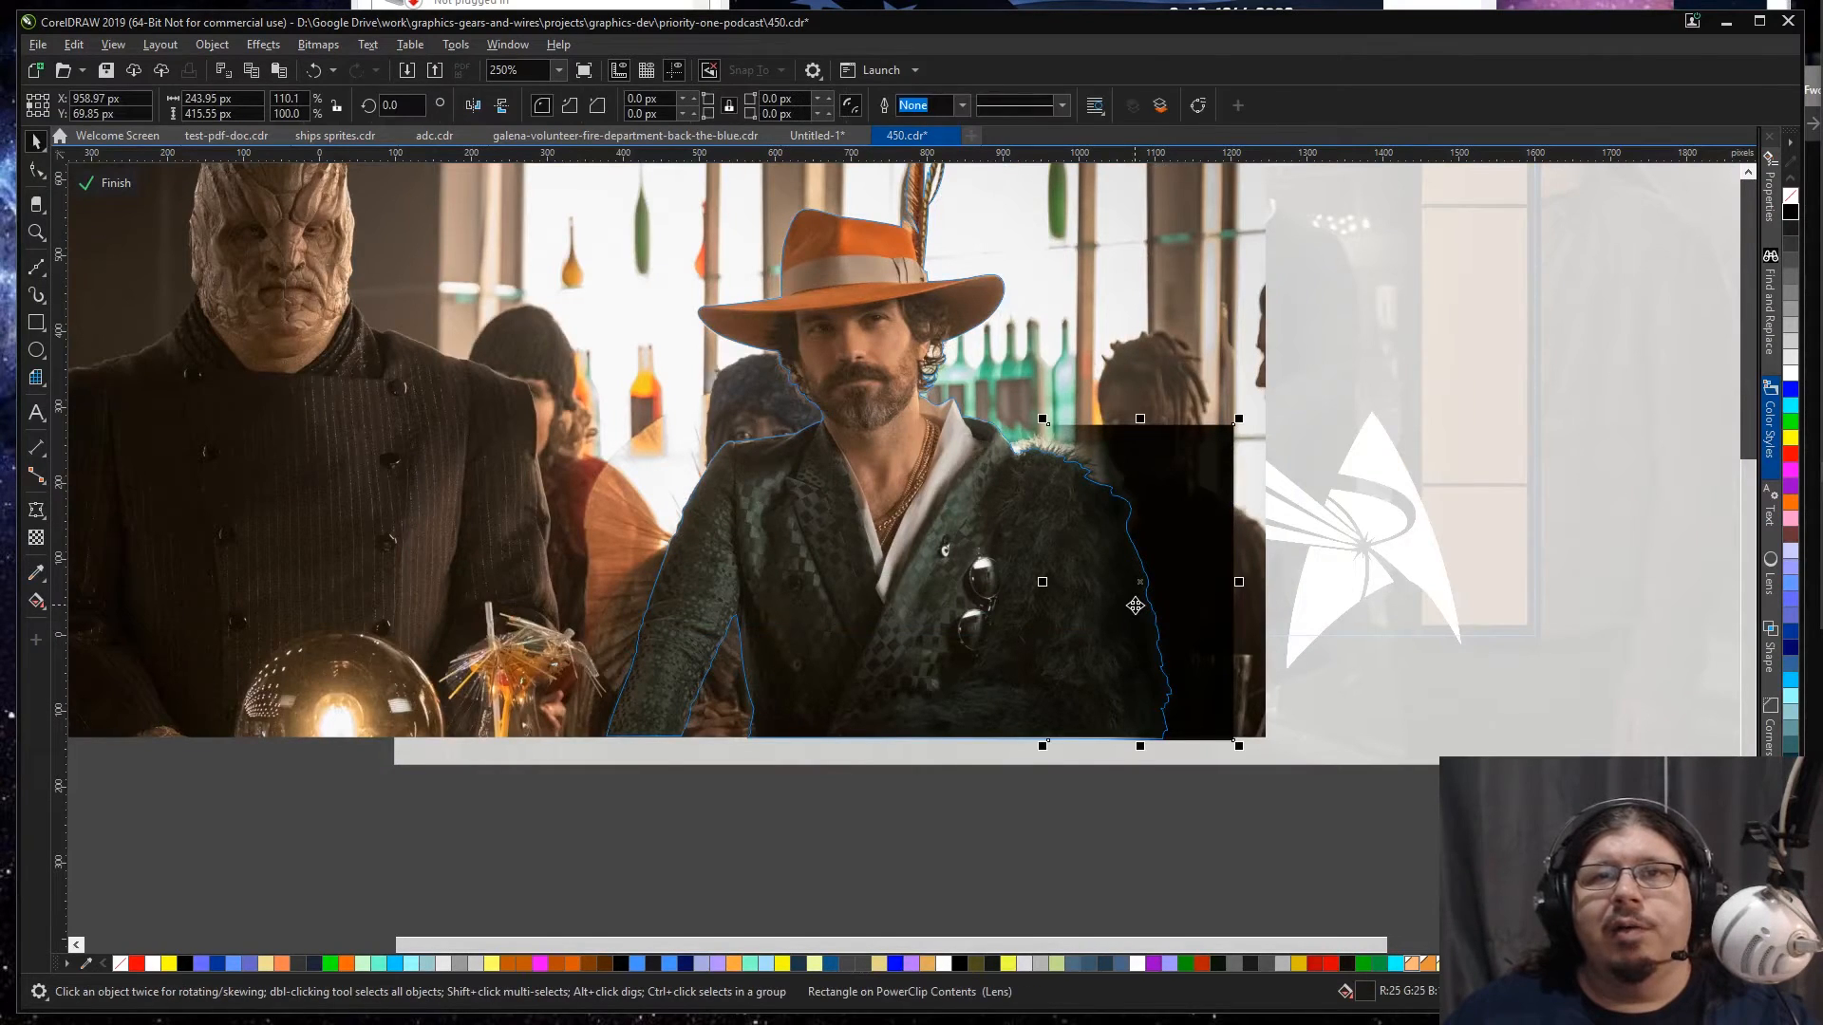
left_click(37, 571)
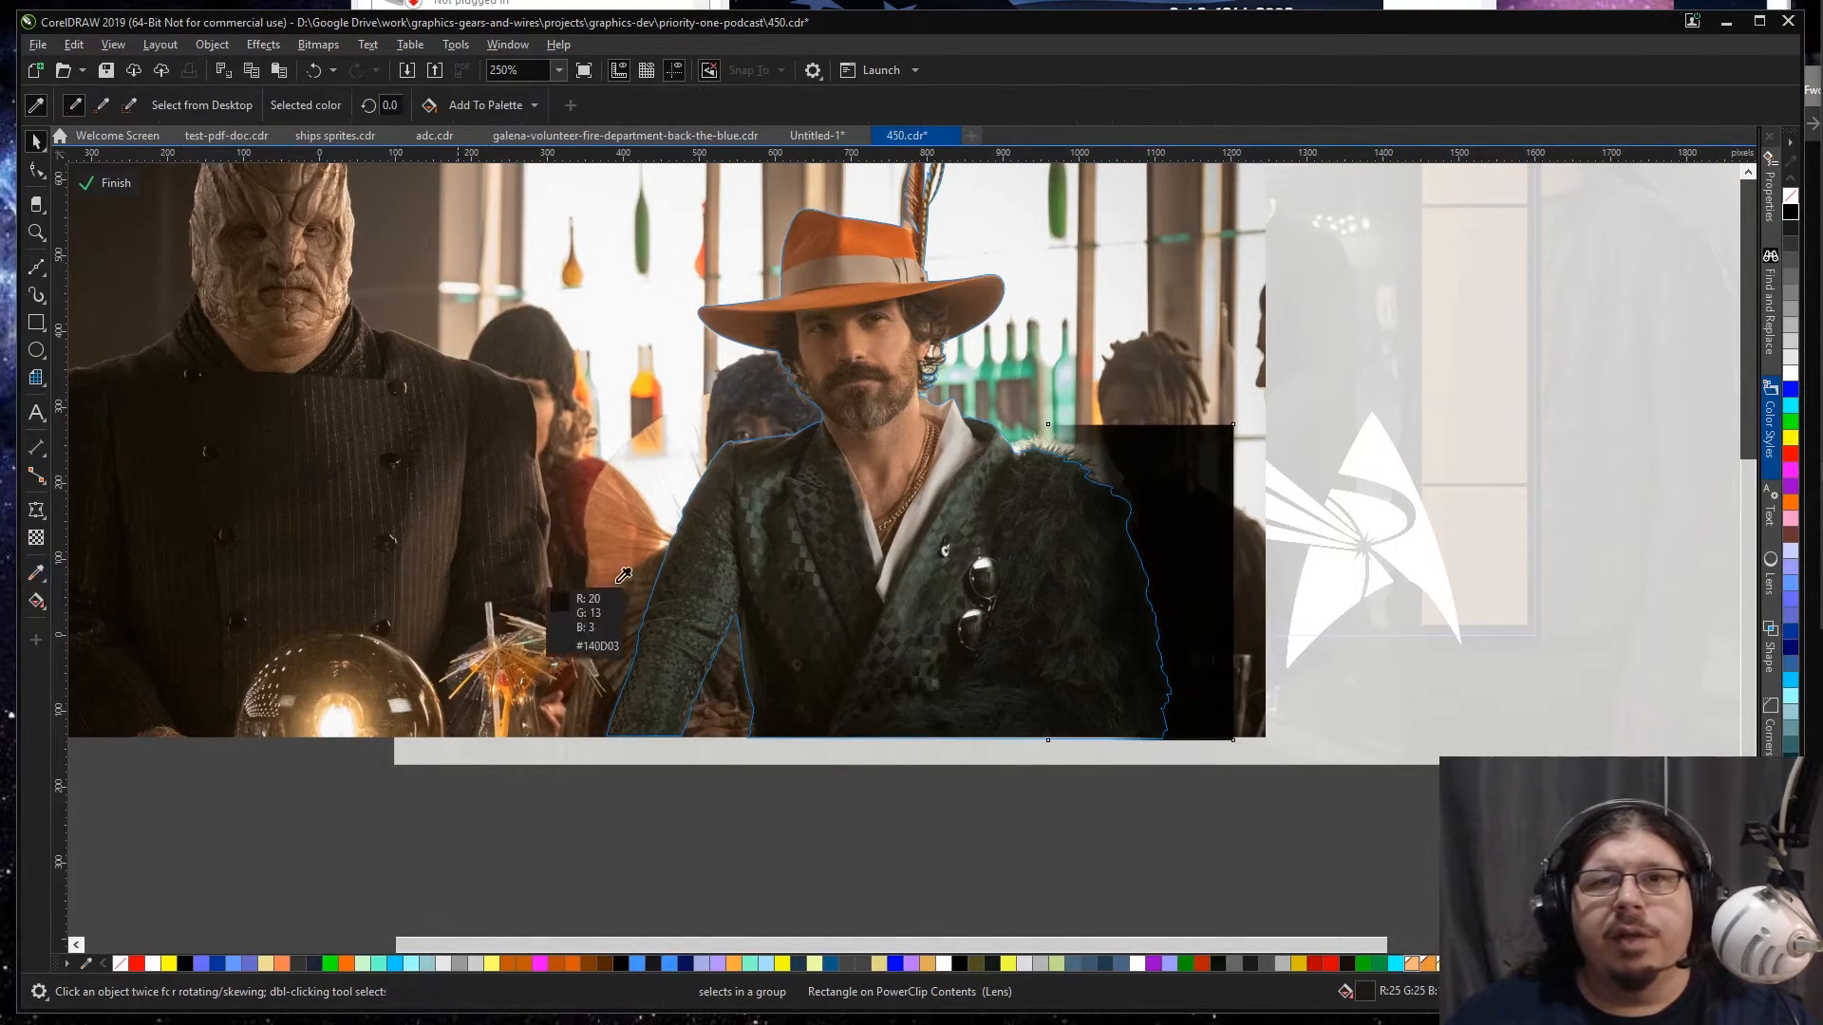
left_click(1088, 576)
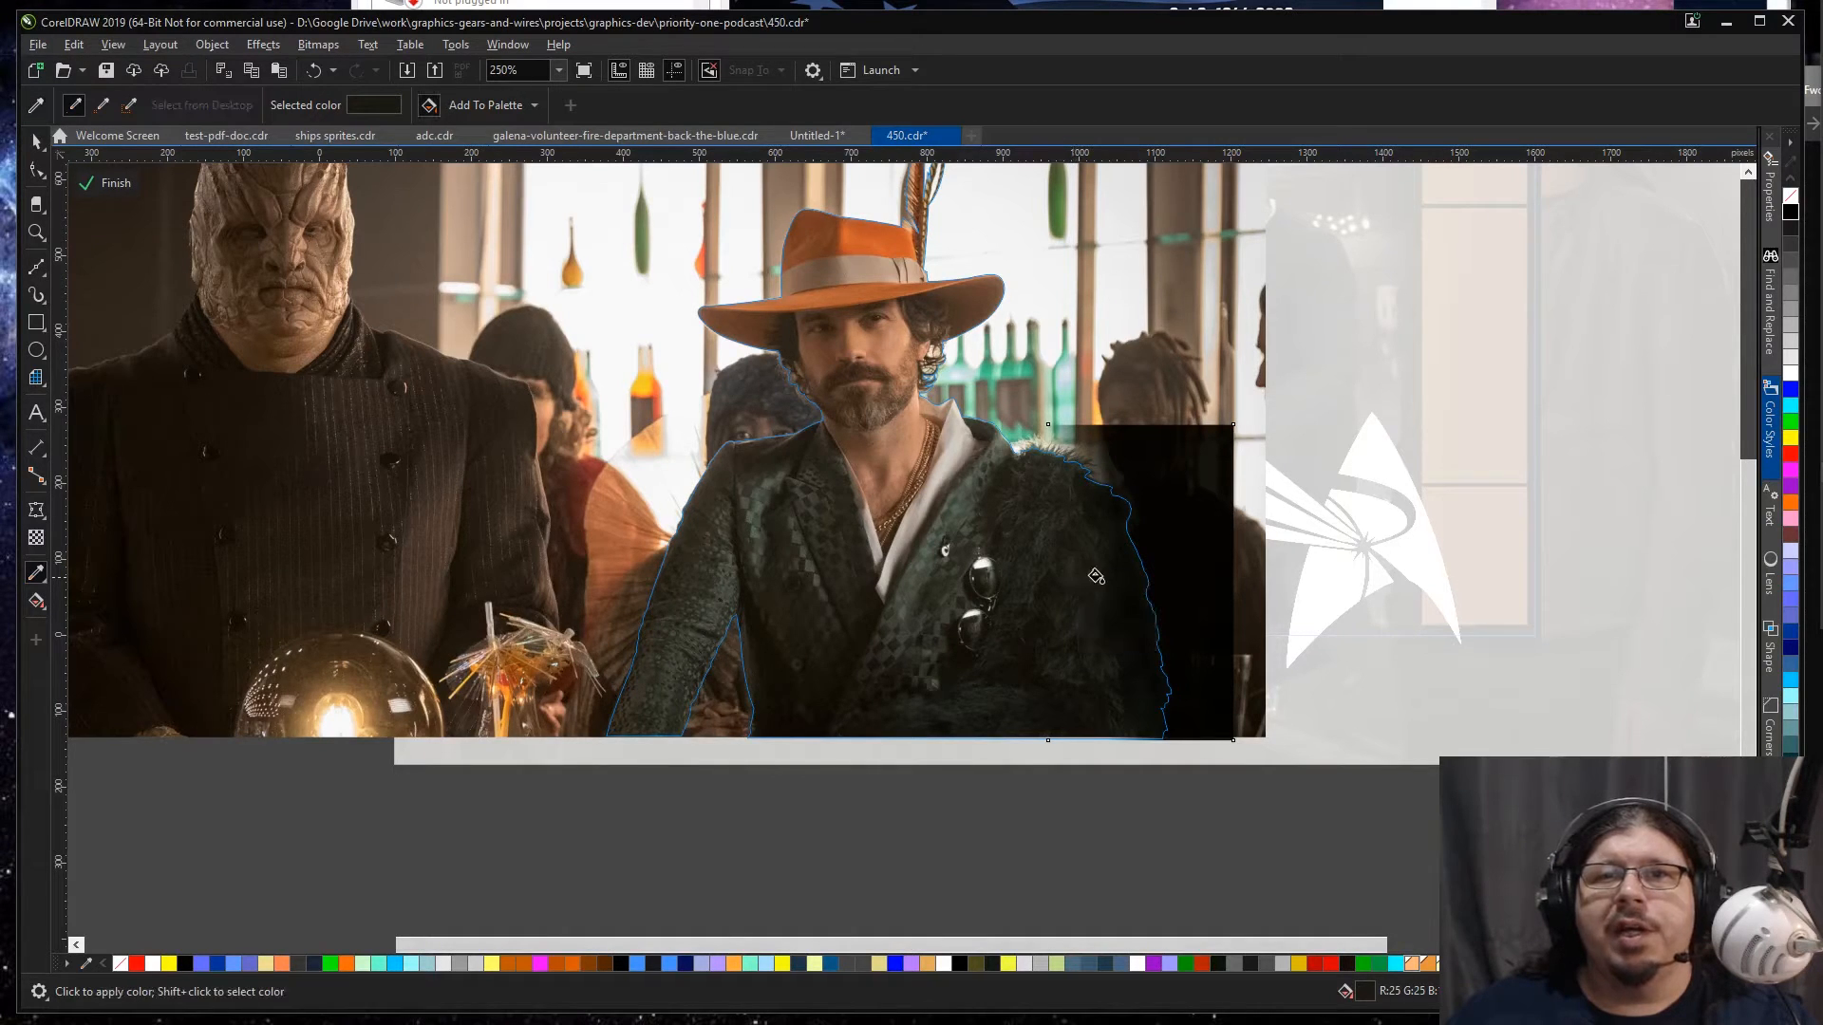
key("space")
key("space")
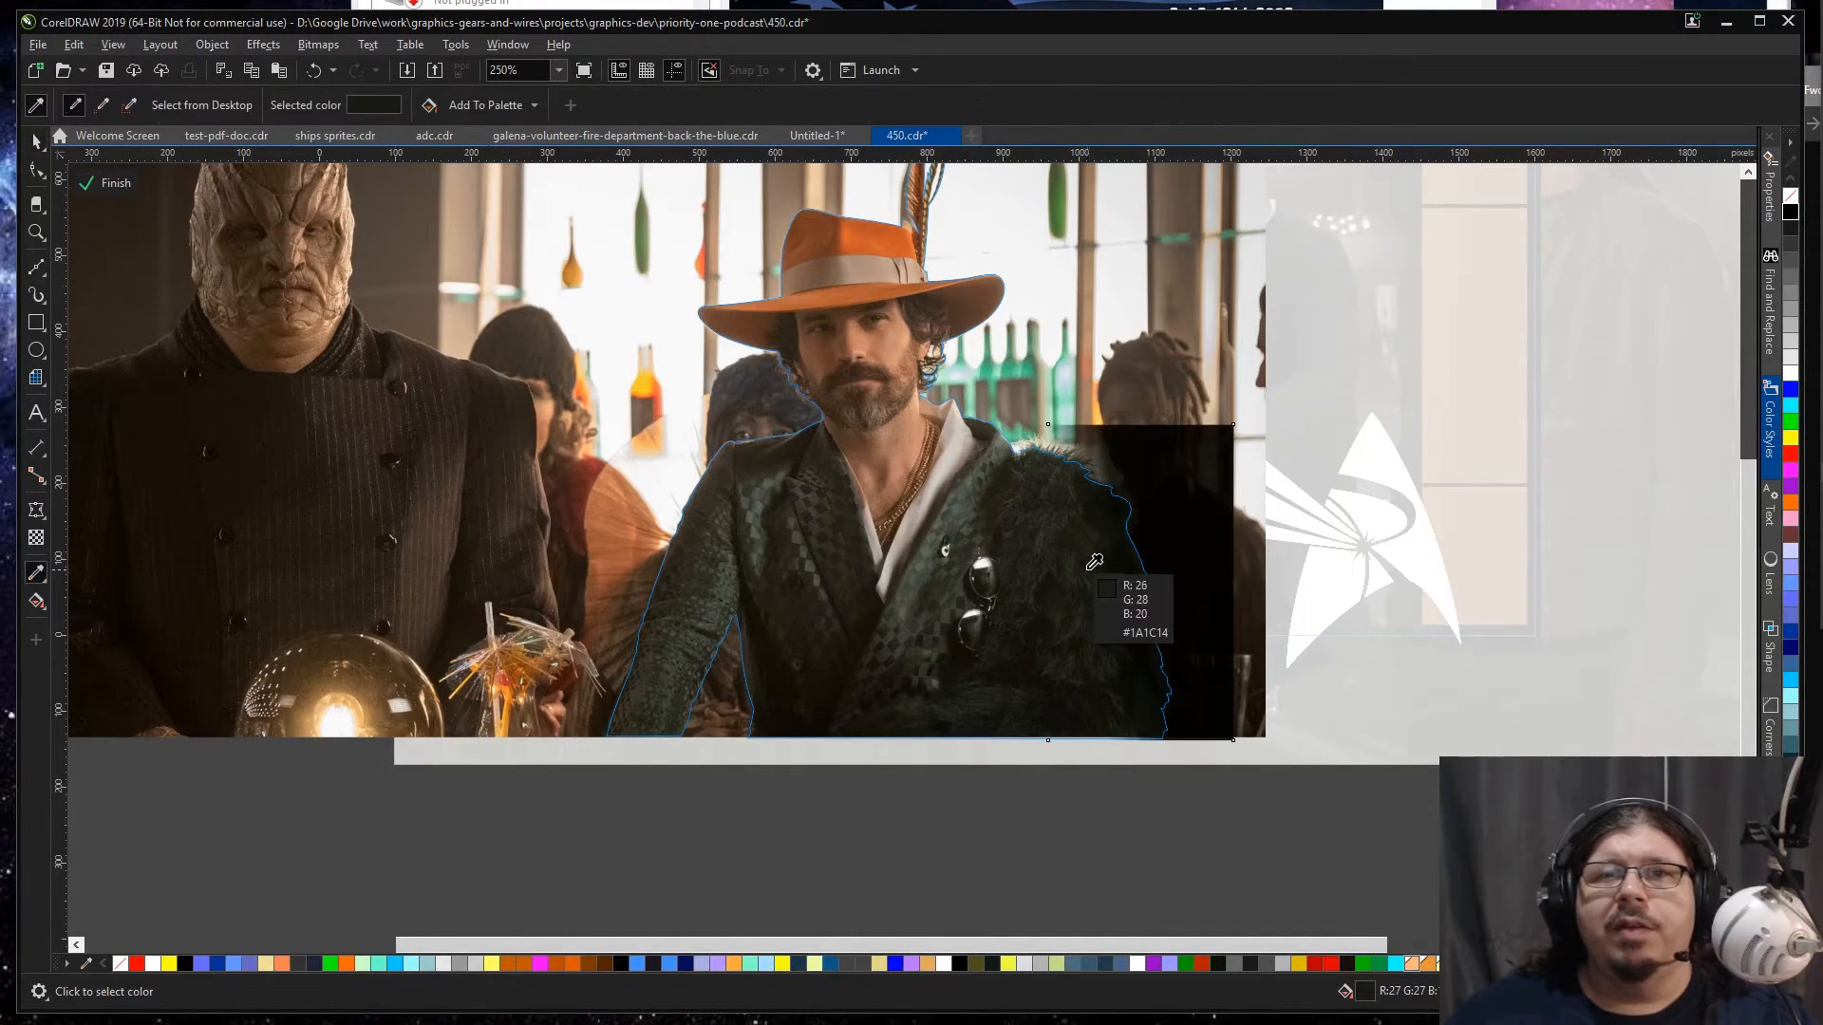
left_click(1087, 569)
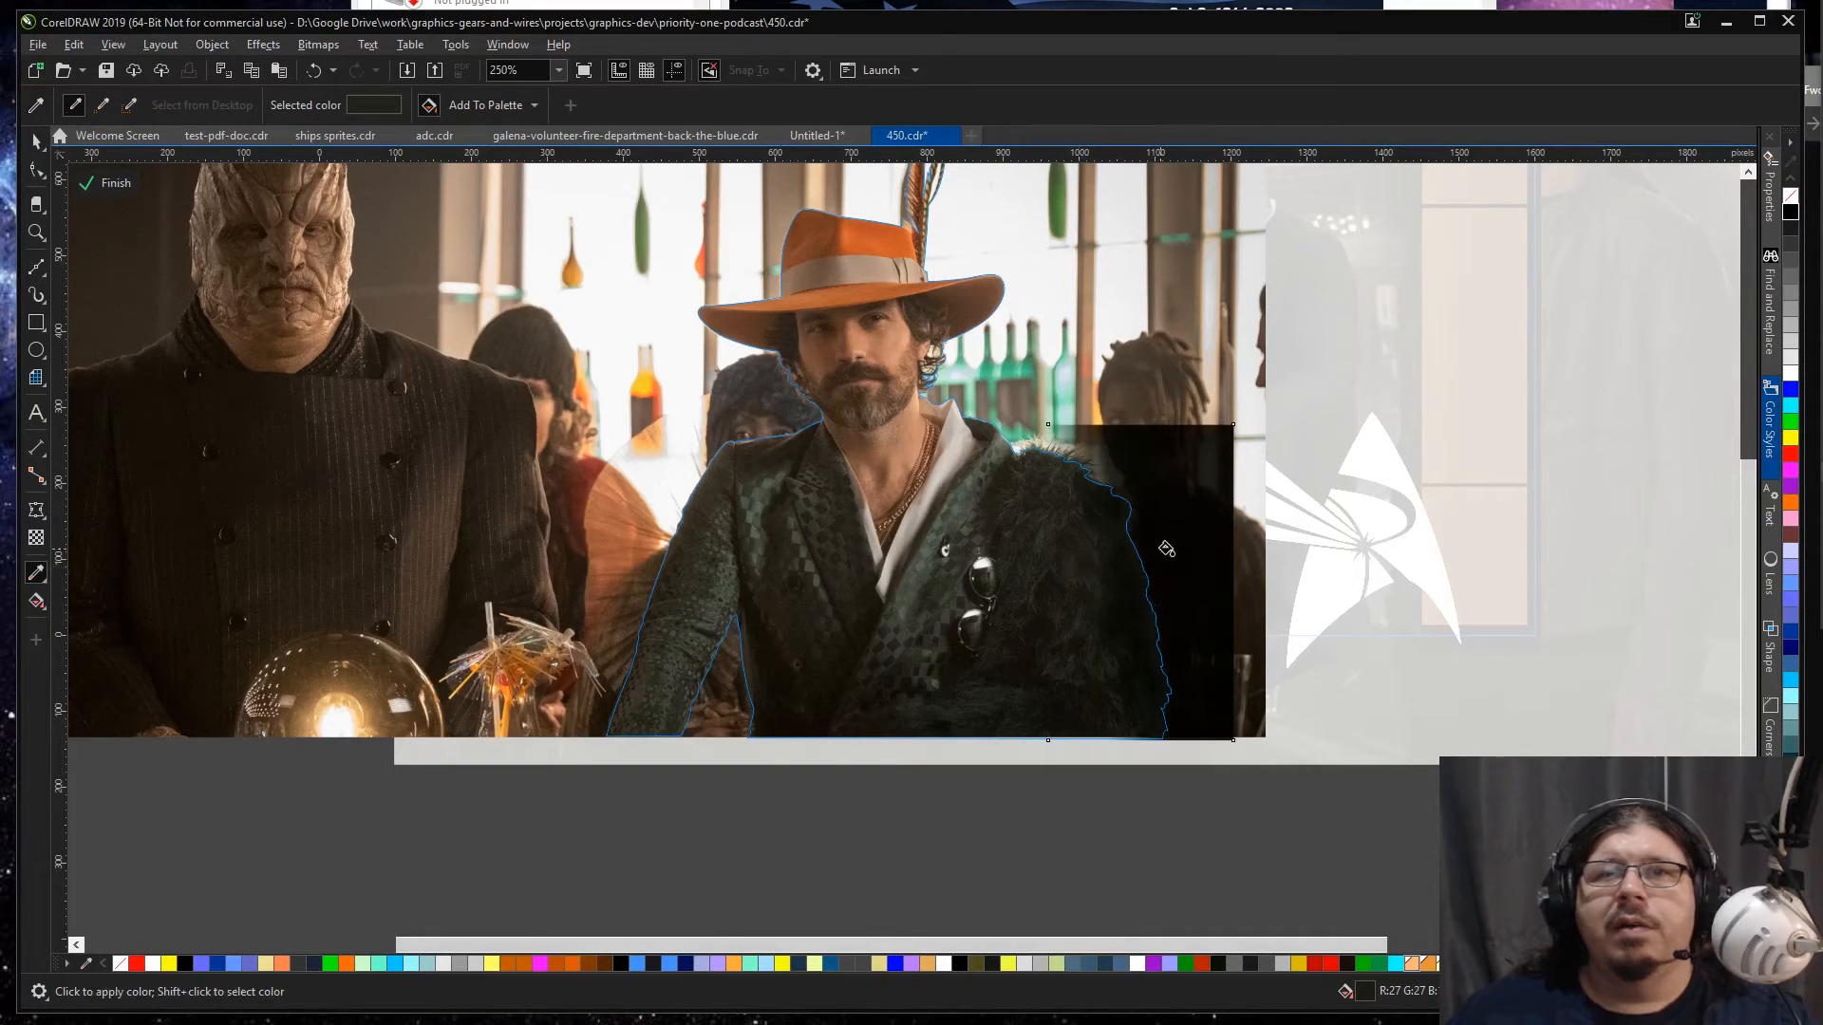
key("space")
Step: Resample the shading rectangle's fill from a close view of the fur, and undo the rectangle's accidental shift
scroll(1124, 609, "up", 2)
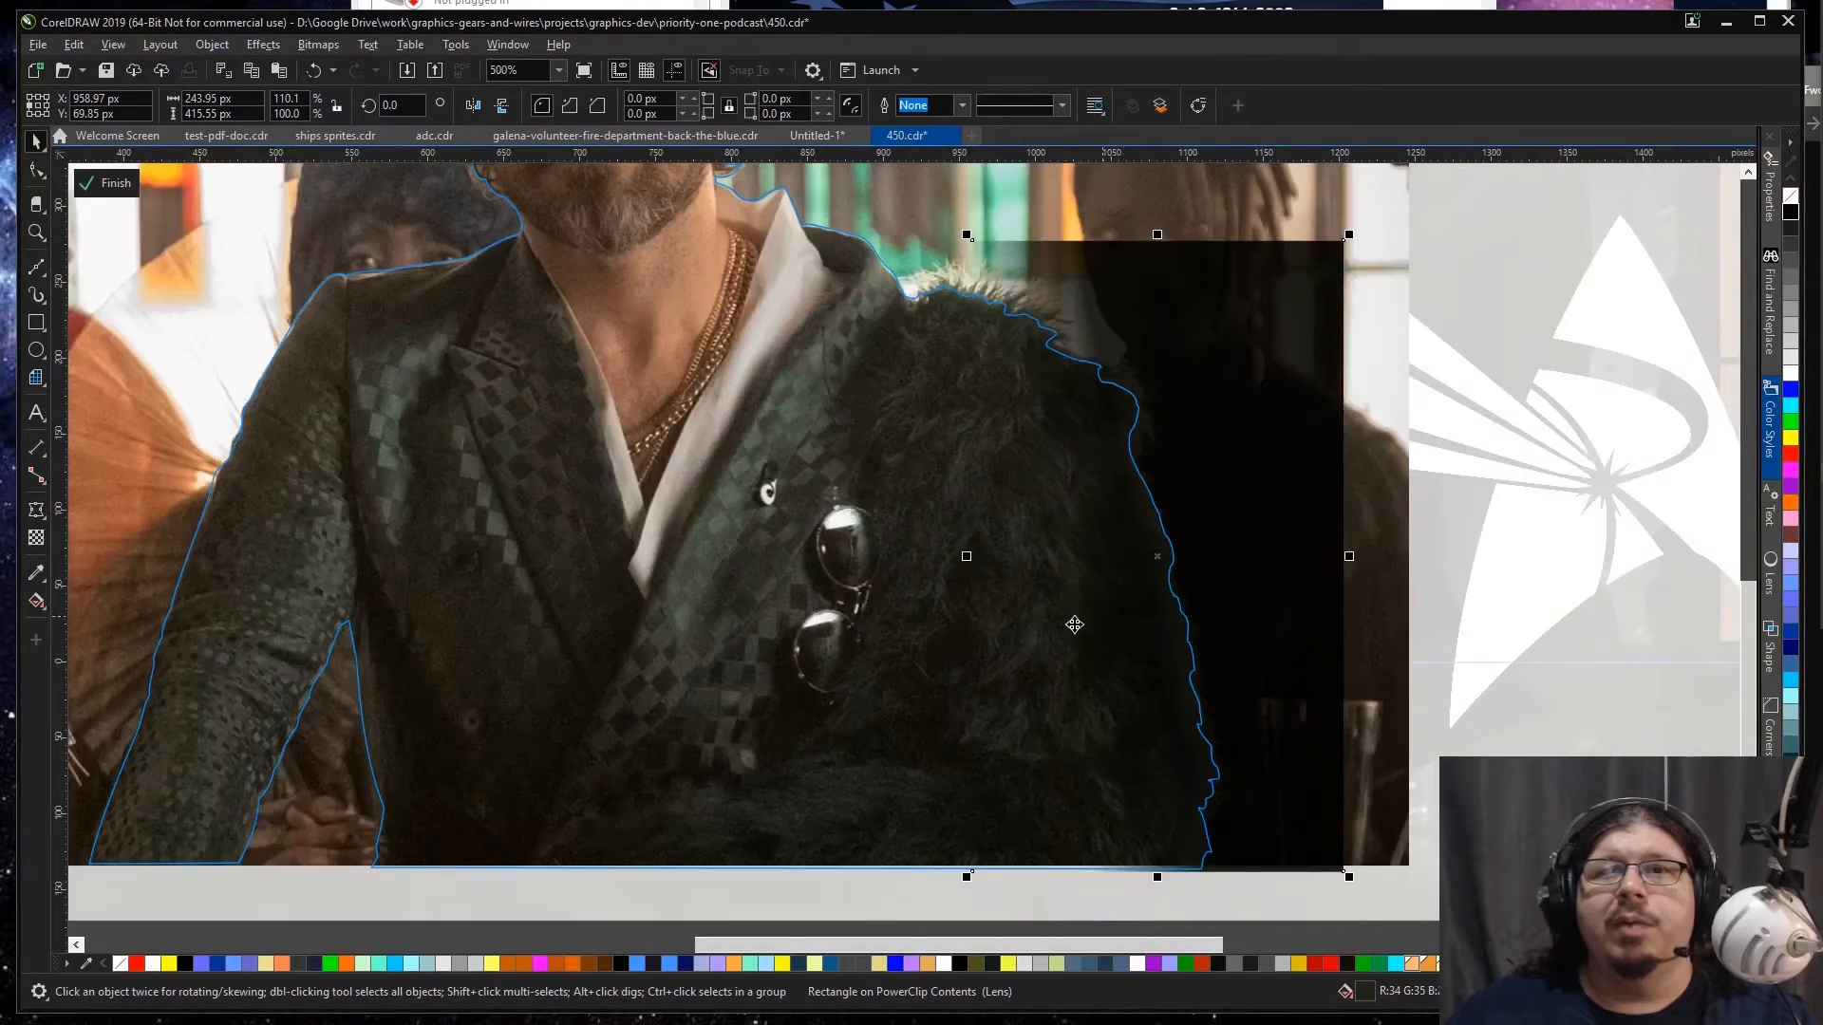
key("space")
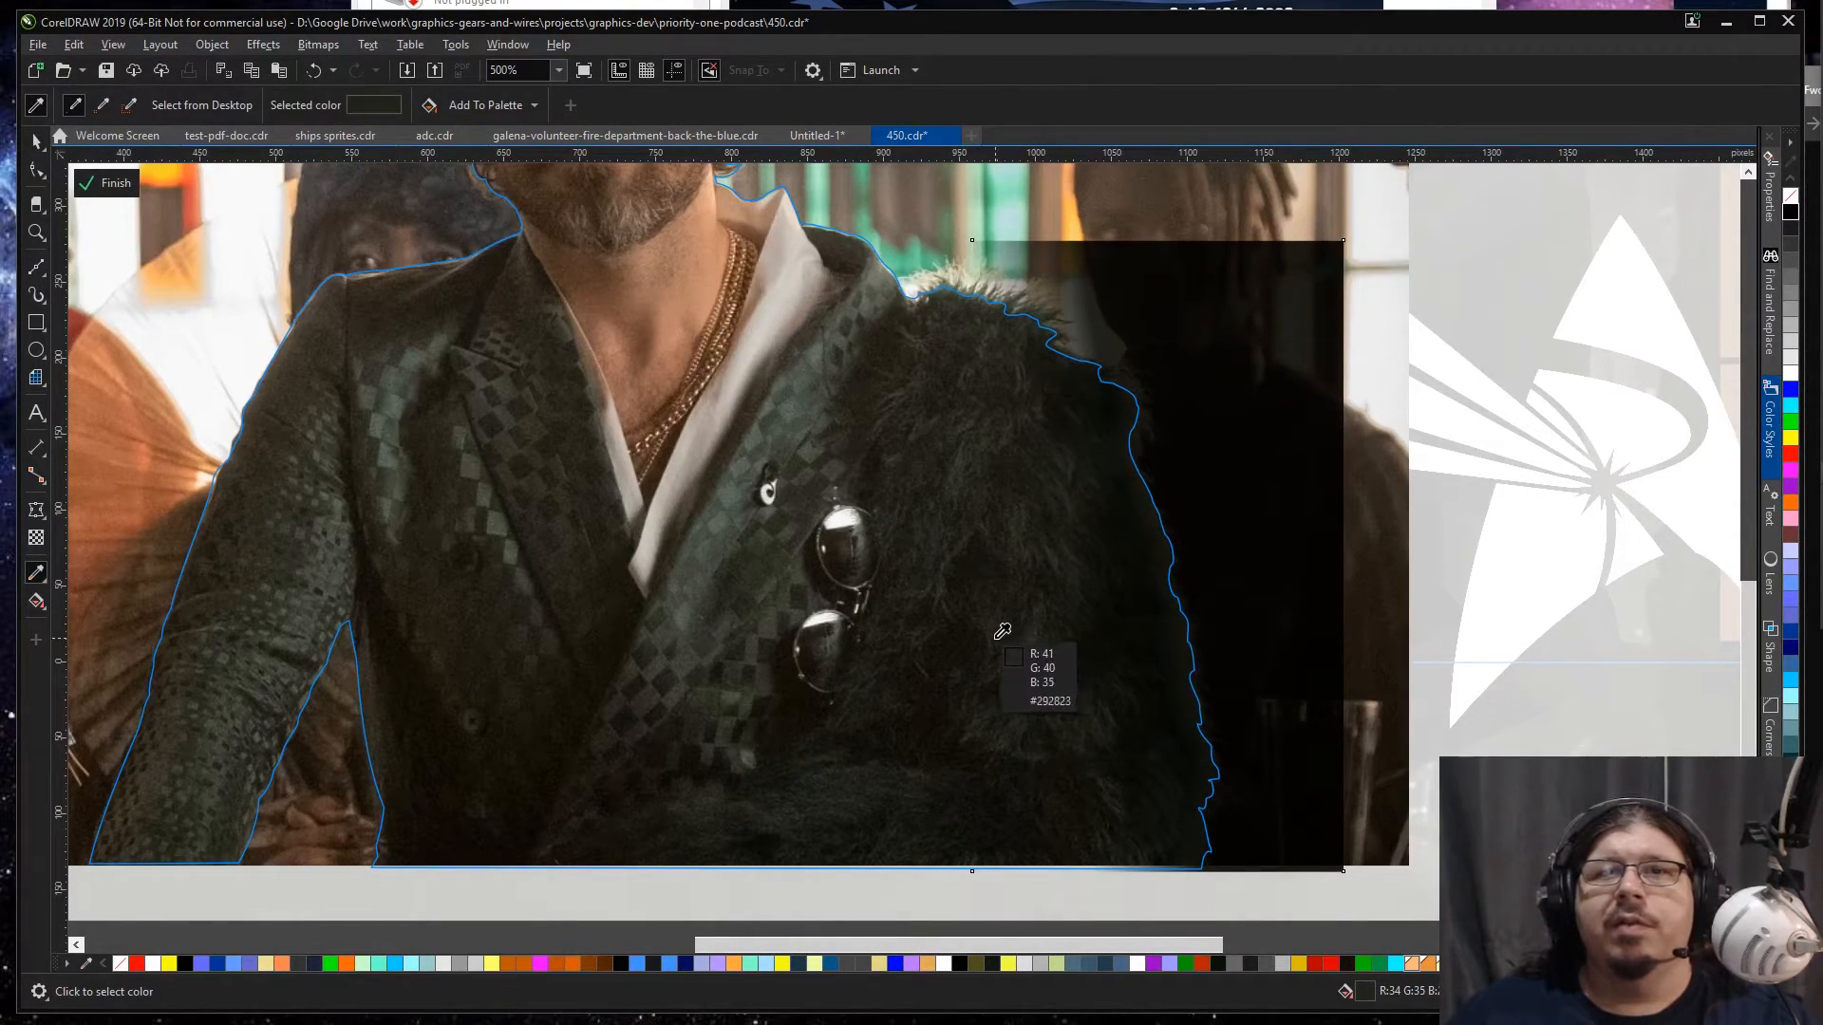
key("space")
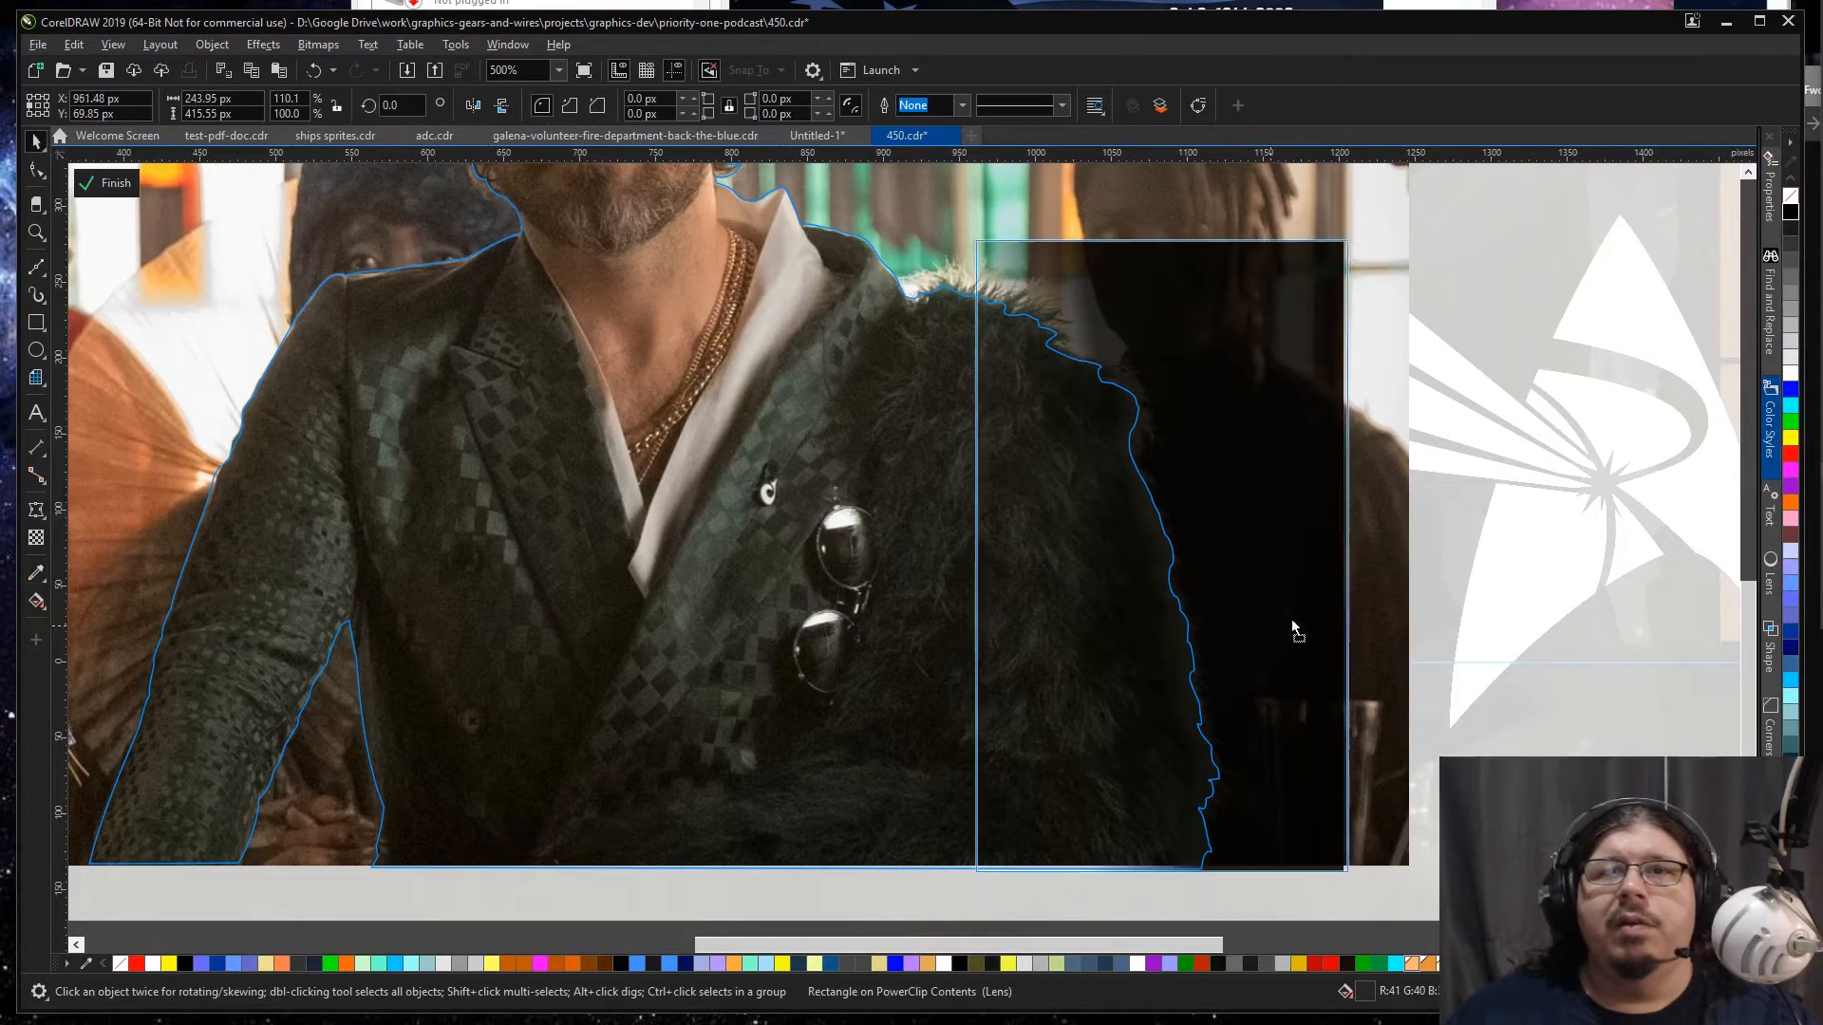
left_click_drag(1279, 631, 1398, 586)
key("ctrl+z")
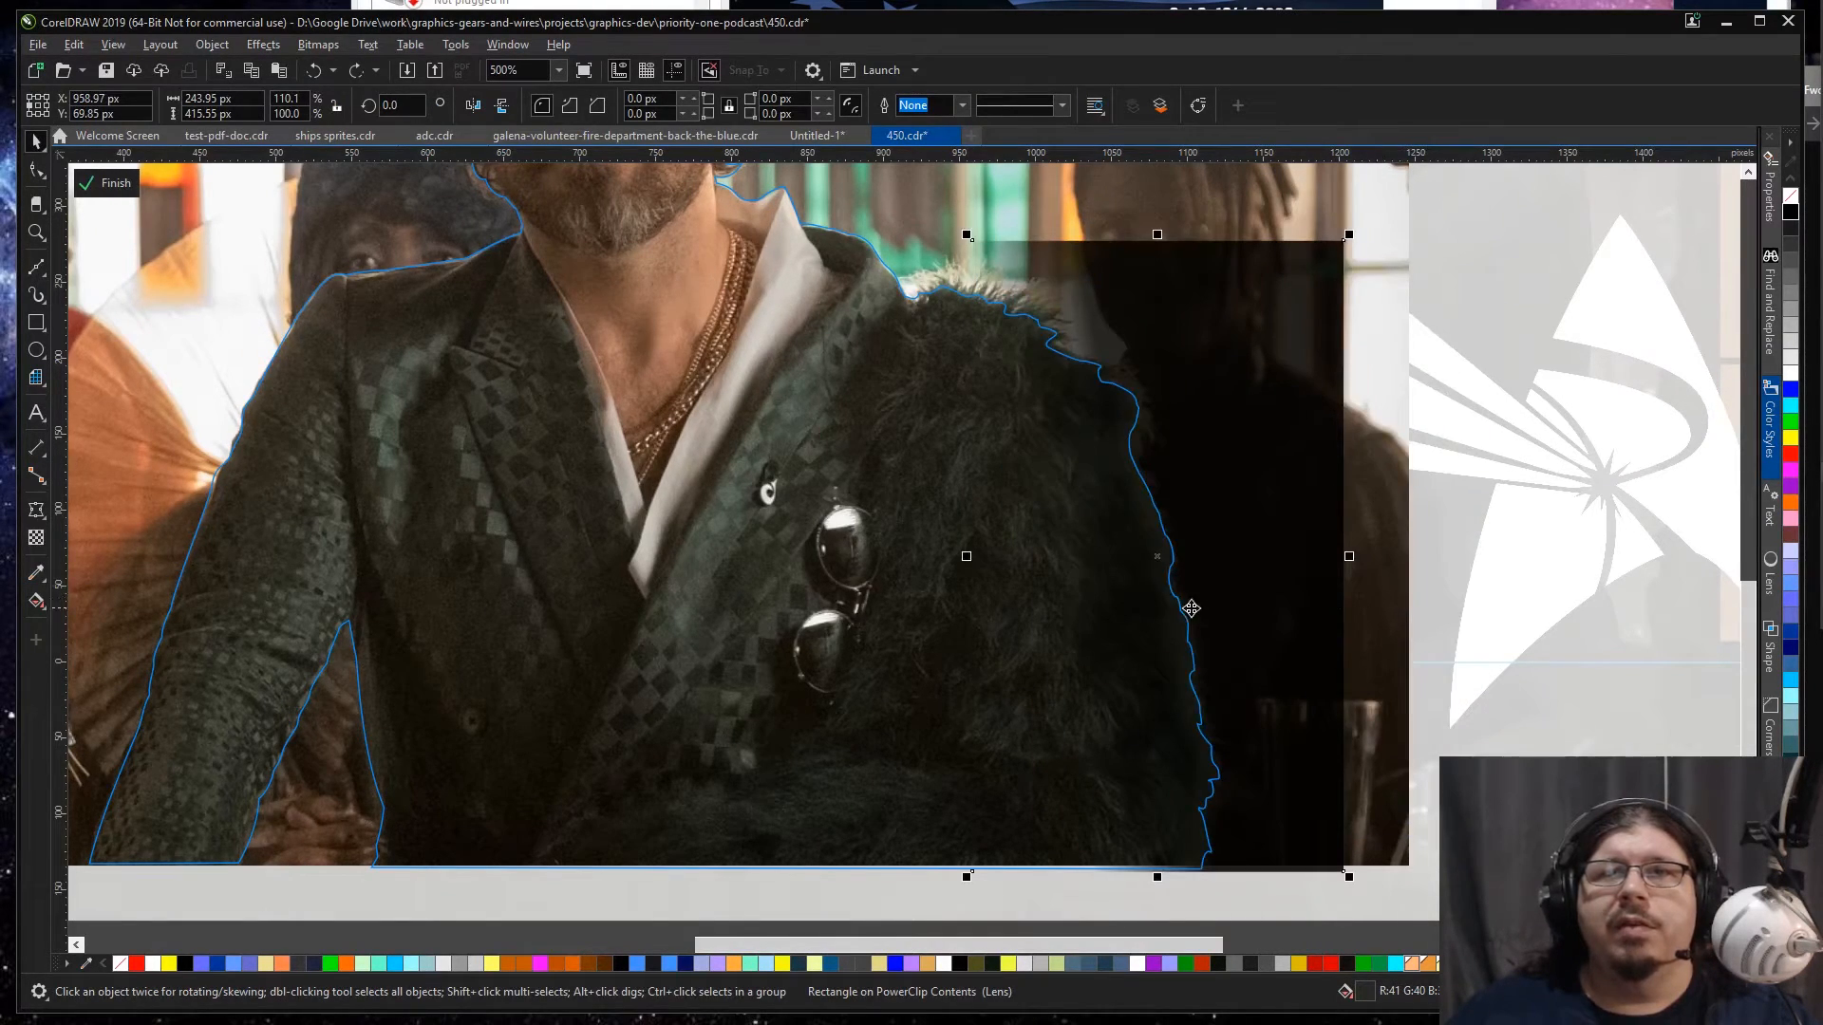
key("space")
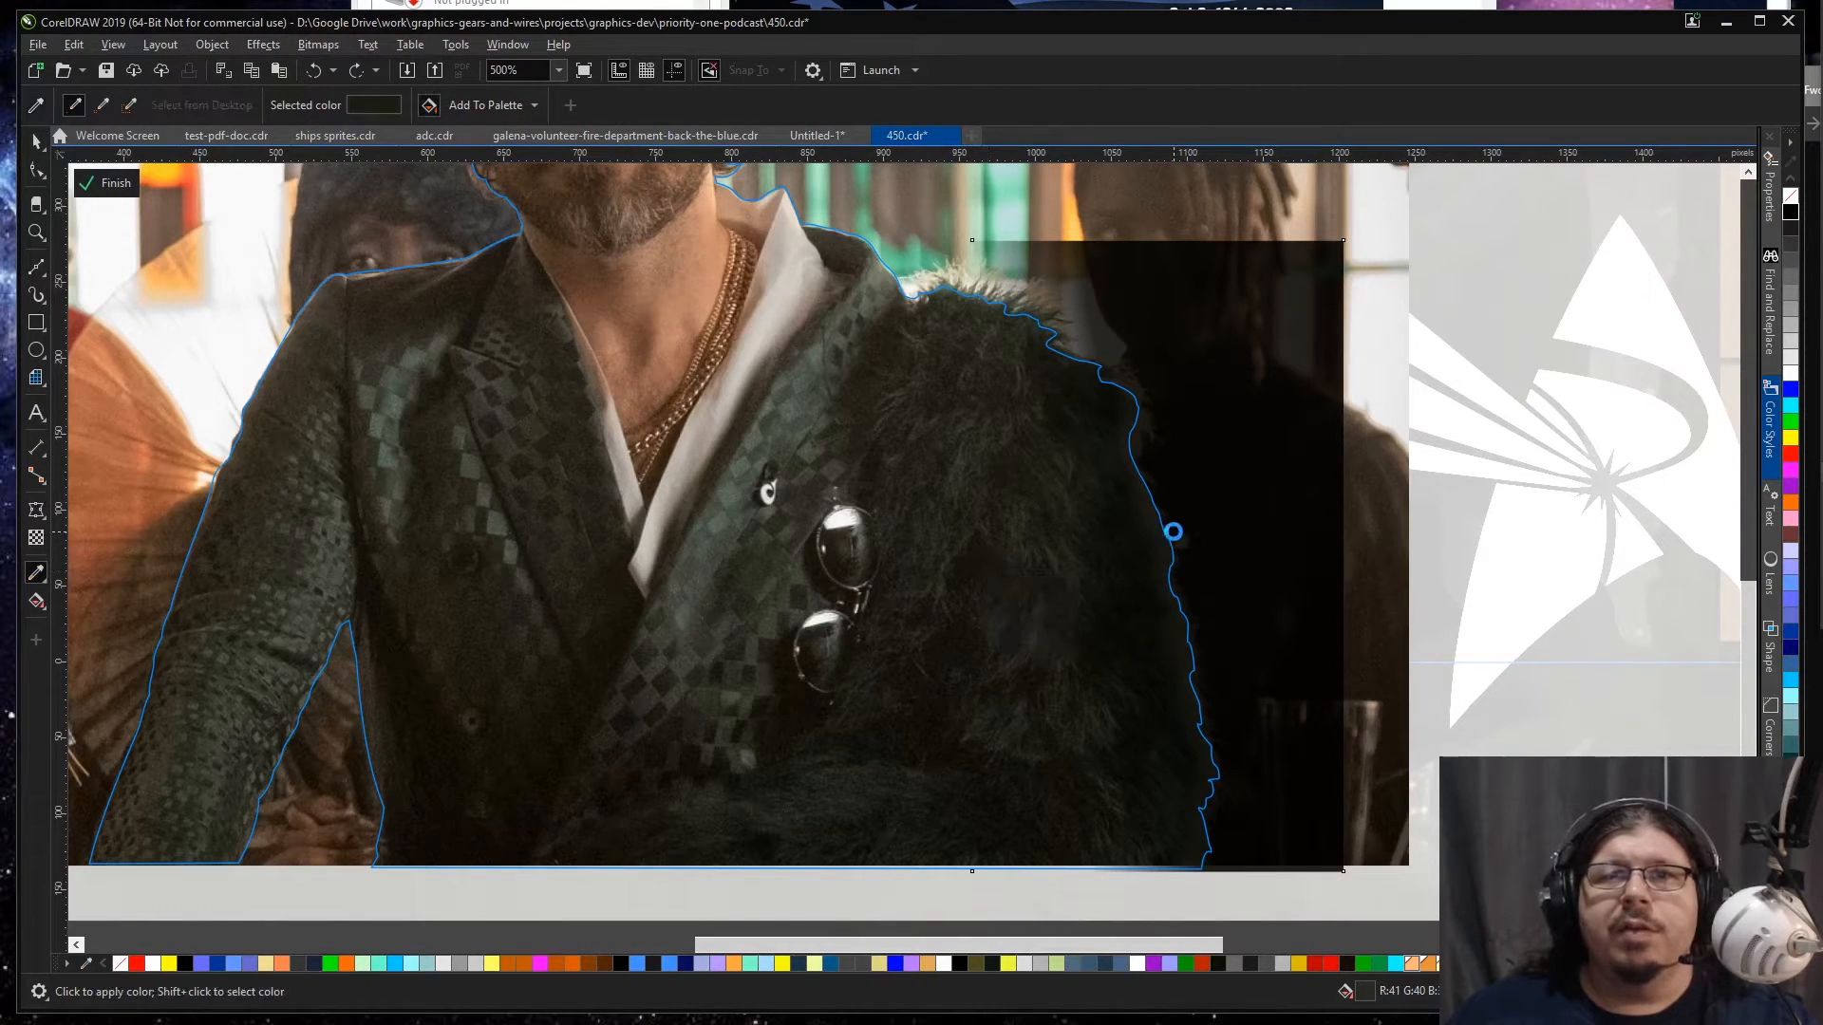
key("space")
Step: Try 6 and 17 percent for the start node of the rectangle's fountain transparency, and return it to 0
left_click(34, 540)
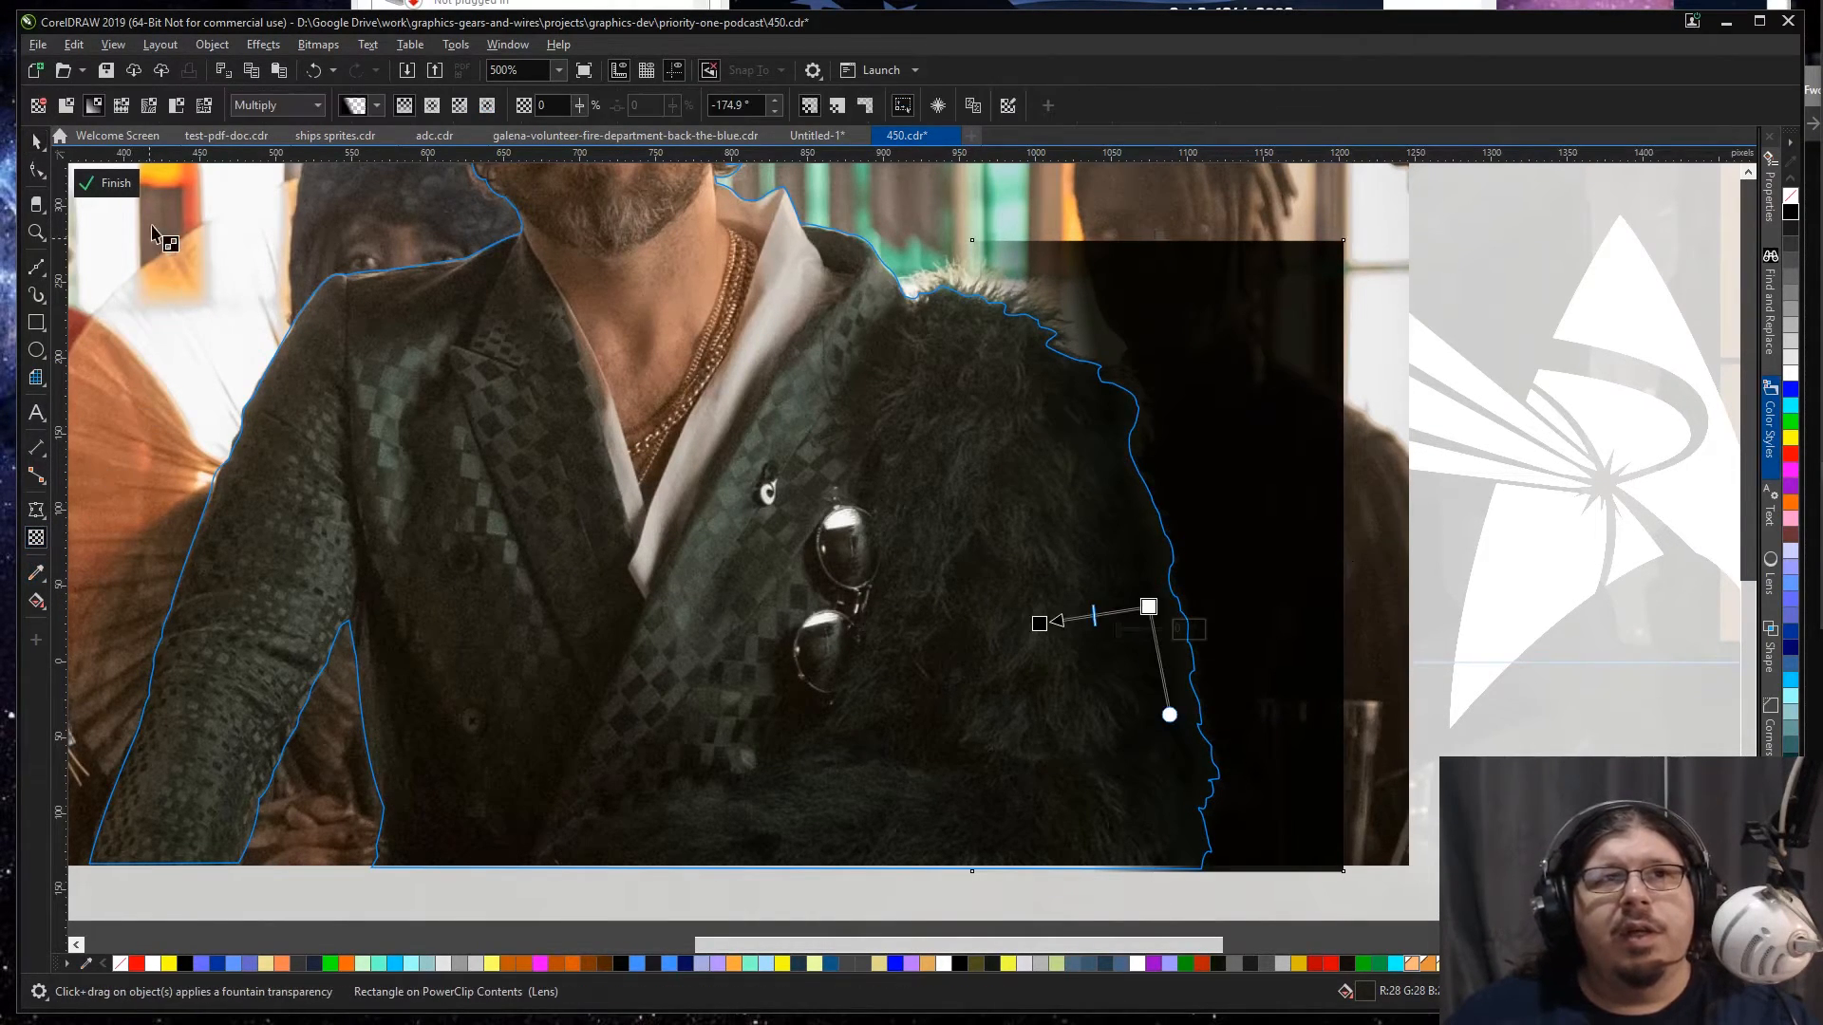
left_click(1150, 609)
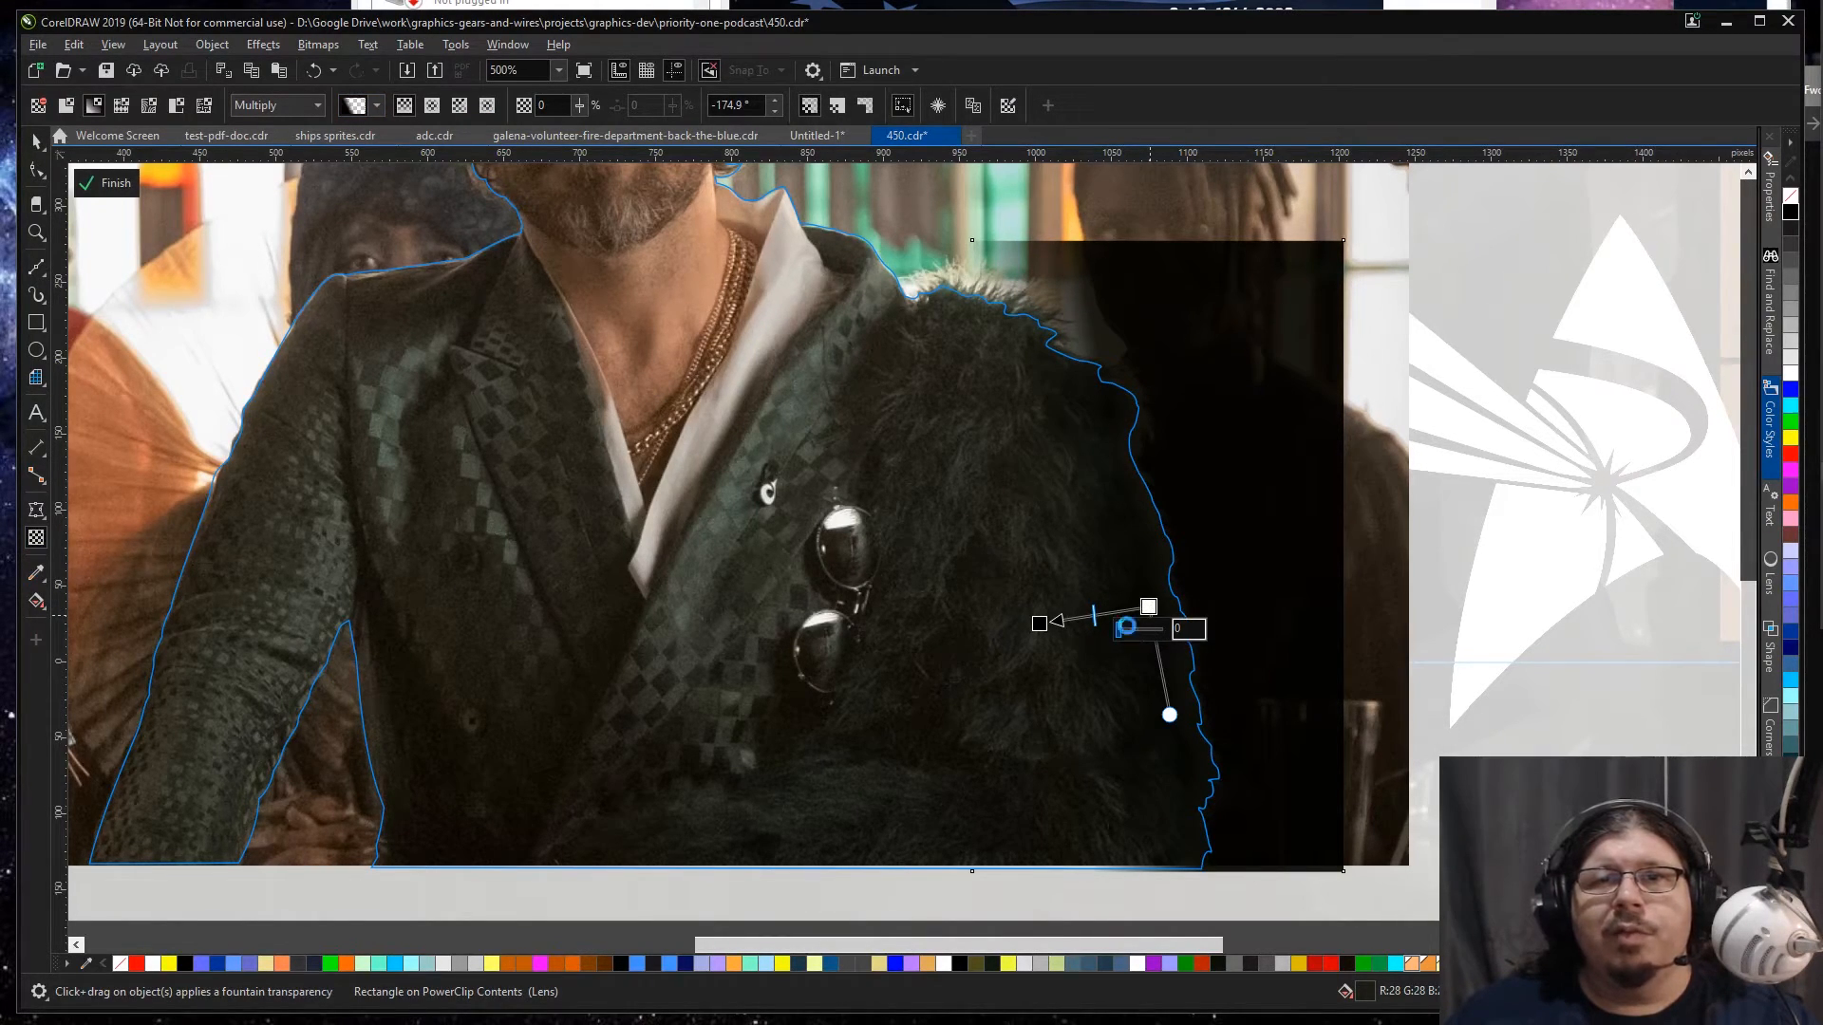
left_click(1129, 631)
left_click(1123, 631)
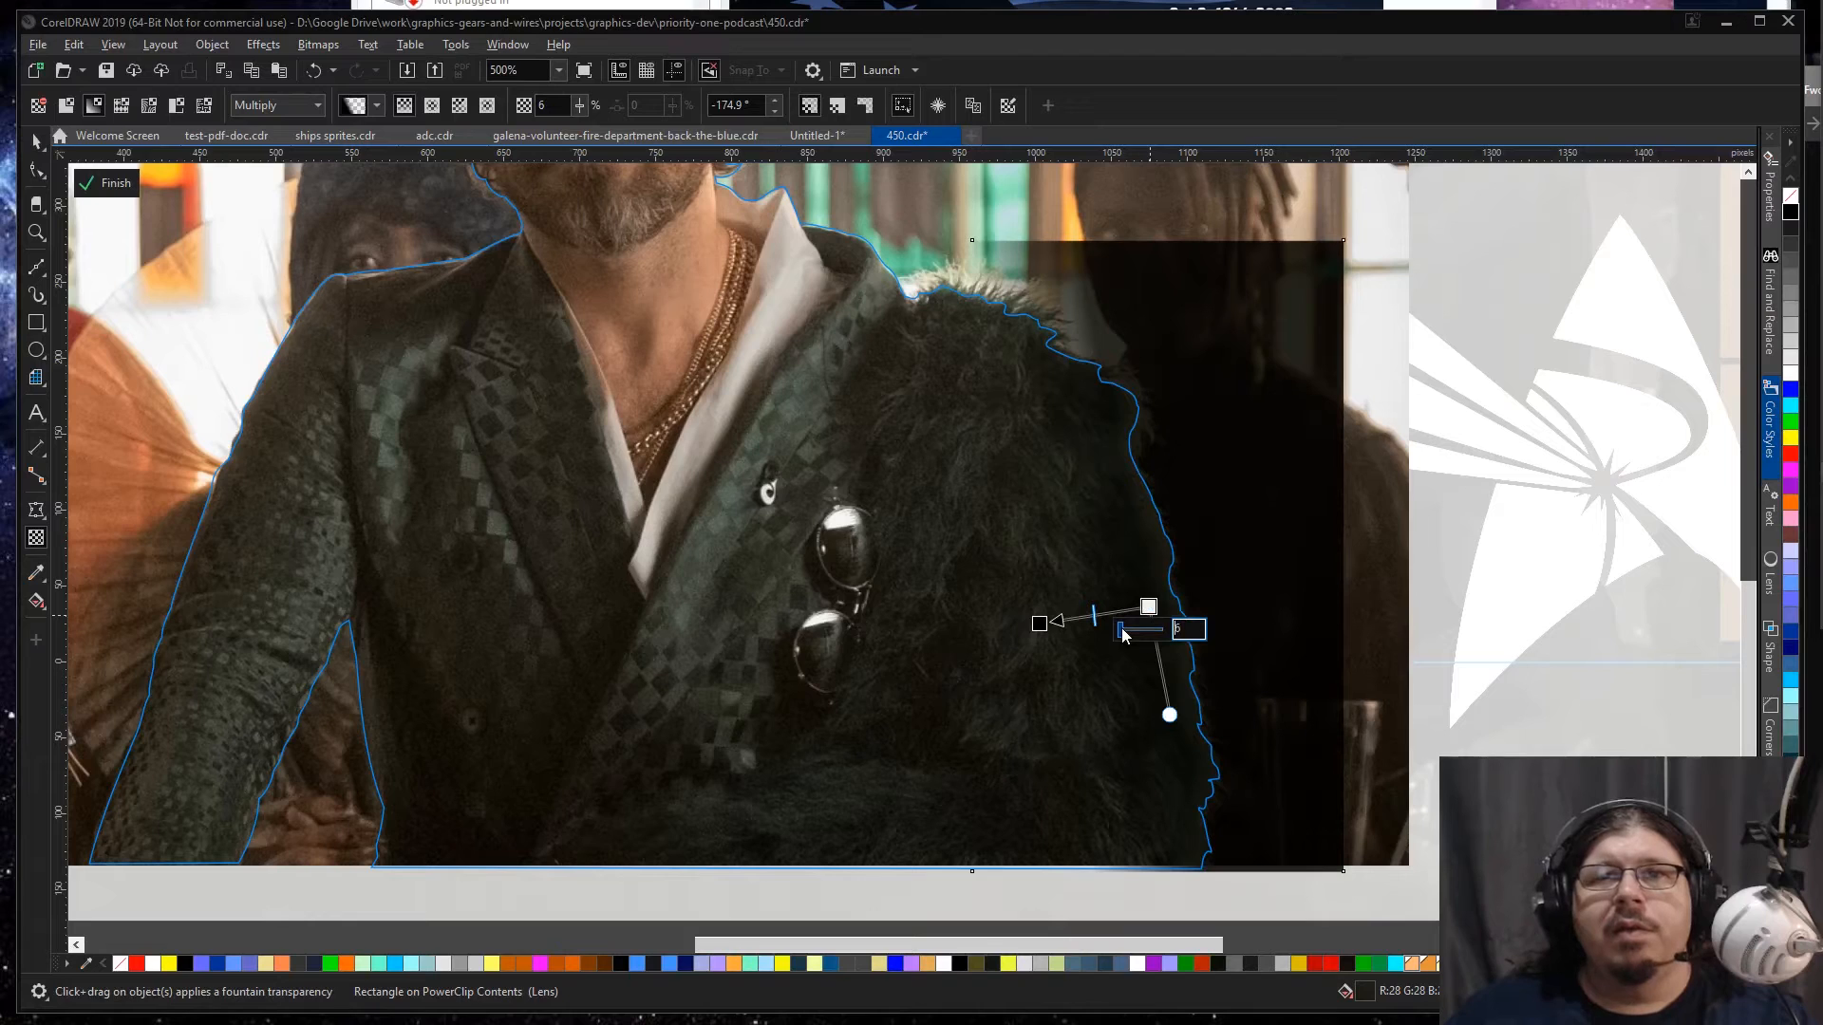
left_click(1129, 631)
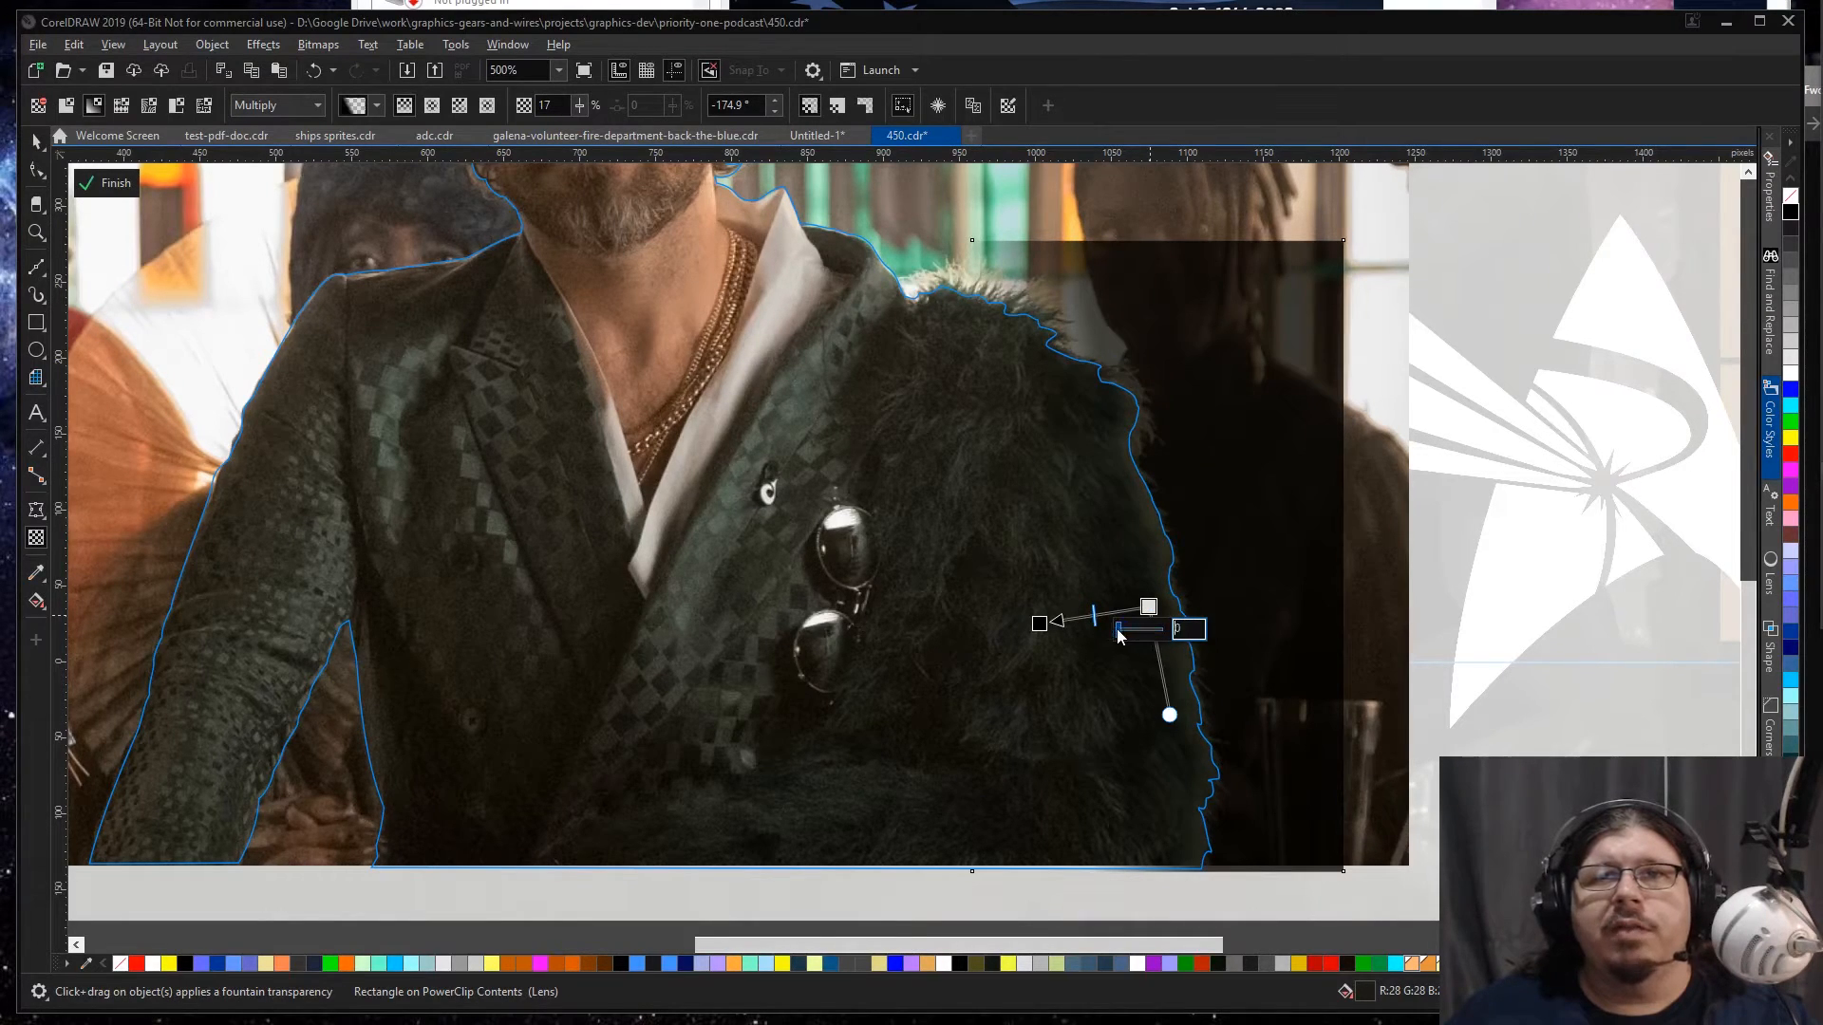
left_click_drag(1121, 634, 1091, 636)
key("Escape")
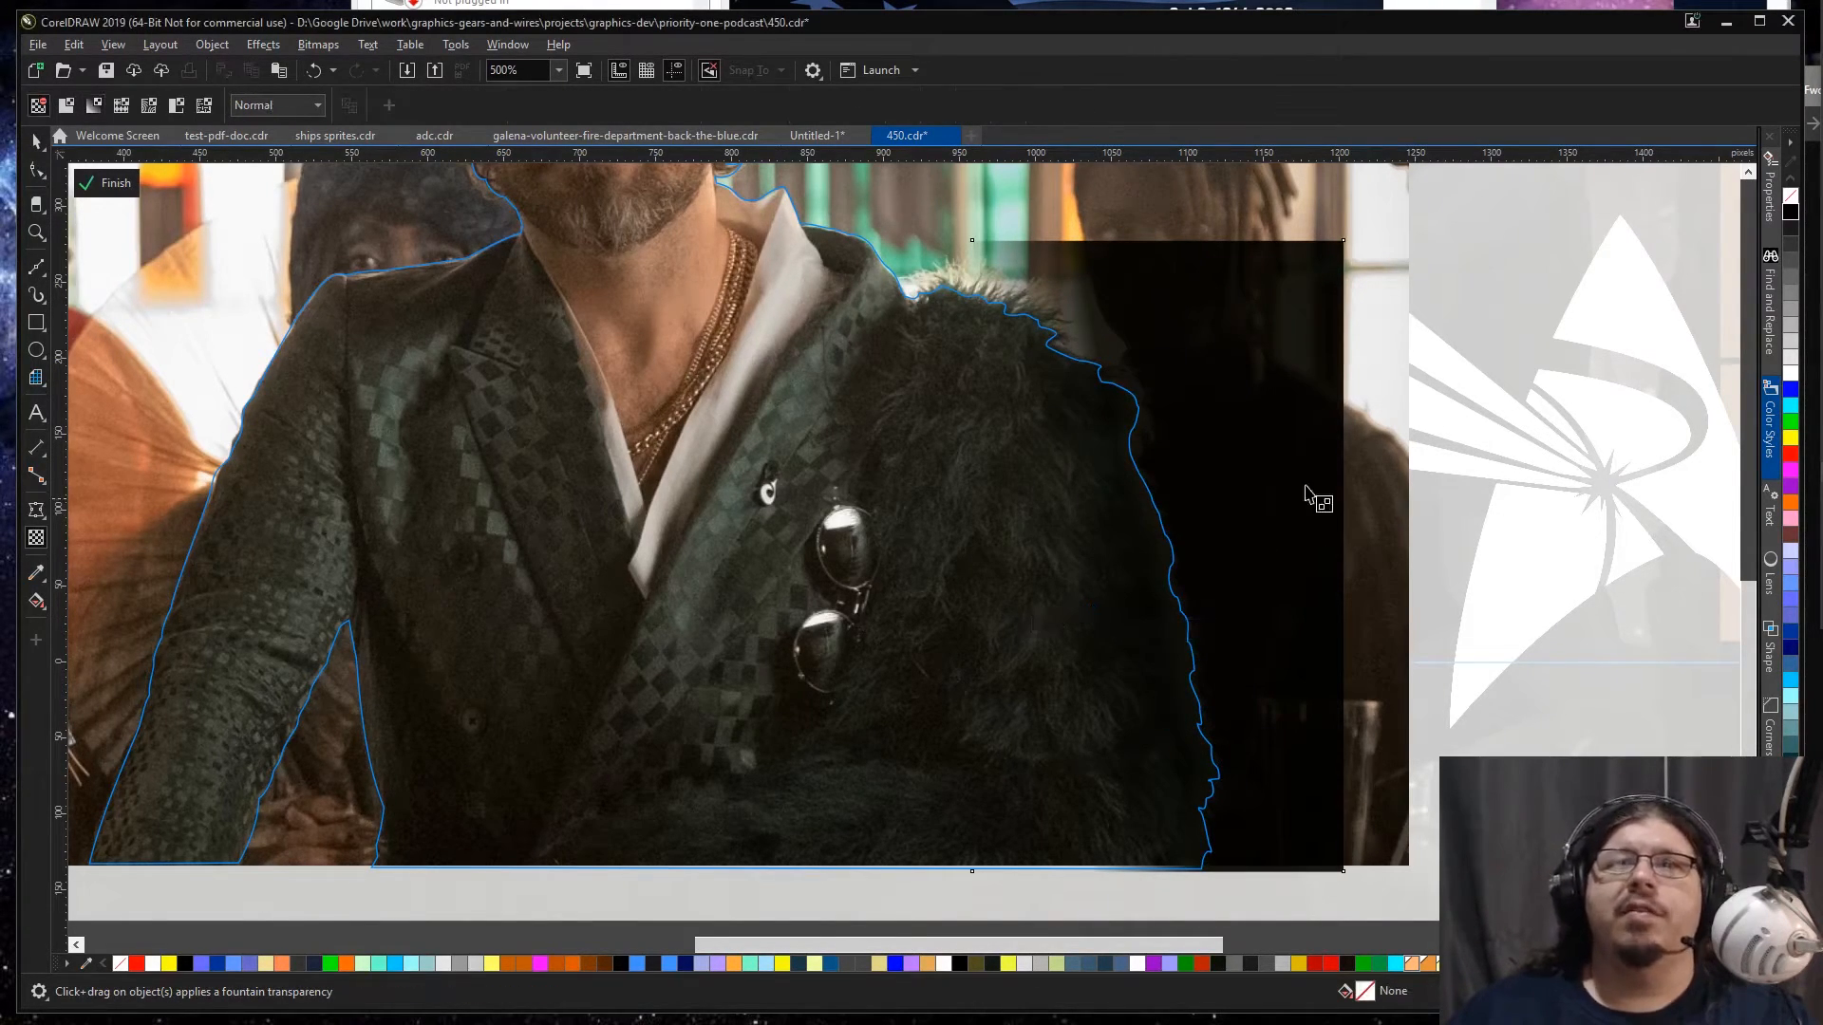
Step: Leave the cutout's and banner's contents and review the recoloured coat shading in the complete banner
left_click(34, 144)
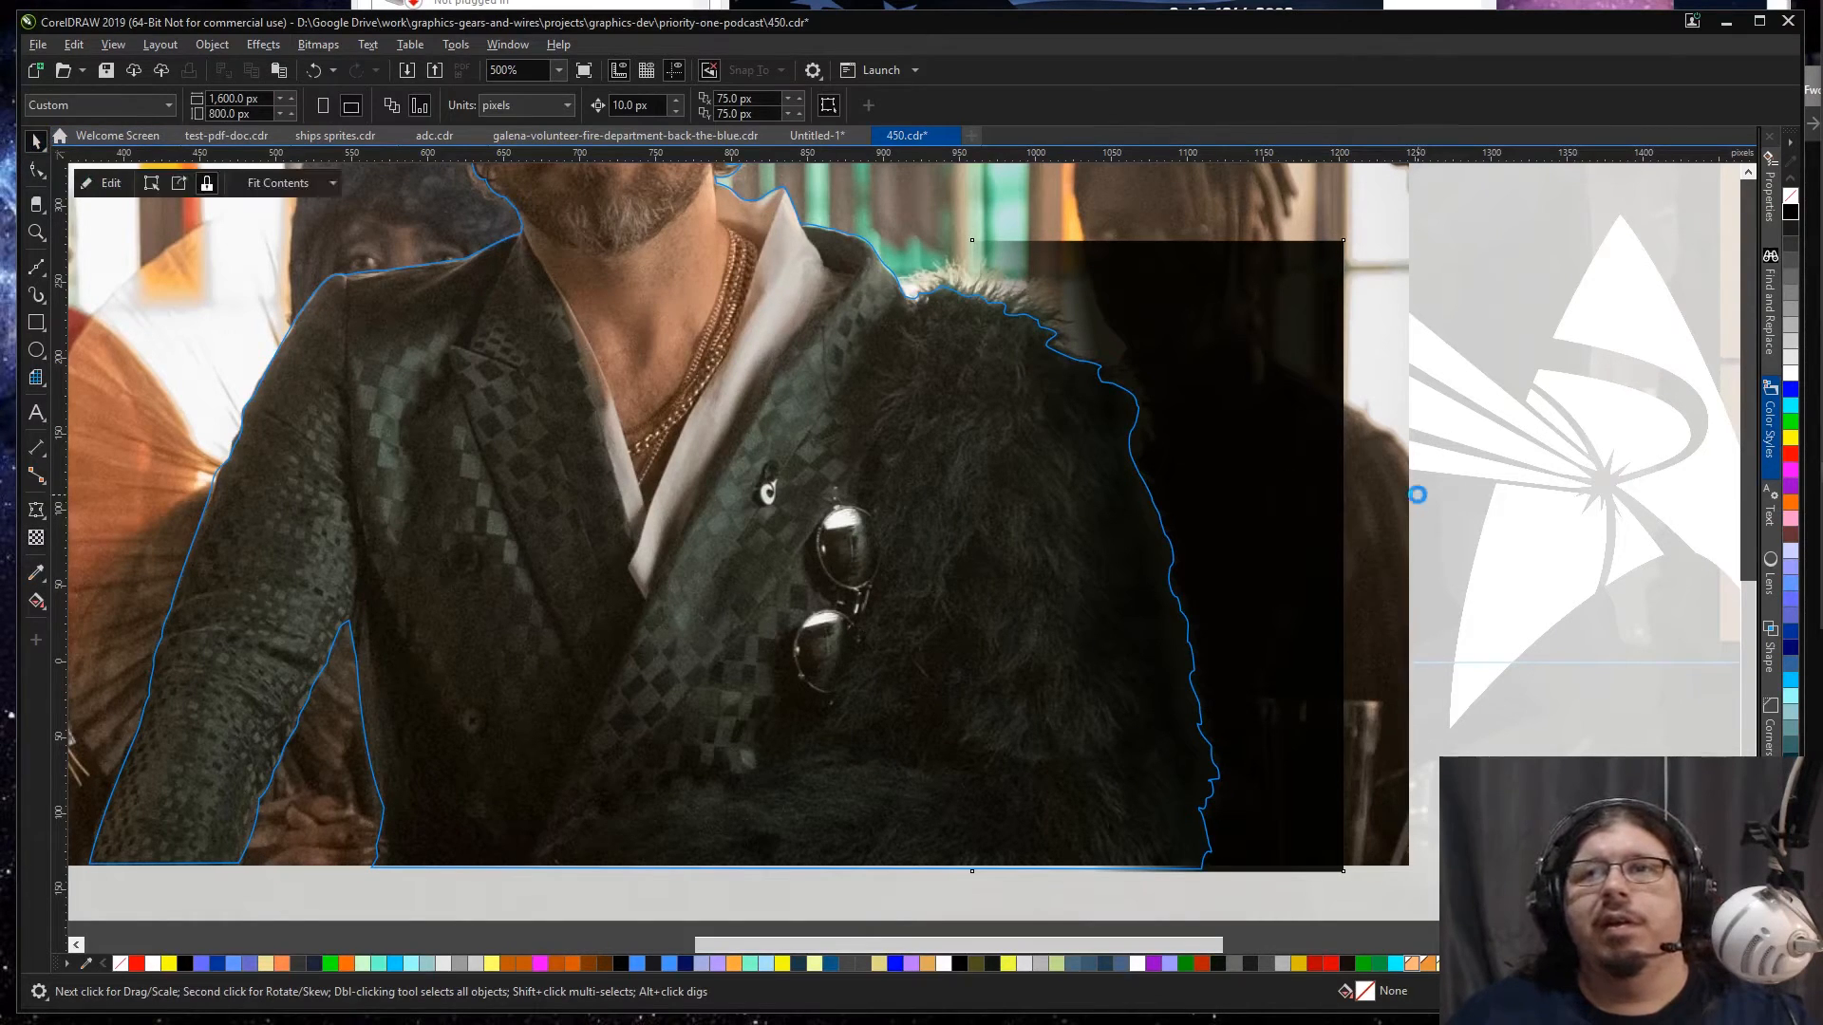
left_click(1418, 494, "ctrl")
key("F4")
left_click(246, 832, "ctrl")
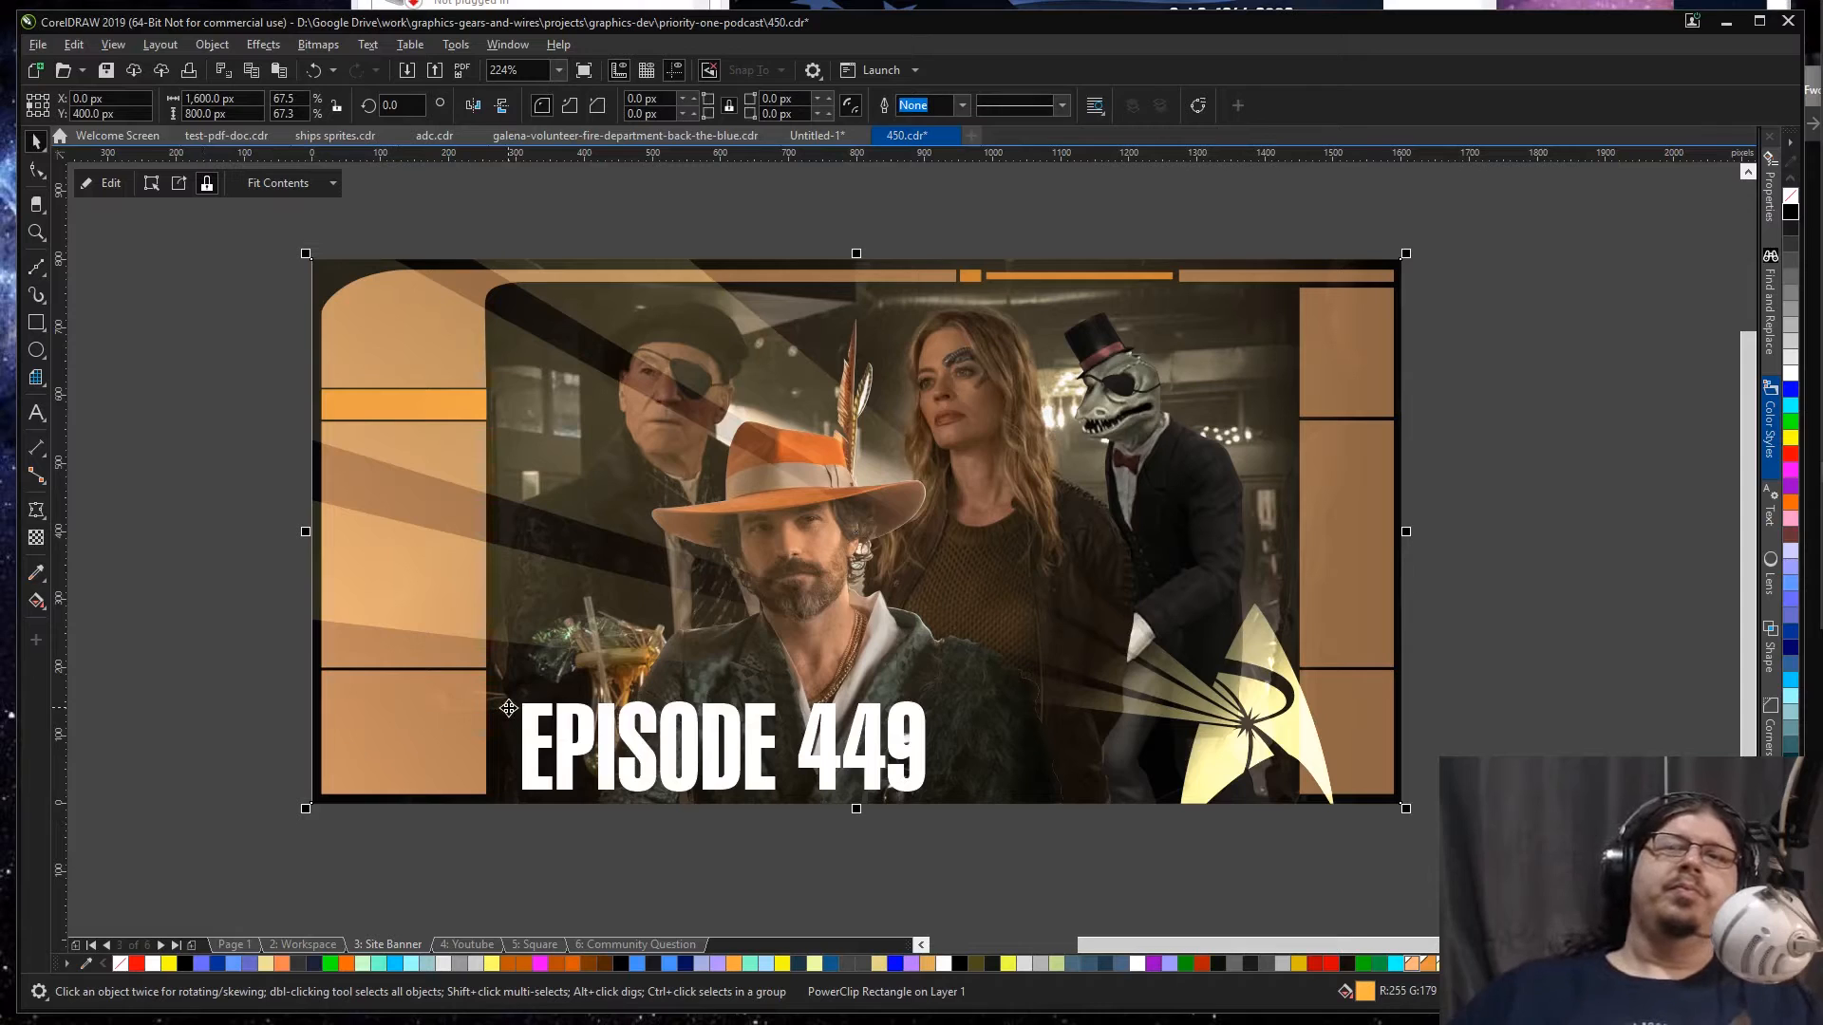
Step: Reopen the cutout's contents to examine the collar and fur edge against the original photo, and return to the banner contents
left_click(975, 757, "ctrl")
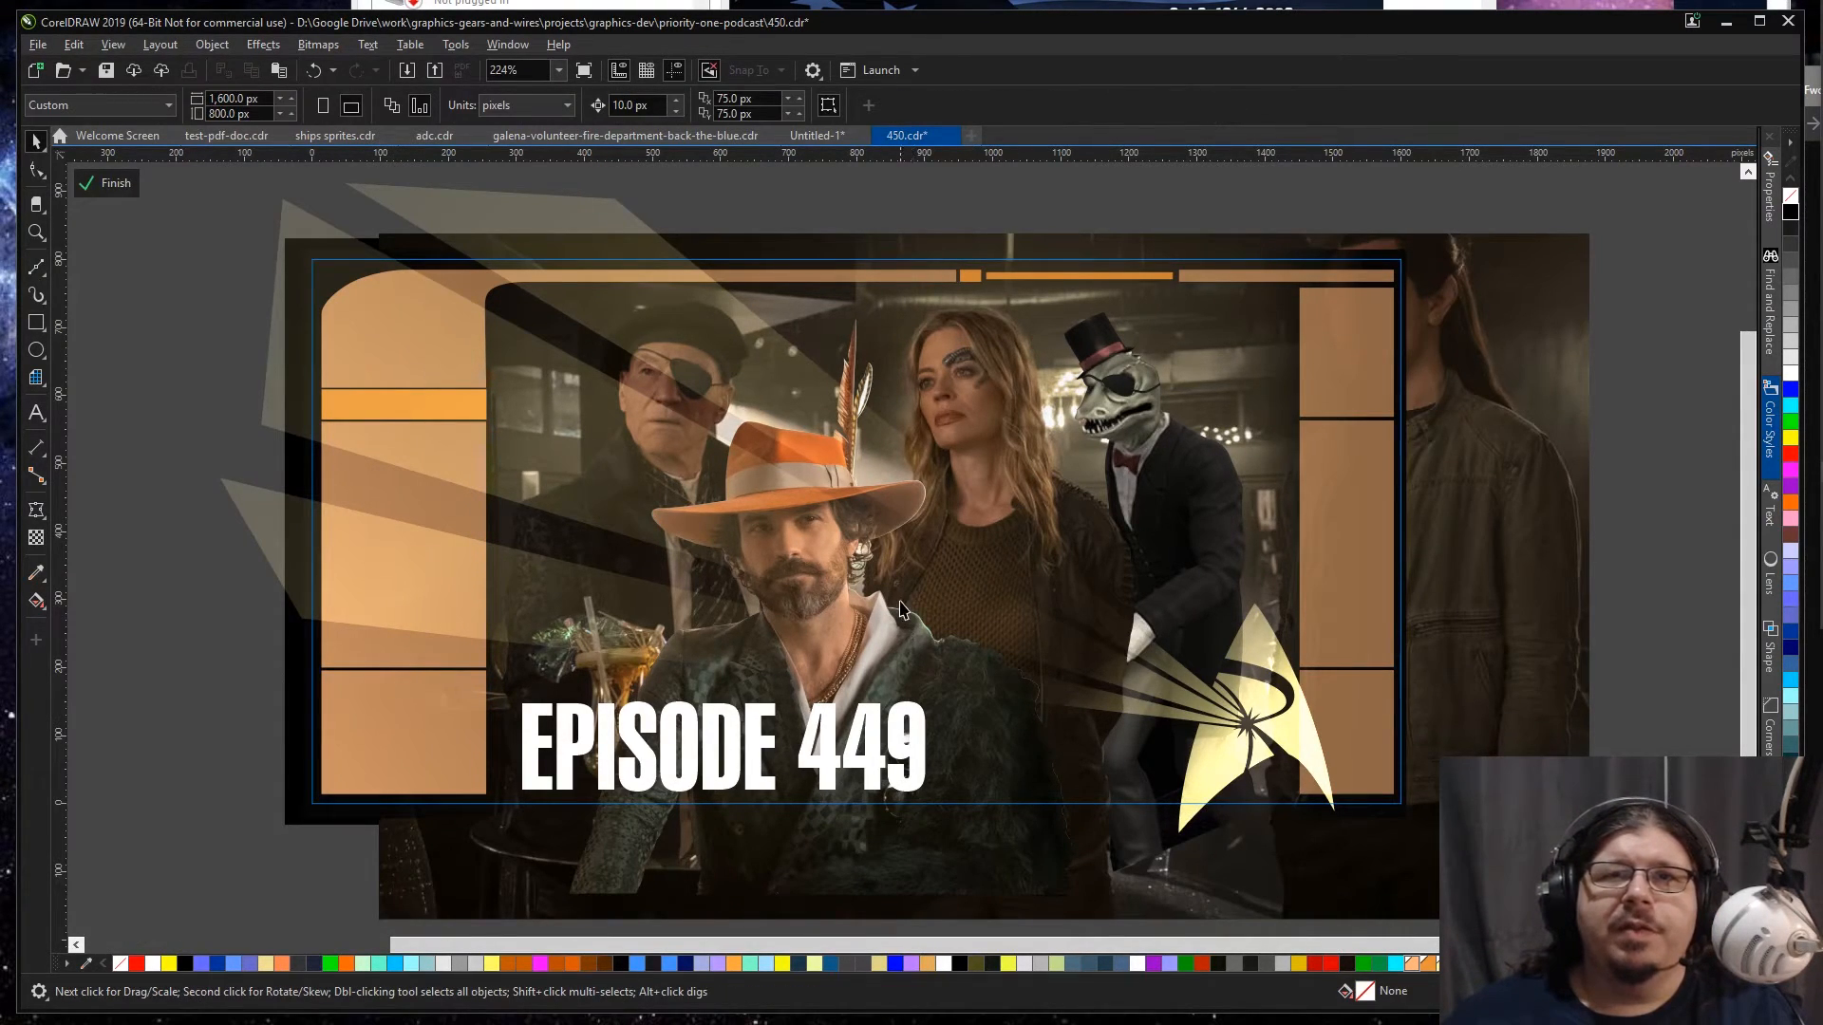
left_click(904, 649)
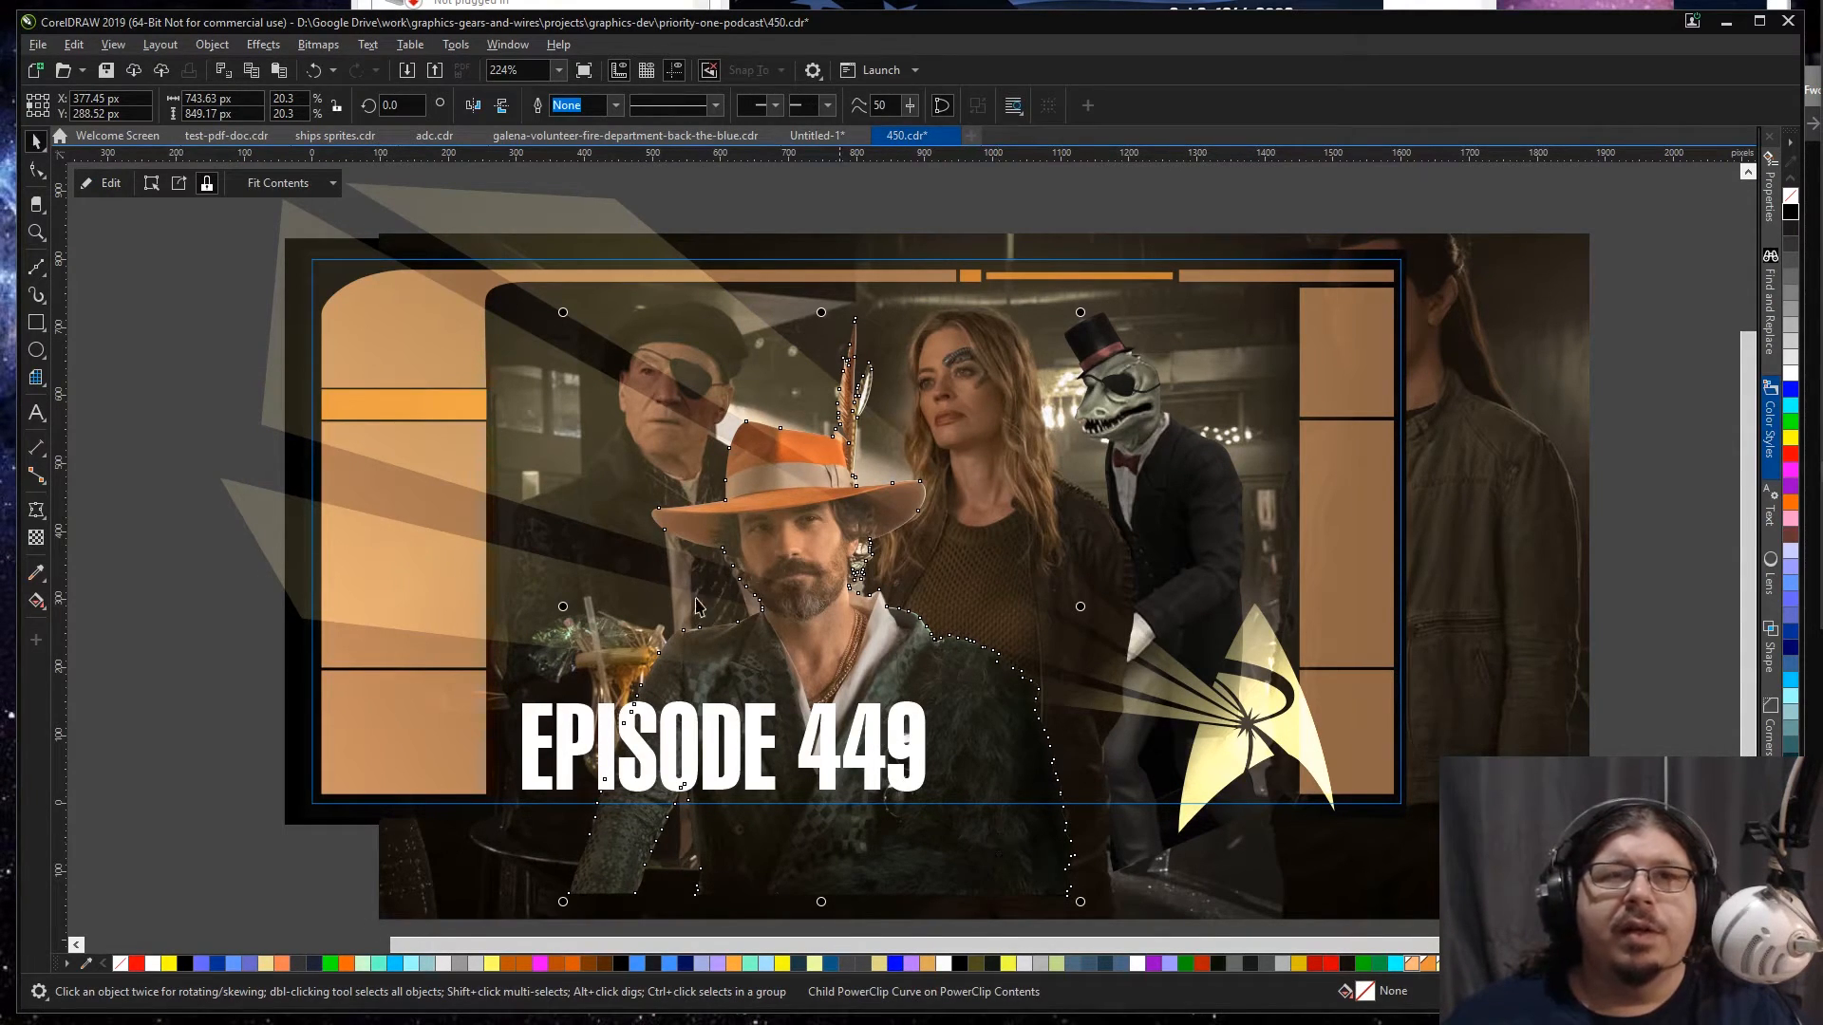
left_click(104, 183)
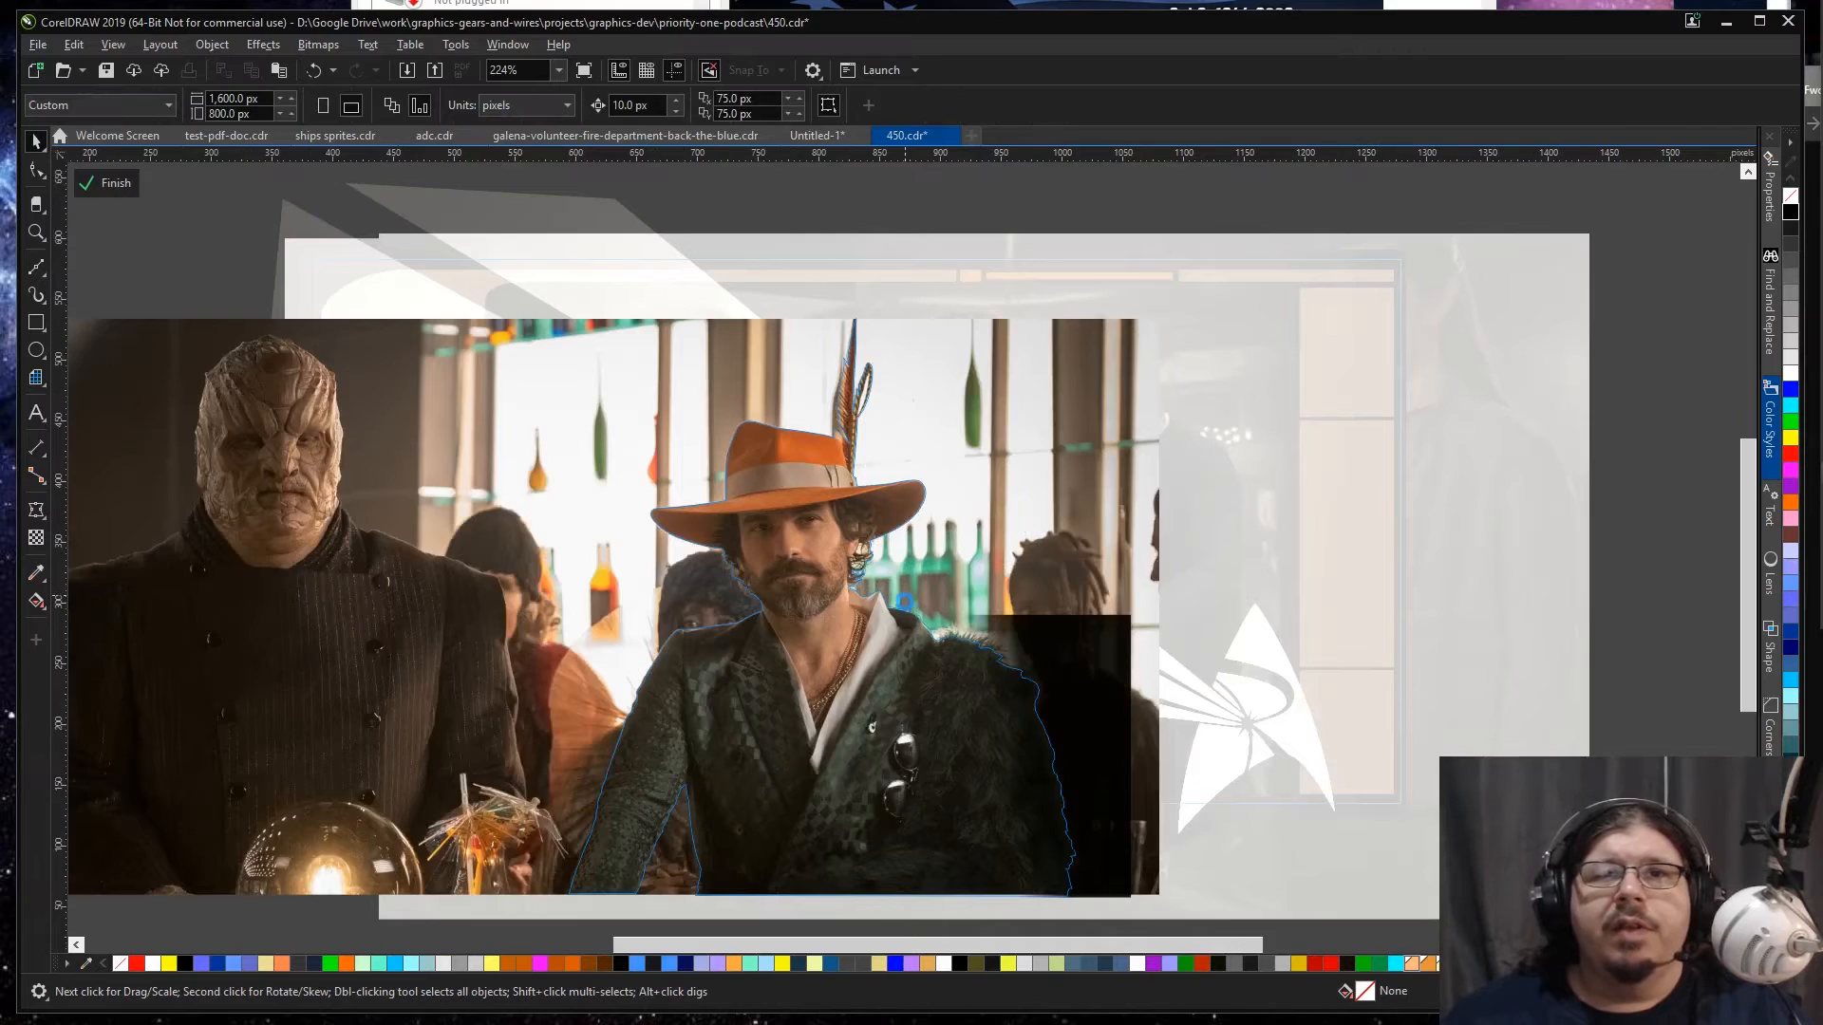
scroll(916, 655, "up", 3)
scroll(916, 655, "up", 1)
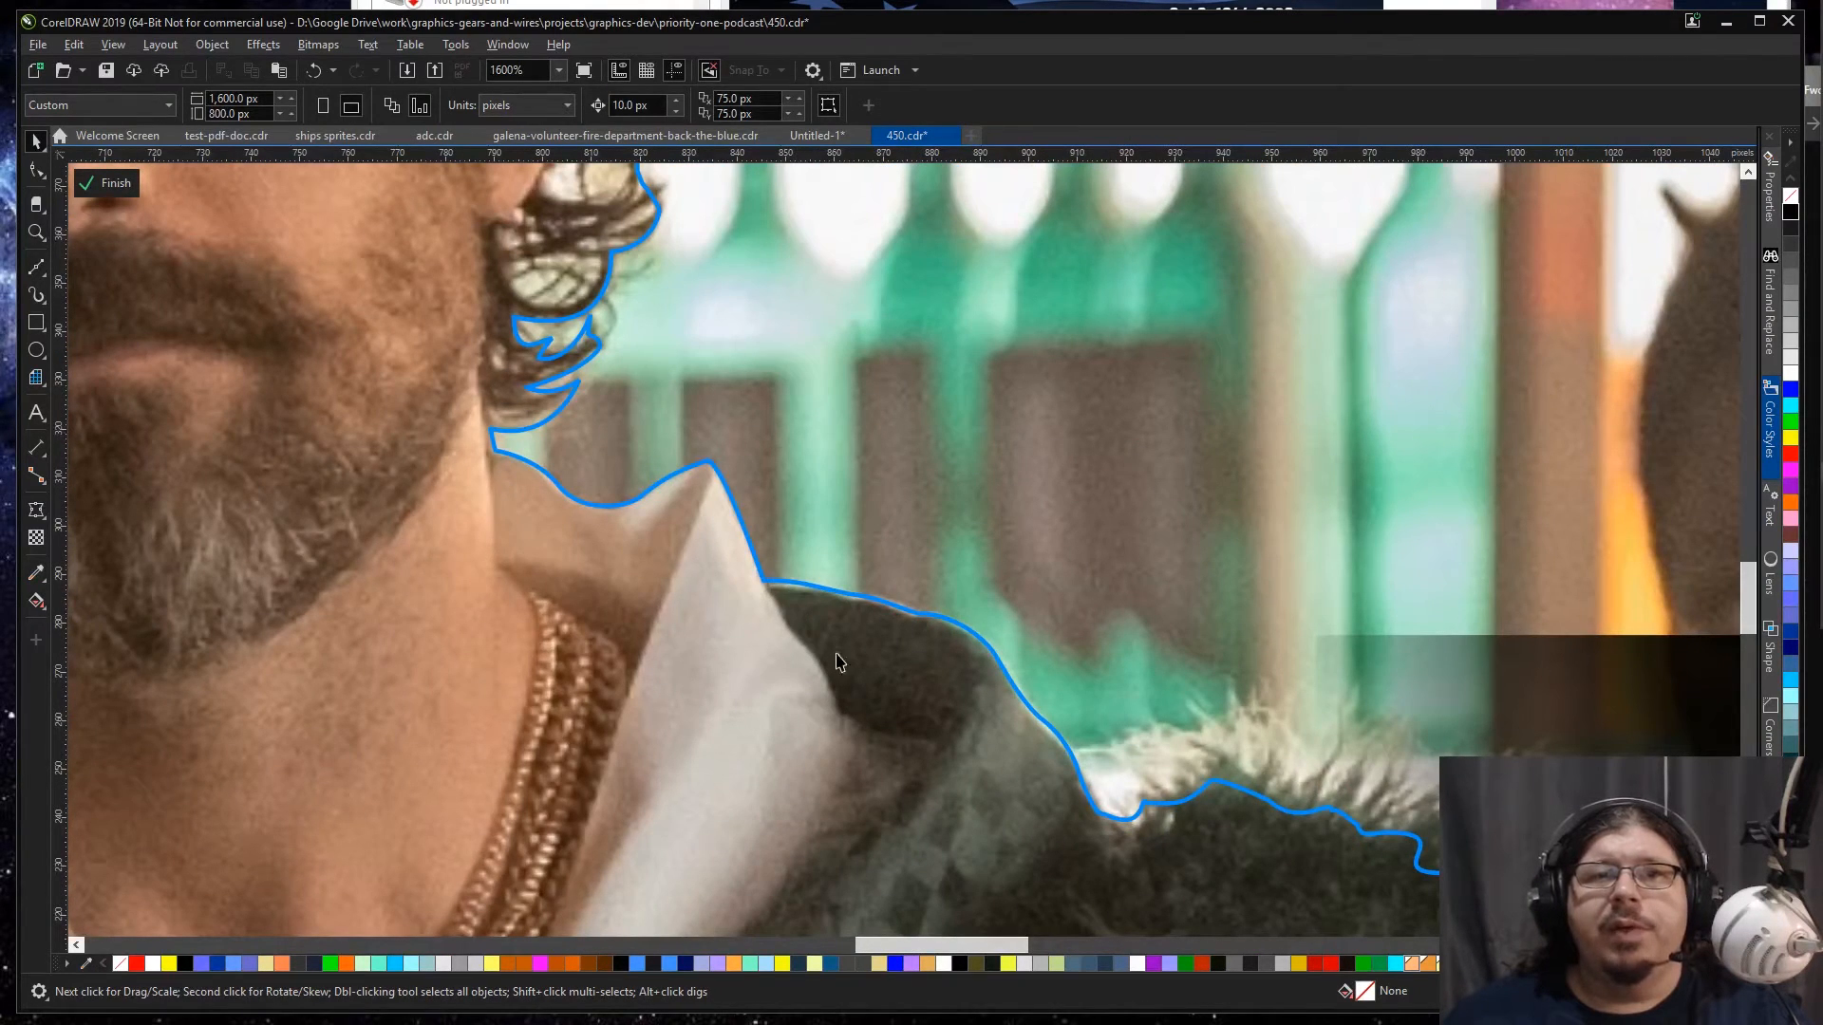
scroll(885, 676, "down", 2)
left_click(883, 684)
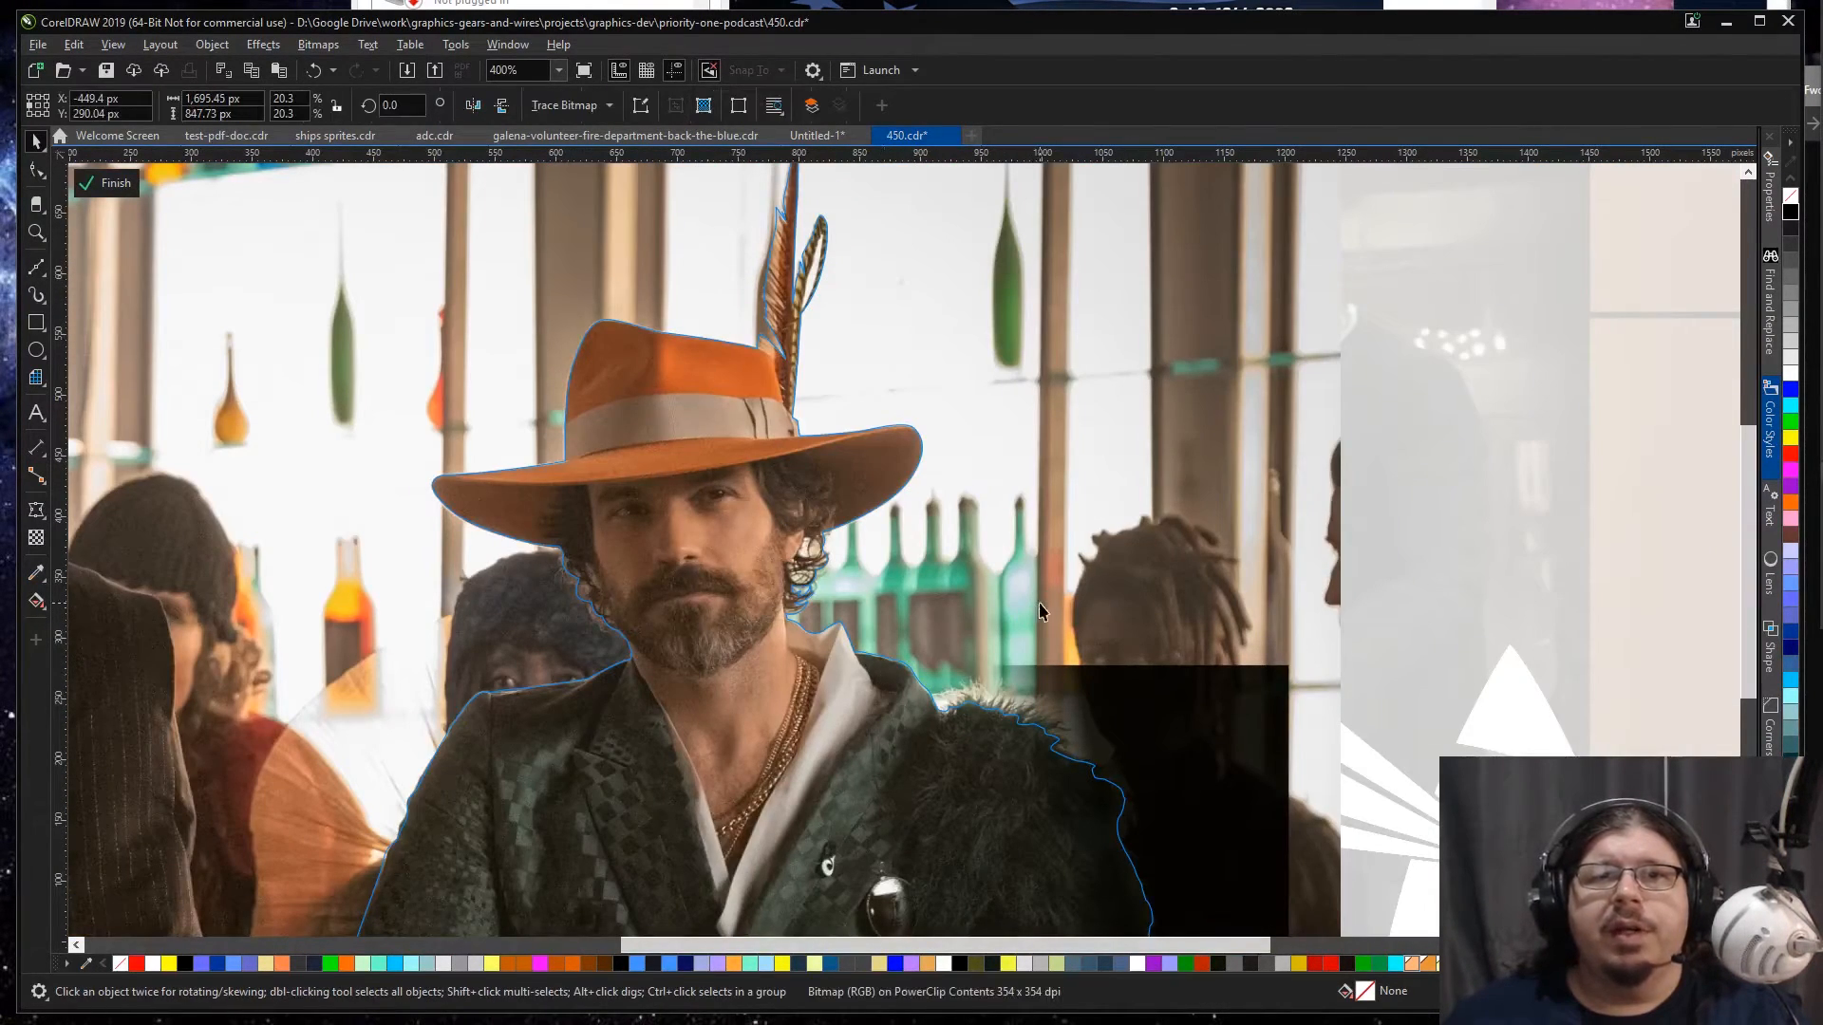
left_click(1445, 610, "ctrl")
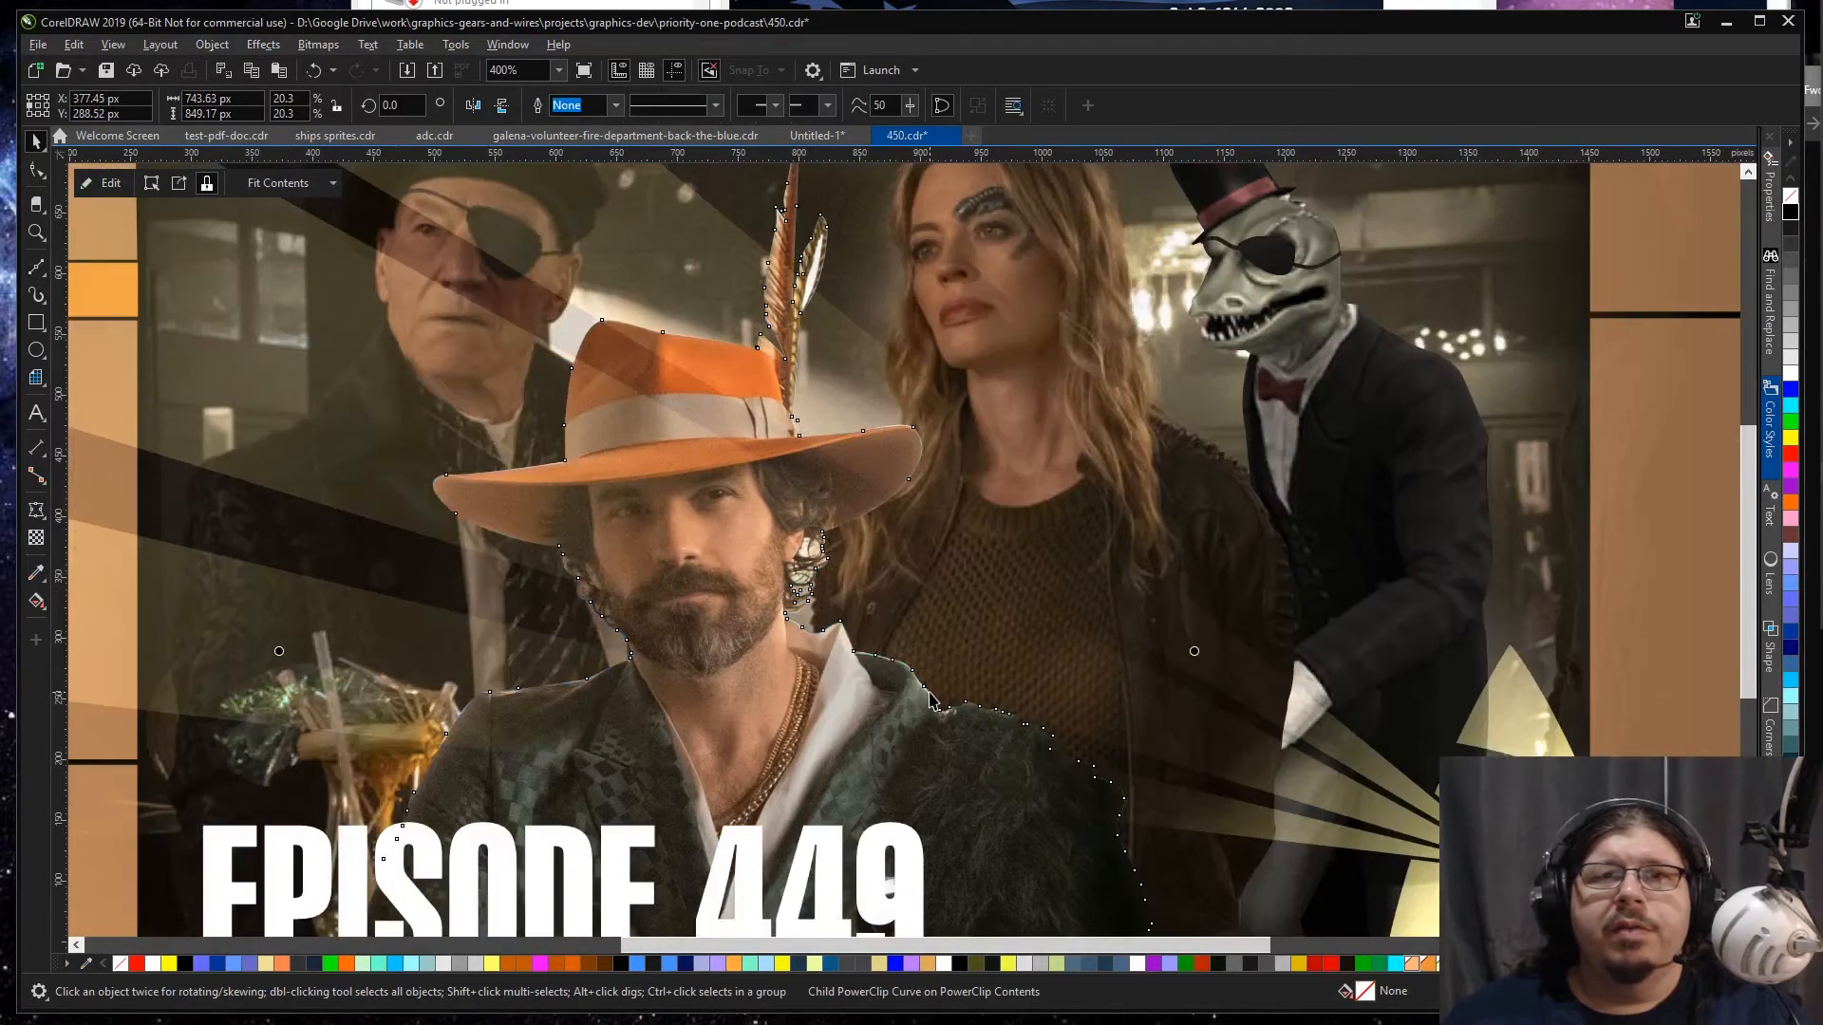
Step: Reshape the cutout outline where the jacket lapel meets the fur, moving its nodes inward to trim the bright fringe
scroll(930, 692, "up", 1)
key("F10")
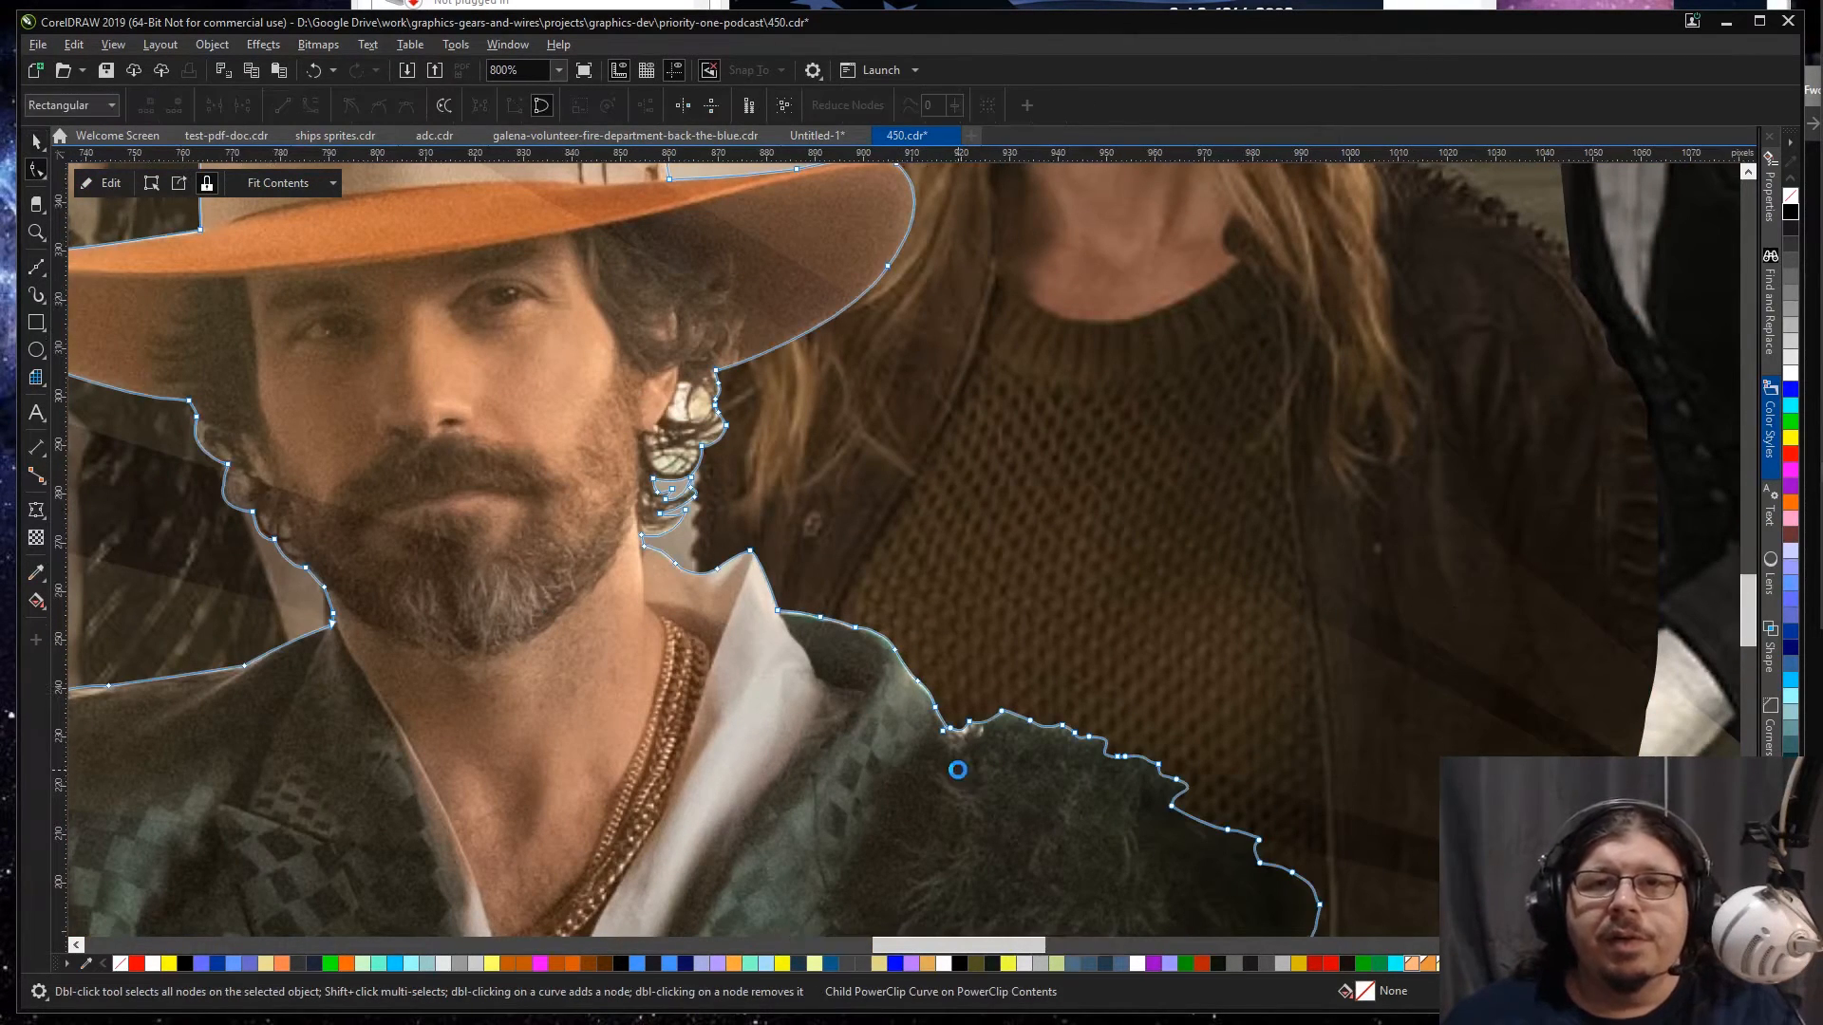
scroll(955, 765, "up", 2)
mouse_move(1002, 576)
left_mouse_down()
mouse_move(1012, 655)
mouse_move(941, 667)
left_mouse_up()
left_click(964, 619)
double_click(964, 620)
mouse_move(929, 602)
left_mouse_down()
mouse_move(909, 642)
mouse_move(894, 599)
left_mouse_up()
left_click_drag(871, 517, 862, 523)
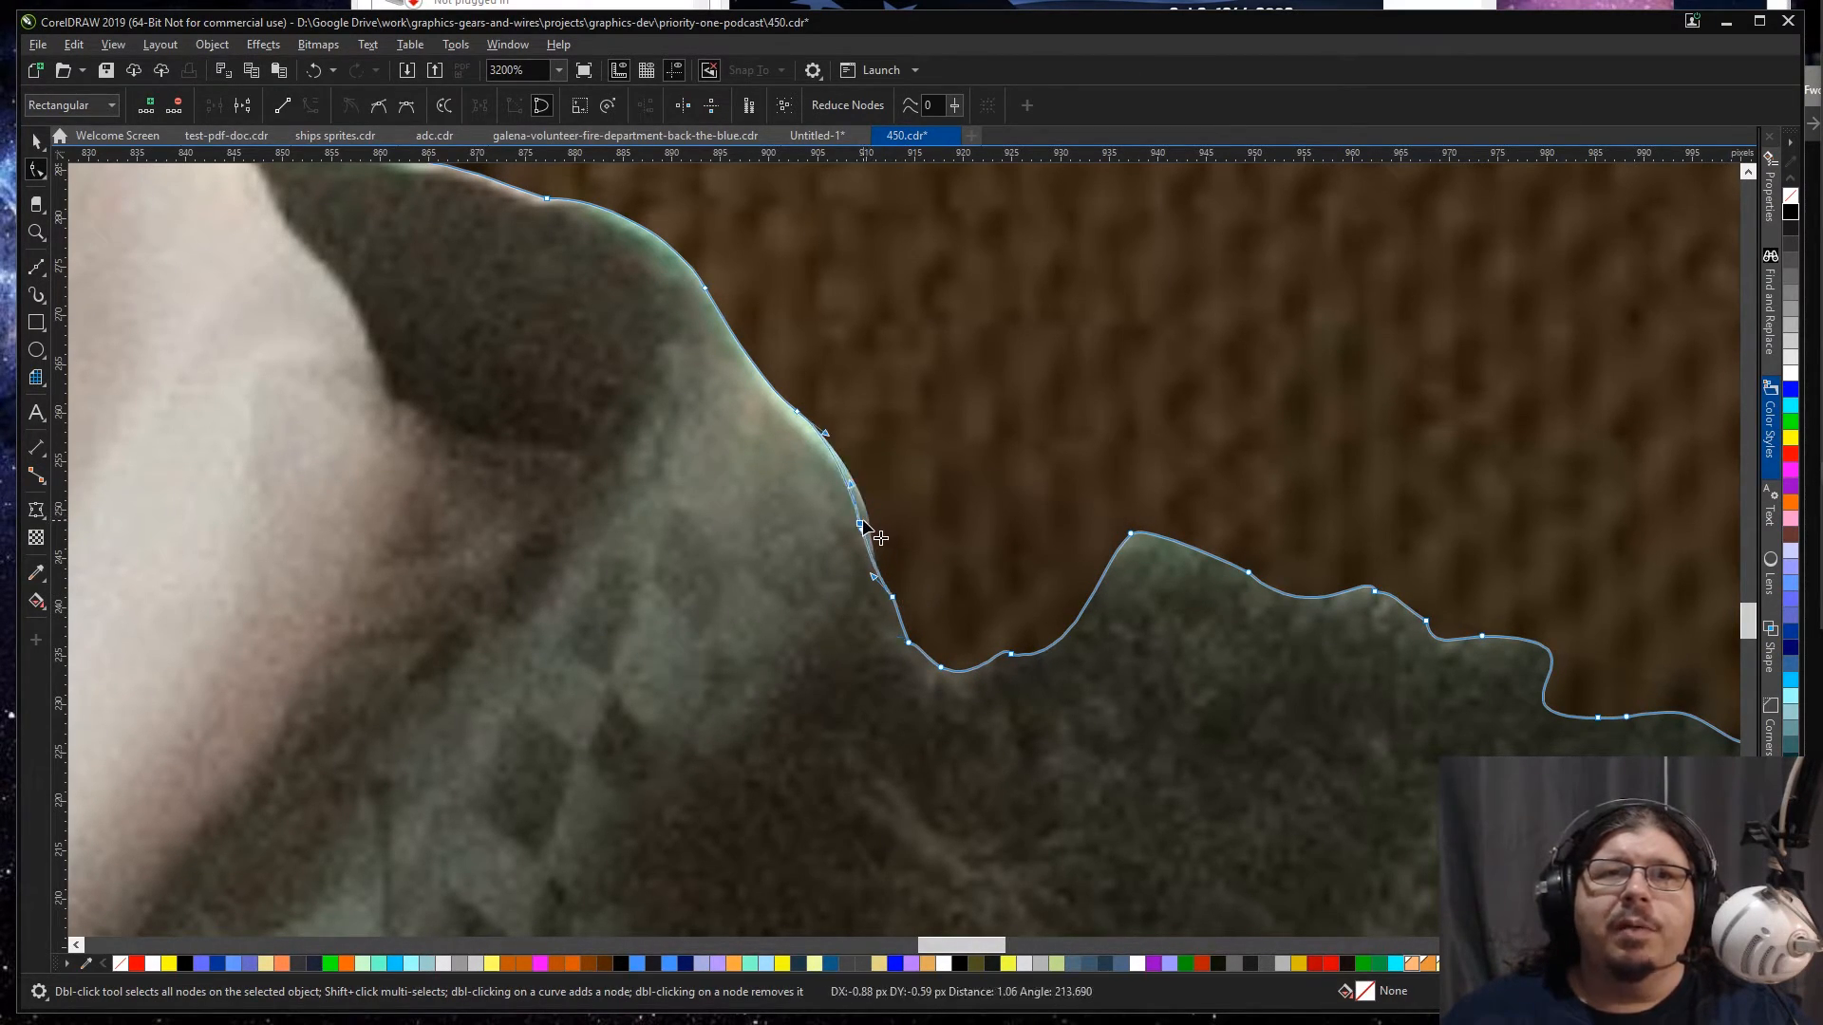
left_click_drag(833, 464, 778, 433)
Step: Pull the outline nodes along the top of the jacket collar and lapel tighter against the dark fabric
scroll(778, 433, "down", 1)
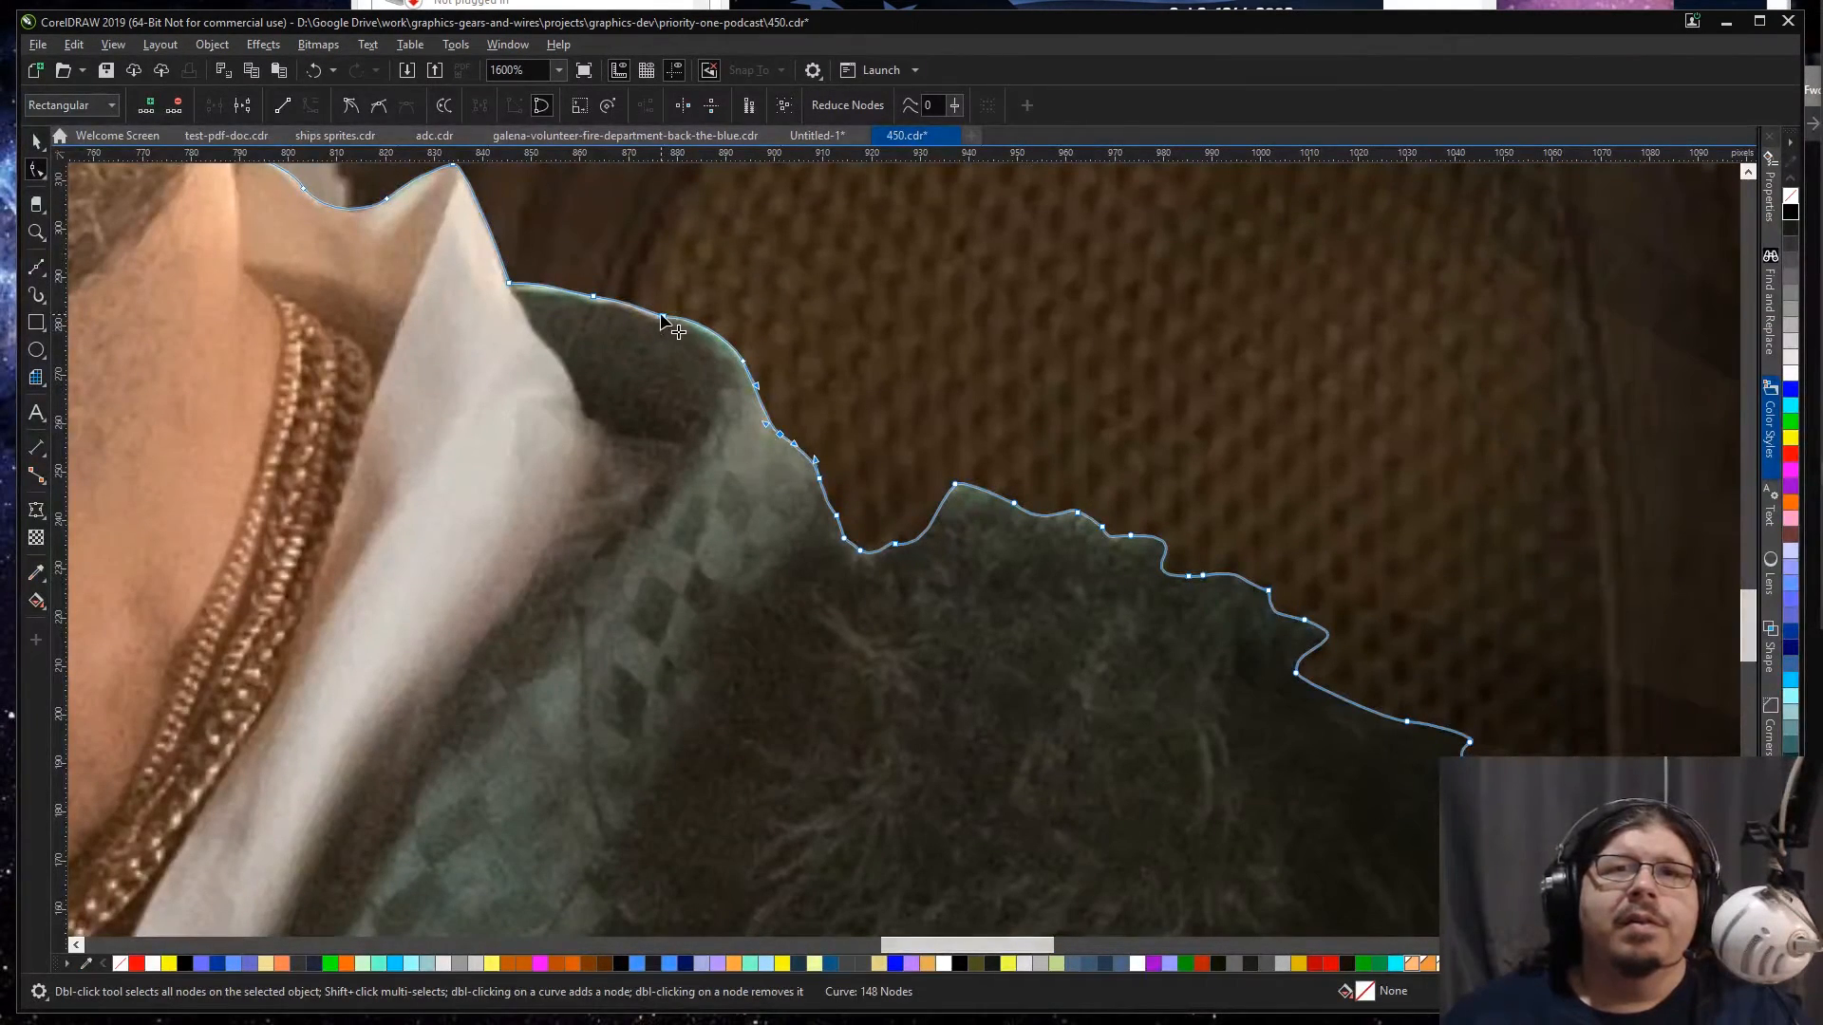
left_click_drag(592, 294, 515, 297)
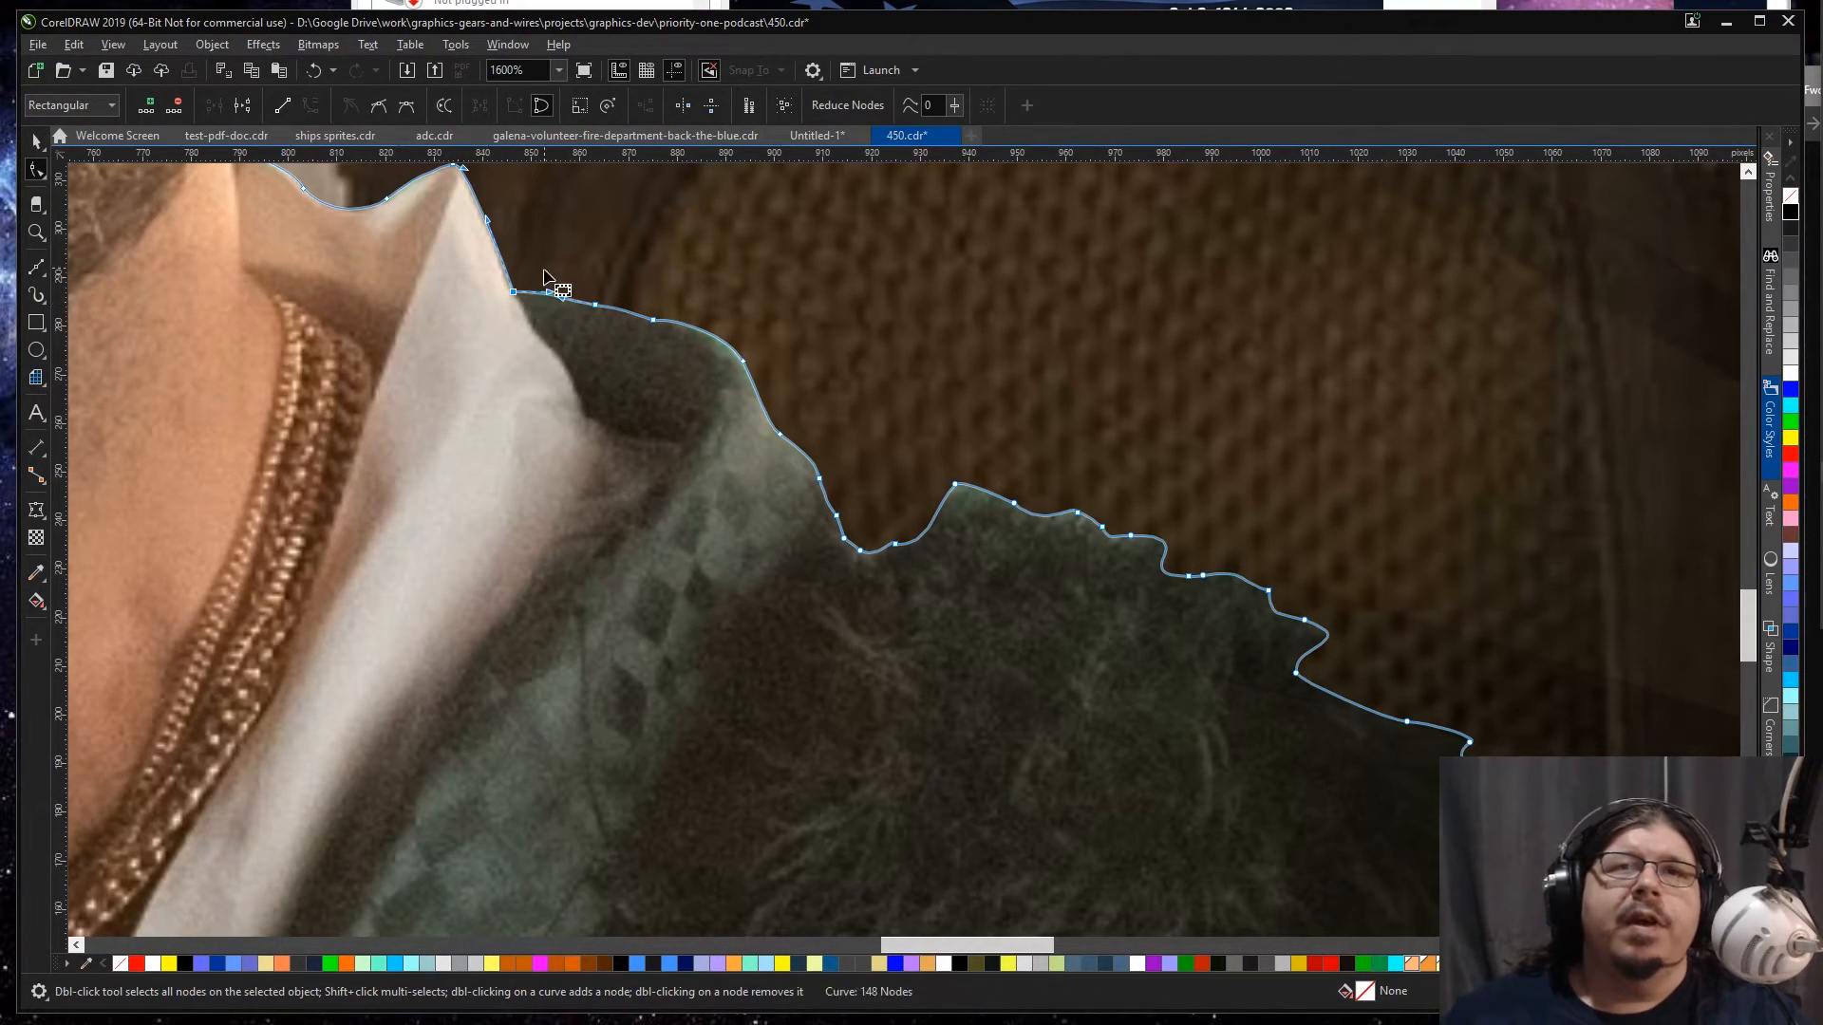
left_click(773, 431)
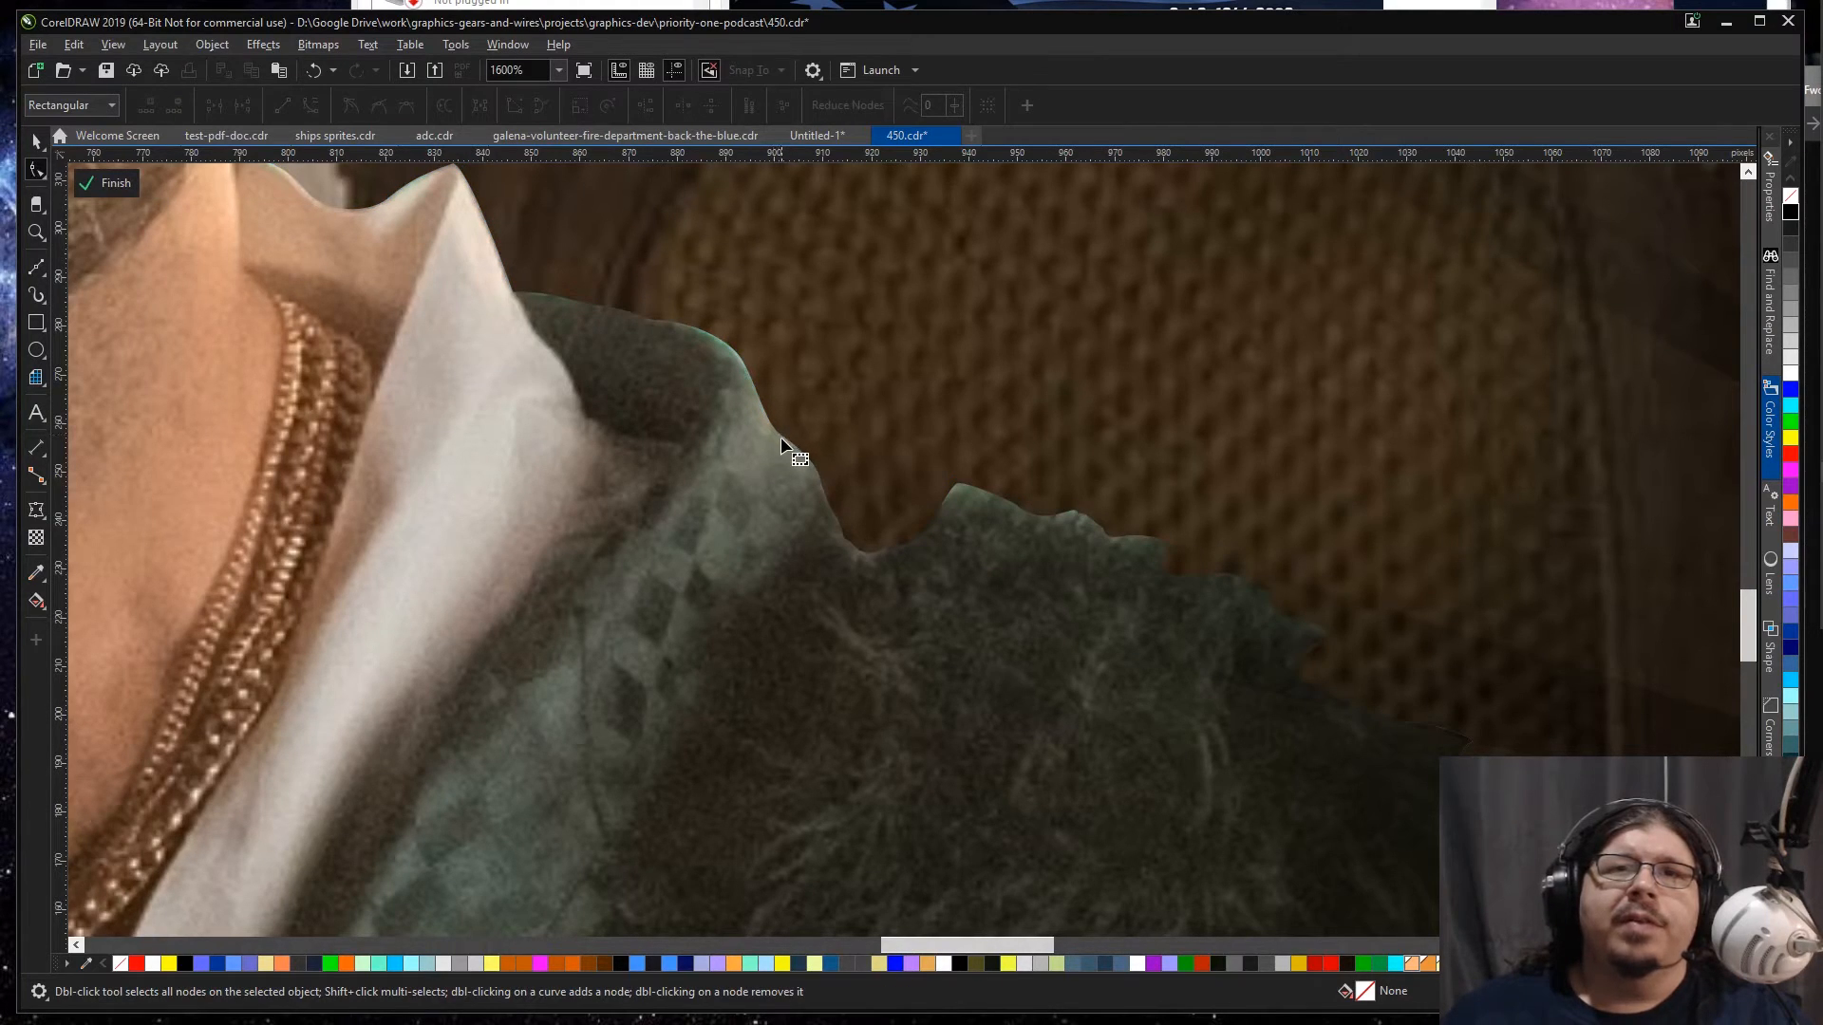
left_click(780, 437)
left_click(779, 435)
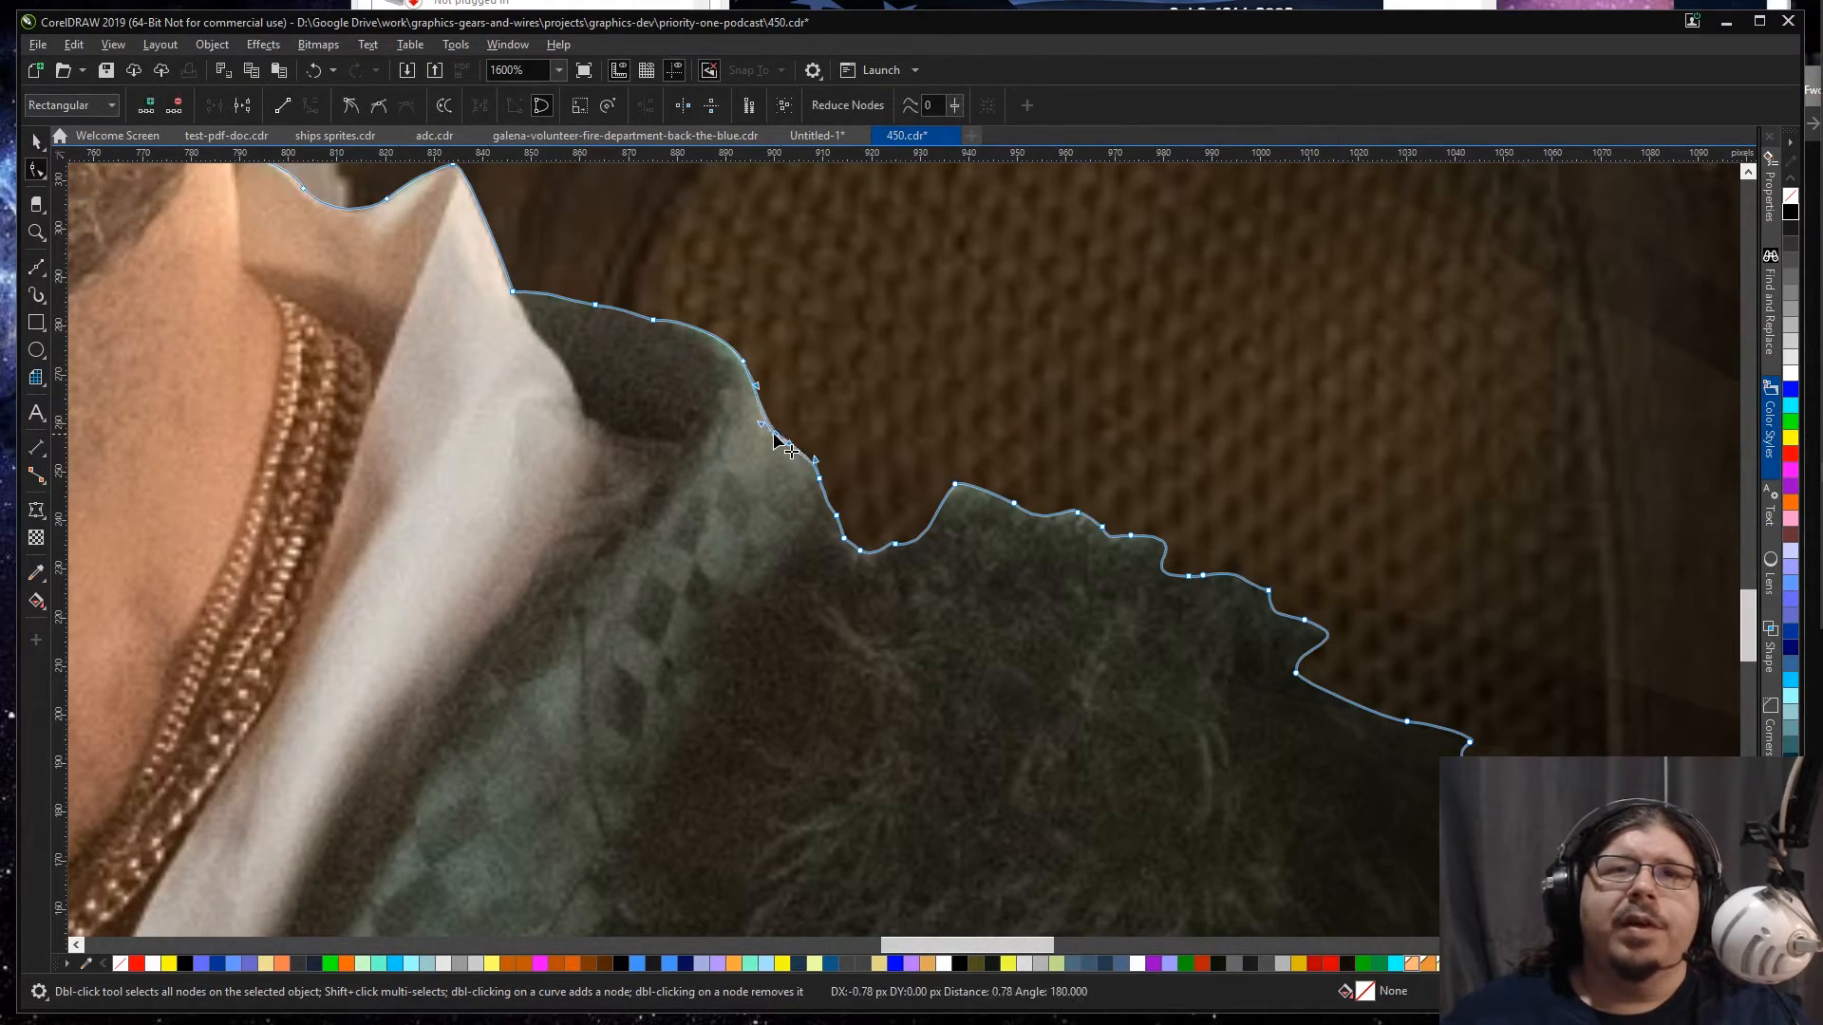
Step: Finish editing the cutout's nodes, deselect it and review the trimmed shoulder edge in the whole banner
key("F4")
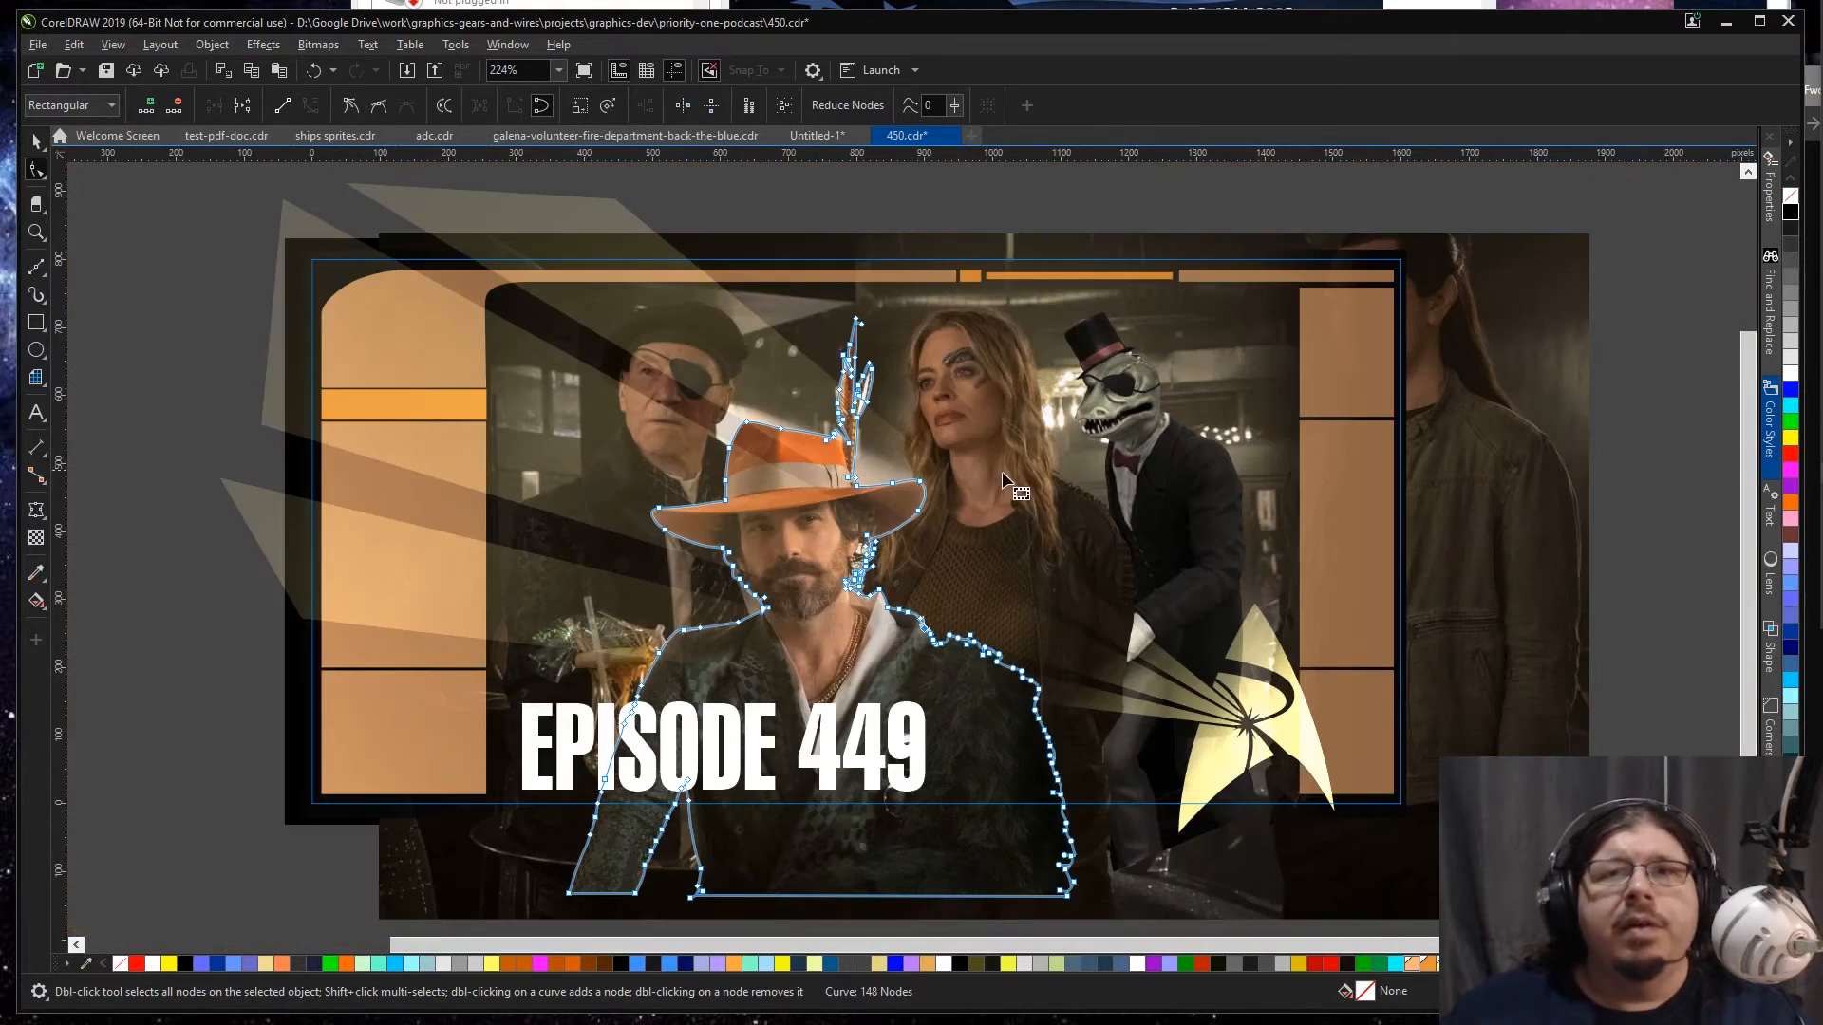
left_click(171, 796)
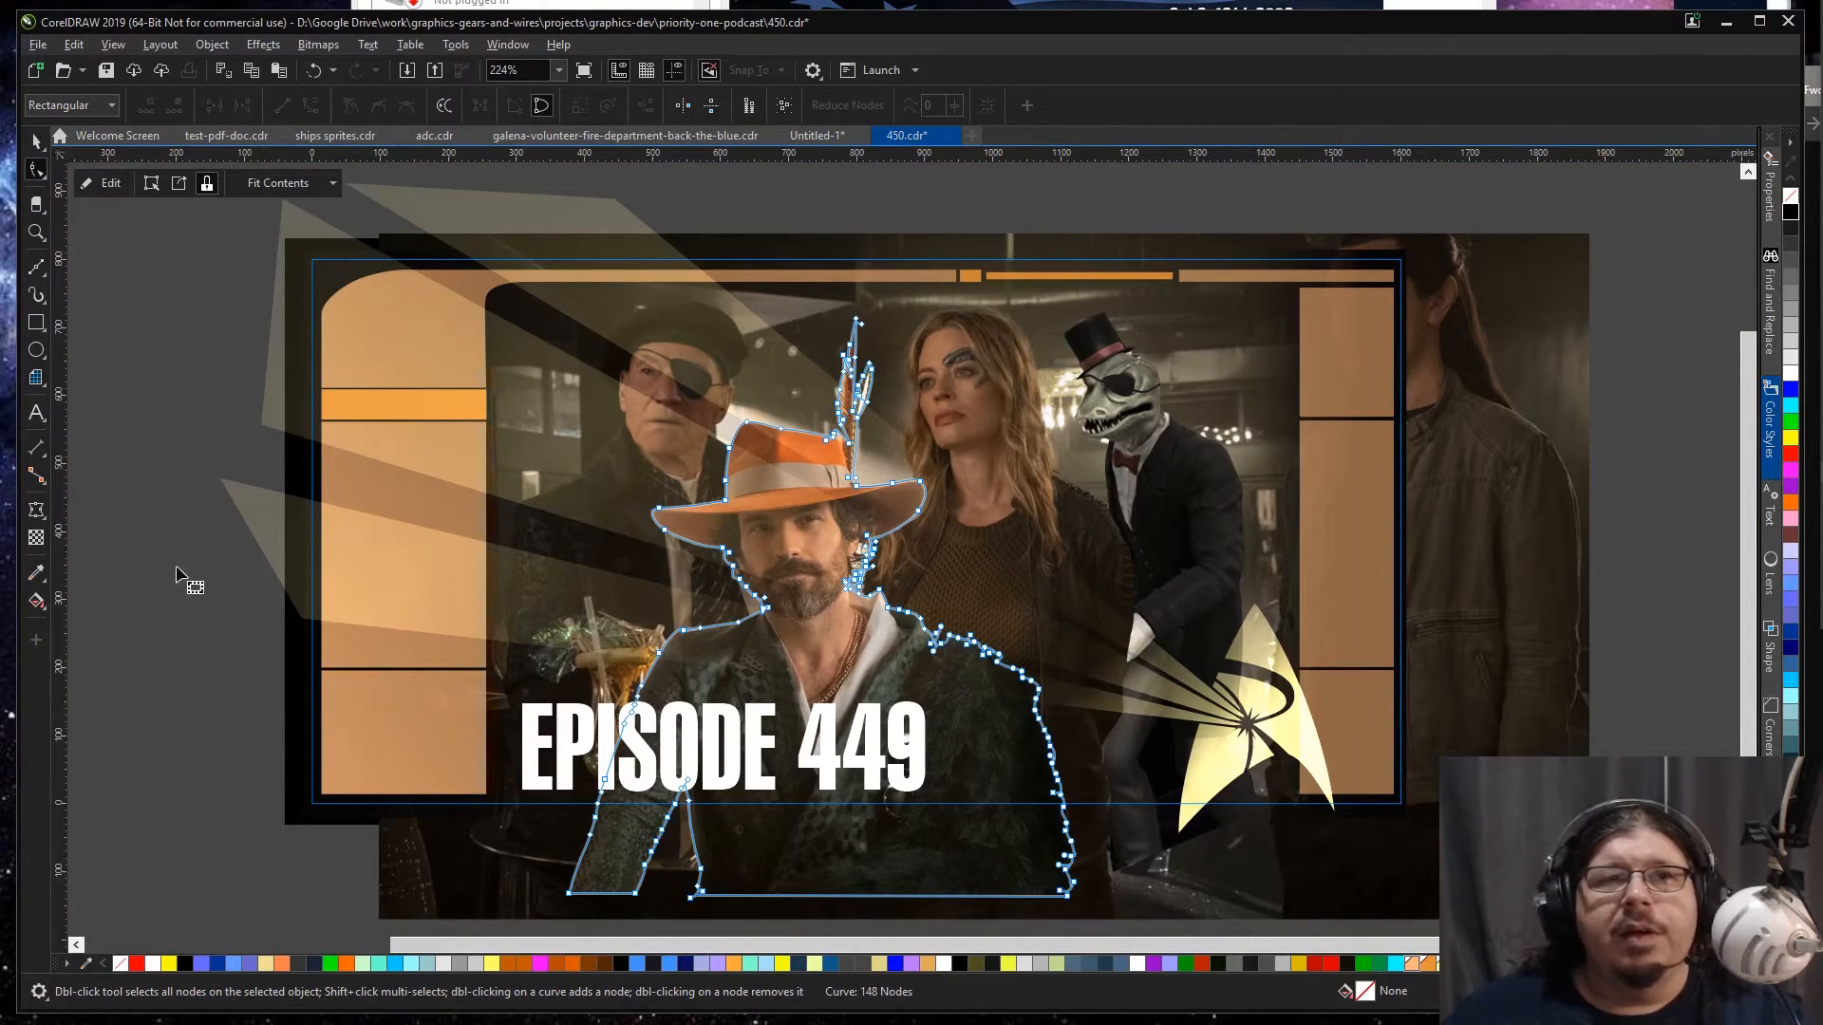
left_click(36, 140)
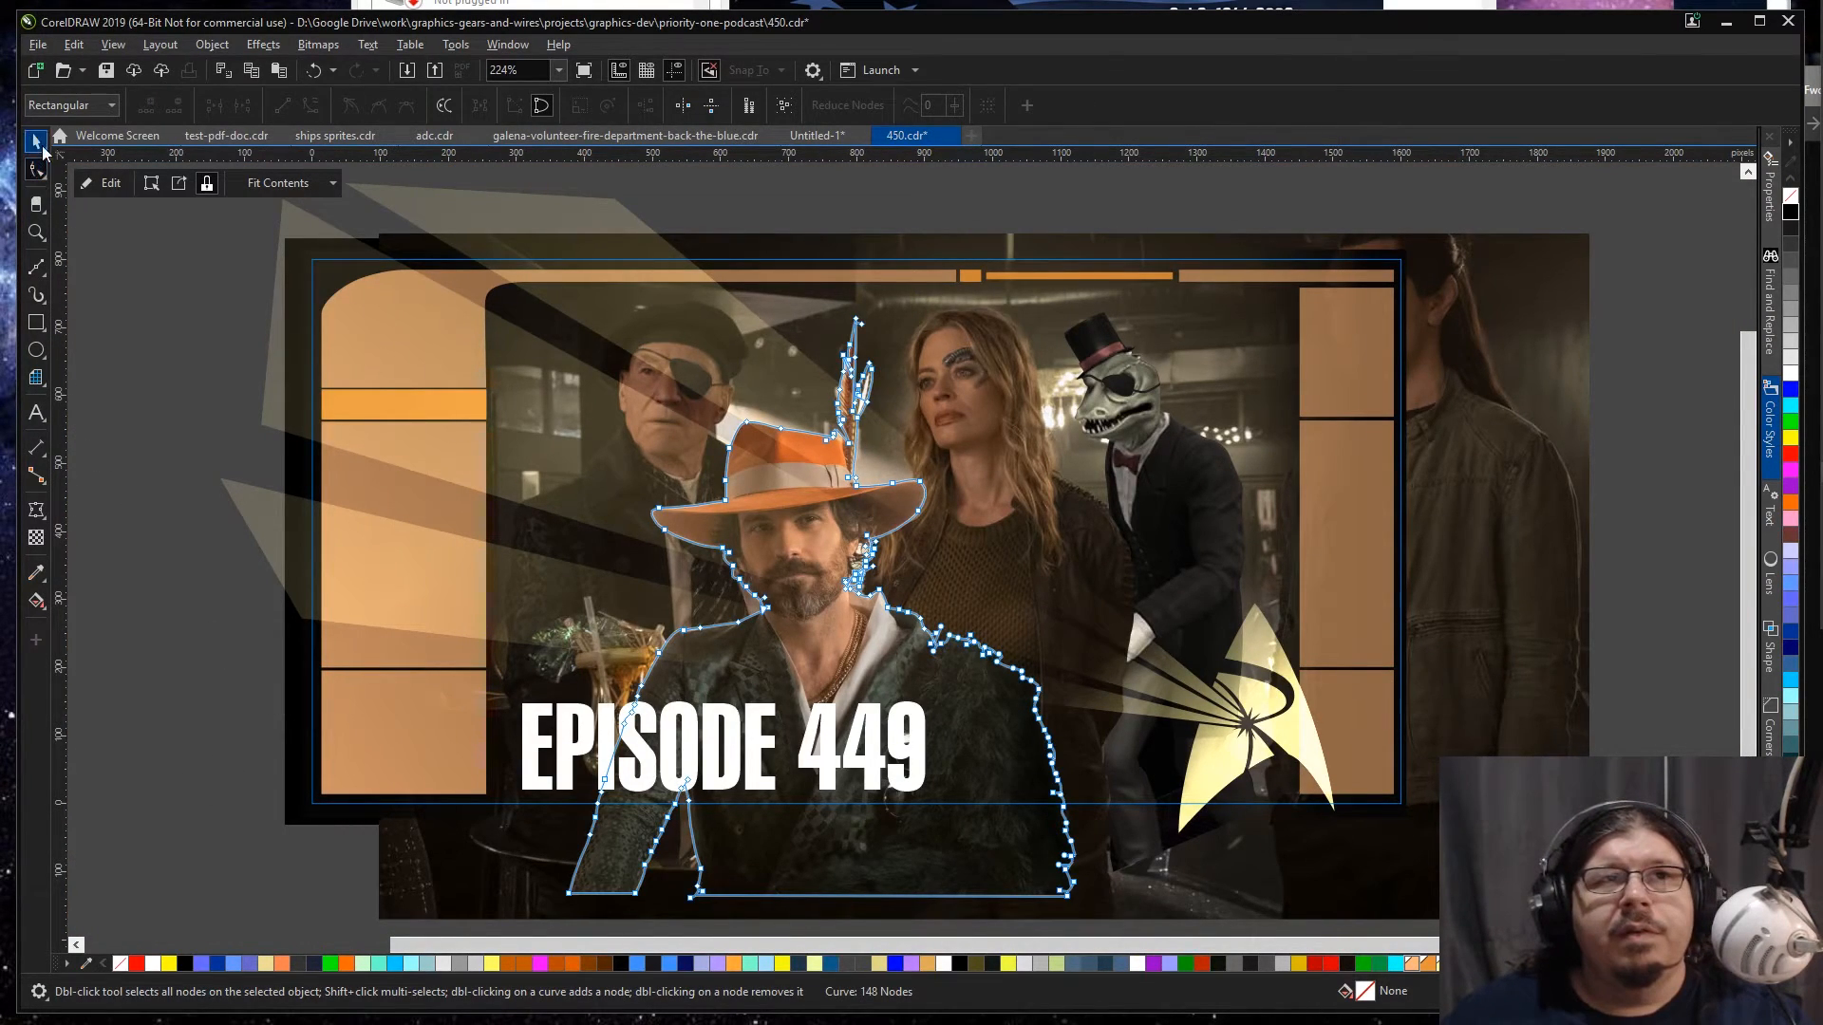
left_click(103, 268)
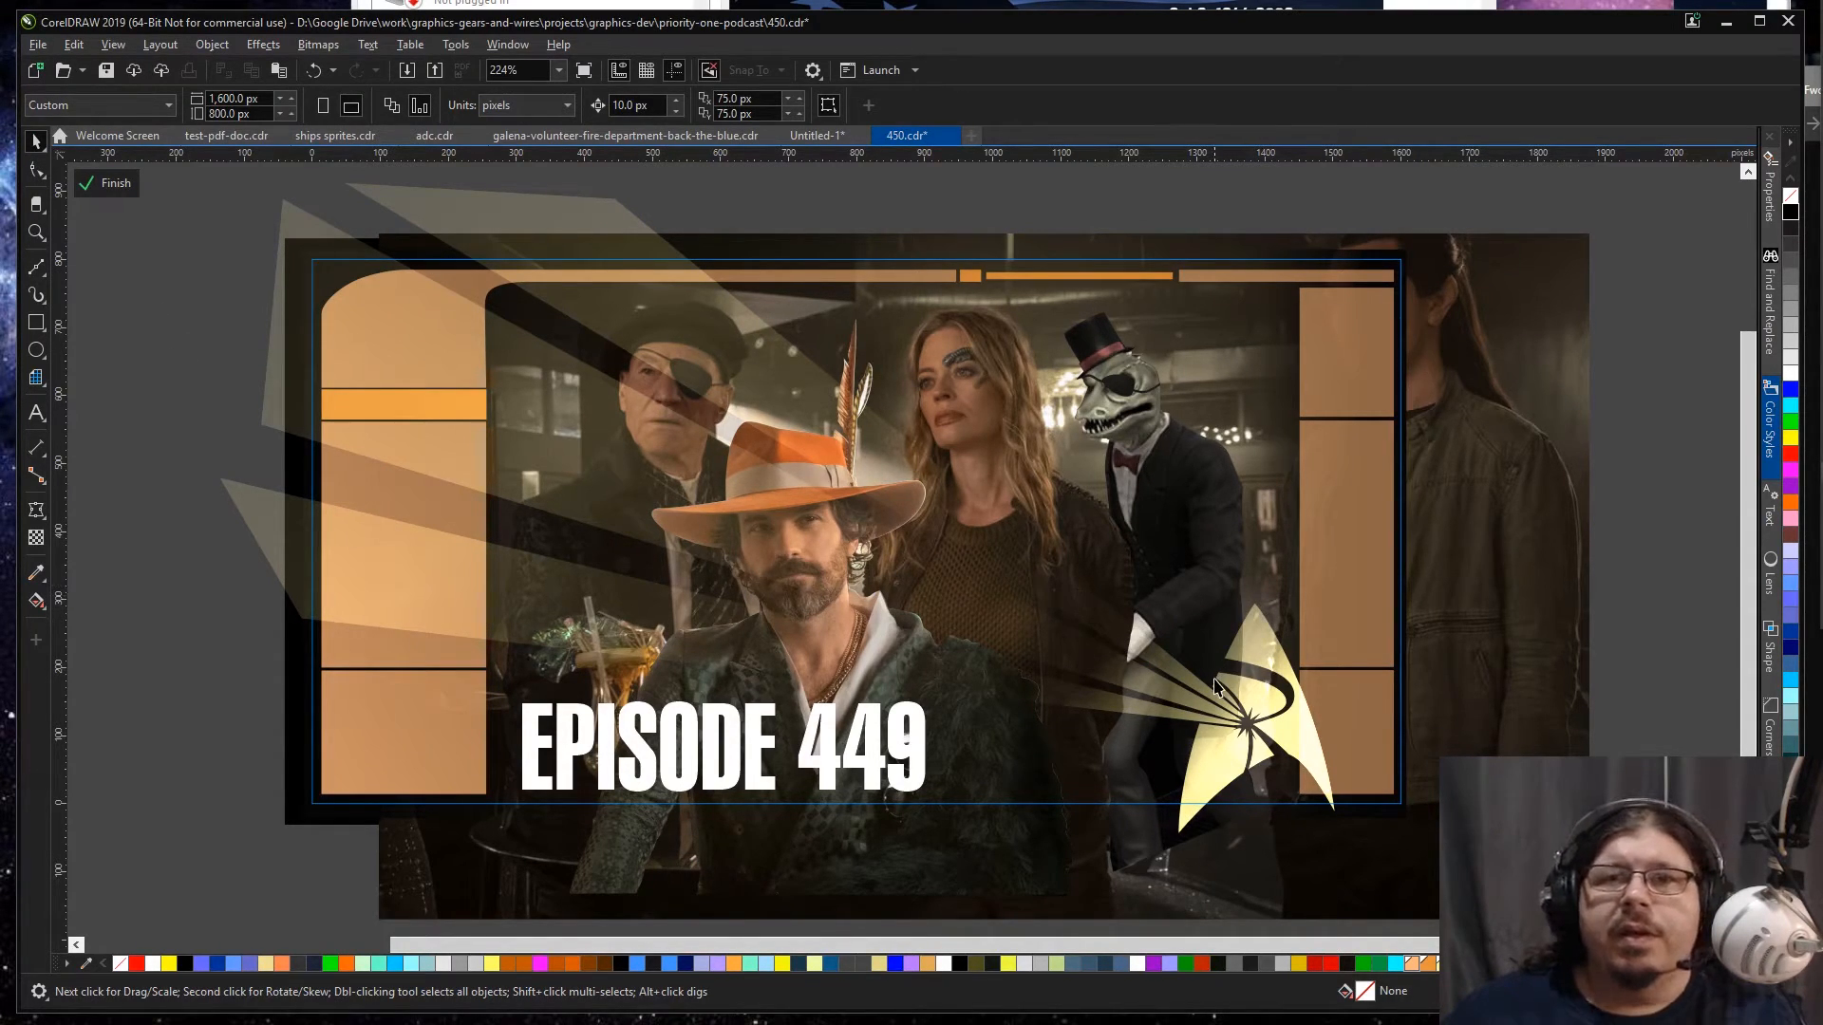
key("z")
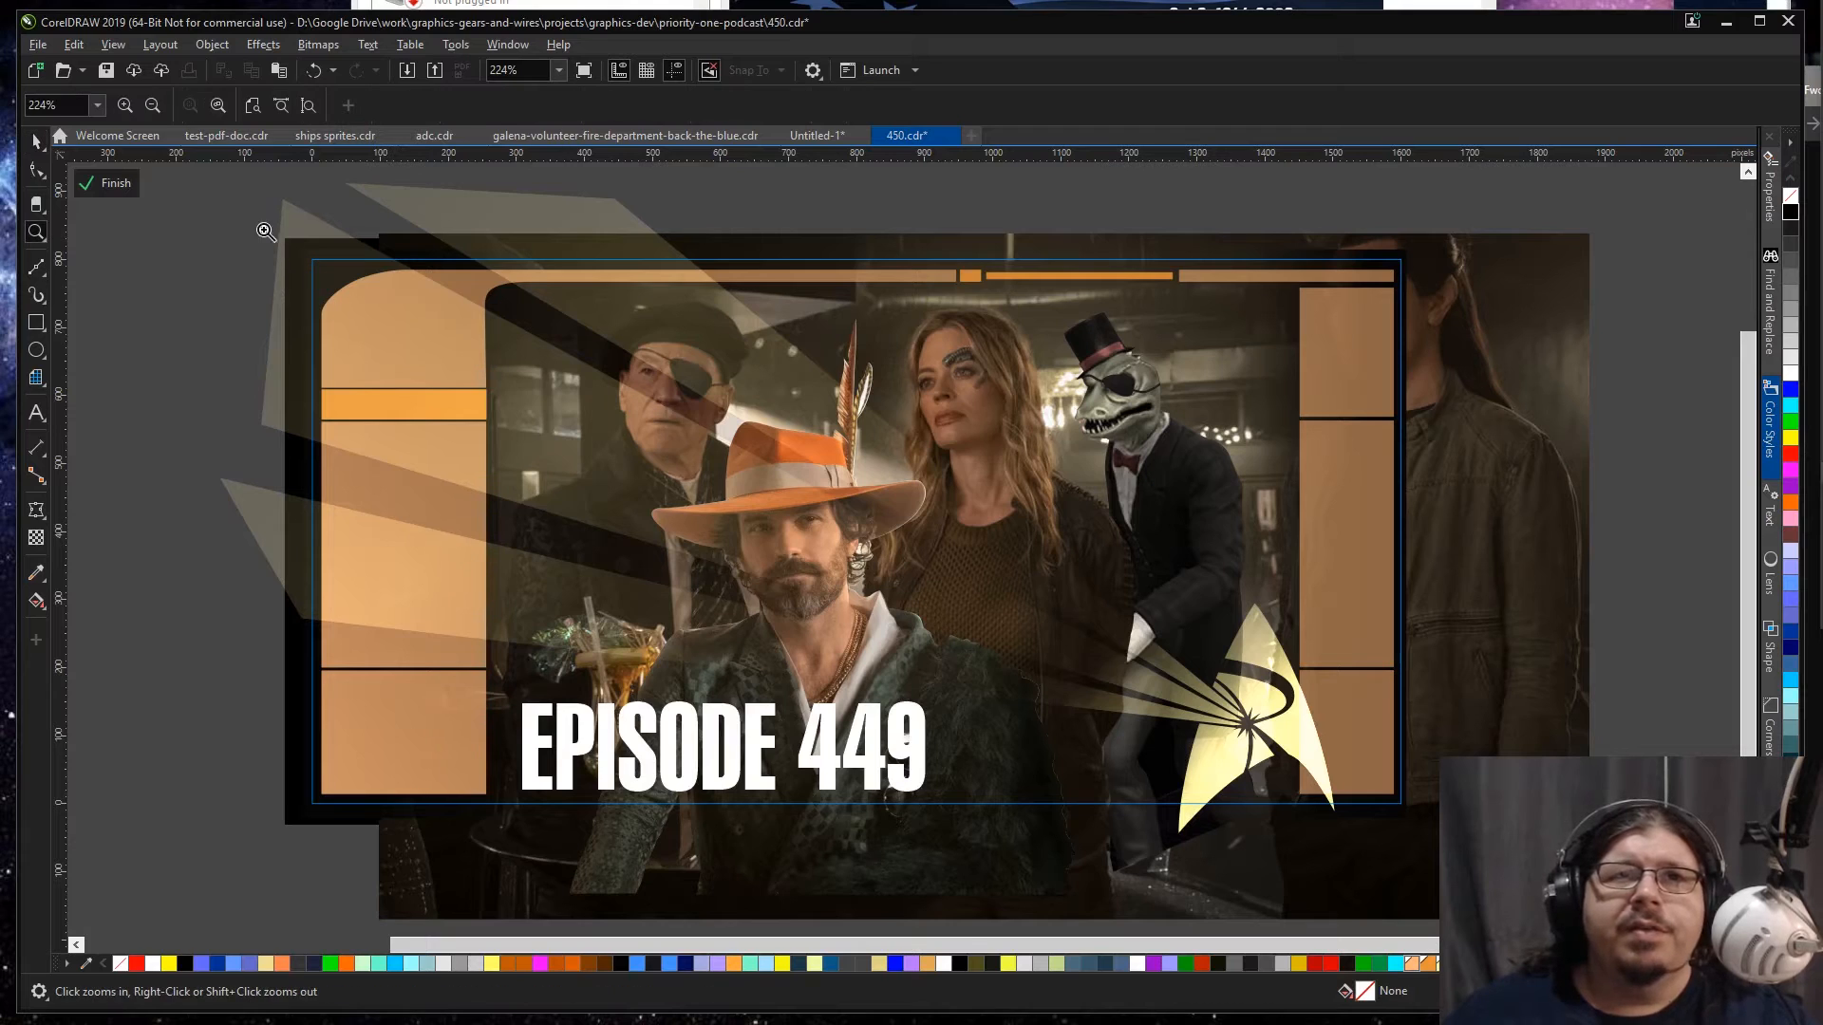
Step: Select the badge's light beams and reposition the two outer stops of their fountain transparency to 86% and 69%
left_click_drag(226, 188, 1455, 838)
key("space")
left_click(1413, 715)
left_click(1412, 715)
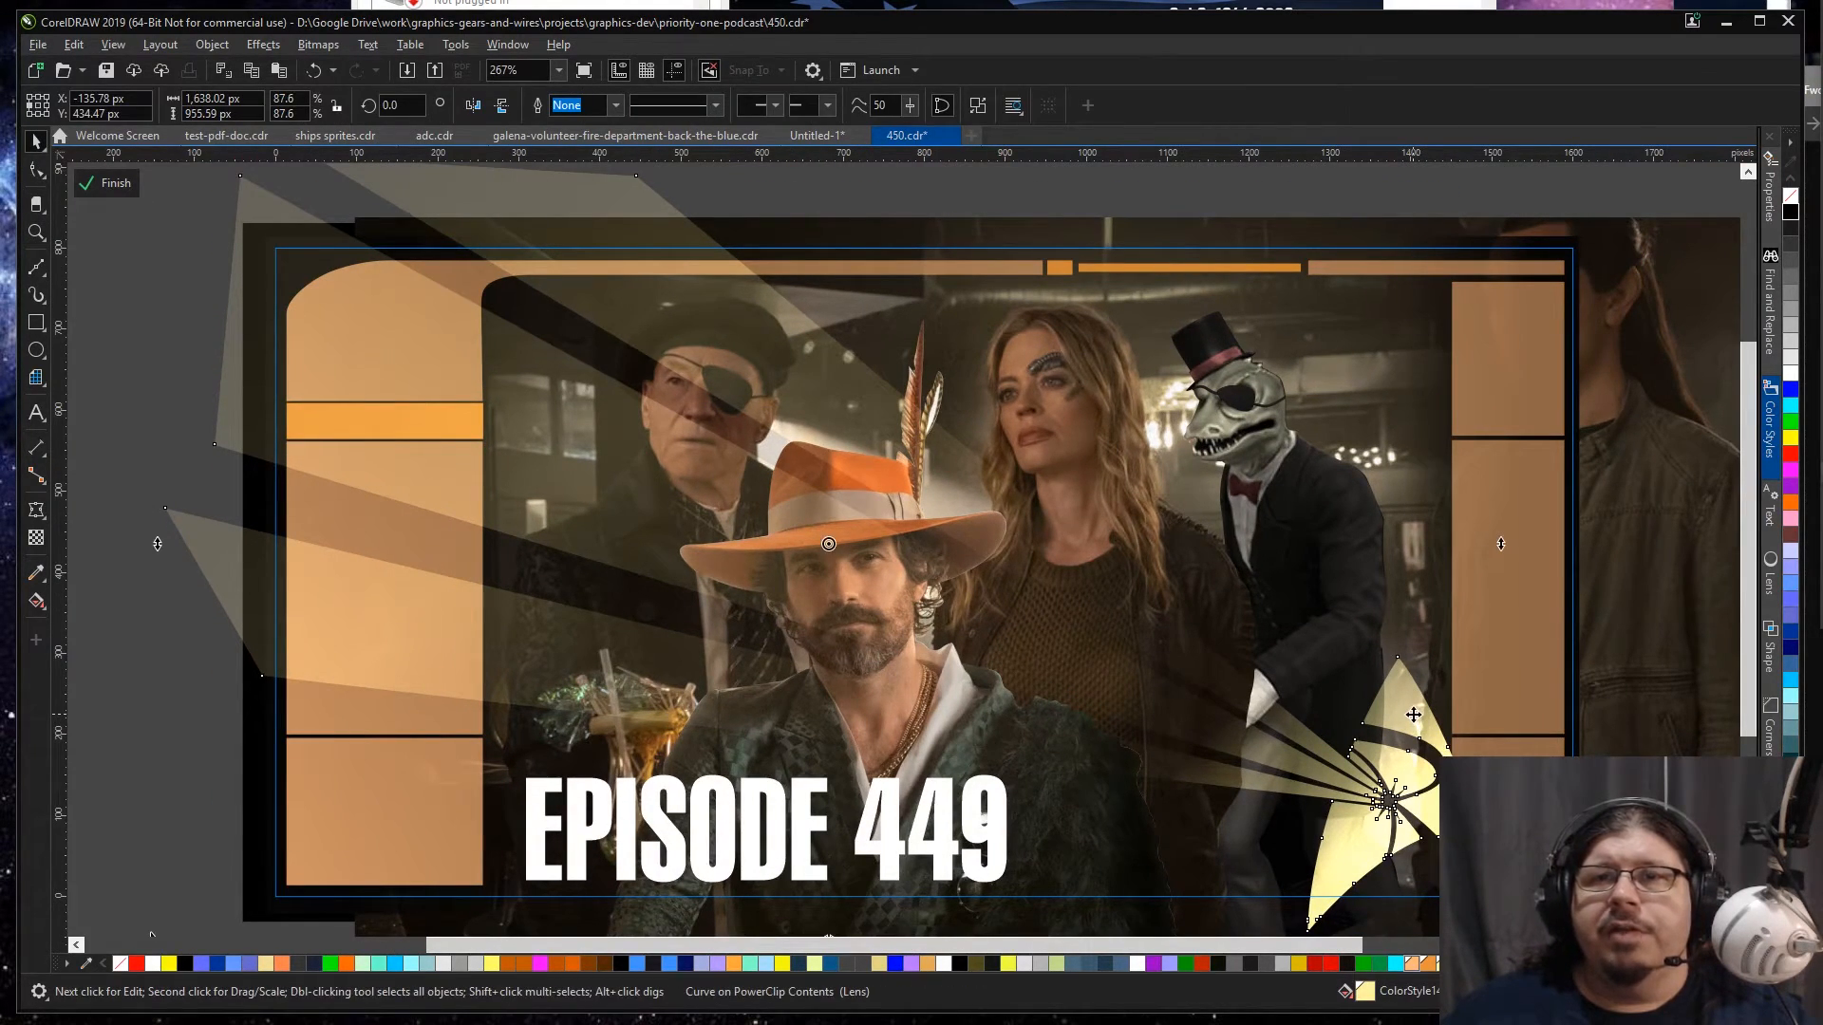
left_click(549, 516)
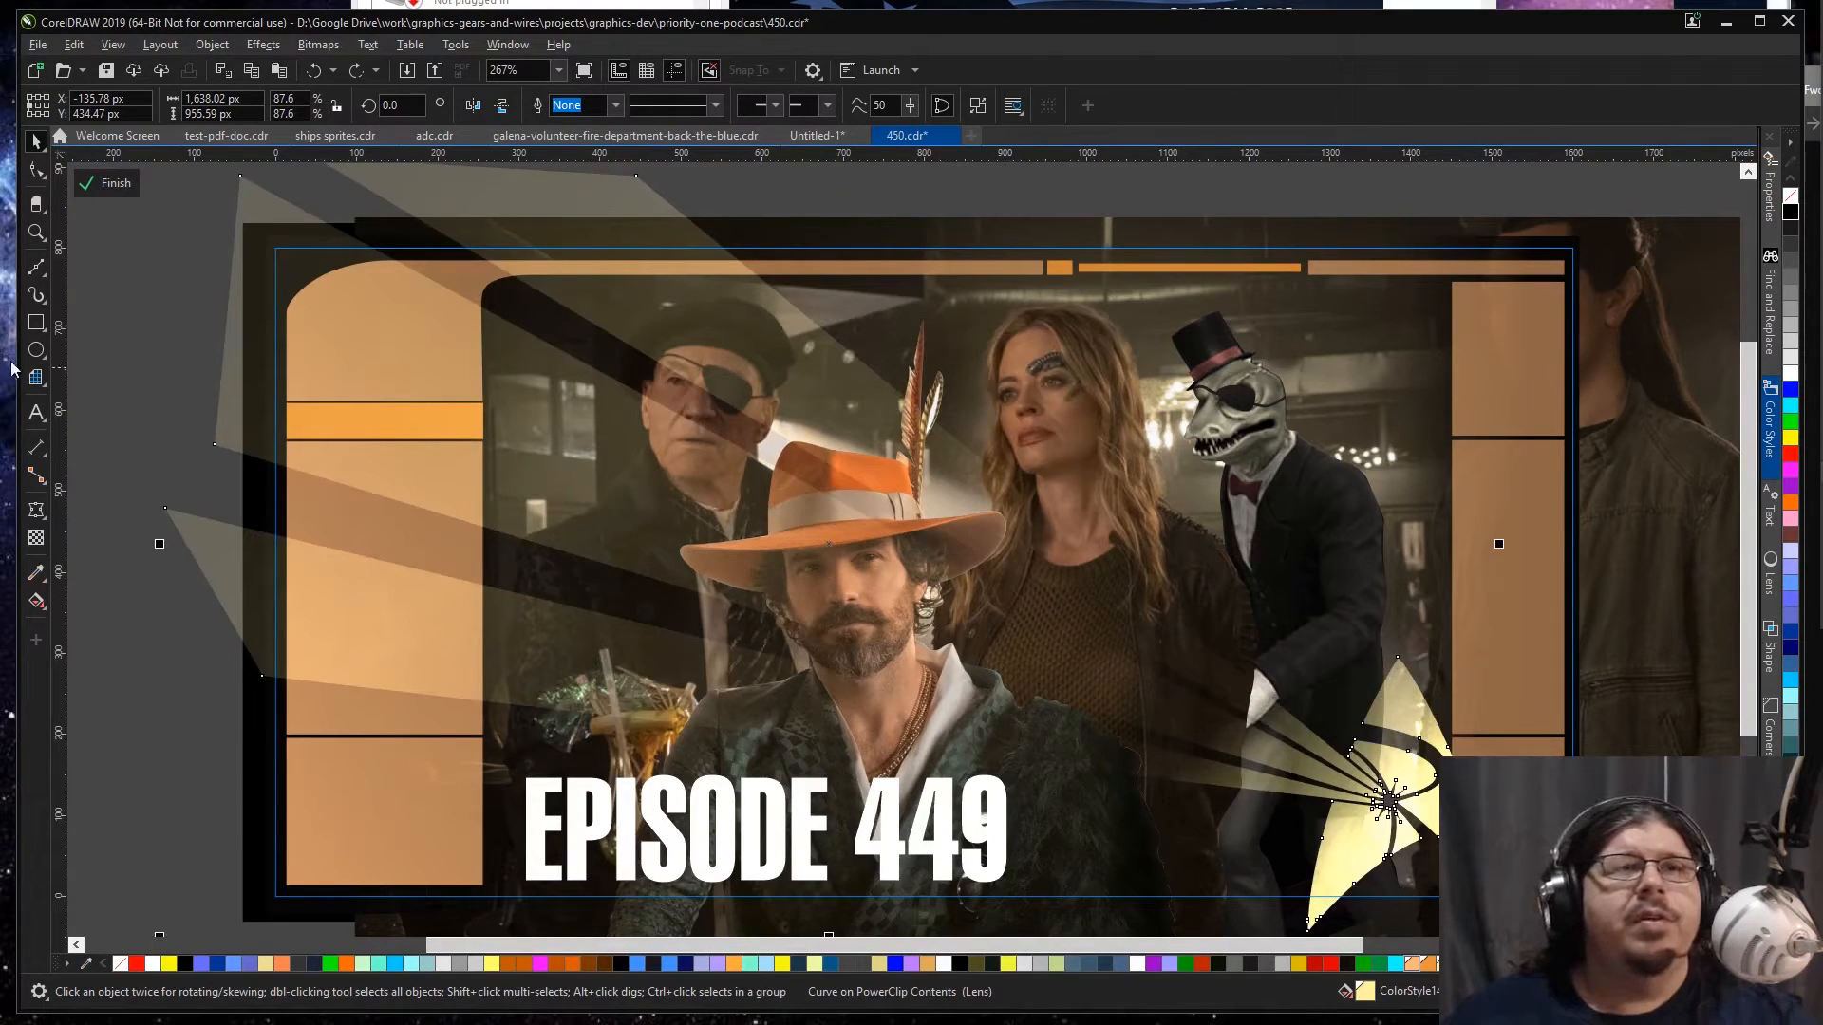
left_click(36, 538)
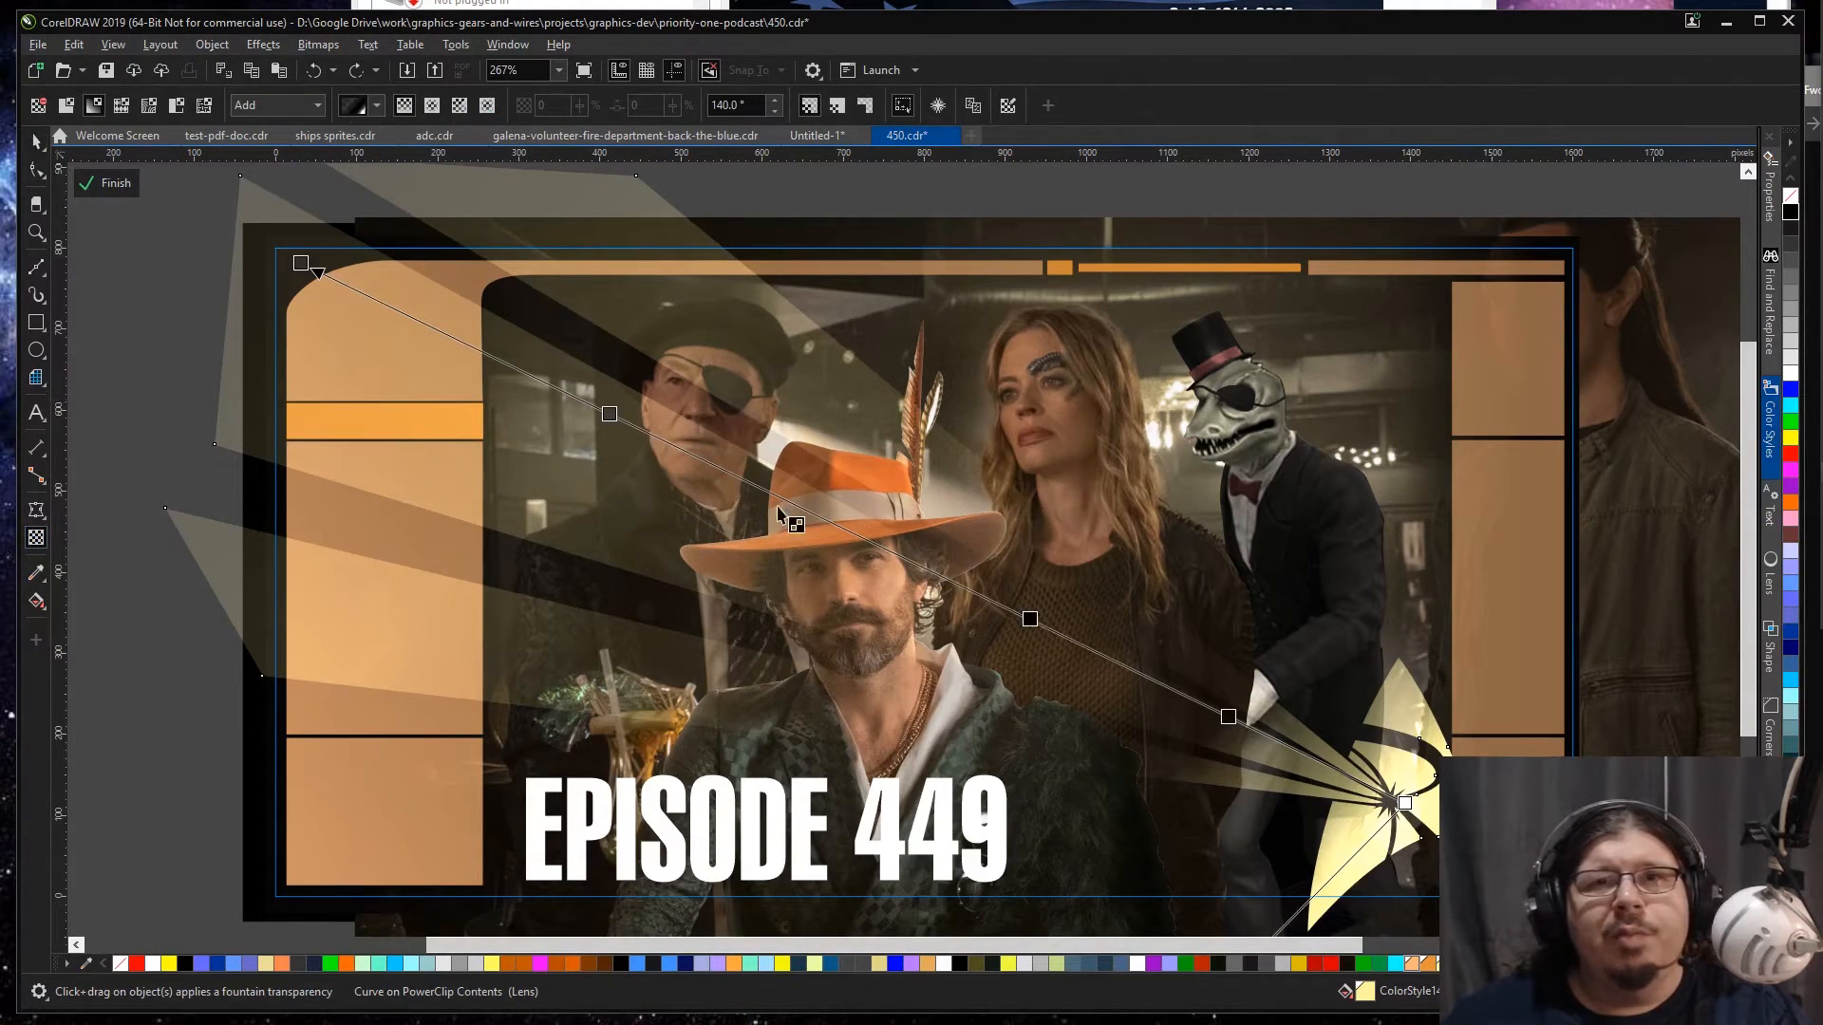
double_click(730, 473)
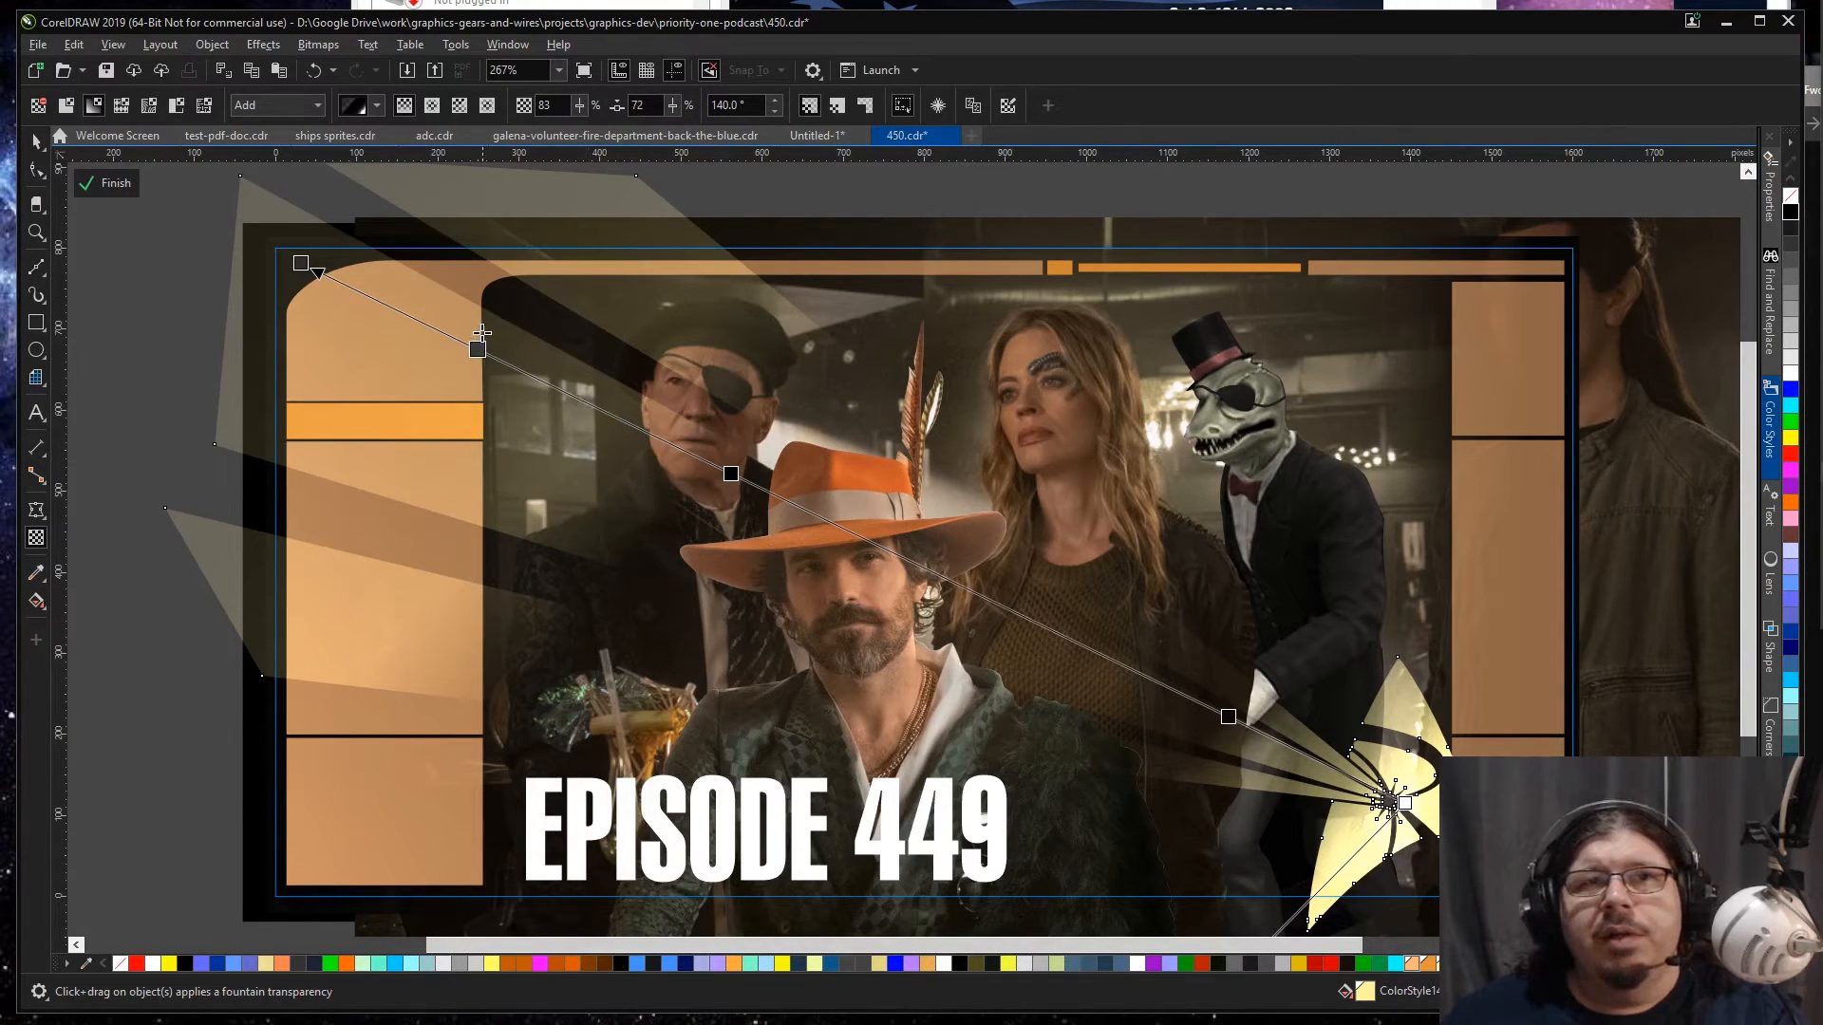
double_click(478, 348)
left_click_drag(728, 476, 598, 410)
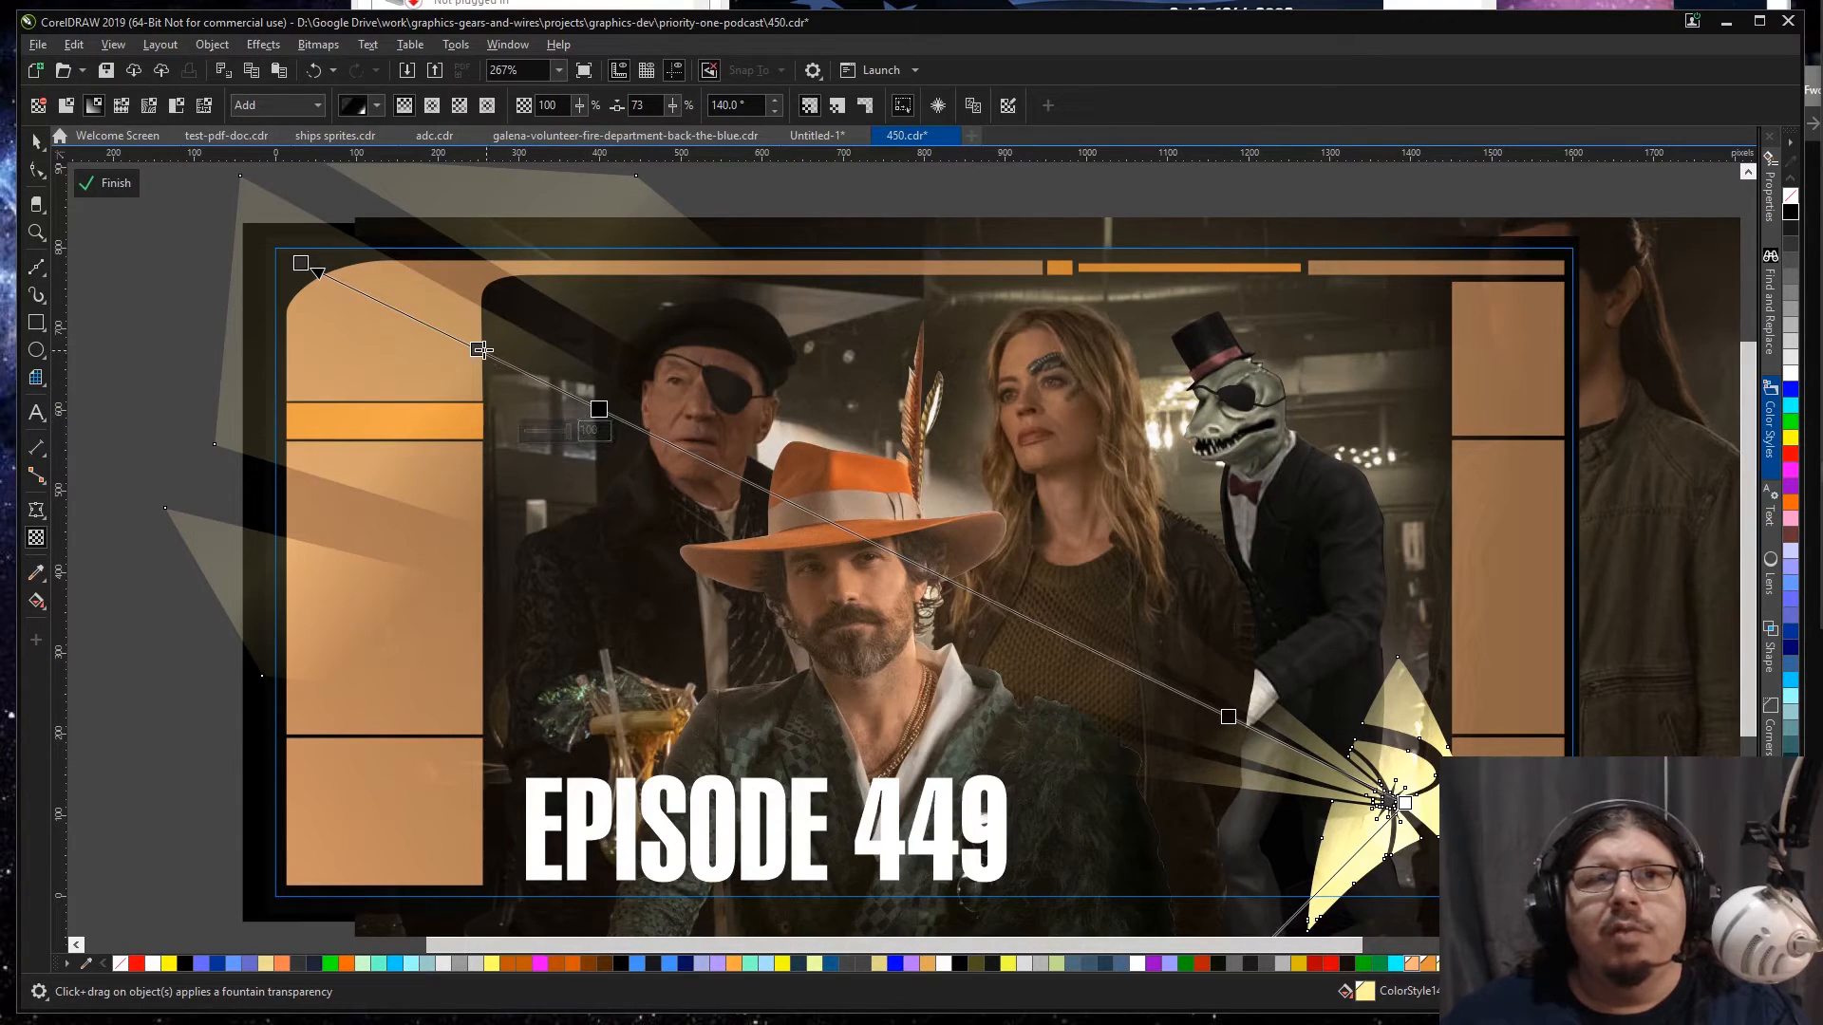
left_click_drag(478, 348, 456, 339)
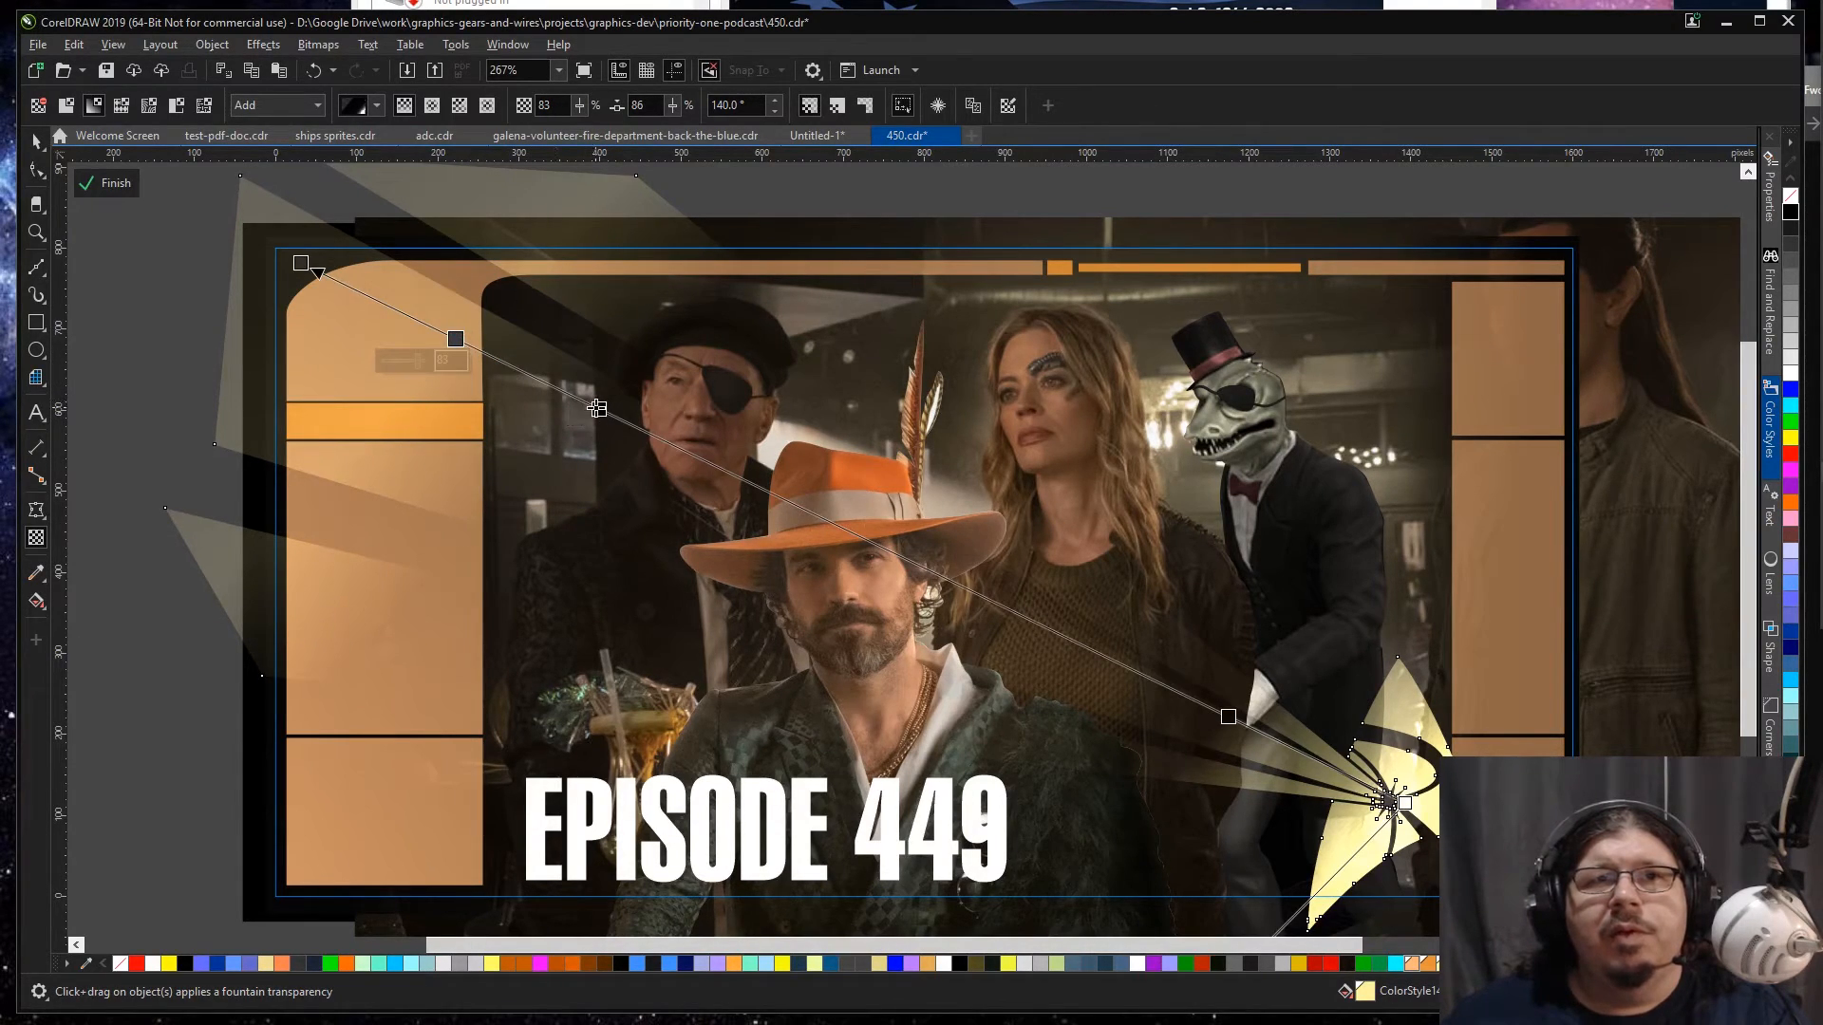
left_click_drag(597, 409, 653, 435)
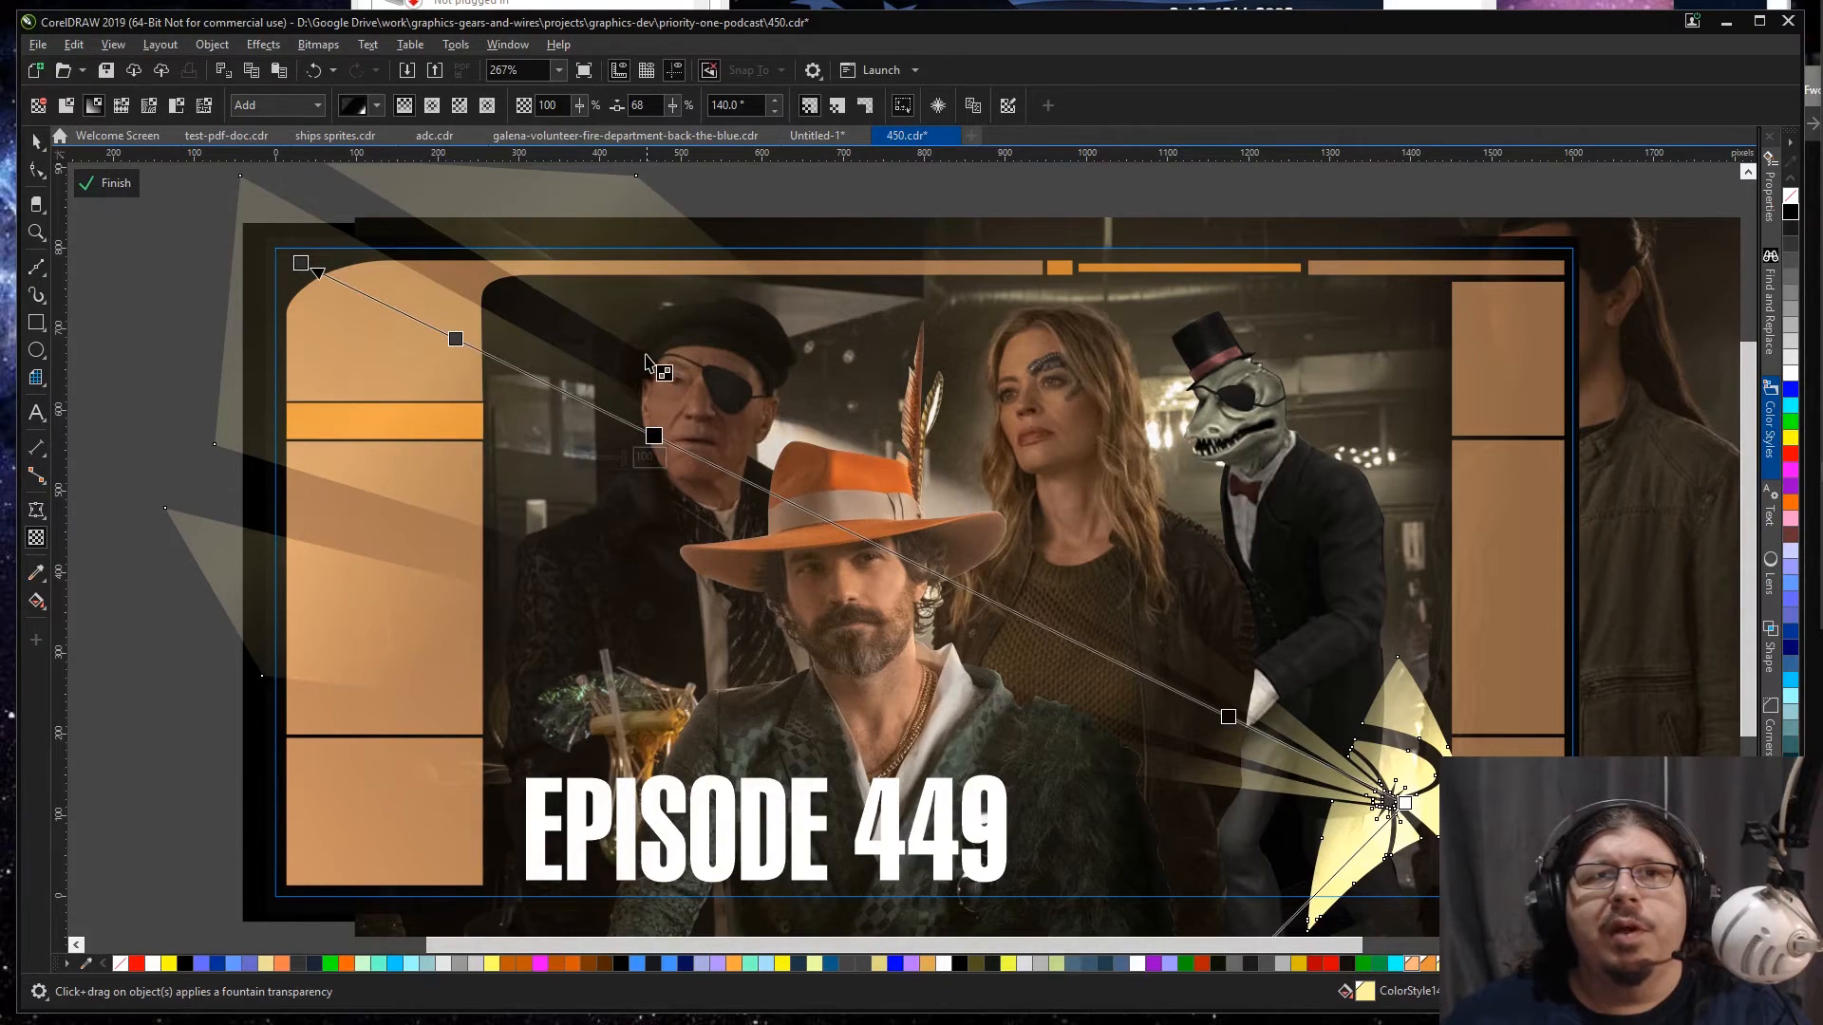
left_click_drag(655, 436, 642, 430)
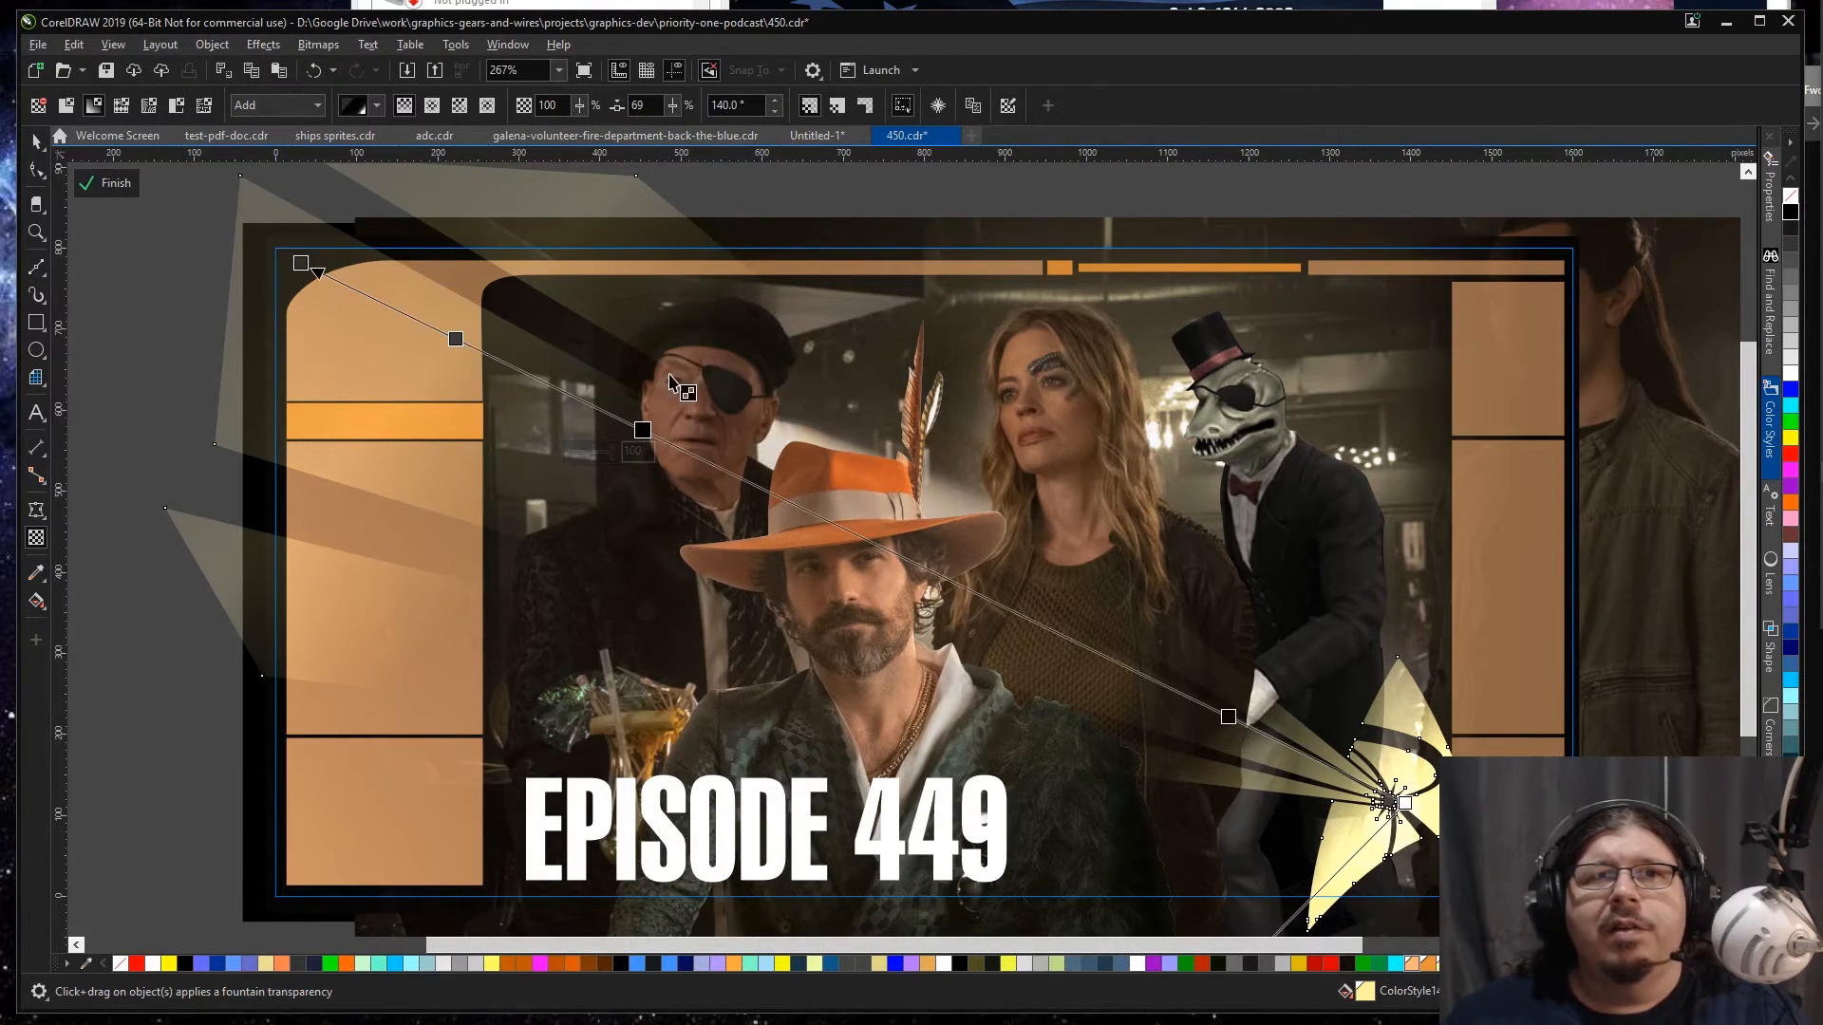
Step: Move the beams' transparency stop near the badge to position 30%, set its transparency to 95%, and deselect the beams
left_click_drag(1228, 716, 1030, 619)
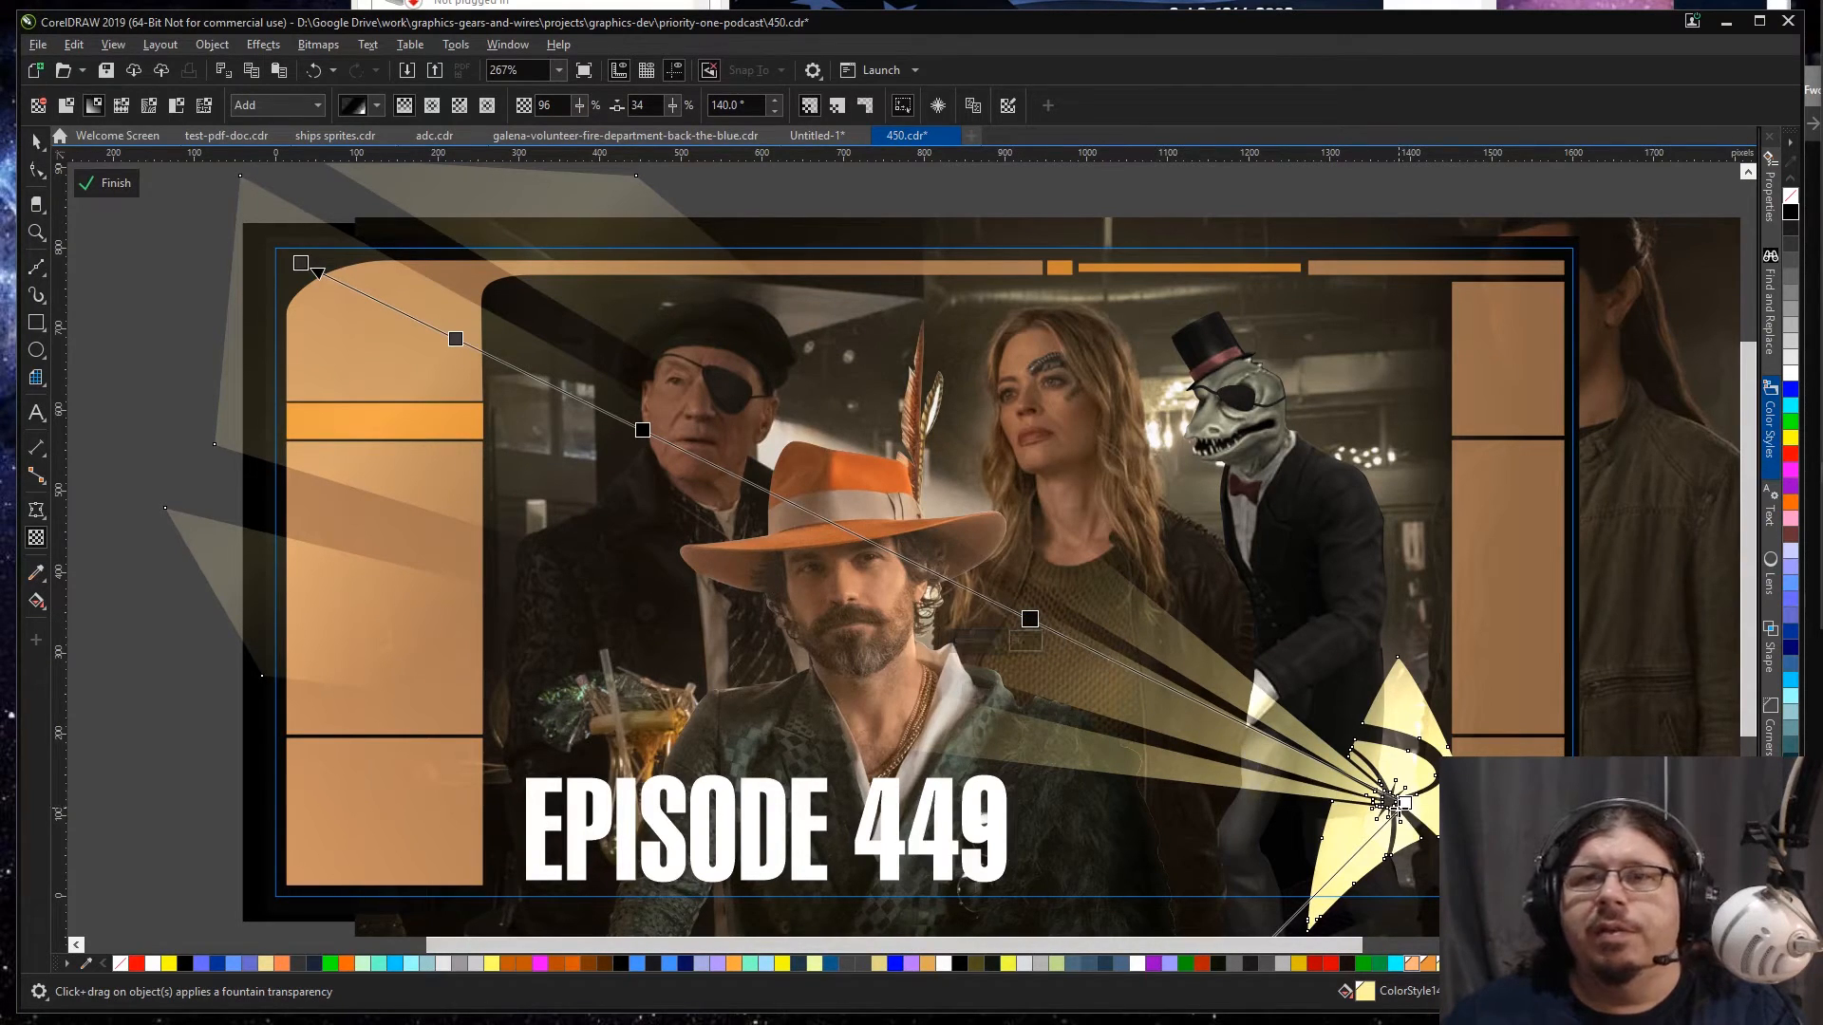
mouse_move(1034, 624)
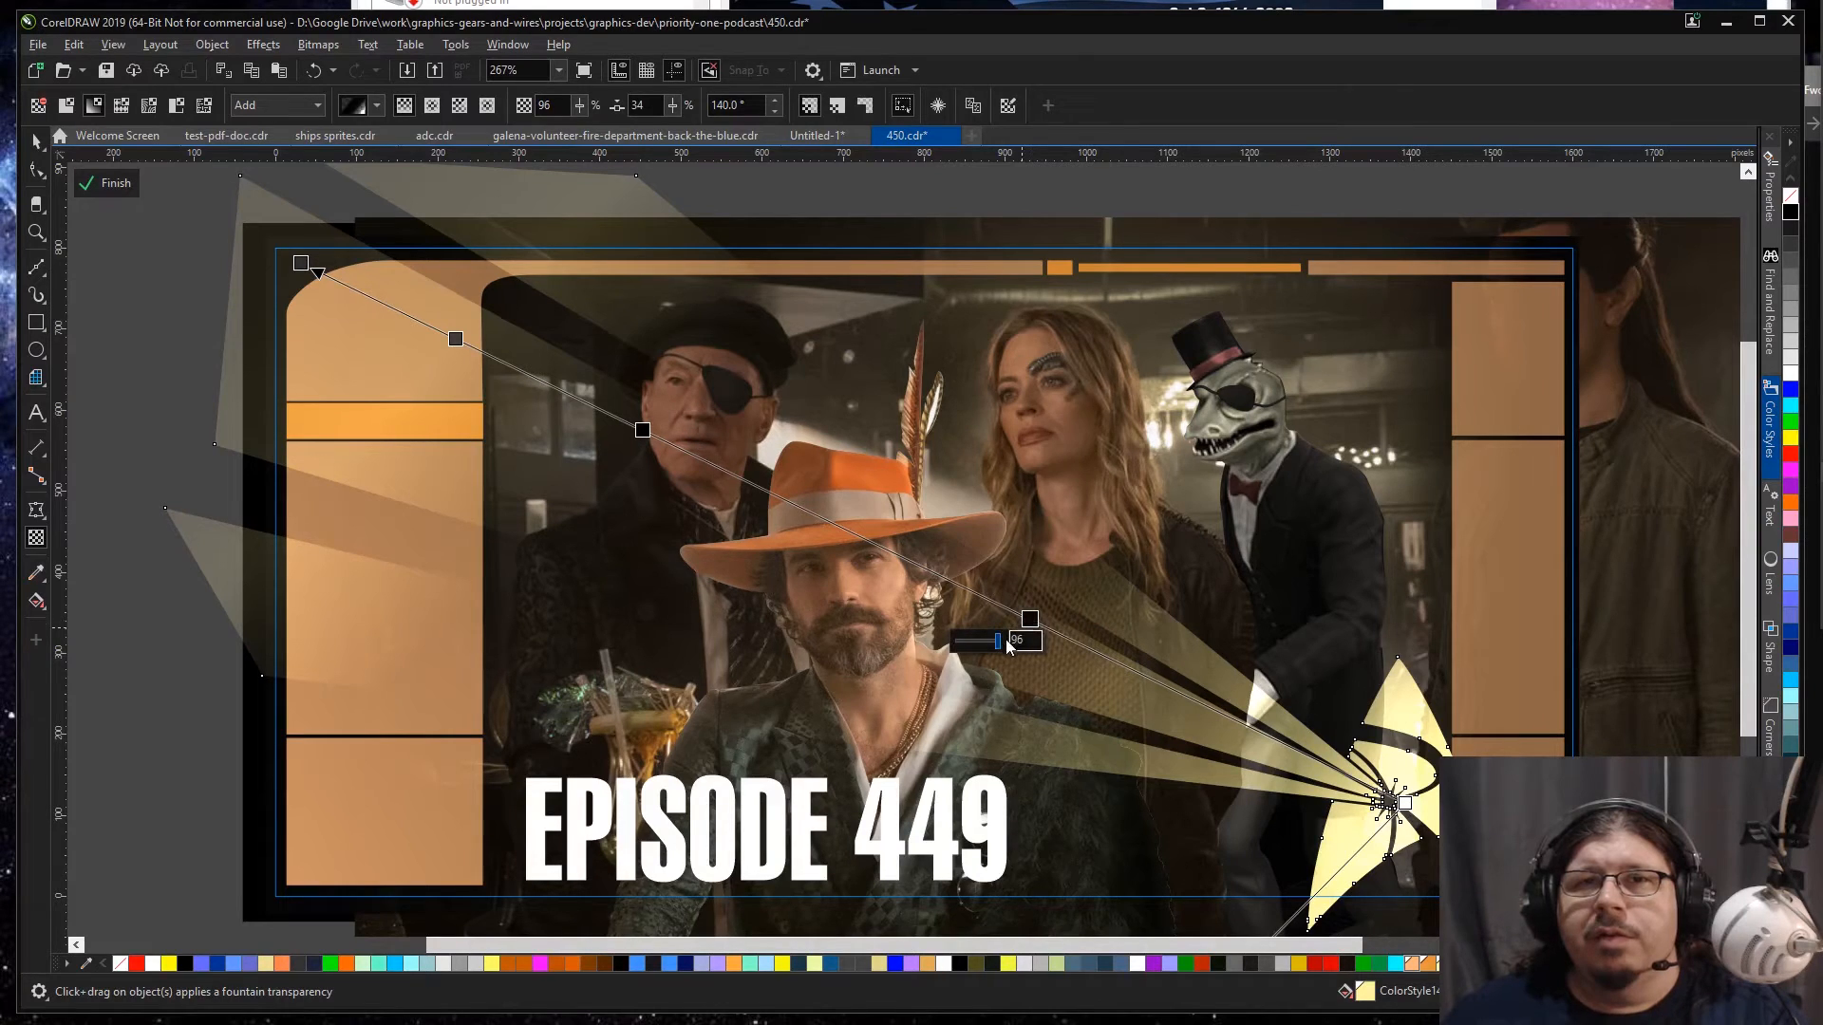
left_click_drag(999, 649, 1008, 651)
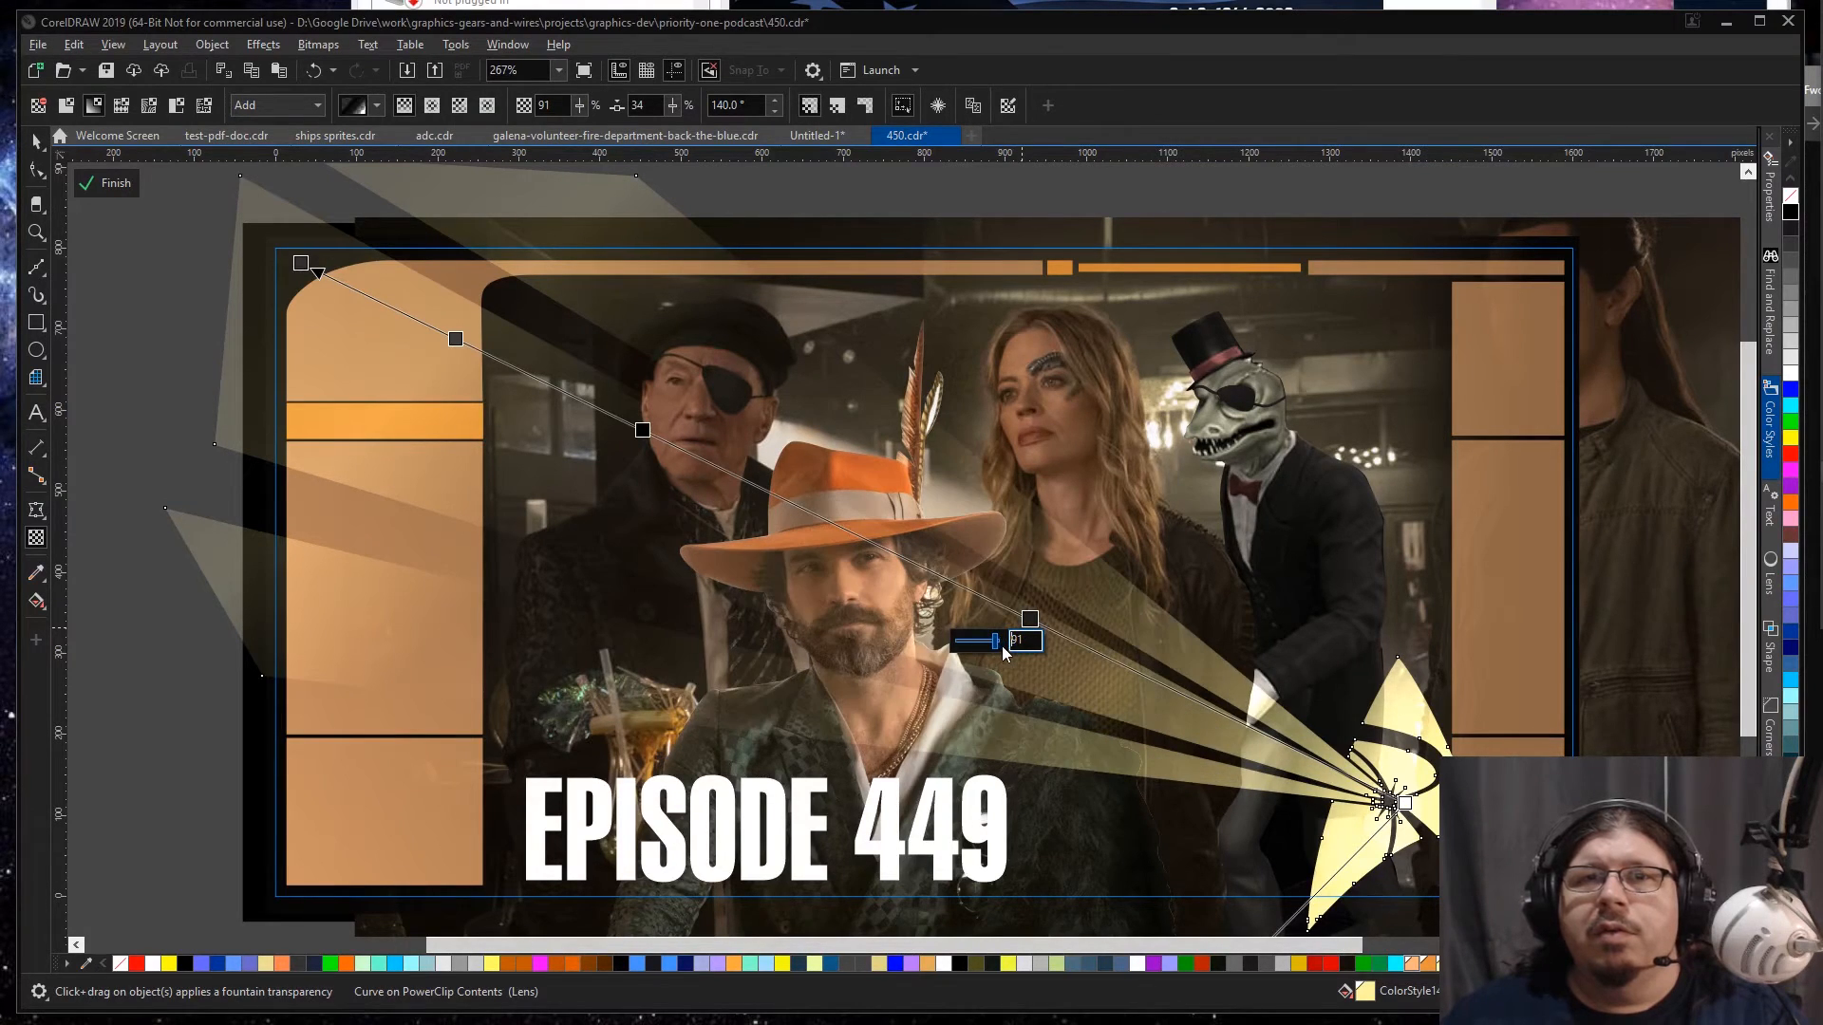
type("6")
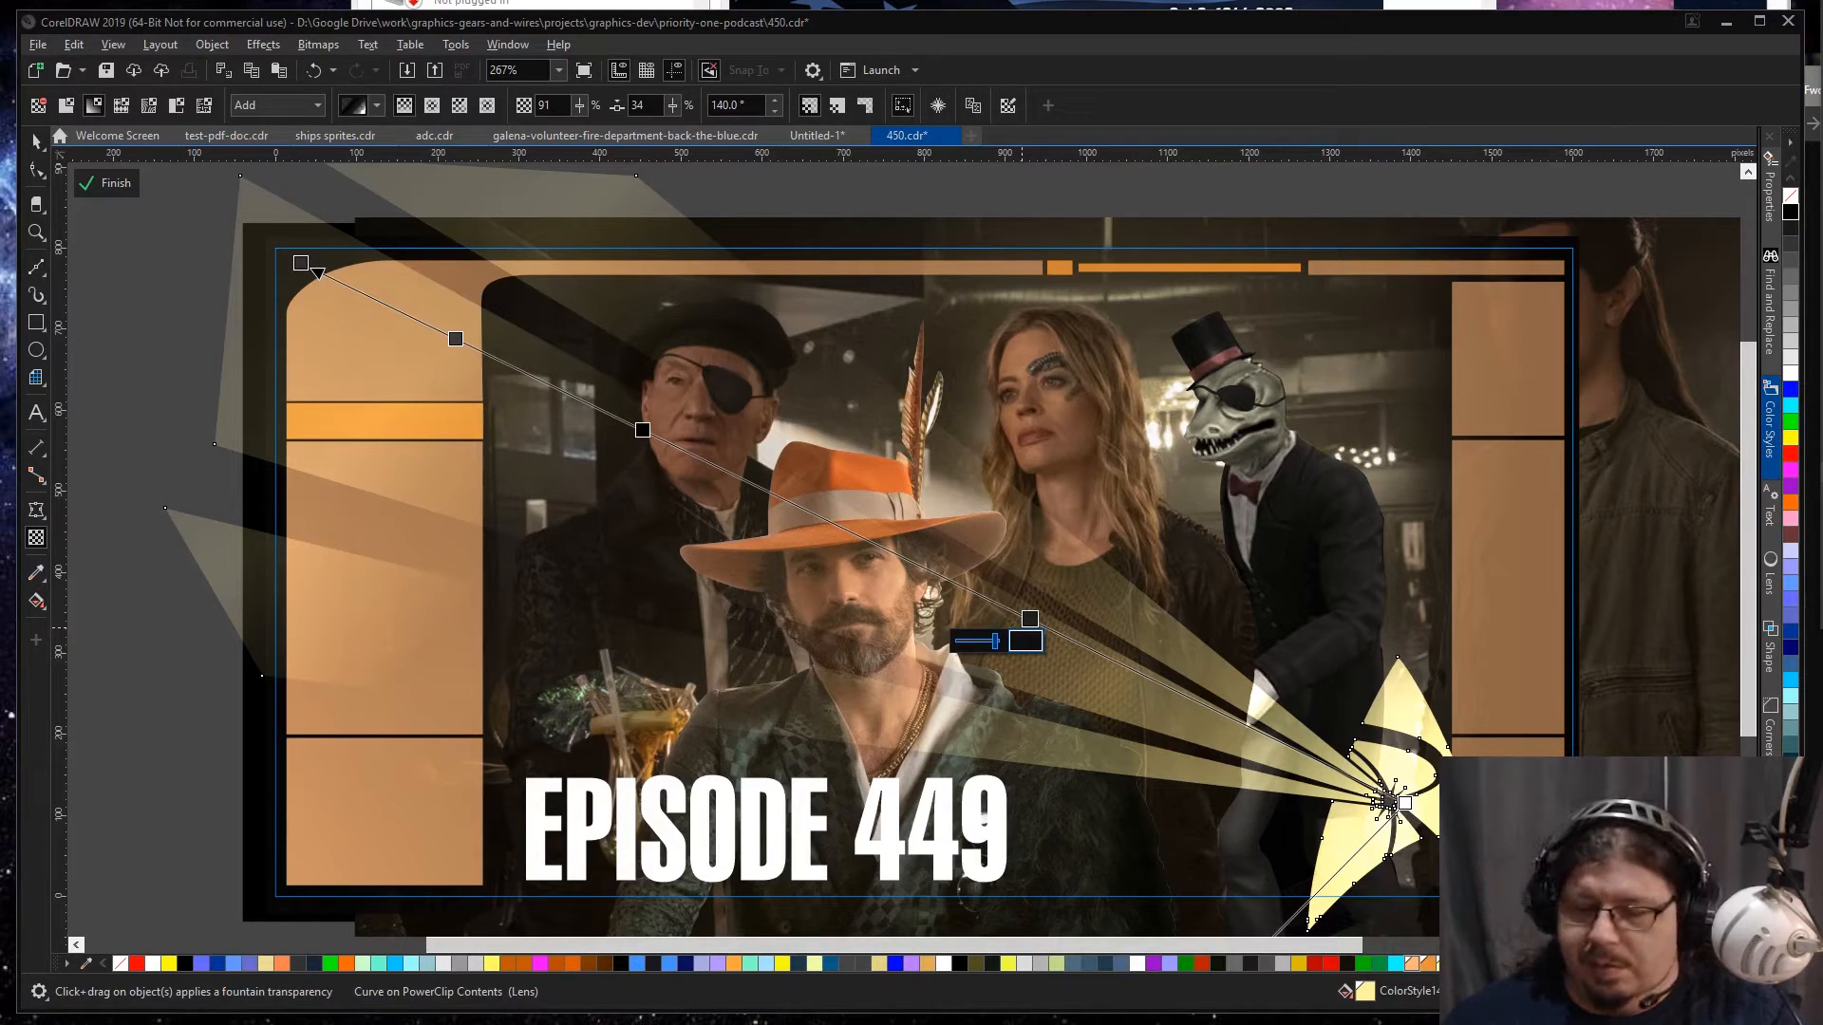
key("Return")
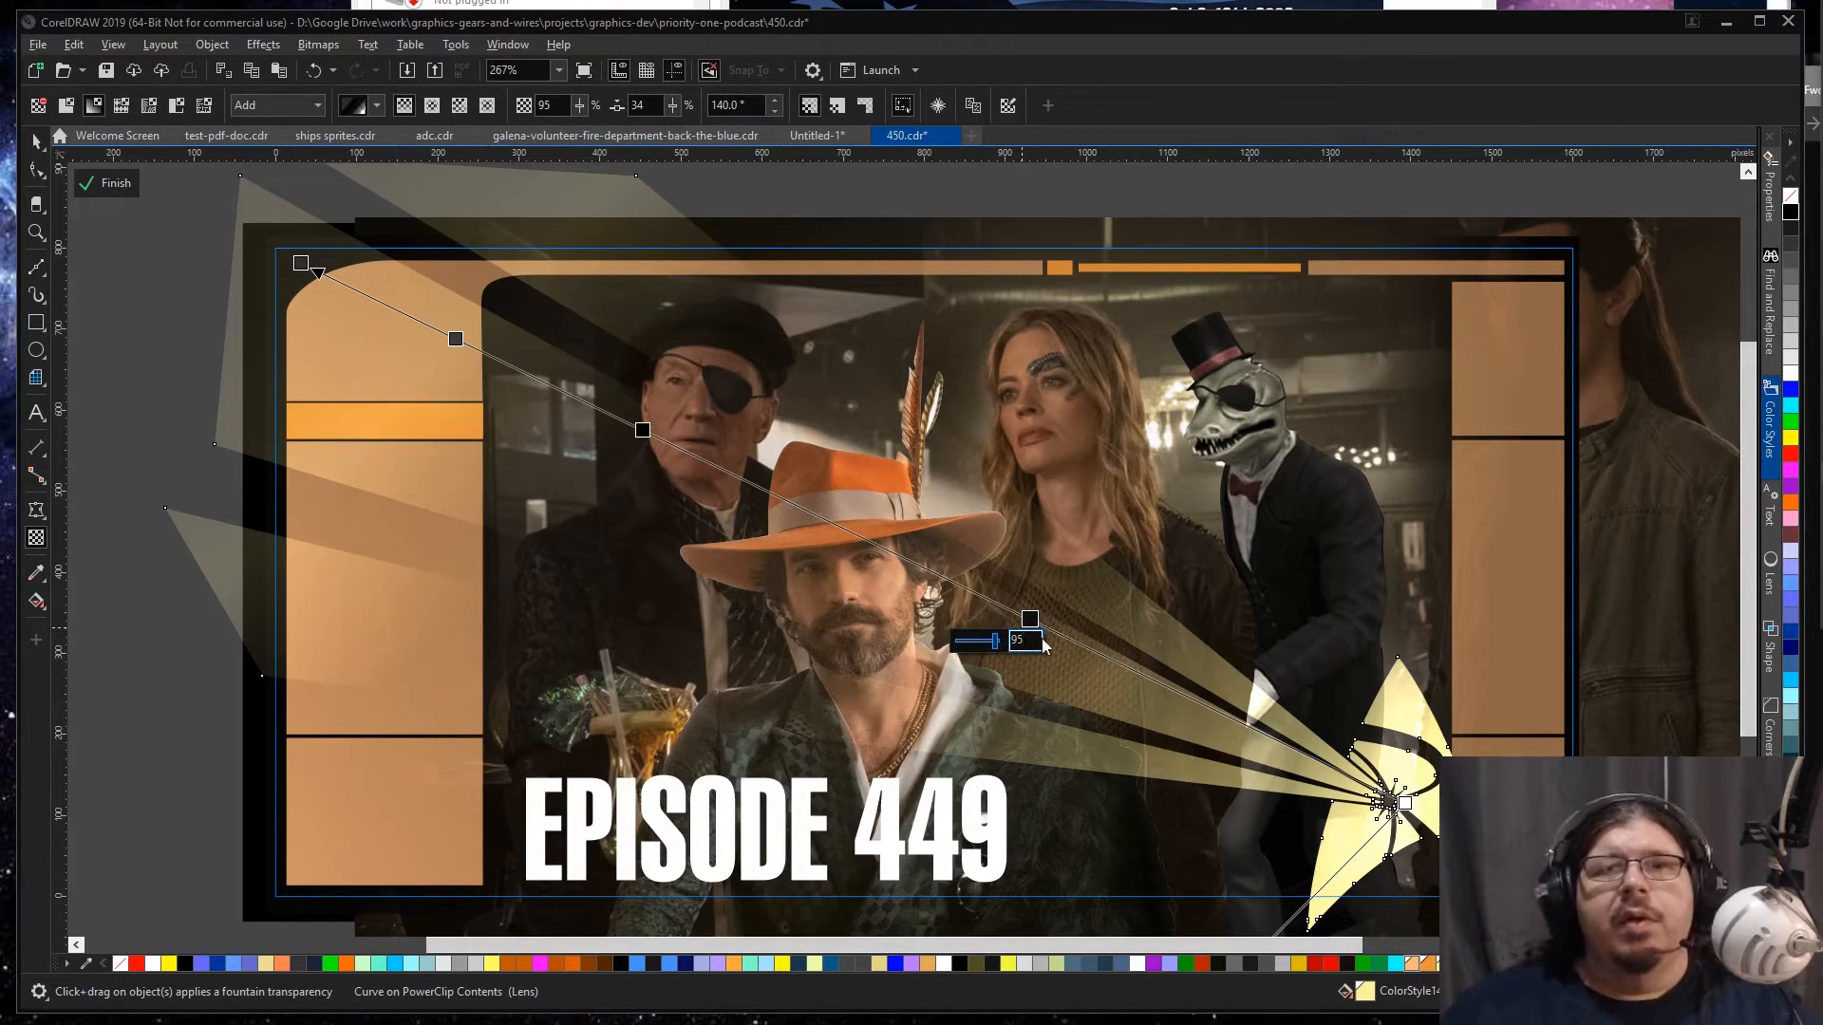
left_click_drag(1030, 619, 1074, 641)
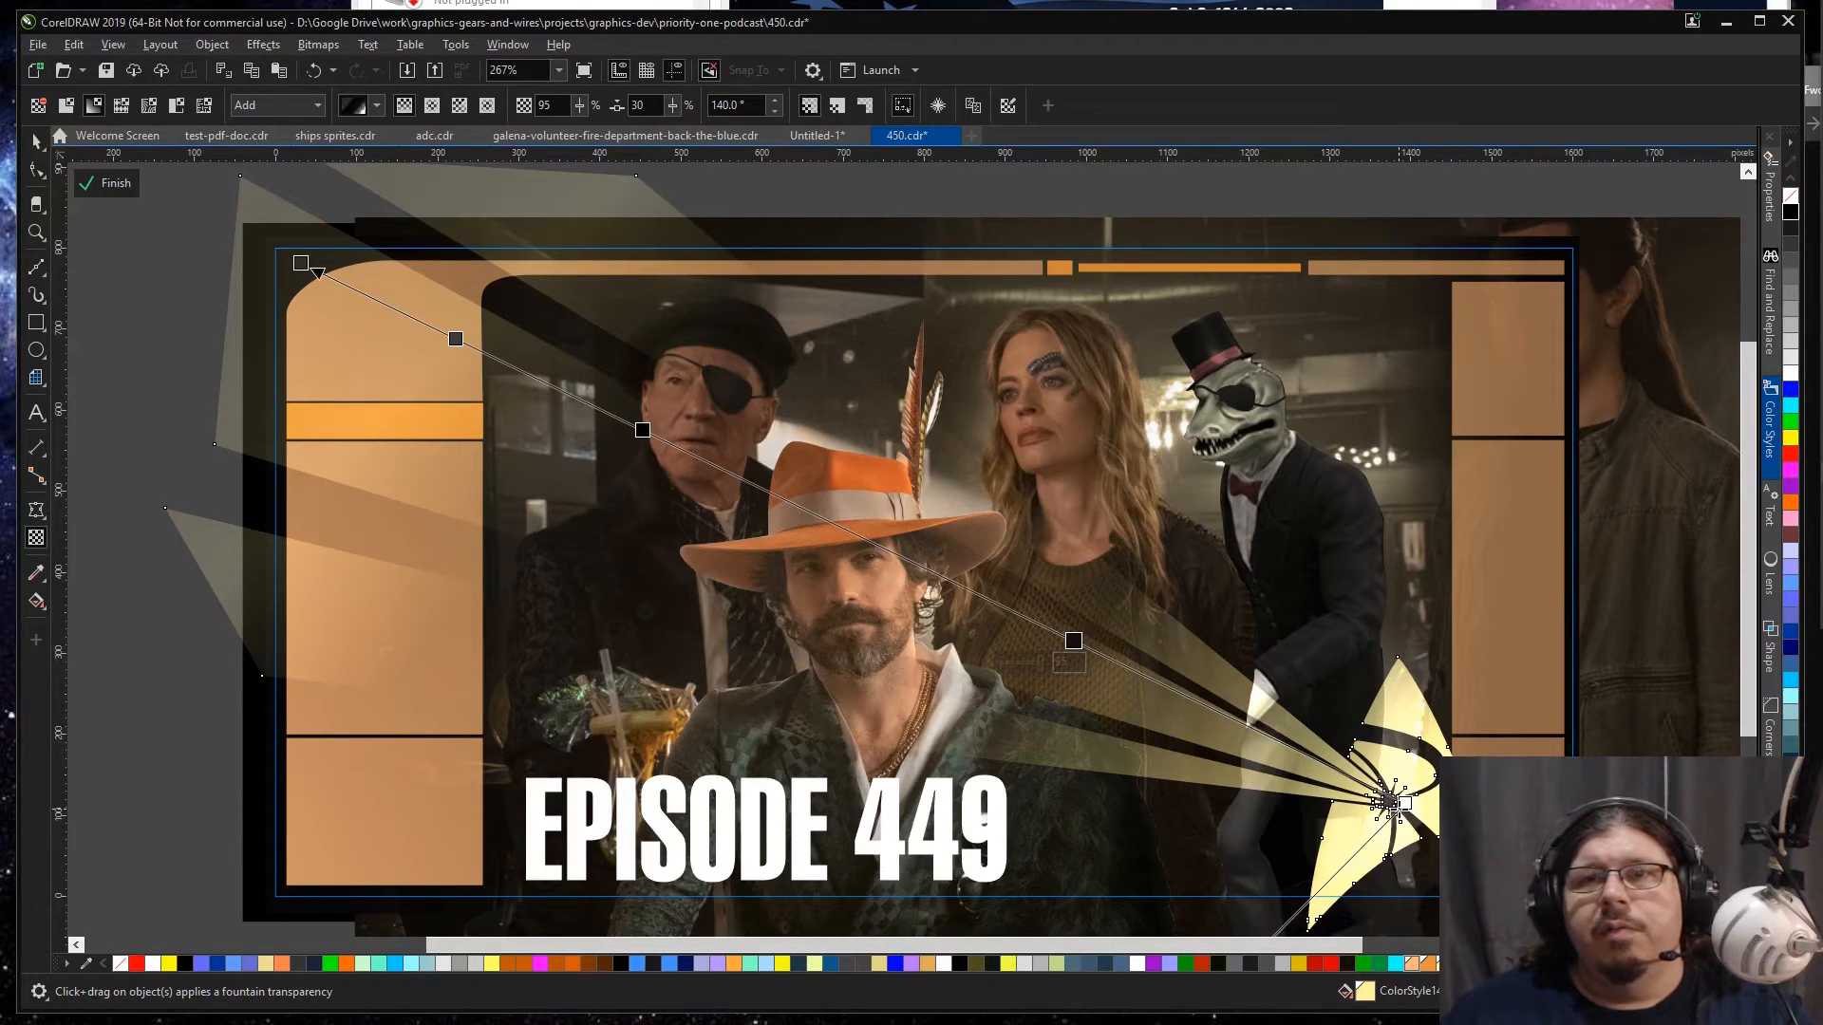
key("space")
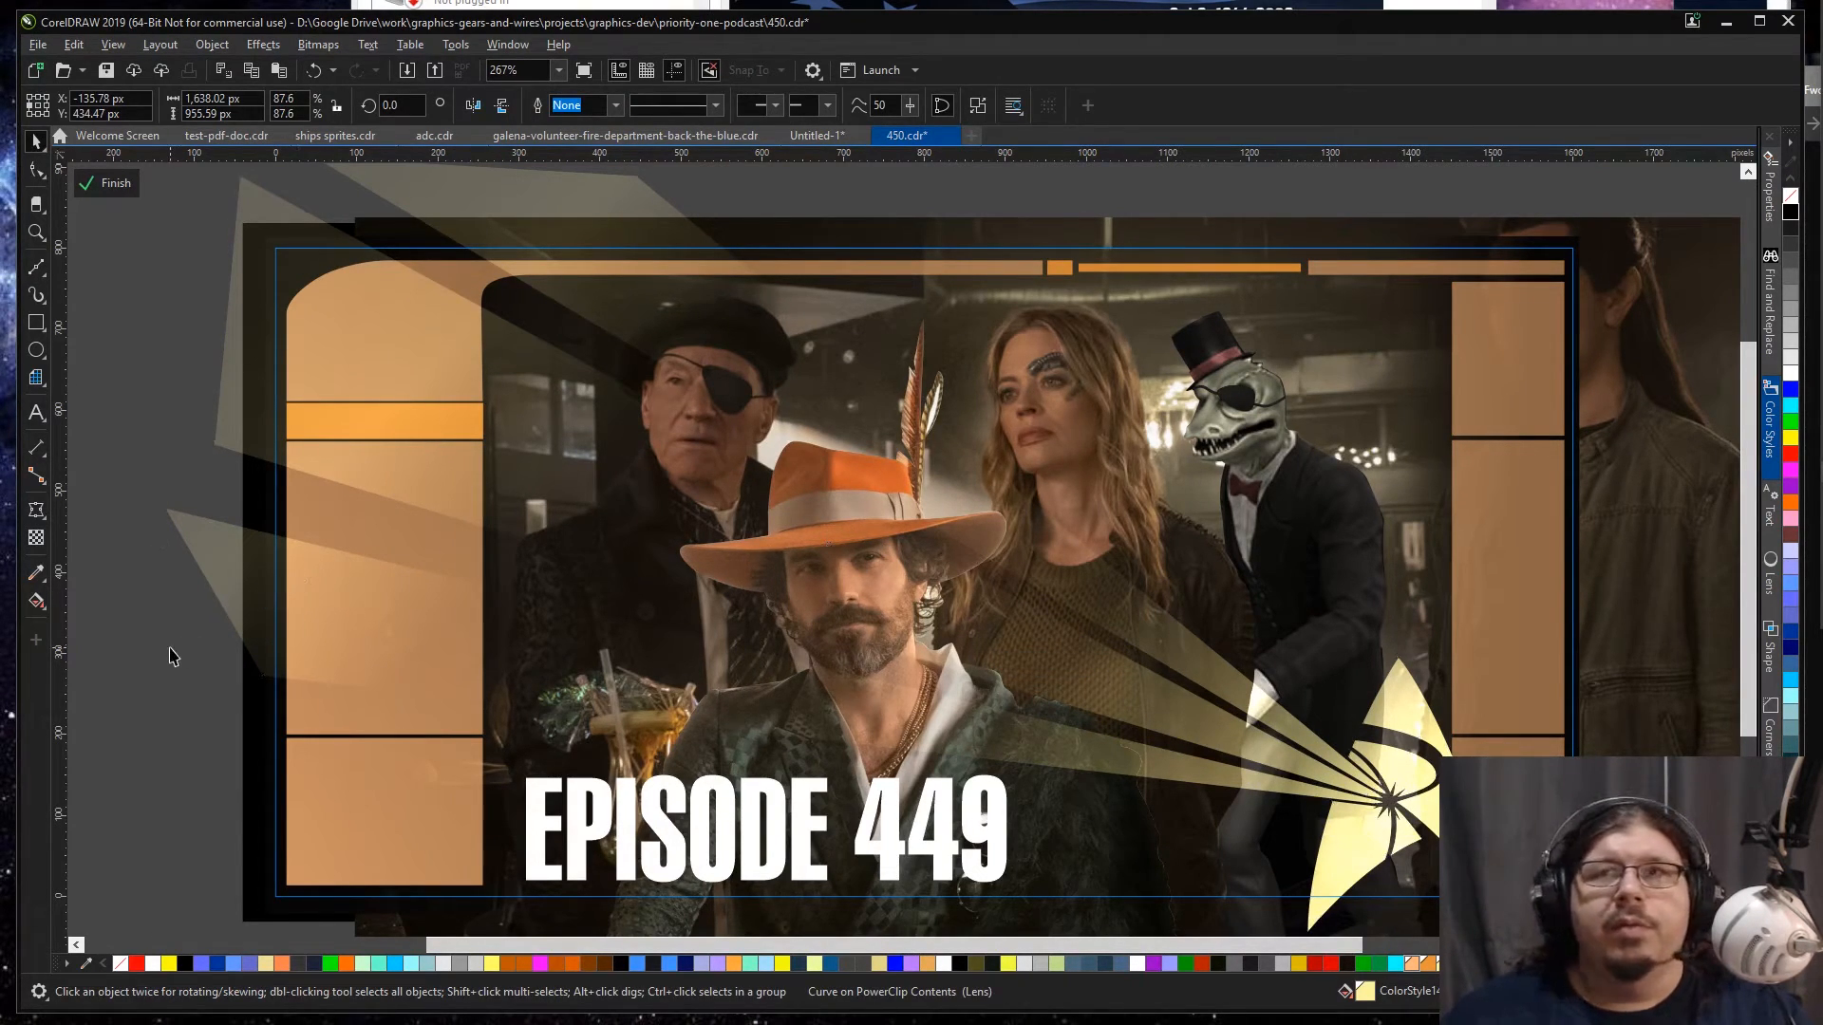
left_click(171, 655)
scroll(1525, 374, "down", 1)
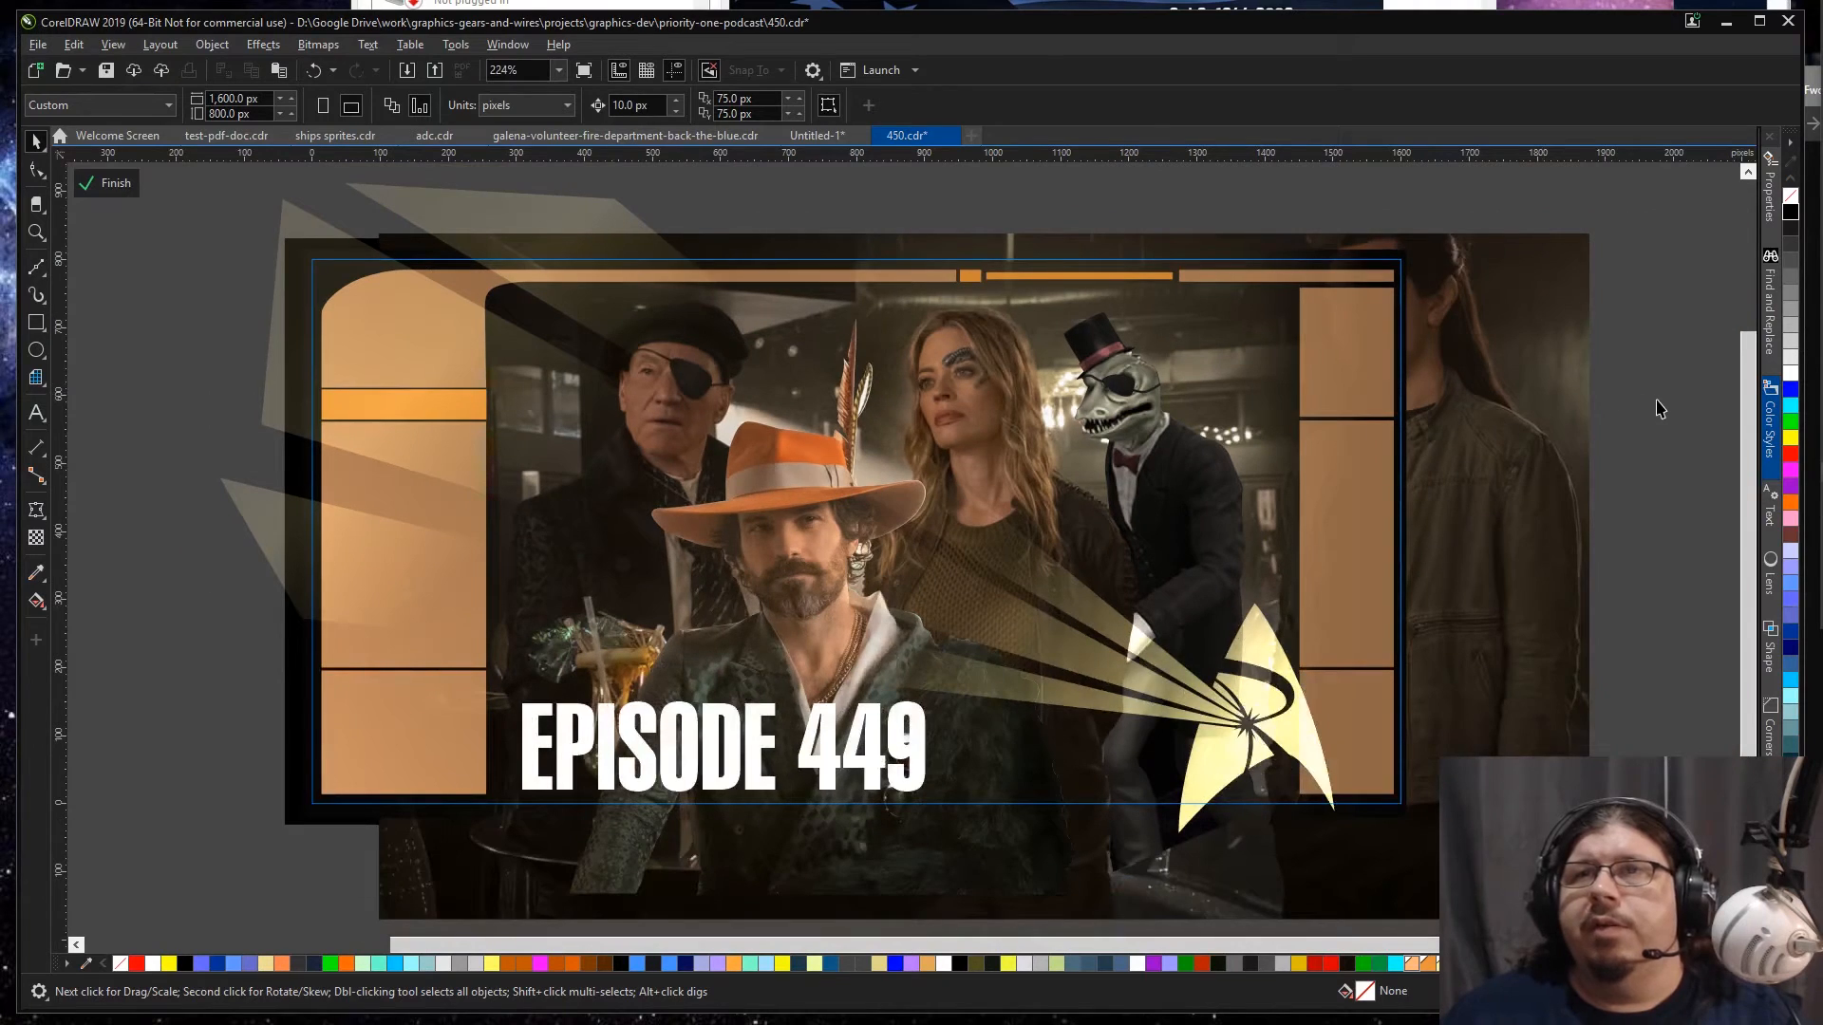
Step: Open the document's color styles and darken the frame's orange accent style ColorStyle10 to brown #825321
left_click(1770, 425)
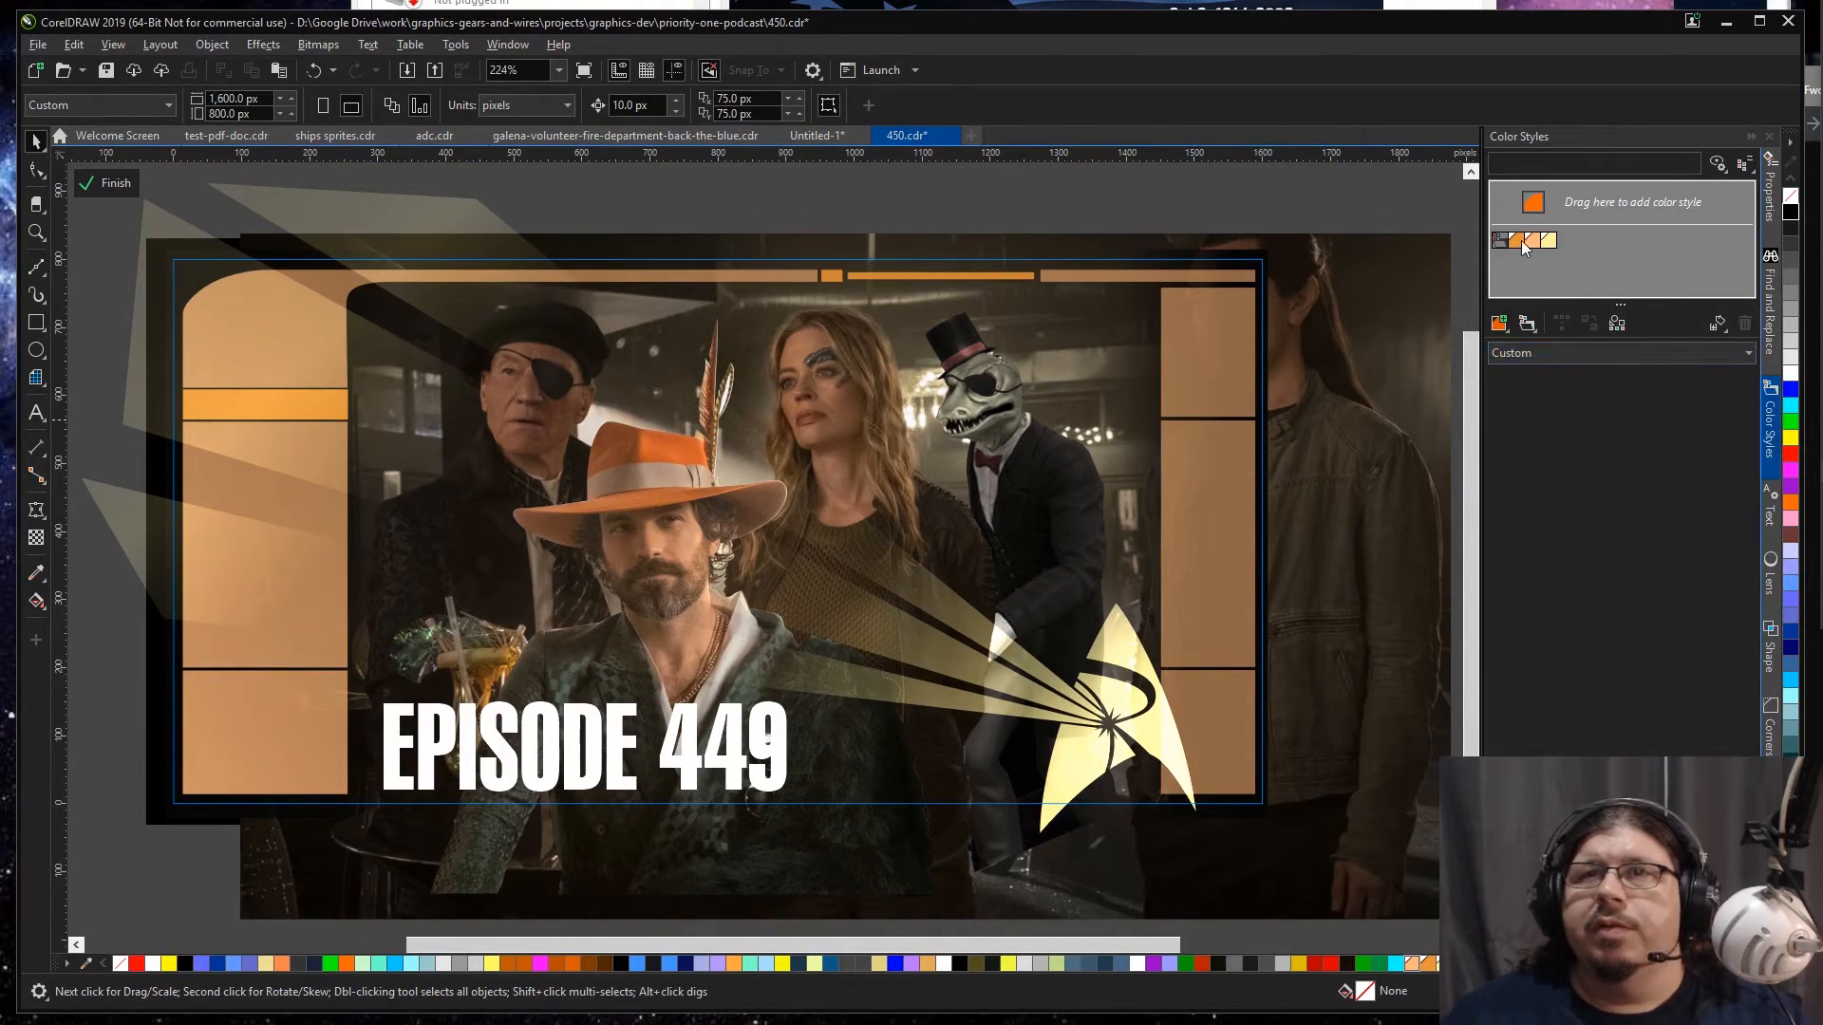
left_click(1515, 239)
mouse_move(1599, 459)
left_mouse_down()
mouse_move(1609, 501)
mouse_move(1533, 534)
mouse_move(1596, 472)
left_mouse_up()
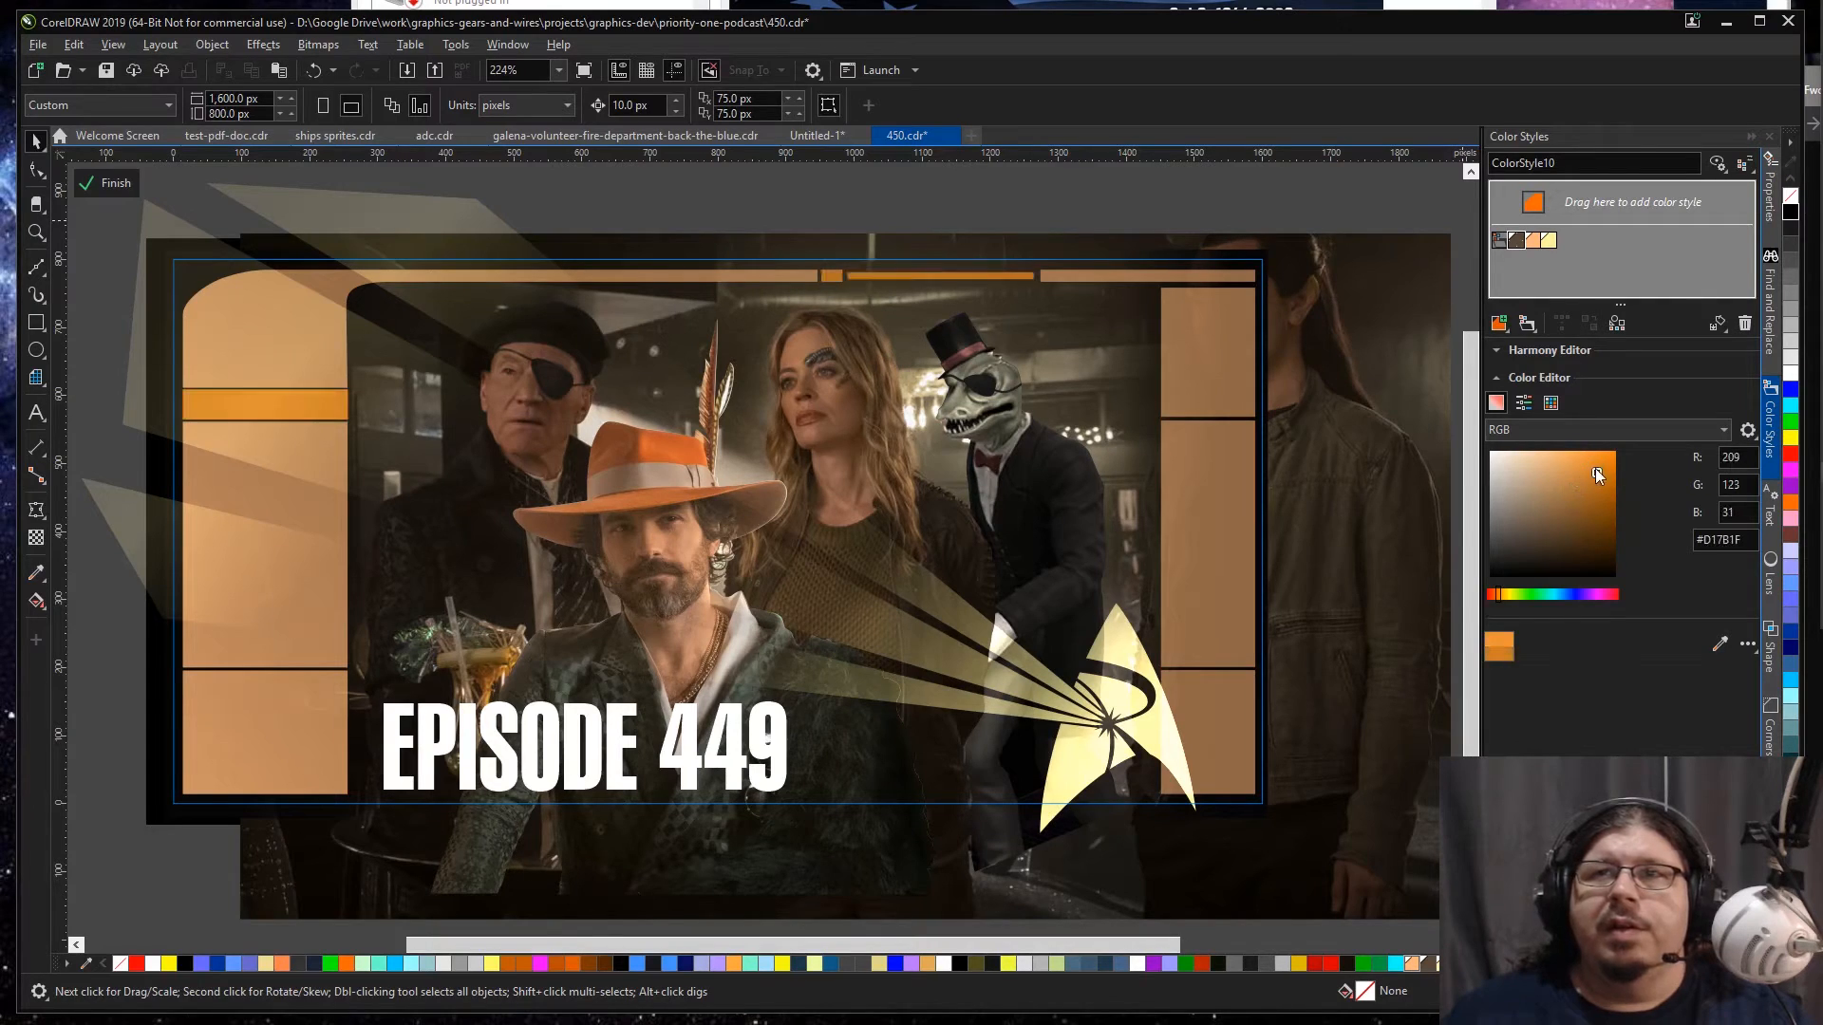
left_click(1224, 320)
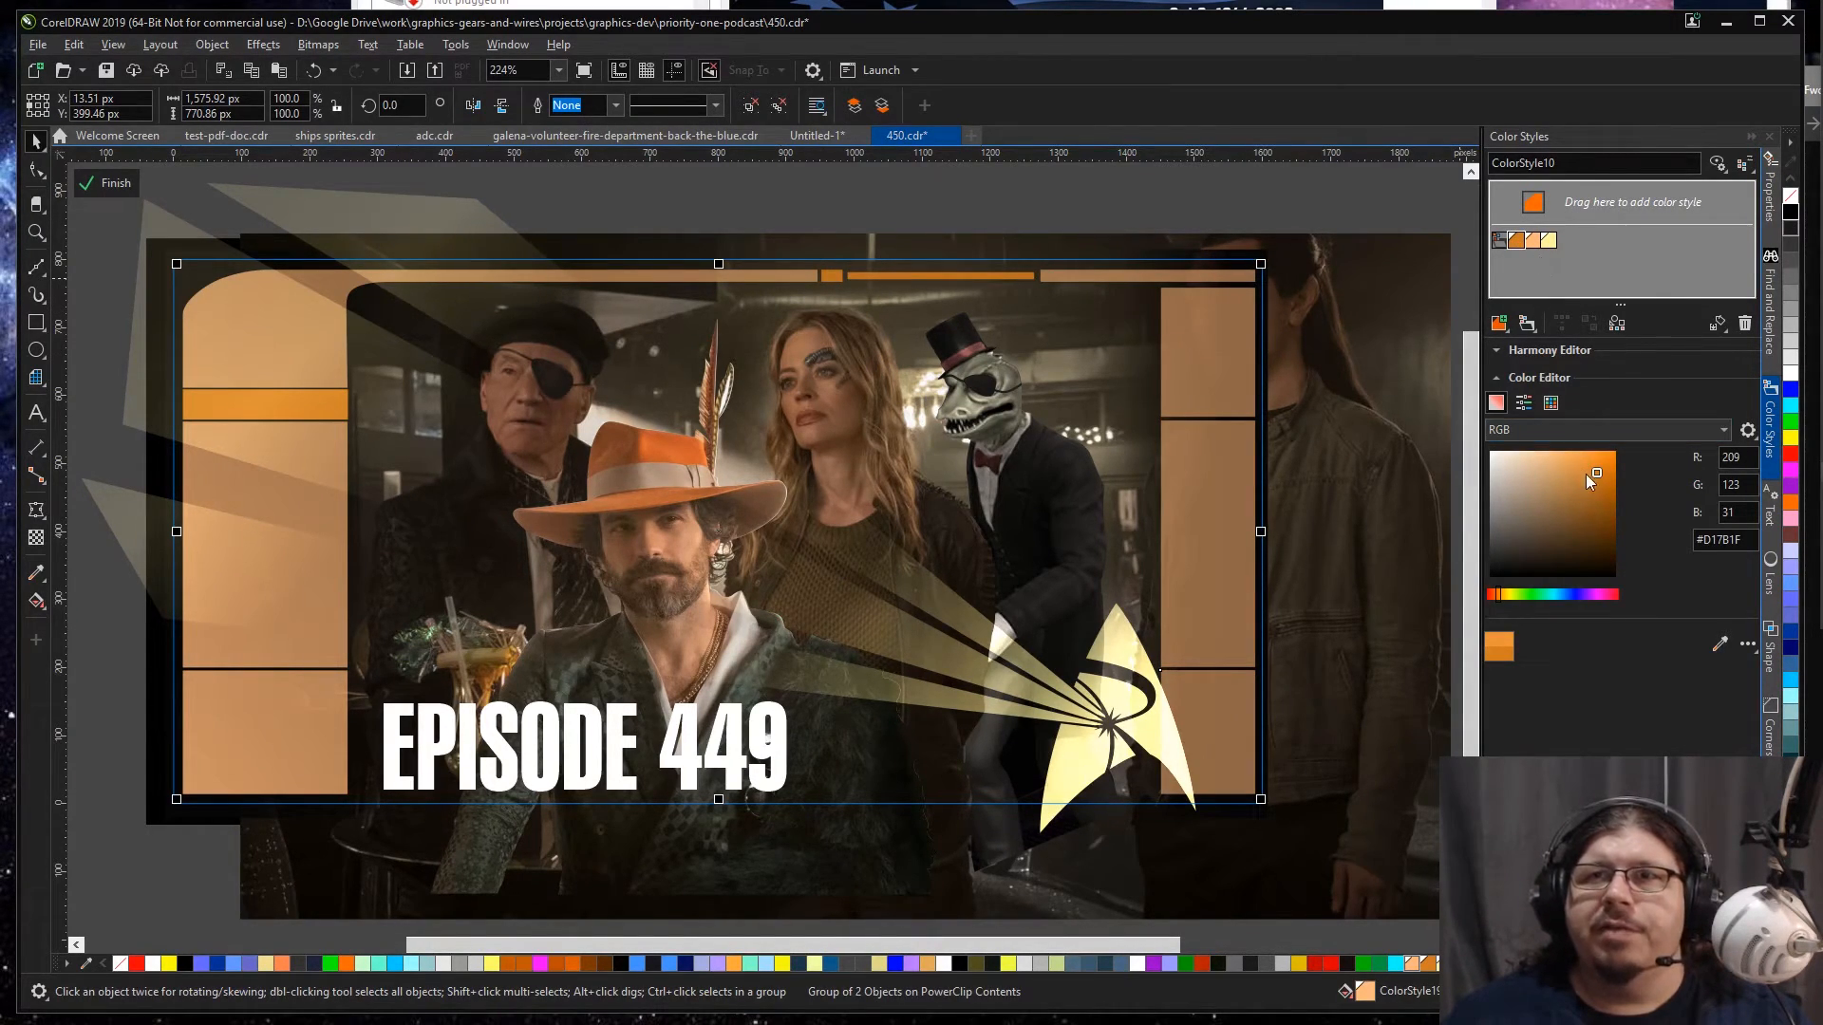
left_click_drag(1596, 469, 1583, 508)
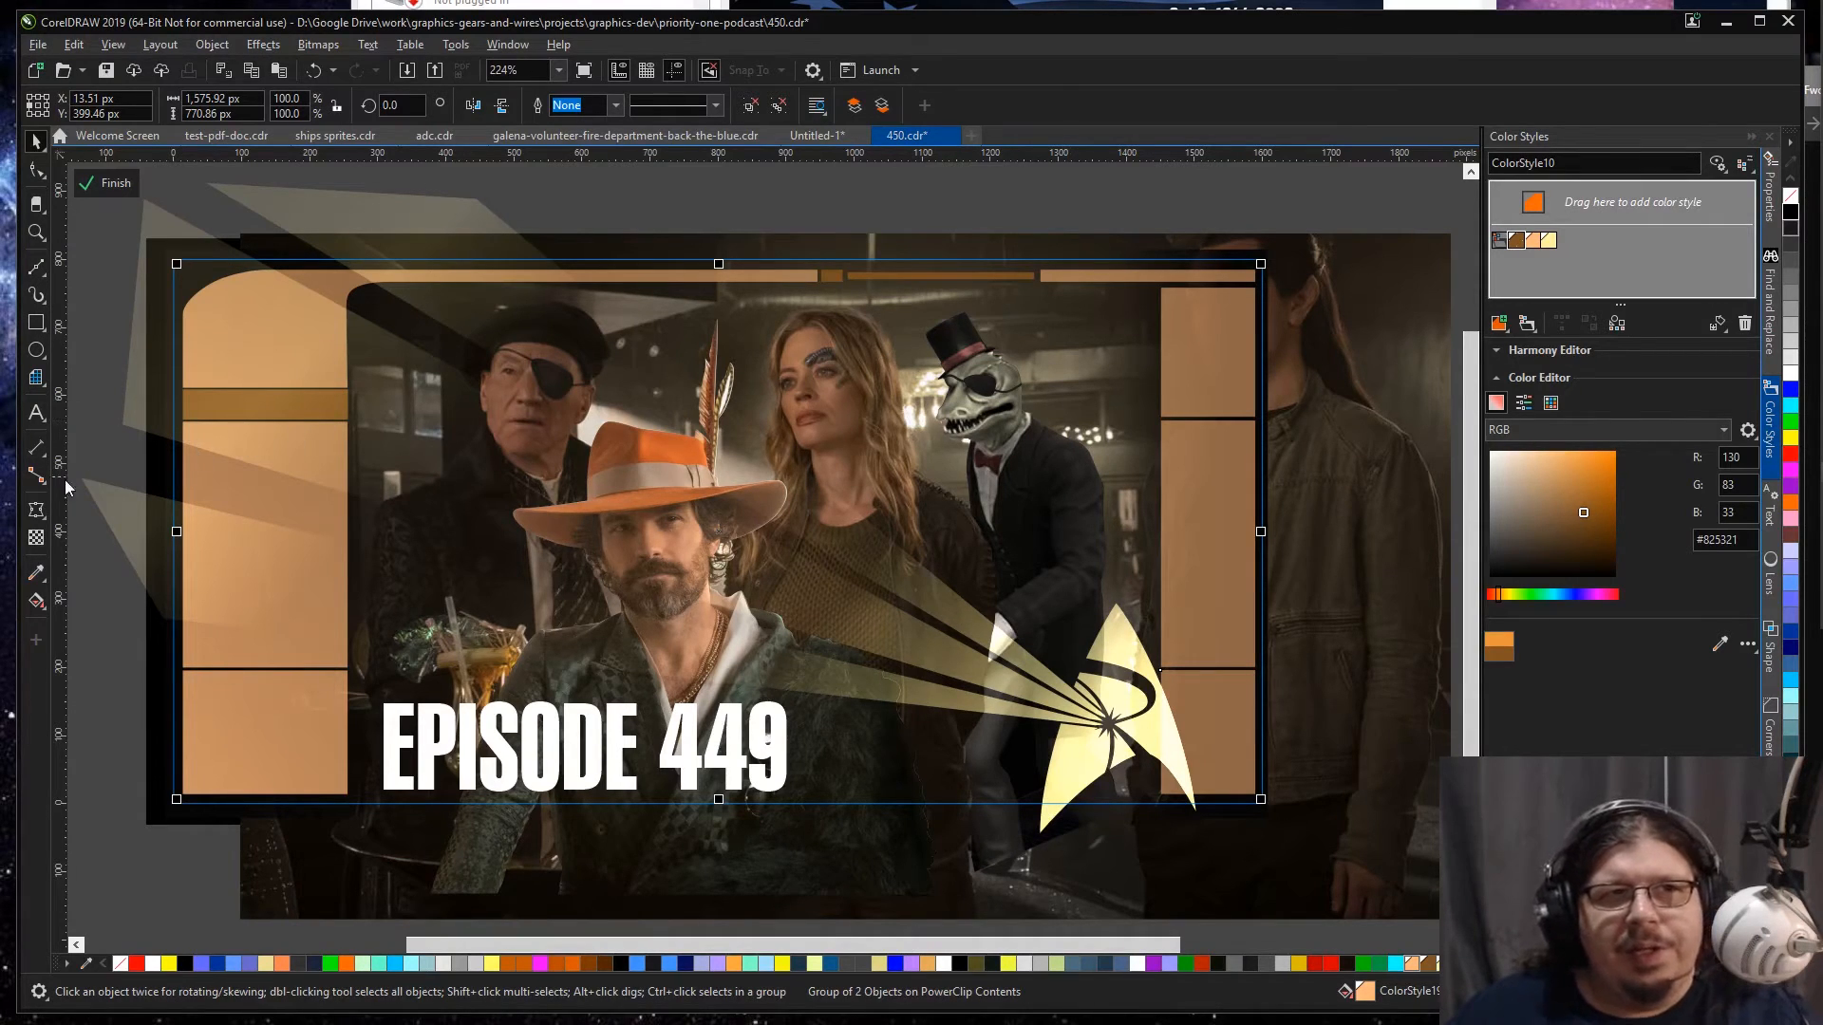
Step: Sample the near-white bar light beside the masked figure's face and fill the frame panels with it
left_click(36, 573)
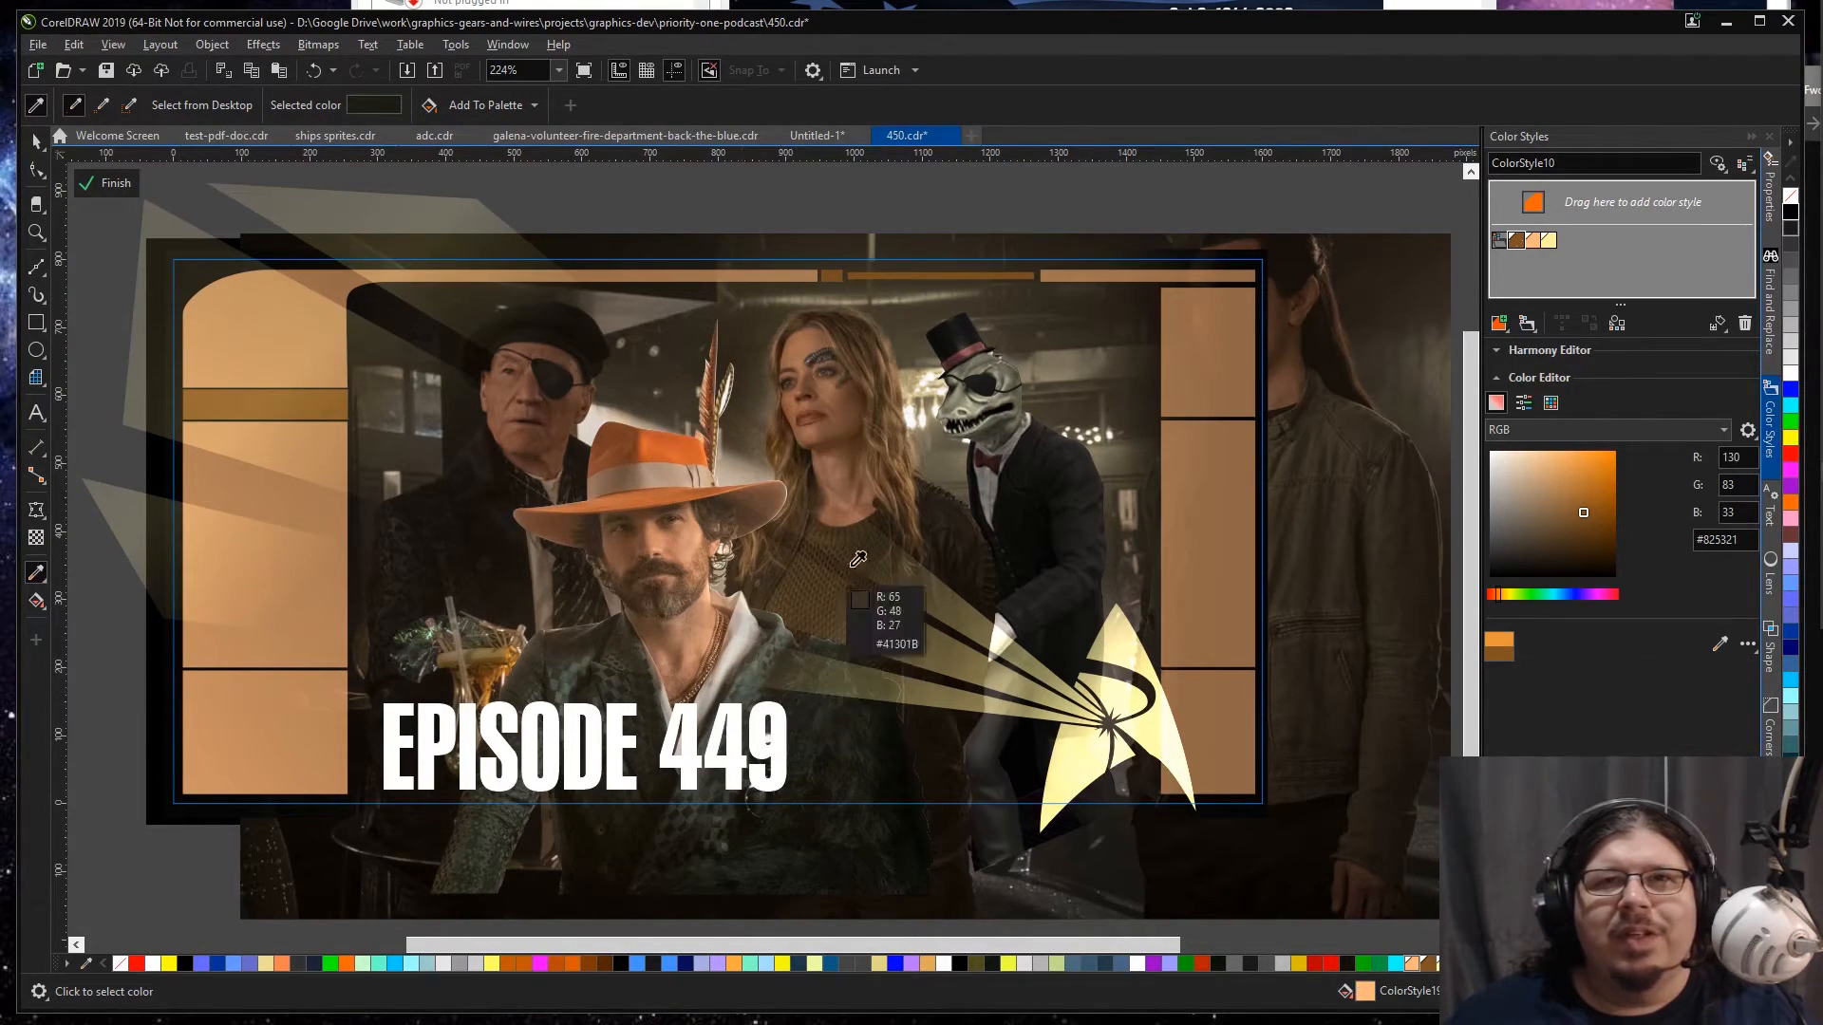
left_click(918, 413)
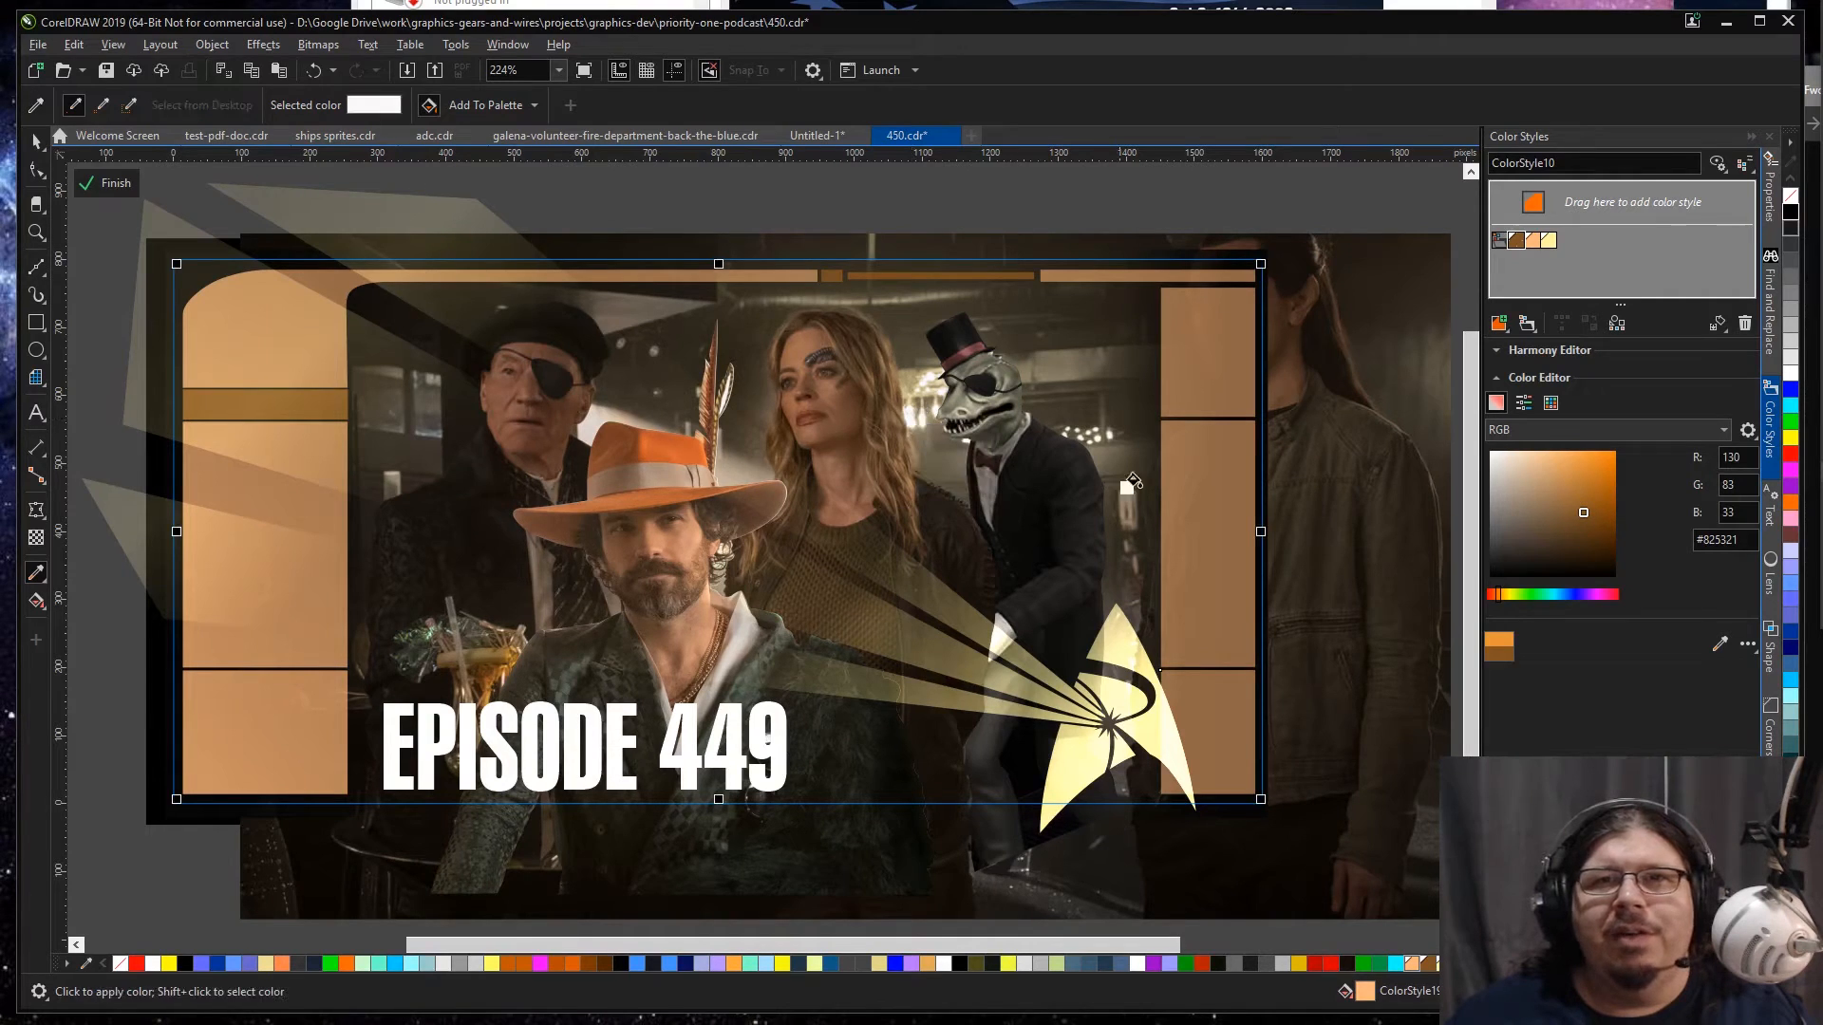
left_click(1194, 488)
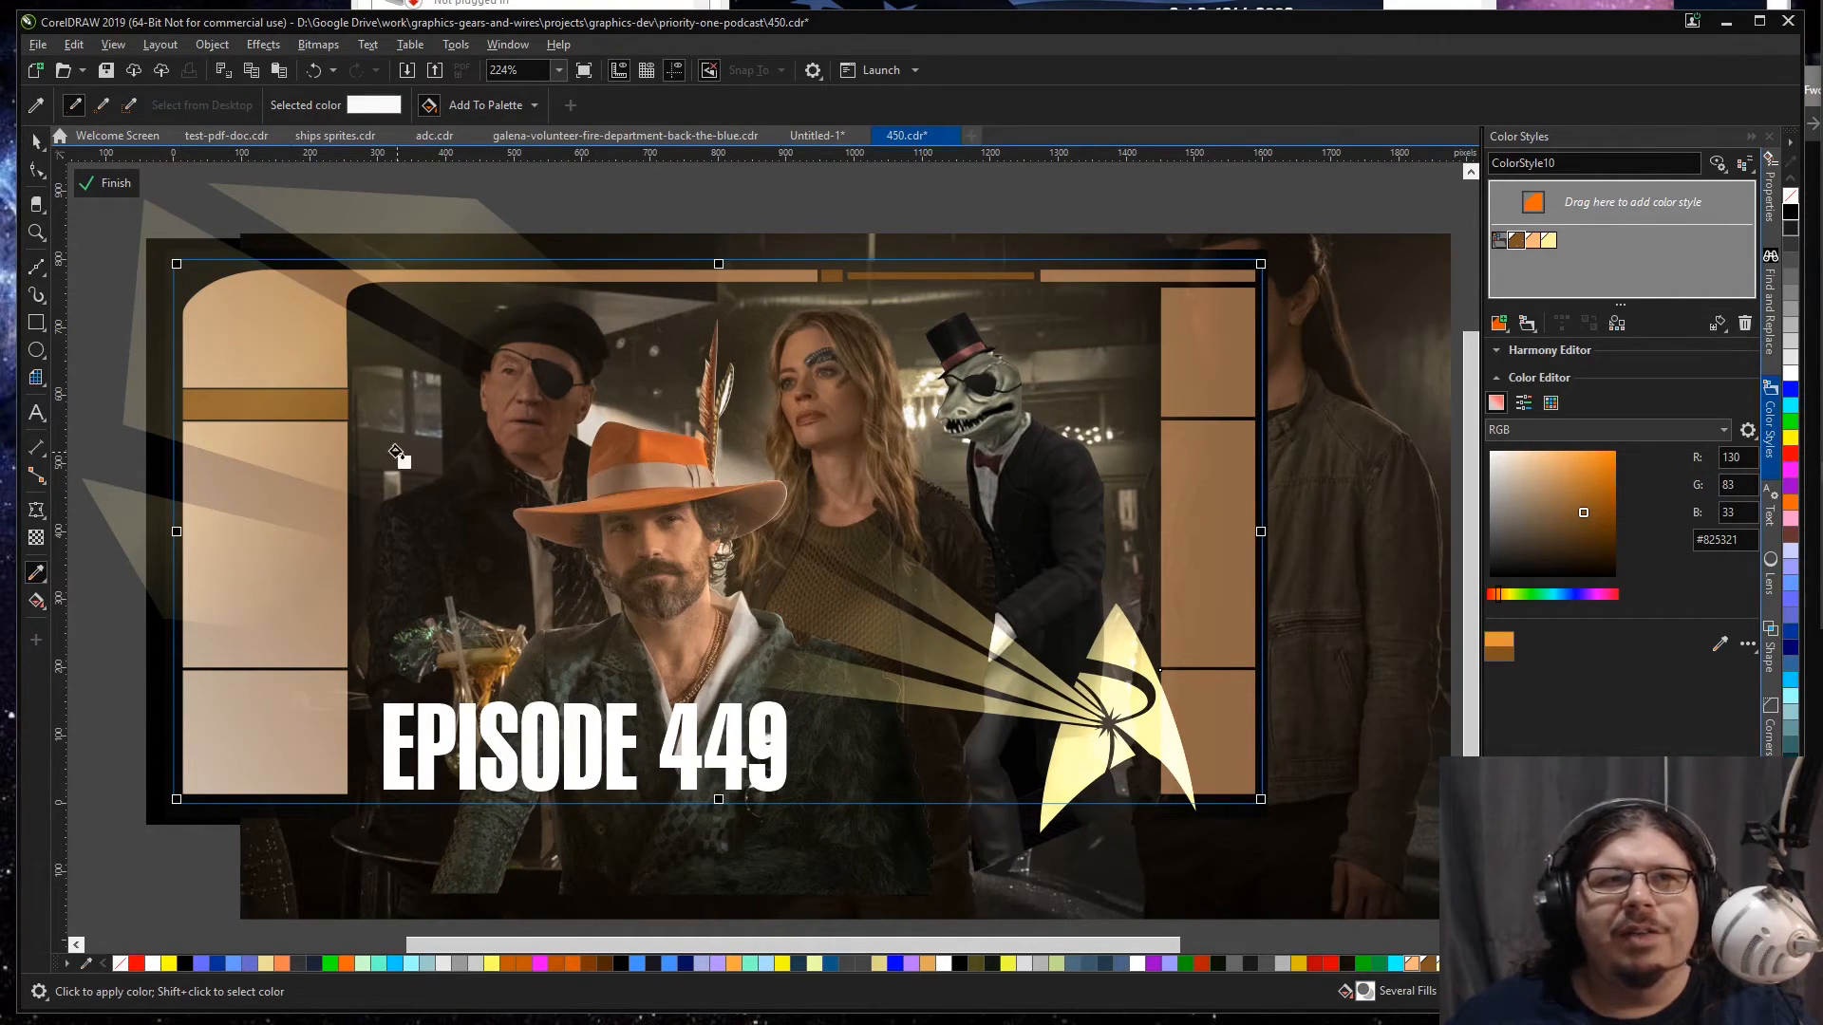
key("space")
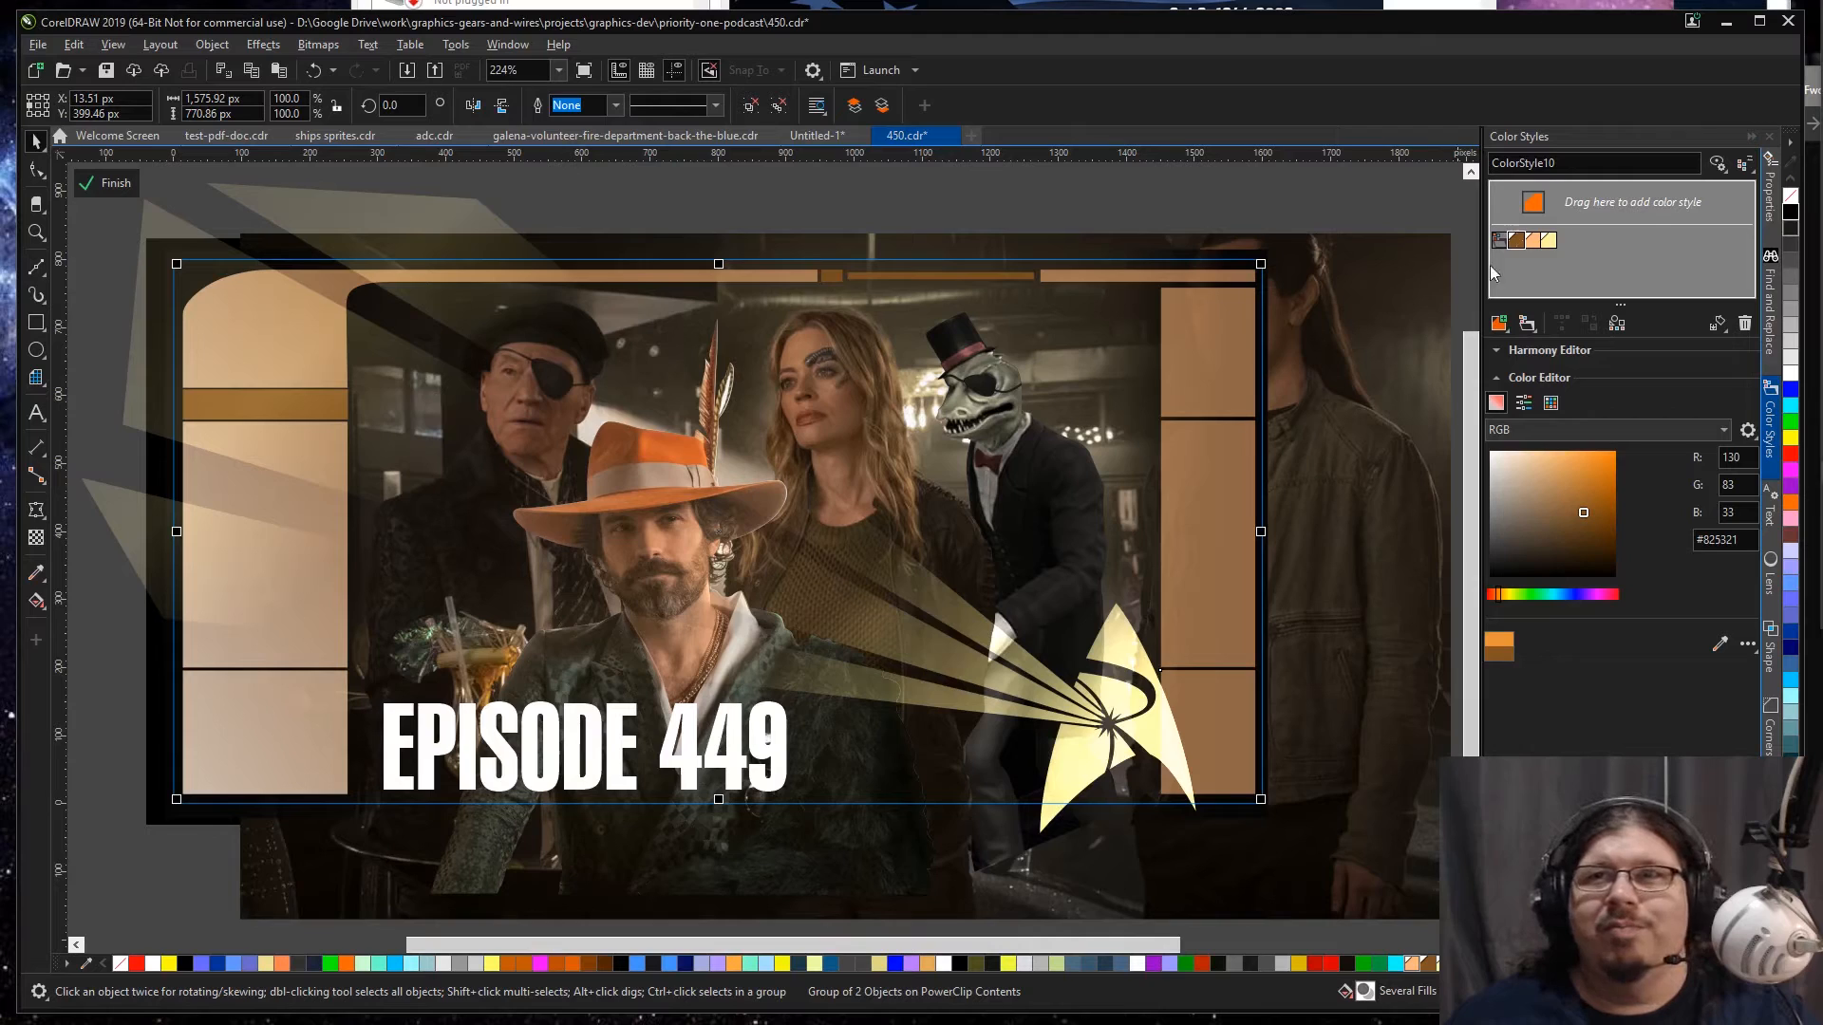
Step: Change the frame's peach color style ColorStyle19 to the muted grey-green #6C7A6A
left_click(1536, 240)
mouse_move(1535, 475)
left_mouse_down()
mouse_move(1509, 465)
mouse_move(1512, 503)
left_mouse_up()
left_click(1528, 594)
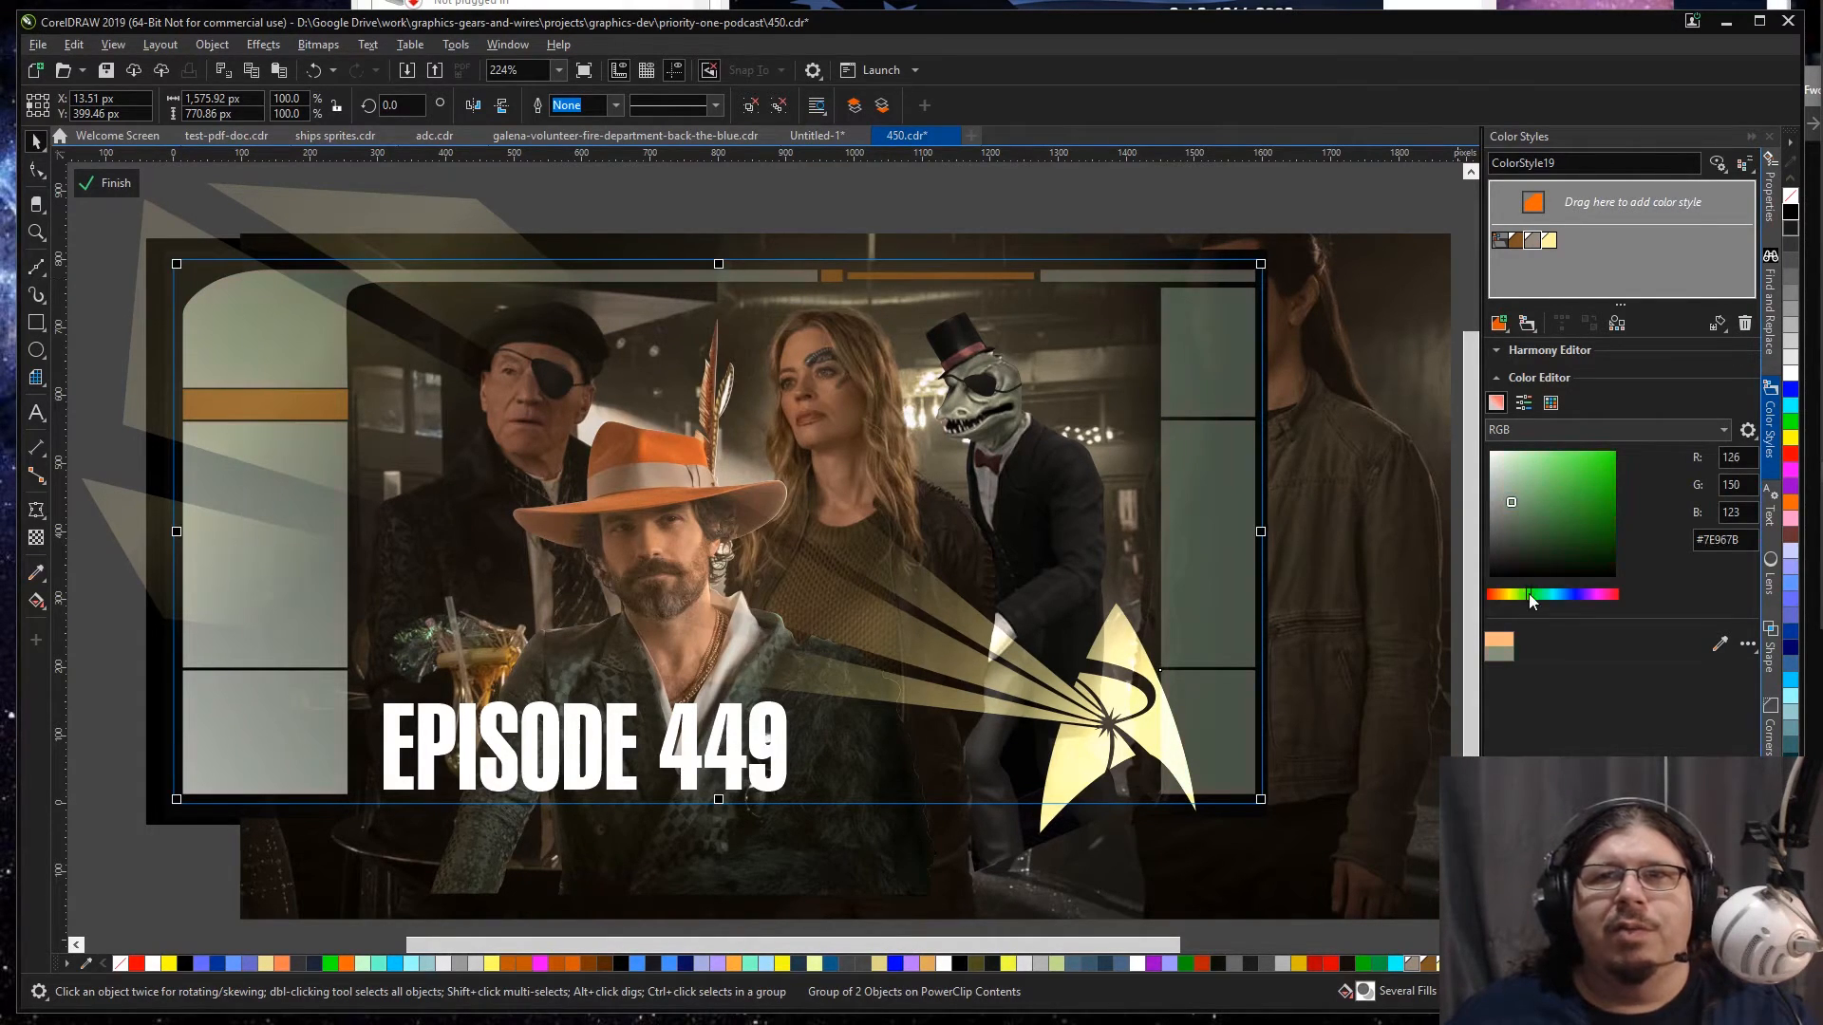
left_click(1505, 509)
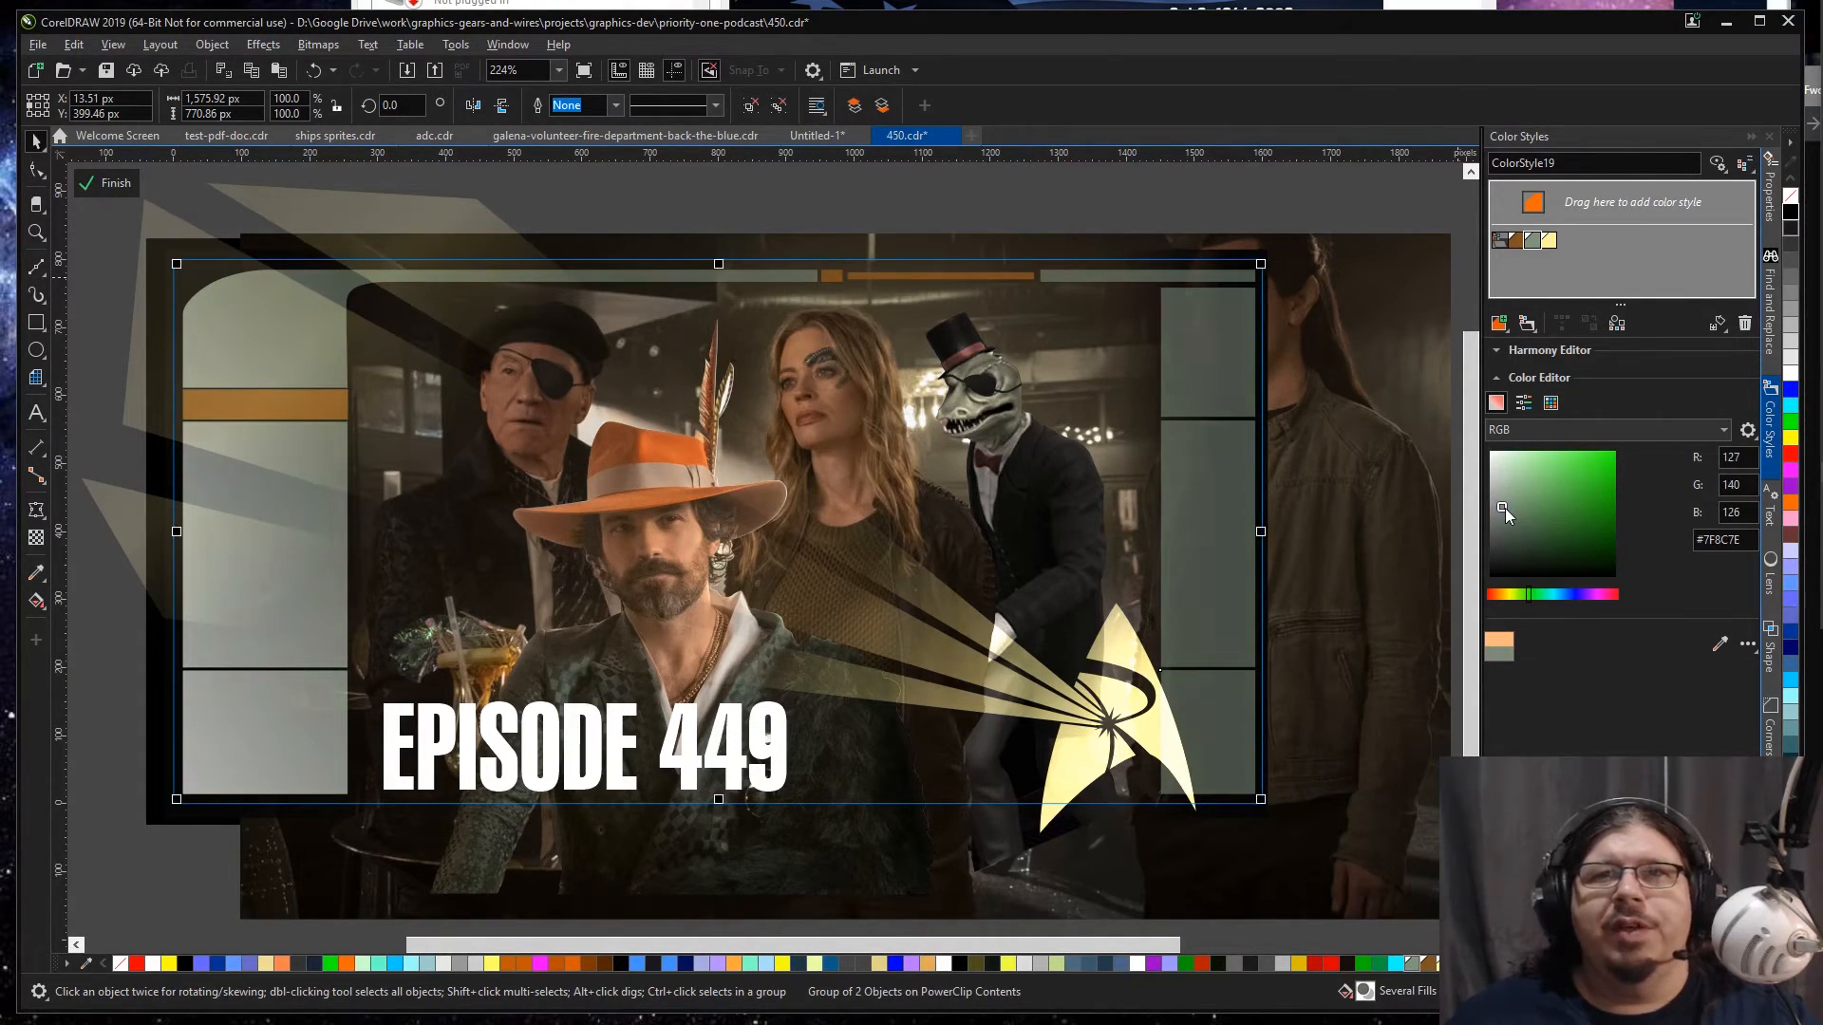
left_click_drag(1505, 509, 1510, 520)
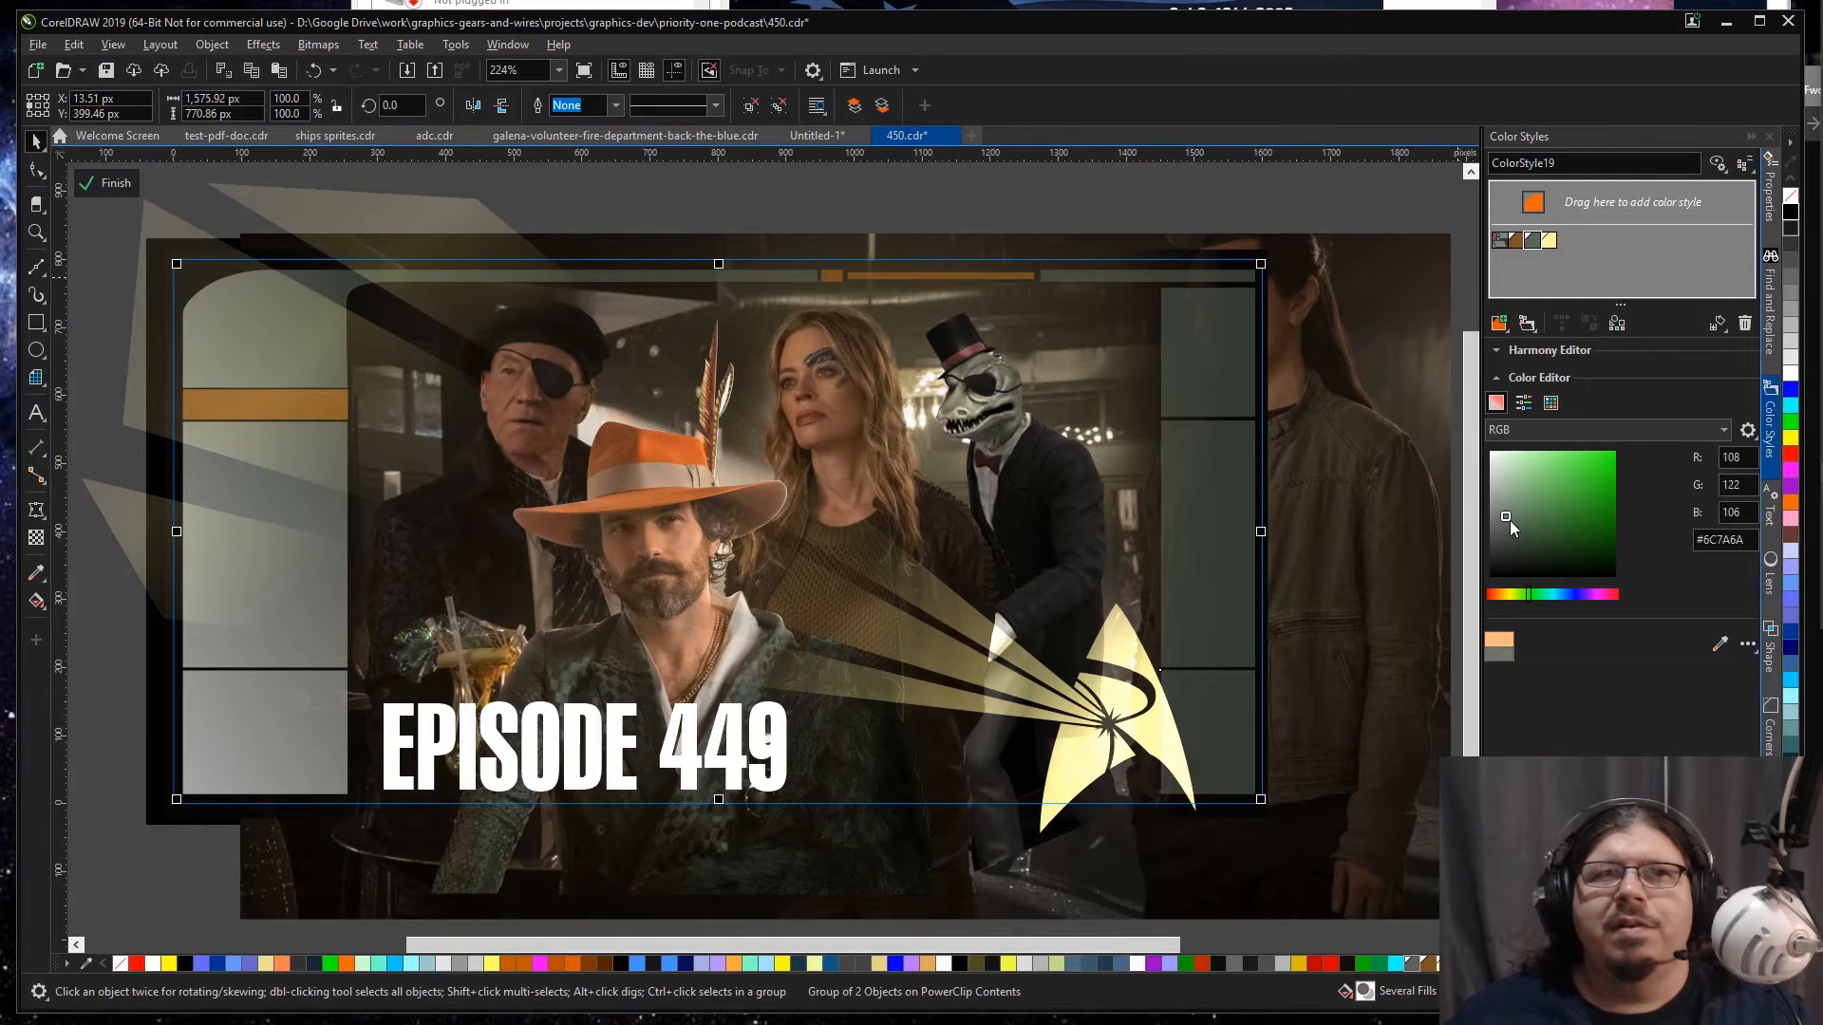
Step: Try moving the frame pieces aside to see how they overlap, and undo the moves
left_click(265, 756, "ctrl")
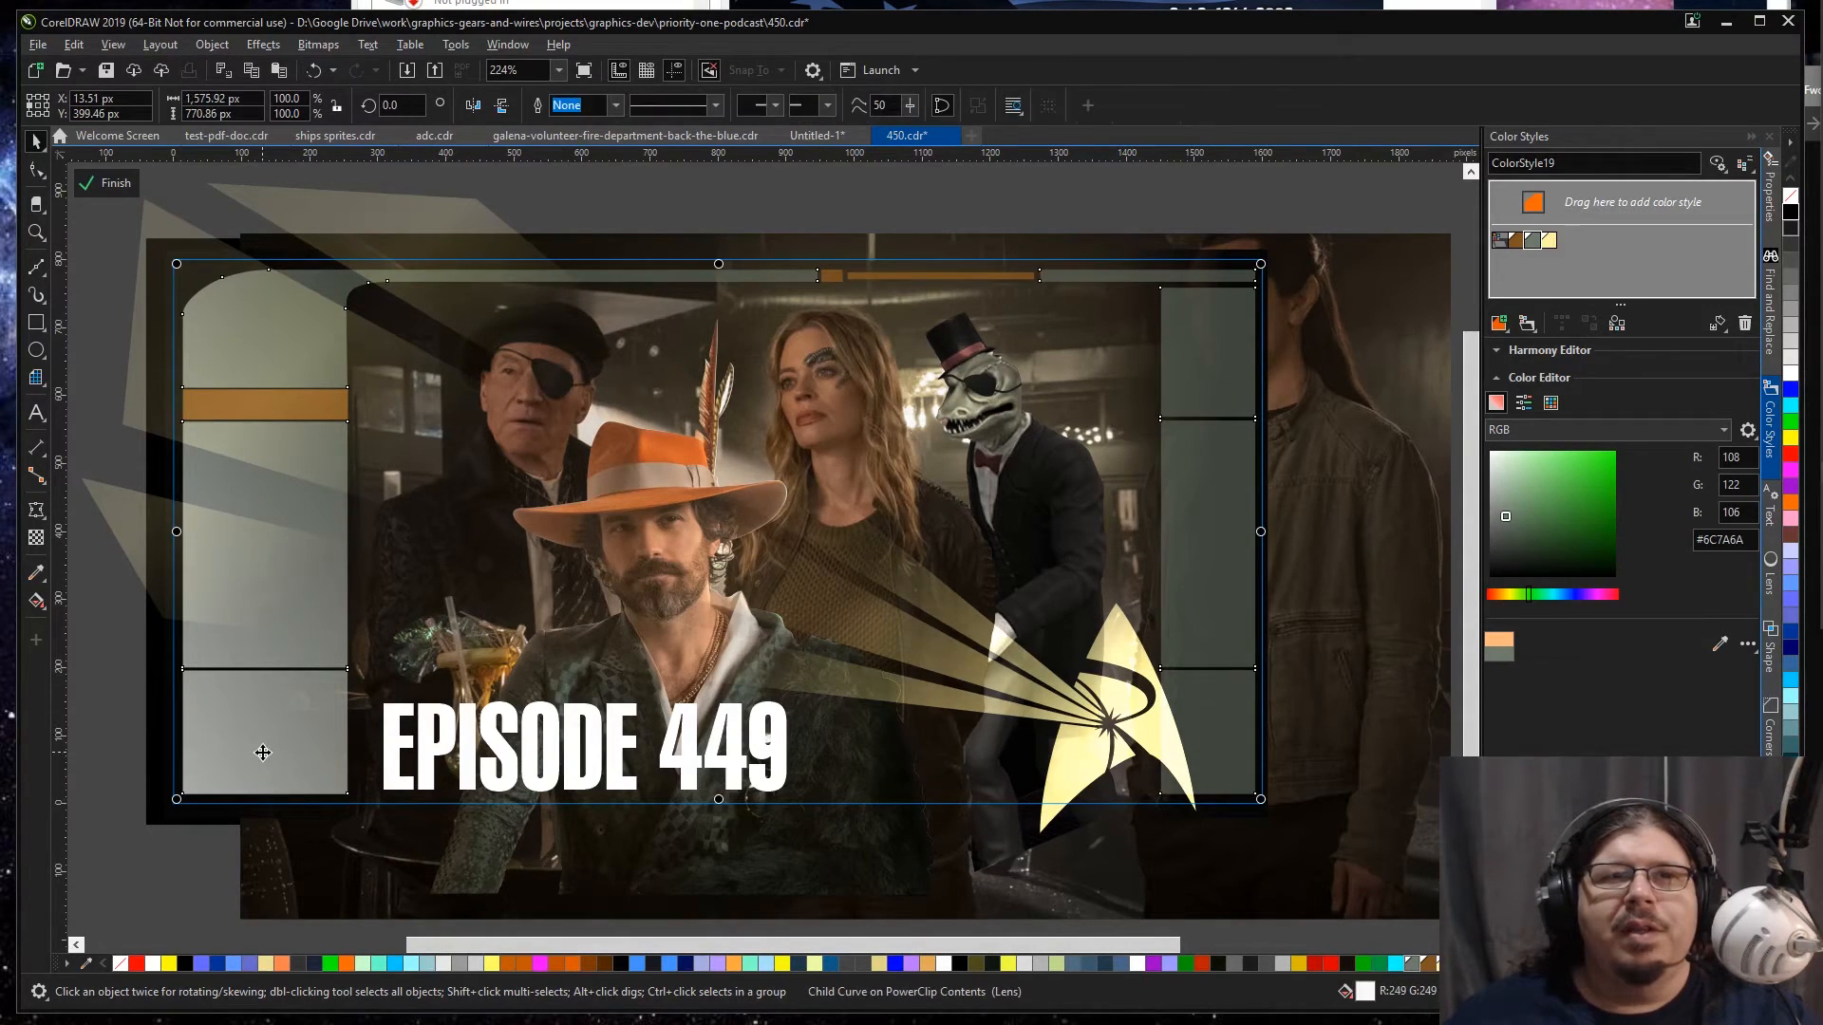
left_click(215, 867)
left_click(226, 765)
left_click_drag(267, 747, 207, 800)
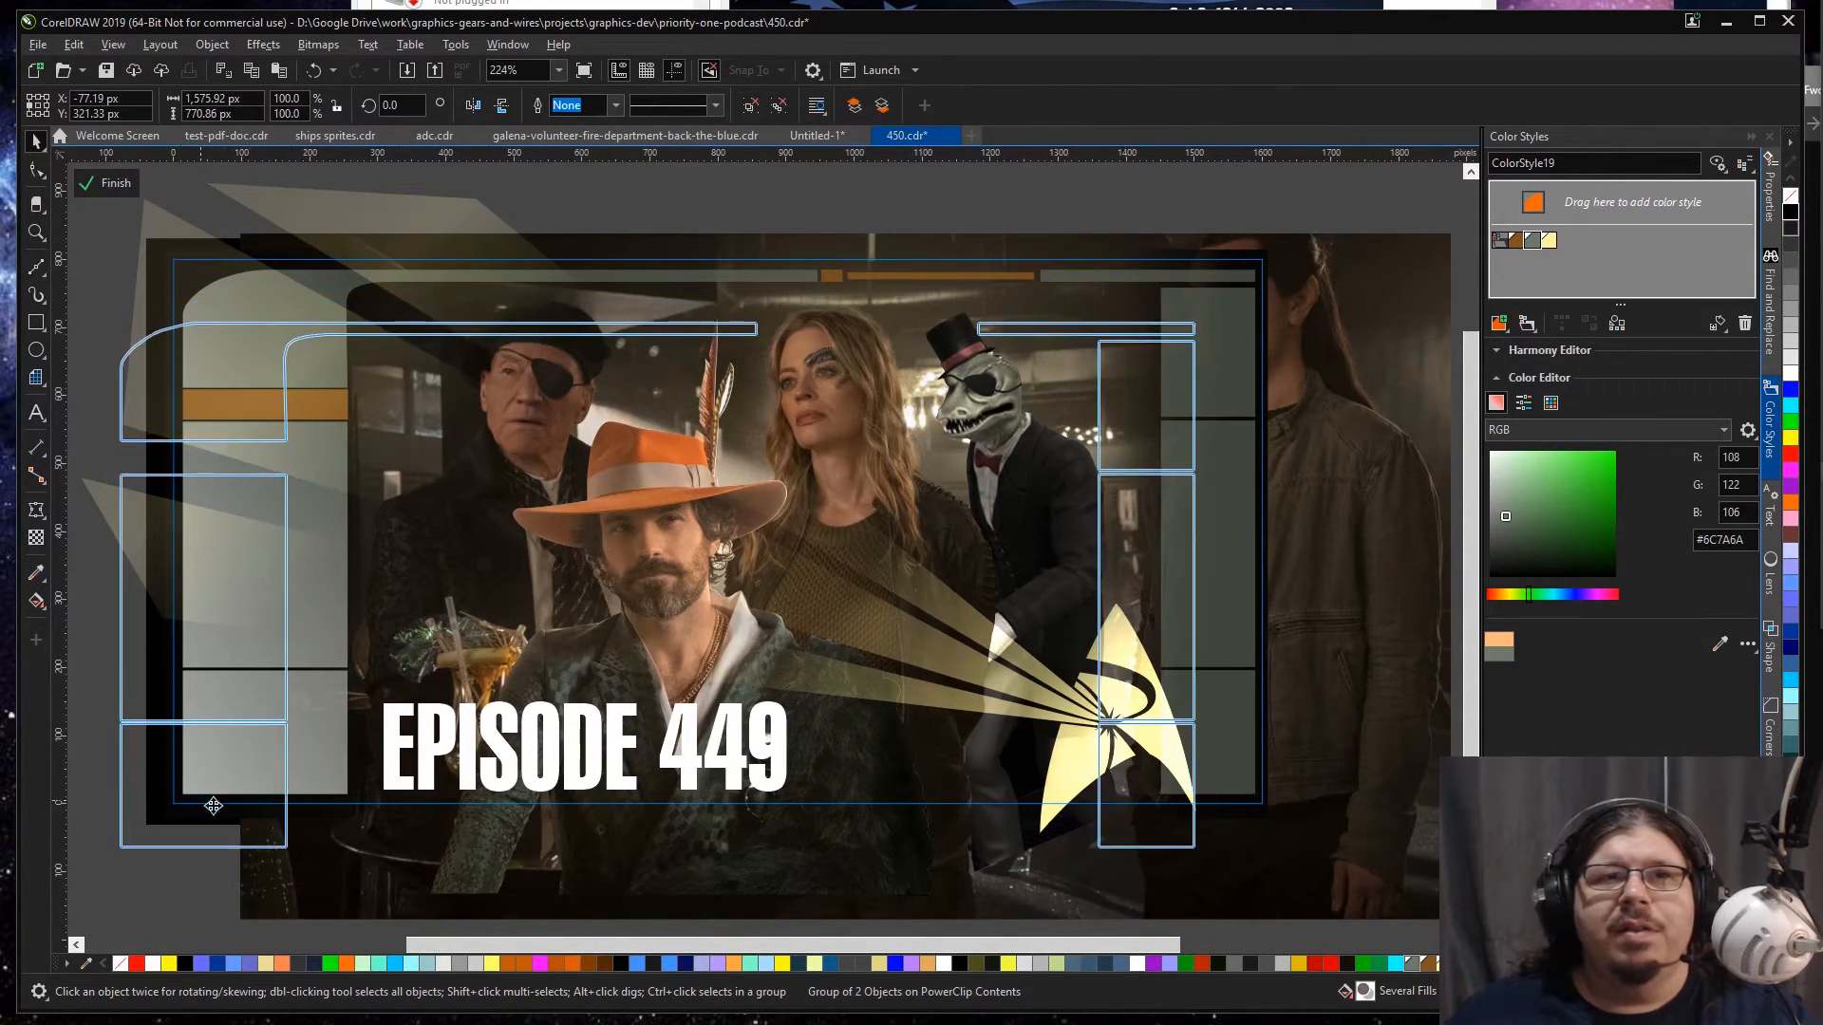
key("ctrl+z")
left_click(289, 719, "ctrl")
left_click_drag(289, 728, 218, 789)
key("ctrl+z")
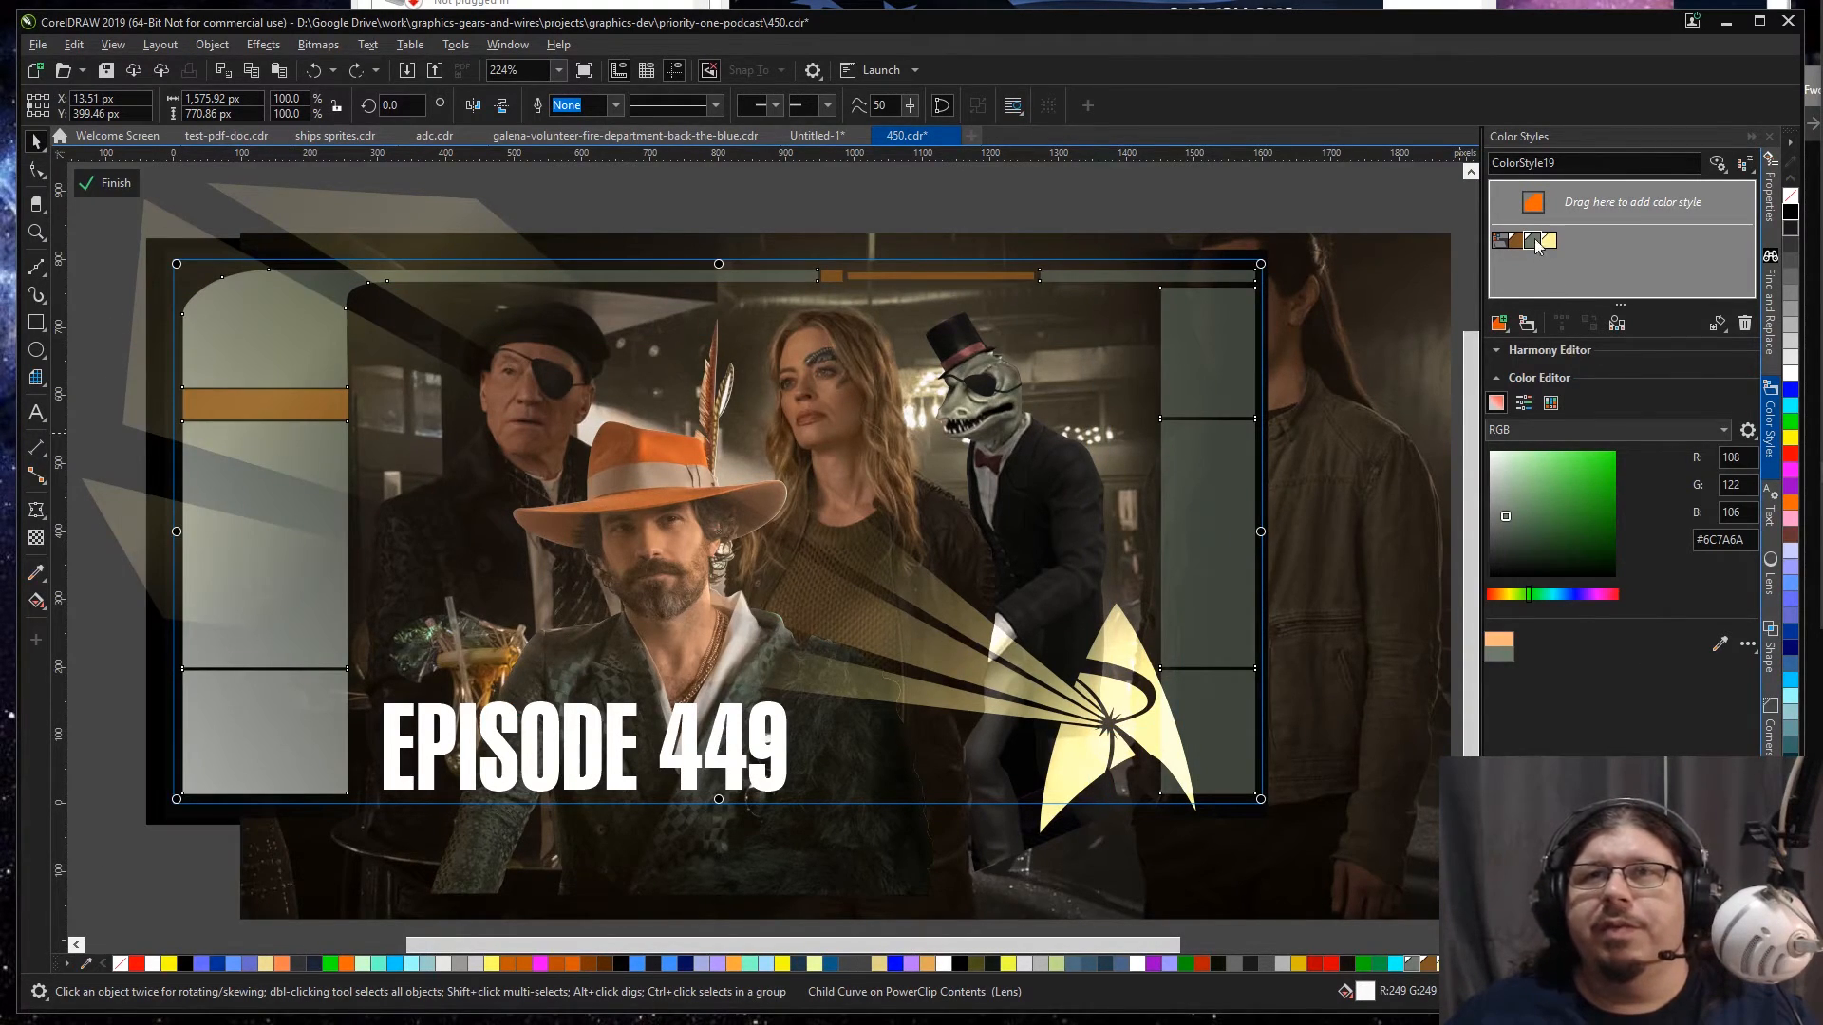
Step: Try the grey-green ColorStyle19 on the near-white frame panels, and fill them with the pale yellow ColorStyle14 instead
double_click(1535, 239)
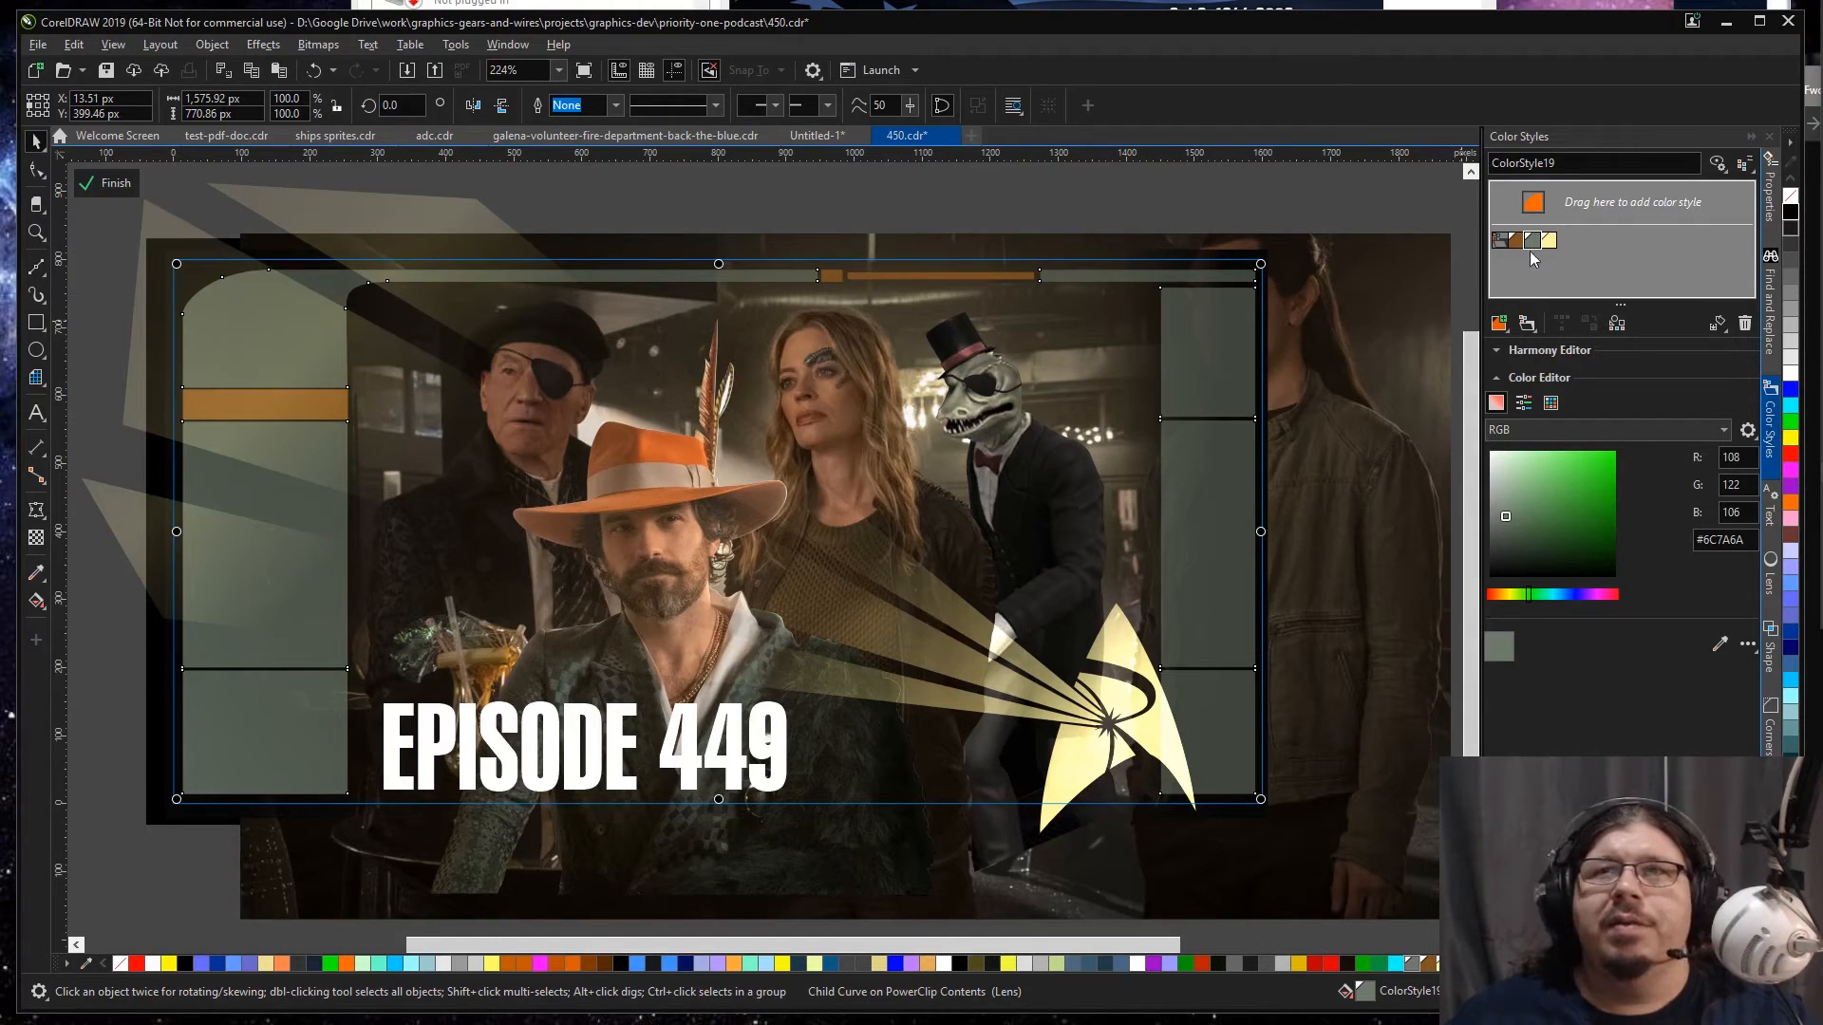
double_click(1550, 240)
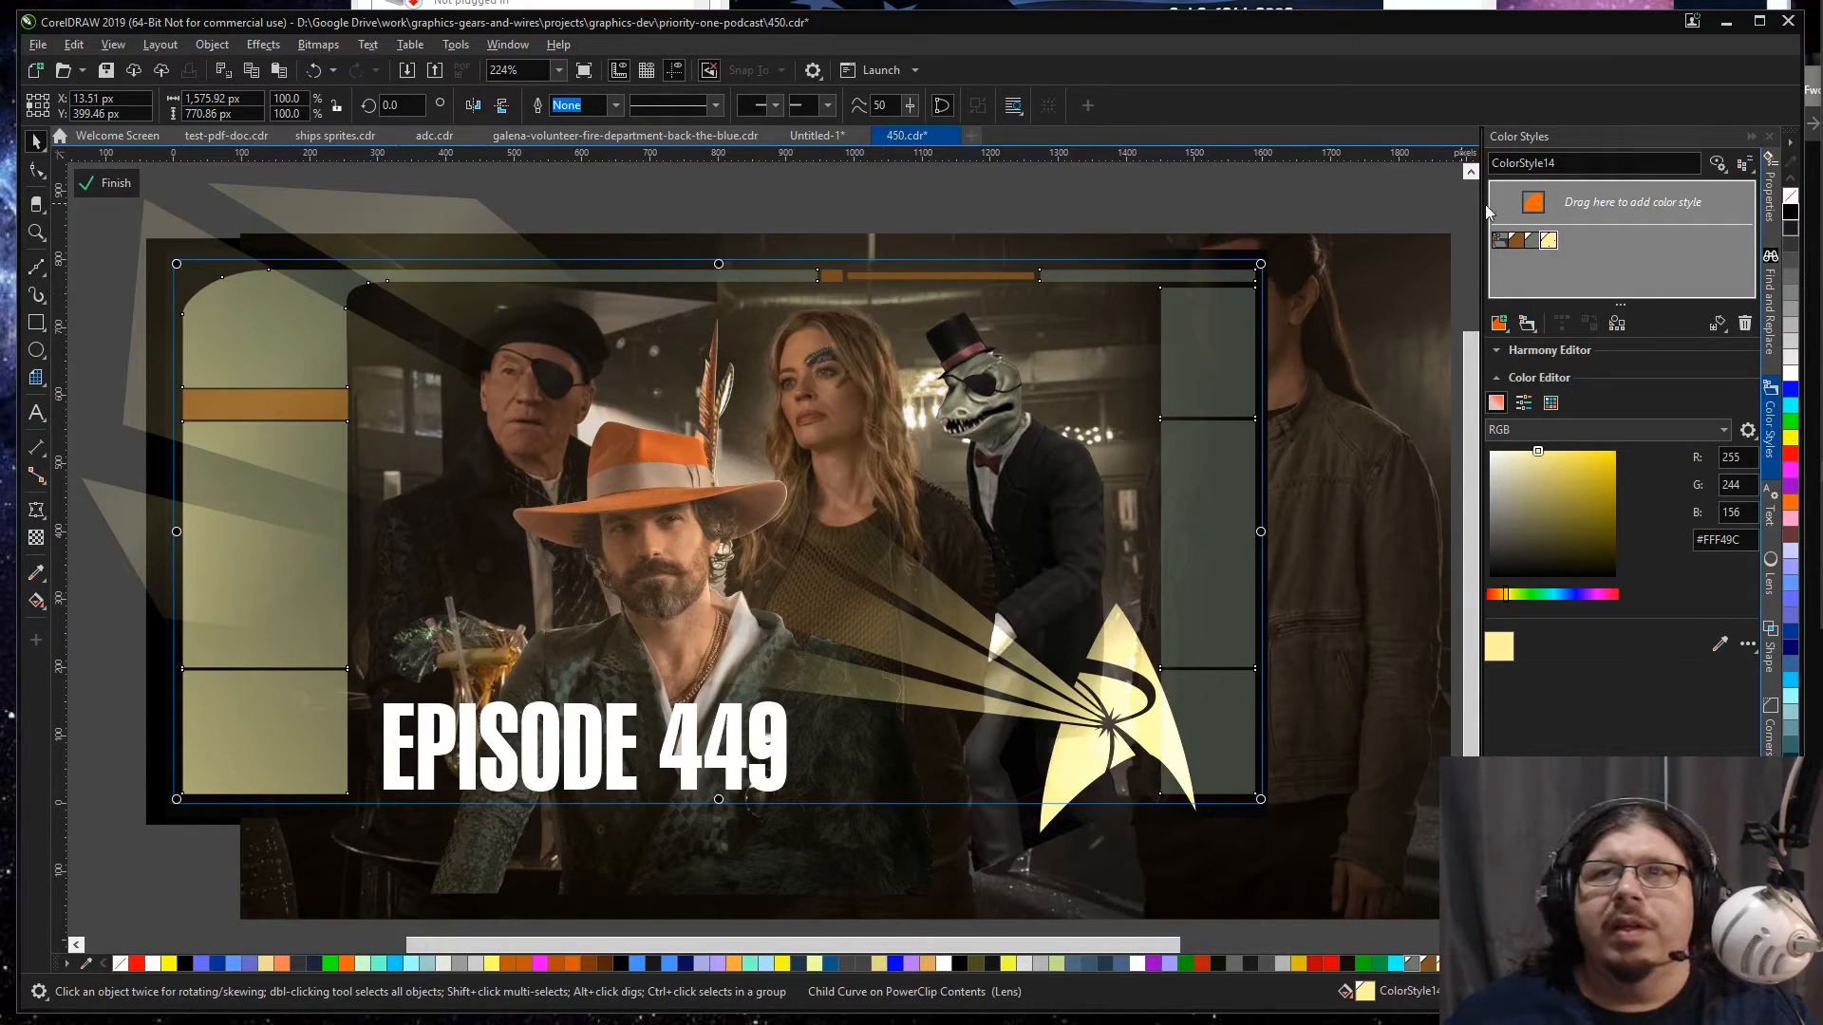
Step: Recolor the accent style ColorStyle10 to #91926A by sampling the muted yellow-green of the tall left frame panel
left_click(1518, 240)
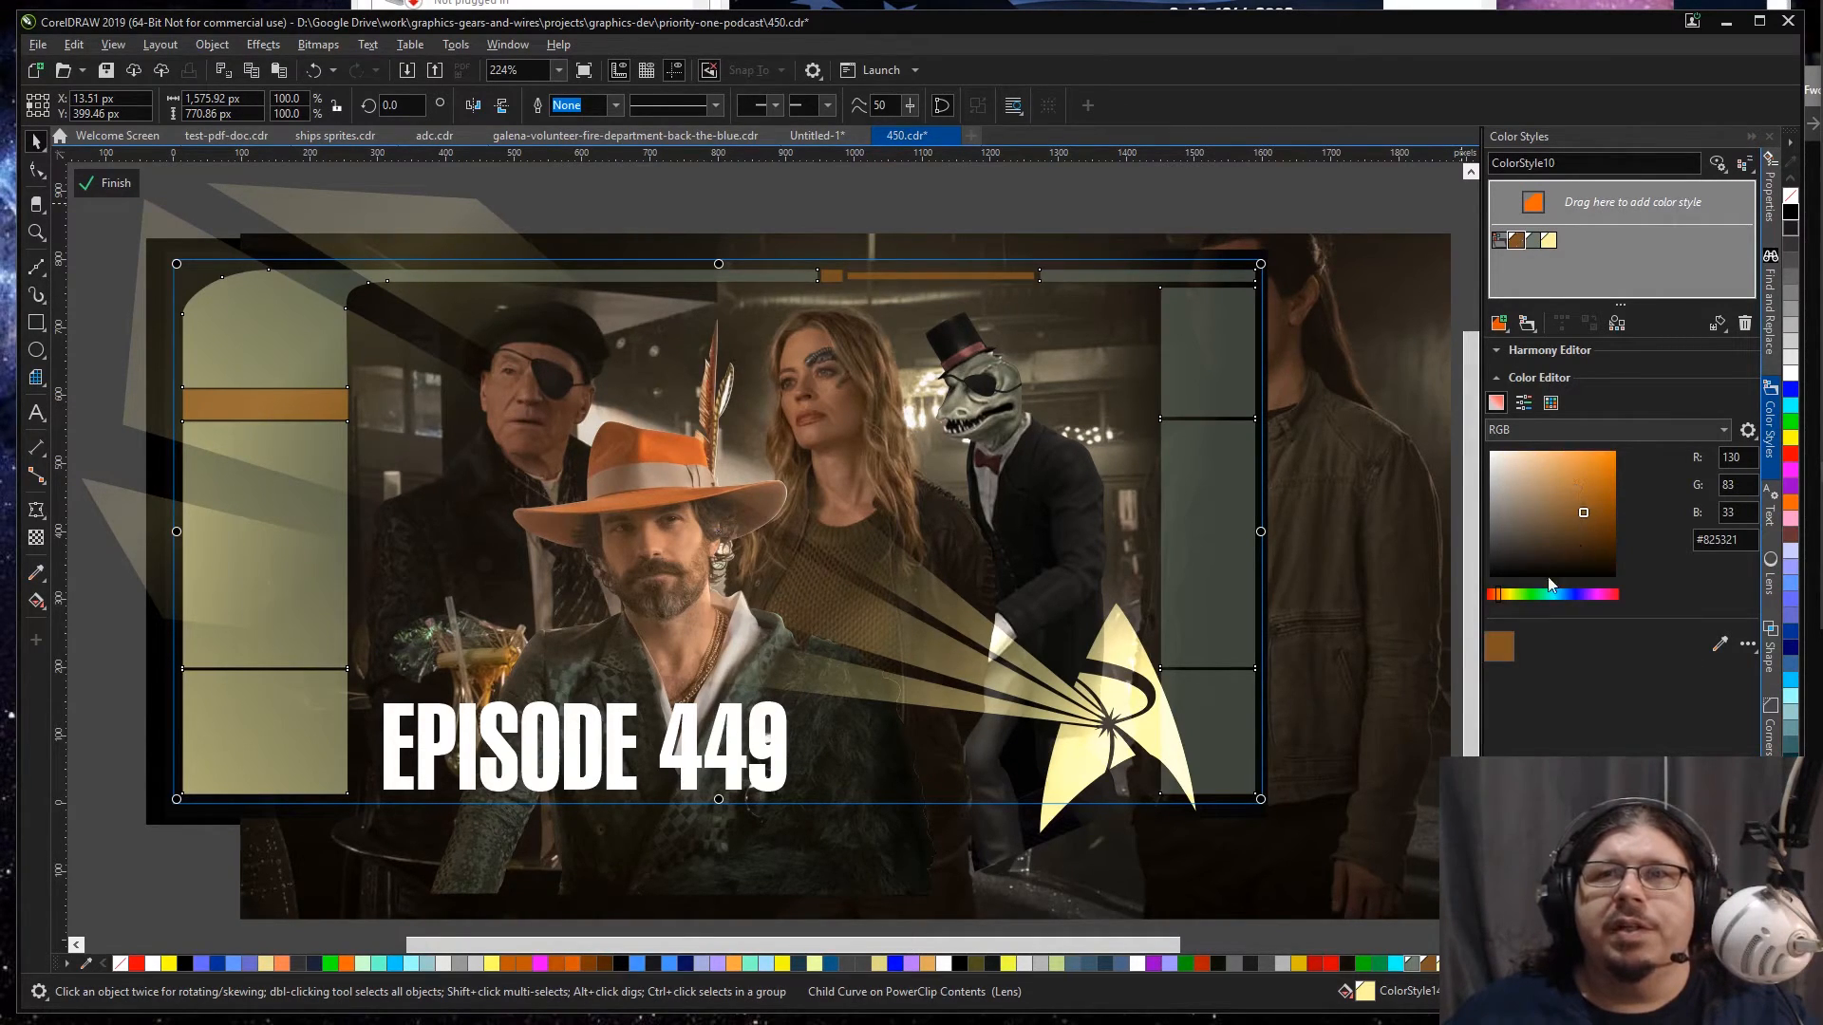
left_click(1509, 596)
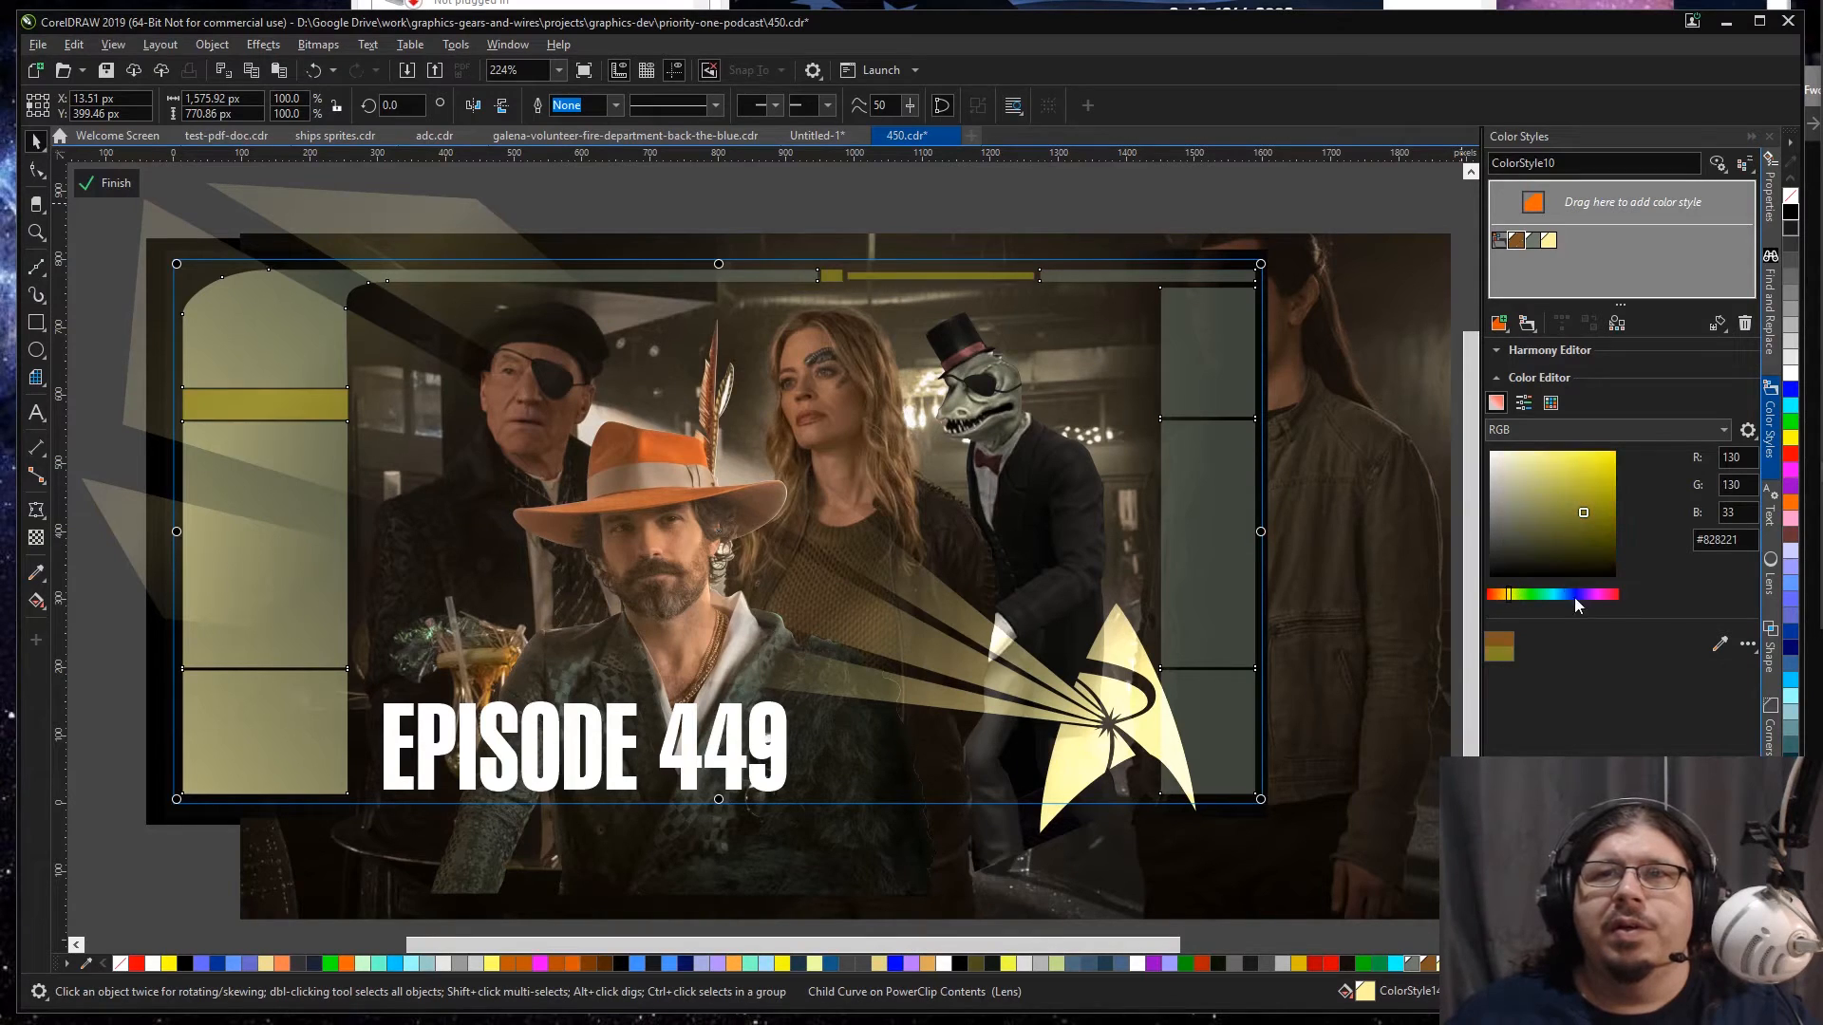
left_click(1719, 645)
left_click(265, 444)
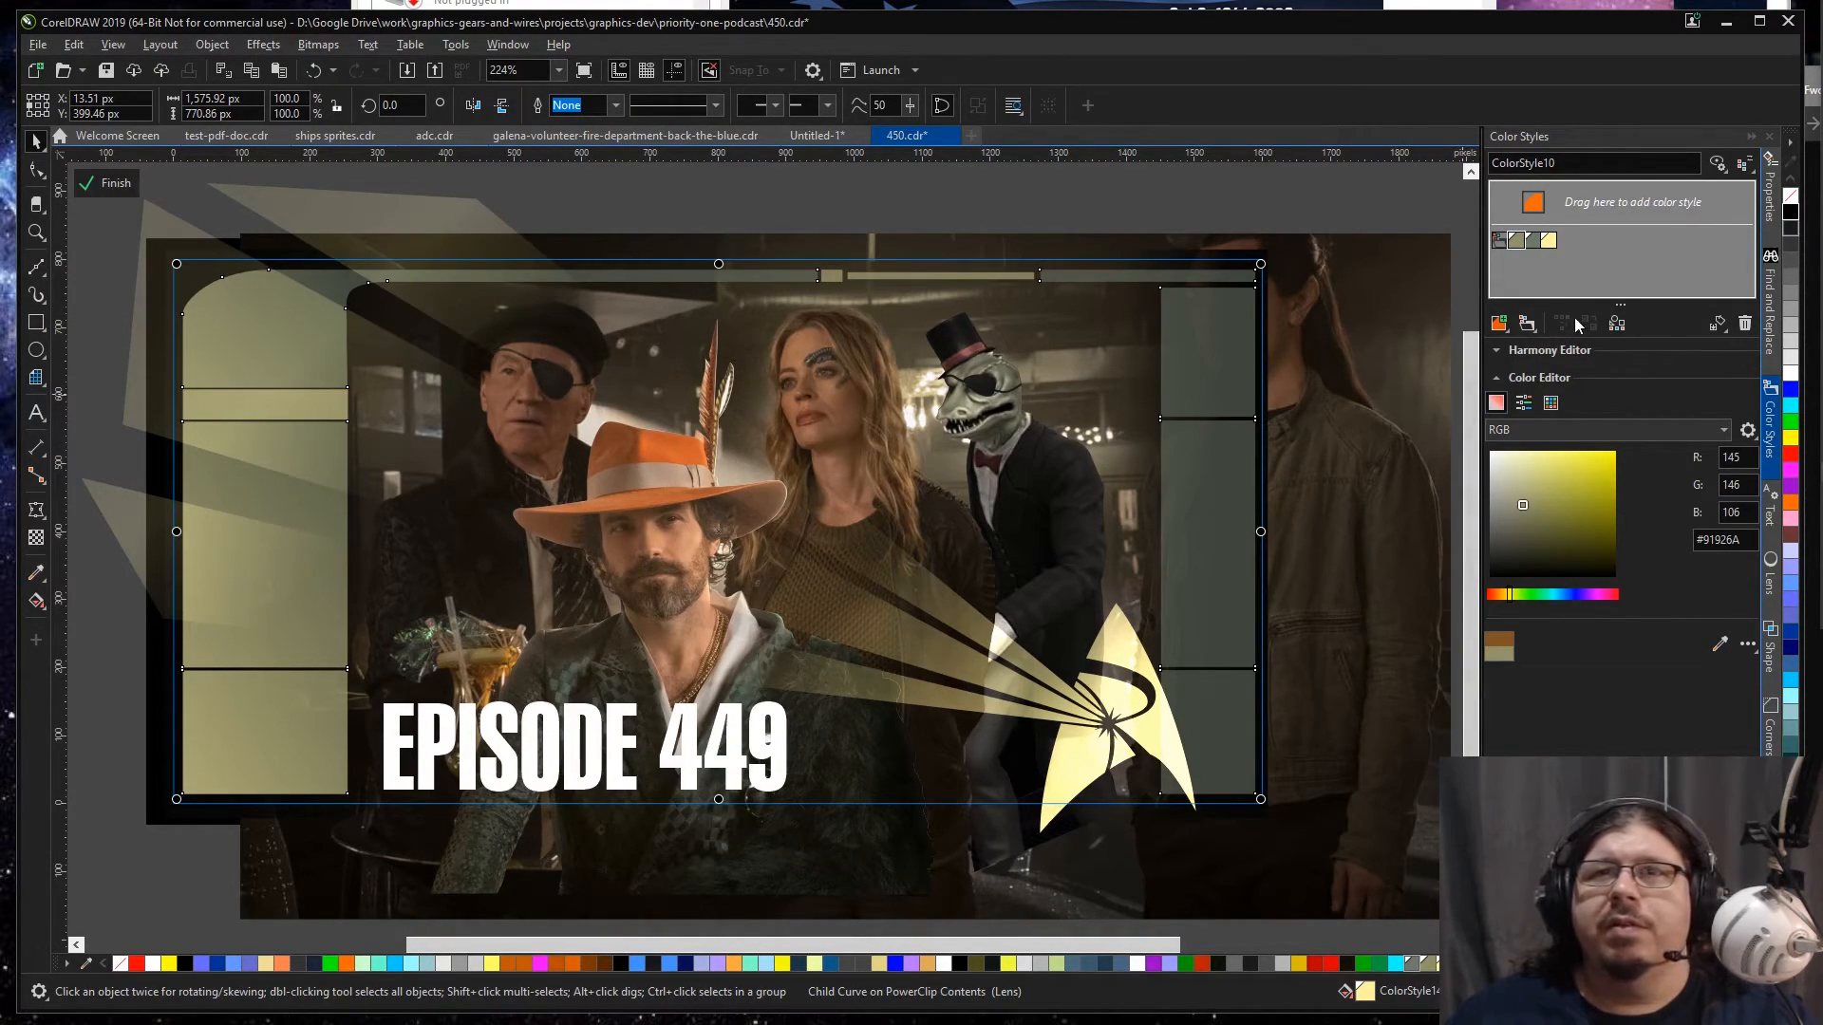
Step: Try recoloring ColorStyle14 to #888A66 by sampling the arched upper-left frame panel, and undo the change
left_click(1552, 242)
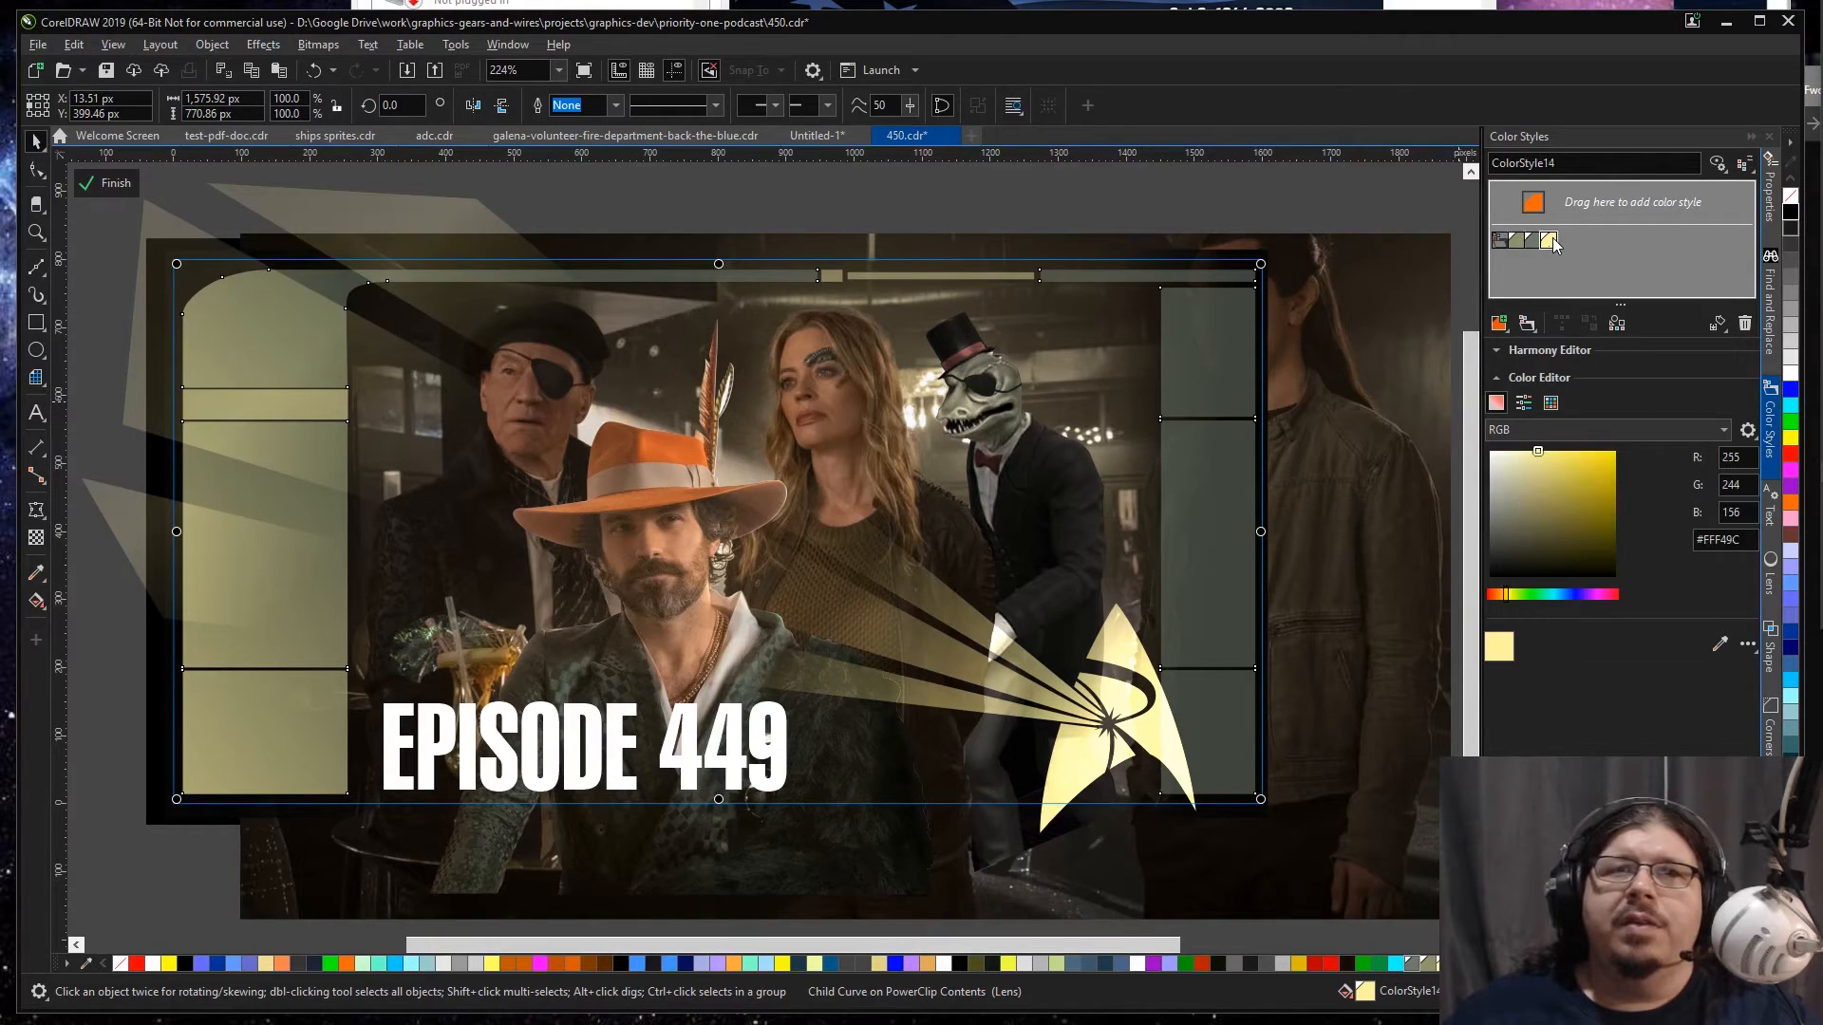
left_click(1719, 643)
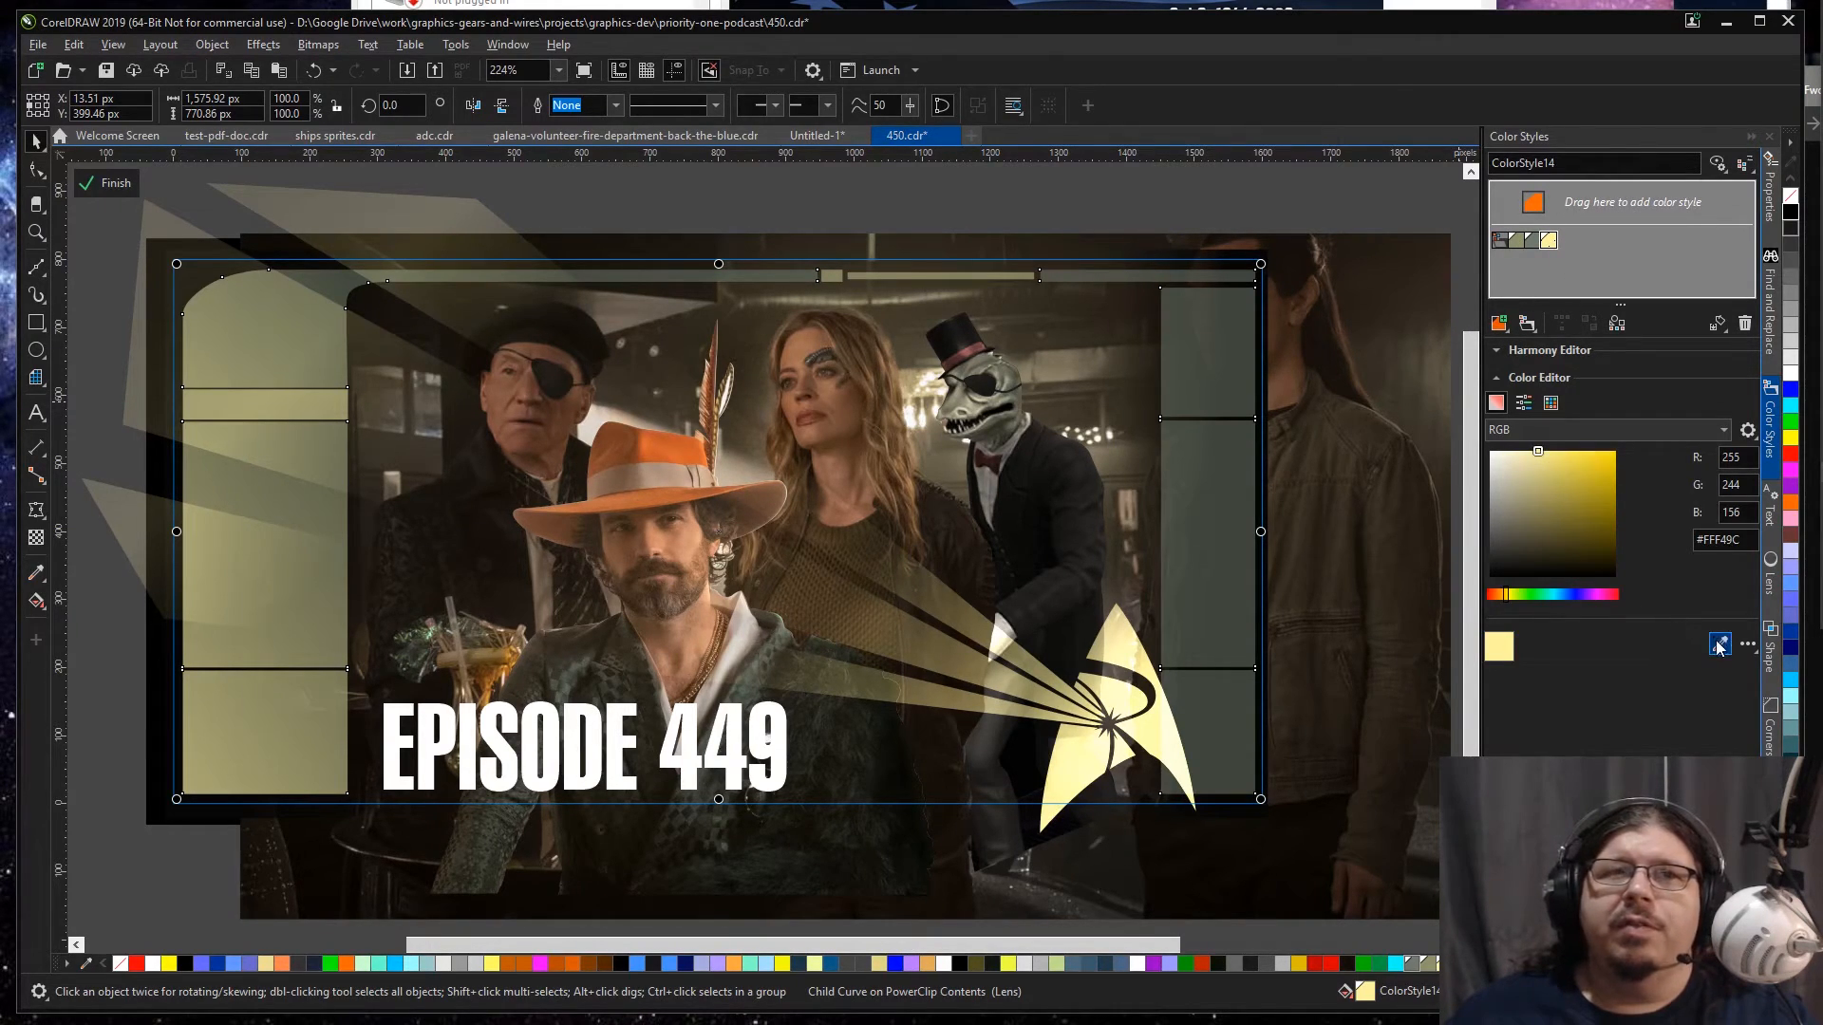
left_click(234, 342)
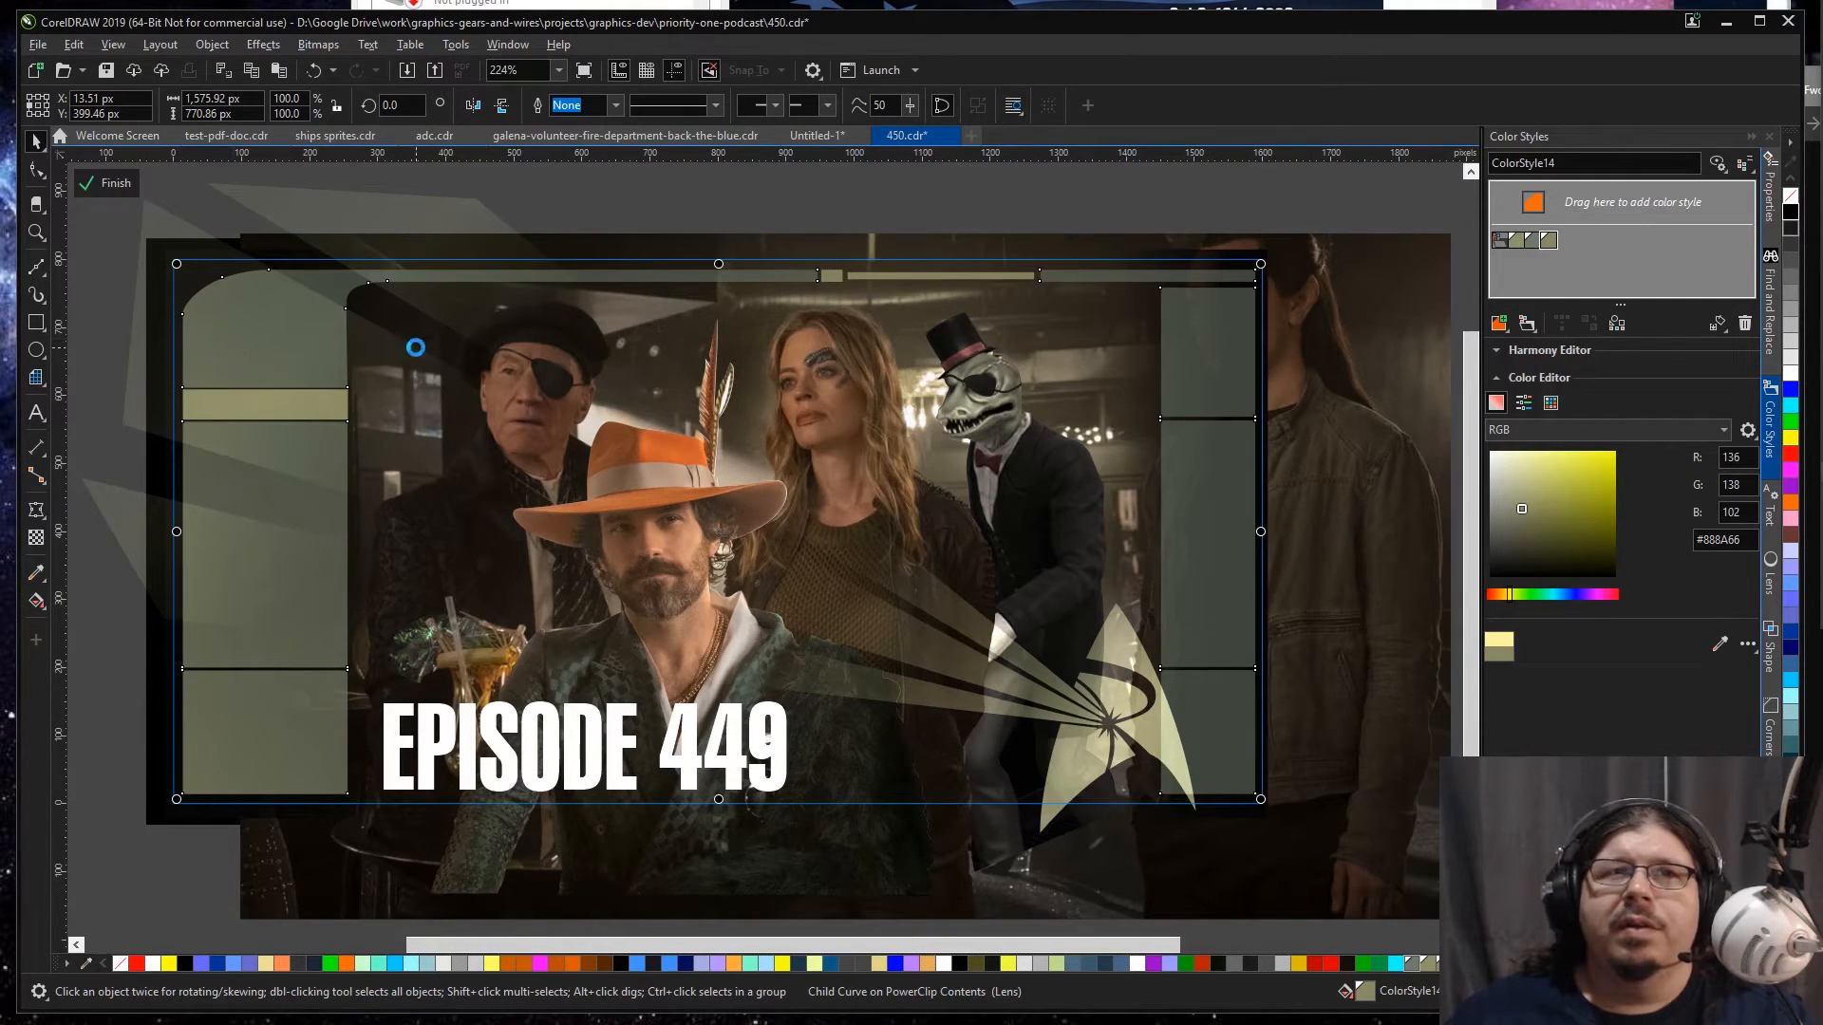
key("ctrl+z")
left_click(97, 442)
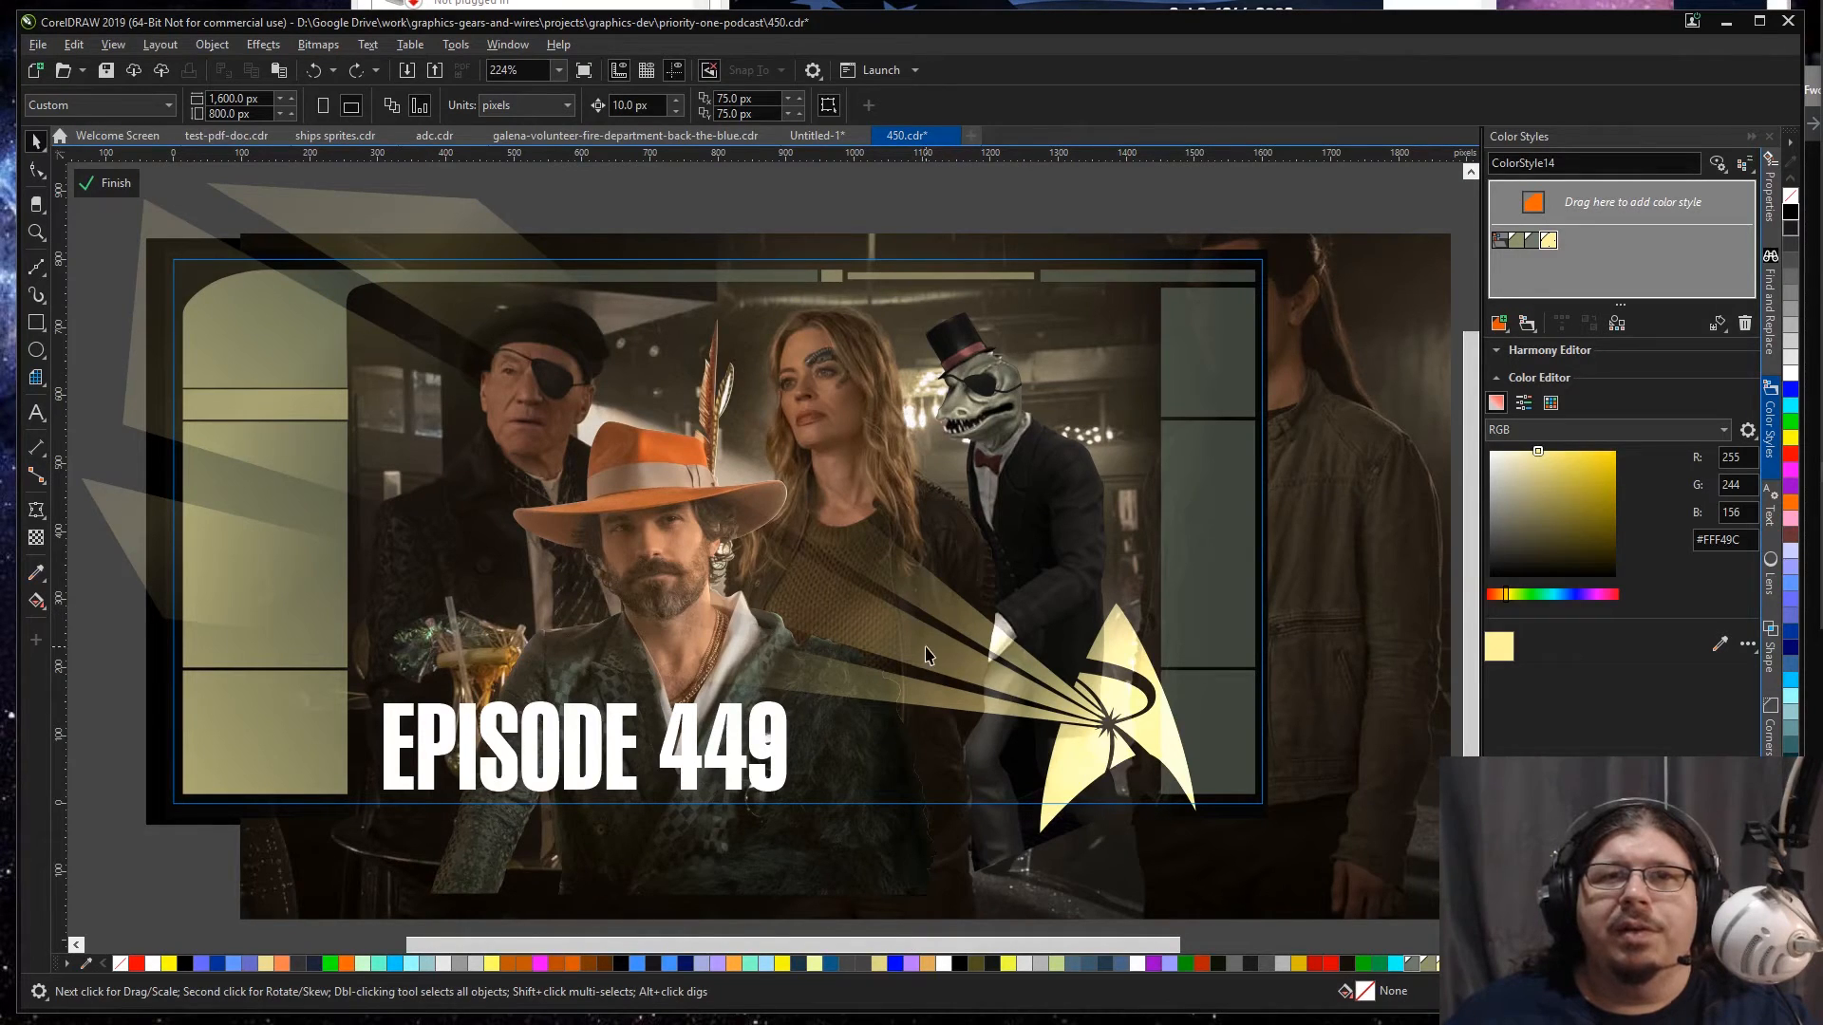
Step: Try setting the badge-end node of the light beams' gradient transparency to 100%, and undo it
left_click(927, 651)
left_click(942, 648)
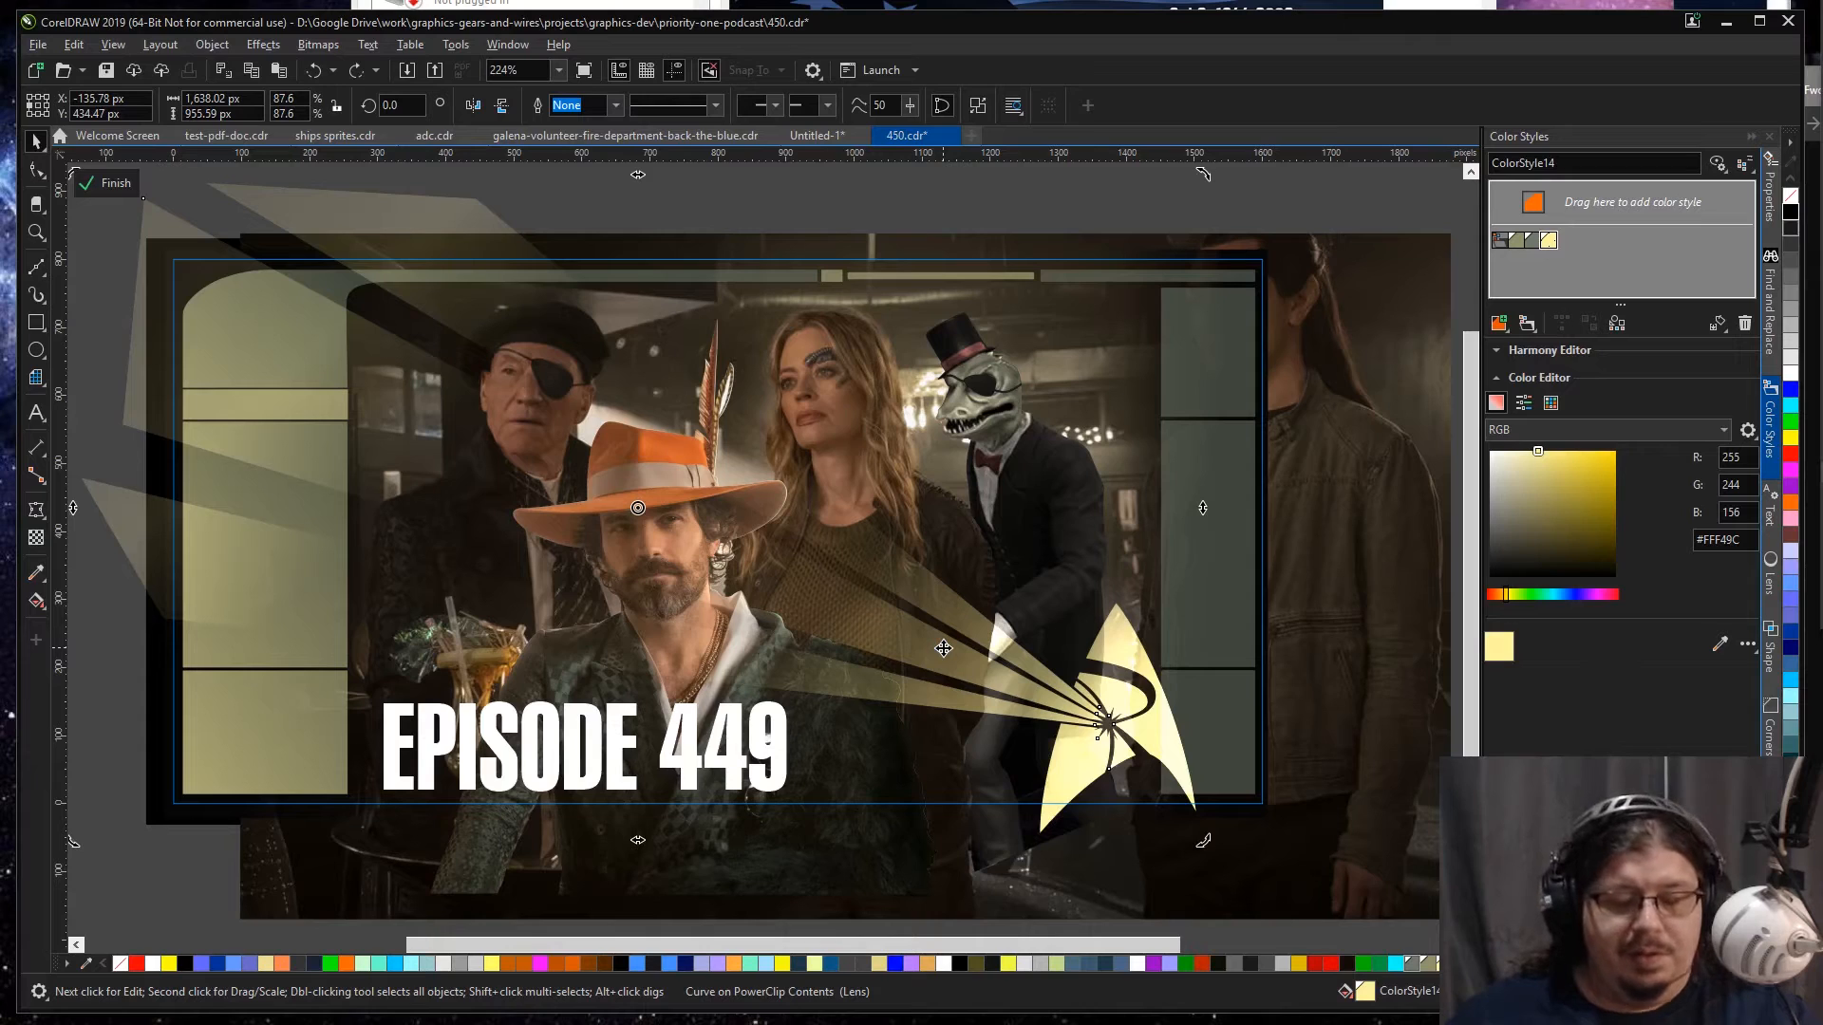
key("space")
key("space")
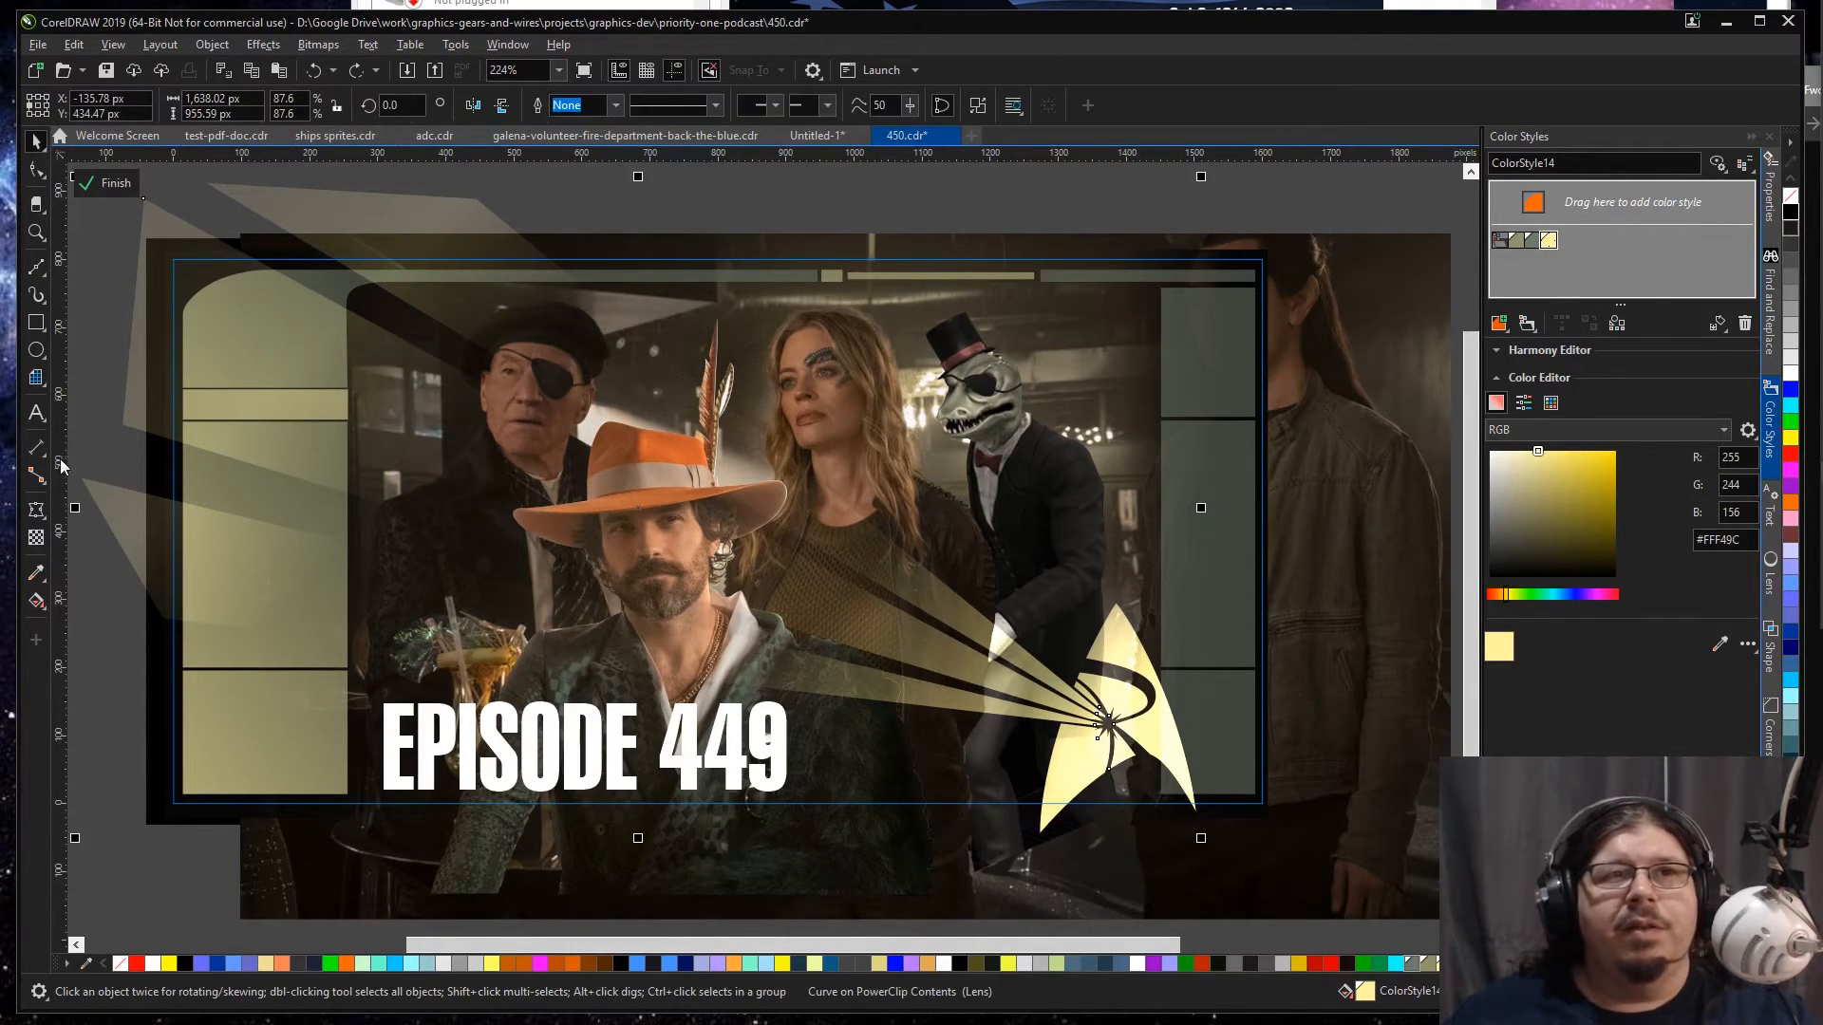
left_click(36, 538)
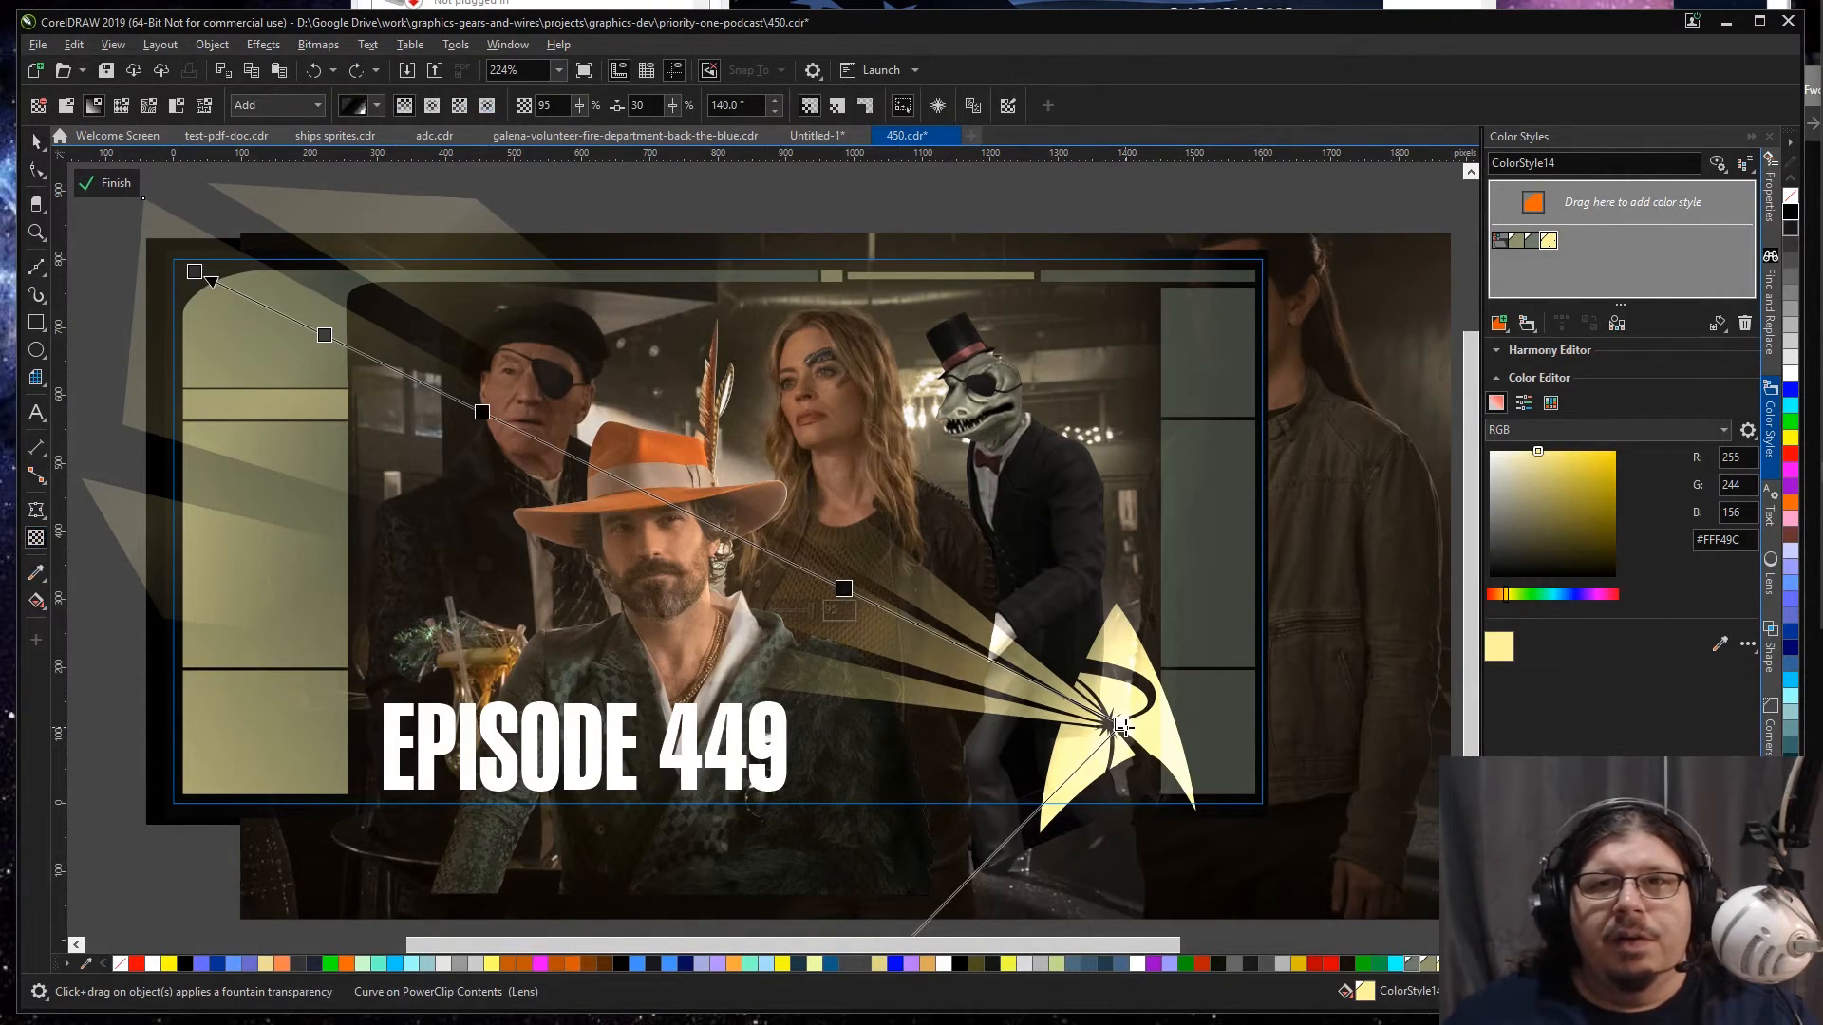
left_click(1120, 725)
left_click_drag(1057, 754, 1155, 752)
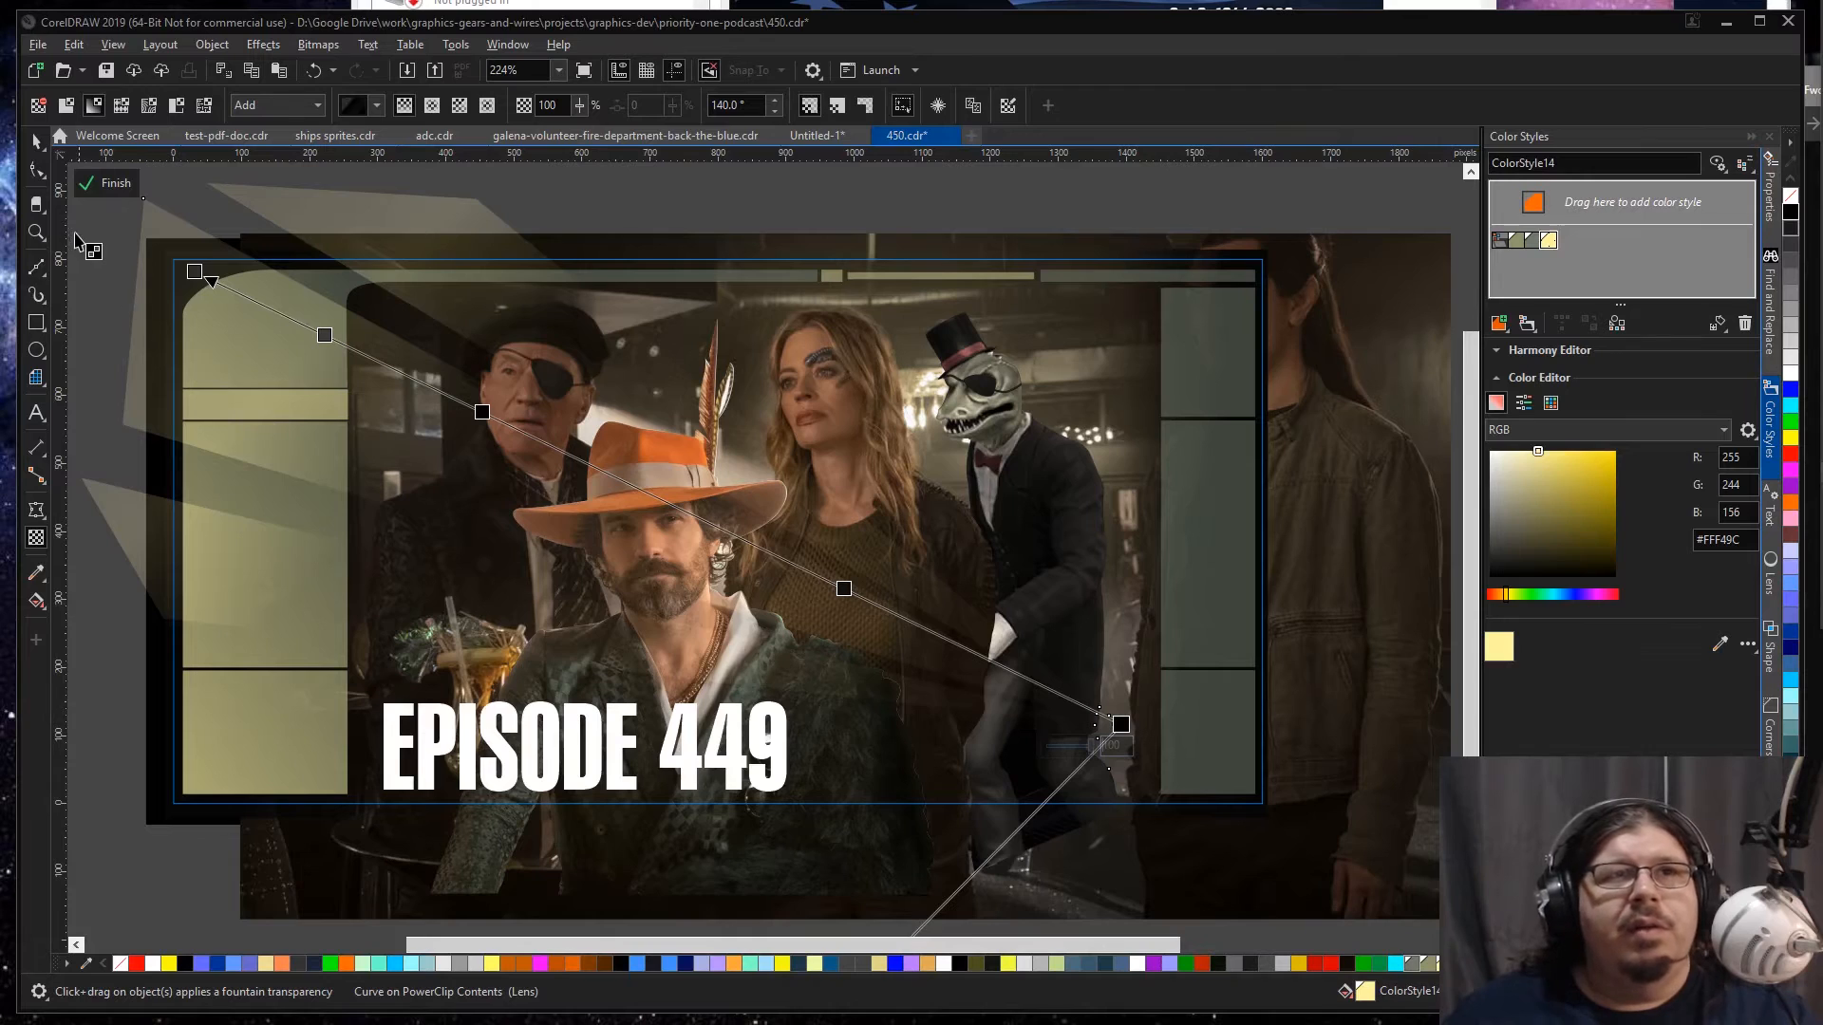
left_click(37, 140)
key("ctrl+z")
key("space")
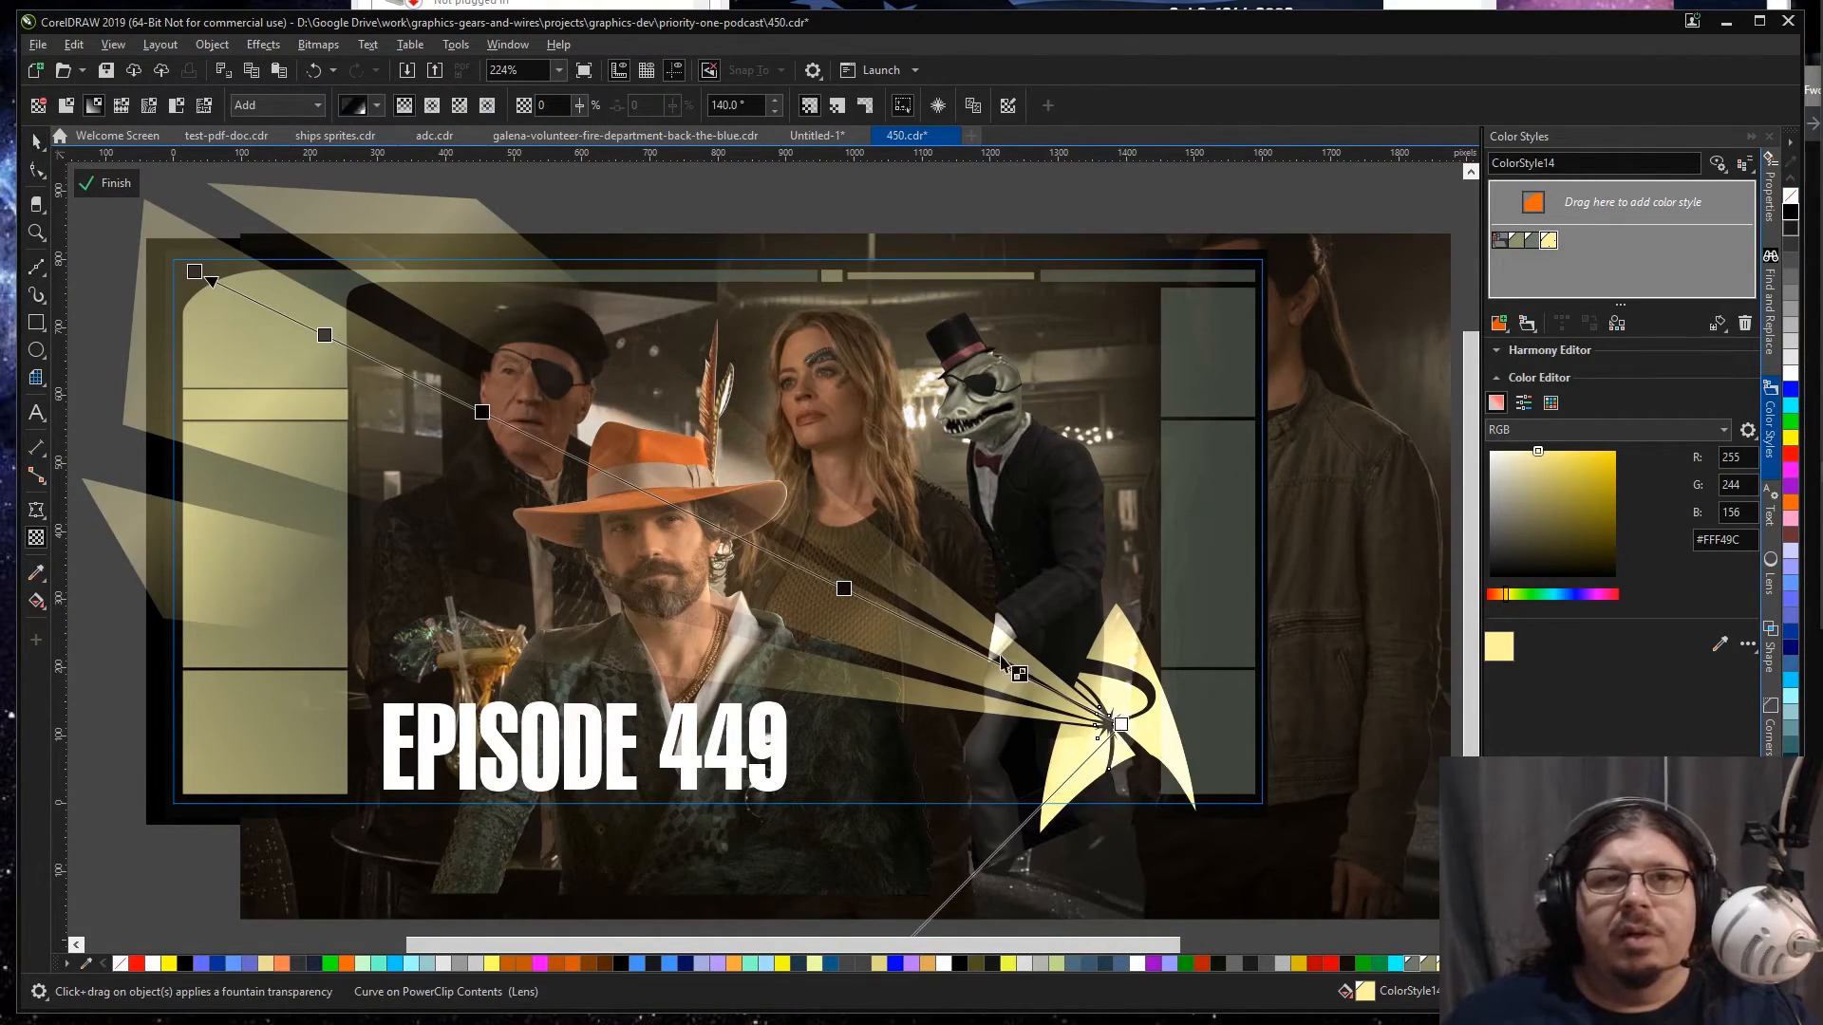
Step: Set the start and middle nodes of the light beams' gradient transparency to 100%, removing the two nodes between them
left_click(189, 271)
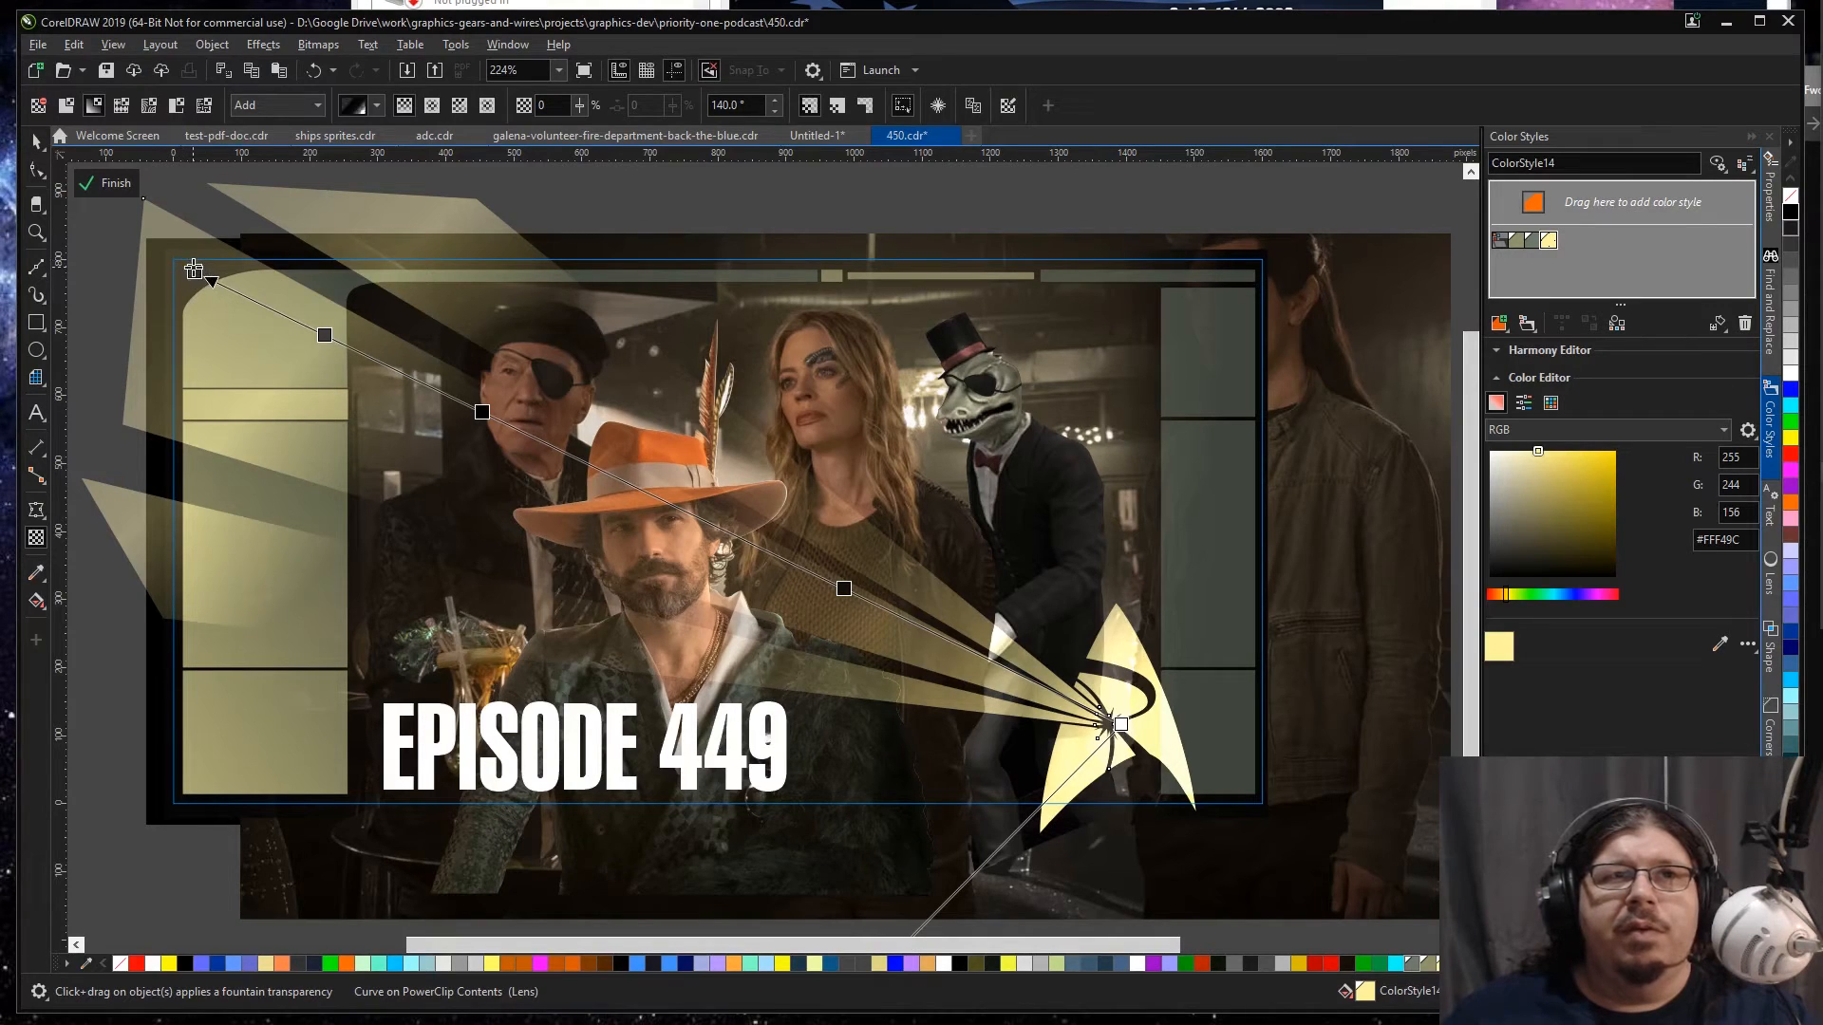
left_click_drag(160, 297, 184, 294)
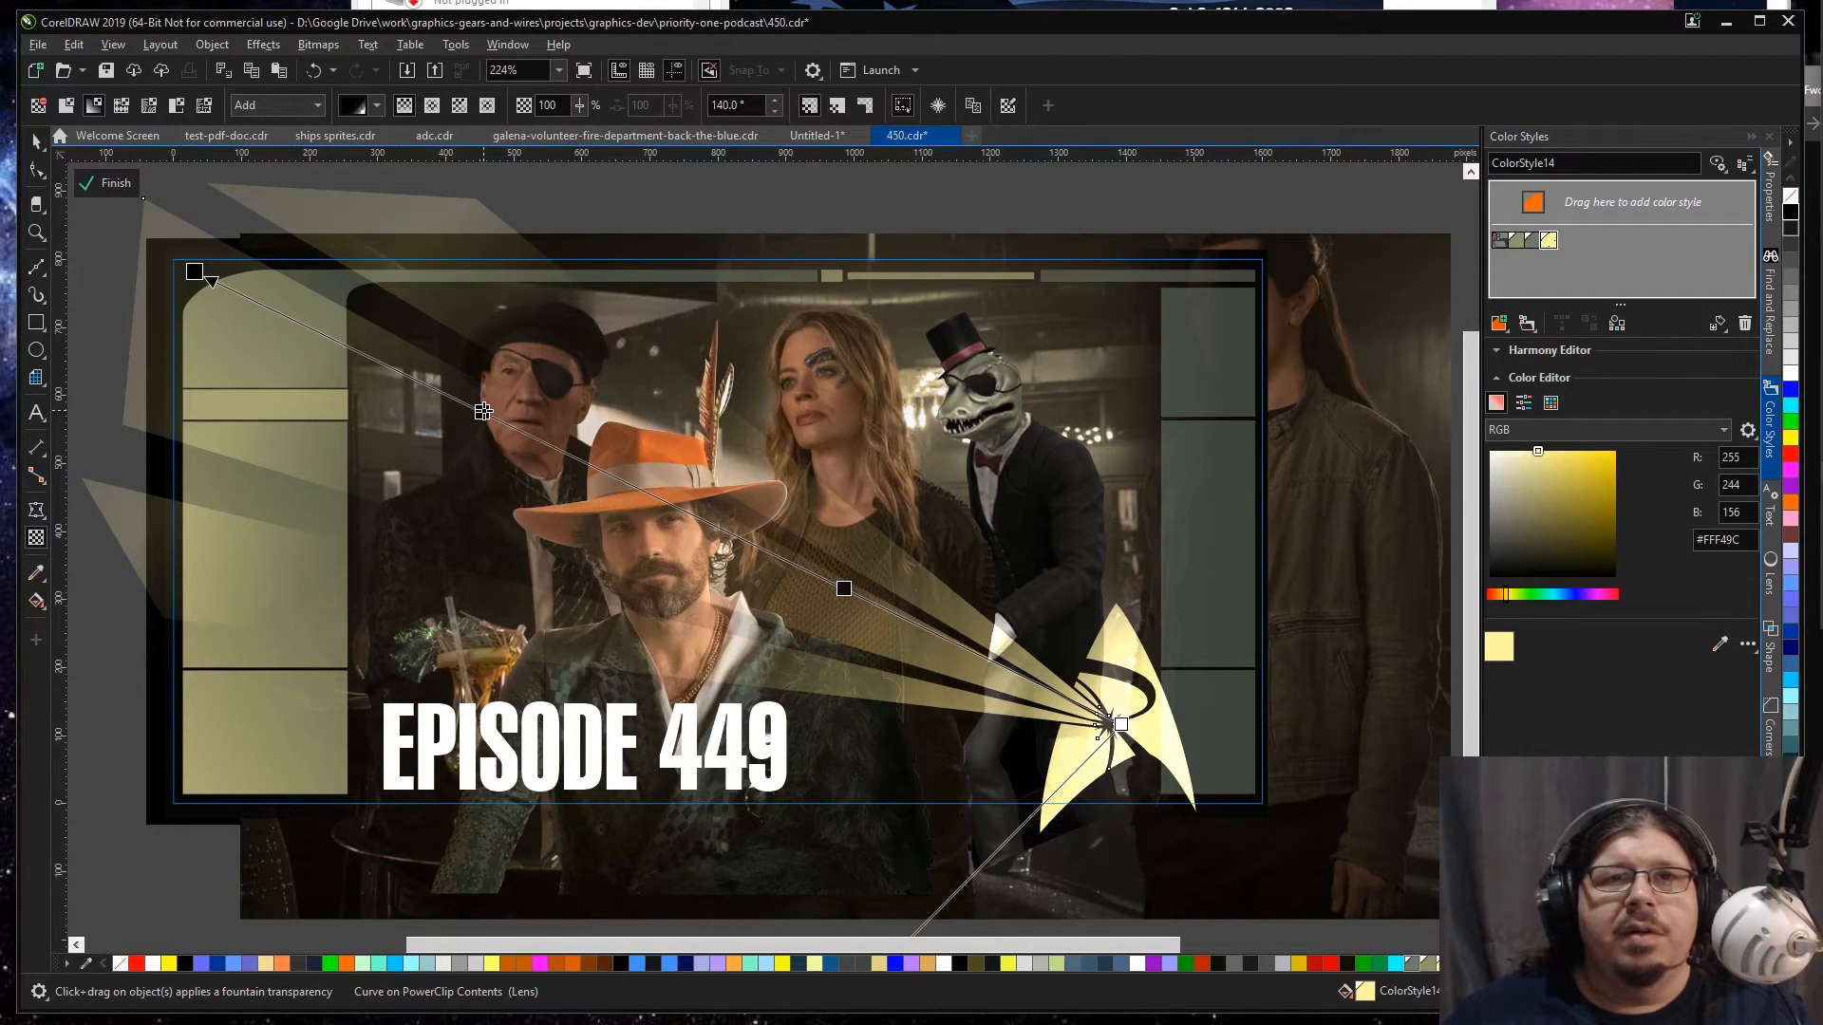
left_click(843, 588)
left_click_drag(828, 616, 846, 616)
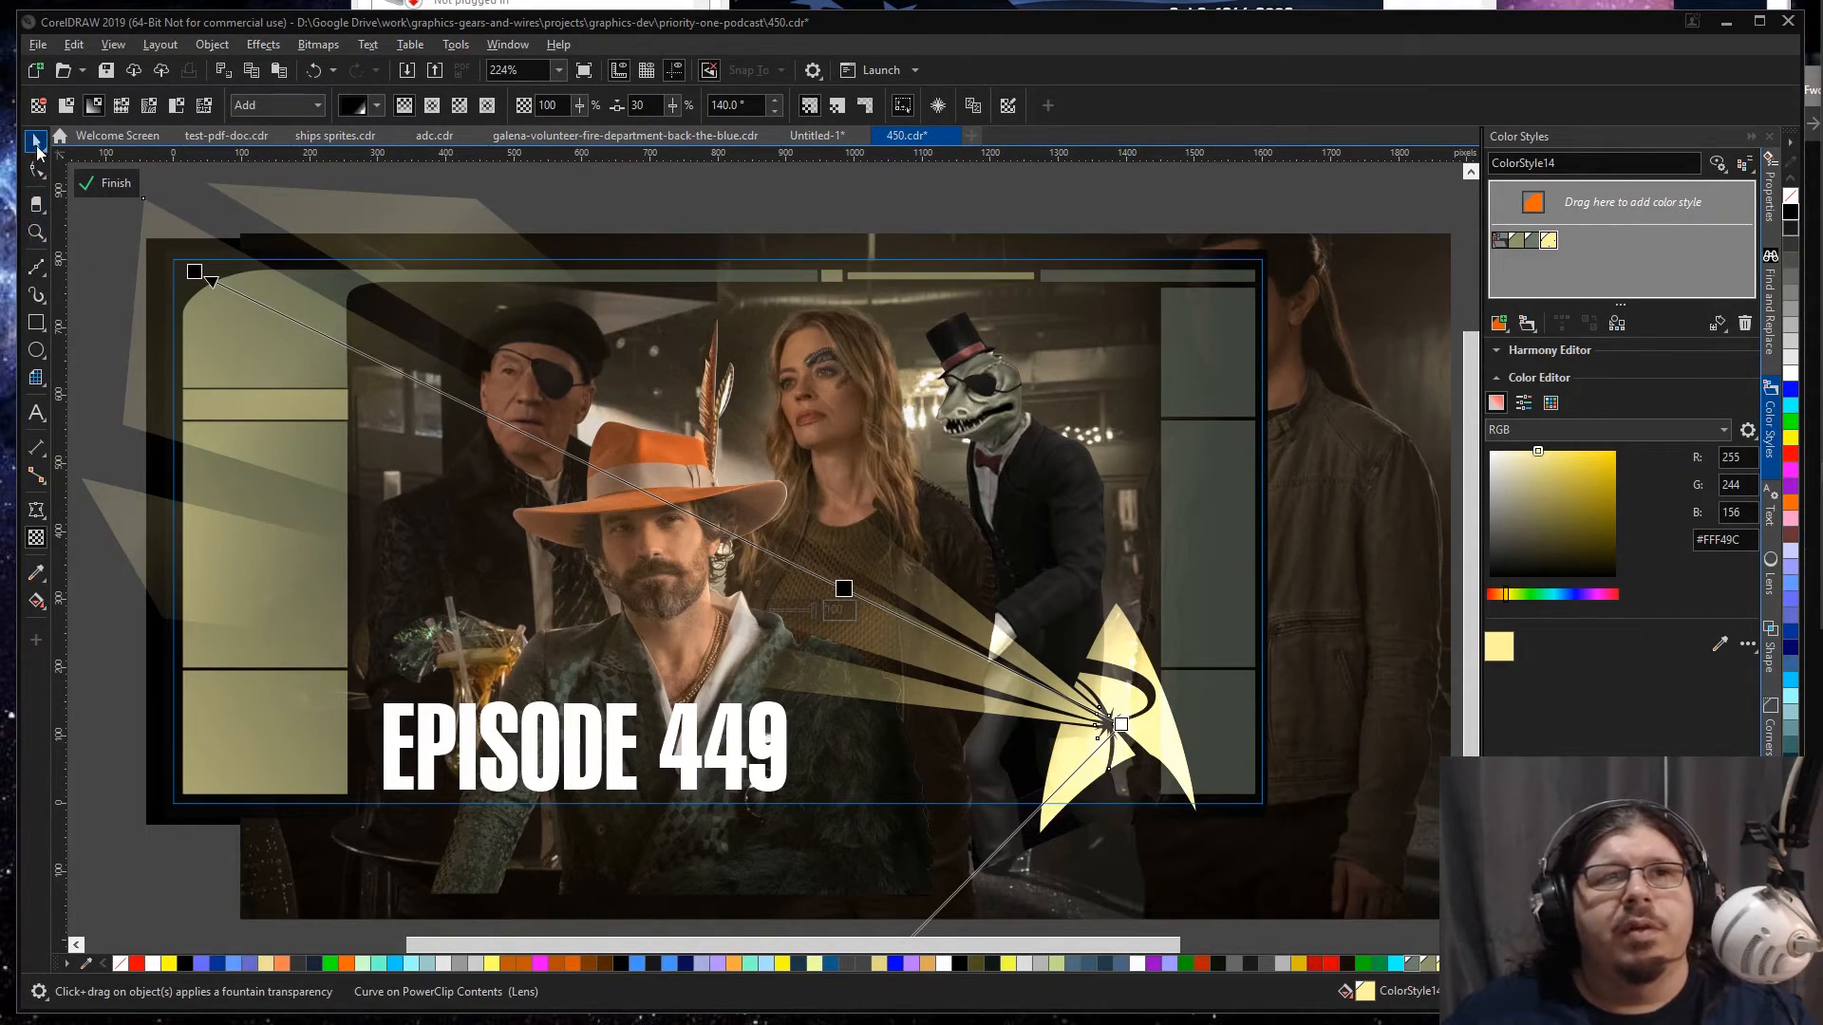
left_click(37, 147)
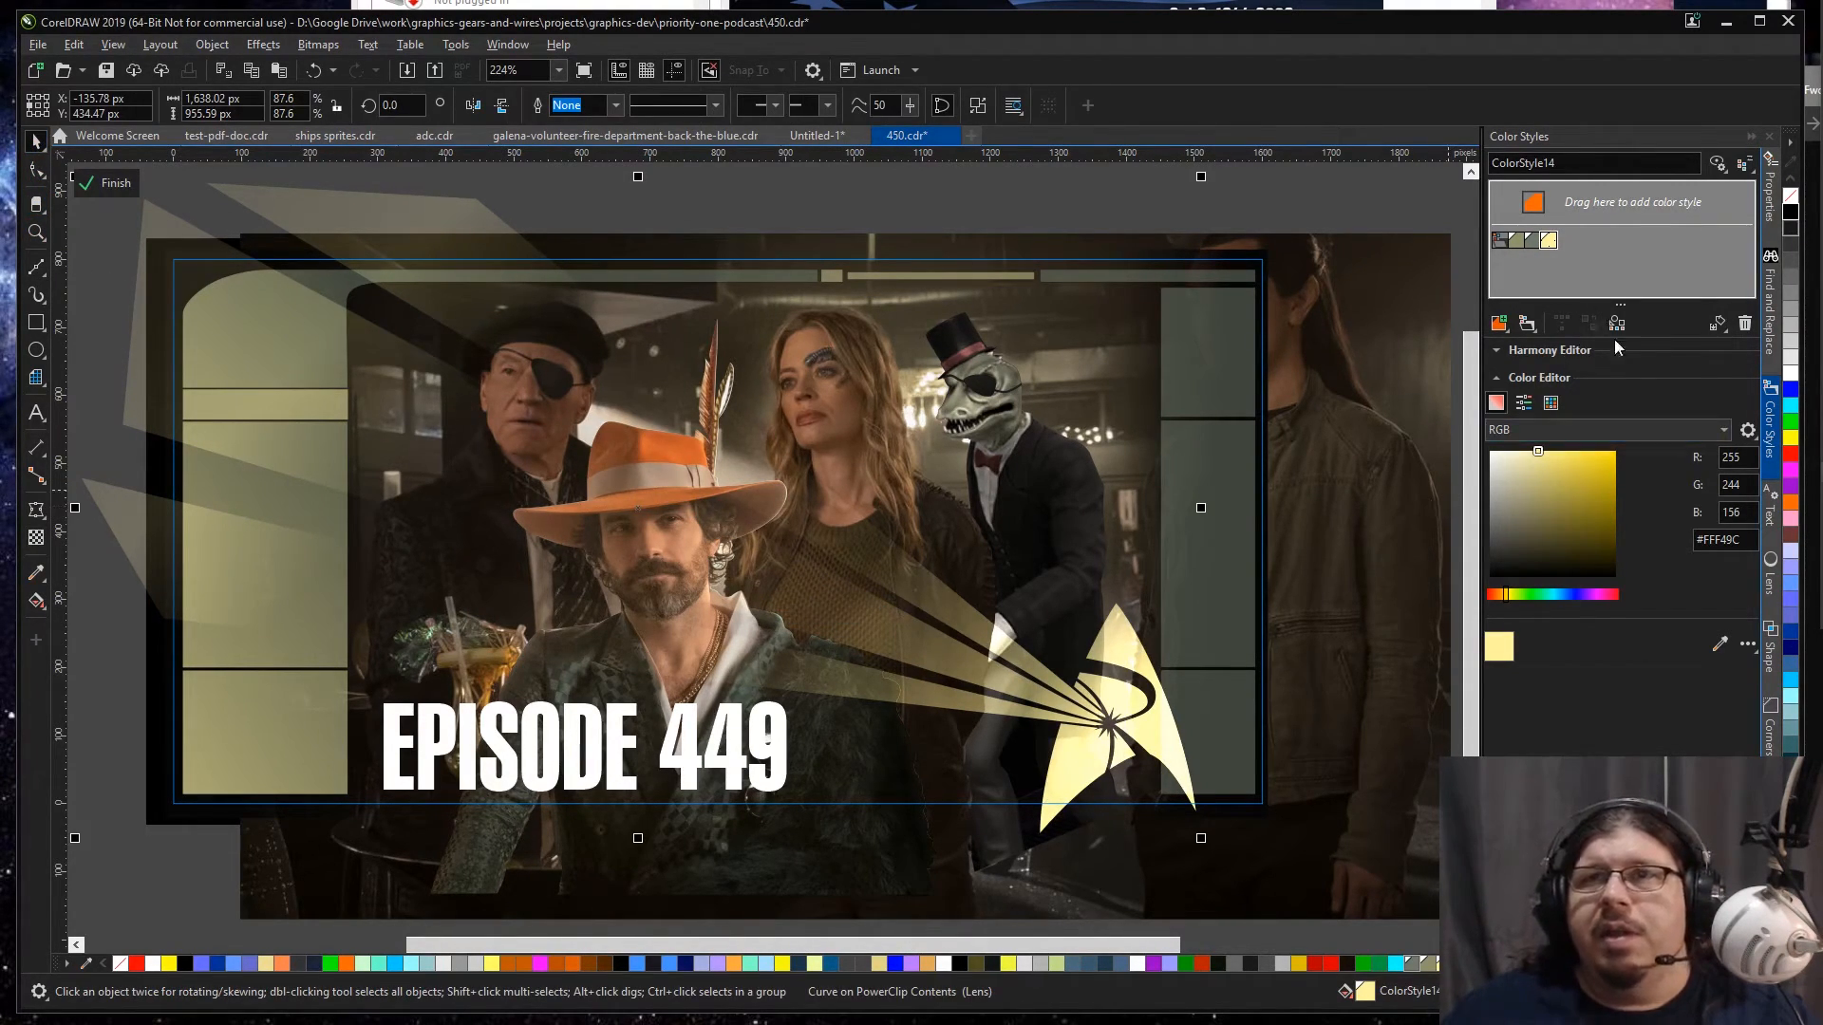
Step: Try the muted yellow-green ColorStyle10 and the grey-green ColorStyle19 as fills for the light beams and badge
key("Delete")
key("ctrl+z")
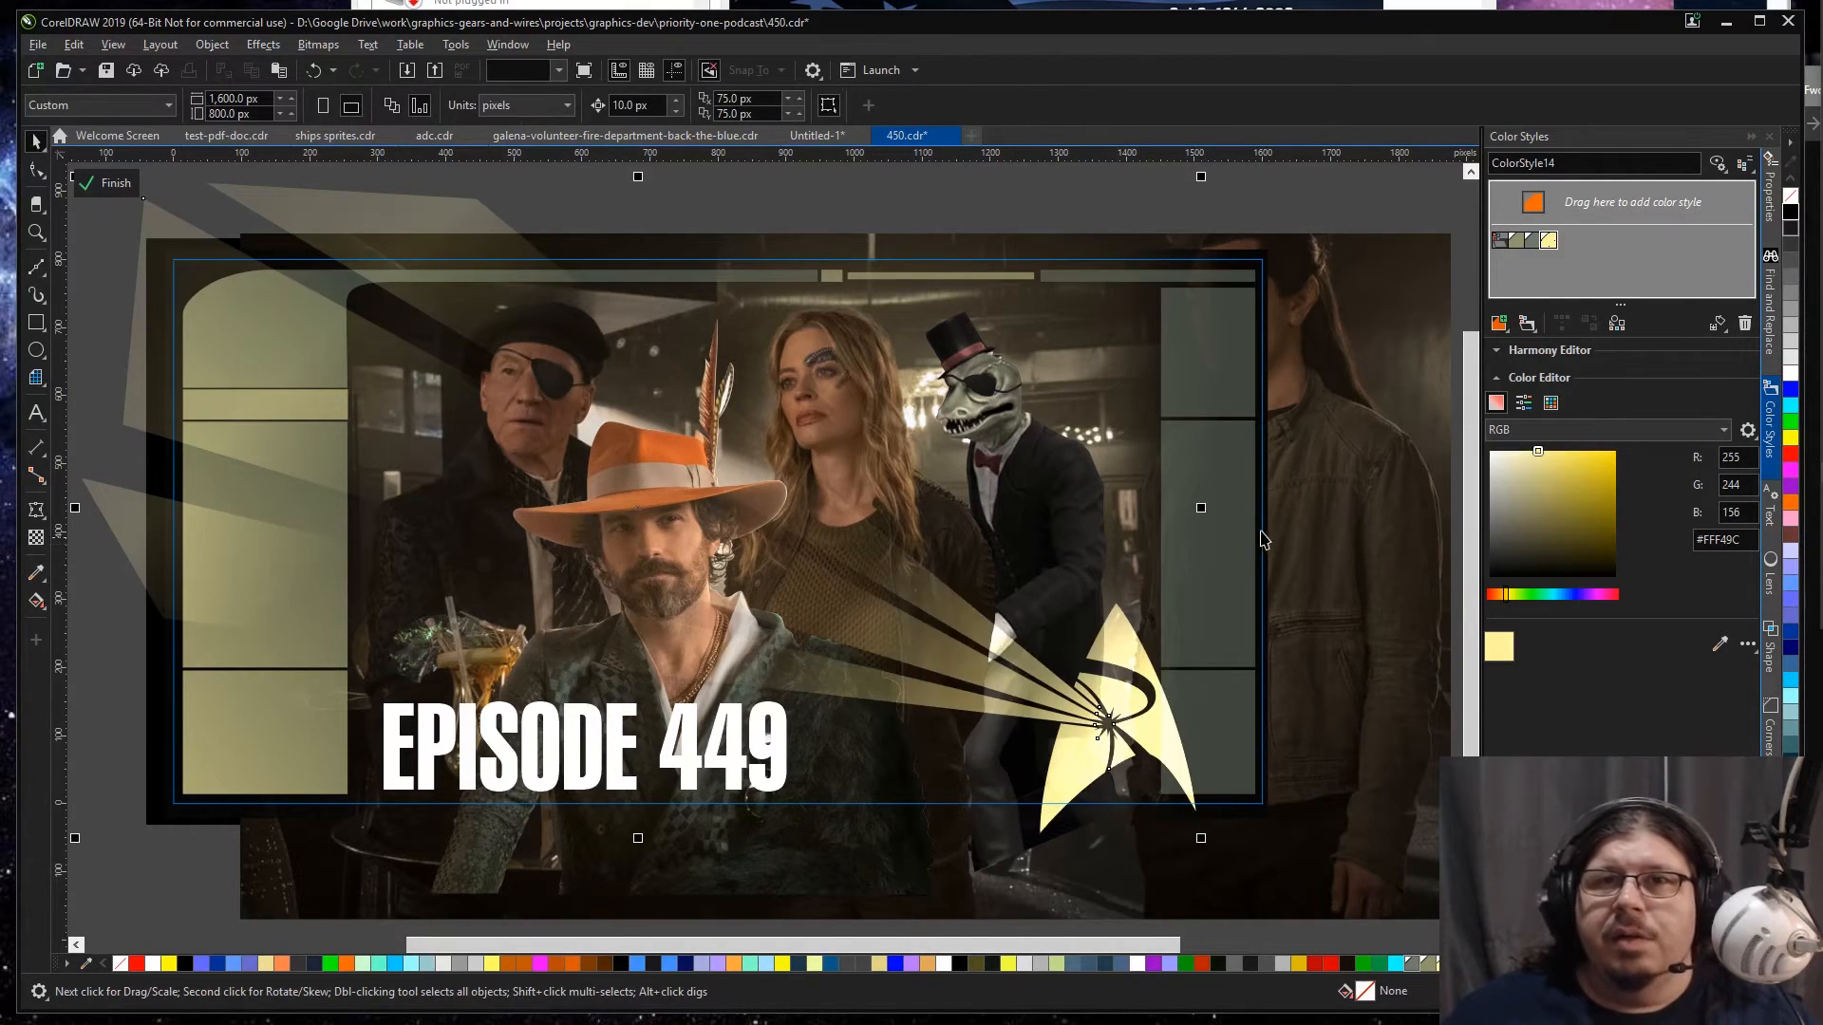
double_click(1519, 241)
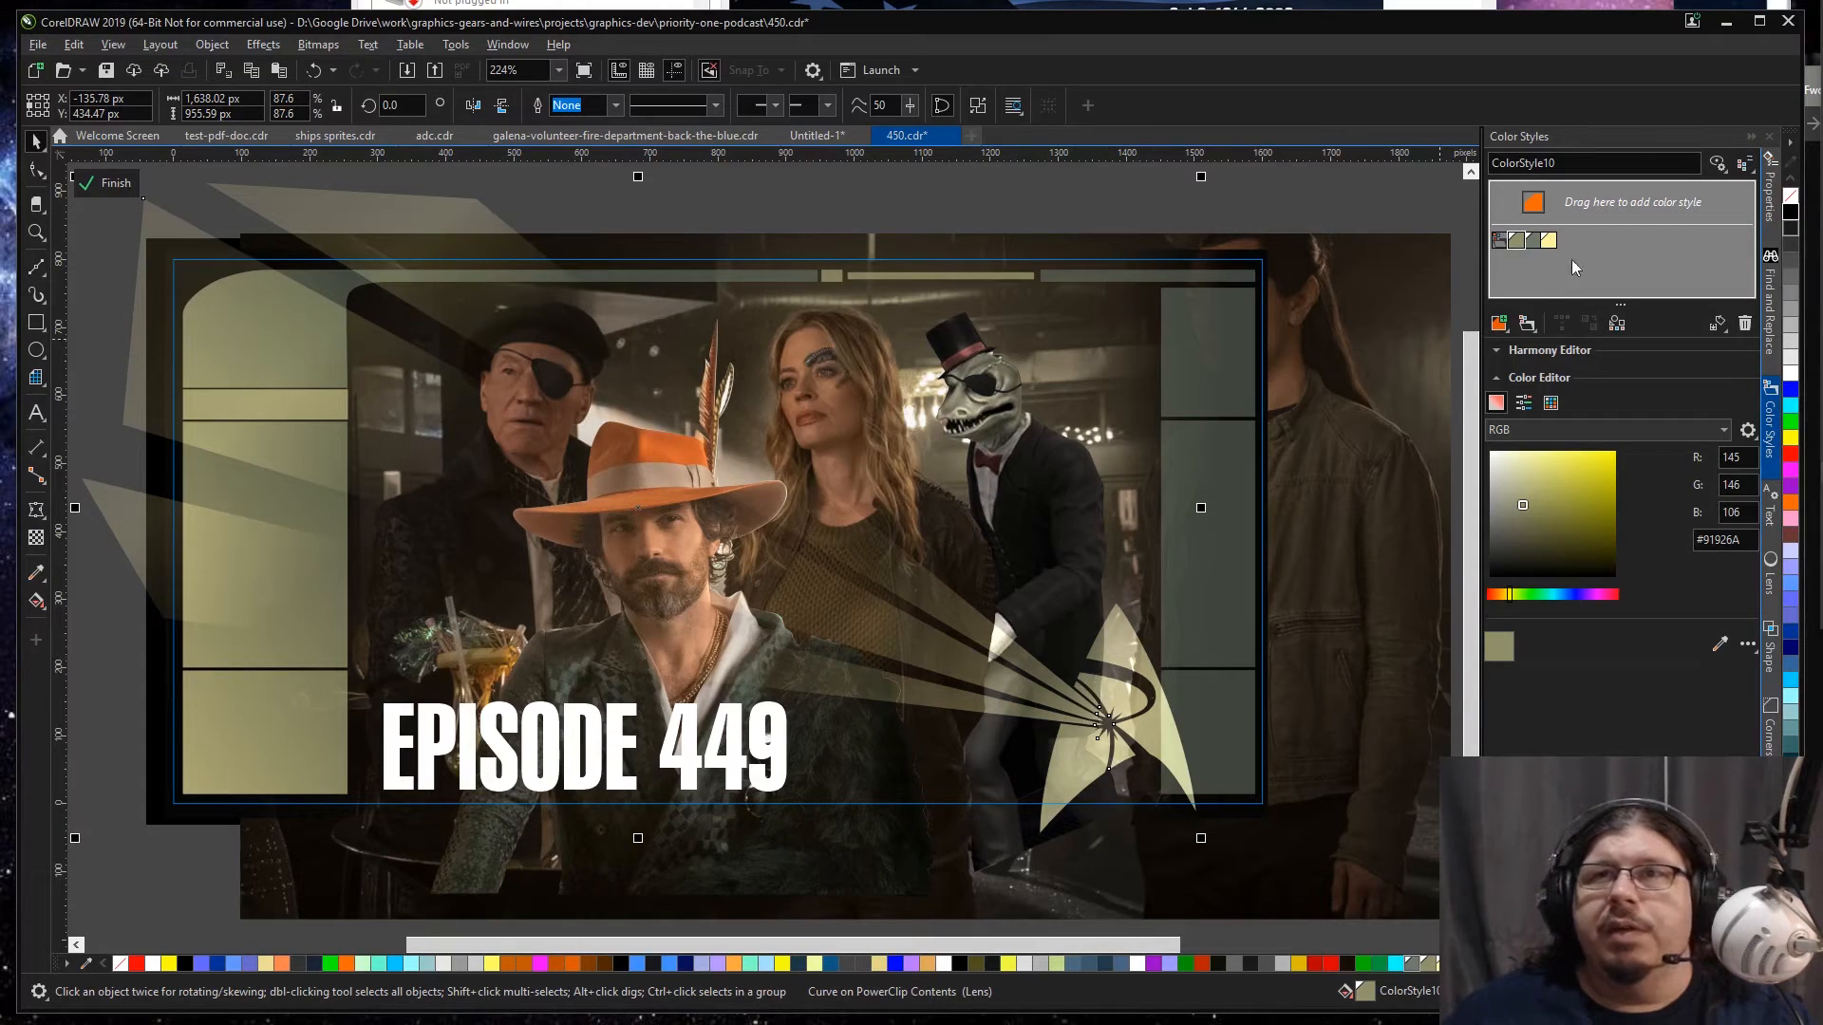
double_click(1534, 245)
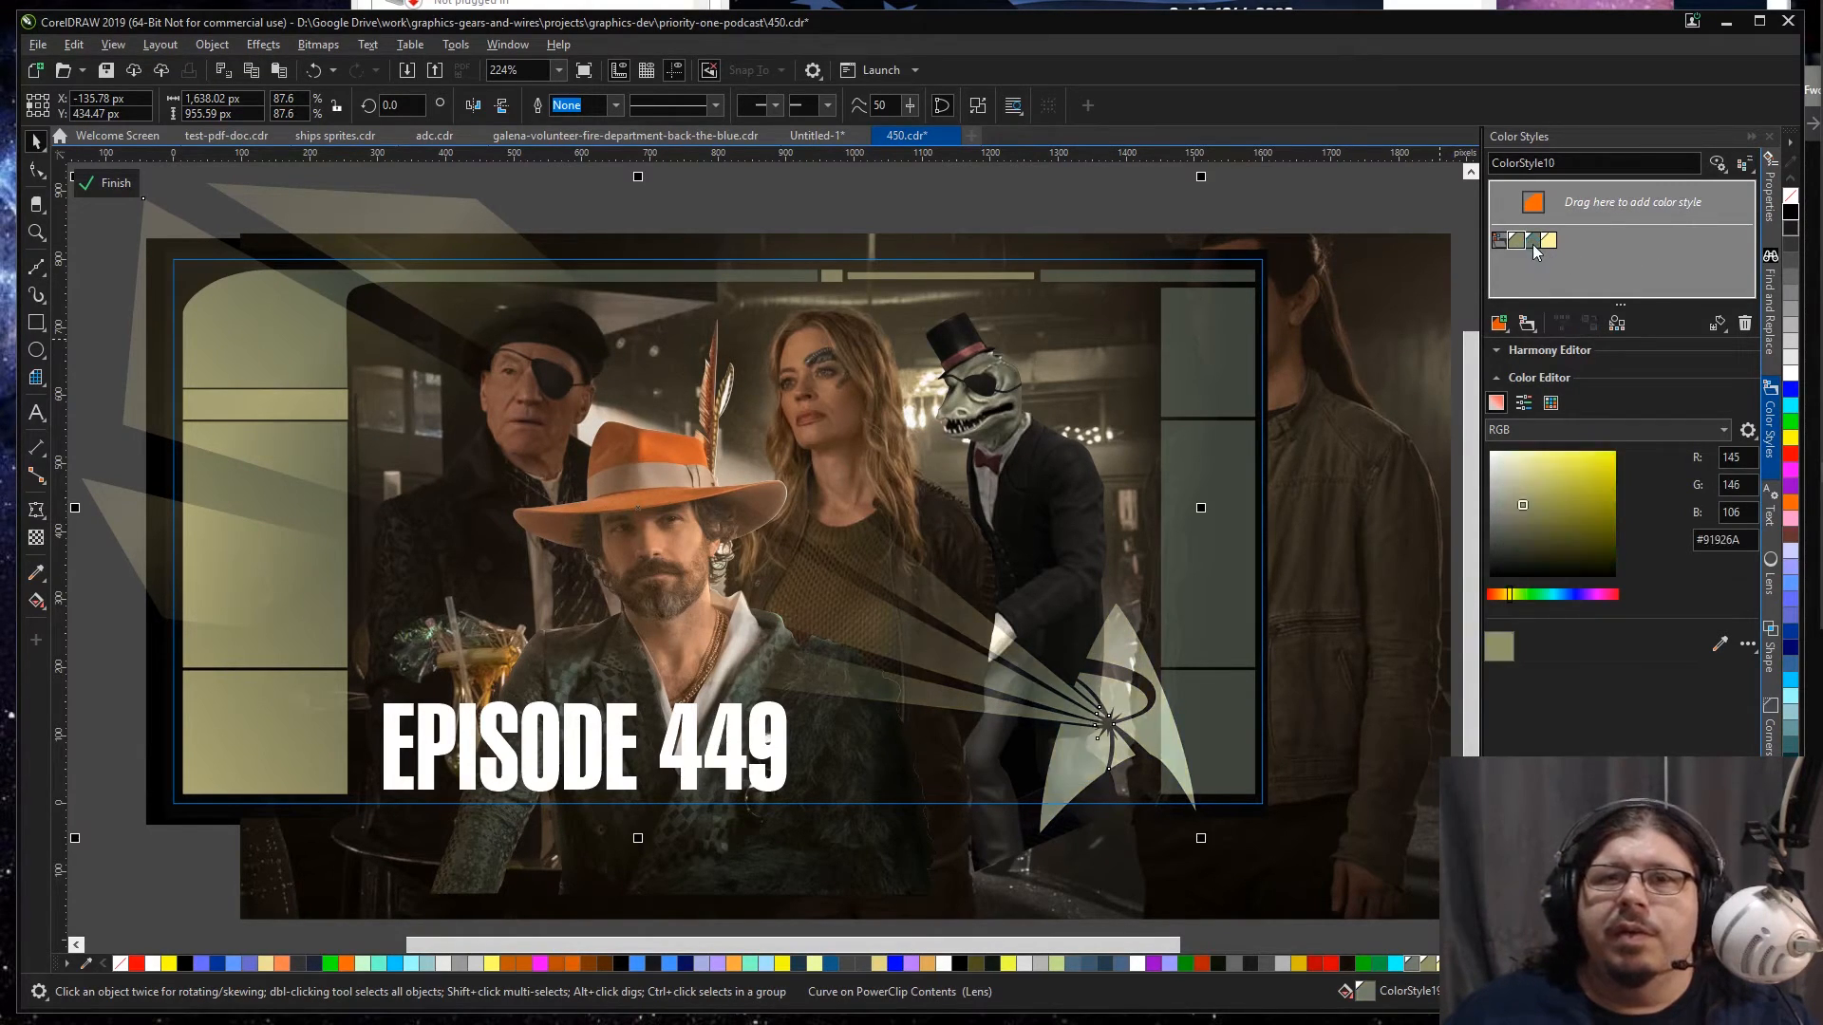
double_click(1554, 246)
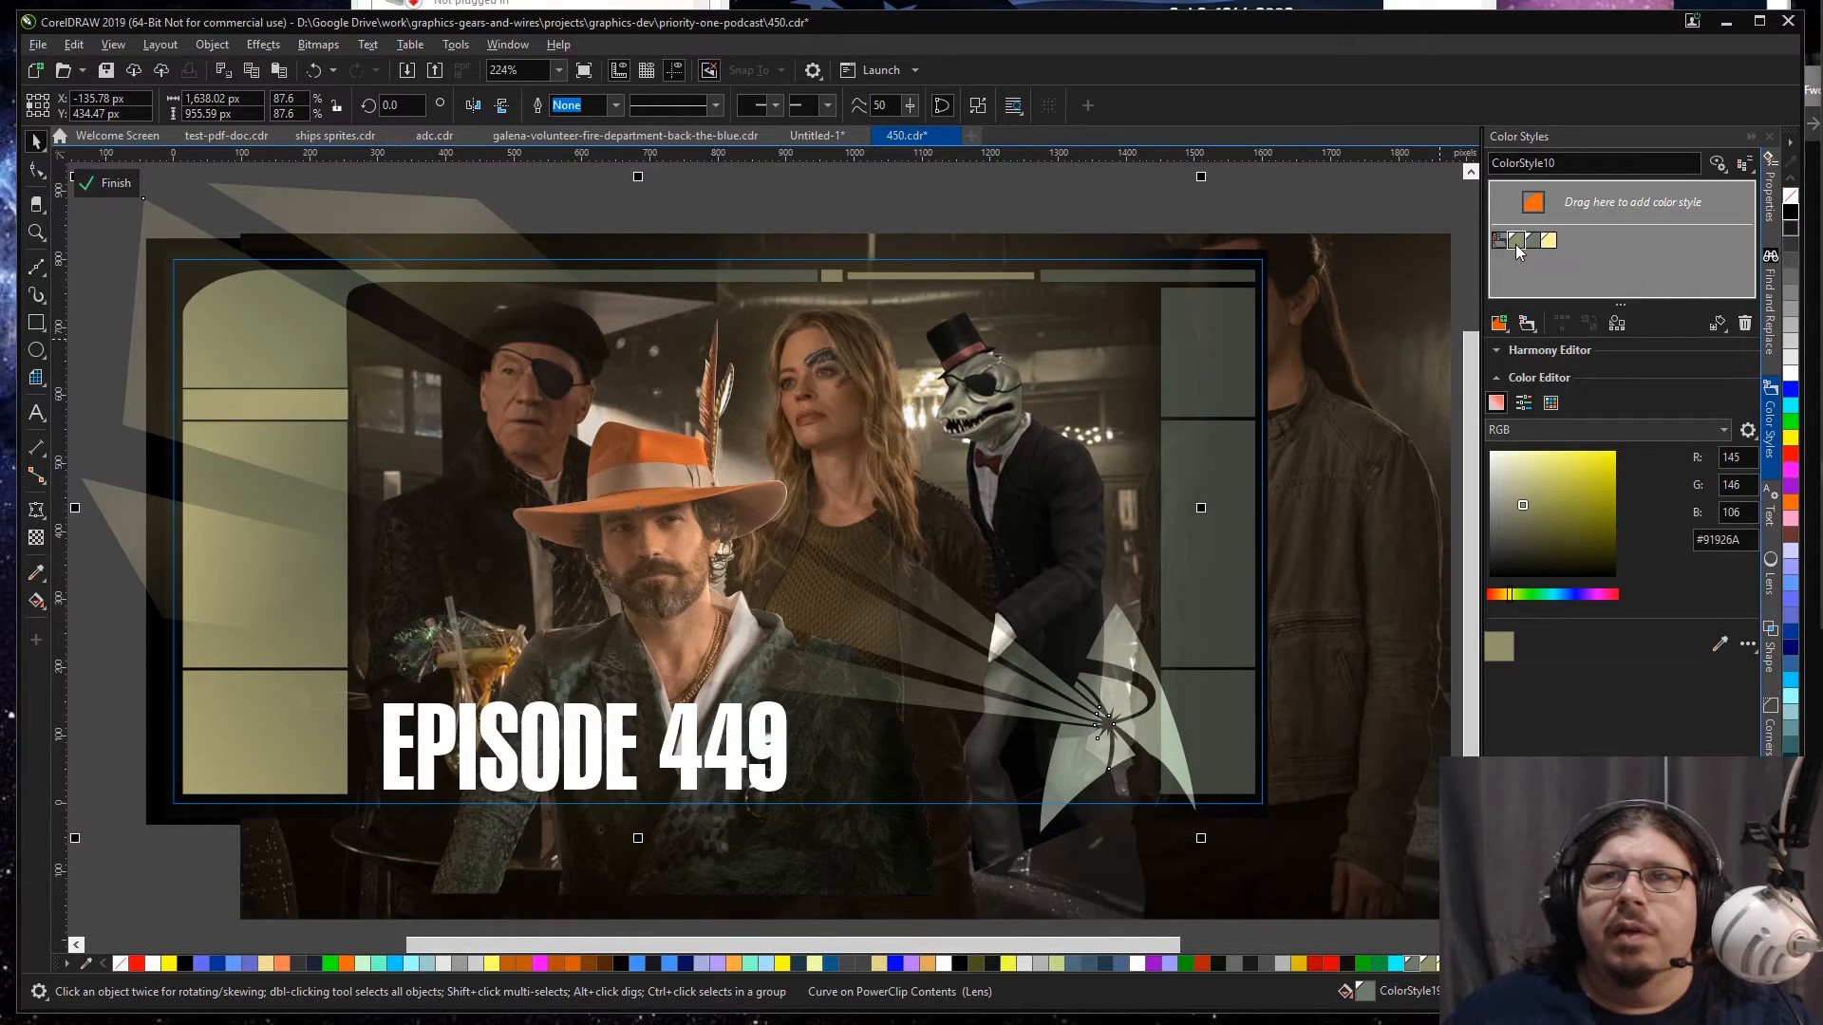
key("ctrl+z")
key("ctrl+z")
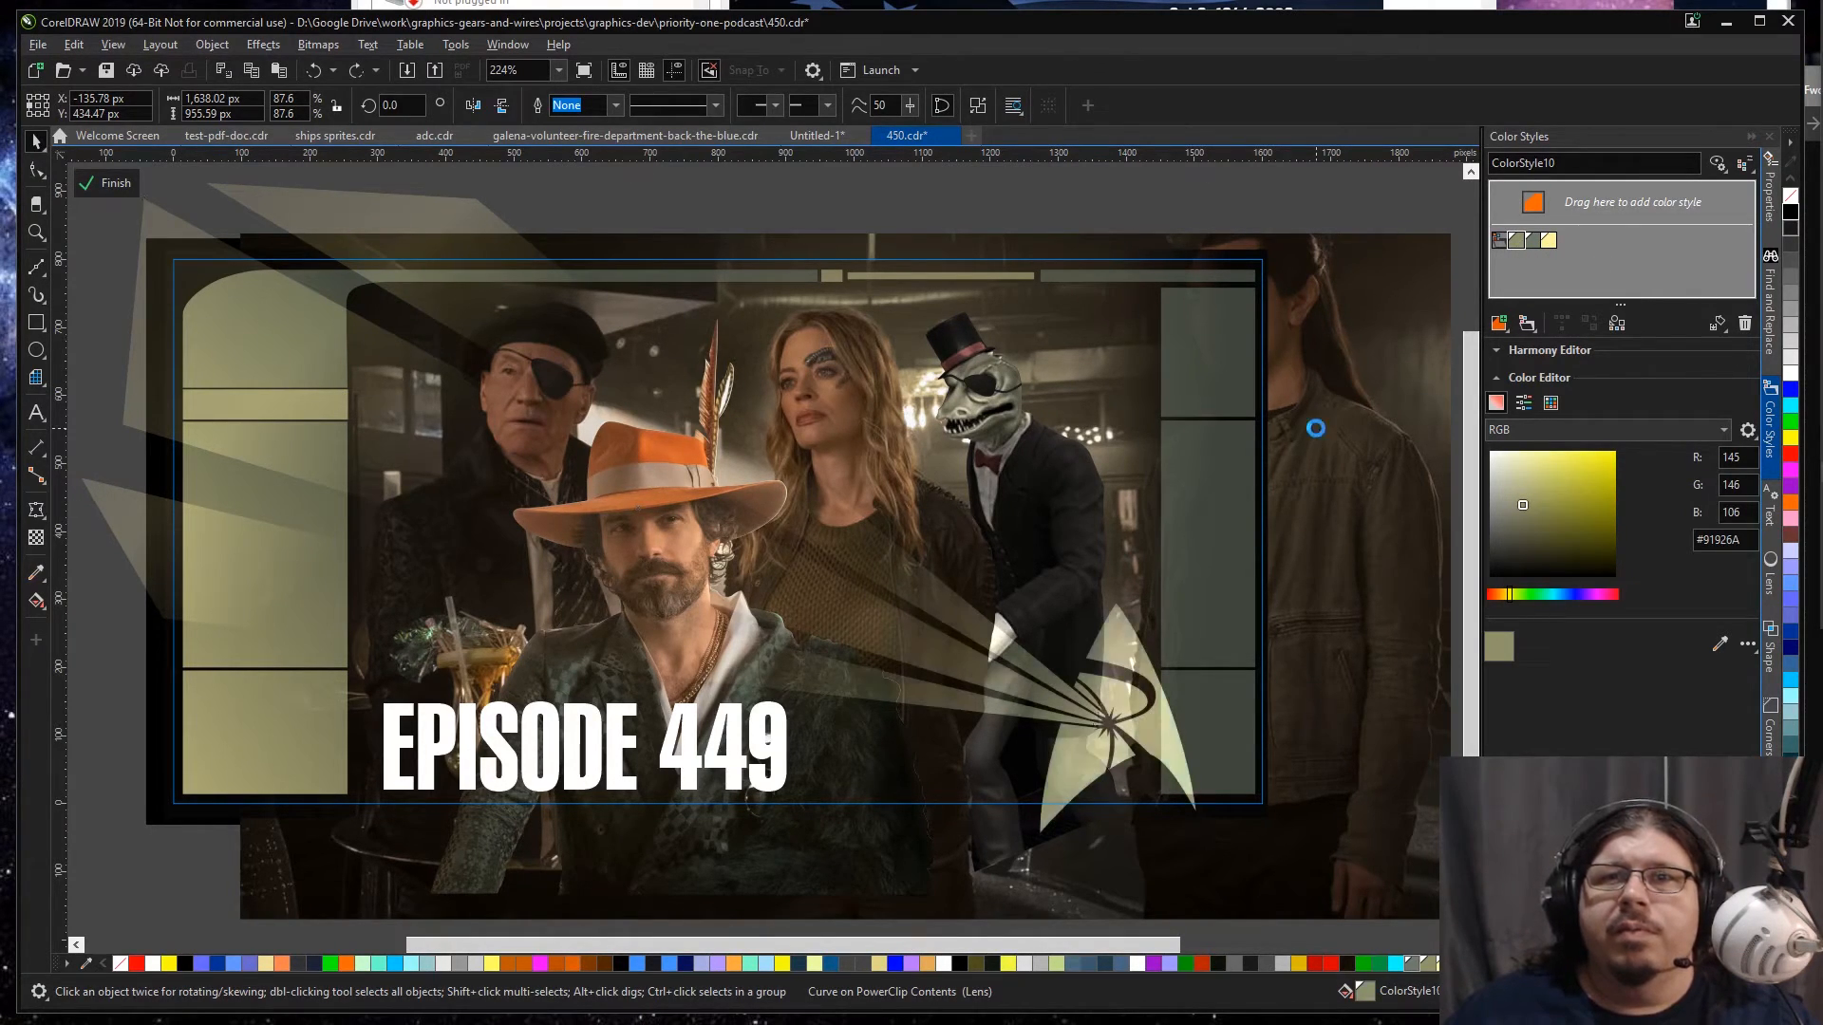
key("ctrl+shift+z")
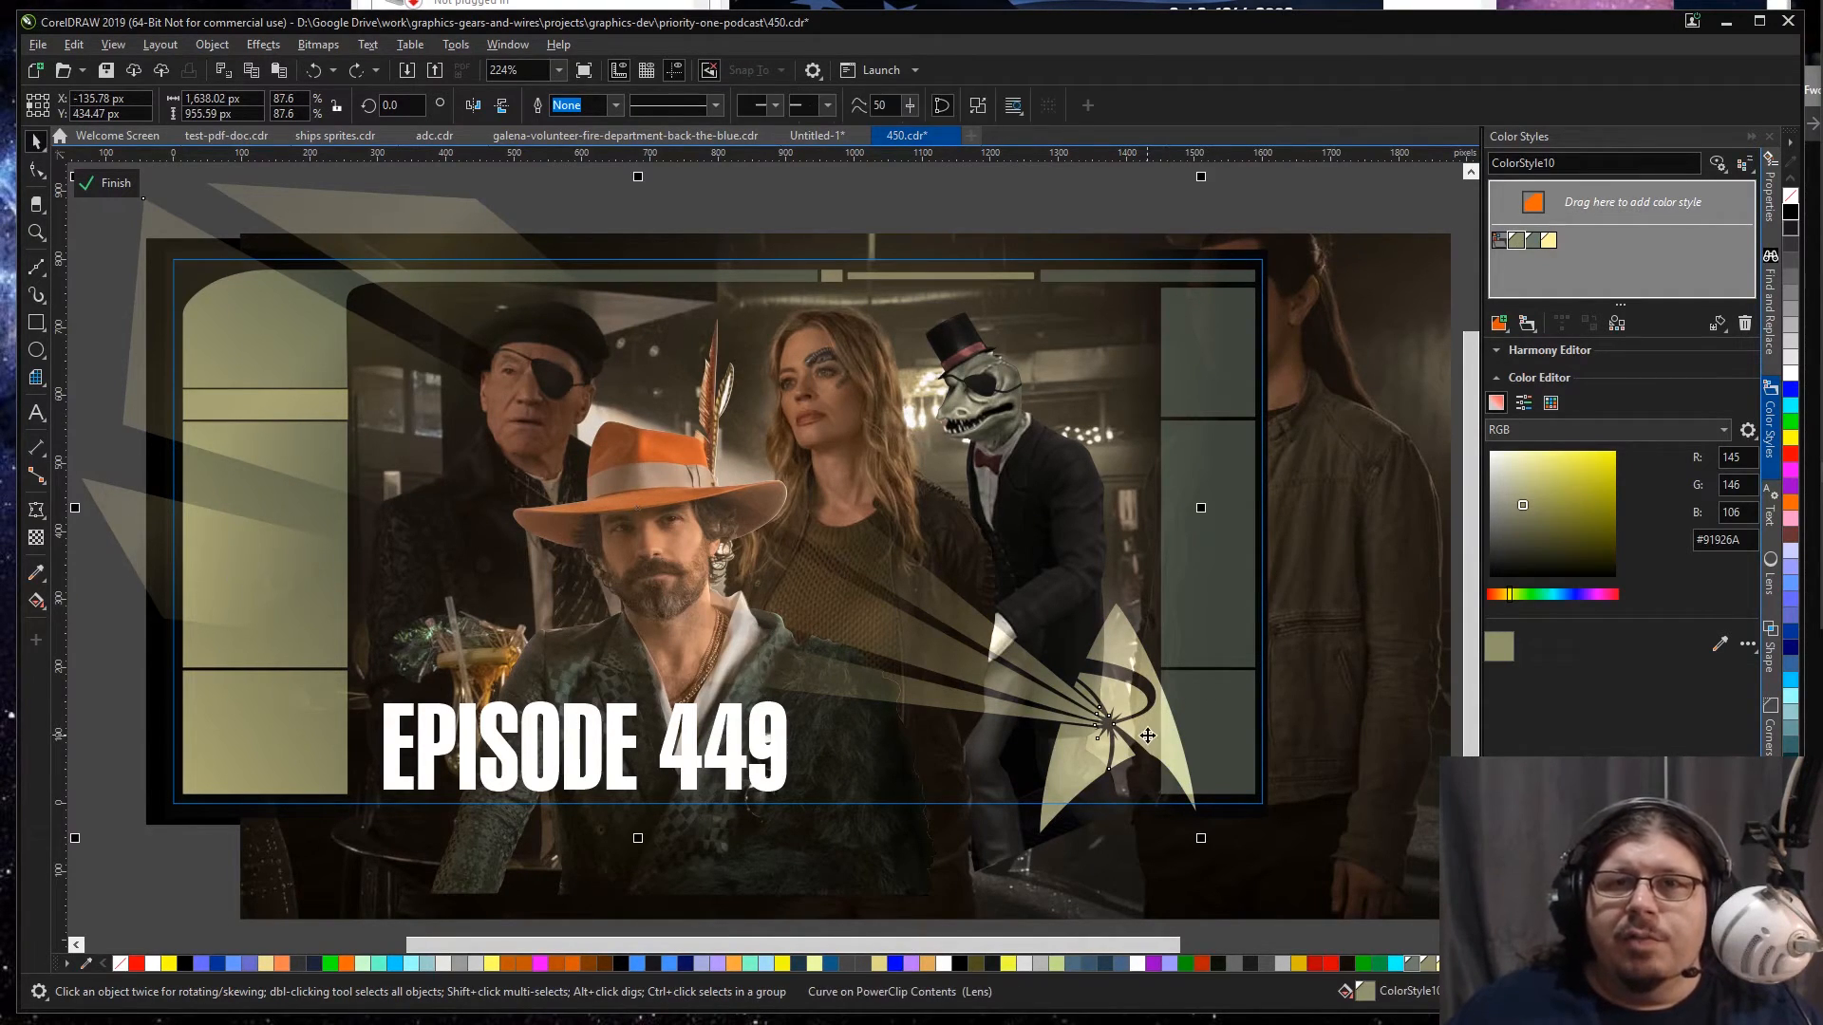
key("F10")
key("space")
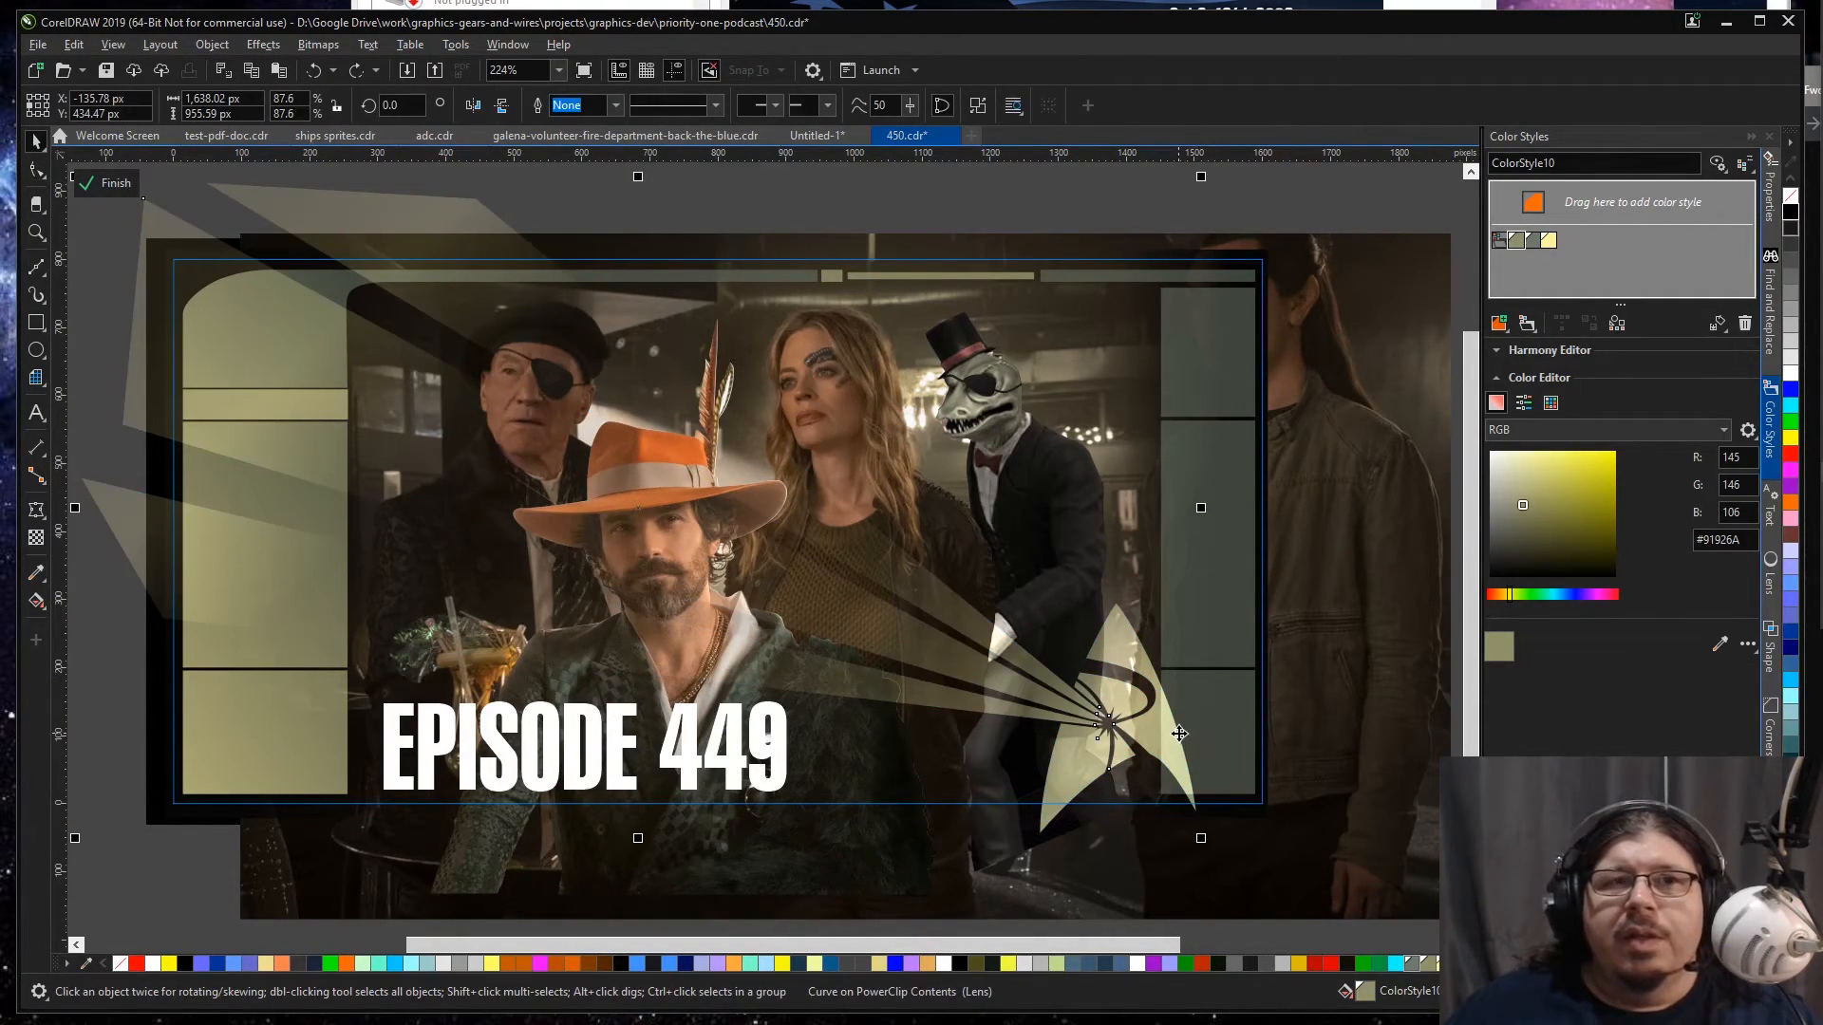
Step: Fill the light beams and badge with the muted yellow-green sampled from the tall left frame panel
left_click(37, 573)
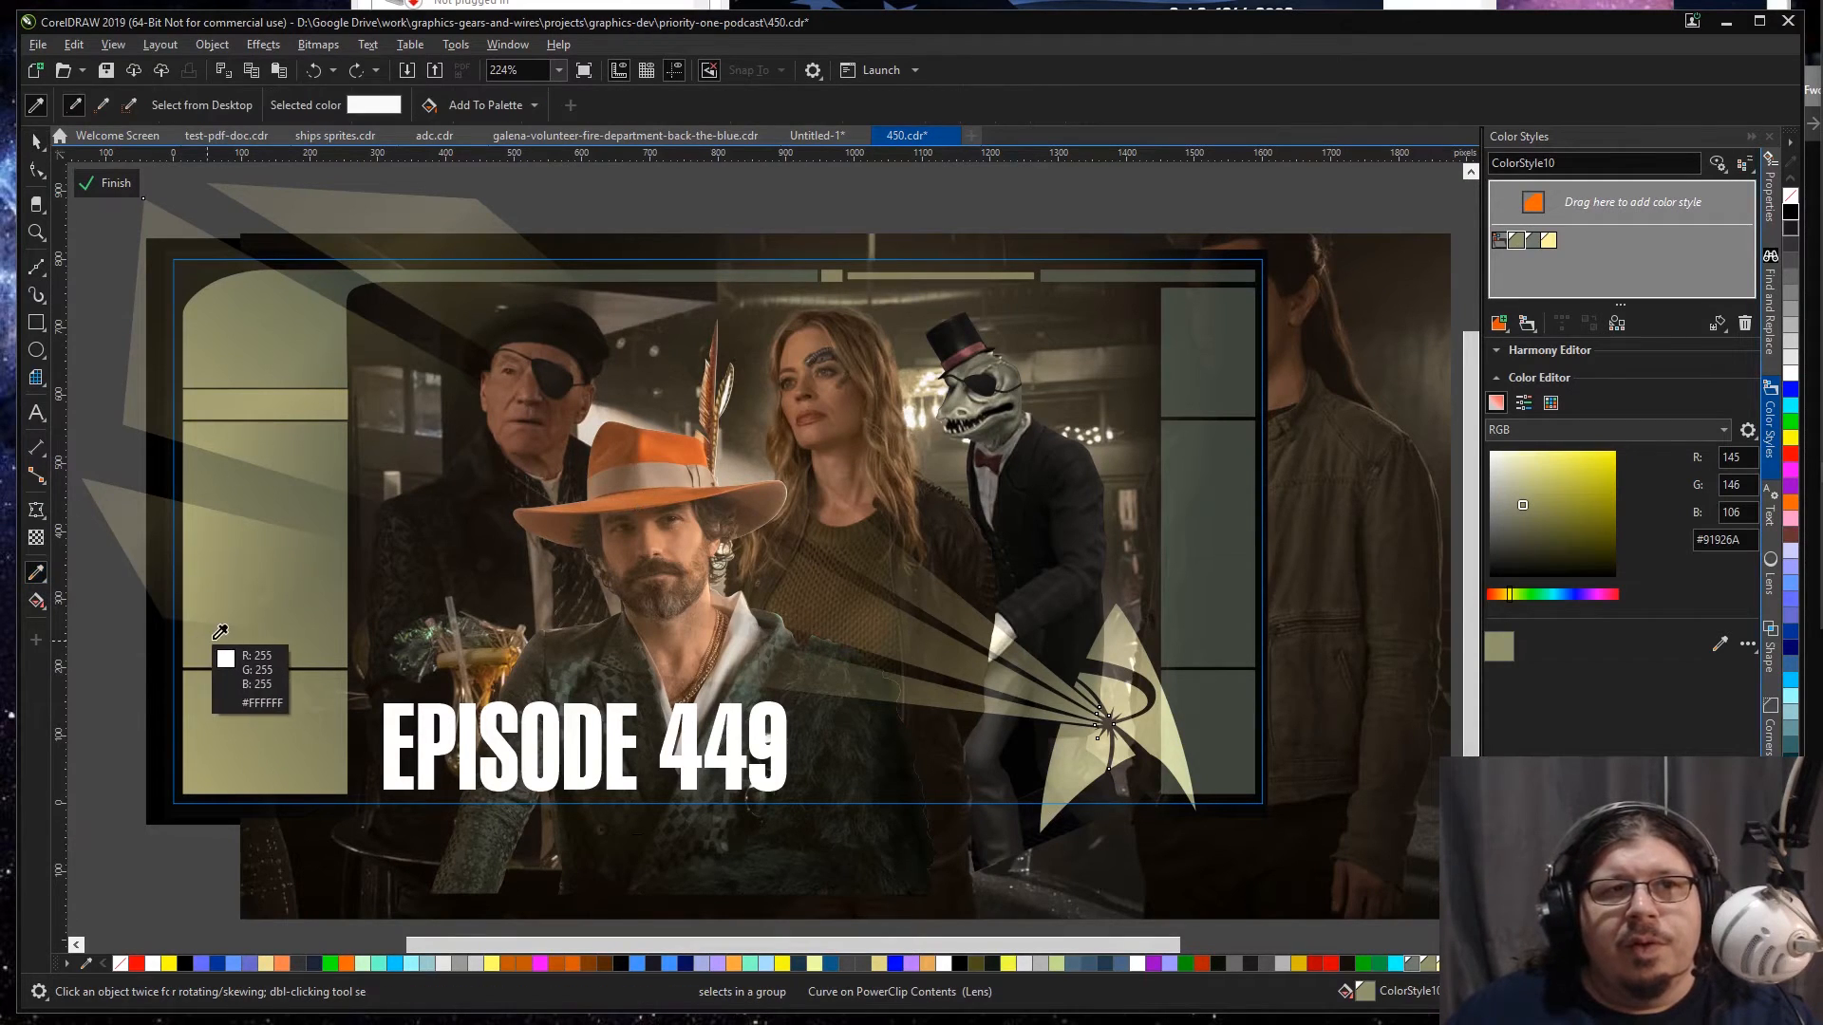
left_click(243, 467)
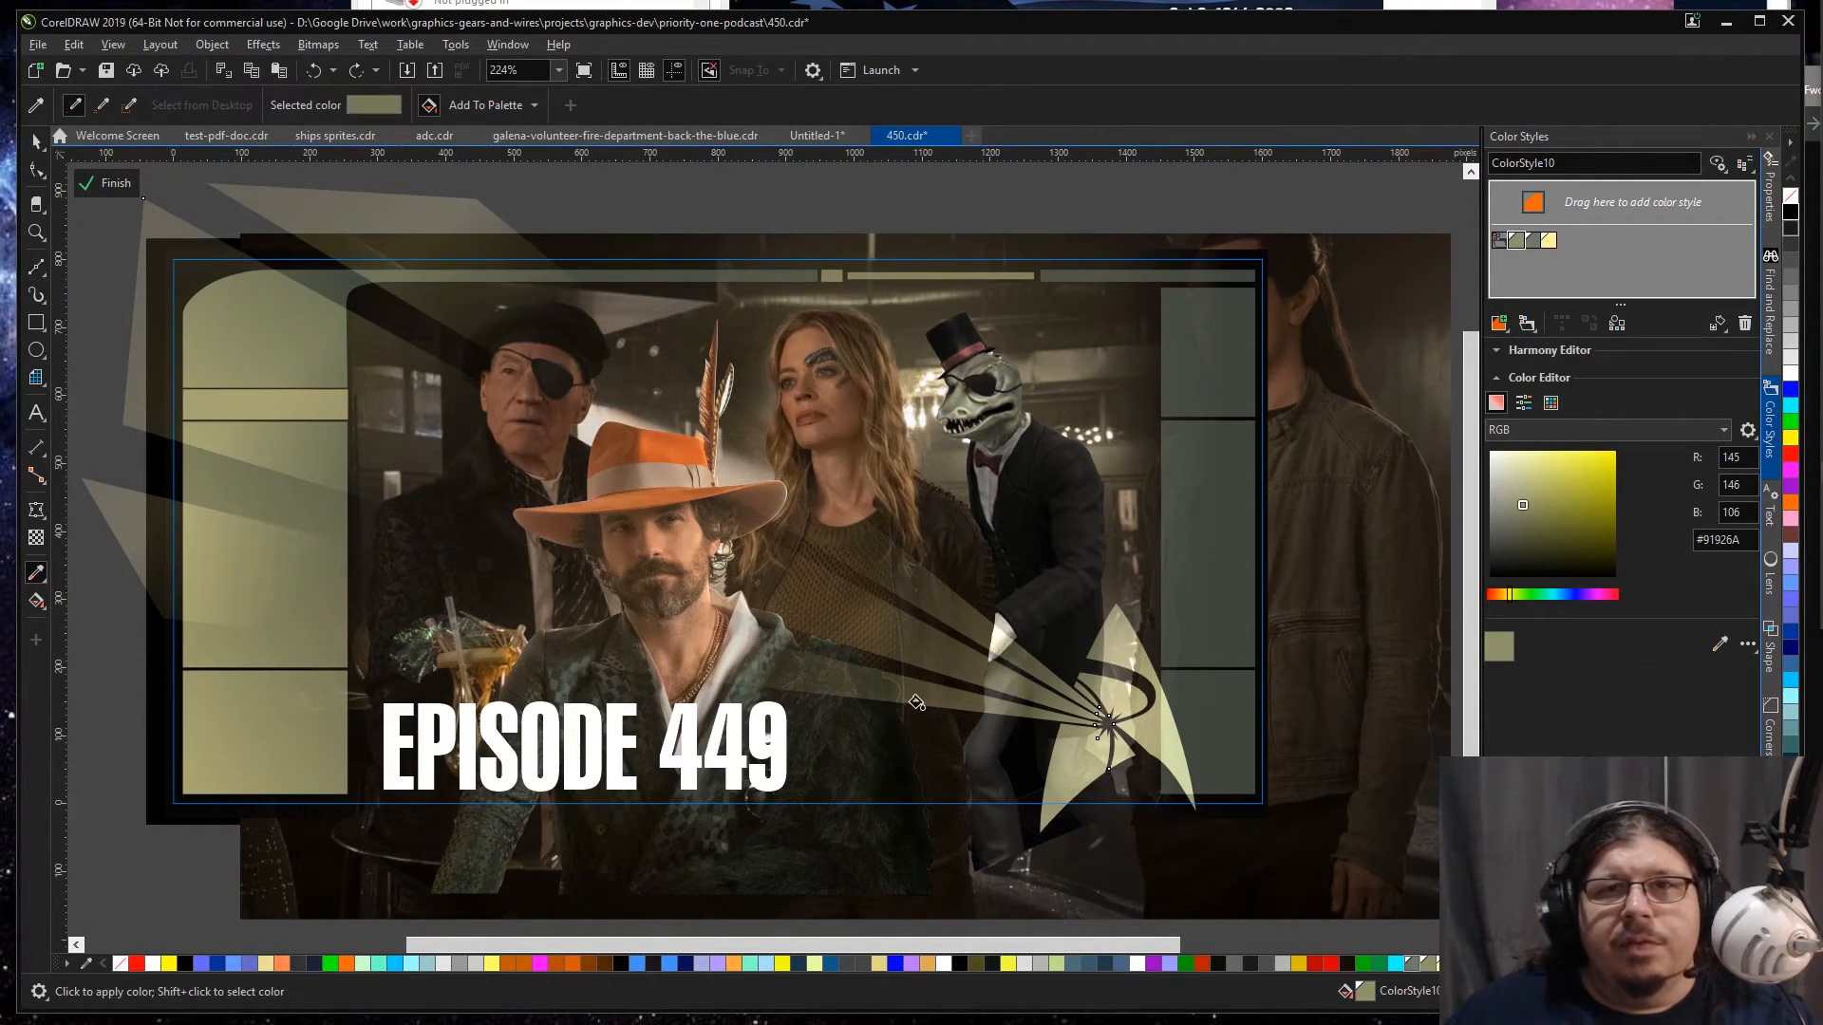
key("space")
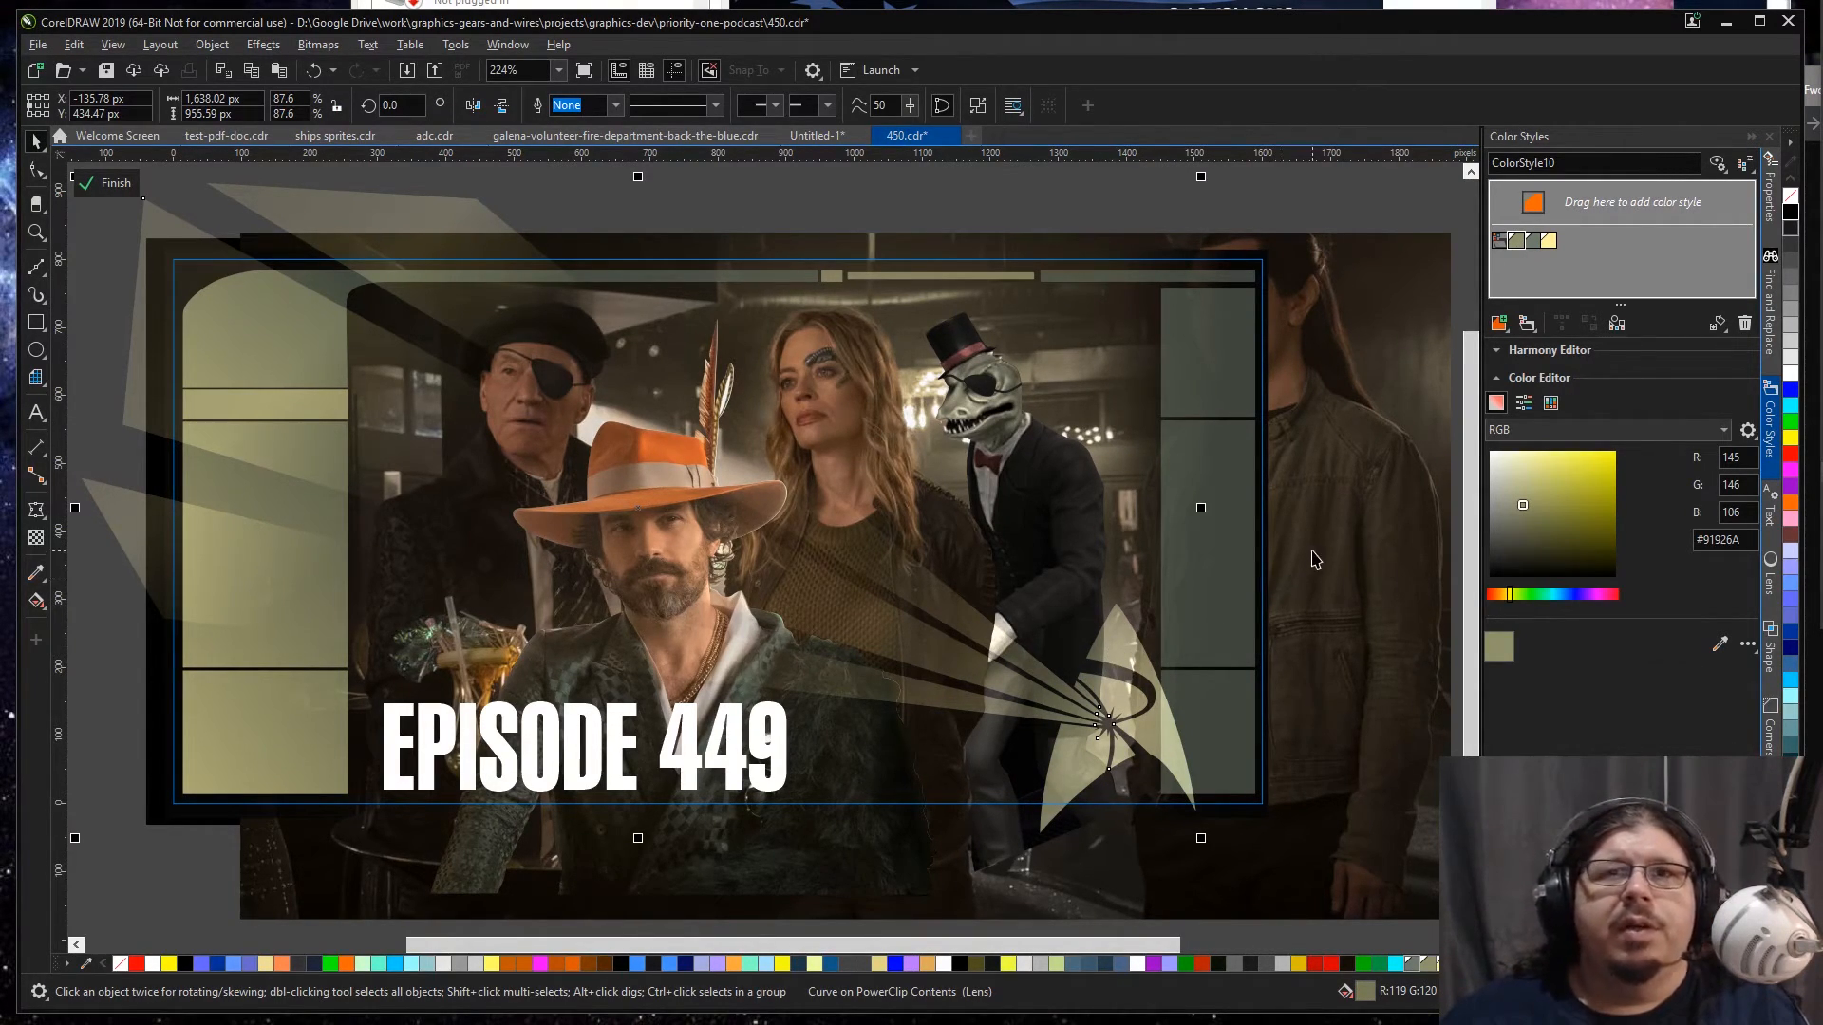
Step: Change the banner's title text to EPISODE 450
scroll(1315, 559, "down", 2)
key("Escape")
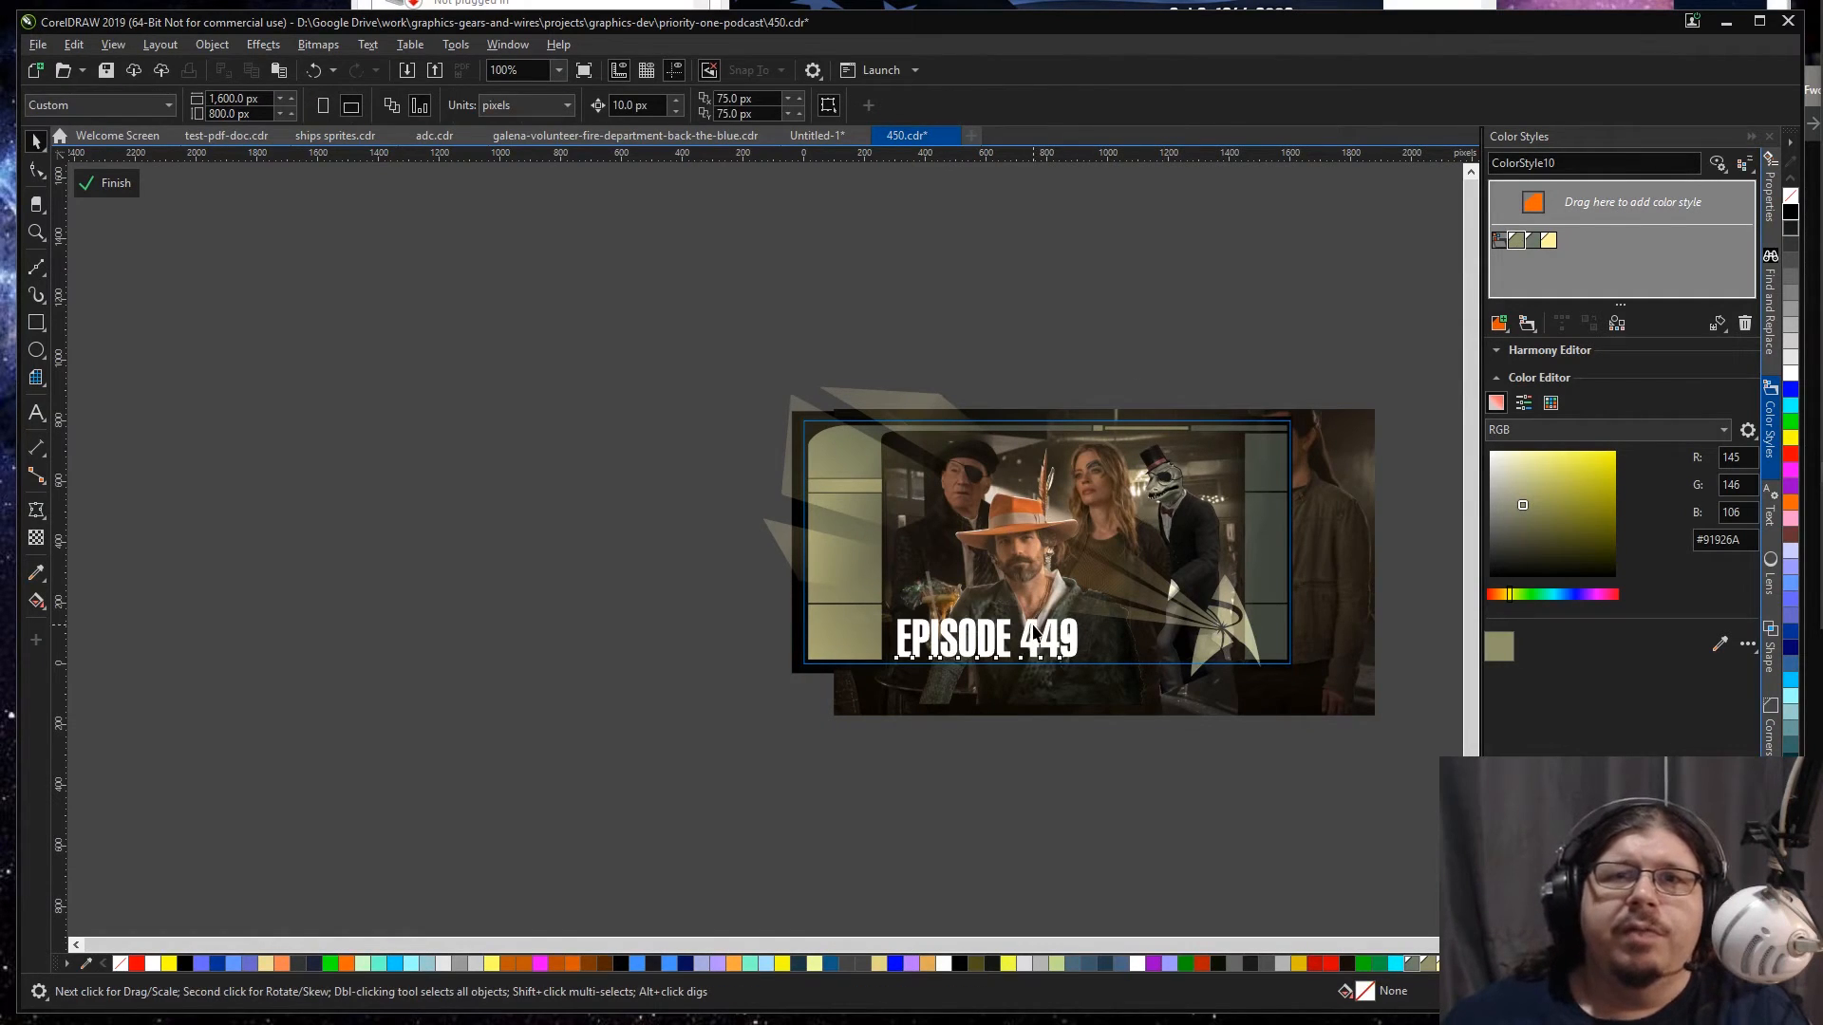
double_click(1035, 636)
key("BackSpace")
key("BackSpace")
type("50")
key("ctrl+space")
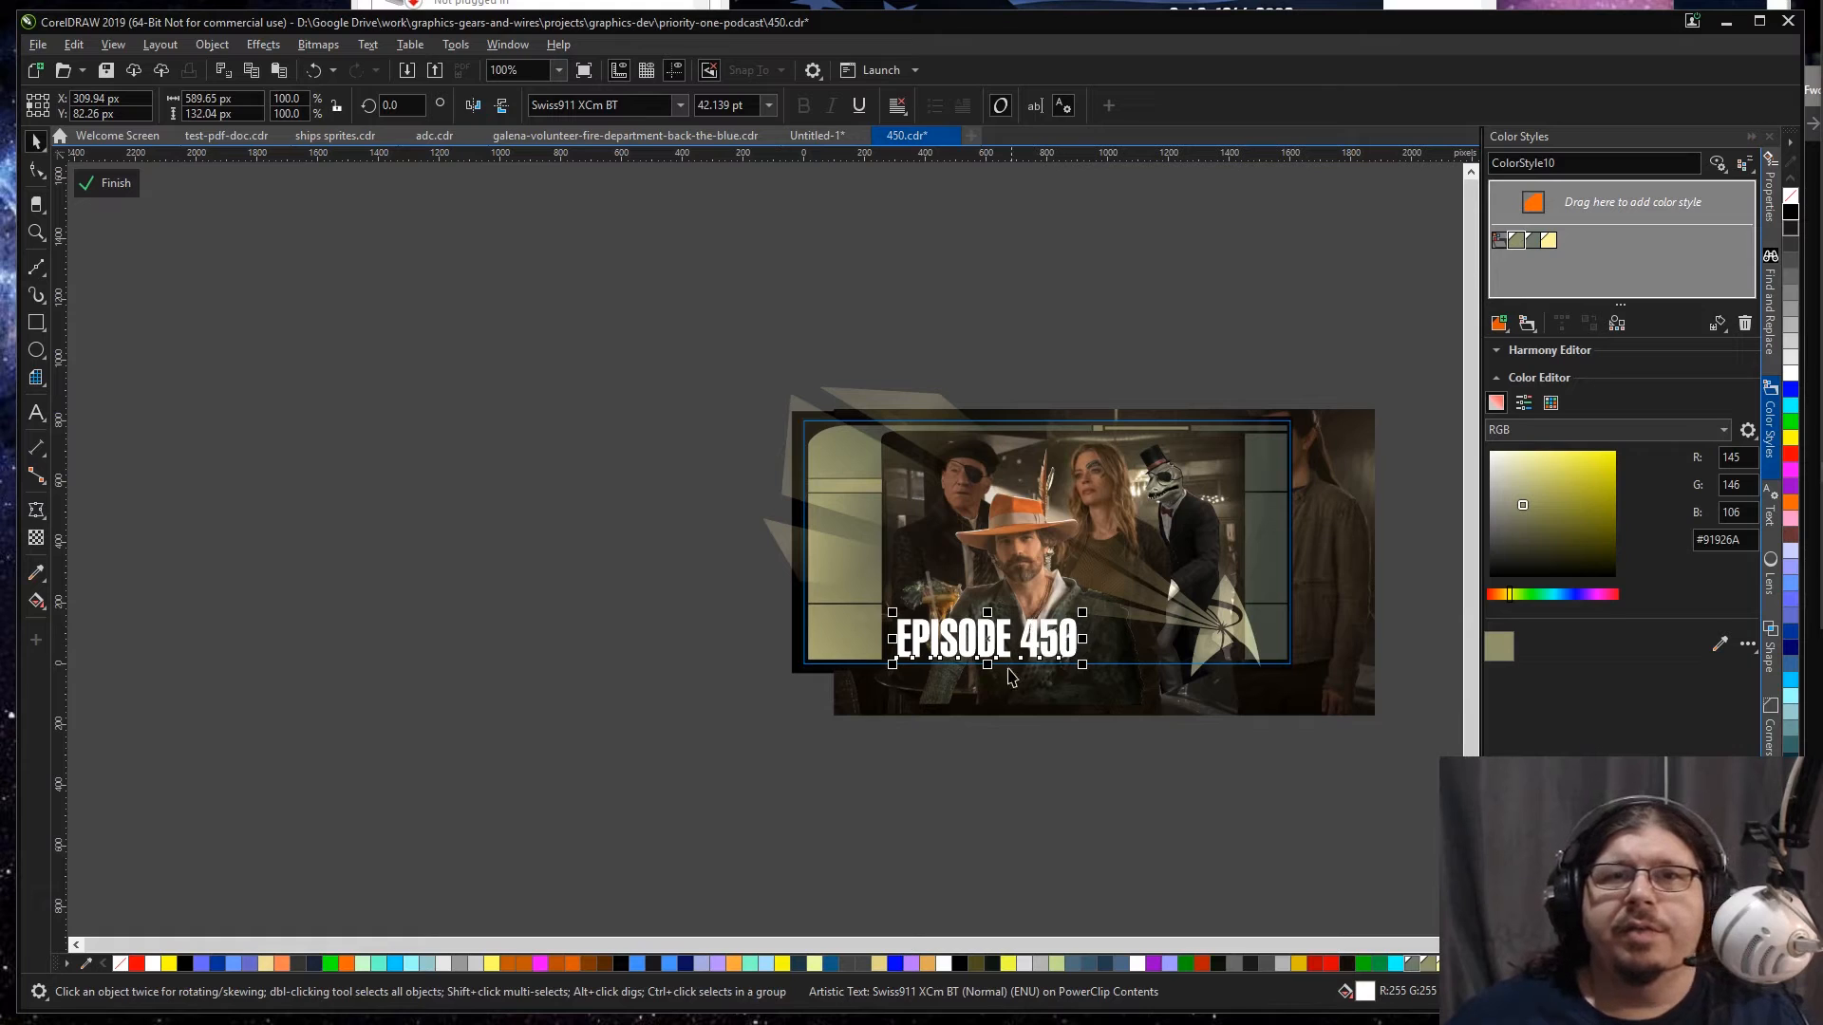
Step: Fill the EPISODE 450 title with the pale yellow ColorStyle14 and finish editing the banner's PowerClip contents
key("z")
left_click_drag(724, 389, 1367, 687)
key("space")
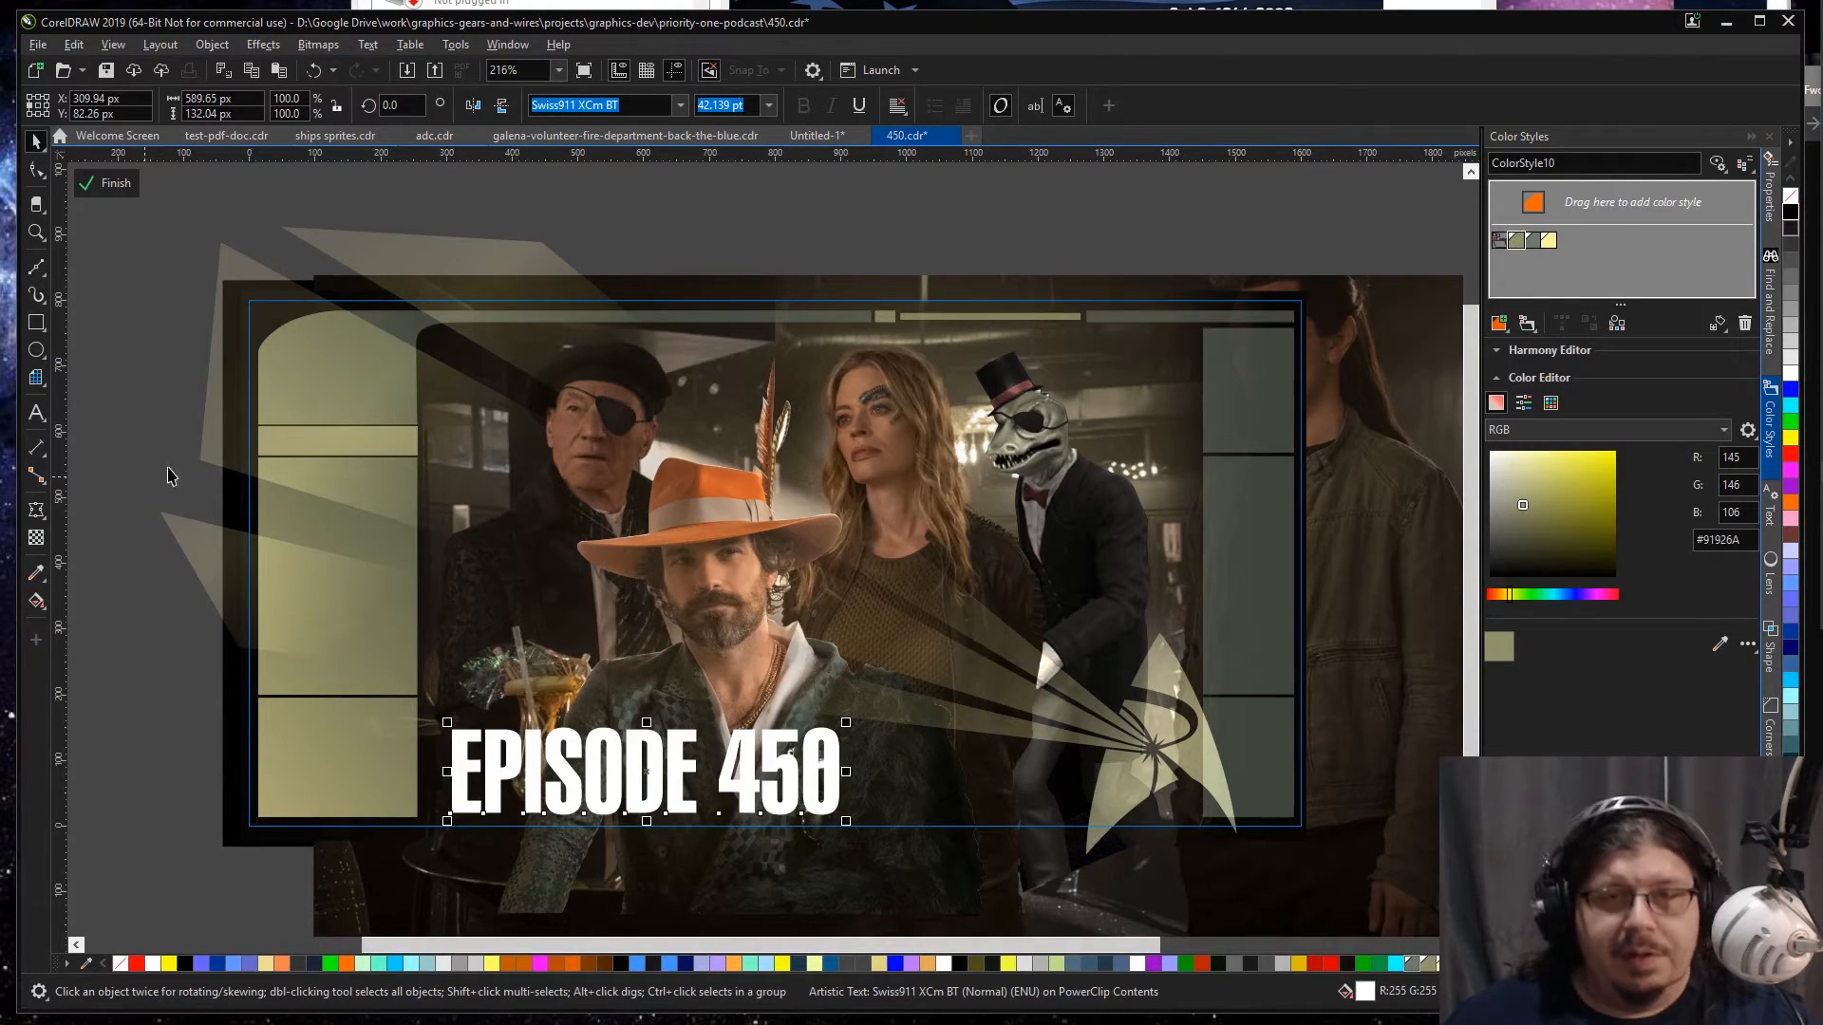
double_click(1546, 240)
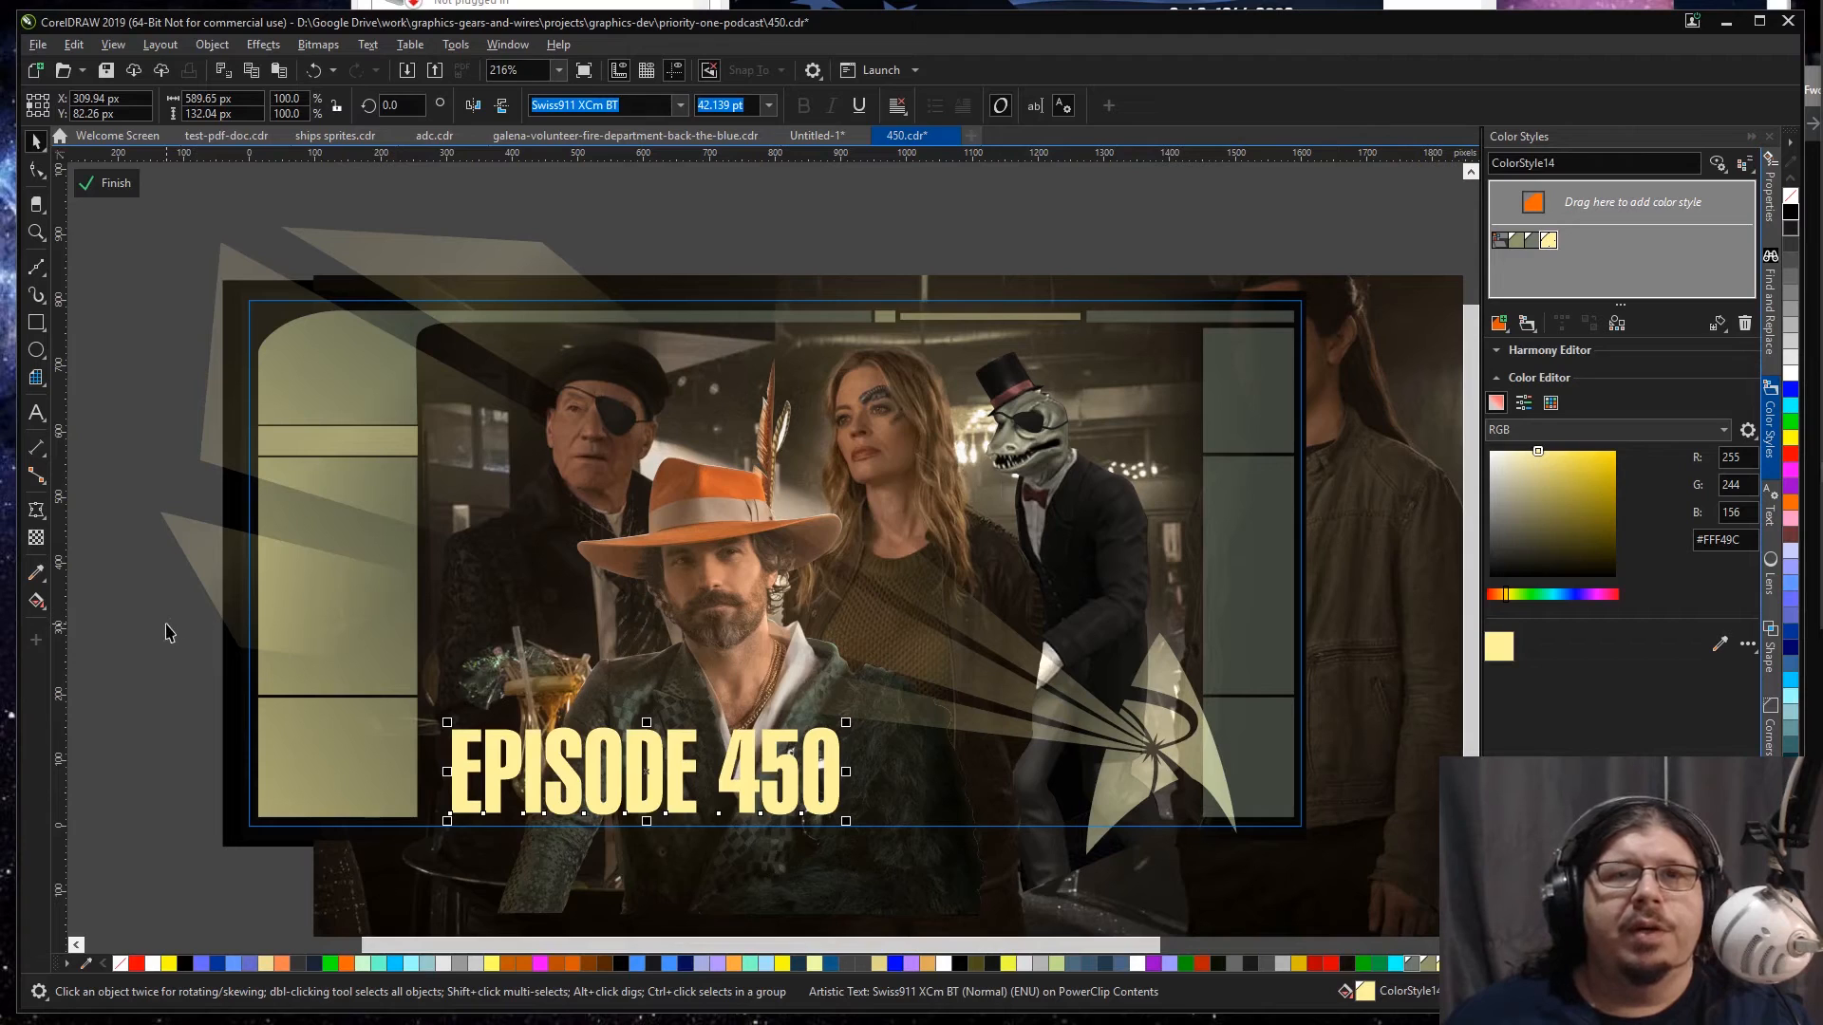
left_click(115, 658, "ctrl")
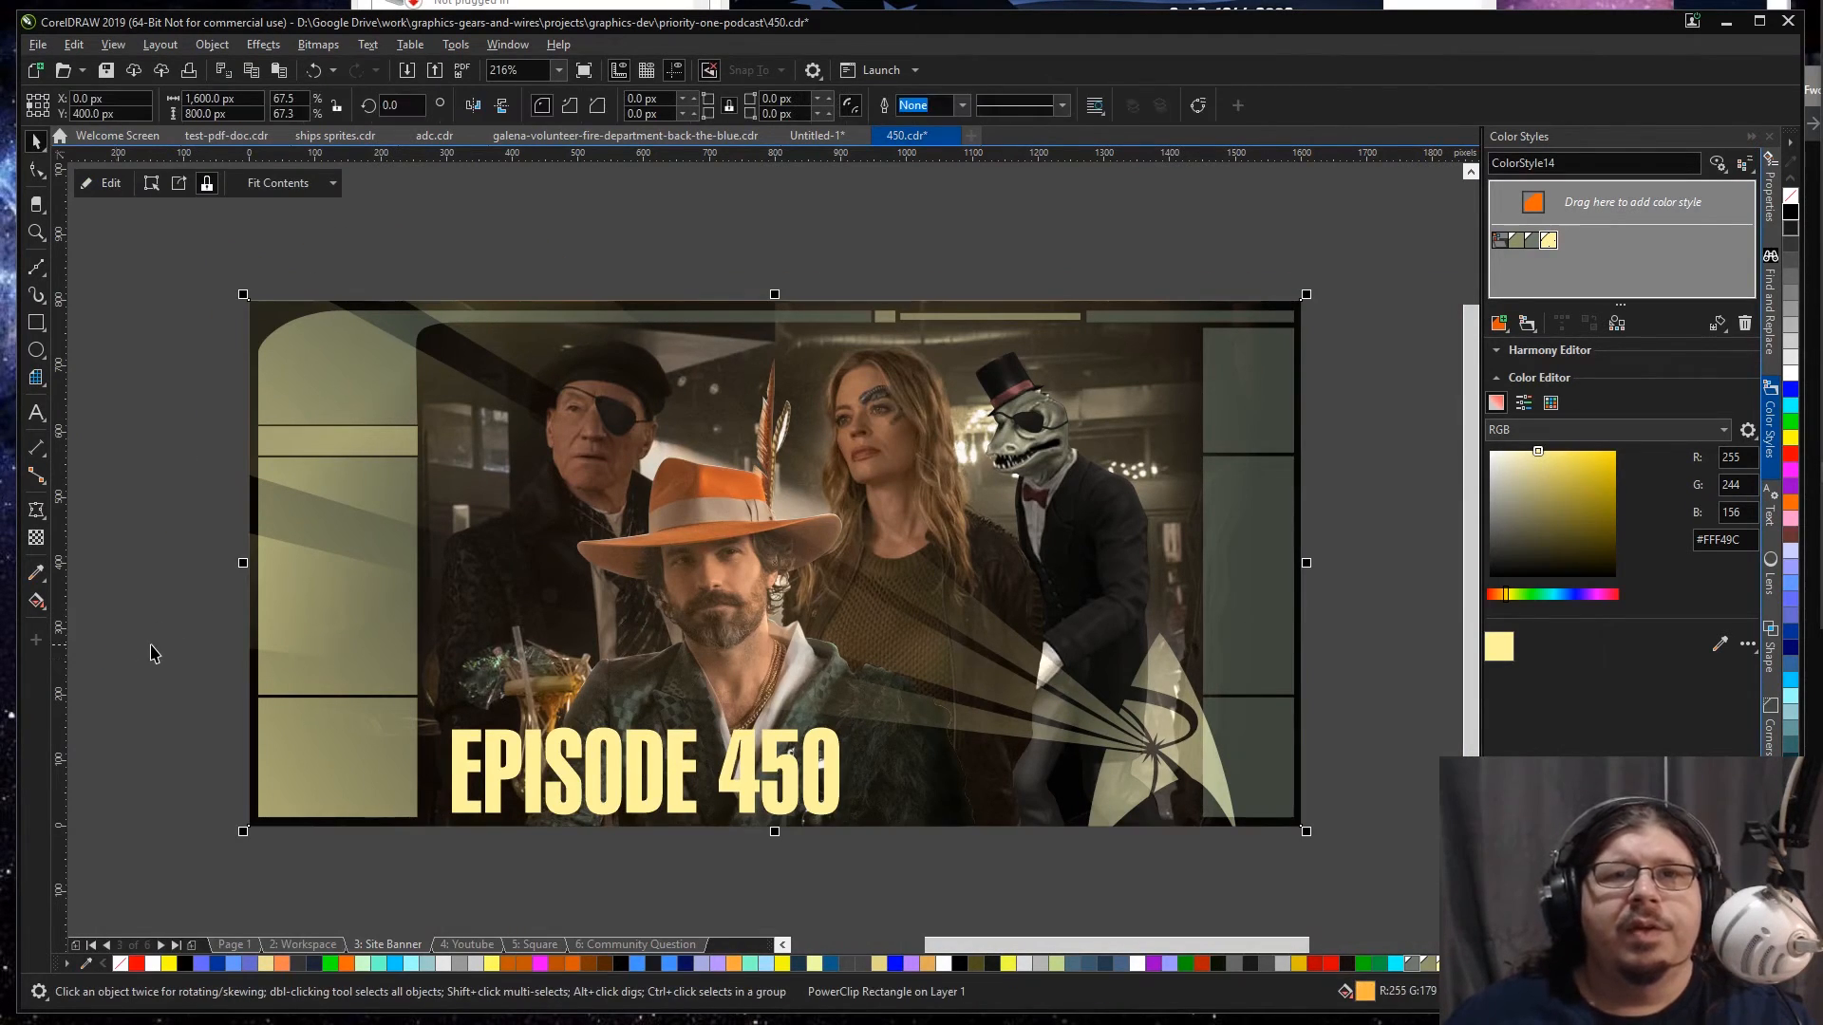
left_click(184, 646)
Step: Reopen the banner's PowerClip contents and apply the Small Glow drop shadow preset to the EPISODE 450 title
double_click(665, 794)
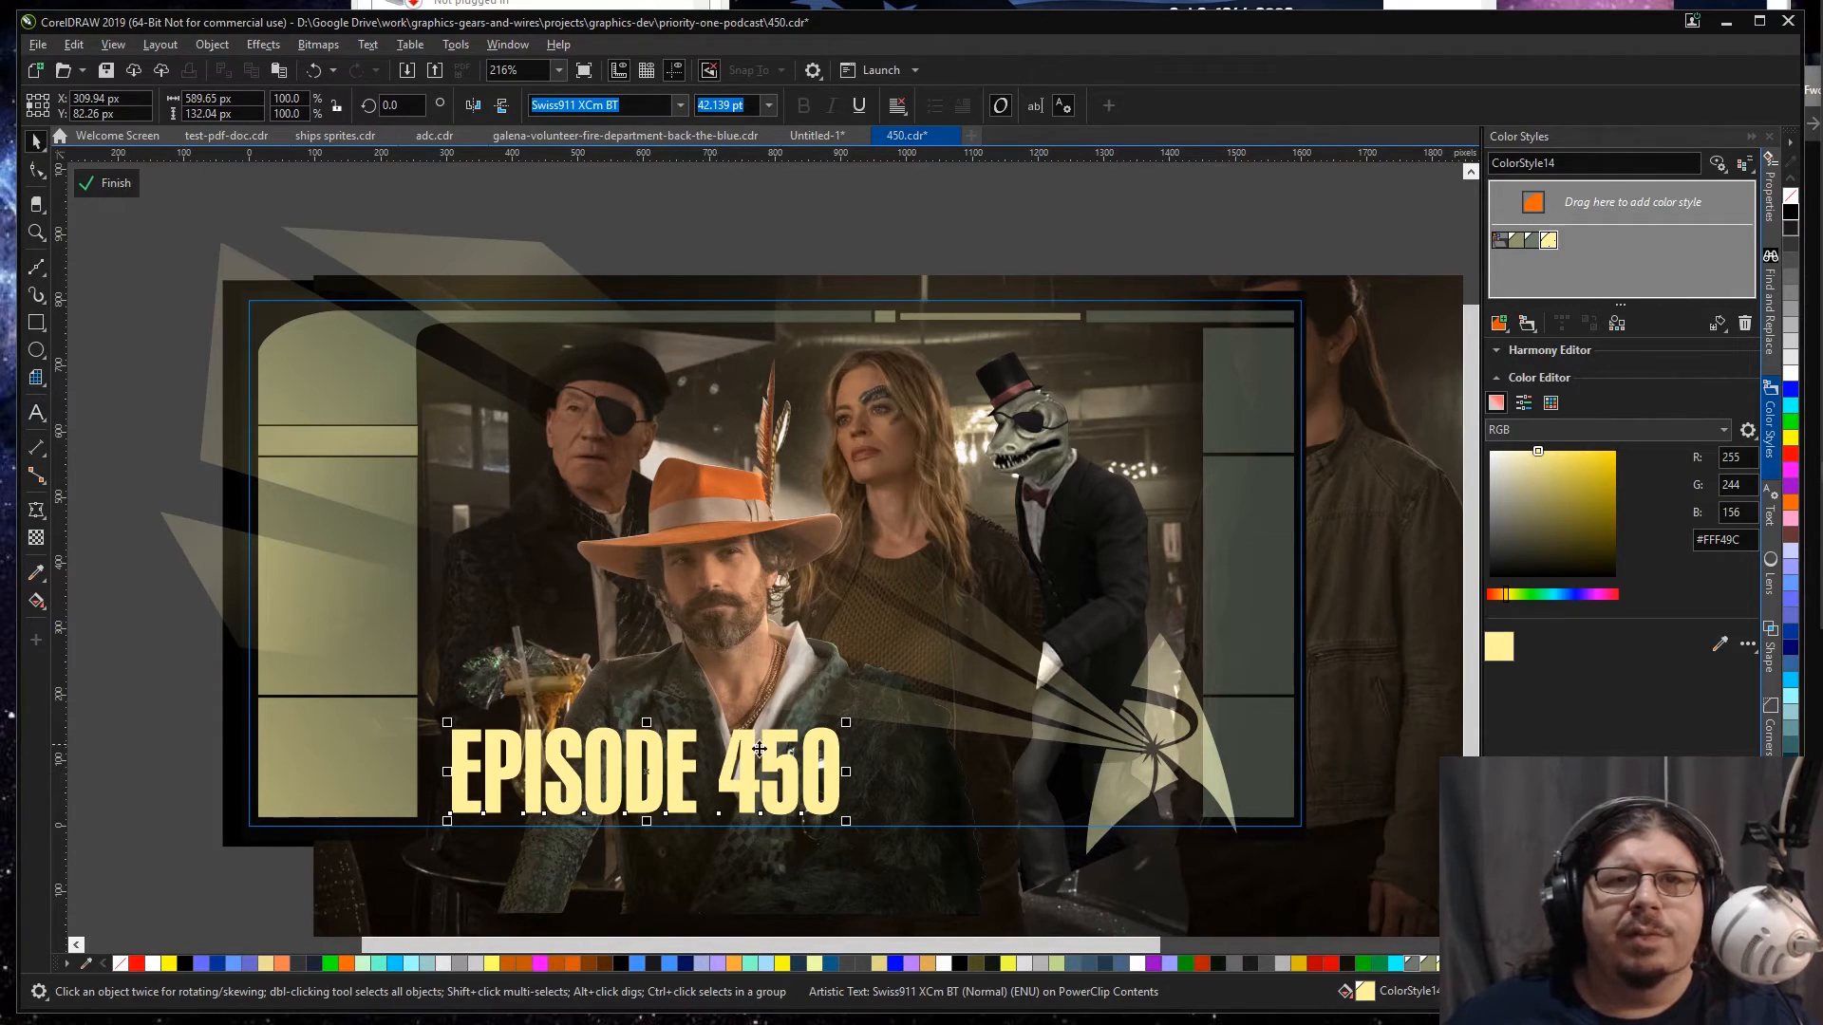
left_click(34, 513)
left_click(113, 511)
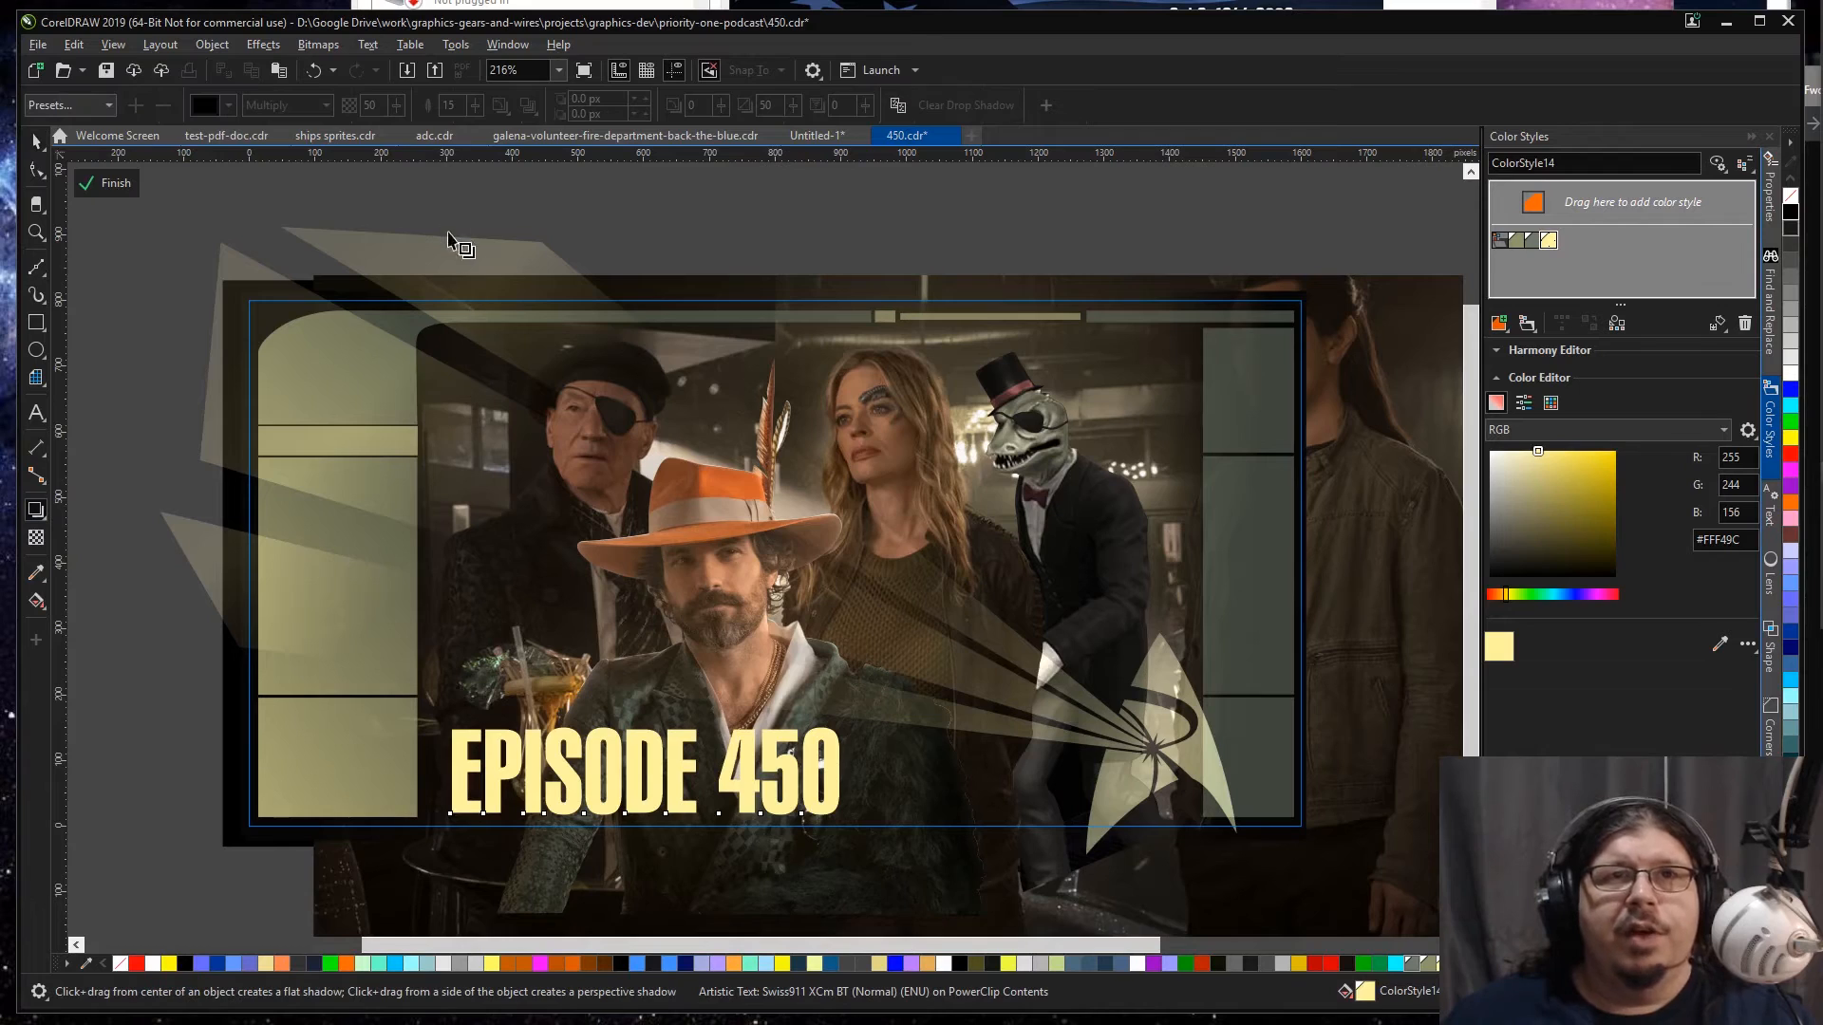
left_click(110, 105)
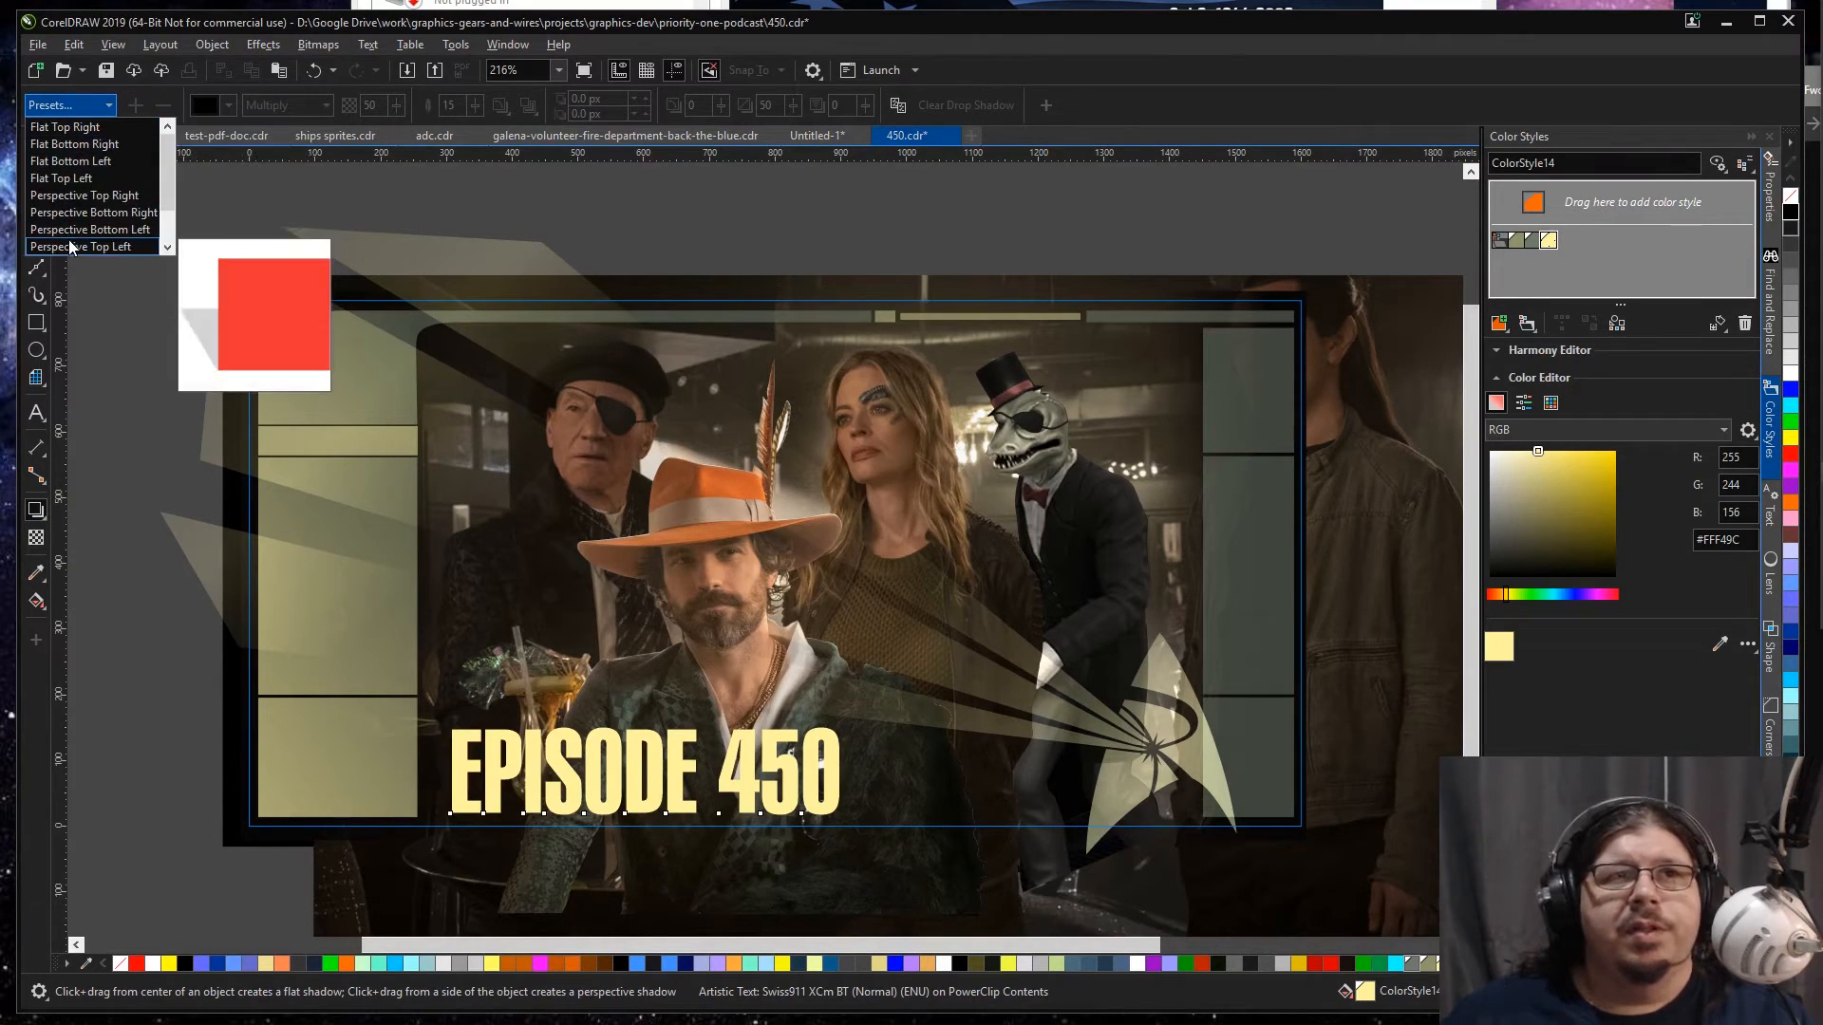
scroll(85, 214, "down", 1)
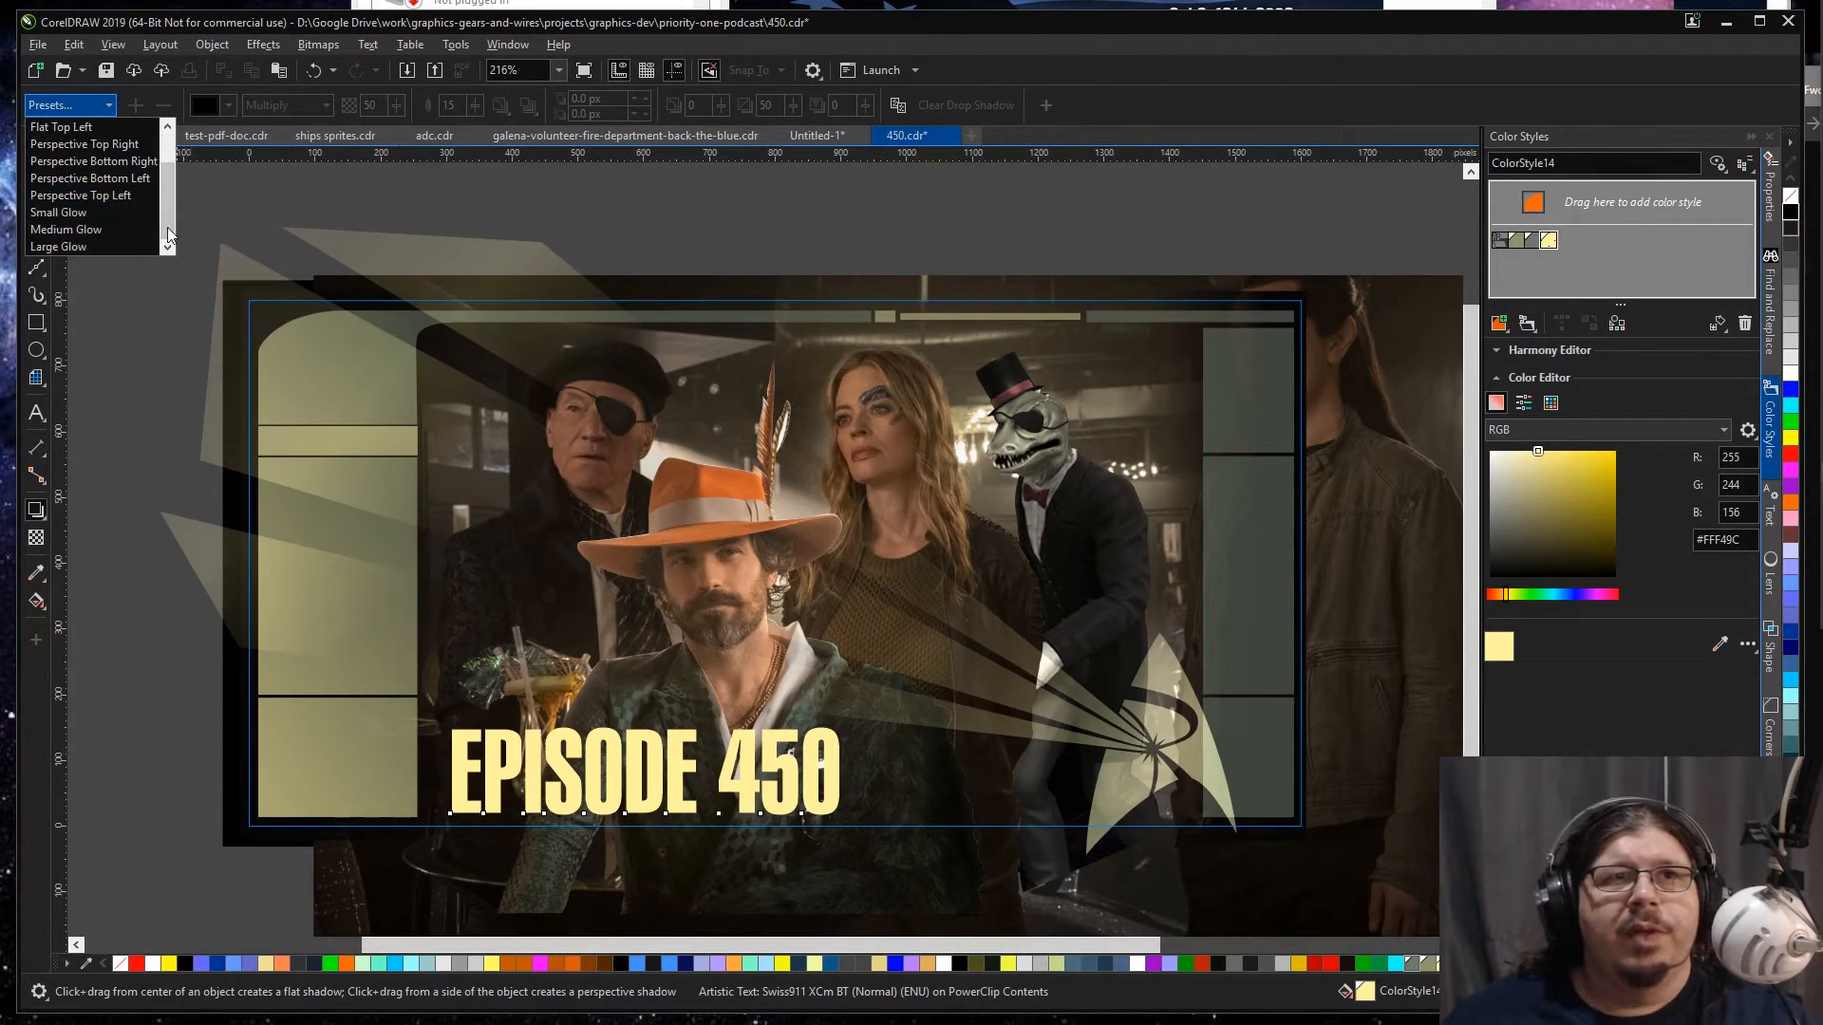
left_click(78, 217)
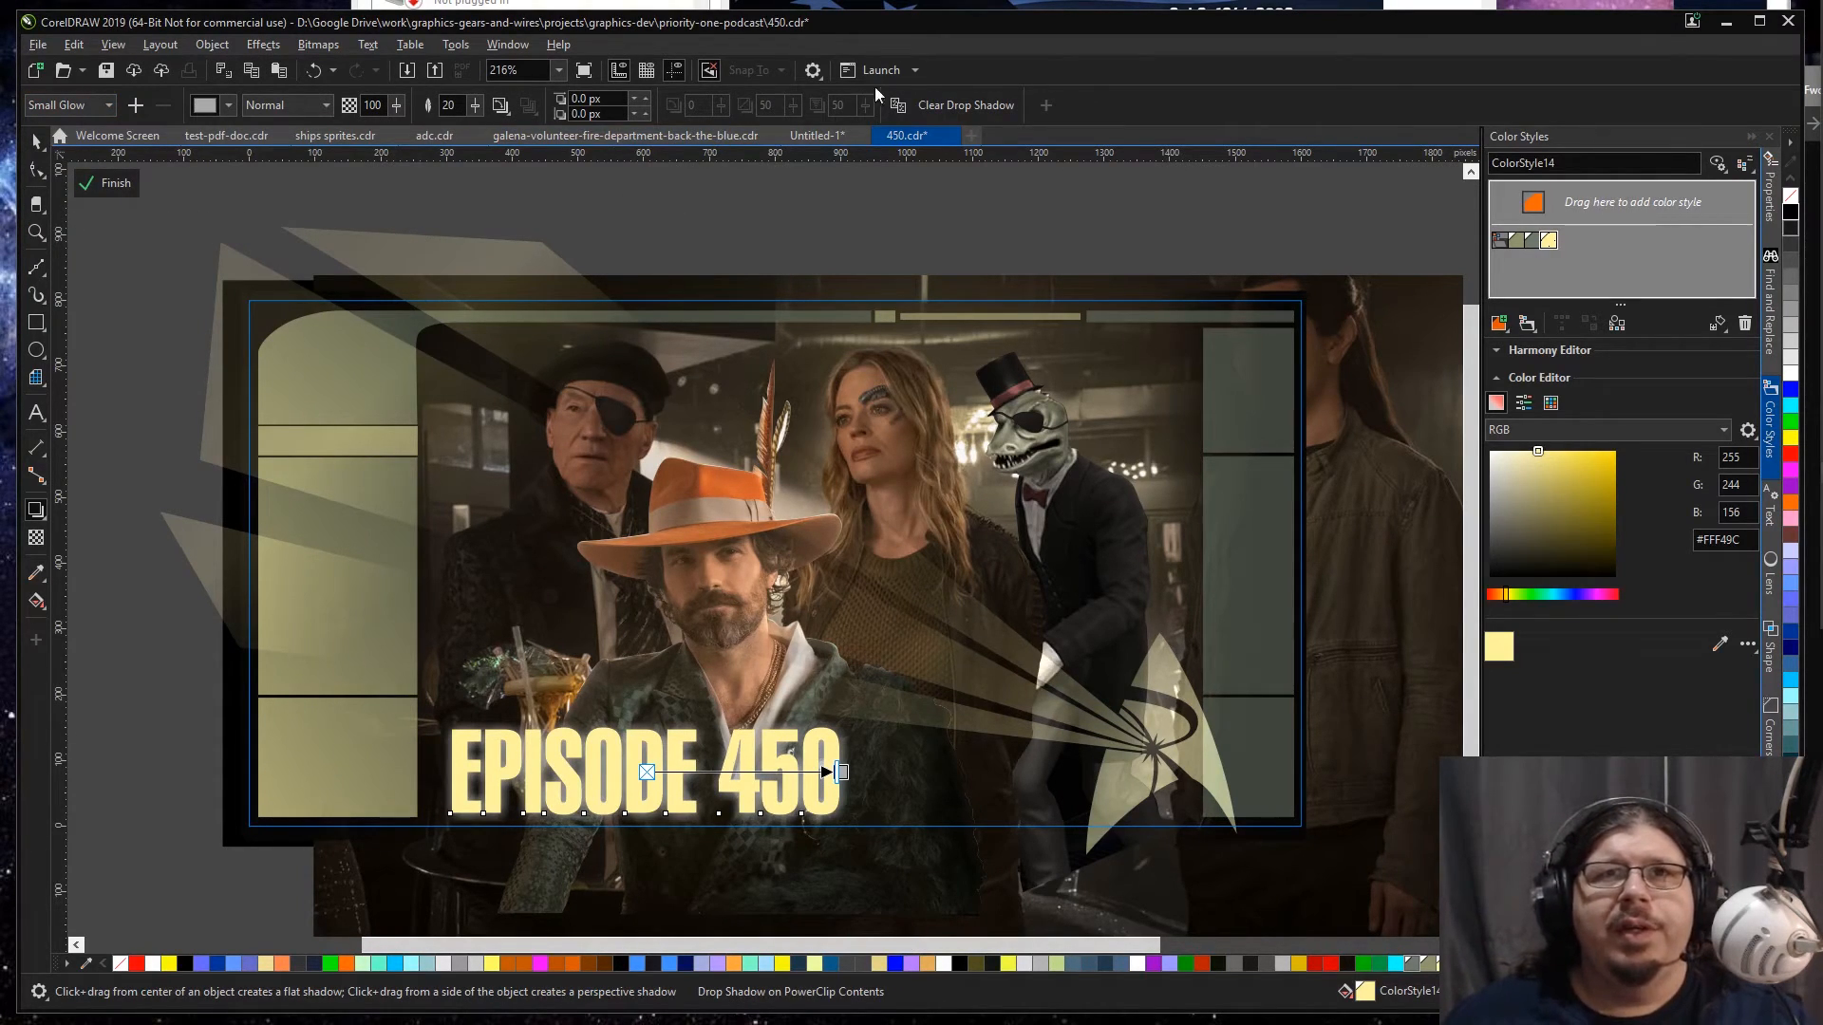
Step: Recolor the EPISODE 450 drop shadow with the dark brown #27231A sampled from the jacket beside the title
left_click(228, 105)
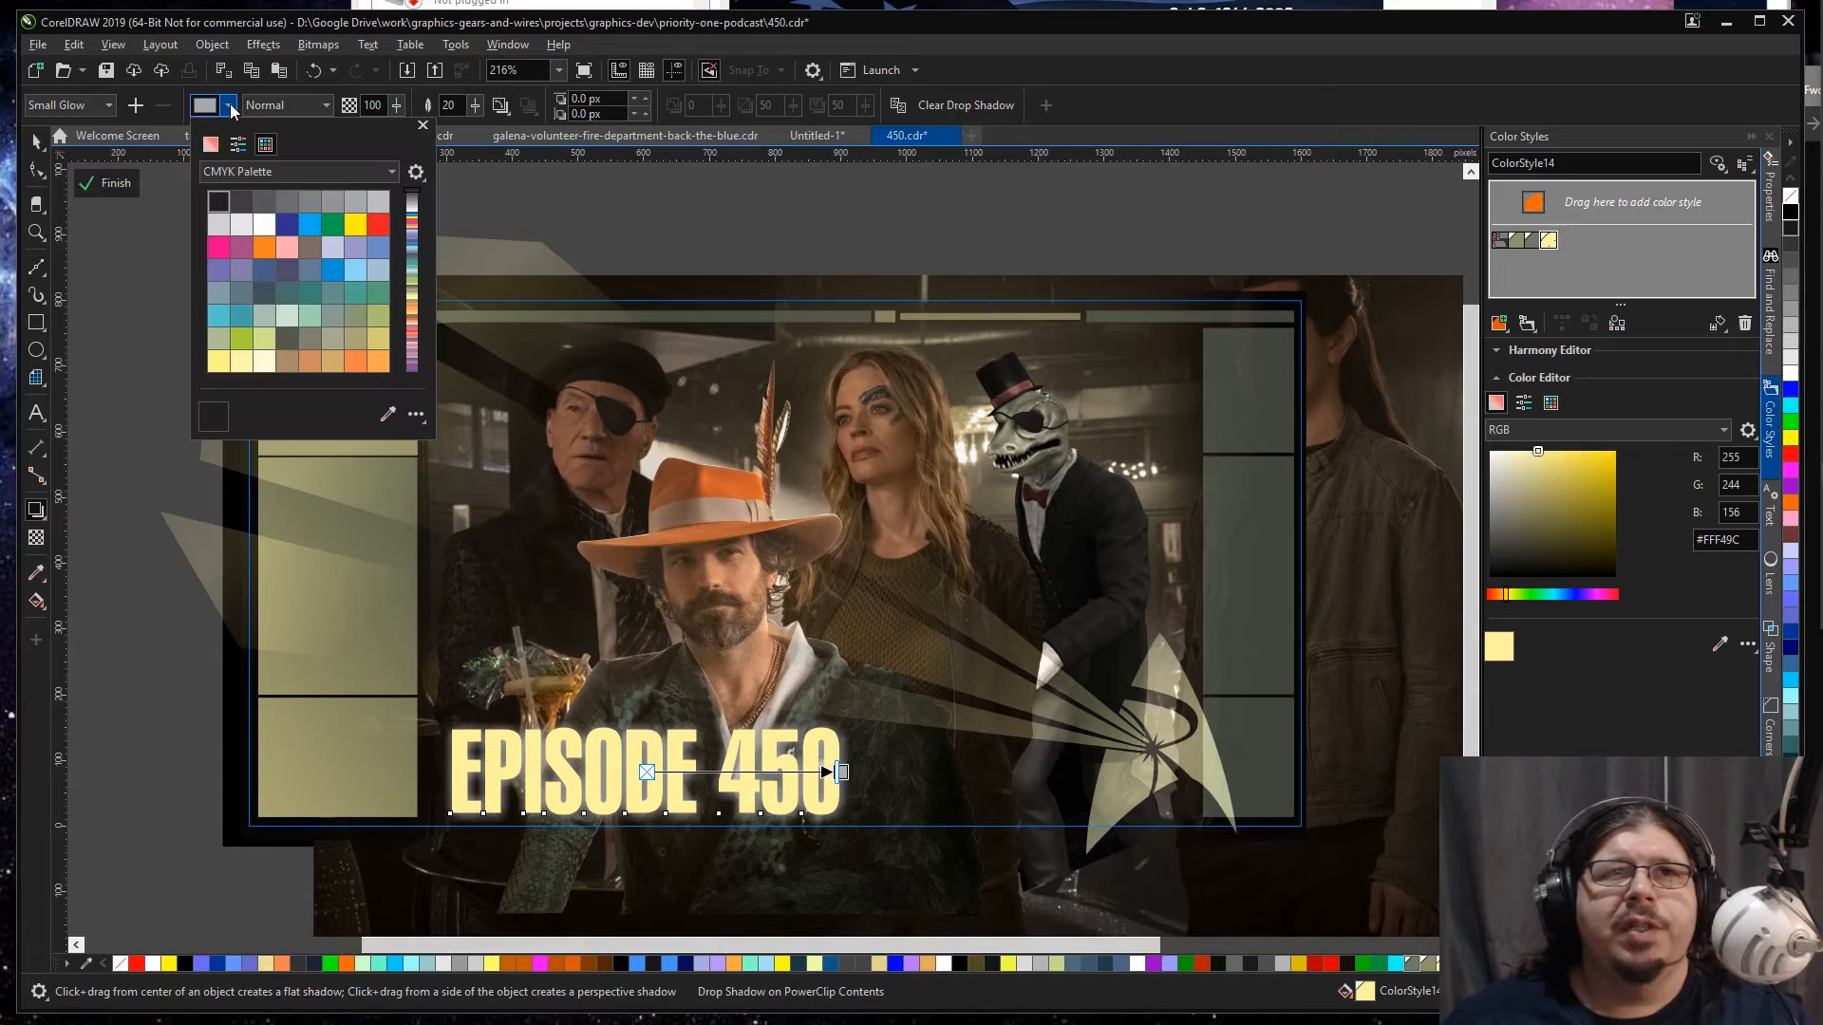
left_click(247, 173)
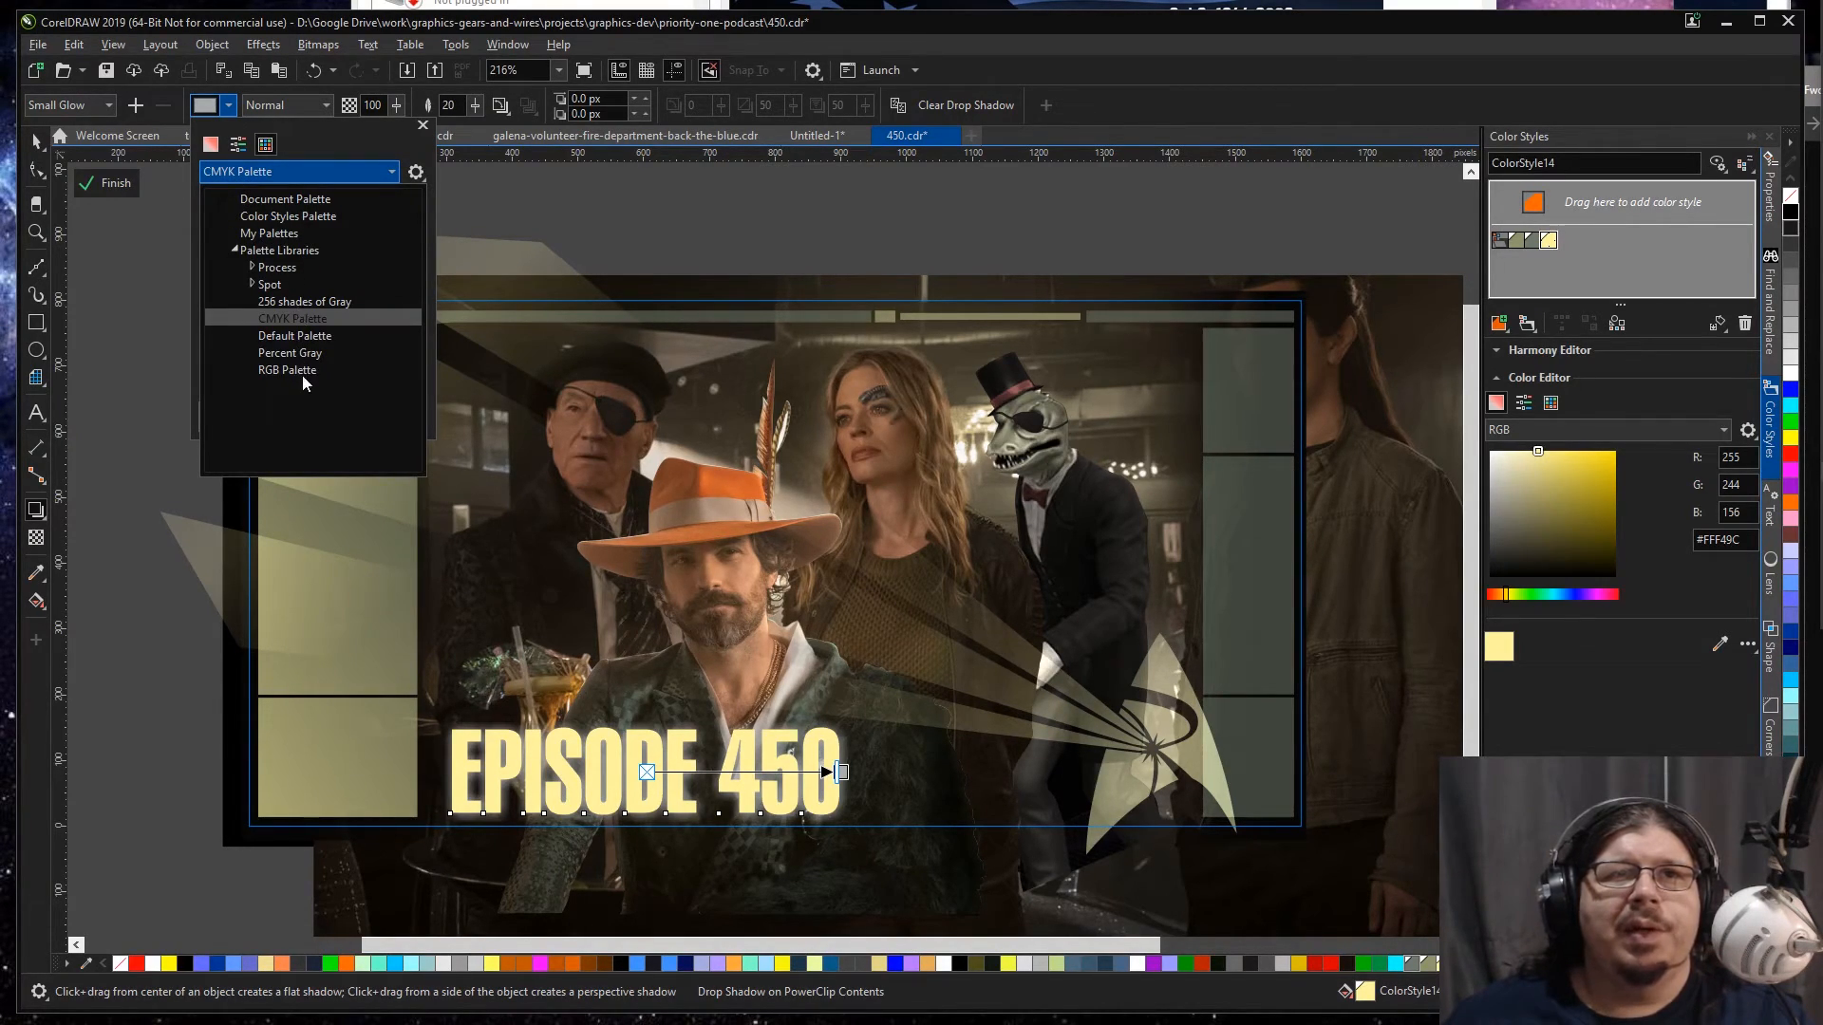
left_click(294, 371)
left_click(233, 206)
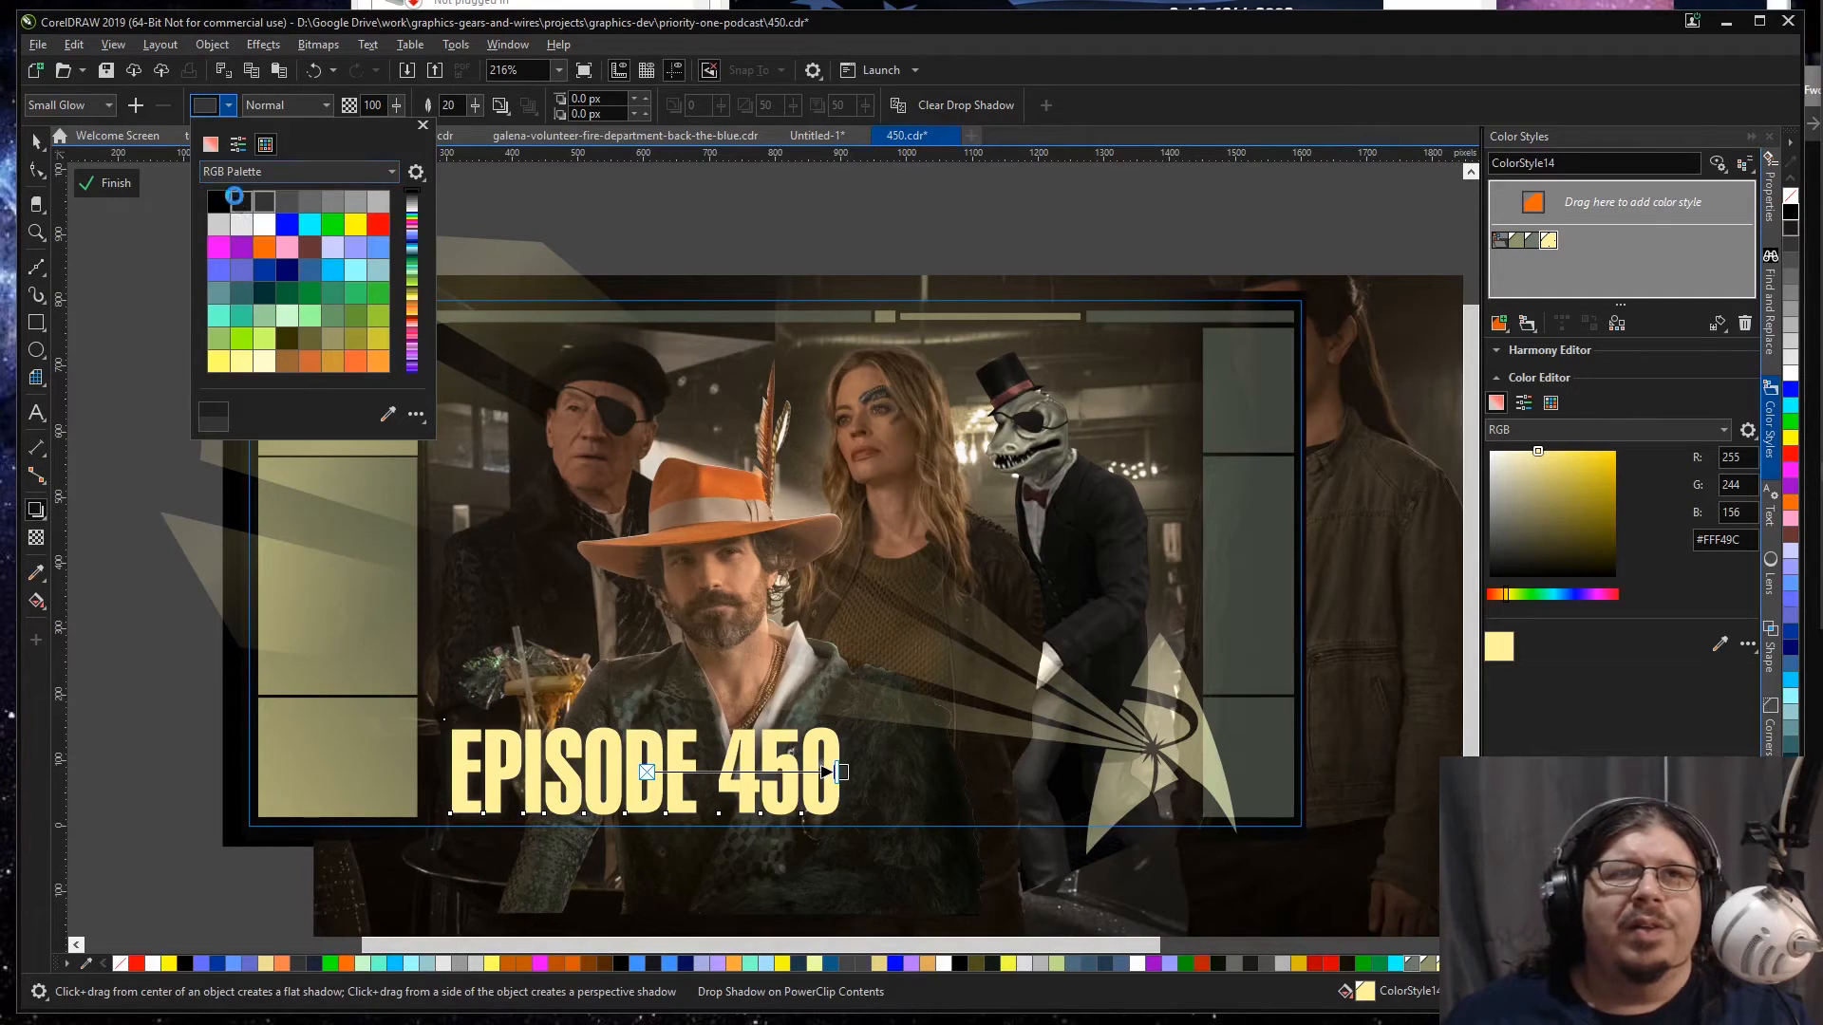
left_click(387, 414)
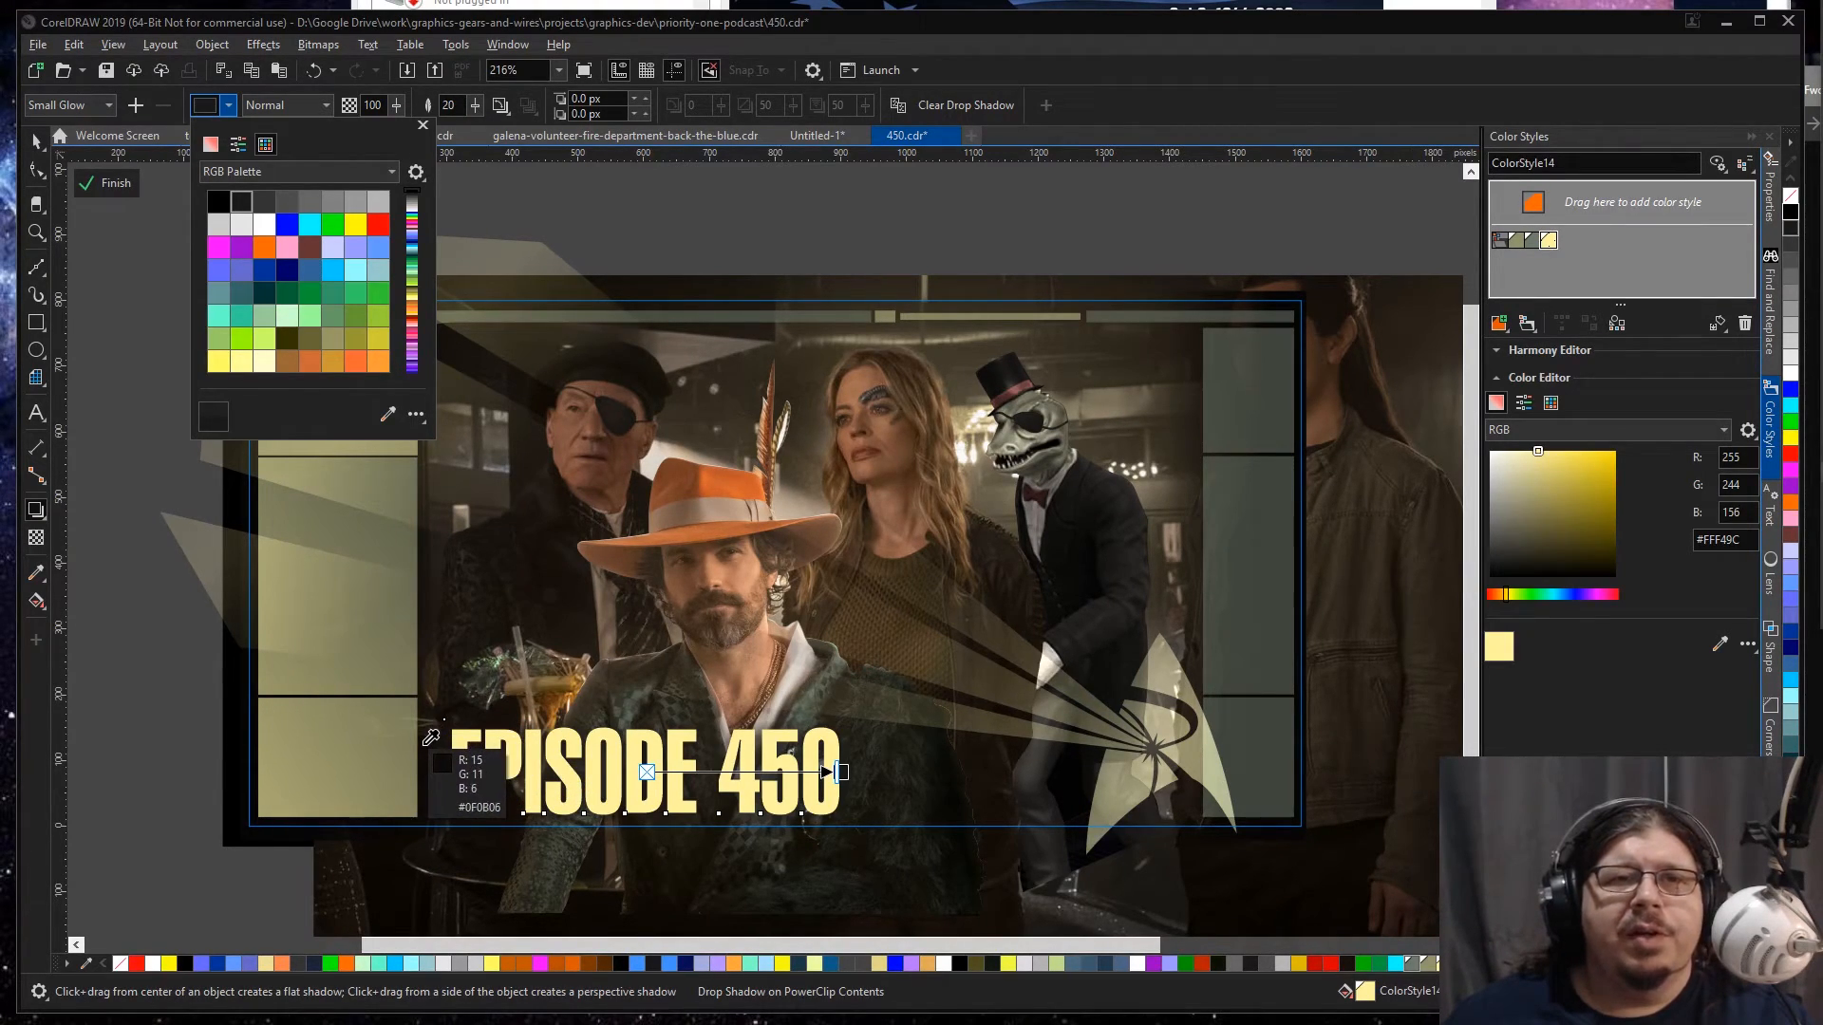
left_click(712, 807)
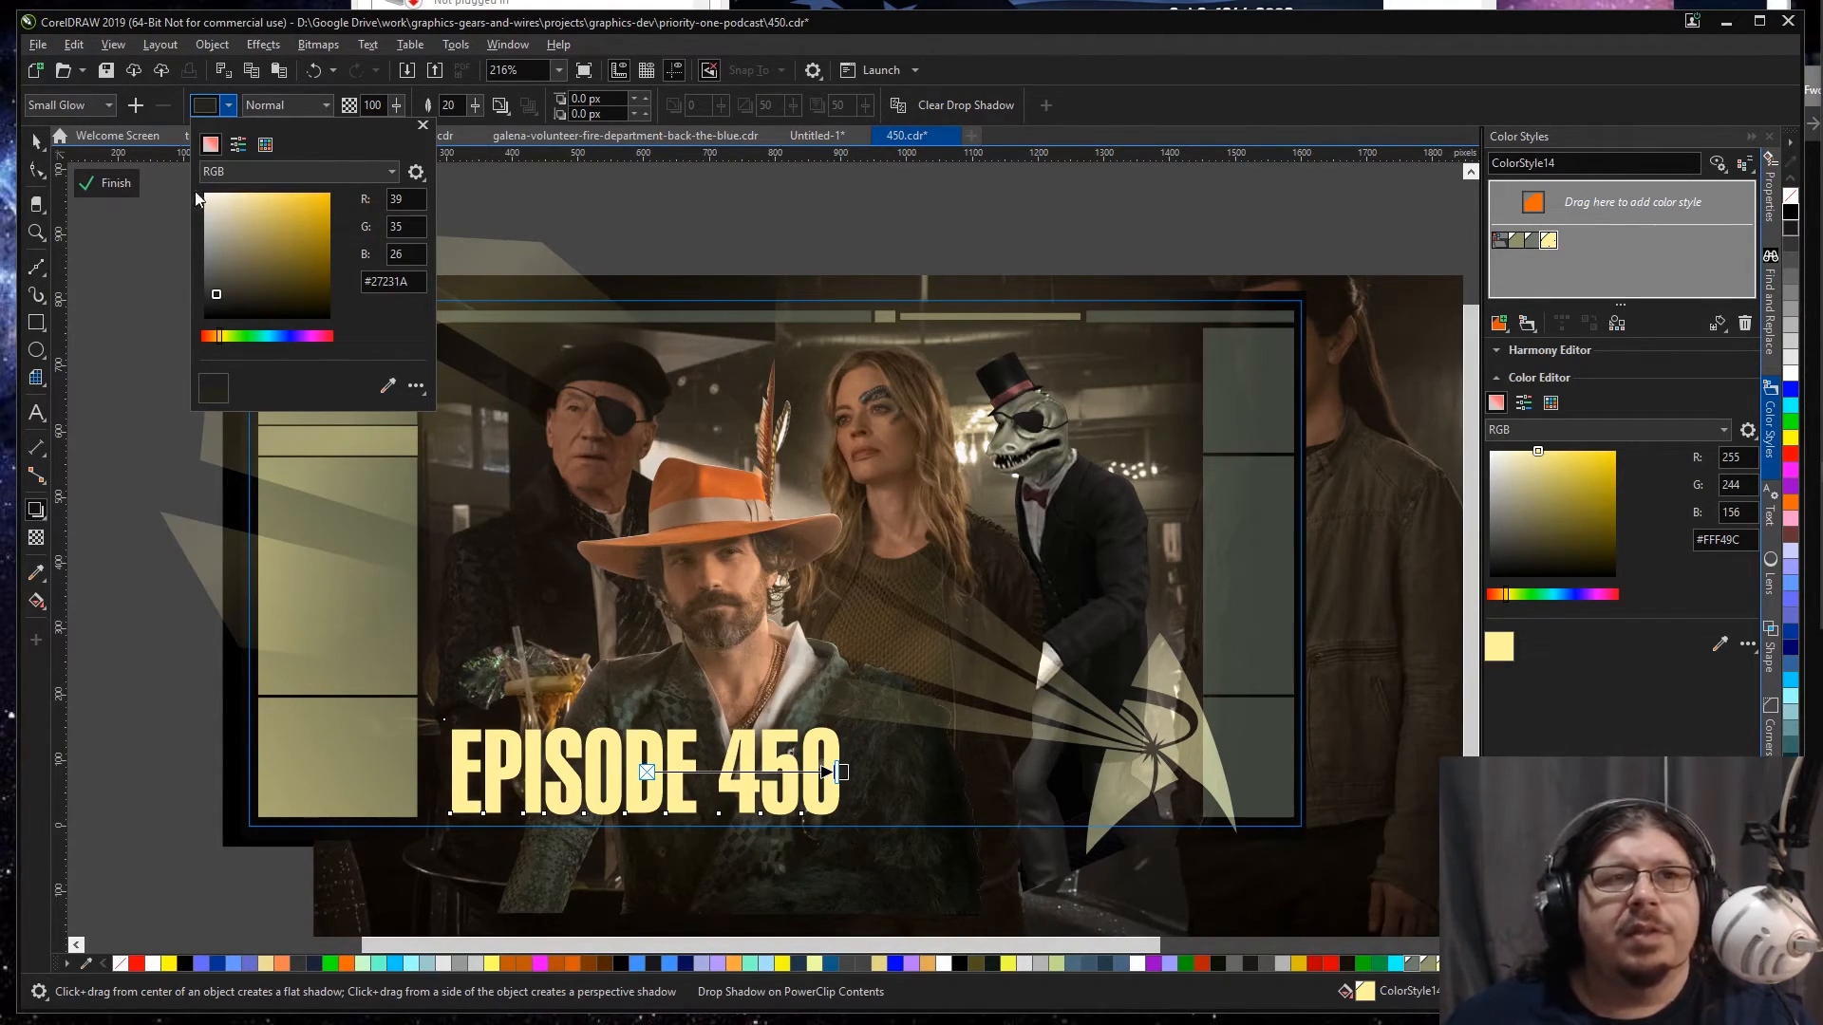
left_click(148, 215)
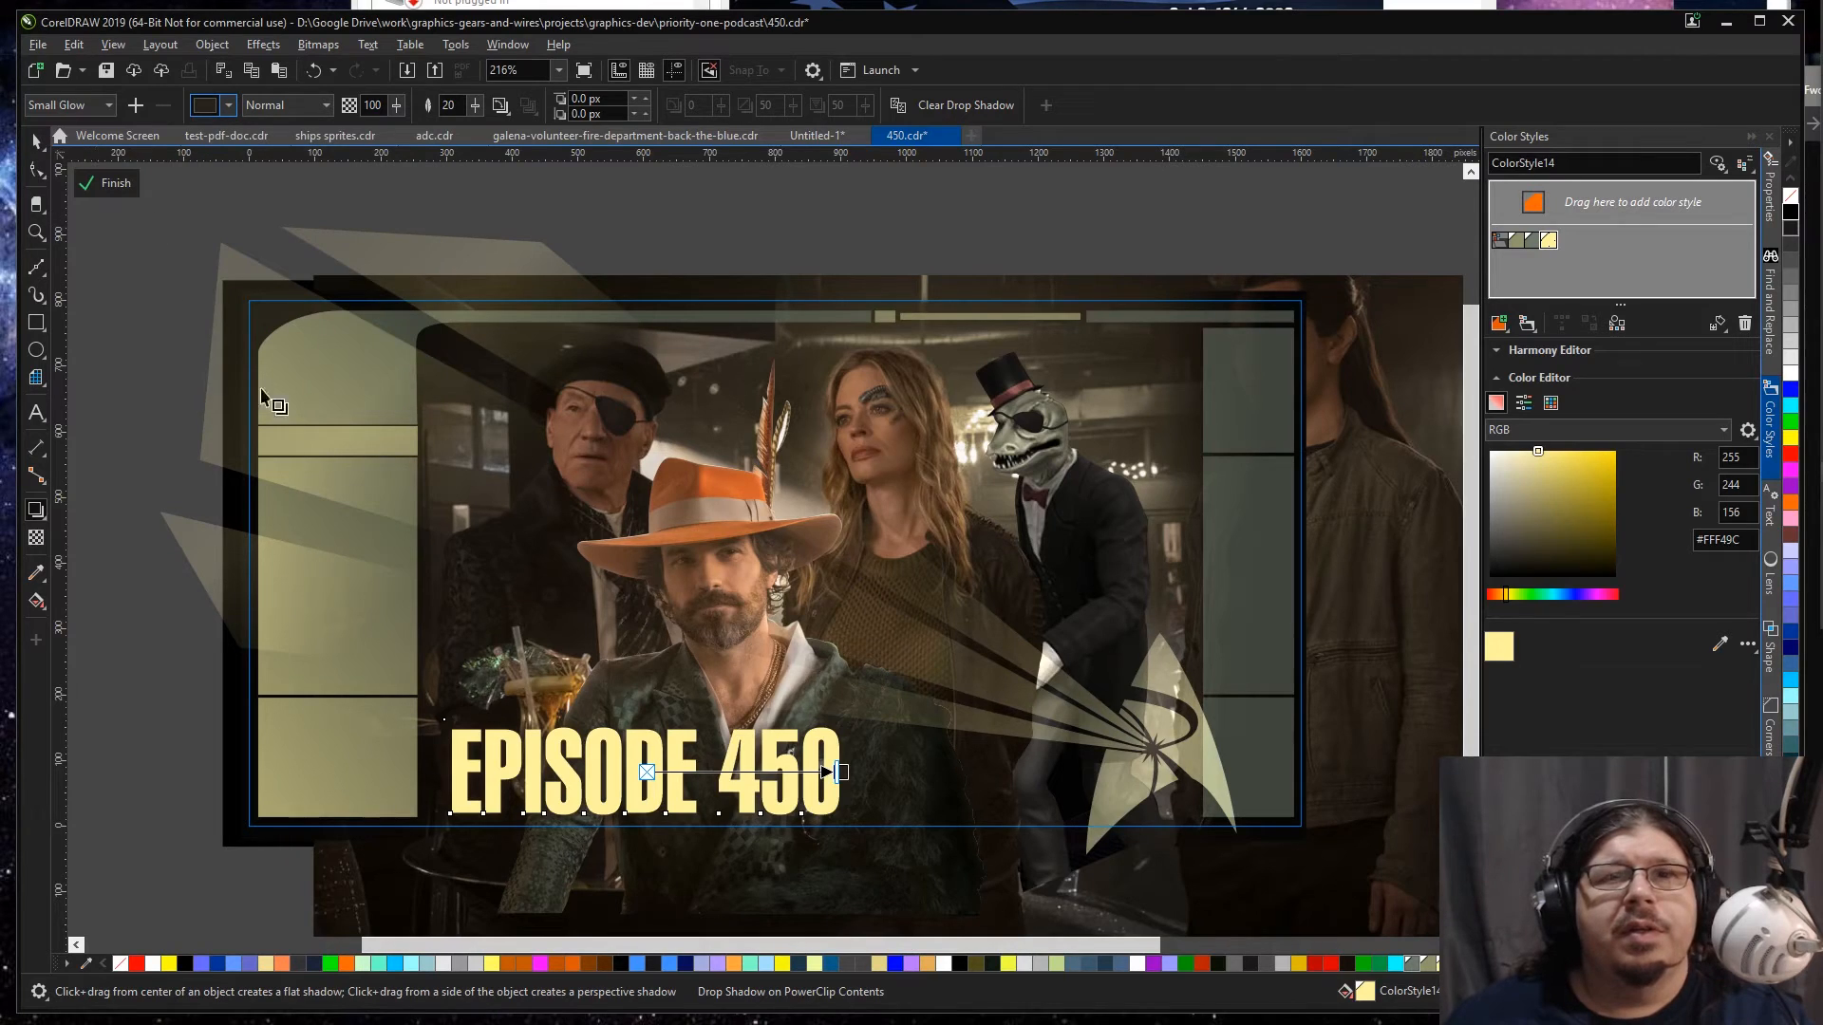
Step: Finish editing the banner's PowerClip contents and check the recolored title shadow on the whole banner
left_click(36, 140)
left_click(144, 430)
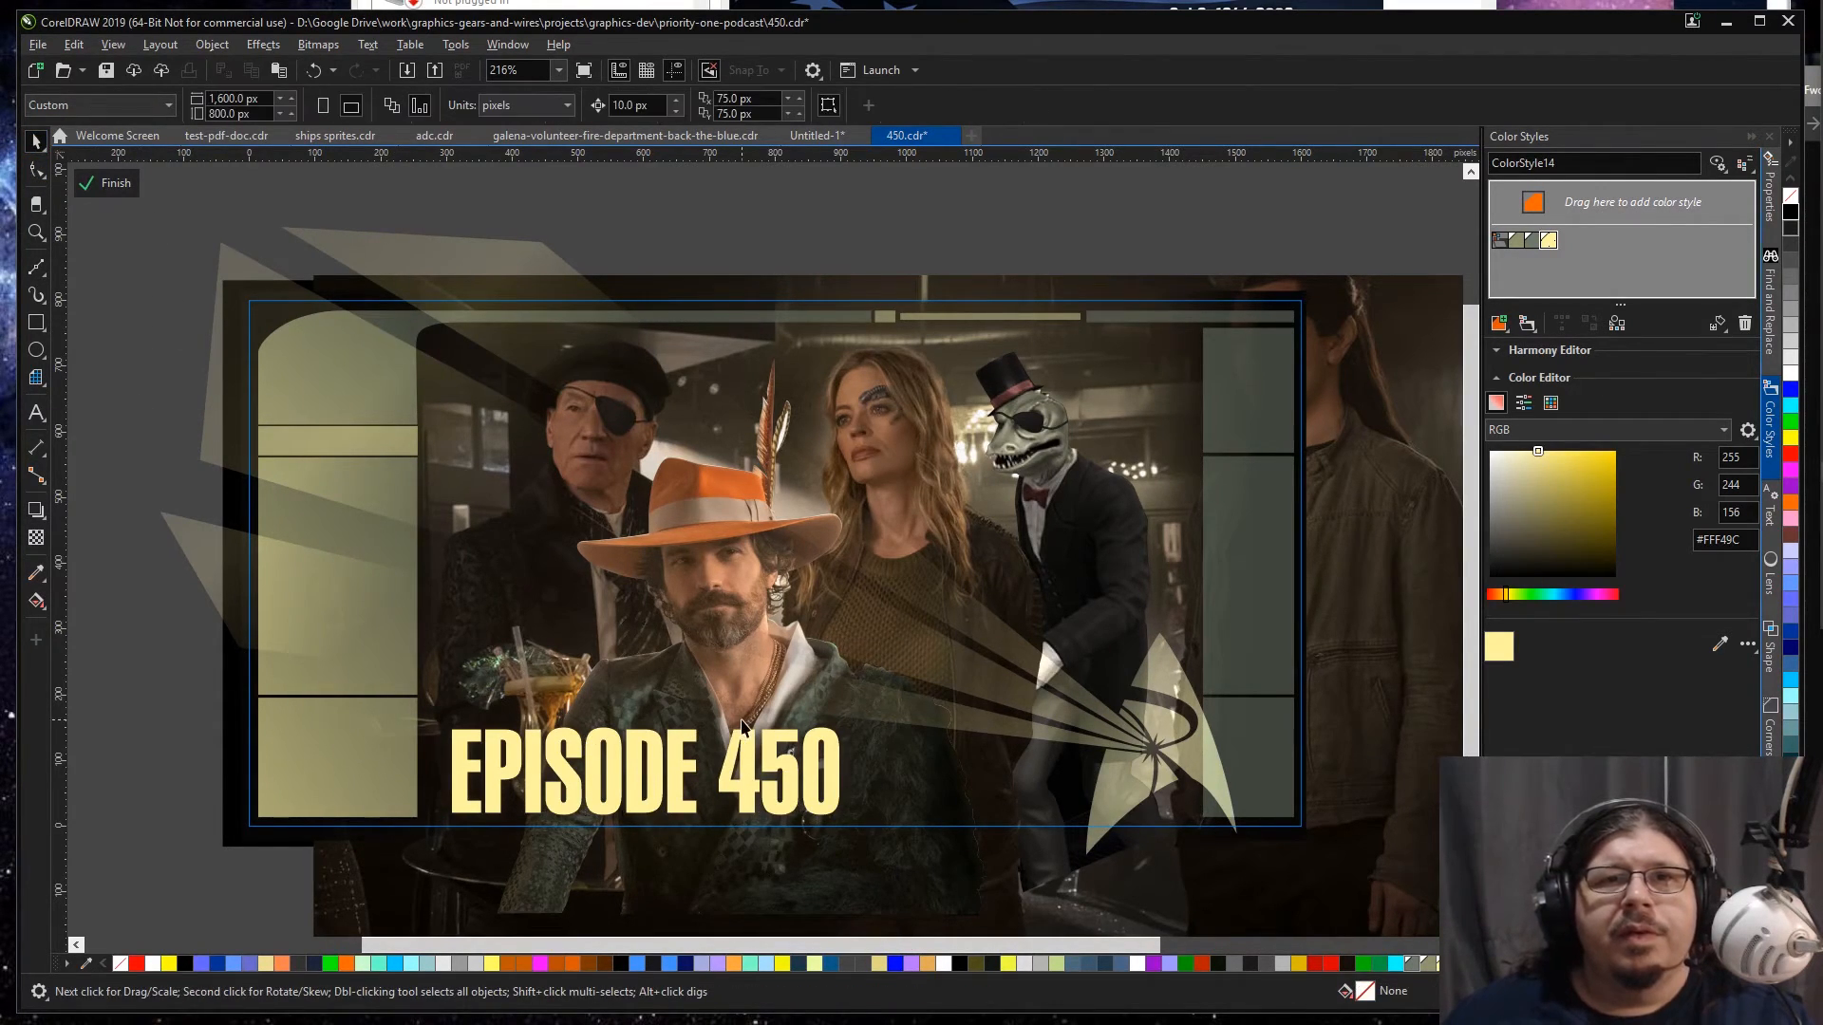
scroll(793, 736, "down", 3)
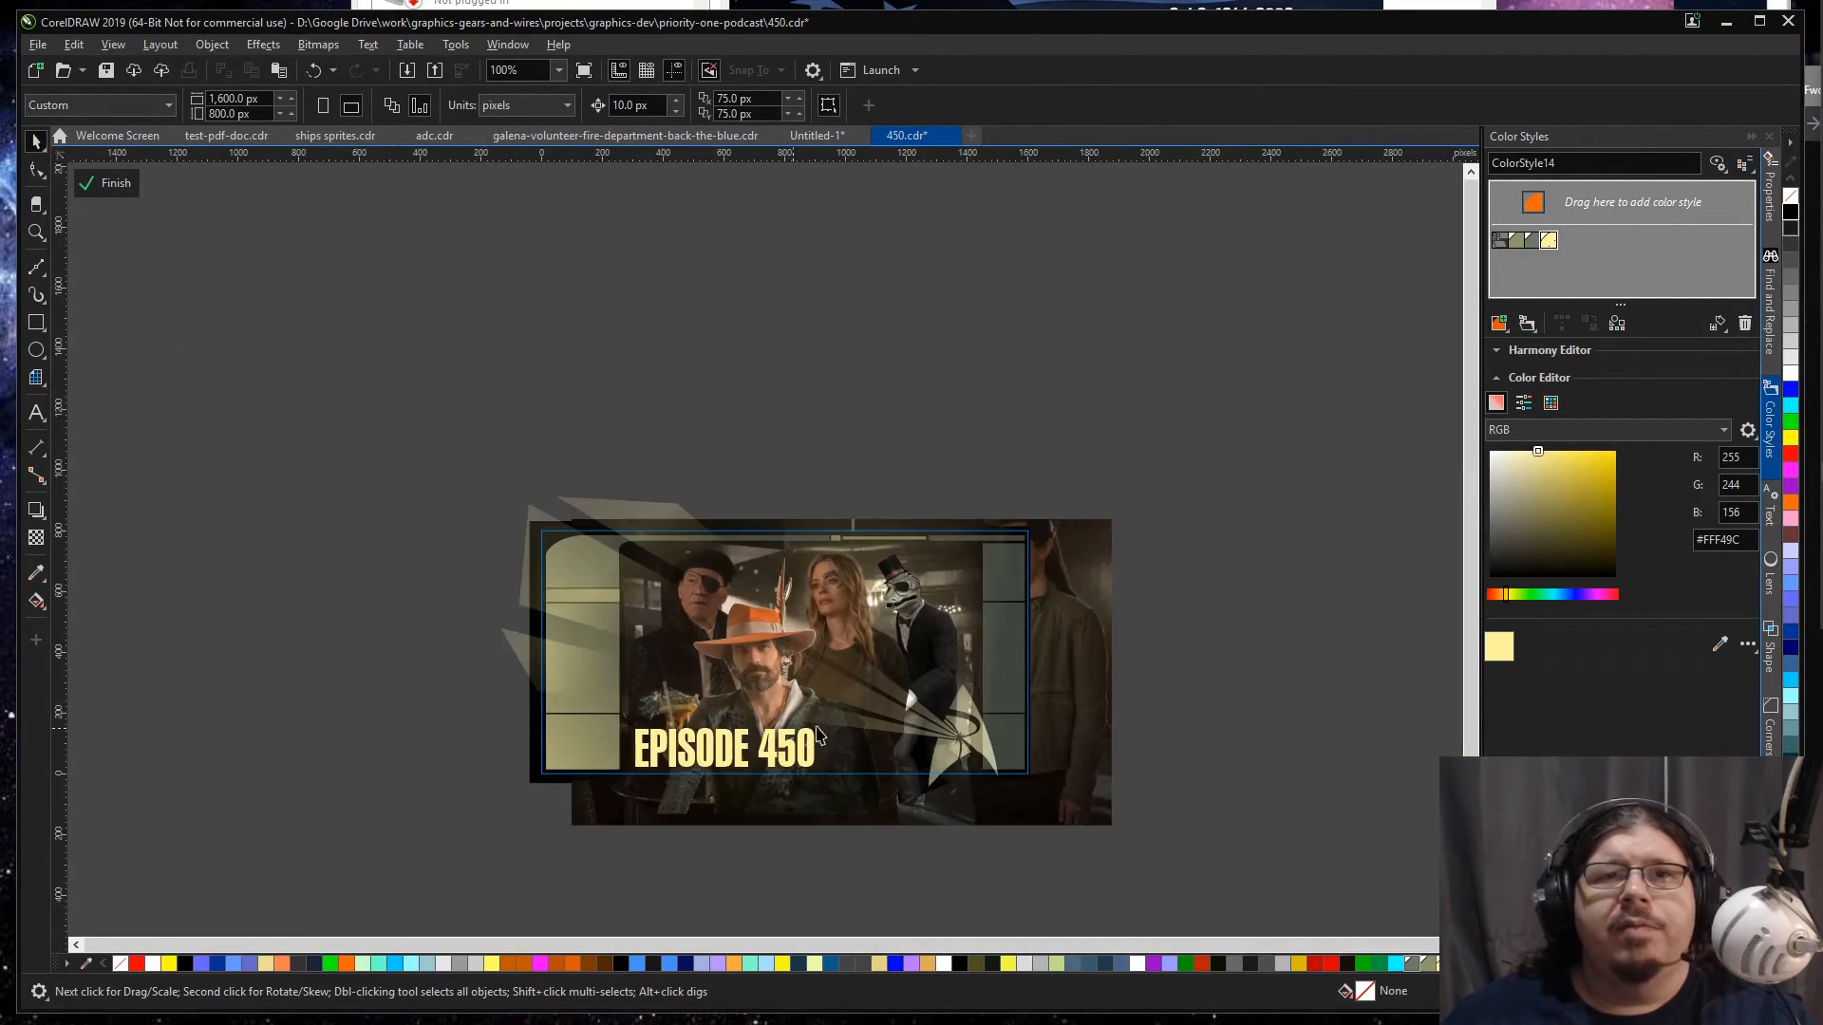
left_click(358, 734, "ctrl")
left_click(357, 714)
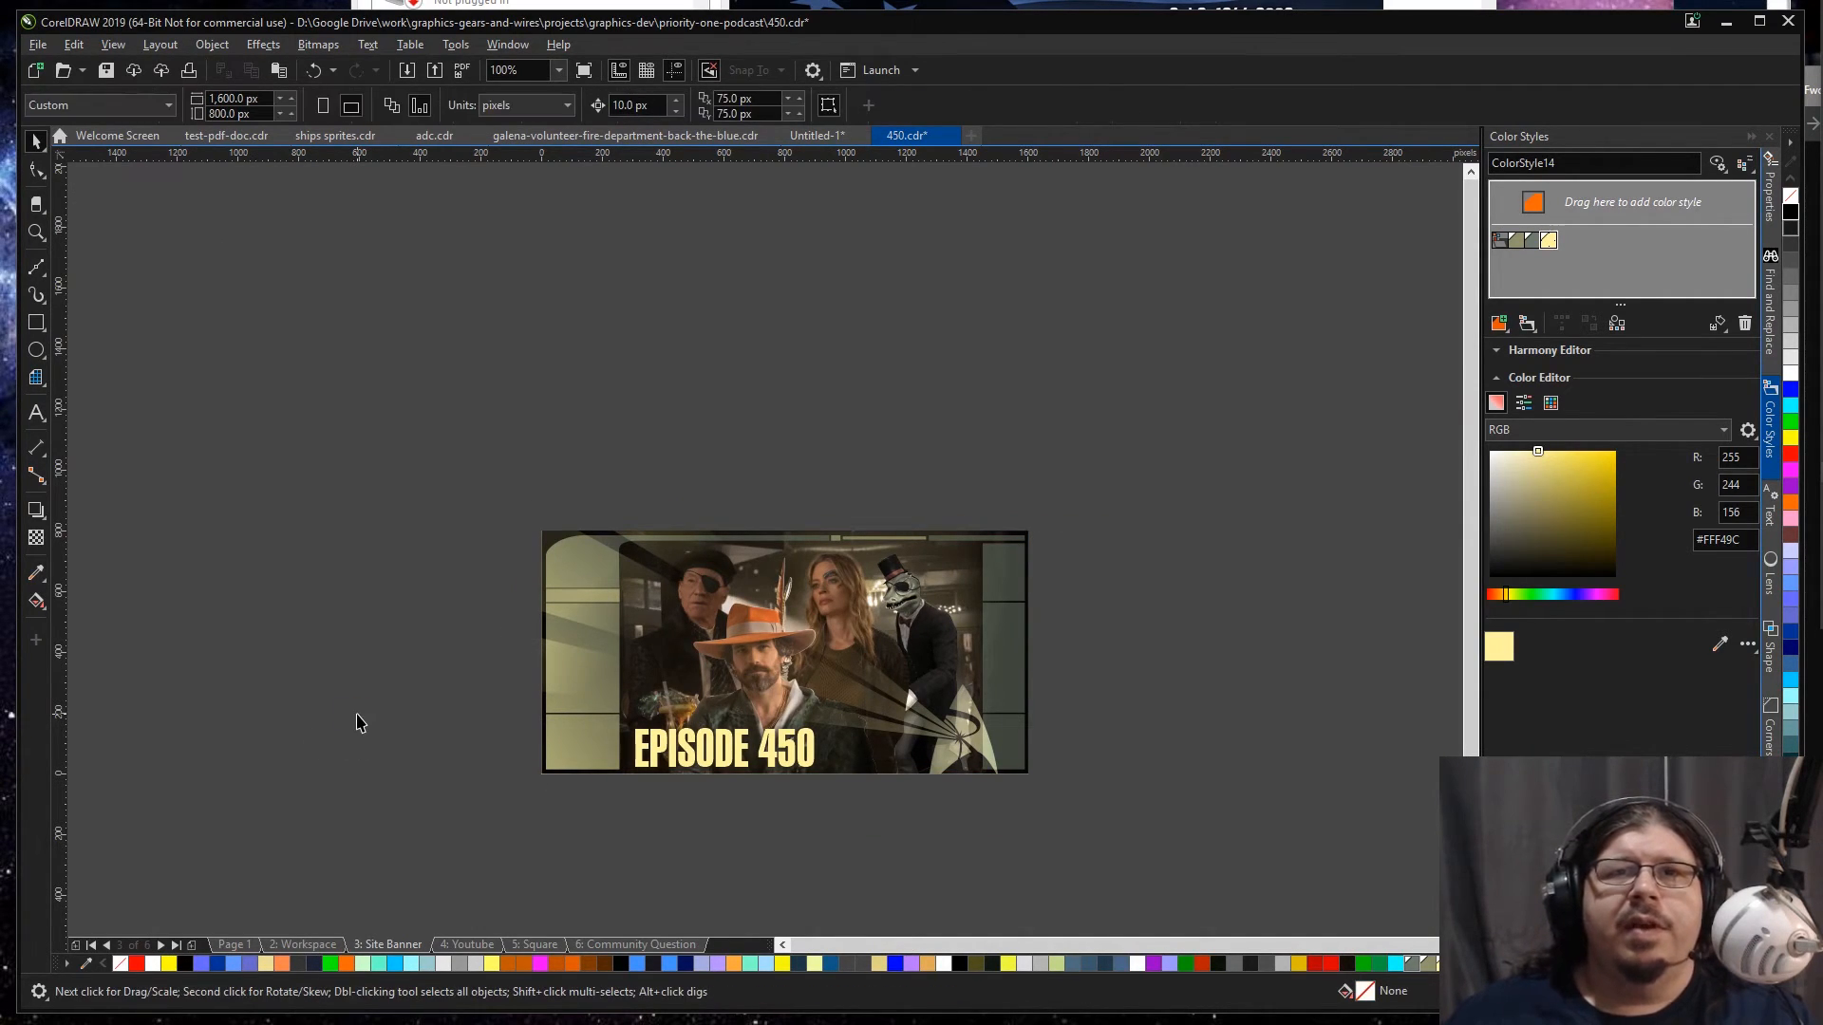
key("ctrl+a")
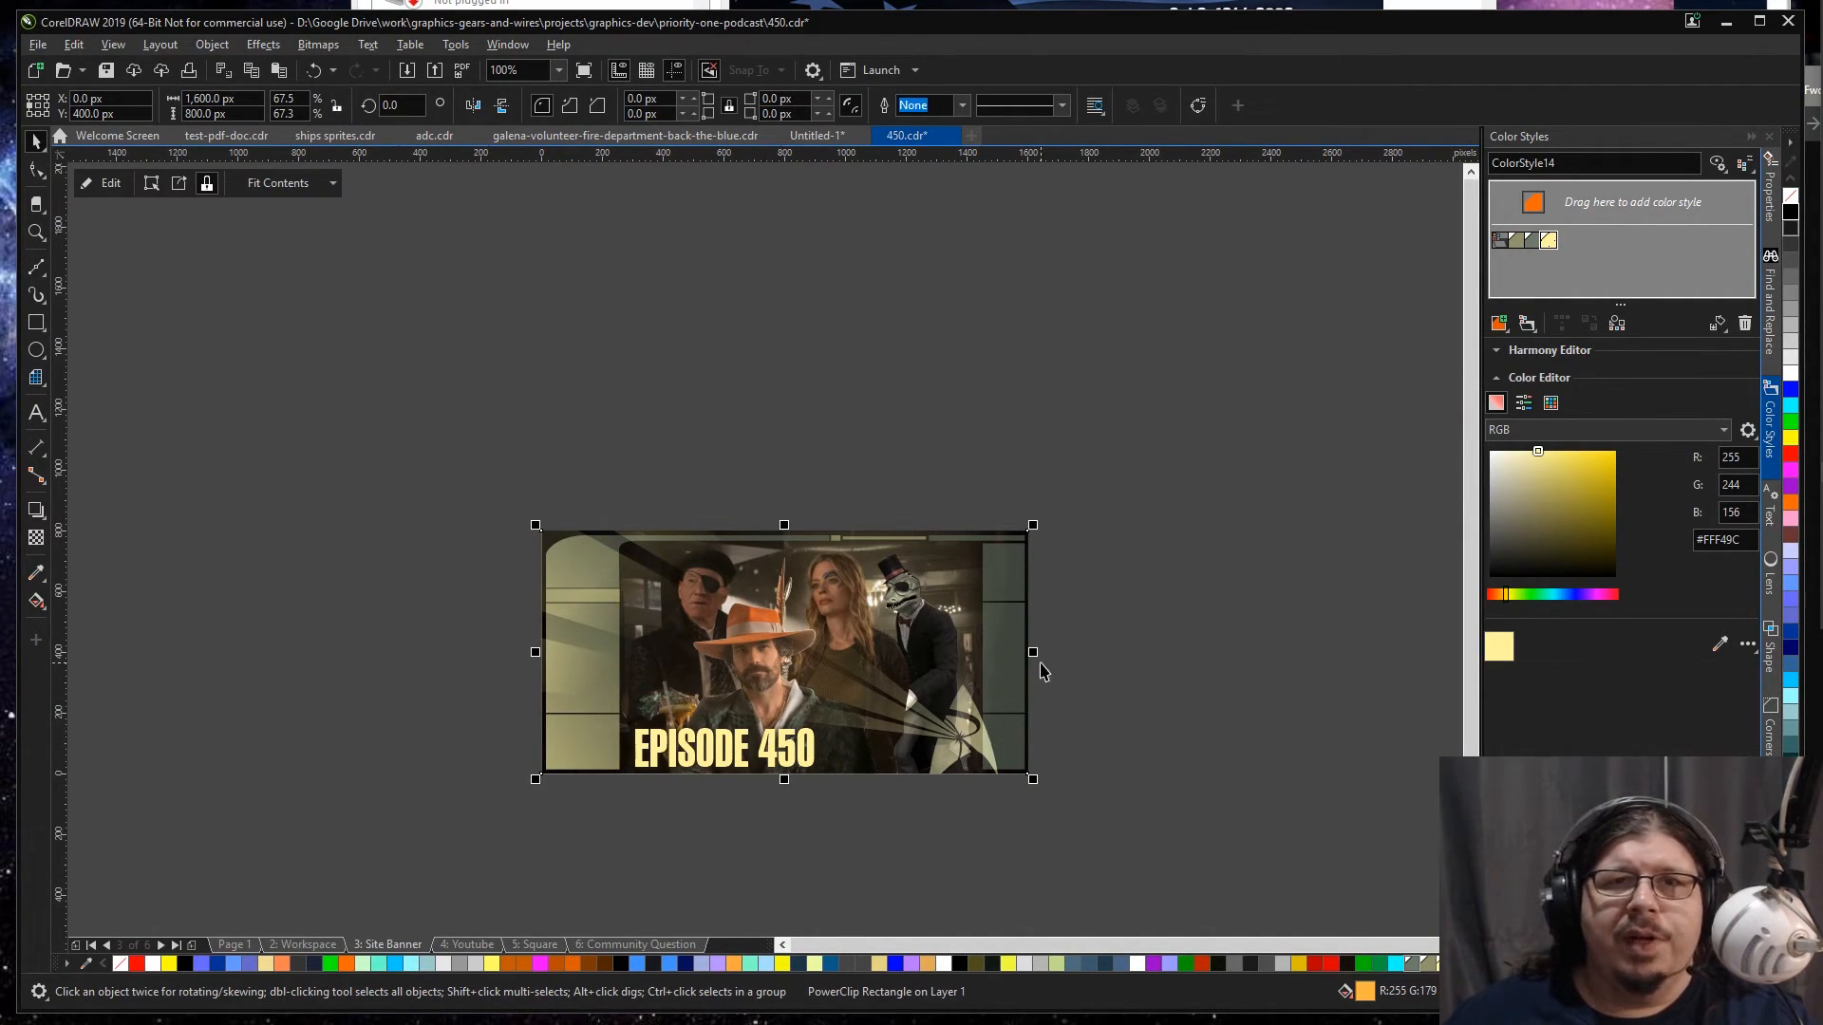
left_click(1141, 636)
Step: Reopen the banner's PowerClip and set the frame panels' fountain transparency to 81% at the middle node and 96% at the end node
double_click(1019, 666)
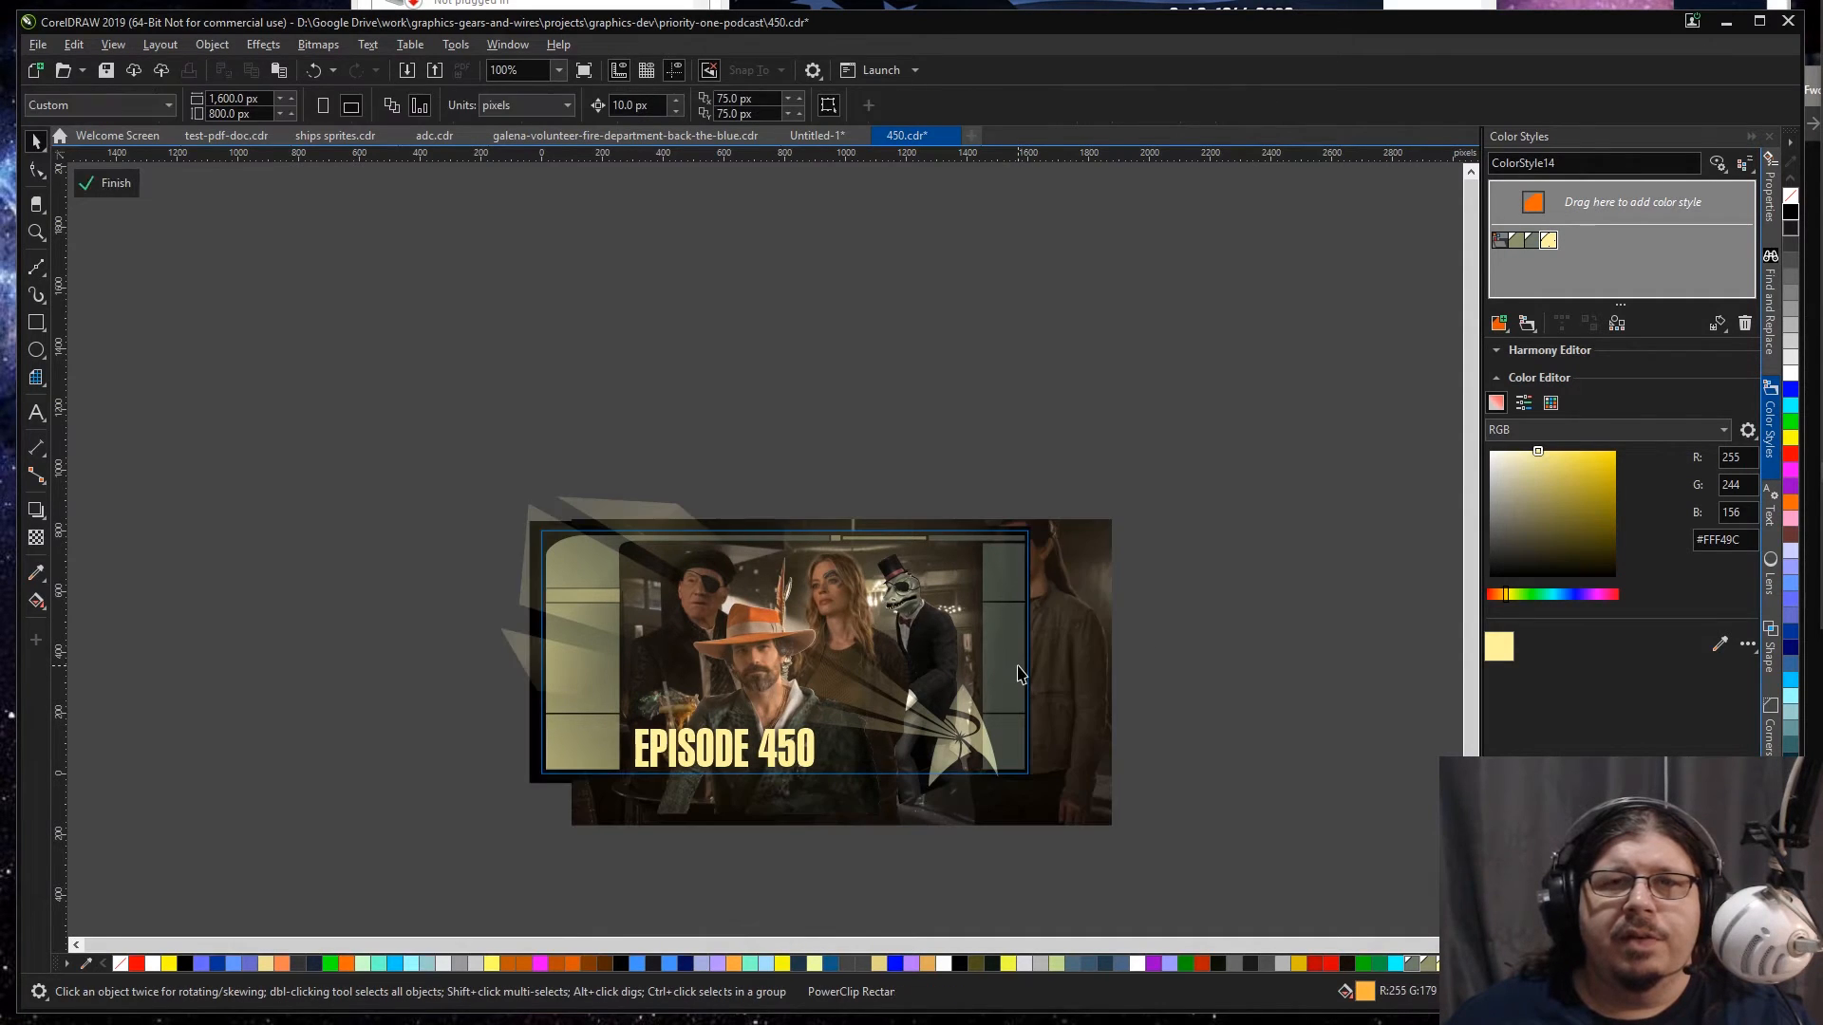
left_click(998, 680)
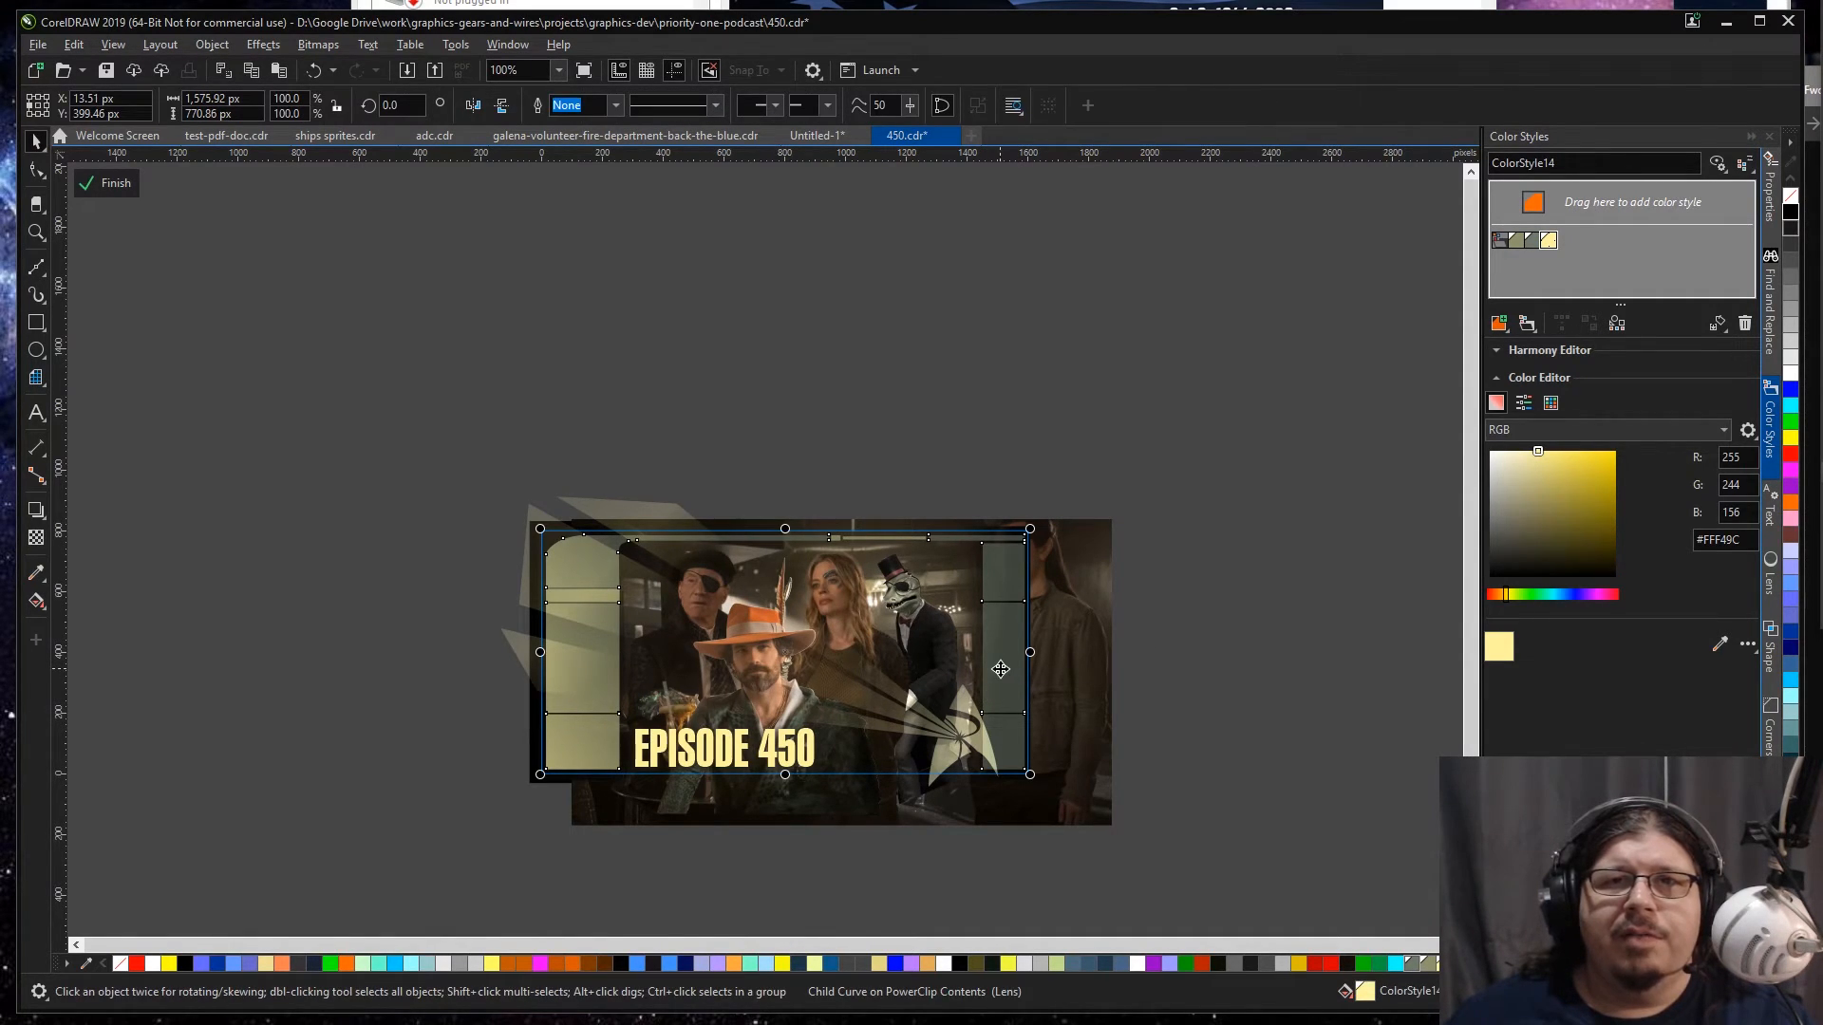
left_click(35, 539)
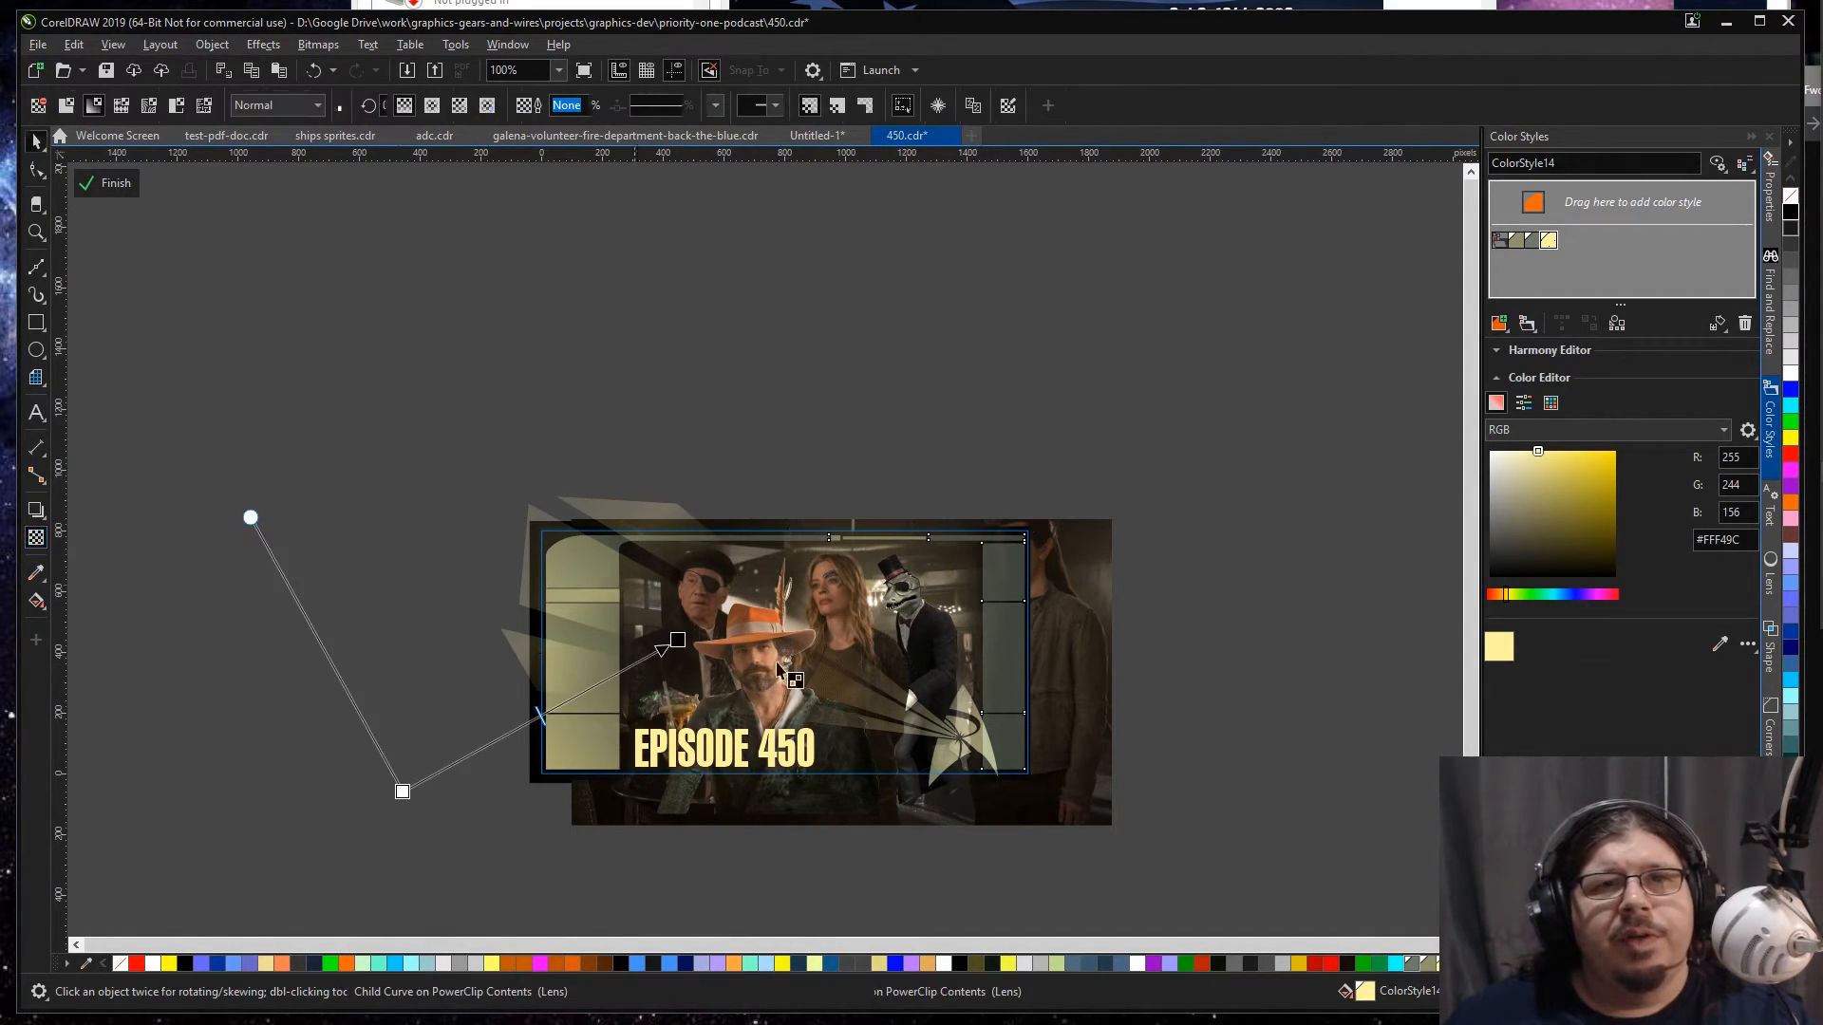
left_click(677, 641)
left_click(709, 663)
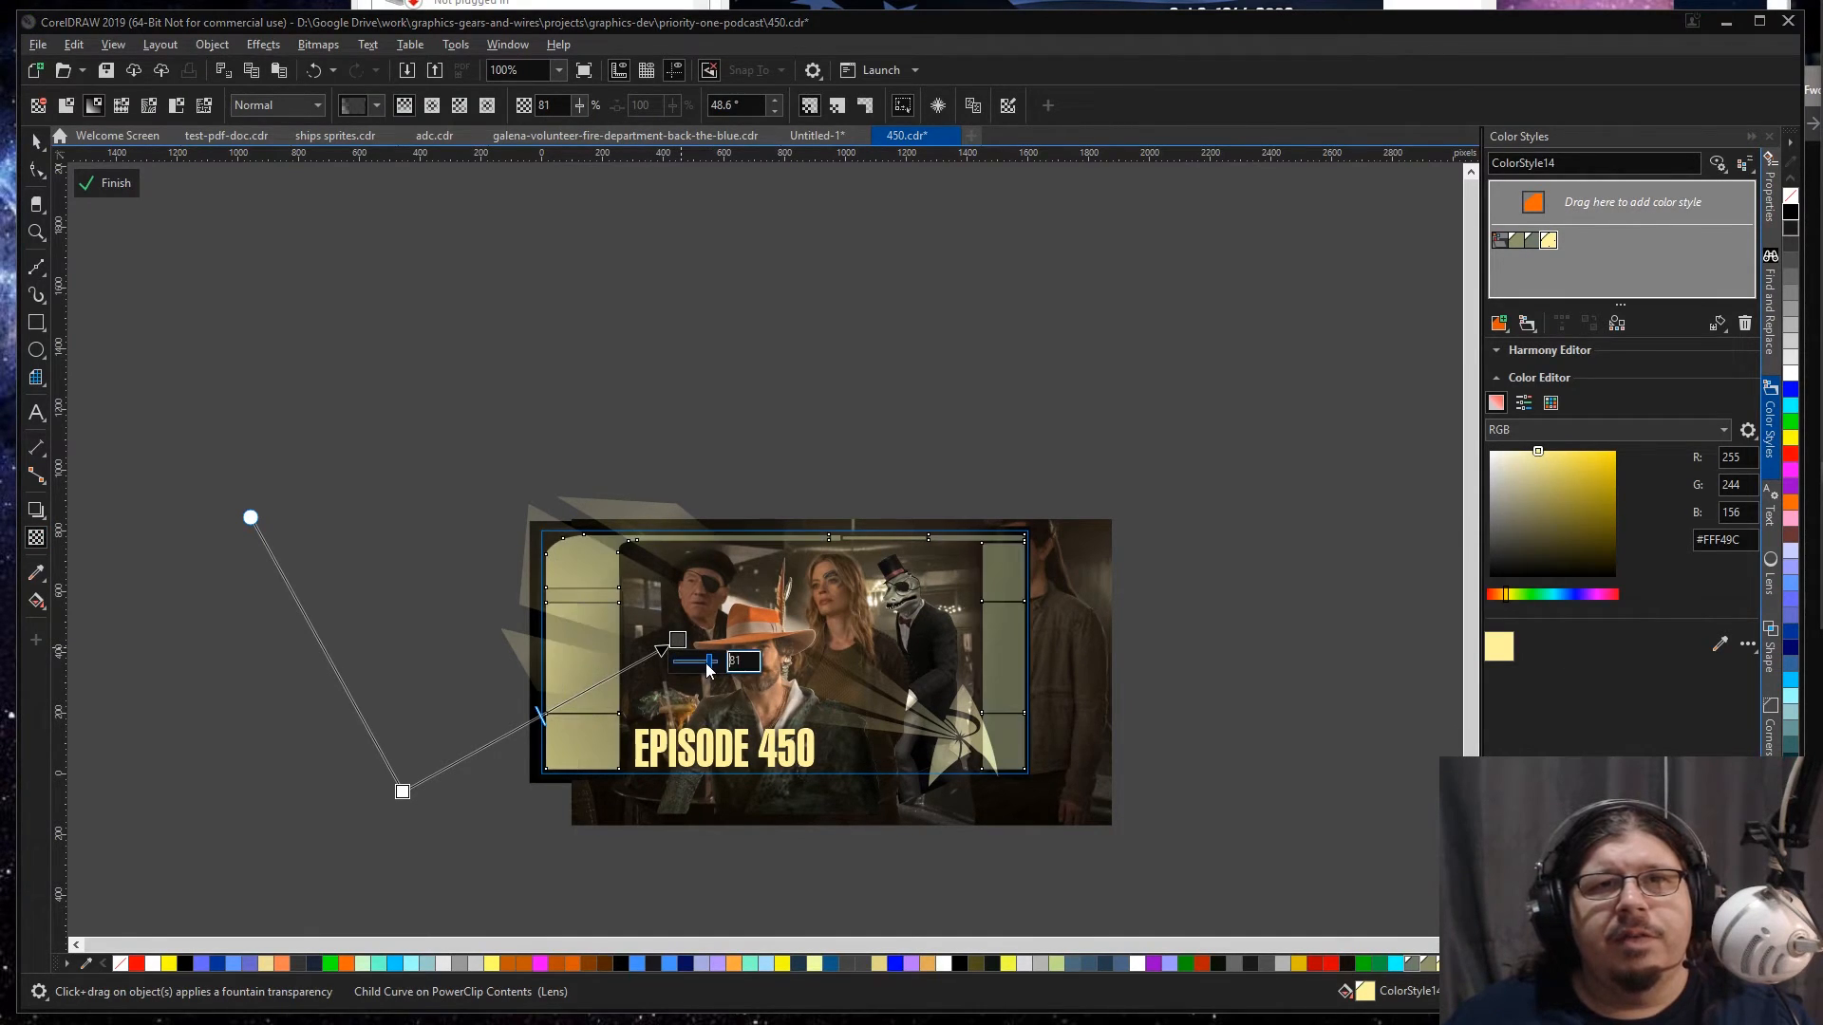
left_click(402, 791)
left_click_drag(399, 814, 433, 817)
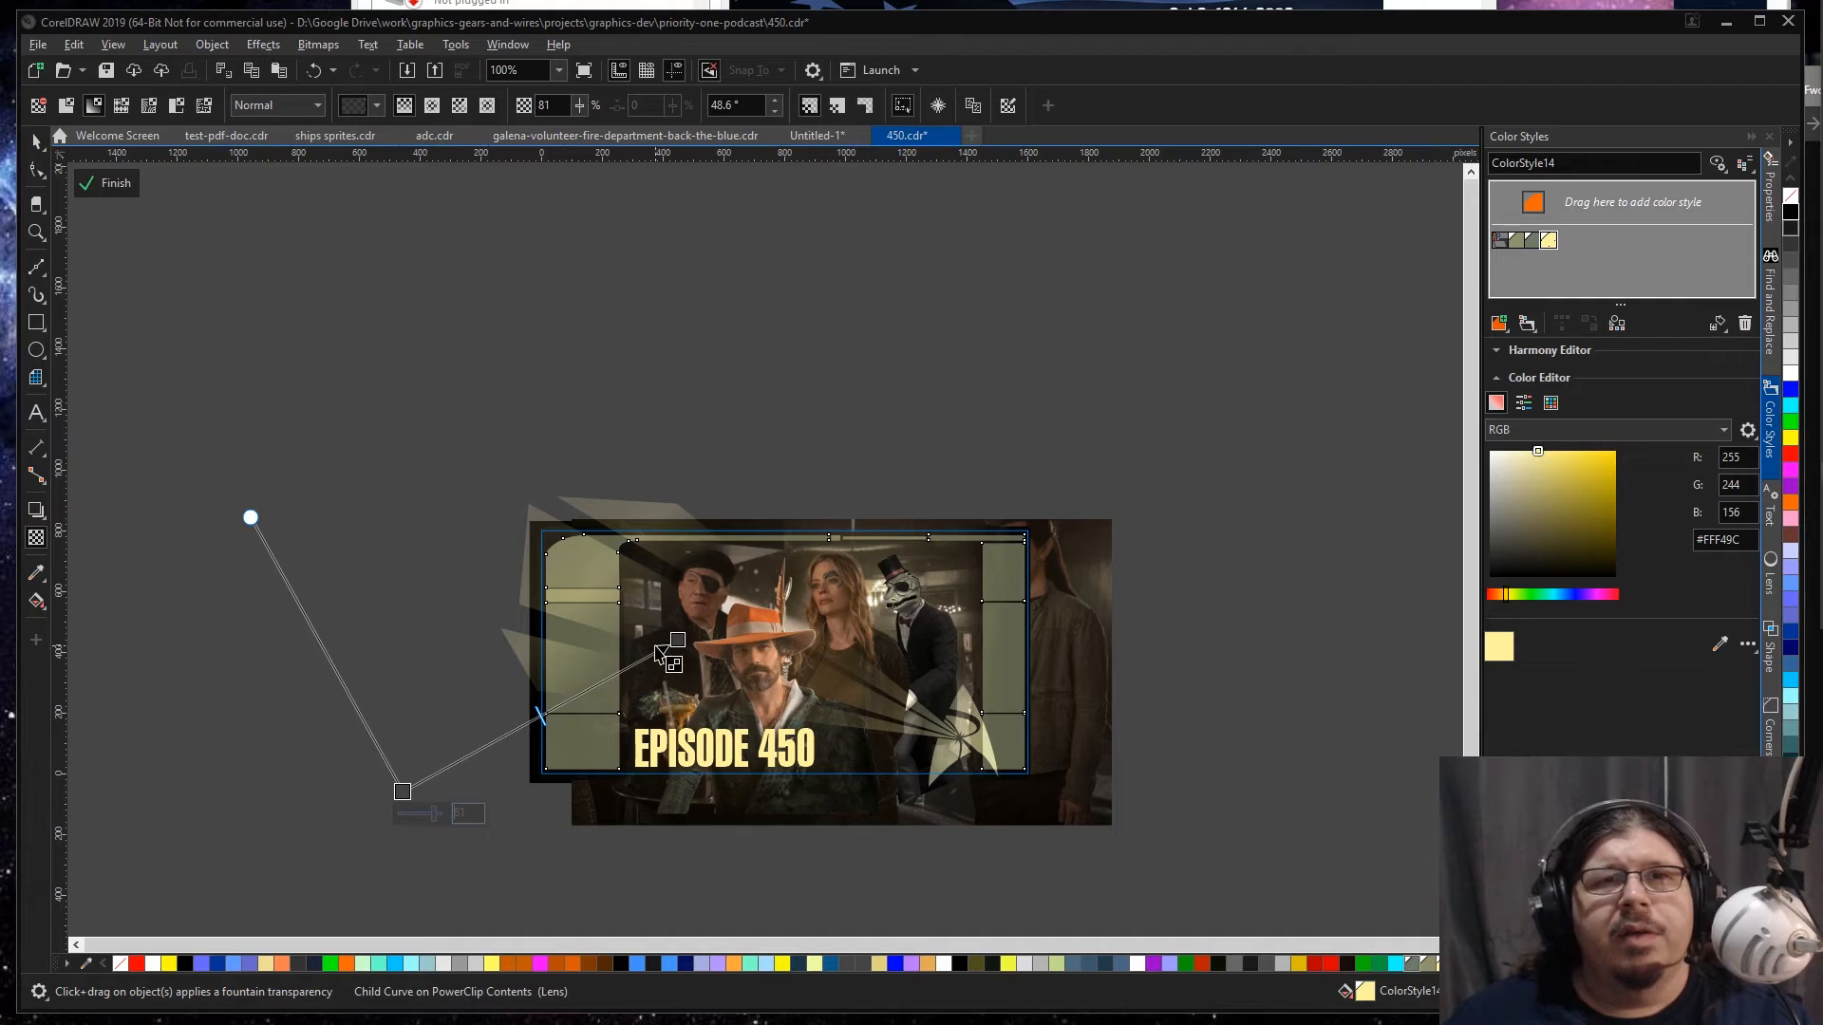
left_click(677, 640)
left_click_drag(710, 661, 726, 668)
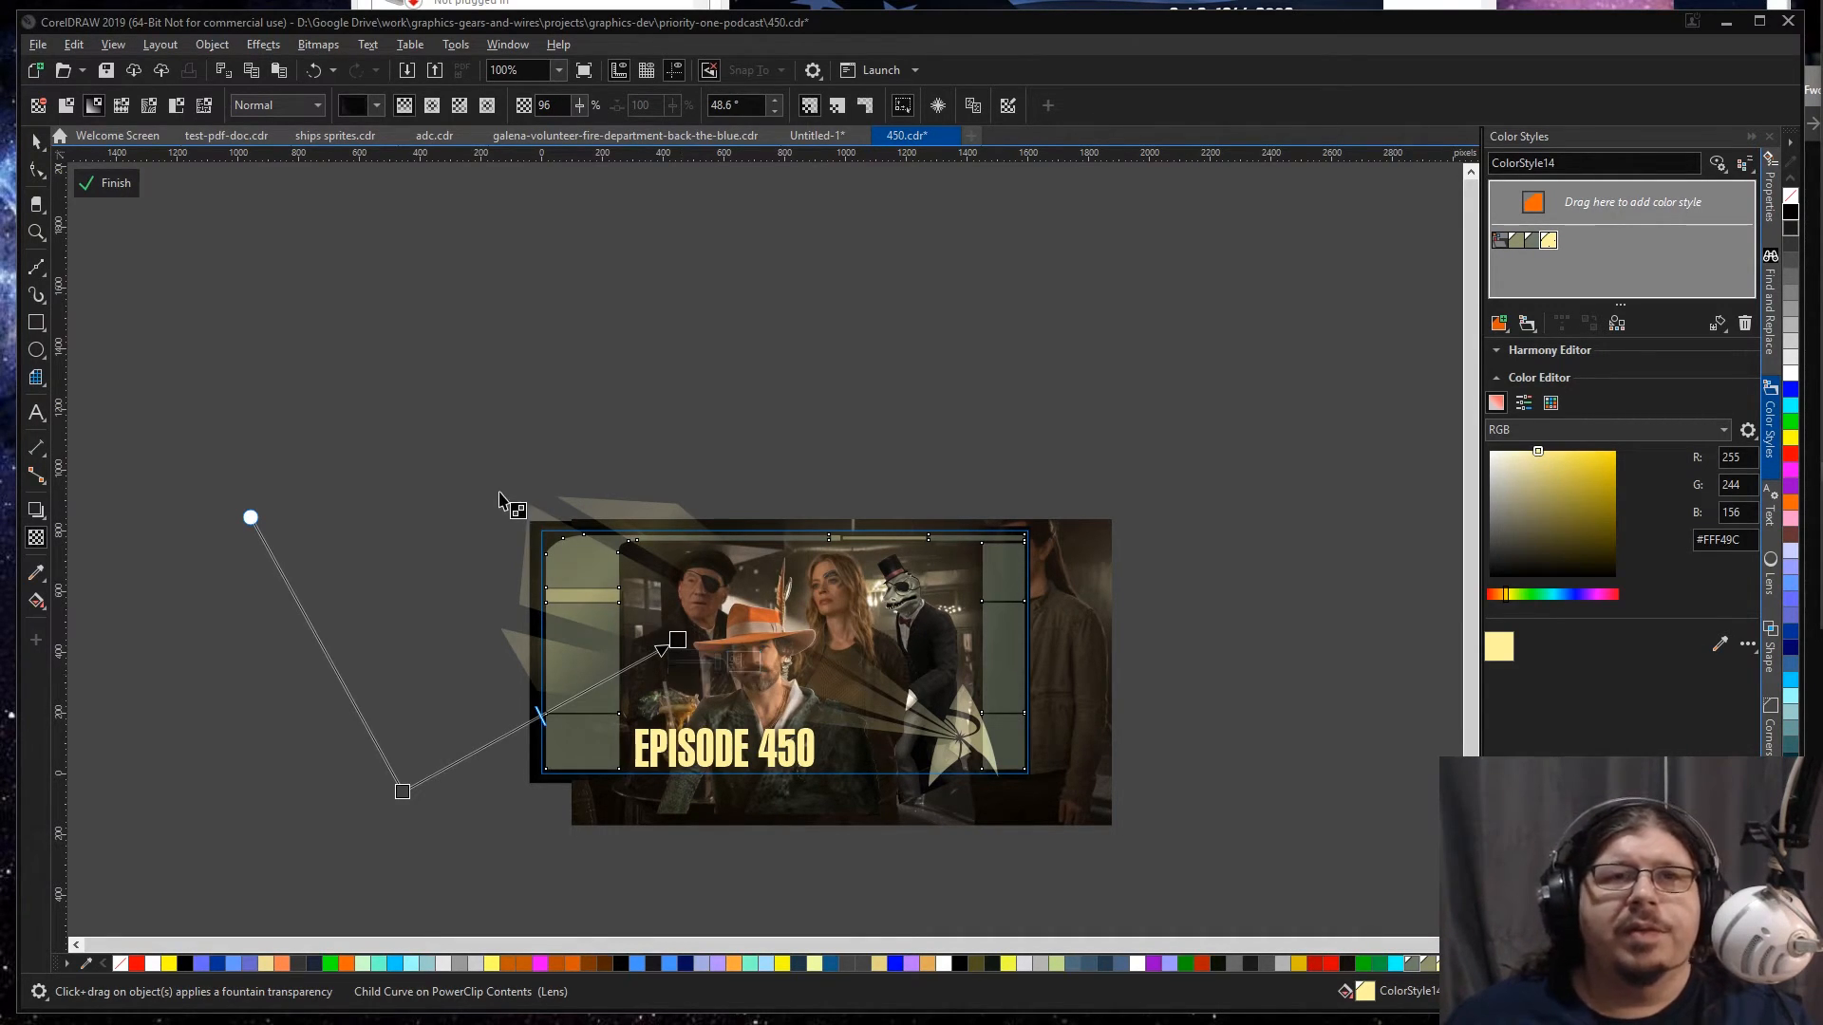
Step: Finish editing the PowerClip contents and review the adjusted frame panels across the site banner
left_click(36, 141)
left_click(268, 314)
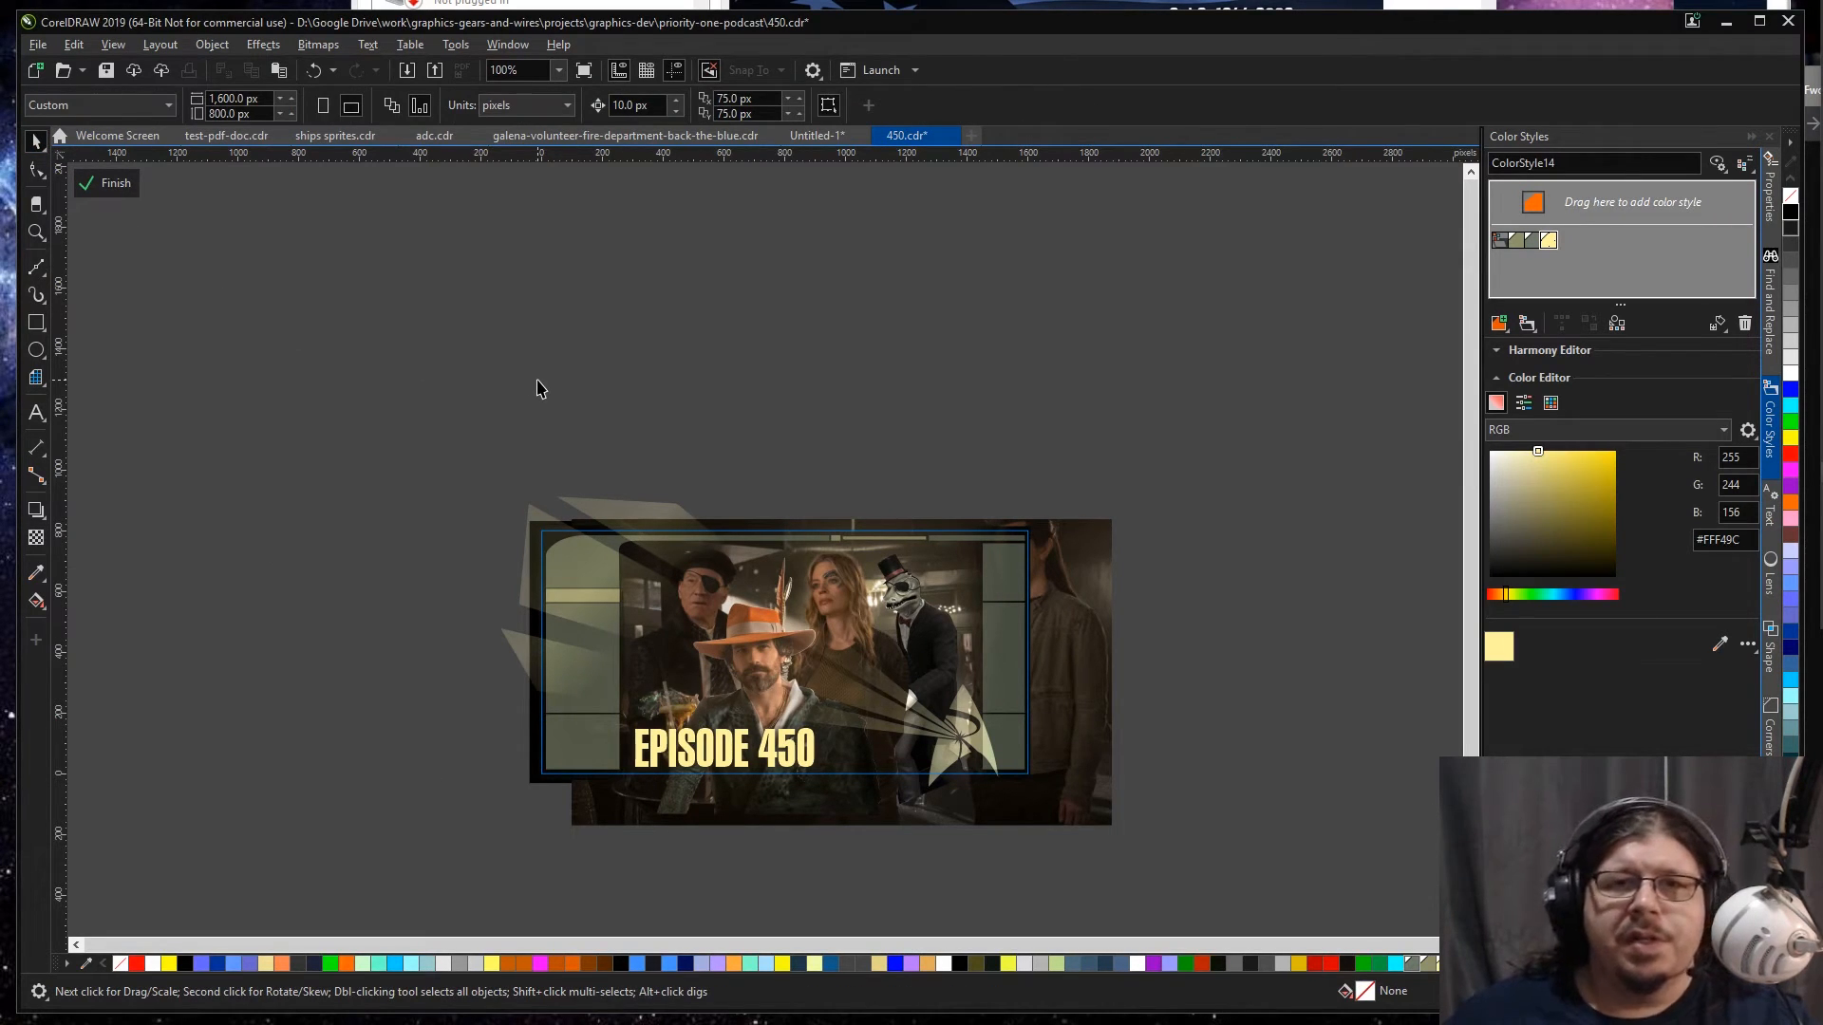
left_click(538, 382, "ctrl")
key("F4")
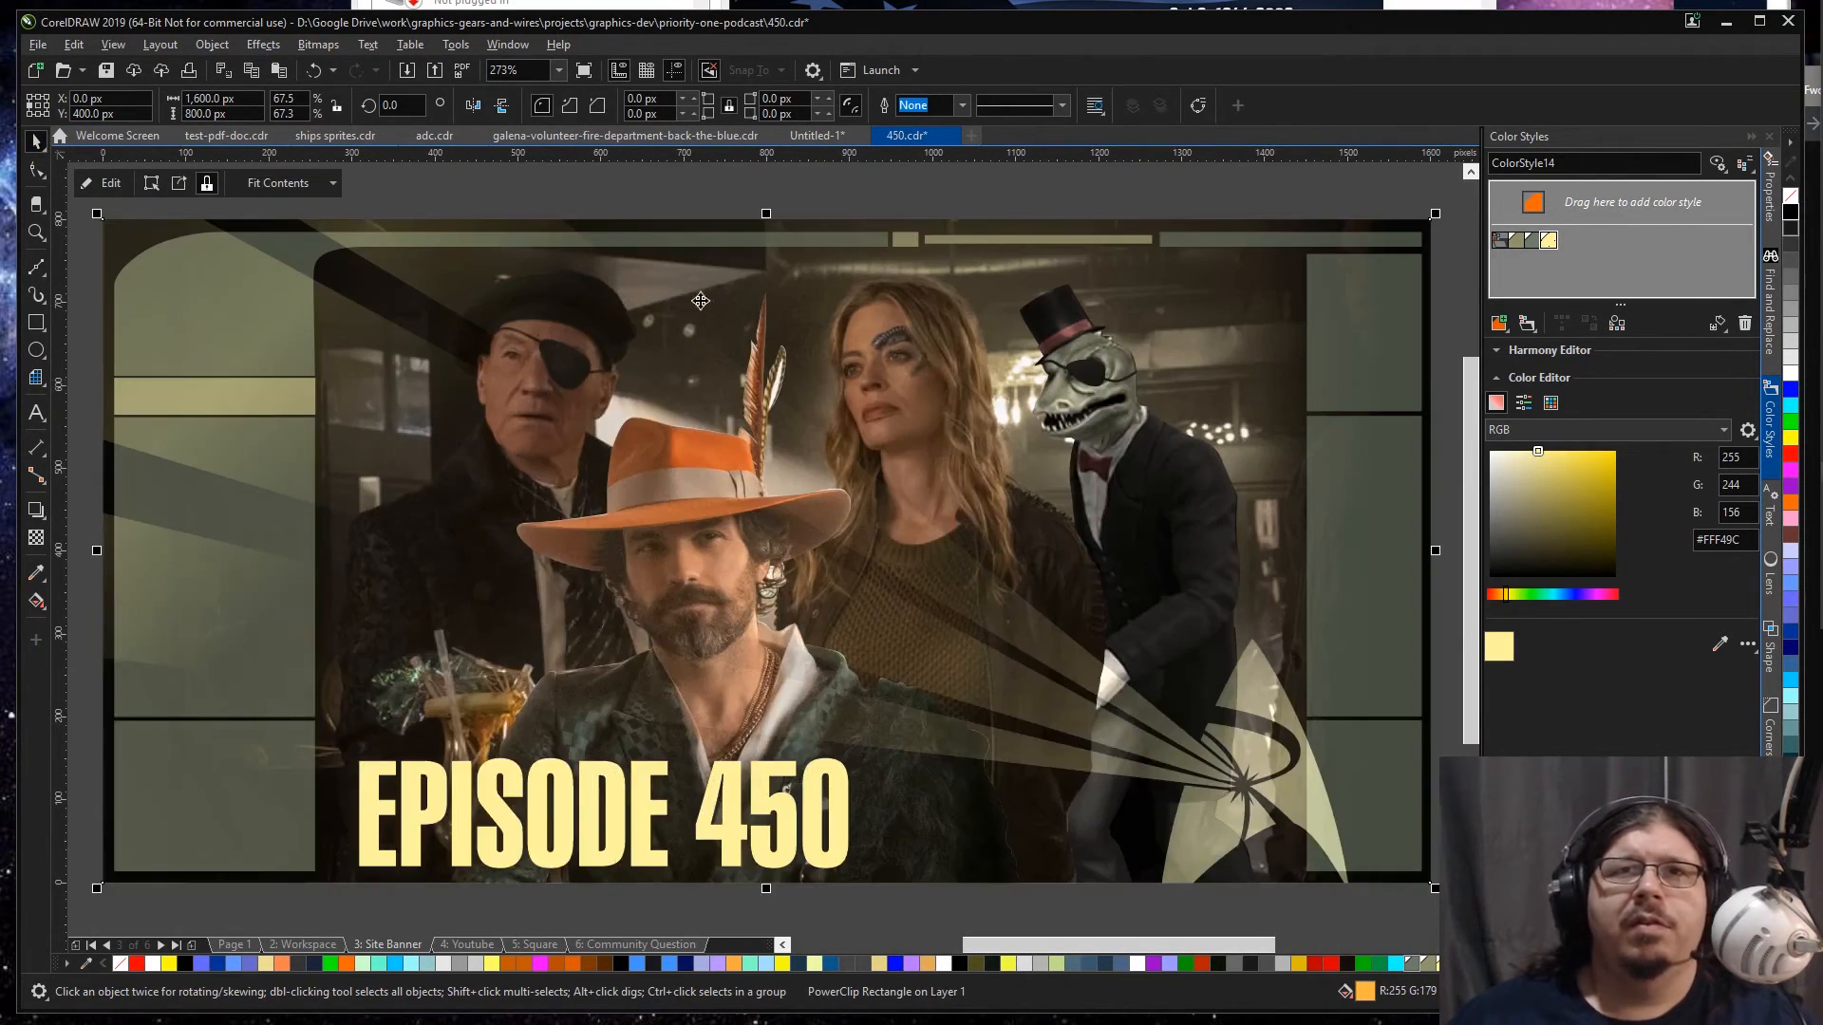
left_click(1005, 213)
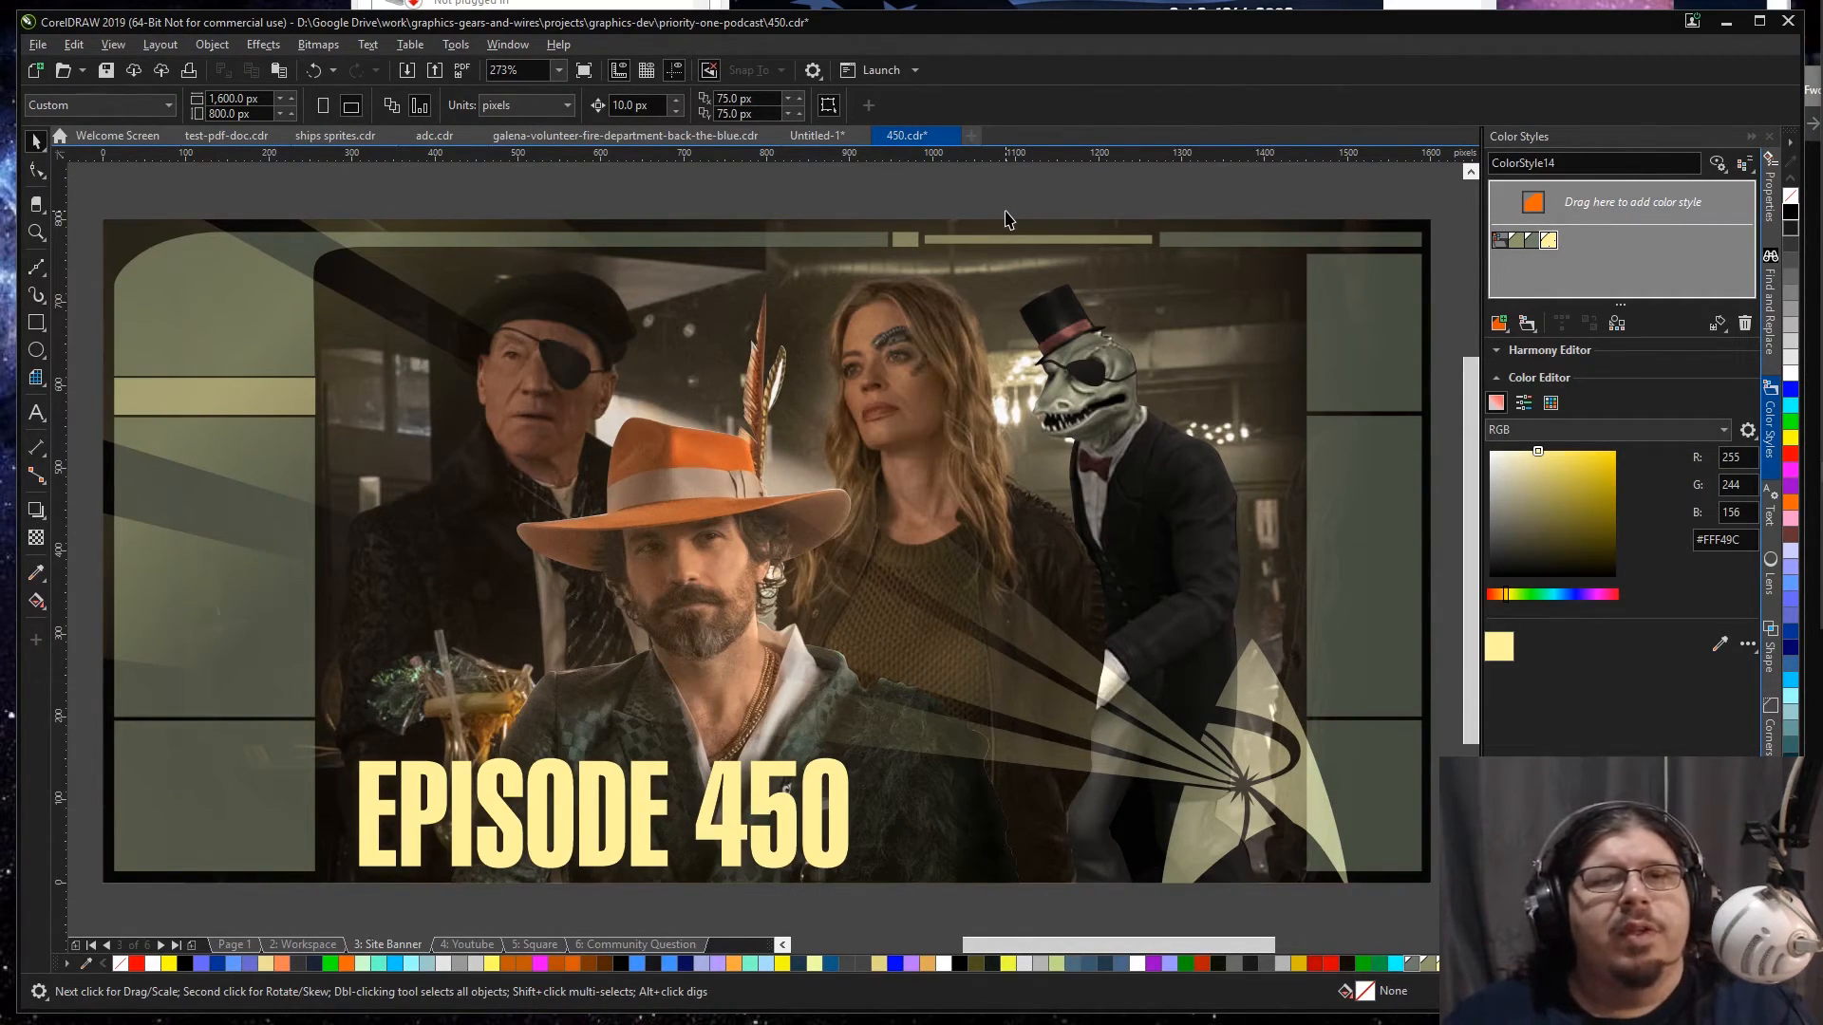
scroll(1005, 217, "down", 4)
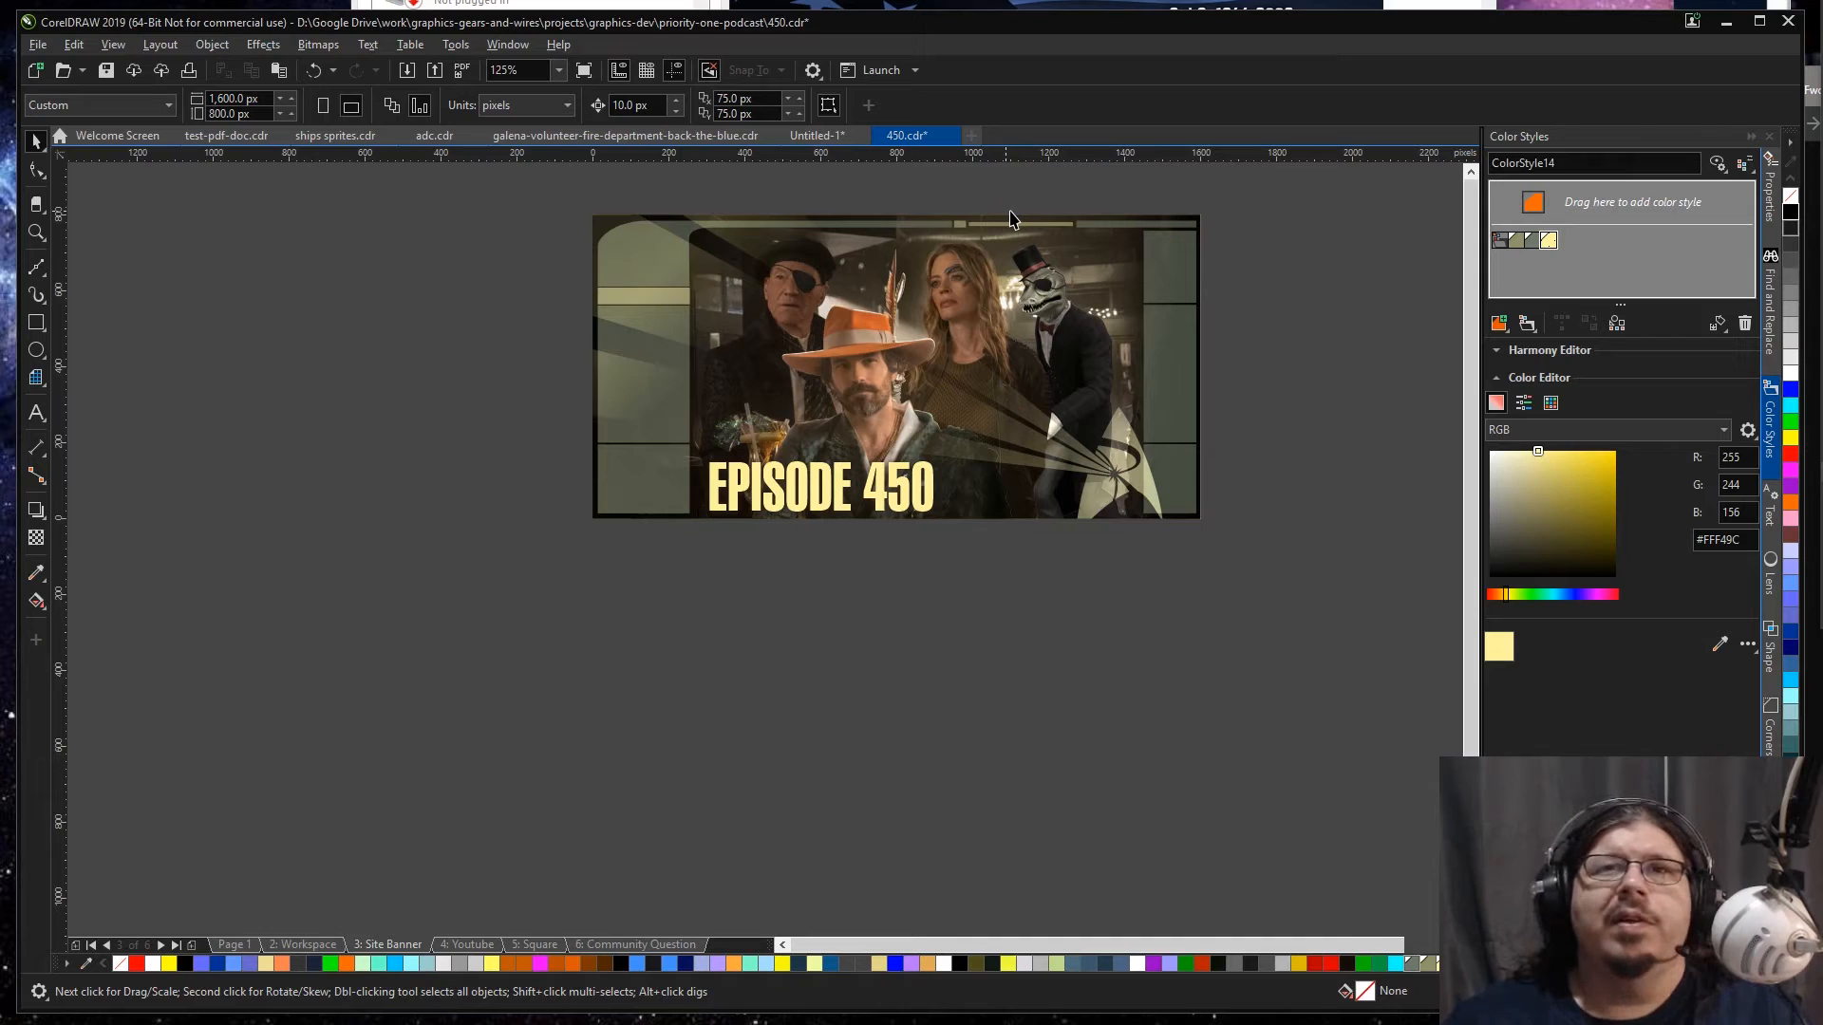
key("ctrl+a")
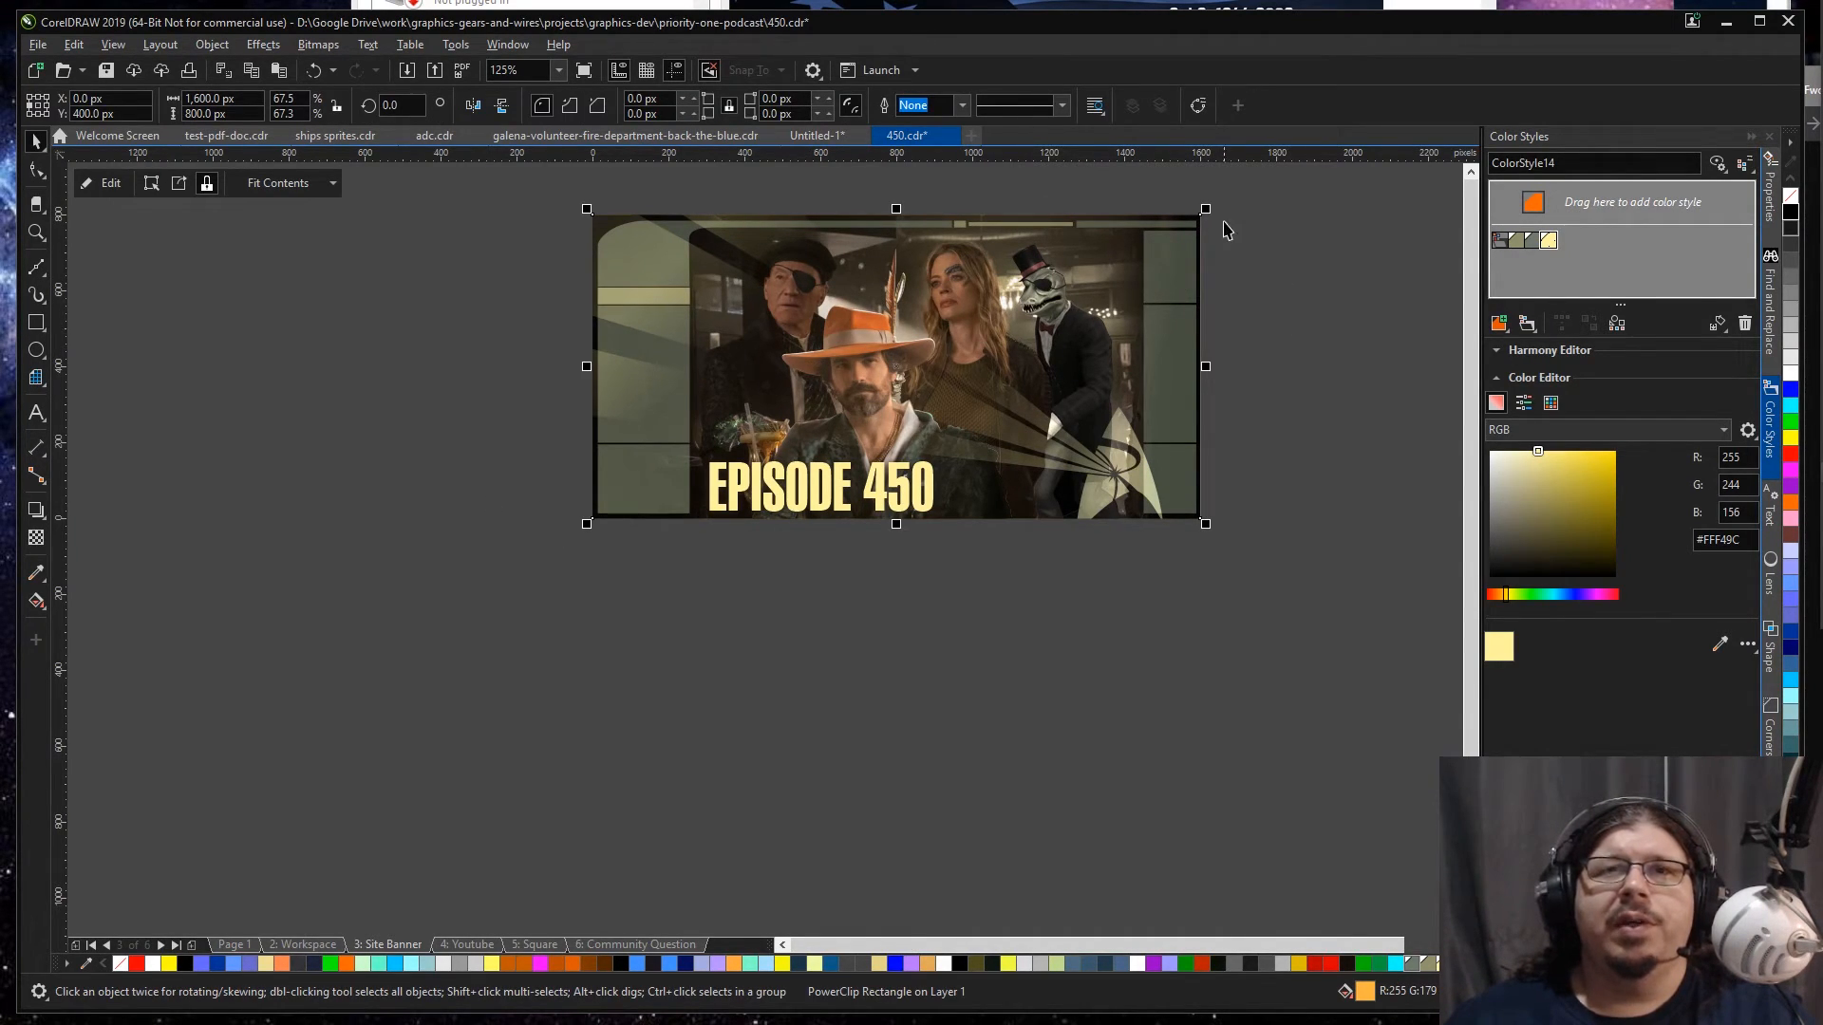
scroll(1232, 216, "up", 4)
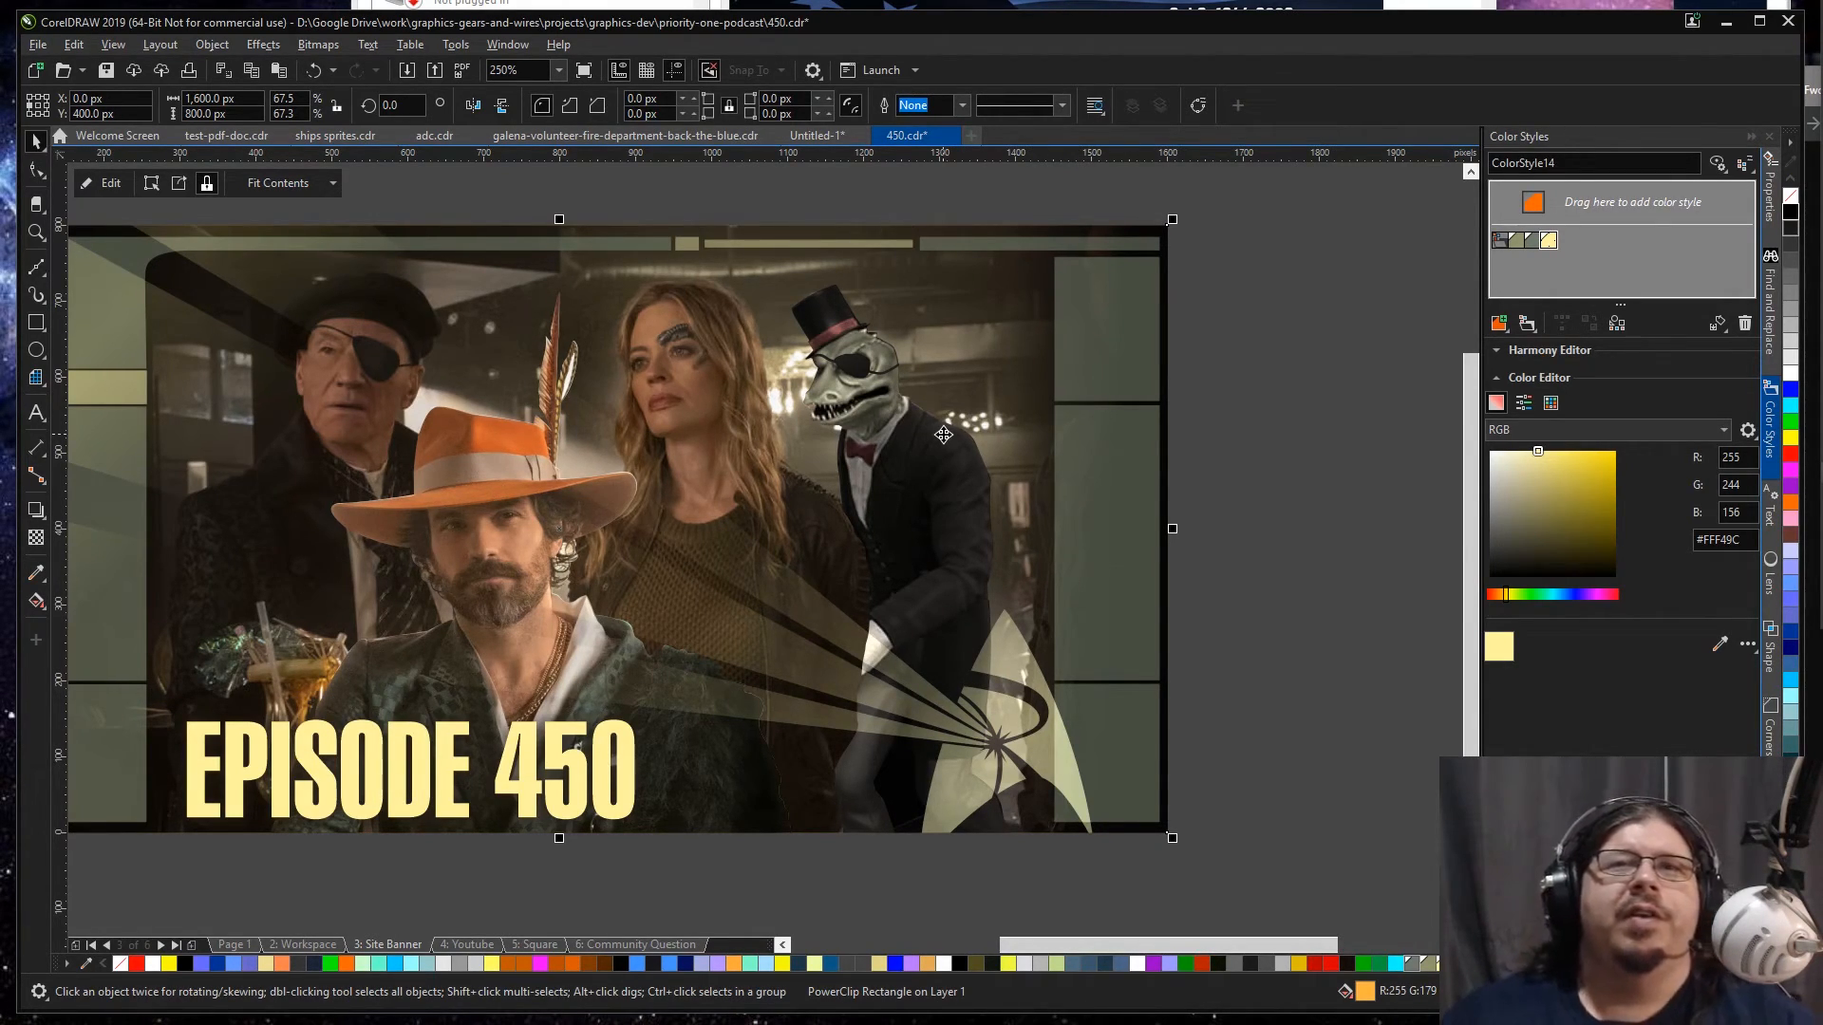
left_click(1245, 310)
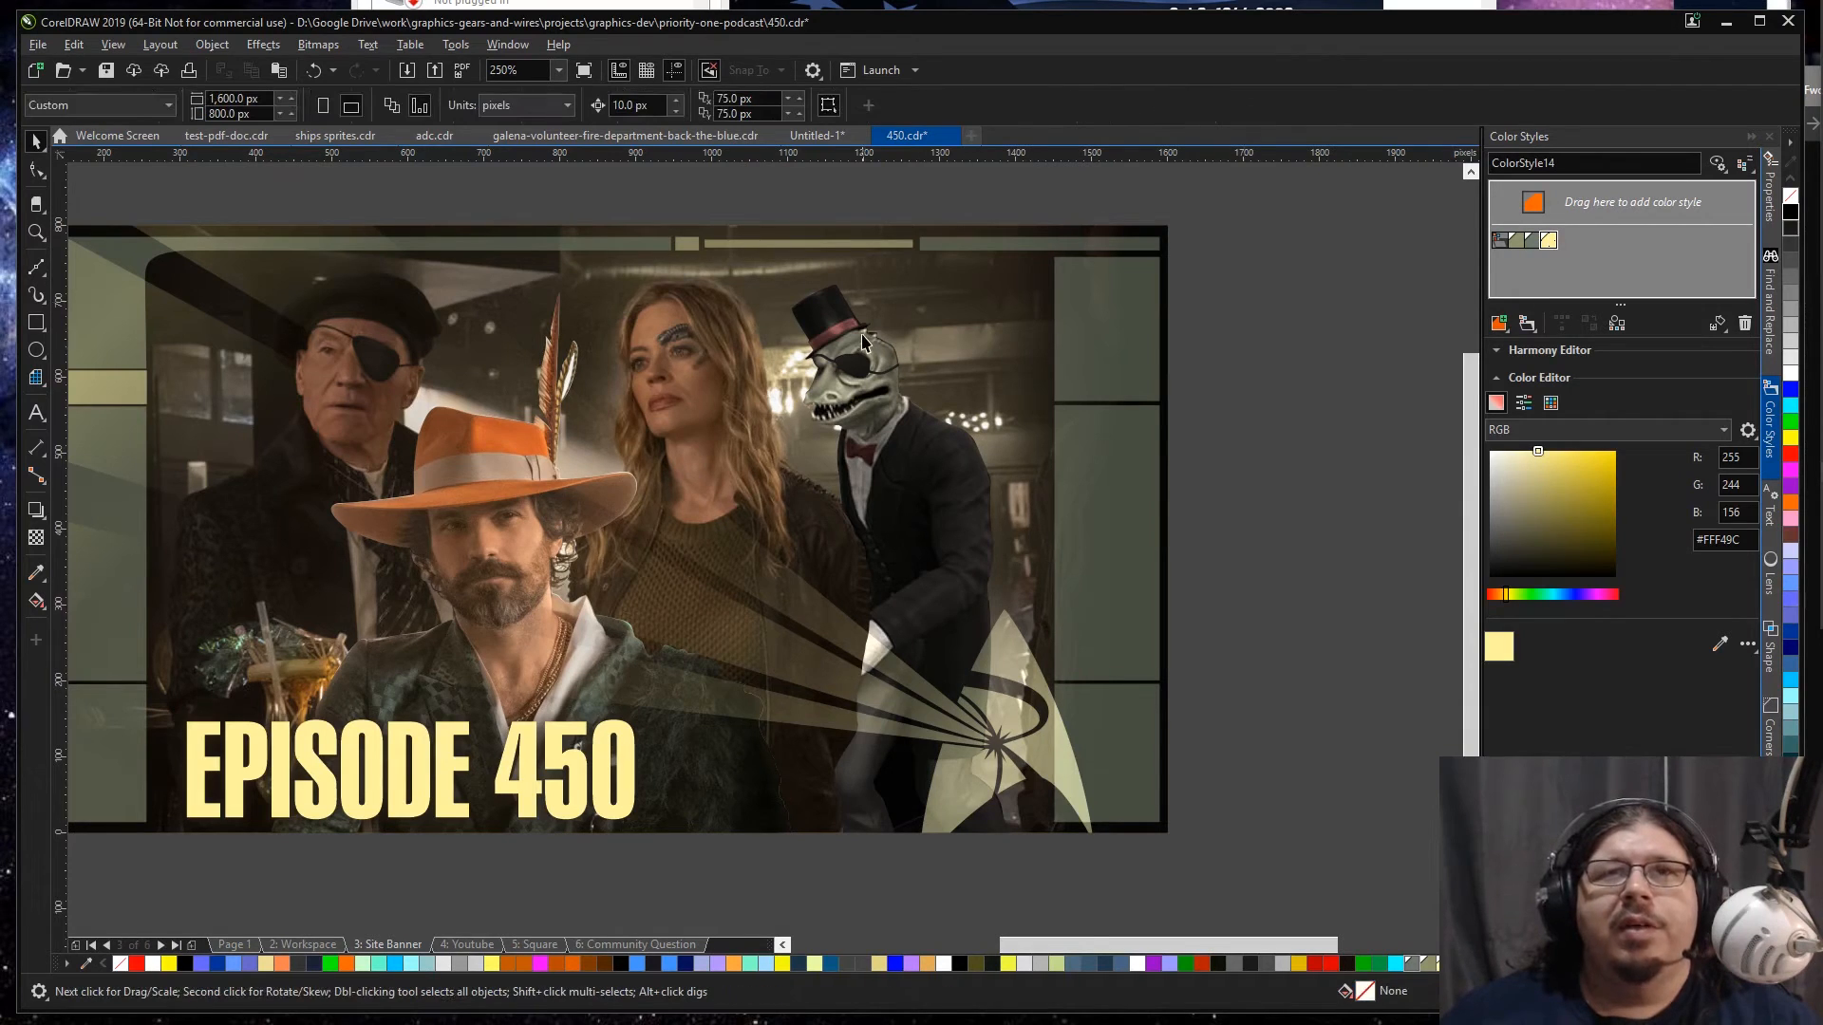
Step: Reopen the PowerClip contents and move the reptile figure's outline nodes inward to trim the stray light fringe behind the top hat's brim
scroll(862, 342, "up", 5)
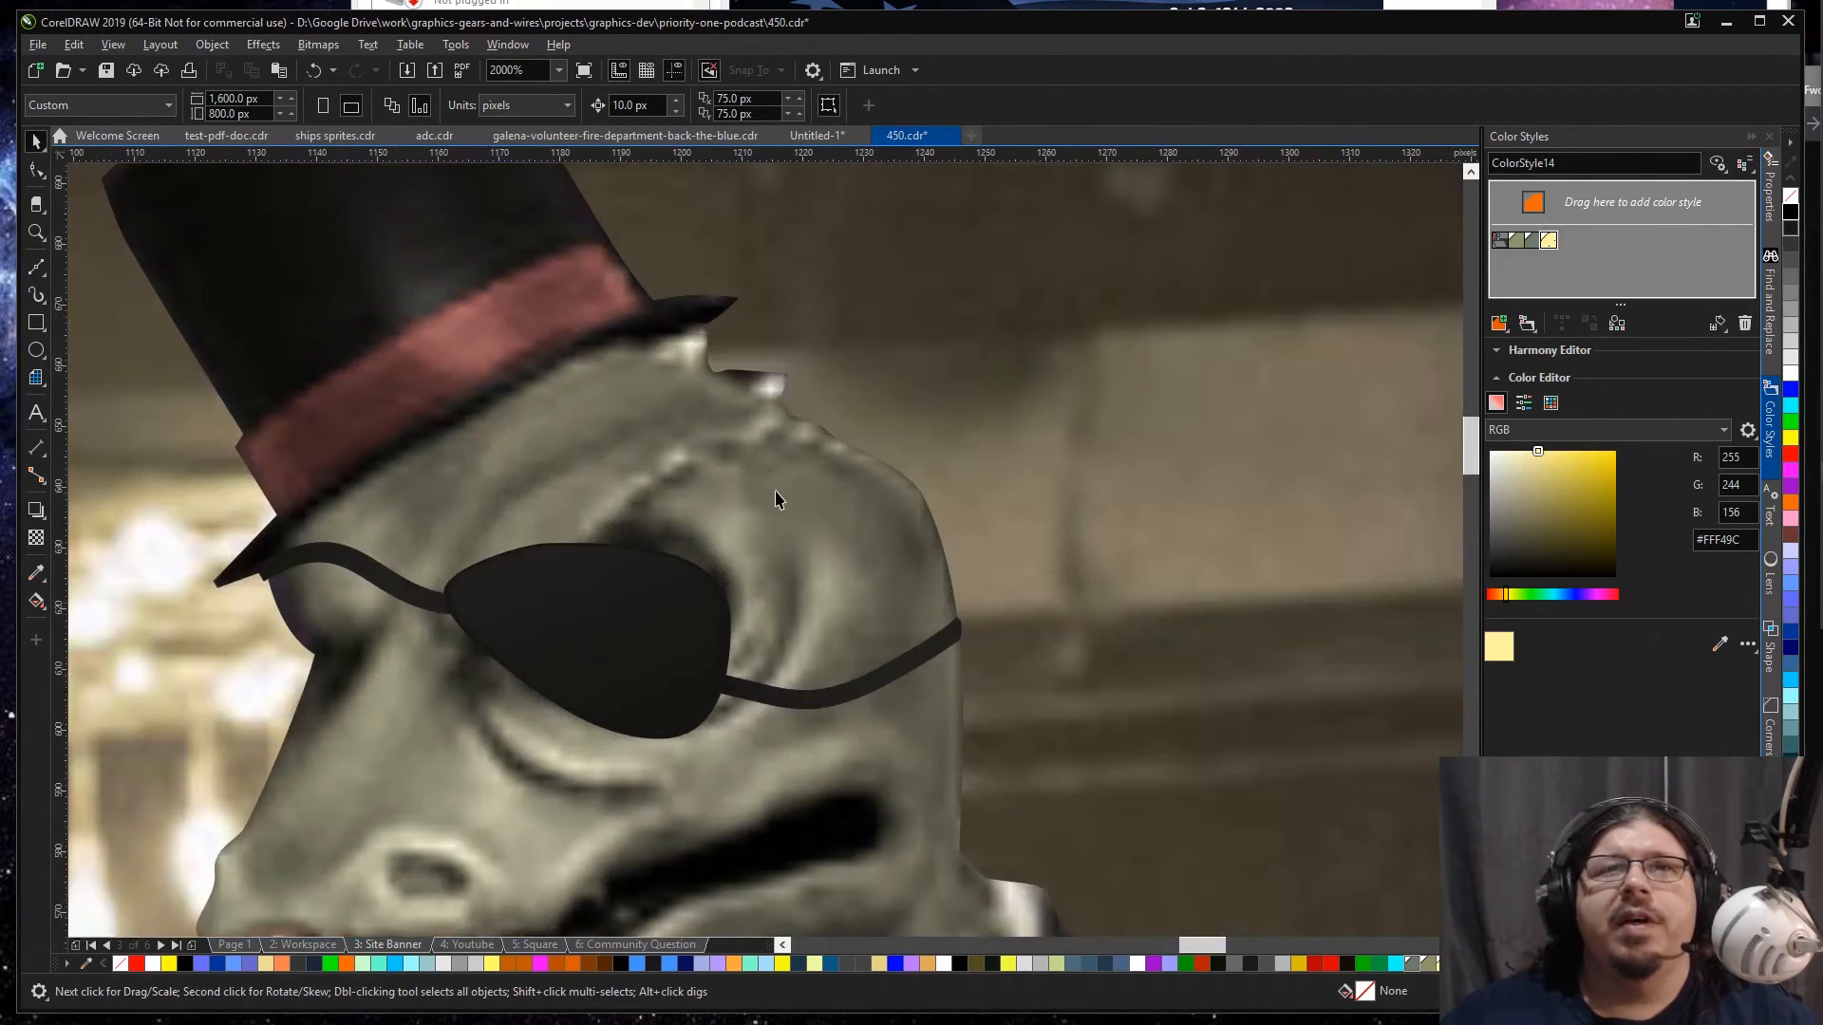
left_click(778, 496)
scroll(806, 479, "down", 4)
double_click(807, 484)
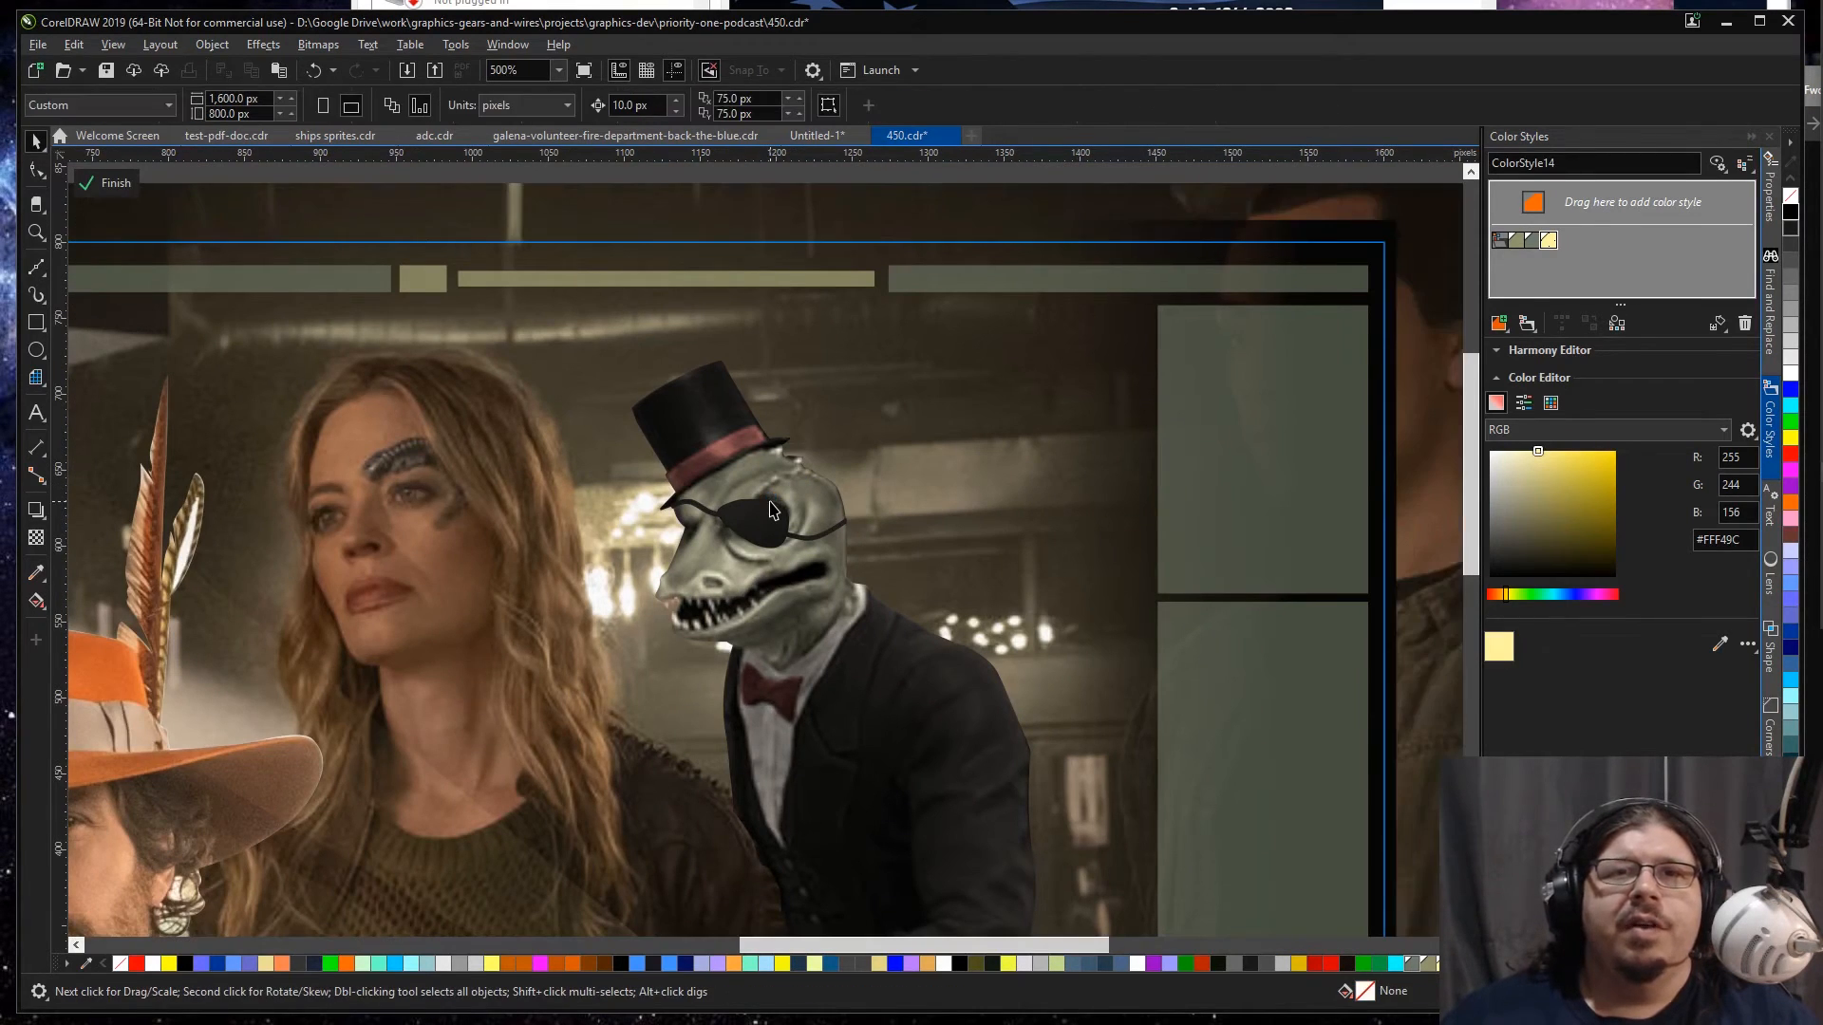
left_click(788, 484)
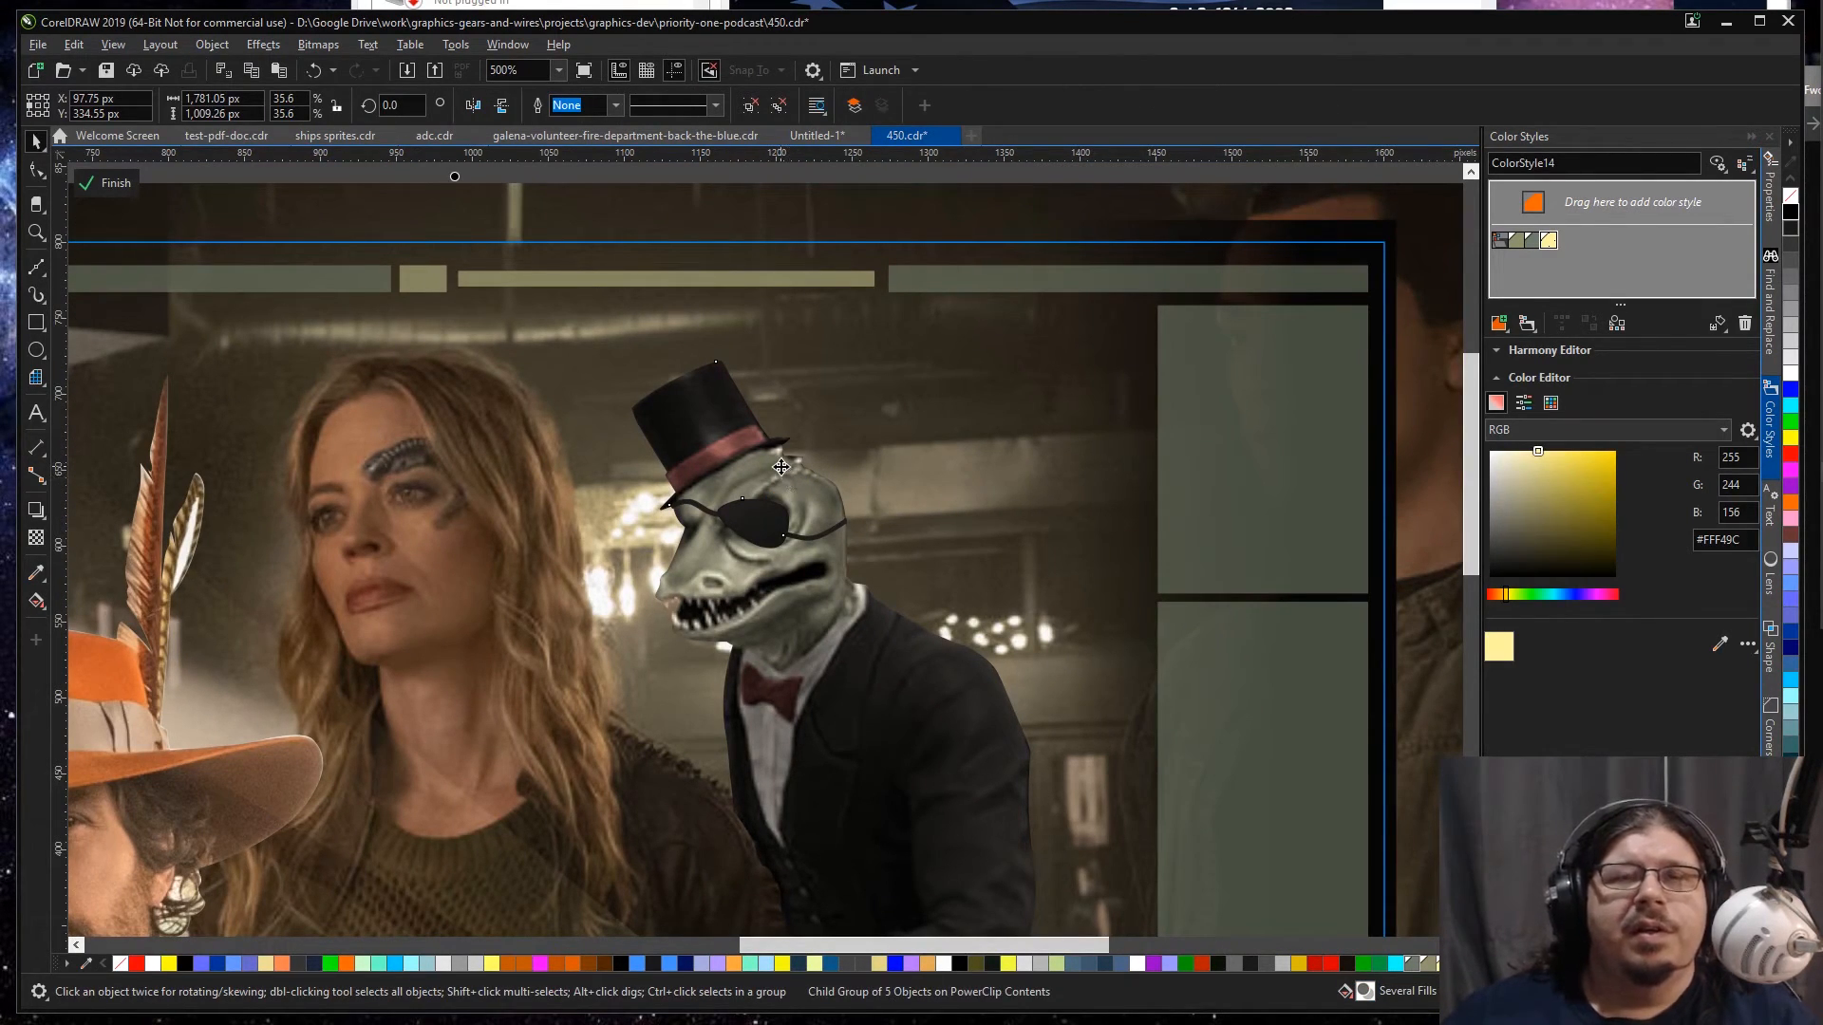
double_click(816, 477)
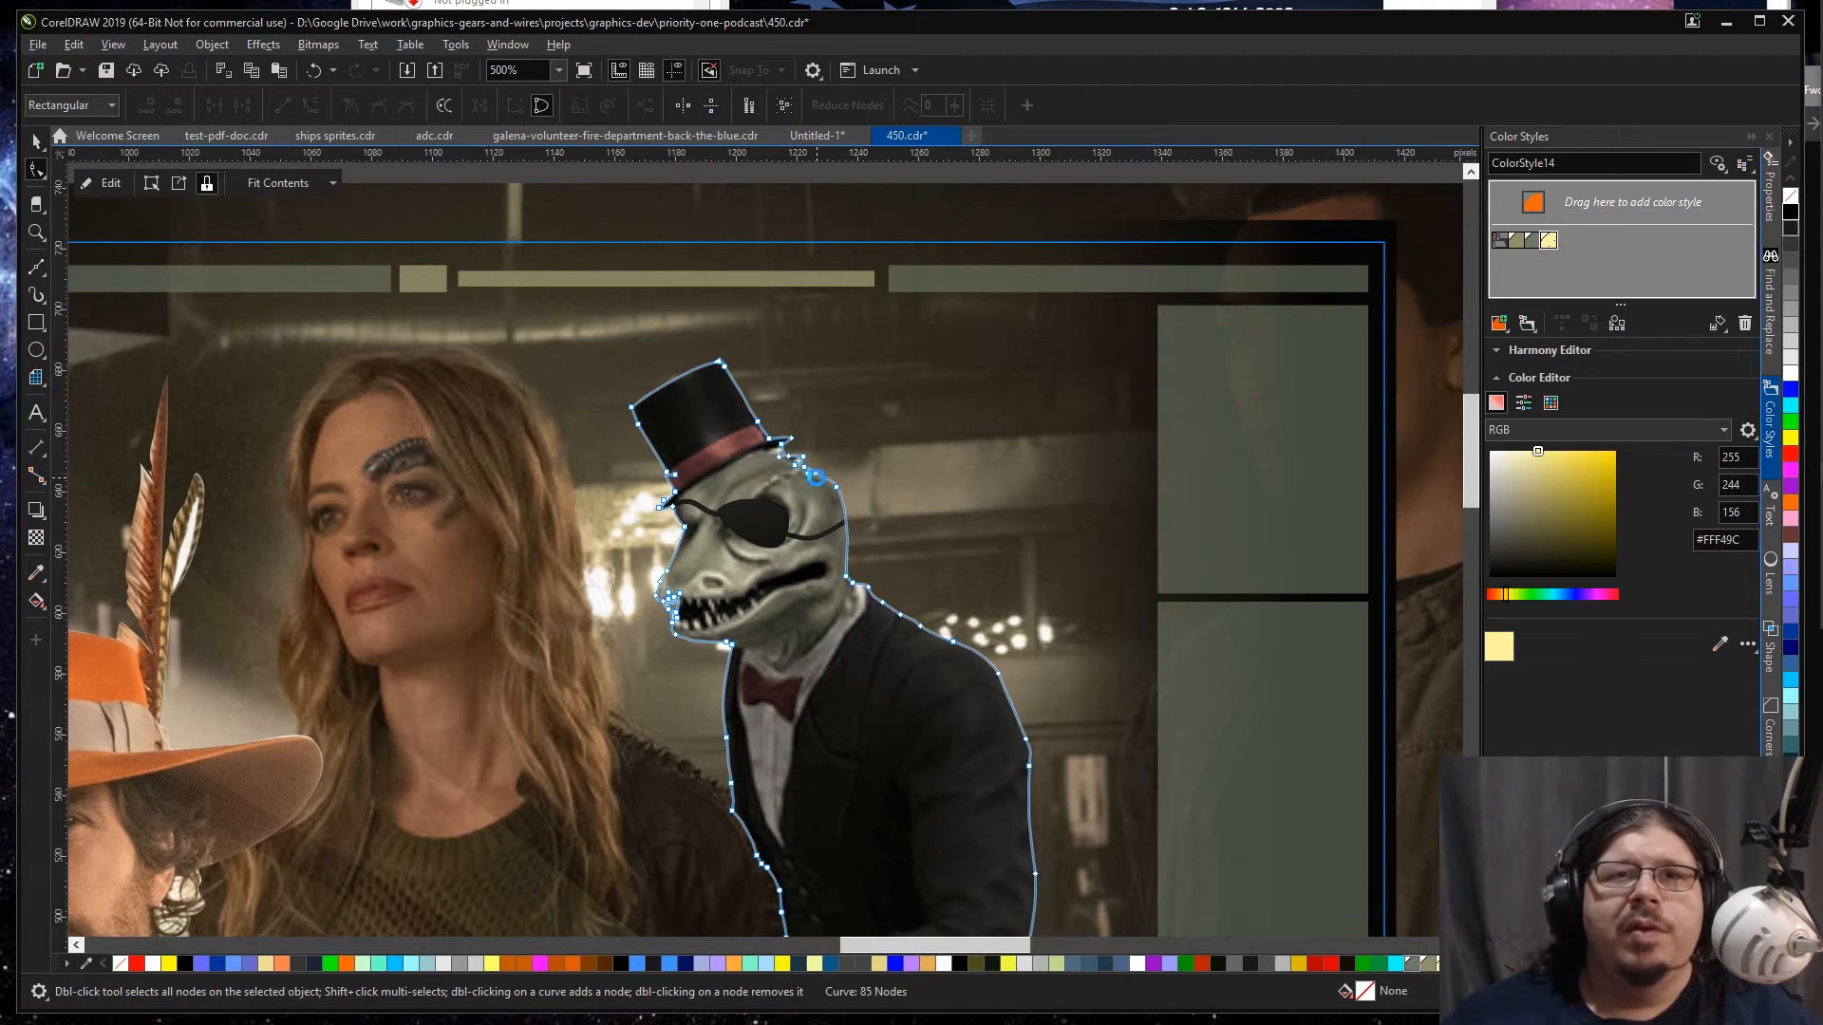
scroll(817, 477, "up", 5)
scroll(816, 477, "up", 6)
left_click_drag(801, 440, 673, 362)
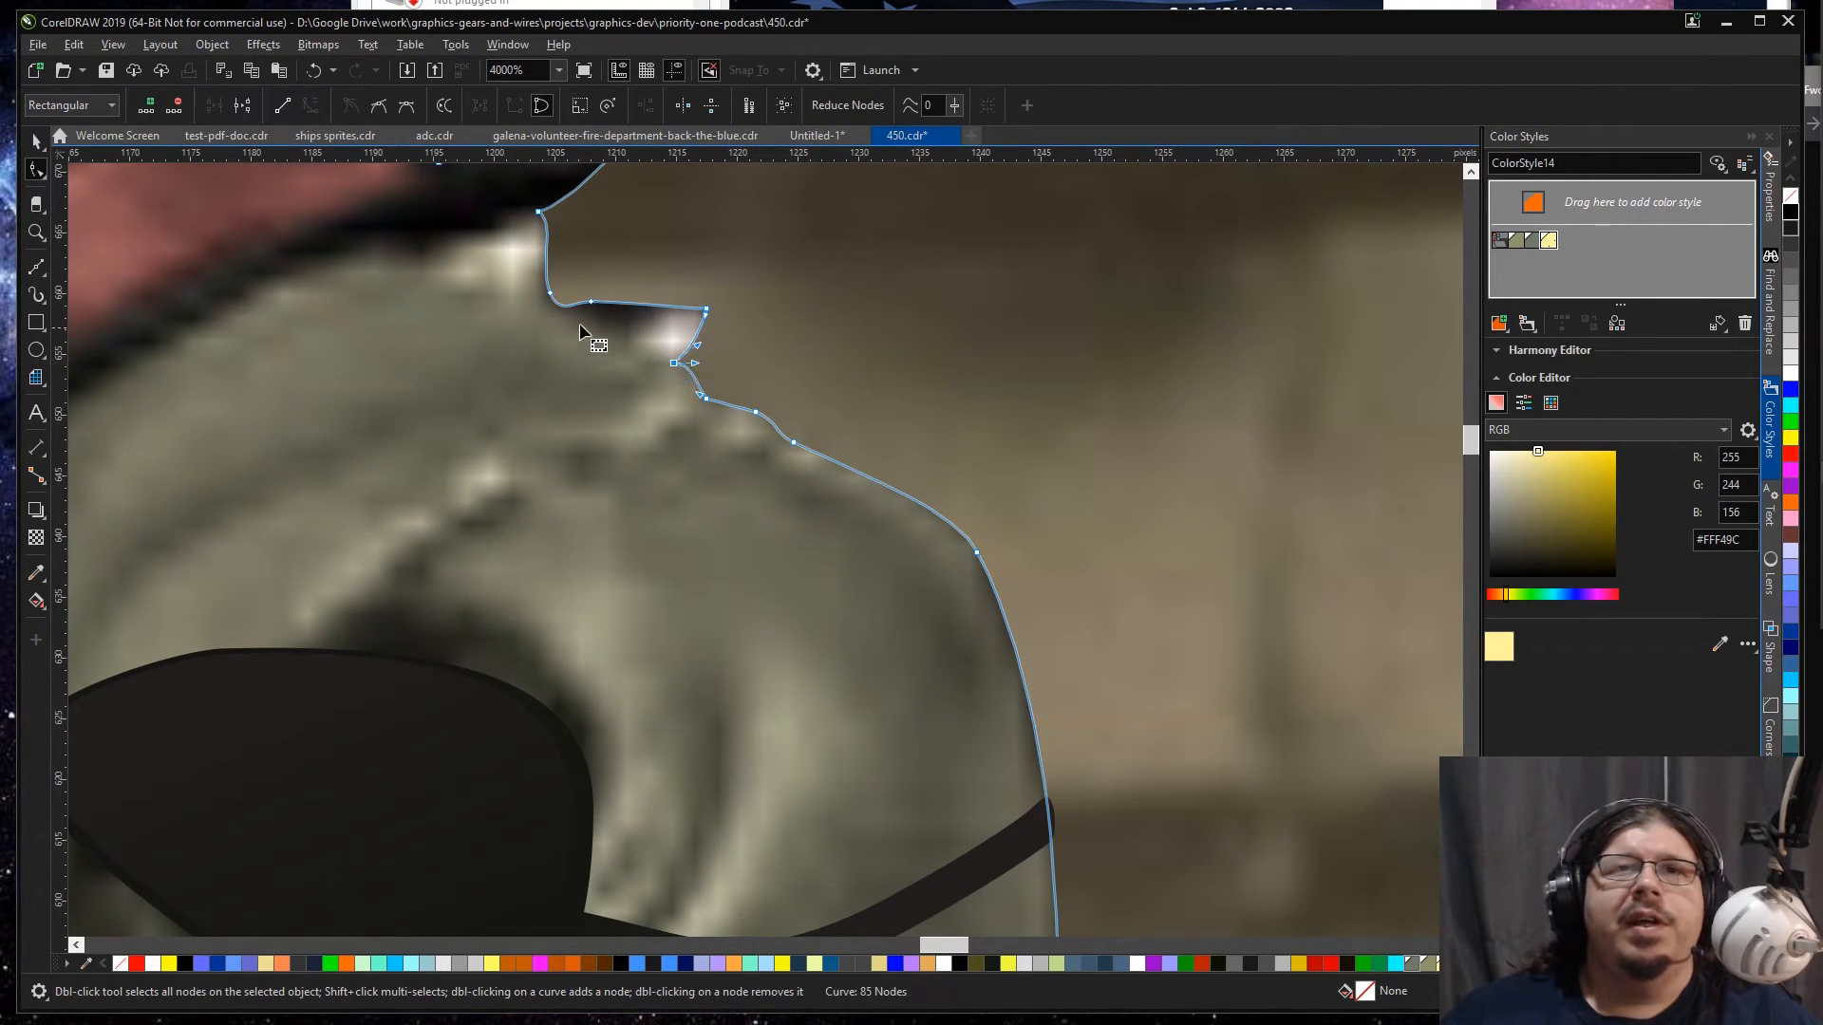
left_click_drag(589, 301, 533, 293)
left_click_drag(553, 220, 535, 239)
Step: Tighten the reptile figure's outline at the neck and collar, and pull the eye-patch strap's end in to the head's edge
scroll(972, 549, "down", 4)
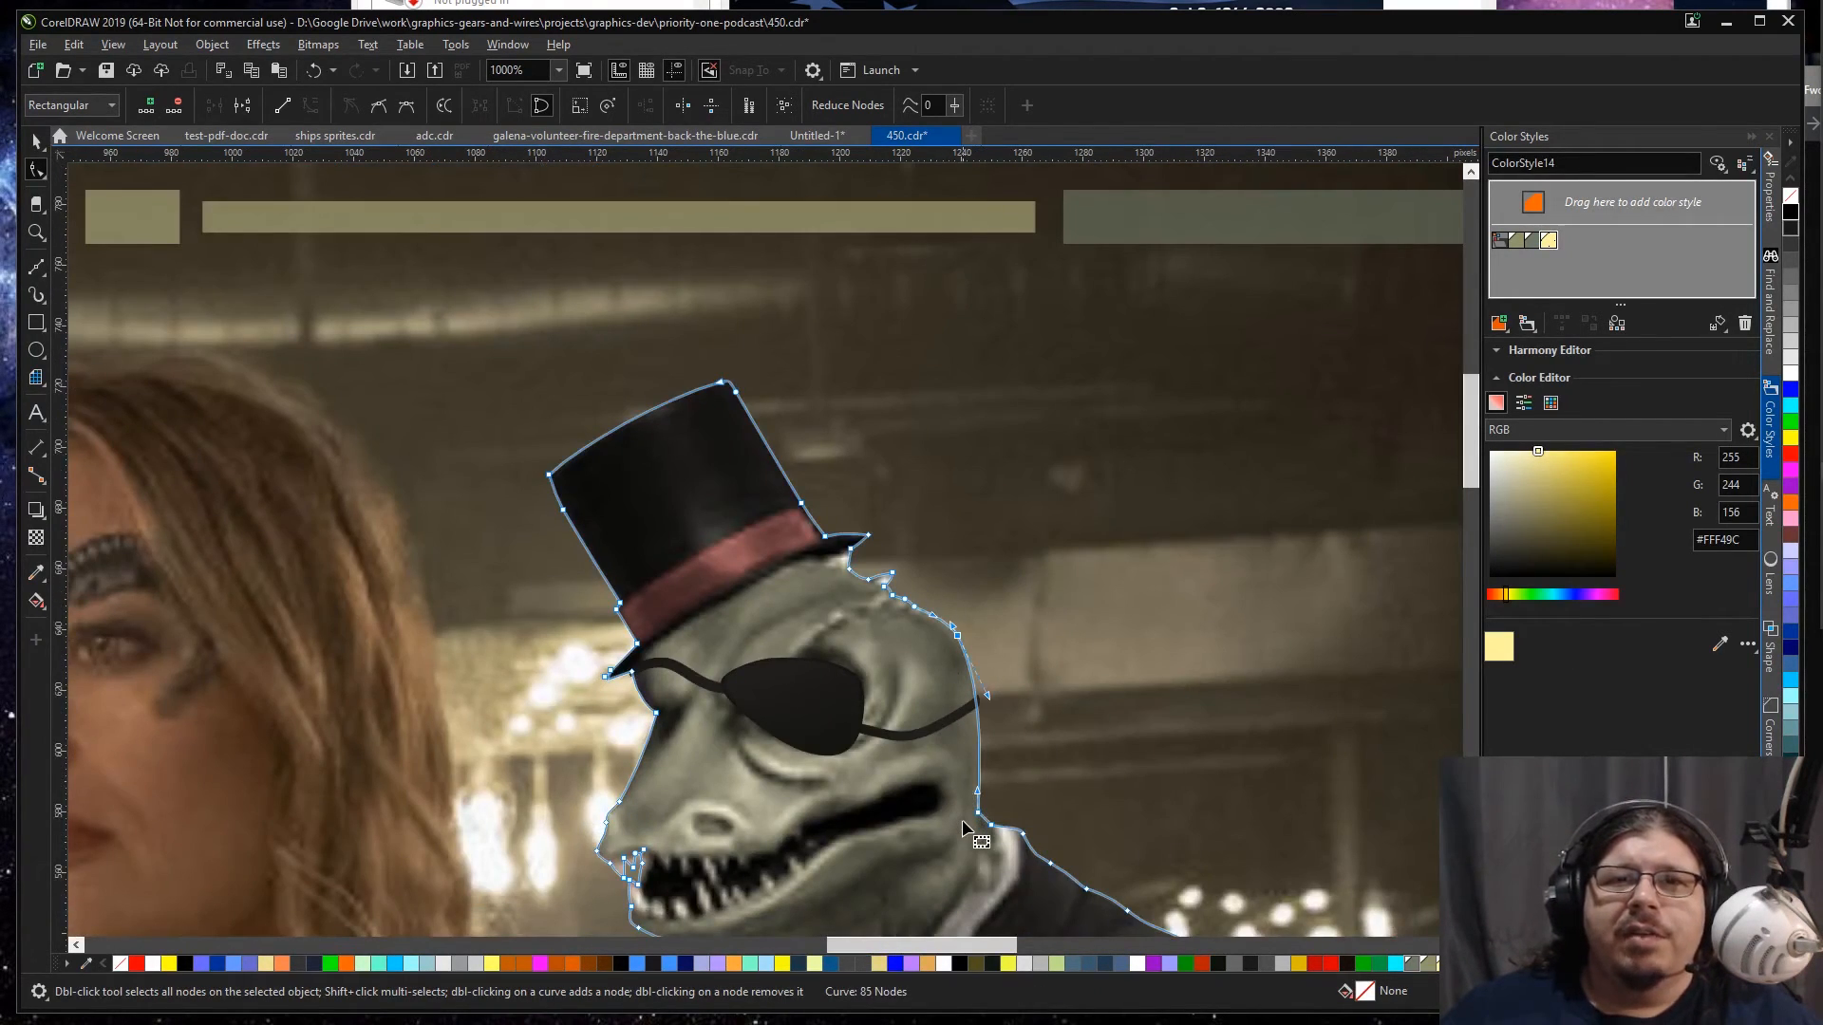
scroll(960, 817, "up", 4)
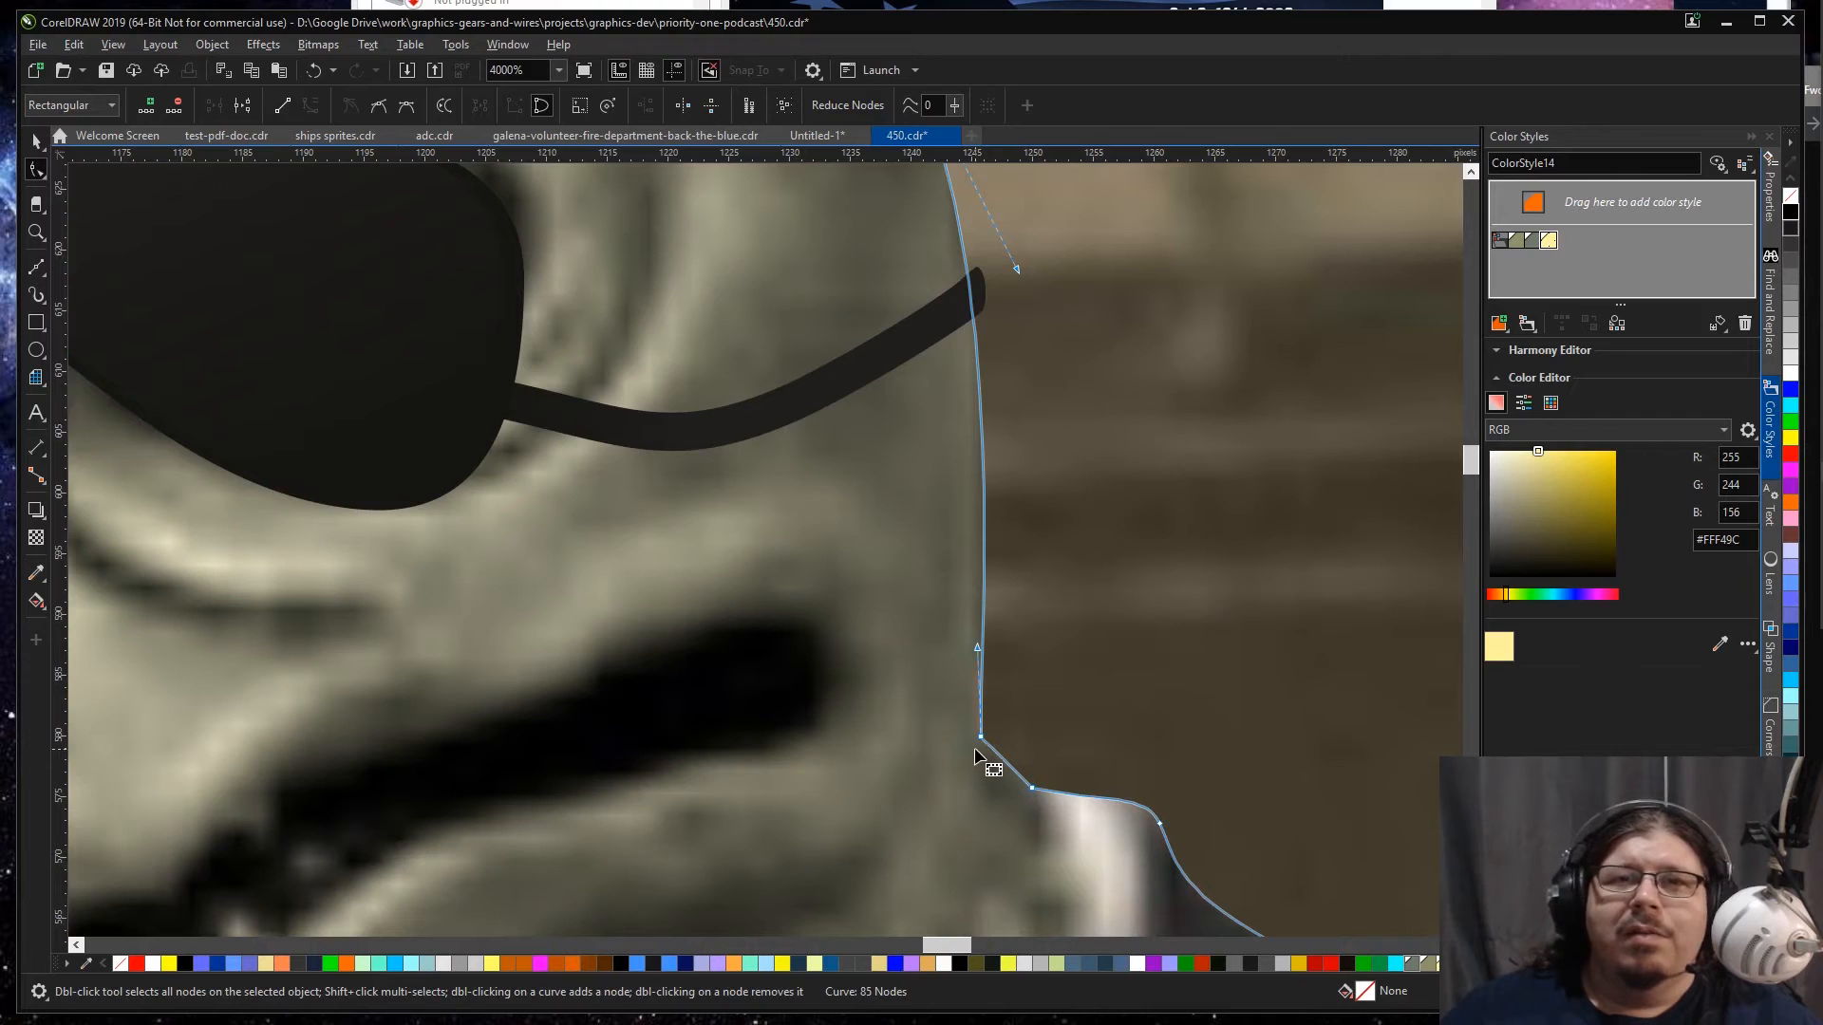
left_click_drag(981, 737, 1035, 803)
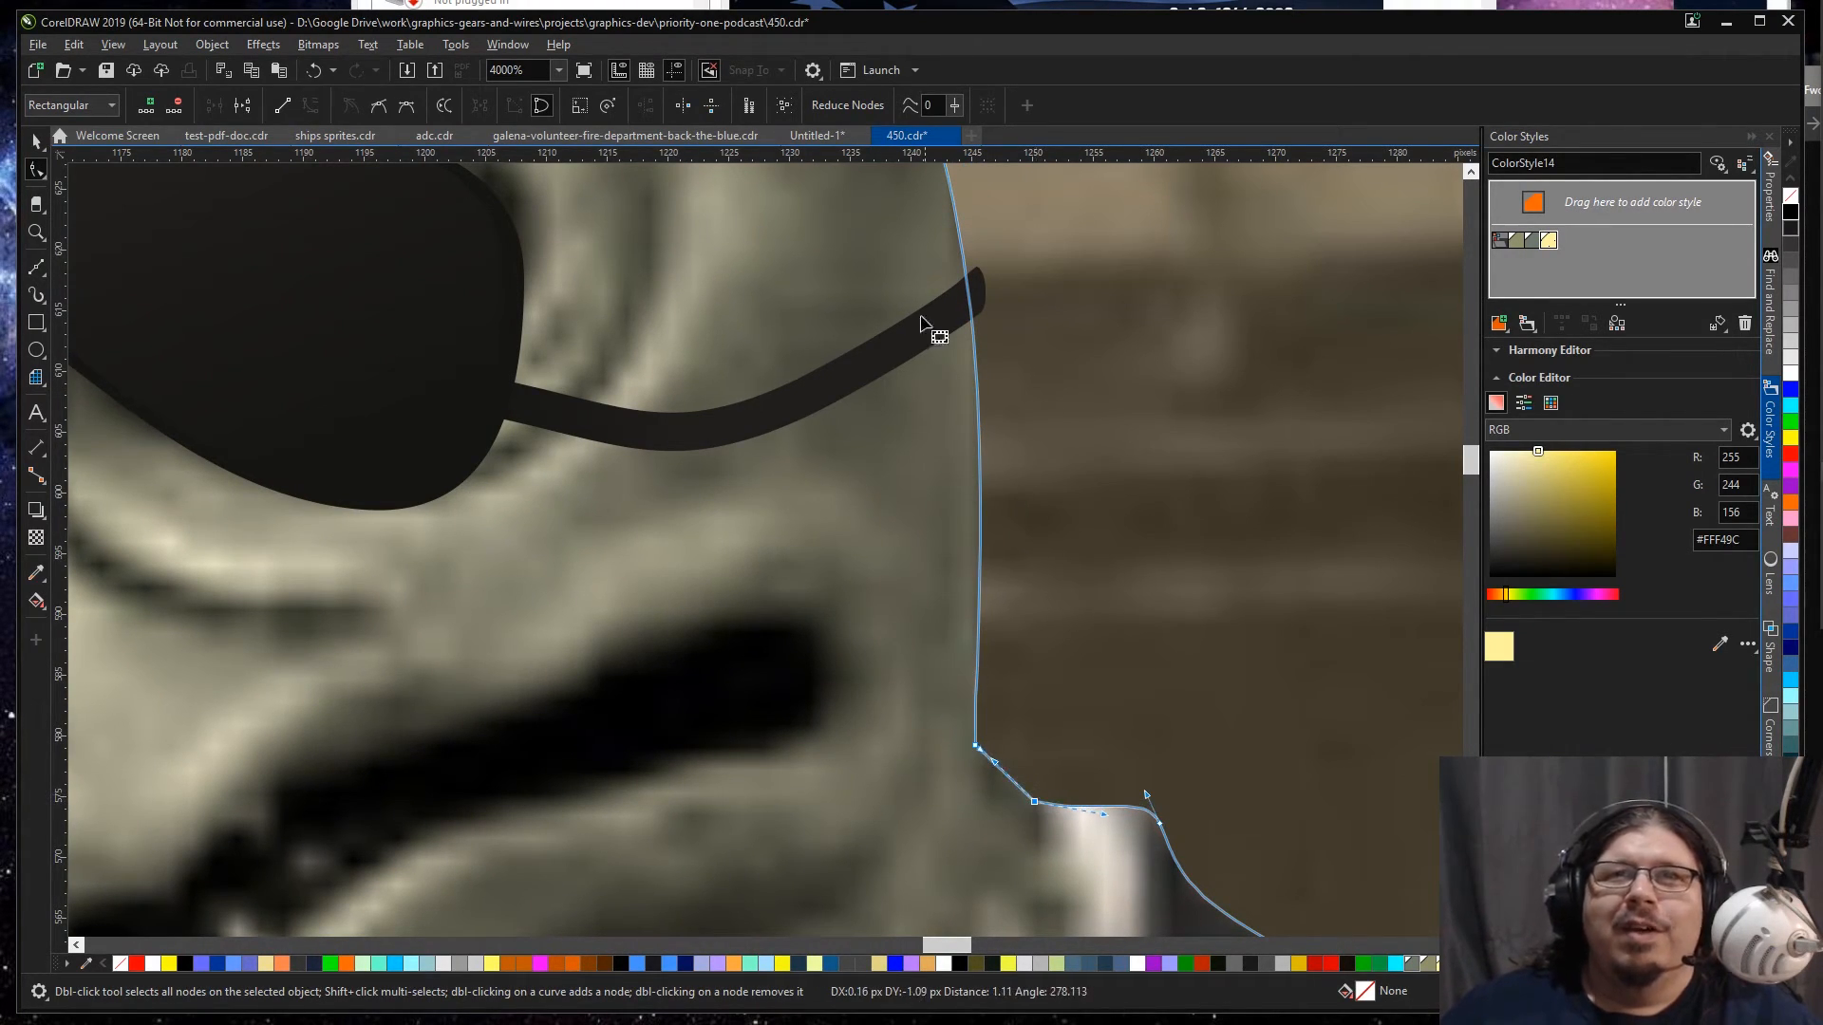
left_click(948, 309)
left_click_drag(965, 333, 968, 319)
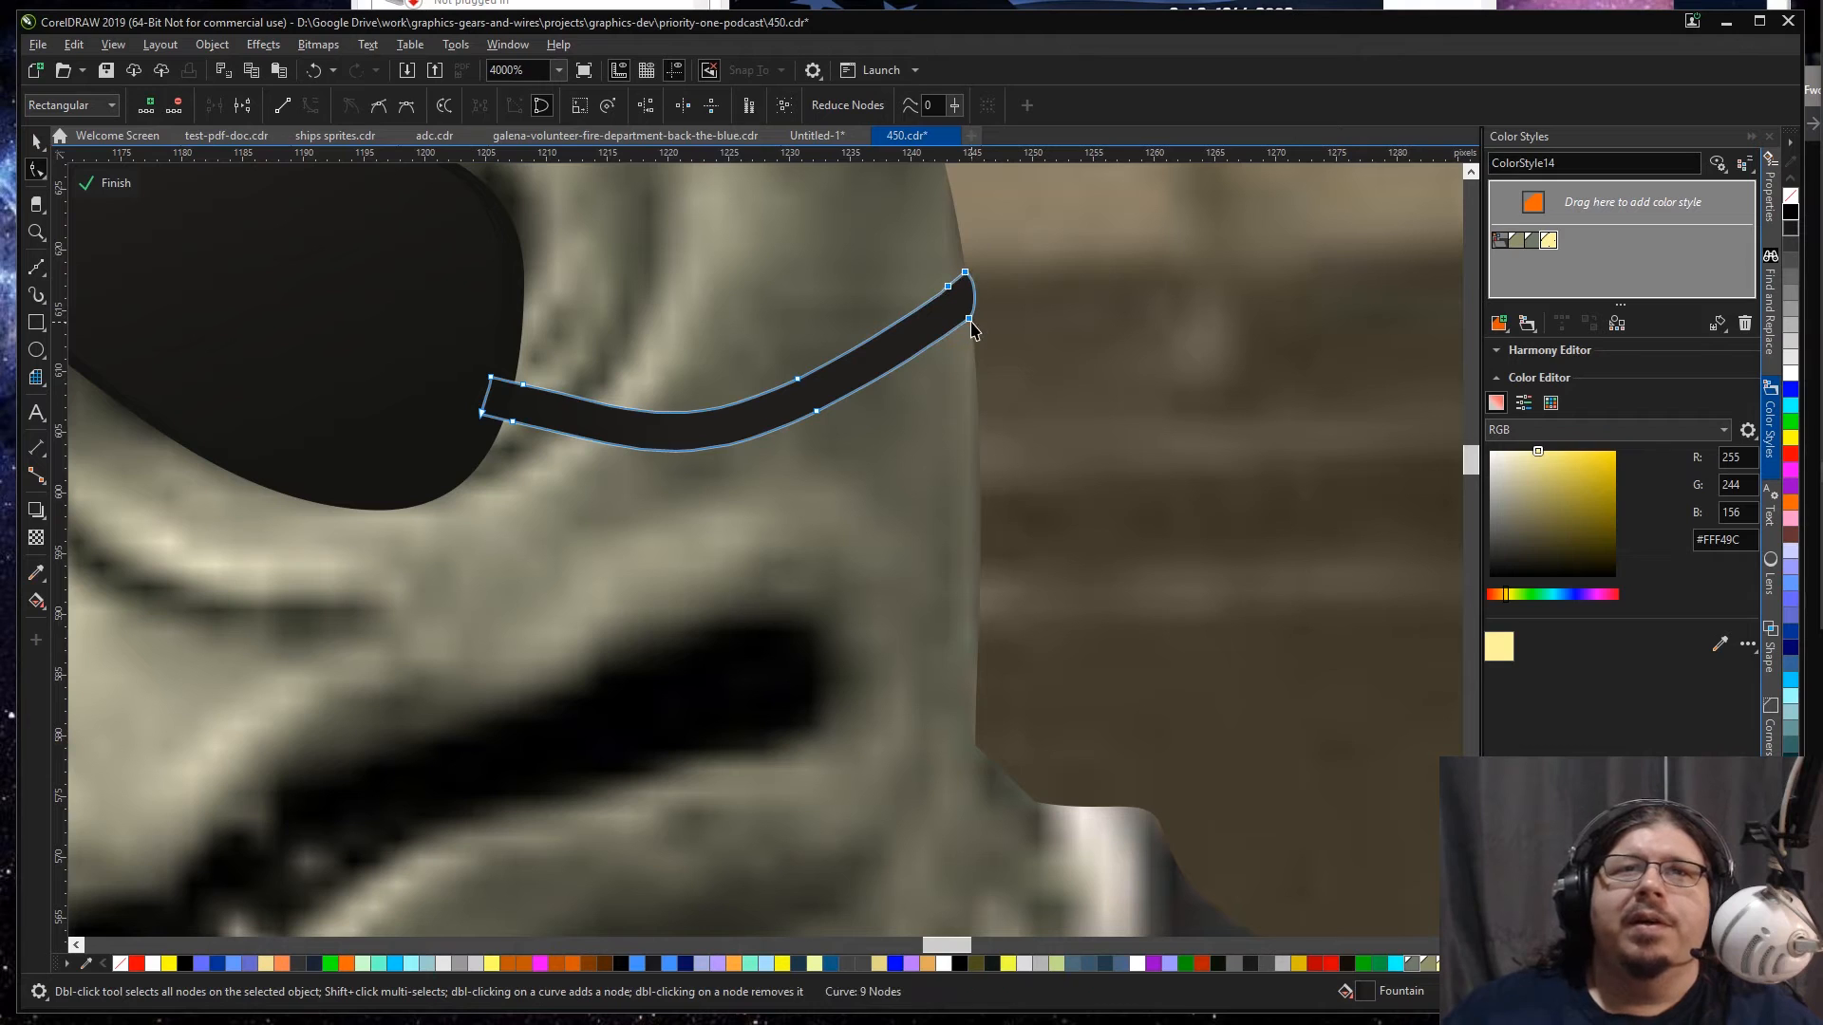
Step: Finish editing the PowerClip contents after the reptile cleanup and select the finished site banner
key("space")
scroll(966, 323, "down", 3)
key("F4")
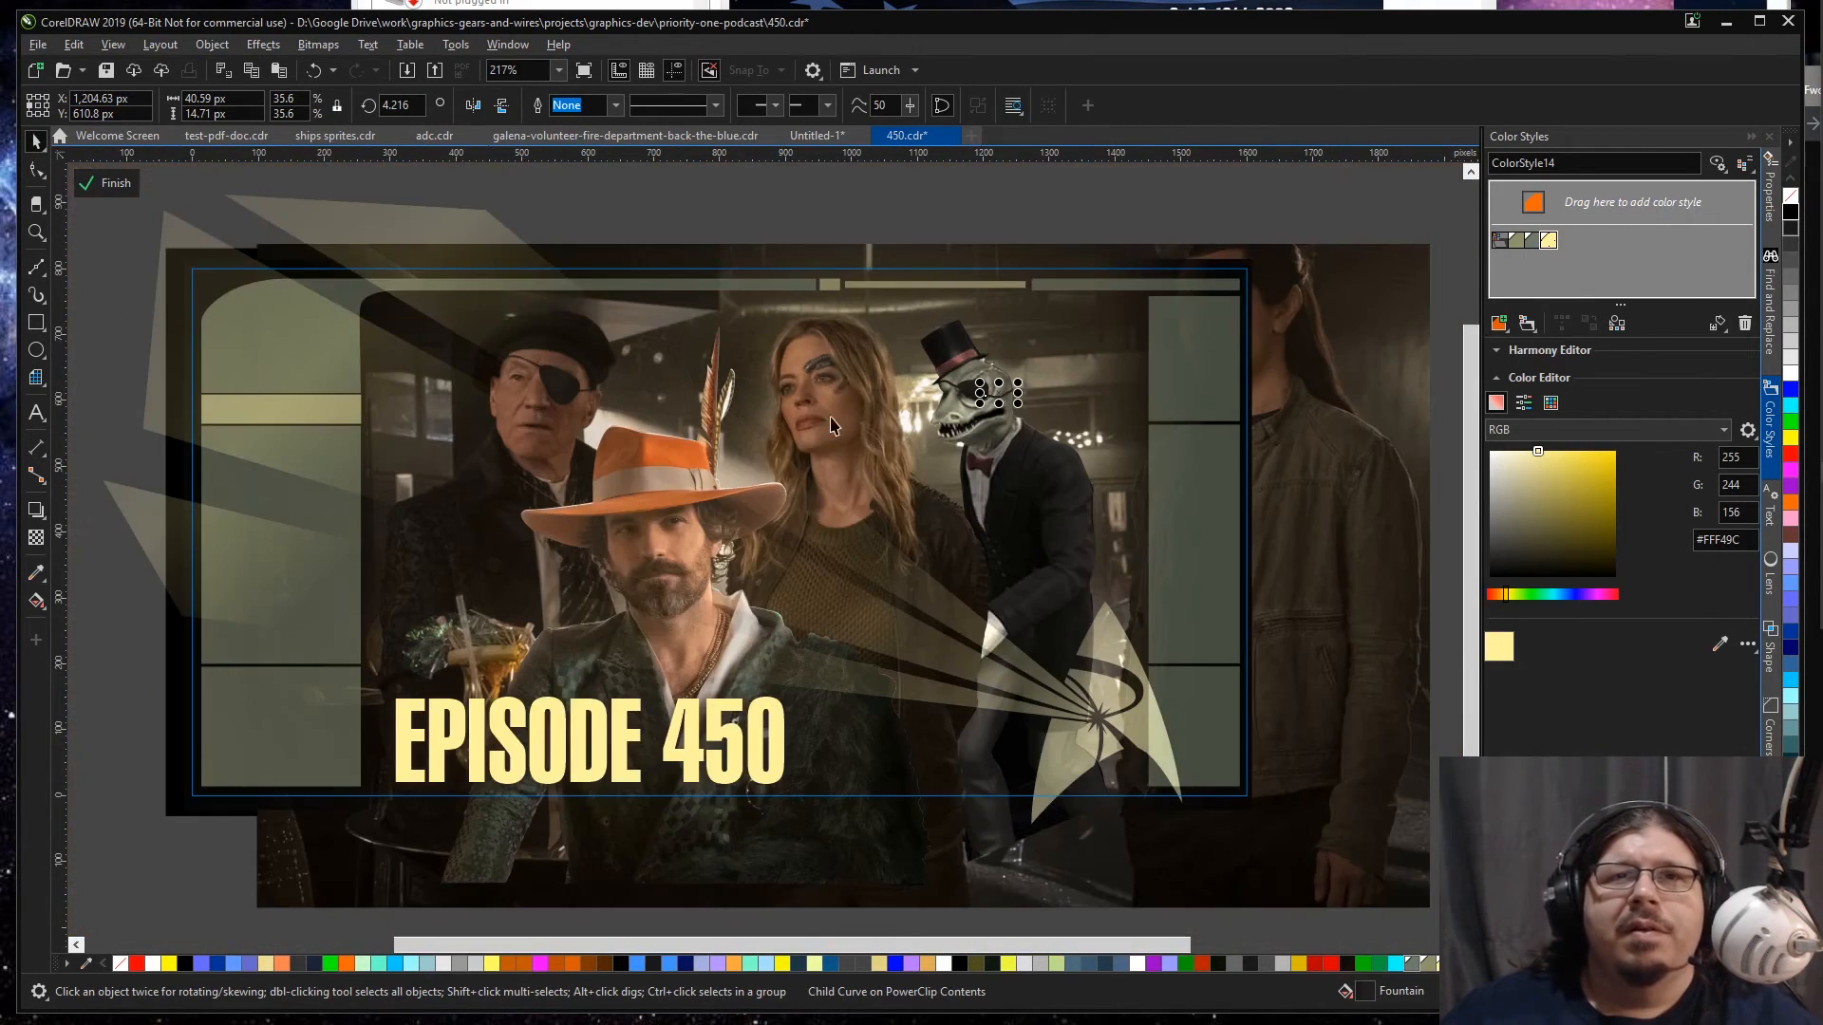
left_click(720, 208, "ctrl")
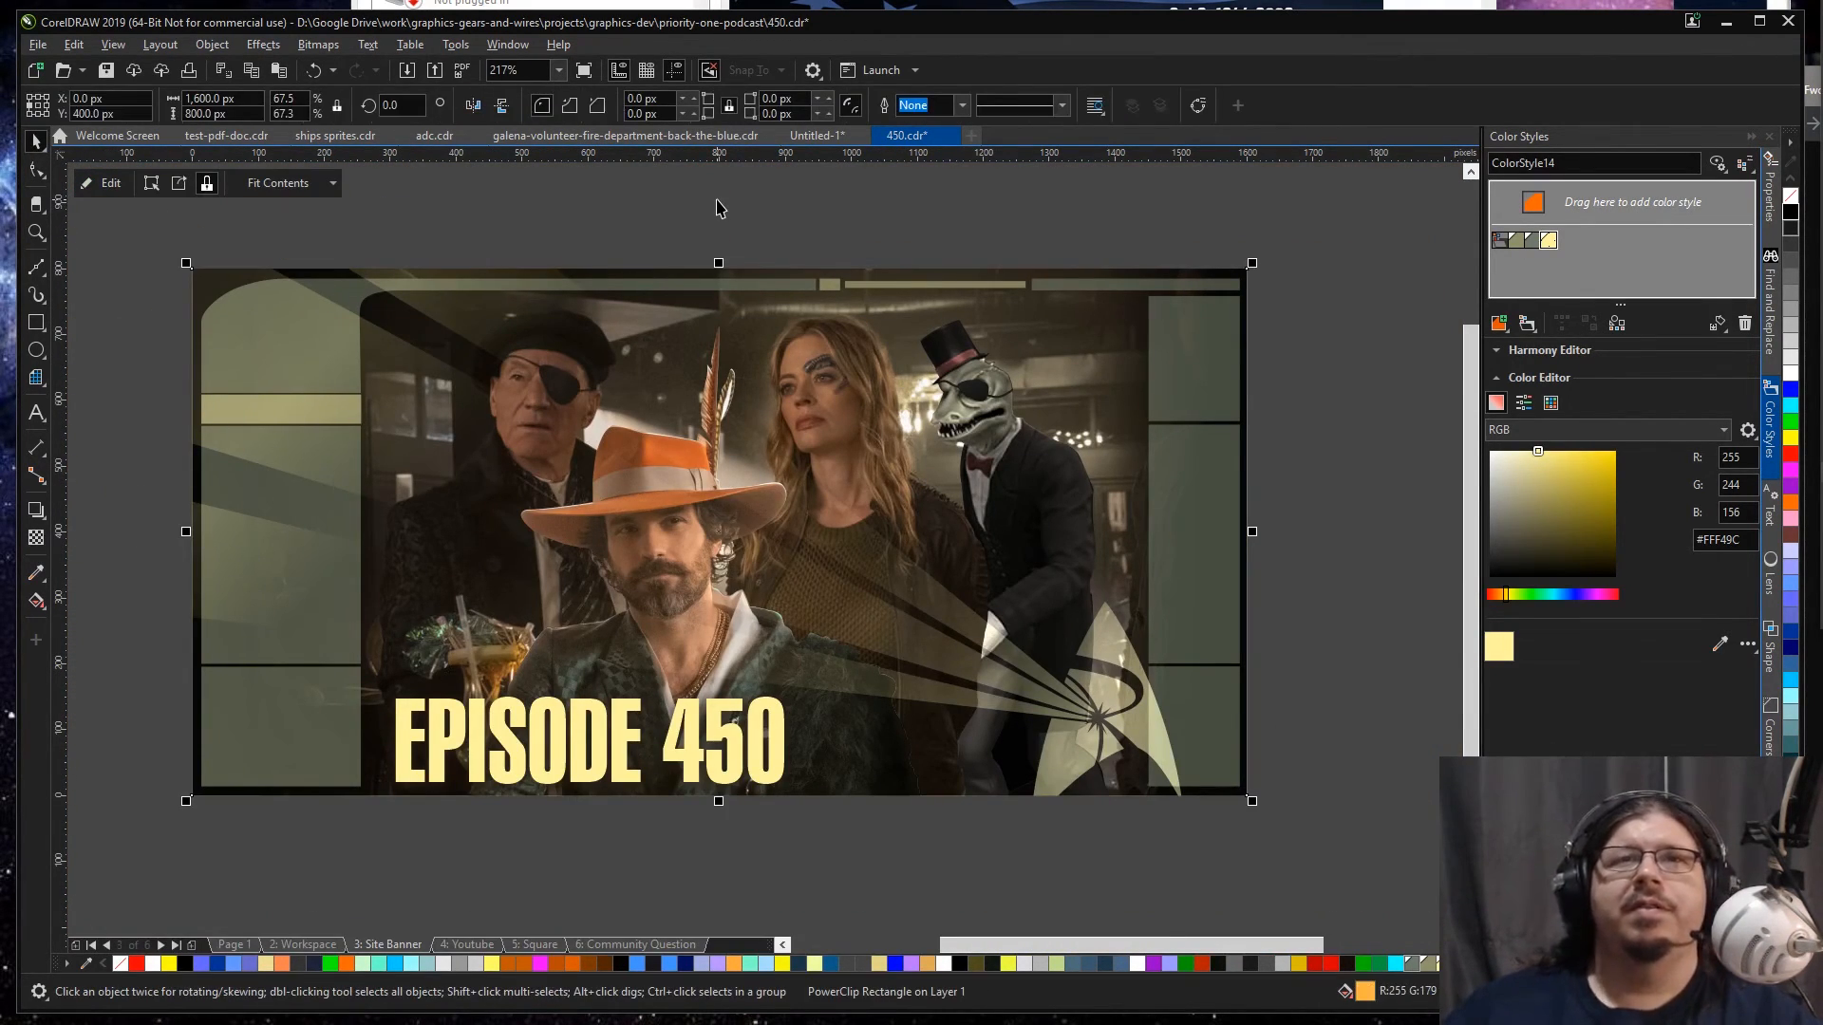
left_click(727, 454, "ctrl")
left_click(727, 454, "ctrl")
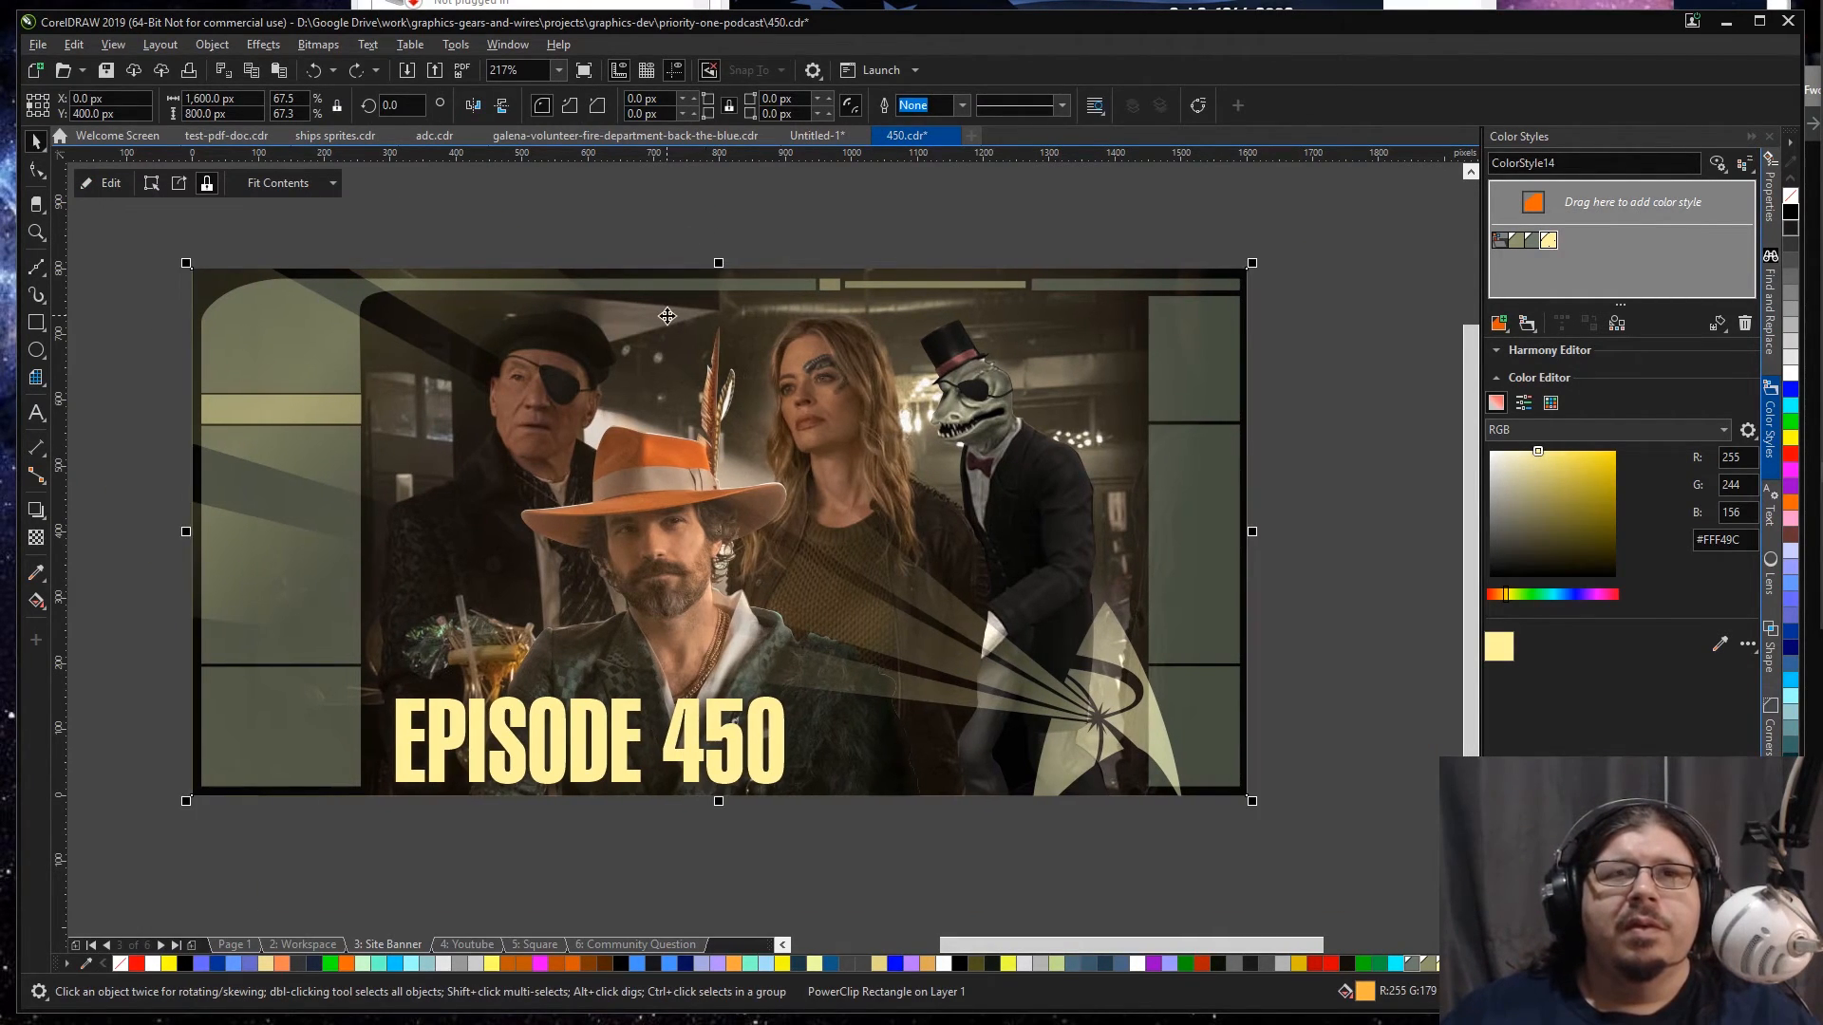
Step: Open the site banner's PowerClip contents and group the bar scene with the black frame backing
left_click(667, 316, "ctrl")
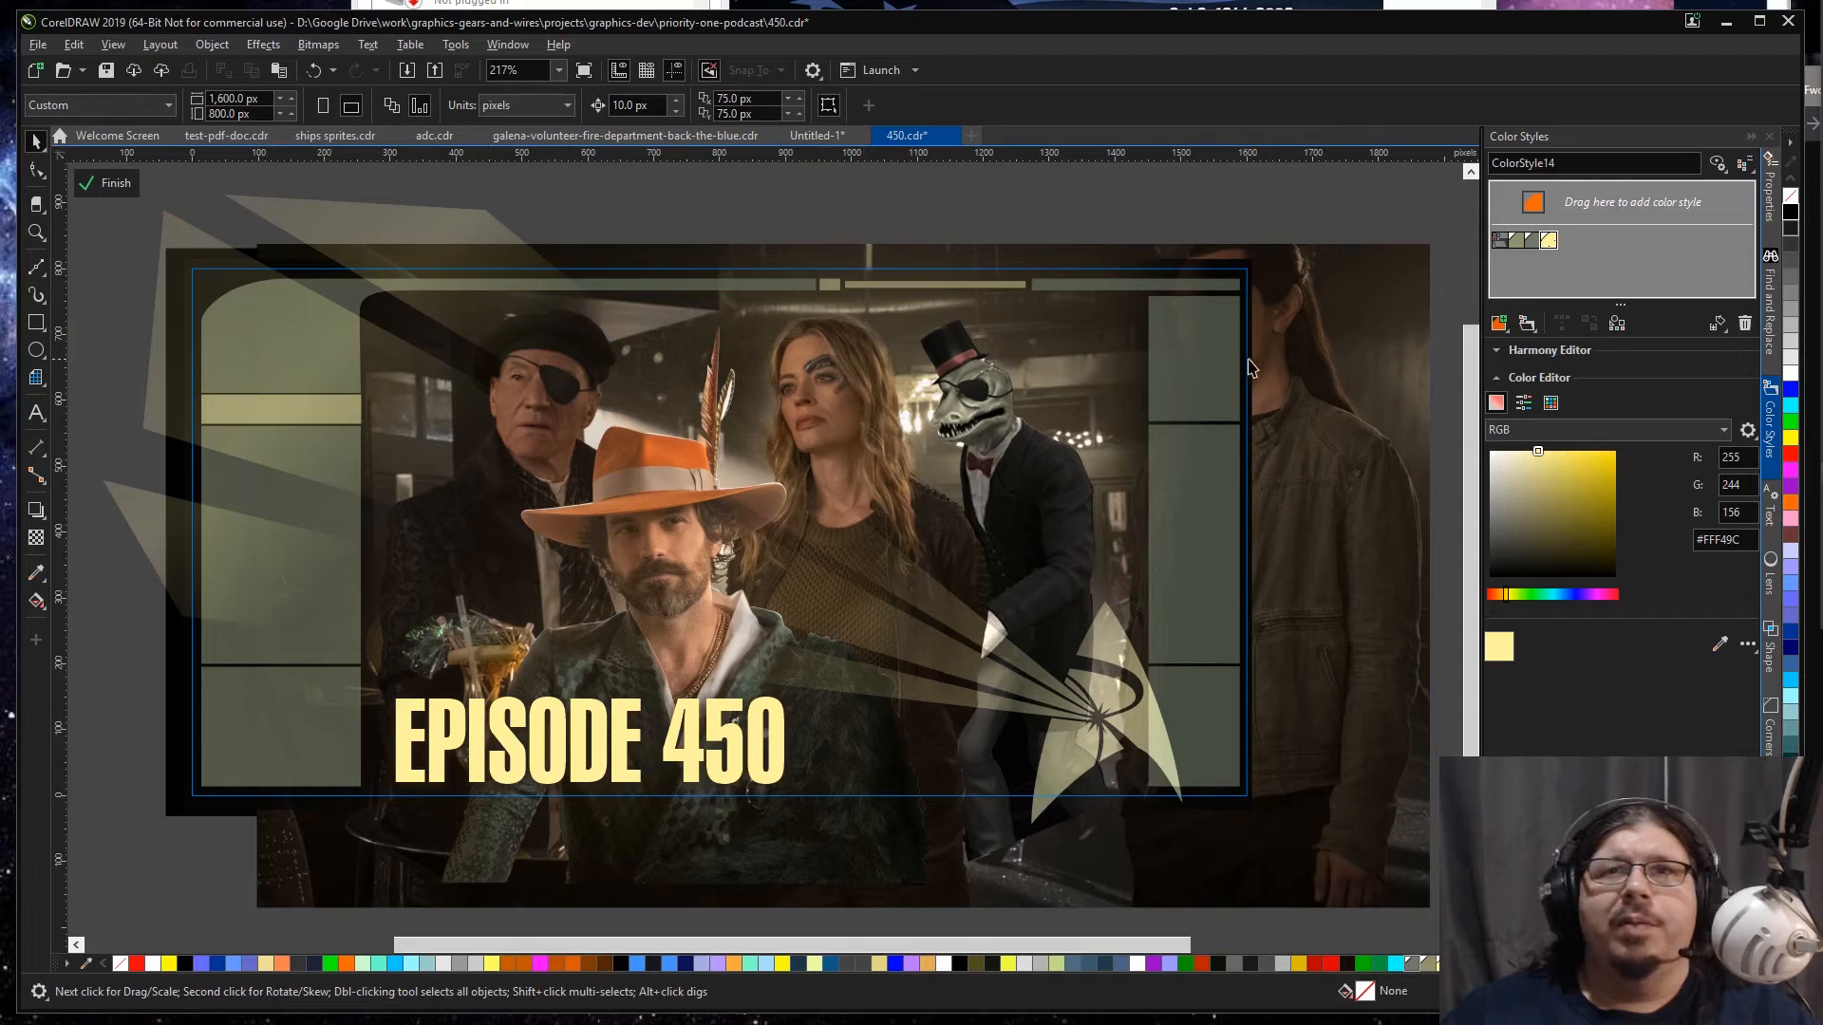
left_click(1360, 339)
left_click_drag(1363, 297, 1246, 543)
key("ctrl+z")
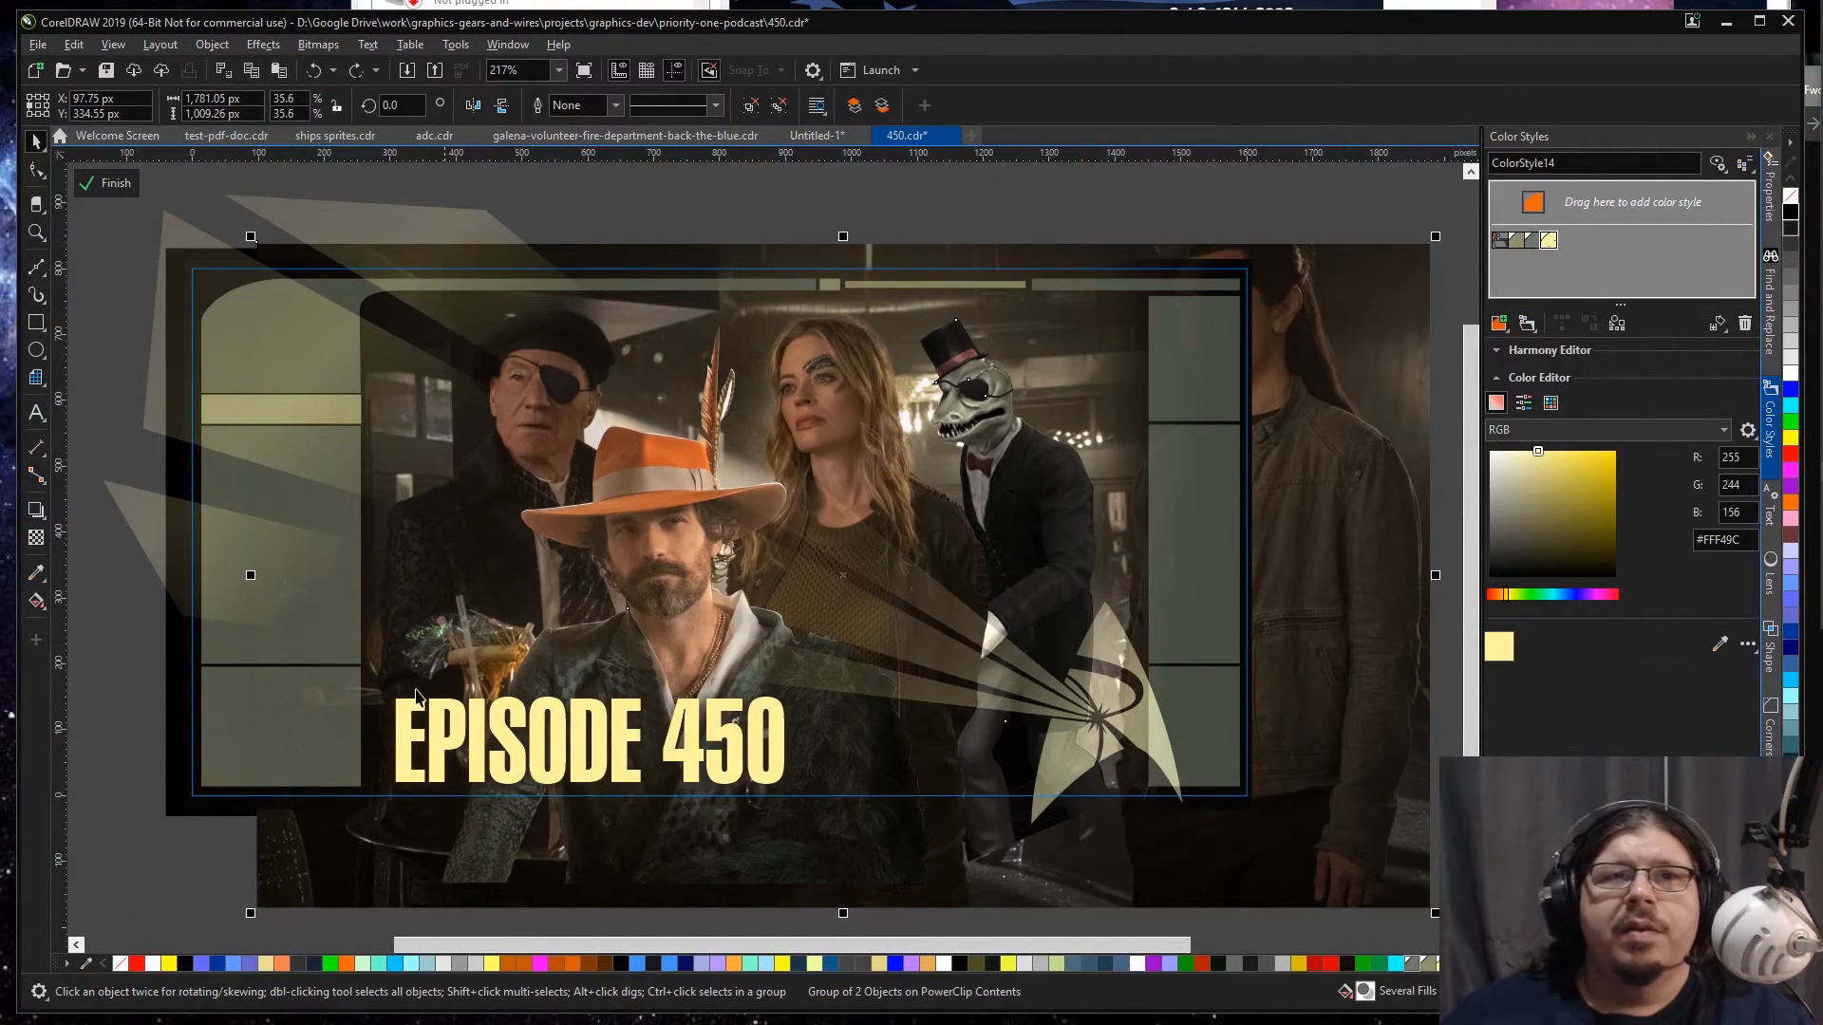
left_click(178, 739, "shift")
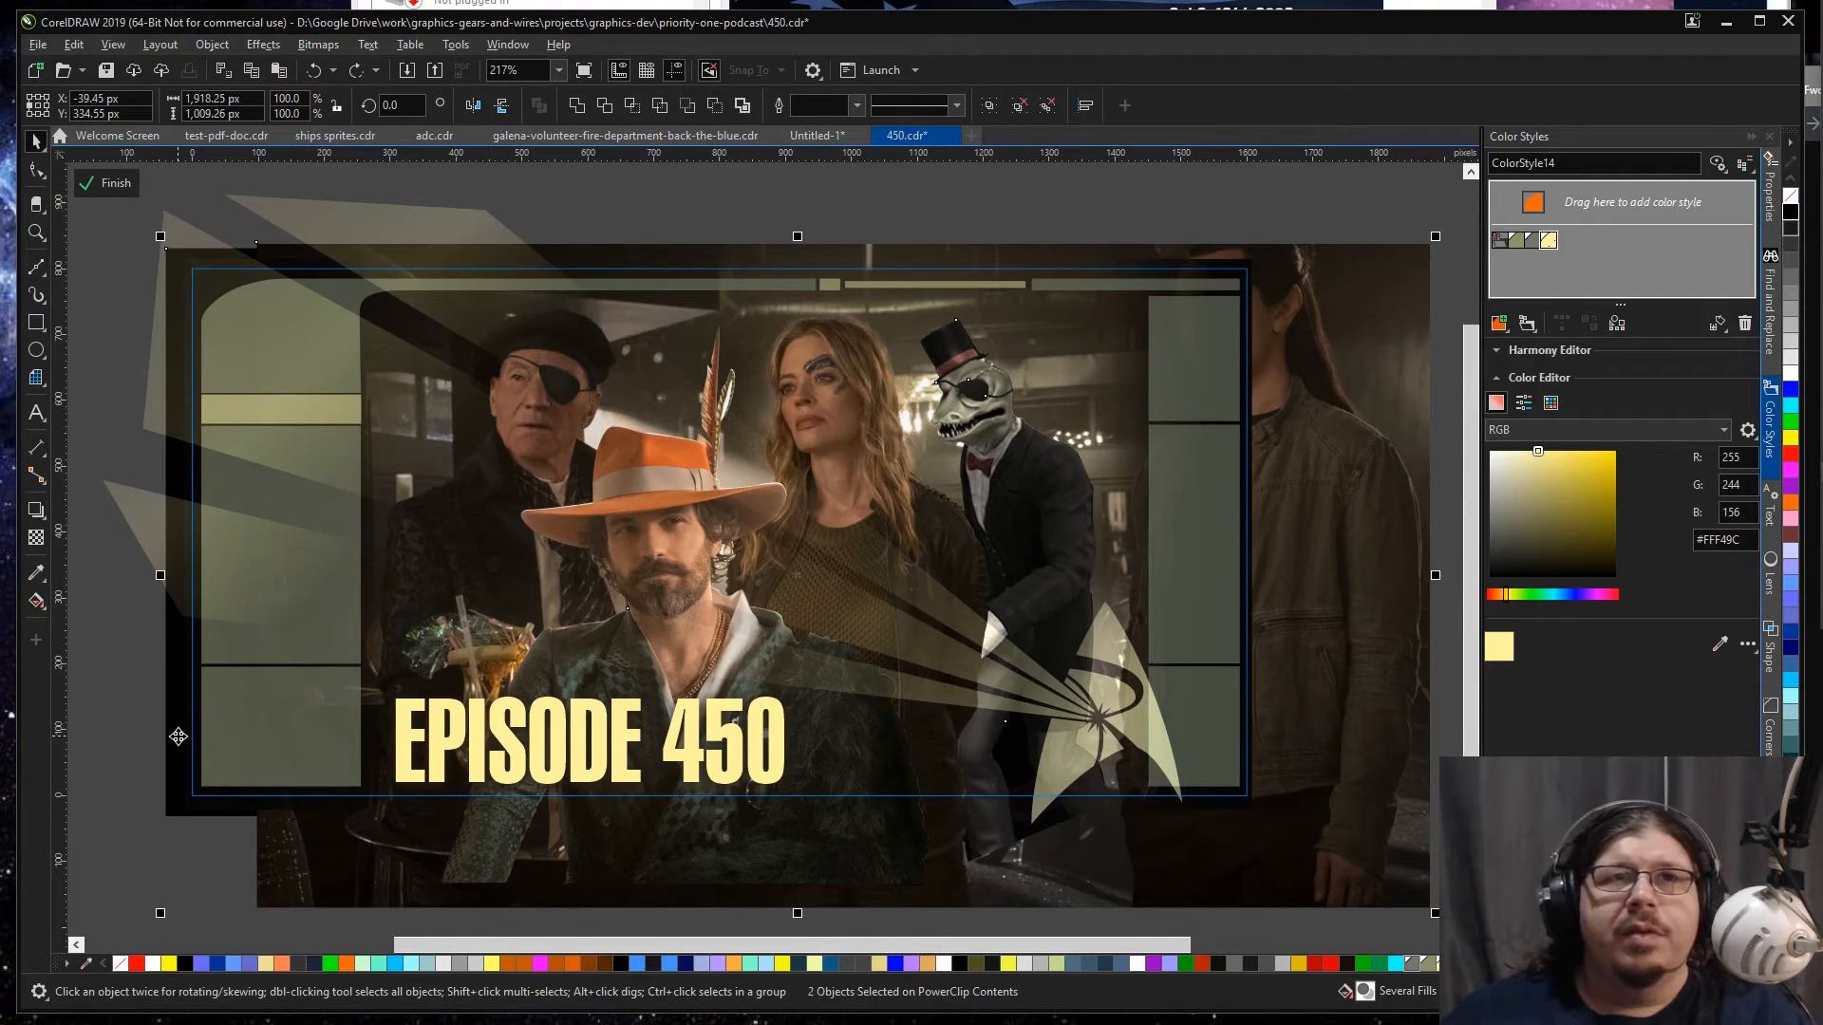
scroll(1282, 790, "up", 3)
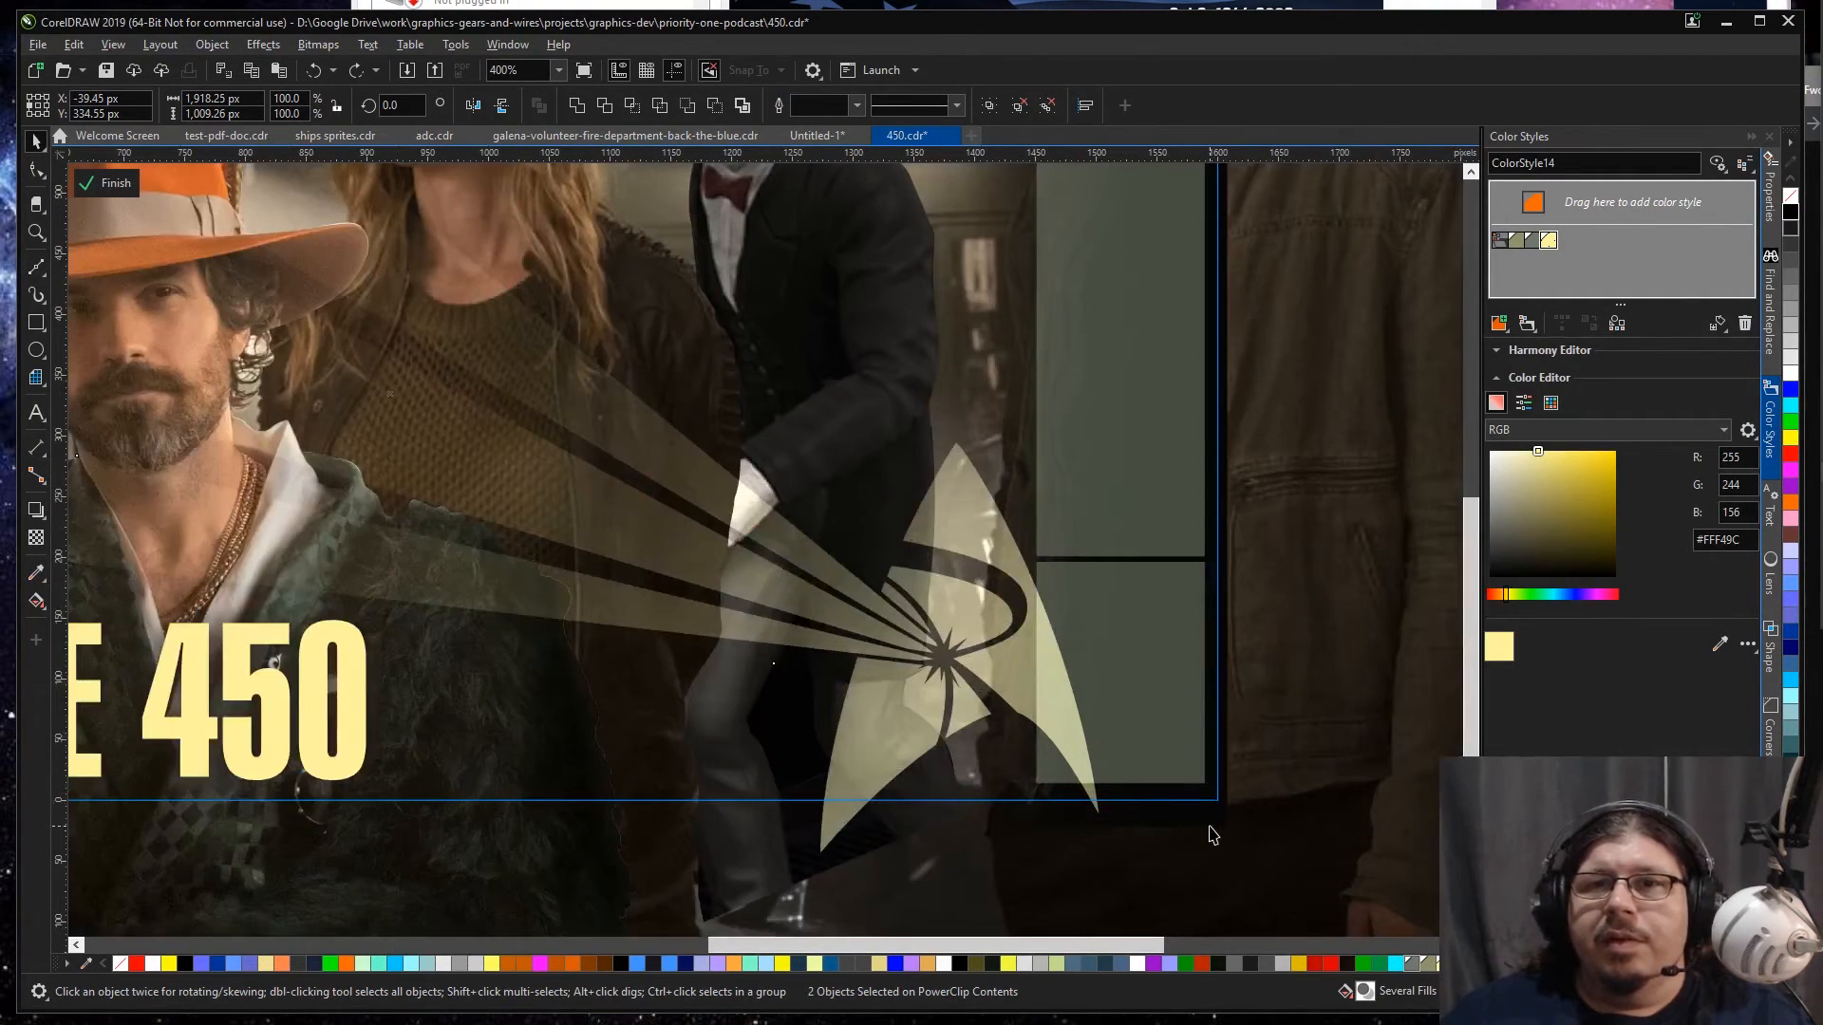
key("ctrl+g")
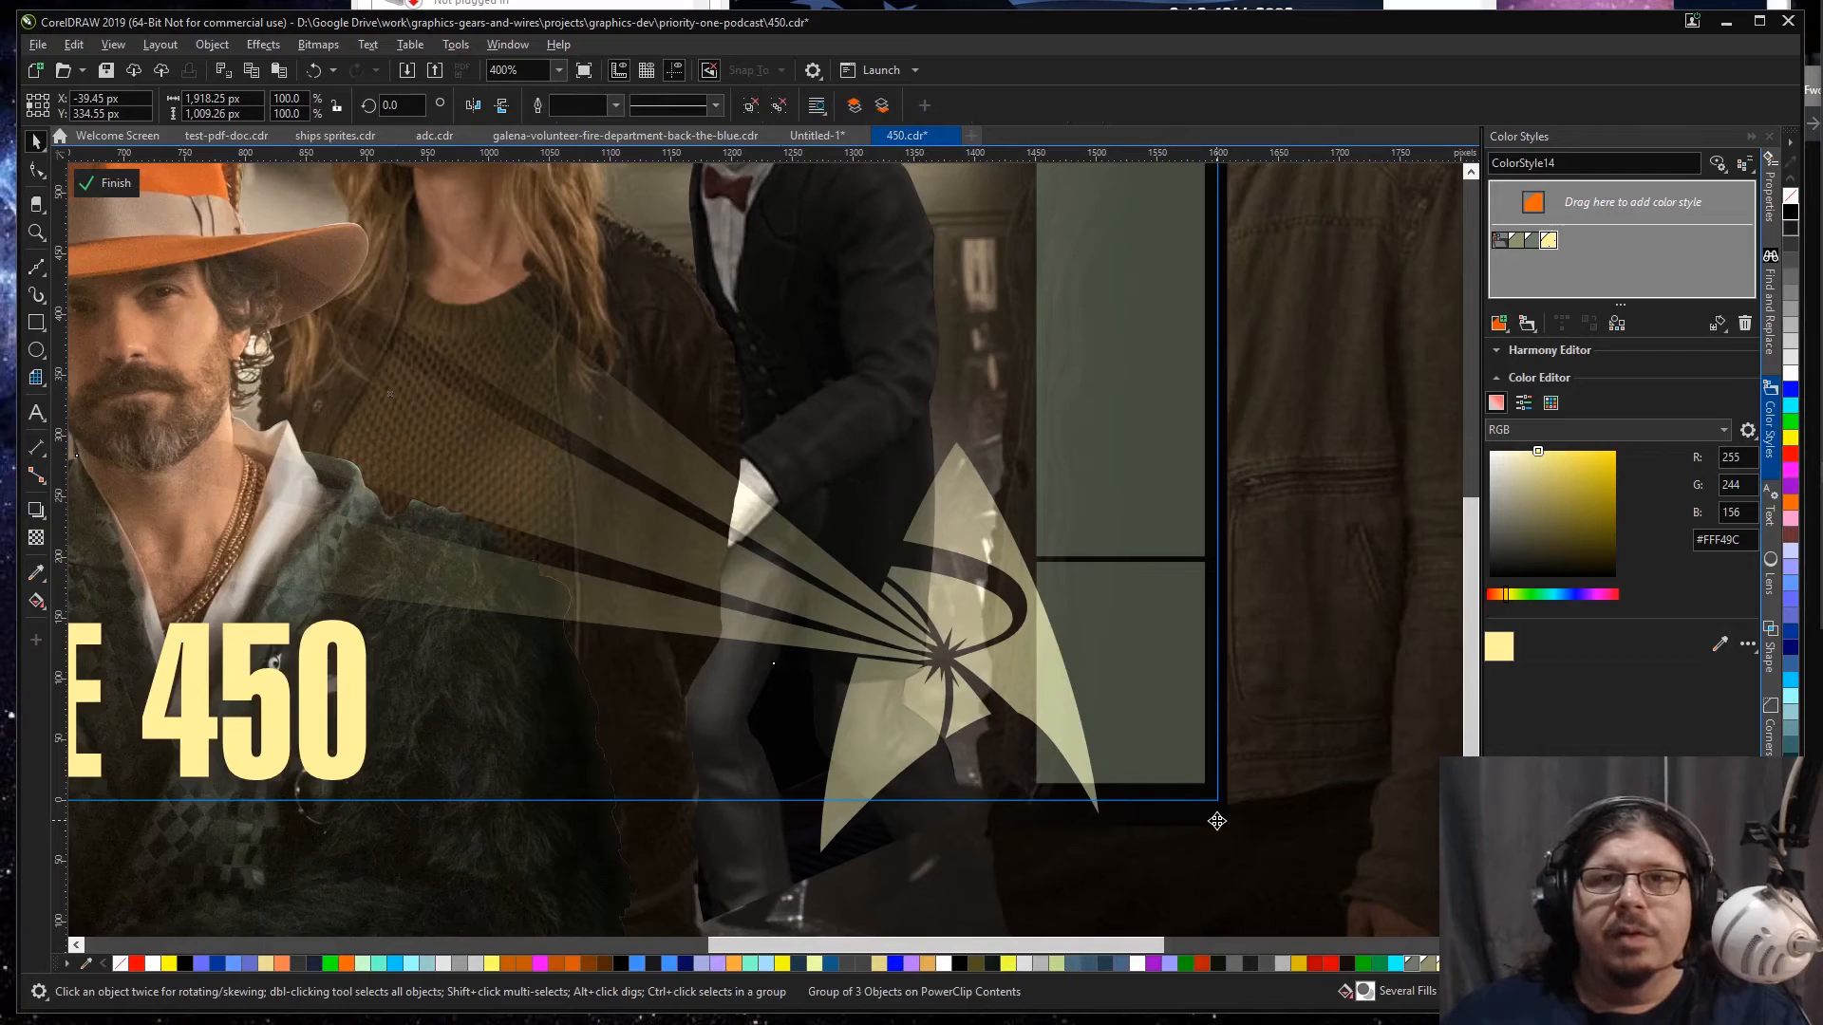
scroll(1217, 821, "down", 3)
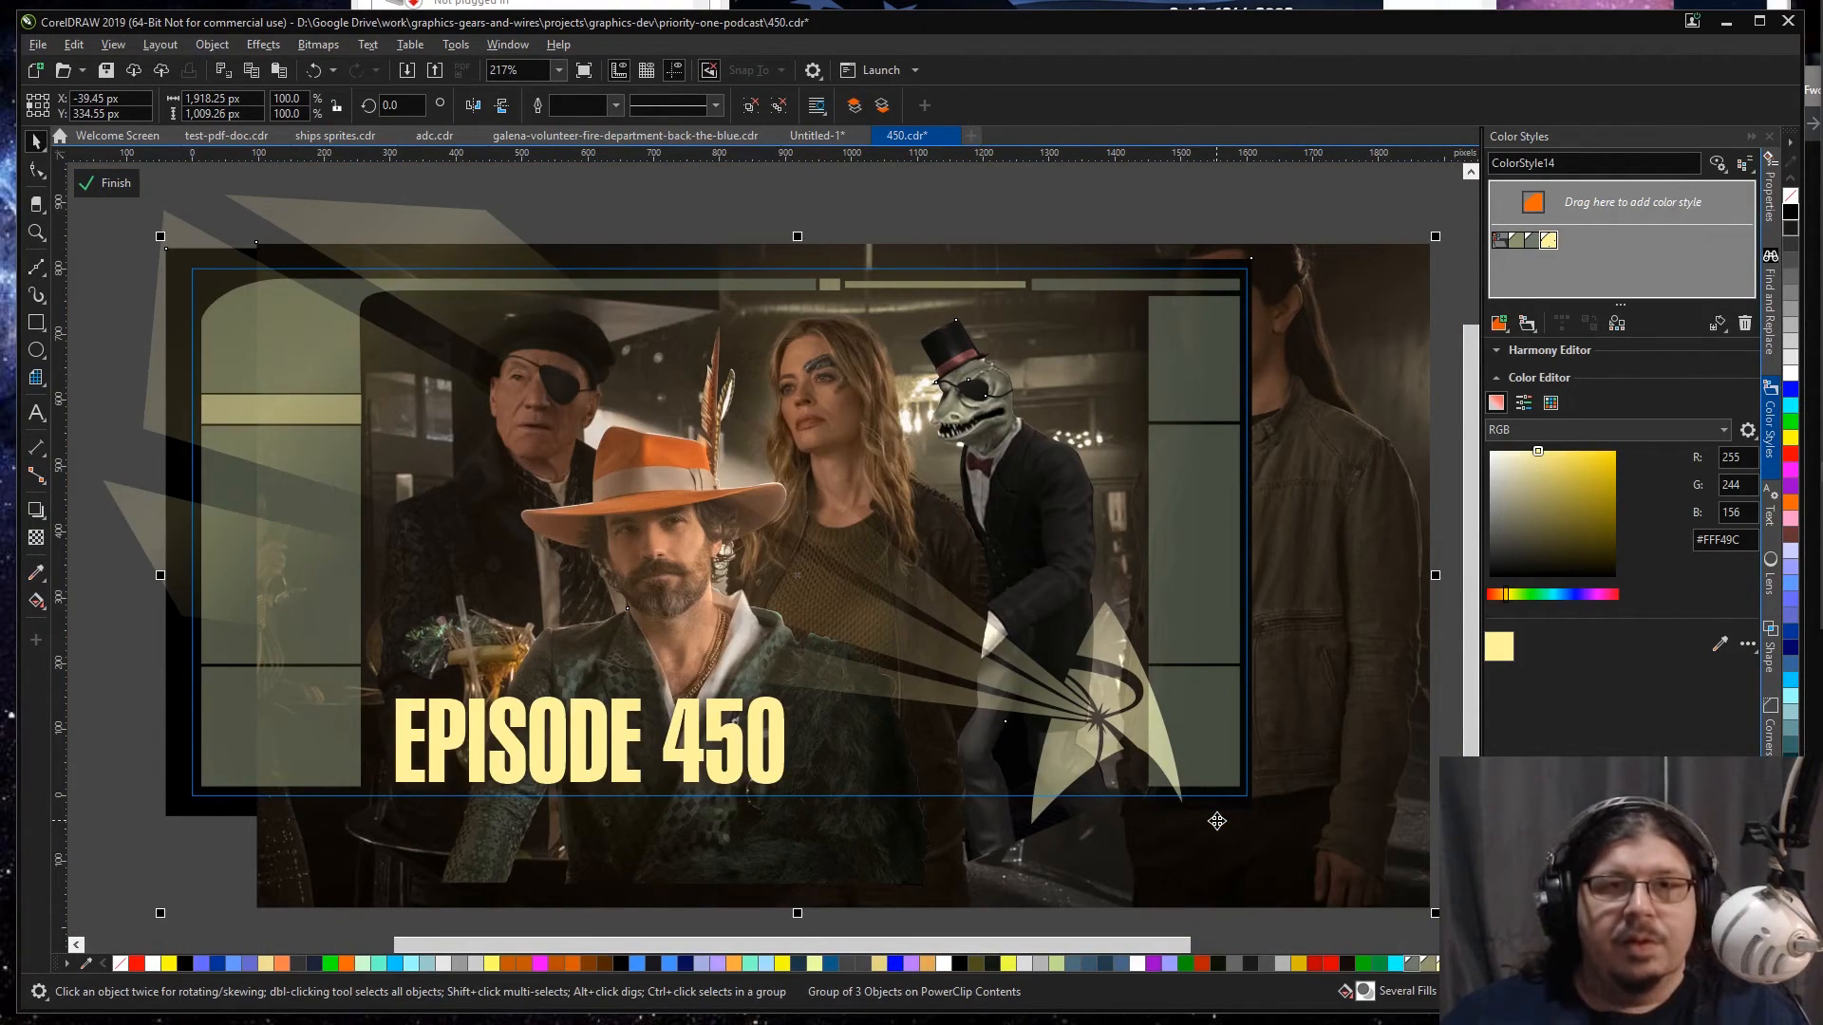
Step: Copy all of the banner's PowerClip contents, finish editing, and open the PowerClip contents of the Episode 449 artwork on the YouTube page
key("ctrl+a")
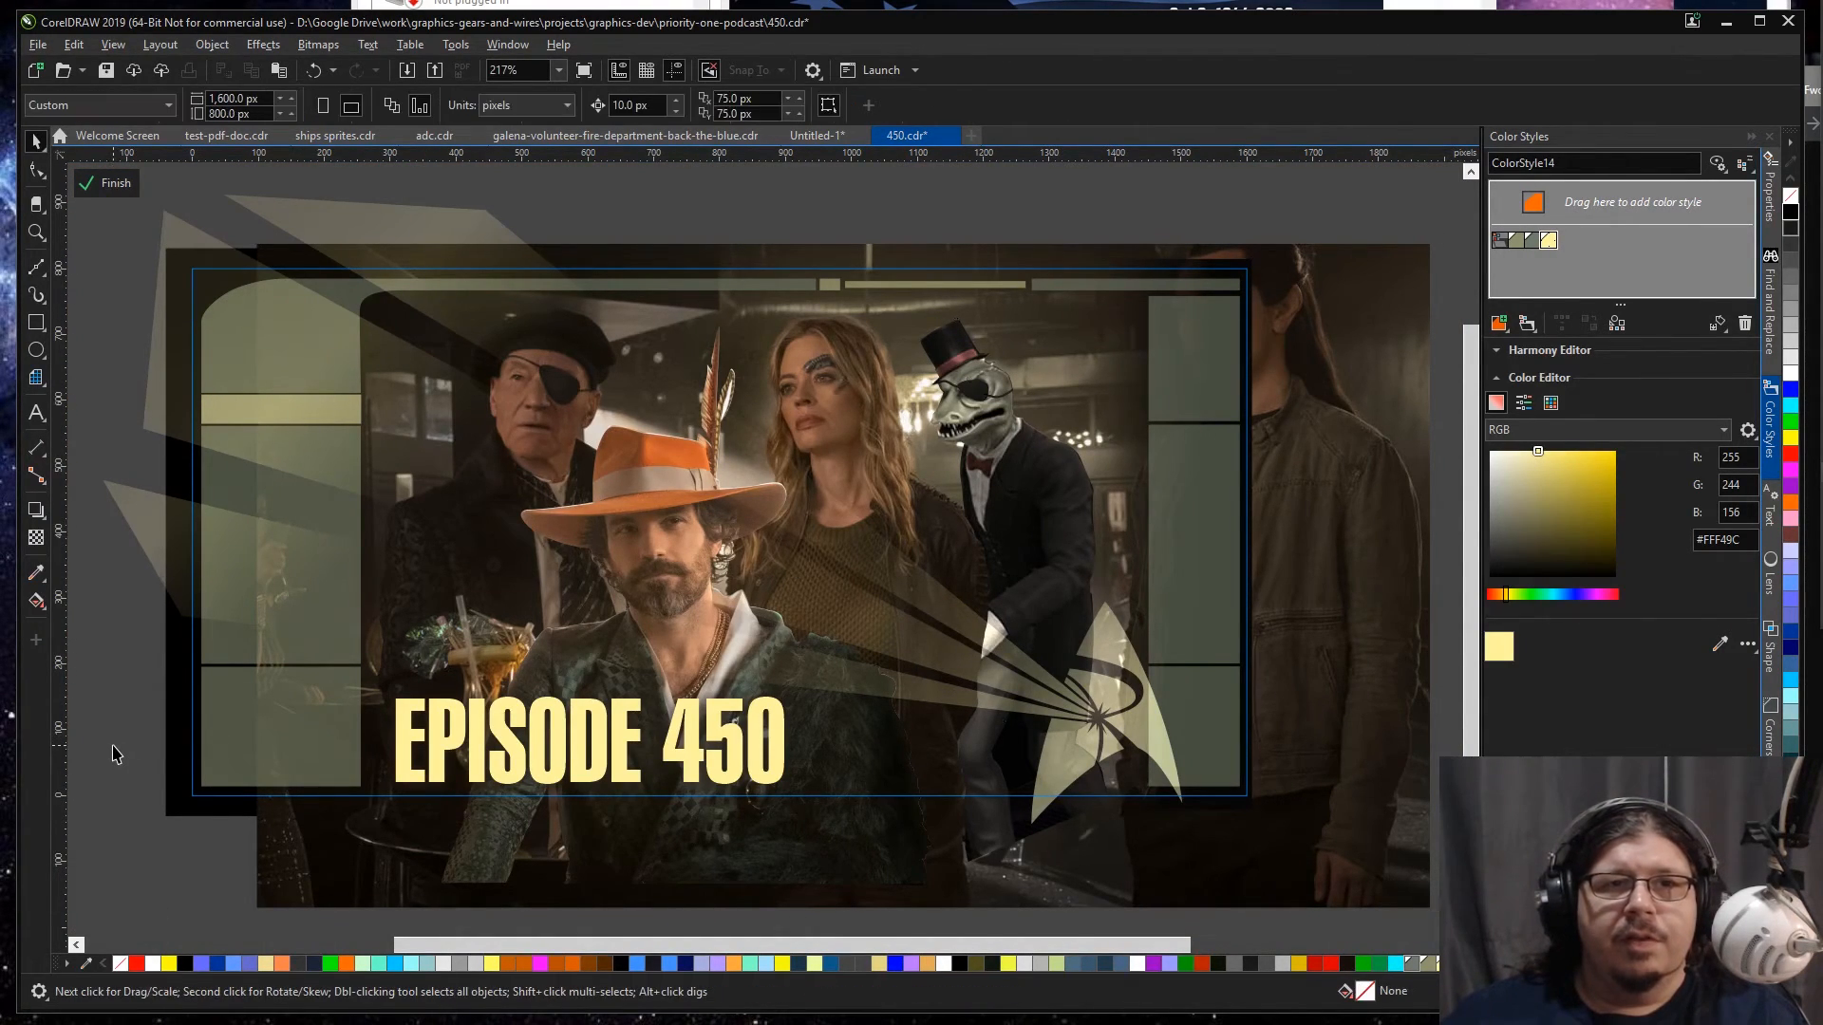
left_click(109, 748, "ctrl")
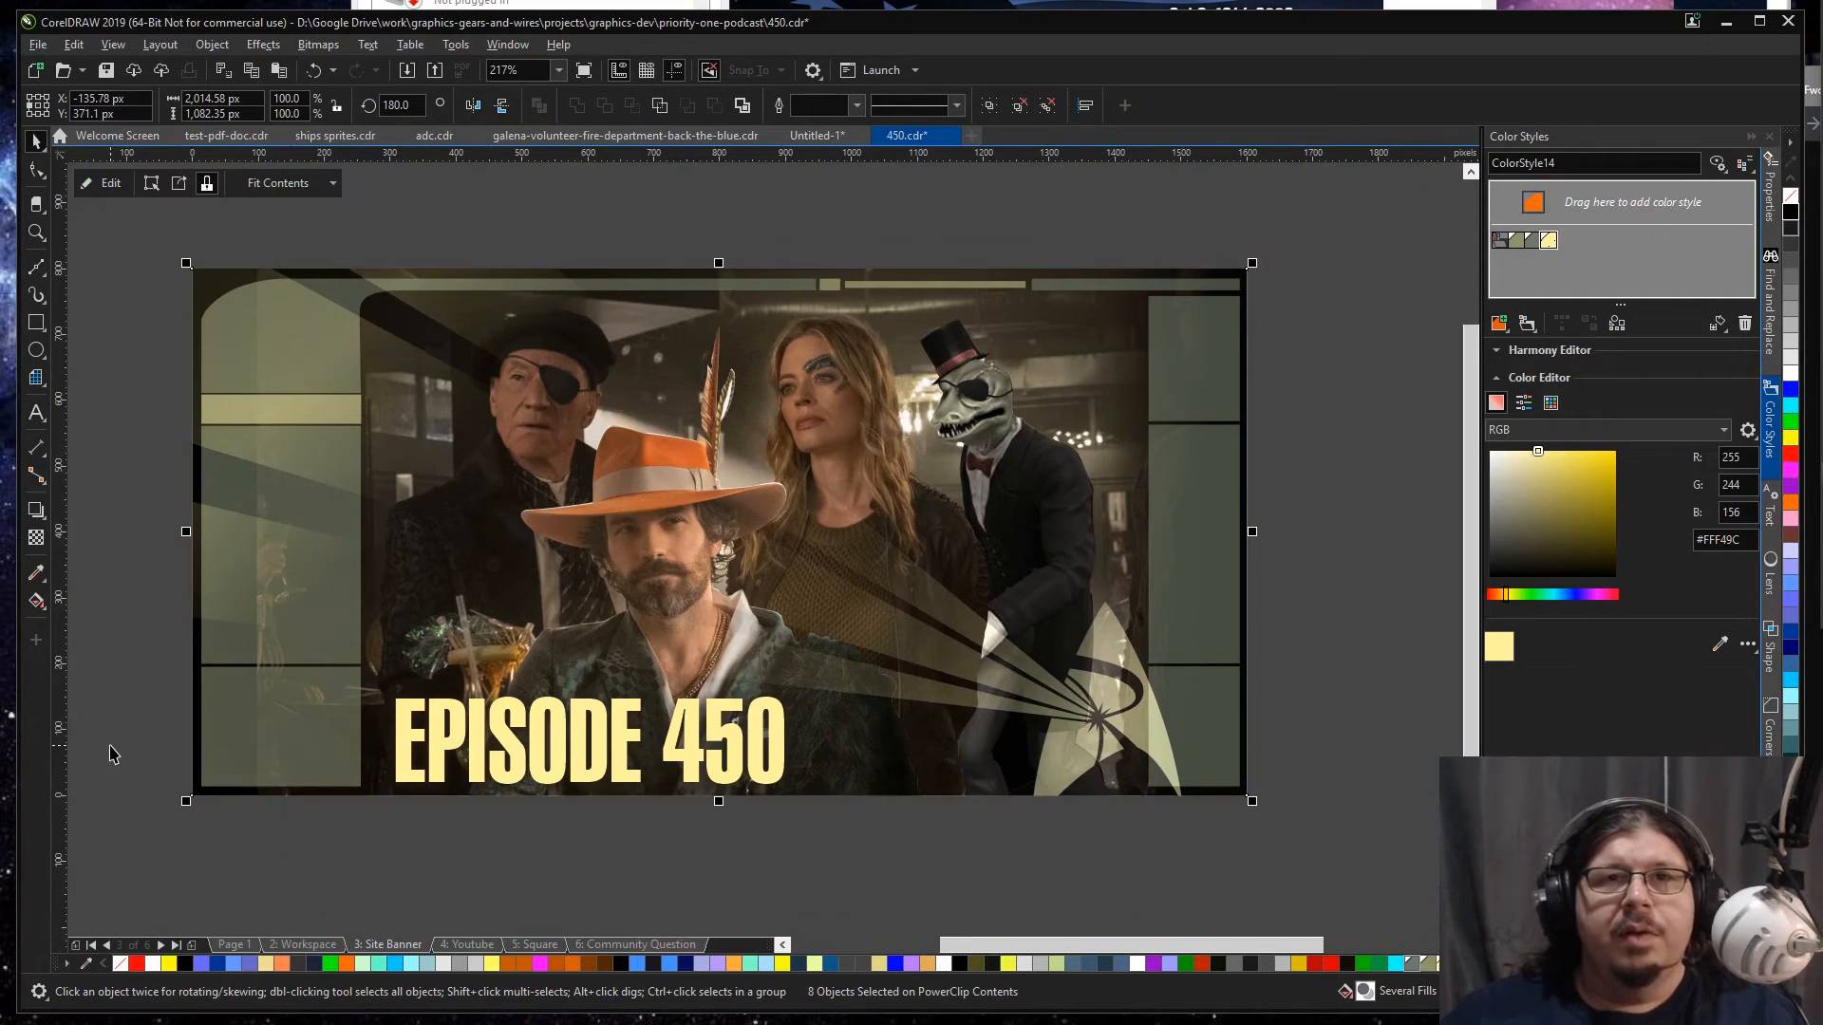
key("Page_Down")
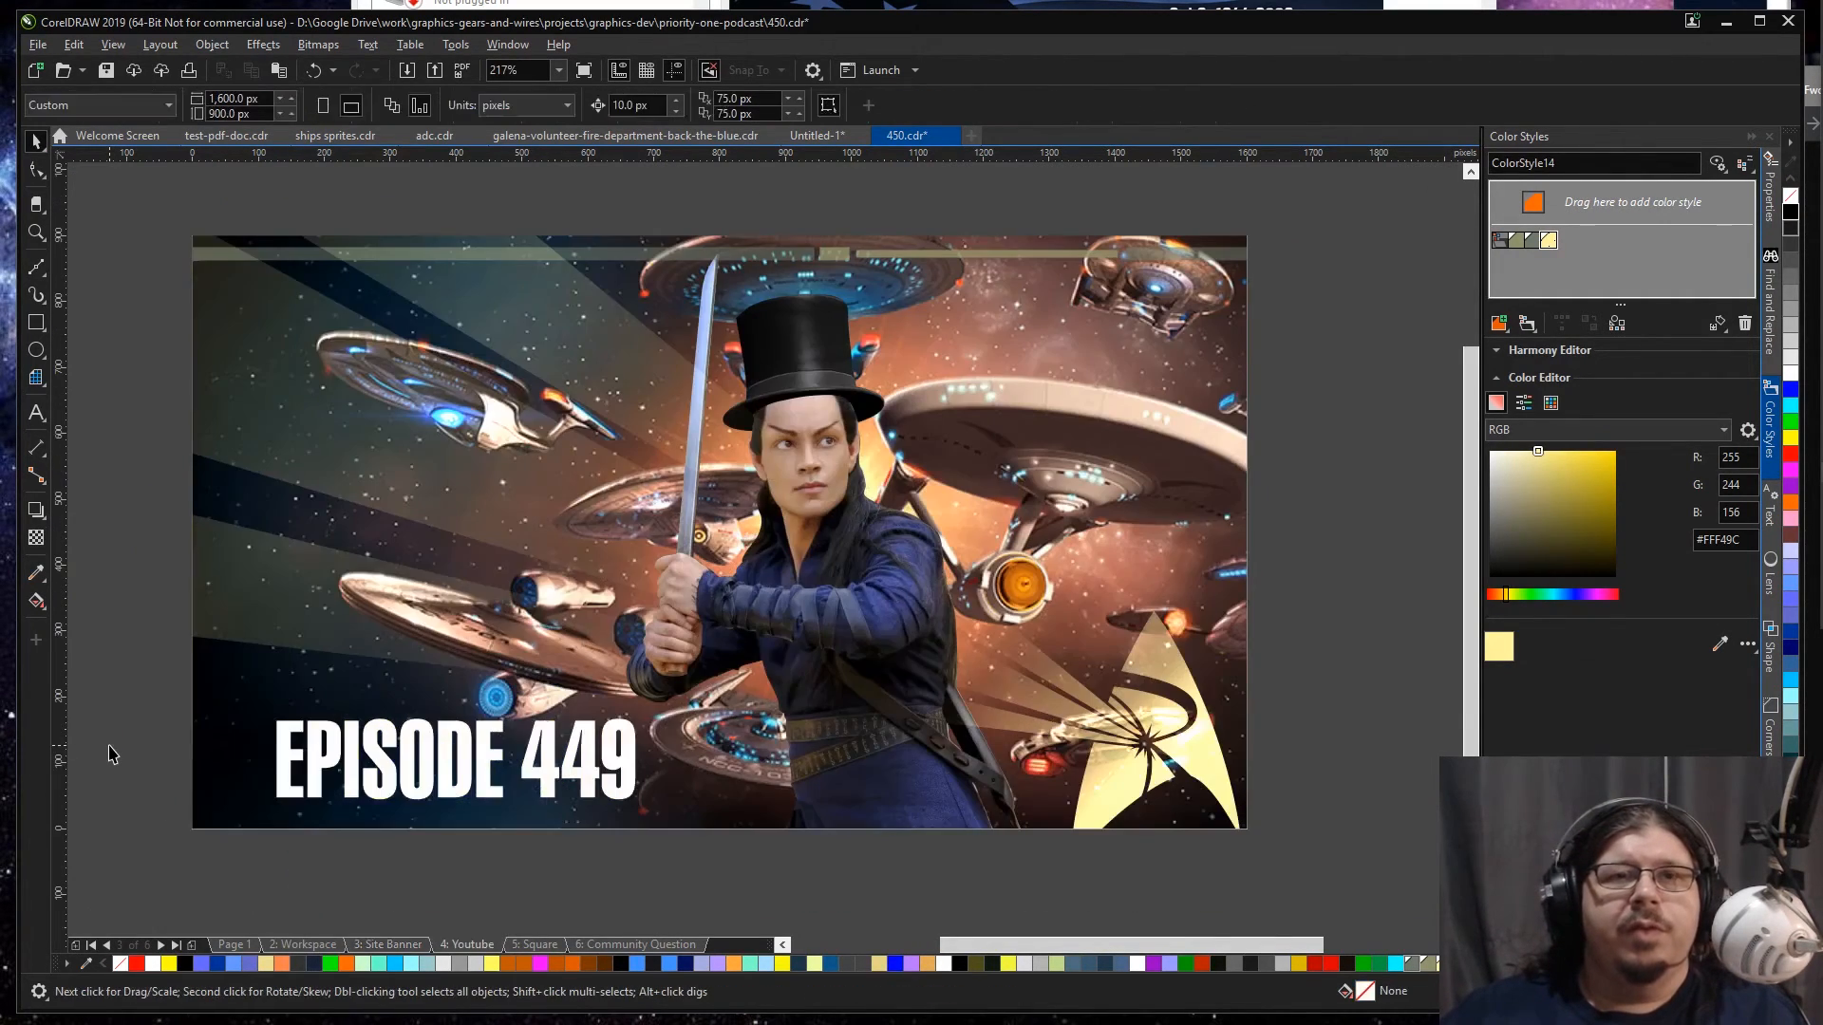
left_click(606, 584)
left_click(606, 584, "ctrl")
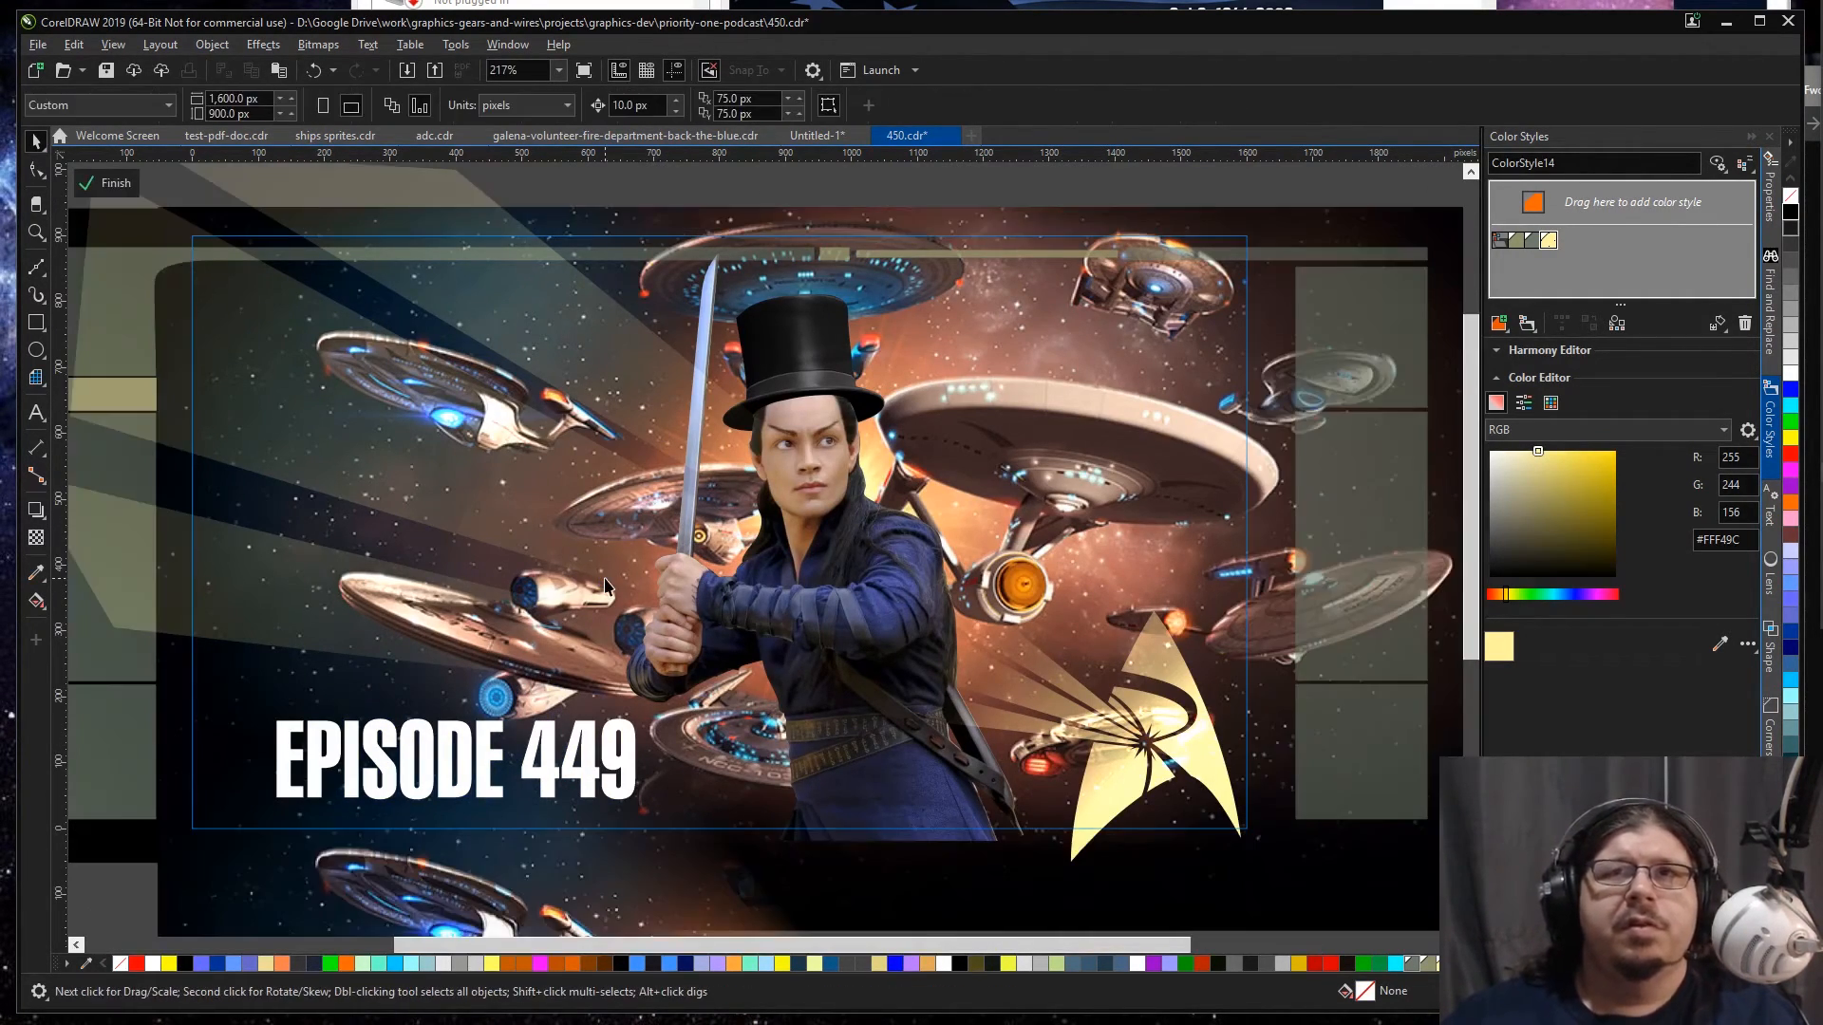
key("ctrl+a")
key("Delete")
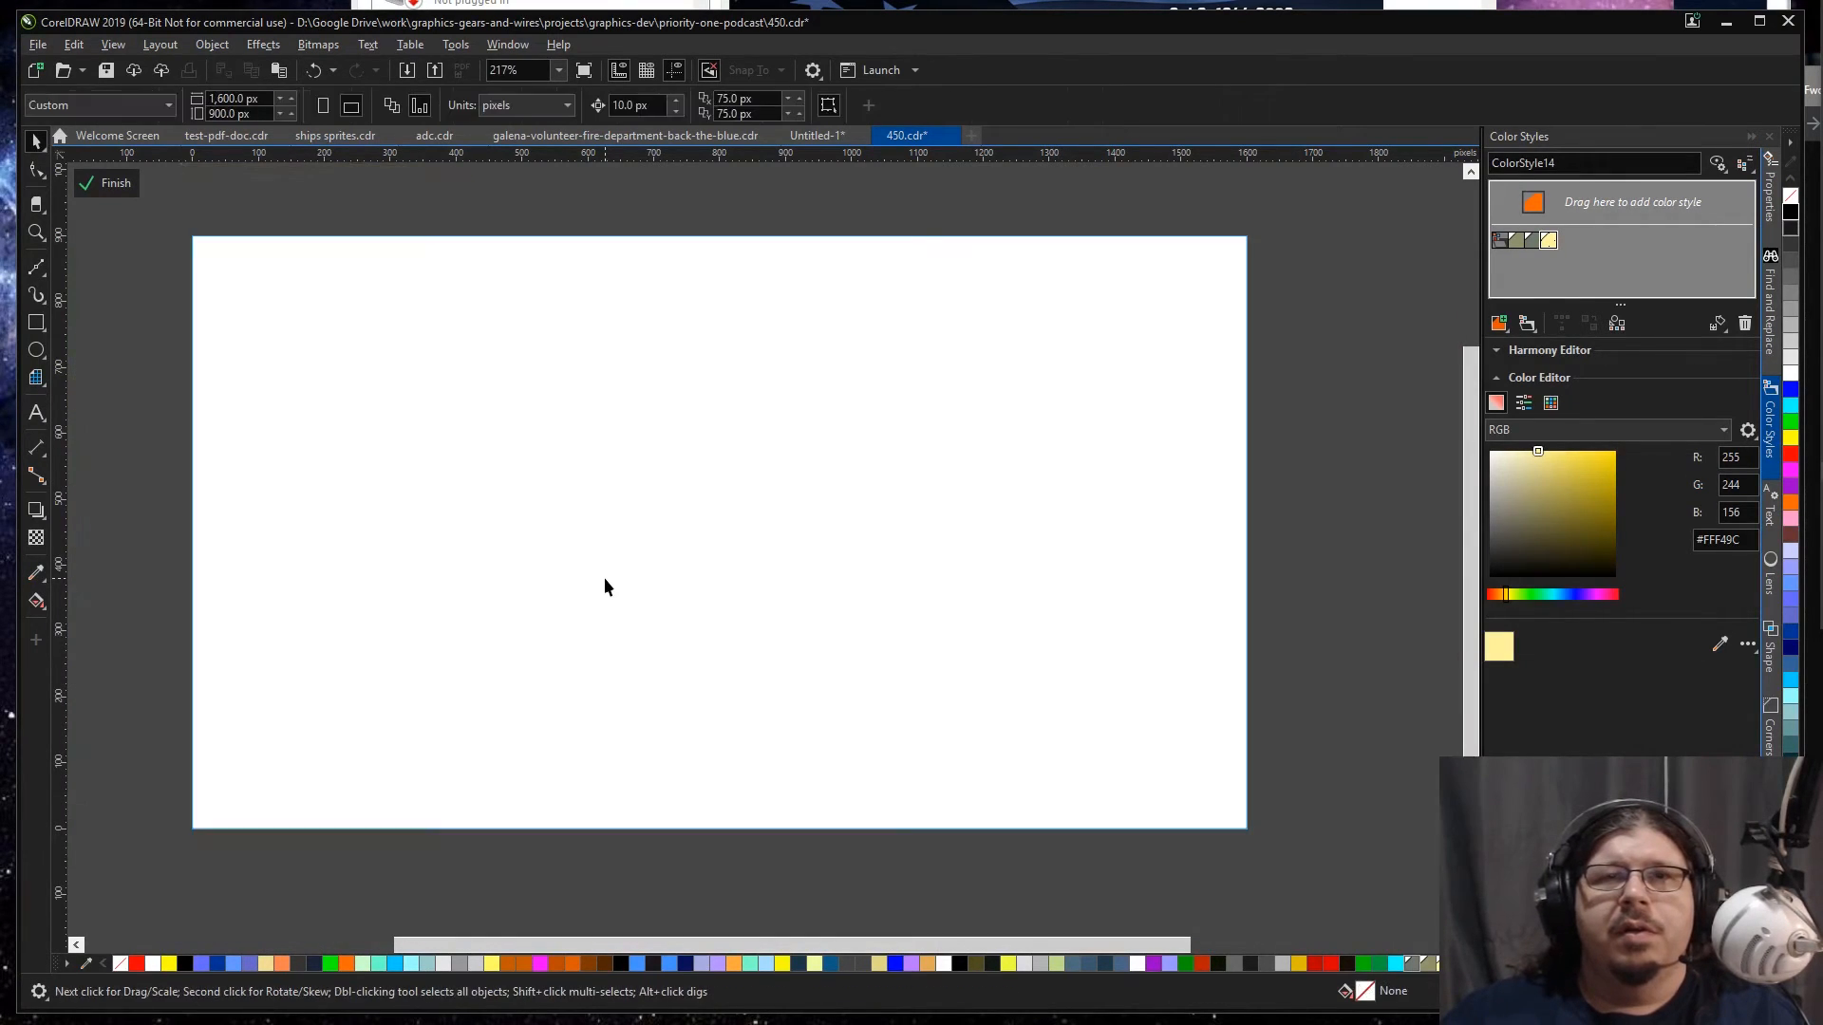
key("ctrl+v")
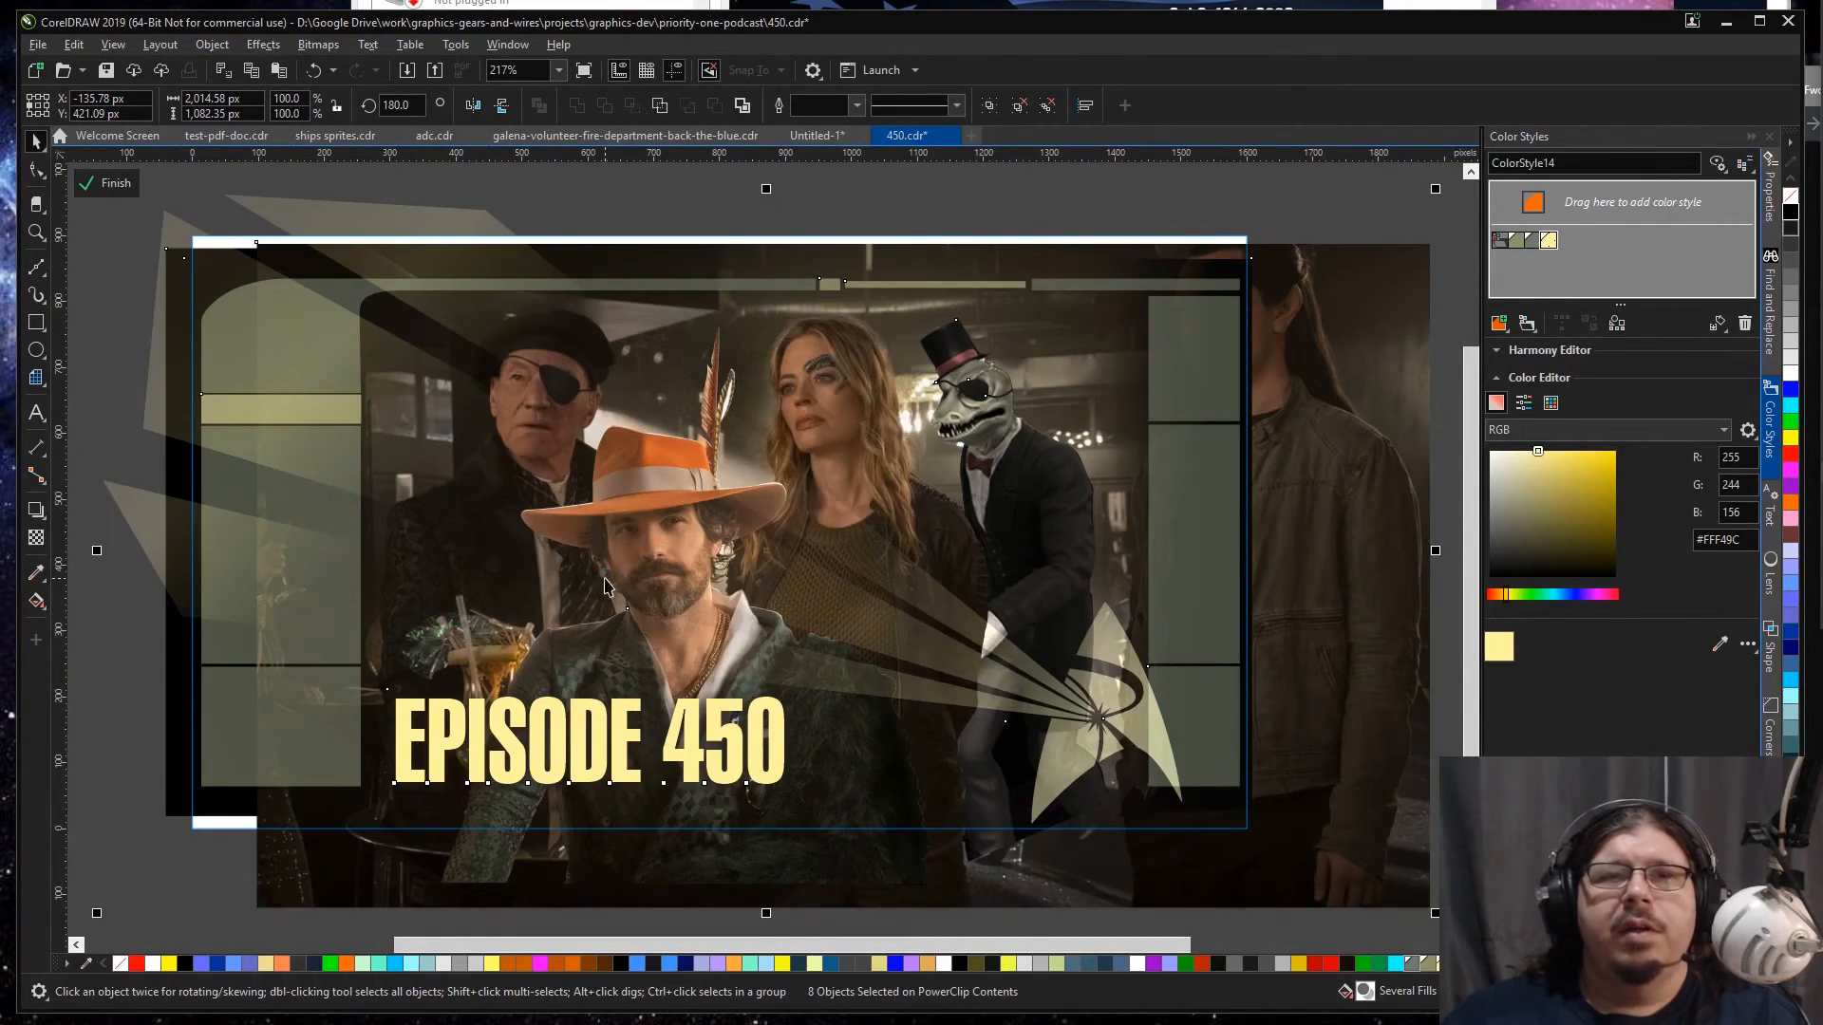
key("ctrl+z")
key("ctrl+z")
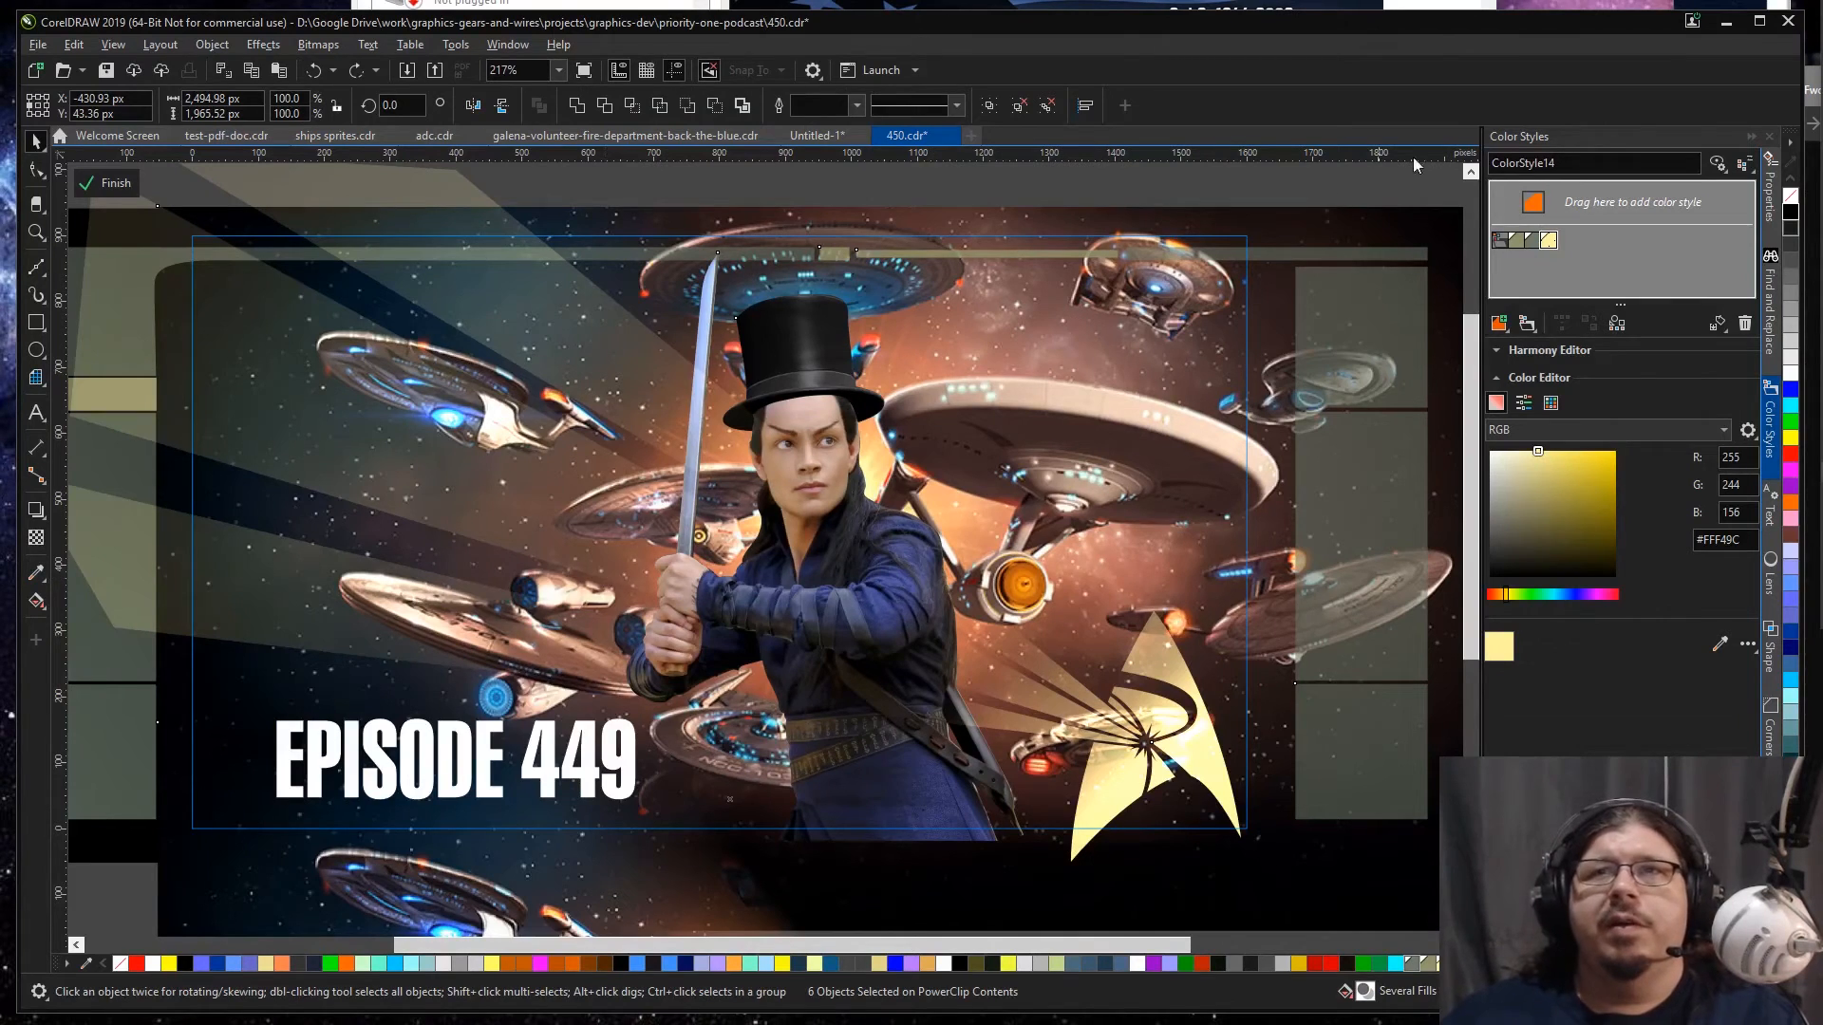
Step: Delete the Episode 449 starship scene with its sword-wielding figure, and paste the copied Episode 450 artwork below the YouTube frame
scroll(1381, 480, "down", 3)
left_click(582, 684)
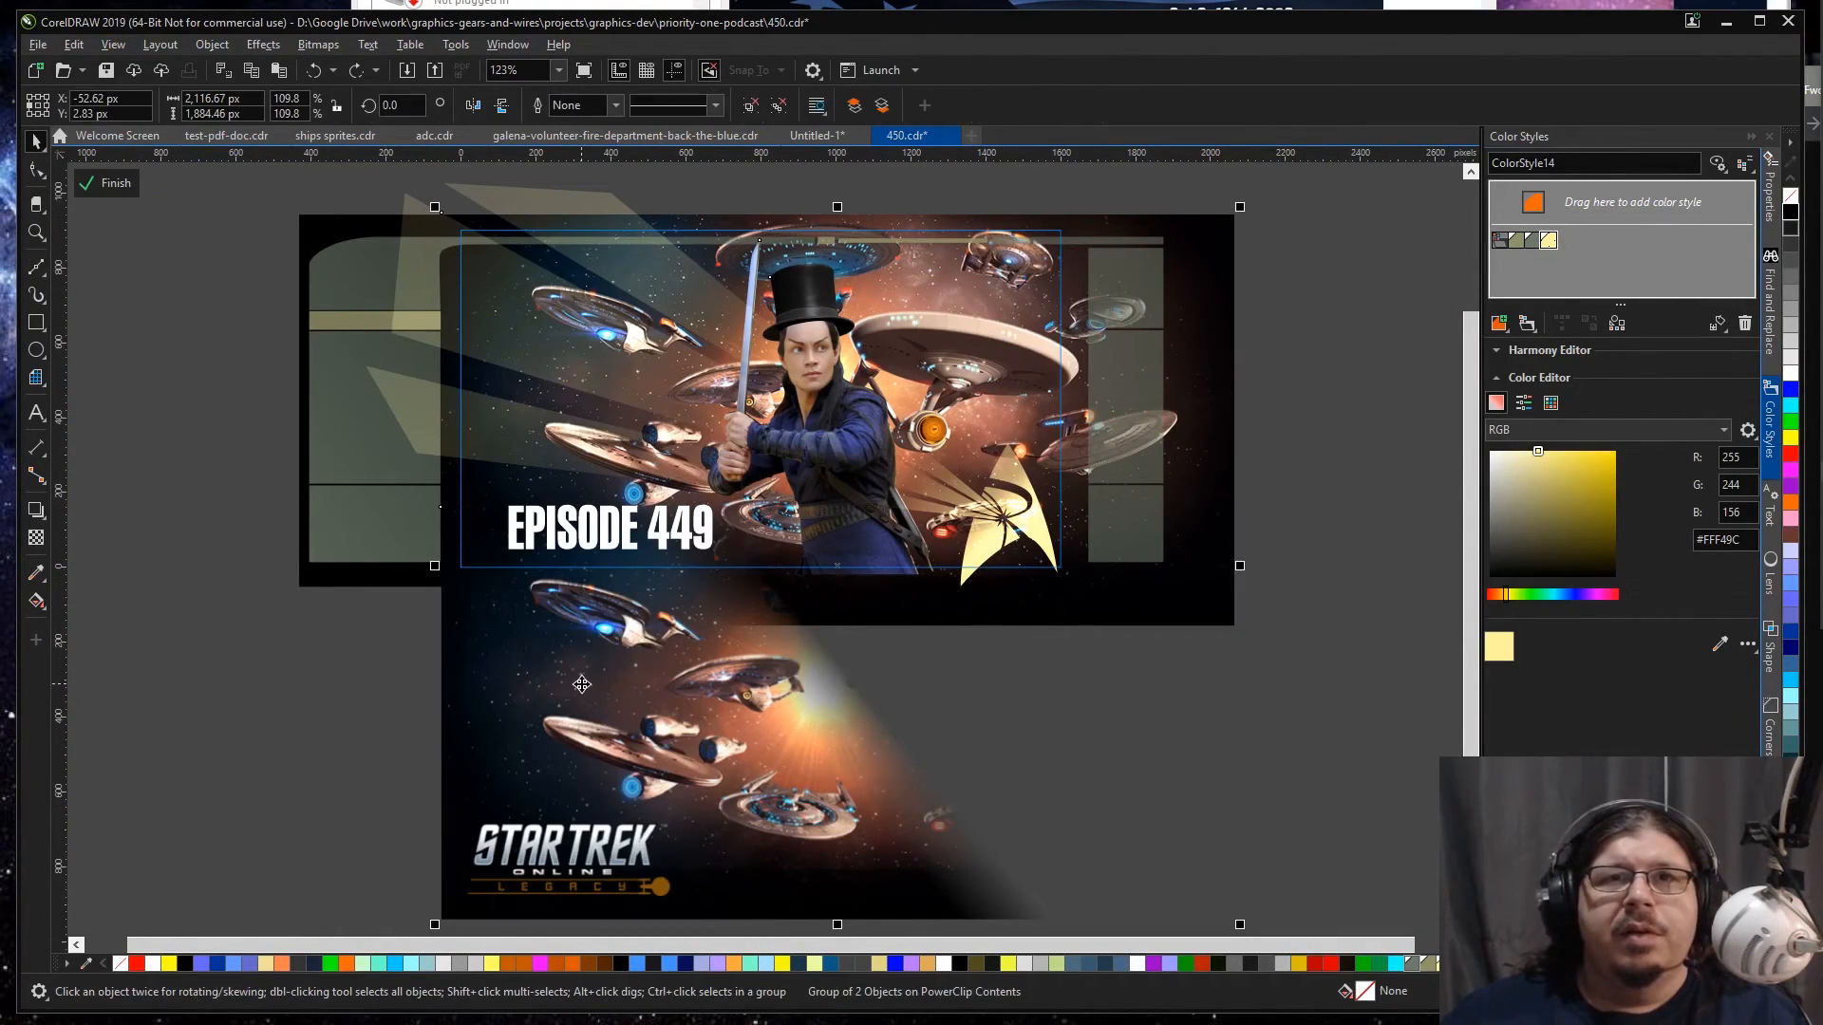
key("Delete")
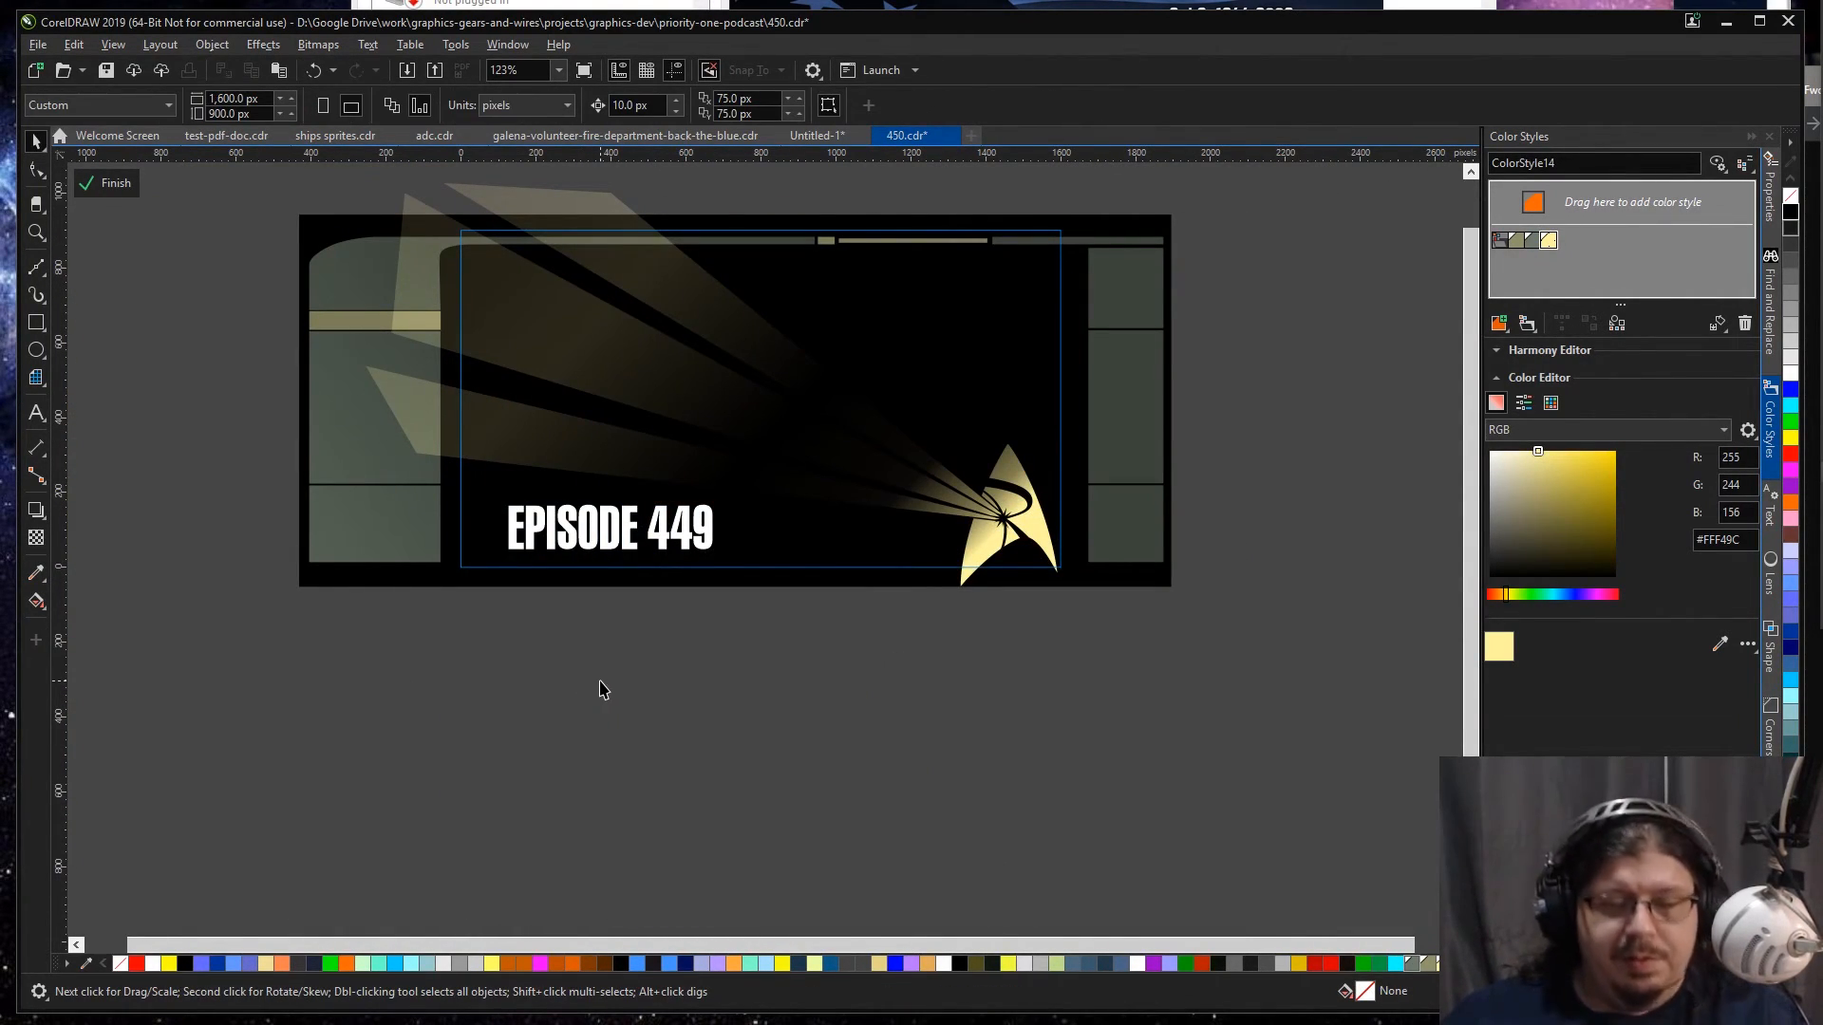
key("ctrl+v")
left_click_drag(905, 604, 1168, 999)
Step: Remove the green frame panels, the emblem, the light beams and the accent bars from the pasted Episode 450 copy
left_click(1029, 697)
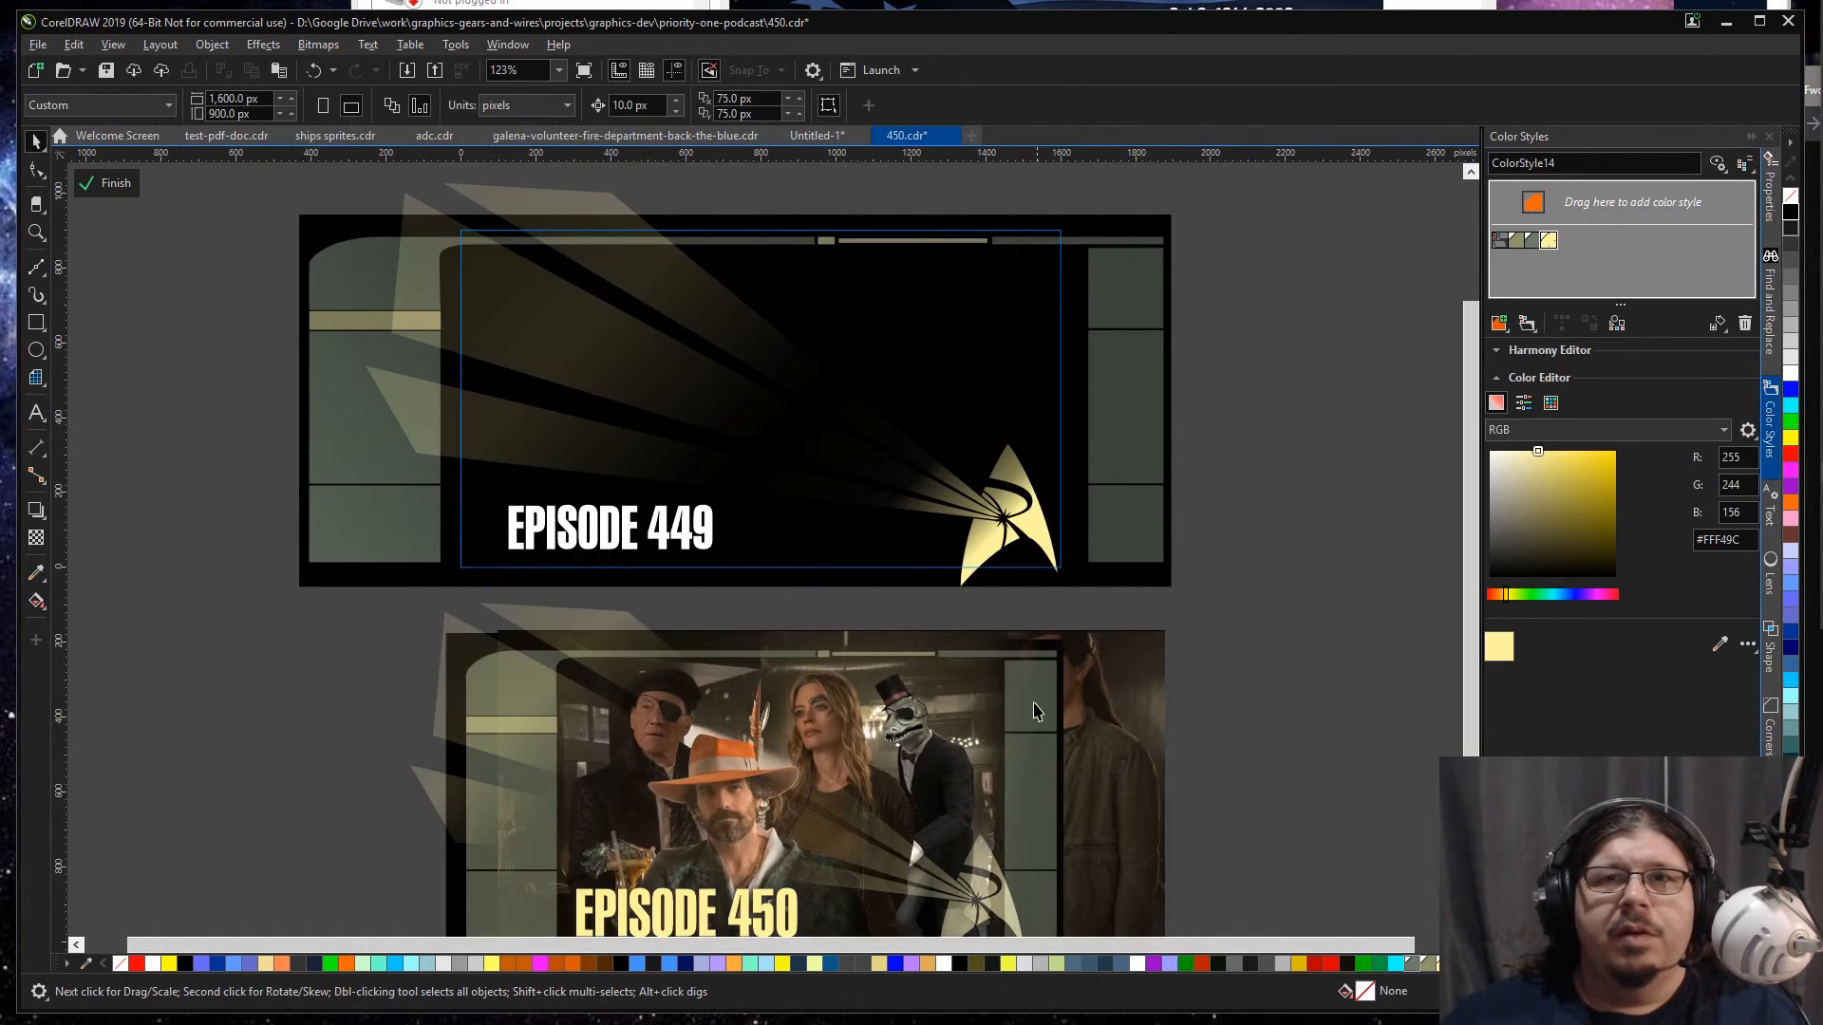
key("Delete")
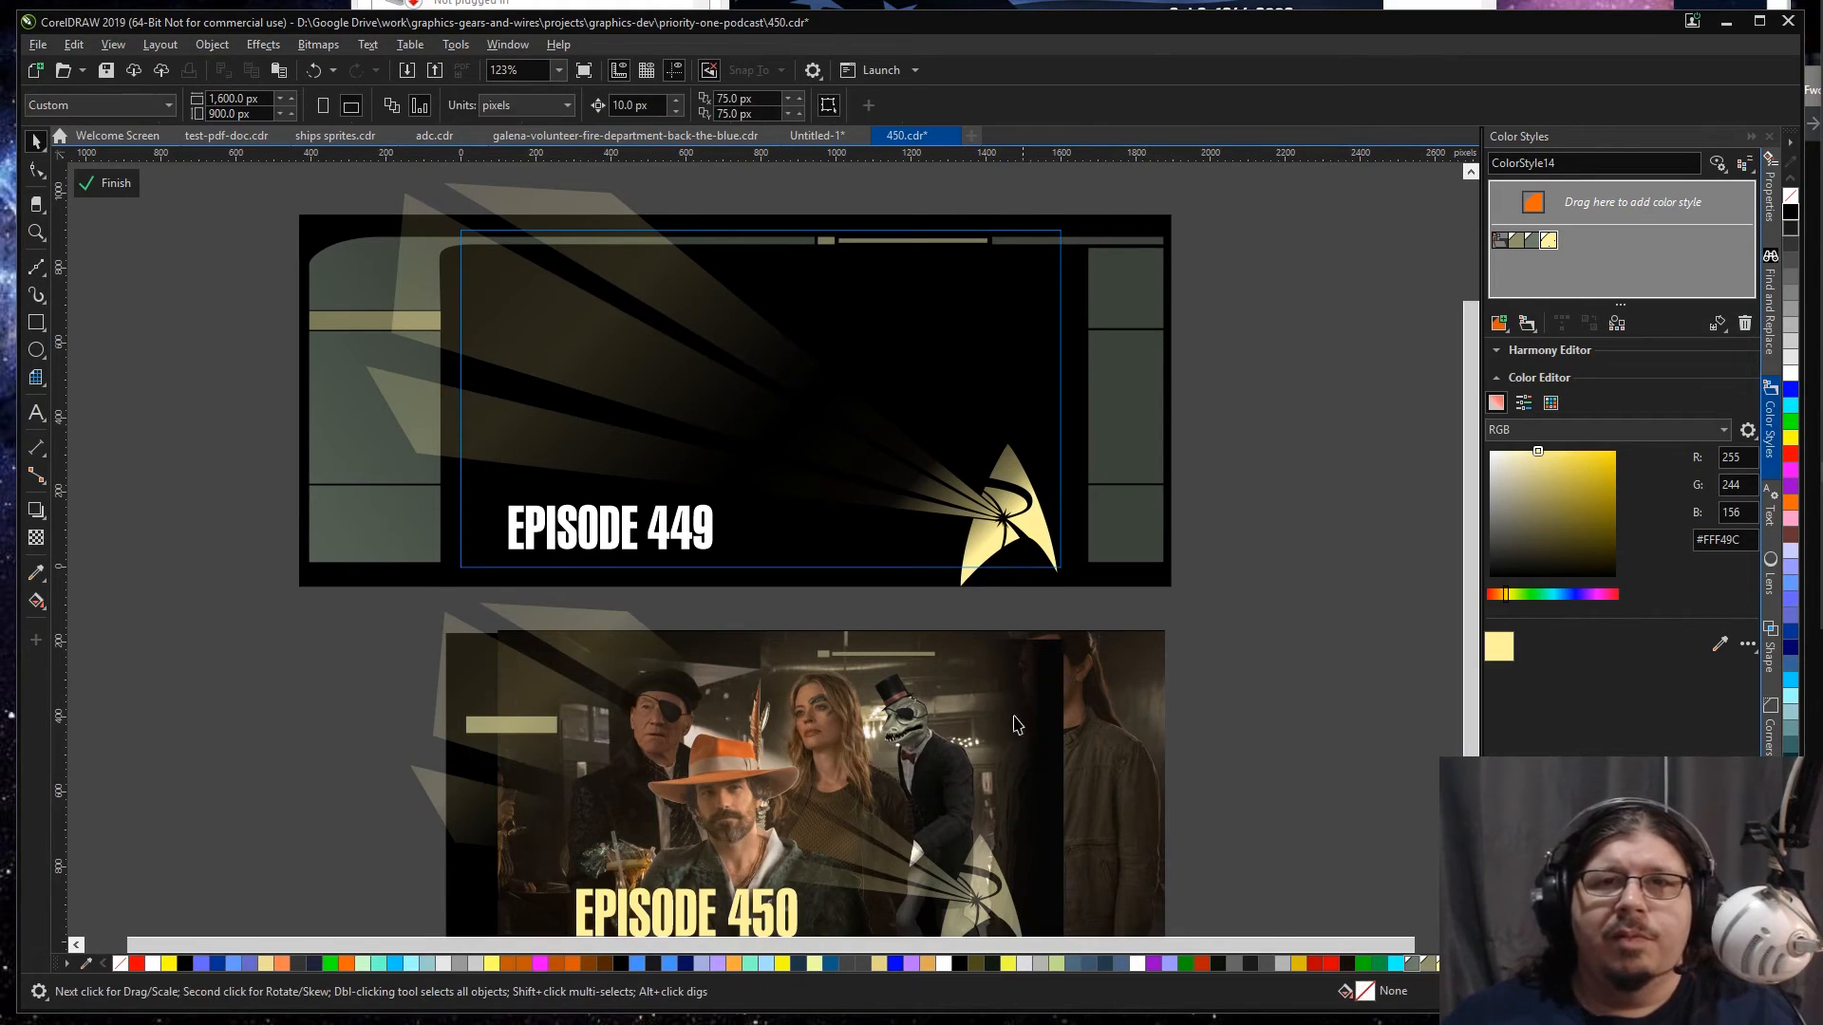
left_click(984, 871)
key("Delete")
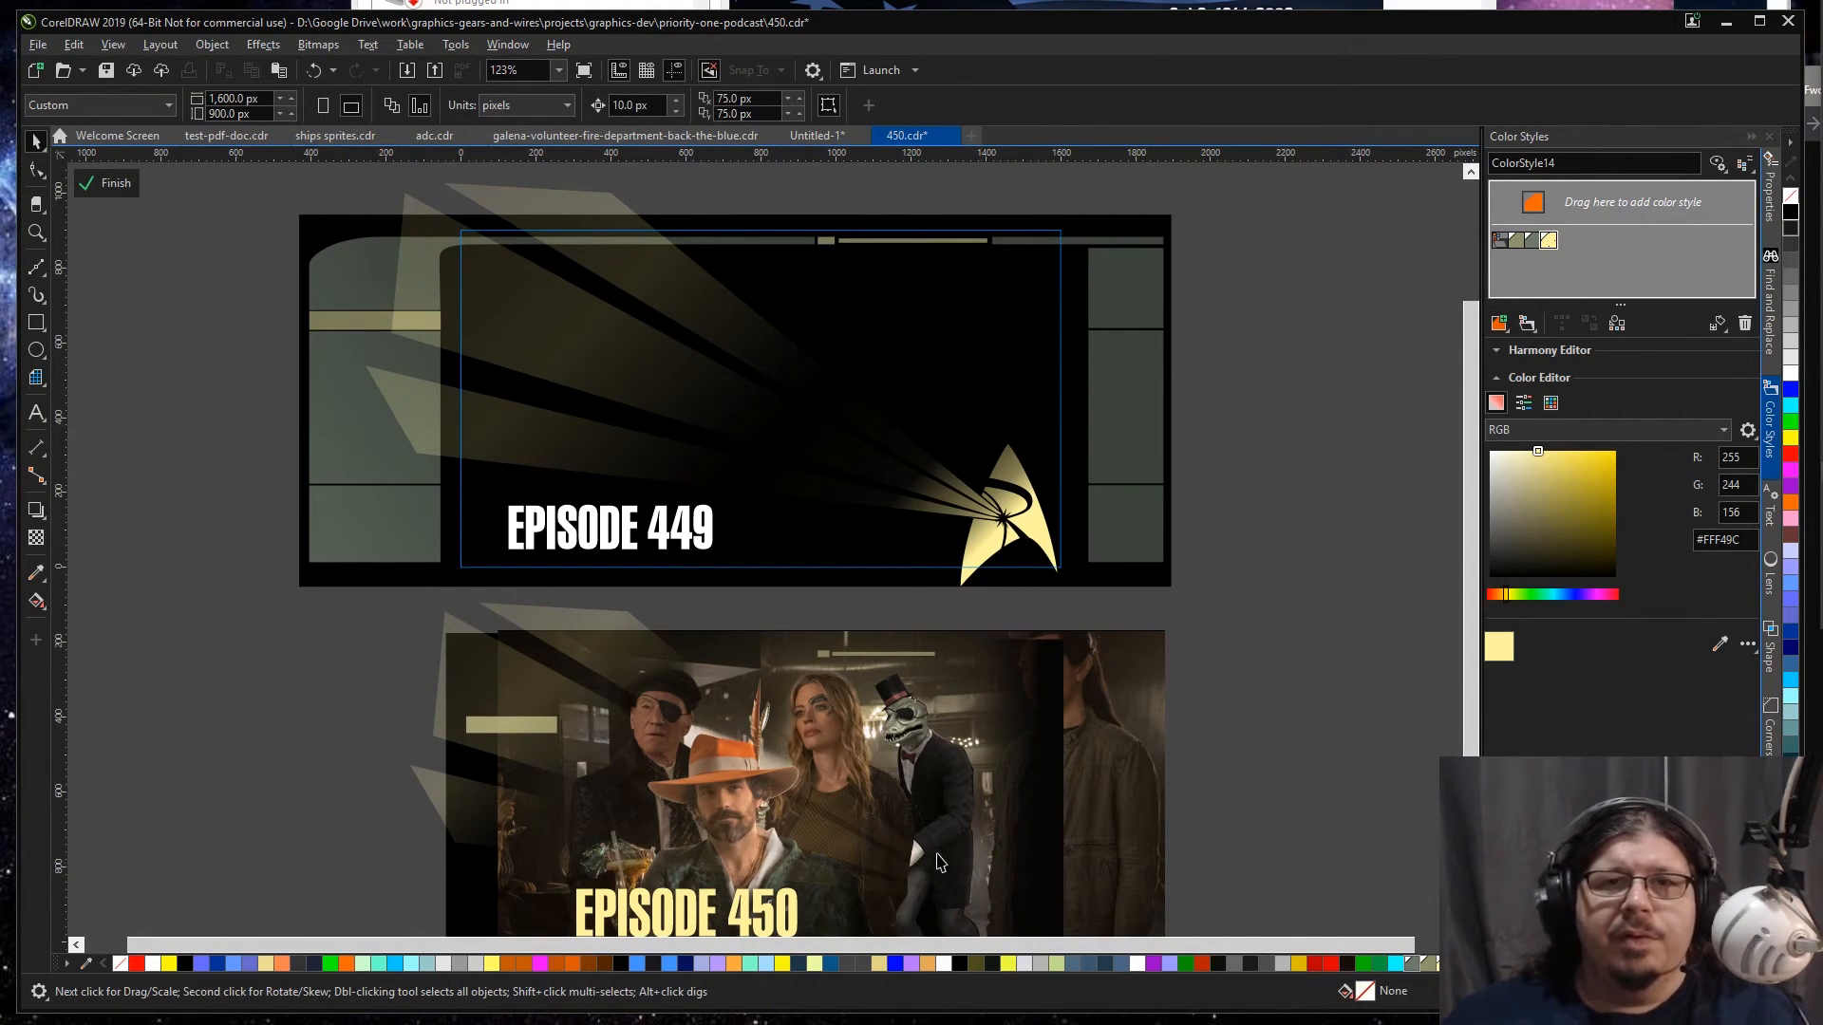
left_click(904, 856)
key("Delete")
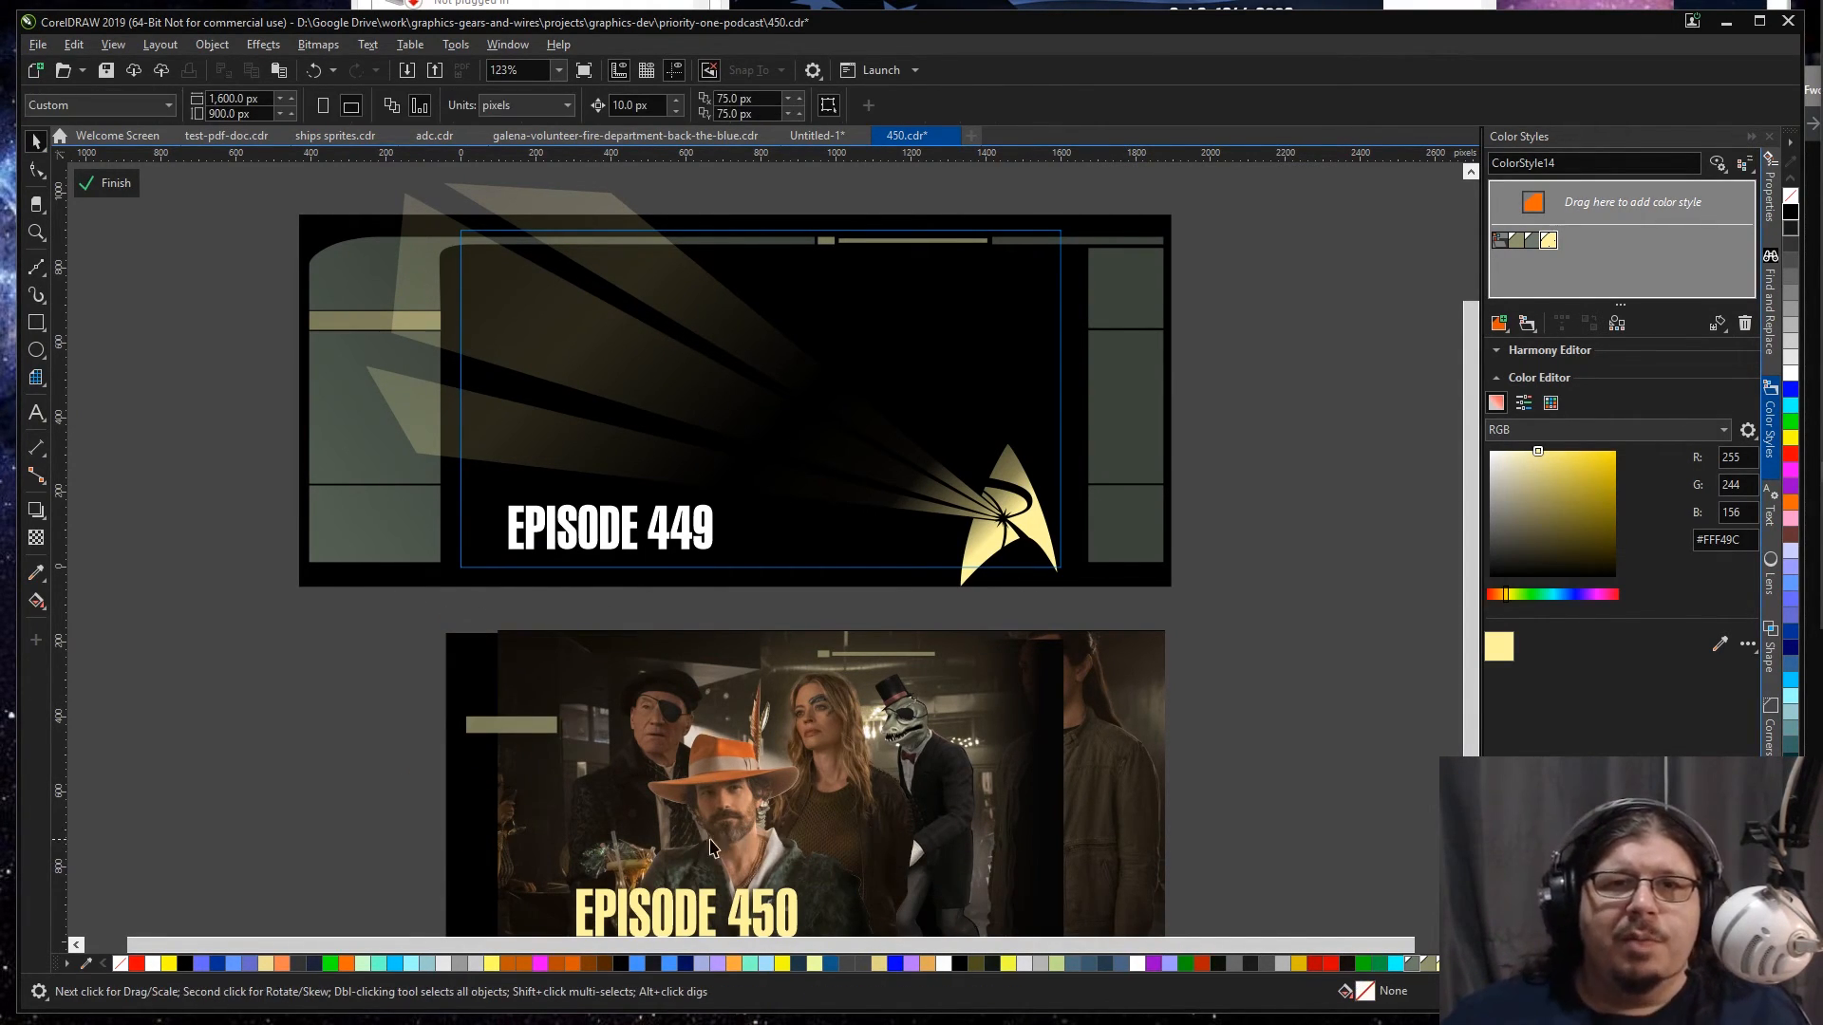
left_click(502, 727)
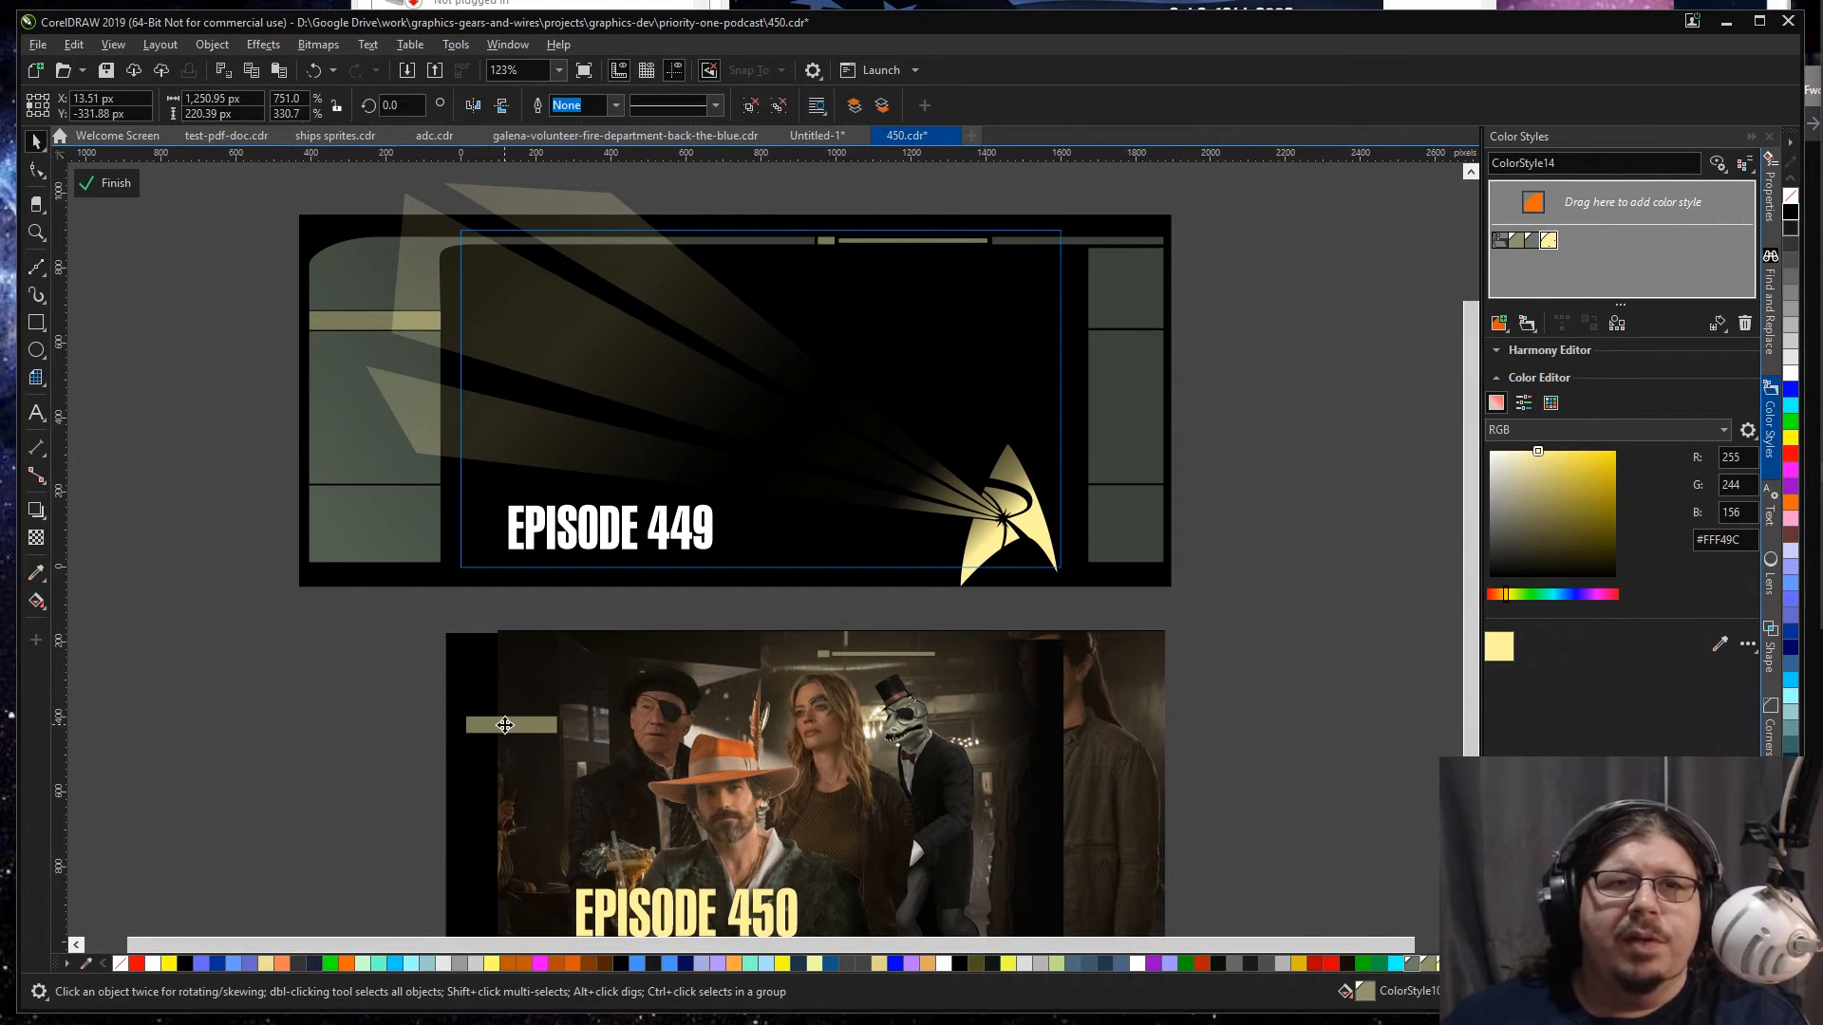
key("Delete")
Step: Delete the dark fade over the standing man and the black backing rectangle from the pasted Episode 450 copy
scroll(504, 732, "down", 1)
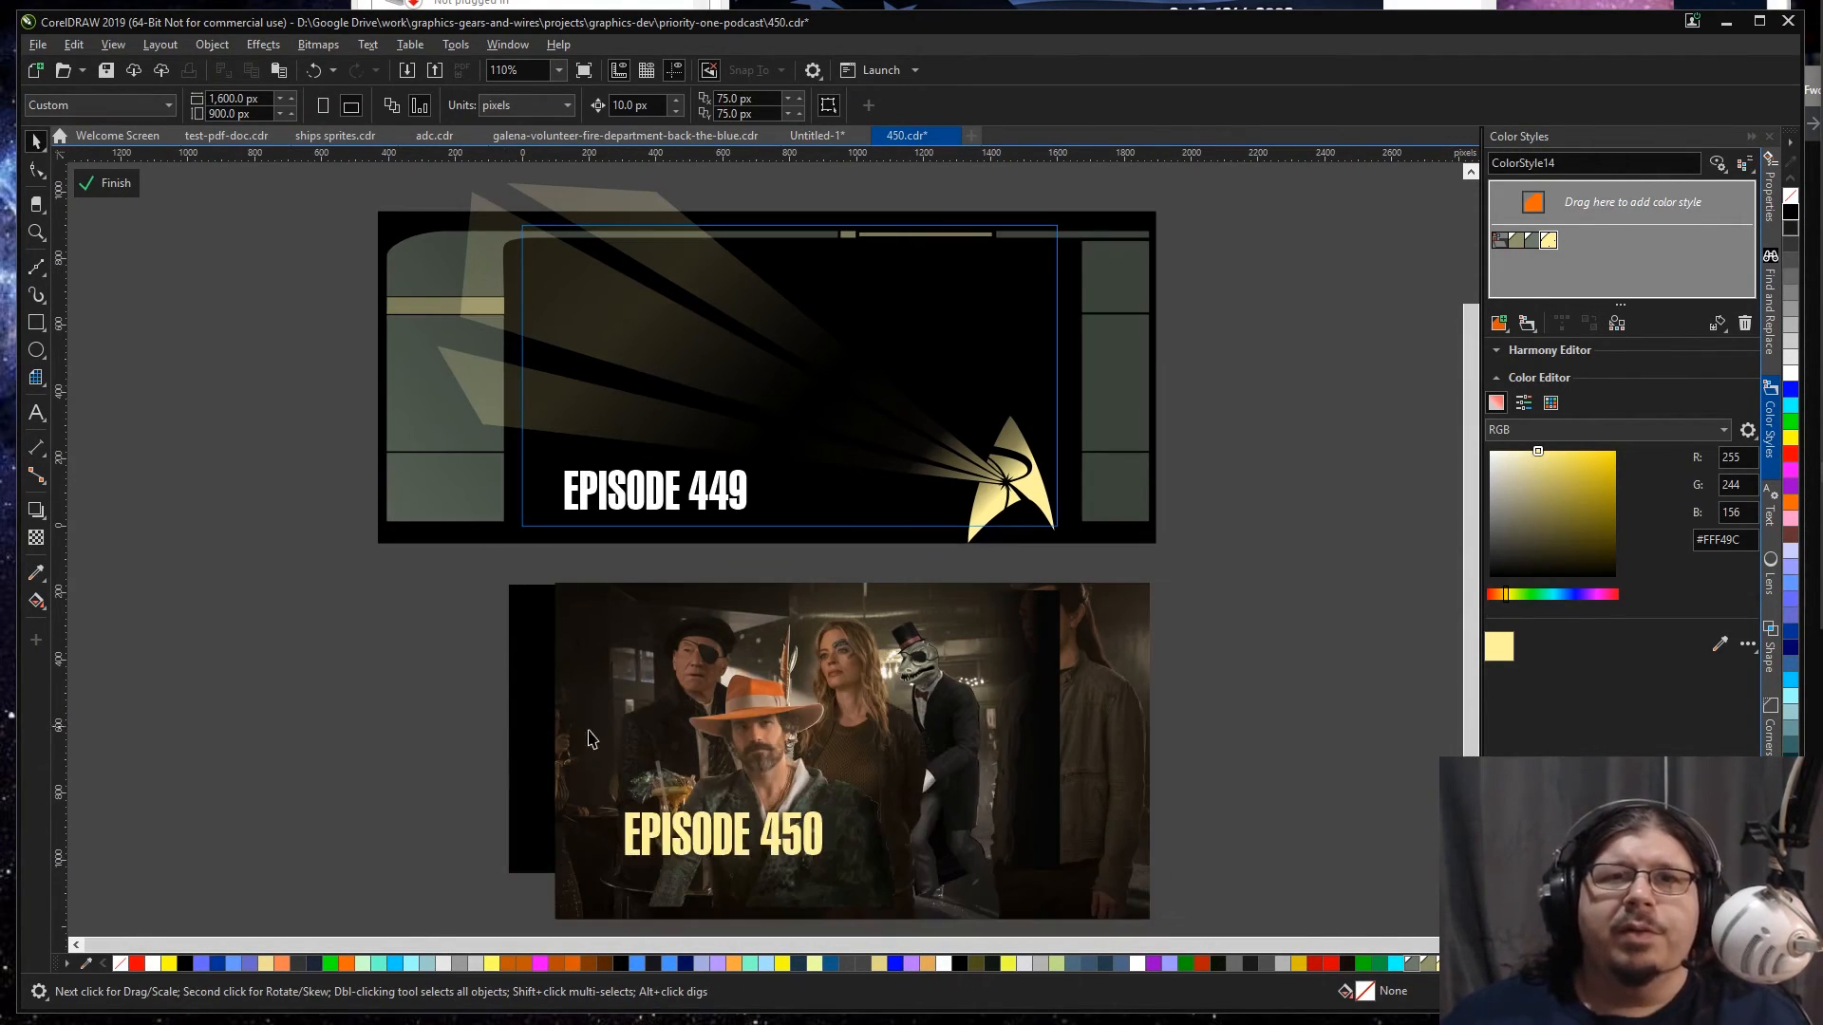
left_click(1049, 736)
left_click(1048, 736)
key("Delete")
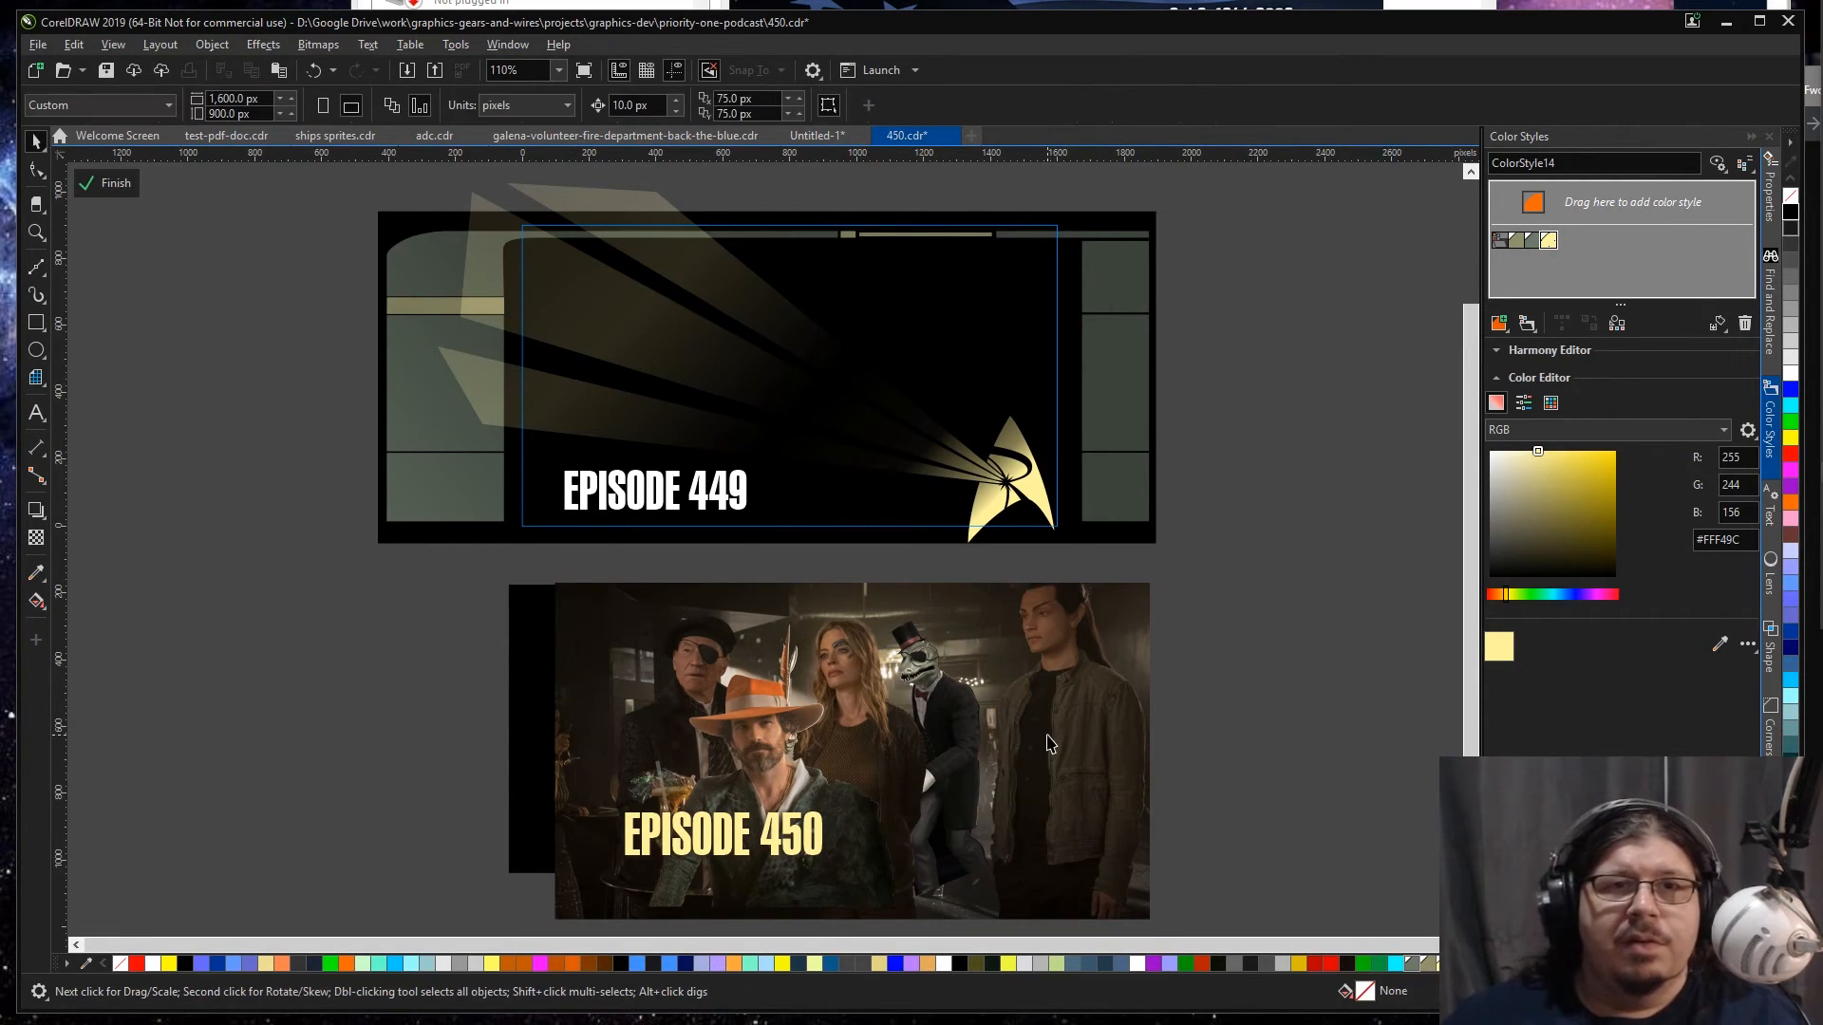
left_click(494, 657, "ctrl")
left_click(517, 667)
left_click(777, 439)
left_click(776, 439, "ctrl")
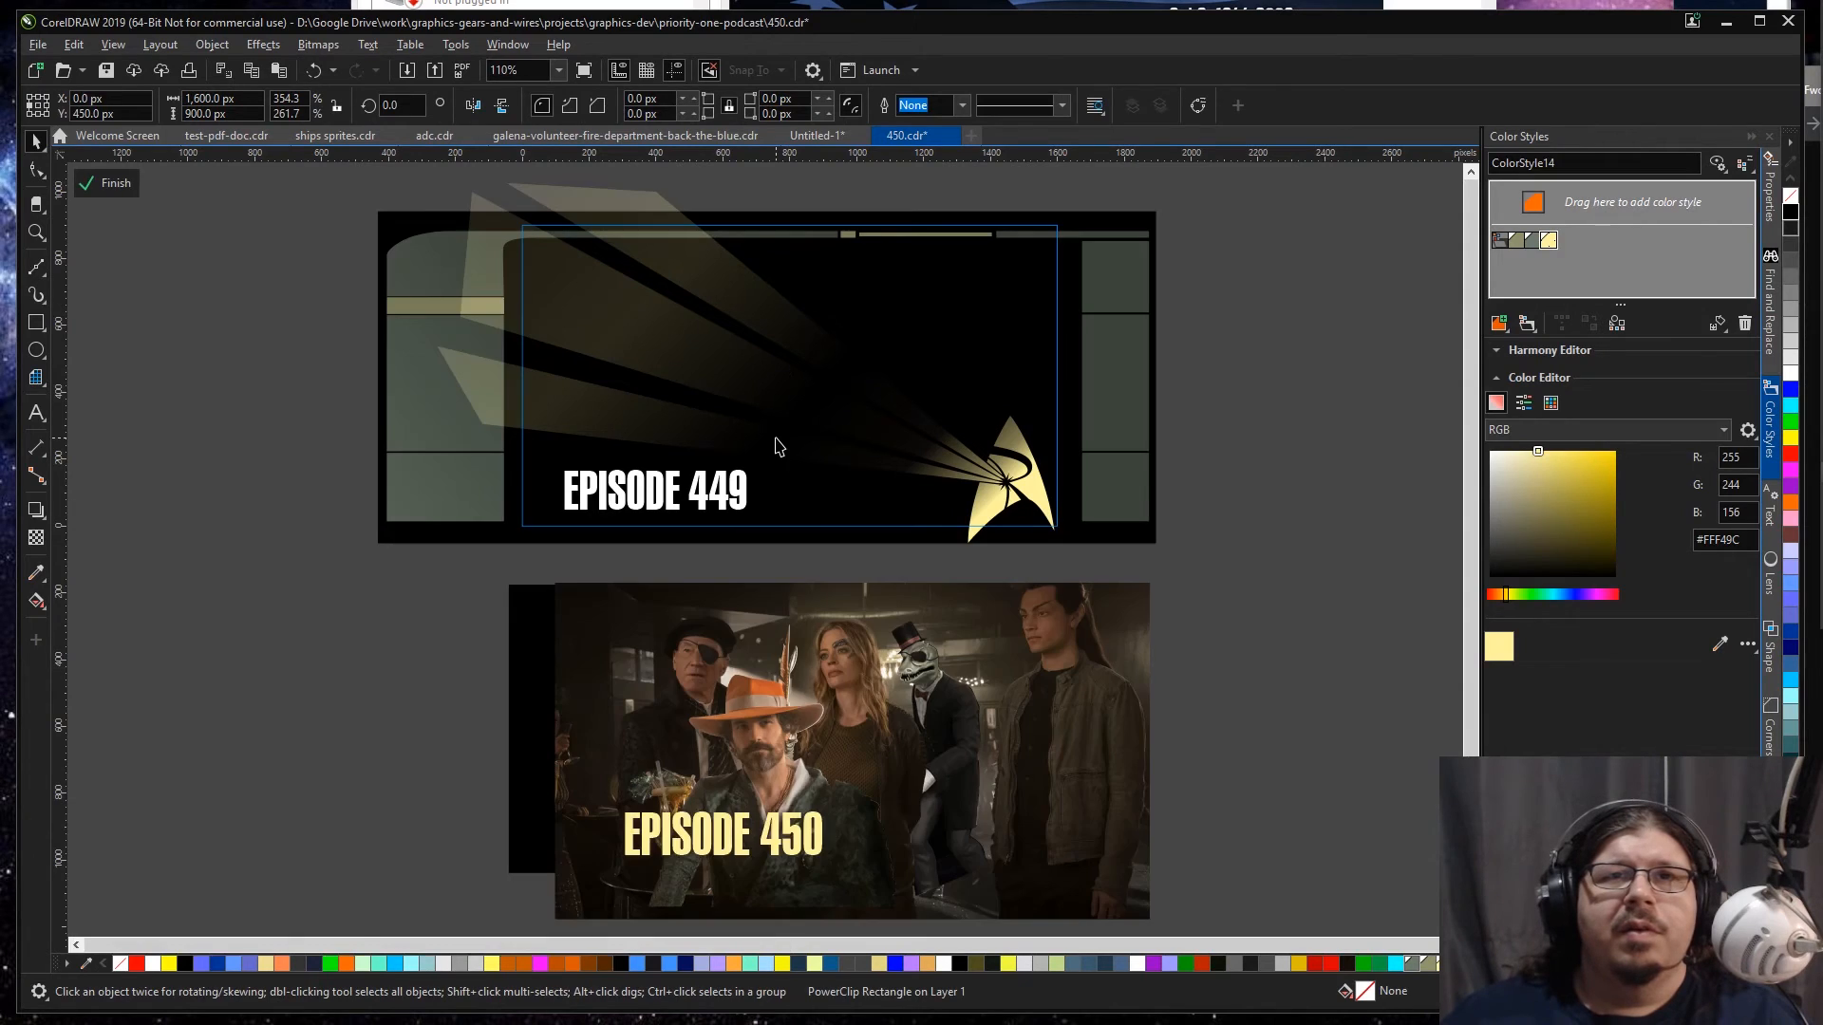
left_click(548, 649)
left_click(542, 648, "ctrl")
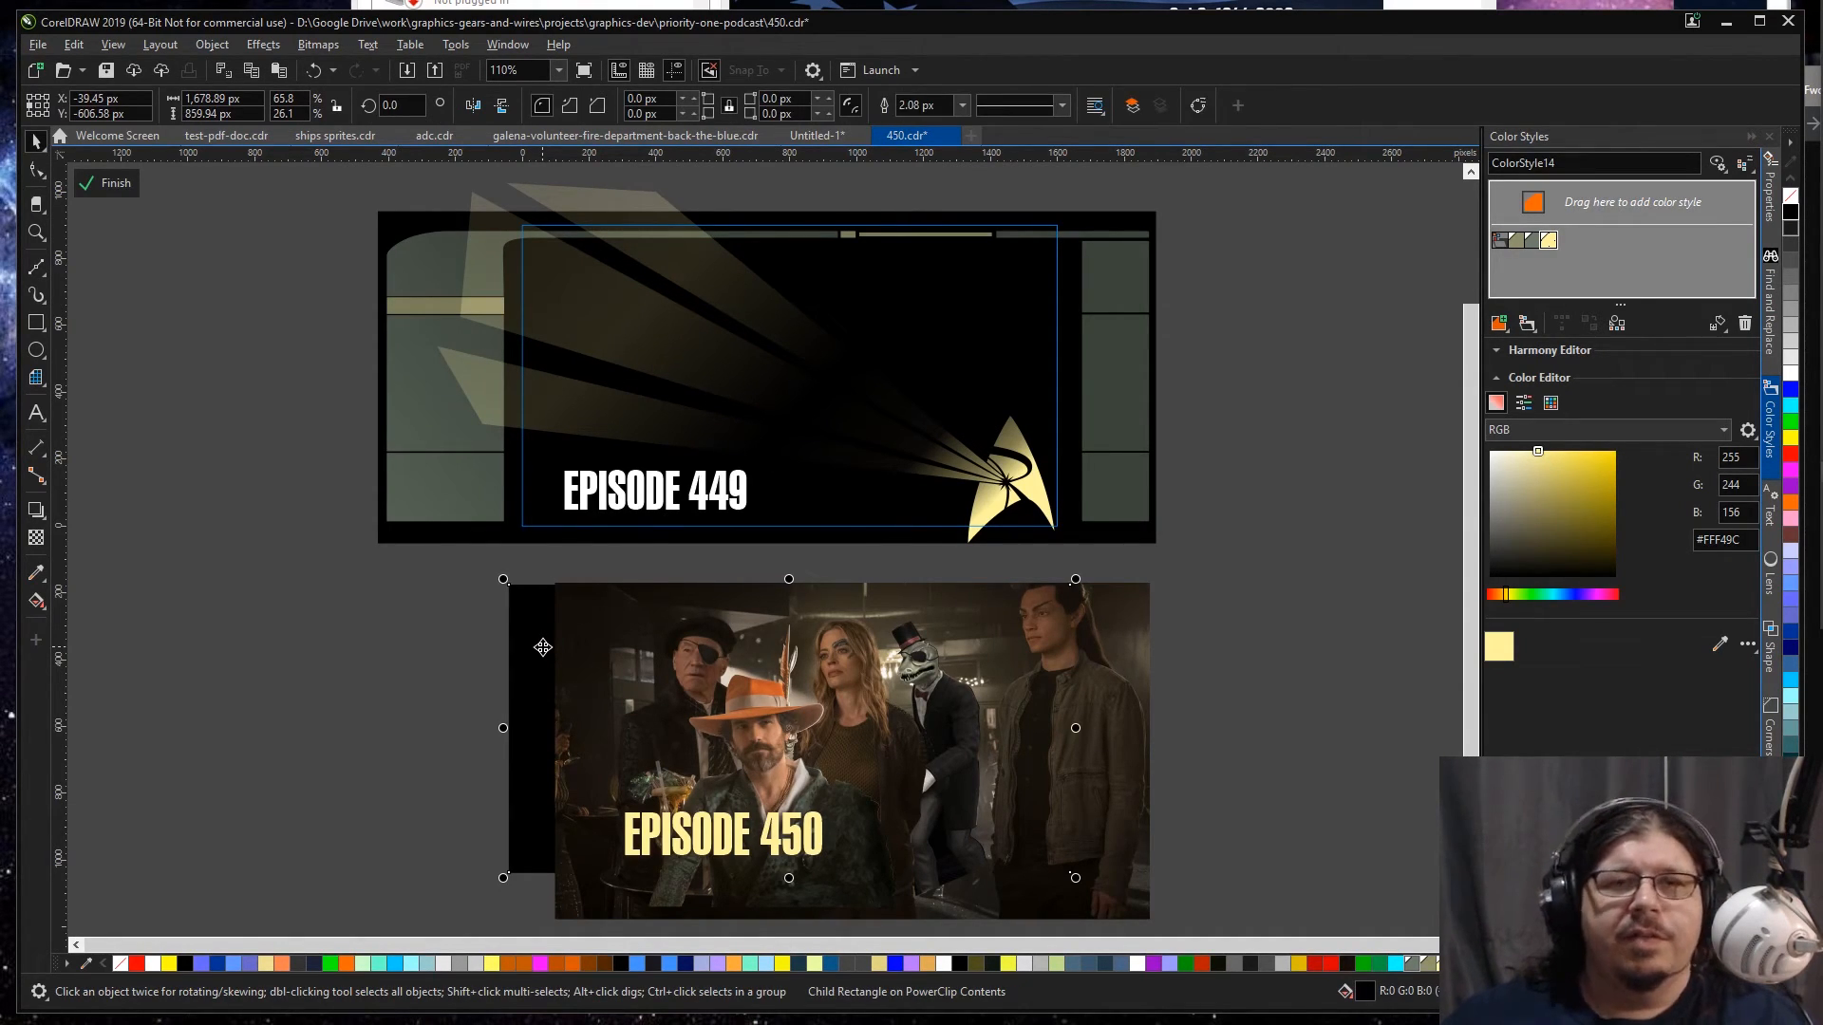
key("Delete")
left_click(536, 650)
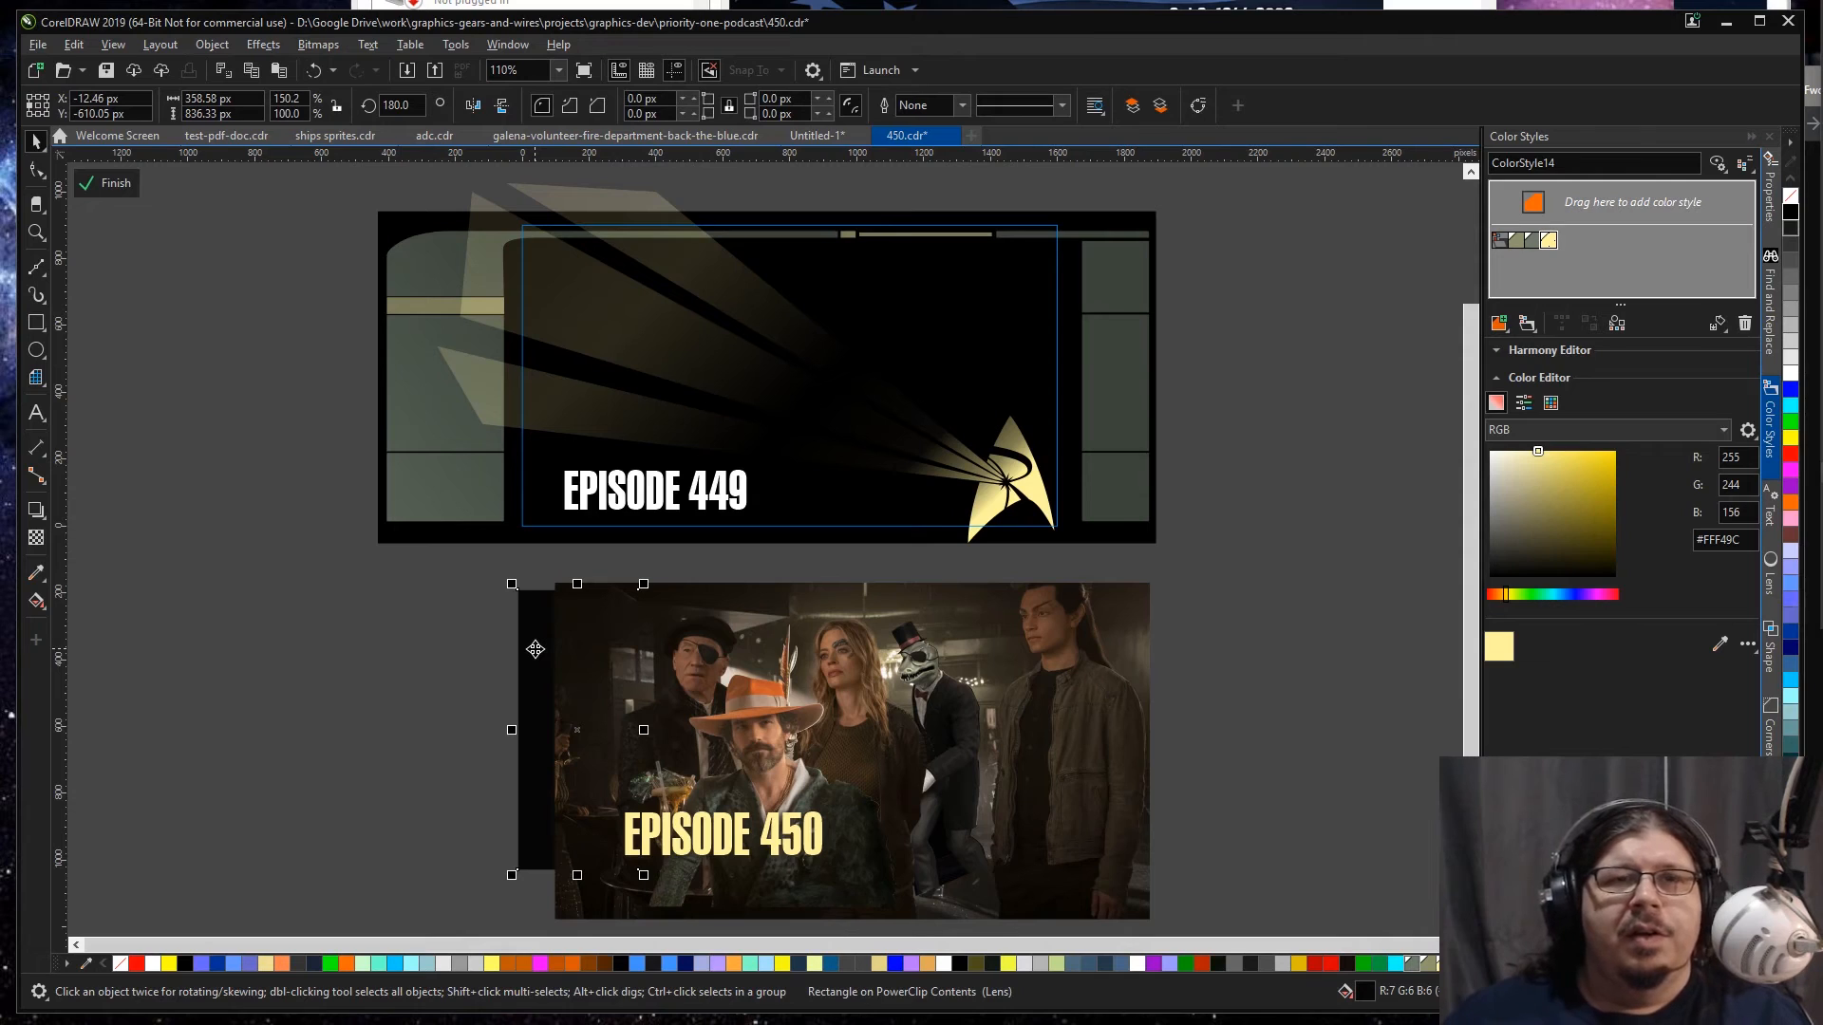
key("Delete")
left_click(664, 665)
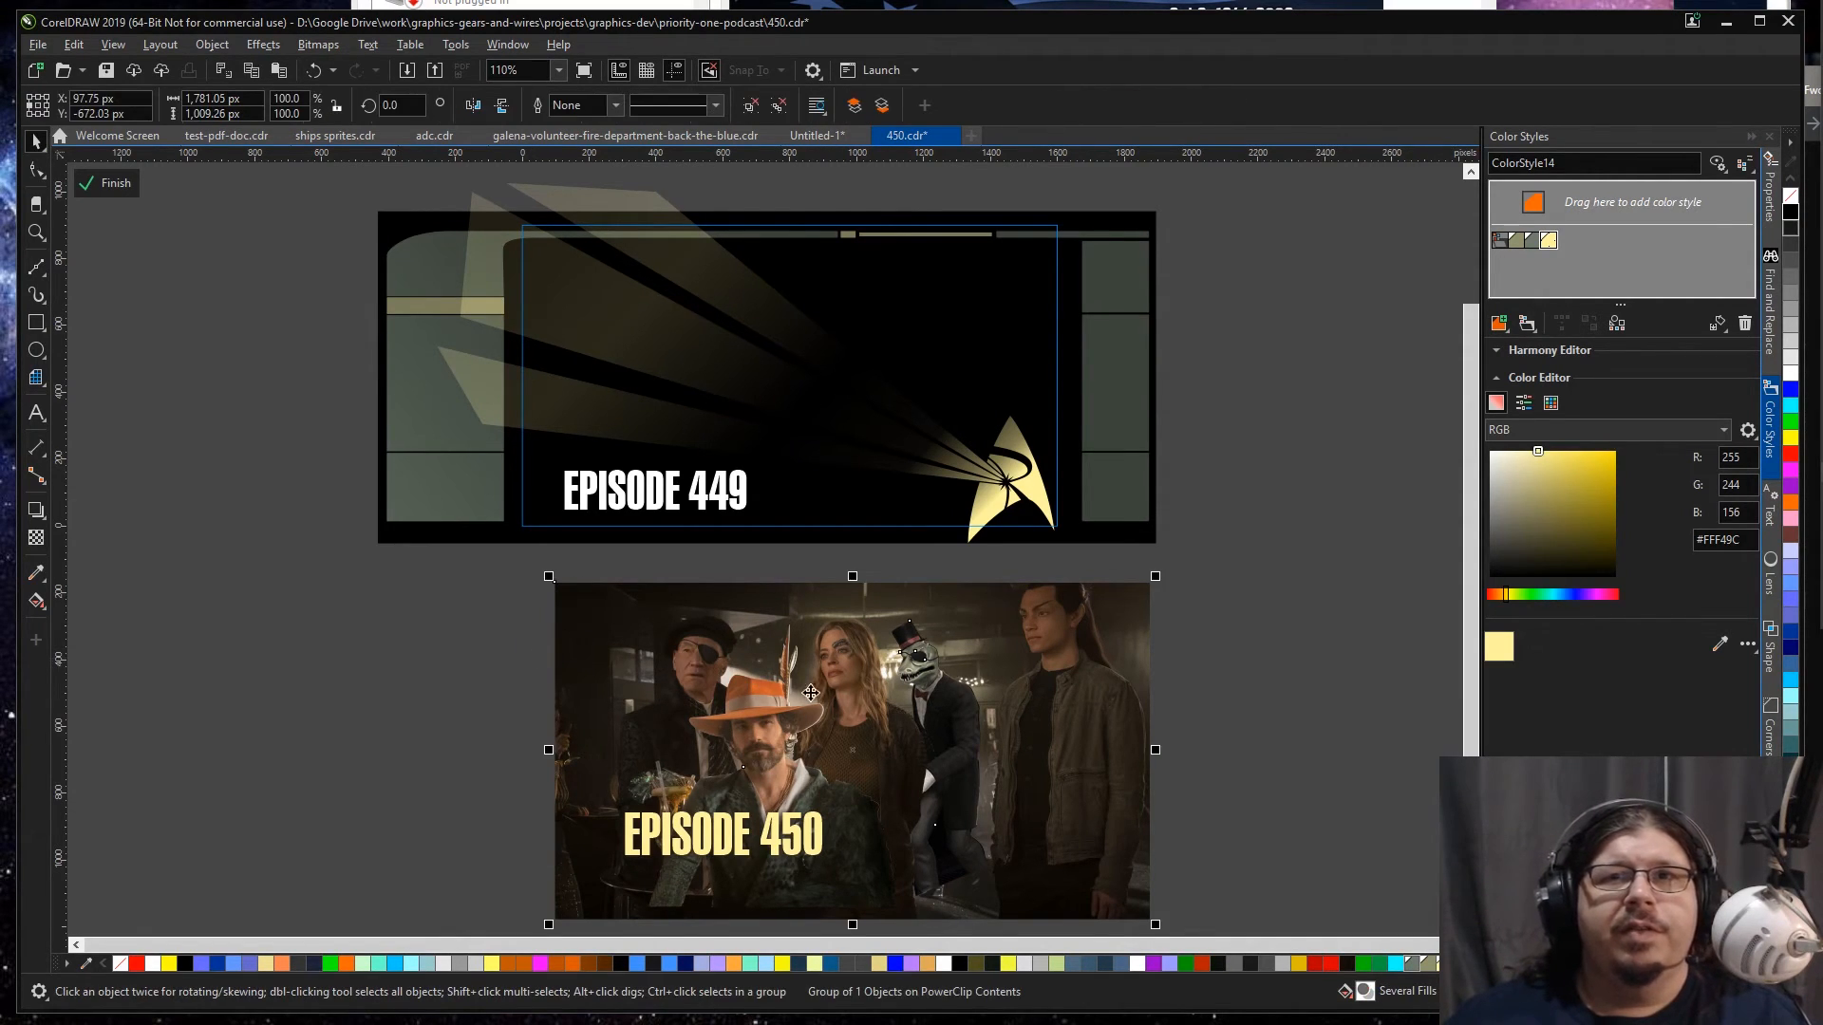
key("ctrl+z")
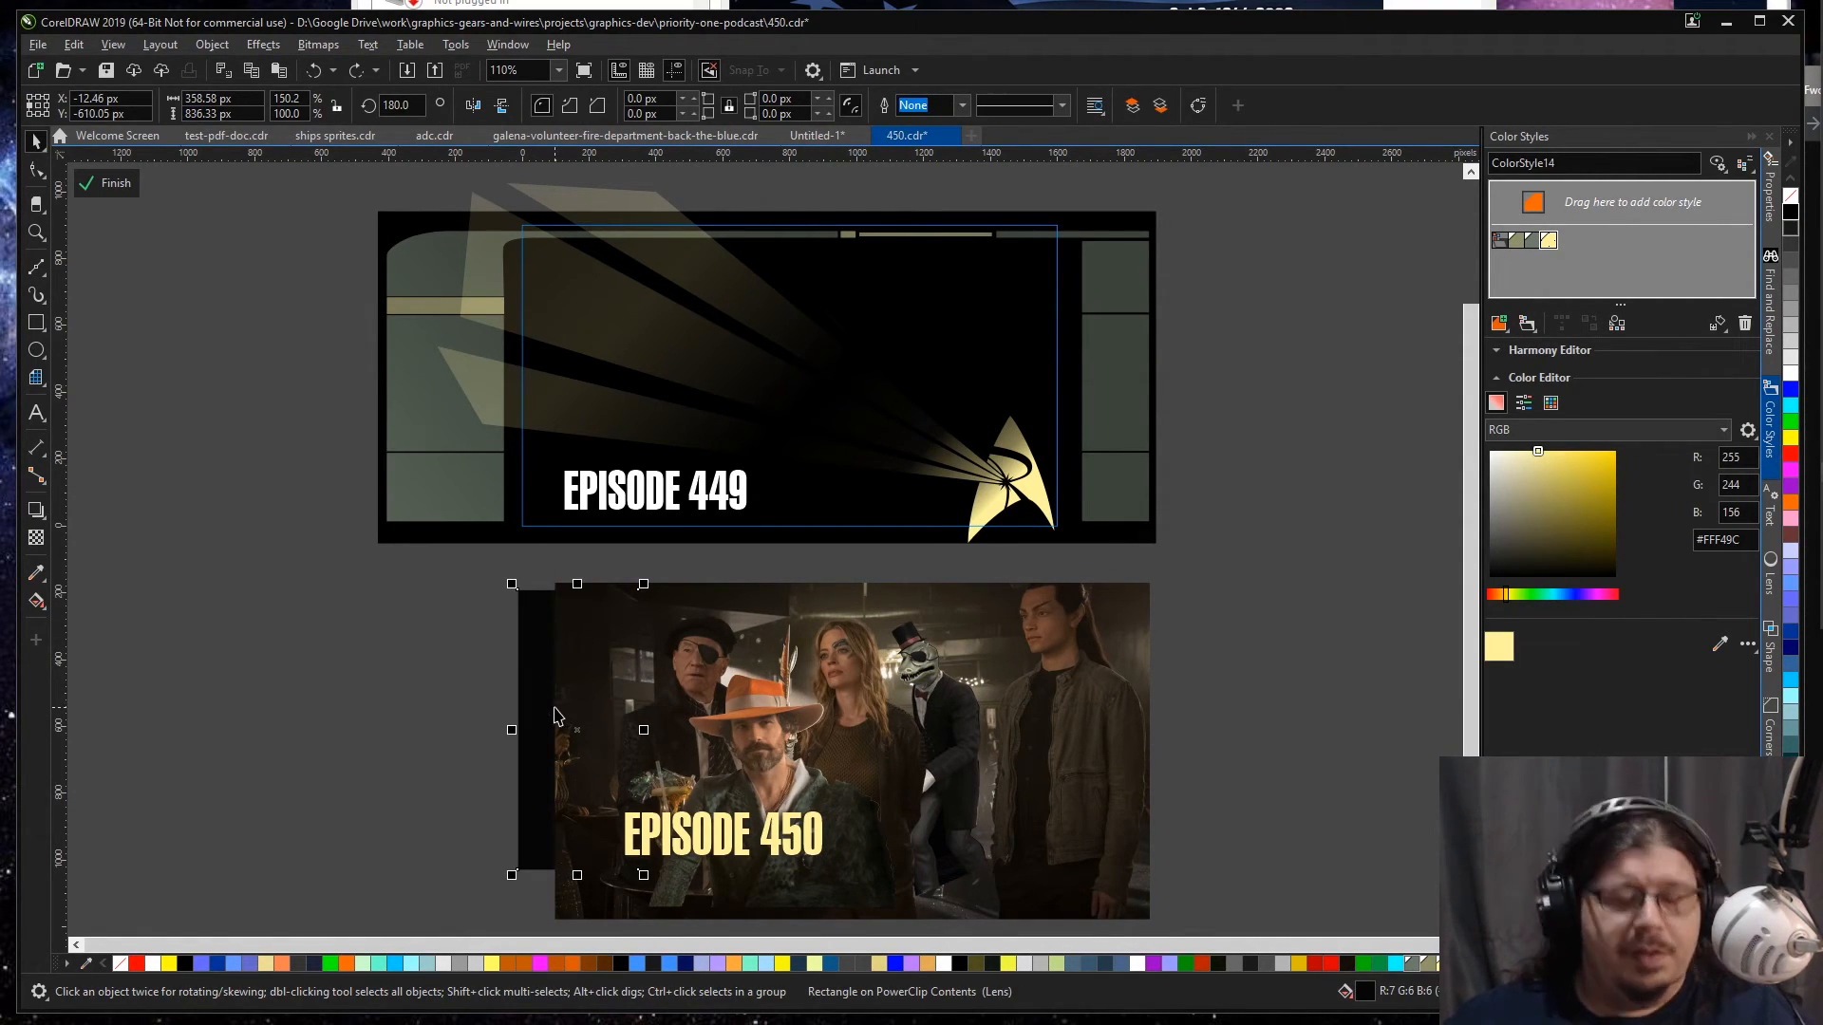
Step: Move the bar scene into the YouTube frame behind the title and emblem, and enlarge it to about 2,221 px wide
left_click(1057, 699)
left_click_drag(1057, 699, 974, 325)
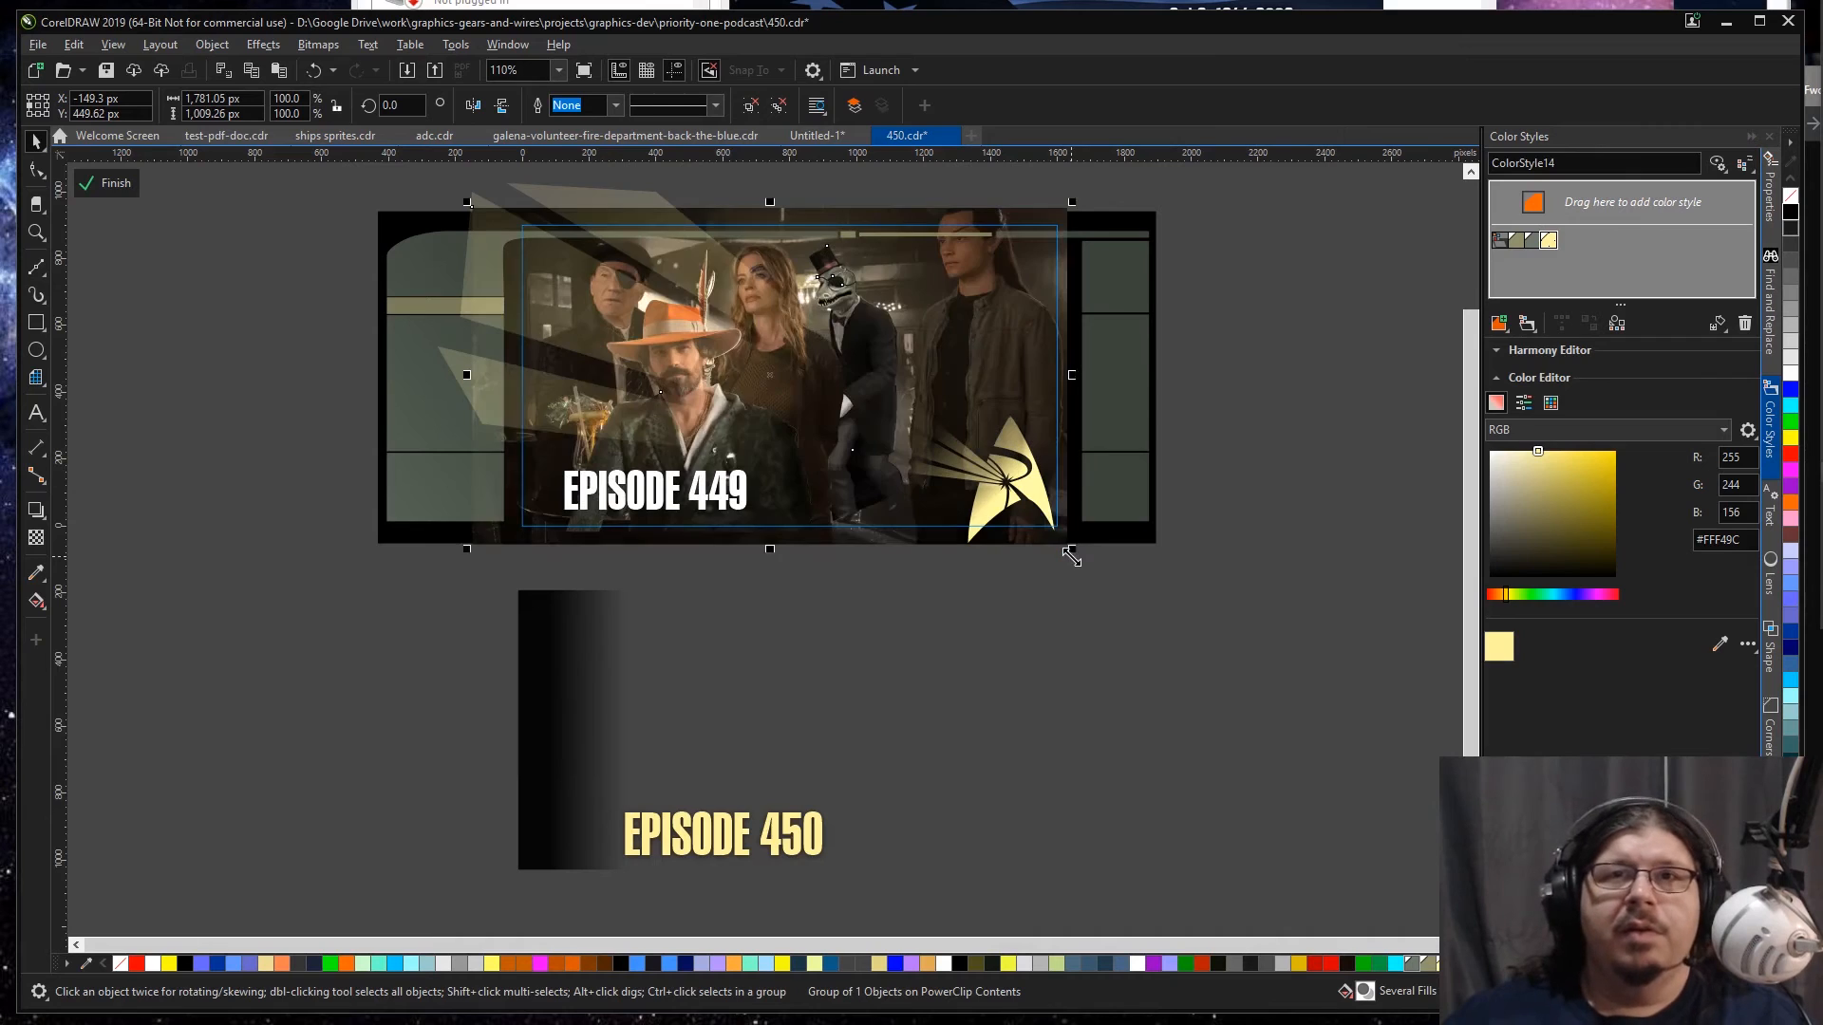
left_click_drag(1074, 553, 1266, 661)
left_click_drag(1151, 634, 1162, 623)
left_click_drag(477, 641, 505, 623)
left_click_drag(703, 609, 700, 601)
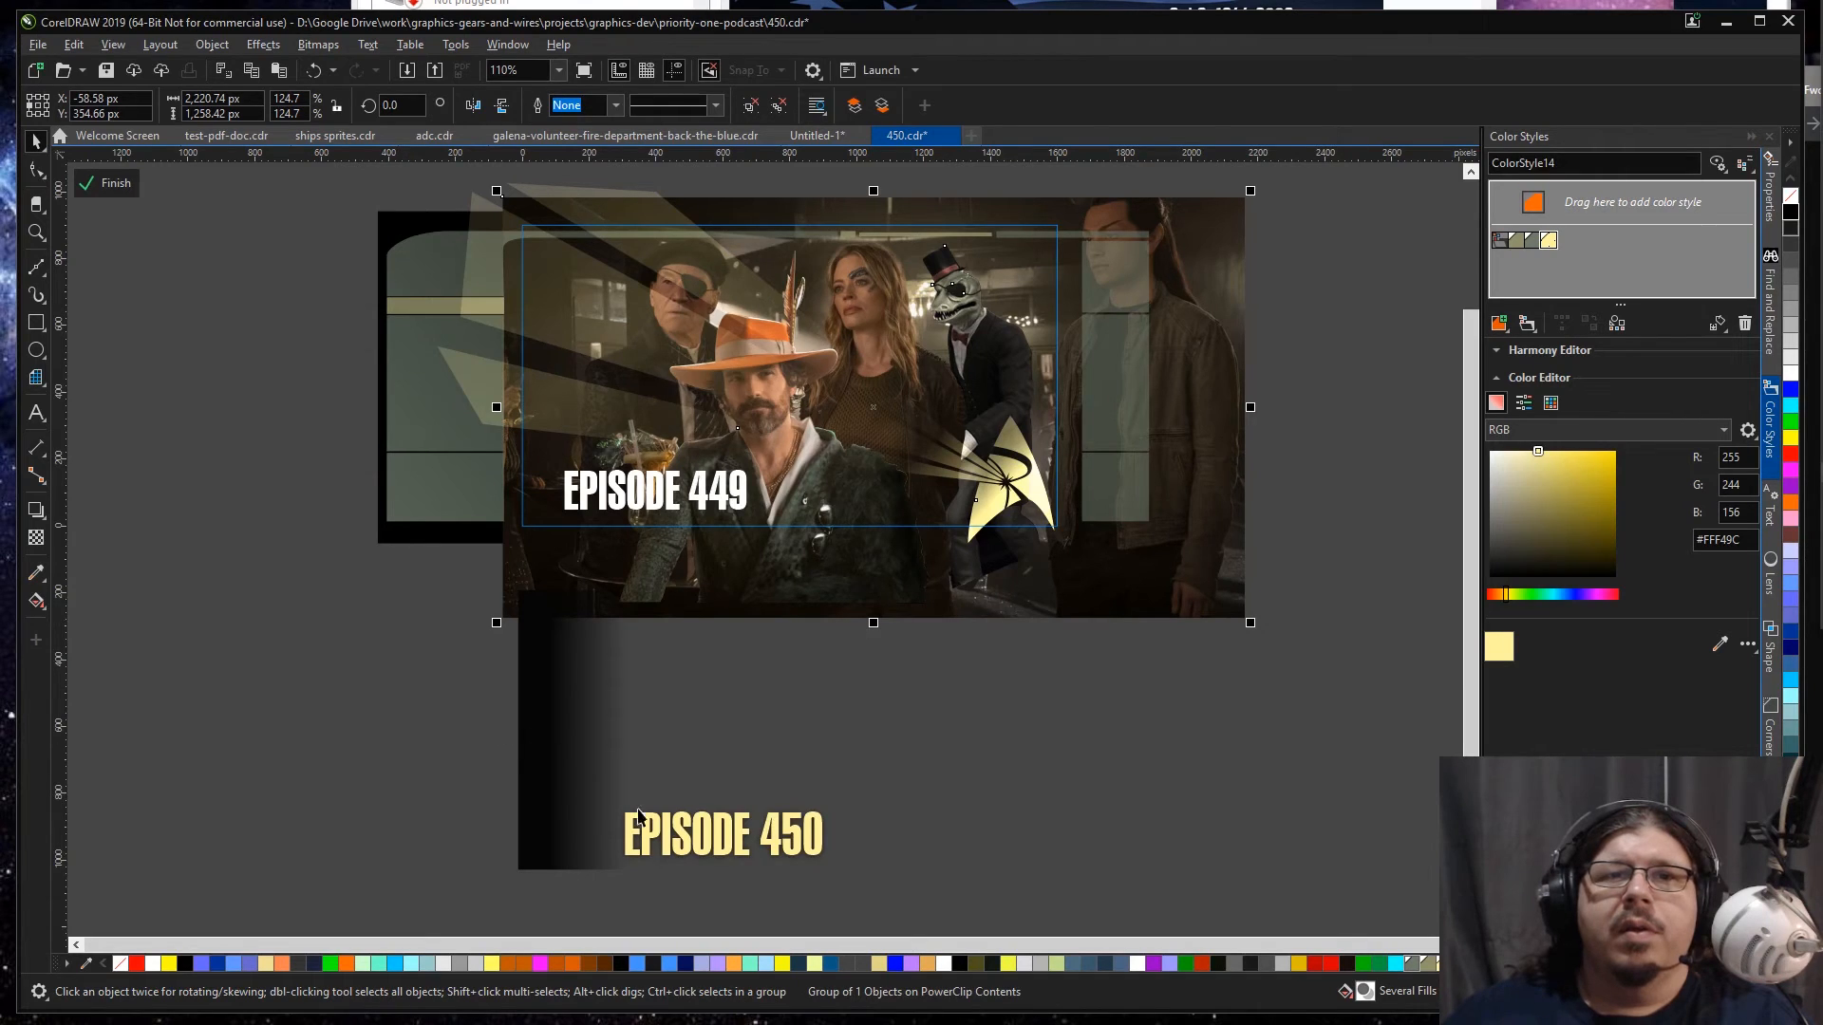
Step: Center the pasted EPISODE 450 title over the old EPISODE 449 title in the YouTube frame
left_click(711, 494, "ctrl")
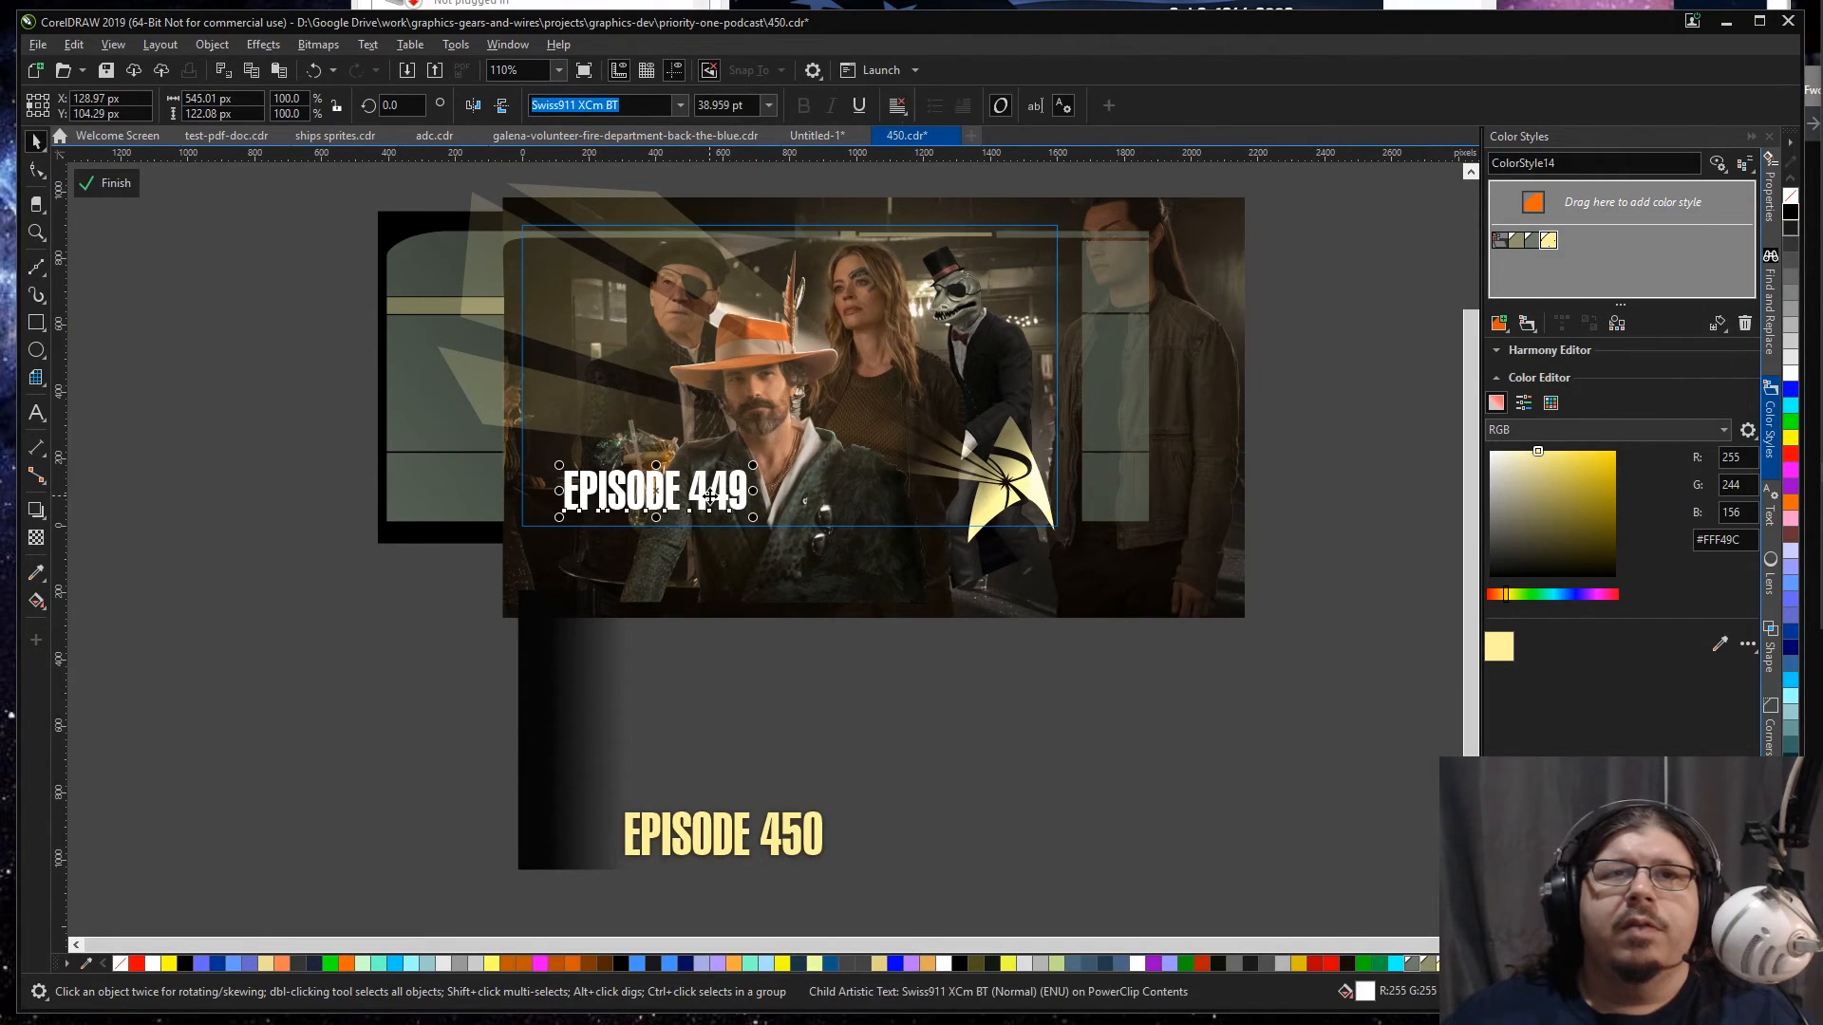
left_click_drag(370, 752, 1044, 902)
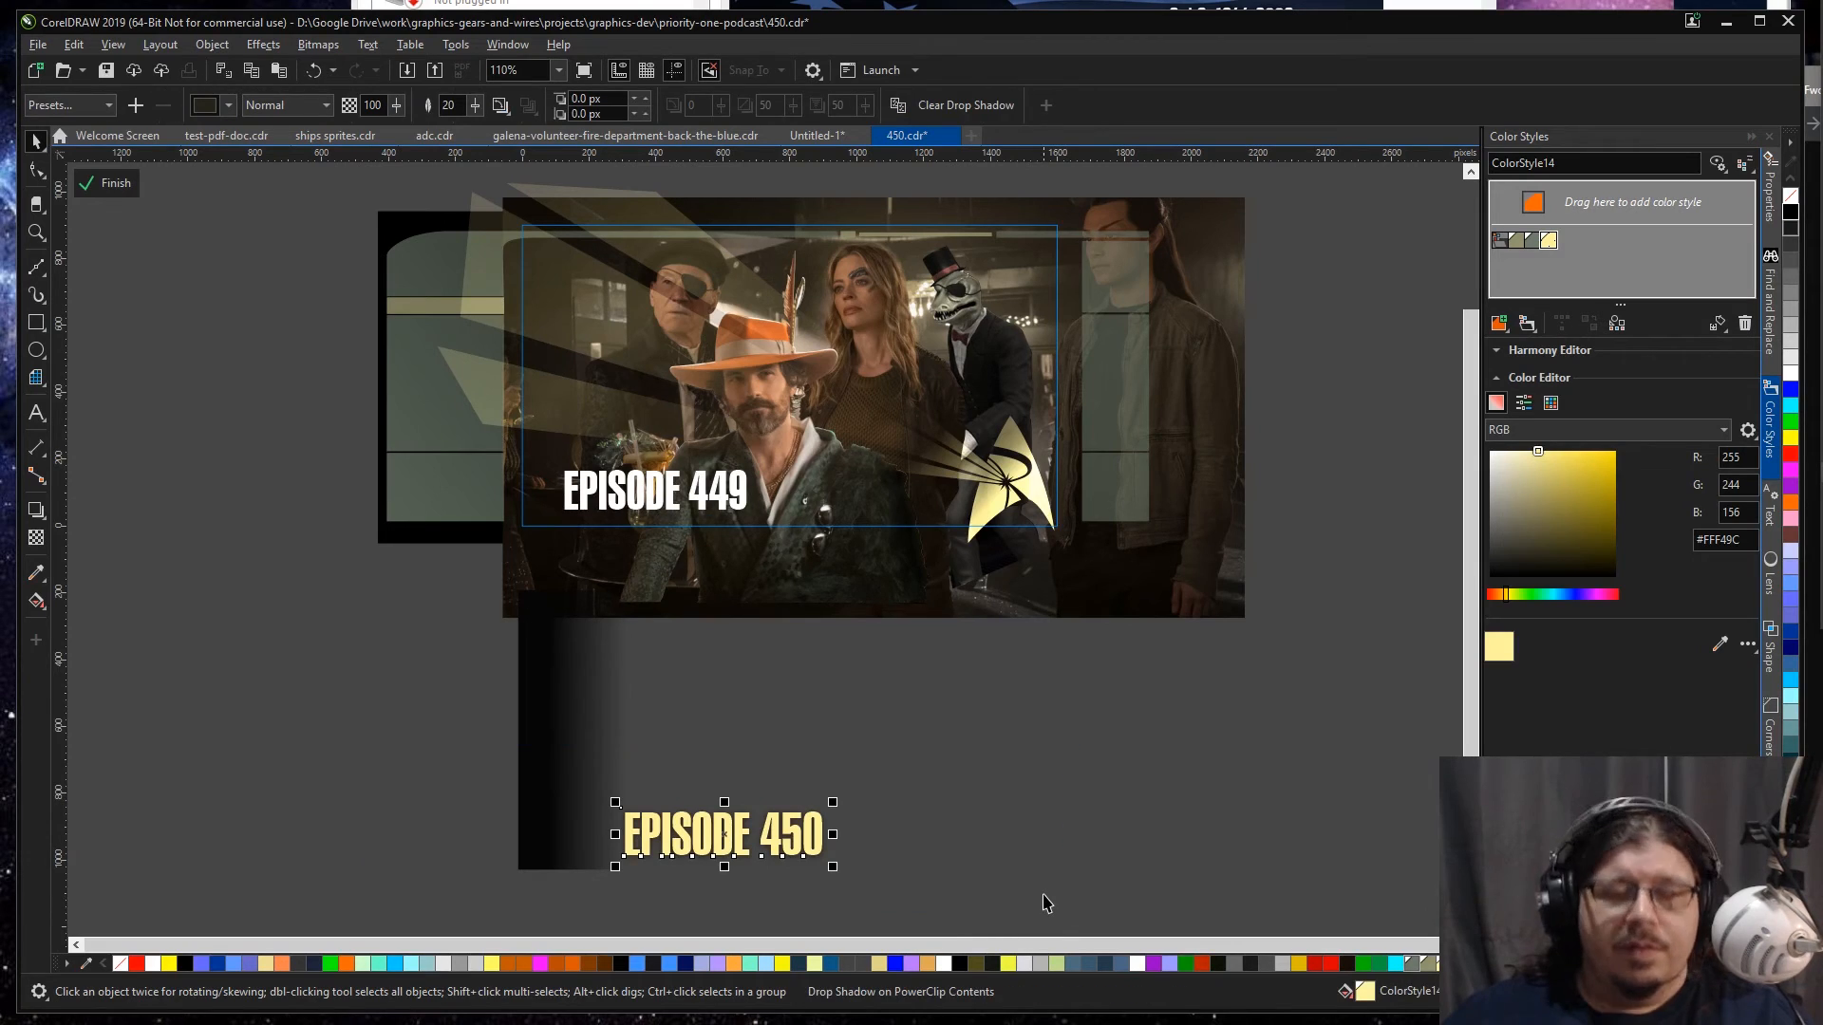
left_click(700, 474, "shift")
key("c")
key("e")
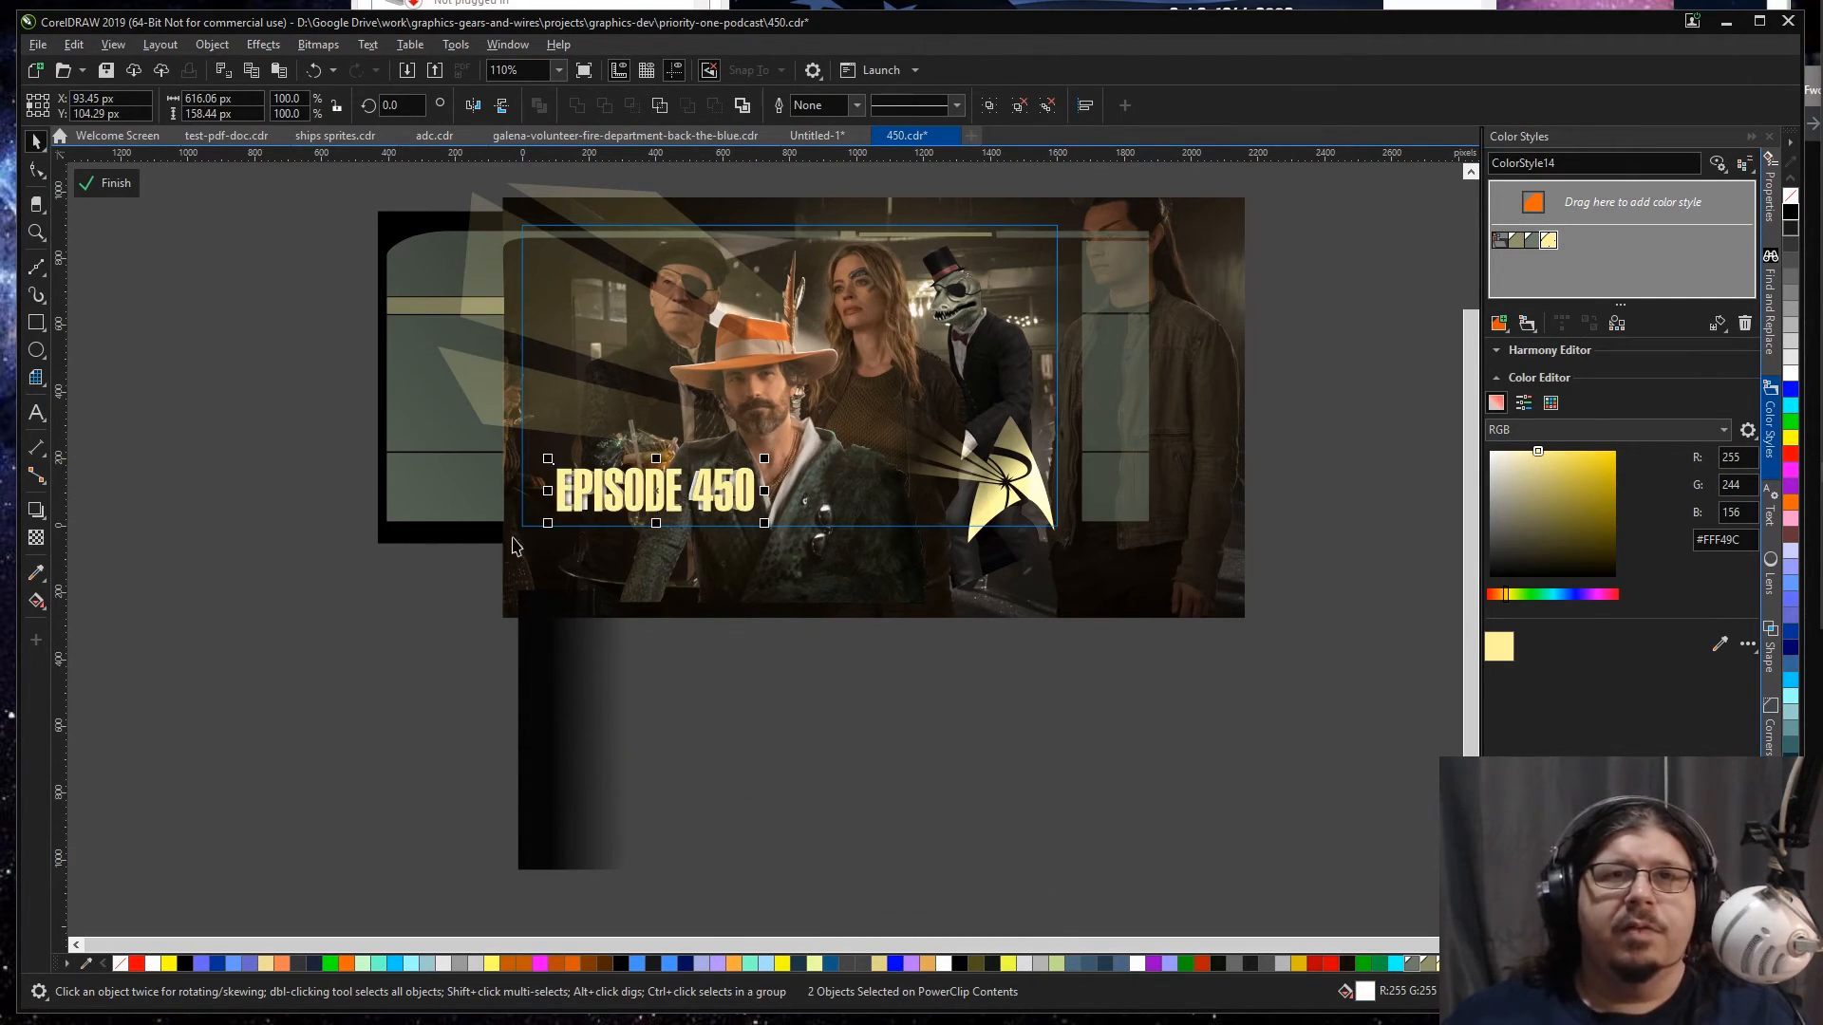
Step: Group the EPISODE 450 title with its shadow and scale it down to about 572 px wide to match the old title
key("z")
left_click_drag(506, 411, 882, 577)
key("space")
key("ctrl+g")
left_click_drag(1007, 436, 992, 443)
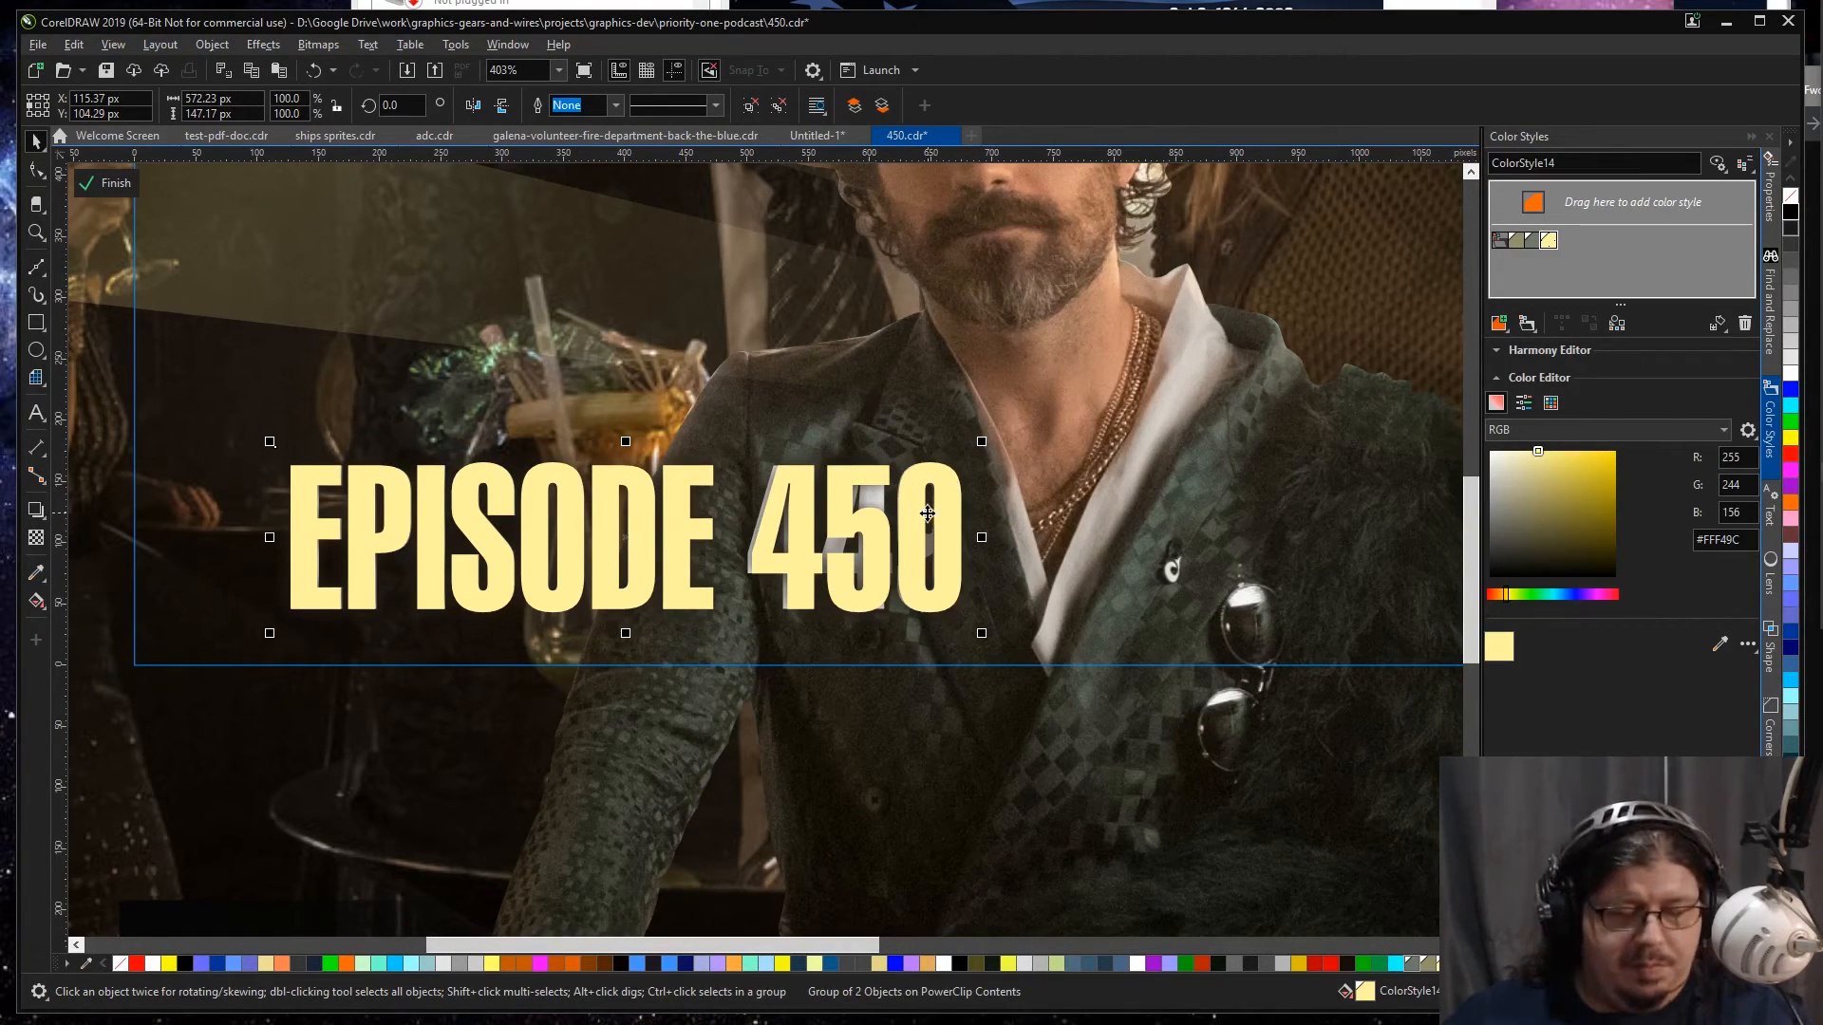
Step: Replace the EPISODE 449 title with the EPISODE 450 title in the same place and finish editing the YouTube frame
key("ctrl+x")
left_click(866, 520)
key("Delete")
key("ctrl+v")
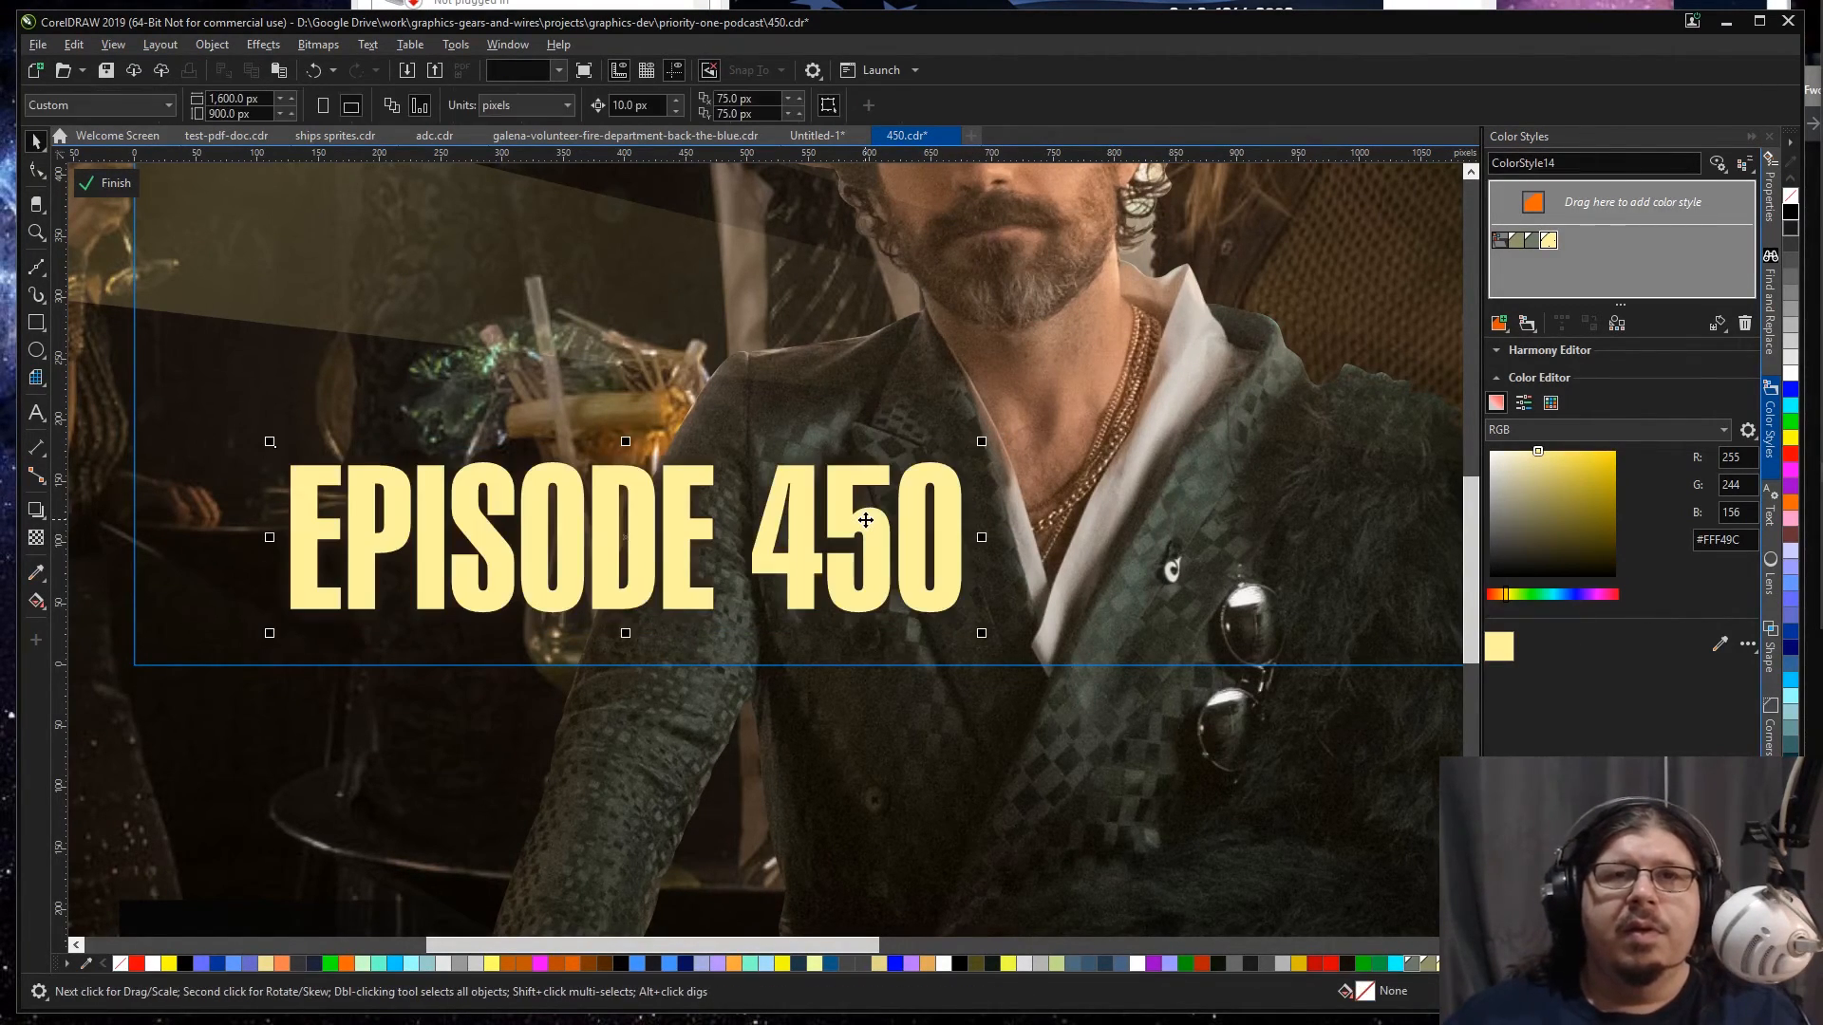
key("F4")
left_click(366, 634)
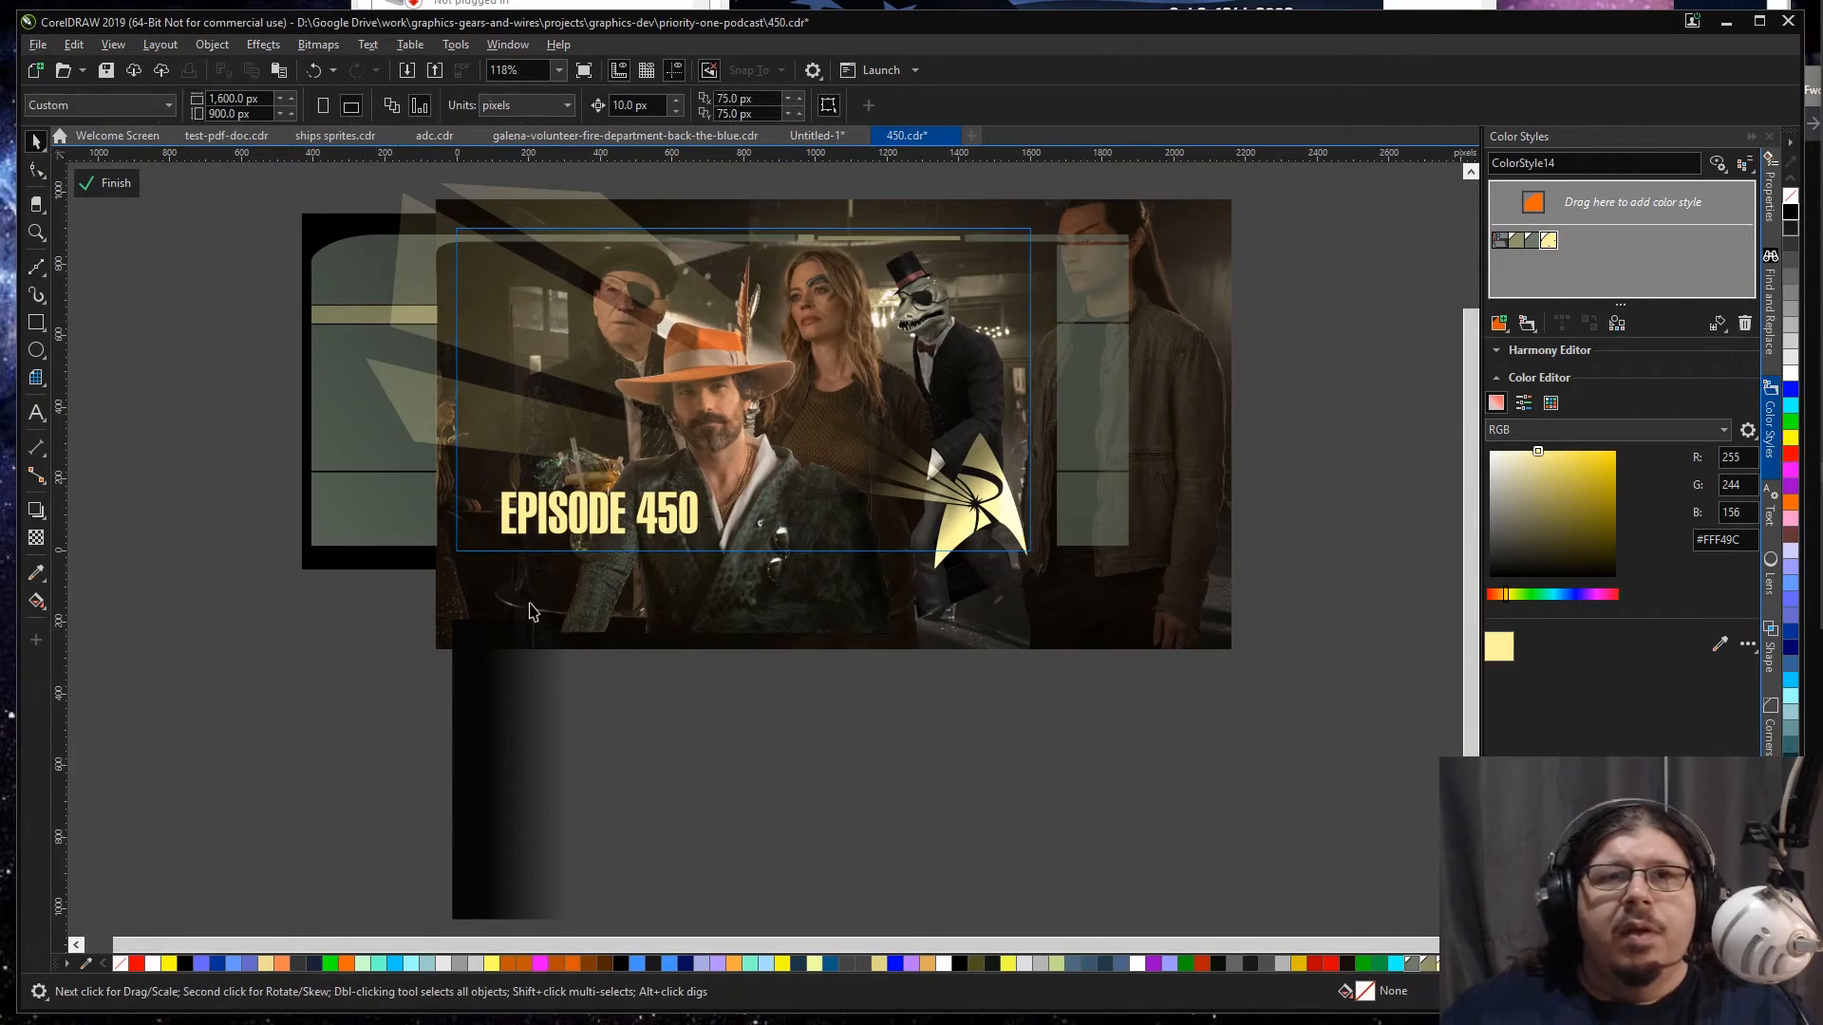
left_click(387, 641, "ctrl")
left_click(397, 617)
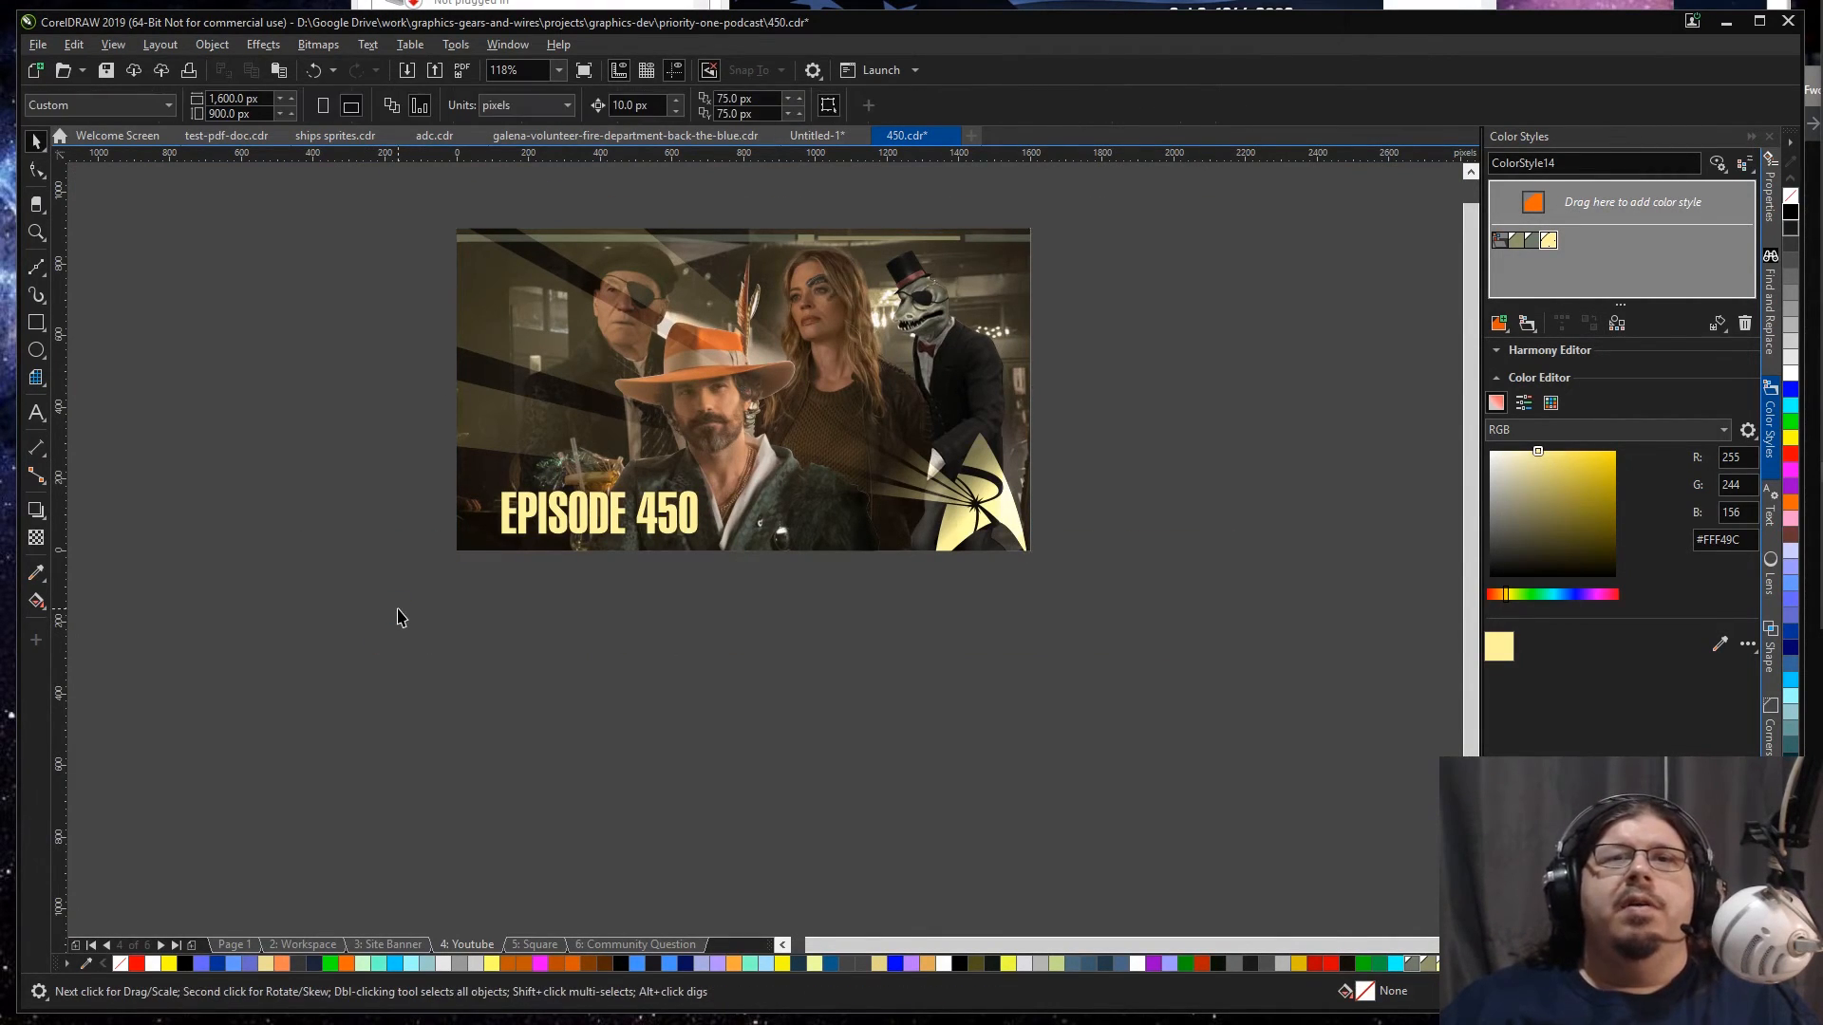
Step: Raise the transparency node of the light beam over the eyepatched man to 100 and finish editing the YouTube frame
left_click(736, 393, "ctrl")
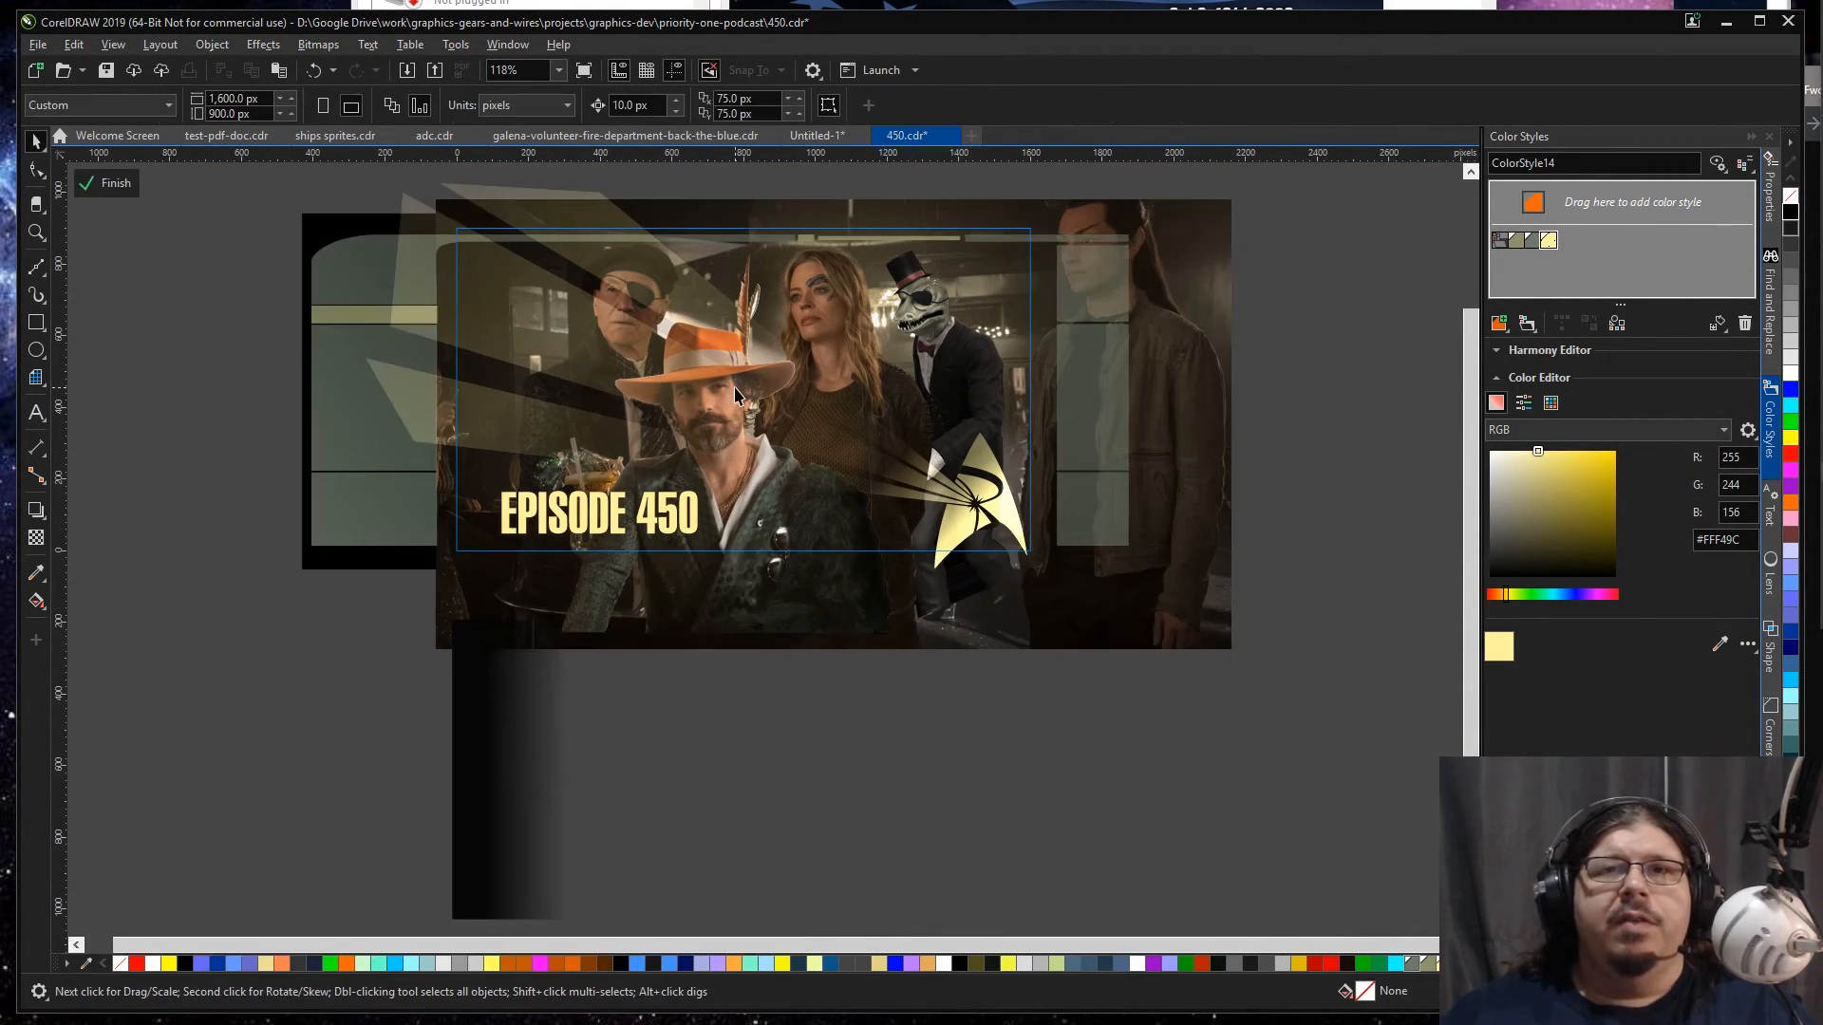
left_click(964, 486)
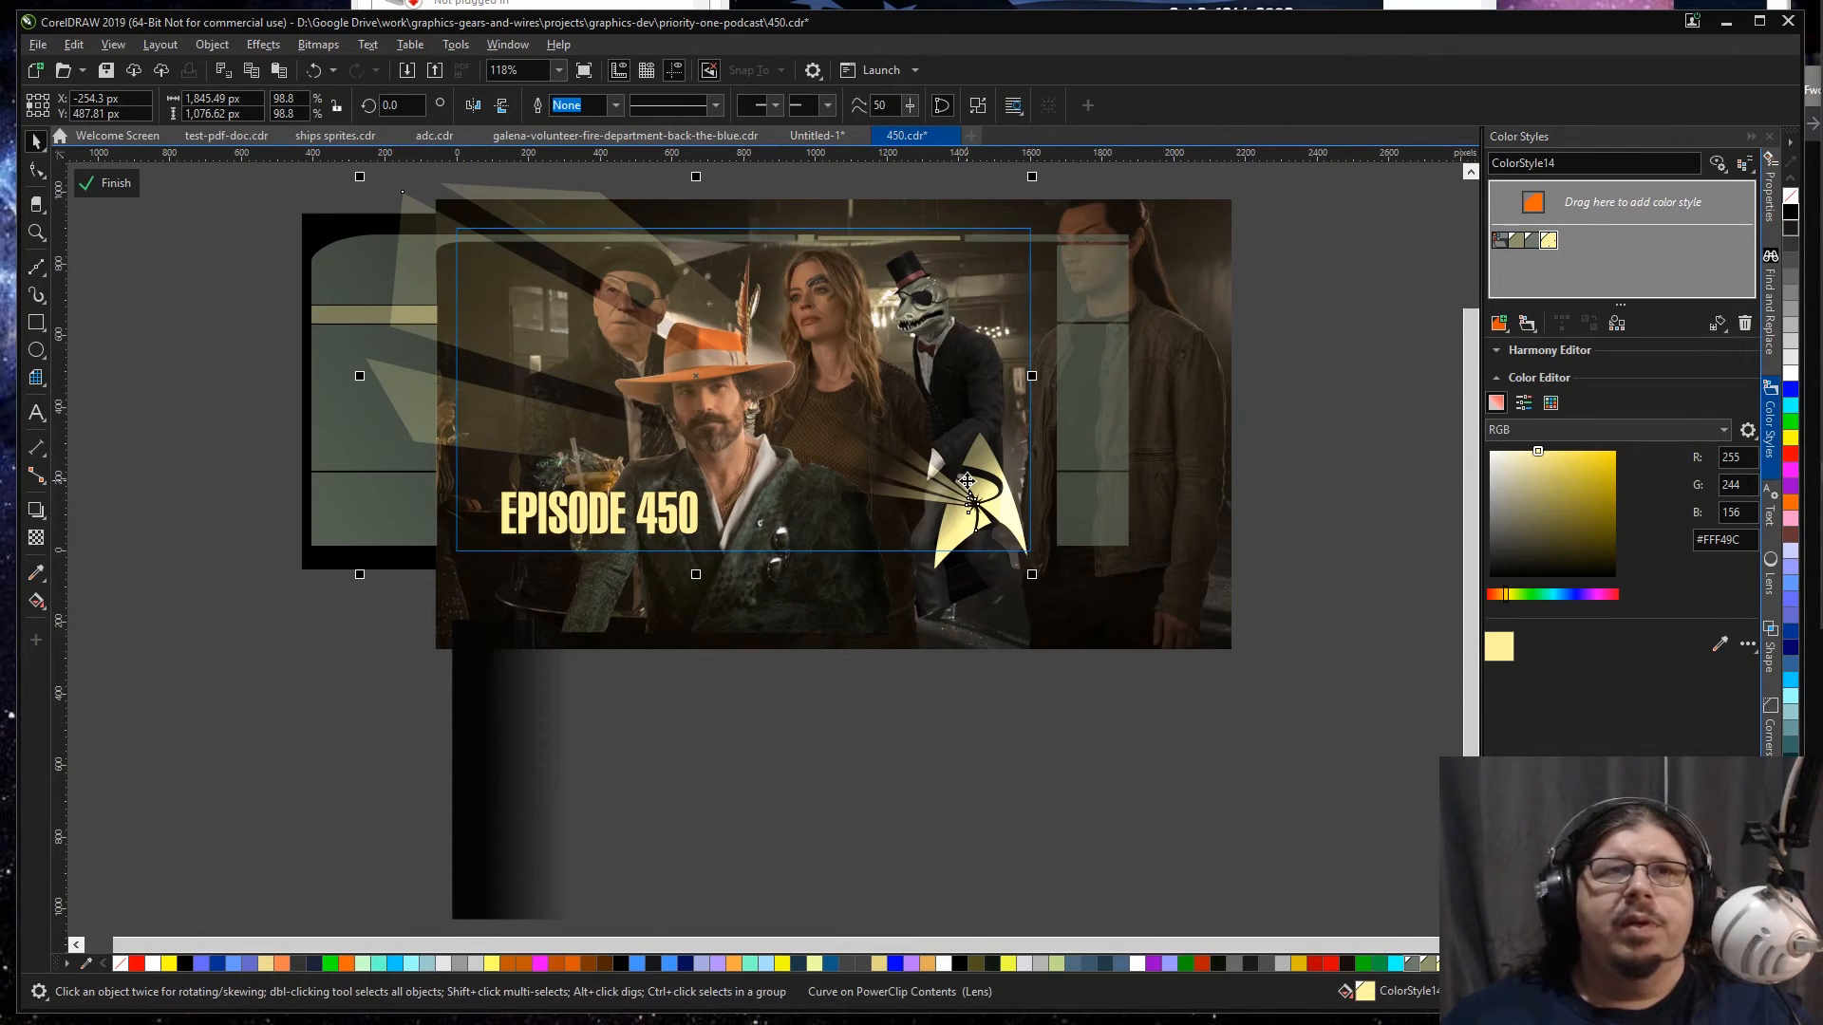
key("z")
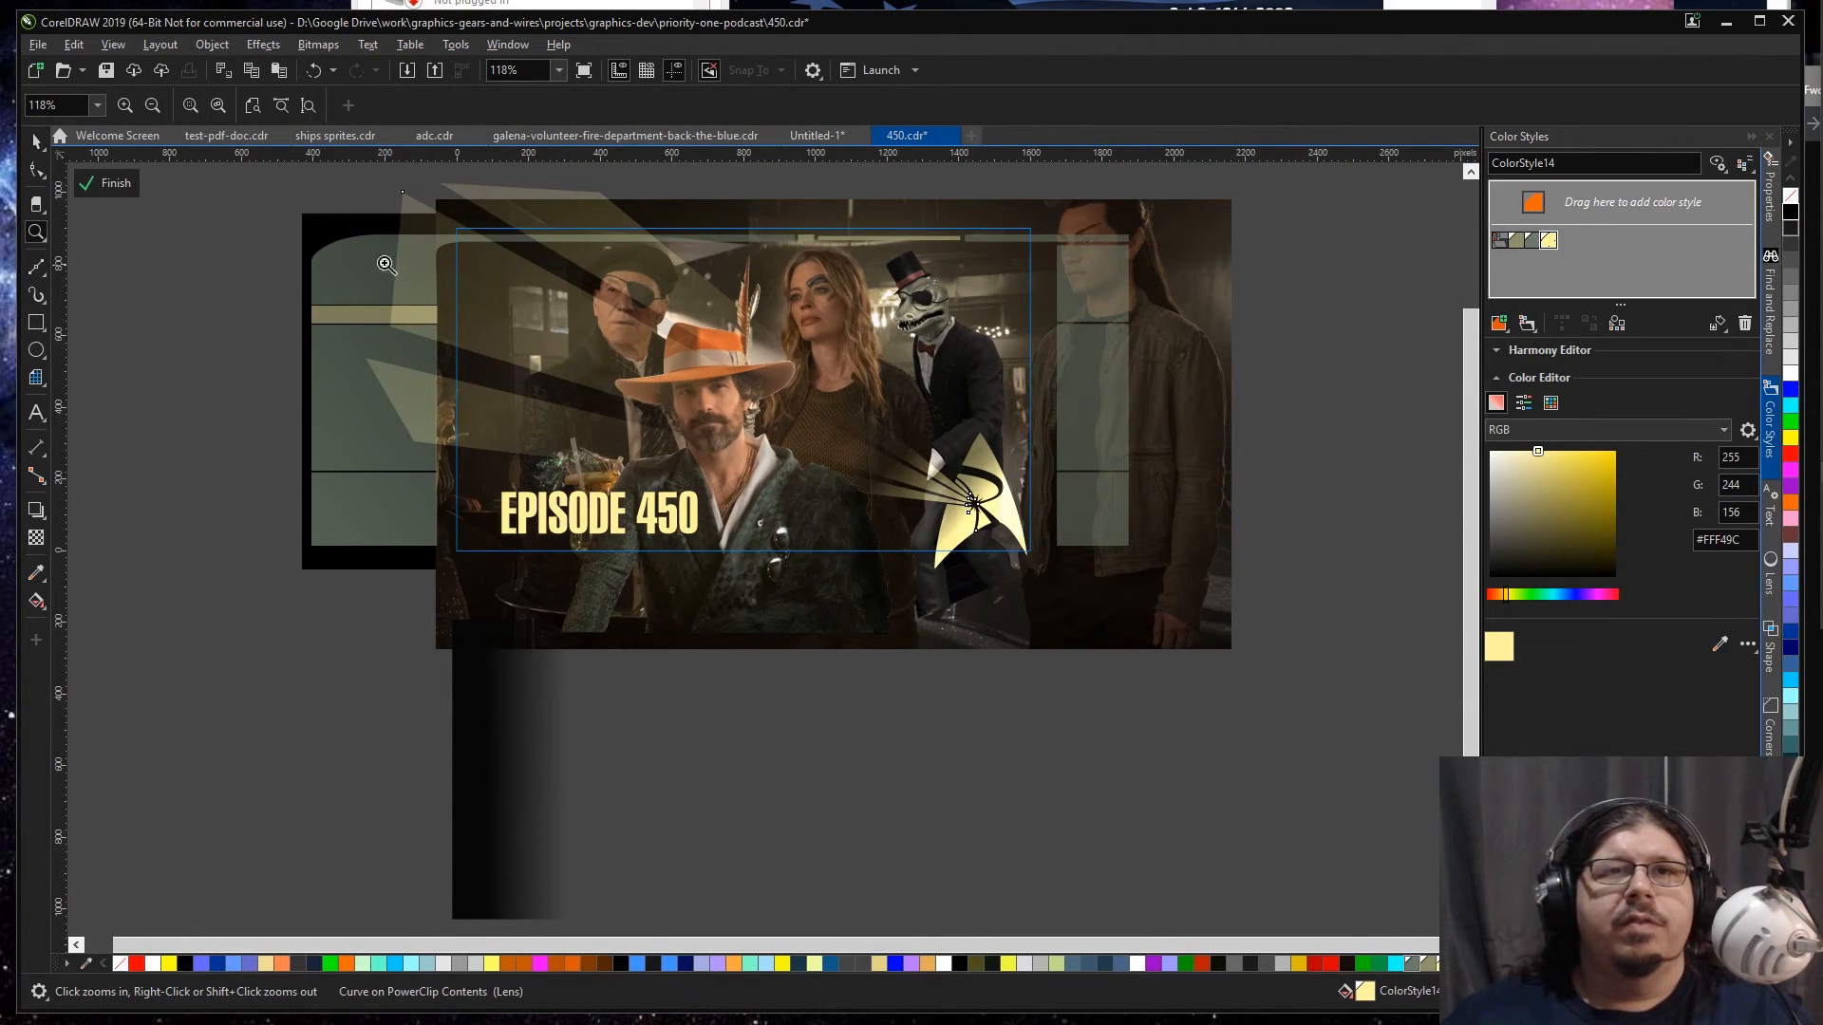
left_click(35, 539)
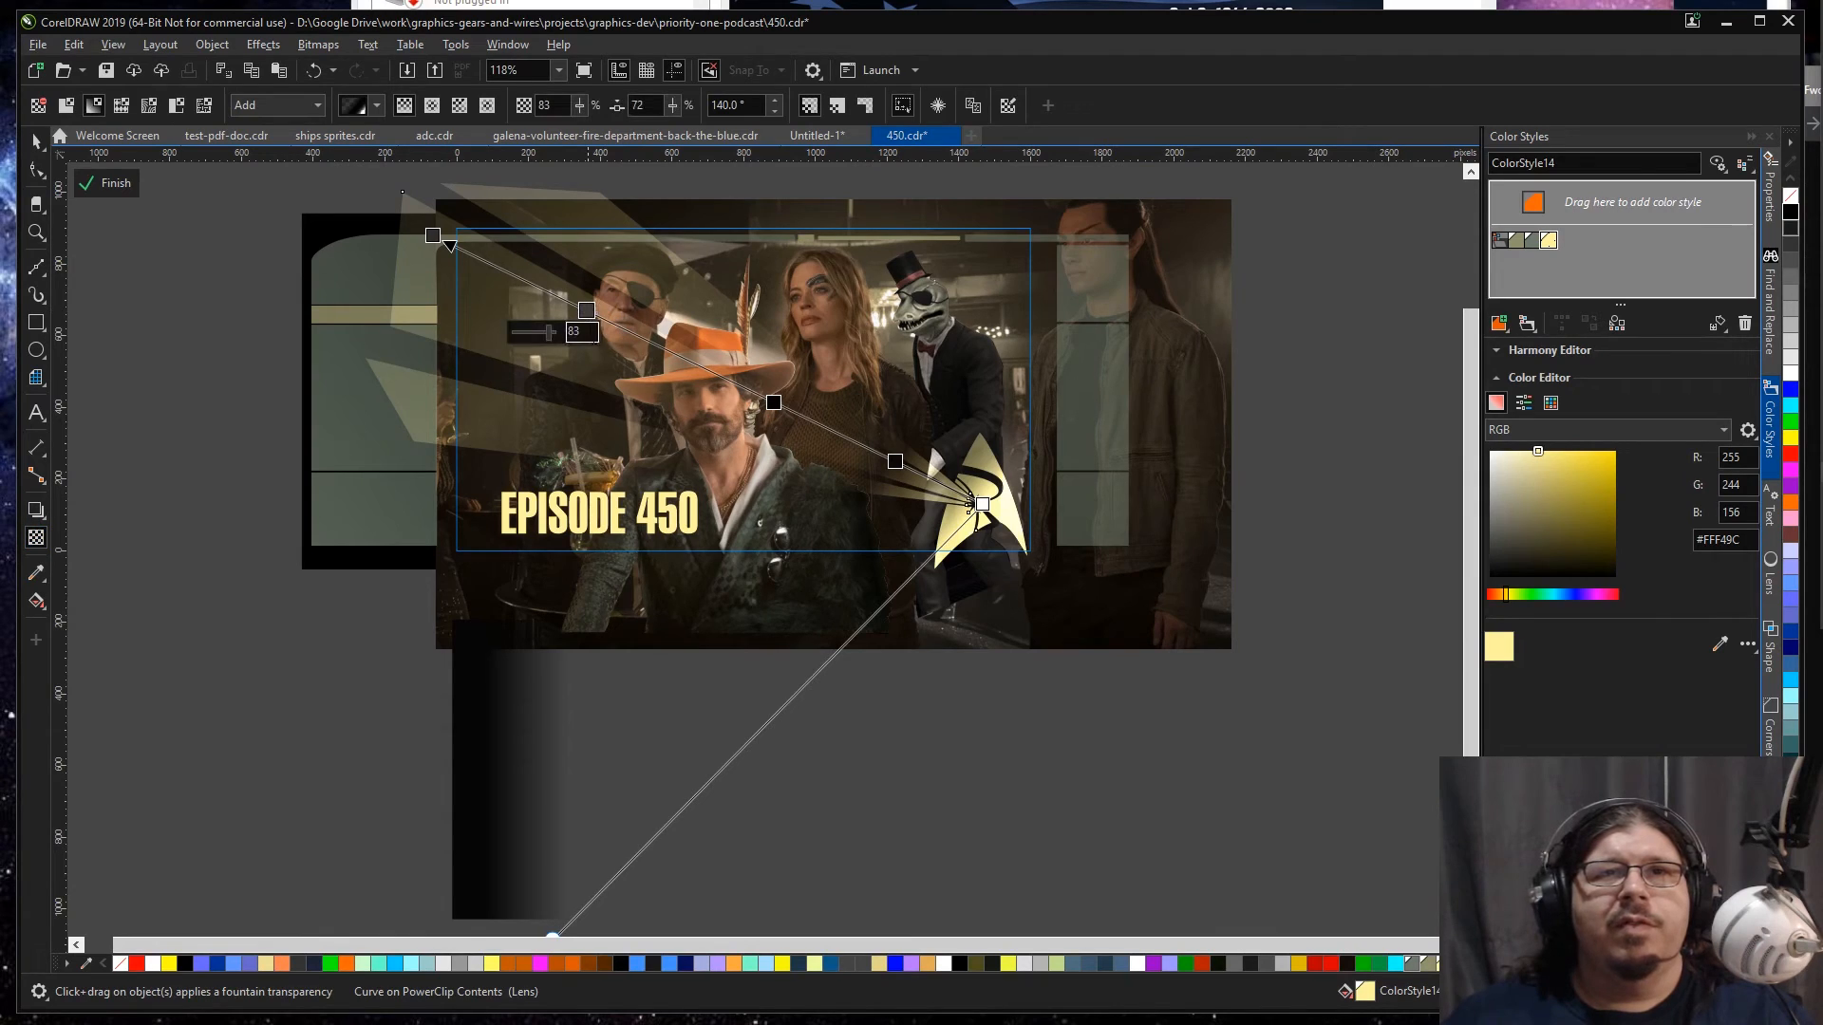
left_click_drag(549, 333, 575, 334)
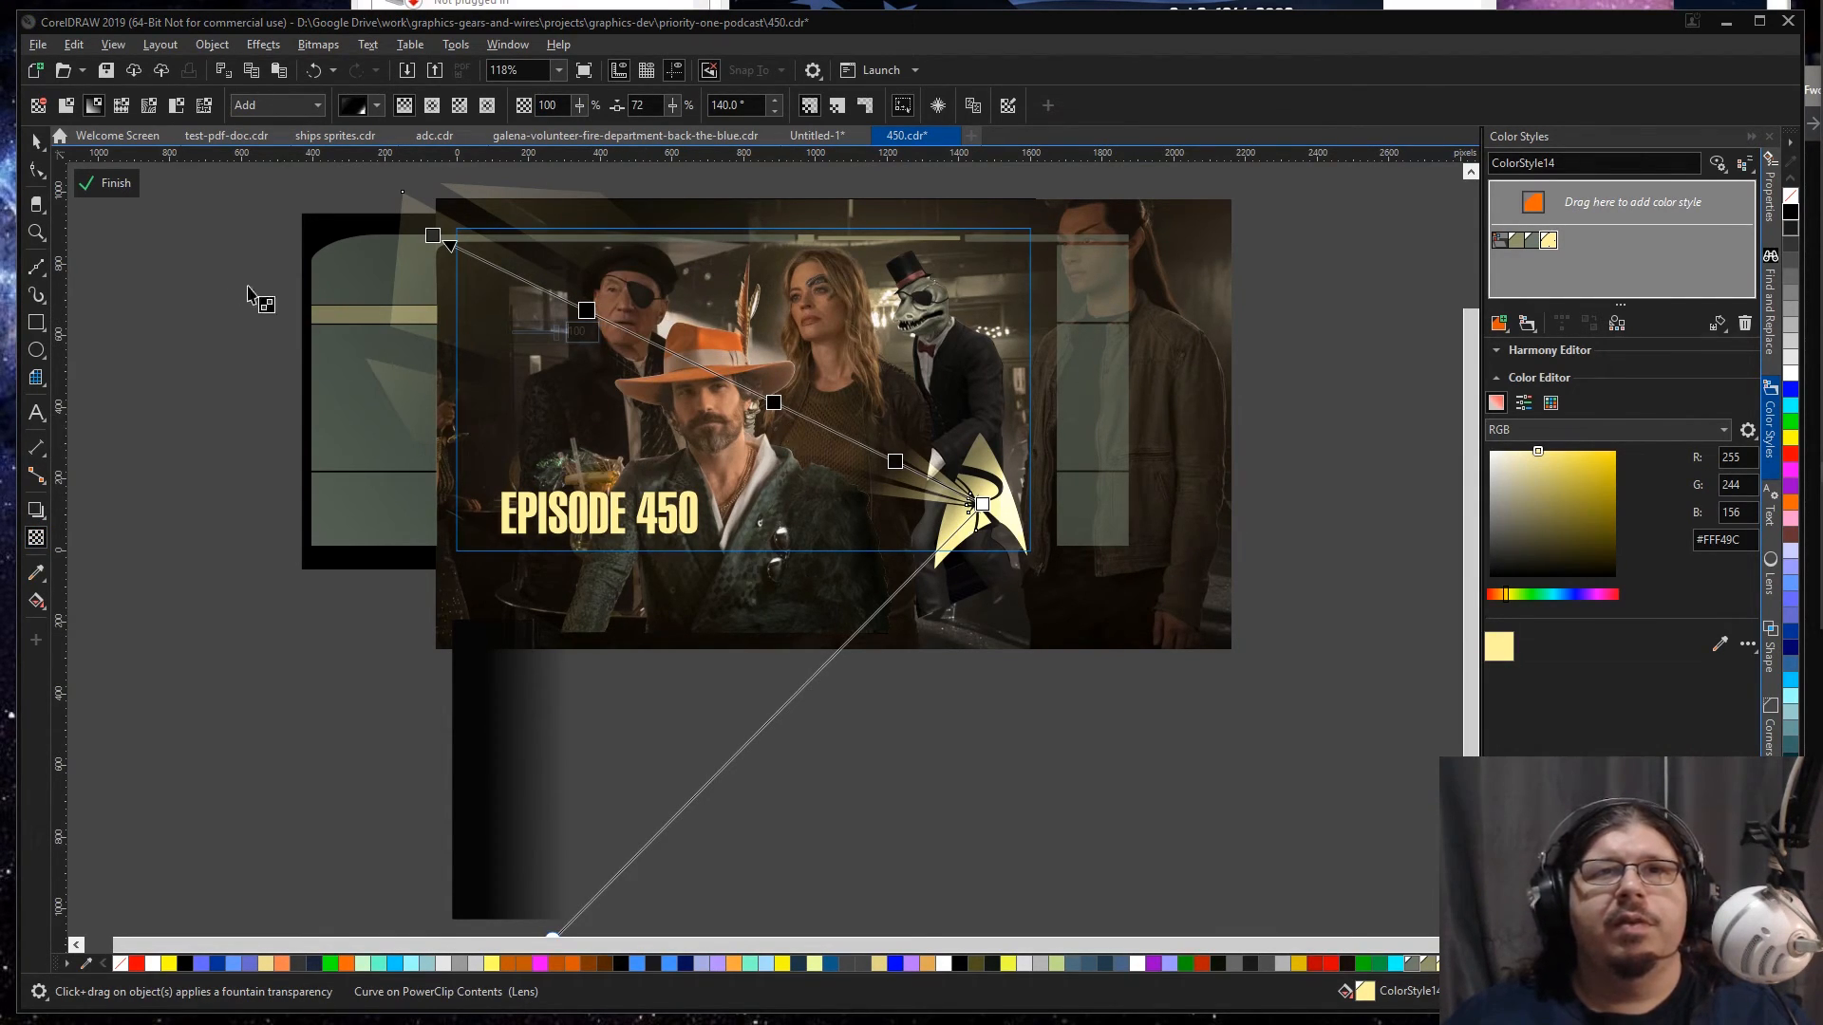
left_click(36, 143)
left_click(271, 369)
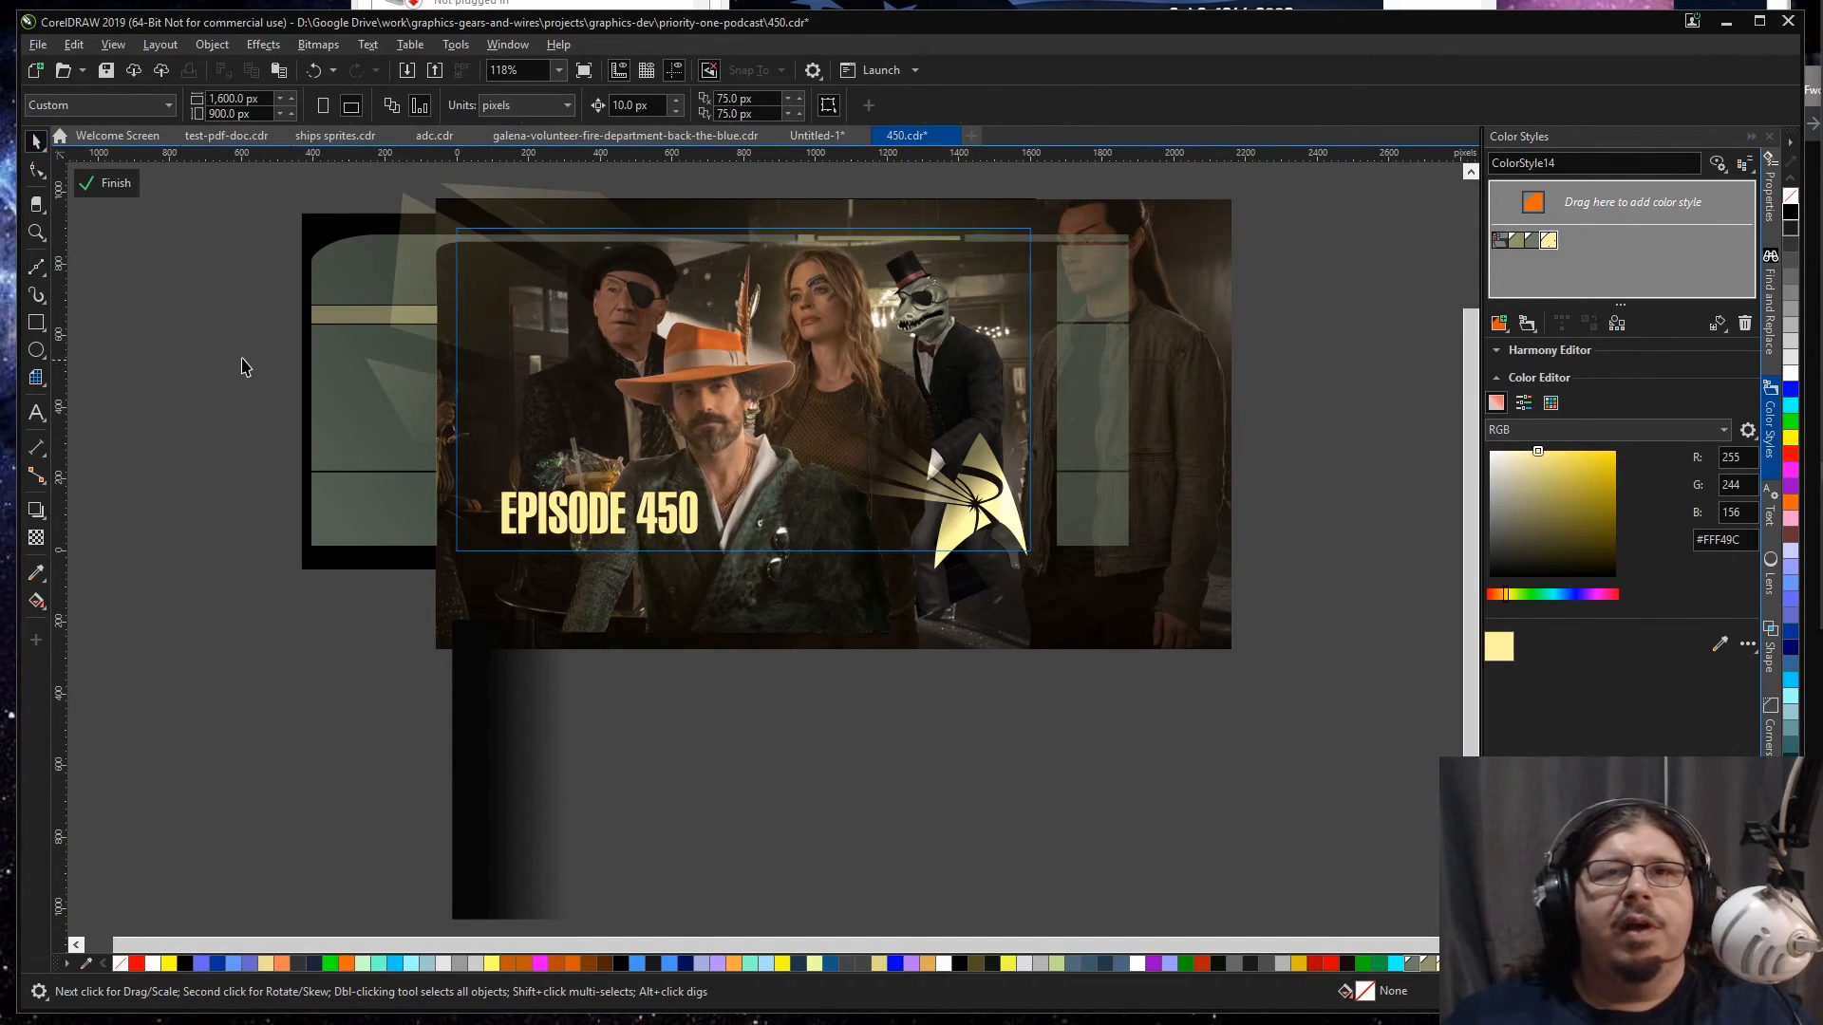
left_click(242, 359, "ctrl")
key("F4")
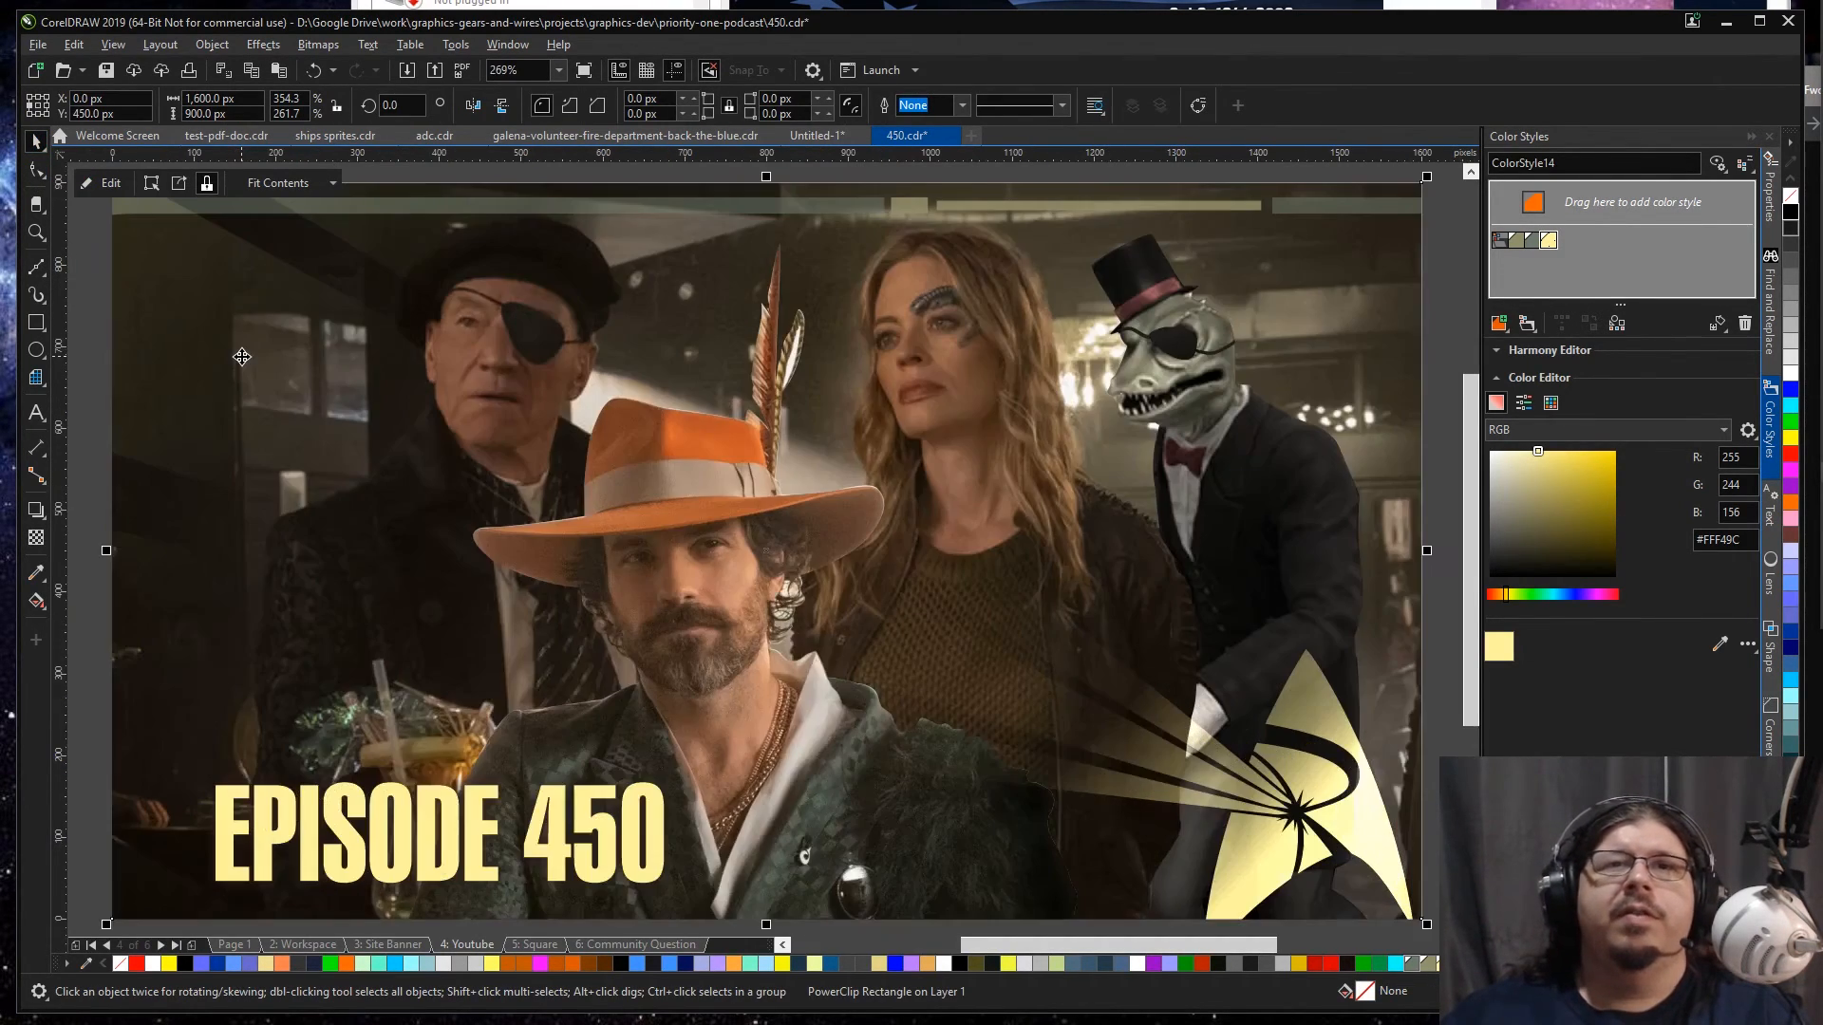
Step: Delete the Episode 449 starship scene and sword-wielding figure from the frame on the Square page
scroll(241, 358, "down", 1)
key("Page_Down")
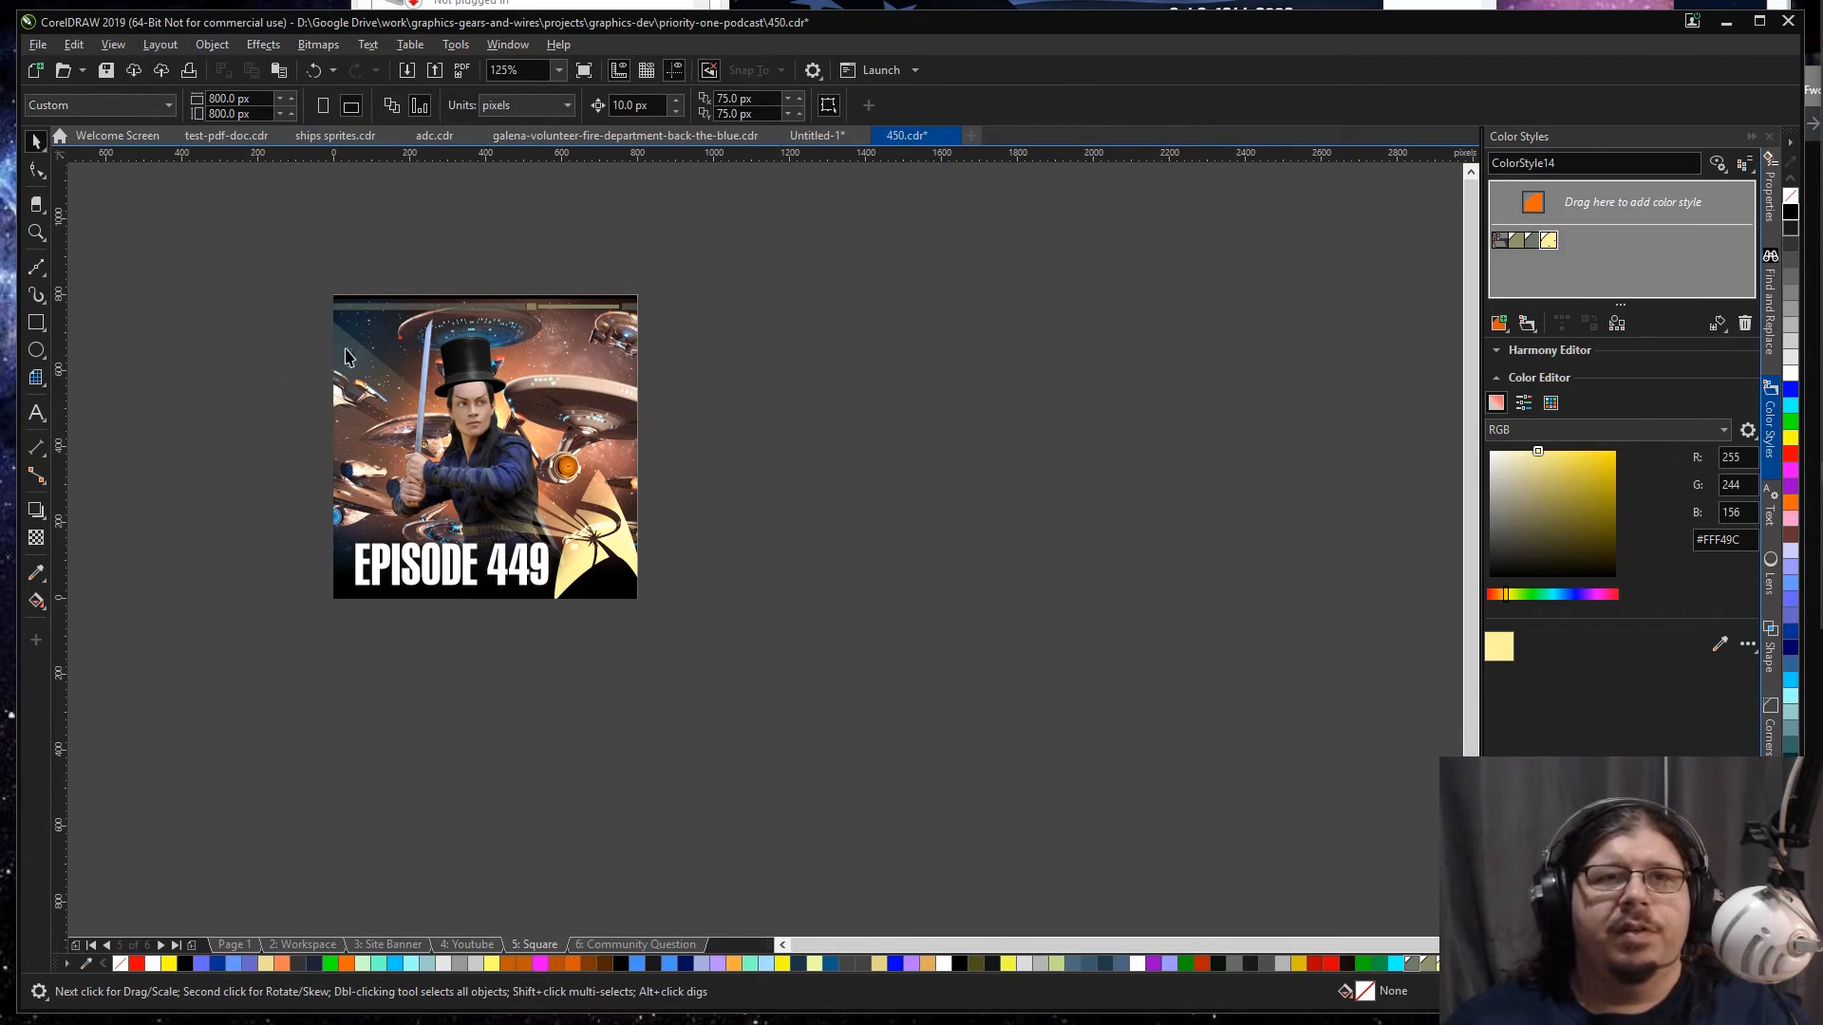
left_click(443, 359)
left_click(443, 358, "ctrl")
key("ctrl+a")
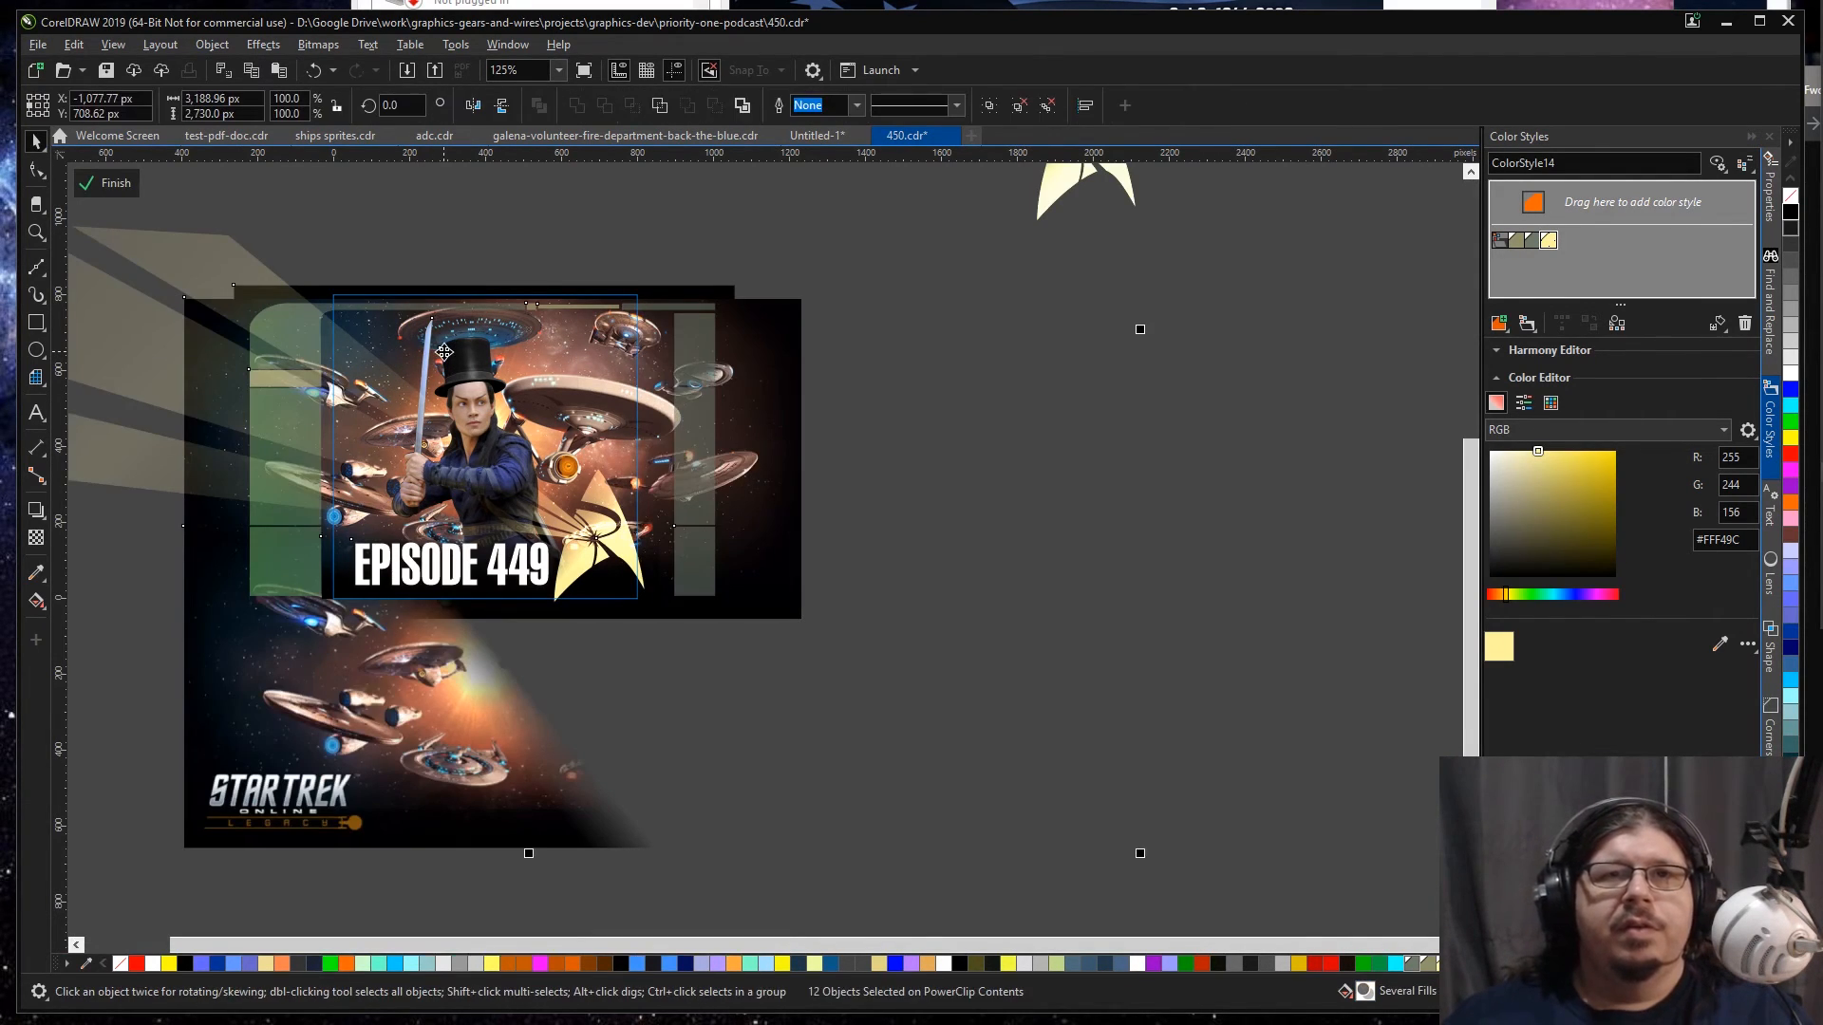
key("Delete")
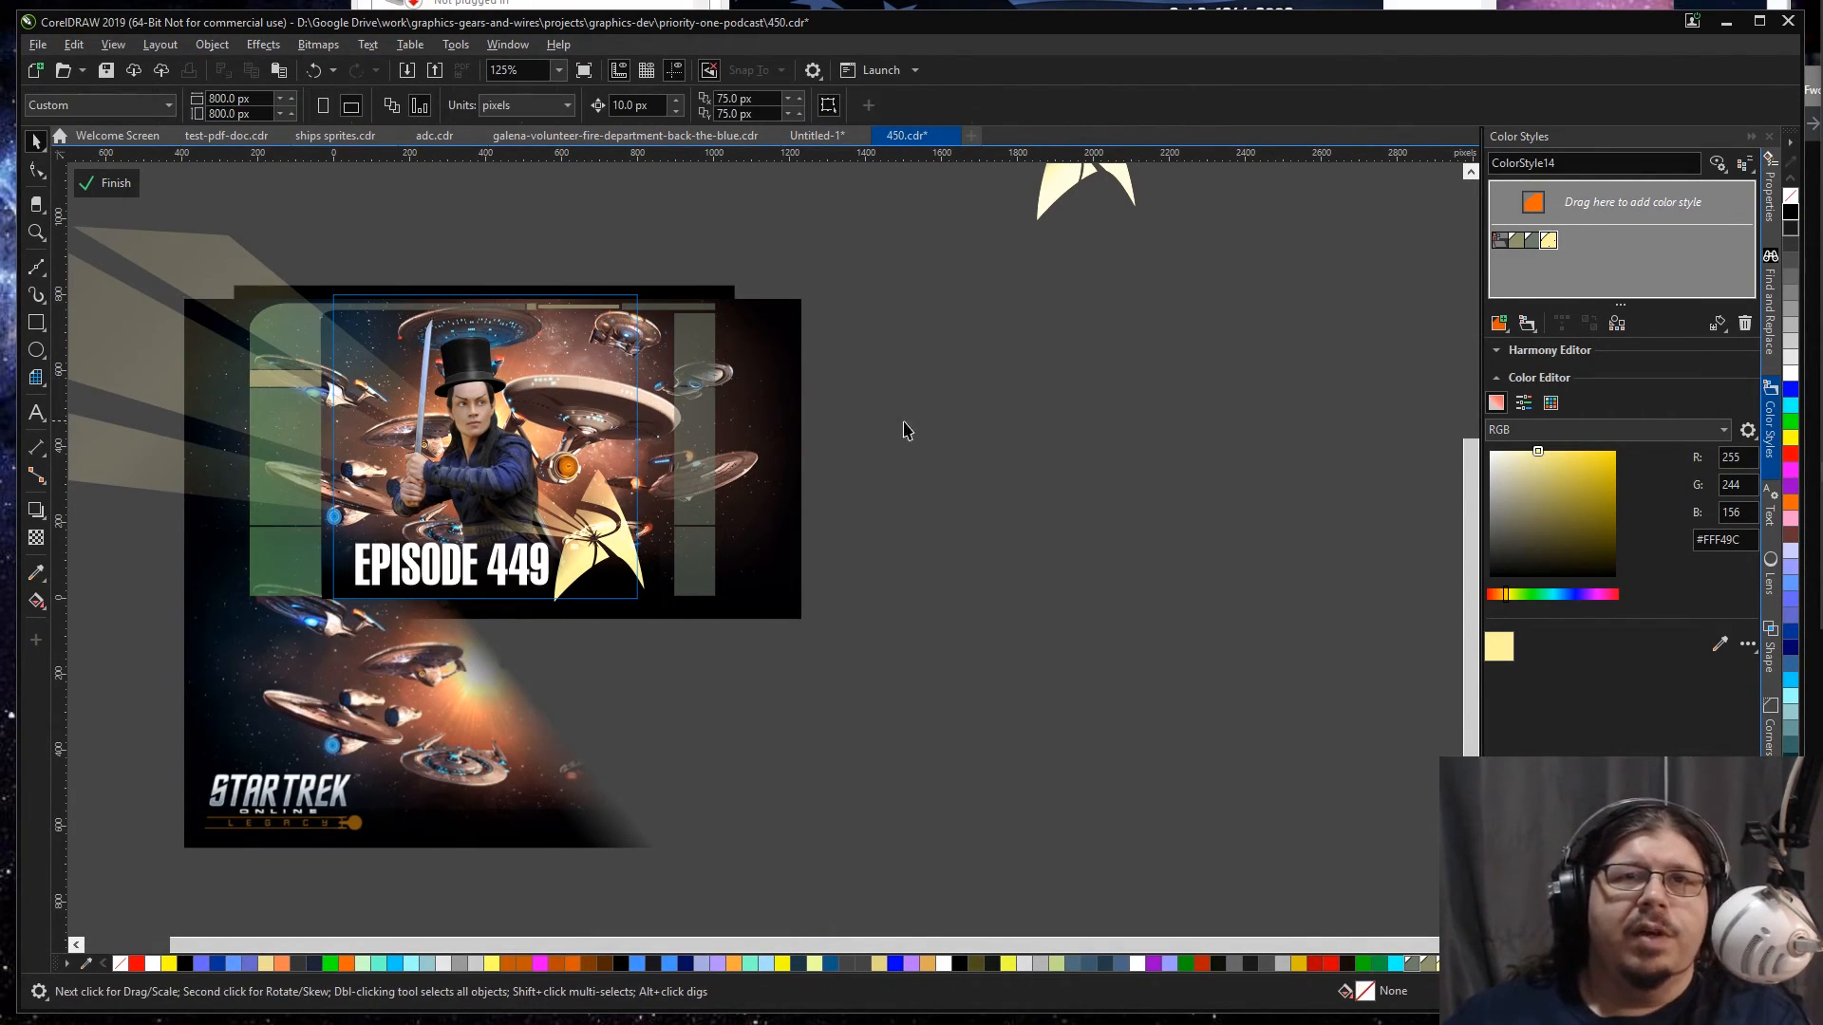
left_click(733, 429)
key("Delete")
Step: Try to replace the EPISODE 449 title in the Square frame with the copied EPISODE 450 title
left_click(542, 549)
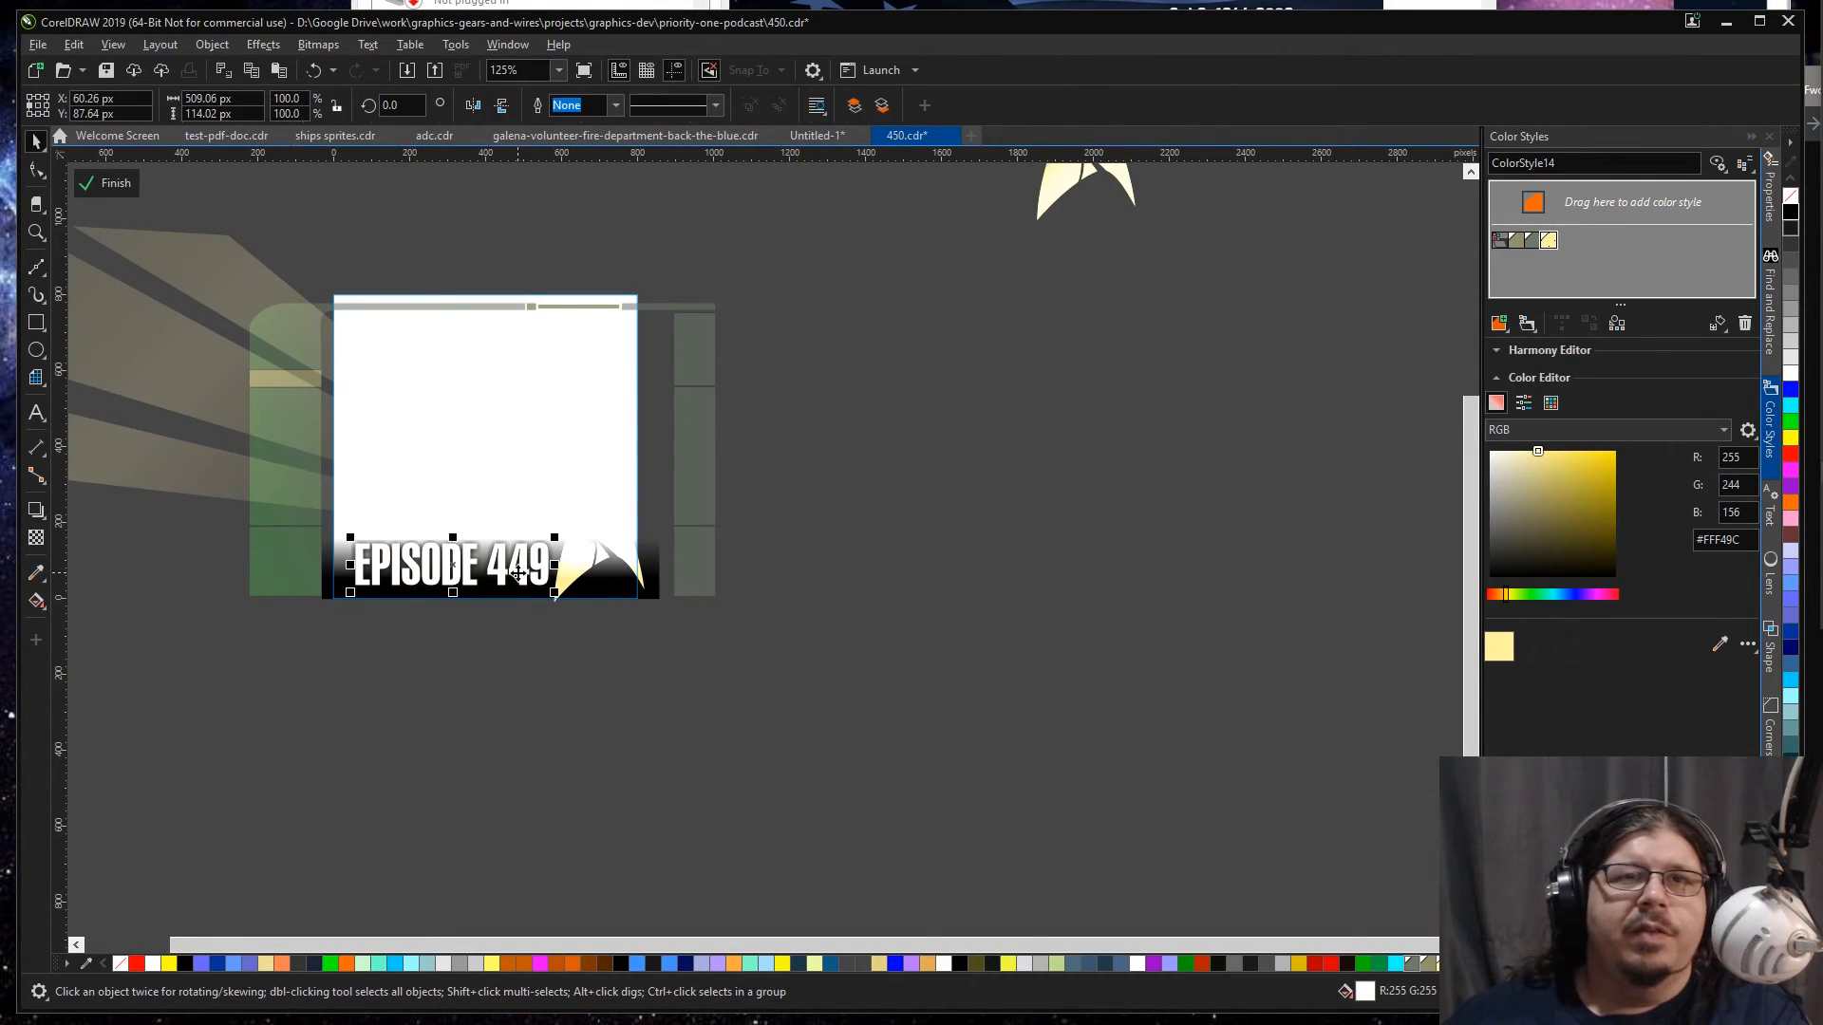
key("Delete")
left_click(509, 581)
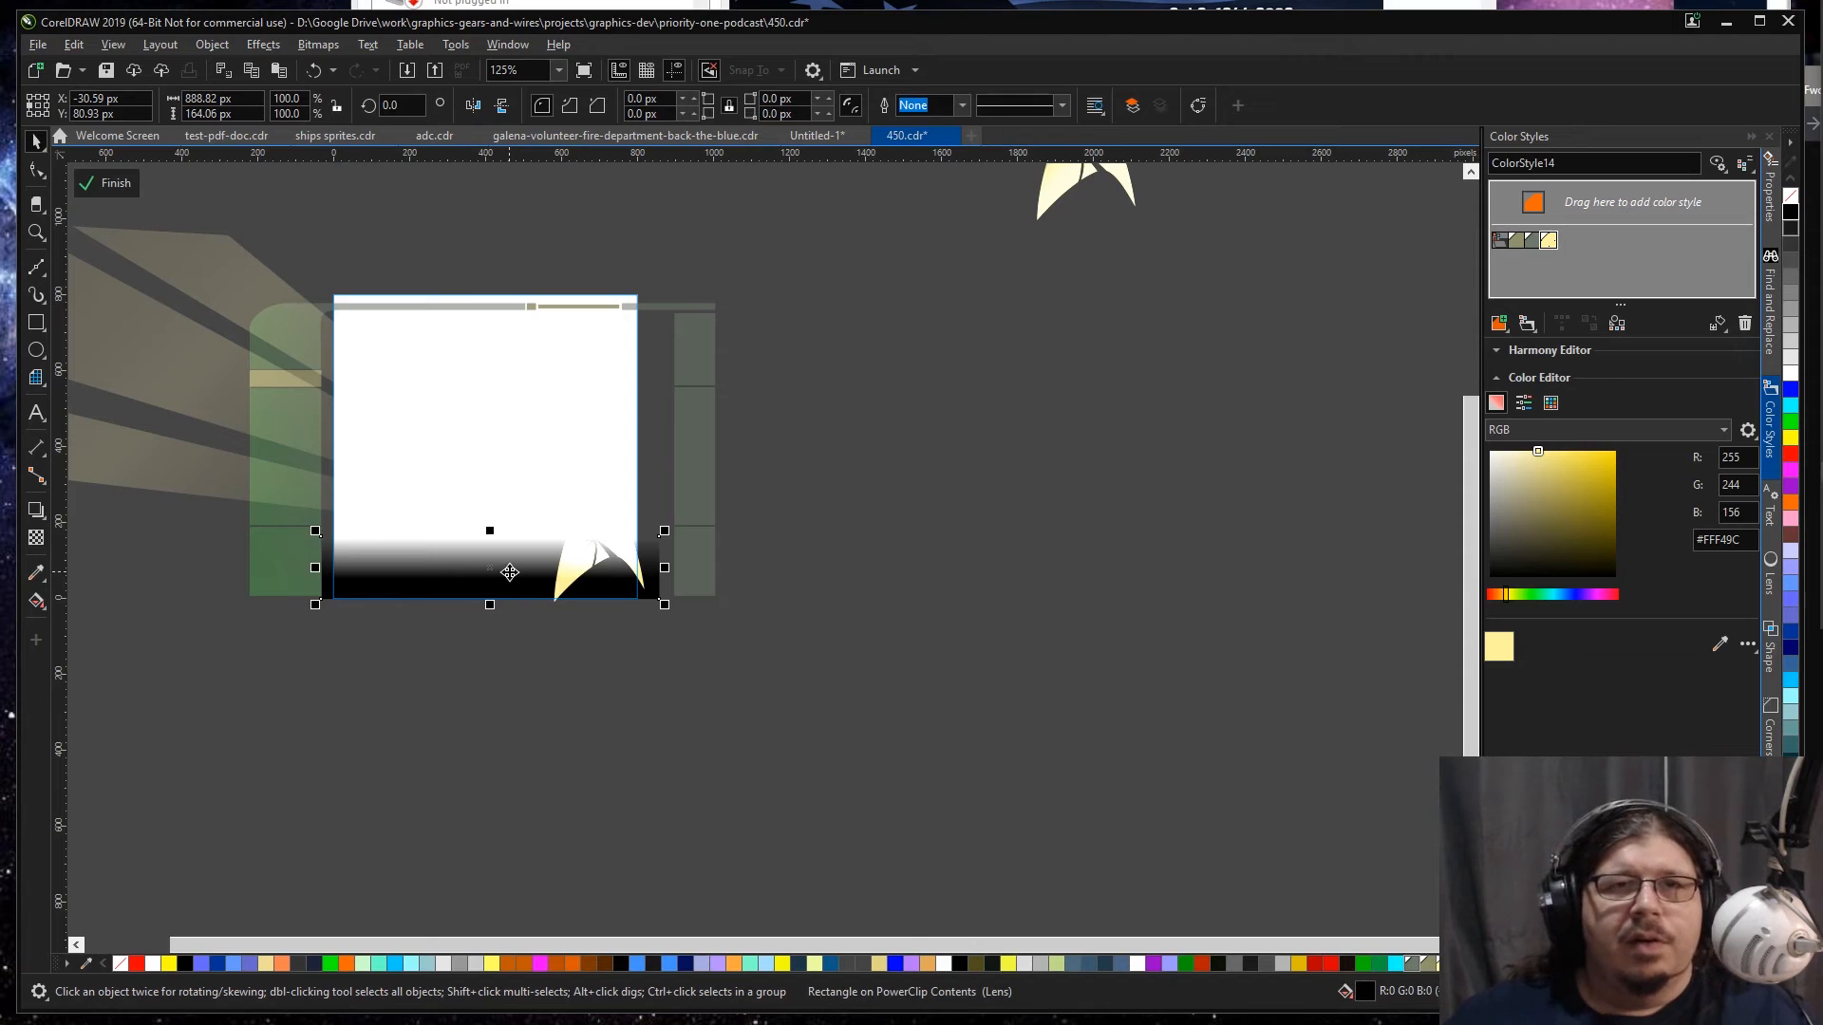
key("ctrl+z")
key("ctrl+v")
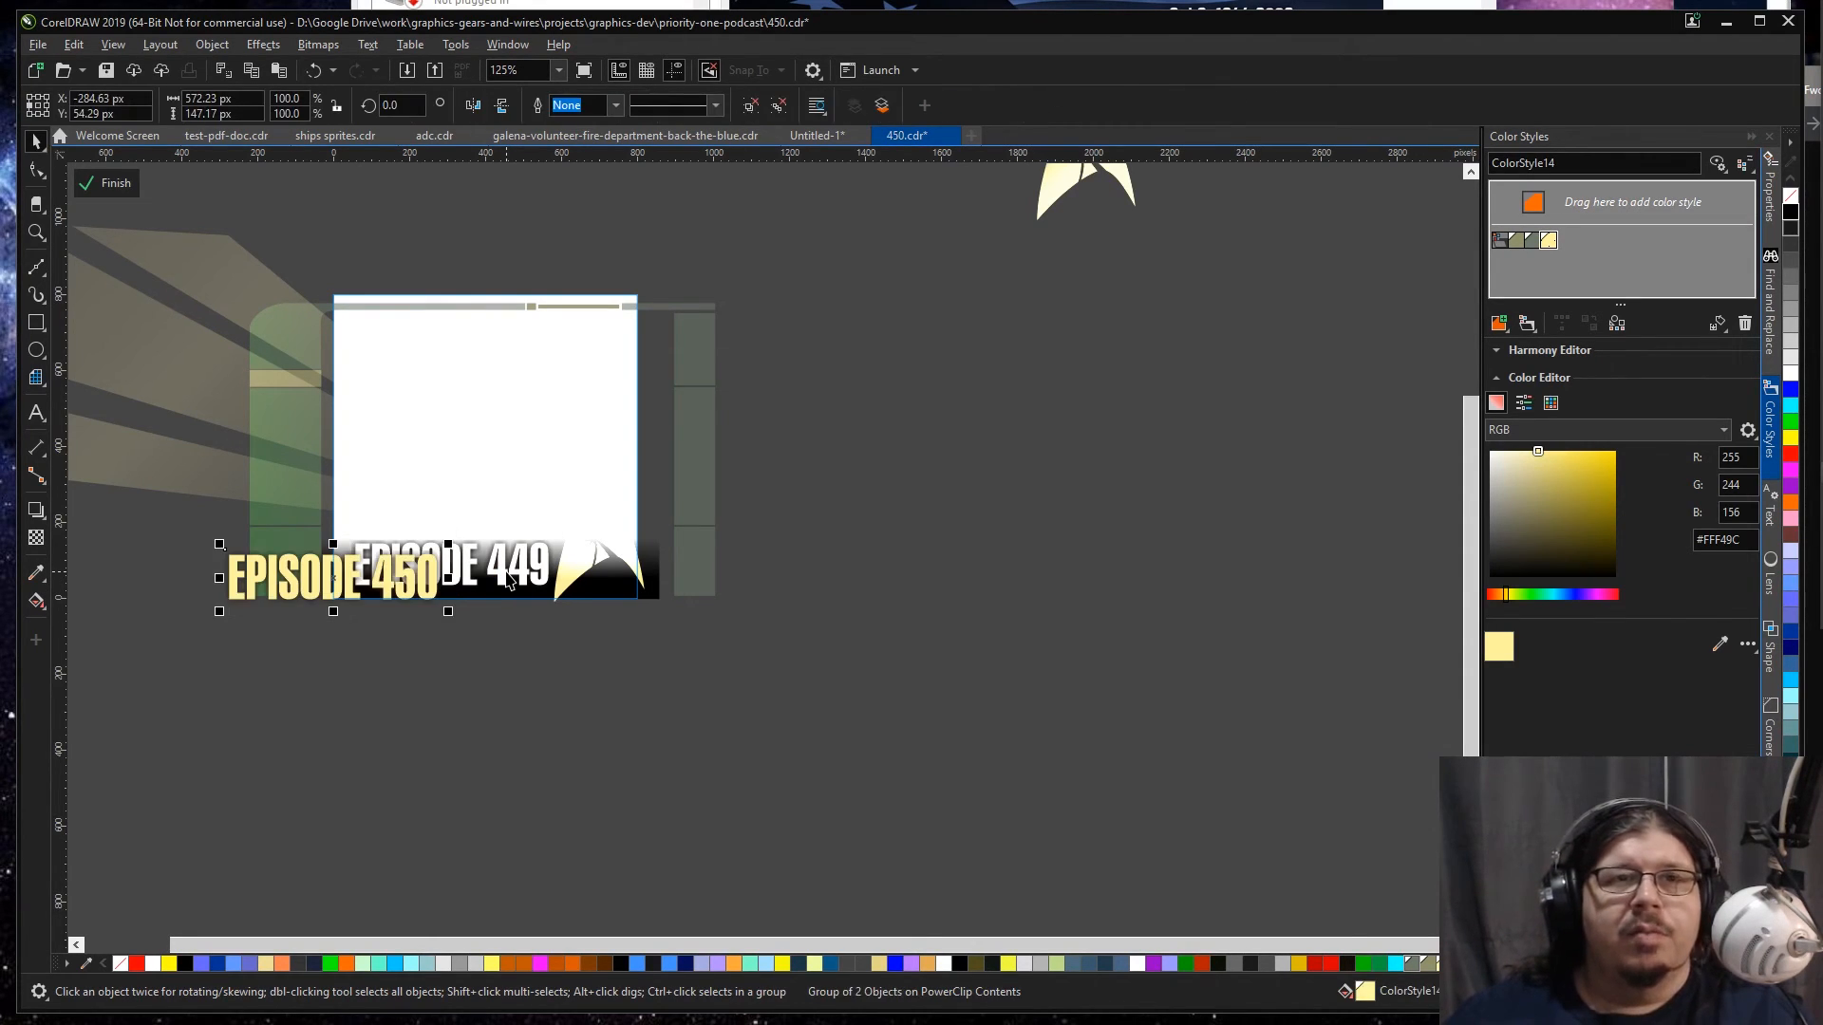
key("Delete")
Step: Return to the YouTube page and copy all the artwork inside its frame
left_click(525, 634, "ctrl")
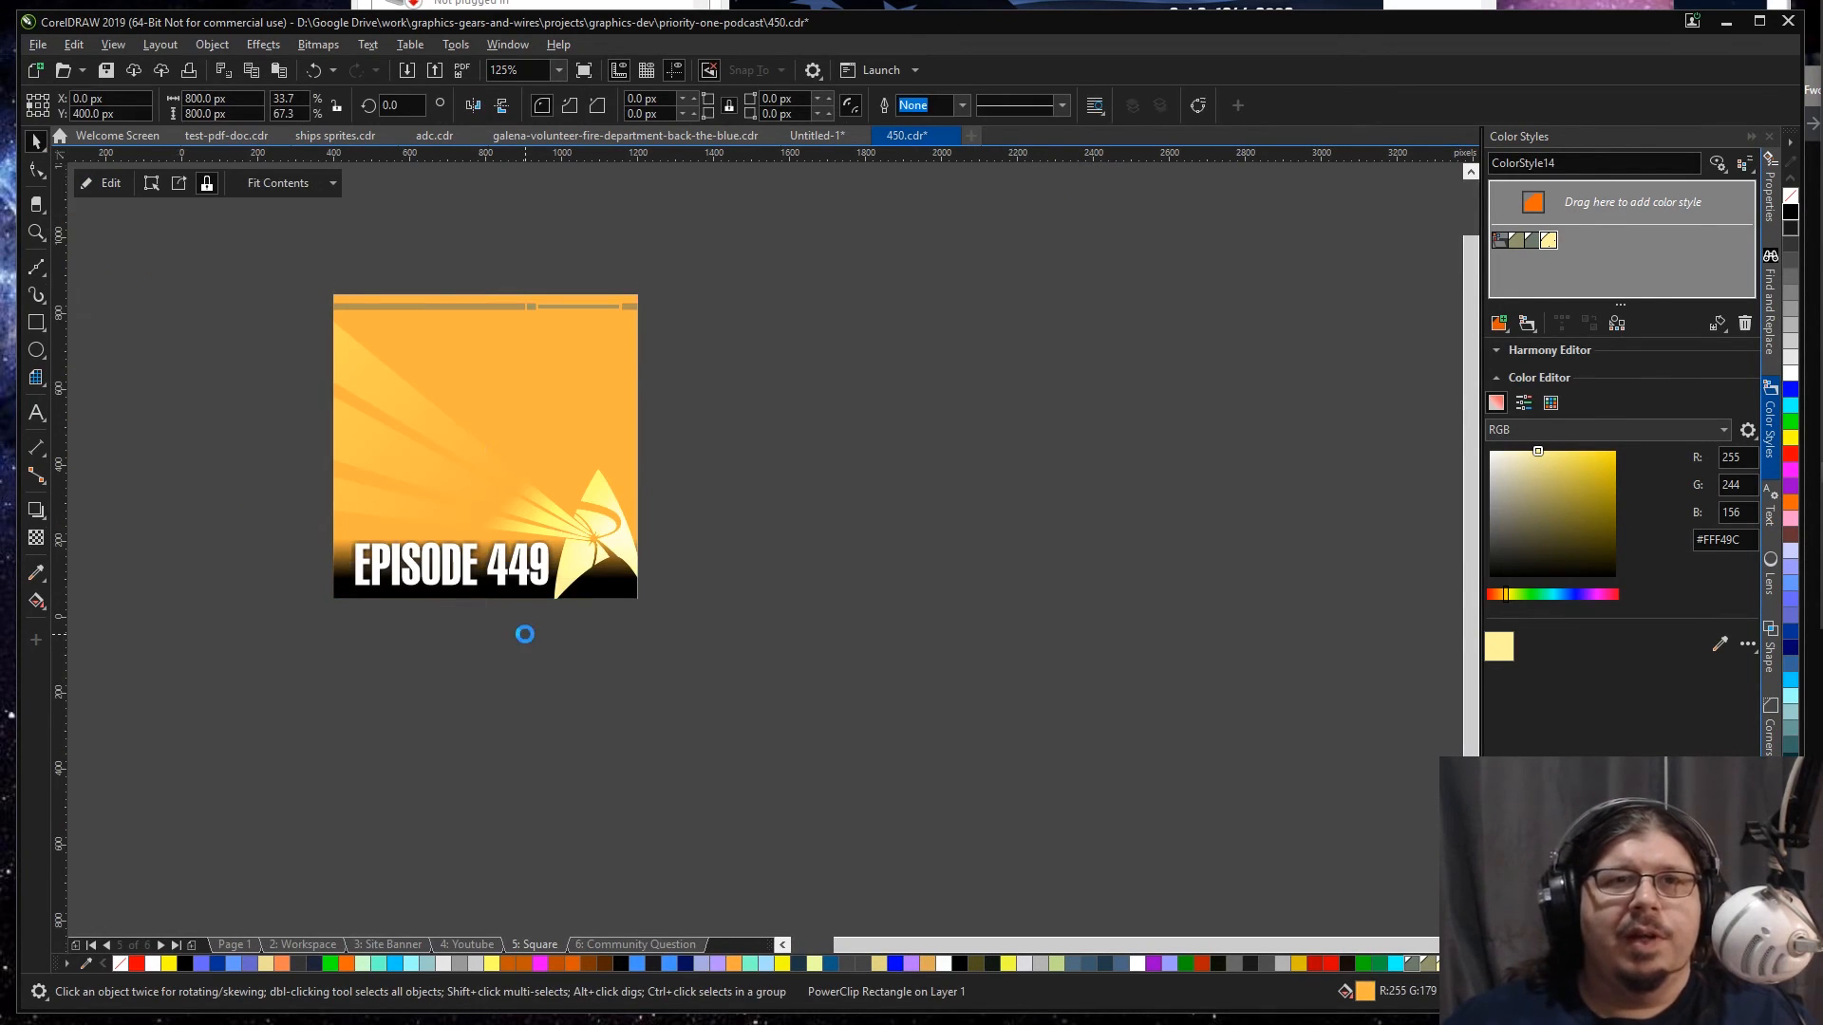
key("Page_Up")
left_click(528, 608, "ctrl")
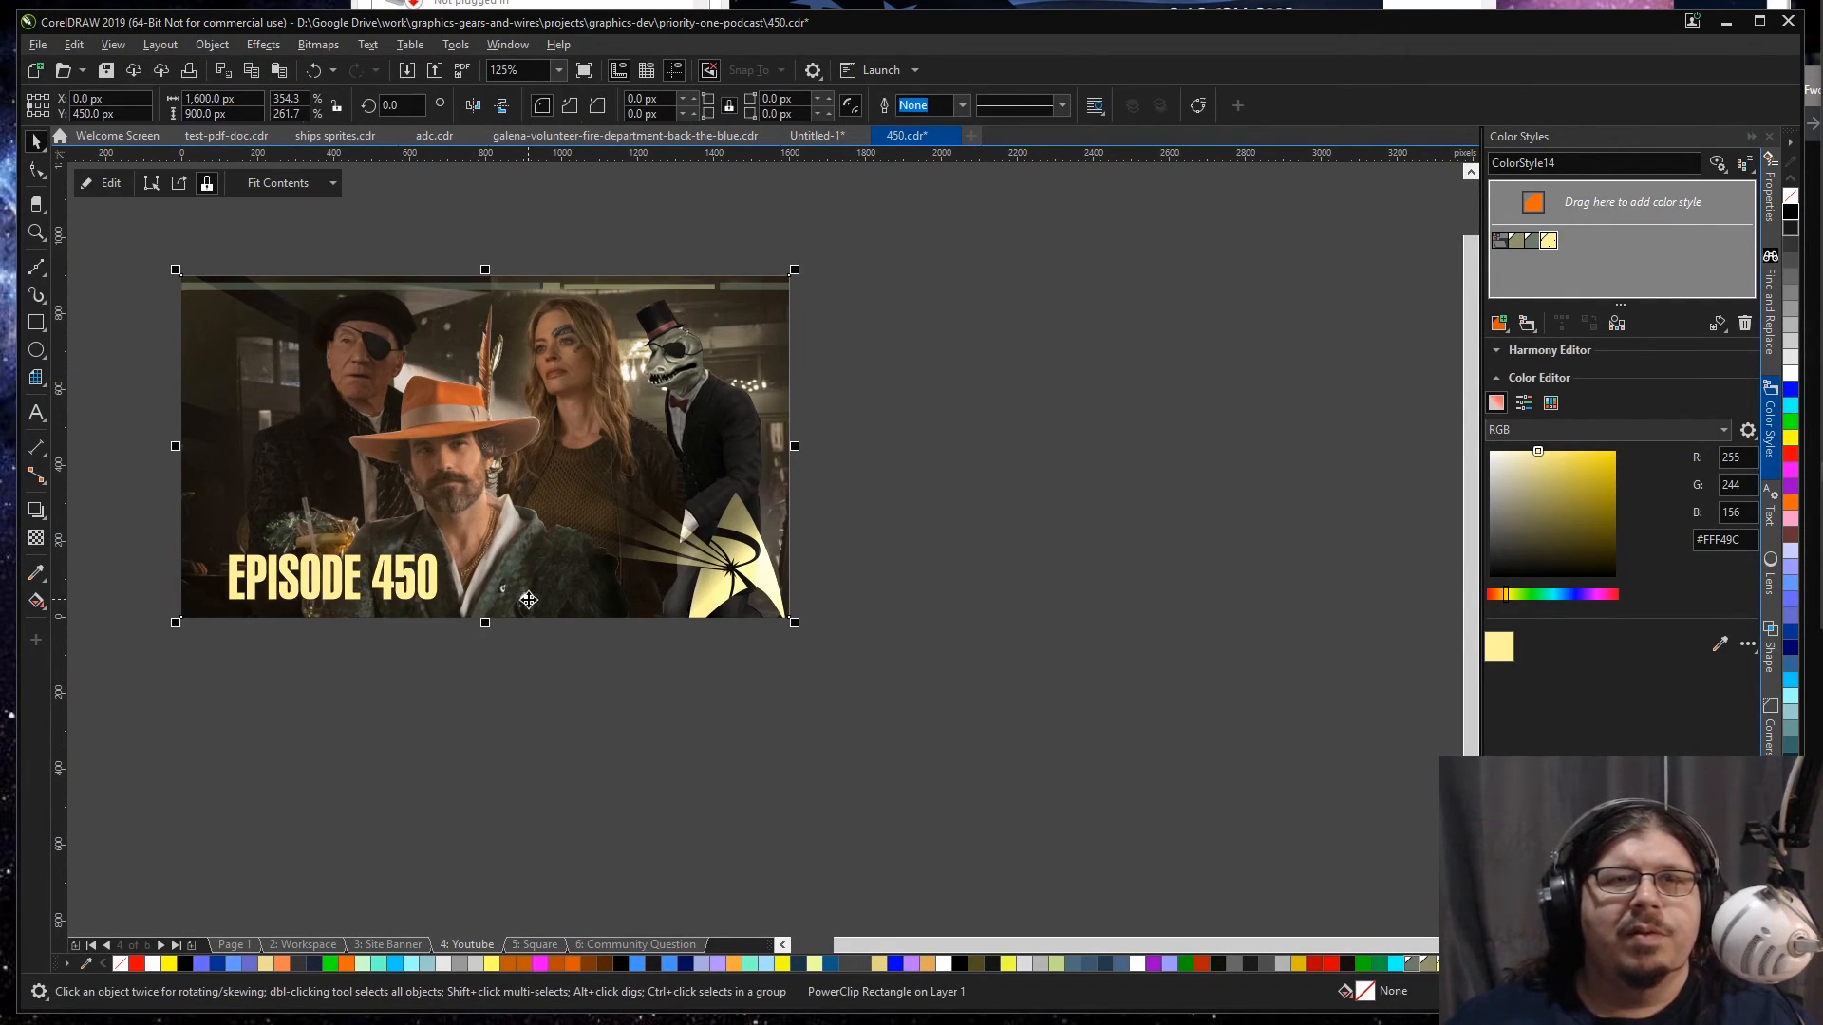
key("ctrl+a")
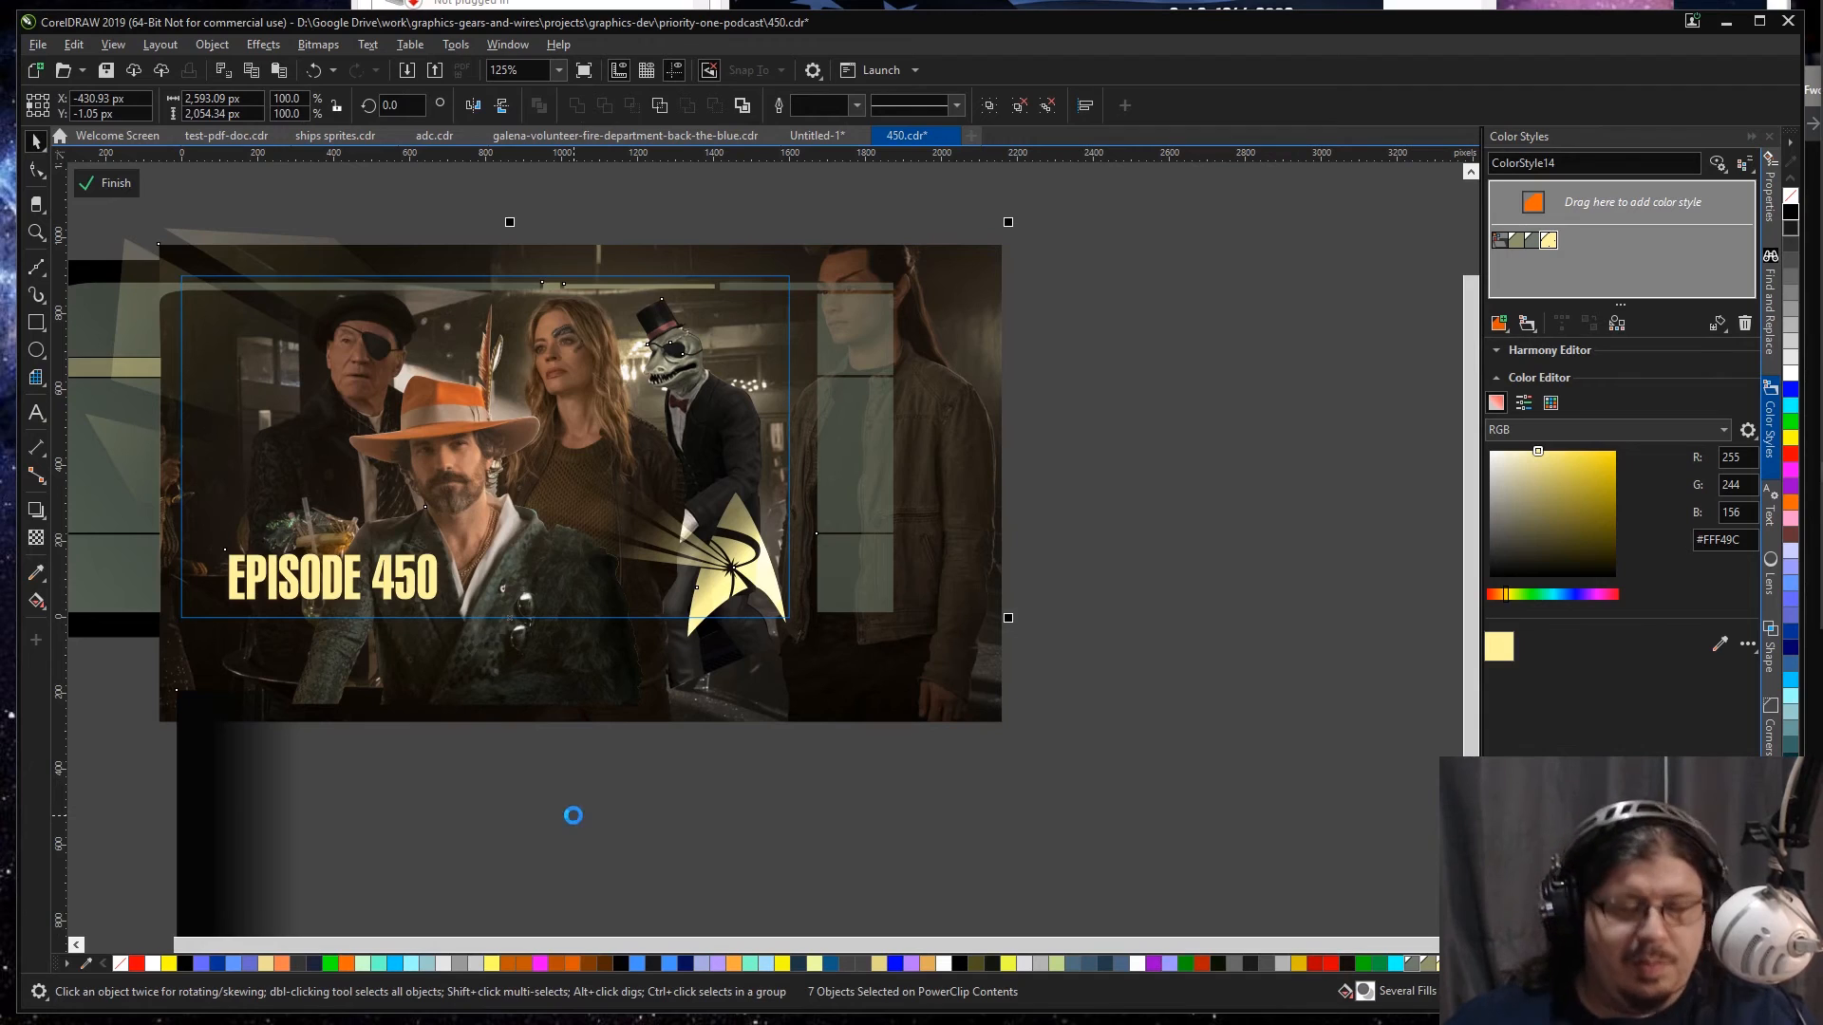
left_click(573, 815, "ctrl")
Step: Paste the copied YouTube artwork into the Square frame, group it and send it behind the existing elements
key("Page_Down")
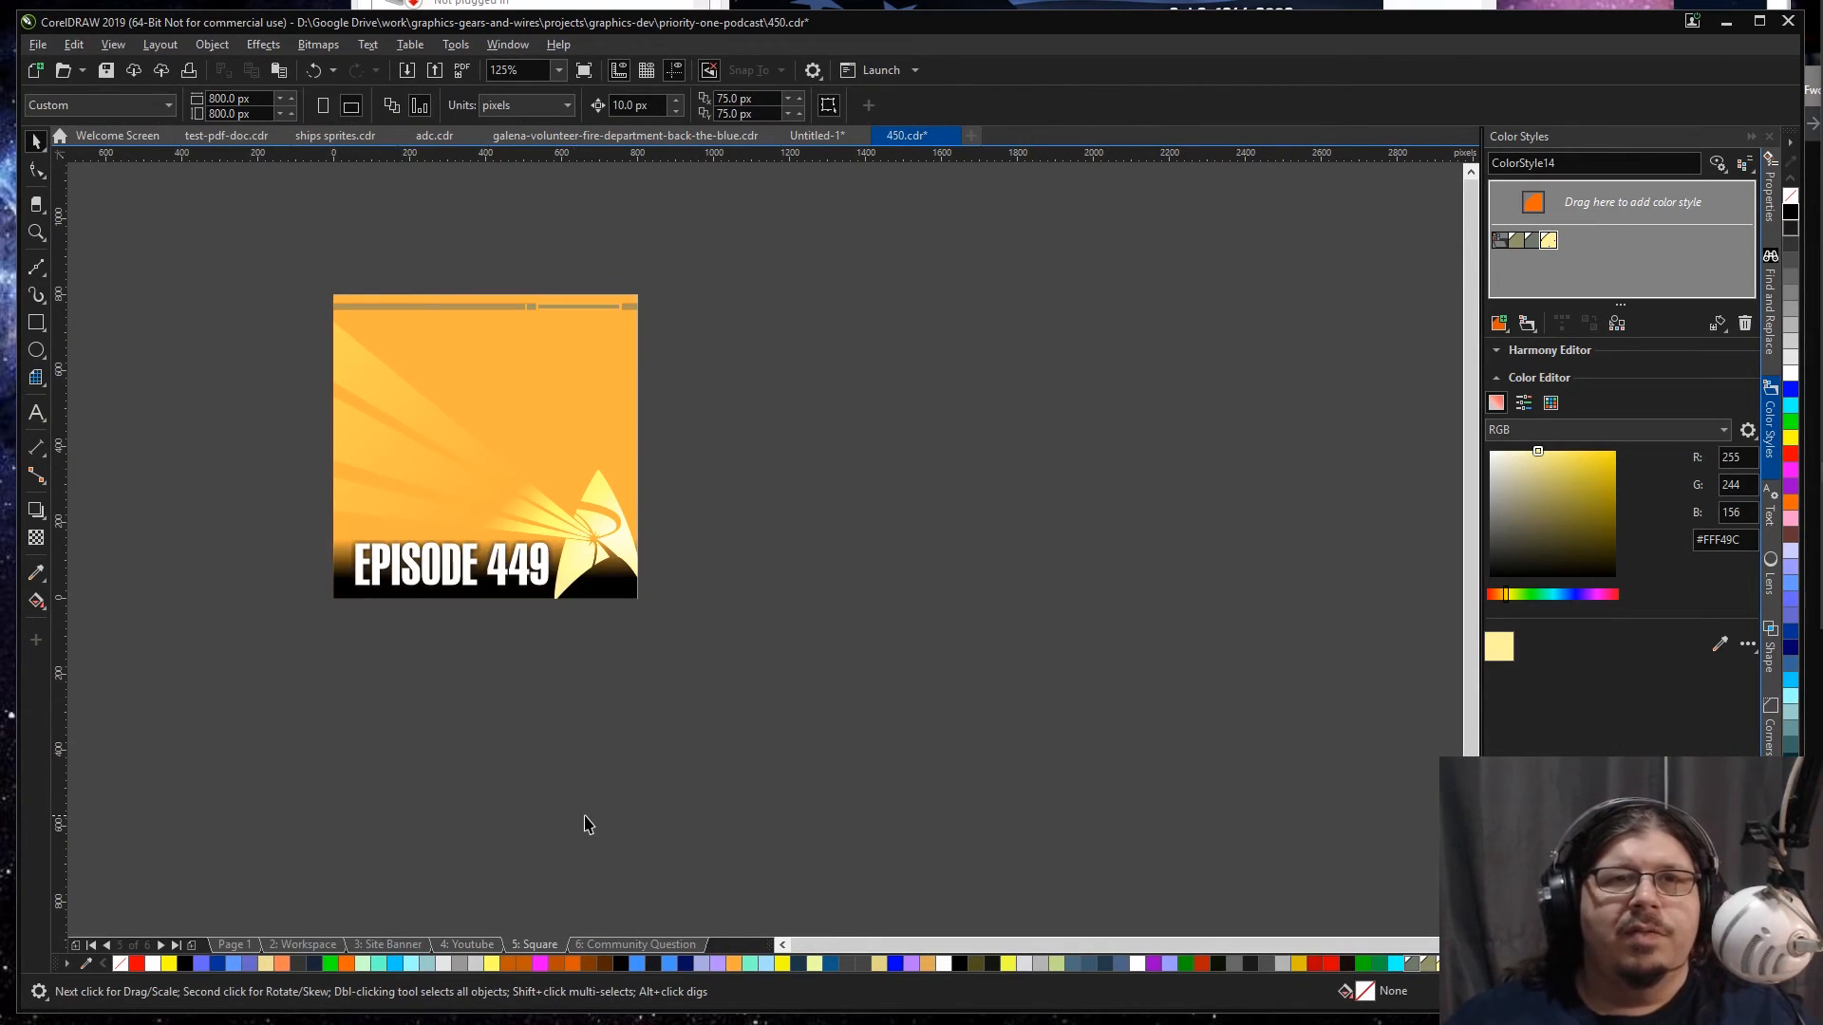
left_click(603, 384, "ctrl")
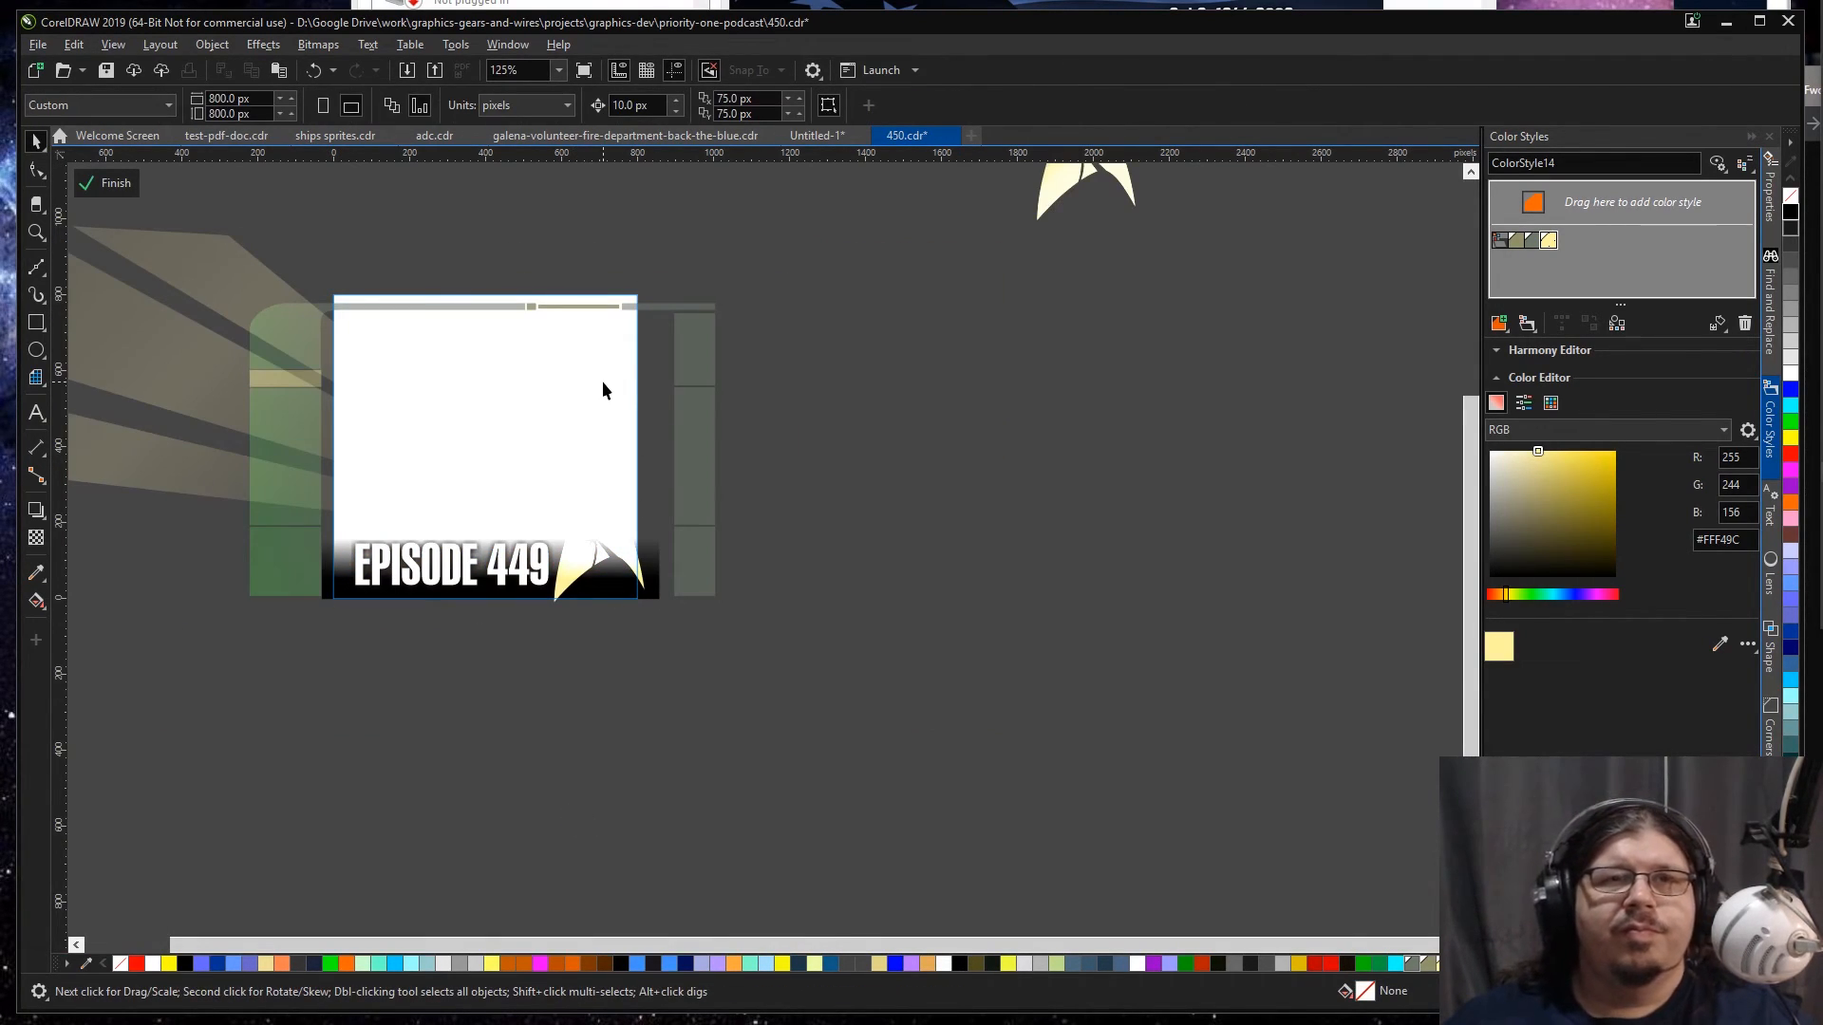
key("ctrl+v")
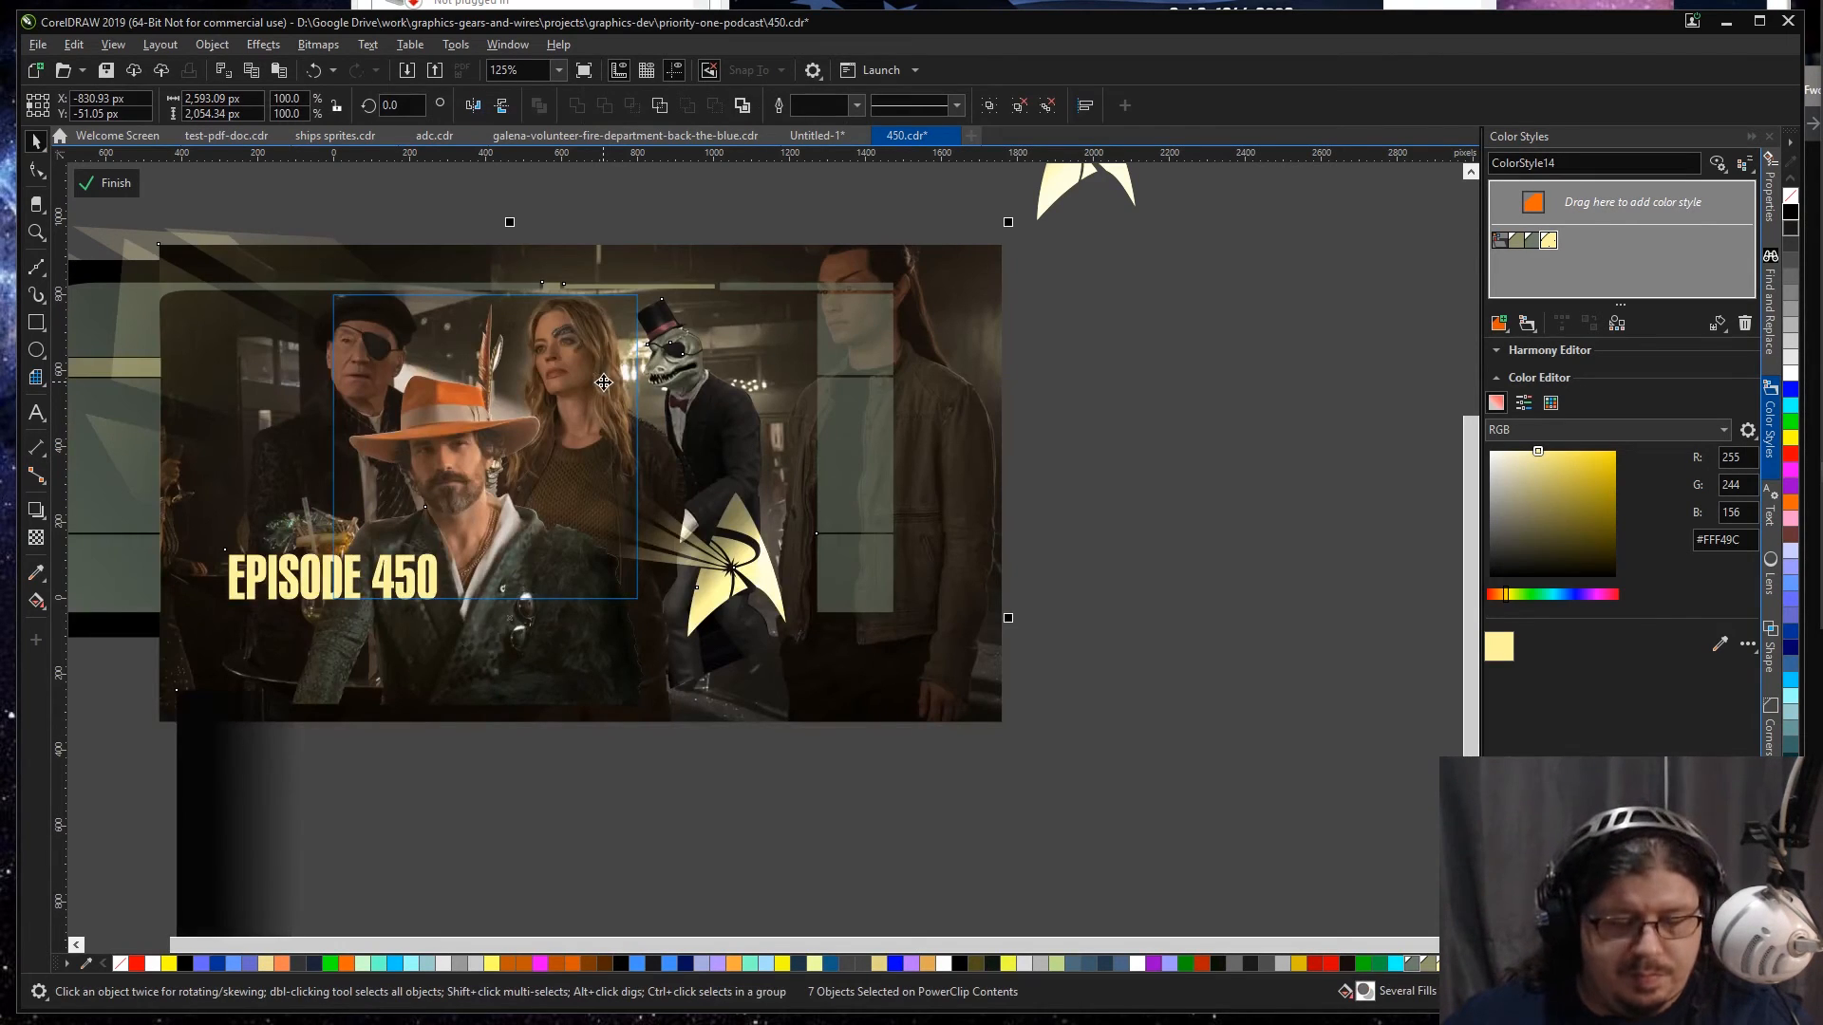
key("ctrl+g")
key("shift+Page_Down")
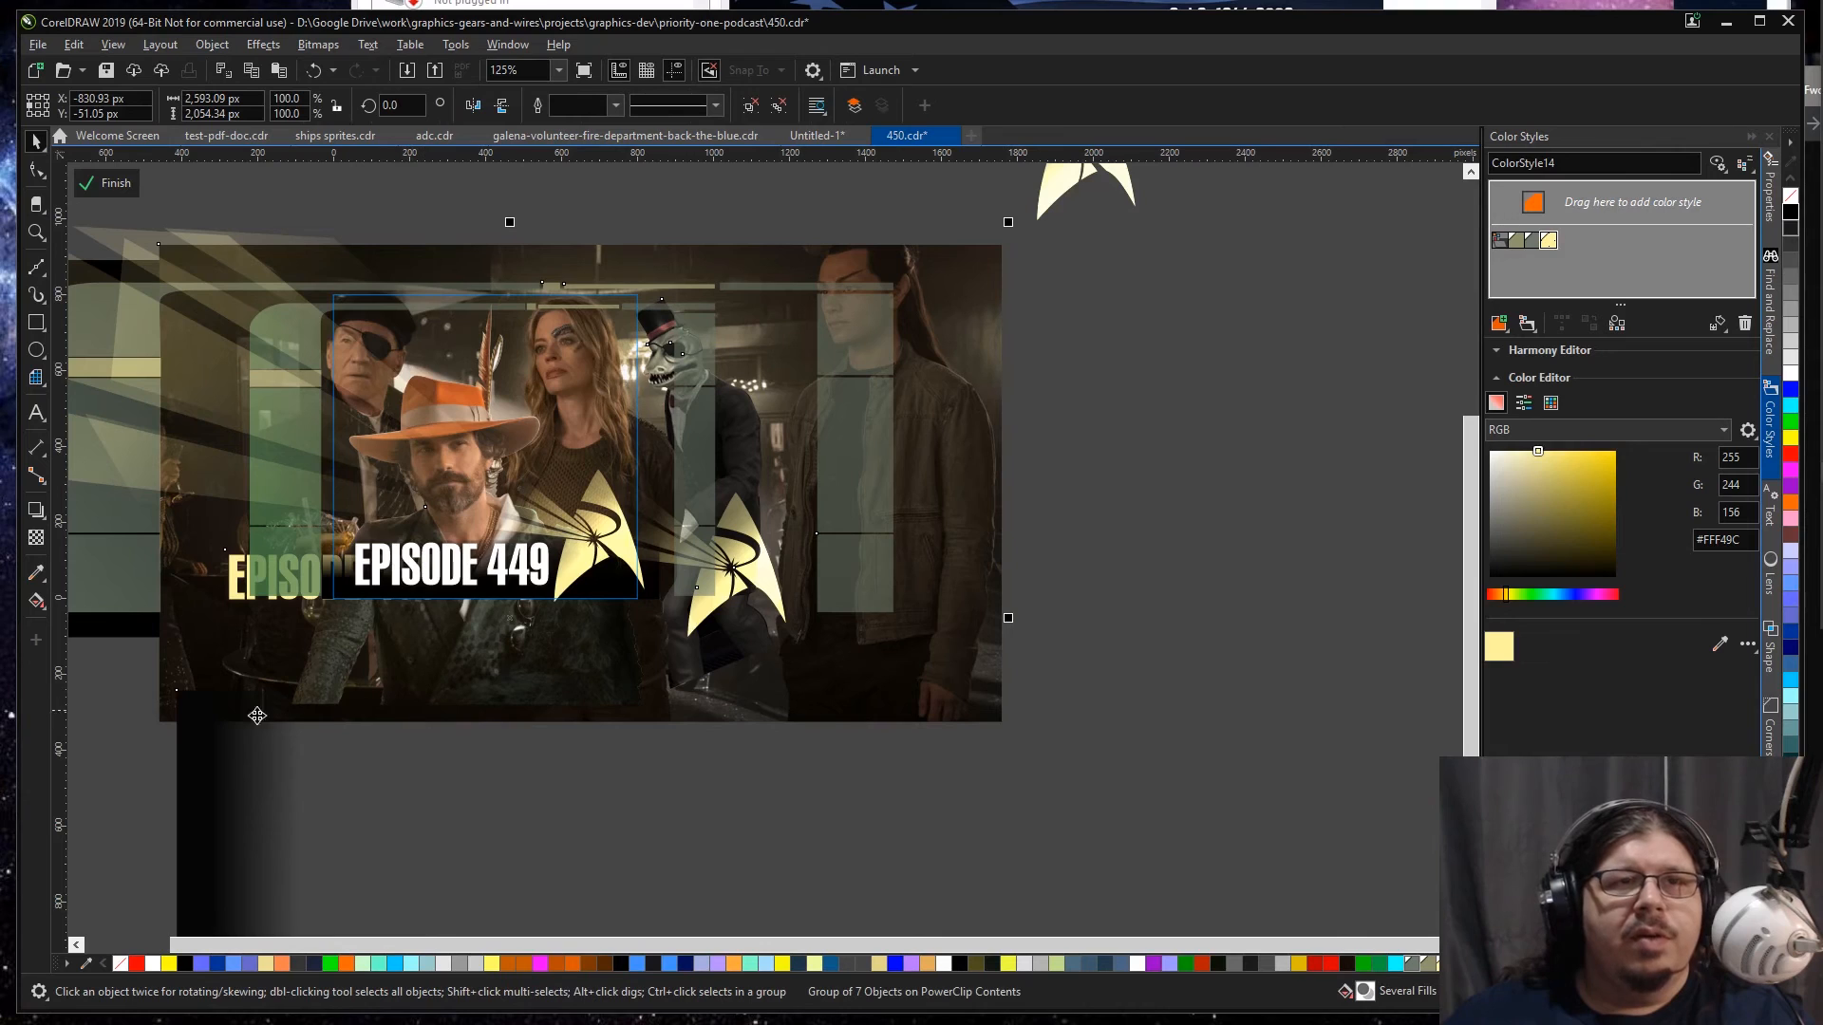
Step: Scale the bar scene down to about 1,487 px wide, fit the four main figures into the Square frame and nudge the pasted group
left_click_drag(239, 703, 351, 741)
left_click(294, 700, "ctrl")
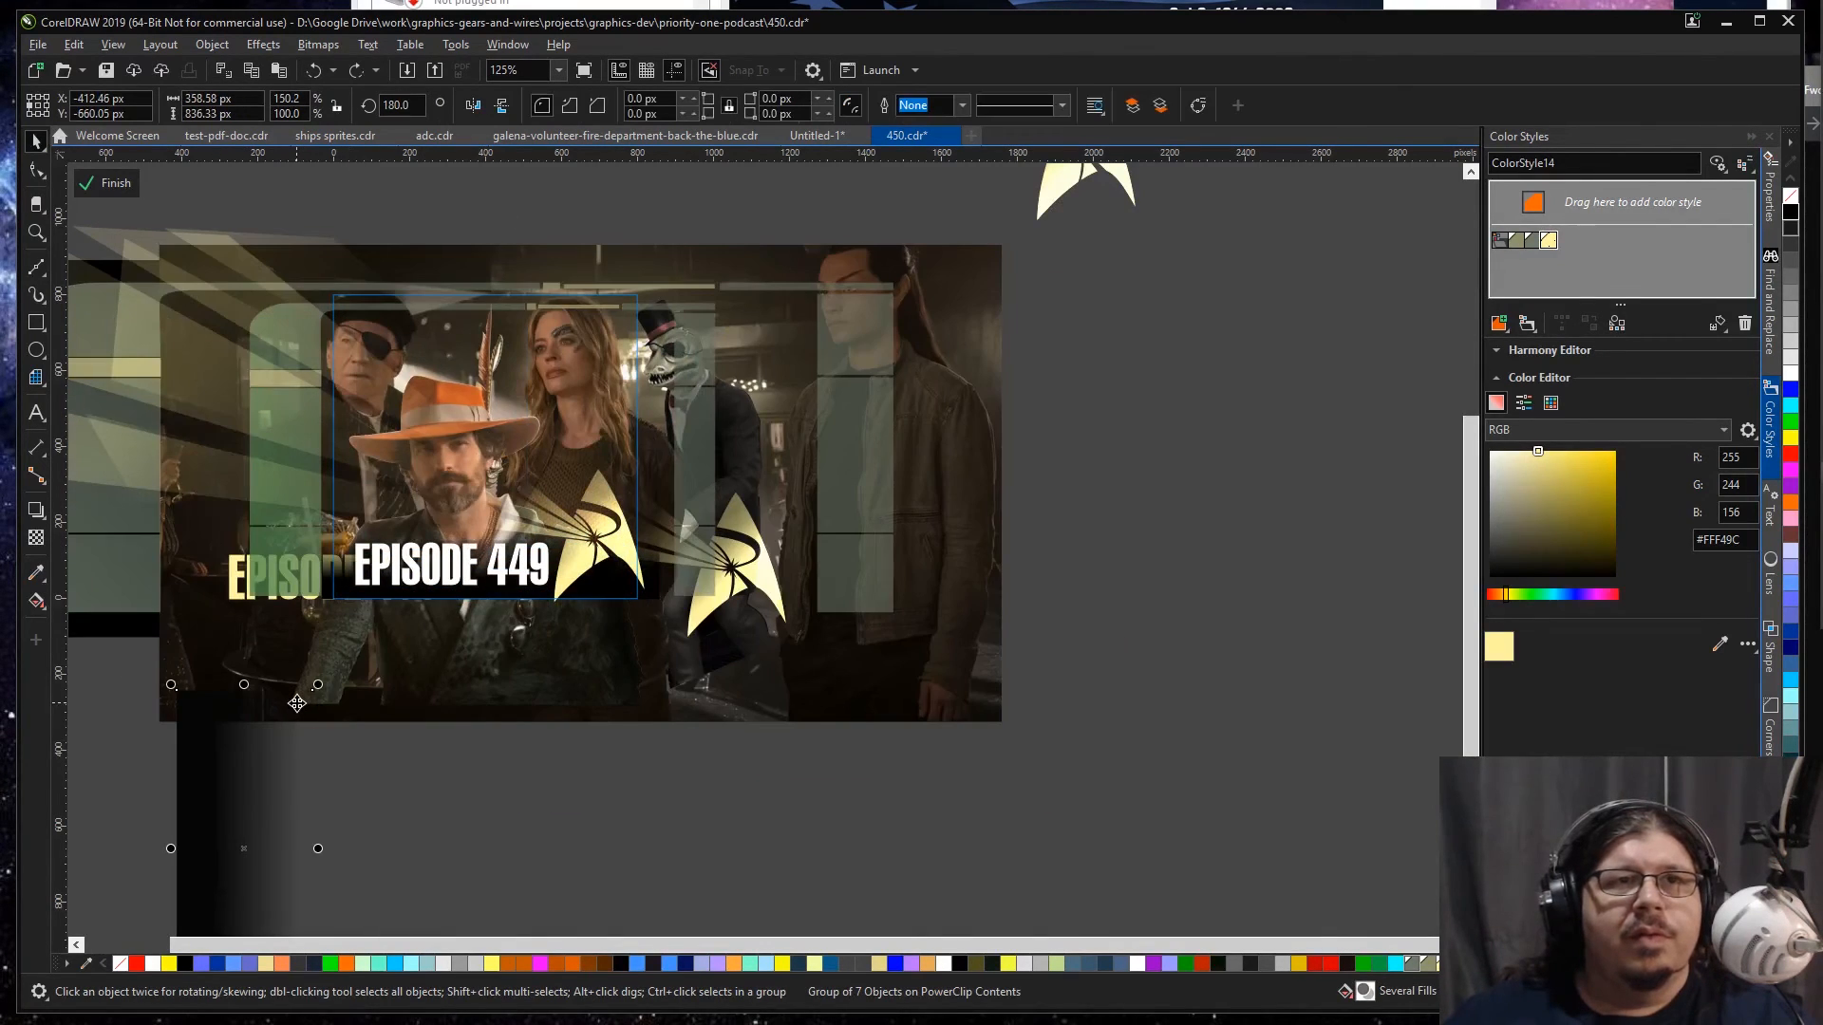
left_click(484, 714)
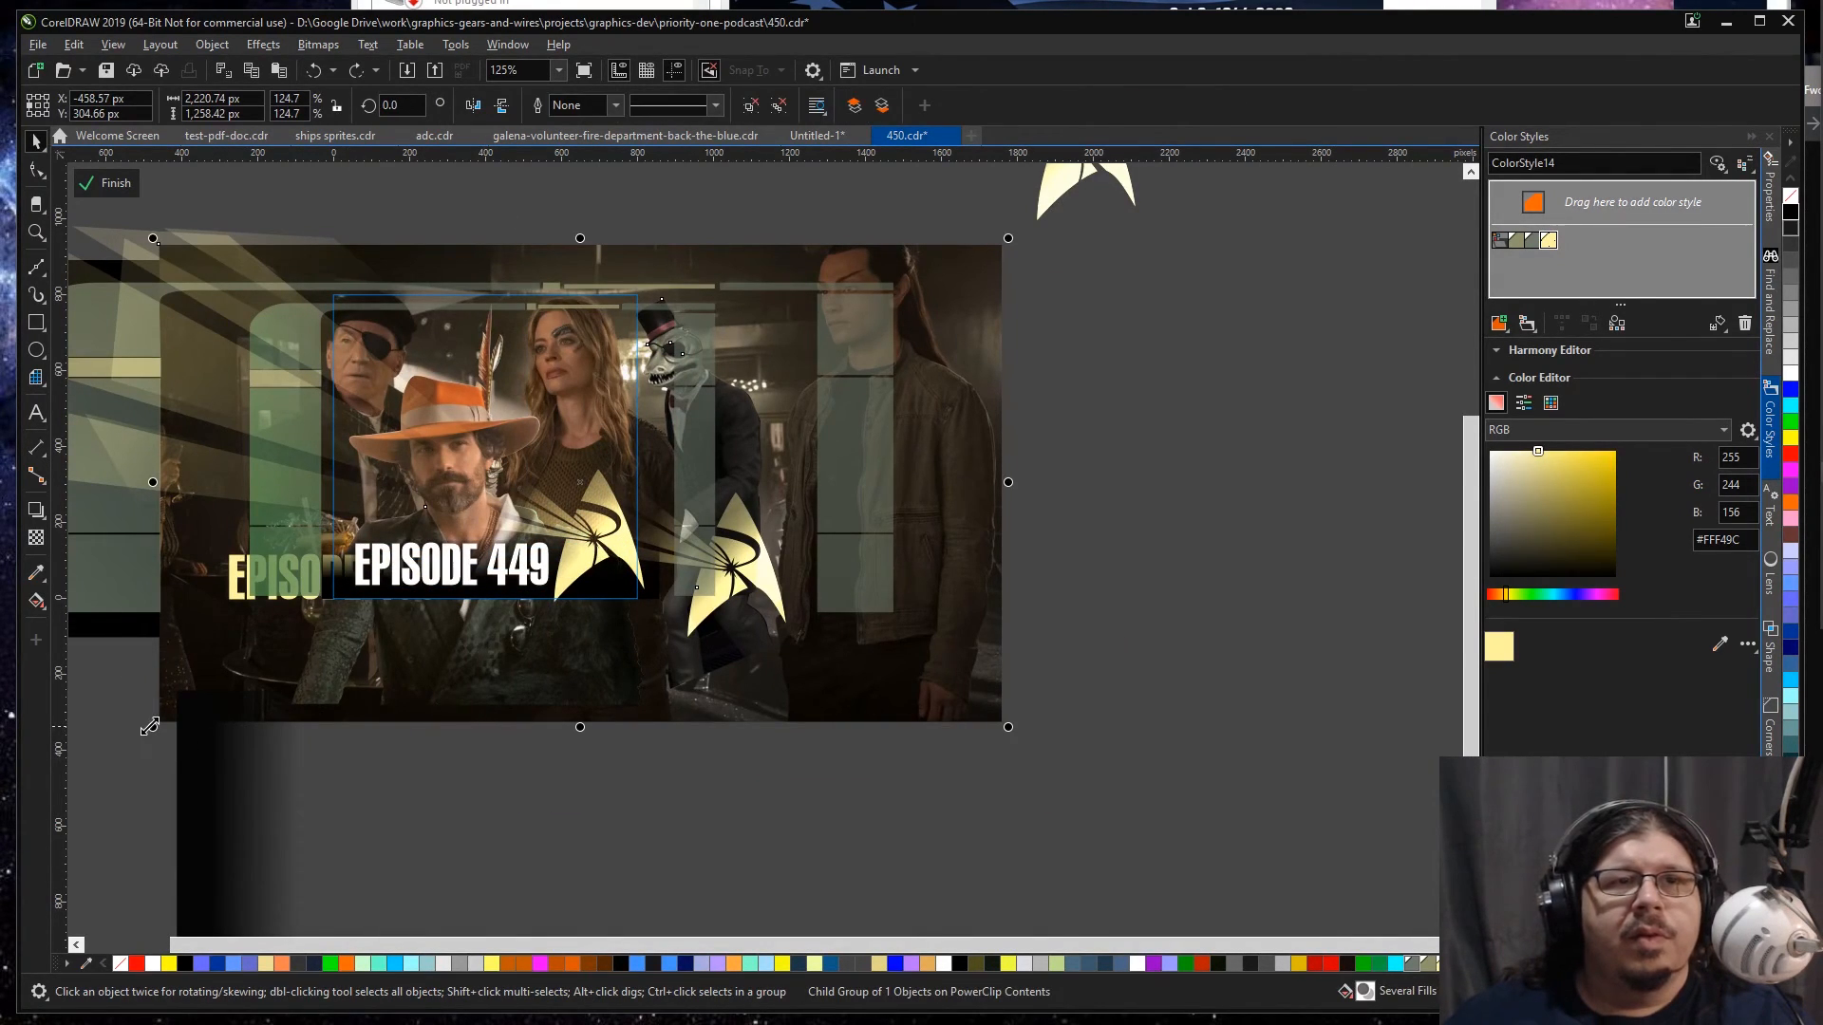
left_click_drag(154, 723, 176, 718)
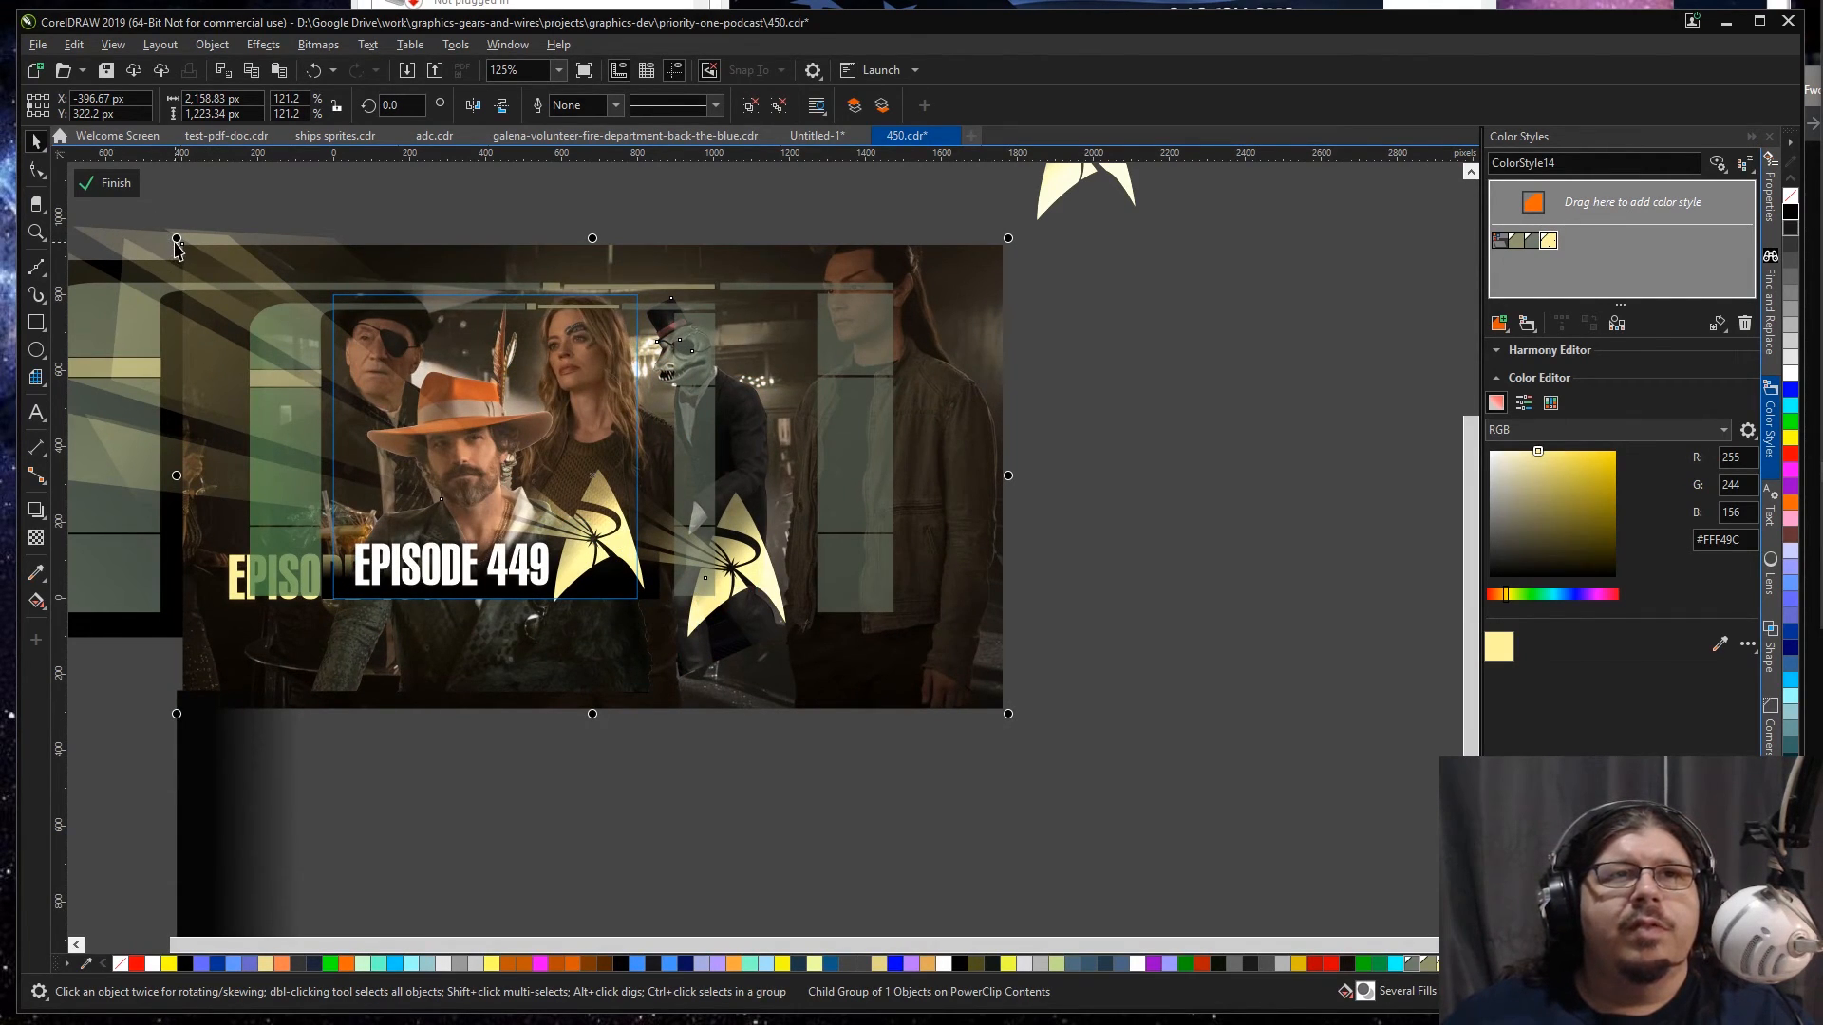
left_click_drag(180, 241, 197, 262)
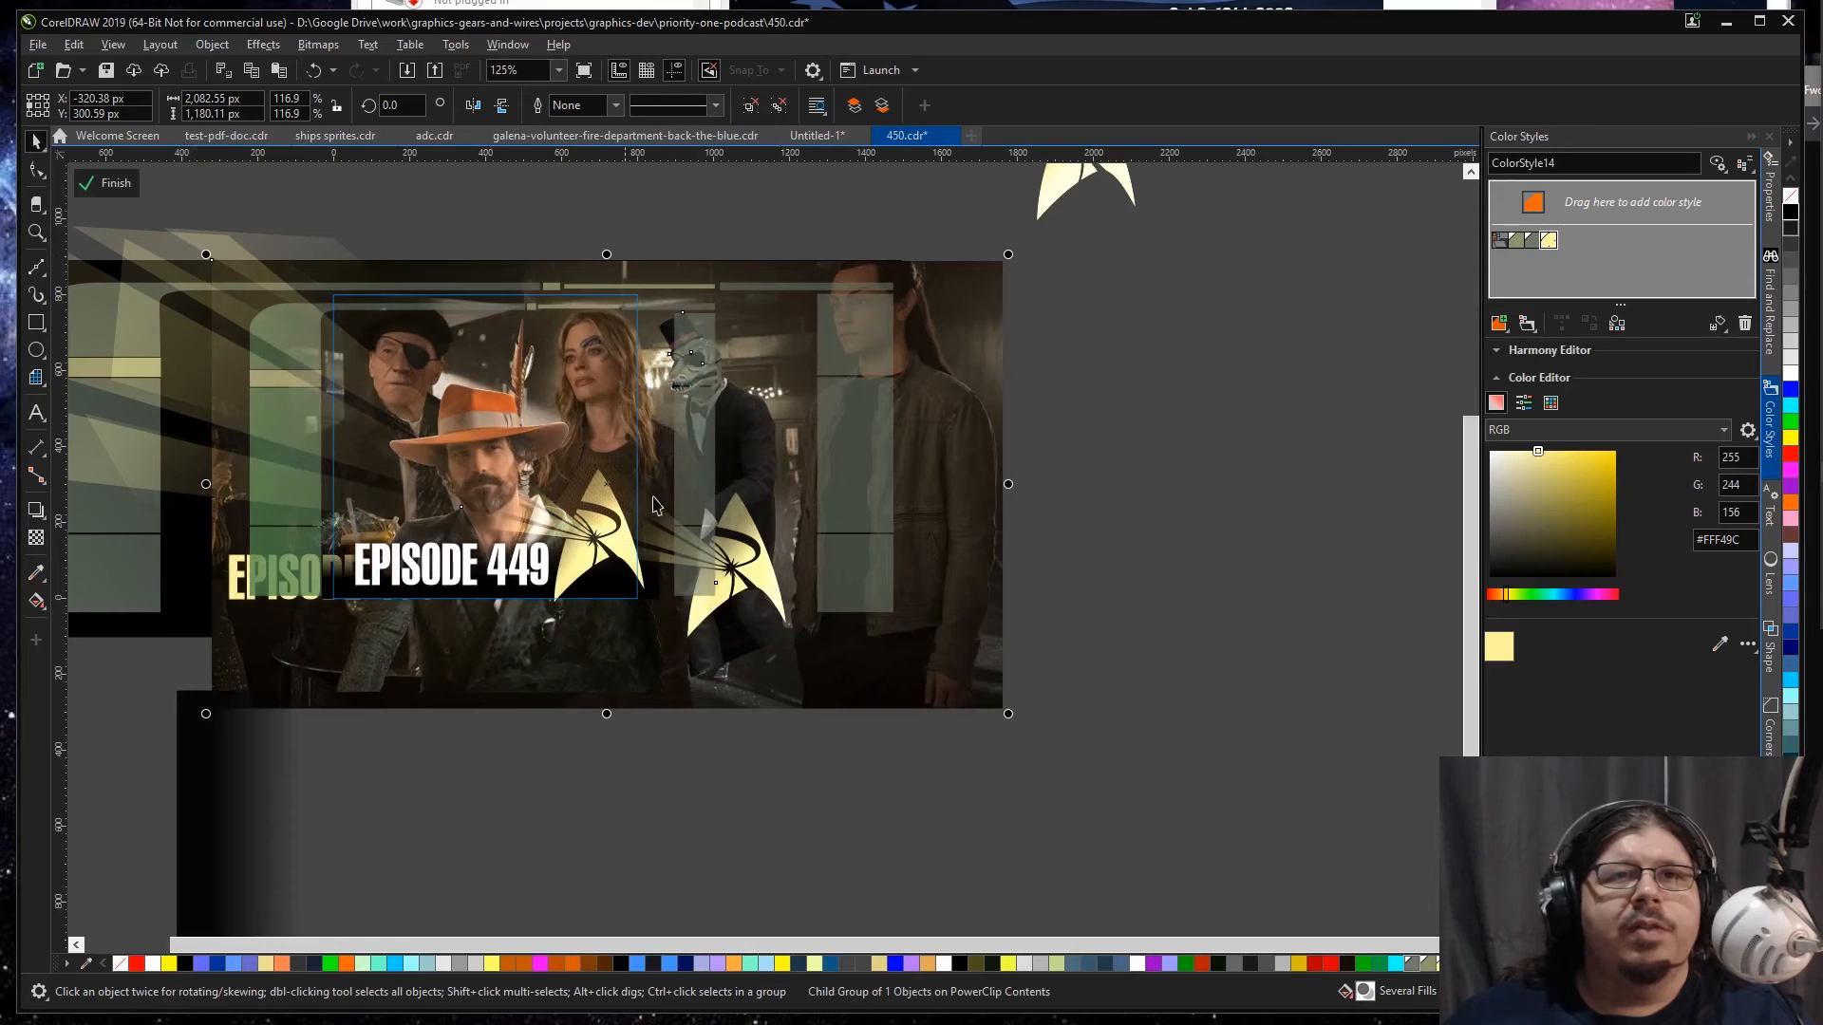
left_click_drag(1006, 712, 862, 633)
left_click_drag(206, 255, 670, 608)
key("z")
key("space")
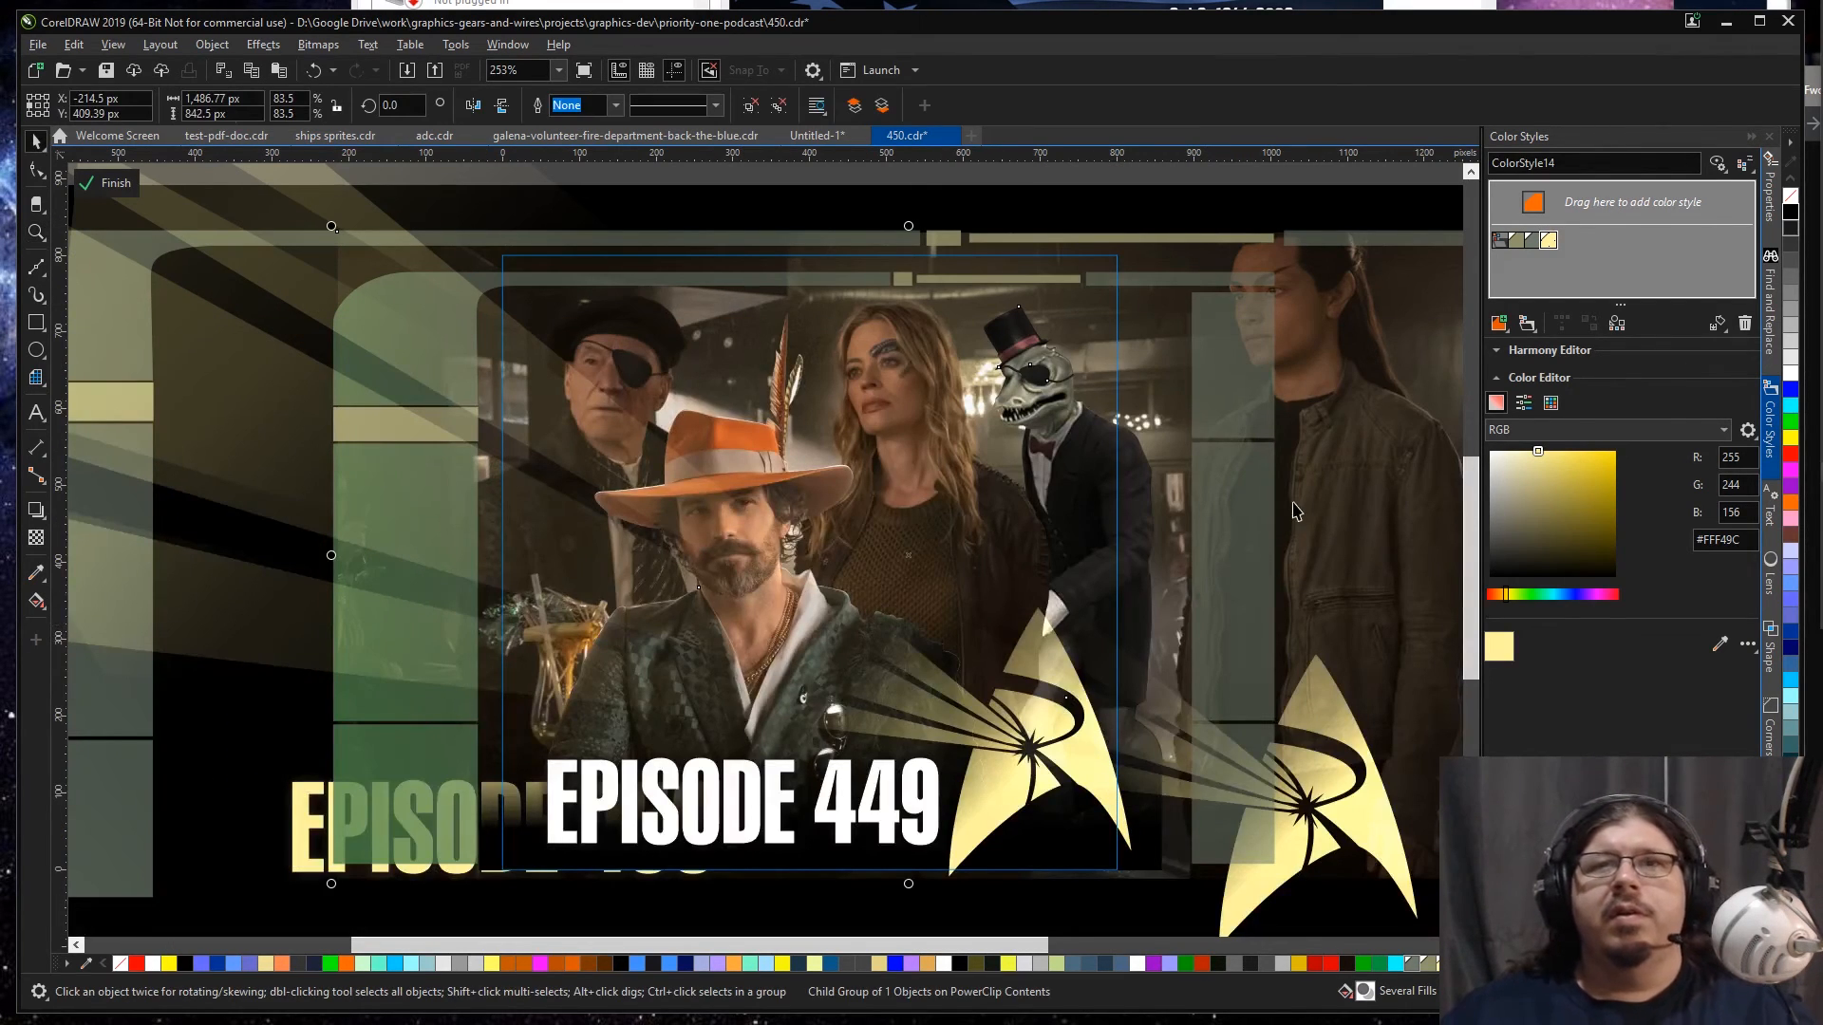
left_click_drag(1352, 456, 1352, 463)
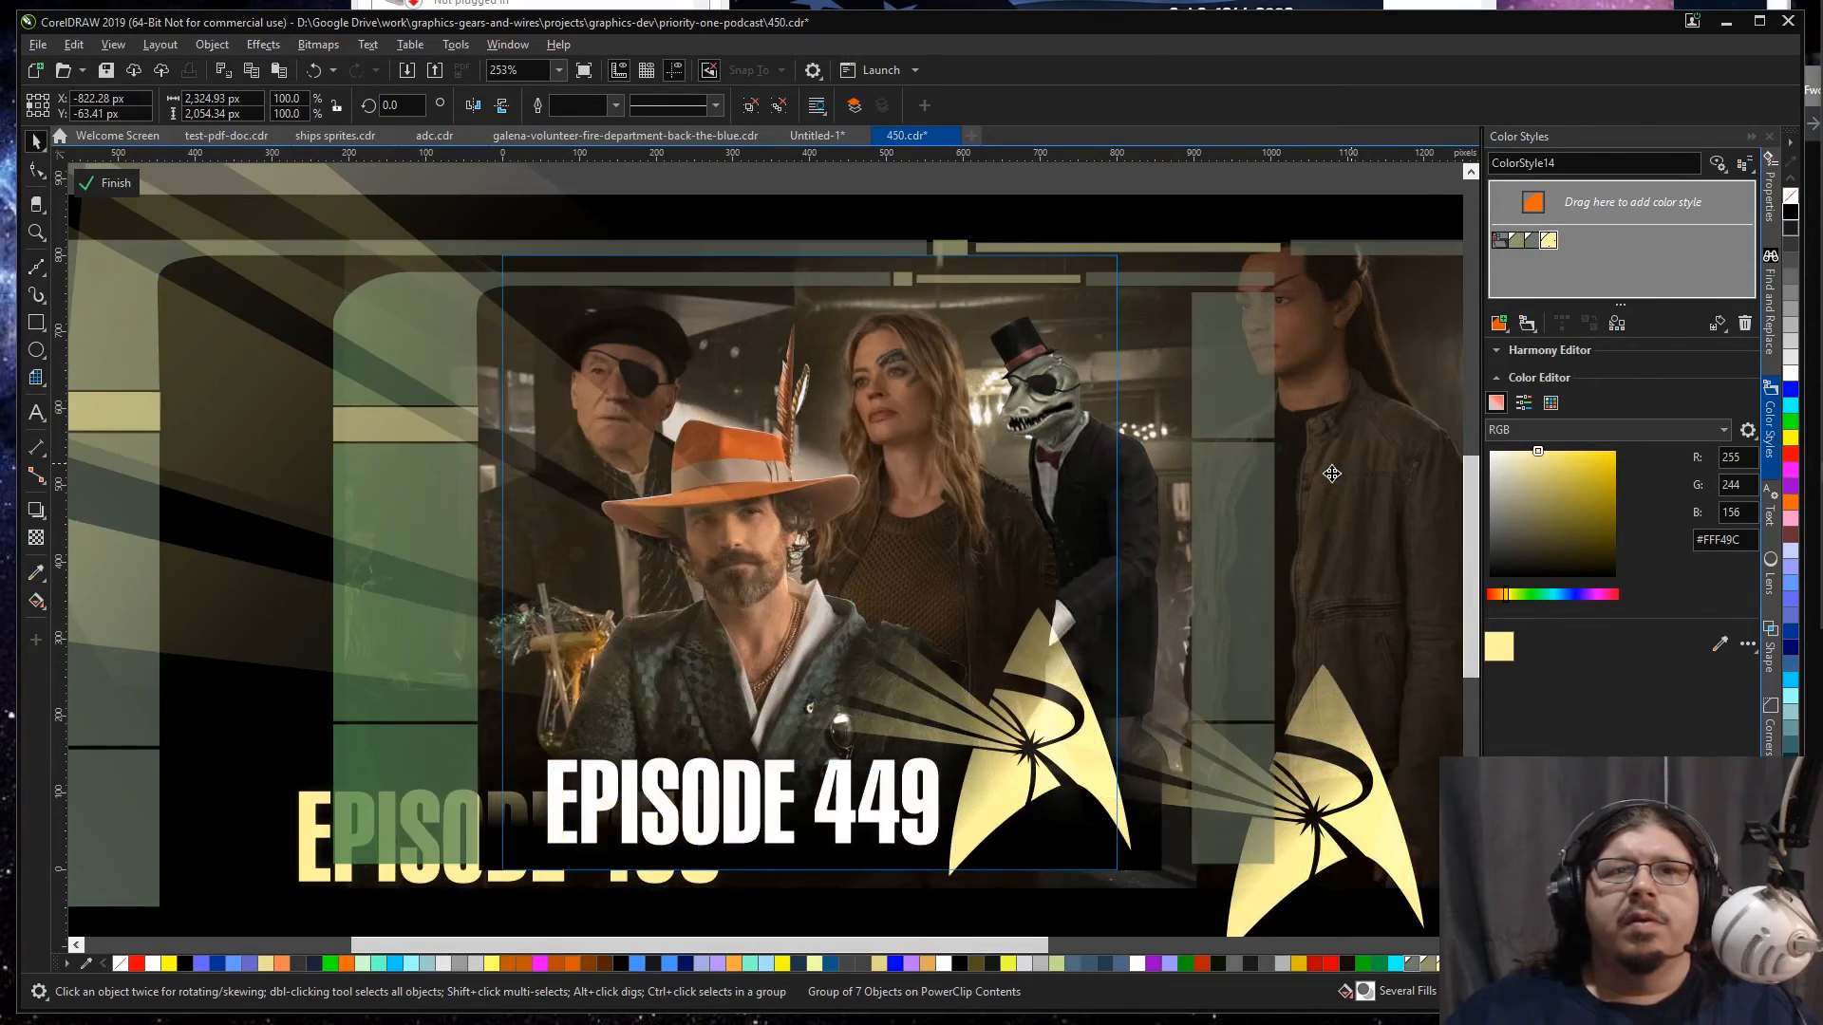
Step: Delete the green frame panels and accent bars of the pasted YouTube copy in the Square frame
scroll(1338, 469, "down", 3)
left_click(1170, 296)
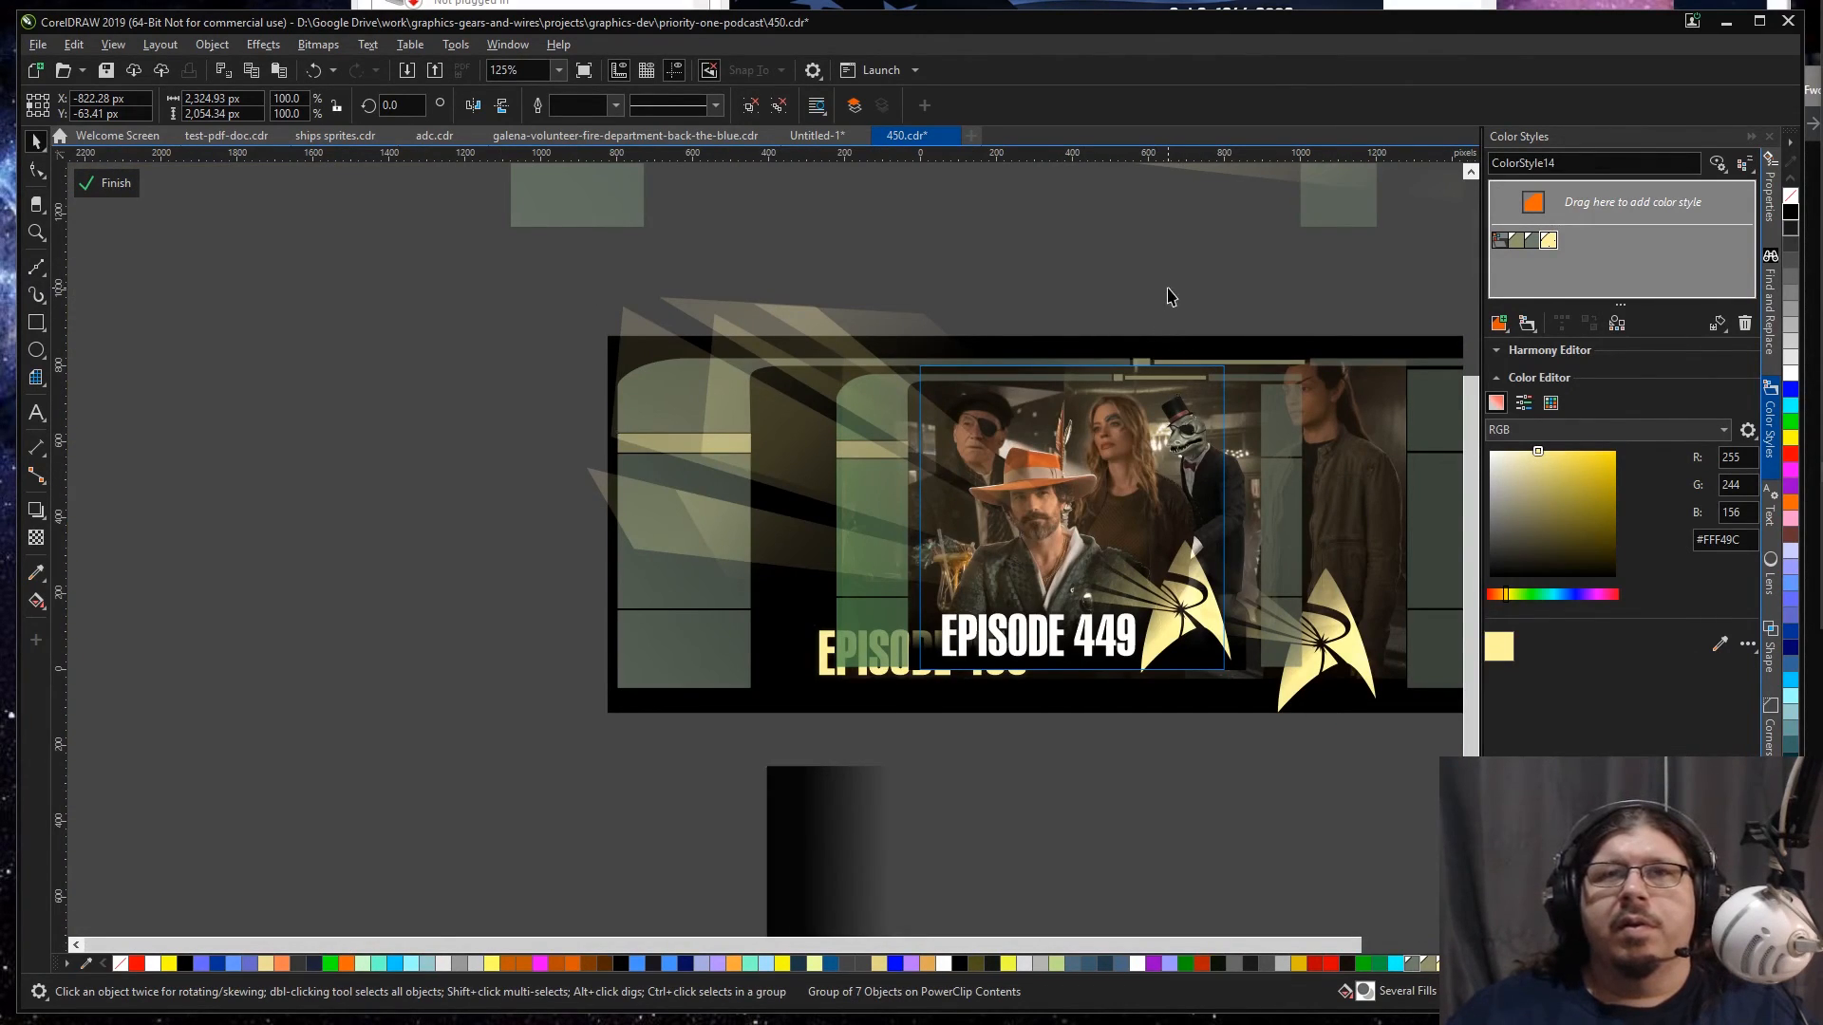
left_click(1314, 363)
key("Delete")
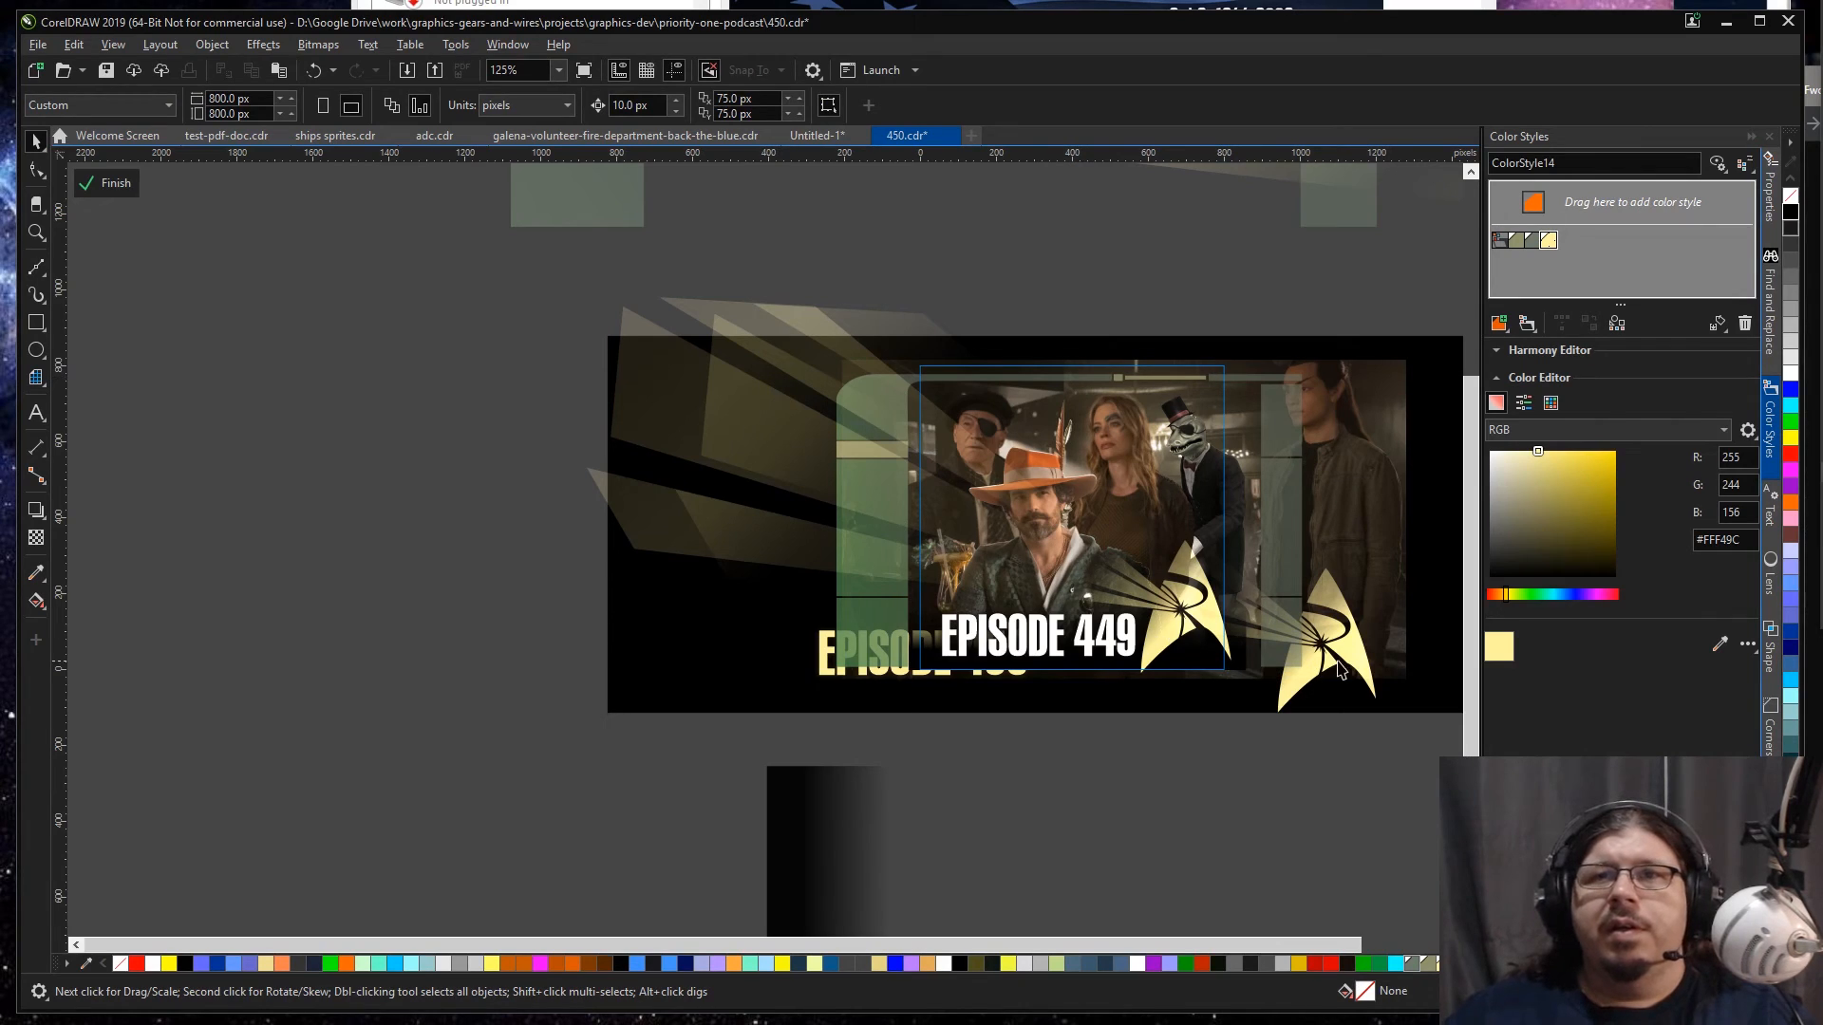
Step: Delete the pasted copy of the emblem in the Square frame and check the layout in wireframe before restoring the enhanced view
left_click(1349, 626)
key("Delete")
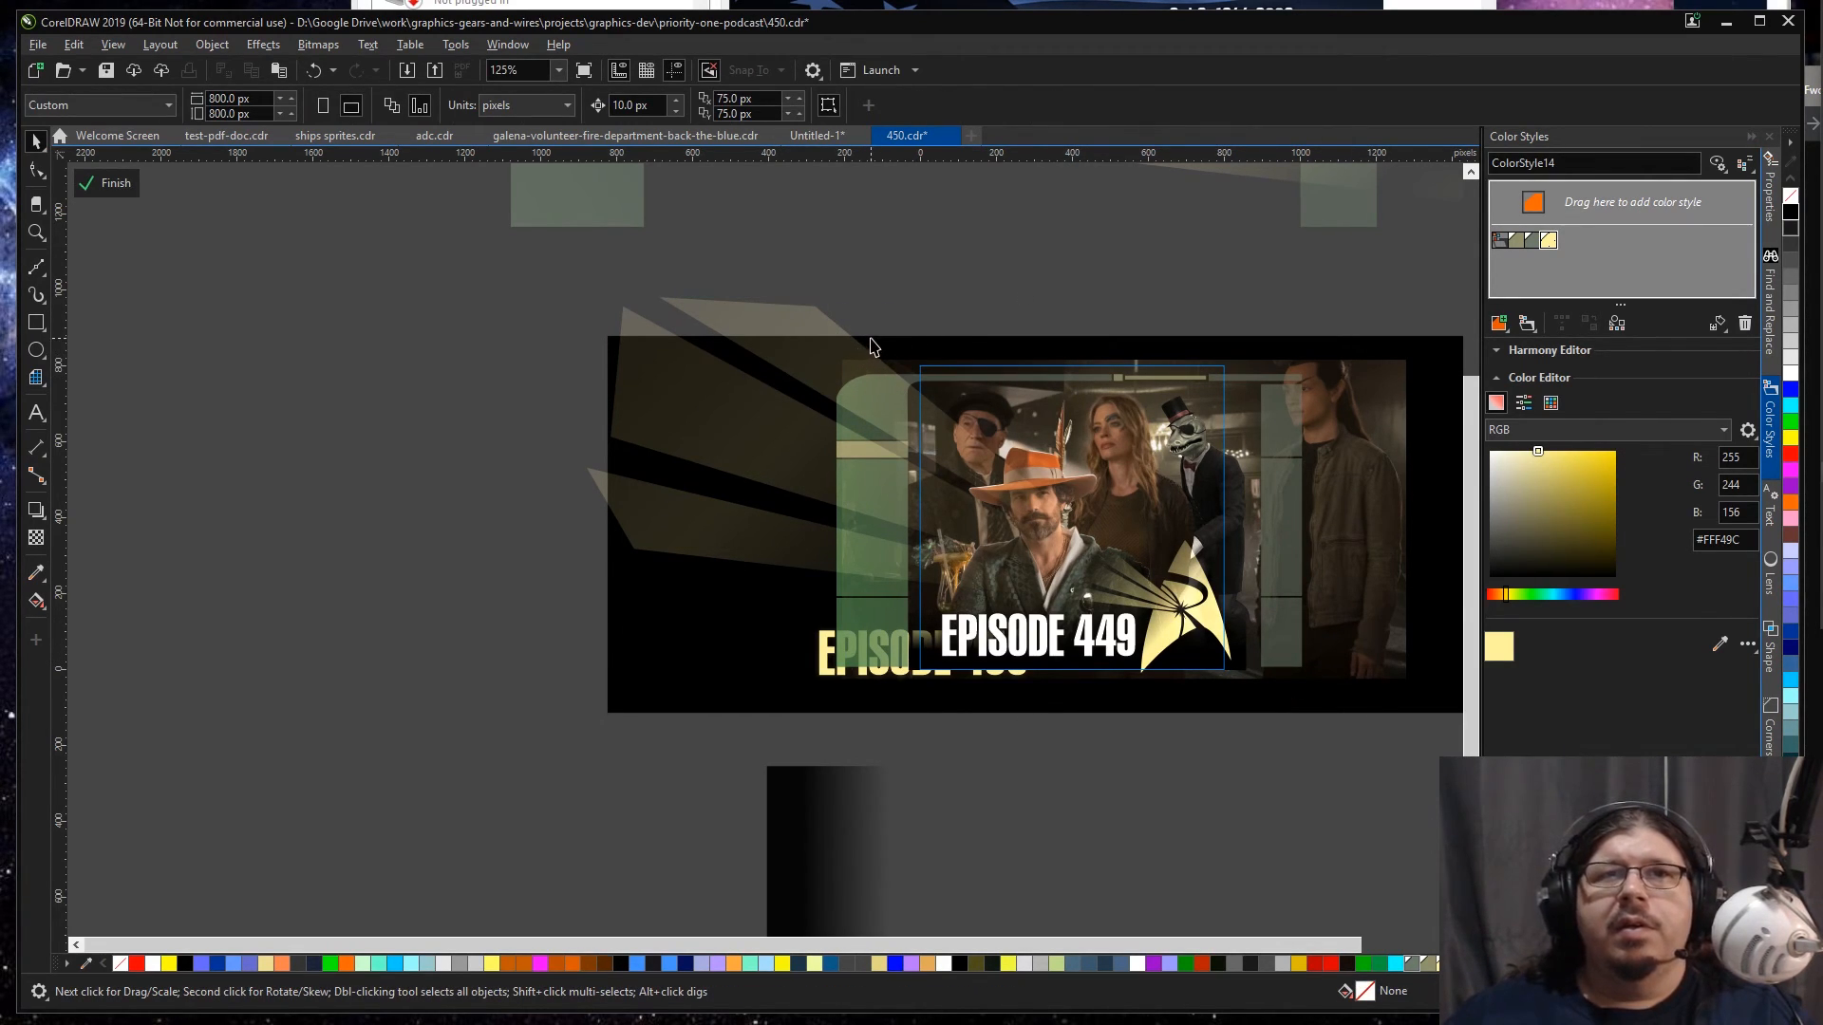
left_click(113, 44)
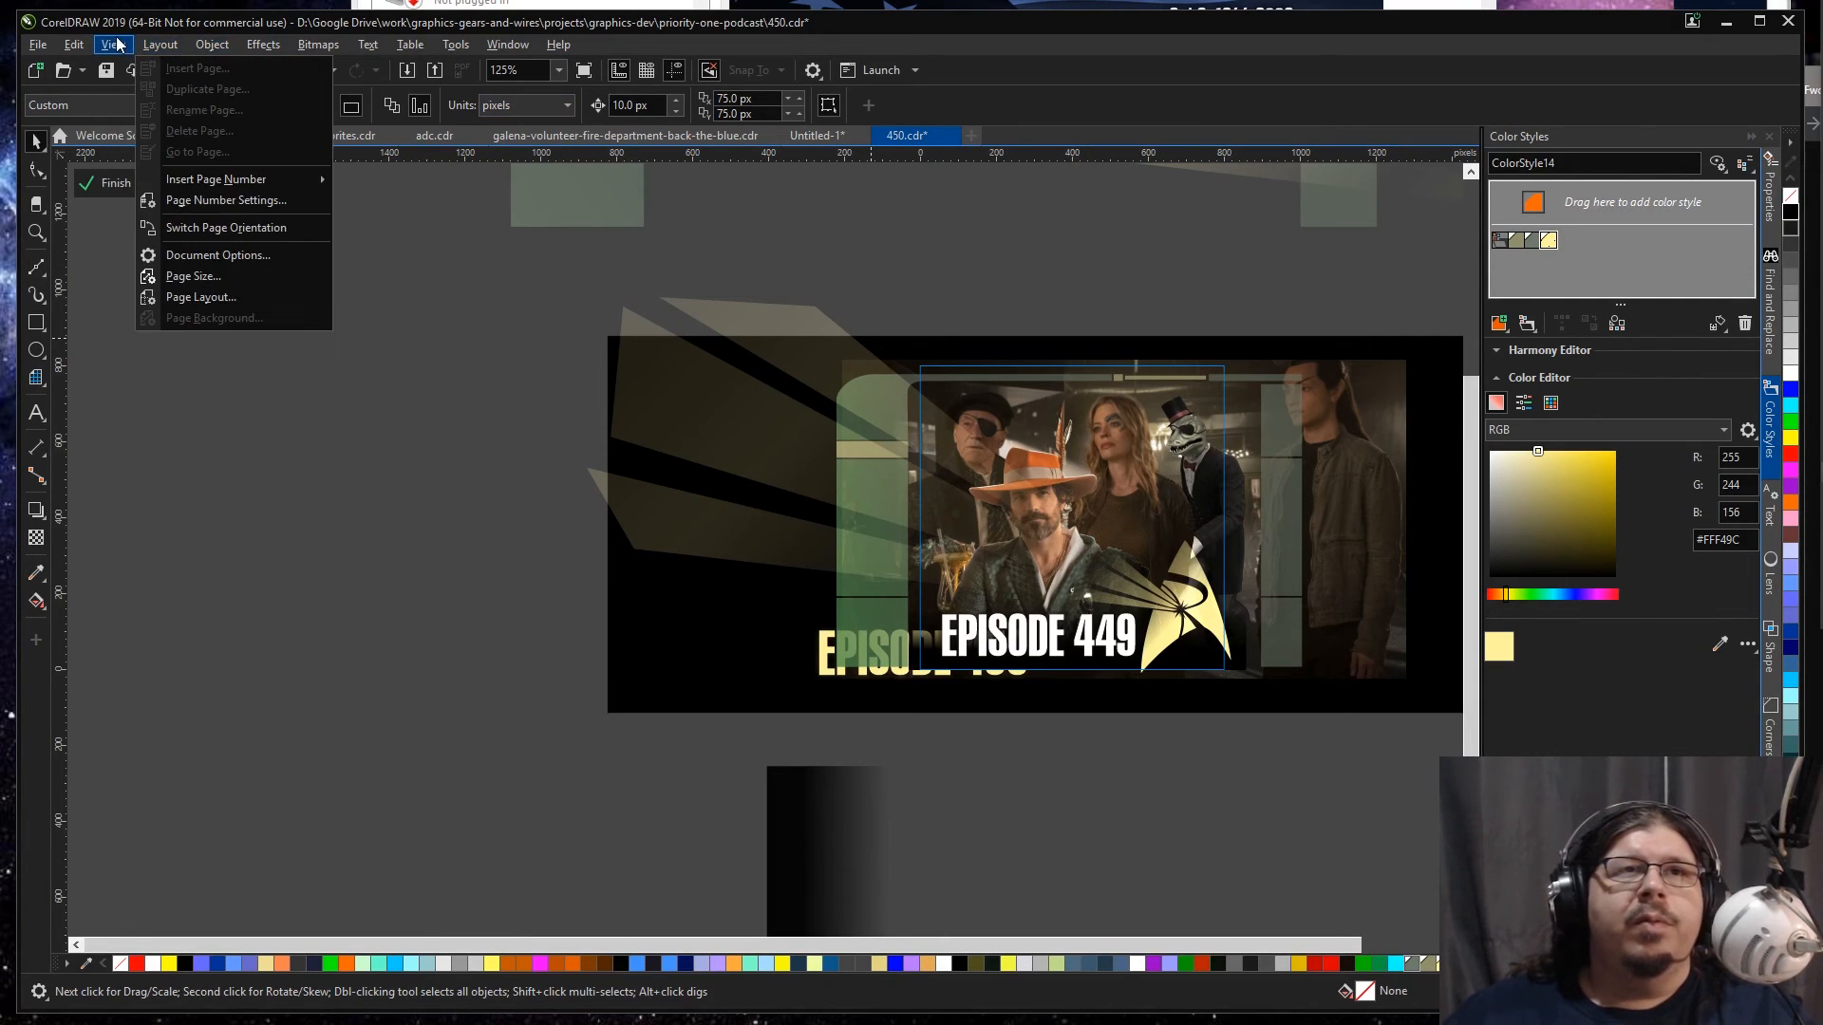
left_click(133, 68)
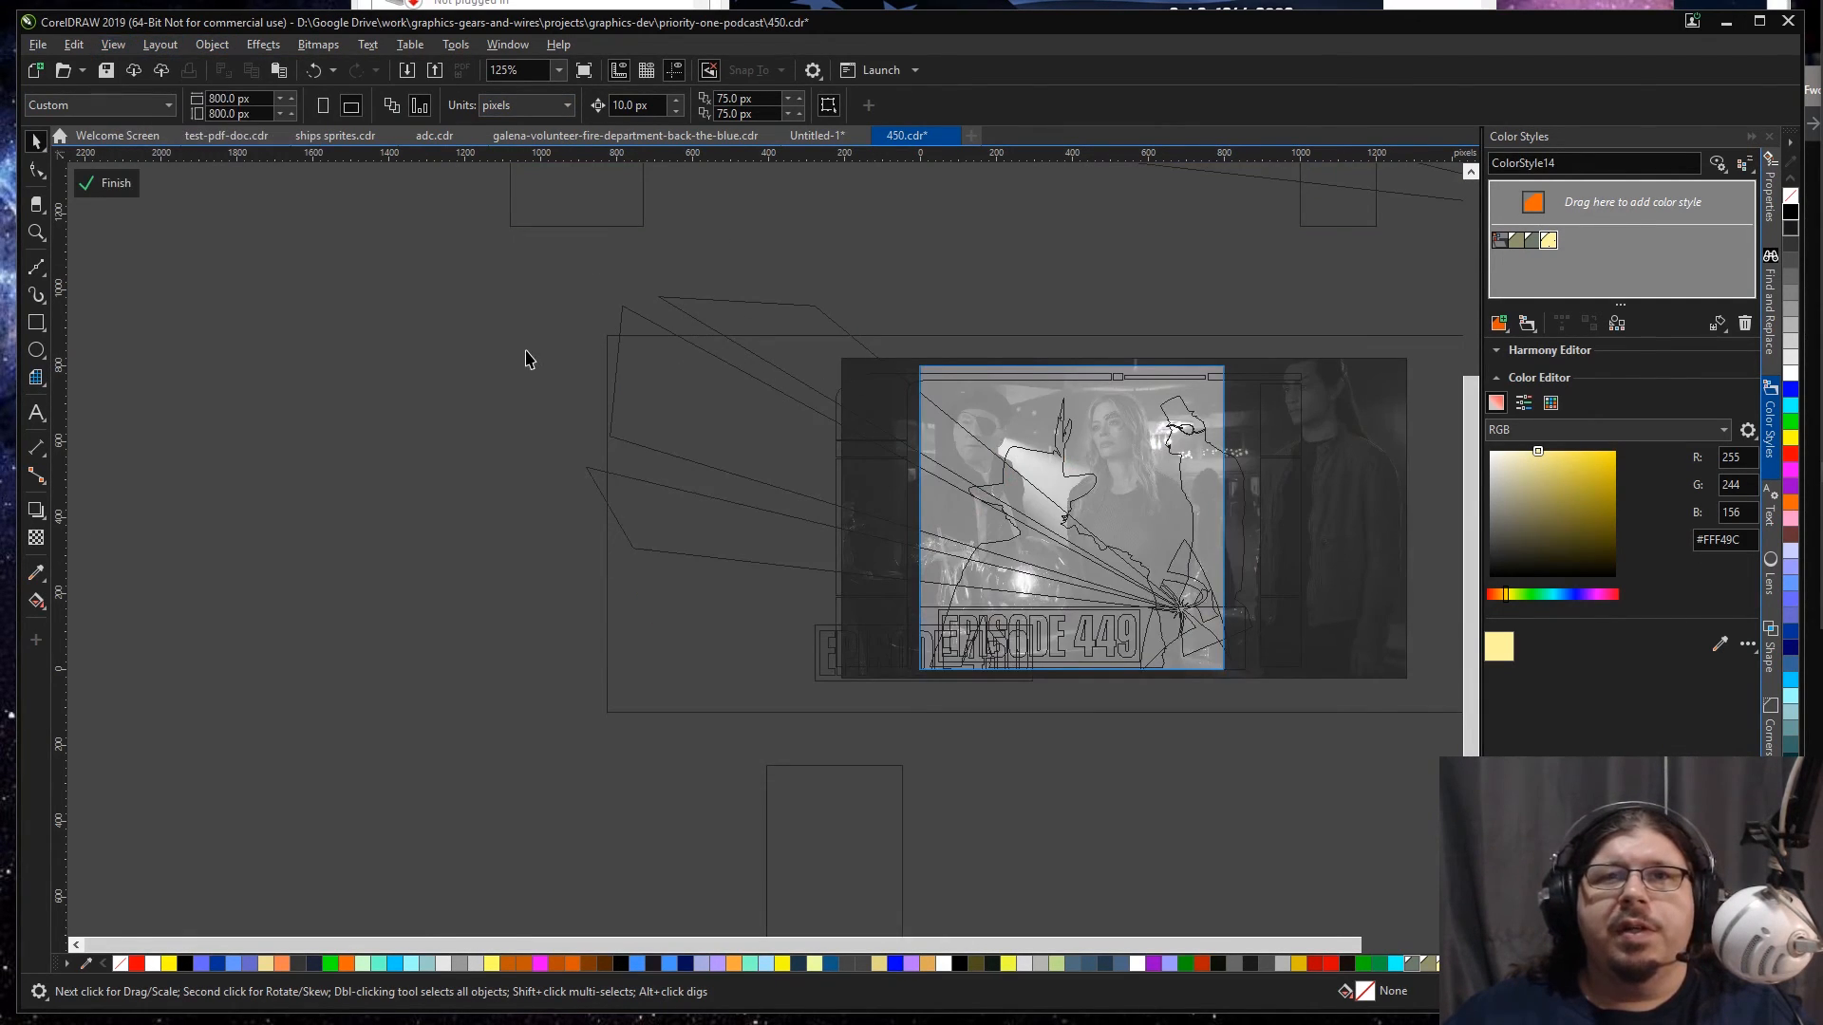
key("alt+v")
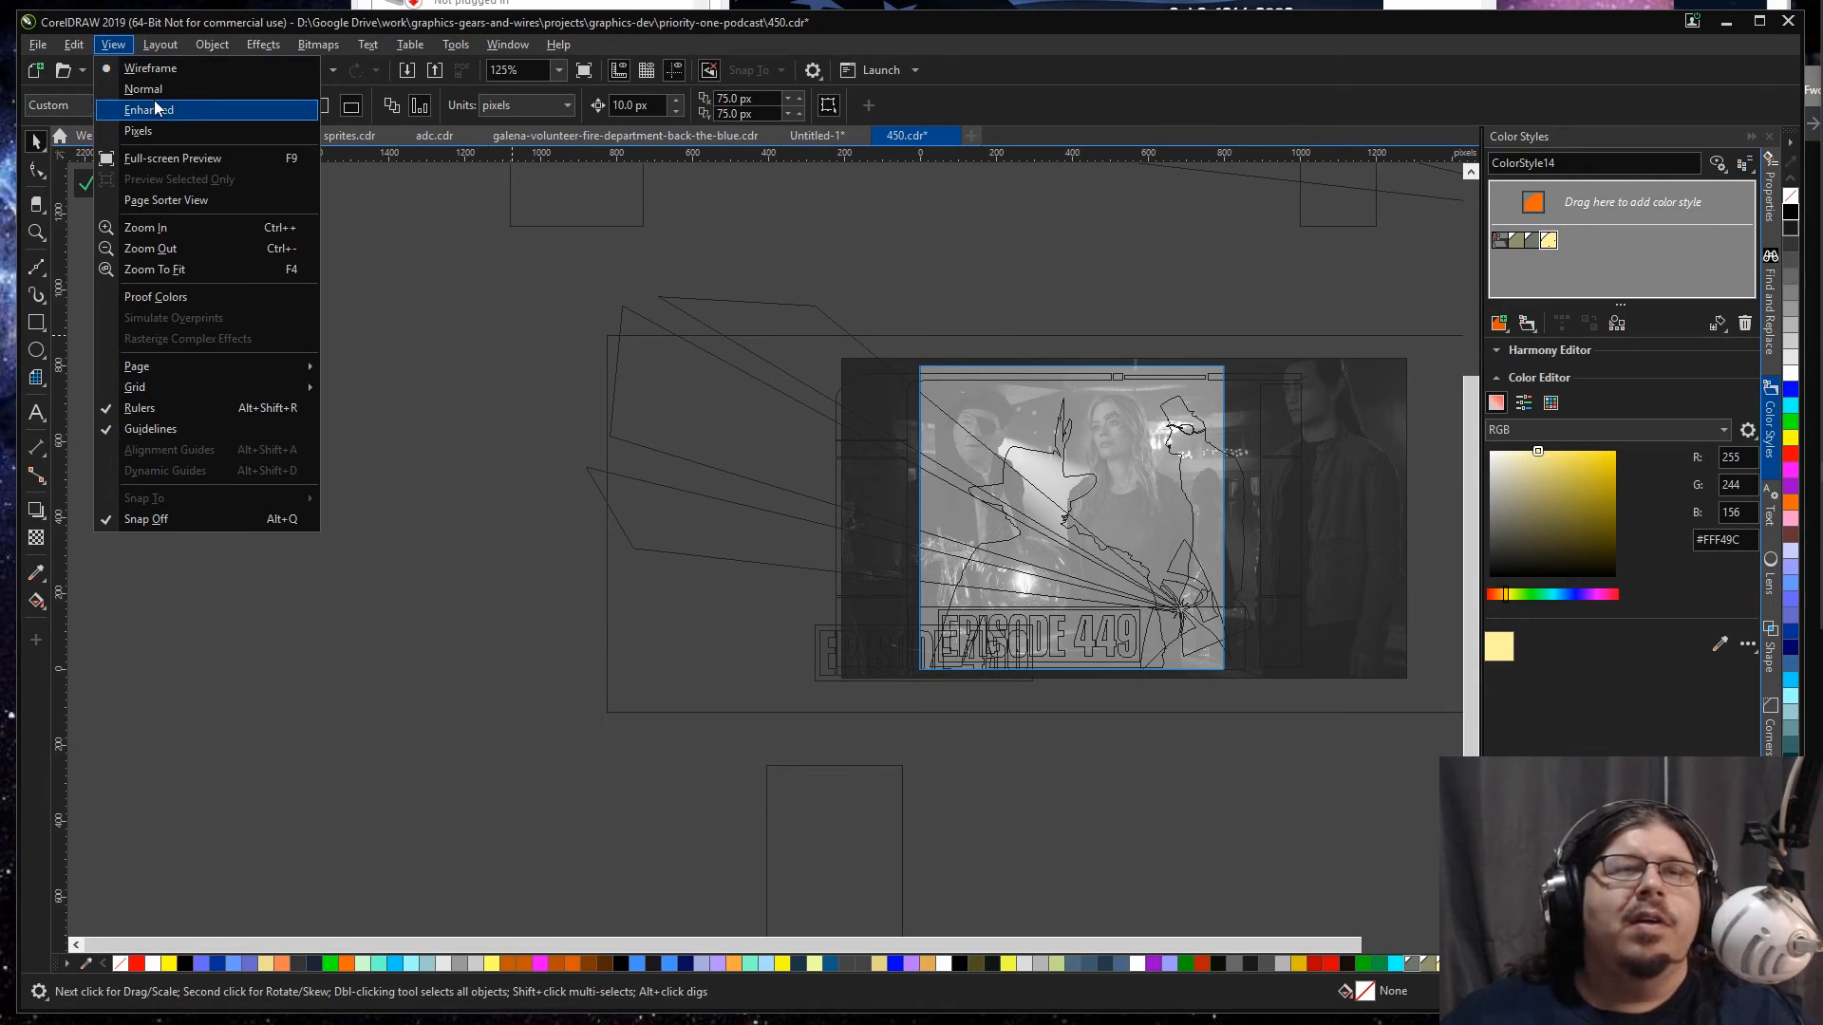
left_click(150, 111)
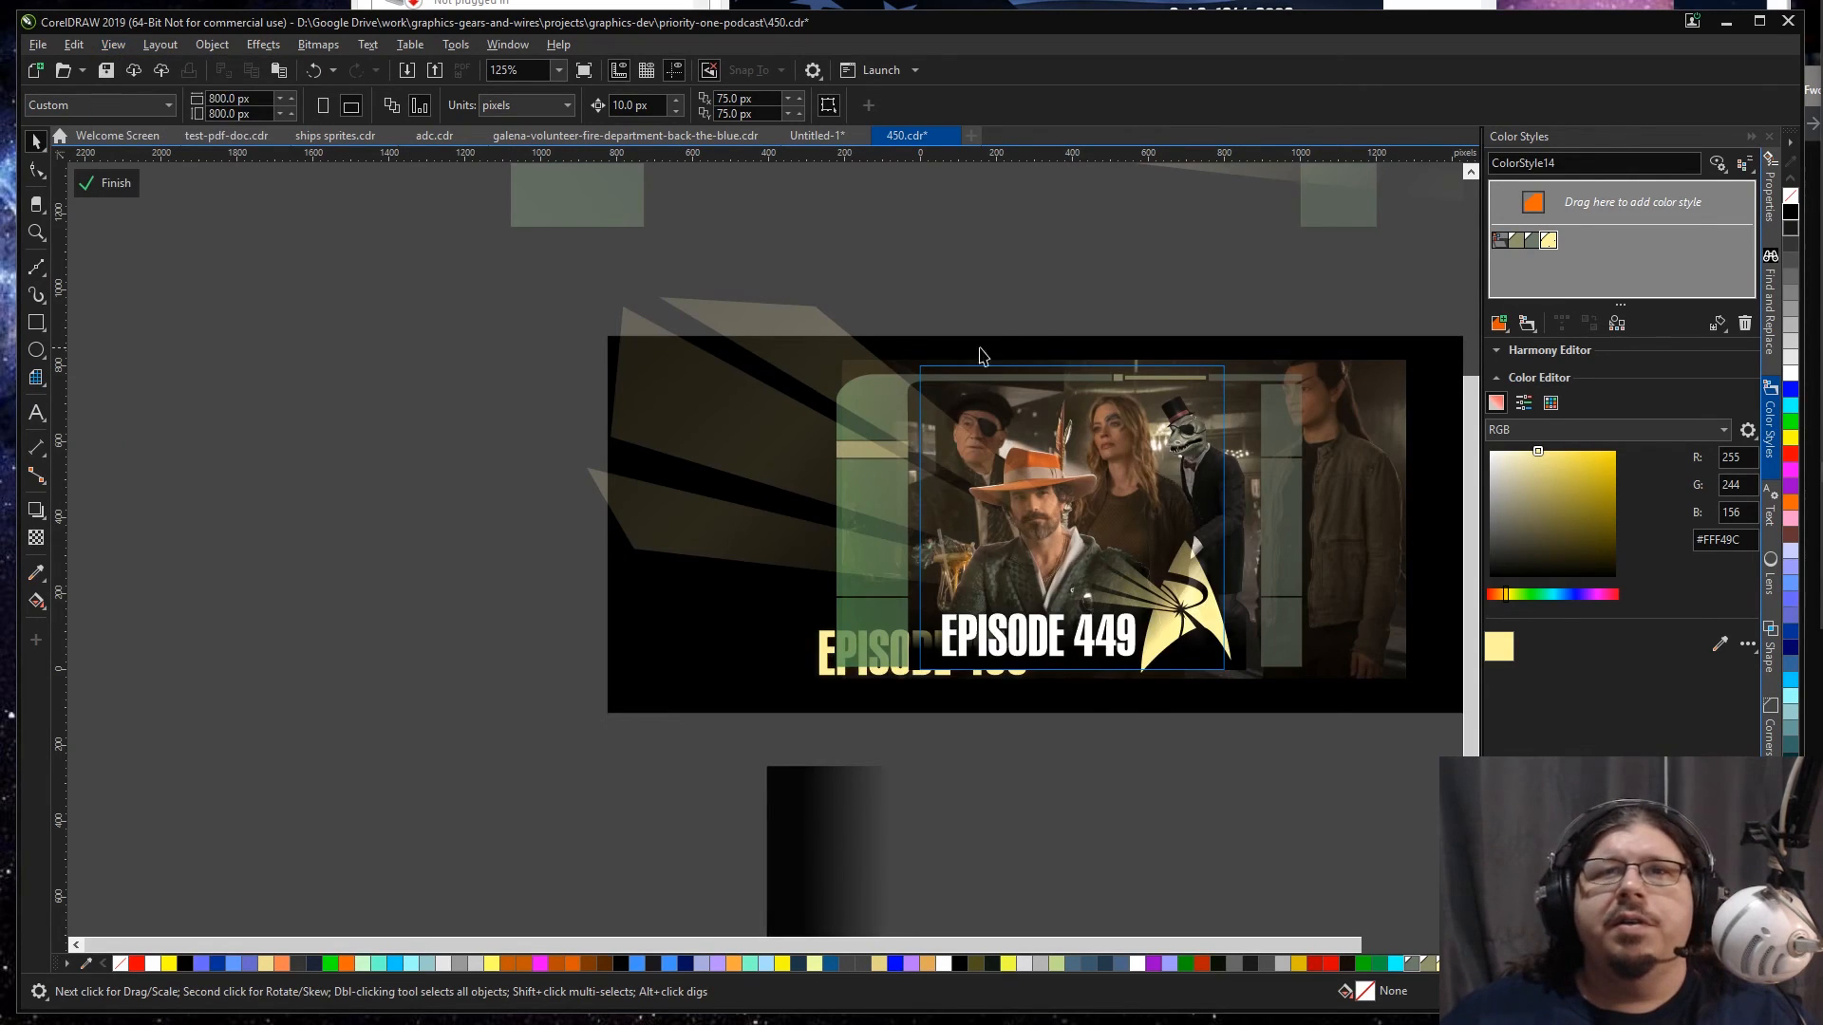
Step: Delete the leftover green panels and light rays lying above the Square frame
key("F4")
left_click(911, 259)
key("Delete")
left_click(921, 264)
key("Delete")
left_click_drag(1145, 285, 427, 390)
key("Delete")
key("F4")
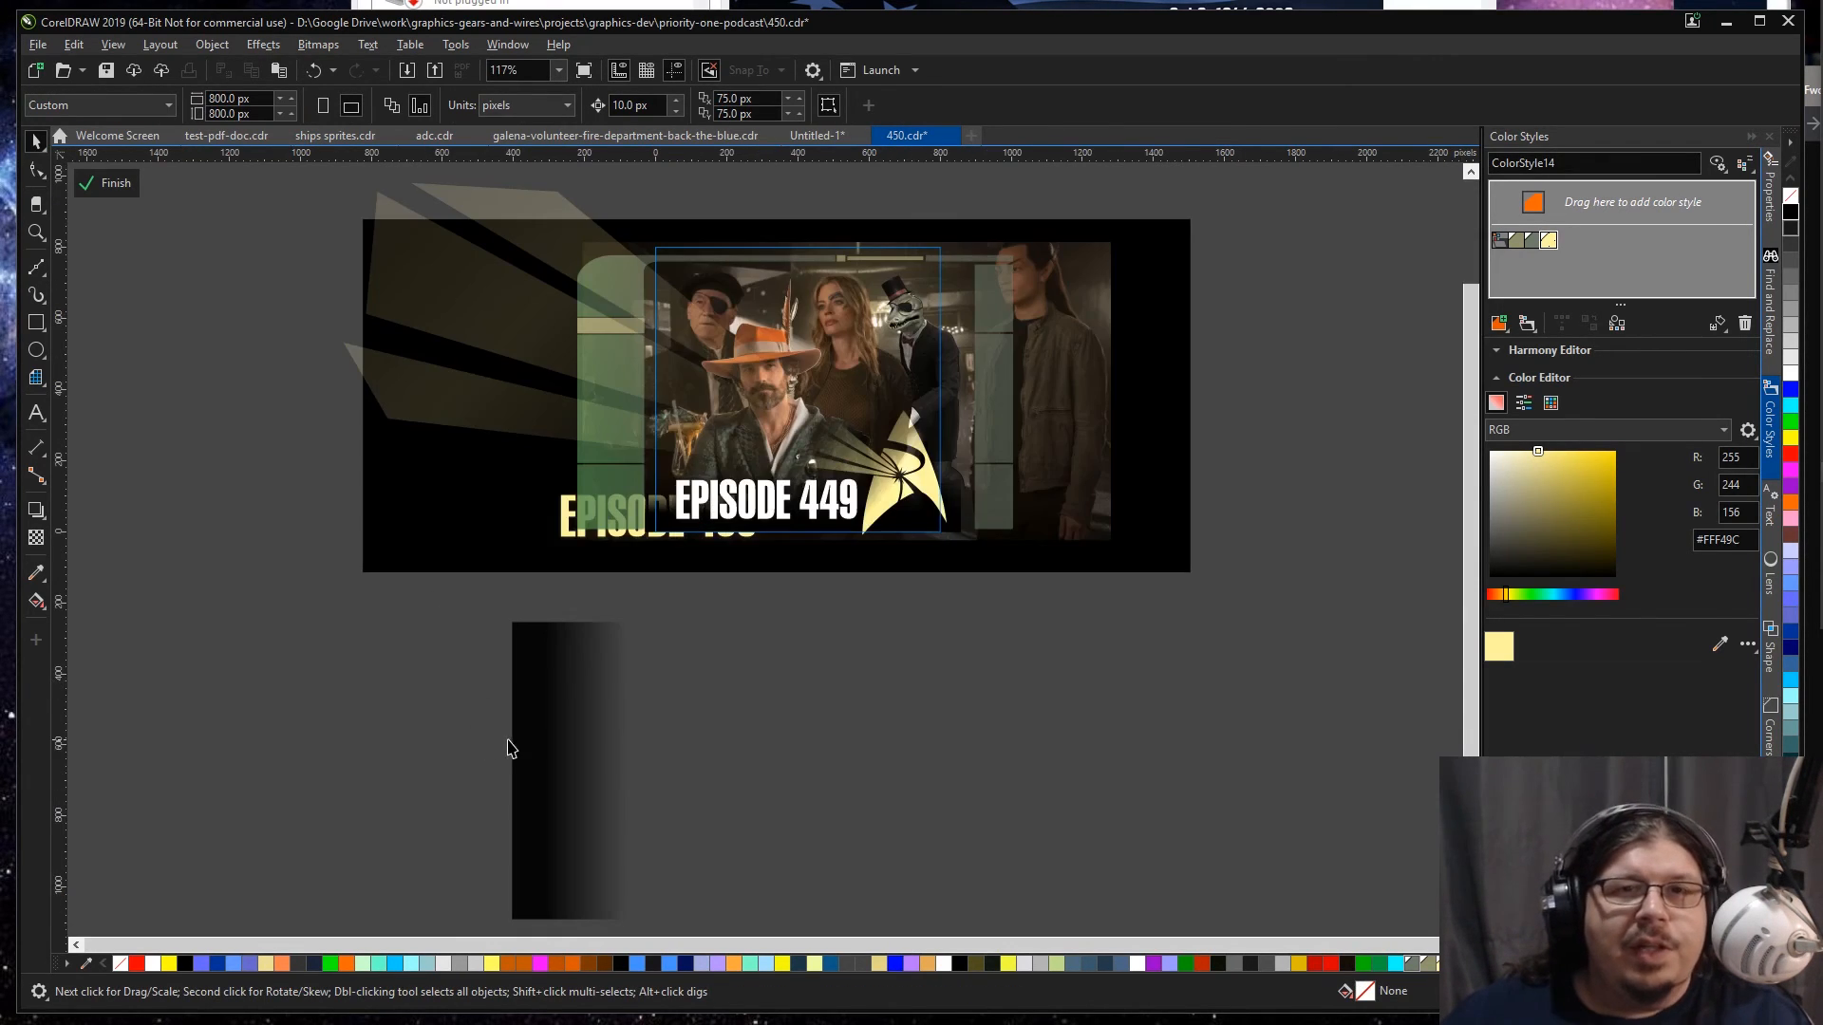
Step: Select the pasted EPISODE 450 title inside the Square frame and bring it to the front
left_click(529, 724)
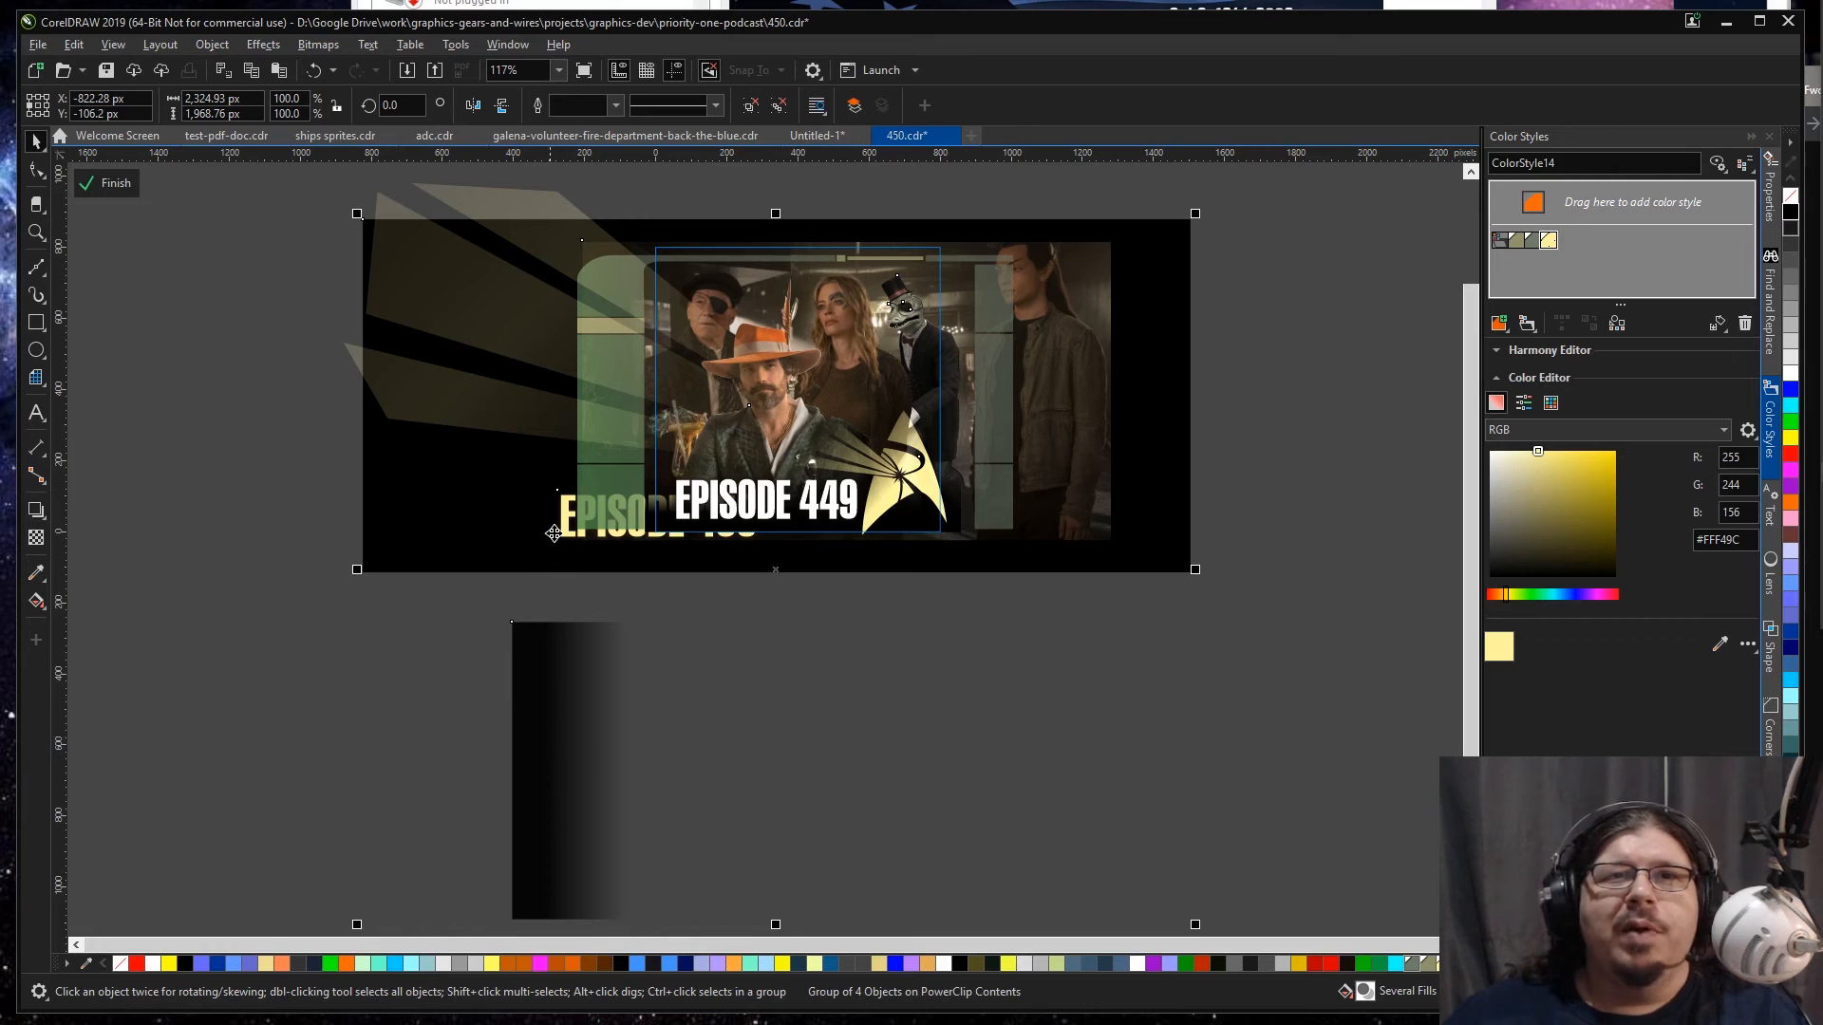
left_click(577, 767)
left_click_drag(386, 664, 796, 446)
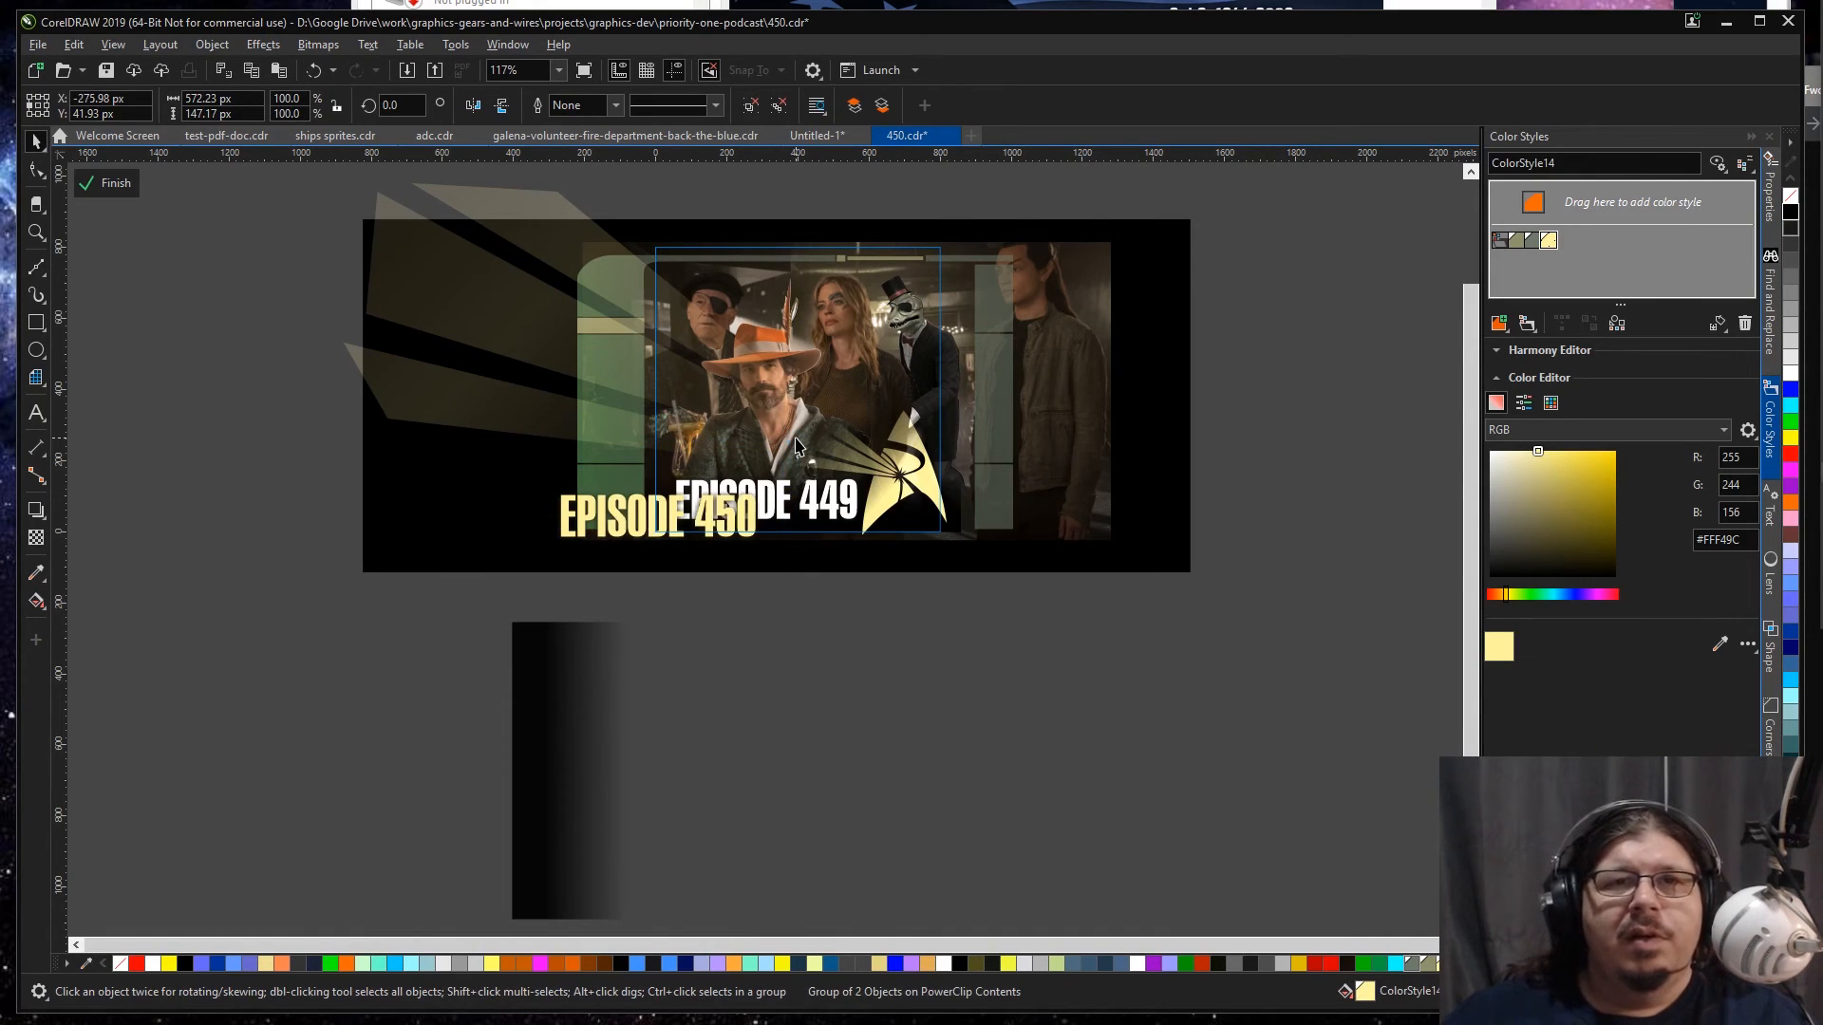
Step: Move the EPISODE 450 title over the EPISODE 449 title and scale it to about 530 px wide to match
key("z")
left_click_drag(520, 437, 940, 598)
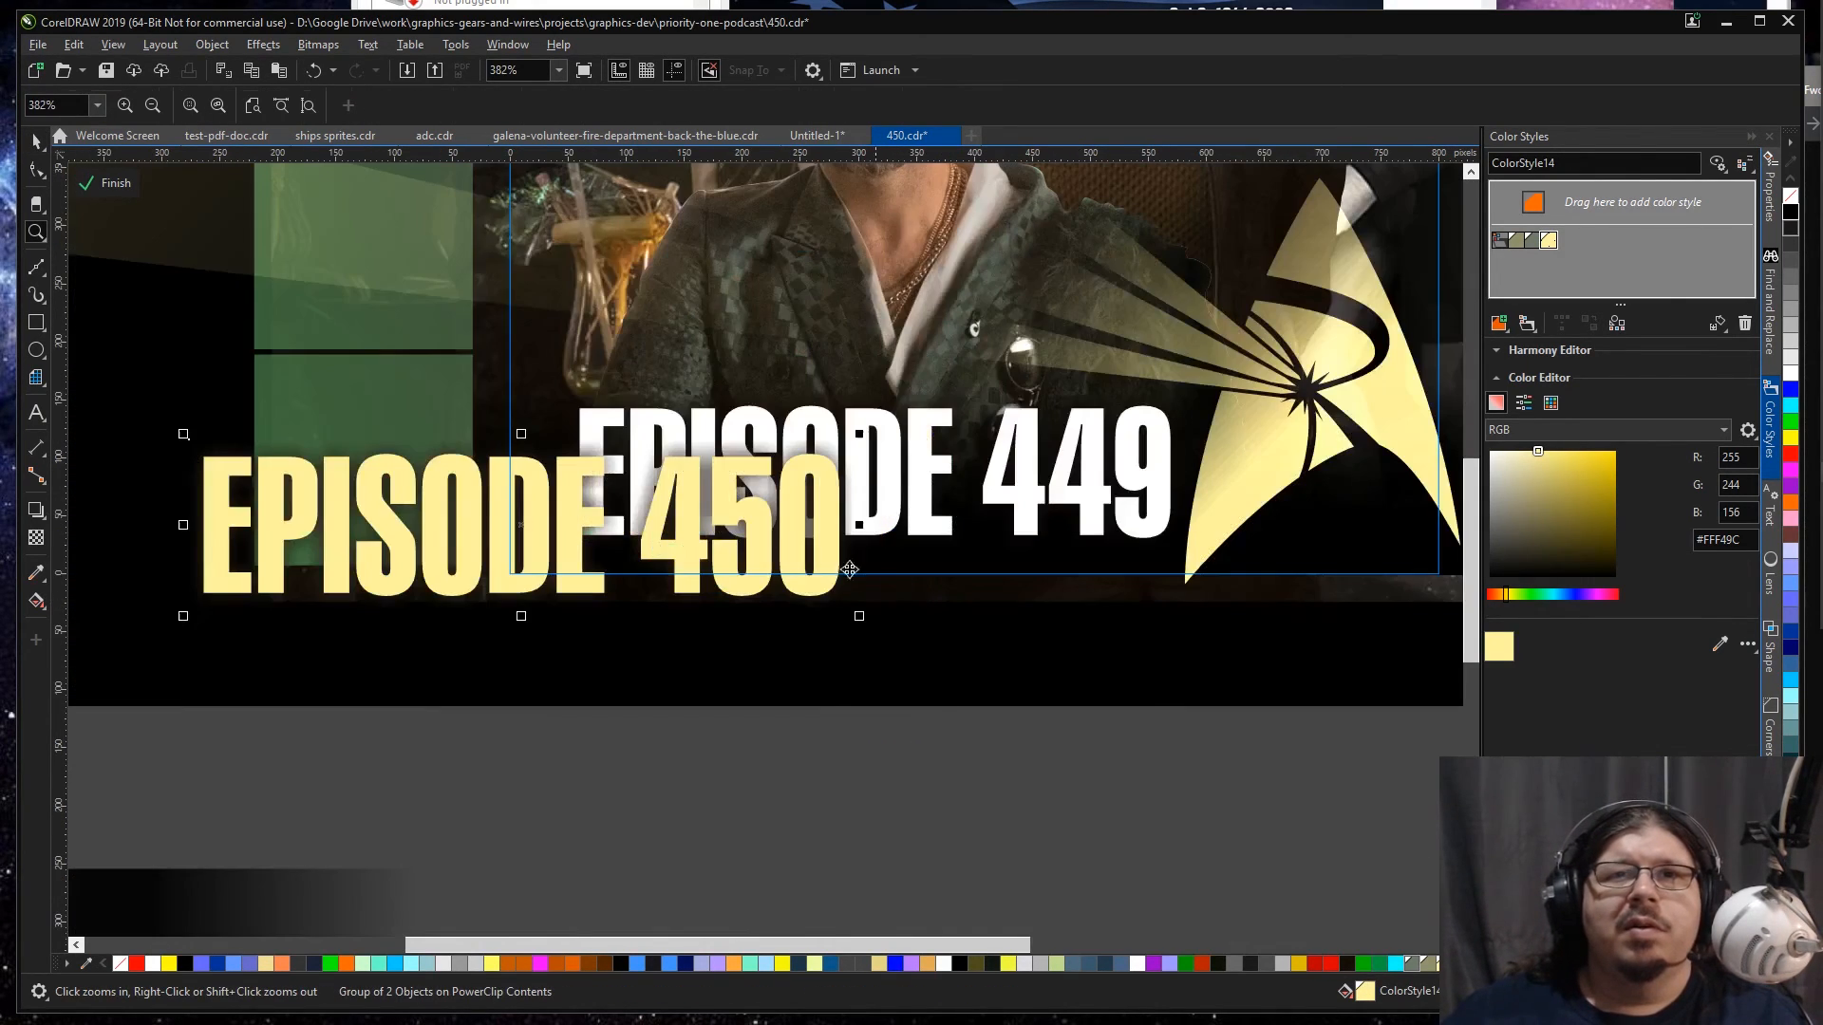
key("space")
left_click_drag(745, 522, 1113, 459)
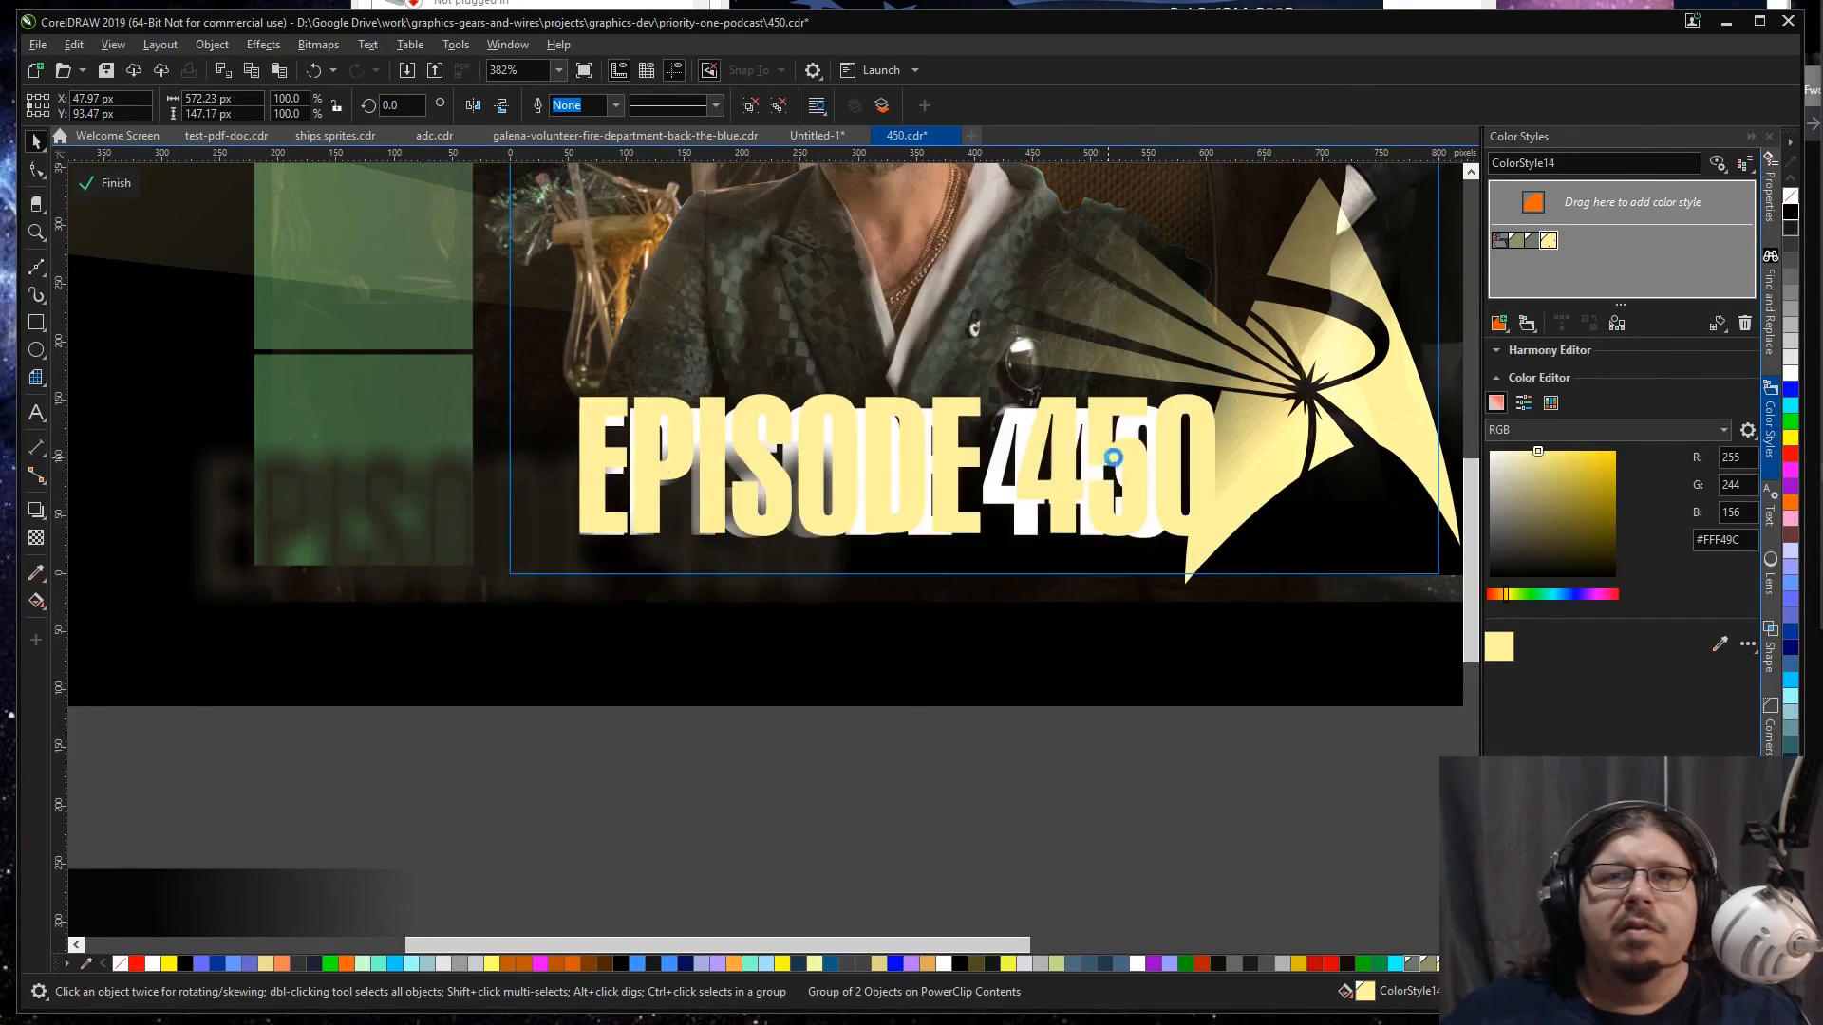
left_click_drag(1236, 374, 1169, 396)
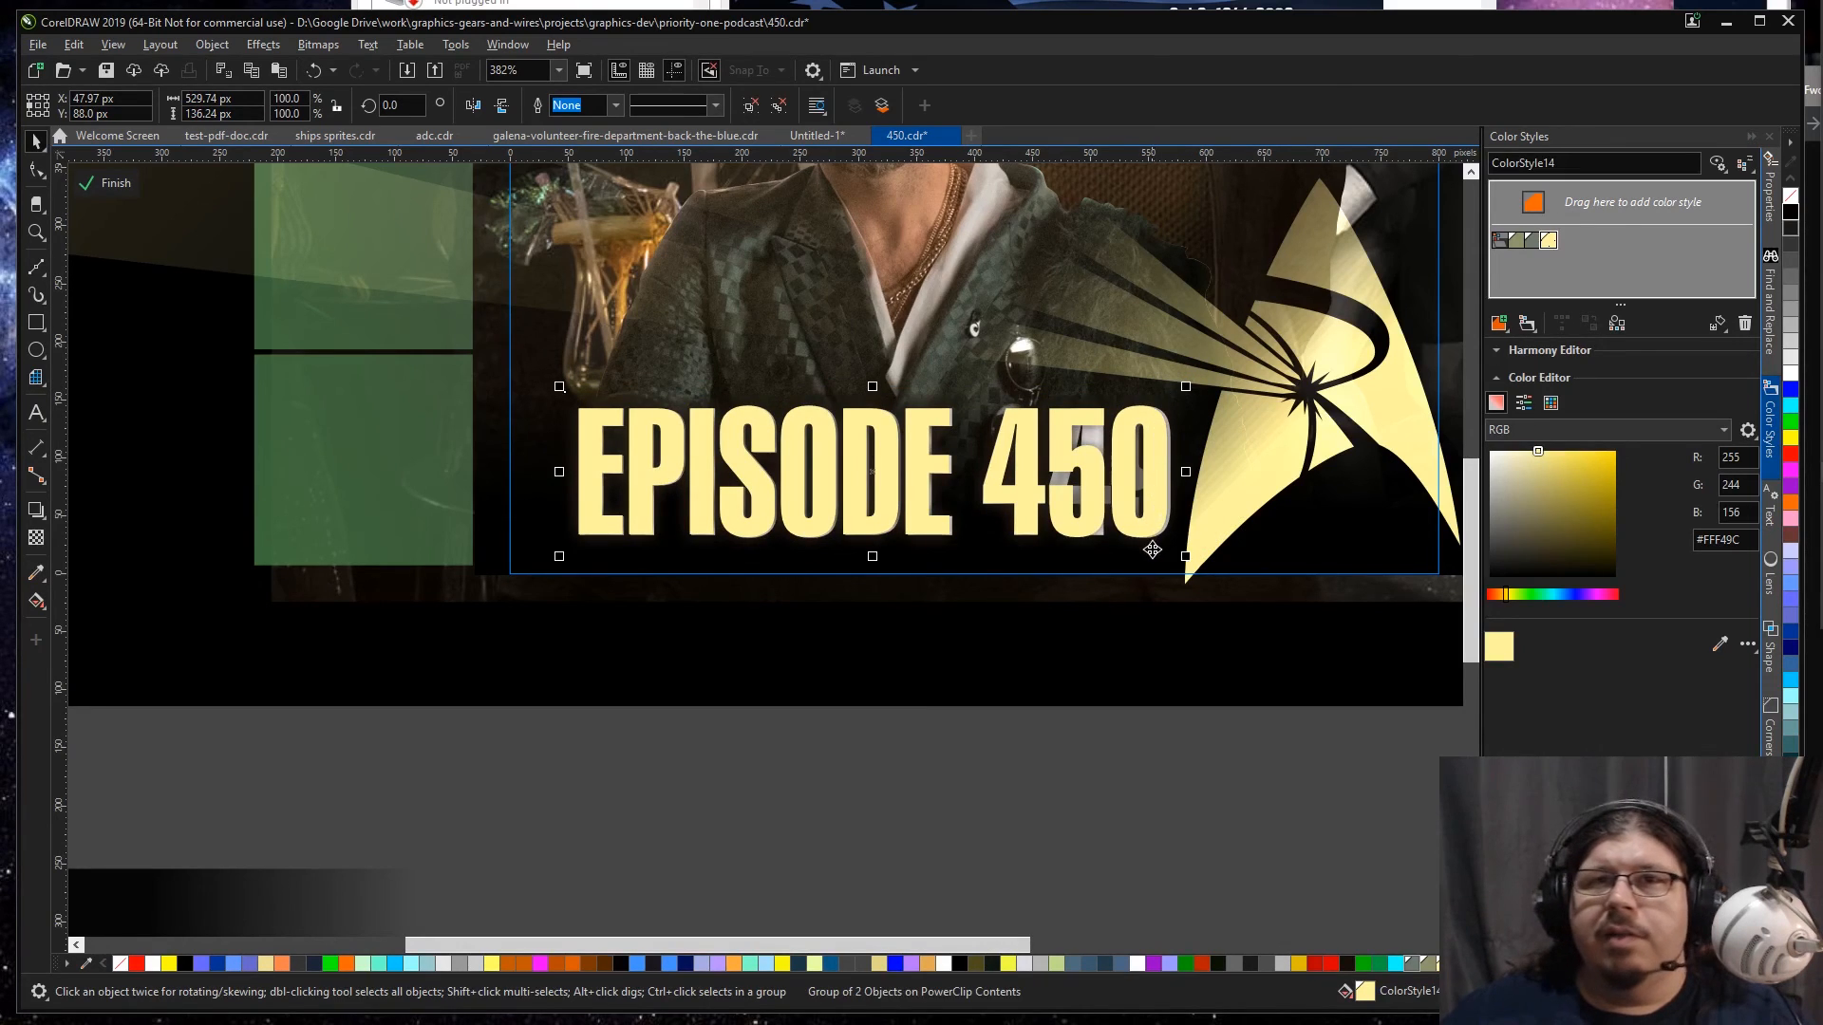
left_click_drag(1149, 520, 1150, 518)
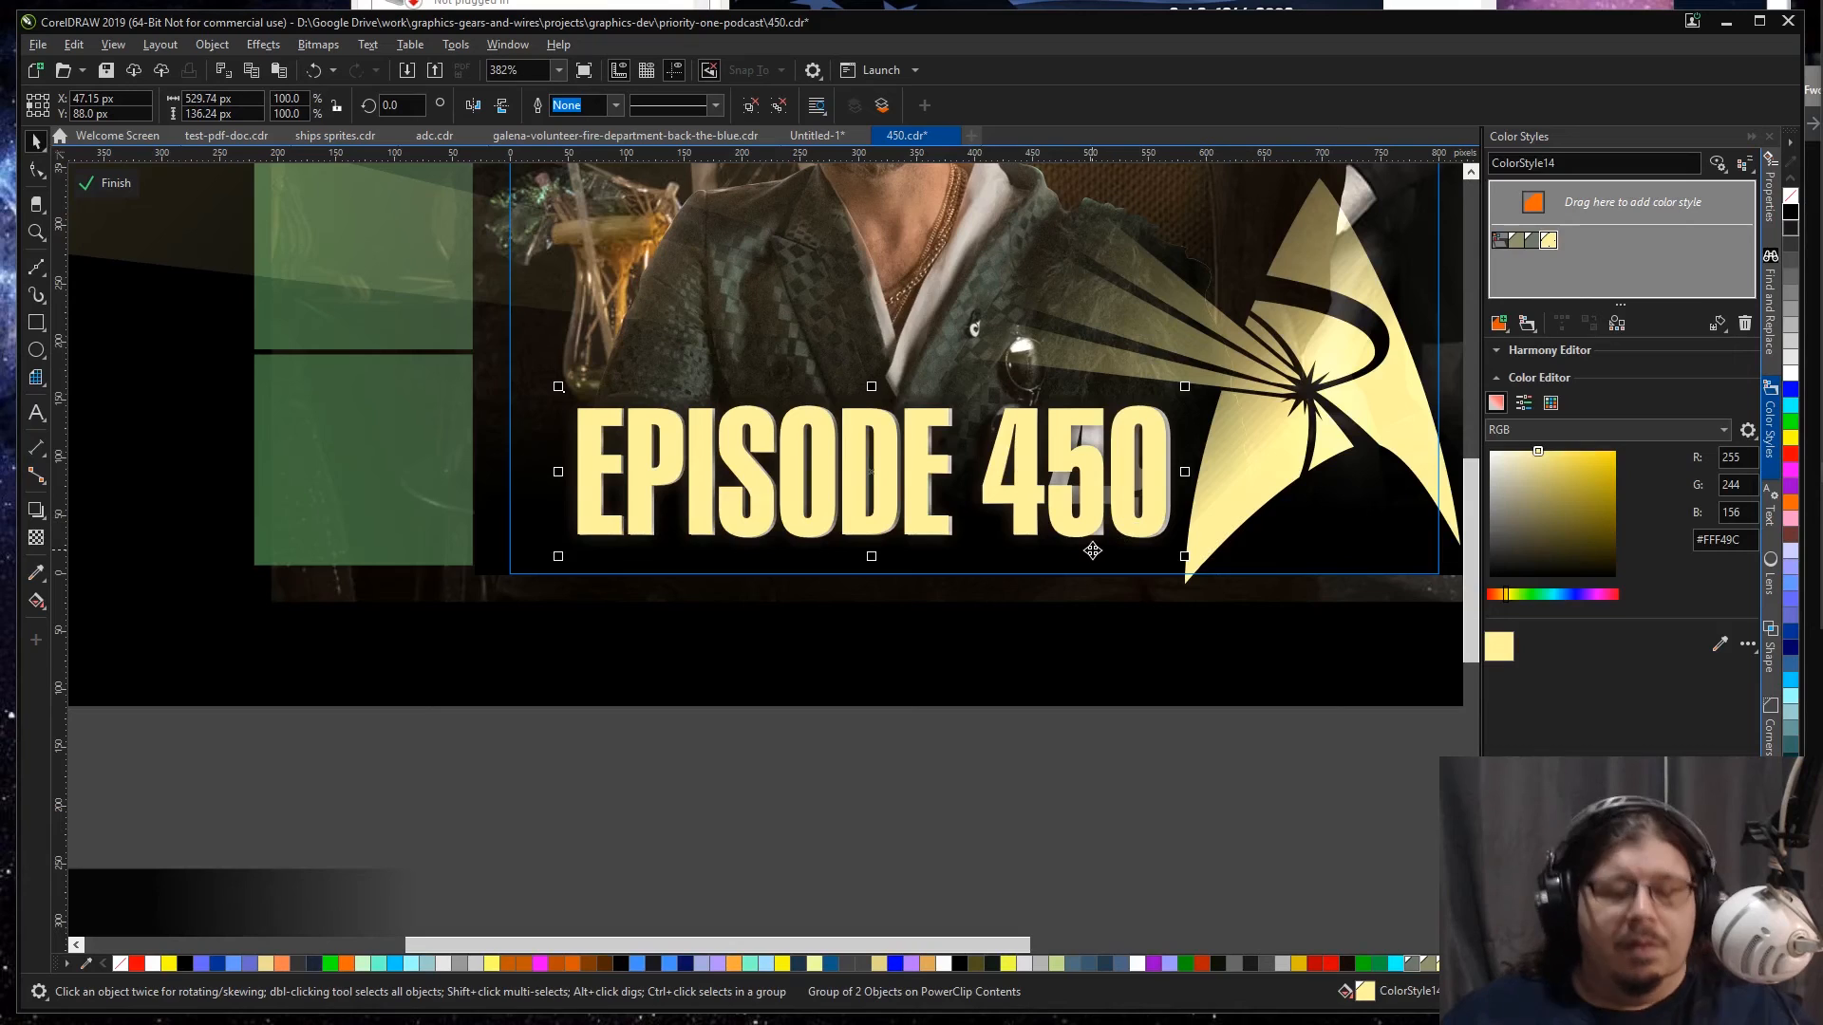
Step: Remove the old EPISODE 449 title, keep EPISODE 450 in its place, and finish editing the Square frame
key("Delete")
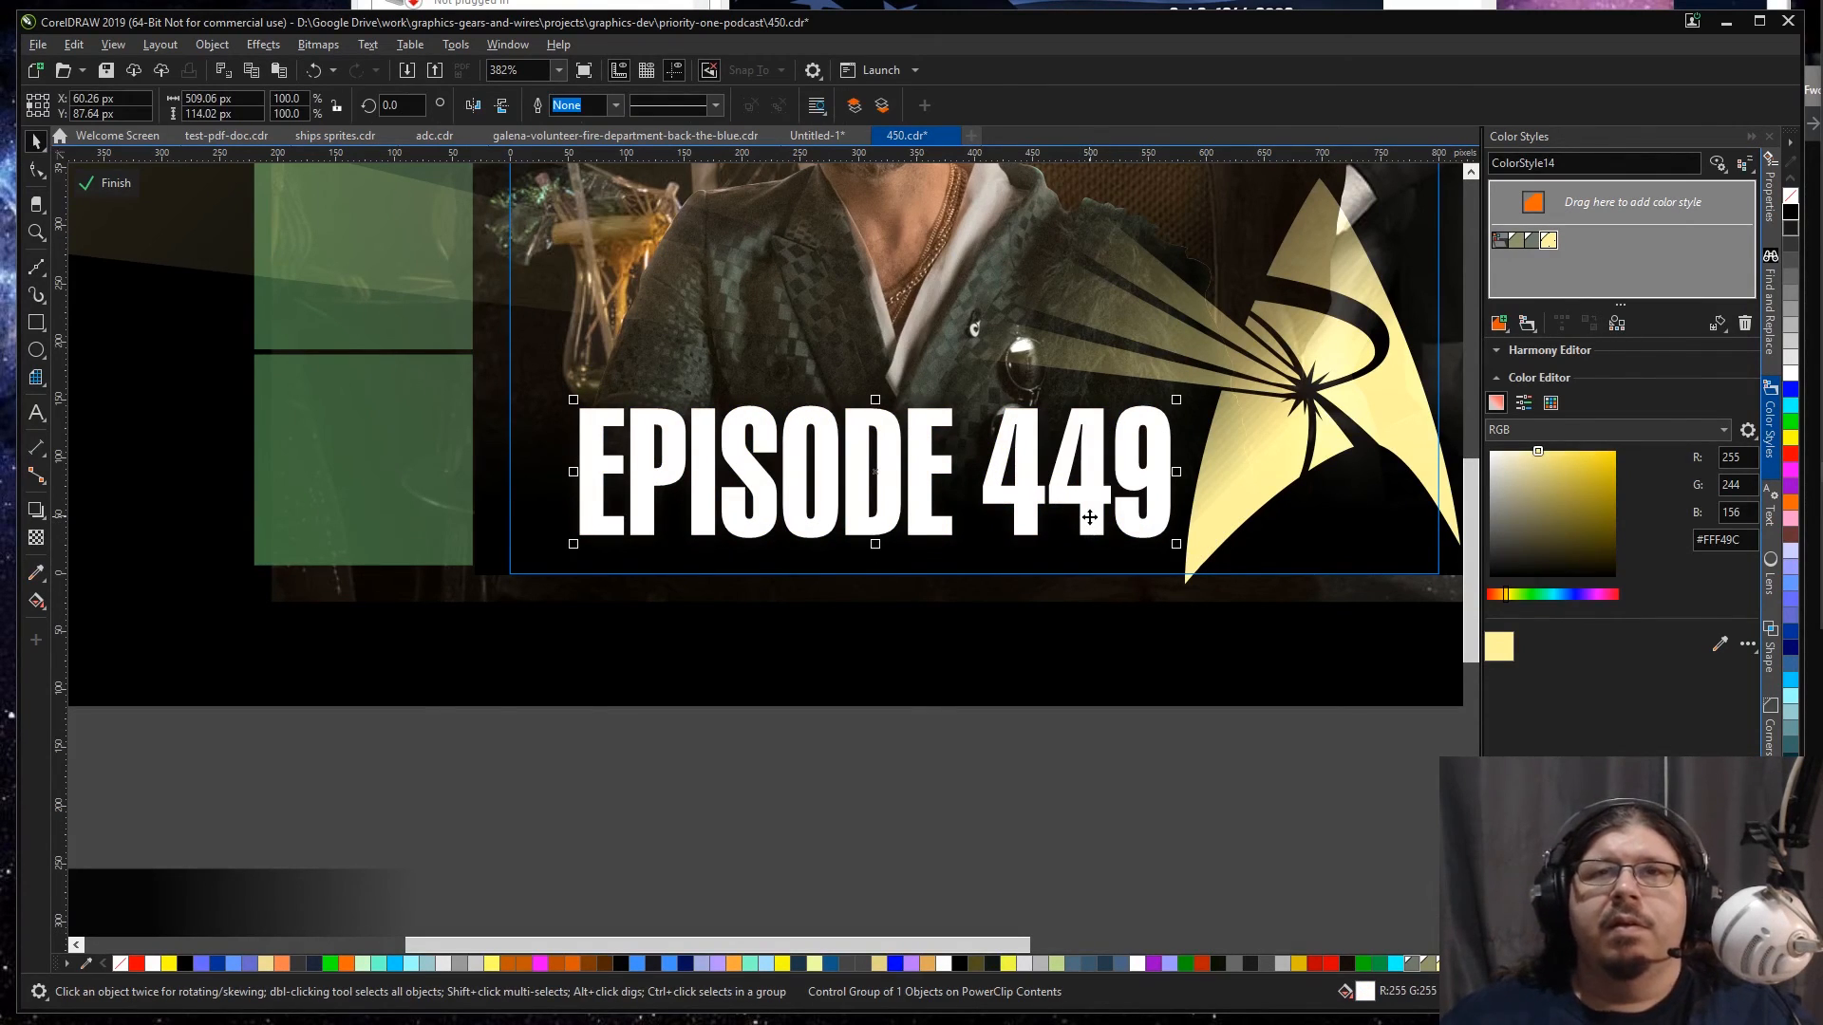
key("ctrl+z")
key("F4")
left_click(453, 663)
left_click(368, 677, "ctrl")
left_click(337, 619)
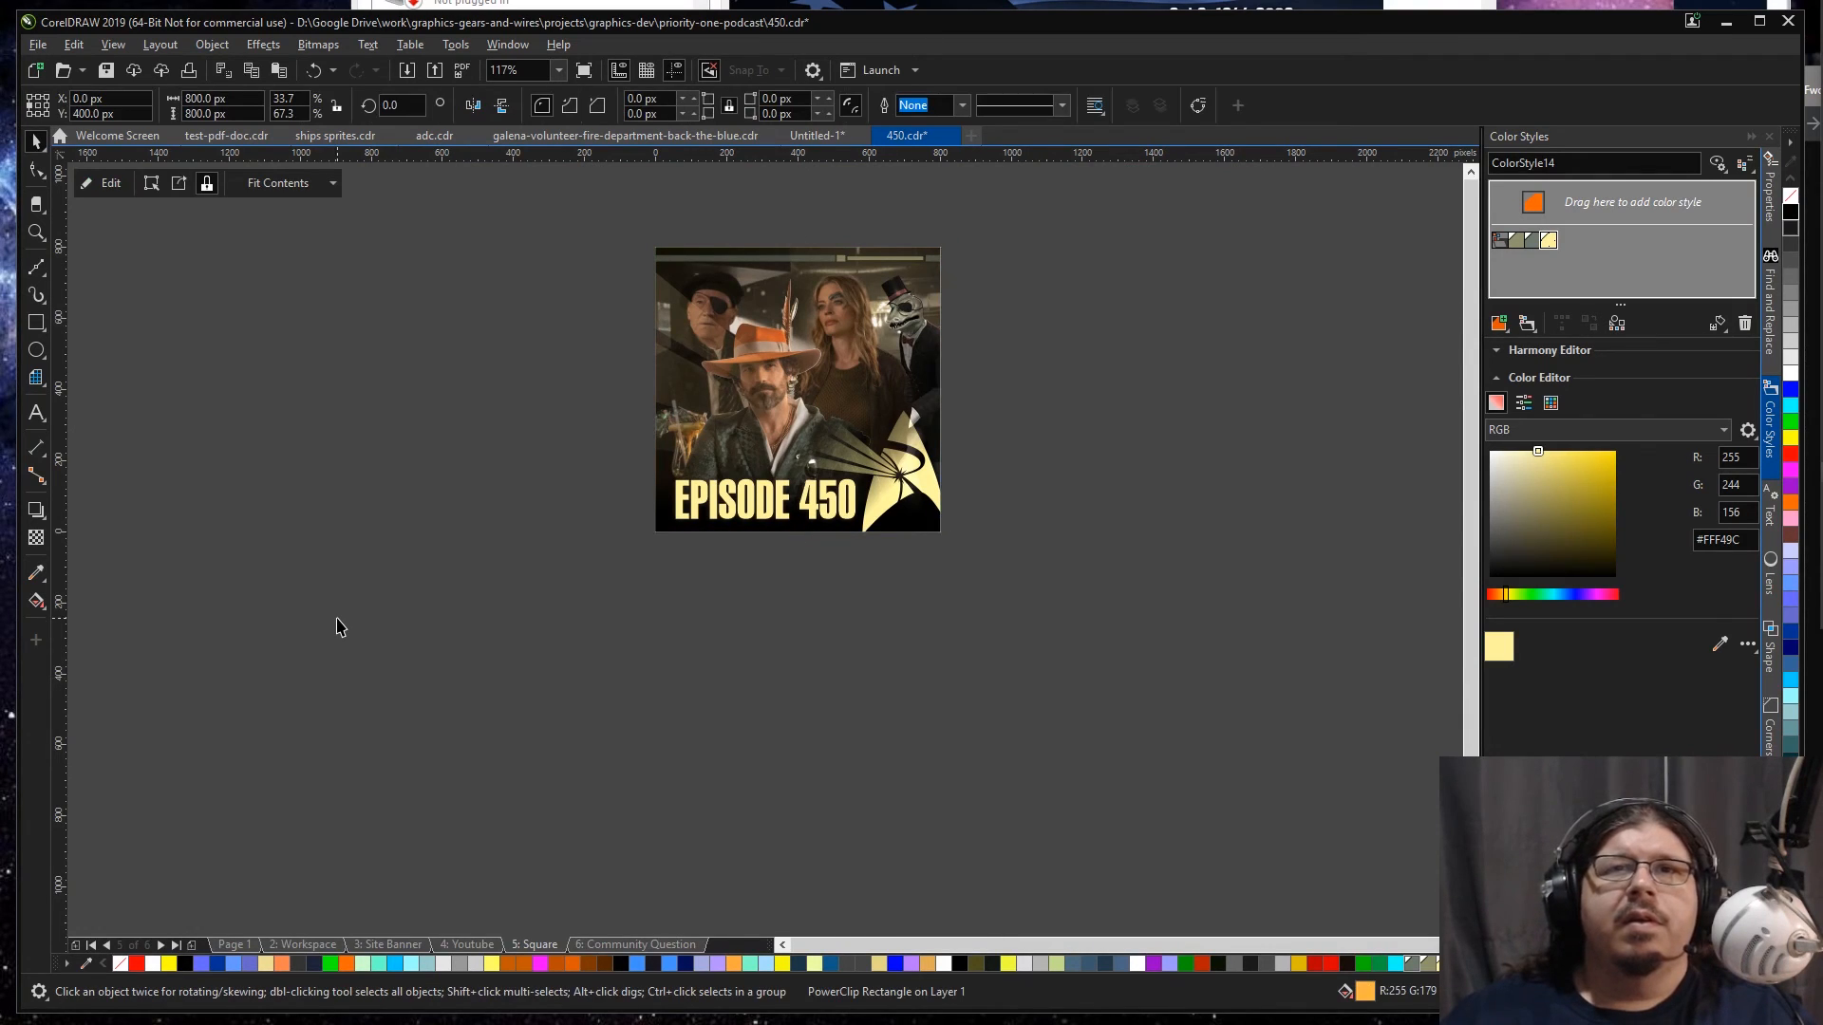
key("Escape")
key("shift+F4")
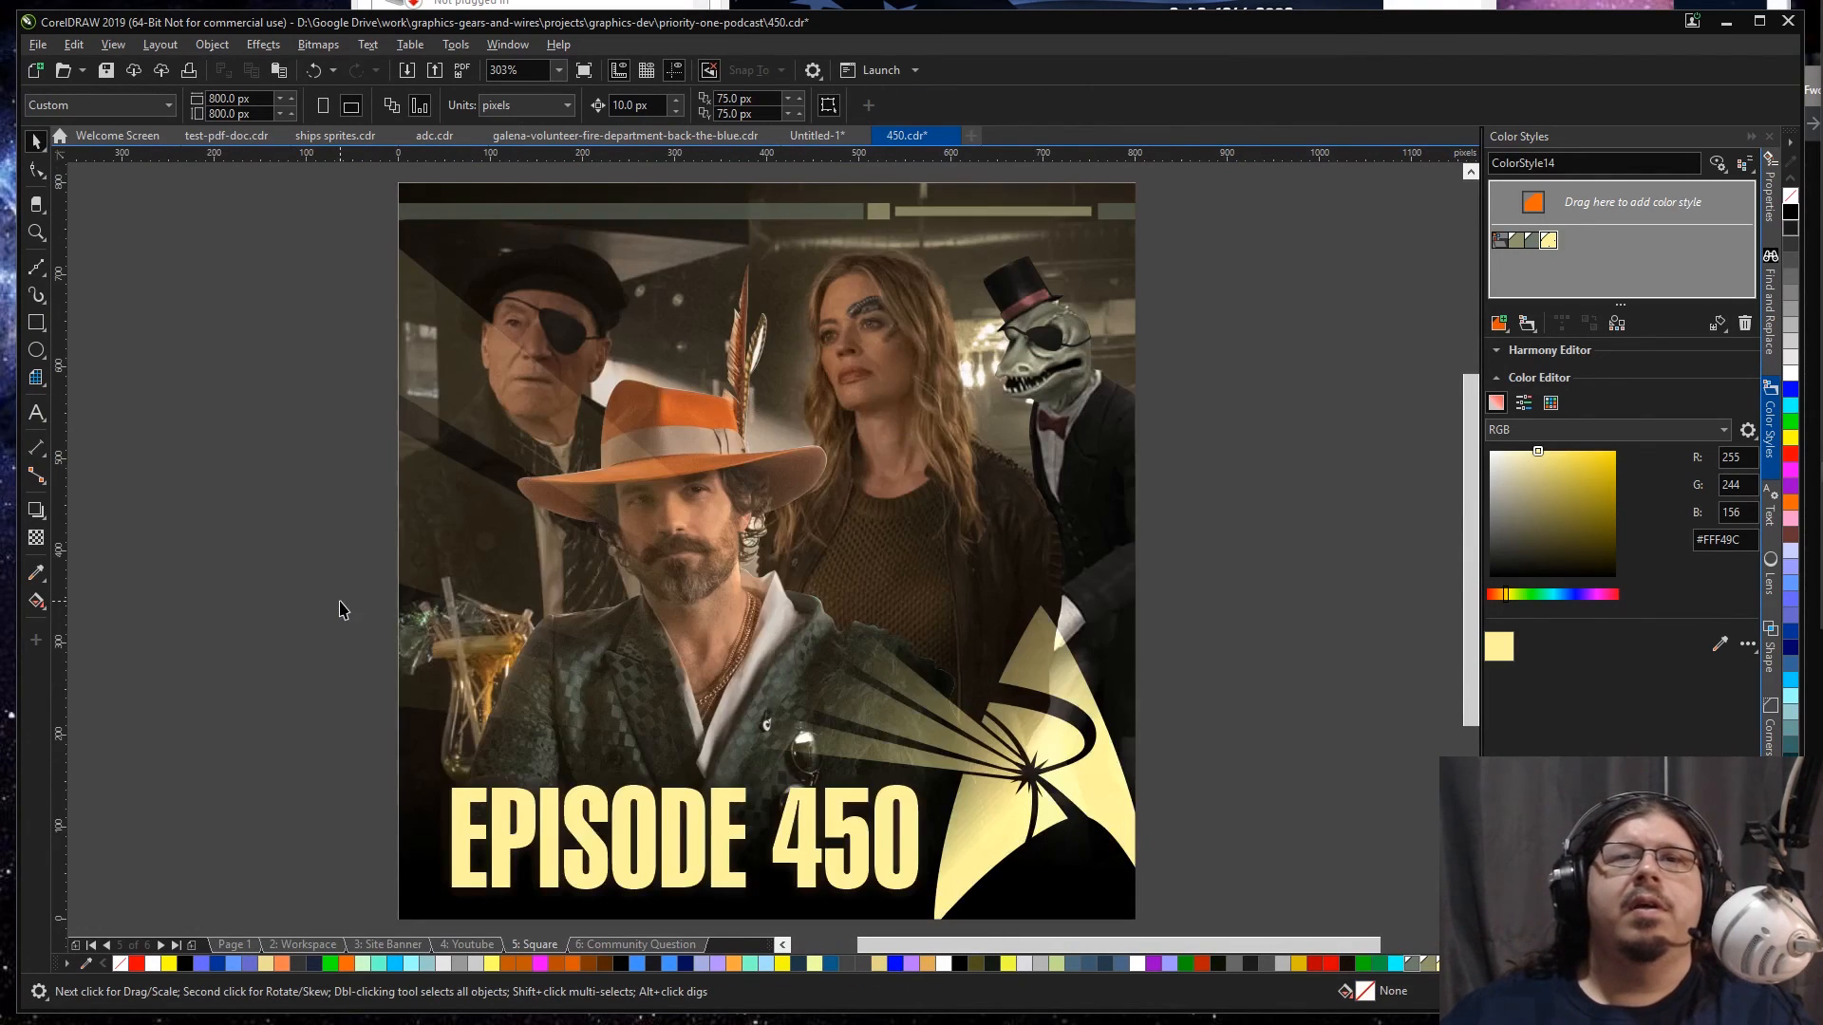
left_click(969, 413)
key("Escape")
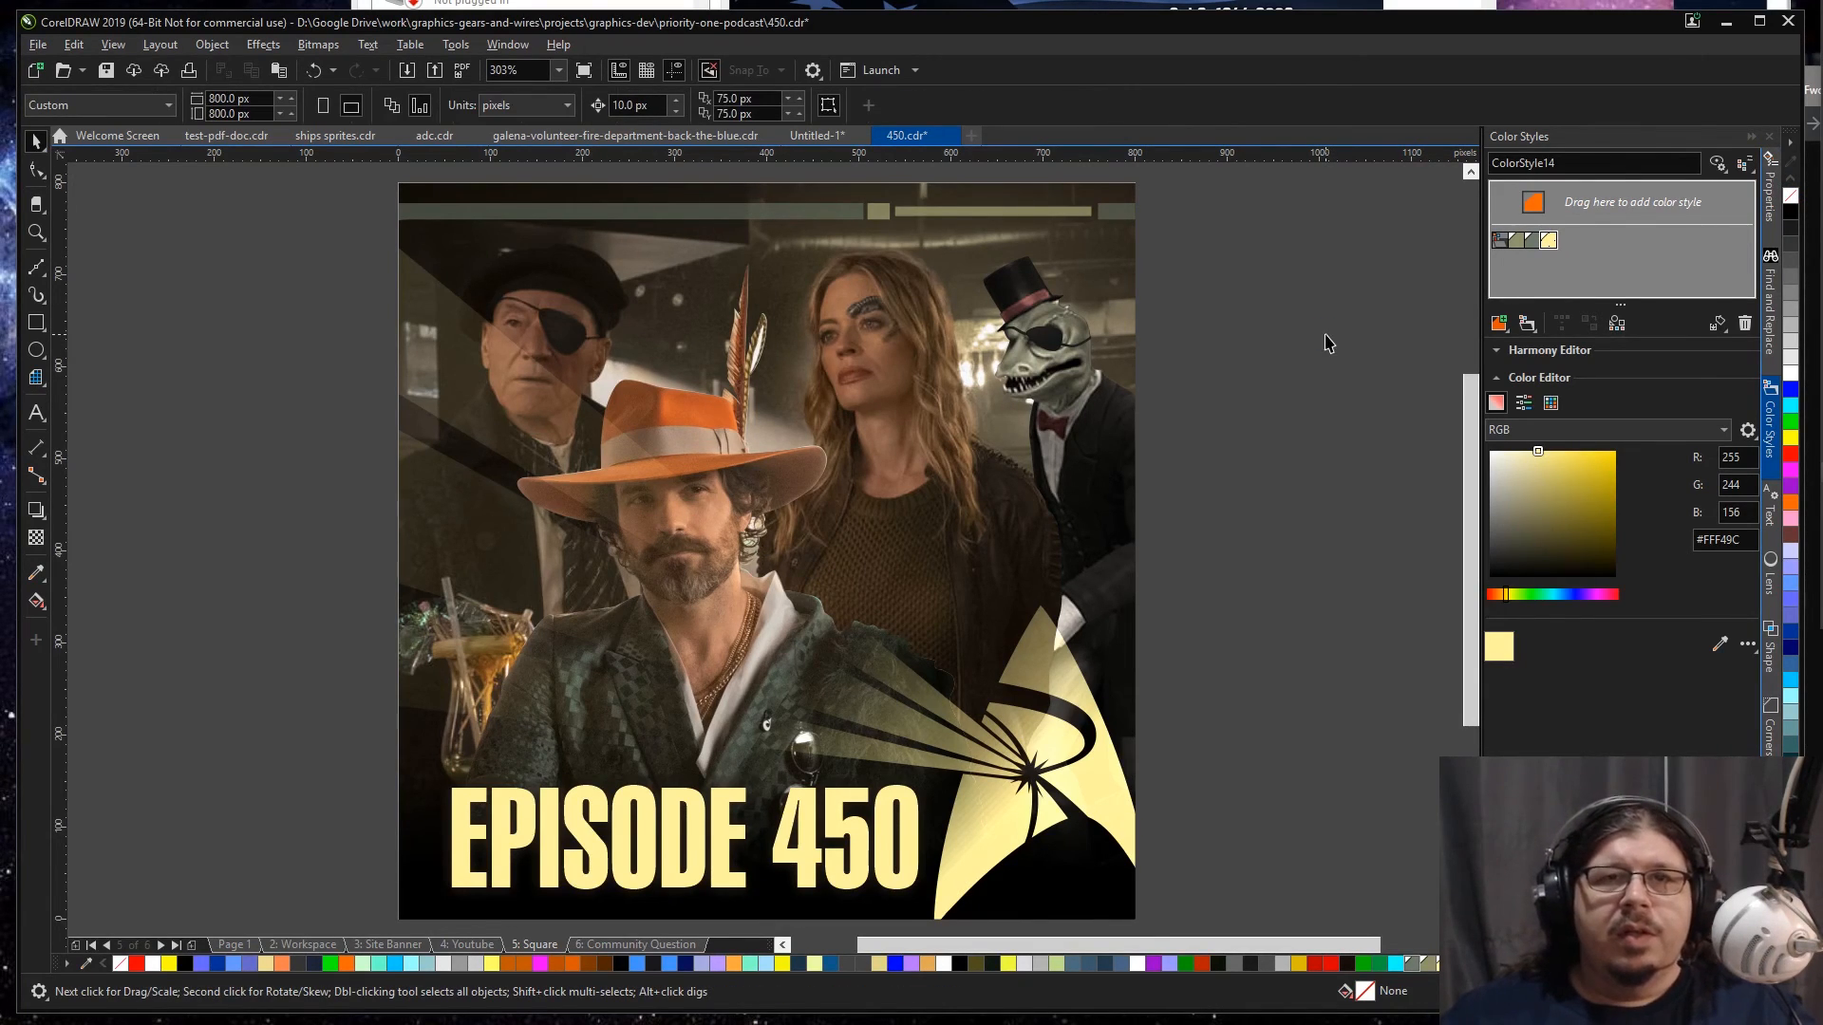
Step: Delete the old starship and character artwork from the Community Question frame and paste the EPISODE 450 title into it
double_click(874, 463)
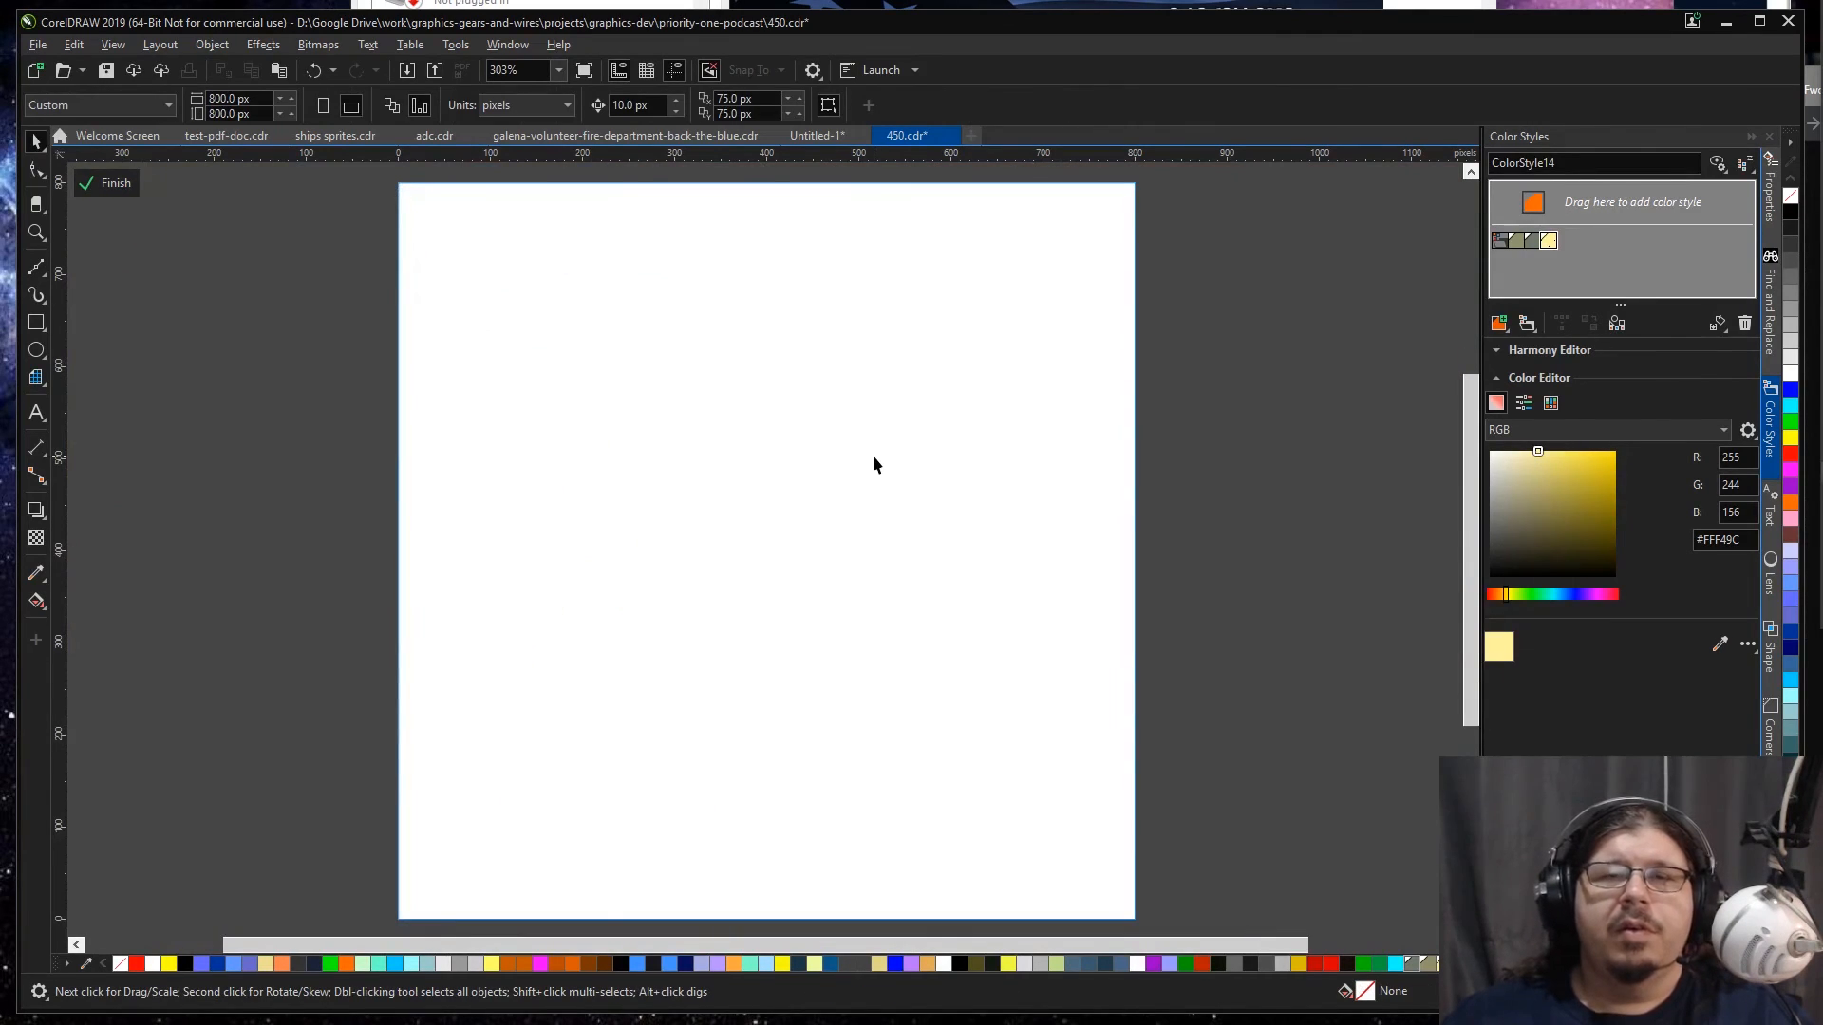
scroll(873, 456, "down", 2)
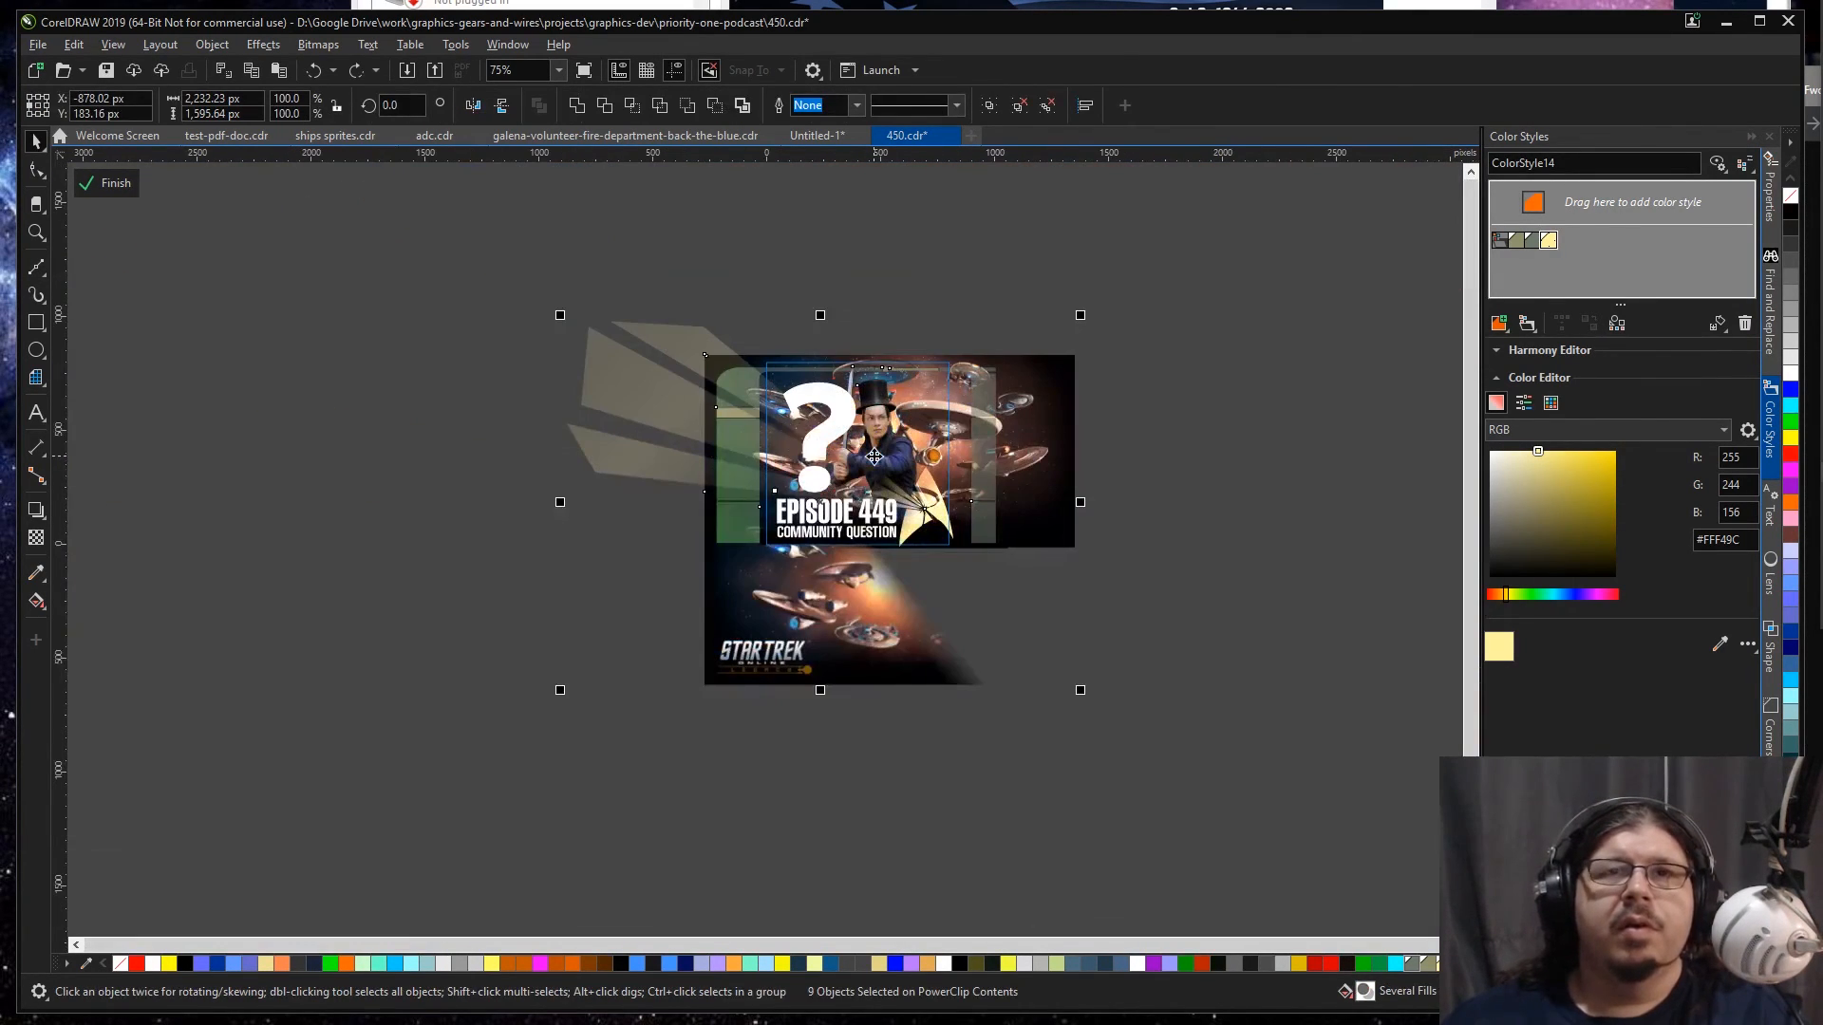
left_click(698, 617, "ctrl")
left_click(729, 631)
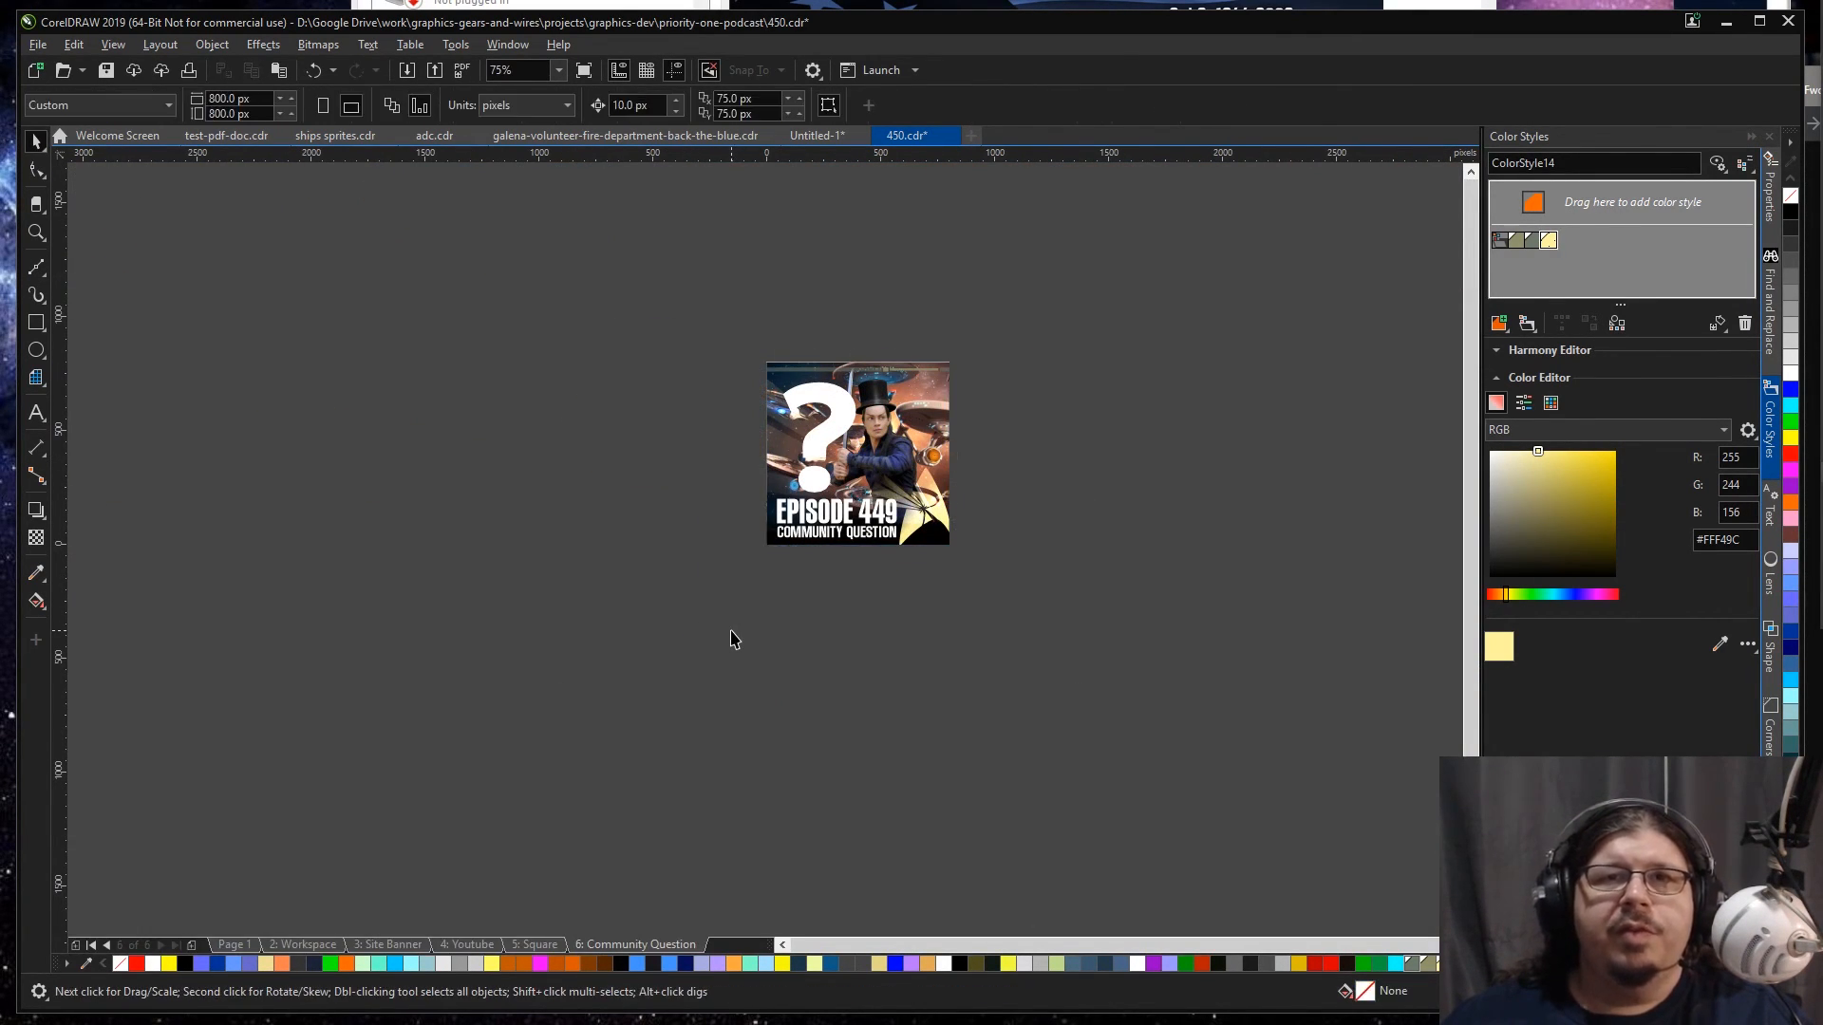
left_click(874, 477)
left_click(929, 465, "ctrl")
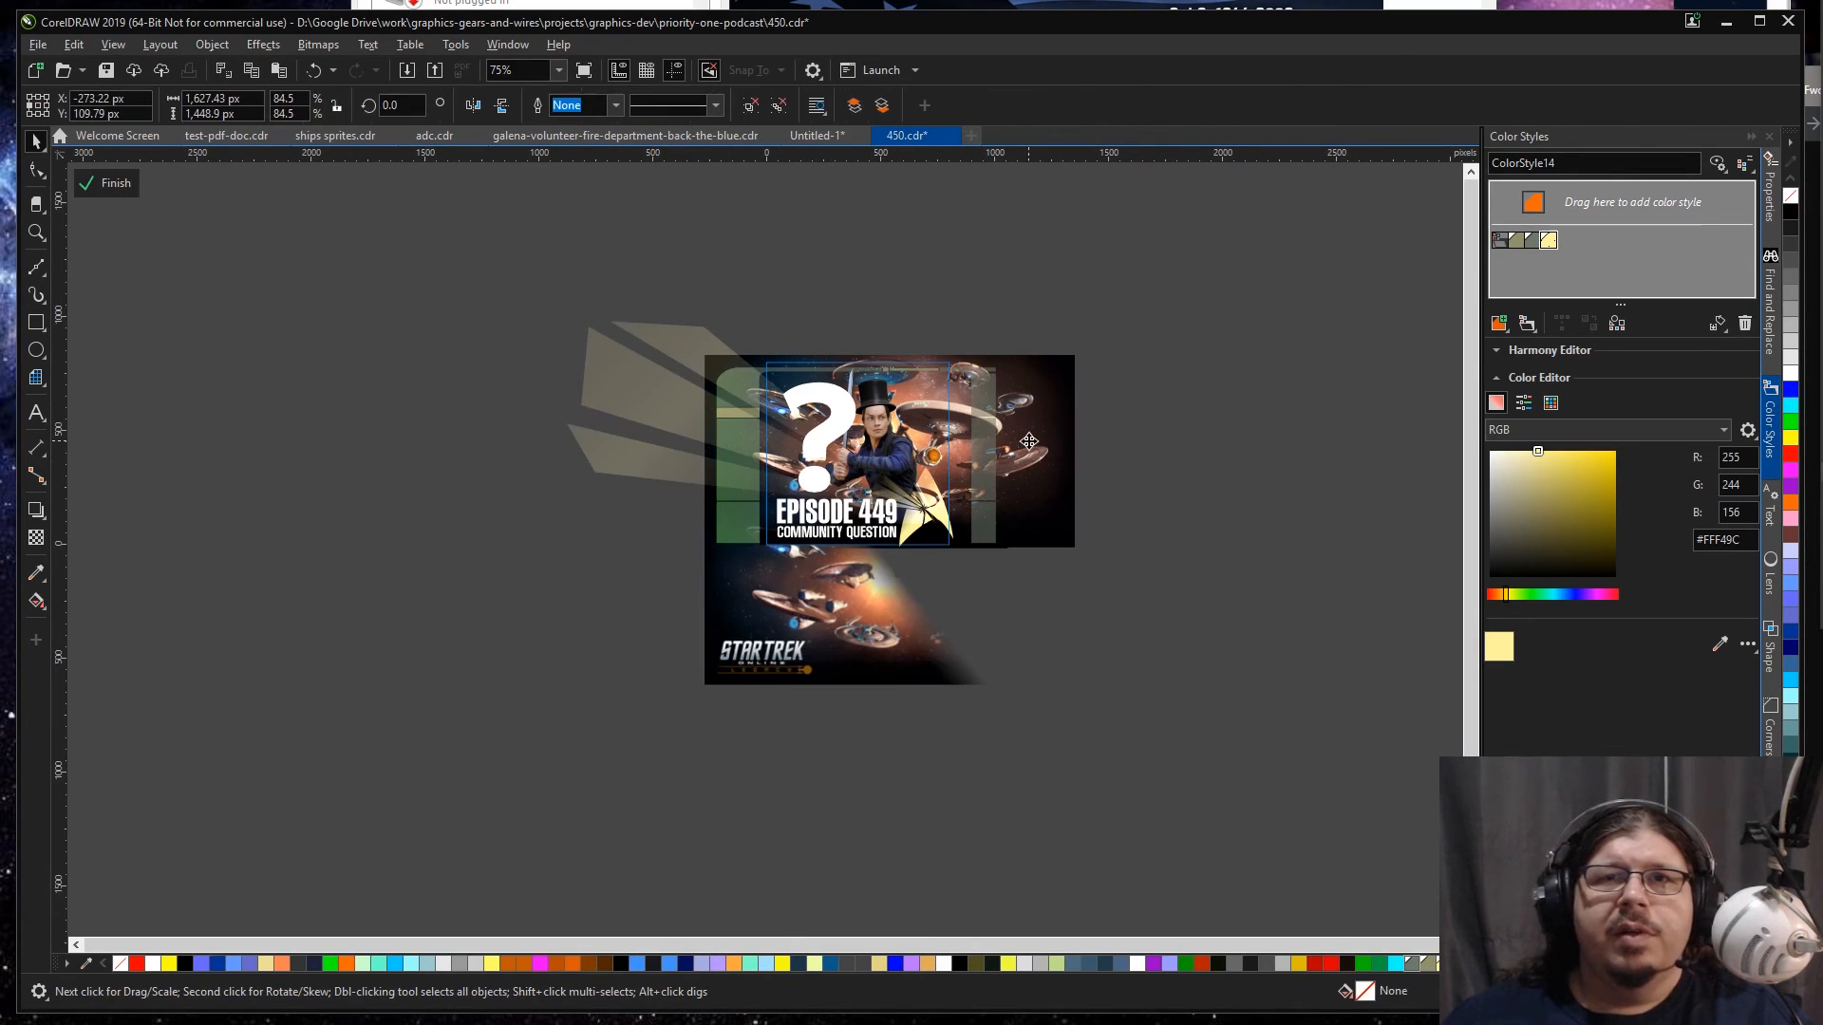
key("Delete")
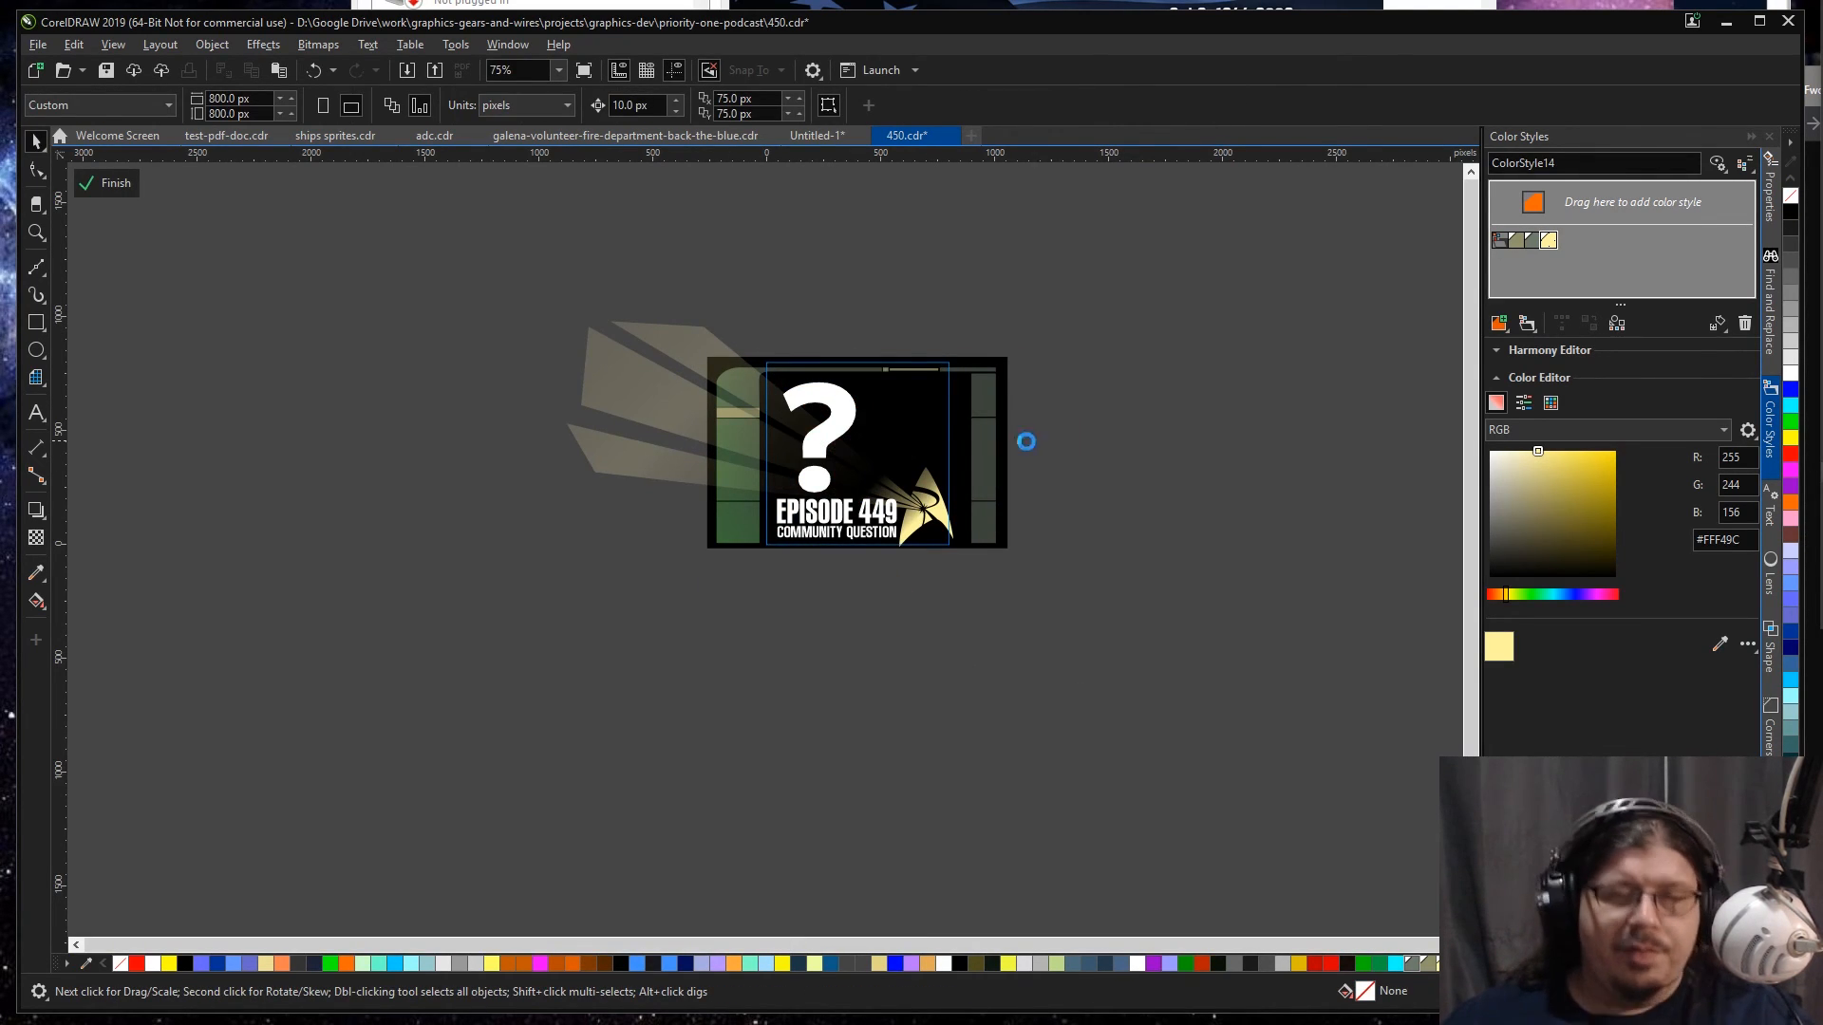
key("ctrl+v")
left_click(1025, 444, "ctrl")
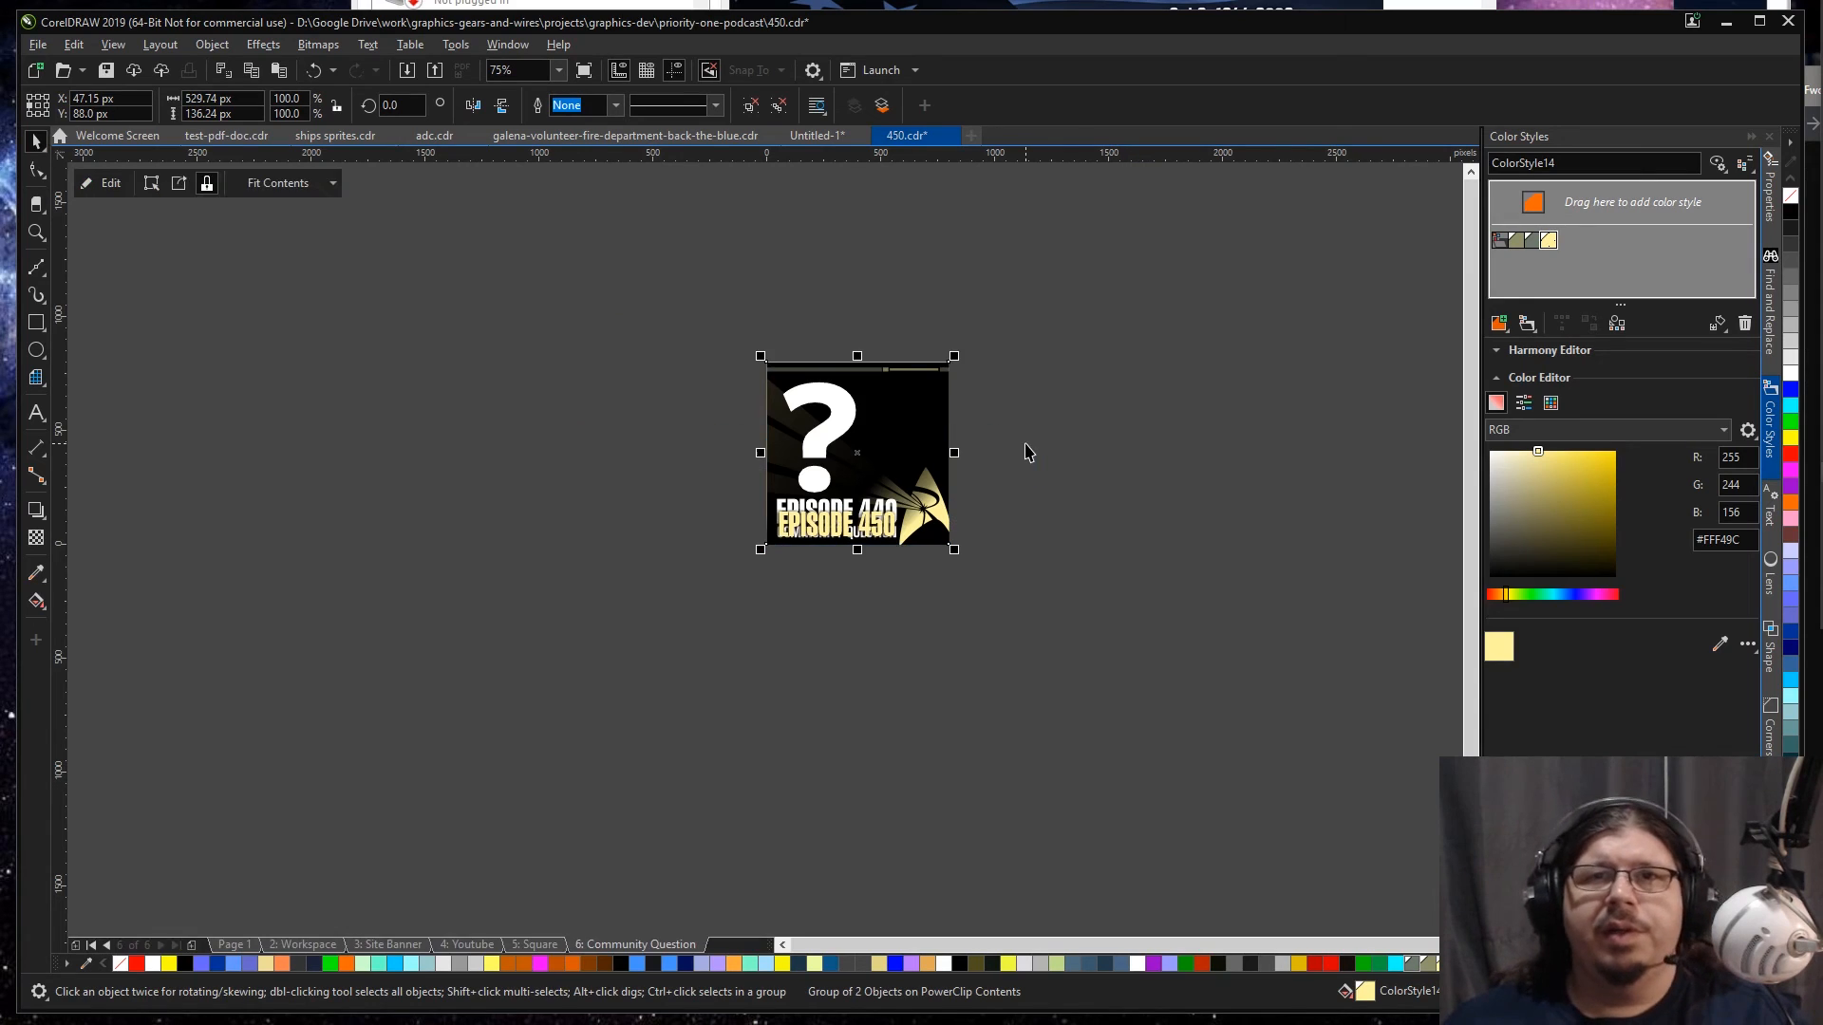
Step: Return to the Square page and copy all the artwork inside its frame
key("Page_Up")
left_click(917, 435)
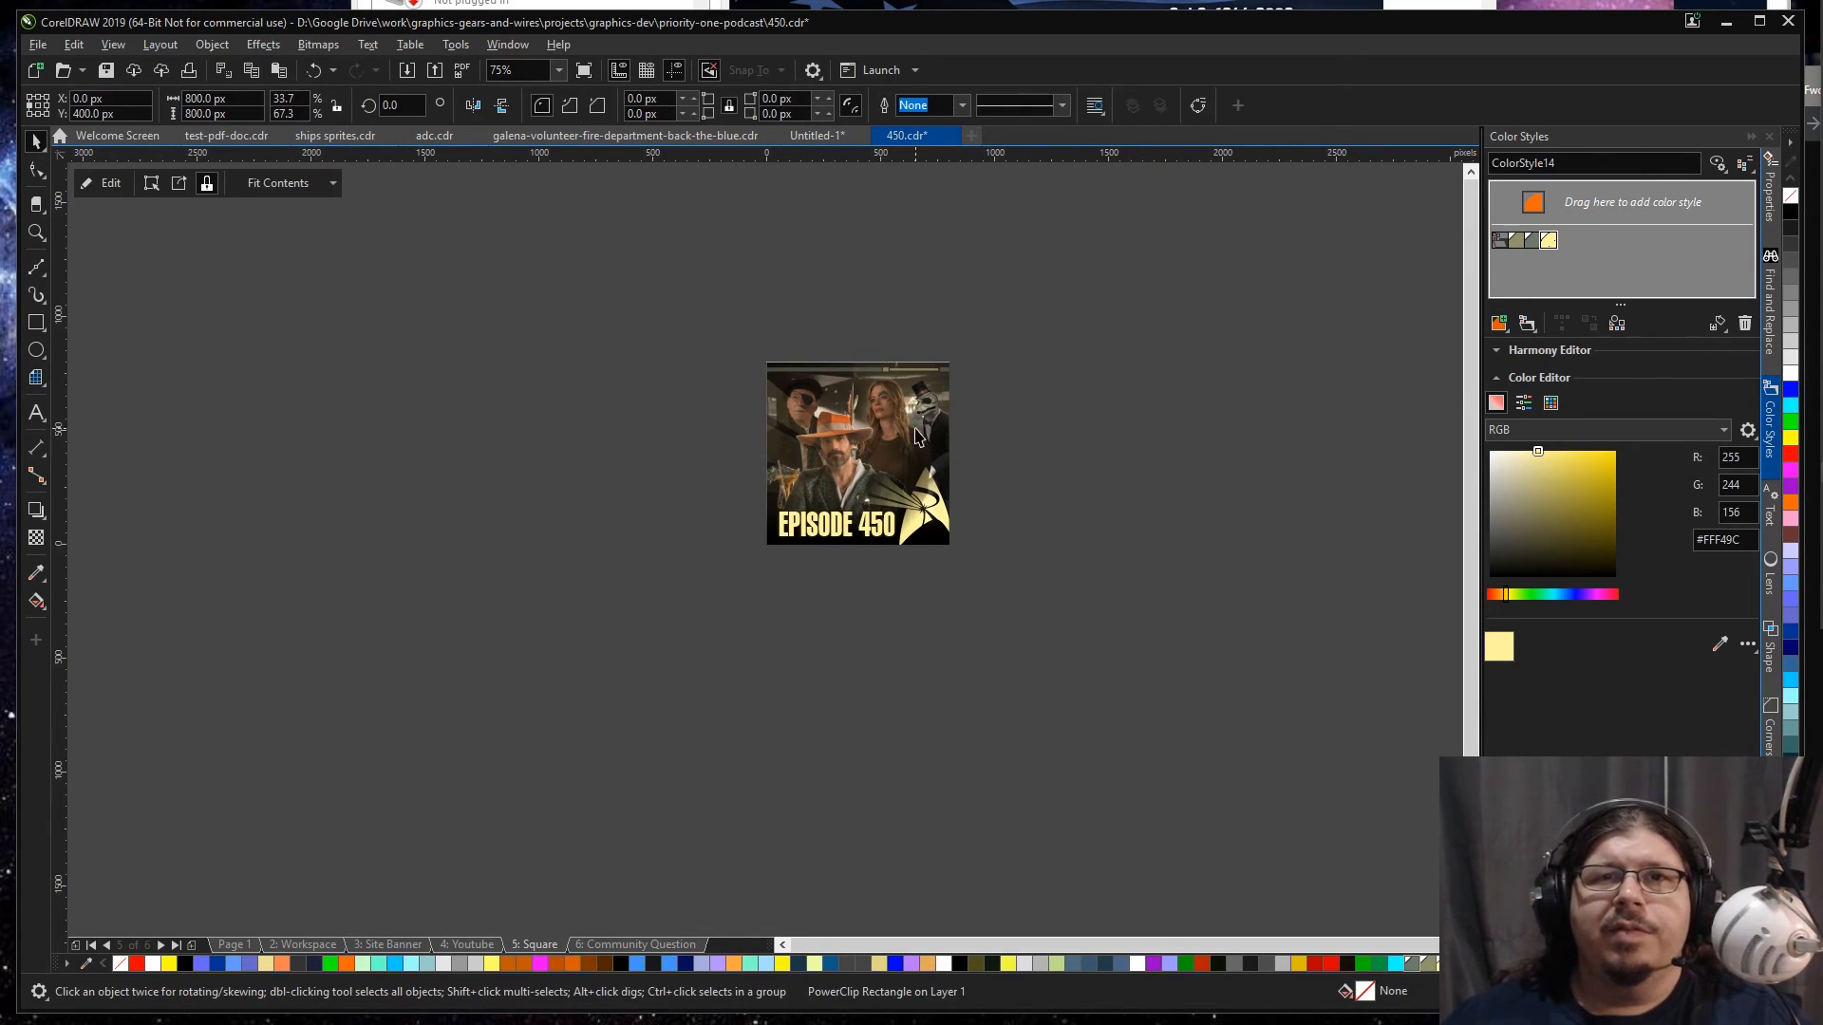
left_click(916, 429, "ctrl")
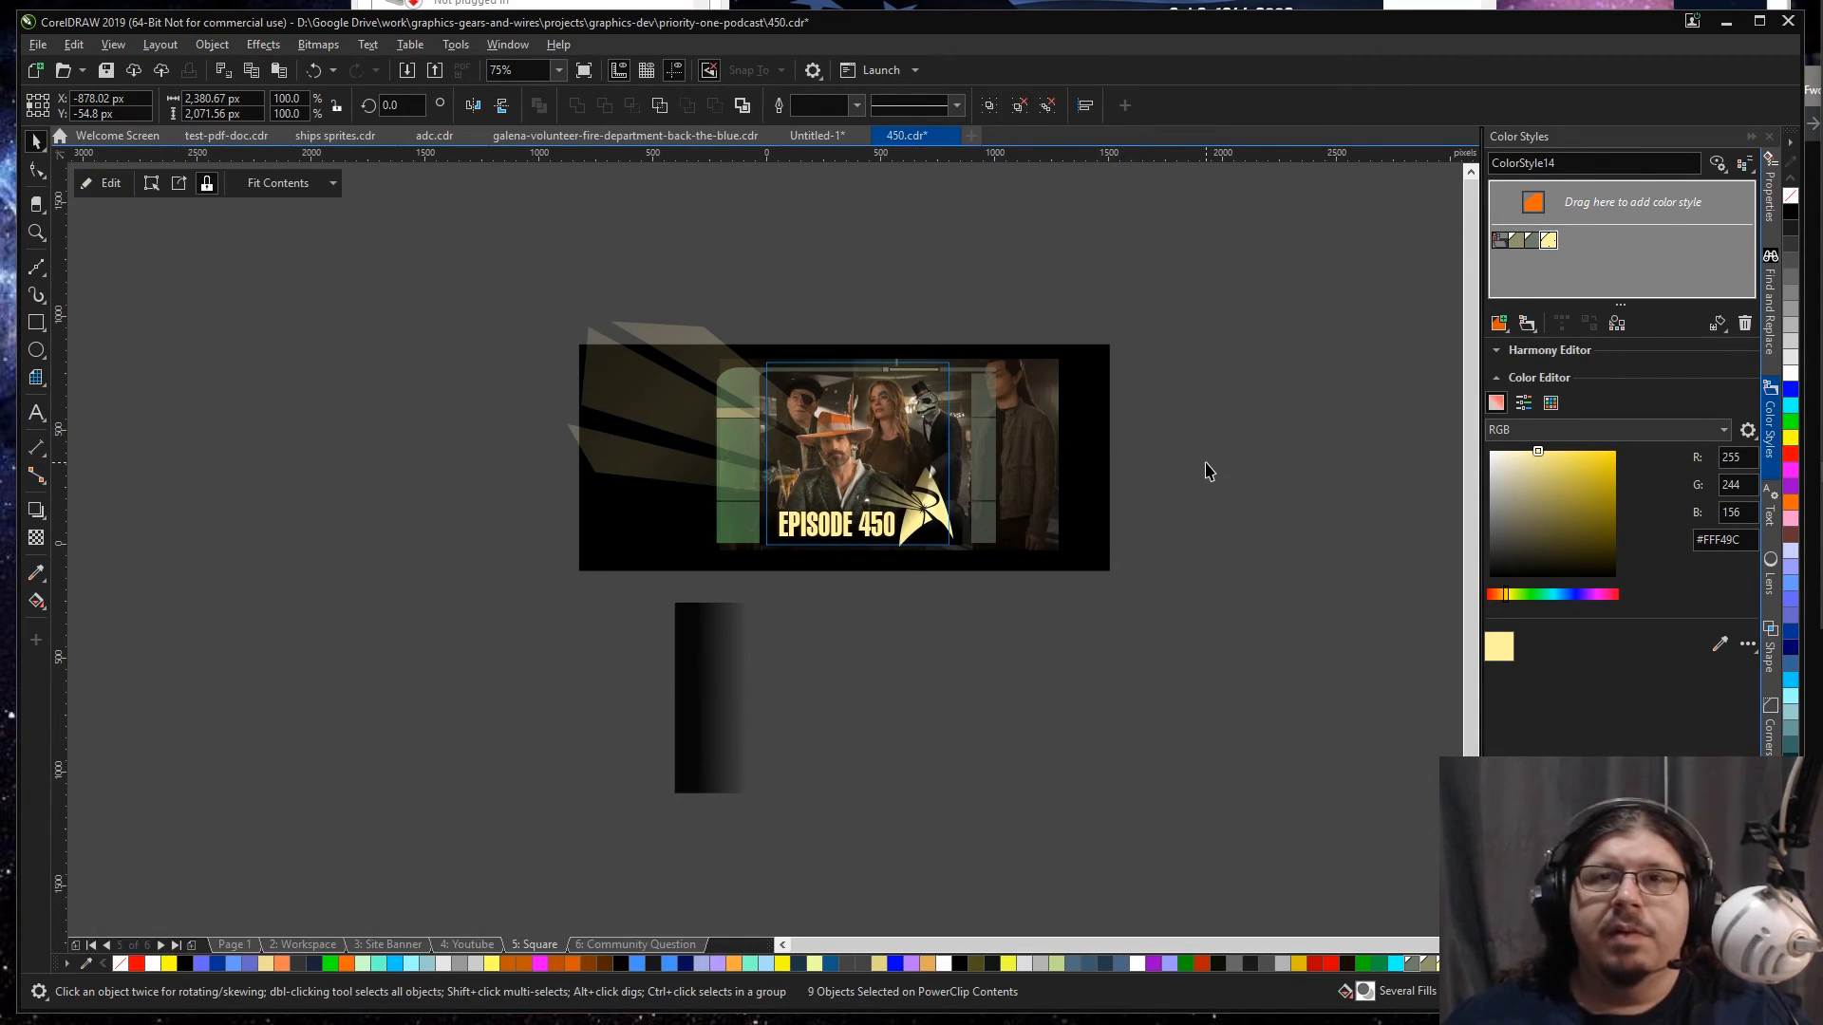
left_click(1204, 459, "ctrl")
left_click(1204, 473)
left_click(915, 439)
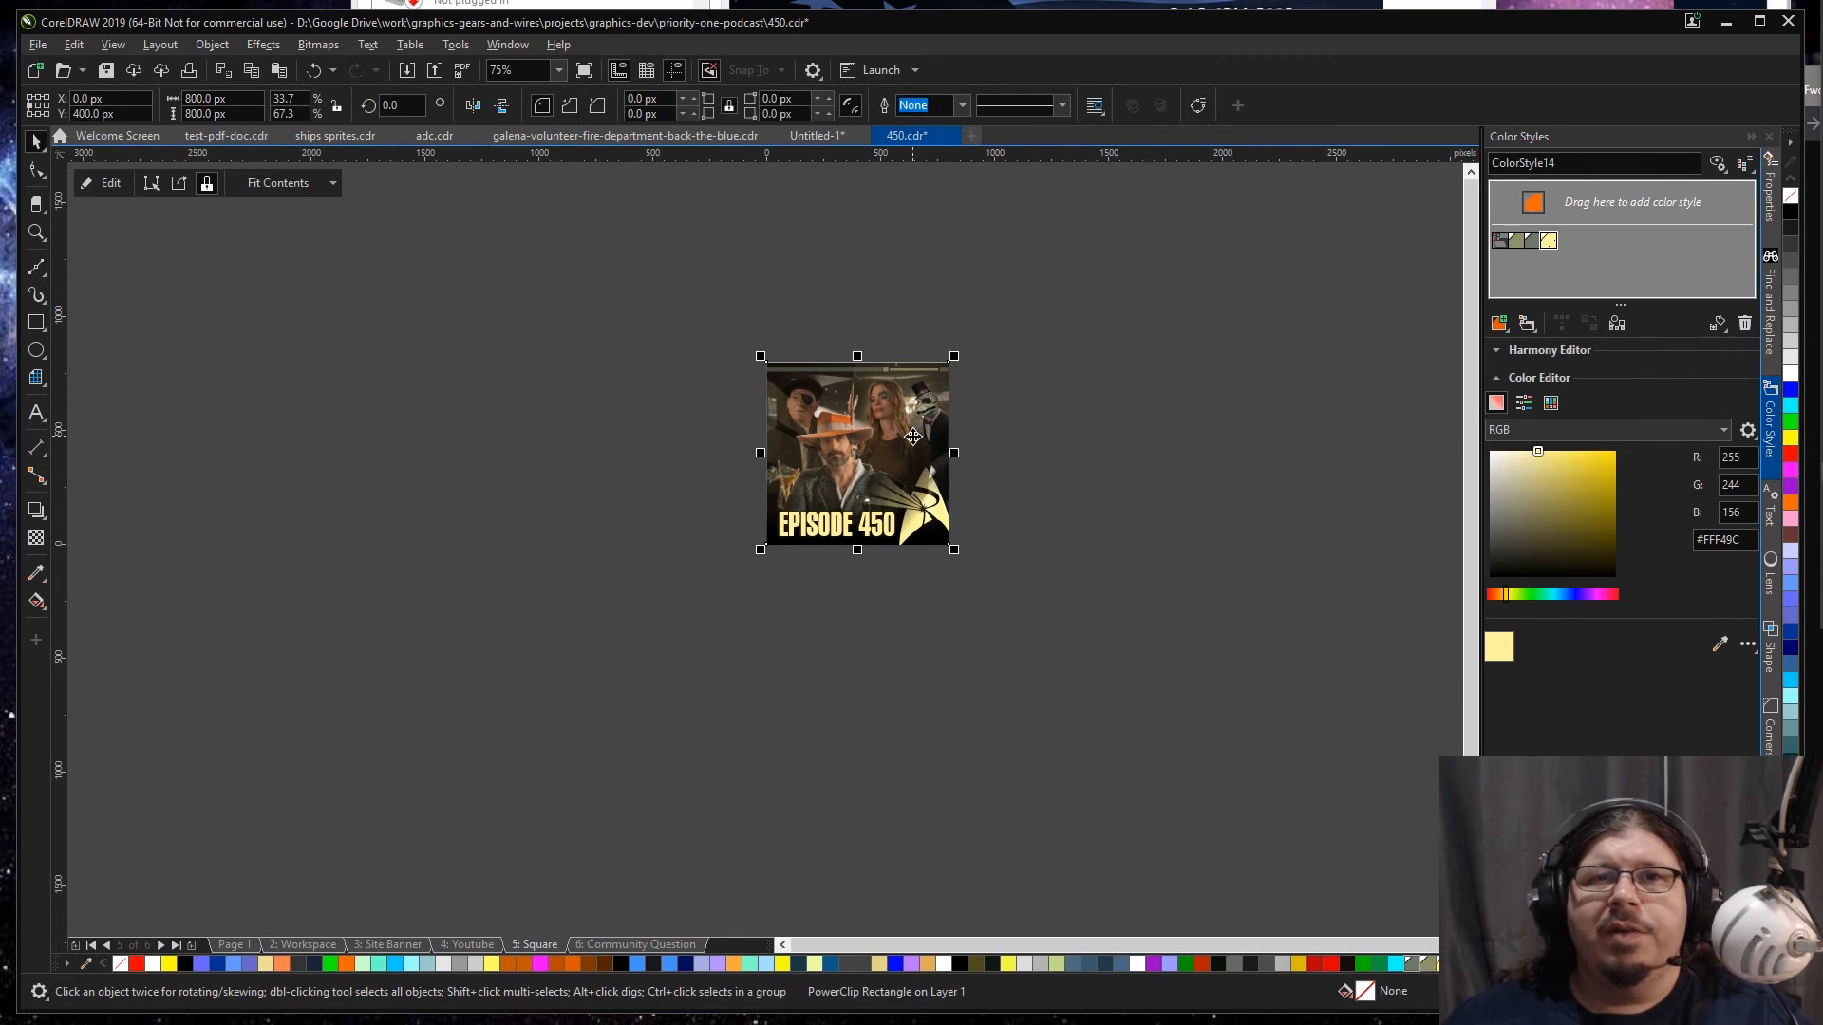
left_click(913, 443, "ctrl")
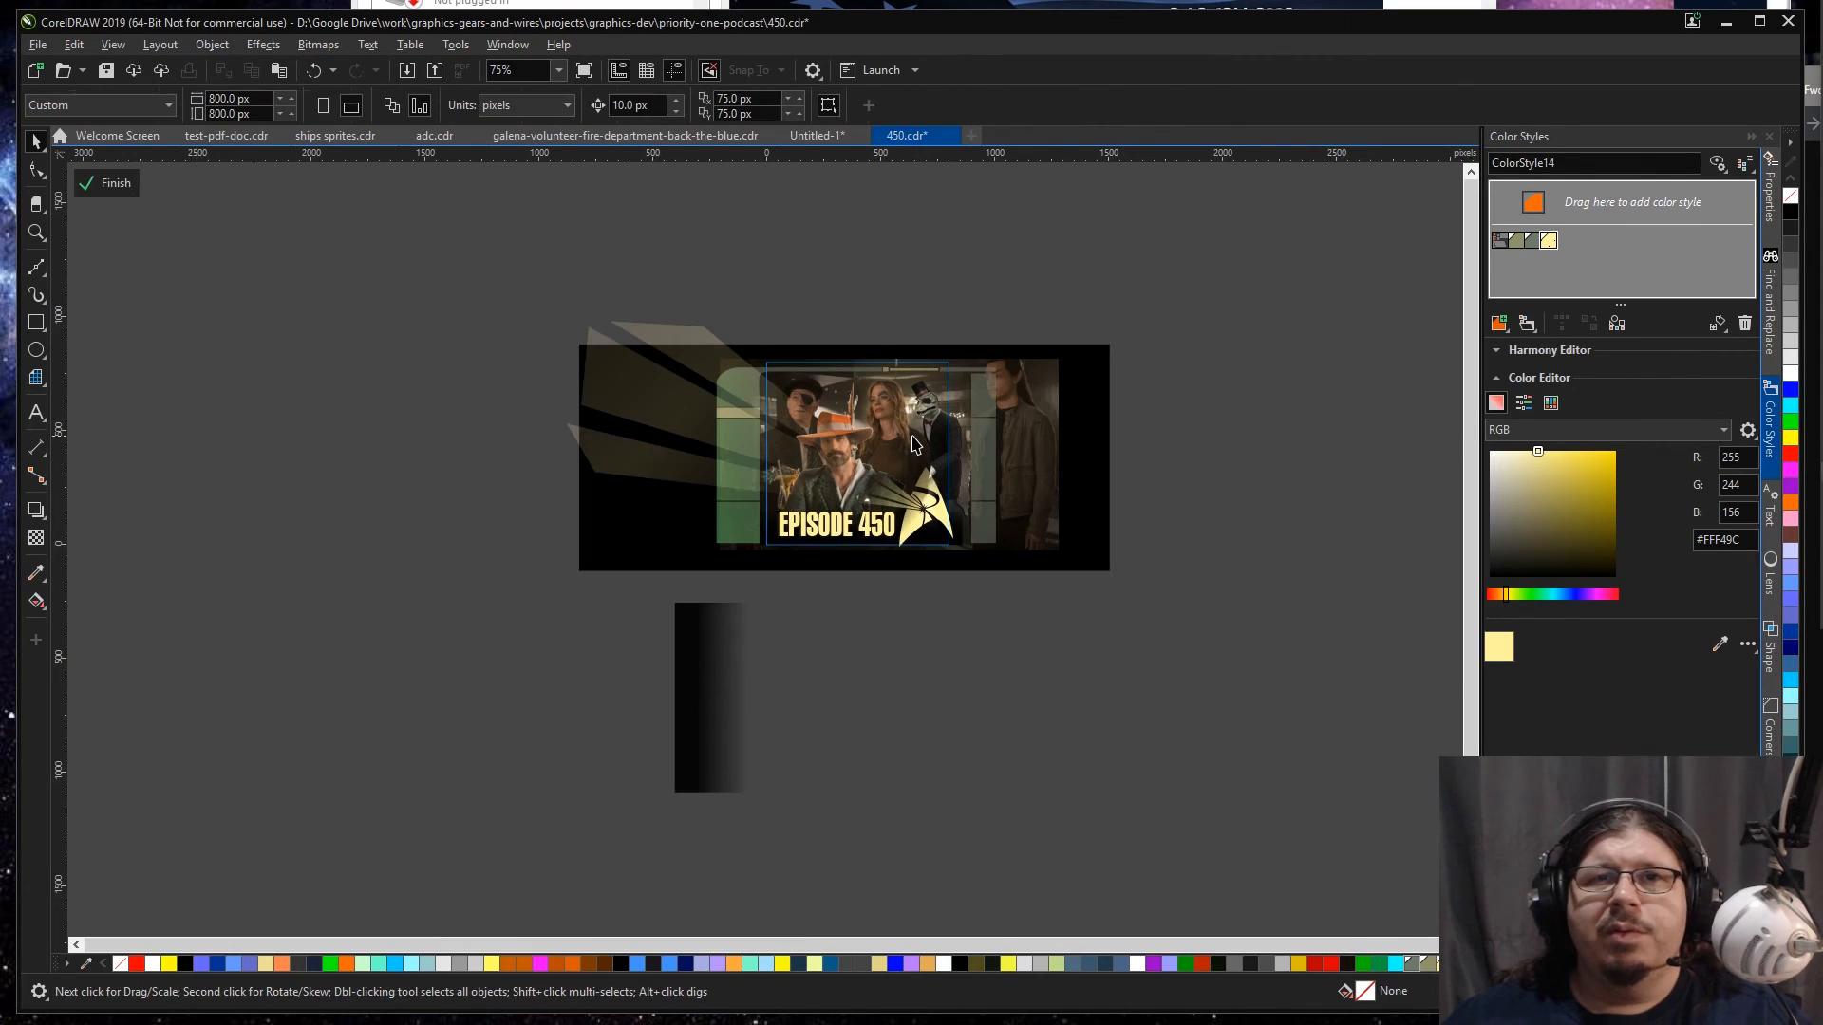
left_click(996, 419)
left_click(1230, 372, "ctrl")
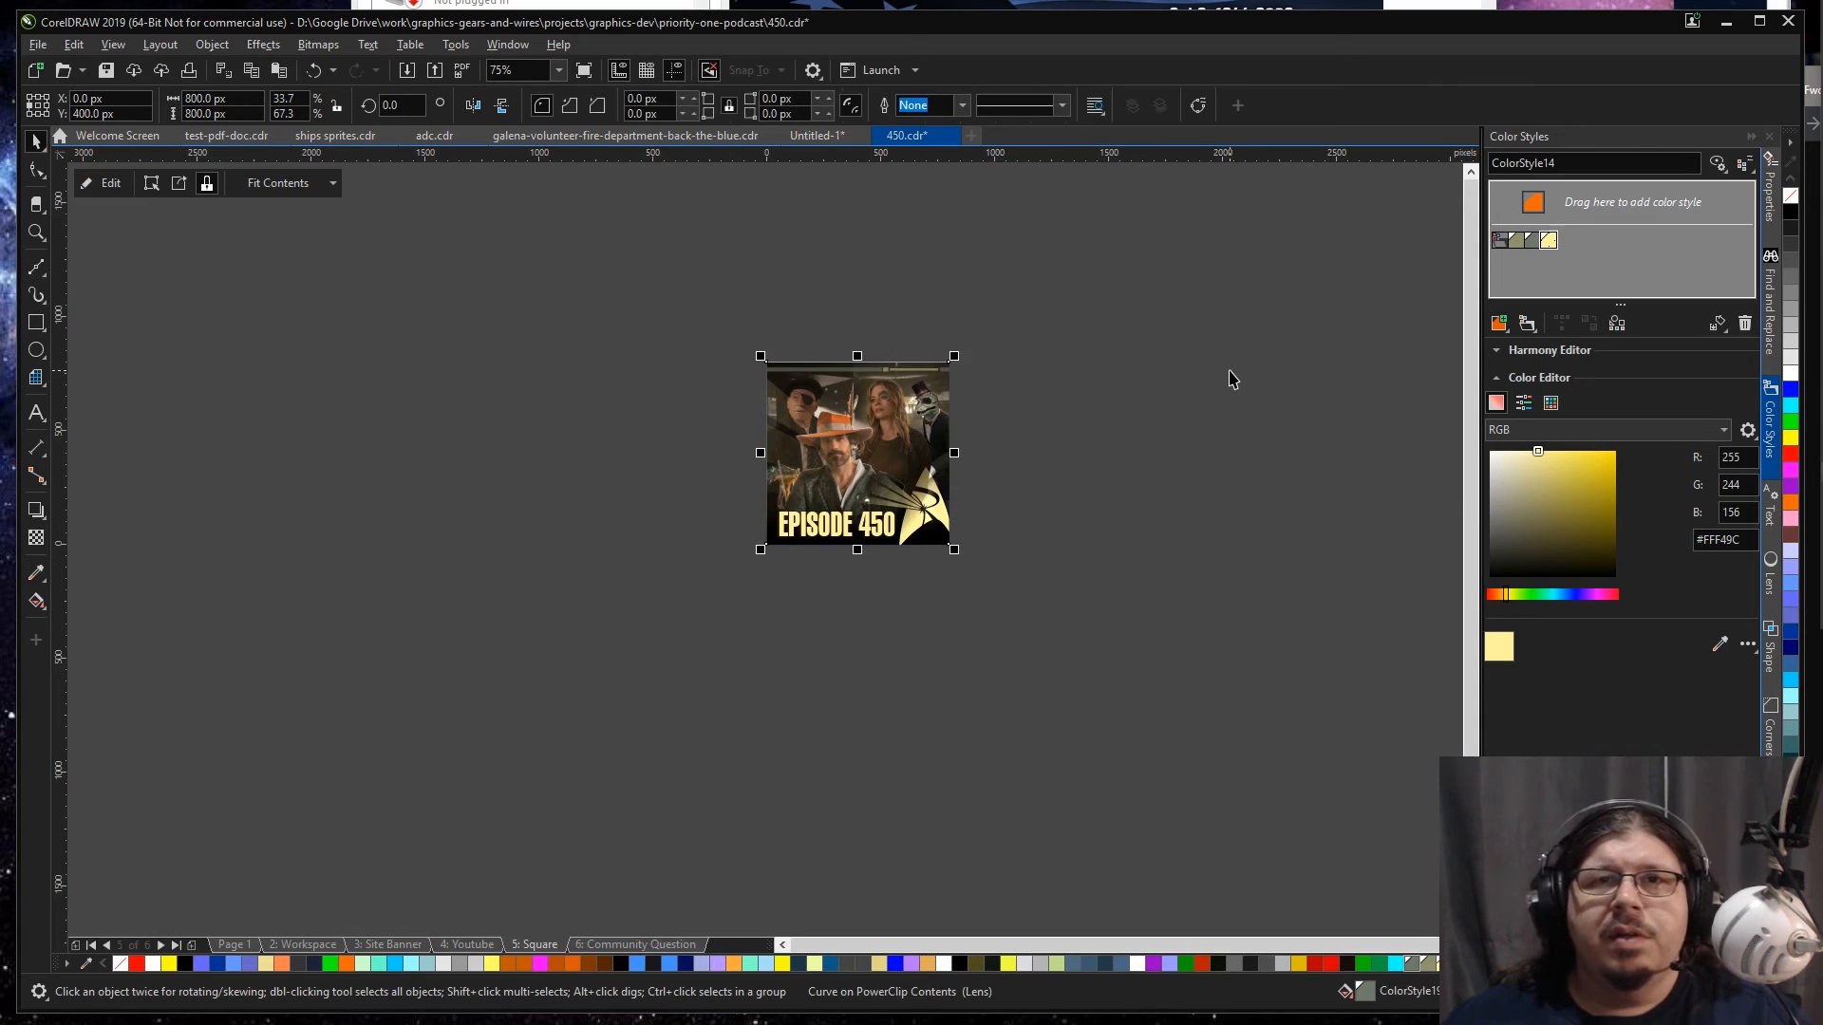
Step: Paste the copied Square artwork into the Community Question frame, group it and send it behind the existing elements
key("Page_Down")
left_click(949, 444)
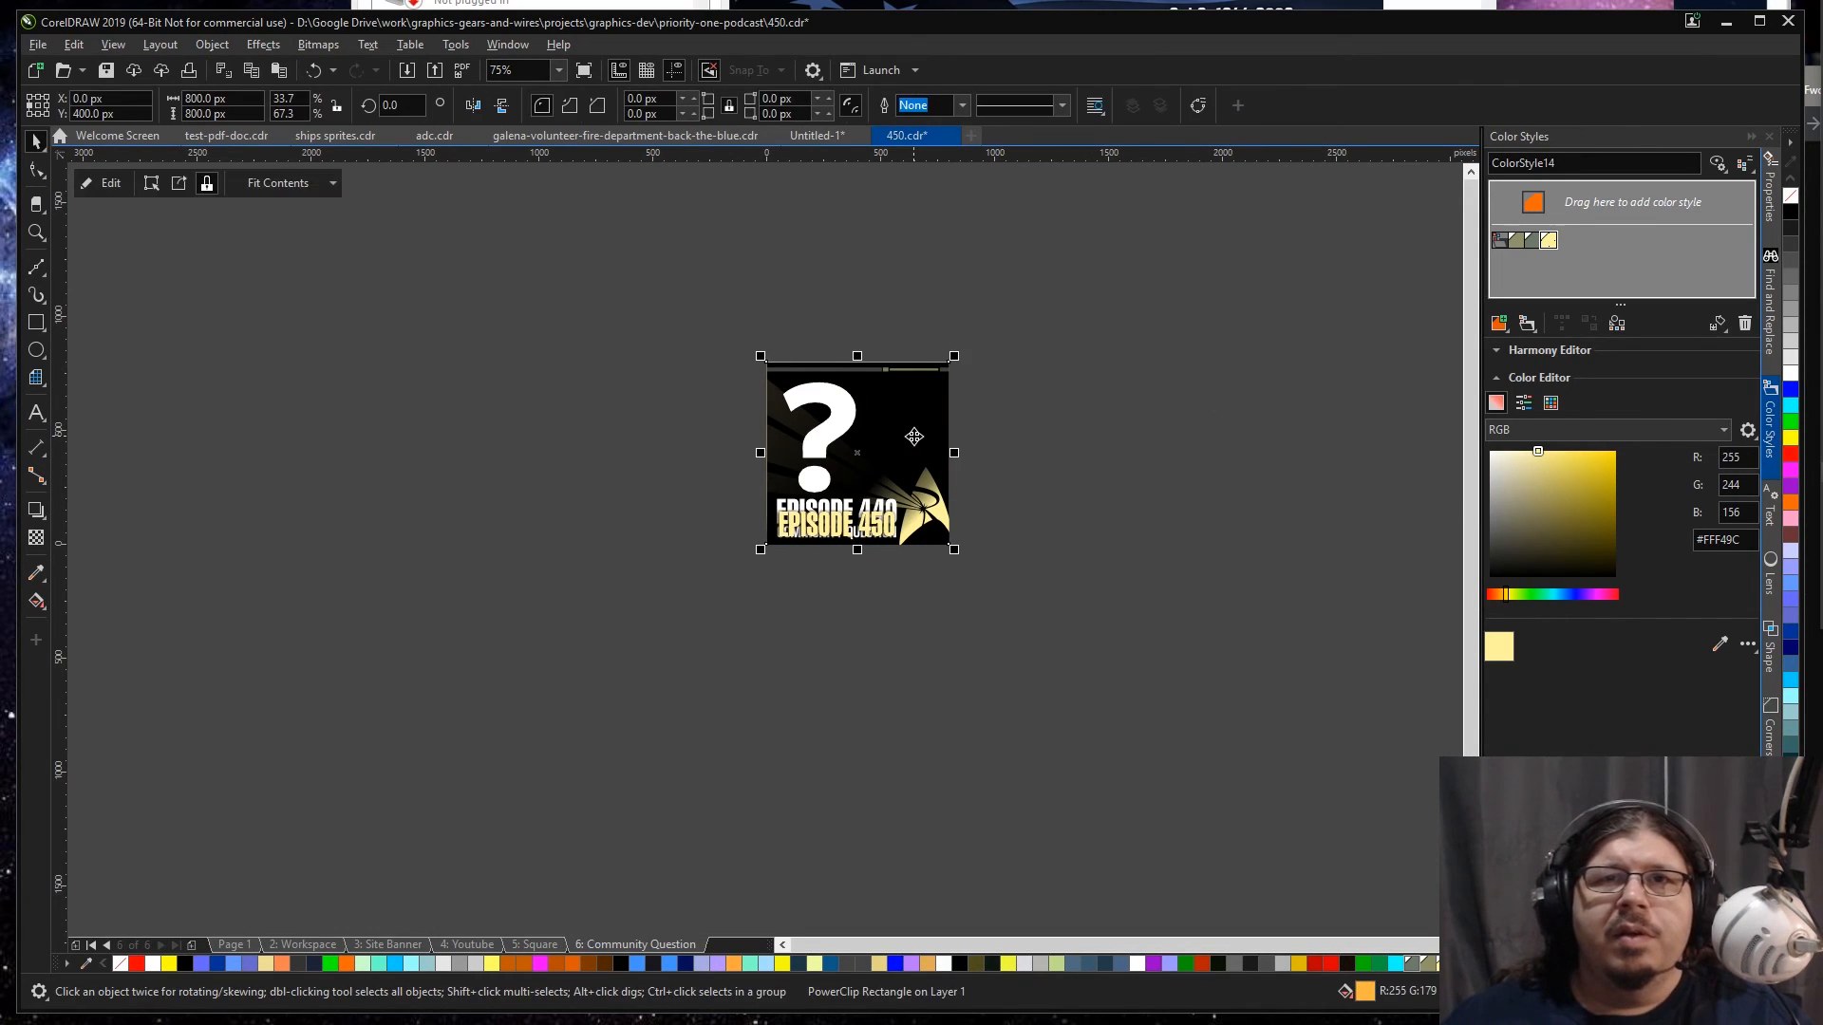
left_click(916, 444, "ctrl")
key("ctrl+a")
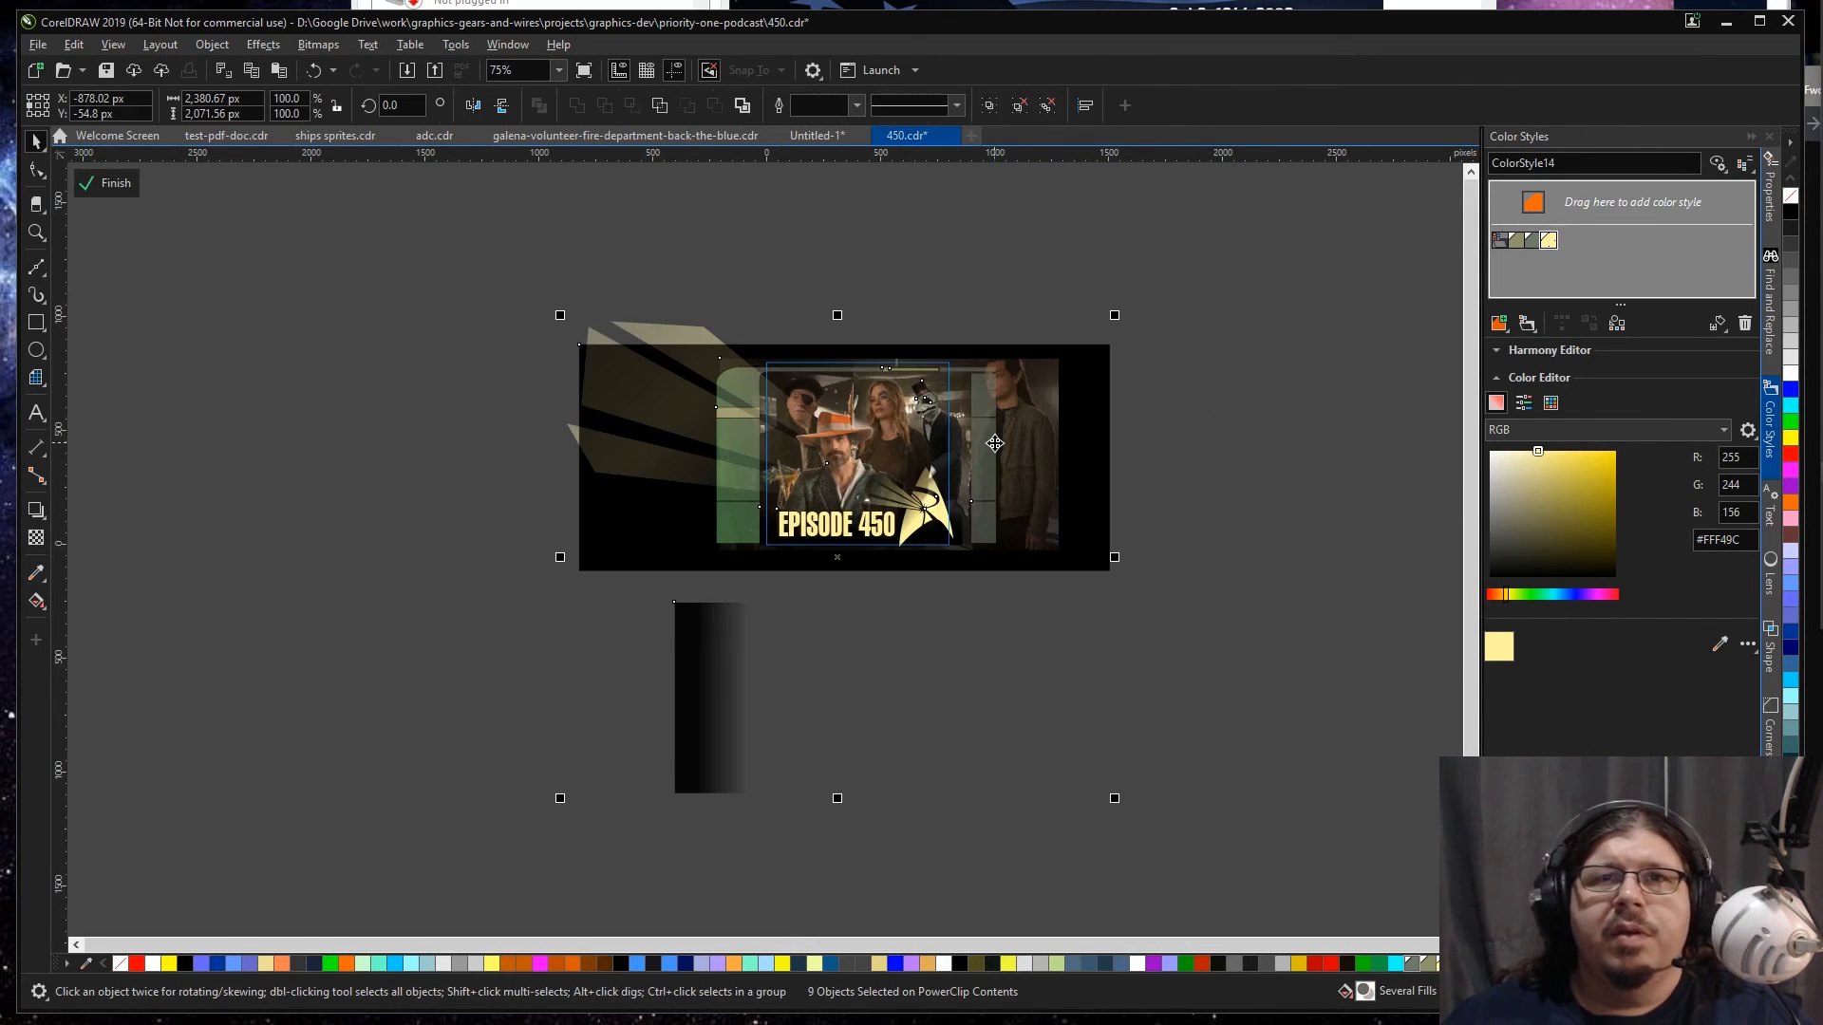
key("ctrl+g")
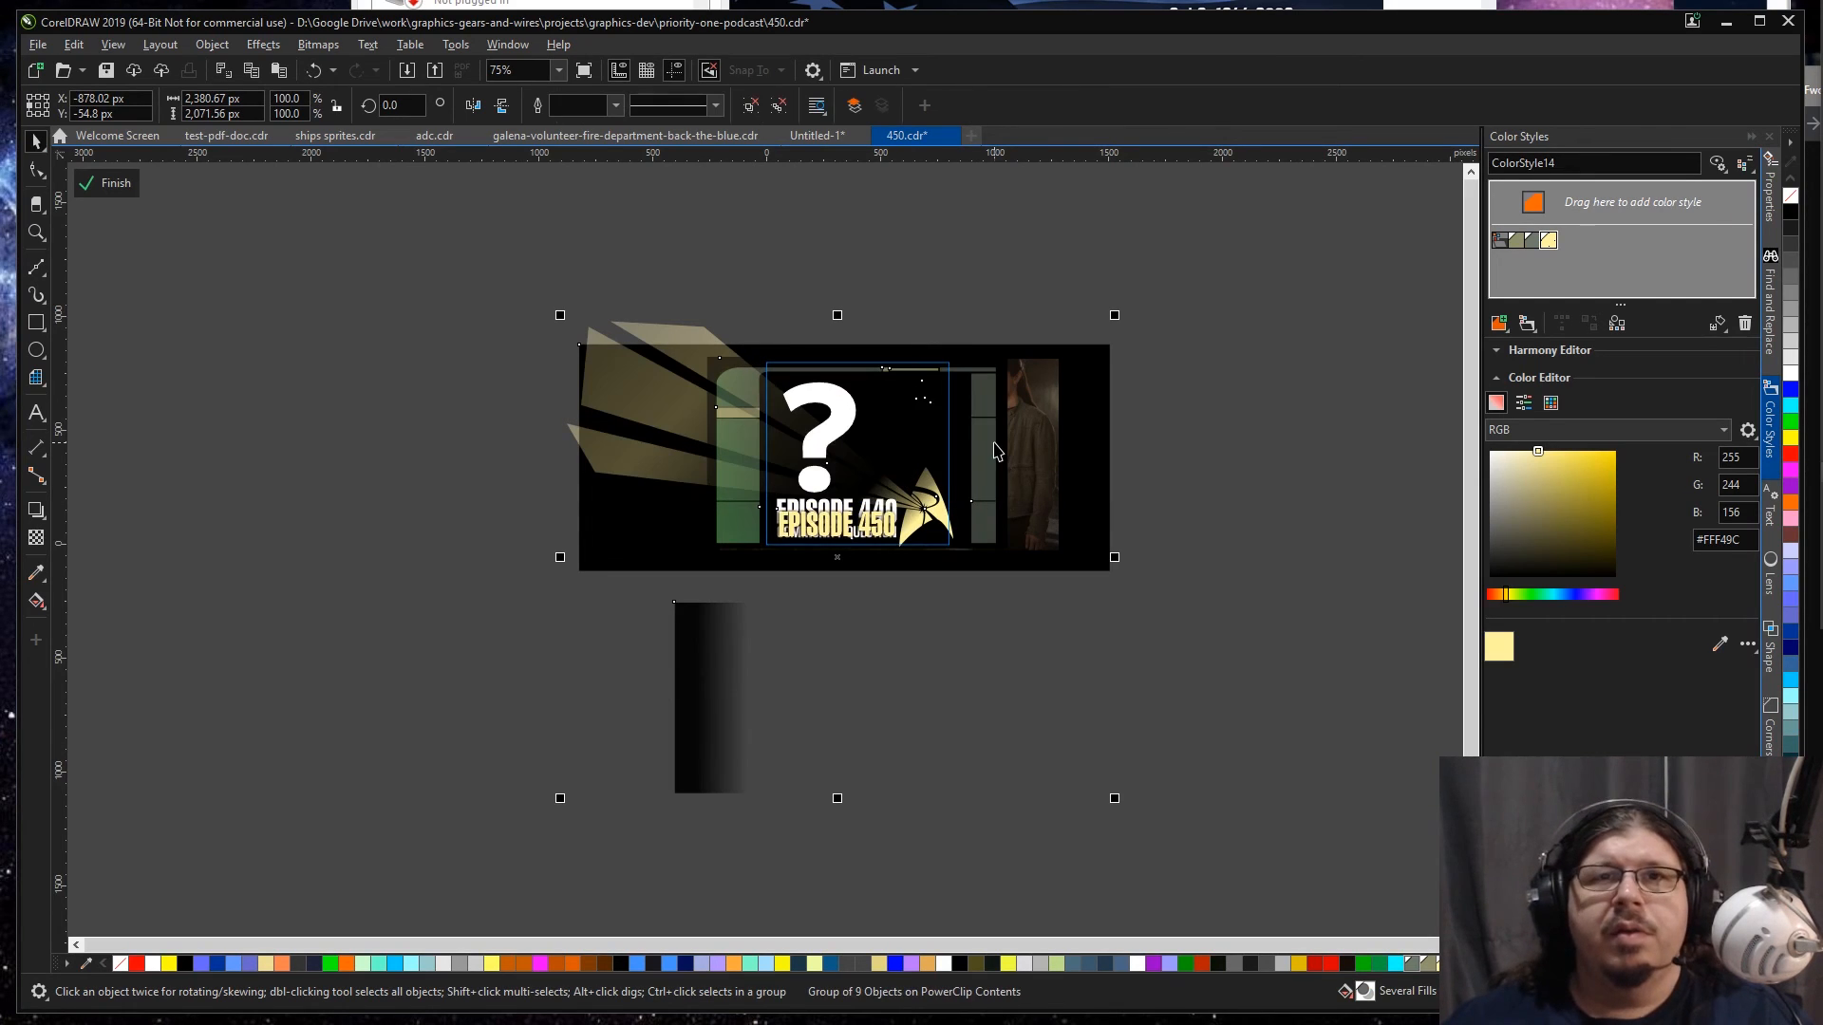
Step: Delete the old emblem, light rays, frame panels and black backdrop covering the pasted bar scene in the Community Question frame
key("Escape")
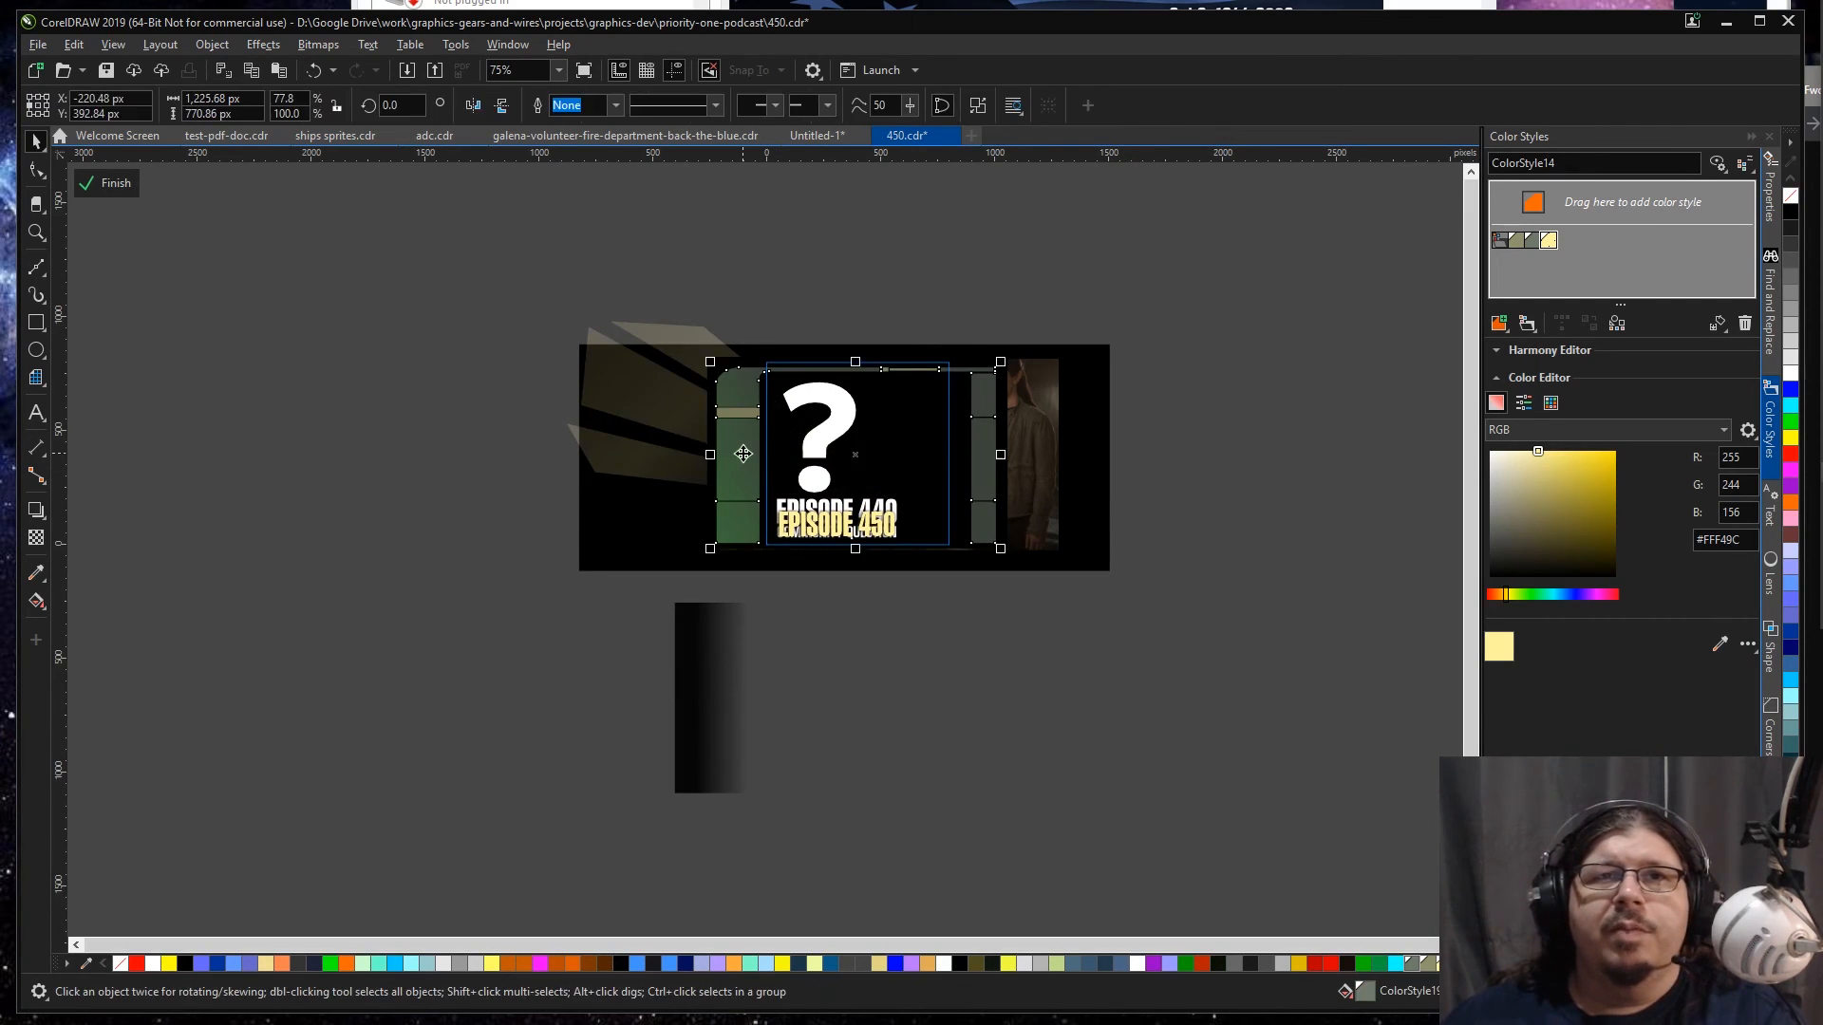
left_click(744, 416)
key("Delete")
left_click(744, 415)
key("Delete")
left_click(737, 400)
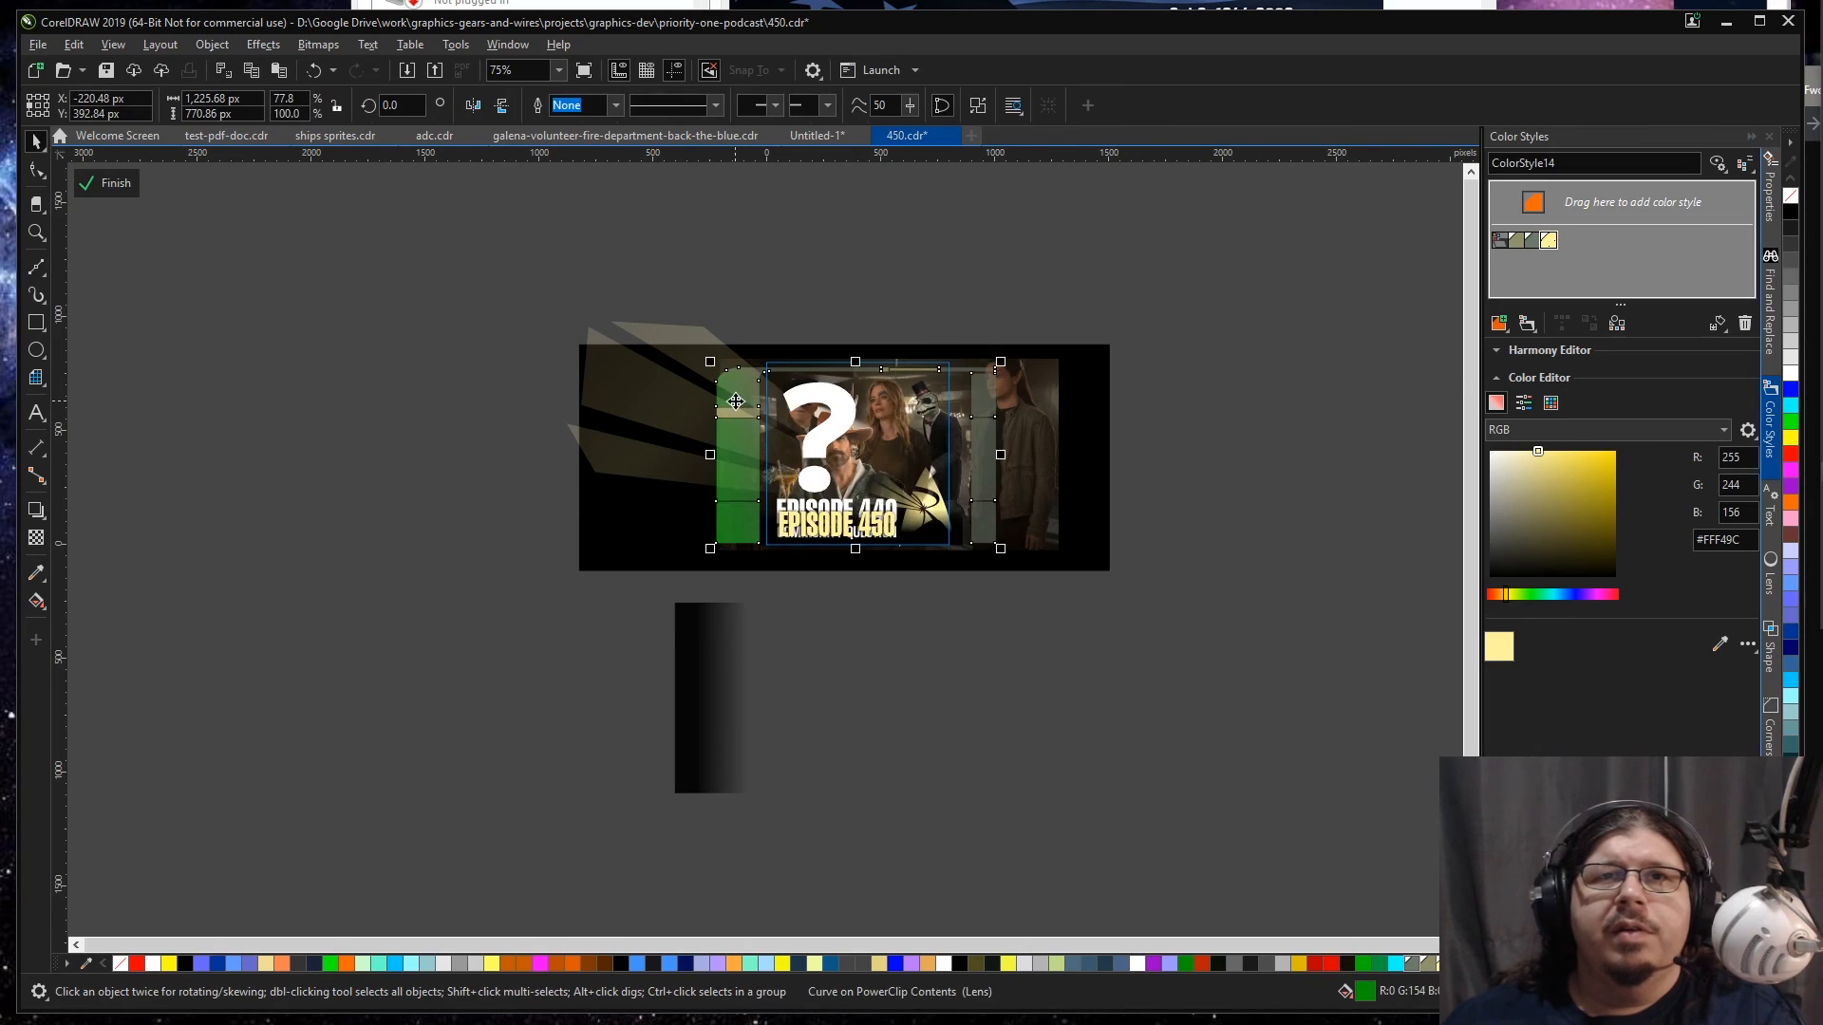
key("Escape")
left_click(729, 439)
left_click(987, 448)
key("Escape")
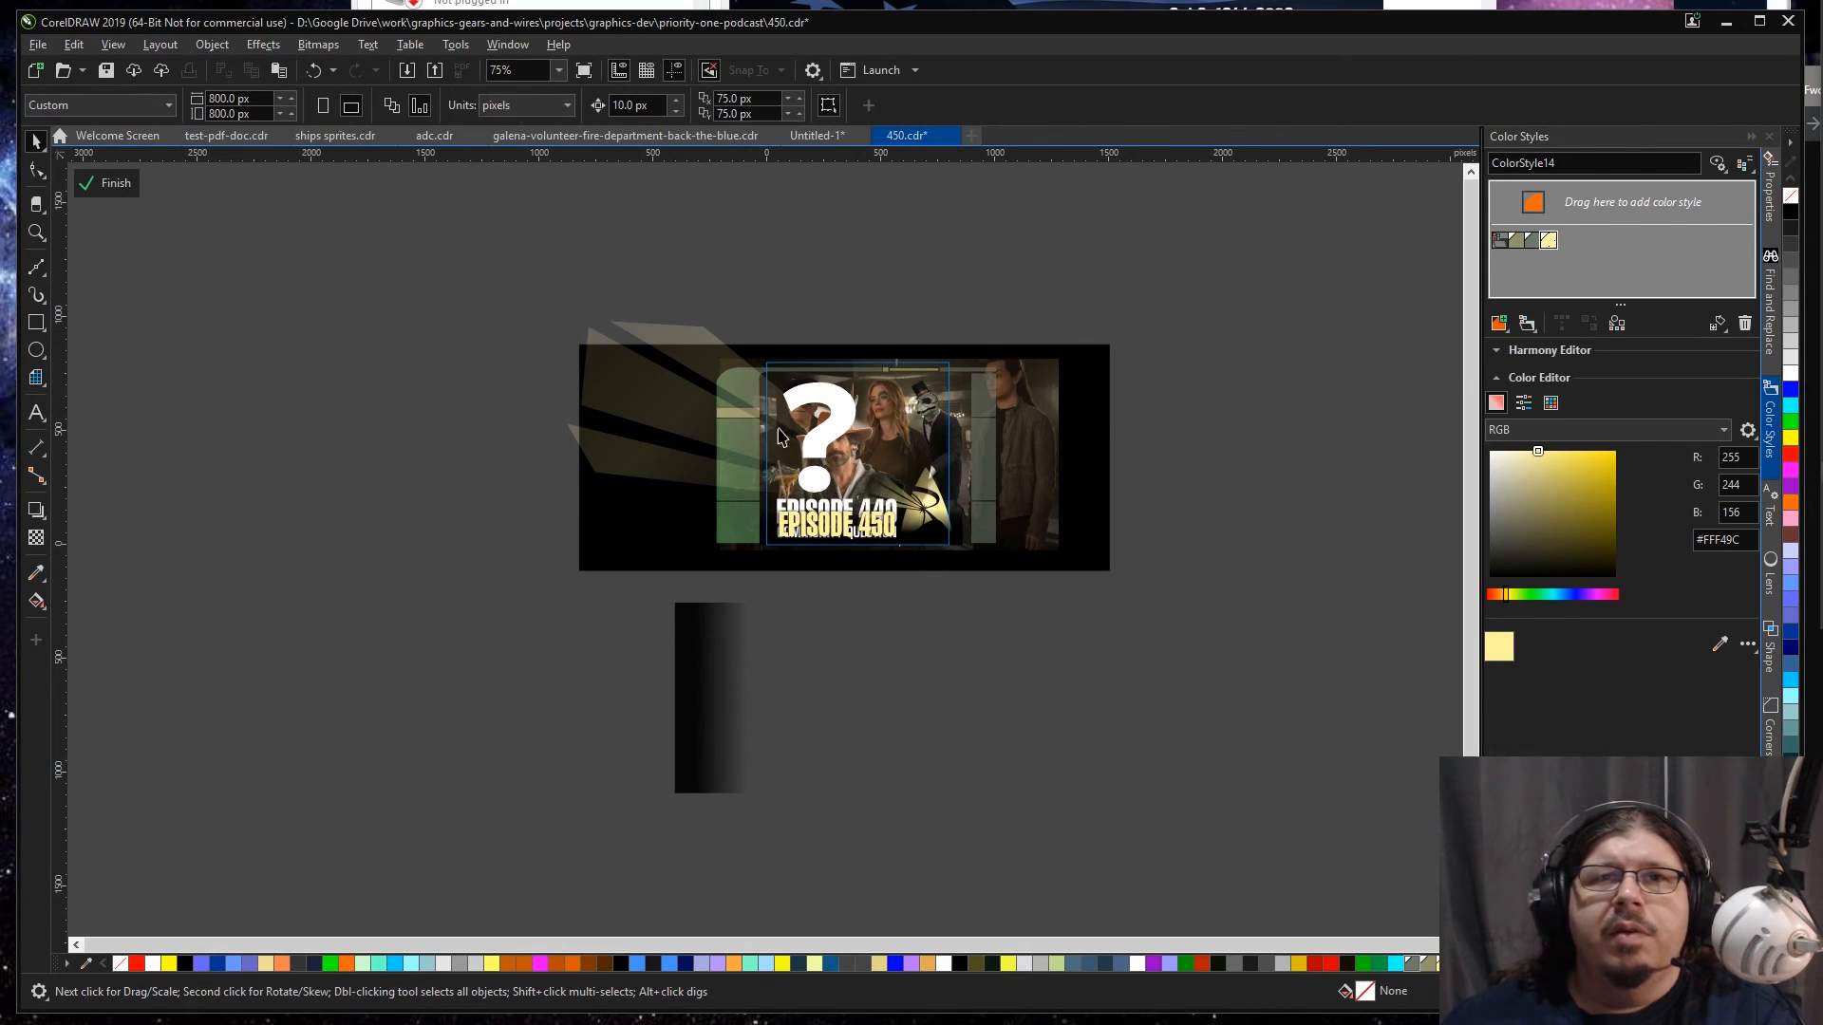
left_click(656, 339)
left_click(657, 339)
left_click_drag(657, 334, 366, 424)
key("ctrl+z")
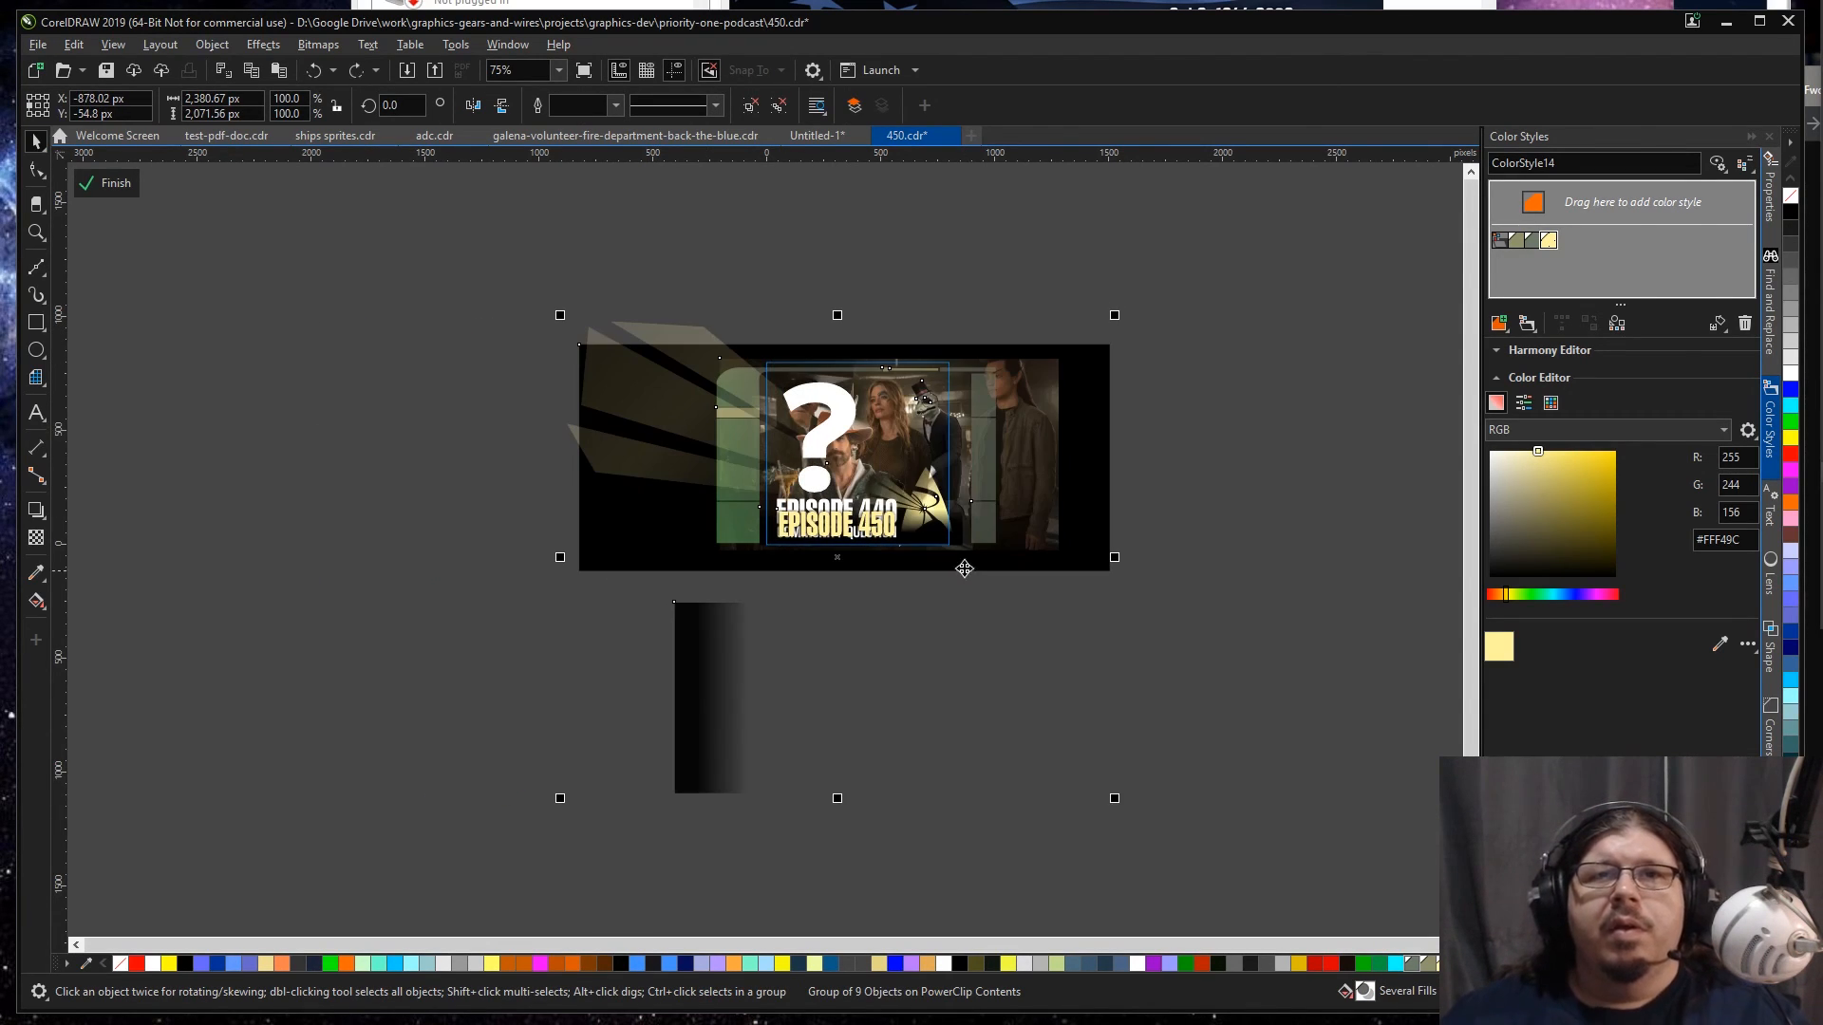
left_click_drag(1020, 513, 1030, 487)
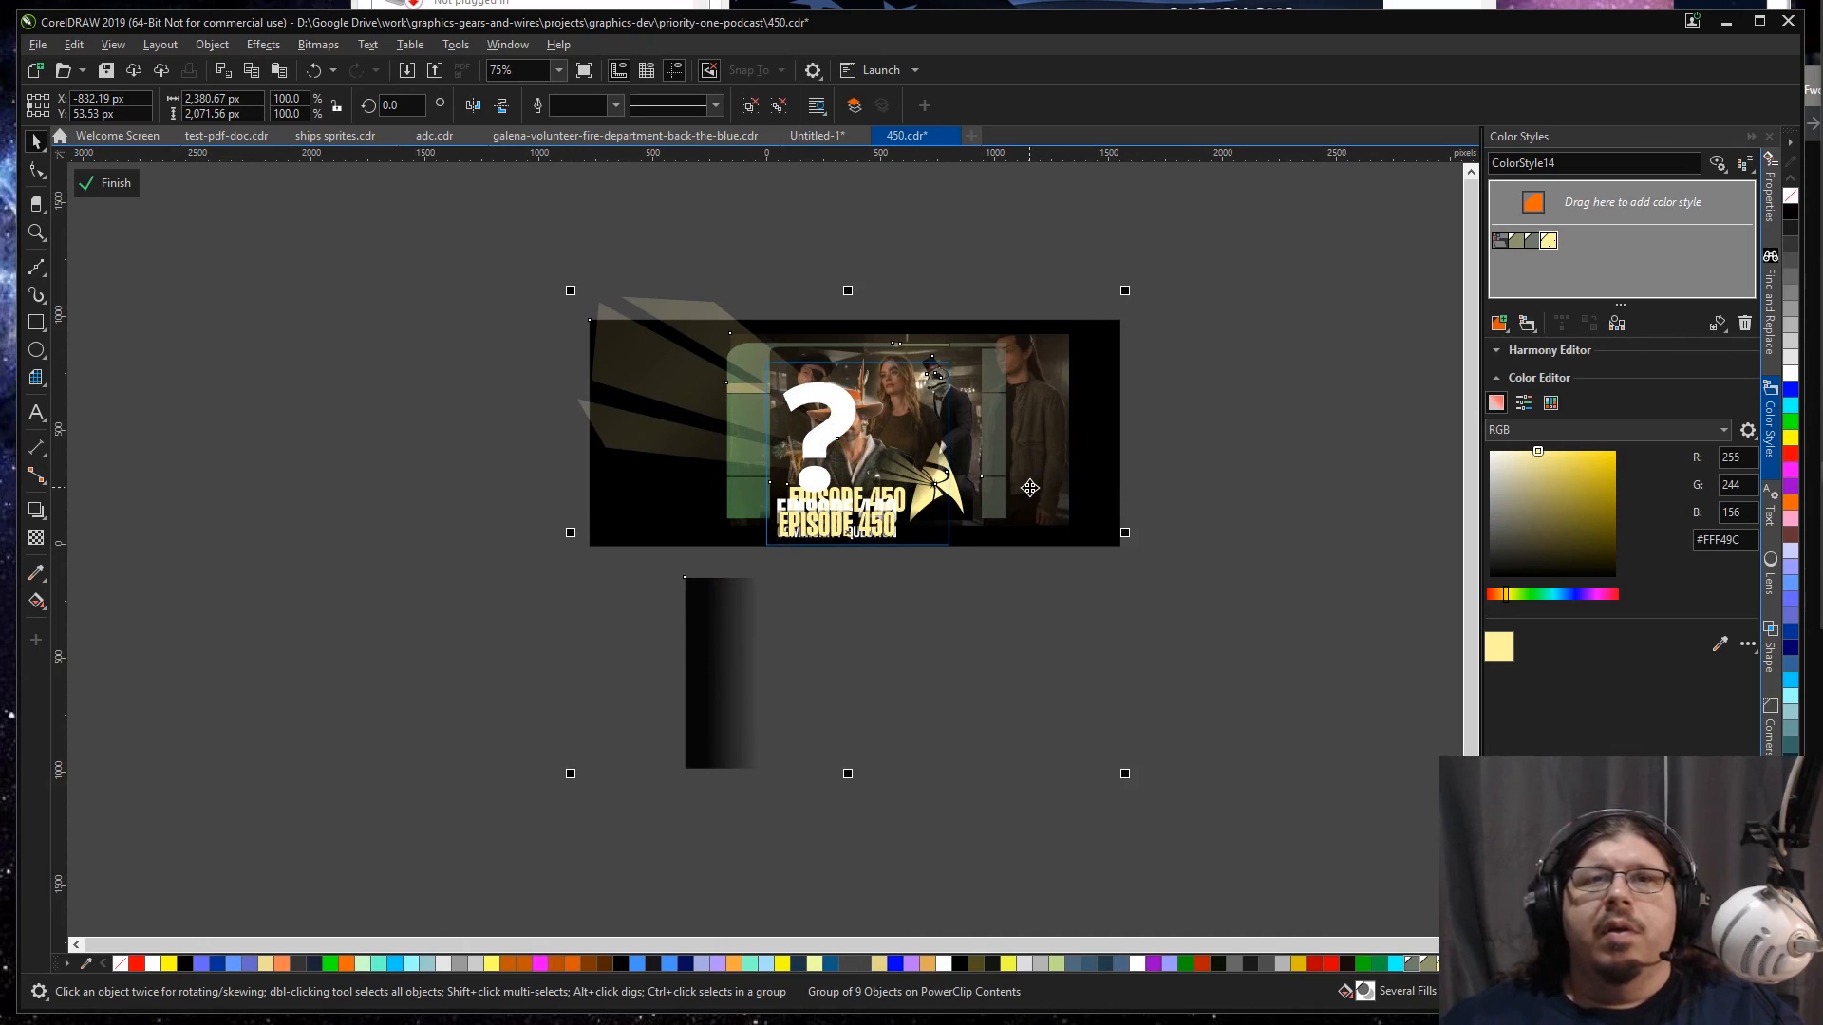
key("ctrl+z")
Step: Delete the duplicate EPISODE 450 title lying on top of the EPISODE 449 COMMUNITY QUESTION text
scroll(843, 532, "up", 2)
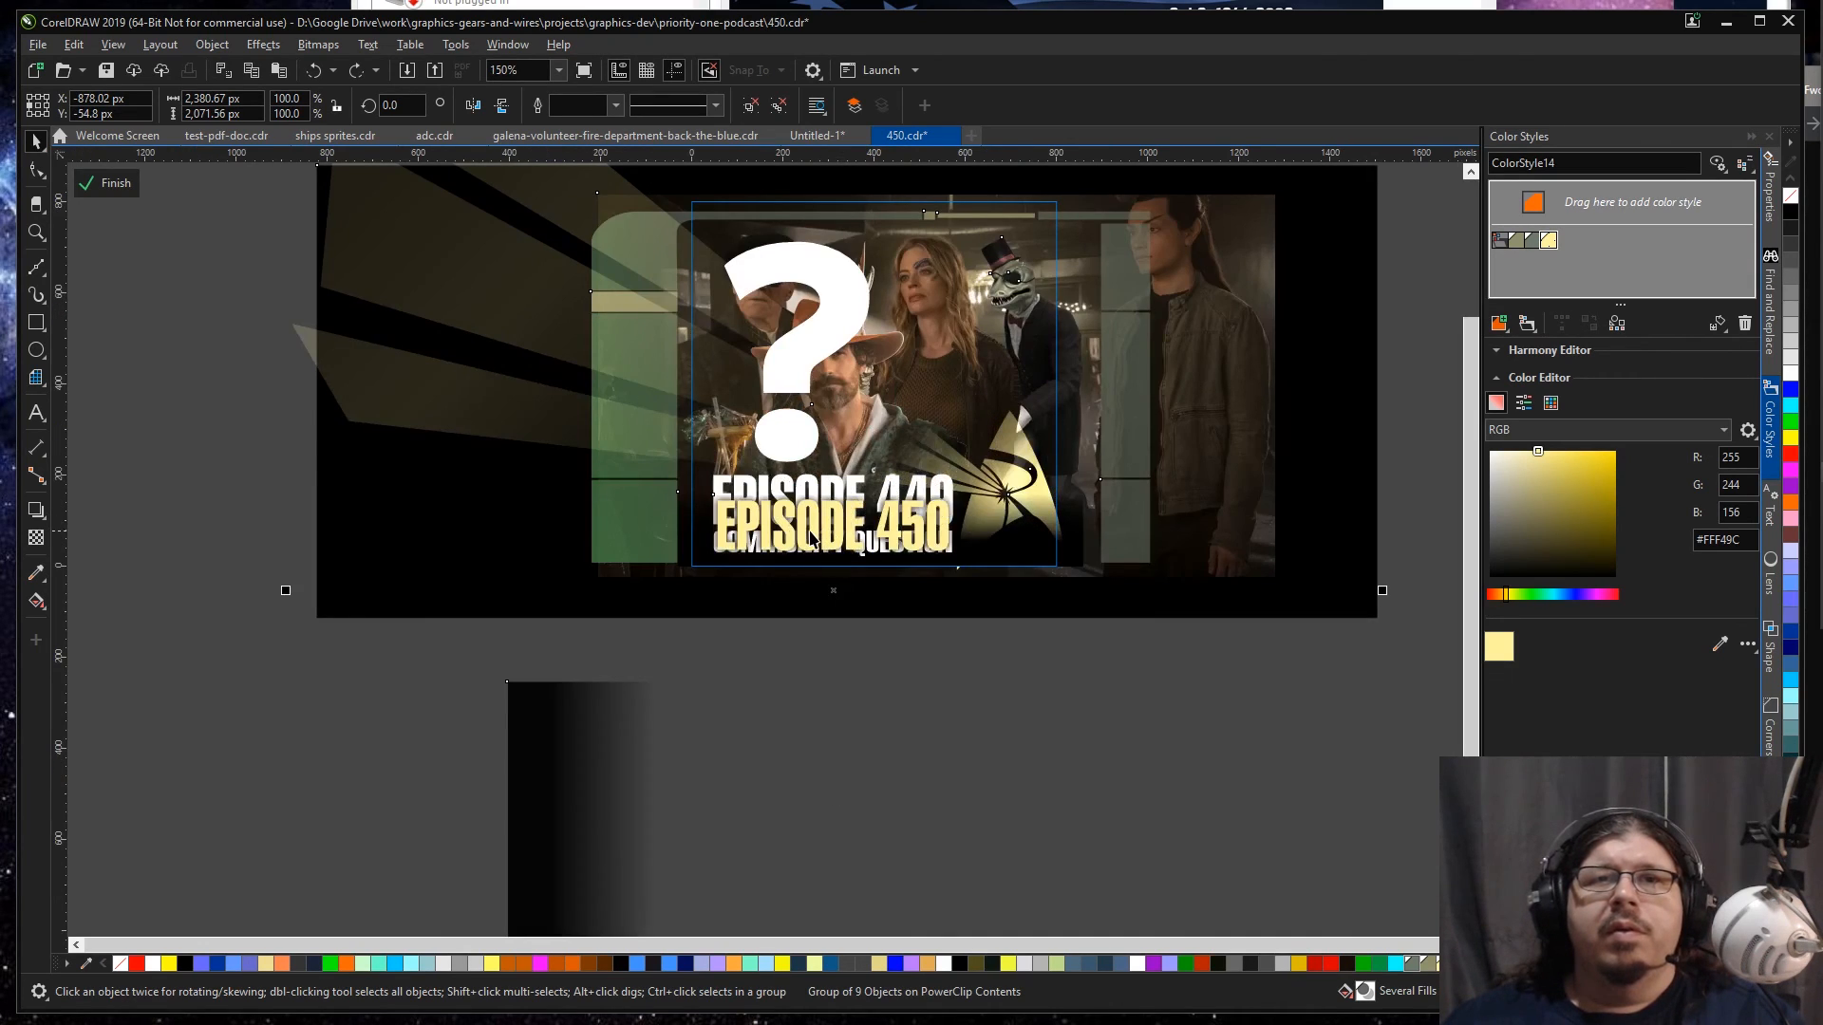
key("Delete")
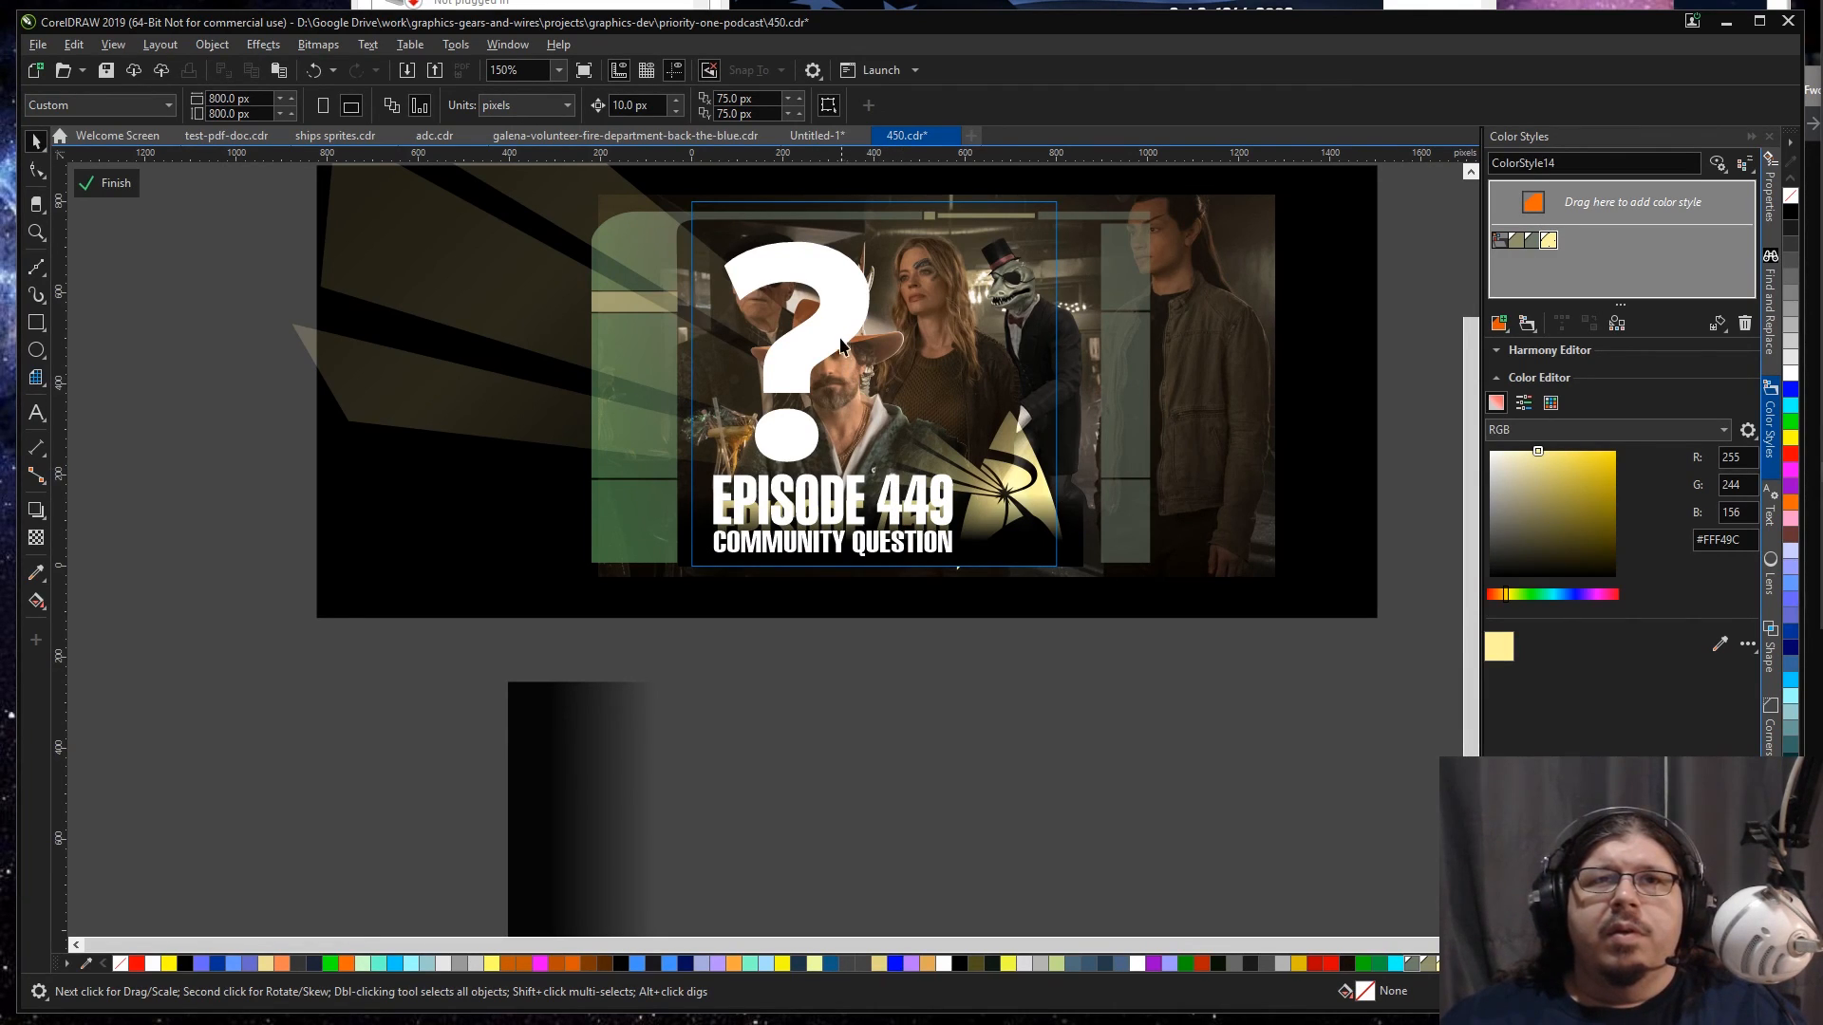
left_click(1181, 353)
left_click_drag(1182, 361, 1300, 340)
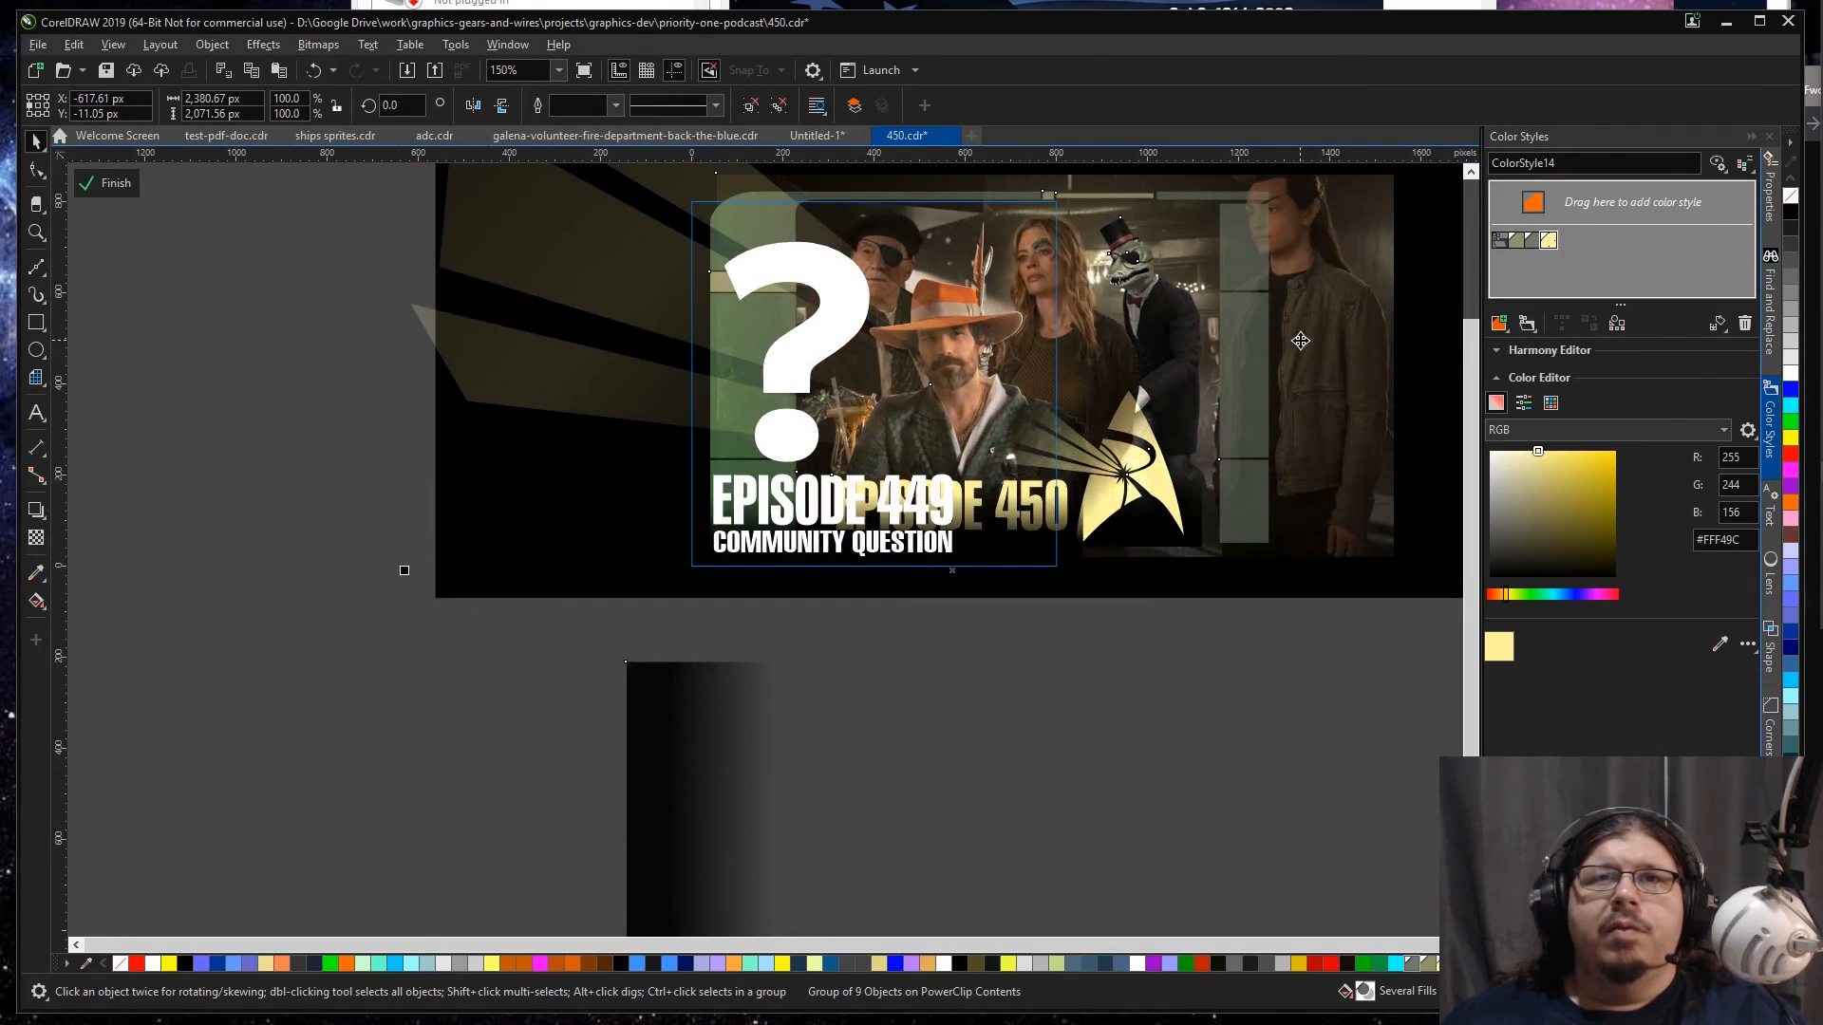
left_click_drag(404, 569, 436, 565)
key("ctrl+z")
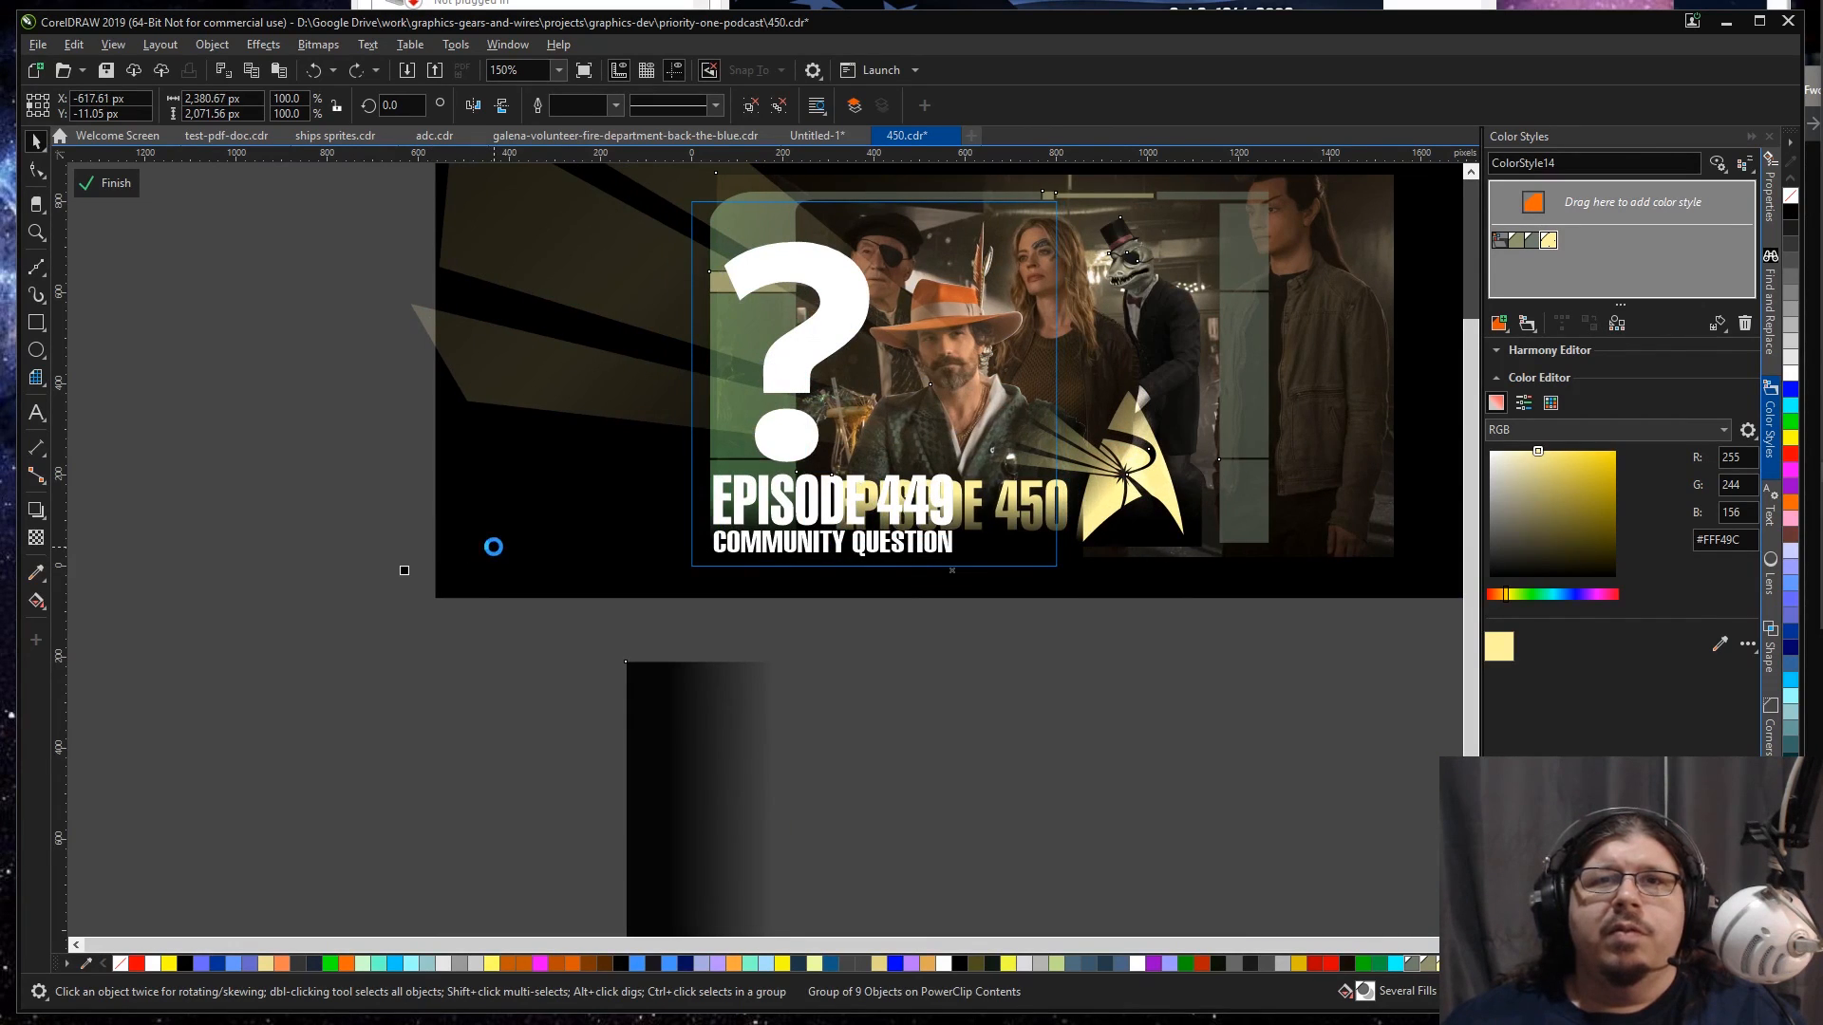
key("ctrl+z")
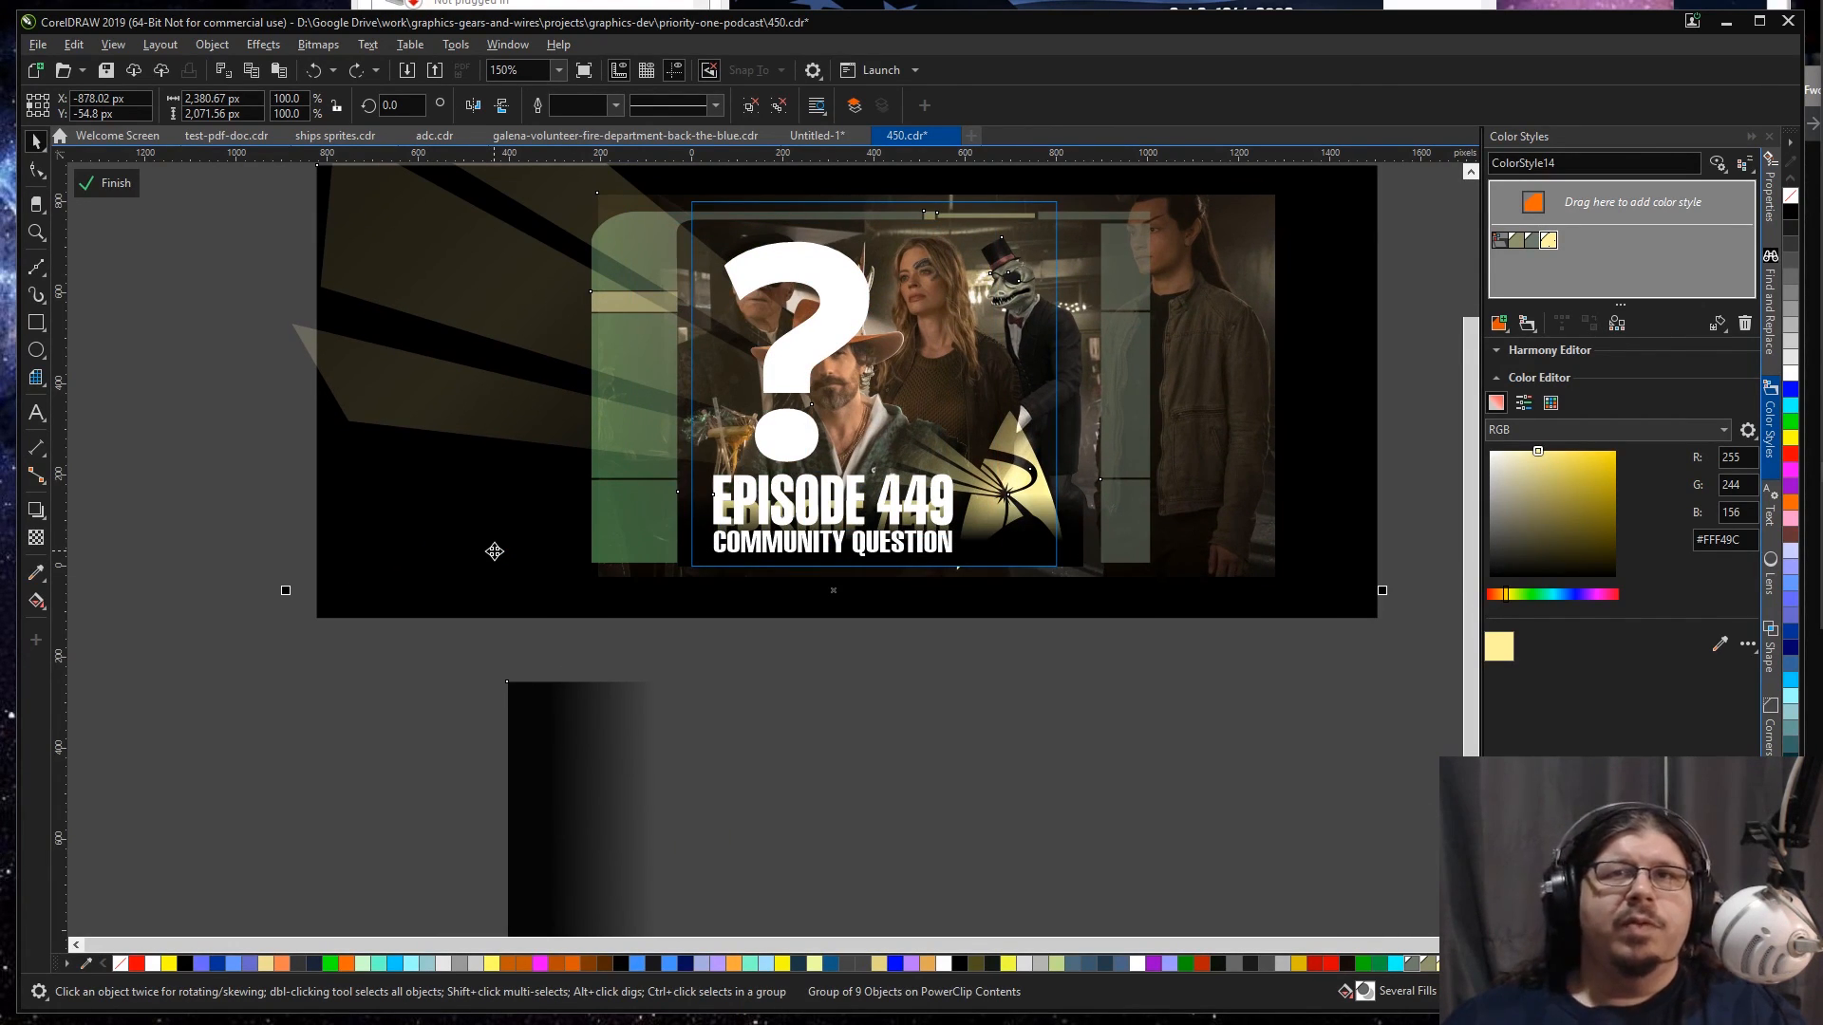
Step: Ungroup the pasted artwork and shrink the bar scene image to about 1,123 px wide, placing it behind the question mark
key("ctrl+u")
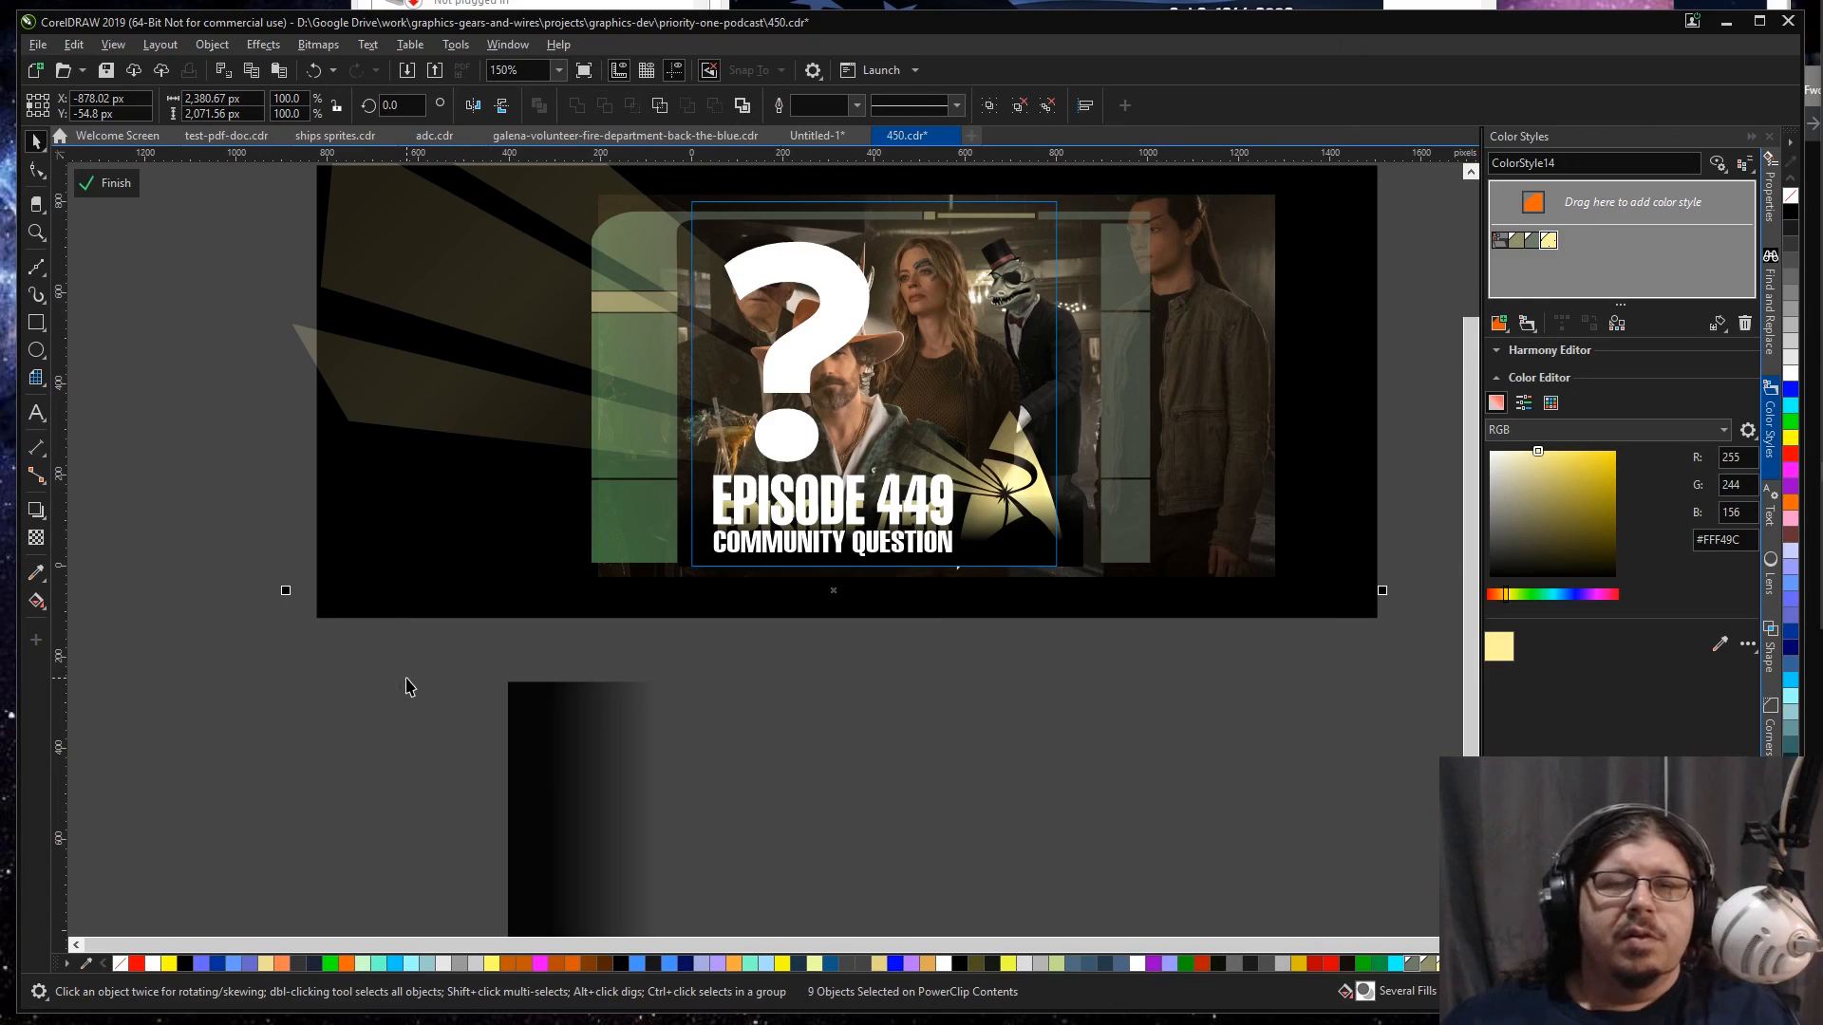
left_click(408, 686)
left_click(446, 560)
left_click(1278, 478)
left_click(1245, 477)
left_click_drag(1207, 488, 1283, 452)
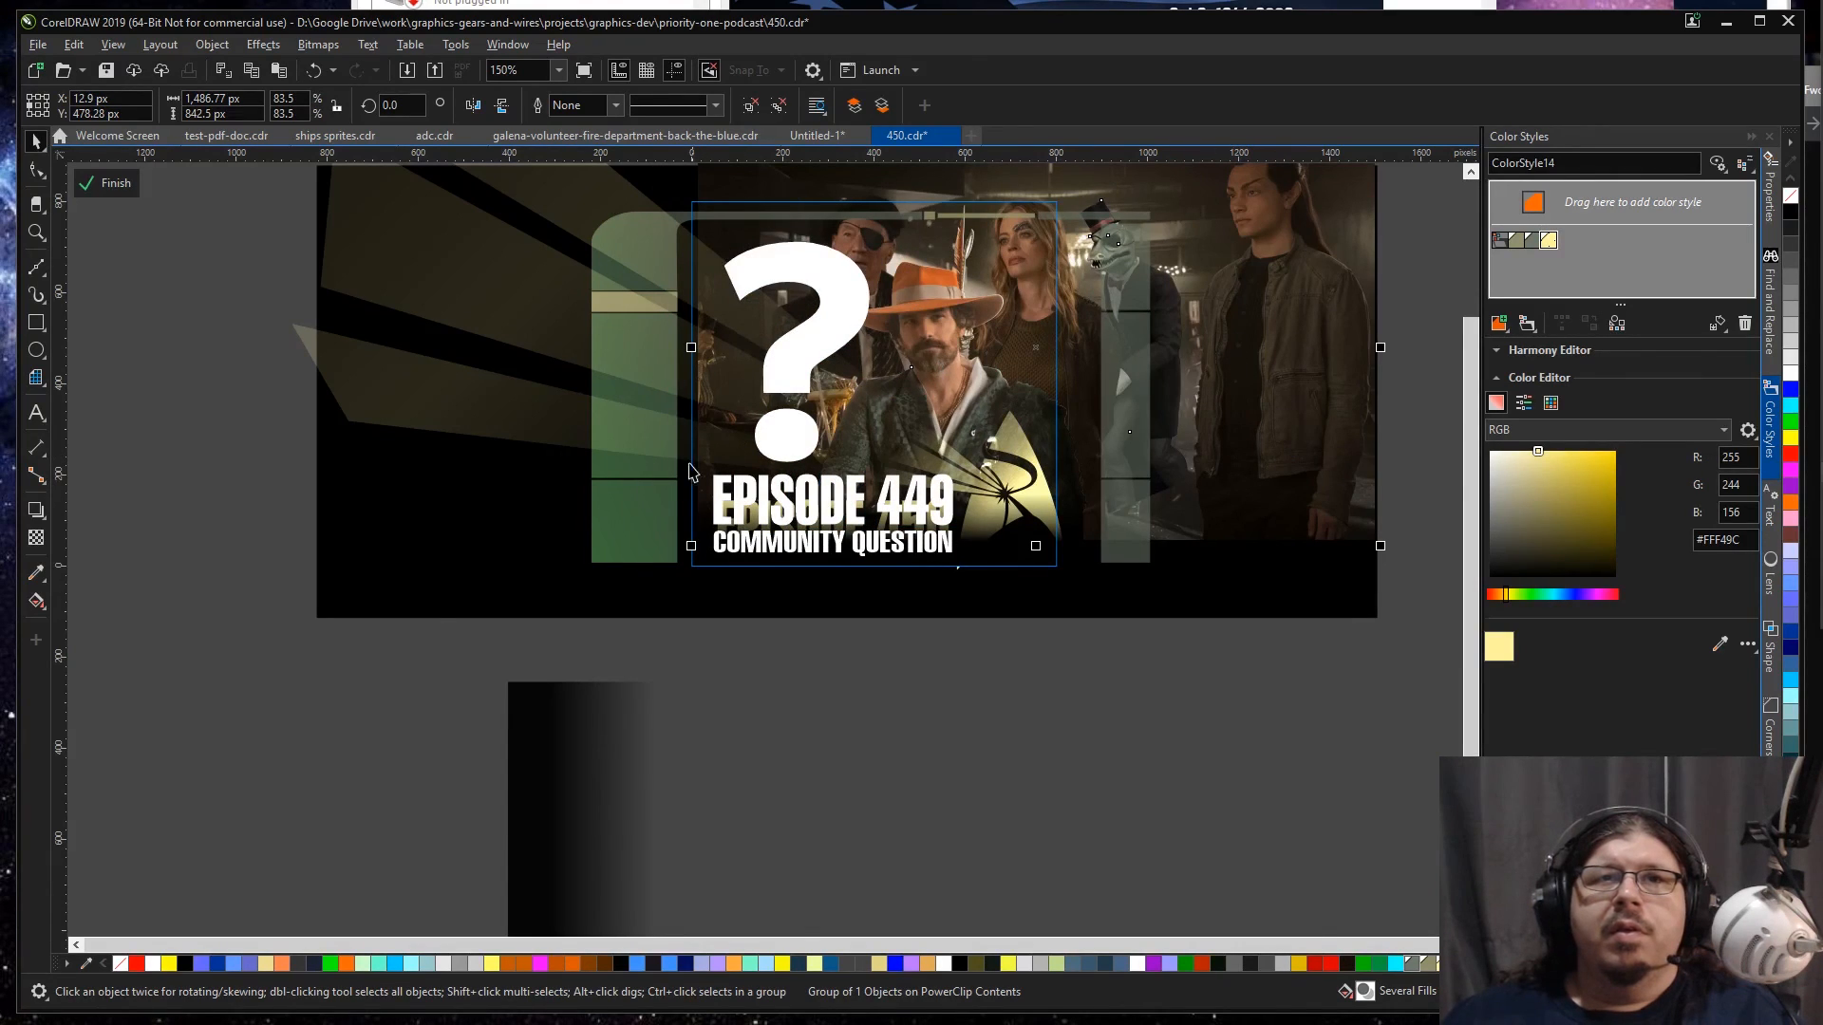
left_click_drag(693, 551, 777, 500)
mouse_move(1224, 367)
left_mouse_down()
mouse_move(1208, 372)
mouse_move(1233, 393)
left_mouse_up()
left_click(1236, 378)
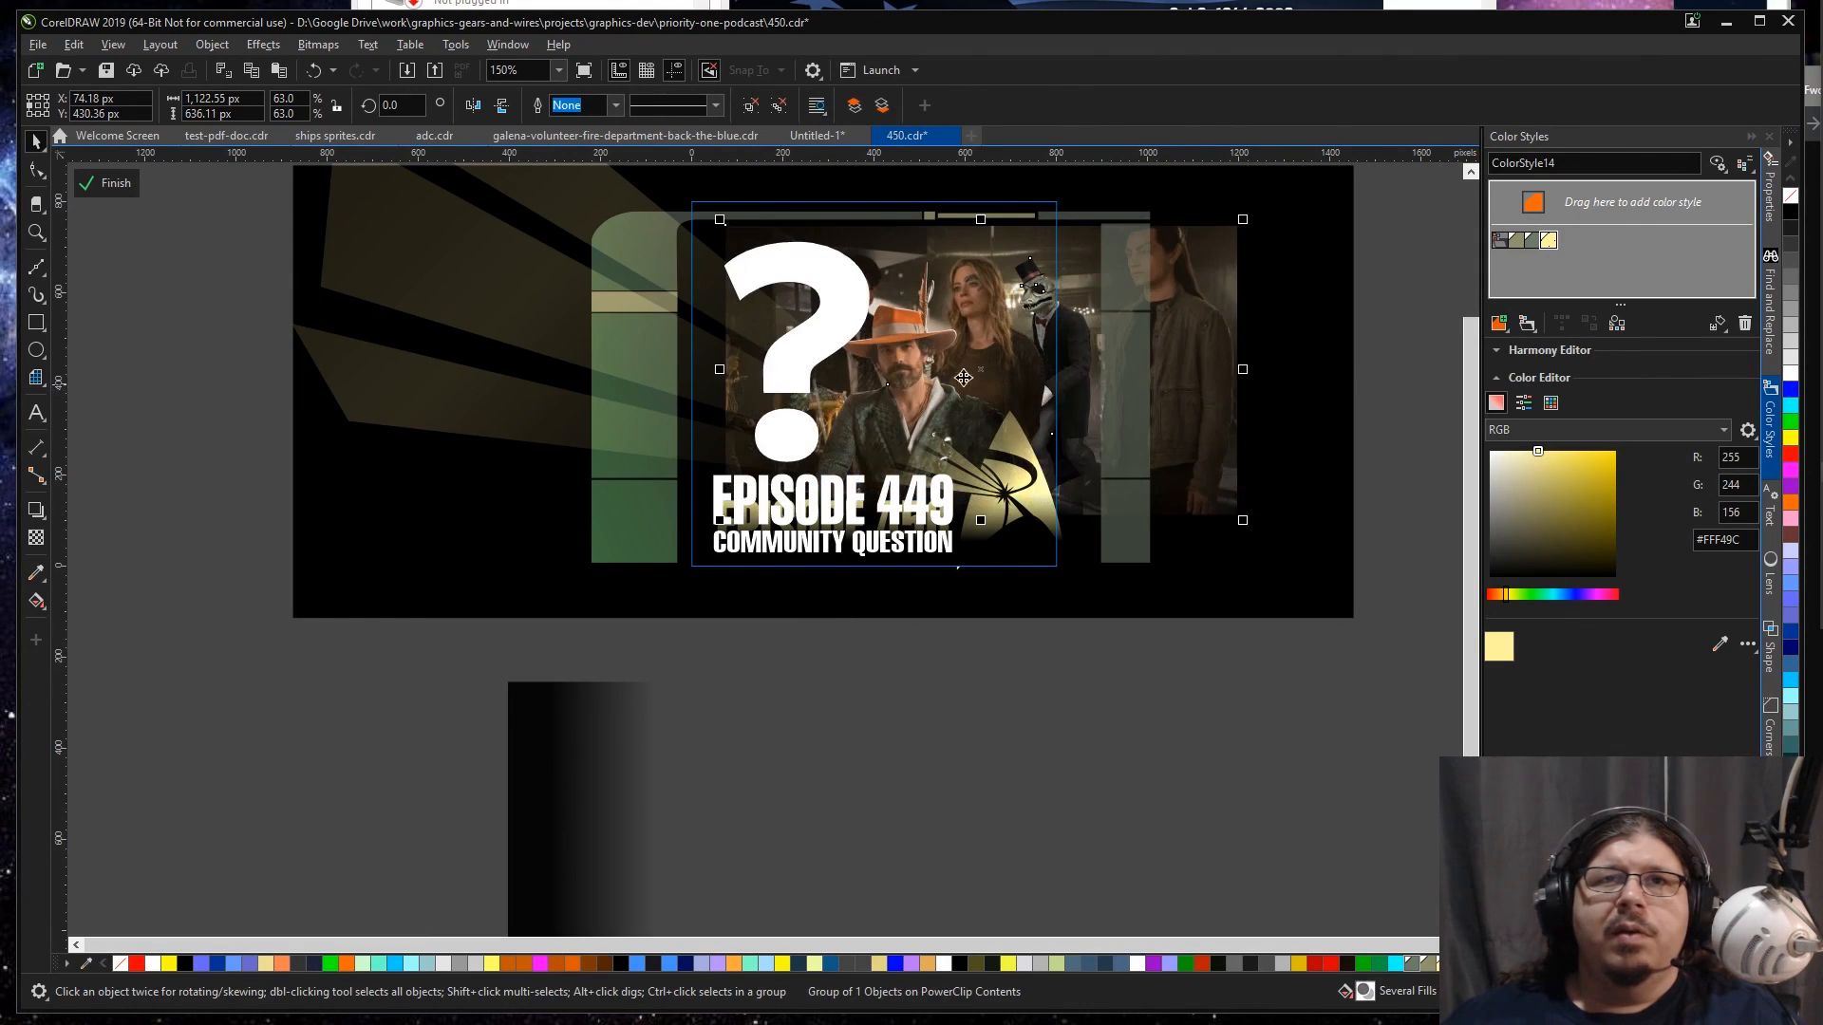
Step: Shrink the question mark to about 144 by 218 px and place it just above the episode text
left_click(836, 297)
left_click_drag(874, 232, 840, 246)
mouse_move(813, 332)
left_mouse_down()
mouse_move(817, 308)
mouse_move(808, 366)
left_mouse_up()
Step: Move the bar scene up and enlarge it to about 1,191 px wide so it covers the frame's upper part
left_click(1176, 346)
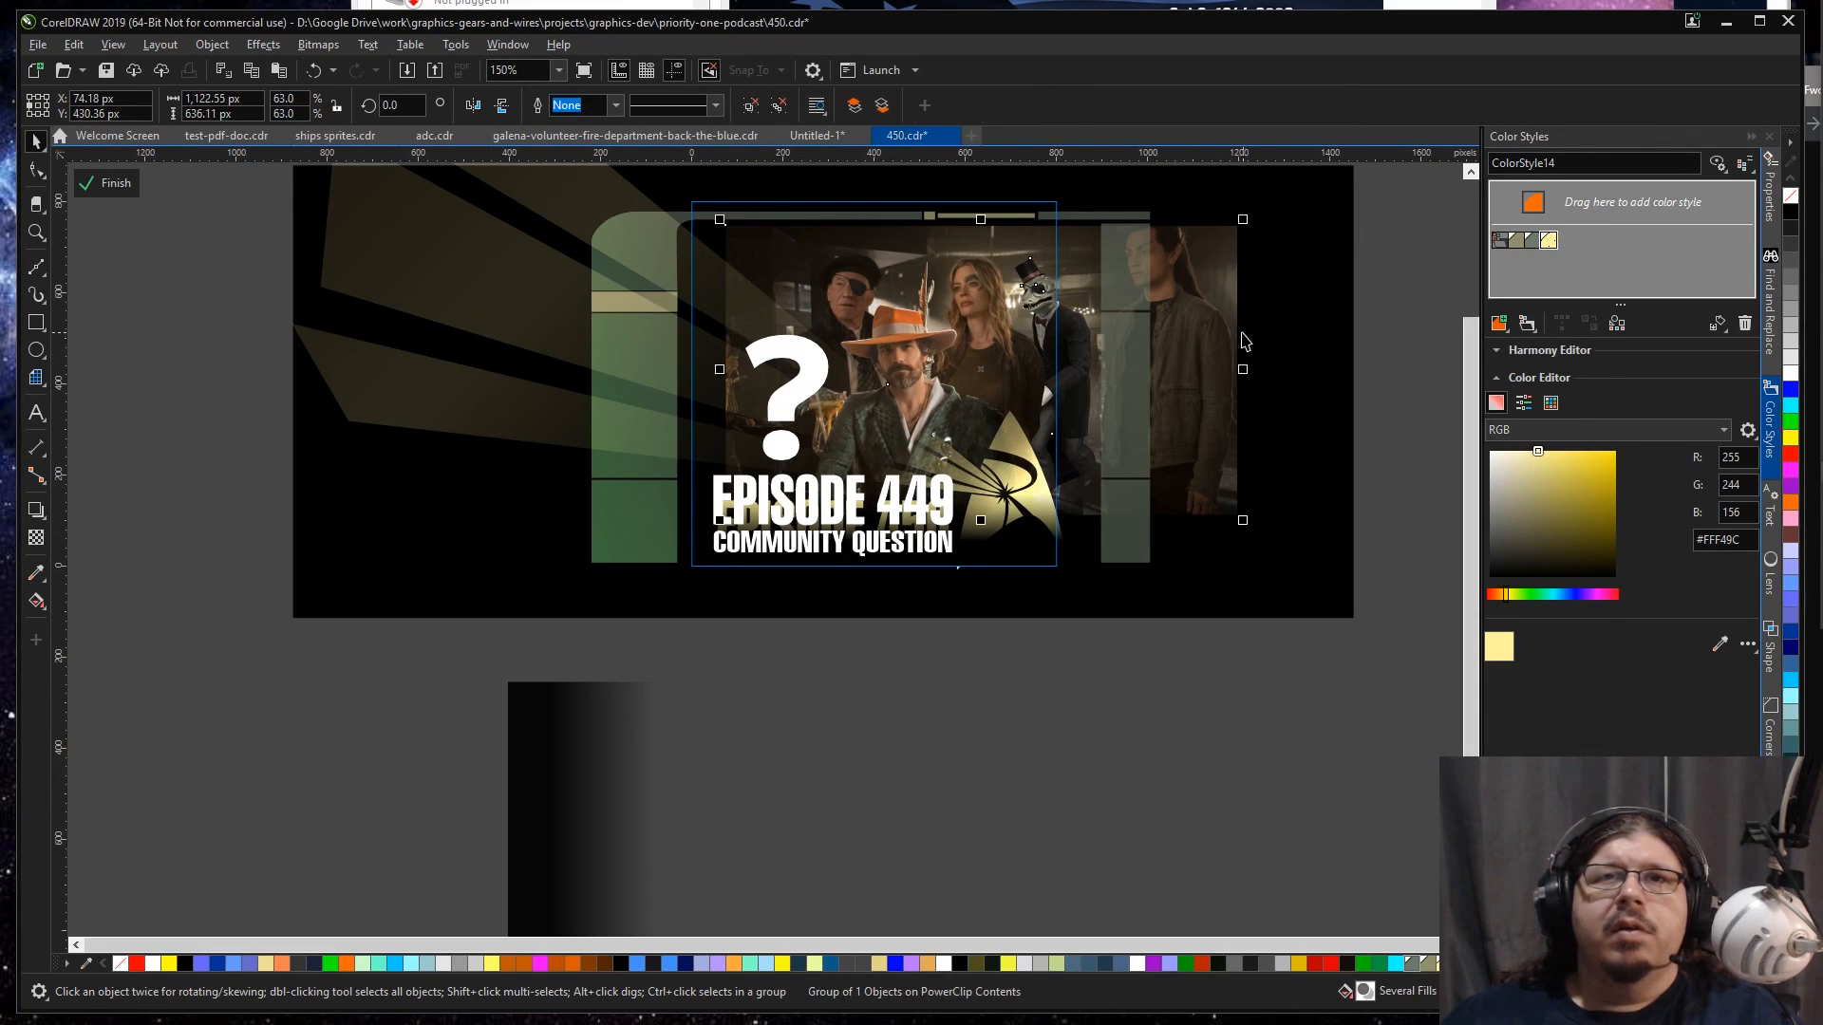
left_click_drag(1225, 335, 1204, 292)
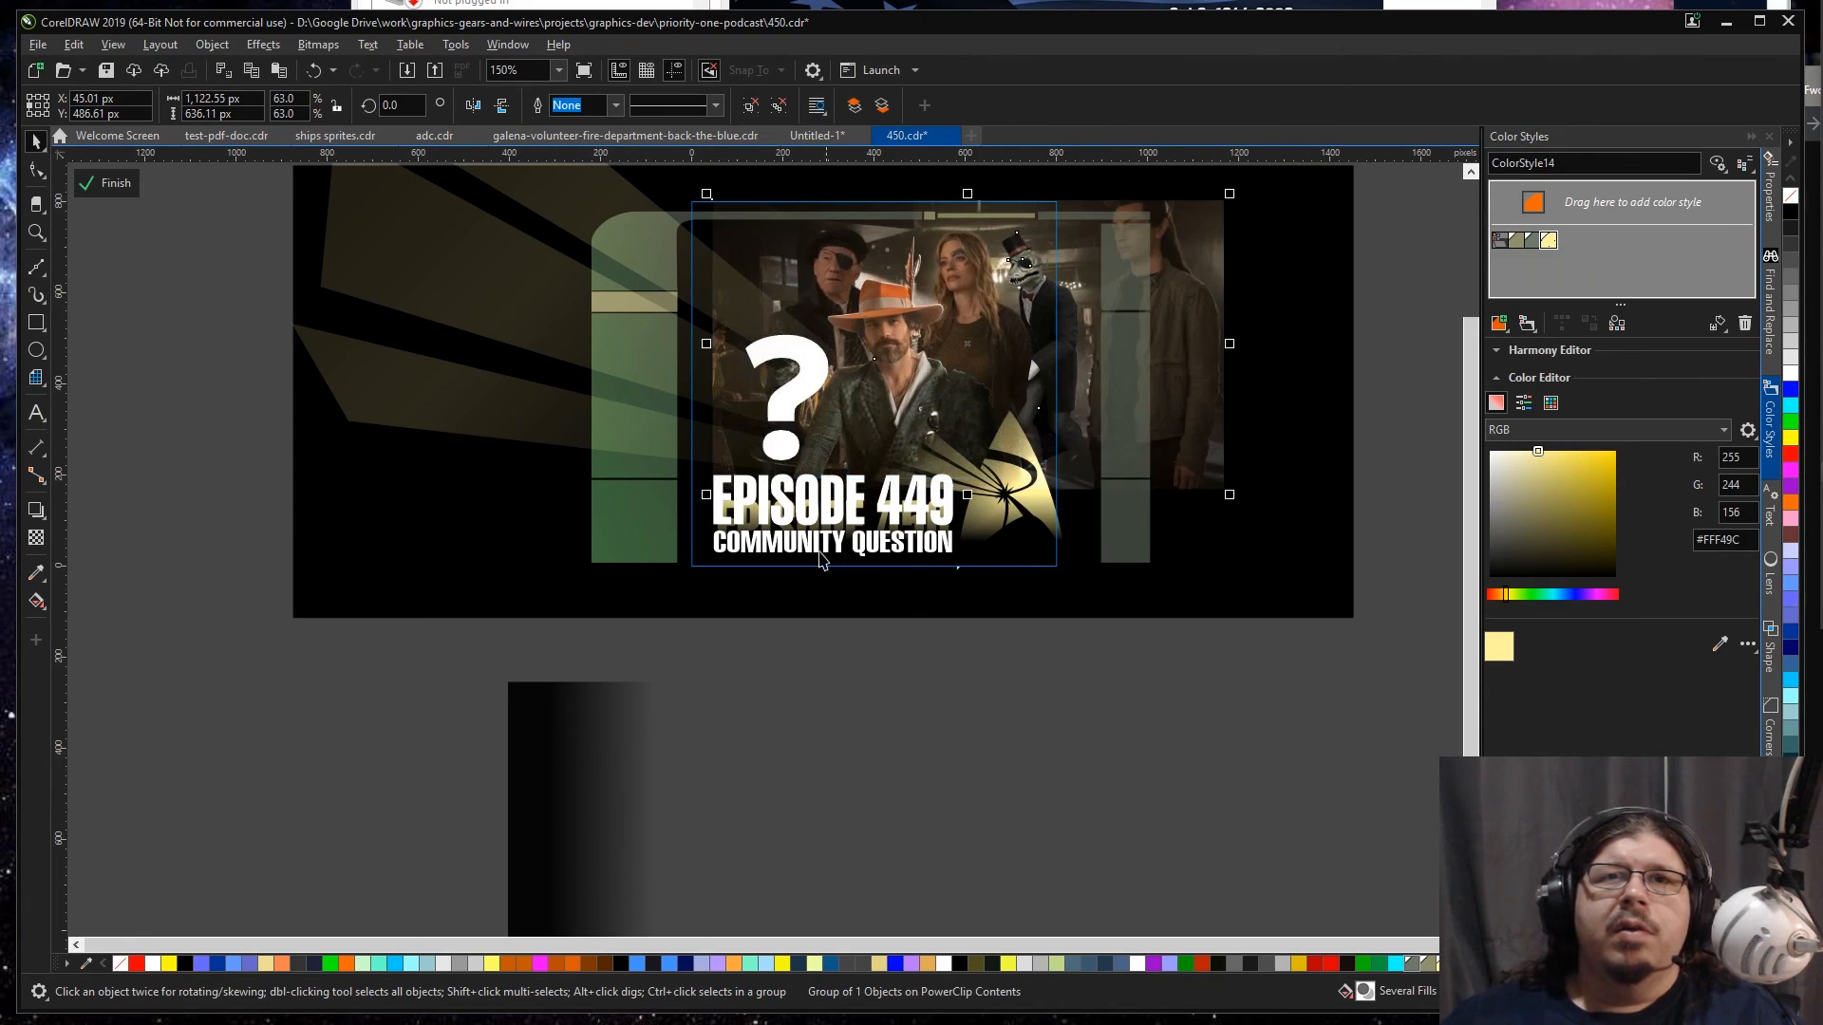
left_click_drag(703, 496, 672, 514)
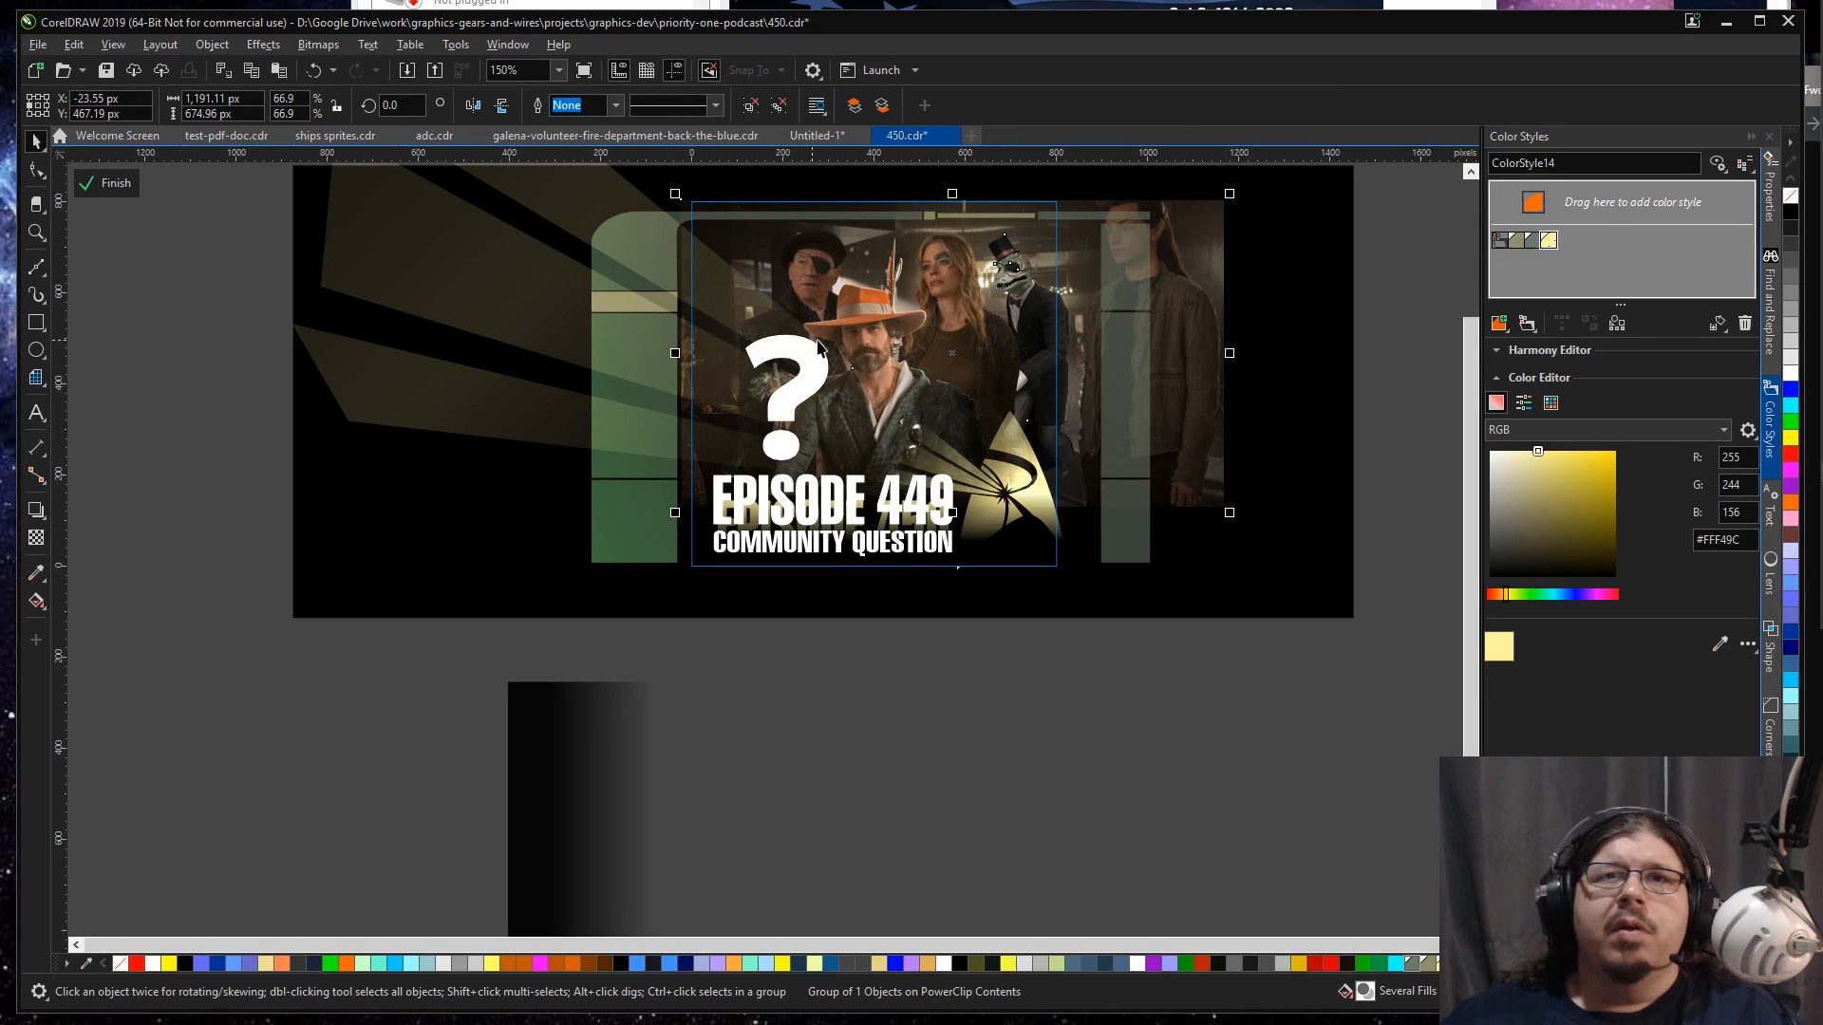
left_click_drag(1188, 313, 1188, 317)
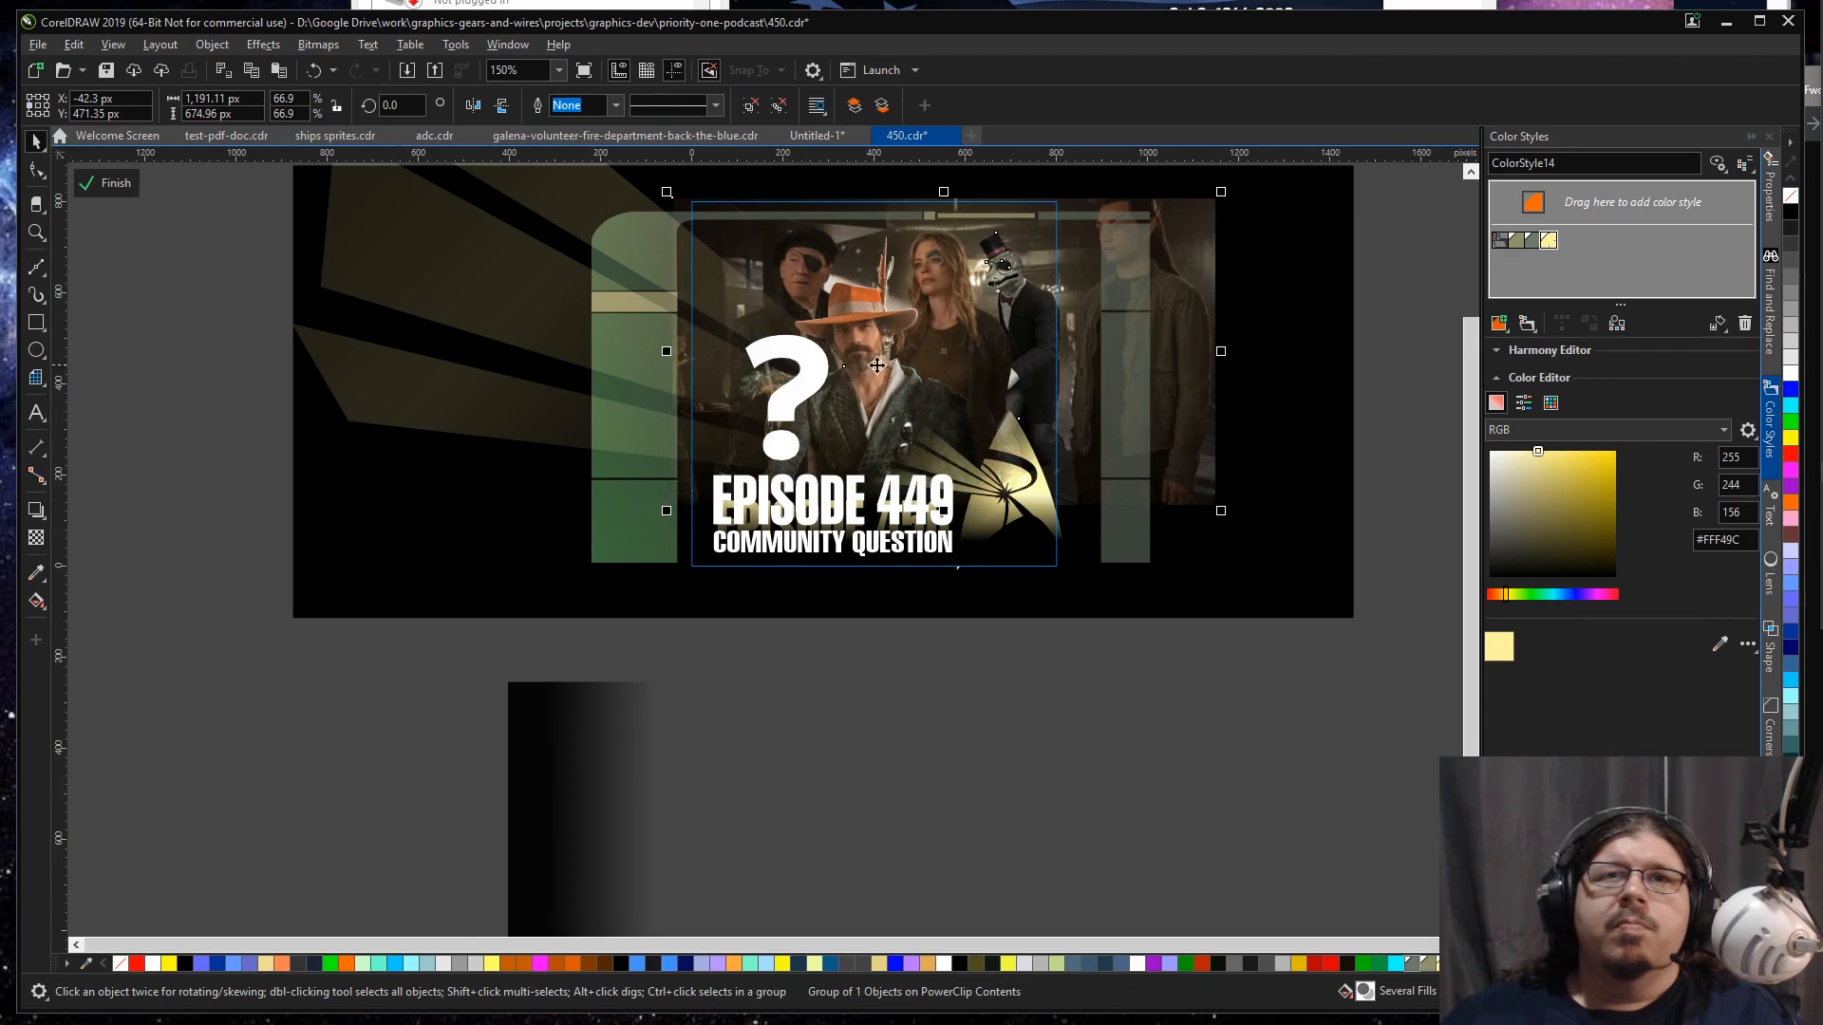
Step: Shift the question mark and the bar scene slightly left so the question mark sits beside the man in the orange hat
left_click(816, 395)
mouse_move(812, 378)
left_mouse_down()
mouse_move(811, 333)
mouse_move(792, 363)
left_mouse_up()
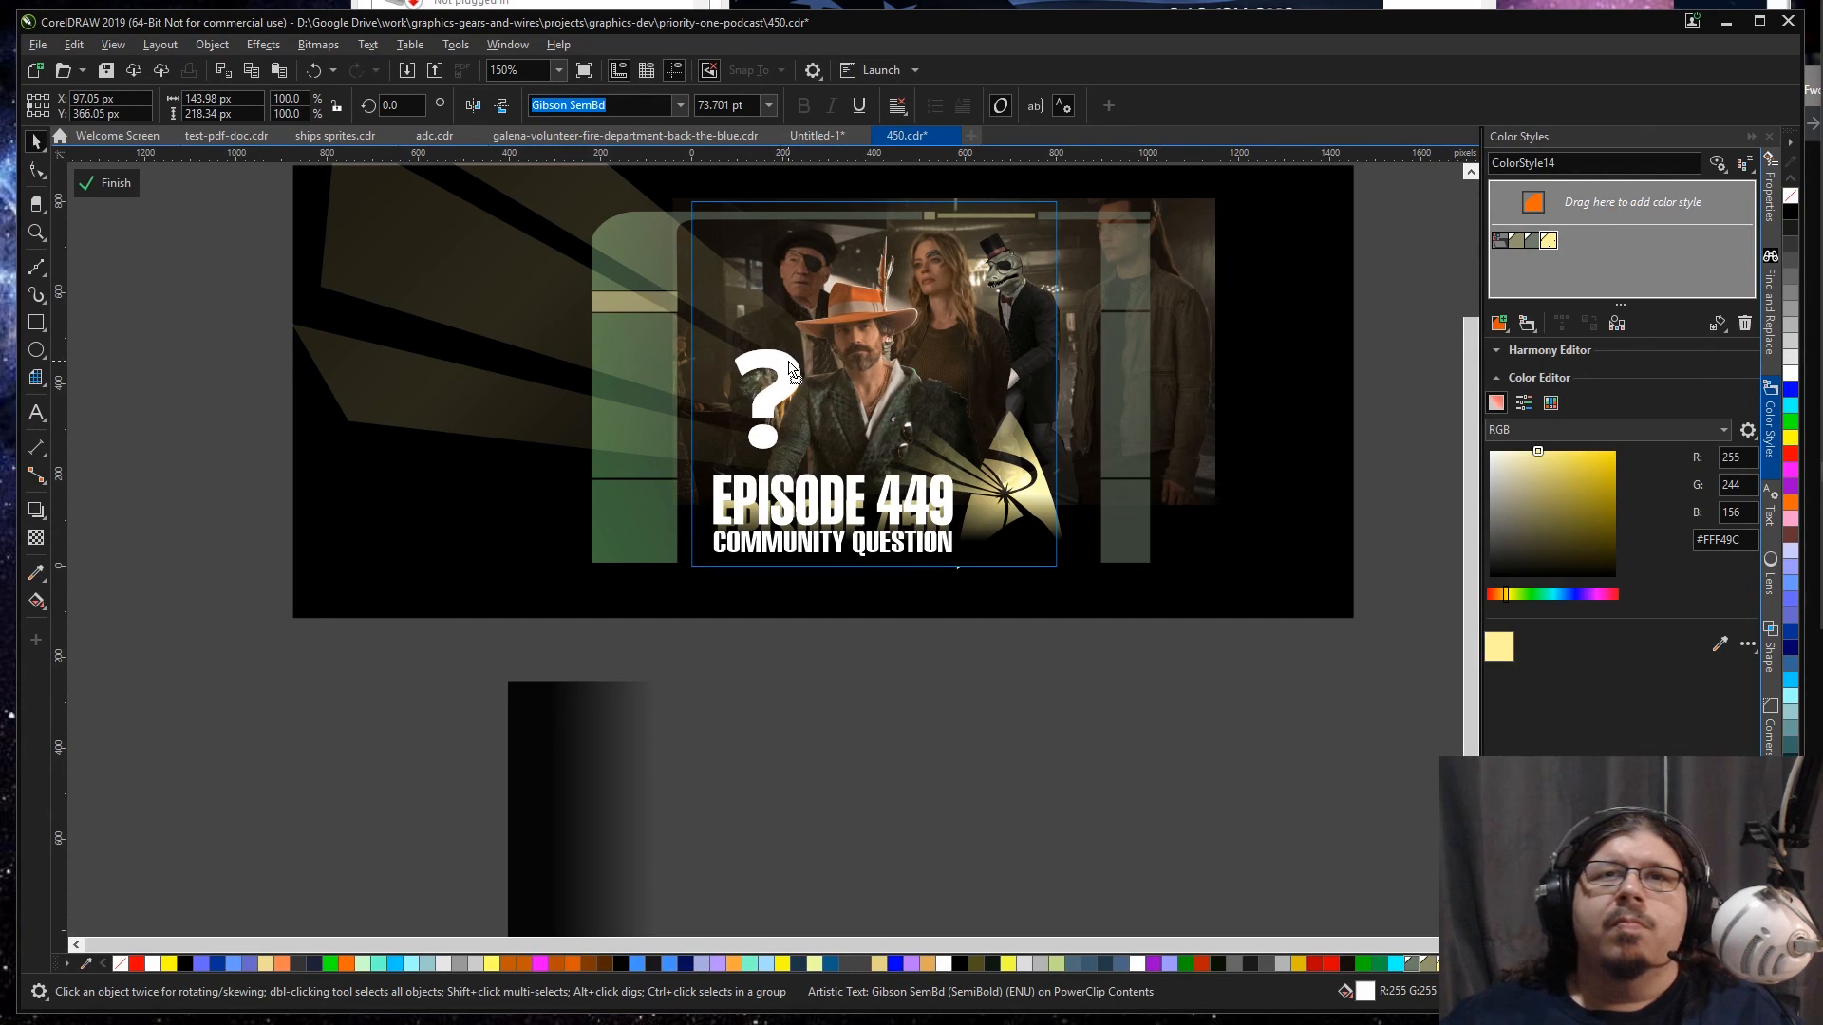
left_click(1194, 369)
left_click_drag(1195, 370, 1188, 362)
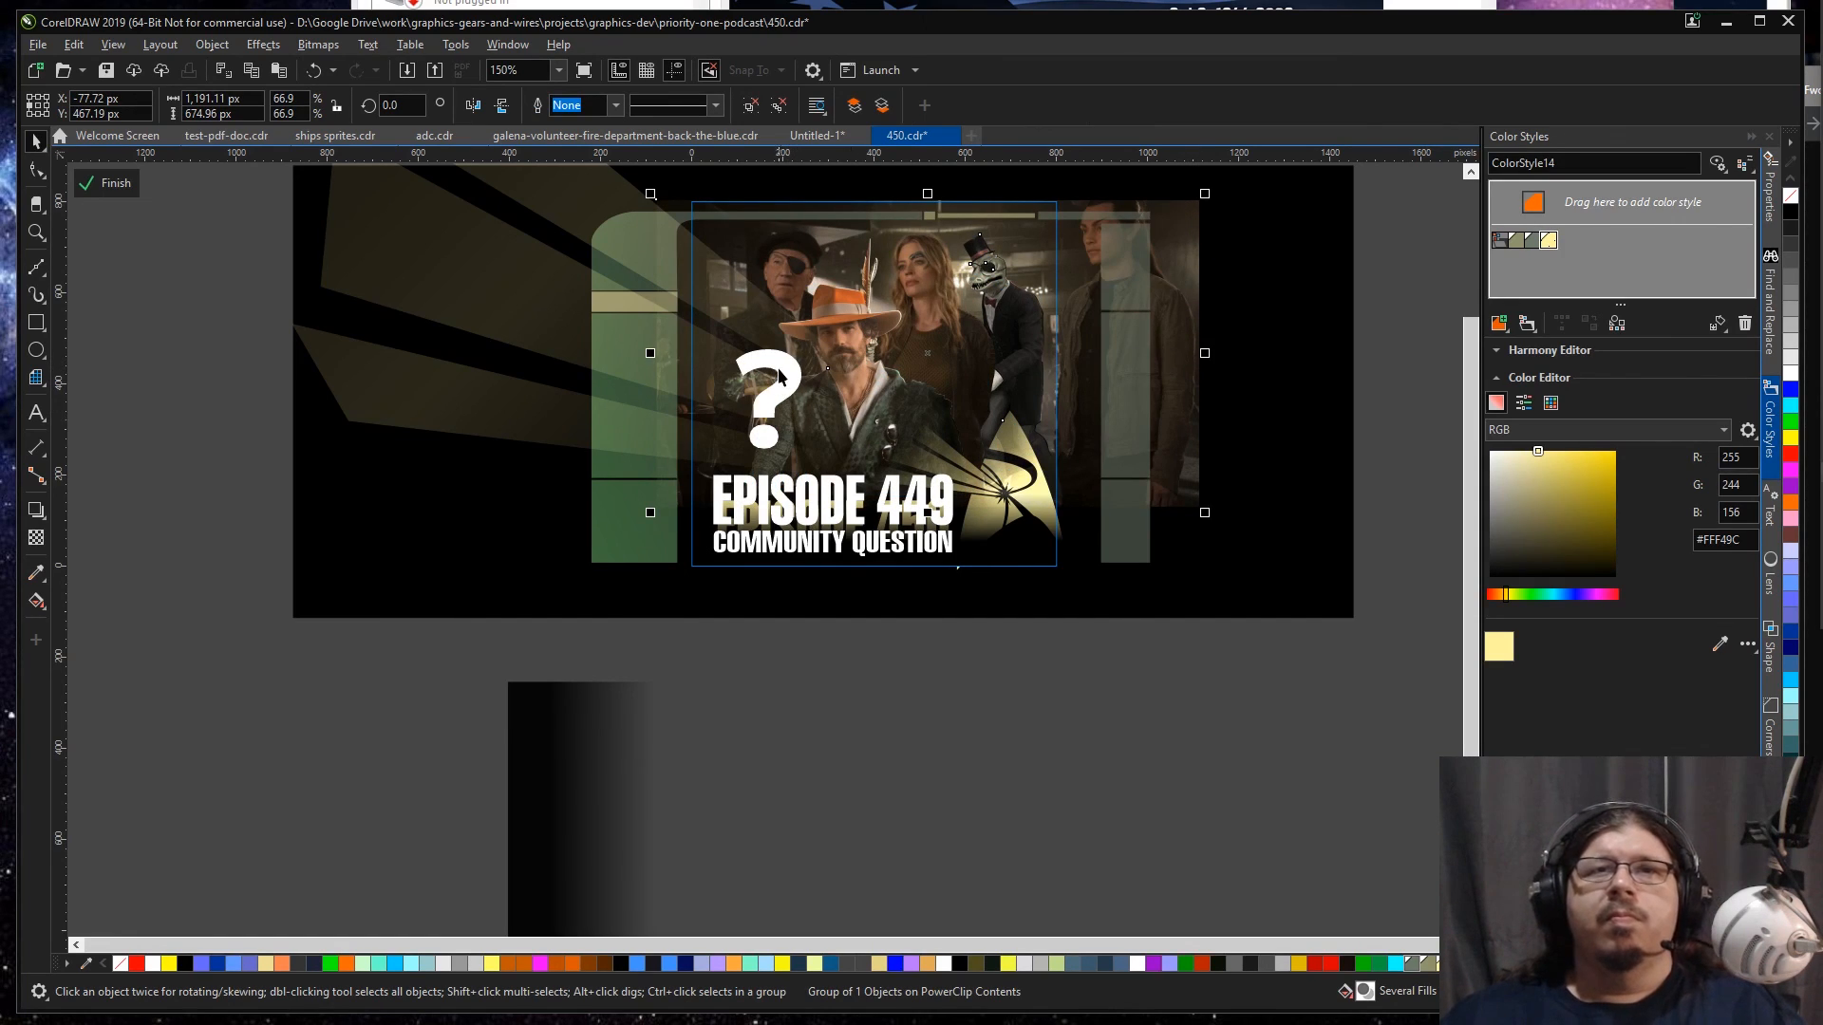
left_click_drag(781, 362, 775, 369)
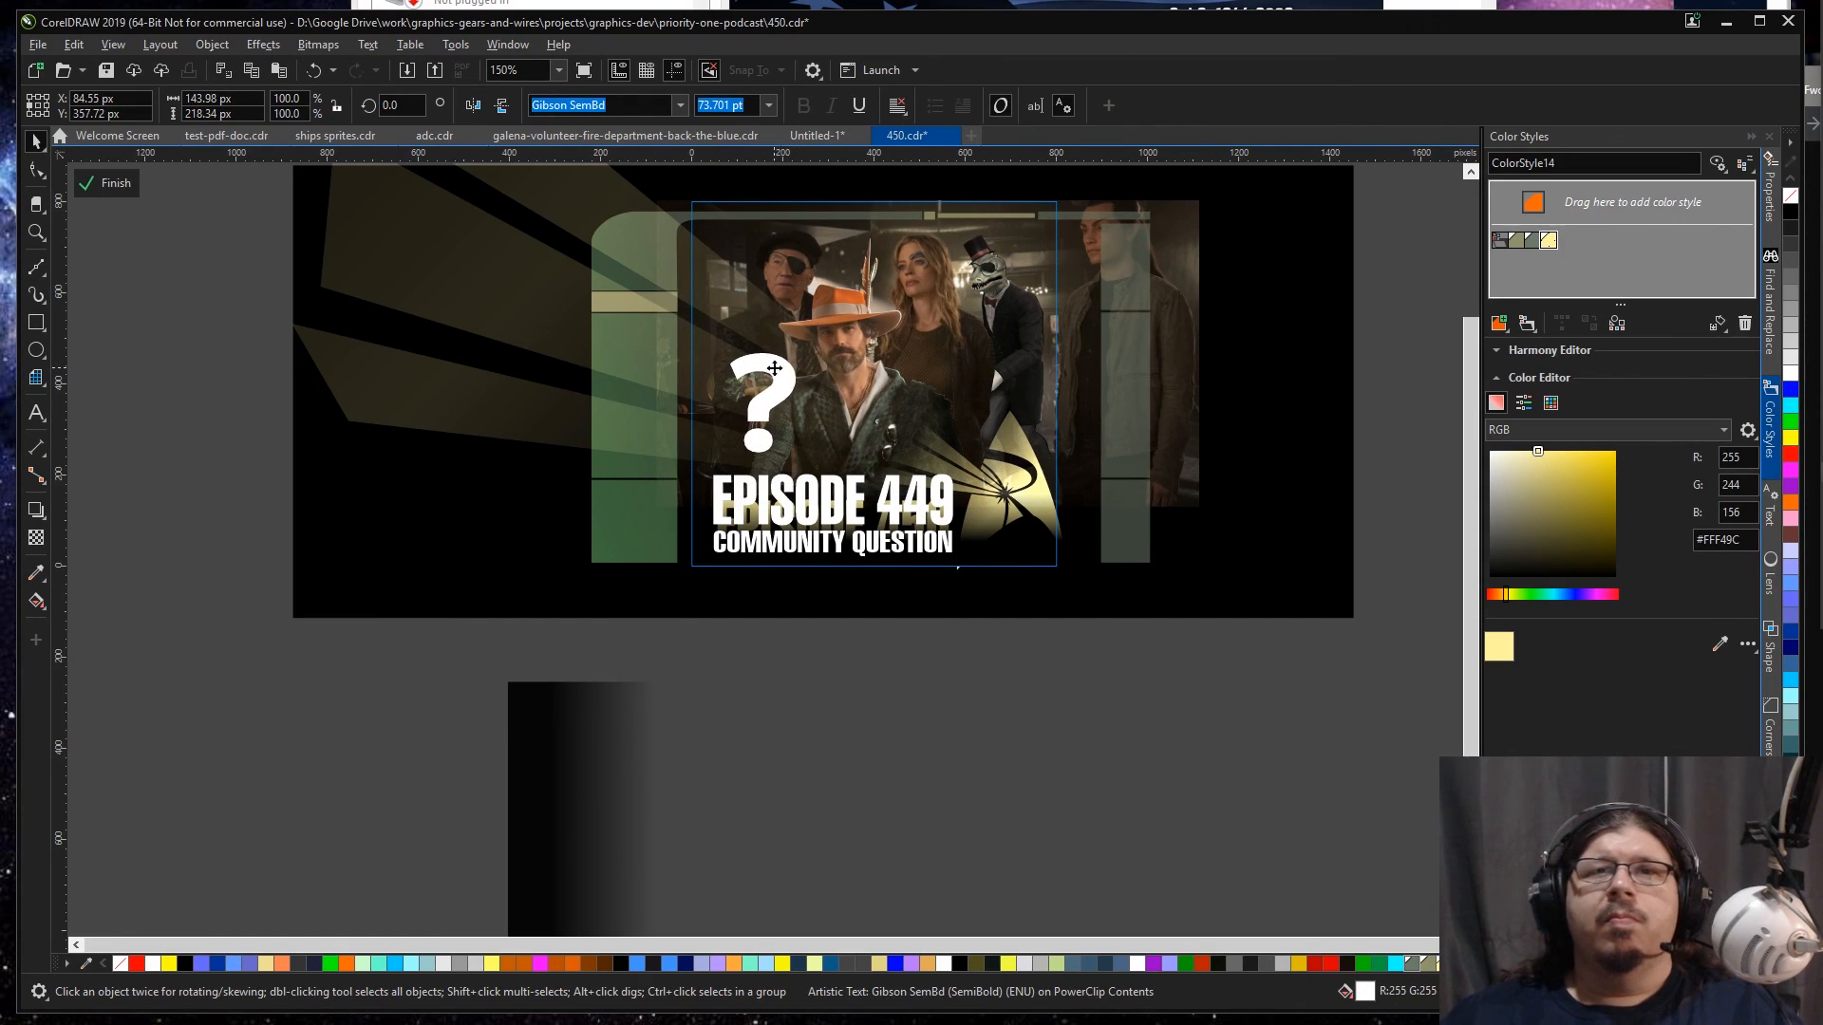
left_click(897, 521)
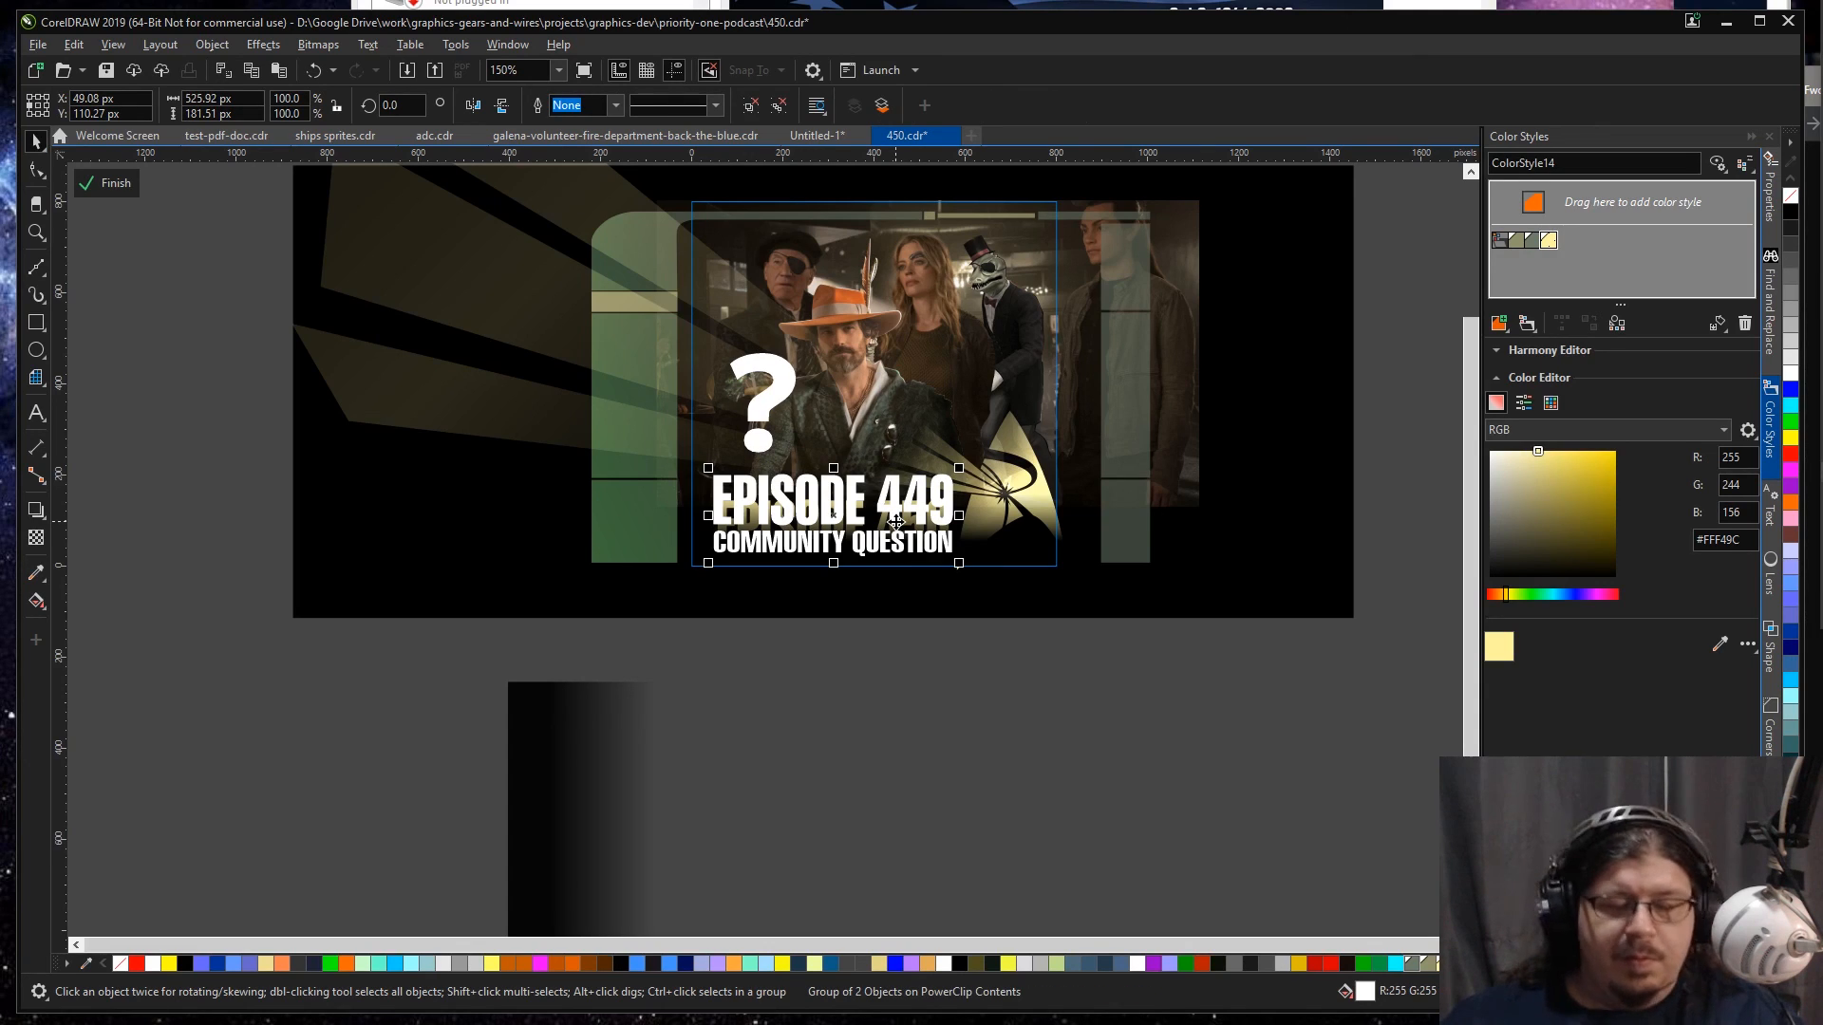
key("Delete")
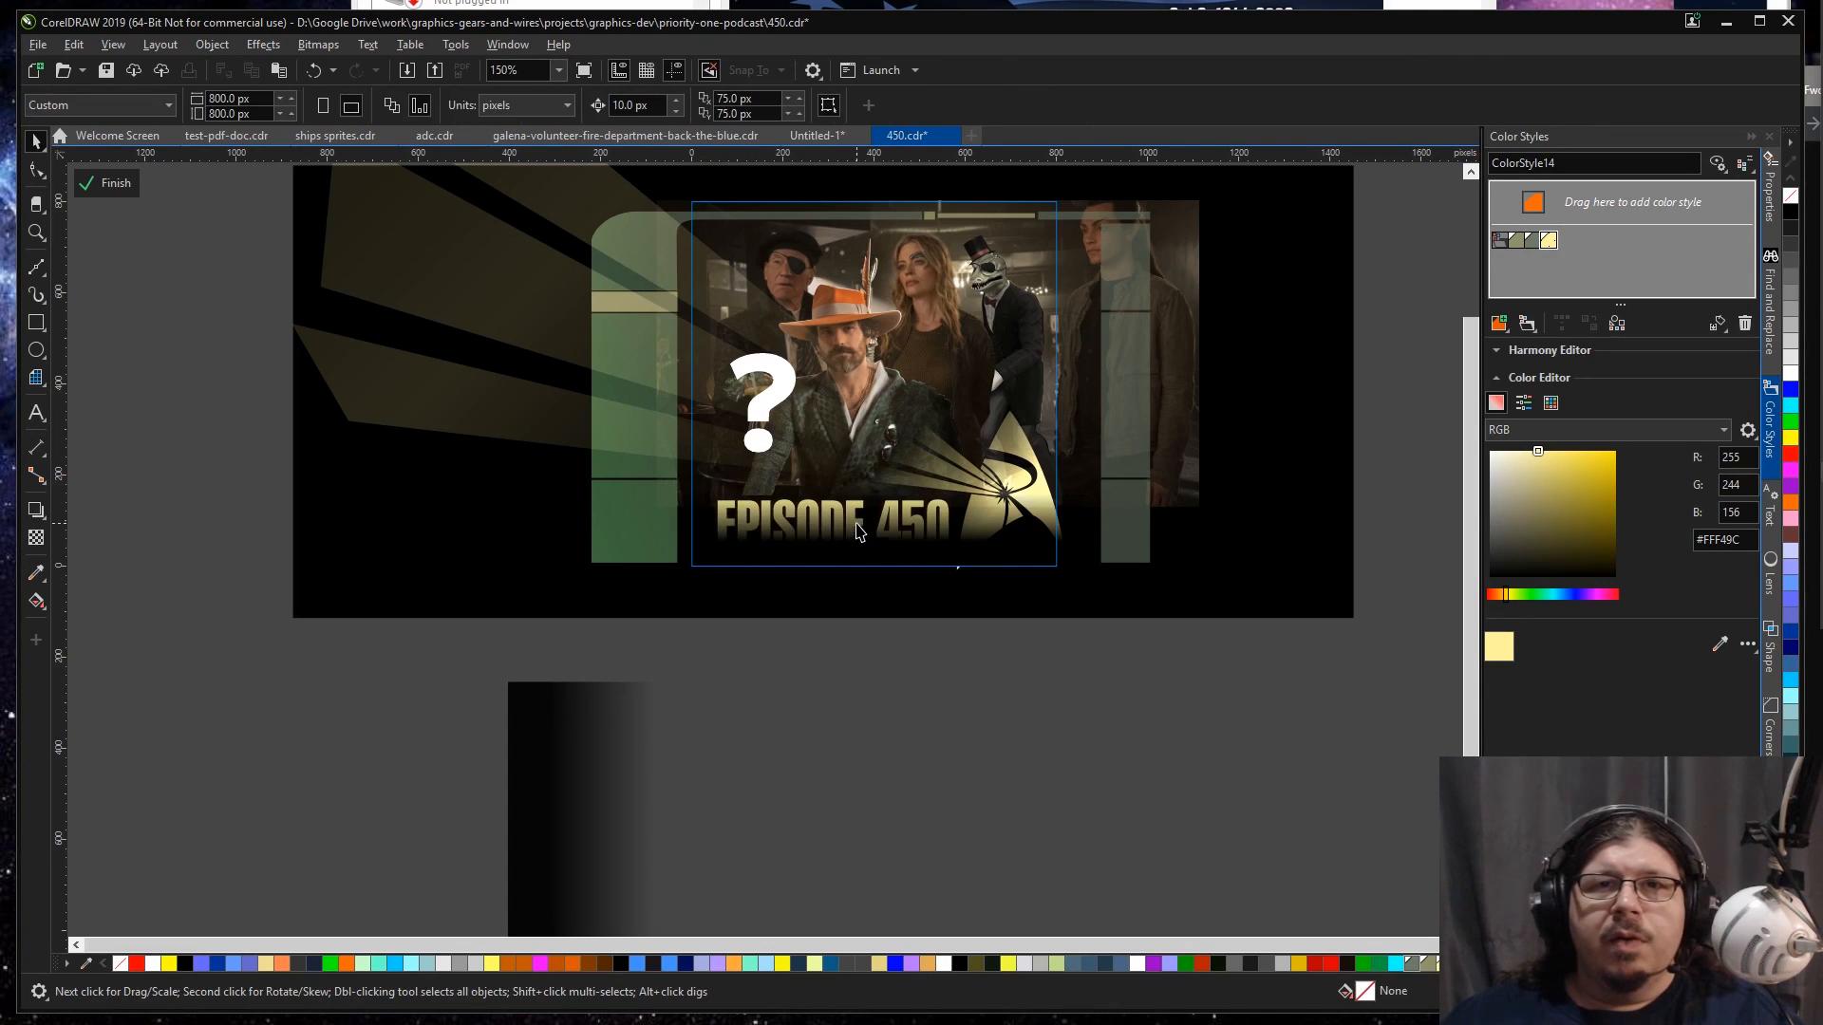
left_click(853, 523)
left_click_drag(853, 523, 836, 707)
key("ctrl+z")
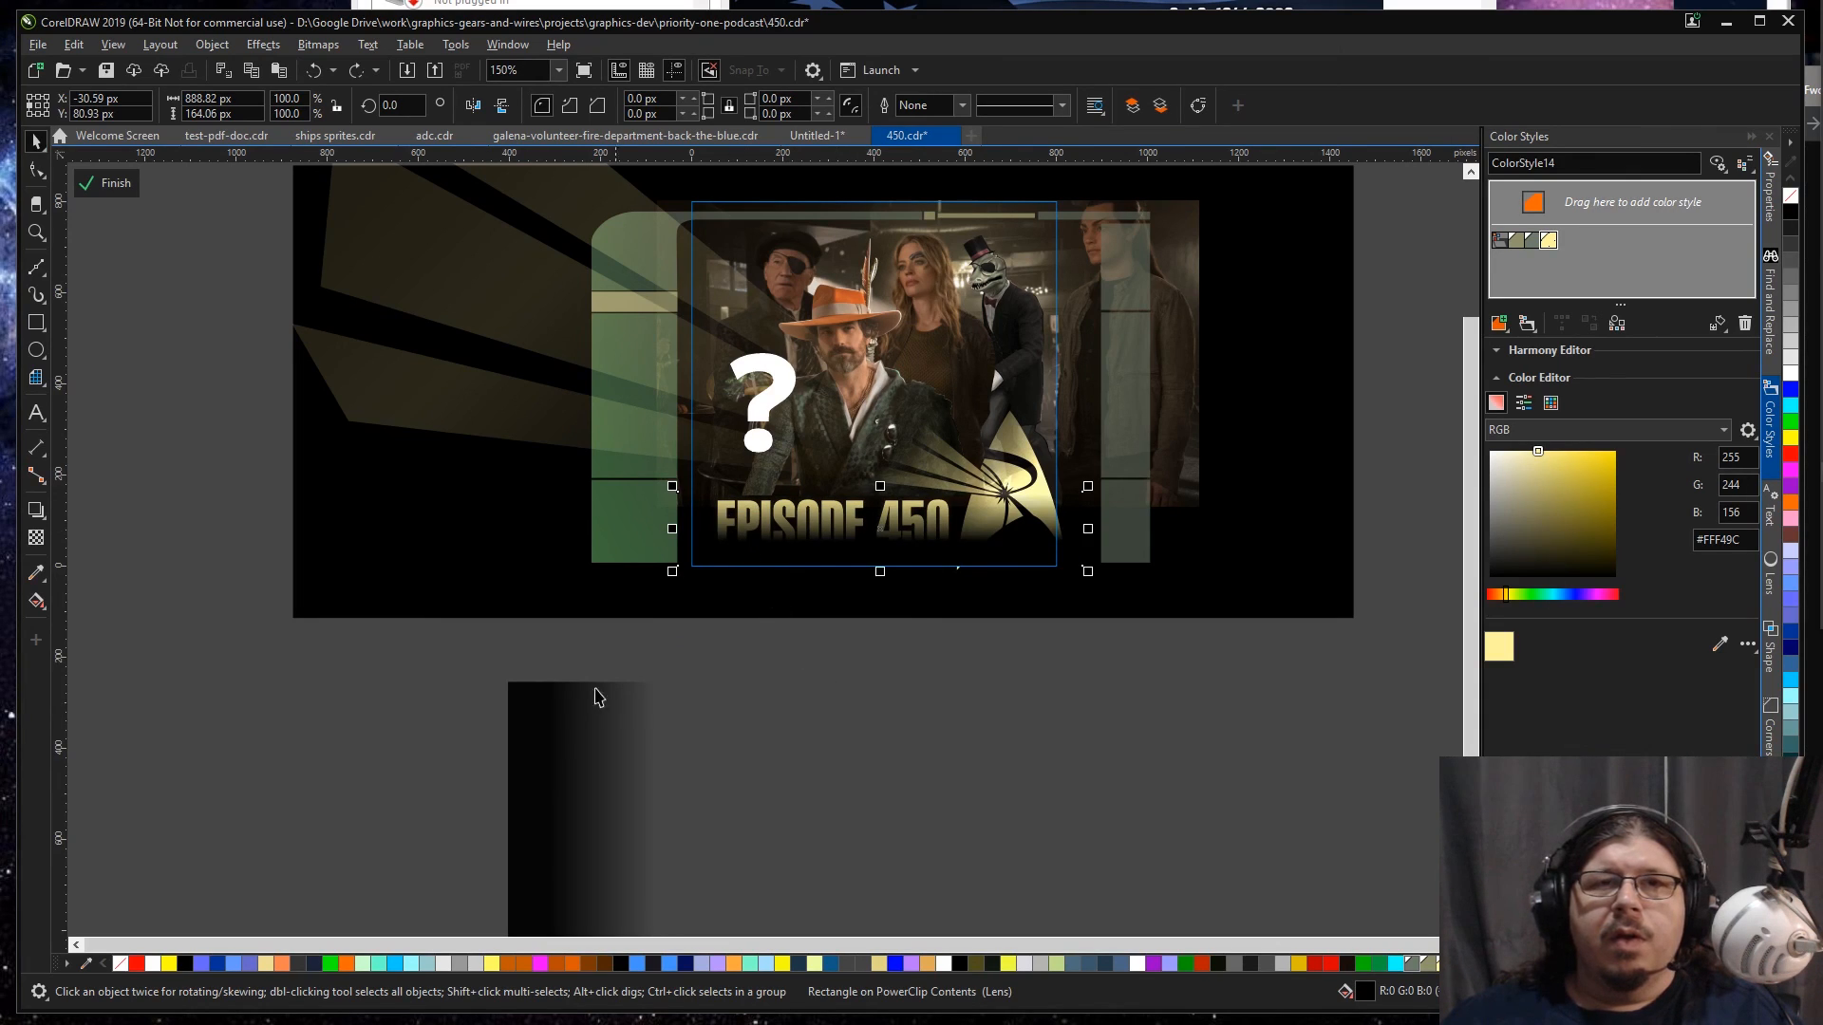
Step: Move the EPISODE 450 title below the frame, copy its pale yellow fill onto the EPISODE 449 COMMUNITY QUESTION text, and delete it
left_click_drag(406, 701, 956, 484)
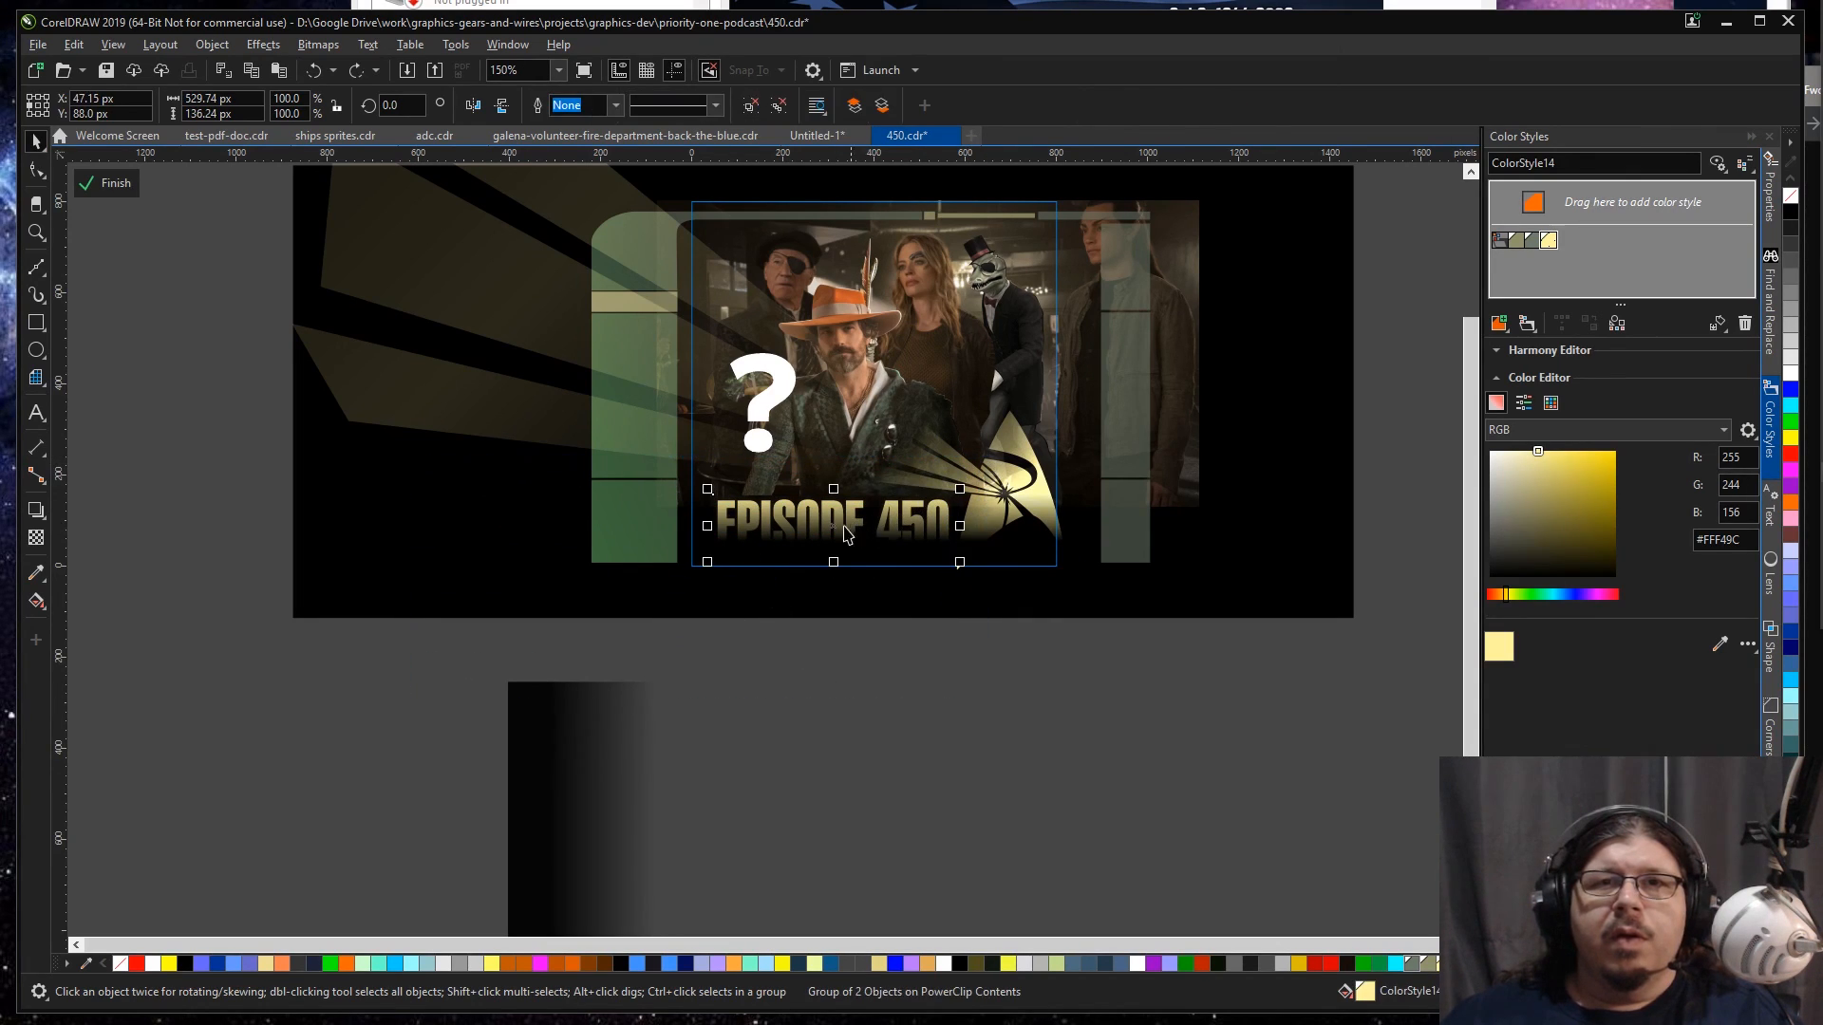
mouse_move(847, 534)
left_mouse_down()
mouse_move(853, 679)
mouse_move(814, 528)
mouse_move(874, 545)
left_mouse_up()
left_click(894, 619)
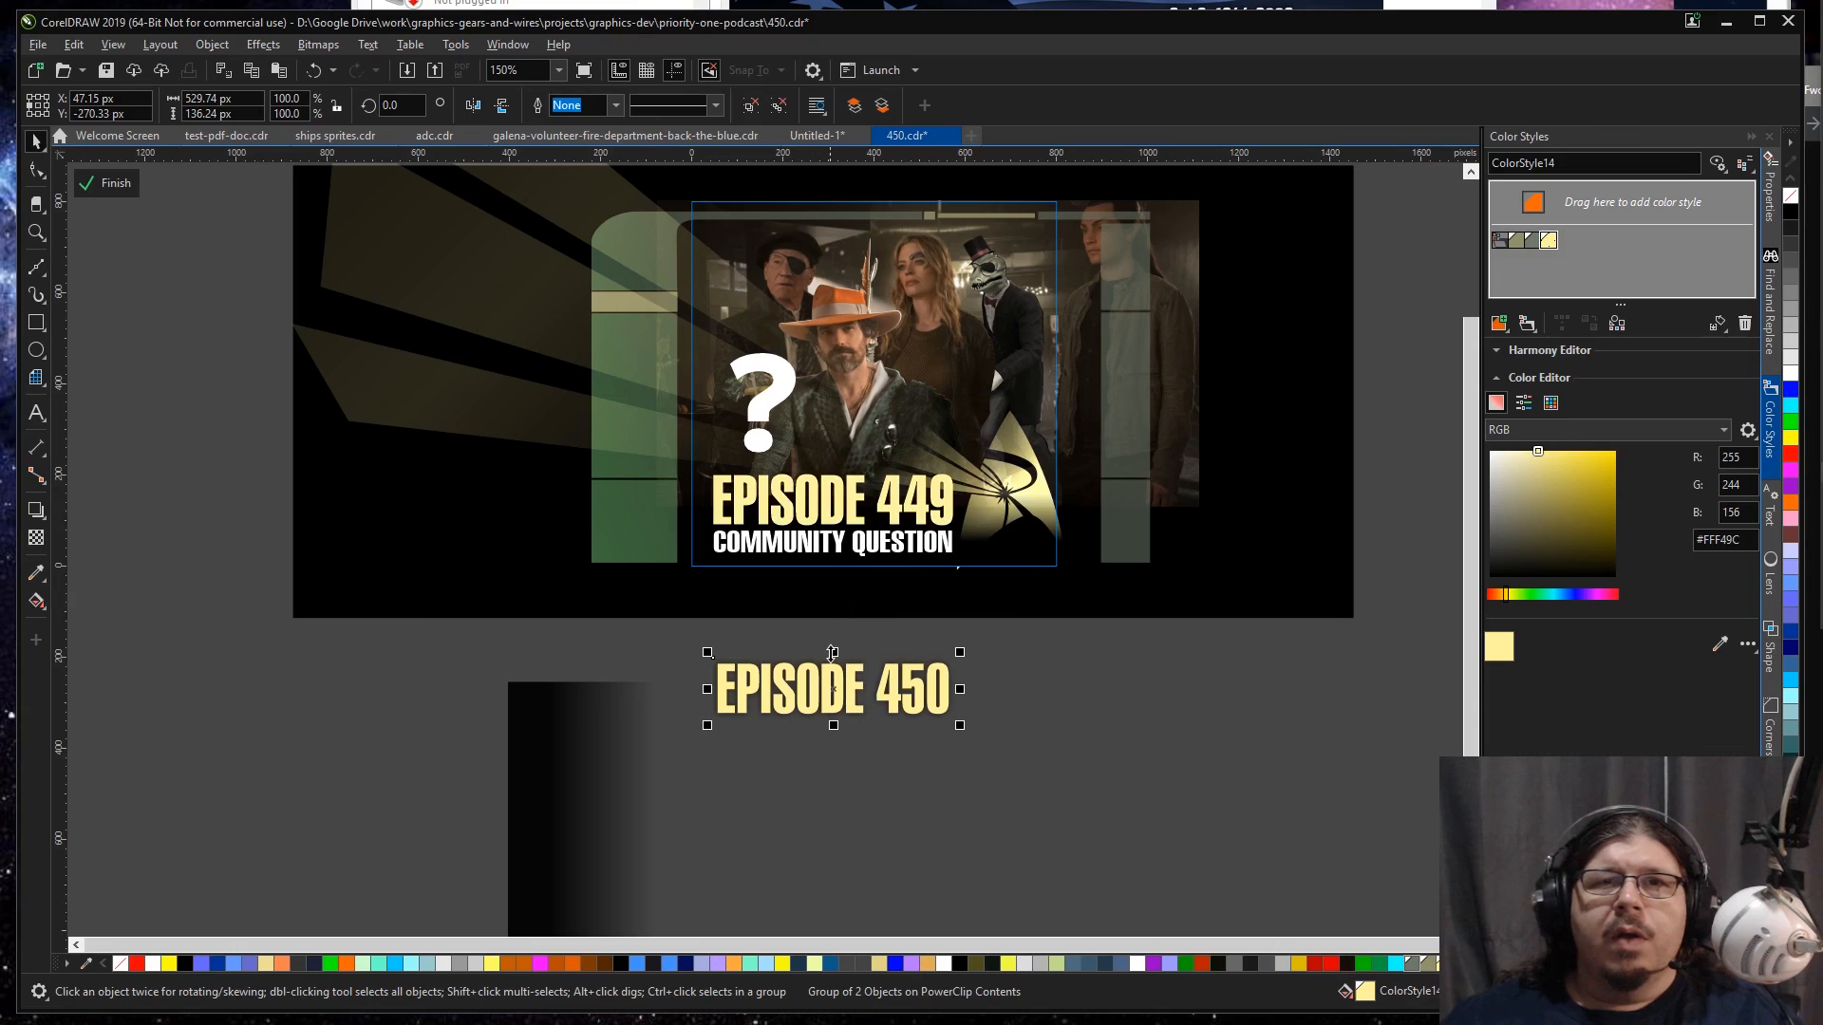
left_click_drag(824, 677, 831, 546)
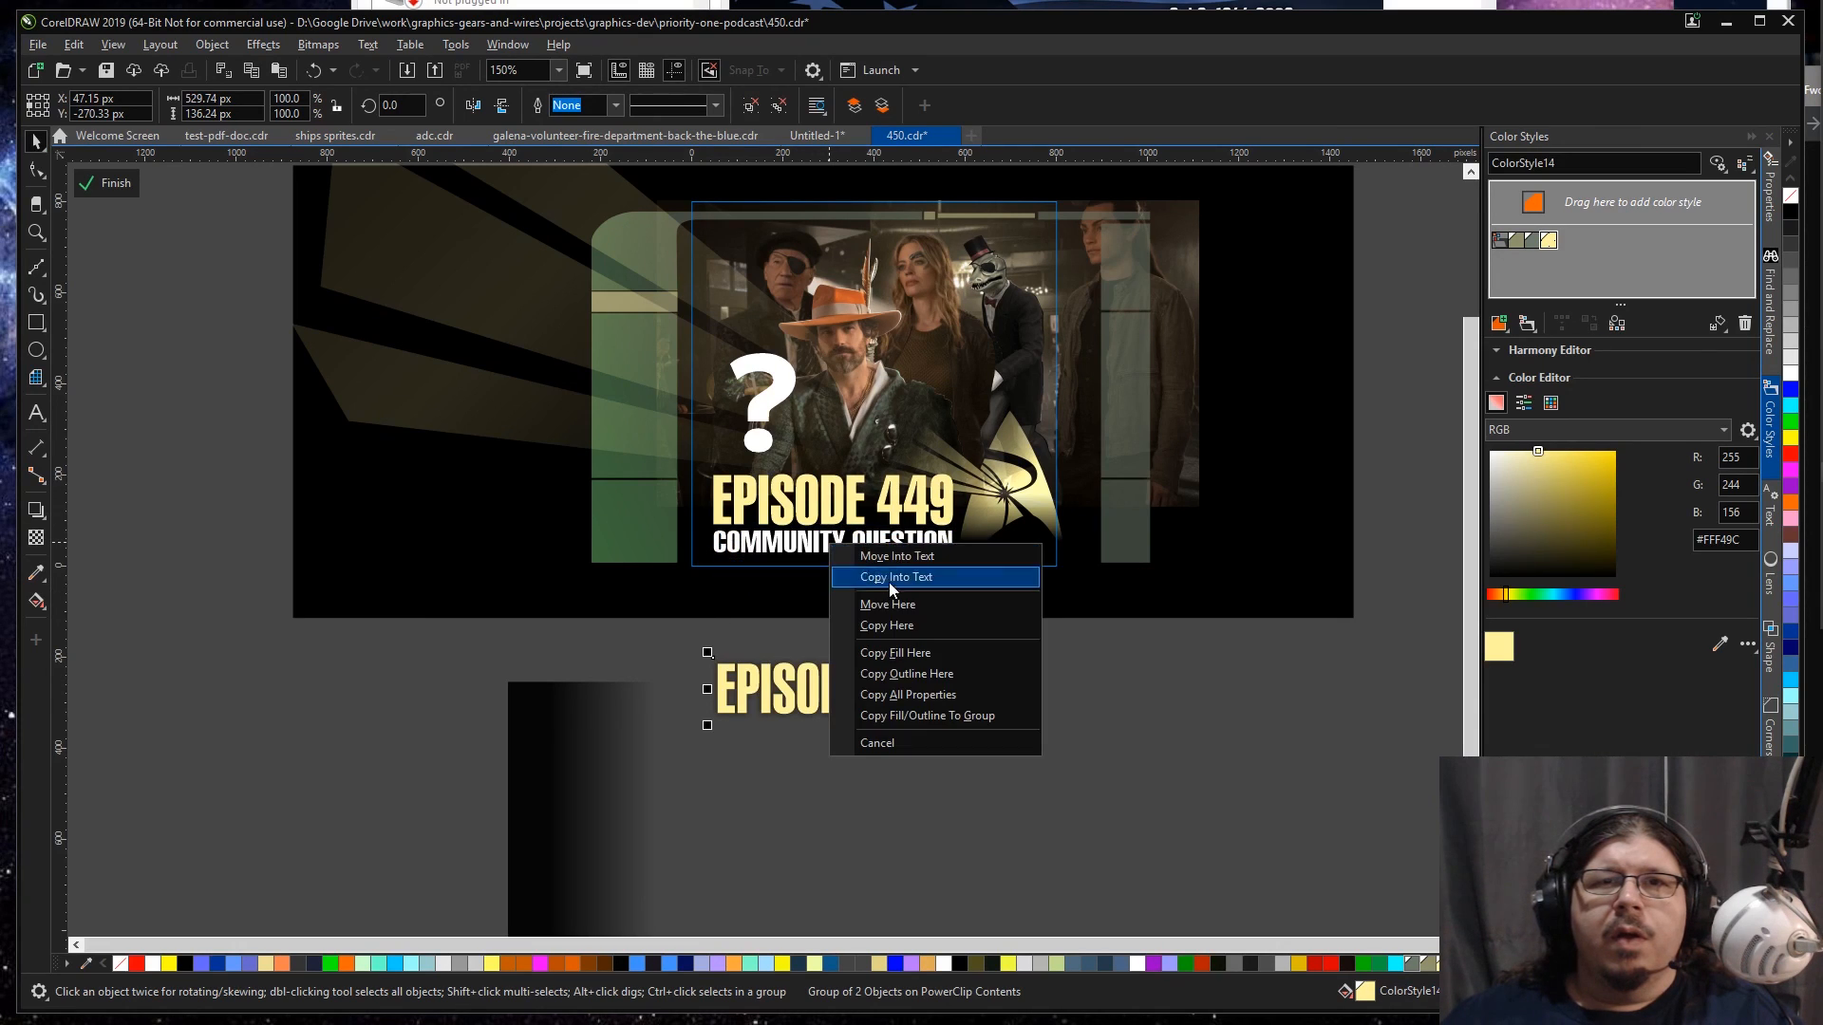
left_click(914, 653)
left_click(867, 680)
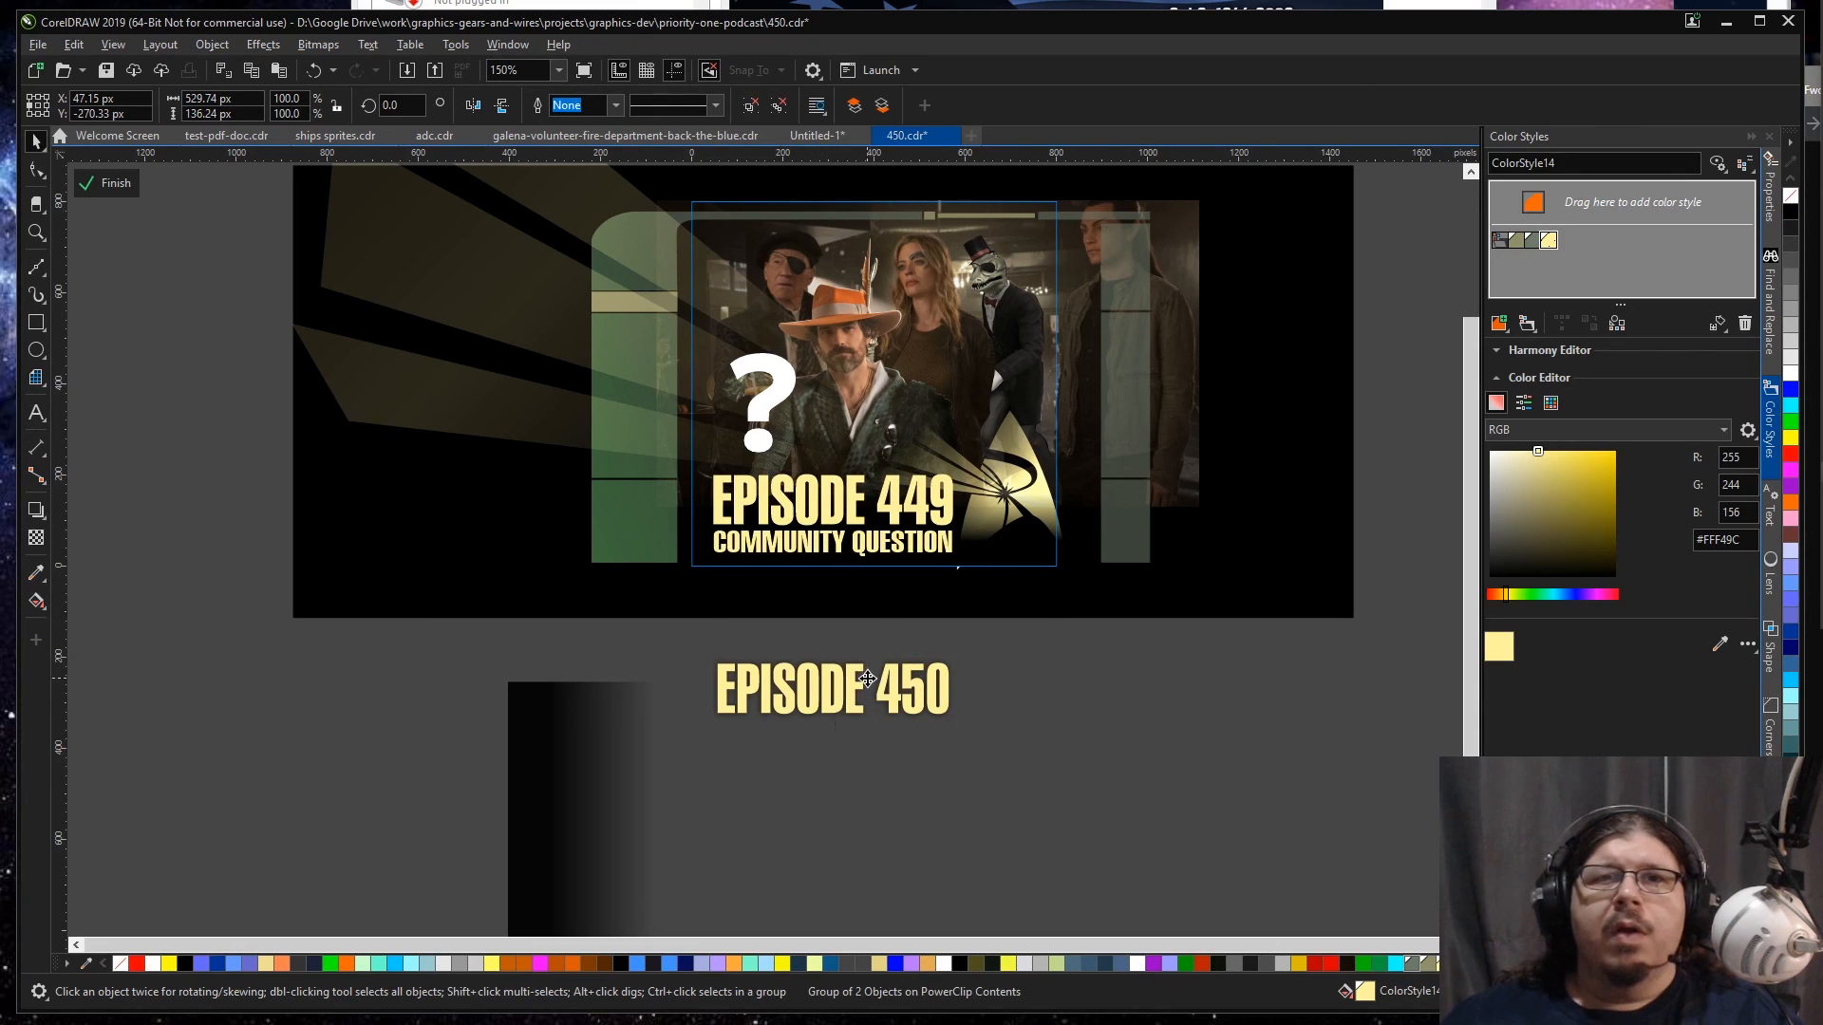
key("Delete")
Step: Copy the episode text's pale yellow fill onto the question mark and finish editing the frame's contents
left_click_drag(835, 506, 755, 441)
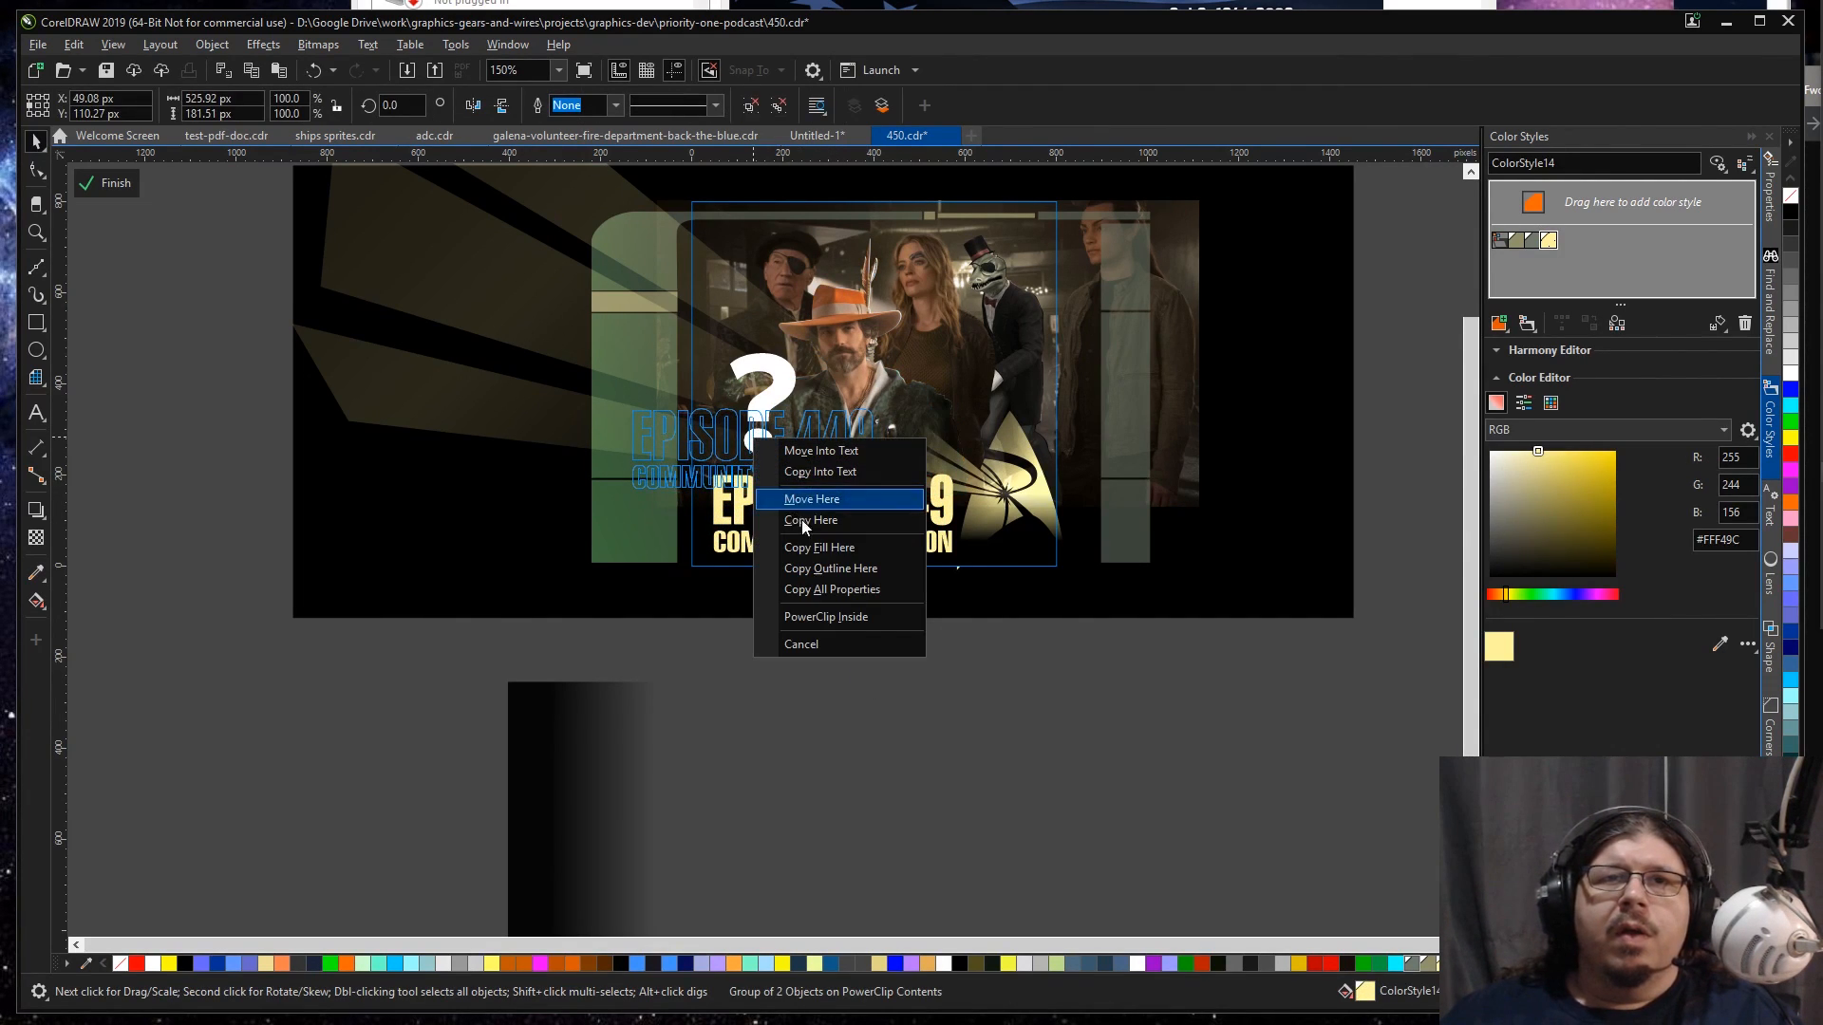
left_click(820, 554)
double_click(909, 705, "ctrl")
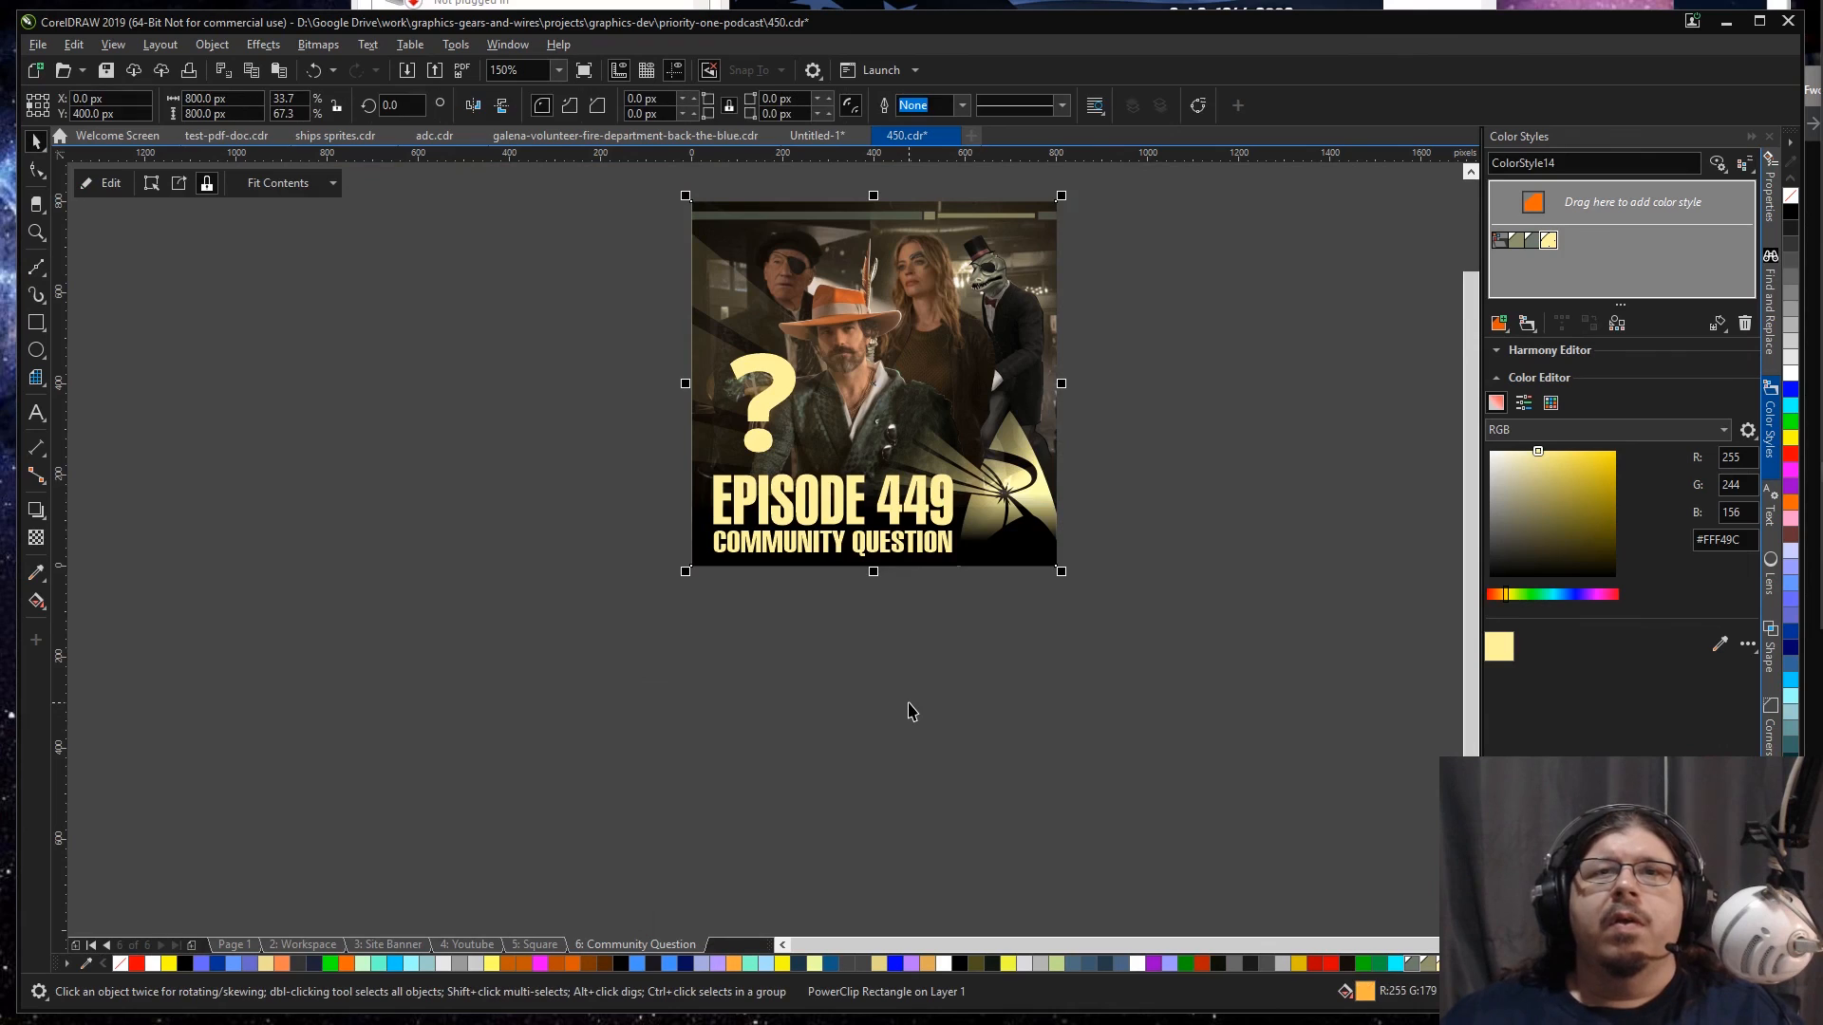
key("shift+F2")
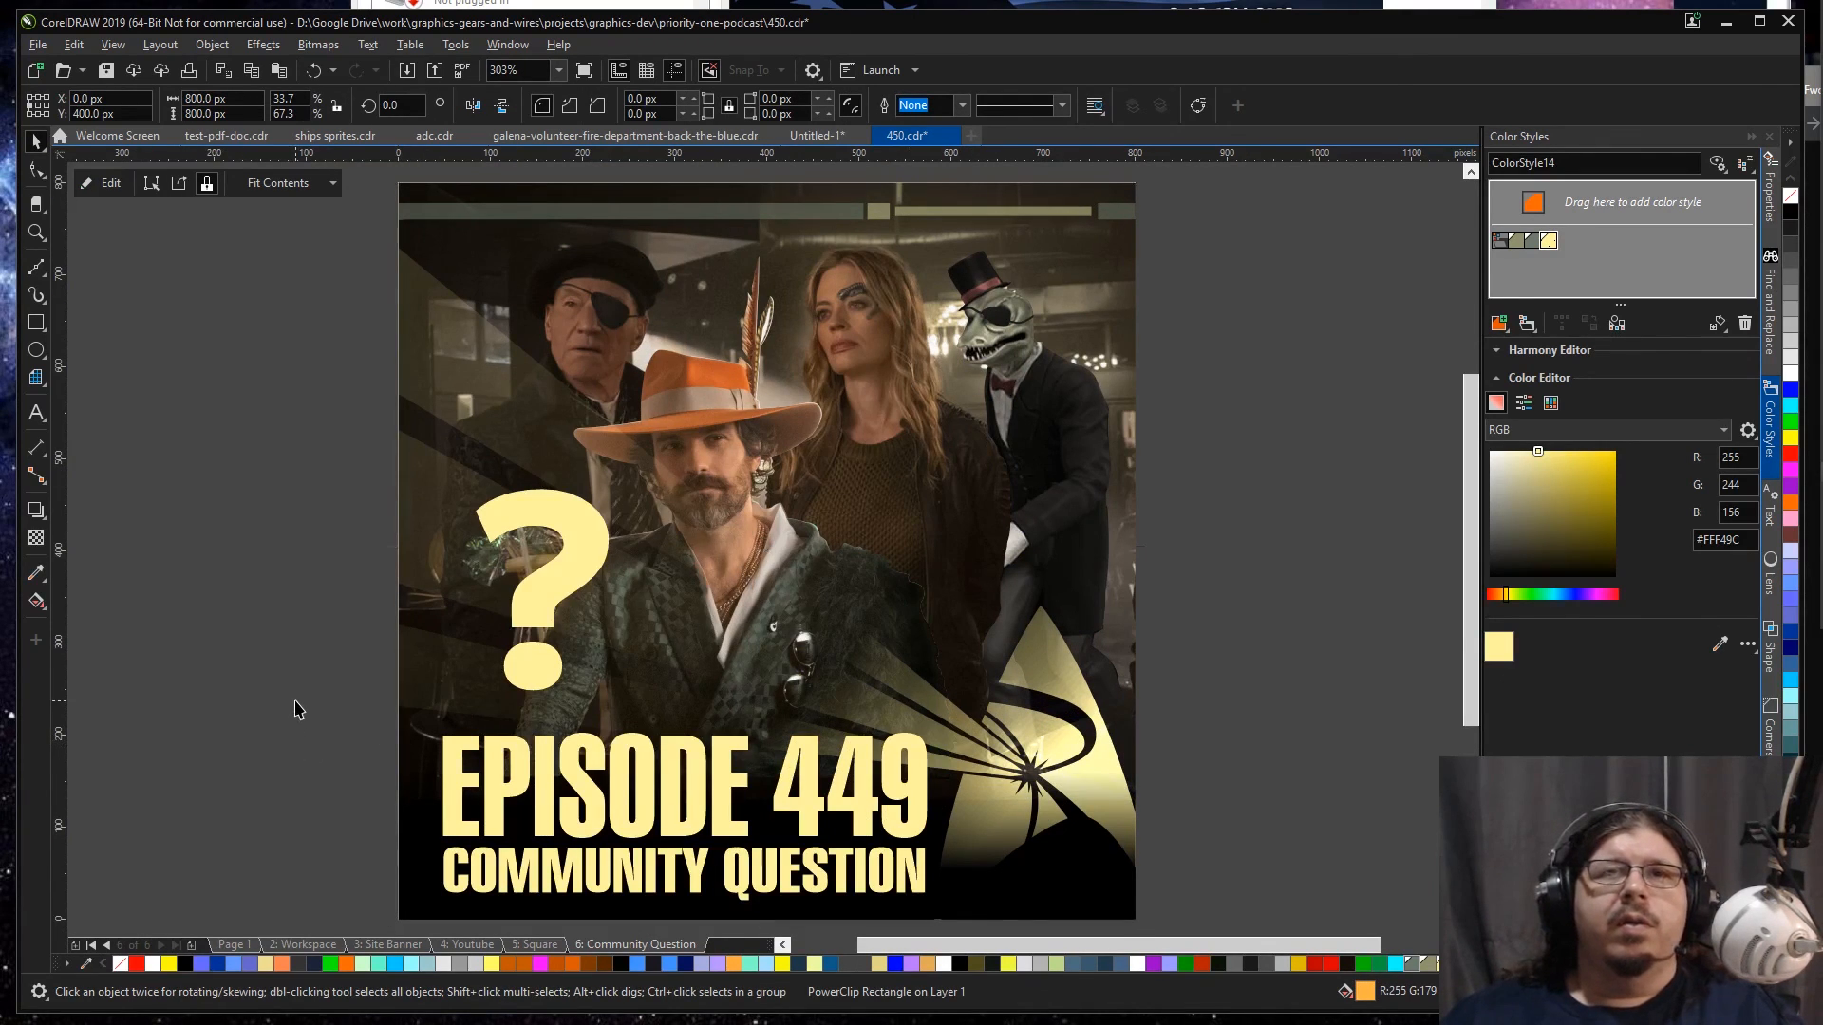
left_click(296, 710)
scroll(296, 710, "down", 2)
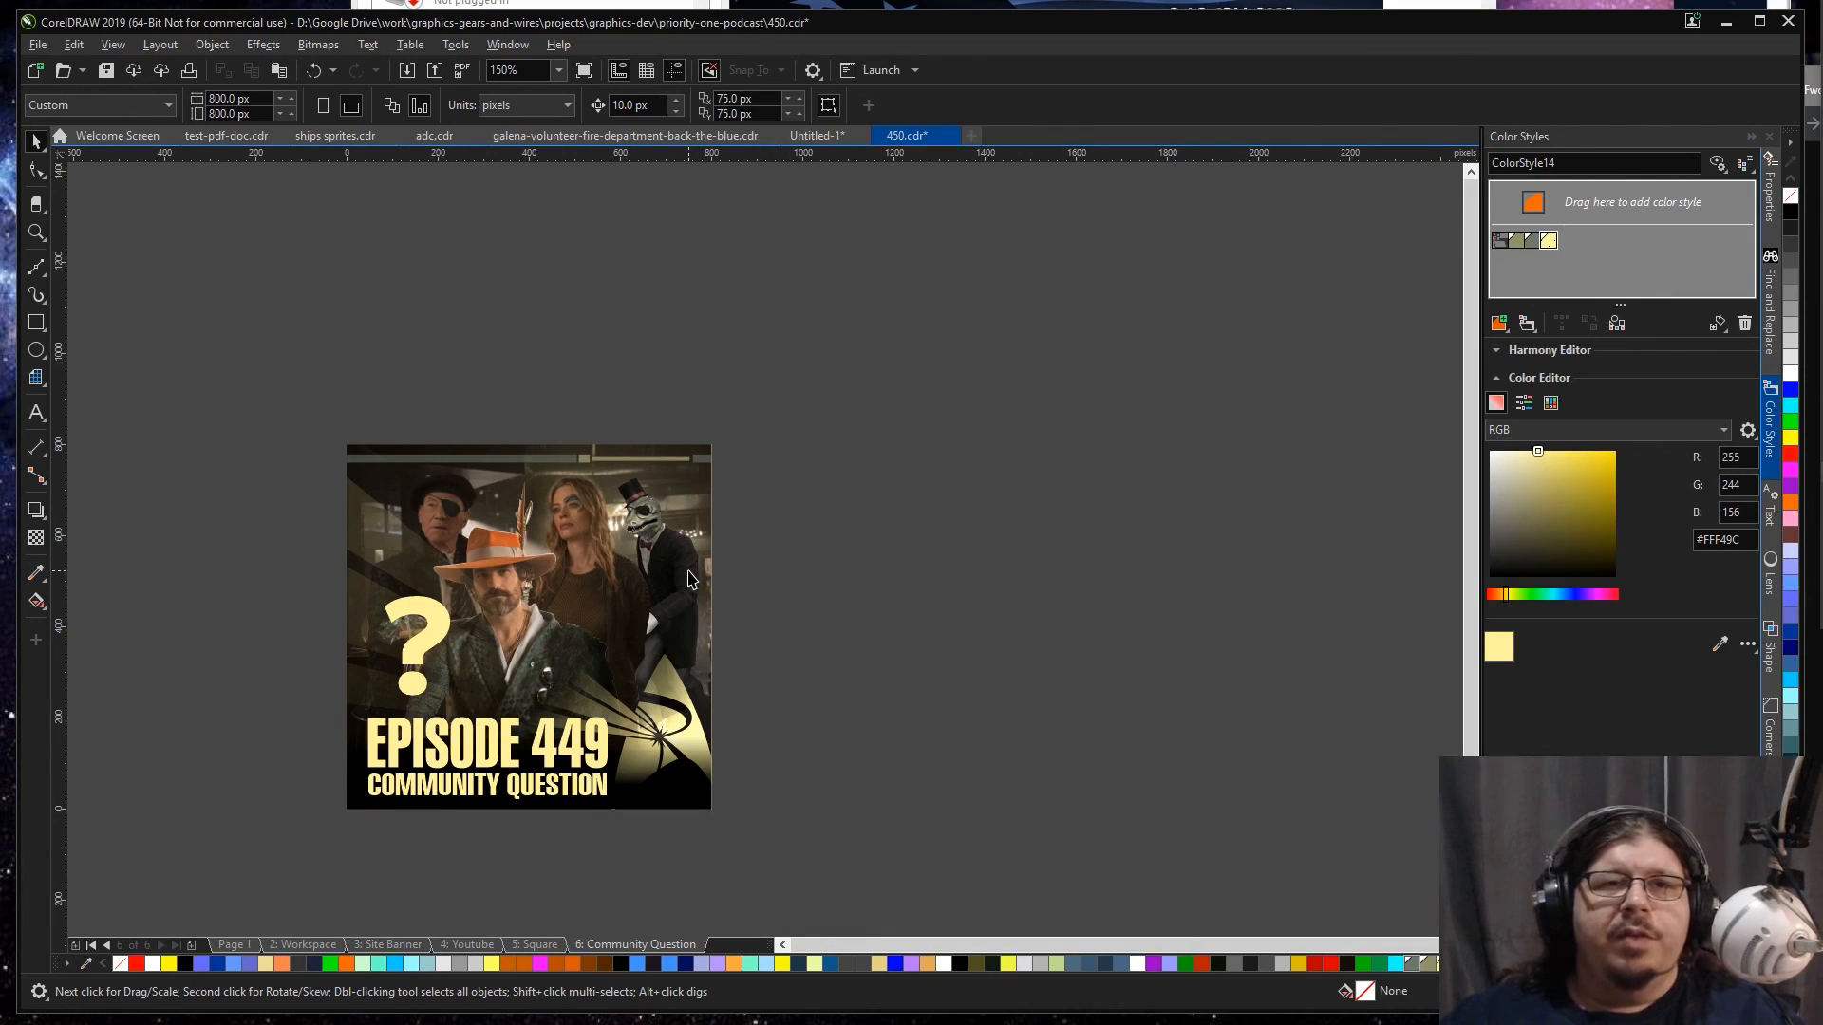
Step: Go back through the Square and Youtube pages to the Site Banner artwork and save the document
key("Page_Up")
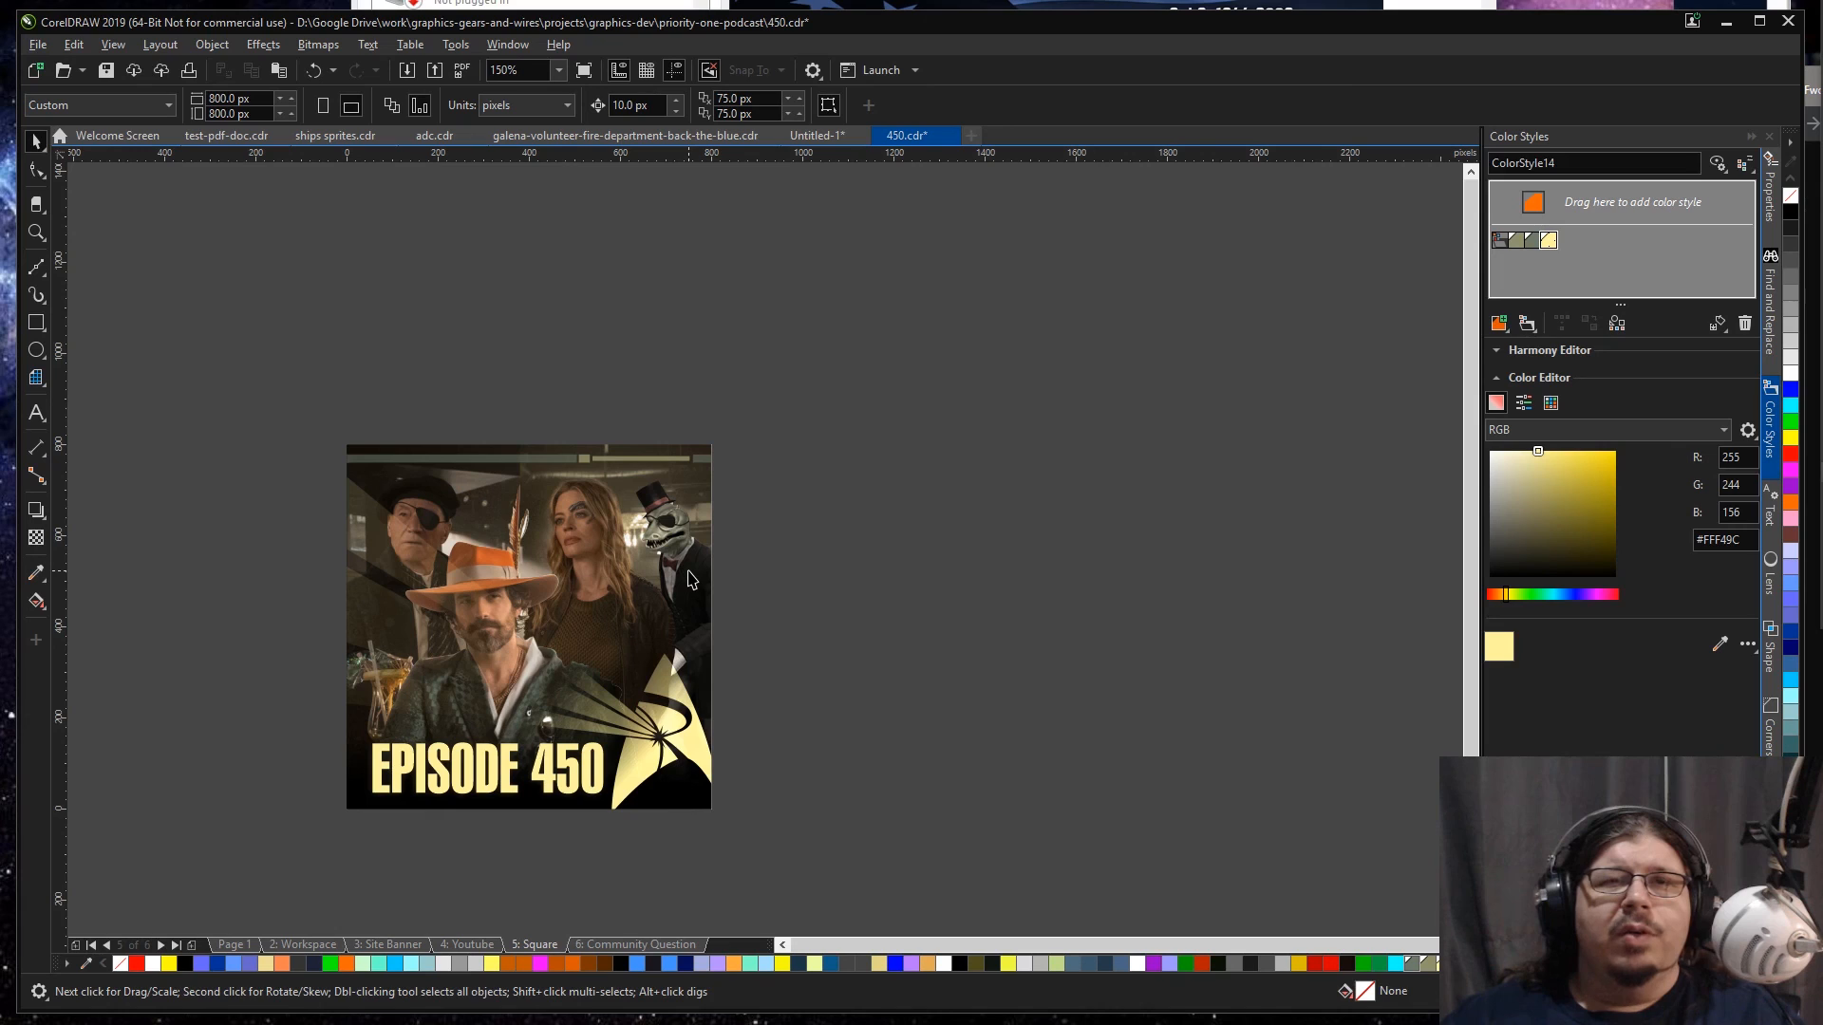
key("Page_Up")
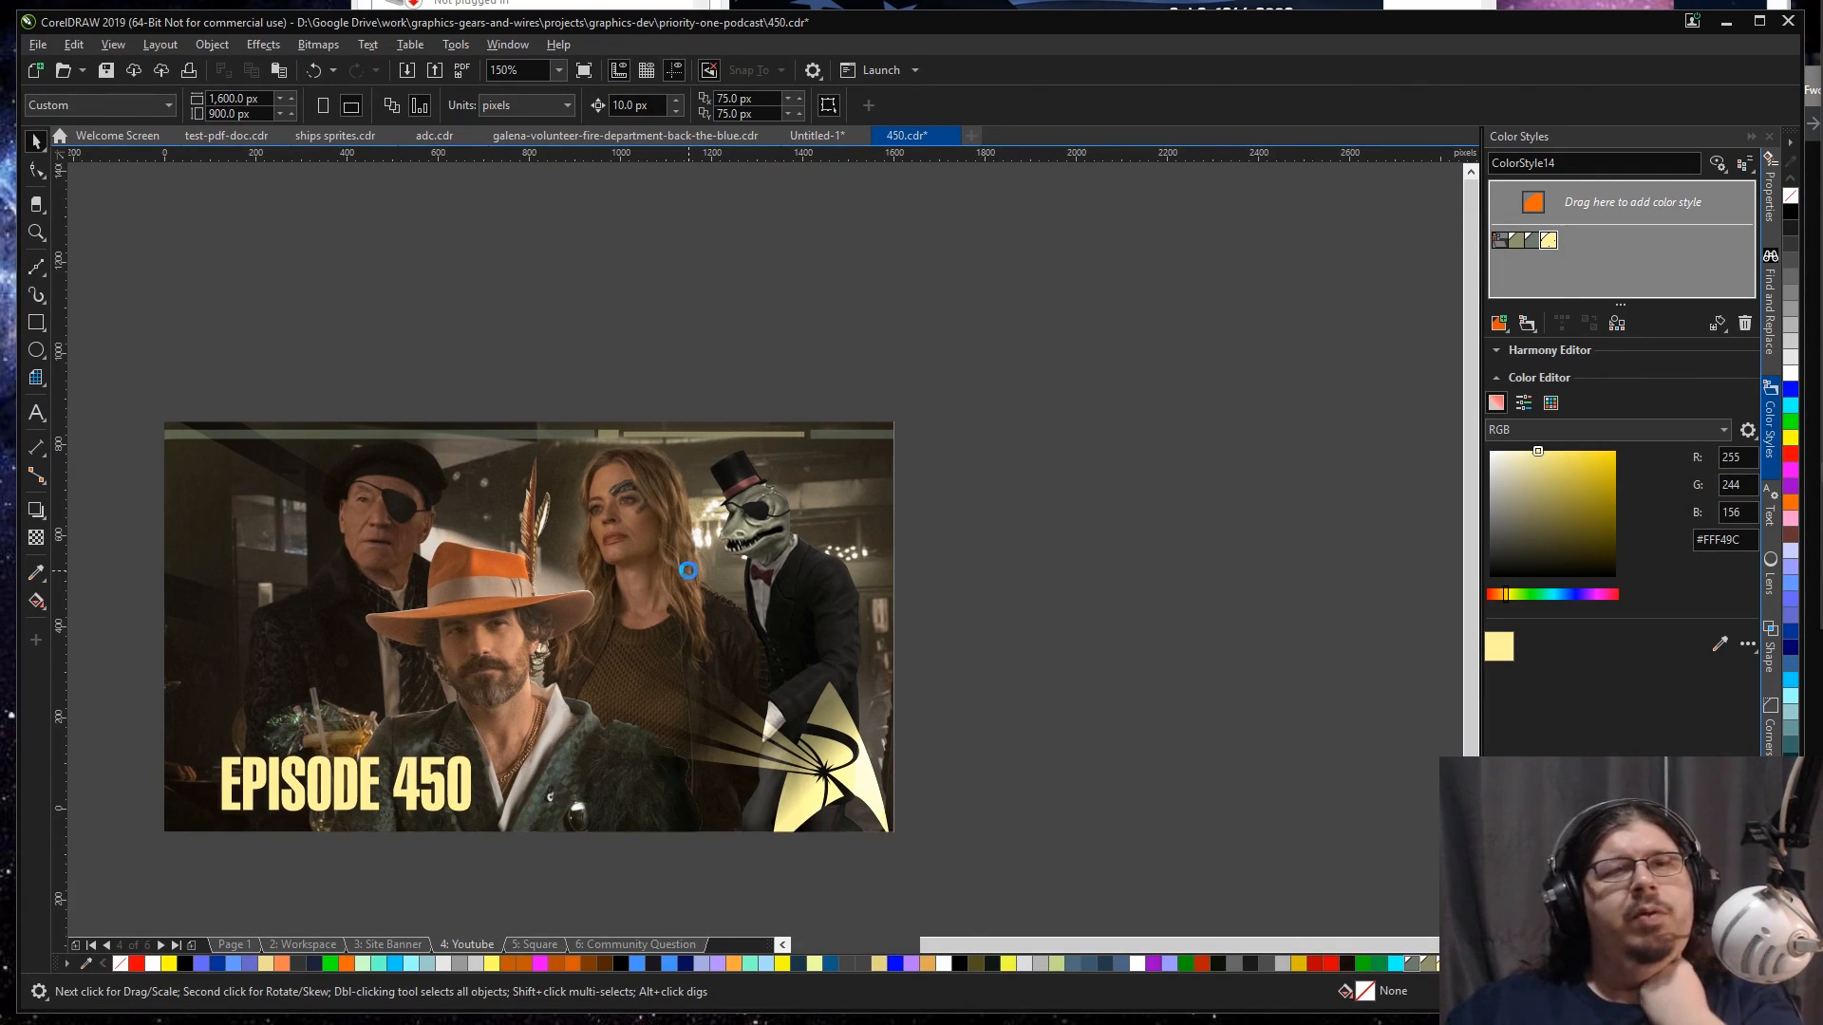
key("Page_Up")
left_click(690, 572)
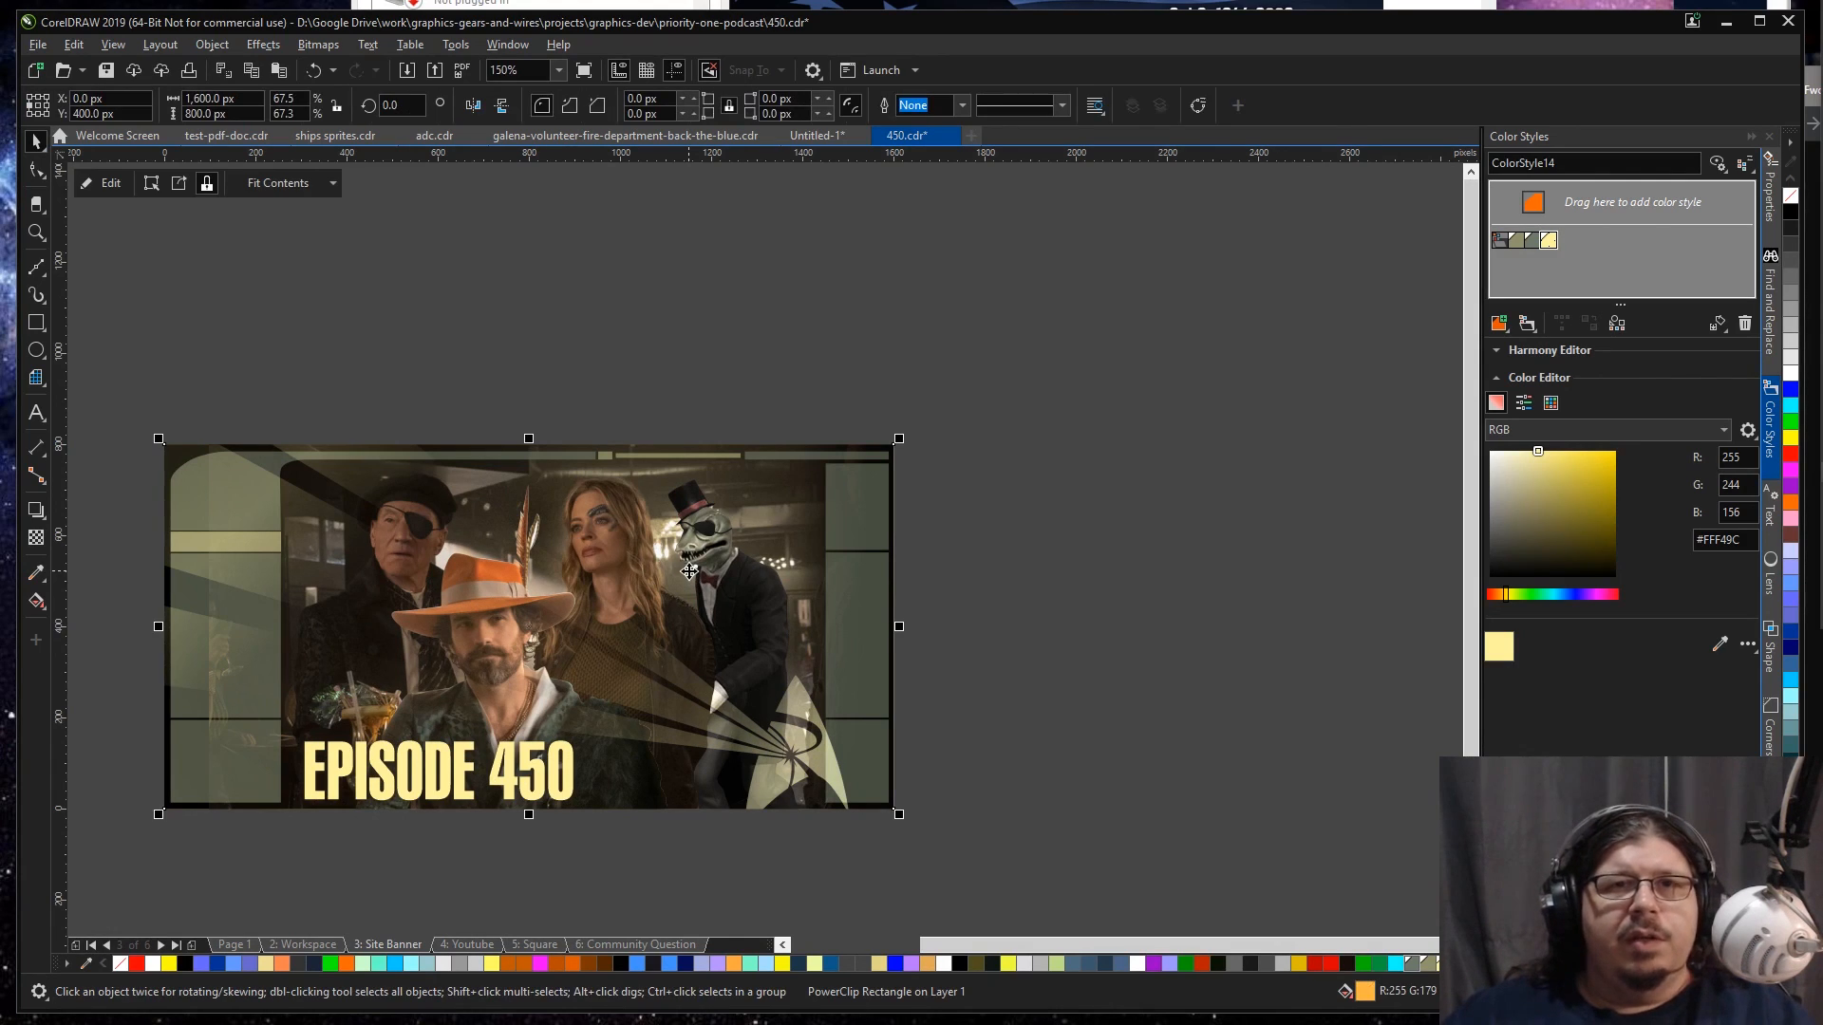
key("alt+f")
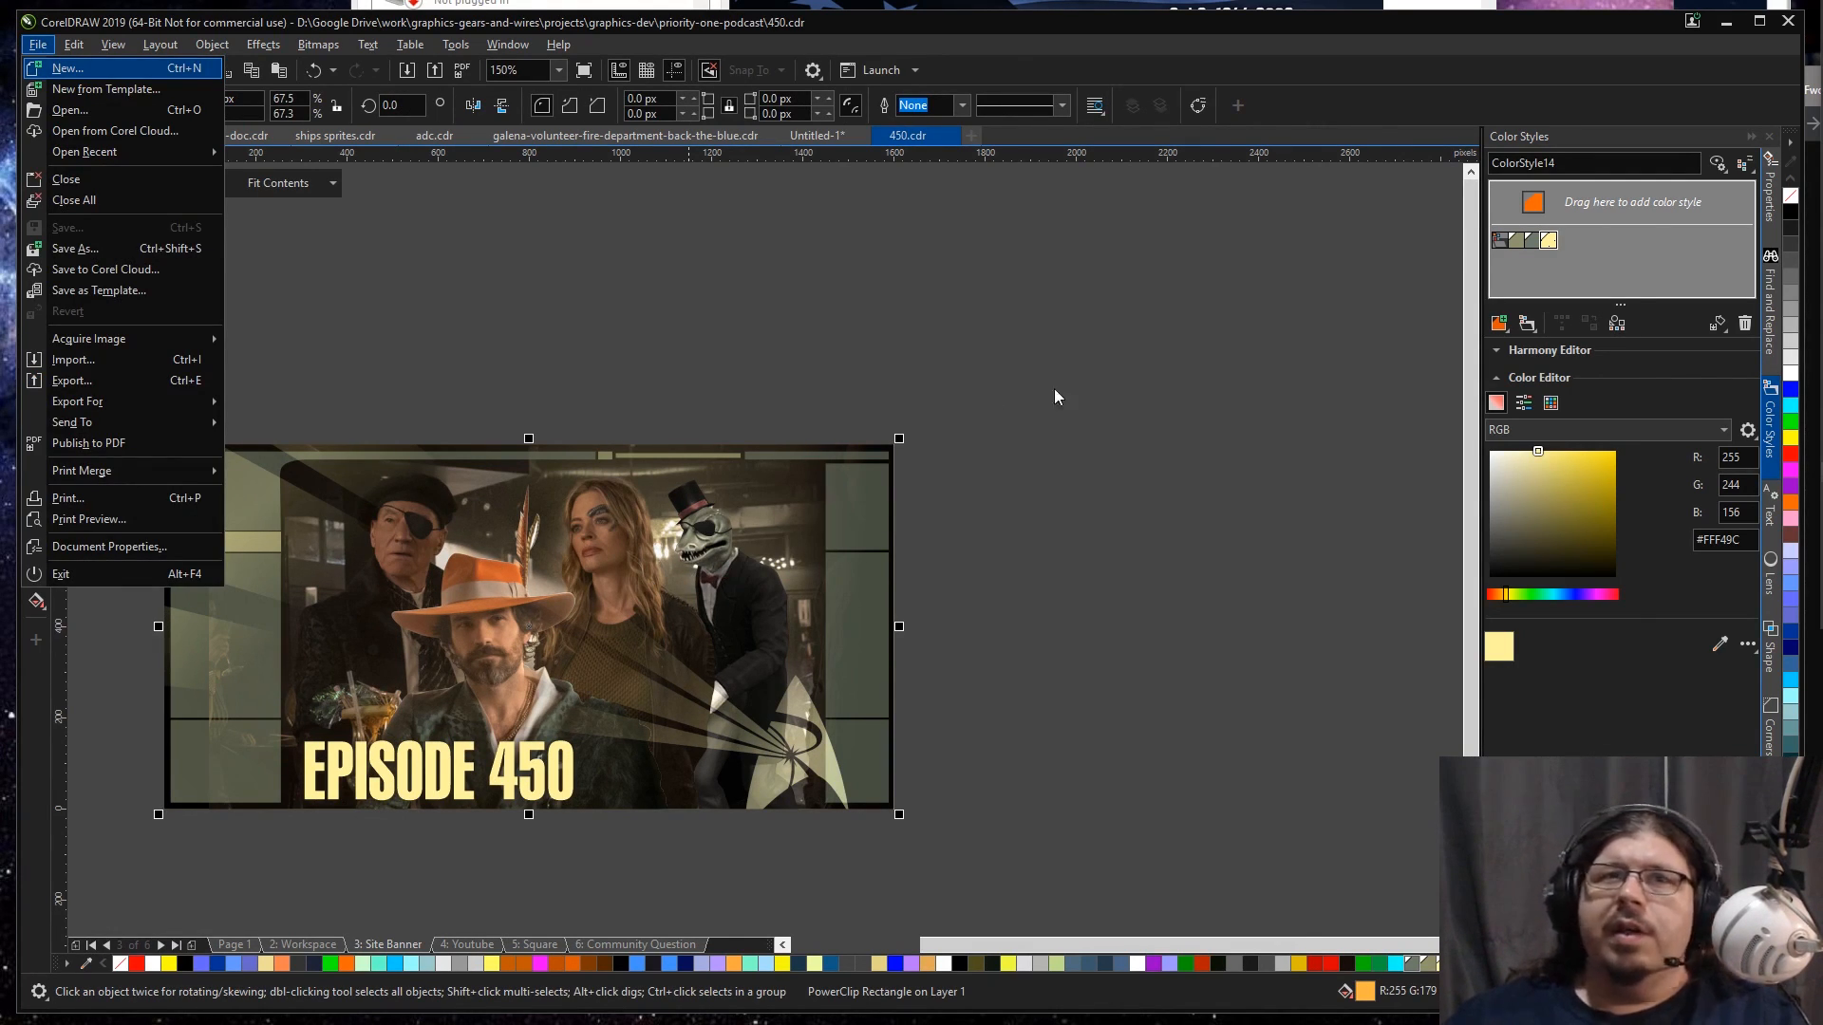
key("Escape")
key("shift+F2")
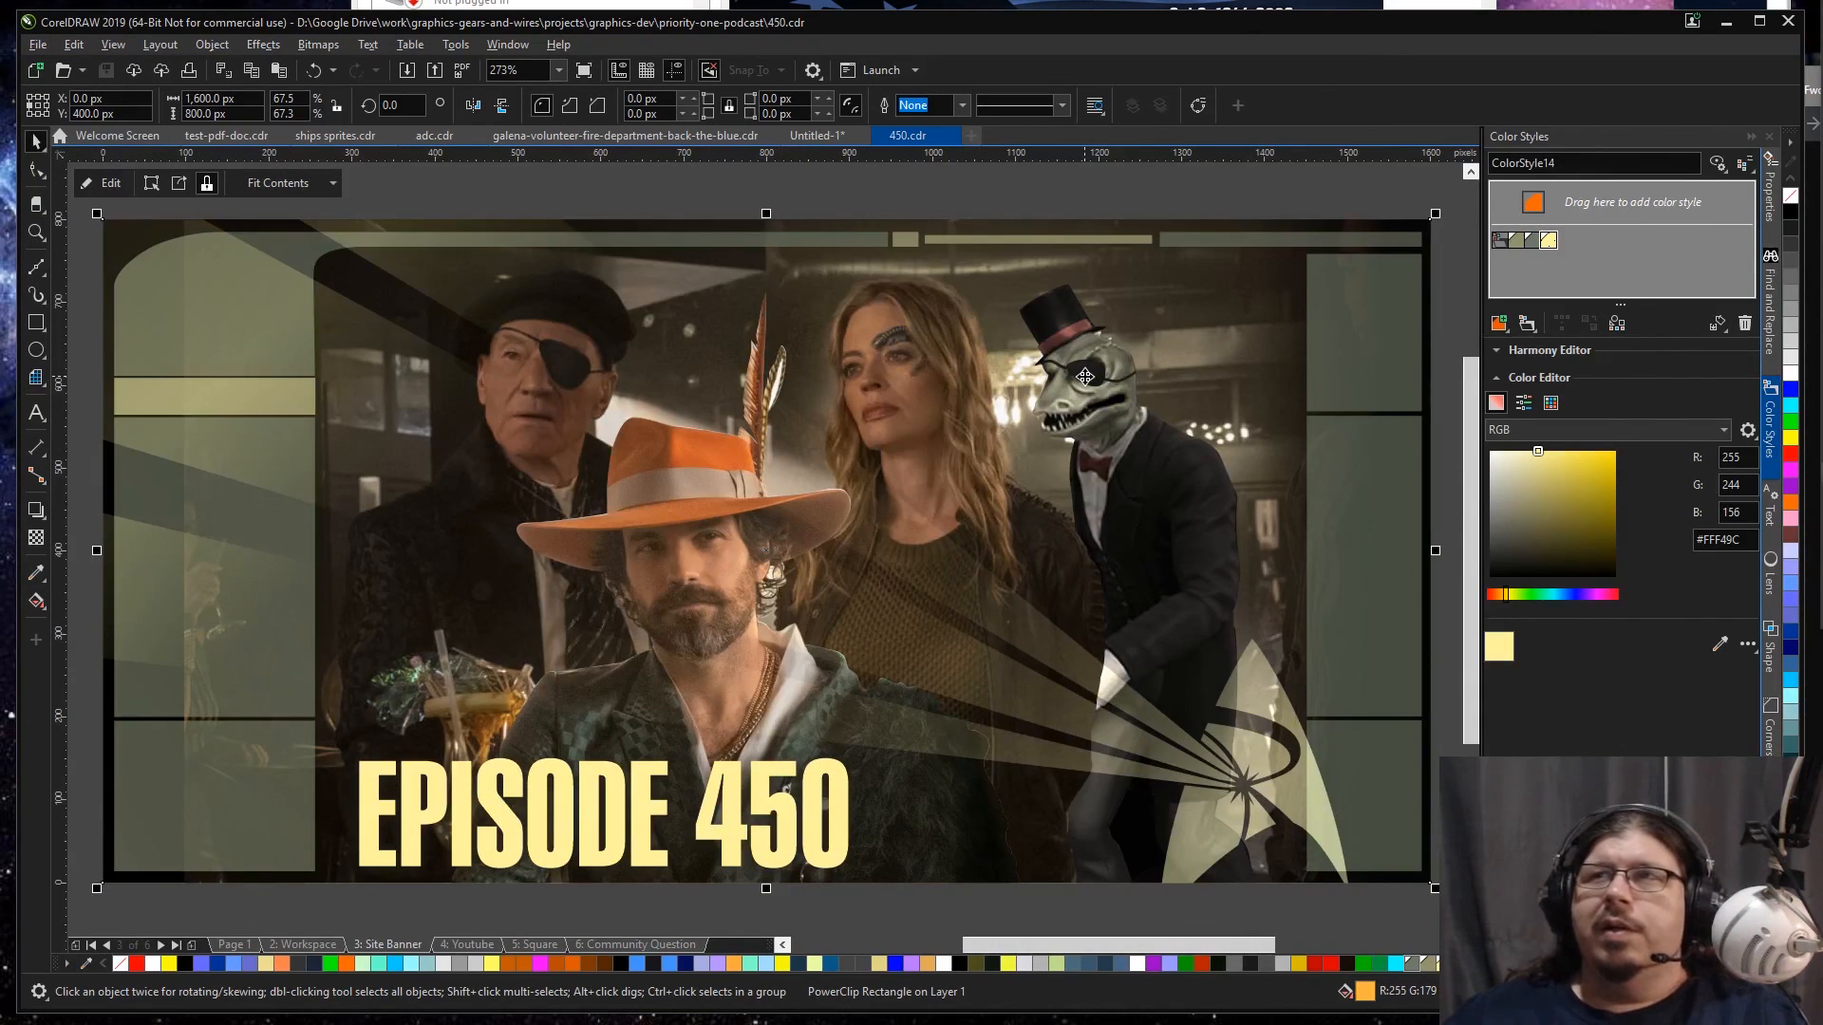